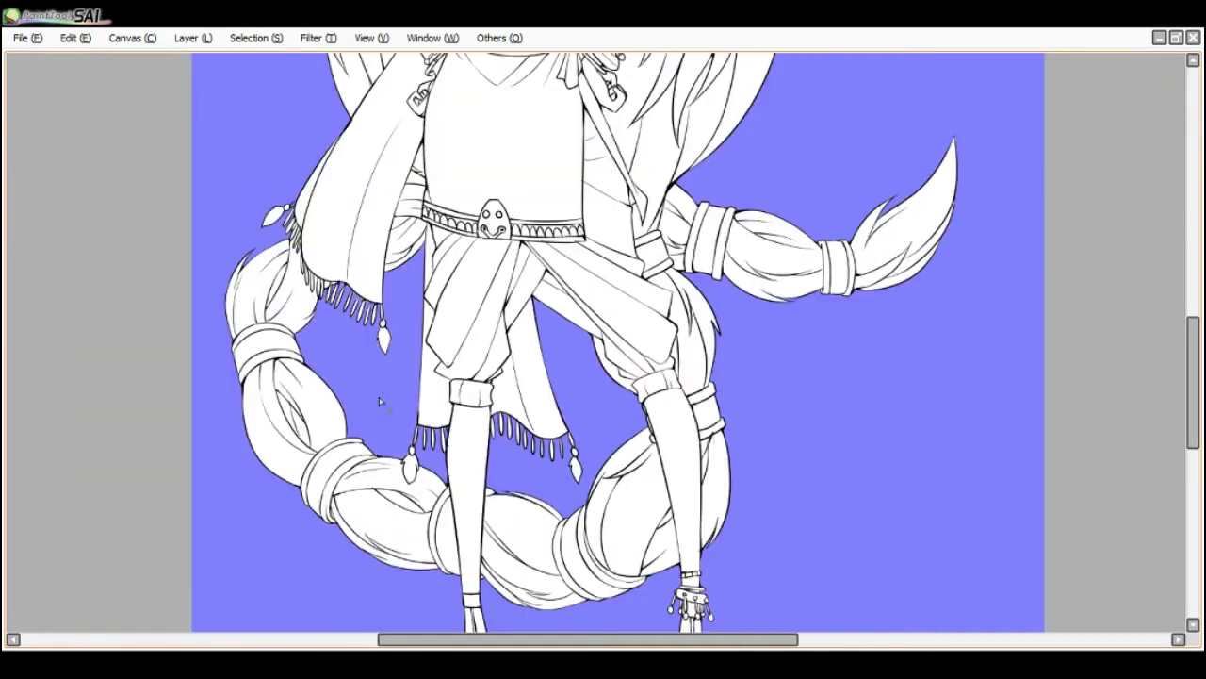
# - Retouch the cape's outline just above the upper tassel to close the line art
pyautogui.scroll(3, 303, 202)
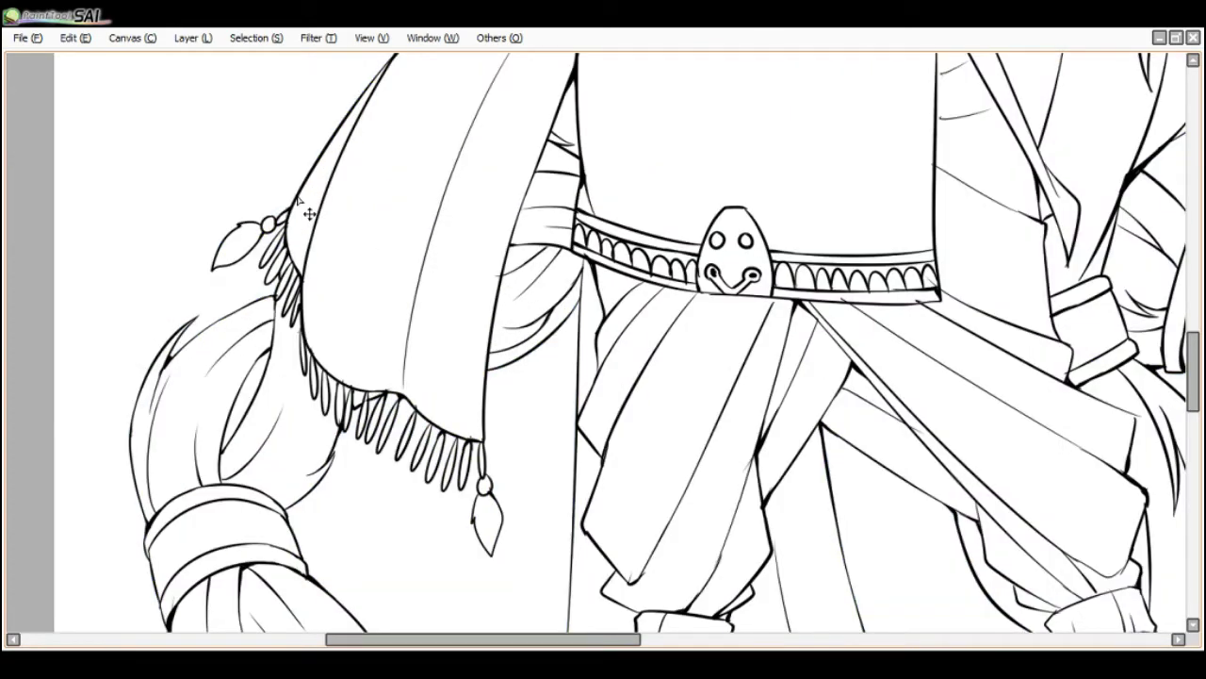
pyautogui.press('Tab')
pyautogui.press('Tab')
pyautogui.moveTo(288, 209); pyautogui.dragTo(305, 179)
# - Select the background around the figure with the Magic Wand, including the enclosed gaps between the cape, legs and braid
pyautogui.press('w')
pyautogui.scroll(-2, 281, 225)
pyautogui.click(251, 266)
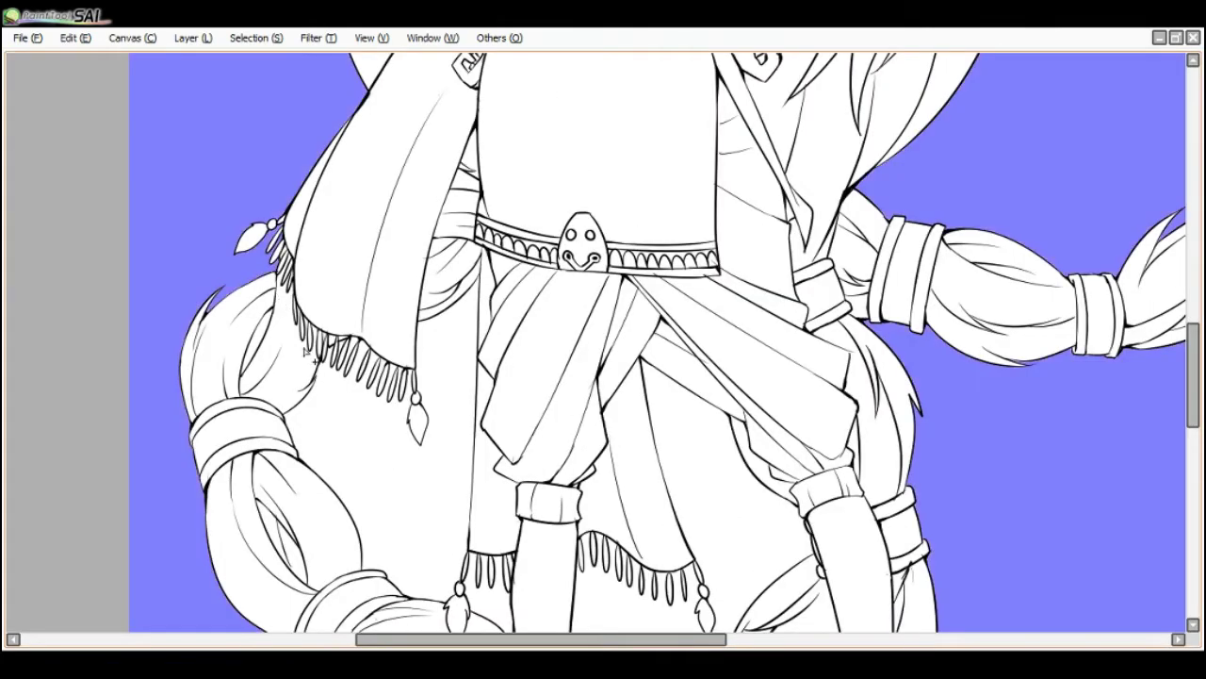
pyautogui.click(355, 438)
pyautogui.scroll(-2, 419, 437)
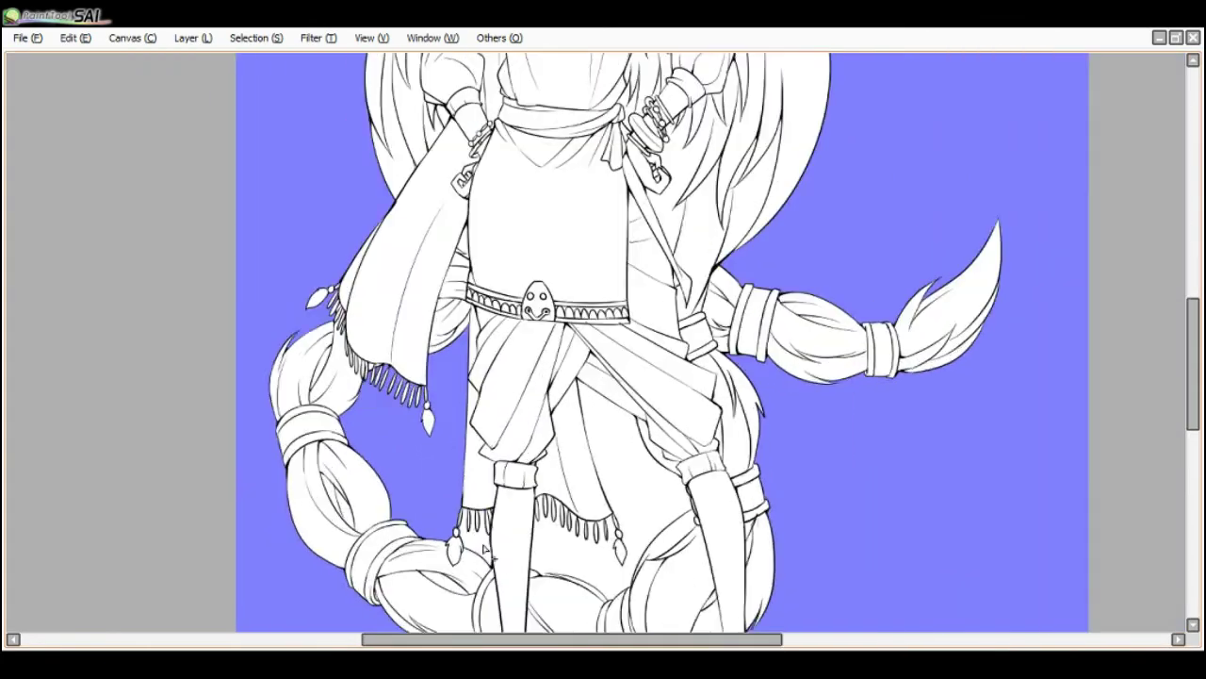
pyautogui.click(500, 545)
pyautogui.scroll(2, 507, 533)
pyautogui.scroll(-2, 503, 525)
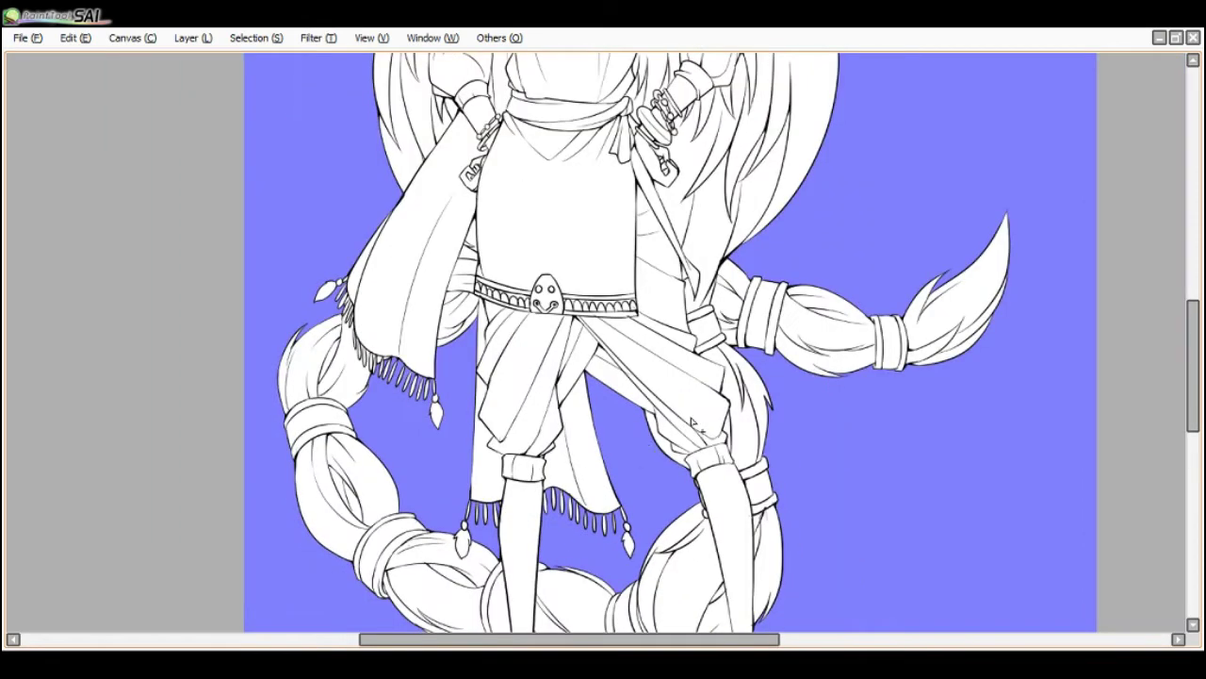
pyautogui.scroll(-1, 747, 264)
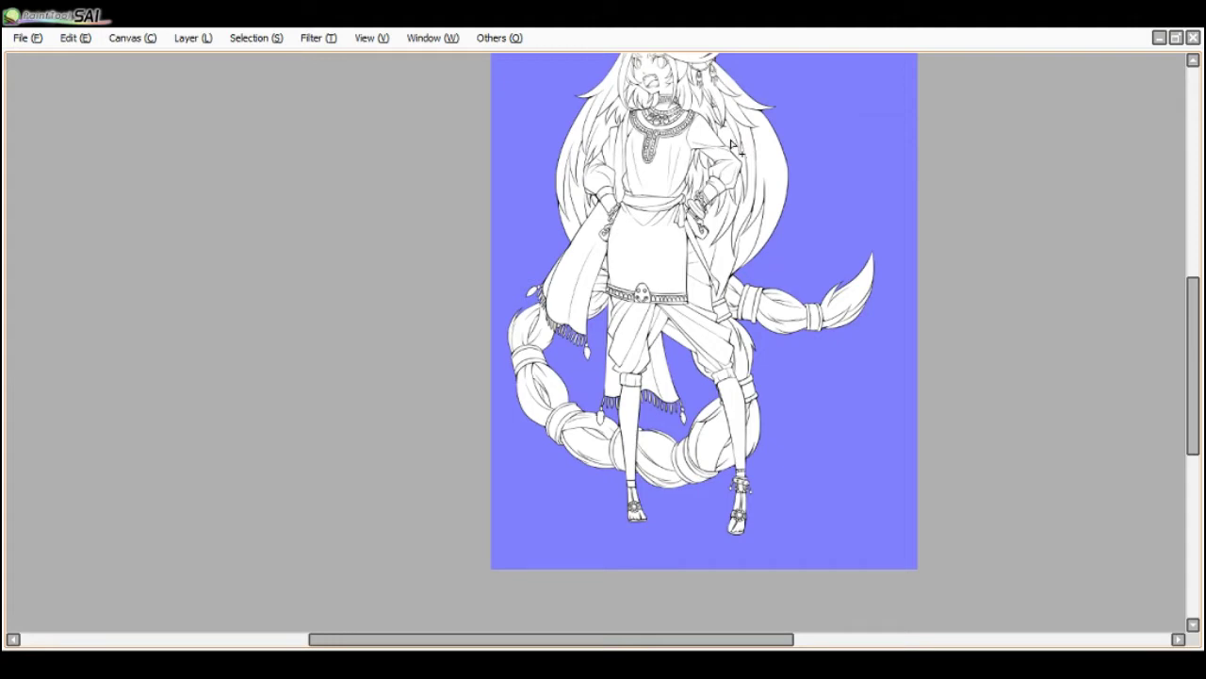
# - Inspect the background selection around the feet, hair and headdress, then over the whole figure
pyautogui.scroll(3, 741, 485)
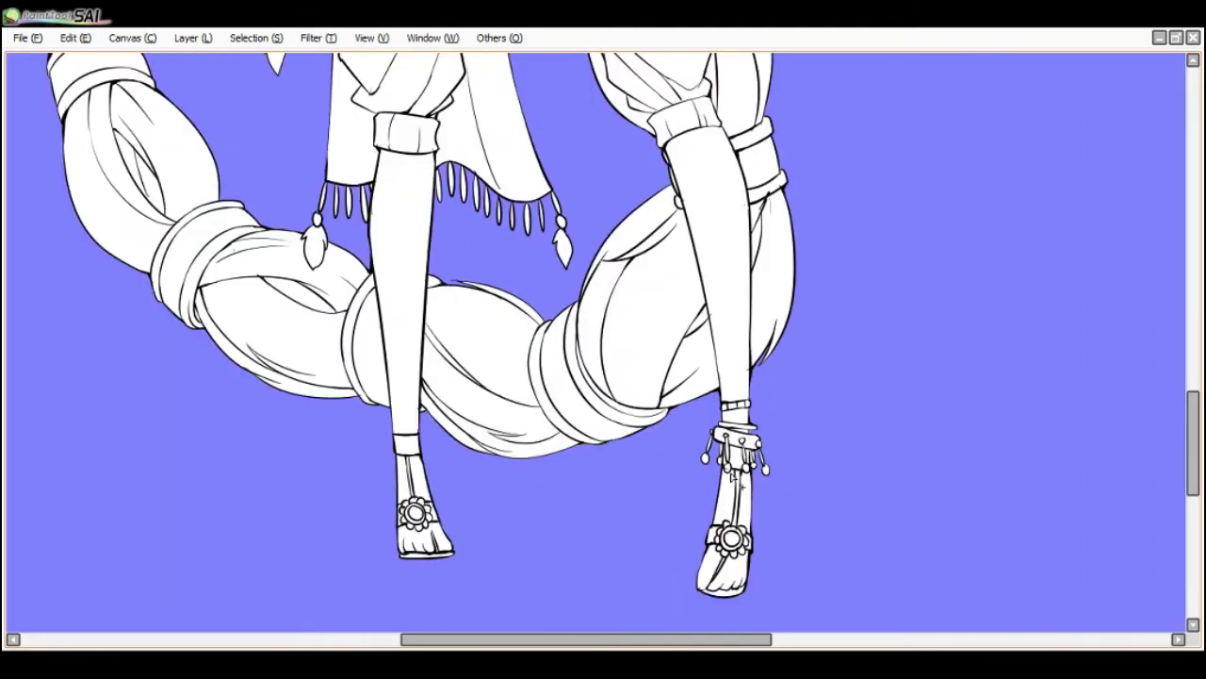
pyautogui.scroll(-3, 736, 479)
pyautogui.press('space')
pyautogui.moveTo(727, 191); pyautogui.dragTo(688, 321)
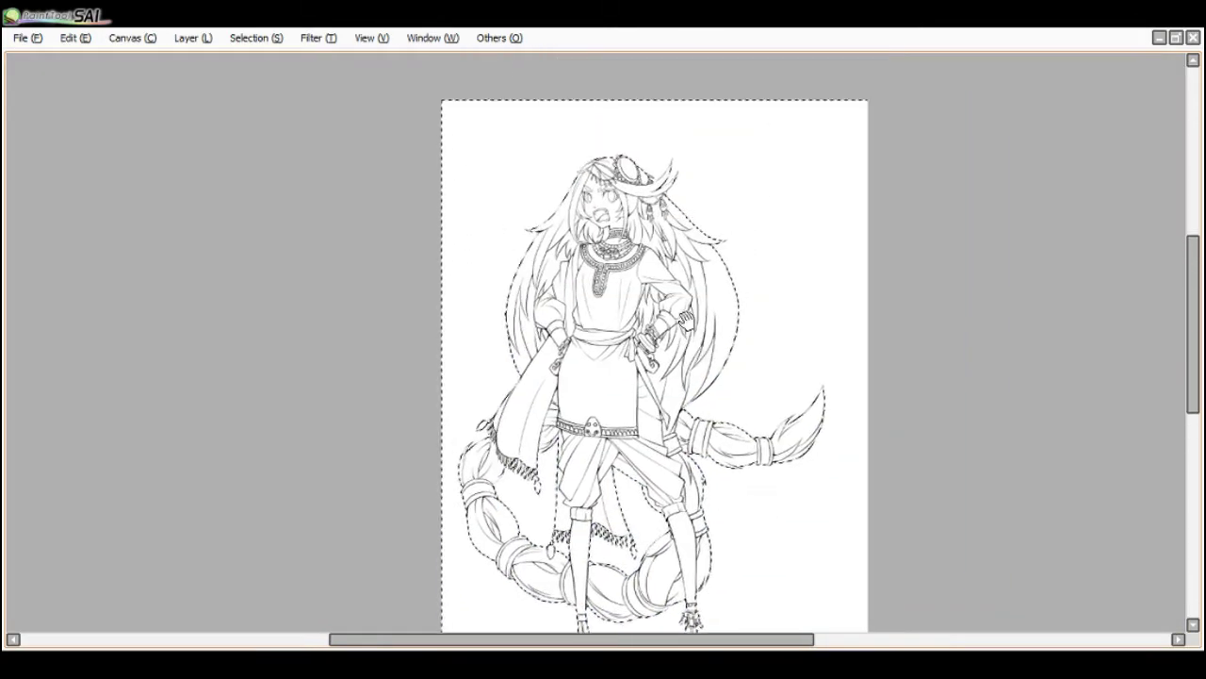
pyautogui.scroll(2, 686, 238)
pyautogui.scroll(3, 648, 151)
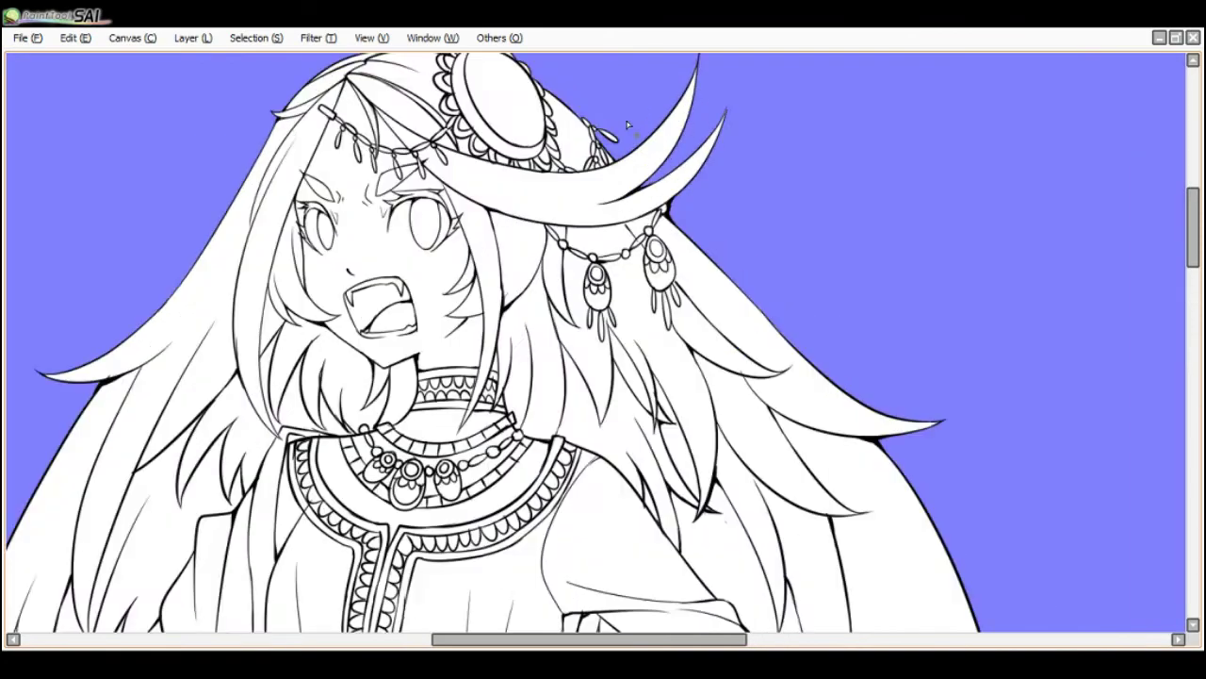
pyautogui.scroll(-4, 627, 126)
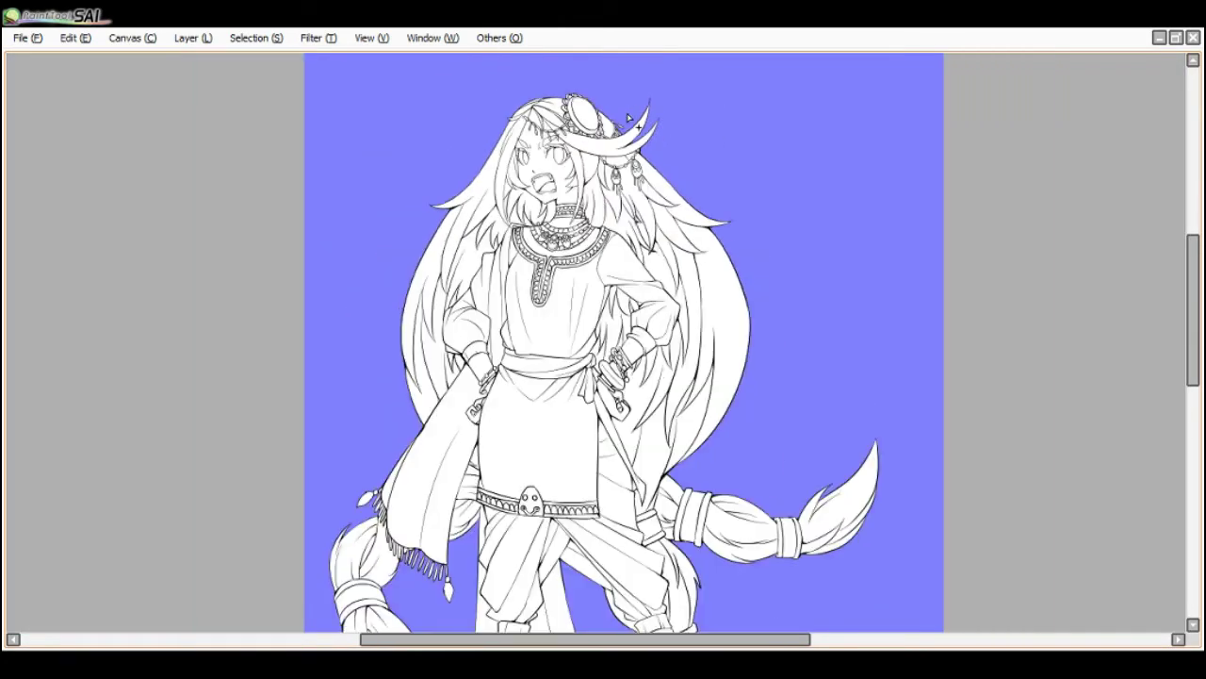
pyautogui.scroll(-1, 628, 118)
pyautogui.scroll(-1, 631, 119)
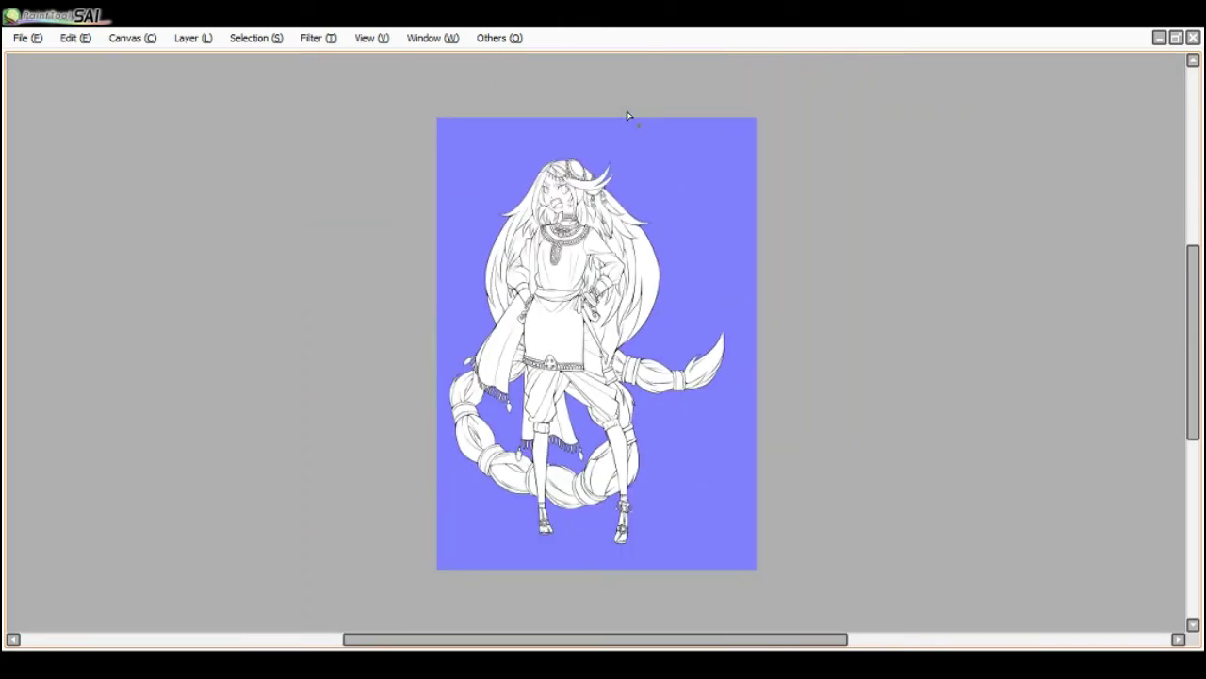
# - Invert the selection to cover the figure and activate the Bucket on Layer5
pyautogui.hotkey('ctrl', 'i')
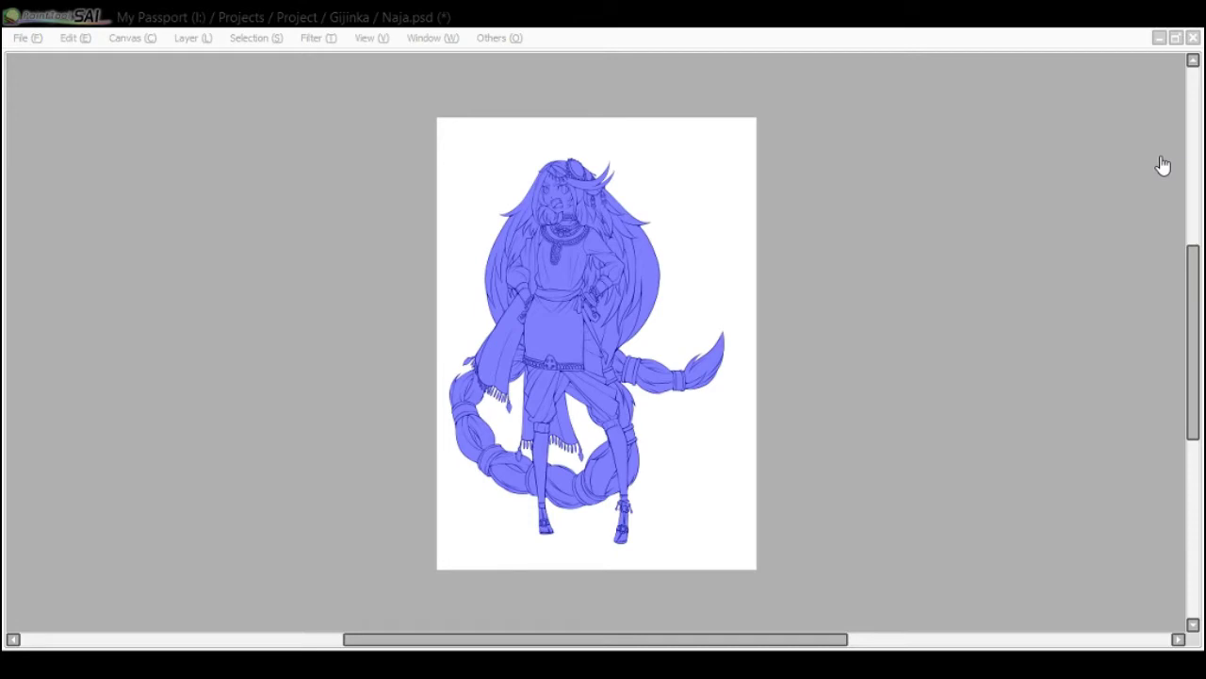
pyautogui.click(889, 313)
pyautogui.scroll(1, 881, 295)
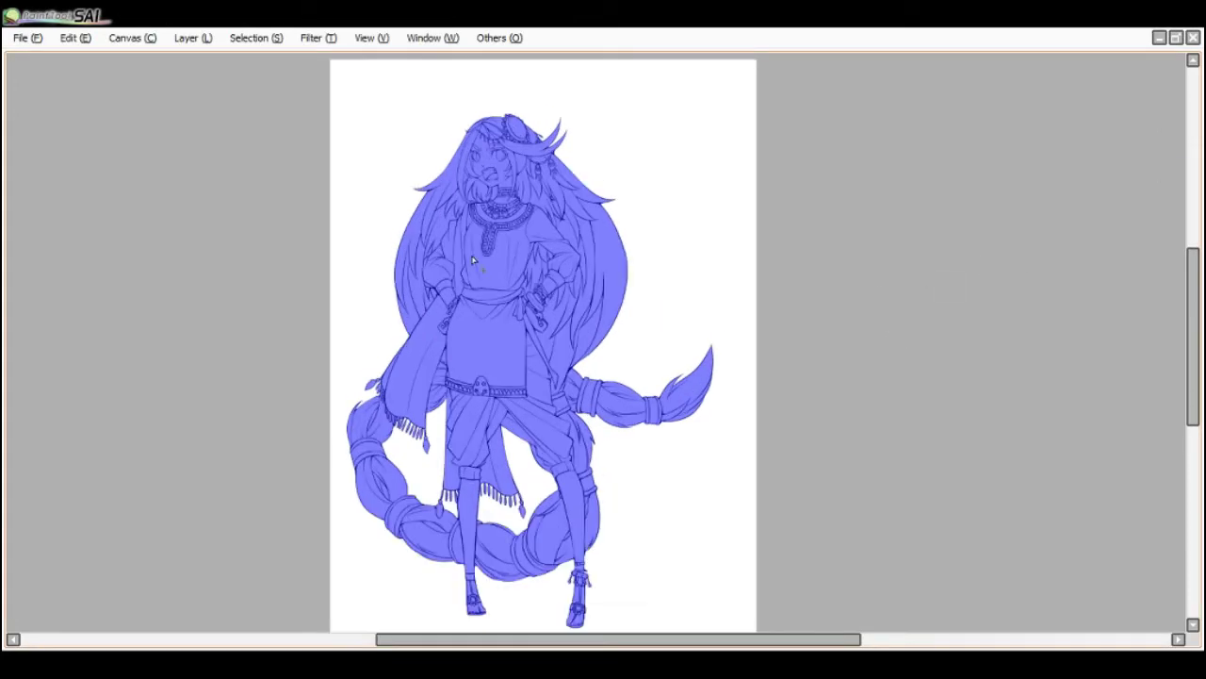
pyautogui.press('Tab')
pyautogui.click(92, 501)
pyautogui.click(171, 422)
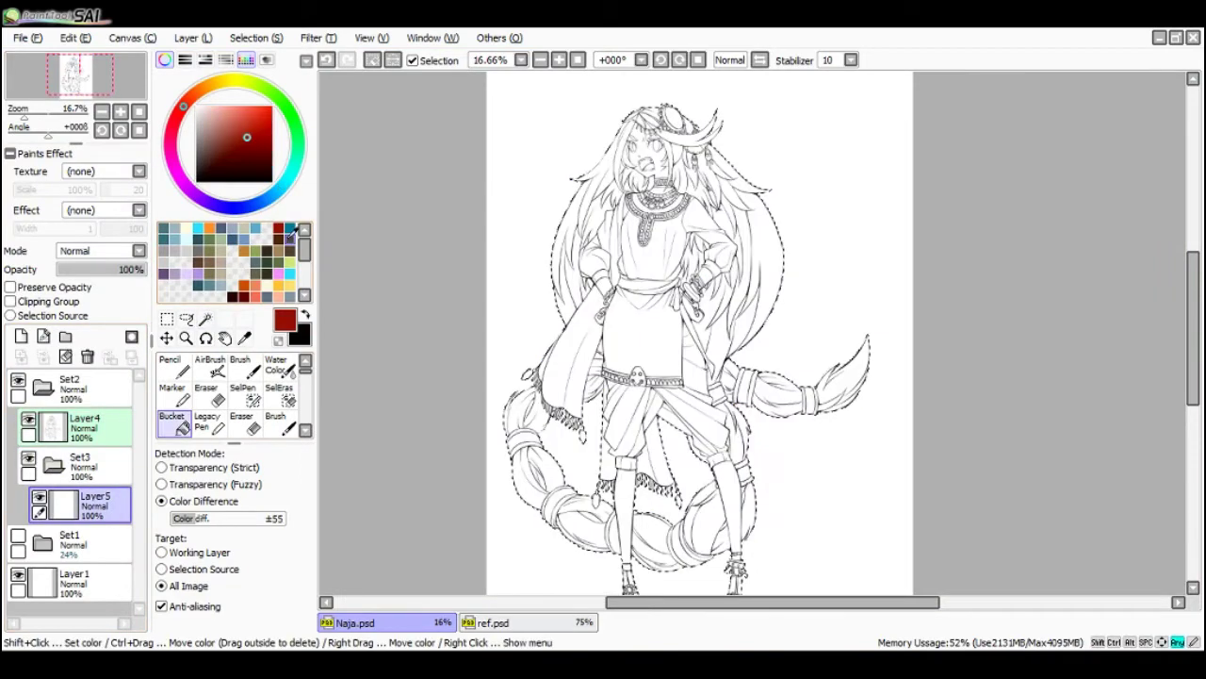
# - Try to fill the selected figure with the Bucket using the whole image as the detection target
pyautogui.press('Tab')
pyautogui.click(488, 281)
pyautogui.hotkey('ctrl', 'z')
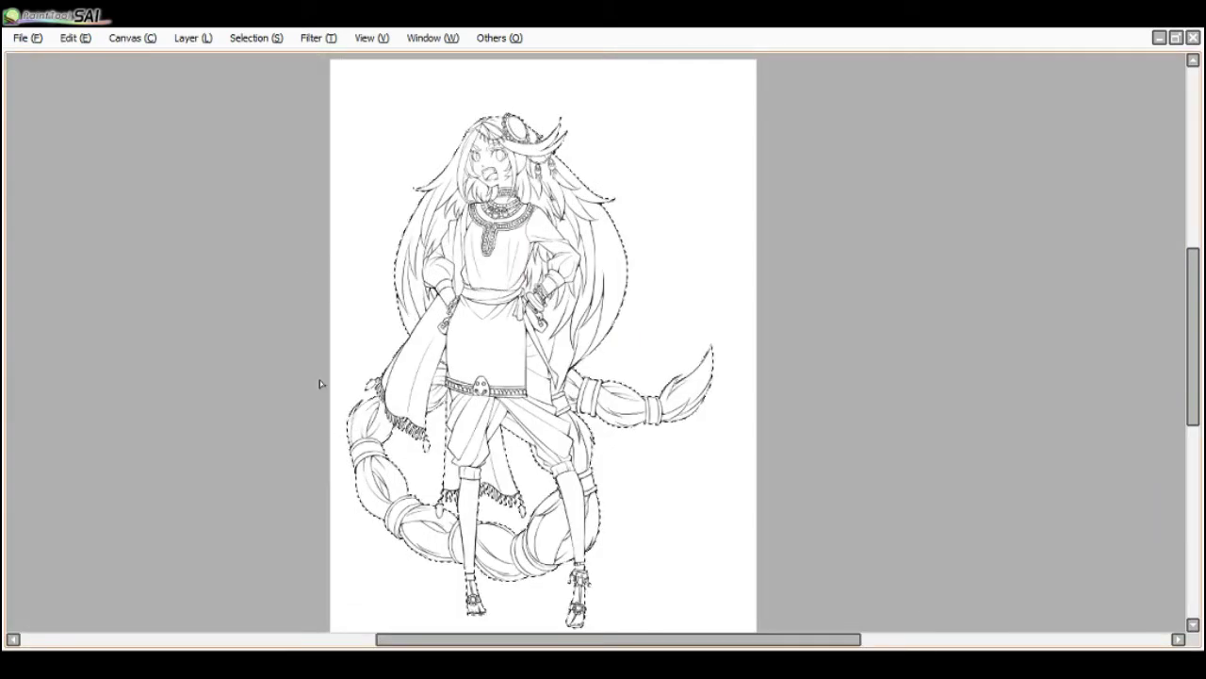
# - Fill the selected figure with dark grey on Layer5, using the working layer as the Bucket target, and clear the selection
pyautogui.press('Tab')
pyautogui.click(220, 556)
pyautogui.press('Tab')
pyautogui.click(500, 232)
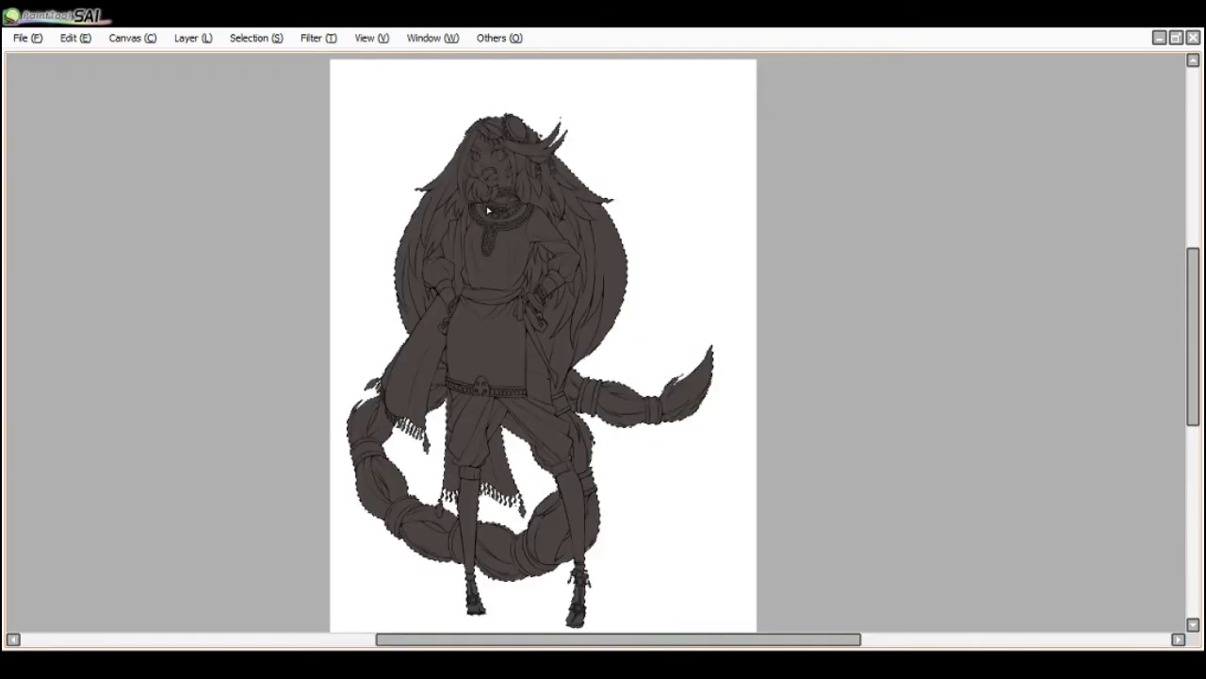
pyautogui.hotkey('ctrl', 'd')
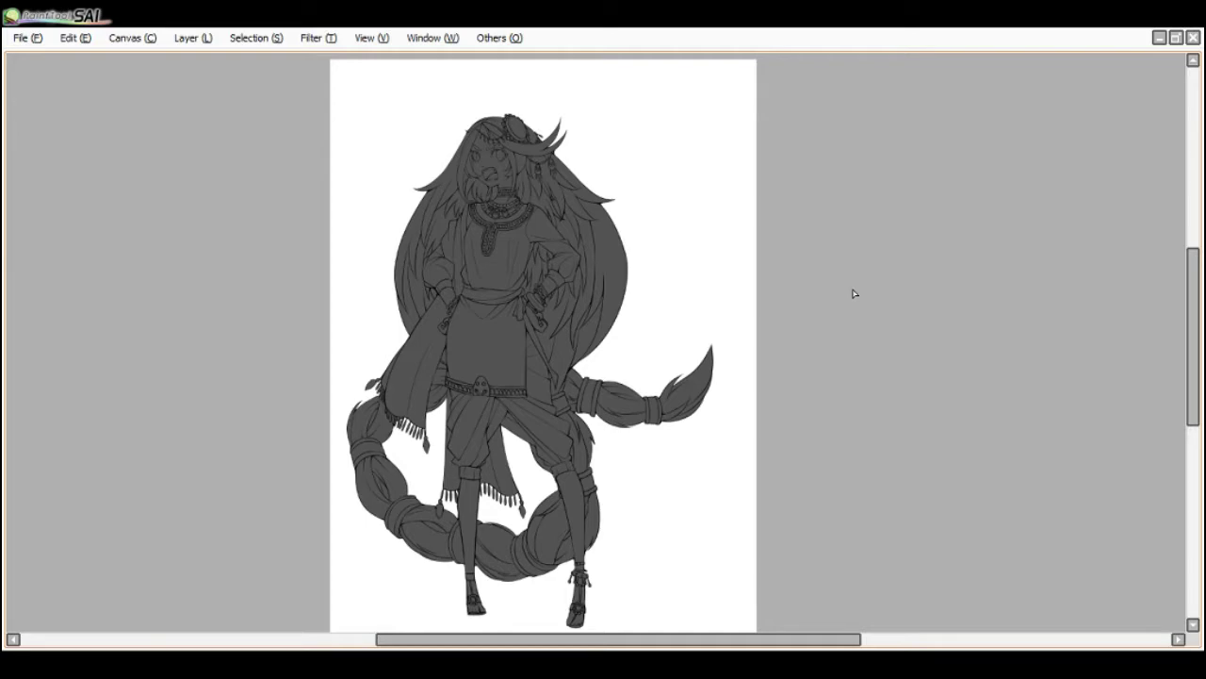
# - Add a new layer above the grey silhouette layer
pyautogui.press('Tab')
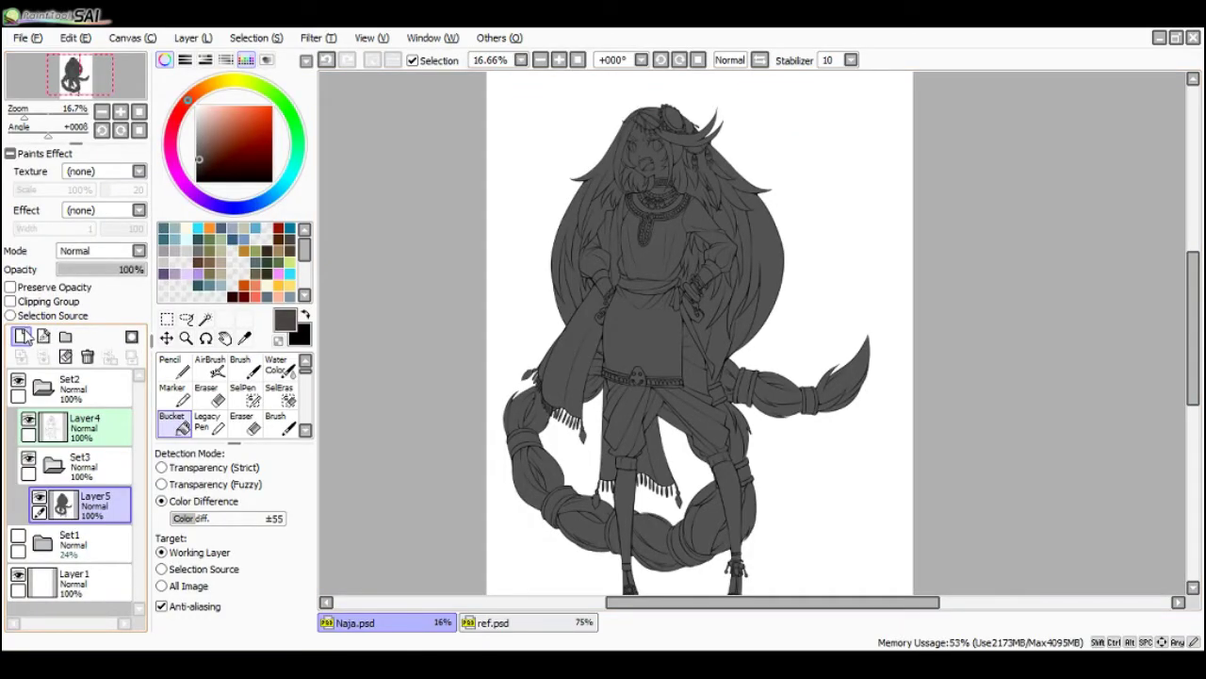
pyautogui.click(25, 341)
pyautogui.press('Tab')
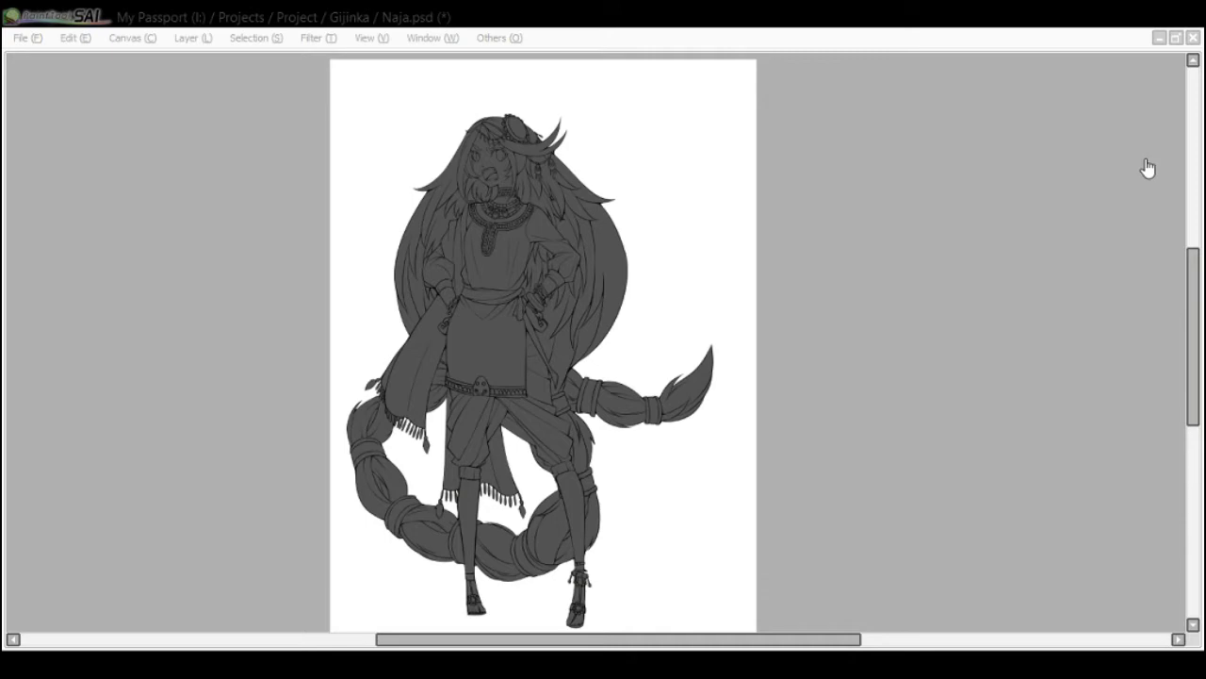
pyautogui.click(862, 360)
# - Examine the snake reference photos for their scale patterns and colours
pyautogui.scroll(2, 460, 200)
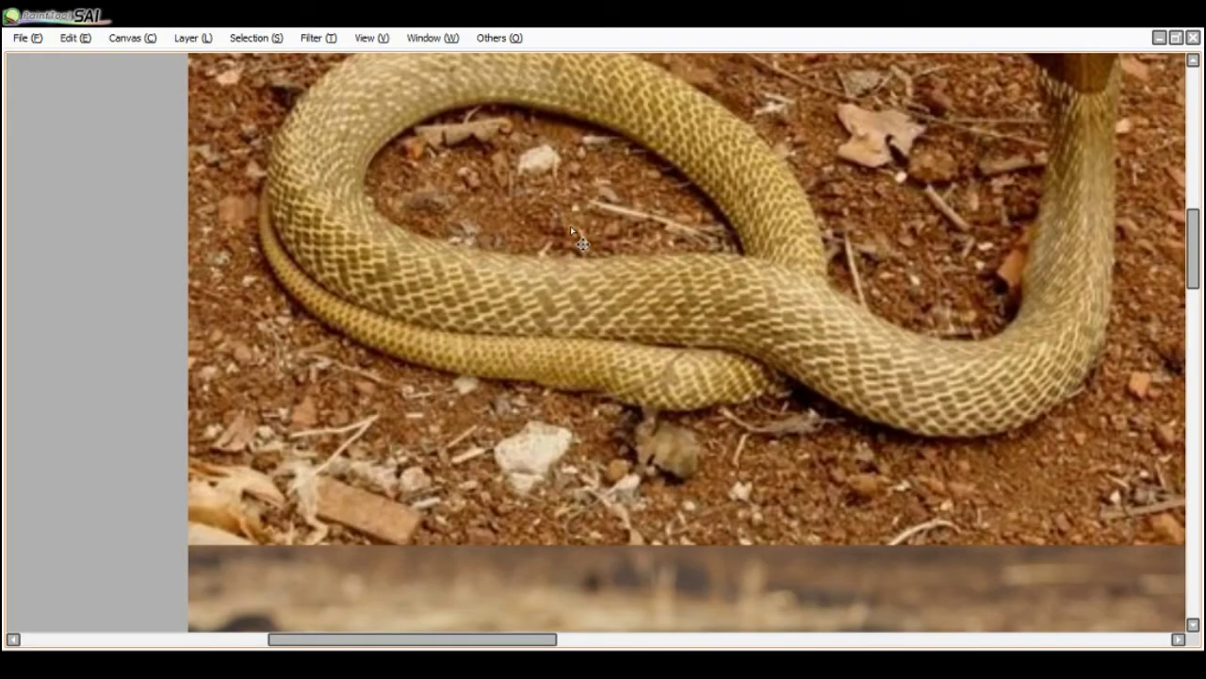
pyautogui.scroll(-4, 570, 226)
pyautogui.scroll(1, 487, 319)
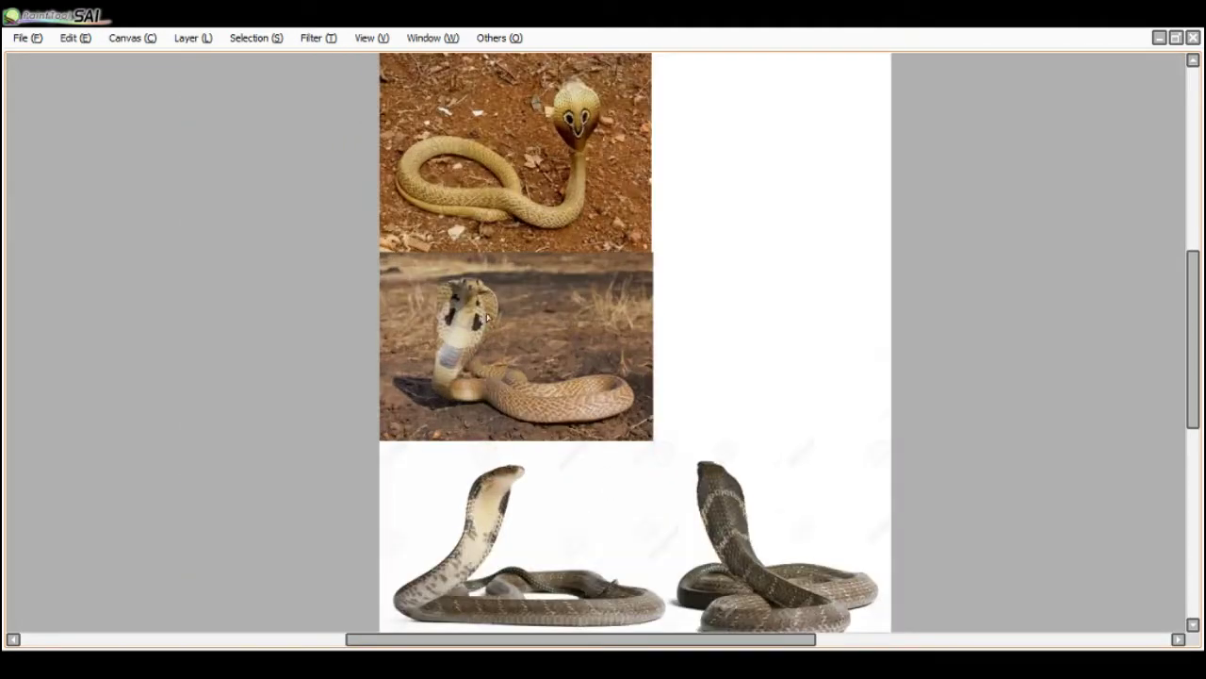
pyautogui.scroll(2, 487, 318)
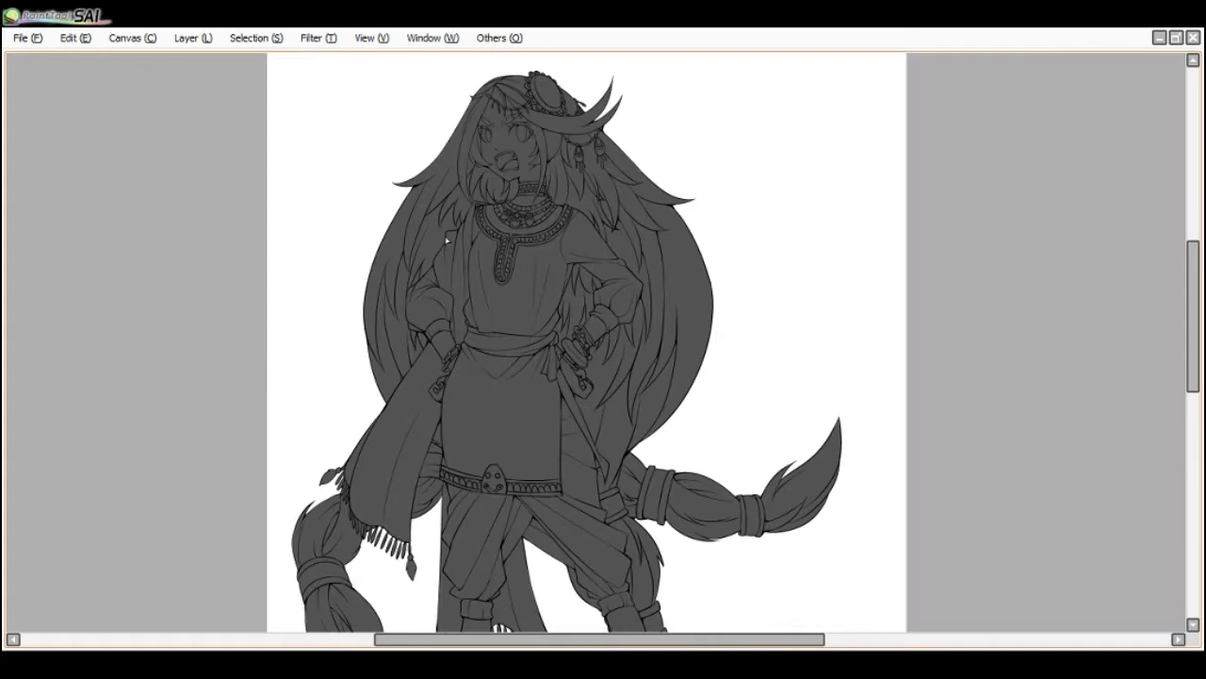
# - Try to fill the hair with tan on Layer6 using the working layer as the Bucket target
pyautogui.press('Tab')
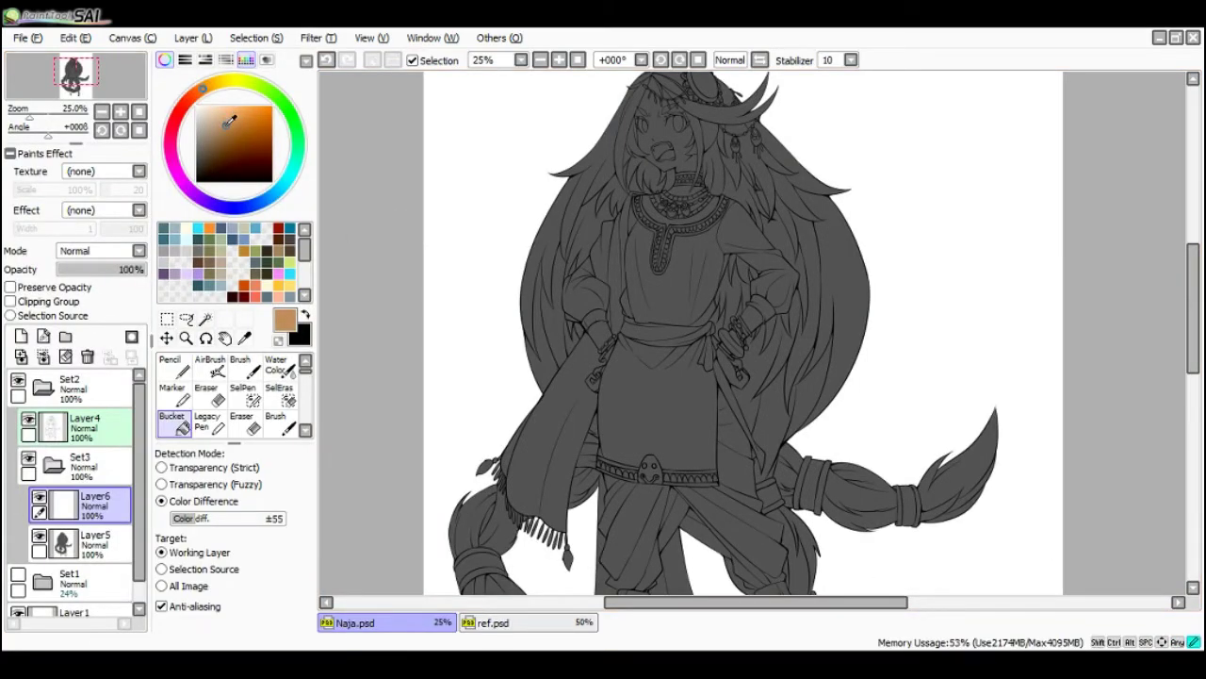
pyautogui.press('Tab')
pyautogui.click(681, 270)
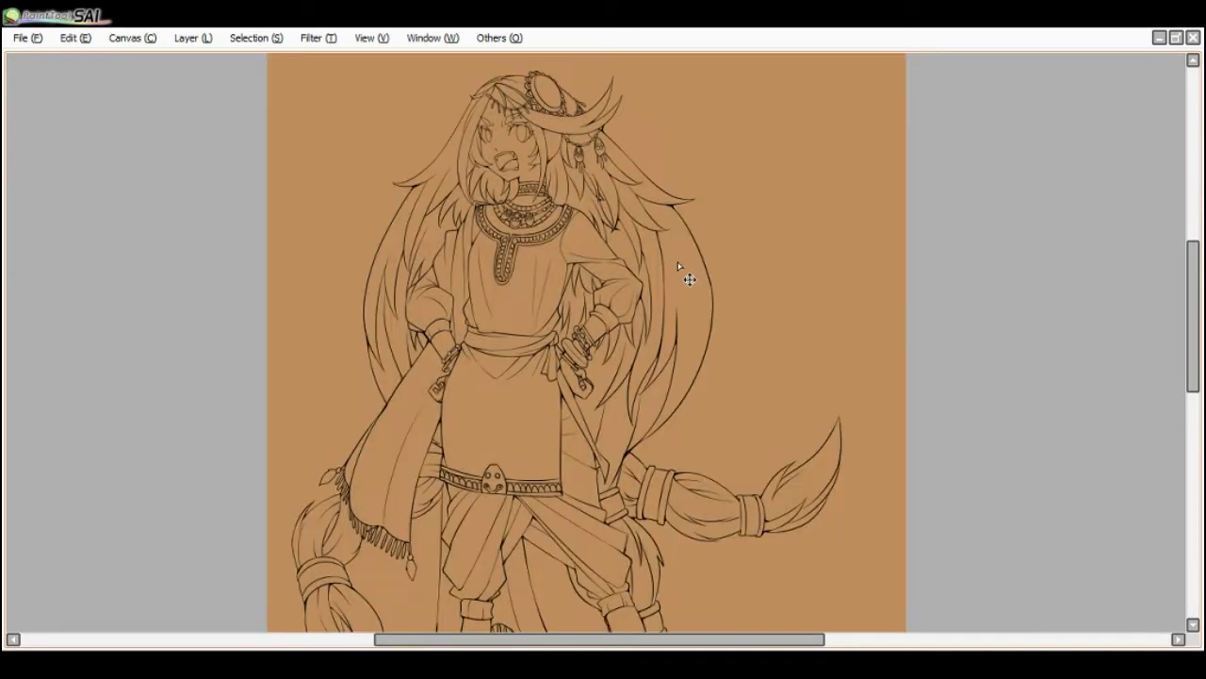
pyautogui.hotkey('ctrl', 'z')
# - Set the Bucket target to the selection source and fill the large hair sections behind the earrings with tan
pyautogui.press('Tab')
pyautogui.click(202, 571)
pyautogui.press('Tab')
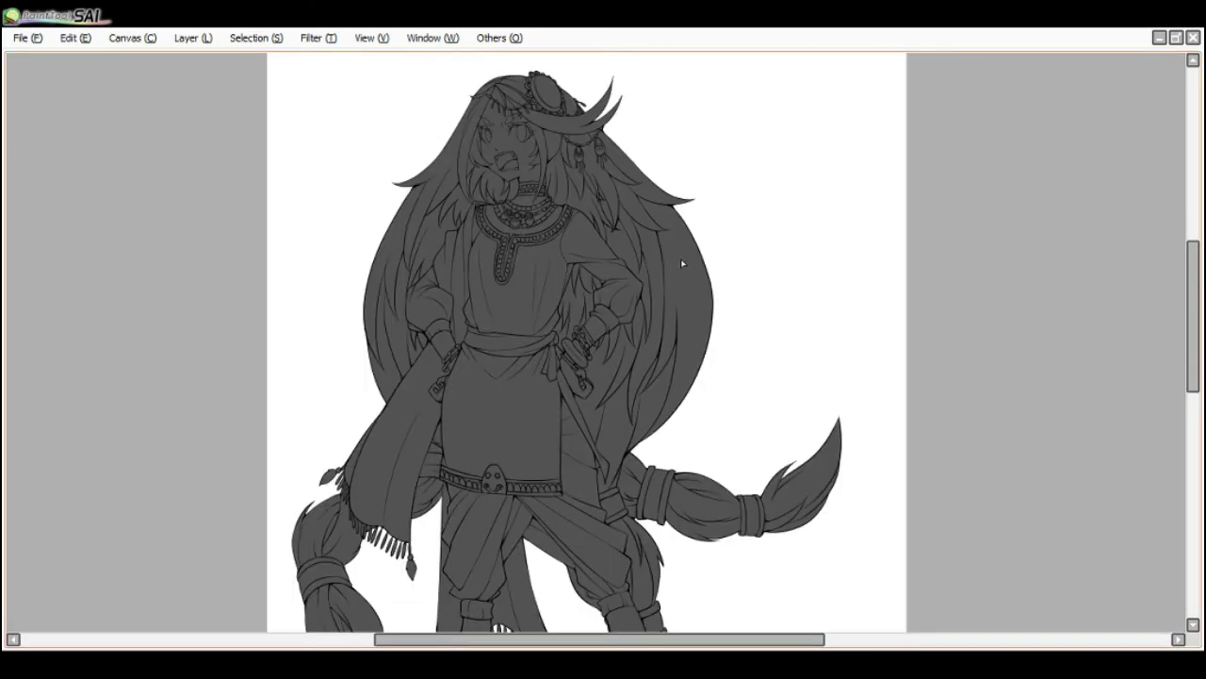
pyautogui.click(684, 277)
pyautogui.click(637, 201)
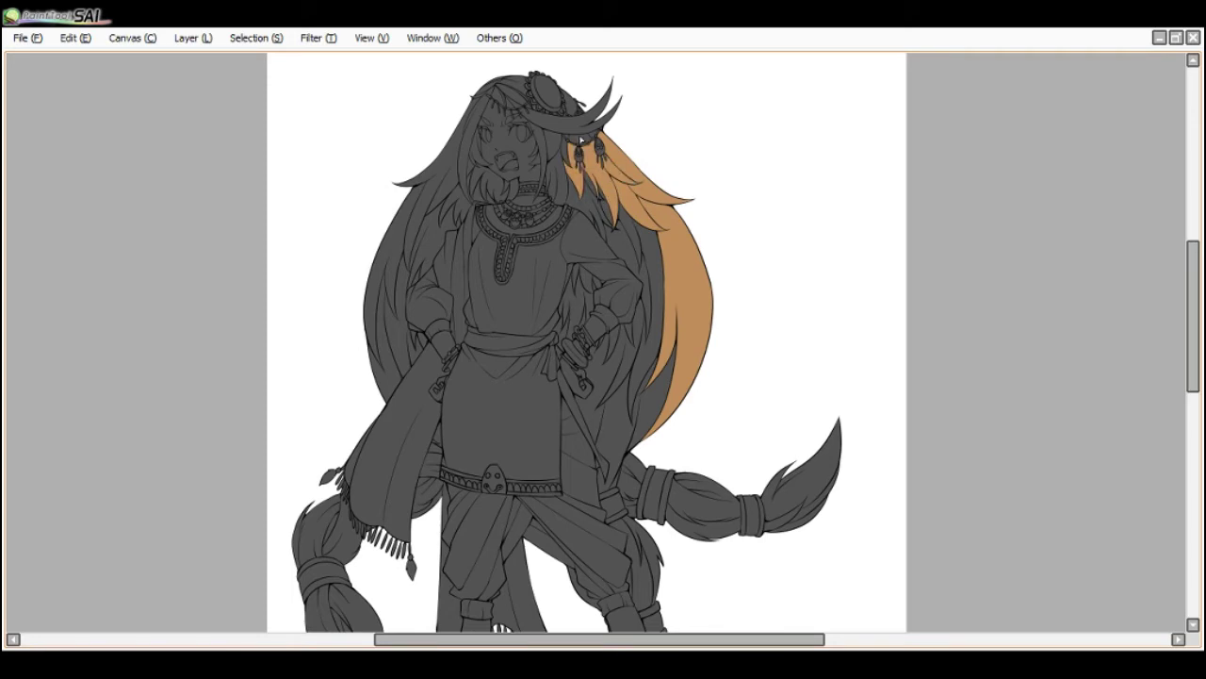
# - Fill the hair around the round headdress ornament and across the crown with tan
pyautogui.scroll(2, 613, 170)
pyautogui.click(549, 163)
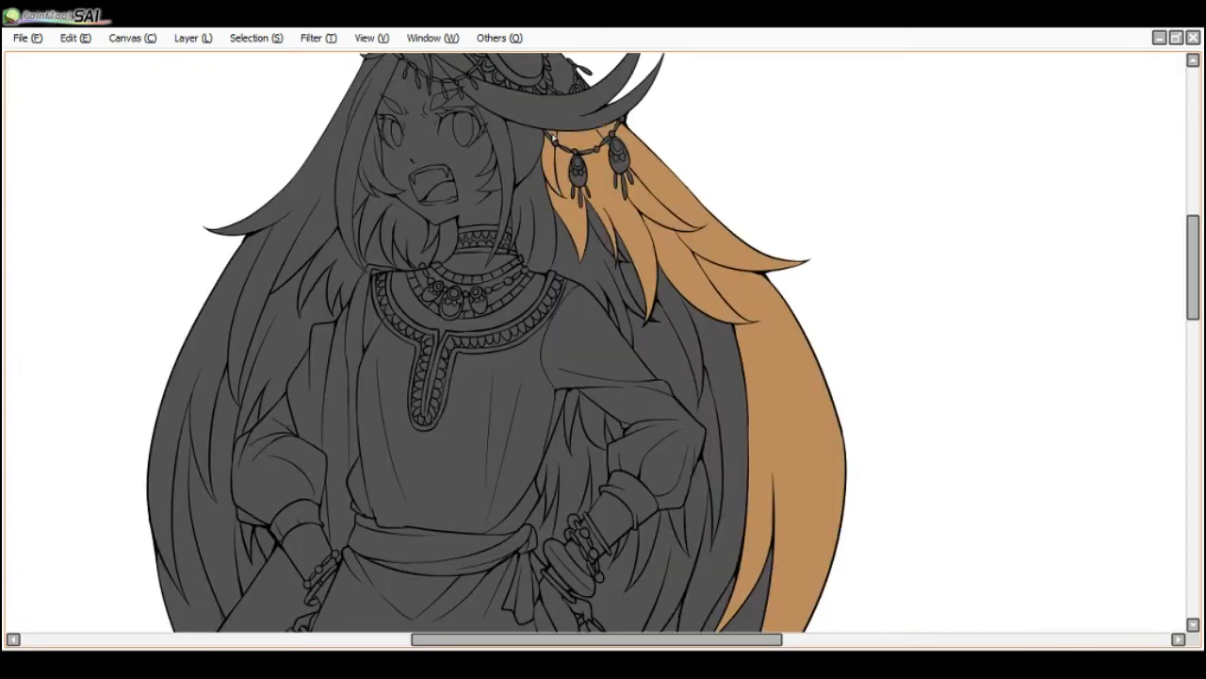
pyautogui.scroll(-4, 565, 86)
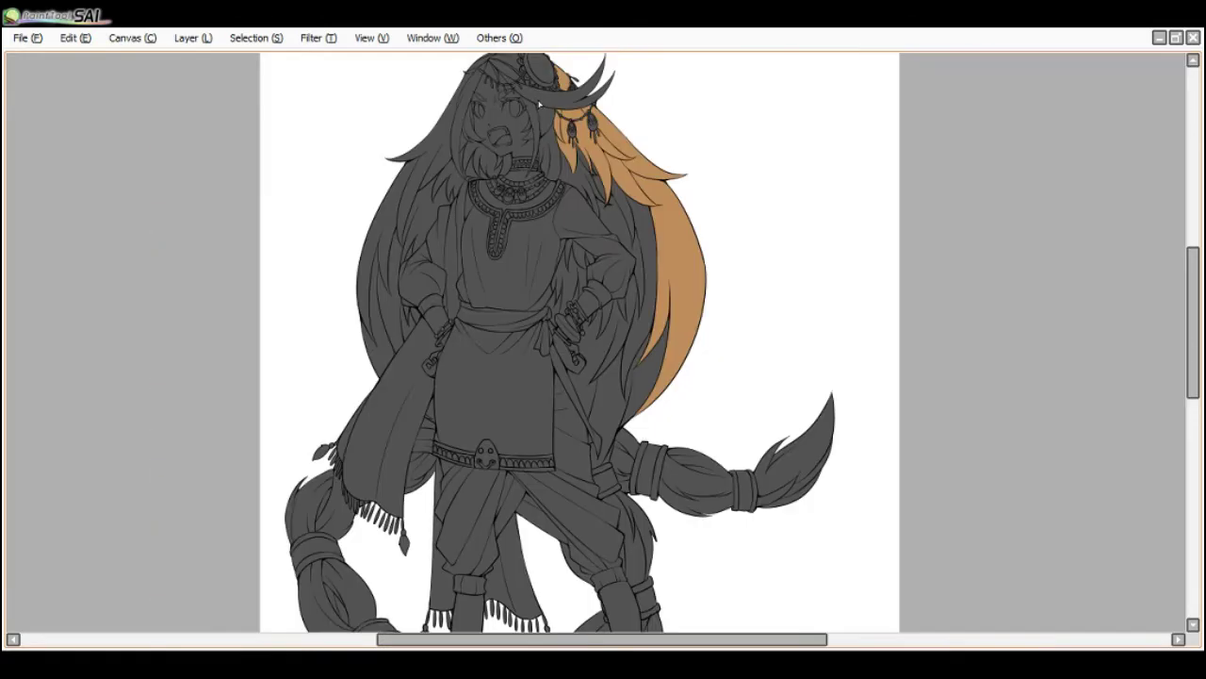
pyautogui.moveTo(540, 105); pyautogui.dragTo(556, 149)
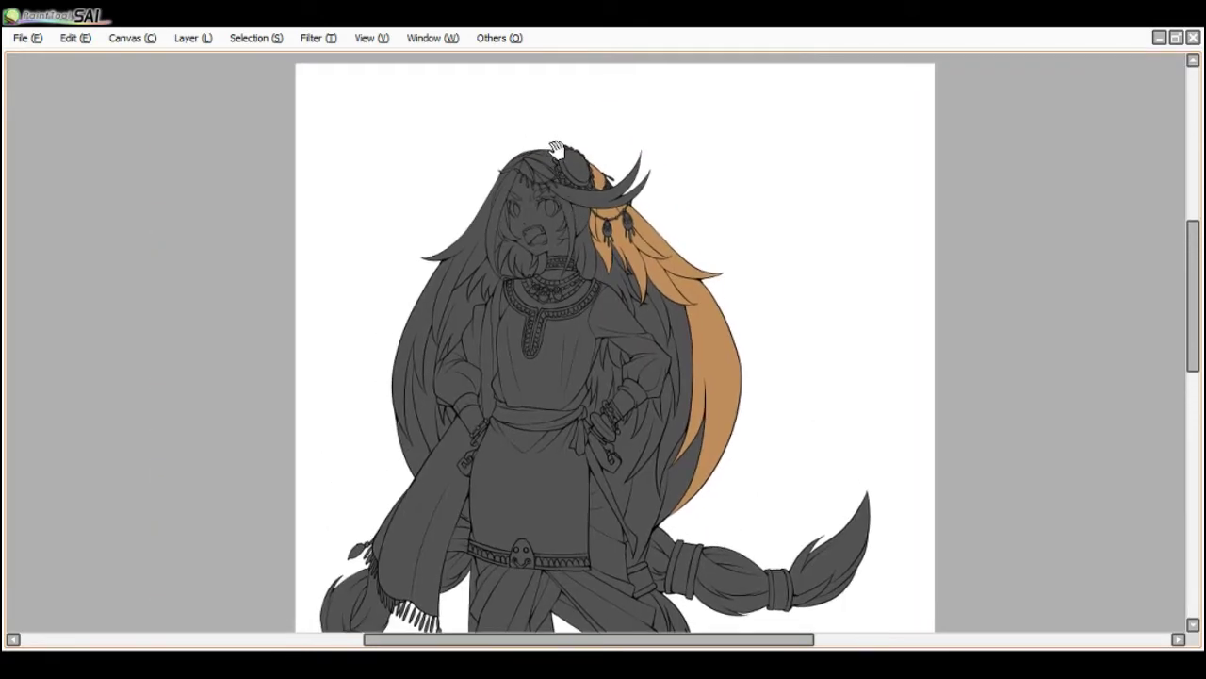
pyautogui.scroll(2, 556, 149)
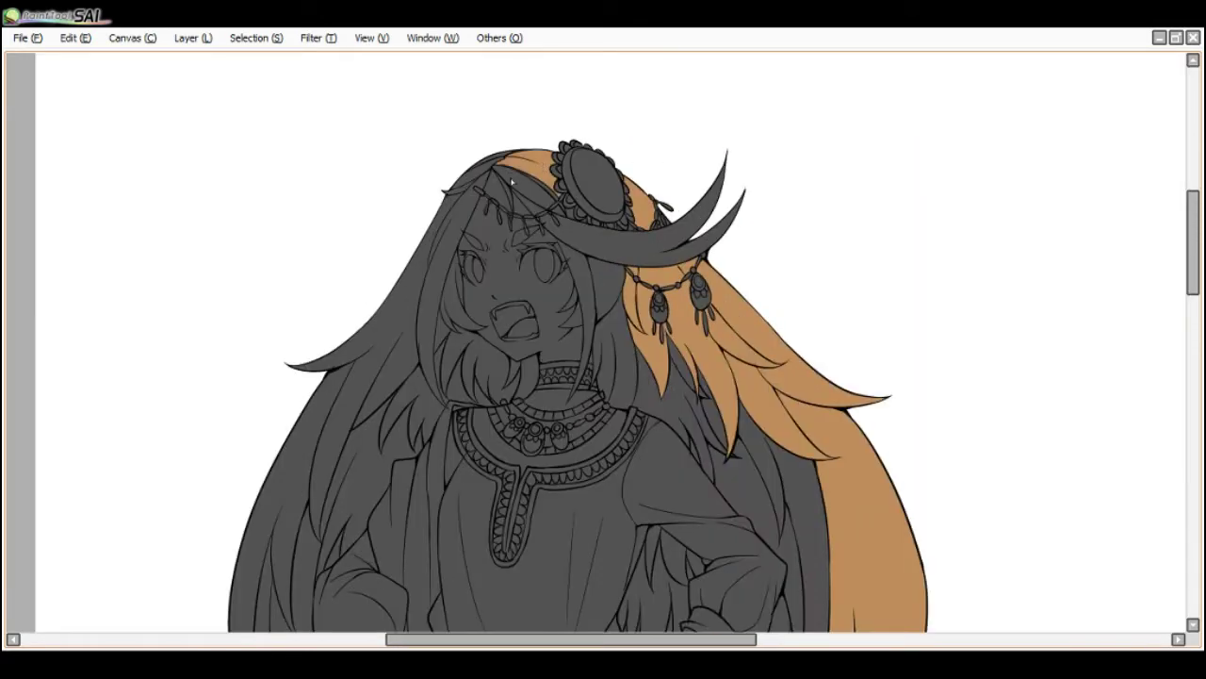
pyautogui.scroll(2, 556, 198)
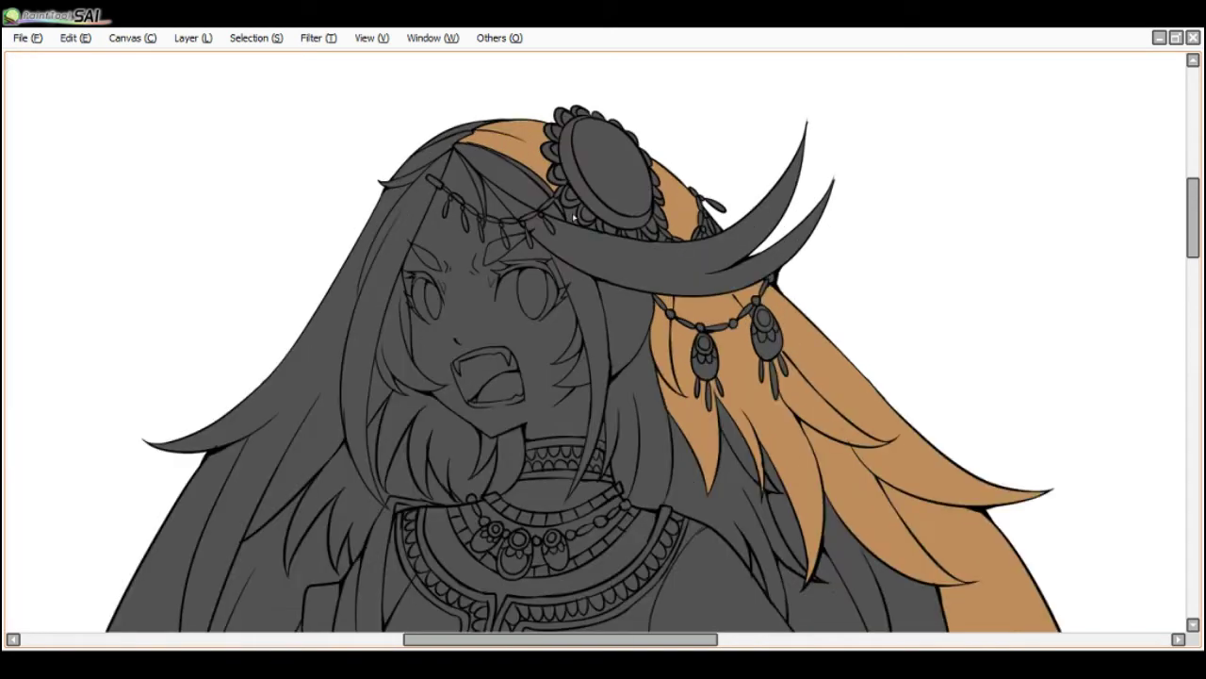
# - Fill the hair below the horn-like ornament and the small locks on both sides of the face with tan
pyautogui.click(624, 320)
pyautogui.click(578, 375)
pyautogui.click(576, 345)
pyautogui.scroll(-1, 496, 364)
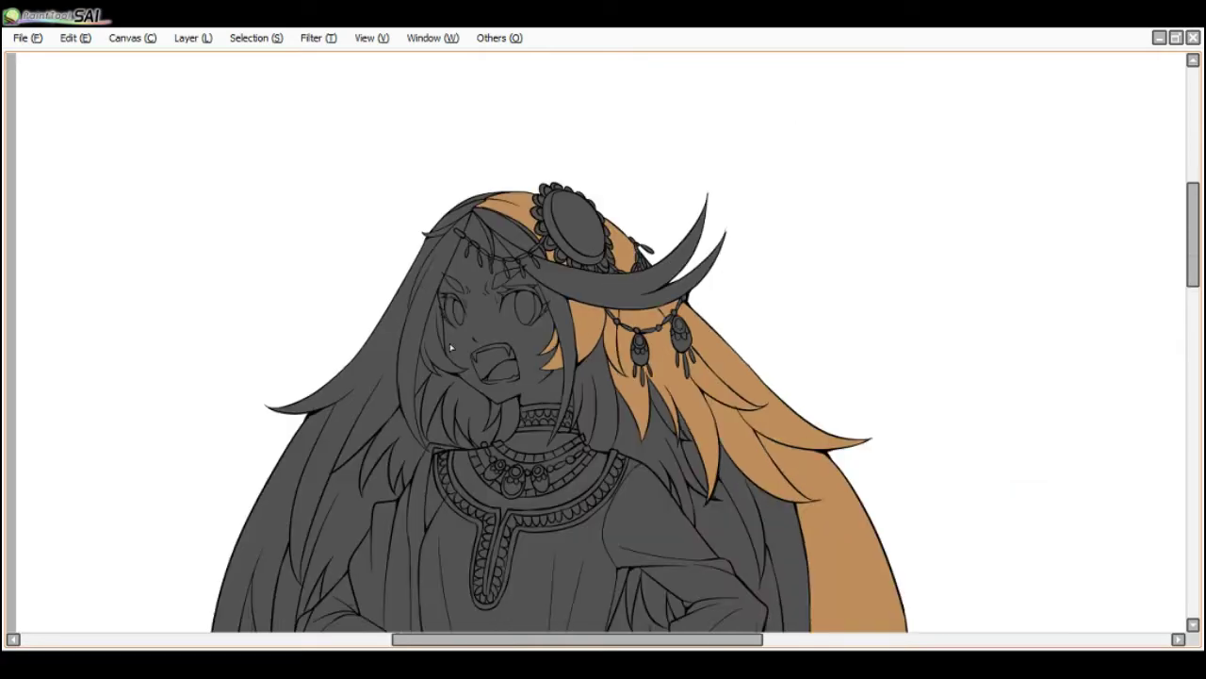
pyautogui.scroll(1, 434, 359)
pyautogui.moveTo(435, 359); pyautogui.dragTo(420, 283)
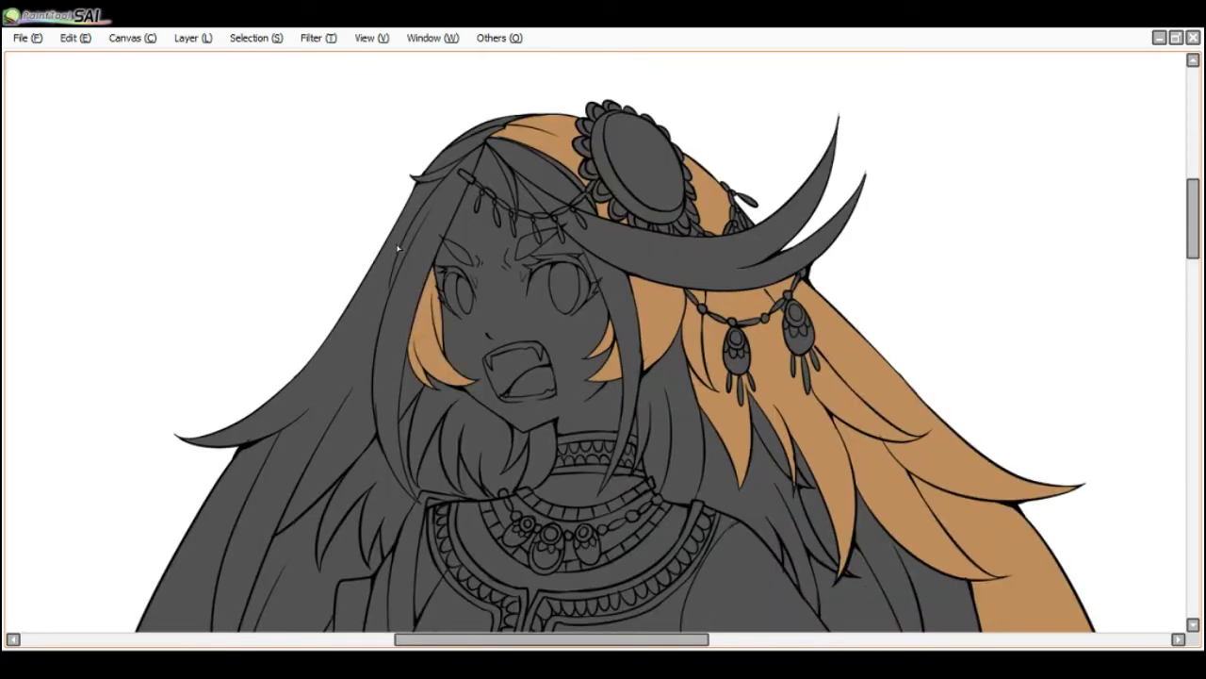
# - Undo the trial fill of the hair left of the face and activate line-art Layer4 to close the outline gap there
pyautogui.click(398, 248)
pyautogui.hotkey('ctrl', 'z')
pyautogui.press('Tab')
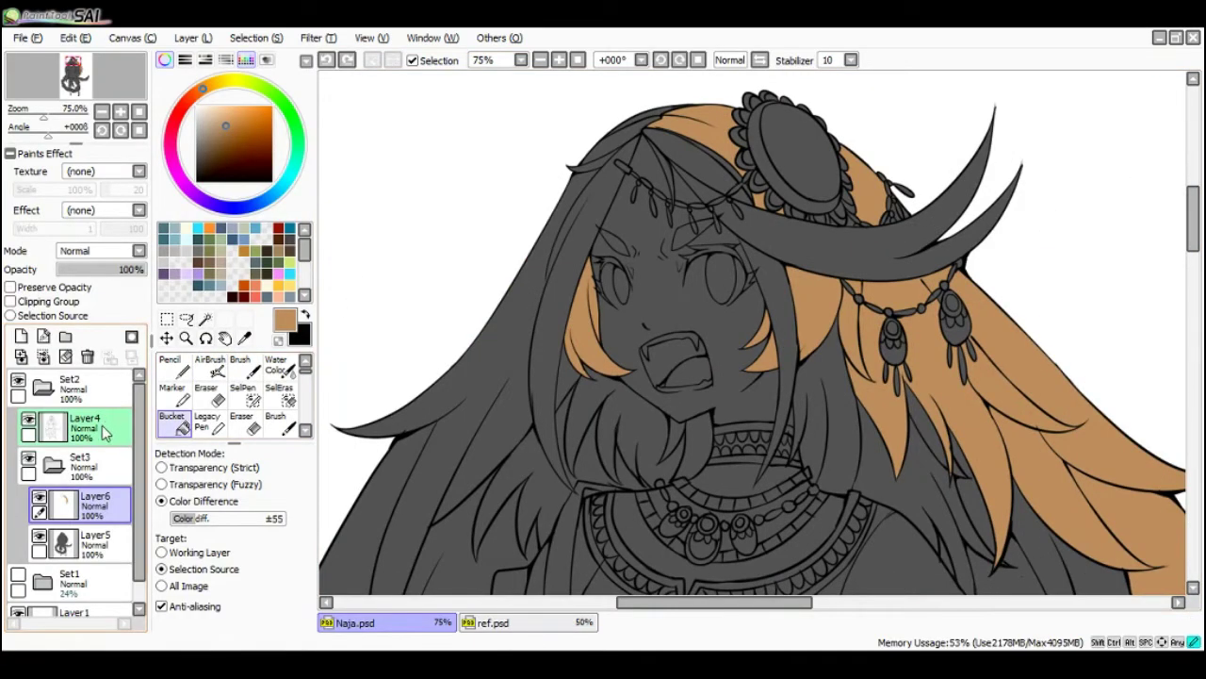
pyautogui.click(106, 431)
pyautogui.press('Tab')
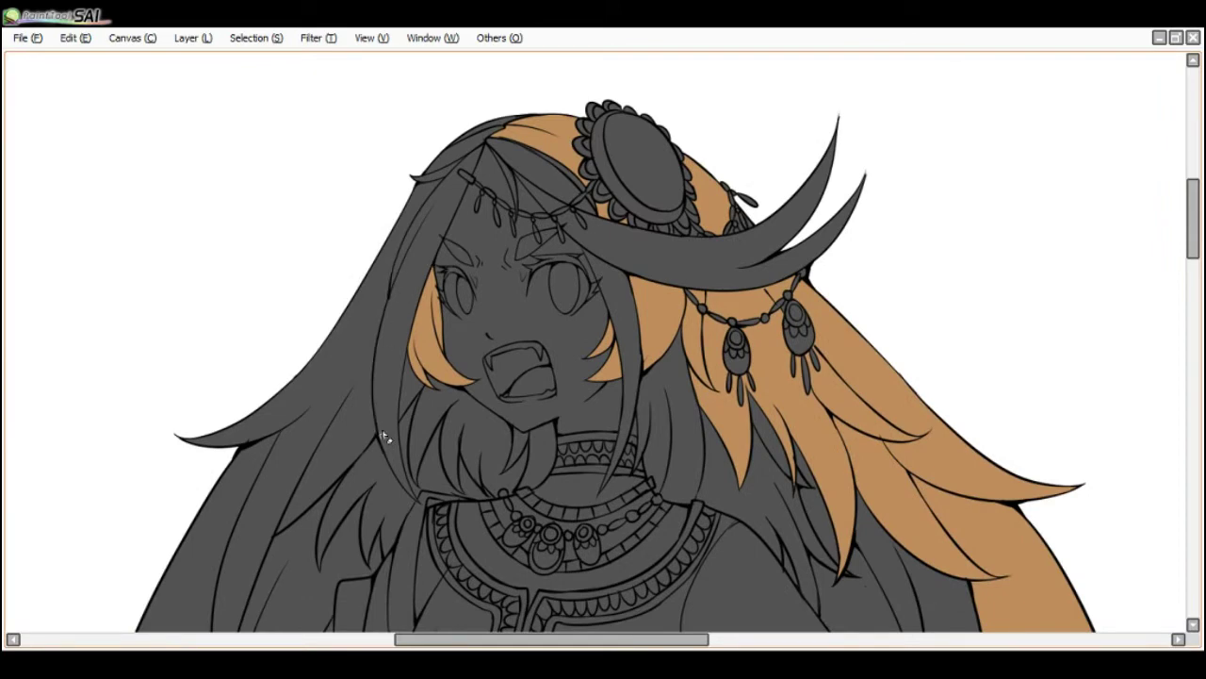
# - Fill the long hair left of the face with tan on Layer6
pyautogui.press('Tab')
pyautogui.click(81, 504)
pyautogui.press('Tab')
pyautogui.click(364, 351)
pyautogui.scroll(-1, 396, 377)
pyautogui.scroll(1, 418, 377)
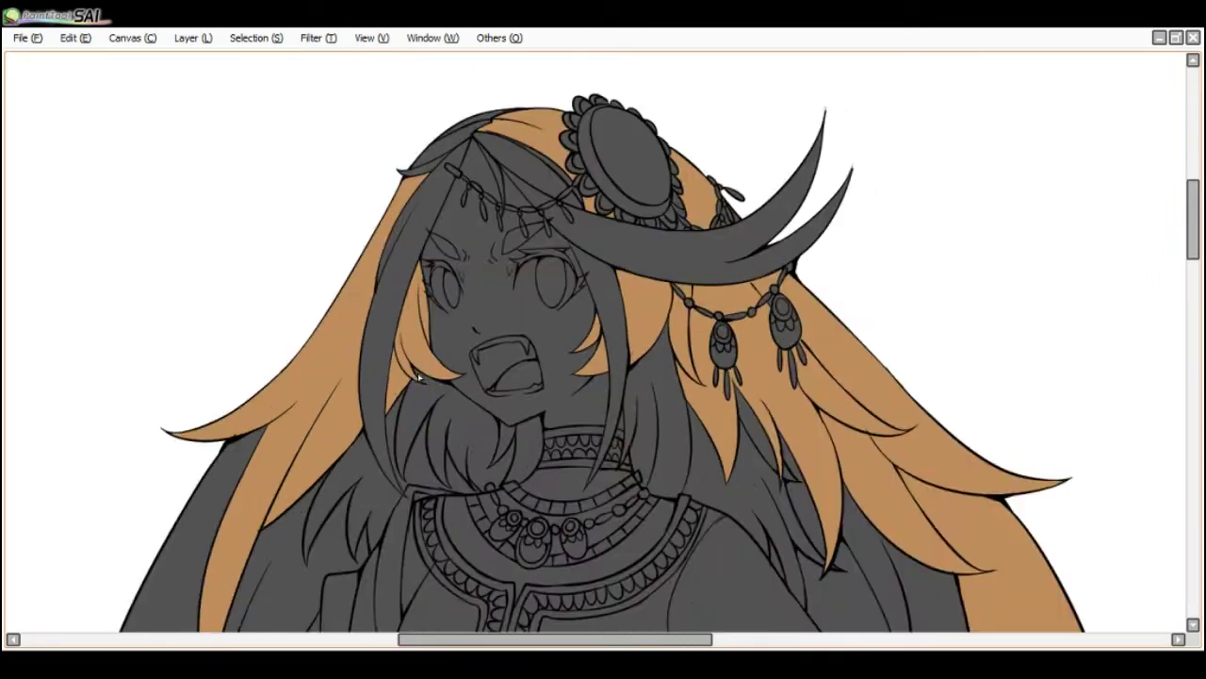
# - Fill the outer hair beside the arm on the image's left side with tan on Layer6
pyautogui.scroll(-2, 418, 376)
pyautogui.scroll(1, 423, 389)
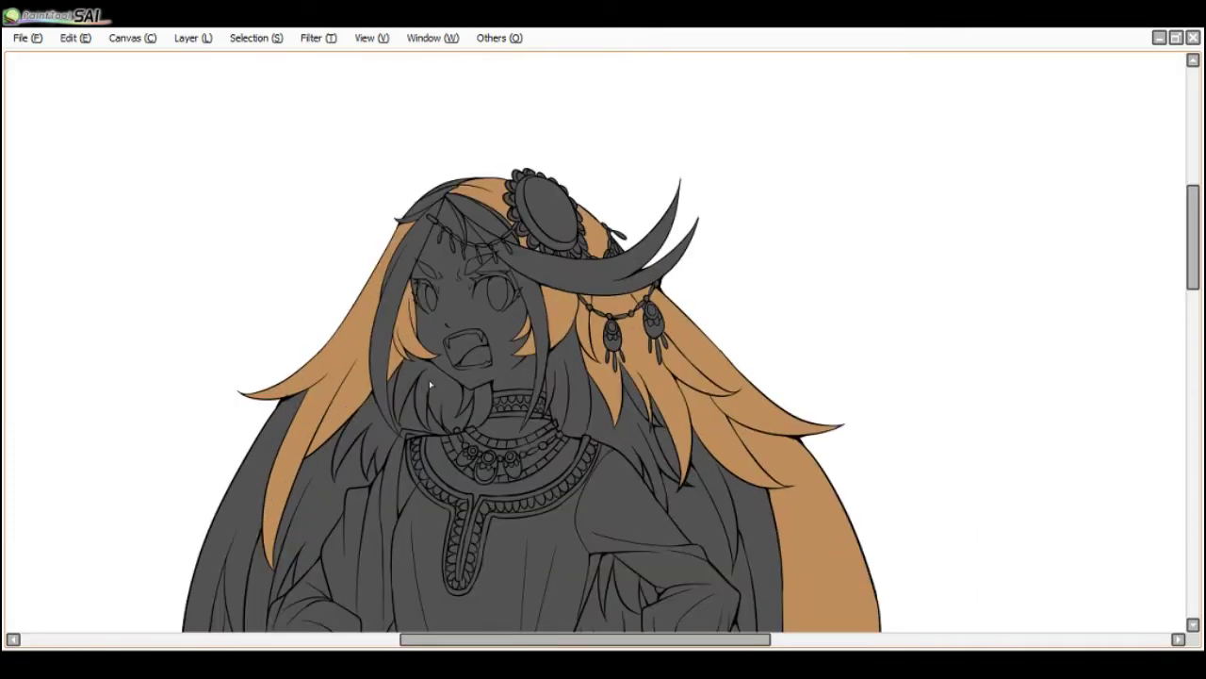
pyautogui.click(270, 444)
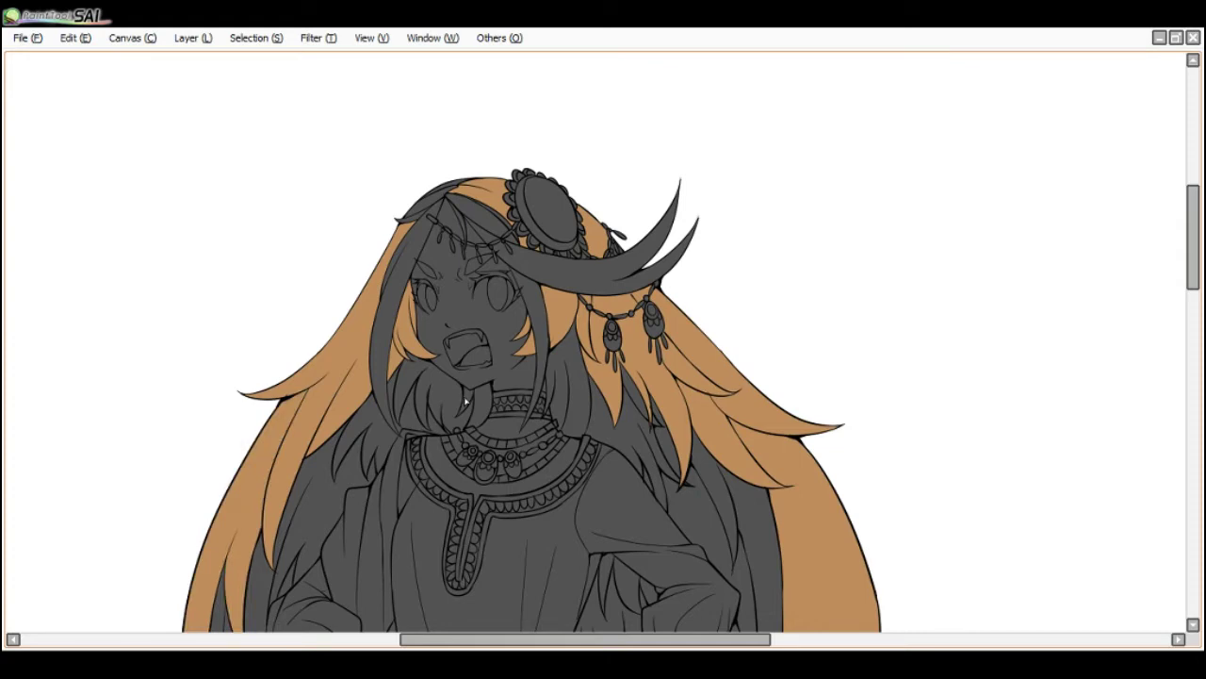
pyautogui.scroll(-1, 464, 403)
pyautogui.scroll(2, 562, 415)
pyautogui.scroll(-2, 570, 428)
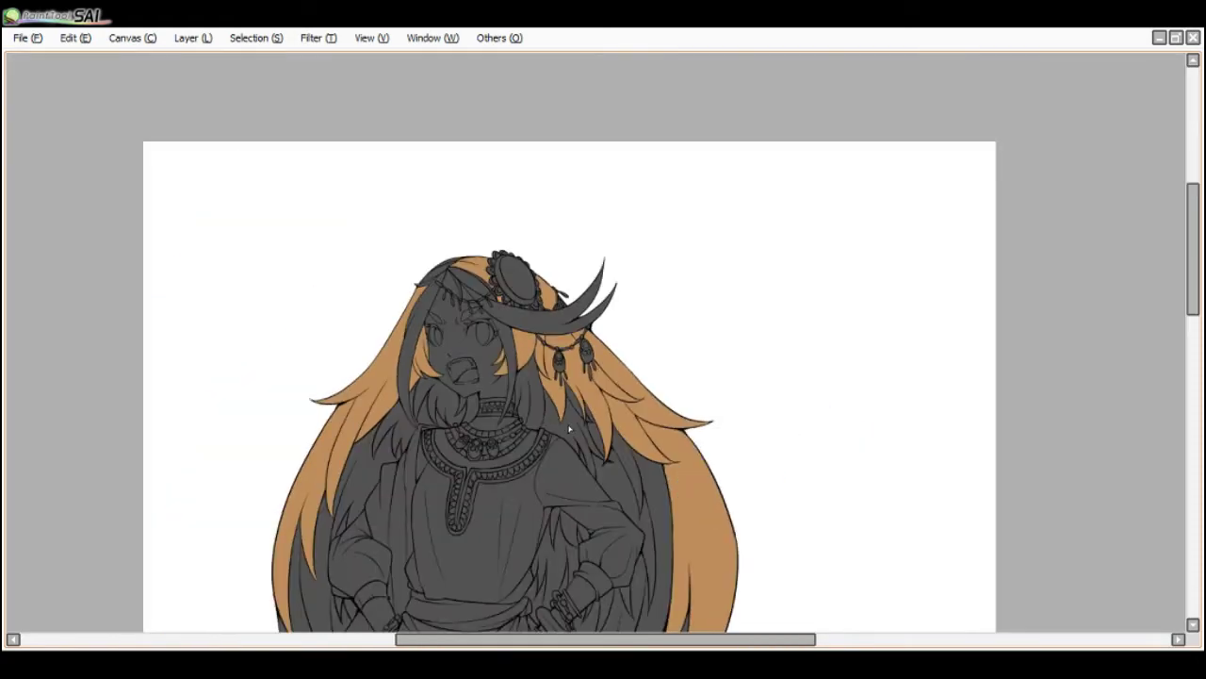
# - Fill the hair beside the neck and the short locks under the chin with tan
pyautogui.scroll(2, 528, 331)
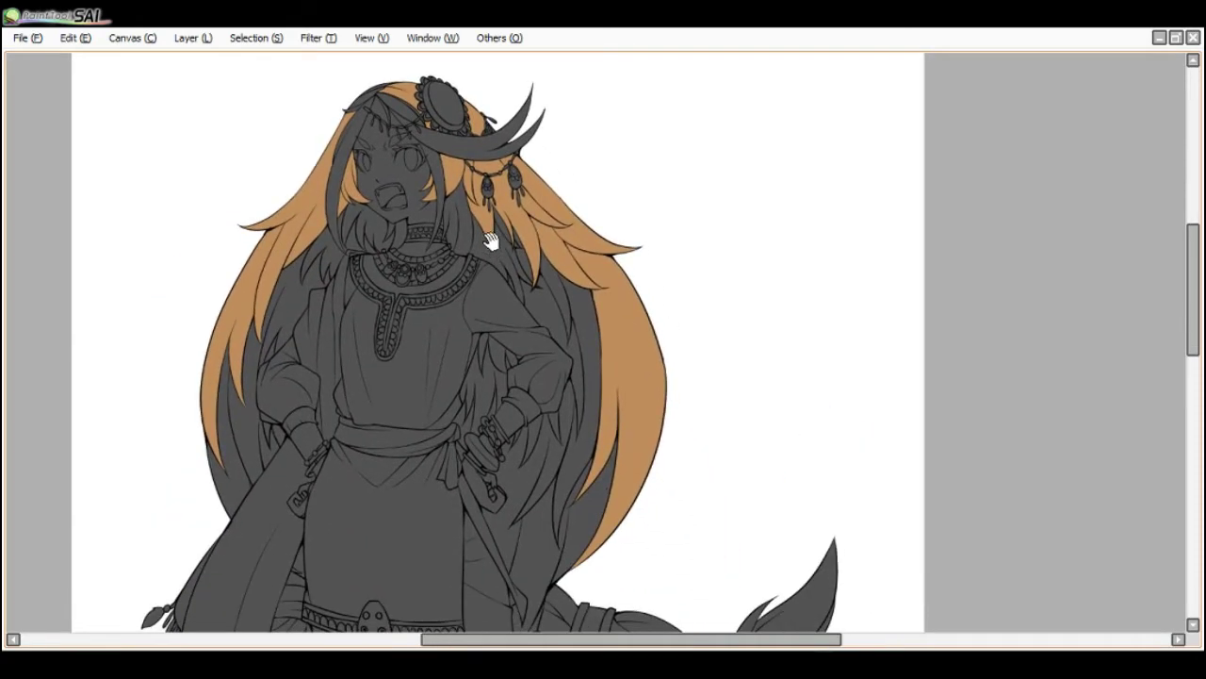
pyautogui.scroll(1, 471, 222)
pyautogui.click(464, 230)
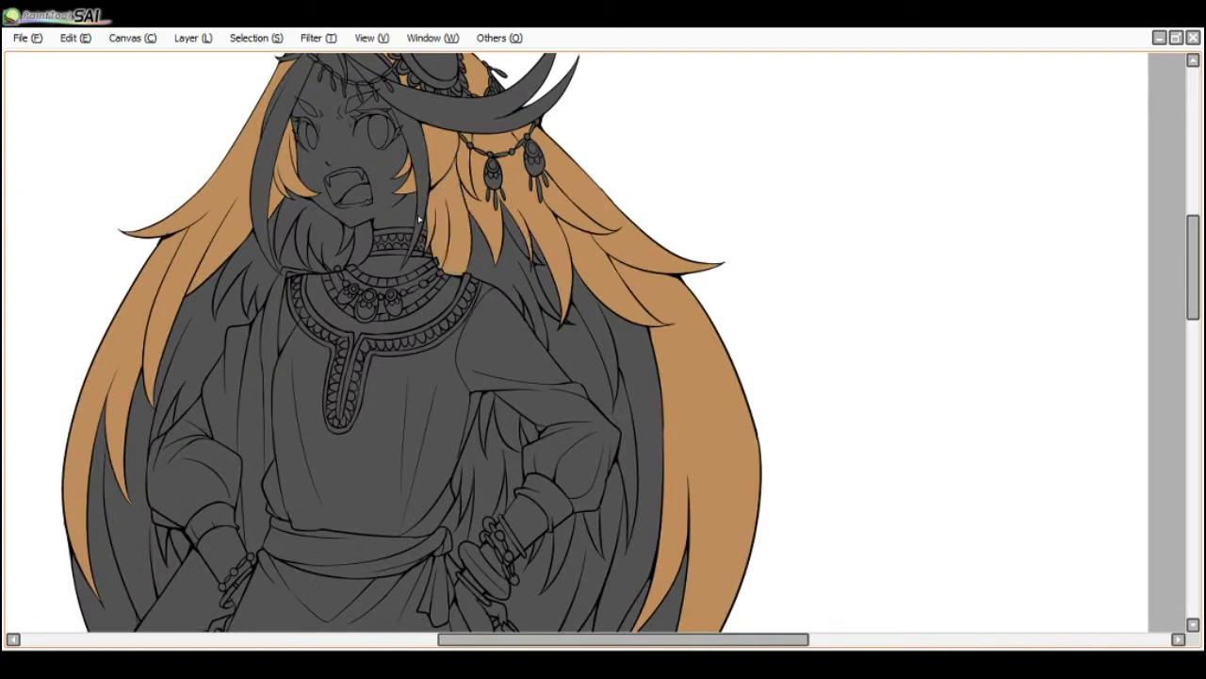
pyautogui.click(347, 235)
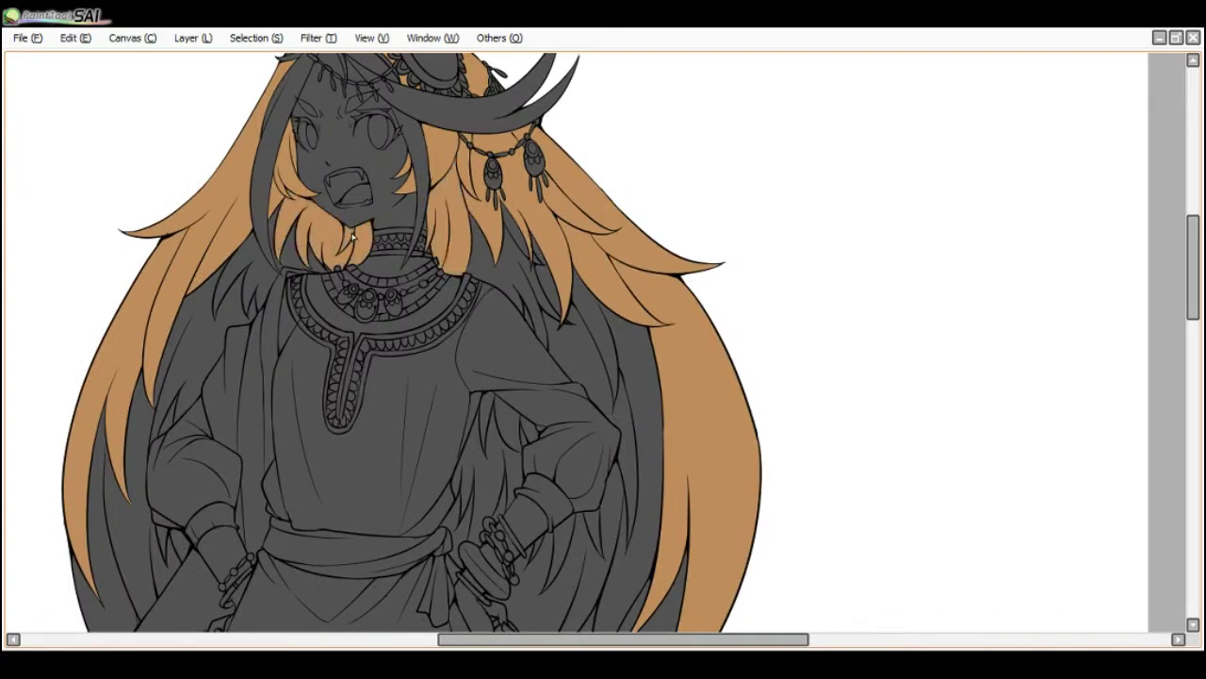
pyautogui.scroll(1, 325, 256)
pyautogui.scroll(-3, 325, 259)
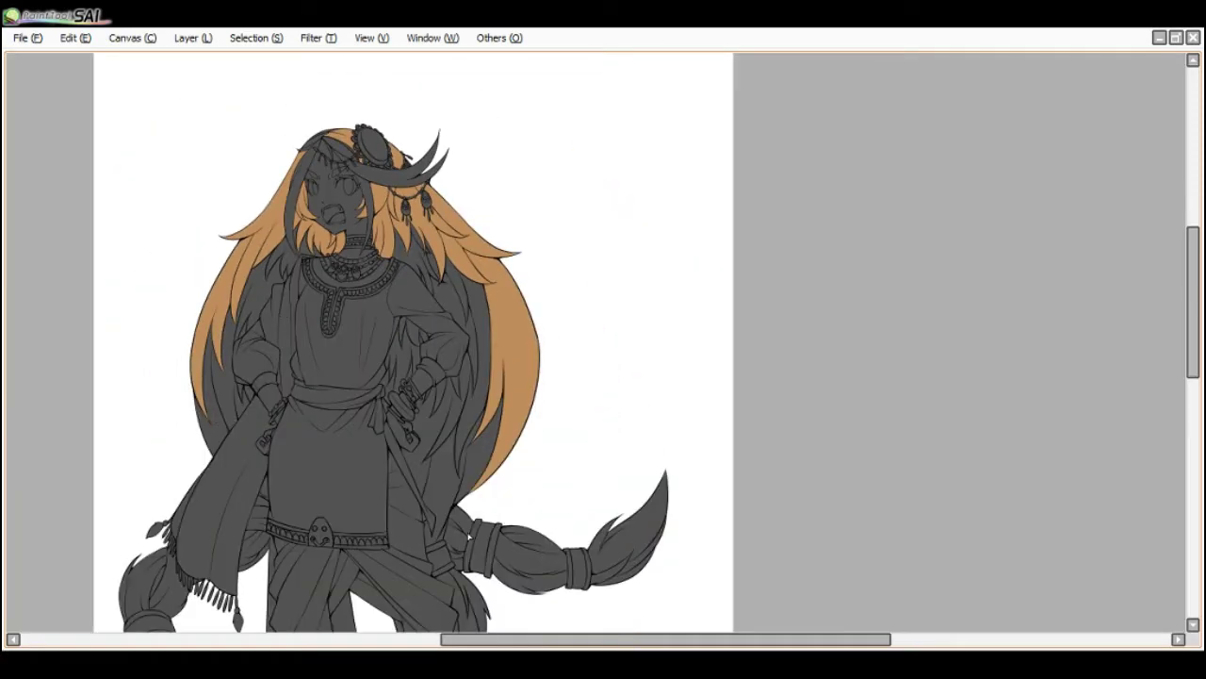
# - Fill the remaining crown hair near the parting and both eyebrows with tan
pyautogui.scroll(3, 373, 226)
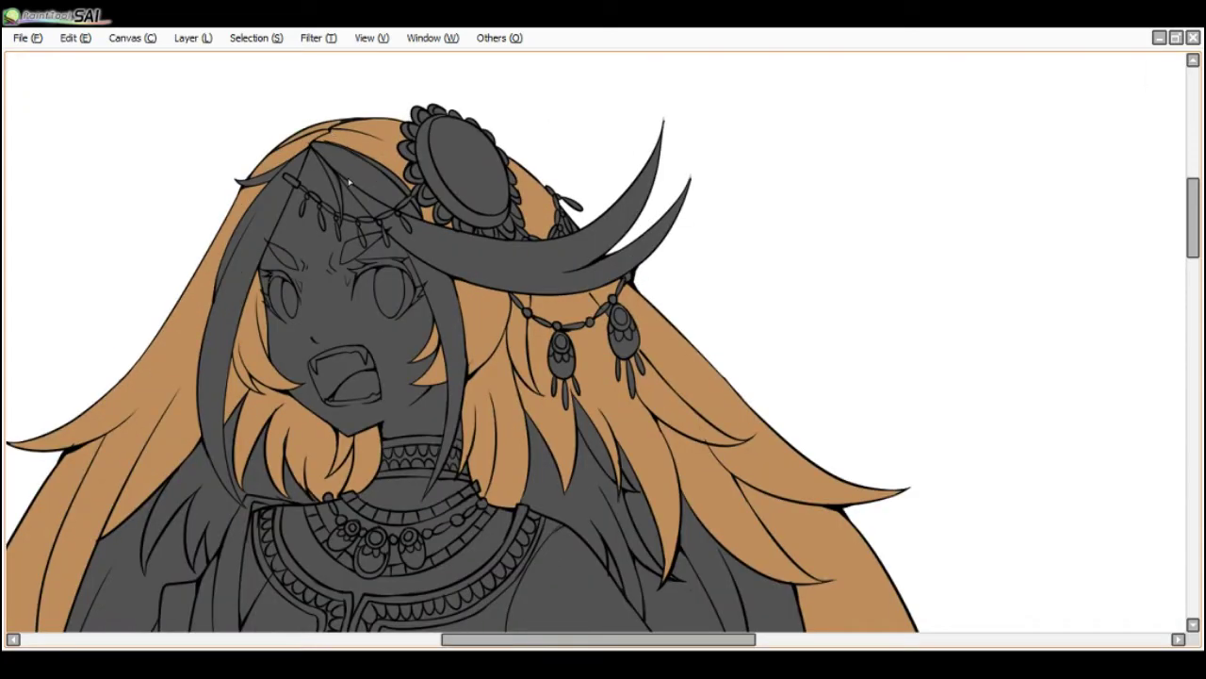
pyautogui.scroll(-3, 349, 181)
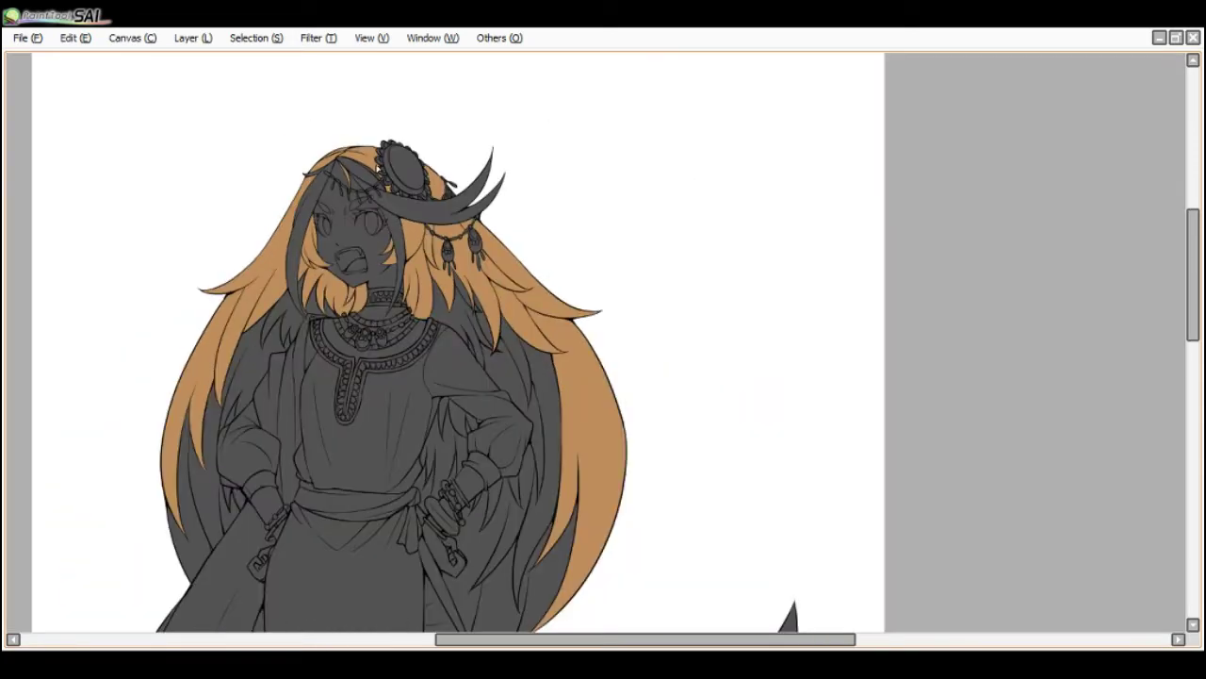
pyautogui.scroll(2, 377, 167)
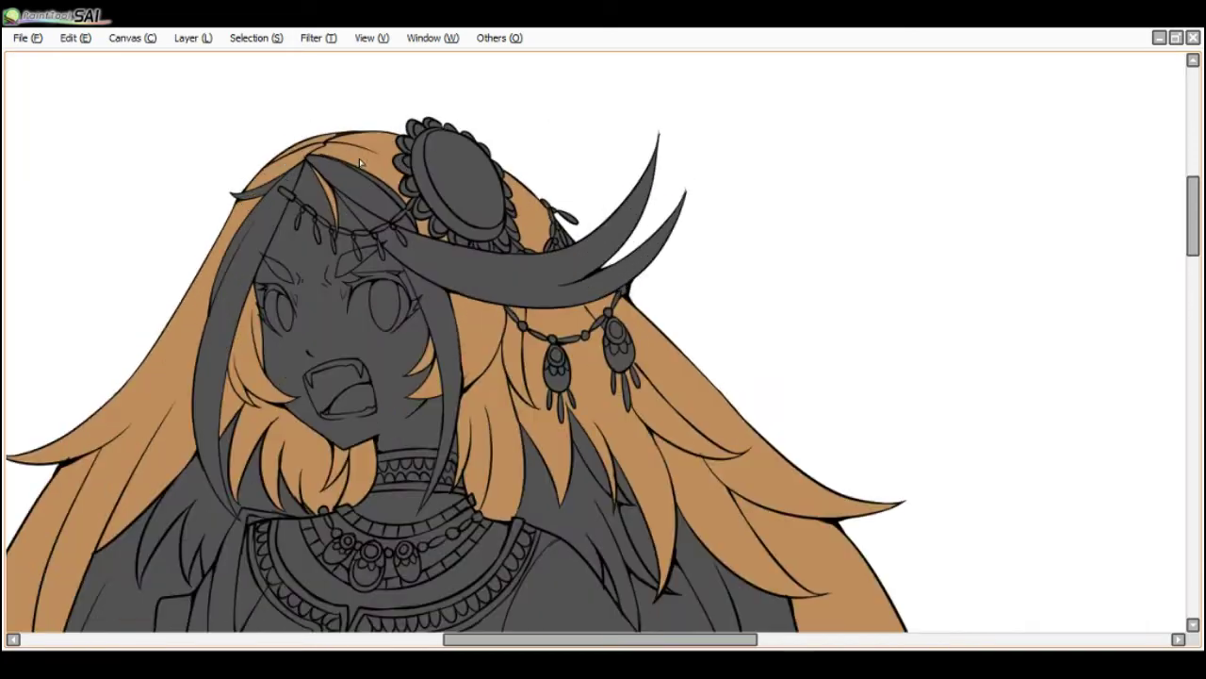
pyautogui.click(382, 275)
pyautogui.scroll(1, 386, 279)
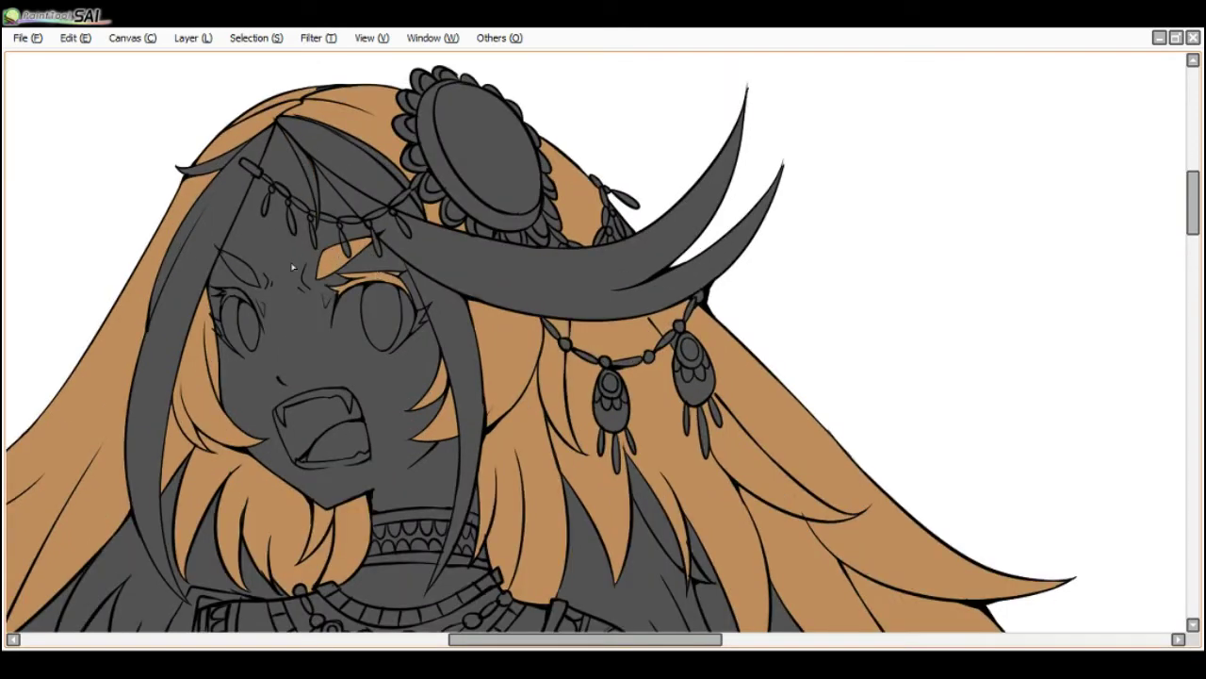
pyautogui.moveTo(225, 256); pyautogui.dragTo(257, 279)
pyautogui.scroll(-3, 231, 316)
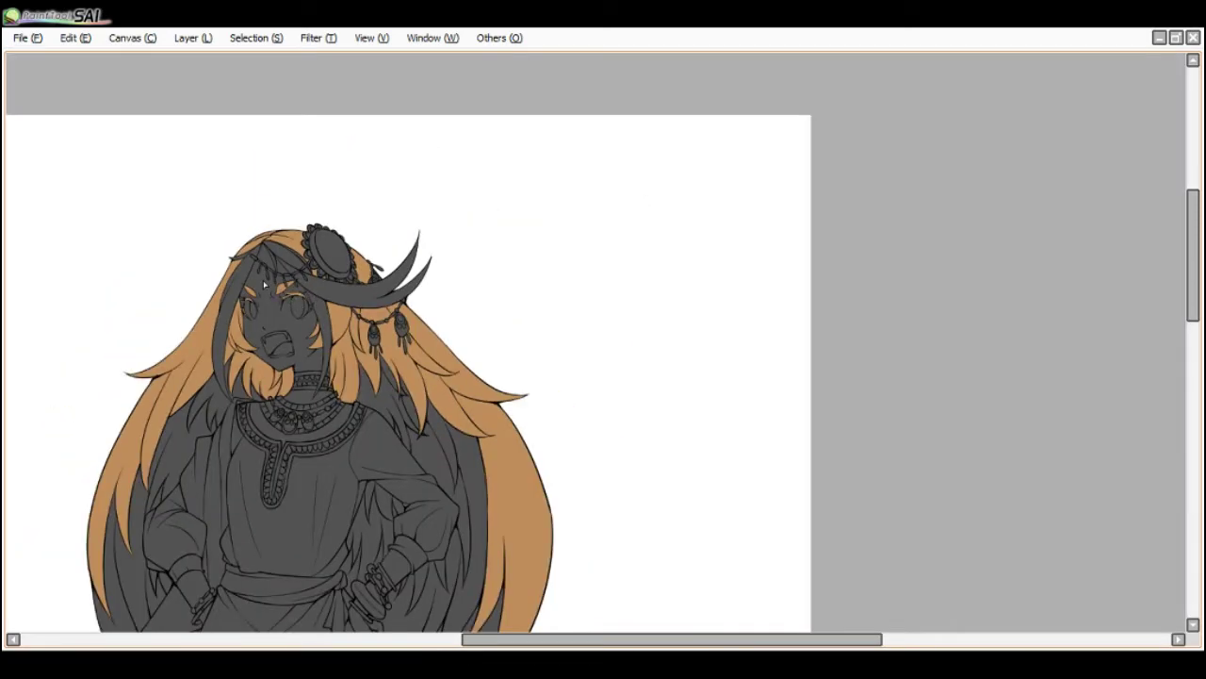
# - Try filling the end sections and the tip of the long braid with tan
pyautogui.scroll(-3, 262, 283)
pyautogui.scroll(4, 393, 544)
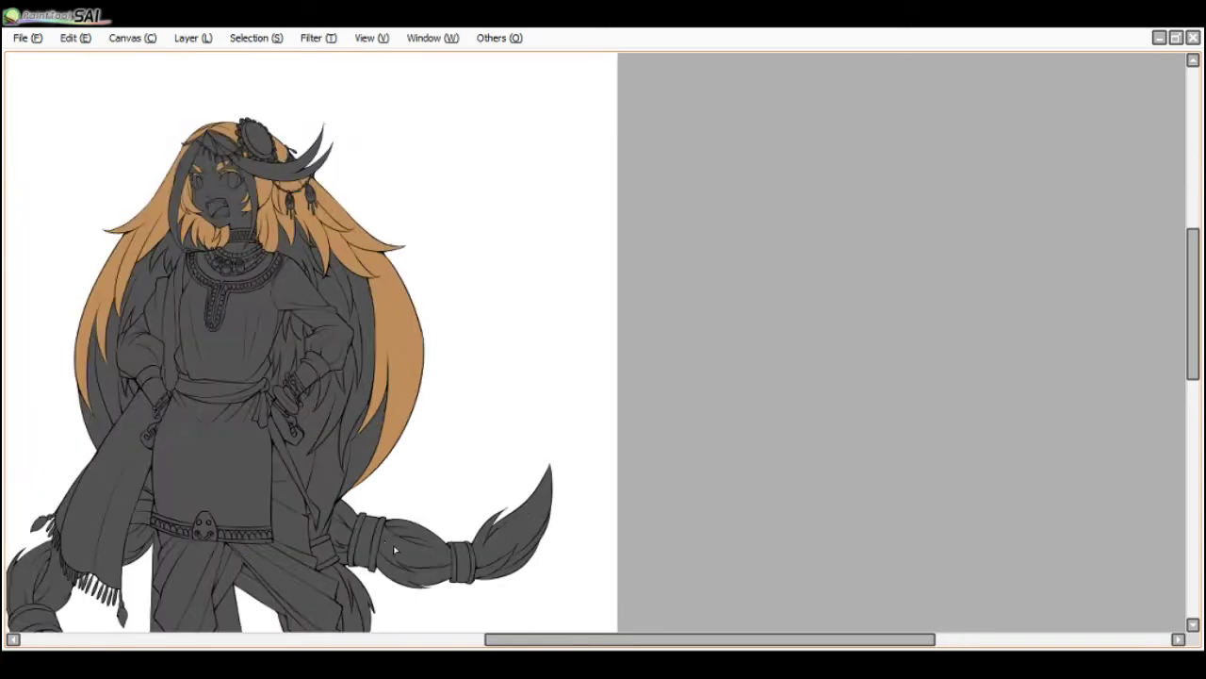
pyautogui.scroll(3, 484, 585)
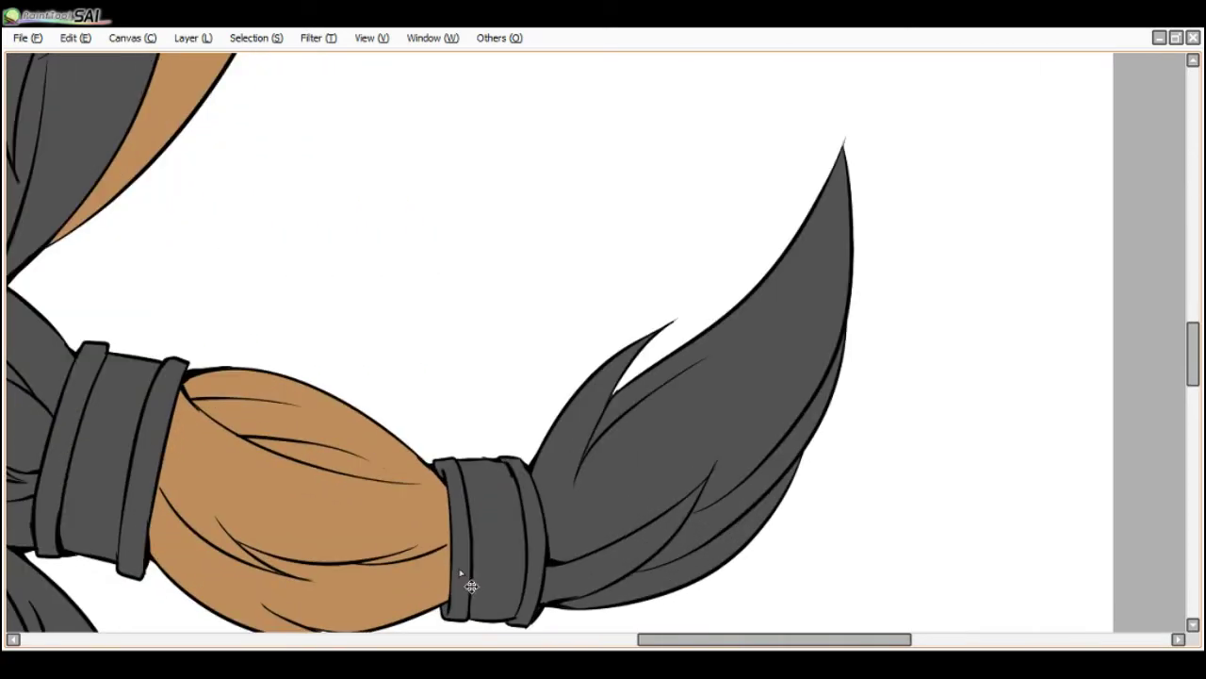
pyautogui.hotkey('ctrl', 'z')
pyautogui.scroll(-3, 470, 547)
pyautogui.click(551, 524)
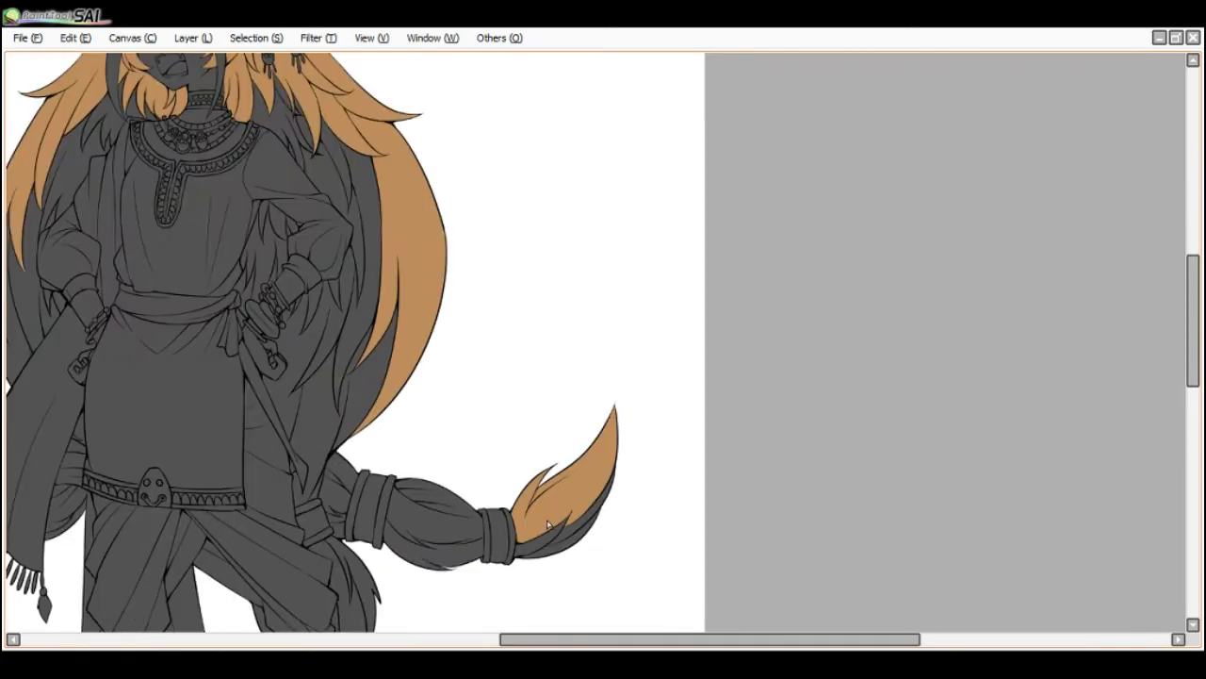
pyautogui.click(547, 524)
pyautogui.scroll(-2, 528, 518)
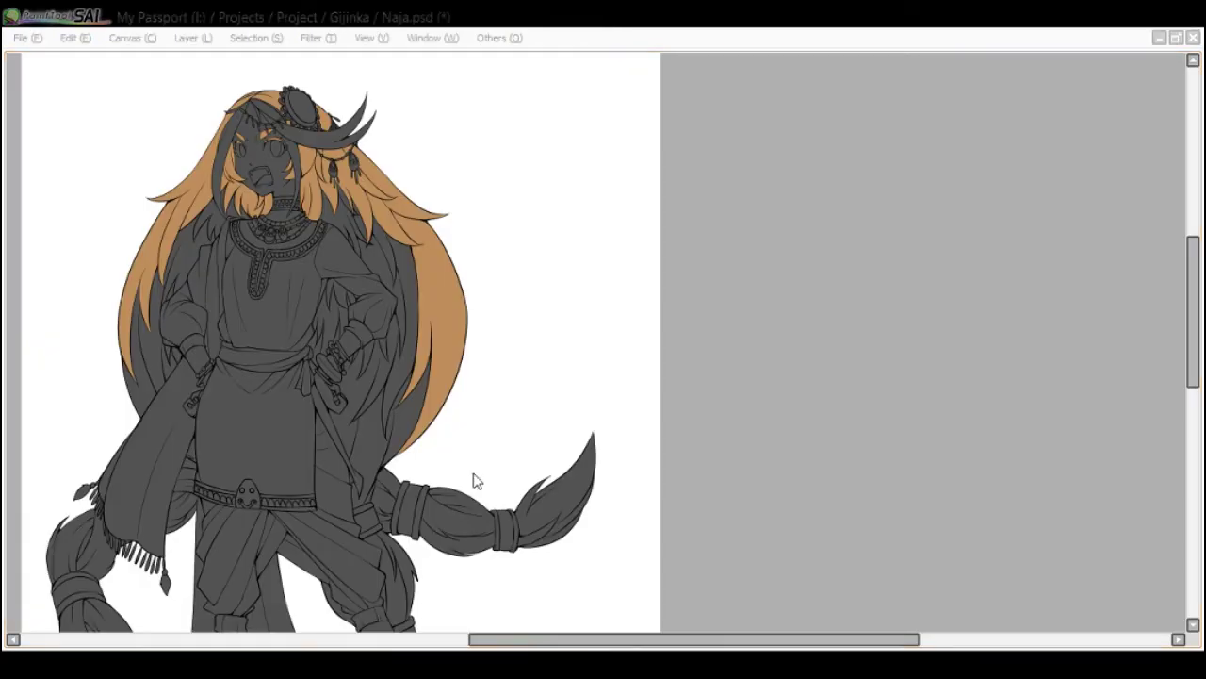
pyautogui.scroll(-2, 460, 482)
pyautogui.scroll(4, 452, 496)
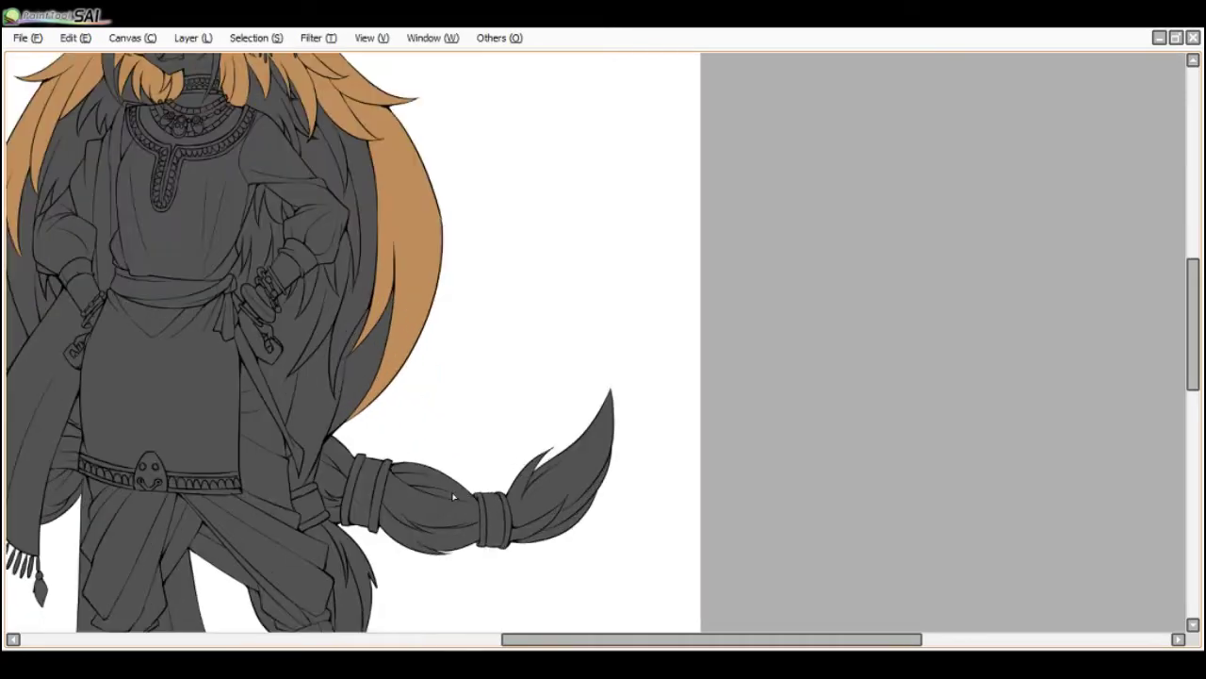
# - Sample the tan from the hair, try it on the braid's tip, and undo the fill
pyautogui.click(453, 497)
pyautogui.hotkey('ctrl', 'z')
pyautogui.click(322, 487)
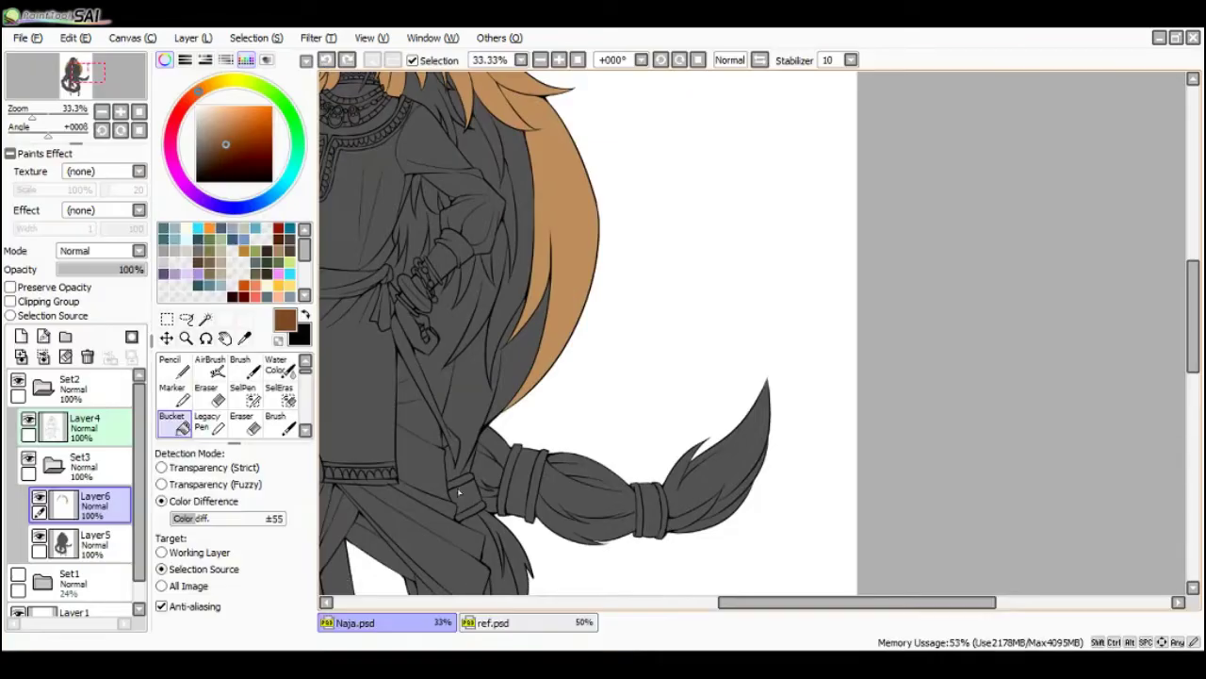
pyautogui.keyDown('alt'); pyautogui.click(558, 231); pyautogui.keyUp('alt')
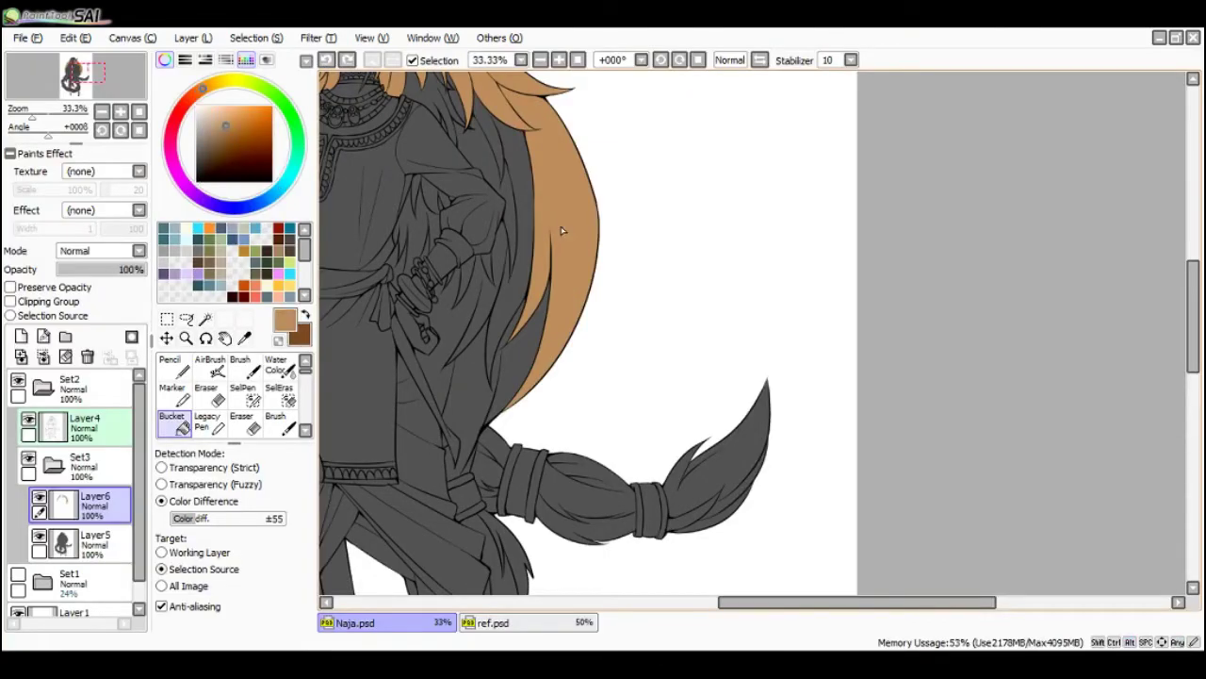
pyautogui.click(699, 485)
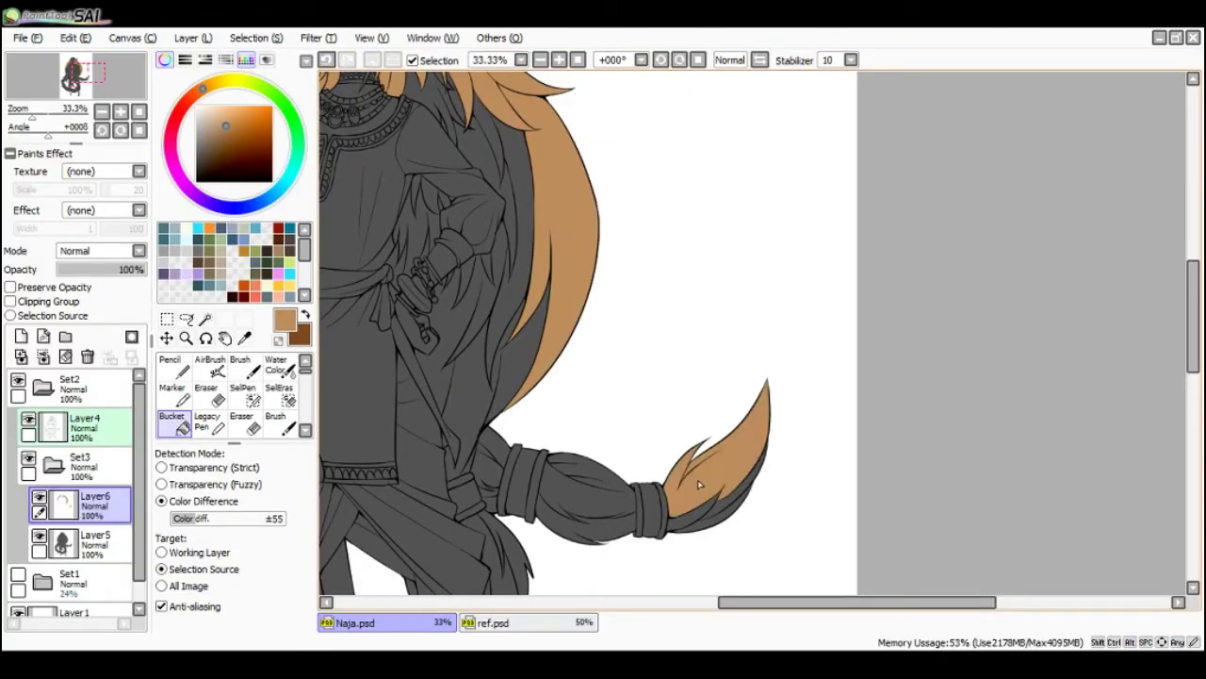
pyautogui.hotkey('ctrl', 'z')
pyautogui.press('x')
pyautogui.hotkey('ctrl', 'z')
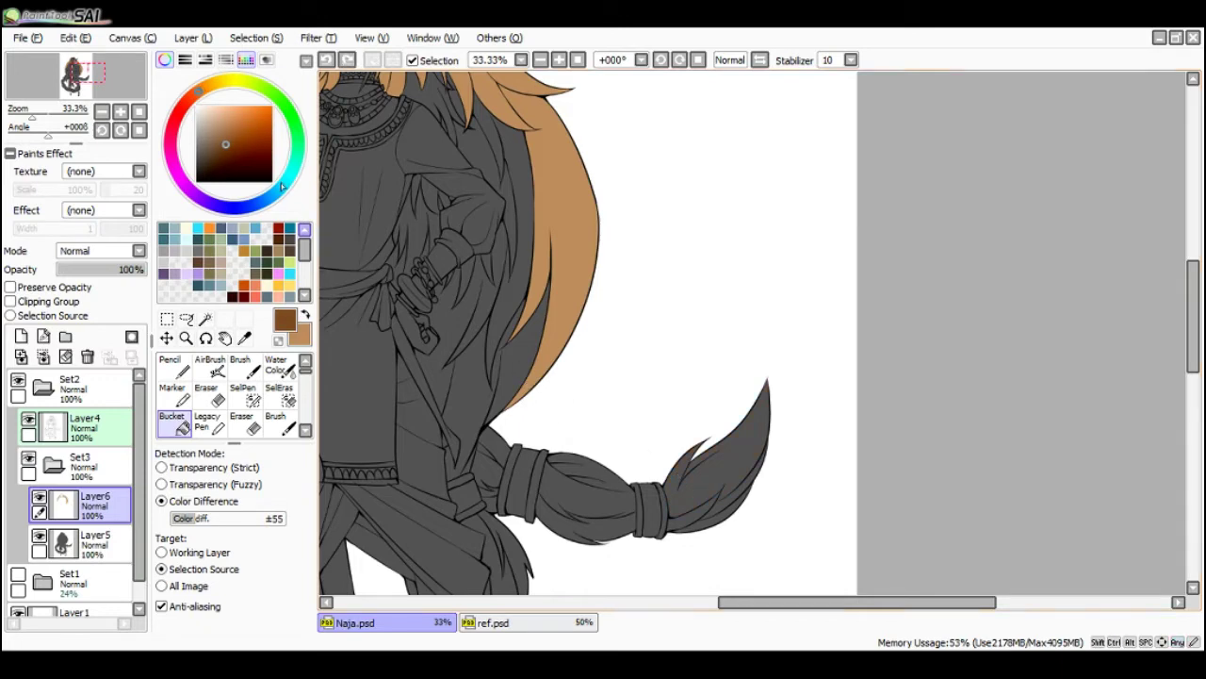
# - Choose a medium reddish brown, fill the braid's tip with it, and undo the stray fill beyond the tie
pyautogui.click(231, 130)
pyautogui.press('Tab')
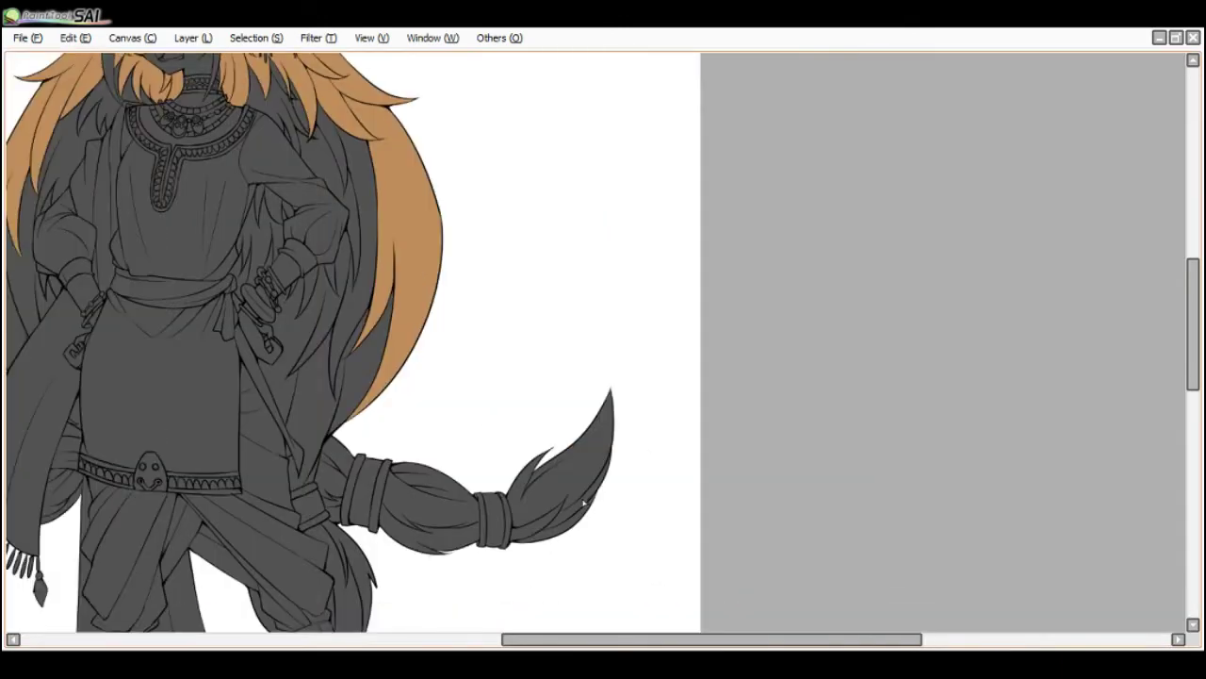
pyautogui.click(576, 506)
pyautogui.click(574, 505)
pyautogui.click(537, 527)
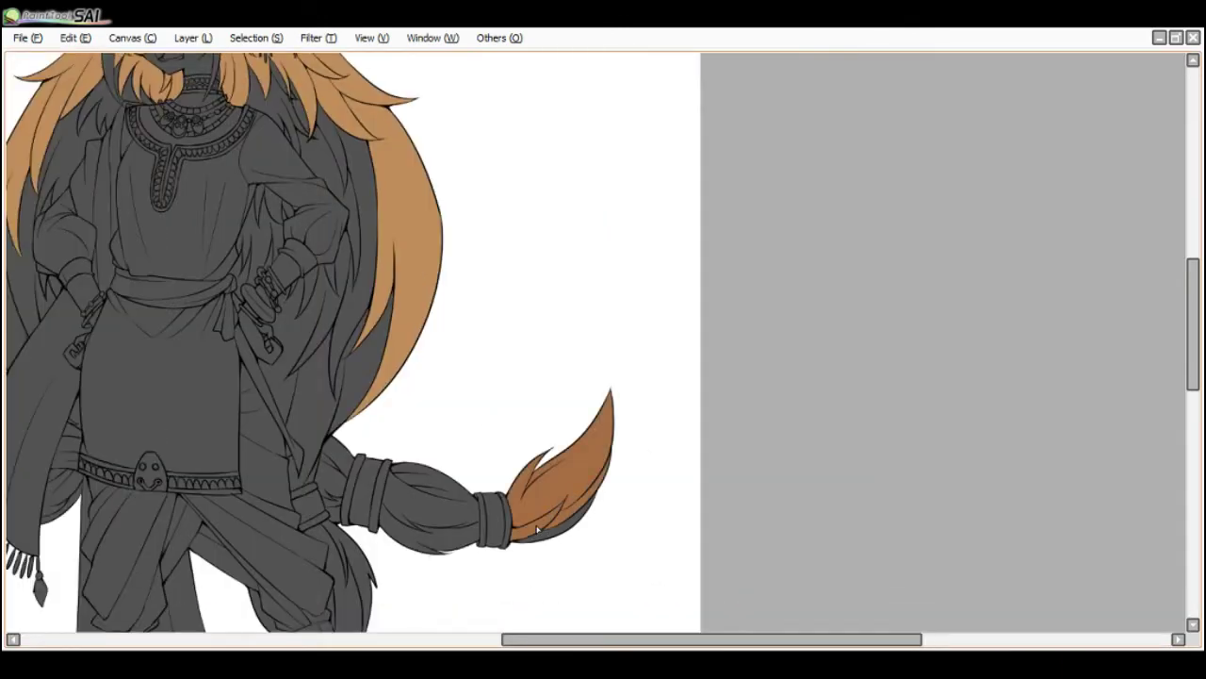
pyautogui.click(461, 520)
pyautogui.hotkey('ctrl', 'z')
# - Activate line-art Layer4 and pick a darker colour to close the outline gap in the braid section beside the wide tie
pyautogui.press('Tab')
pyautogui.click(86, 430)
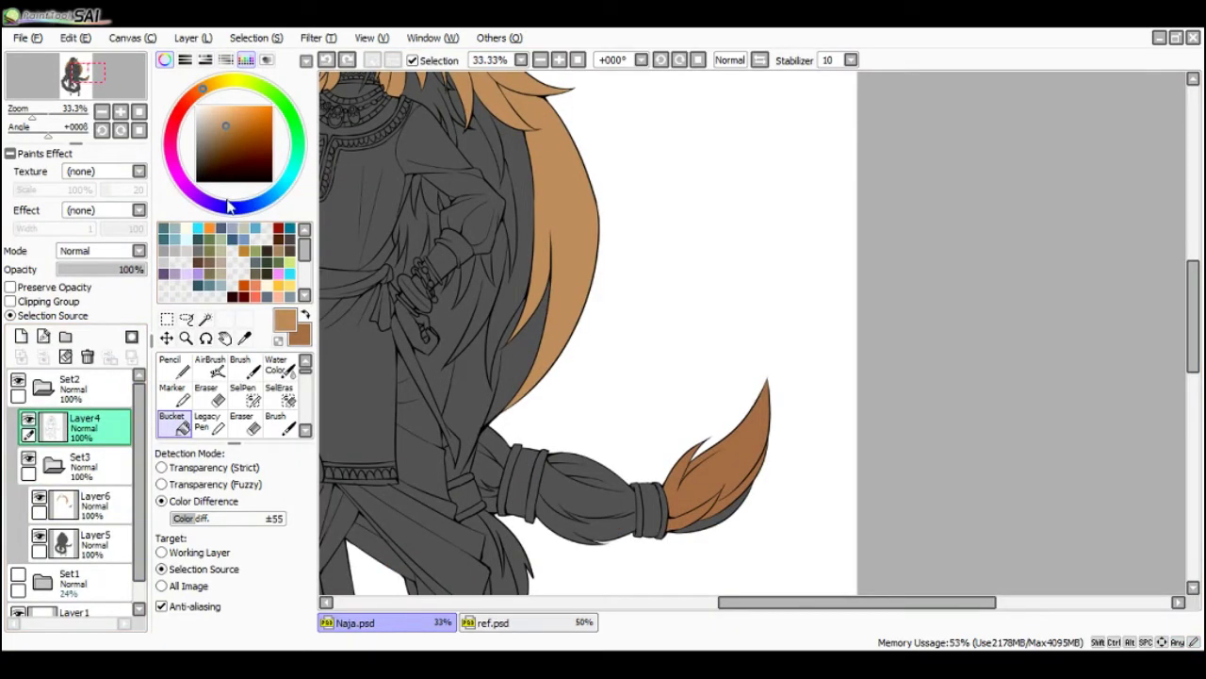
pyautogui.click(237, 156)
pyautogui.press('Tab')
pyautogui.scroll(2, 477, 522)
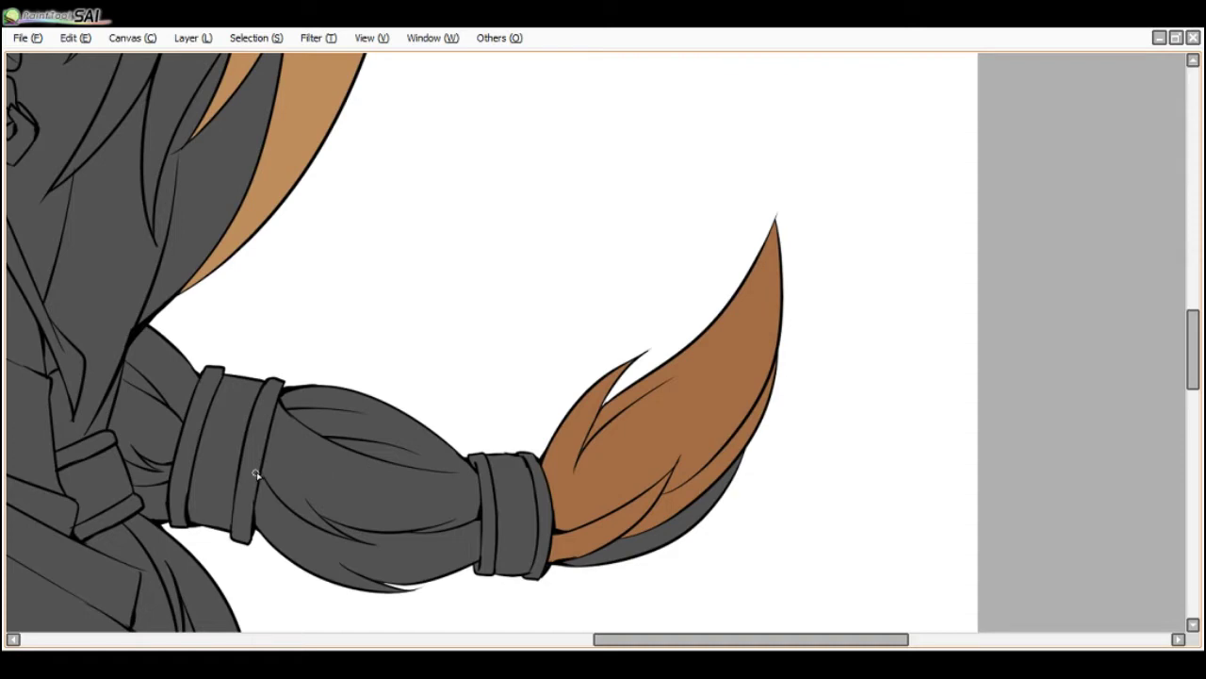
pyautogui.scroll(-1, 270, 450)
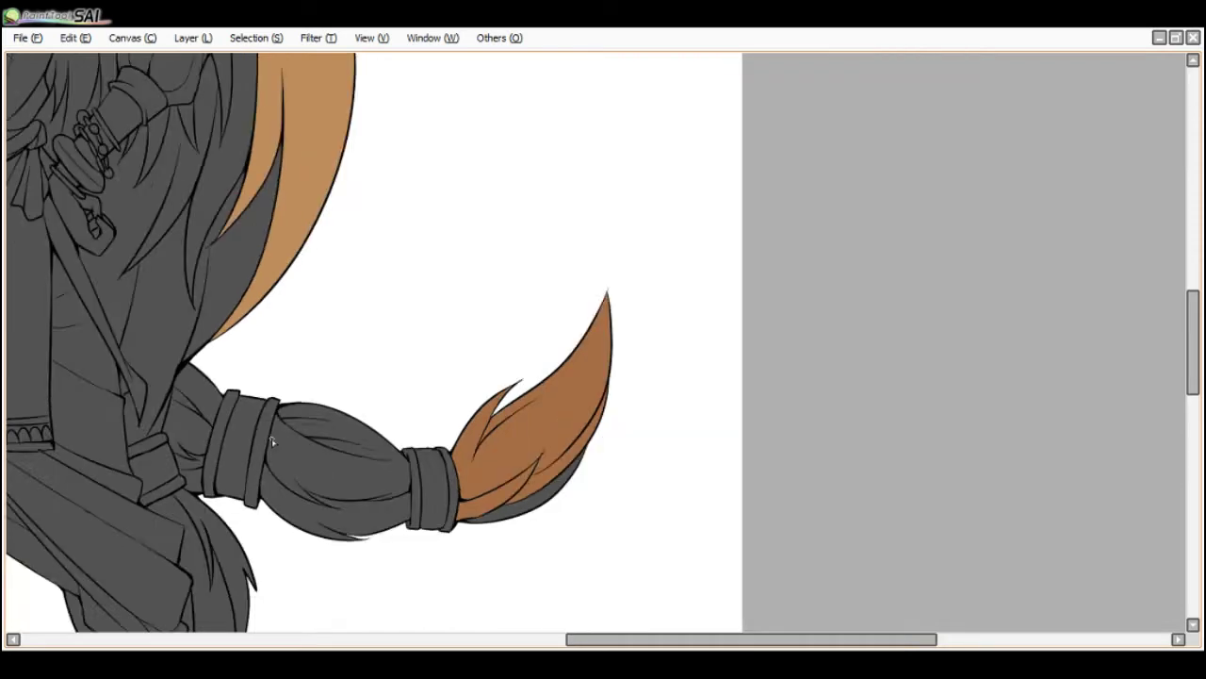
pyautogui.scroll(-1, 272, 443)
pyautogui.scroll(3, 444, 493)
pyautogui.scroll(-2, 464, 458)
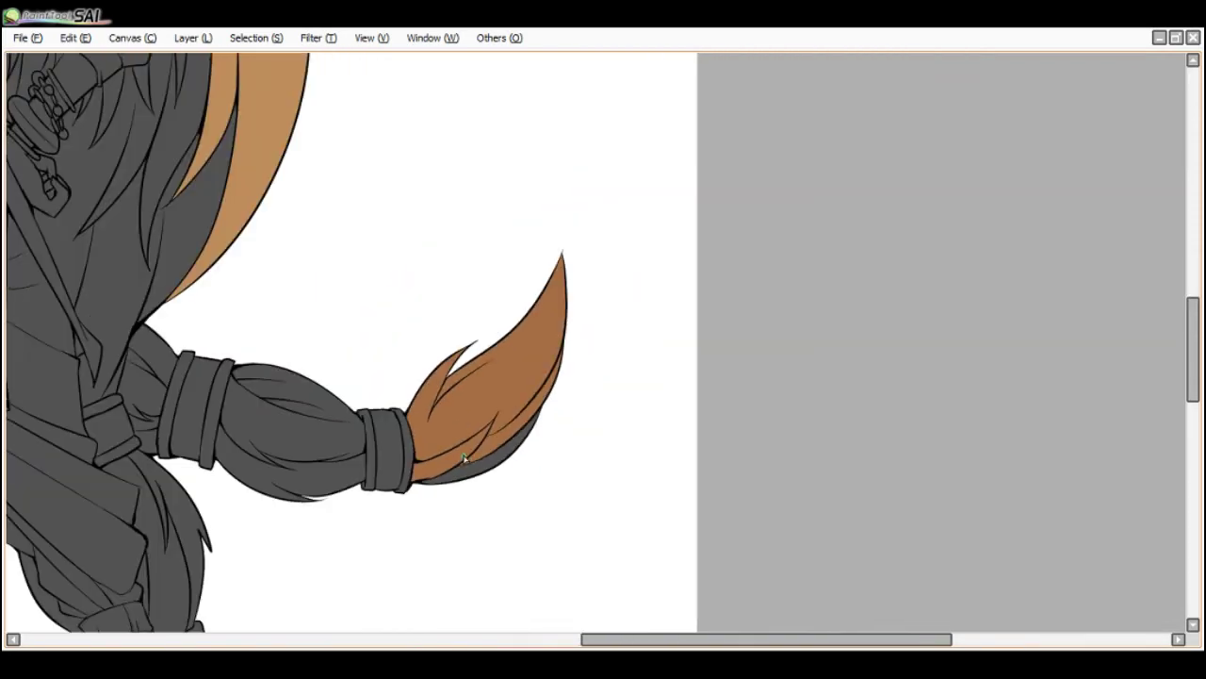
# - Remove the brown fill from the braid's tip
pyautogui.scroll(-1, 464, 458)
pyautogui.press('Tab')
pyautogui.press('Tab')
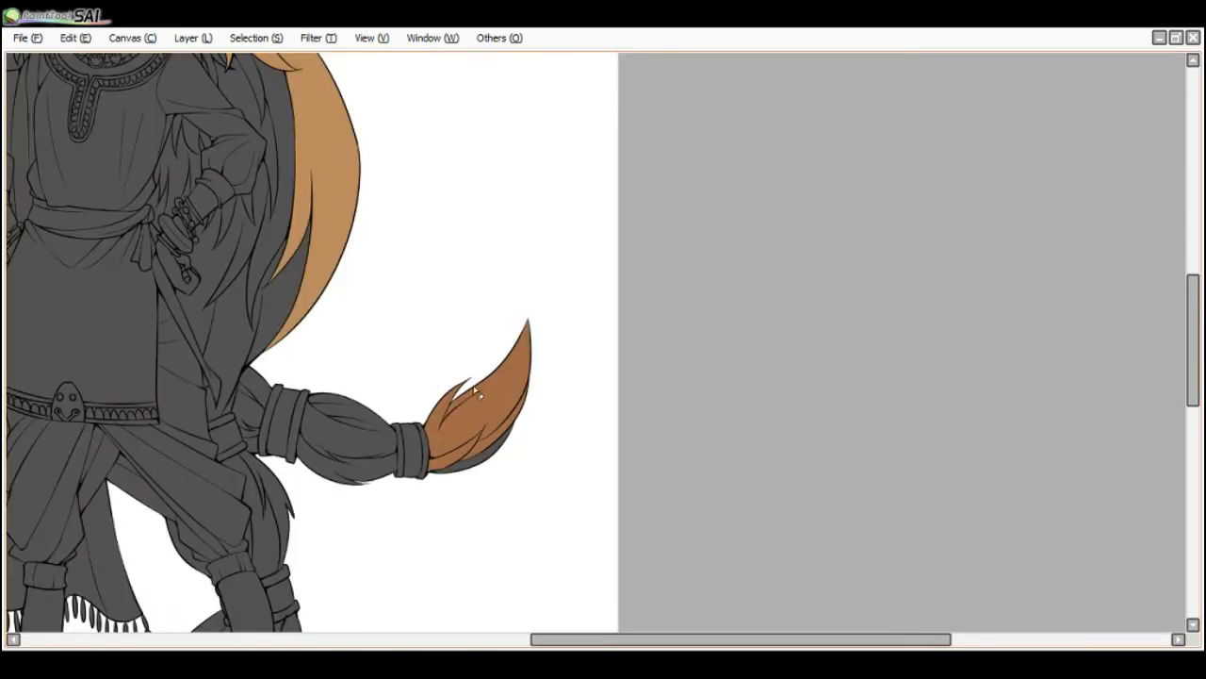
pyautogui.press(']')
pyautogui.moveTo(458, 450); pyautogui.dragTo(490, 503)
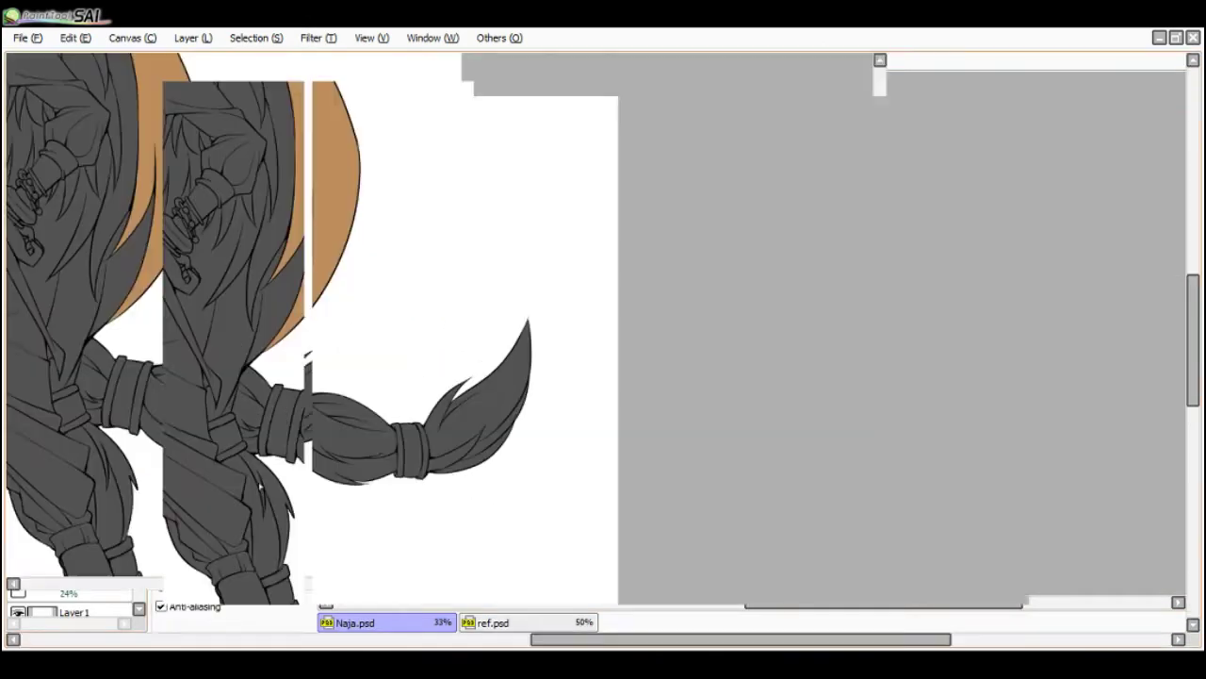
# - Fill the upper strands of the braid's tip, middle section and section nearest the body with reddish brown
pyautogui.click(463, 430)
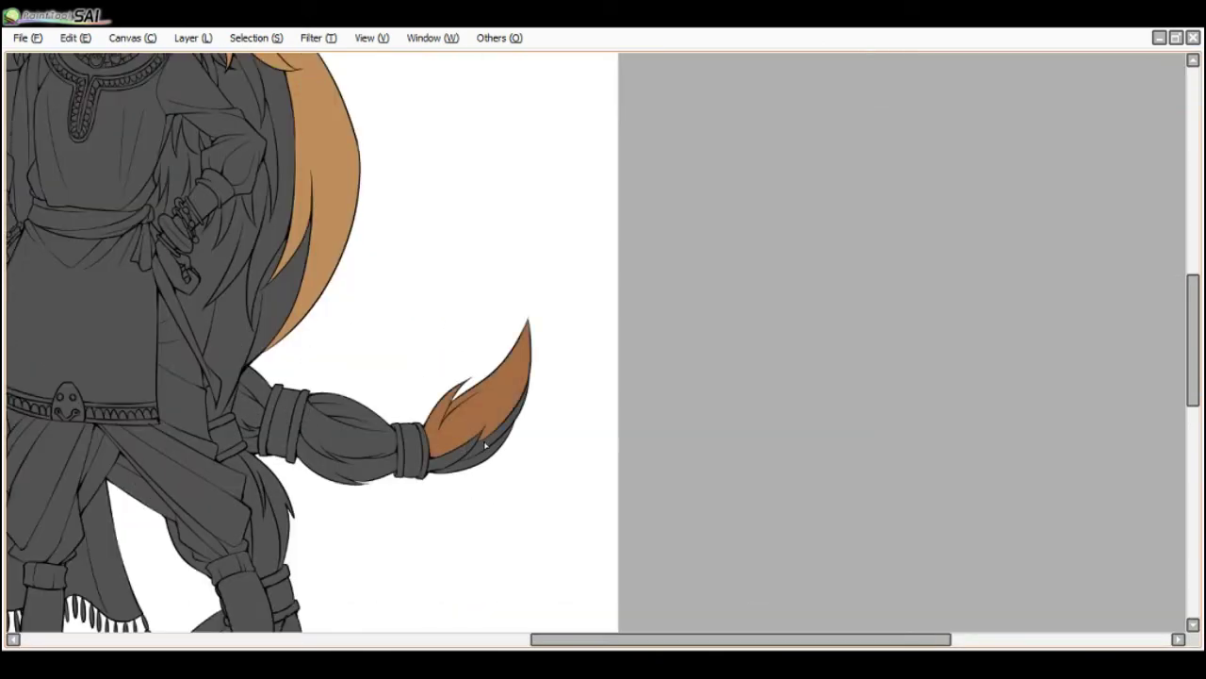
pyautogui.click(298, 427)
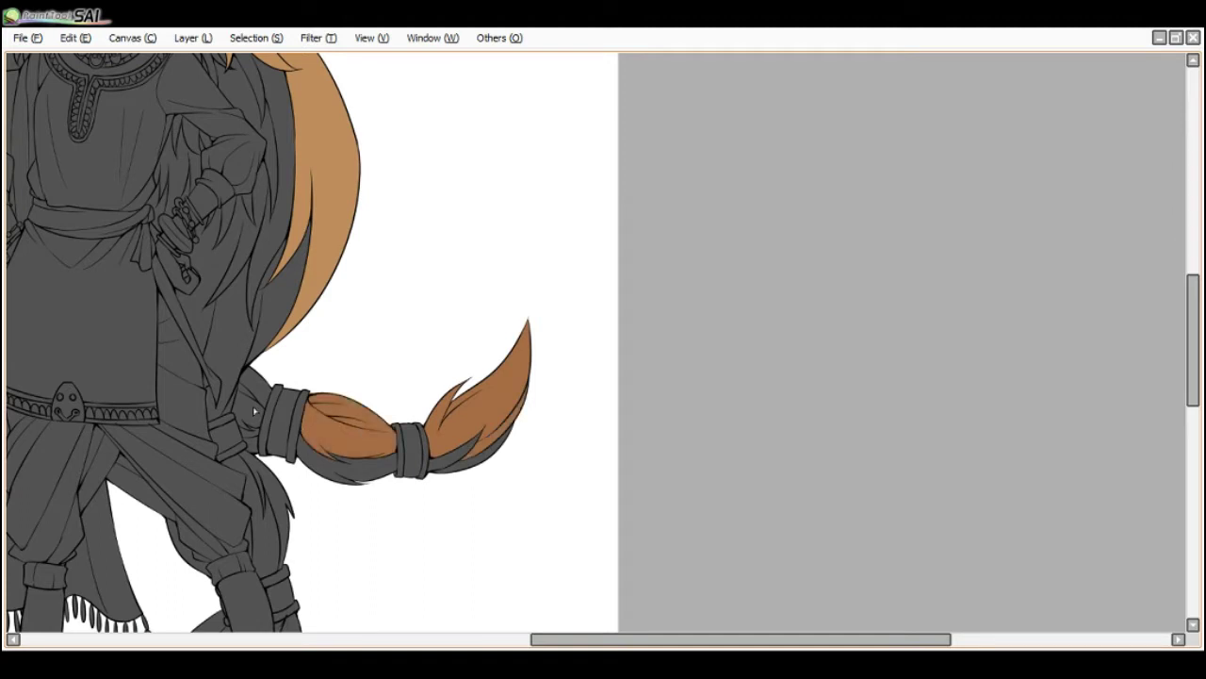
pyautogui.click(253, 411)
pyautogui.click(253, 394)
# - Fill the braid section beside the fringed shawl with reddish brown
pyautogui.scroll(-3, 259, 406)
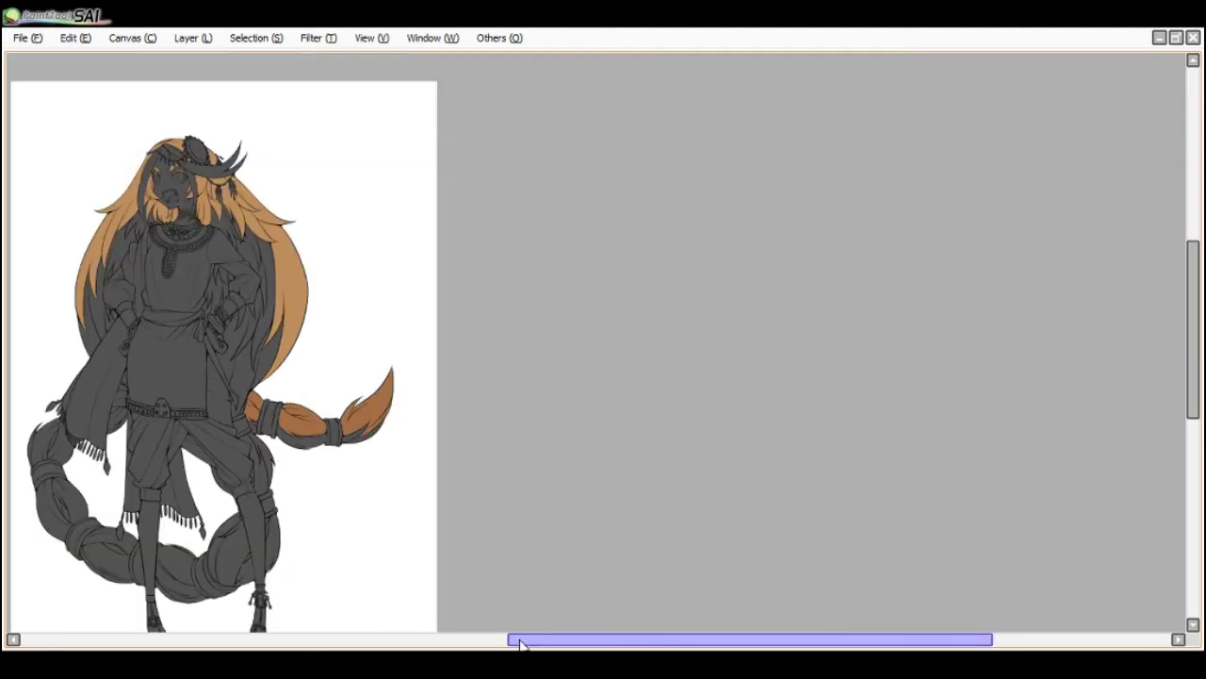
pyautogui.moveTo(530, 640); pyautogui.dragTo(418, 640)
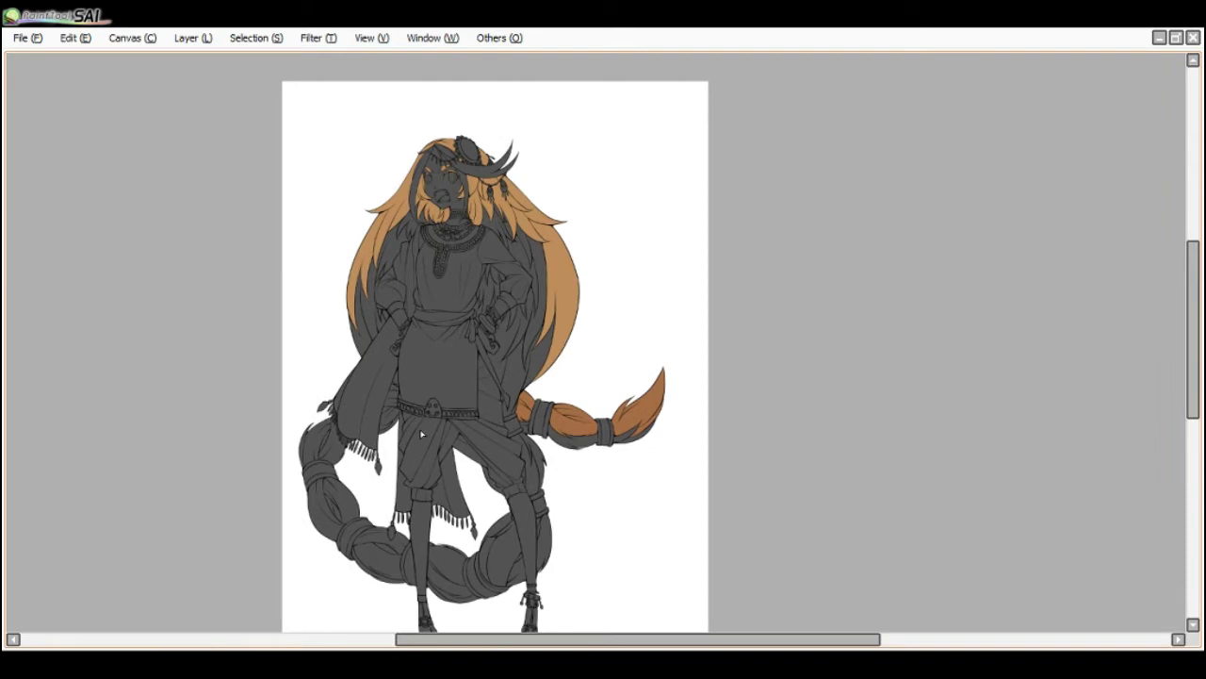
pyautogui.scroll(1, 328, 441)
pyautogui.scroll(1, 330, 438)
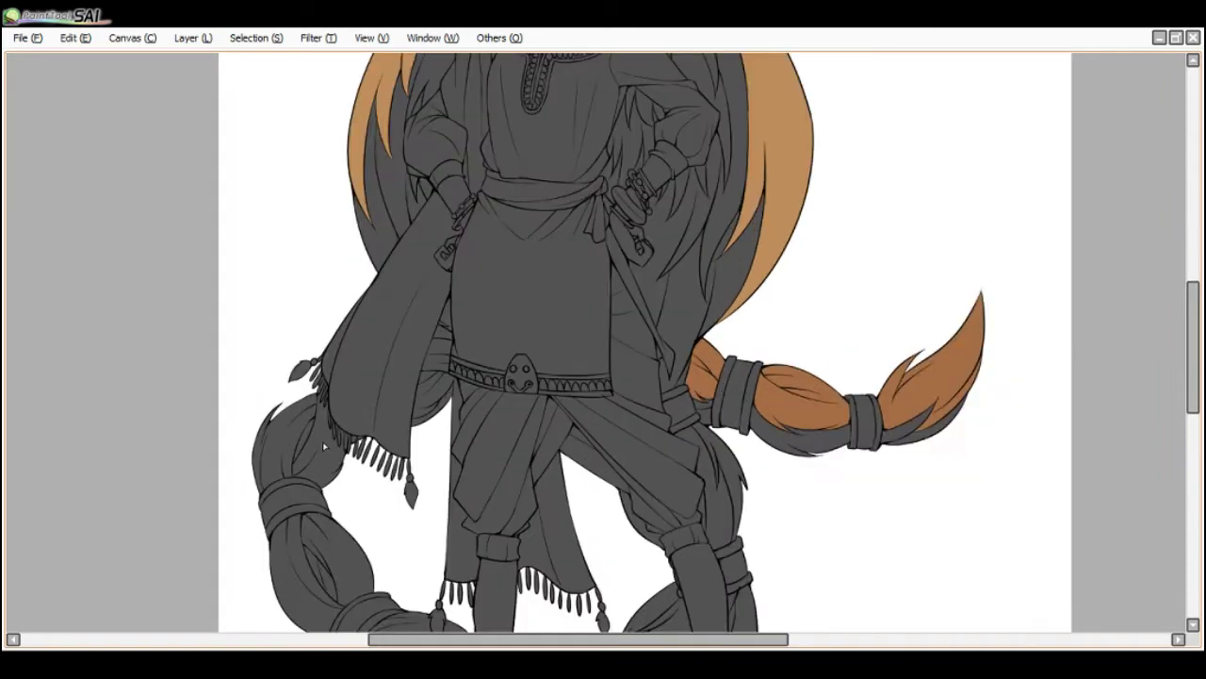
pyautogui.click(321, 447)
pyautogui.click(293, 443)
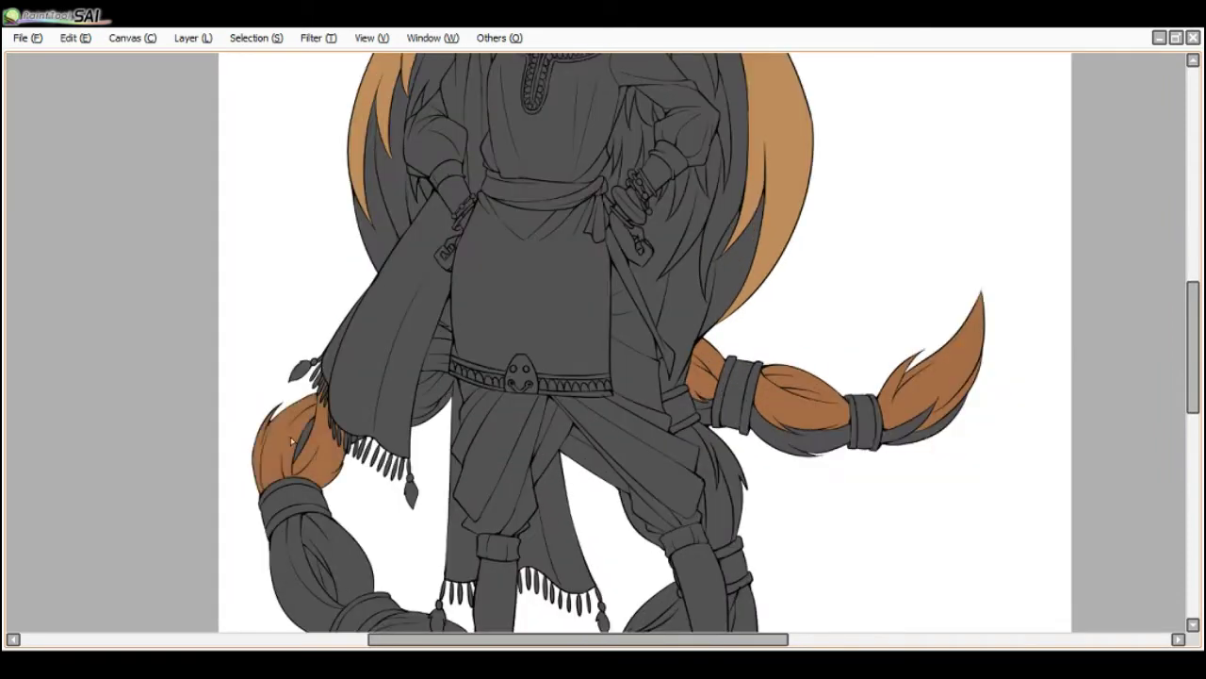
pyautogui.click(307, 438)
pyautogui.scroll(1, 307, 438)
pyautogui.hotkey('ctrl', 'z')
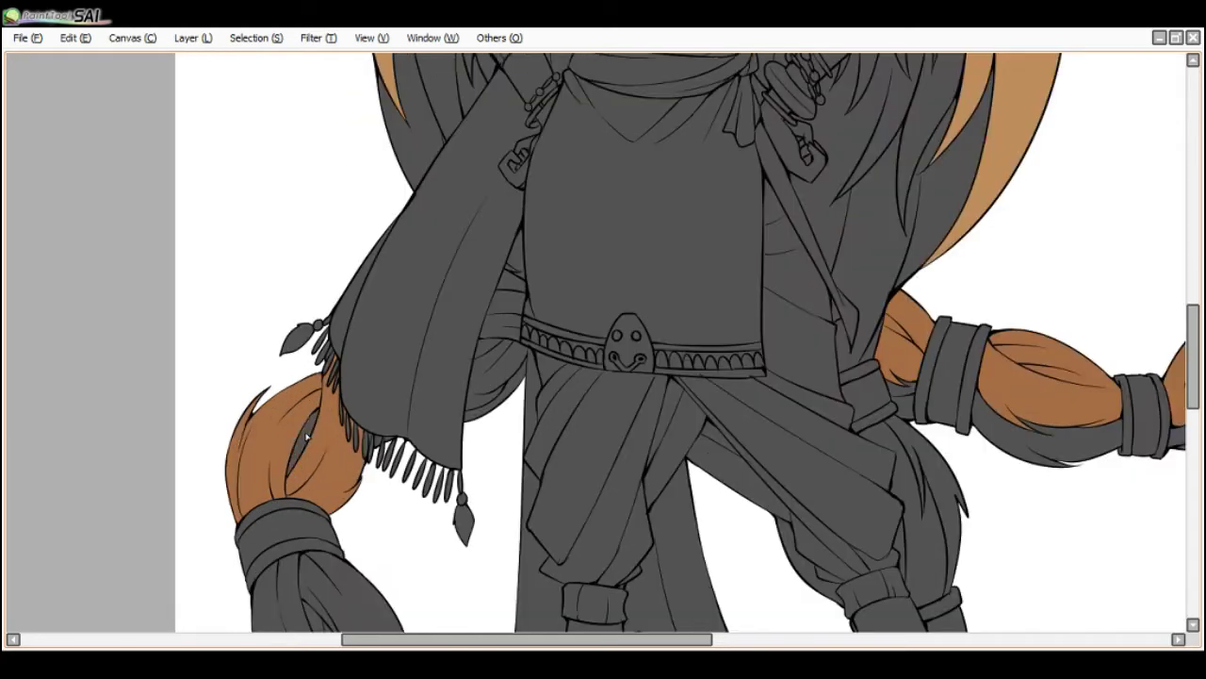
pyautogui.click(307, 437)
pyautogui.scroll(-1, 309, 438)
pyautogui.hotkey('ctrl', 'z')
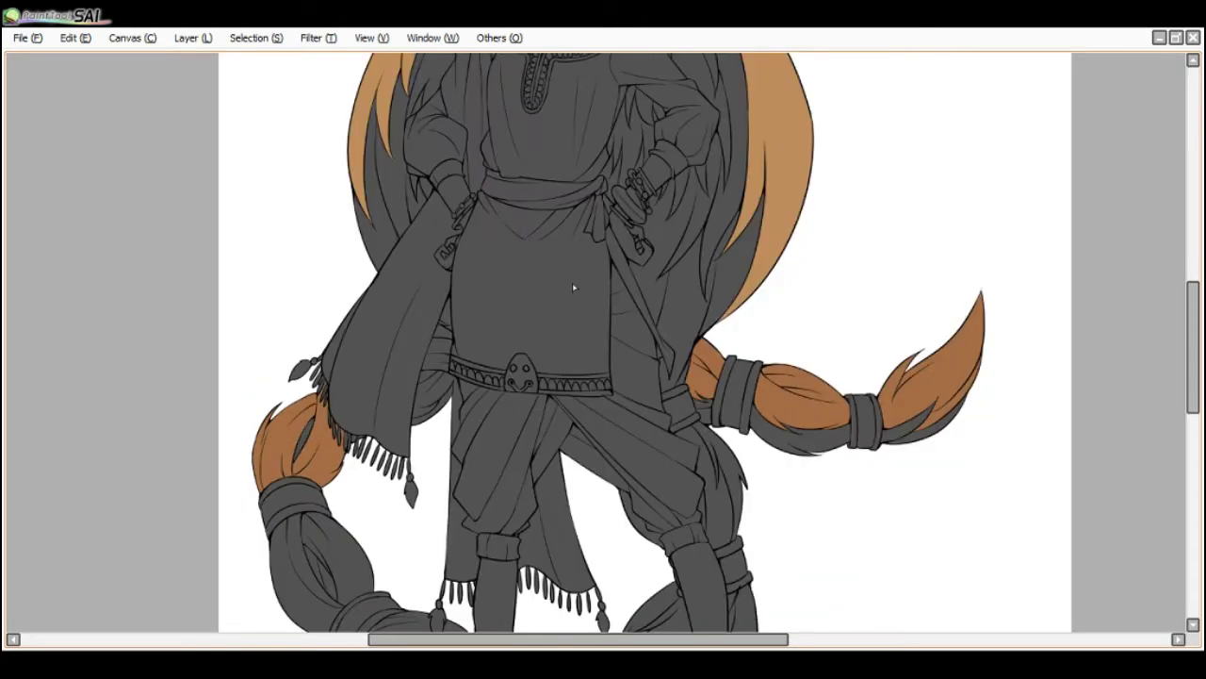
# - Fill the gap in the braid section beside the shawl with tan and the section behind the shawl with reddish brown
pyautogui.click(307, 438)
pyautogui.click(435, 398)
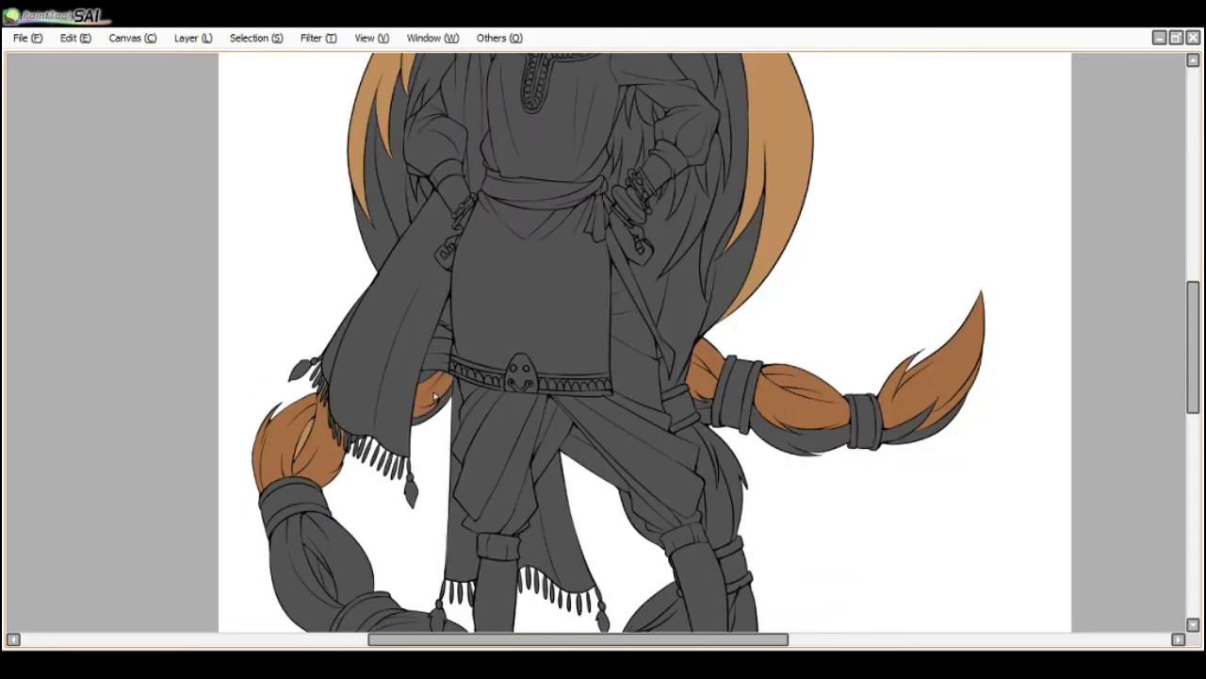
pyautogui.click(426, 380)
# - Fill the next braid section below the wide tie with reddish brown and its centre gap with tan
pyautogui.scroll(-2, 411, 398)
pyautogui.scroll(2, 356, 476)
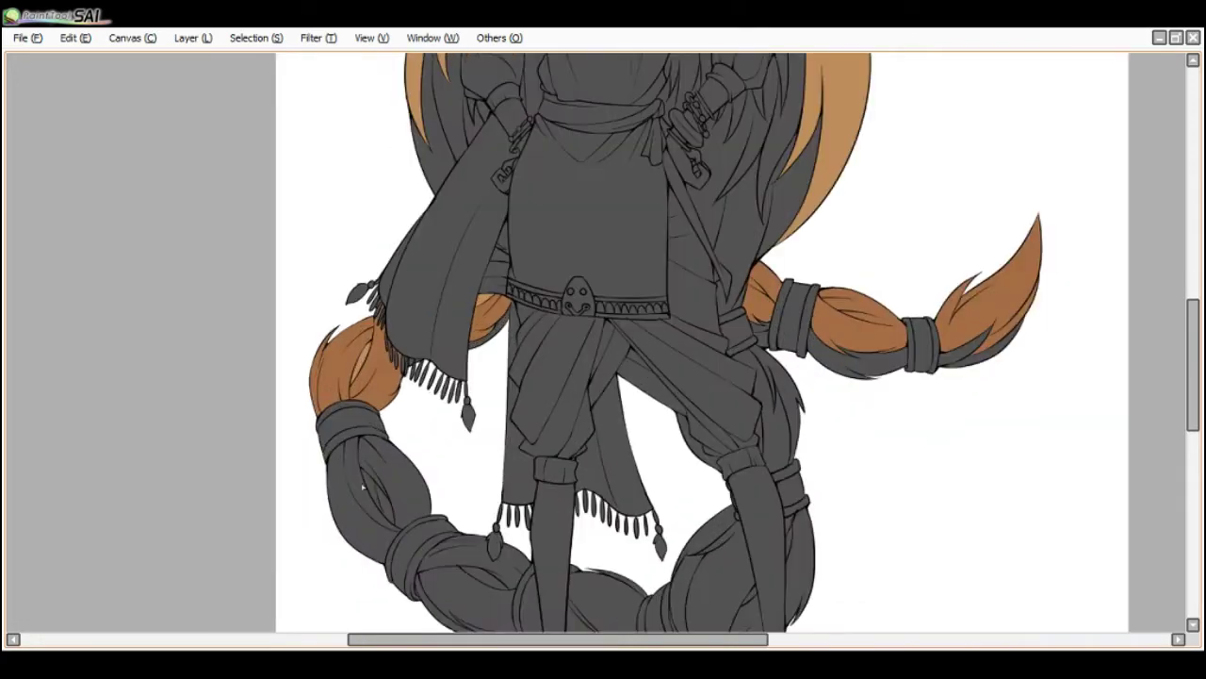
pyautogui.click(384, 505)
pyautogui.click(385, 470)
pyautogui.click(377, 476)
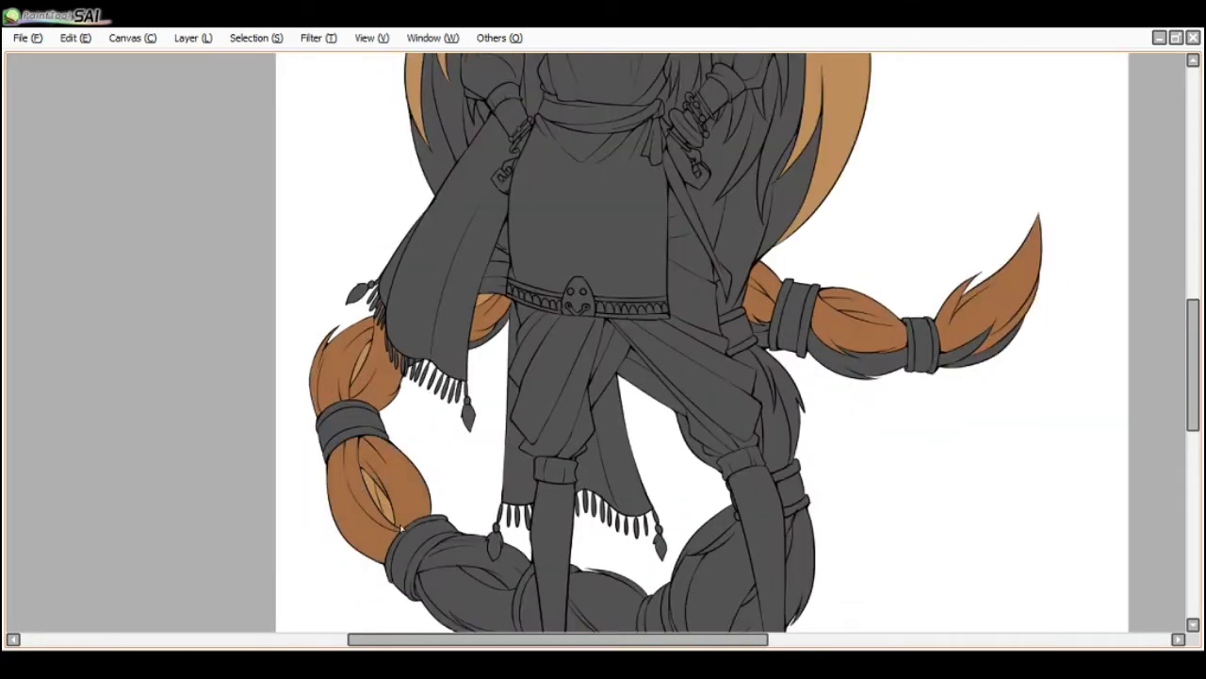
# - Fill the two lower braid sections on either side of the leg with reddish brown, and the first one's centre gap with tan
pyautogui.scroll(-3, 375, 499)
pyautogui.scroll(4, 447, 542)
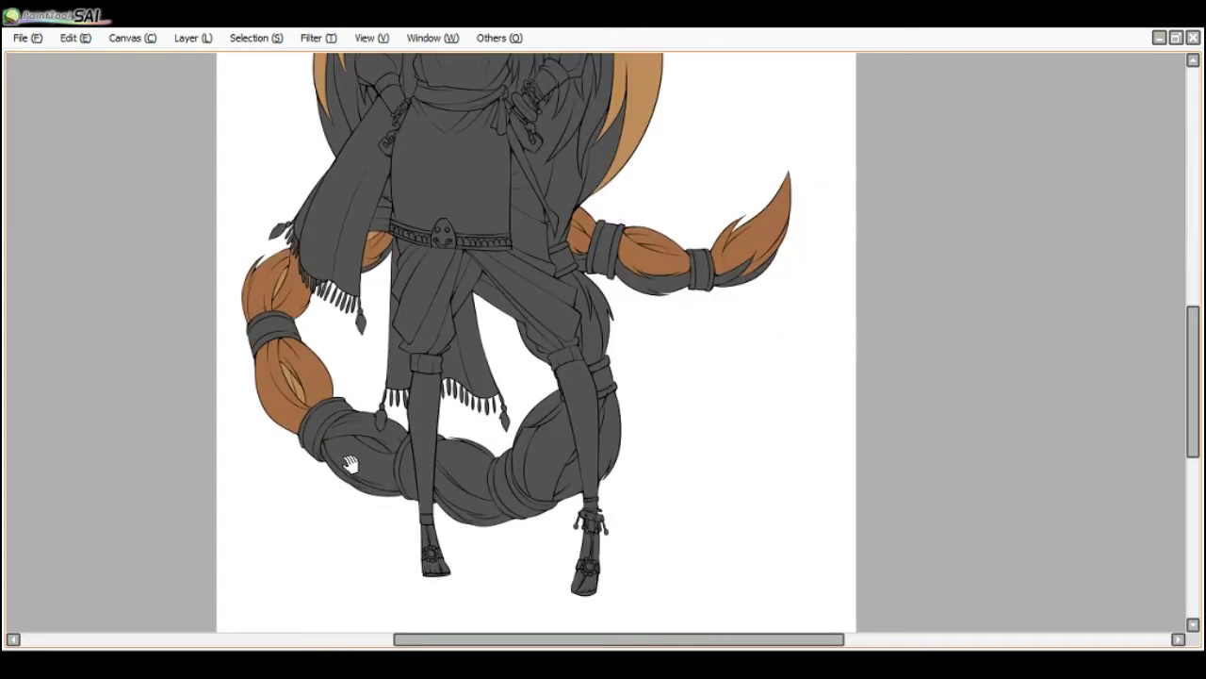
pyautogui.click(364, 467)
pyautogui.click(365, 440)
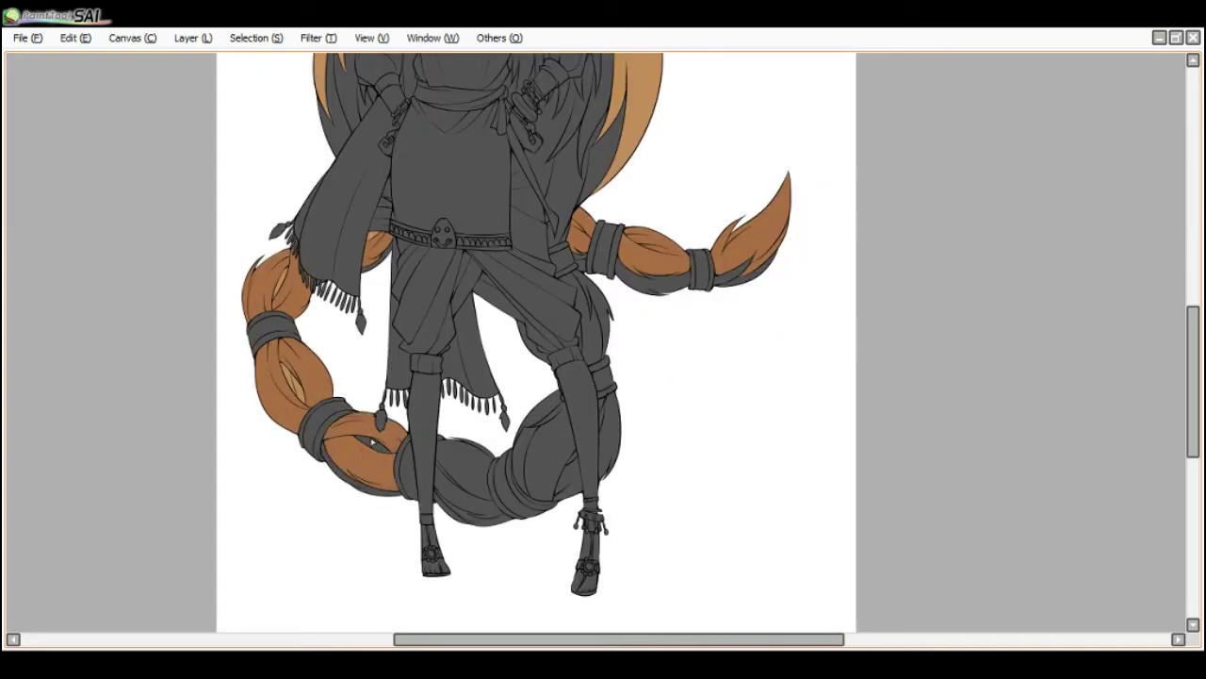
pyautogui.click(467, 485)
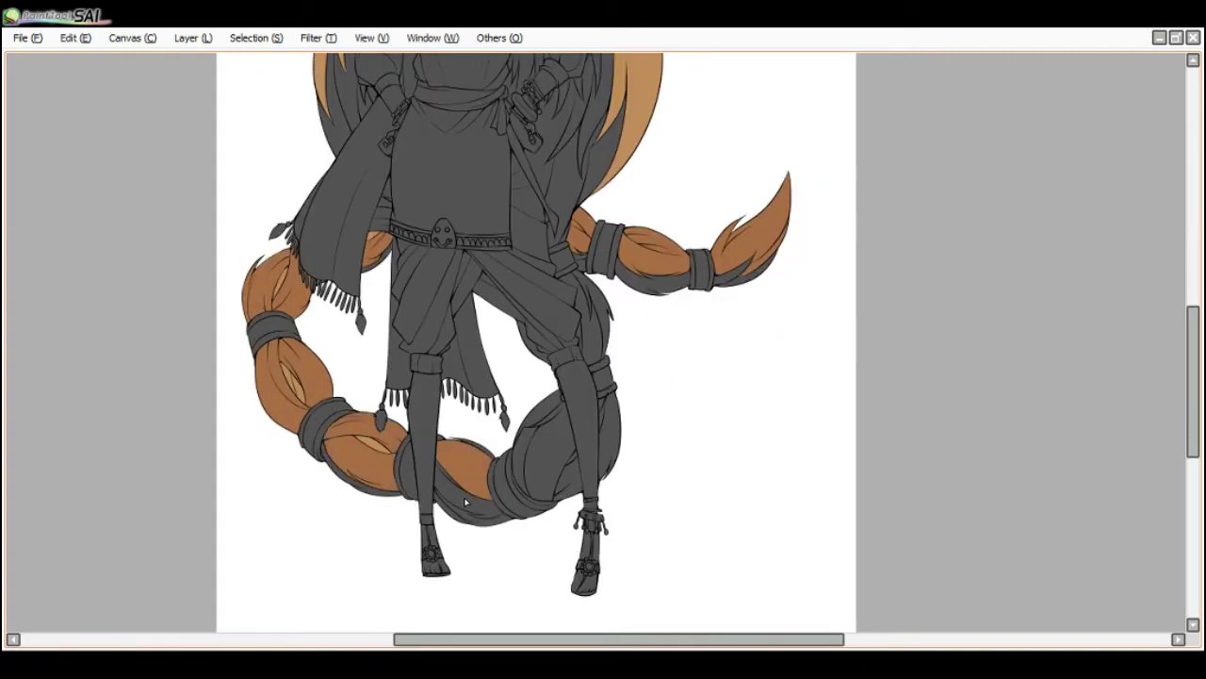
# - On line-art Layer4, close the outline gap in the lower strand of the bottom braid section with the black Pencil
pyautogui.scroll(2, 466, 502)
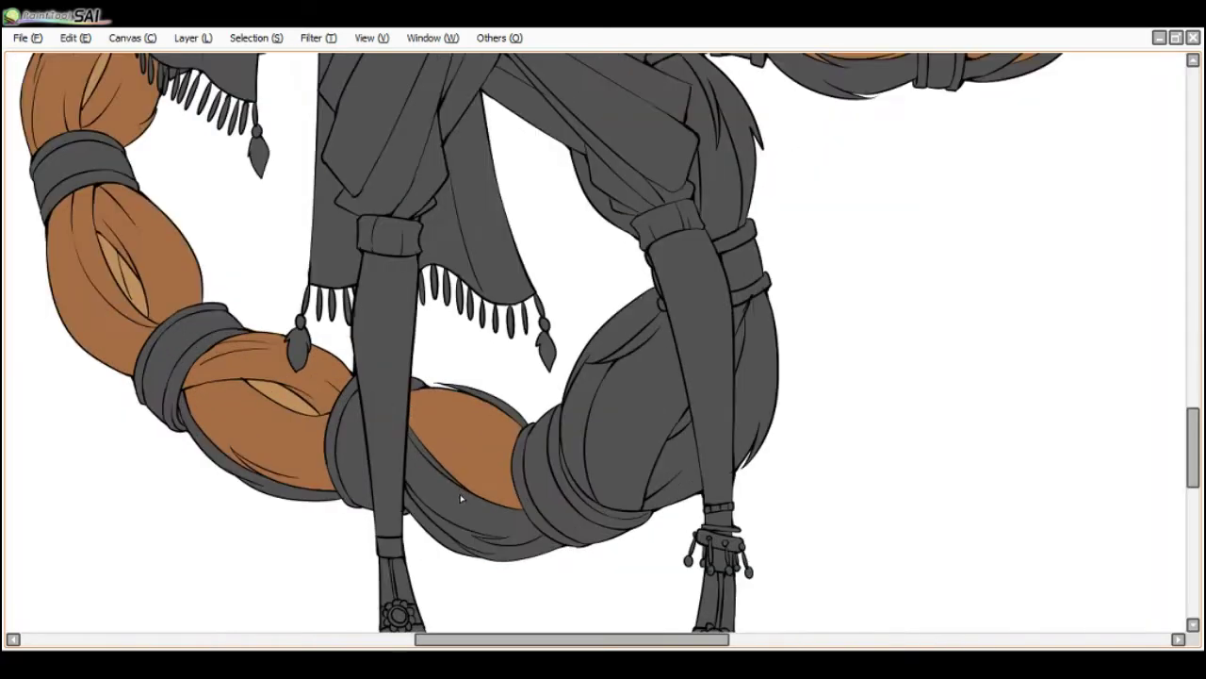
pyautogui.scroll(1, 462, 497)
pyautogui.scroll(-2, 461, 500)
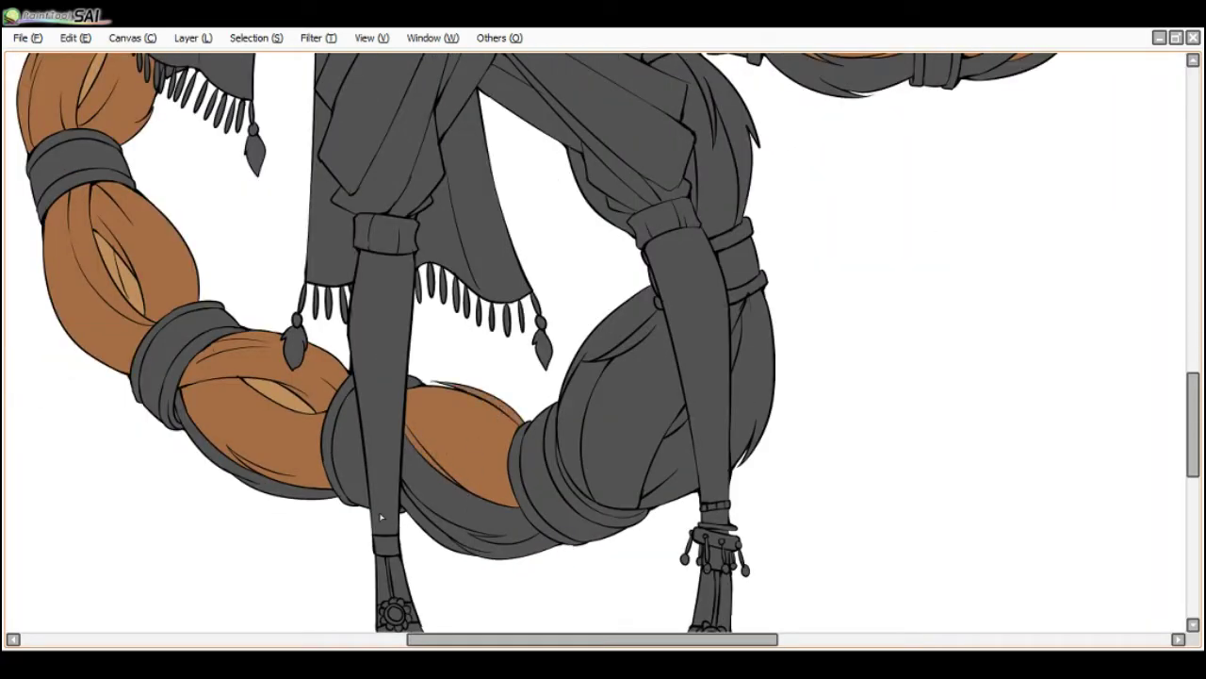
pyautogui.press('Tab')
pyautogui.click(83, 426)
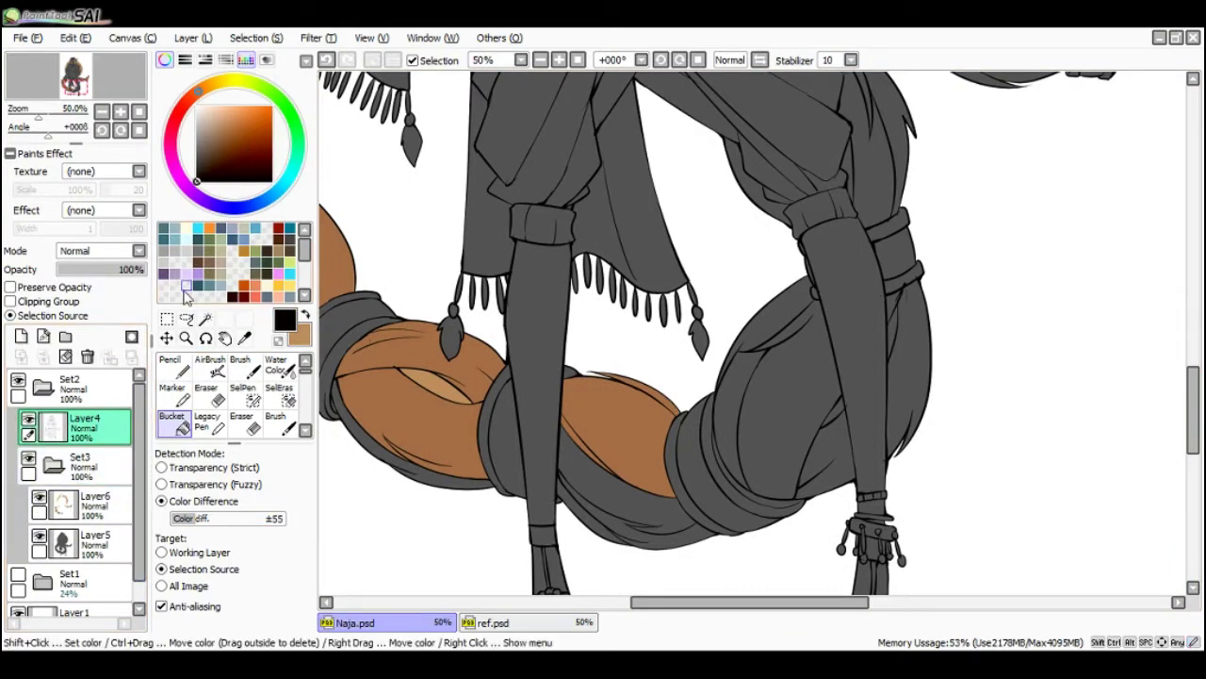
pyautogui.press('Tab')
pyautogui.scroll(1, 504, 532)
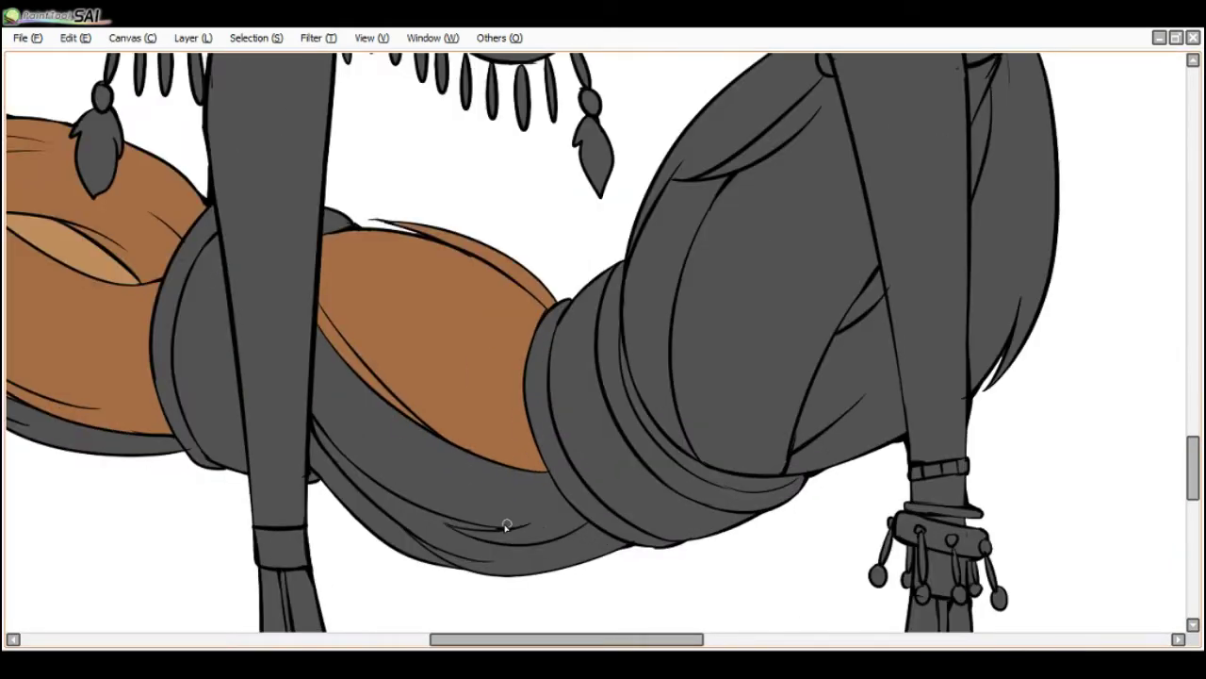
pyautogui.scroll(-2, 506, 525)
# - Return to Layer6 and fill the lower strand of the bottom braid section with reddish brown
pyautogui.press('Tab')
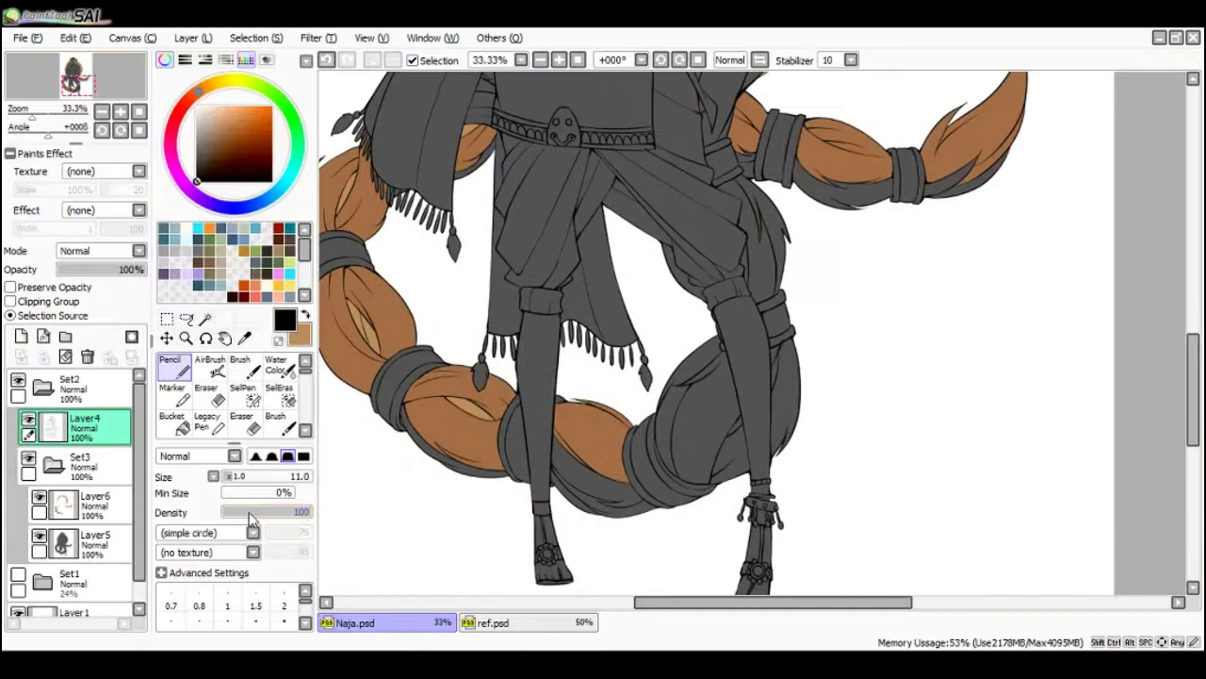
pyautogui.click(94, 504)
pyautogui.press('Tab')
pyautogui.scroll(1, 446, 473)
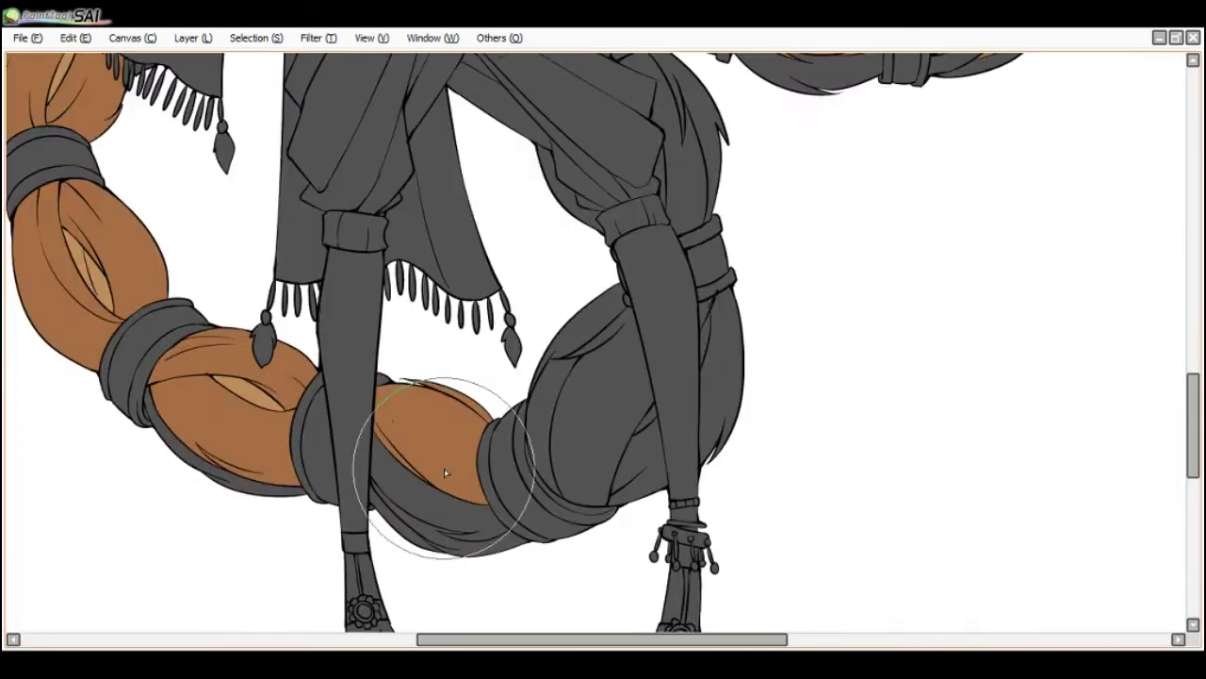
pyautogui.click(444, 519)
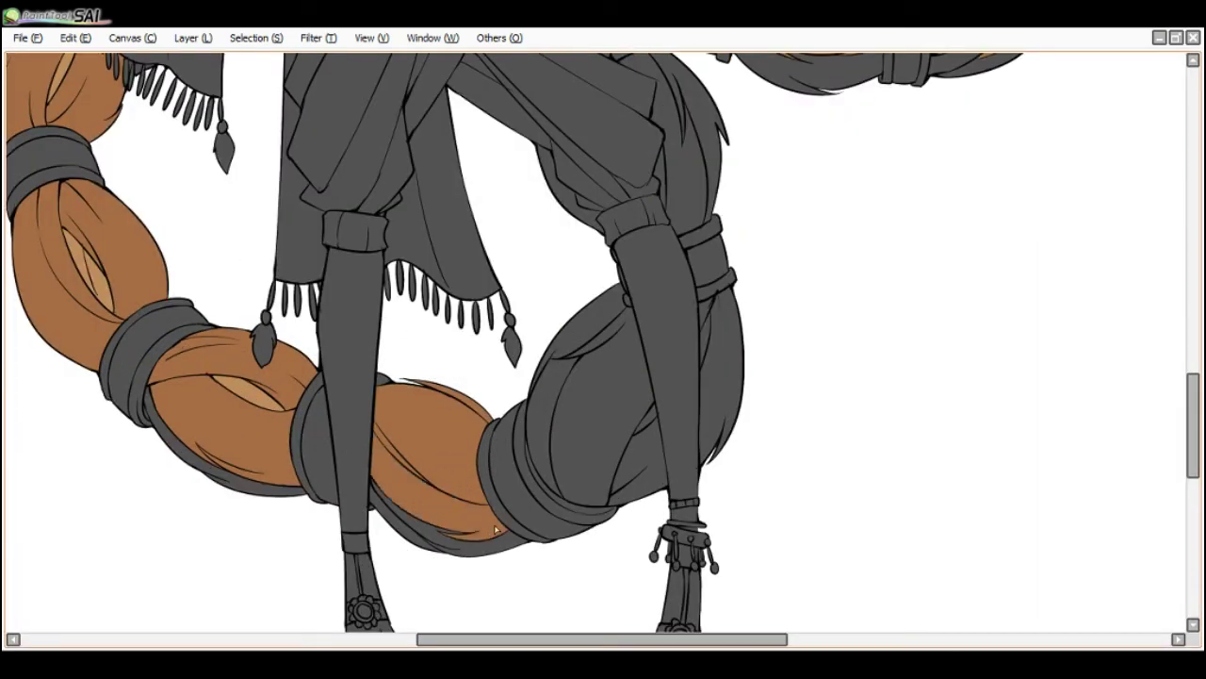
# - Fill the outer strands of the two braid sections behind the other leg with reddish brown
pyautogui.click(552, 385)
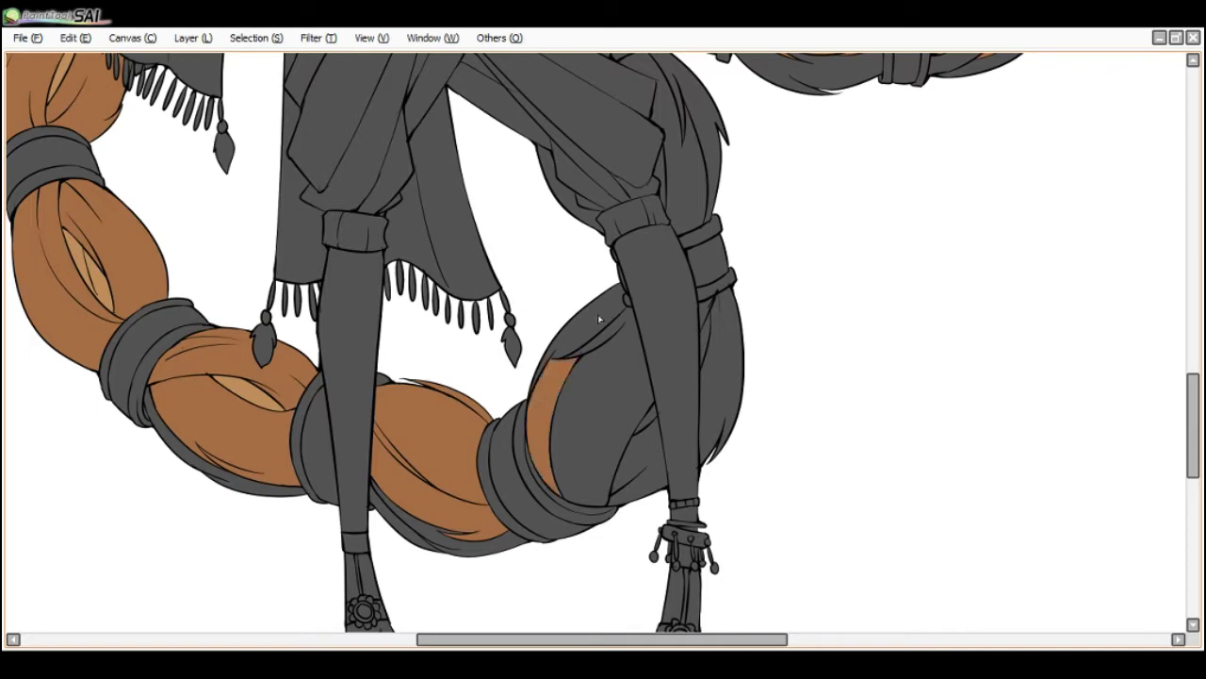
pyautogui.click(598, 314)
pyautogui.scroll(-1, 597, 314)
pyautogui.scroll(1, 660, 202)
pyautogui.click(675, 180)
pyautogui.scroll(-1, 674, 179)
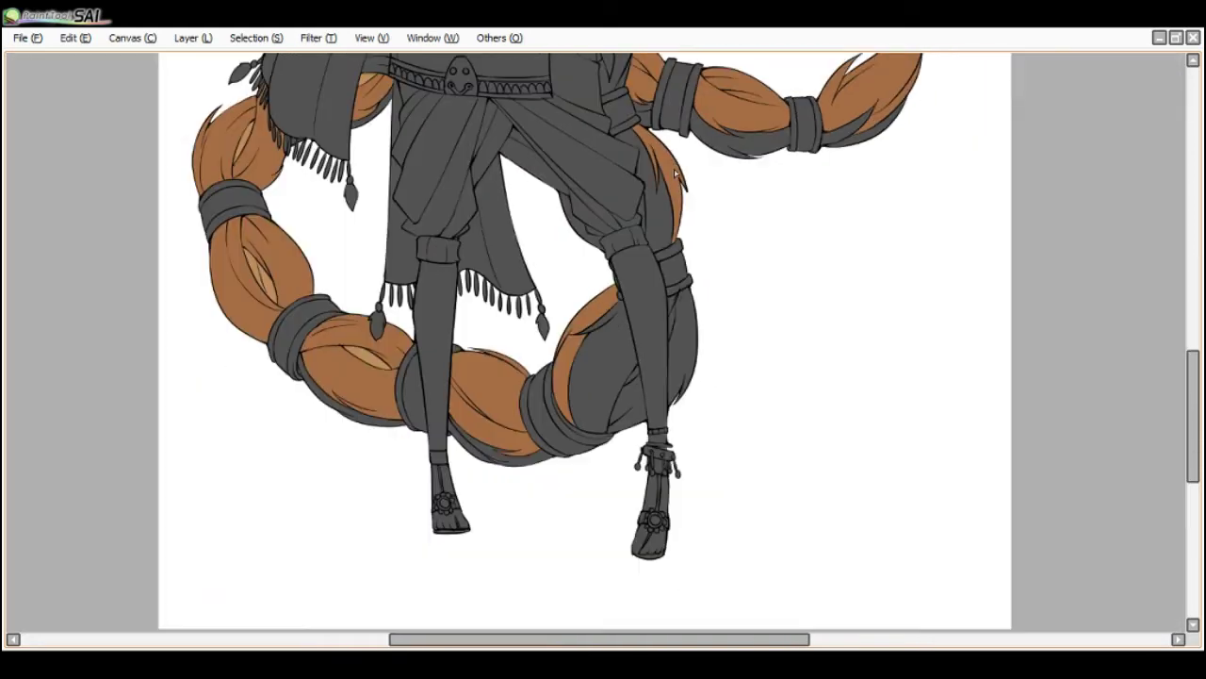
pyautogui.moveTo(663, 173); pyautogui.dragTo(611, 336)
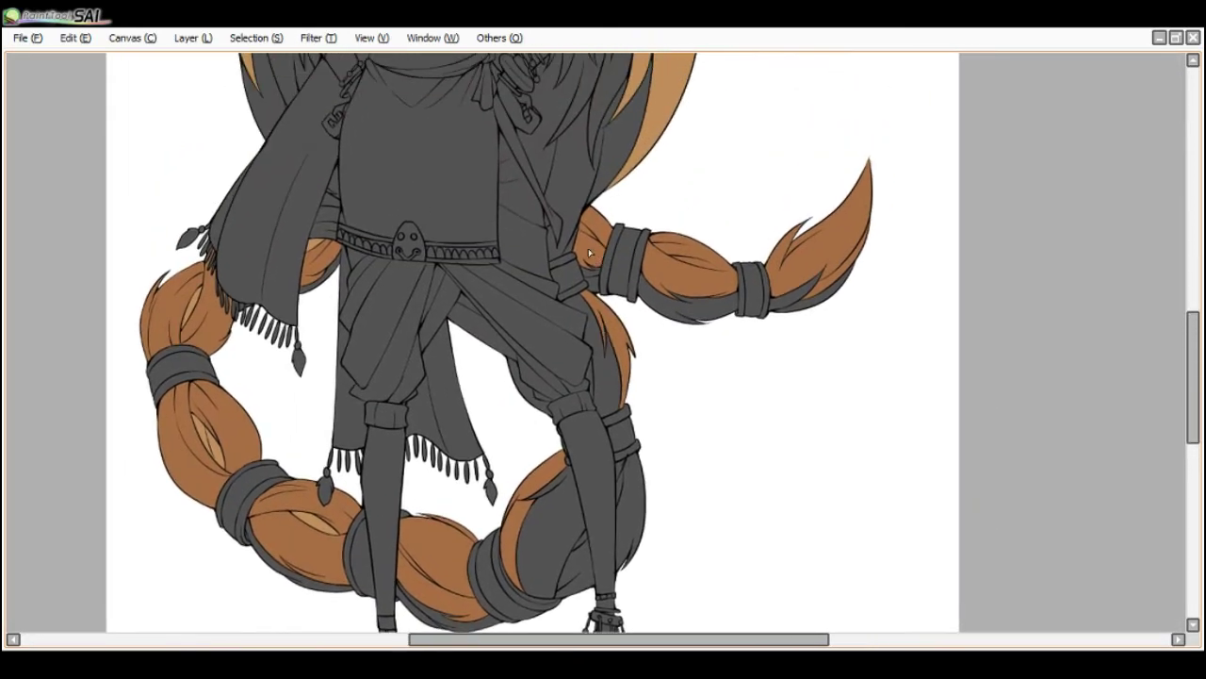
pyautogui.click(573, 252)
pyautogui.hotkey('ctrl', 'z')
# - Compare the character's overall hair and braid colours with the cobra photo in ref.psd
pyautogui.moveTo(616, 204); pyautogui.dragTo(541, 411)
pyautogui.scroll(-2, 548, 330)
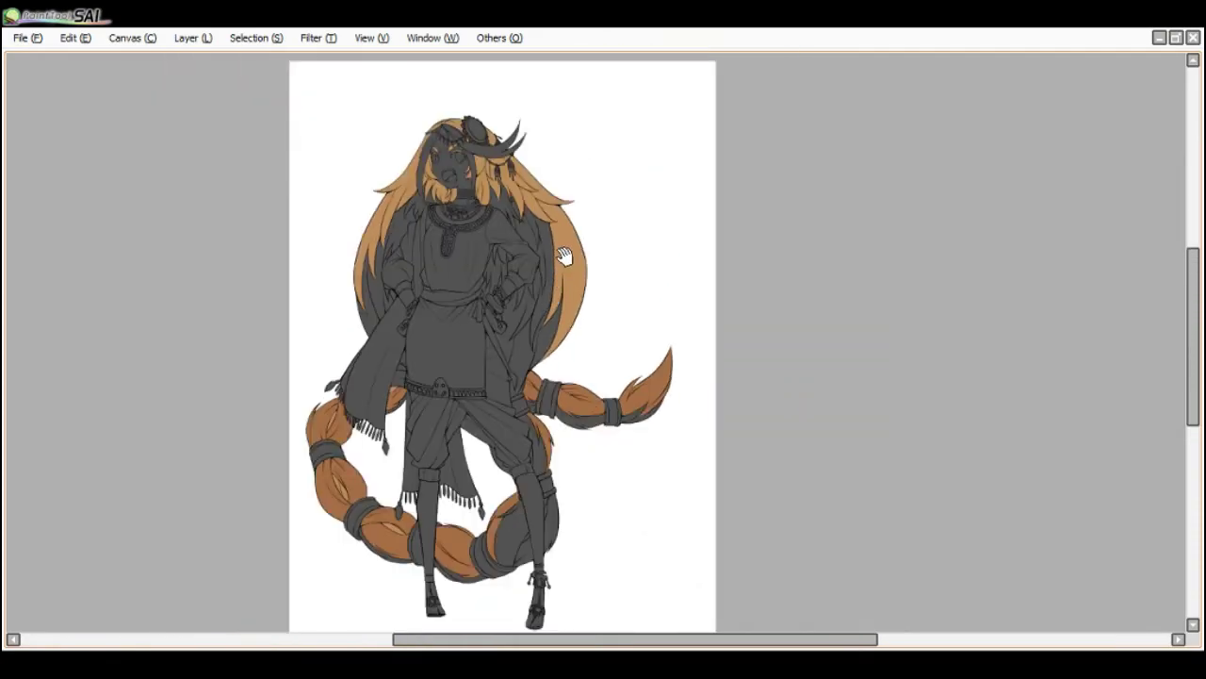
pyautogui.scroll(1, 561, 253)
pyautogui.hotkey('ctrl', 'Tab')
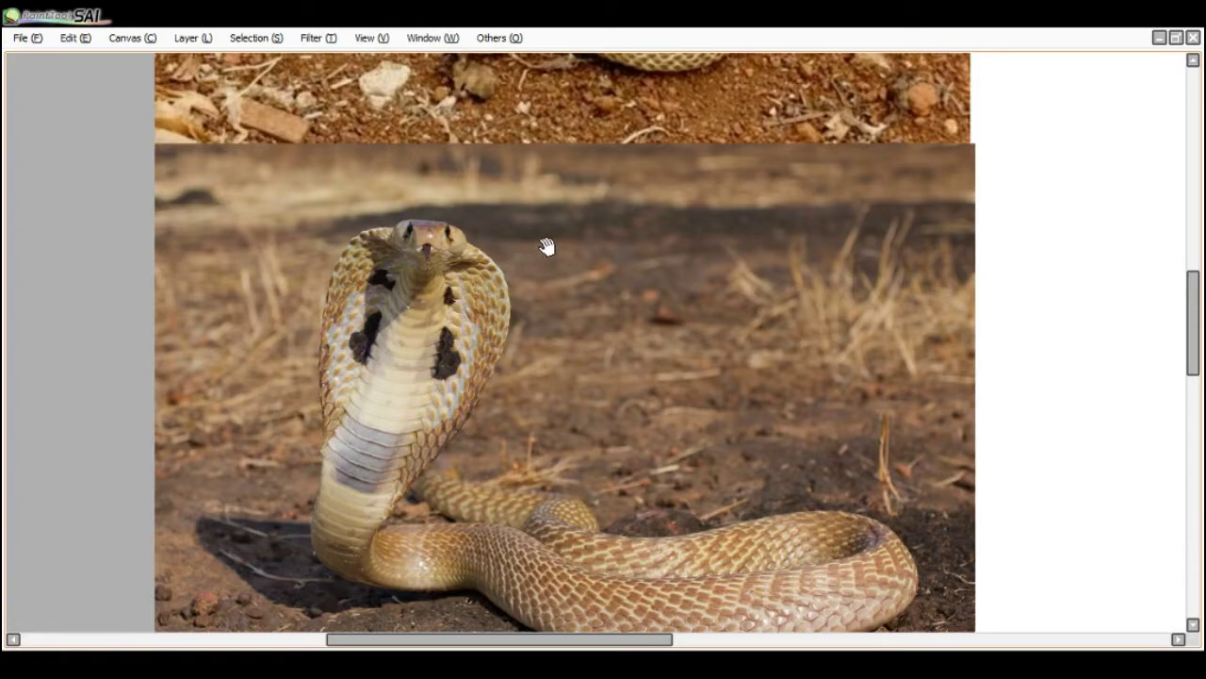
pyautogui.scroll(-1, 548, 238)
pyautogui.hotkey('ctrl', 'Tab')
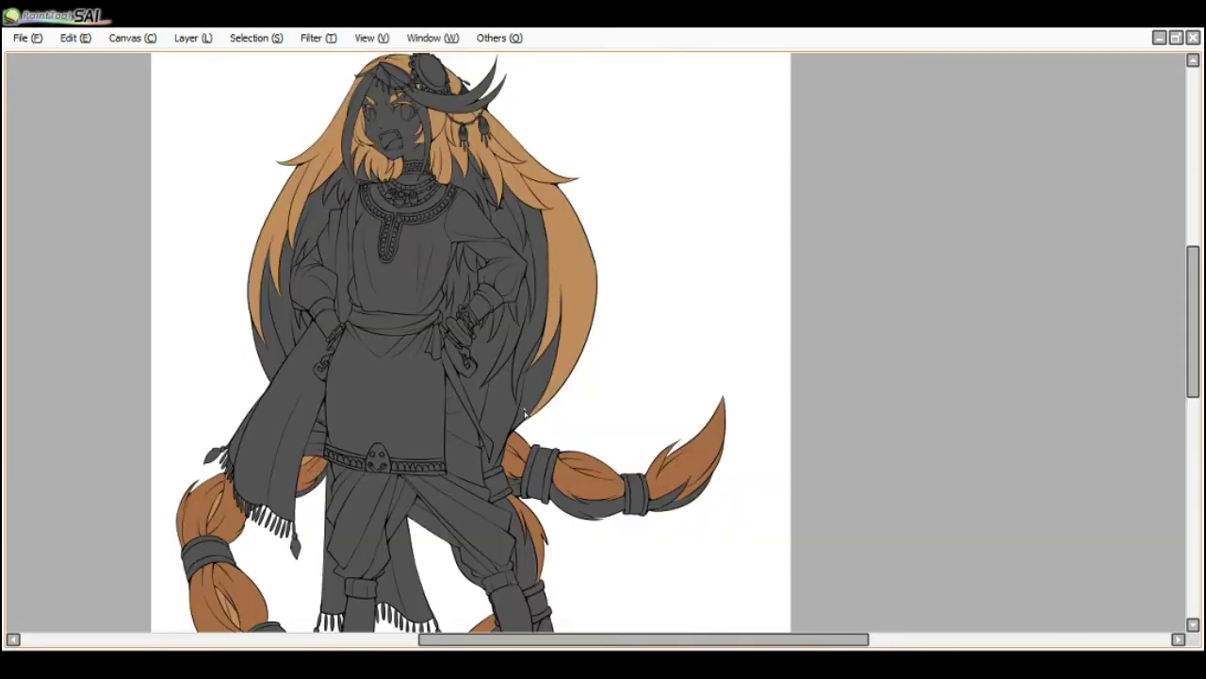
pyautogui.scroll(-1, 500, 363)
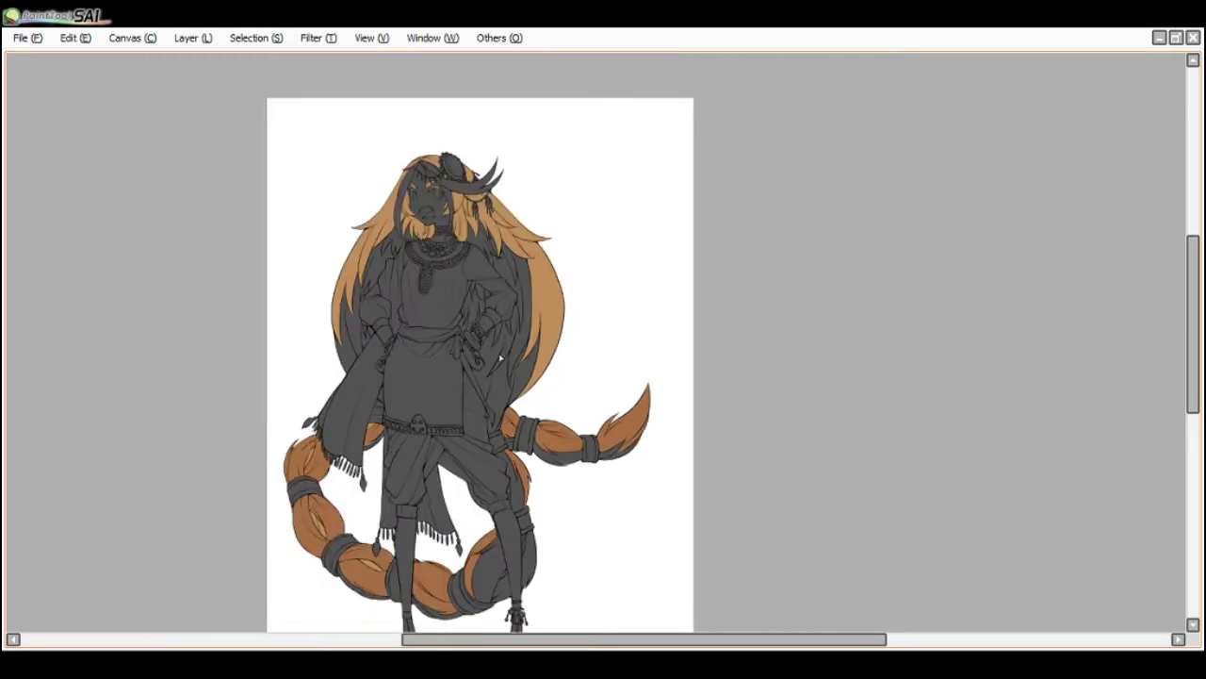
pyautogui.press('End')
pyautogui.press('End')
pyautogui.press('Delete')
pyautogui.press('Delete')
pyautogui.press('Delete')
pyautogui.press('End')
pyautogui.scroll(1, 455, 179)
pyautogui.scroll(-2, 450, 174)
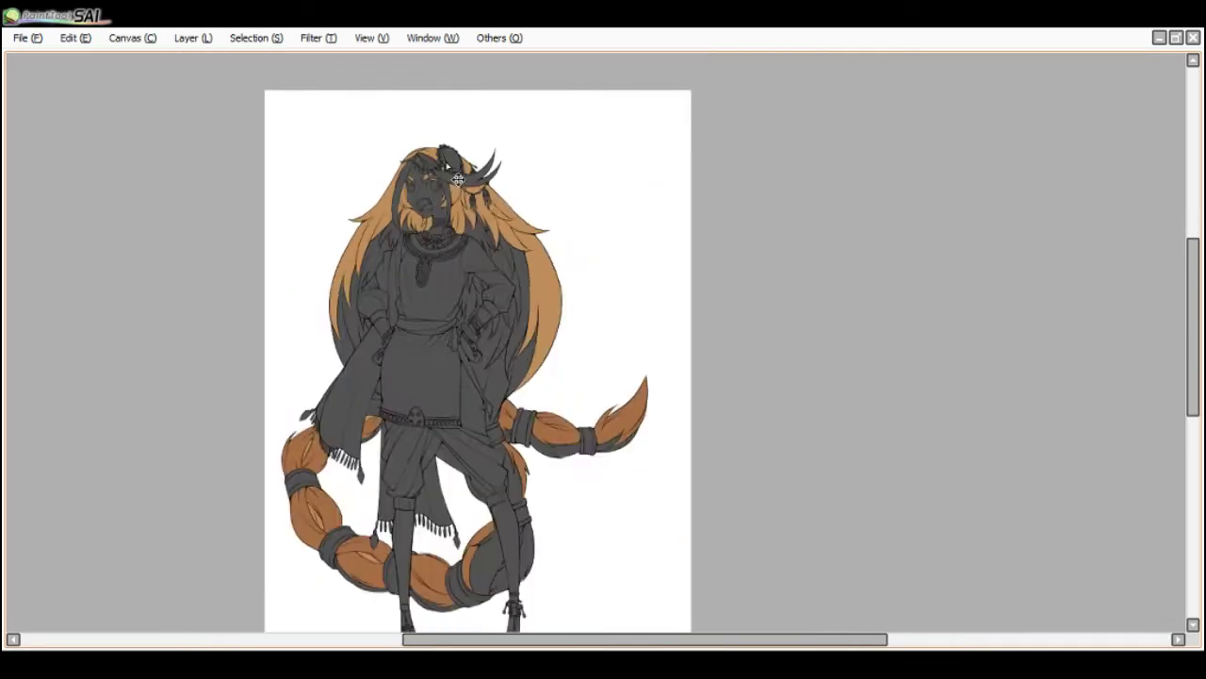
pyautogui.scroll(2, 722, 257)
# - Add a new layer above Layer6, sample dark brown from the cobra's hood marking in ref.psd and lighten it slightly
pyautogui.press('Tab')
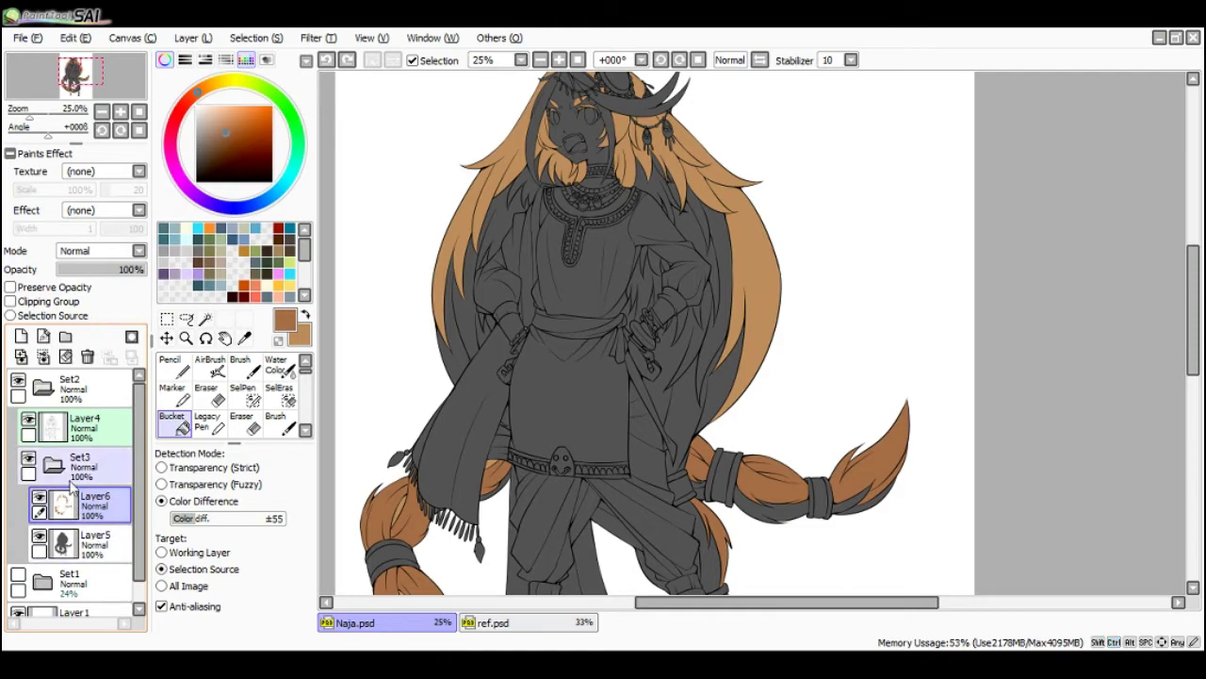
pyautogui.click(21, 336)
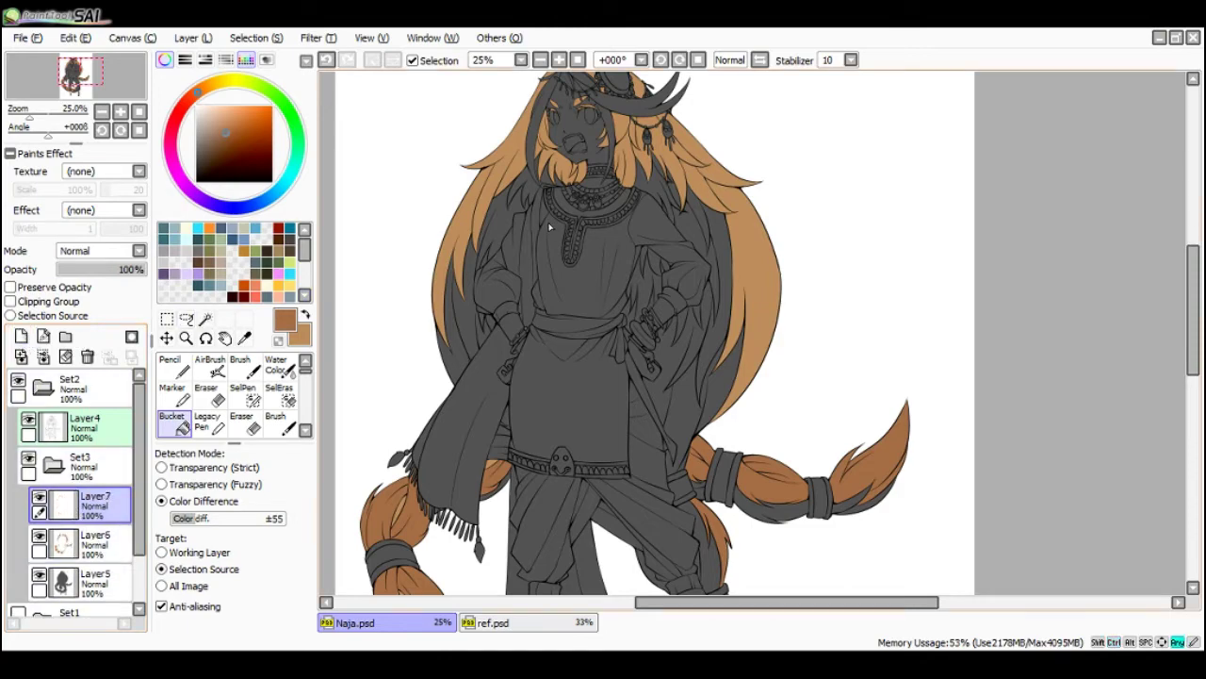
pyautogui.hotkey('ctrl', 'Tab')
pyautogui.scroll(1, 633, 302)
pyautogui.keyDown('alt'); pyautogui.click(642, 312); pyautogui.keyUp('alt')
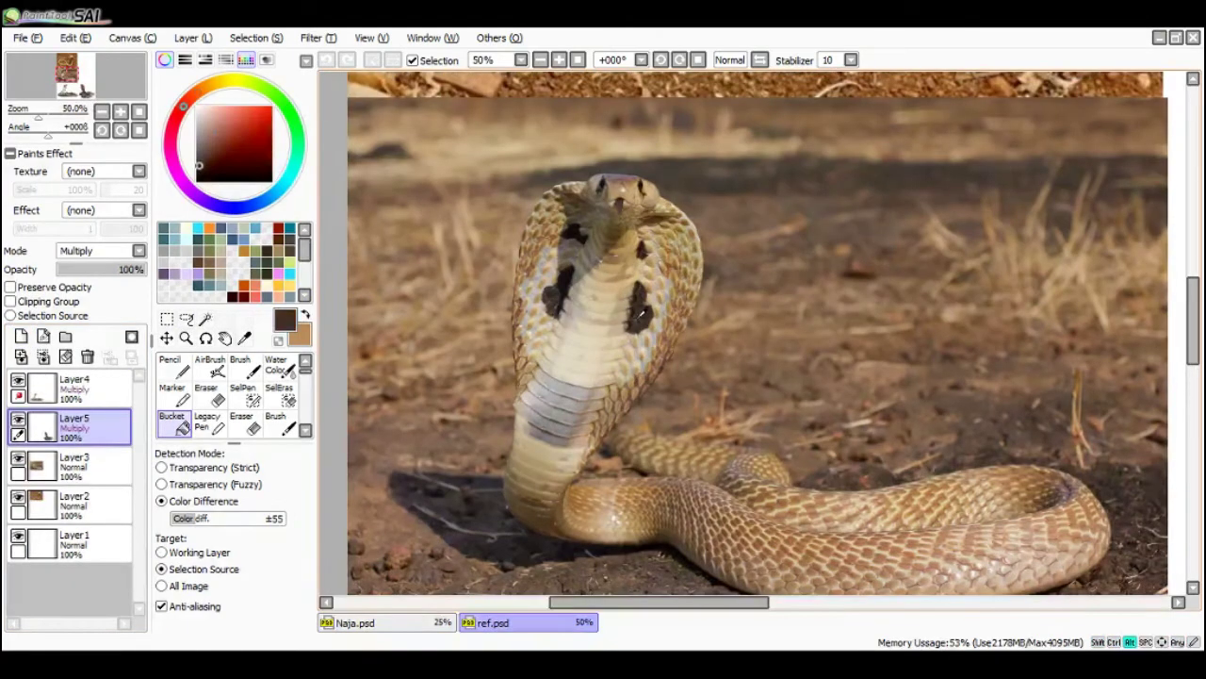
pyautogui.scroll(-1, 526, 266)
pyautogui.click(204, 160)
pyautogui.click(202, 157)
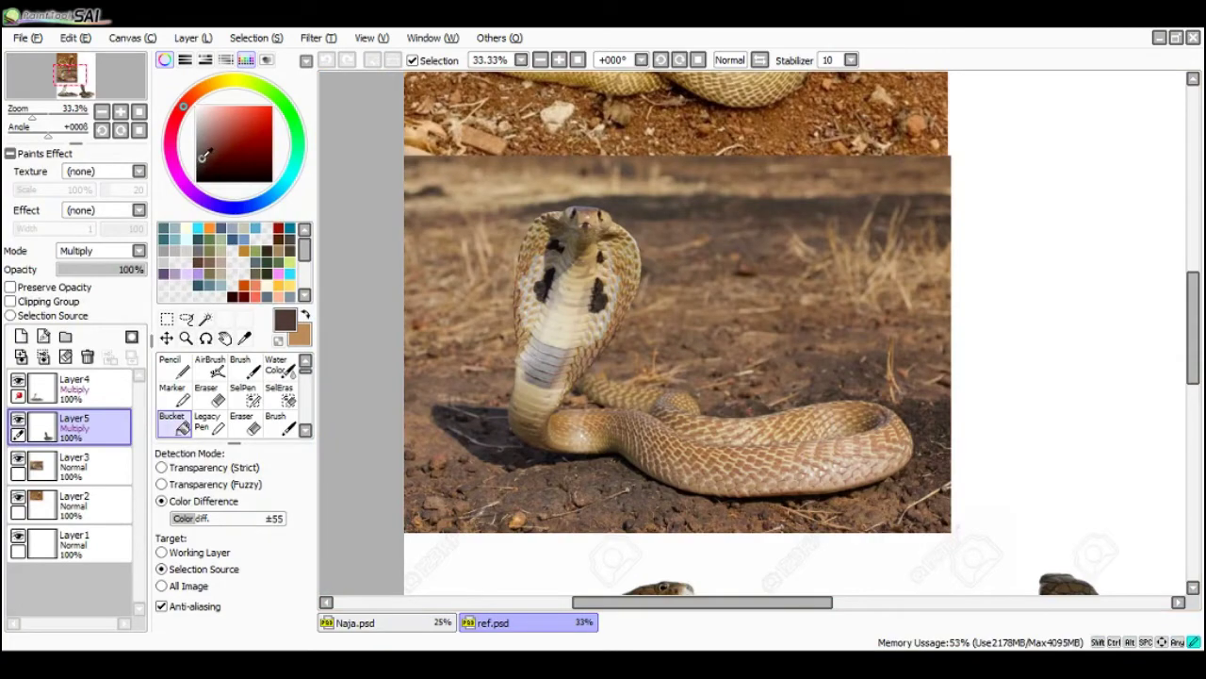
# - Fill the inner hair between the collar and the tan locks with dark brown on Layer7 of Naja.psd
pyautogui.hotkey('ctrl', 'Tab')
pyautogui.hotkey('ctrl', 'Tab')
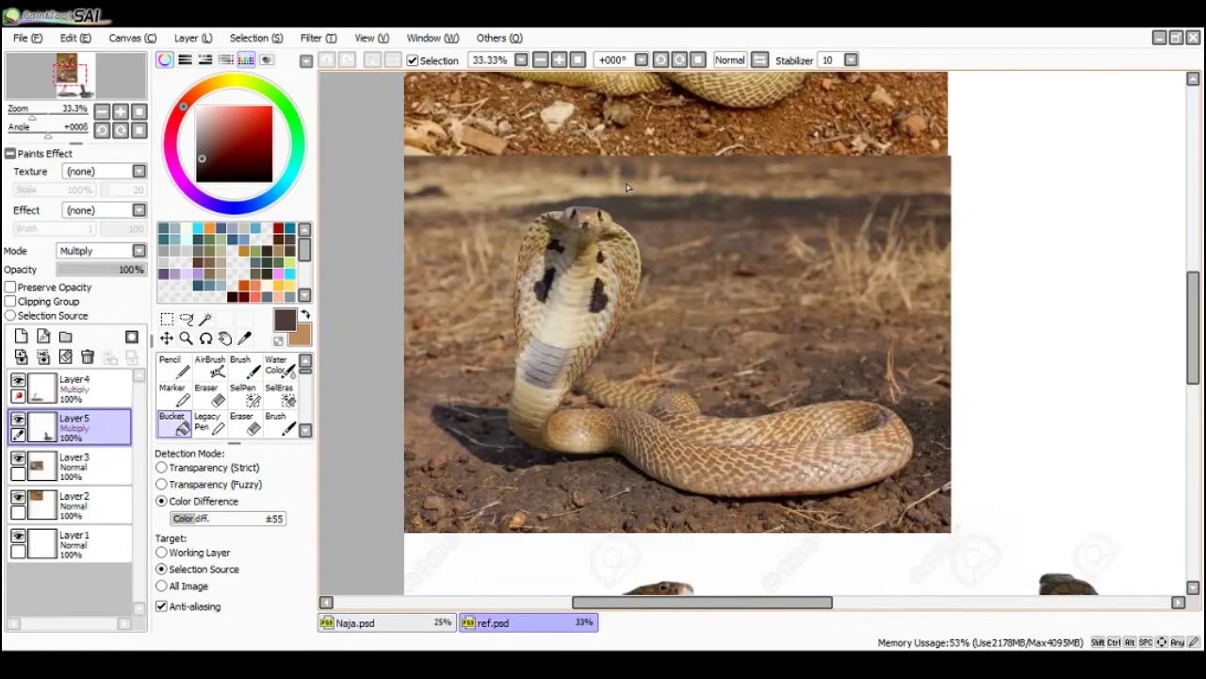
pyautogui.hotkey('ctrl', 'Tab')
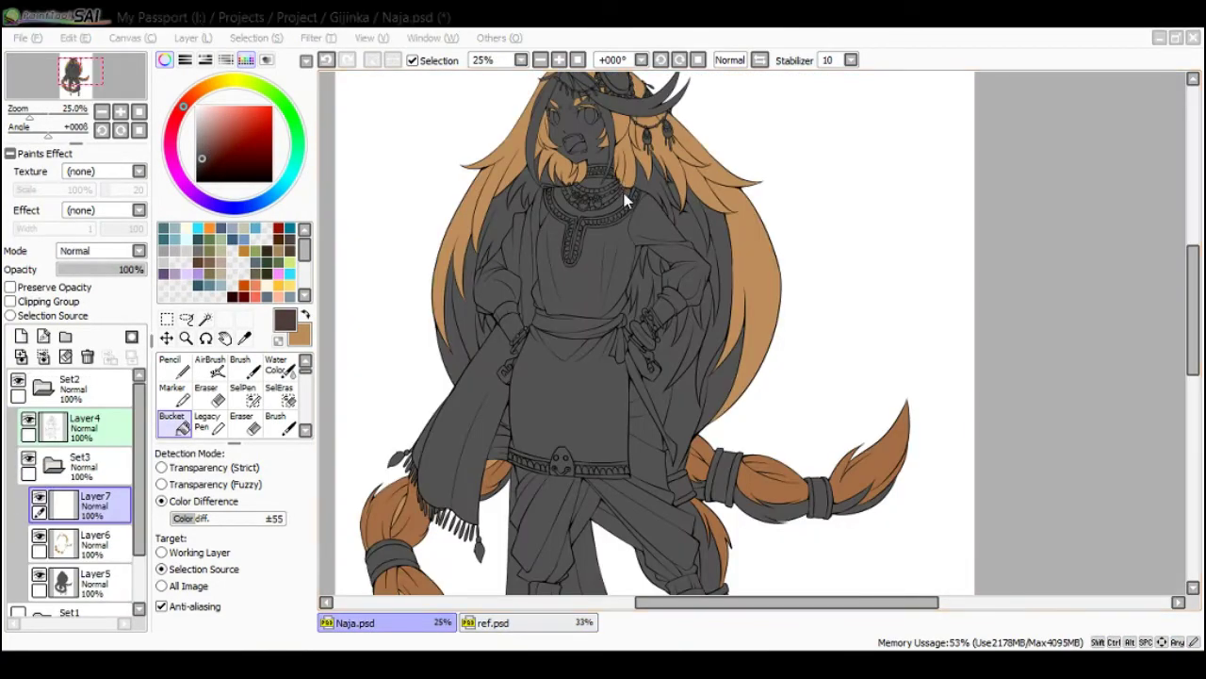
pyautogui.scroll(1, 654, 194)
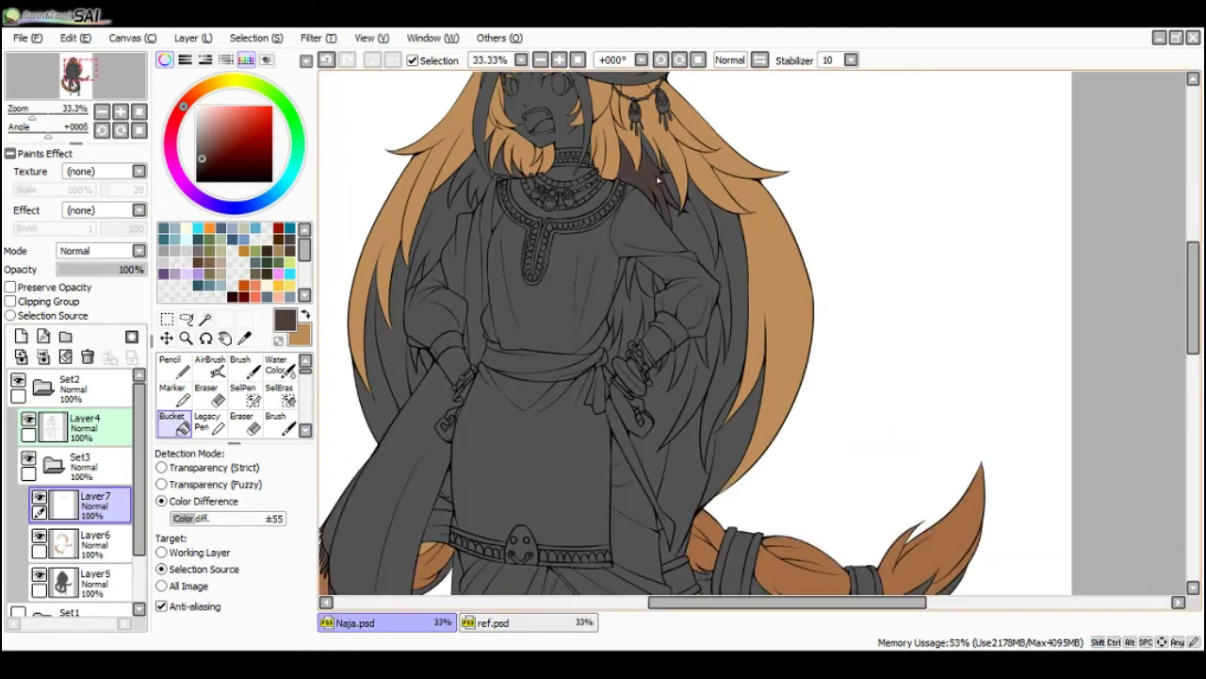
pyautogui.scroll(1, 660, 170)
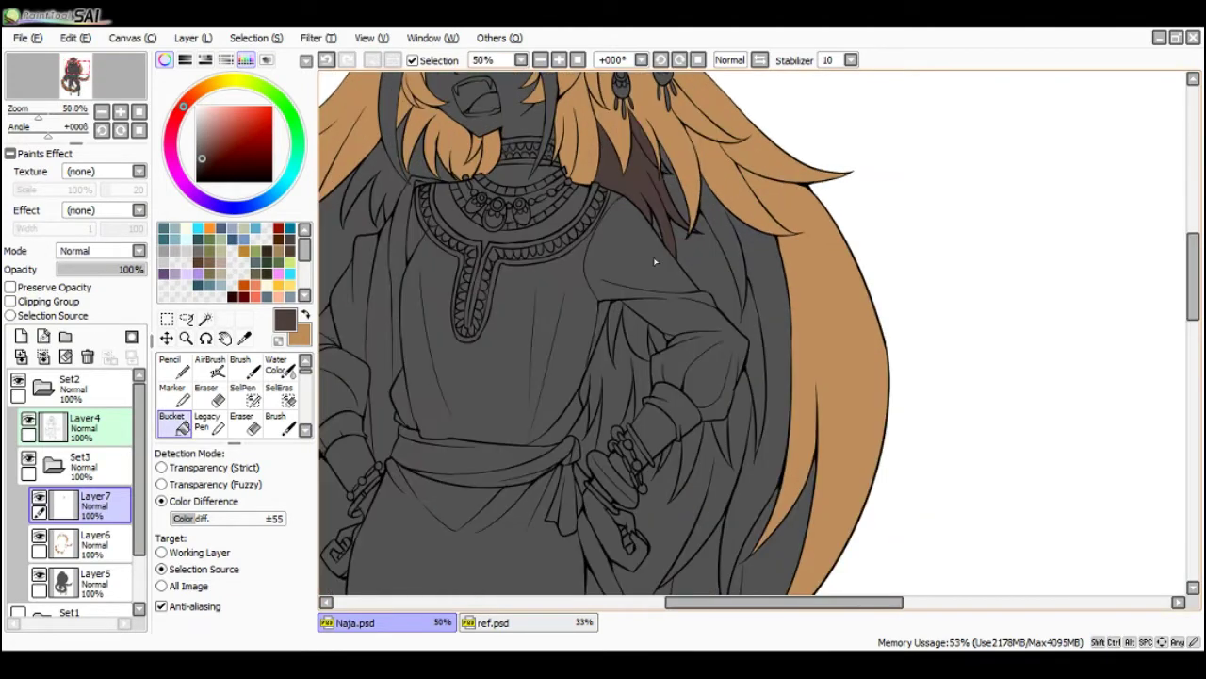
pyautogui.scroll(-1, 635, 336)
pyautogui.click(639, 371)
pyautogui.scroll(1, 639, 386)
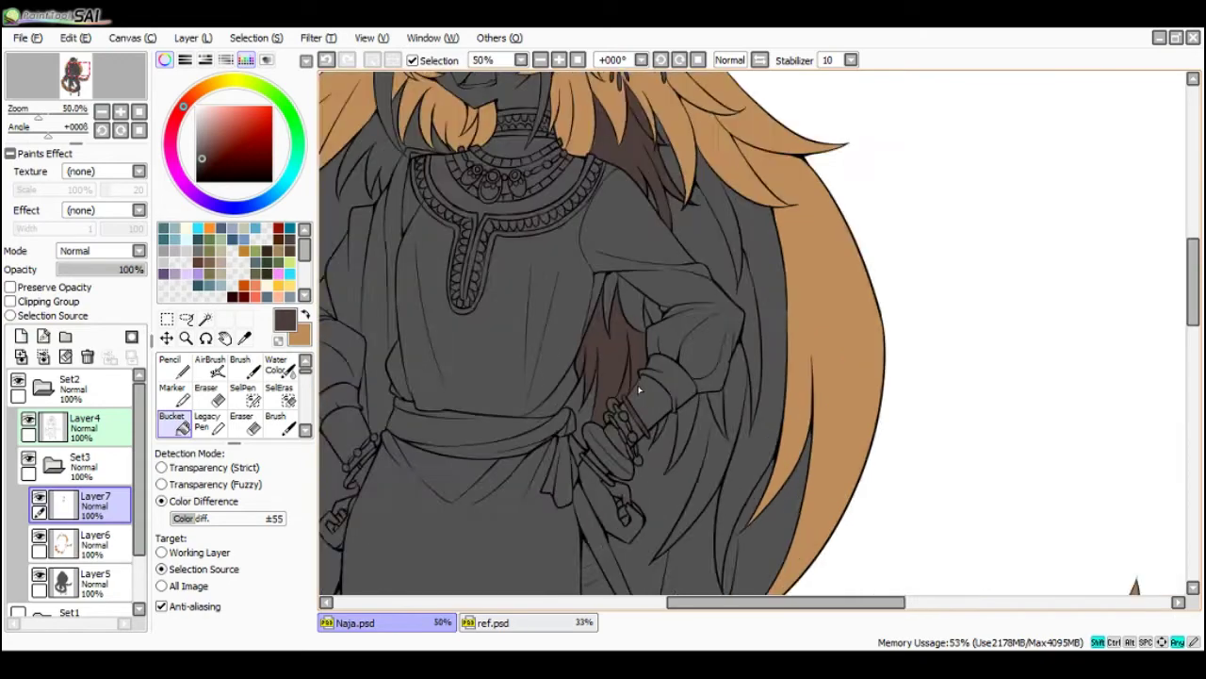
pyautogui.scroll(1, 639, 389)
pyautogui.hotkey('ctrl', 'z')
pyautogui.scroll(-1, 631, 390)
# - Undo the leaking dark-brown fill and close the line-art gap beside the braceleted wrist on Layer4 with the black Pencil
pyautogui.press('Tab')
pyautogui.press('Tab')
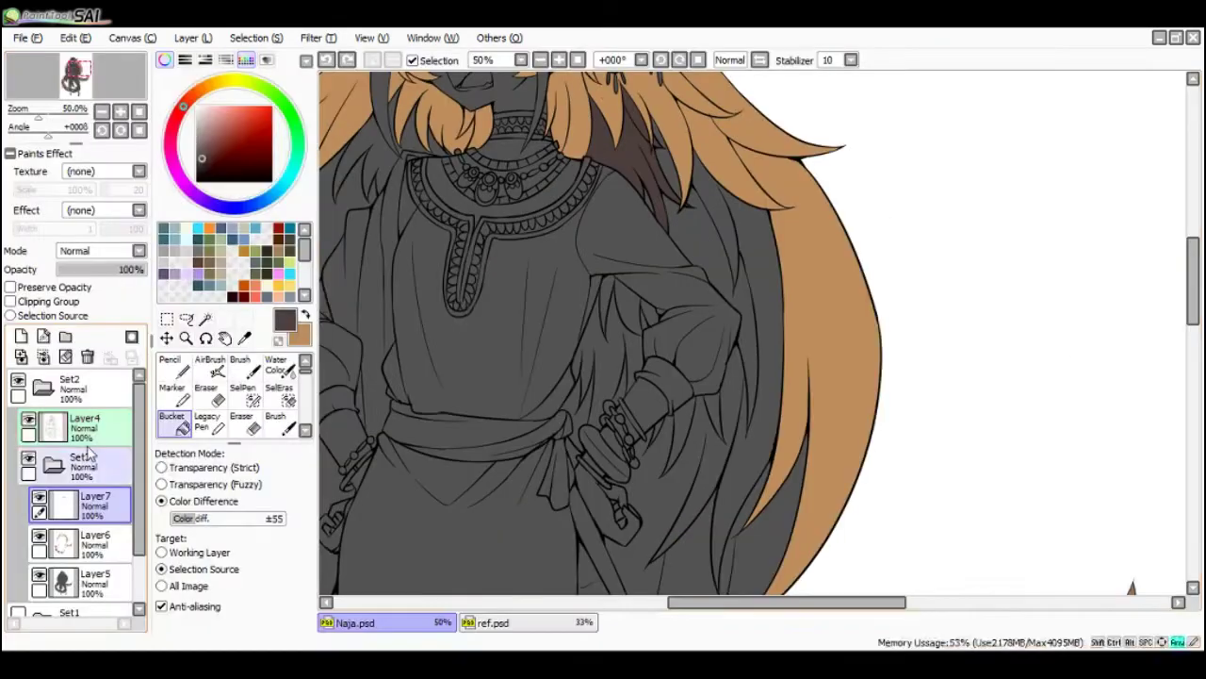
pyautogui.click(103, 436)
pyautogui.press('x')
pyautogui.click(233, 296)
pyautogui.press('Tab')
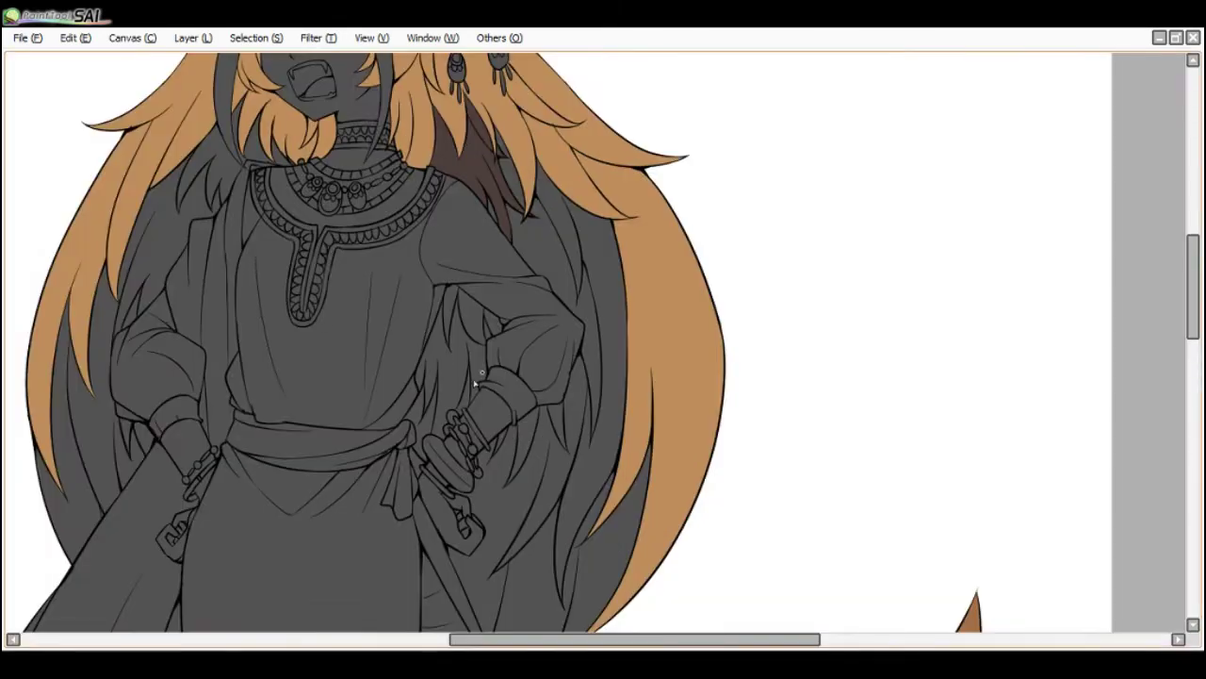
pyautogui.scroll(1, 476, 382)
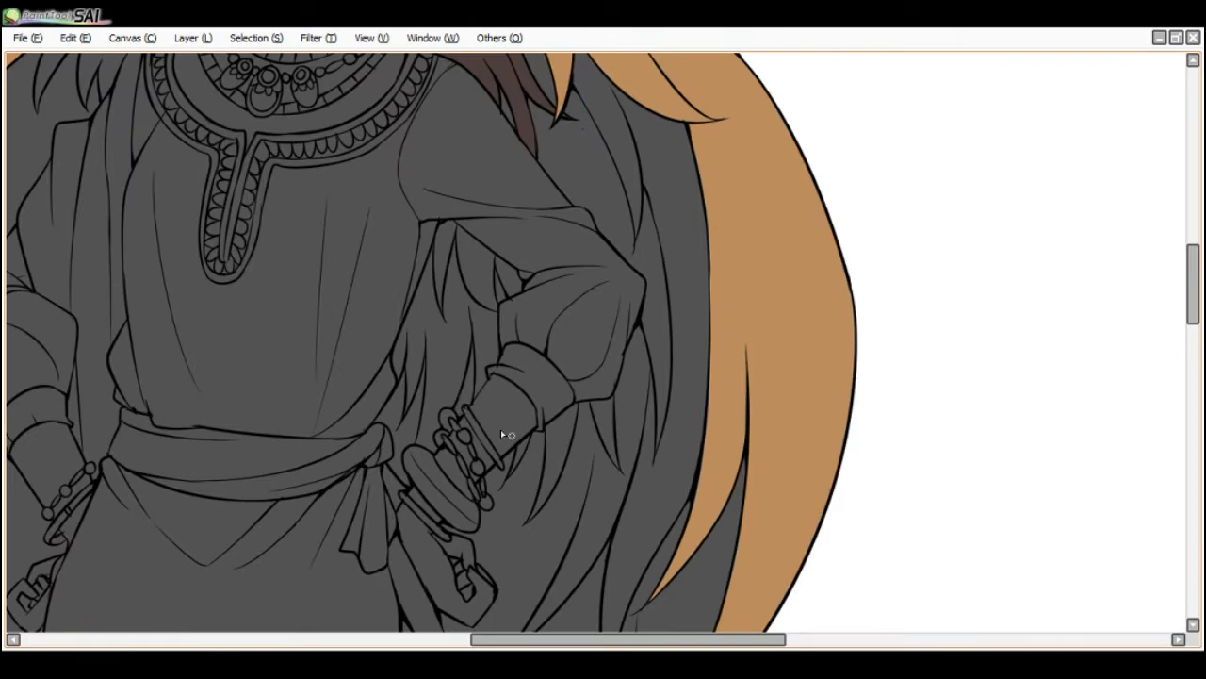
pyautogui.scroll(-1, 422, 430)
pyautogui.press('Tab')
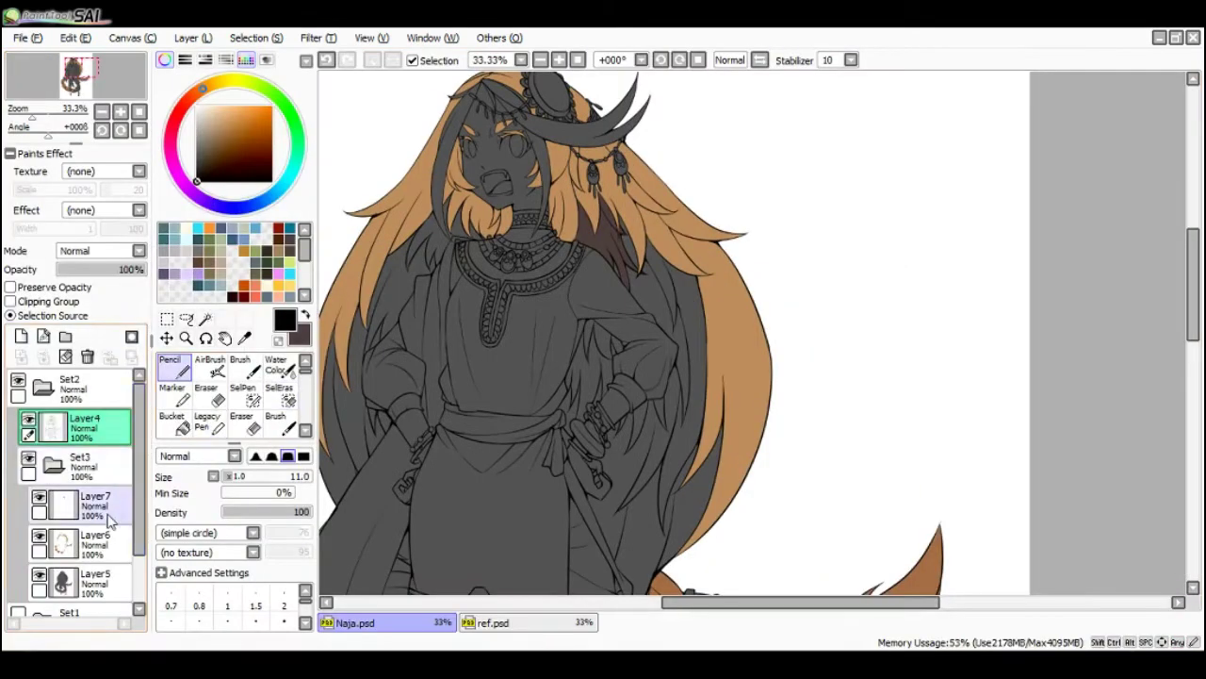
# - Fill the inner hair between the torso and the bent arm, plus the tufts below the wrist, with dark brown on Layer7
pyautogui.click(94, 505)
pyautogui.press('Tab')
pyautogui.scroll(1, 431, 377)
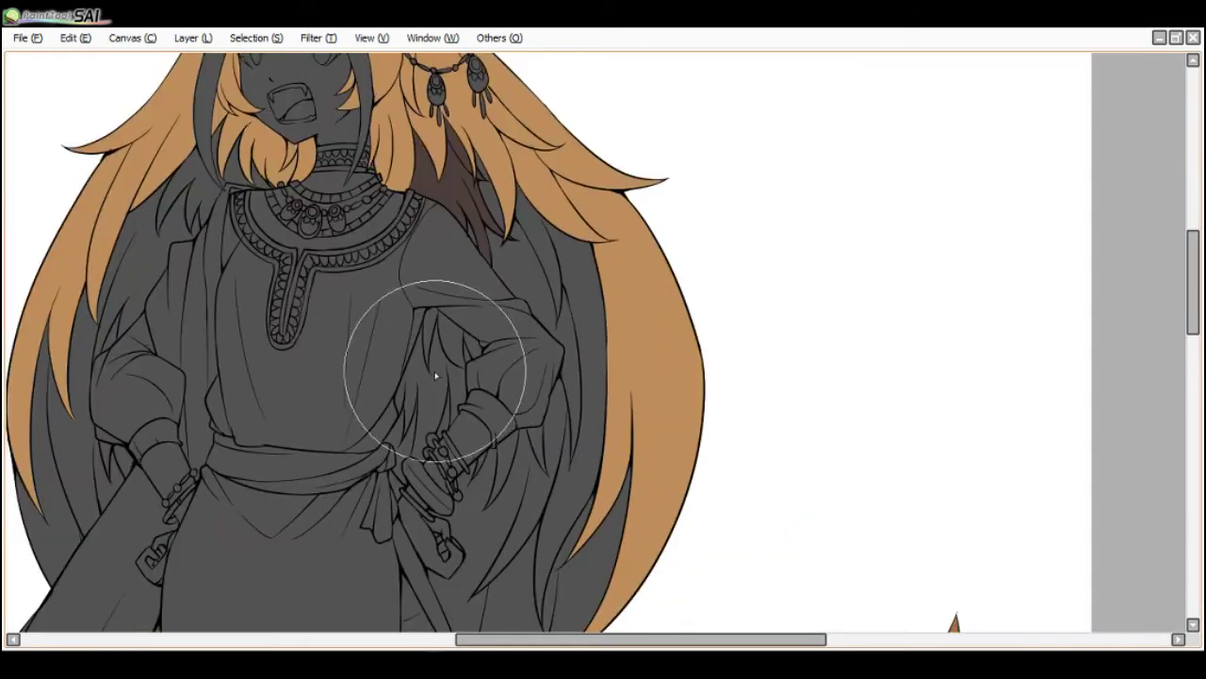
pyautogui.click(505, 443)
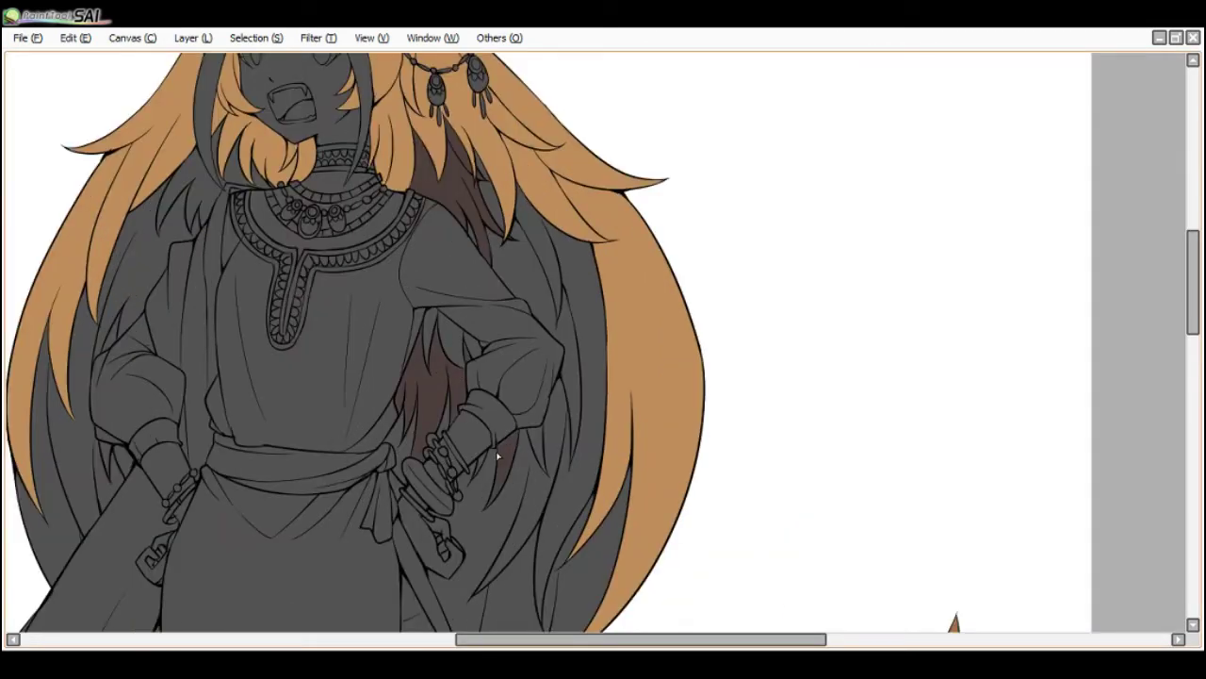
pyautogui.scroll(-1, 415, 344)
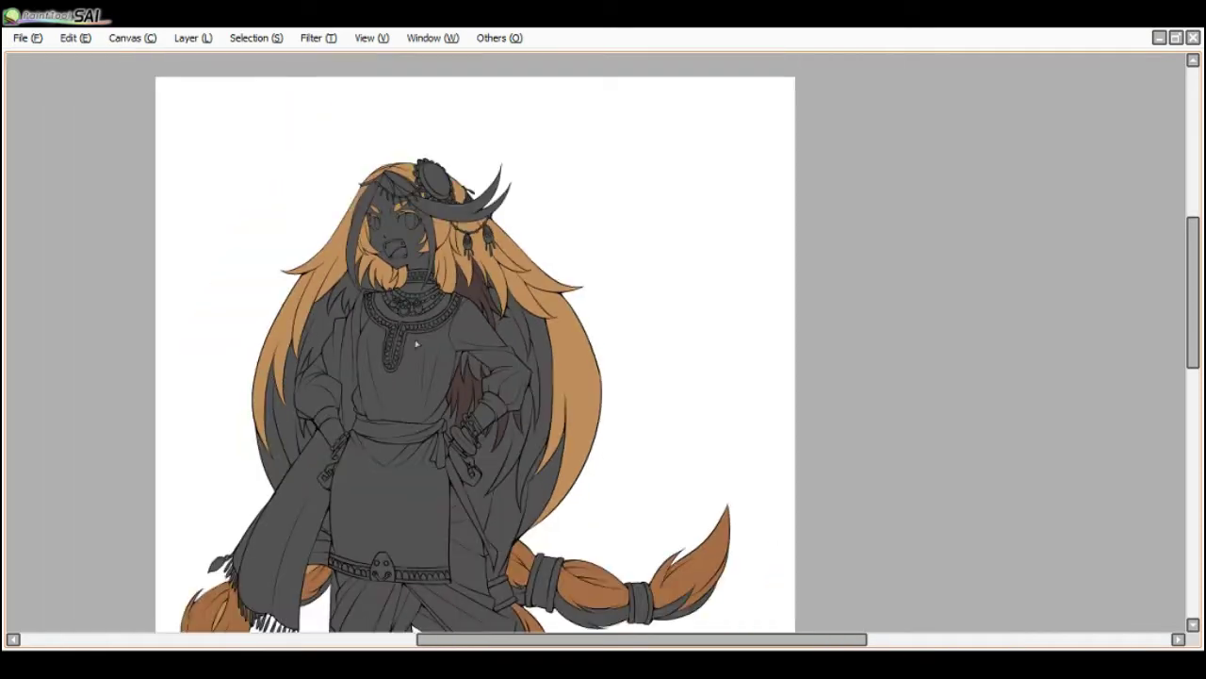
# - Fill the inner hair beside the neck and the tufts around the elbow on the shawl side with dark brown
pyautogui.scroll(1, 313, 337)
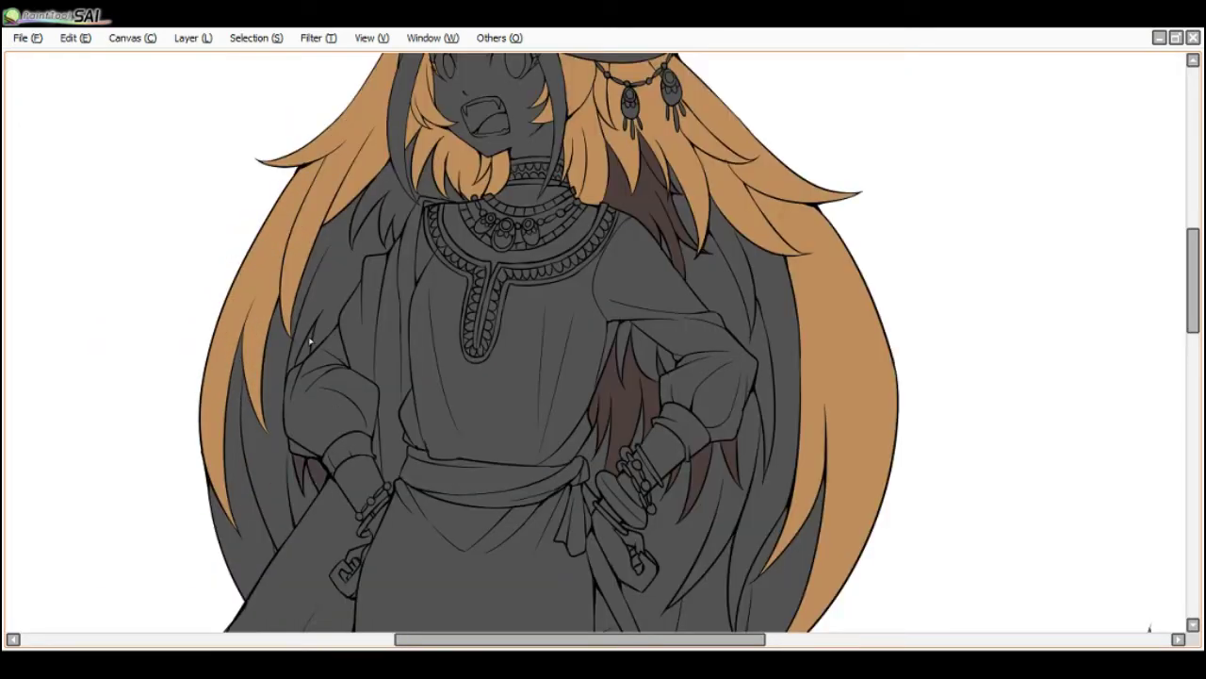
pyautogui.click(394, 203)
pyautogui.click(425, 185)
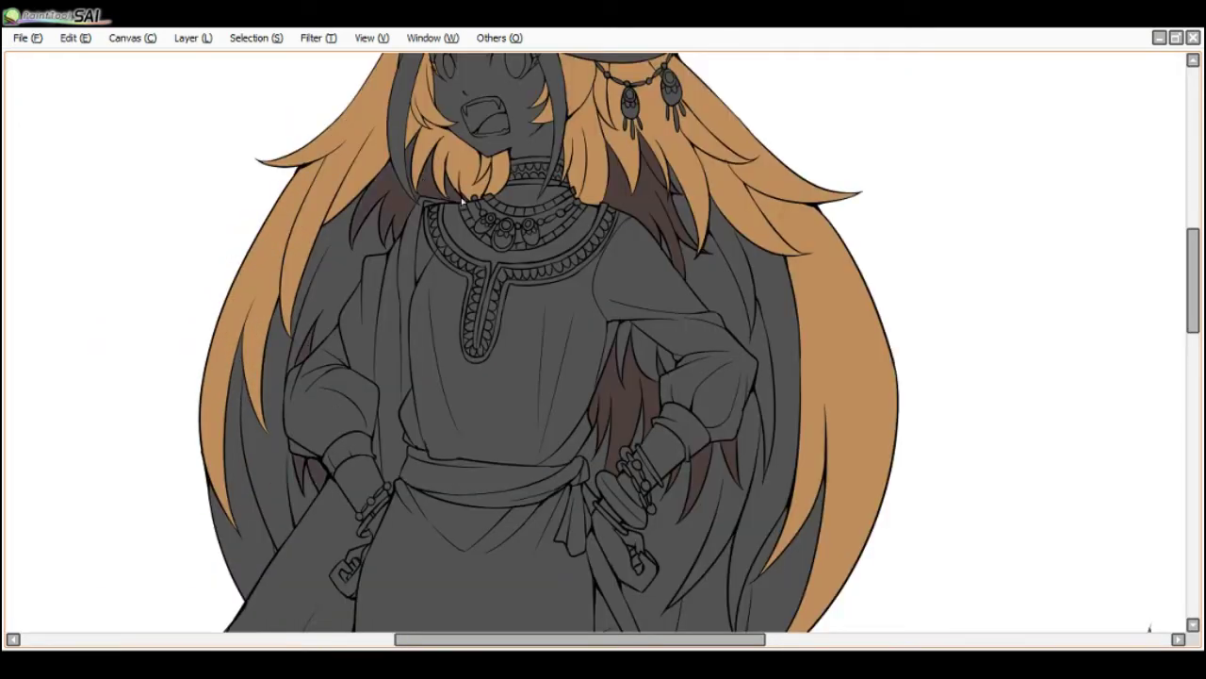
pyautogui.scroll(1, 462, 200)
pyautogui.scroll(-3, 467, 207)
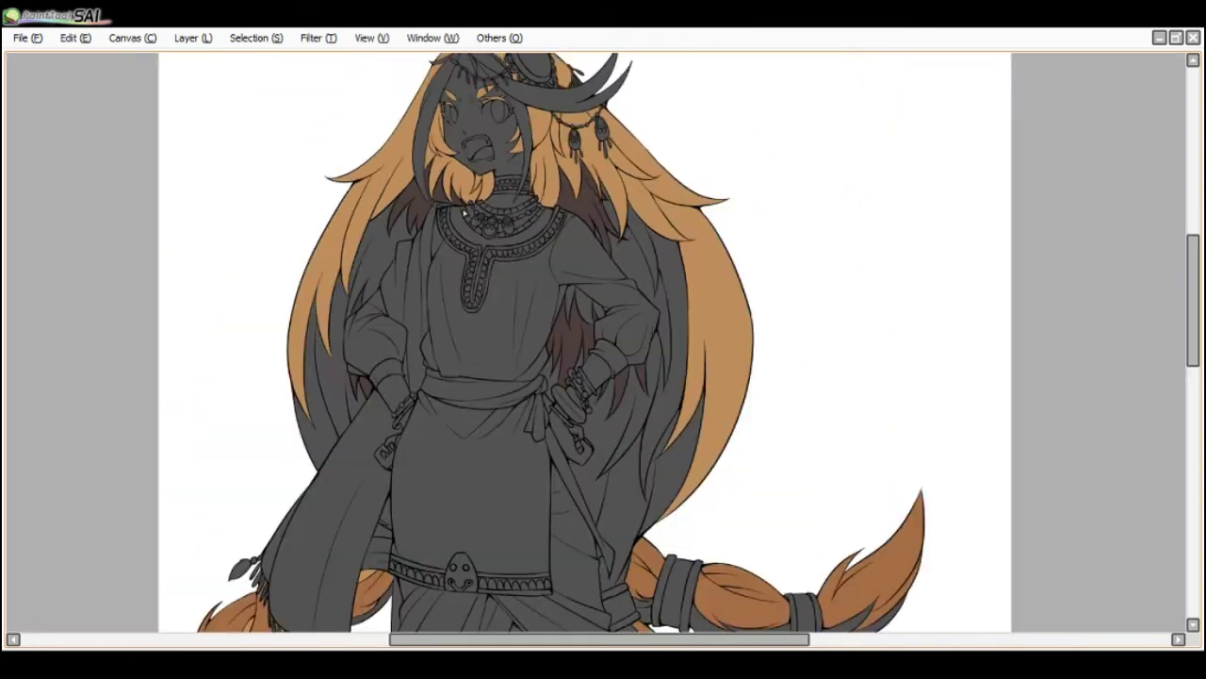
pyautogui.press('End')
pyautogui.press('Delete')
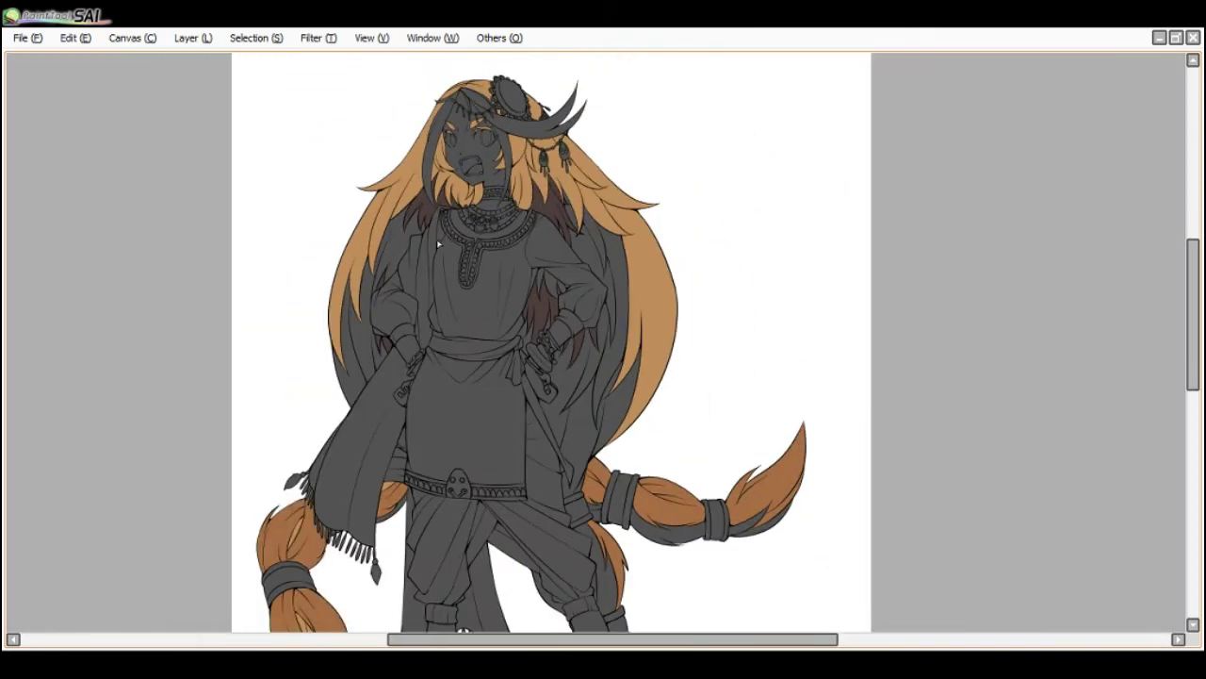
pyautogui.press('Delete')
pyautogui.press('End')
# - Sample a pale cream from the cobra's hood in ref.psd and deepen it to a slightly darker beige in Naja.psd
pyautogui.hotkey('ctrl', 'Tab')
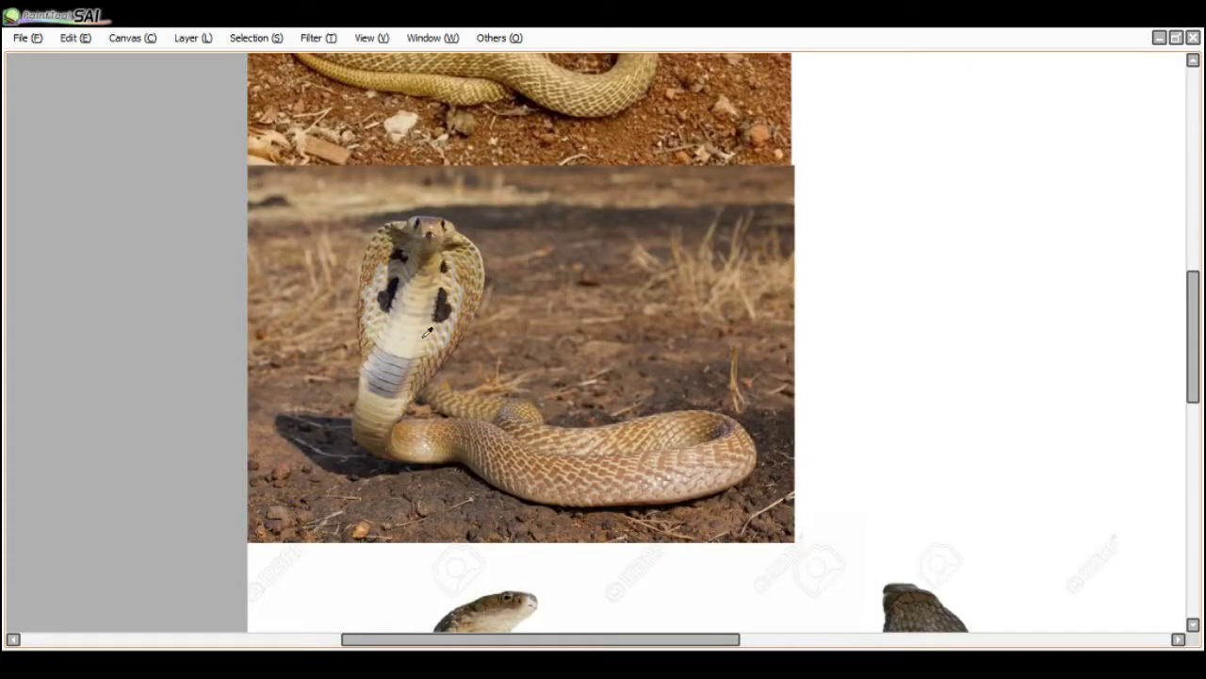
pyautogui.hotkey('ctrl', 'Tab')
pyautogui.press('Tab')
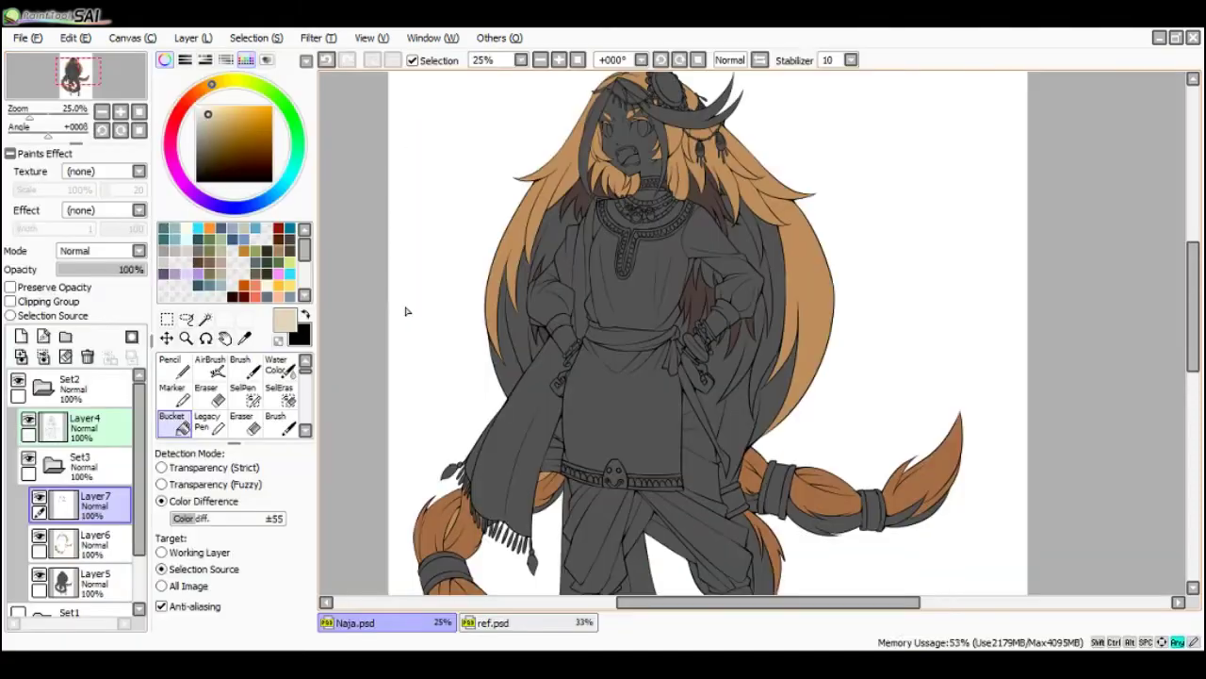
pyautogui.click(216, 119)
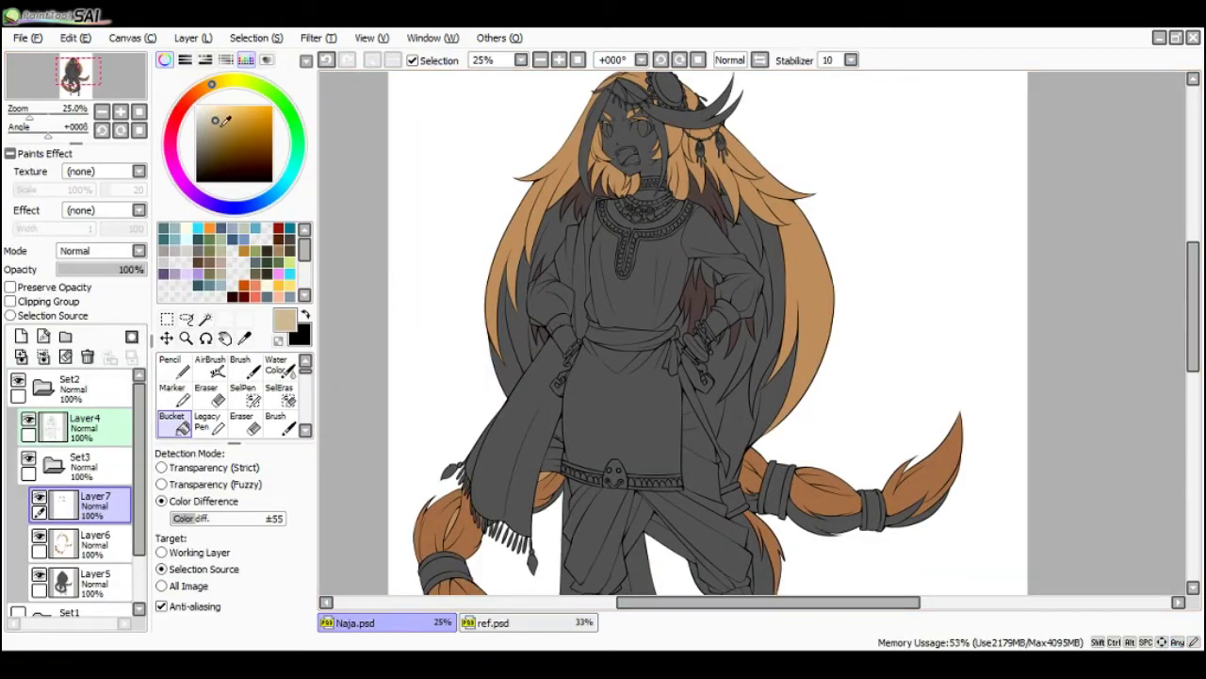
# - Fill the middle hair layer behind both shoulders, inside the tan outer locks, with beige
pyautogui.press('Tab')
pyautogui.click(364, 350)
pyautogui.click(357, 374)
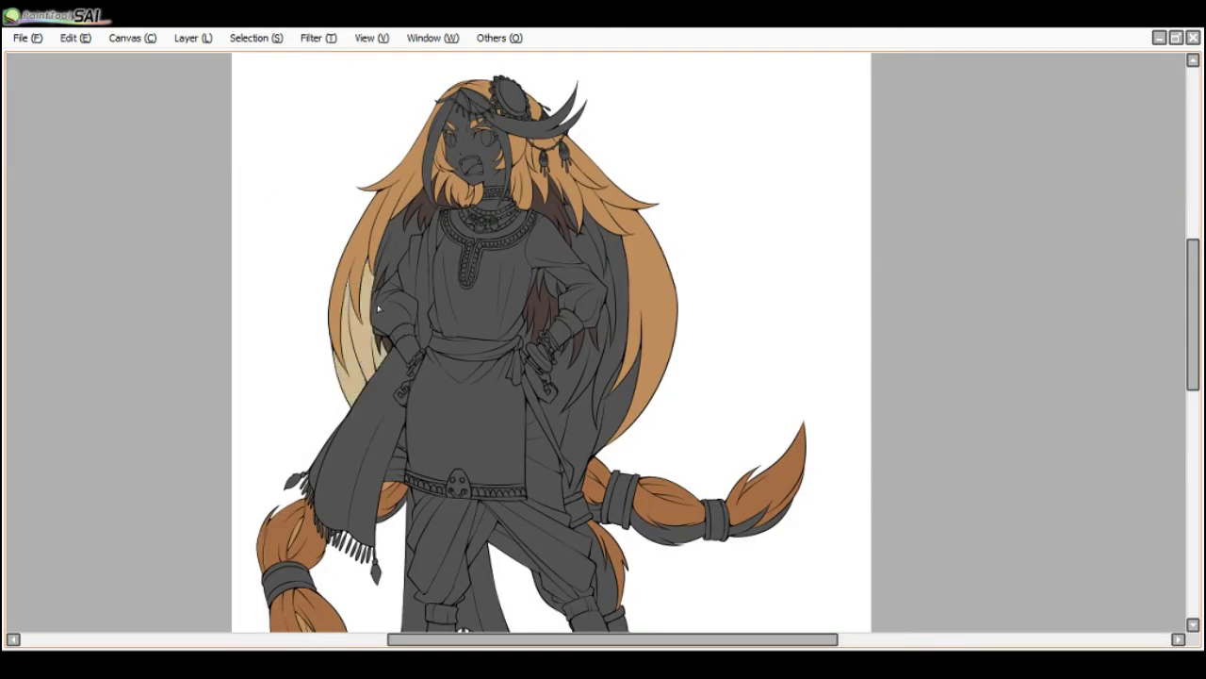
pyautogui.click(389, 261)
pyautogui.moveTo(565, 226)
pyautogui.mouseDown()
pyautogui.moveTo(611, 340)
pyautogui.moveTo(622, 415)
pyautogui.mouseUp()
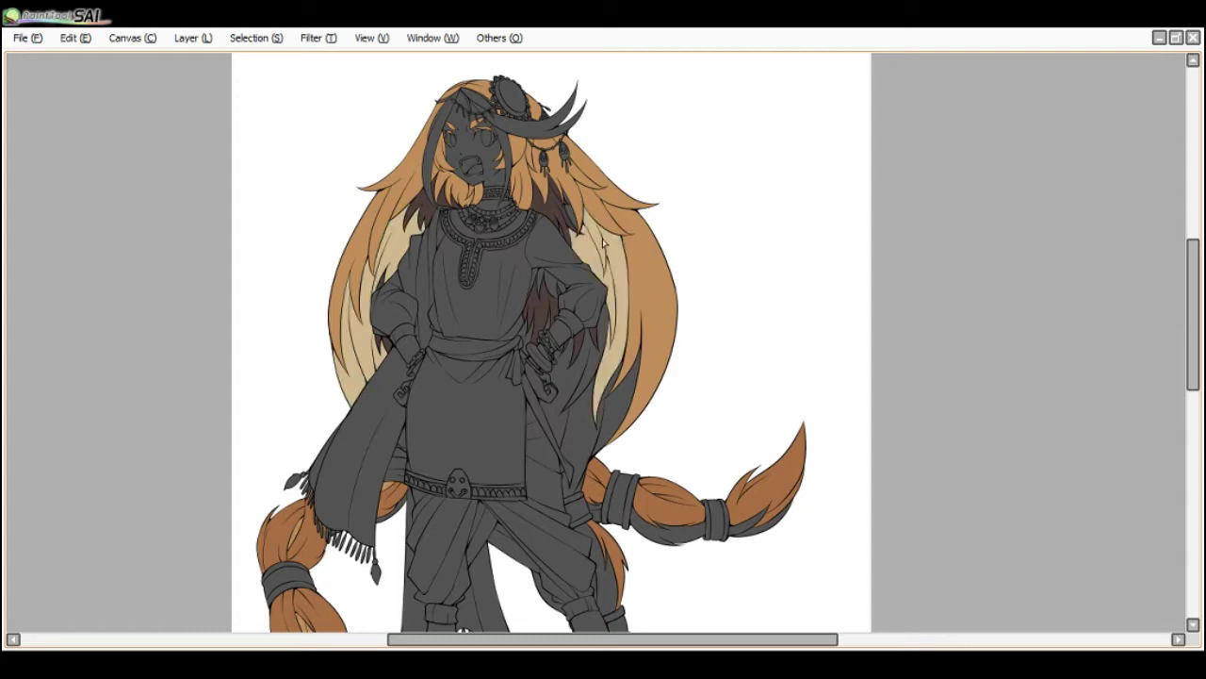
pyautogui.moveTo(565, 193); pyautogui.dragTo(571, 216)
# - Fill the hair gap under the bent arm and the lower hair behind the waist with beige, undoing the spill onto the tunic
pyautogui.scroll(1, 577, 243)
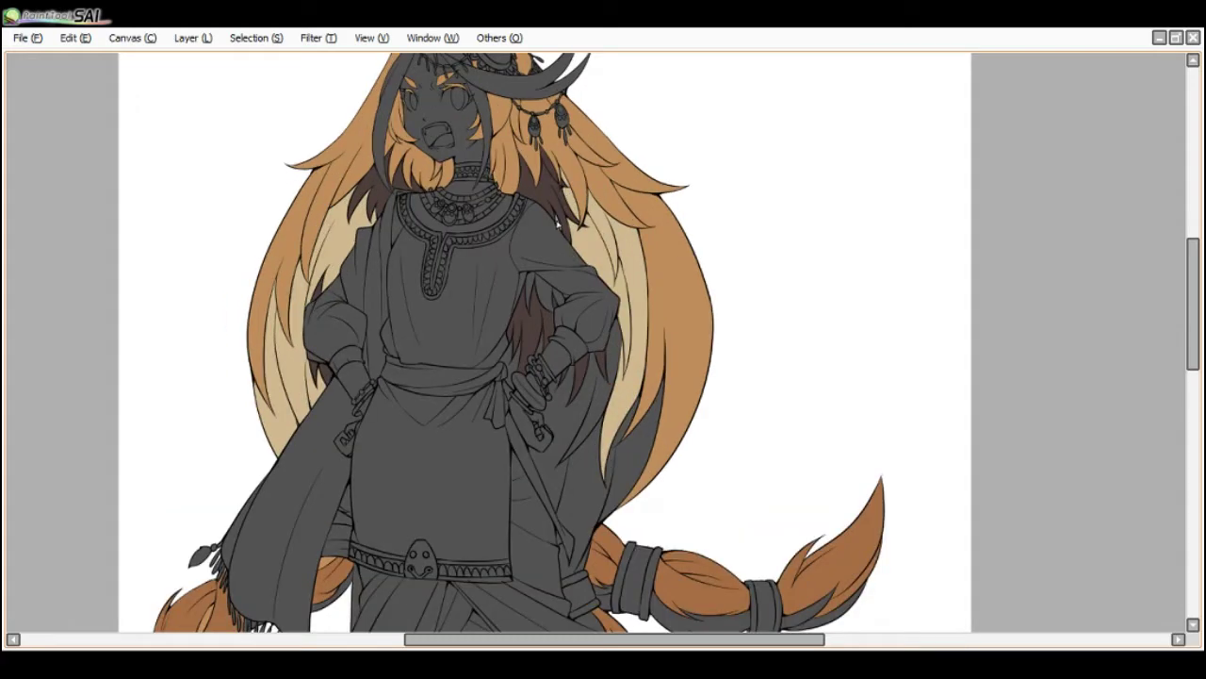
pyautogui.click(531, 283)
pyautogui.click(525, 281)
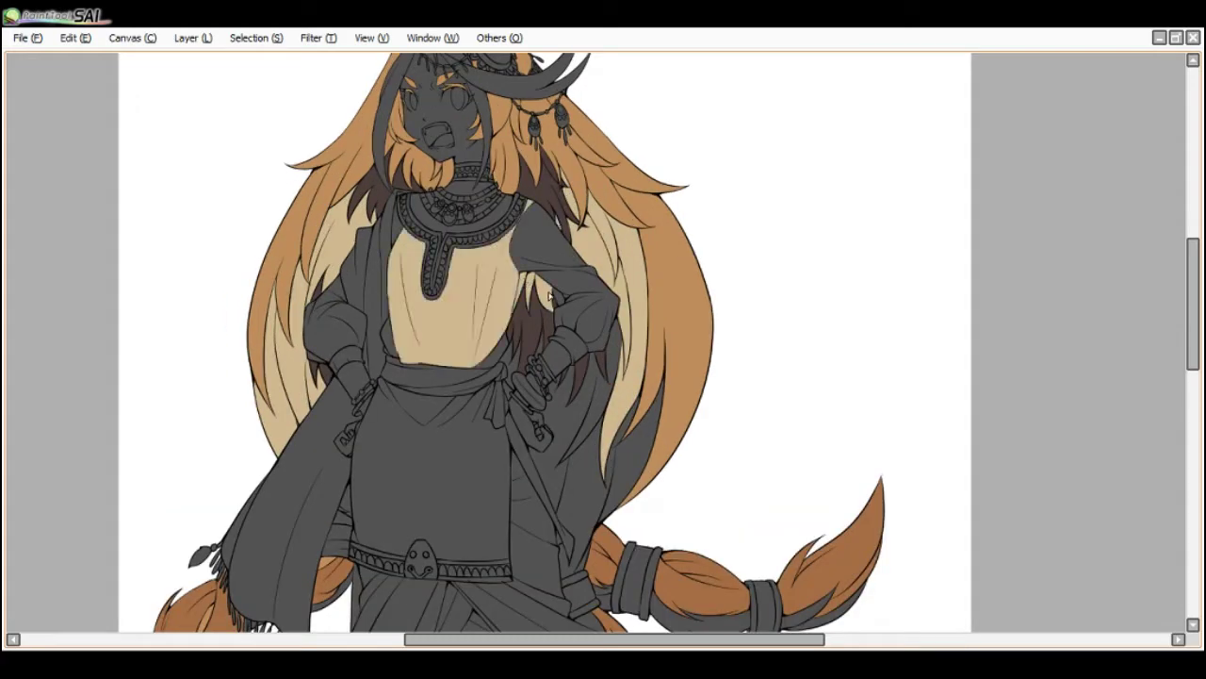
pyautogui.hotkey('ctrl', 'z')
pyautogui.click(549, 291)
pyautogui.moveTo(571, 359)
pyautogui.mouseDown()
pyautogui.moveTo(602, 426)
pyautogui.moveTo(606, 466)
pyautogui.mouseUp()
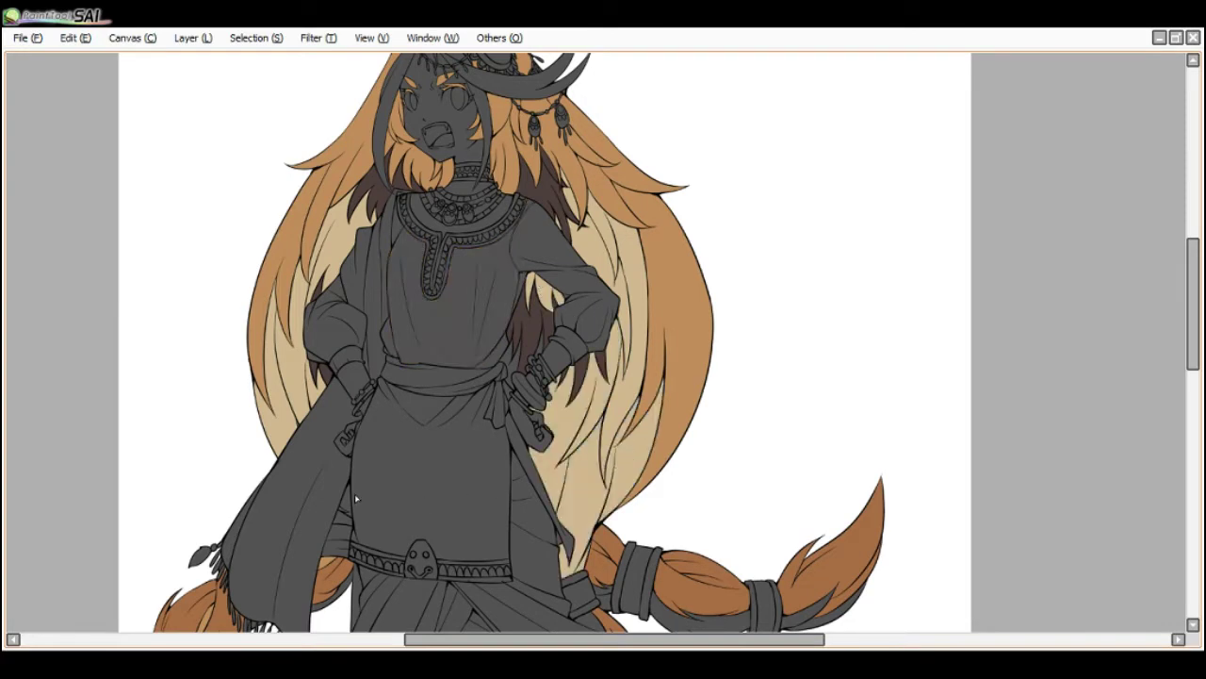
# - Fill the small sliver of hair between the shawl and the tunic with beige
pyautogui.scroll(-2, 347, 522)
pyautogui.scroll(2, 350, 554)
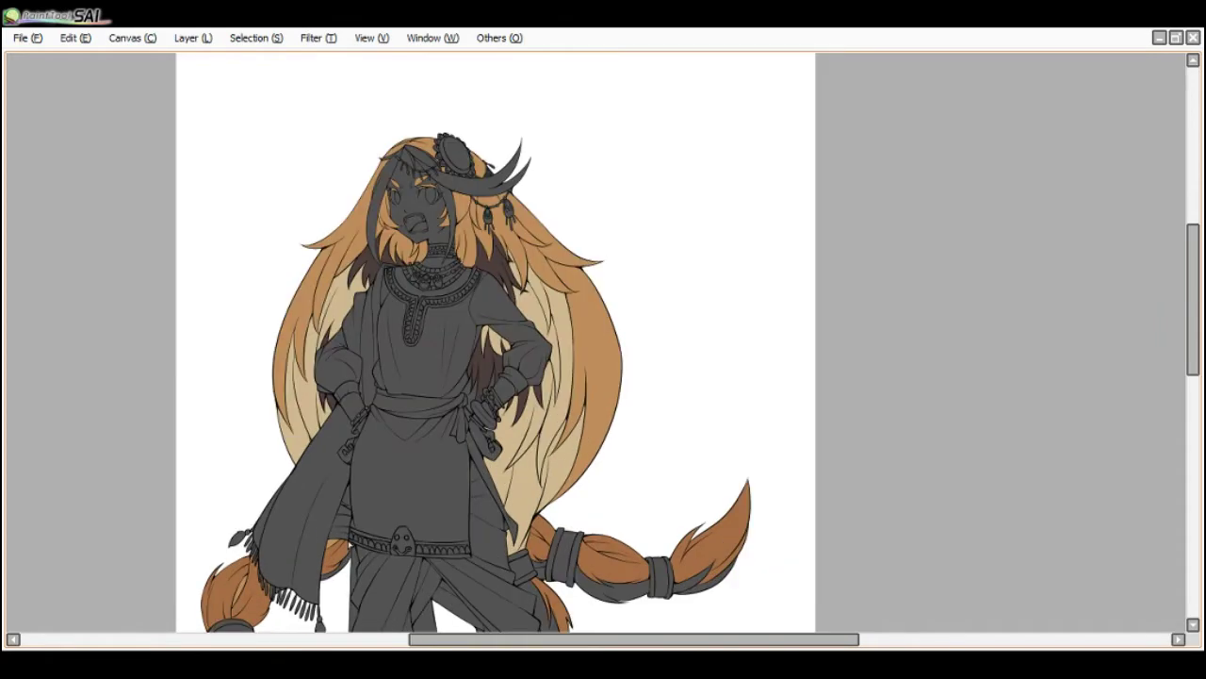
pyautogui.scroll(1, 349, 485)
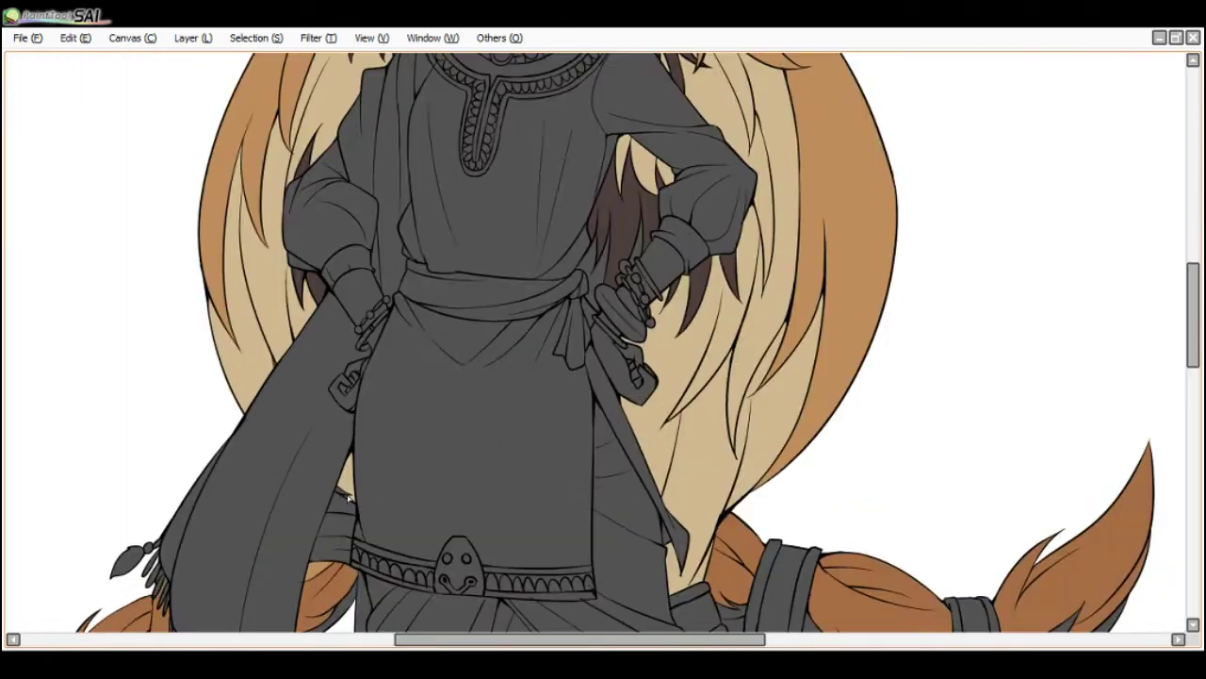
pyautogui.scroll(-2, 343, 495)
pyautogui.scroll(2, 341, 509)
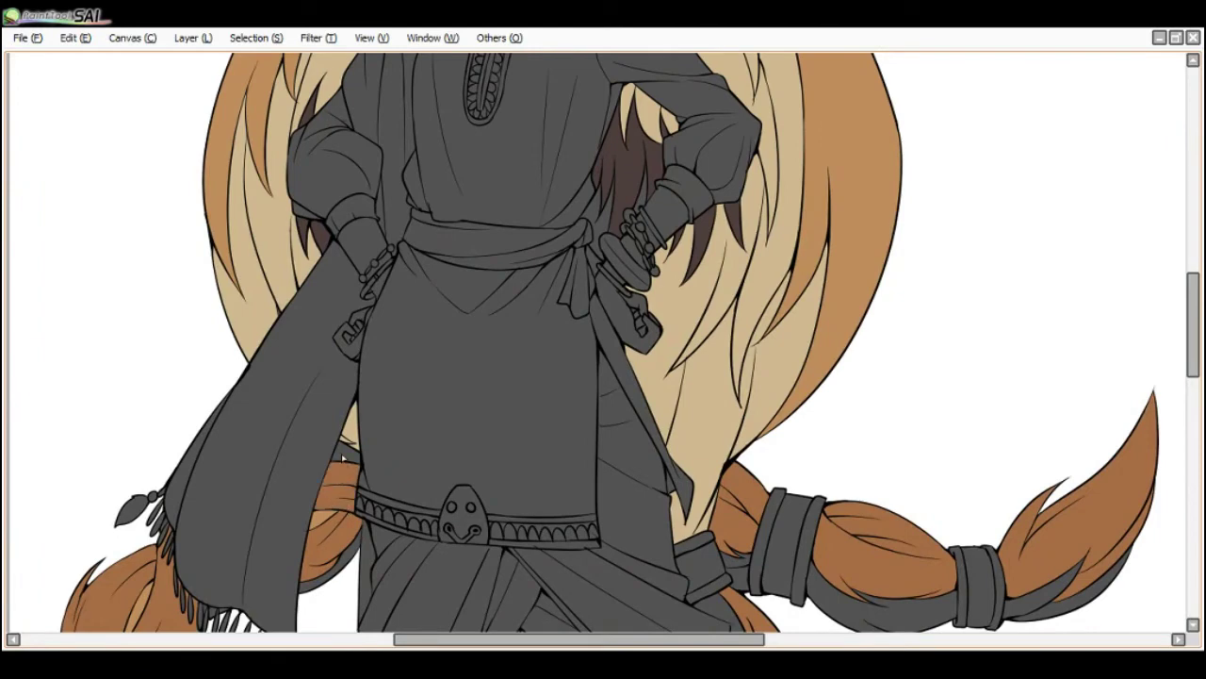
pyautogui.scroll(-1, 354, 455)
pyautogui.scroll(-1, 356, 460)
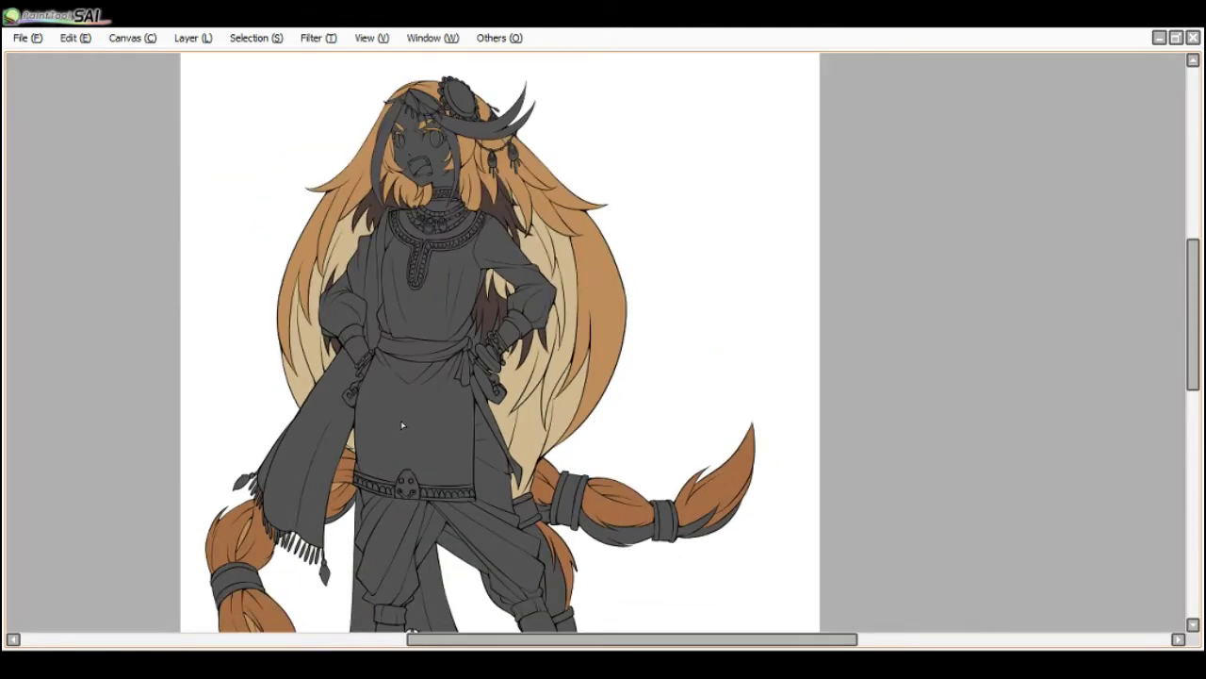
pyautogui.scroll(-1, 403, 425)
pyautogui.press('End')
pyautogui.press('Home')
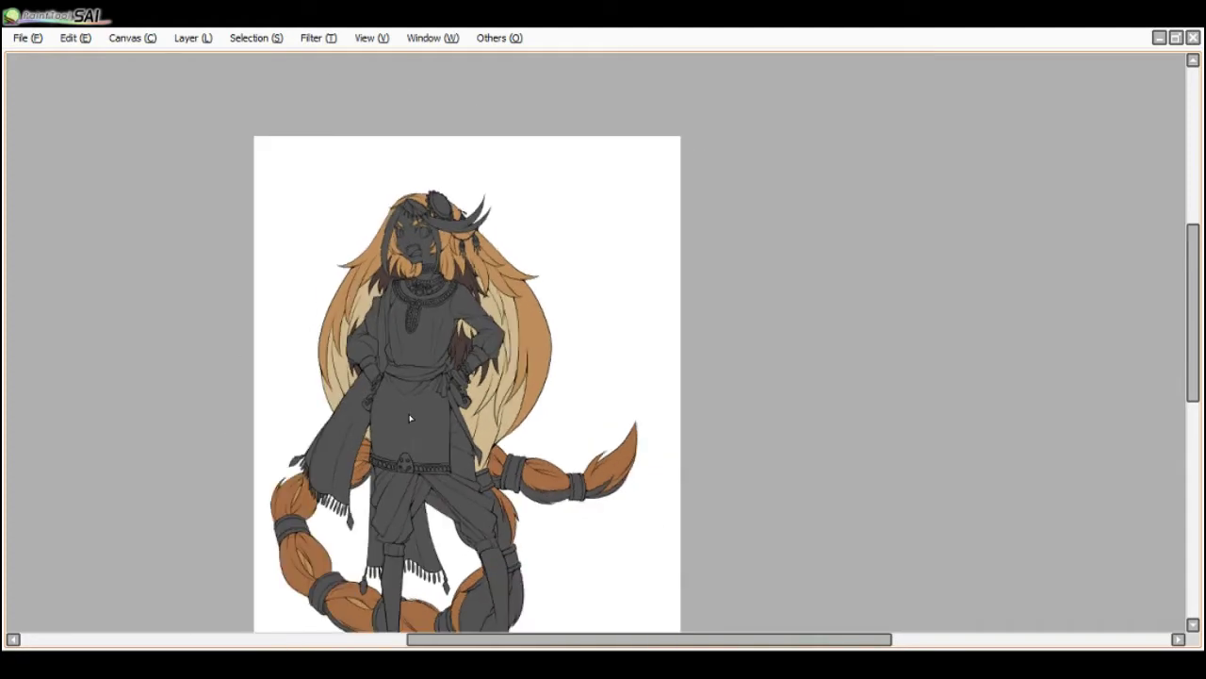
# - Undo the beige fill that spills into the trousers and close the line-art gap at the trouser edge on Layer4
pyautogui.scroll(3, 424, 424)
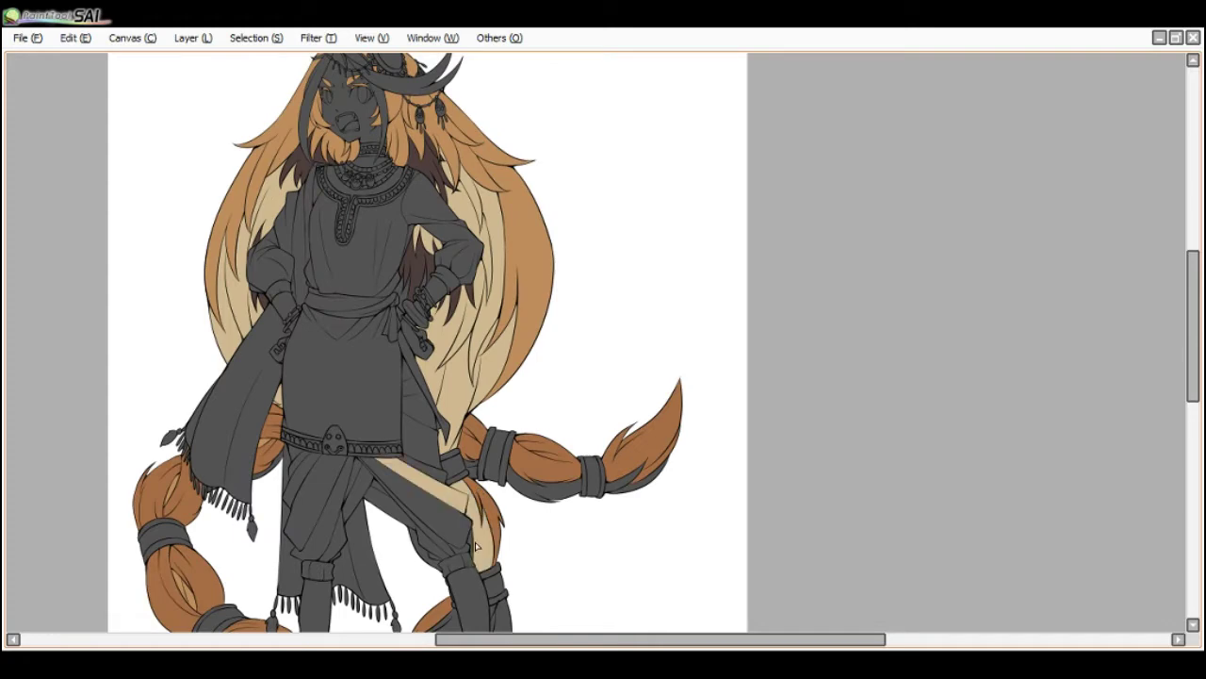
pyautogui.scroll(2, 477, 544)
pyautogui.press('Tab')
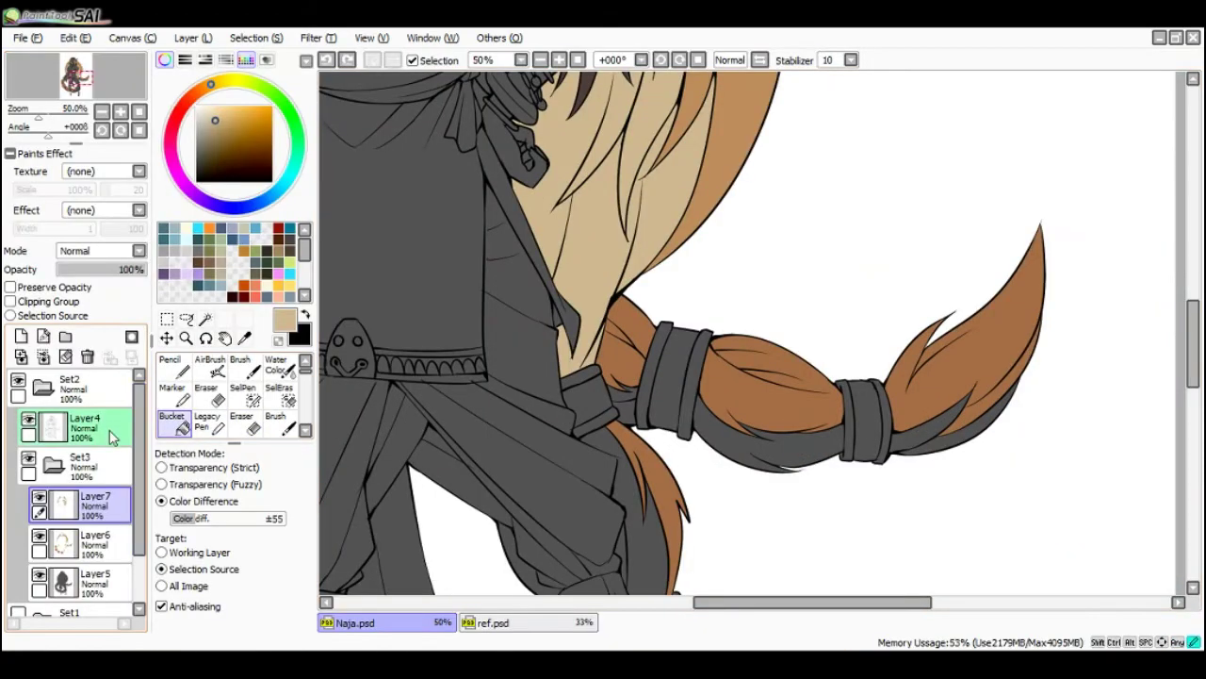
pyautogui.press('Tab')
pyautogui.scroll(1, 456, 471)
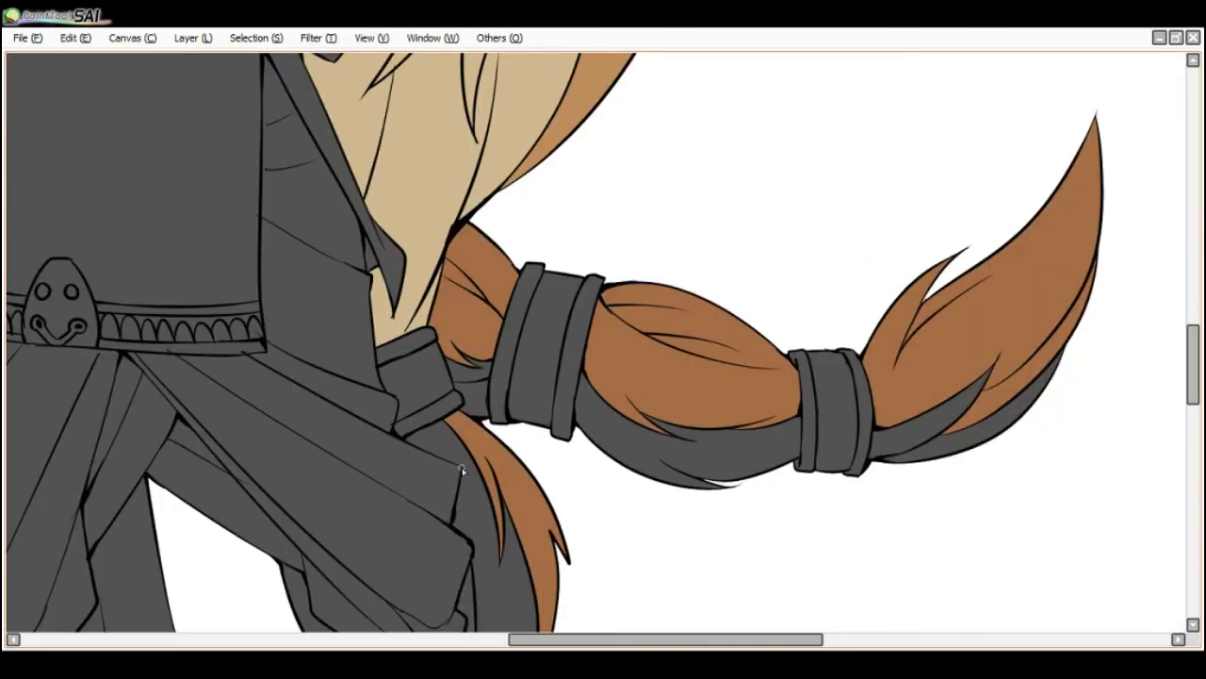
pyautogui.scroll(-2, 456, 461)
pyautogui.press('Tab')
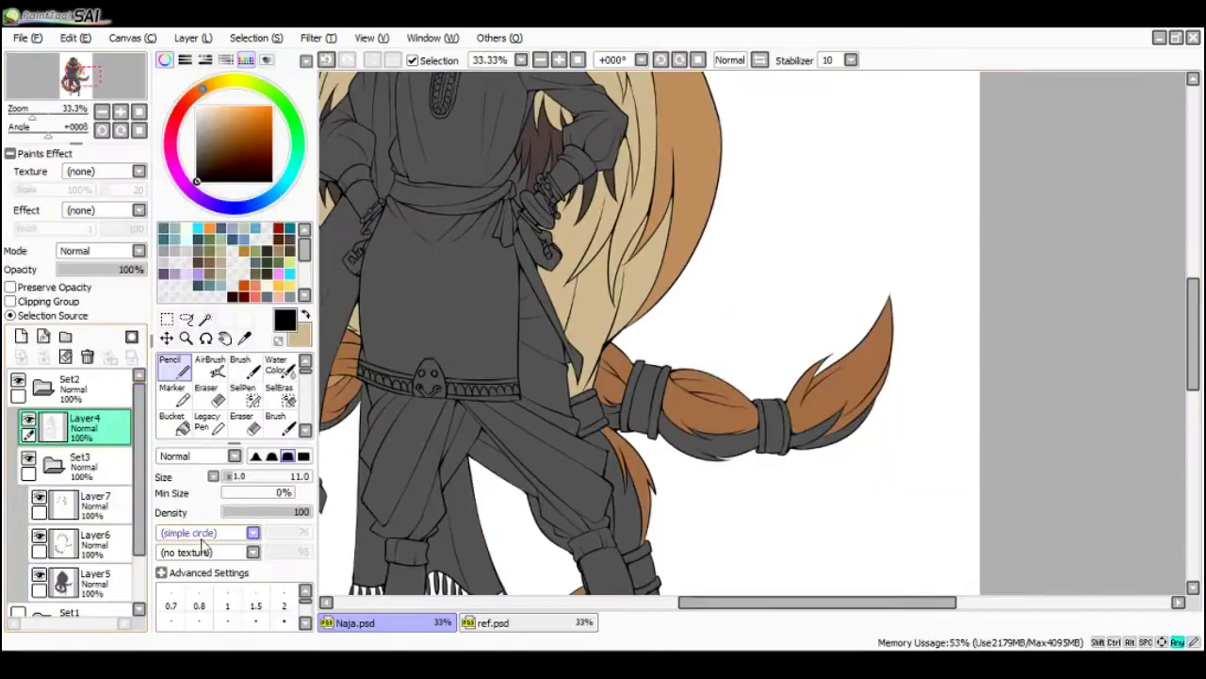
# - Fill the inner braid section behind the trouser leg, on both sides of the knee, with beige on Layer7
pyautogui.click(95, 506)
pyautogui.press('Tab')
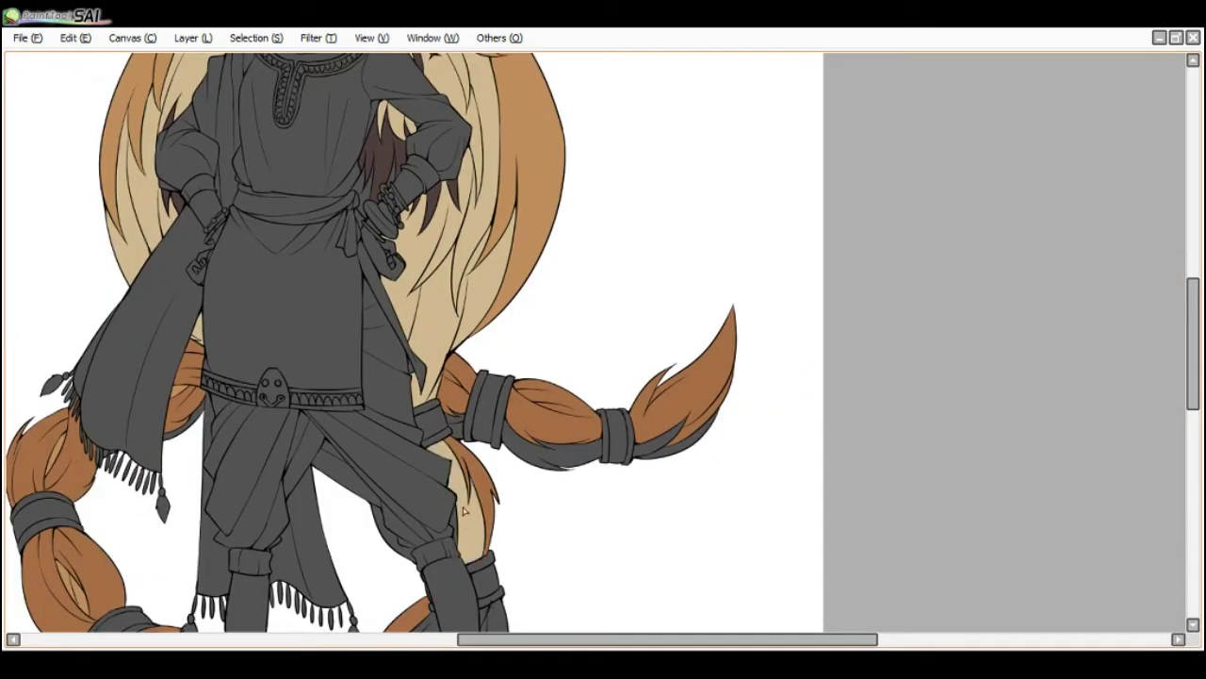
pyautogui.moveTo(406, 538); pyautogui.dragTo(394, 544)
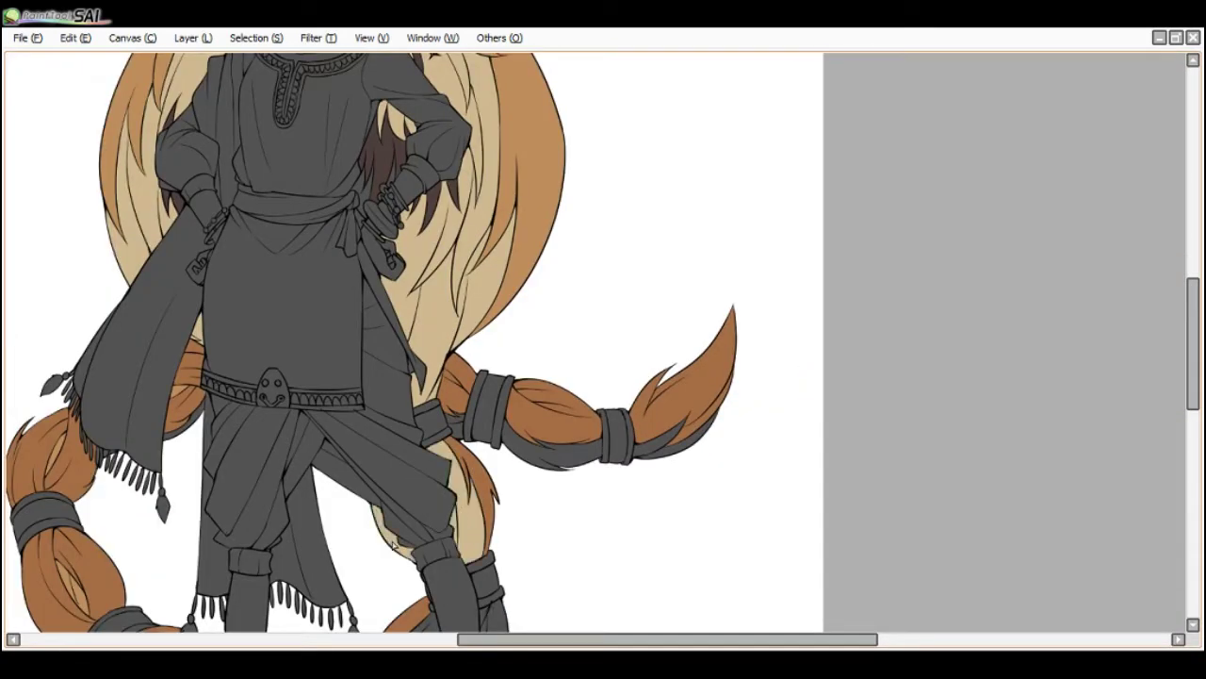
# - Fill the wide braid section behind the lower leg, between its two bands, with beige
pyautogui.moveTo(504, 569); pyautogui.dragTo(557, 288)
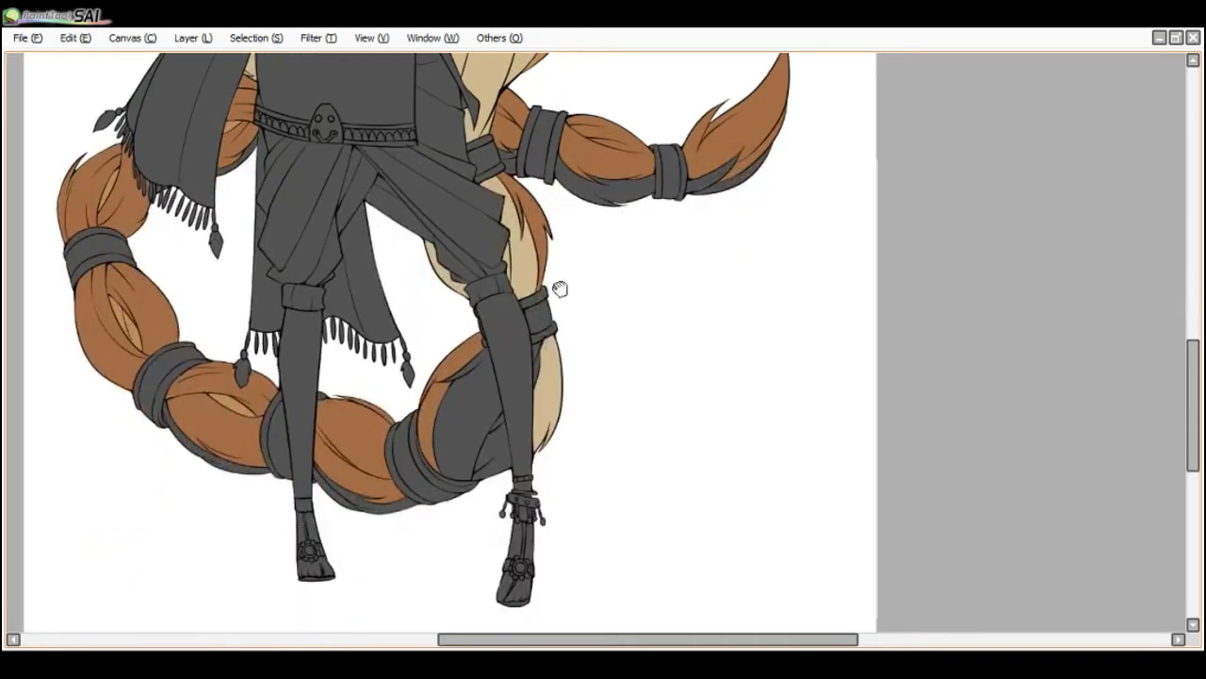
pyautogui.click(538, 368)
pyautogui.click(537, 351)
pyautogui.click(475, 405)
pyautogui.click(492, 450)
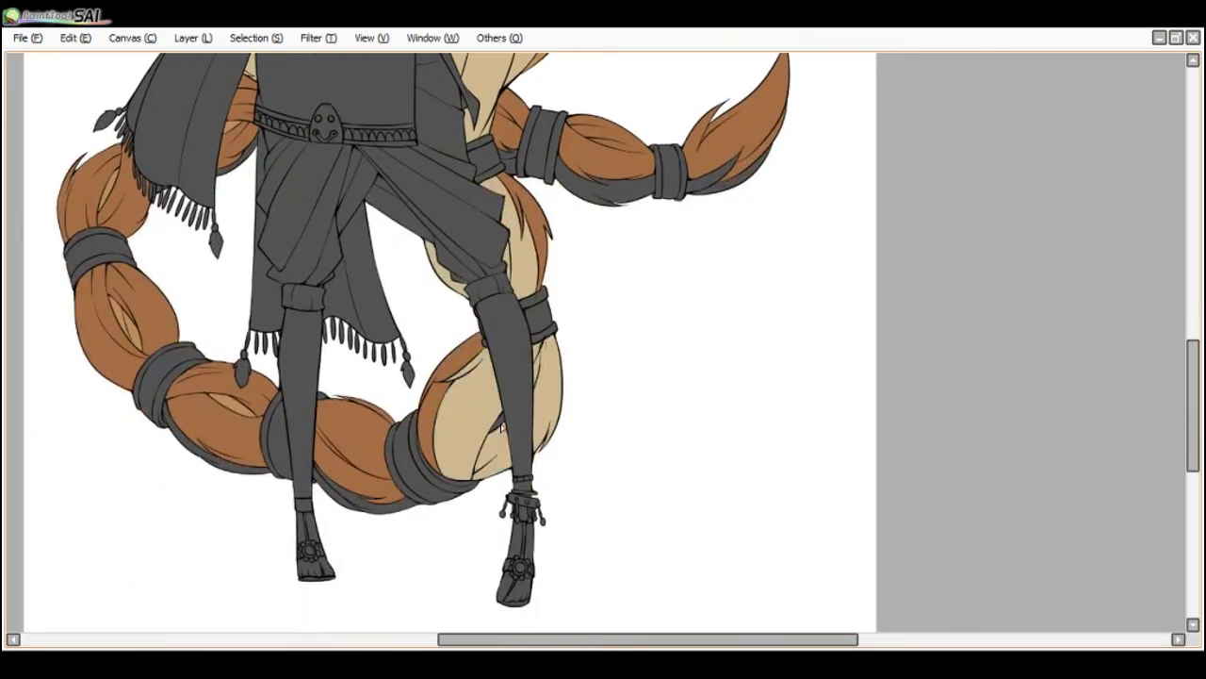
pyautogui.click(500, 424)
# - Fill the underside strands of the lower braid sections and the braid parts around the shawl with beige
pyautogui.moveTo(396, 509)
pyautogui.mouseDown()
pyautogui.moveTo(339, 501)
pyautogui.moveTo(276, 466)
pyautogui.moveTo(243, 472)
pyautogui.moveTo(221, 435)
pyautogui.mouseUp()
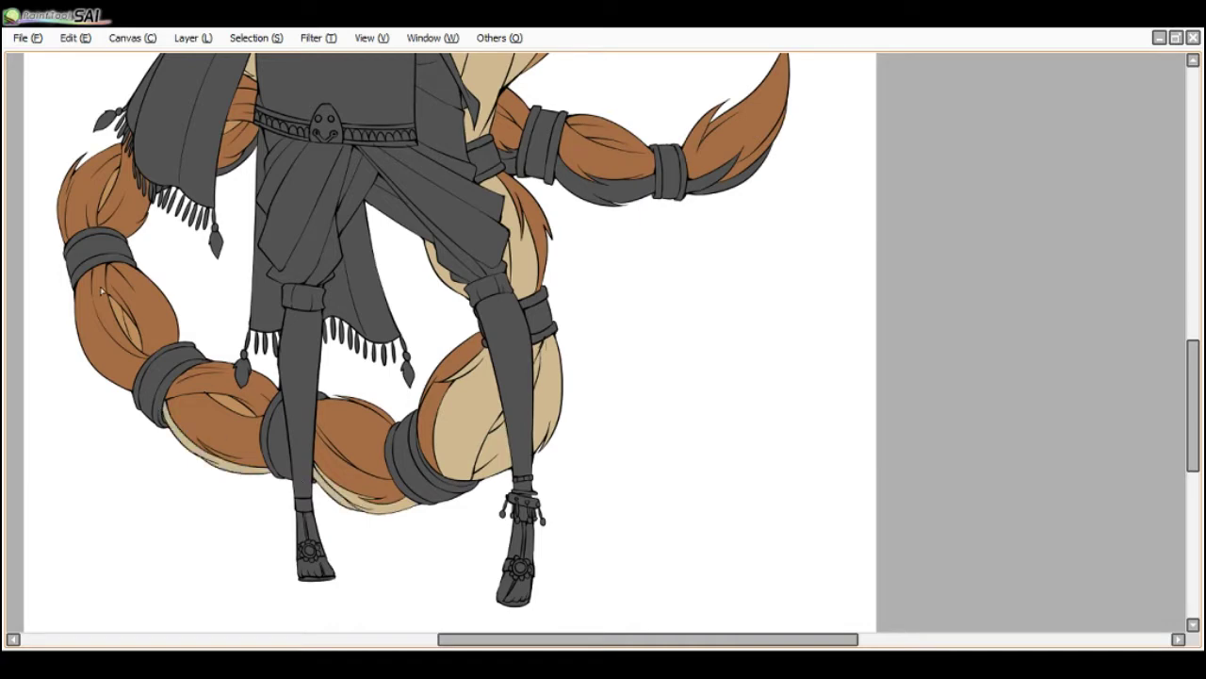
pyautogui.scroll(3, 132, 169)
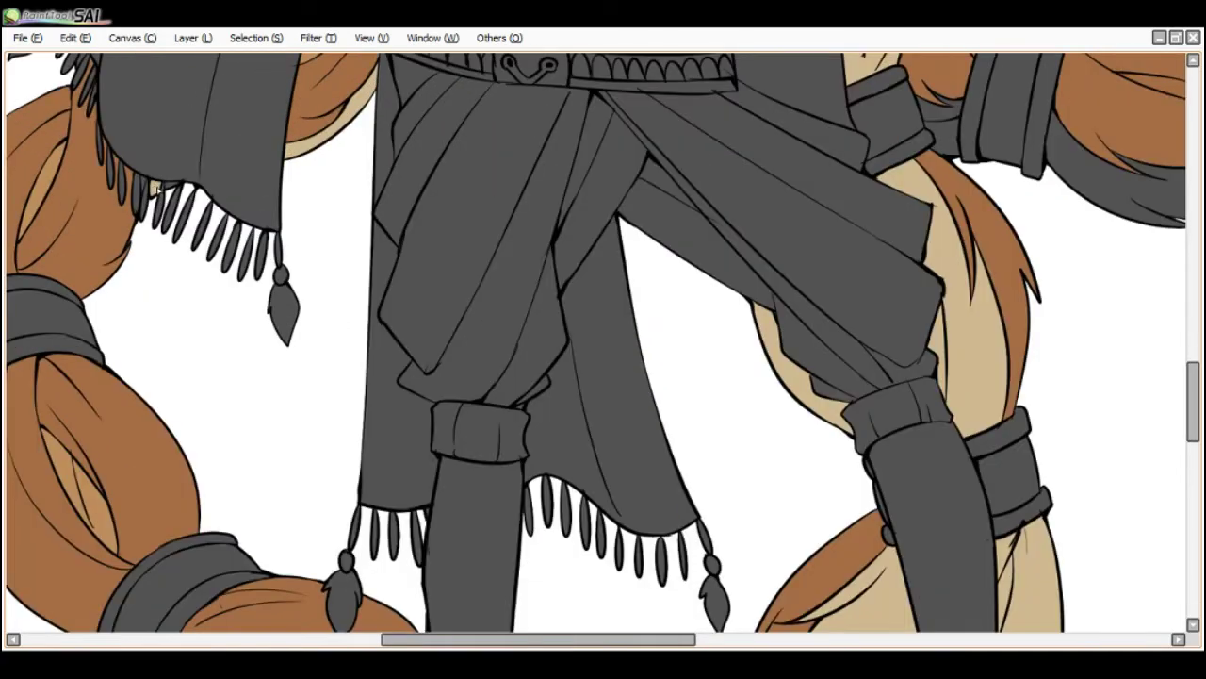
pyautogui.scroll(-4, 146, 184)
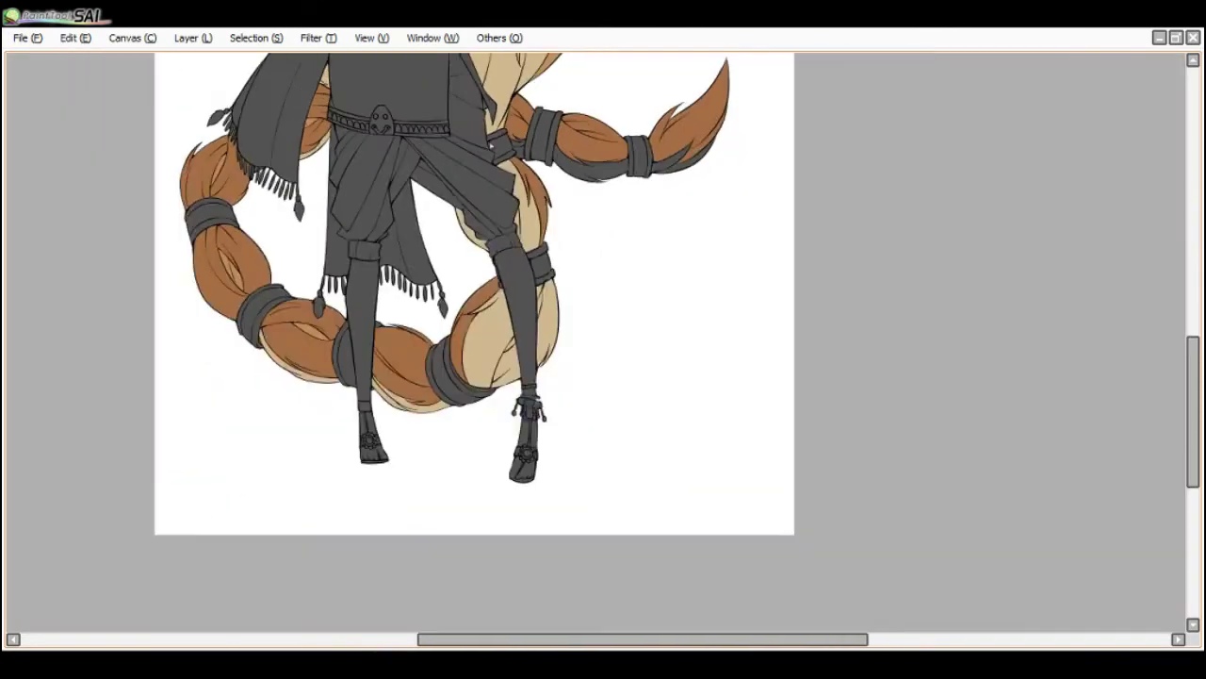
# - Fill the underside strands of the braid's last sections, from beside the hip bands out to the tail tip, with beige
pyautogui.scroll(3, 504, 146)
pyautogui.click(488, 171)
pyautogui.click(592, 210)
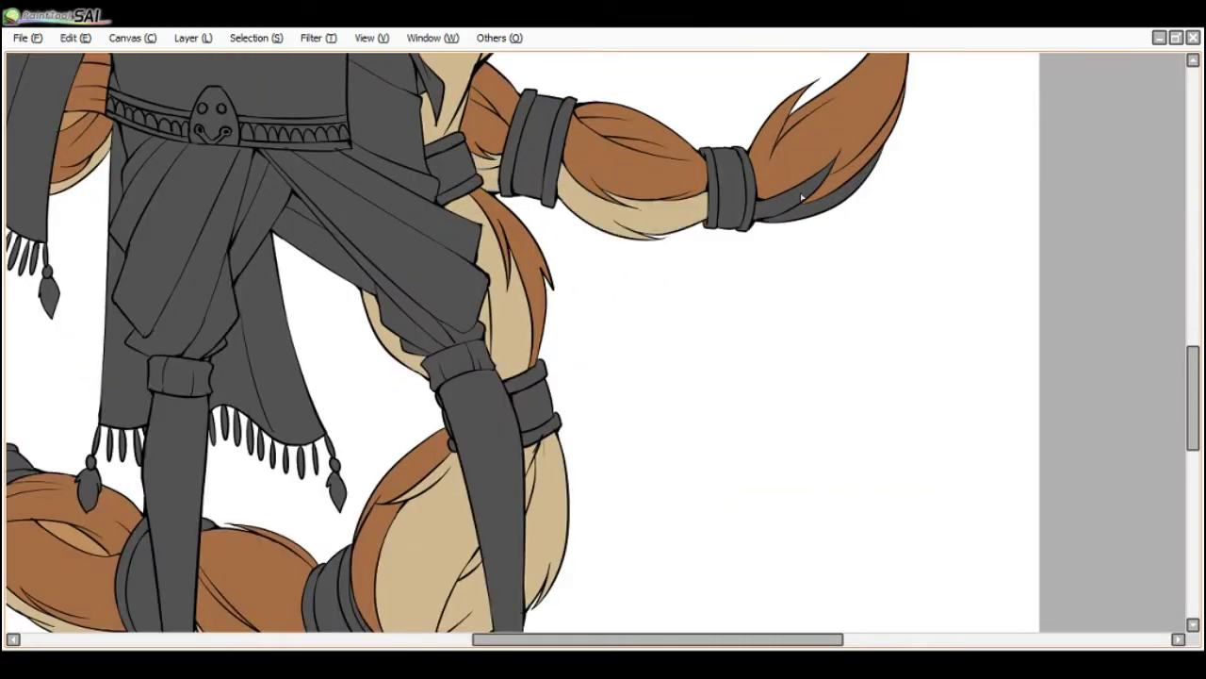
pyautogui.click(799, 213)
pyautogui.scroll(-3, 801, 215)
pyautogui.scroll(1, 809, 162)
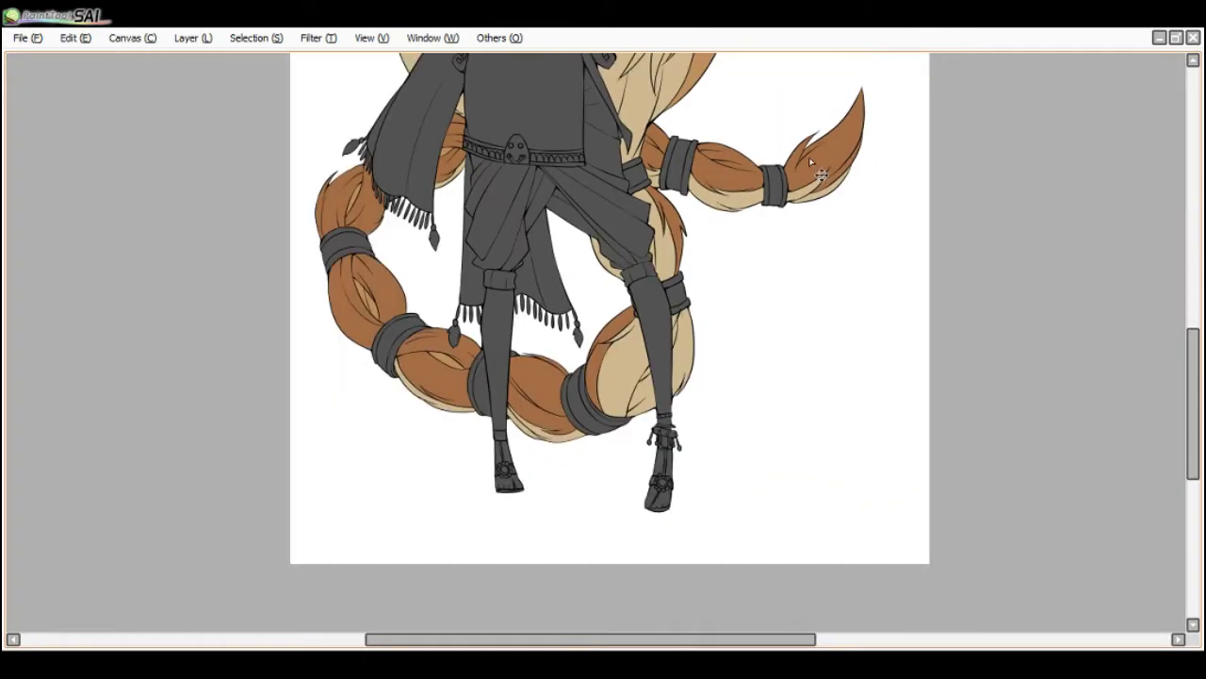
pyautogui.scroll(-3, 808, 162)
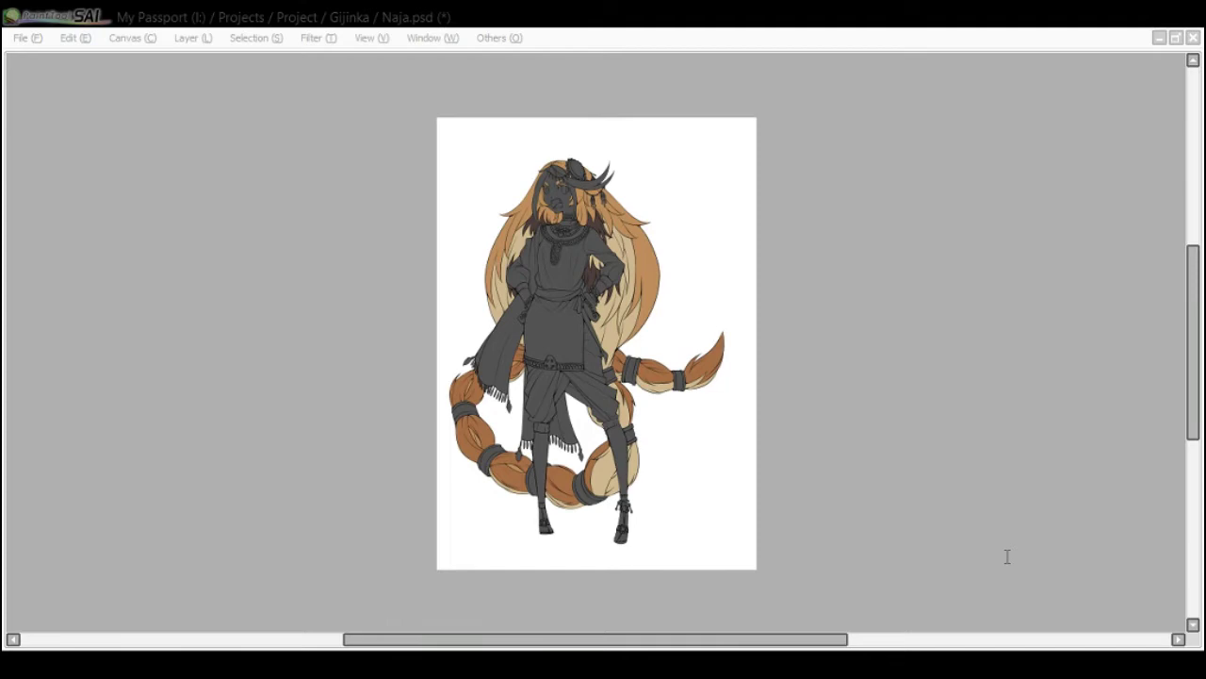
# - Examine the colours and hood markings of the upright cobra in the ref.psd reference, then return to the character drawing
pyautogui.click(1006, 556)
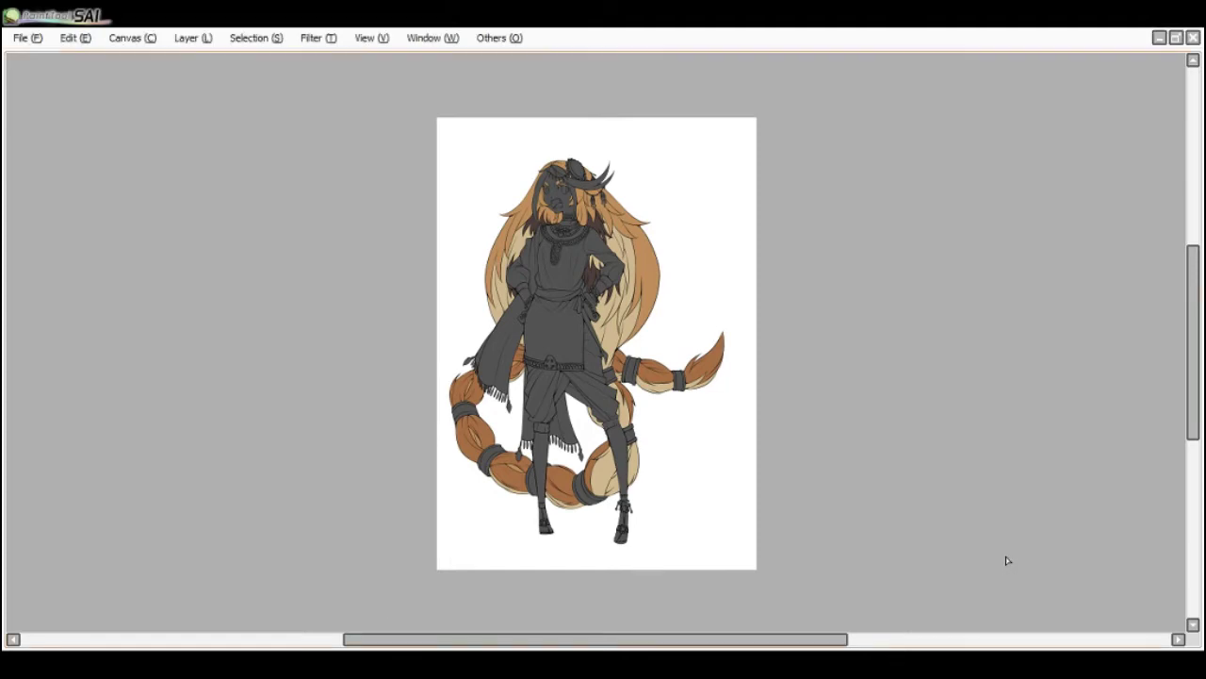
pyautogui.scroll(8, 566, 179)
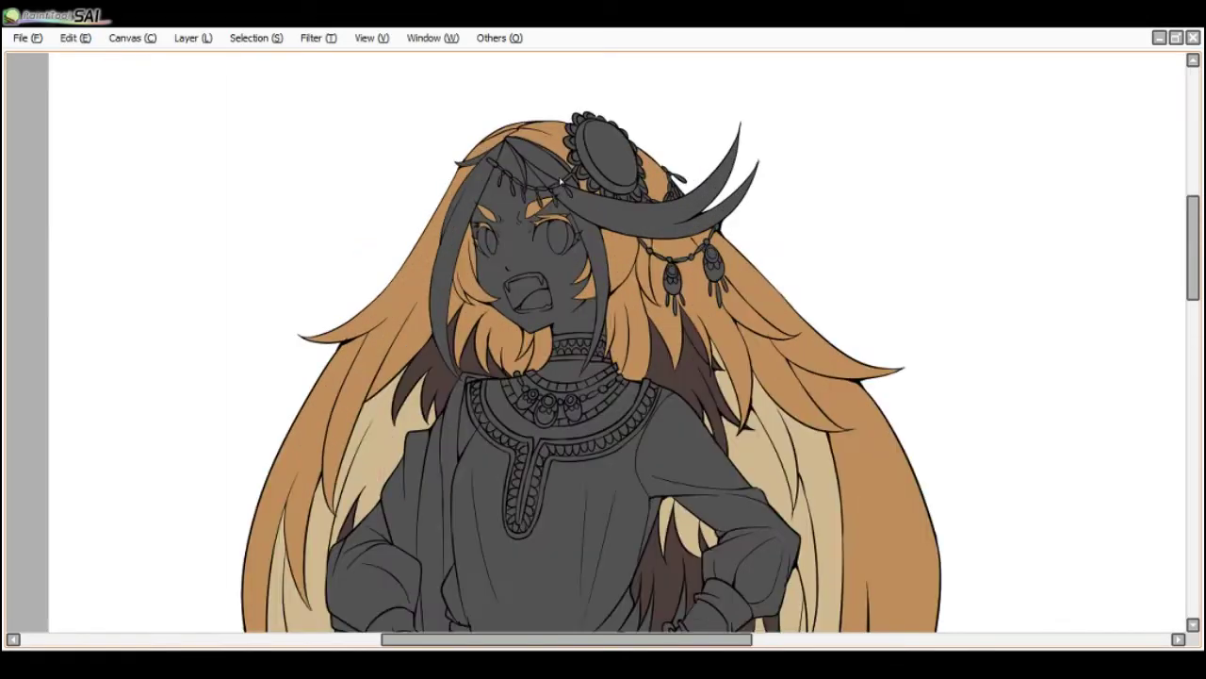
pyautogui.scroll(-5, 558, 170)
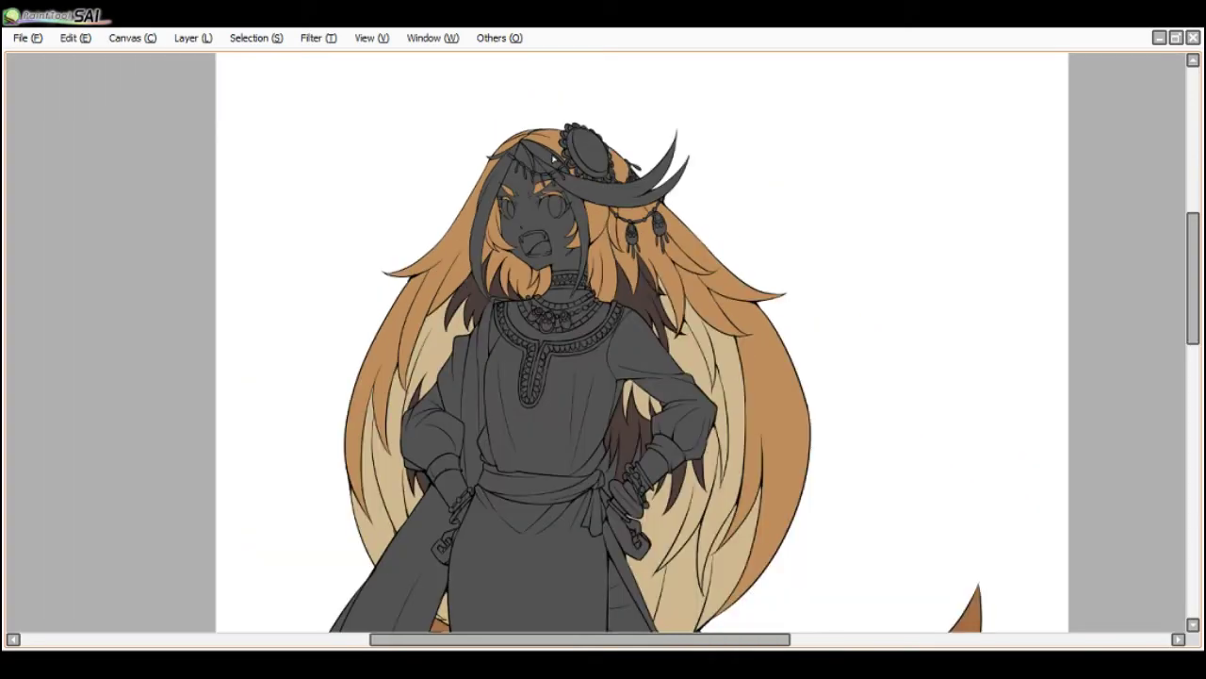
pyautogui.hotkey('ctrl', 'Tab')
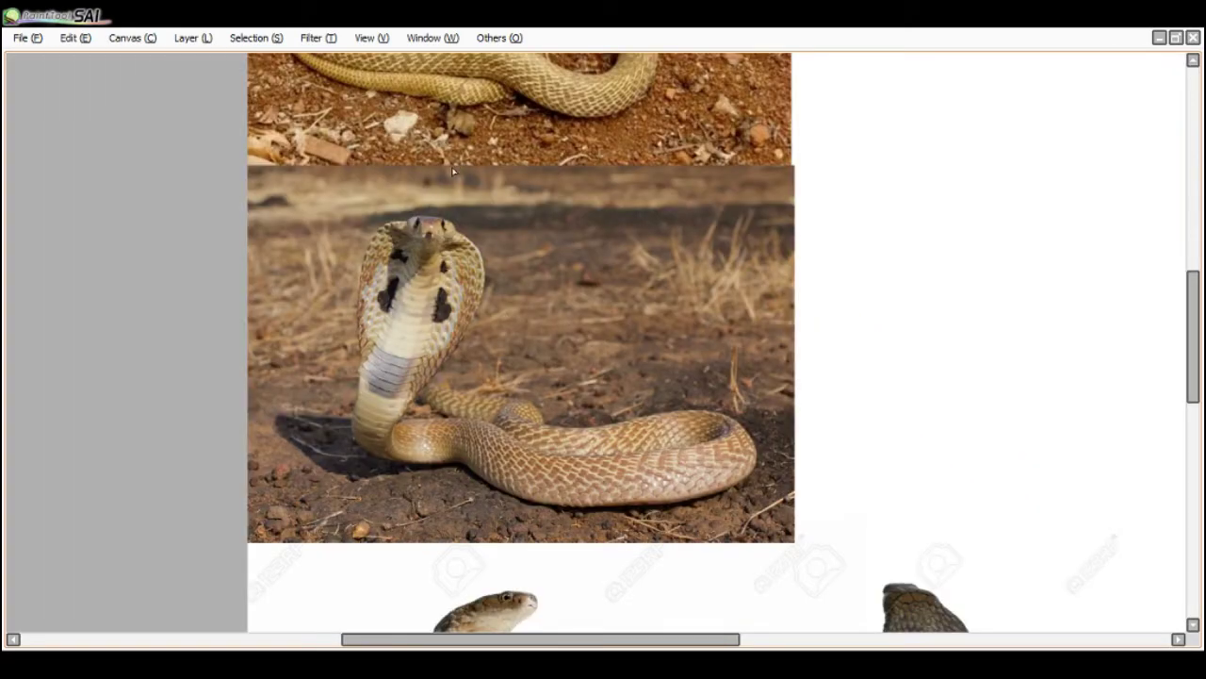
pyautogui.moveTo(515, 232); pyautogui.dragTo(501, 291)
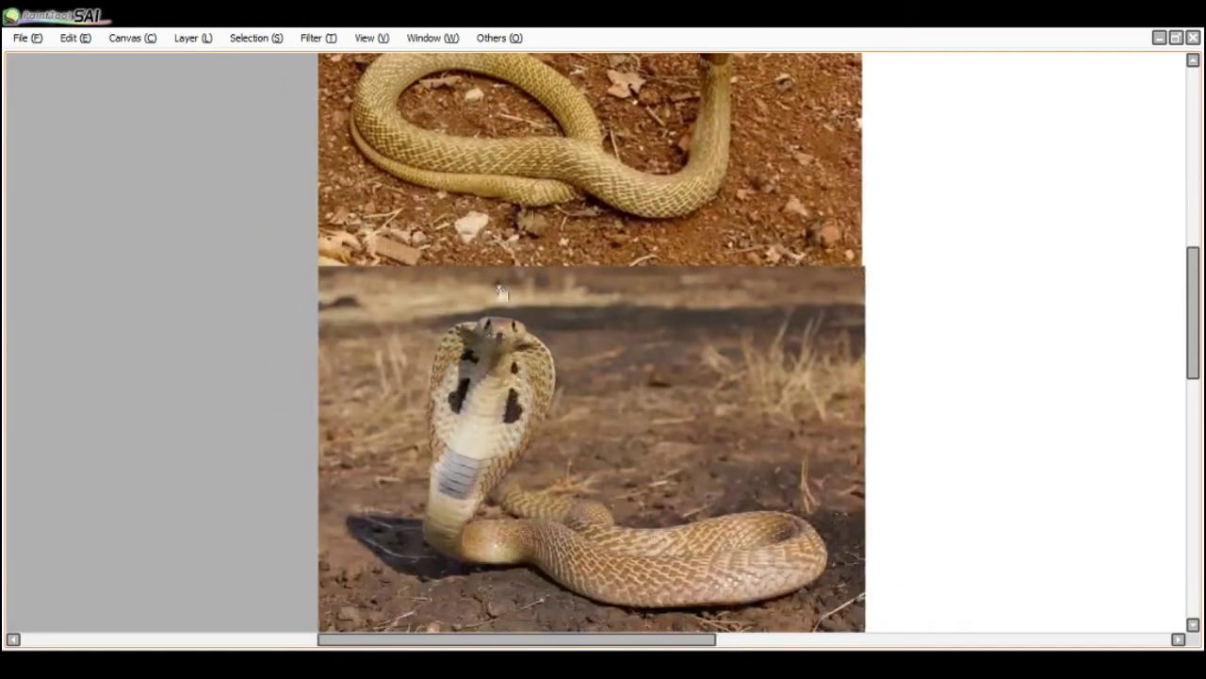
pyautogui.scroll(5, 501, 292)
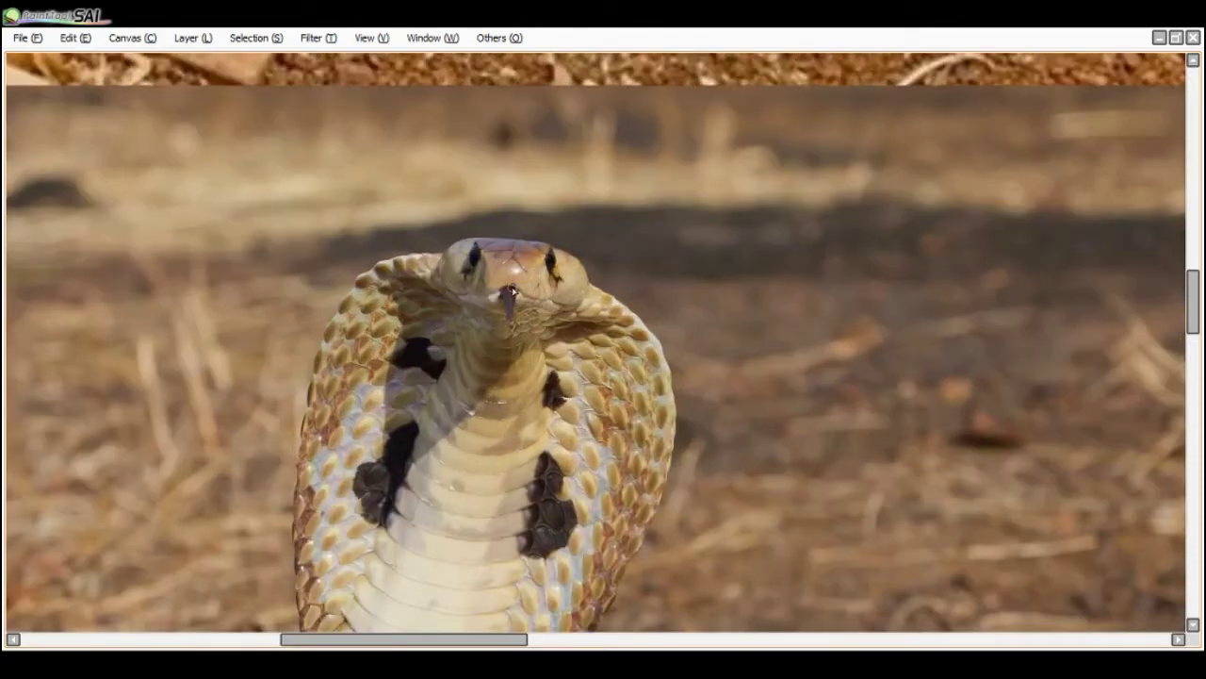
pyautogui.scroll(-4, 510, 292)
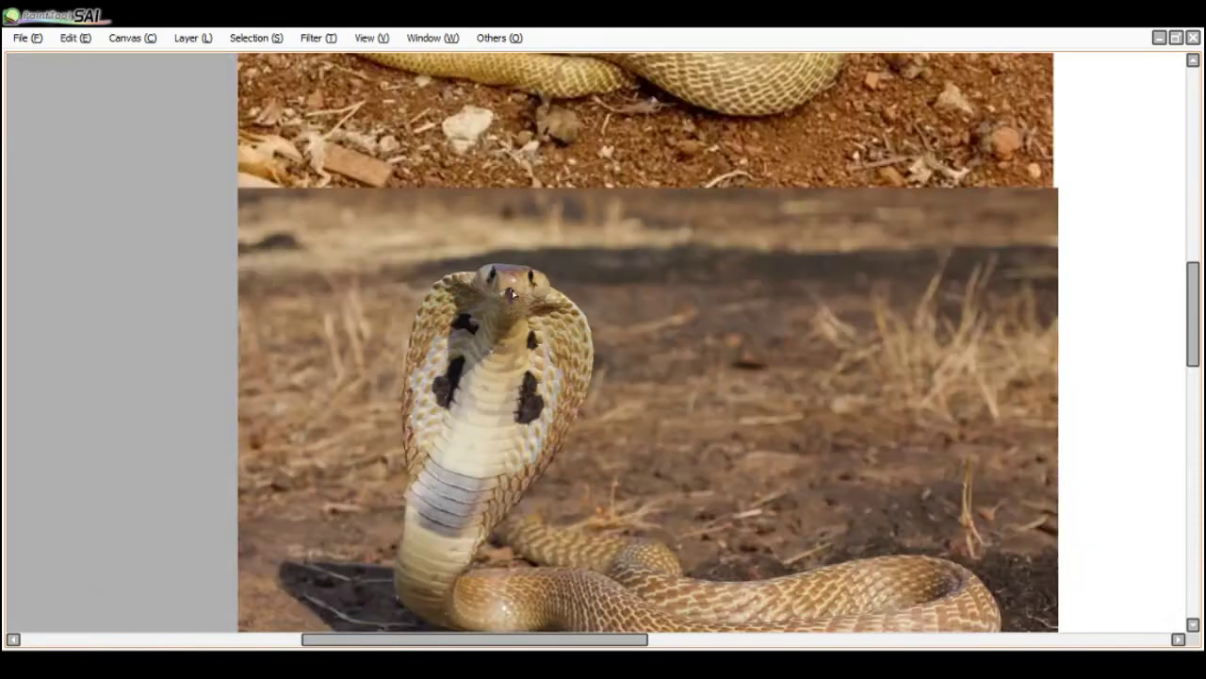
pyautogui.scroll(-1, 510, 292)
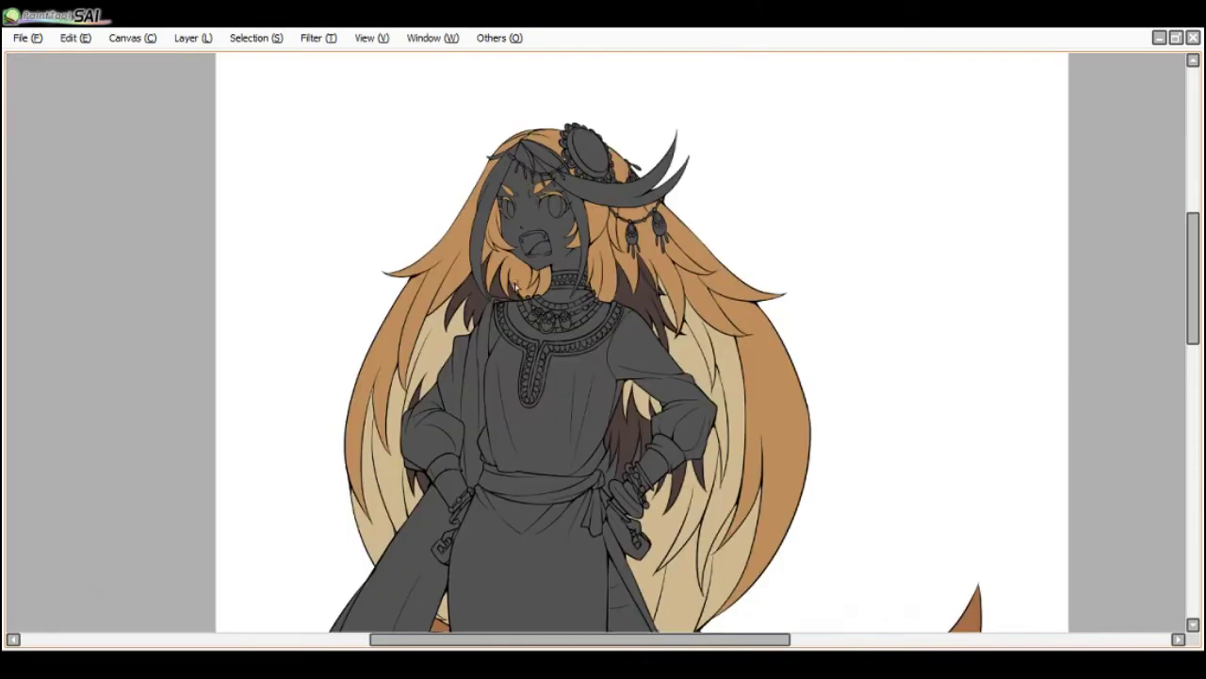
# - Try dark-brown and reddish-brown Bucket fills on the curved two-pronged strand beside the hair ornament, undoing each one
pyautogui.press('Tab')
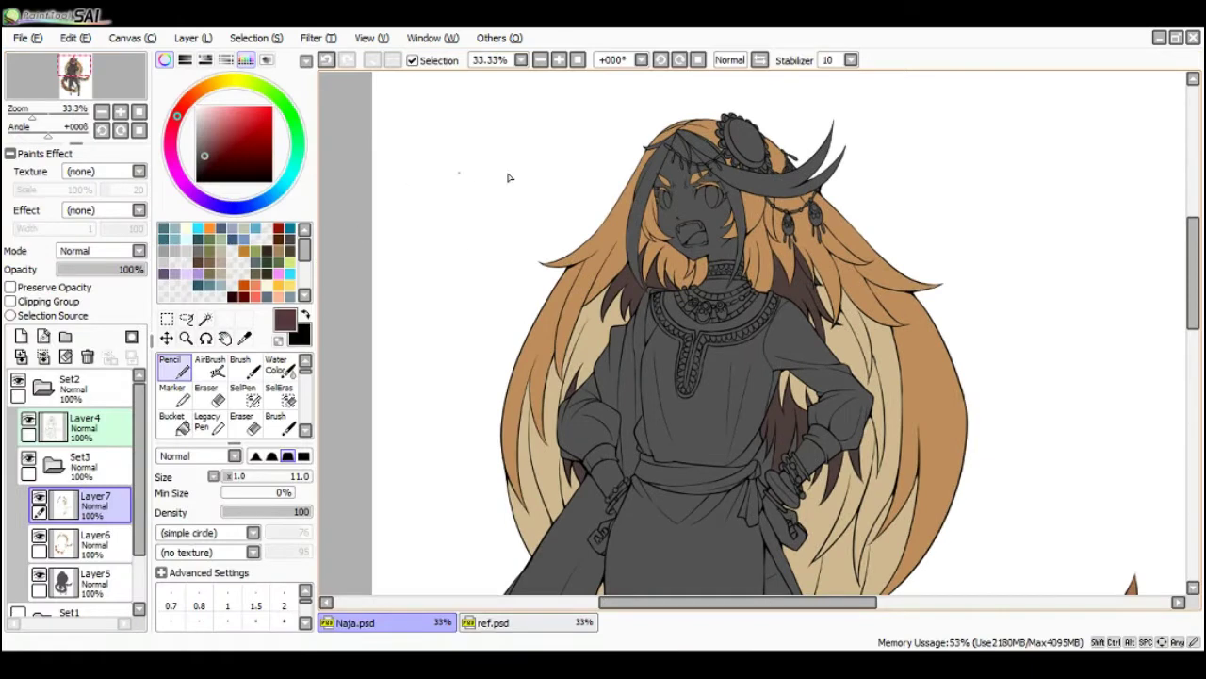
pyautogui.press('g')
pyautogui.click(763, 190)
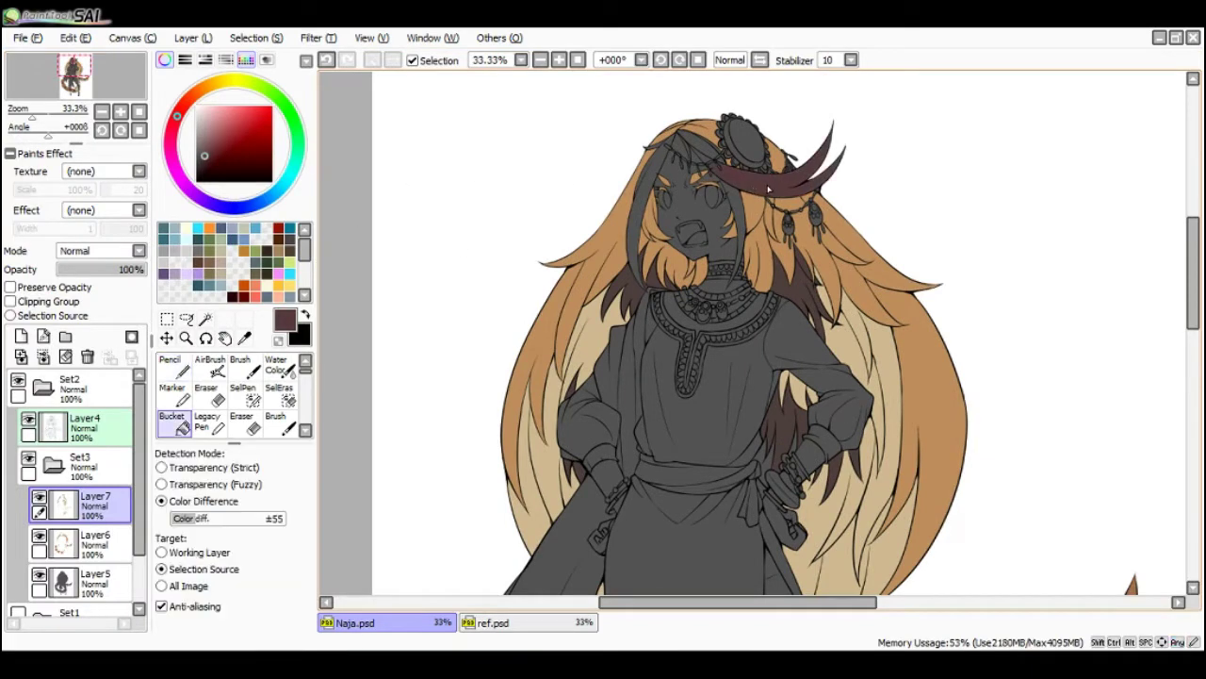
pyautogui.hotkey('ctrl', 'z')
pyautogui.press('Tab')
pyautogui.scroll(3, 751, 191)
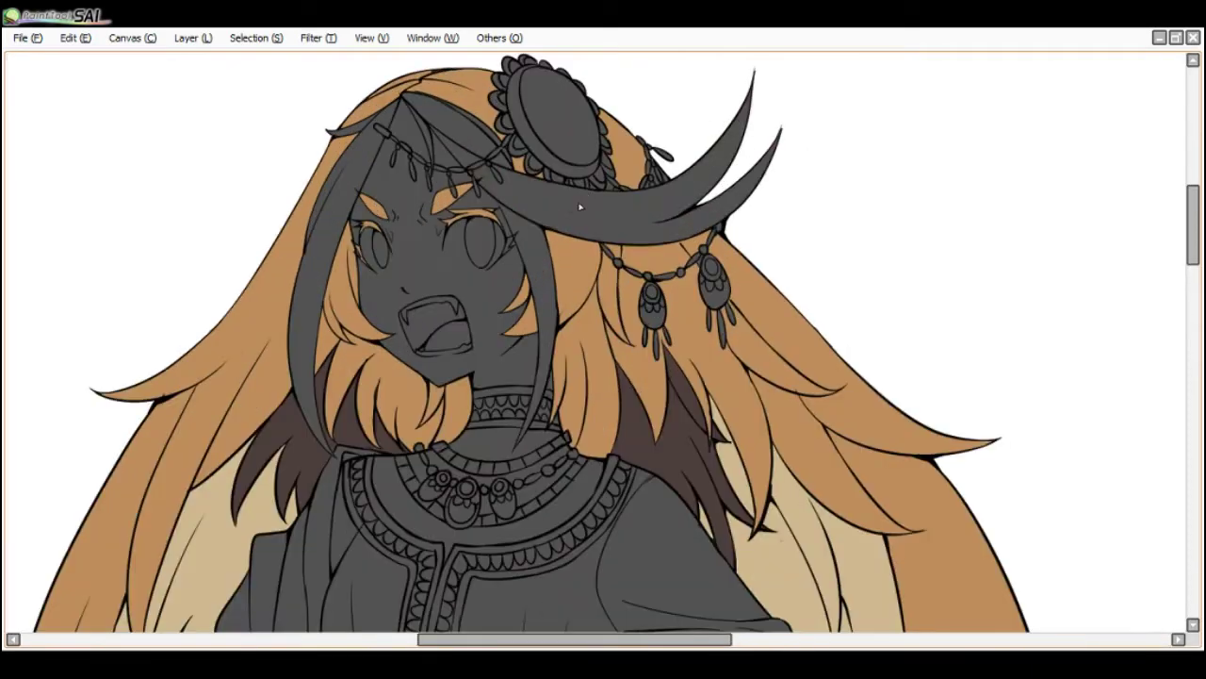
pyautogui.click(478, 160)
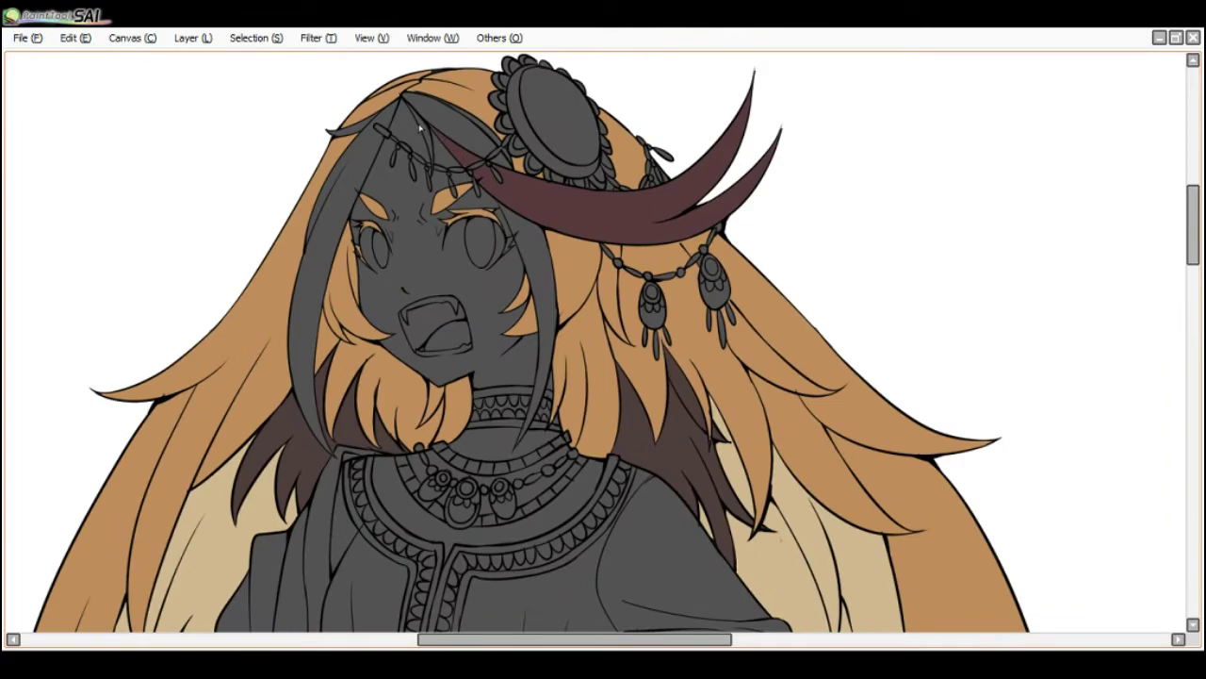
pyautogui.hotkey('ctrl', 'z')
# - Fill the curved two-pronged strand and its root on the forehead with a muted dark reddish brown on Layer7
pyautogui.press('Tab')
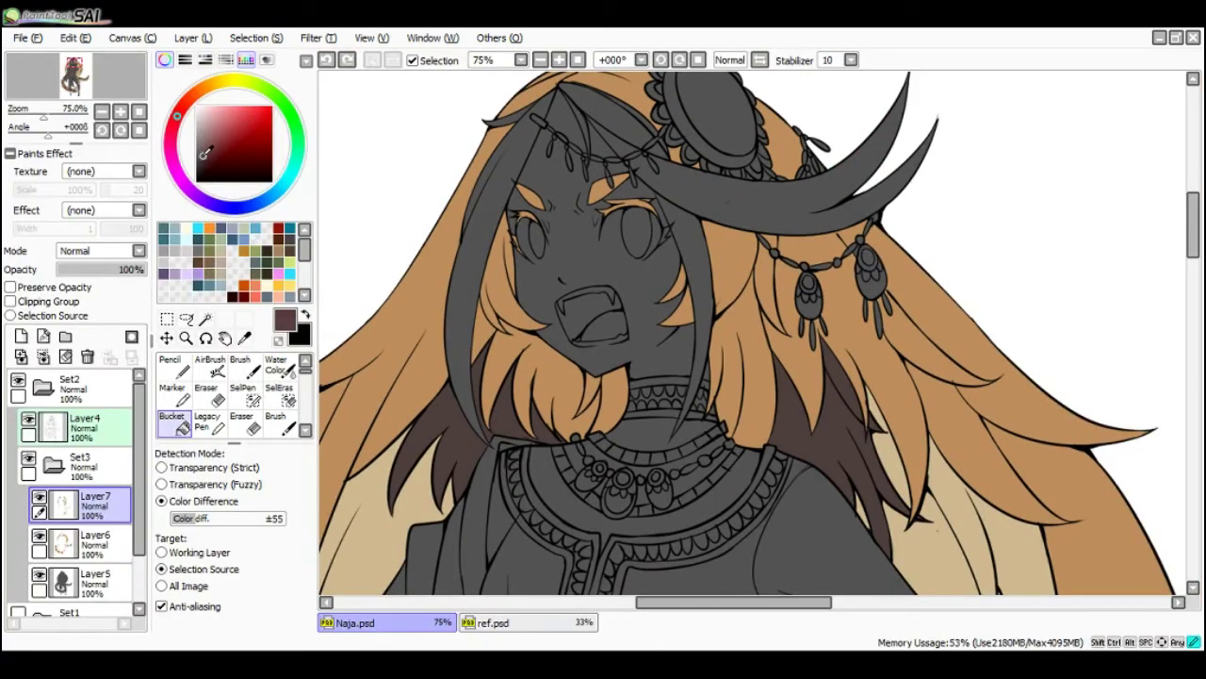
pyautogui.press('Tab')
pyautogui.click(569, 205)
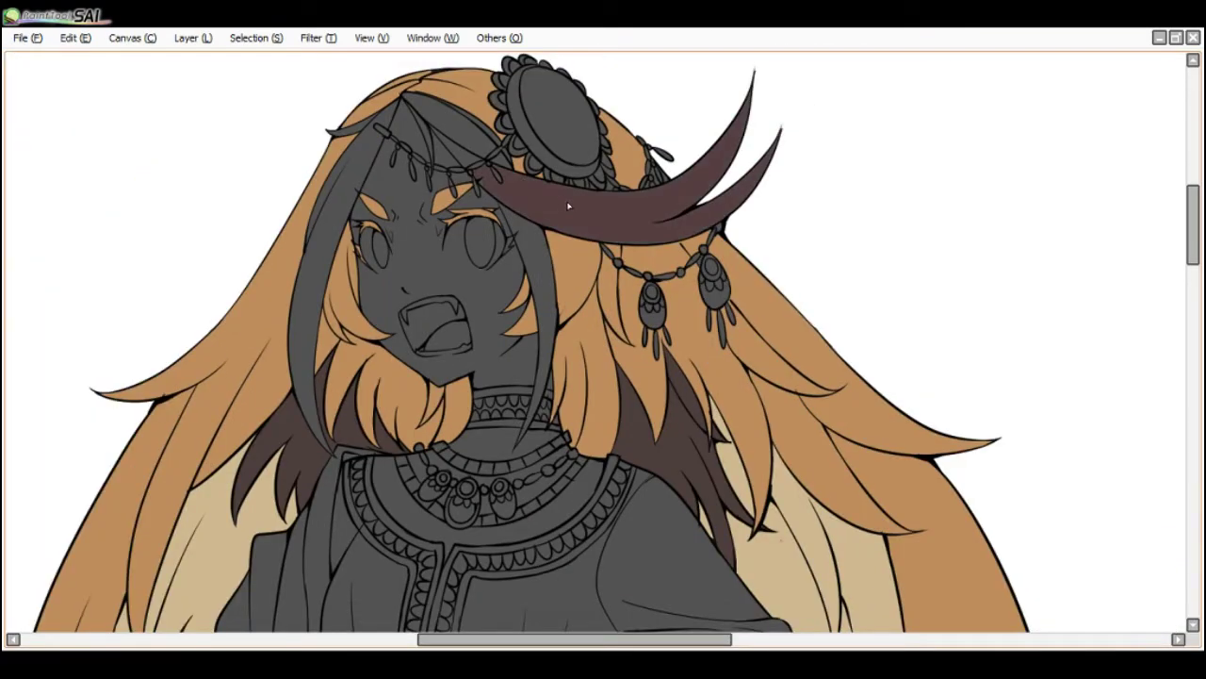
pyautogui.click(438, 143)
pyautogui.scroll(-3, 429, 135)
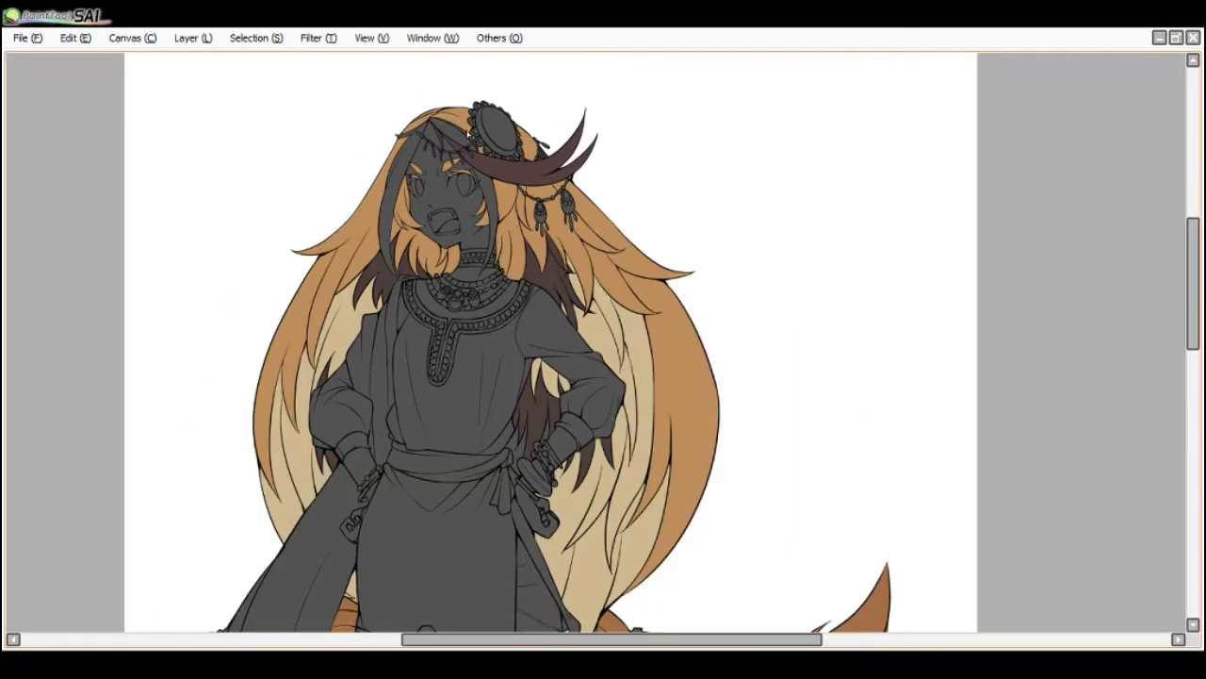
pyautogui.scroll(-1, 479, 227)
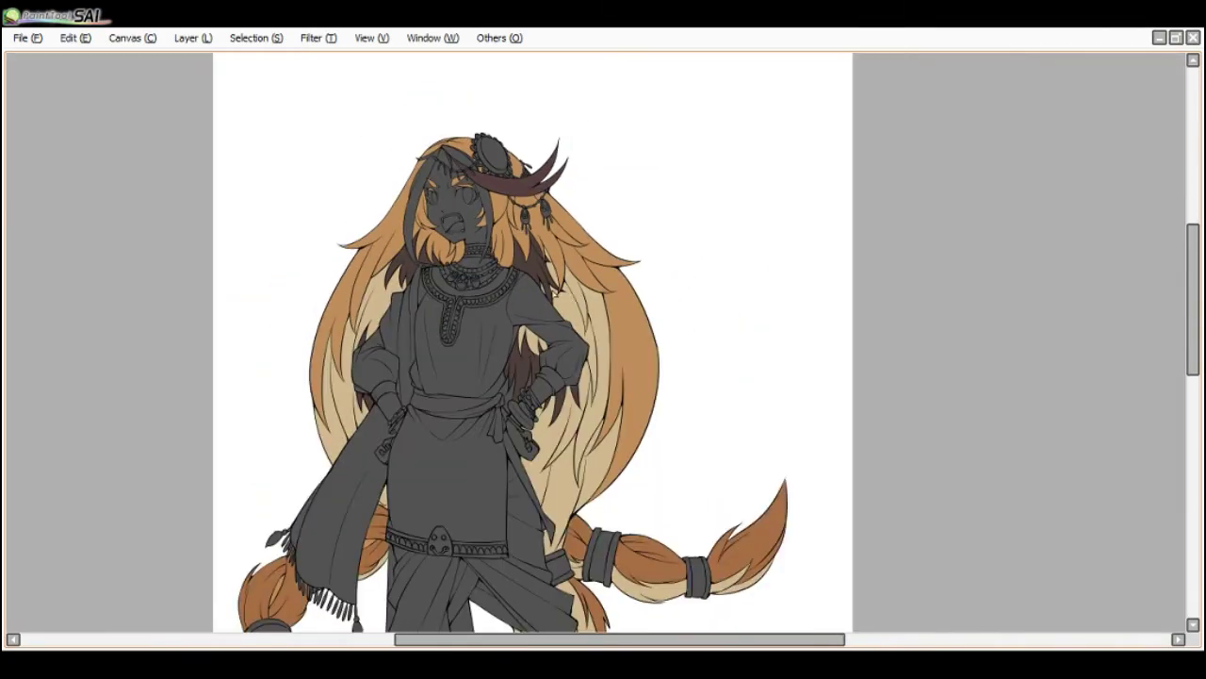
# - Pick an off-white and fill the long front strands framing both sides of the face with it
pyautogui.press('Tab')
pyautogui.moveTo(213, 120); pyautogui.dragTo(201, 111)
pyautogui.press('Tab')
pyautogui.scroll(2, 437, 182)
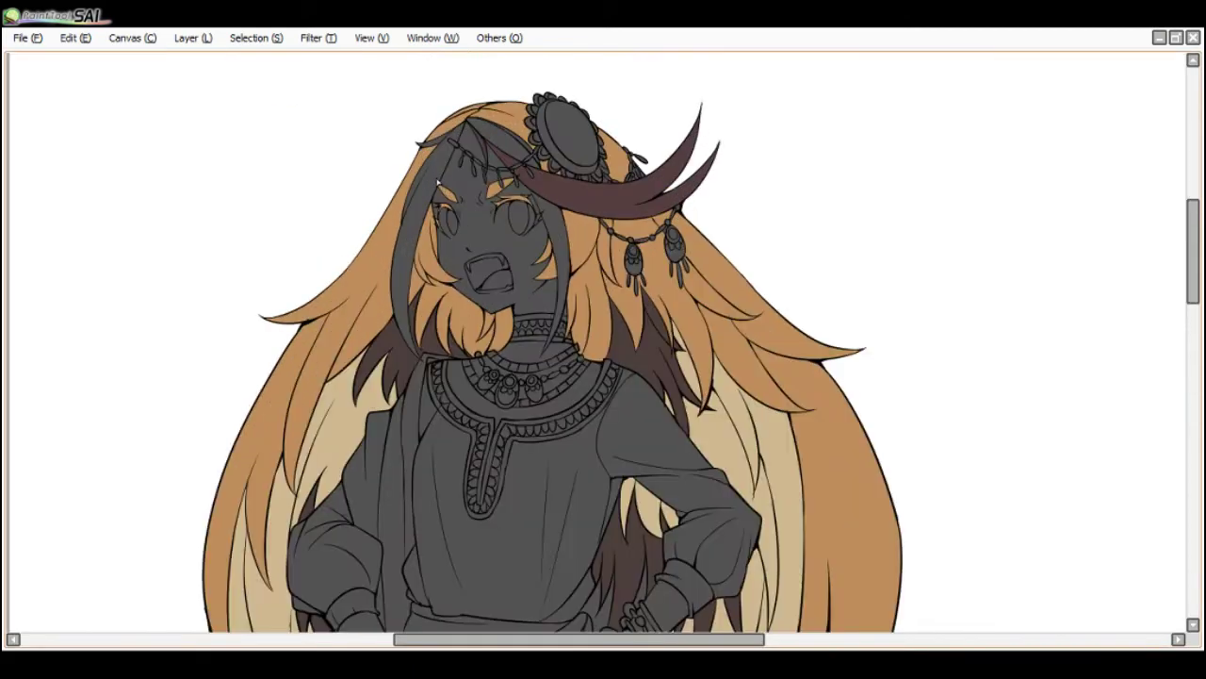
pyautogui.moveTo(465, 122)
pyautogui.mouseDown()
pyautogui.moveTo(406, 356)
pyautogui.moveTo(505, 142)
pyautogui.mouseUp()
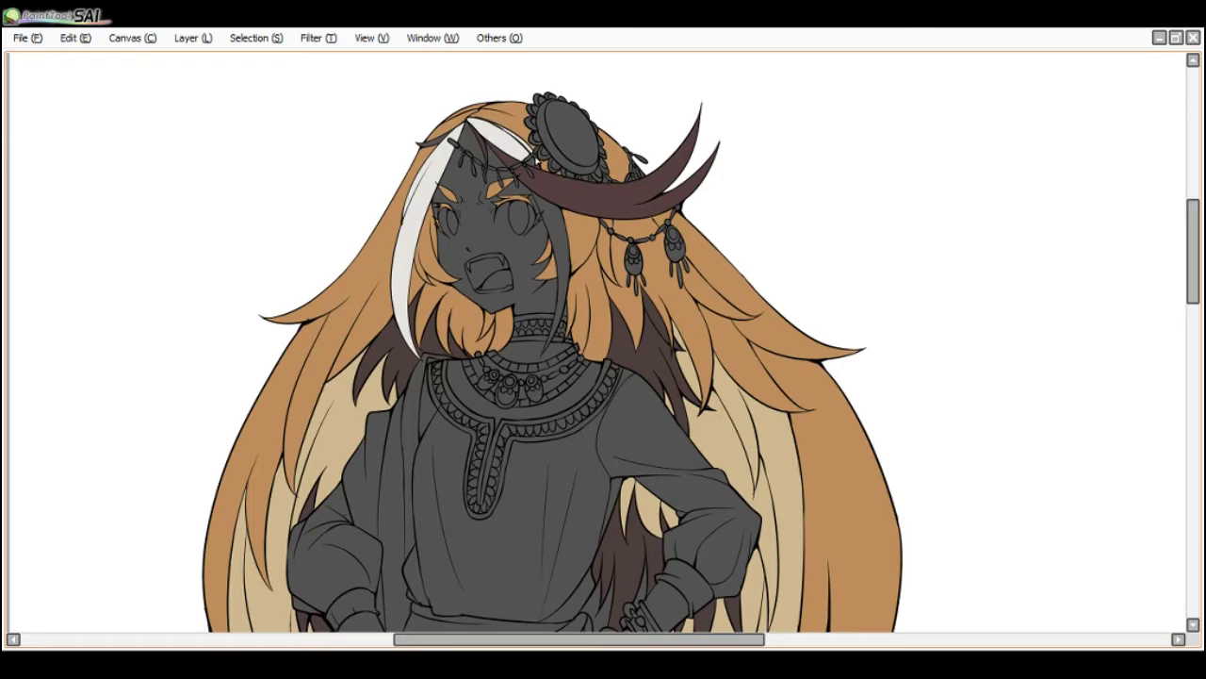
pyautogui.moveTo(561, 194); pyautogui.dragTo(545, 350)
pyautogui.scroll(-2, 548, 215)
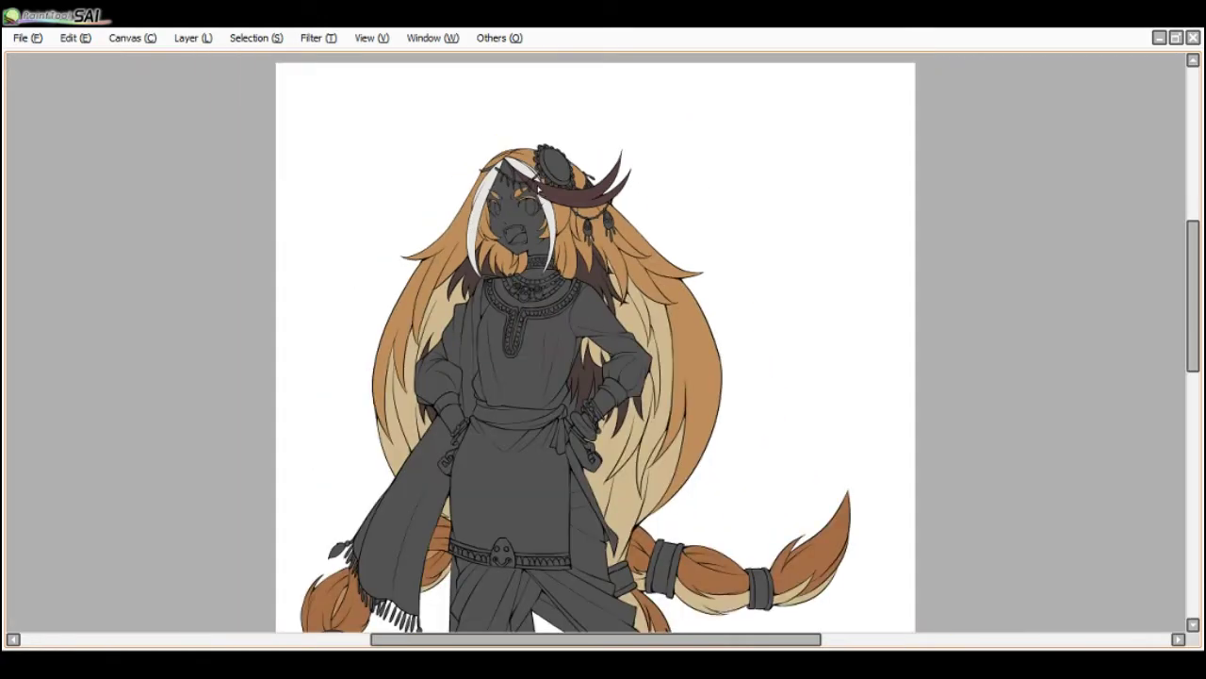
# - Examine the white front strands and dark curved strand close up and against the whole figure
pyautogui.press('Delete')
pyautogui.press('Delete')
pyautogui.press('End')
pyautogui.press('End')
pyautogui.hotkey('ctrl', '-')
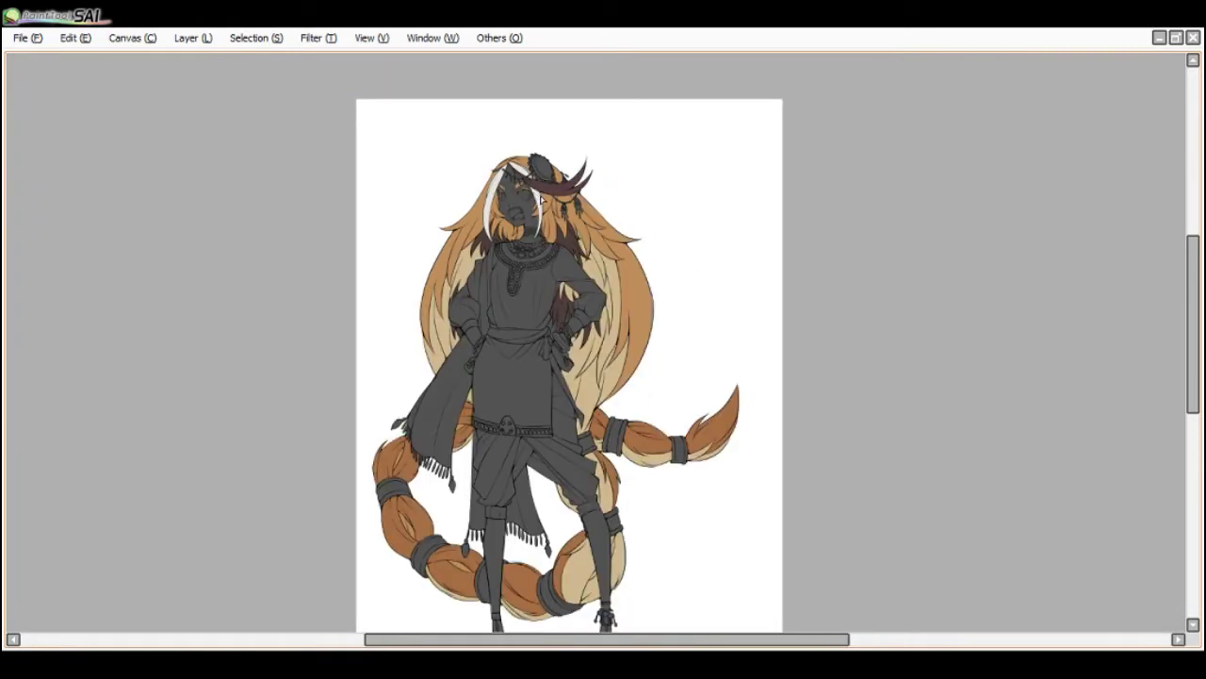
pyautogui.scroll(2, 540, 201)
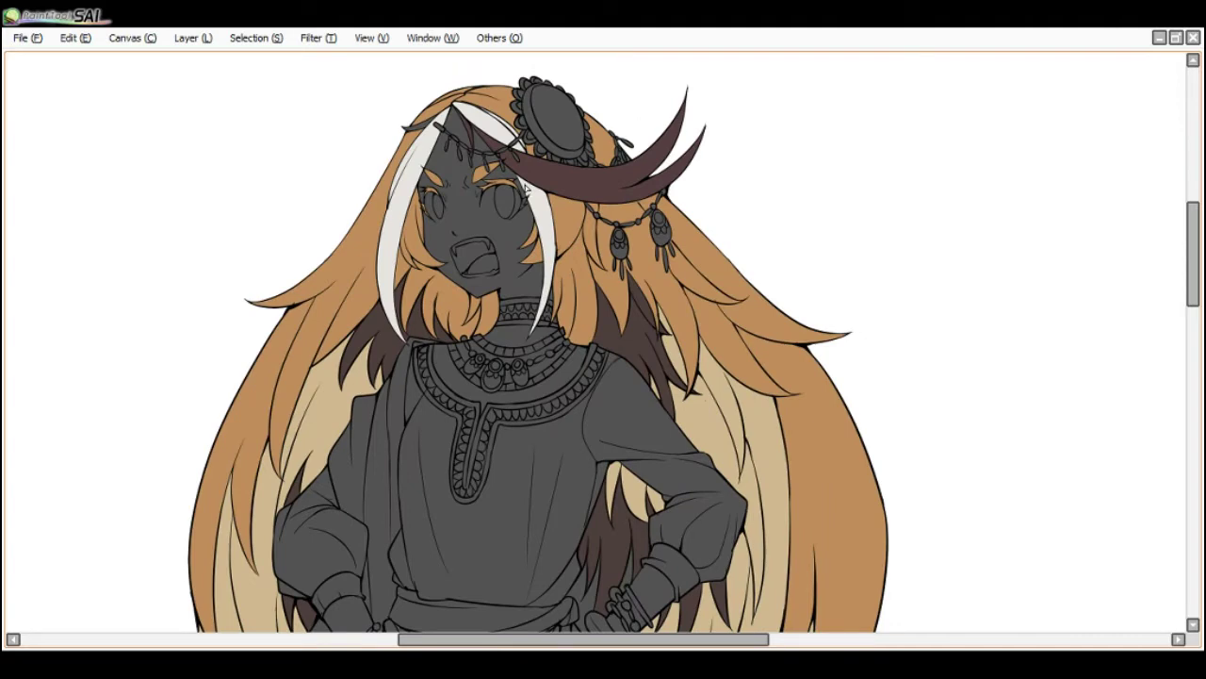
pyautogui.scroll(-3, 525, 187)
pyautogui.scroll(1, 524, 192)
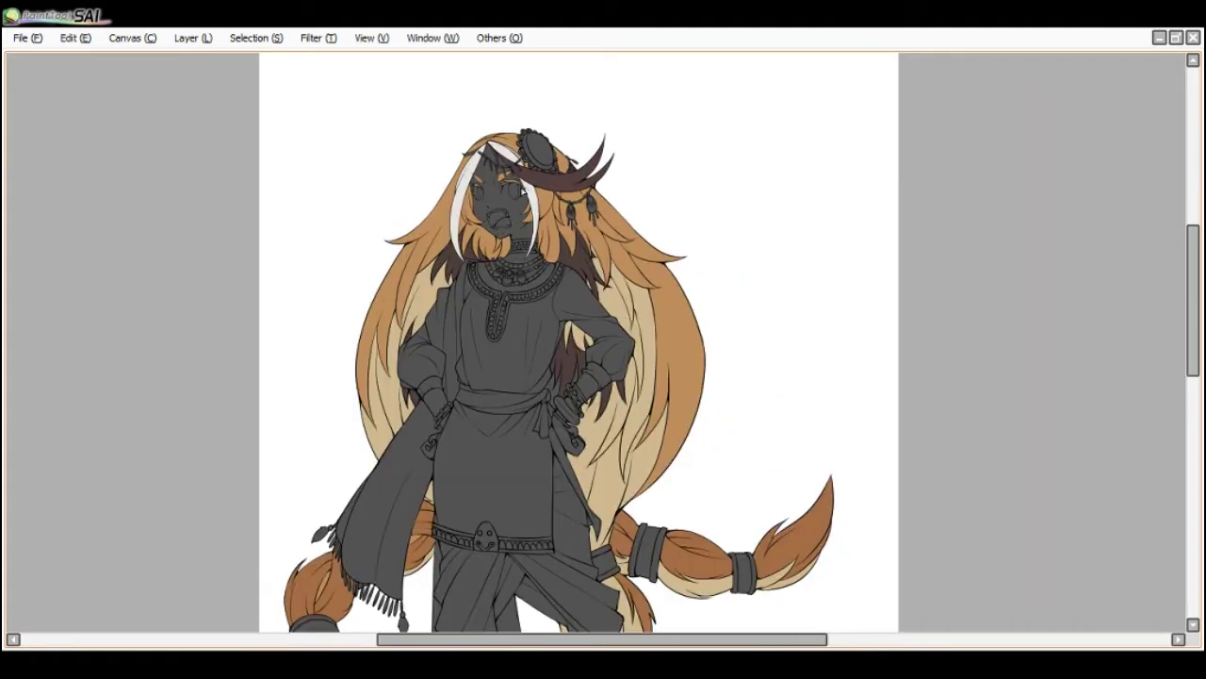
pyautogui.hotkey('alt', 'Tab')
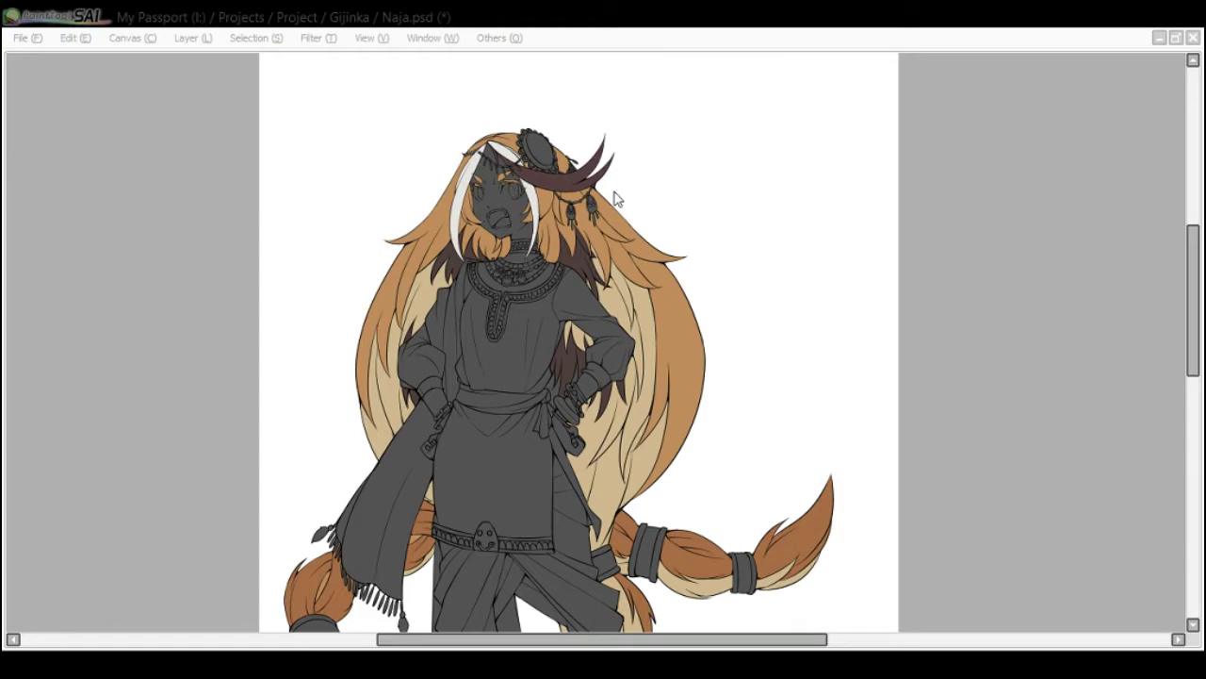
pyautogui.scroll(1, 912, 293)
pyautogui.scroll(-1, 498, 364)
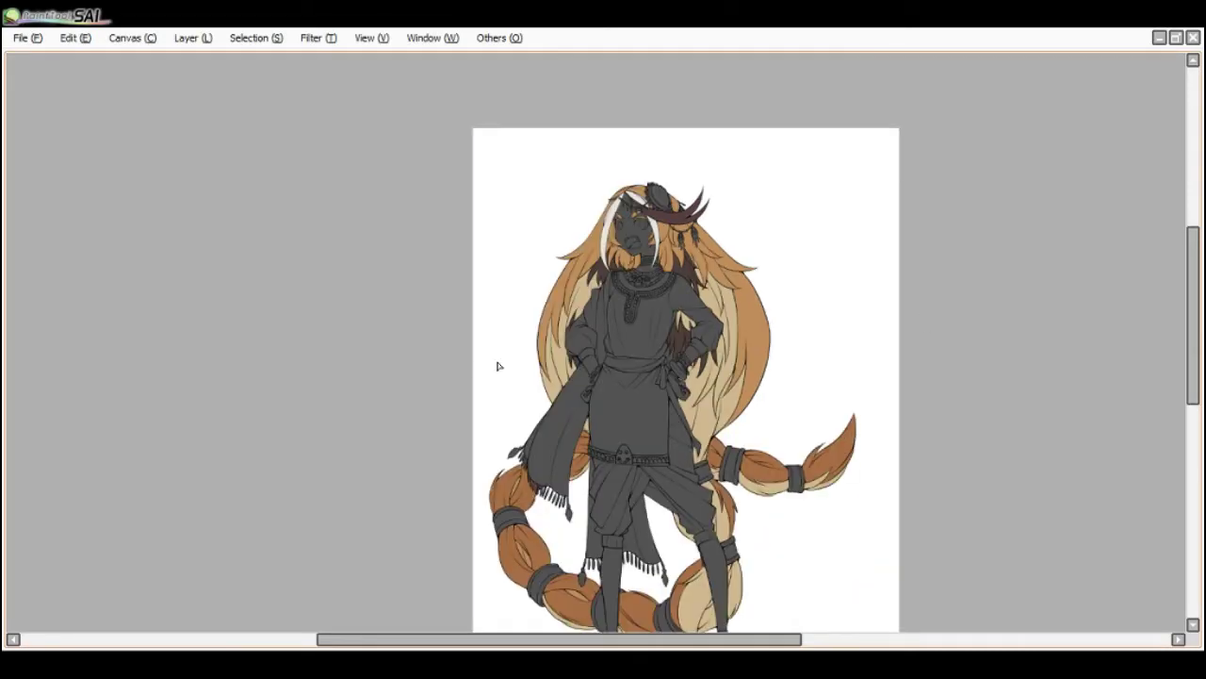
# - Select the painted area of Layer6, pick the braid's reddish brown for the Pencil, and hide the selection outline
pyautogui.scroll(1, 644, 273)
pyautogui.scroll(1, 675, 227)
pyautogui.press('Tab')
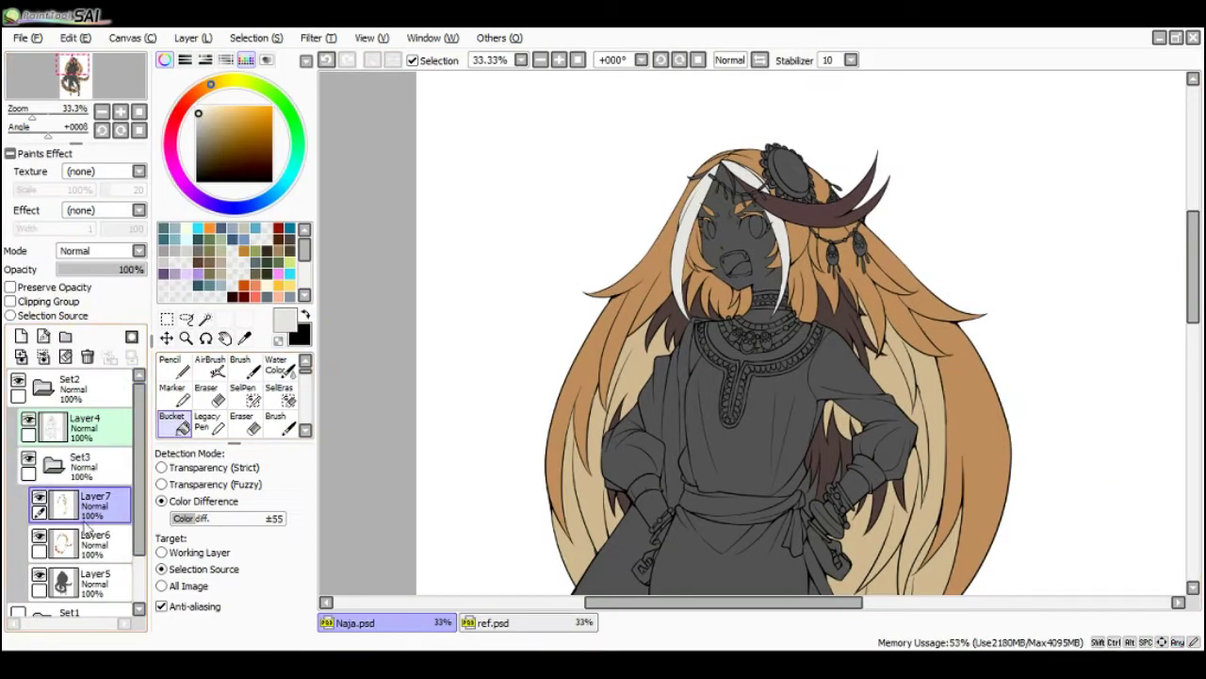
pyautogui.click(83, 542)
pyautogui.keyDown('ctrl'); pyautogui.click(83, 542); pyautogui.keyUp('ctrl')
pyautogui.keyDown('alt'); pyautogui.click(881, 324); pyautogui.keyUp('alt')
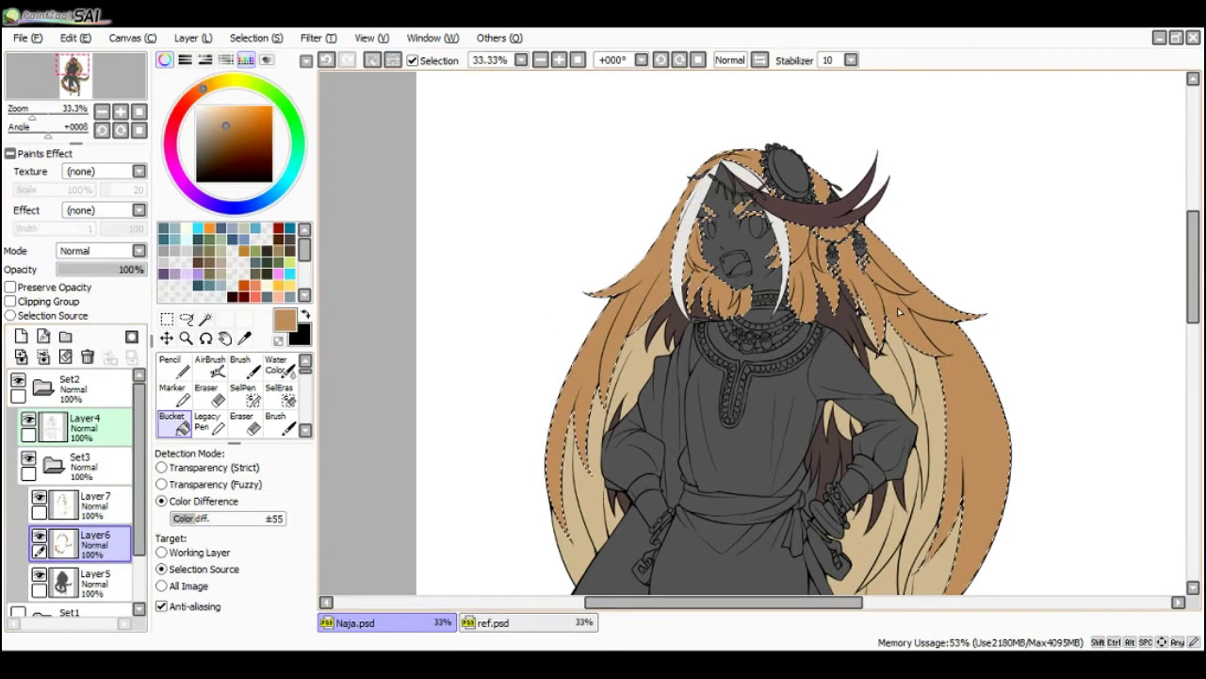
pyautogui.scroll(-3, 900, 294)
pyautogui.scroll(2, 900, 296)
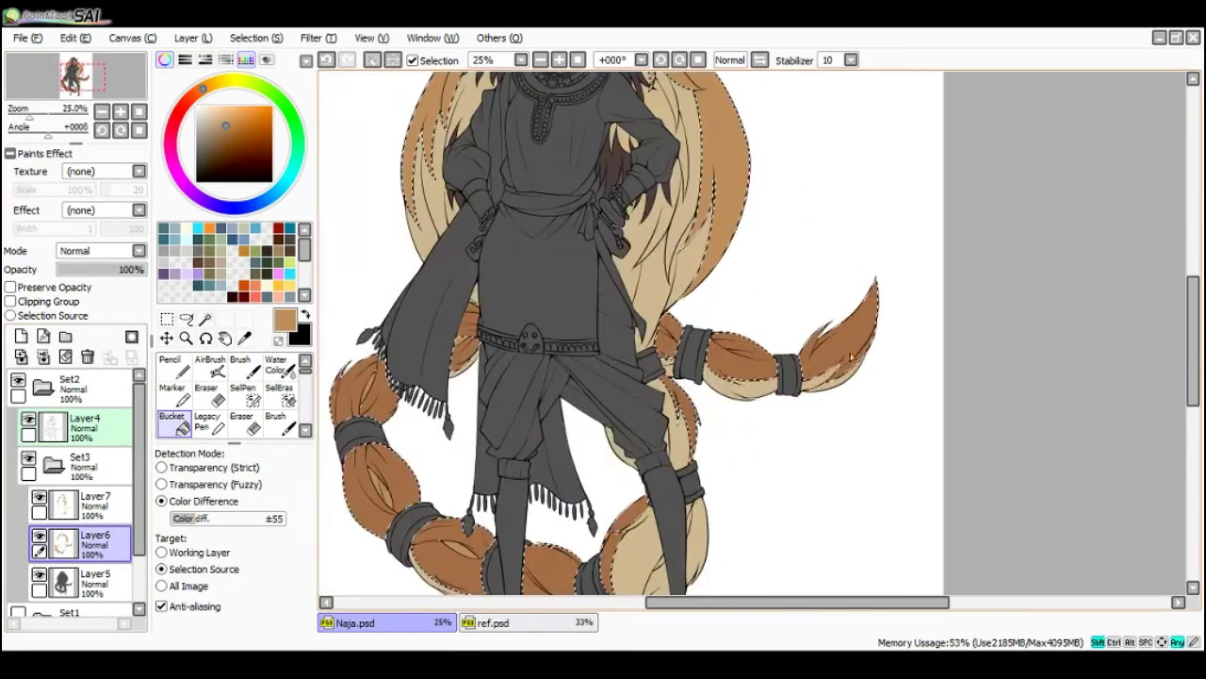
pyautogui.press('n')
pyautogui.moveTo(1197, 370); pyautogui.dragTo(1193, 305)
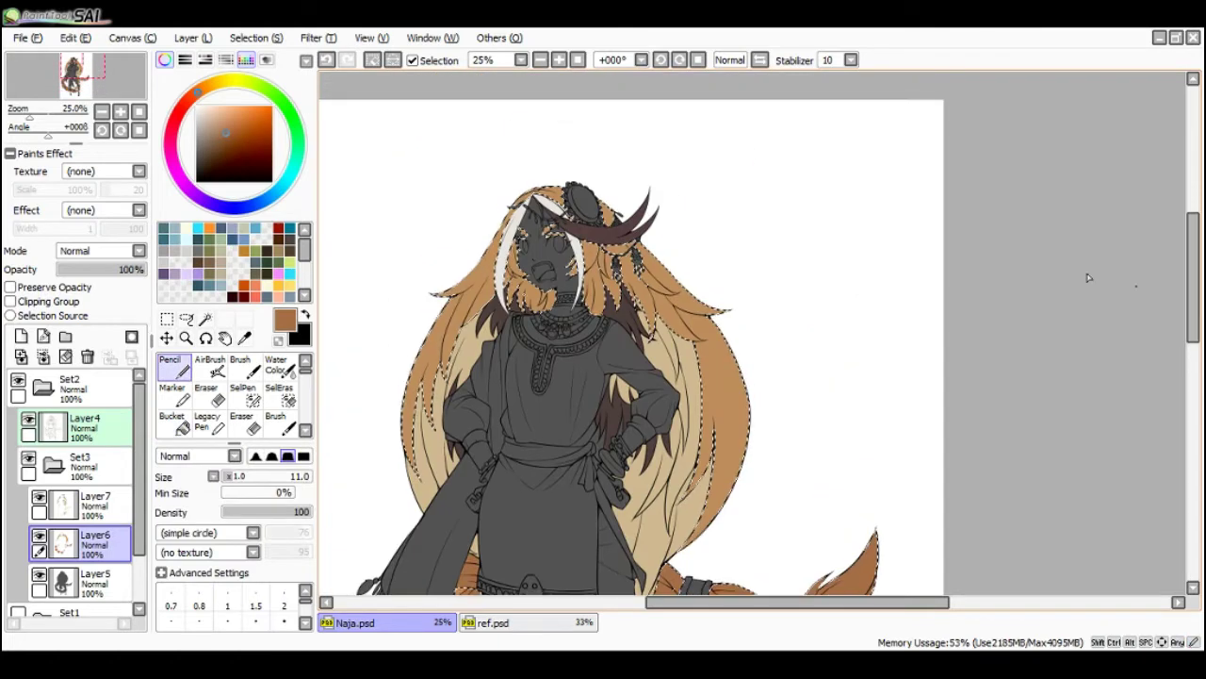
pyautogui.scroll(1, 561, 196)
pyautogui.hotkey('ctrl', 'h')
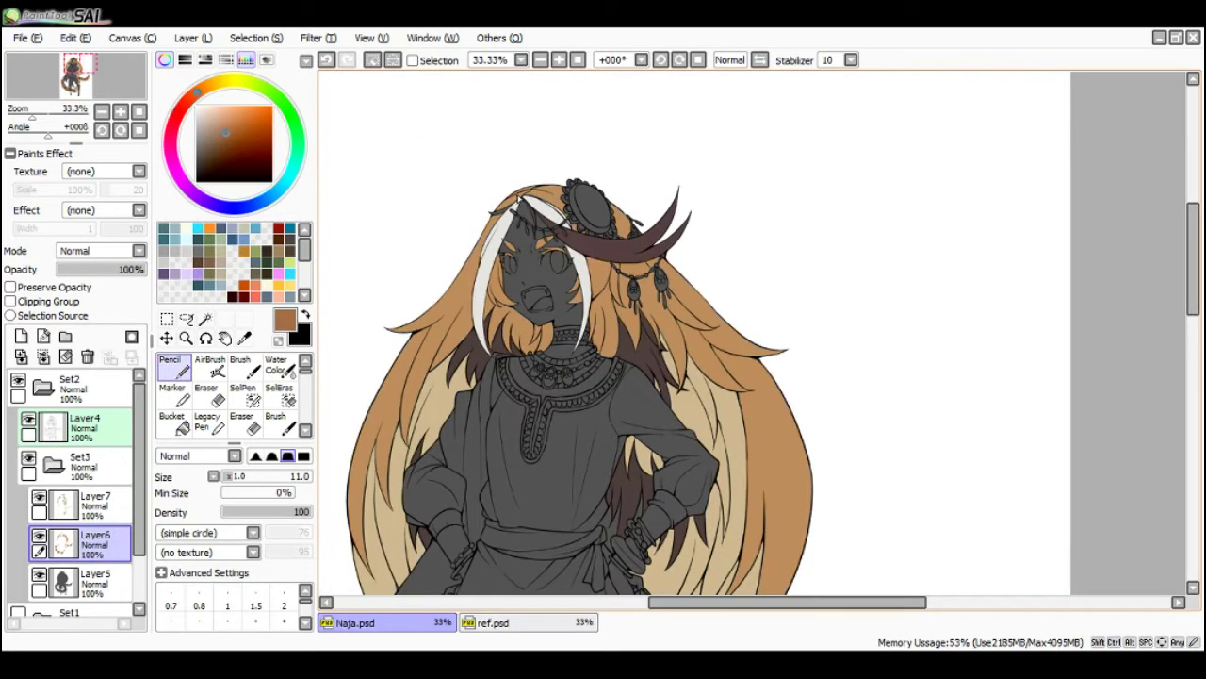
# - Shade the hair at the crown with a darker brown on Layer6 using the Water Color brush
pyautogui.keyDown('ctrl'); pyautogui.keyDown('alt'); pyautogui.moveTo(523, 197); pyautogui.dragTo(556, 192); pyautogui.keyUp('alt'); pyautogui.keyUp('ctrl')
pyautogui.moveTo(564, 182)
pyautogui.mouseDown()
pyautogui.moveTo(514, 199)
pyautogui.moveTo(553, 206)
pyautogui.mouseUp()
pyautogui.press('c')
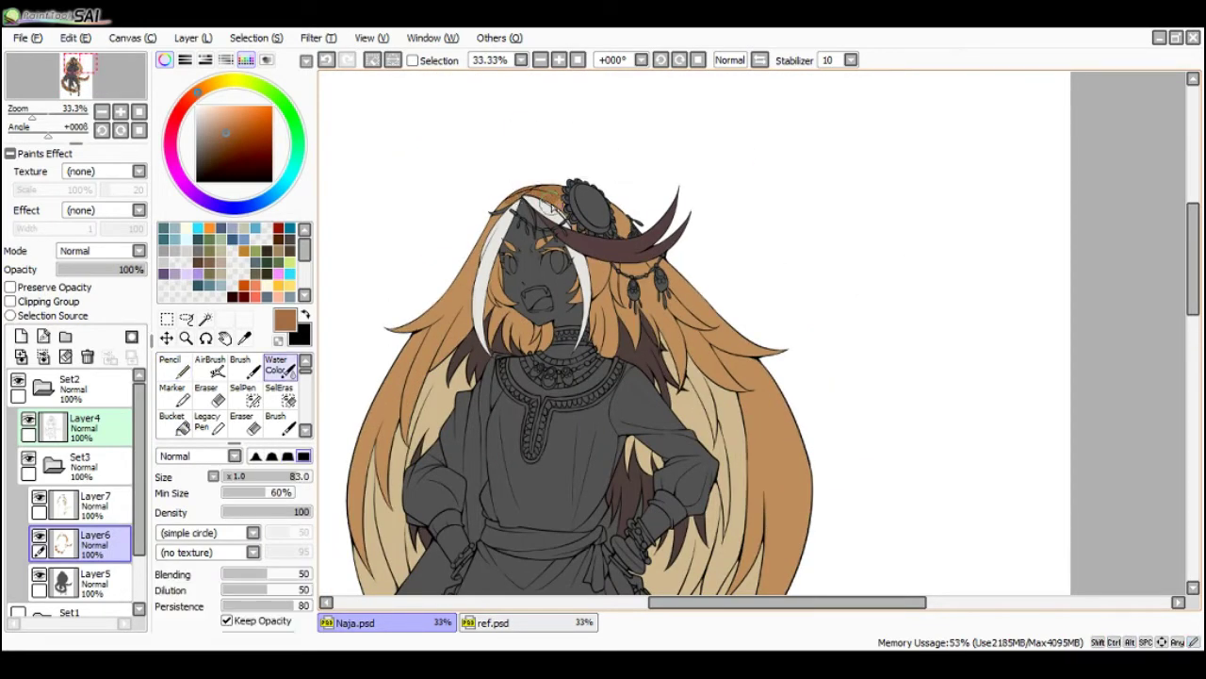
pyautogui.press('Tab')
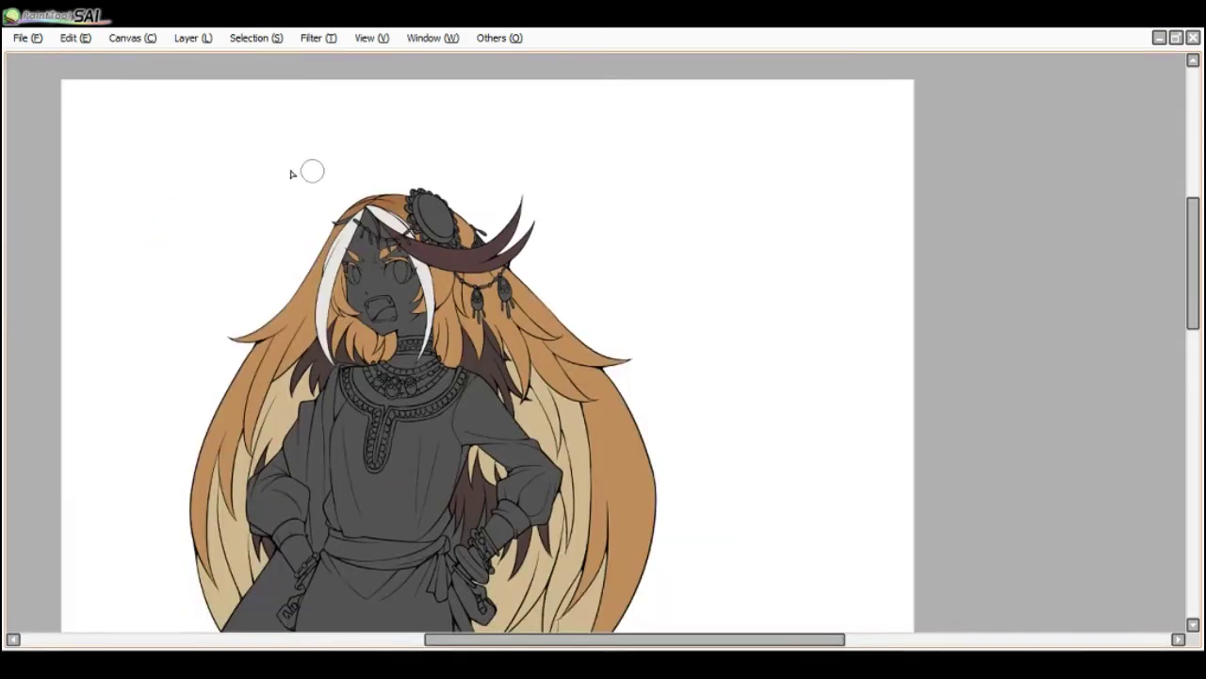
pyautogui.press('Tab')
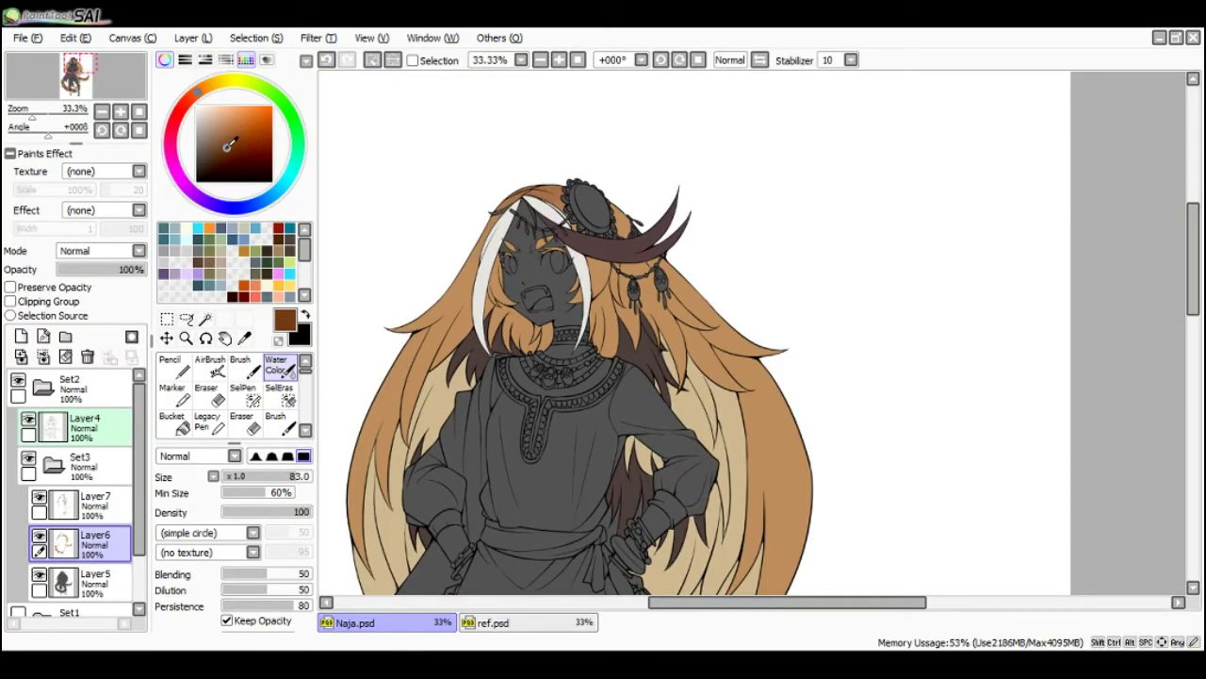
pyautogui.press('Tab')
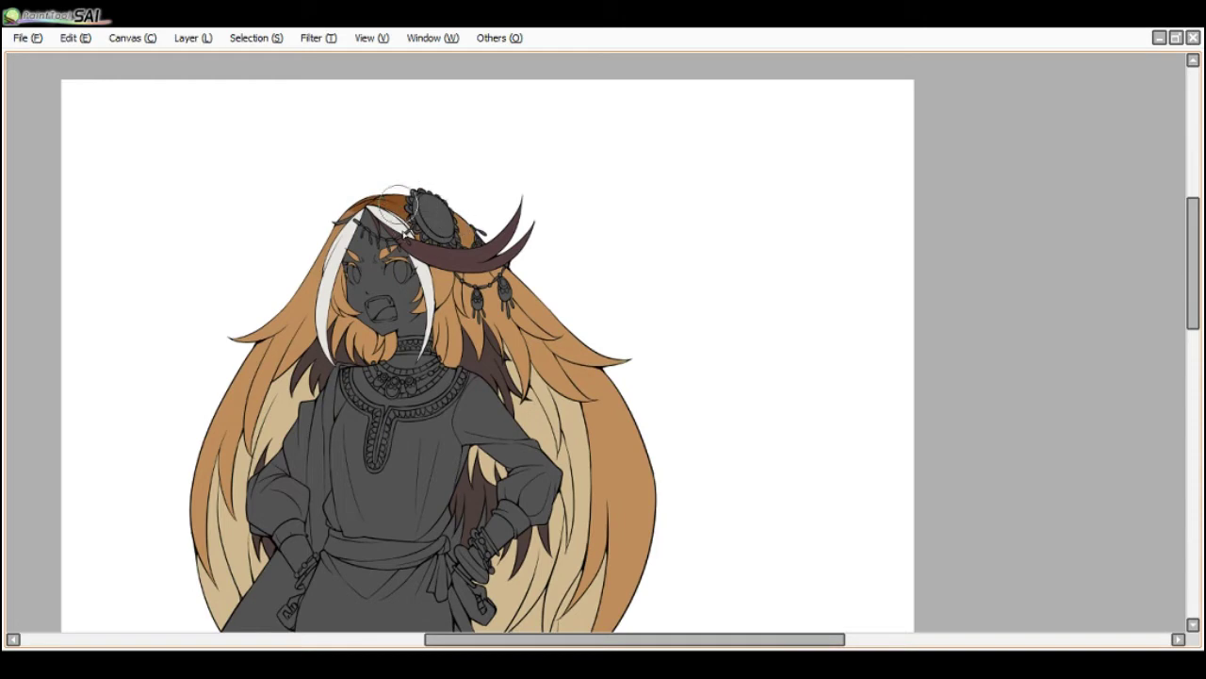
pyautogui.scroll(-2, 383, 194)
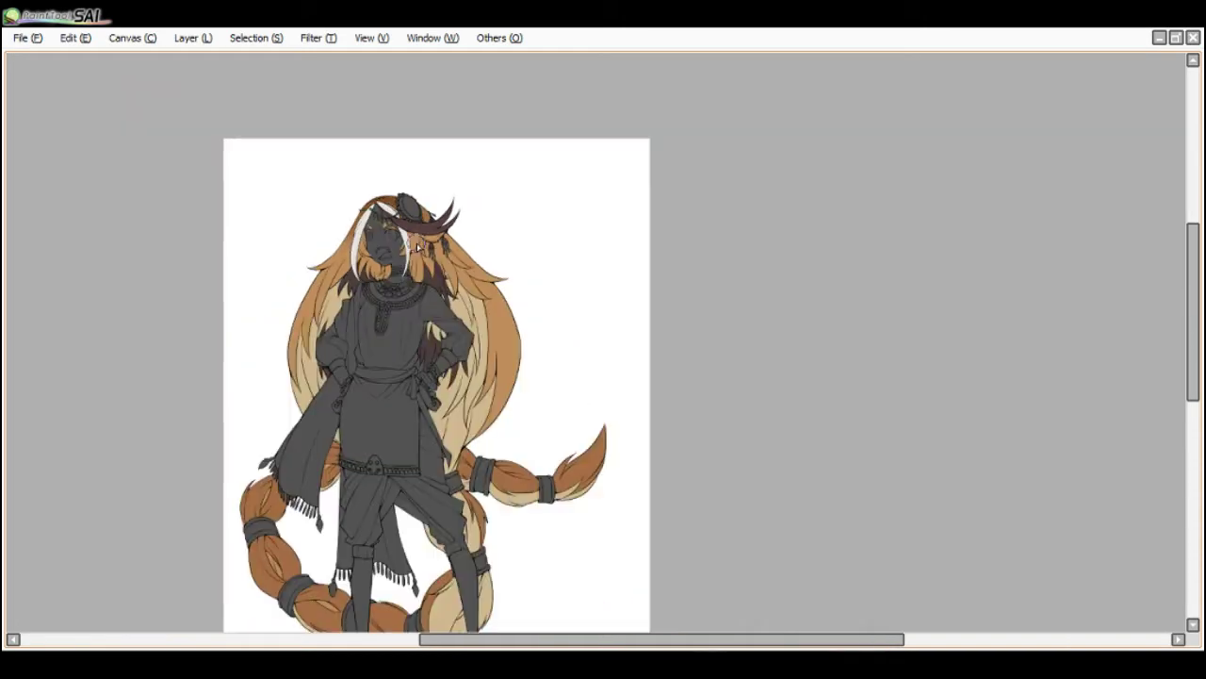
# - Enlarge the brush and shade the lower outer hair on both sides of the figure with soft reddish brown gradients
pyautogui.scroll(1, 460, 396)
pyautogui.moveTo(492, 438)
pyautogui.mouseDown()
pyautogui.moveTo(506, 411)
pyautogui.moveTo(519, 411)
pyautogui.moveTo(507, 404)
pyautogui.moveTo(501, 444)
pyautogui.moveTo(520, 354)
pyautogui.moveTo(517, 378)
pyautogui.moveTo(523, 369)
pyautogui.moveTo(507, 360)
pyautogui.moveTo(520, 304)
pyautogui.mouseUp()
pyautogui.press(']')
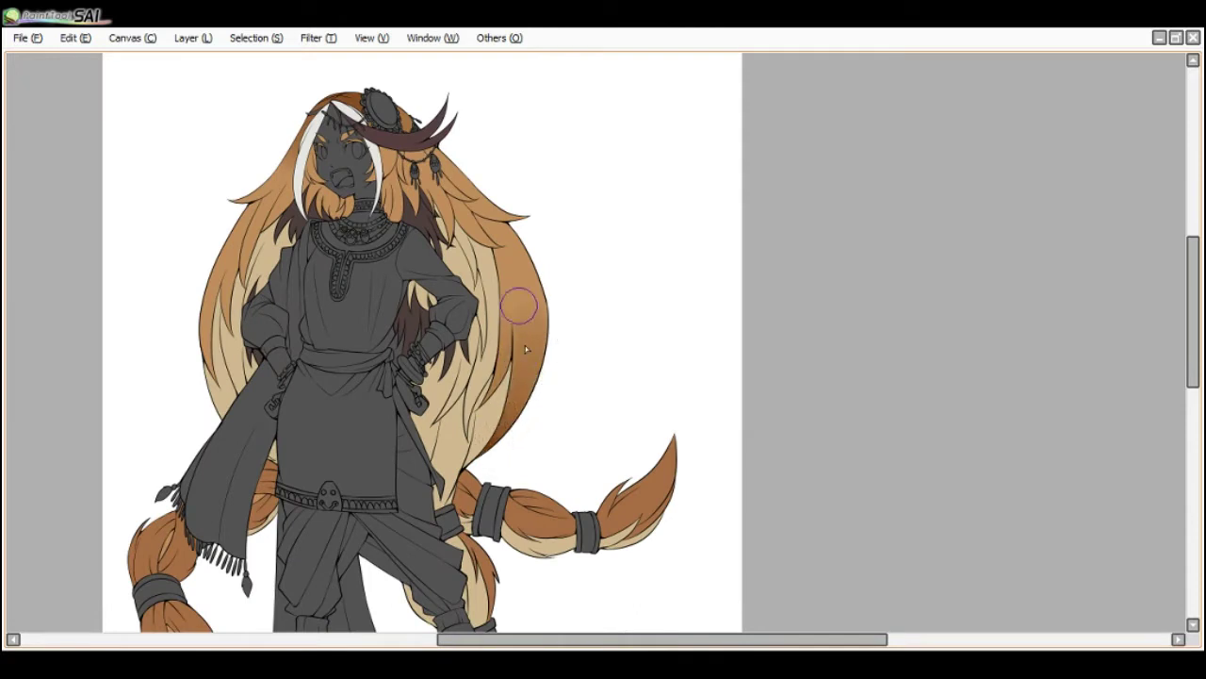
pyautogui.moveTo(212, 403); pyautogui.dragTo(226, 280)
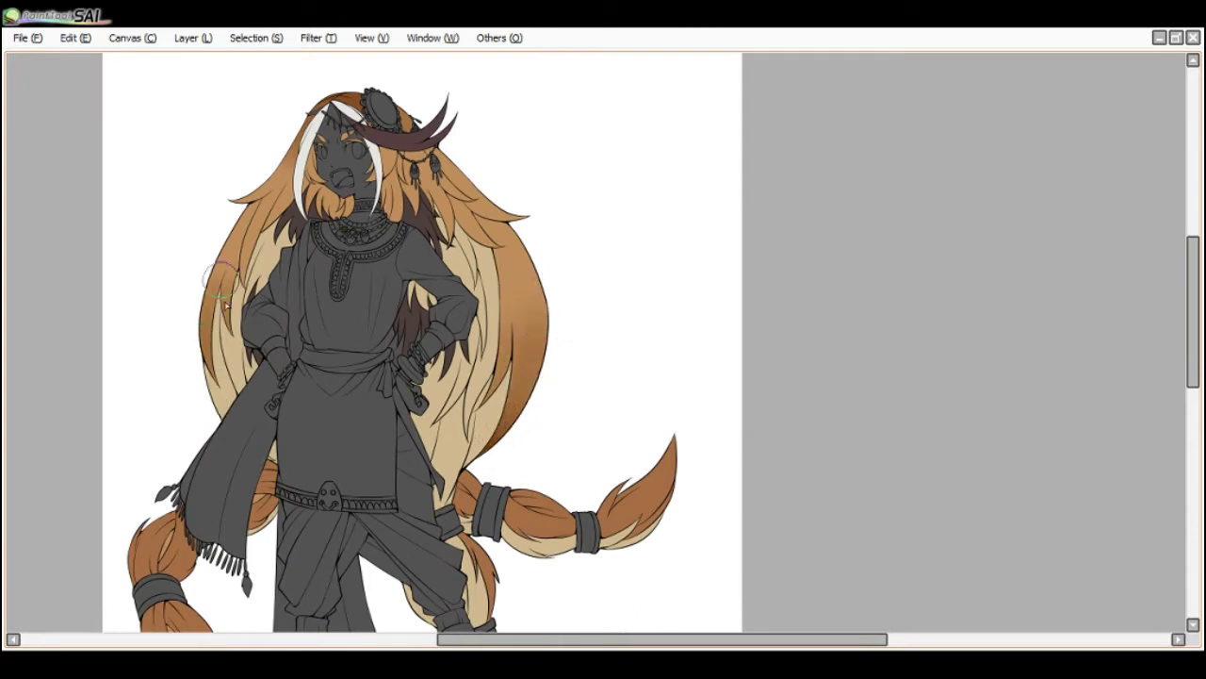
pyautogui.moveTo(231, 330)
pyautogui.mouseDown()
pyautogui.moveTo(209, 285)
pyautogui.moveTo(227, 248)
pyautogui.mouseUp()
# - Examine the shading of the outer hair close up and against the whole figure, including with the canvas rotated
pyautogui.scroll(-2, 375, 221)
pyautogui.press('End')
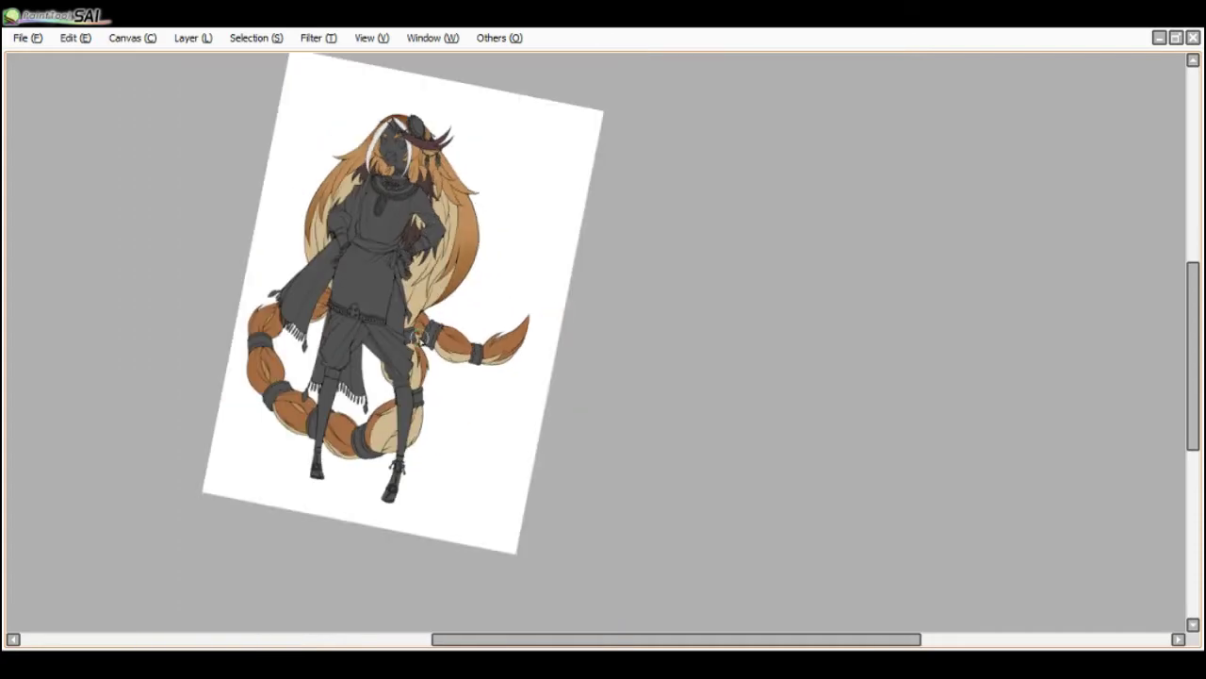
pyautogui.press('Delete')
pyautogui.scroll(1, 304, 423)
pyautogui.scroll(1, 332, 400)
pyautogui.scroll(-1, 337, 382)
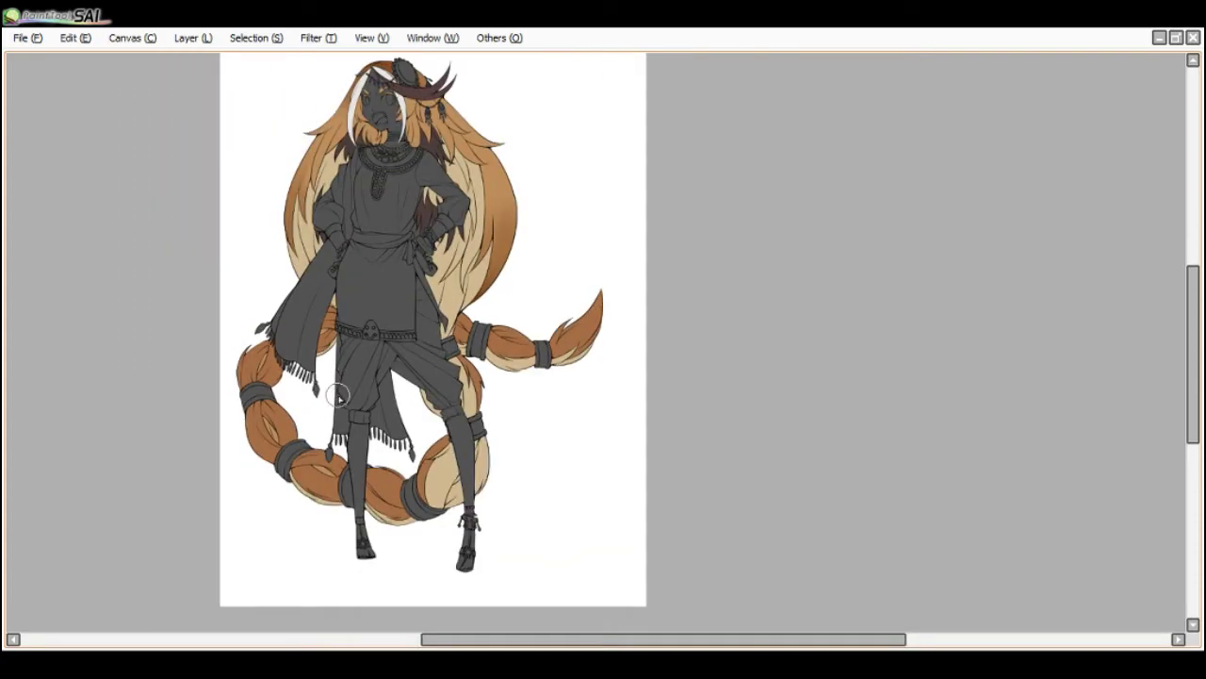
pyautogui.scroll(2, 446, 258)
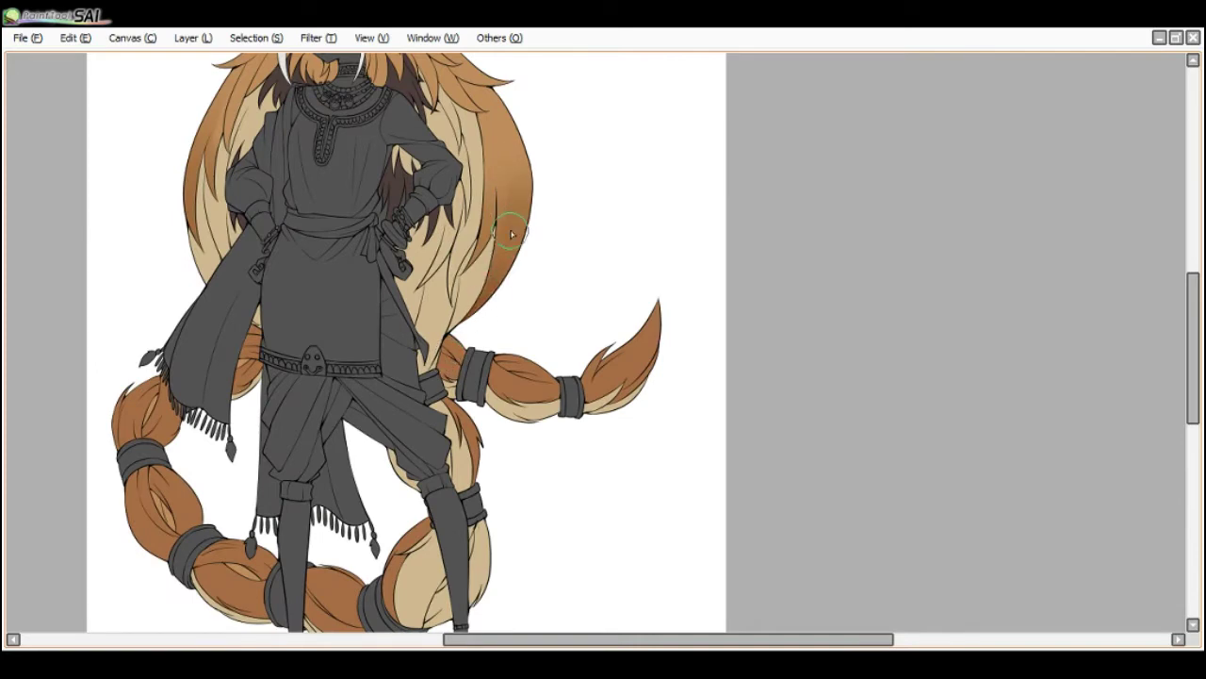
pyautogui.scroll(-1, 512, 203)
pyautogui.scroll(-1, 519, 137)
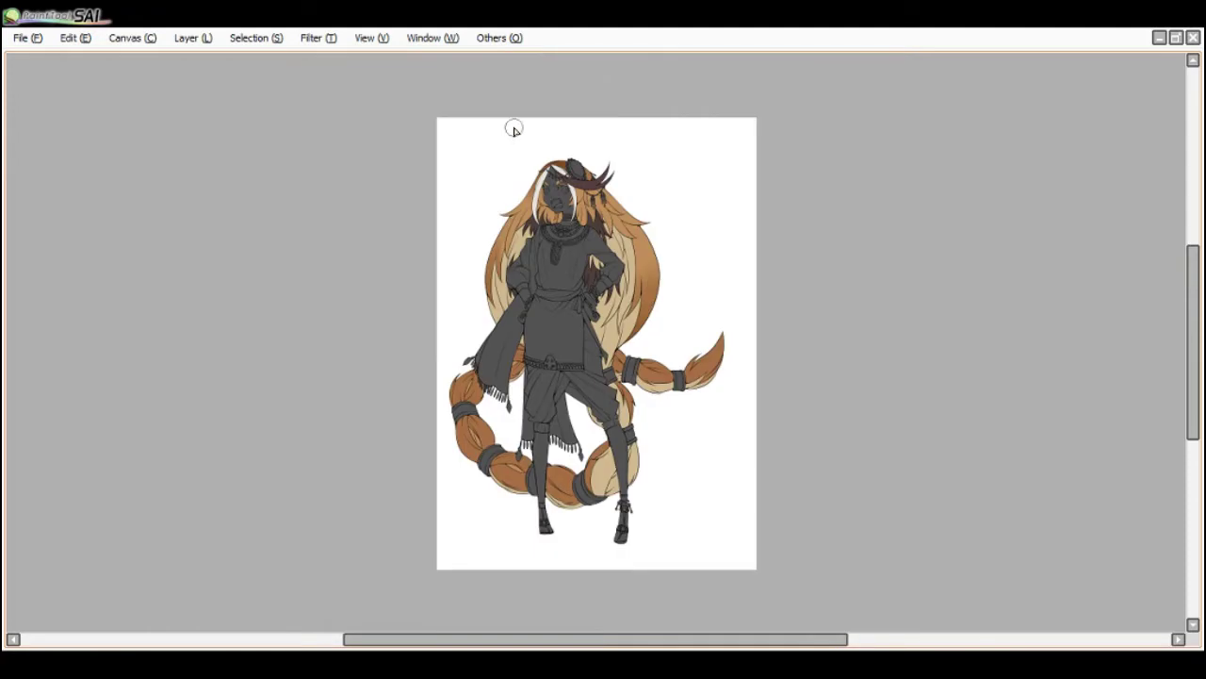
pyautogui.scroll(2, 670, 272)
# - Select Layer7, pick the front strand's off-white, and paint the inner hair behind the bent arm and hip with the Pencil
pyautogui.press('Tab')
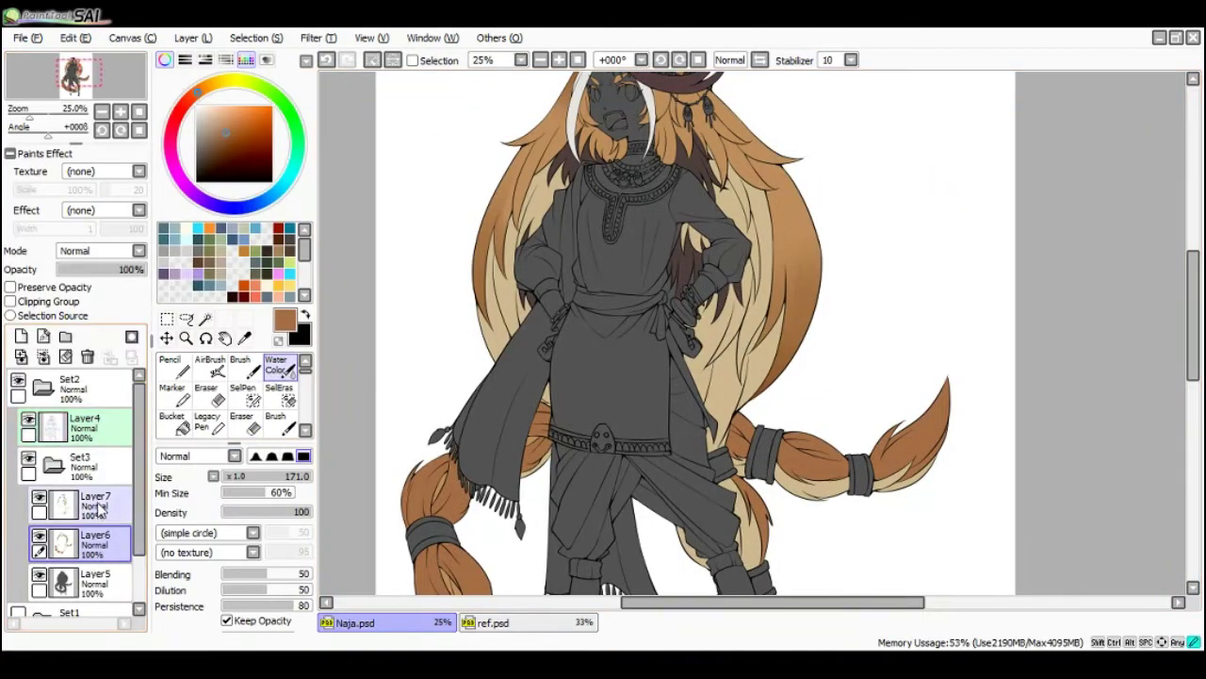
pyautogui.click(99, 507)
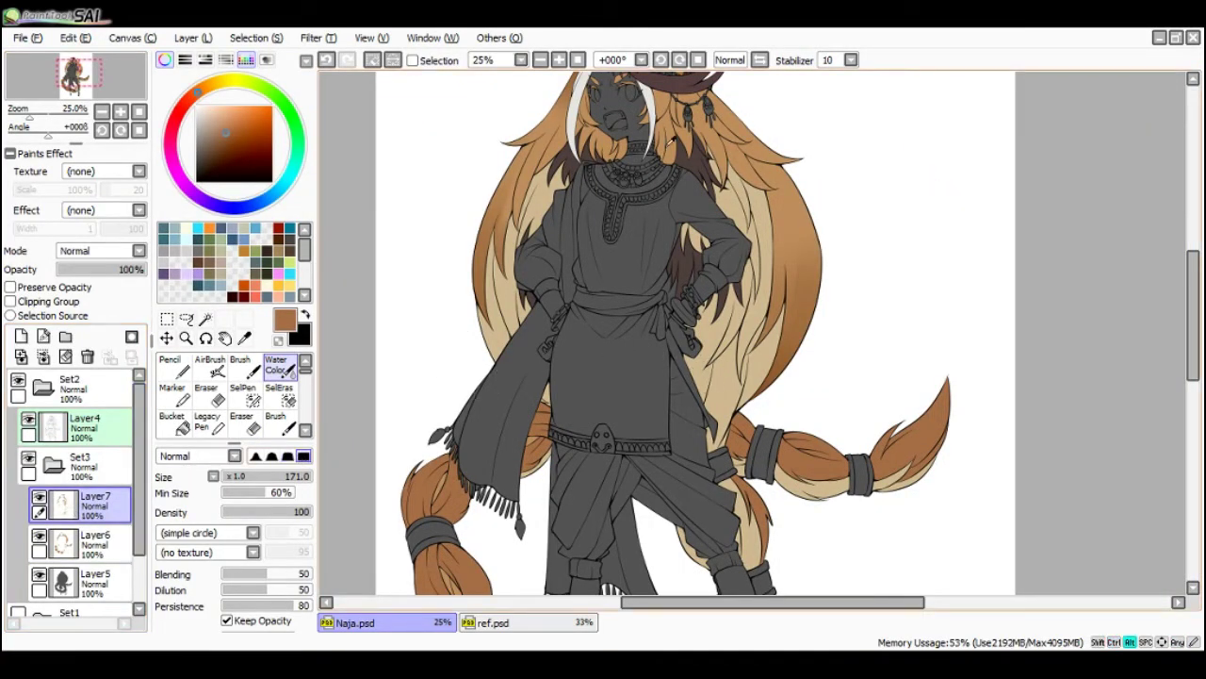
pyautogui.keyDown('alt'); pyautogui.click(649, 110); pyautogui.keyUp('alt')
pyautogui.press('n')
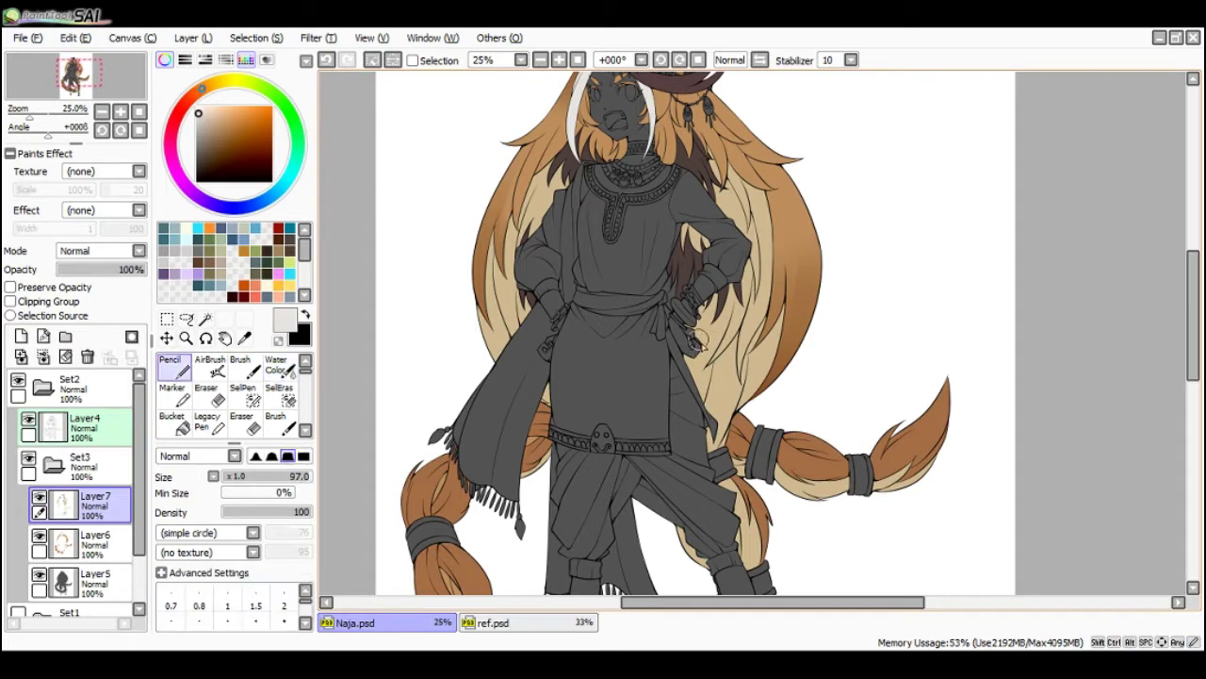
pyautogui.moveTo(703, 350)
pyautogui.mouseDown()
pyautogui.moveTo(690, 355)
pyautogui.moveTo(705, 354)
pyautogui.mouseUp()
pyautogui.moveTo(695, 371)
pyautogui.mouseDown()
pyautogui.moveTo(706, 394)
pyautogui.moveTo(736, 361)
pyautogui.mouseUp()
# - Blend the off-white's lower edge into the beige with the Water Color brush and fill neighbouring inner hair using the Bucket
pyautogui.press('c')
pyautogui.moveTo(707, 375)
pyautogui.mouseDown()
pyautogui.moveTo(736, 361)
pyautogui.moveTo(704, 433)
pyautogui.moveTo(734, 377)
pyautogui.moveTo(724, 381)
pyautogui.moveTo(712, 343)
pyautogui.moveTo(689, 364)
pyautogui.moveTo(708, 375)
pyautogui.moveTo(714, 410)
pyautogui.moveTo(740, 372)
pyautogui.moveTo(728, 320)
pyautogui.mouseUp()
pyautogui.press('g')
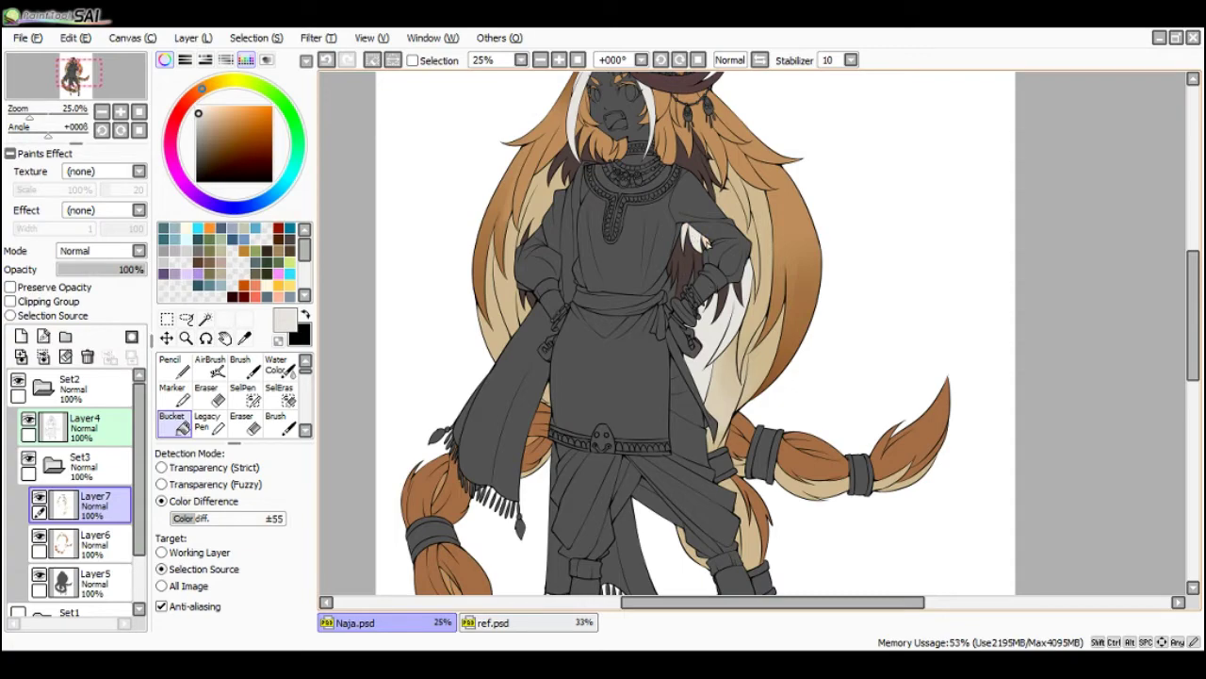
pyautogui.click(725, 207)
pyautogui.scroll(-2, 727, 194)
pyautogui.scroll(2, 724, 149)
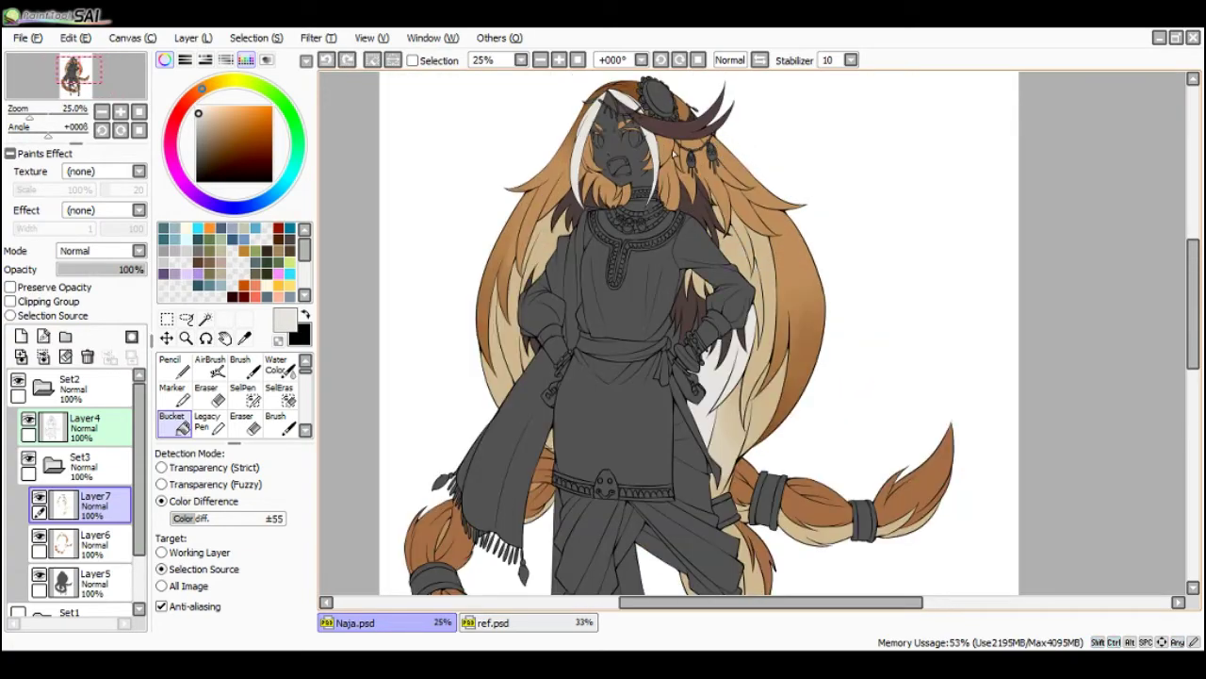
# - Extend the off-white up the inner hair to the dark locks behind the shoulder beside the earring
pyautogui.press('Tab')
pyautogui.press('Tab')
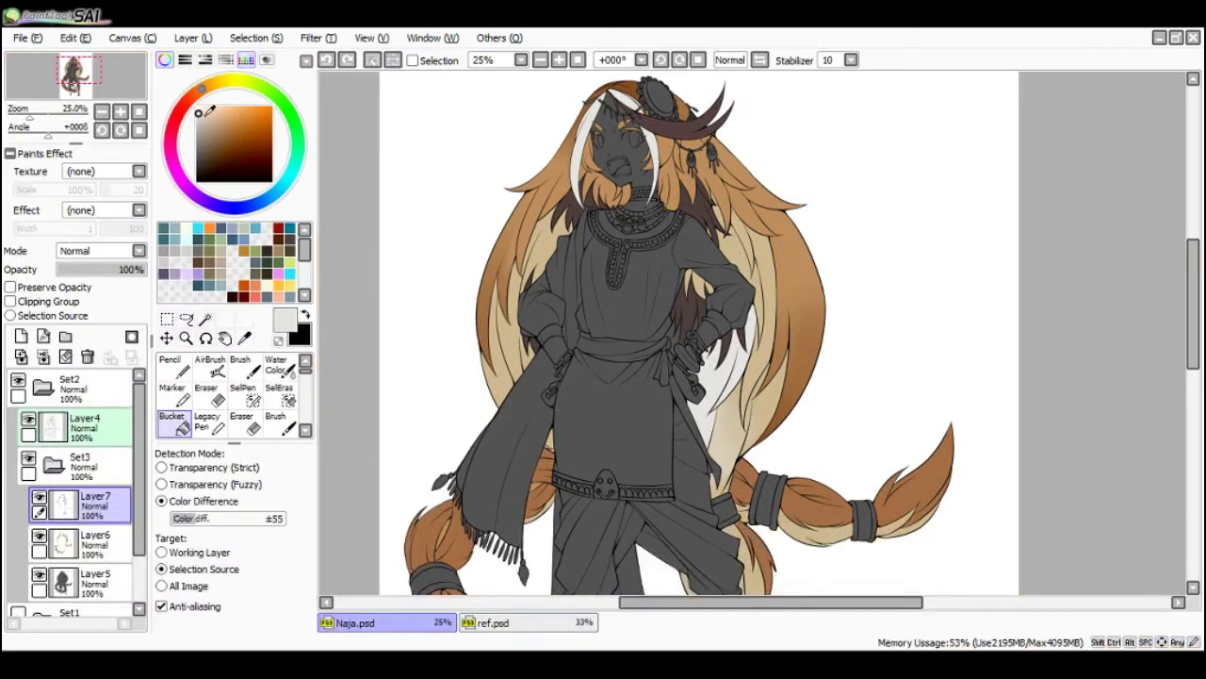
pyautogui.press('Tab')
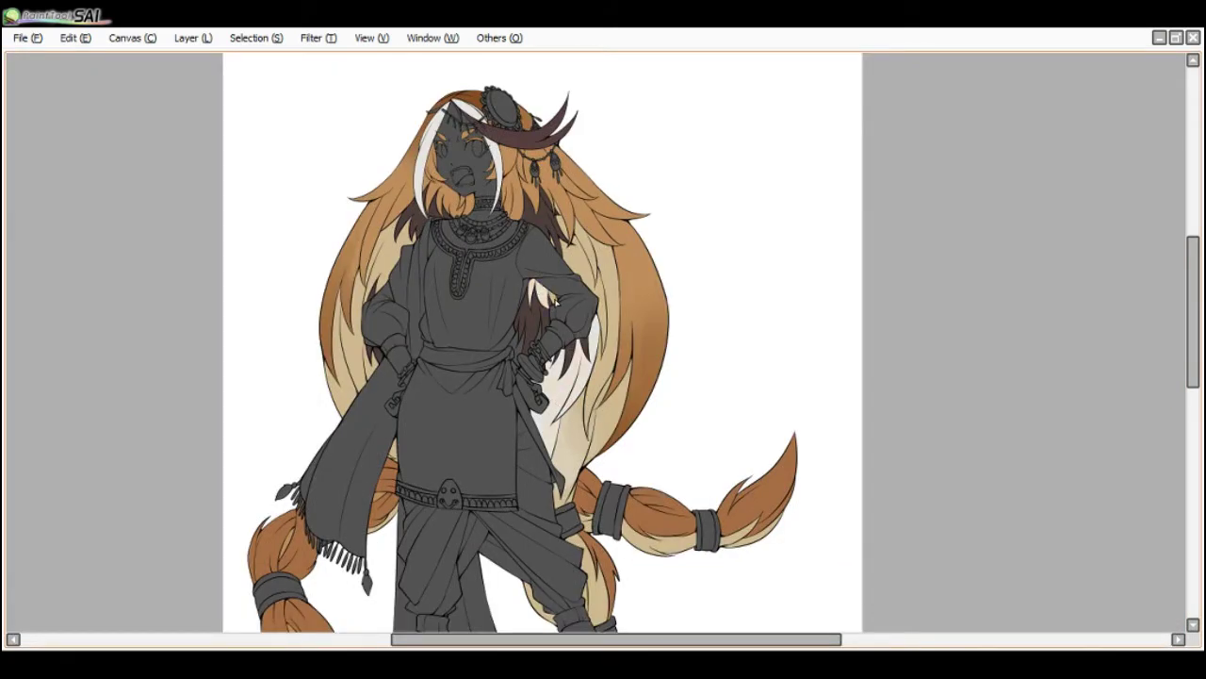
pyautogui.scroll(1, 570, 253)
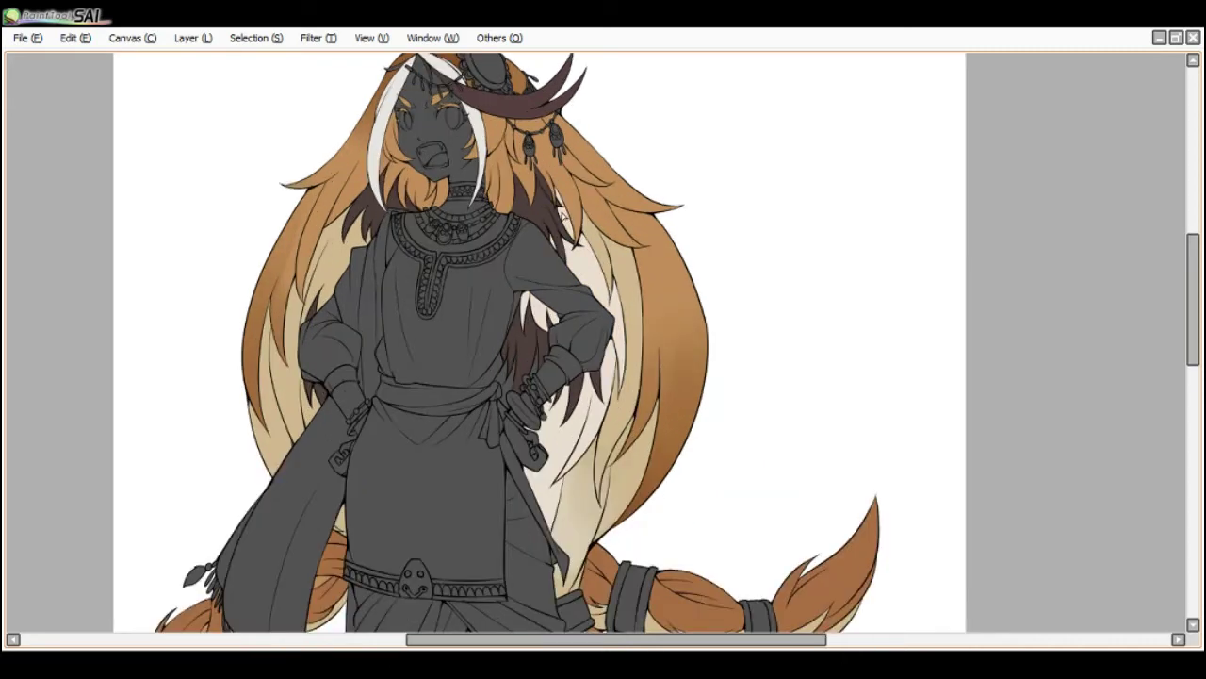
pyautogui.scroll(-1, 528, 231)
pyautogui.scroll(1, 377, 243)
# - Reduce the brush size and paint off-white over the inner hair beside the draped shoulder
pyautogui.press('[')
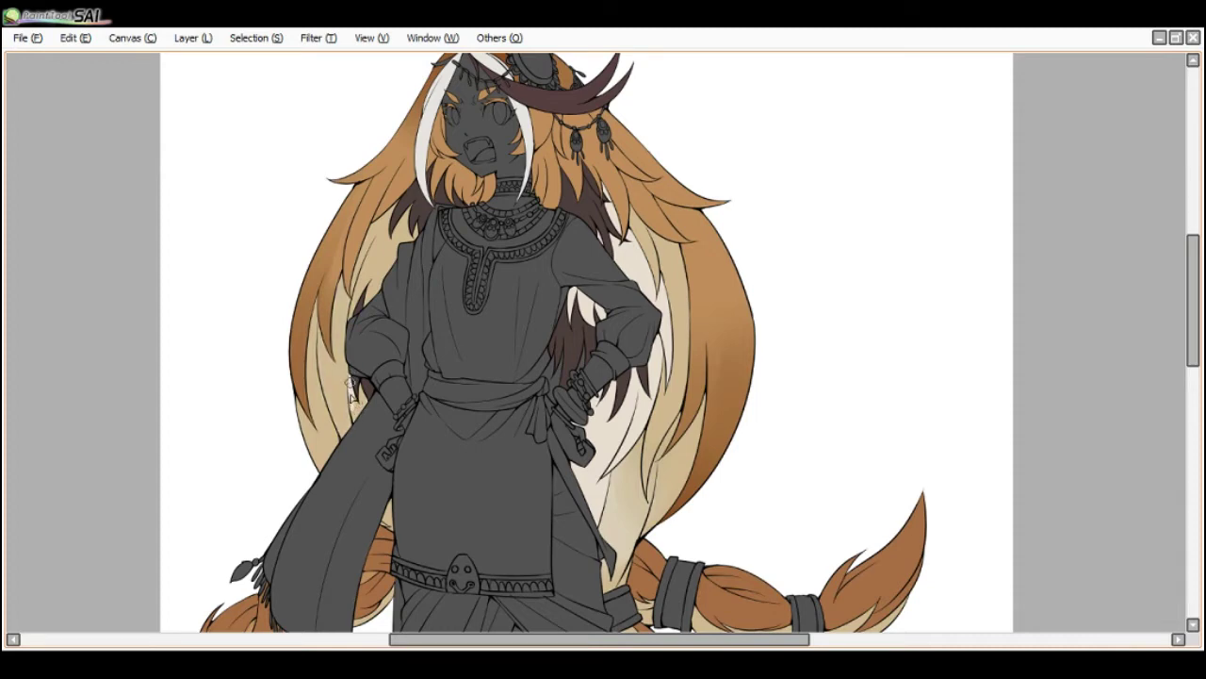
pyautogui.moveTo(373, 274); pyautogui.dragTo(384, 262)
pyautogui.moveTo(373, 263); pyautogui.dragTo(400, 233)
pyautogui.moveTo(373, 275); pyautogui.dragTo(402, 228)
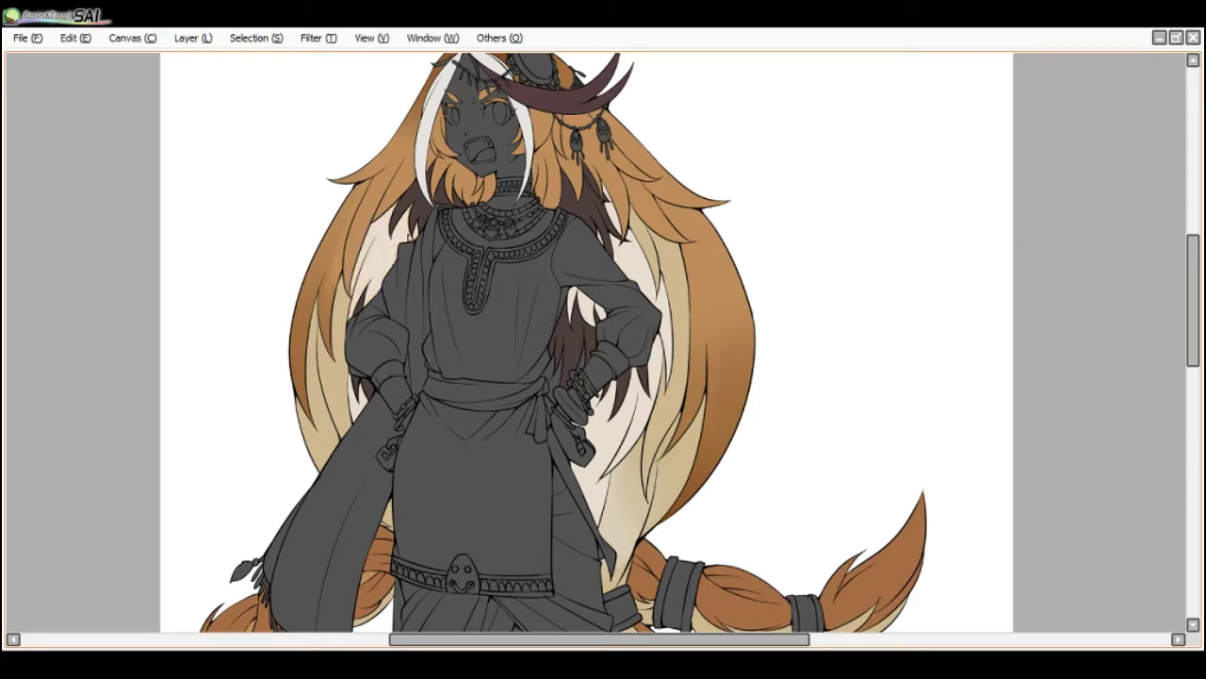
# - Undo the last off-white strokes beside the draped shoulder and repaint that inner hair with a lighter, partial stroke
pyautogui.hotkey('ctrl', 'z')
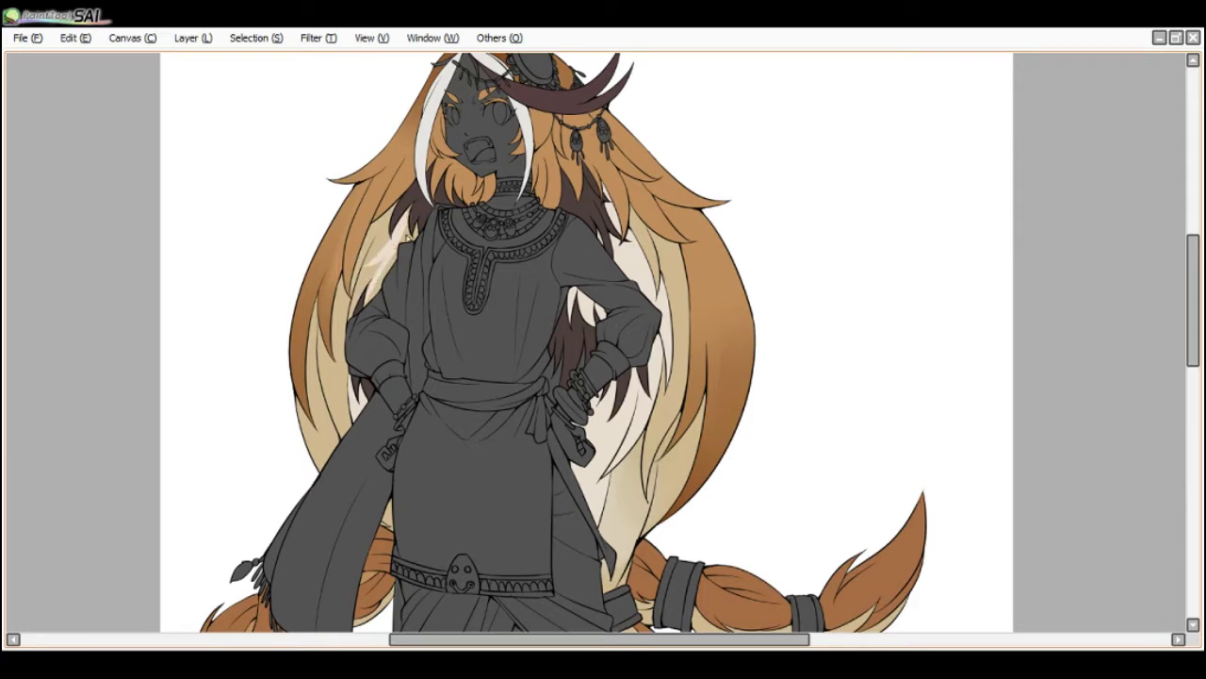
pyautogui.hotkey('ctrl', 'z')
pyautogui.hotkey('ctrl', 'y')
pyautogui.hotkey('ctrl', 'z')
pyautogui.moveTo(400, 237); pyautogui.dragTo(377, 294)
# - Add more off-white to the inner hair between the dark locks and the draped shoulder
pyautogui.scroll(-3, 411, 213)
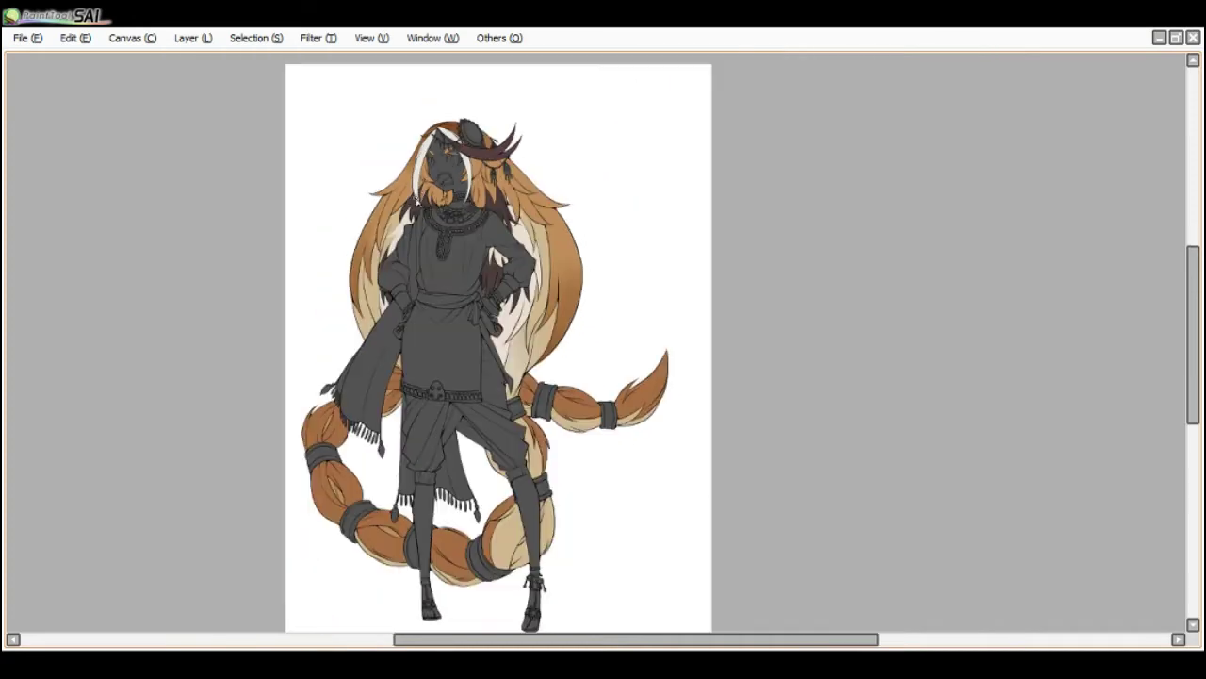
pyautogui.scroll(3, 418, 202)
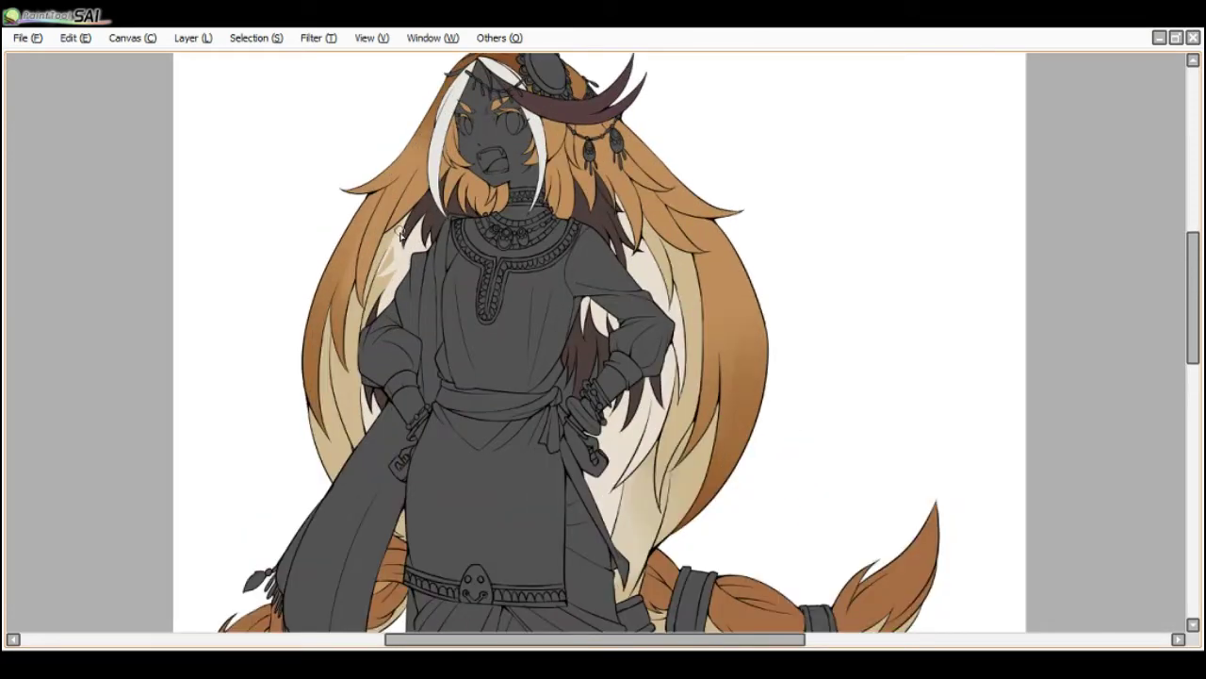
pyautogui.scroll(-3, 418, 228)
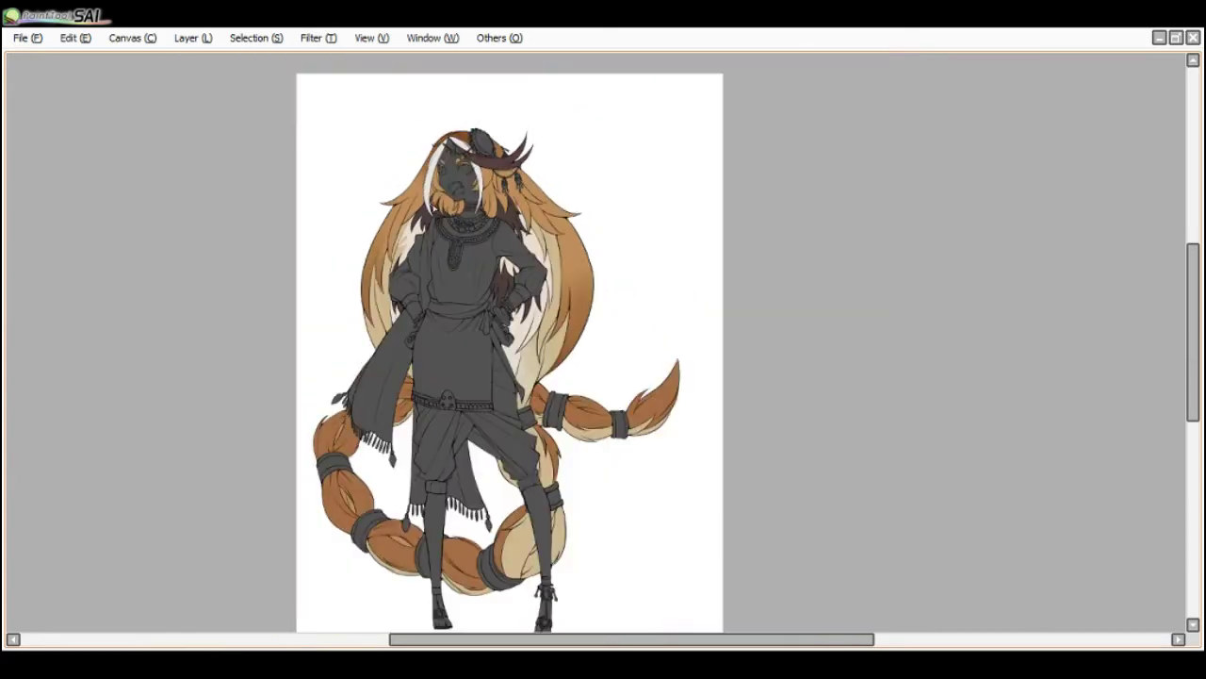
pyautogui.press('End')
pyautogui.press('Delete')
pyautogui.scroll(3, 413, 237)
pyautogui.moveTo(407, 247); pyautogui.dragTo(375, 287)
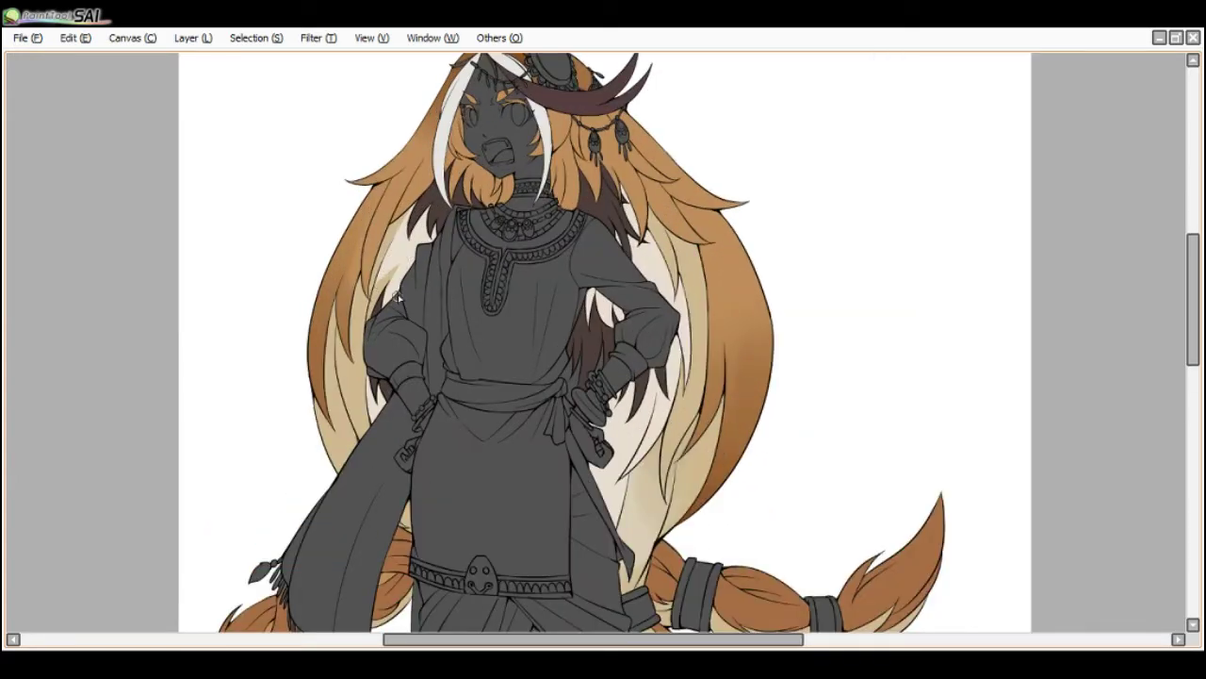
# - Examine the off-white inner hair on the whole figure with the canvas rotated both ways
pyautogui.scroll(-3, 398, 294)
pyautogui.press('End')
pyautogui.press('End')
pyautogui.press('End')
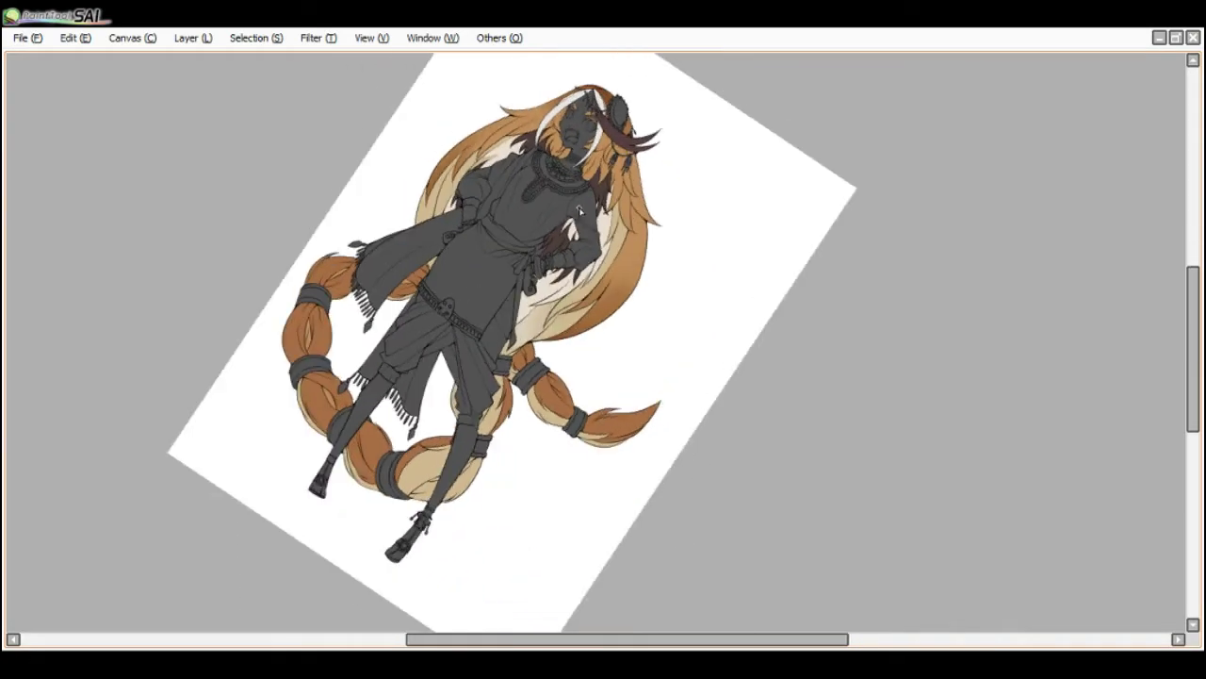
pyautogui.press('Delete')
pyautogui.press('Delete')
pyautogui.press('Delete')
pyautogui.press('Delete')
pyautogui.press('Delete')
pyautogui.press('Delete')
pyautogui.press('End')
pyautogui.press('End')
pyautogui.press('End')
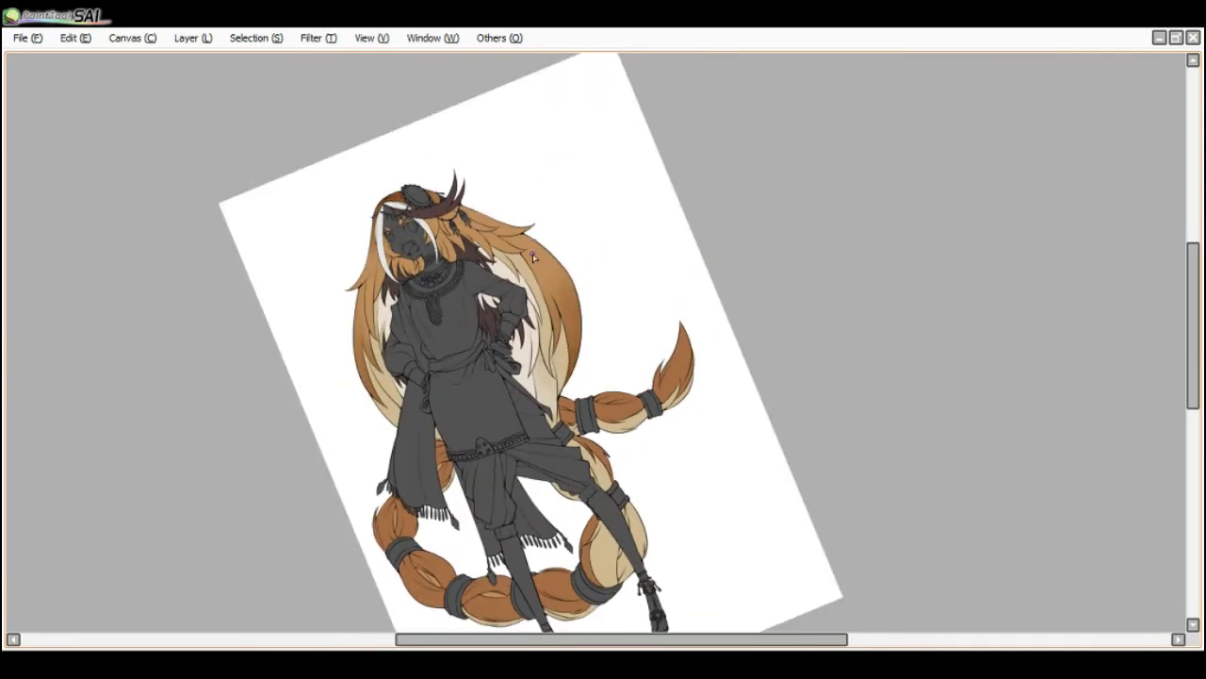
pyautogui.scroll(2, 600, 382)
# - Pick the braid's reddish brown and deepen the shading at the lower end of the outer hair on Layer6
pyautogui.press('Tab')
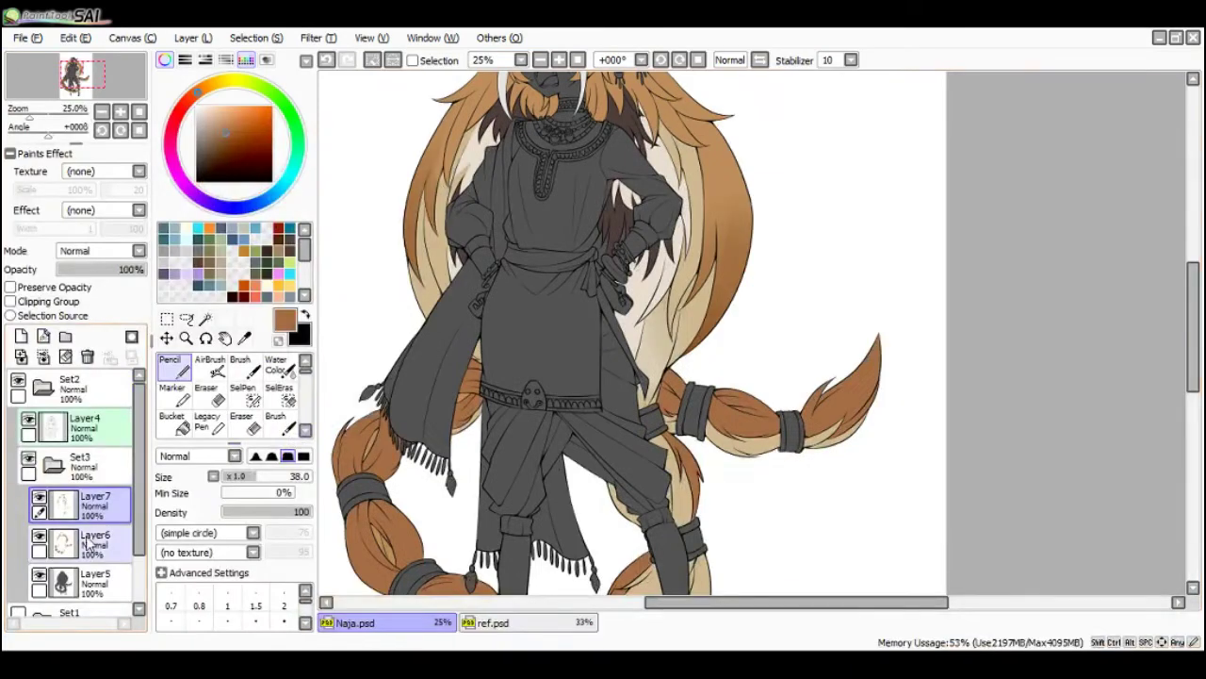
pyautogui.press('Tab')
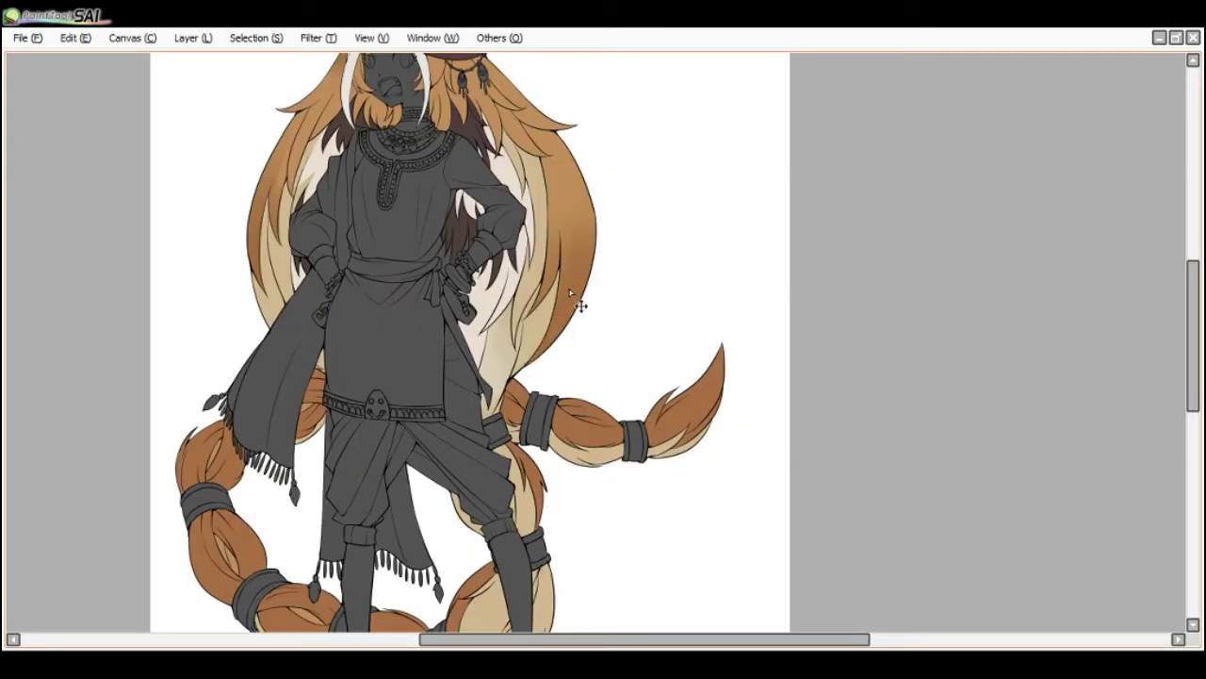
pyautogui.scroll(-1, 606, 131)
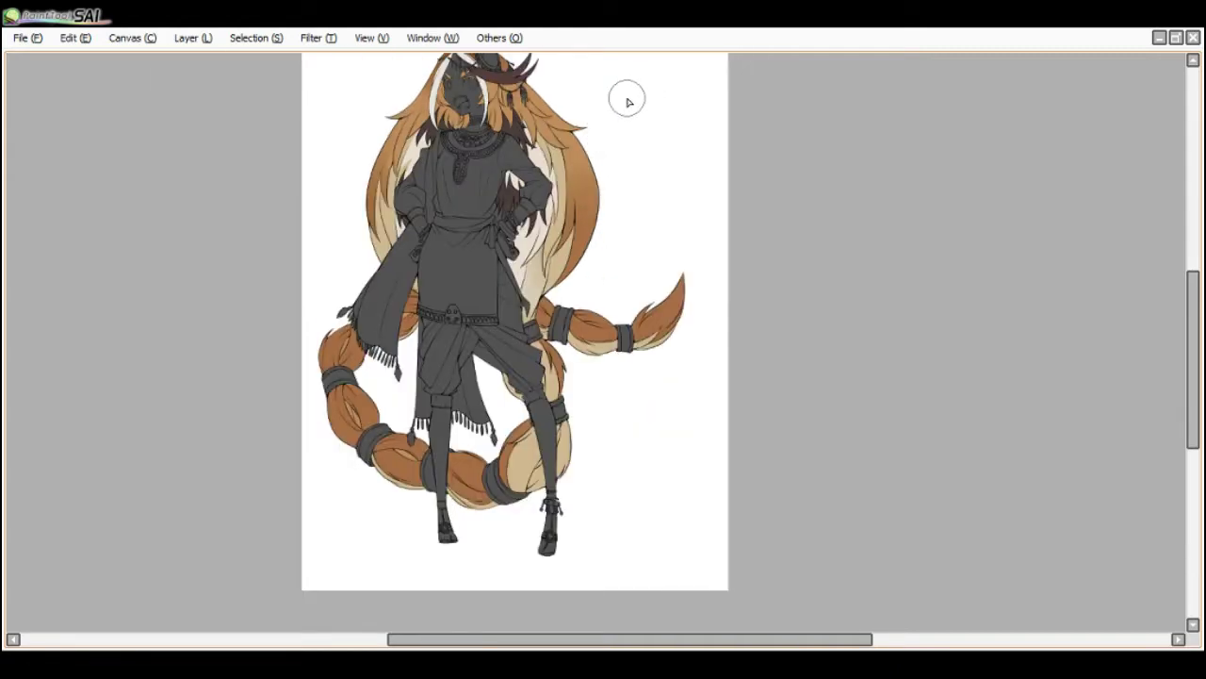
# - Compare the shaded outer hair and inner off-white areas with the braid at full-figure and closer views
pyautogui.hotkey('alt', 'Tab')
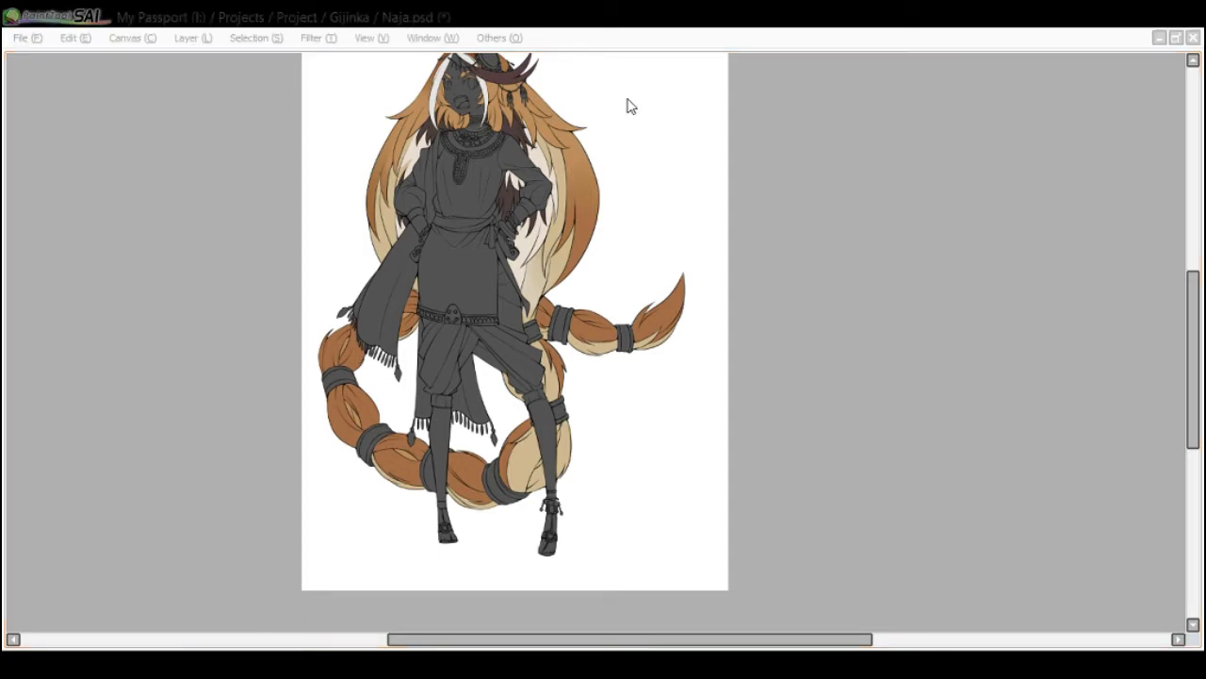
pyautogui.click(725, 315)
pyautogui.scroll(-1, 723, 263)
pyautogui.hotkey('ctrl', '0')
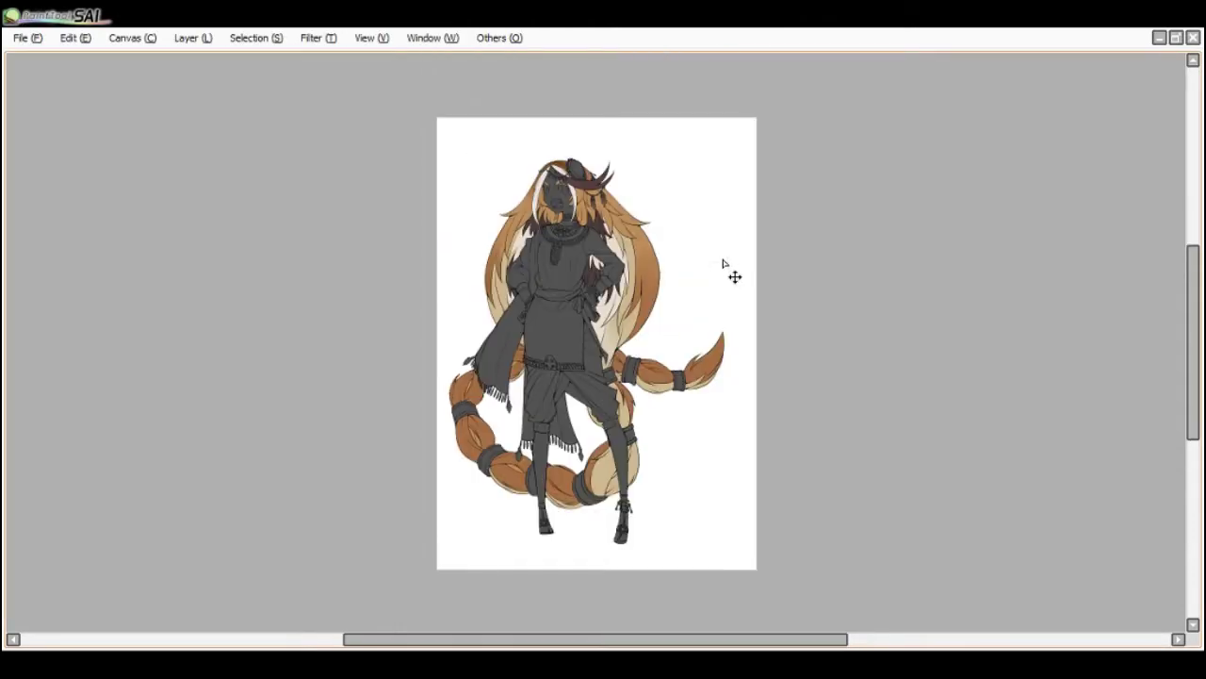
pyautogui.scroll(2, 721, 261)
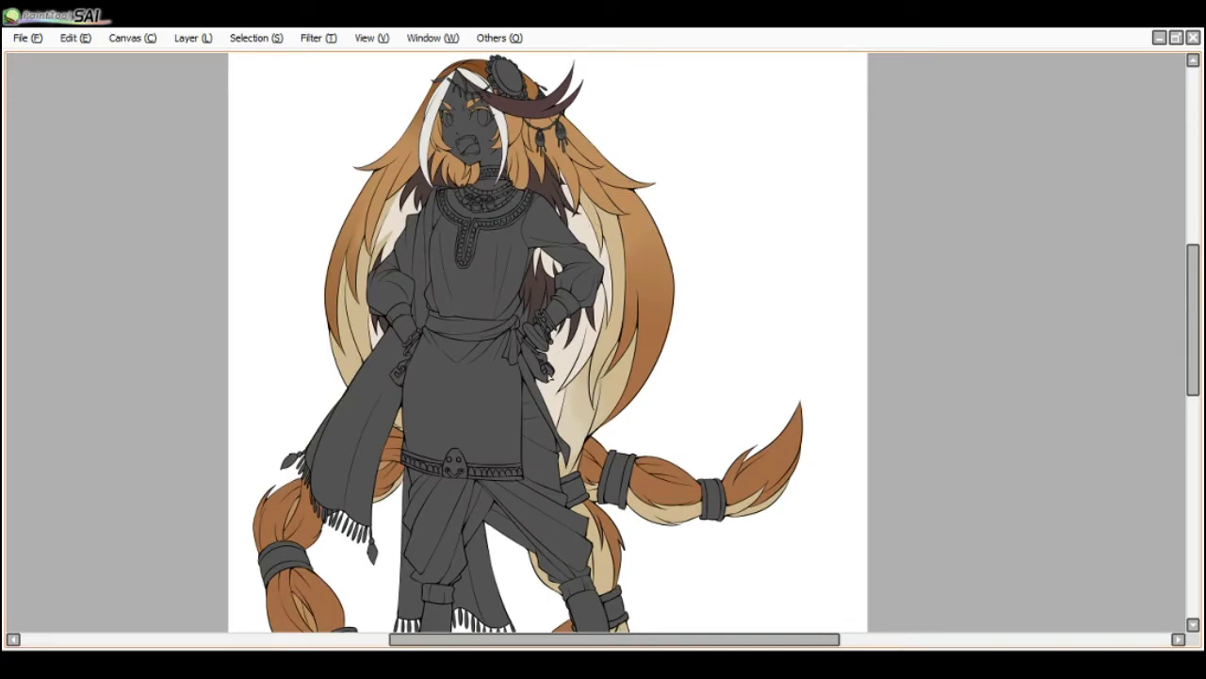
pyautogui.scroll(-1, 552, 382)
pyautogui.scroll(1, 583, 486)
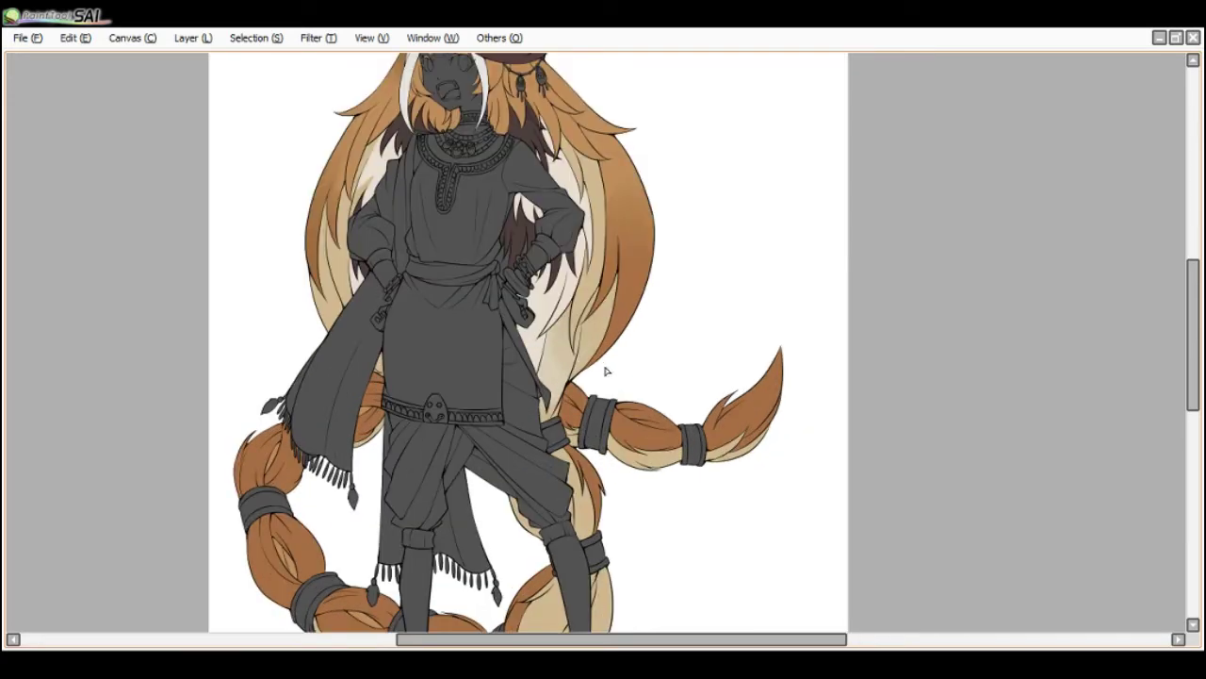
# - Add a new layer above Layer5, pick the inner hair's off-white and fill the tunic's chest and both sleeves
pyautogui.press('Tab')
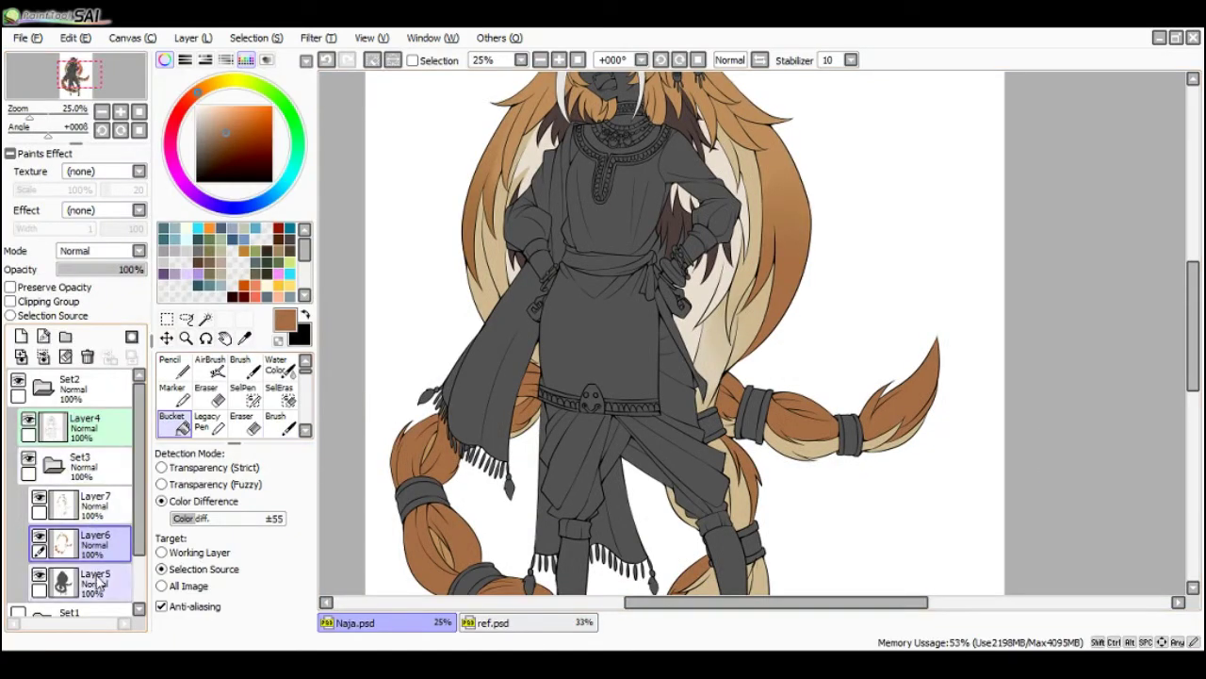
pyautogui.click(39, 338)
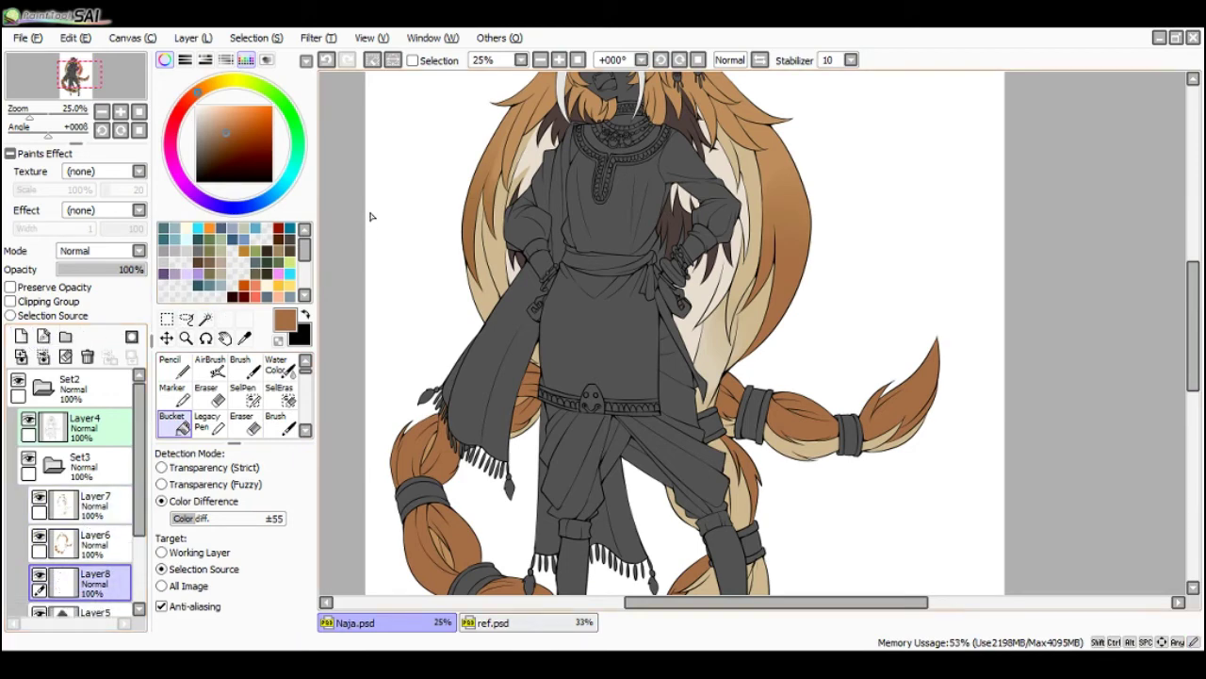
pyautogui.keyDown('alt'); pyautogui.click(542, 184); pyautogui.keyUp('alt')
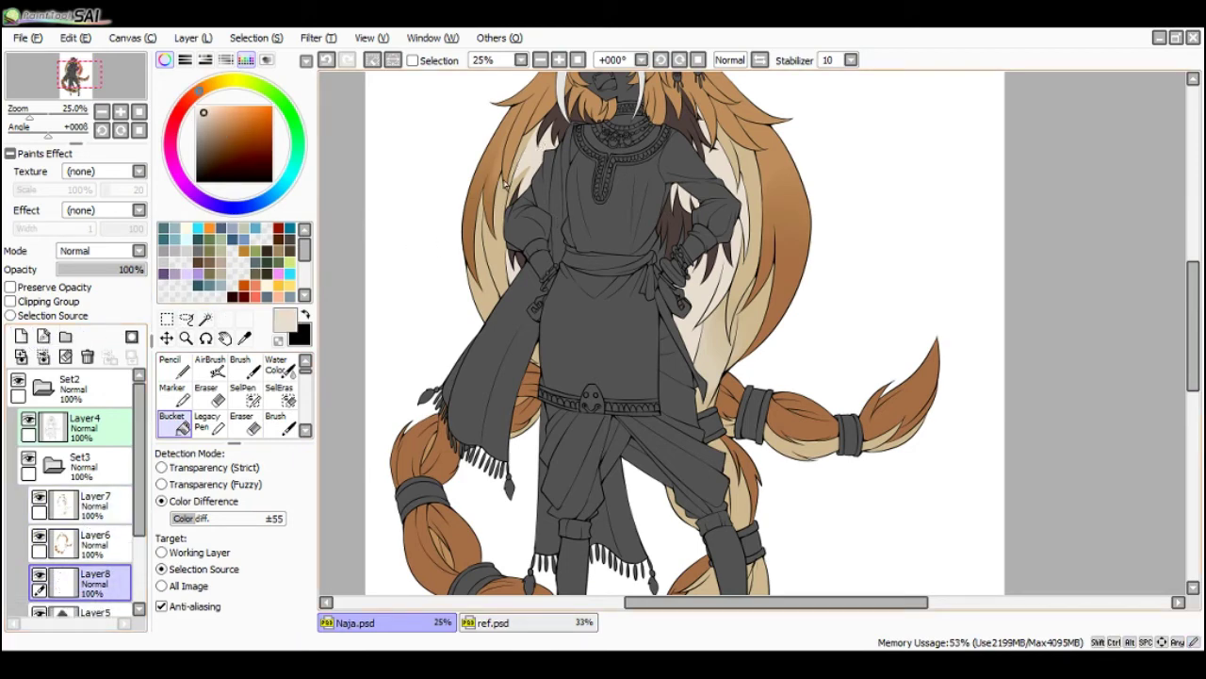
pyautogui.click(596, 228)
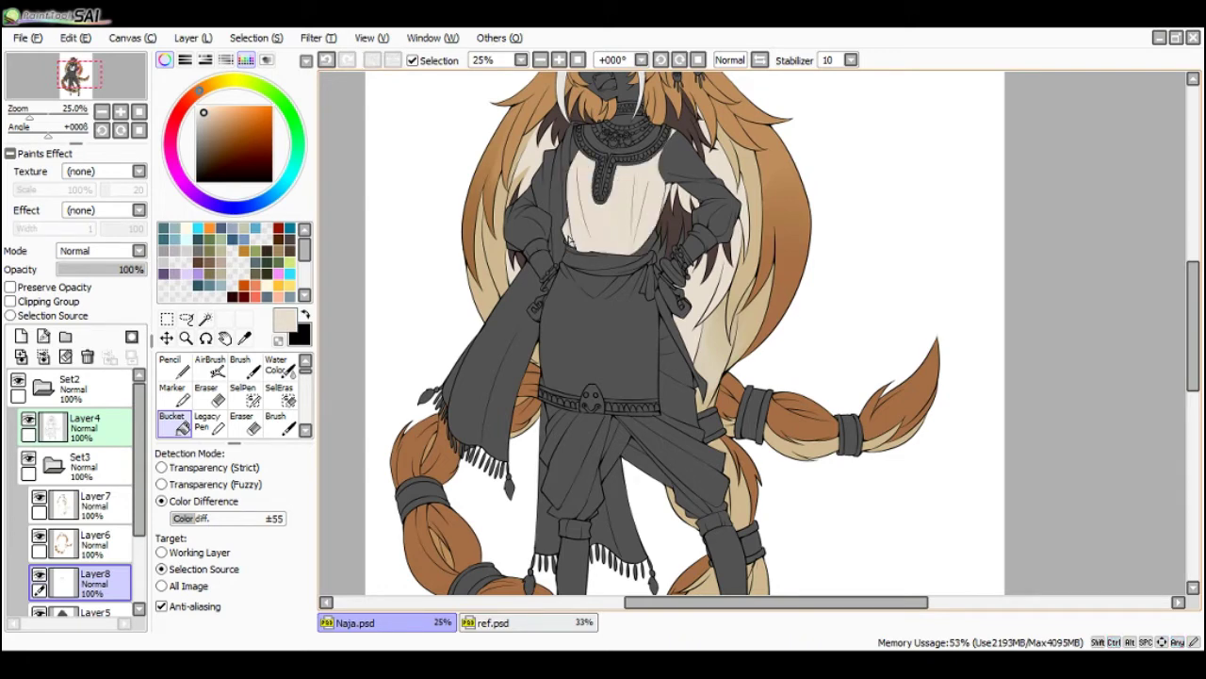
pyautogui.scroll(2, 573, 242)
pyautogui.scroll(-1, 573, 242)
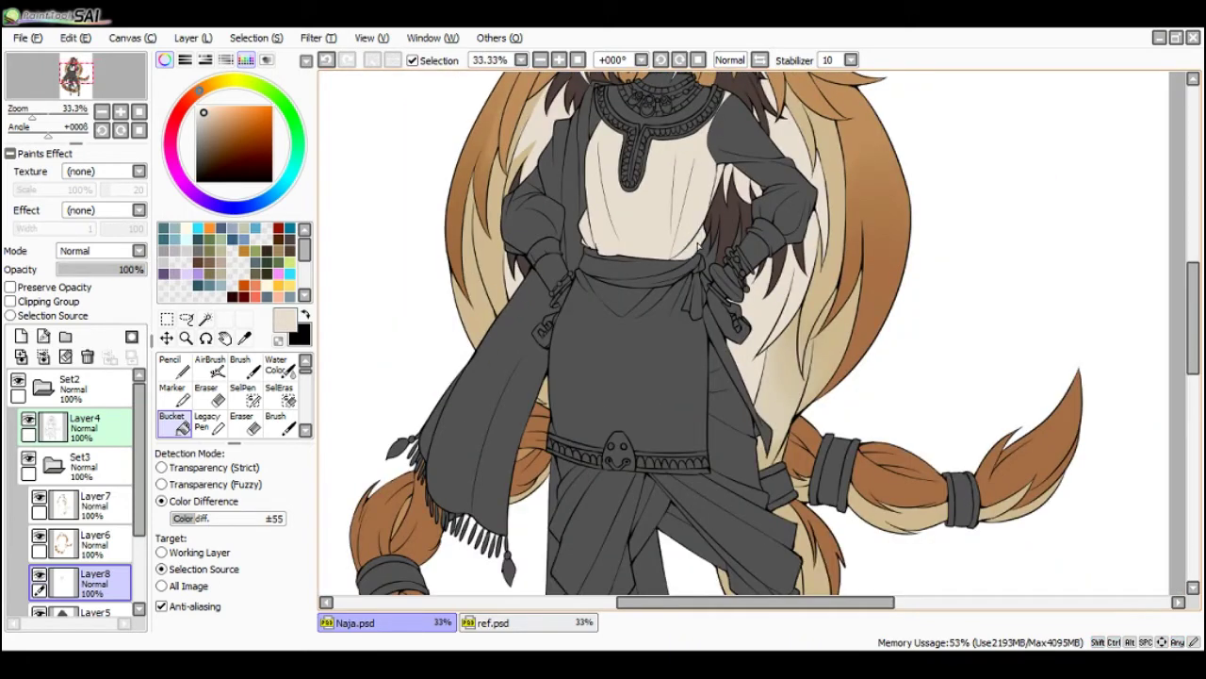
pyautogui.click(747, 140)
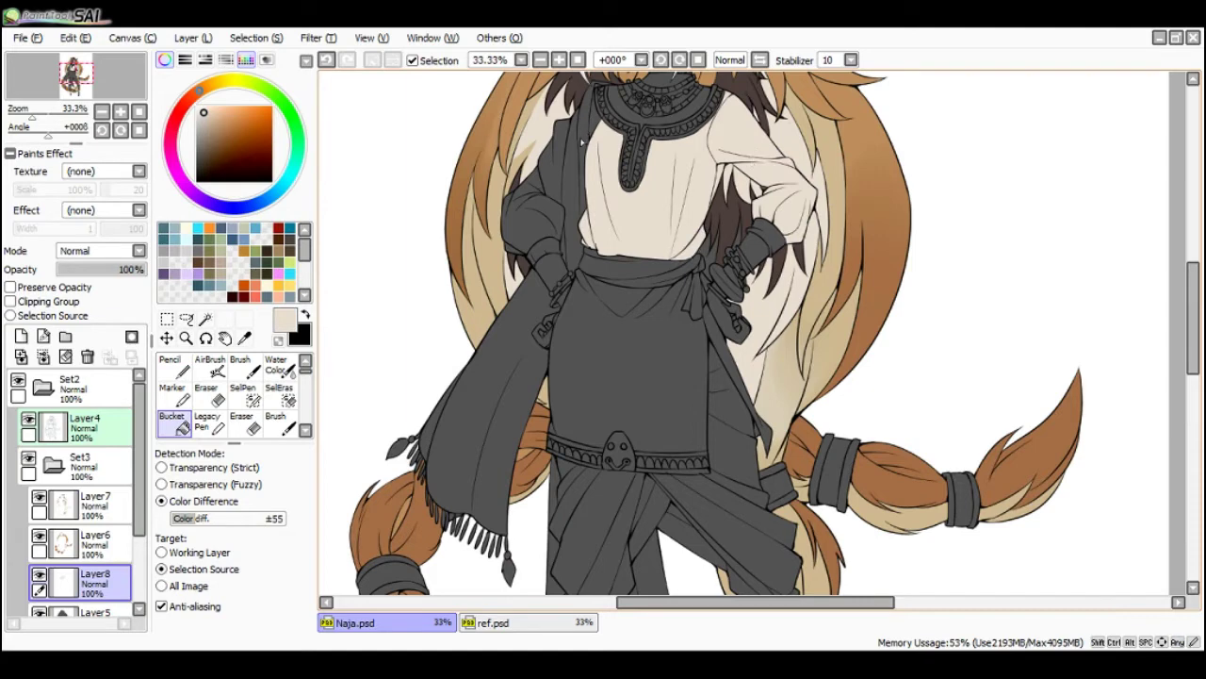
pyautogui.click(547, 196)
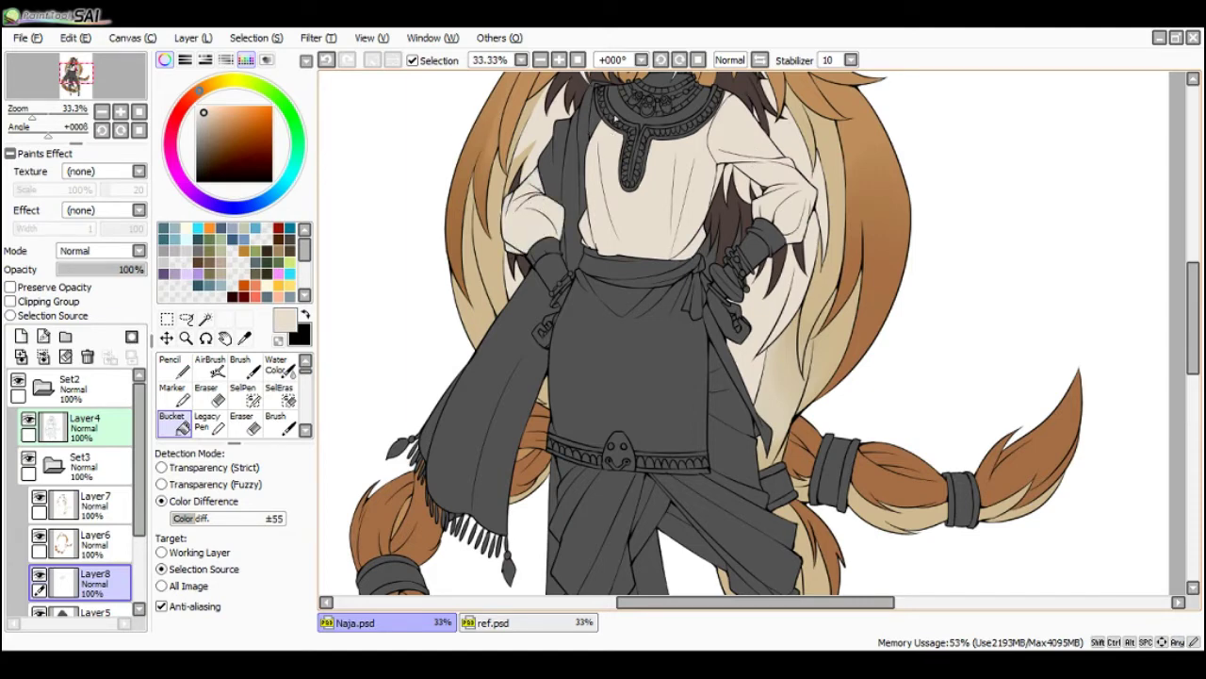
# - Fill the tunic's lower front below the sash and its narrow side flap with the same off-white on Layer8
pyautogui.scroll(-2, 614, 119)
pyautogui.scroll(1, 653, 128)
pyautogui.moveTo(657, 166); pyautogui.dragTo(565, 311)
pyautogui.press('g')
pyautogui.click(547, 419)
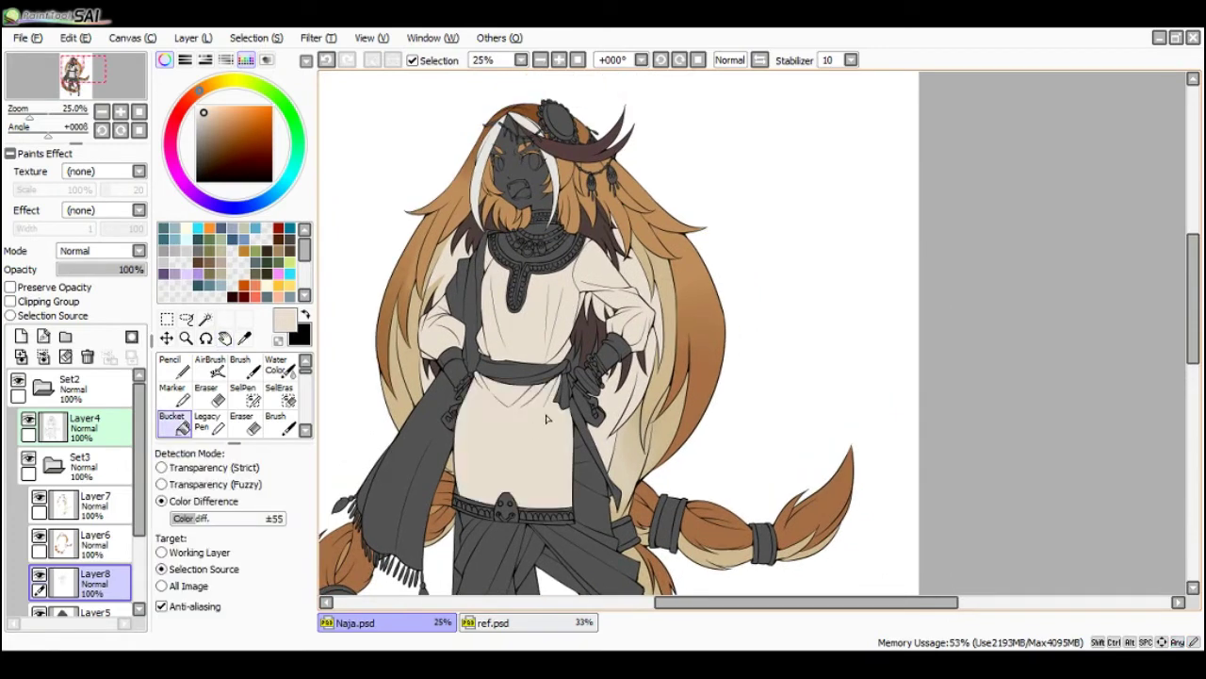
pyautogui.click(583, 422)
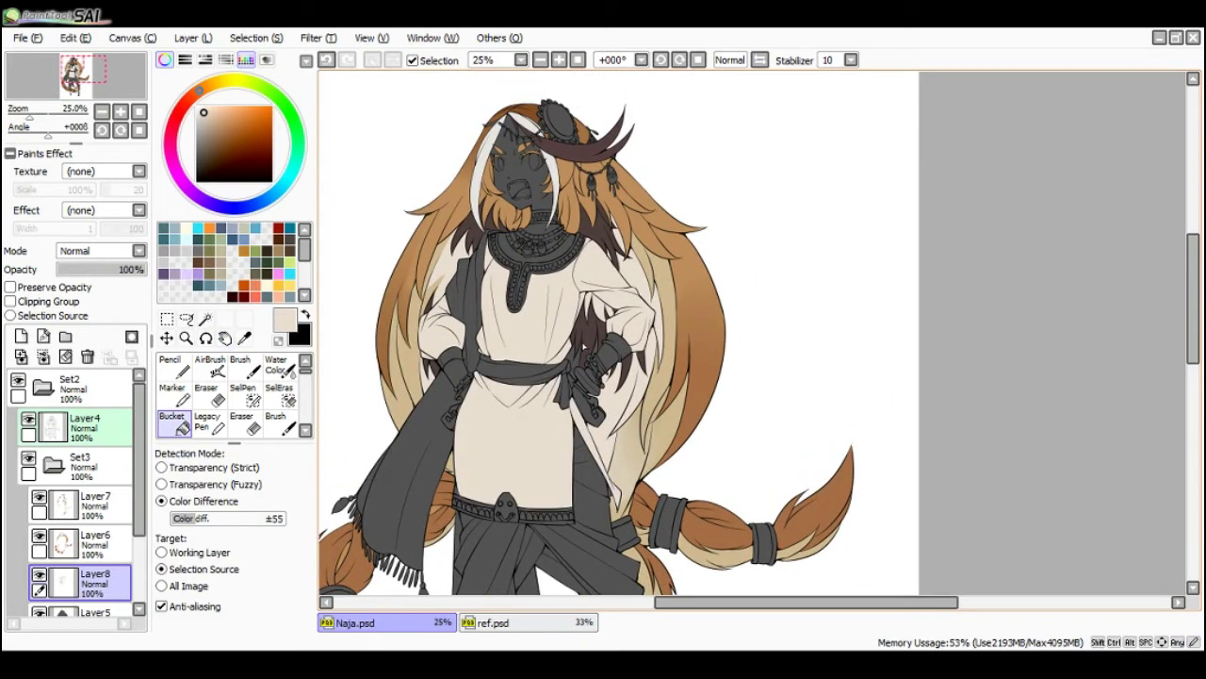
pyautogui.scroll(1, 585, 347)
pyautogui.scroll(-1, 577, 360)
# - On Layer7, pick the hair's beige and recolour the off-white inner hair areas beside both hips
pyautogui.click(114, 517)
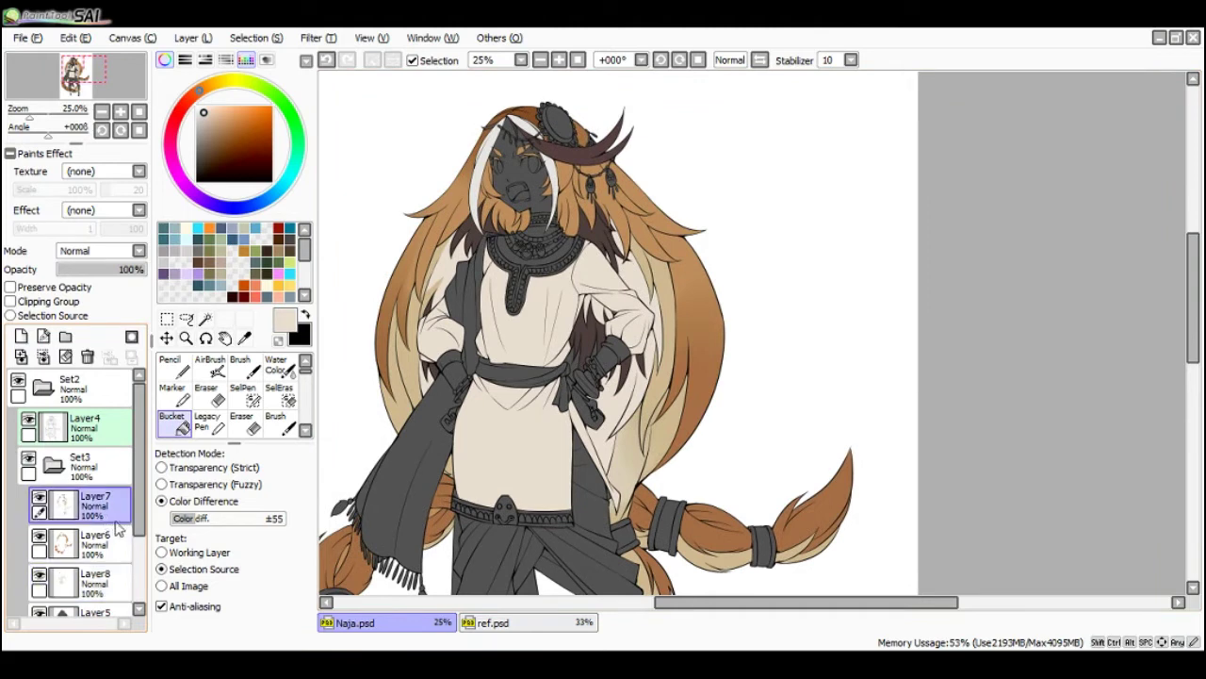
pyautogui.press('Tab')
pyautogui.press('Tab')
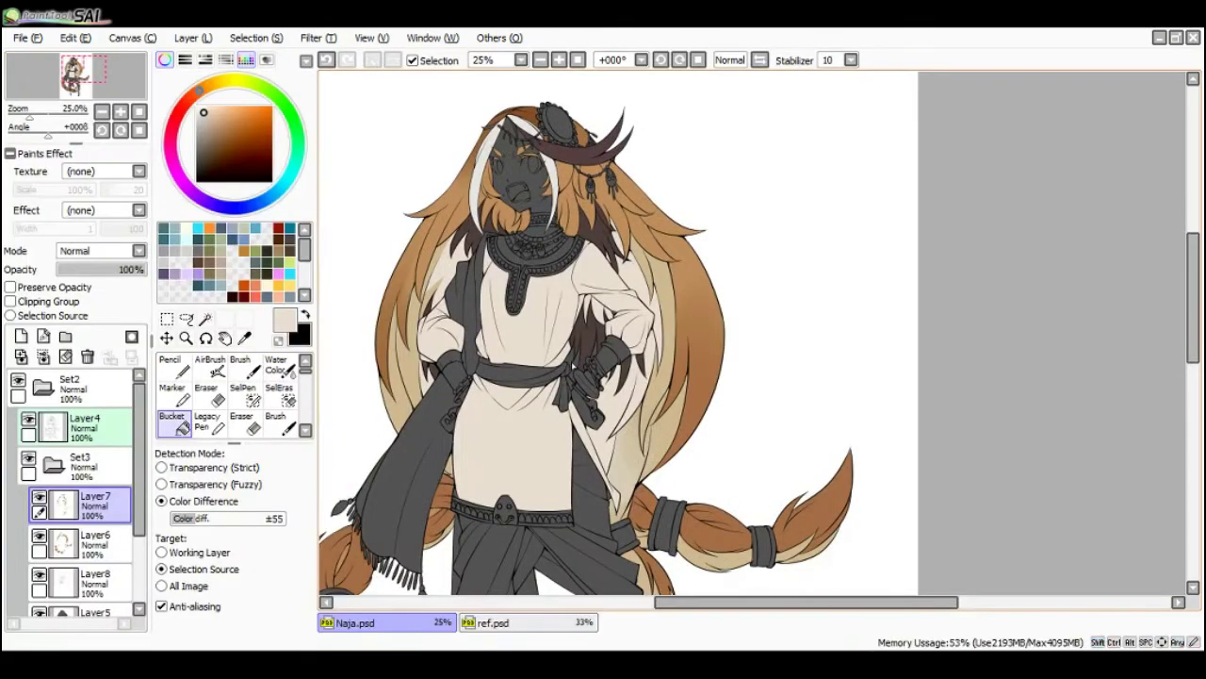
pyautogui.click(576, 367)
pyautogui.click(595, 355)
pyautogui.keyDown('alt'); pyautogui.click(617, 368); pyautogui.keyUp('alt')
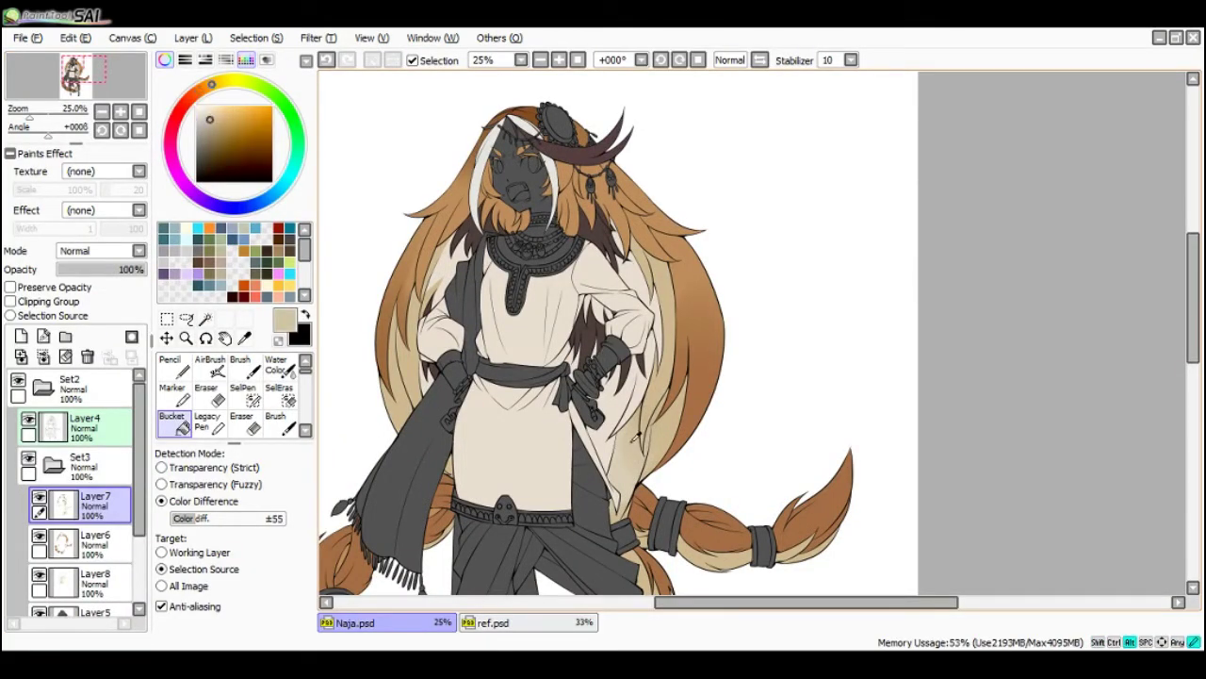
pyautogui.click(623, 395)
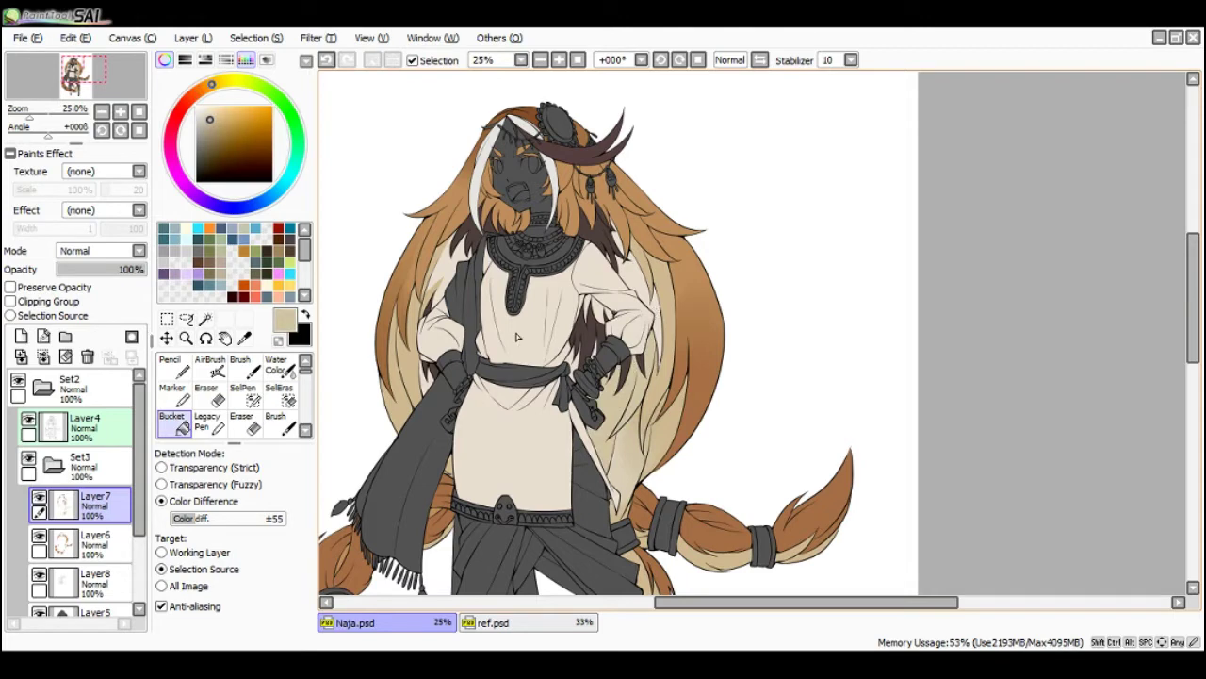
pyautogui.click(430, 382)
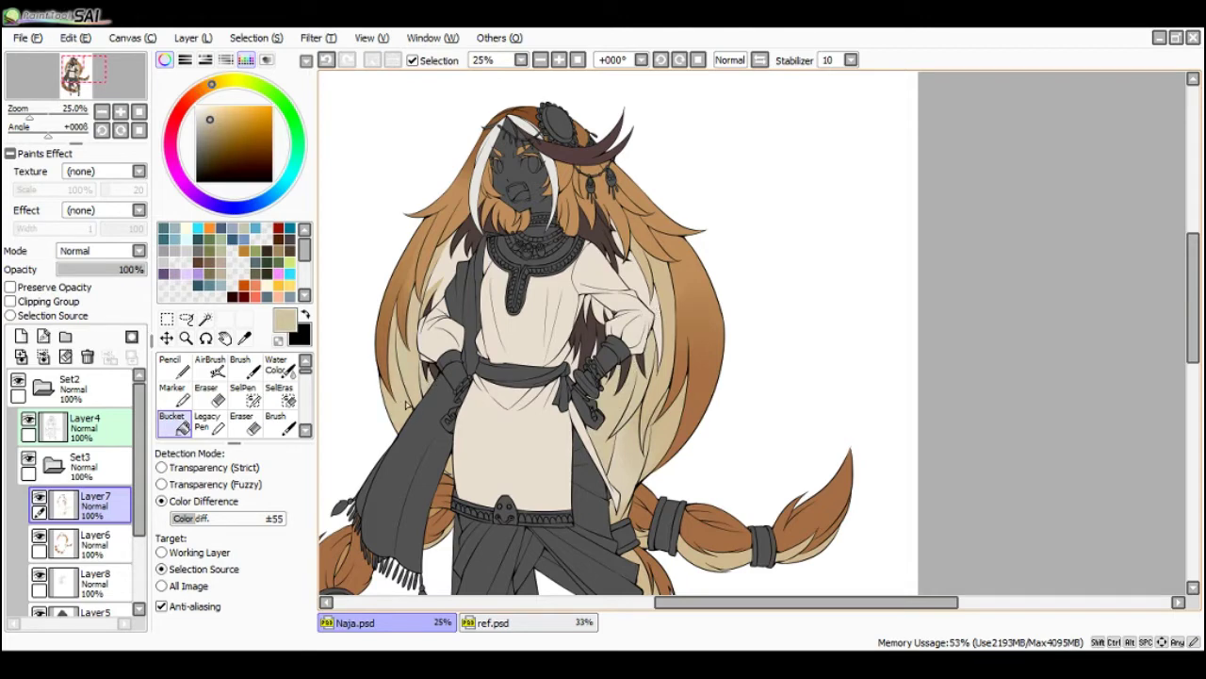
pyautogui.hotkey('ctrl', 'z')
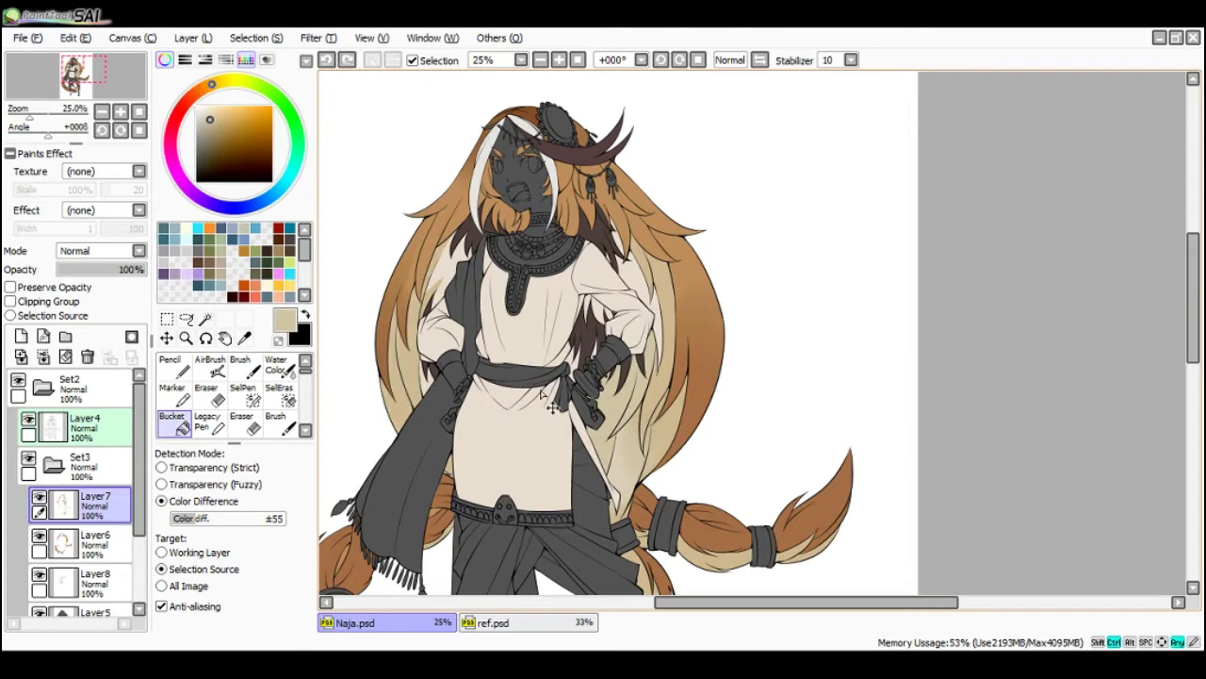
pyautogui.click(421, 373)
pyautogui.scroll(-1, 438, 303)
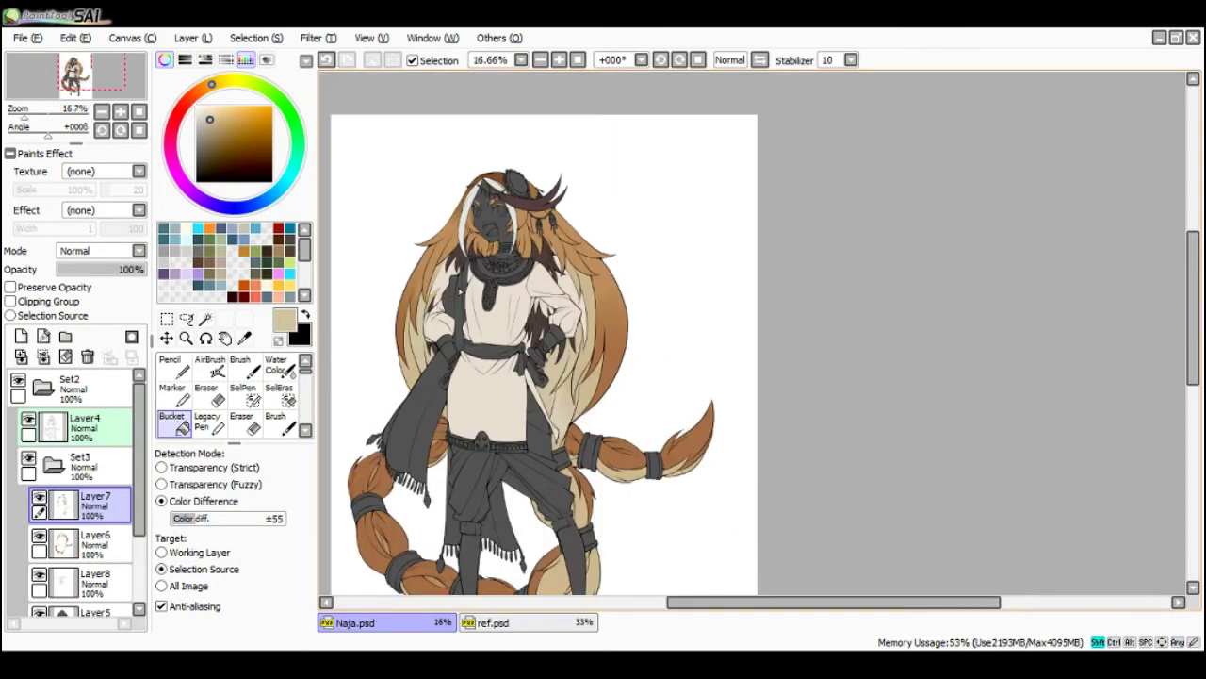
pyautogui.scroll(1, 535, 281)
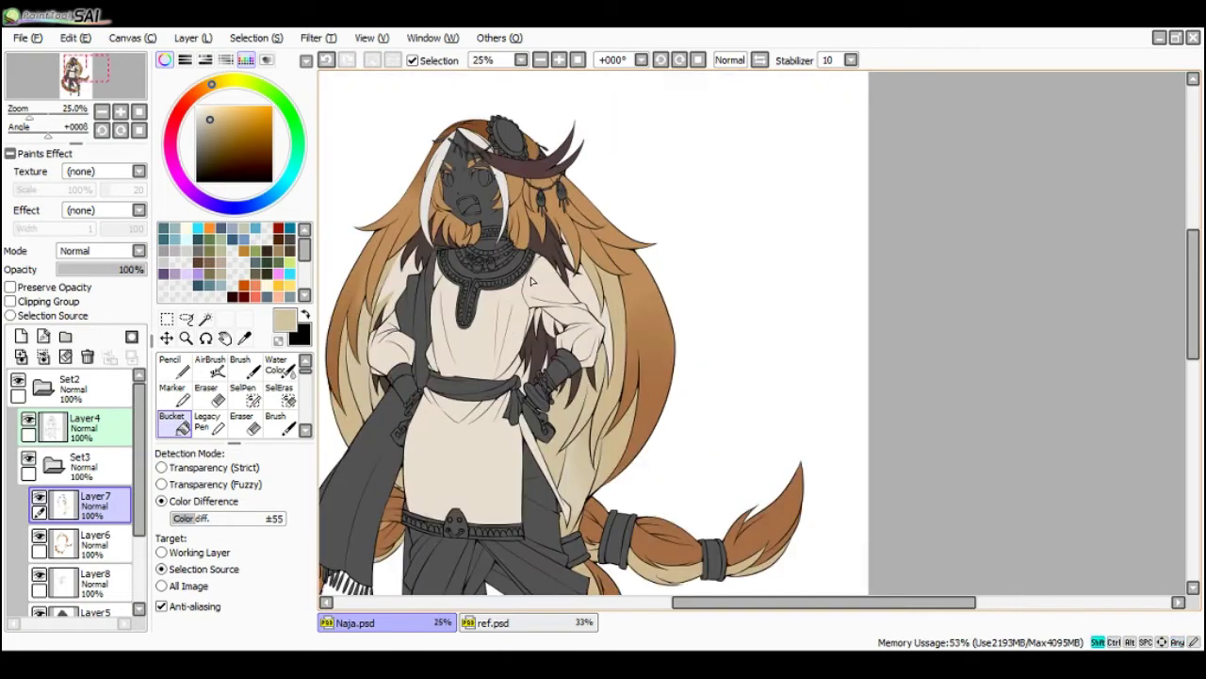
pyautogui.scroll(-1, 513, 292)
pyautogui.scroll(1, 509, 292)
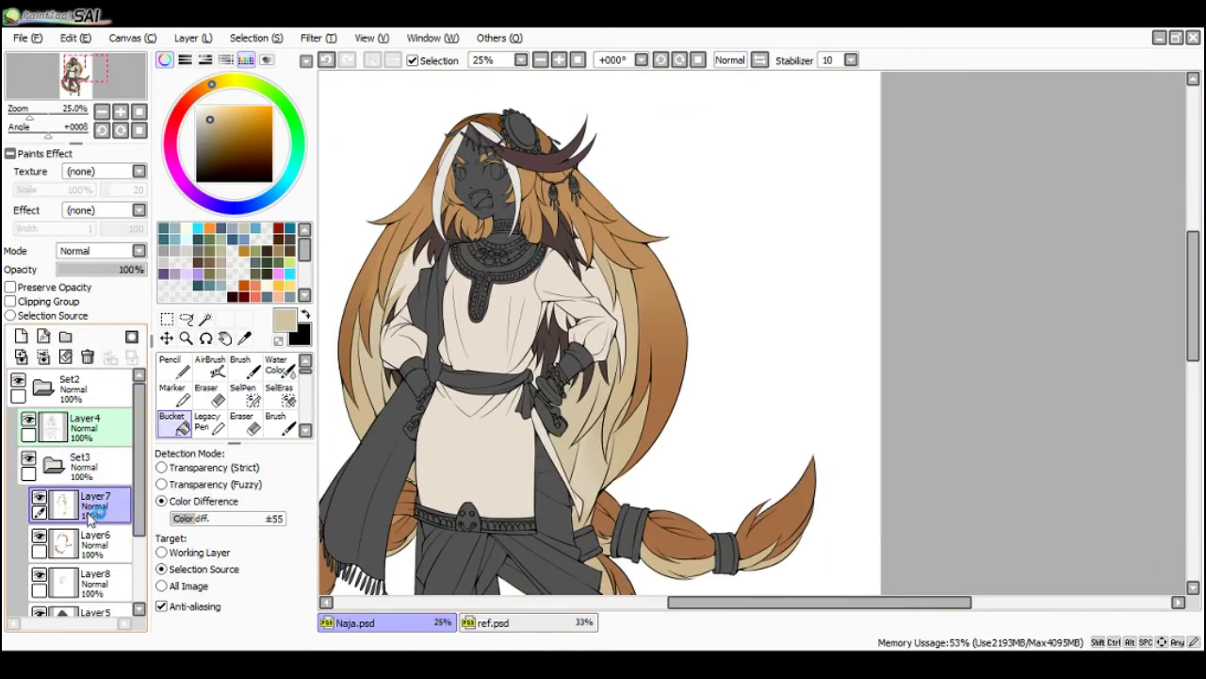
# - Try filling the trousers behind the tunic's side slit with the braid's reddish brown on Layer8, and undo it
pyautogui.click(90, 580)
pyautogui.keyDown('alt'); pyautogui.click(501, 451); pyautogui.keyUp('alt')
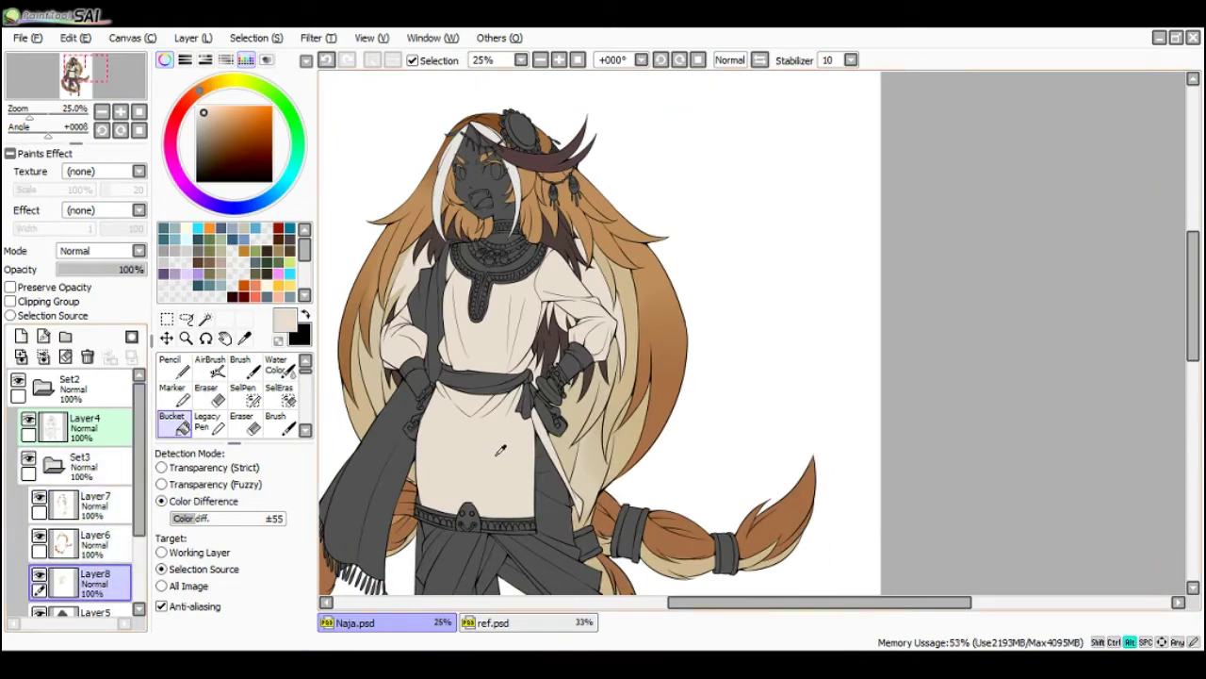
pyautogui.press('Tab')
pyautogui.press('Tab')
pyautogui.press('Tab')
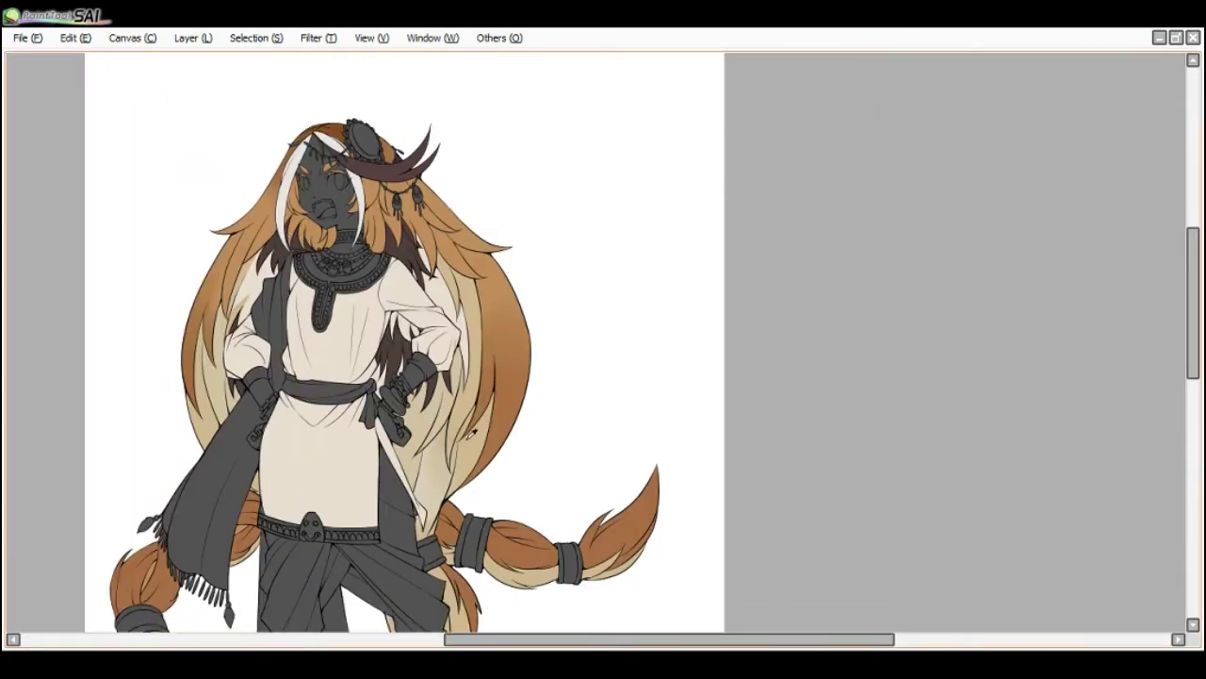
pyautogui.click(398, 535)
pyautogui.click(396, 505)
pyautogui.hotkey('ctrl', 'z')
pyautogui.hotkey('ctrl', 'z')
pyautogui.moveTo(411, 551); pyautogui.dragTo(392, 471)
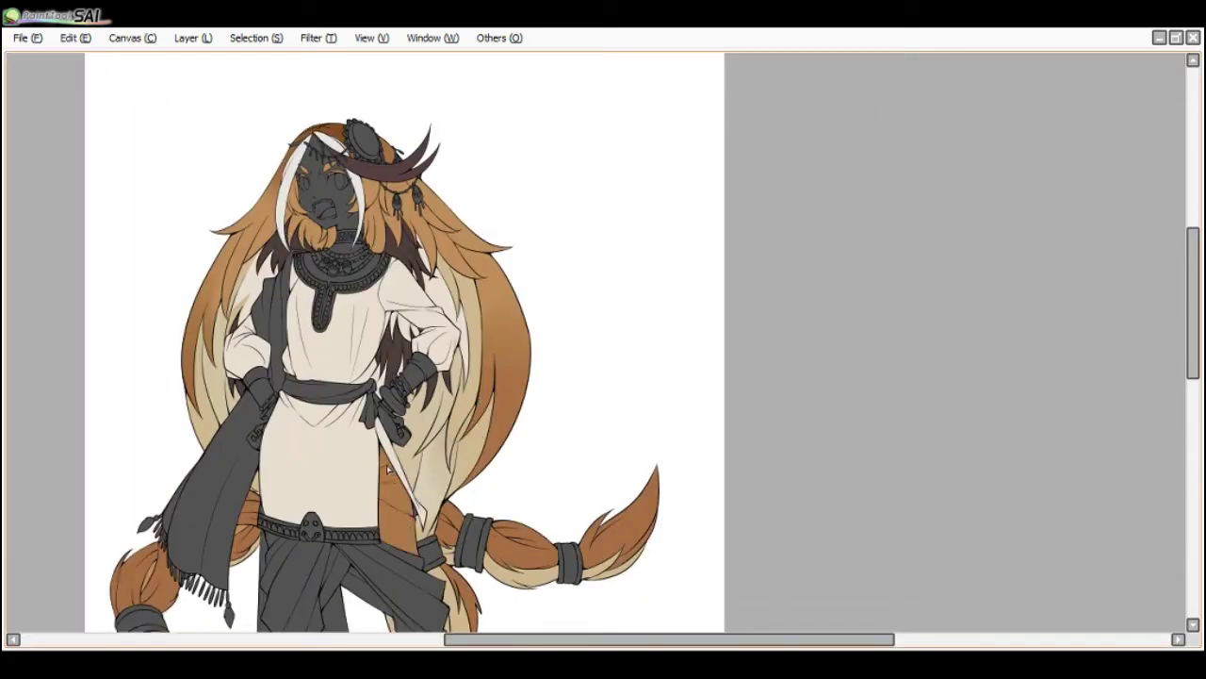
pyautogui.click(354, 443)
pyautogui.hotkey('ctrl', 'z')
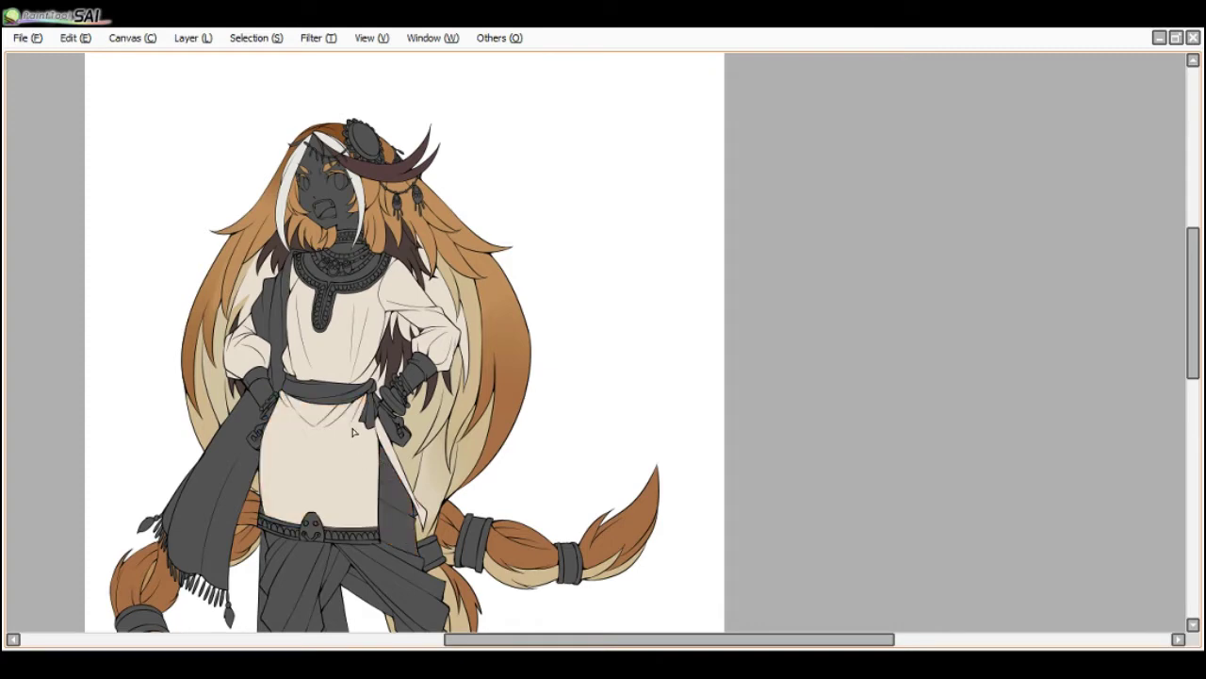
# - Try colouring the trouser leg beside the tunic's slit dark brown on Layer8, and undo the fills
pyautogui.hotkey('ctrl', '0')
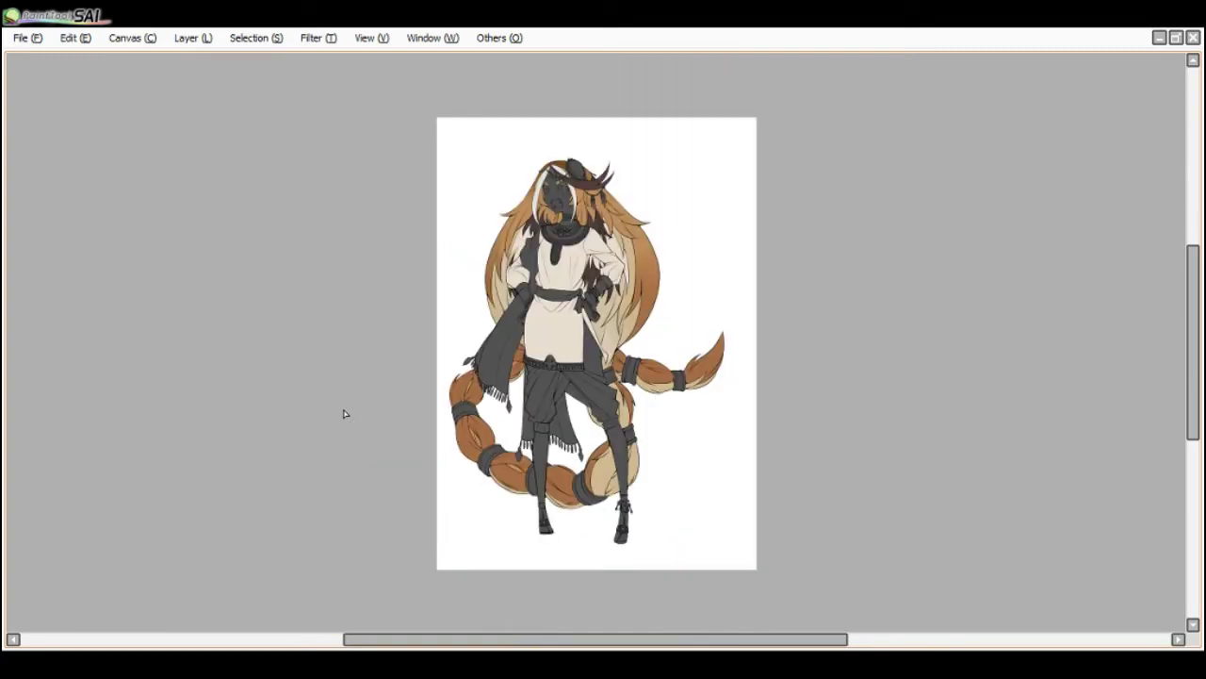
pyautogui.scroll(2, 582, 308)
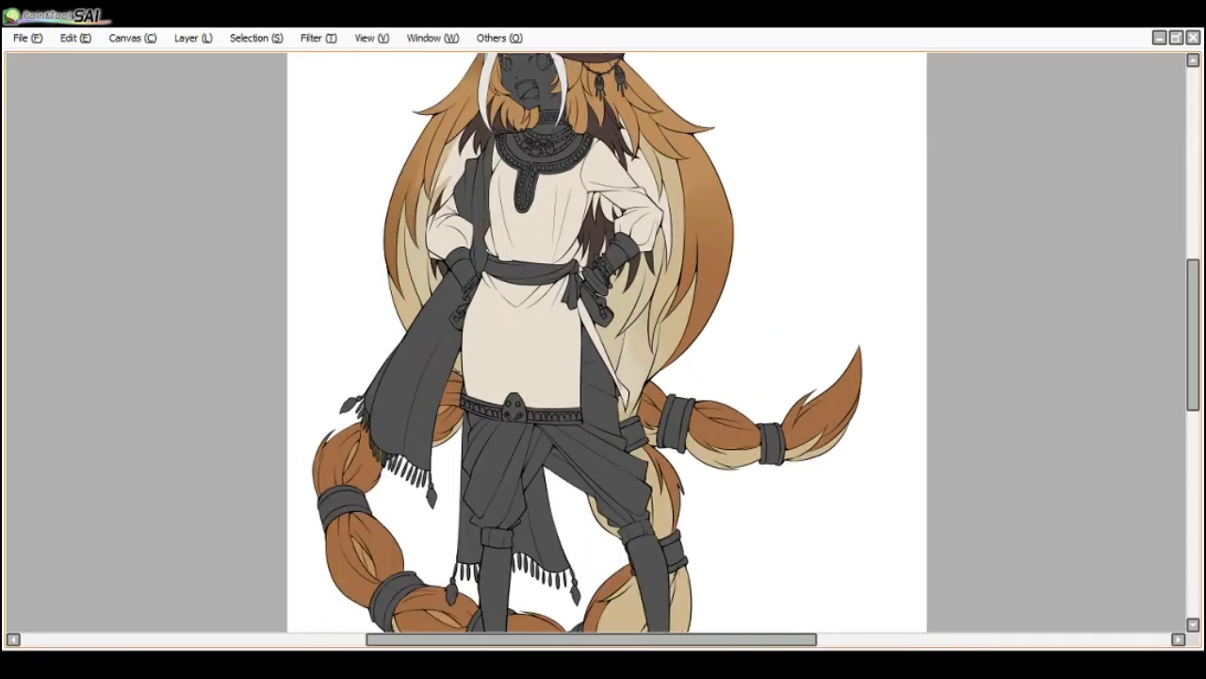
pyautogui.moveTo(606, 374)
pyautogui.mouseDown()
pyautogui.moveTo(600, 414)
pyautogui.moveTo(592, 359)
pyautogui.mouseUp()
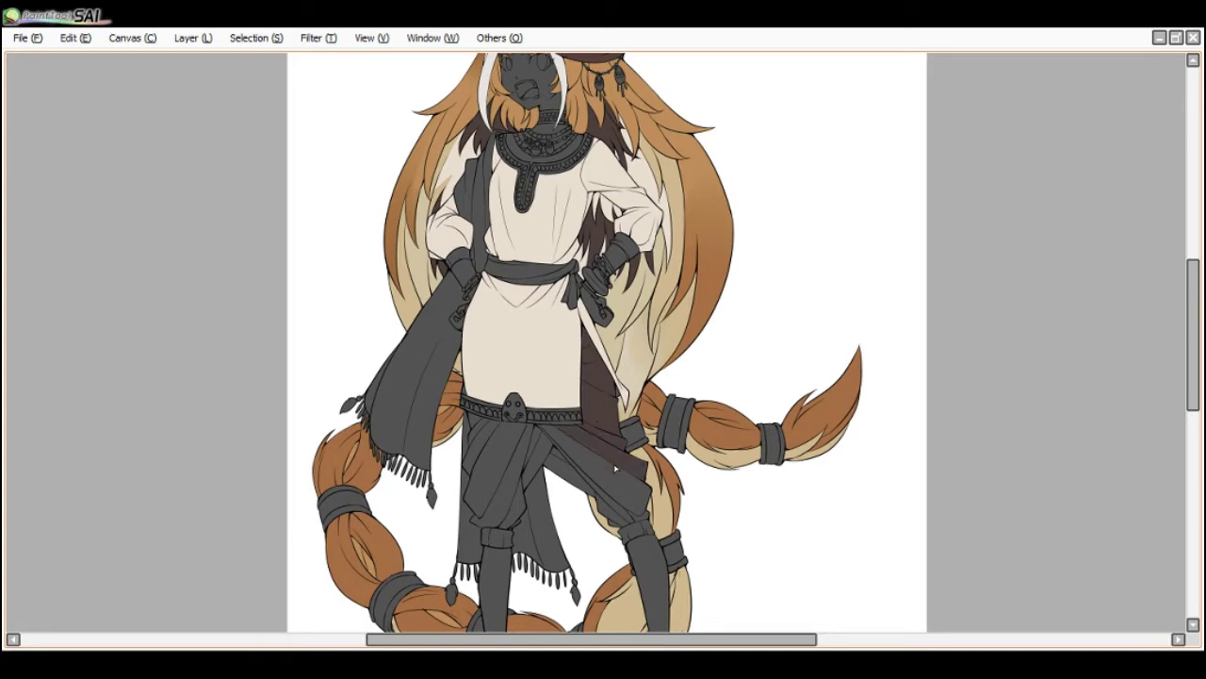
pyautogui.moveTo(614, 468); pyautogui.dragTo(618, 524)
pyautogui.scroll(1, 615, 531)
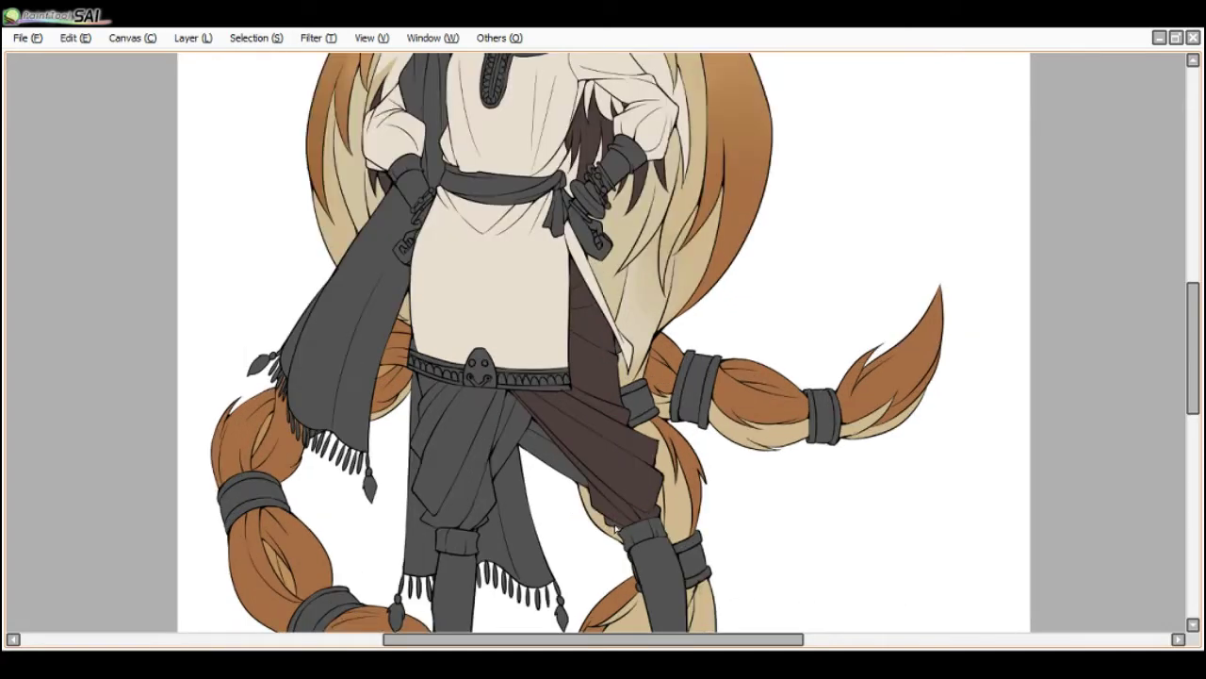
pyautogui.scroll(-3, 518, 422)
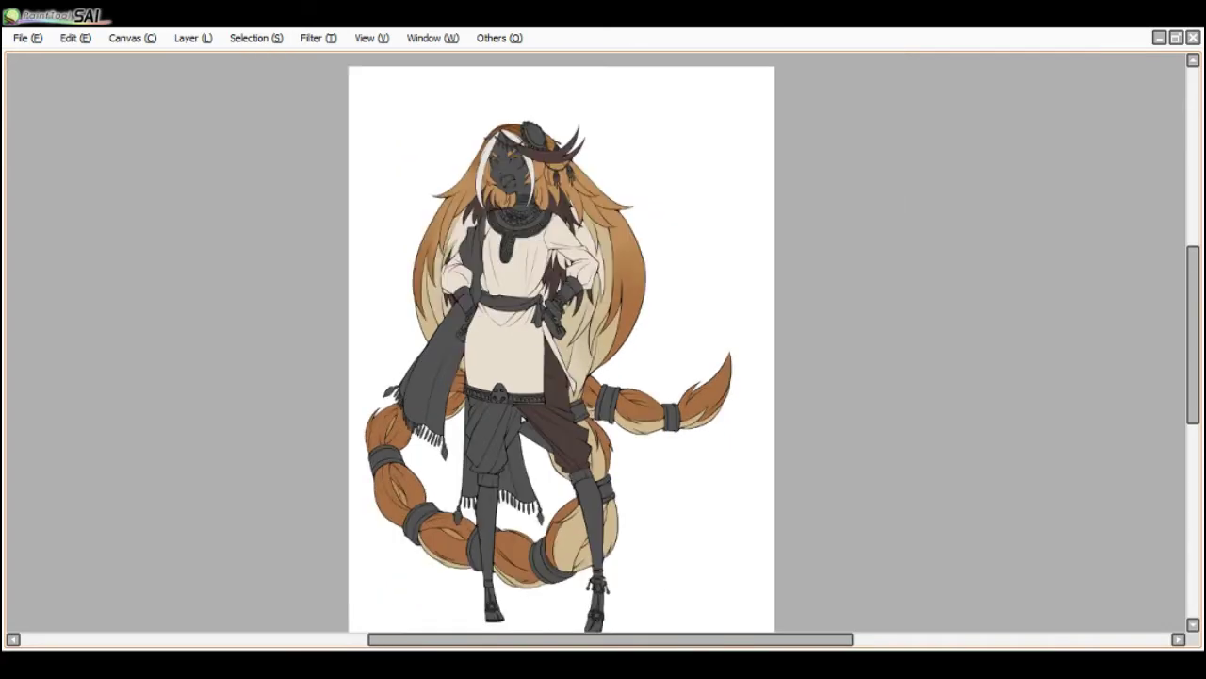
pyautogui.scroll(2, 528, 424)
pyautogui.hotkey('ctrl', 'z')
pyautogui.hotkey('ctrl', 'z')
pyautogui.hotkey('ctrl', 'z')
pyautogui.hotkey('ctrl', 'z')
pyautogui.hotkey('ctrl', 'z')
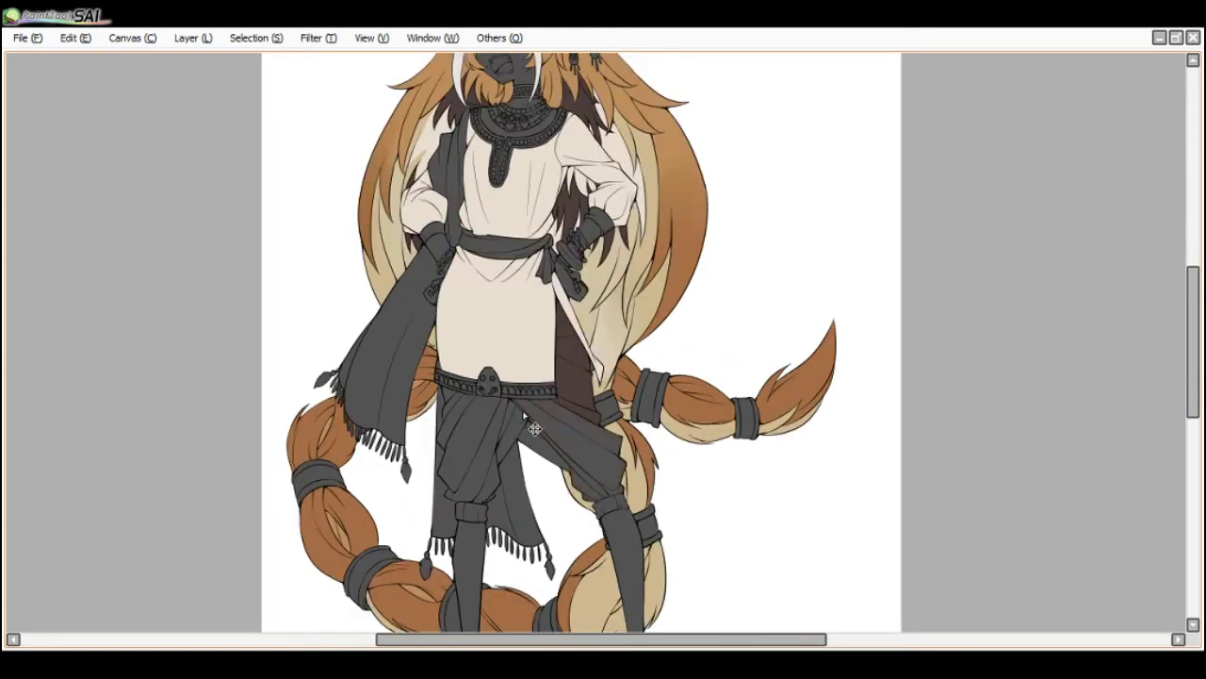
# - Check the contents of Layer8, add a new layer above it and fill the trouser leg beside the tunic's slit dark brown
pyautogui.press('Tab')
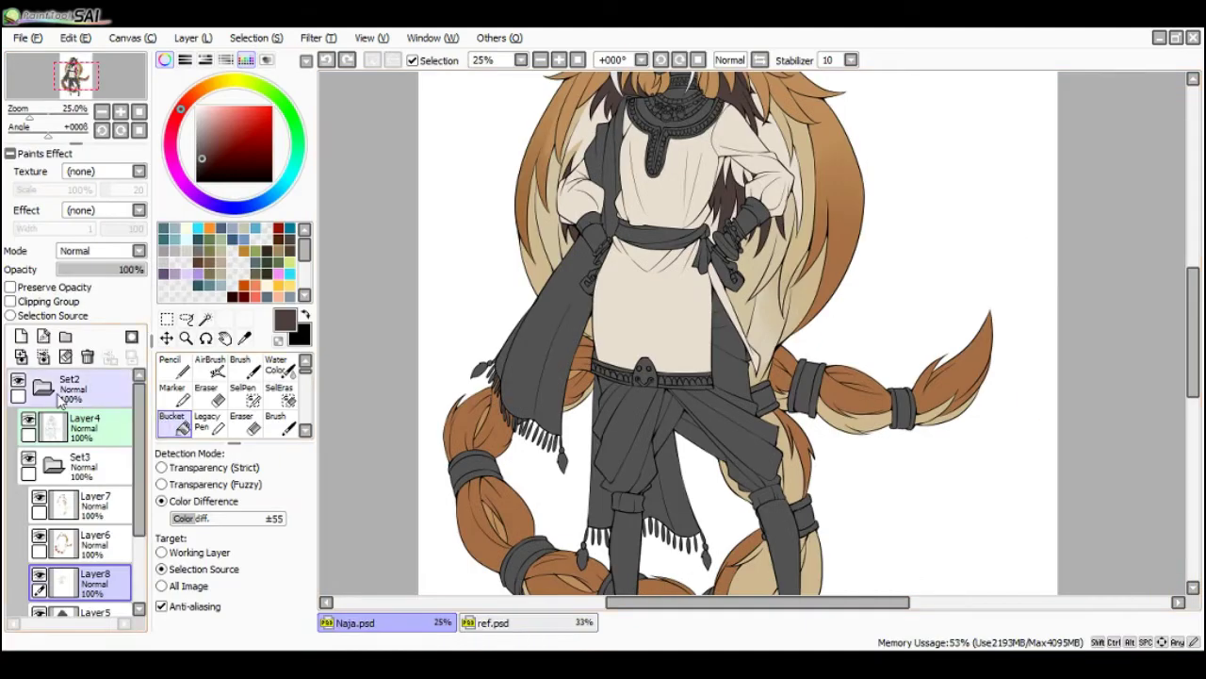
pyautogui.click(39, 575)
pyautogui.click(39, 575)
pyautogui.click(39, 575)
pyautogui.click(40, 575)
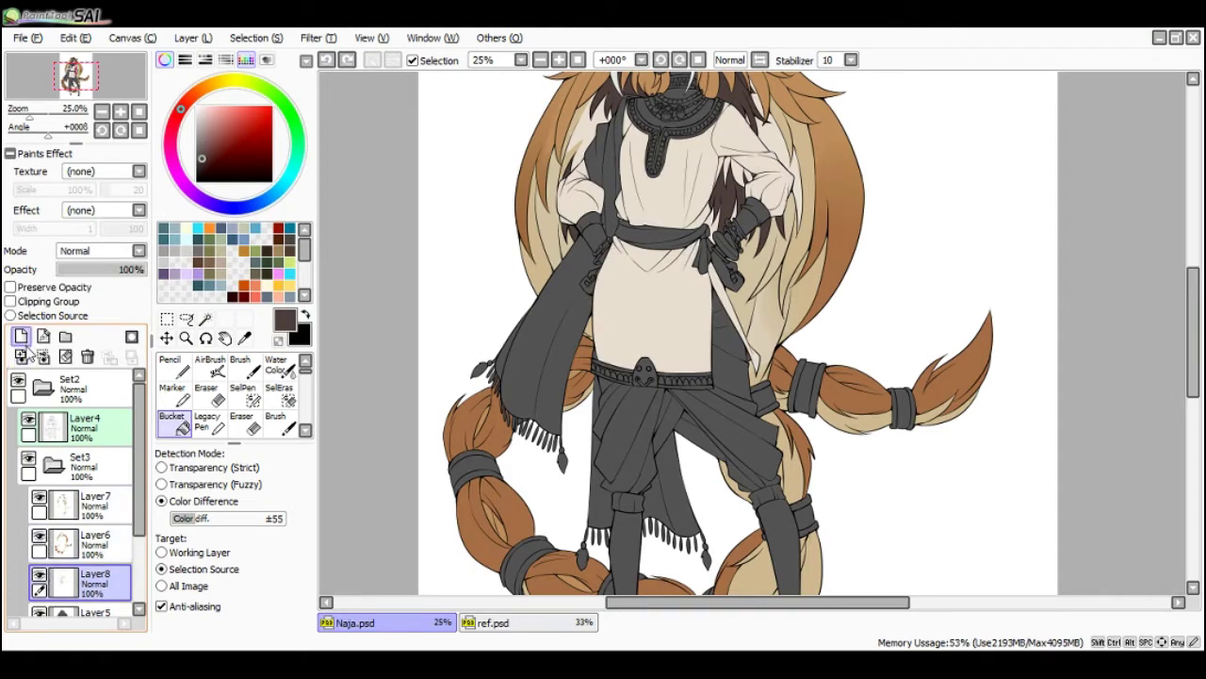
pyautogui.press('Tab')
pyautogui.press('Tab')
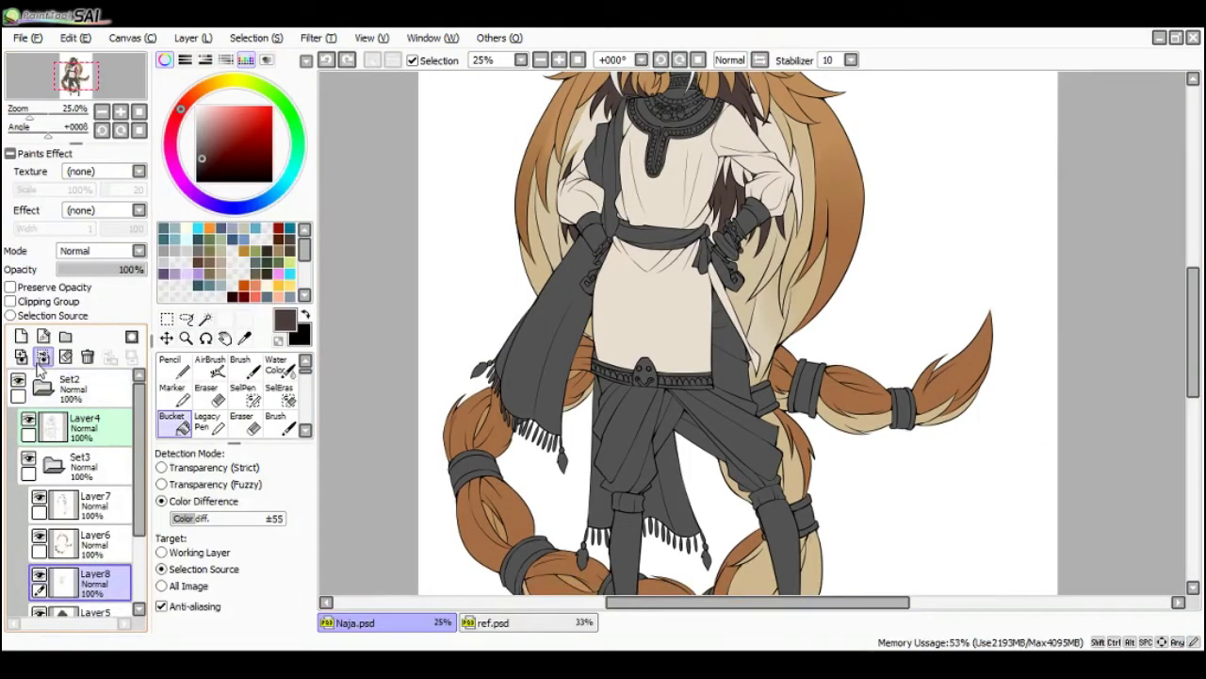
pyautogui.press('Tab')
pyautogui.moveTo(521, 402)
pyautogui.mouseDown()
pyautogui.moveTo(583, 440)
pyautogui.moveTo(566, 414)
pyautogui.moveTo(582, 394)
pyautogui.moveTo(577, 349)
pyautogui.mouseUp()
pyautogui.scroll(1, 595, 377)
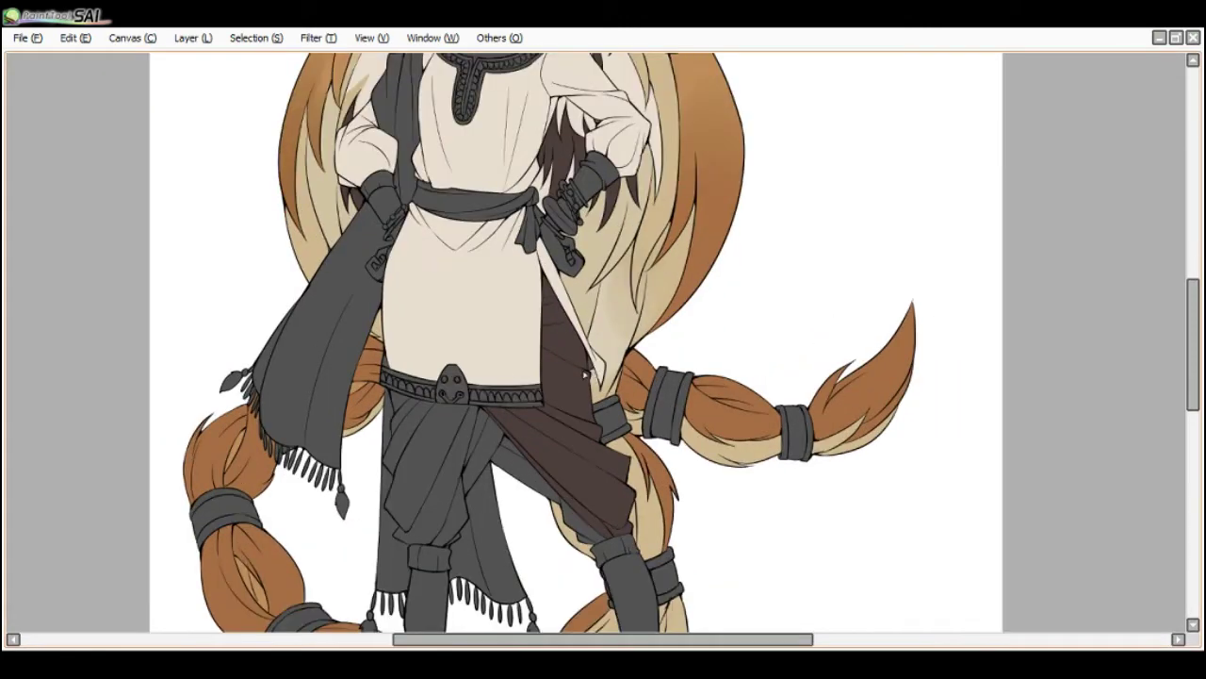
# - Return to Layer9 with the dark brown and fill the front trouser leg below the patterned belt
pyautogui.press('Tab')
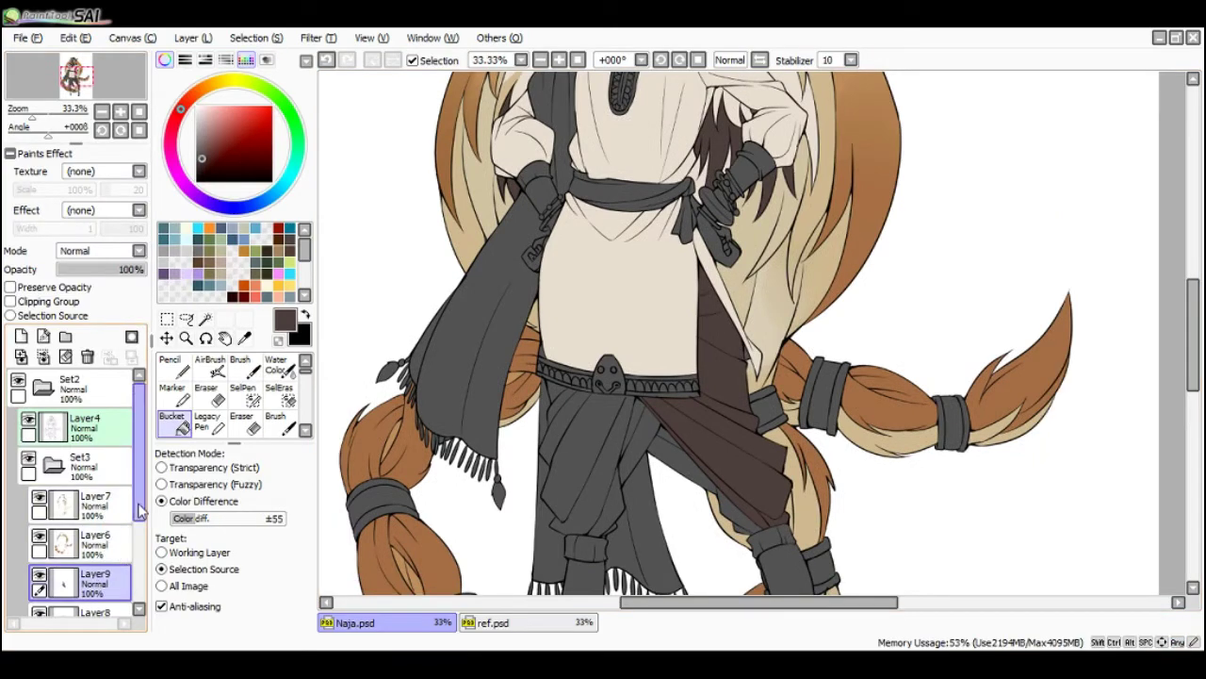
pyautogui.press('Tab')
pyautogui.press('Tab')
pyautogui.press('Tab')
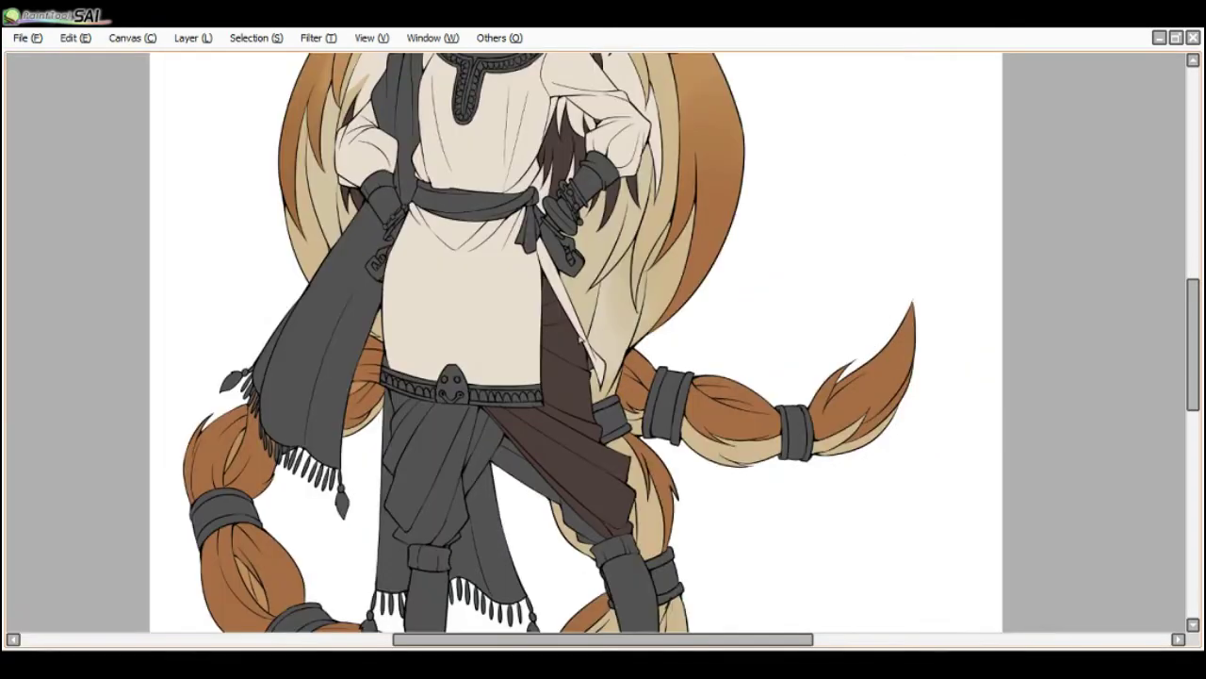
pyautogui.press('Tab')
pyautogui.press('Tab')
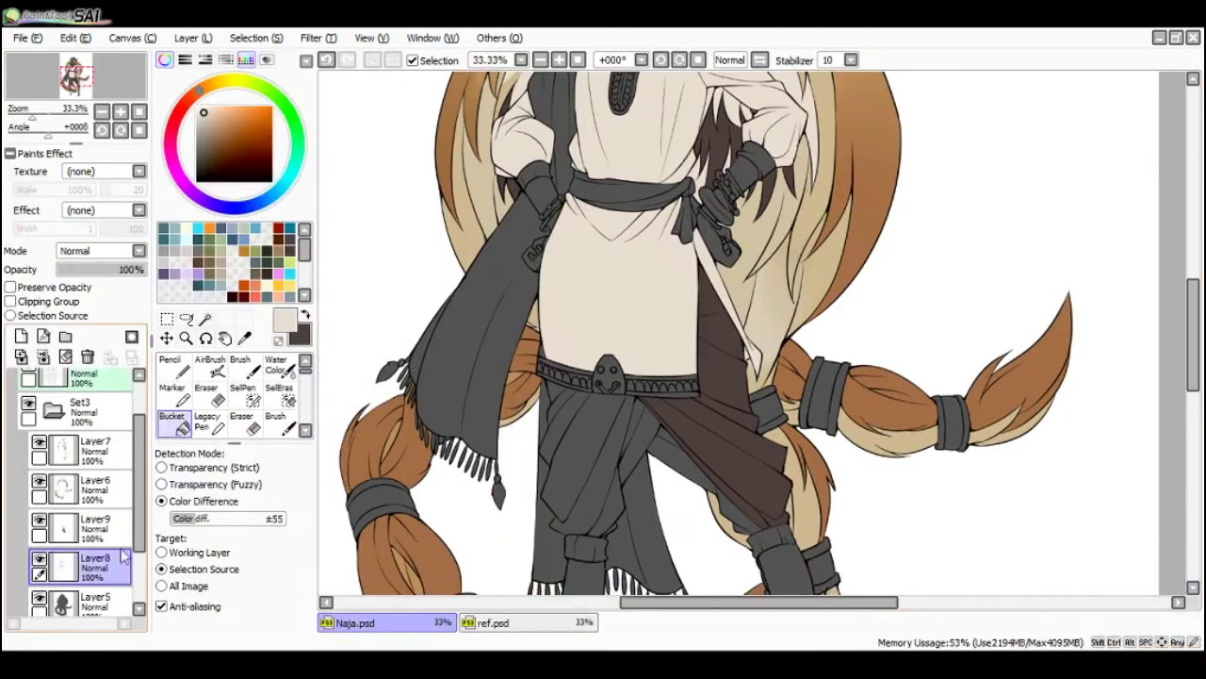
pyautogui.moveTo(551, 446)
pyautogui.mouseDown()
pyautogui.moveTo(492, 452)
pyautogui.moveTo(478, 426)
pyautogui.moveTo(438, 452)
pyautogui.moveTo(402, 407)
pyautogui.moveTo(461, 506)
pyautogui.mouseUp()
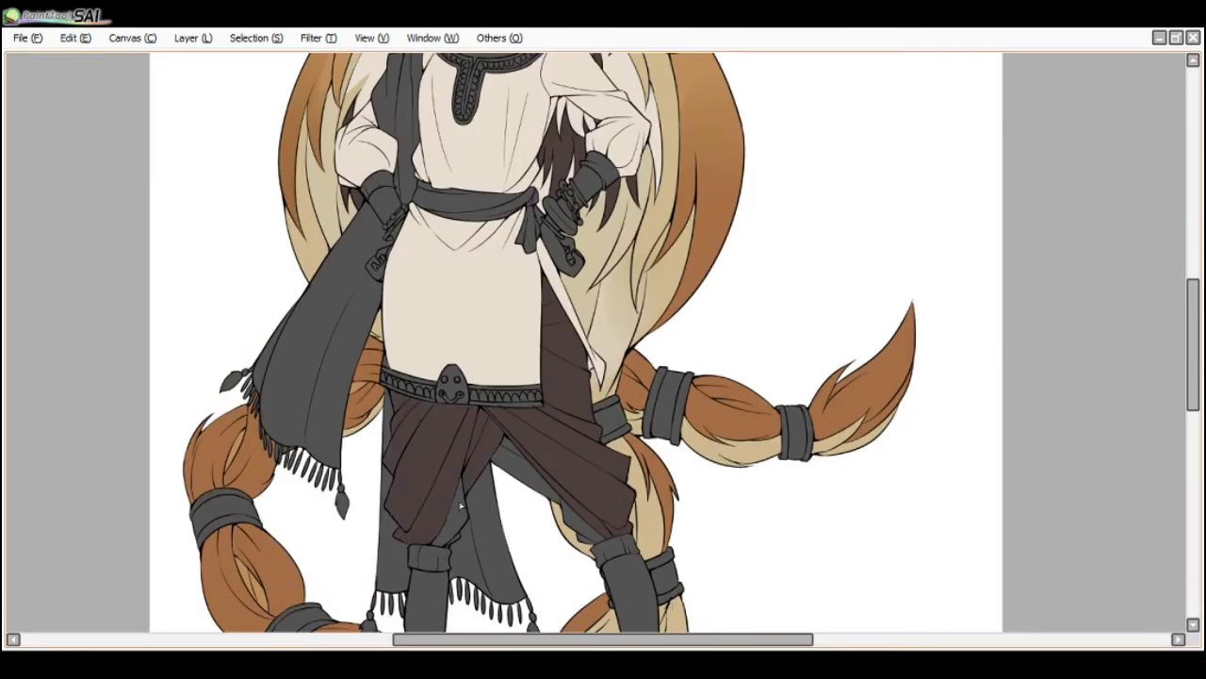
# - Fill both trouser cuffs and the remaining grey inner folds of the trouser legs dark brown
pyautogui.scroll(1, 459, 540)
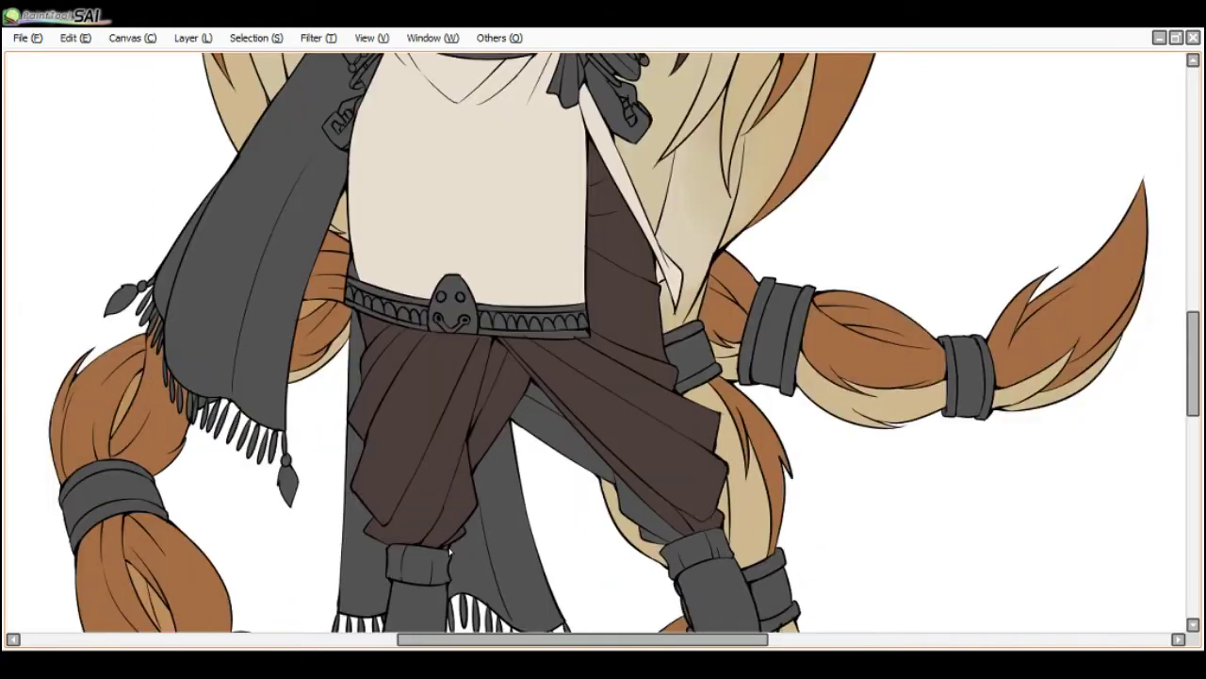
pyautogui.moveTo(448, 555); pyautogui.dragTo(491, 564)
pyautogui.click(646, 526)
pyautogui.click(649, 534)
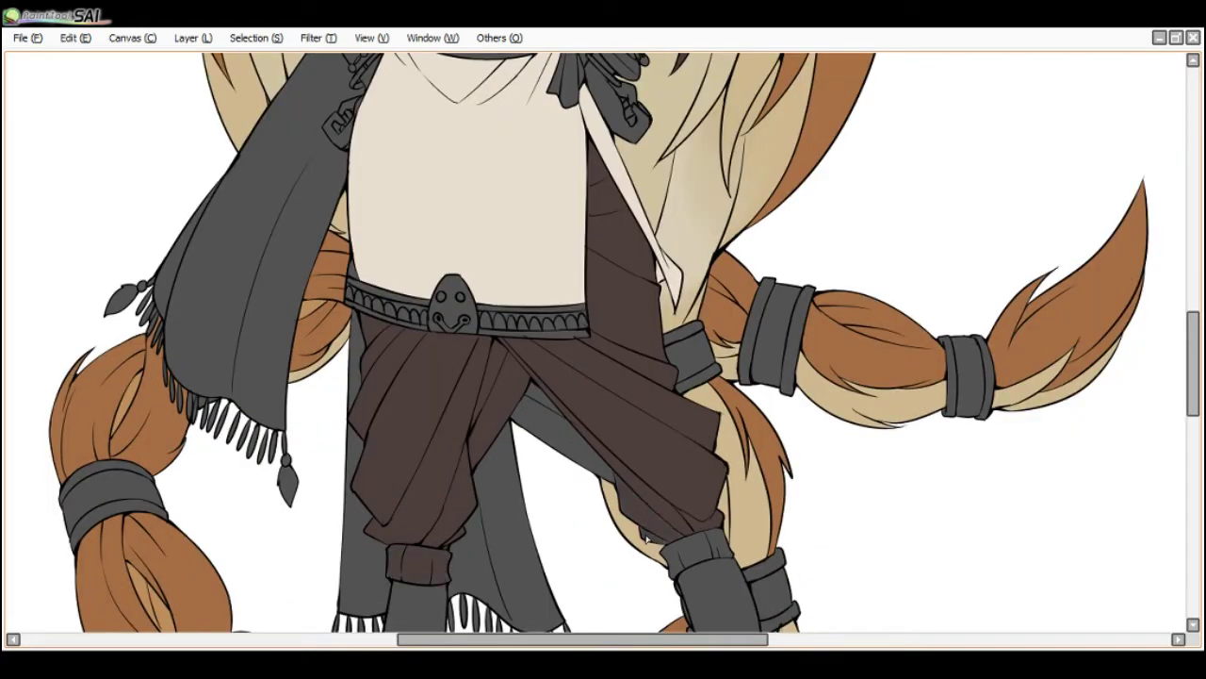
pyautogui.click(565, 434)
pyautogui.click(547, 400)
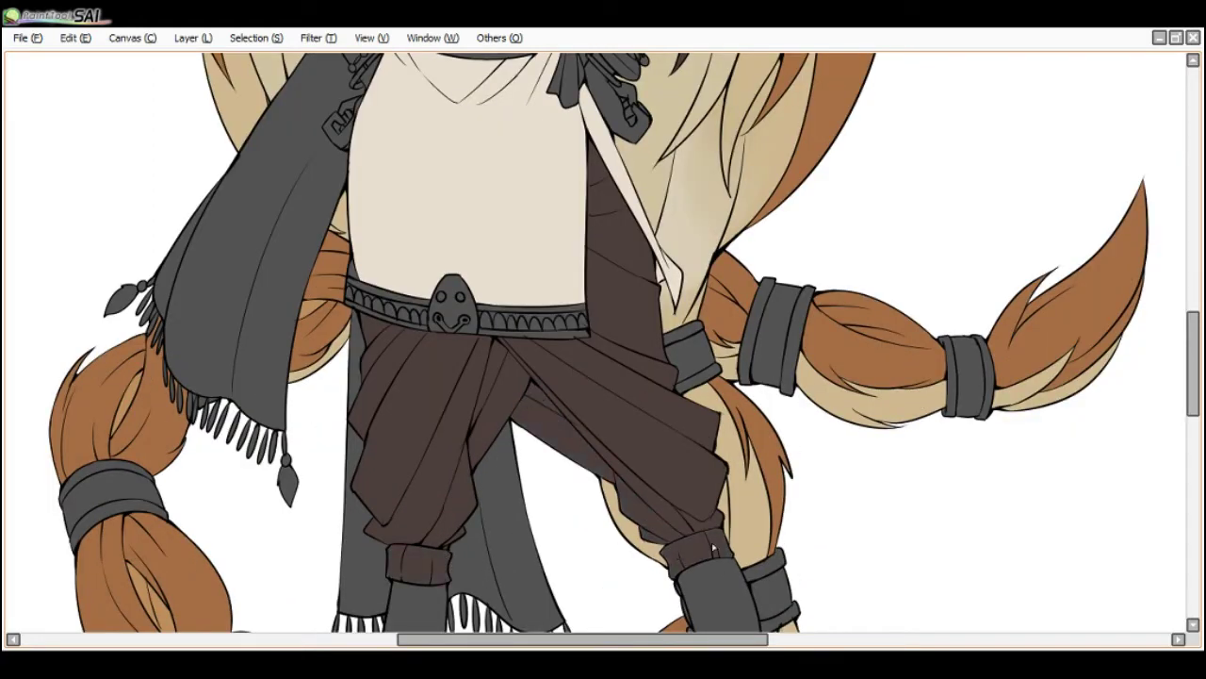
# - Examine the whole figure's colours and compare them with the cobra photos in the reference document
pyautogui.scroll(-3, 714, 549)
pyautogui.scroll(-1, 714, 531)
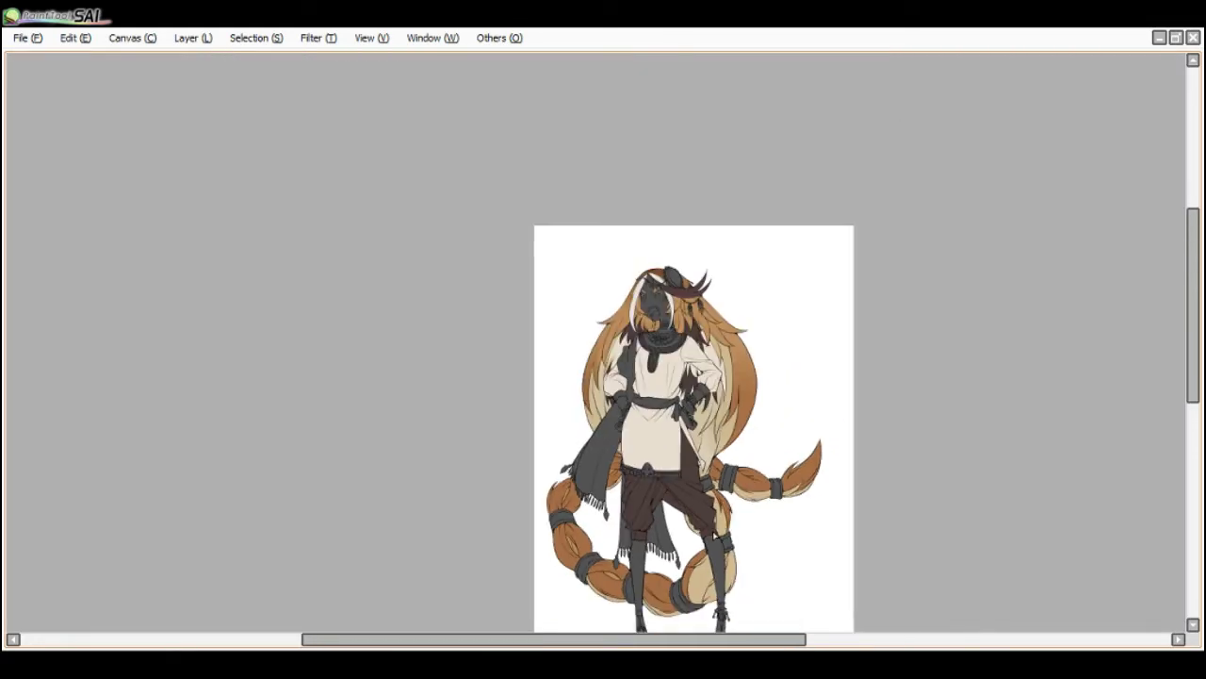
pyautogui.scroll(2, 723, 559)
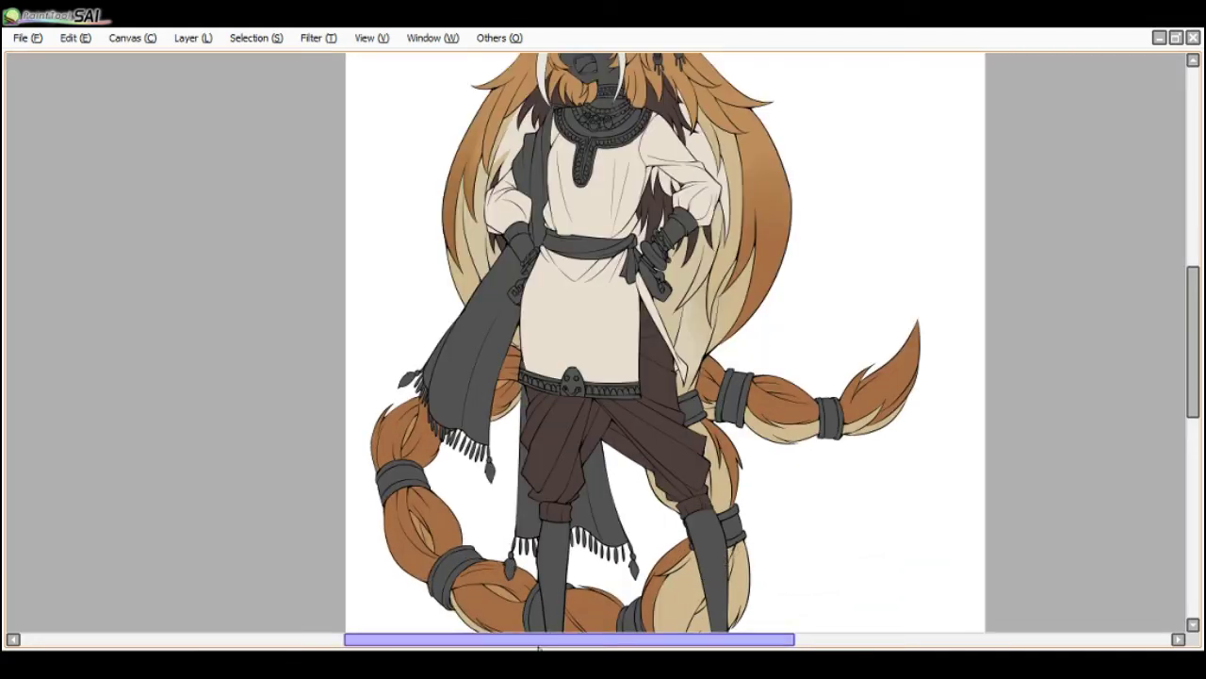
pyautogui.moveTo(538, 641); pyautogui.dragTo(590, 641)
pyautogui.scroll(-1, 559, 552)
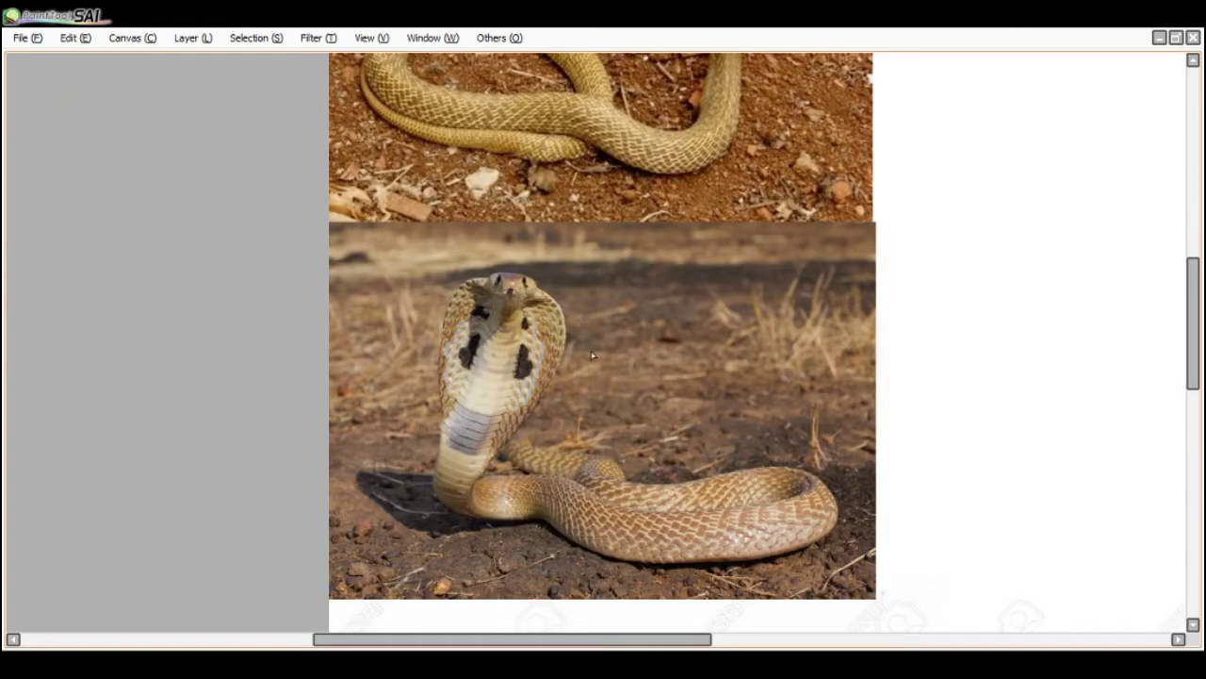
pyautogui.hotkey('alt', 'Tab')
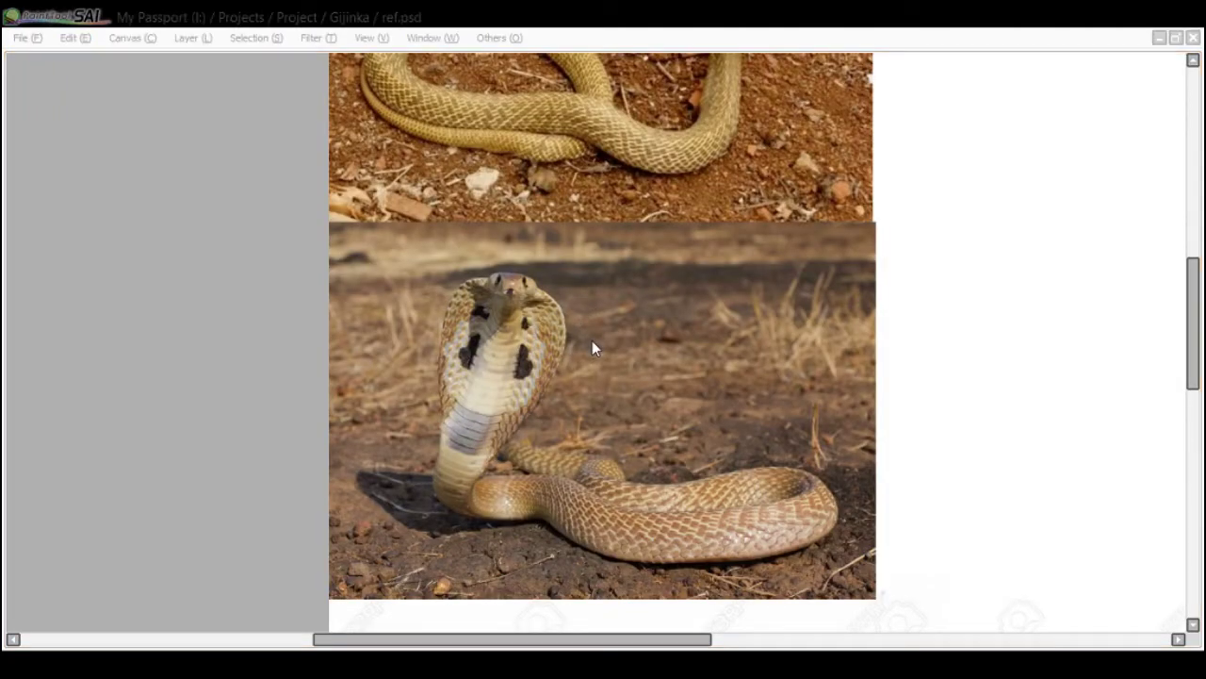
pyautogui.click(591, 340)
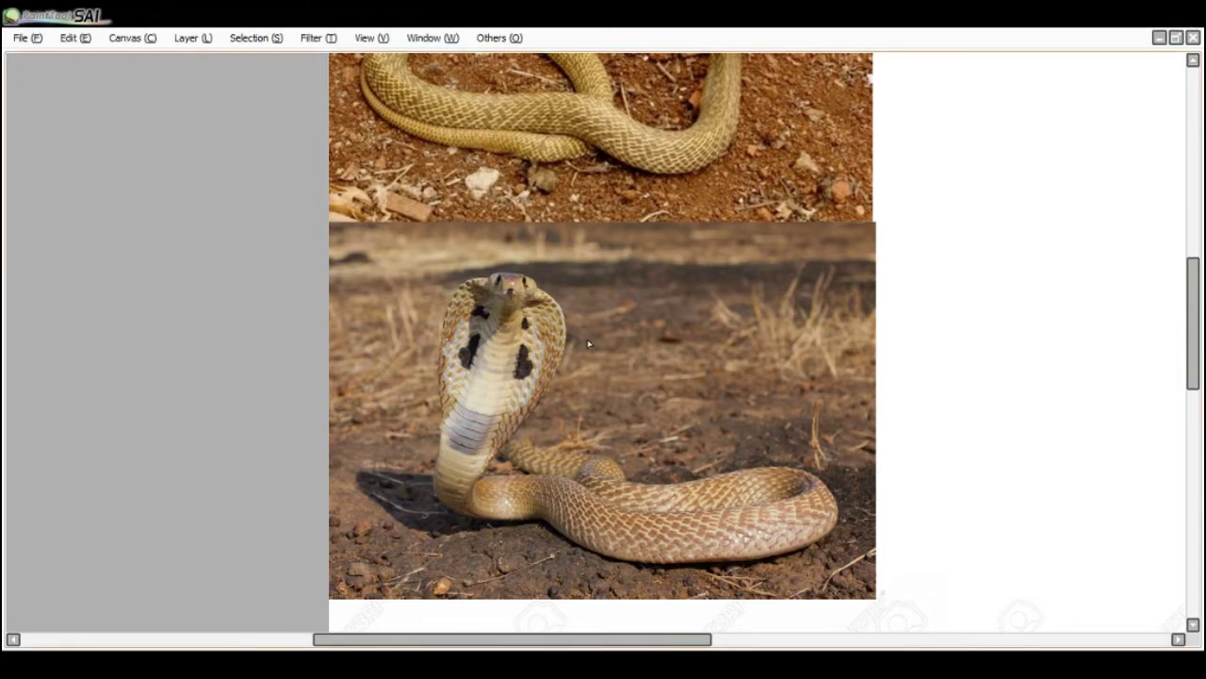
pyautogui.hotkey('ctrl', 'Tab')
pyautogui.press('Tab')
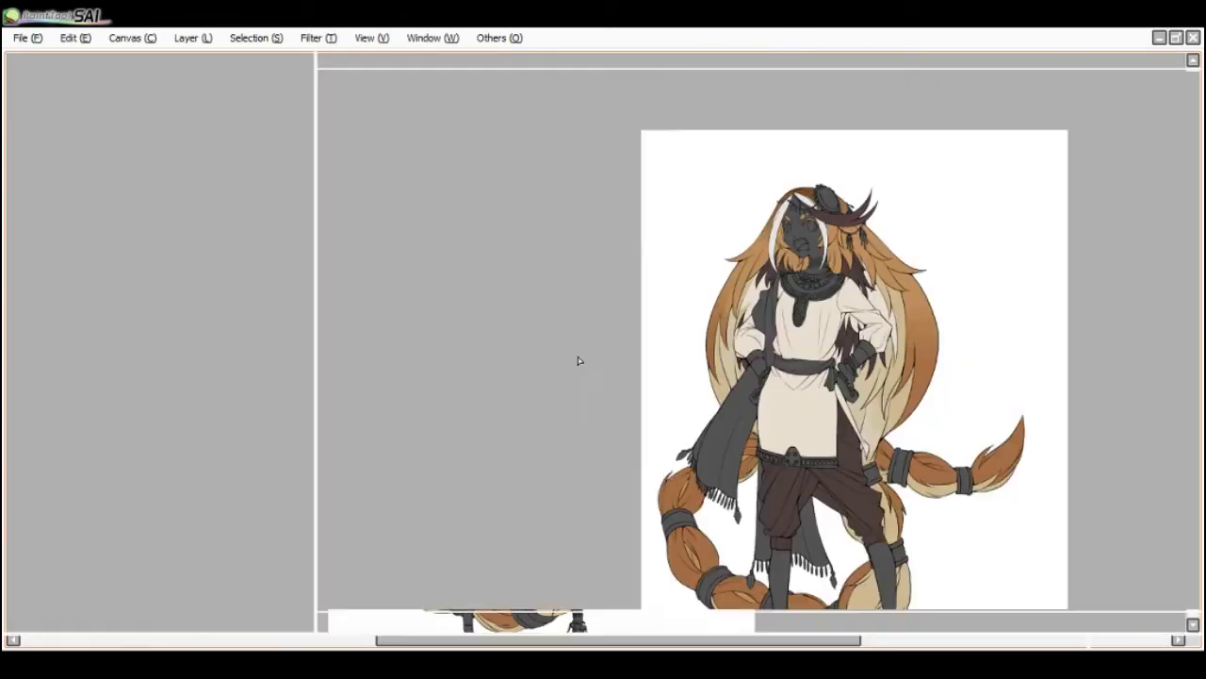
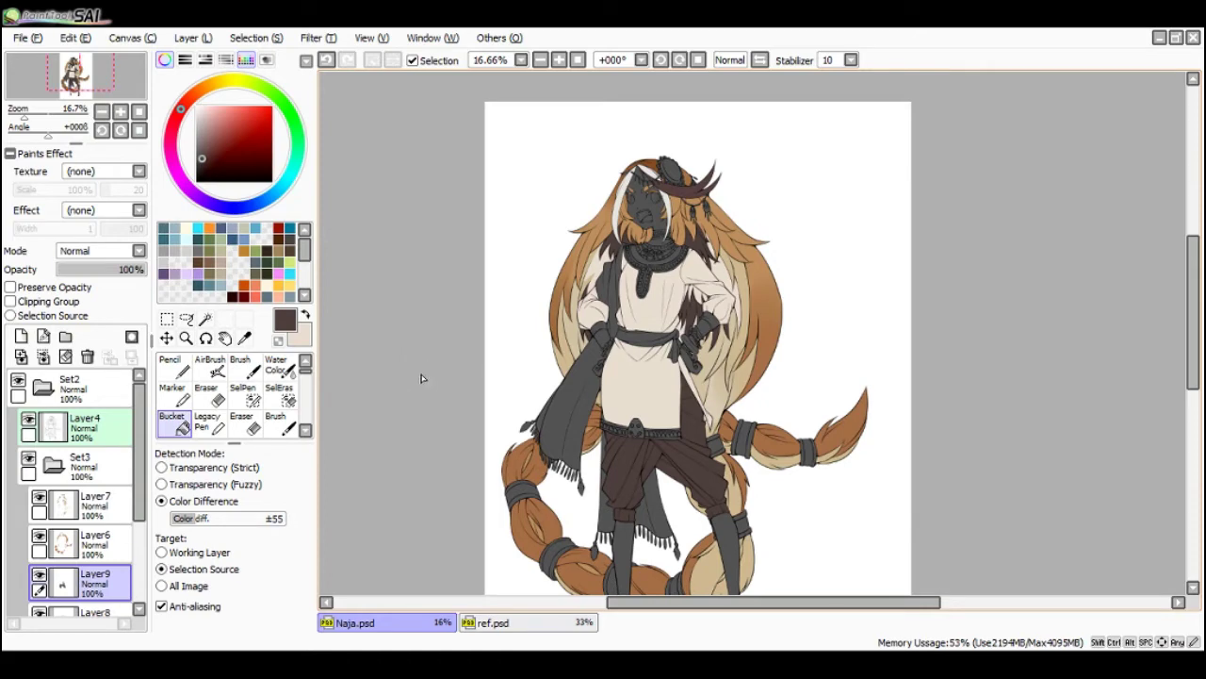
# - Try filling the hanging shawl with a light reddish orange on Layer9, and undo it
pyautogui.click(252, 274)
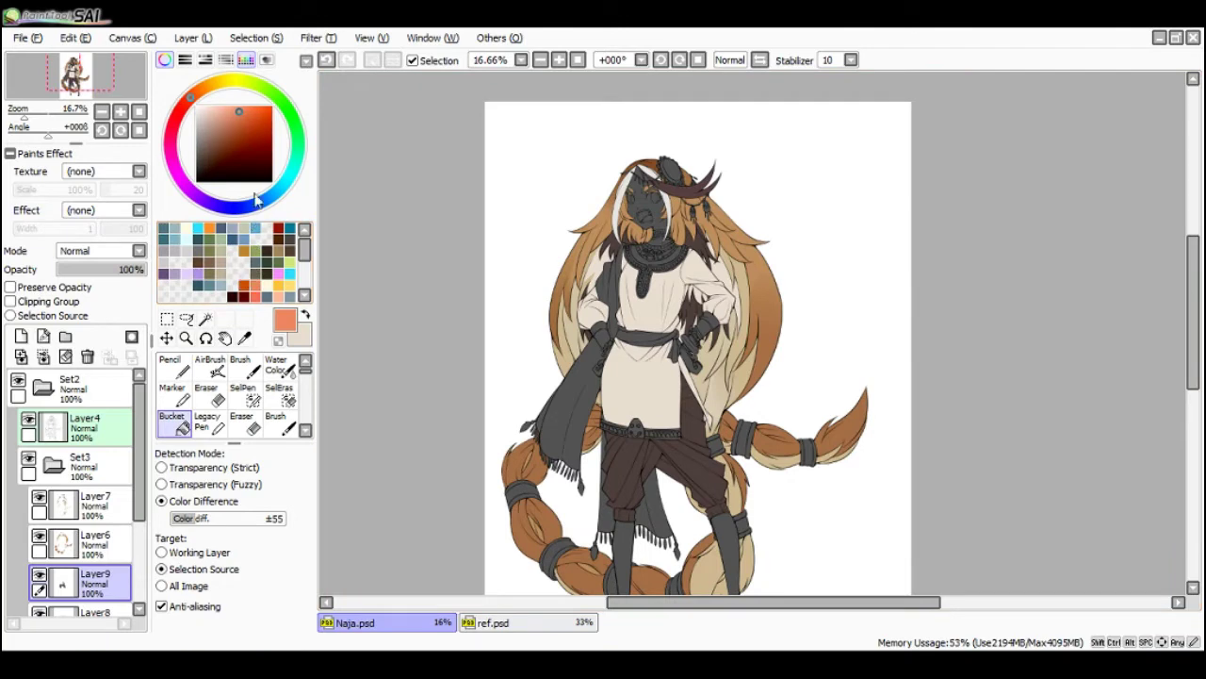
pyautogui.moveTo(199, 94); pyautogui.dragTo(192, 98)
pyautogui.press('Tab')
pyautogui.click(429, 401)
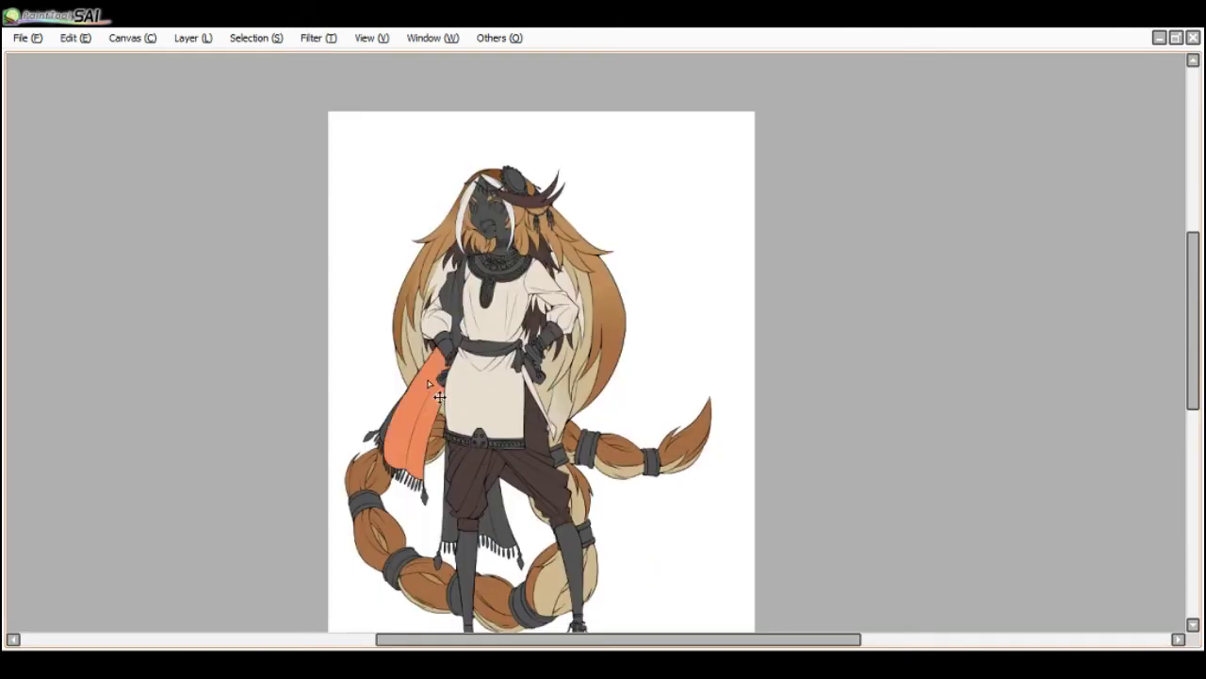
pyautogui.hotkey('ctrl', 'z')
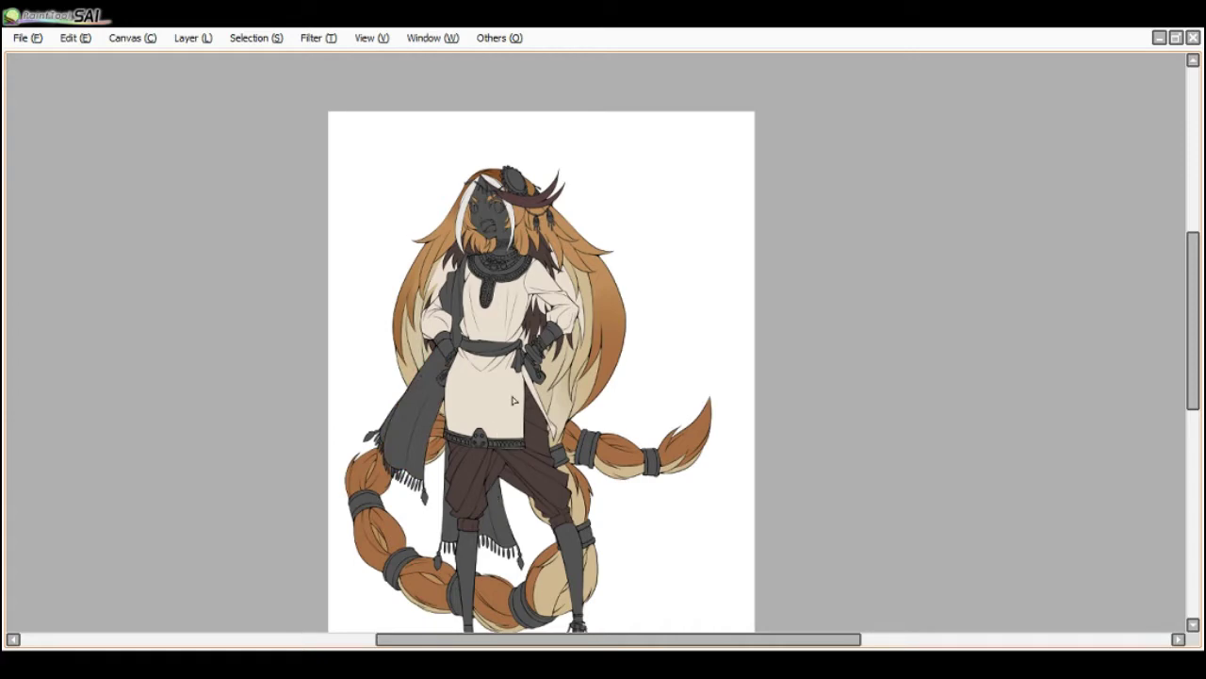
# - Pick the hair's orange-brown, shift it to a more saturated orange and fill the waist sash and its knotted end on Layer9
pyautogui.scroll(-1, 514, 401)
pyautogui.scroll(2, 514, 401)
pyautogui.scroll(-2, 514, 400)
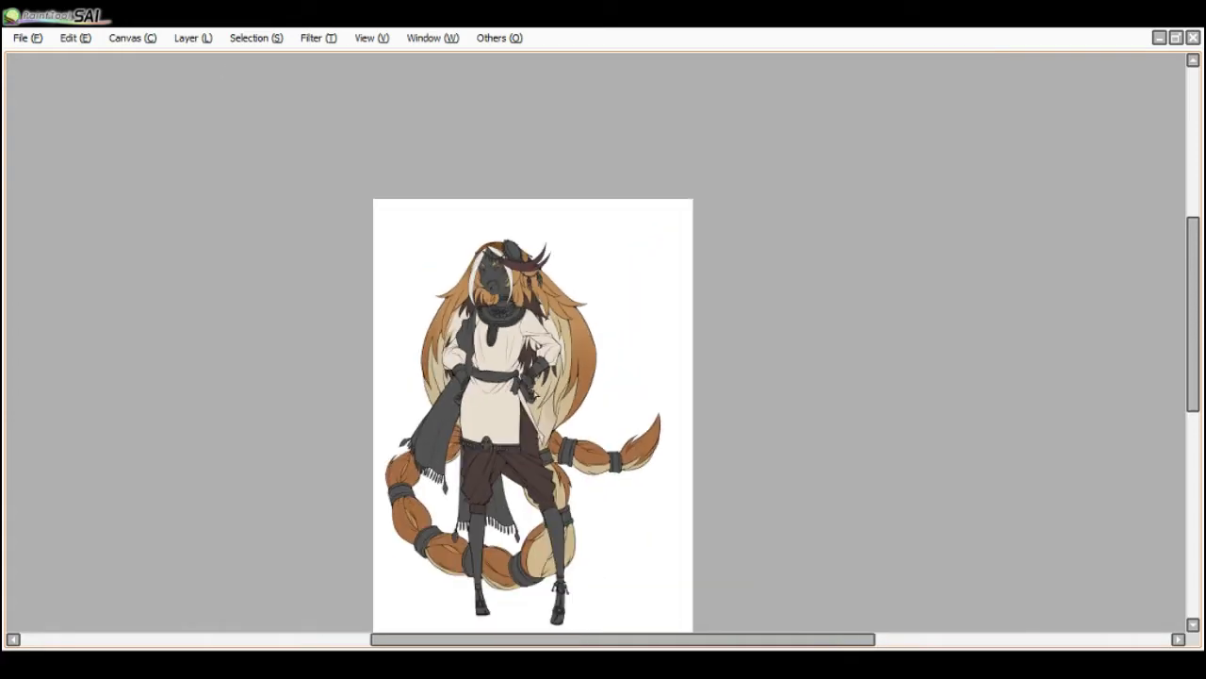
pyautogui.scroll(1, 540, 433)
pyautogui.scroll(1, 521, 440)
pyautogui.press('Tab')
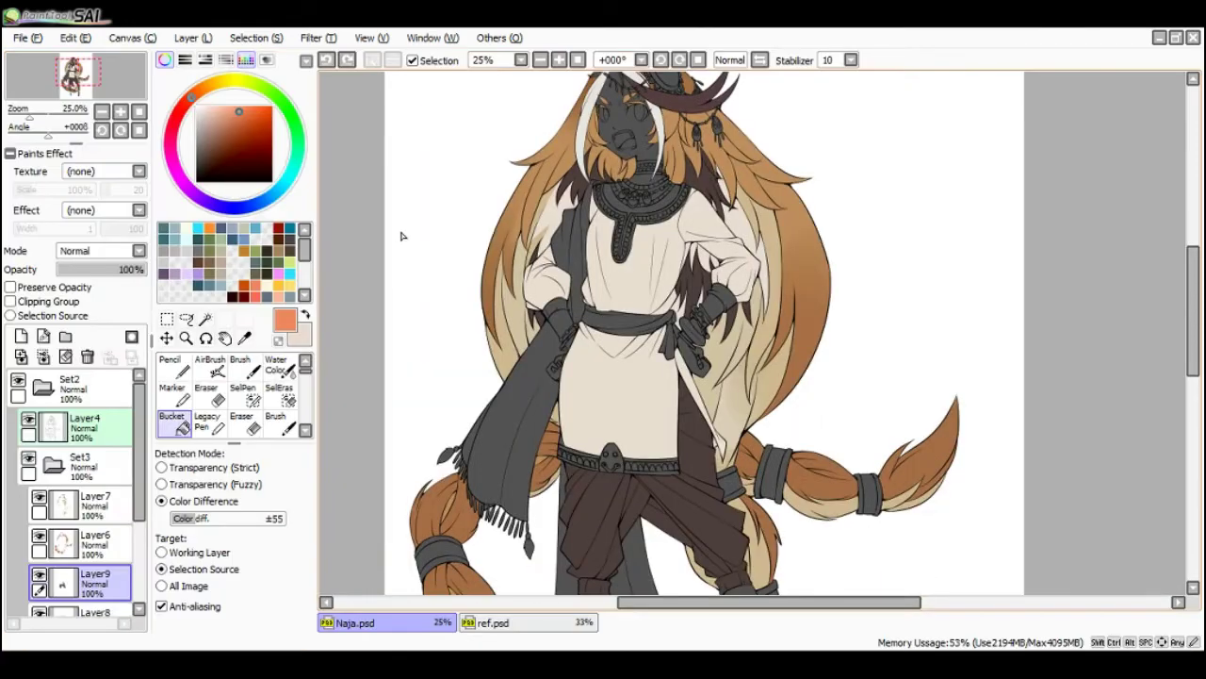
pyautogui.keyDown('alt'); pyautogui.click(551, 150); pyautogui.keyUp('alt')
pyautogui.click(247, 133)
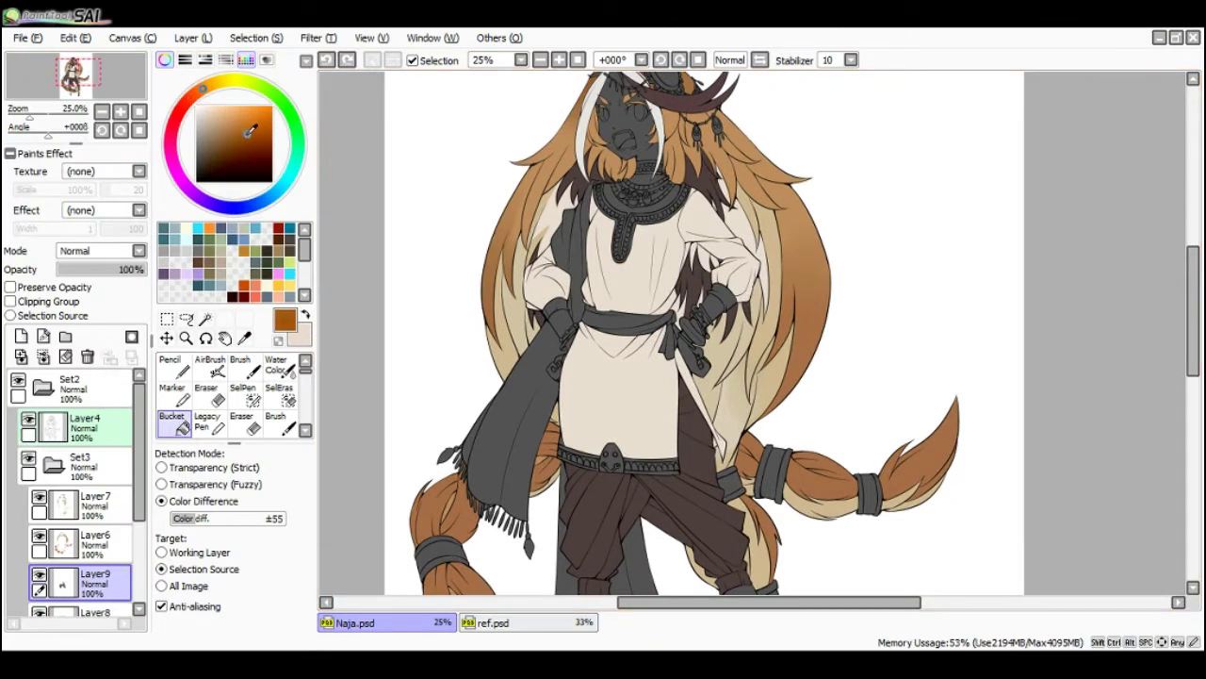
pyautogui.click(264, 117)
pyautogui.click(266, 112)
pyautogui.click(265, 114)
pyautogui.press('Tab')
pyautogui.click(478, 333)
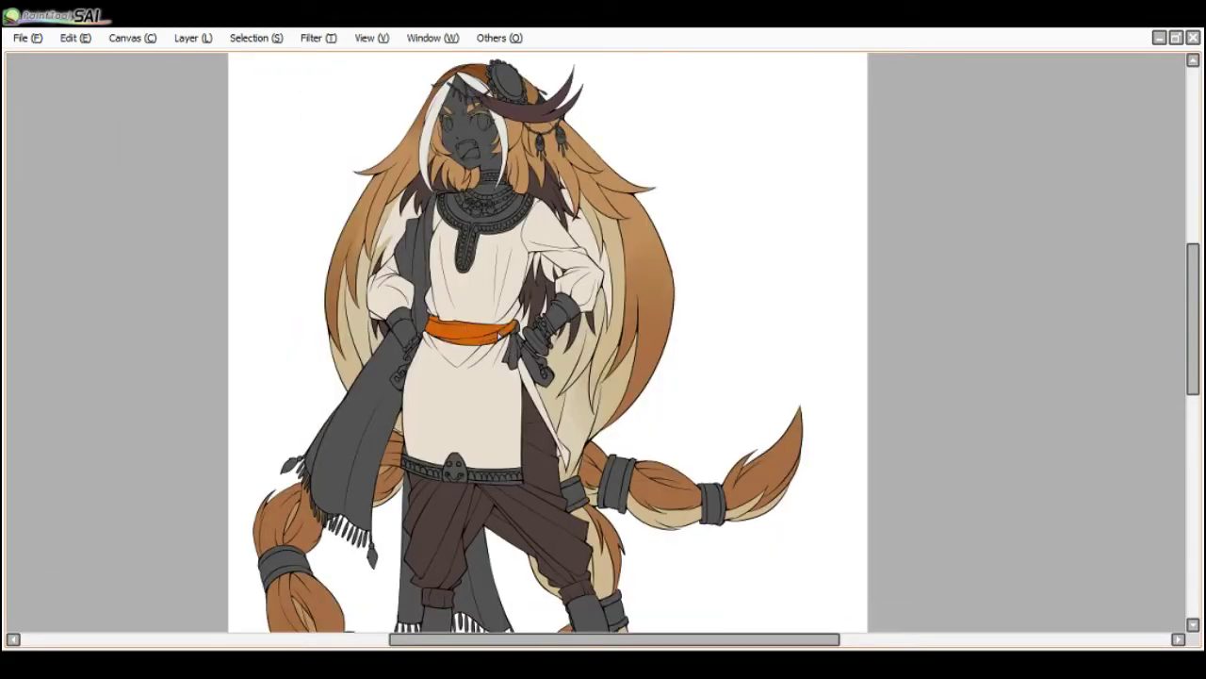
pyautogui.scroll(1, 514, 335)
pyautogui.click(512, 356)
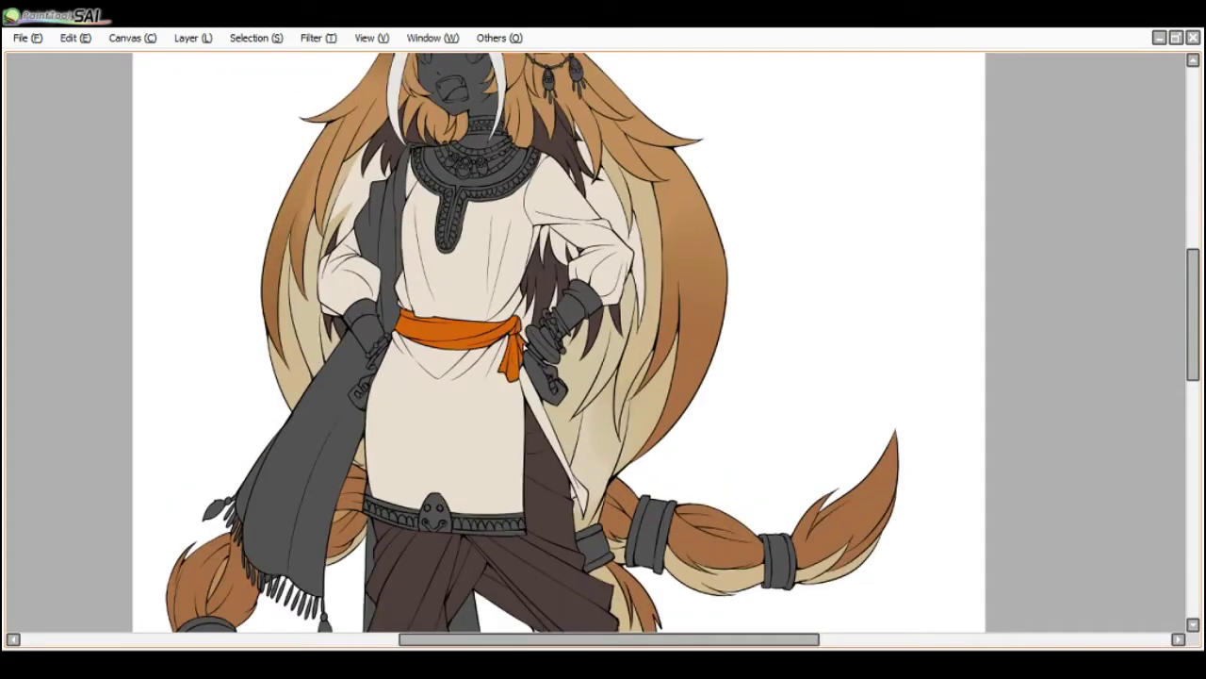
# - Try filling the hanging shawl with the sash's orange, and undo the fill
pyautogui.scroll(-2, 531, 352)
pyautogui.press('Delete')
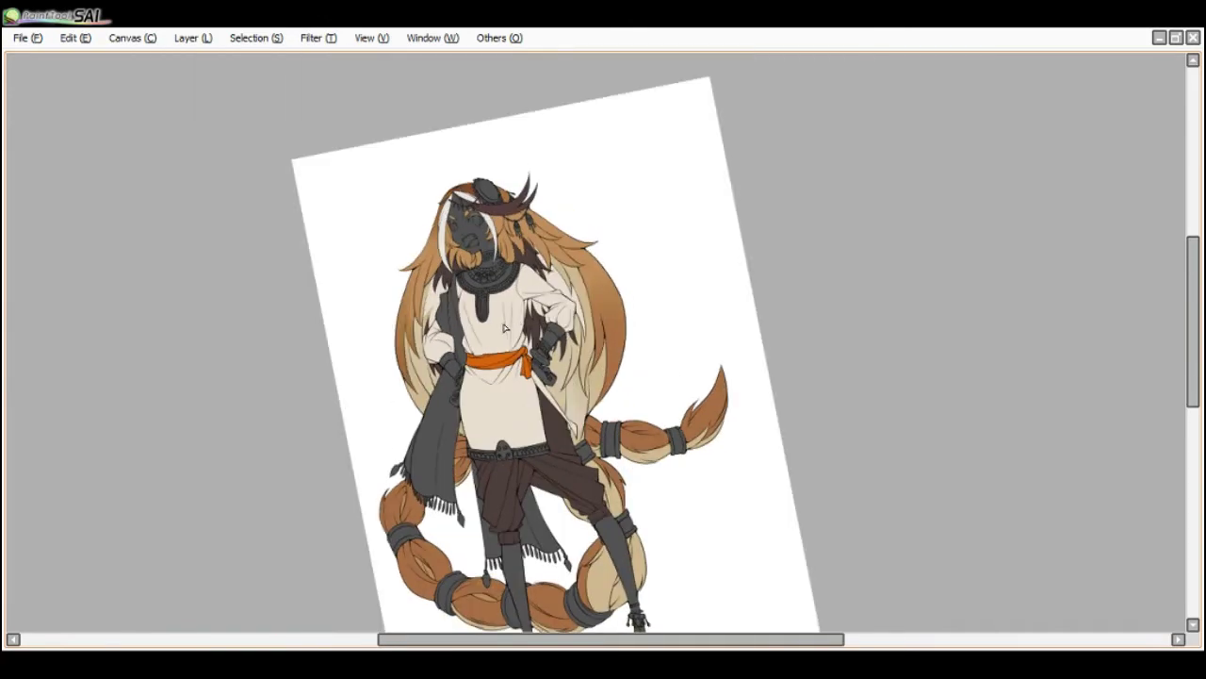
pyautogui.press('End')
pyautogui.scroll(1, 436, 389)
pyautogui.click(433, 387)
pyautogui.hotkey('ctrl', 'z')
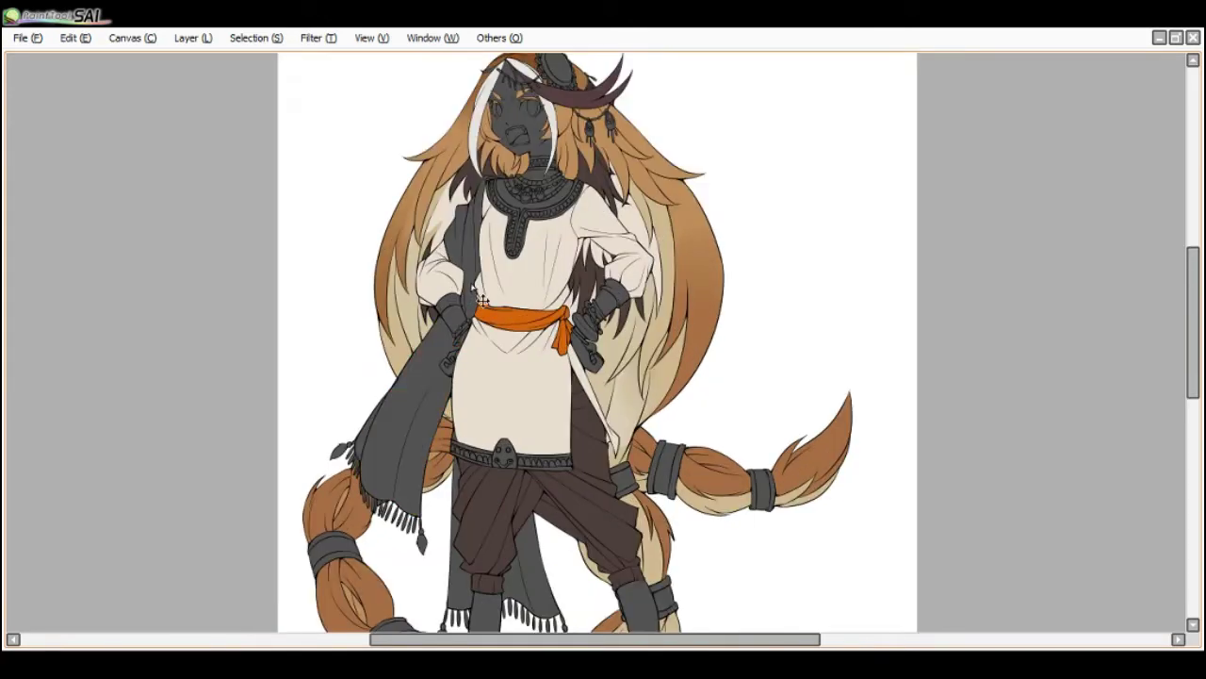
# - Hide and show Layer9 to check which clothing areas it contains
pyautogui.press('Tab')
pyautogui.press('pagedown')
pyautogui.click(40, 574)
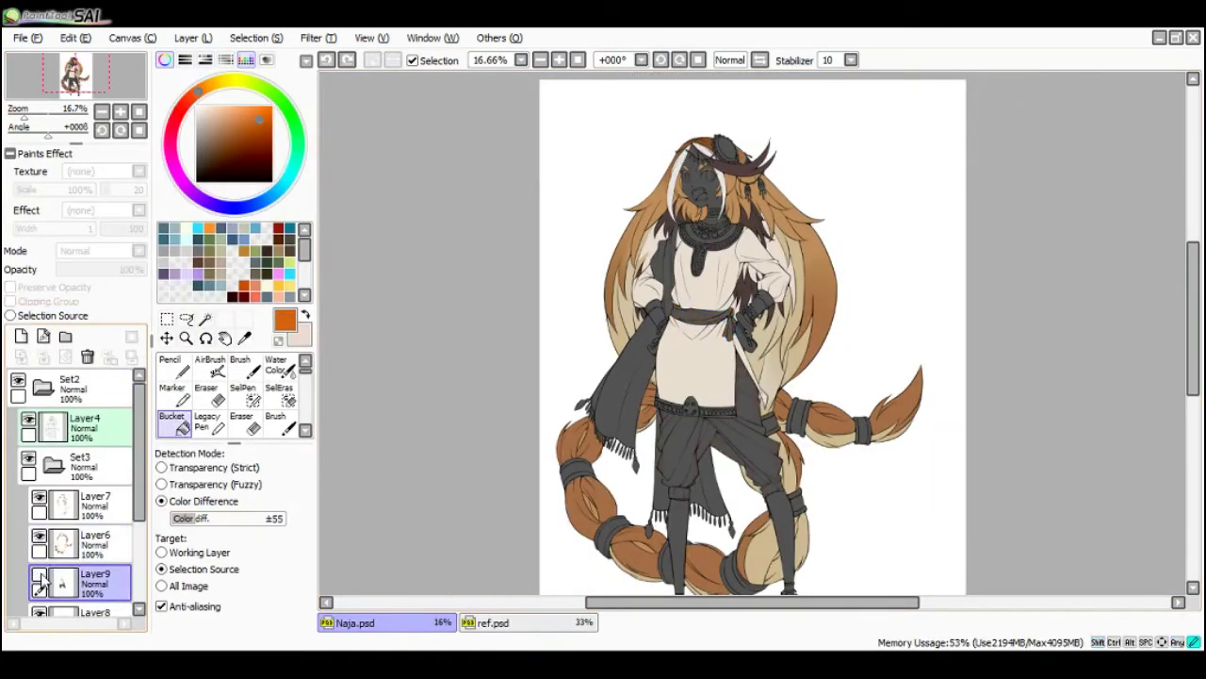
pyautogui.click(40, 575)
pyautogui.click(40, 575)
pyautogui.click(39, 574)
pyautogui.press('Tab')
pyautogui.scroll(1, 461, 403)
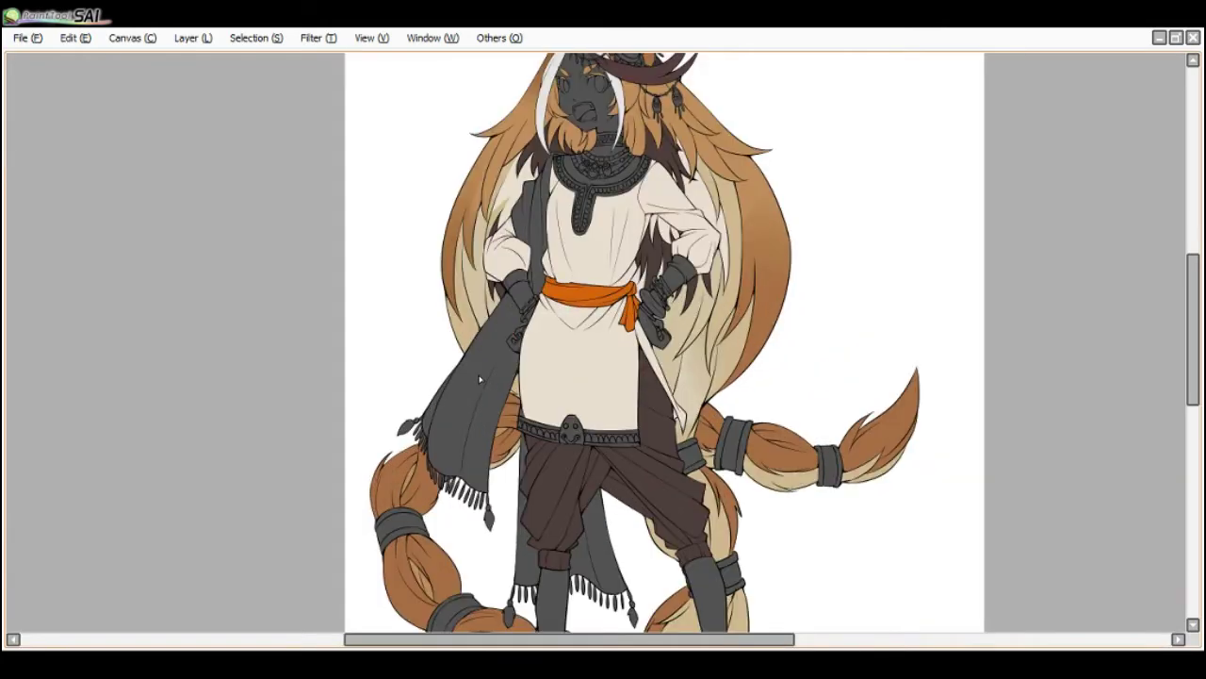
# - Fill the hanging shawl and its folds running up over the shoulder with the sash's orange
pyautogui.click(442, 409)
pyautogui.click(538, 240)
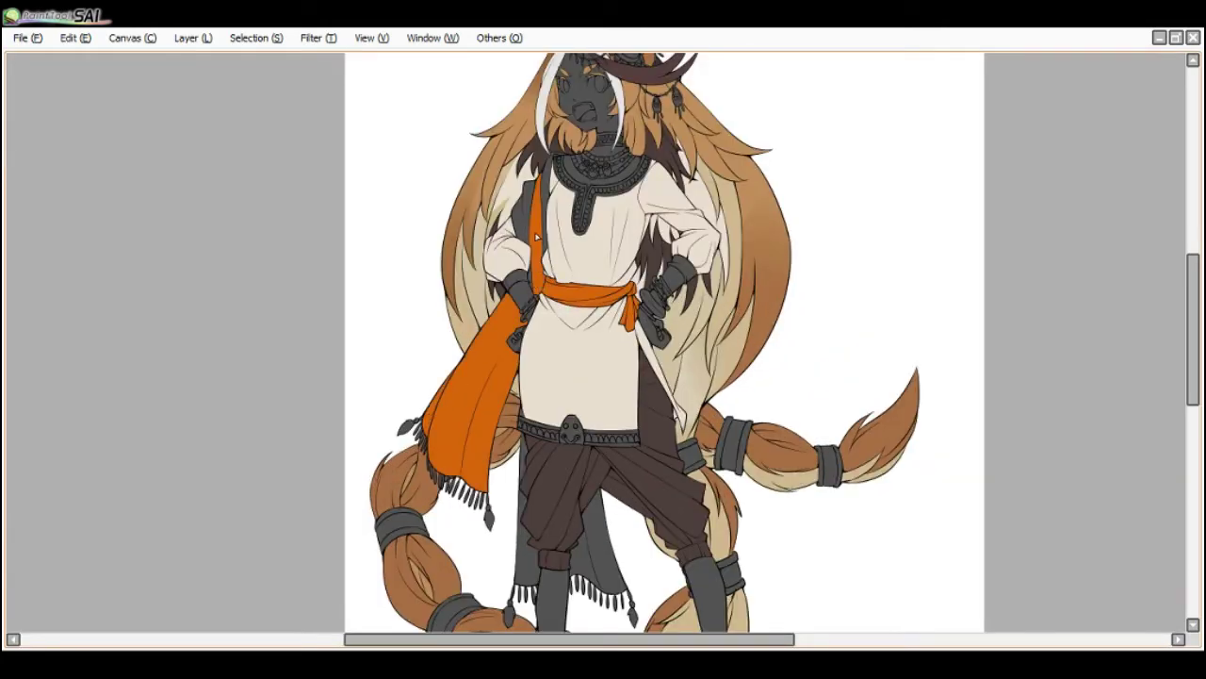
pyautogui.scroll(1, 547, 176)
pyautogui.click(549, 175)
pyautogui.scroll(1, 560, 155)
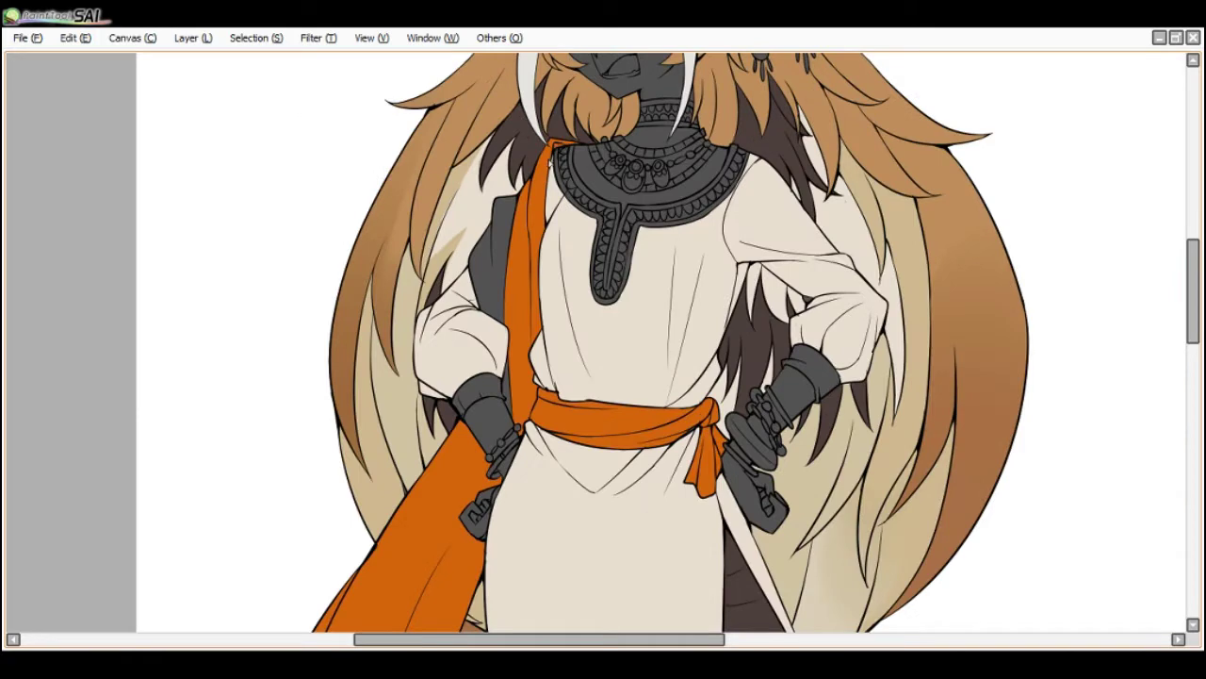
pyautogui.click(504, 266)
# - Fill the shawl's rear panels visible behind and between the legs with the same orange
pyautogui.scroll(-3, 506, 389)
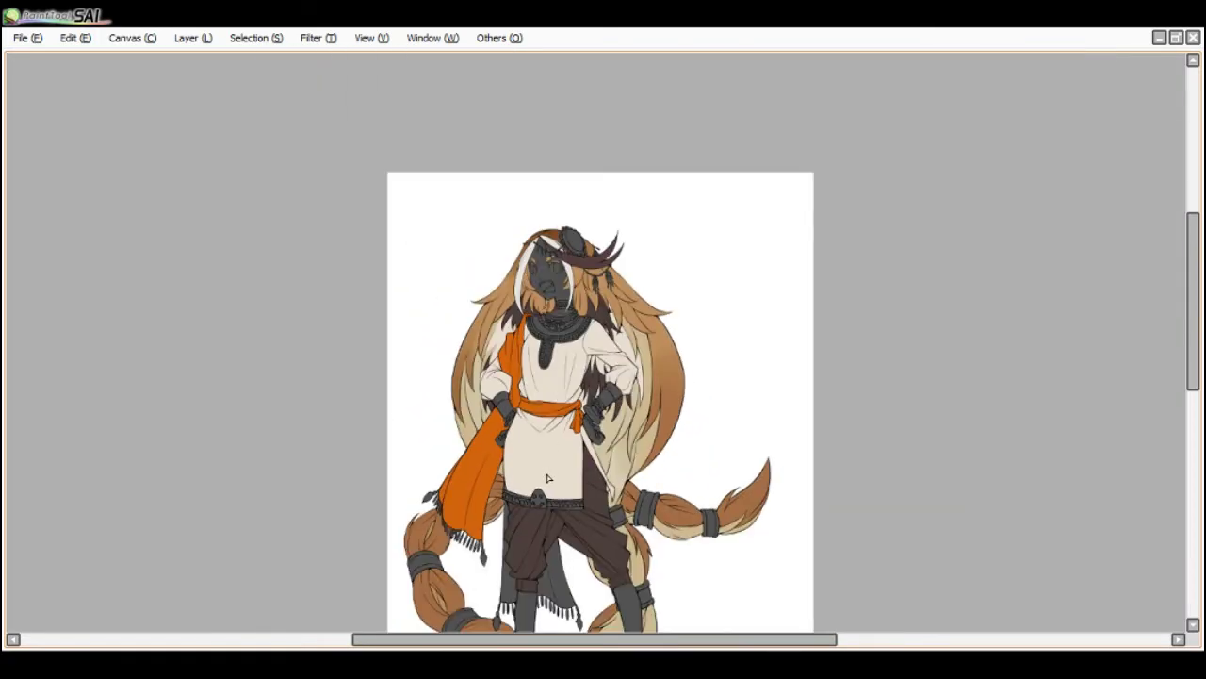
pyautogui.scroll(-2, 542, 486)
pyautogui.scroll(1, 543, 476)
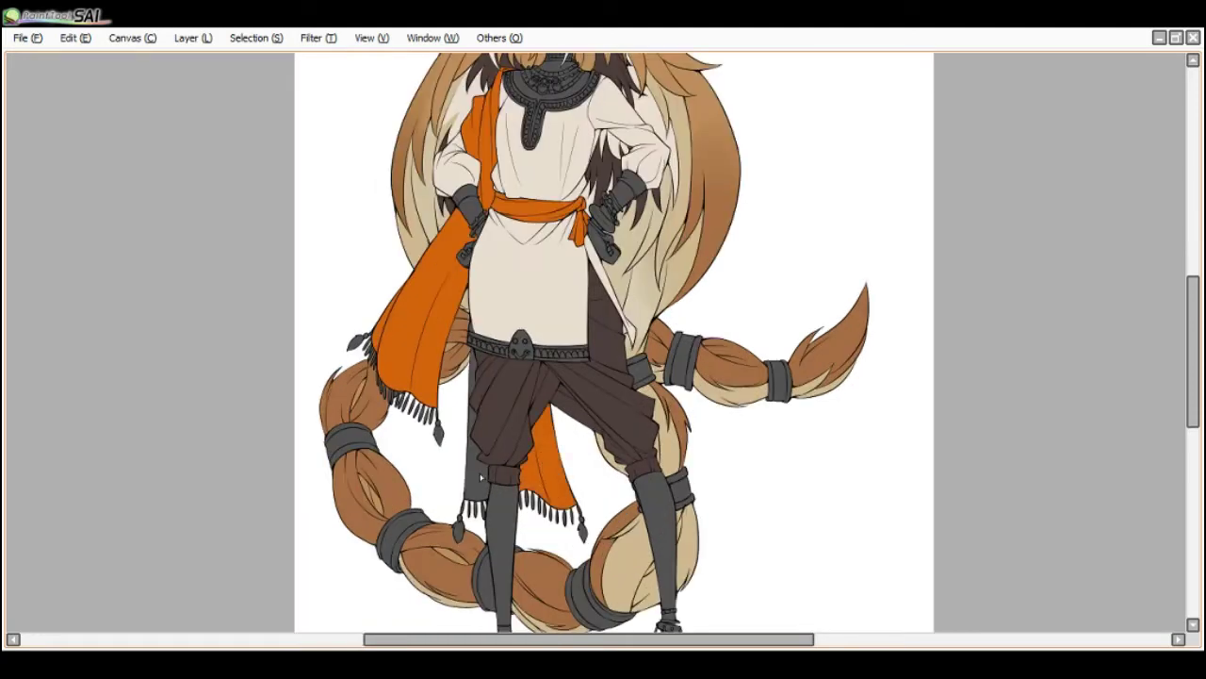
pyautogui.click(476, 375)
# - Examine the coloured figure as a whole, tilted and upright, and the details of its upper body
pyautogui.scroll(-3, 487, 345)
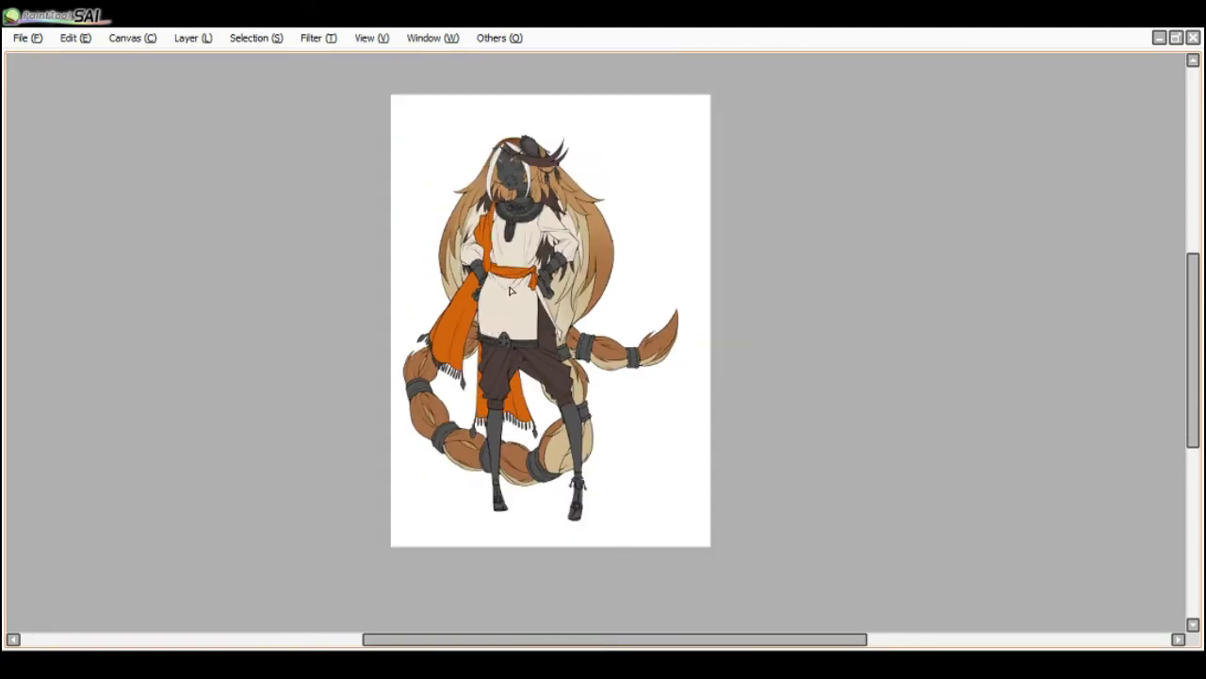
pyautogui.press('End')
pyautogui.press('End')
pyautogui.press('End')
pyautogui.press('Delete')
pyautogui.press('Delete')
pyautogui.moveTo(505, 287); pyautogui.dragTo(498, 299)
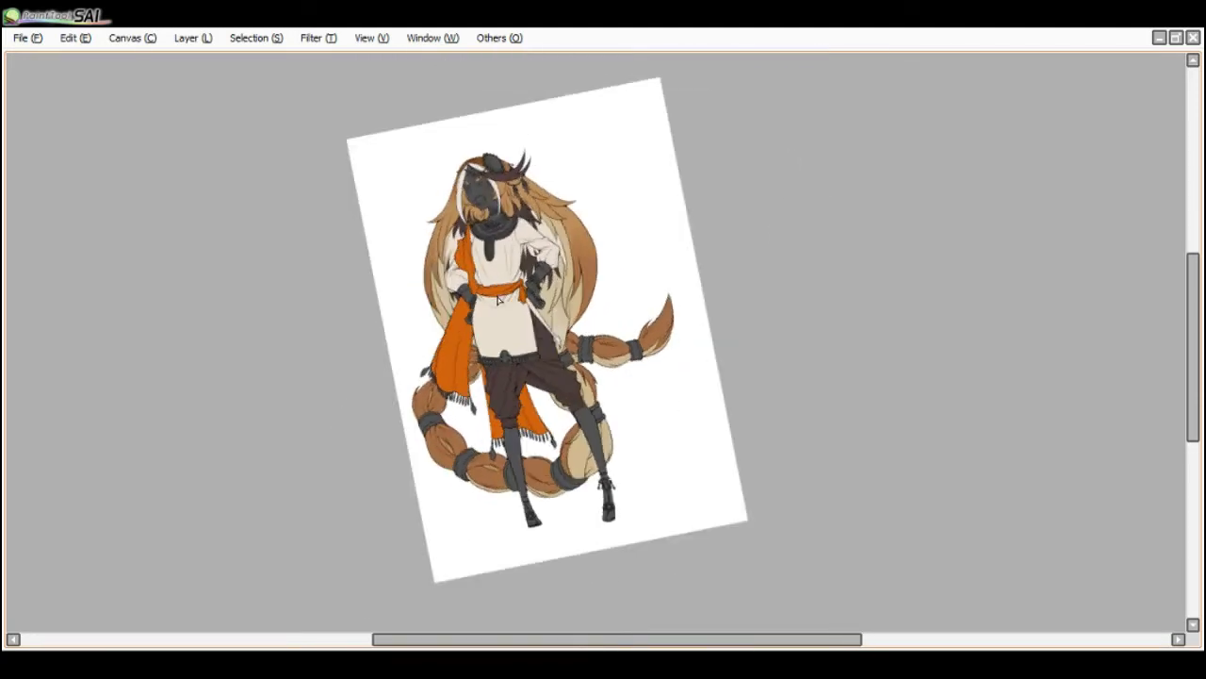
pyautogui.press('Home')
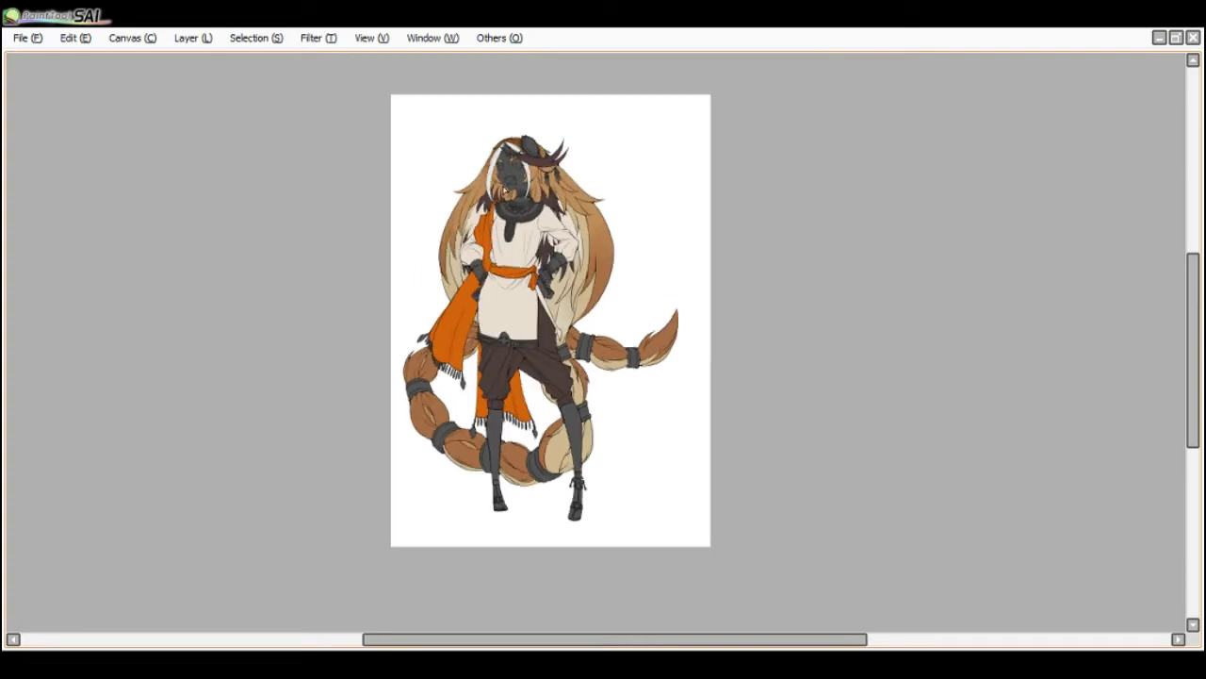
pyautogui.scroll(4, 507, 190)
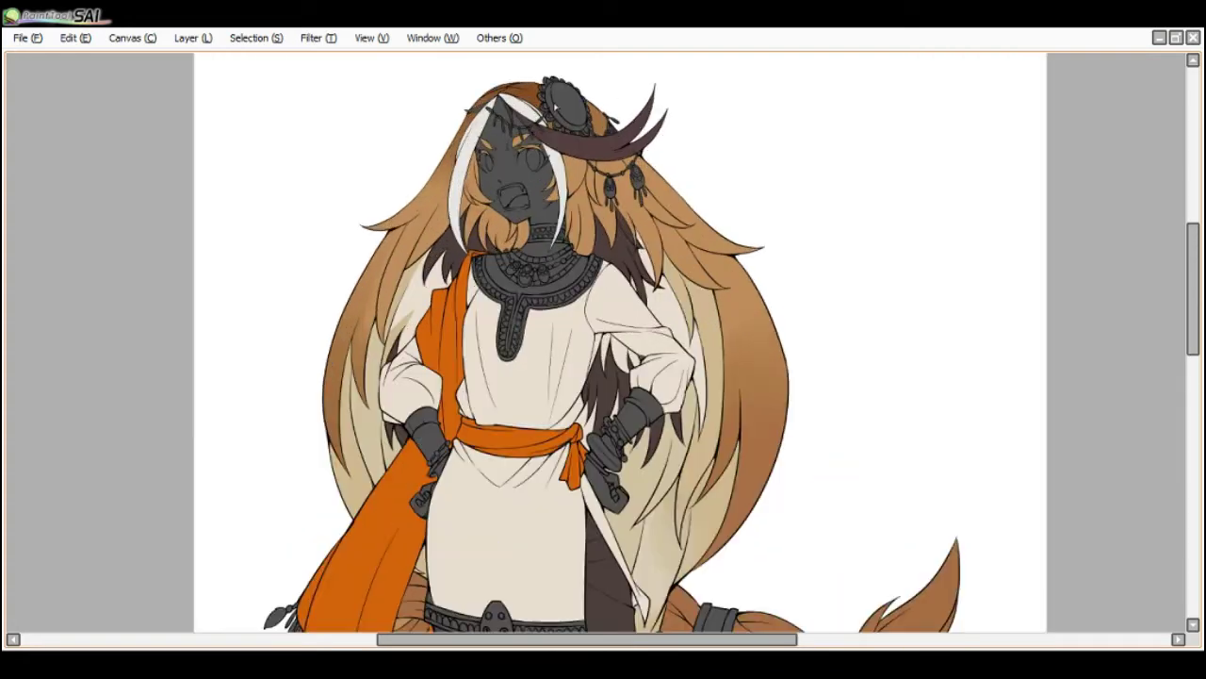
pyautogui.scroll(-2, 565, 101)
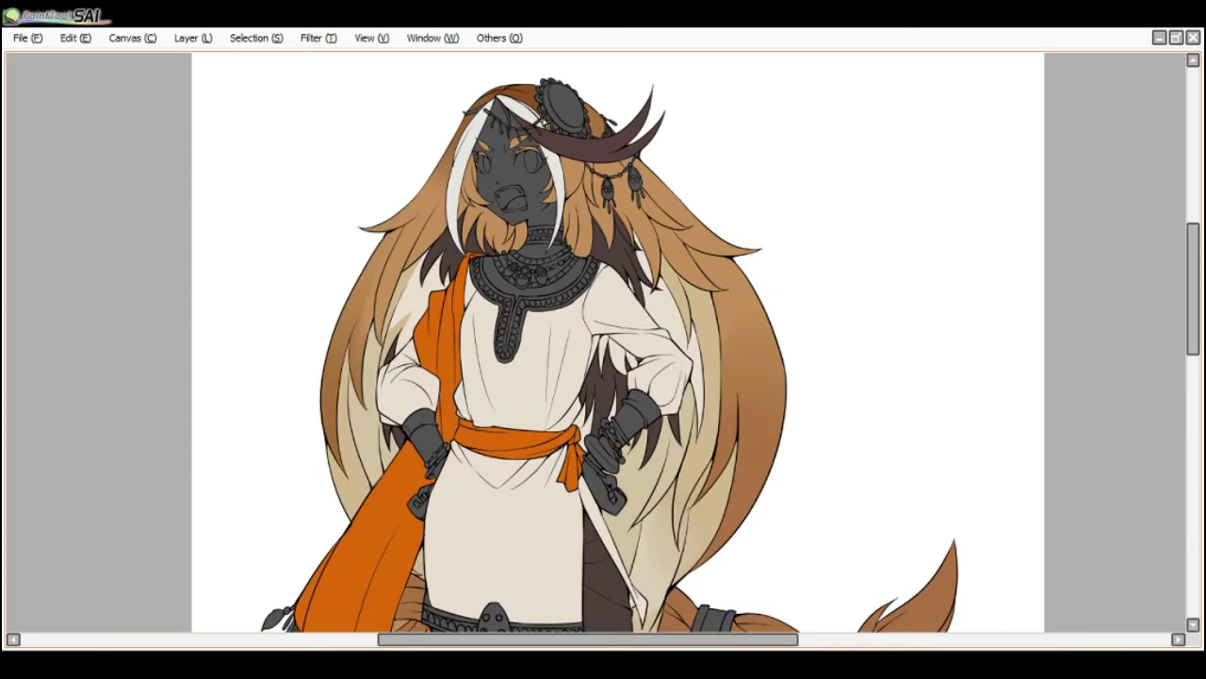
# - Add a new layer directly above Layer9 for the skin colour
pyautogui.press('Tab')
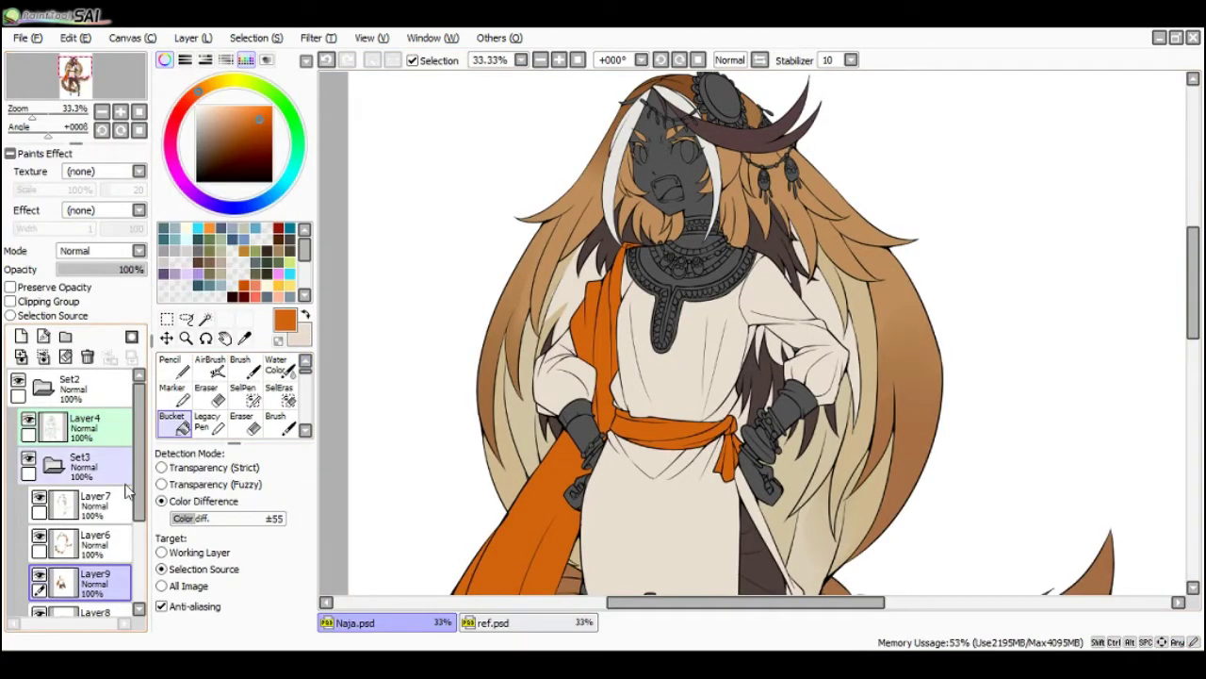
pyautogui.press('pagedown')
pyautogui.press('pagedown')
pyautogui.press('pageup')
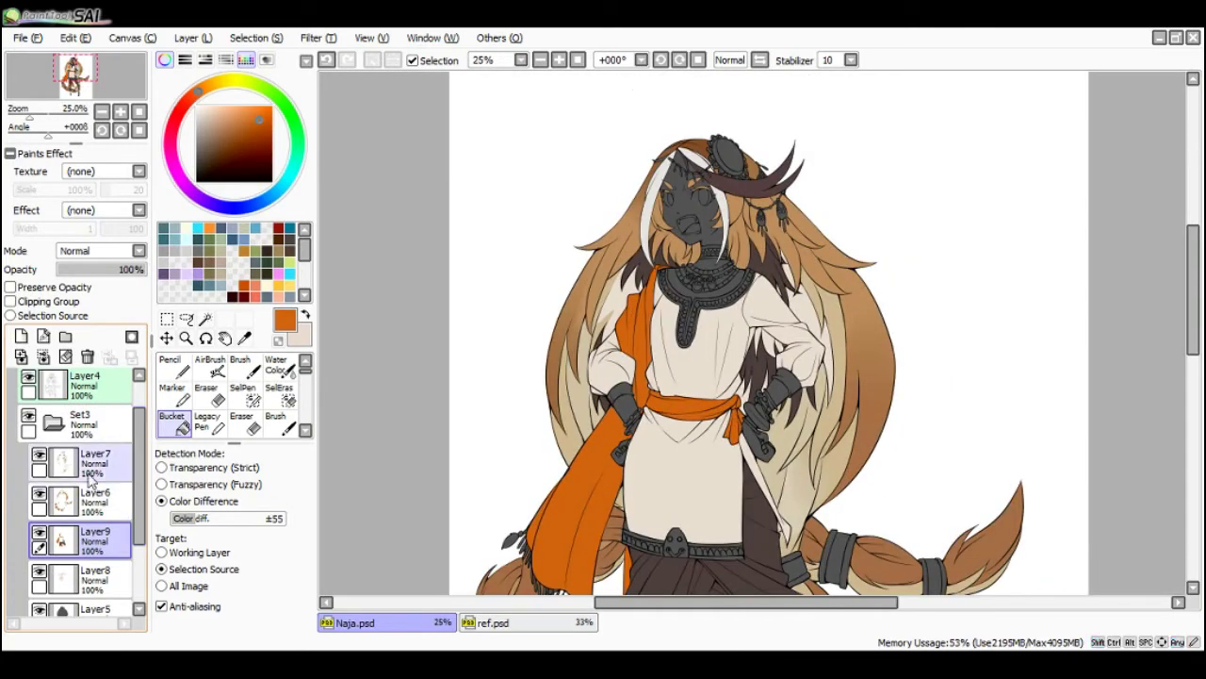
pyautogui.click(21, 337)
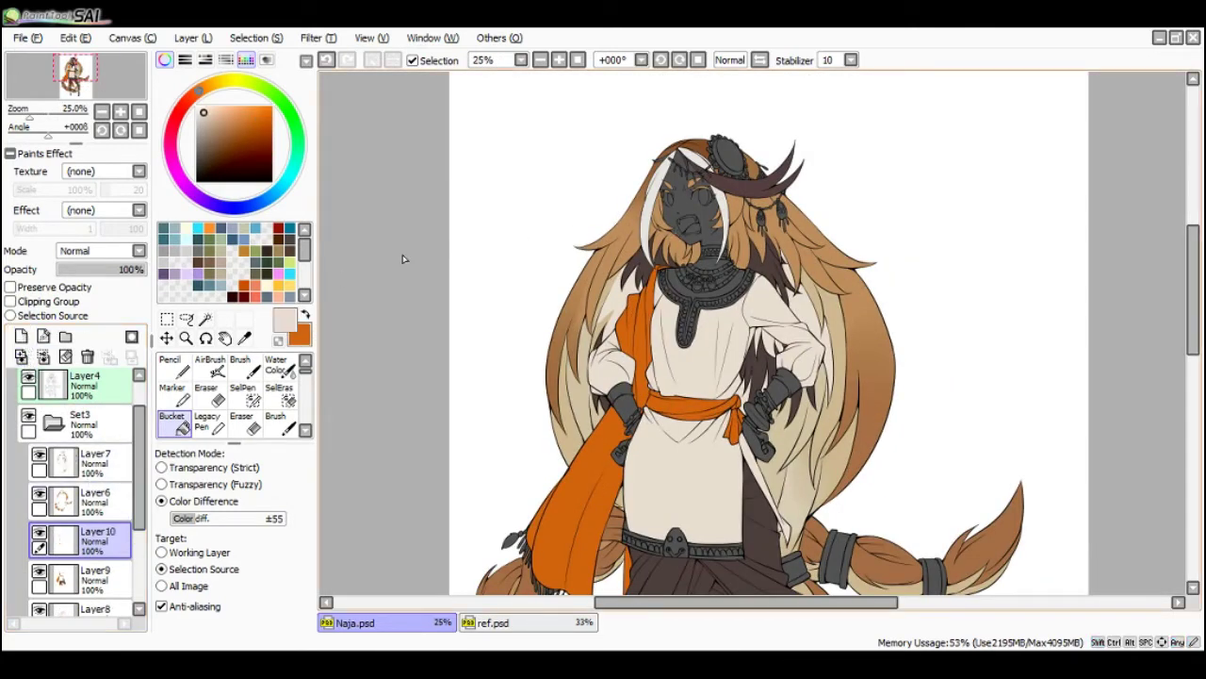
# - Sample a light tan skin colour from the cobra's head in the ref.psd photo and return to Naja.psd
pyautogui.click(290, 243)
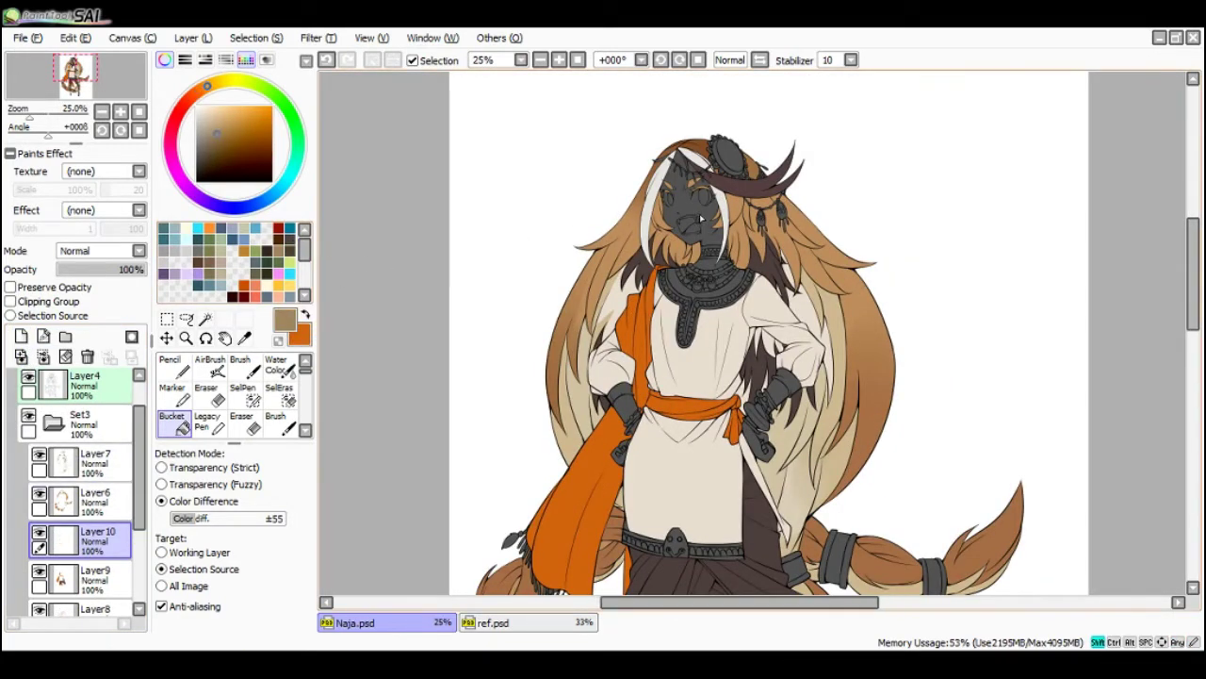
pyautogui.scroll(1, 711, 224)
pyautogui.hotkey('ctrl', 'Tab')
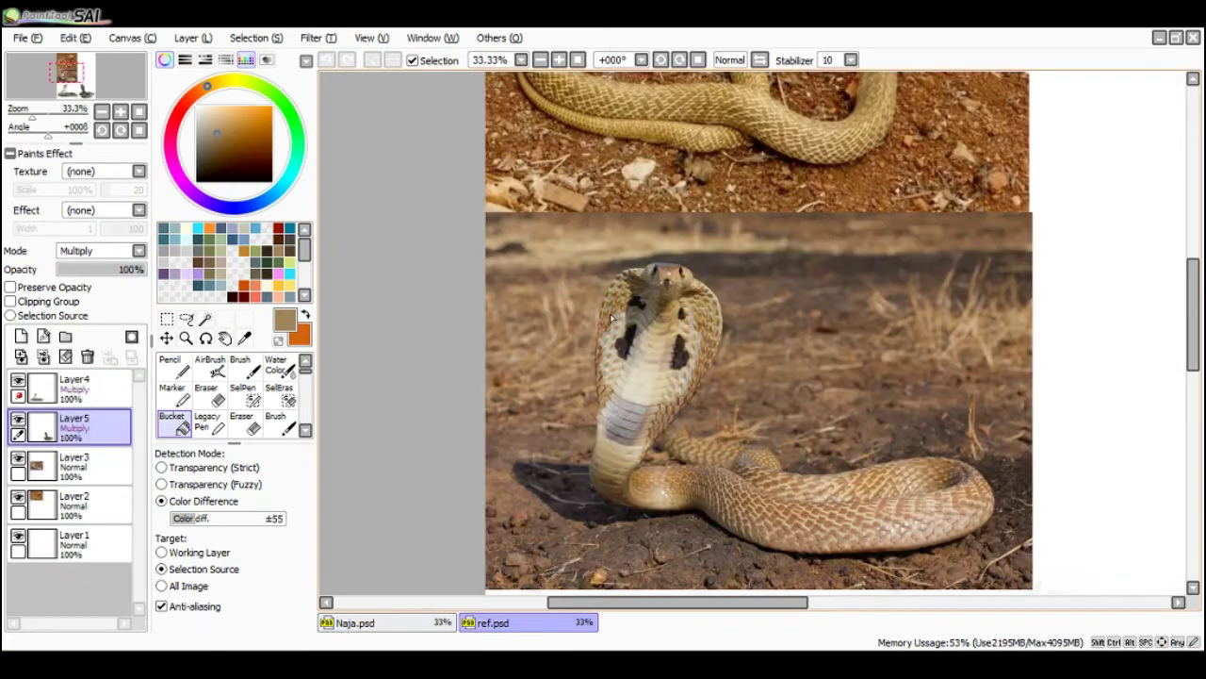
pyautogui.keyDown('alt'); pyautogui.click(687, 273); pyautogui.keyUp('alt')
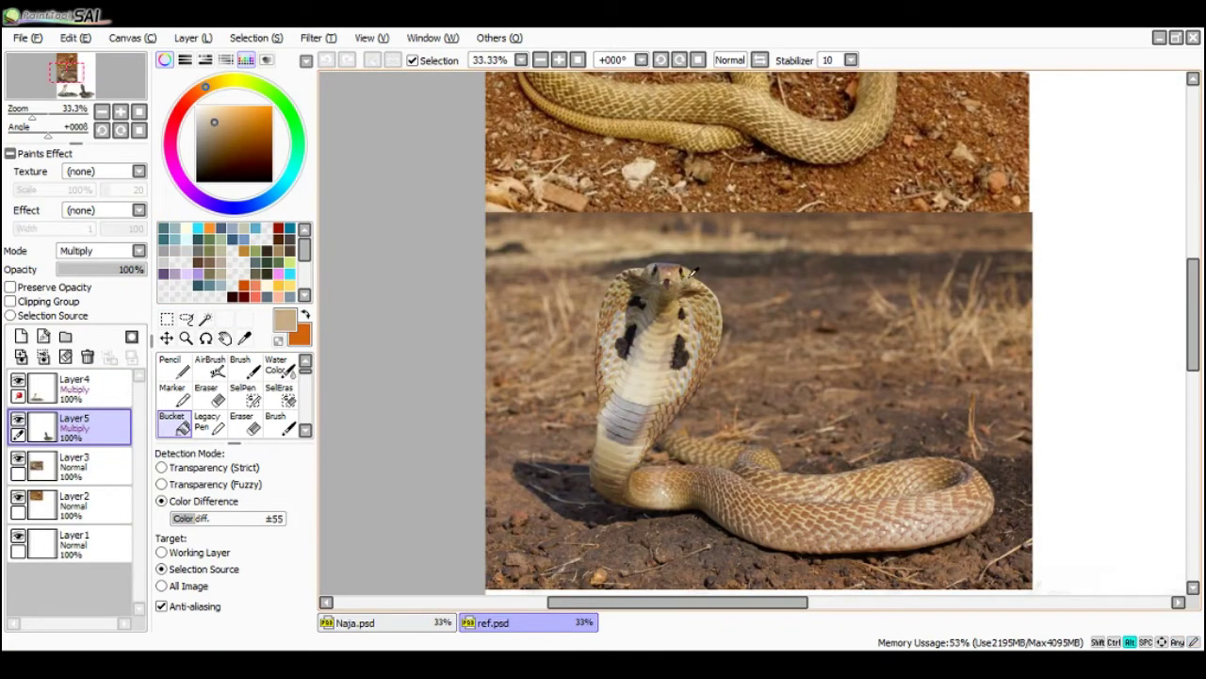
pyautogui.keyDown('alt'); pyautogui.click(695, 271); pyautogui.keyUp('alt')
pyautogui.keyDown('alt'); pyautogui.click(691, 274); pyautogui.keyUp('alt')
pyautogui.keyDown('alt'); pyautogui.click(689, 277); pyautogui.keyUp('alt')
pyautogui.hotkey('ctrl', 'Tab')
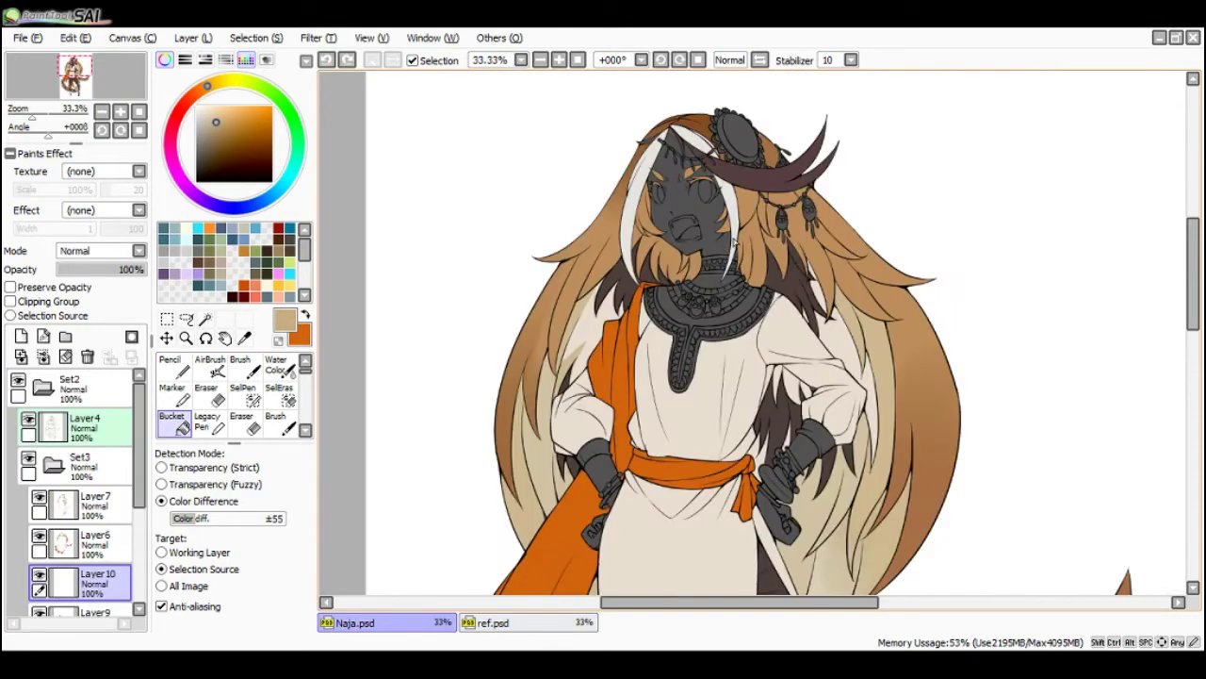
# - Fill the face, the neck and the chest areas between the necklaces with the tan skin colour on Layer10
pyautogui.scroll(3, 713, 209)
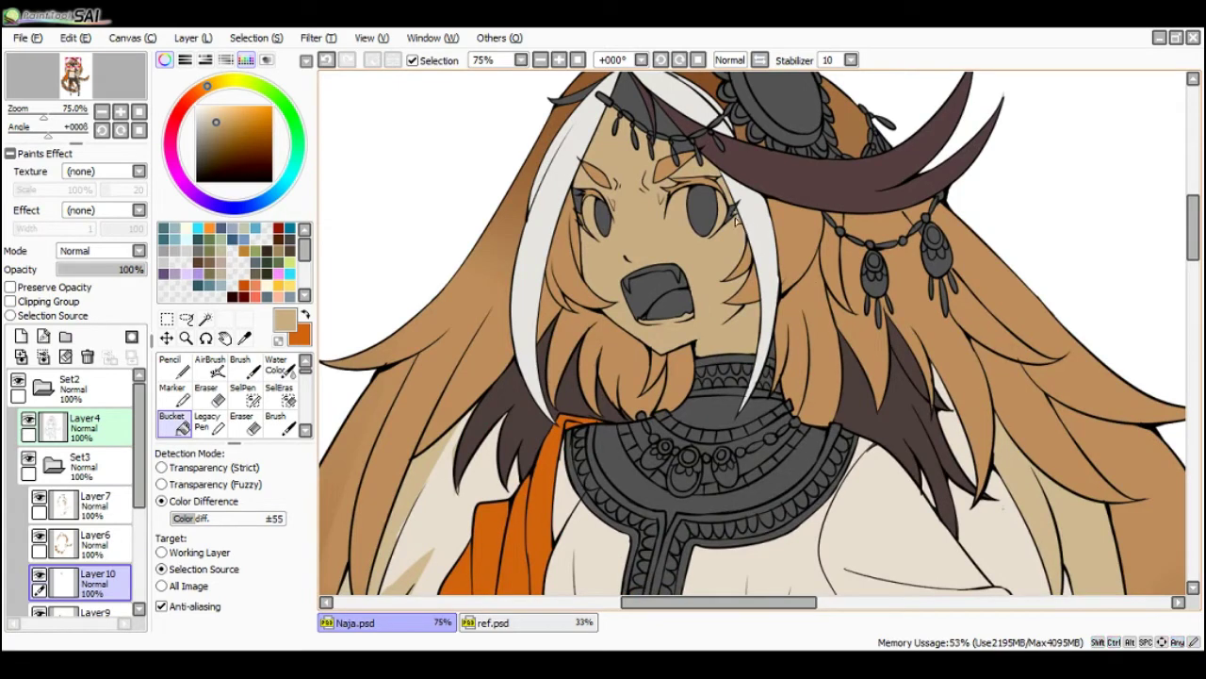
pyautogui.click(709, 421)
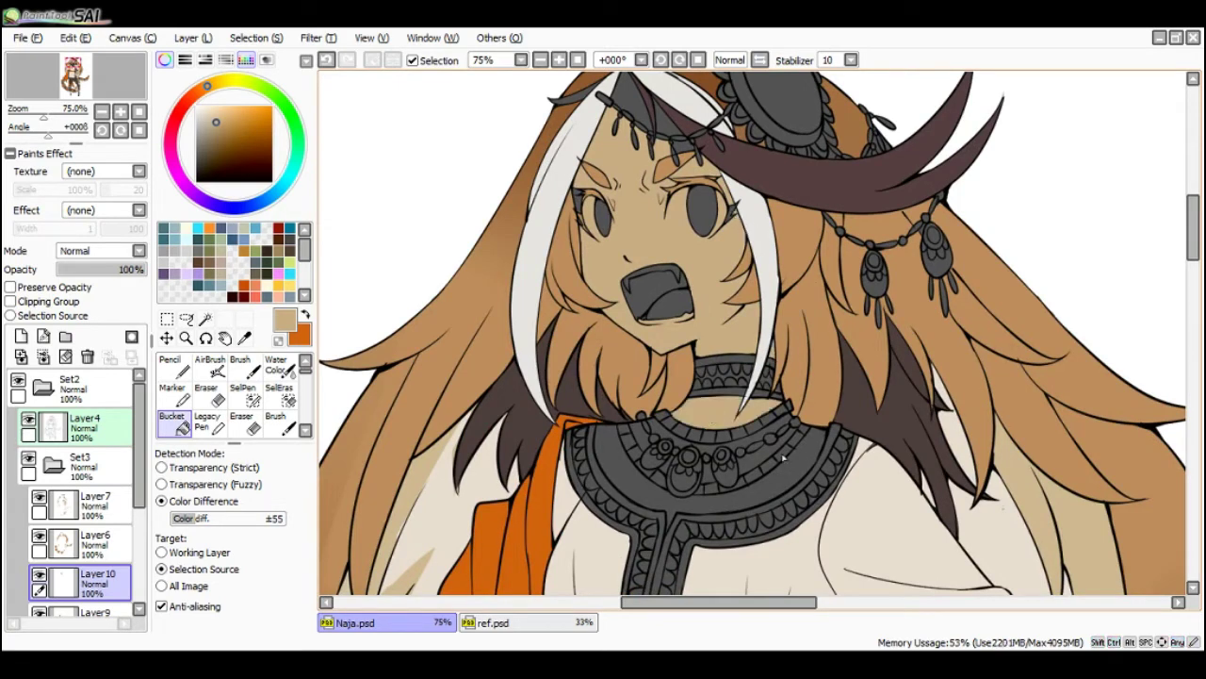
pyautogui.click(770, 429)
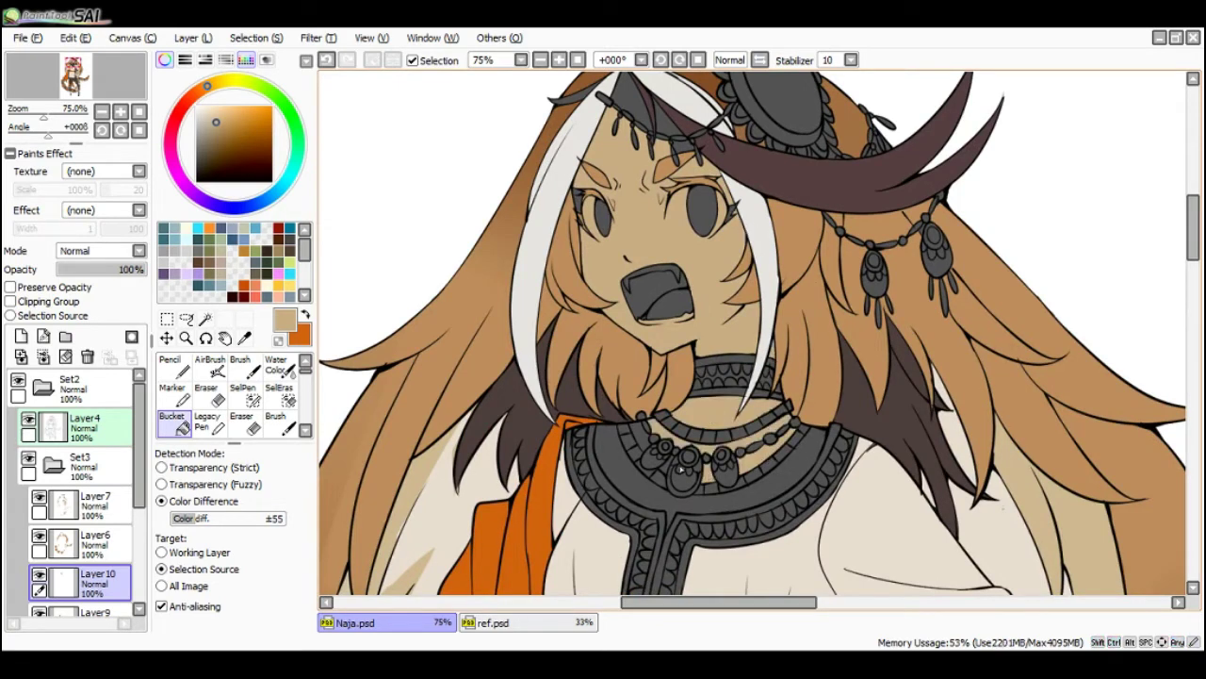
pyautogui.click(639, 441)
pyautogui.click(634, 477)
pyautogui.scroll(-4, 681, 456)
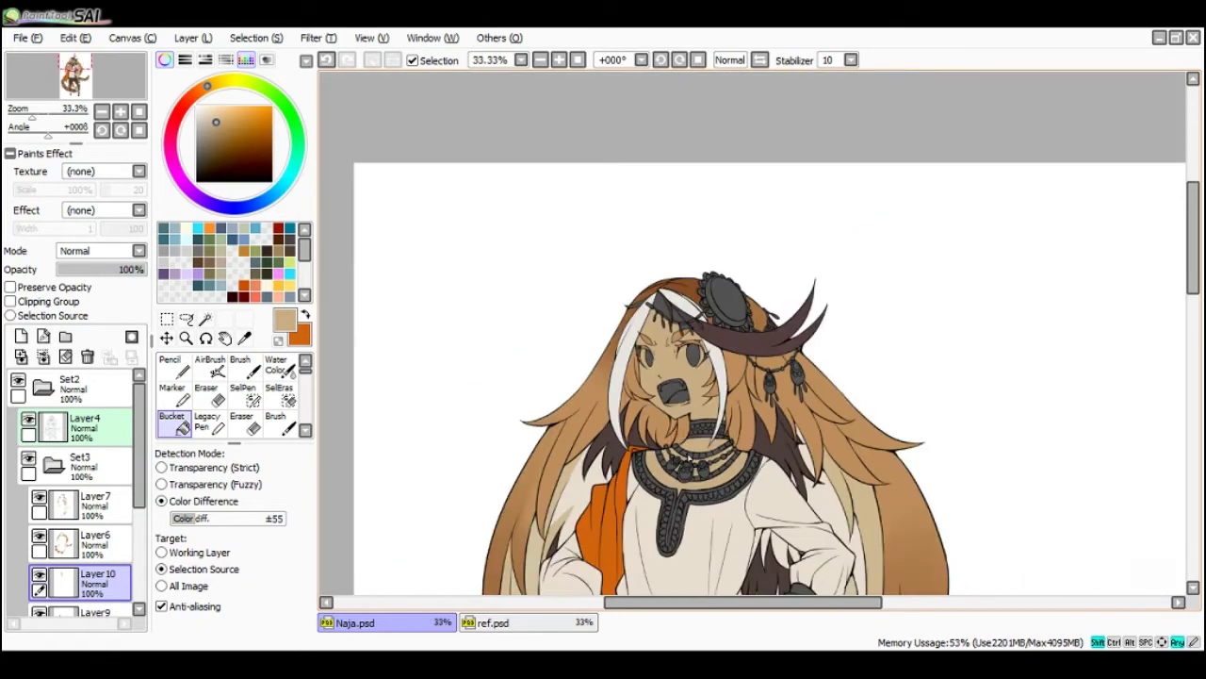
# - Fill the forearm, hand and fingers beside the hanging shawl with the tan skin colour
pyautogui.moveTo(1192, 299); pyautogui.dragTo(1192, 372)
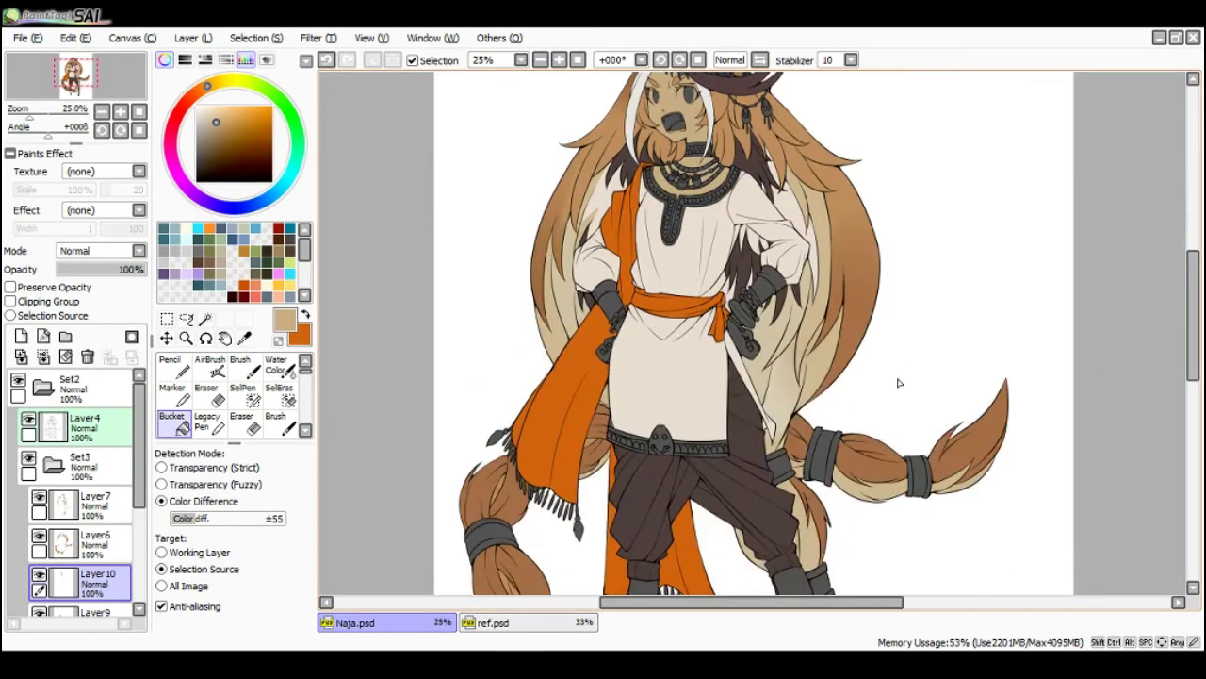
pyautogui.scroll(1, 652, 320)
pyautogui.scroll(1, 619, 305)
pyautogui.click(601, 305)
pyautogui.click(608, 326)
pyautogui.click(607, 345)
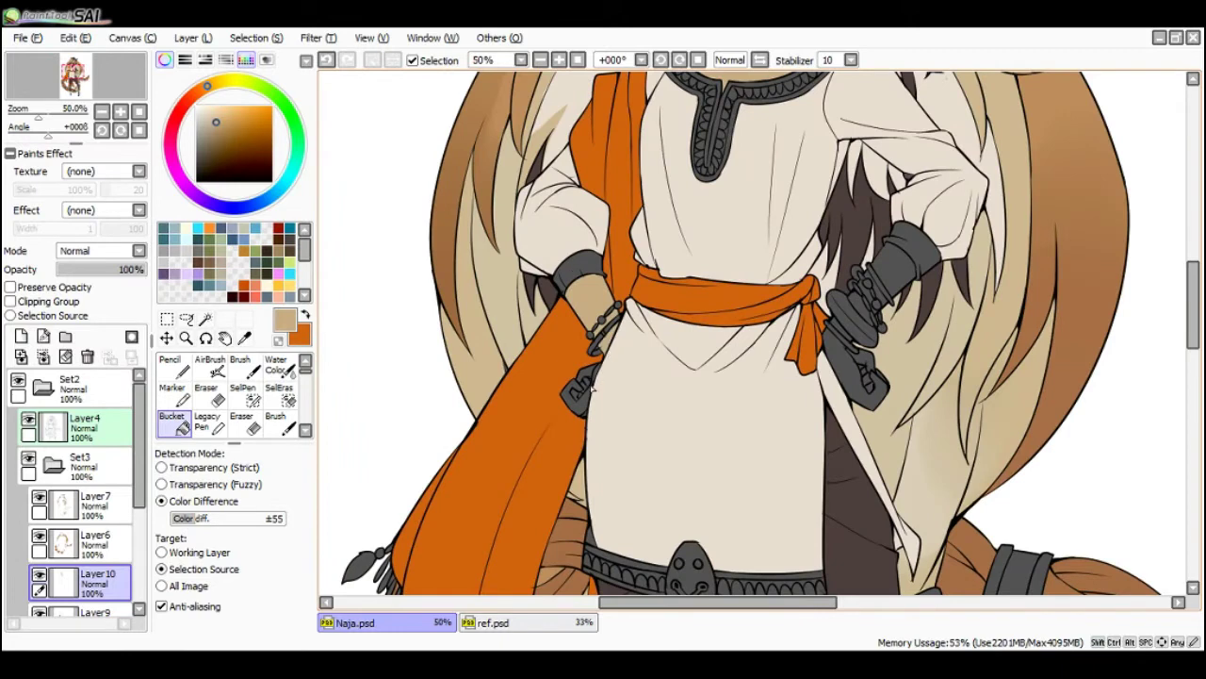
pyautogui.click(581, 394)
pyautogui.scroll(1, 582, 395)
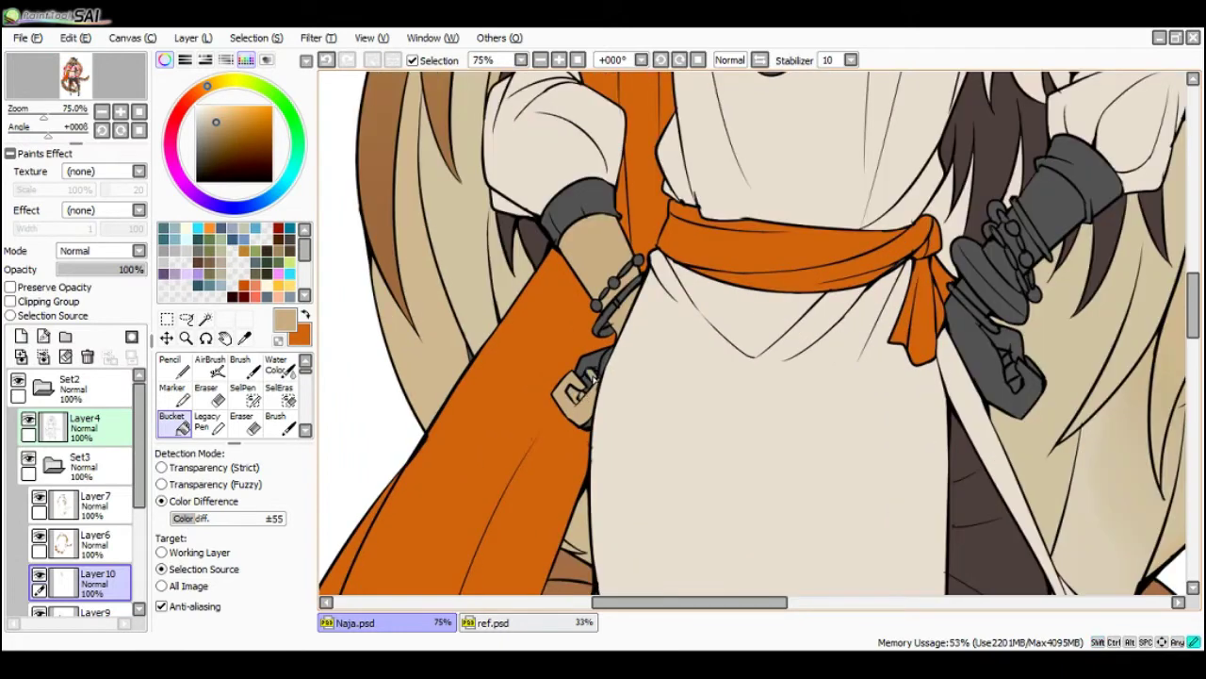
pyautogui.click(592, 371)
pyautogui.hotkey('ctrl', 'z')
pyautogui.click(592, 371)
pyautogui.hotkey('ctrl', 'z')
pyautogui.click(593, 361)
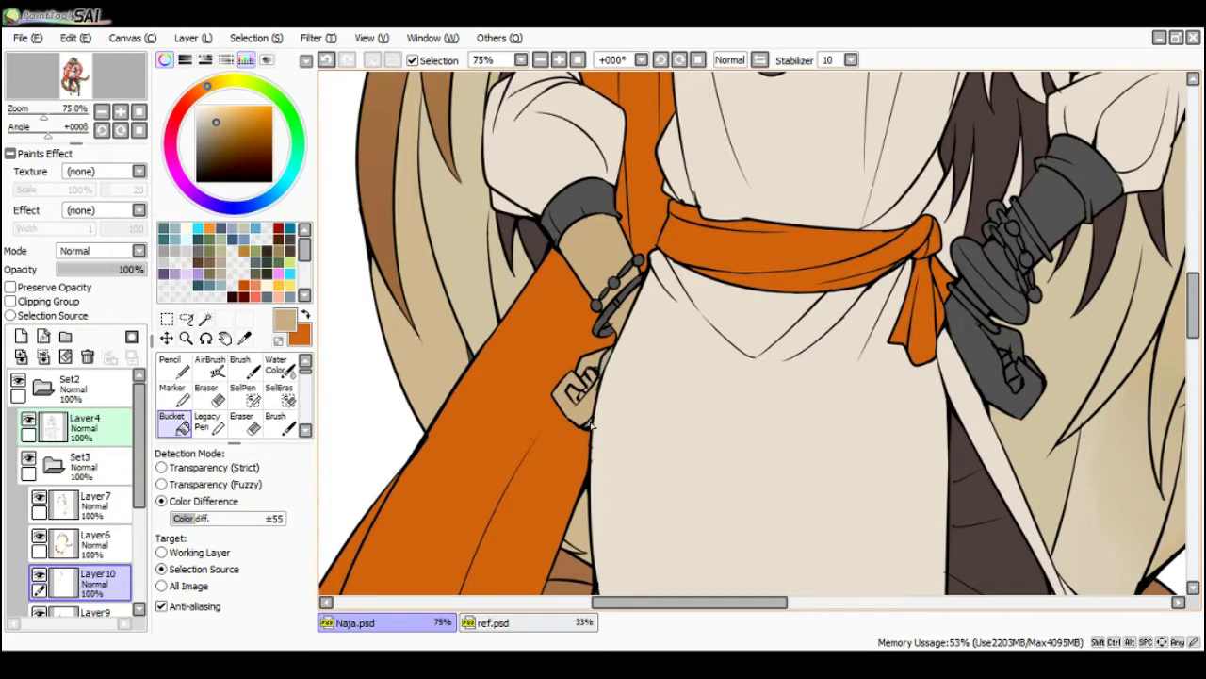
# - Fill the hand, fingers and forearm gaps between the bangles of the arm beside the sash knot with tan
pyautogui.scroll(-1, 593, 426)
pyautogui.scroll(1, 942, 362)
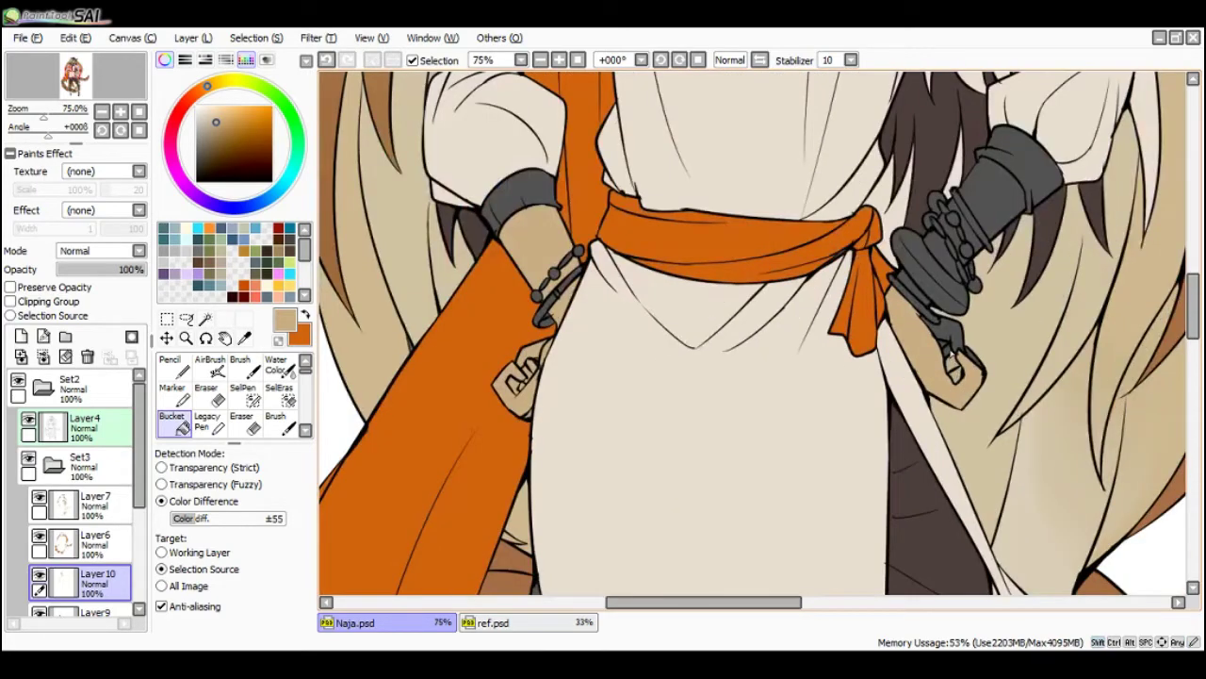
pyautogui.click(952, 349)
pyautogui.click(914, 294)
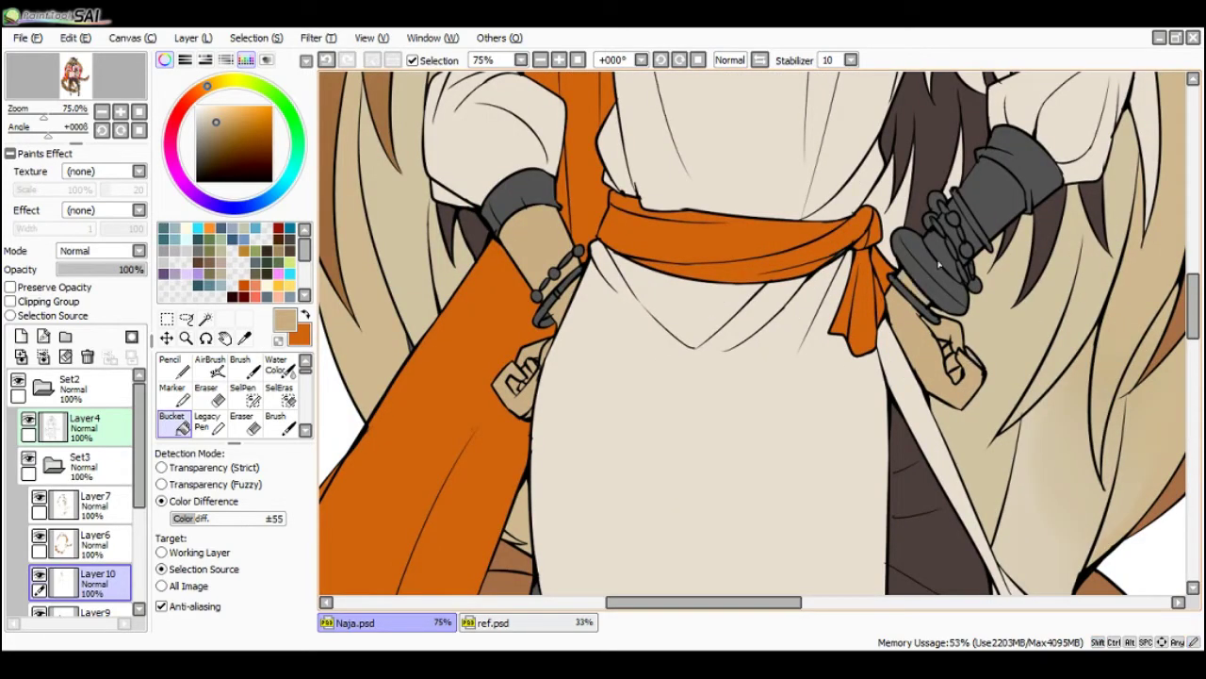
pyautogui.click(953, 247)
pyautogui.click(972, 231)
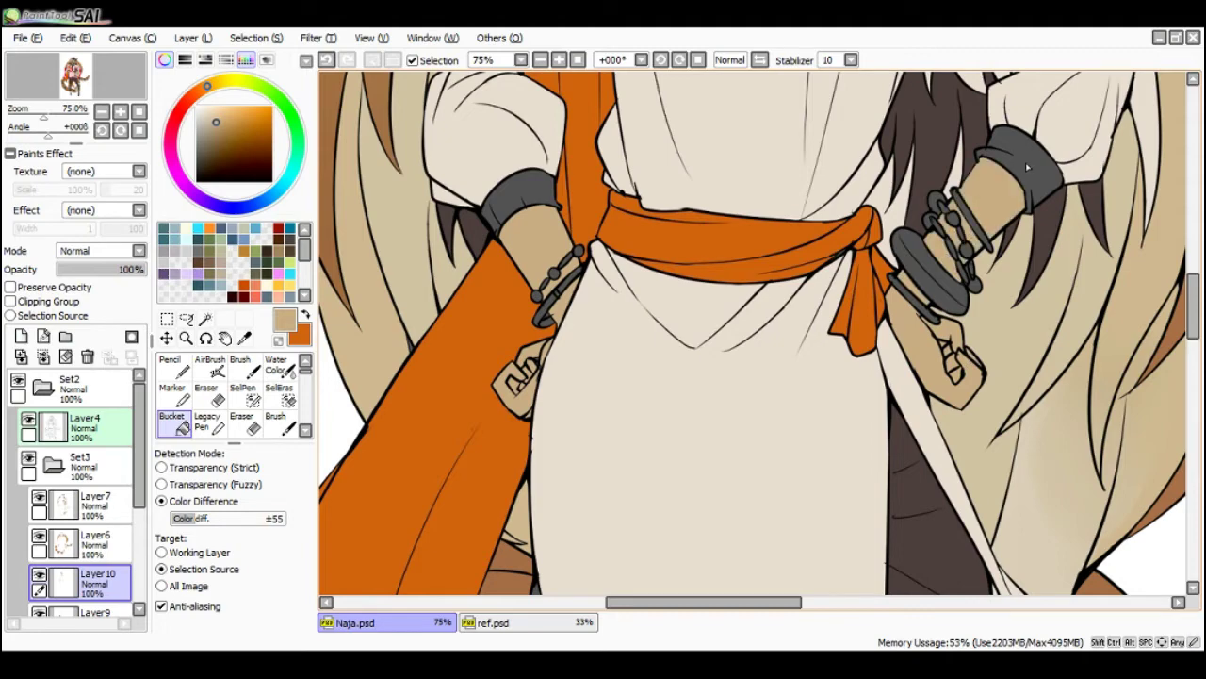
# - Fill both bare lower legs below the trouser cuffs with the tan skin colour
pyautogui.scroll(-4, 1027, 167)
pyautogui.scroll(2, 1029, 411)
pyautogui.click(1034, 411)
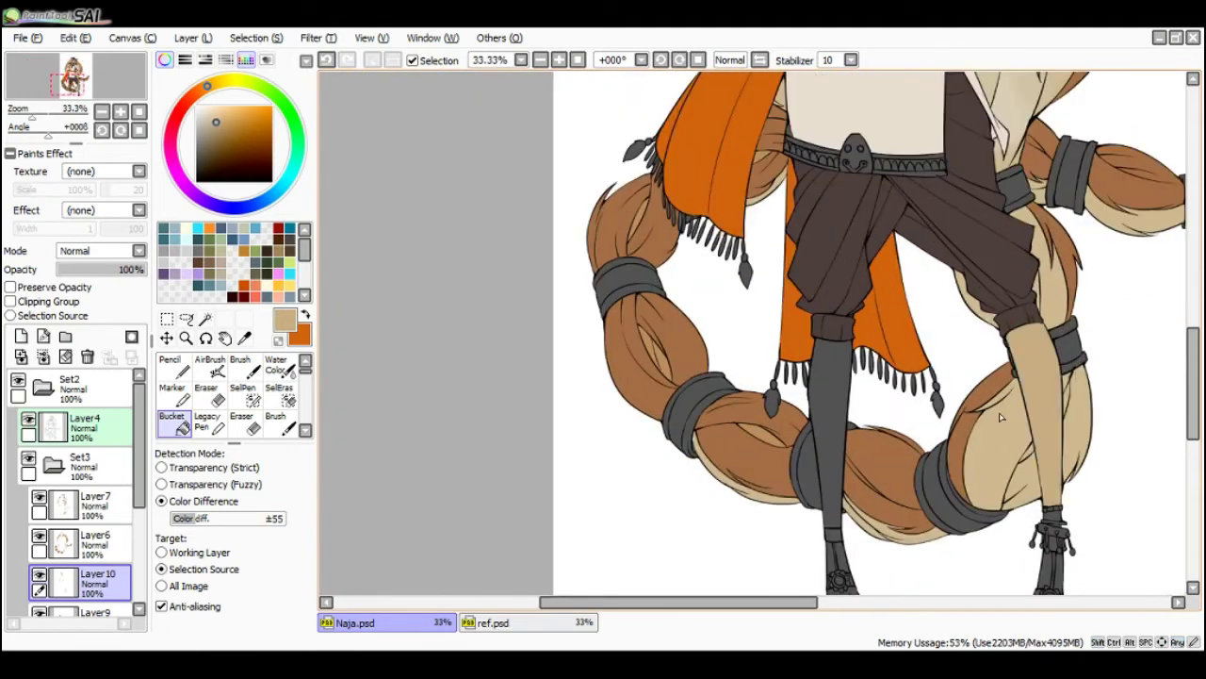
pyautogui.scroll(-2, 831, 413)
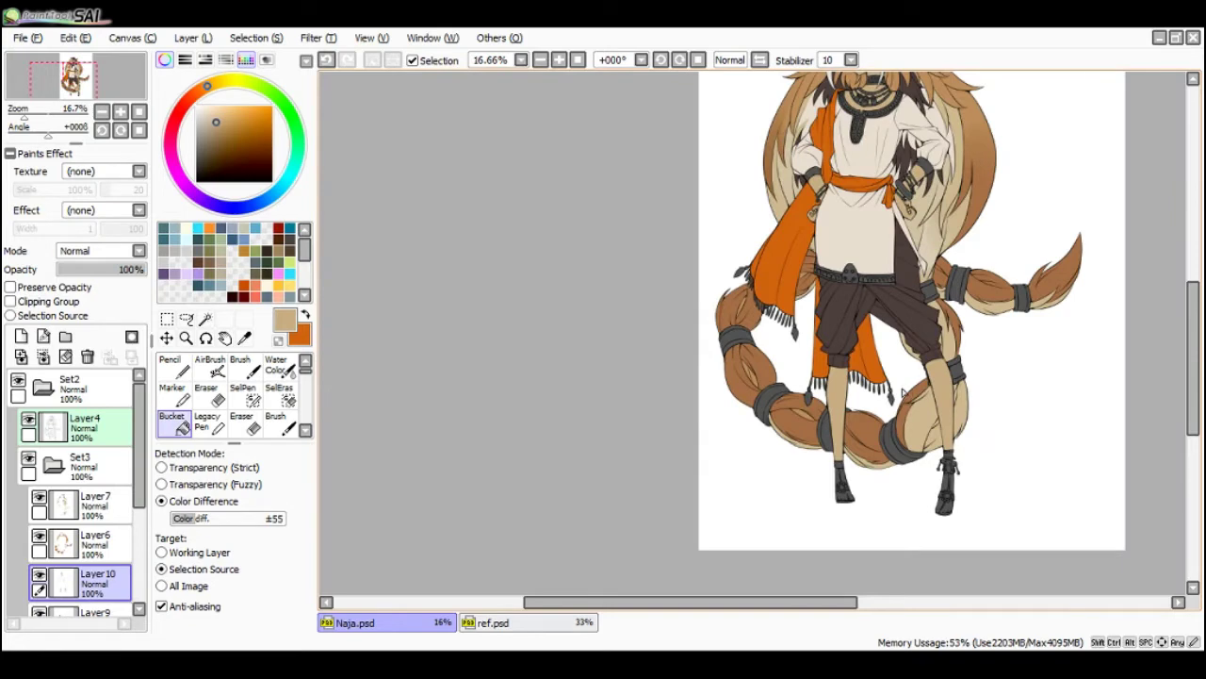
pyautogui.press('space')
pyautogui.moveTo(903, 394); pyautogui.dragTo(787, 356)
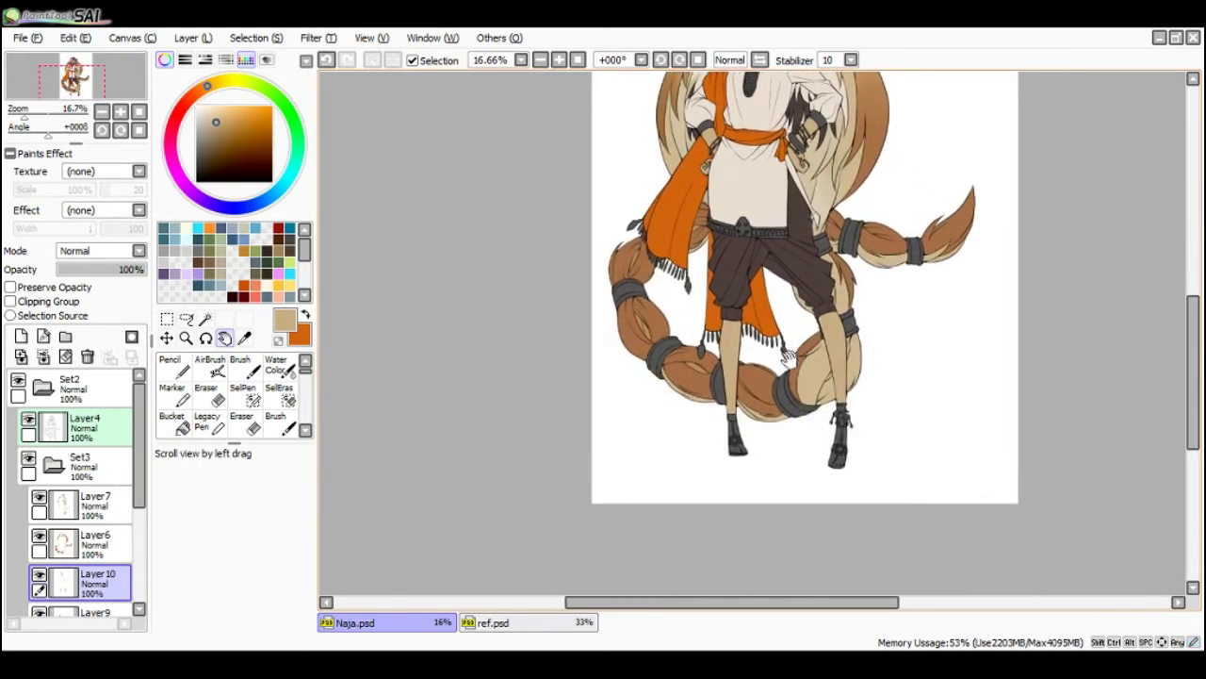
# - Fill the skin beside the sandal strap of the foot under the shawl, and undo the last fill over its toes
pyautogui.scroll(3, 751, 442)
pyautogui.click(714, 412)
pyautogui.click(701, 418)
pyautogui.click(712, 466)
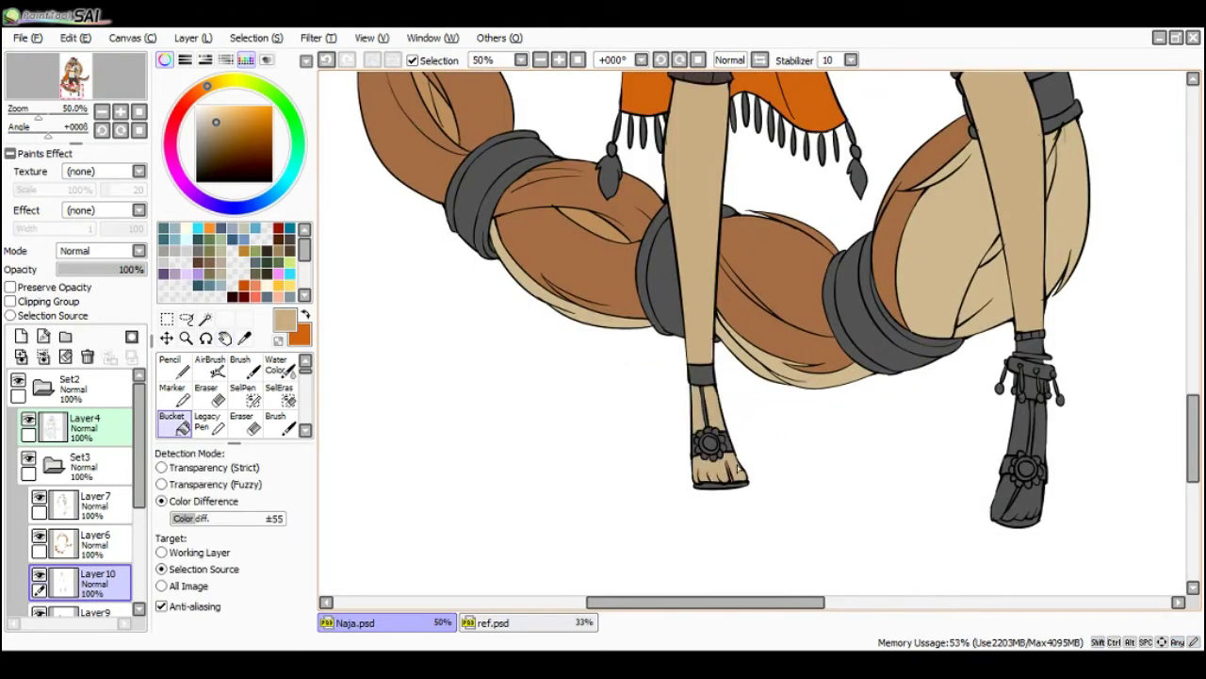
pyautogui.hotkey('ctrl', 'z')
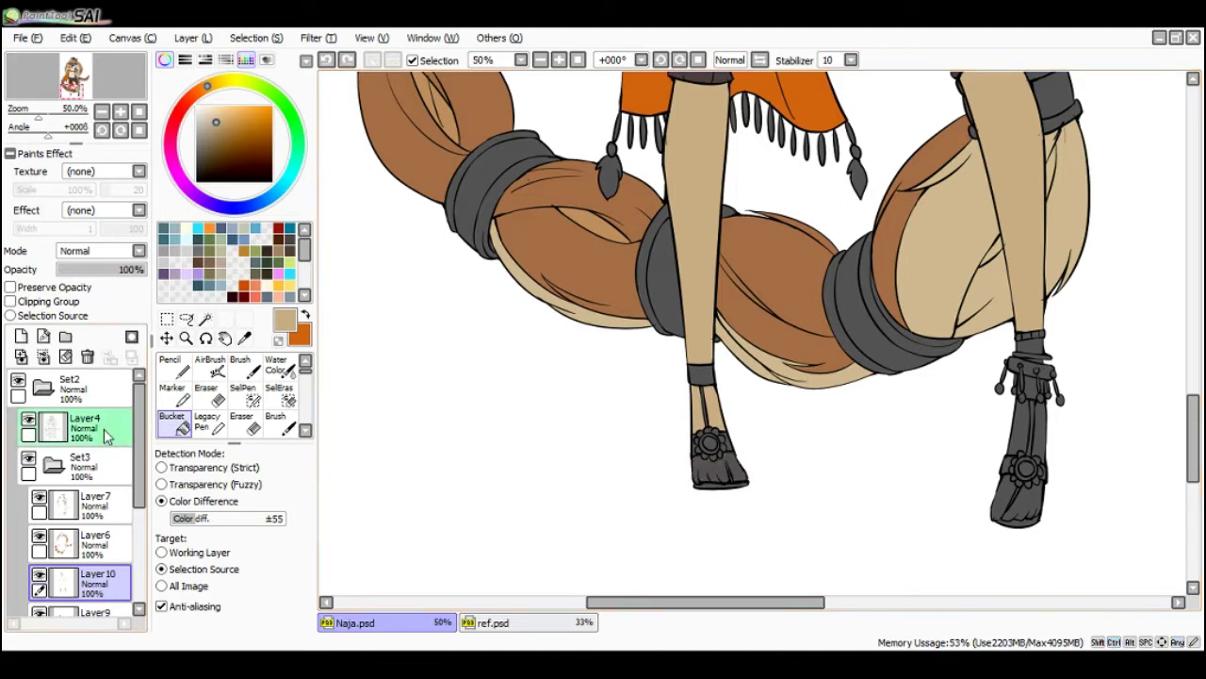
# - Touch up that foot's sandal strap line on the Layer4 line art with a black pencil at size 6
pyautogui.click(108, 434)
pyautogui.press('x')
pyautogui.click(196, 181)
pyautogui.click(172, 367)
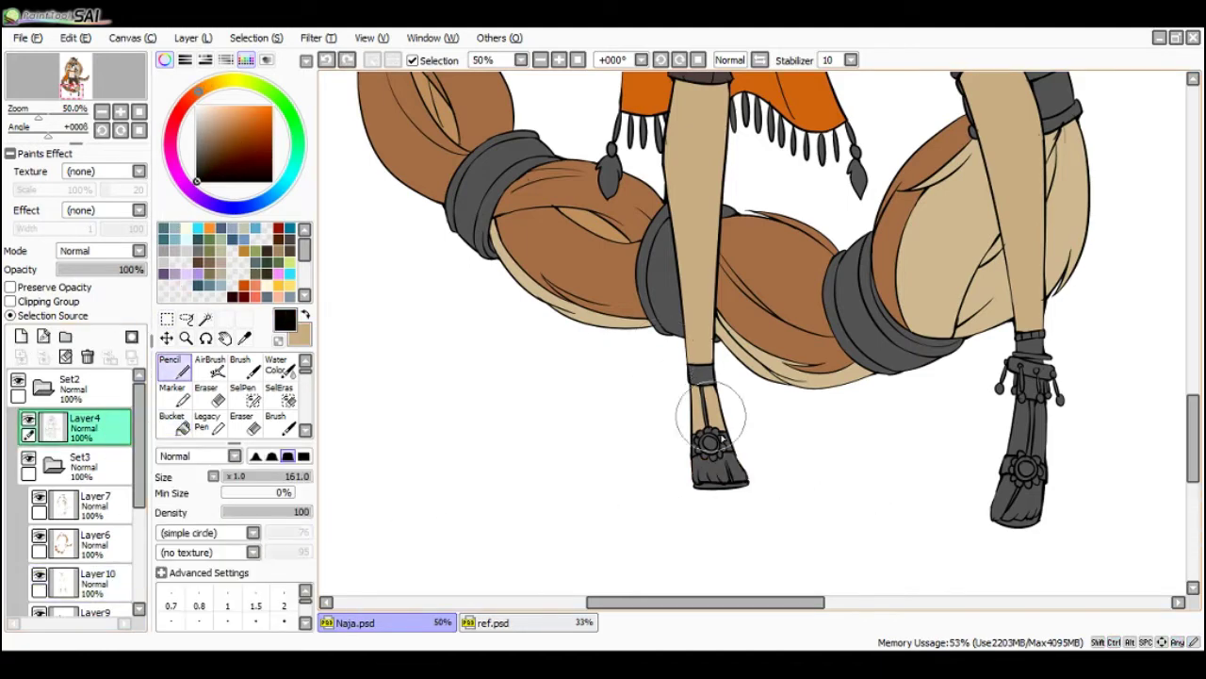
pyautogui.scroll(1, 727, 461)
pyautogui.moveTo(724, 460)
pyautogui.keyDown('ctrl'); pyautogui.keyDown('alt'); pyautogui.mouseDown()
pyautogui.moveTo(673, 460)
pyautogui.moveTo(728, 479)
pyautogui.moveTo(721, 461)
pyautogui.moveTo(673, 461)
pyautogui.moveTo(730, 488)
pyautogui.mouseUp(); pyautogui.keyUp('alt'); pyautogui.keyUp('ctrl')
pyautogui.hotkey('ctrl', 'z')
pyautogui.hotkey('ctrl', 'z')
pyautogui.press('e')
pyautogui.press('n')
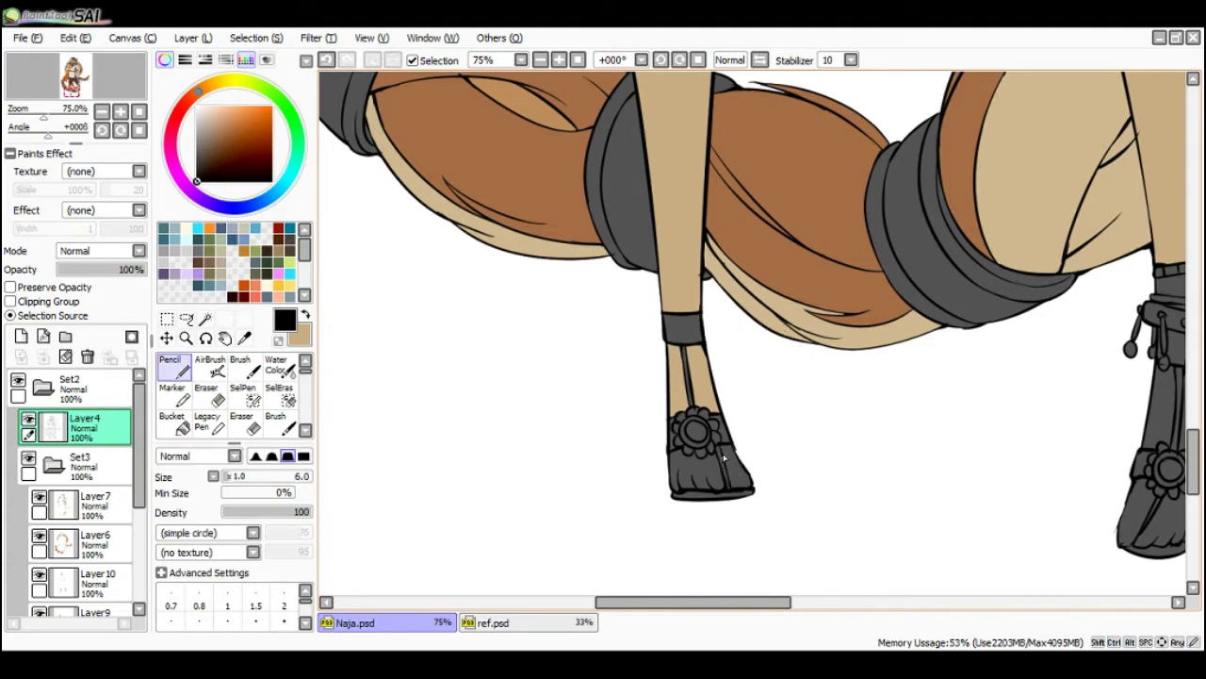
pyautogui.scroll(-3, 729, 446)
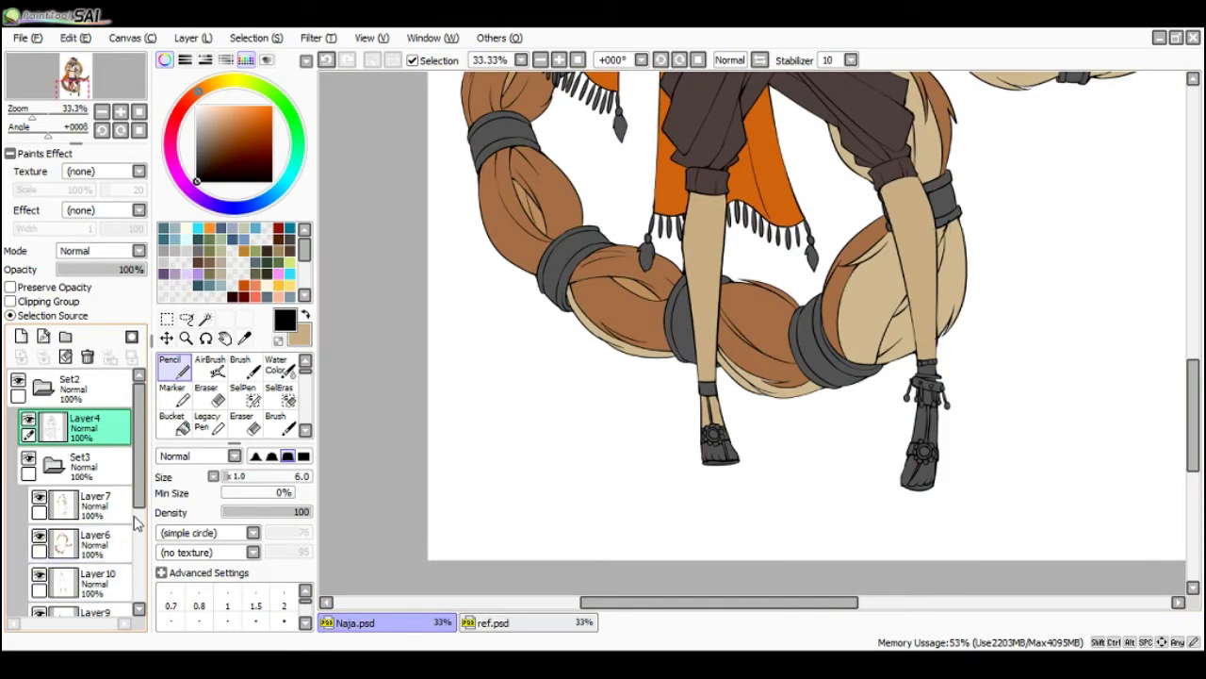
# - Fill the toes of the same foot on both sides of the sandal strap with tan on Layer10
pyautogui.scroll(-2, 104, 532)
pyautogui.click(94, 518)
pyautogui.press('b')
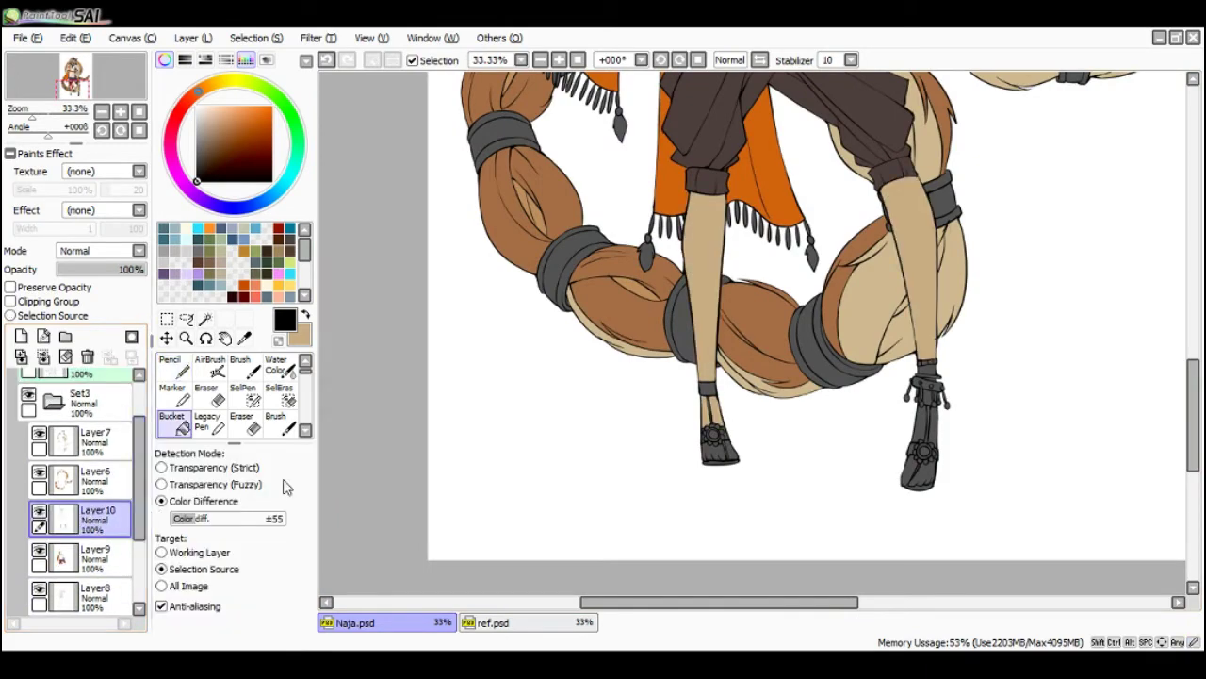
pyautogui.press('Tab')
pyautogui.scroll(1, 570, 462)
pyautogui.click(545, 462)
pyautogui.click(521, 465)
pyautogui.scroll(-1, 786, 461)
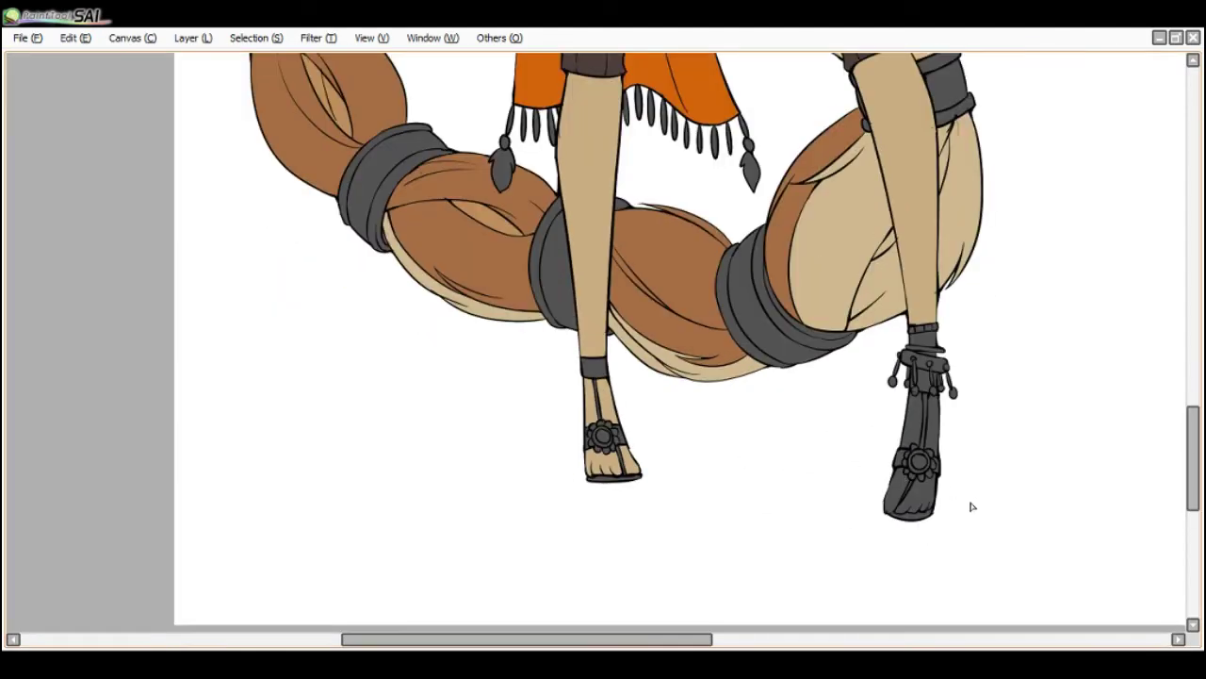
# - Fill the toes, instep and ankle gaps of the foot with the charm anklet with tan, undoing a stray fill
pyautogui.scroll(1, 929, 497)
pyautogui.click(911, 493)
pyautogui.click(883, 481)
pyautogui.click(903, 392)
pyautogui.click(931, 373)
pyautogui.click(916, 311)
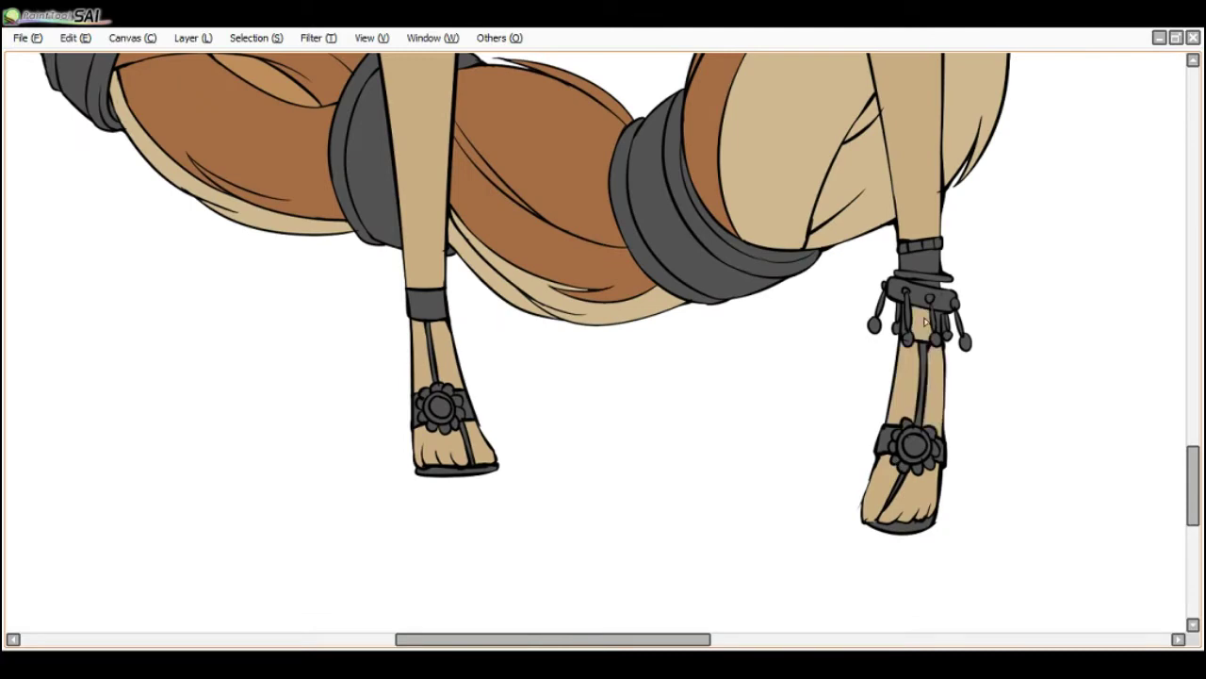
pyautogui.hotkey('ctrl', 'z')
pyautogui.click(935, 262)
# - Examine the skin flats on the whole figure and around the upper body
pyautogui.scroll(-2, 933, 245)
pyautogui.scroll(-3, 928, 217)
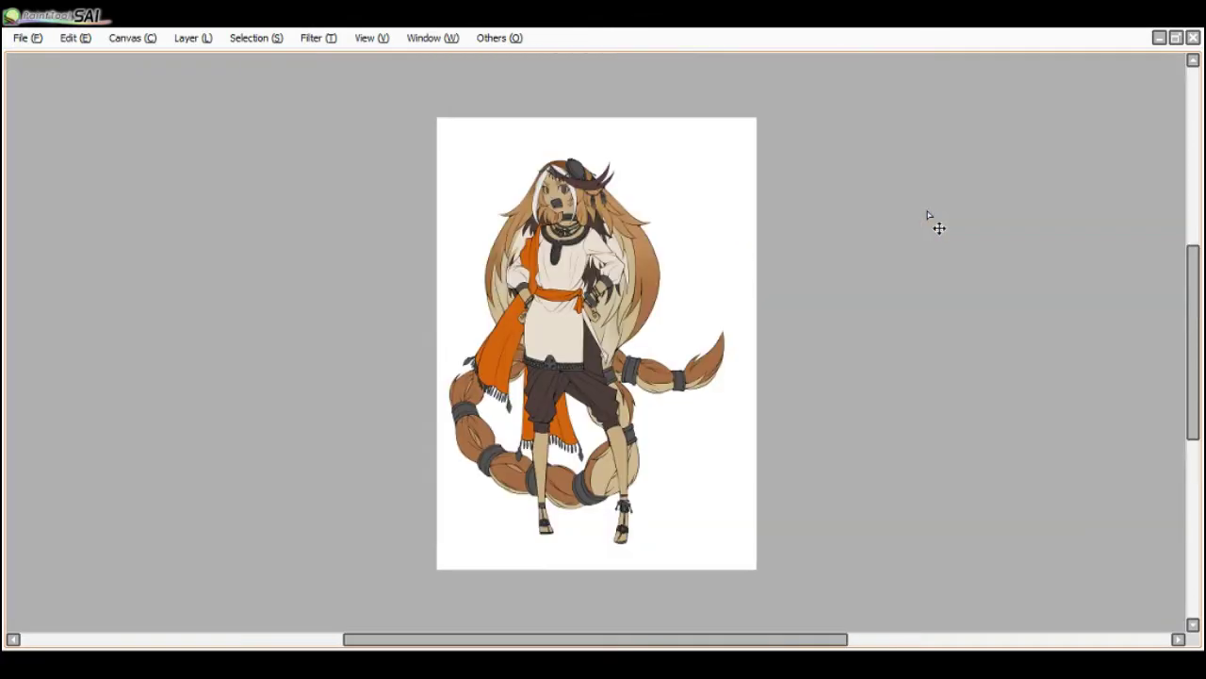
pyautogui.scroll(3, 567, 274)
pyautogui.scroll(-1, 570, 206)
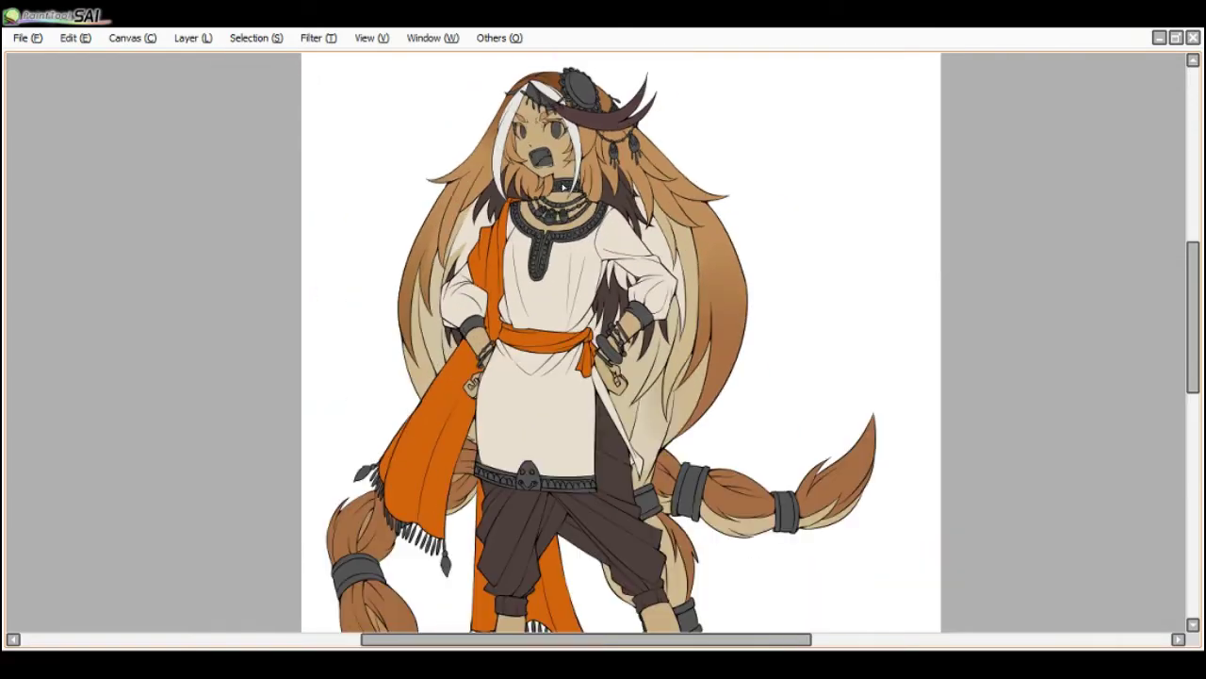
pyautogui.scroll(1, 563, 188)
pyautogui.scroll(-1, 560, 186)
pyautogui.press('Tab')
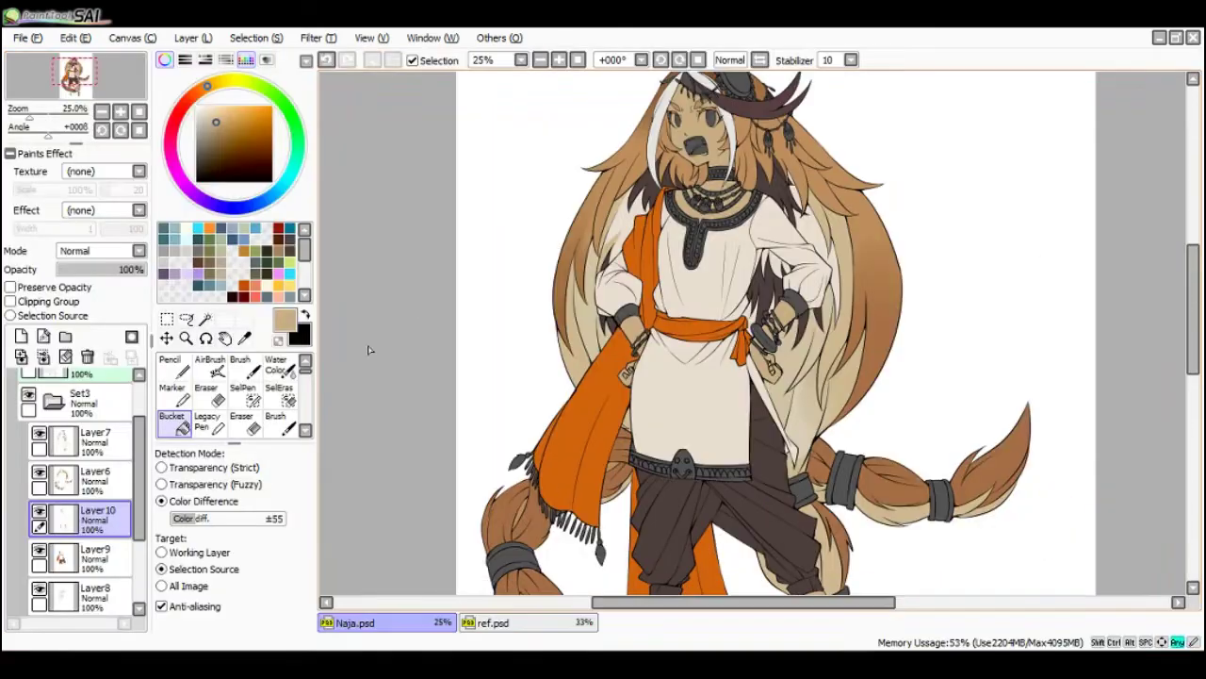
# - Add a layer above Layer10 and colour the lower teeth white, closing their edge with the pencil and filling the inside
pyautogui.click(23, 336)
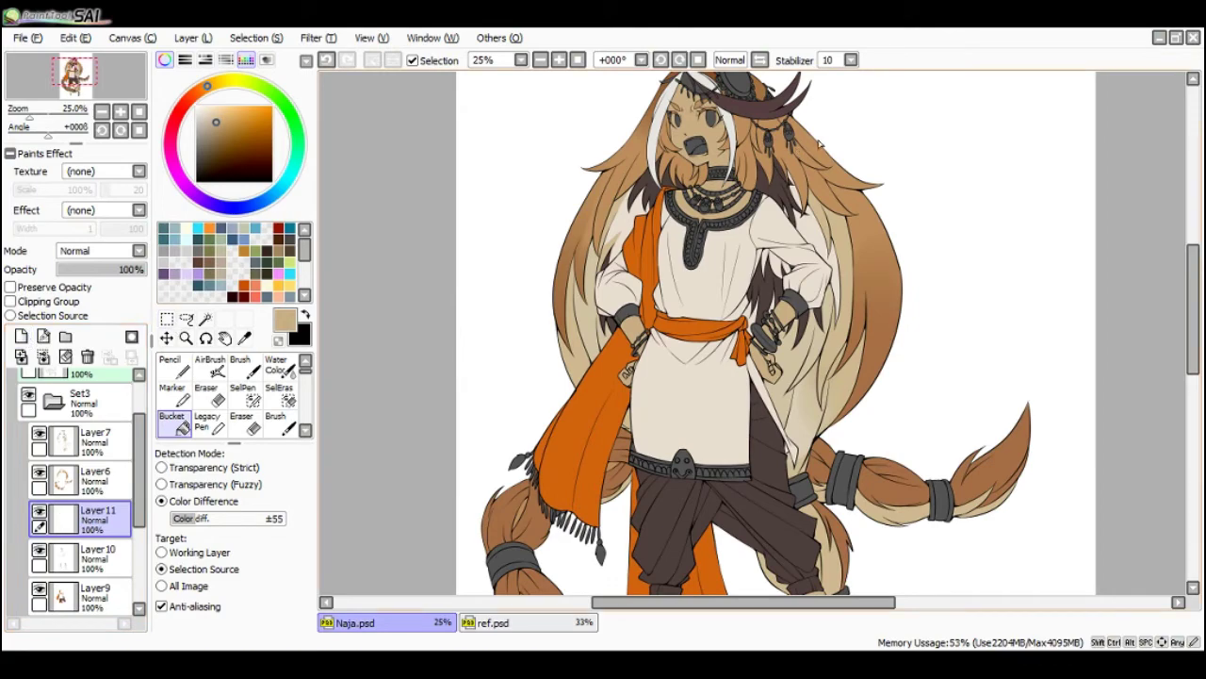
pyautogui.scroll(1, 818, 144)
pyautogui.keyDown('alt'); pyautogui.click(857, 108); pyautogui.keyUp('alt')
pyautogui.scroll(1, 783, 163)
pyautogui.scroll(1, 620, 179)
pyautogui.press('n')
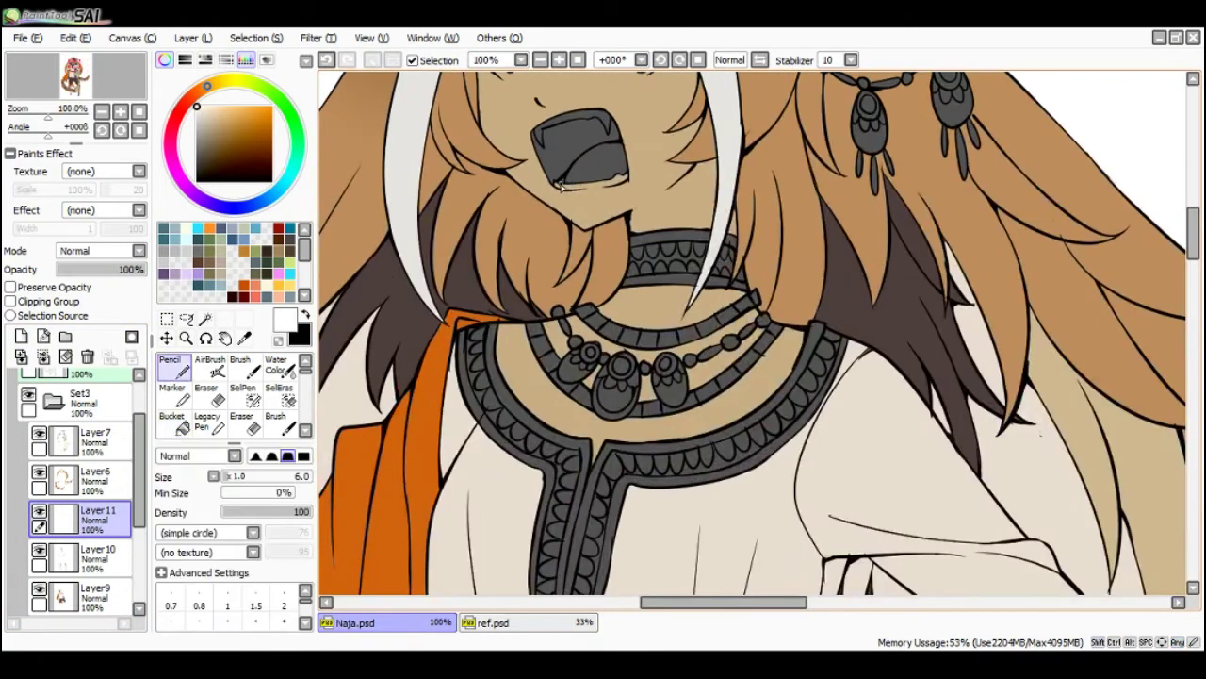
pyautogui.moveTo(563, 190); pyautogui.dragTo(624, 181)
pyautogui.press('g')
pyautogui.click(567, 183)
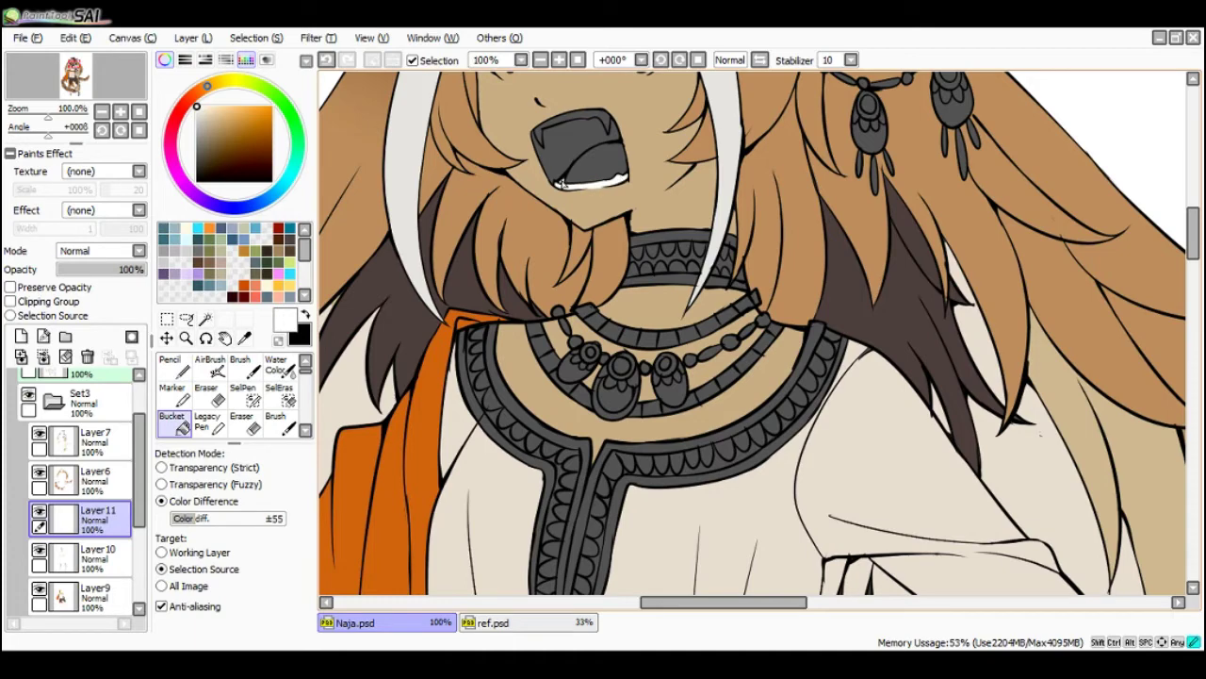
# - Fill the upper teeth with white on Layer11
pyautogui.click(577, 119)
pyautogui.scroll(-1, 593, 121)
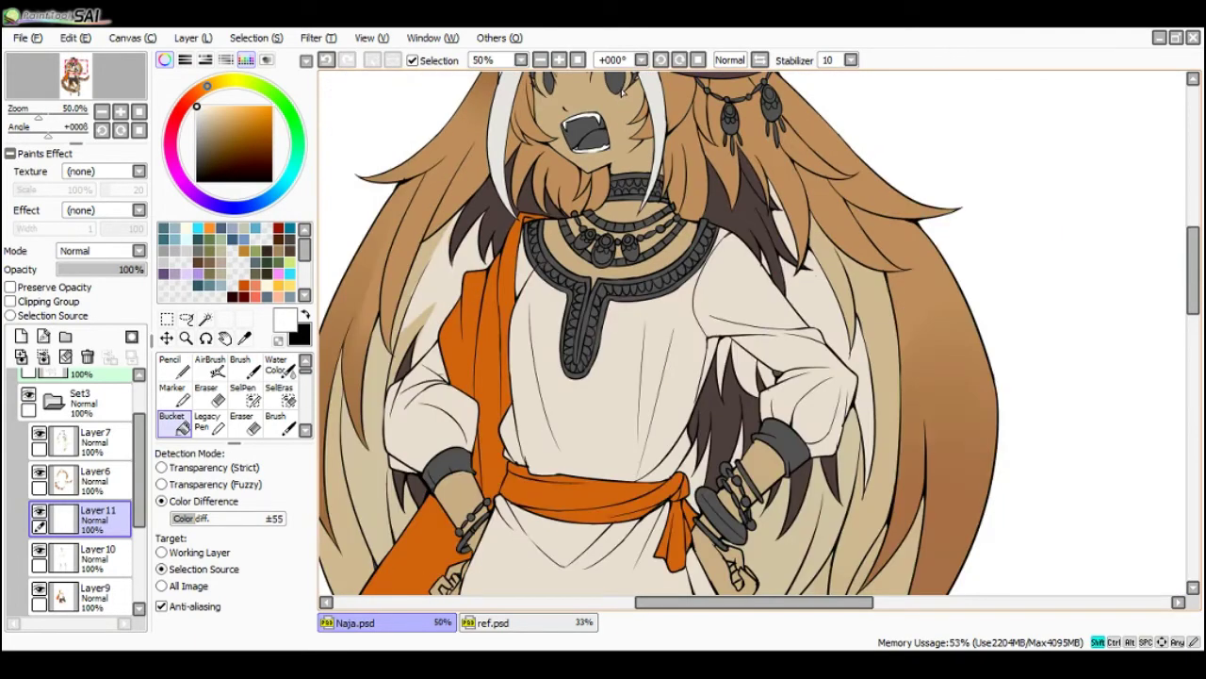
pyautogui.moveTo(1193, 311); pyautogui.dragTo(1175, 264)
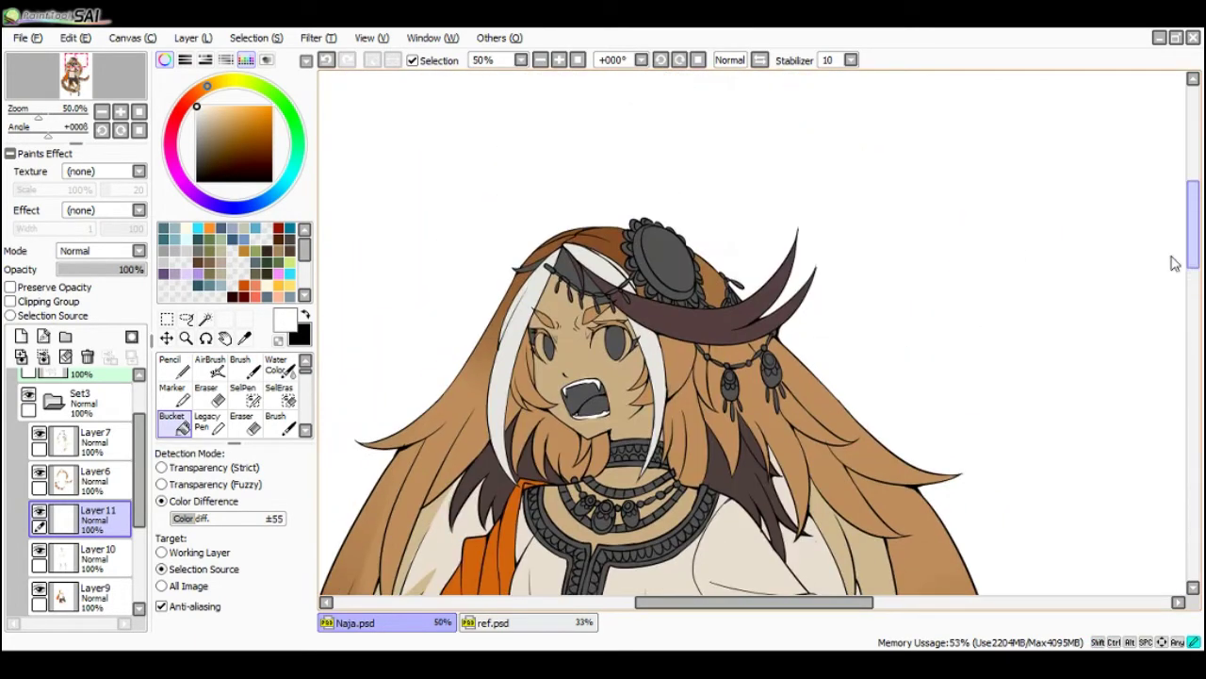
pyautogui.scroll(2, 610, 330)
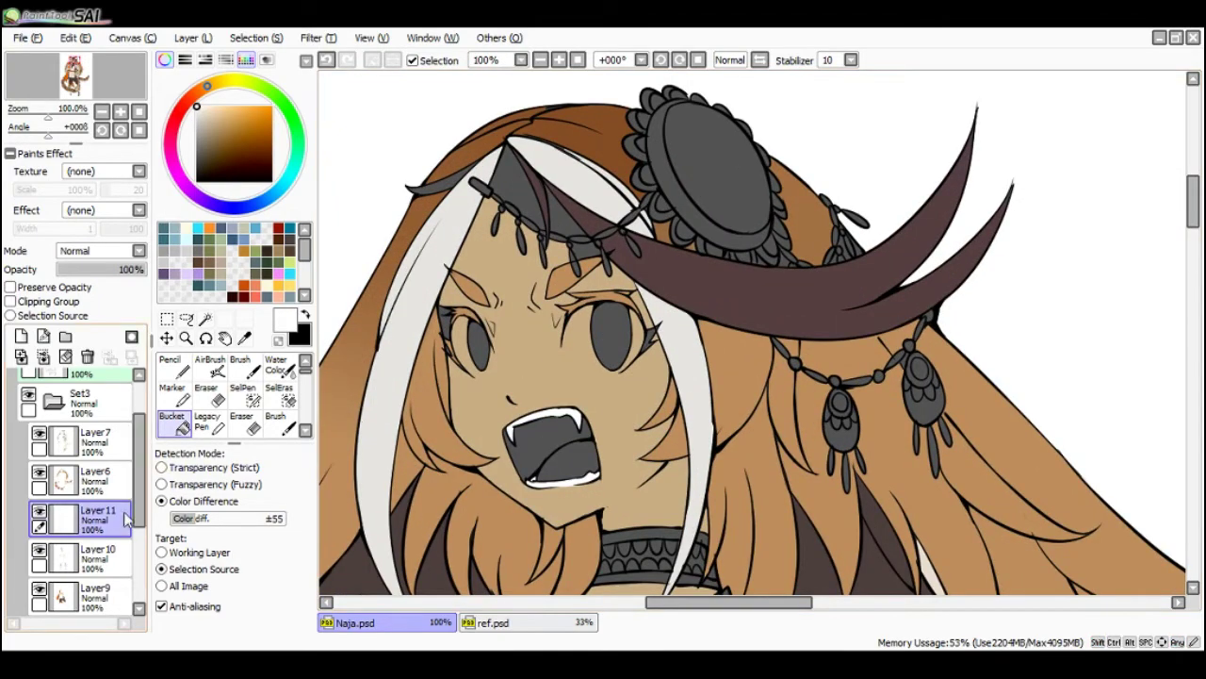
# - Inspect which face parts lie on Layer7 and Layer6 by toggling their visibility, and sample the skin and hair colours
pyautogui.click(94, 555)
pyautogui.press('-')
pyautogui.keyDown('alt'); pyautogui.click(556, 377); pyautogui.keyUp('alt')
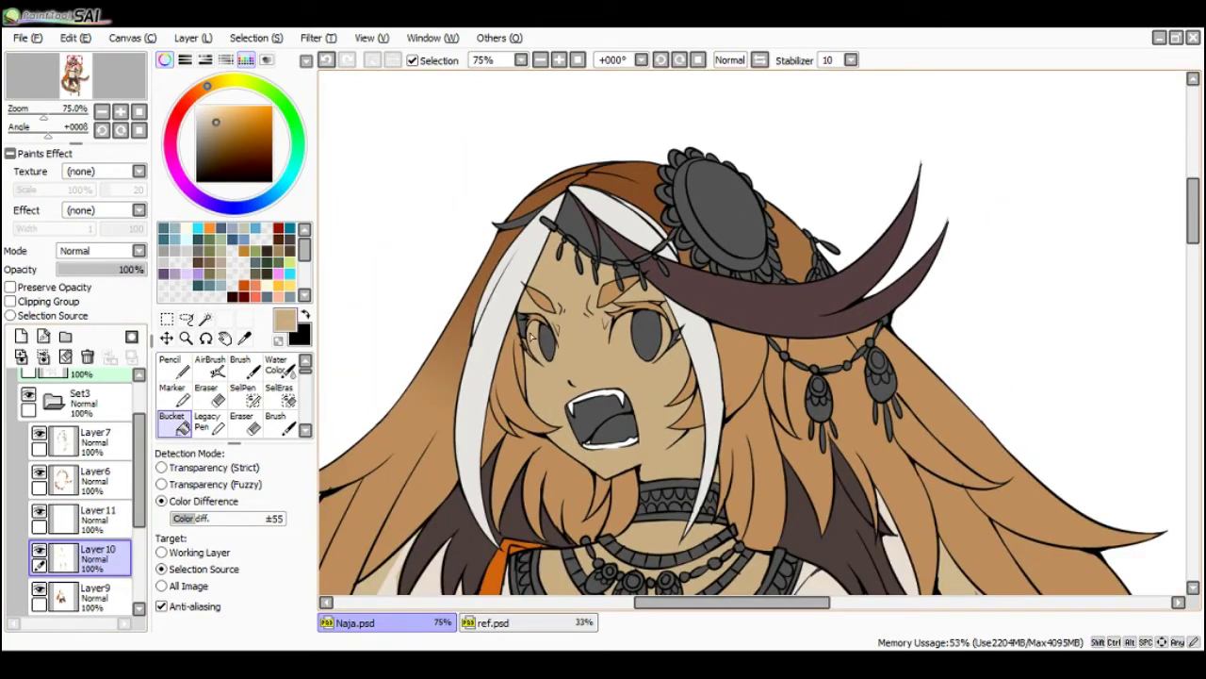
pyautogui.scroll(1, 525, 332)
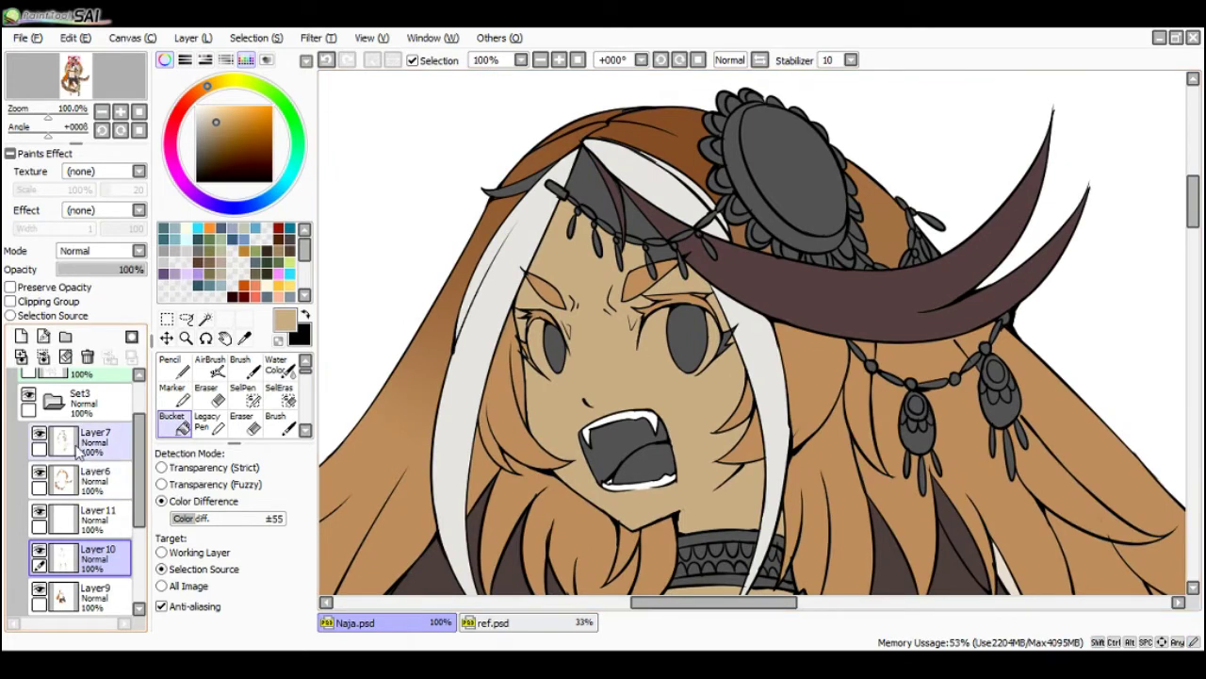
pyautogui.click(42, 434)
pyautogui.click(42, 433)
pyautogui.click(42, 434)
pyautogui.click(42, 434)
pyautogui.click(42, 434)
pyautogui.click(42, 433)
pyautogui.doubleClick(40, 473)
pyautogui.click(97, 482)
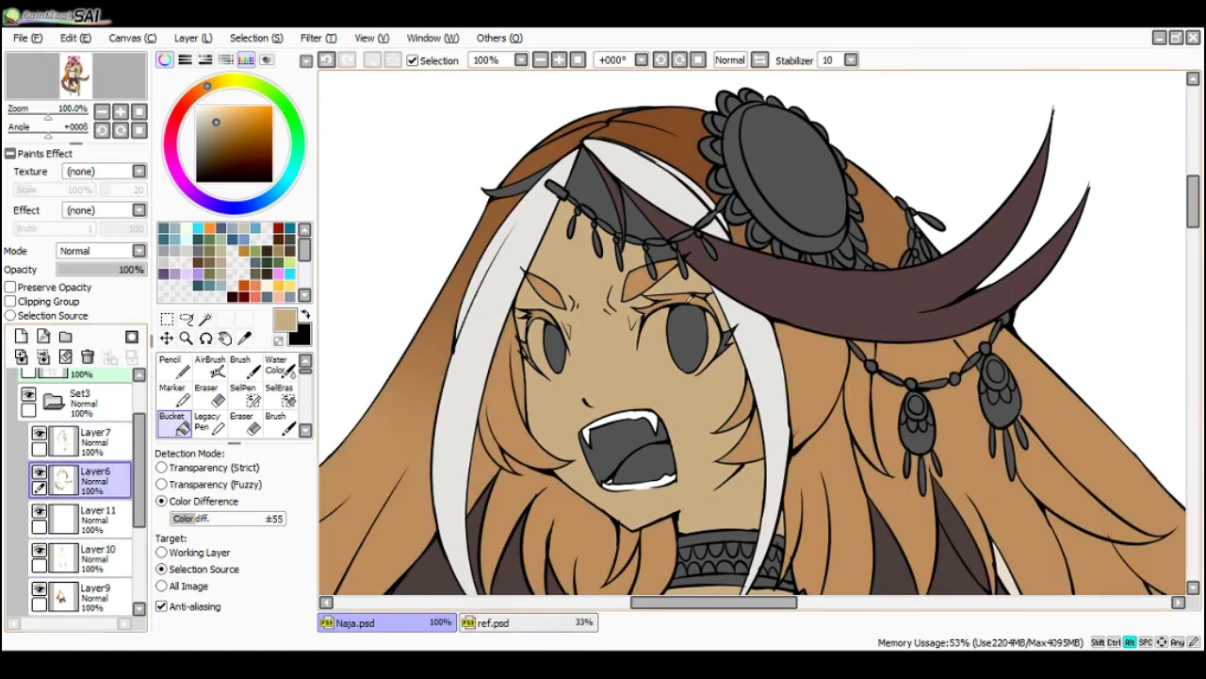
pyautogui.keyDown('alt'); pyautogui.click(693, 296); pyautogui.keyUp('alt')
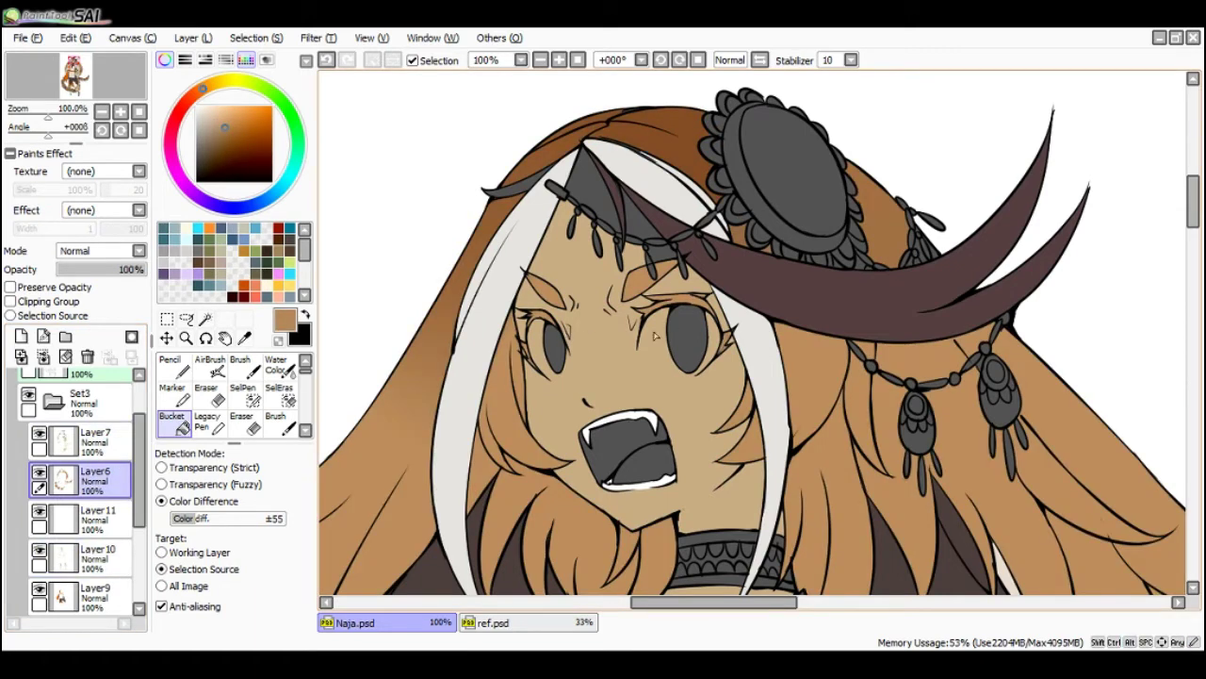
pyautogui.scroll(-1, 646, 325)
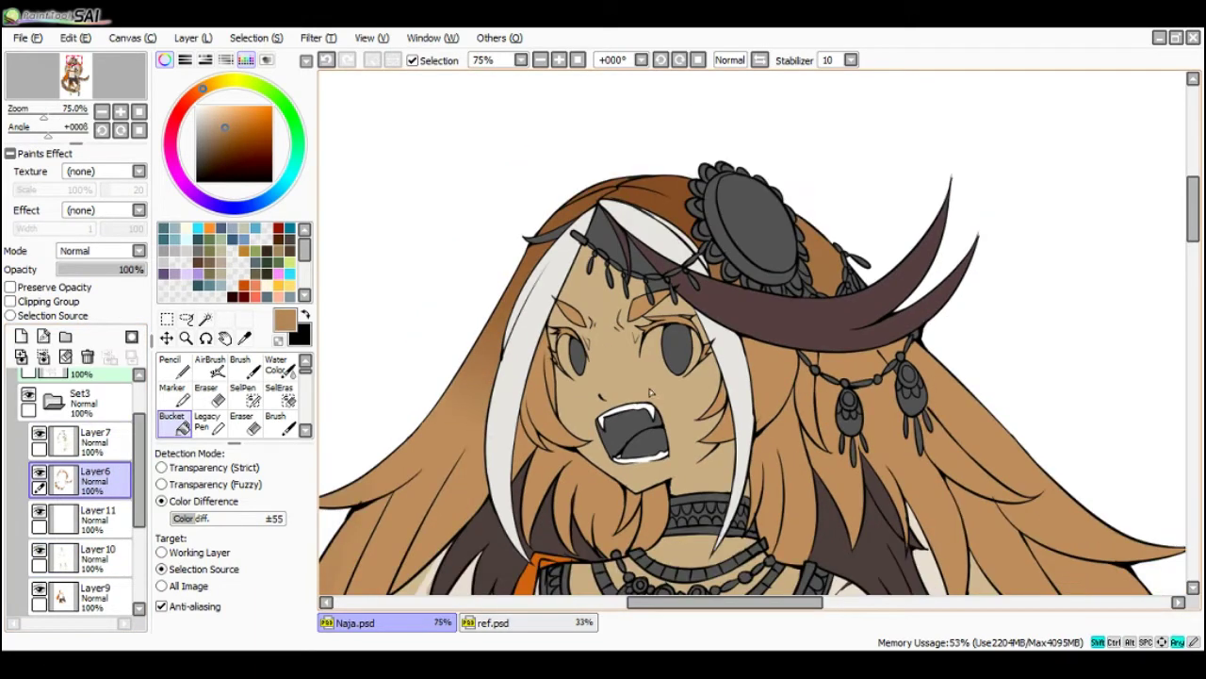
# - Fill the tongue with coral on Layer11
pyautogui.doubleClick(39, 515)
pyautogui.click(87, 521)
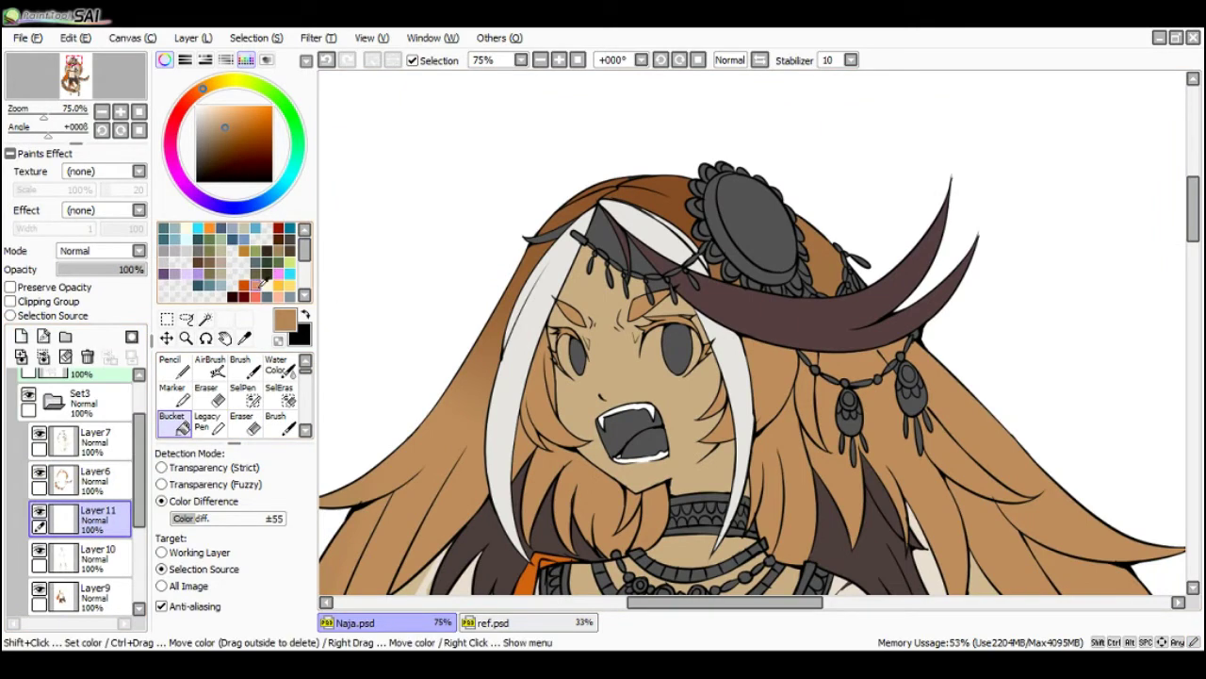
pyautogui.click(266, 294)
pyautogui.click(646, 441)
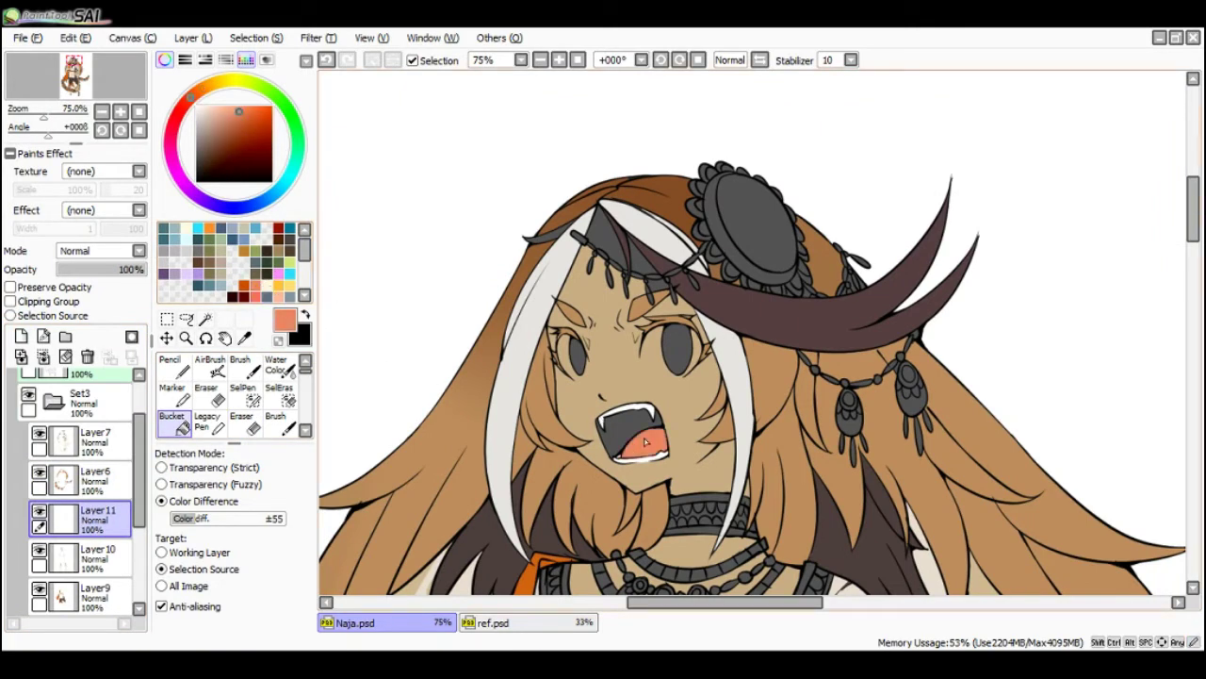
# - Fill the mouth cavity behind the tongue with dark reddish brown, undoing a first fill in a more saturated red
pyautogui.click(244, 285)
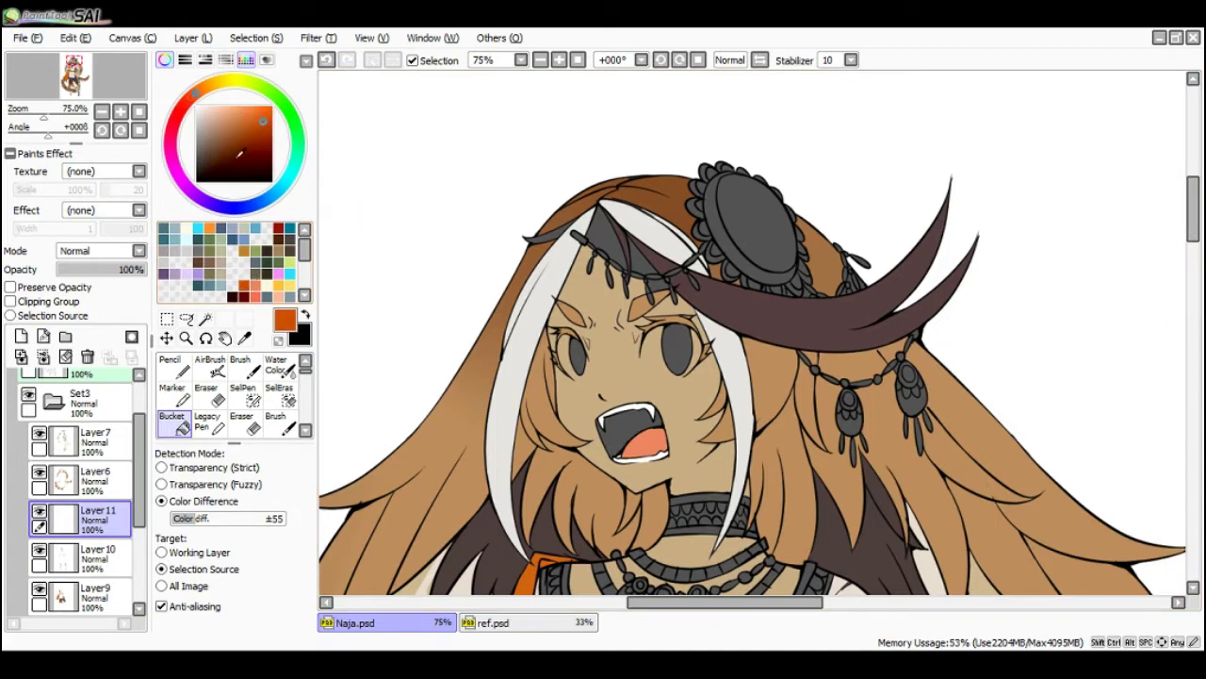
pyautogui.click(254, 135)
pyautogui.moveTo(254, 135); pyautogui.dragTo(255, 148)
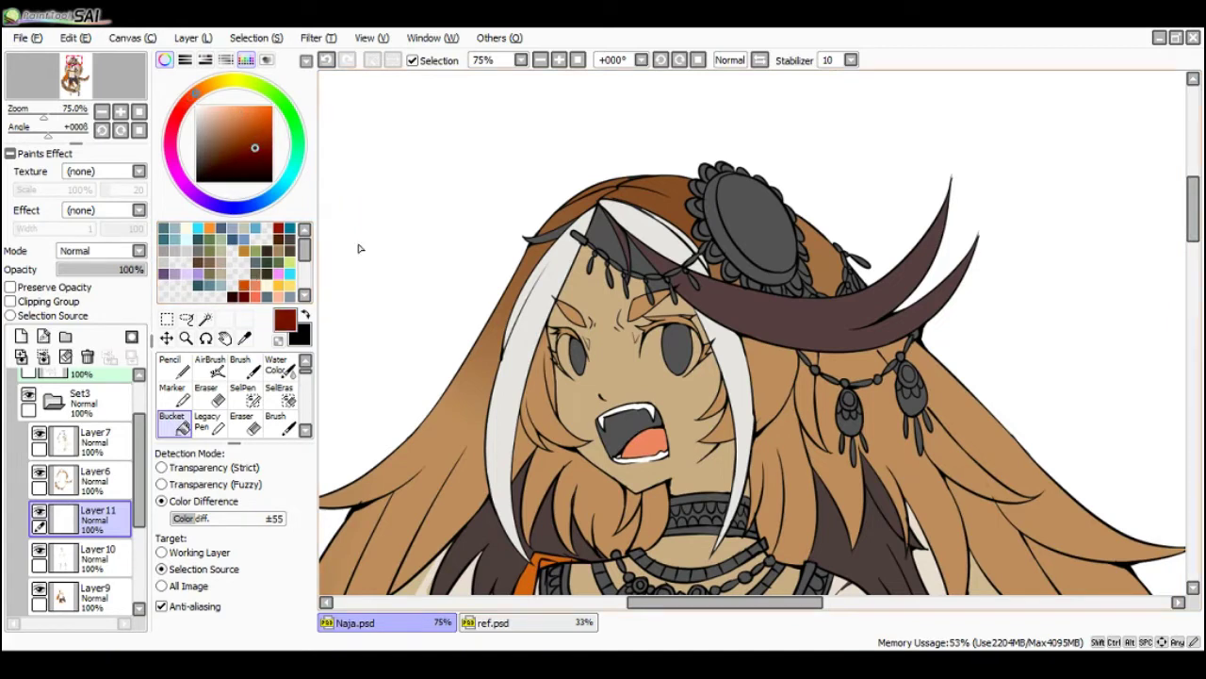
pyautogui.click(625, 426)
pyautogui.hotkey('ctrl', 'z')
pyautogui.click(237, 148)
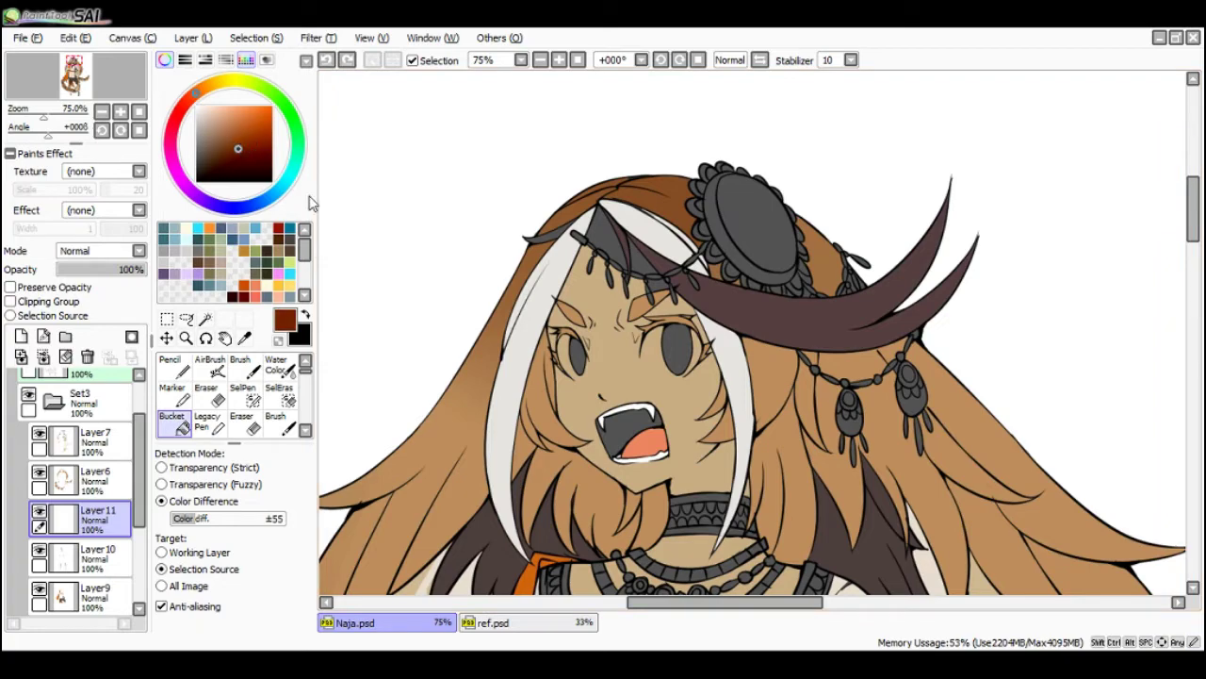
pyautogui.click(626, 425)
pyautogui.scroll(-3, 702, 447)
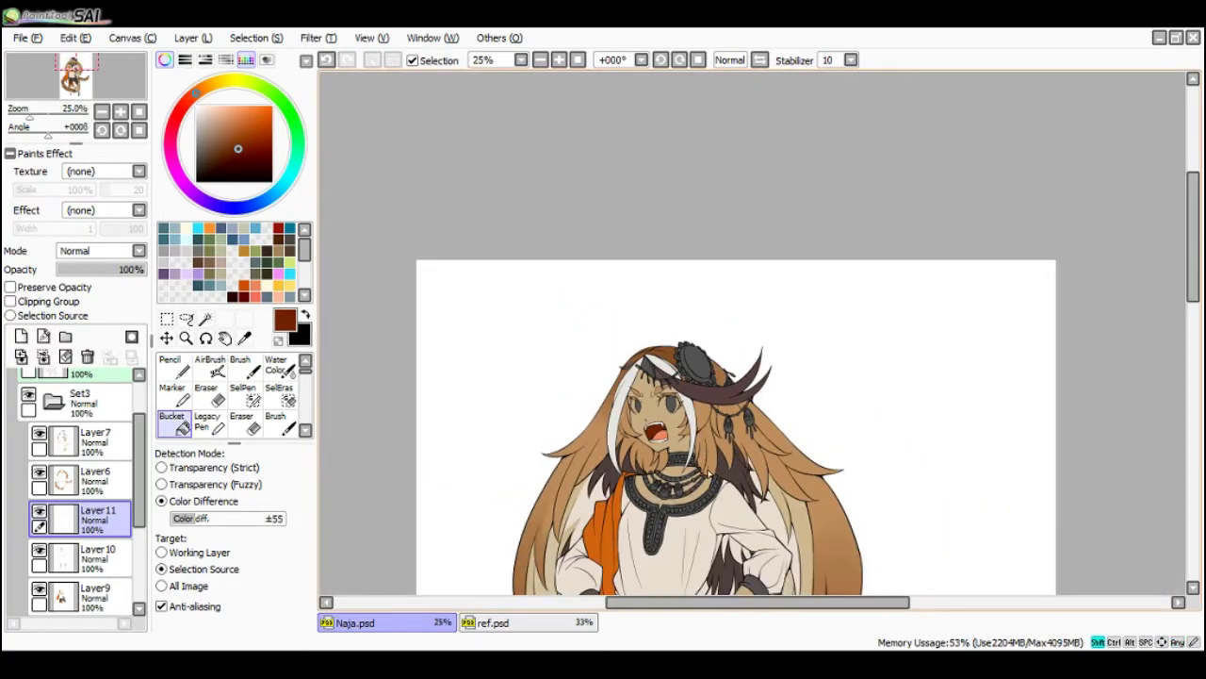
pyautogui.scroll(-2, 708, 490)
pyautogui.scroll(5, 709, 490)
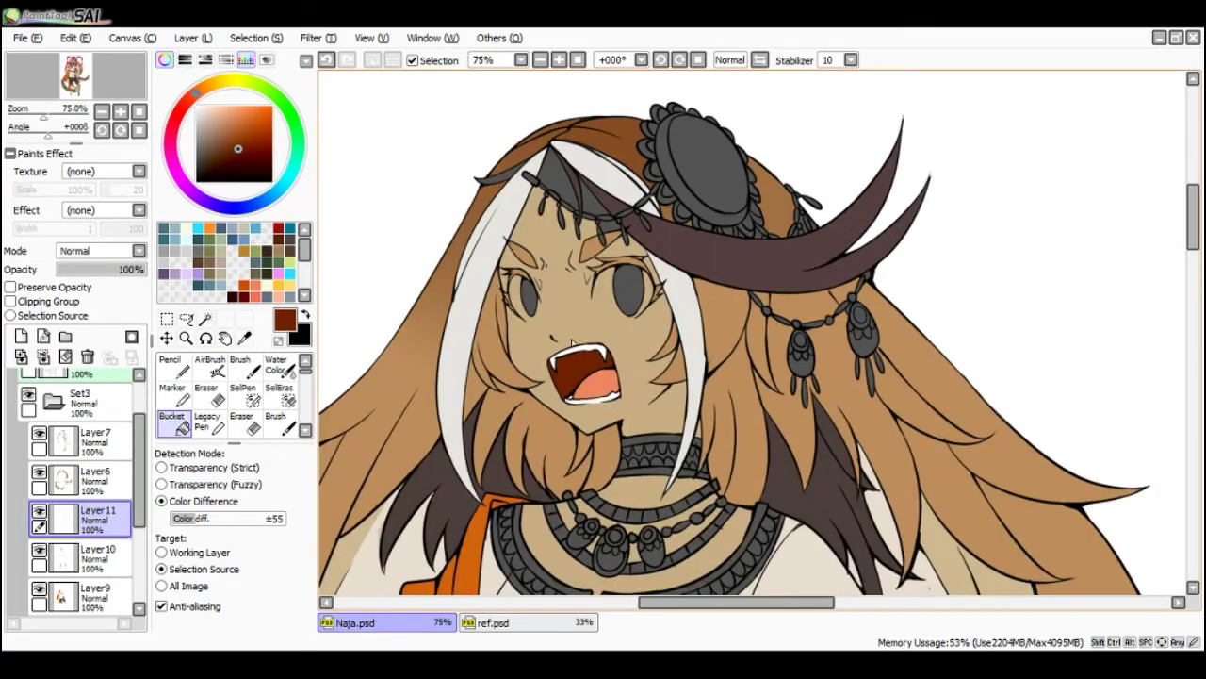
# - Fill the grey forehead area above the headpiece chain with the sampled tan skin colour on Layer10
pyautogui.press('n')
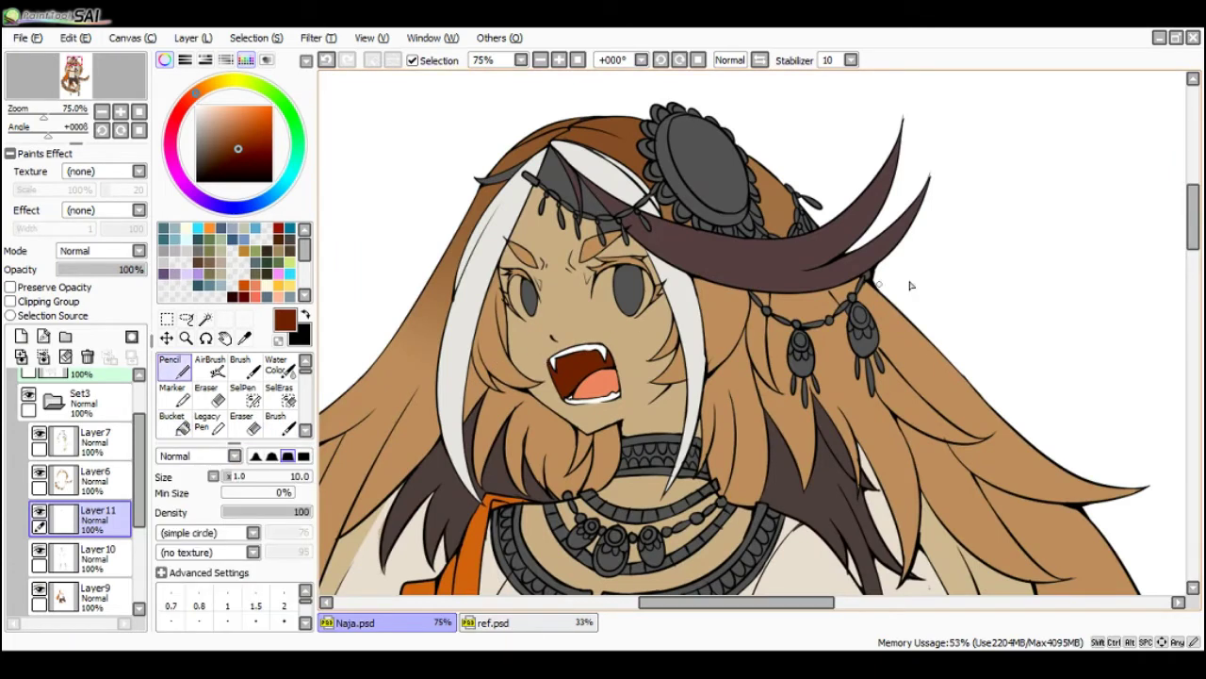
pyautogui.keyDown('alt'); pyautogui.click(950, 269); pyautogui.keyUp('alt')
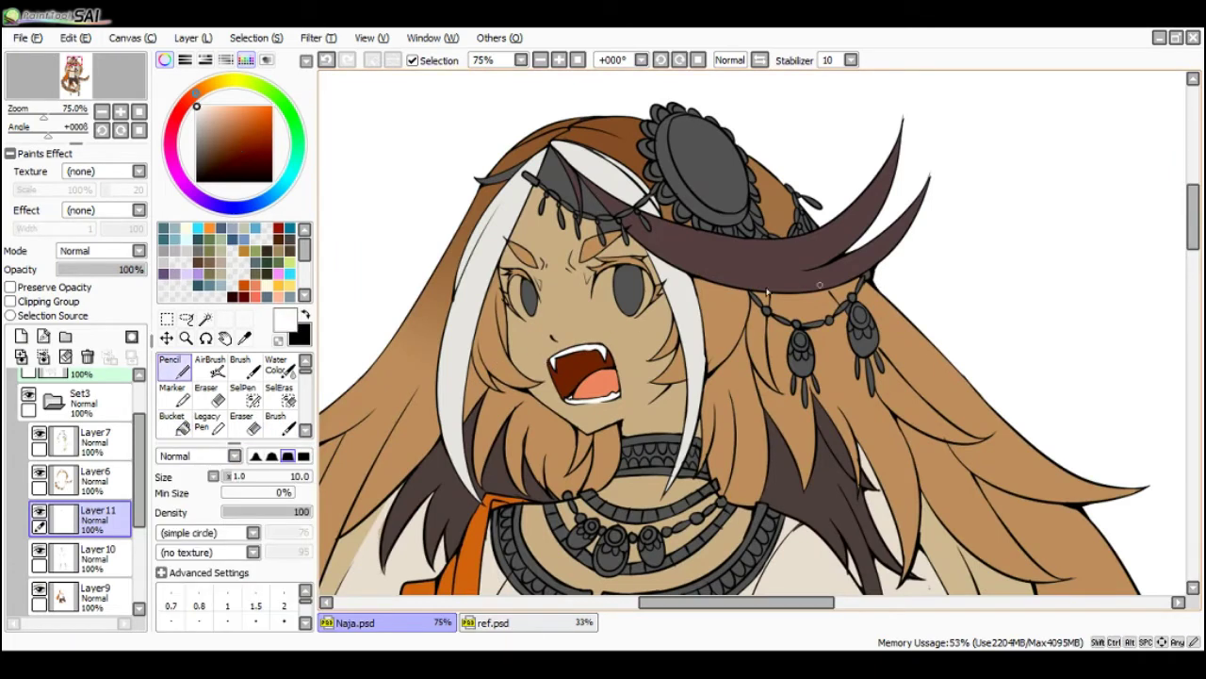
pyautogui.click(100, 560)
pyautogui.press('g')
pyautogui.keyDown('alt'); pyautogui.click(558, 259); pyautogui.keyUp('alt')
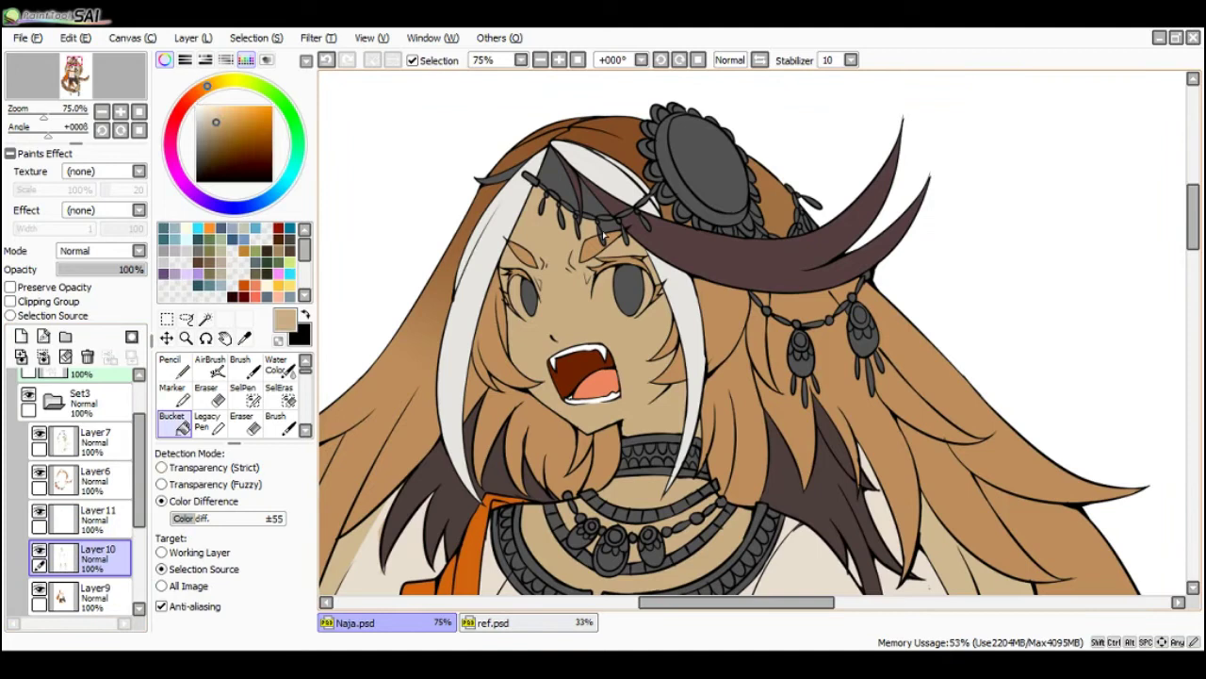
pyautogui.click(571, 178)
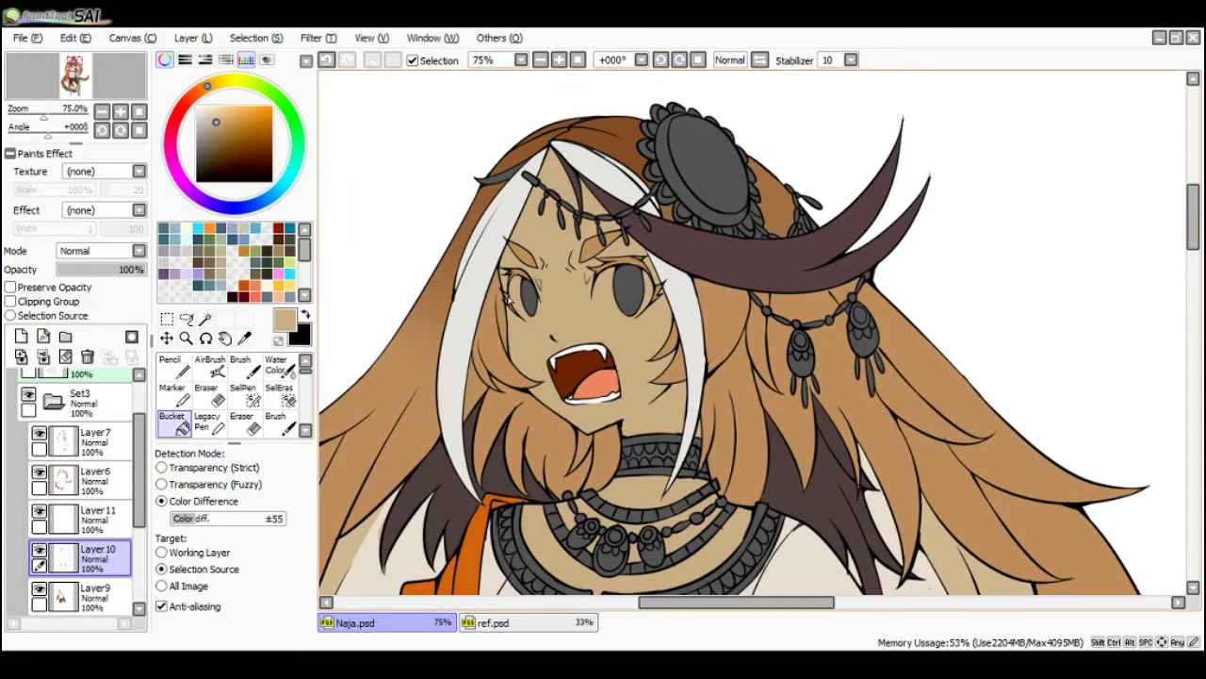
# - Outline the white of the larger eye with a size 15 white pencil on Layer11, undoing stray strokes, and fill it white
pyautogui.keyDown('alt'); pyautogui.click(403, 243); pyautogui.keyUp('alt')
pyautogui.press('n')
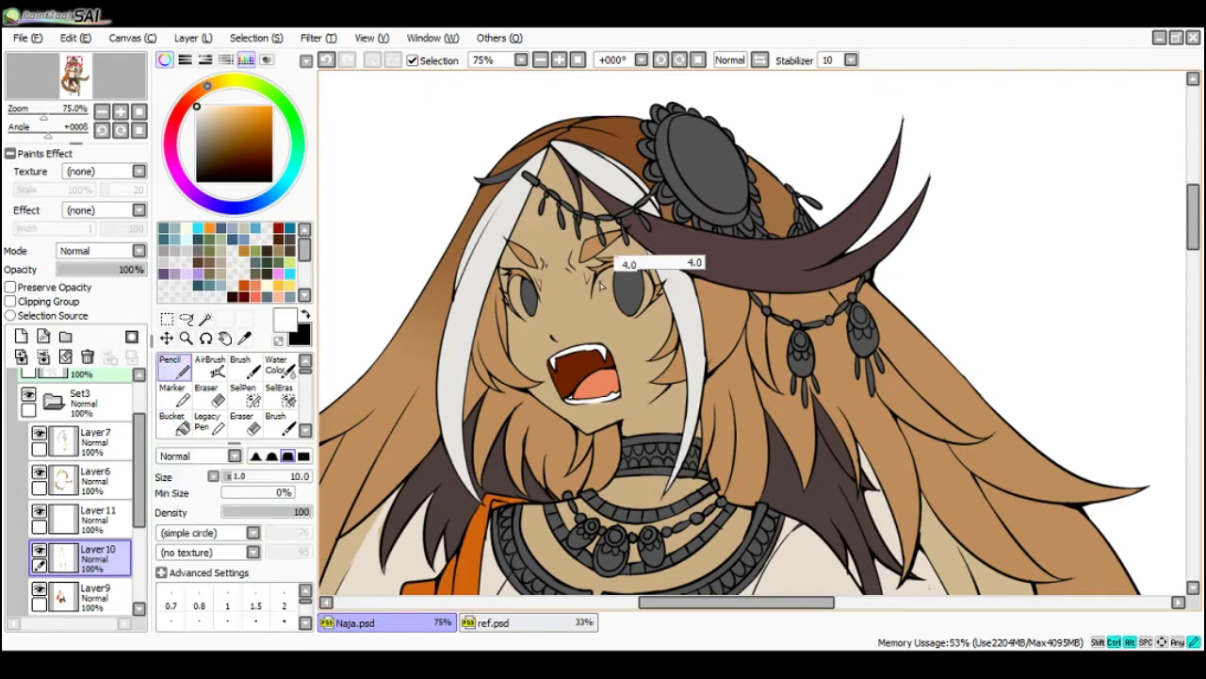
pyautogui.moveTo(600, 283); pyautogui.dragTo(595, 304)
pyautogui.click(104, 519)
pyautogui.moveTo(602, 277); pyautogui.dragTo(594, 304)
pyautogui.moveTo(600, 277)
pyautogui.mouseDown()
pyautogui.moveTo(597, 307)
pyautogui.moveTo(632, 318)
pyautogui.moveTo(599, 282)
pyautogui.moveTo(622, 319)
pyautogui.mouseUp()
pyautogui.hotkey('ctrl', 'z')
pyautogui.hotkey('ctrl', 'z')
pyautogui.hotkey('ctrl', 'z')
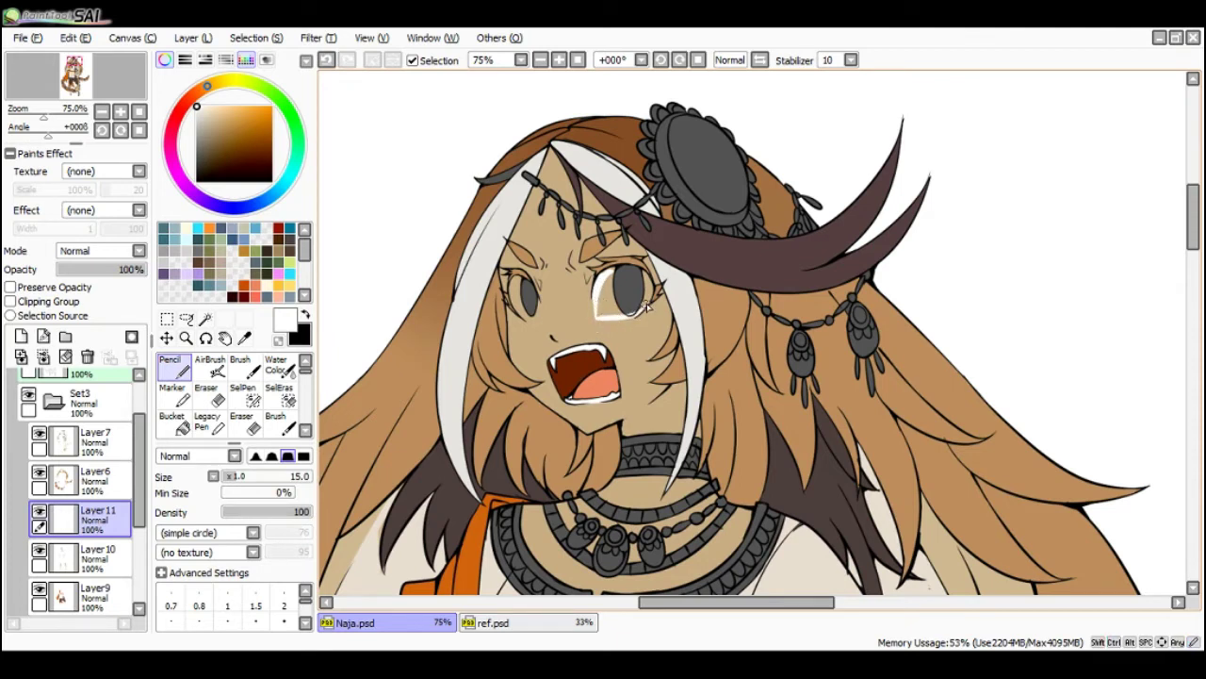
pyautogui.press('b')
pyautogui.click(618, 302)
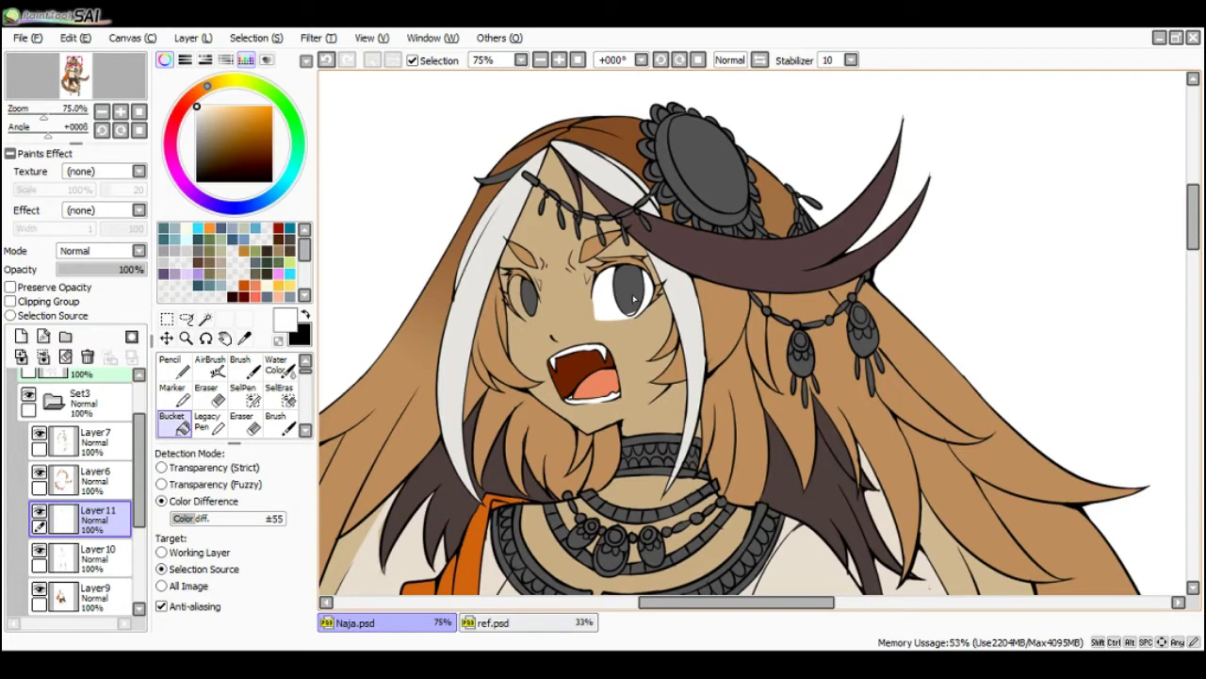
# - Paint the white of the smaller eye around its iris with the pencil and clean its inner edge with the eraser
pyautogui.press('n')
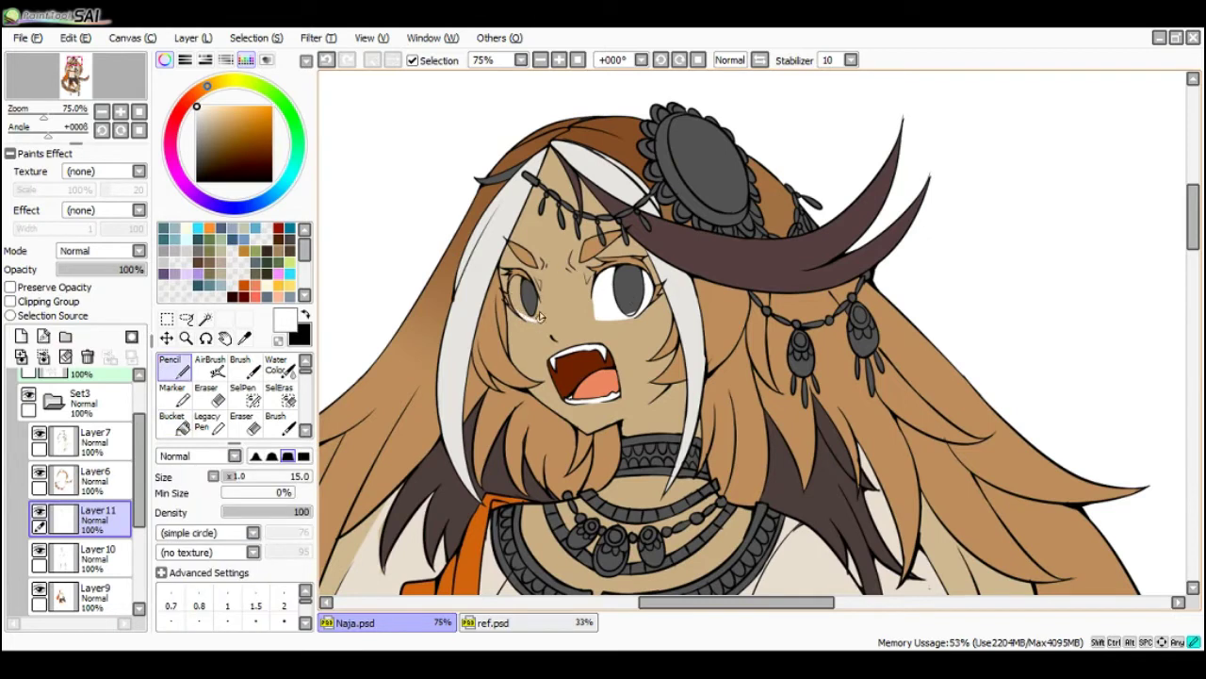
pyautogui.moveTo(539, 315)
pyautogui.mouseDown()
pyautogui.moveTo(538, 295)
pyautogui.moveTo(540, 309)
pyautogui.mouseUp()
pyautogui.moveTo(541, 309)
pyautogui.mouseDown()
pyautogui.moveTo(539, 320)
pyautogui.moveTo(538, 310)
pyautogui.mouseUp()
pyautogui.hotkey('ctrl', 'z')
pyautogui.press('e')
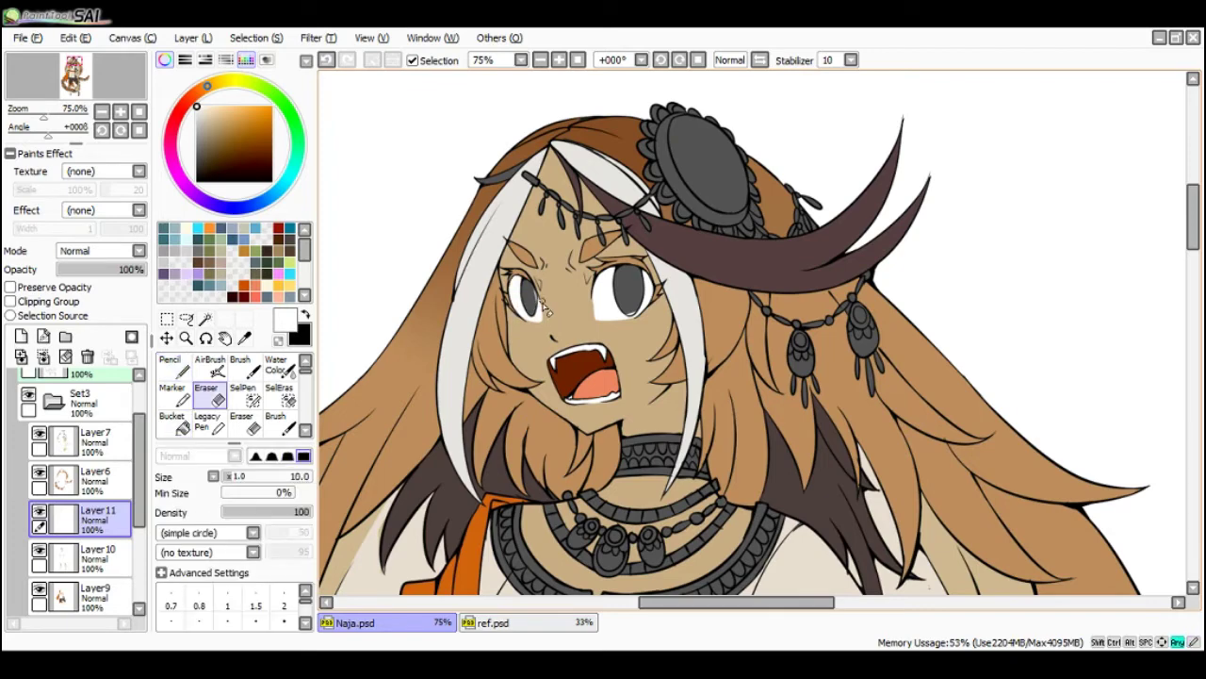
pyautogui.scroll(-3, 565, 302)
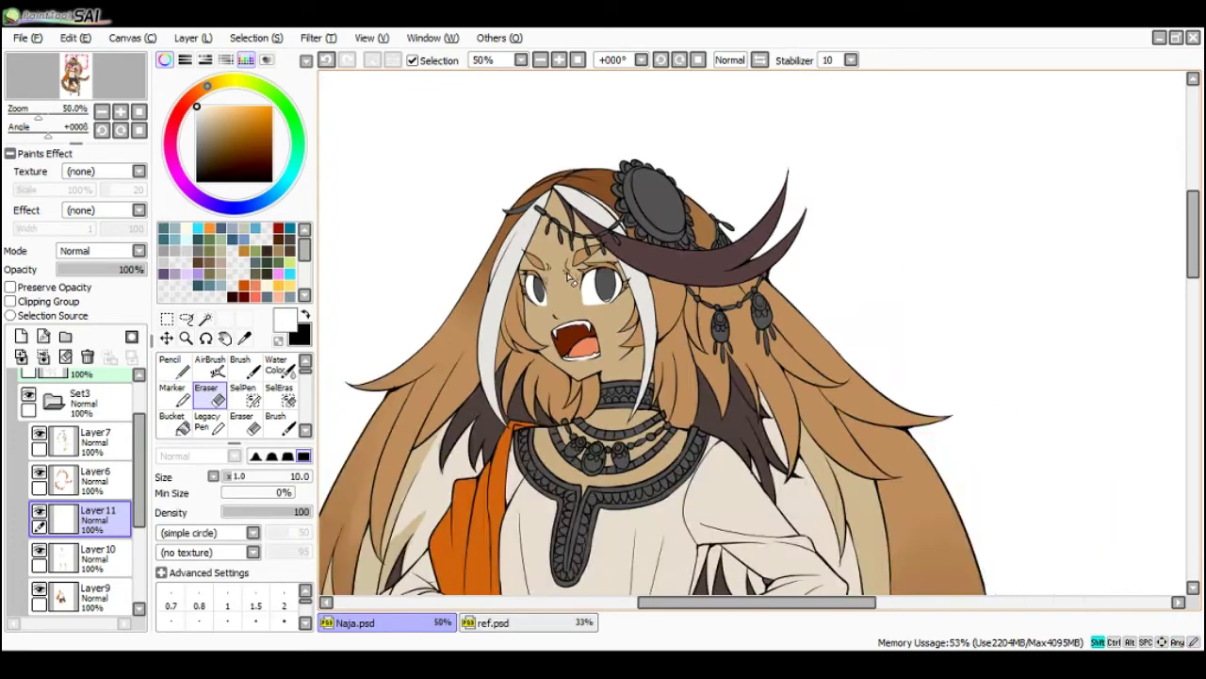
pyautogui.scroll(3, 617, 298)
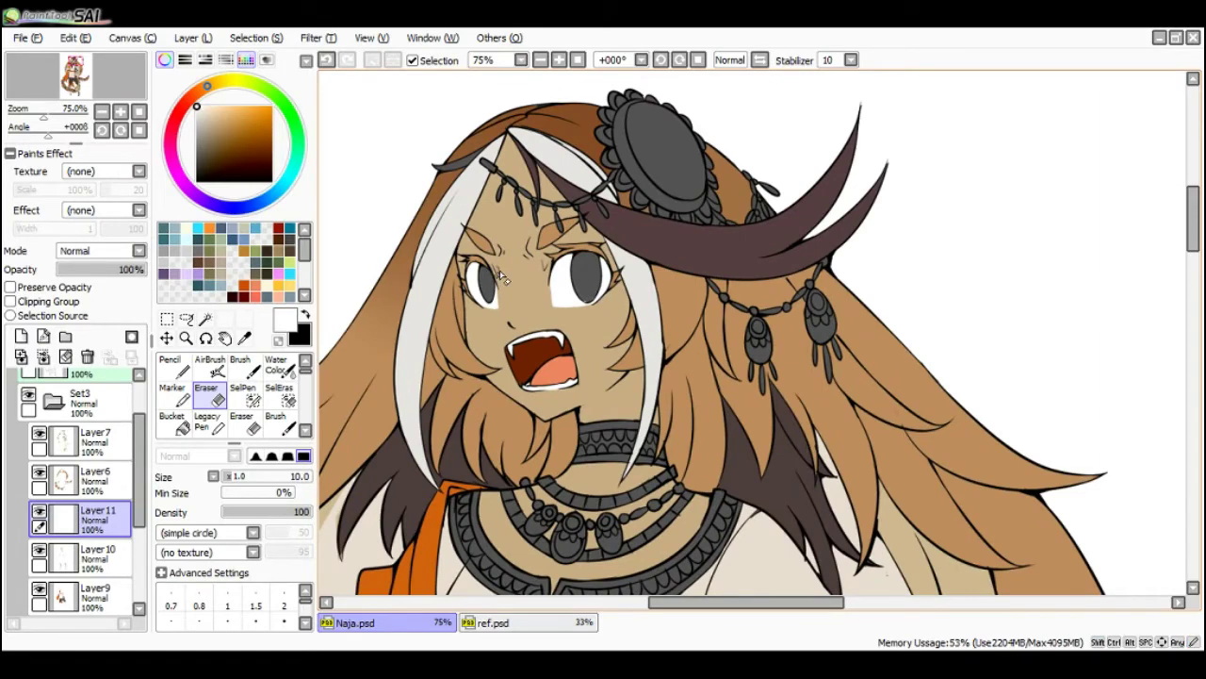
pyautogui.scroll(-2, 500, 278)
pyautogui.scroll(1, 582, 295)
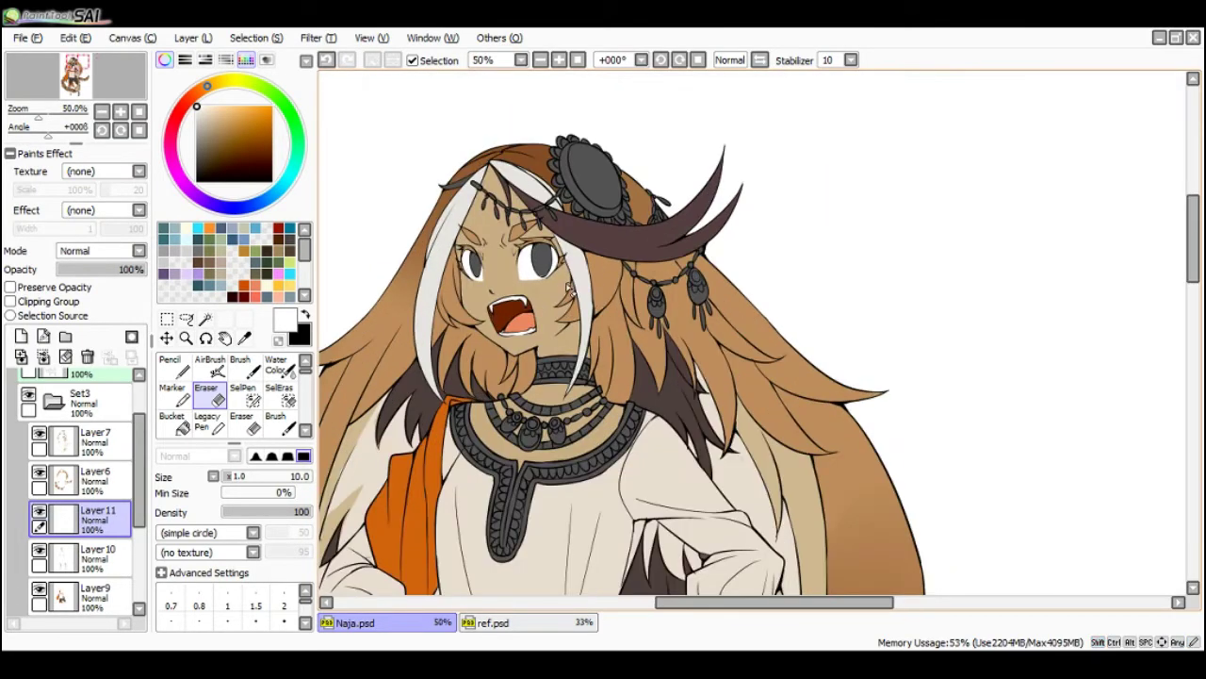
# - Consult the cobra photo in ref.psd and return to Naja.psd
pyautogui.hotkey('ctrl', 'Tab')
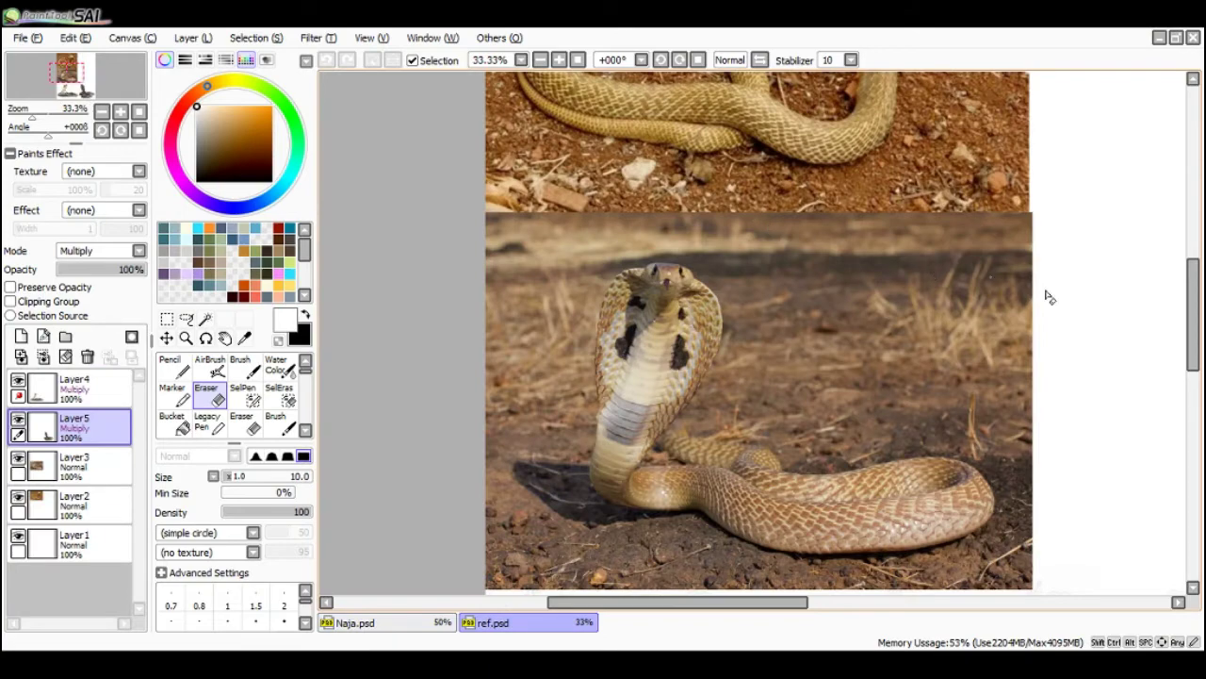
pyautogui.moveTo(1193, 346)
pyautogui.mouseDown()
pyautogui.moveTo(1191, 262)
pyautogui.moveTo(1174, 400)
pyautogui.moveTo(1171, 351)
pyautogui.mouseUp()
pyautogui.hotkey('ctrl', 'Tab')
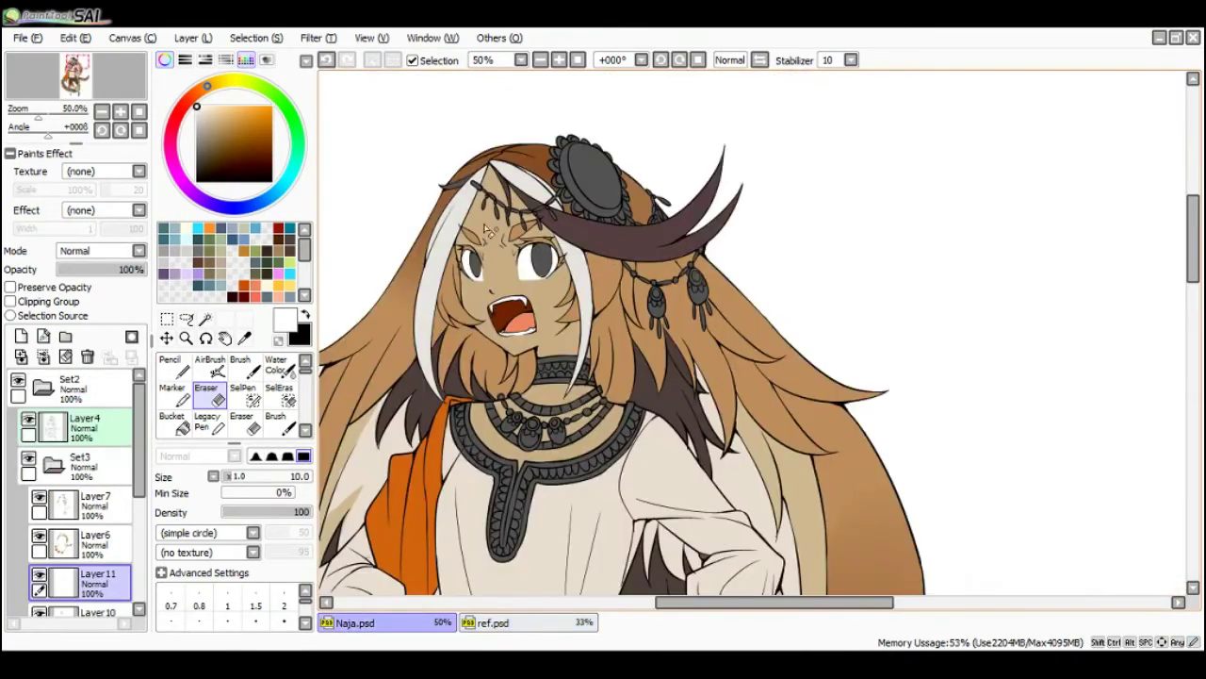
# - Fill both irises with golden yellow on Layer11
pyautogui.click(288, 249)
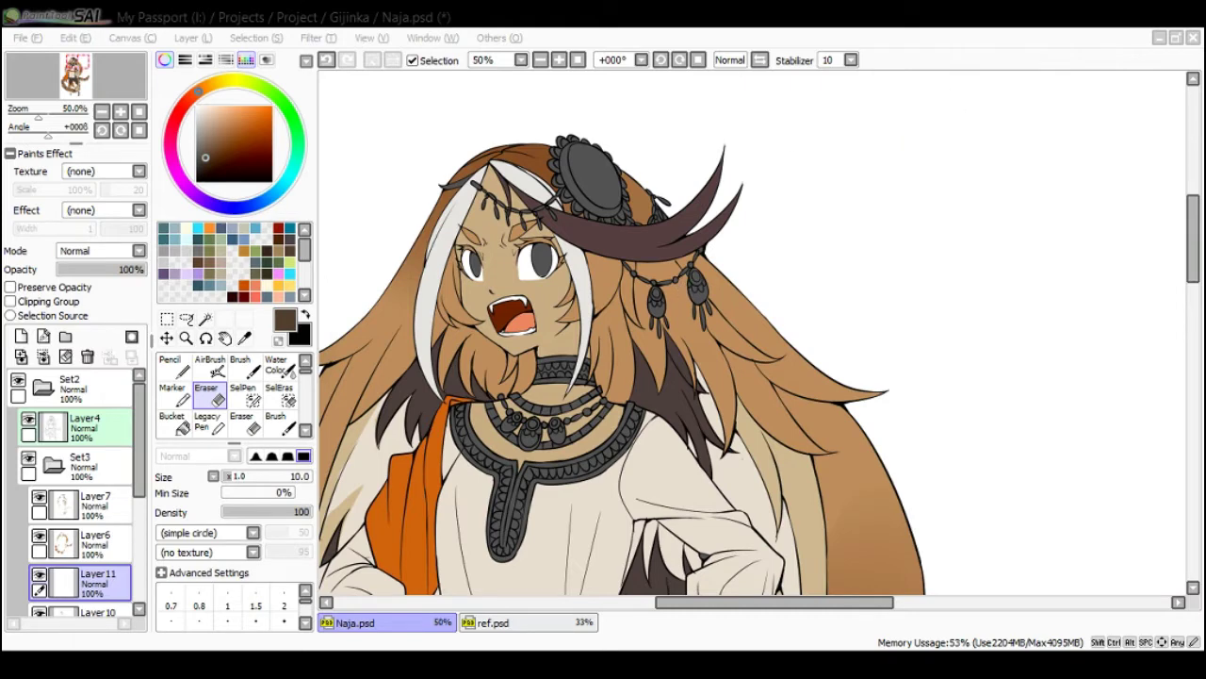
pyautogui.hotkey('alt', 'Tab')
pyautogui.press('pagedown')
pyautogui.scroll(2, 622, 276)
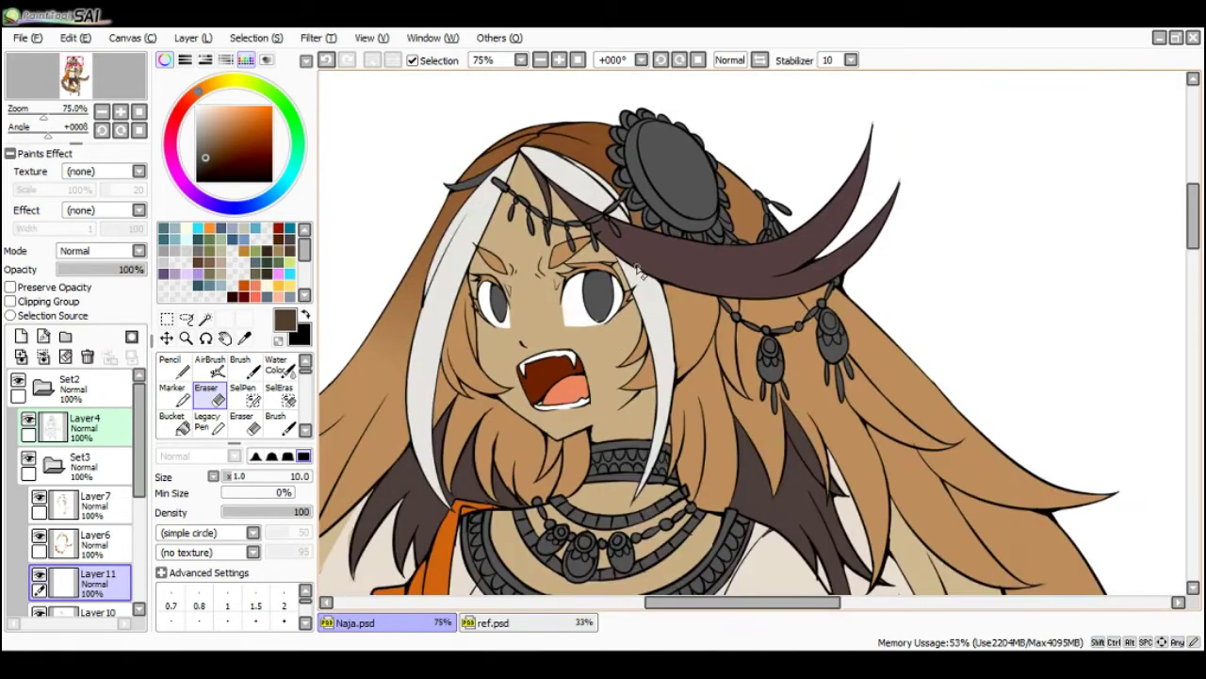
pyautogui.press('g')
pyautogui.click(279, 283)
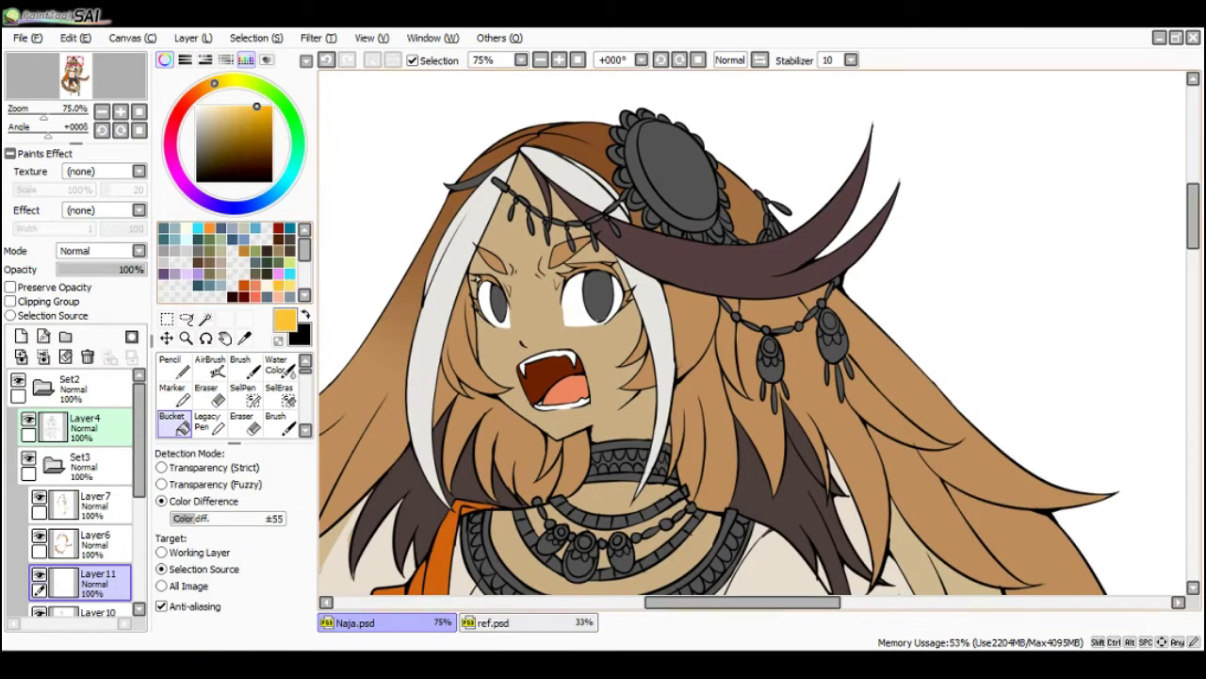
pyautogui.click(598, 294)
pyautogui.click(497, 303)
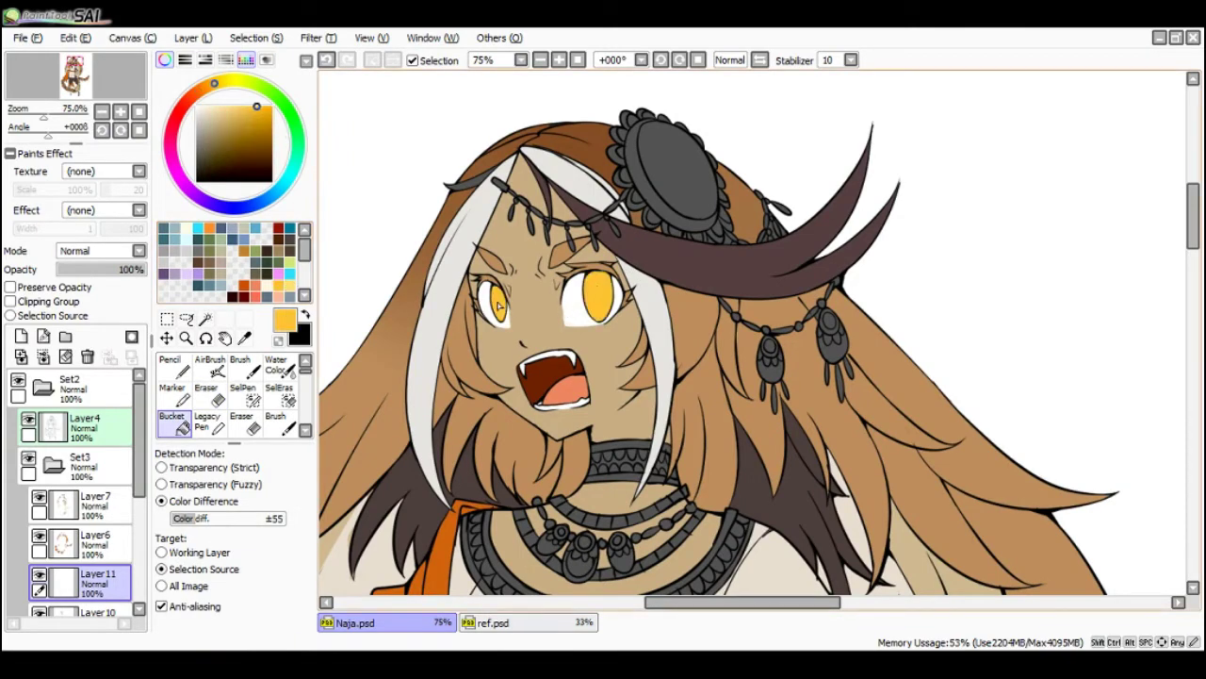
pyautogui.scroll(-3, 566, 325)
pyautogui.scroll(-2, 565, 325)
pyautogui.scroll(2, 594, 350)
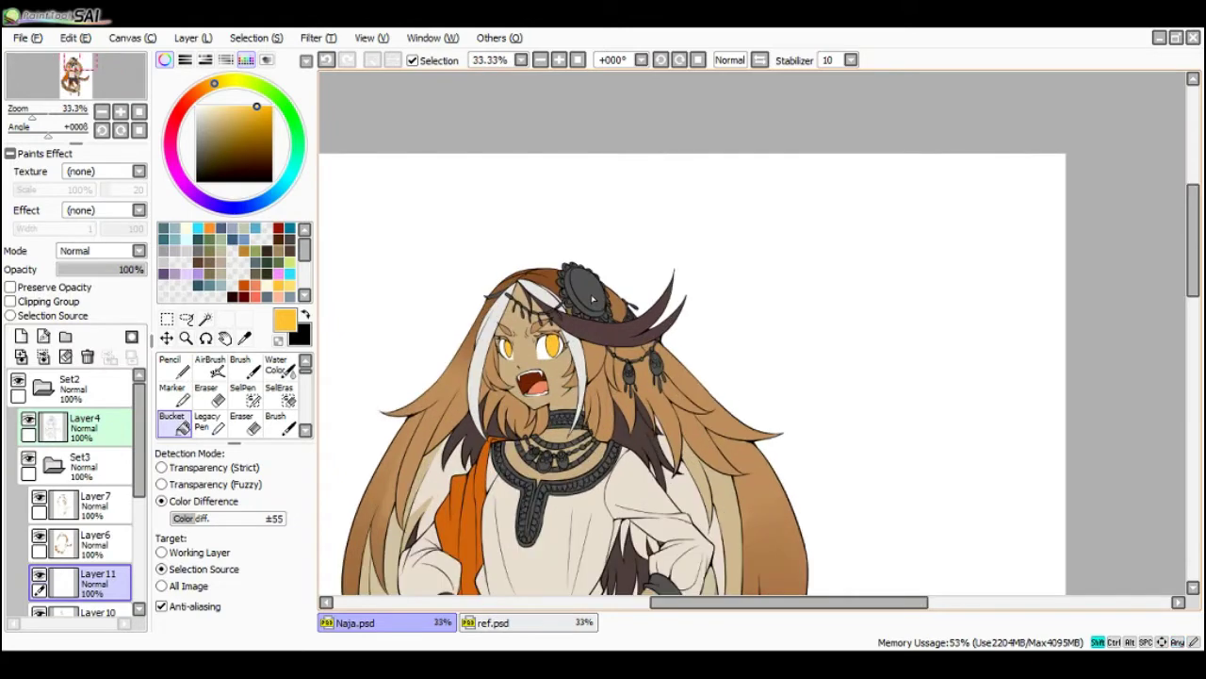
pyautogui.scroll(-1, 578, 360)
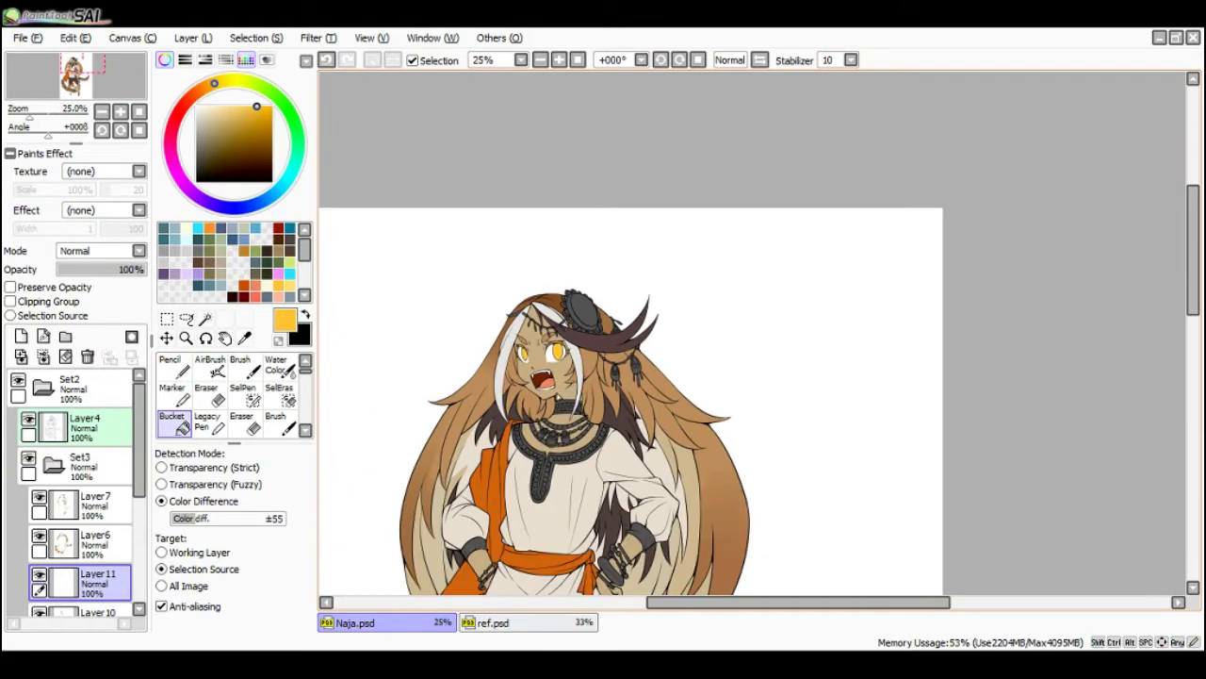
# - Select Layer10, load its painted skin area as a selection and hide the selection outline
pyautogui.moveTo(556, 394); pyautogui.dragTo(543, 164)
pyautogui.scroll(-2, 544, 235)
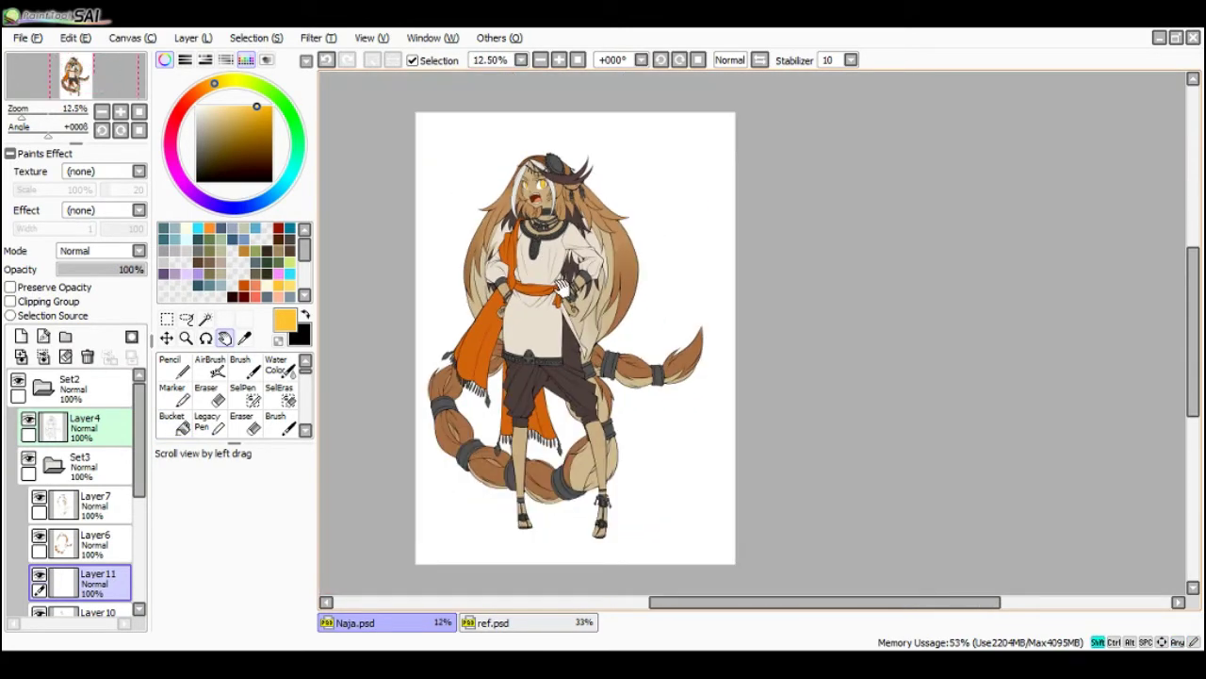
pyautogui.scroll(1, 550, 215)
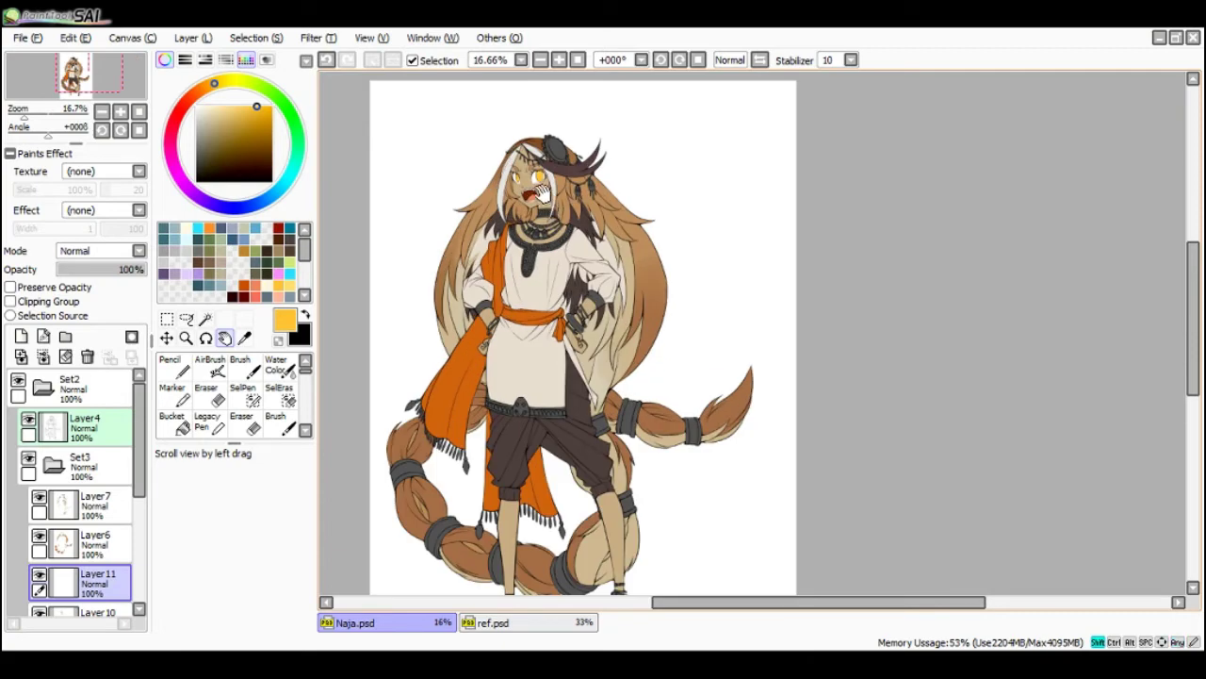
pyautogui.scroll(-2, 85, 528)
pyautogui.click(94, 556)
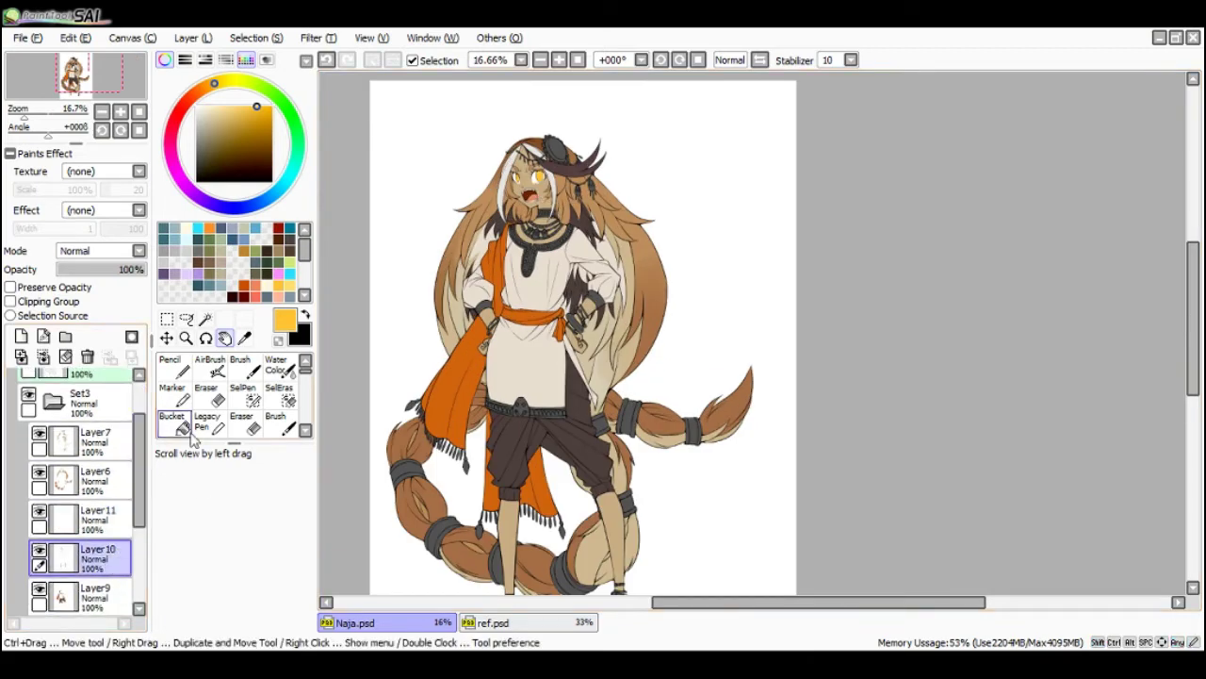
pyautogui.keyDown('ctrl'); pyautogui.click(59, 559); pyautogui.keyUp('ctrl')
pyautogui.hotkey('ctrl', 'h')
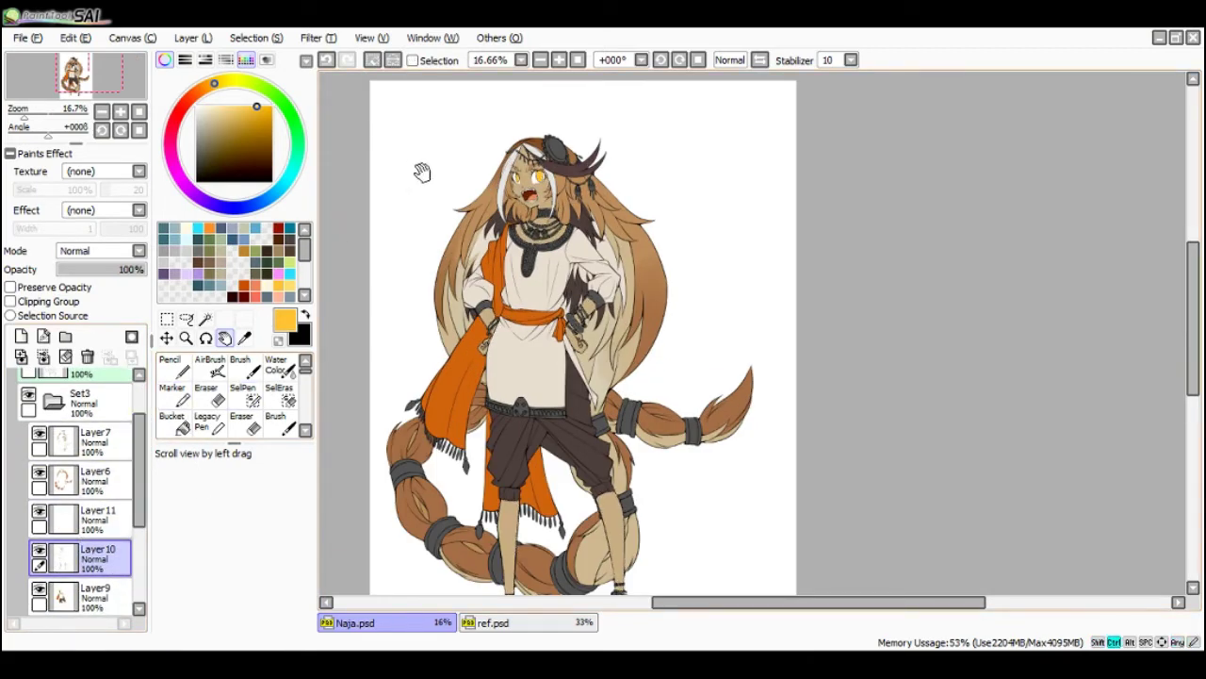
# - Repaint the skin on Layer10 in a light peach sampled from the skin and brightened, using a size 500 pencil
pyautogui.press('alt')
pyautogui.press('n')
pyautogui.keyDown('alt'); pyautogui.click(545, 187); pyautogui.keyUp('alt')
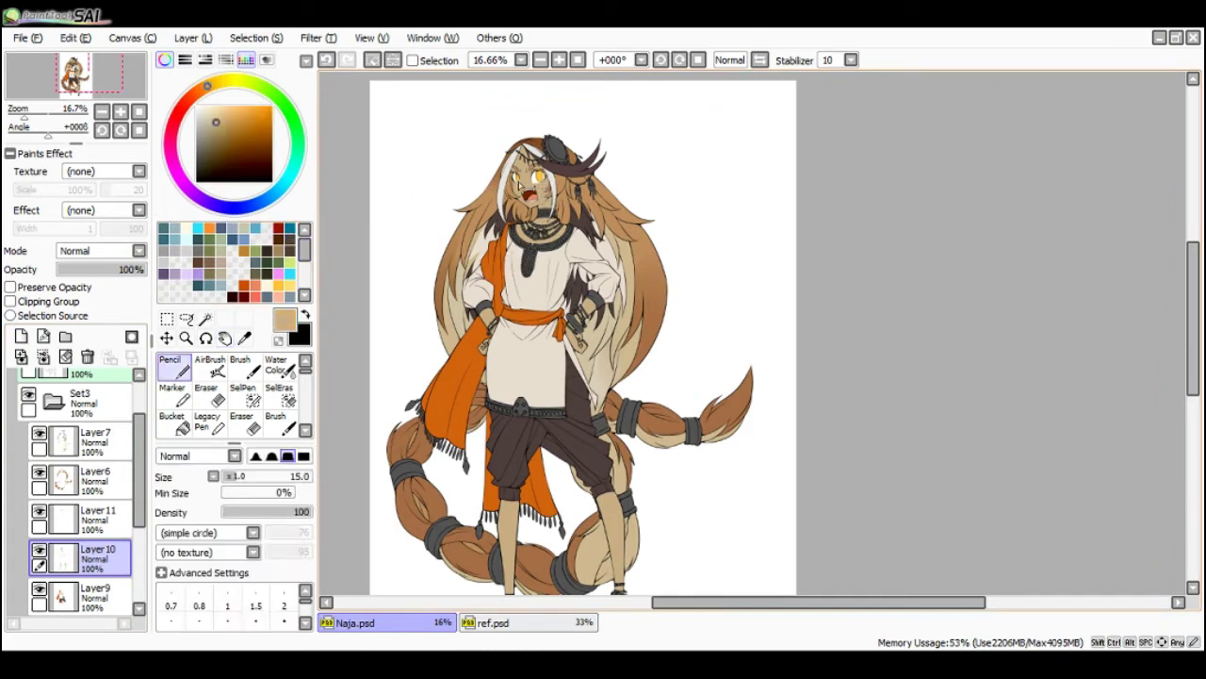
pyautogui.click(215, 112)
pyautogui.hotkey('ctrl', 'alt')
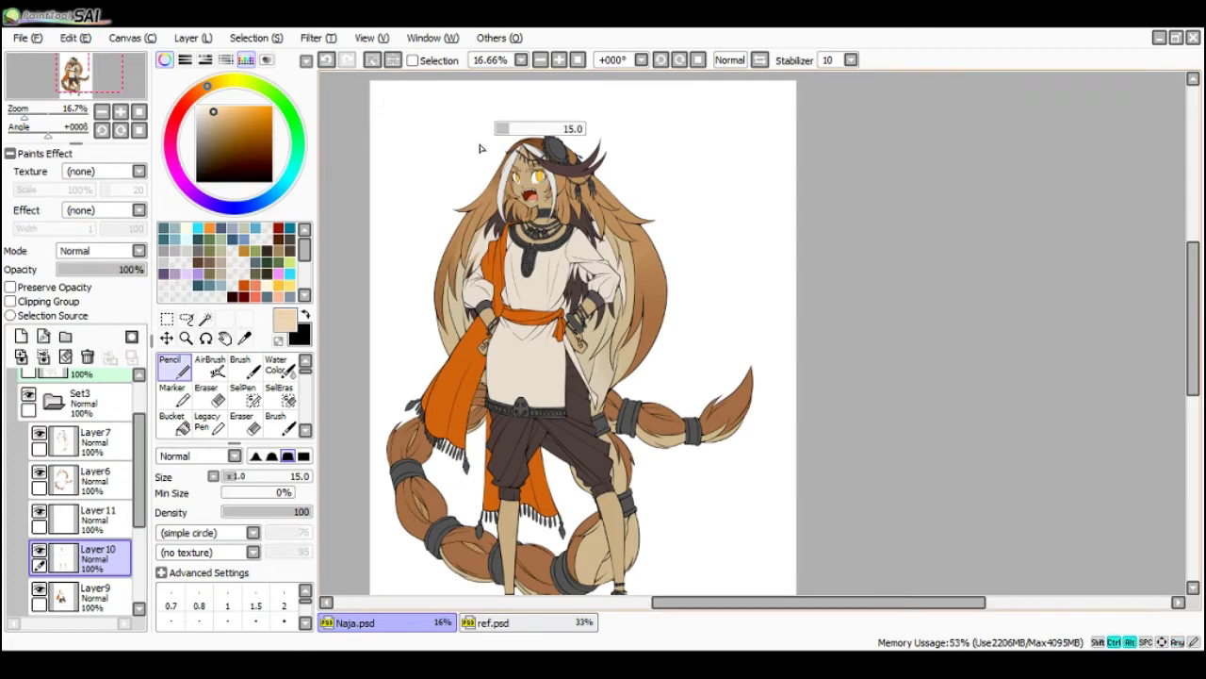
pyautogui.moveTo(479, 148); pyautogui.dragTo(584, 148)
pyautogui.moveTo(534, 179)
pyautogui.mouseDown()
pyautogui.moveTo(553, 252)
pyautogui.moveTo(557, 190)
pyautogui.moveTo(590, 286)
pyautogui.moveTo(632, 474)
pyautogui.mouseUp()
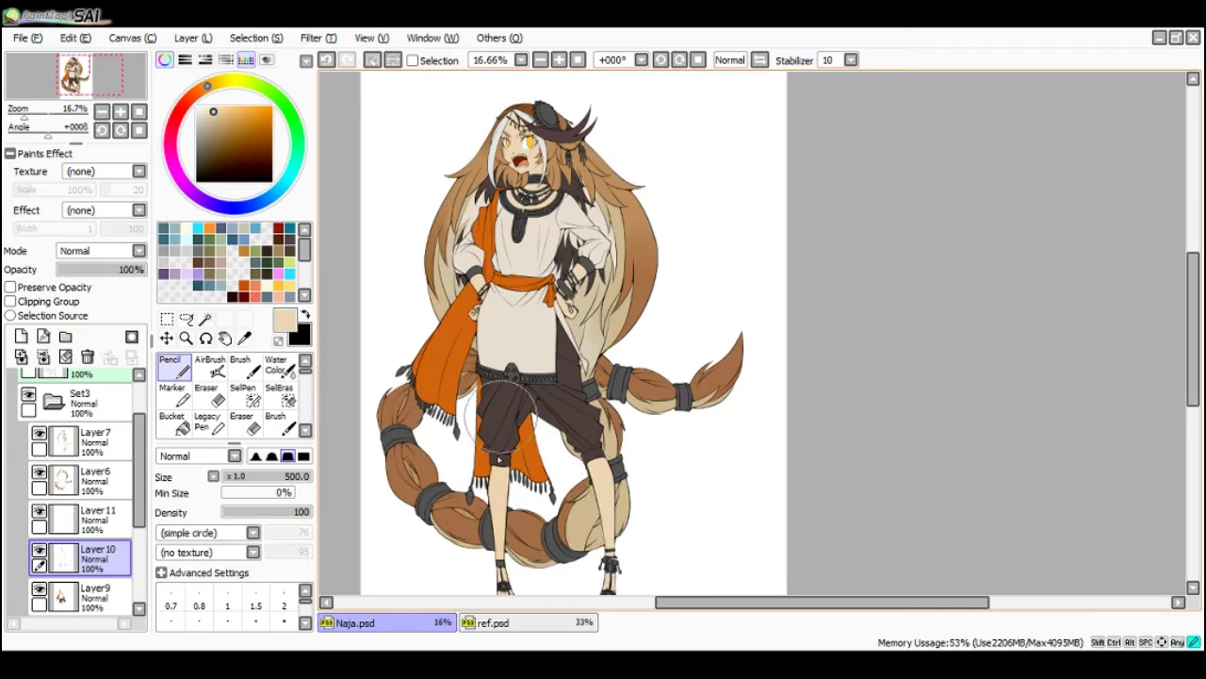
# - Shift the colour to a darker, redder tan and paint it over the face and upper-body skin
pyautogui.hotkey('ctrl', '0')
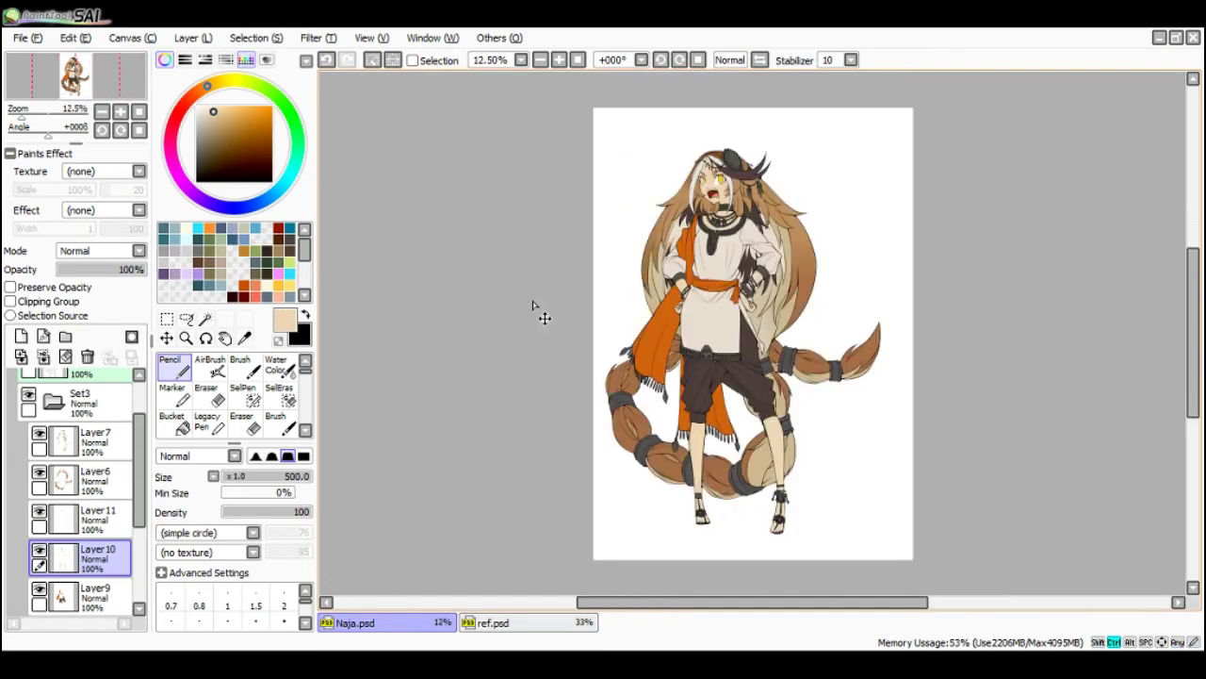
pyautogui.click(218, 123)
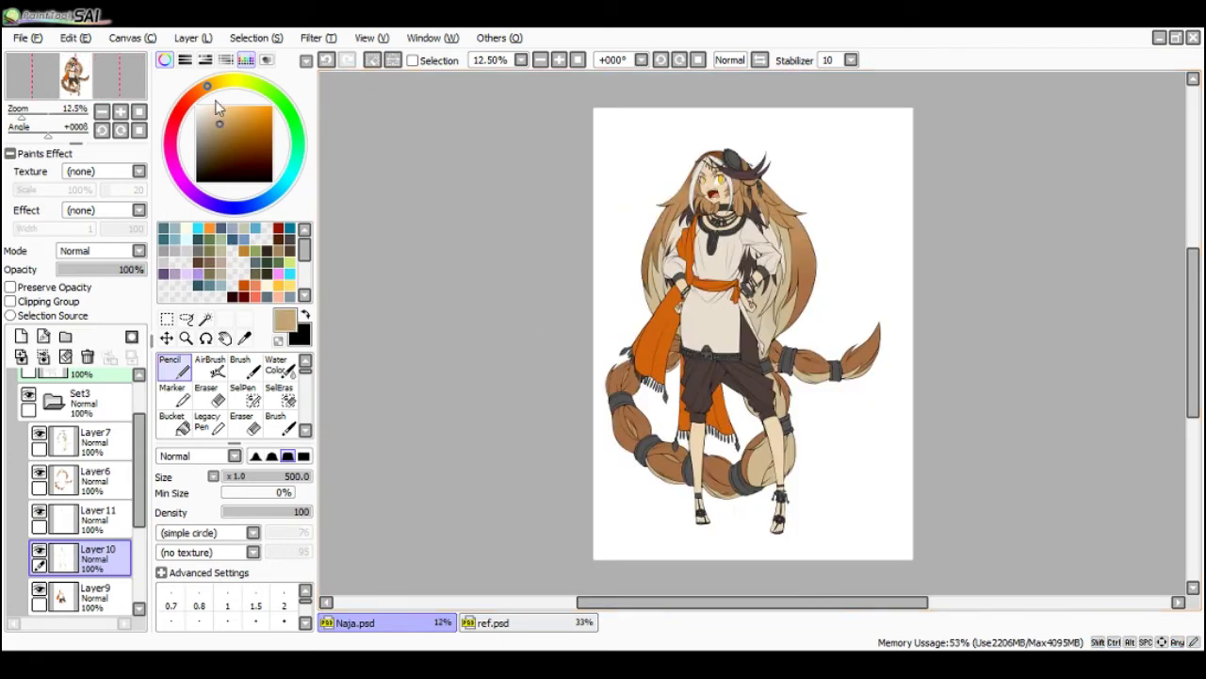
pyautogui.click(200, 90)
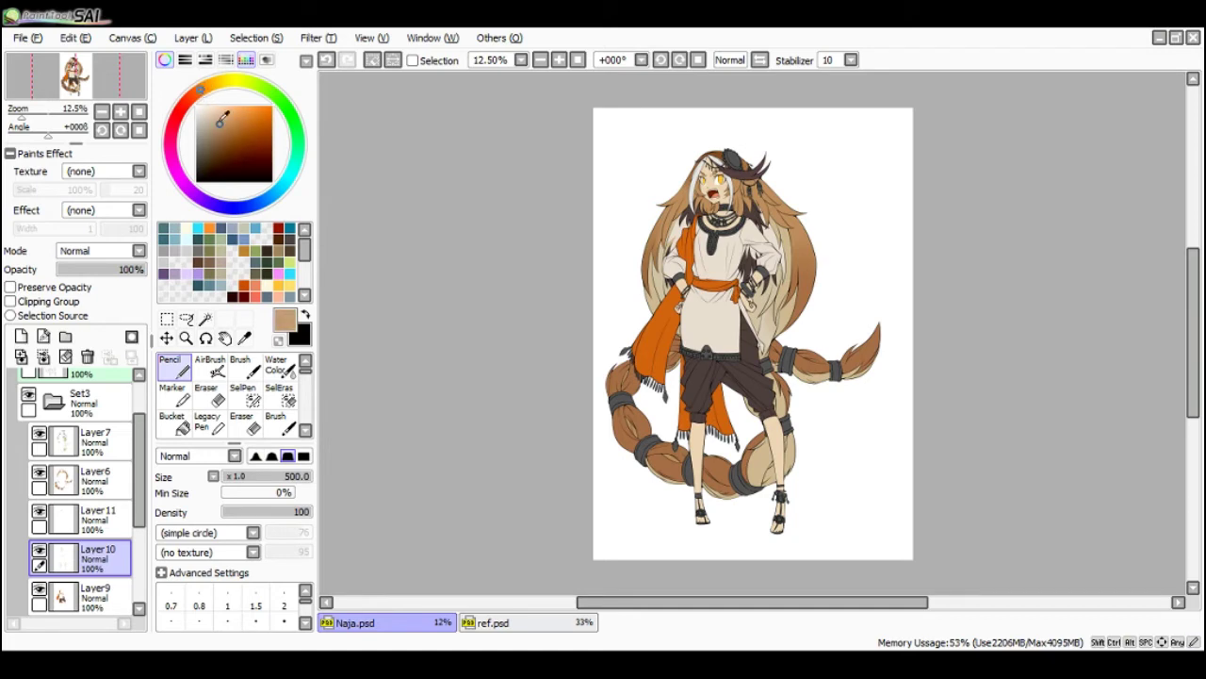
pyautogui.click(222, 122)
pyautogui.press('Tab')
pyautogui.scroll(1, 560, 174)
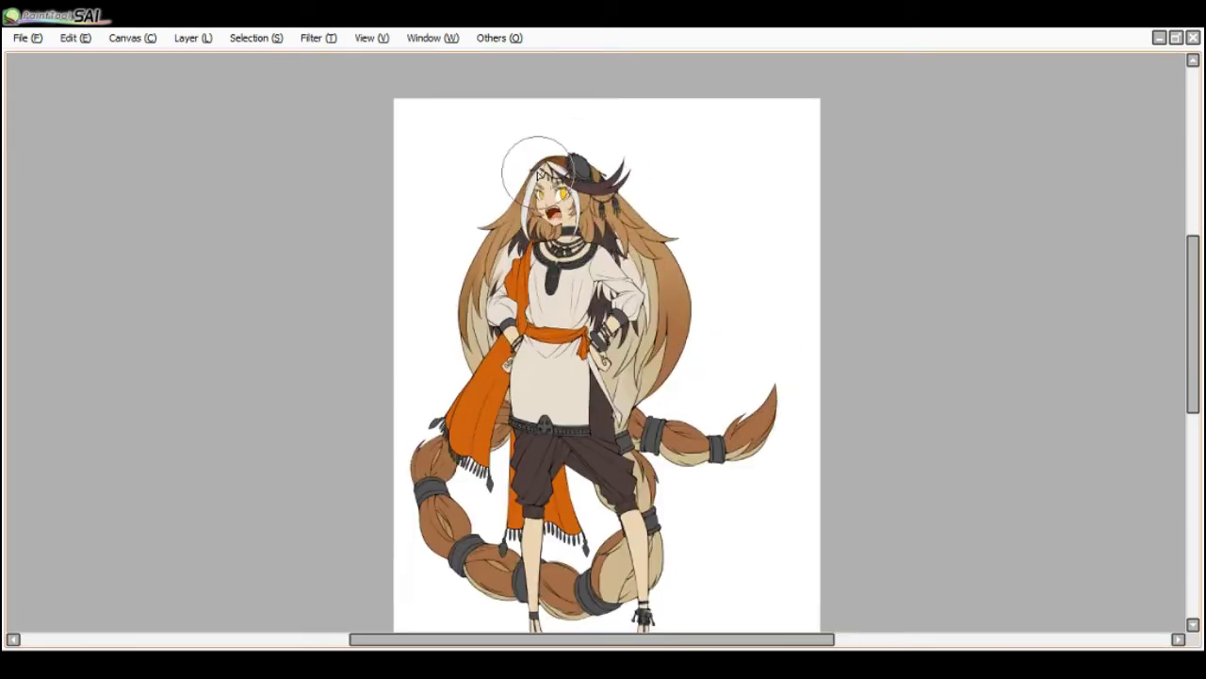
pyautogui.moveTo(549, 174); pyautogui.dragTo(543, 243)
# - Make the tan slightly more saturated and repaint the skin with it, covering both legs down to the feet
pyautogui.press('Tab')
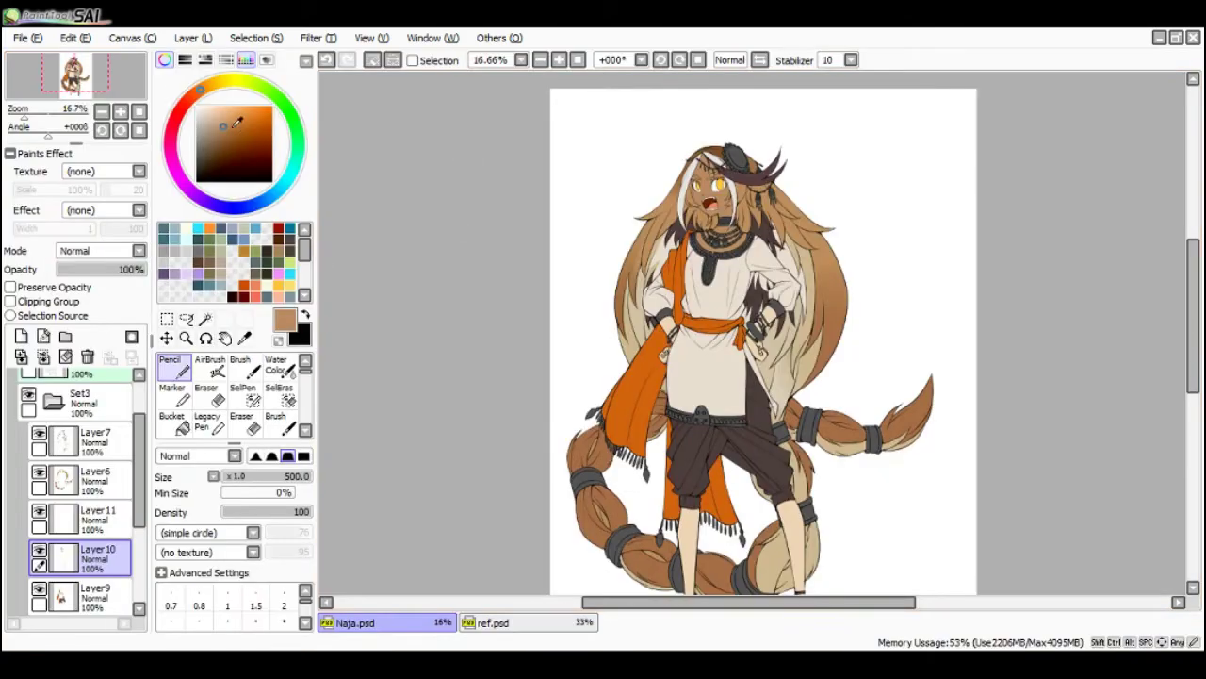
pyautogui.click(227, 126)
pyautogui.press('Tab')
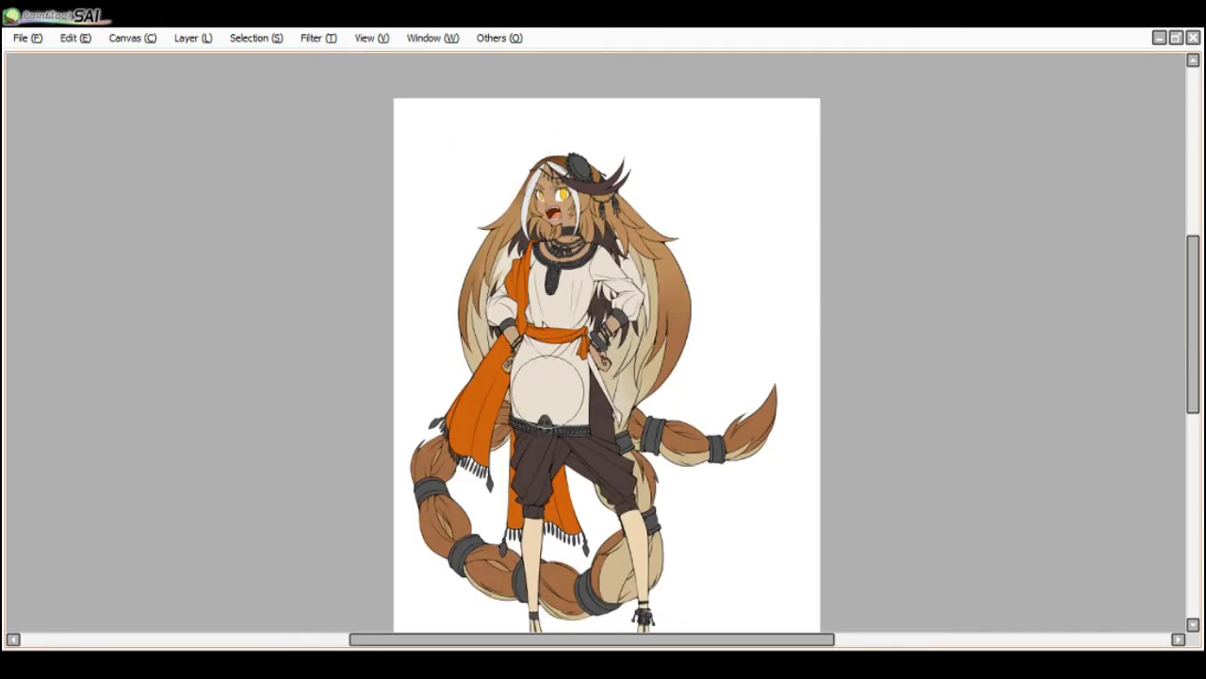
pyautogui.scroll(-2, 556, 415)
pyautogui.scroll(2, 570, 430)
pyautogui.moveTo(615, 500); pyautogui.dragTo(624, 562)
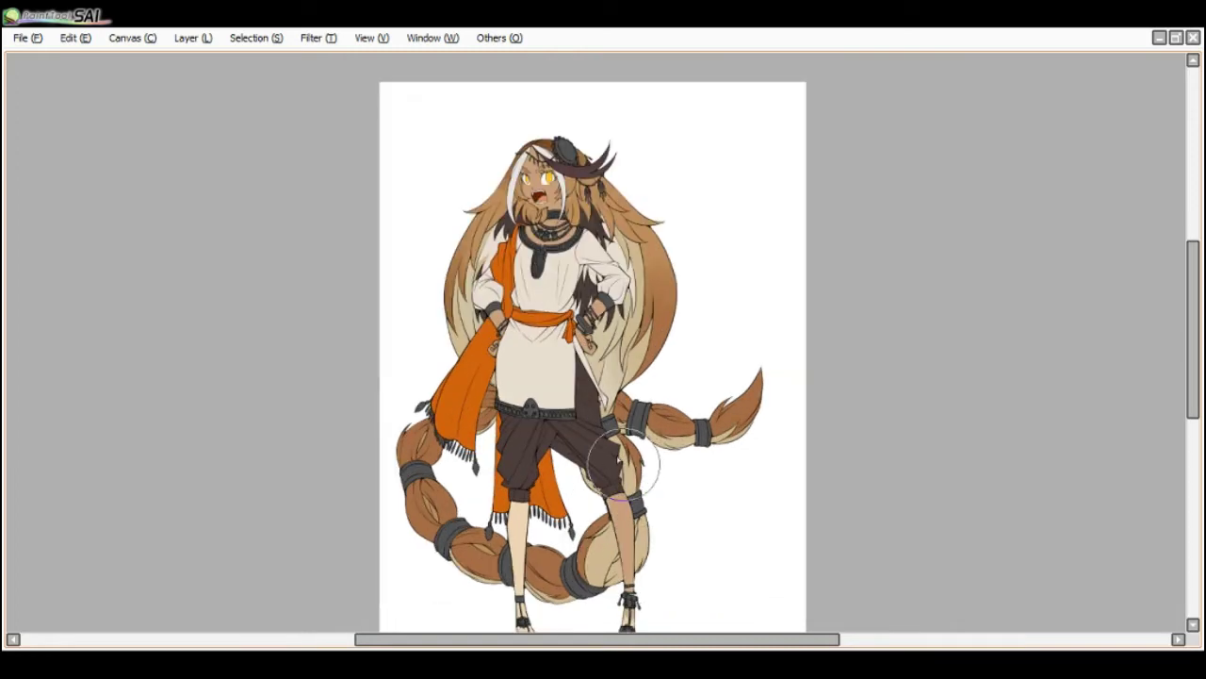
pyautogui.moveTo(616, 463); pyautogui.dragTo(619, 630)
pyautogui.moveTo(586, 481); pyautogui.dragTo(560, 329)
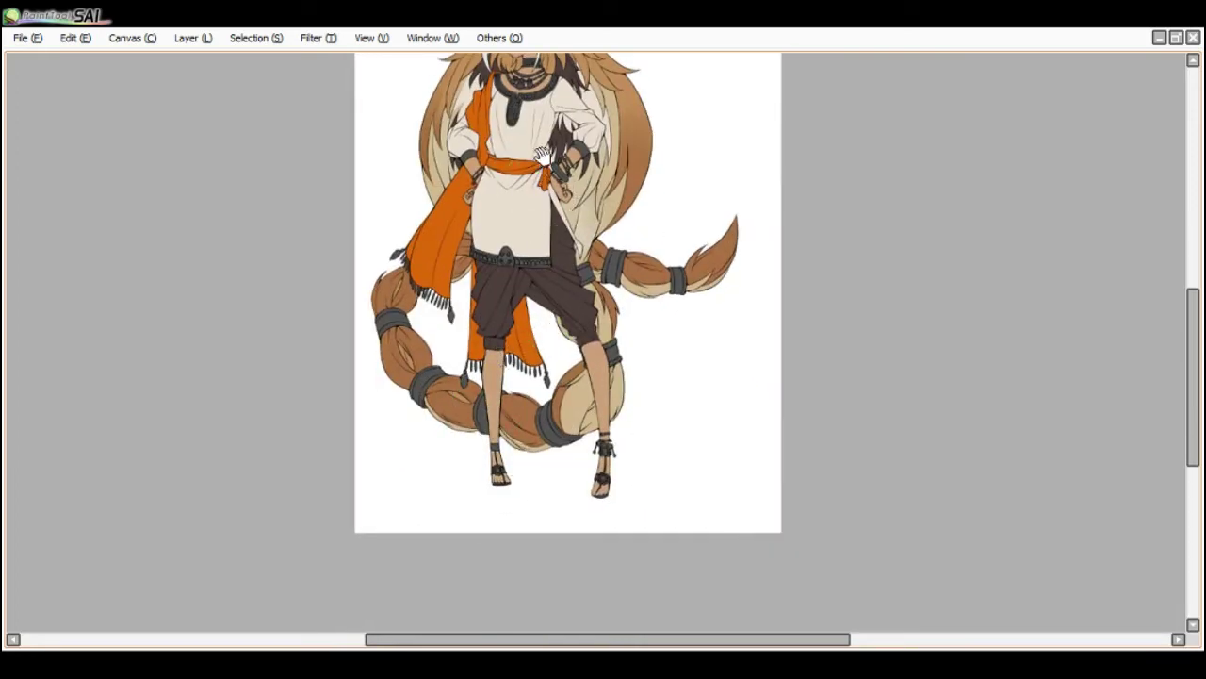
pyautogui.scroll(3, 544, 226)
pyautogui.scroll(2, 545, 250)
pyautogui.scroll(-2, 547, 257)
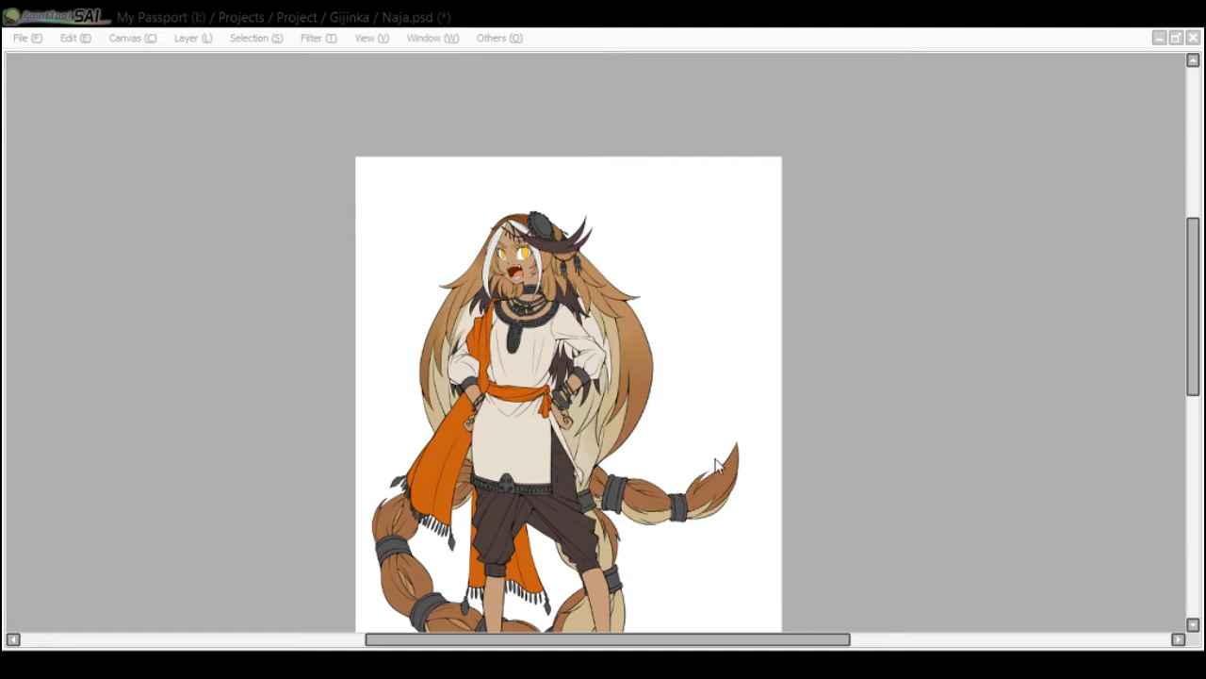
pyautogui.click(667, 432)
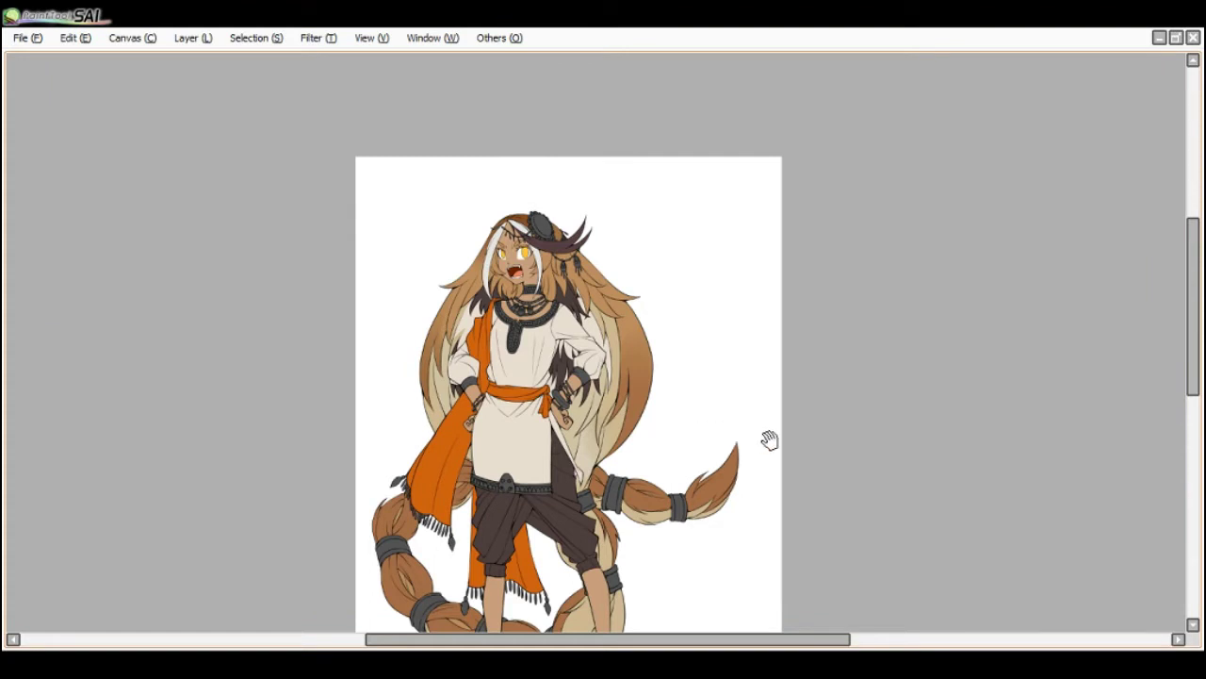
# - Examine the coloured character drawing from whole figure to upper body and compare it with and without the last edit
pyautogui.scroll(1, 770, 439)
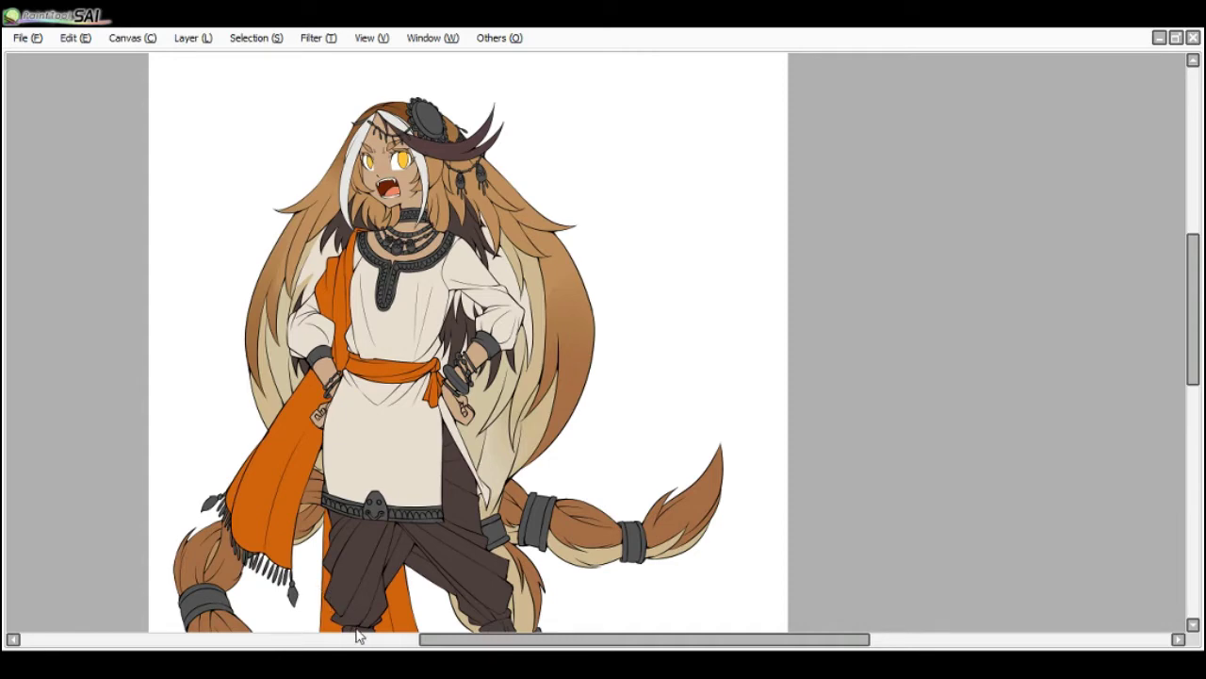
pyautogui.scroll(-2, 356, 557)
pyautogui.scroll(-1, 410, 430)
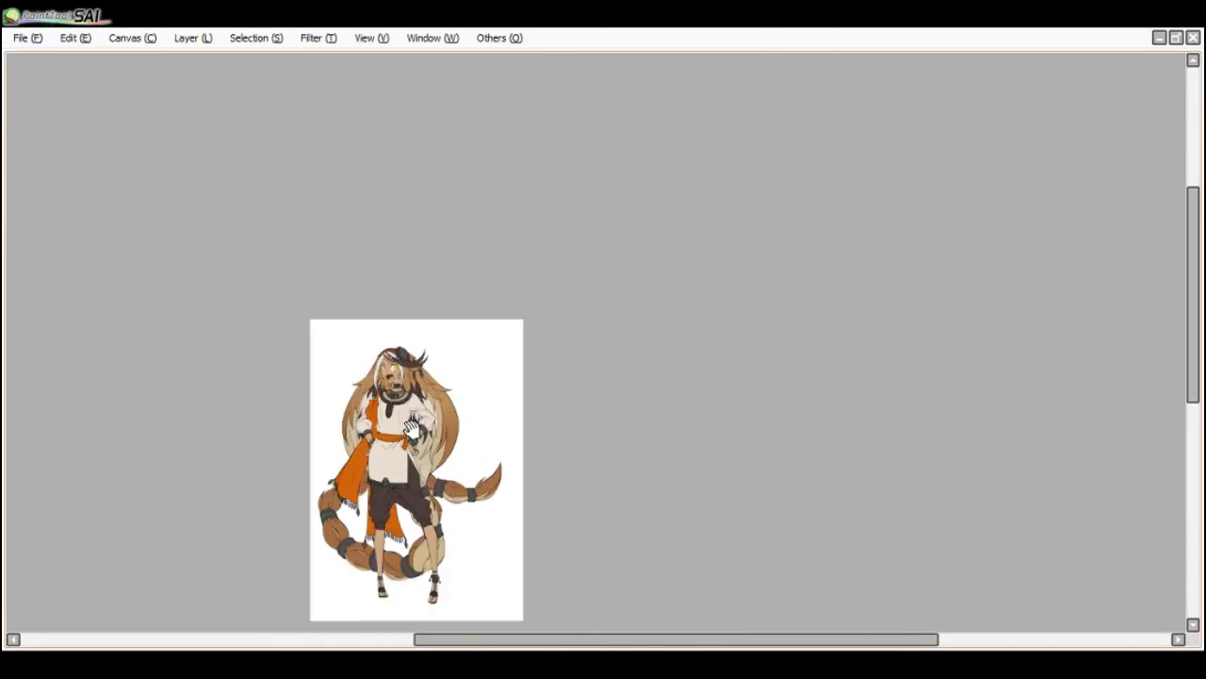
pyautogui.press('Home')
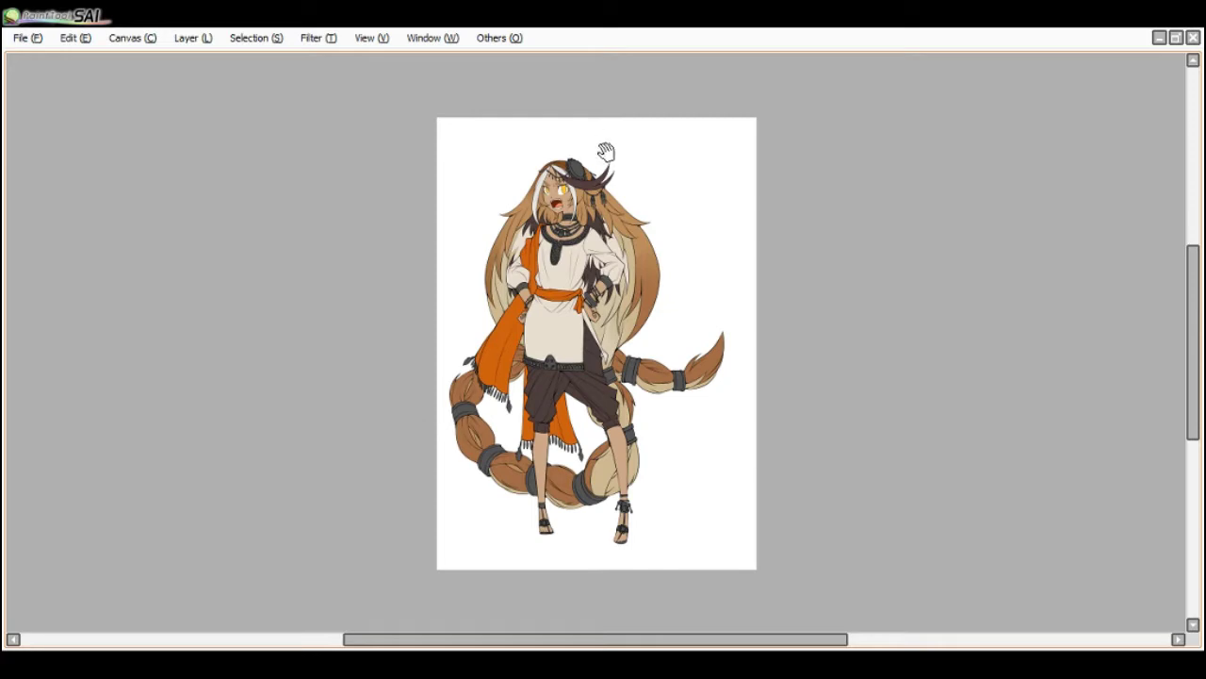
pyautogui.scroll(3, 613, 192)
pyautogui.scroll(-1, 596, 193)
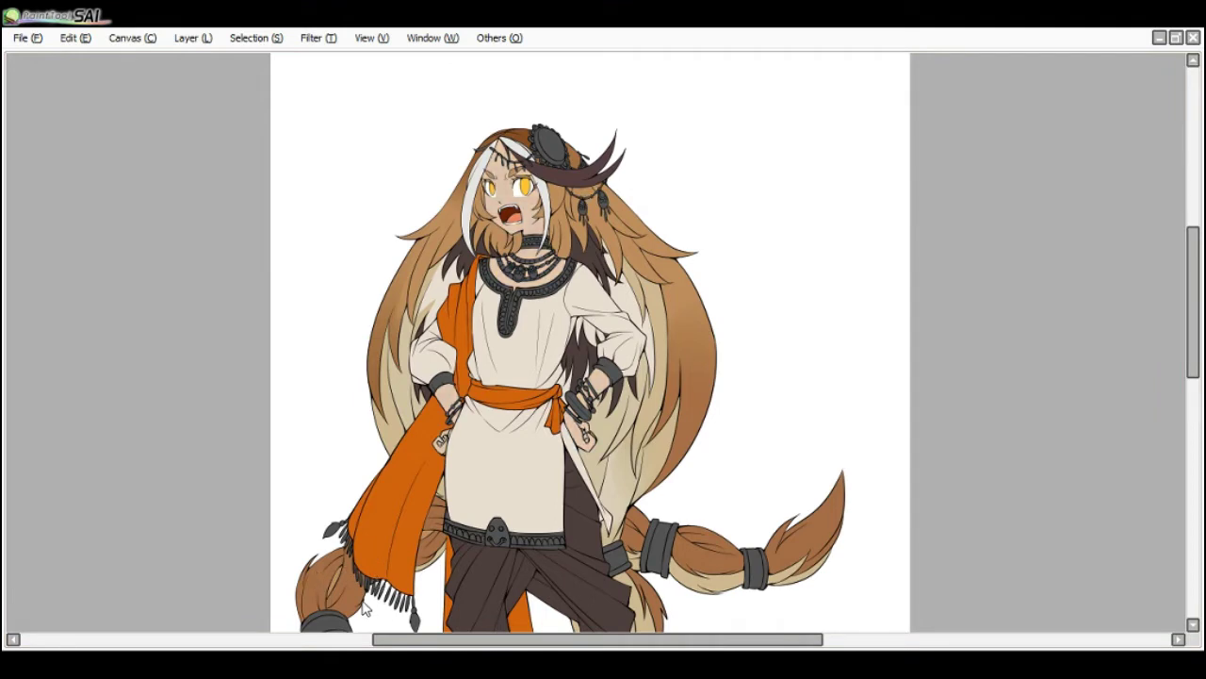
pyautogui.scroll(-2, 377, 612)
pyautogui.scroll(2, 385, 614)
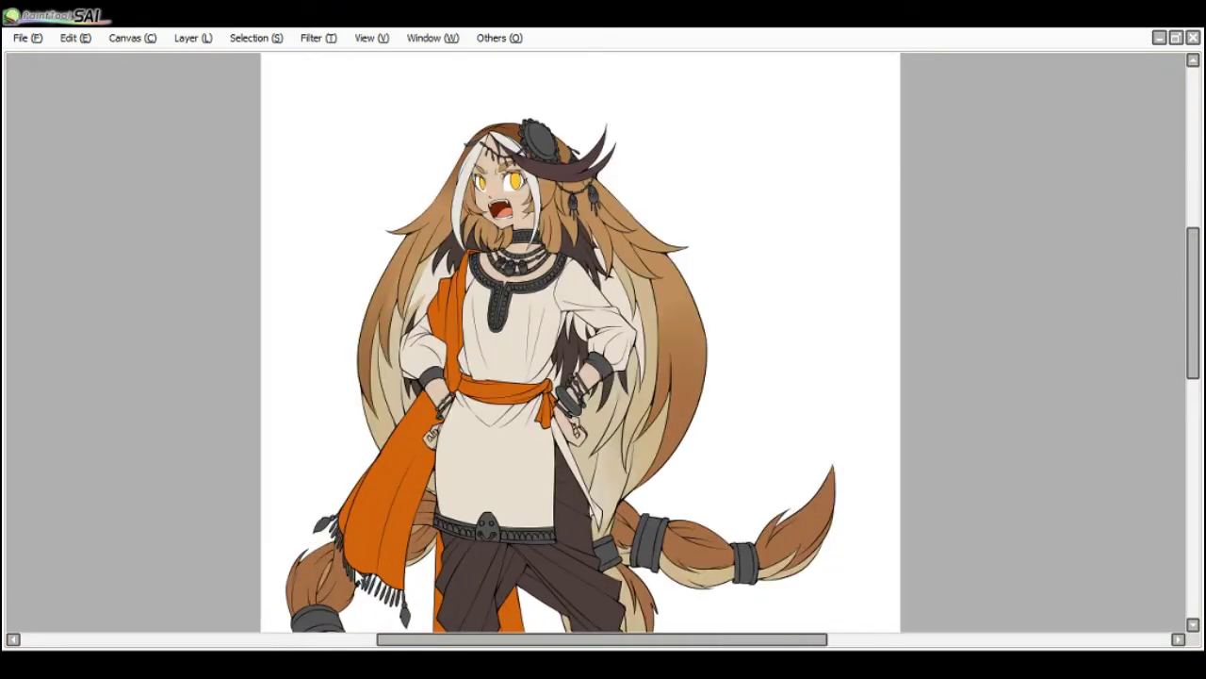
pyautogui.scroll(-1, 359, 576)
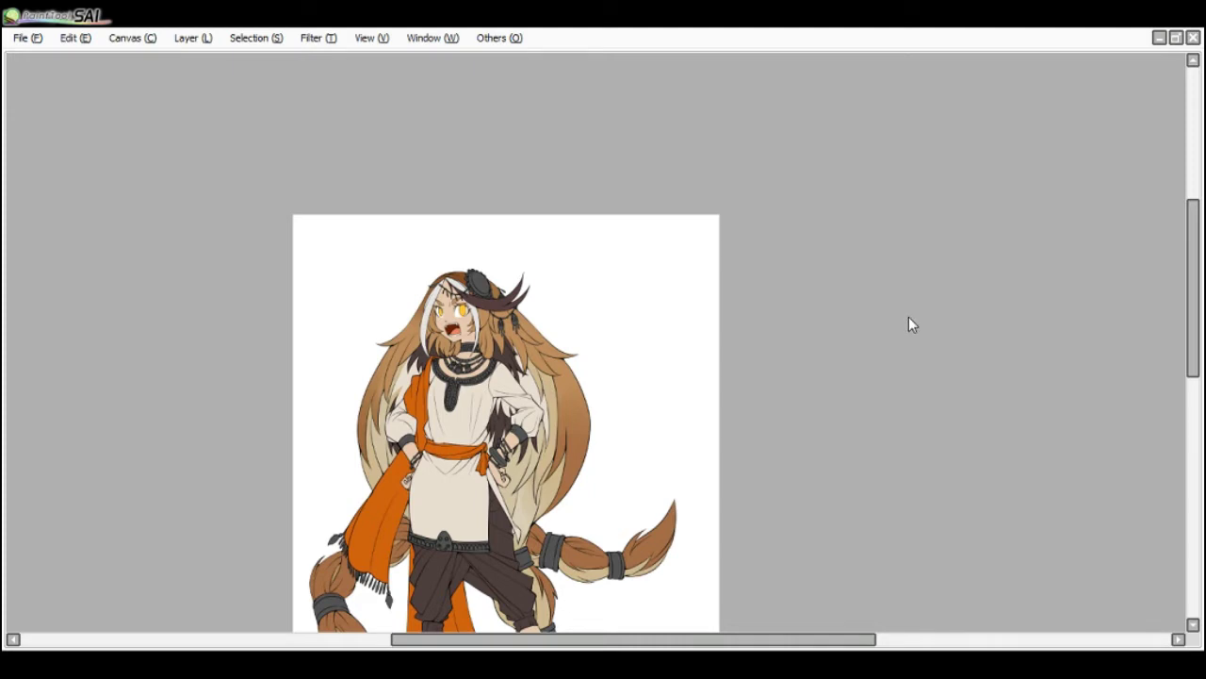
pyautogui.hotkey('ctrl', 'z')
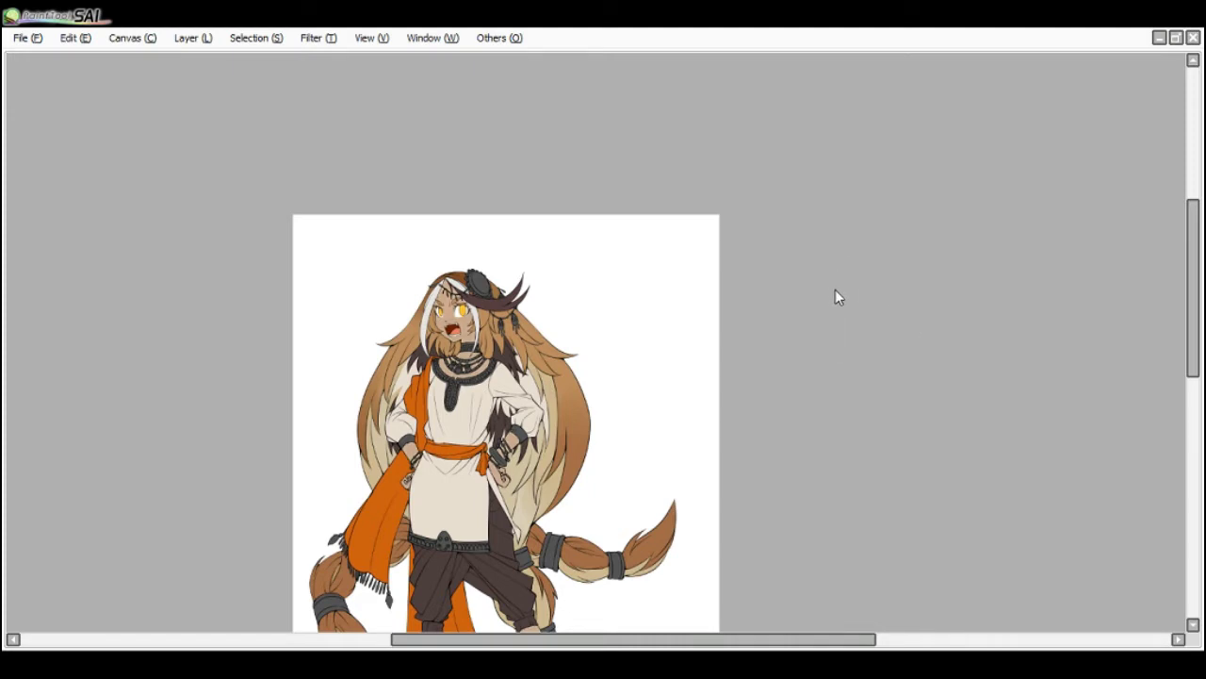
pyautogui.hotkey('ctrl', 'y')
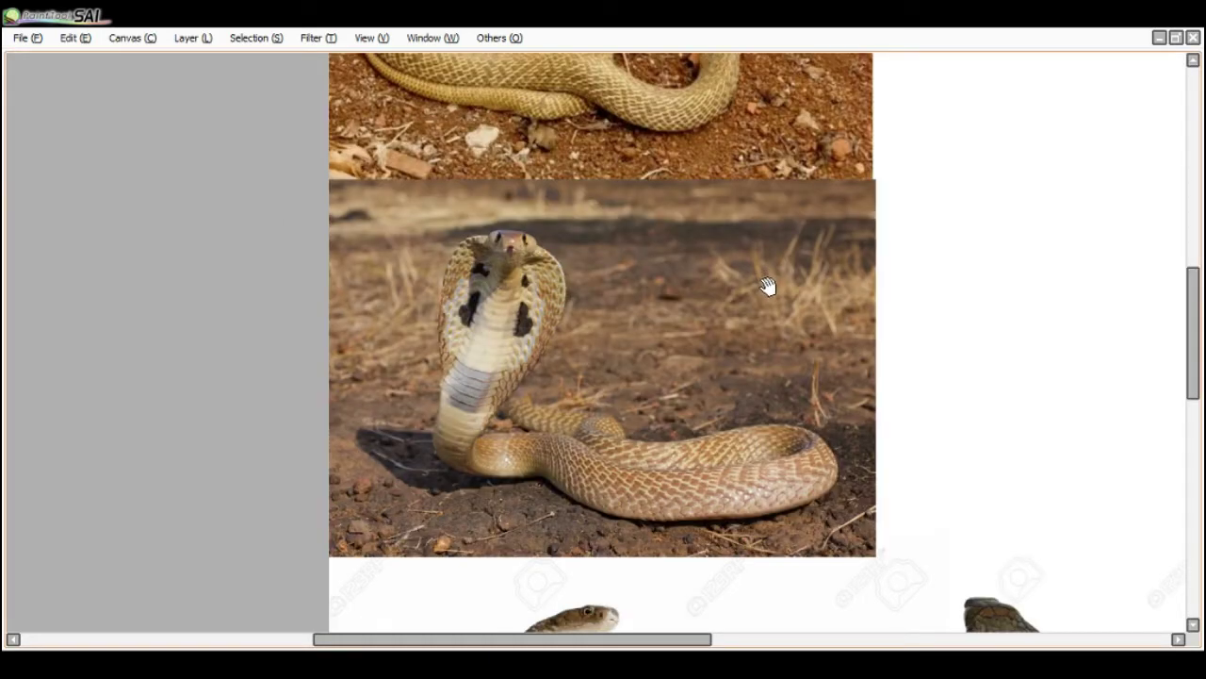
# - Examine the cobra reference photos and review the character's hair, clothing and jewellery colours against them
pyautogui.scroll(-2, 768, 287)
pyautogui.scroll(1, 733, 444)
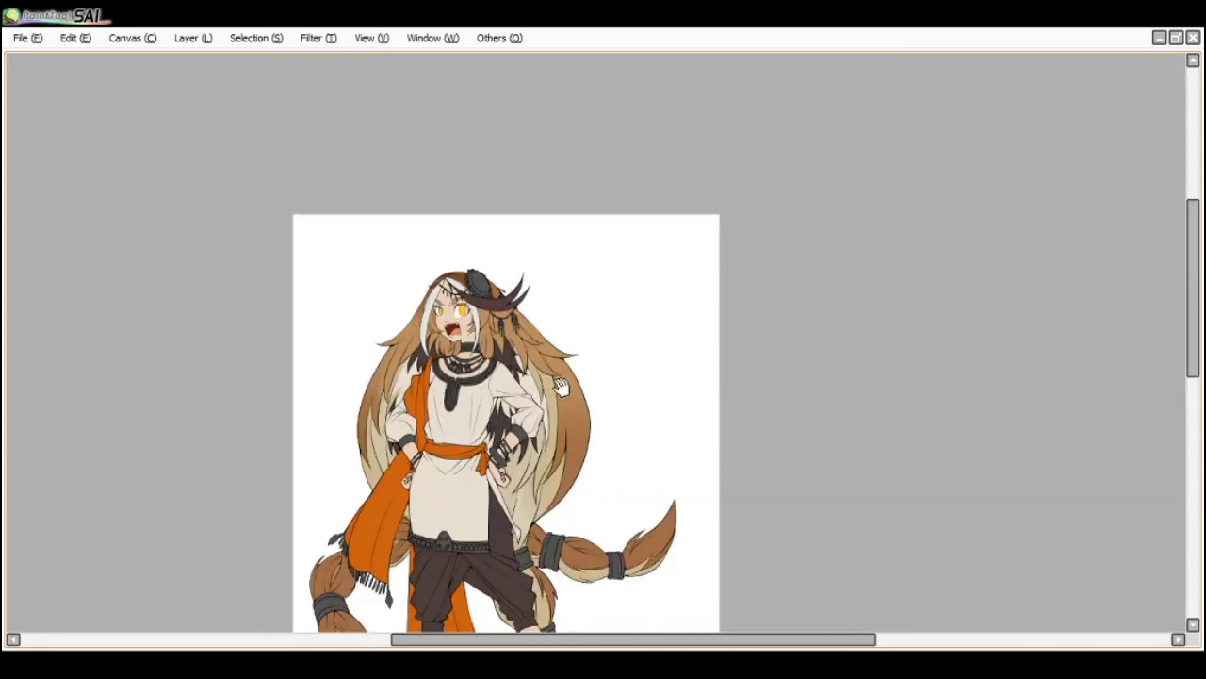
pyautogui.scroll(1, 499, 389)
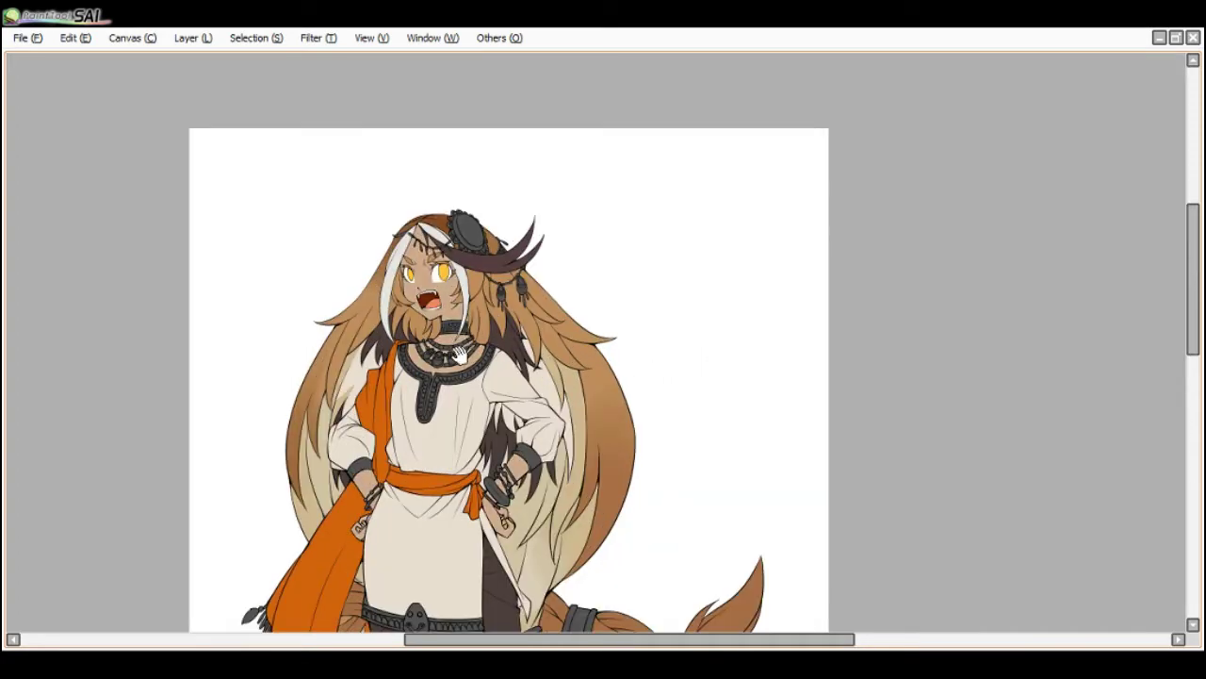
pyautogui.scroll(-1, 450, 360)
pyautogui.scroll(1, 444, 358)
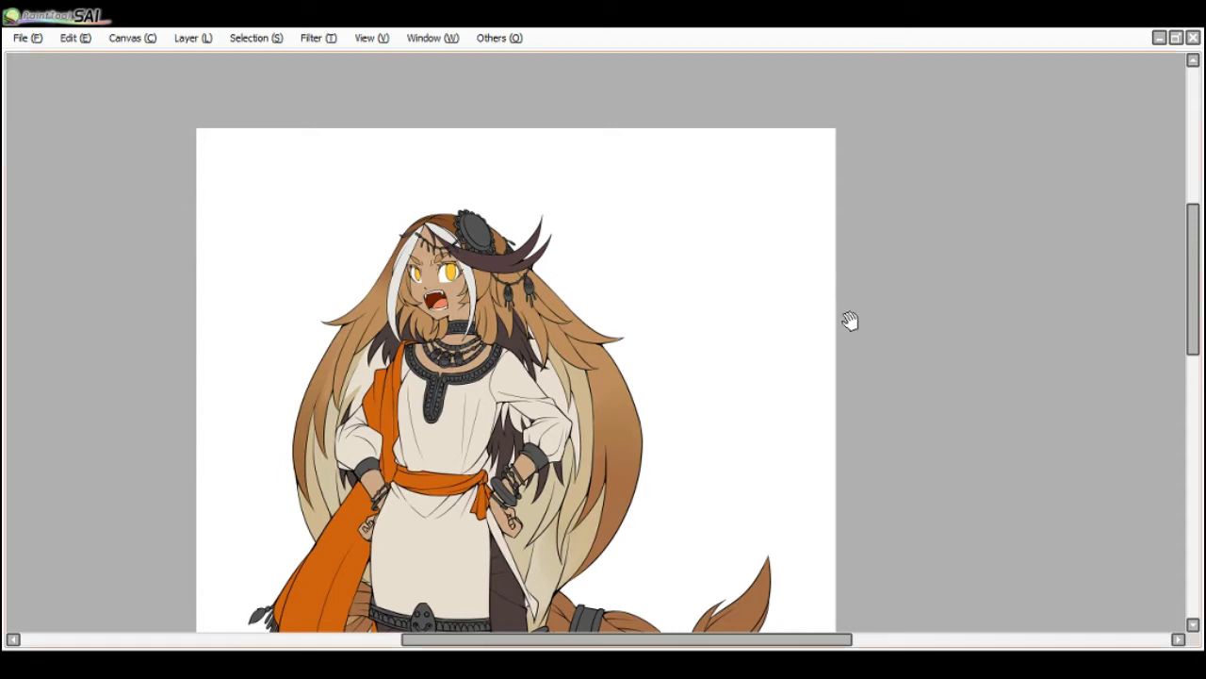
pyautogui.scroll(-1, 820, 323)
pyautogui.press('End')
pyautogui.press('Delete')
pyautogui.scroll(-1, 538, 366)
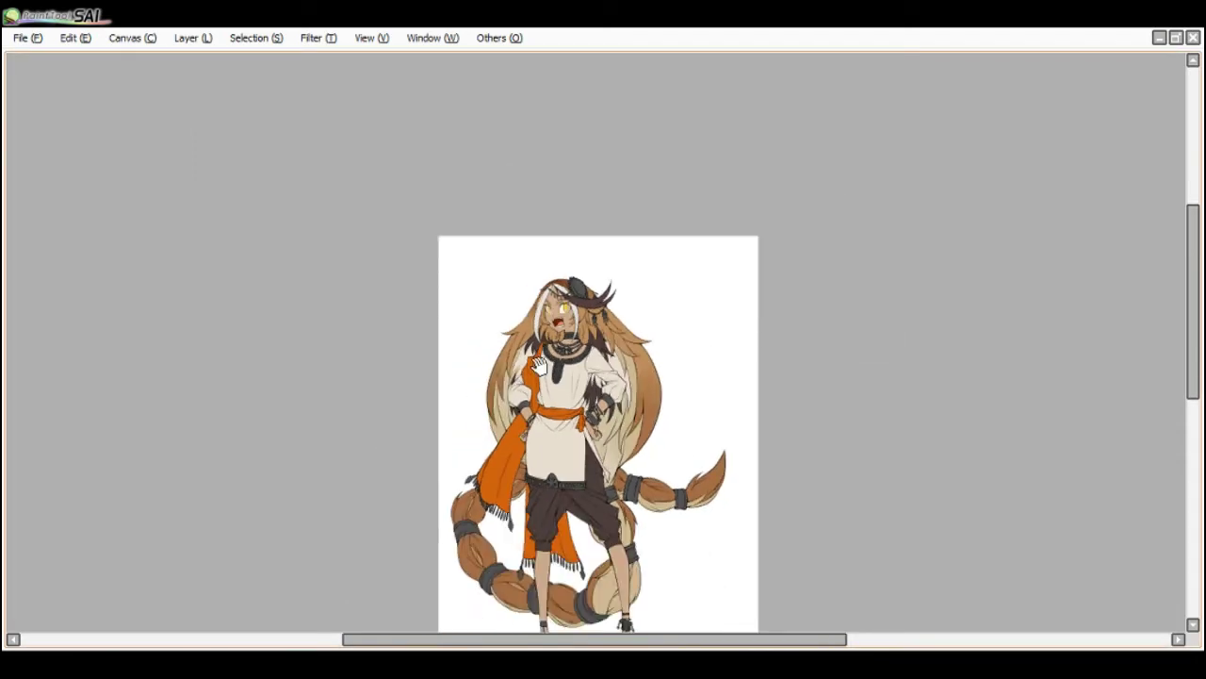
pyautogui.press('Home')
pyautogui.hotkey('alt', 'Tab')
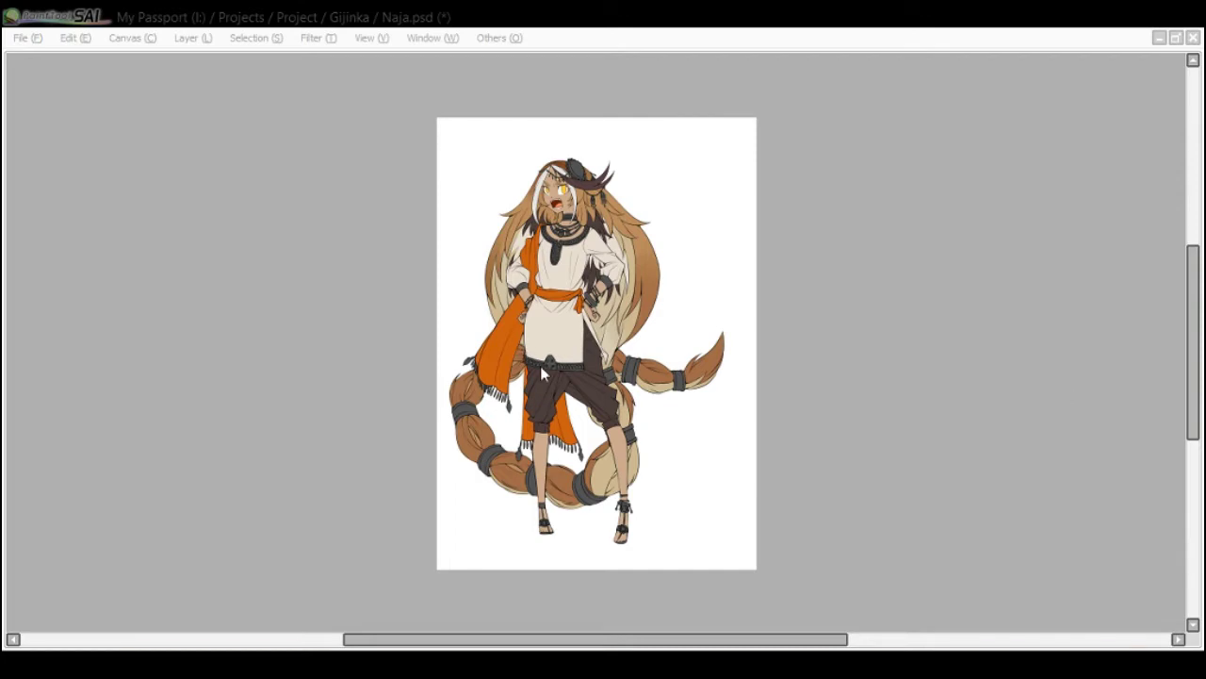
pyautogui.scroll(3, 571, 140)
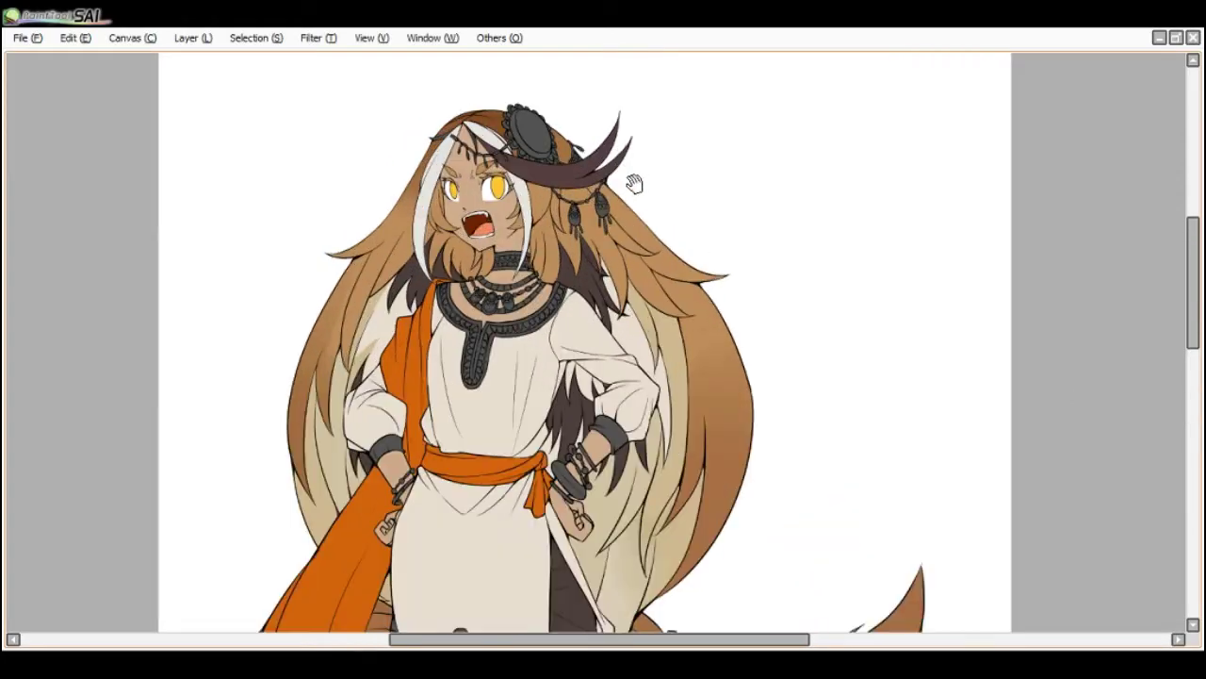
pyautogui.moveTo(640, 239); pyautogui.dragTo(601, 98)
pyautogui.scroll(-1, 594, 161)
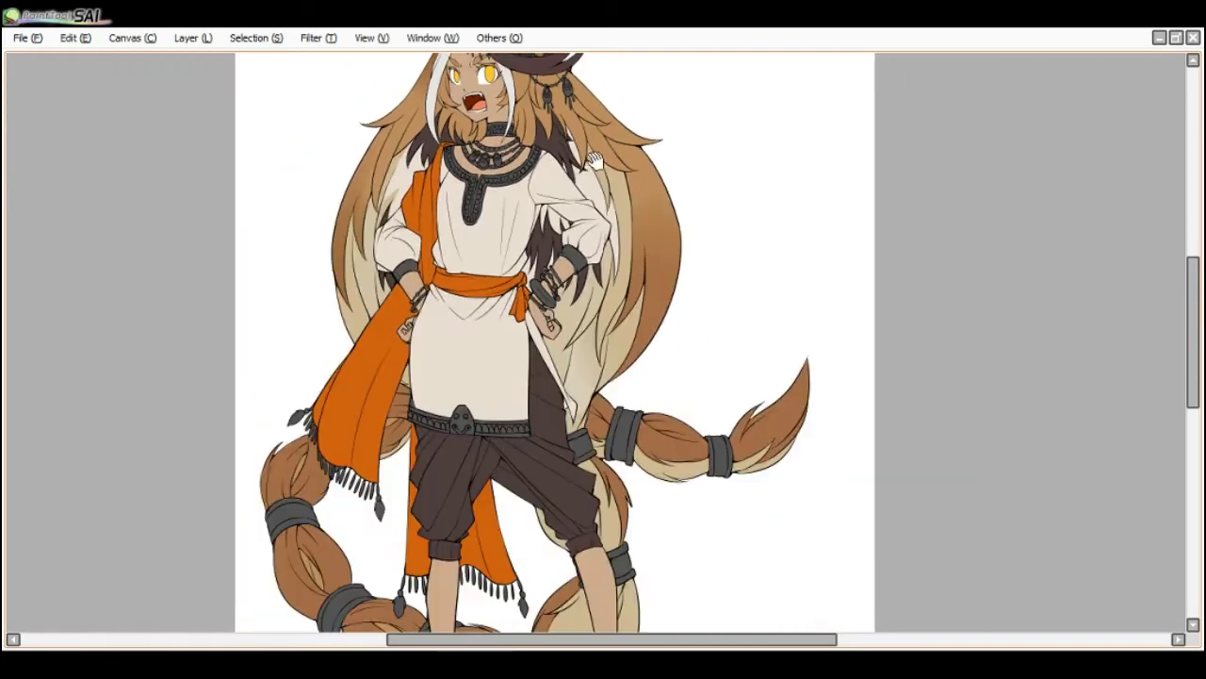
# - Show the tool panels and toggle the visibility of Layer6 and Layer11 to check what each contains
pyautogui.press('Tab')
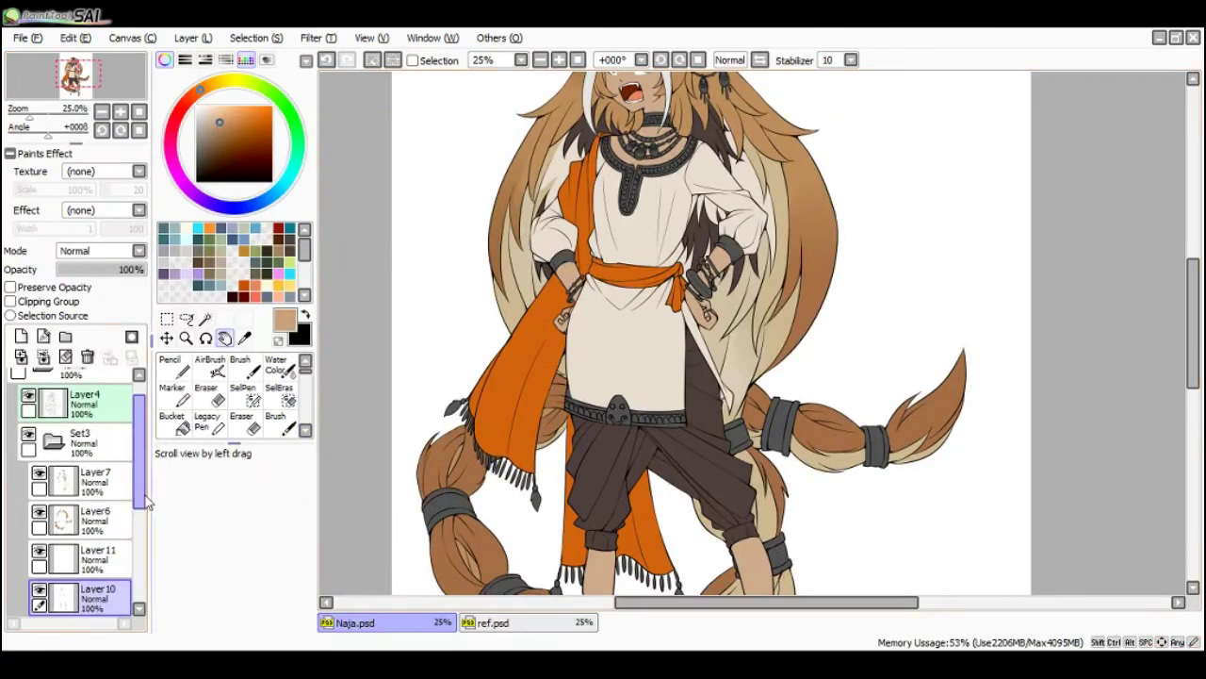
pyautogui.click(39, 512)
pyautogui.click(39, 512)
pyautogui.click(40, 512)
pyautogui.click(40, 512)
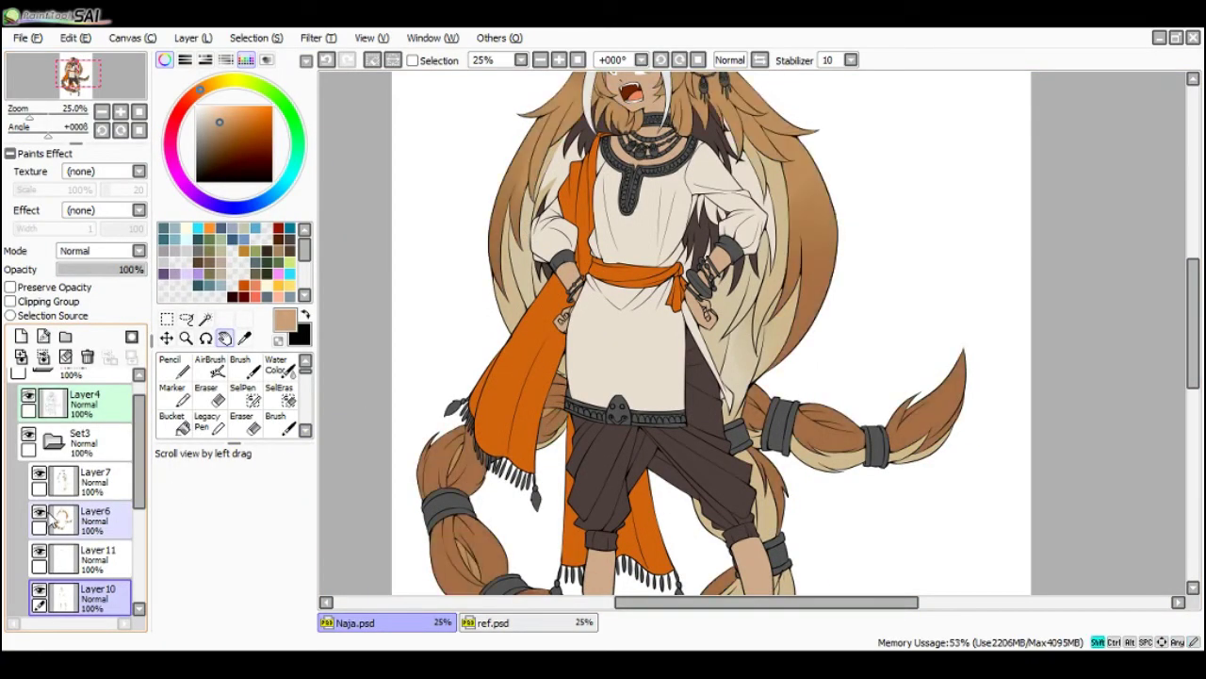
pyautogui.press('-')
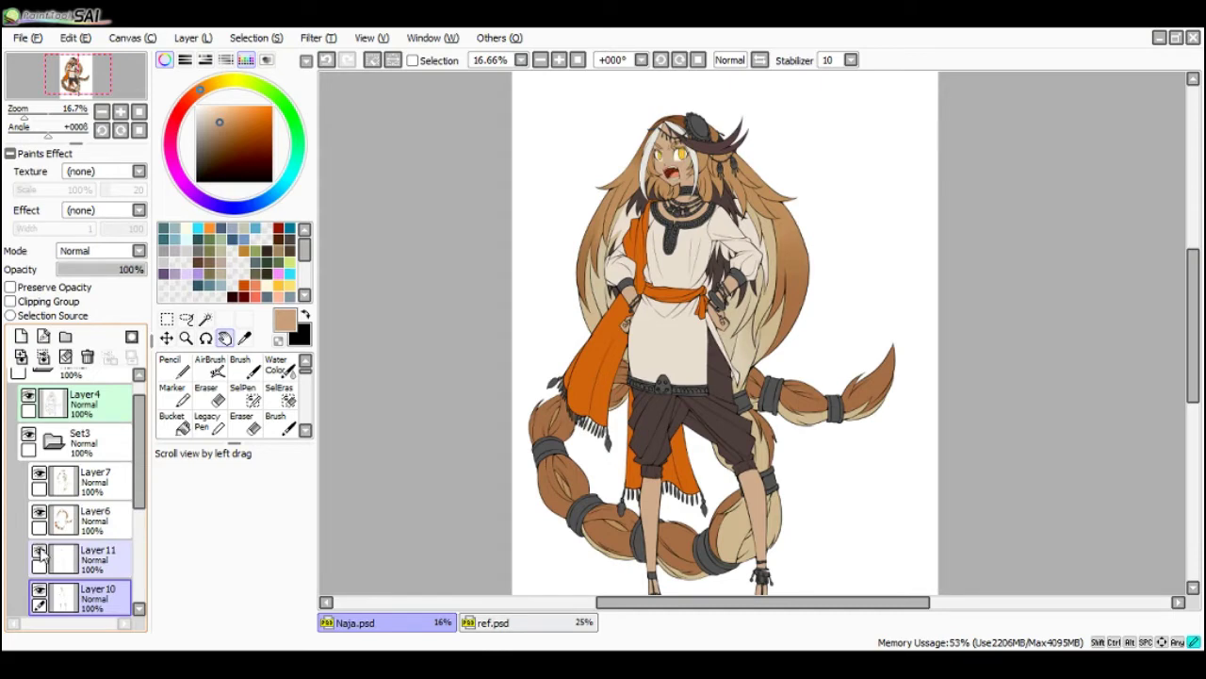
pyautogui.moveTo(139, 492); pyautogui.dragTo(140, 511)
pyautogui.click(39, 516)
pyautogui.click(40, 516)
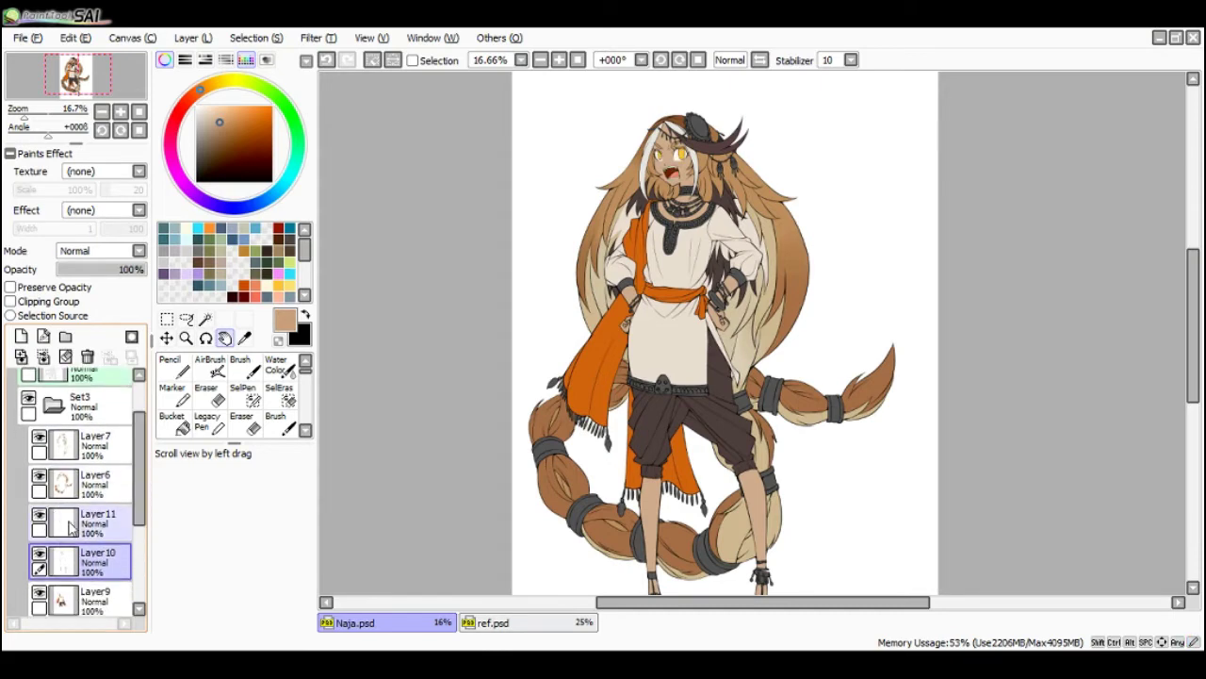
# - On Layer11, bucket-fill the headpiece's oval centre and the irises with a muted gold based on the eye yellow
pyautogui.click(73, 527)
pyautogui.click(171, 421)
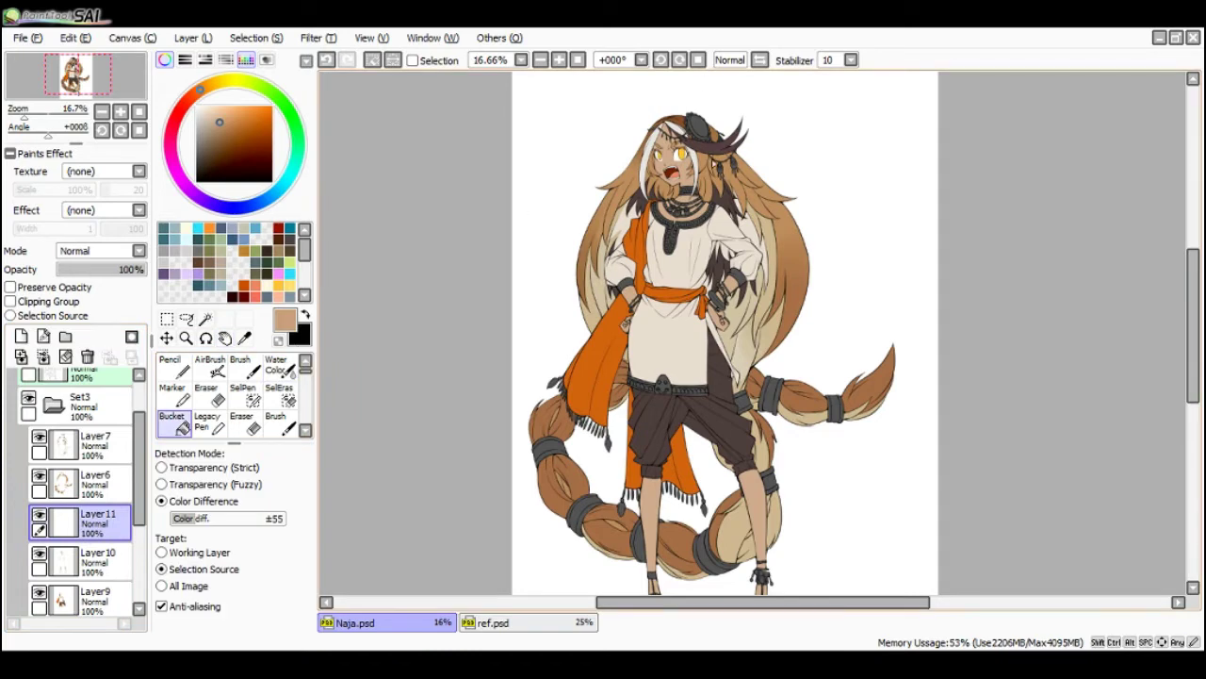
pyautogui.scroll(3, 690, 147)
pyautogui.keyDown('alt'); pyautogui.click(673, 158); pyautogui.keyUp('alt')
pyautogui.click(248, 115)
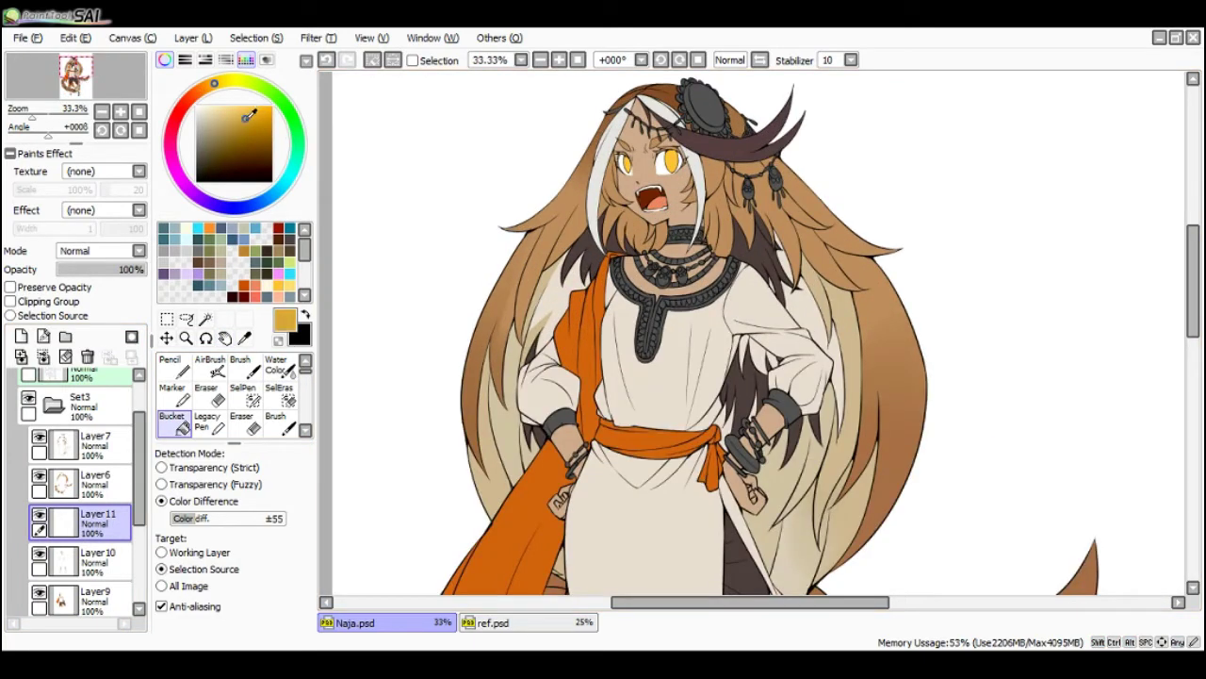
pyautogui.scroll(1, 703, 121)
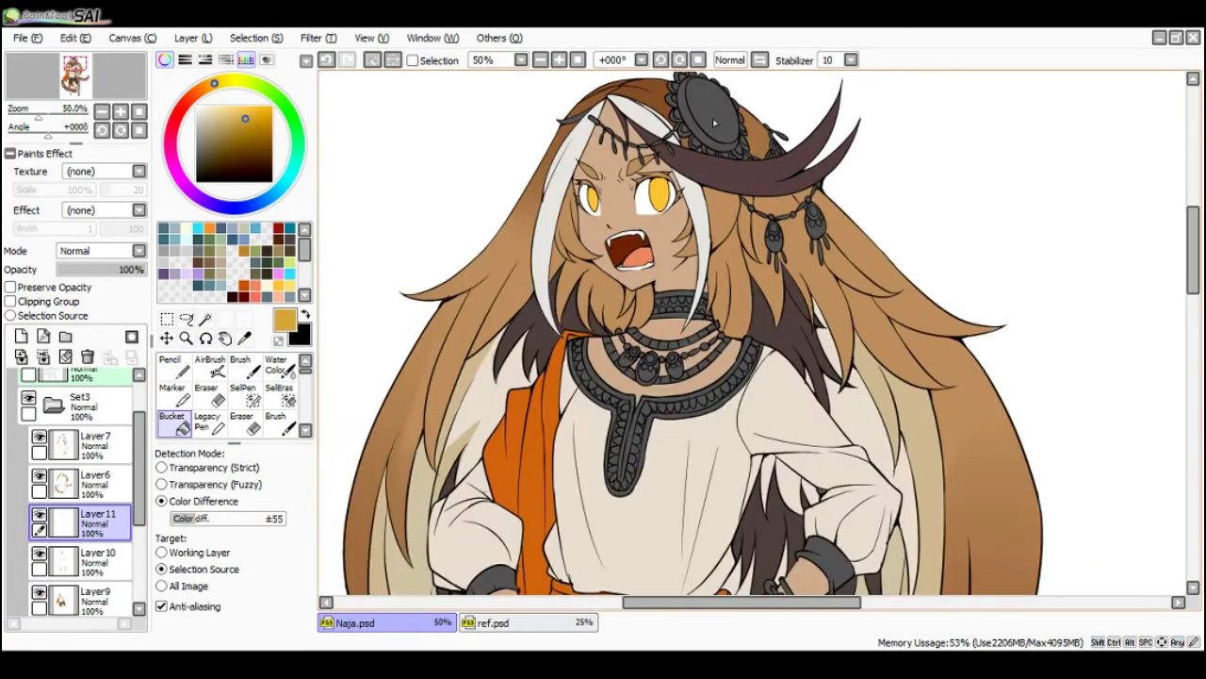
pyautogui.click(714, 118)
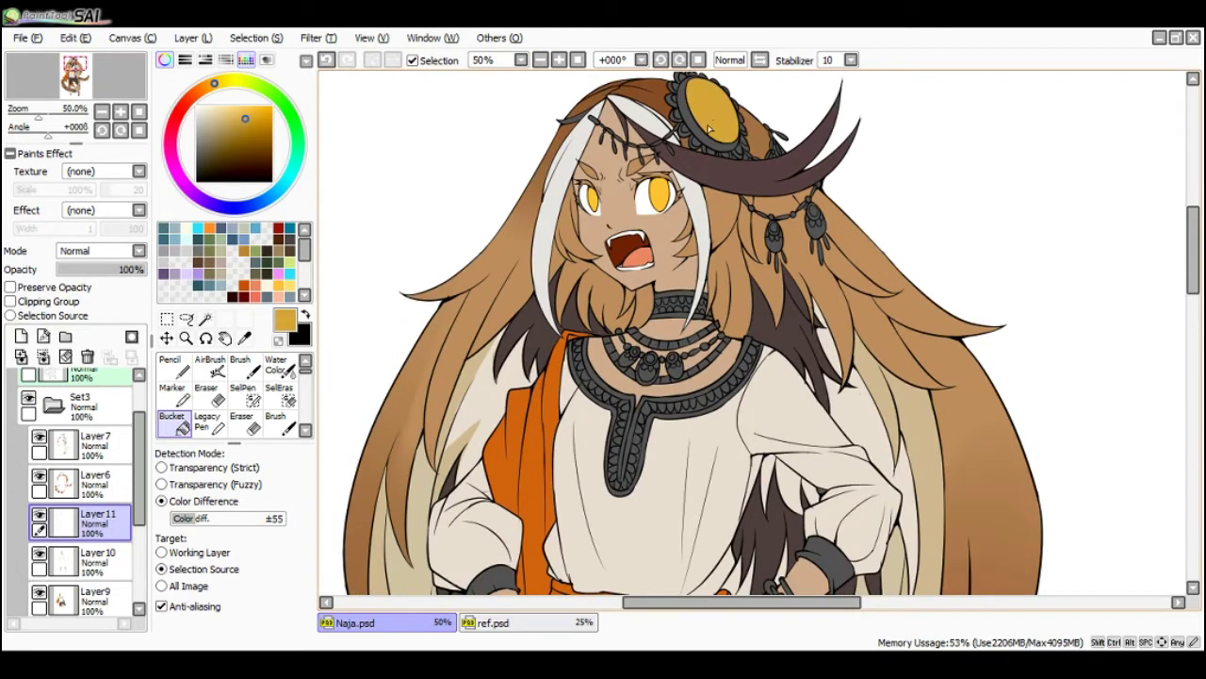
pyautogui.click(657, 199)
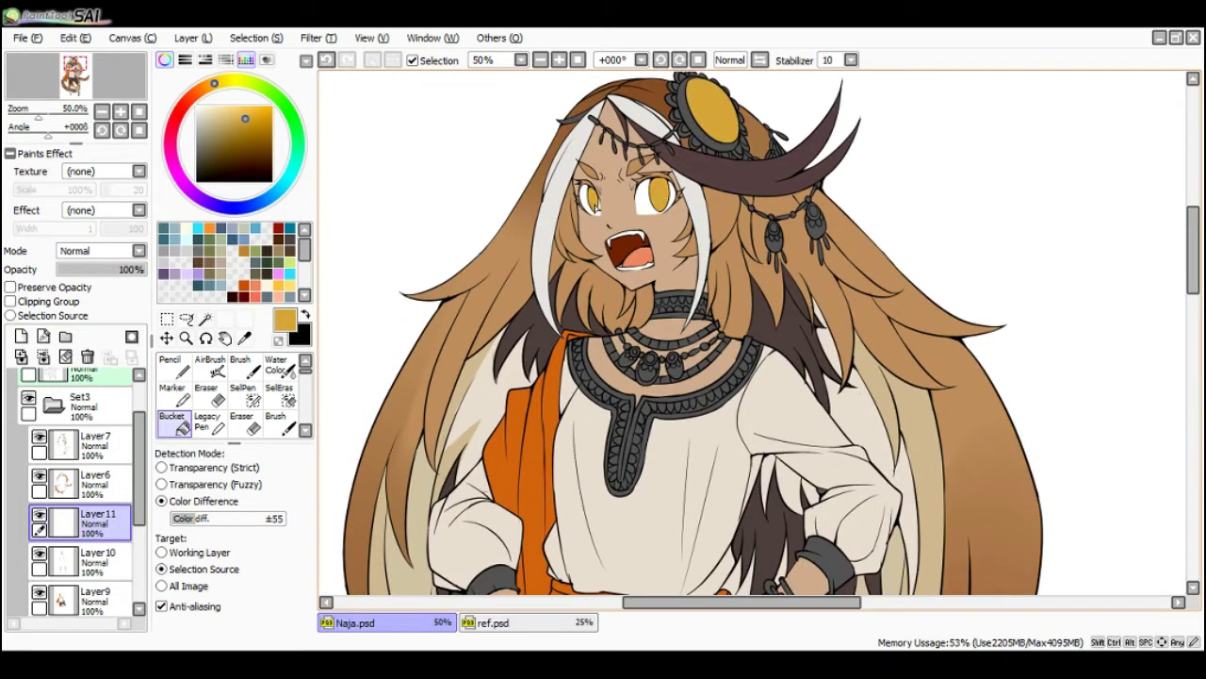
# - Undo the last gold fill at the headpiece's lower edge
pyautogui.scroll(-2, 714, 156)
pyautogui.scroll(3, 718, 148)
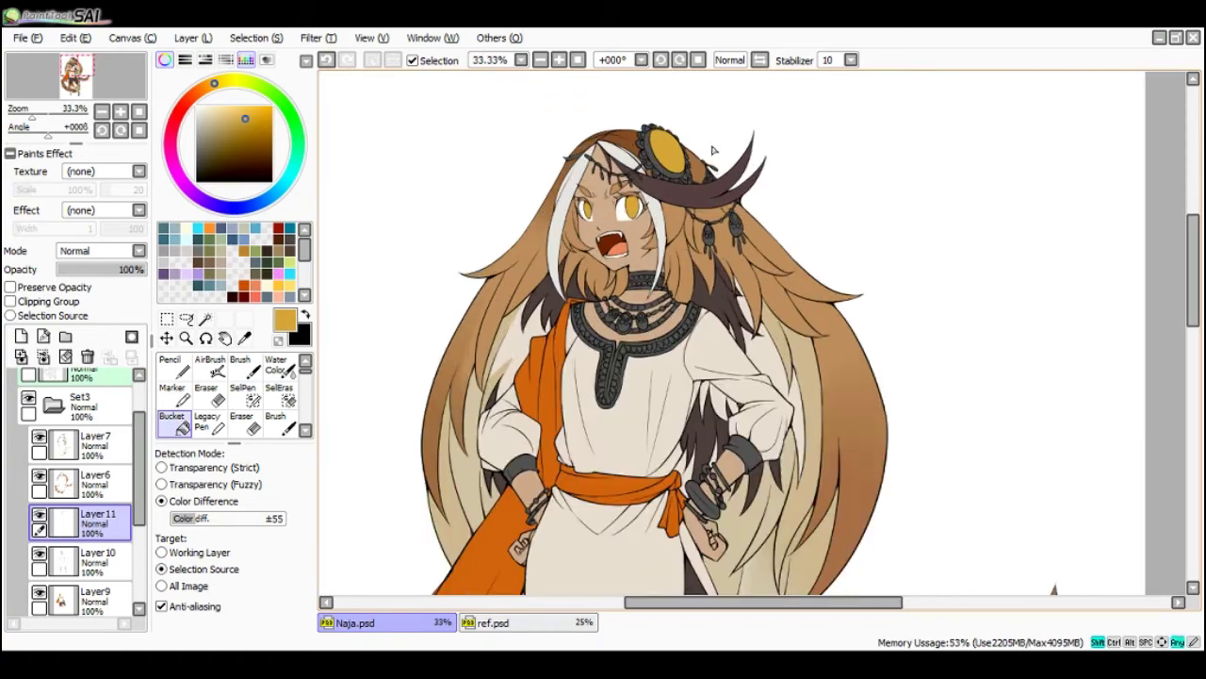
pyautogui.scroll(-3, 669, 146)
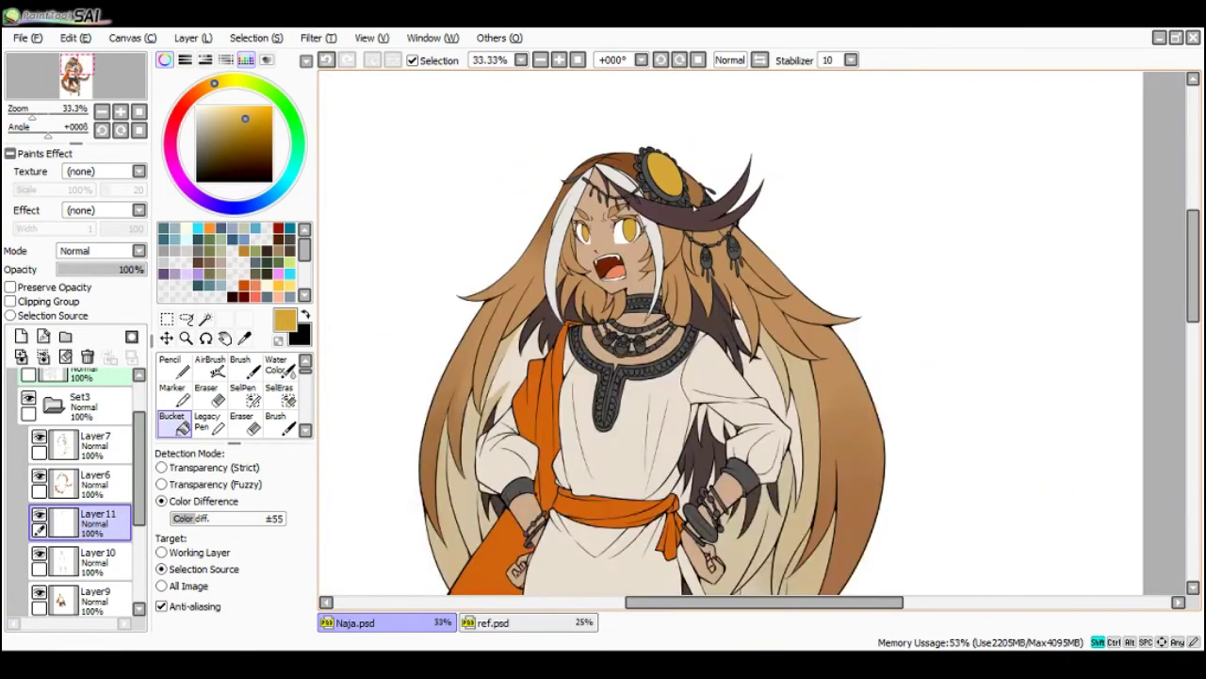
pyautogui.scroll(1, 657, 168)
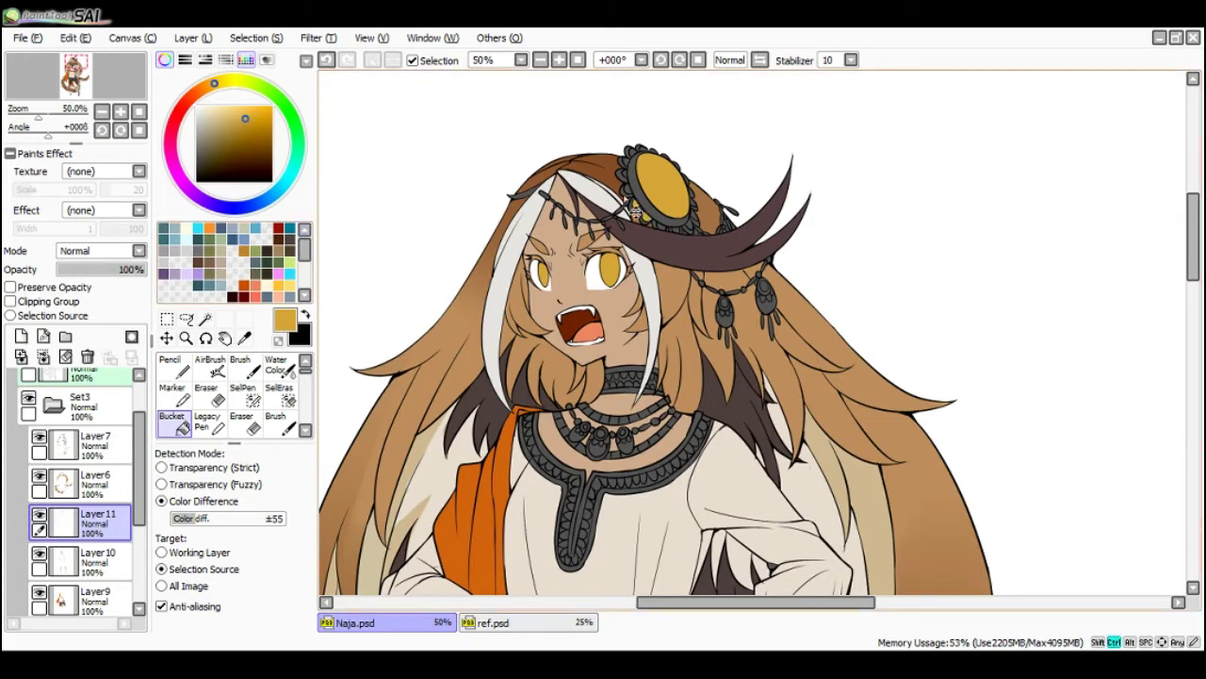
pyautogui.hotkey('ctrl', 'z')
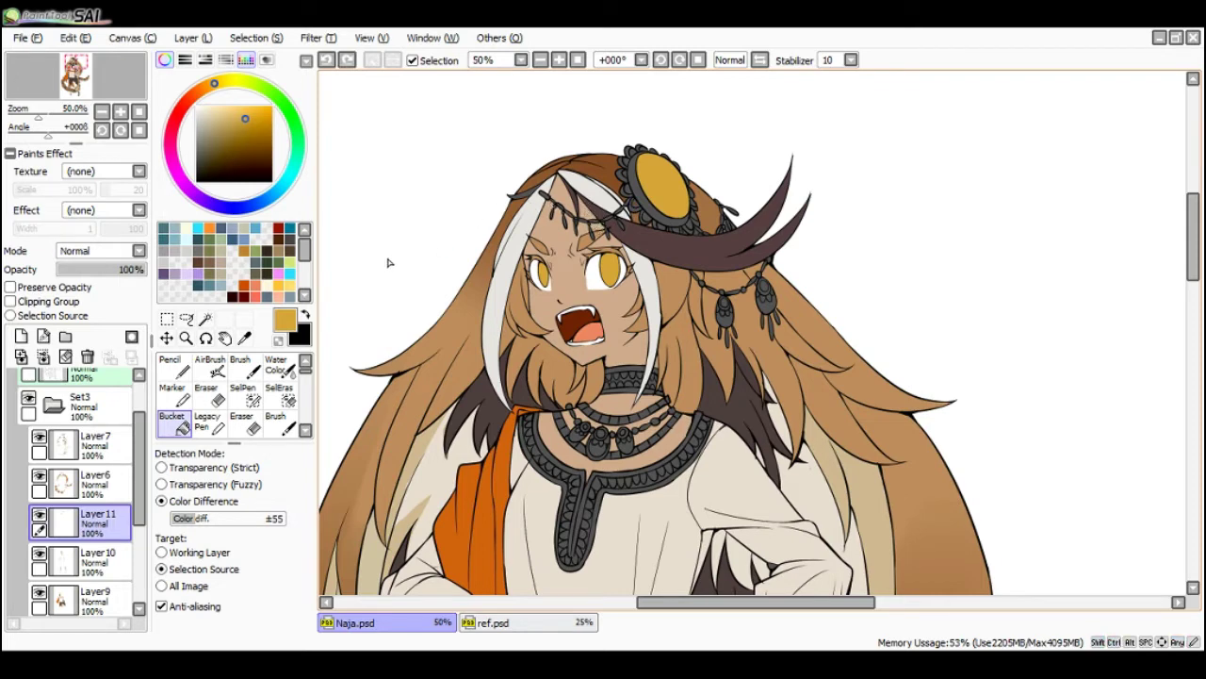
# - Mix a pale cream as the second colour and fill the ring around the headpiece's gold oval with it
pyautogui.press('x')
pyautogui.click(270, 274)
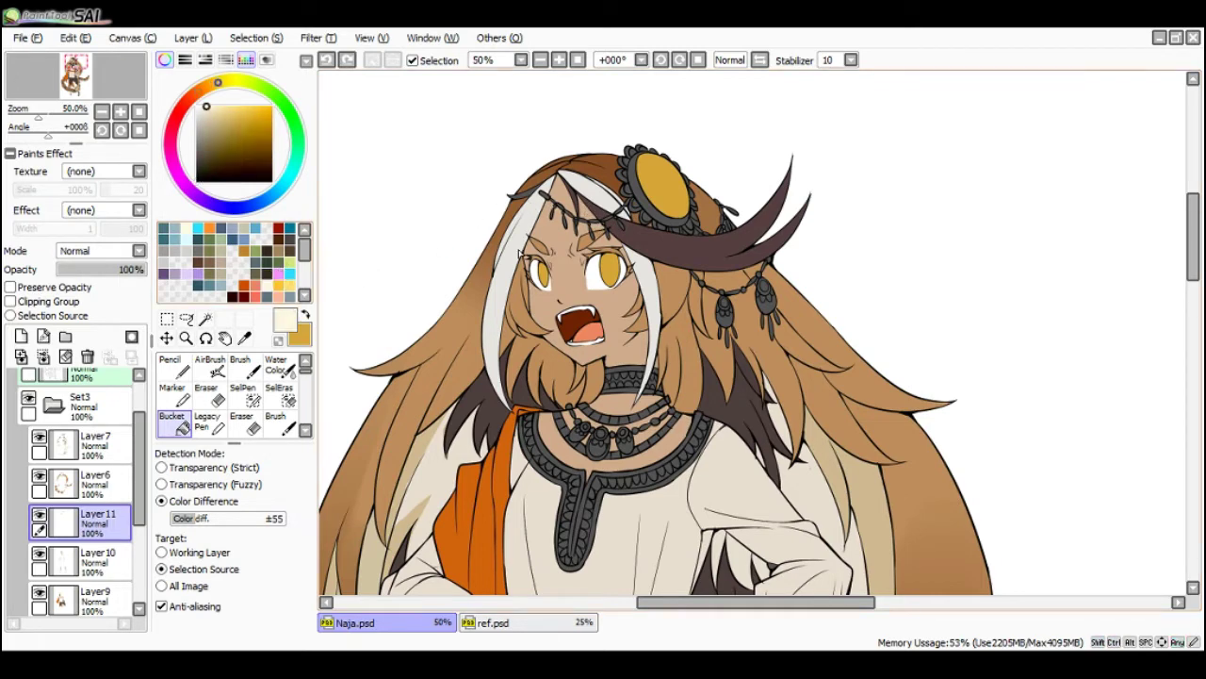
pyautogui.click(212, 107)
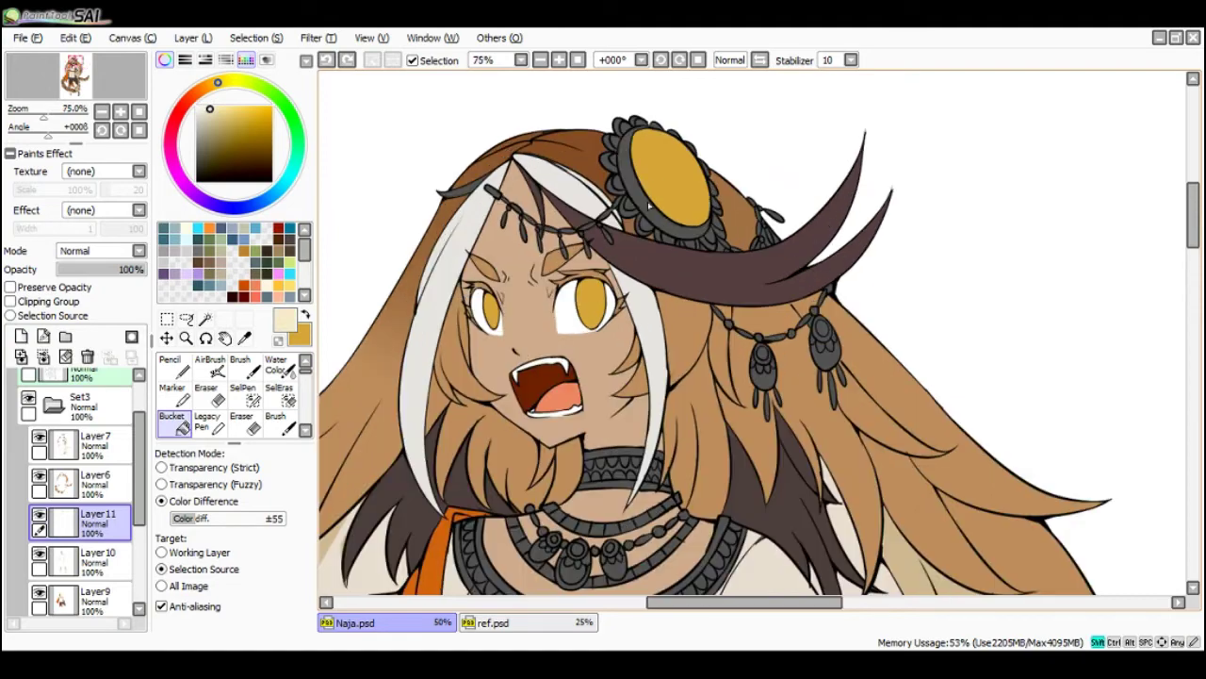
pyautogui.scroll(-1, 657, 209)
pyautogui.scroll(2, 677, 203)
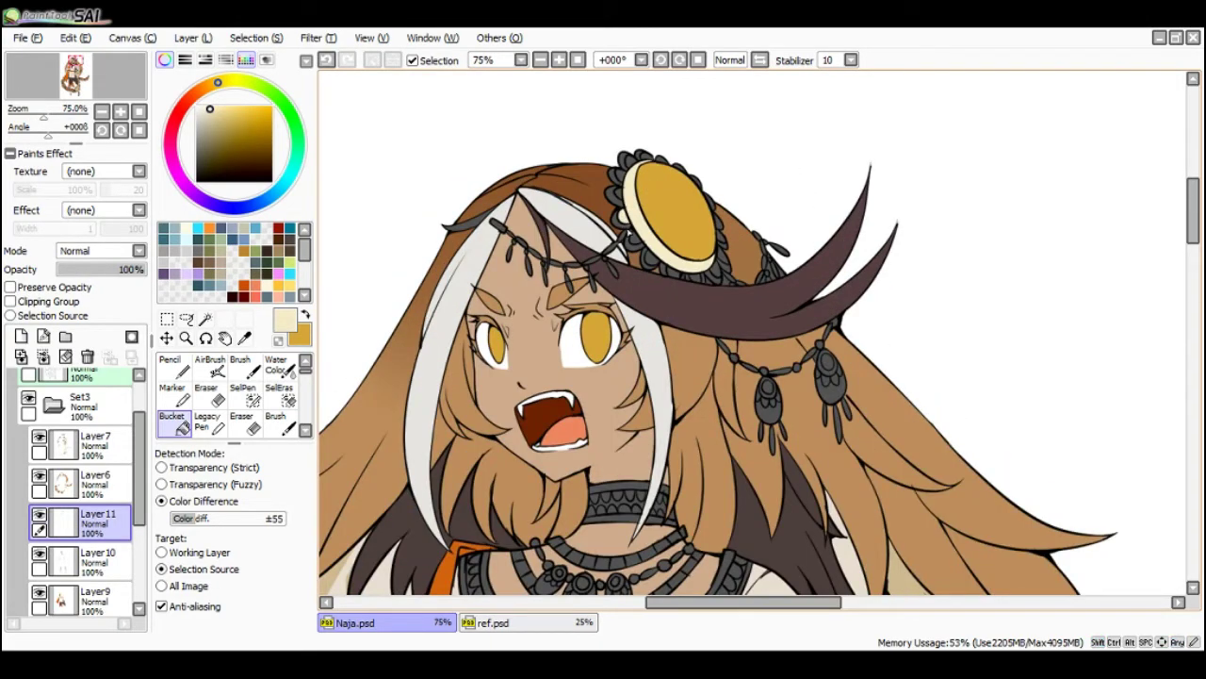
# - Bucket-fill the small scallops along the headpiece's left and upper edges, using gold and pale cream alternately
pyautogui.keyDown('alt'); pyautogui.click(622, 217); pyautogui.keyUp('alt')
pyautogui.press('x')
pyautogui.press('x')
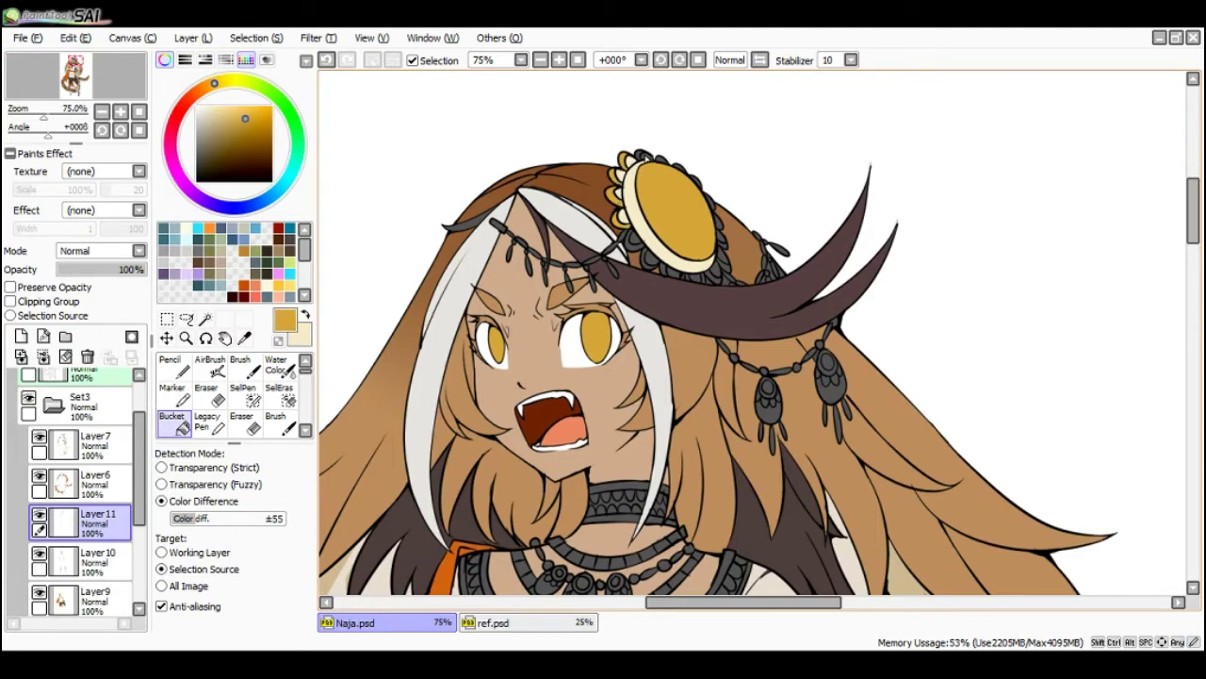
pyautogui.press('x')
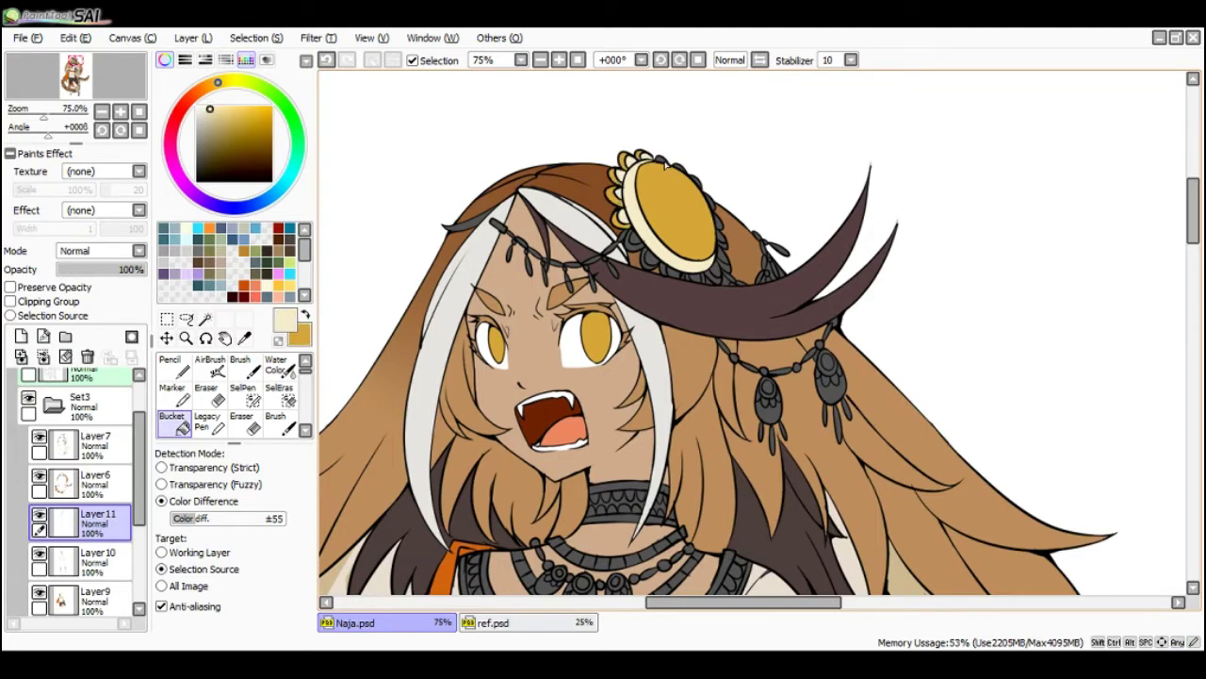
pyautogui.press('x')
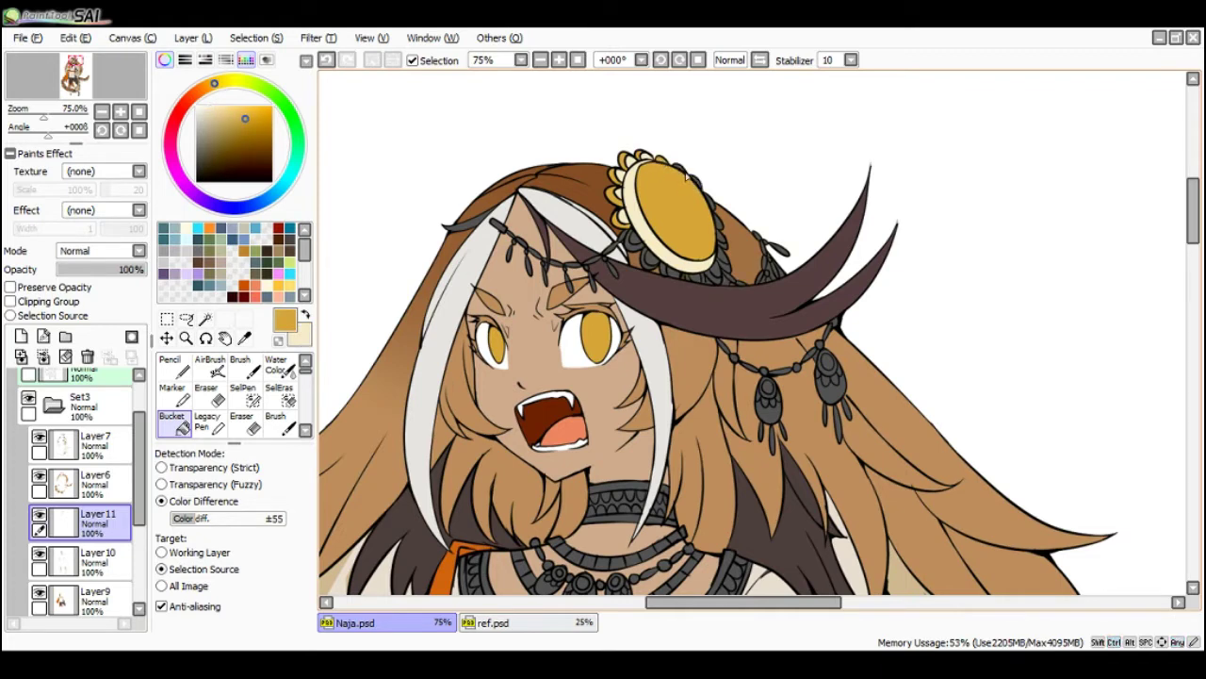
pyautogui.scroll(1, 686, 176)
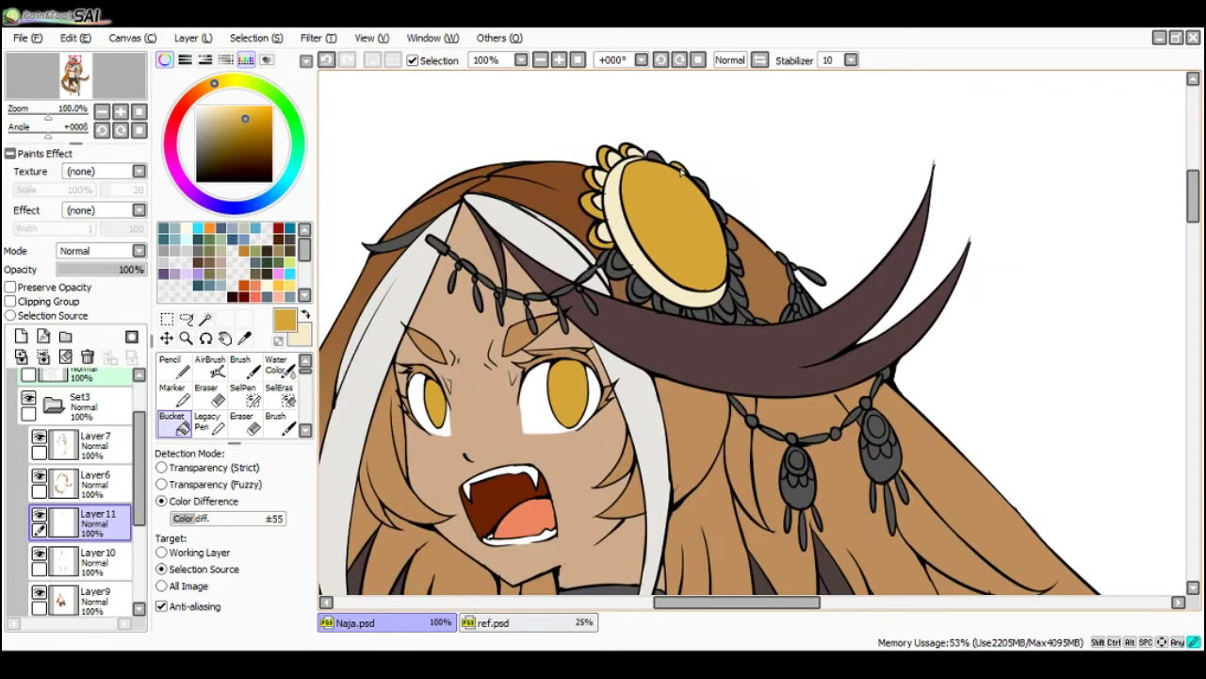
pyautogui.scroll(-1, 703, 188)
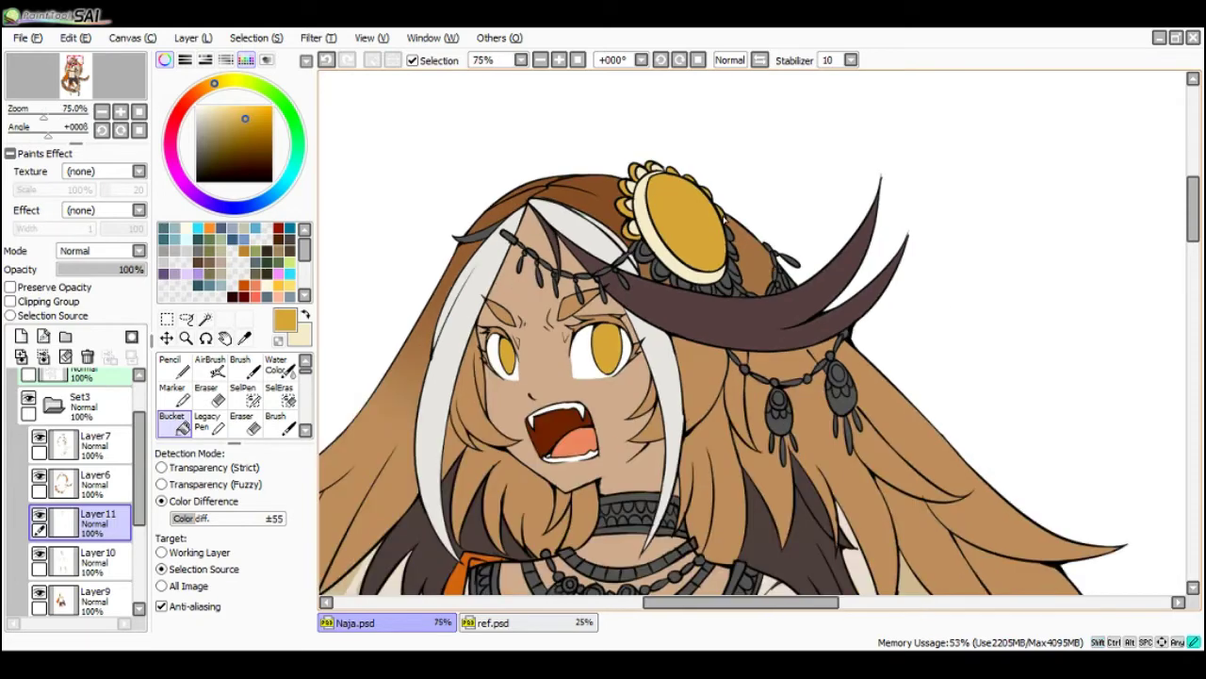
# - Fill the remaining scallops along the headpiece's right and lower edges with the same cream and gold
pyautogui.scroll(1, 732, 237)
pyautogui.keyDown('alt'); pyautogui.click(735, 270); pyautogui.keyUp('alt')
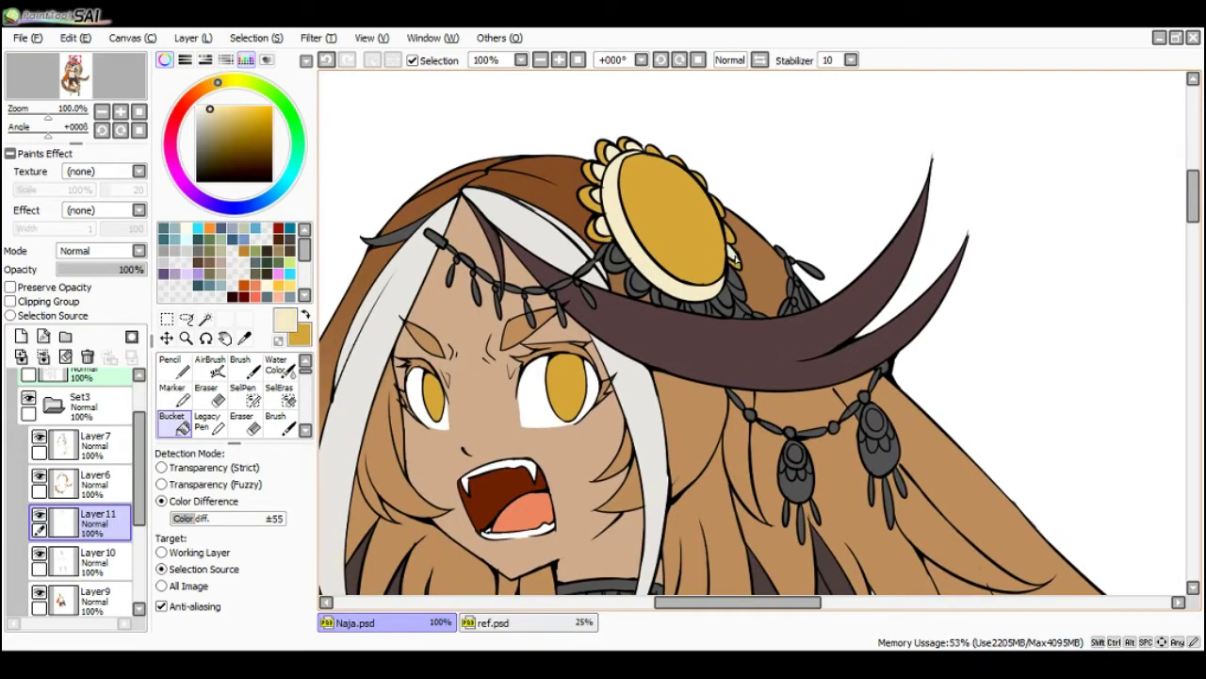
pyautogui.scroll(-1, 736, 266)
pyautogui.scroll(1, 744, 278)
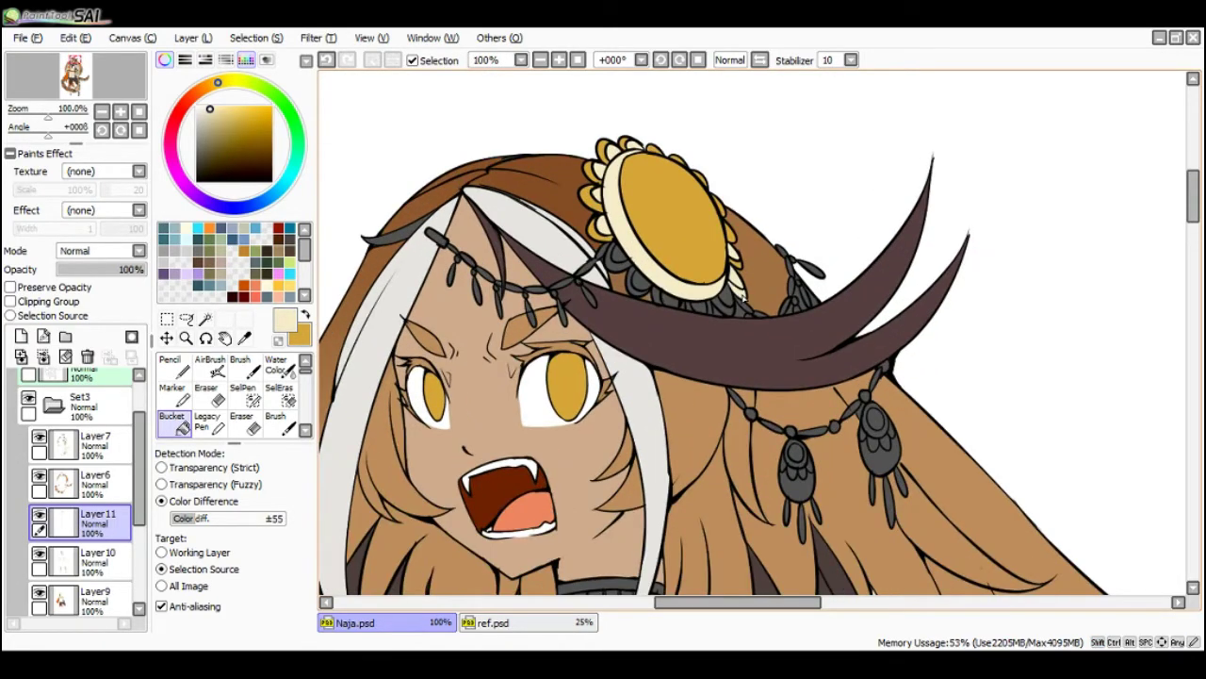
pyautogui.press('x')
pyautogui.press('x')
pyautogui.press('x')
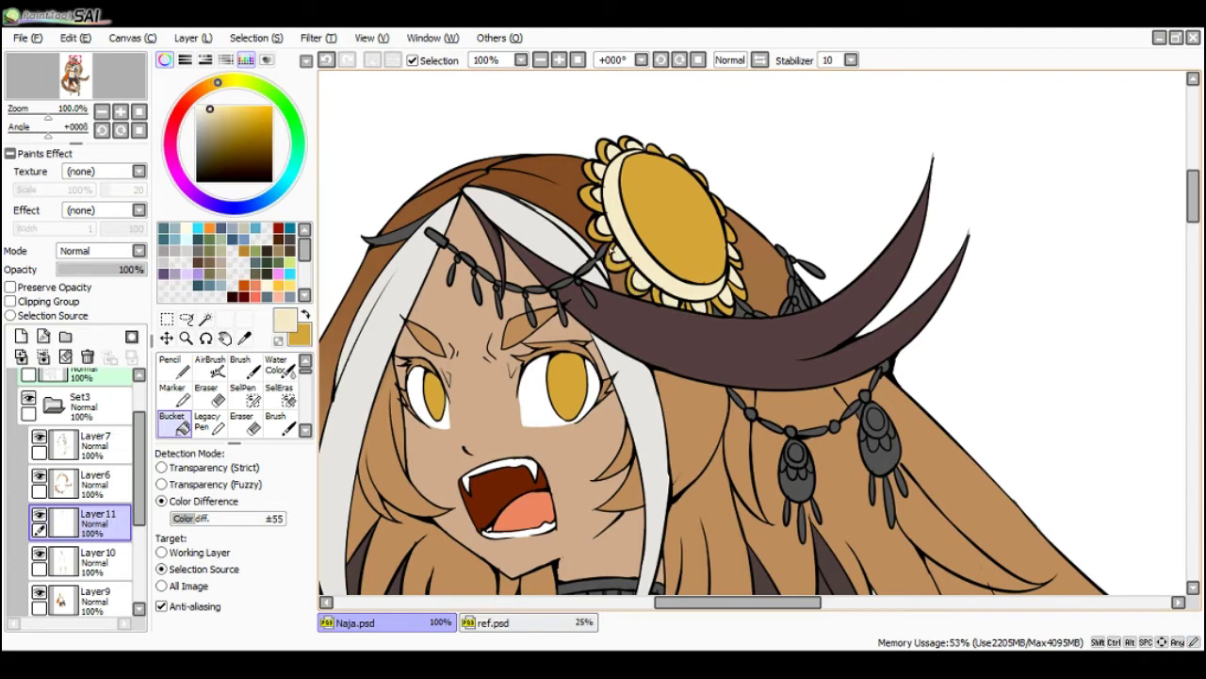
# - Examine the recoloured headpiece close up and together with the rest of the figure
pyautogui.scroll(-2, 613, 247)
pyautogui.scroll(2, 684, 247)
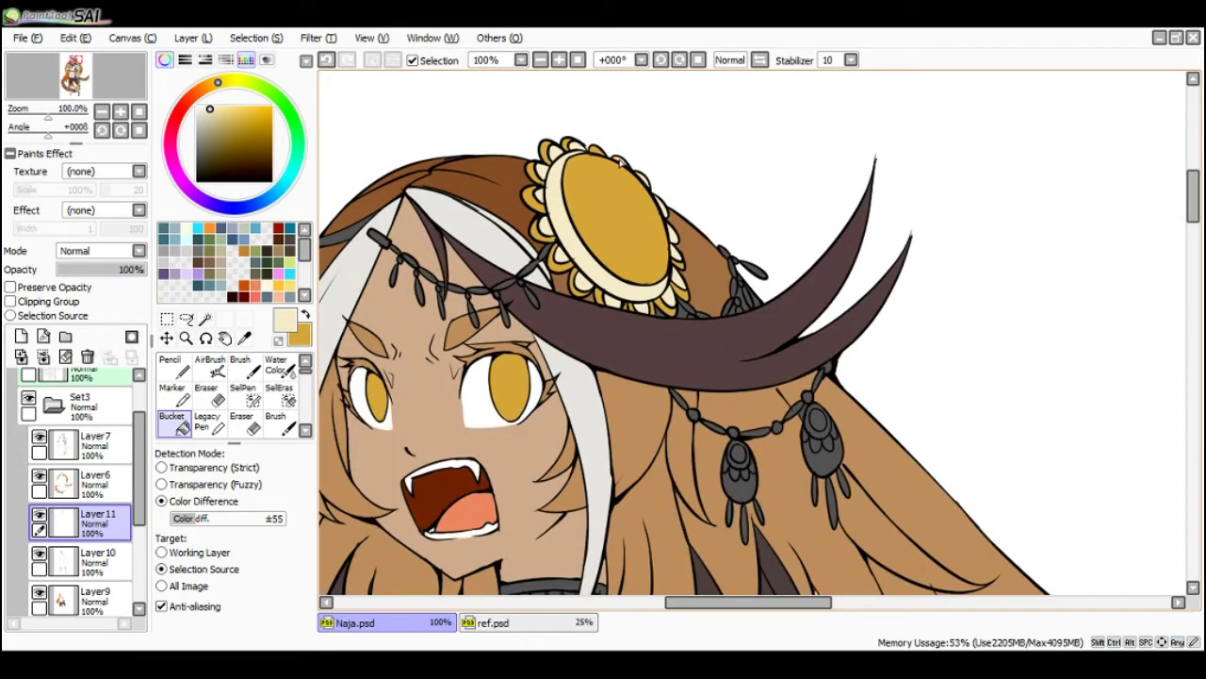
pyautogui.scroll(-2, 616, 156)
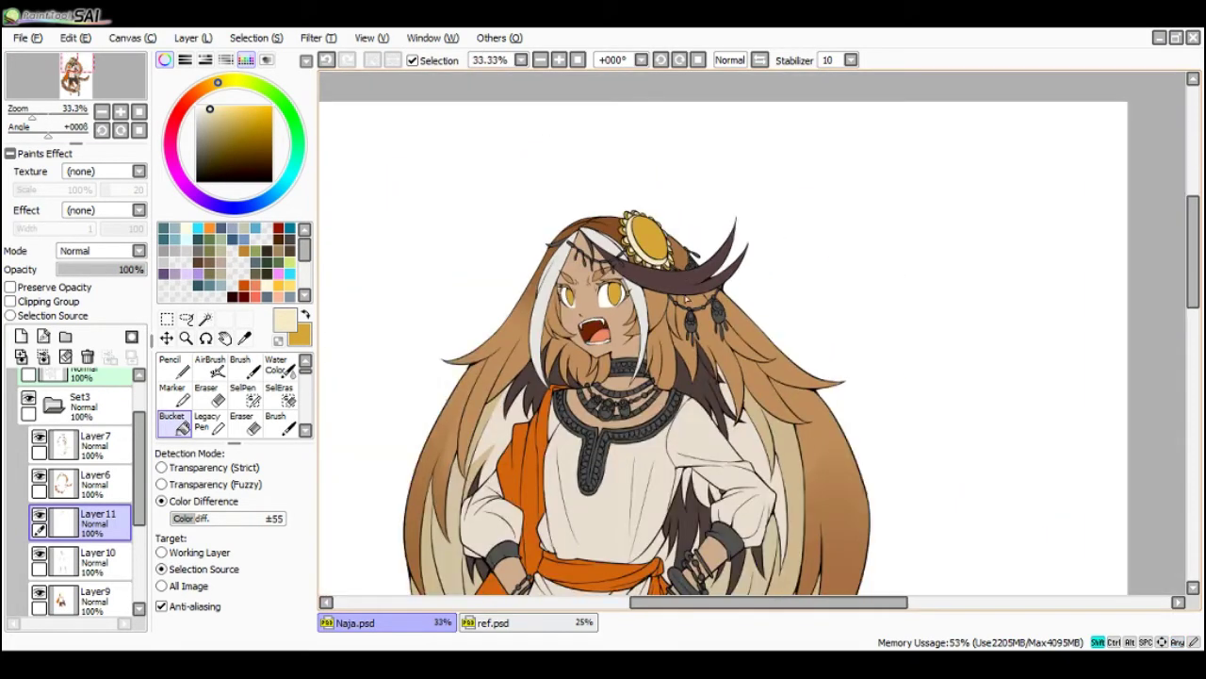
pyautogui.scroll(2, 687, 279)
pyautogui.scroll(-1, 681, 261)
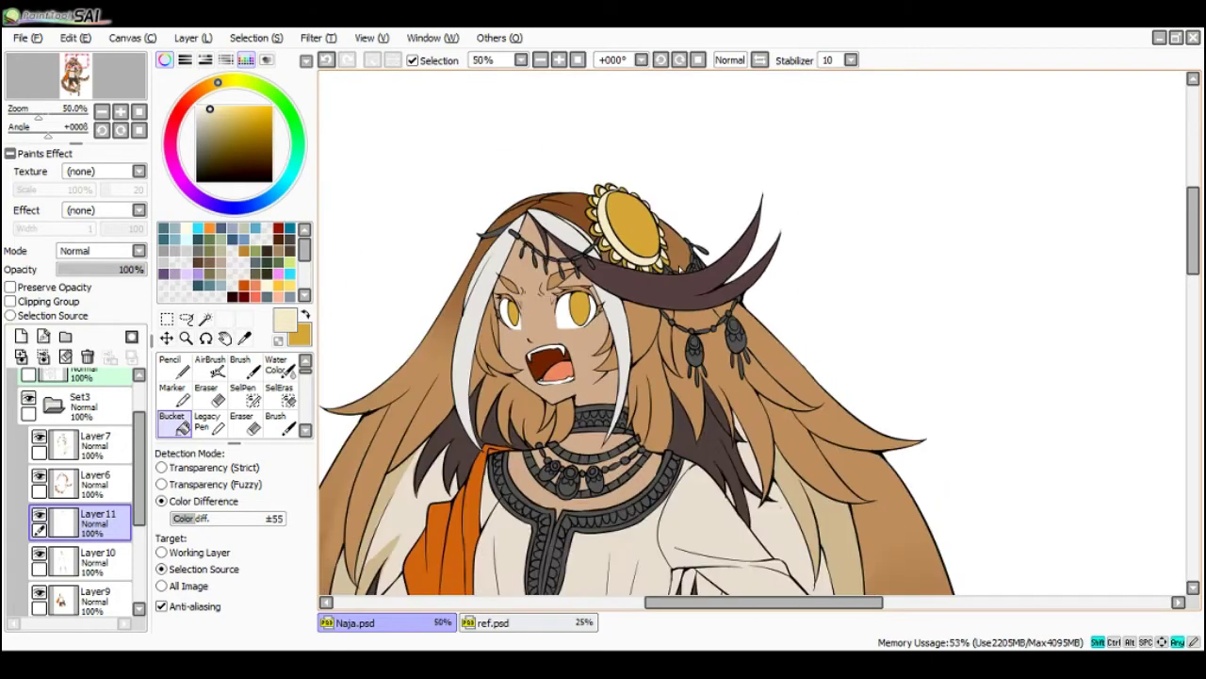
pyautogui.scroll(1, 689, 274)
pyautogui.press('Tab')
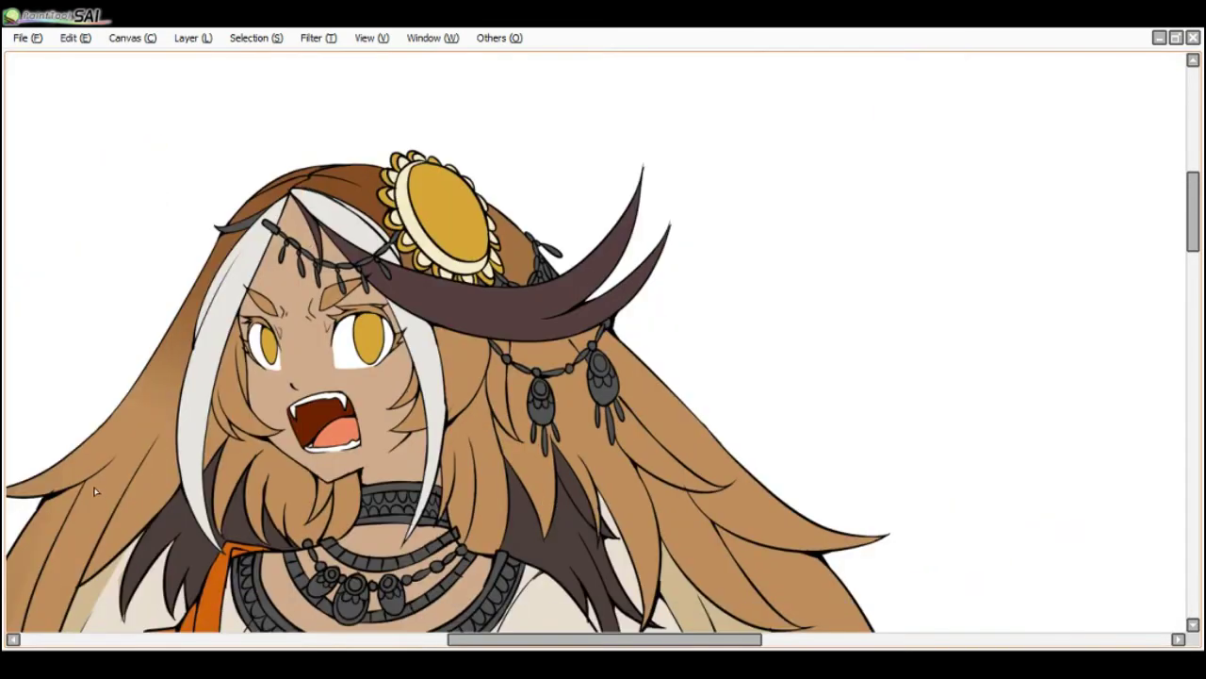
pyautogui.press('Tab')
pyautogui.press('pagedown')
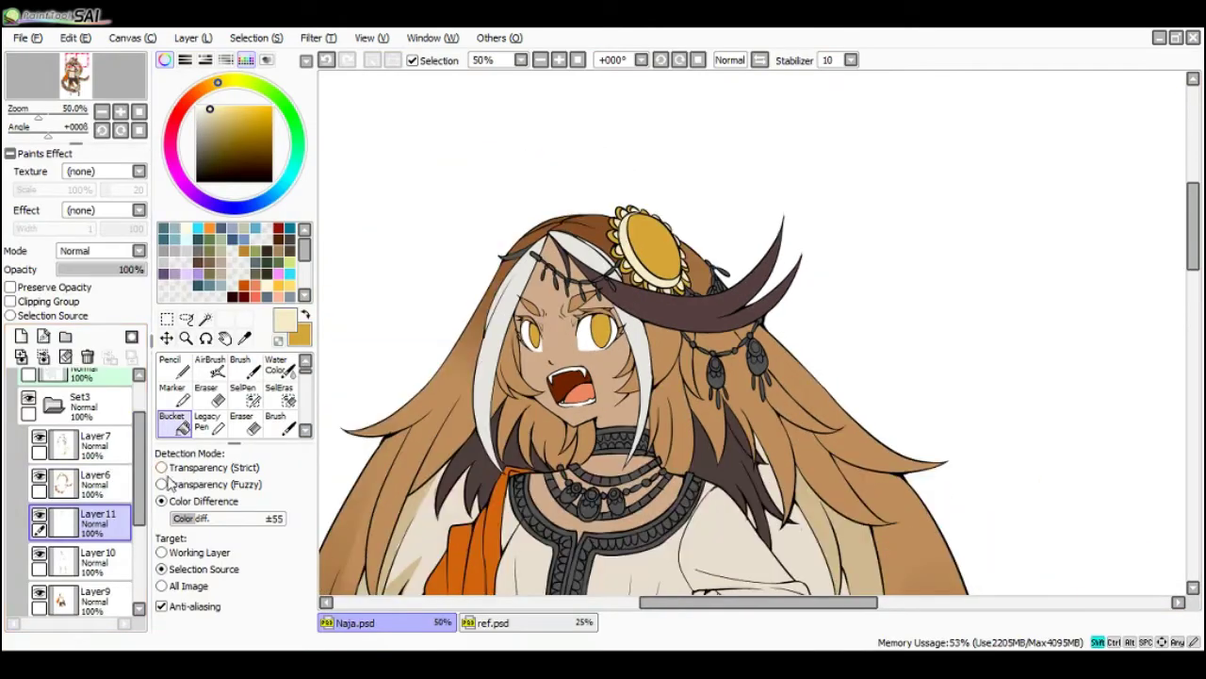
# - Toggle Layer6's visibility to check its contents, make it the active layer and sample the brown of the hair beside the headpiece
pyautogui.click(39, 476)
pyautogui.click(40, 476)
pyautogui.click(98, 482)
pyautogui.scroll(1, 716, 281)
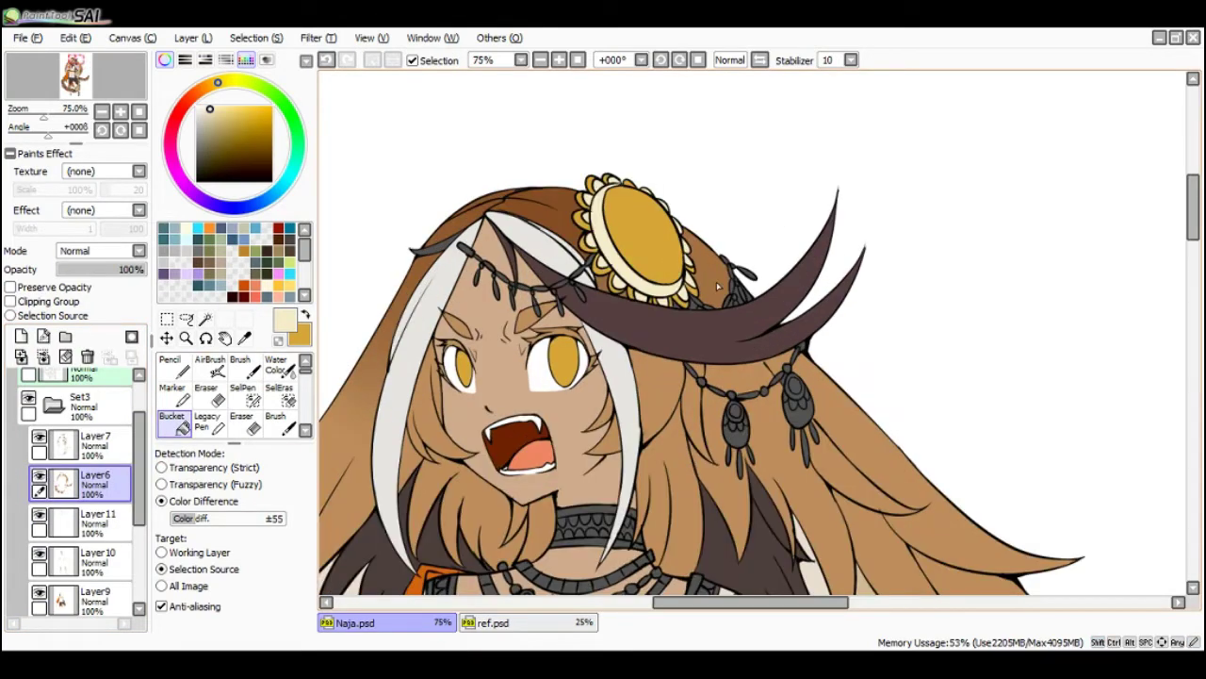
pyautogui.keyDown('alt'); pyautogui.click(716, 282); pyautogui.keyUp('alt')
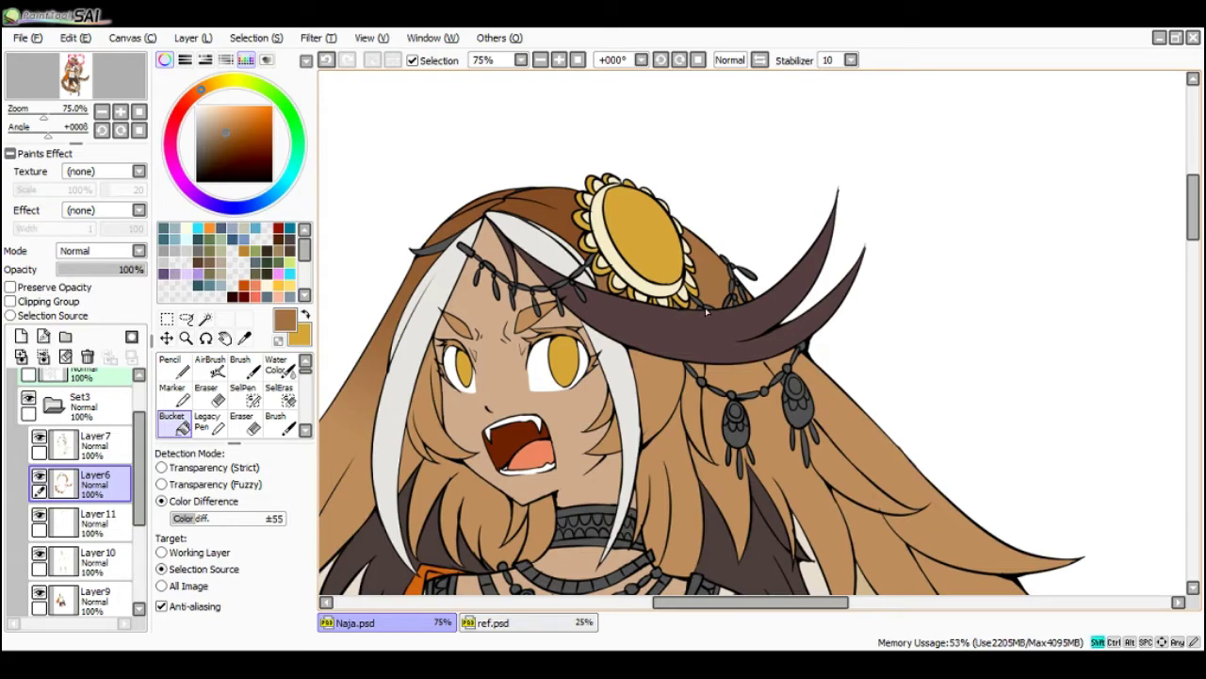
pyautogui.press('pageup')
pyautogui.press('pagedown')
pyautogui.scroll(-2, 708, 321)
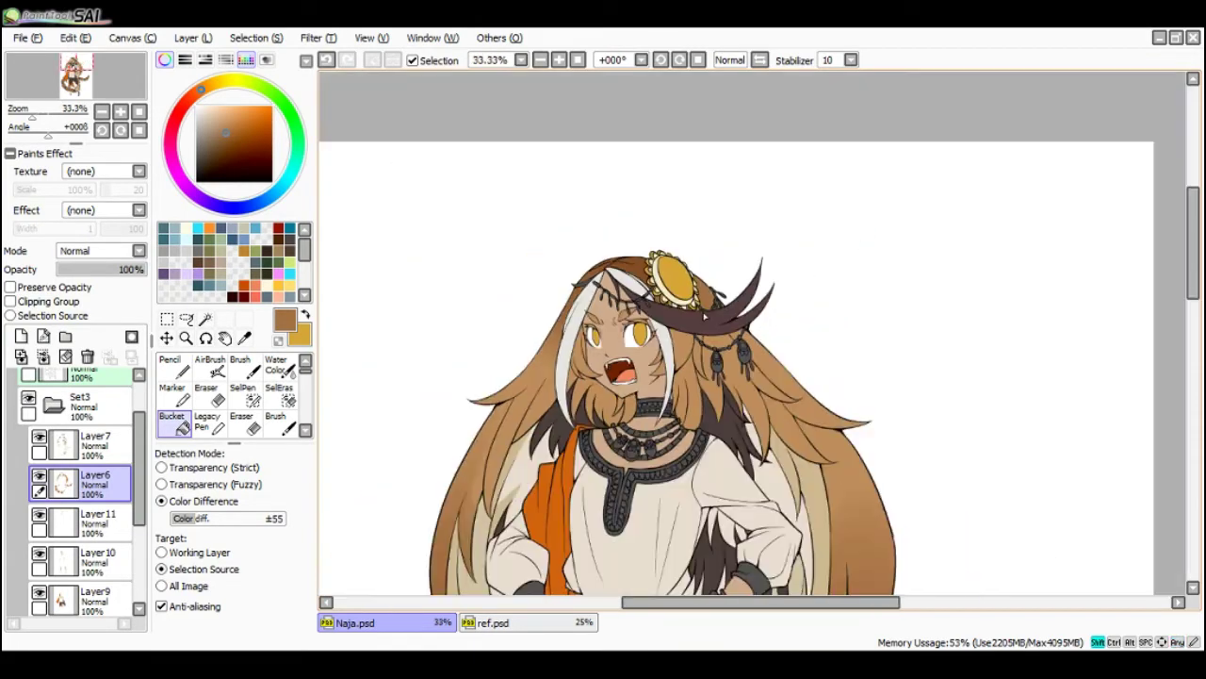
pyautogui.scroll(1, 697, 283)
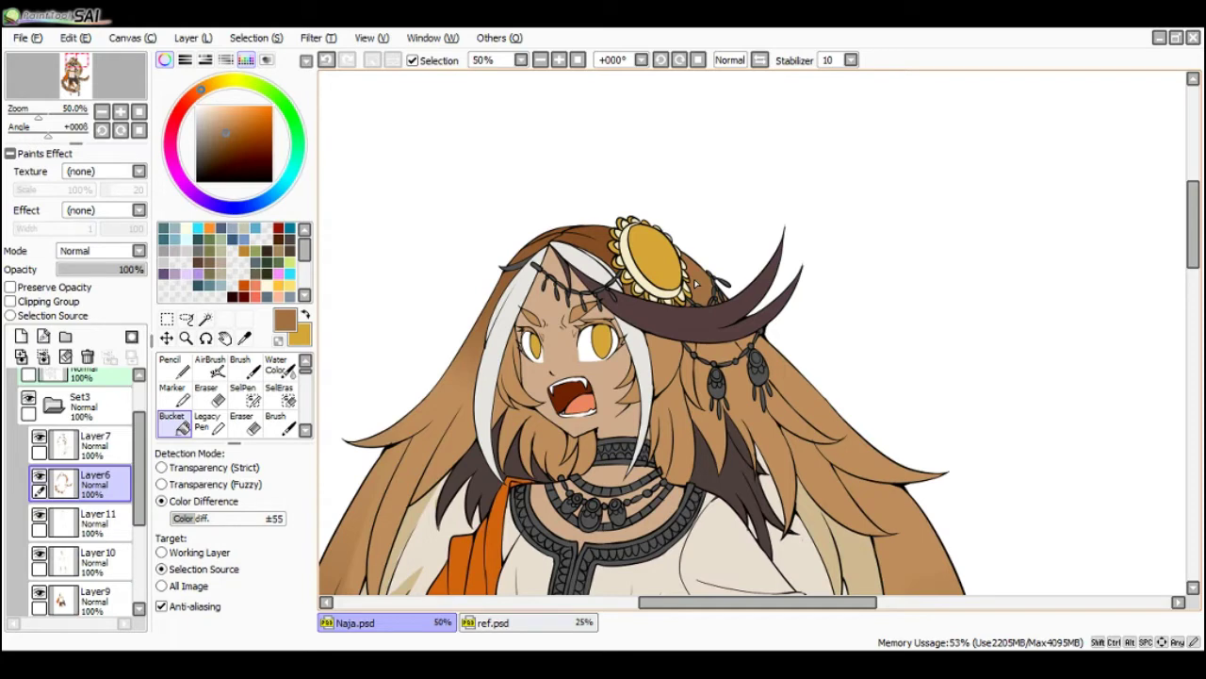
# - Bucket-fill the hair patch between headpiece and horn with the crown's darker brown, and undo the extra fill below the horn
pyautogui.keyDown('alt'); pyautogui.click(622, 258); pyautogui.keyUp('alt')
pyautogui.scroll(-1, 682, 309)
pyautogui.scroll(1, 727, 328)
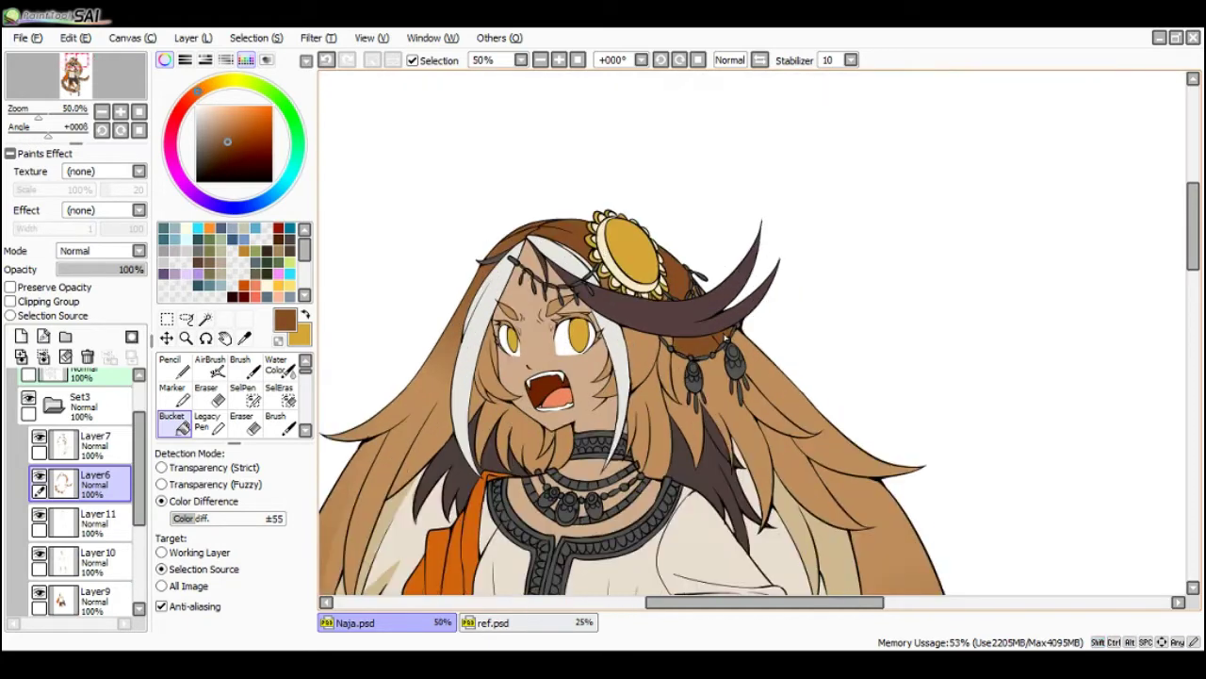
pyautogui.hotkey('ctrl', 'z')
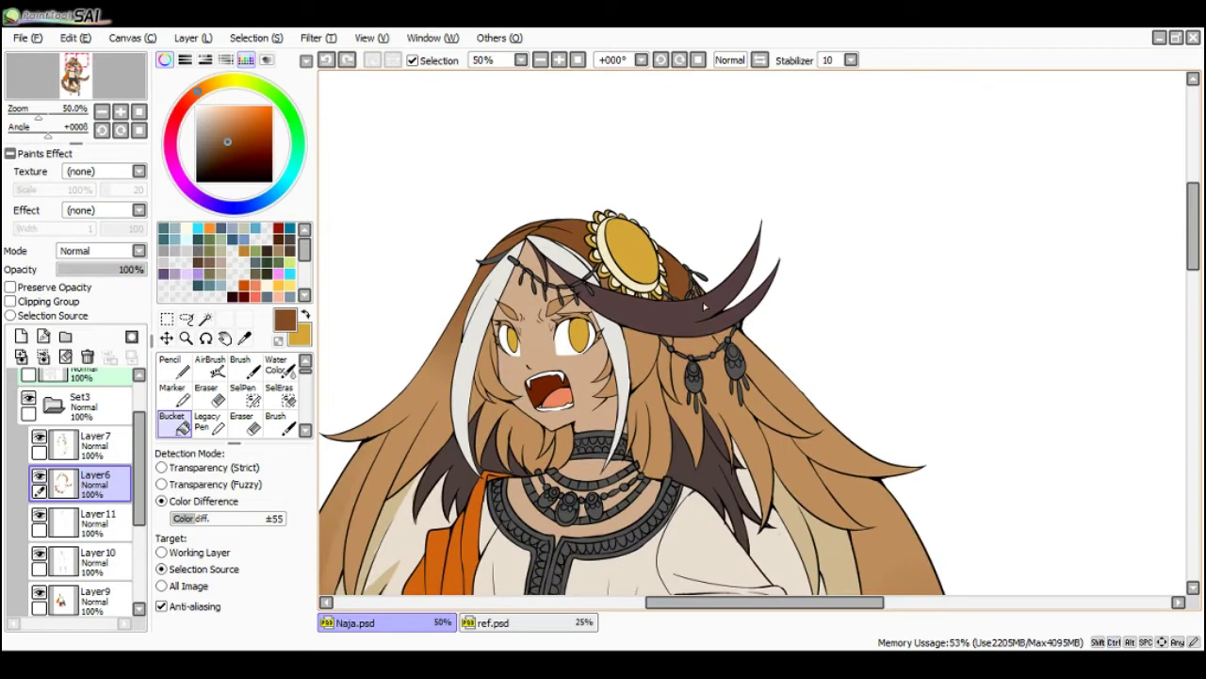
# - Select Layer6's painted area and pencil the dark brown over the eyebrows and the hair just below the horn
pyautogui.keyDown('ctrl'); pyautogui.click(62, 484); pyautogui.keyUp('ctrl')
pyautogui.press('n')
pyautogui.moveTo(586, 307); pyautogui.dragTo(539, 315)
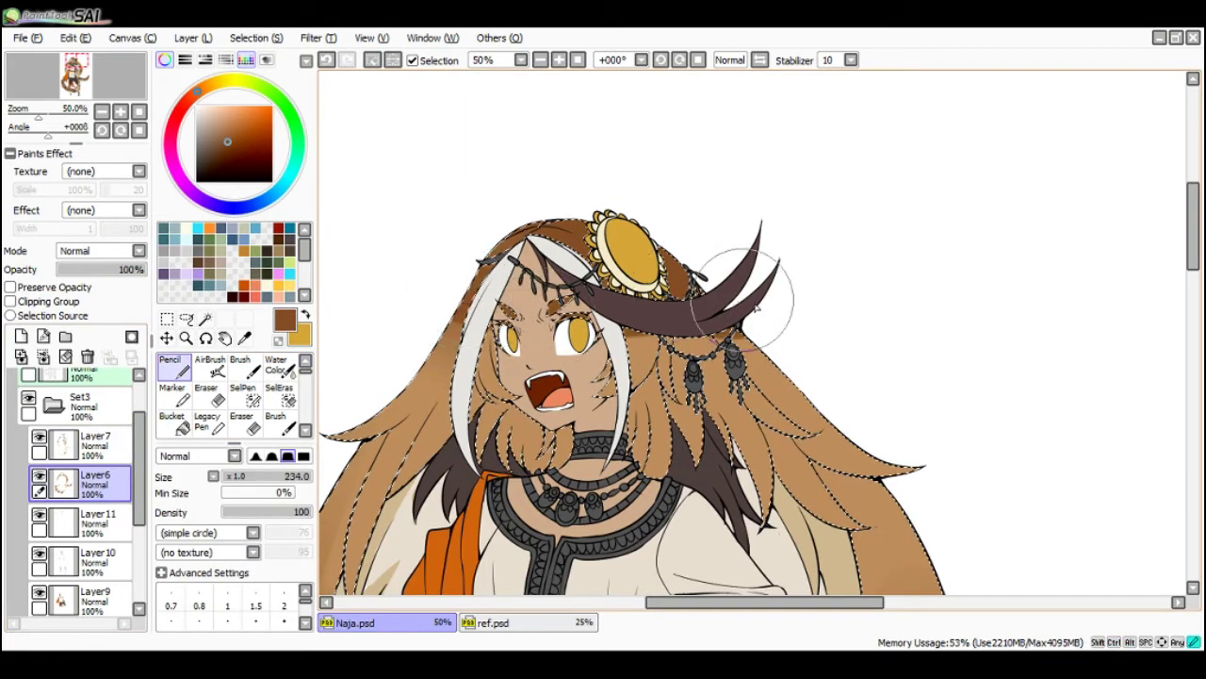
# - Blend dark brown into the hair on both sides of the face with the Water Color brush, and hide the selection outline
pyautogui.press('c')
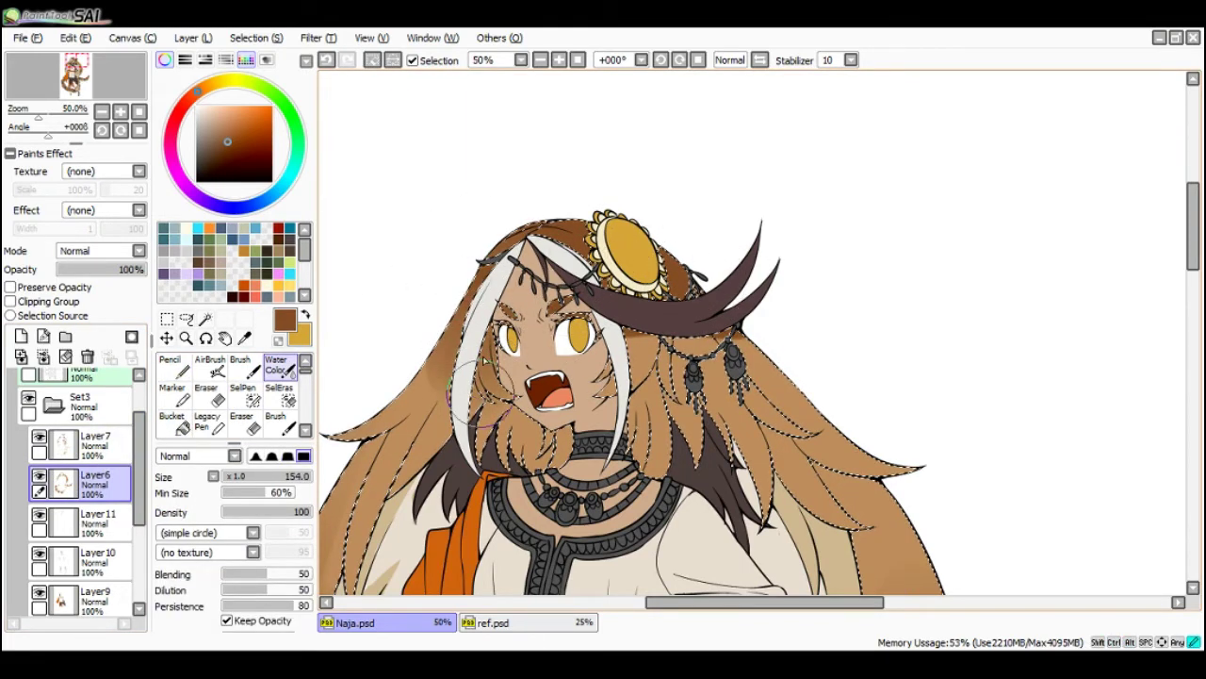
pyautogui.moveTo(458, 377); pyautogui.dragTo(414, 391)
pyautogui.moveTo(657, 421)
pyautogui.mouseDown()
pyautogui.moveTo(688, 363)
pyautogui.moveTo(754, 377)
pyautogui.moveTo(764, 415)
pyautogui.moveTo(738, 426)
pyautogui.moveTo(721, 372)
pyautogui.mouseUp()
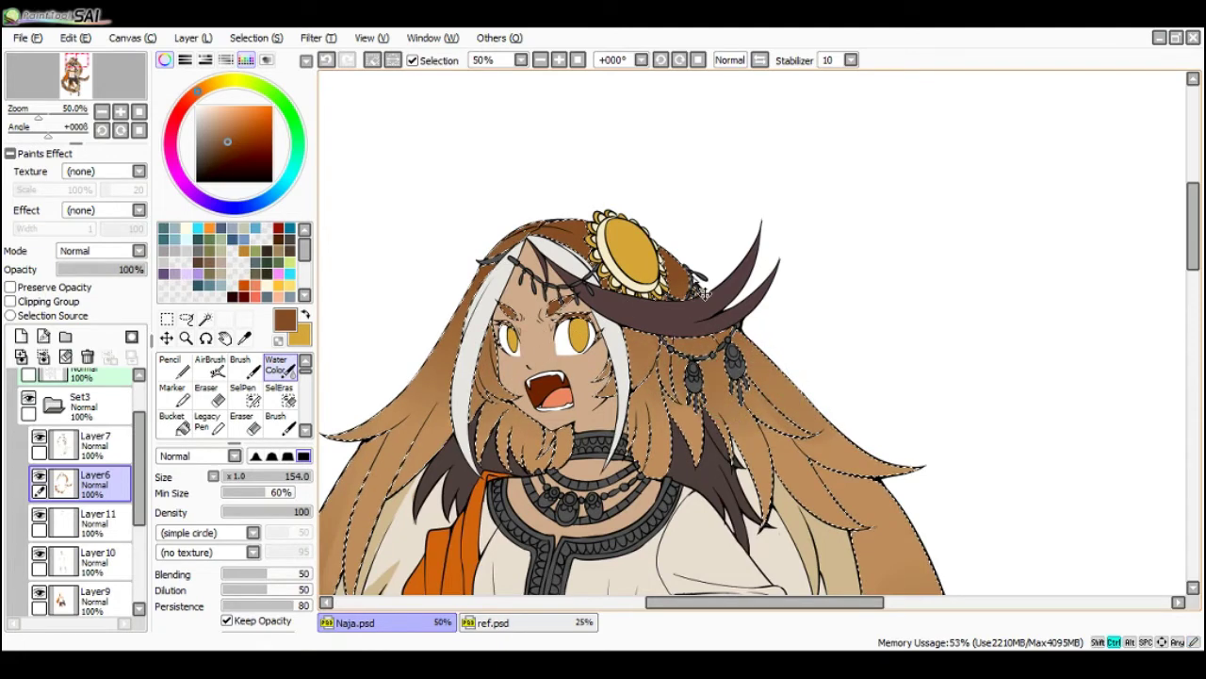
pyautogui.hotkey('ctrl', 'h')
pyautogui.press('pagedown')
pyautogui.press('pagedown')
pyautogui.press('pagedown')
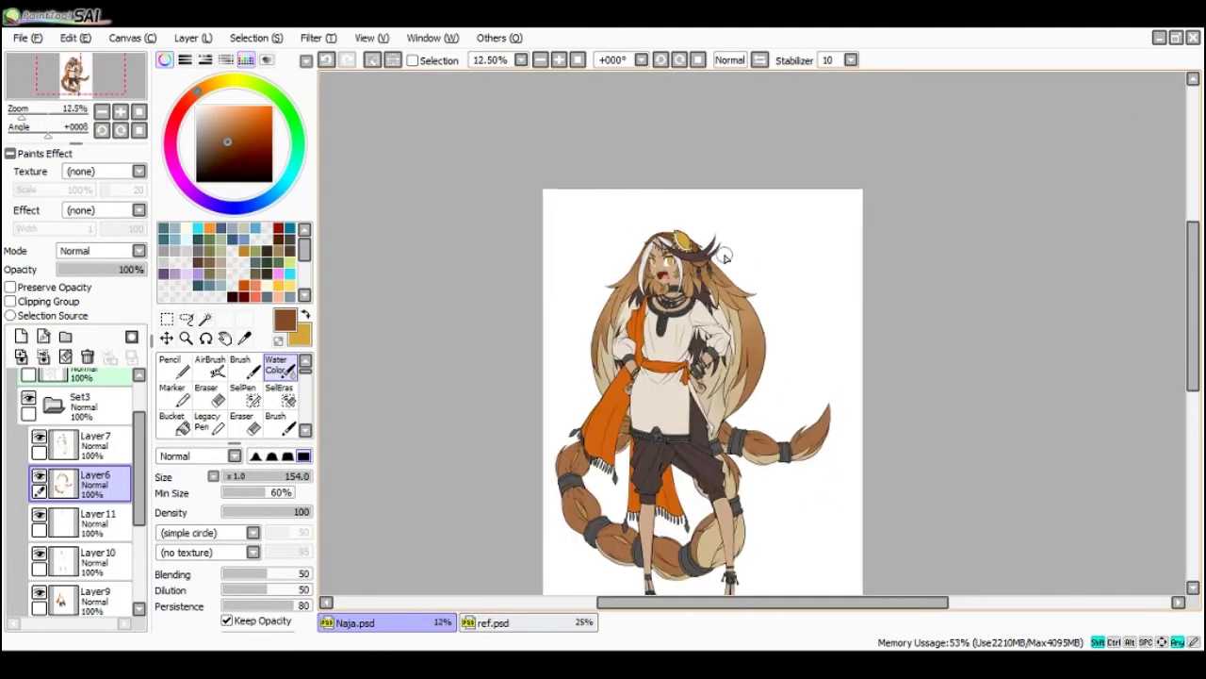
pyautogui.press('pageup')
pyautogui.scroll(3, 708, 238)
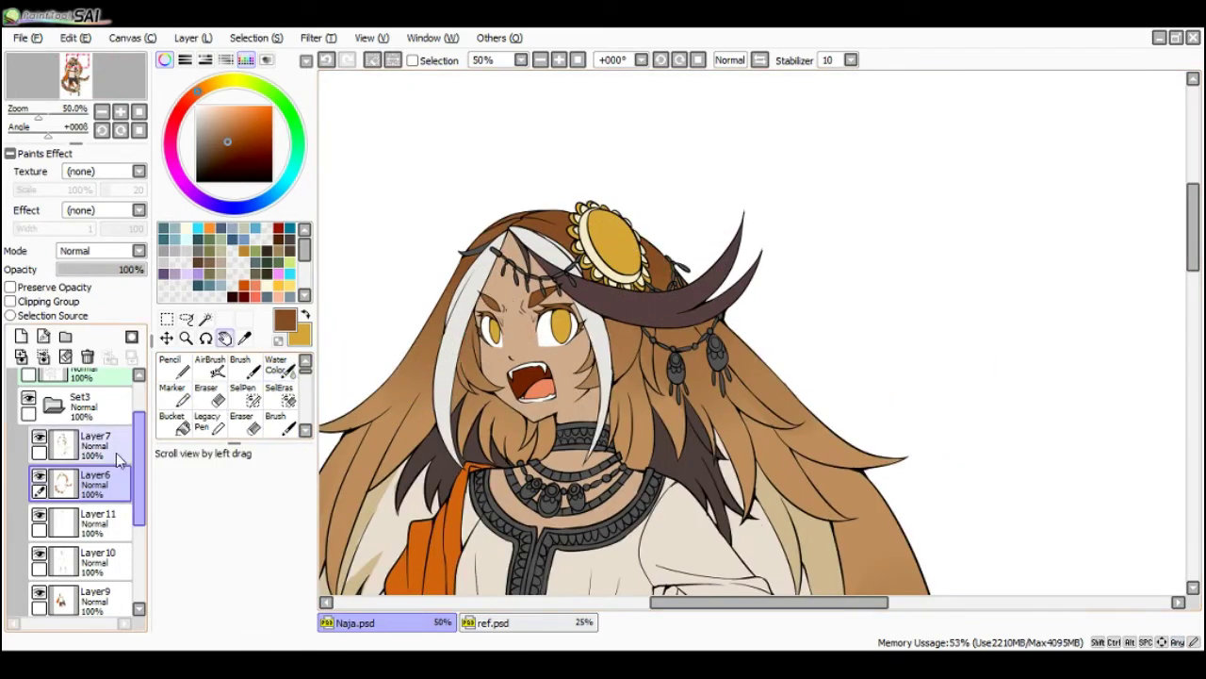
# - Try a muted green fill on Layer11 for the ring around the headpiece's gold oval
pyautogui.click(39, 518)
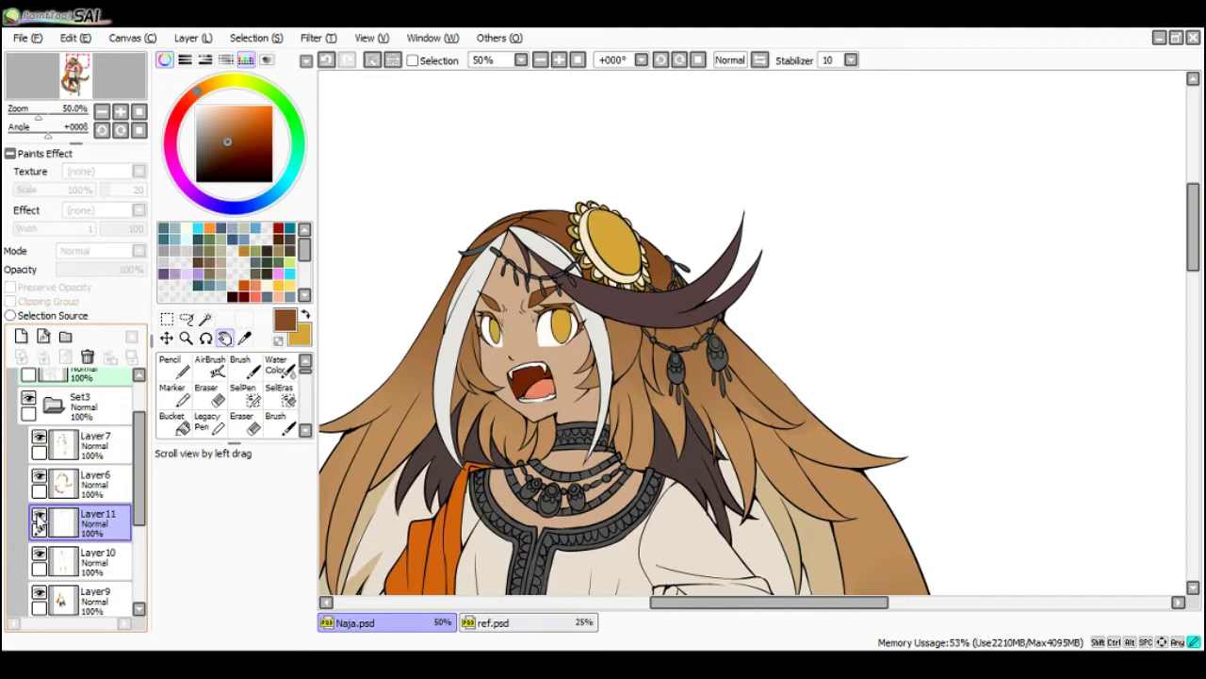
pyautogui.click(279, 263)
pyautogui.press('g')
pyautogui.click(598, 260)
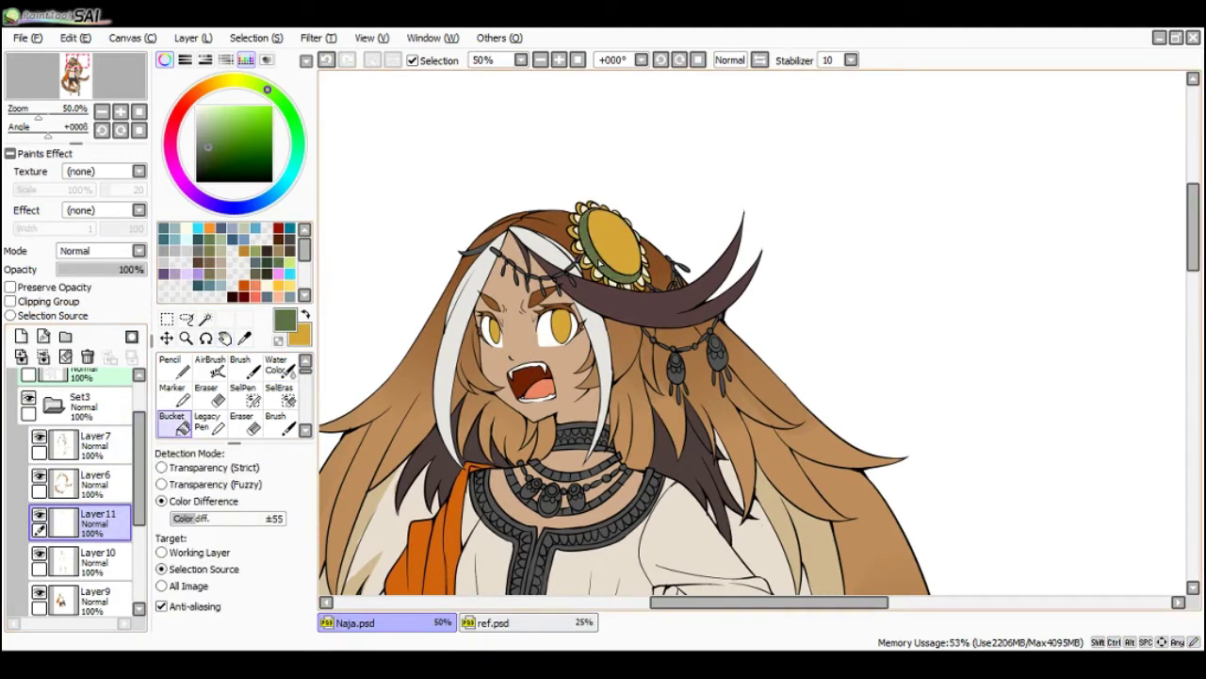
pyautogui.hotkey('ctrl', 'z')
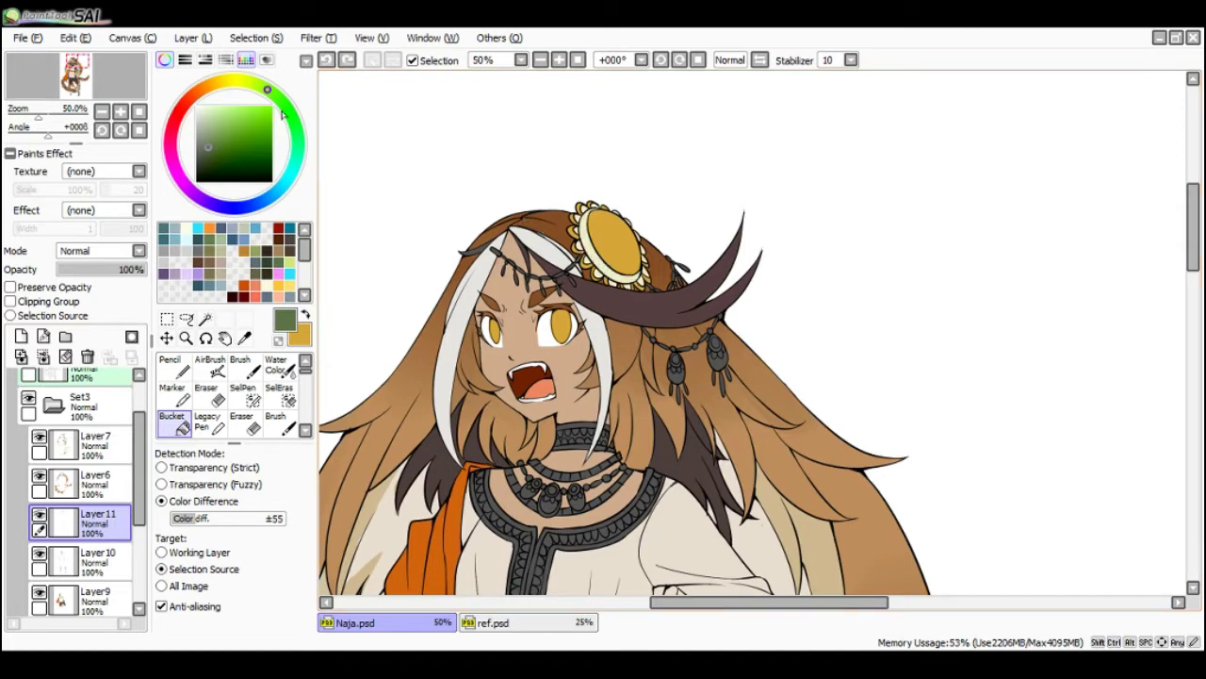
pyautogui.hotkey('alt', 'Tab')
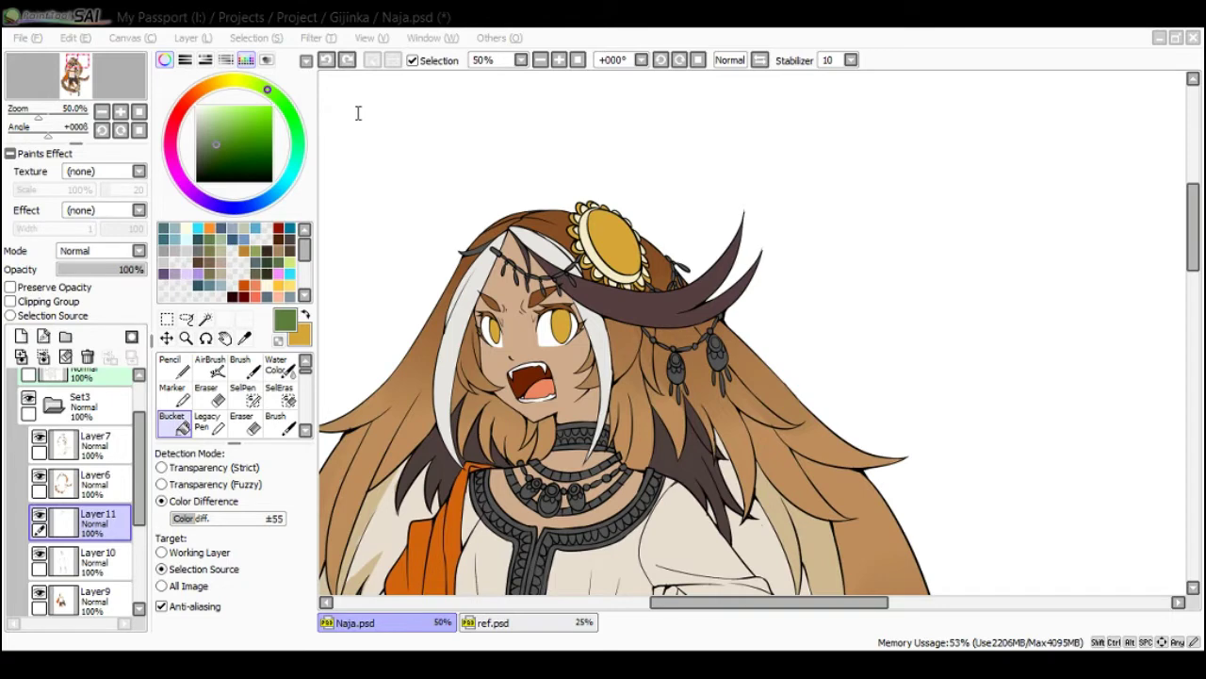
pyautogui.click(355, 78)
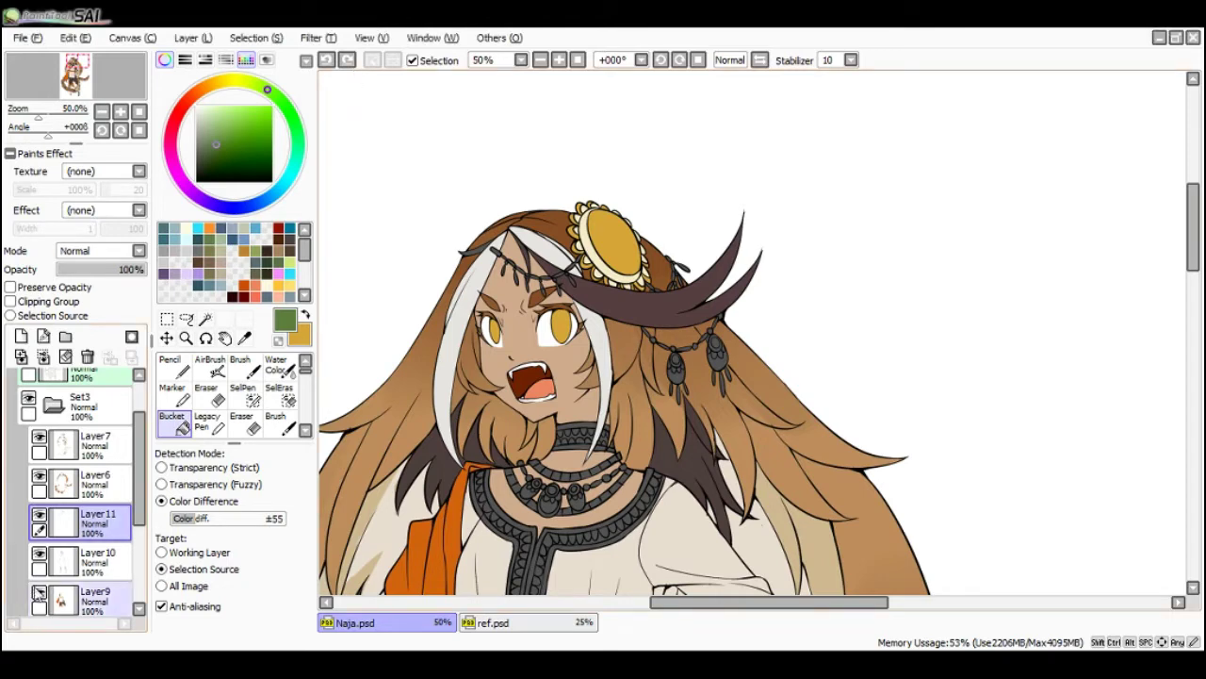
# - Check what Layer10 contains, make it the active layer, and mix a dark red from the horn's hue for the Pencil
pyautogui.click(40, 552)
pyautogui.click(39, 553)
pyautogui.click(83, 566)
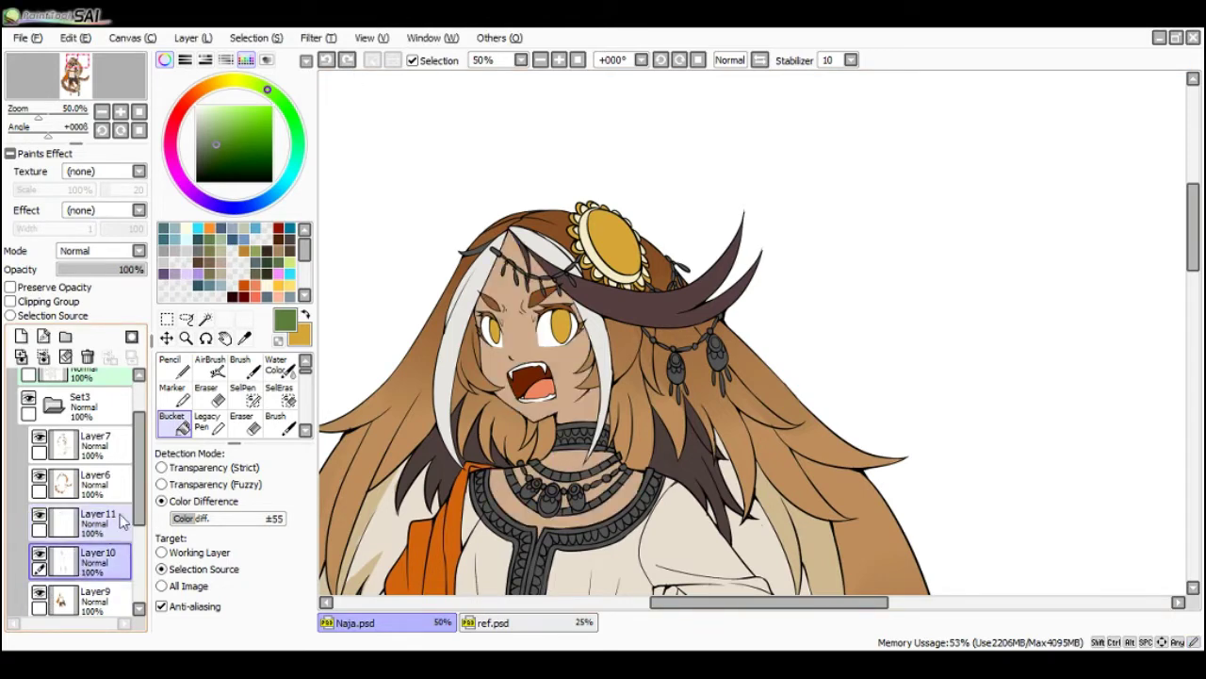
pyautogui.keyDown('alt'); pyautogui.click(612, 298); pyautogui.keyUp('alt')
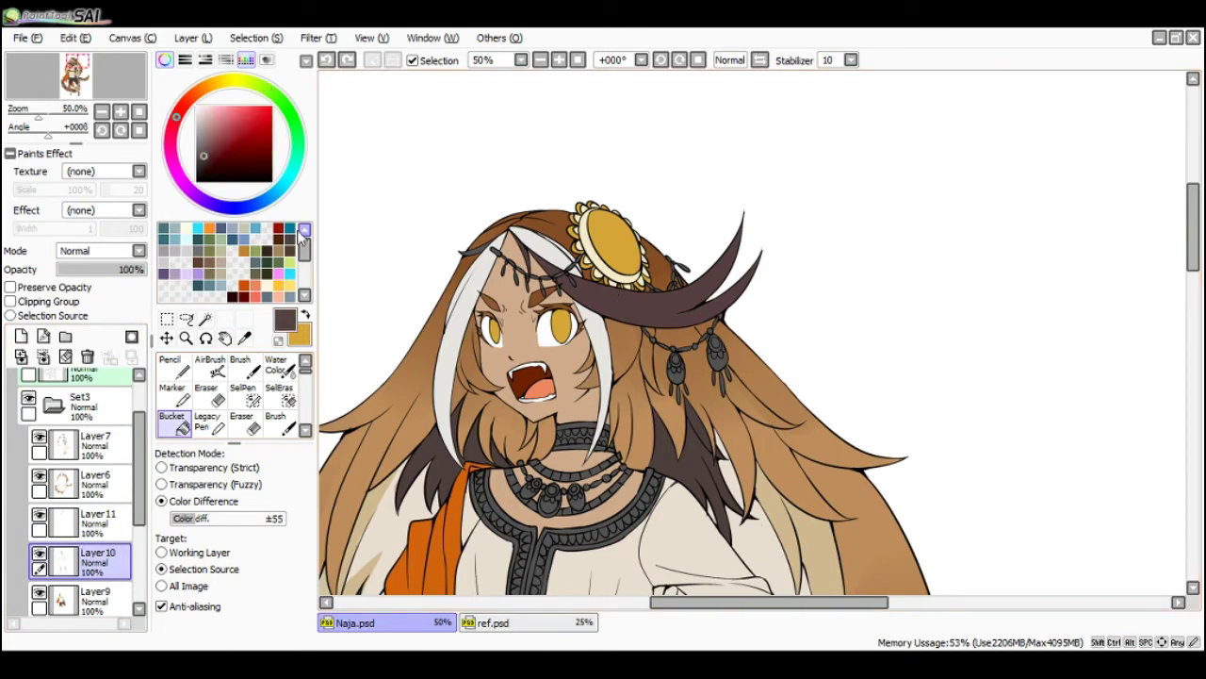
pyautogui.click(246, 134)
pyautogui.press('n')
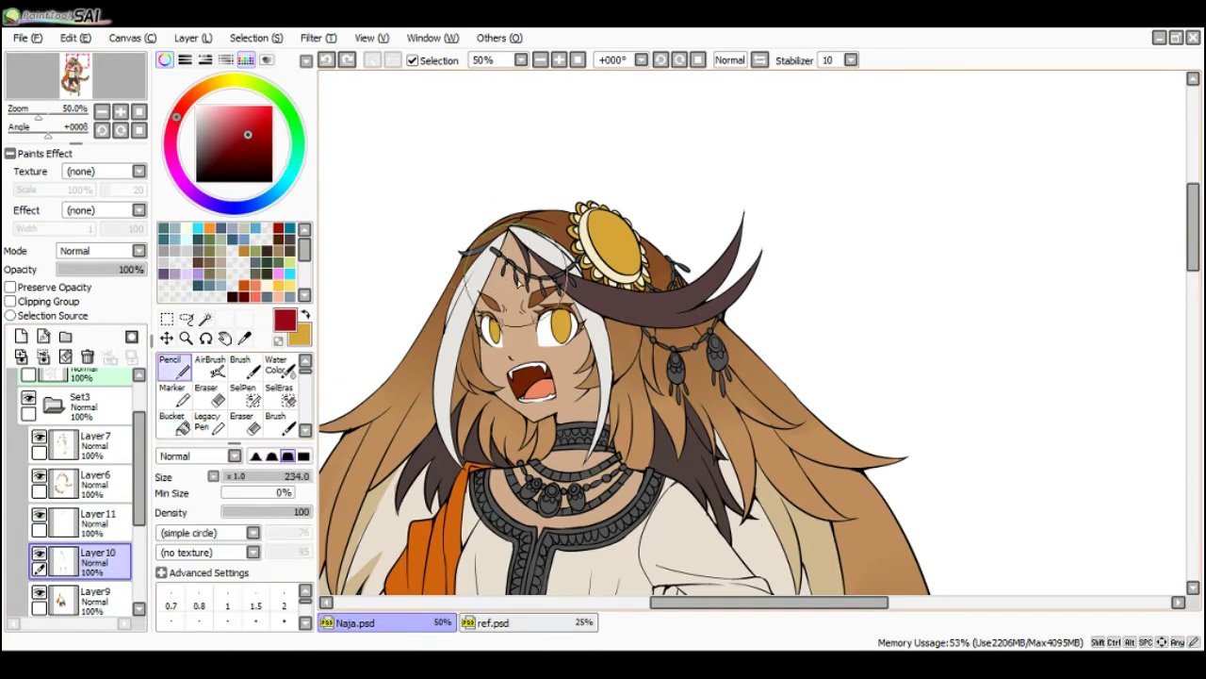
# - Outline a small dark red diamond on the forehead with the Pencil at size 14, undoing the unwanted strokes
pyautogui.scroll(1, 532, 269)
pyautogui.moveTo(503, 275)
pyautogui.mouseDown()
pyautogui.moveTo(502, 297)
pyautogui.moveTo(505, 275)
pyautogui.mouseUp()
pyautogui.hotkey('ctrl', 'z')
pyautogui.hotkey('ctrl', 'z')
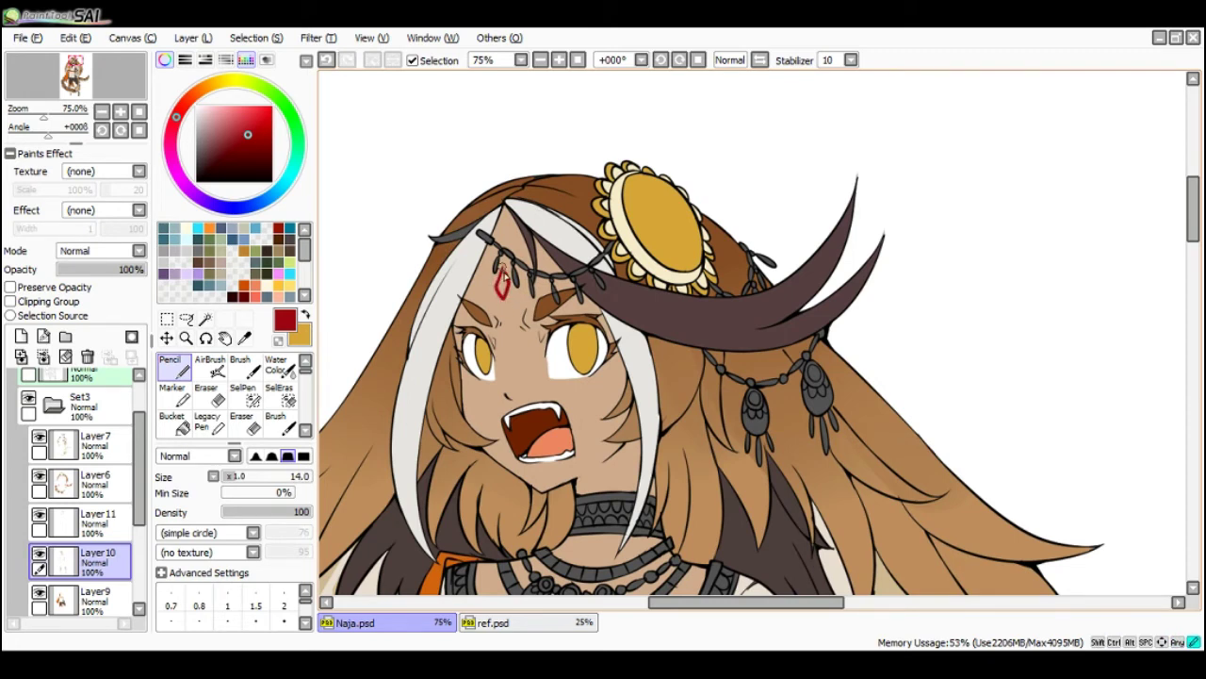
# - Try bucket-filling the inside of the forehead diamond with the dark red
pyautogui.press('g')
pyautogui.click(505, 287)
pyautogui.hotkey('ctrl', 'z')
# - Paint the inside of the forehead diamond solid dark red with the Pencil and sample the skin tone just below it
pyautogui.press('n')
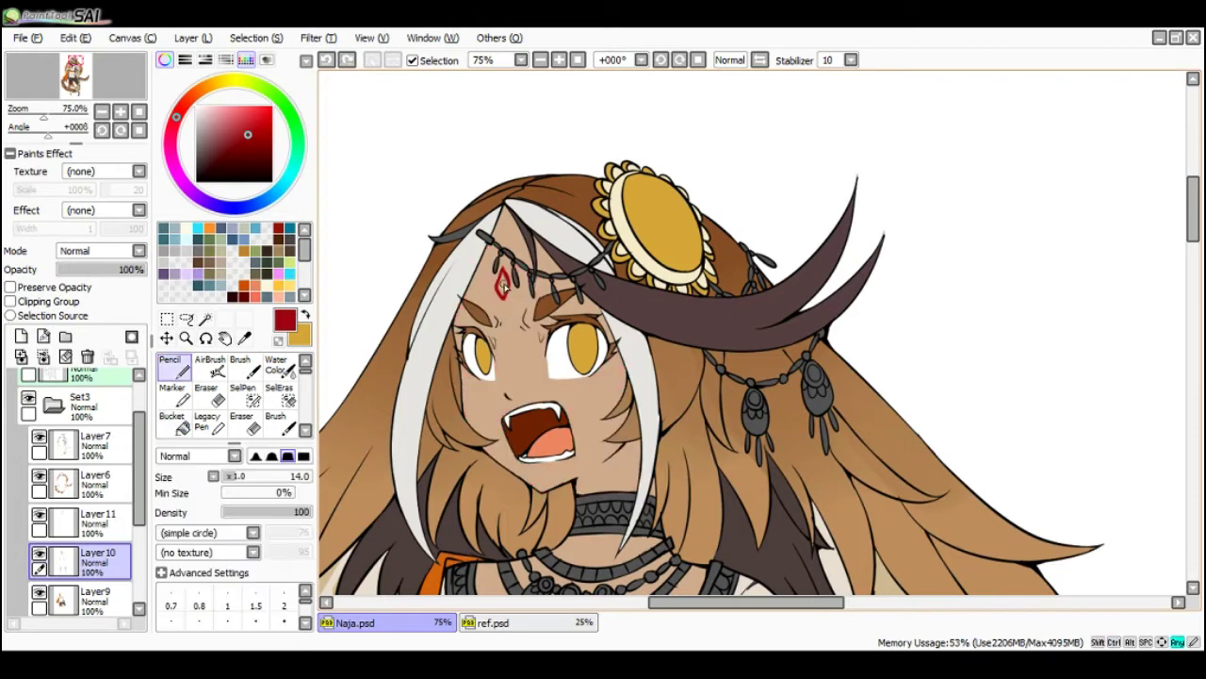
pyautogui.moveTo(505, 281)
pyautogui.mouseDown()
pyautogui.moveTo(503, 299)
pyautogui.moveTo(512, 275)
pyautogui.mouseUp()
pyautogui.keyDown('alt'); pyautogui.click(507, 307); pyautogui.keyUp('alt')
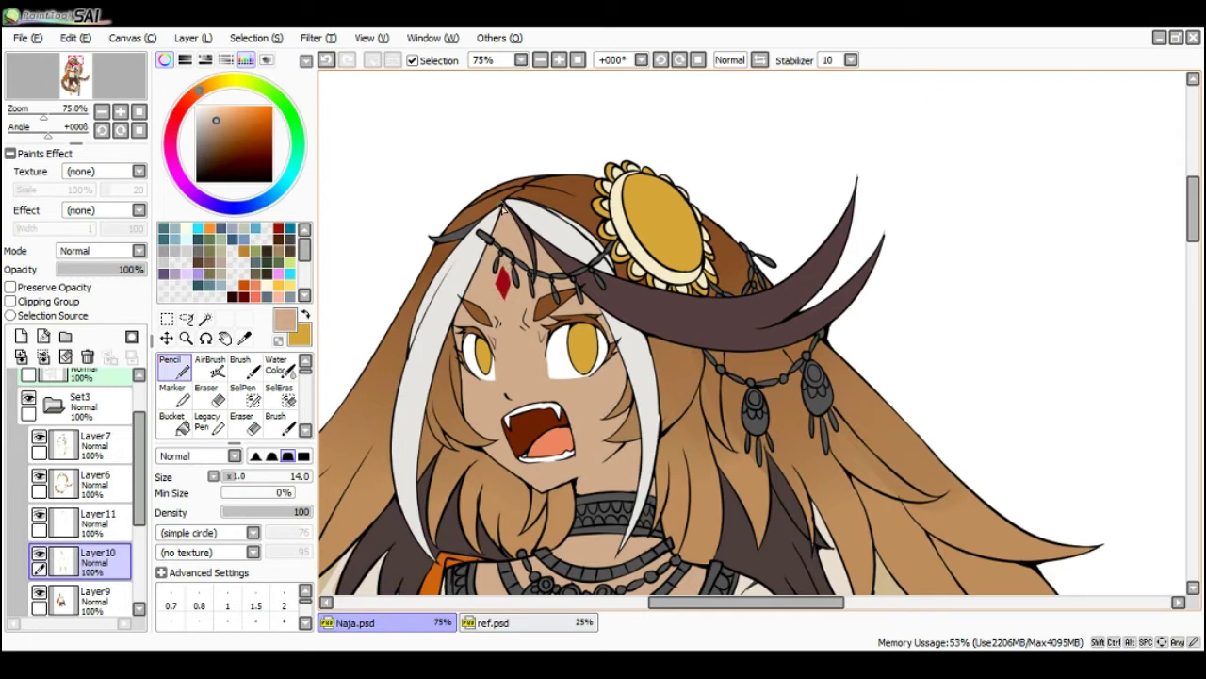
# - Try a touch-up stroke on the forehead diamond and undo the recent strokes of the mark
pyautogui.hotkey('alt', 'Tab')
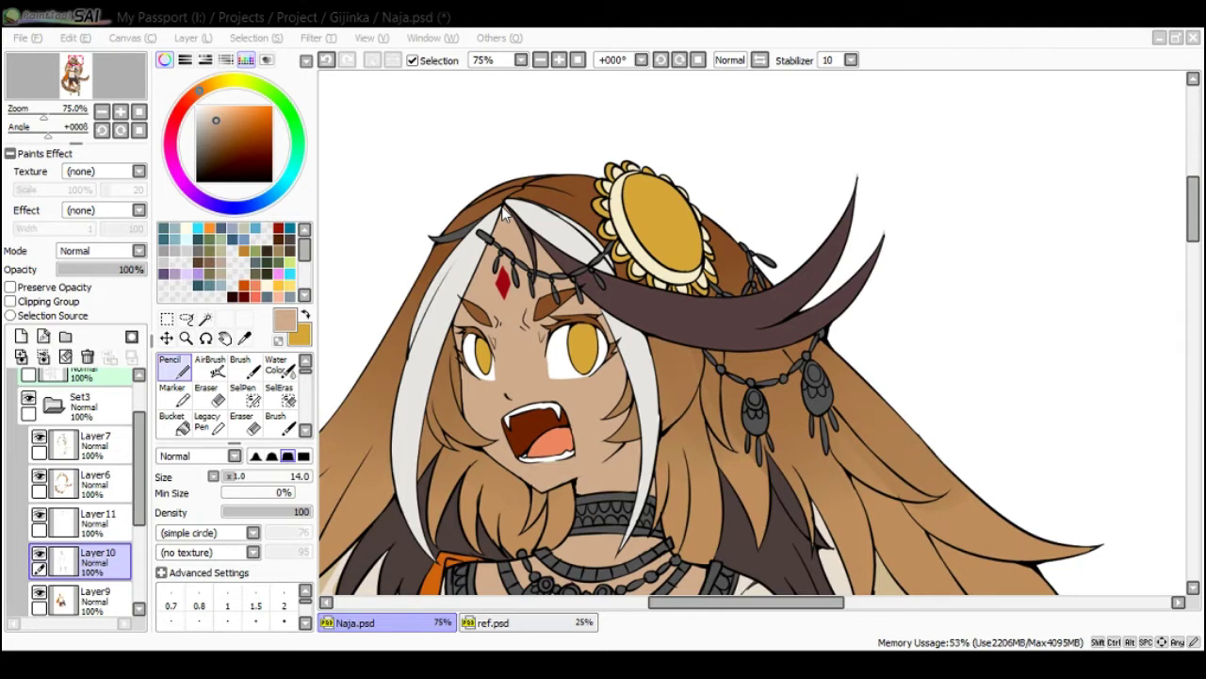
pyautogui.click(521, 299)
pyautogui.moveTo(503, 277); pyautogui.dragTo(509, 300)
pyautogui.hotkey('ctrl', 'z')
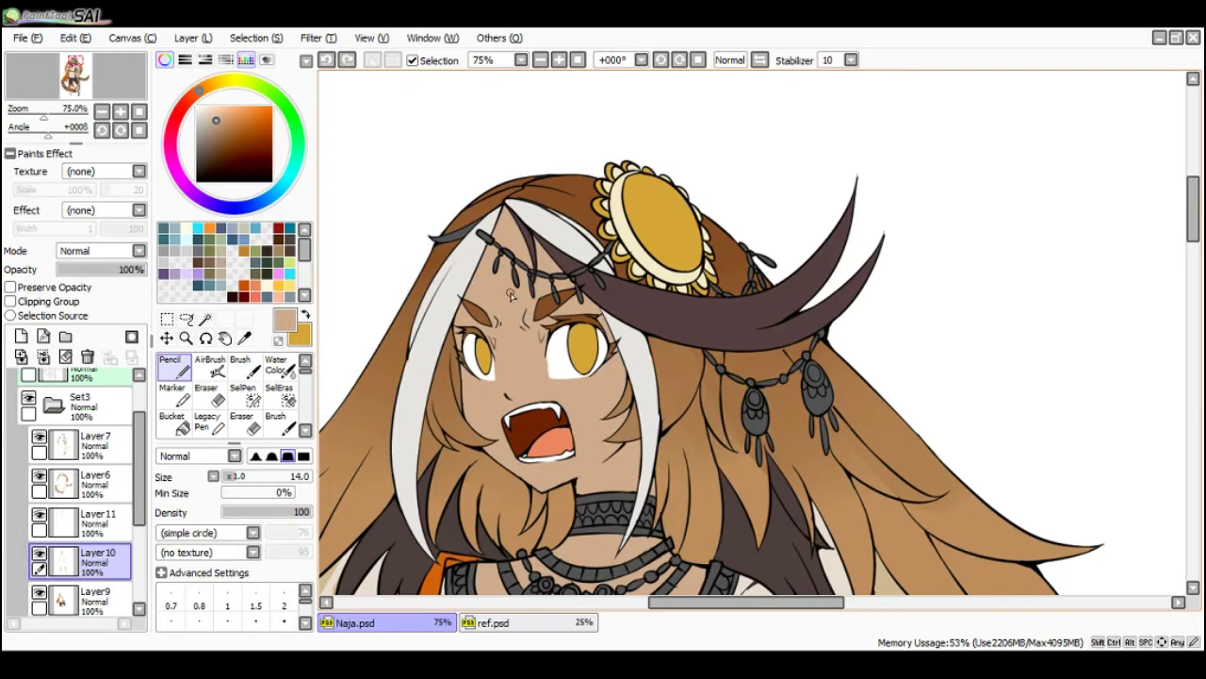
pyautogui.hotkey('ctrl', 'z')
pyautogui.hotkey('ctrl', 'z')
pyautogui.hotkey('ctrl', 'z')
pyautogui.hotkey('ctrl', 'z')
pyautogui.hotkey('ctrl', 'z')
# - Replace the forehead diamond with a small oval in the sampled dark red using the Pencil, keeping the skin tone as secondary colour
pyautogui.keyDown('alt'); pyautogui.click(507, 290); pyautogui.keyUp('alt')
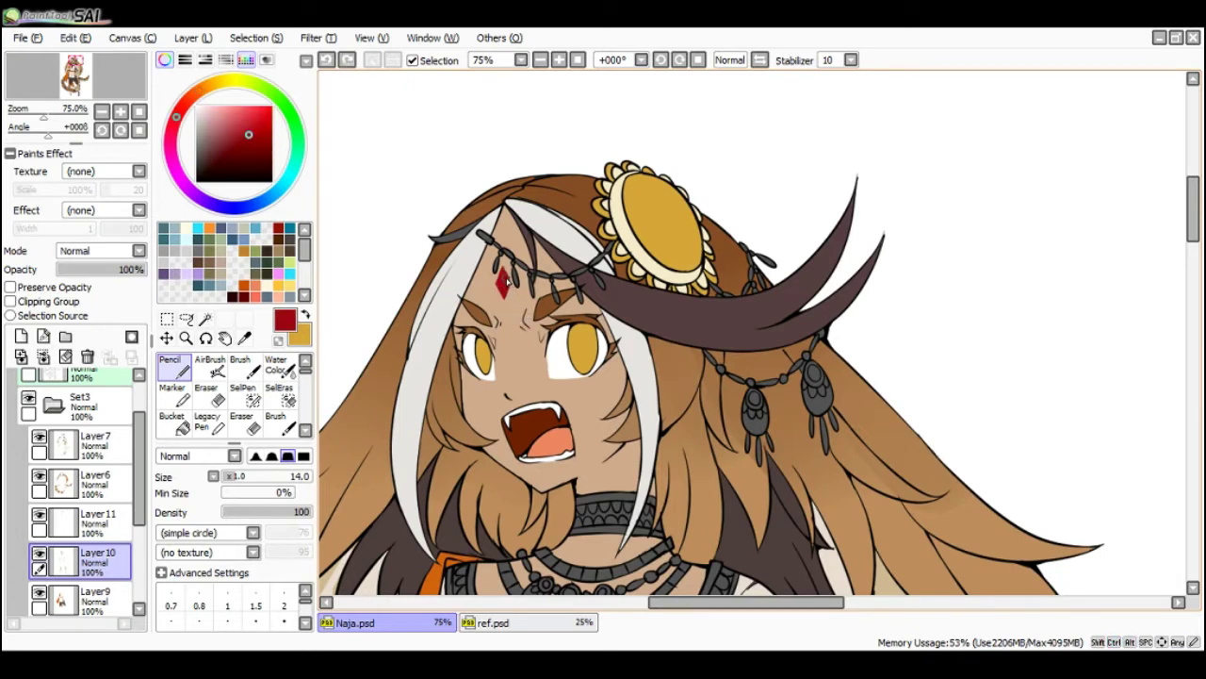
pyautogui.press('e')
pyautogui.press('x')
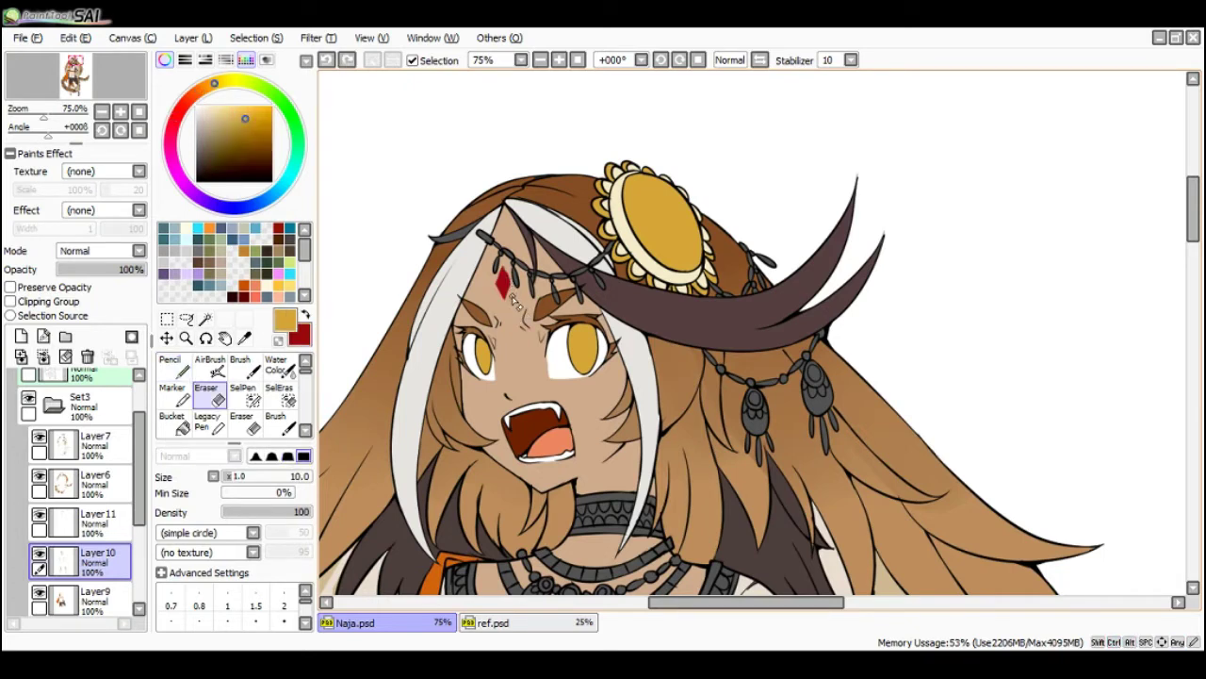
pyautogui.press('n')
pyautogui.keyDown('alt'); pyautogui.click(512, 300); pyautogui.keyUp('alt')
pyautogui.moveTo(506, 279)
pyautogui.mouseDown()
pyautogui.moveTo(499, 293)
pyautogui.moveTo(516, 310)
pyautogui.mouseUp()
pyautogui.press('x')
pyautogui.press('pagedown')
pyautogui.press('pagedown')
pyautogui.press('pagedown')
pyautogui.press('pageup')
pyautogui.press('pageup')
pyautogui.press('pageup')
pyautogui.hotkey('ctrl', 'z')
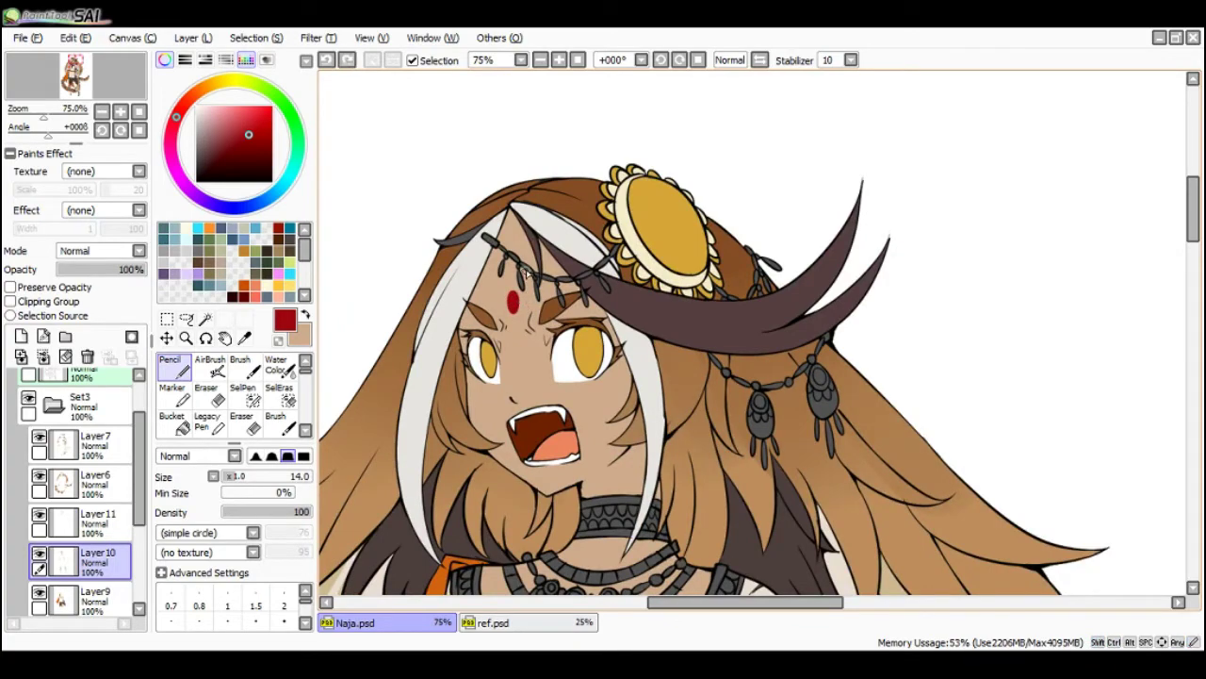
# - Touch up the dark red forehead oval with the Pencil and check the mark against the whole figure
pyautogui.scroll(-3, 526, 275)
pyautogui.scroll(-2, 552, 316)
pyautogui.scroll(5, 565, 345)
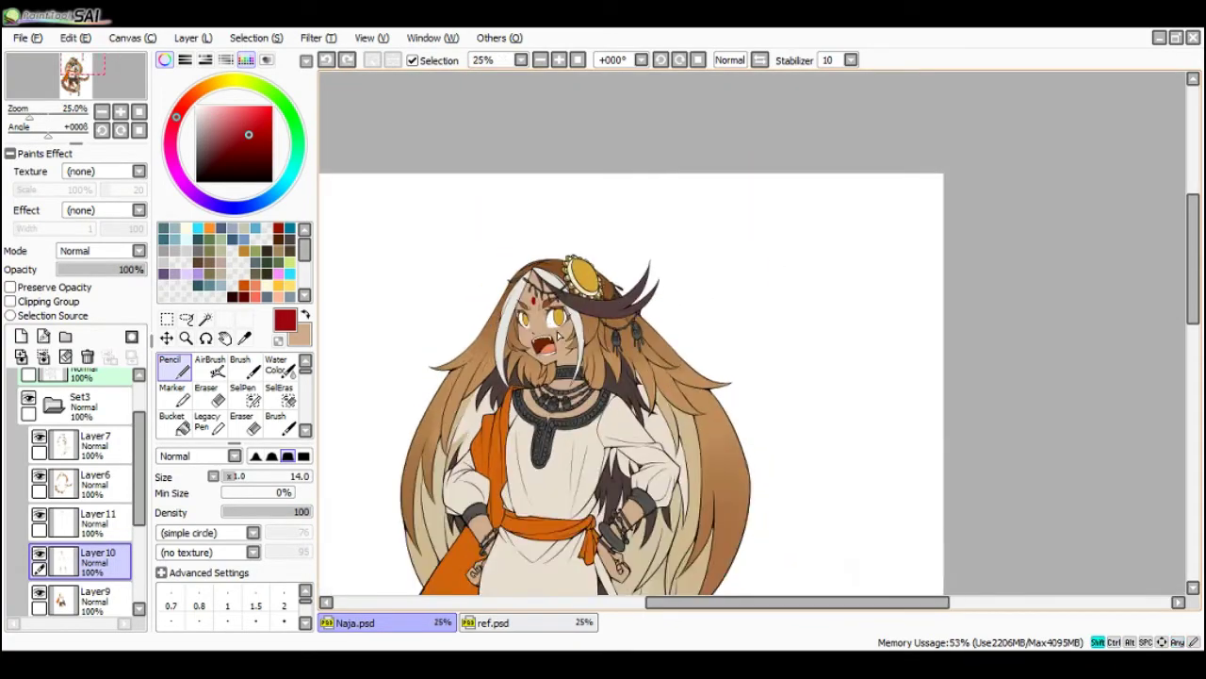
pyautogui.moveTo(509, 257); pyautogui.dragTo(504, 260)
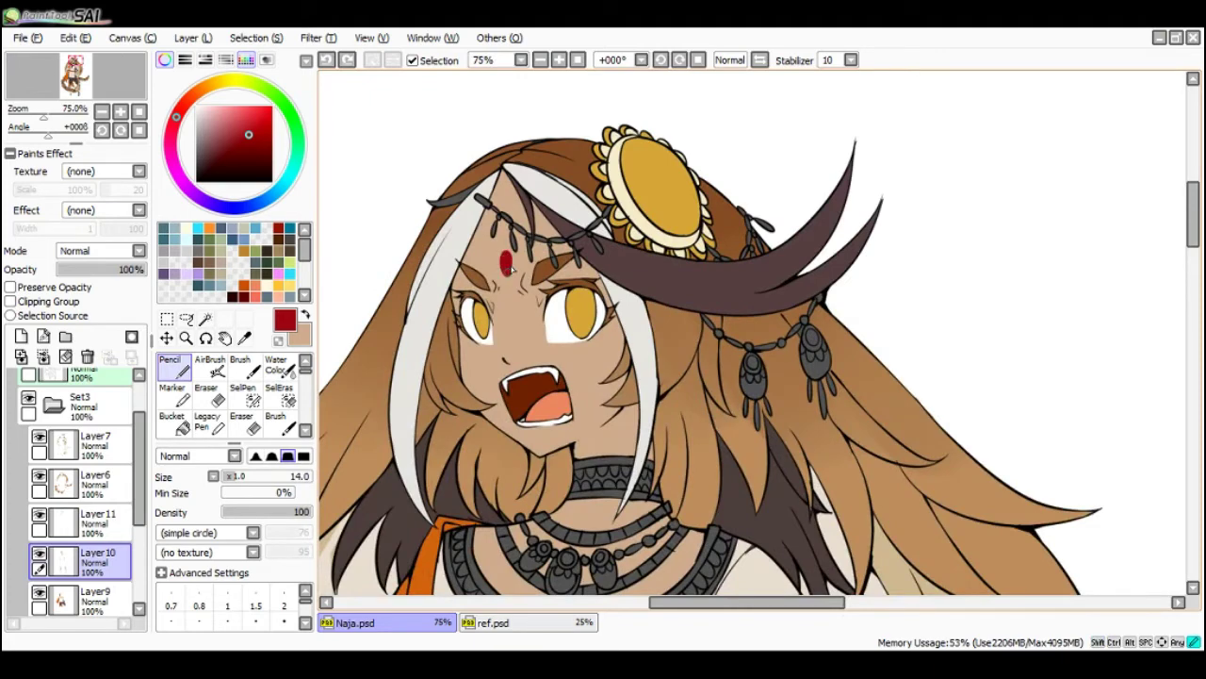
pyautogui.scroll(-4, 531, 288)
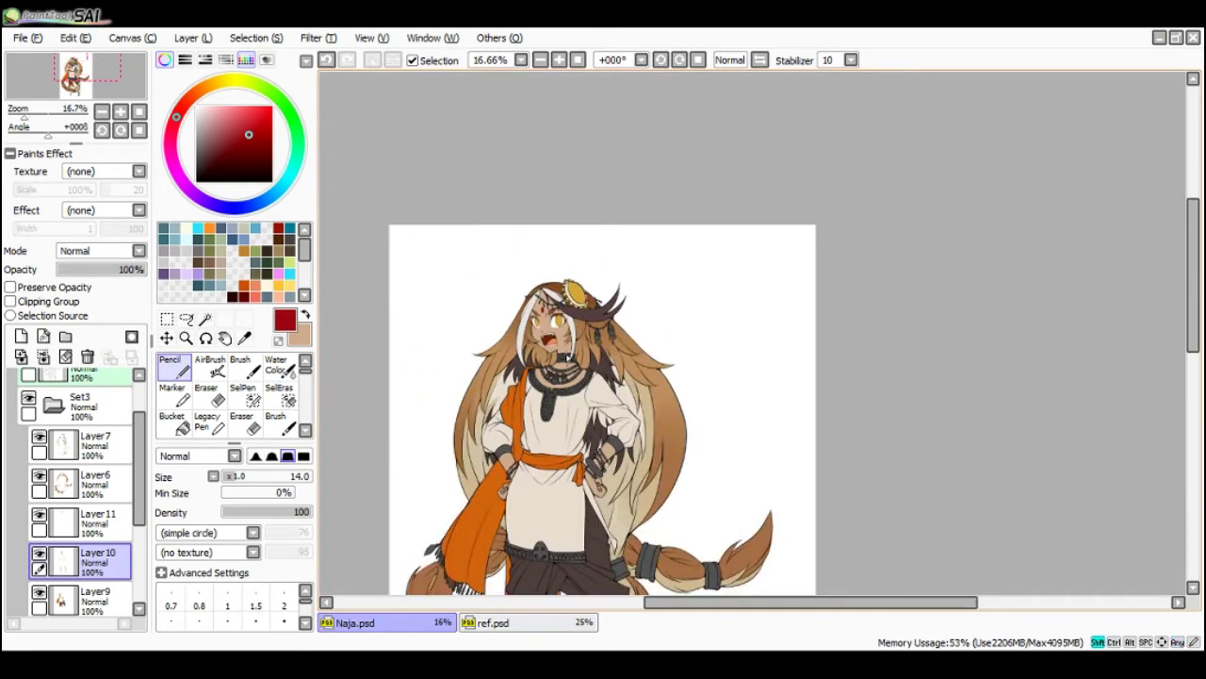
pyautogui.scroll(3, 568, 356)
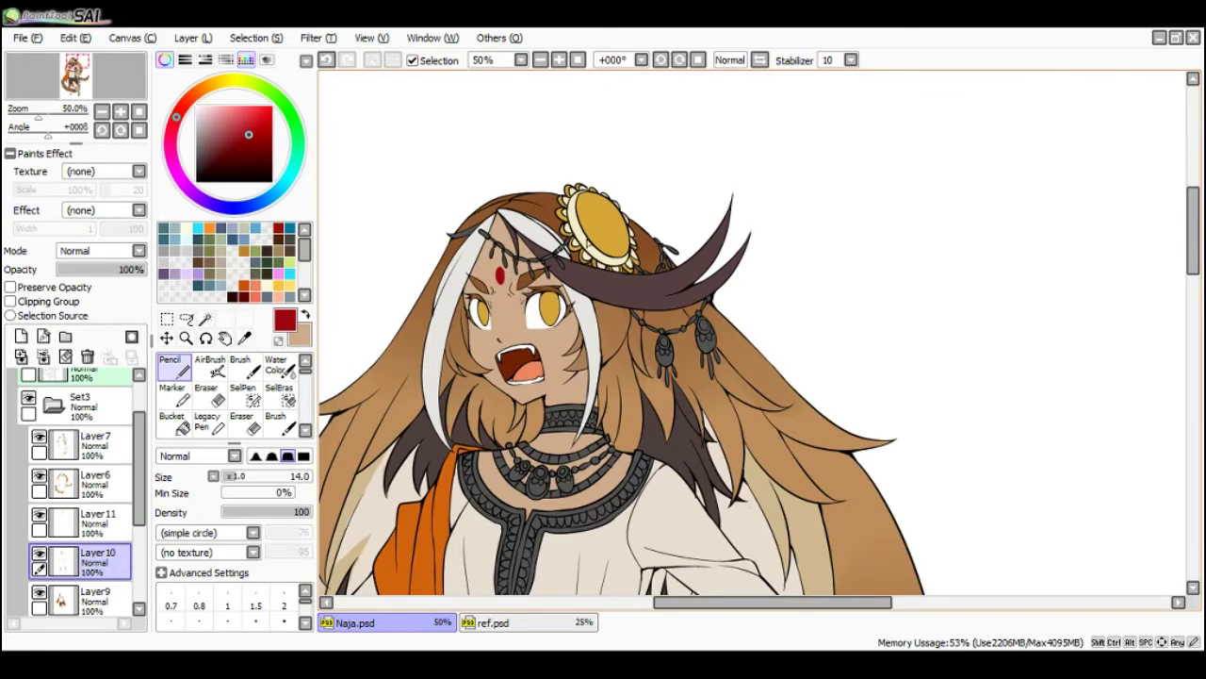
# - Try filling the headpiece's central disc with the dark red on Layer10, toggling Layer11's visibility to compare
pyautogui.press('g')
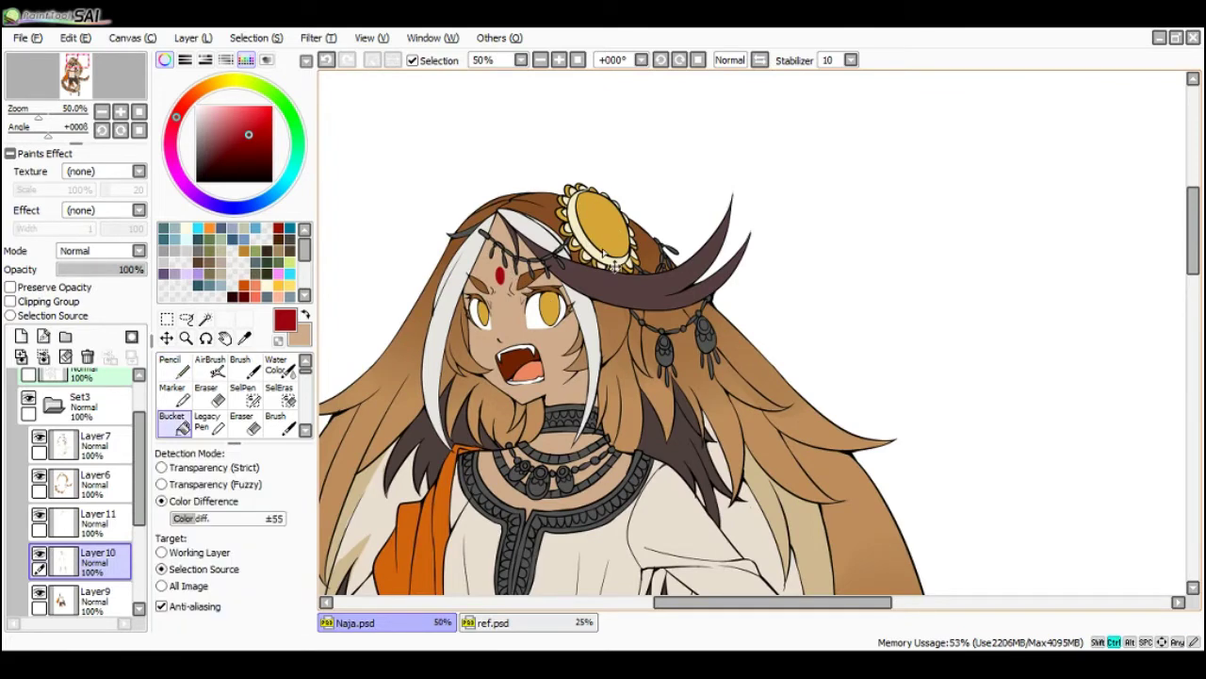
pyautogui.click(40, 517)
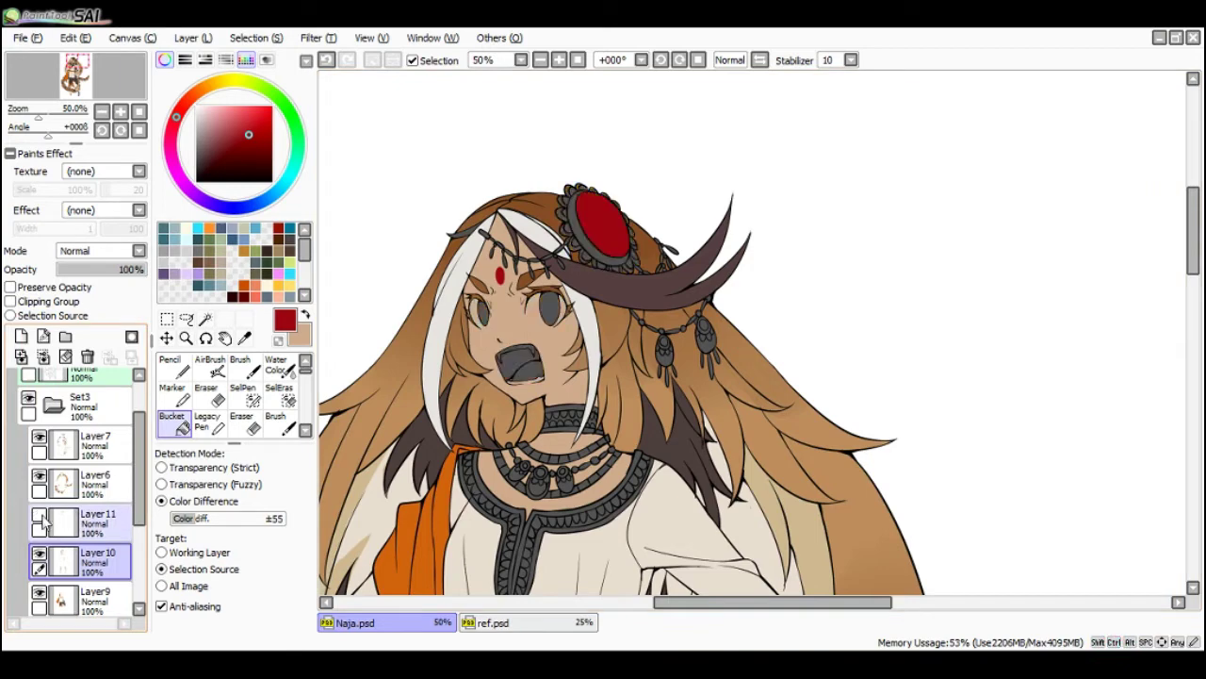
pyautogui.click(40, 517)
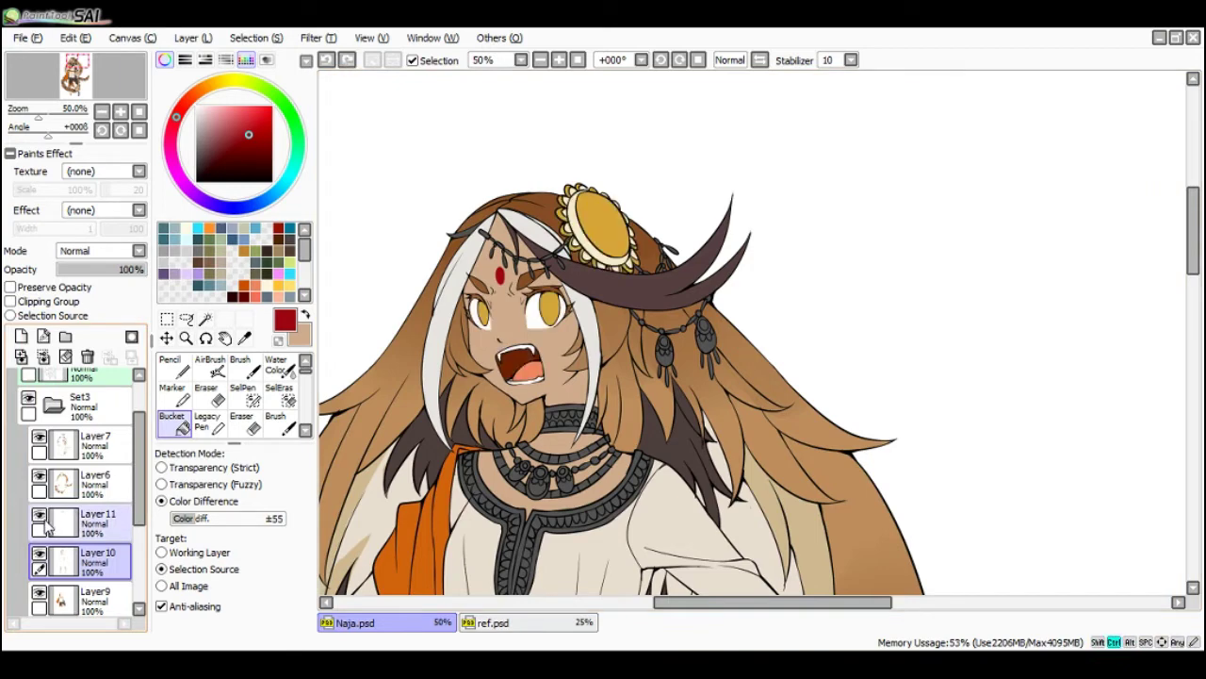
pyautogui.click(40, 517)
pyautogui.click(40, 517)
pyautogui.click(39, 517)
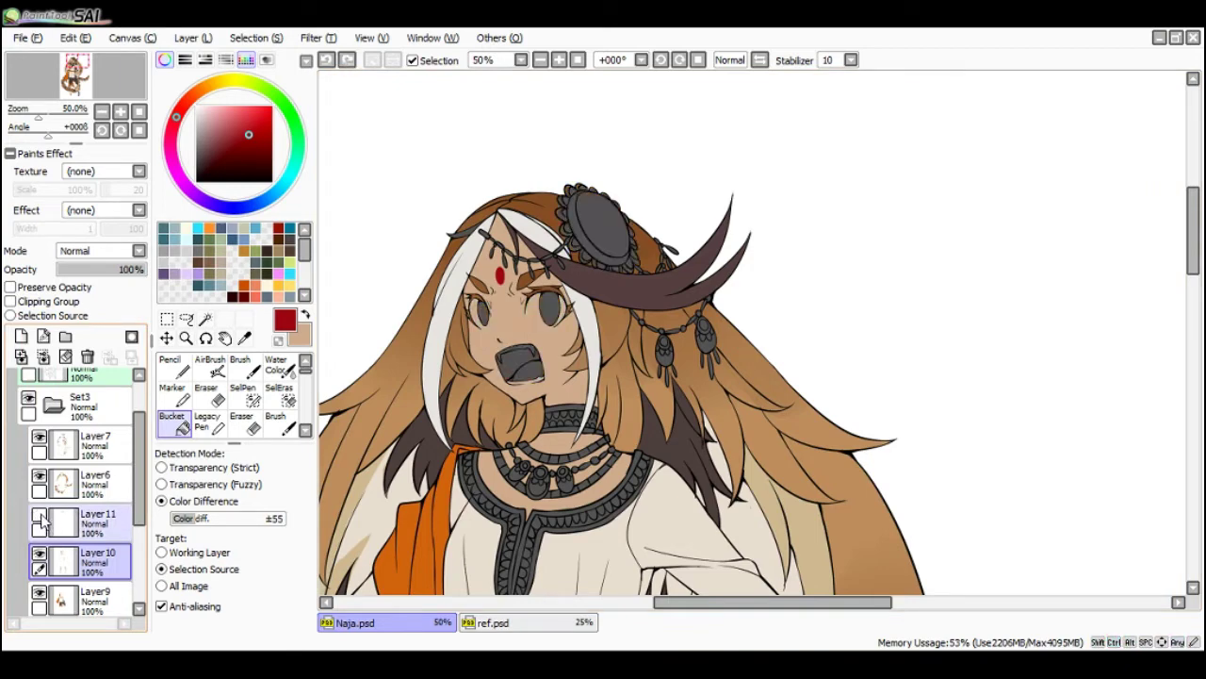
pyautogui.click(40, 516)
# - Make Layer11 active and bucket-fill the ring around the headpiece's gold disc with dark red after trying it on the scallops
pyautogui.click(86, 526)
pyautogui.click(588, 256)
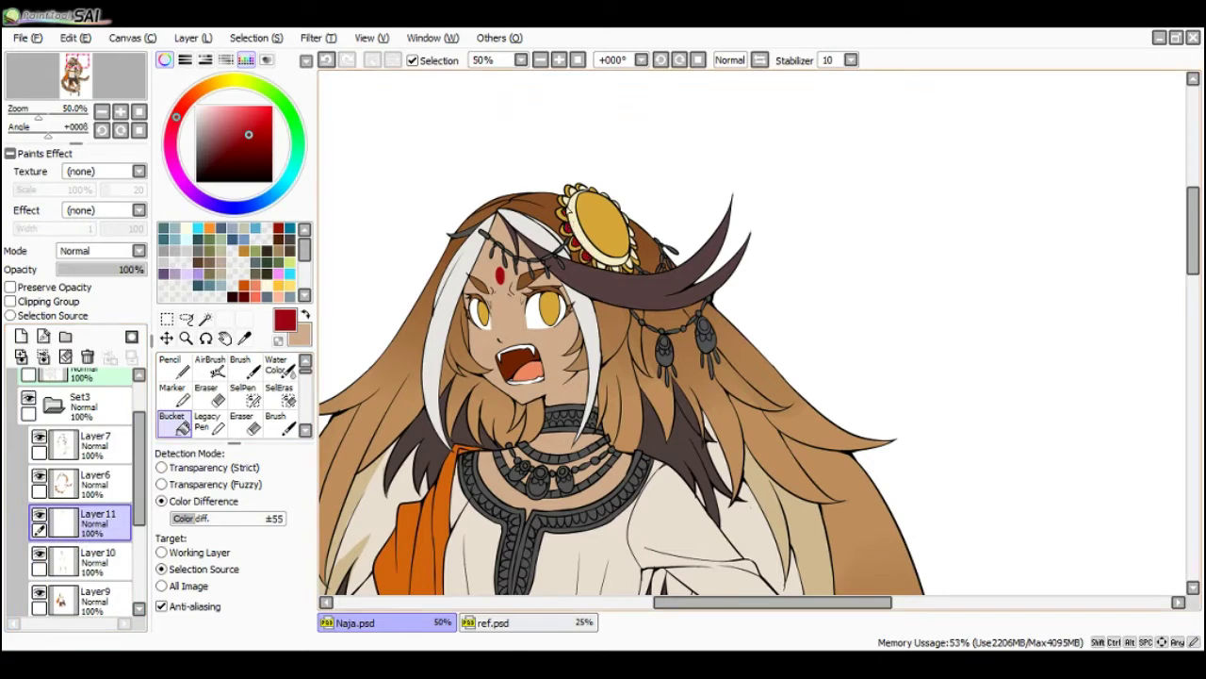
pyautogui.scroll(1, 569, 199)
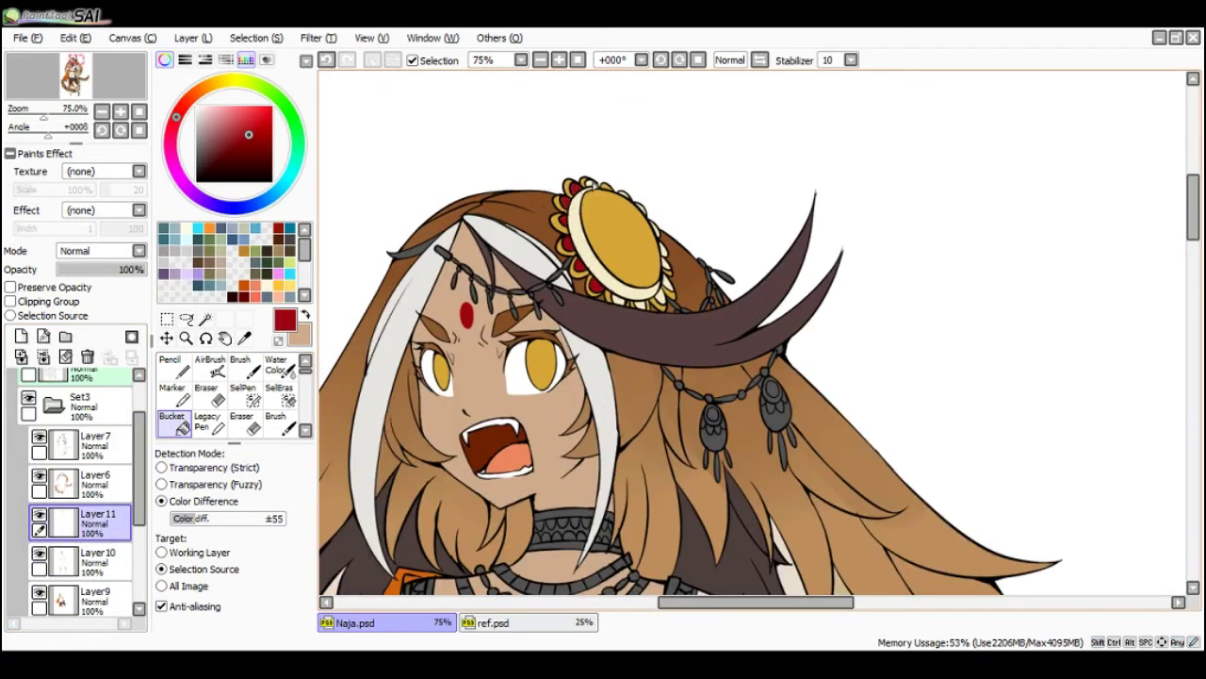
pyautogui.click(585, 242)
pyautogui.scroll(-2, 585, 242)
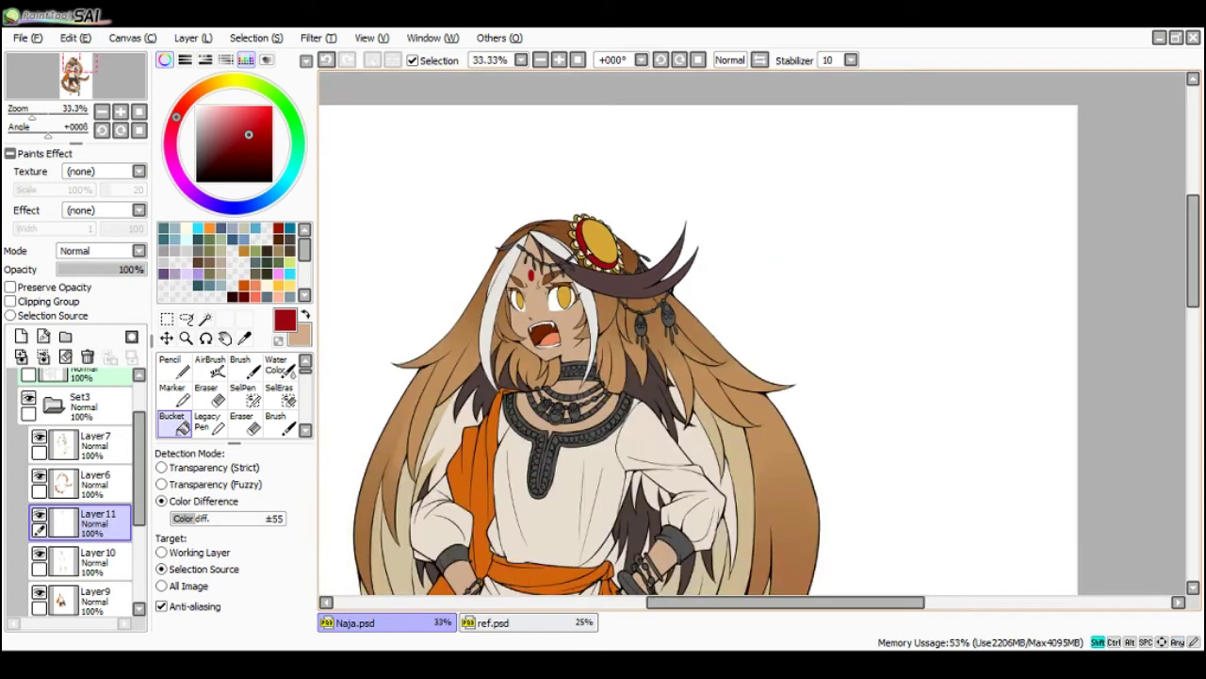
pyautogui.scroll(2, 586, 242)
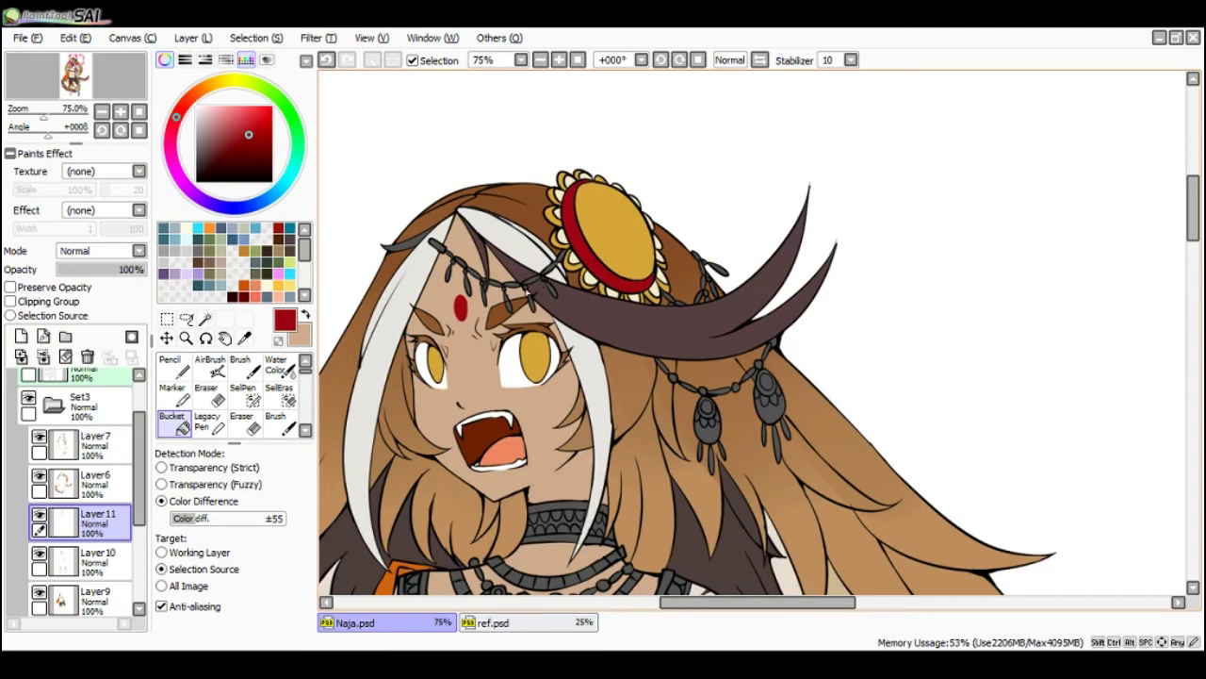
pyautogui.scroll(-4, 499, 294)
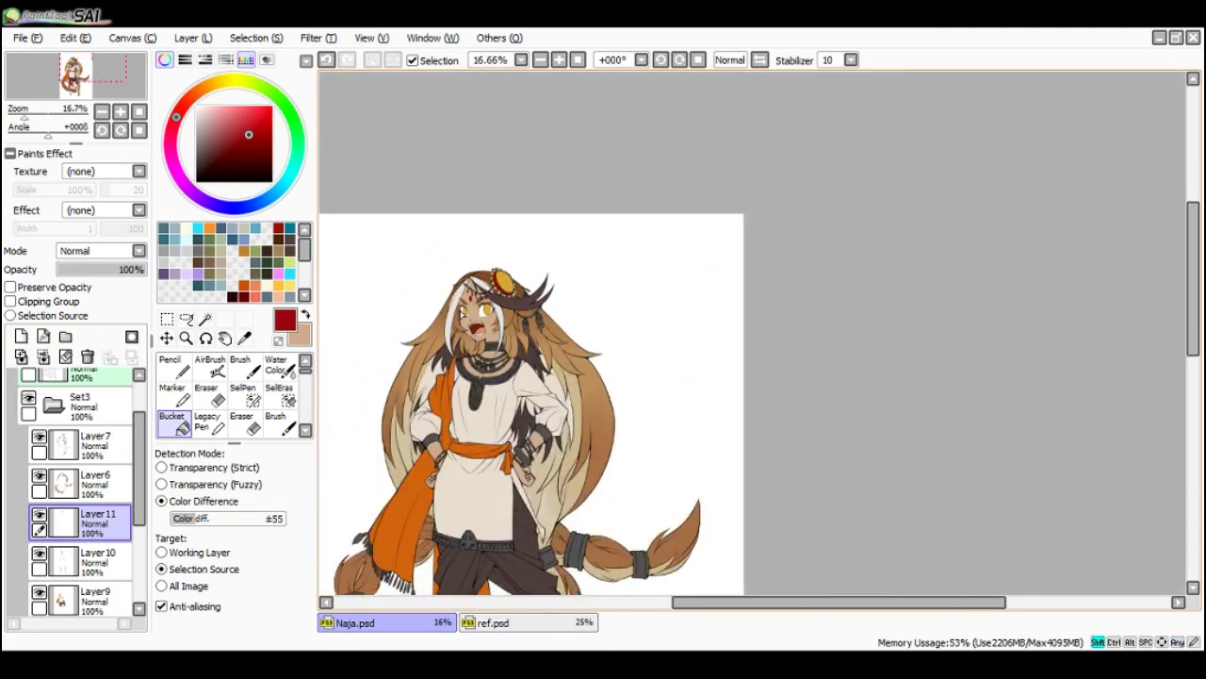
# - Shift the colour's hue to olive green and try it as the fill of the headpiece's ring
pyautogui.scroll(3, 463, 314)
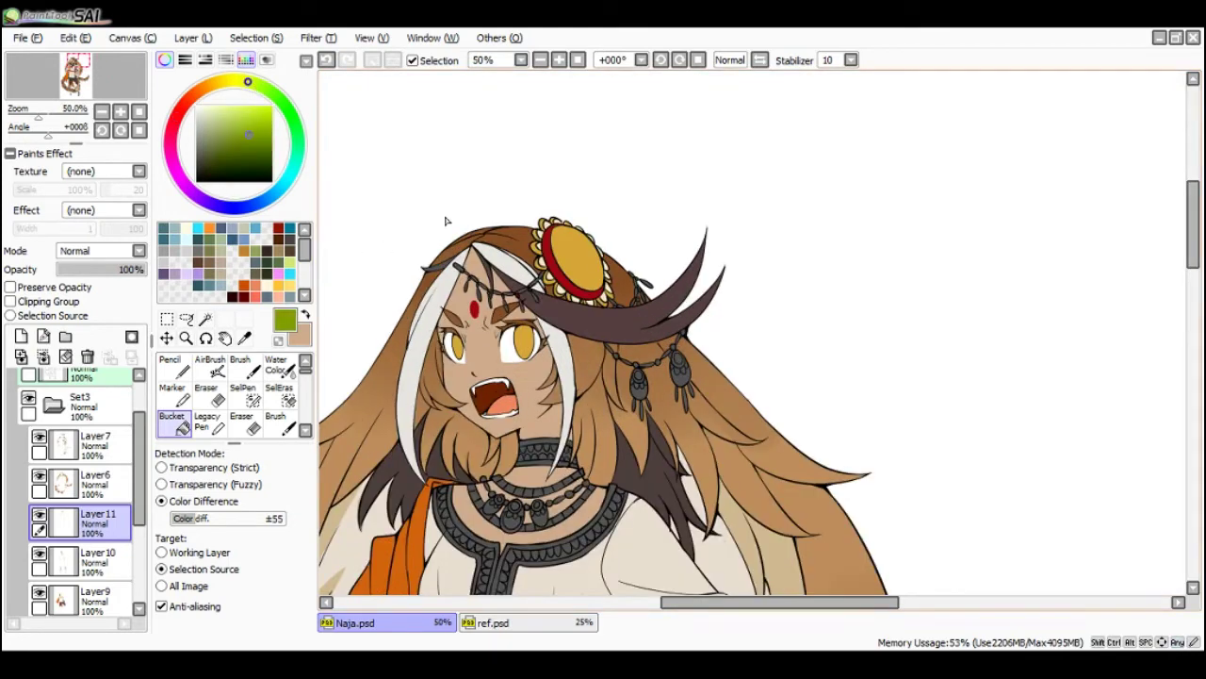
pyautogui.click(573, 292)
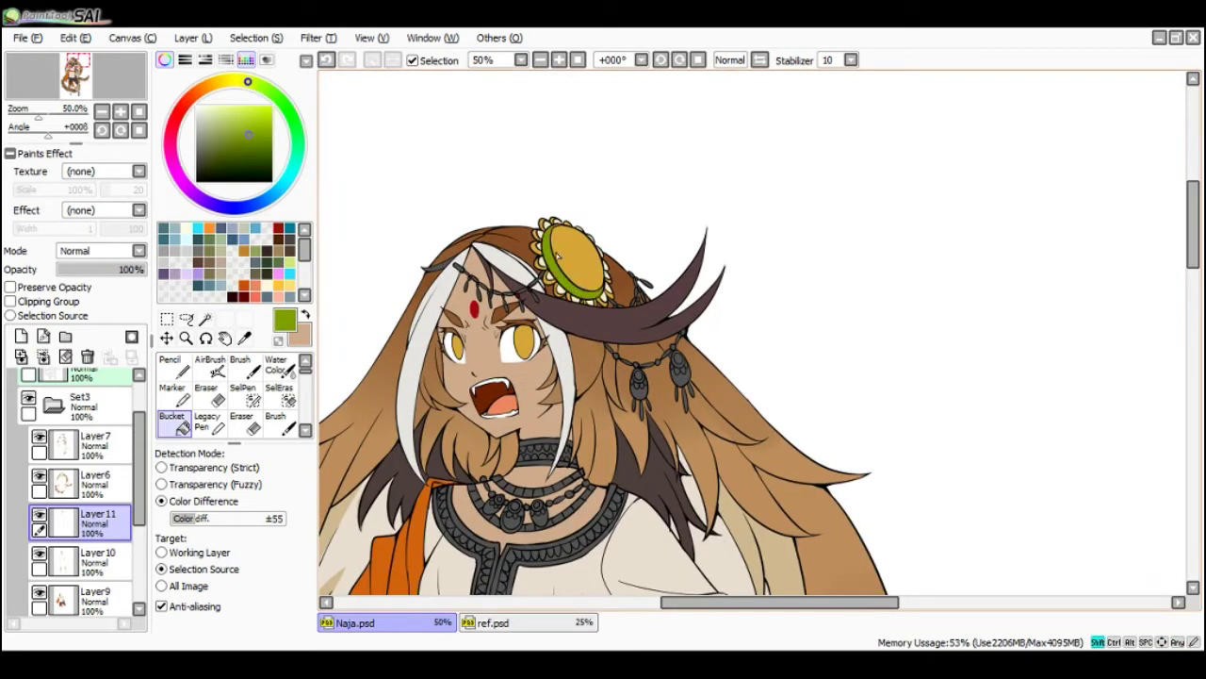
pyautogui.scroll(-2, 561, 254)
pyautogui.scroll(-1, 528, 302)
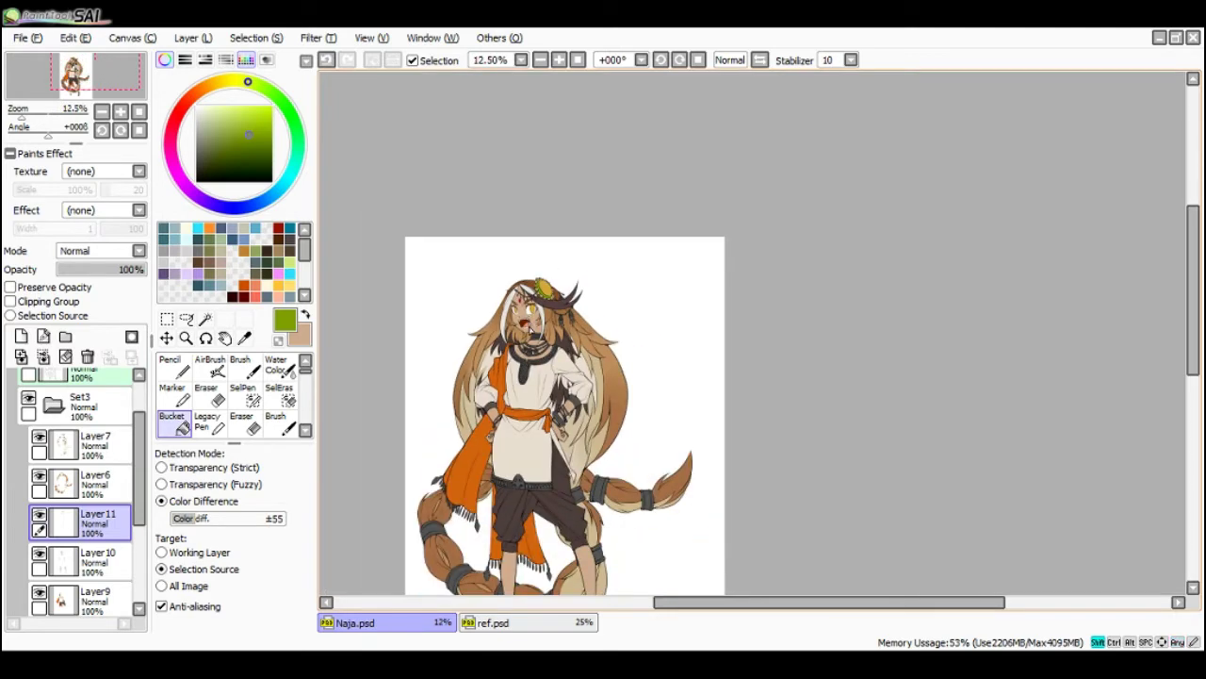
pyautogui.scroll(1, 514, 354)
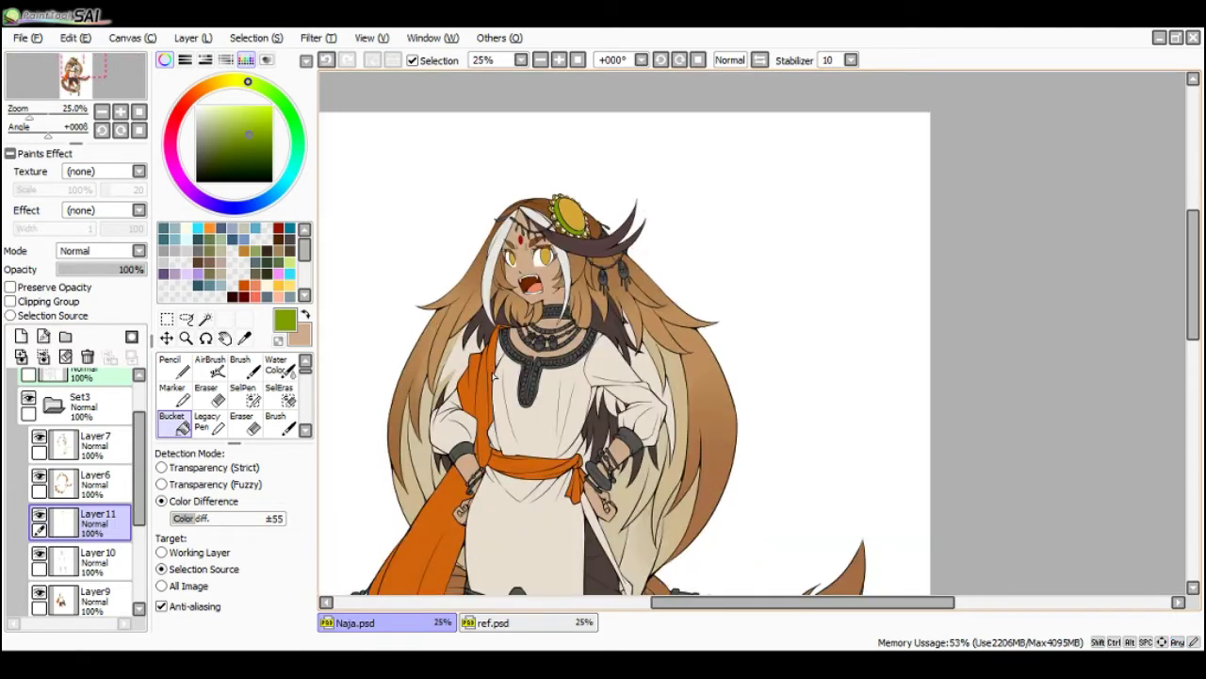
# - Sample the orange of the sash and fill the ring around the headpiece's gold disc with it
pyautogui.keyDown('alt'); pyautogui.click(491, 375); pyautogui.keyUp('alt')
pyautogui.scroll(1, 569, 227)
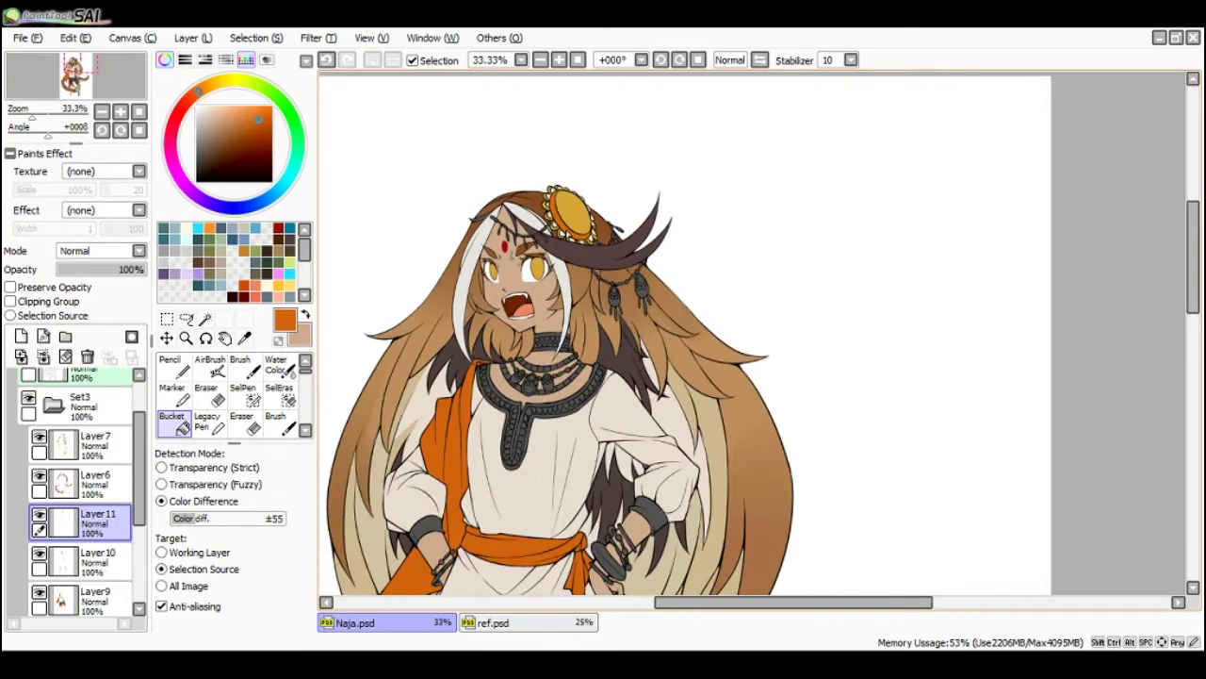
pyautogui.press('End')
pyautogui.scroll(-1, 547, 206)
pyautogui.press('Delete')
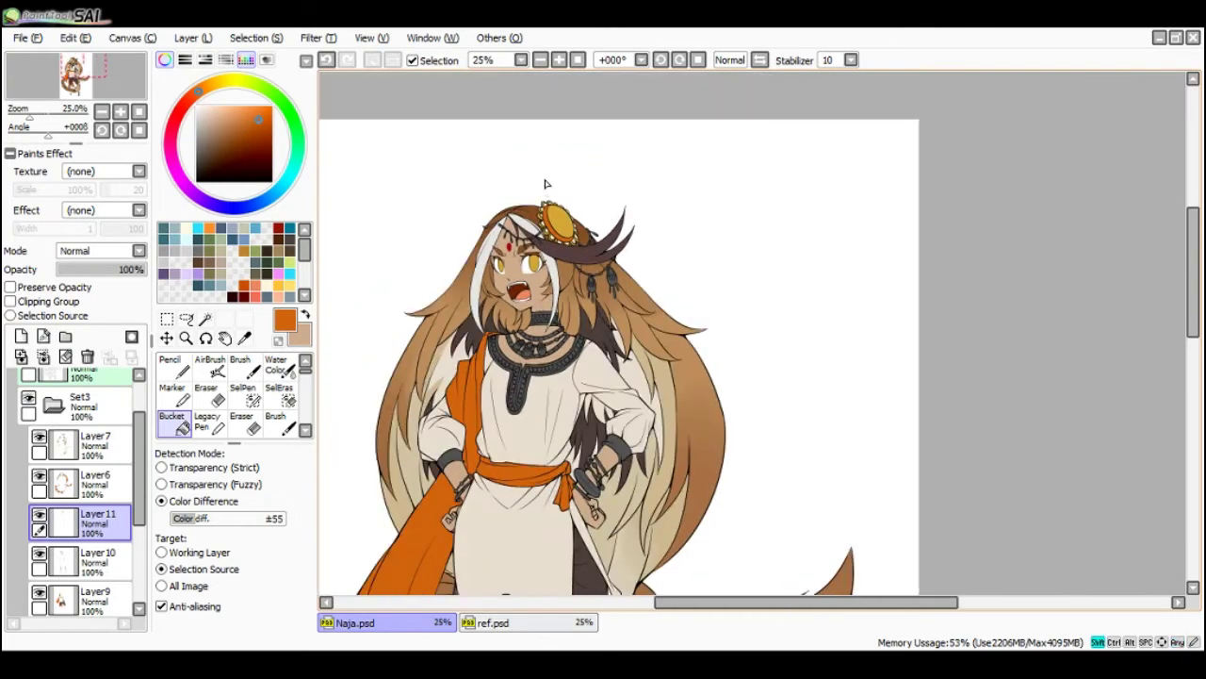
pyautogui.scroll(1, 550, 199)
pyautogui.scroll(2, 552, 219)
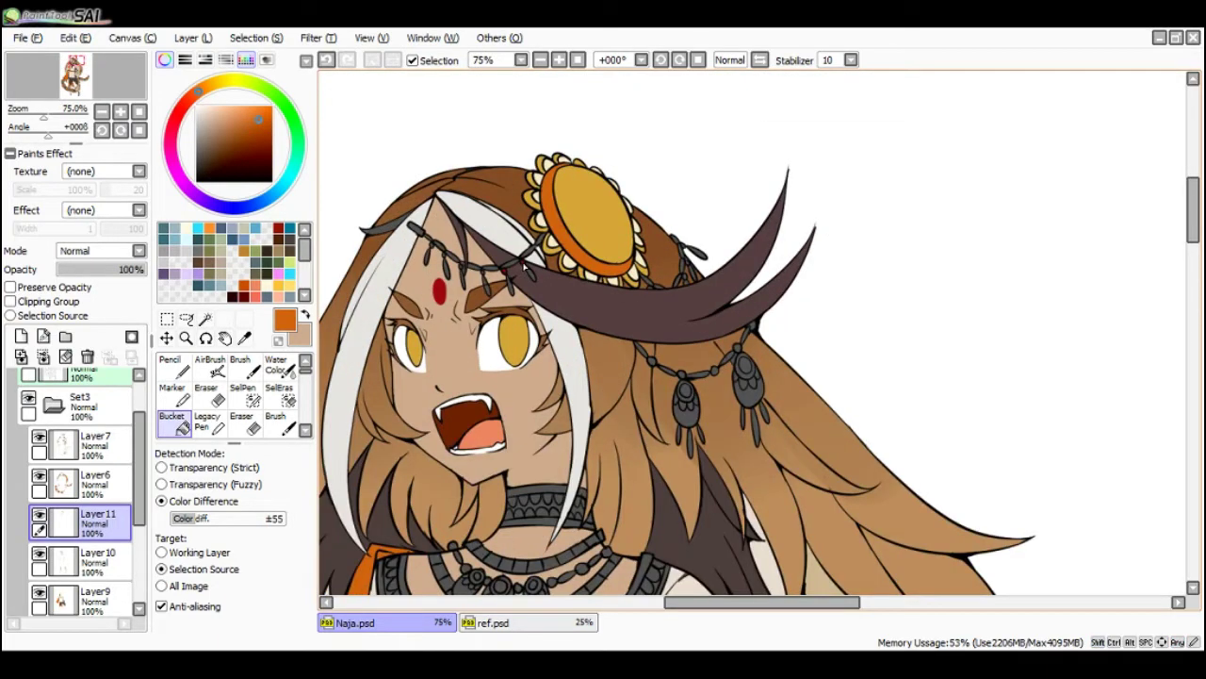
# - Try fills beside the forehead chain, make Layer10 active and sample the forehead's skin tone
pyautogui.hotkey('ctrl', 'z')
pyautogui.click(521, 265)
pyautogui.click(506, 273)
pyautogui.click(65, 575)
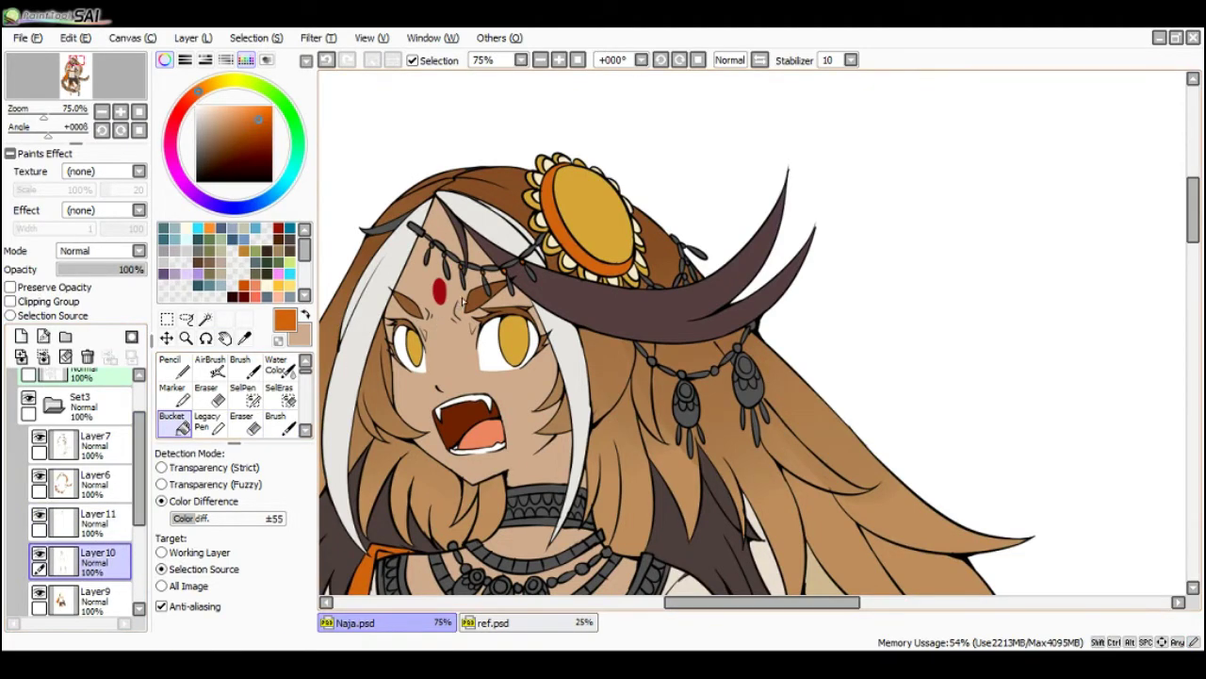
pyautogui.keyDown('alt'); pyautogui.click(465, 301); pyautogui.keyUp('alt')
pyautogui.scroll(1, 465, 271)
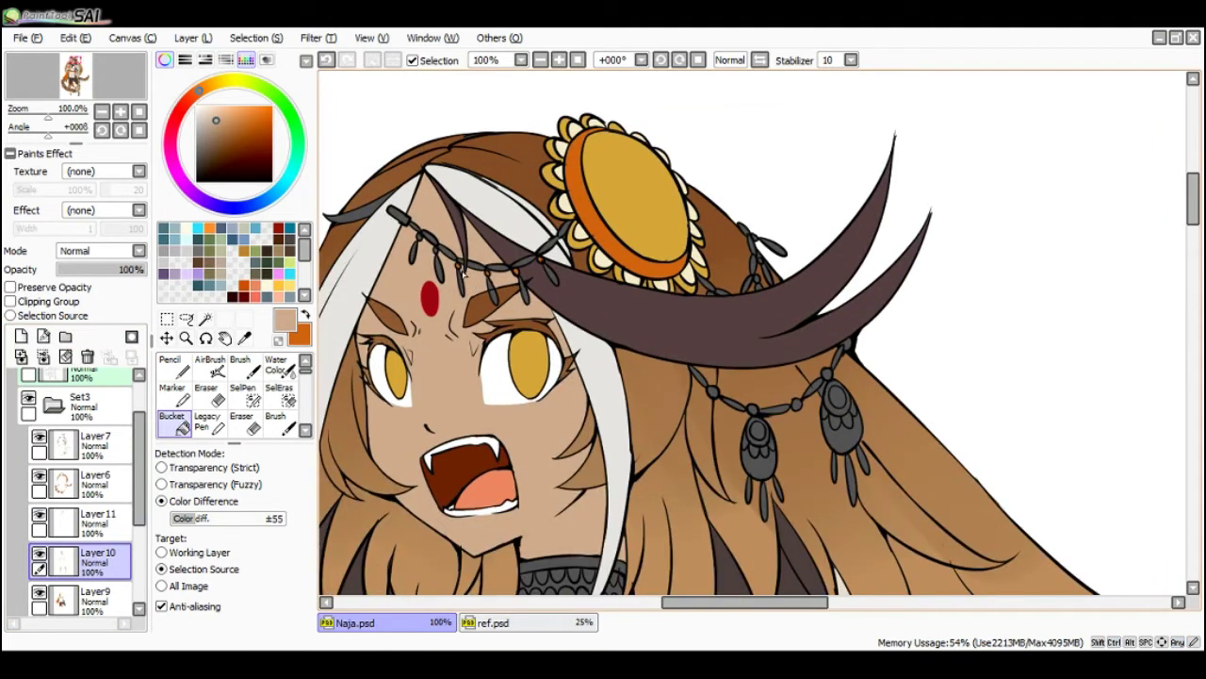
pyautogui.scroll(-1, 465, 274)
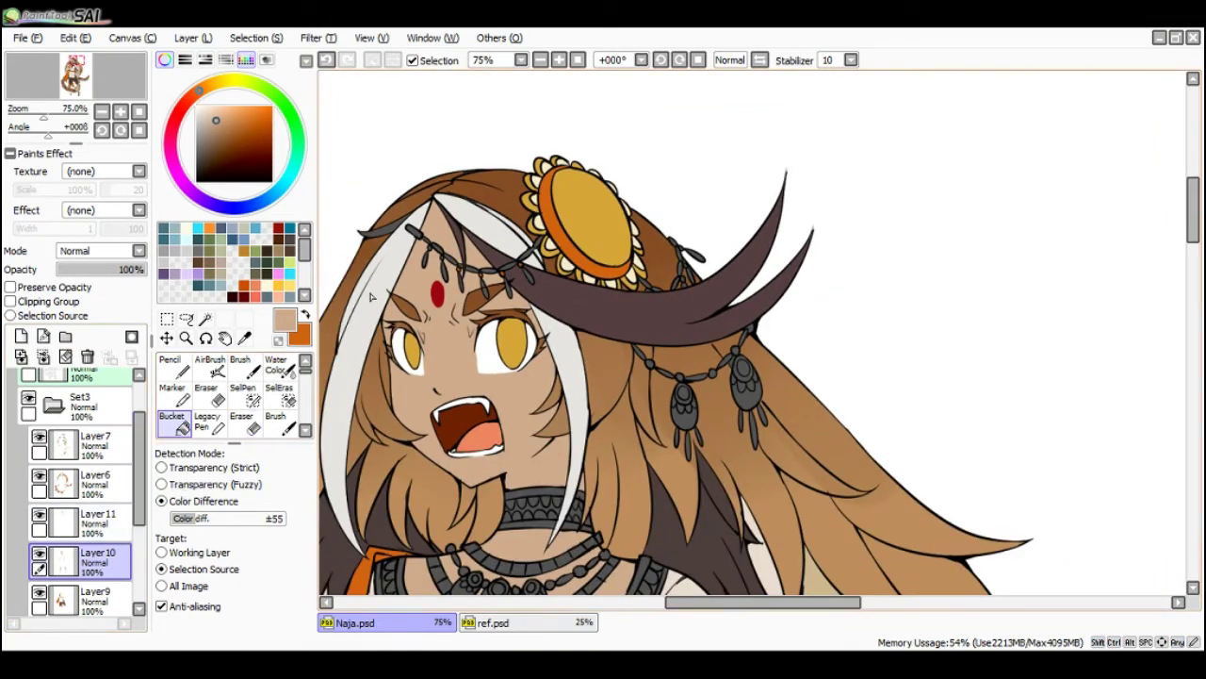
# - Sample the off-white of the front hair streak and fill the small grey tuft beside it on Layer7
pyautogui.keyDown('alt'); pyautogui.click(387, 269); pyautogui.keyUp('alt')
pyautogui.click(114, 447)
pyautogui.click(387, 230)
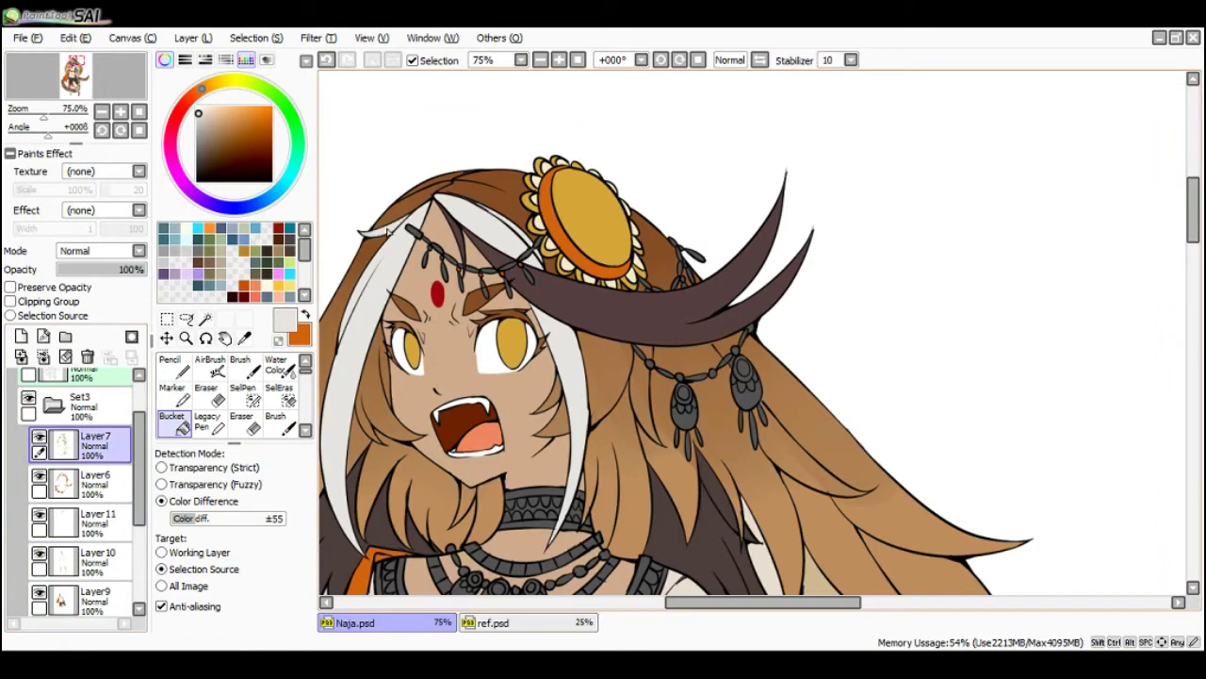
pyautogui.scroll(-3, 368, 262)
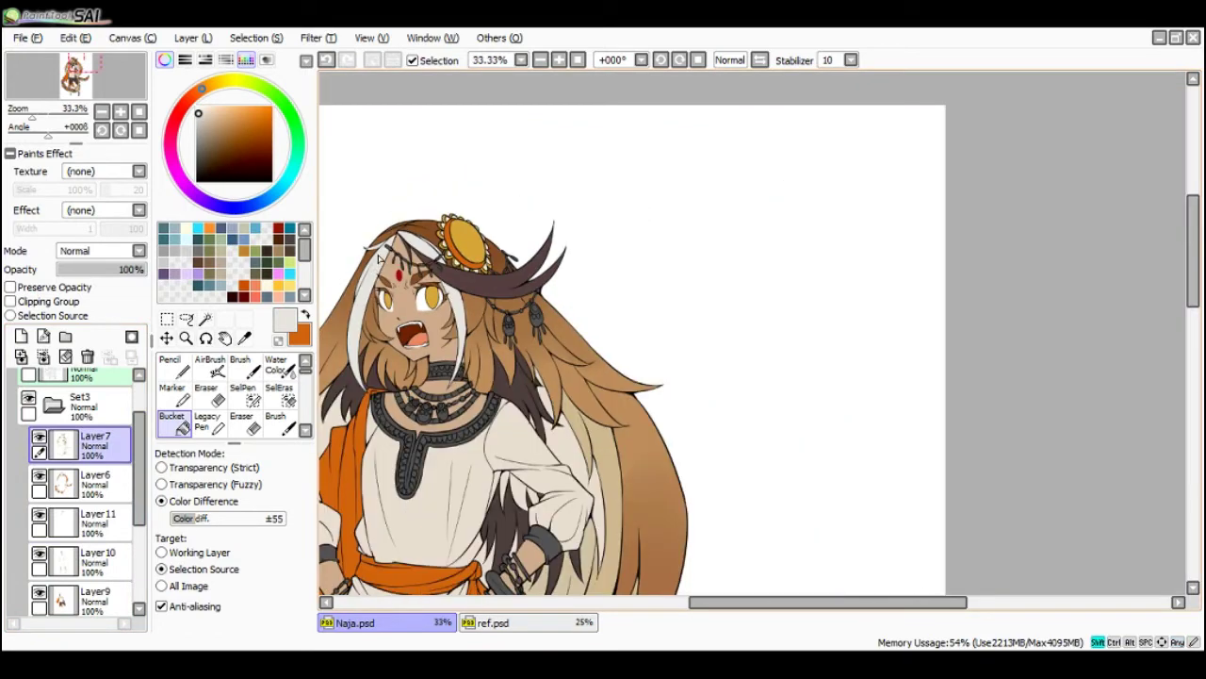
pyautogui.scroll(2, 372, 256)
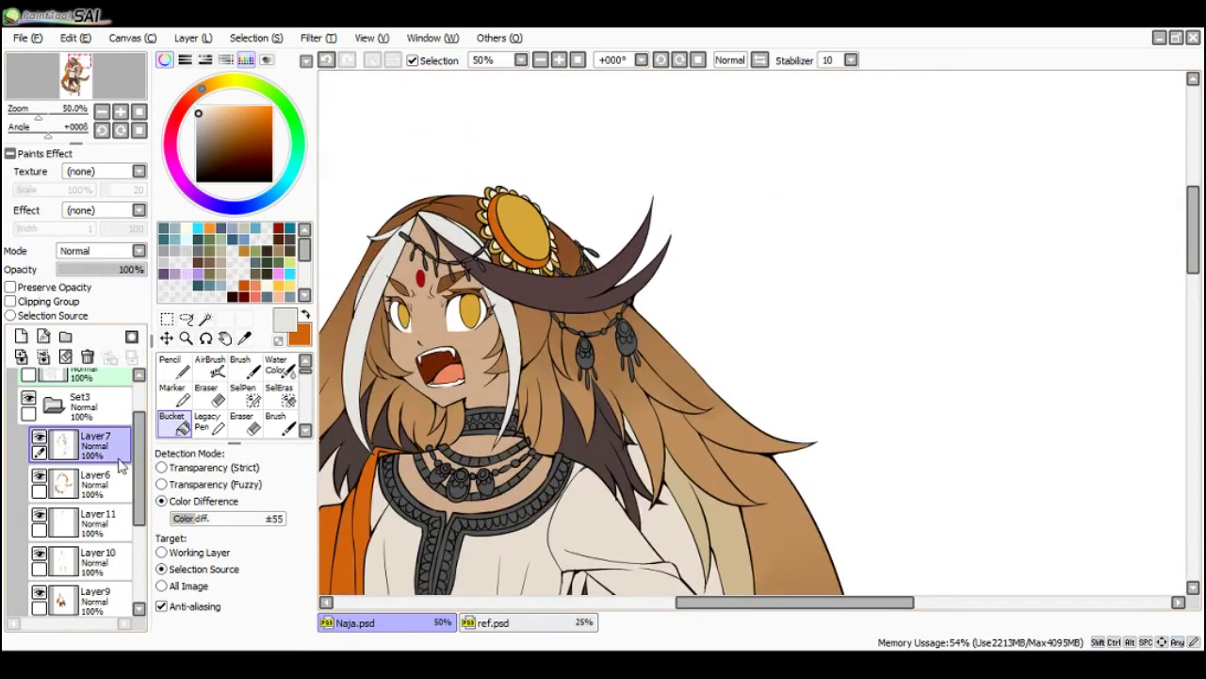
# - Toggle Layer7's visibility to check which parts of the hair and horns it colours
pyautogui.click(40, 437)
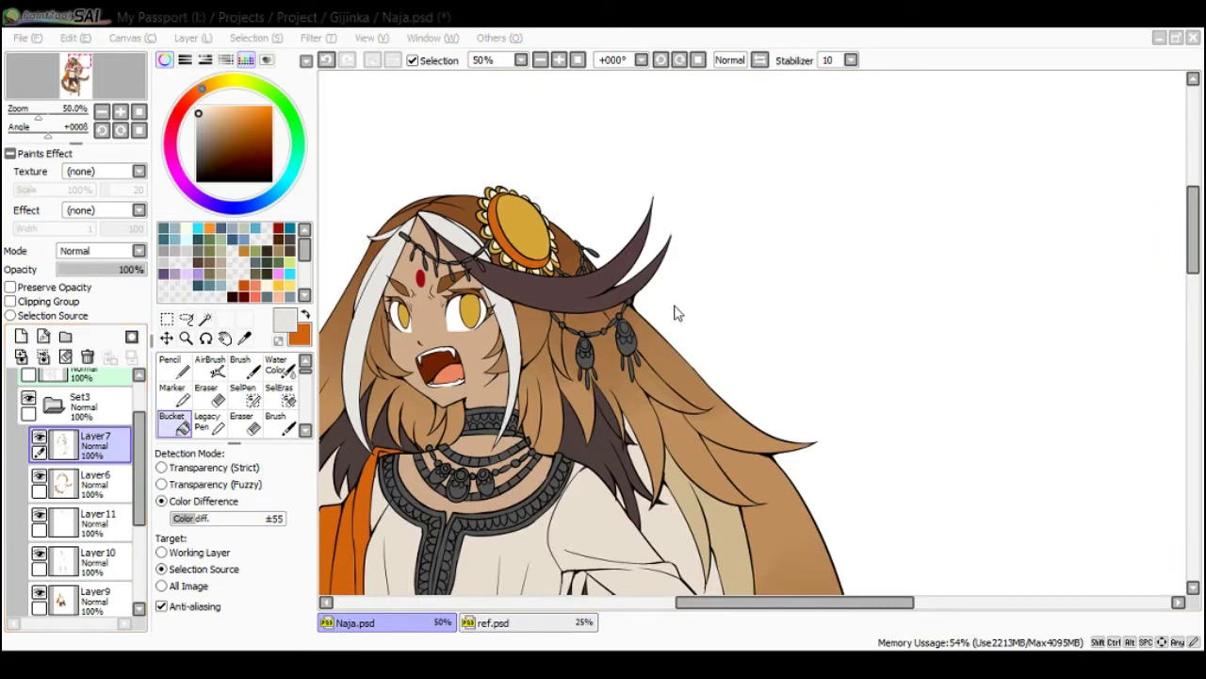
pyautogui.click(40, 437)
pyautogui.click(39, 437)
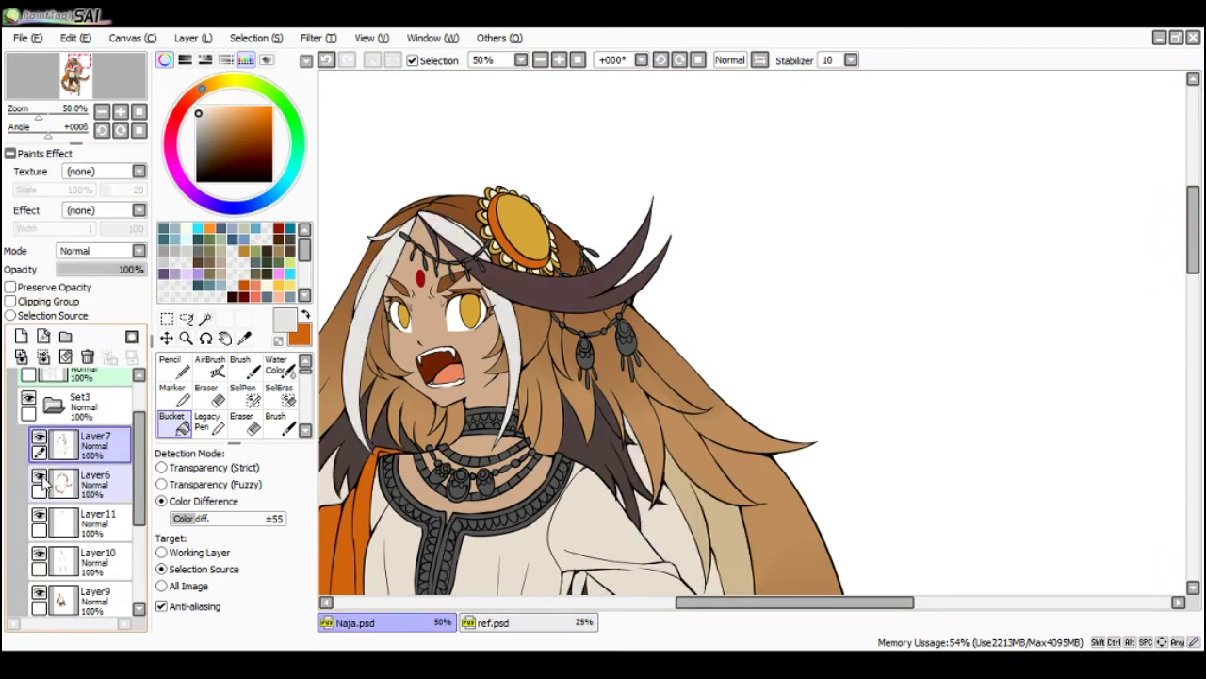
pyautogui.click(39, 438)
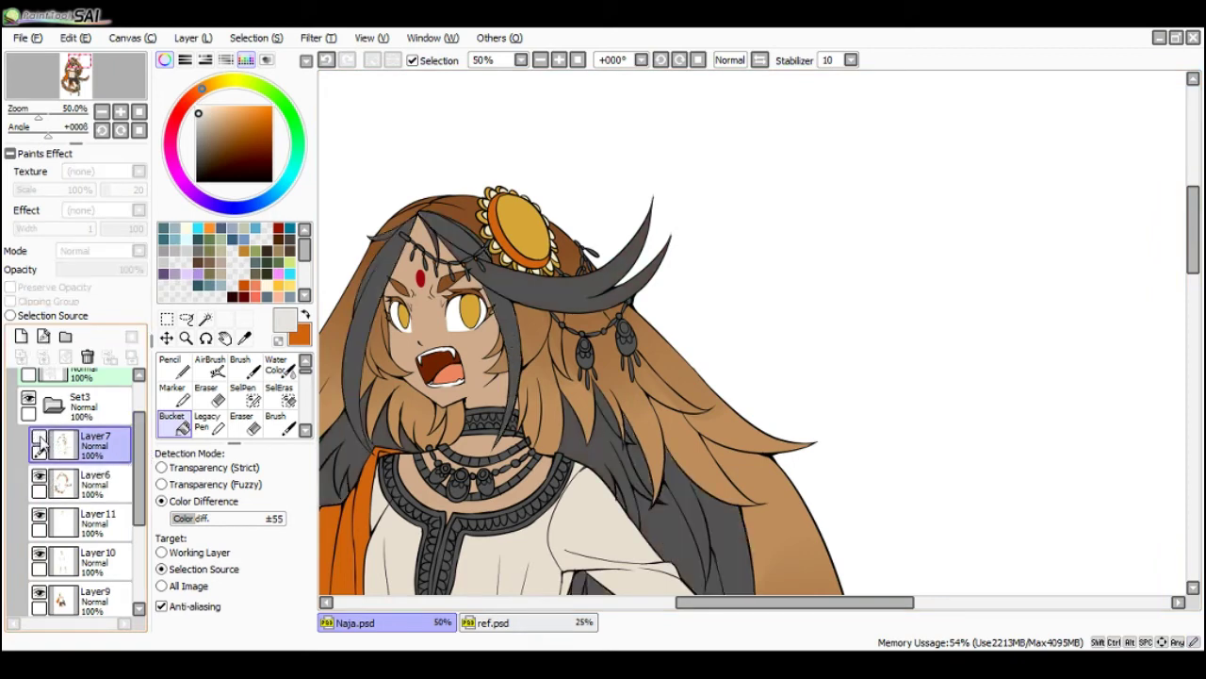
pyautogui.click(40, 438)
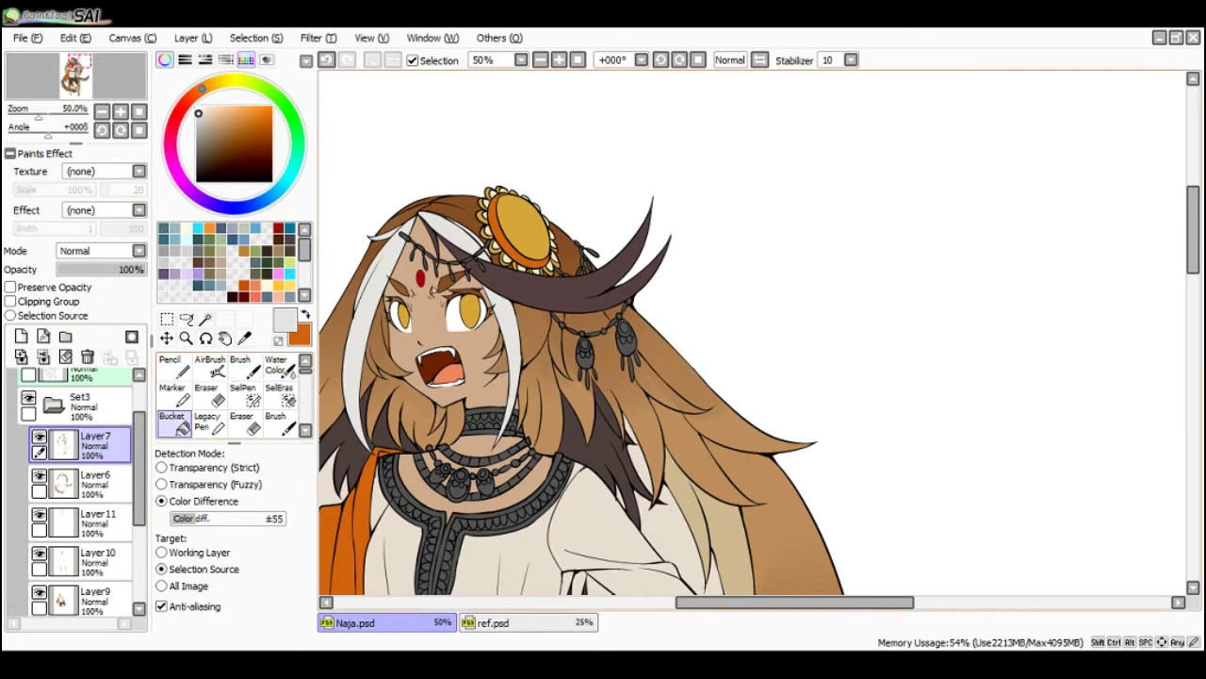
# - Make Layer11 active, sample the orange of the headpiece's ring and fill the large drops of both pendants hanging below the horn with it
pyautogui.click(100, 523)
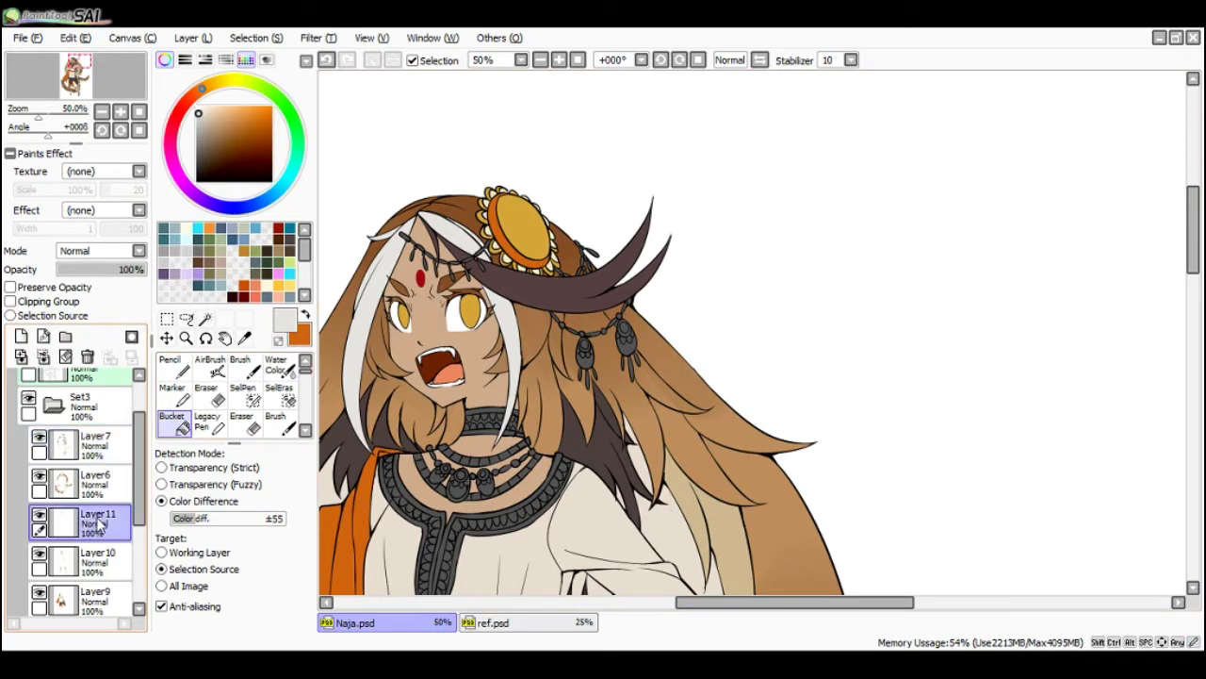
pyautogui.press('pagedown')
pyautogui.press('pageup')
pyautogui.press('pageup')
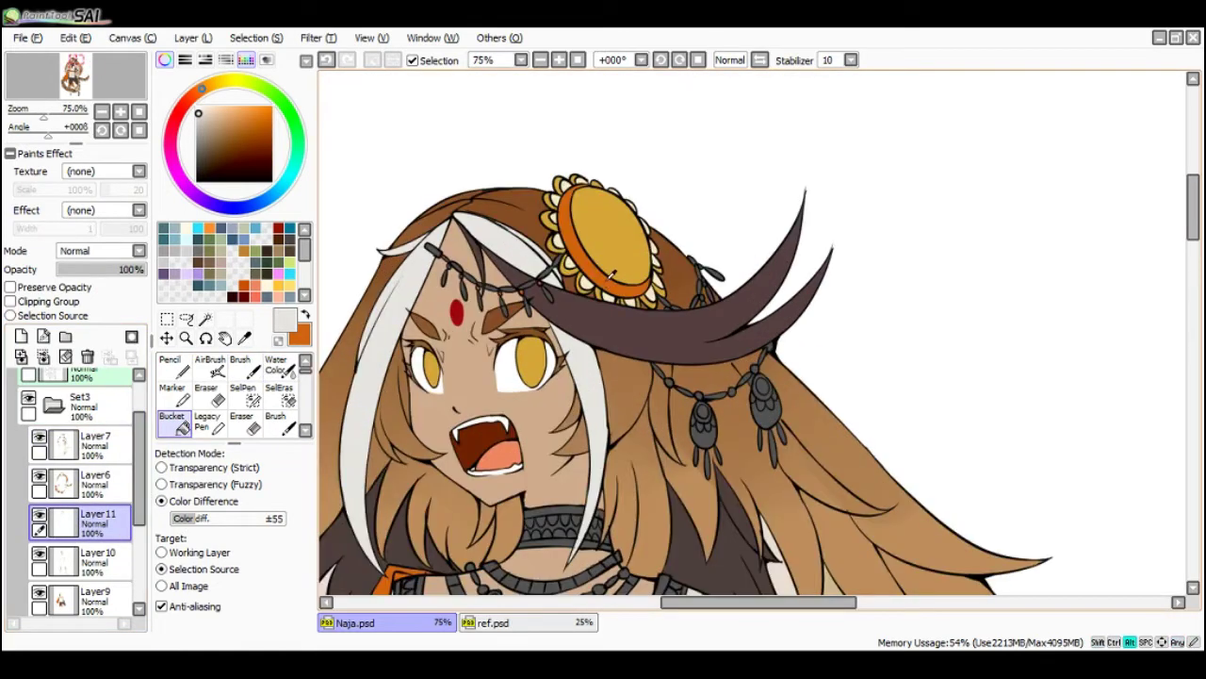
pyautogui.keyDown('alt'); pyautogui.click(611, 288); pyautogui.keyUp('alt')
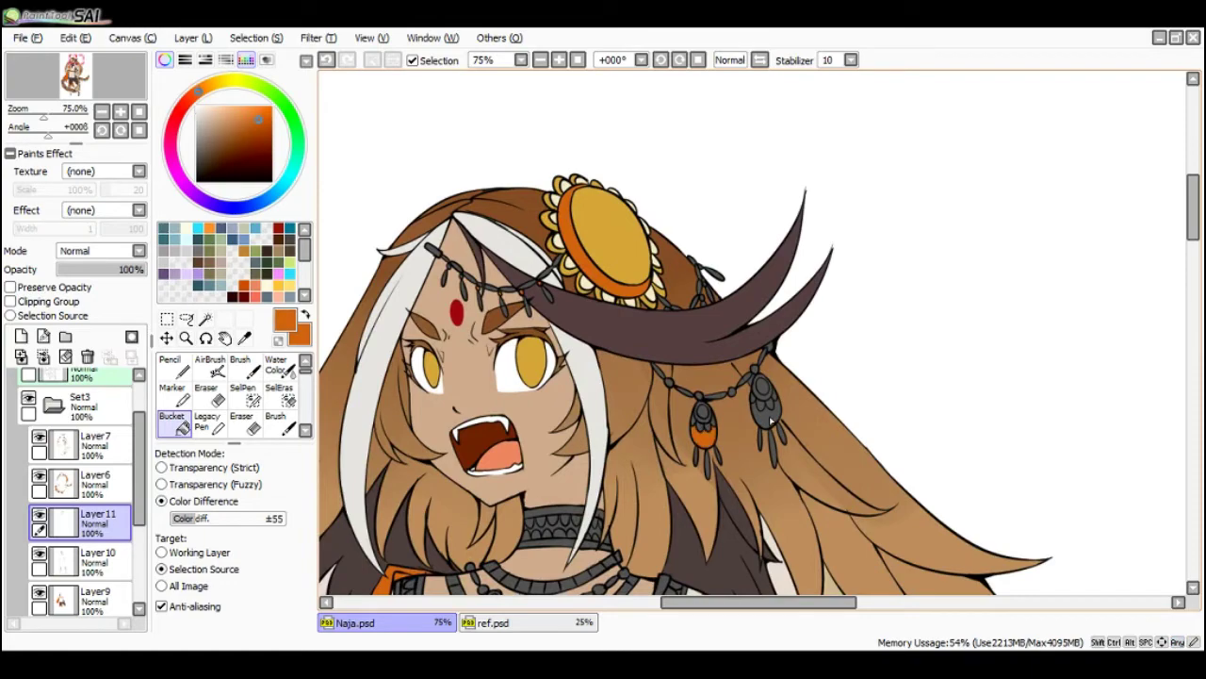
pyautogui.scroll(-2, 766, 415)
pyautogui.press('End')
pyautogui.press('End')
pyautogui.press('End')
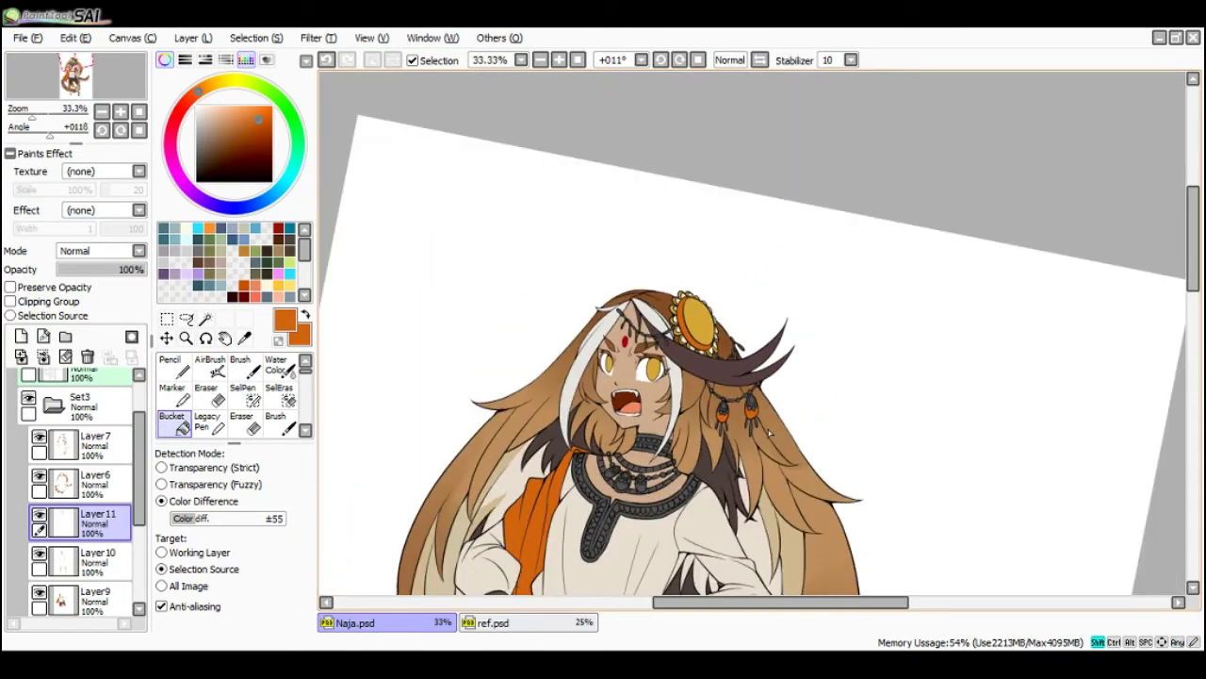
pyautogui.press('Delete')
pyautogui.press('Delete')
pyautogui.press('Delete')
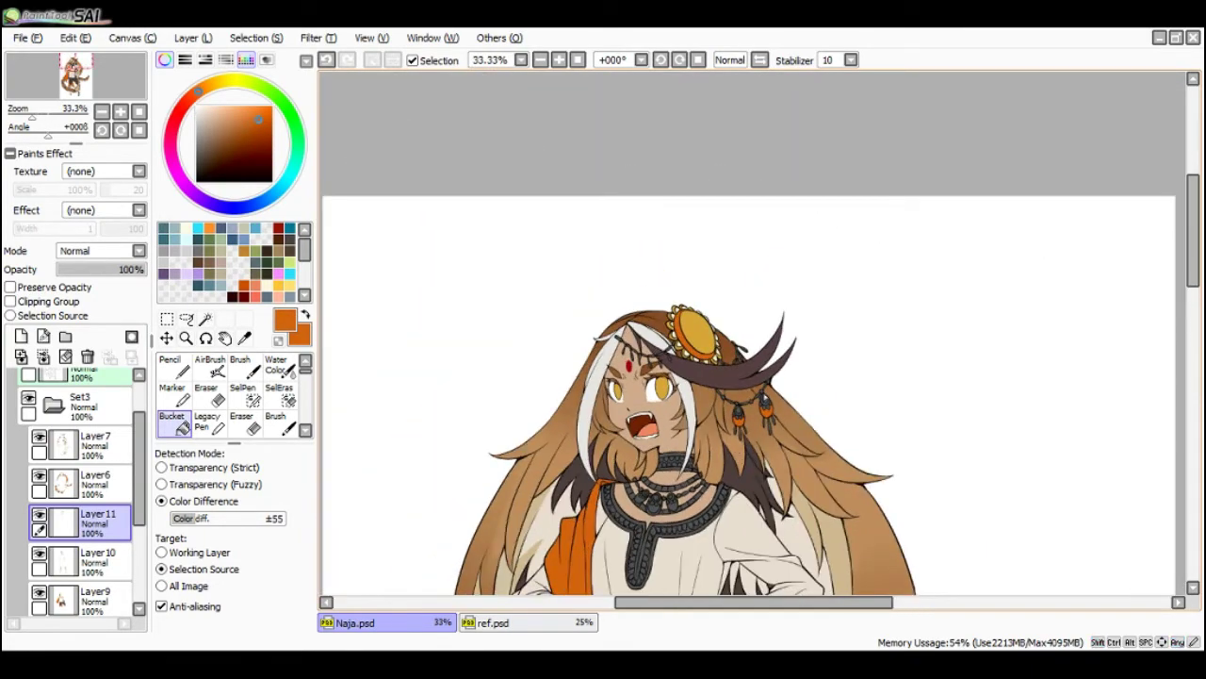
# - Change the fill colour to a teal green
pyautogui.scroll(-1, 1172, 196)
pyautogui.moveTo(1195, 220); pyautogui.dragTo(1191, 248)
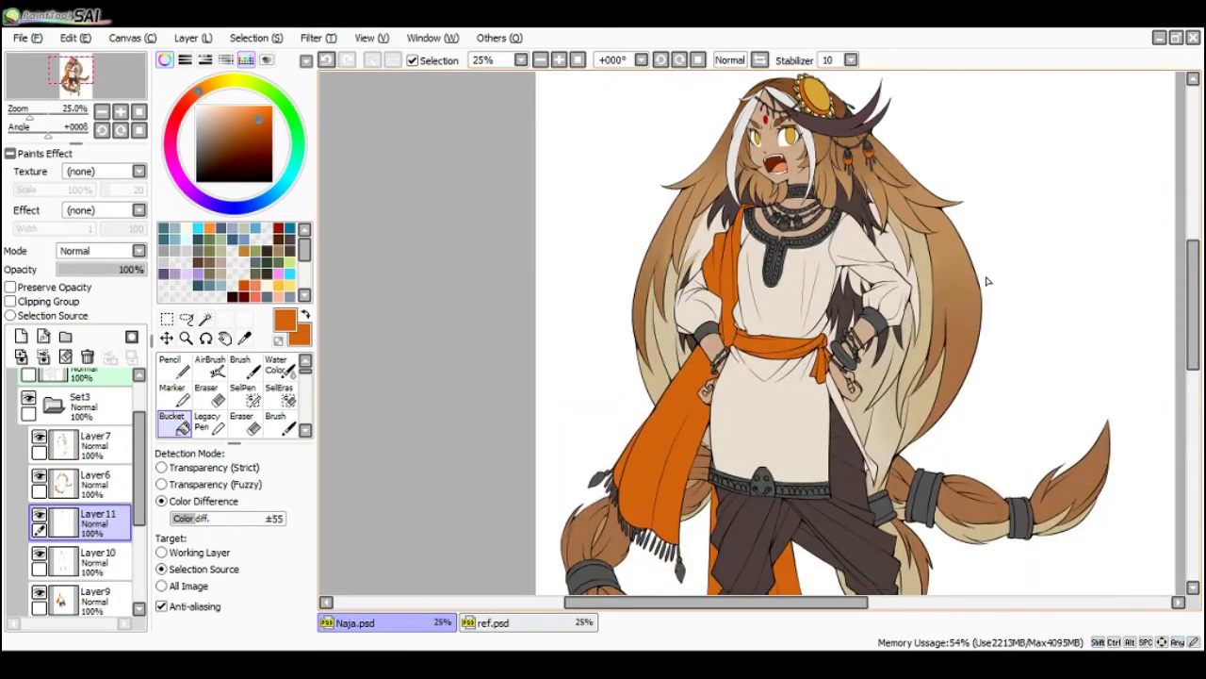
pyautogui.scroll(1, 983, 180)
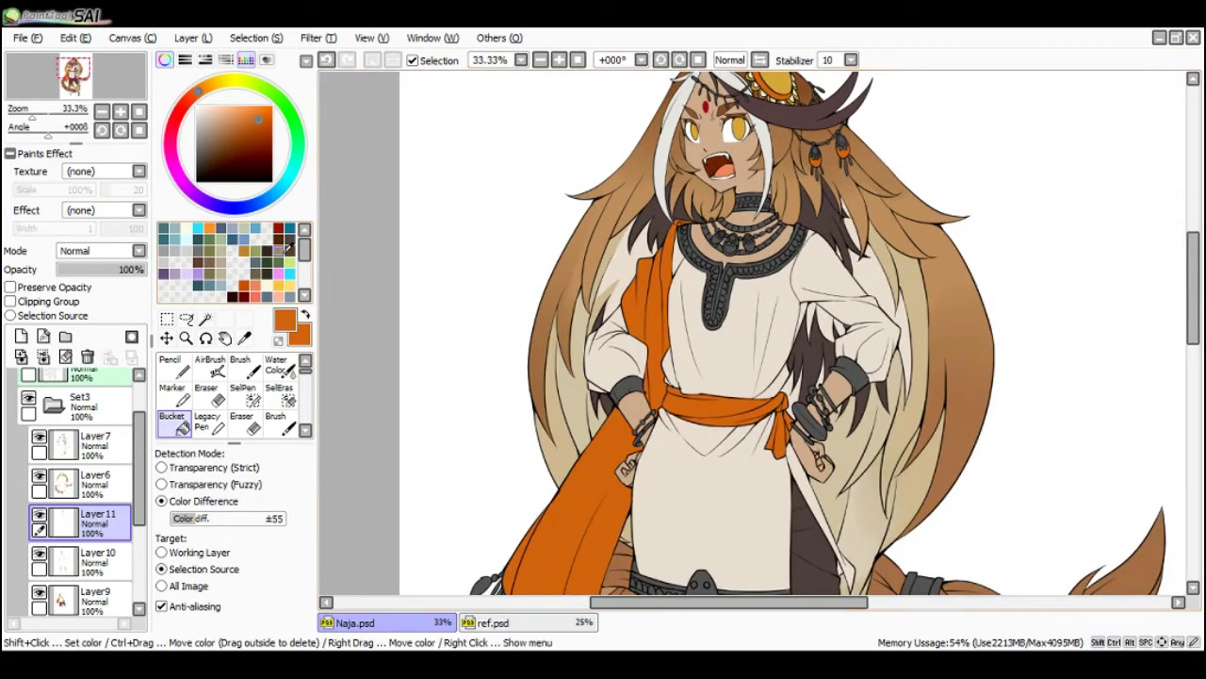
pyautogui.click(253, 86)
pyautogui.moveTo(254, 83); pyautogui.dragTo(296, 161)
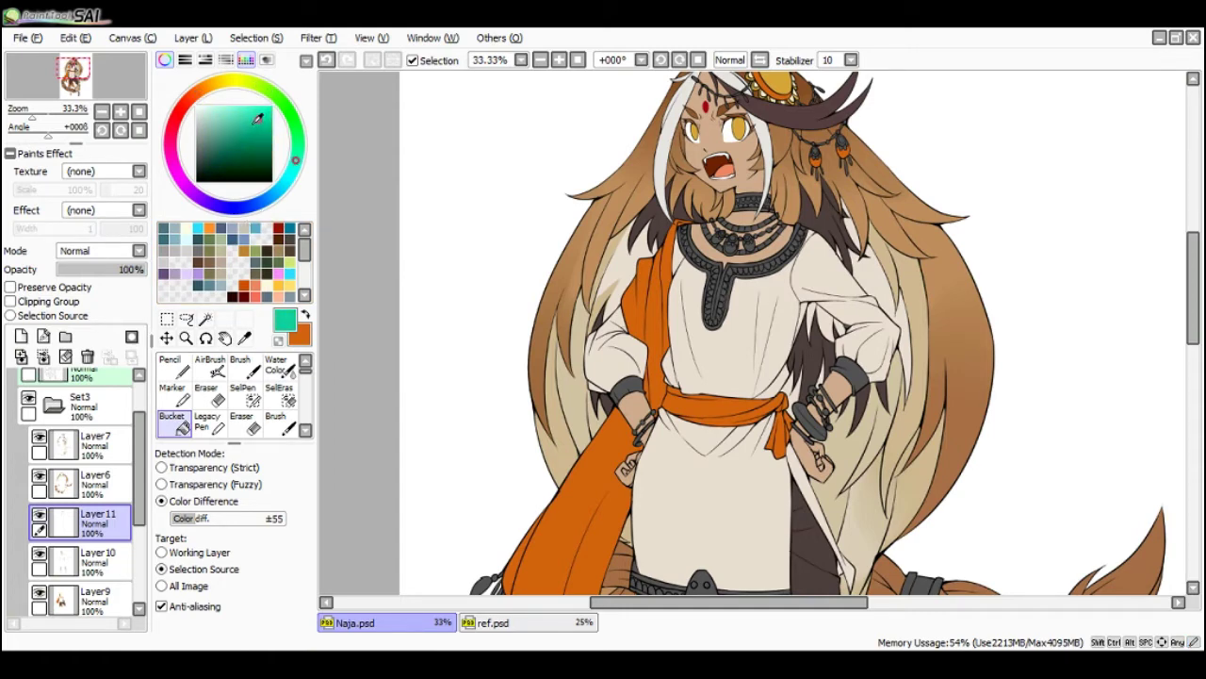
# - Try a teal fill on the sash's hanging end and on its folds over the shoulder
pyautogui.click(596, 485)
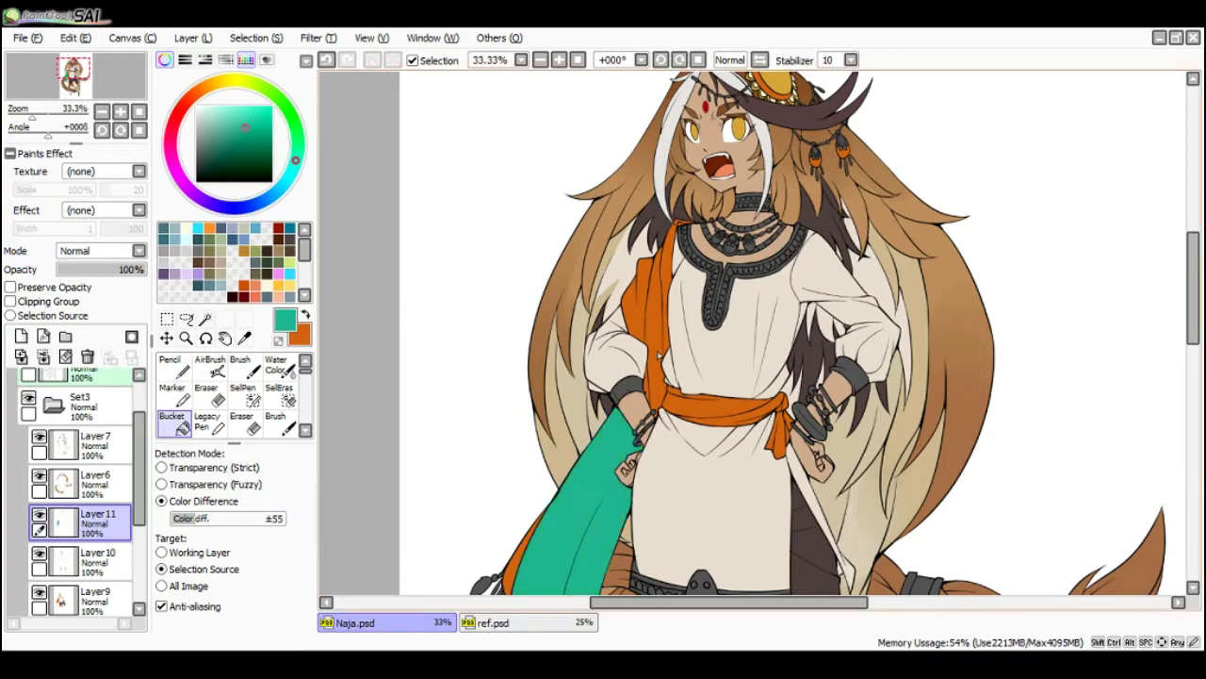
pyautogui.click(660, 356)
pyautogui.scroll(-2, 660, 355)
pyautogui.scroll(2, 672, 303)
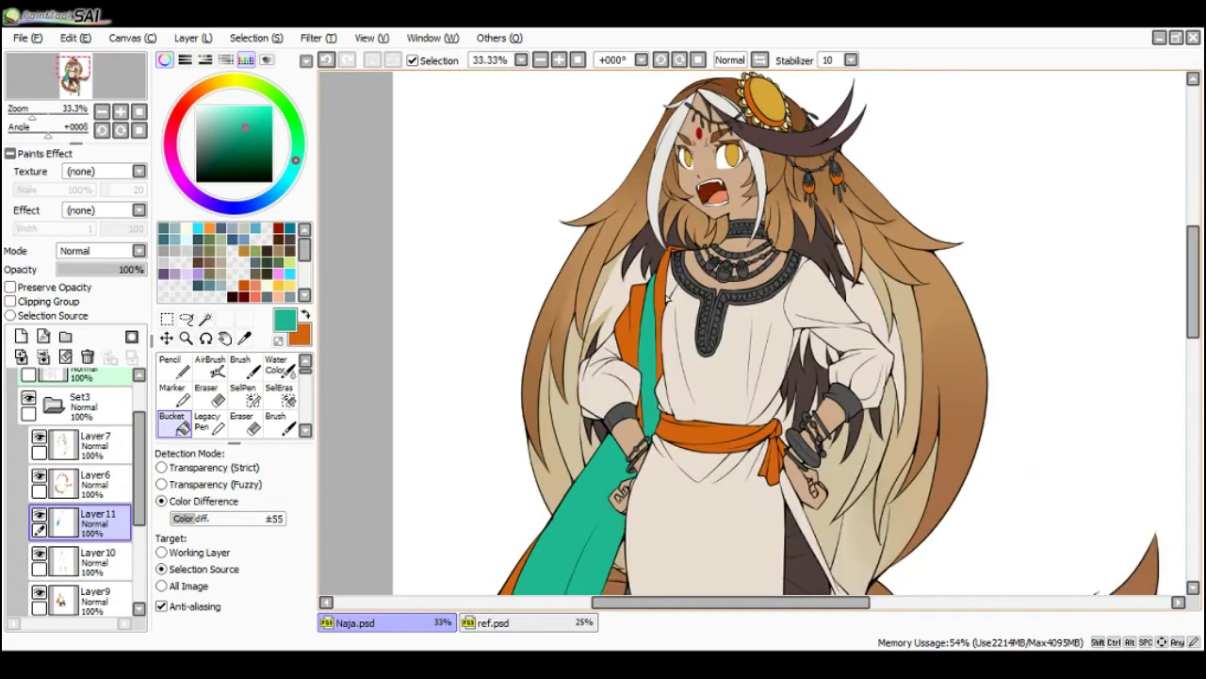
pyautogui.scroll(-2, 642, 419)
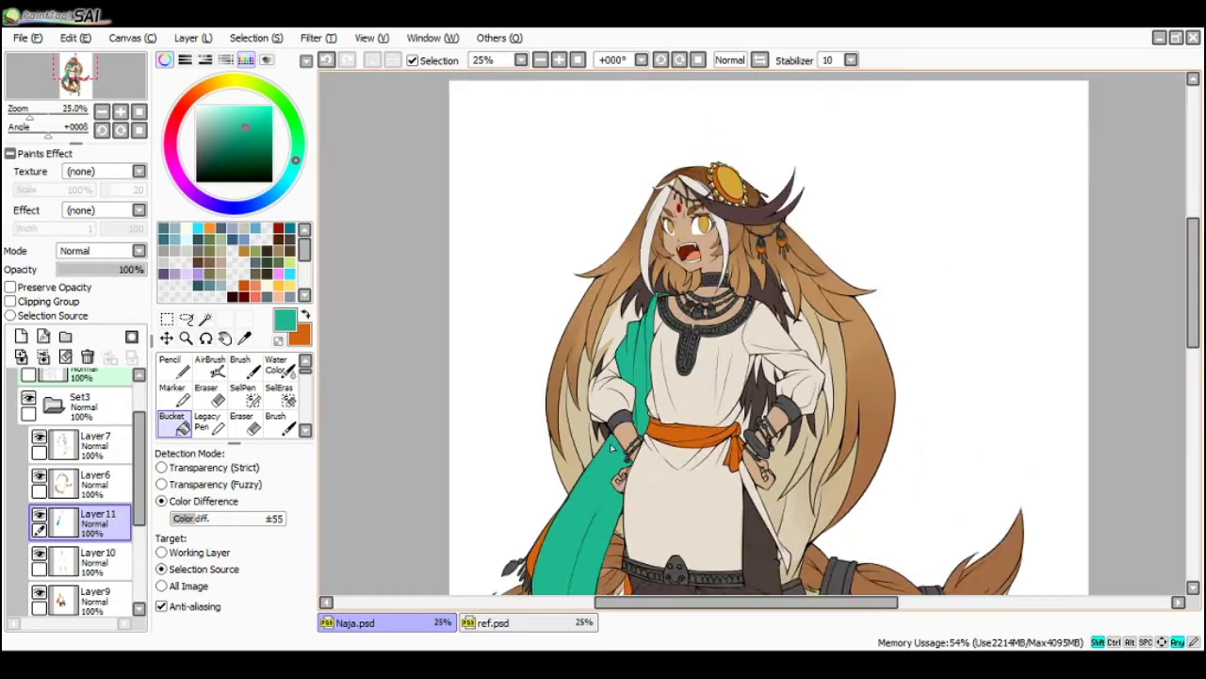
pyautogui.scroll(2, 703, 311)
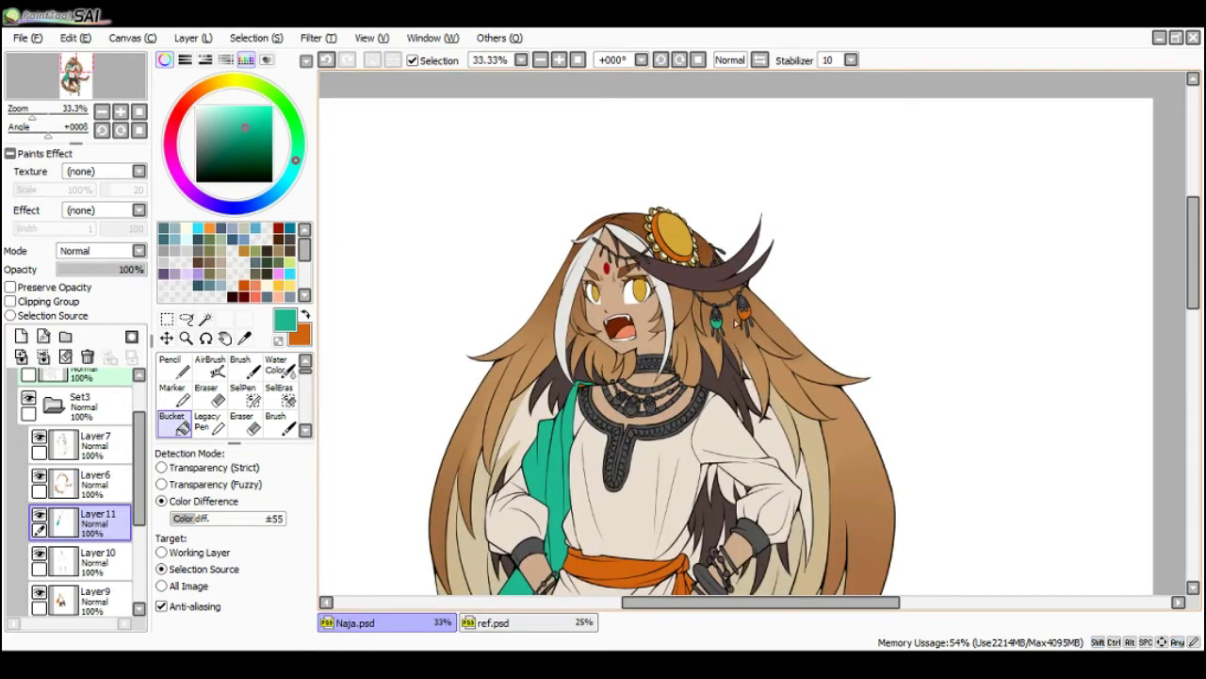
# - Try teal on the headpiece's ring and the pendant drops, and judge the scheme on the whole figure
pyautogui.scroll(1, 692, 258)
pyautogui.click(690, 257)
pyautogui.scroll(-3, 684, 260)
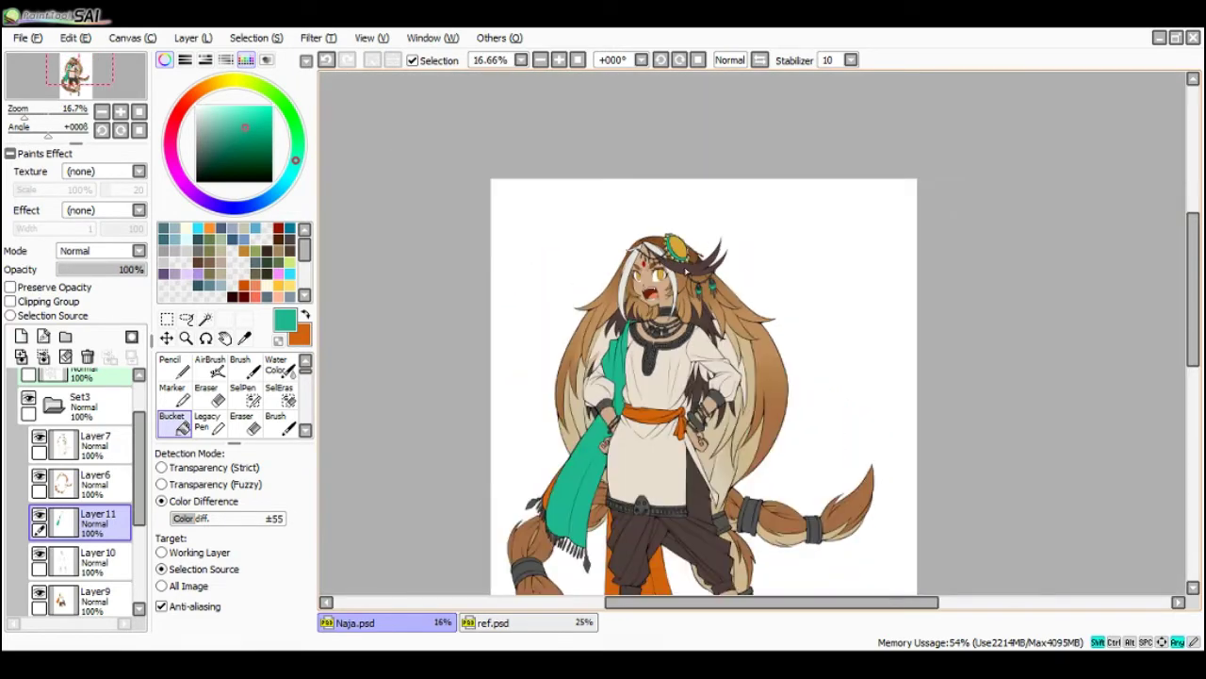
pyautogui.press('End')
pyautogui.press('End')
pyautogui.press('End')
pyautogui.press('End')
pyautogui.scroll(-1, 684, 287)
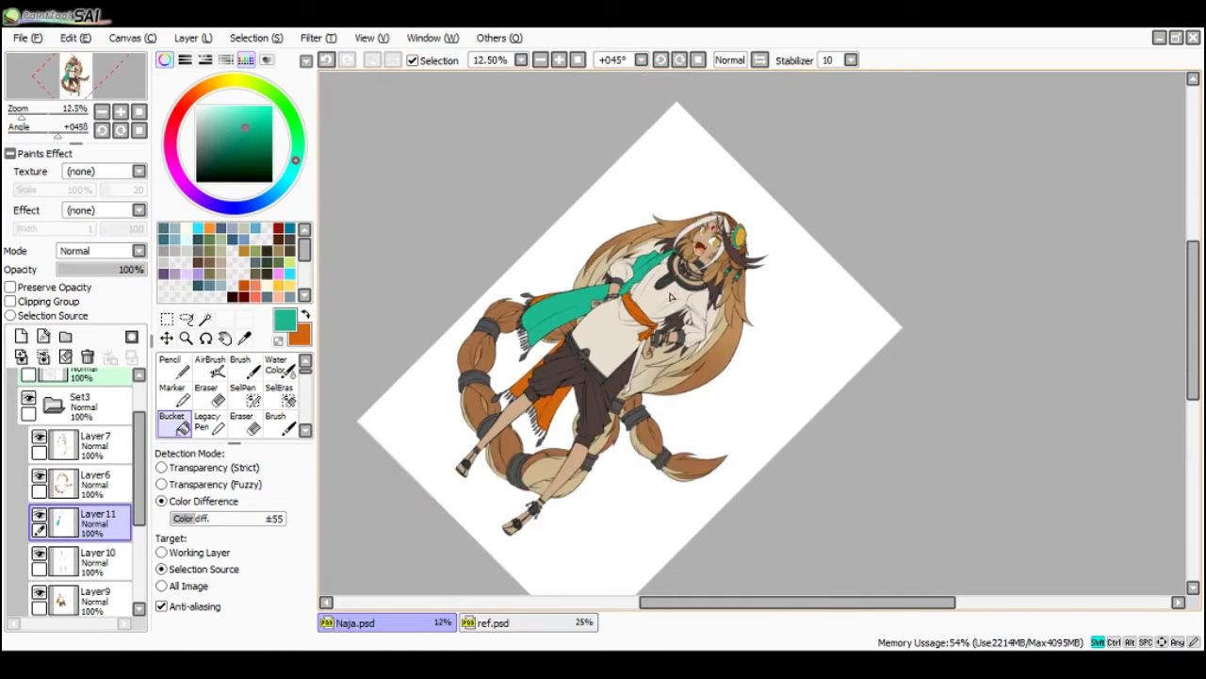
pyautogui.press('Delete')
pyautogui.moveTo(671, 300); pyautogui.dragTo(665, 395)
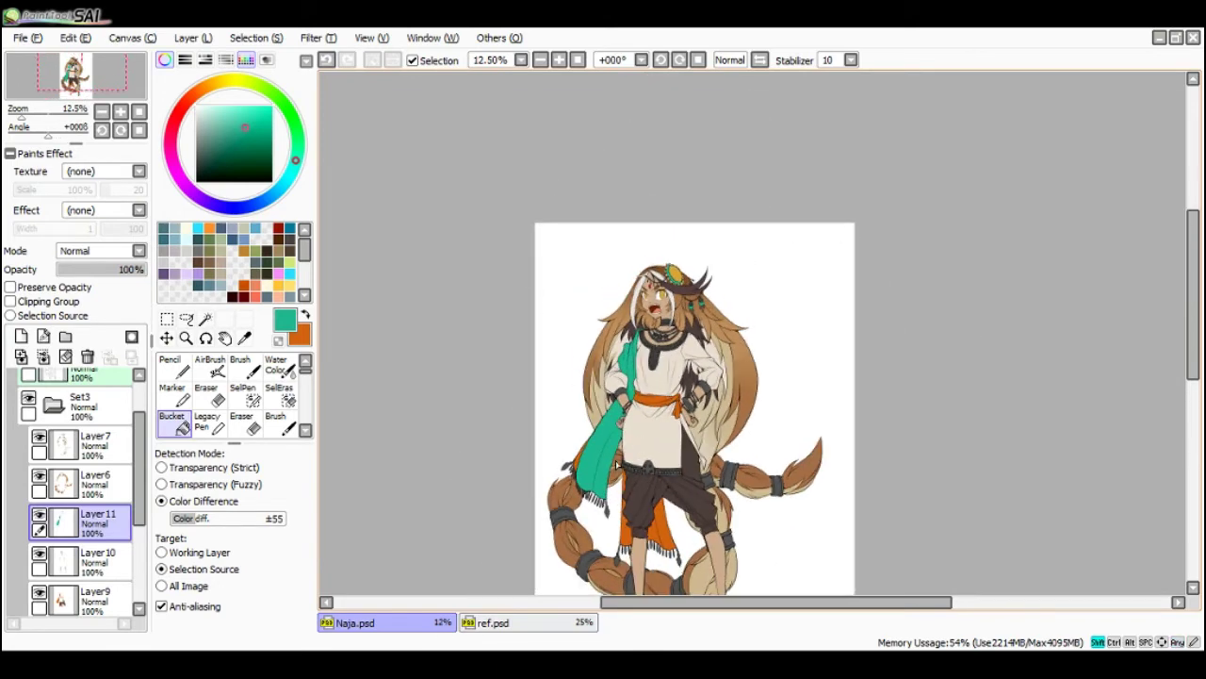
pyautogui.scroll(2, 627, 455)
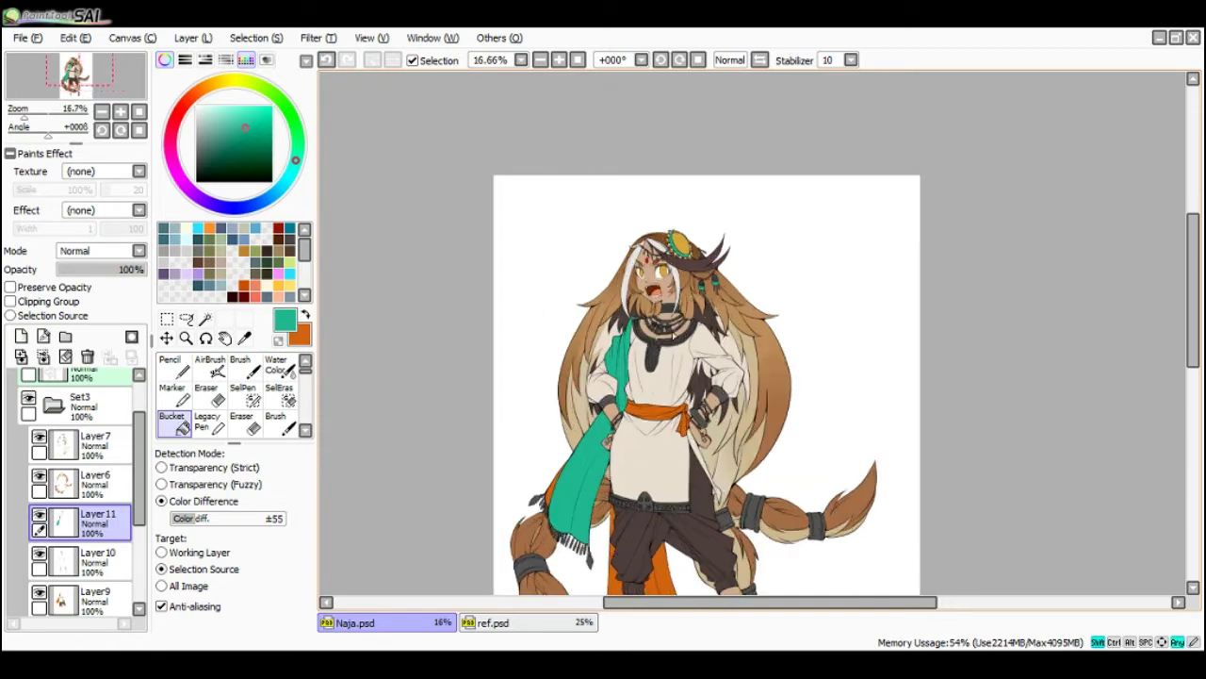
# - Undo the teal fills on the headpiece ring, the pendant drops and the sash
pyautogui.hotkey('ctrl', 'z')
pyautogui.hotkey('ctrl', 'z')
pyautogui.hotkey('ctrl', 'z')
pyautogui.hotkey('ctrl', 'z')
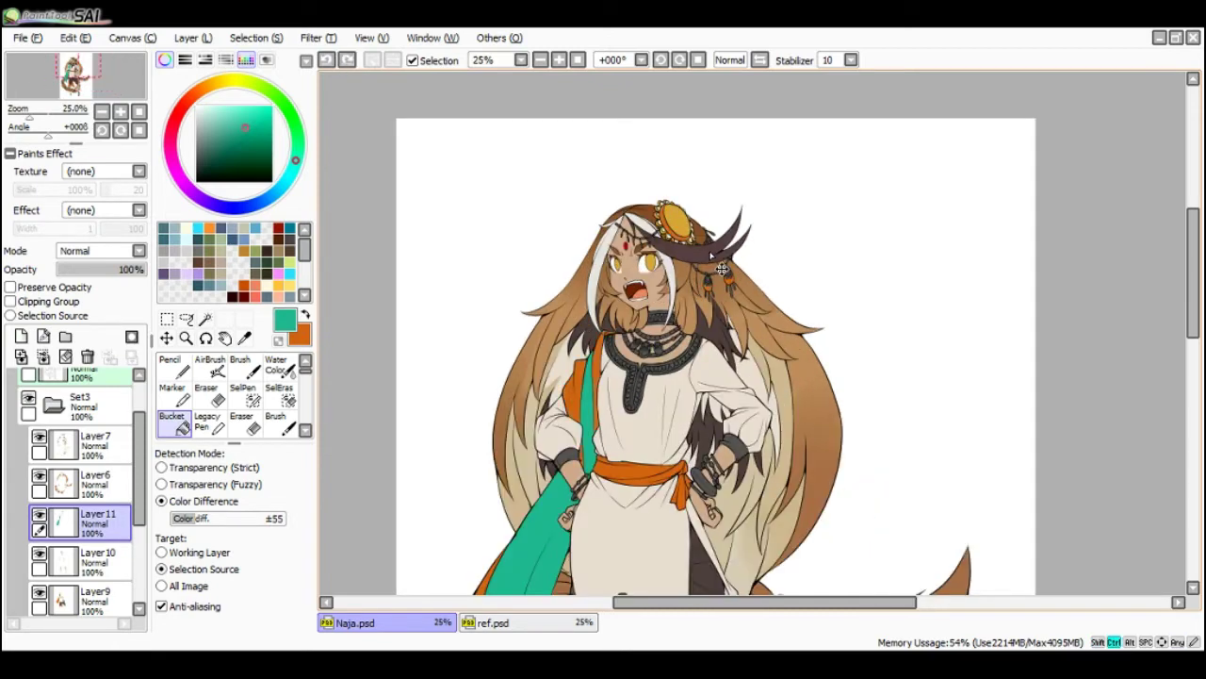
# - Fill the small round stones in the two hanging pendants with teal
pyautogui.press('shift')
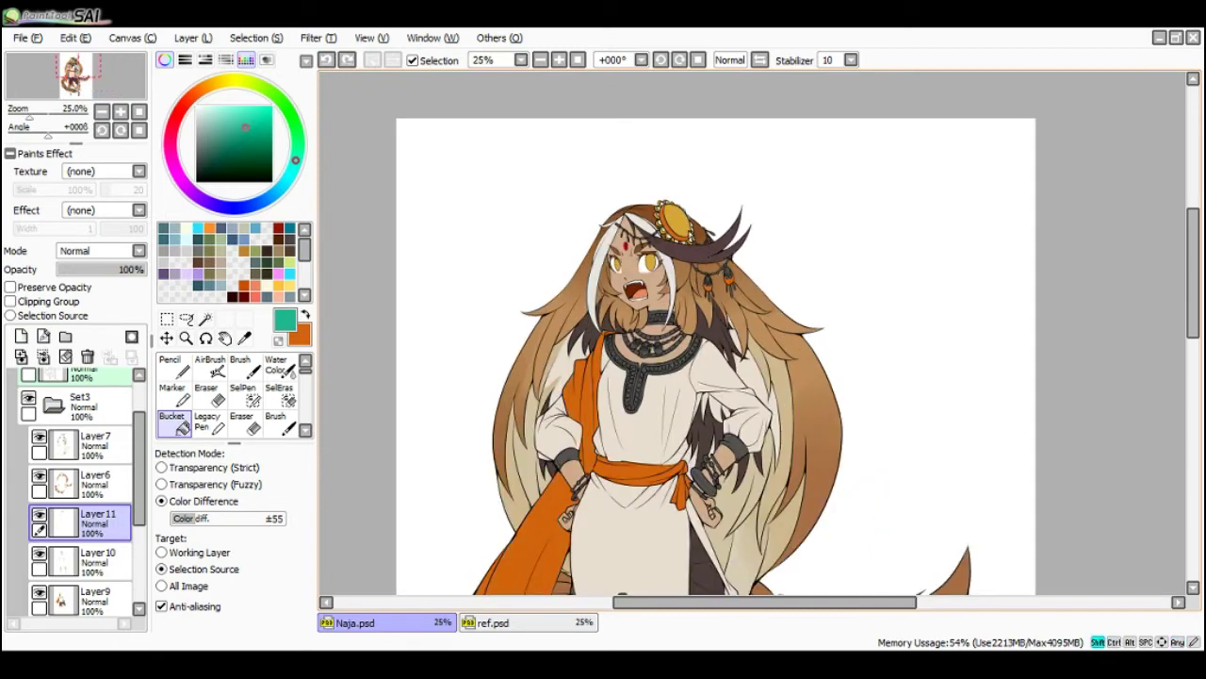
pyautogui.scroll(2, 713, 280)
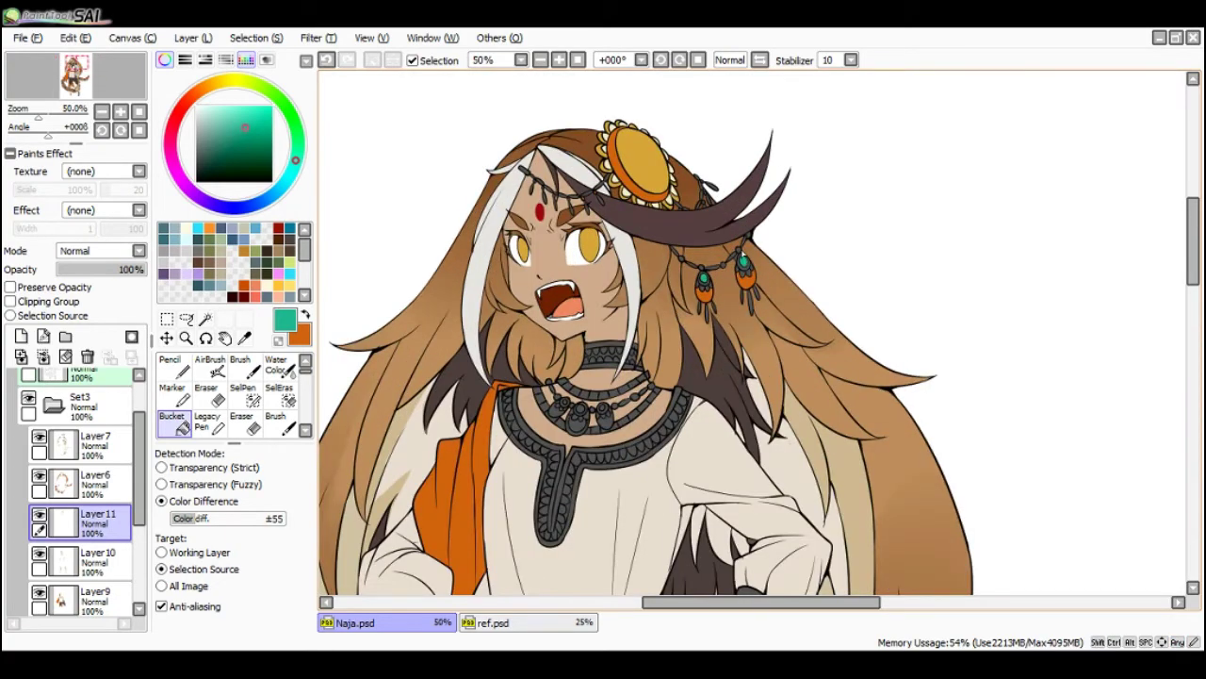
pyautogui.scroll(-1, 719, 249)
# - Fill the cream inner petals all around the headpiece's disc with teal, undoing stray fills
pyautogui.scroll(3, 668, 187)
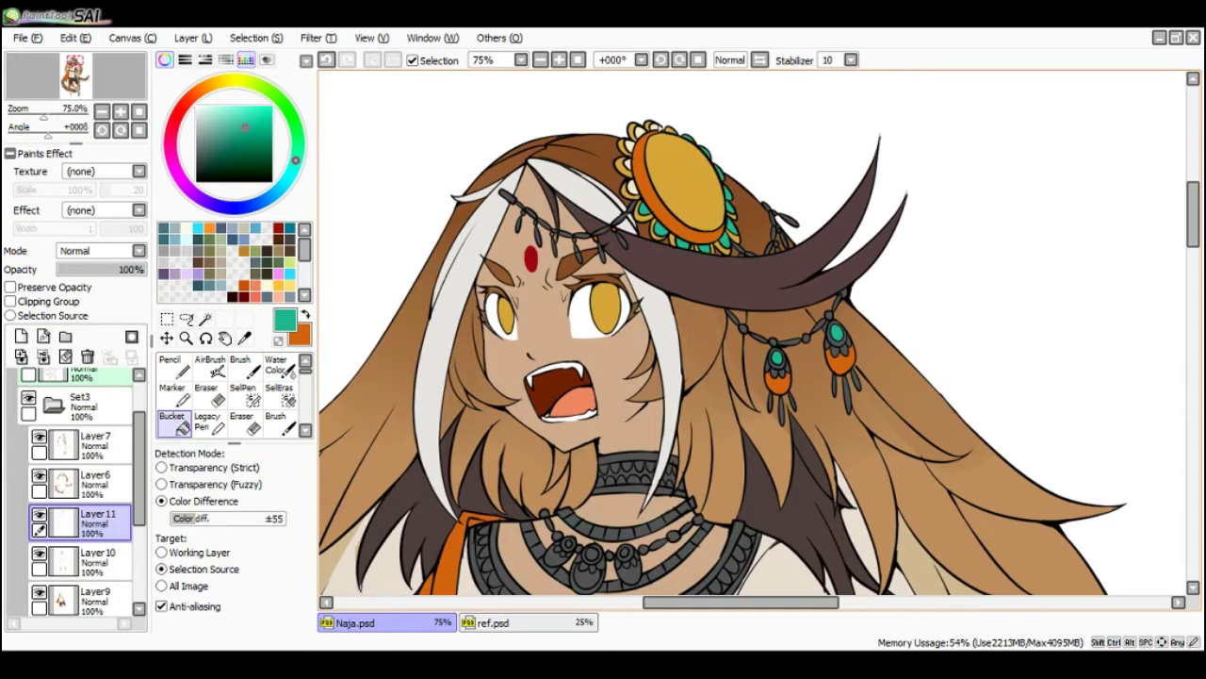
pyautogui.hotkey('ctrl', 'z')
pyautogui.click(646, 133)
pyautogui.hotkey('ctrl', 'z')
pyautogui.click(628, 166)
pyautogui.click(634, 189)
pyautogui.press('pagedown')
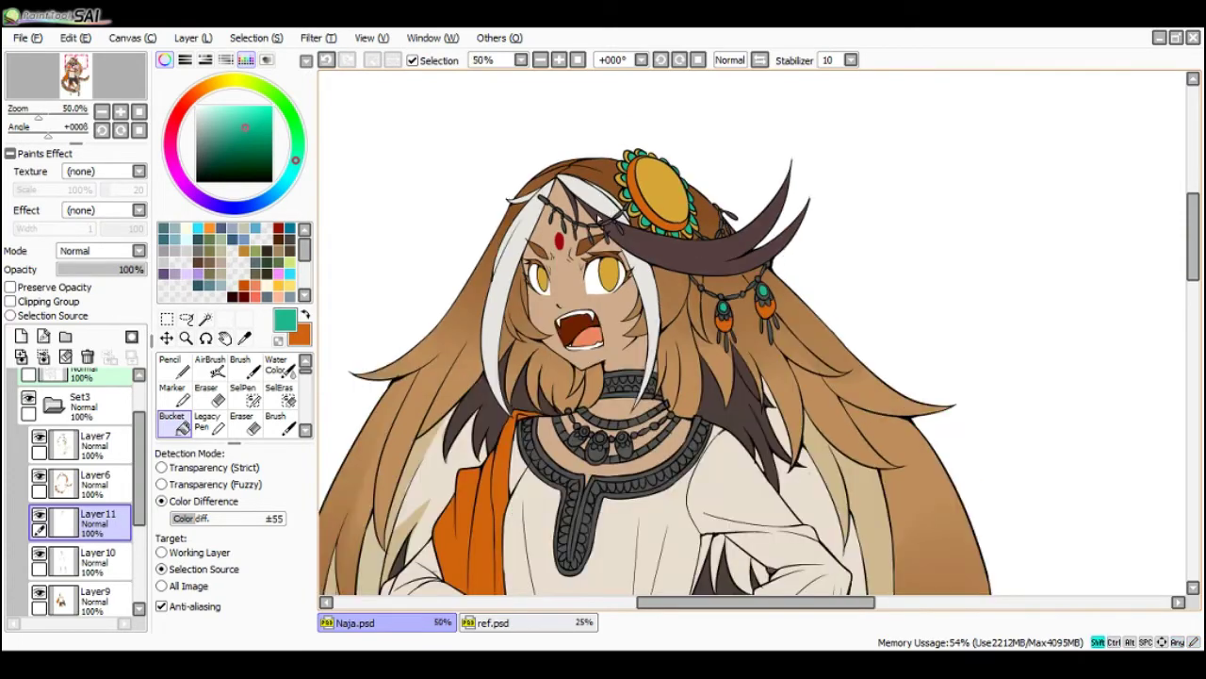
# - Swap to the orange secondary colour and fill the small beads of the forehead chain
pyautogui.press('pageup')
pyautogui.press('x')
pyautogui.press('pageup')
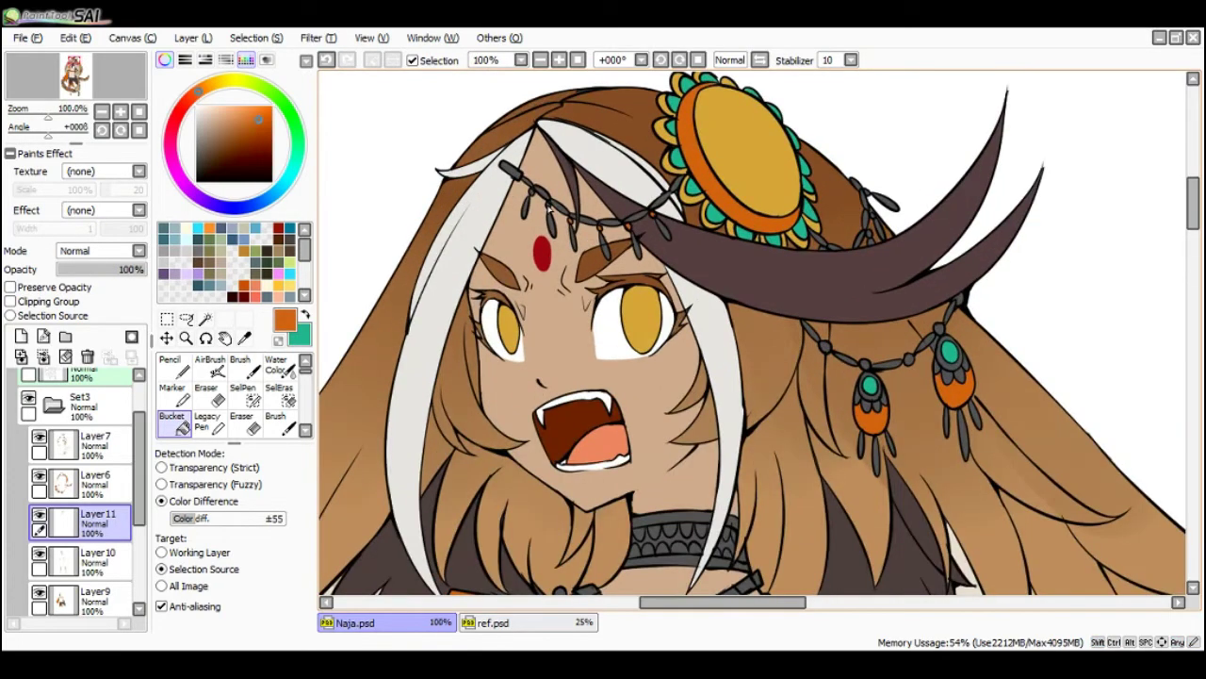
# - Swap back to teal and fill the drops hanging from the forehead chain
pyautogui.press('x')
pyautogui.hotkey('ctrl', 'z')
pyautogui.click(529, 209)
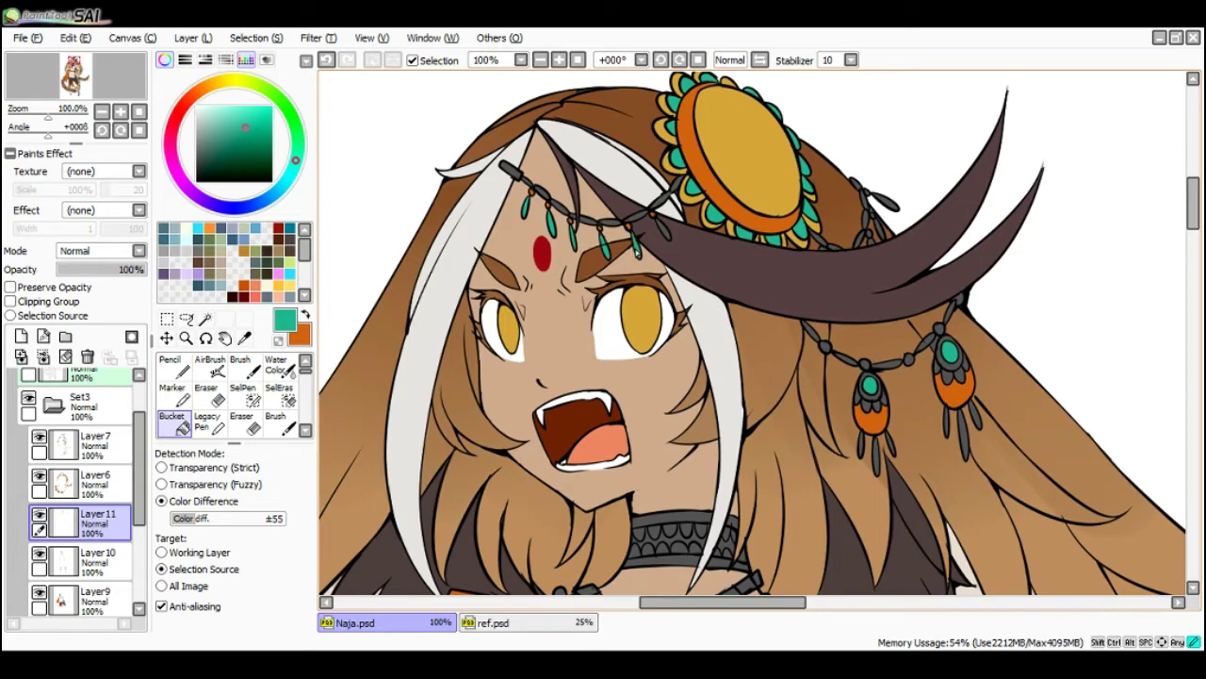
pyautogui.scroll(-1, 662, 232)
pyautogui.scroll(-2, 663, 229)
pyautogui.scroll(2, 663, 229)
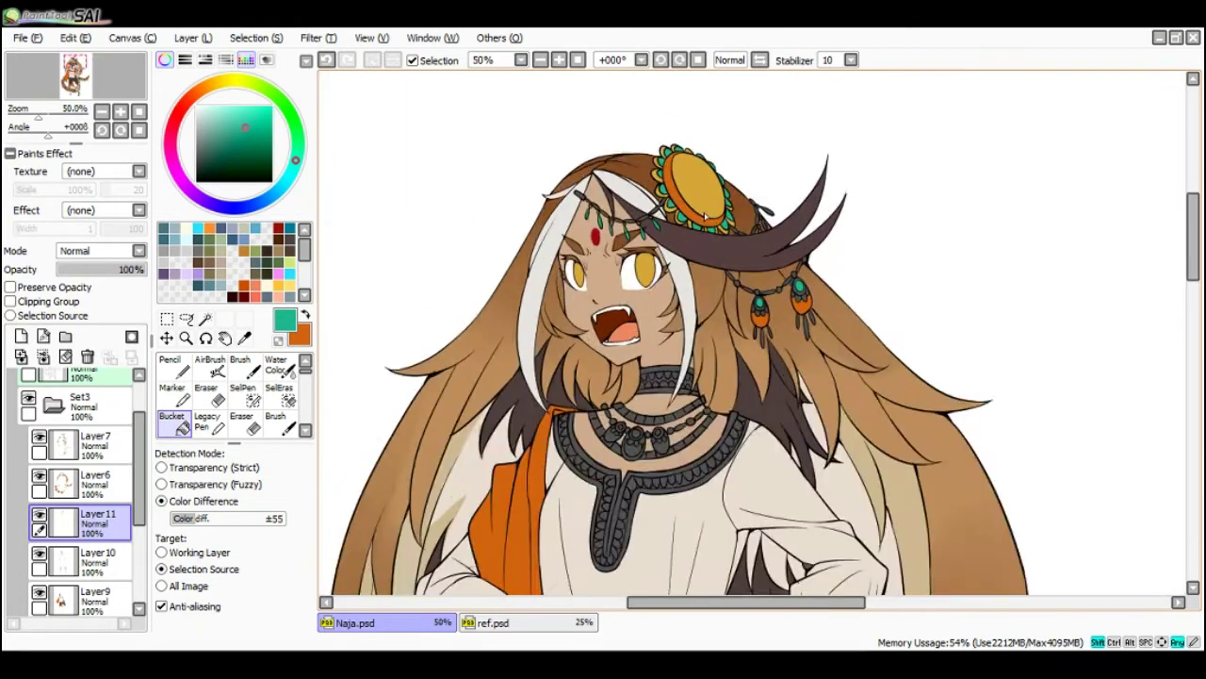
pyautogui.scroll(-2, 664, 229)
pyautogui.scroll(2, 675, 199)
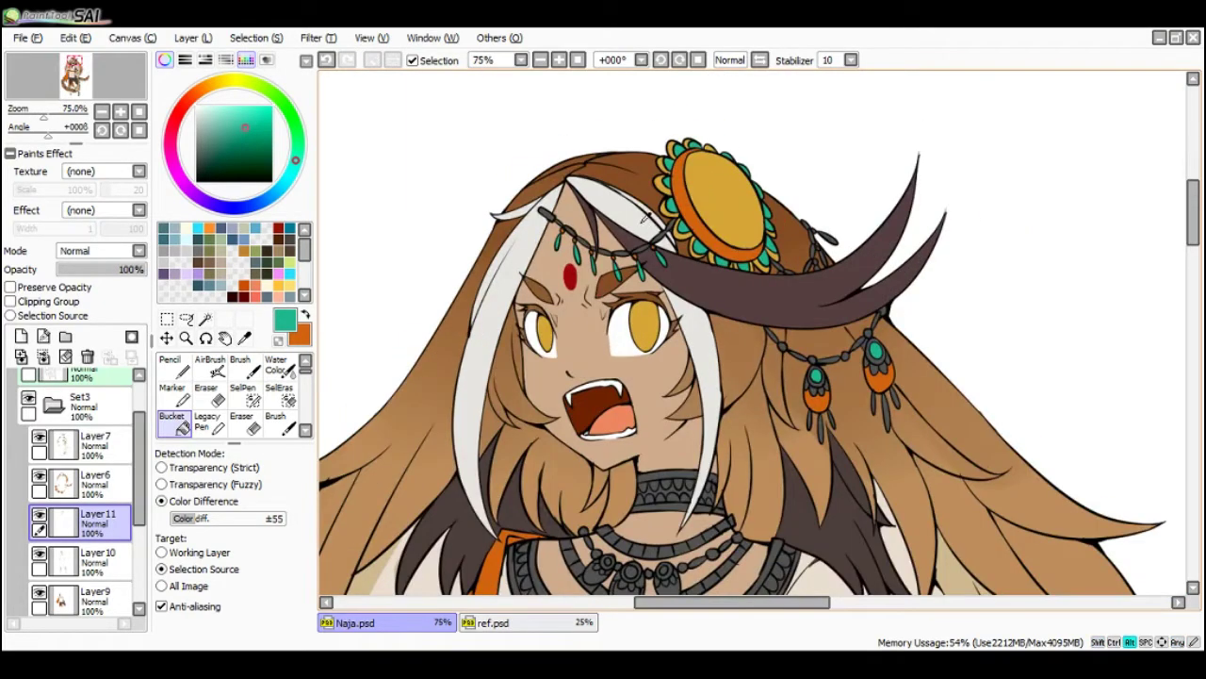
# - Pick the pale cream swatch and fill the links of the forehead chain with it
pyautogui.click(268, 285)
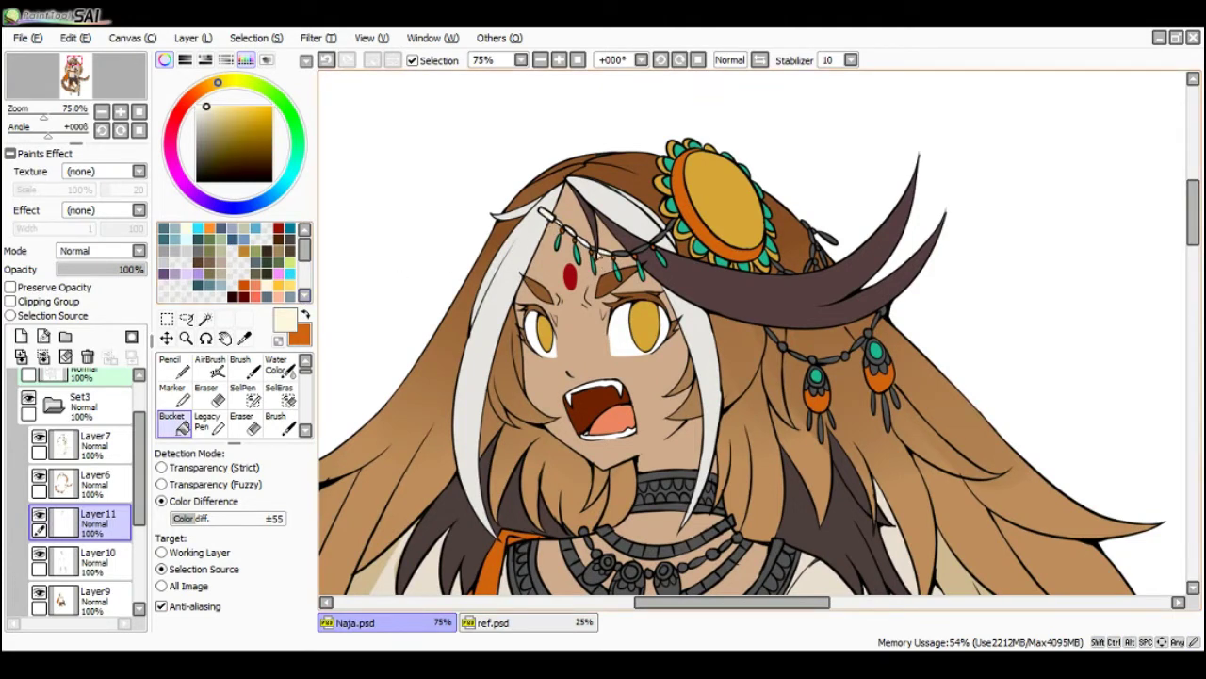
pyautogui.scroll(2, 600, 253)
pyautogui.scroll(-1, 596, 251)
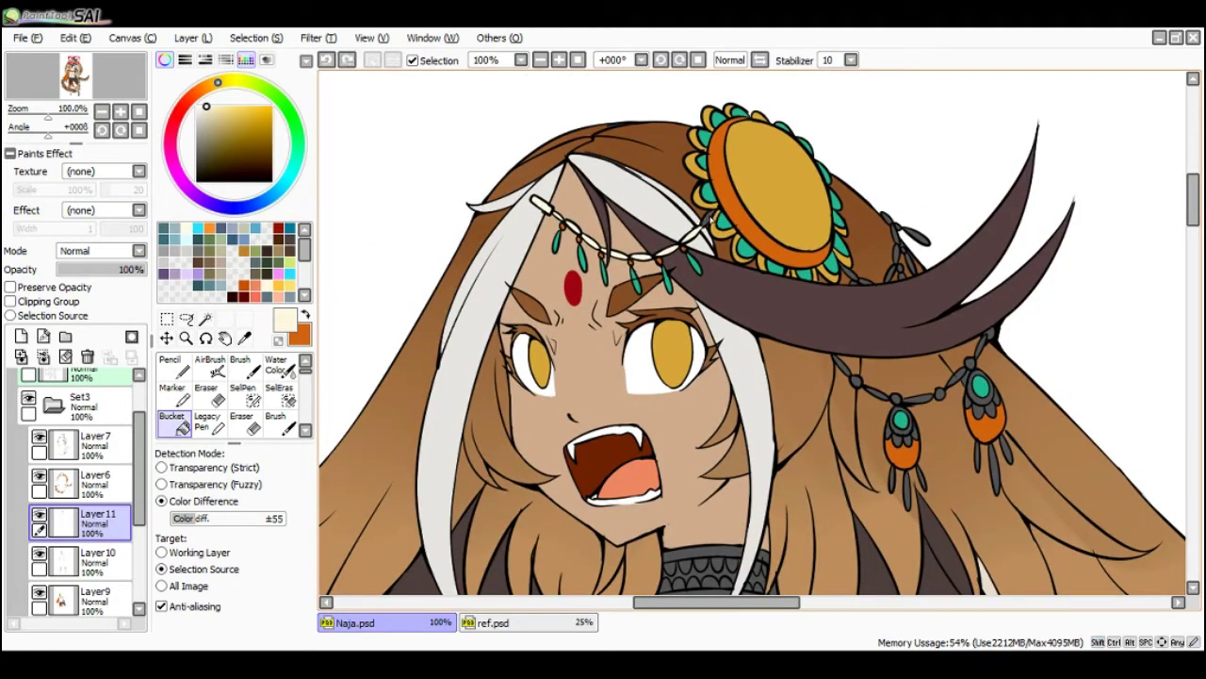
pyautogui.scroll(-1, 708, 218)
pyautogui.scroll(-1, 795, 252)
pyautogui.scroll(1, 794, 252)
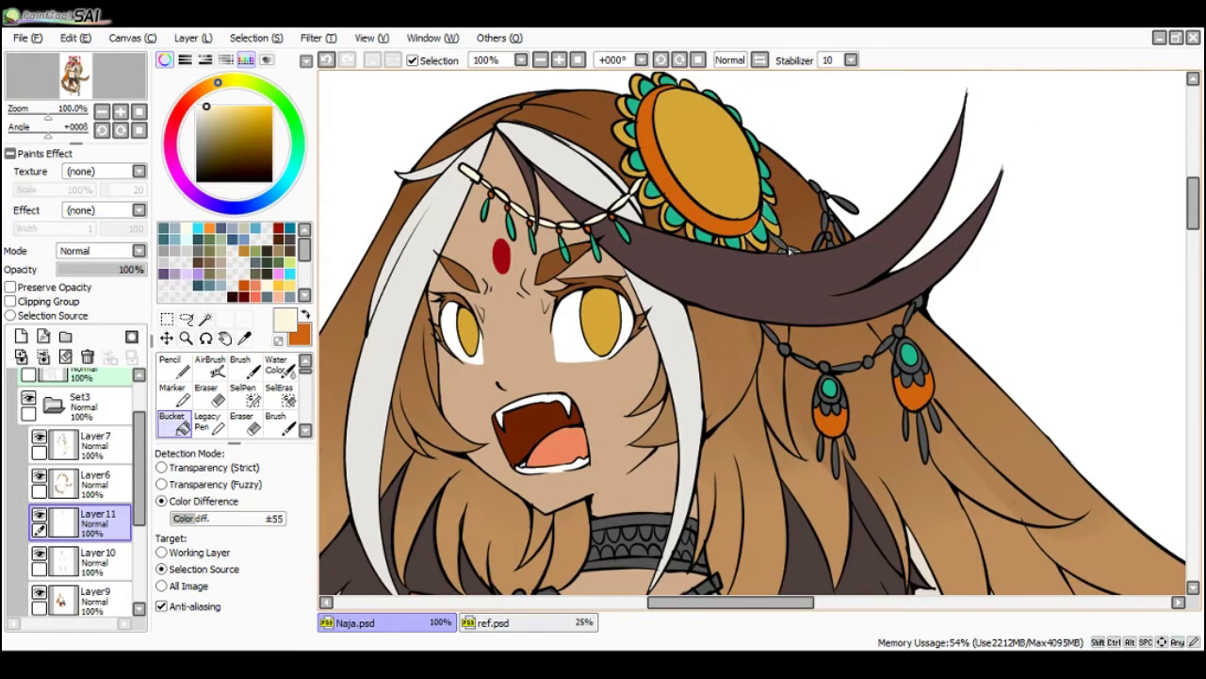
# - Fill the links of the chain behind the headpiece and of the chain below the horn with the pale cream
pyautogui.click(796, 253)
pyautogui.hotkey('ctrl', 'z')
pyautogui.click(795, 251)
pyautogui.scroll(-1, 844, 235)
pyautogui.scroll(1, 802, 253)
pyautogui.scroll(-1, 806, 254)
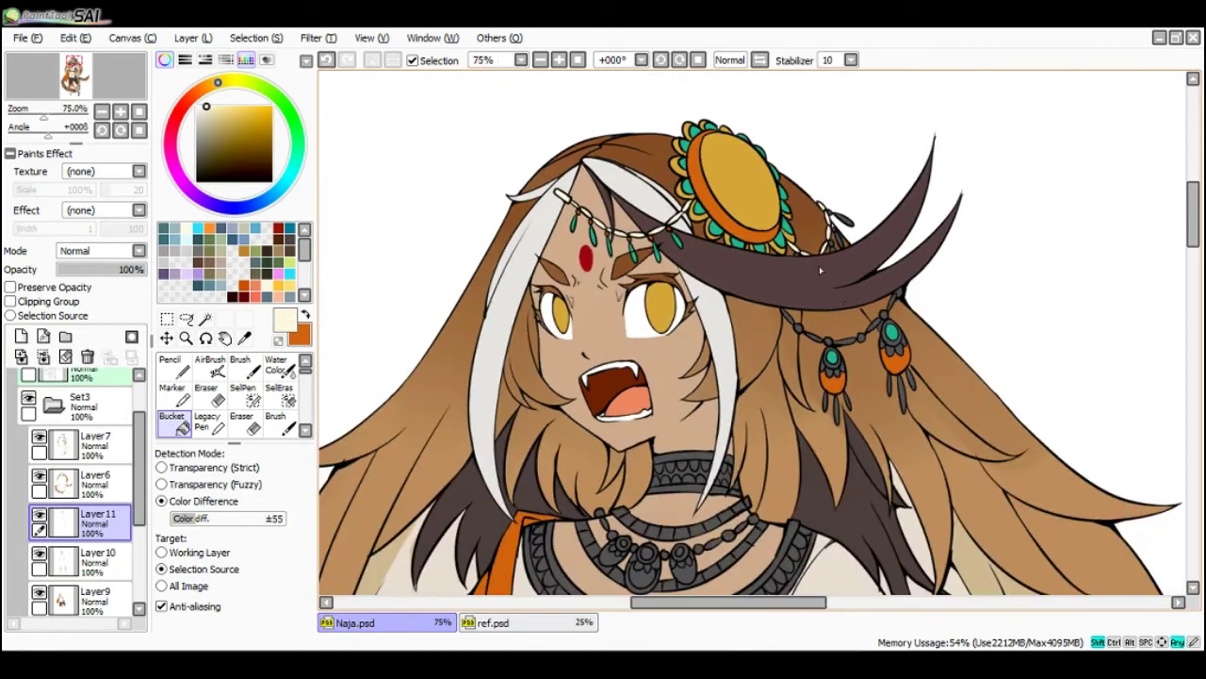
pyautogui.scroll(1, 799, 283)
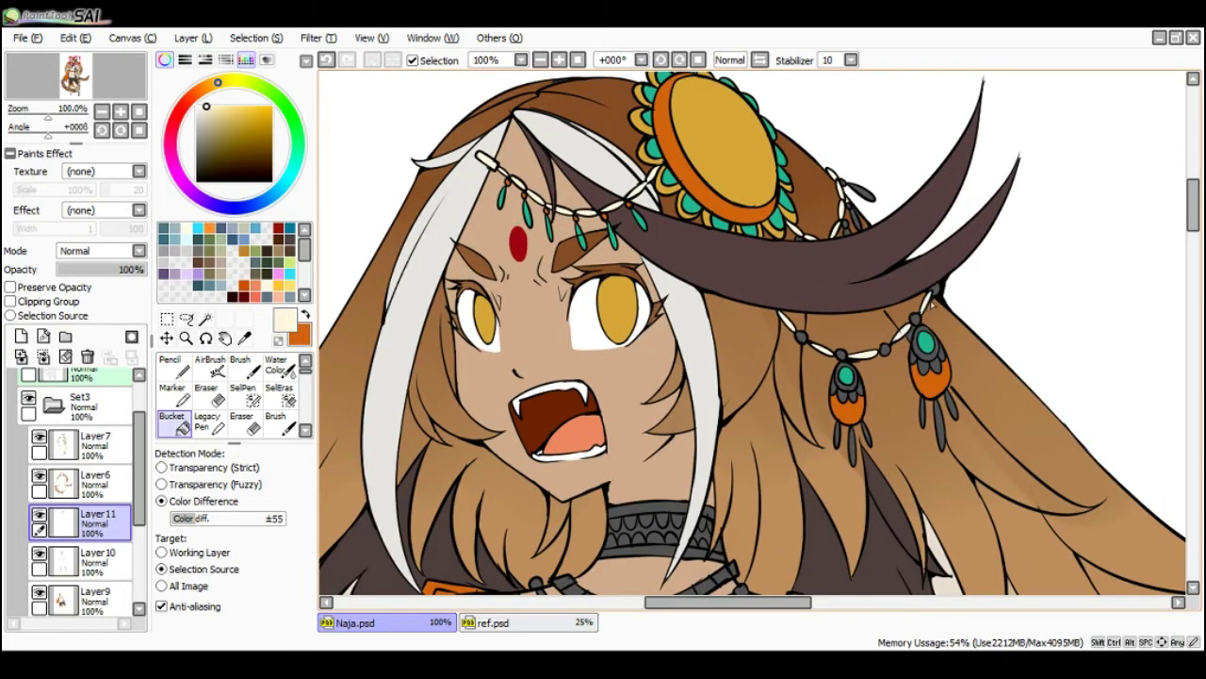
# - Make Layer6 active and sample the darker and lighter hair browns beside the chains around the horn
pyautogui.click(91, 483)
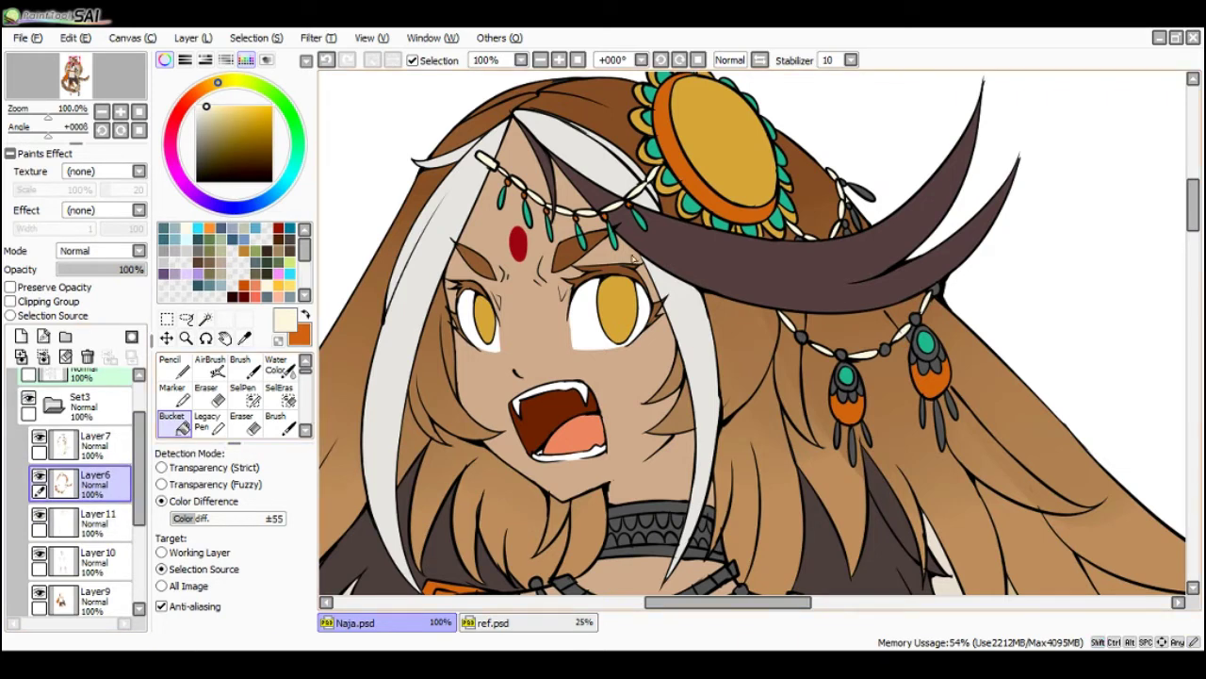
pyautogui.keyDown('alt'); pyautogui.click(844, 200); pyautogui.keyUp('alt')
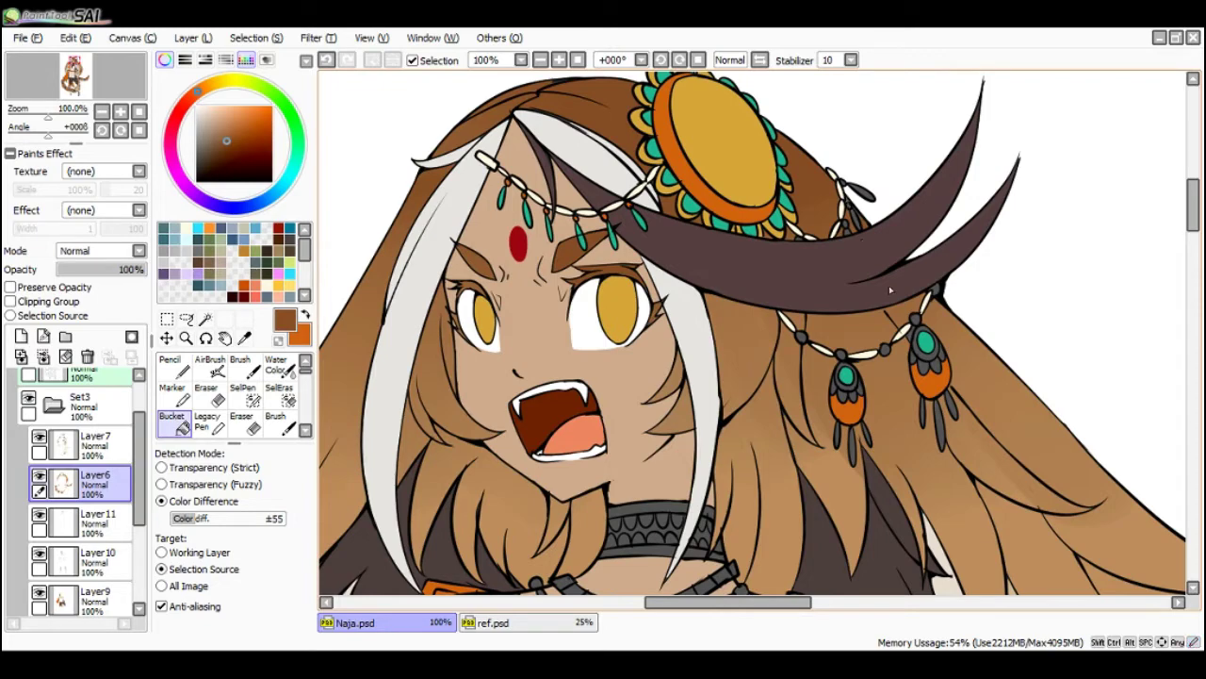
pyautogui.keyDown('alt'); pyautogui.click(902, 351); pyautogui.keyUp('alt')
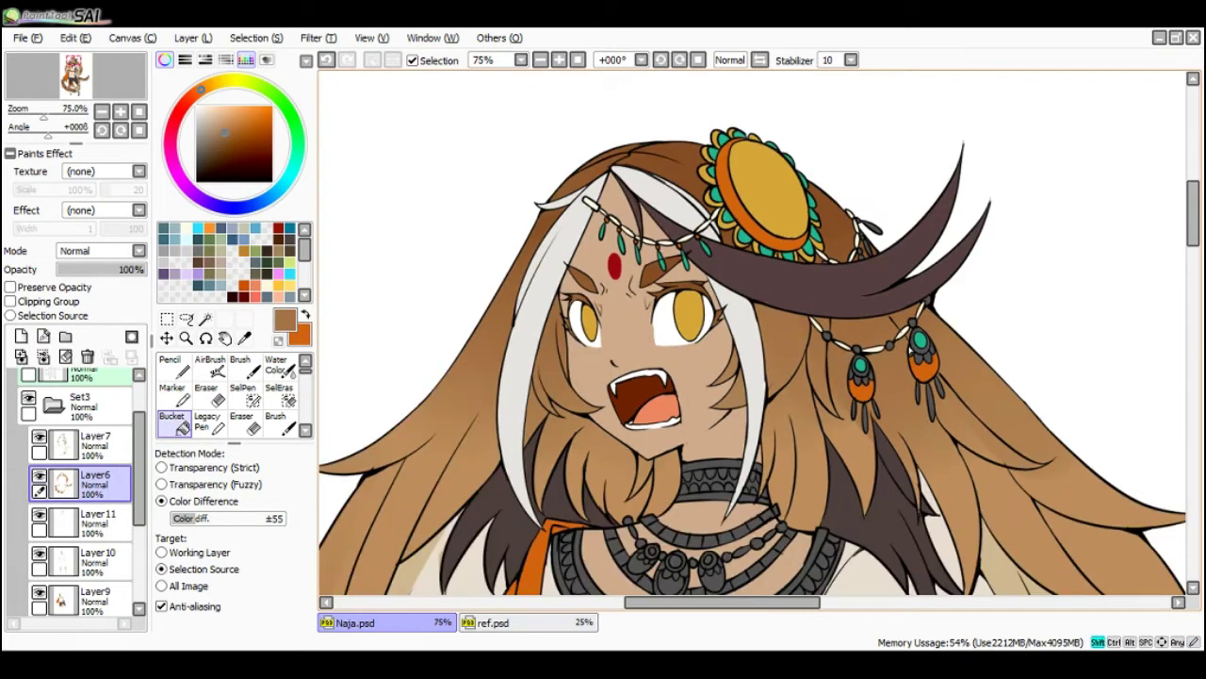
pyautogui.scroll(-1, 904, 340)
# - Make Layer11 active again and look over the character's upper body
pyautogui.click(85, 528)
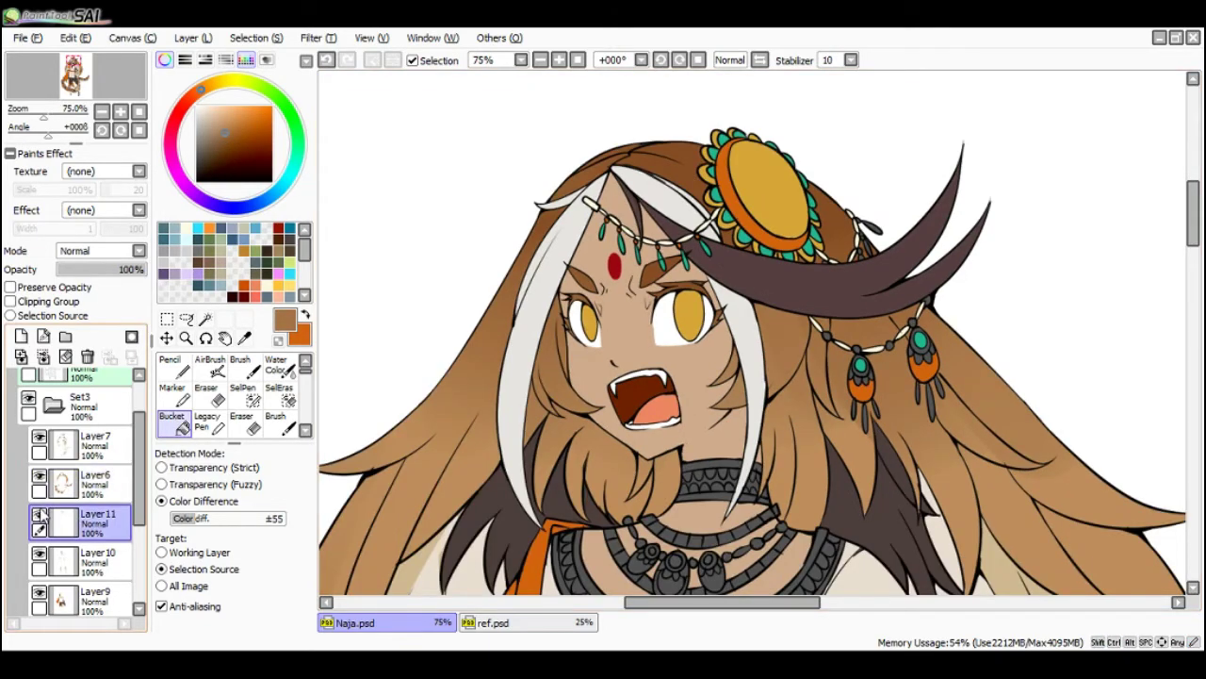
pyautogui.scroll(-5, 339, 413)
pyautogui.scroll(1, 821, 395)
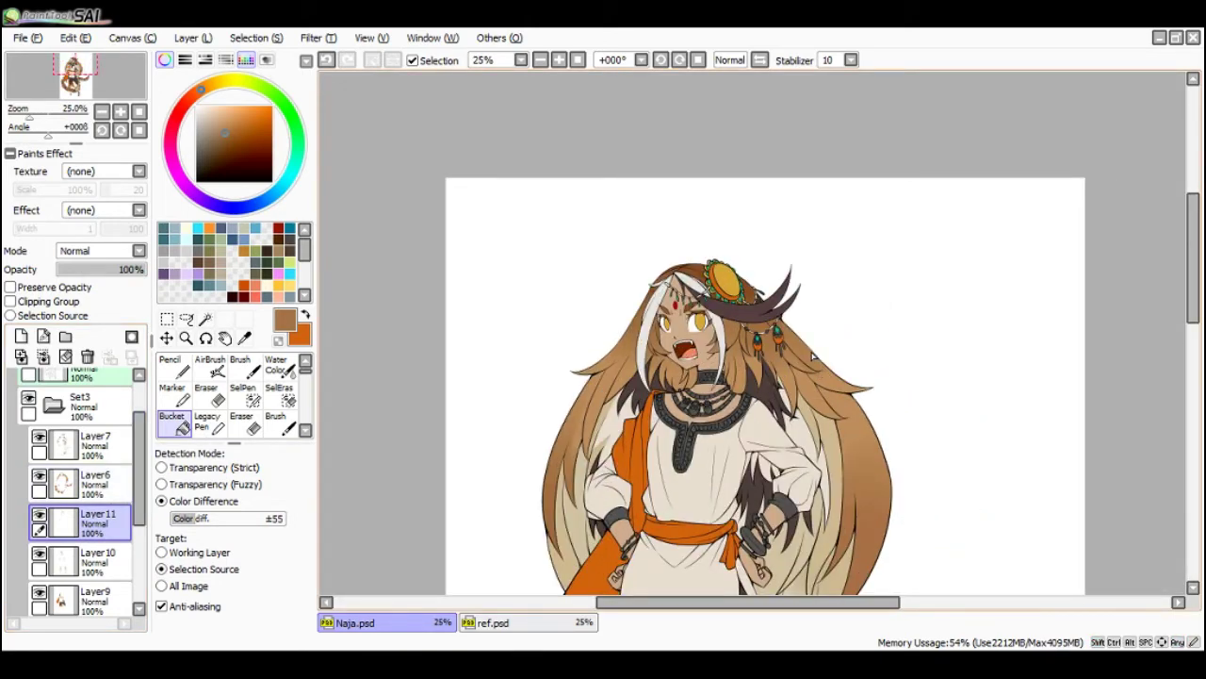
# - Sample the horn's dark brown and examine the headpiece and the pendants hanging below the horn
pyautogui.scroll(1, 742, 311)
pyautogui.keyDown('alt'); pyautogui.click(742, 311); pyautogui.keyUp('alt')
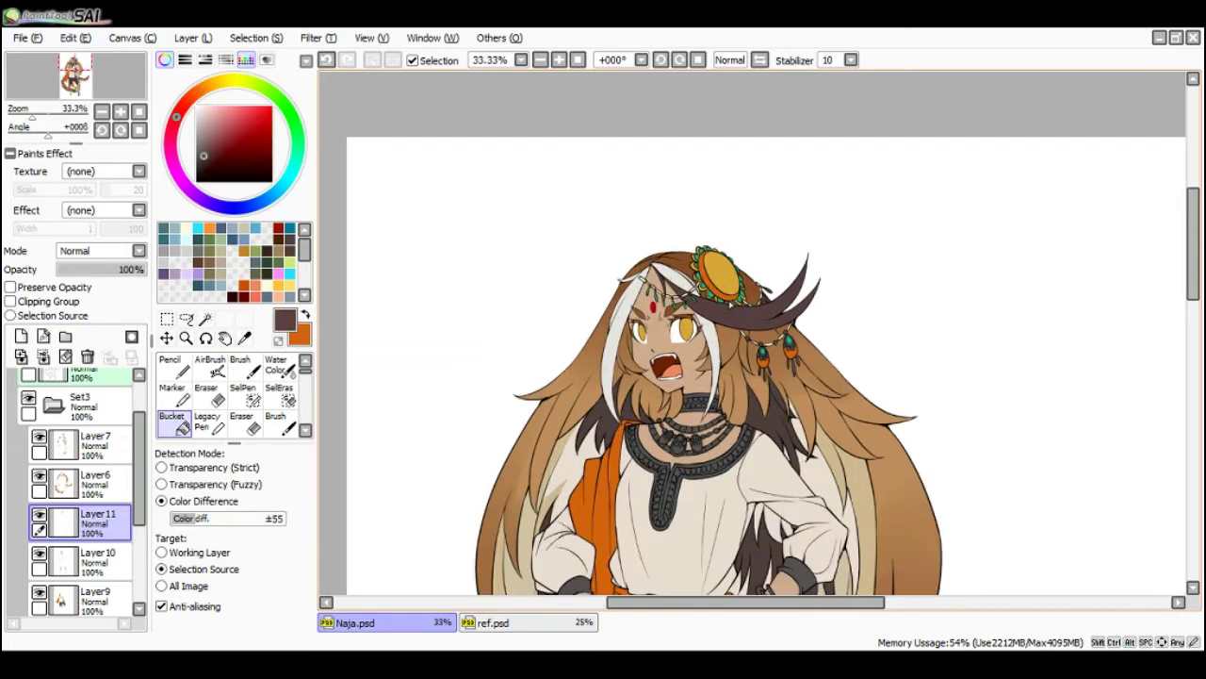
pyautogui.scroll(1, 742, 311)
pyautogui.scroll(-1, 731, 299)
pyautogui.press('End')
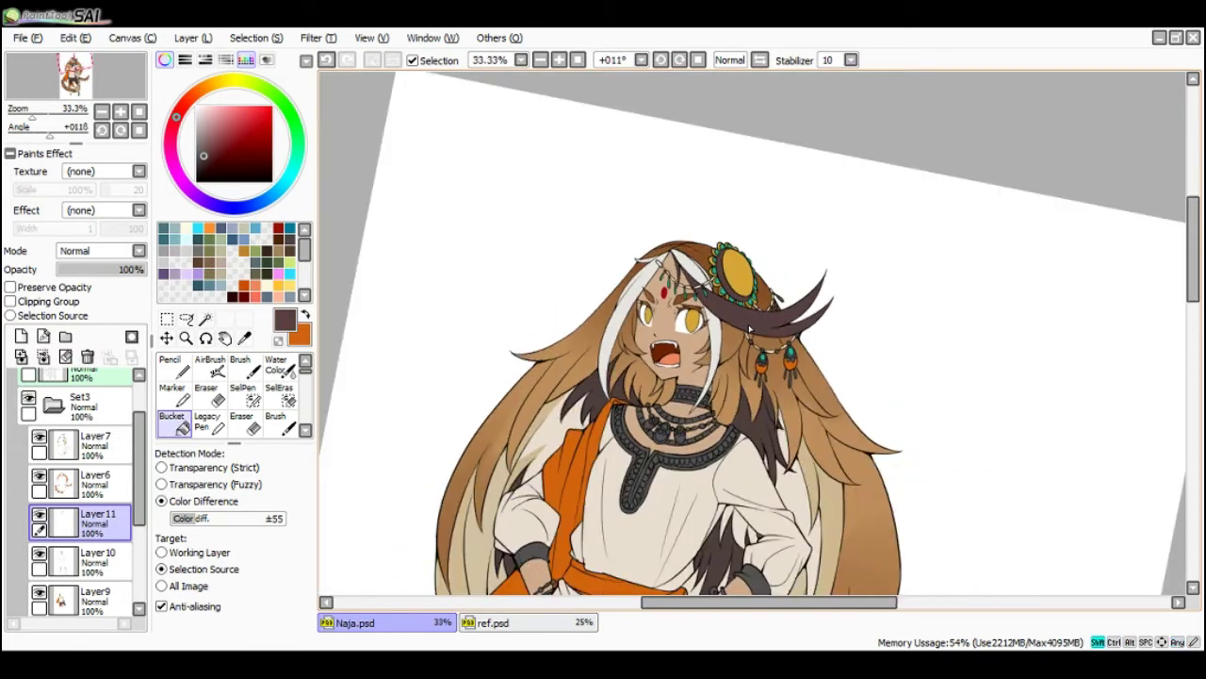
pyautogui.scroll(-1, 752, 332)
pyautogui.press('Delete')
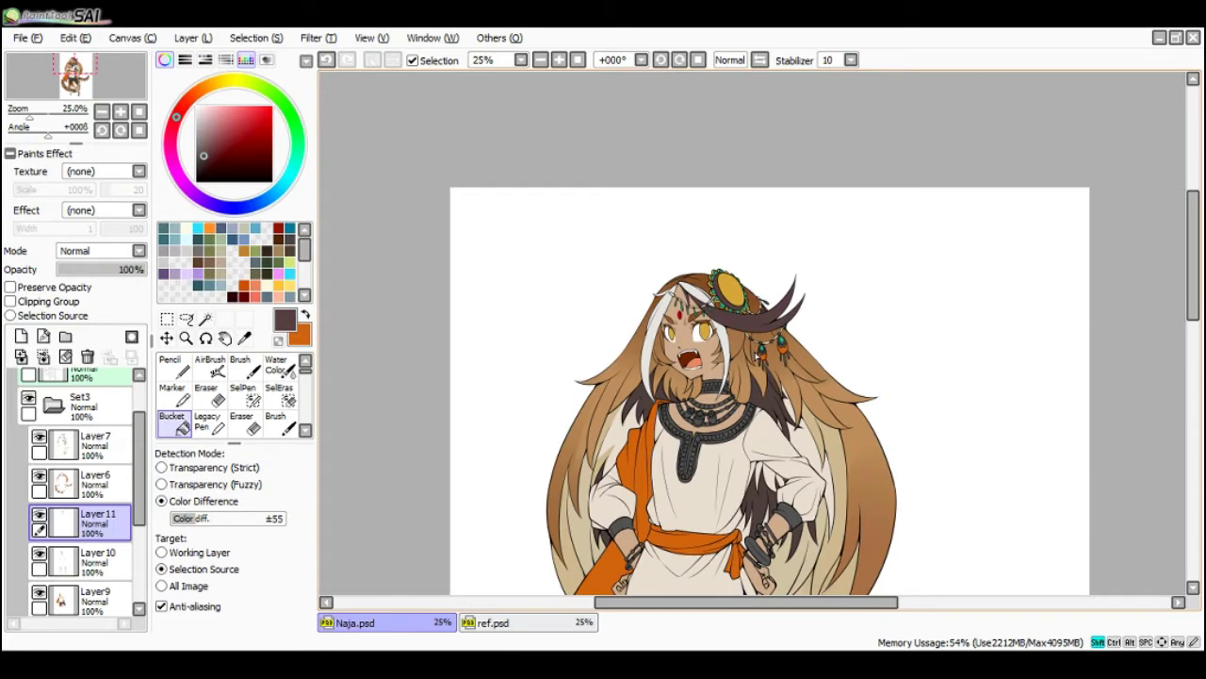
pyautogui.scroll(2, 758, 356)
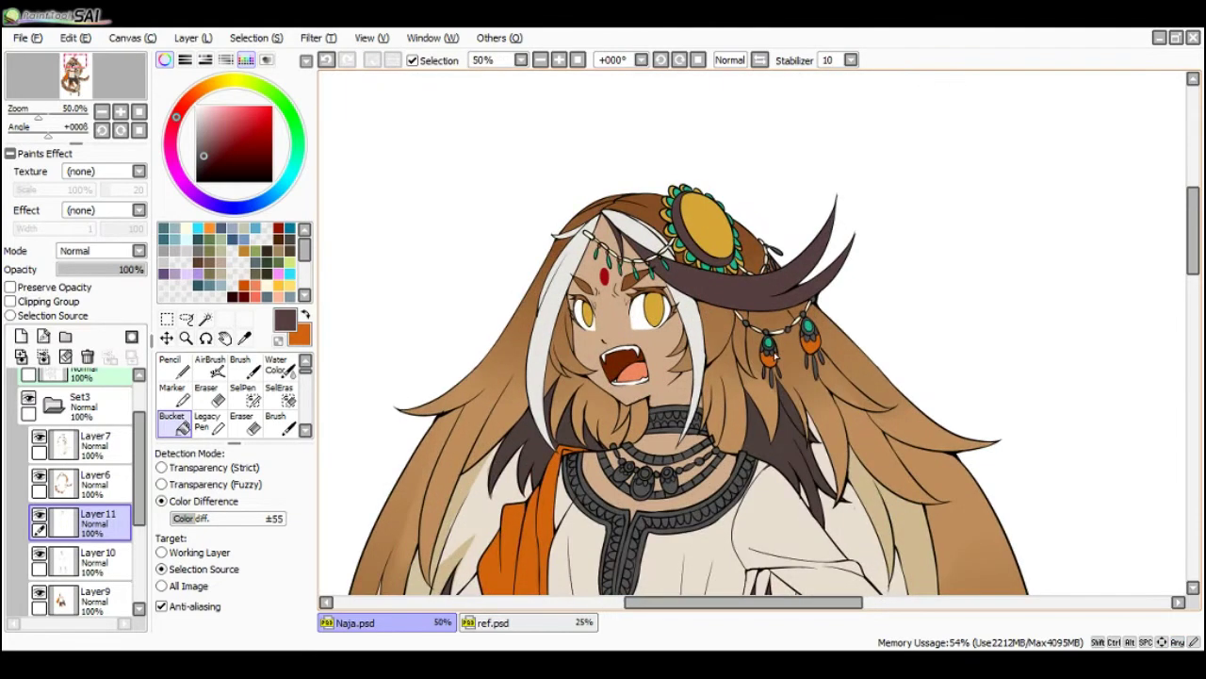
pyautogui.scroll(-1, 776, 364)
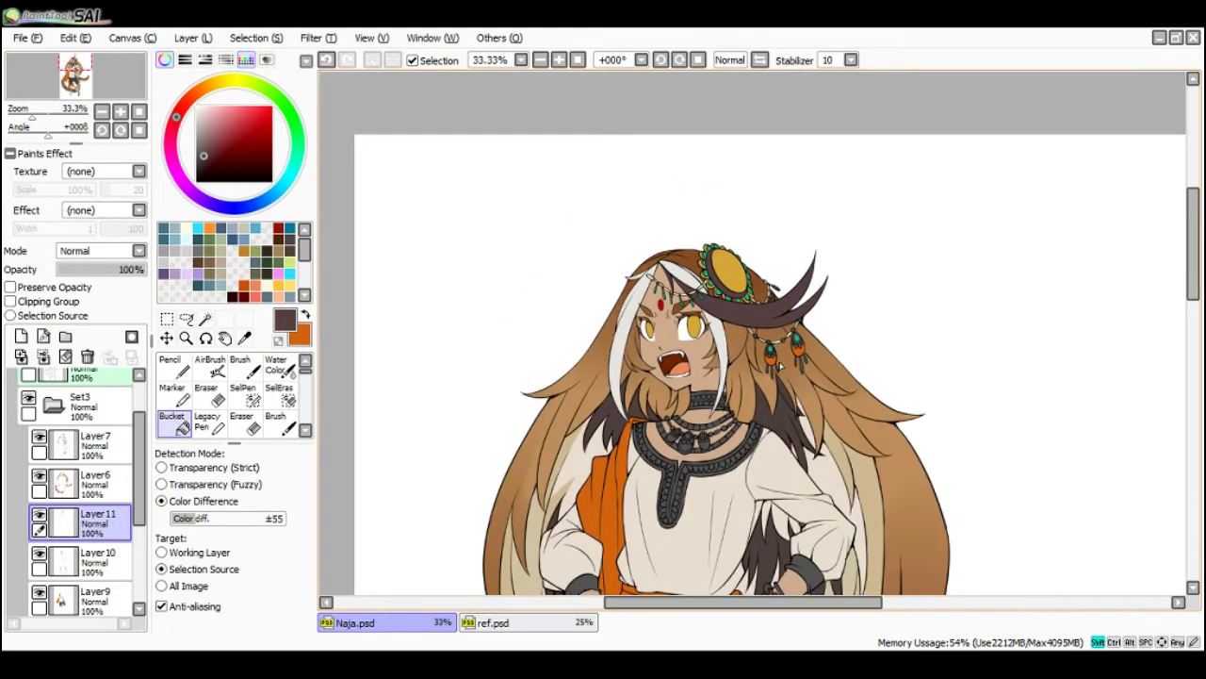
# - Sample the chain's pale cream and fill the scallops and tassels of the front pendant below the horn
pyautogui.scroll(2, 780, 365)
pyautogui.keyDown('alt'); pyautogui.click(746, 321); pyautogui.keyUp('alt')
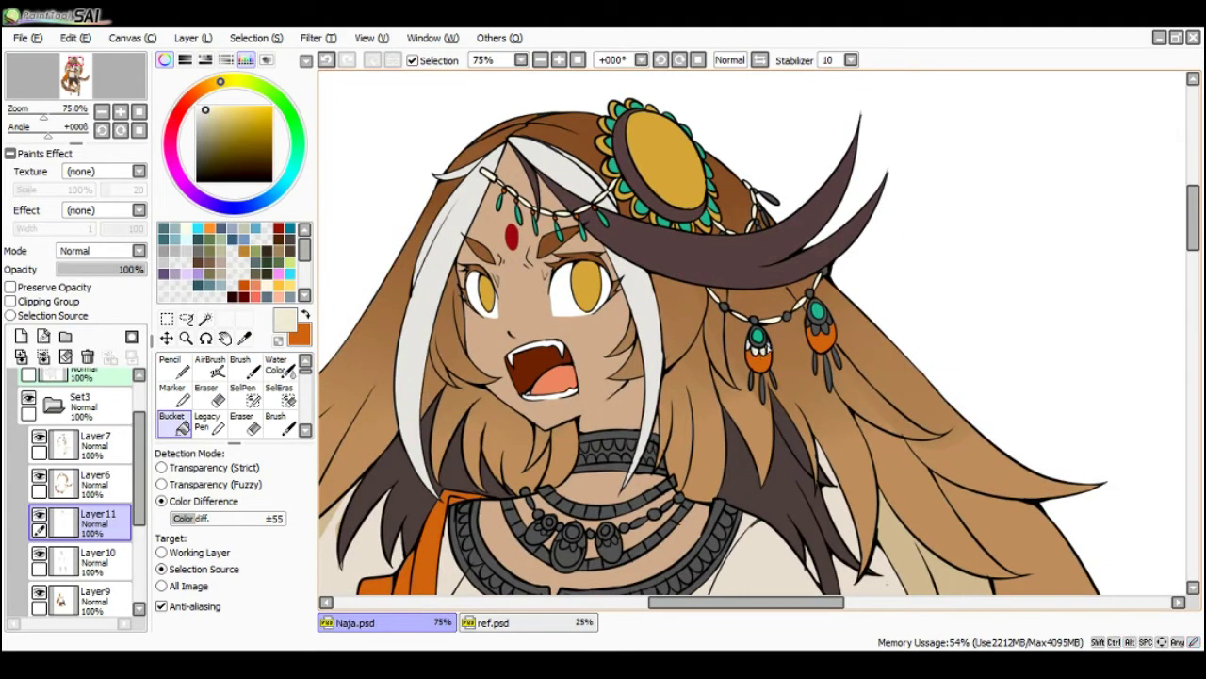
pyautogui.click(753, 381)
pyautogui.click(765, 394)
# - Sample the headpiece's gold and fill the round beads of the chain below the horn and the front pendant's gem rim
pyautogui.scroll(-1, 731, 283)
pyautogui.keyDown('alt'); pyautogui.click(702, 221); pyautogui.keyUp('alt')
pyautogui.scroll(1, 749, 320)
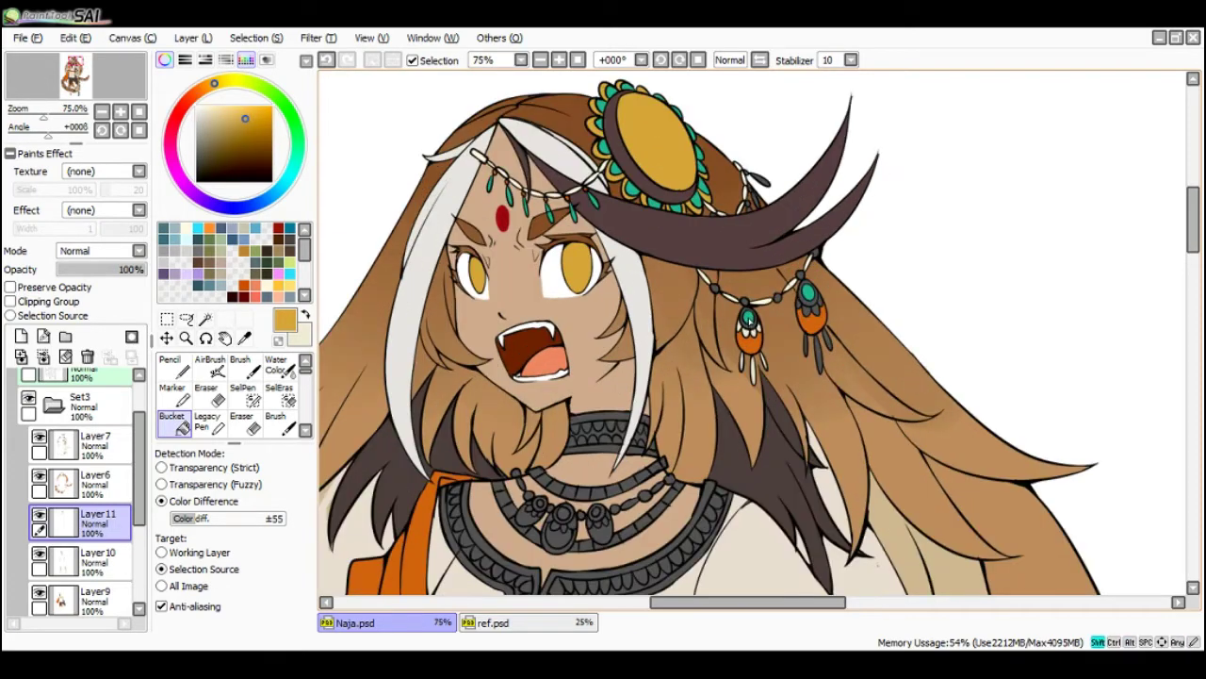
pyautogui.click(752, 324)
pyautogui.hotkey('ctrl', 'z')
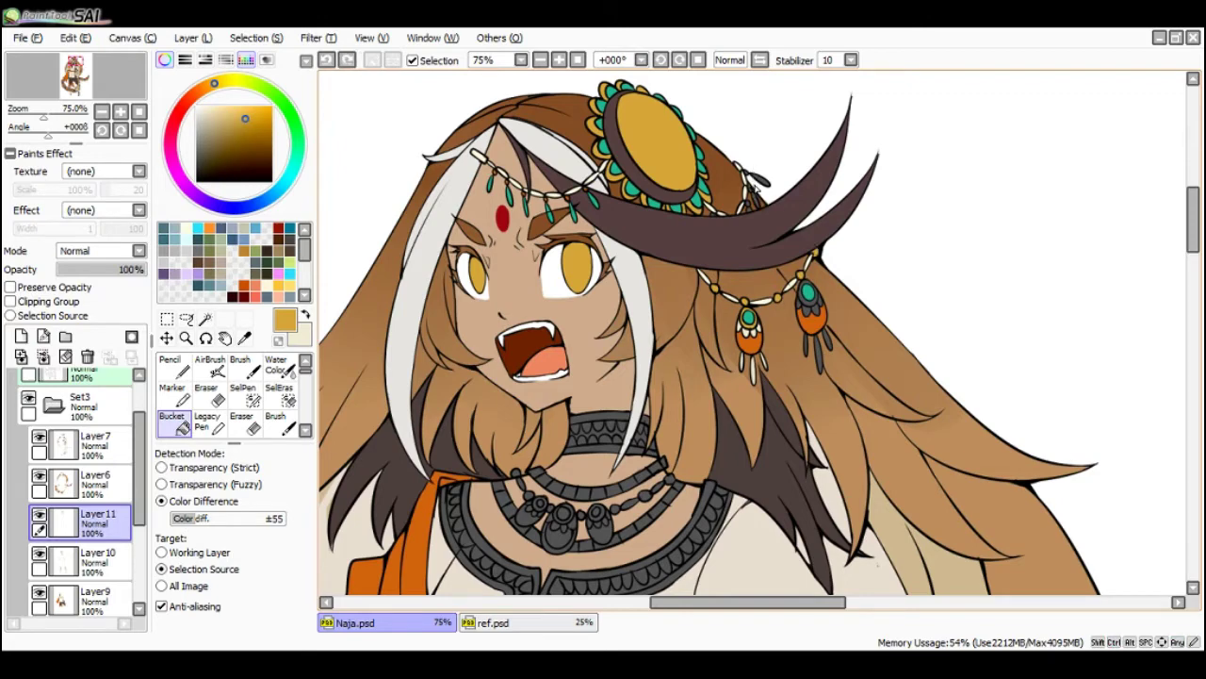
# - Fill the rear hanging pendant's scallops and tassels with pale cream and its gem rim with gold
pyautogui.scroll(1, 755, 193)
pyautogui.press('x')
pyautogui.scroll(-1, 825, 326)
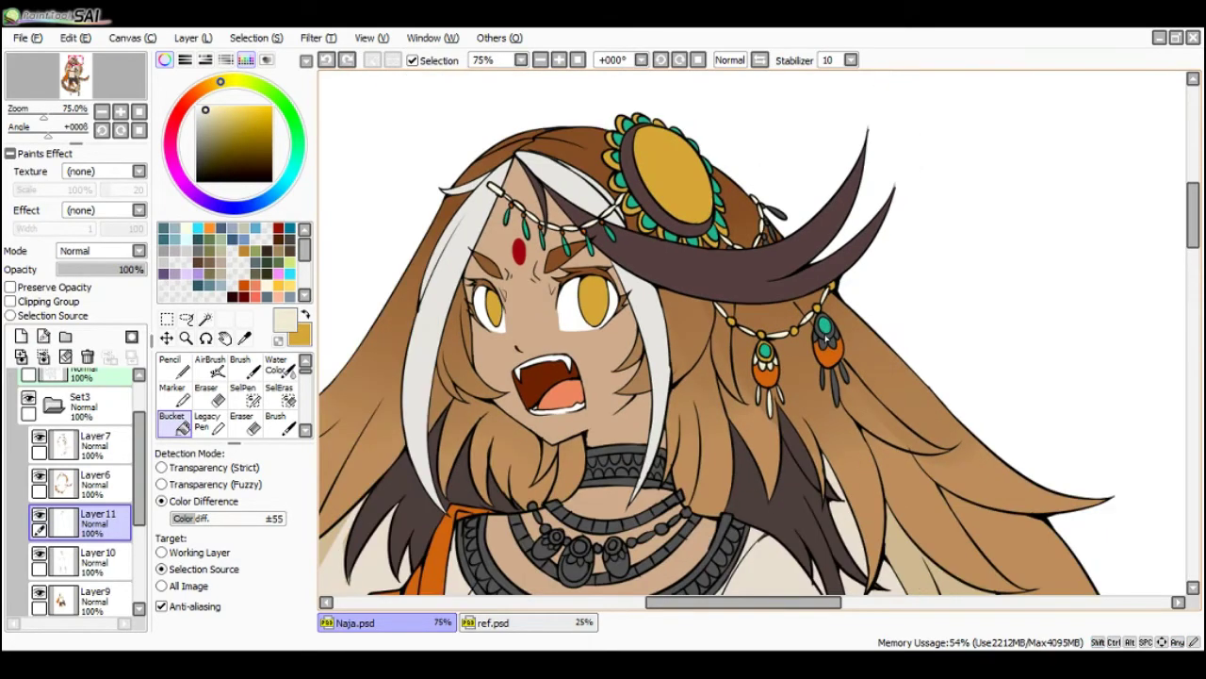
pyautogui.scroll(1, 825, 346)
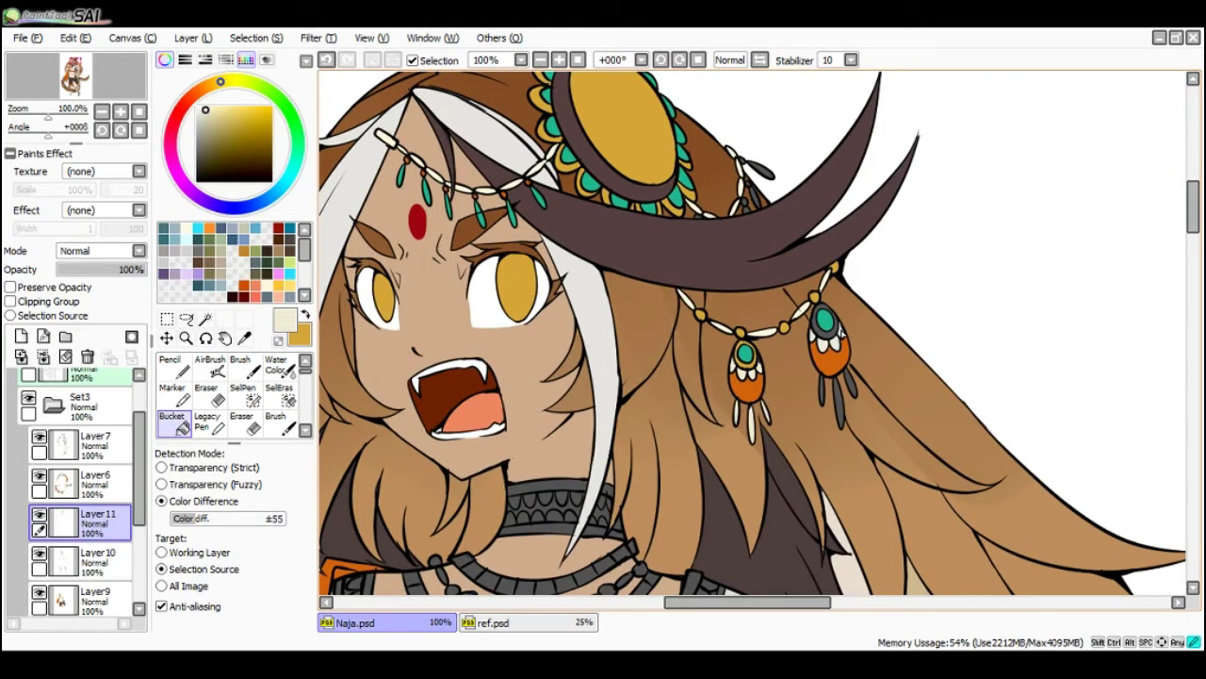
pyautogui.press('x')
pyautogui.press('x')
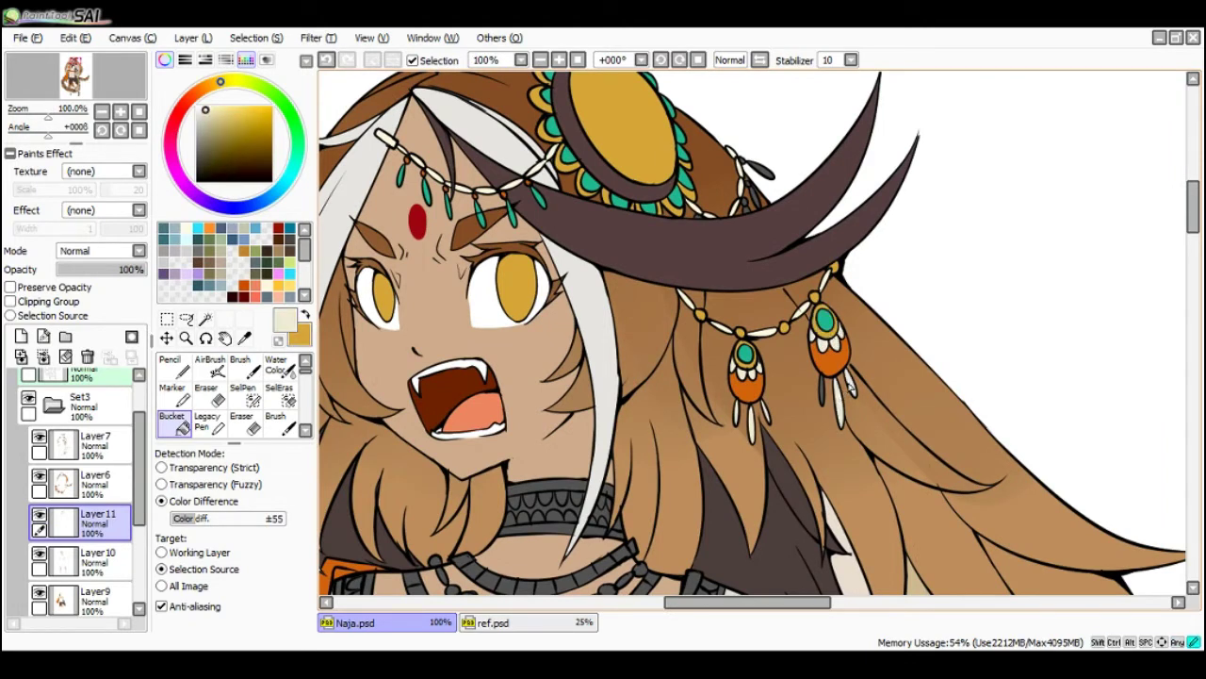
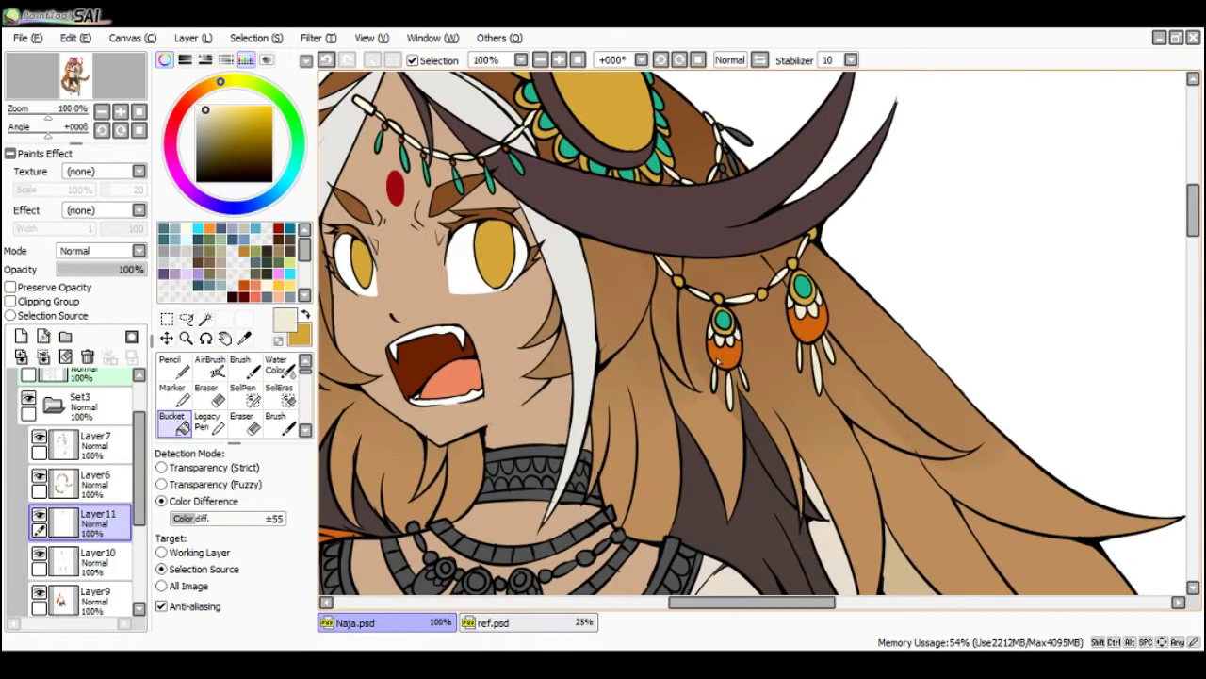
# - Sample the front pendant's orange and teal and fill the drops of the chain behind the headpiece with teal
pyautogui.keyDown('alt'); pyautogui.click(724, 354); pyautogui.keyUp('alt')
pyautogui.press('x')
pyautogui.keyDown('alt'); pyautogui.click(727, 315); pyautogui.keyUp('alt')
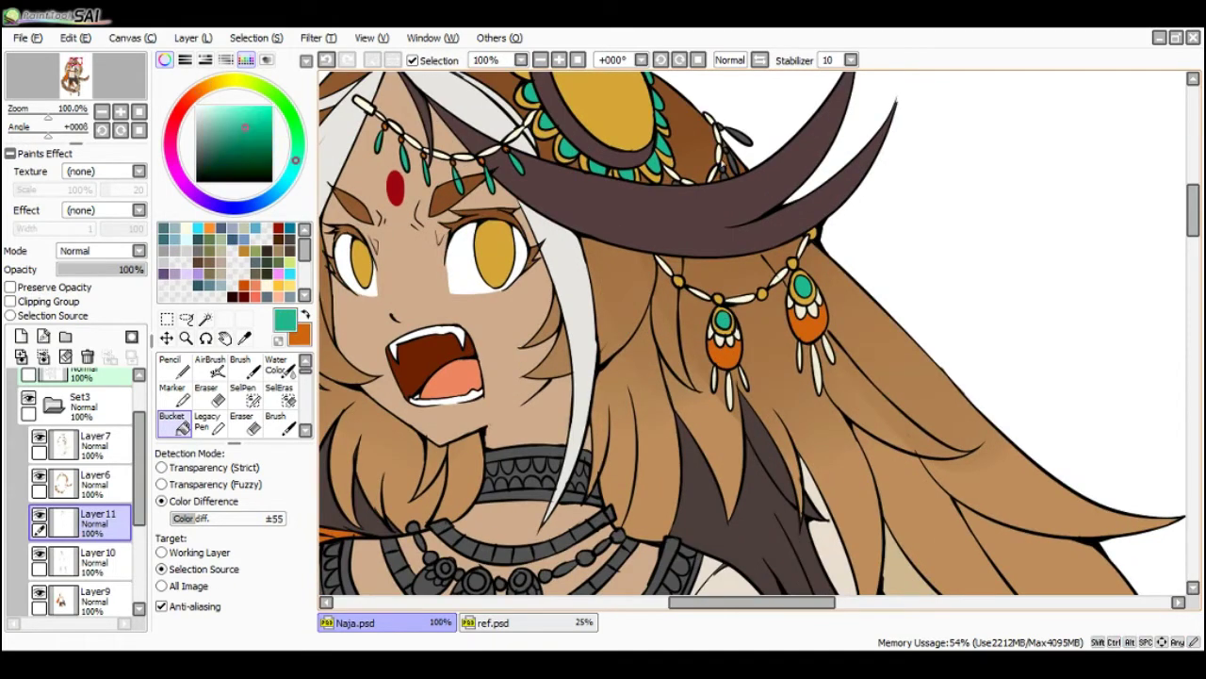
pyautogui.press('x')
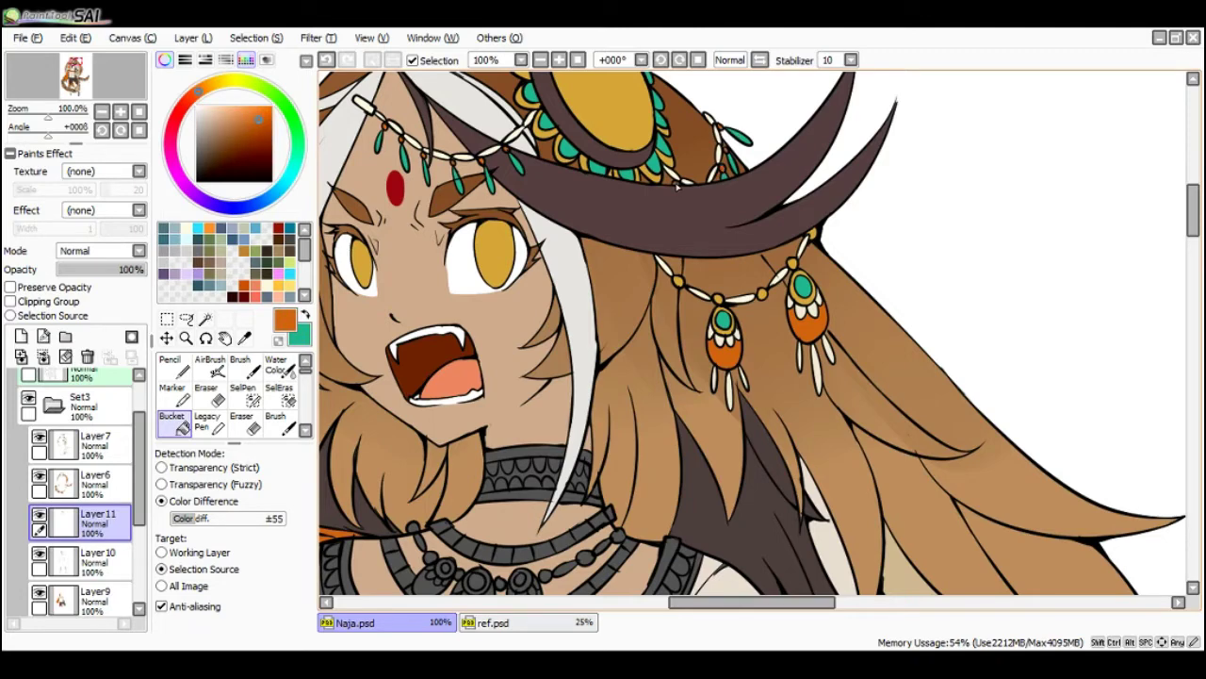
# - Sample gold and recolour the orange bodies of both pendants below the horn with it
pyautogui.scroll(-4, 677, 187)
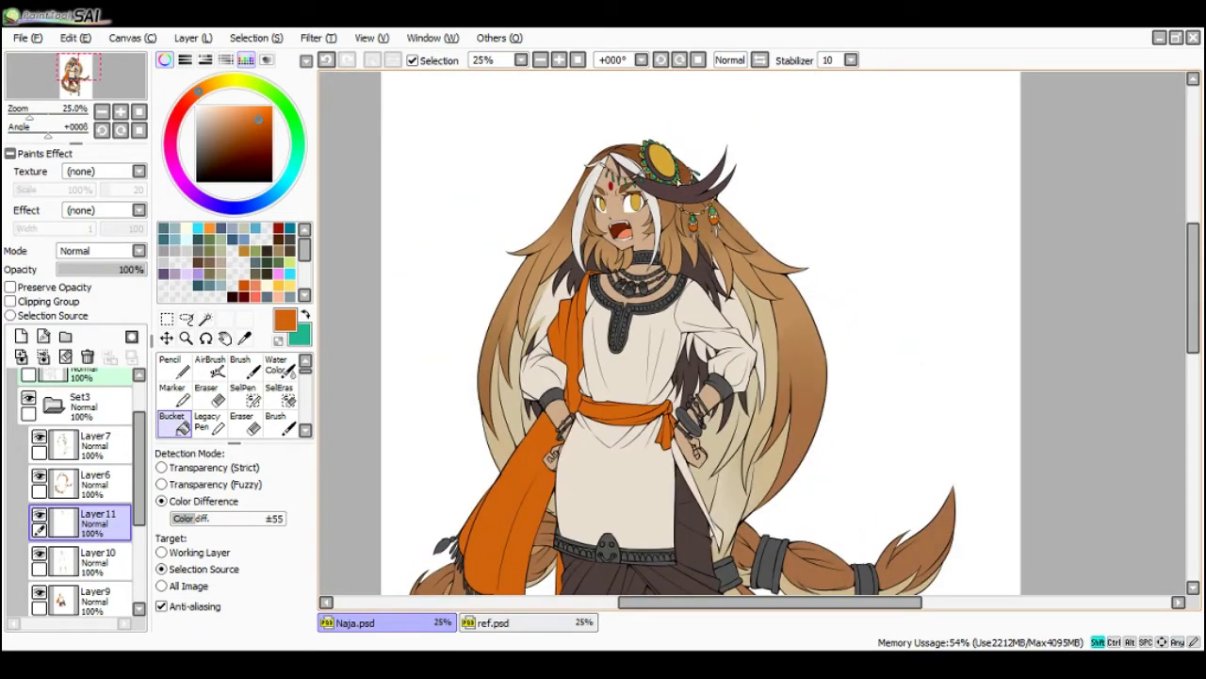
pyautogui.scroll(2, 681, 184)
pyautogui.rightClick(699, 246)
pyautogui.scroll(1, 699, 247)
pyautogui.click(716, 290)
pyautogui.scroll(-3, 750, 292)
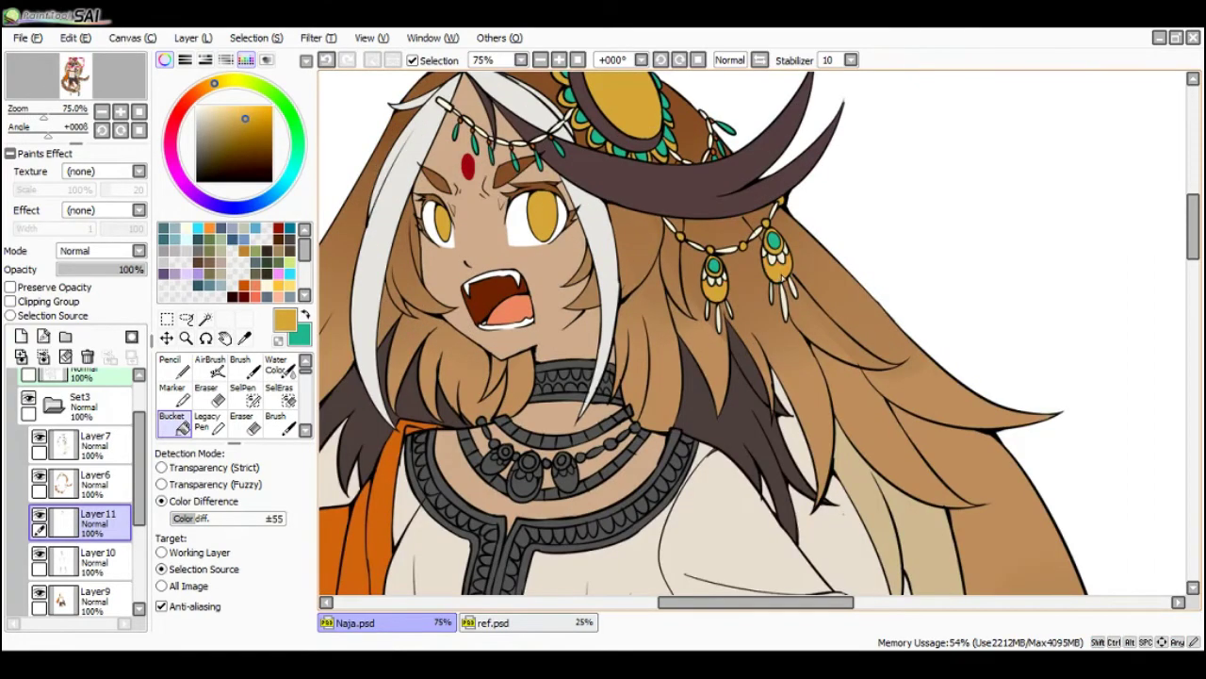
# - Fill the segments of the lower necklace band with gold from the centre towards the horn side
pyautogui.press('End')
pyautogui.press('End')
pyautogui.press('End')
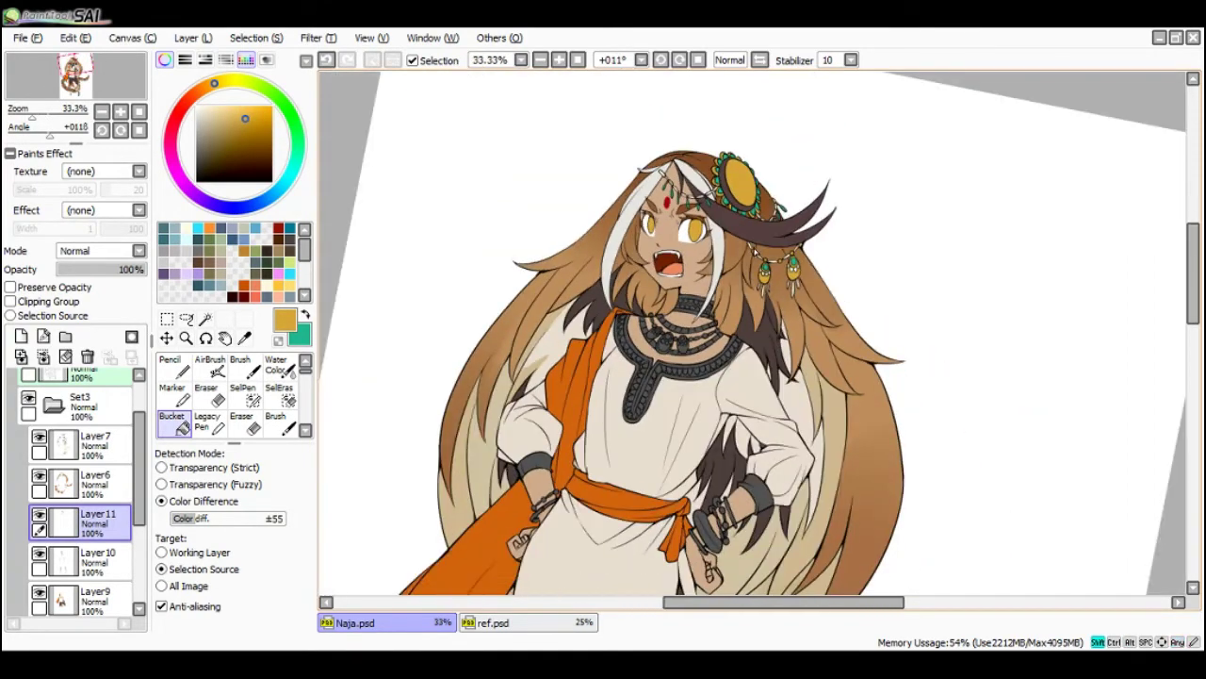
pyautogui.press('Home')
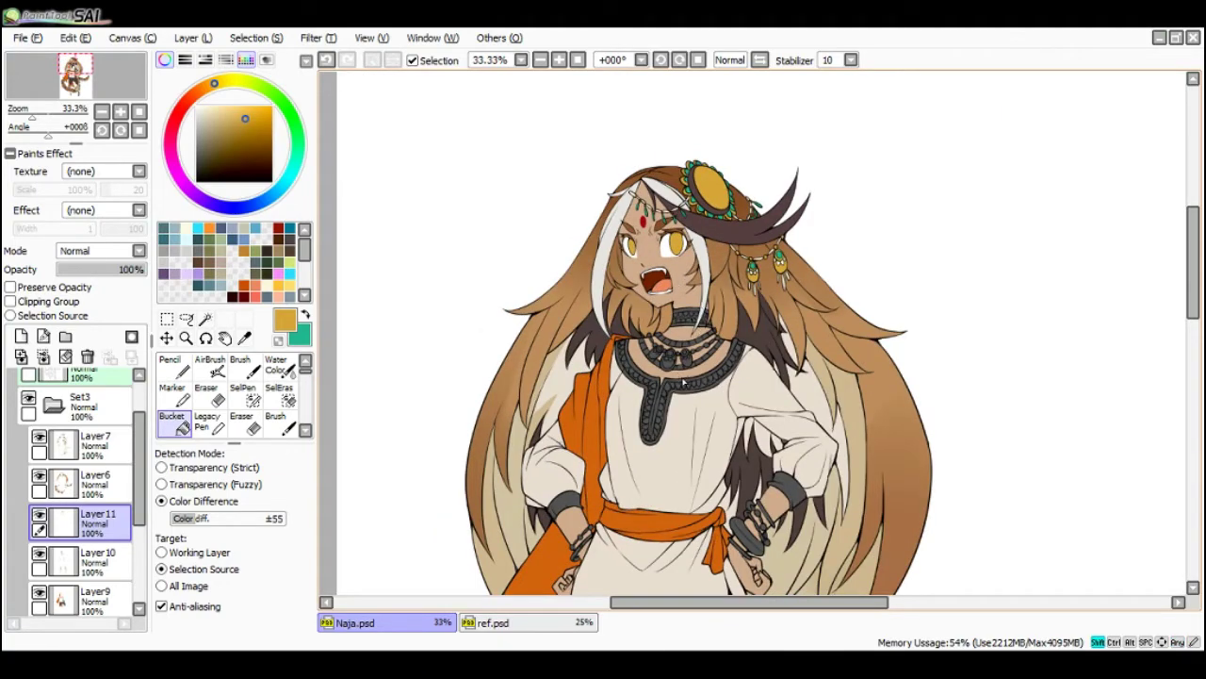
pyautogui.scroll(2, 683, 379)
pyautogui.press('Delete')
pyautogui.click(681, 371)
pyautogui.click(695, 369)
pyautogui.click(711, 364)
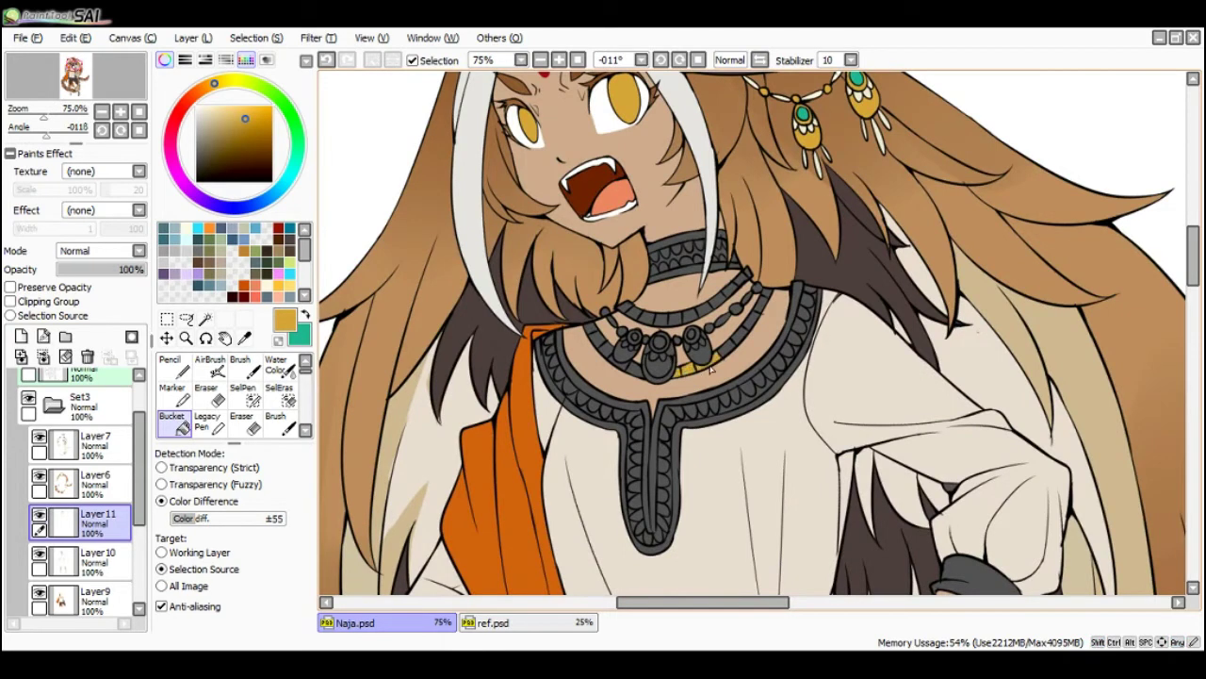
pyautogui.click(727, 351)
pyautogui.click(741, 343)
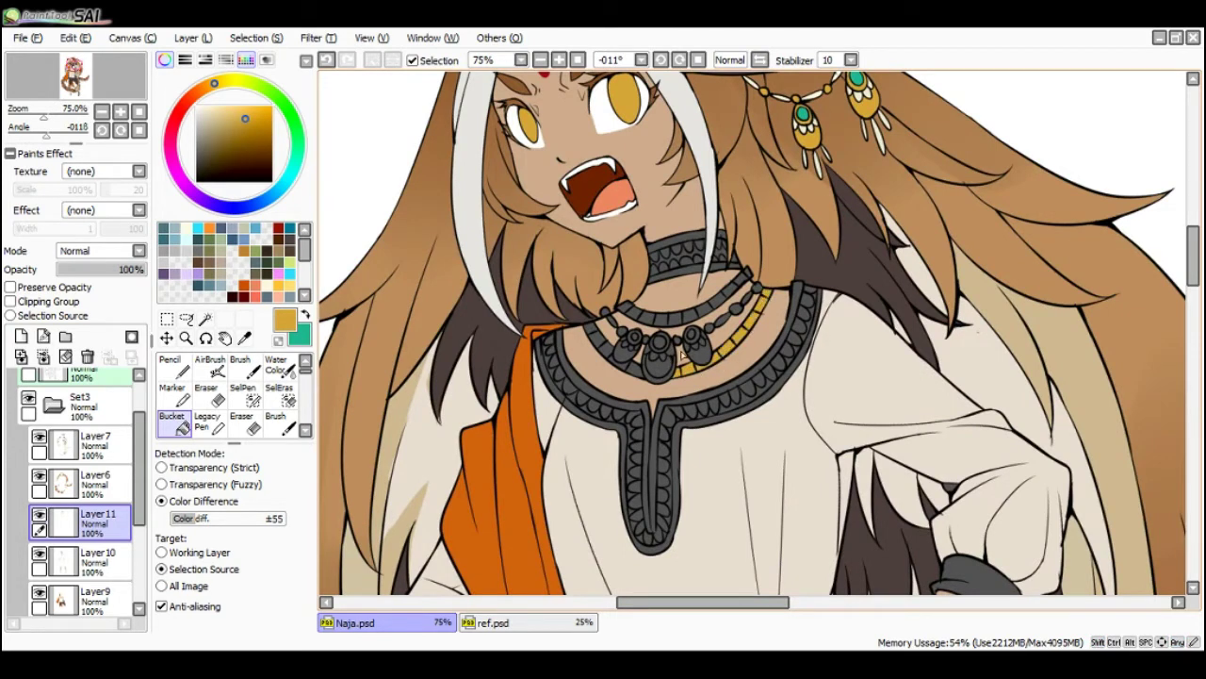
# - Fill the remaining segments of the lower necklace band with gold on the orange-sash side
pyautogui.click(636, 370)
pyautogui.click(617, 361)
pyautogui.click(608, 351)
pyautogui.click(600, 341)
pyautogui.click(591, 330)
# - Fill the segments of the upper necklace band with gold
pyautogui.click(650, 318)
pyautogui.click(669, 321)
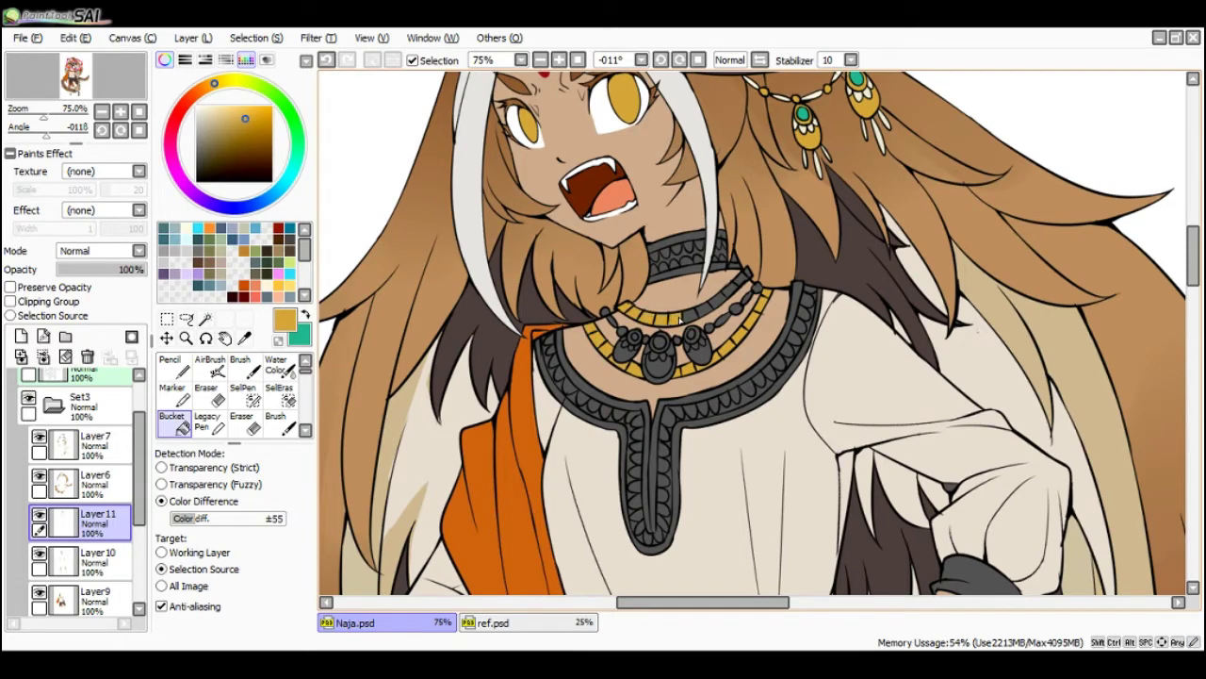
pyautogui.click(703, 312)
pyautogui.click(718, 304)
pyautogui.click(733, 295)
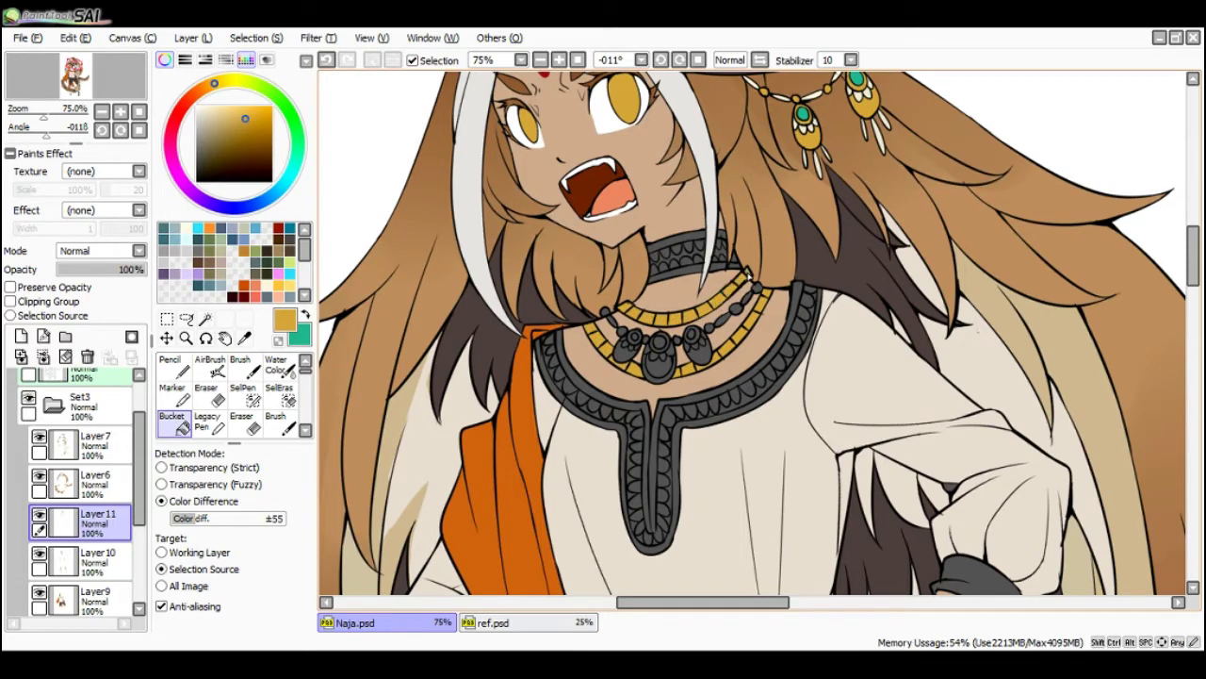
# - Fill the small round beads of the middle necklace strand and the bodies of its three pendants with gold
pyautogui.scroll(-3, 741, 261)
pyautogui.scroll(3, 731, 236)
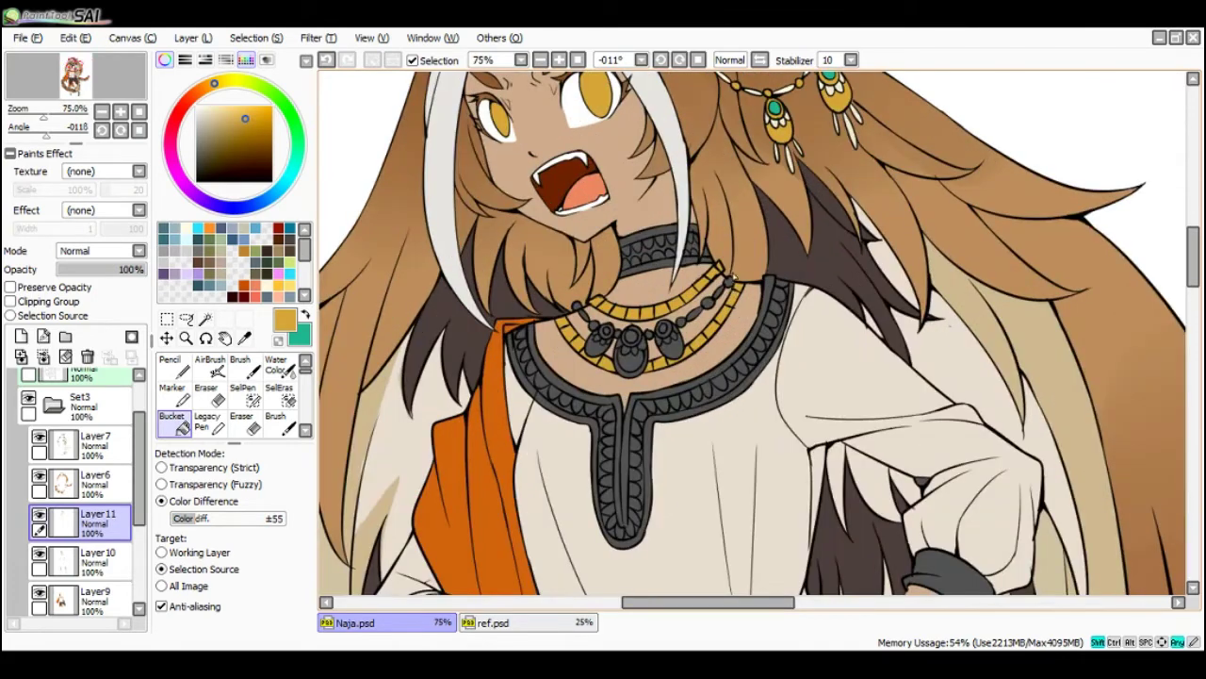
pyautogui.click(685, 323)
pyautogui.click(622, 336)
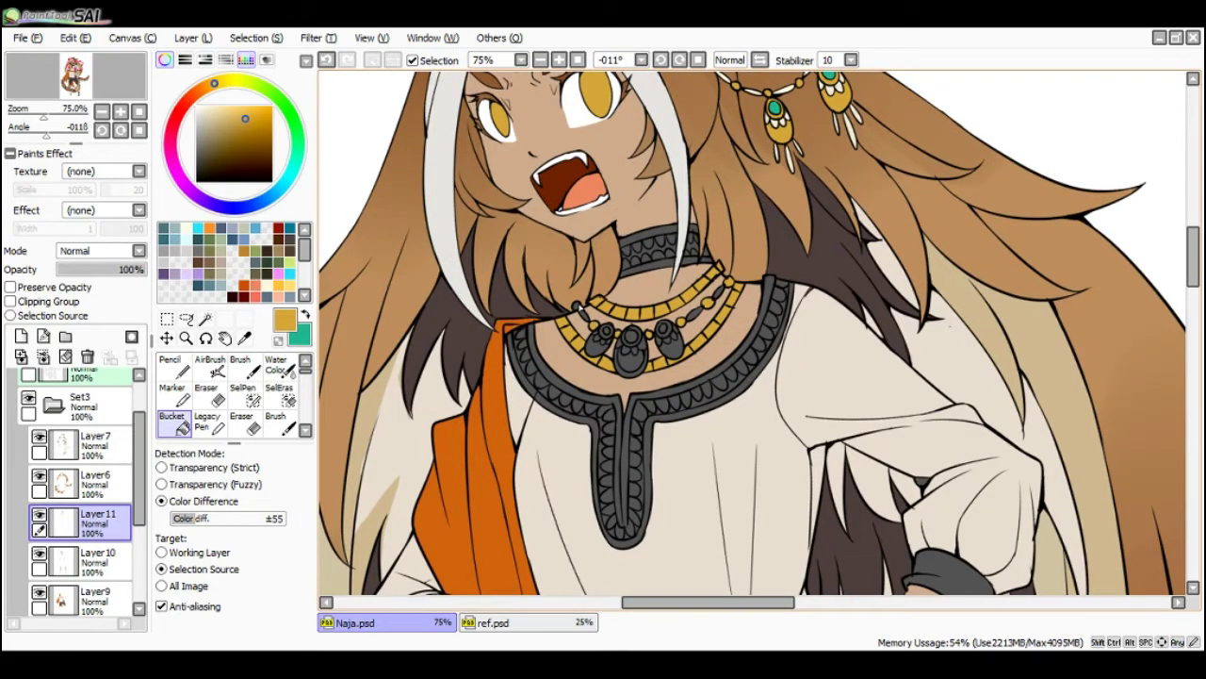
pyautogui.click(632, 363)
pyautogui.click(599, 347)
pyautogui.click(679, 353)
# - Sample the sash's orange and fill the scallops of the central and horn-side necklace pendants and the central pendant's outer rim
pyautogui.scroll(-1, 731, 218)
pyautogui.press('End')
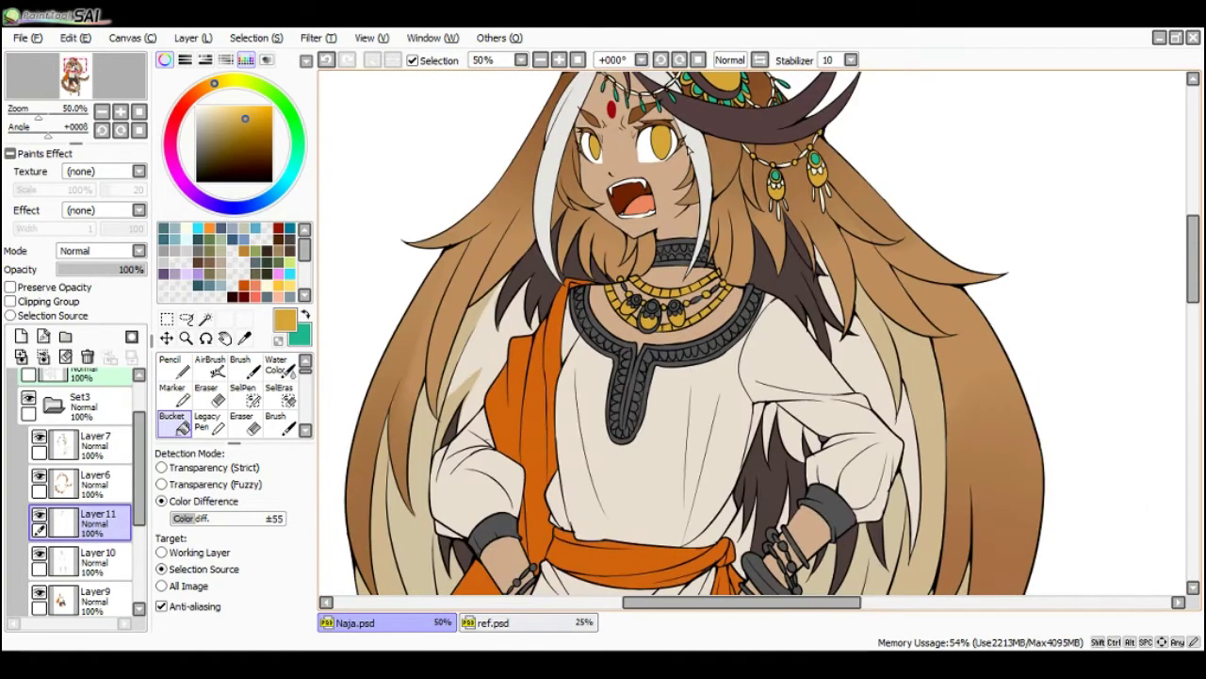
pyautogui.scroll(-1, 724, 119)
pyautogui.scroll(-1, 724, 117)
pyautogui.scroll(2, 652, 215)
pyautogui.rightClick(618, 247)
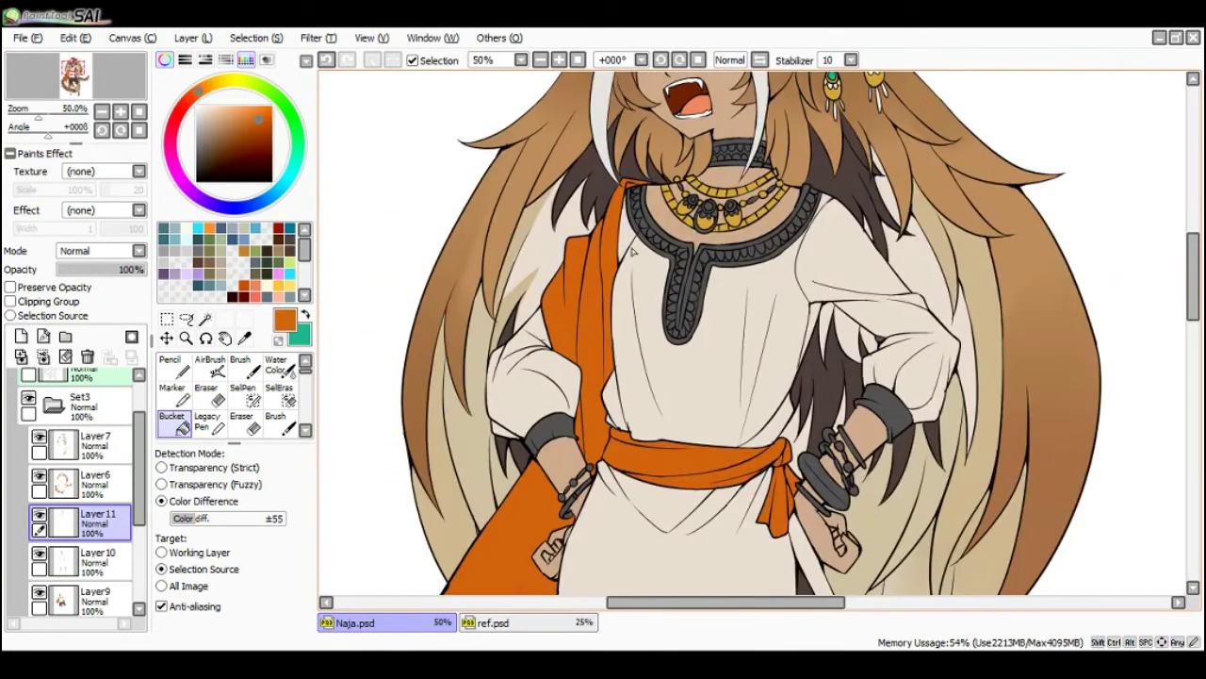
pyautogui.scroll(1, 724, 222)
pyautogui.scroll(1, 702, 236)
pyautogui.click(704, 231)
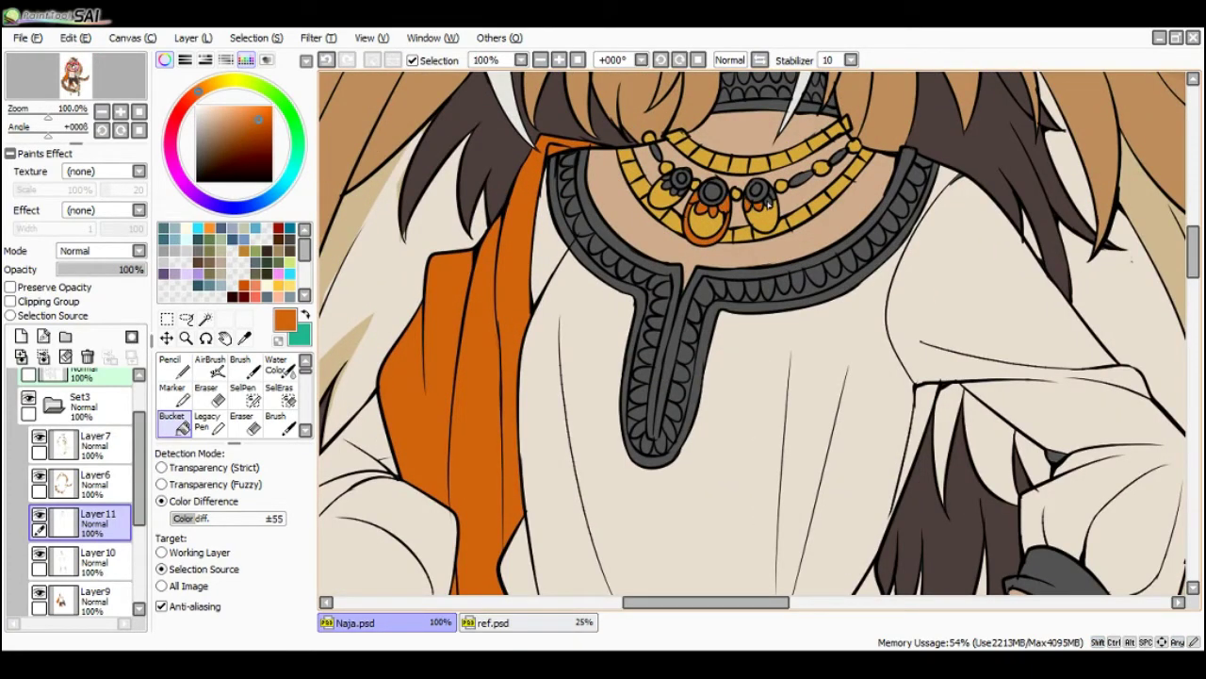
# - Fill the scallops of the sash-side necklace pendant with orange, undoing the misplaced fills
pyautogui.click(681, 195)
pyautogui.hotkey('ctrl', 'z')
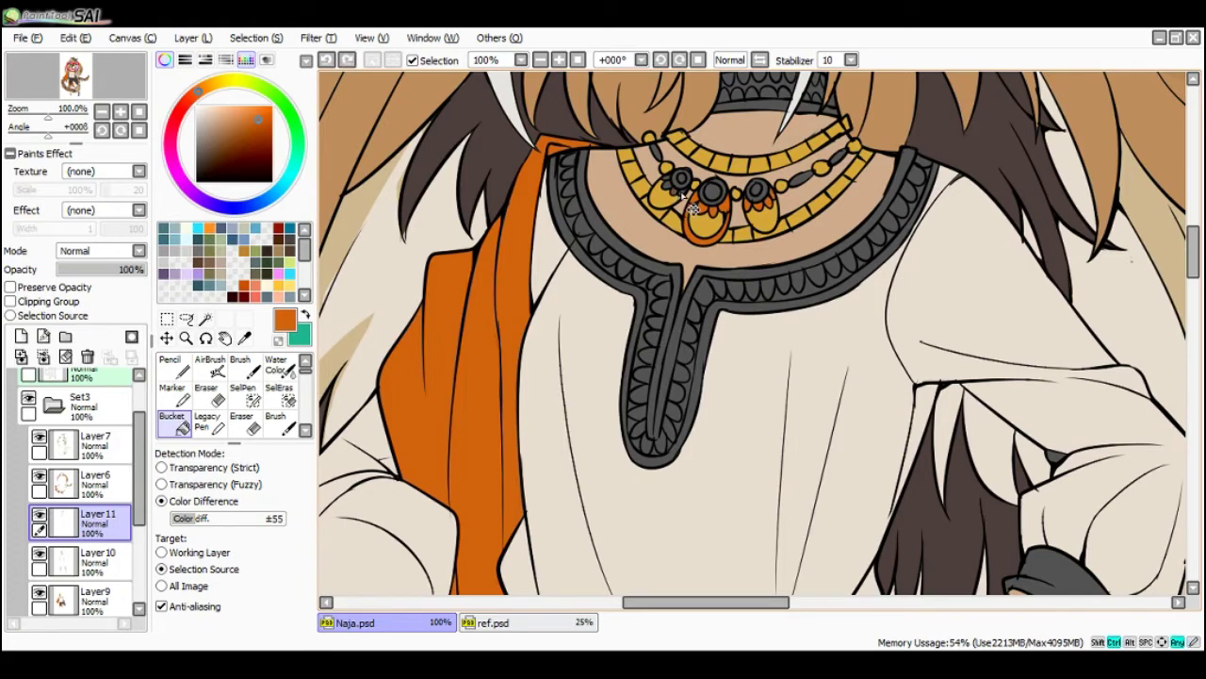
pyautogui.click(673, 193)
pyautogui.hotkey('ctrl', 'z')
pyautogui.click(677, 187)
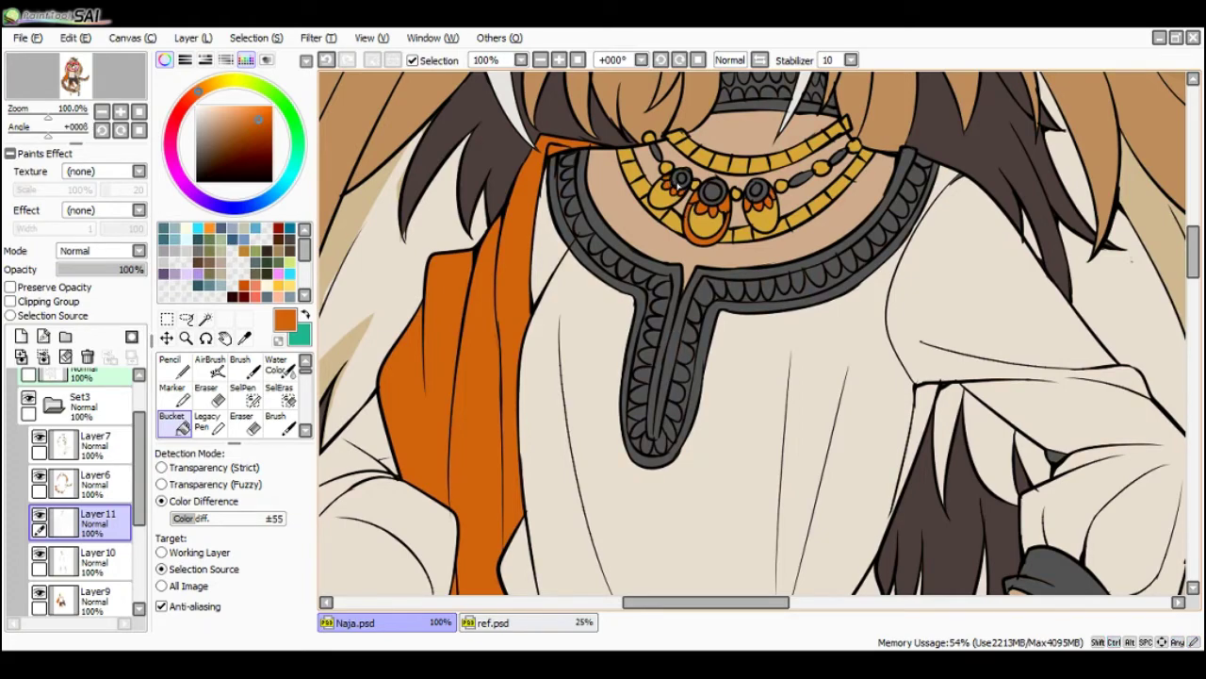
# - Try orange on the oval beads of the middle necklace strand and undo the fill
pyautogui.scroll(-5, 792, 184)
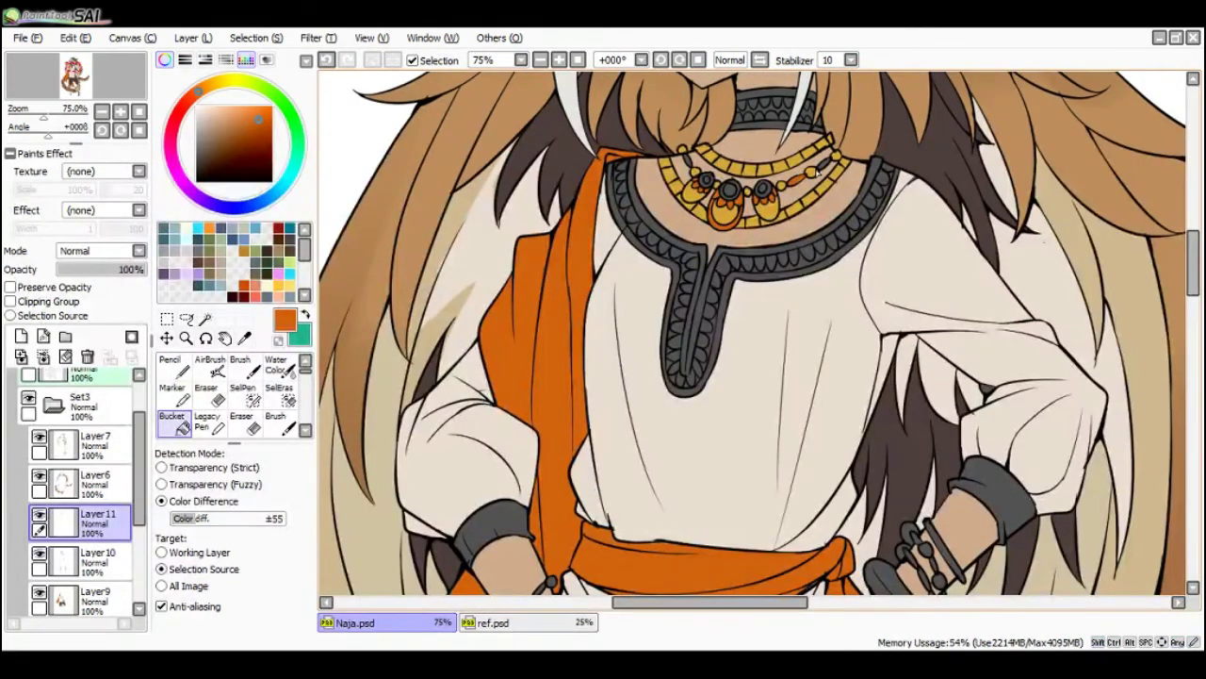
pyautogui.hotkey('ctrl', 'z')
pyautogui.scroll(1, 838, 170)
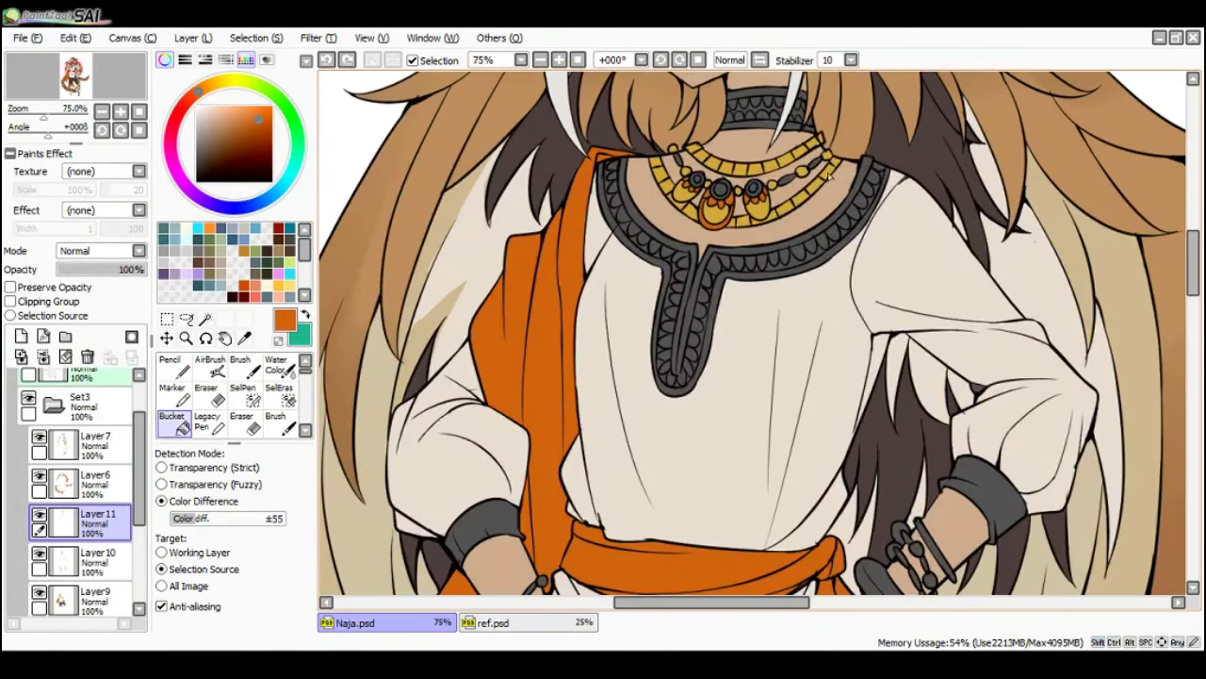
# - Sample the hanging pendant's cream and fill the central necklace pendant's gem ring with it, and the gem's centre with teal
pyautogui.press('space')
pyautogui.moveTo(837, 173); pyautogui.dragTo(712, 343)
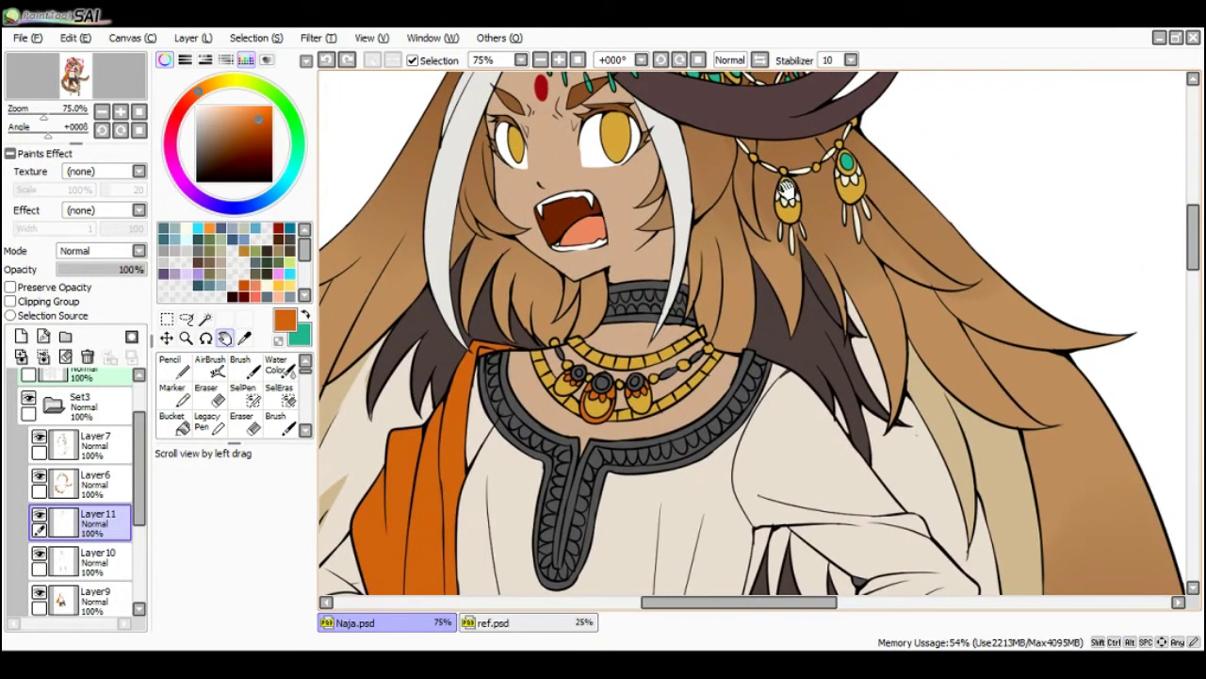
pyautogui.press('n')
pyautogui.keyDown('alt'); pyautogui.click(789, 193); pyautogui.keyUp('alt')
pyautogui.keyDown('alt'); pyautogui.click(660, 340); pyautogui.keyUp('alt')
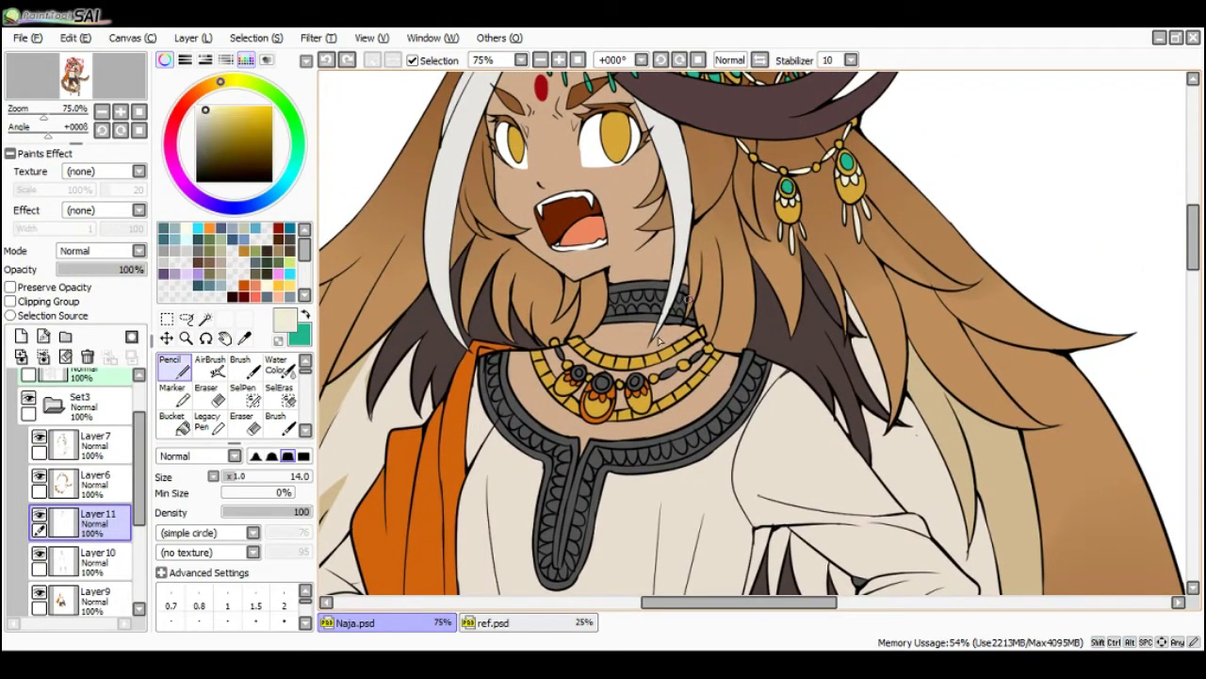
pyautogui.press('g')
pyautogui.click(604, 390)
pyautogui.press('x')
pyautogui.click(603, 384)
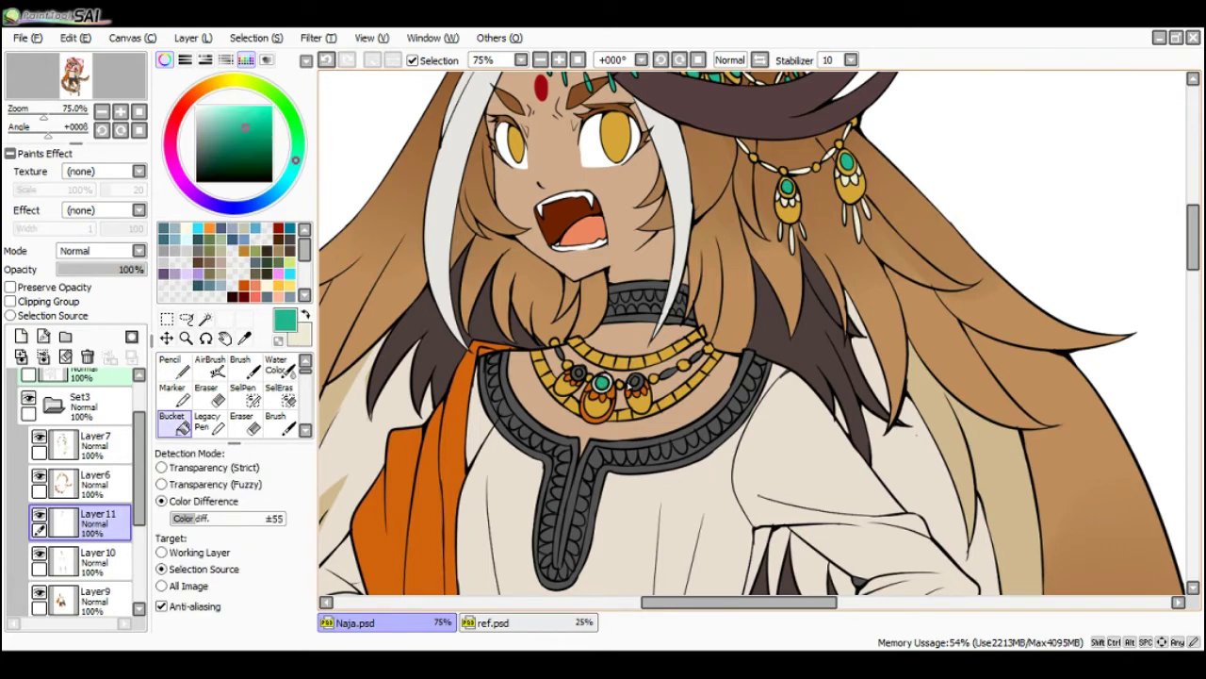
# - Fill the gem rings of the two side necklace pendants with cream and their centres with teal
pyautogui.hotkey('ctrl', 'z')
pyautogui.click(637, 386)
pyautogui.hotkey('ctrl', 'z')
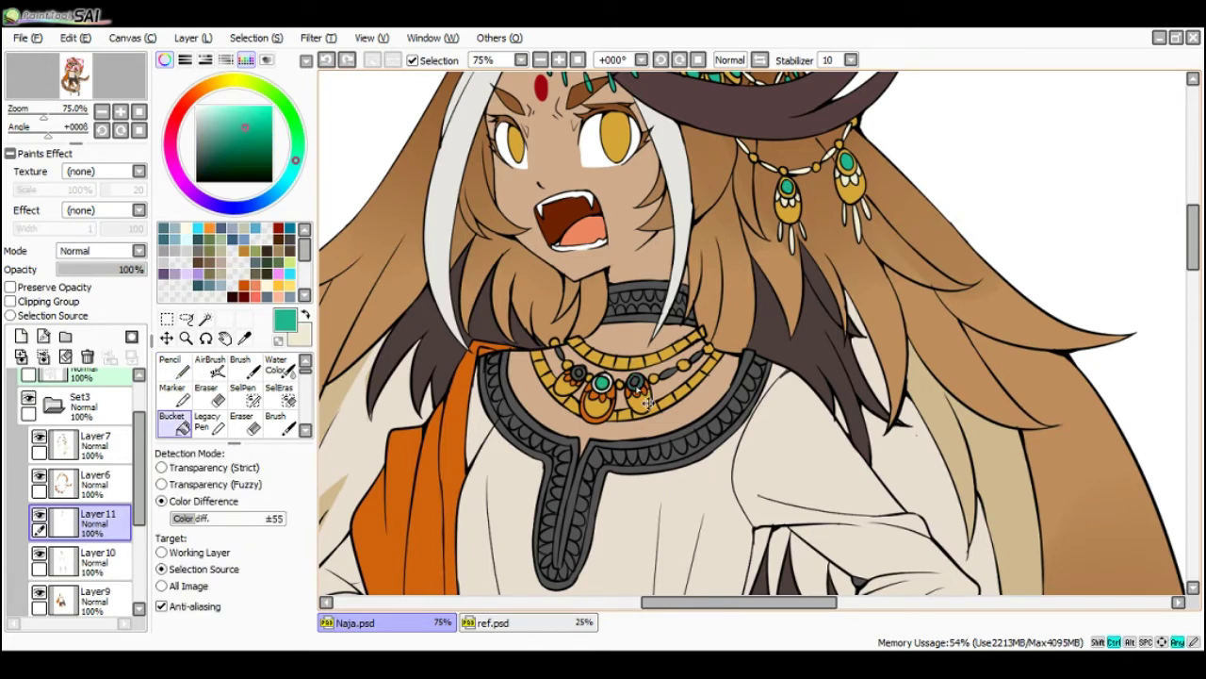
pyautogui.press('x')
pyautogui.click(637, 388)
pyautogui.press('x')
pyautogui.click(636, 383)
pyautogui.click(581, 376)
# - Fill the oval beads of the middle necklace strand with cream
pyautogui.press('x')
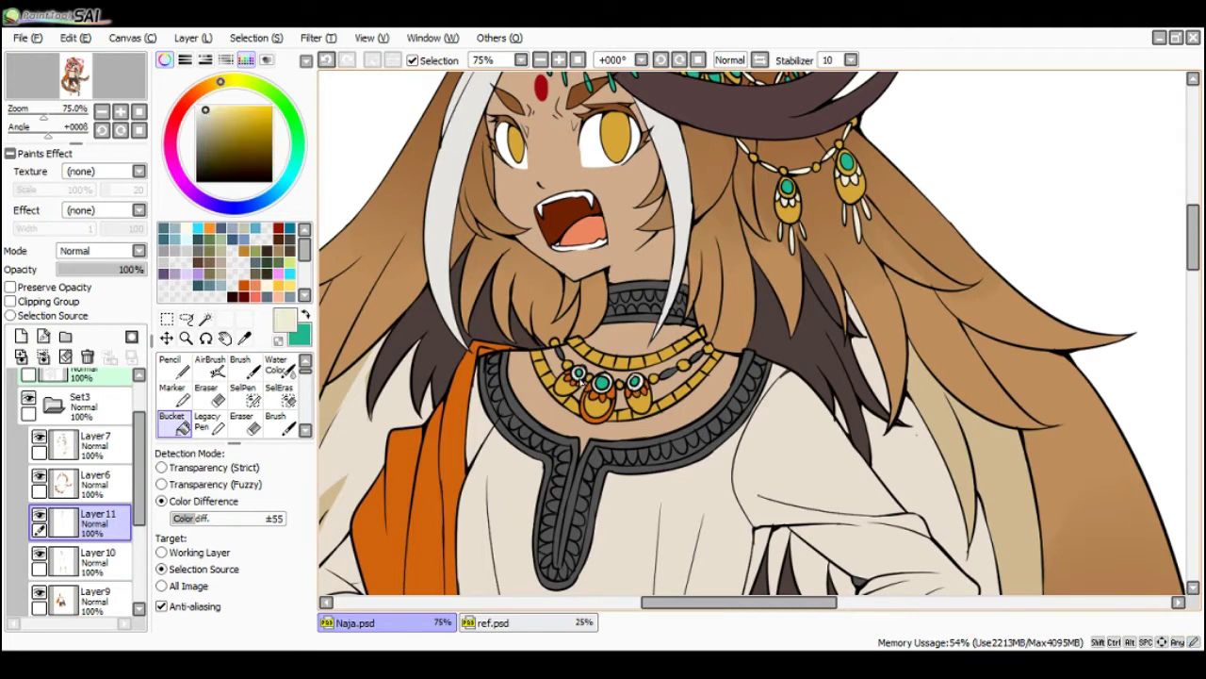
pyautogui.click(557, 355)
pyautogui.click(680, 370)
# - Try cream on the round beads of the beaded bracelet on the horn-side wrist and undo the fills
pyautogui.scroll(-3, 699, 359)
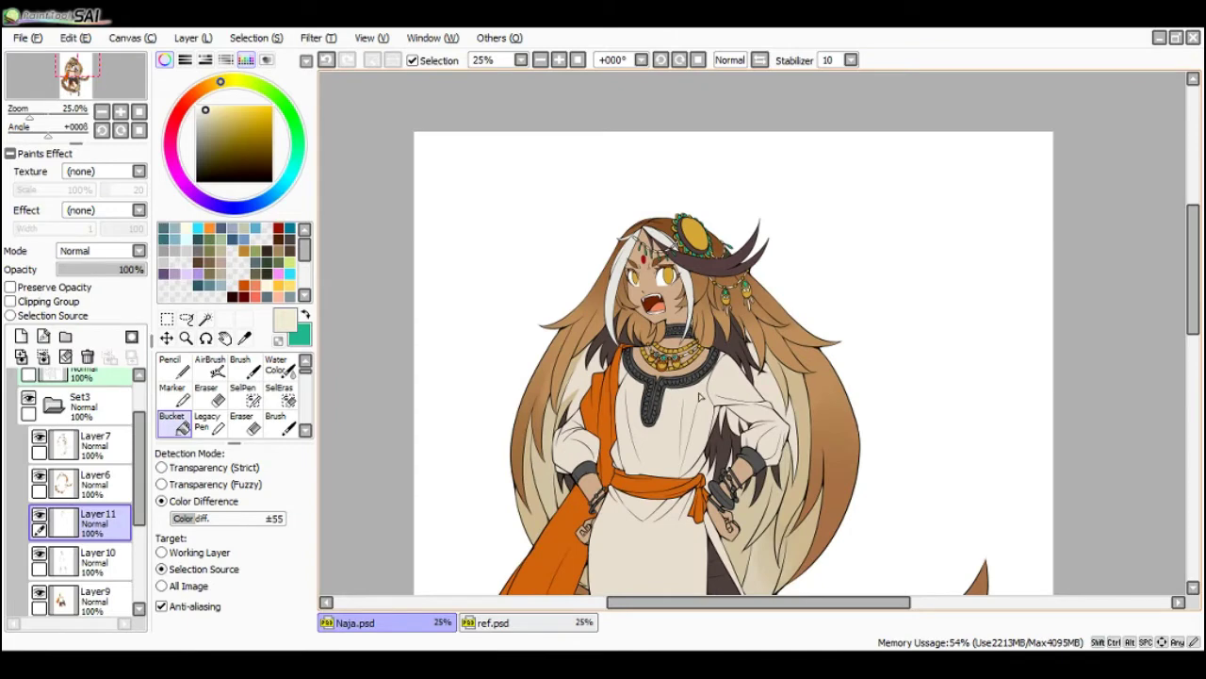
pyautogui.moveTo(681, 417); pyautogui.dragTo(633, 274)
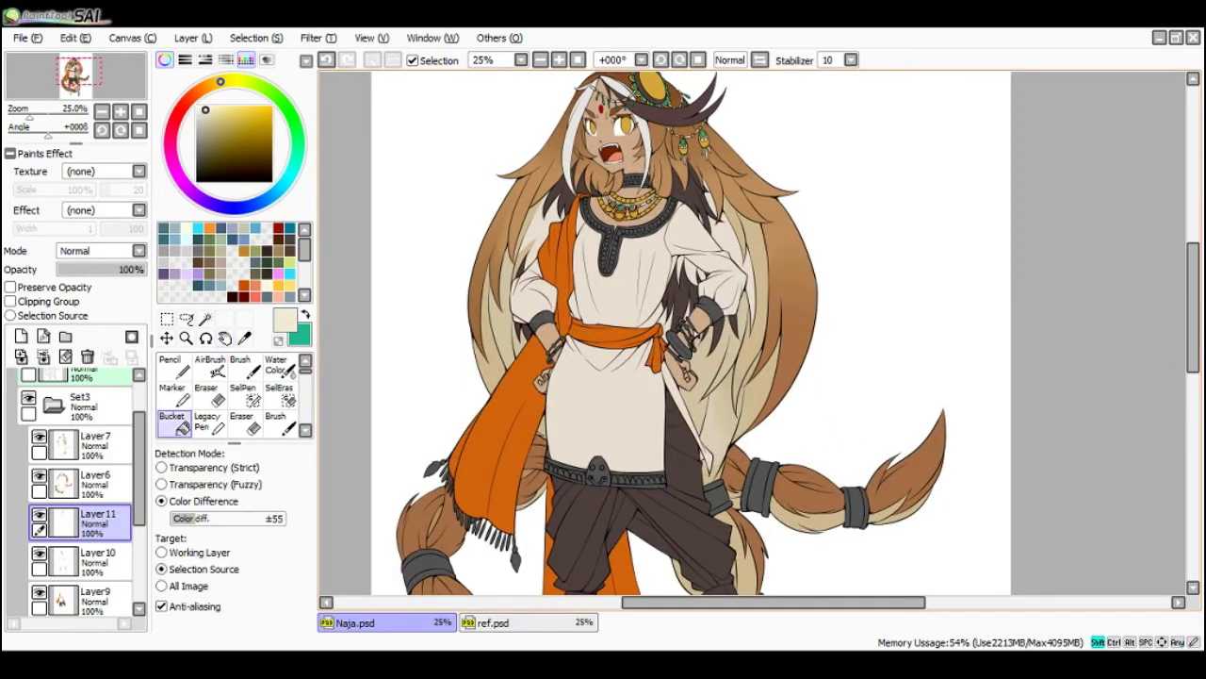
pyautogui.scroll(2, 682, 326)
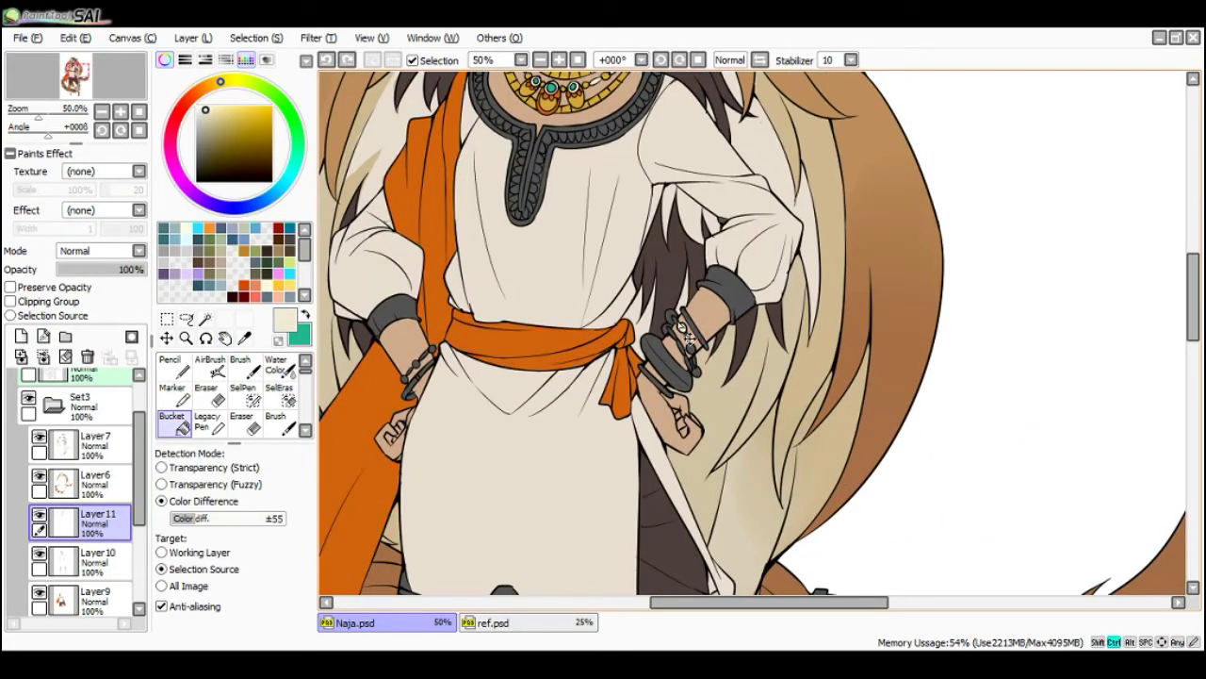
pyautogui.scroll(1, 681, 326)
pyautogui.click(671, 317)
pyautogui.click(687, 335)
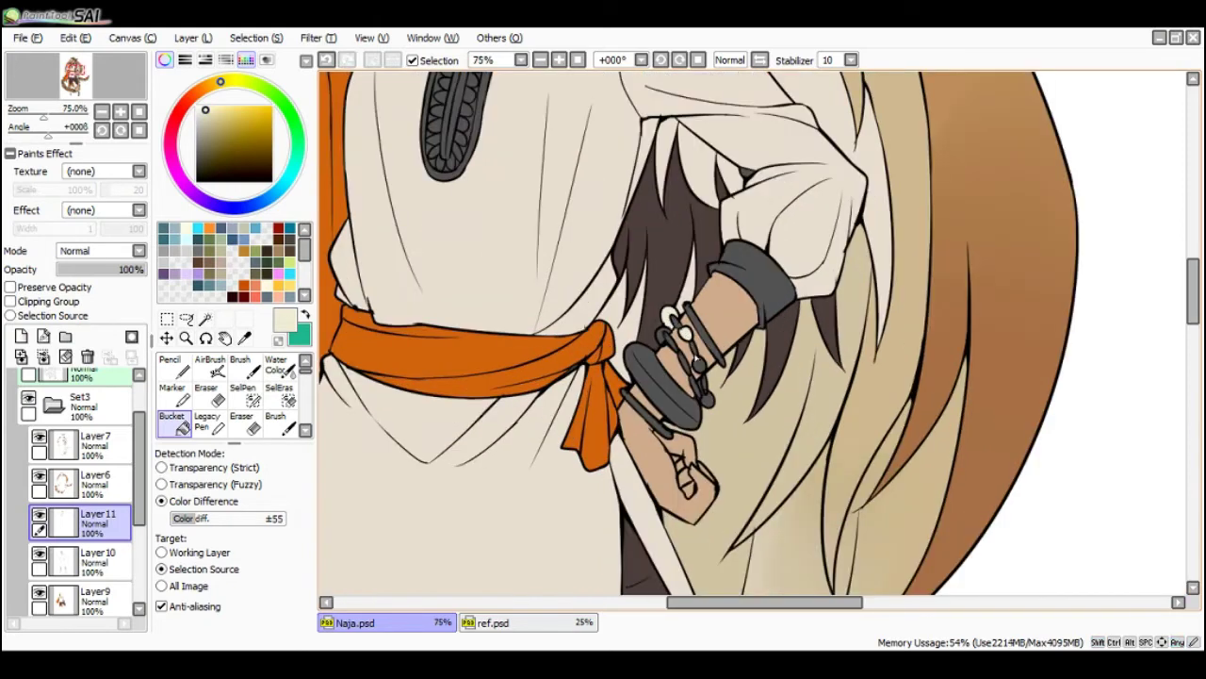
pyautogui.click(700, 385)
pyautogui.hotkey('ctrl', 'z')
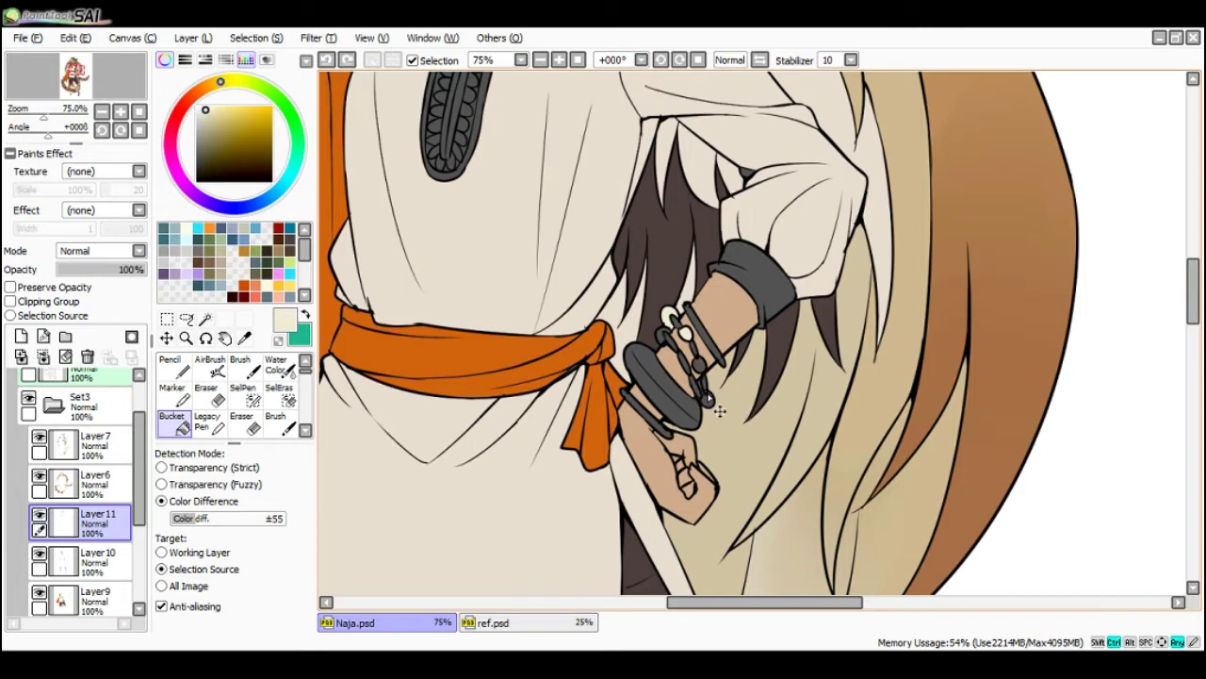
pyautogui.hotkey('ctrl', 'z')
pyautogui.hotkey('ctrl', 'z')
# - Fill the round beads of the horn-side wrist's bracelet with teal
pyautogui.press('x')
pyautogui.click(707, 399)
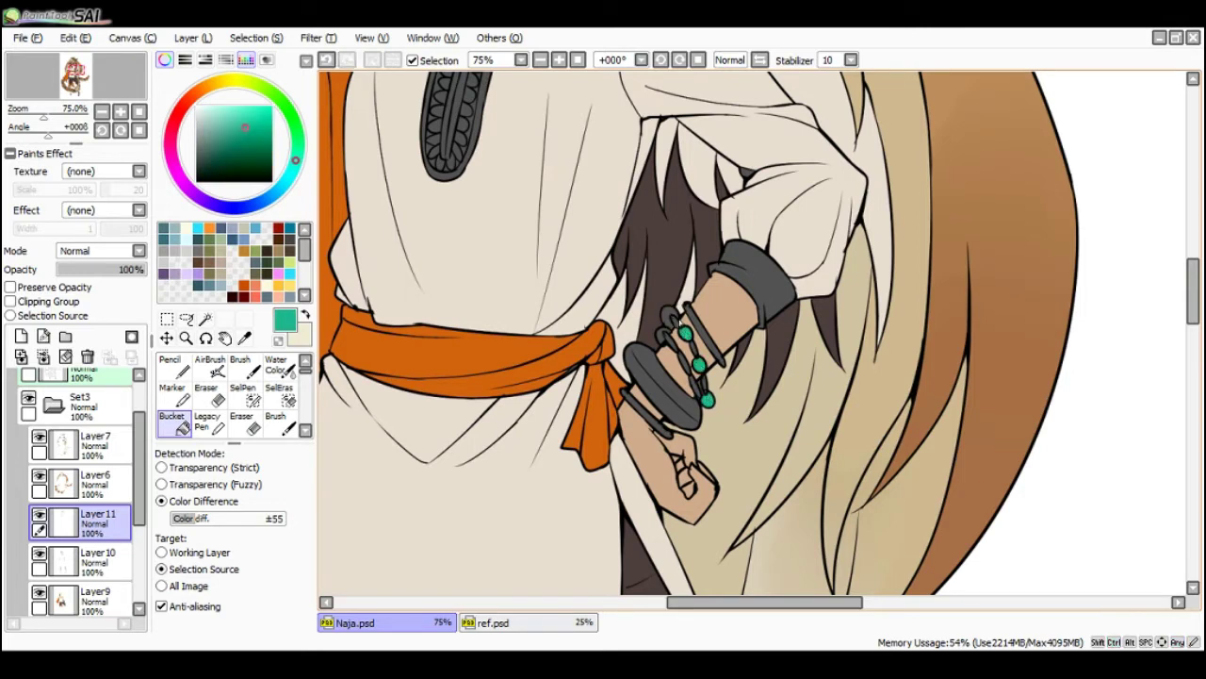
pyautogui.click(669, 319)
# - Fill the oval links between the teal beads of the horn-side bracelet with cream, undoing the misplaced fills
pyautogui.press('x')
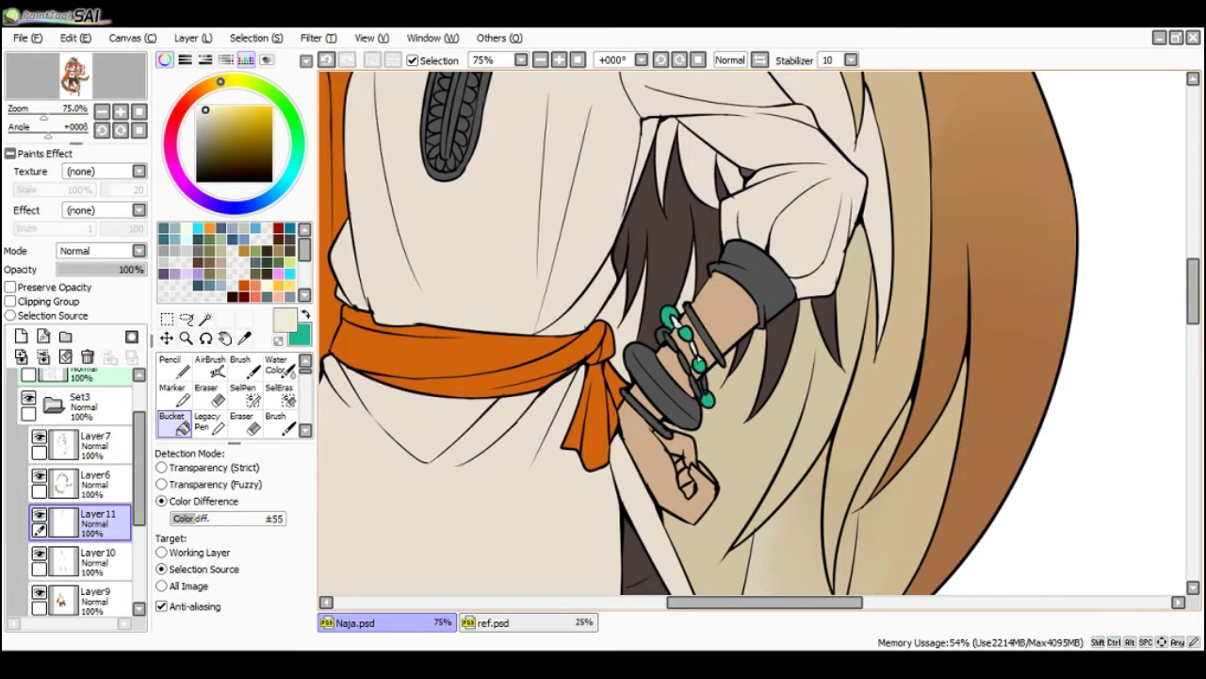
pyautogui.hotkey('ctrl', 'z')
pyautogui.click(705, 395)
pyautogui.hotkey('ctrl', 'z')
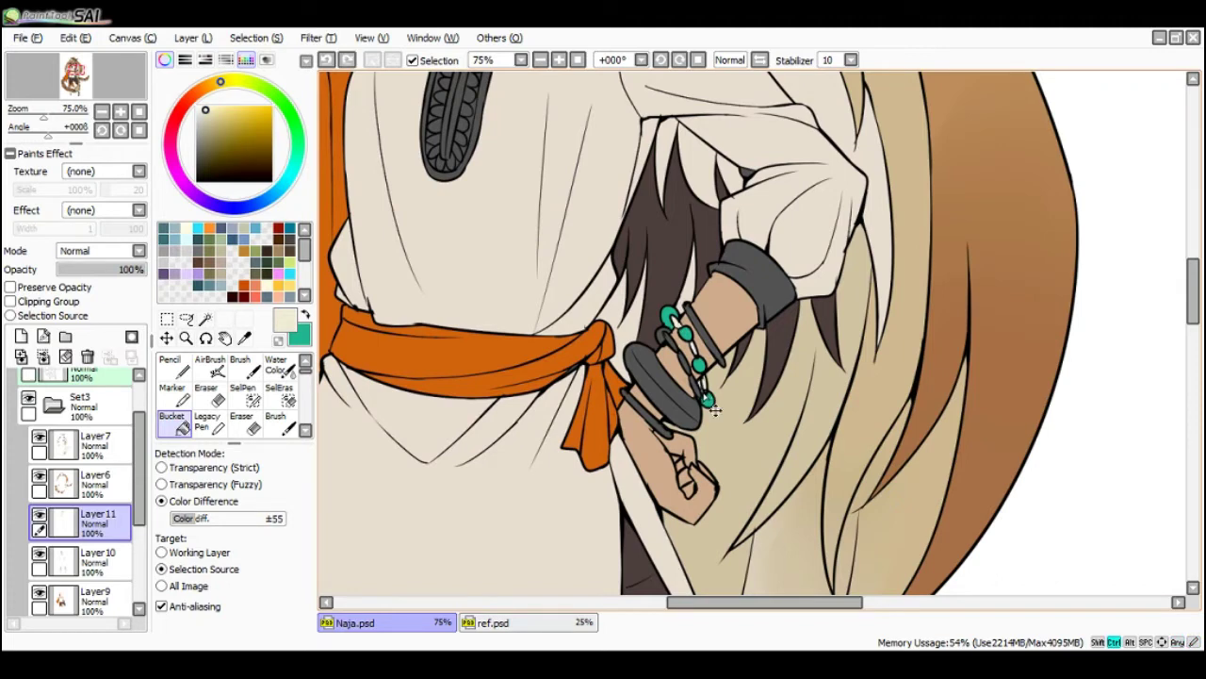
pyautogui.click(703, 387)
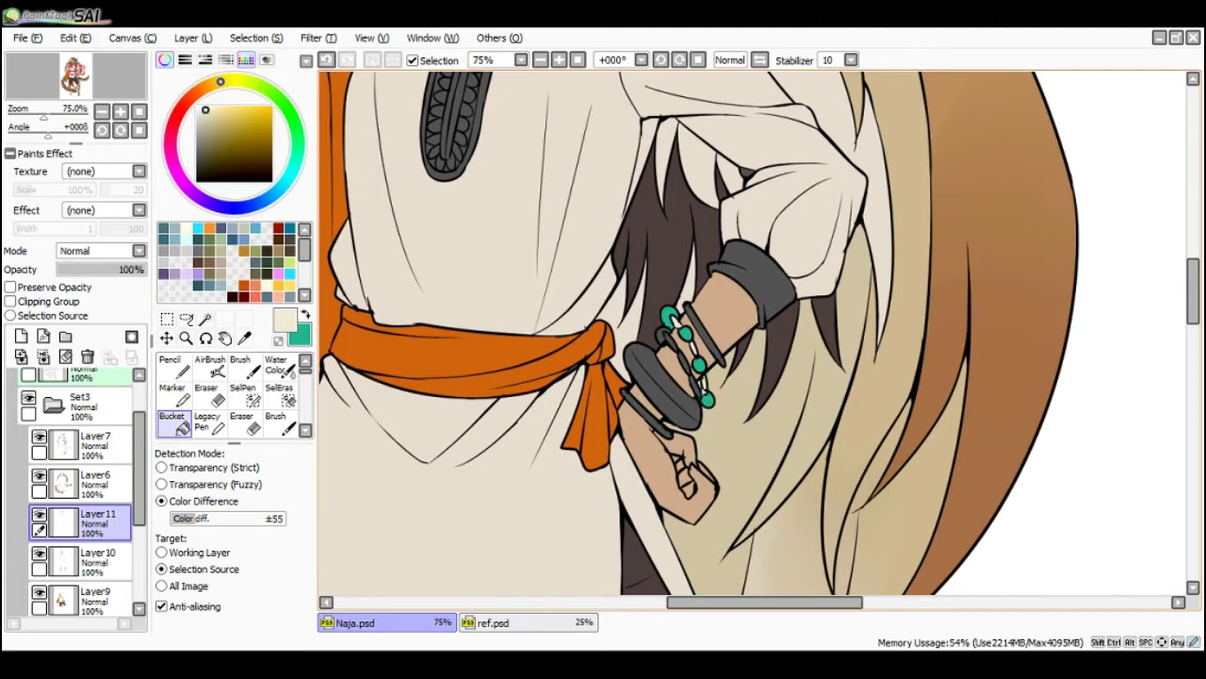
# - Fill the thin bangles on the horn-side wrist with the sash's orange and the wide bangle with the hanging pendant's gold
pyautogui.keyDown('alt'); pyautogui.click(596, 358); pyautogui.keyUp('alt')
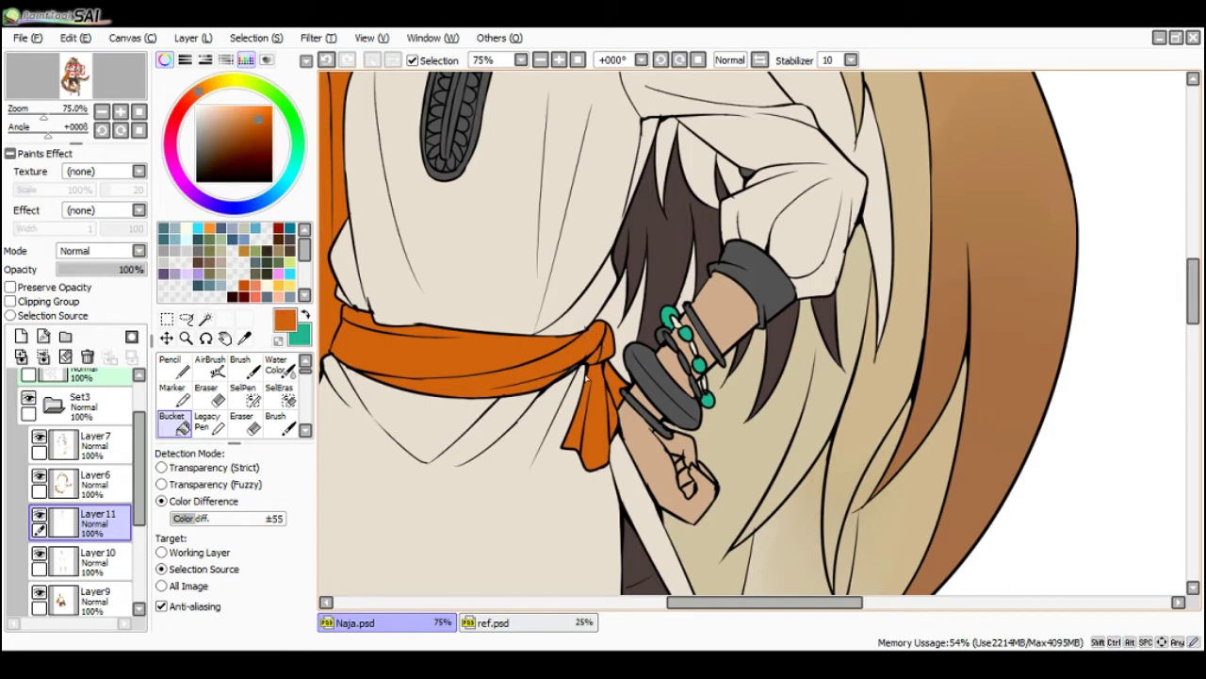
pyautogui.scroll(-4, 713, 353)
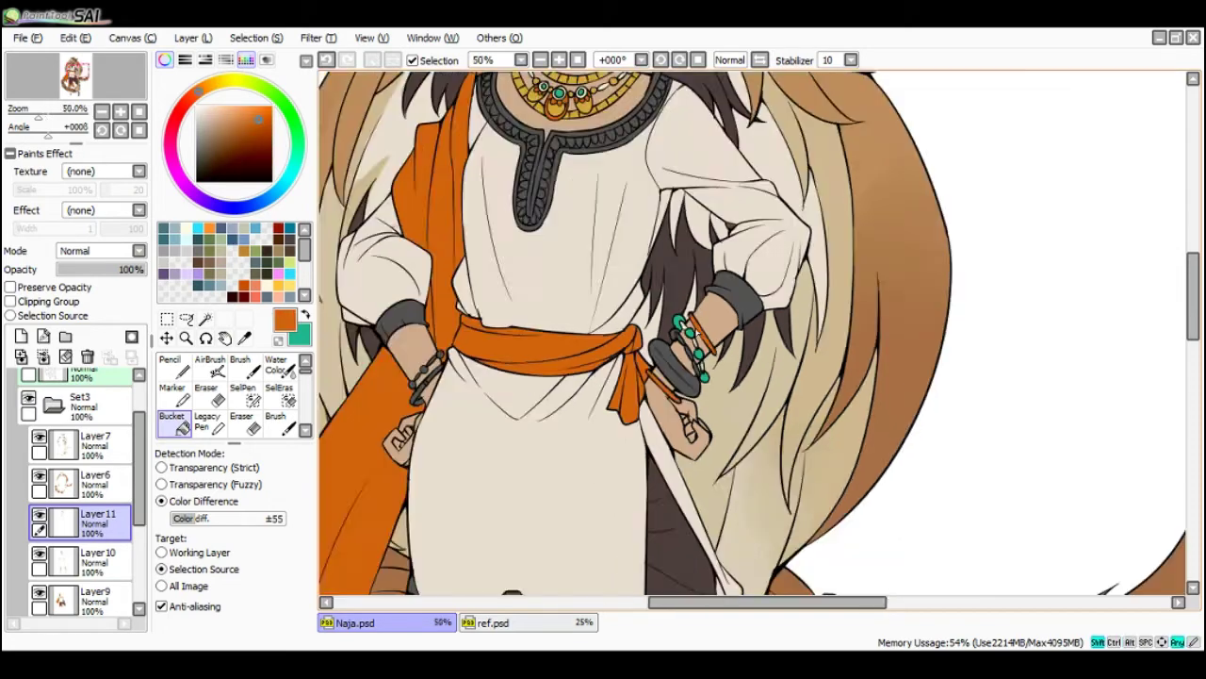
pyautogui.scroll(1, 675, 240)
pyautogui.keyDown('alt'); pyautogui.click(686, 141); pyautogui.keyUp('alt')
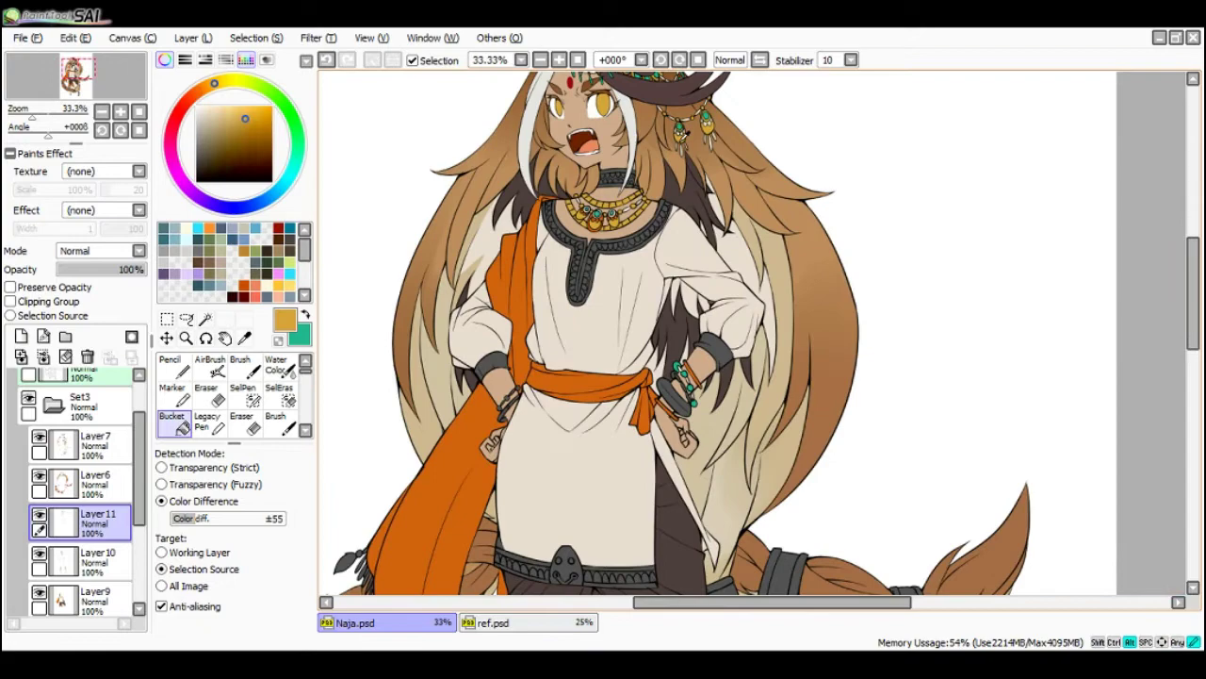
pyautogui.scroll(1, 701, 311)
pyautogui.click(687, 401)
pyautogui.scroll(1, 689, 400)
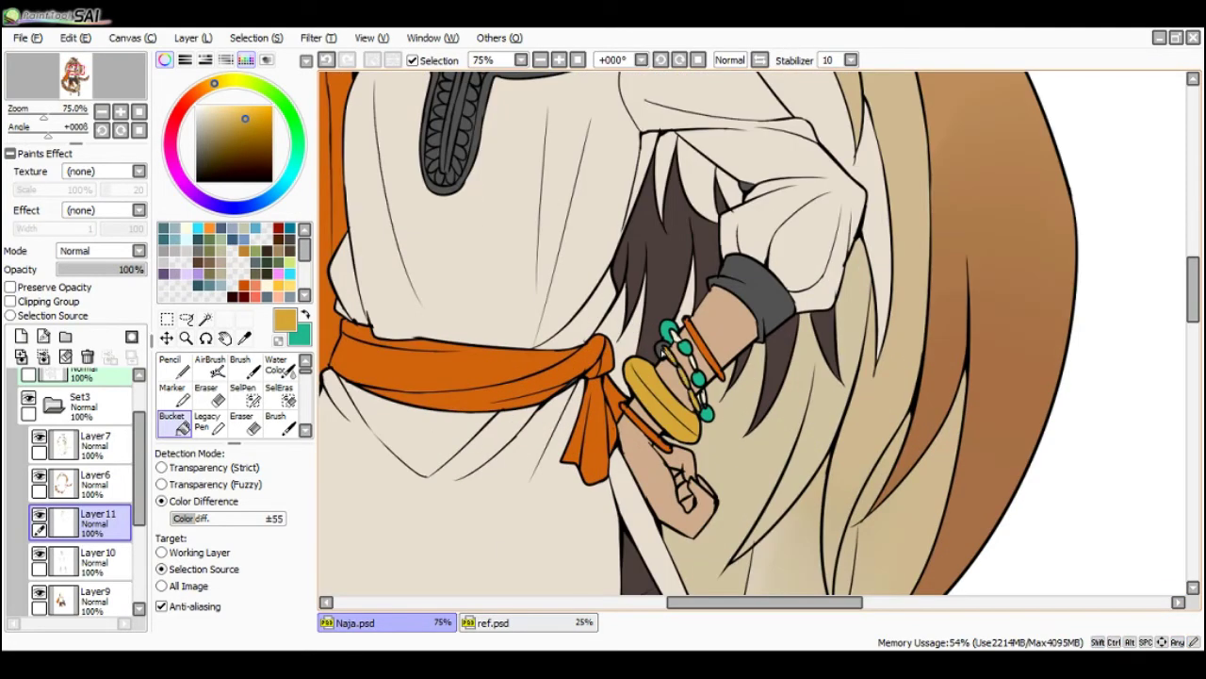
# - Sample the bracelet's teal and fill the remaining grey bead of the horn-side bracelet with it
pyautogui.keyDown('alt'); pyautogui.click(673, 326); pyautogui.keyUp('alt')
pyautogui.scroll(-2, 665, 349)
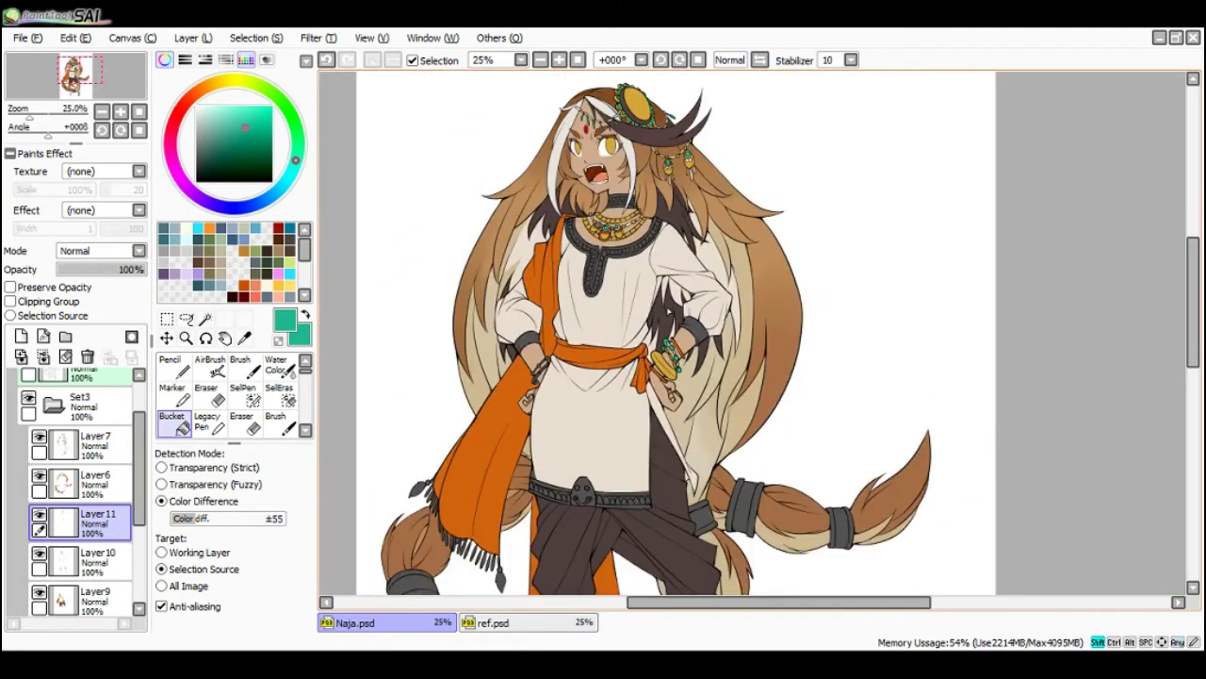
pyautogui.press('End')
pyautogui.press('Delete')
pyautogui.scroll(-1, 642, 239)
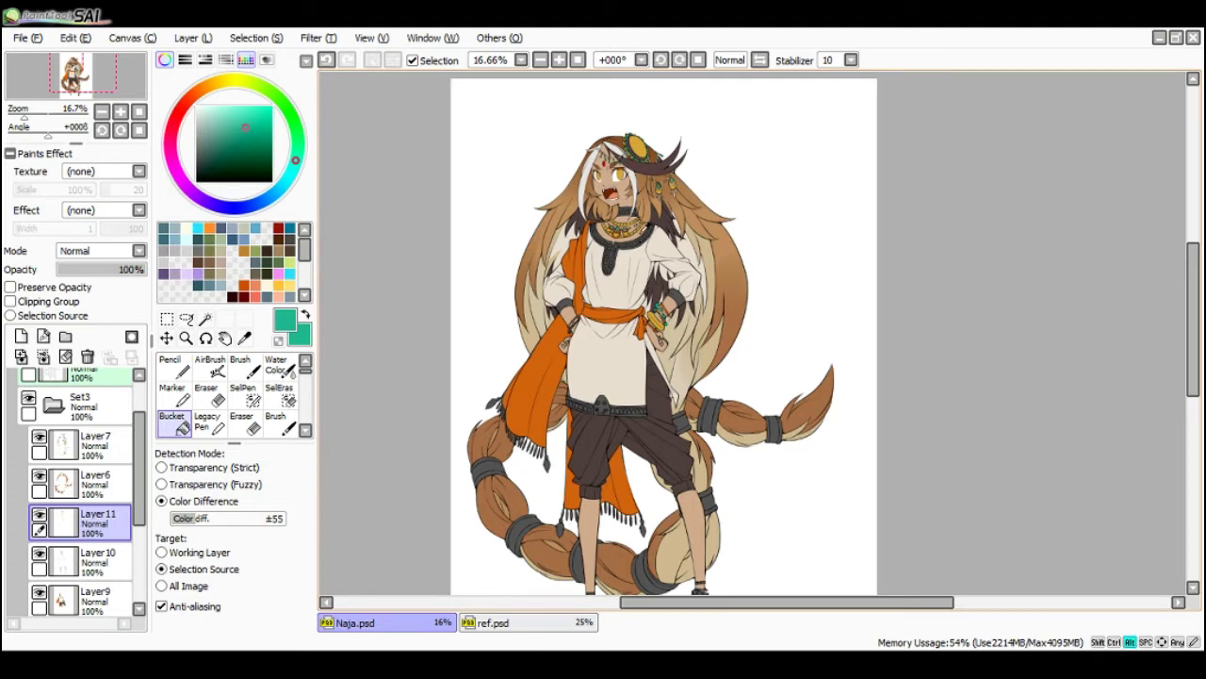
pyautogui.hotkey('alt', 'Tab')
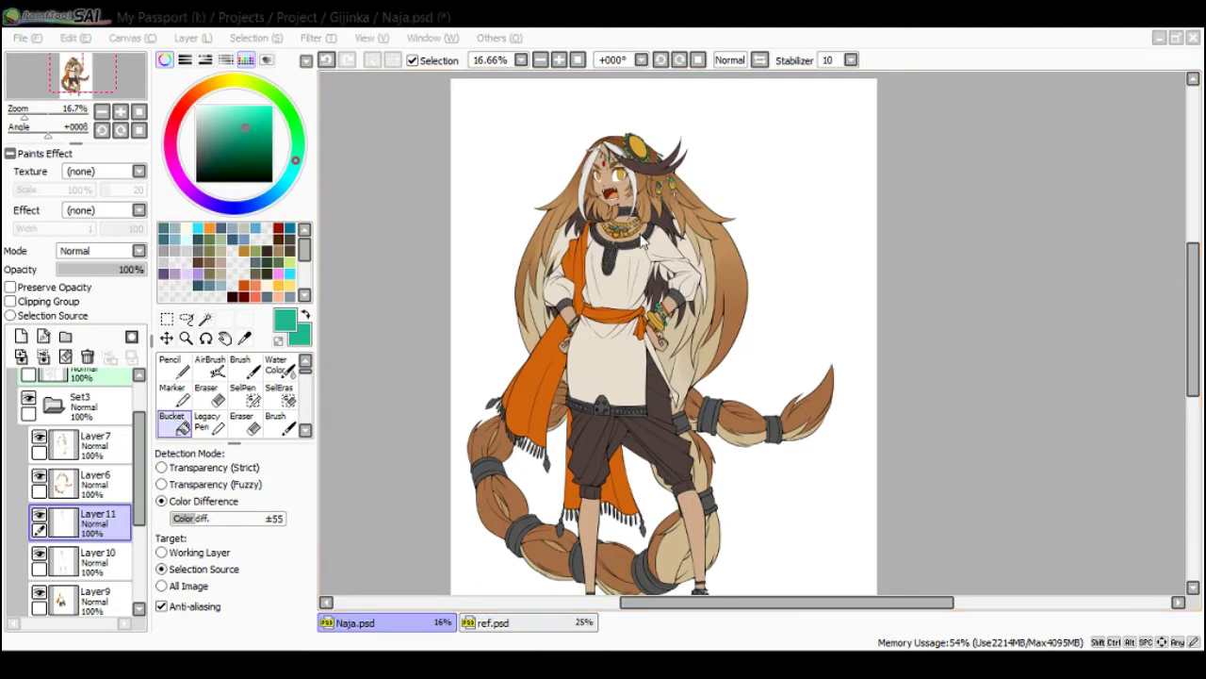
pyautogui.hotkey('alt', 'Tab')
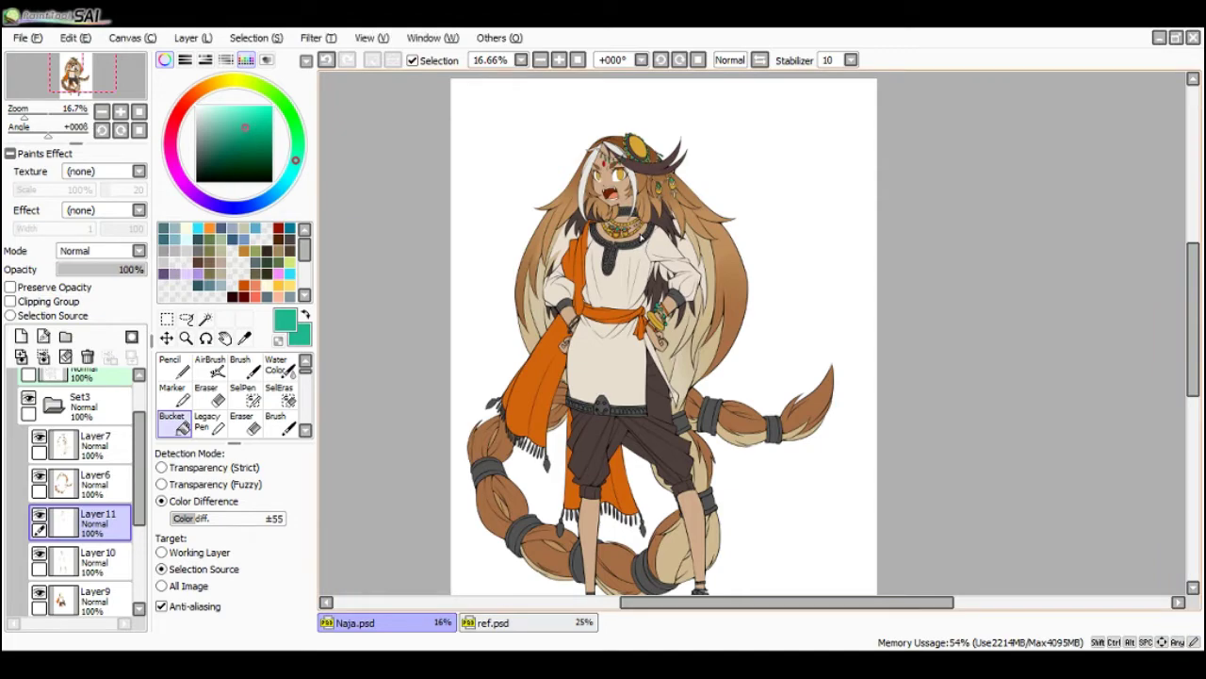
pyautogui.scroll(1, 545, 431)
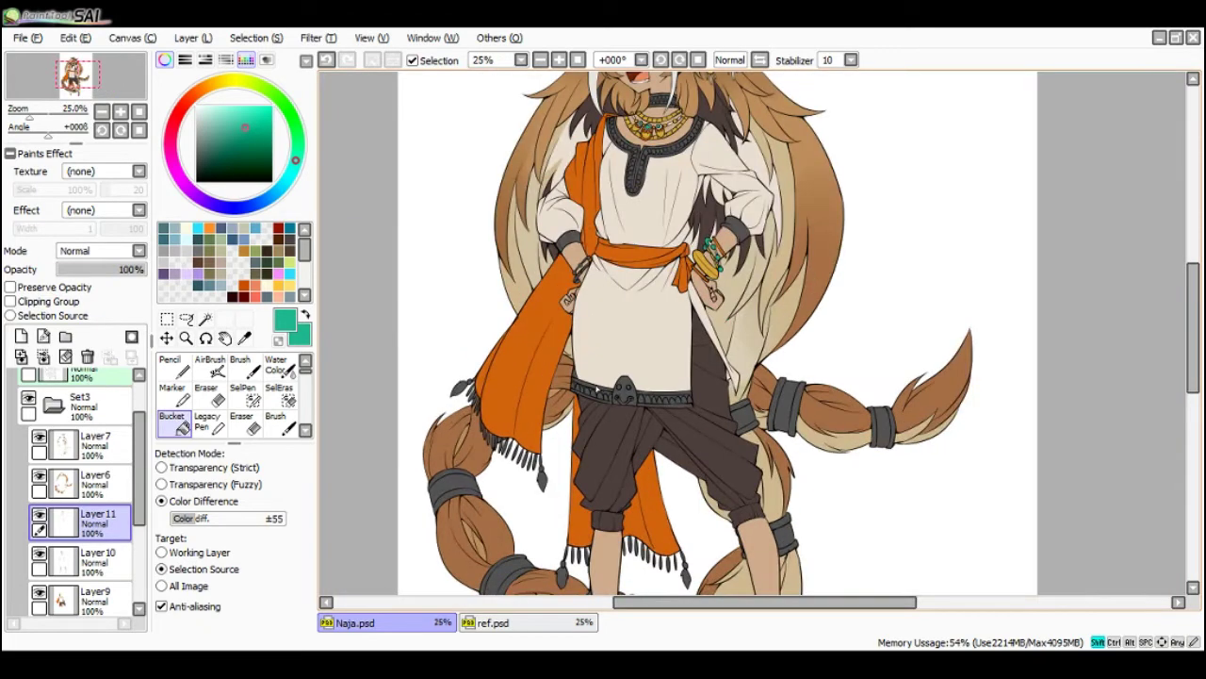
pyautogui.scroll(2, 592, 375)
pyautogui.scroll(-2, 606, 364)
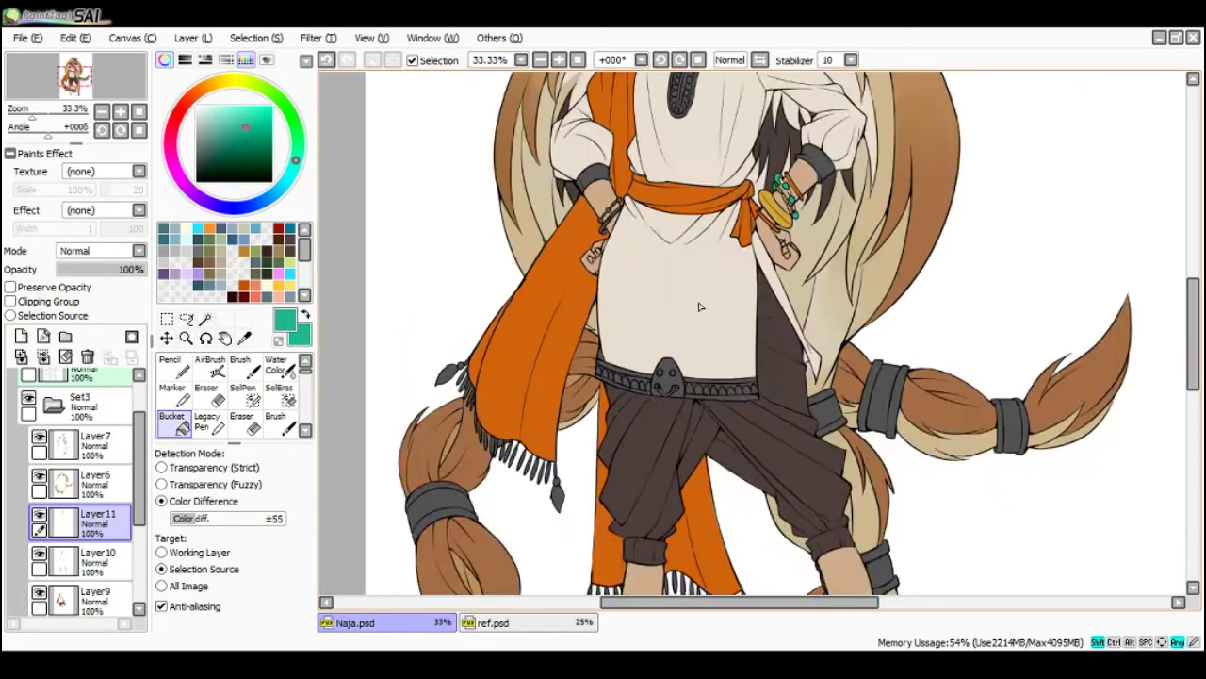
# - Fill the round beads of the beaded bracelet on the sash-side wrist with teal
pyautogui.press('space')
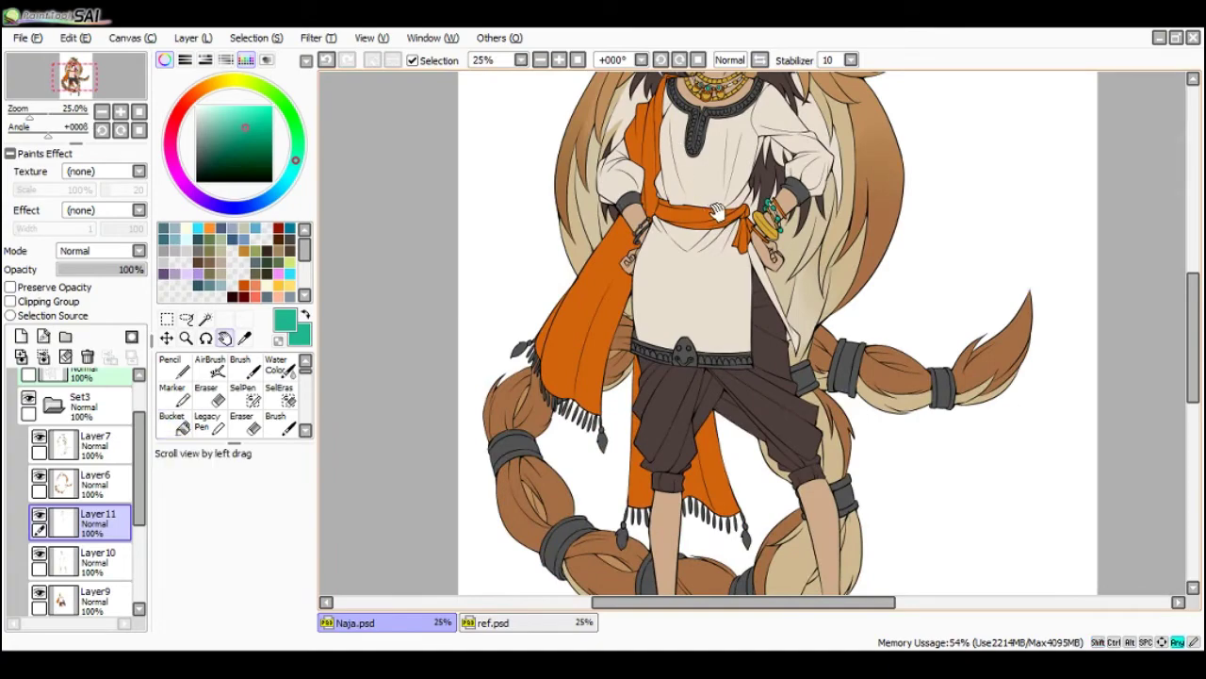
pyautogui.moveTo(697, 223); pyautogui.dragTo(637, 321)
pyautogui.scroll(2, 600, 306)
pyautogui.scroll(1, 592, 290)
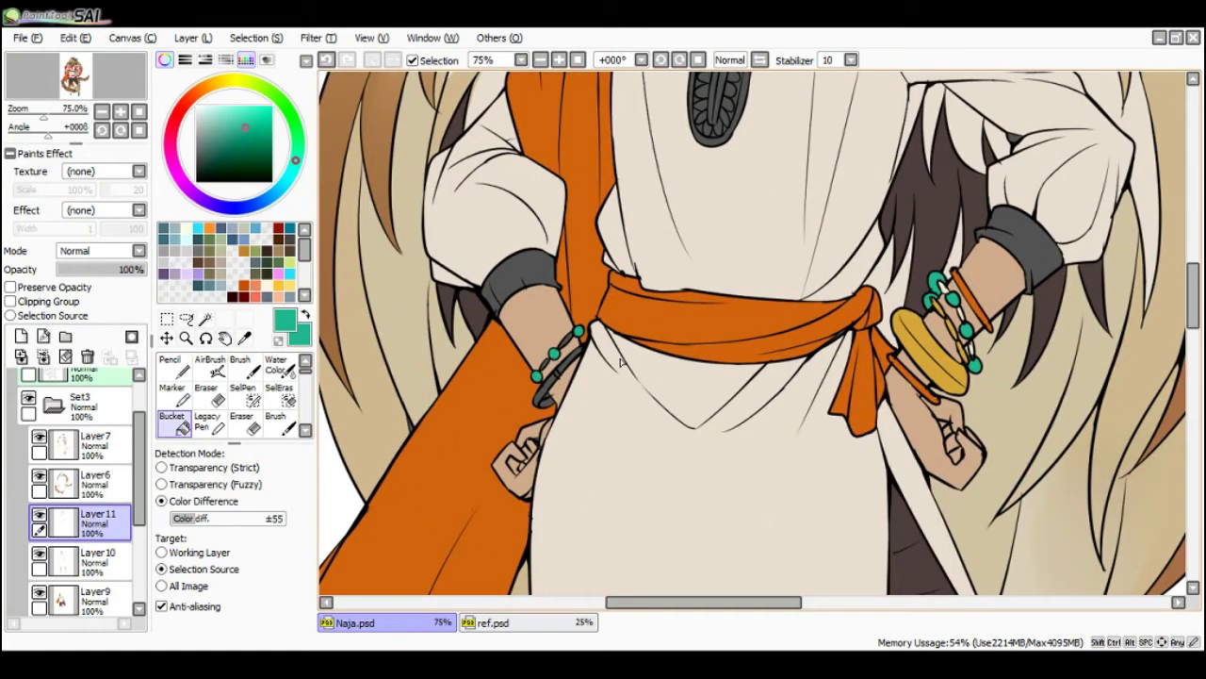
# - Sample the horn-side bracelet's cream and fill the oval links of the sash-side bracelet with it
pyautogui.press('alt')
pyautogui.keyDown('alt'); pyautogui.click(943, 287); pyautogui.keyUp('alt')
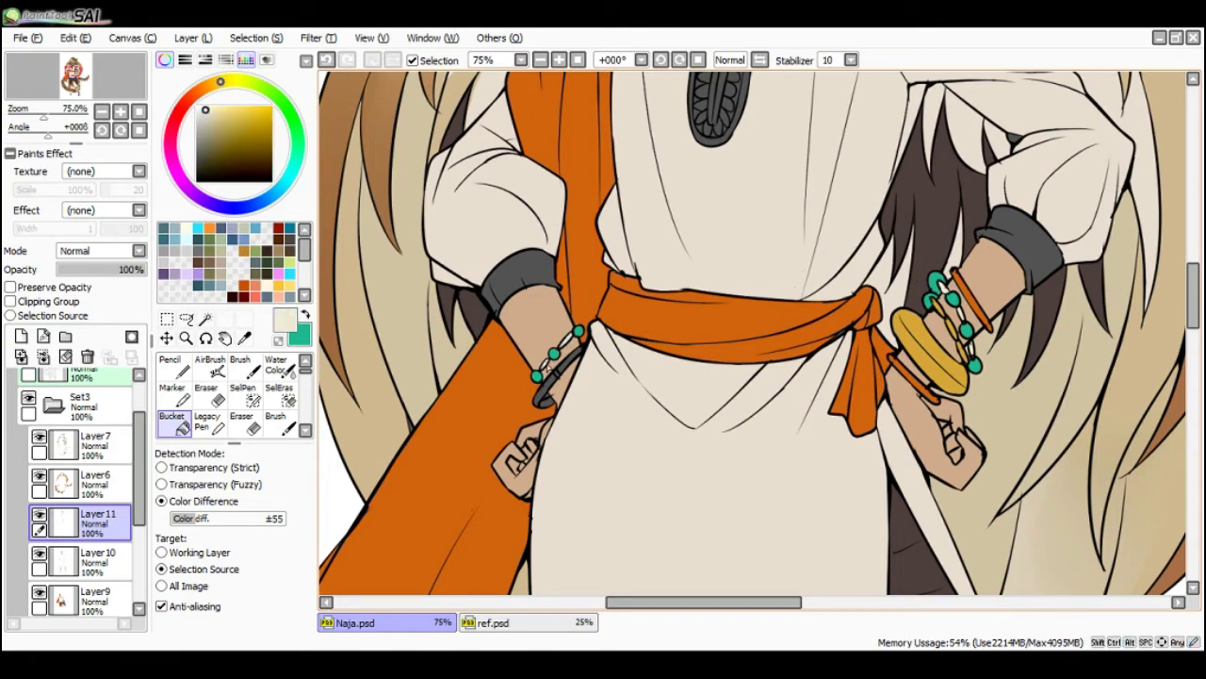
pyautogui.click(548, 366)
pyautogui.scroll(-1, 551, 370)
# - Try the sash's orange on the bangle and the sleeve cuff of the sash-side arm
pyautogui.keyDown('alt'); pyautogui.click(662, 329); pyautogui.keyUp('alt')
pyautogui.scroll(1, 551, 368)
pyautogui.click(568, 361)
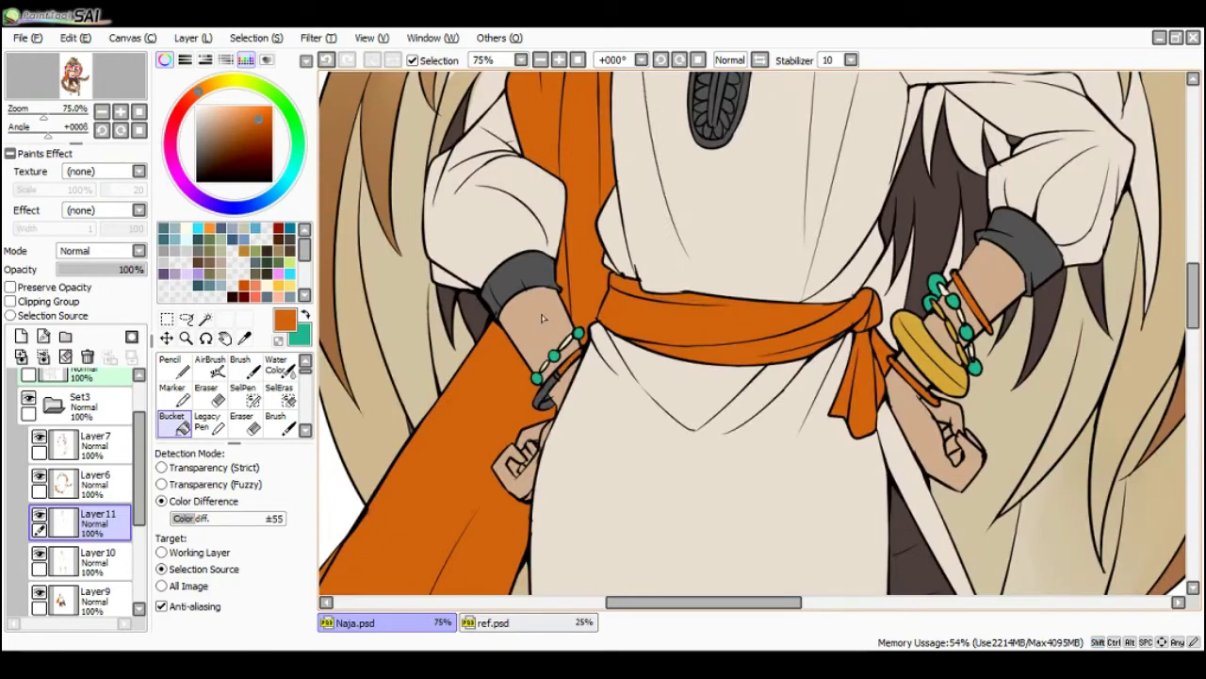
pyautogui.click(524, 281)
pyautogui.scroll(-2, 716, 280)
pyautogui.scroll(3, 636, 287)
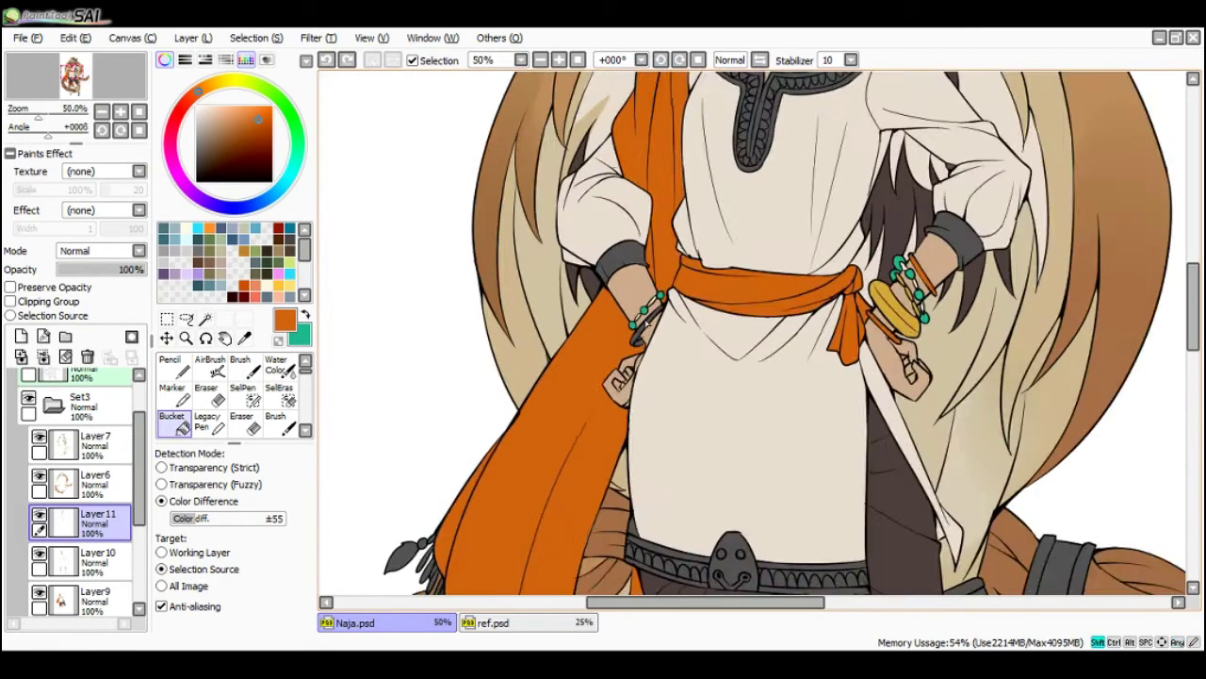
# - Fill all segments of the bangle on the sash-side wrist with teal
pyautogui.press('x')
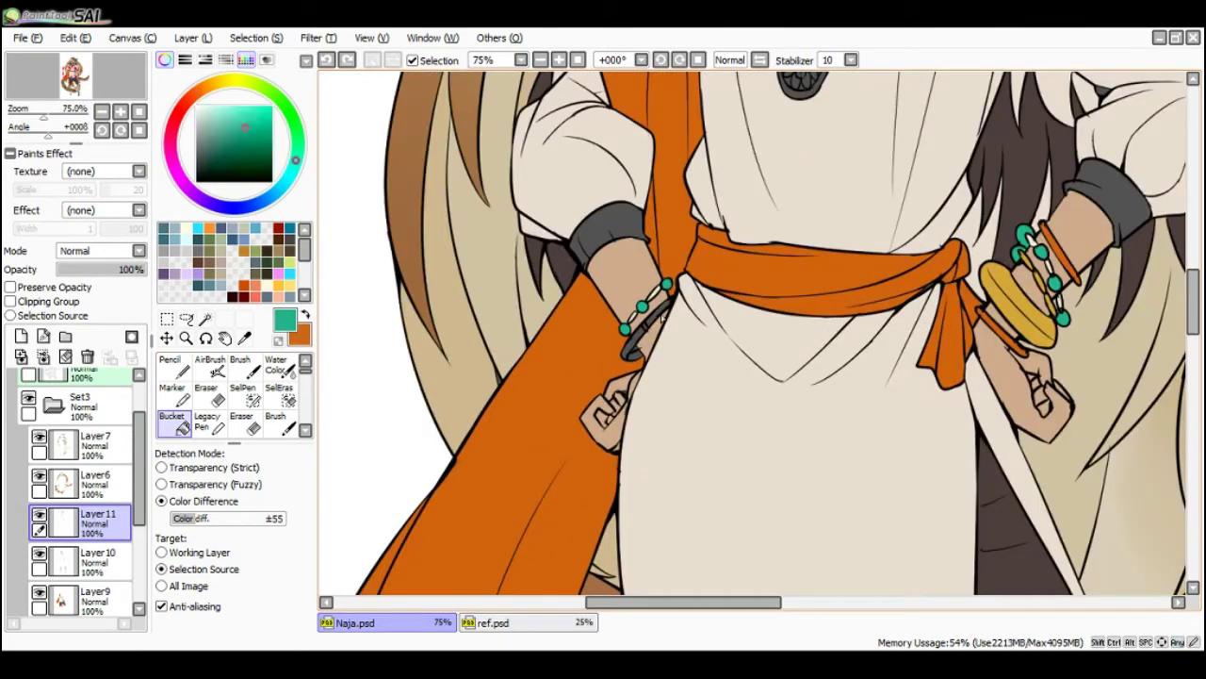
pyautogui.click(657, 314)
pyautogui.click(634, 343)
pyautogui.click(636, 355)
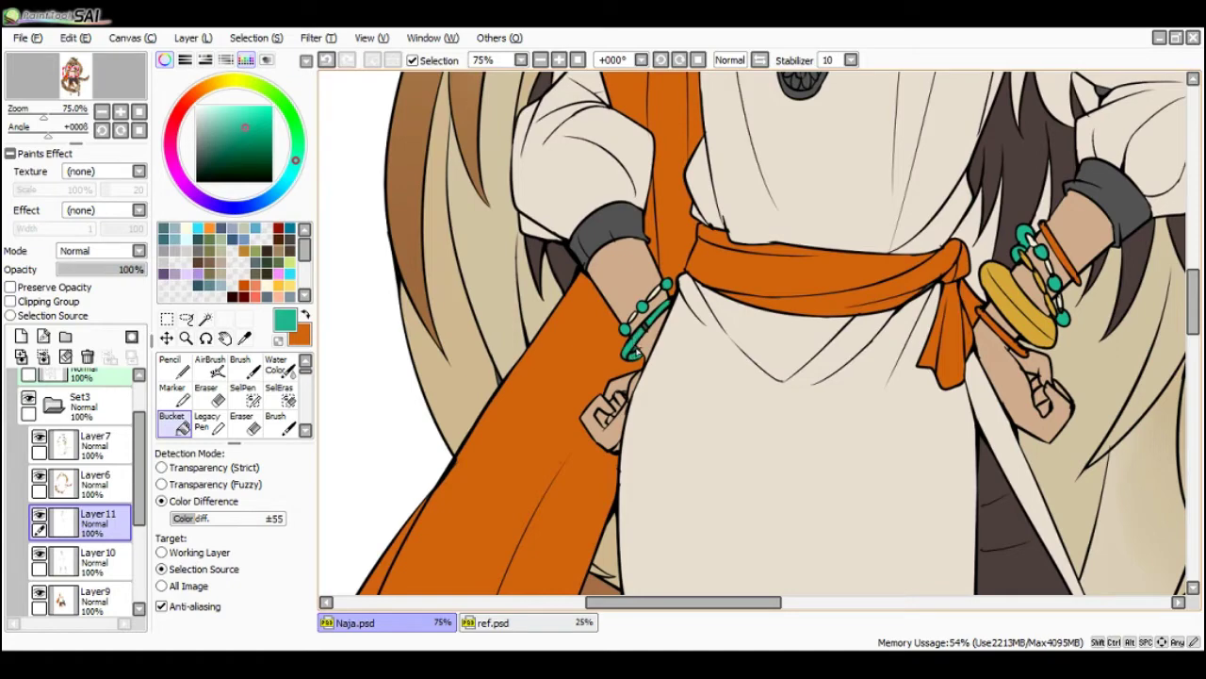
# - Toggle Layer11's visibility off and on to compare its fills, and review the whole figure down to the feet
pyautogui.scroll(-4, 648, 328)
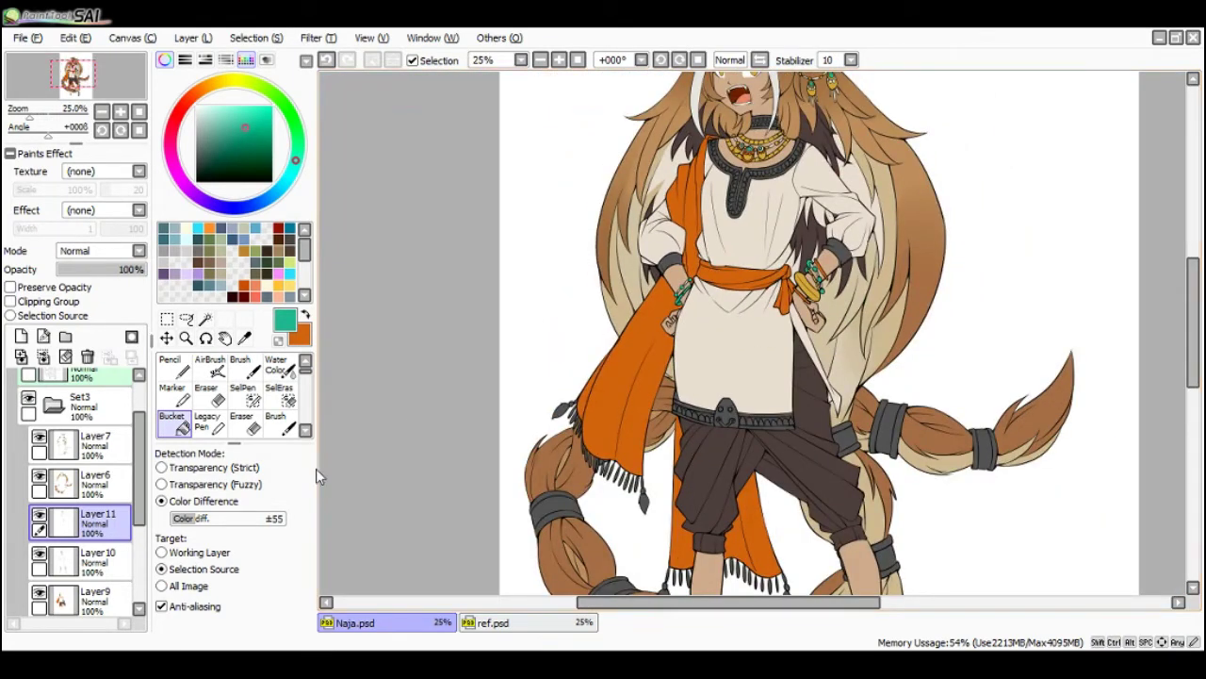
pyautogui.click(38, 514)
pyautogui.click(38, 515)
pyautogui.click(39, 516)
pyautogui.click(38, 515)
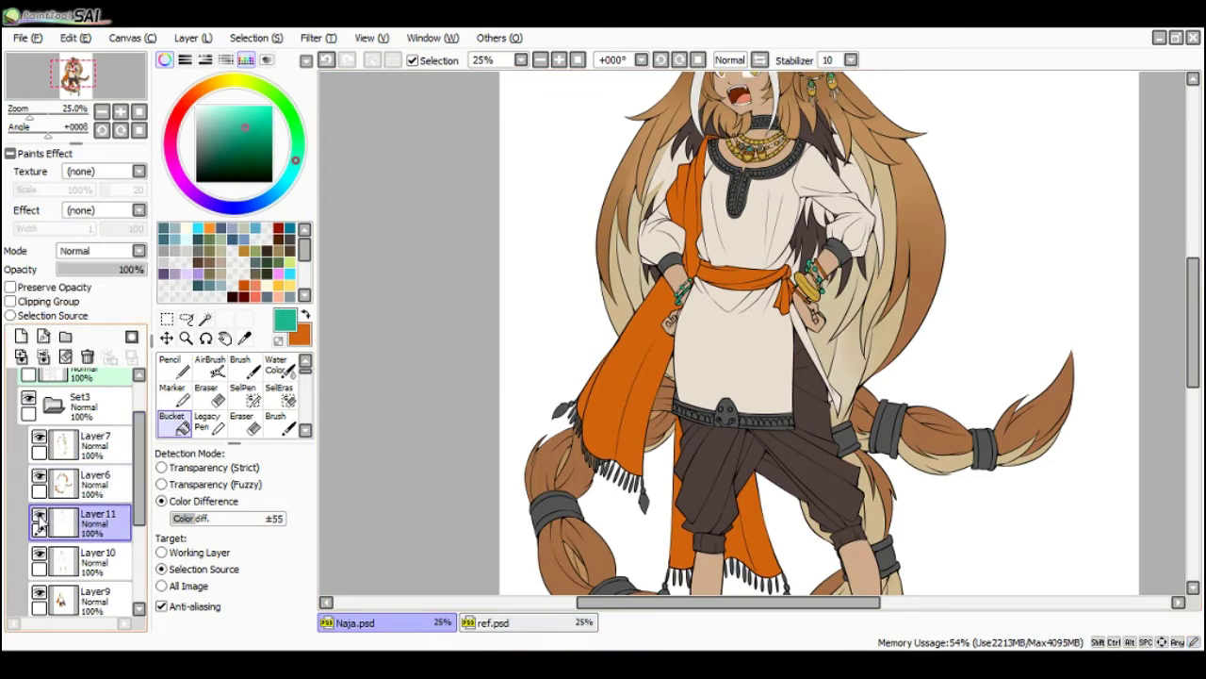
pyautogui.press('pagedown')
pyautogui.press('pagedown')
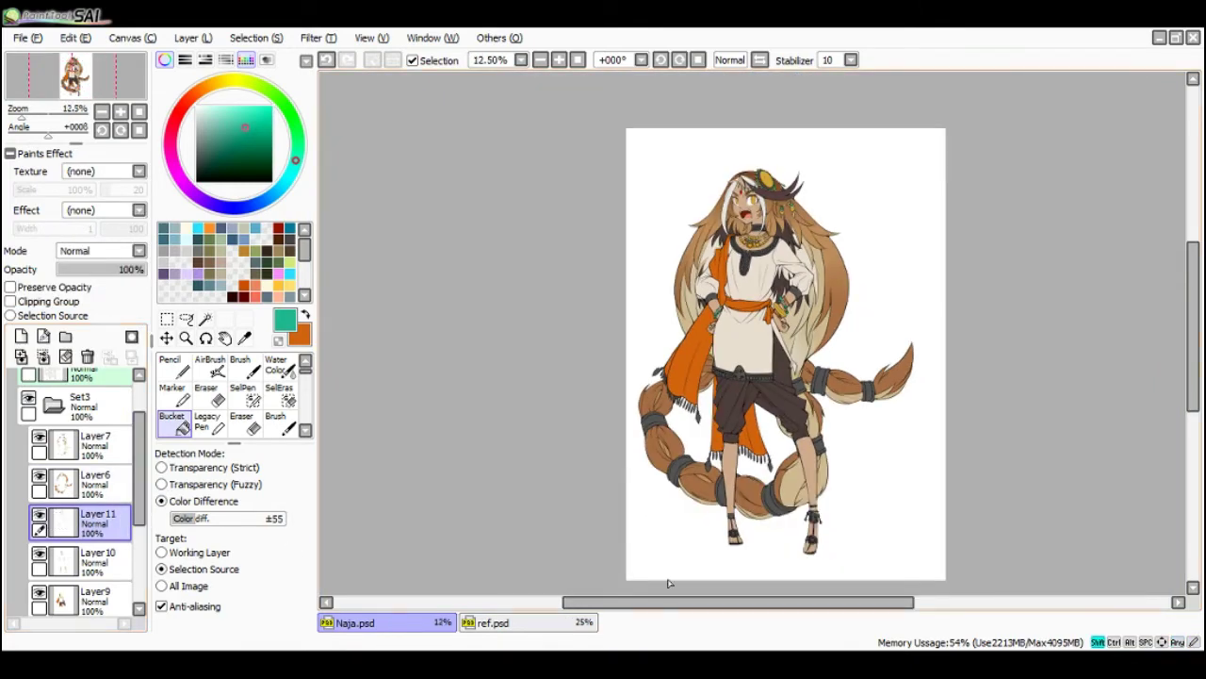
pyautogui.press('pageup')
pyautogui.scroll(2, 862, 571)
pyautogui.scroll(-1, 862, 571)
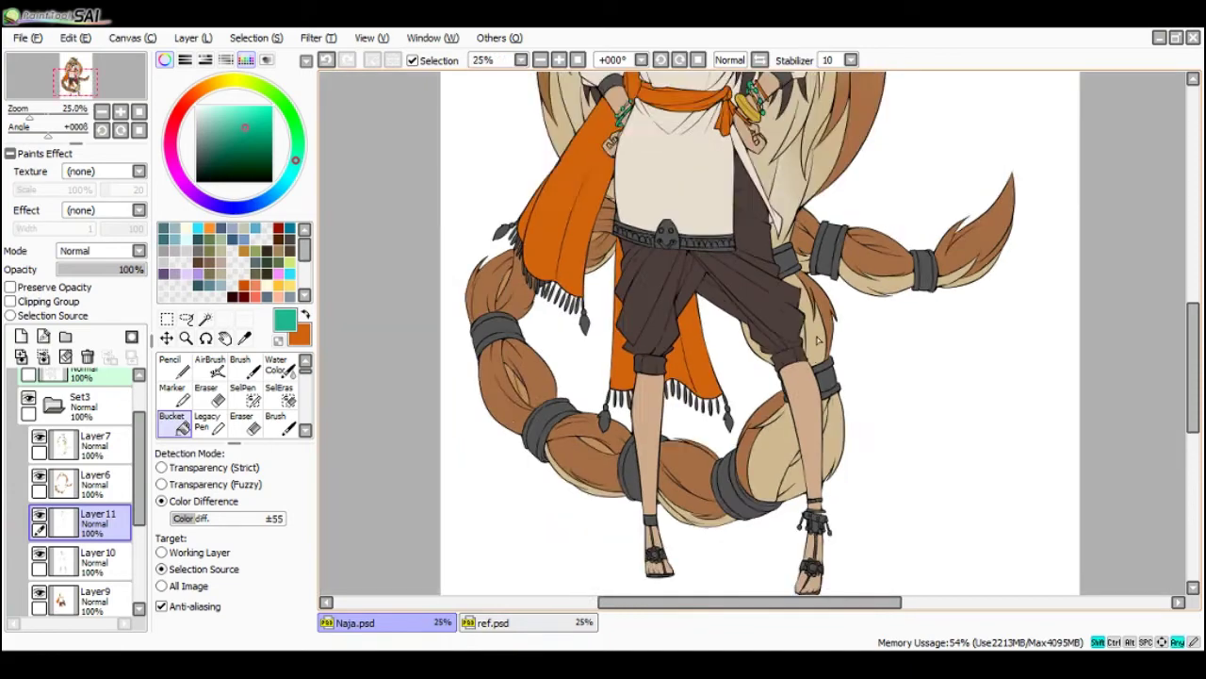
# - Sample the bangle's gold and the bracelet's teal, and fill the main band of the charm anklet with gold
pyautogui.scroll(1, 782, 148)
pyautogui.keyDown('alt'); pyautogui.click(743, 170); pyautogui.keyUp('alt')
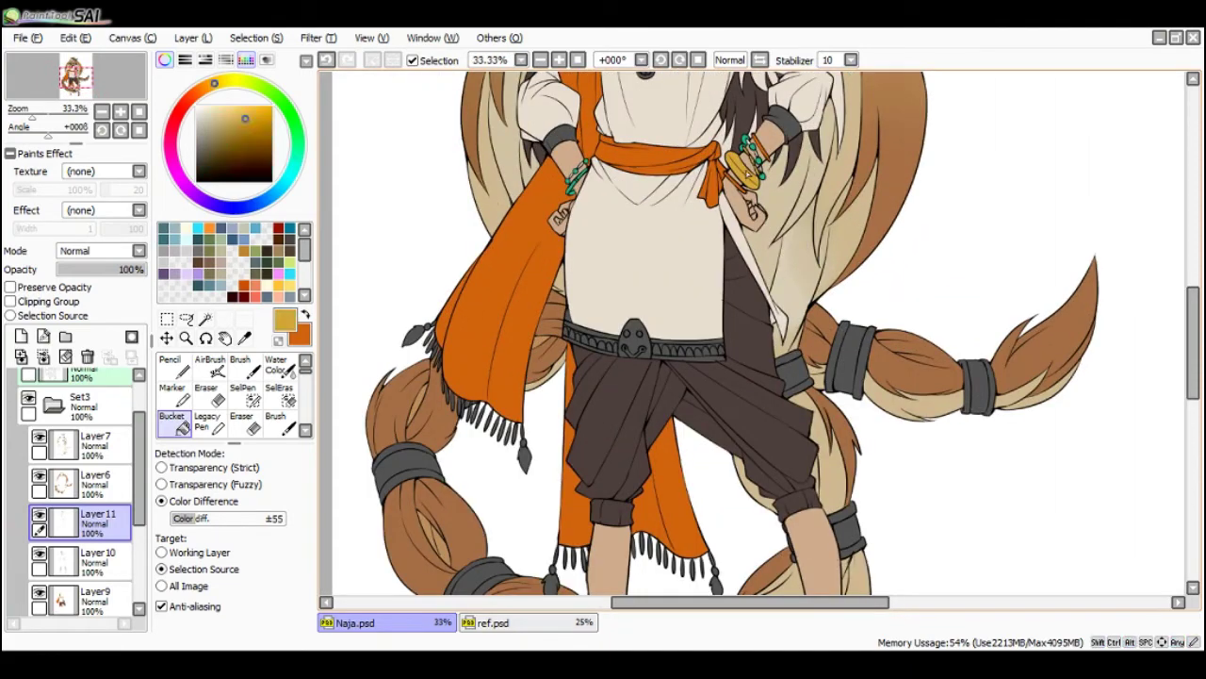
pyautogui.press('x')
pyautogui.keyDown('alt'); pyautogui.click(758, 143); pyautogui.keyUp('alt')
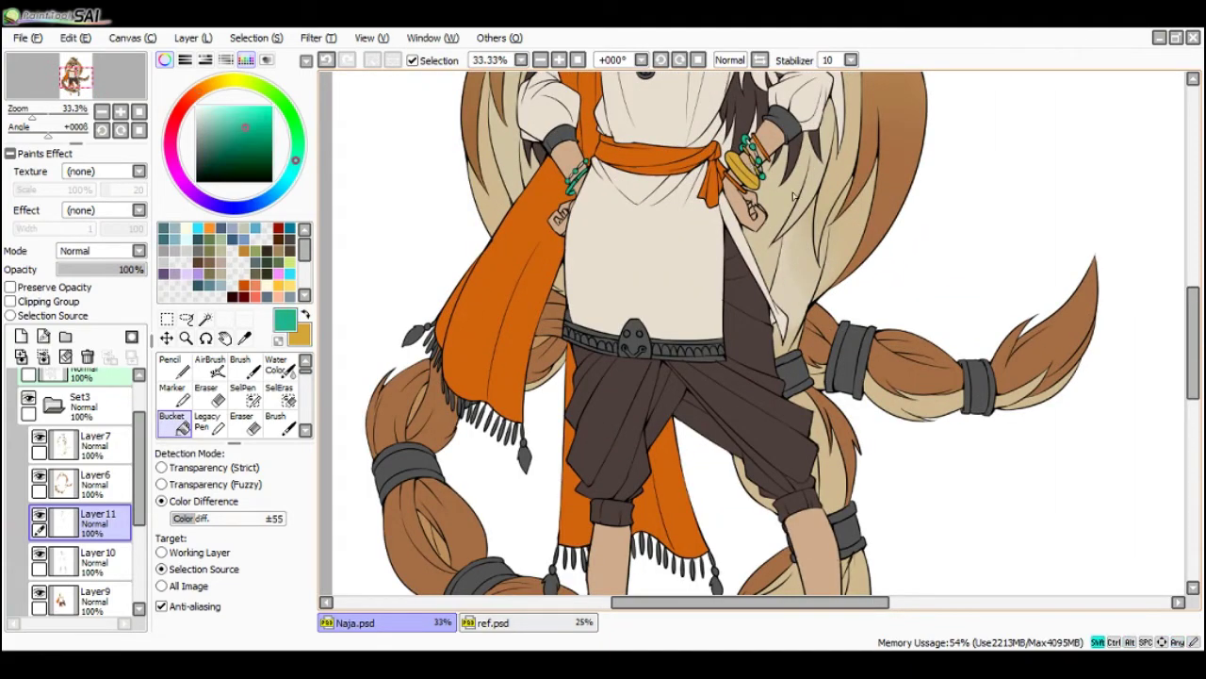
pyautogui.scroll(-2, 908, 520)
pyautogui.scroll(2, 876, 588)
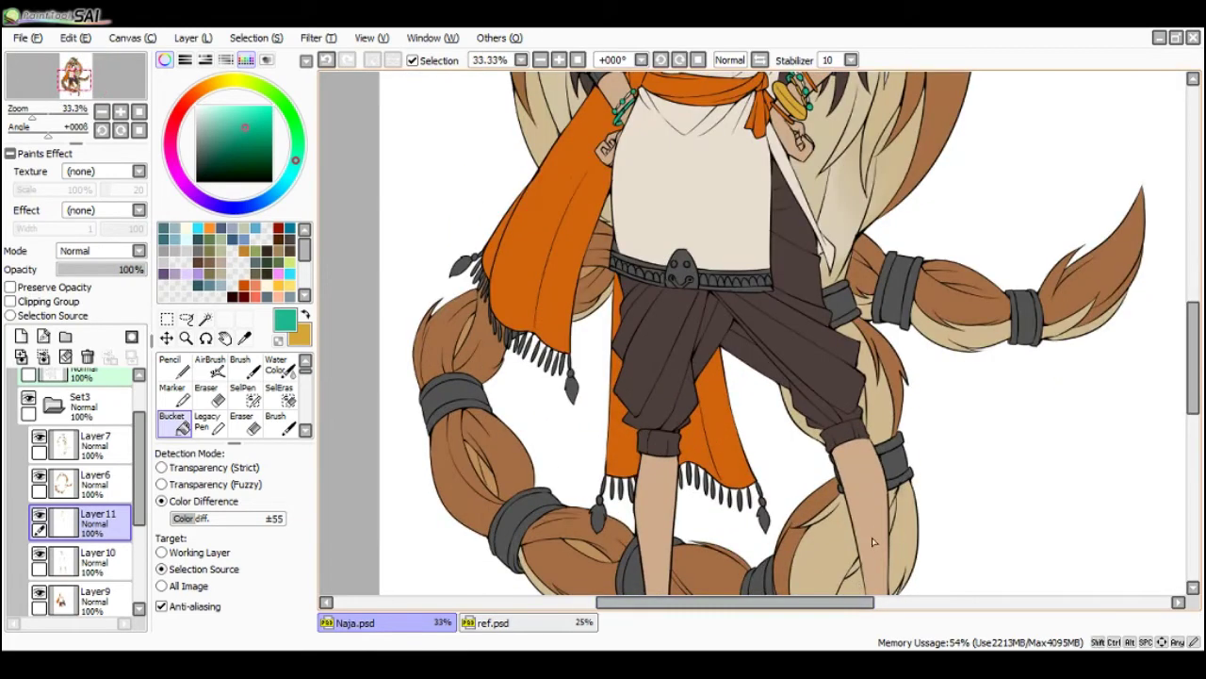
pyautogui.moveTo(864, 530); pyautogui.dragTo(737, 284)
pyautogui.scroll(3, 769, 408)
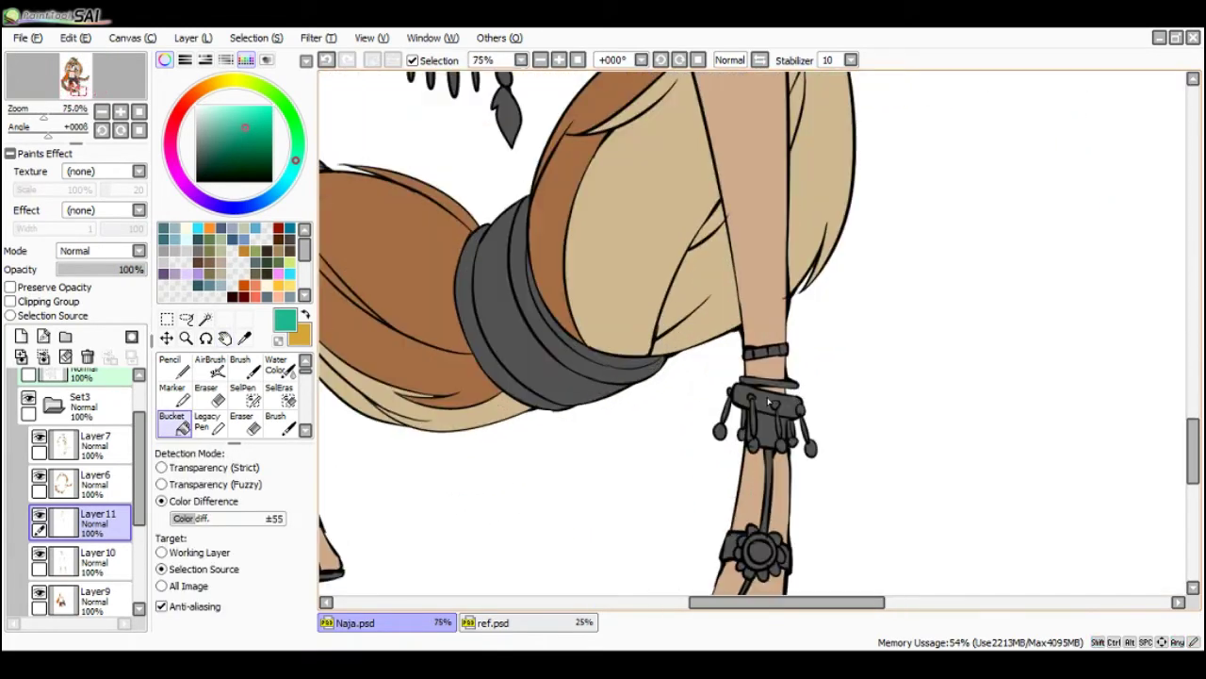
pyautogui.click(775, 407)
pyautogui.hotkey('ctrl', 'z')
pyautogui.press('x')
pyautogui.click(760, 403)
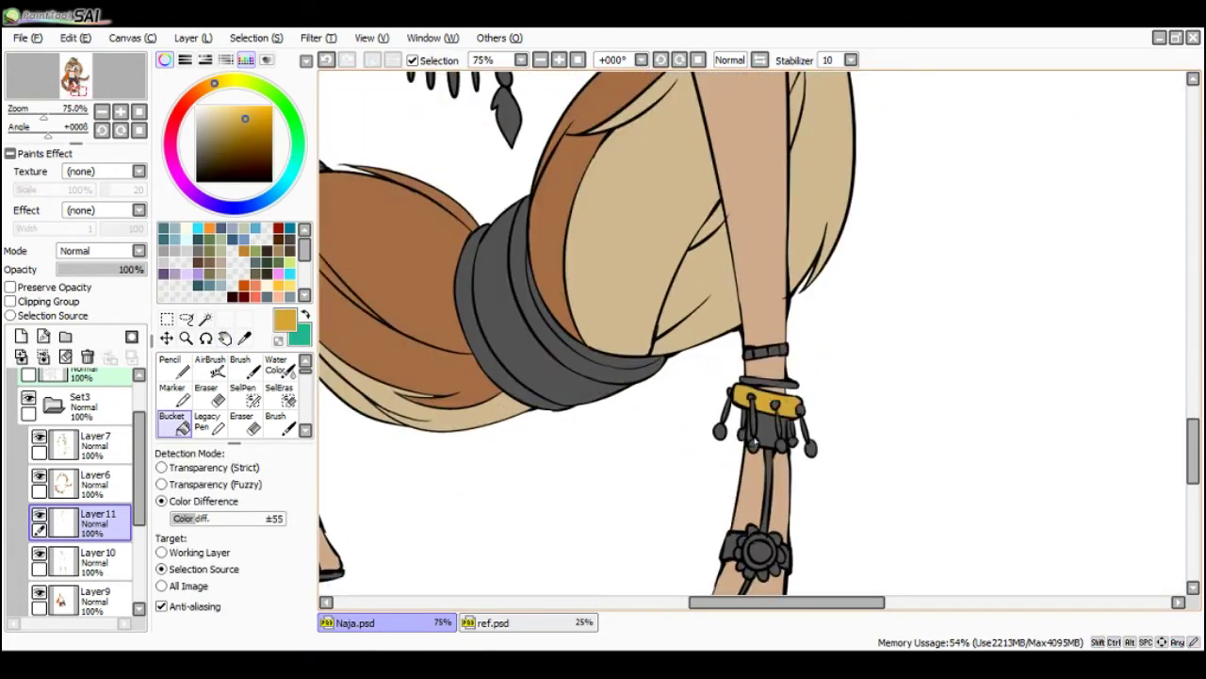
# - Fill the first charm drops of the anklet and the stud above with teal, and the outermost charm's string with gold
pyautogui.press('x')
pyautogui.click(753, 444)
pyautogui.click(721, 430)
pyautogui.press('x')
pyautogui.click(731, 413)
pyautogui.hotkey('ctrl', 'z')
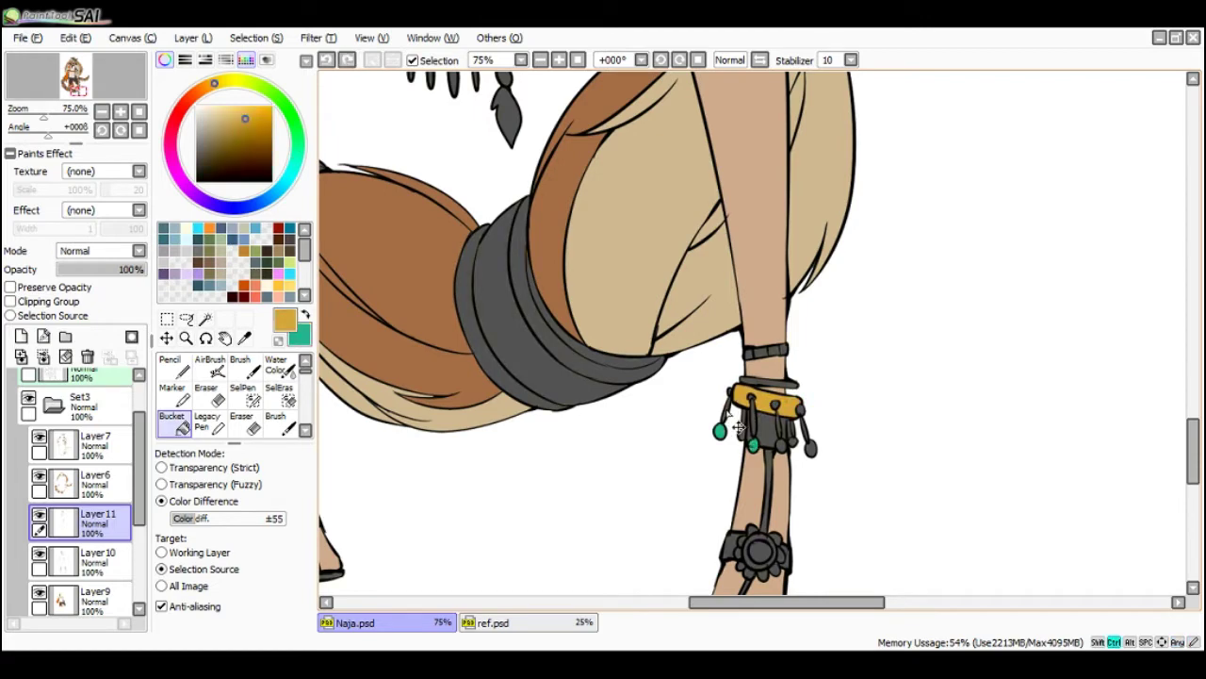
pyautogui.press('x')
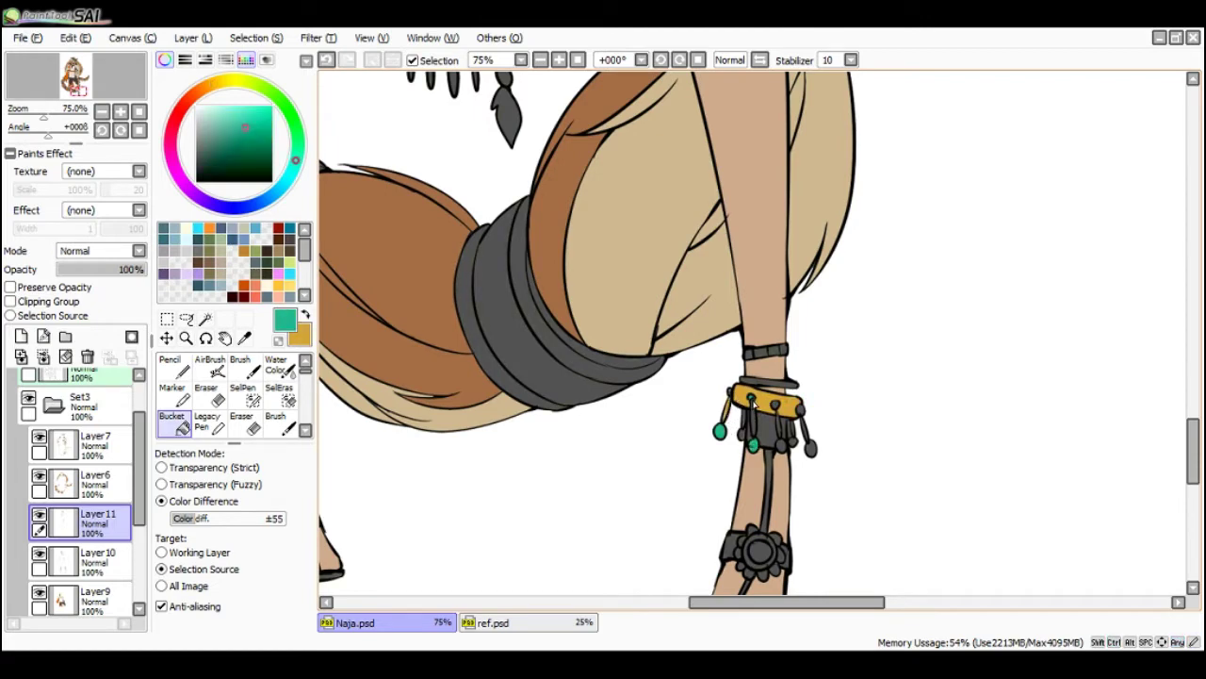
pyautogui.press('x')
pyautogui.press('x')
# - Fill the remaining long charms of the anklet with teal studs and drops and gold strings
pyautogui.click(776, 406)
pyautogui.press('x')
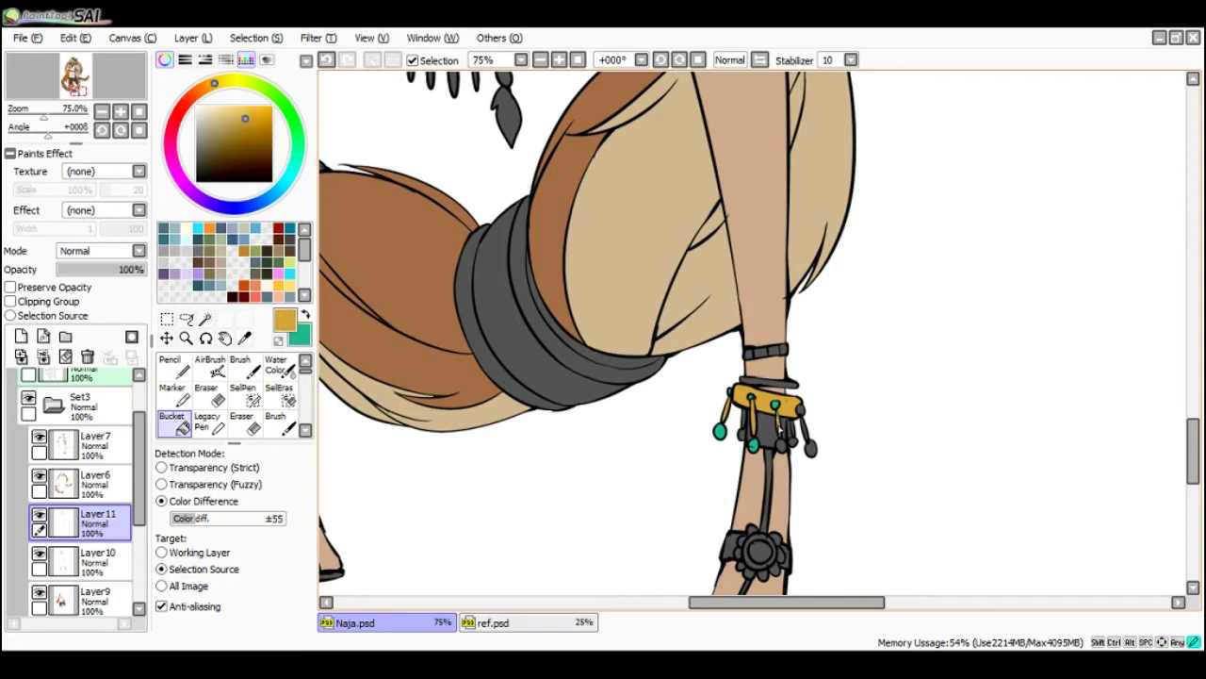
pyautogui.click(779, 428)
pyautogui.press('x')
pyautogui.click(782, 444)
pyautogui.press('x')
pyautogui.press('x')
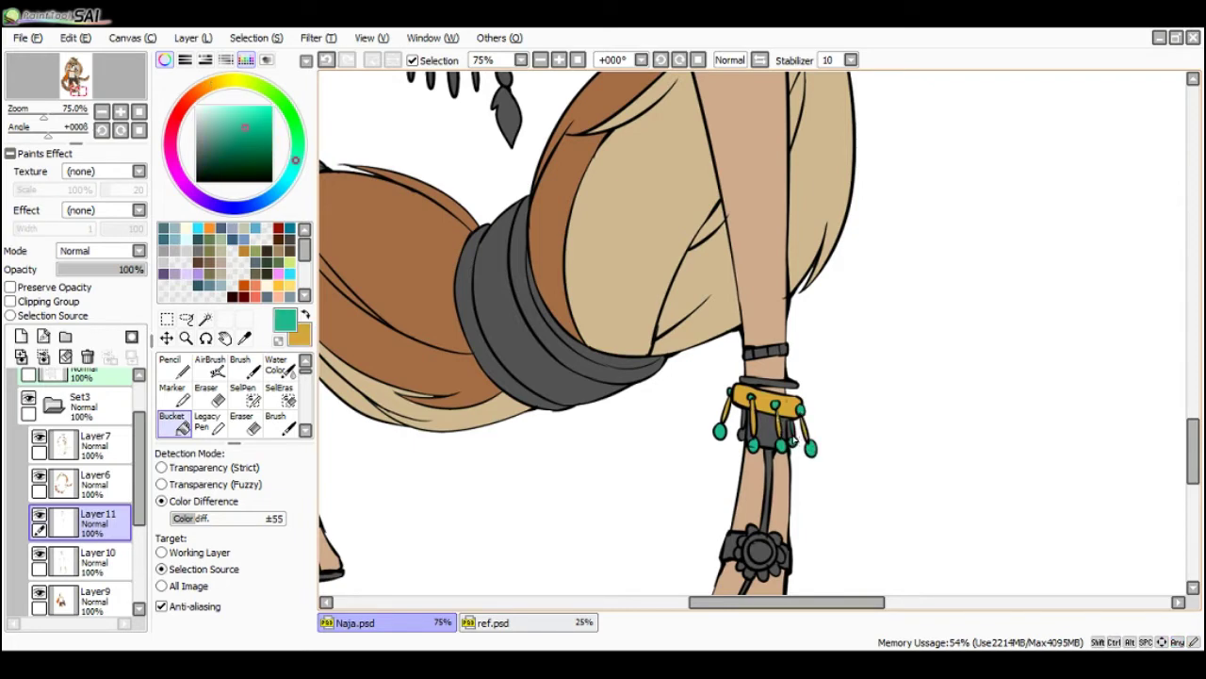
# - Fill the thin ring above the charm anklet with teal and the segmented anklet above it with gold
pyautogui.press('x')
pyautogui.press('x')
pyautogui.click(769, 384)
pyautogui.press('x')
pyautogui.scroll(-2, 752, 357)
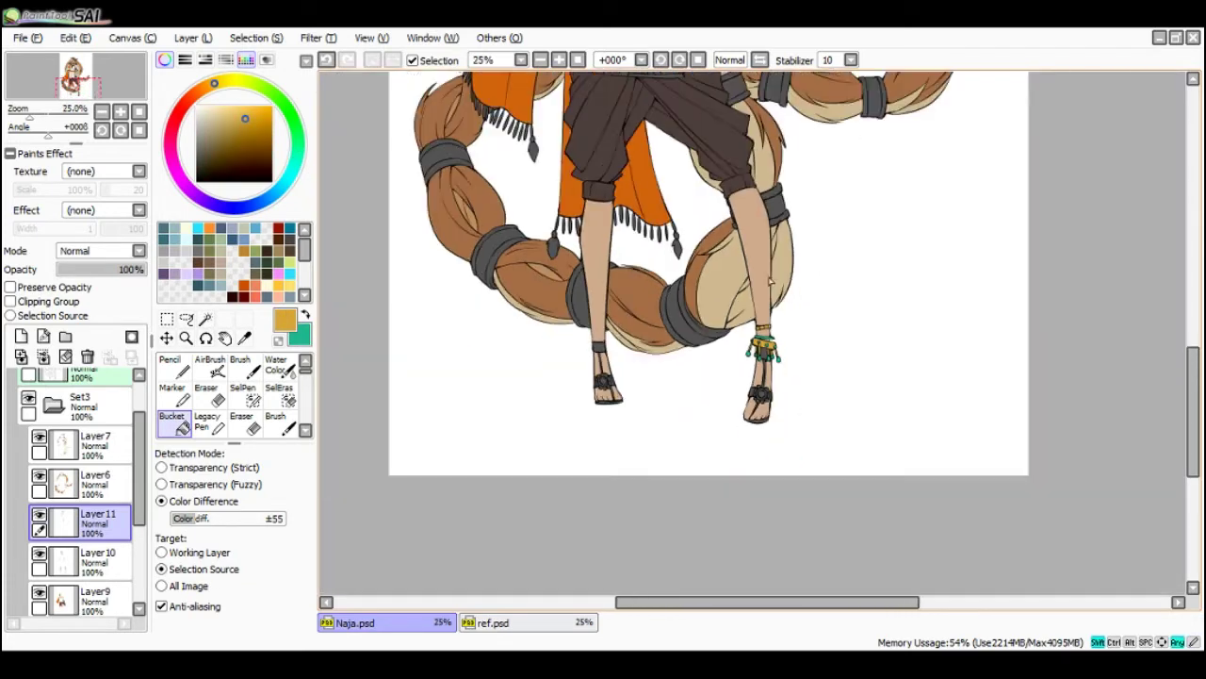
# - Sample the sash's orange and recolour the thin ring above the charm anklet with it
pyautogui.keyDown('alt'); pyautogui.click(647, 186); pyautogui.keyUp('alt')
pyautogui.scroll(1, 765, 345)
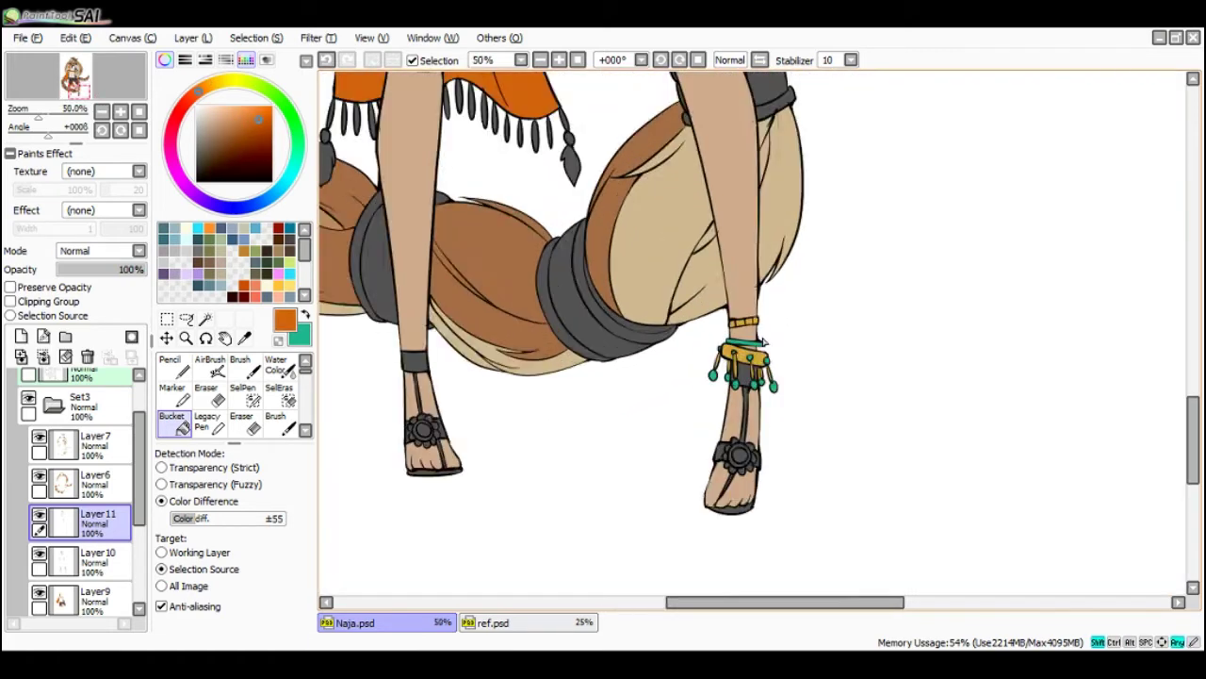
pyautogui.scroll(1, 764, 345)
pyautogui.scroll(-2, 752, 348)
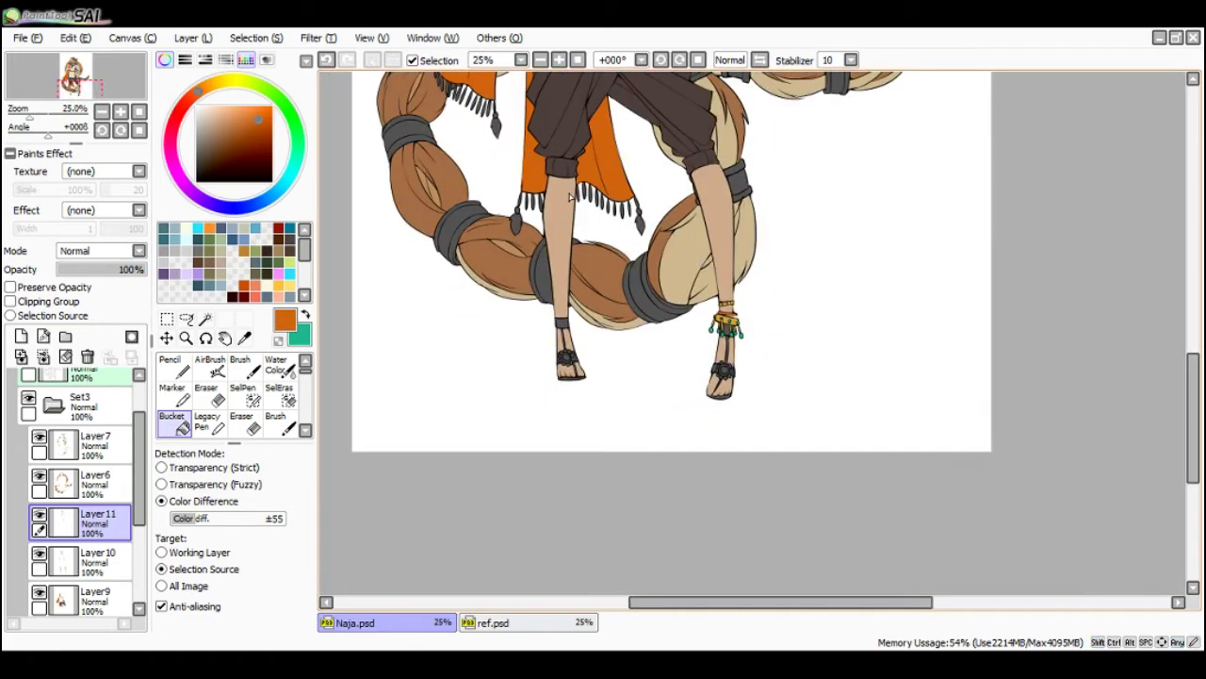
# - Try the sash's orange on two of the sash tassels while on Layer11
pyautogui.moveTo(516, 130); pyautogui.dragTo(584, 252)
pyautogui.scroll(1, 556, 203)
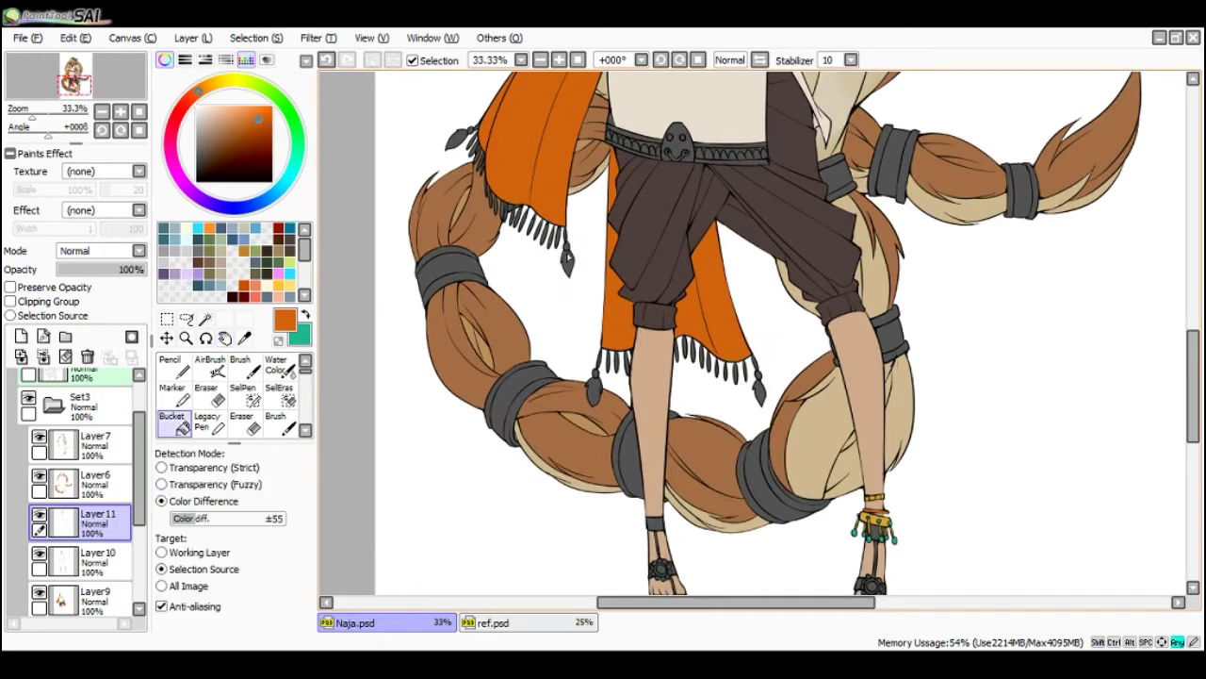
pyautogui.click(568, 261)
pyautogui.click(760, 387)
pyautogui.hotkey('ctrl', 'z')
pyautogui.hotkey('ctrl', 'z')
# - Switch to Layer9 and fill the inner corner tassel of the draped sash end with orange
pyautogui.click(65, 600)
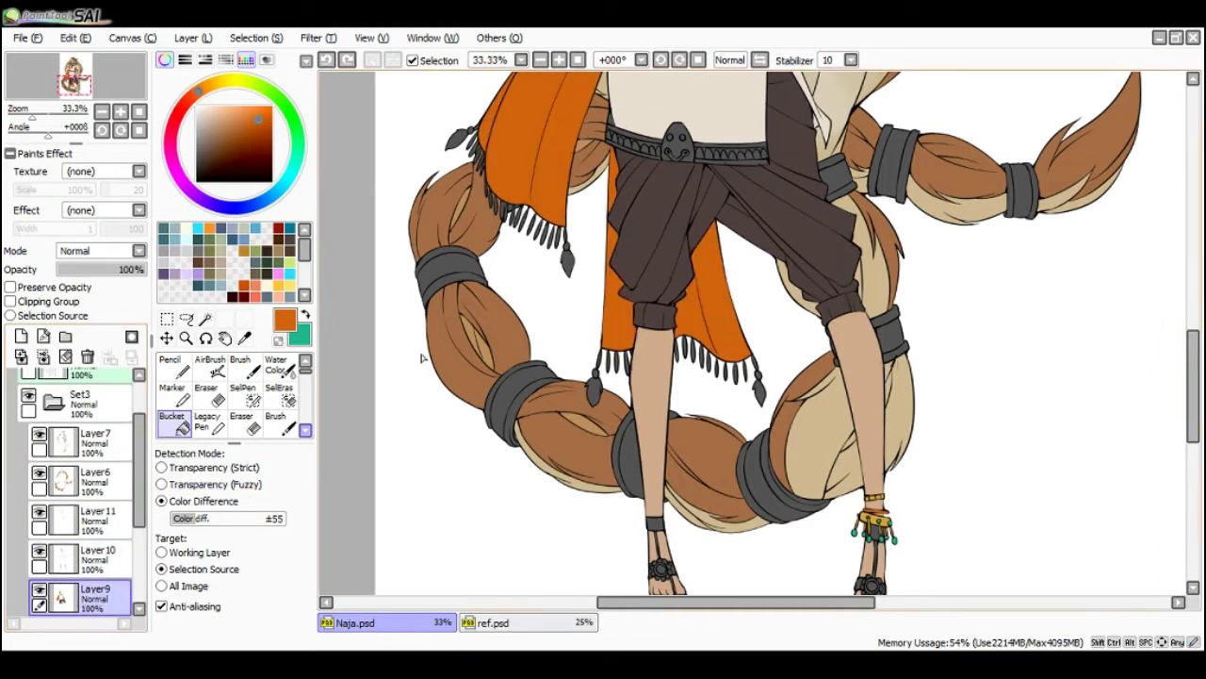
pyautogui.click(567, 262)
pyautogui.press('x')
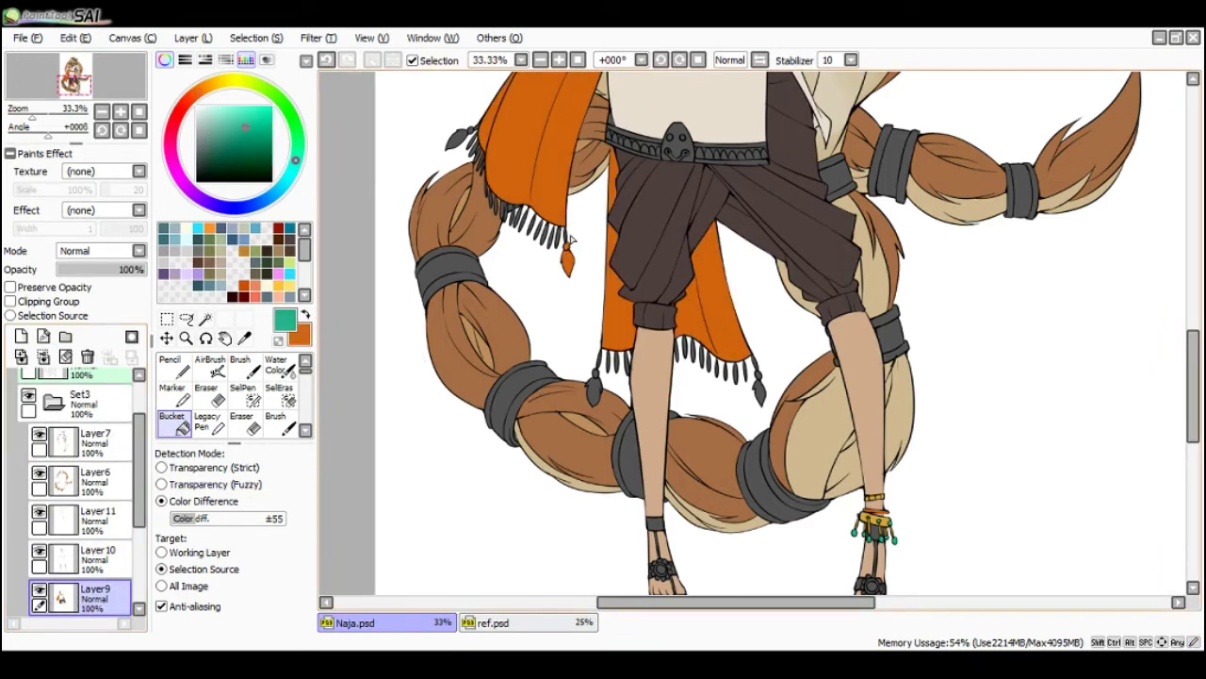
# - Review the whole figure and toggle Layer9's visibility off and on to compare its fills
pyautogui.scroll(-1, 571, 245)
pyautogui.scroll(1, 684, 153)
pyautogui.moveTo(666, 149); pyautogui.dragTo(612, 301)
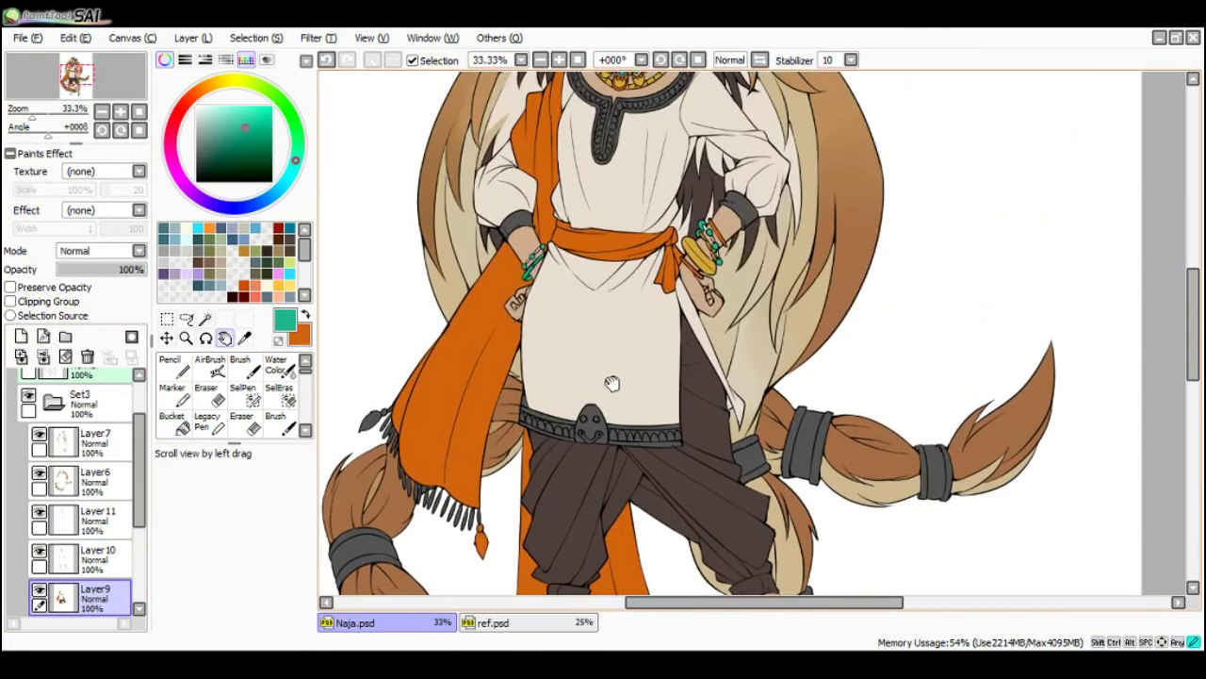
pyautogui.scroll(-2, 664, 160)
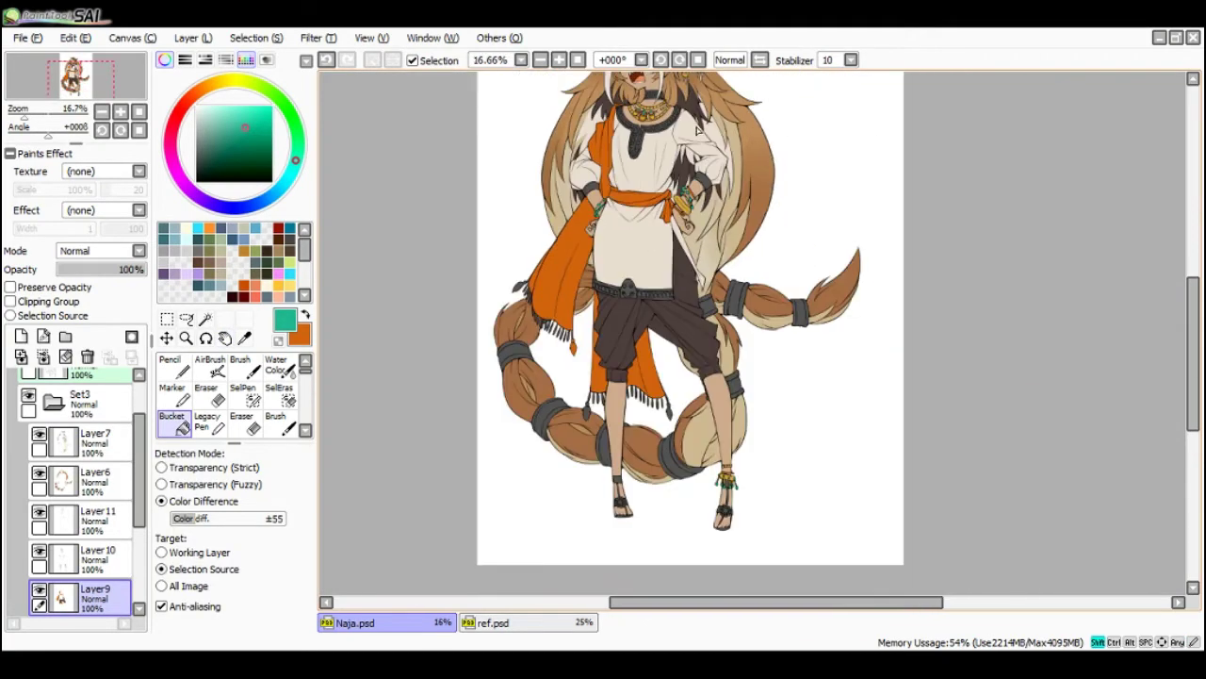
pyautogui.scroll(2, 701, 133)
pyautogui.scroll(-1, 714, 166)
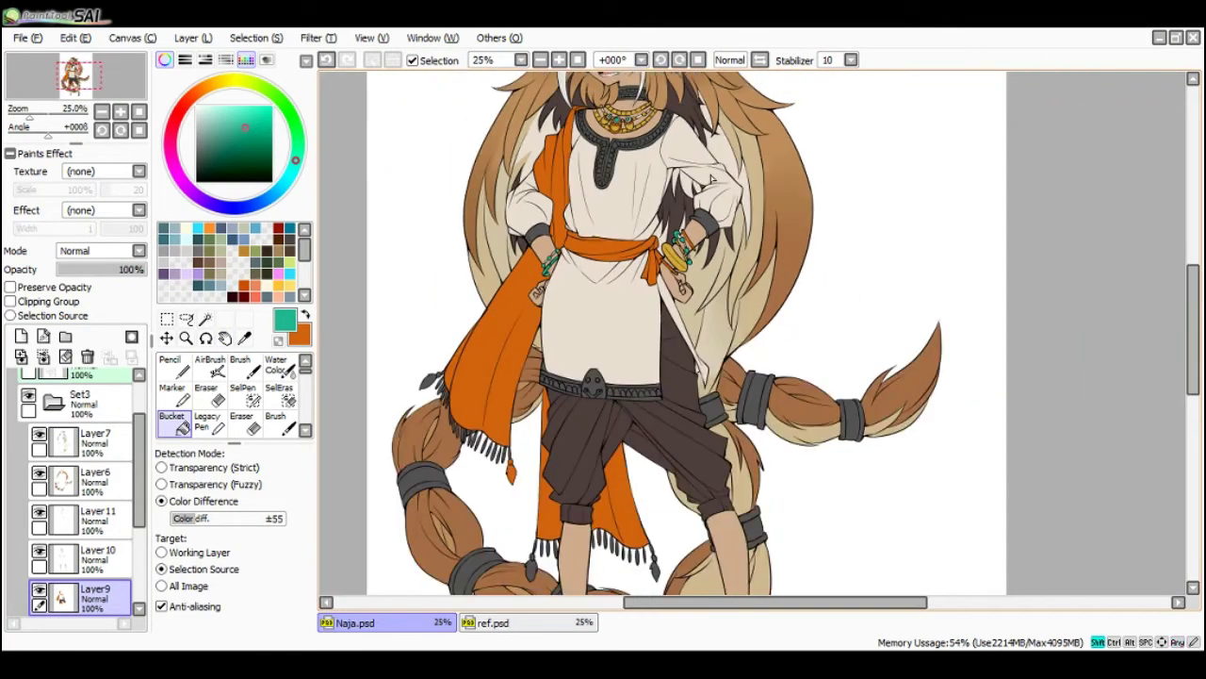
pyautogui.scroll(-1, 522, 327)
pyautogui.click(40, 592)
pyautogui.click(39, 592)
pyautogui.click(39, 592)
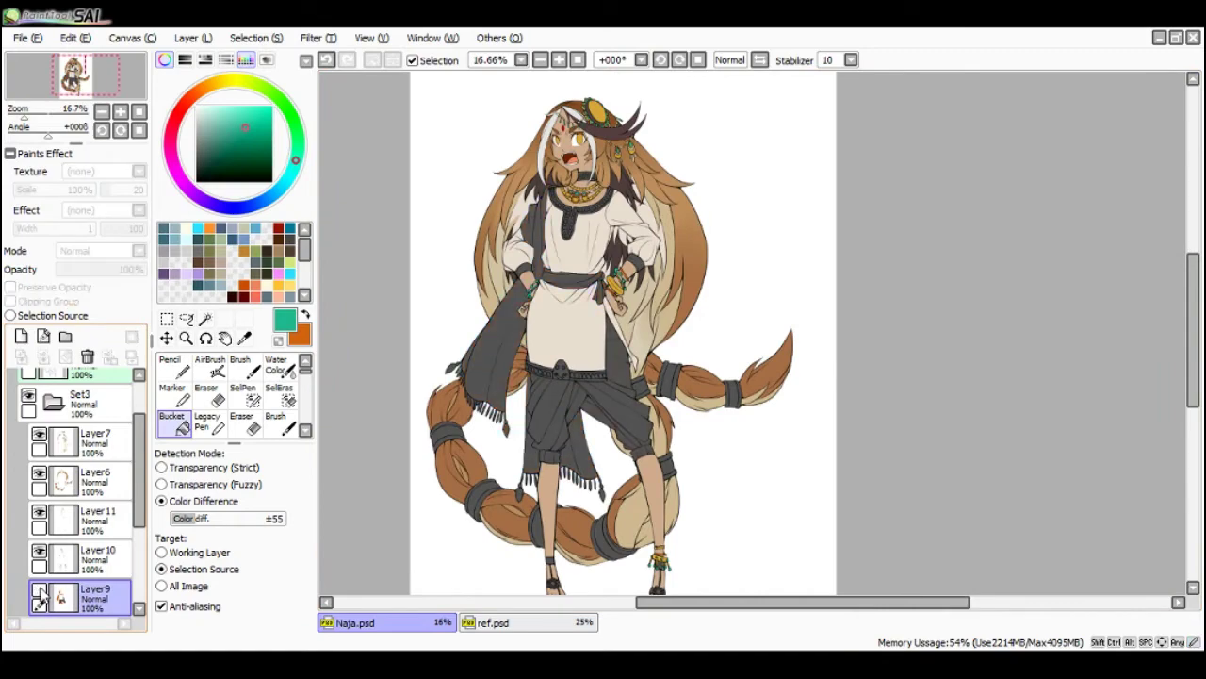
pyautogui.click(40, 592)
pyautogui.click(39, 592)
pyautogui.click(39, 592)
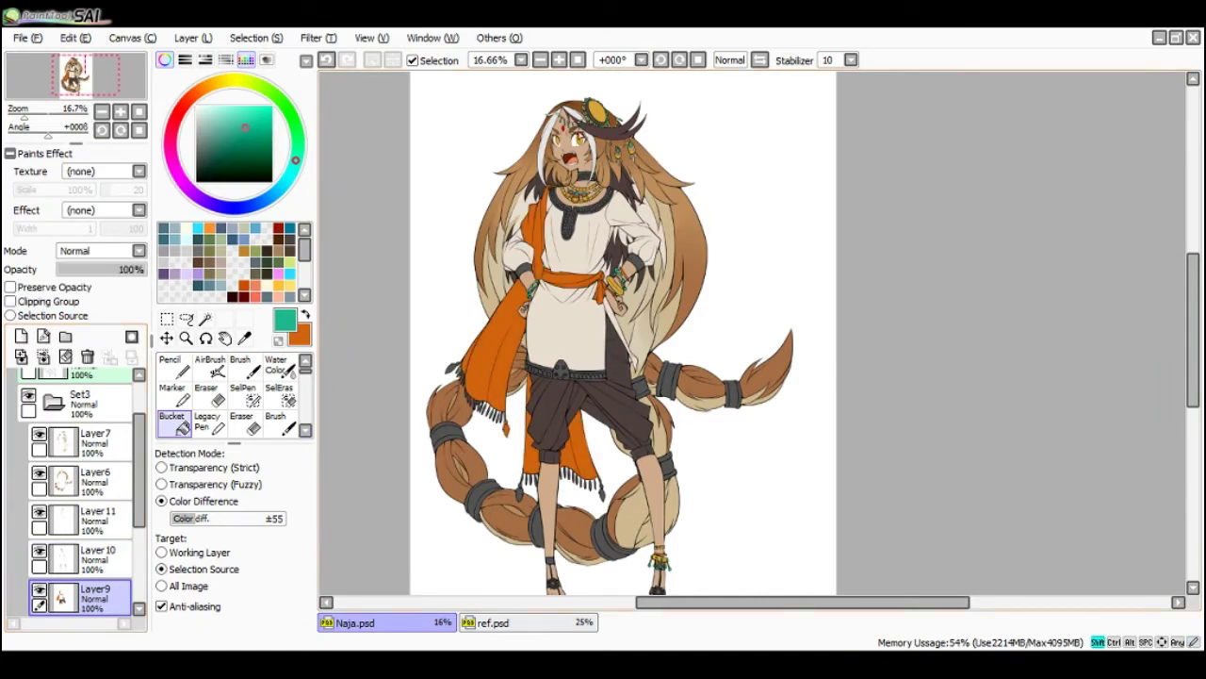
# - Sample the cream from the beads of the horn chain and fill the fringe of the draped sash end with it
pyautogui.scroll(3, 584, 136)
pyautogui.scroll(1, 589, 134)
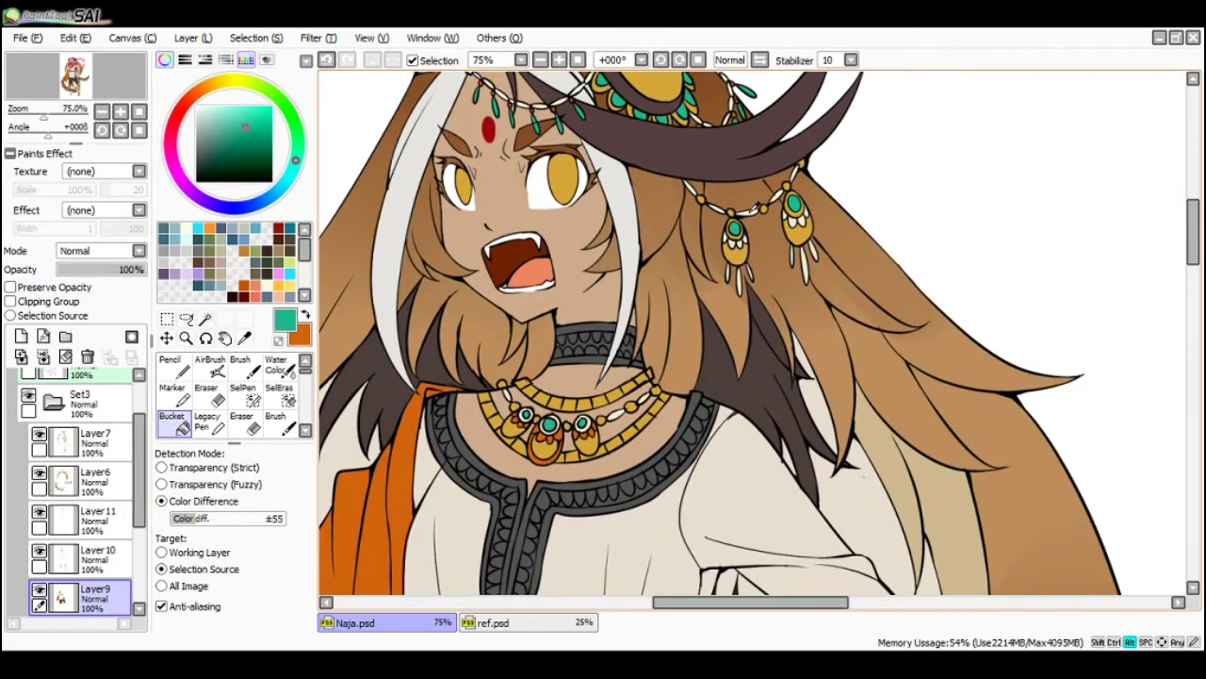
pyautogui.keyDown('alt'); pyautogui.click(751, 210); pyautogui.keyUp('alt')
pyautogui.scroll(-5, 726, 199)
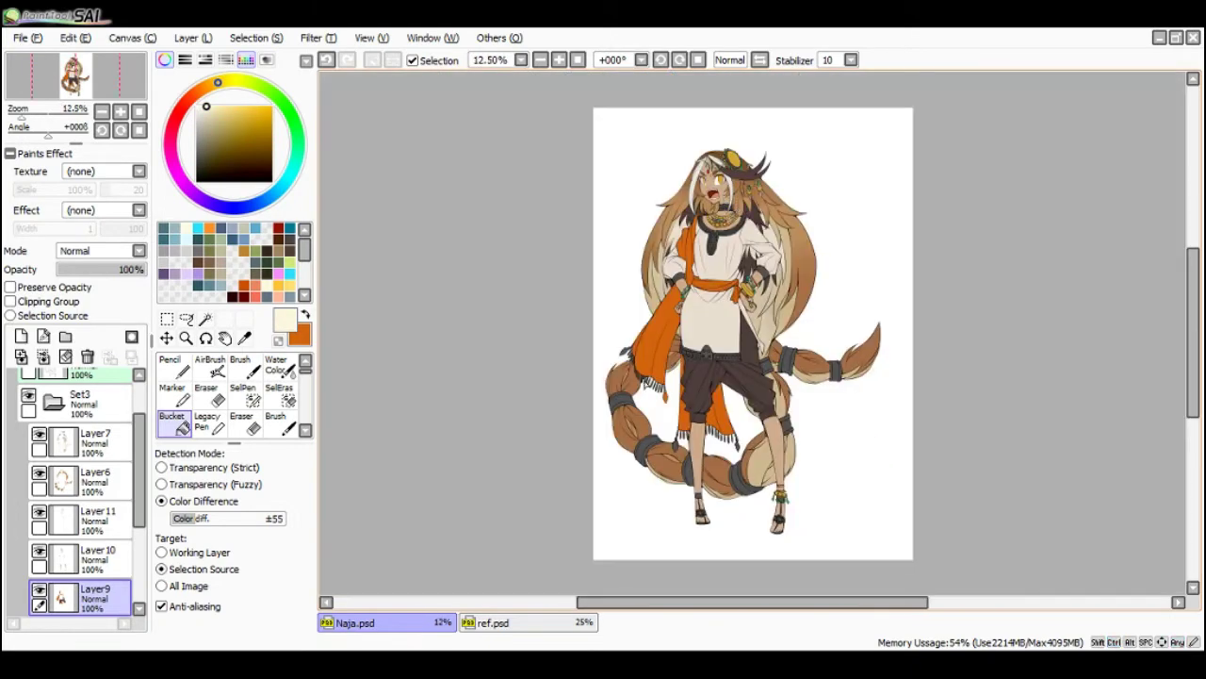
pyautogui.scroll(4, 669, 396)
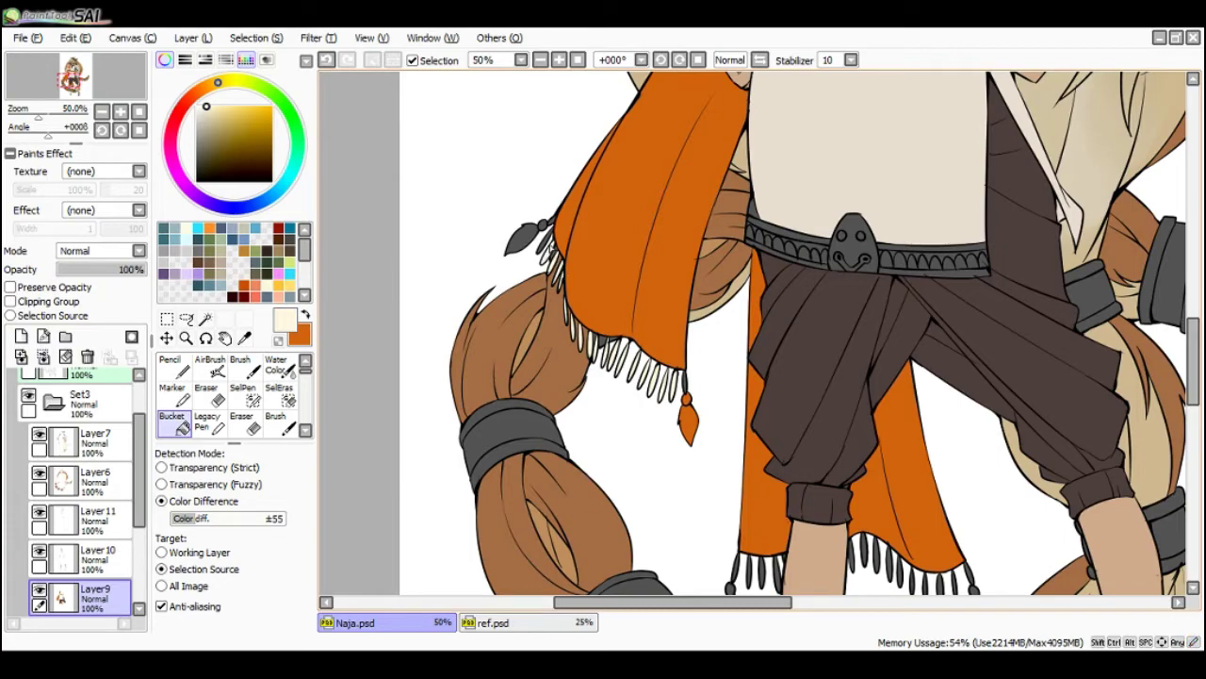
# - Fill the draped sash end's outer tassel and the tassel on the lower sash end's far corner with orange
pyautogui.press('x')
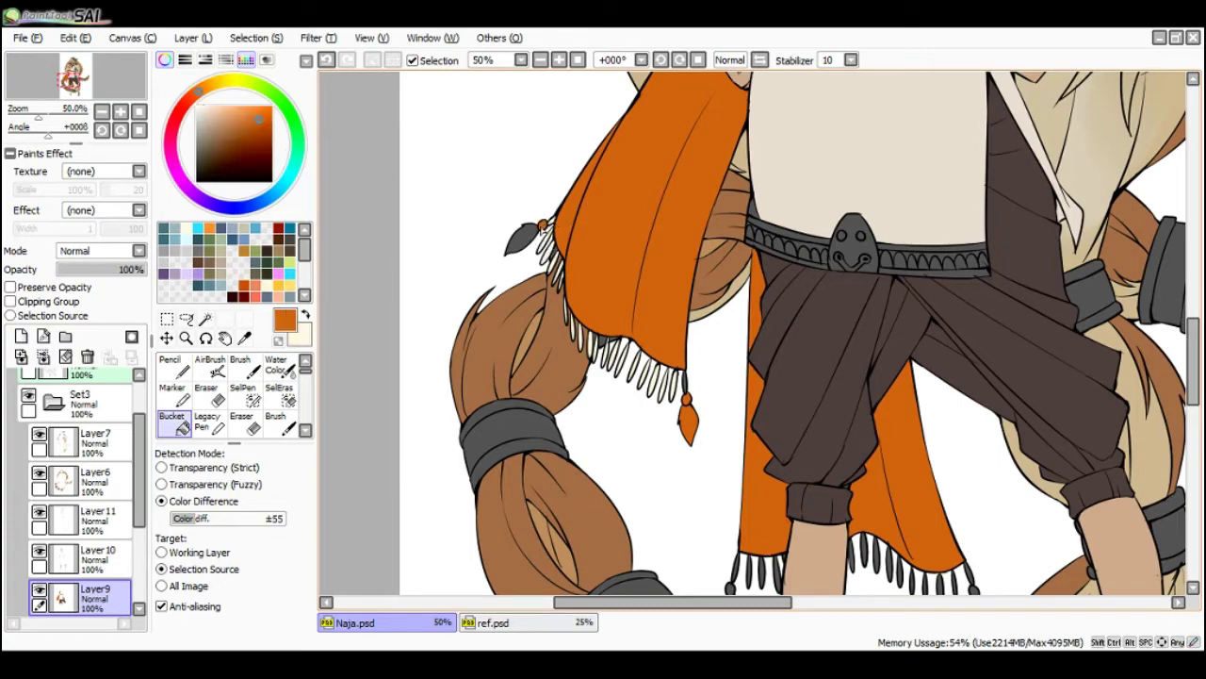
pyautogui.scroll(-4, 553, 226)
pyautogui.scroll(4, 784, 387)
pyautogui.click(787, 443)
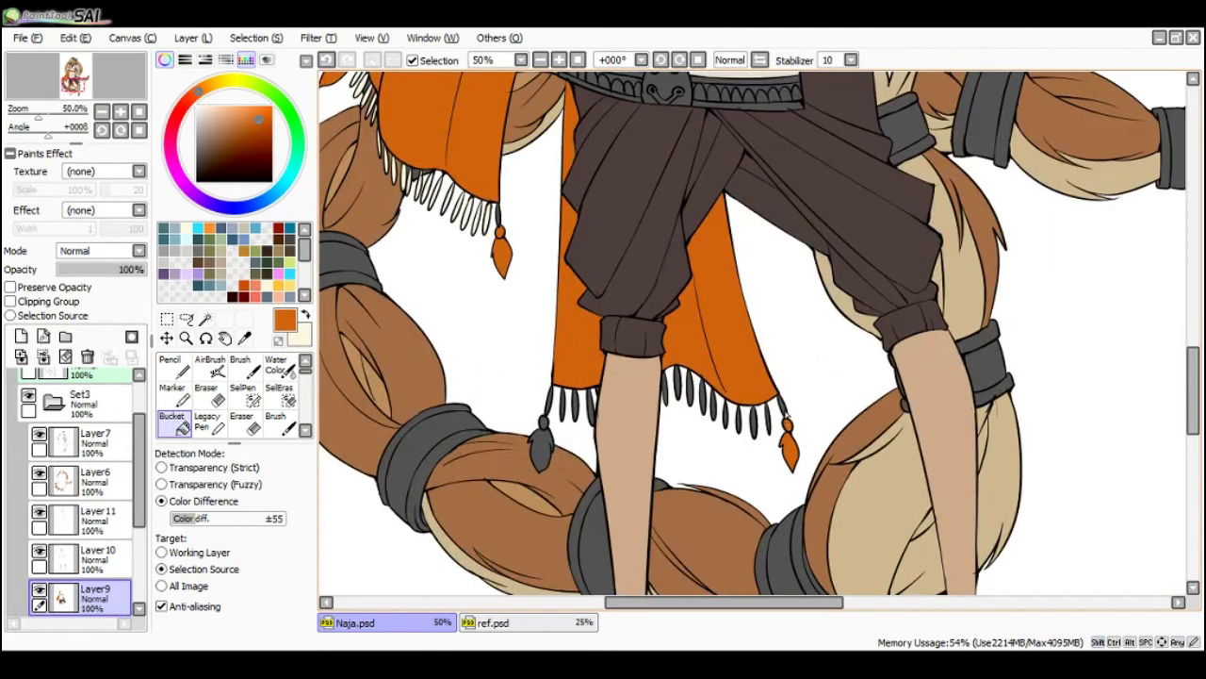
# - Fill the fringe strands of the lower sash end behind the legs with cream
pyautogui.press('x')
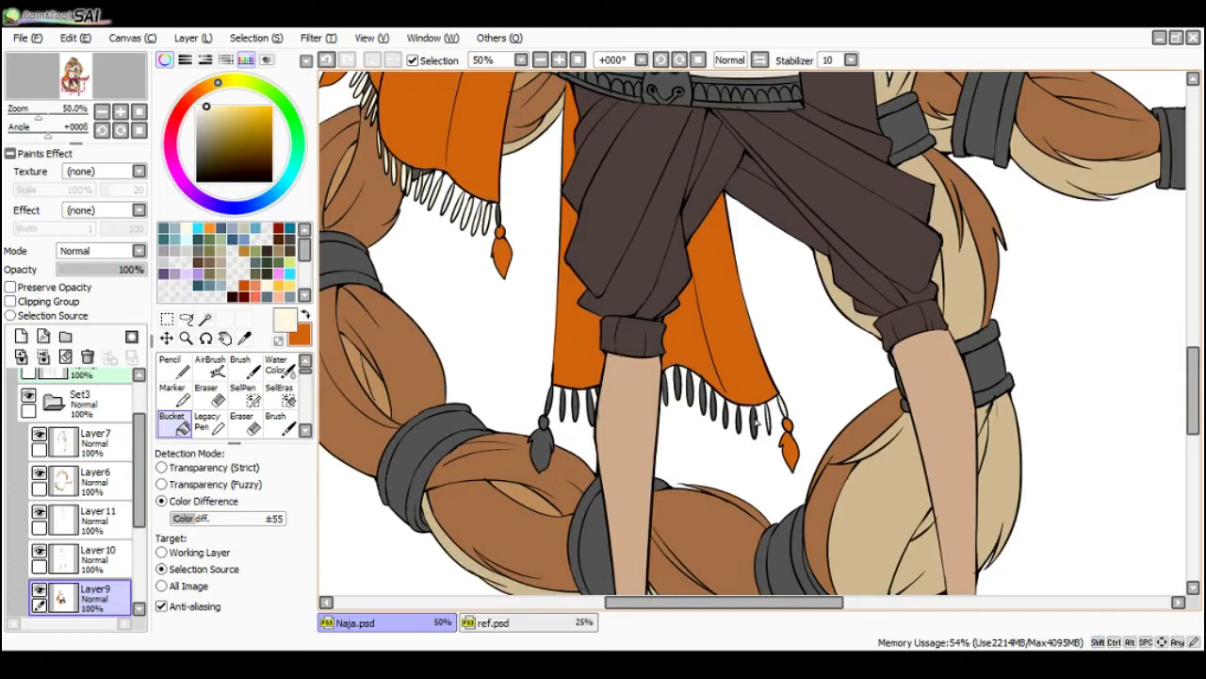
pyautogui.click(715, 406)
pyautogui.click(702, 398)
pyautogui.click(690, 392)
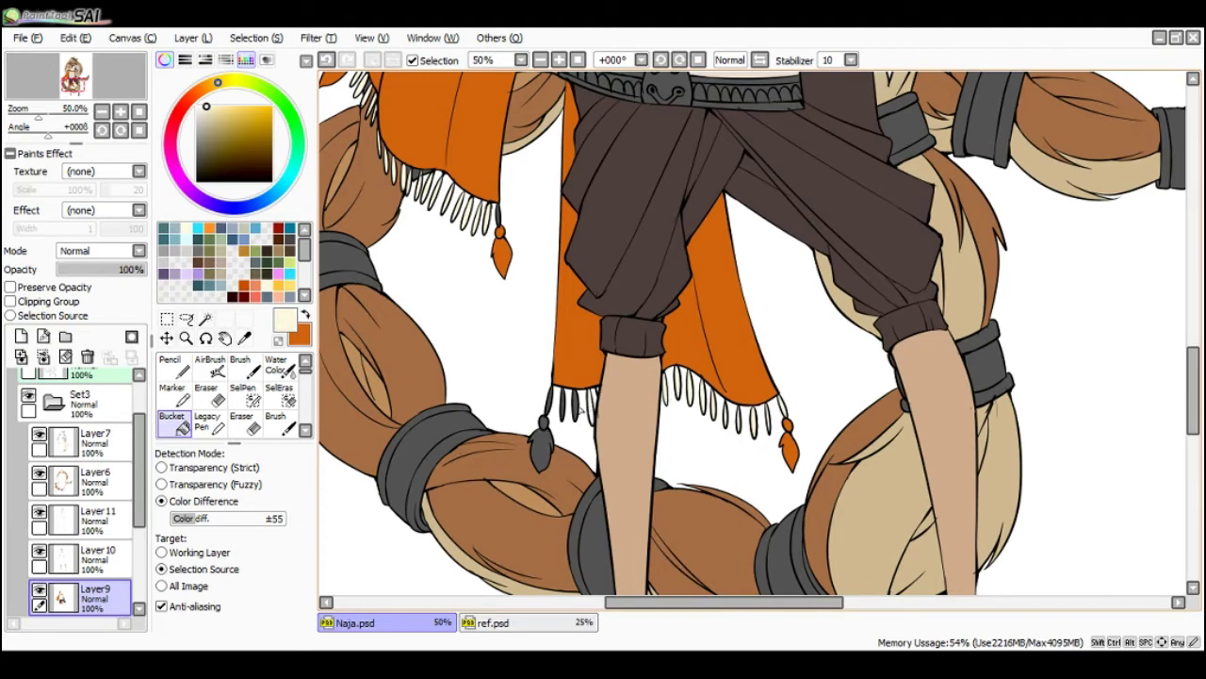
# - Fill the last grey tassel on the lower sash end with orange
pyautogui.press('x')
pyautogui.click(544, 438)
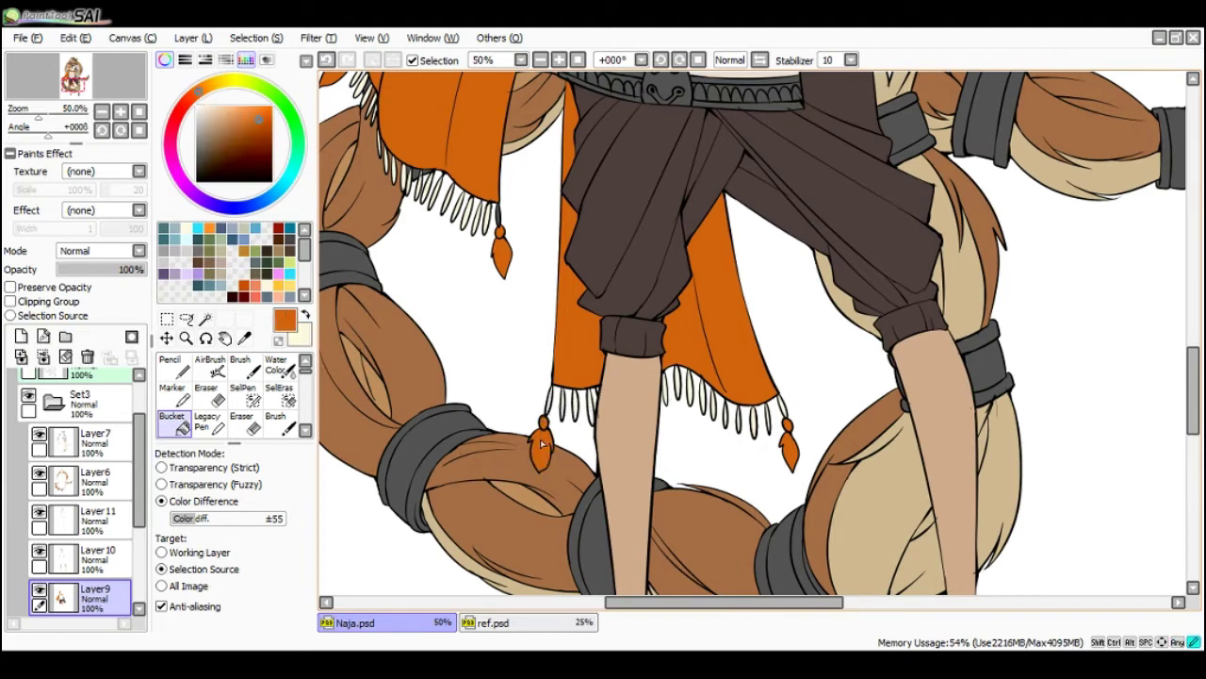
pyautogui.scroll(-4, 584, 394)
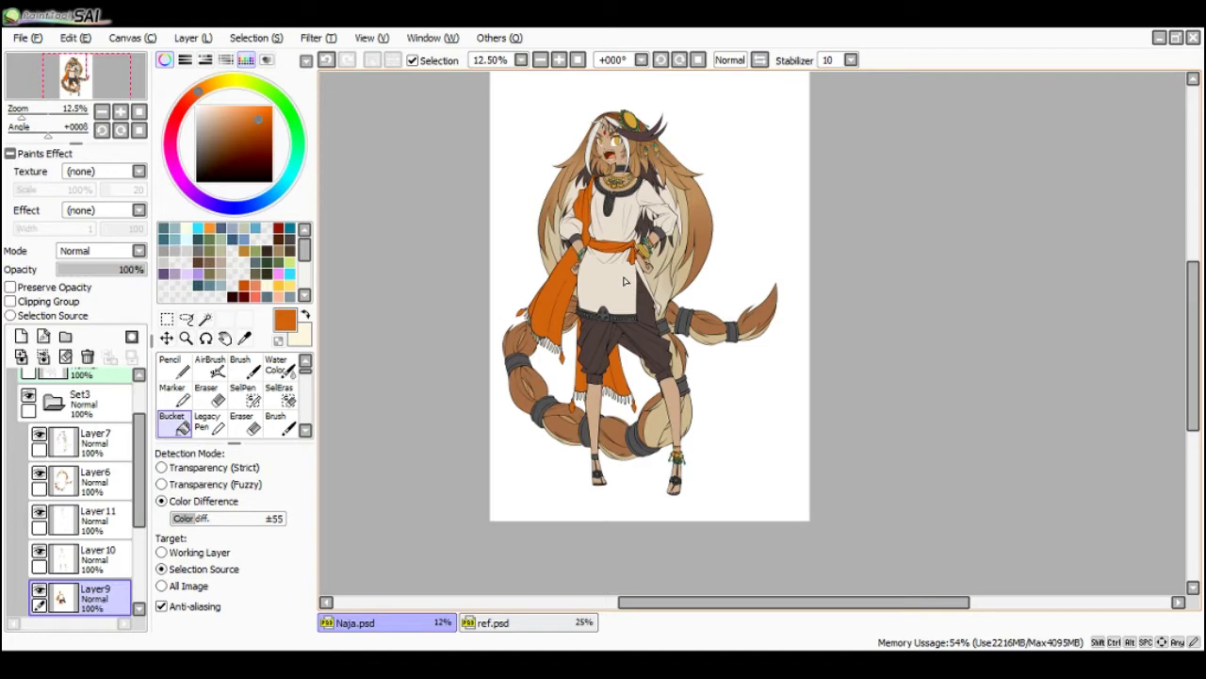
# - Try the sash's orange on the trim of the tunic's neckline
pyautogui.hotkey('alt', 'Tab')
pyautogui.scroll(2, 638, 249)
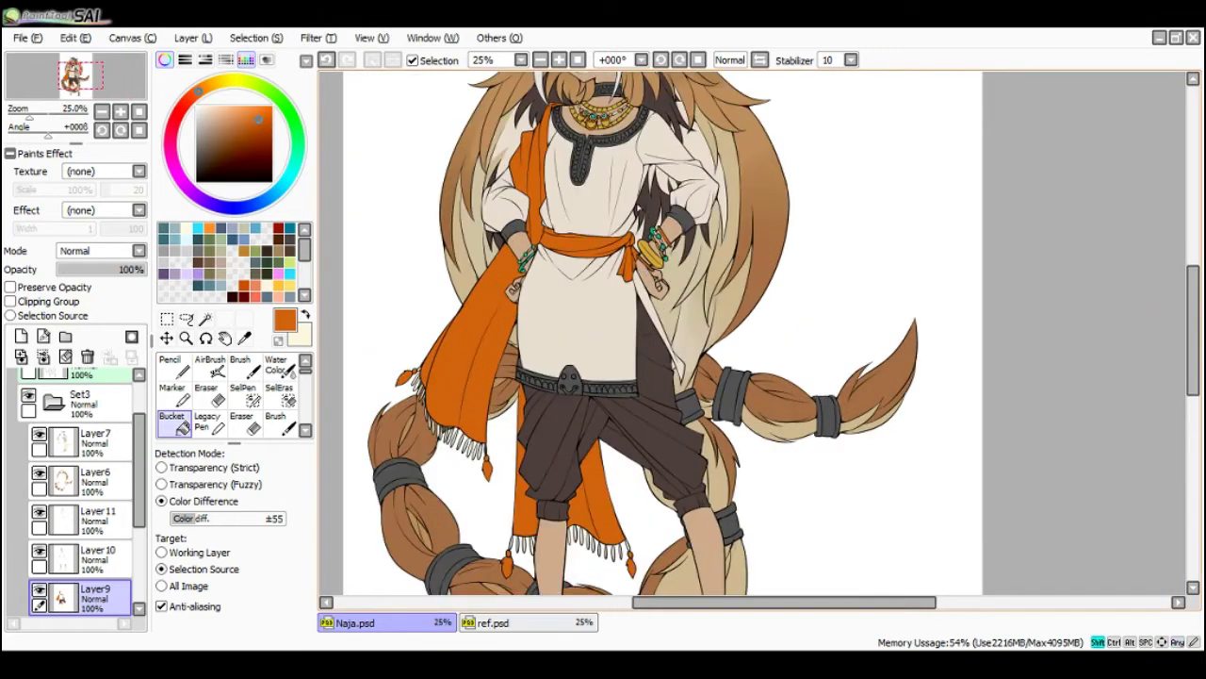
pyautogui.scroll(1, 591, 123)
pyautogui.hotkey('ctrl', 'z')
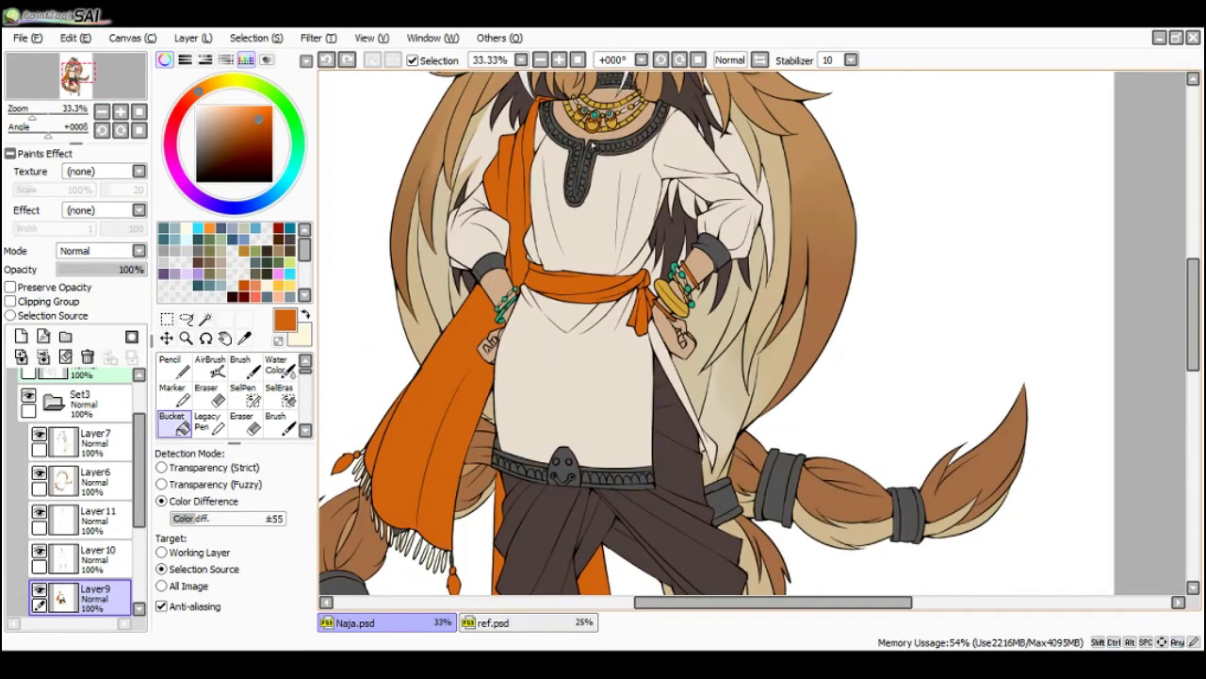
pyautogui.click(593, 146)
pyautogui.hotkey('ctrl', 'z')
# - Fill the inner border of the tunic's neckline trim, including its front slit, with orange on Layer9
pyautogui.scroll(-2, 107, 534)
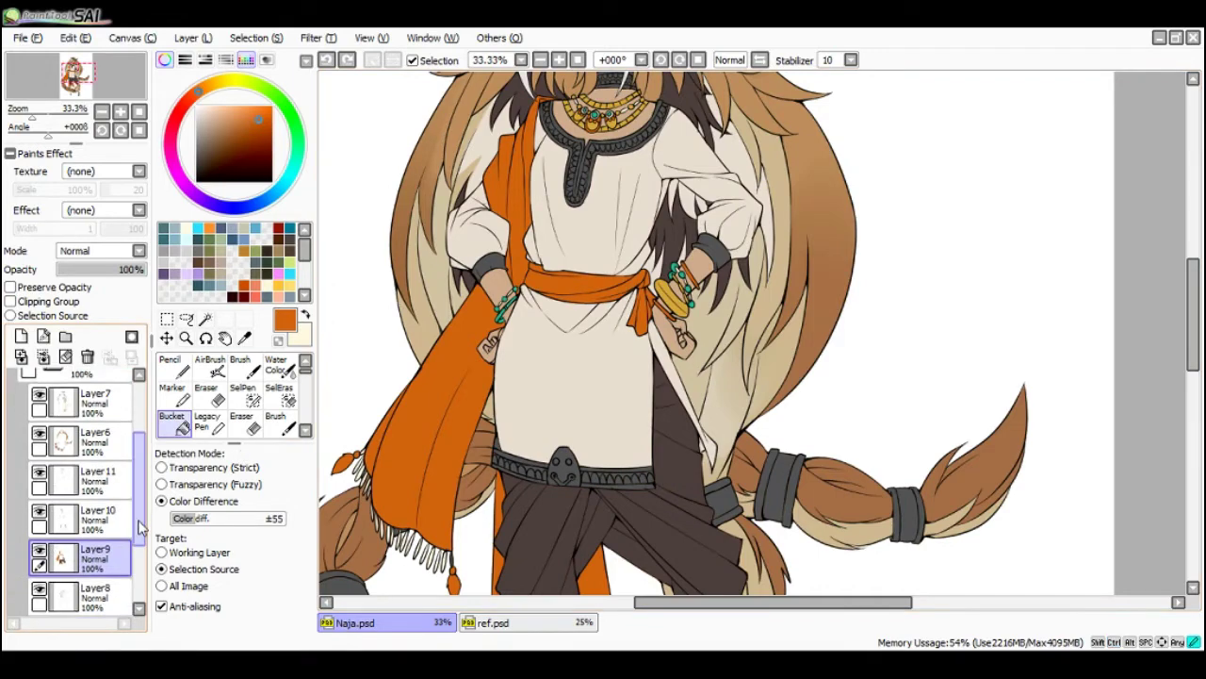
pyautogui.click(39, 521)
pyautogui.click(39, 521)
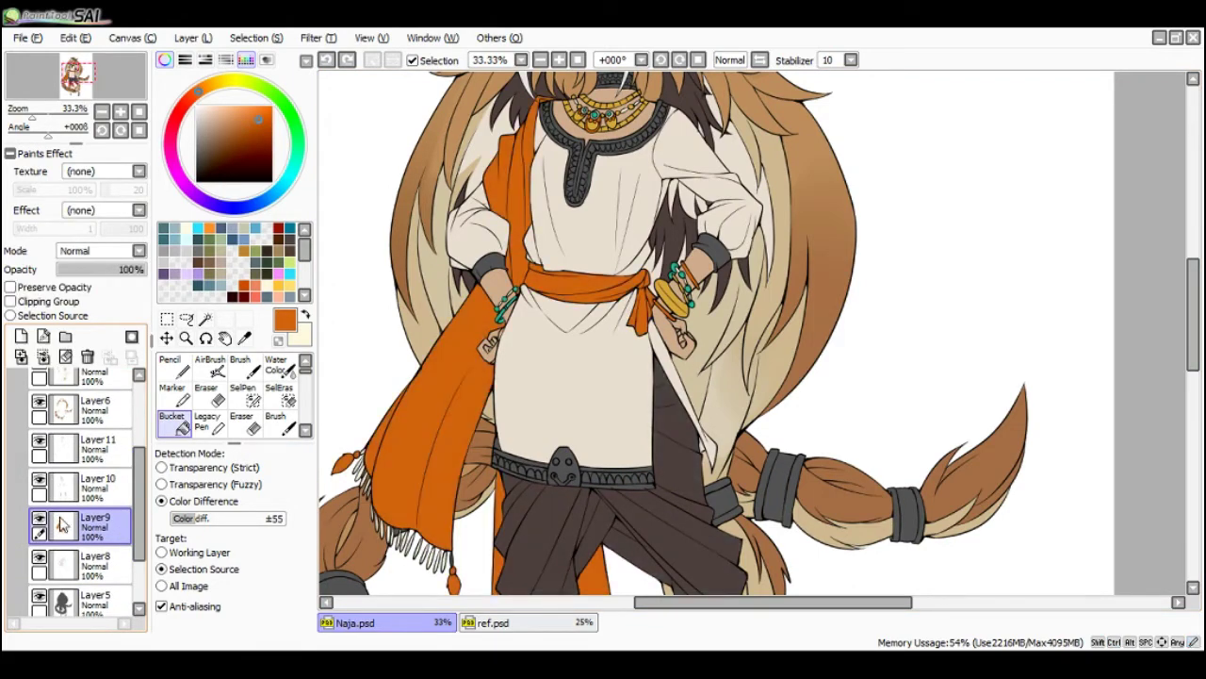
pyautogui.scroll(3, 590, 127)
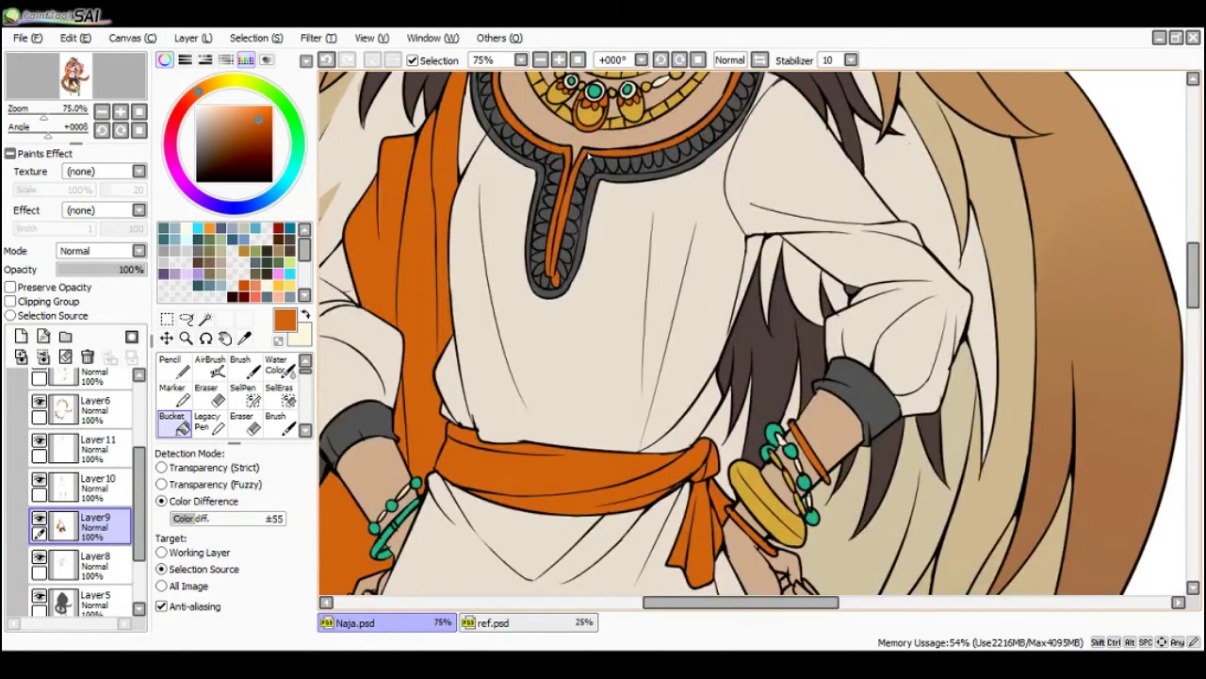
pyautogui.scroll(-3, 587, 153)
pyautogui.scroll(-1, 594, 141)
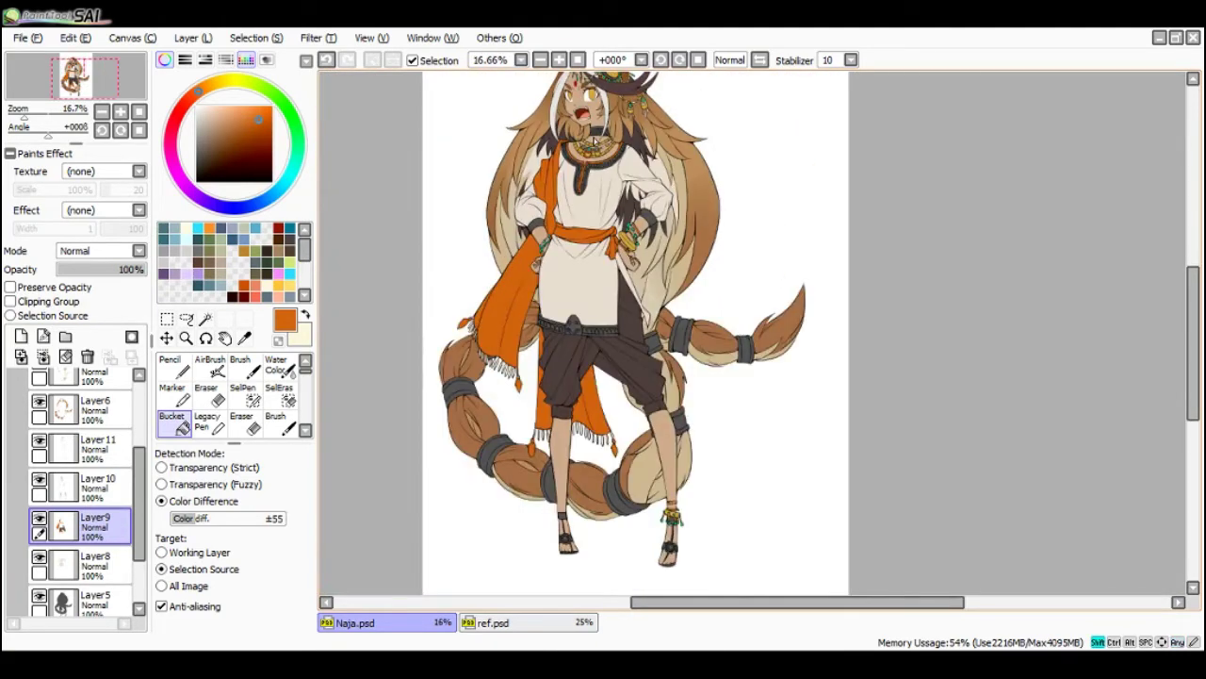
# - Fill the outer border of the tunic's neckline trim with orange and try the same colour on its inner border
pyautogui.scroll(2, 592, 143)
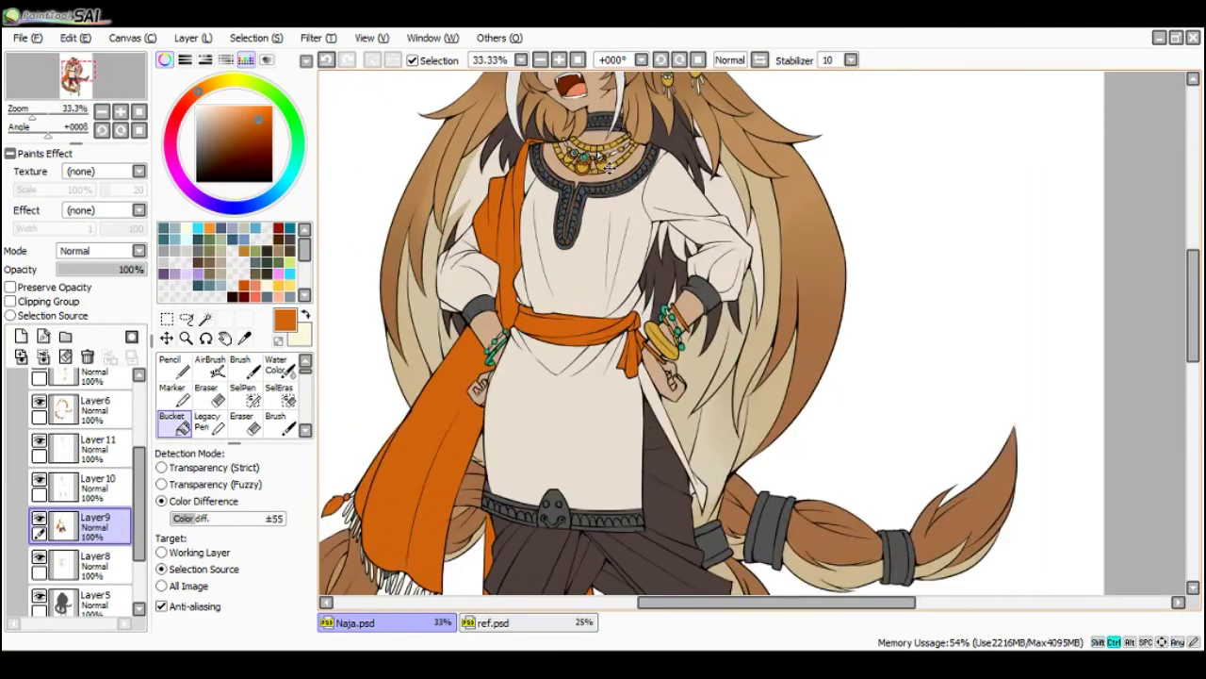
pyautogui.scroll(1, 582, 227)
pyautogui.click(581, 223)
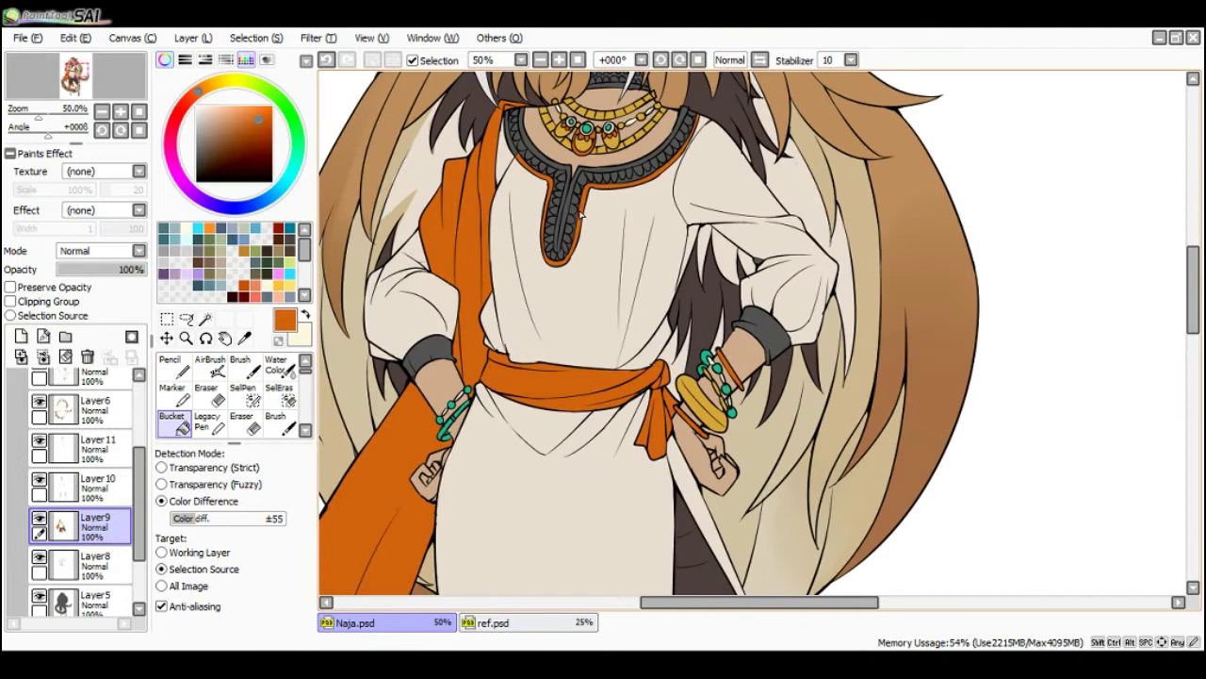
pyautogui.click(517, 151)
pyautogui.click(548, 159)
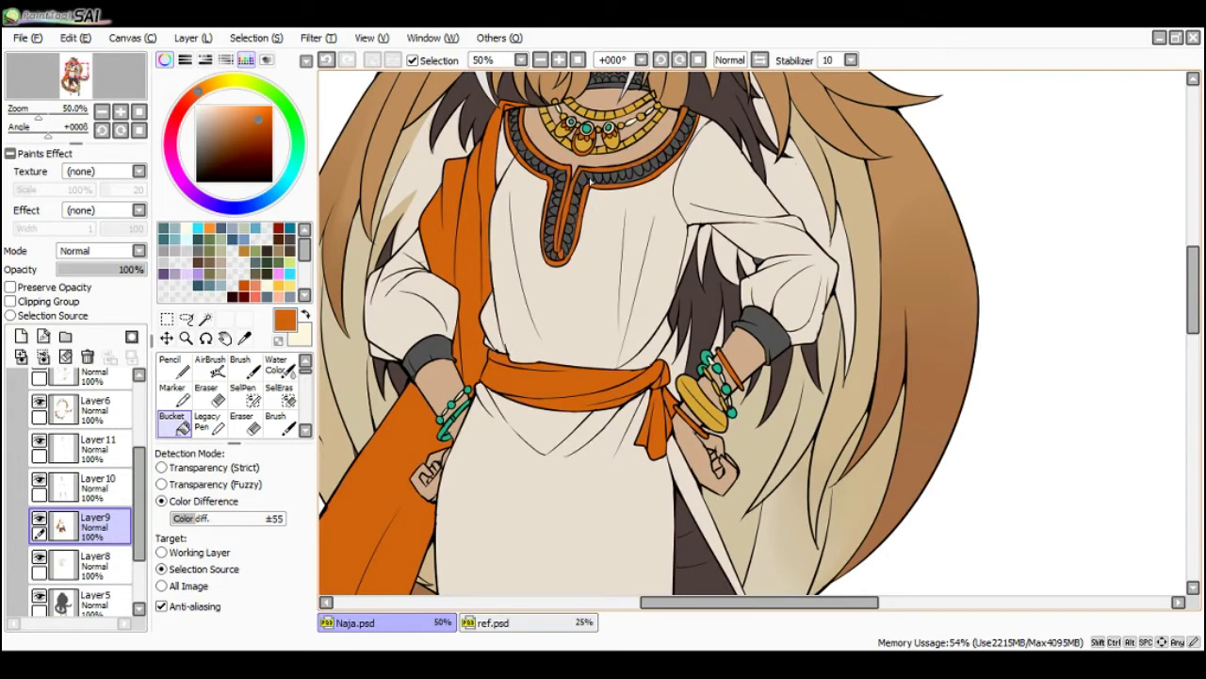
# - Touch up the outline of the neckline trim's front slit with a black Pencil on Layer4
pyautogui.scroll(1, 564, 252)
pyautogui.scroll(3, 138, 421)
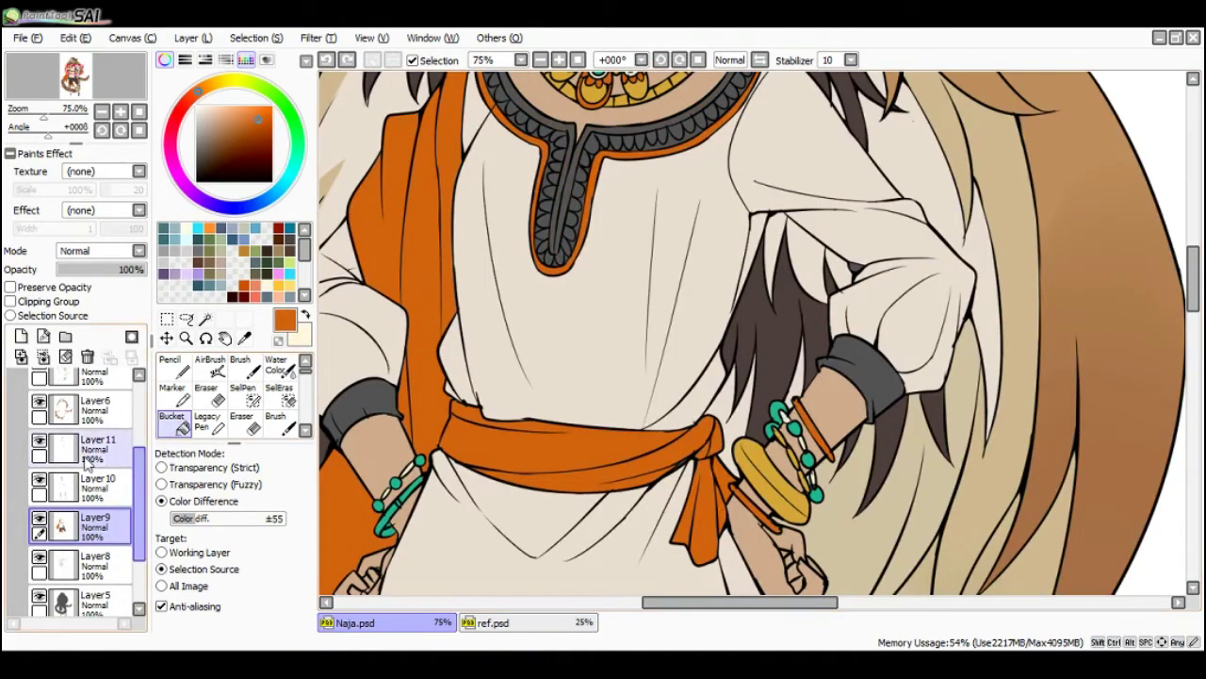
pyautogui.moveTo(138, 421); pyautogui.dragTo(139, 415)
pyautogui.click(89, 411)
pyautogui.press('x')
pyautogui.click(196, 181)
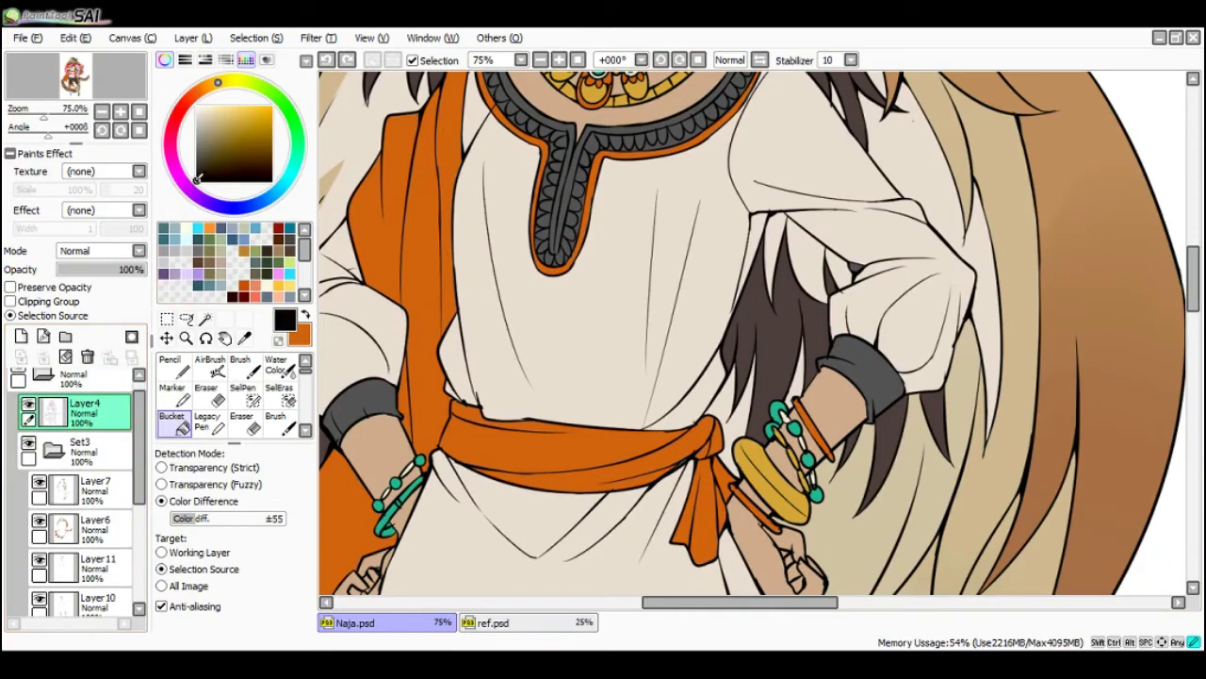
pyautogui.click(173, 367)
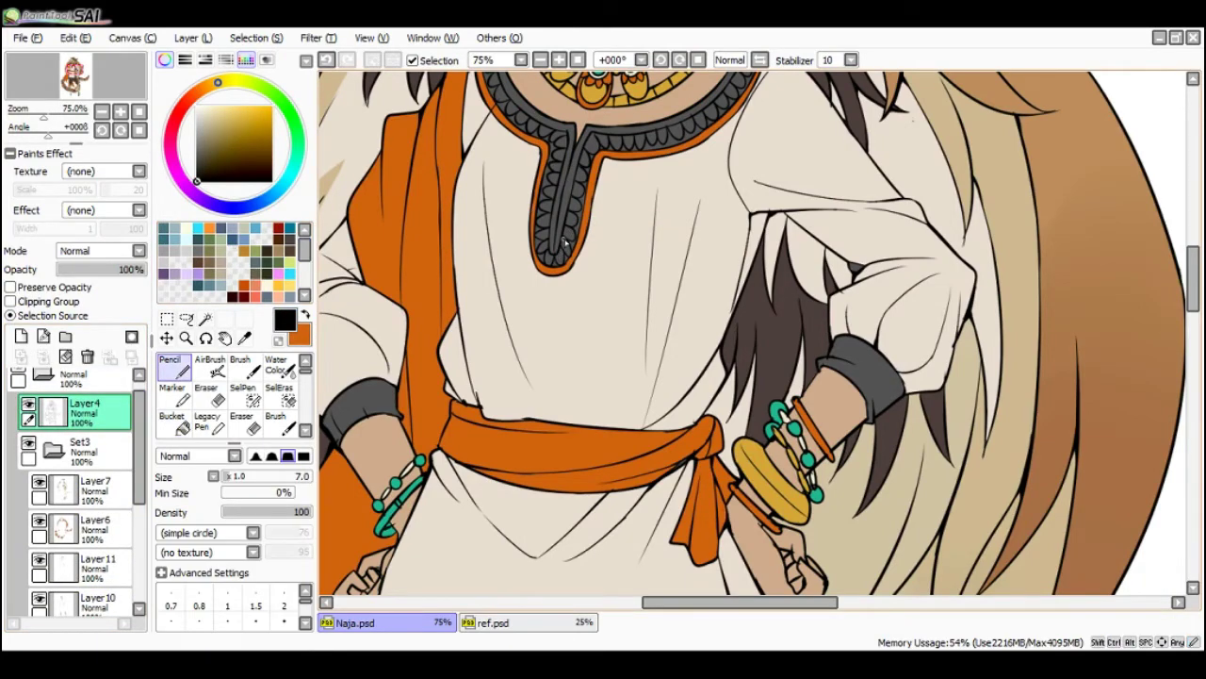
pyautogui.scroll(-1, 569, 219)
pyautogui.press('g')
pyautogui.scroll(-1, 566, 195)
# - Return to Layer9 and refill the inner border and front slit edging of the neckline trim with orange
pyautogui.press('pageup')
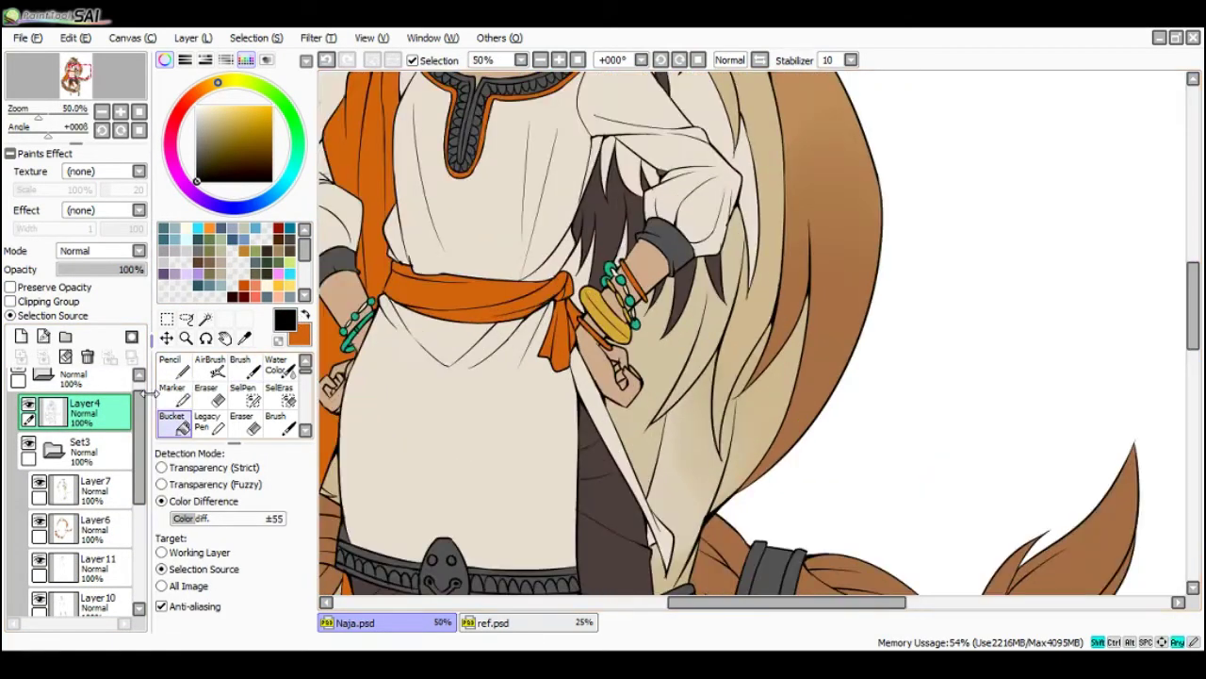
pyautogui.press('pagedown')
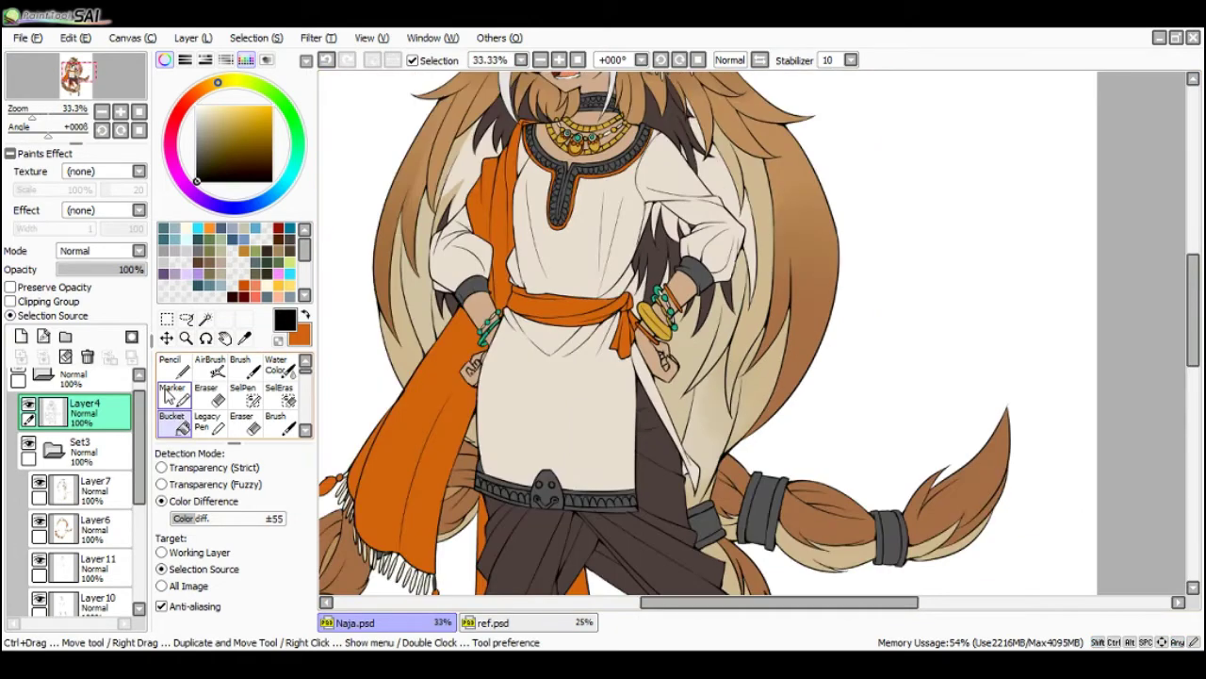
pyautogui.click(92, 490)
pyautogui.scroll(-2, 113, 509)
pyautogui.click(75, 547)
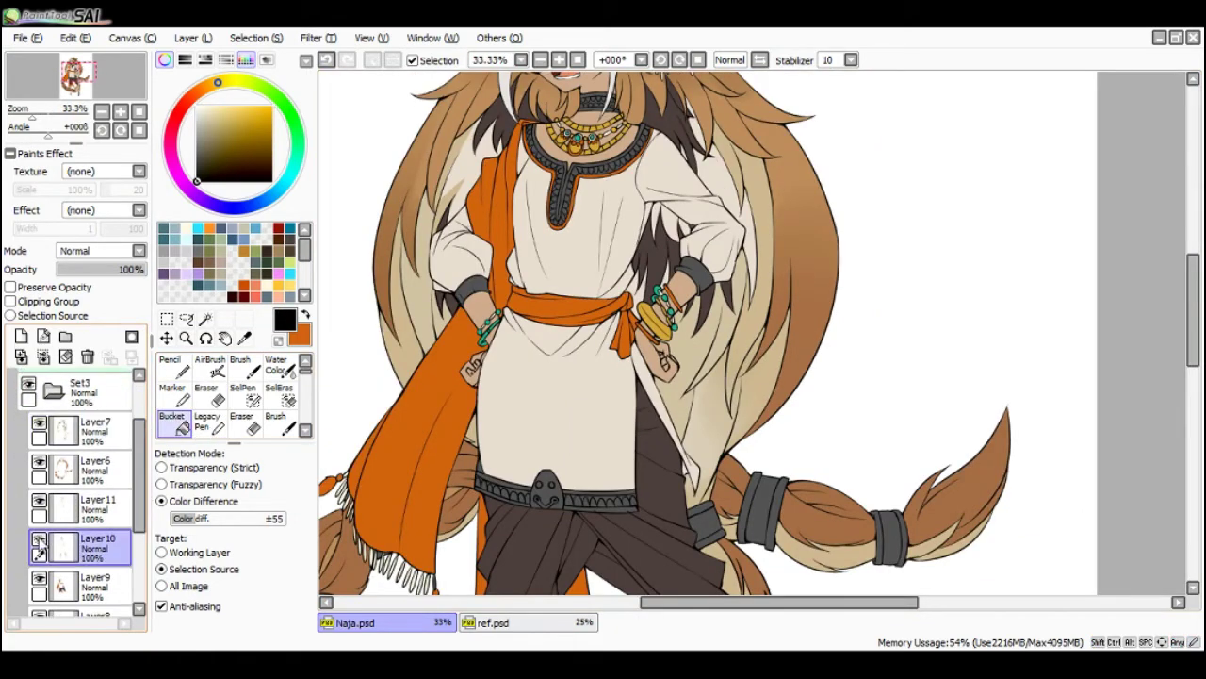
pyautogui.click(39, 578)
pyautogui.click(39, 578)
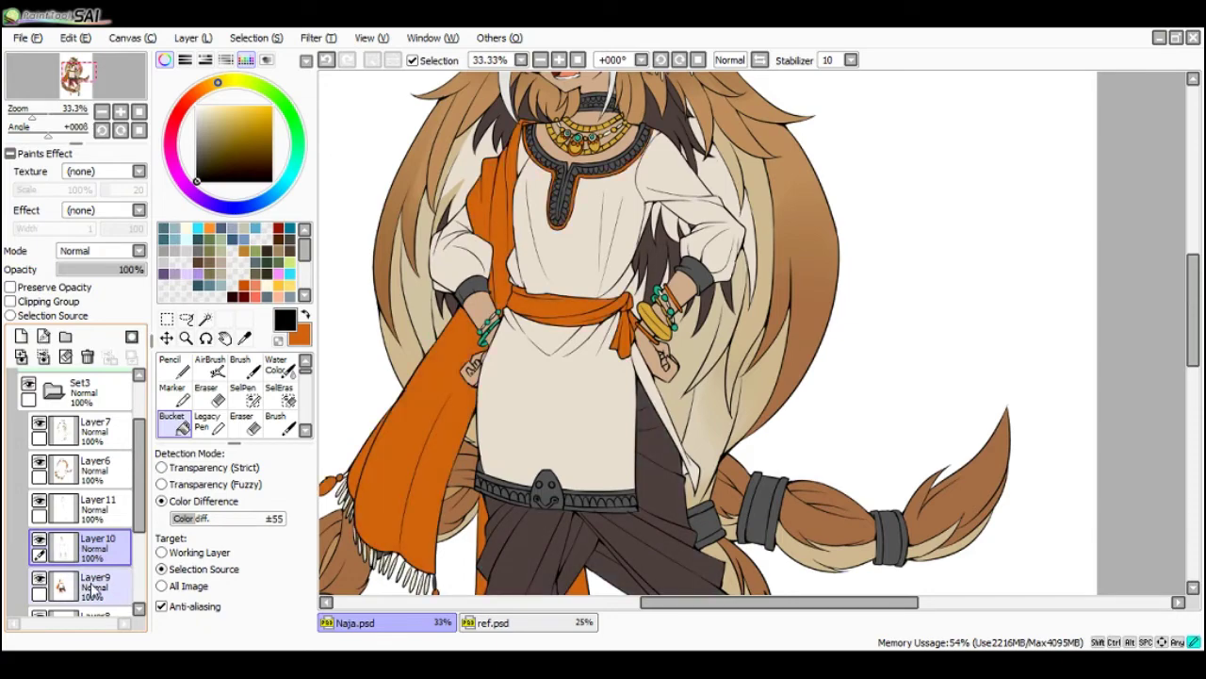
pyautogui.click(94, 584)
pyautogui.scroll(1, 556, 184)
pyautogui.press('x')
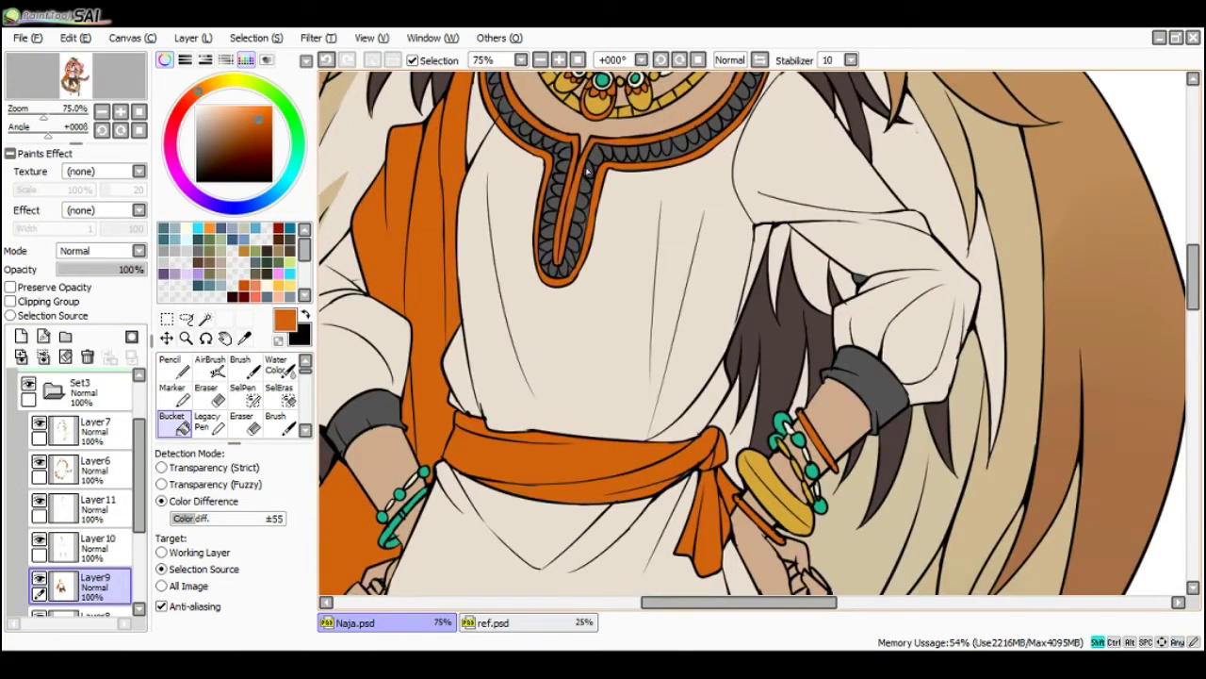
# - Fill the scallops of the neckline trim with cream from the slit's tip up its right half to the shoulder
pyautogui.scroll(-1, 624, 144)
pyautogui.moveTo(622, 145); pyautogui.dragTo(578, 274)
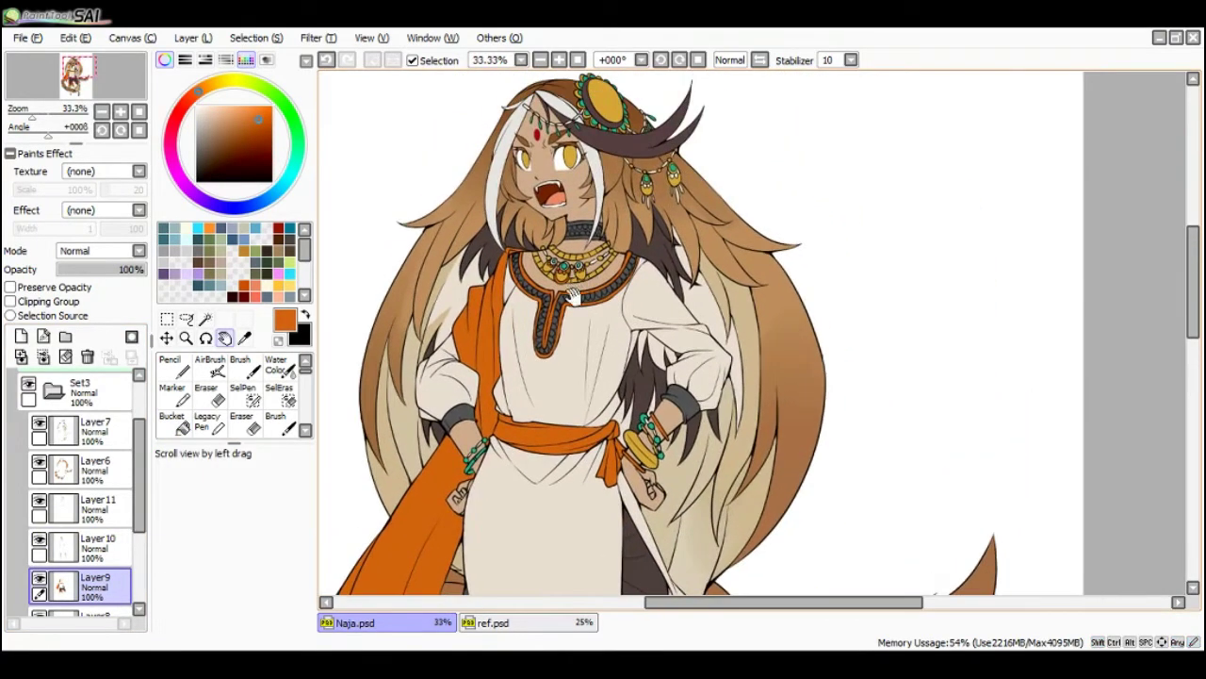
pyautogui.scroll(1, 579, 301)
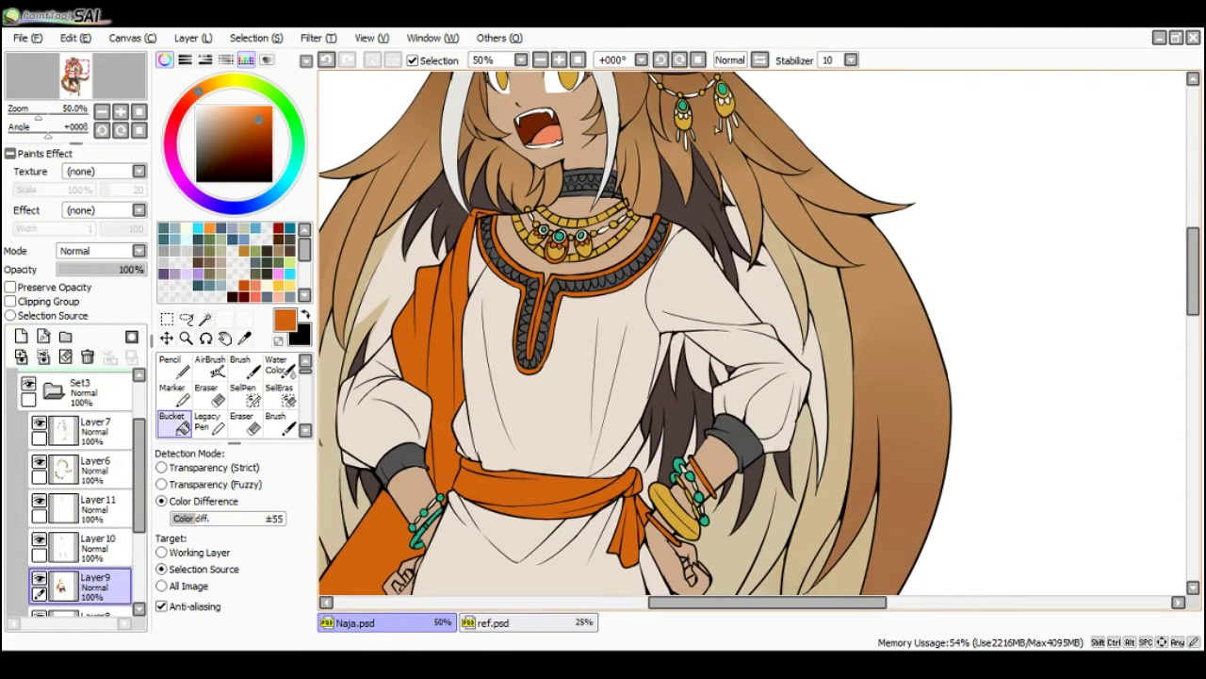
pyautogui.press('x')
pyautogui.keyDown('alt'); pyautogui.click(572, 330); pyautogui.keyUp('alt')
pyautogui.scroll(1, 556, 349)
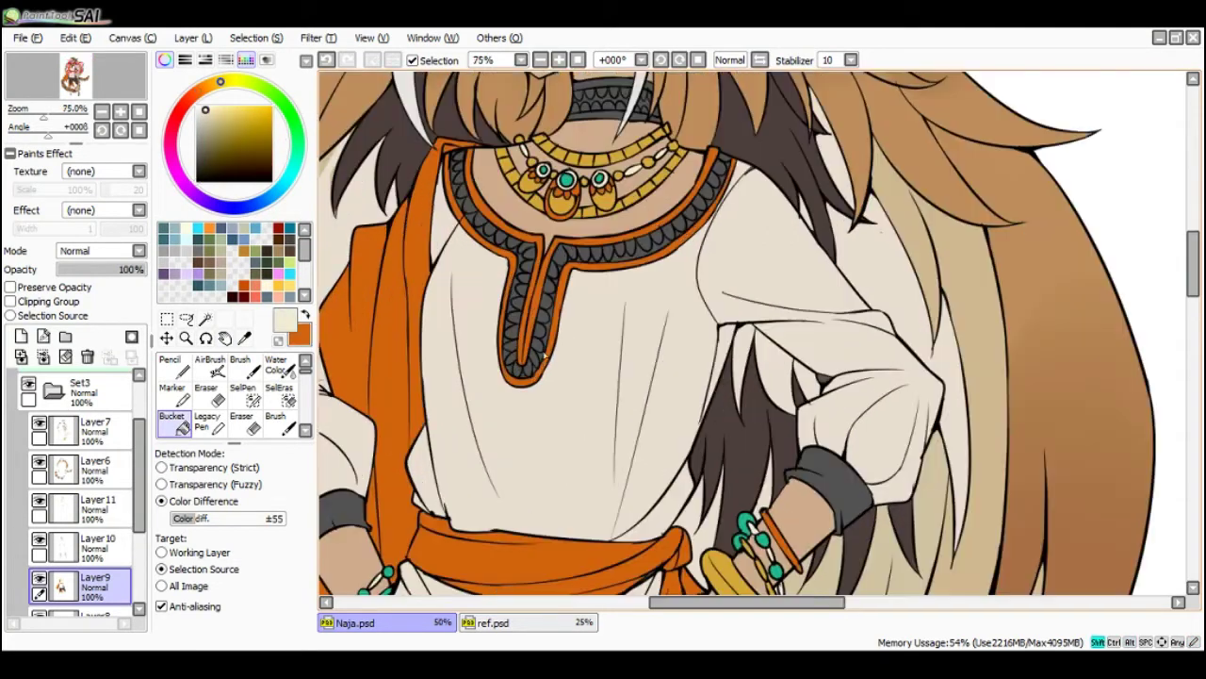
pyautogui.moveTo(535, 347)
pyautogui.mouseDown()
pyautogui.moveTo(563, 251)
pyautogui.moveTo(660, 240)
pyautogui.moveTo(729, 166)
pyautogui.mouseUp()
# - Colour the choker on Layer9, with orange for its borders and cream for its scallops
pyautogui.press('x')
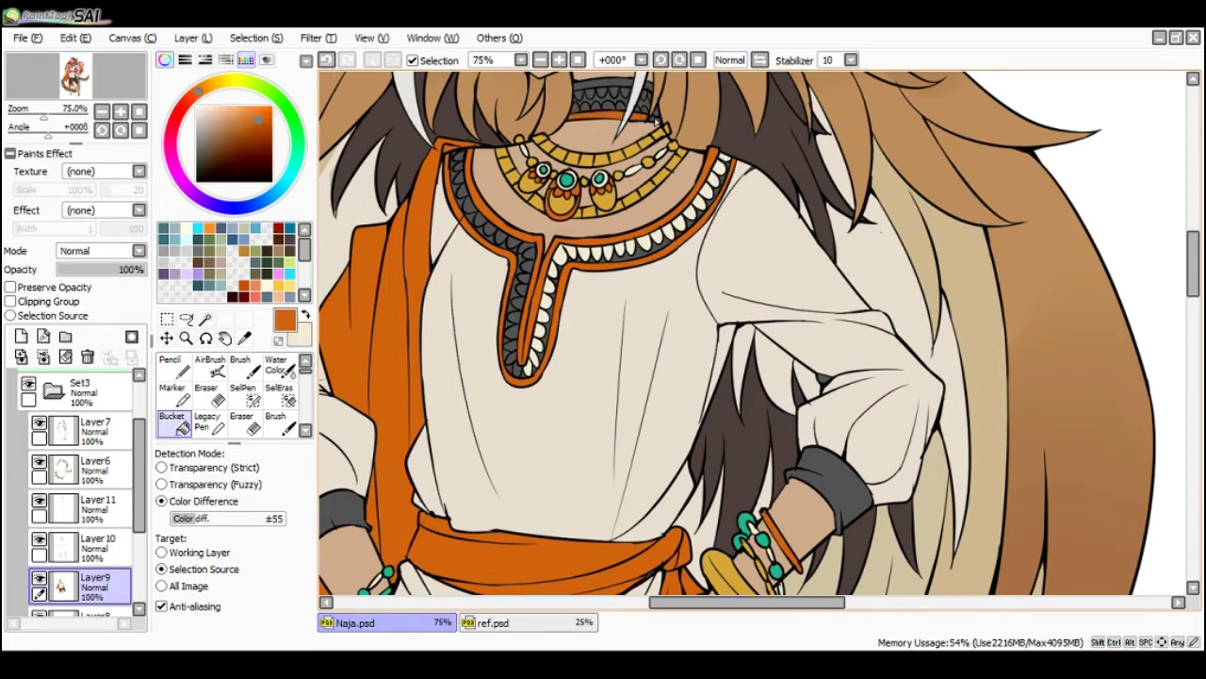
pyautogui.press('x')
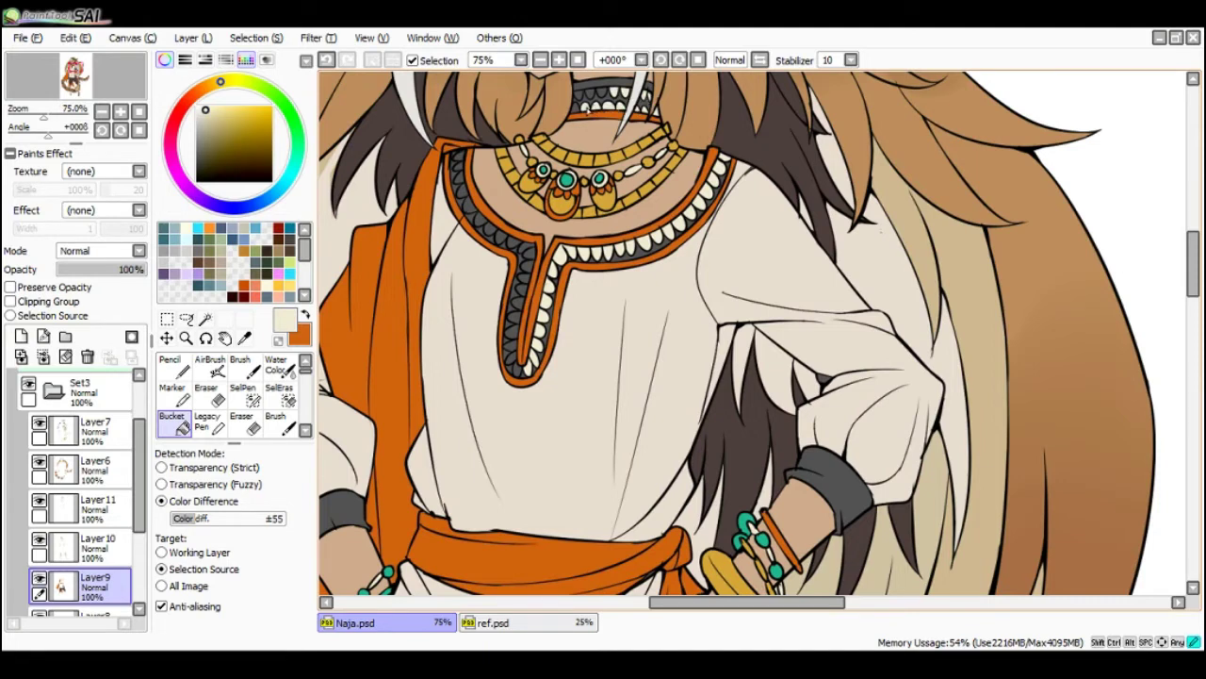
pyautogui.press('x')
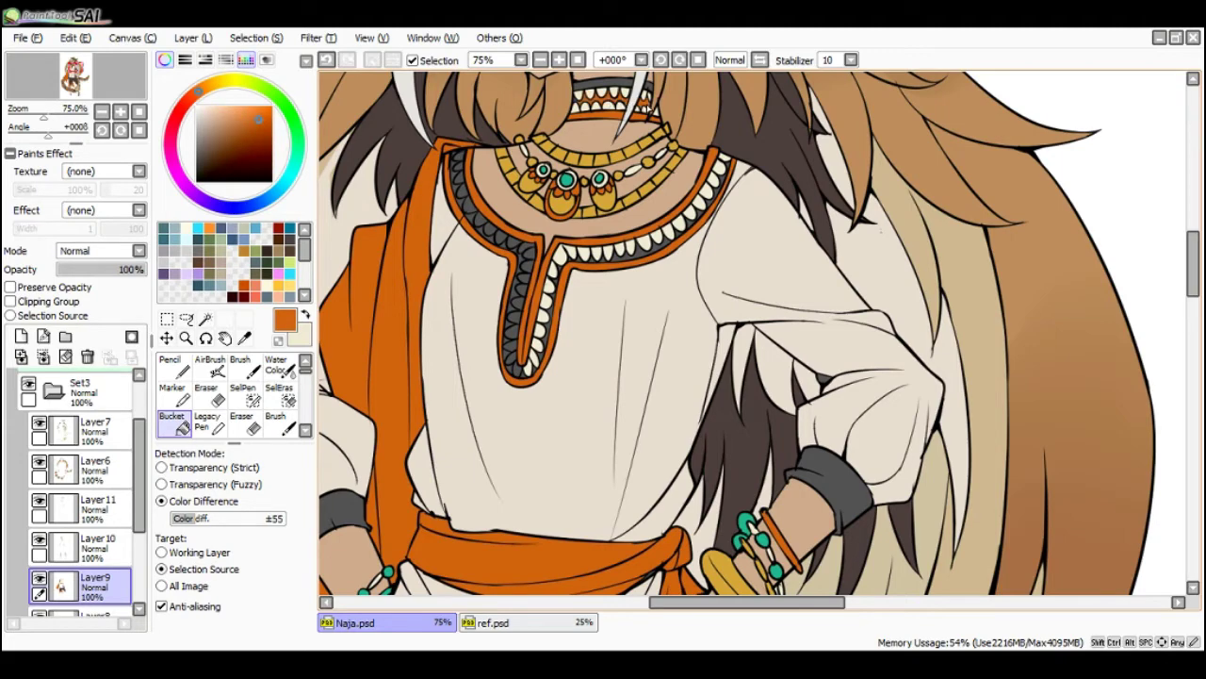
pyautogui.scroll(-3, 660, 122)
pyautogui.press('space')
pyautogui.moveTo(675, 159); pyautogui.dragTo(632, 229)
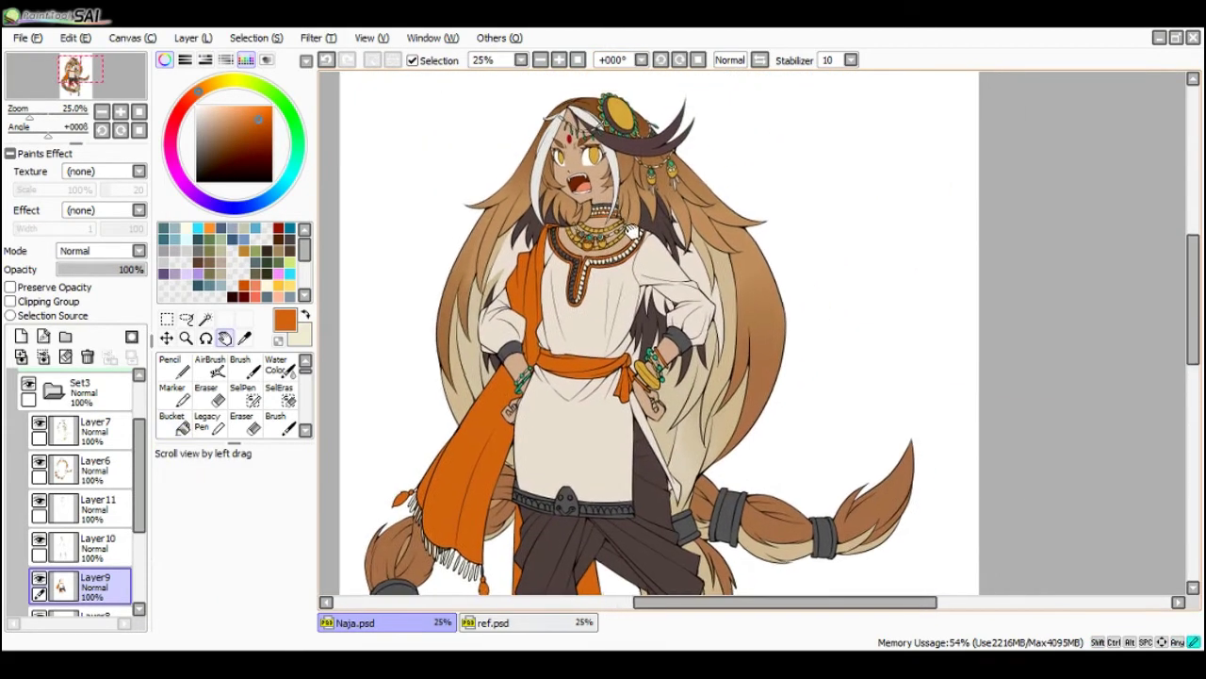
# - Fill the grey scallops down the left half of the neckline's front slit with cream
pyautogui.scroll(2, 622, 203)
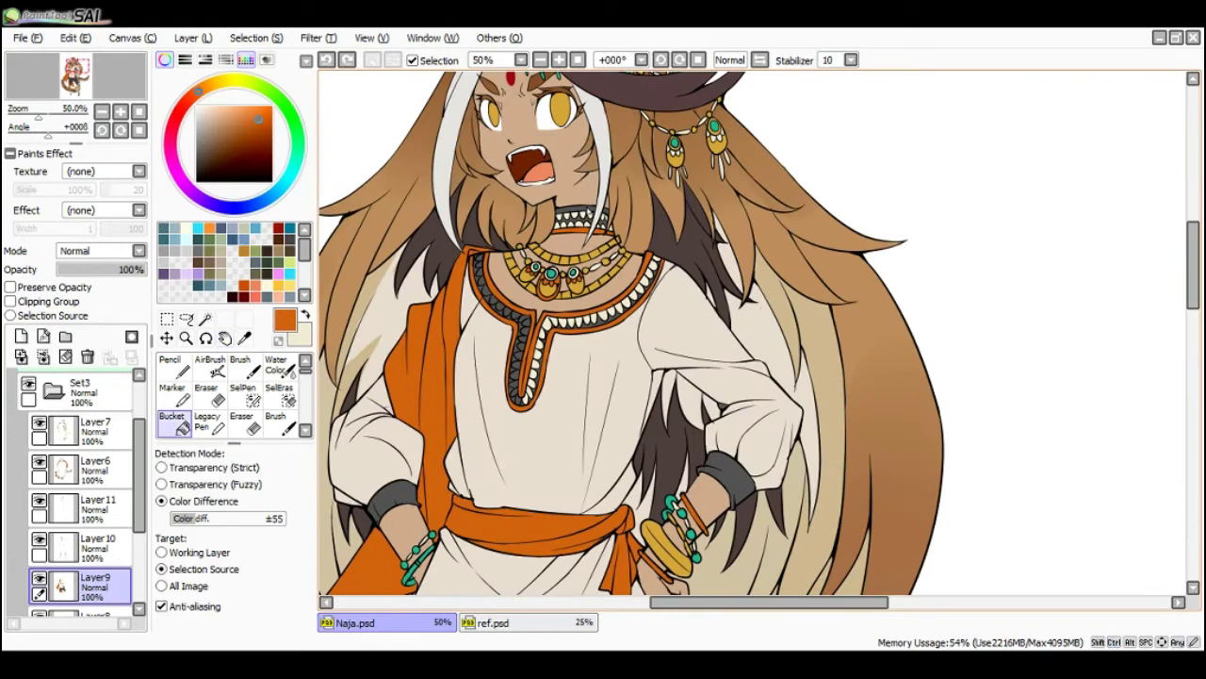
pyautogui.scroll(1, 593, 209)
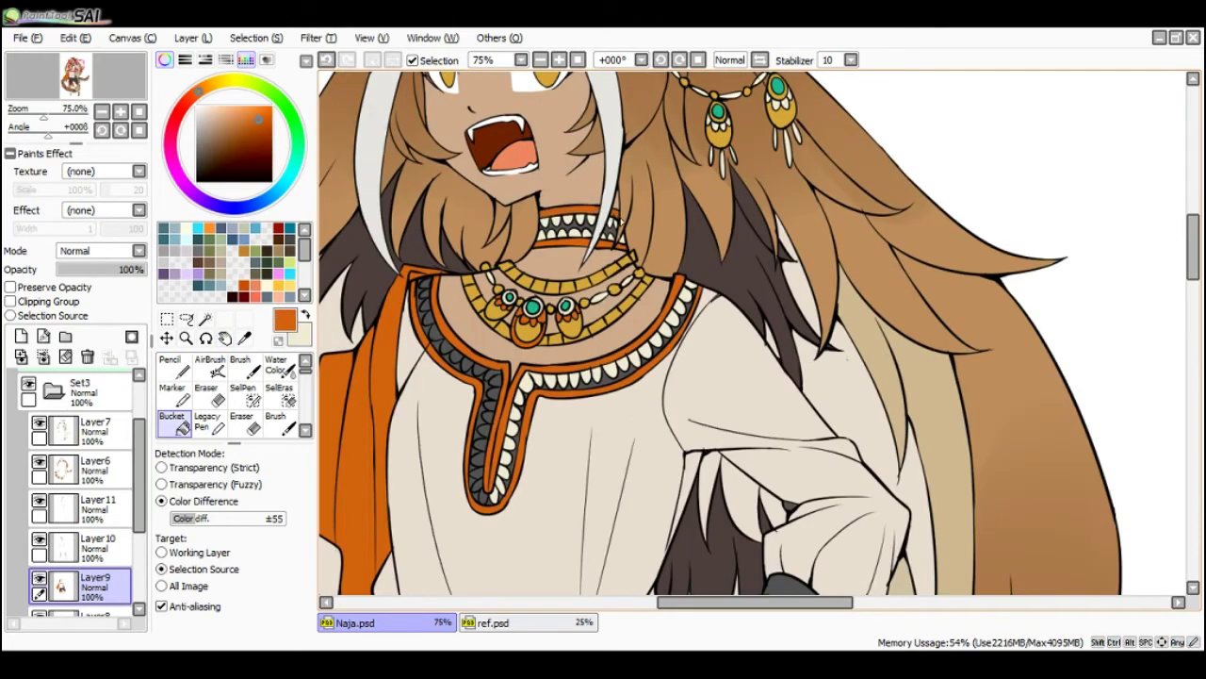
pyautogui.scroll(-3, 619, 223)
pyautogui.scroll(2, 608, 246)
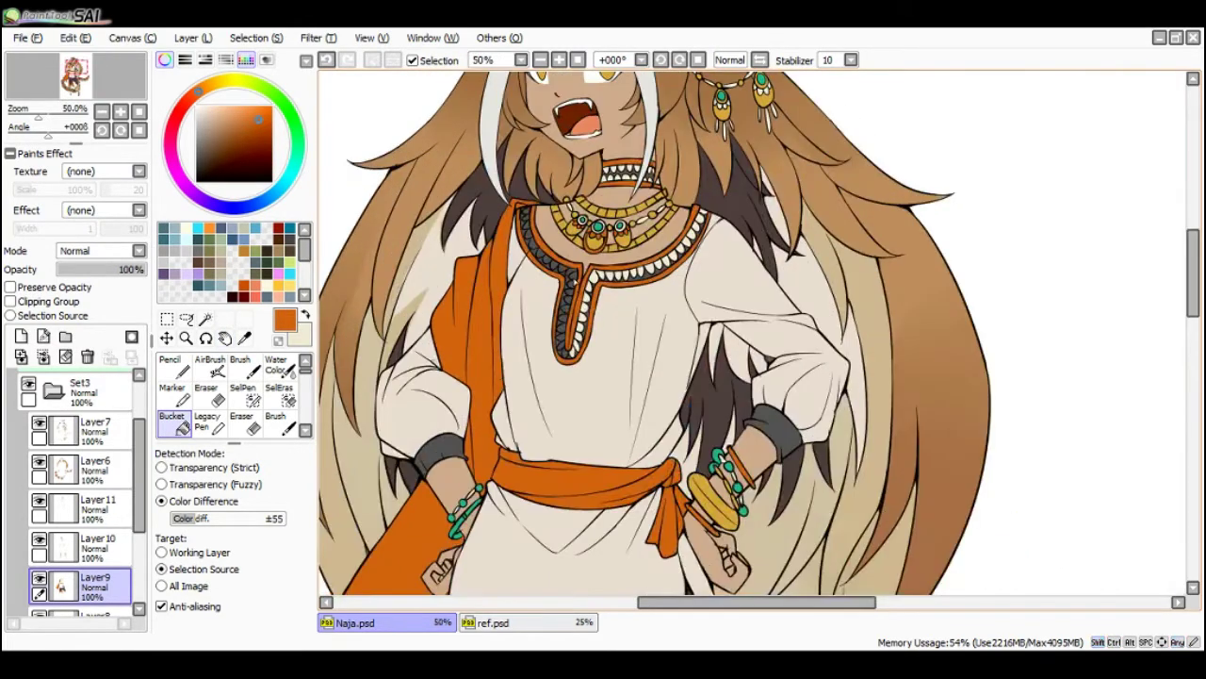
pyautogui.scroll(1, 577, 282)
pyautogui.keyDown('alt'); pyautogui.click(571, 283); pyautogui.keyUp('alt')
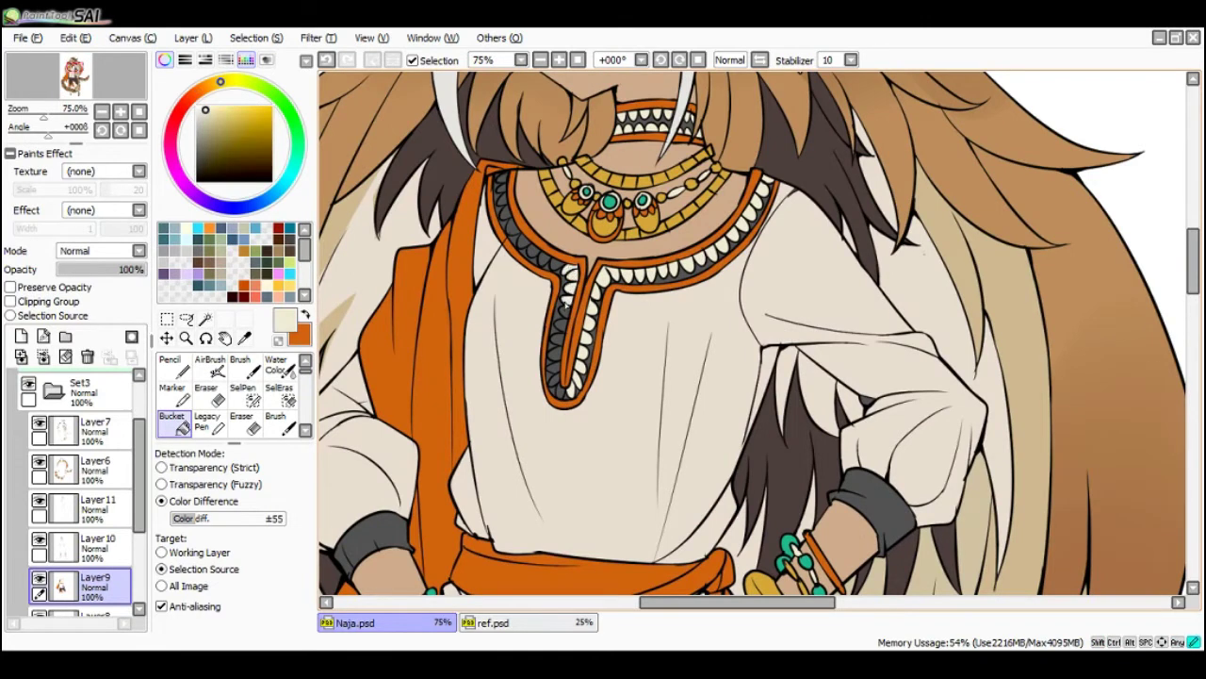
pyautogui.click(568, 308)
pyautogui.click(566, 325)
pyautogui.click(563, 336)
pyautogui.click(560, 347)
pyautogui.click(556, 358)
pyautogui.click(554, 371)
pyautogui.click(556, 381)
pyautogui.click(558, 392)
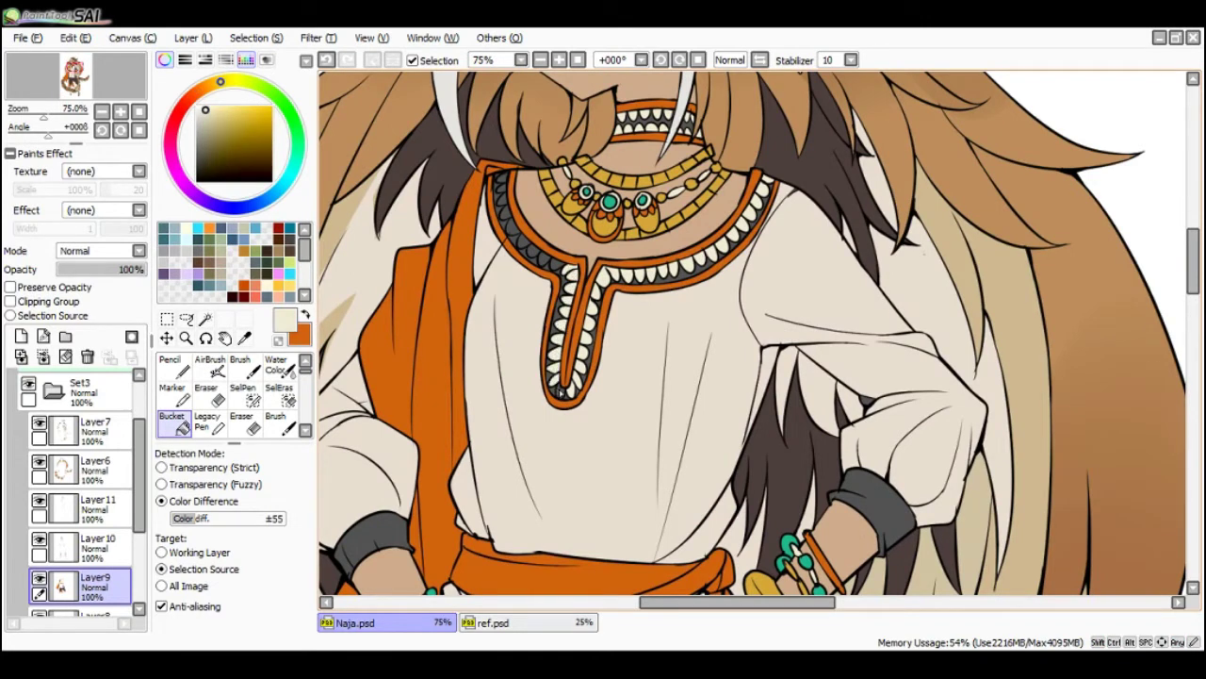
# - Fill the remaining scallops around the left curve of the neckline, up to the sash on the shoulder, with cream
pyautogui.click(547, 262)
pyautogui.click(543, 258)
pyautogui.click(534, 250)
pyautogui.click(526, 243)
pyautogui.click(518, 233)
pyautogui.click(509, 222)
pyautogui.click(501, 191)
pyautogui.click(503, 180)
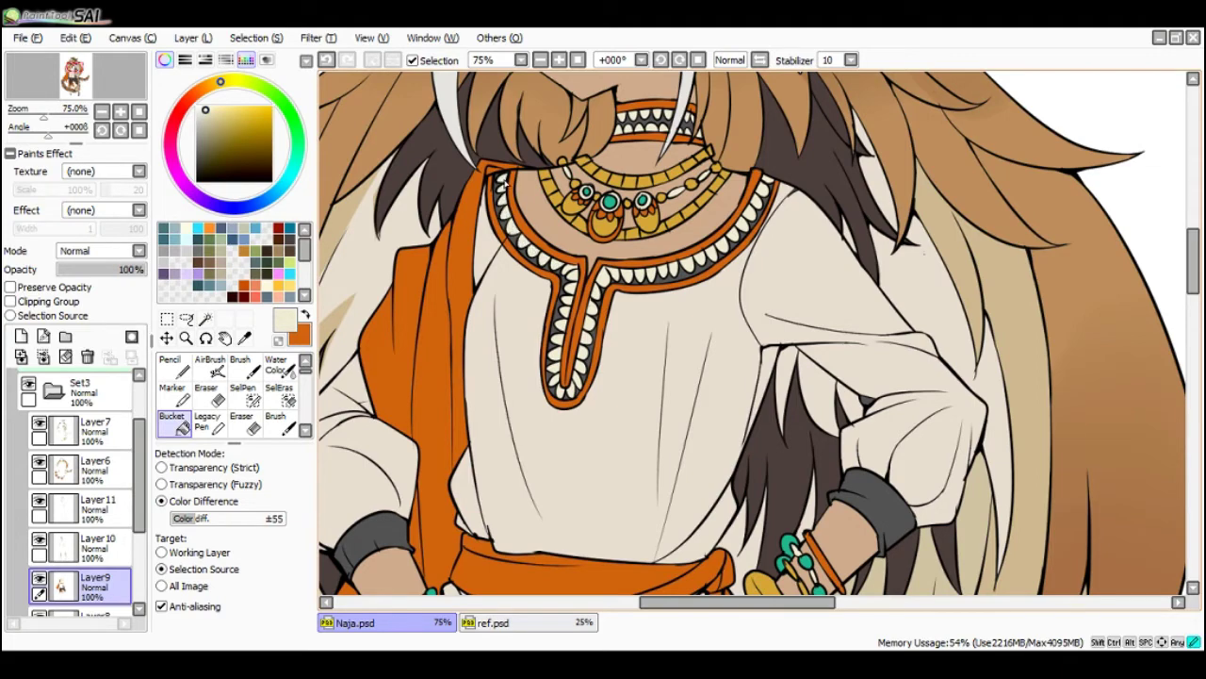
# - Sample the teal of the earring gem and fill the gaps between the choker's scallops with it
pyautogui.scroll(-3, 508, 184)
pyautogui.scroll(2, 554, 151)
pyautogui.press('x')
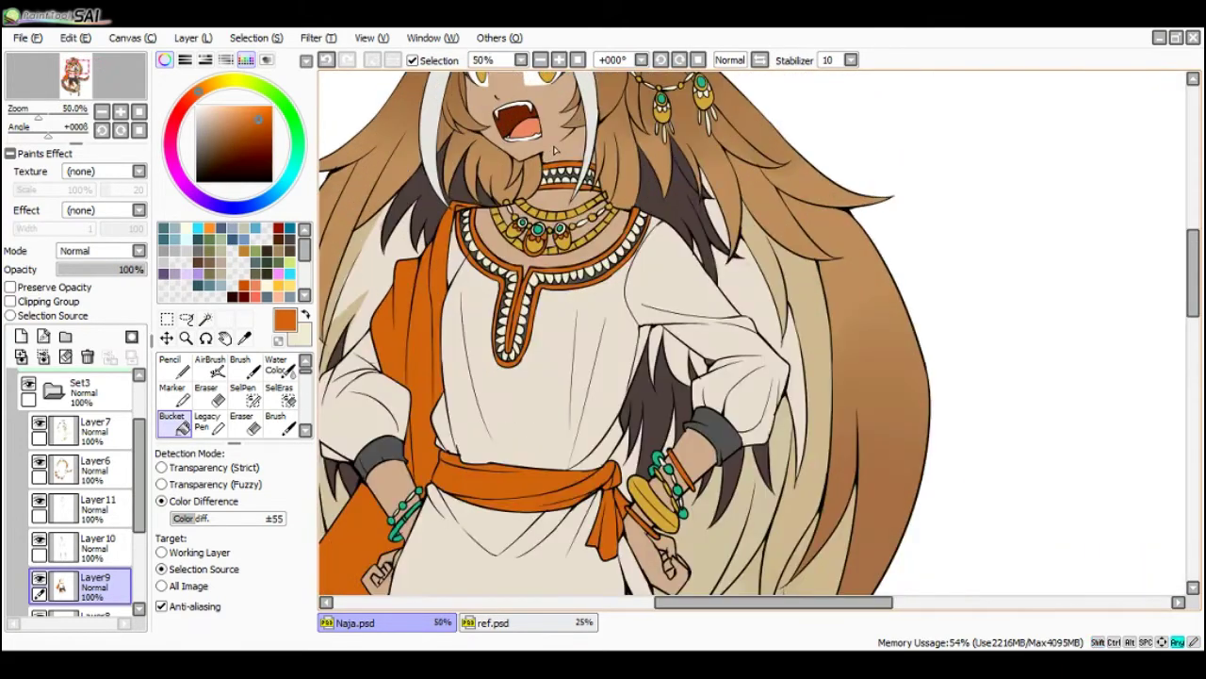
pyautogui.scroll(-2, 592, 156)
pyautogui.scroll(2, 592, 151)
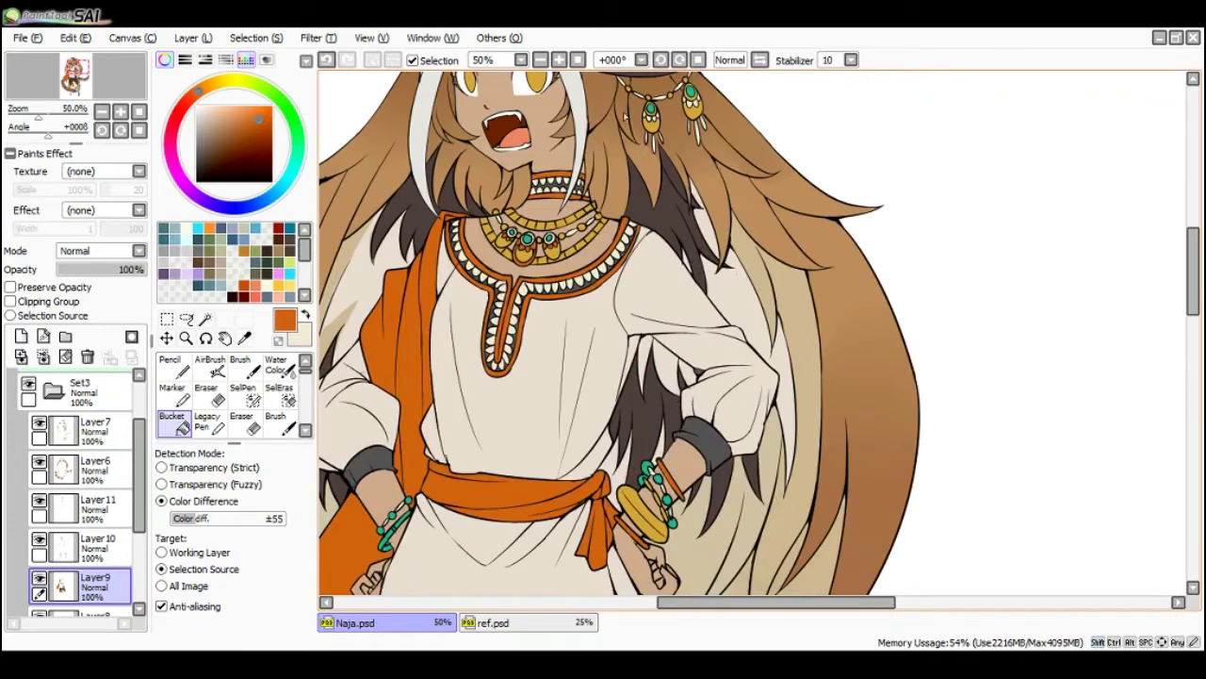
pyautogui.keyDown('alt'); pyautogui.click(655, 104); pyautogui.keyUp('alt')
pyautogui.scroll(1, 655, 105)
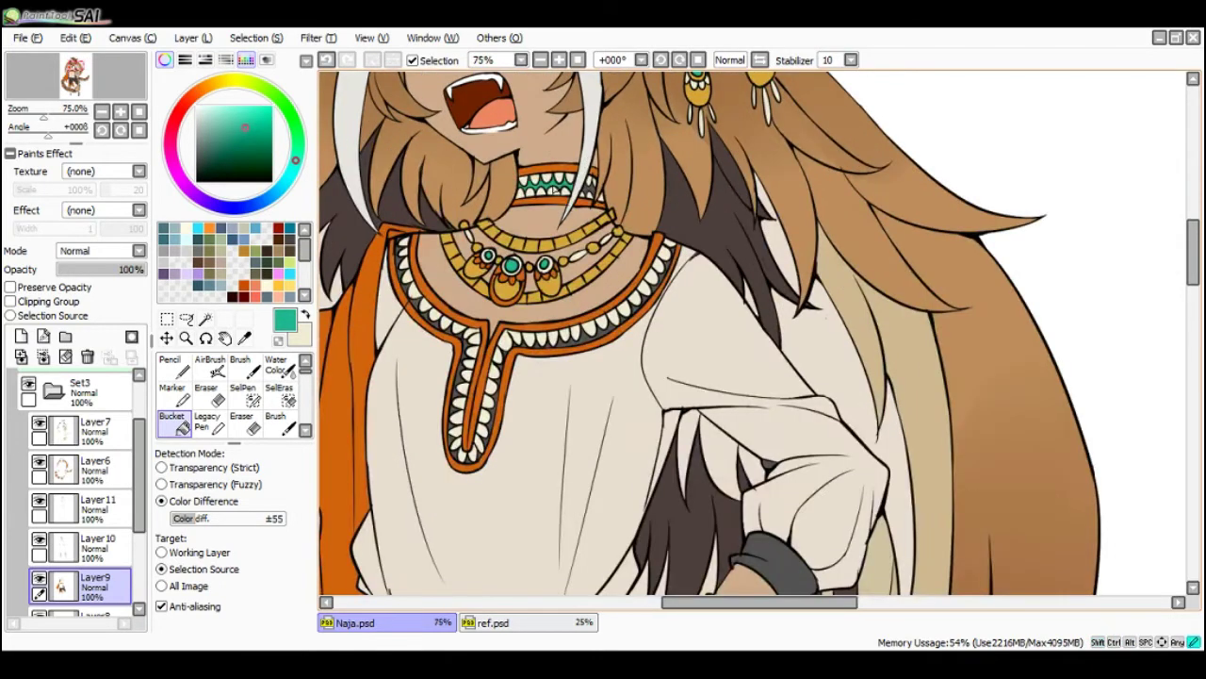
# - Fill the dark gaps between the scallops on the right half of the neckline trim and slit with teal
pyautogui.scroll(-1, 584, 262)
pyautogui.scroll(2, 589, 266)
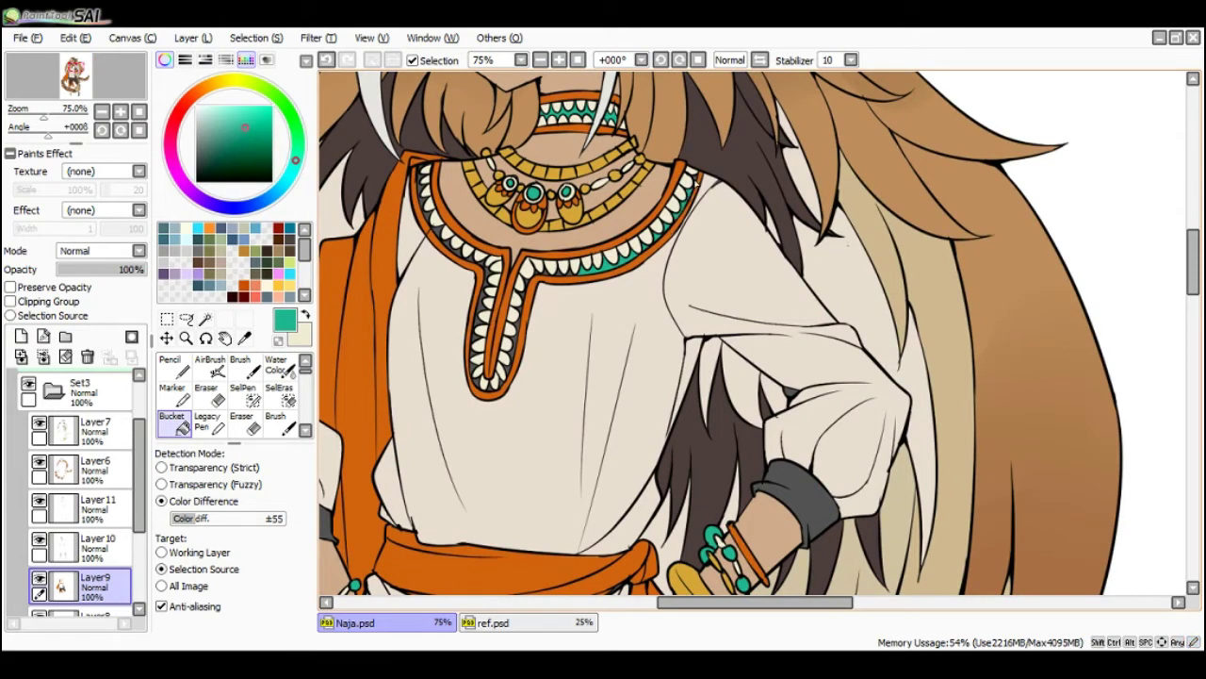
pyautogui.scroll(-2, 697, 183)
pyautogui.scroll(2, 569, 269)
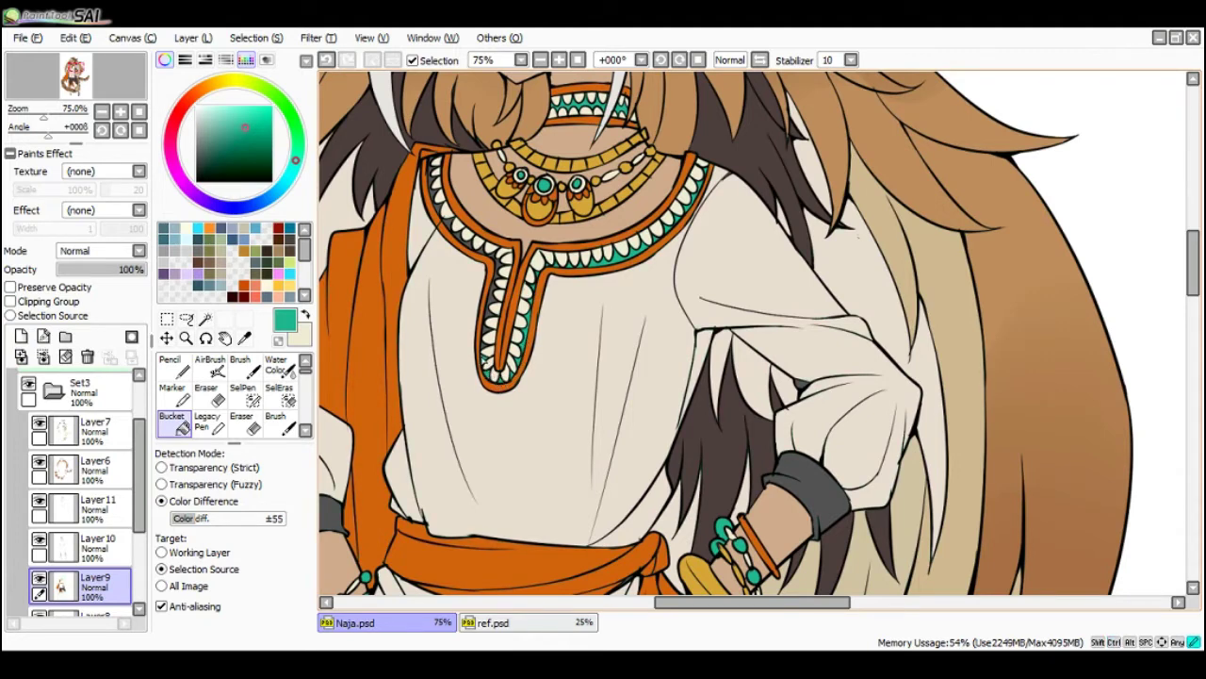
# - Fill the gaps between the scallops up the left half of the neckline's front slit with teal
pyautogui.click(501, 330)
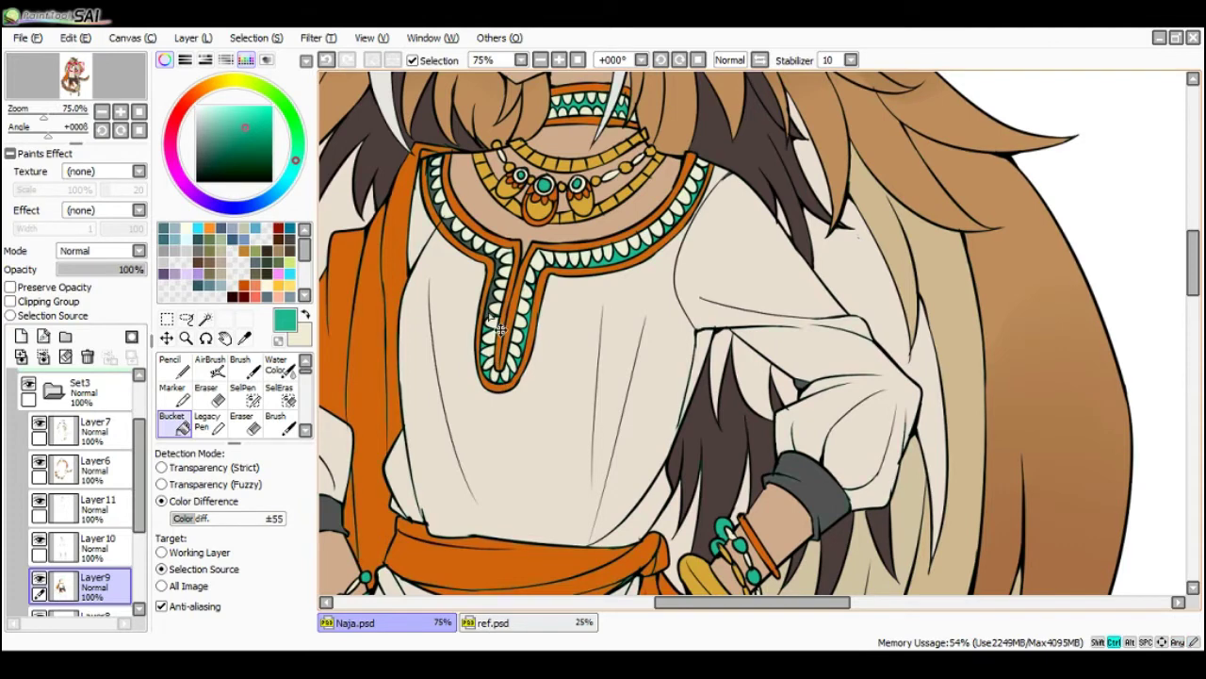
pyautogui.click(497, 297)
pyautogui.click(499, 273)
pyautogui.click(491, 259)
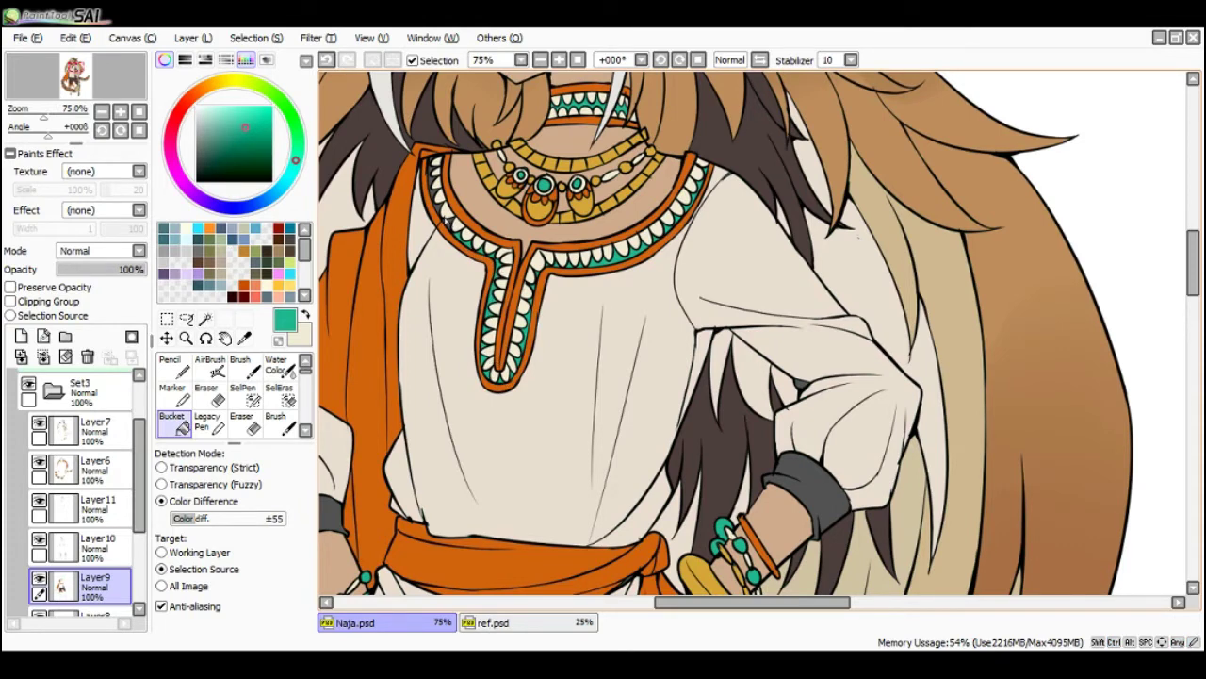
# - Fill the last gaps between the scallops on the neckline's left curve with teal, undoing the misplaced fills
pyautogui.hotkey('ctrl', 'z')
pyautogui.click(443, 213)
pyautogui.click(434, 191)
pyautogui.hotkey('ctrl', 'z')
pyautogui.click(436, 193)
pyautogui.hotkey('ctrl', 'z')
pyautogui.click(435, 189)
pyautogui.hotkey('ctrl', 'z')
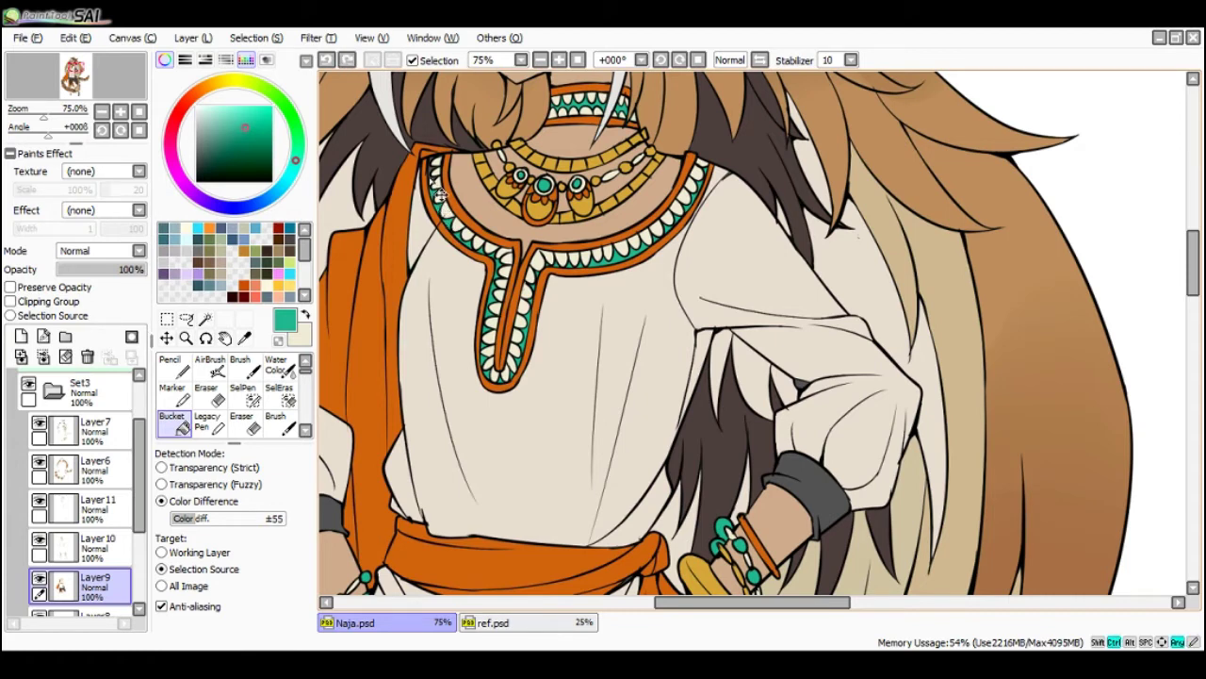
pyautogui.click(432, 170)
pyautogui.scroll(-5, 438, 165)
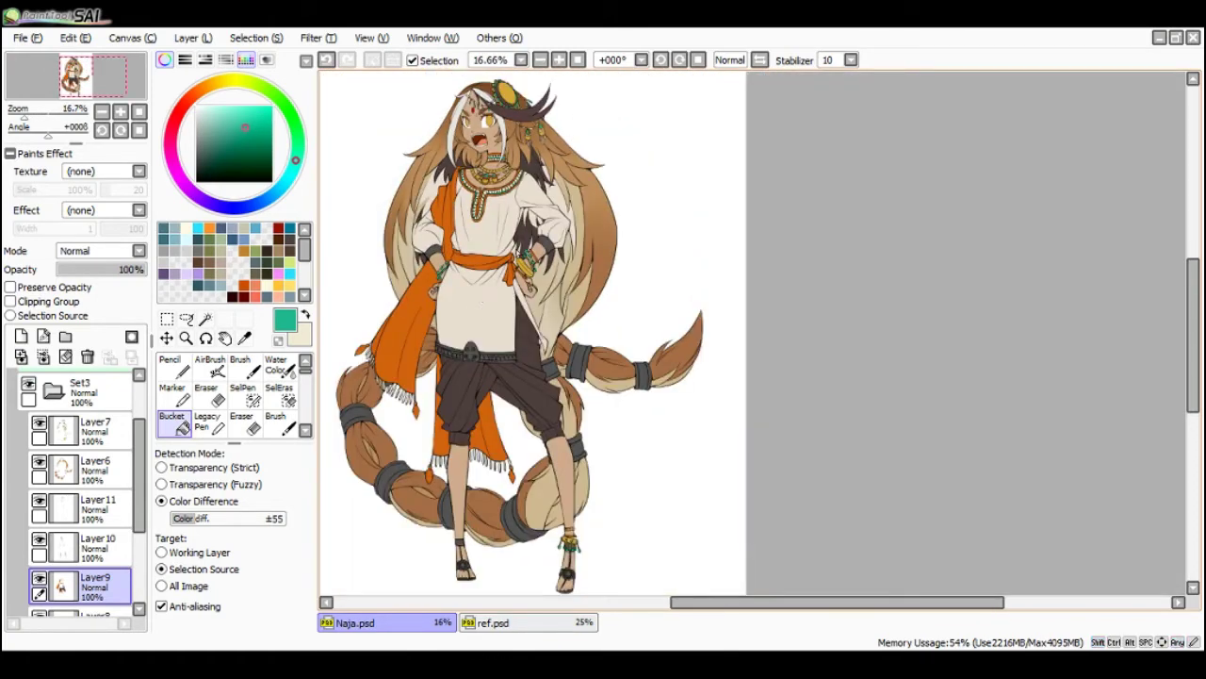
pyautogui.scroll(2, 501, 233)
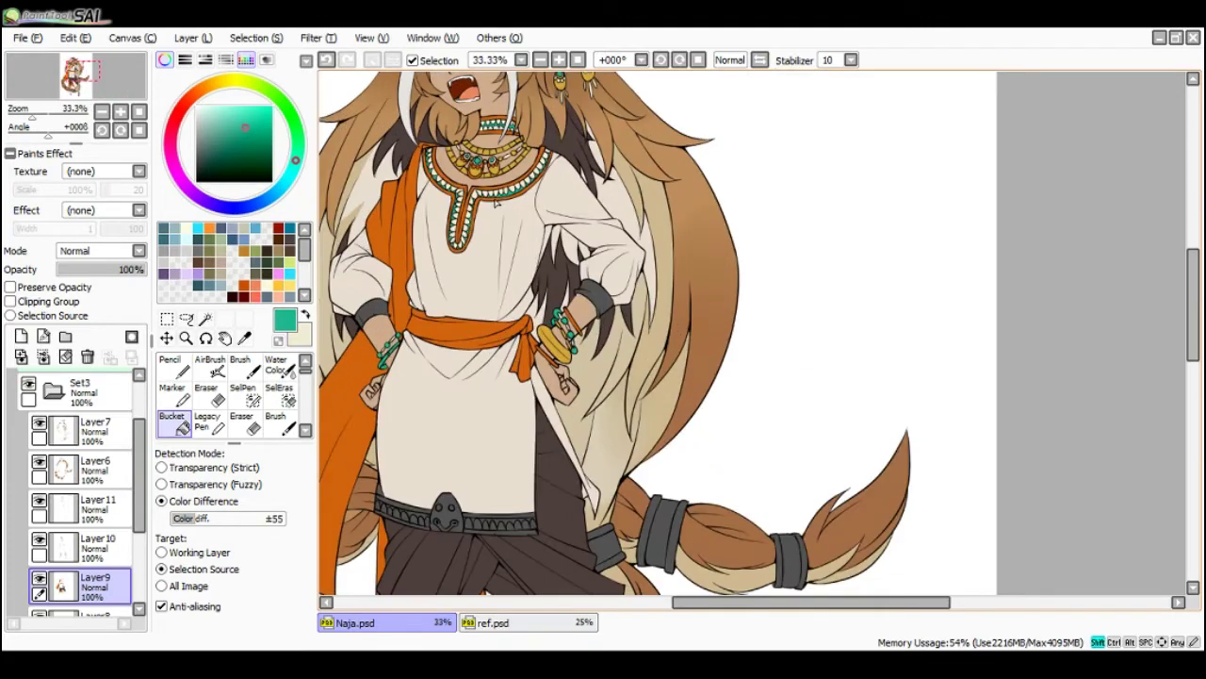
pyautogui.scroll(-1, 497, 200)
pyautogui.scroll(-1, 514, 175)
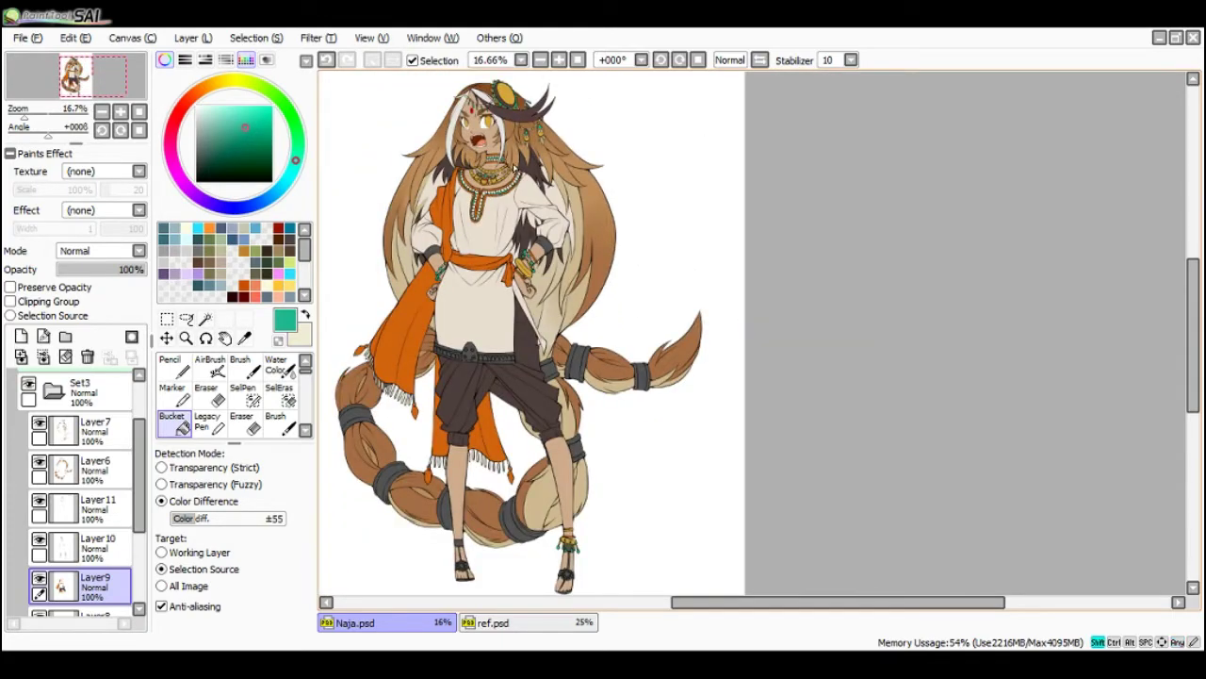
# - Sample the sash's orange and fill the tunic's grey sleeve cuffs with it
pyautogui.scroll(2, 515, 169)
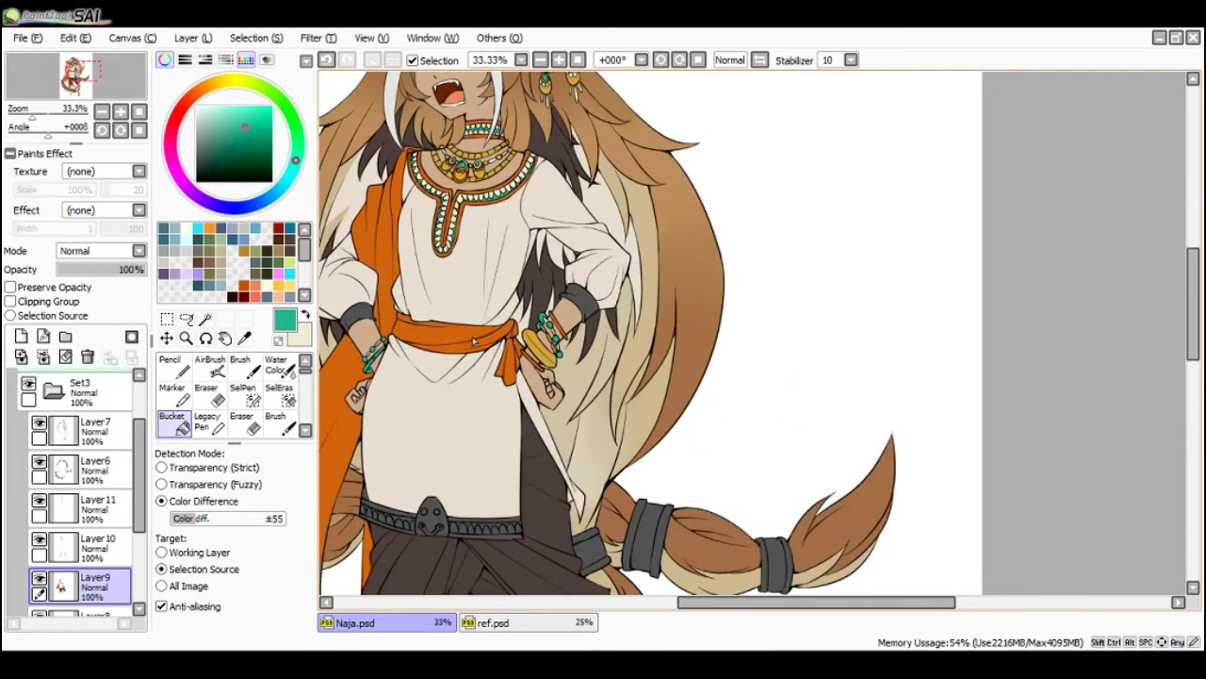
pyautogui.keyDown('alt'); pyautogui.click(474, 326); pyautogui.keyUp('alt')
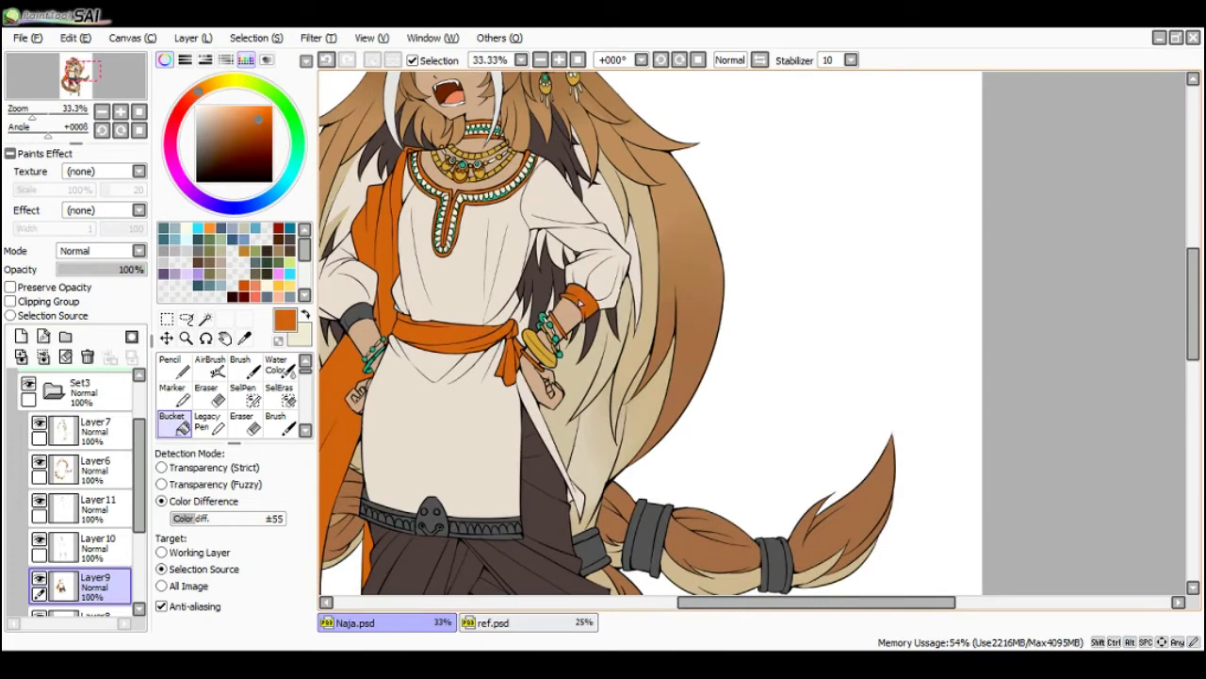
pyautogui.scroll(-2, 419, 328)
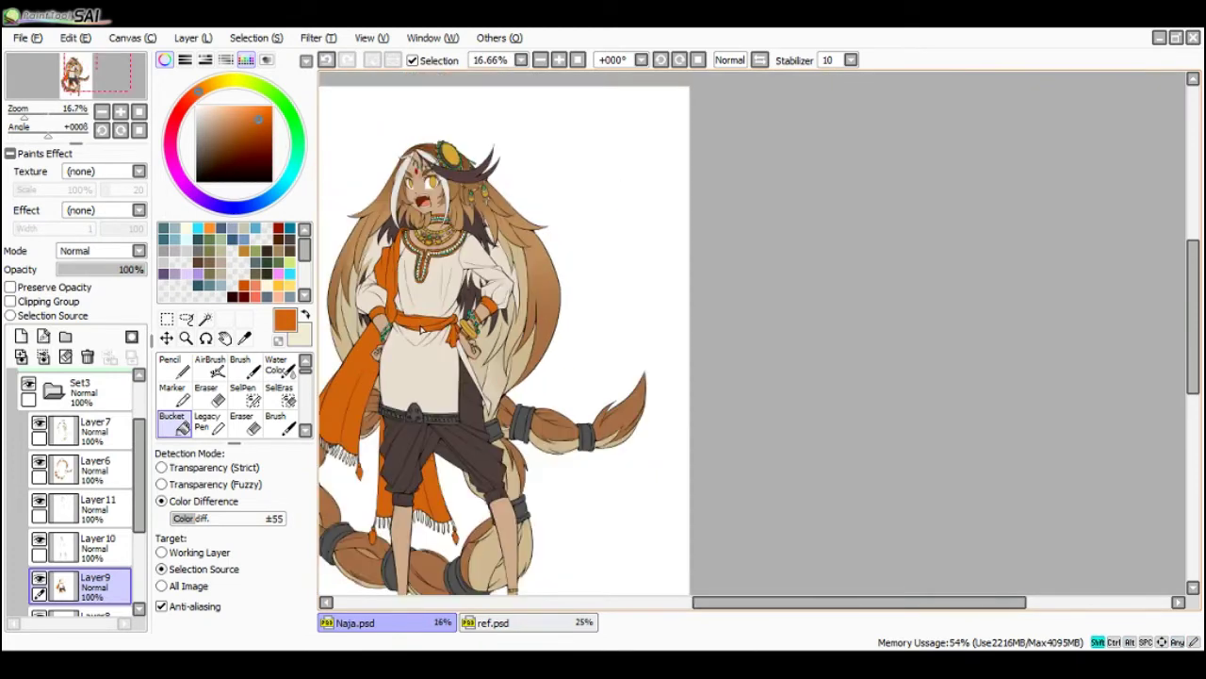
# - Fill the borders of the tunic's hem trim and its cobra-head ornament with the same orange
pyautogui.scroll(2, 420, 419)
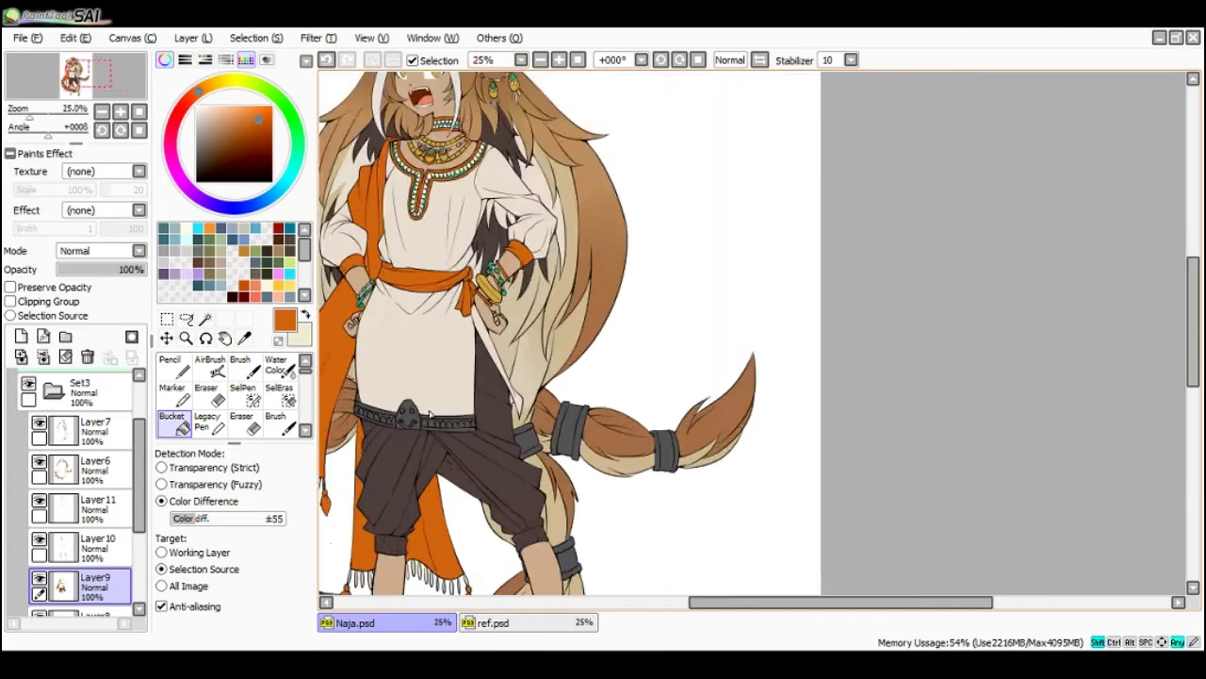
pyautogui.click(371, 412)
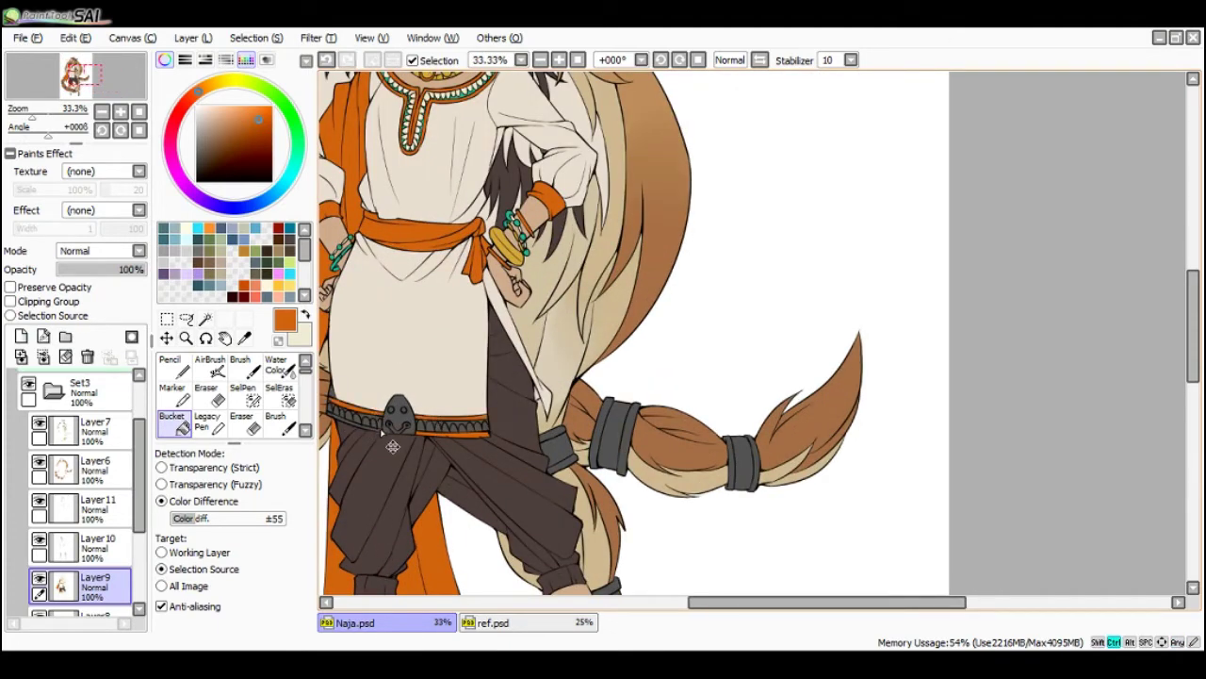
pyautogui.click(397, 426)
# - Switch to the cream colour and fill the curved marking on the hem's cobra-head ornament
pyautogui.press('x')
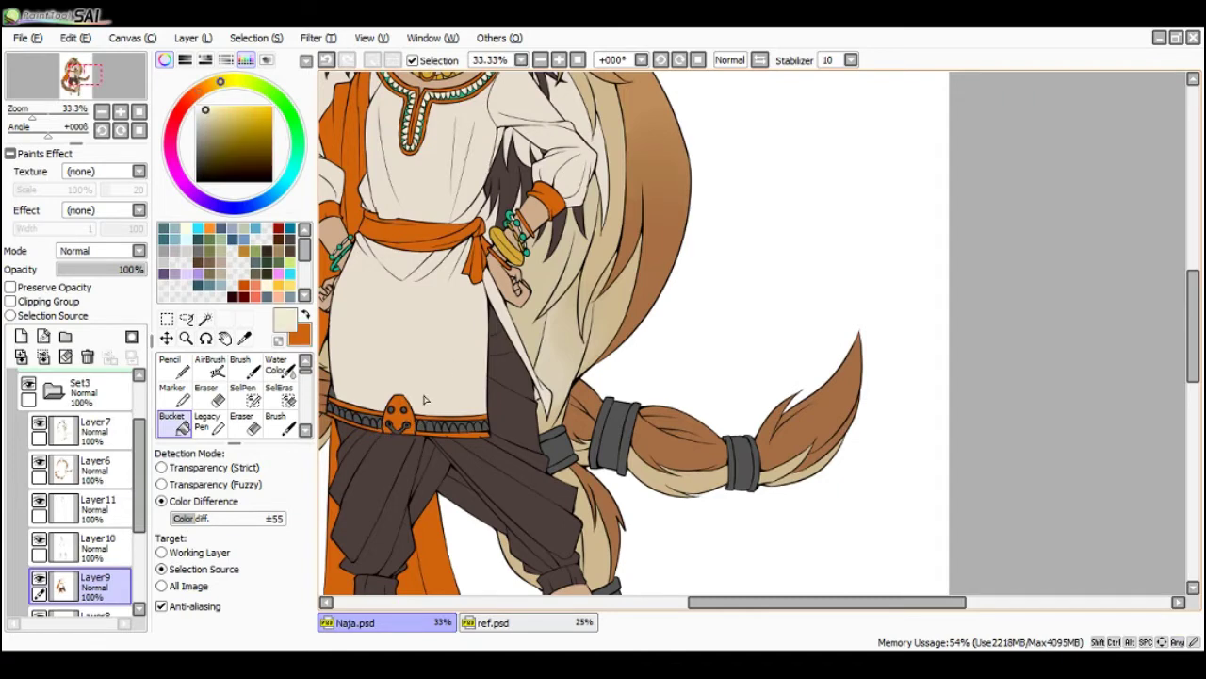
pyautogui.scroll(1, 411, 424)
pyautogui.scroll(-1, 398, 419)
pyautogui.scroll(-1, 401, 417)
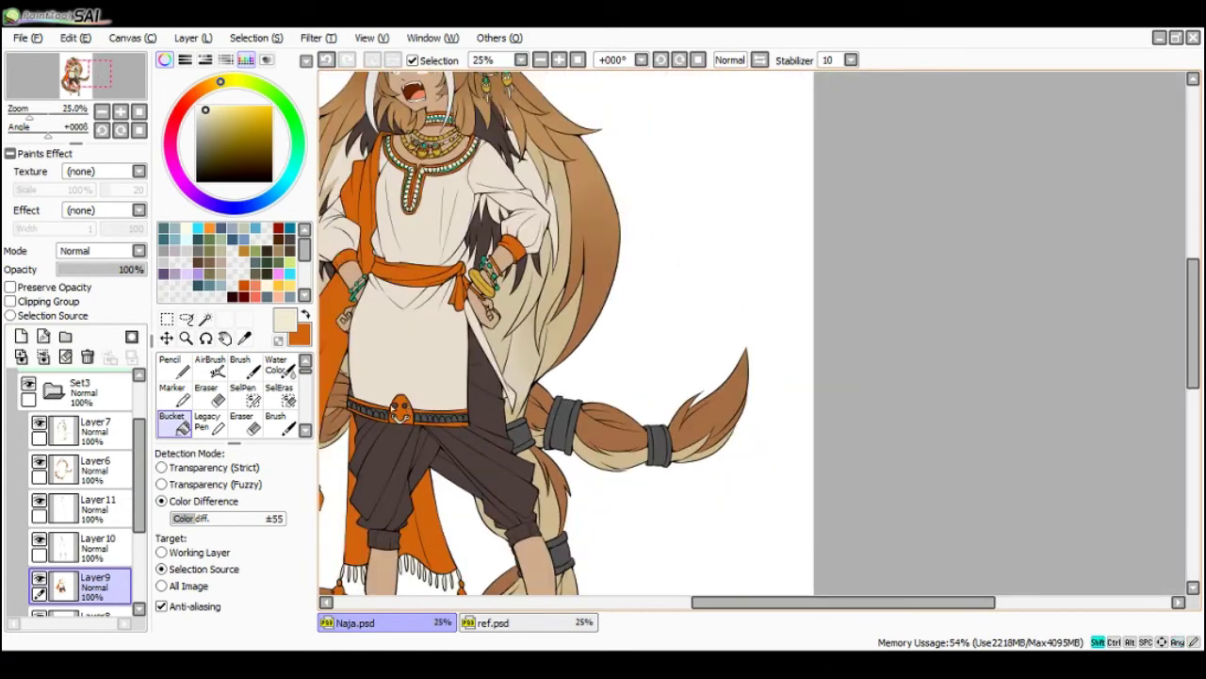
pyautogui.scroll(2, 396, 420)
pyautogui.press('Tab')
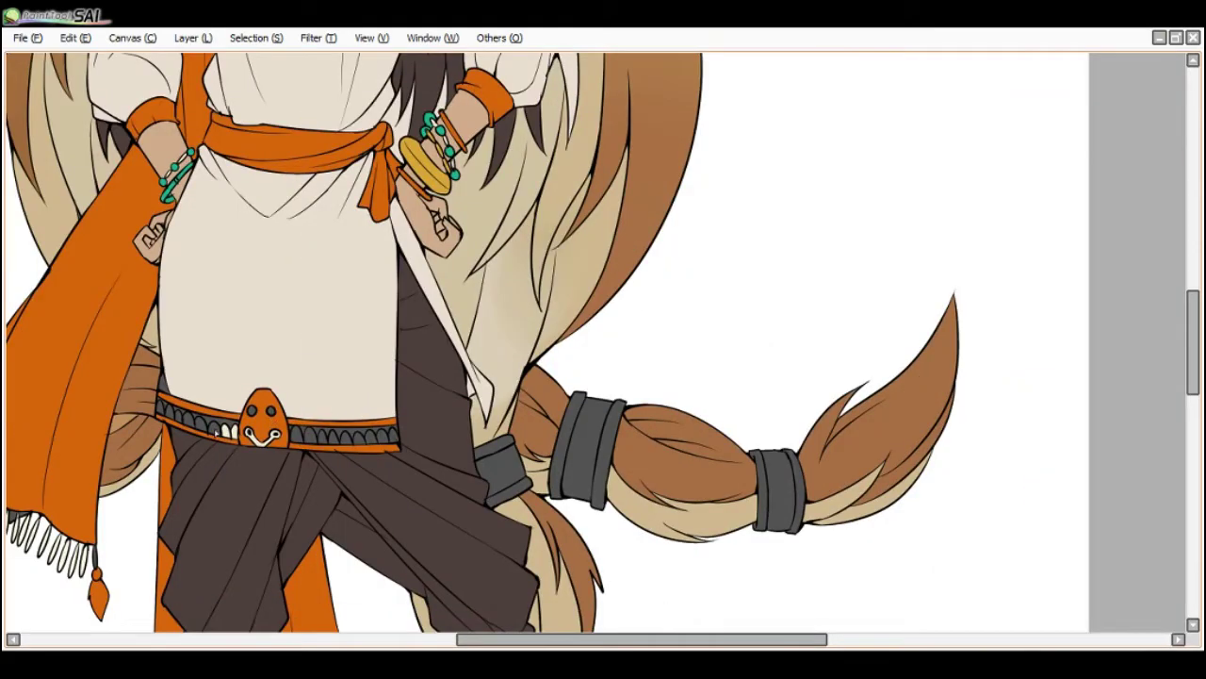
# - Fill the scallops along both halves of the tunic's hem trim with cream, undoing any misplaced fill
pyautogui.moveTo(216, 432); pyautogui.dragTo(170, 411)
pyautogui.hotkey('ctrl', 'z')
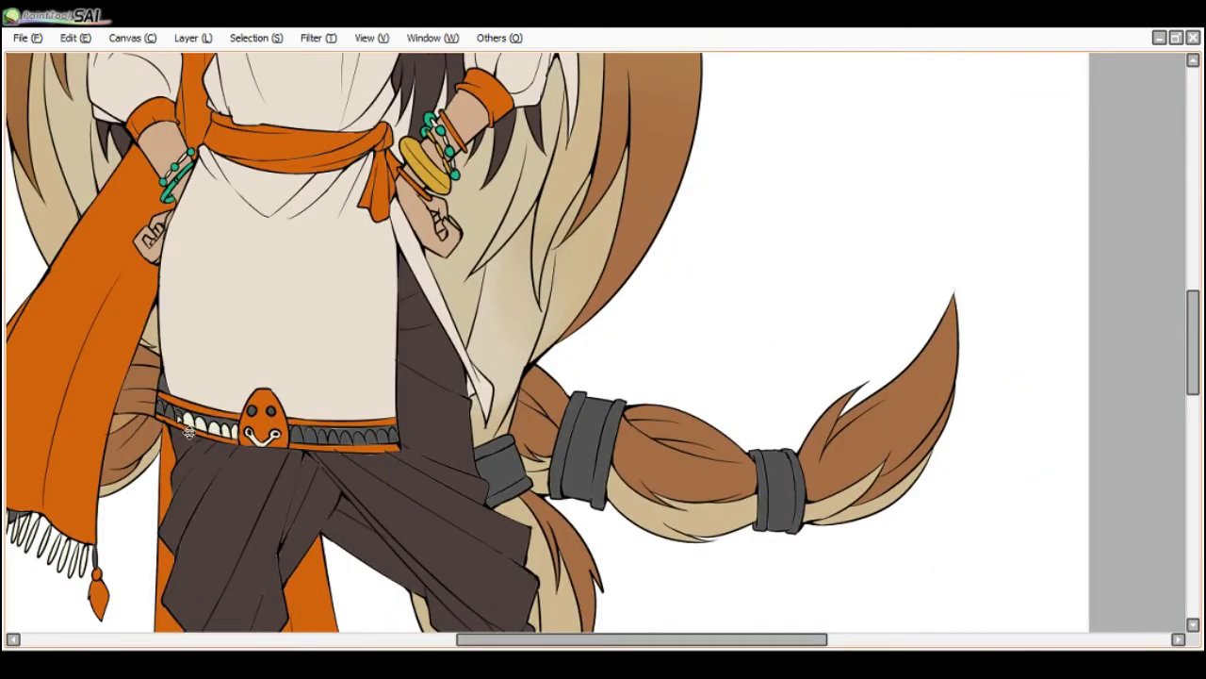
pyautogui.press('Tab')
pyautogui.press('Tab')
pyautogui.click(173, 416)
pyautogui.click(164, 410)
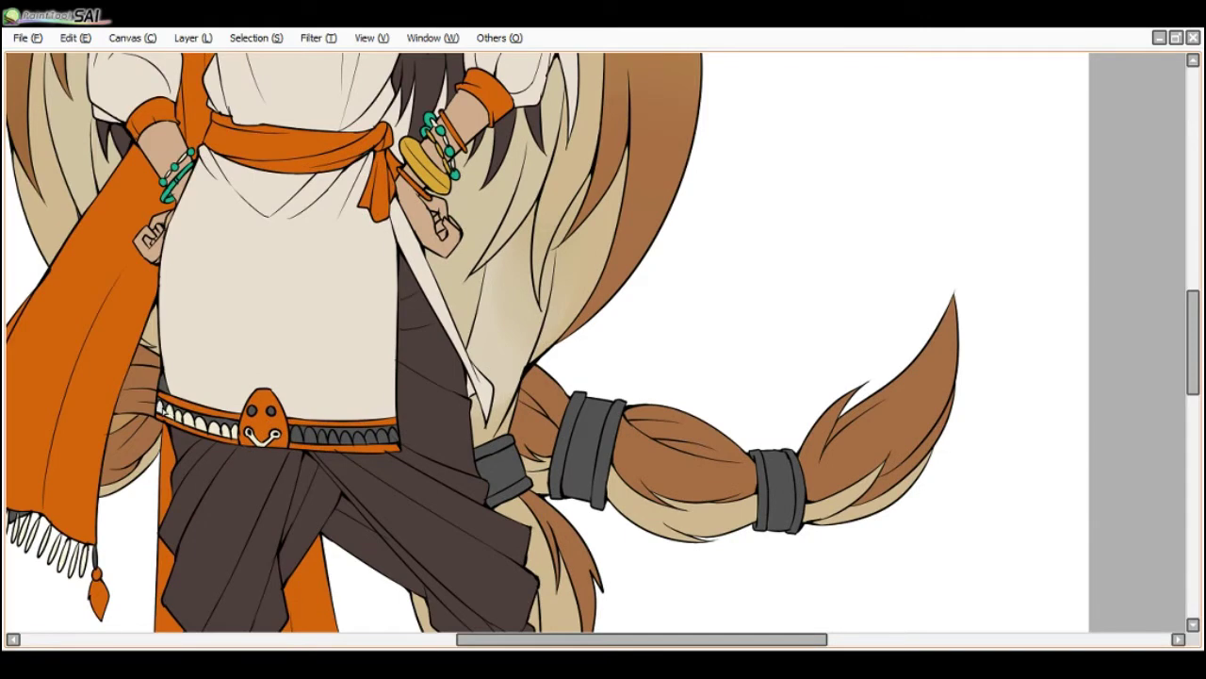
pyautogui.moveTo(307, 445); pyautogui.dragTo(398, 435)
pyautogui.scroll(-2, 387, 399)
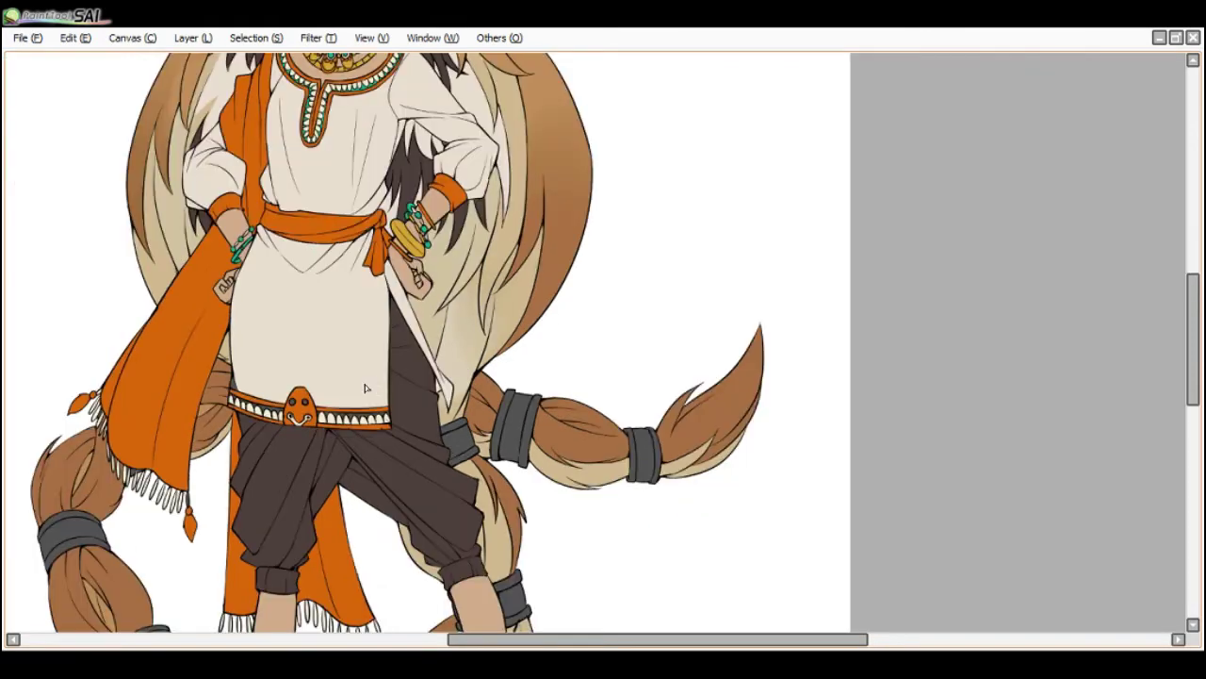
# - Fill the dark gaps between the hem trim's scallops with teal on both sides of the ornament
pyautogui.press('Tab')
pyautogui.press('Tab')
pyautogui.scroll(1, 415, 200)
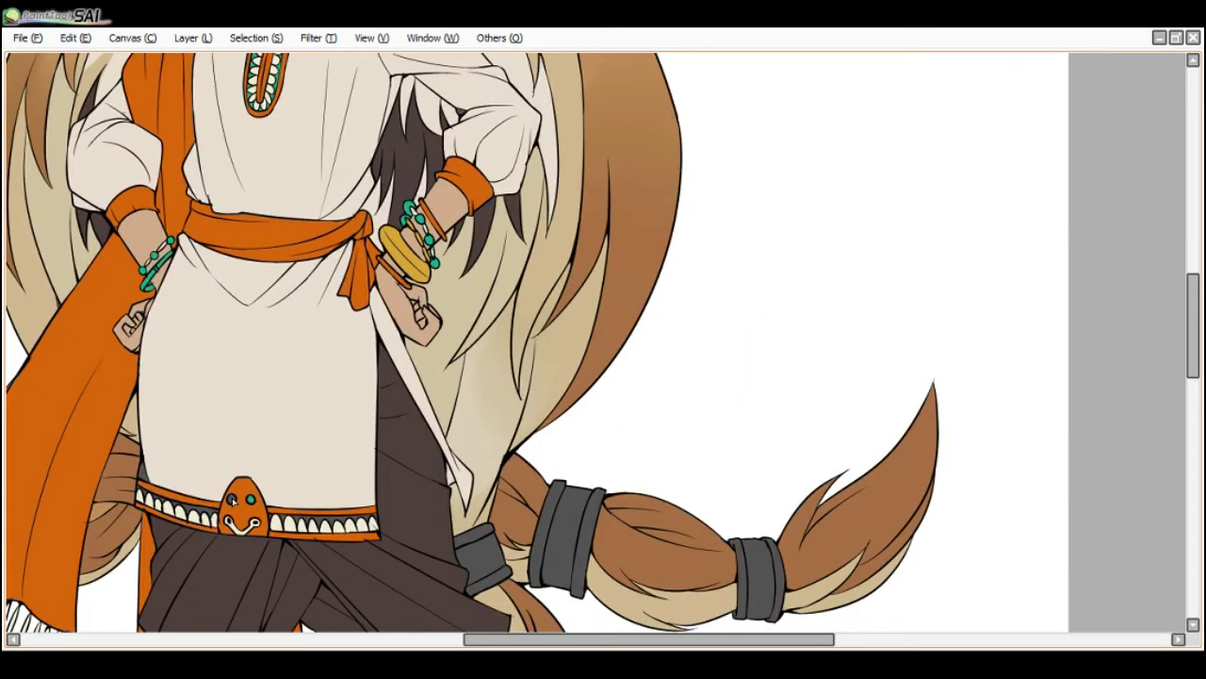
pyautogui.click(299, 521)
pyautogui.click(212, 512)
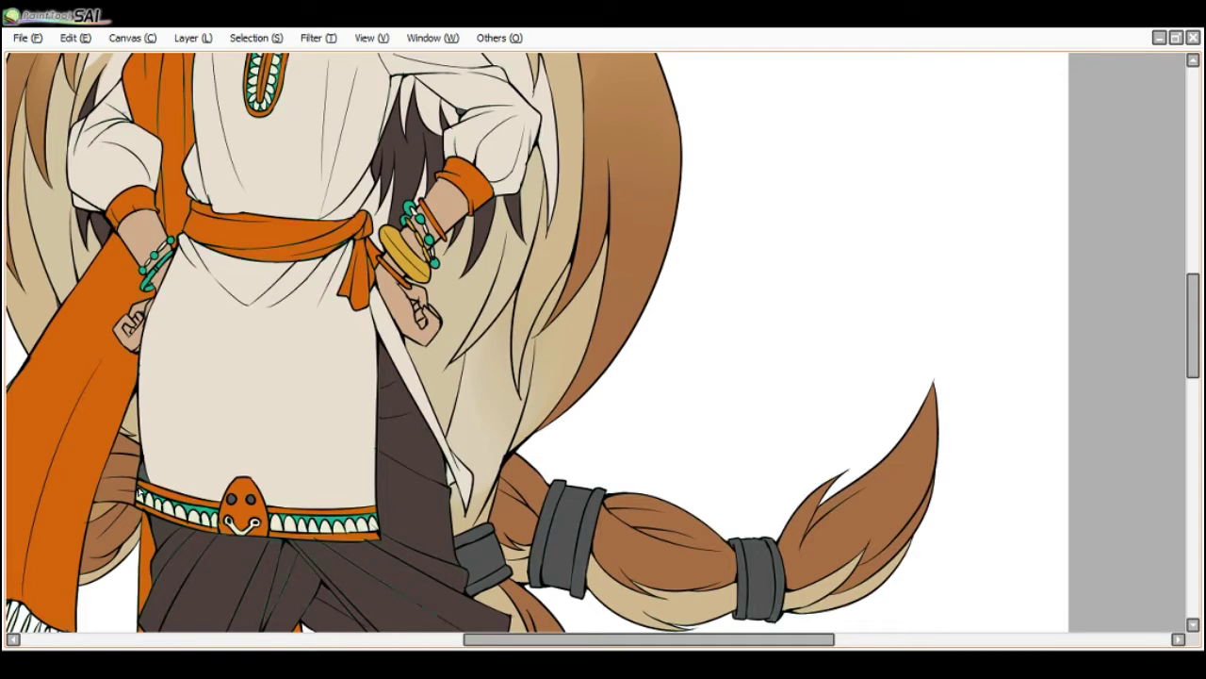
pyautogui.click(140, 497)
pyautogui.scroll(-4, 260, 506)
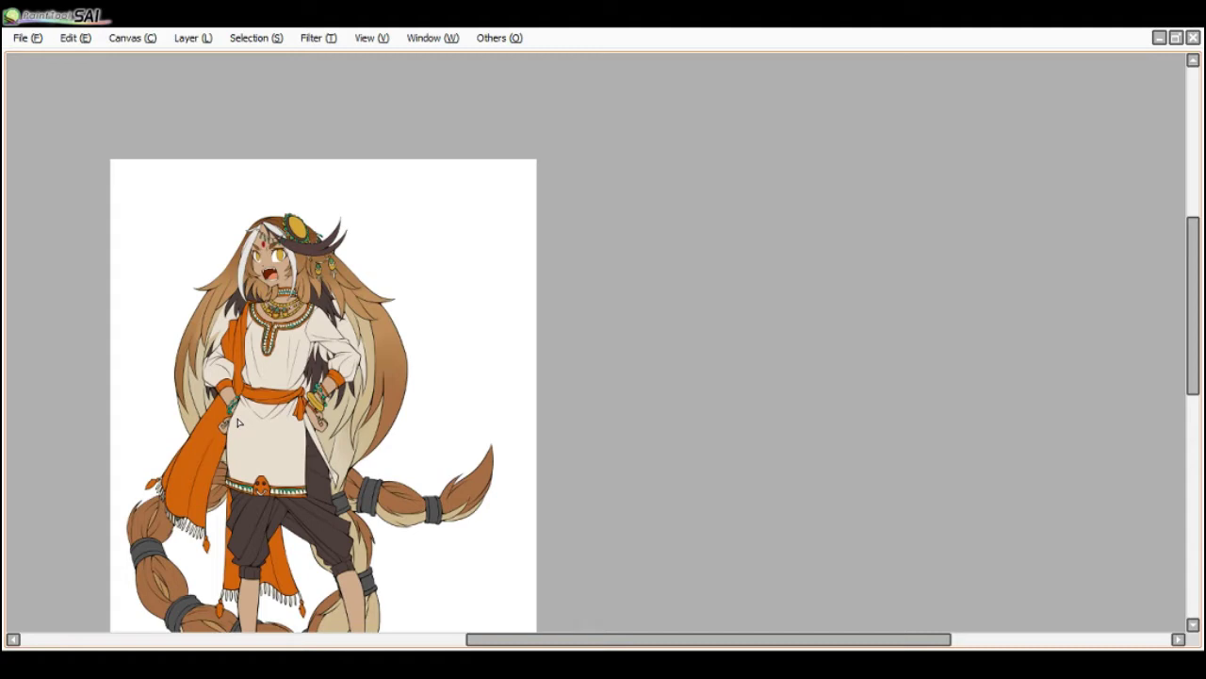
pyautogui.scroll(-1, 275, 494)
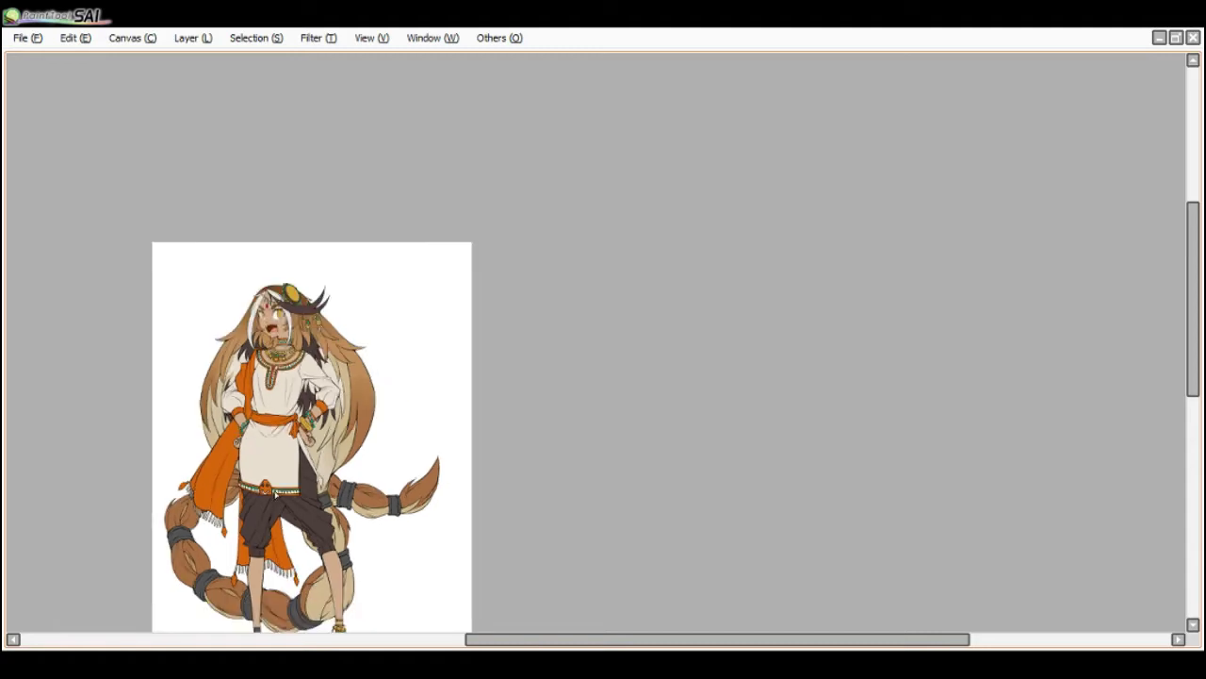
# - Toggle the visibility of Layer9 and Layer11 to check which parts of the drawing each one holds
pyautogui.press('Tab')
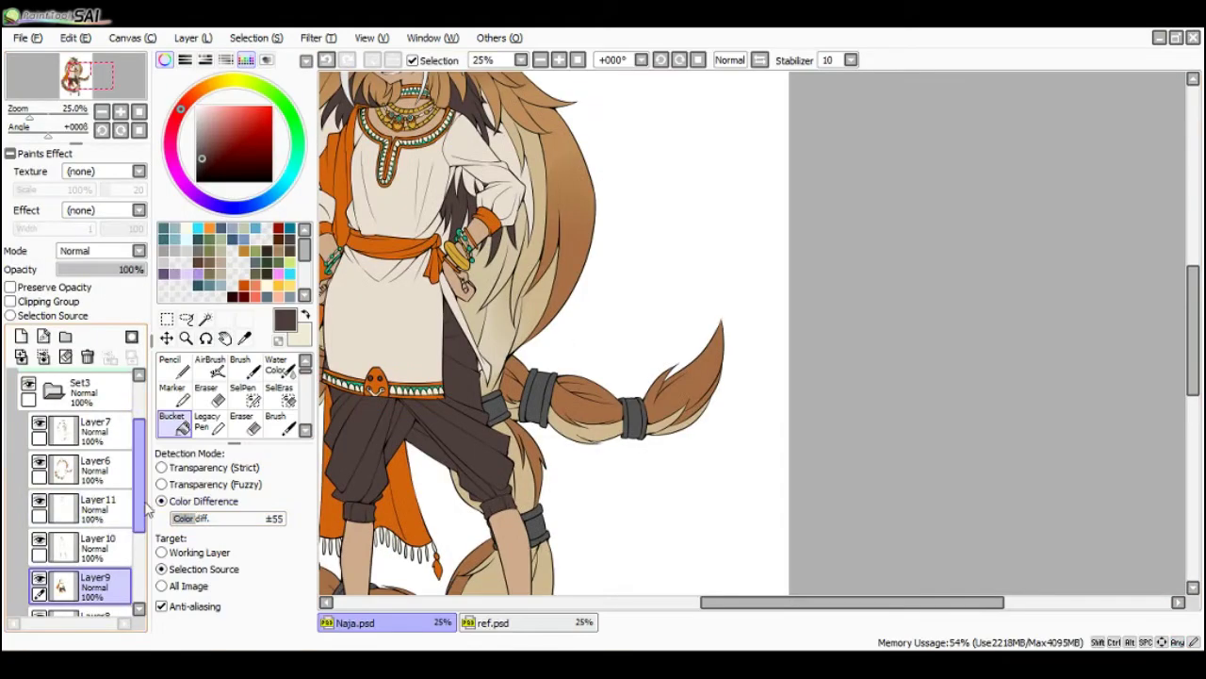
pyautogui.click(39, 578)
pyautogui.click(39, 578)
pyautogui.click(40, 577)
pyautogui.click(39, 581)
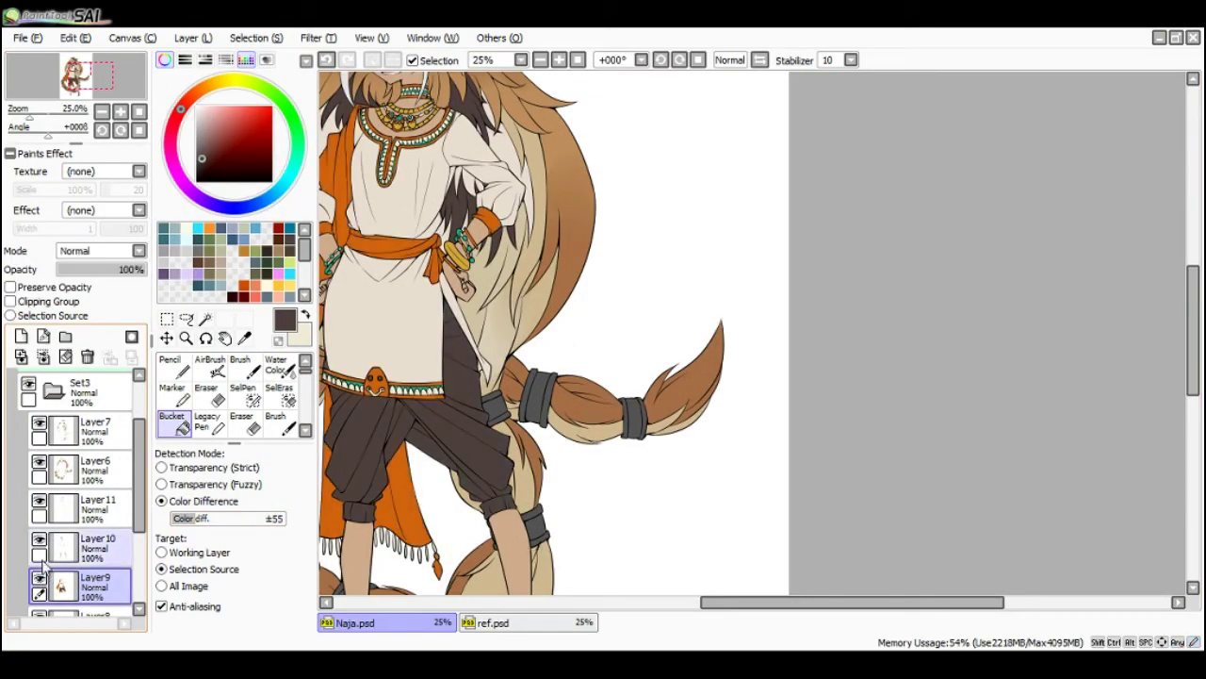
pyautogui.click(39, 500)
pyautogui.click(39, 502)
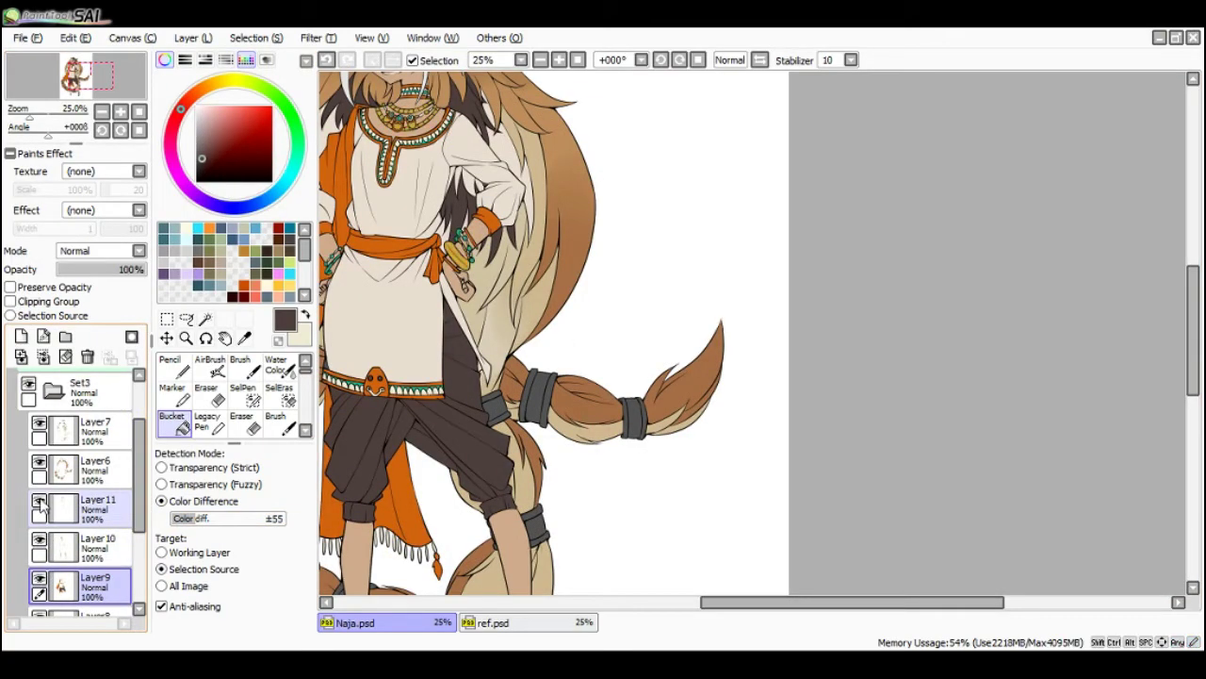
pyautogui.click(40, 503)
pyautogui.click(40, 502)
# - Select Layer11 and fill the large grey braid band nearest the tail end with the jewellery's gold
pyautogui.click(90, 508)
pyautogui.press('Tab')
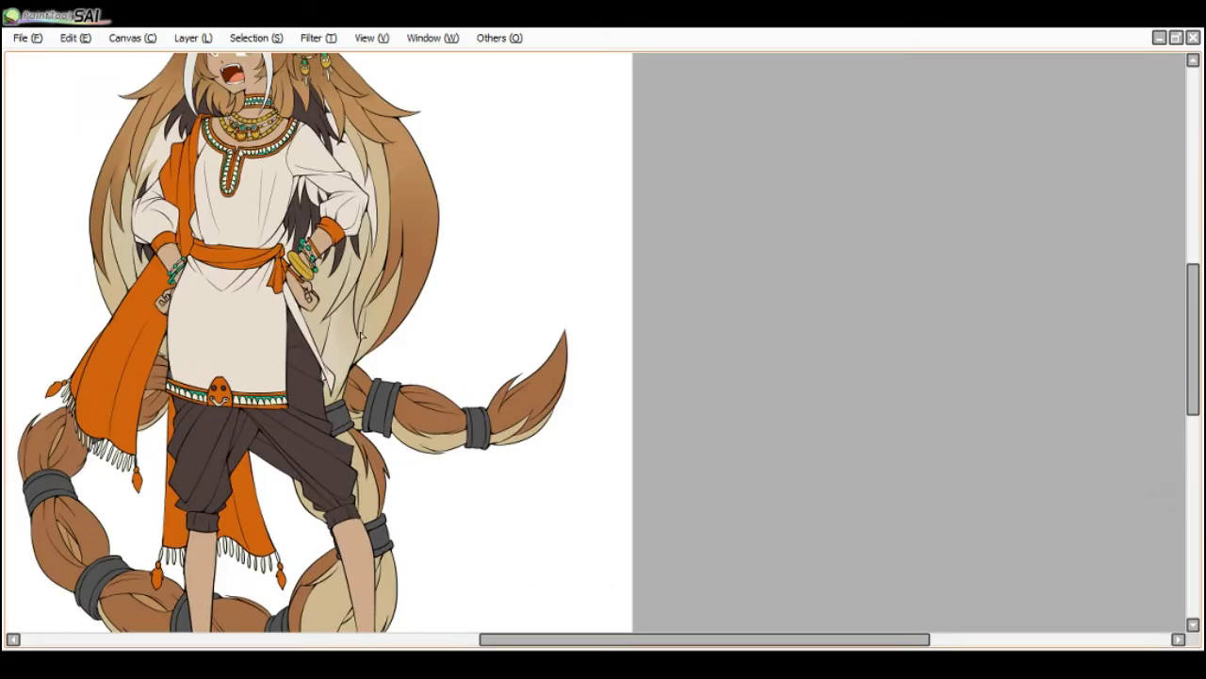
pyautogui.click(384, 408)
pyautogui.click(391, 411)
pyautogui.click(373, 400)
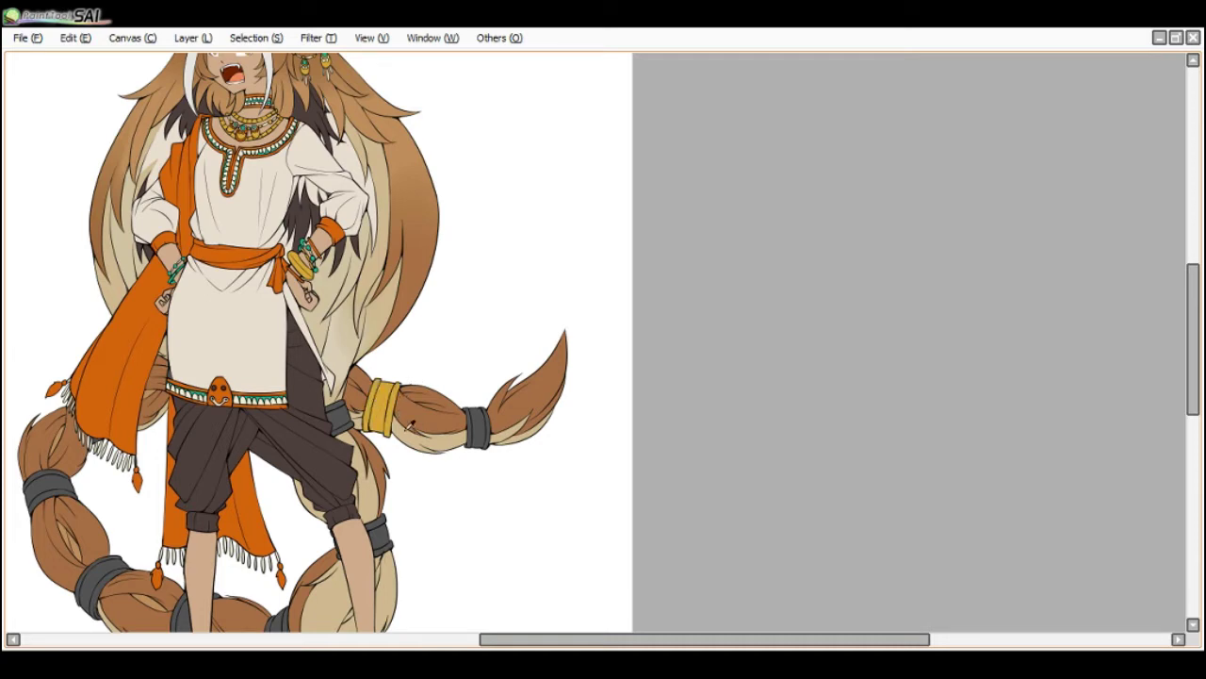
# - Try cream centres with gold rims on the two braid bands nearest the tail tip
pyautogui.press('Tab')
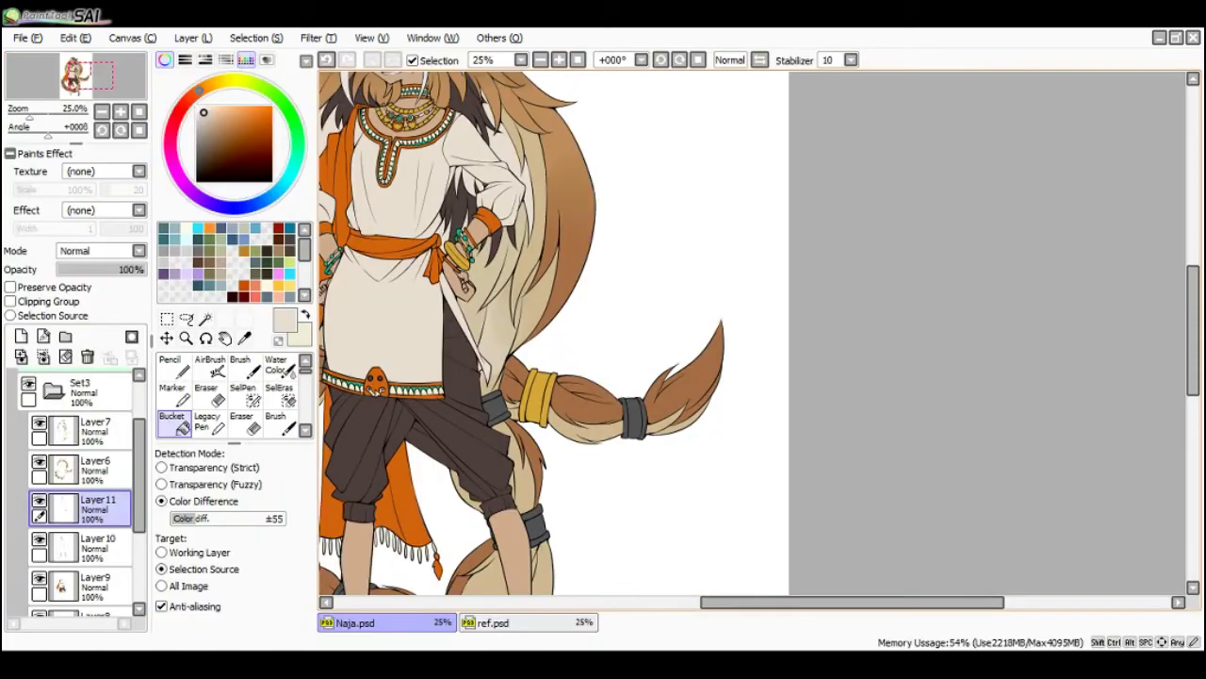
pyautogui.press('Tab')
pyautogui.scroll(1, 385, 405)
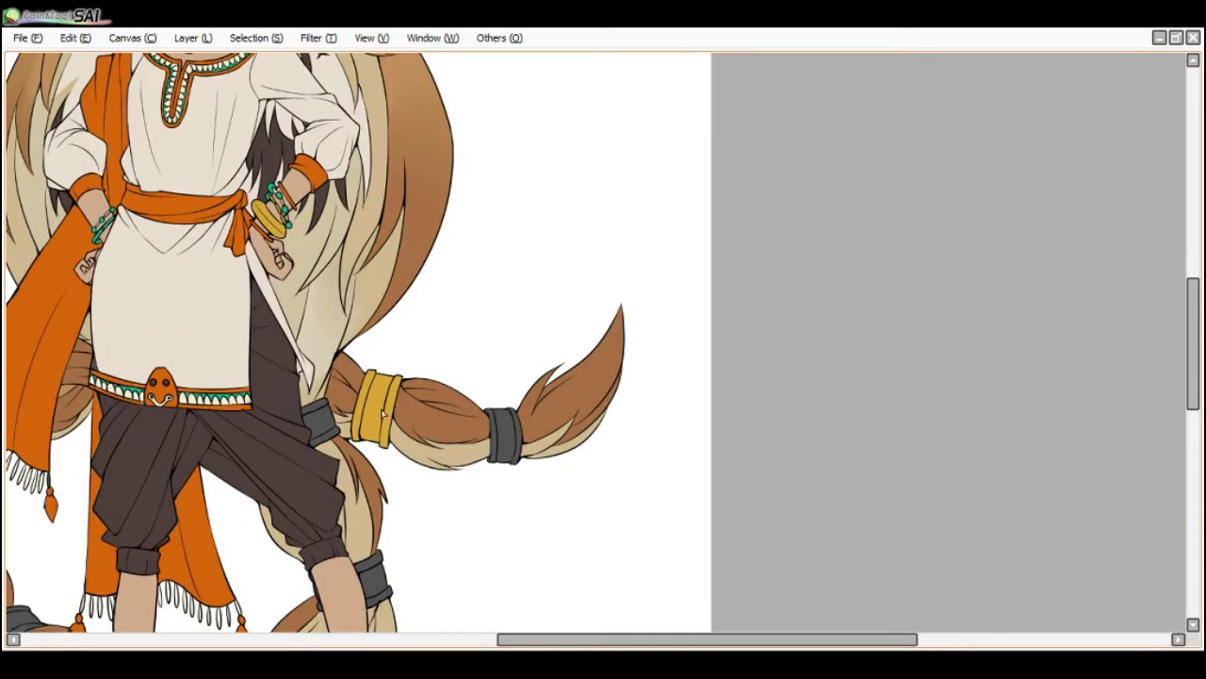
pyautogui.click(379, 409)
pyautogui.click(504, 439)
pyautogui.press('x')
pyautogui.click(495, 441)
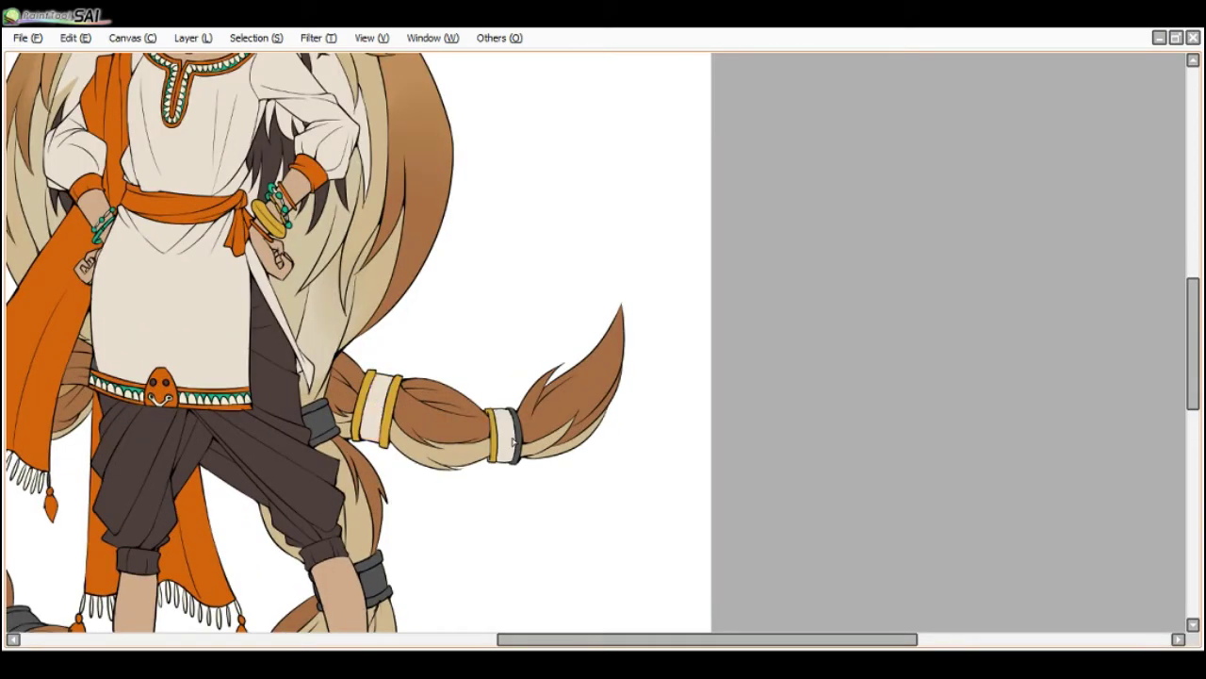
pyautogui.click(515, 441)
pyautogui.scroll(-2, 479, 456)
pyautogui.press('End')
pyautogui.scroll(-1, 375, 466)
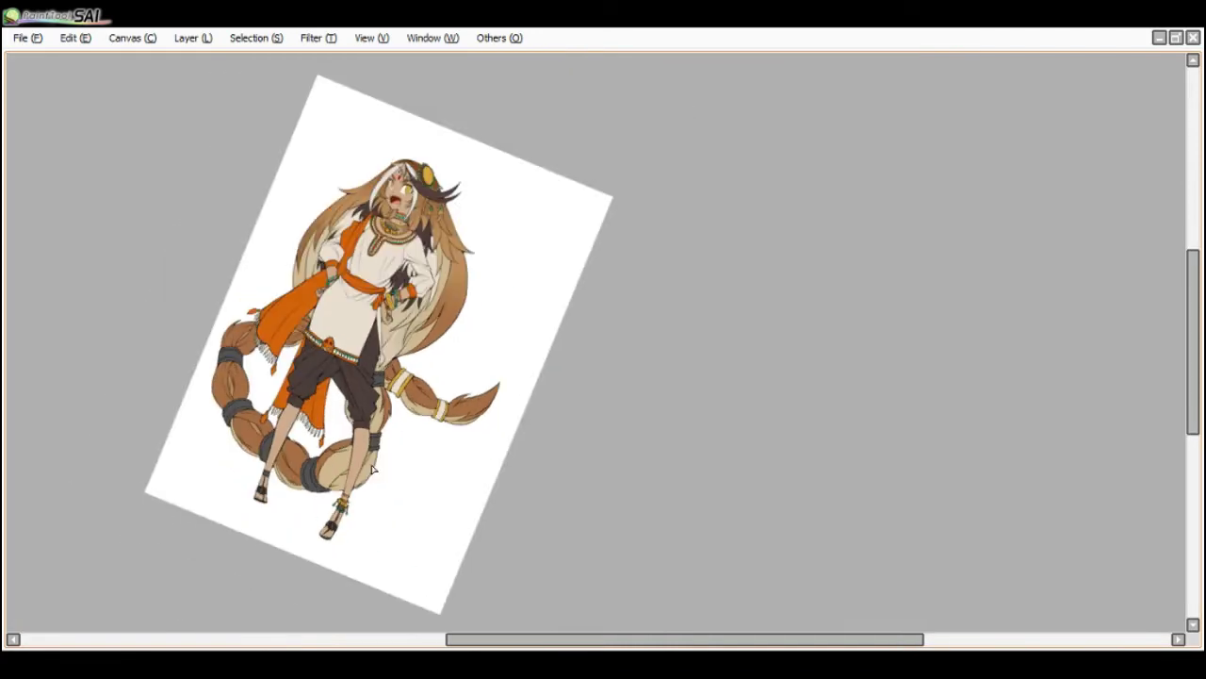
# - Reset the canvas rotation and recolour the two bands near the tail tip with gold centres and cream rims
pyautogui.press('Delete')
pyautogui.press('Delete')
pyautogui.scroll(2, 415, 452)
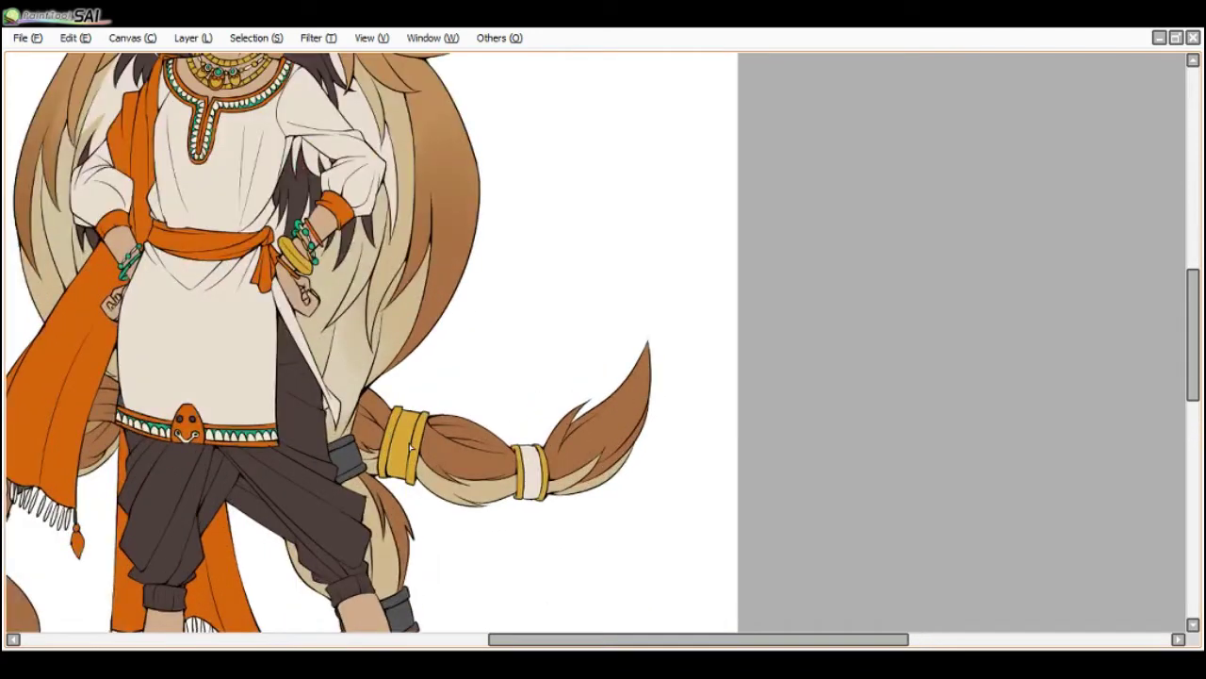
pyautogui.click(403, 436)
pyautogui.click(519, 467)
pyautogui.hotkey('ctrl', 'z')
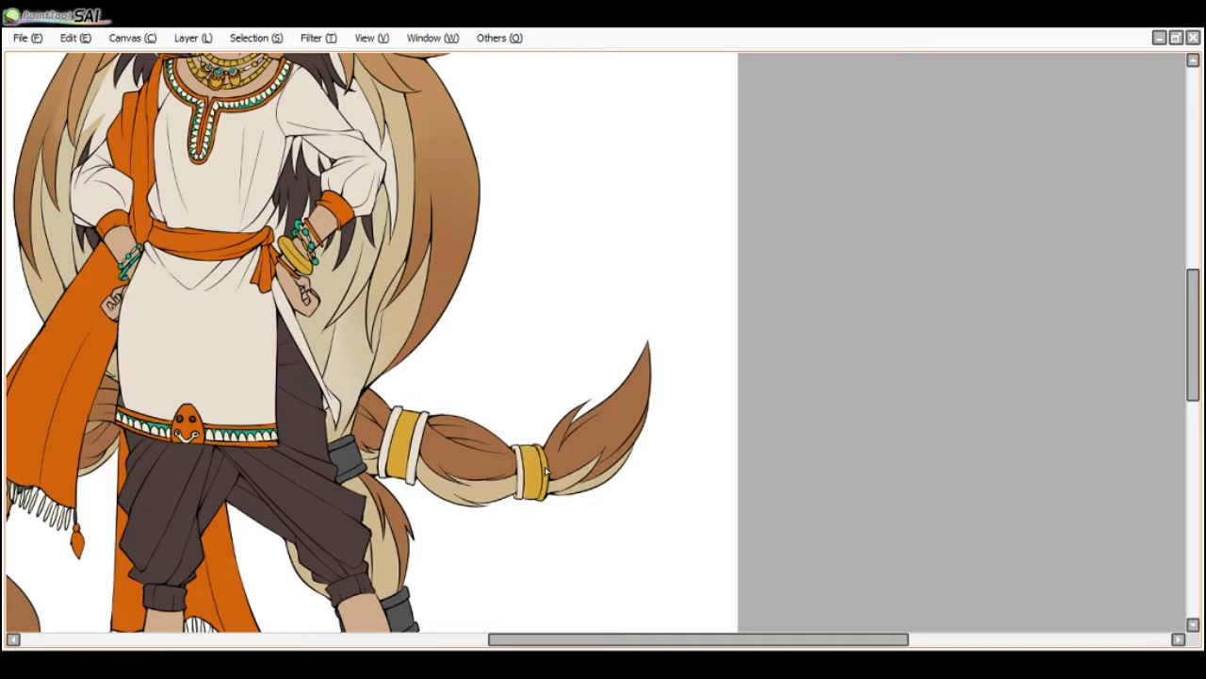
pyautogui.click(542, 469)
pyautogui.scroll(-2, 542, 469)
pyautogui.hotkey('alt', 'Tab')
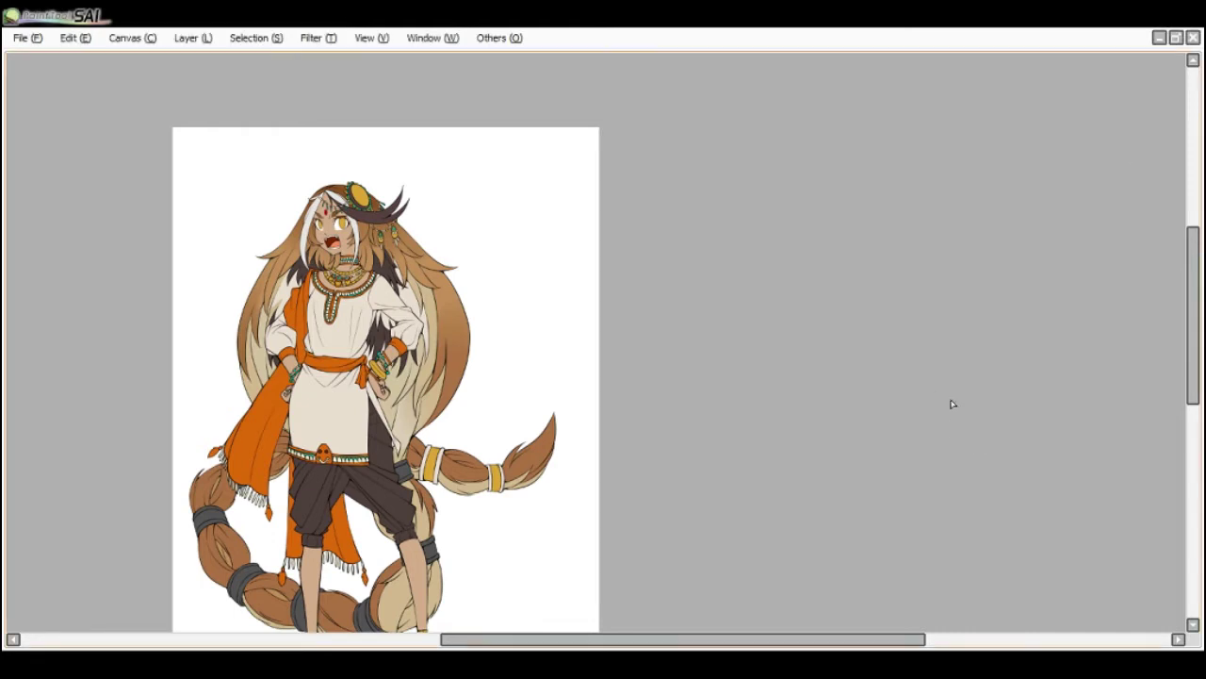
# - Colour the band on the braid's far left bend with a gold centre and cream rims
pyautogui.scroll(-1, 245, 479)
pyautogui.moveTo(311, 517); pyautogui.dragTo(408, 340)
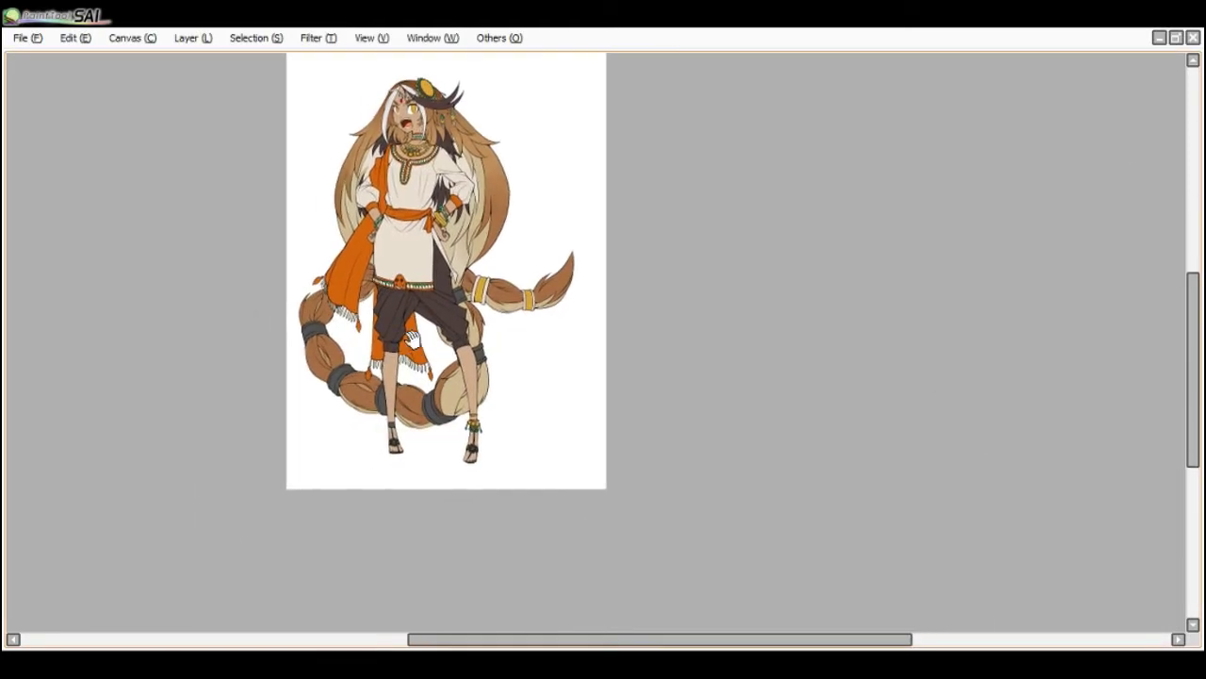
pyautogui.scroll(2, 324, 336)
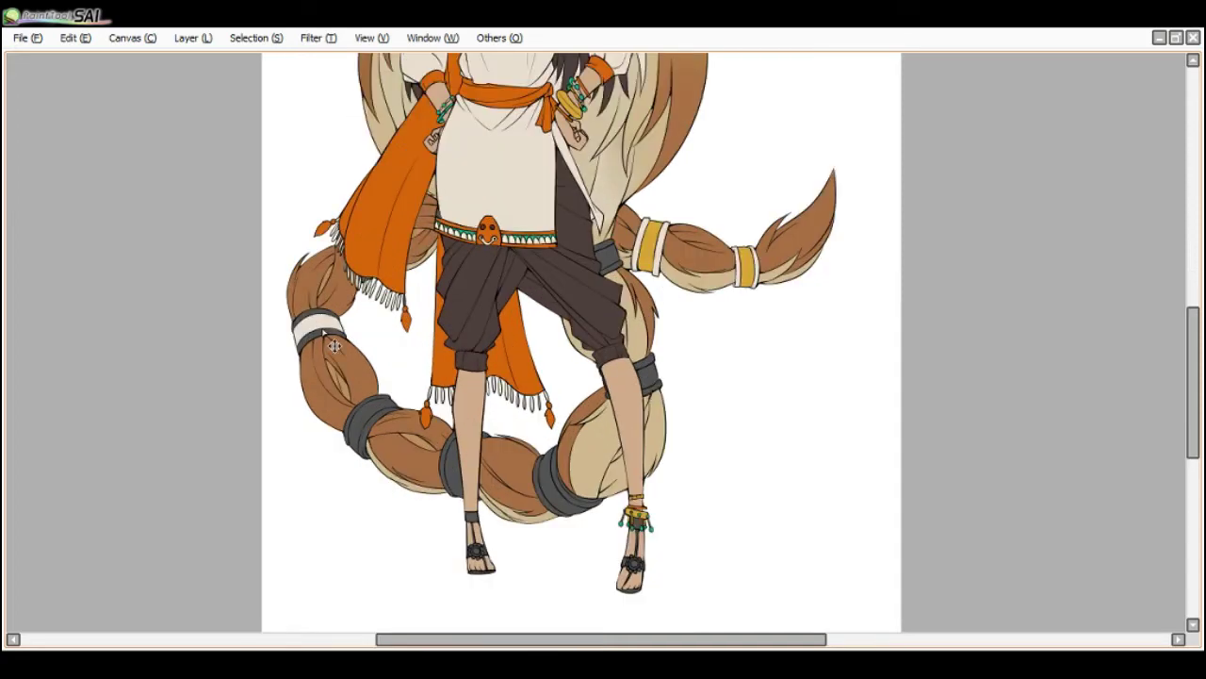
pyautogui.click(318, 314)
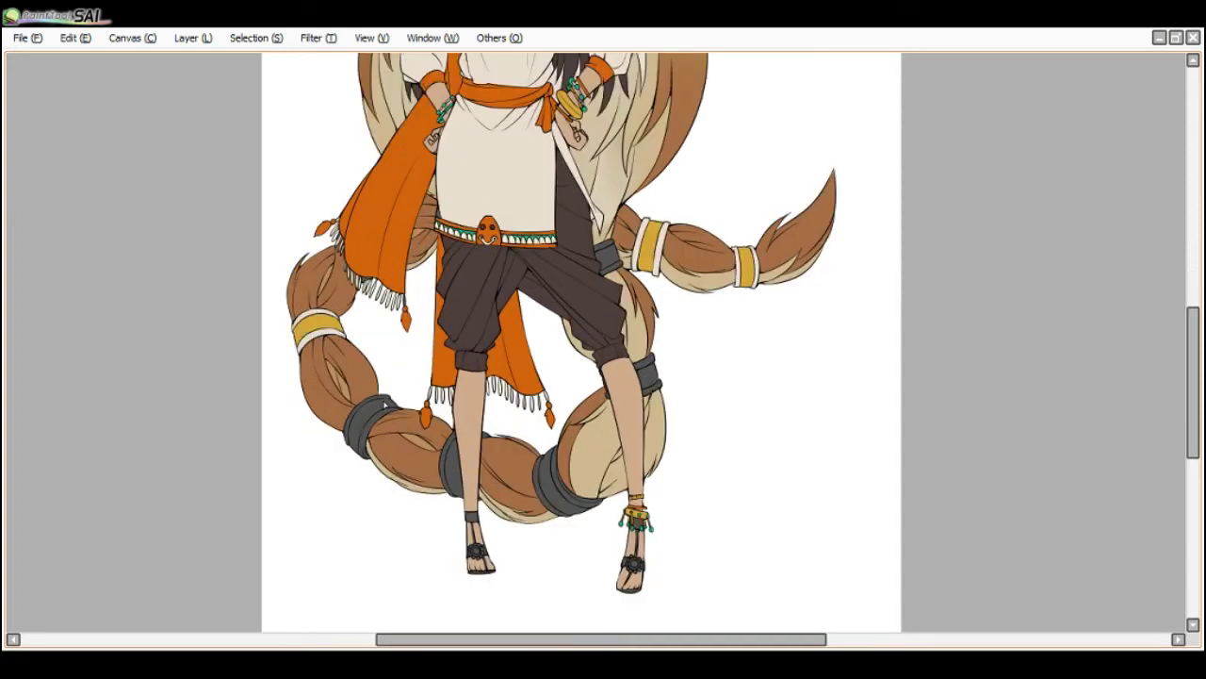
# - Check the cobra reference, then give the next two bands along the lower braid gold centres and cream rims
pyautogui.hotkey('ctrl', 'Tab')
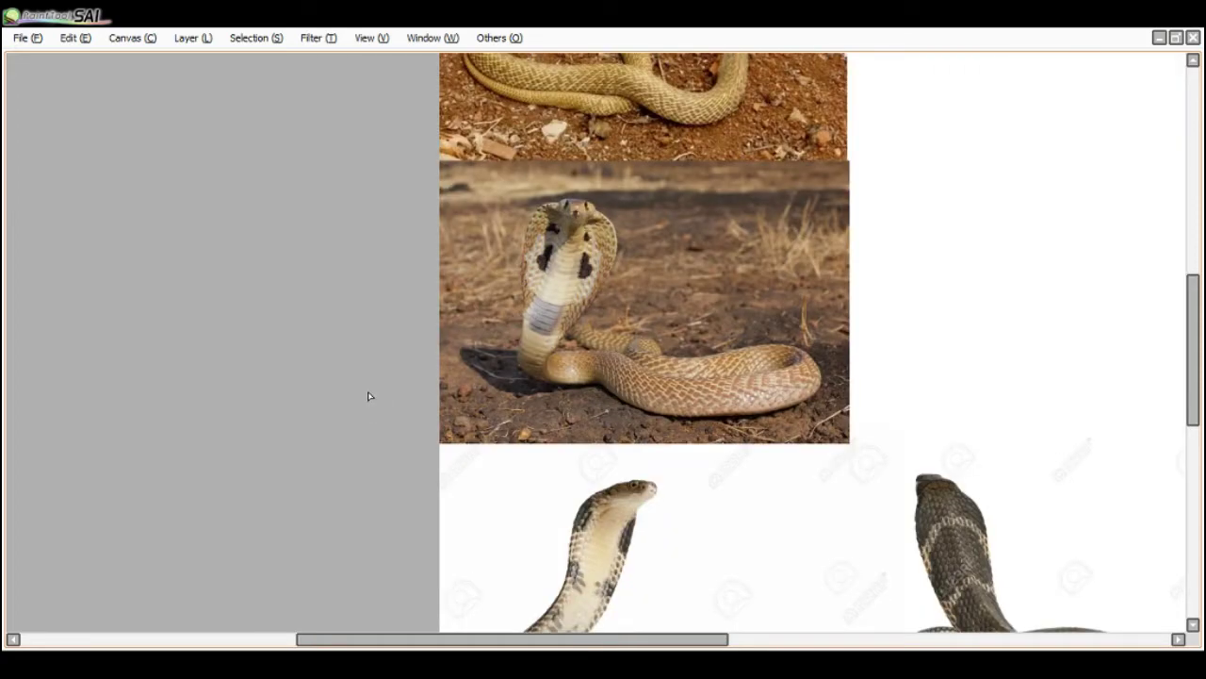
pyautogui.hotkey('ctrl', 'Tab')
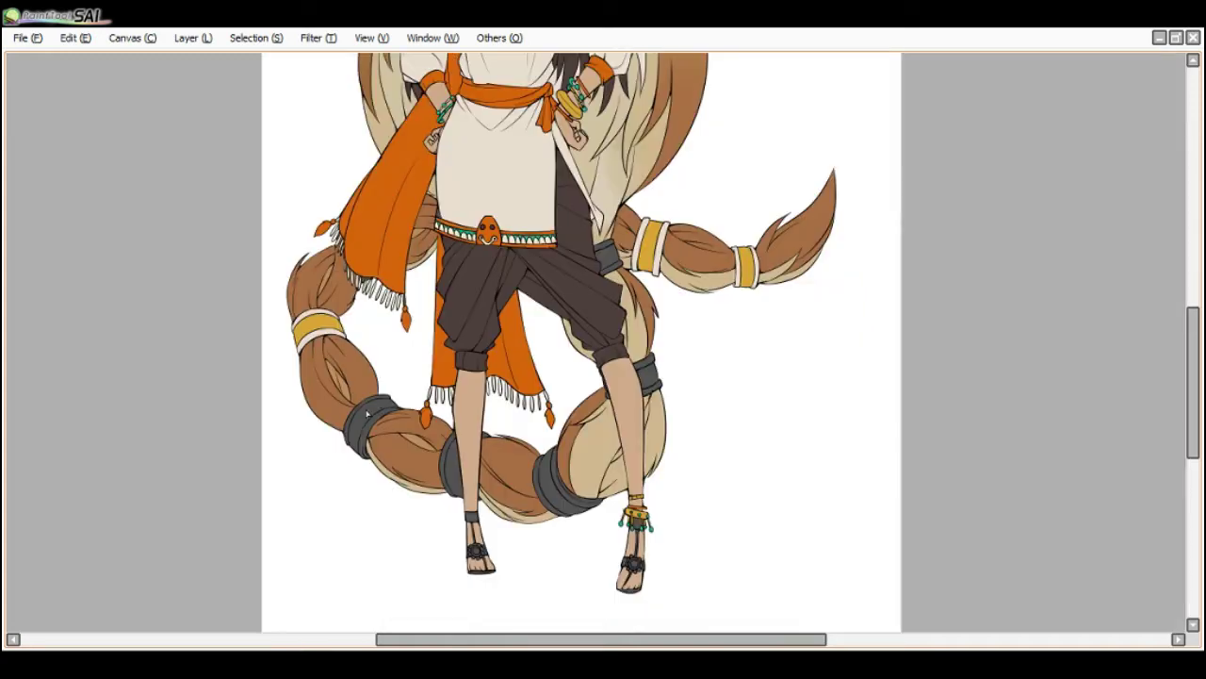
pyautogui.click(367, 415)
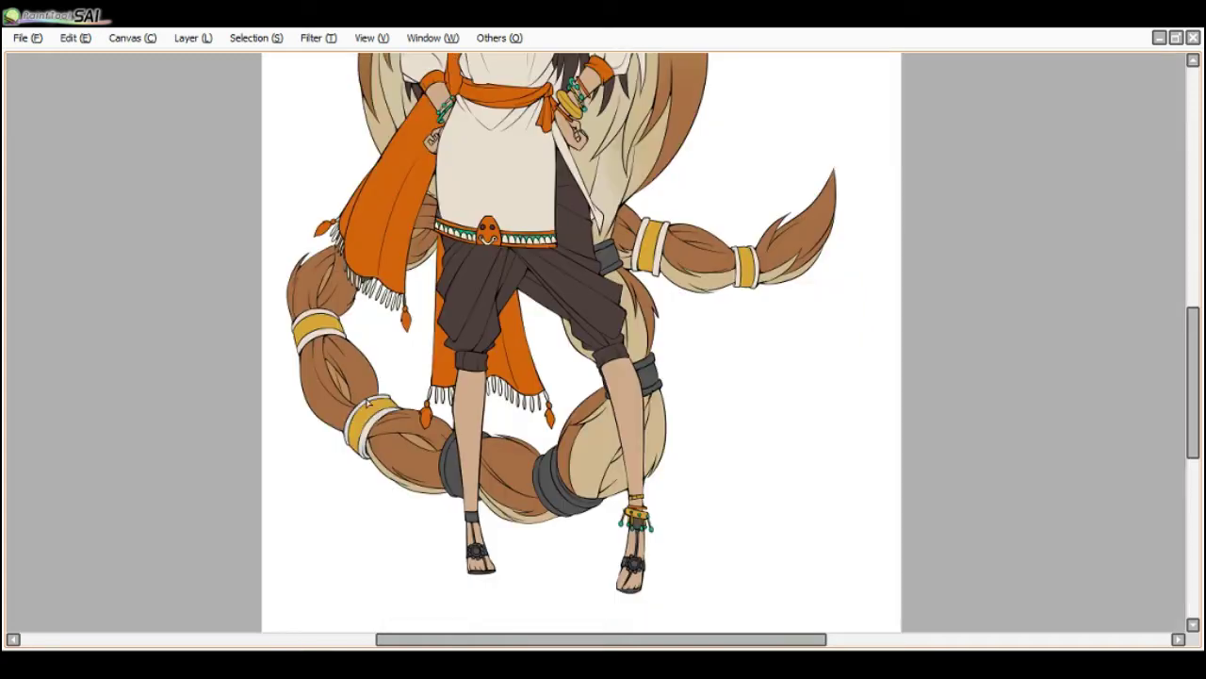
pyautogui.click(451, 459)
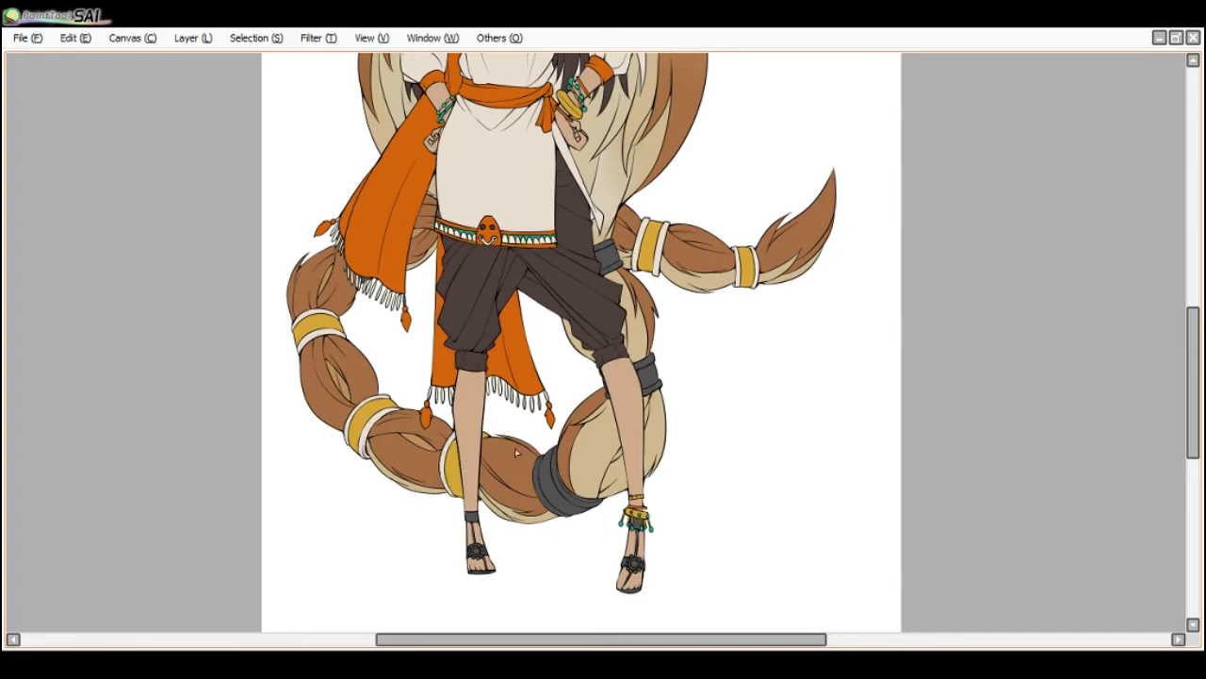
pyautogui.scroll(2, 487, 480)
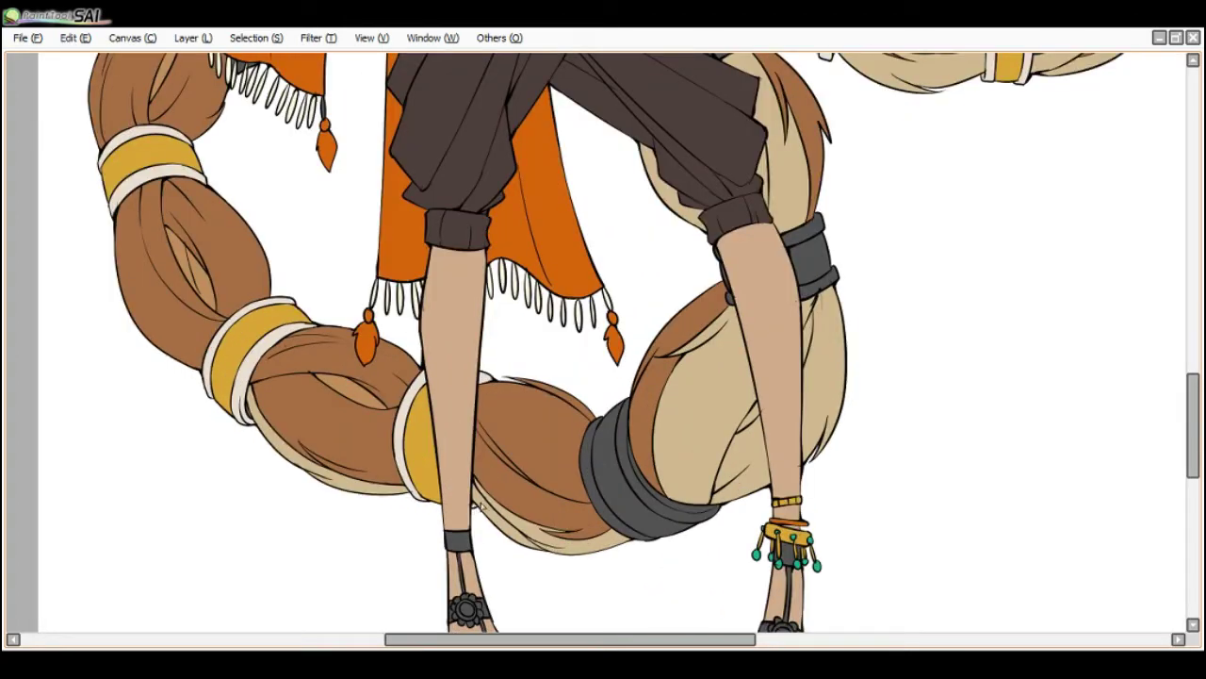
# - Colour the grey braid band behind the right calf with a gold centre and cream rims
pyautogui.scroll(-1, 565, 424)
pyautogui.scroll(1, 639, 374)
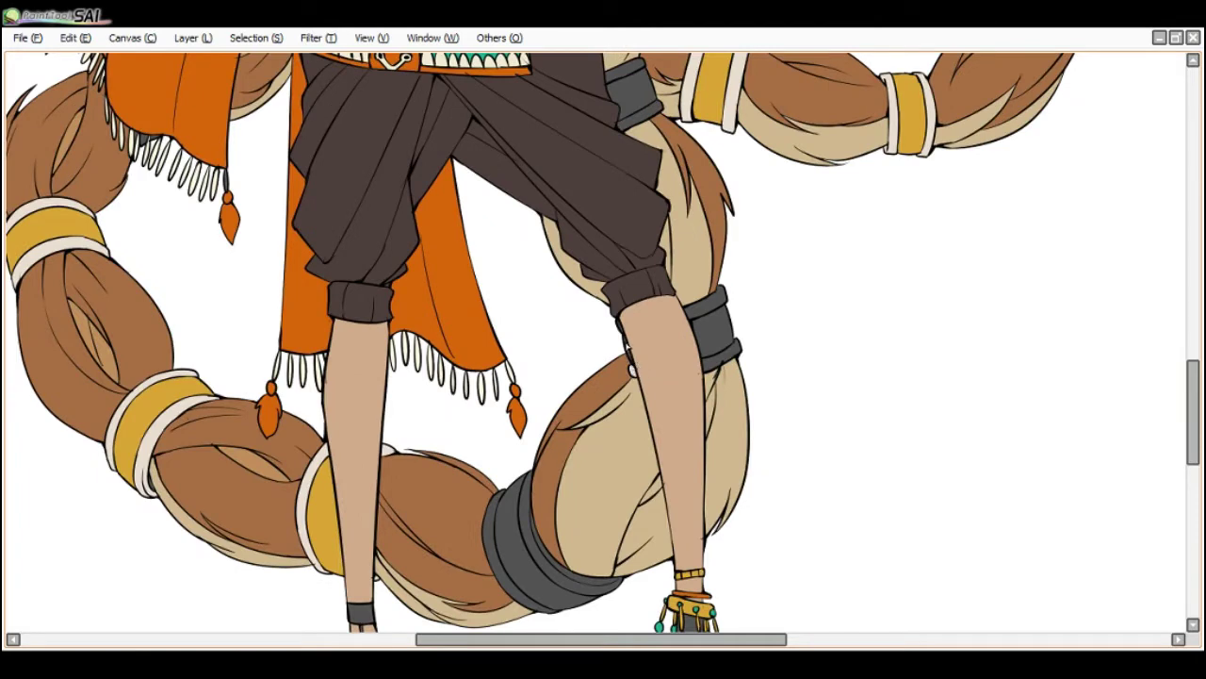
pyautogui.click(699, 314)
pyautogui.click(715, 340)
pyautogui.click(727, 359)
pyautogui.hotkey('ctrl', 'z')
pyautogui.scroll(-3, 721, 363)
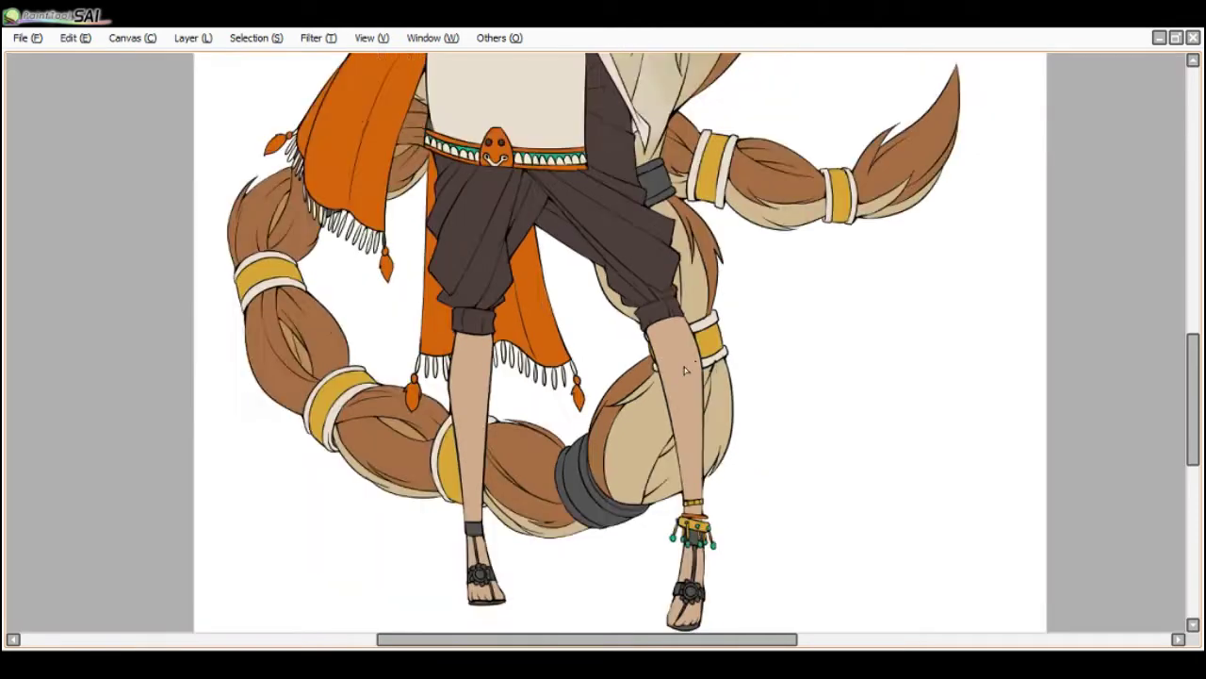
# - Give the wide lower braid band between the legs and the band beside the hip gold centres and cream rims
pyautogui.scroll(2, 574, 419)
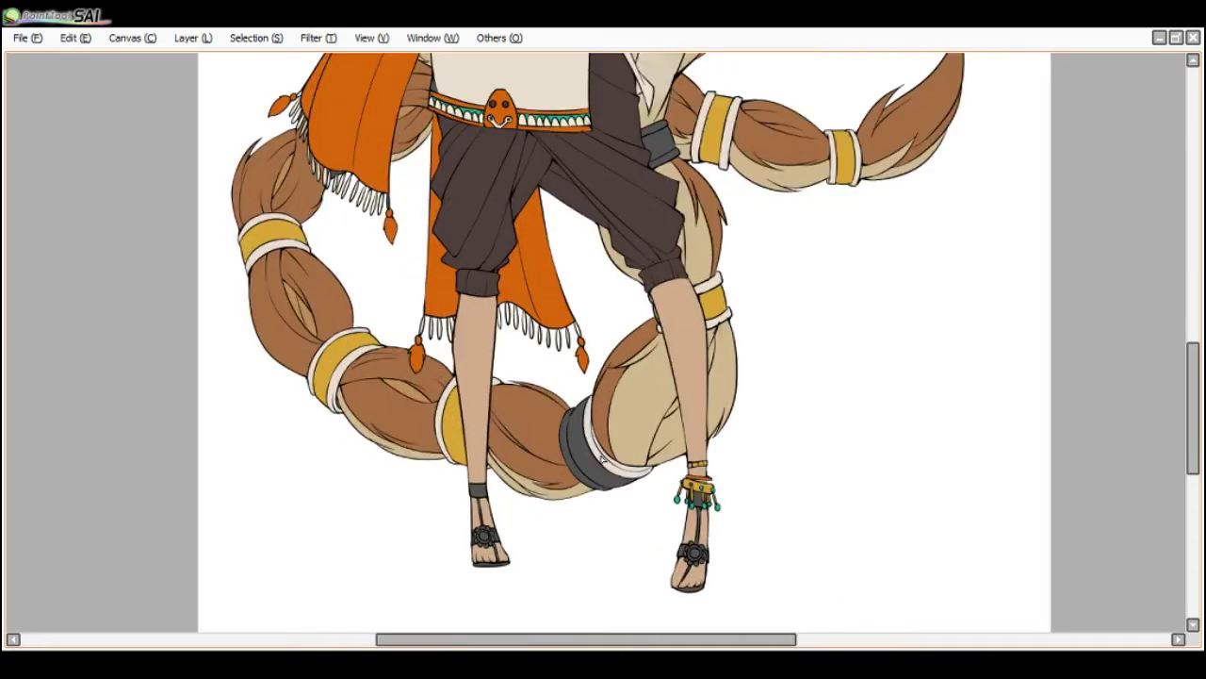
pyautogui.scroll(-2, 573, 466)
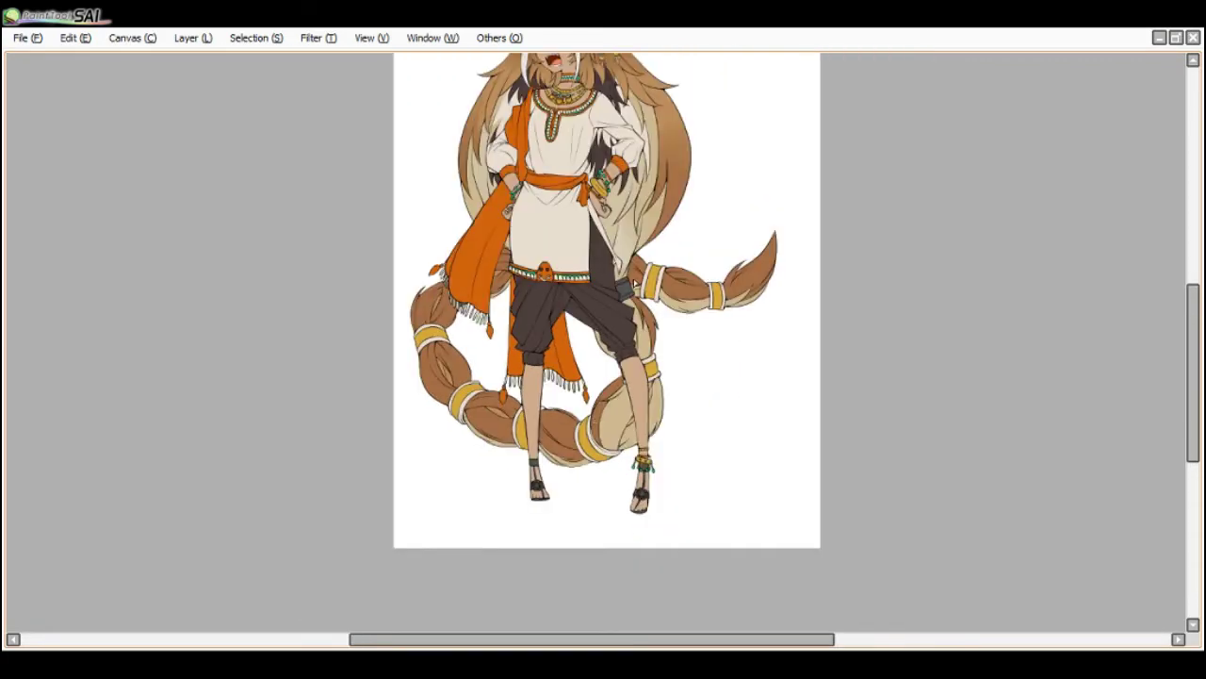
pyautogui.scroll(1, 626, 305)
pyautogui.scroll(-2, 630, 278)
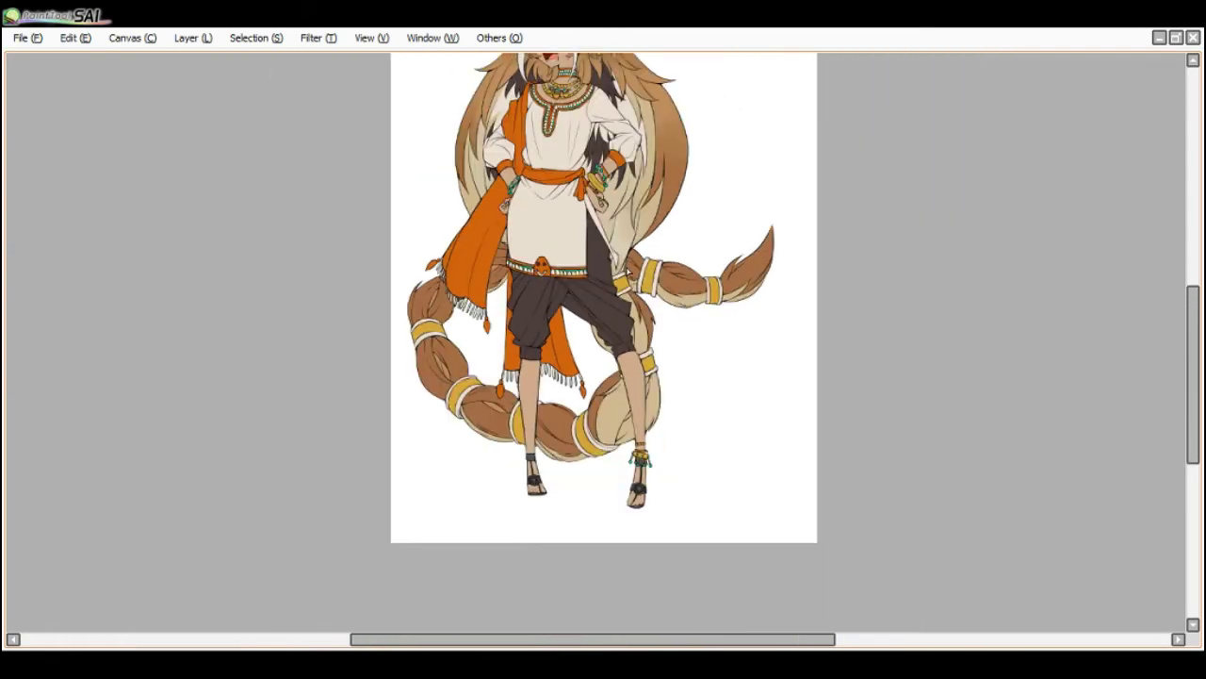
# - Colour the small parts of the braid band showing through the scarf fringe gold
pyautogui.scroll(2, 420, 298)
pyautogui.scroll(2, 421, 299)
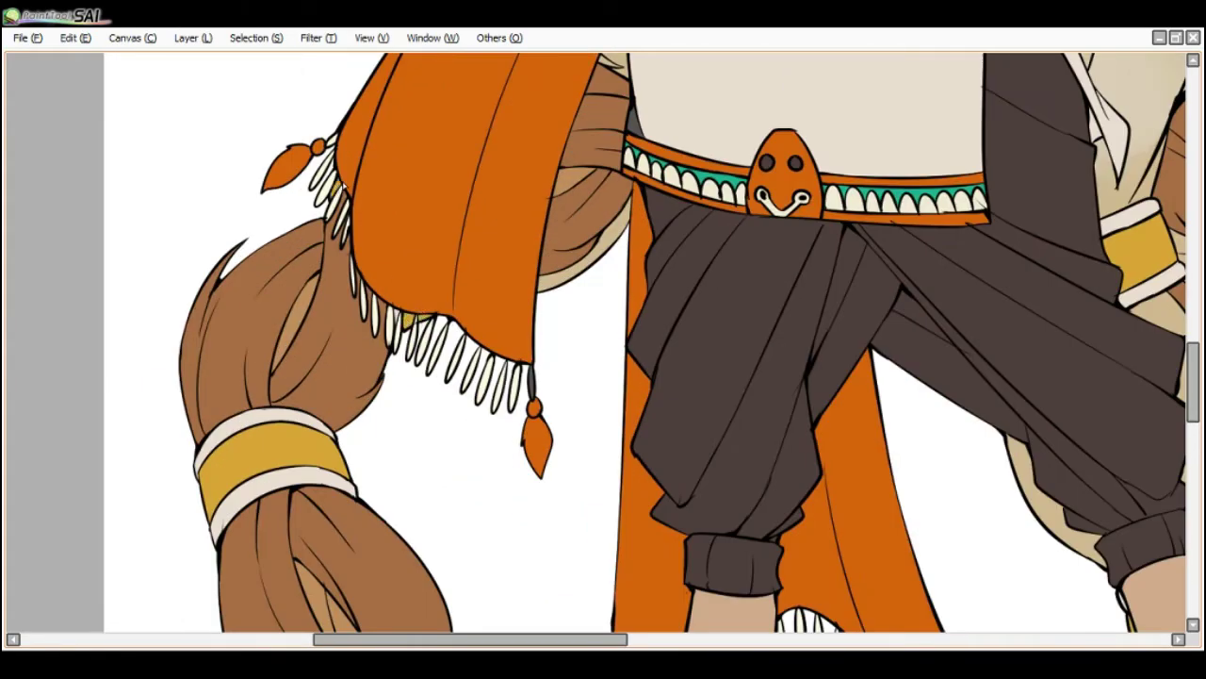
pyautogui.scroll(-1, 344, 187)
pyautogui.scroll(-1, 529, 144)
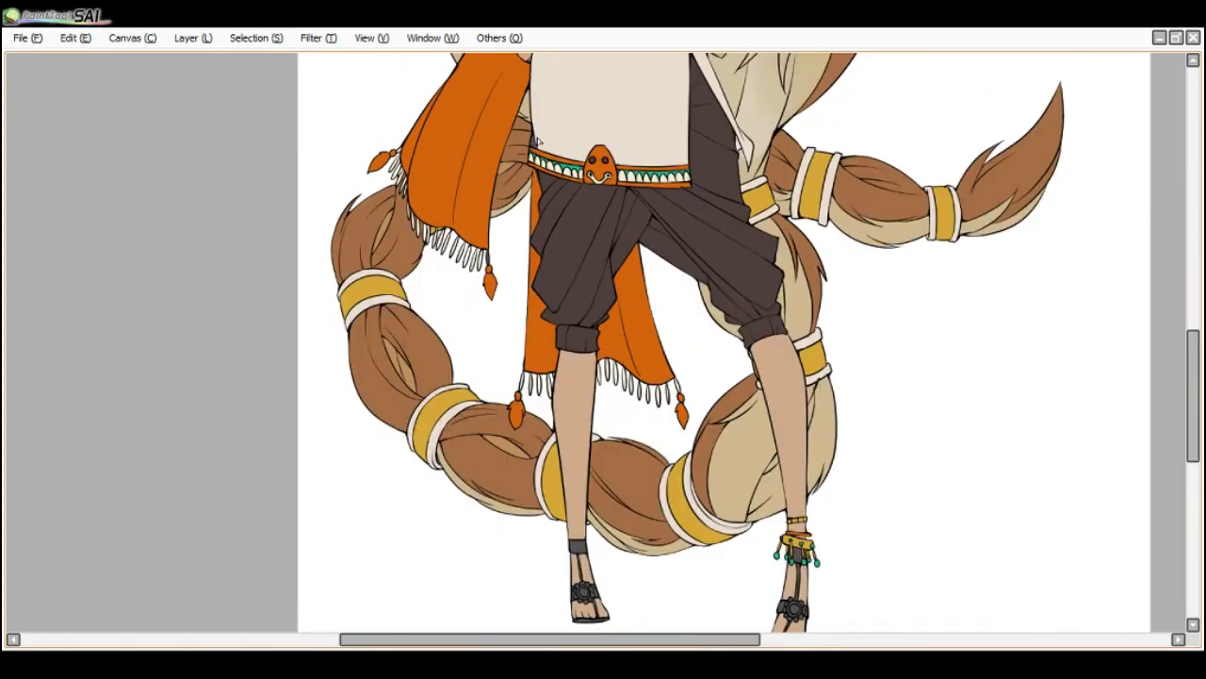
# - Toggle Layer8's visibility off and on to check its contents, and make Layer9 the active layer
pyautogui.scroll(1, 533, 143)
pyautogui.scroll(-1, 533, 144)
pyautogui.press('Tab')
pyautogui.moveTo(140, 482); pyautogui.dragTo(142, 550)
pyautogui.click(39, 572)
pyautogui.click(38, 571)
pyautogui.press('Tab')
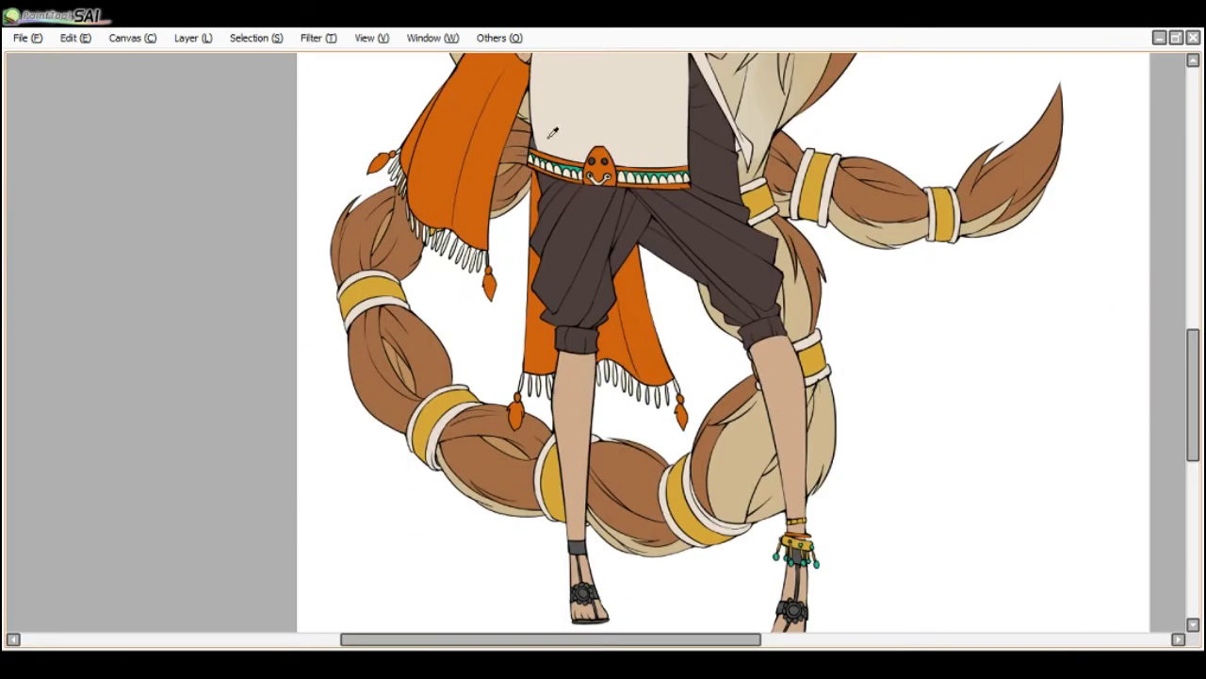
pyautogui.scroll(-1, 544, 136)
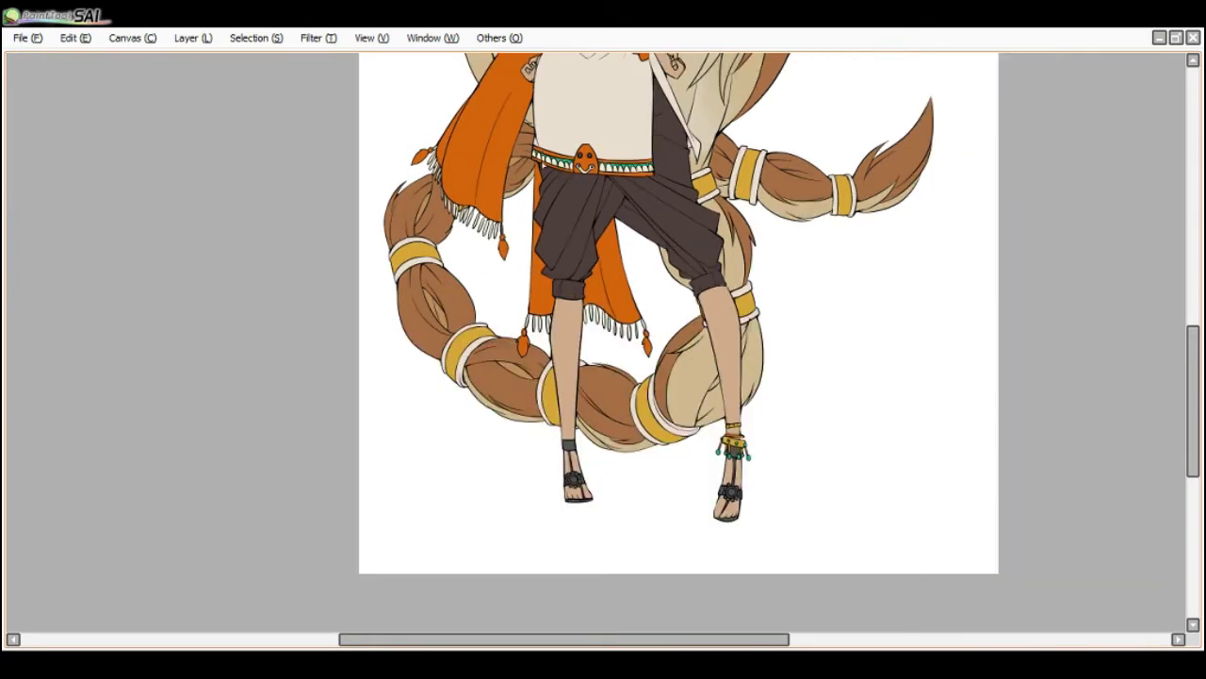
pyautogui.press('Tab')
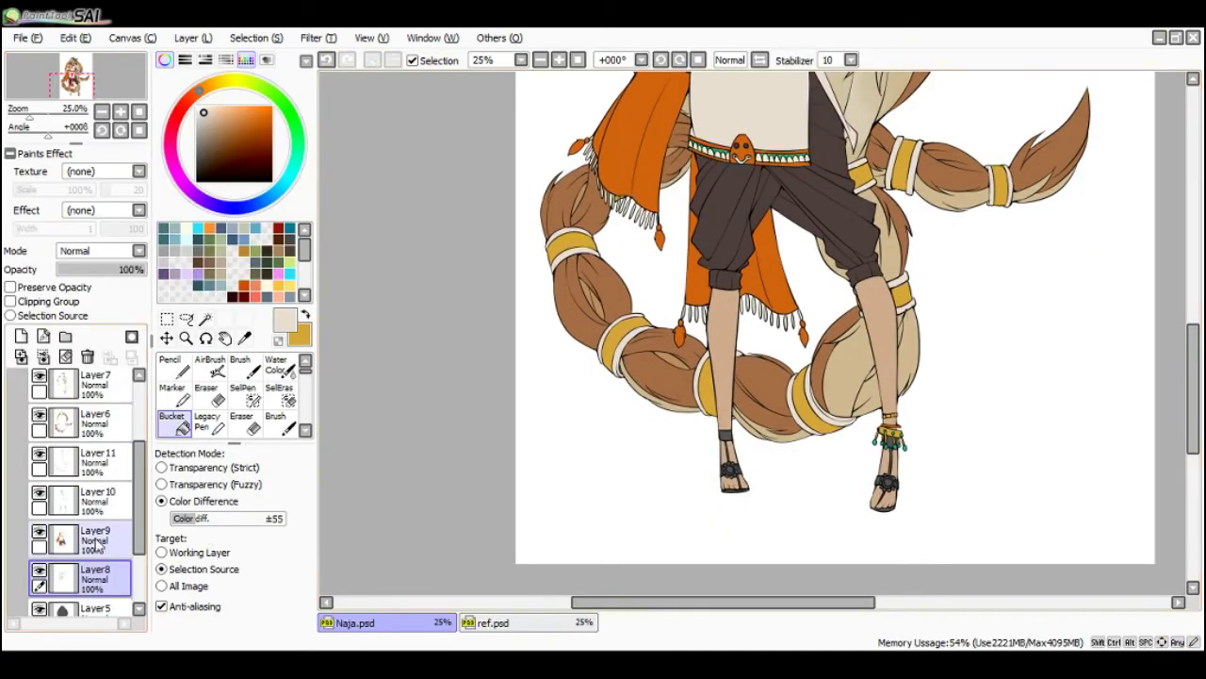
pyautogui.click(62, 542)
pyautogui.press('Tab')
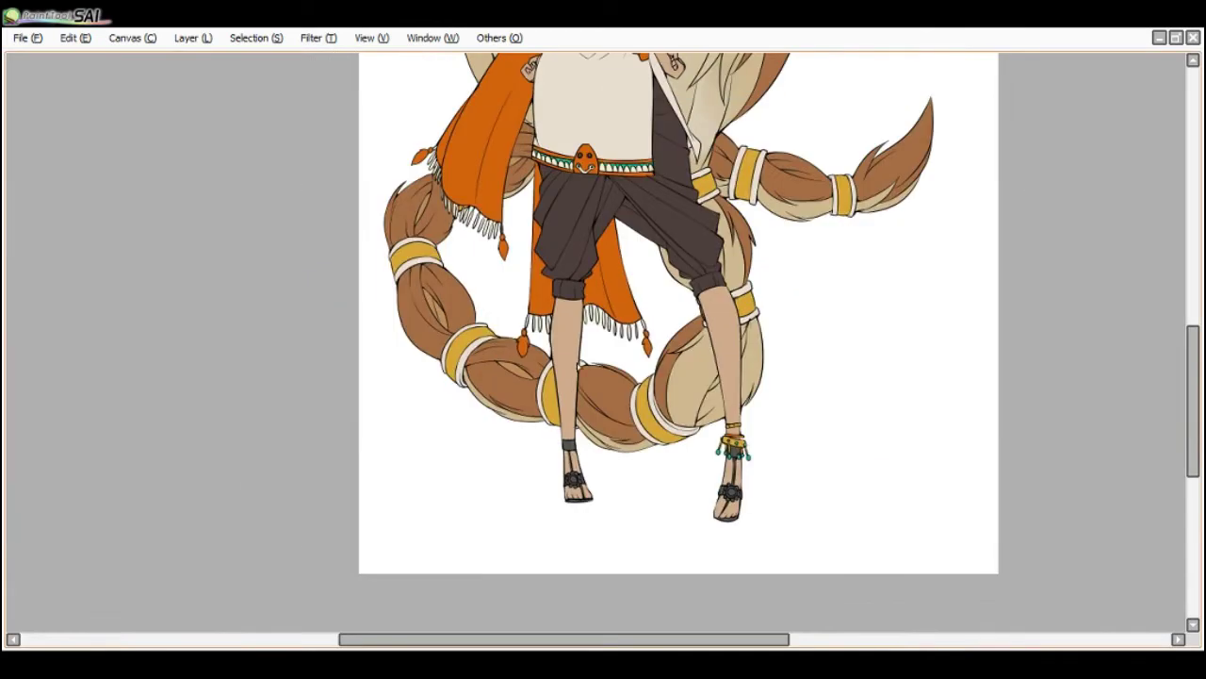
pyautogui.scroll(-2, 580, 367)
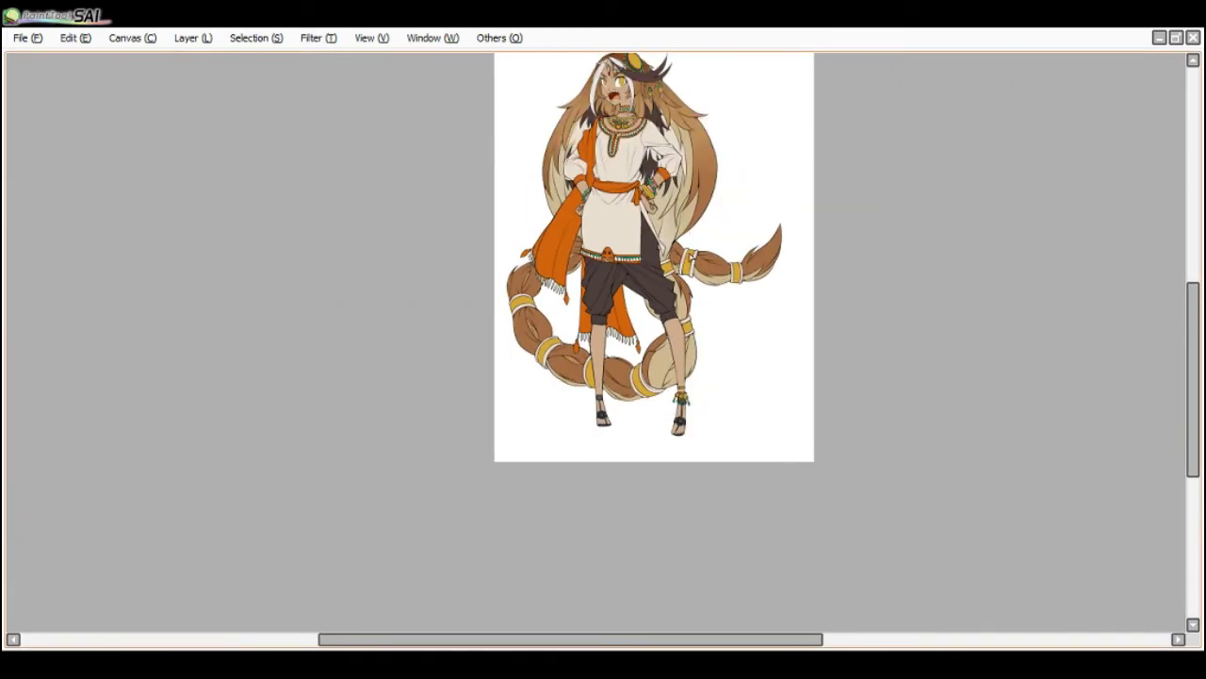
pyautogui.scroll(6, 660, 203)
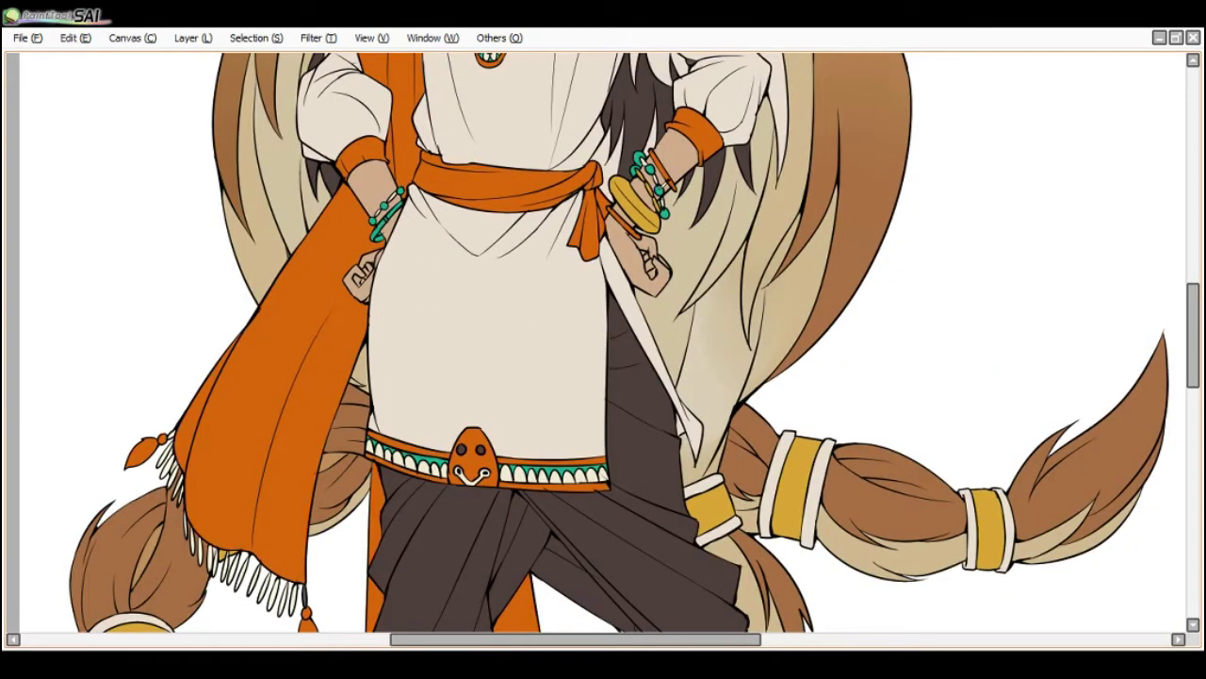
pyautogui.scroll(-4, 924, 216)
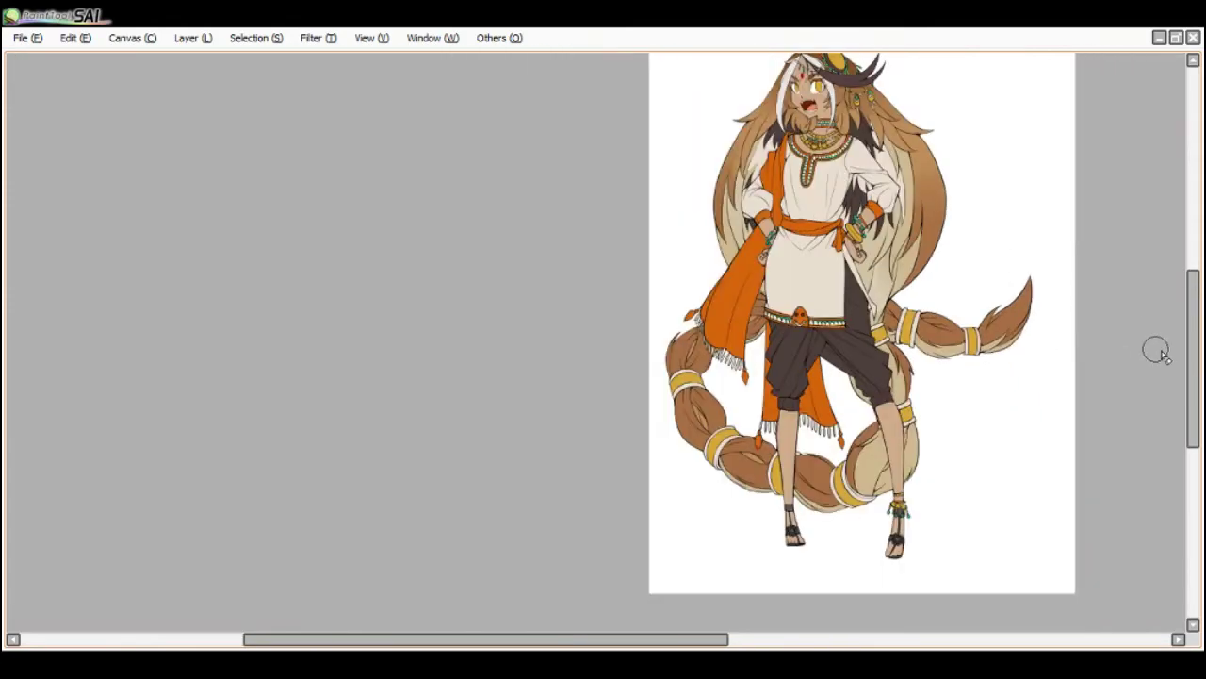
# - Colour the right sandal's flower with a teal centre and orange petals, and its thin lengthwise strap orange
pyautogui.moveTo(1194, 341); pyautogui.dragTo(1194, 395)
pyautogui.scroll(4, 910, 368)
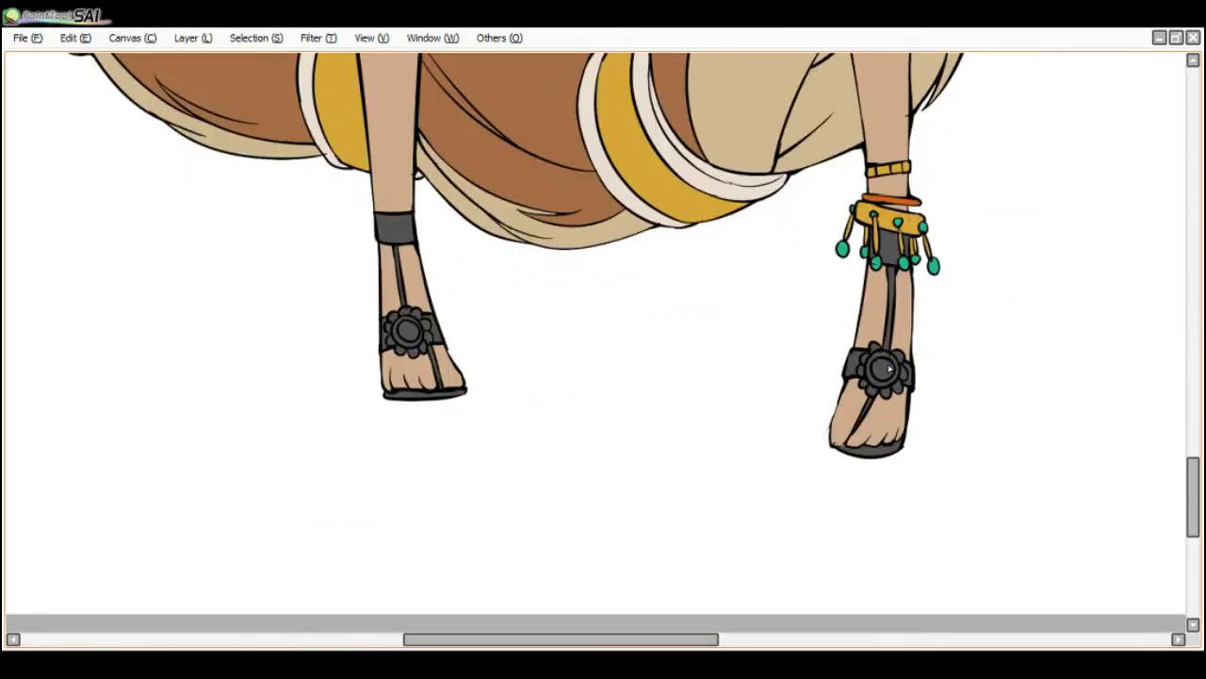
pyautogui.click(888, 373)
pyautogui.scroll(-2, 890, 375)
pyautogui.scroll(2, 900, 384)
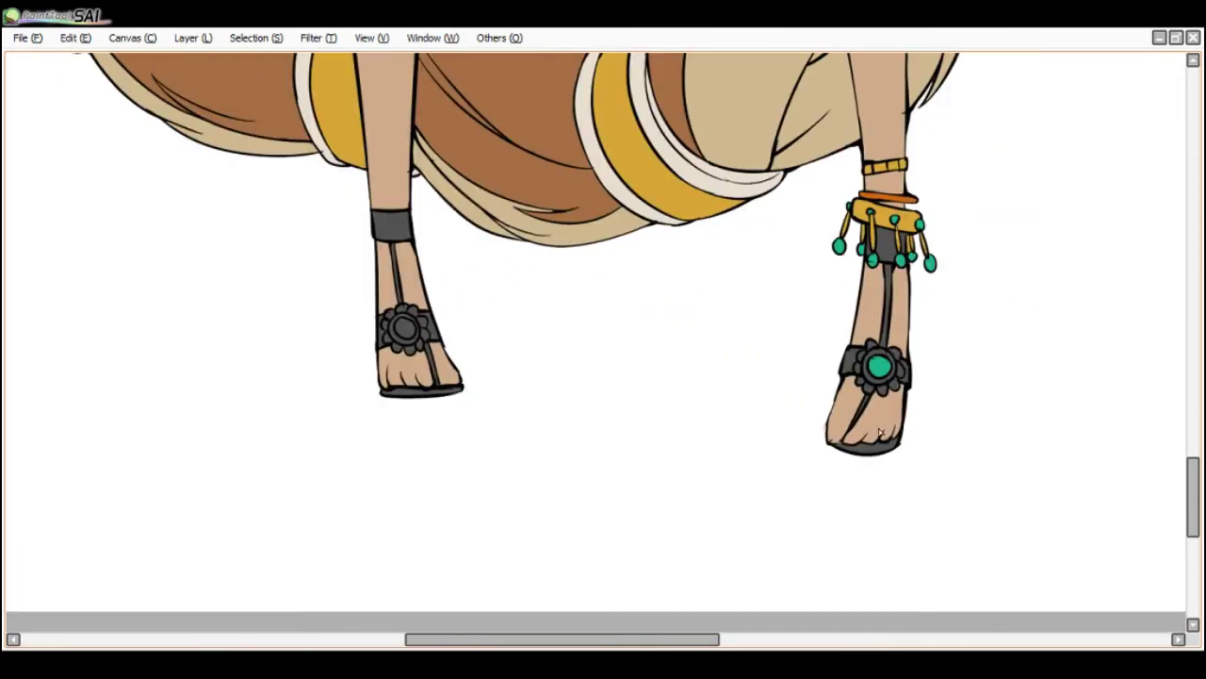
pyautogui.hotkey('ctrl', 'z')
pyautogui.click(886, 337)
pyautogui.click(861, 380)
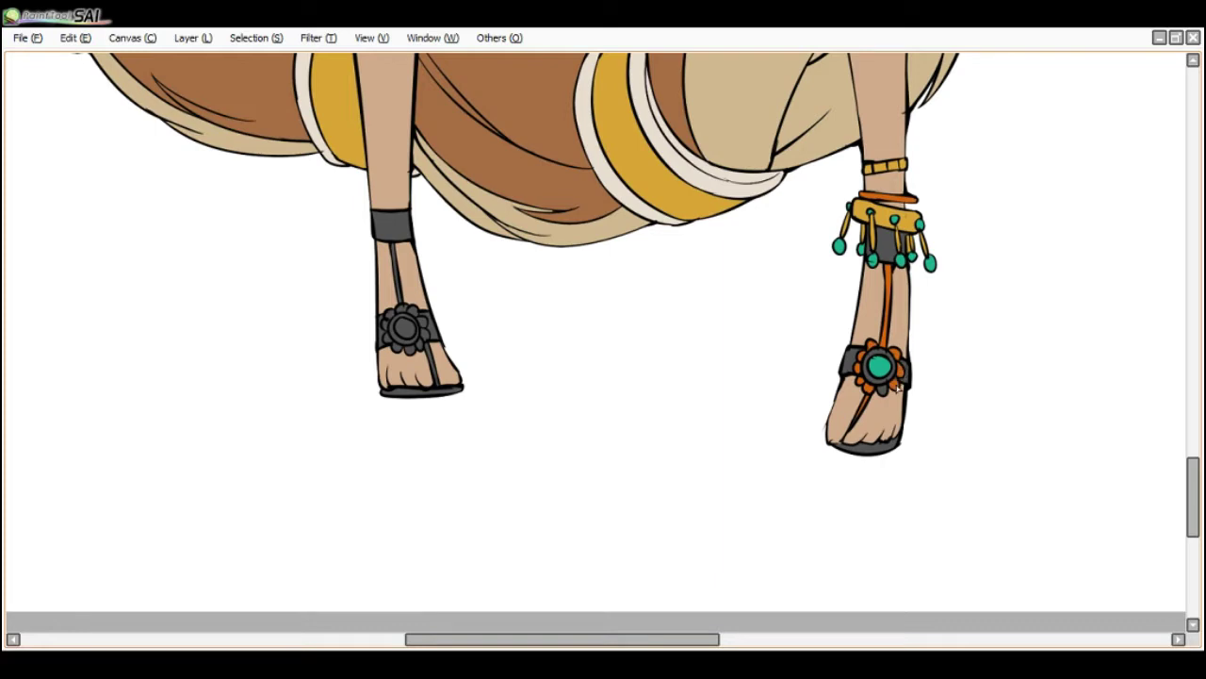
# - Colour the left sandal's flower centre teal and its petals and thin strap orange, undoing any stray background fill
pyautogui.scroll(-2, 881, 386)
pyautogui.scroll(2, 668, 358)
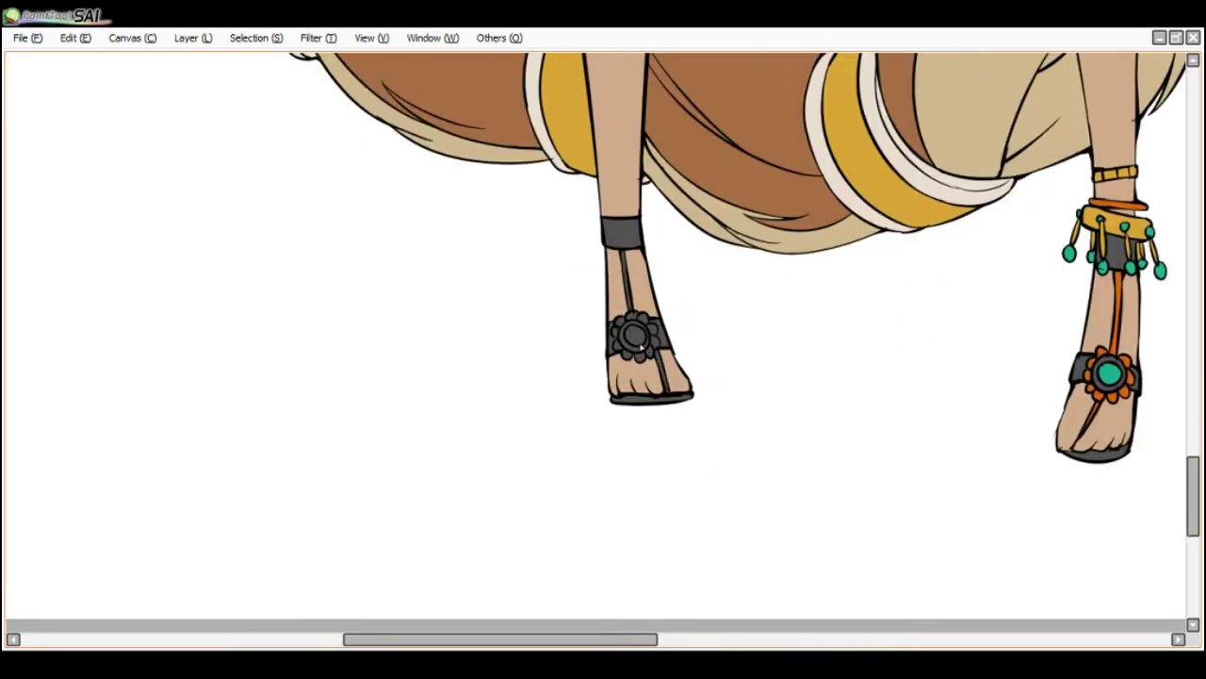
pyautogui.click(635, 337)
pyautogui.moveTo(644, 359)
pyautogui.mouseDown()
pyautogui.moveTo(658, 336)
pyautogui.moveTo(637, 321)
pyautogui.moveTo(619, 342)
pyautogui.moveTo(629, 360)
pyautogui.mouseUp()
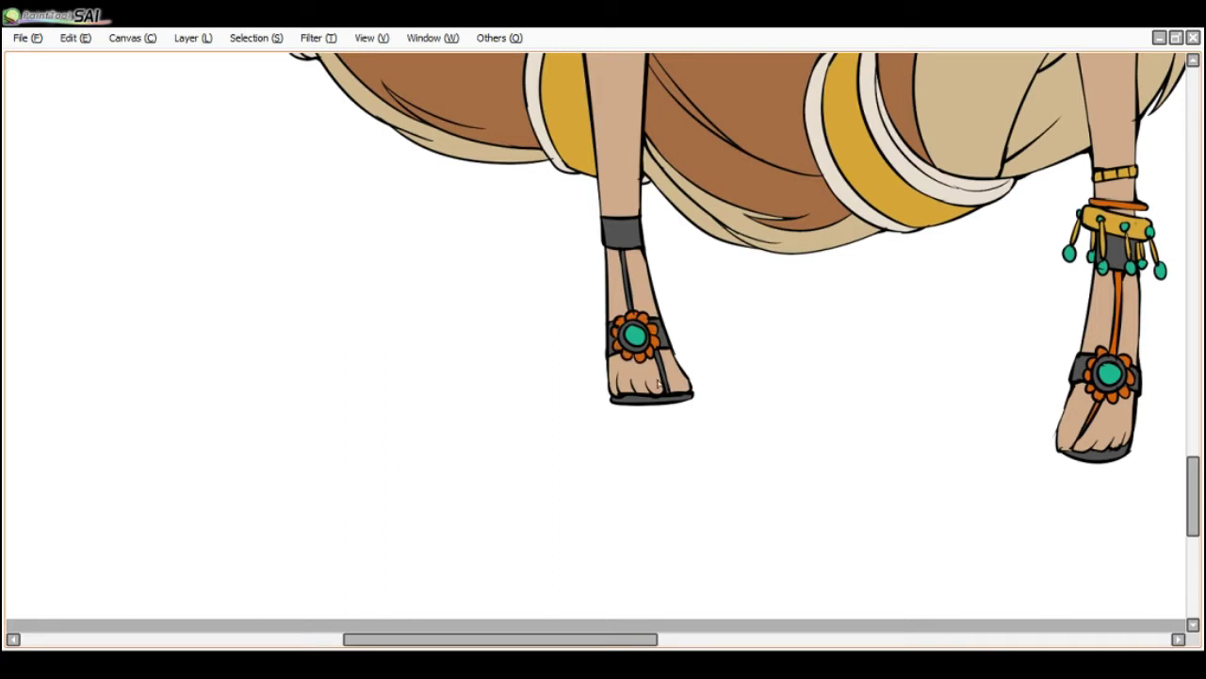
pyautogui.click(661, 370)
pyautogui.click(629, 299)
pyautogui.scroll(-1, 932, 213)
pyautogui.click(1185, 403)
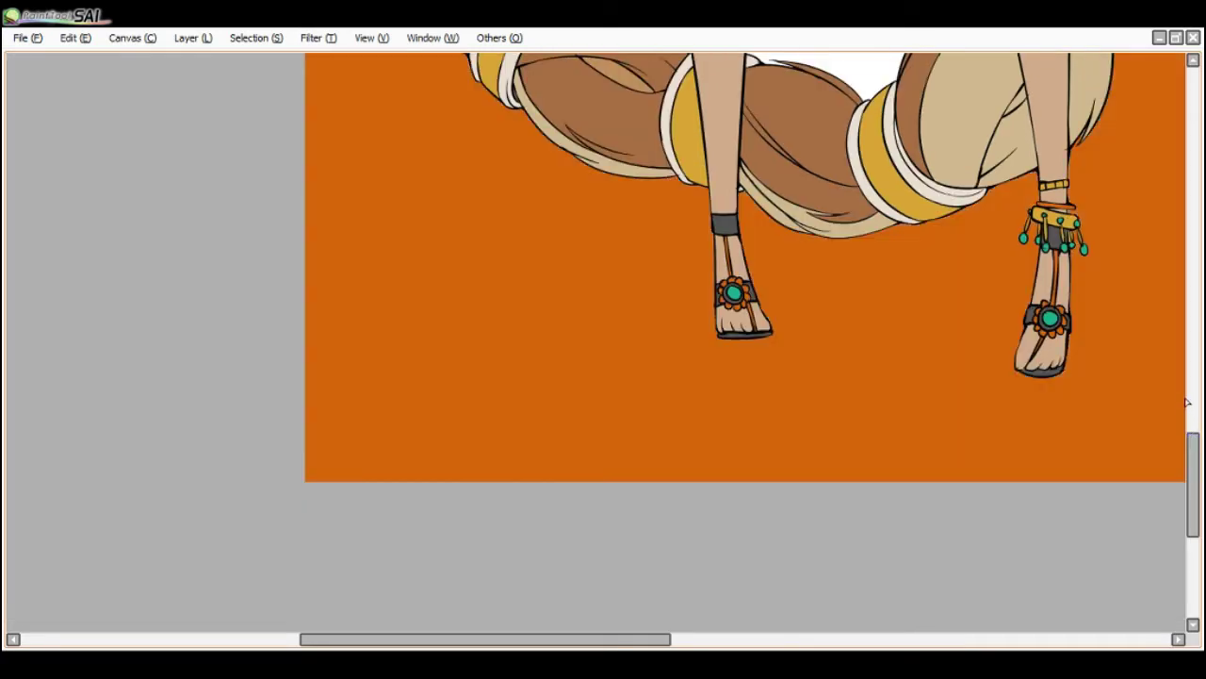
pyautogui.hotkey('ctrl', 'z')
# - Colour the left sandal's ankle cuff, cross strap, flower ring and sole cream
pyautogui.moveTo(1195, 447); pyautogui.dragTo(1191, 339)
pyautogui.scroll(-1, 1081, 307)
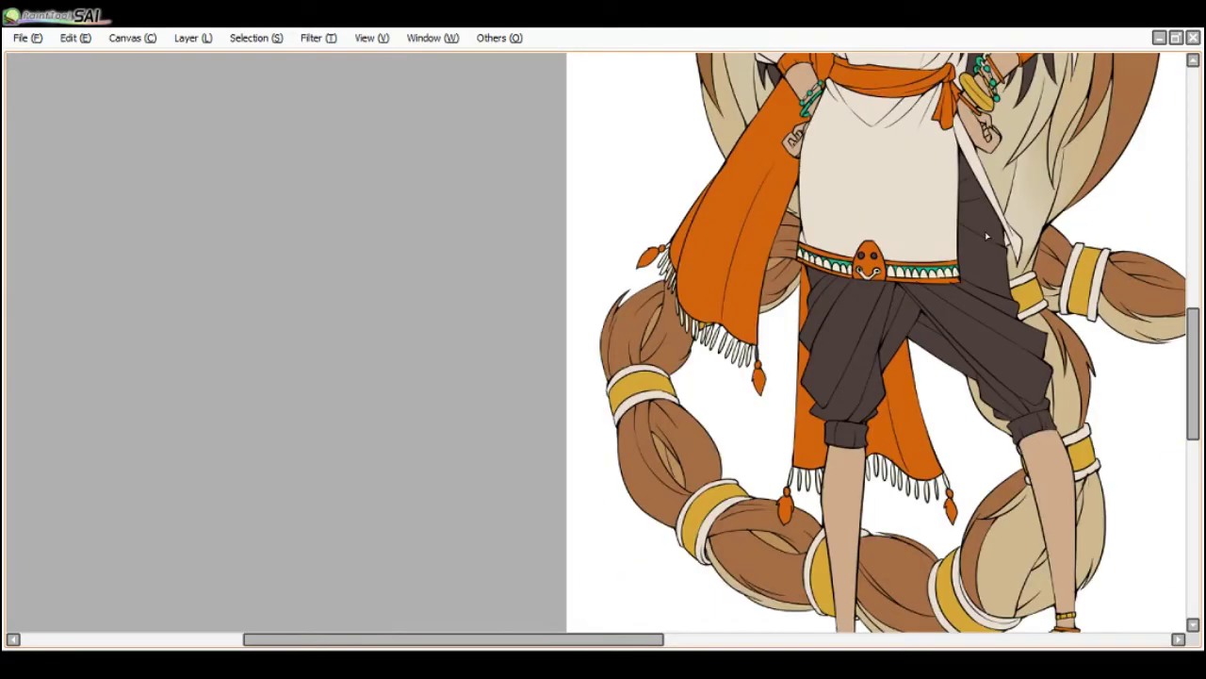
pyautogui.scroll(-1, 980, 118)
pyautogui.scroll(3, 980, 117)
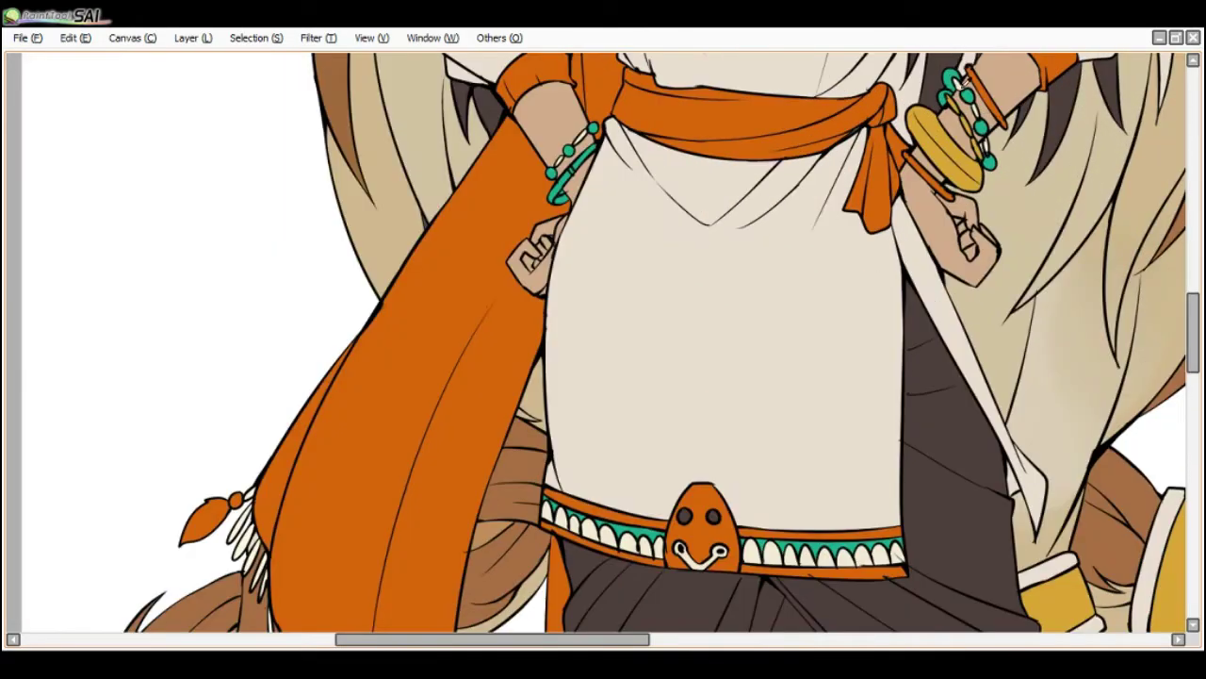
pyautogui.scroll(-1, 966, 87)
pyautogui.scroll(-5, 971, 103)
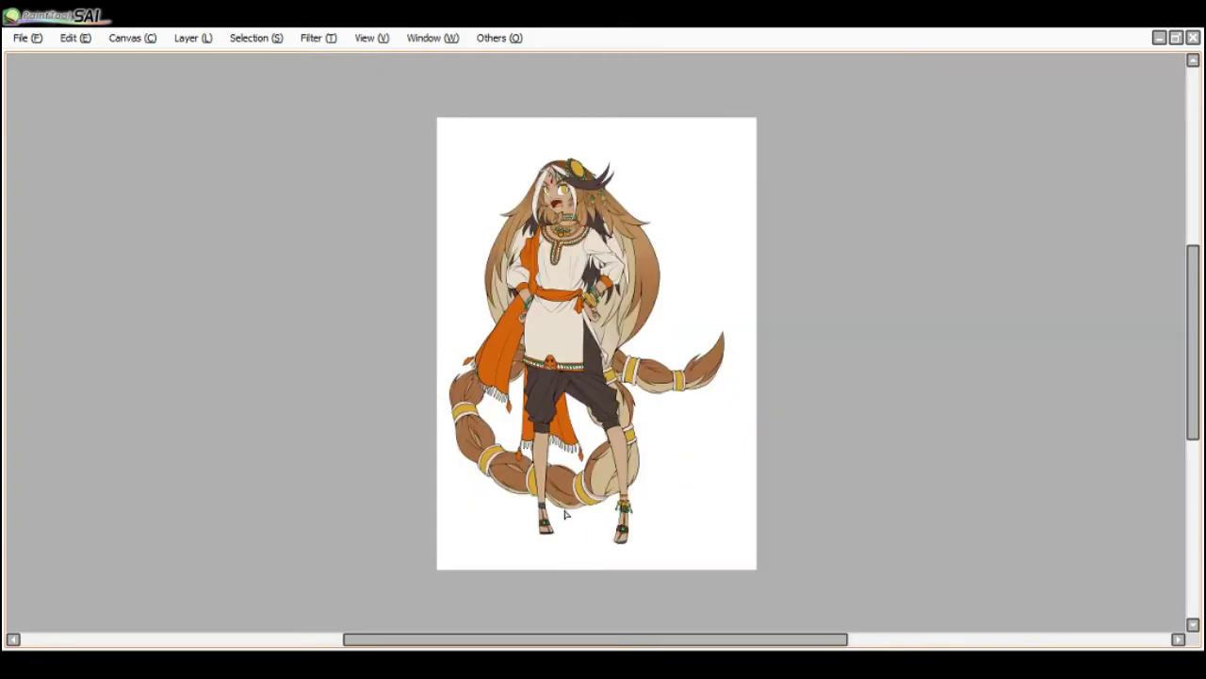
pyautogui.scroll(5, 565, 514)
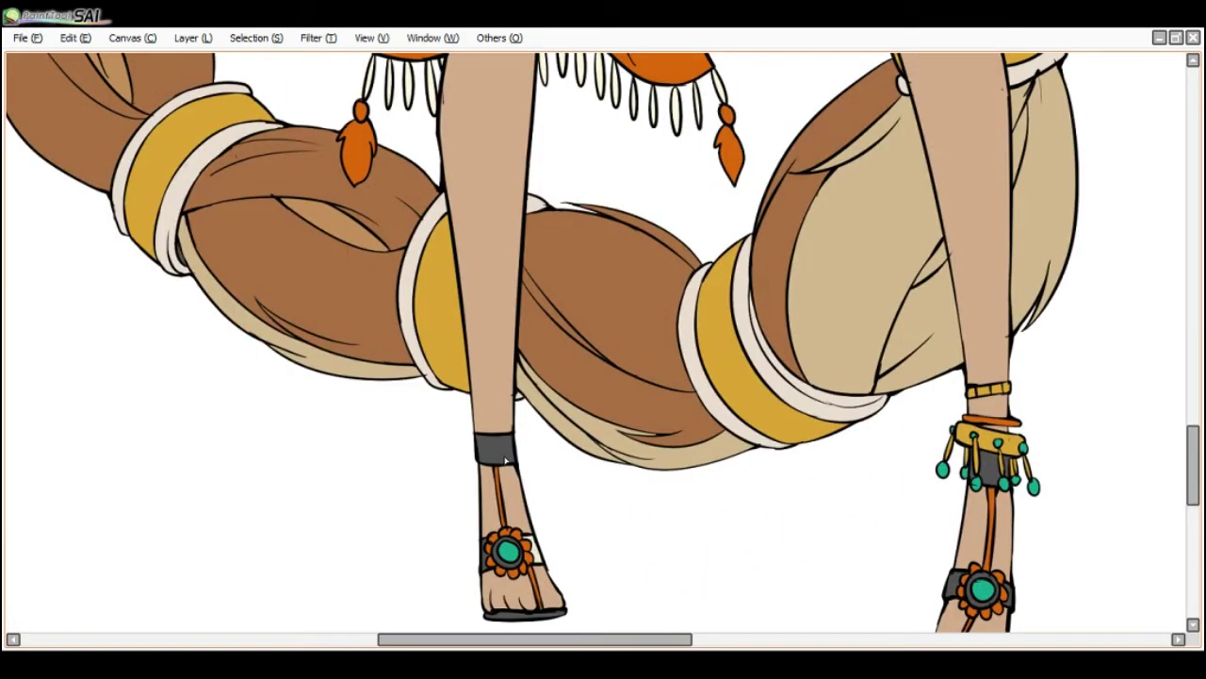
pyautogui.click(505, 459)
pyautogui.click(488, 562)
pyautogui.click(499, 564)
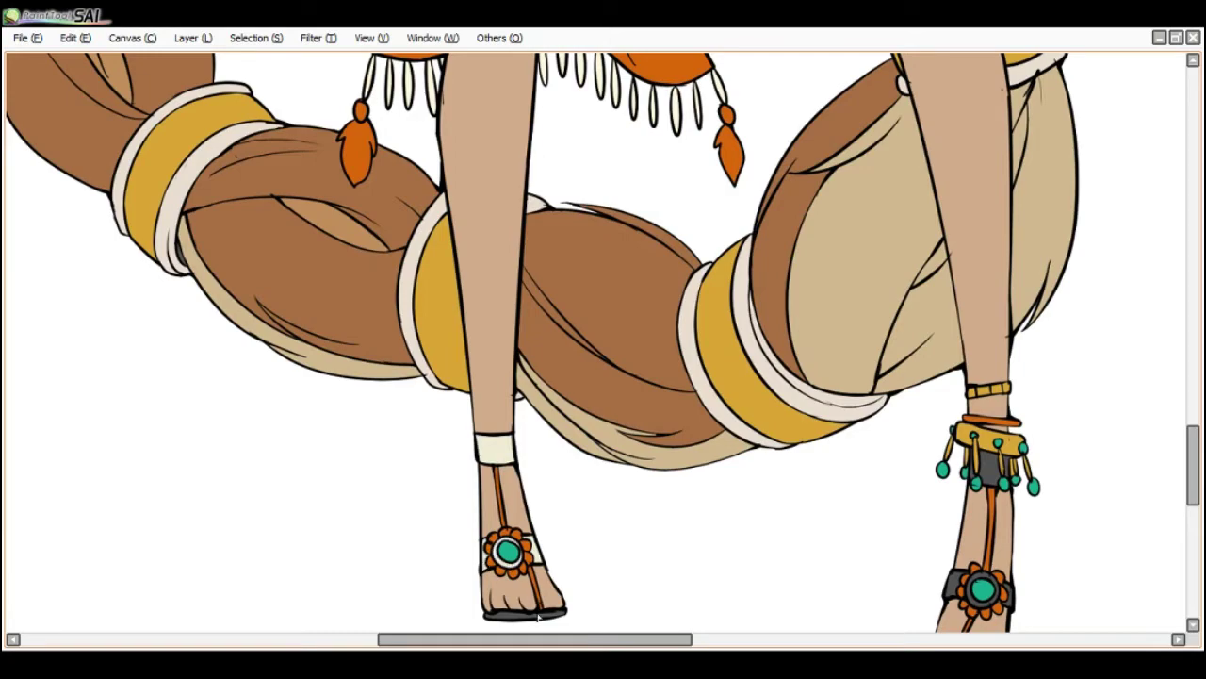
pyautogui.scroll(-3, 565, 603)
# - Colour the right sandal's ankle cuff cream, including the gaps between the anklet's hanging beads
pyautogui.scroll(3, 788, 545)
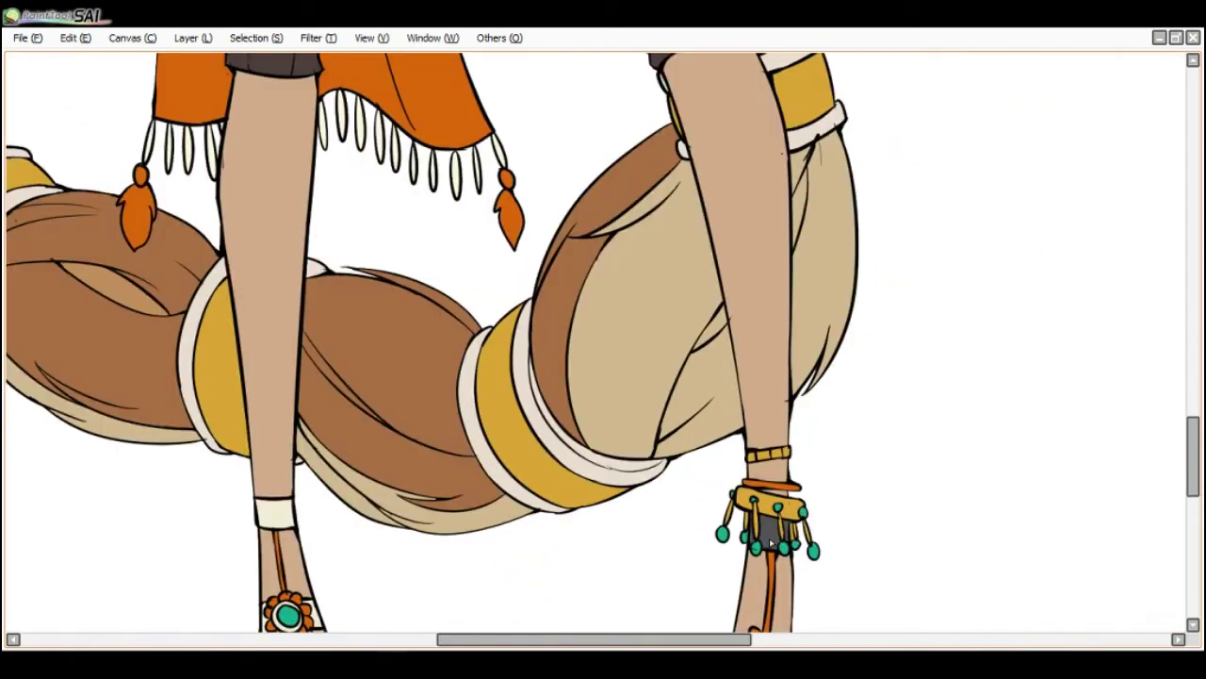
pyautogui.click(771, 543)
pyautogui.click(755, 540)
pyautogui.click(788, 541)
pyautogui.scroll(-3, 789, 543)
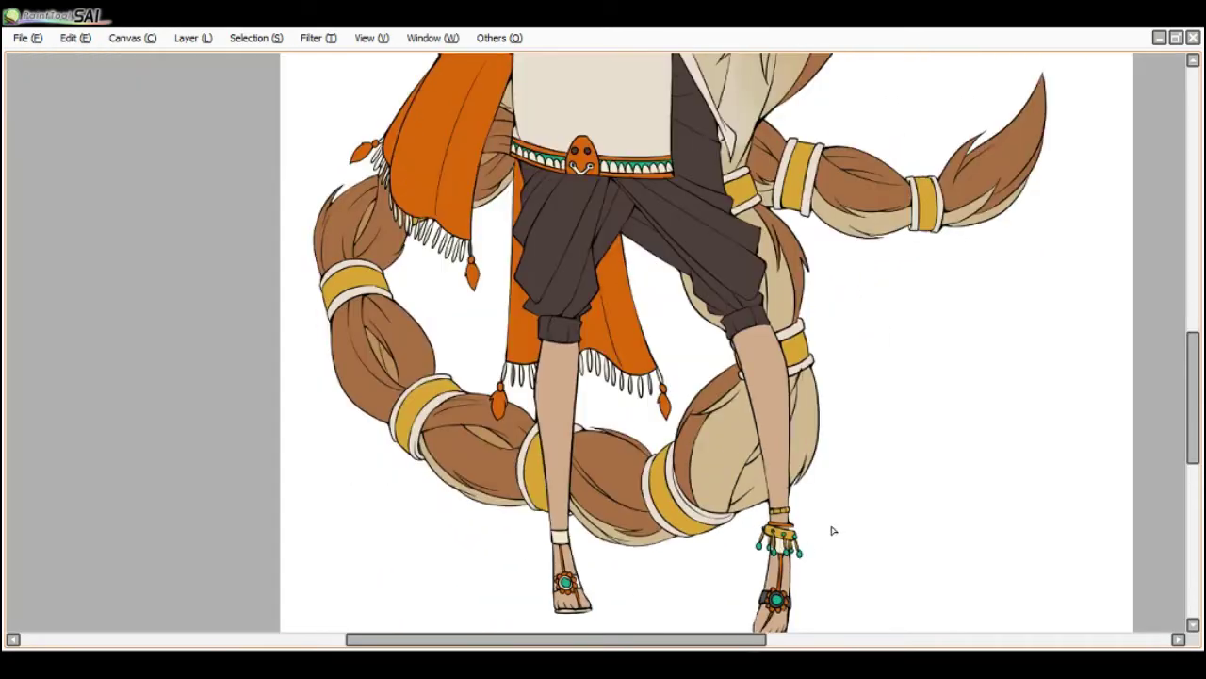
pyautogui.scroll(-1, 788, 565)
# - Colour the right sandal's flower ring, cross strap and sole cream
pyautogui.scroll(2, 792, 420)
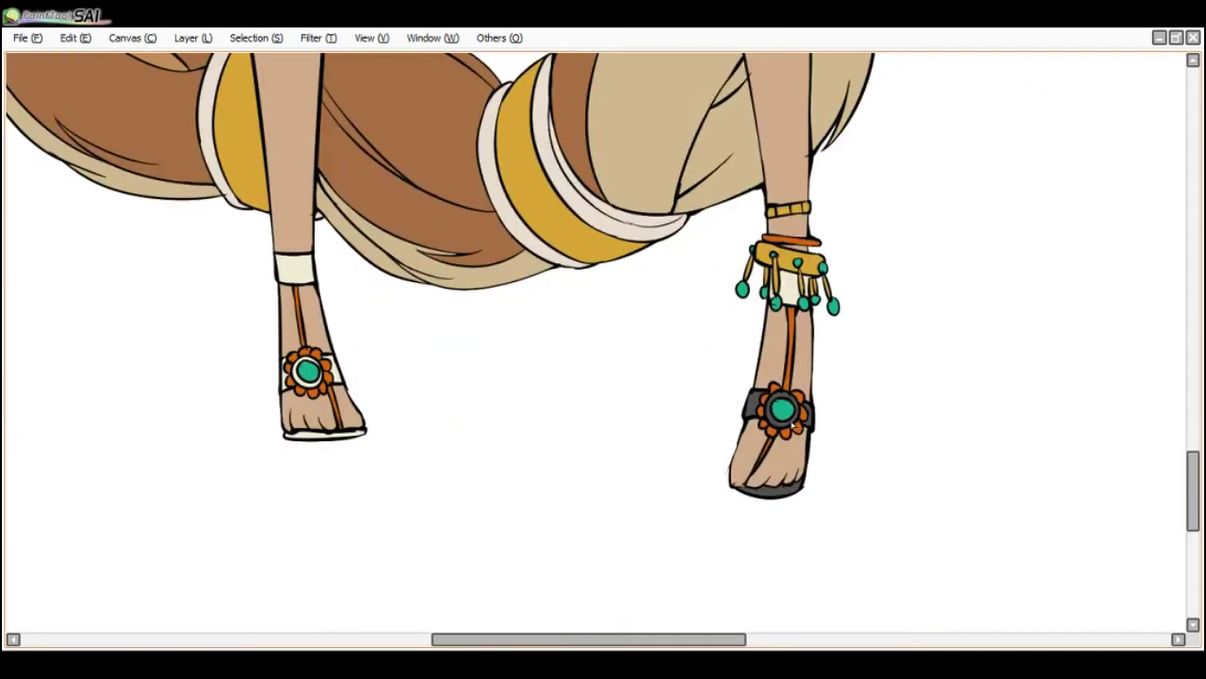
pyautogui.click(788, 424)
pyautogui.click(811, 414)
pyautogui.click(754, 407)
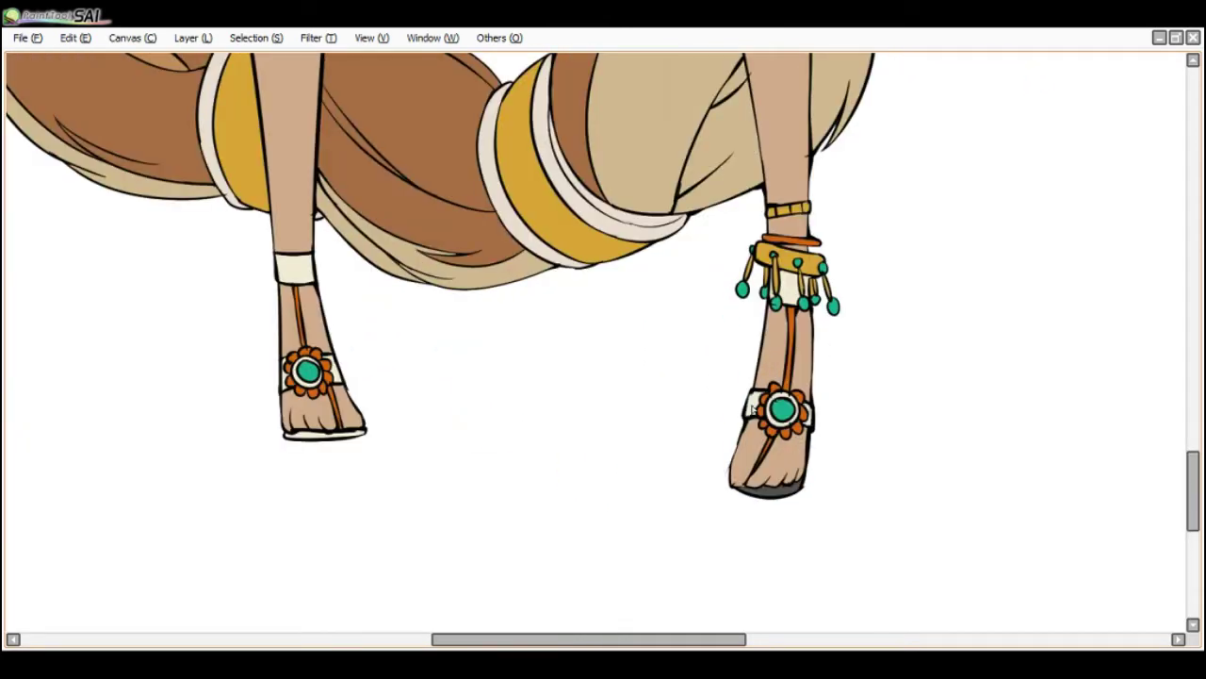
pyautogui.click(773, 496)
pyautogui.scroll(-3, 773, 497)
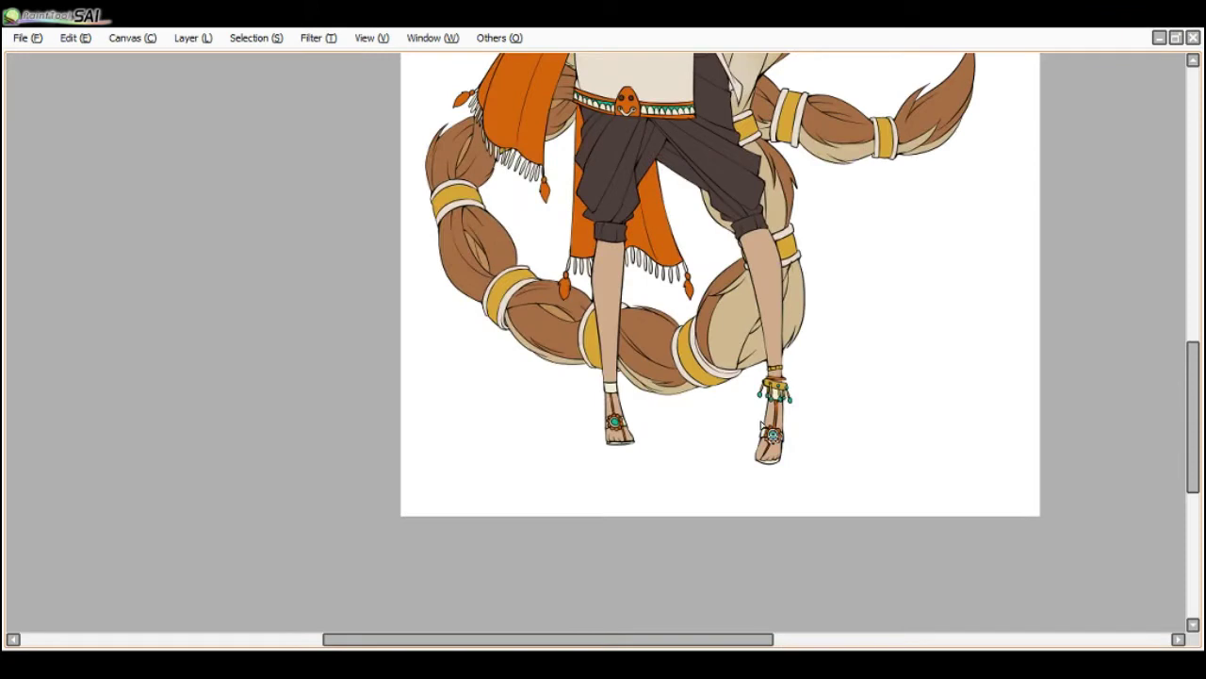
pyautogui.scroll(-2, 763, 426)
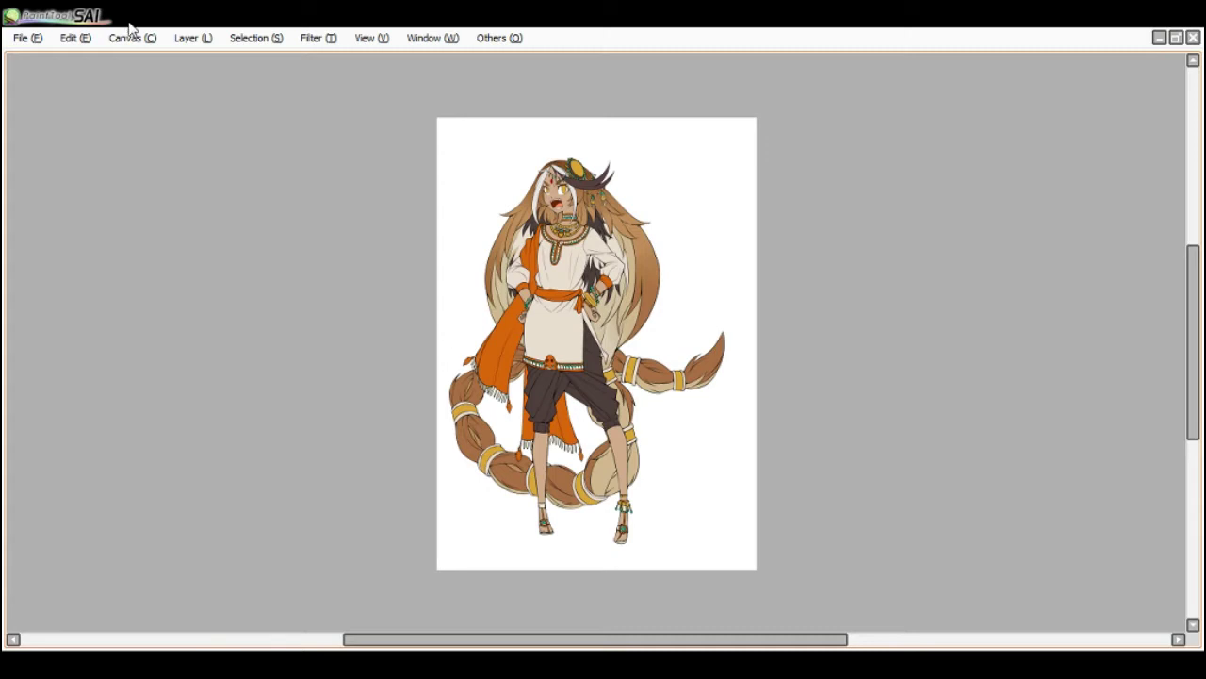
pyautogui.hotkey('alt', 'Tab')
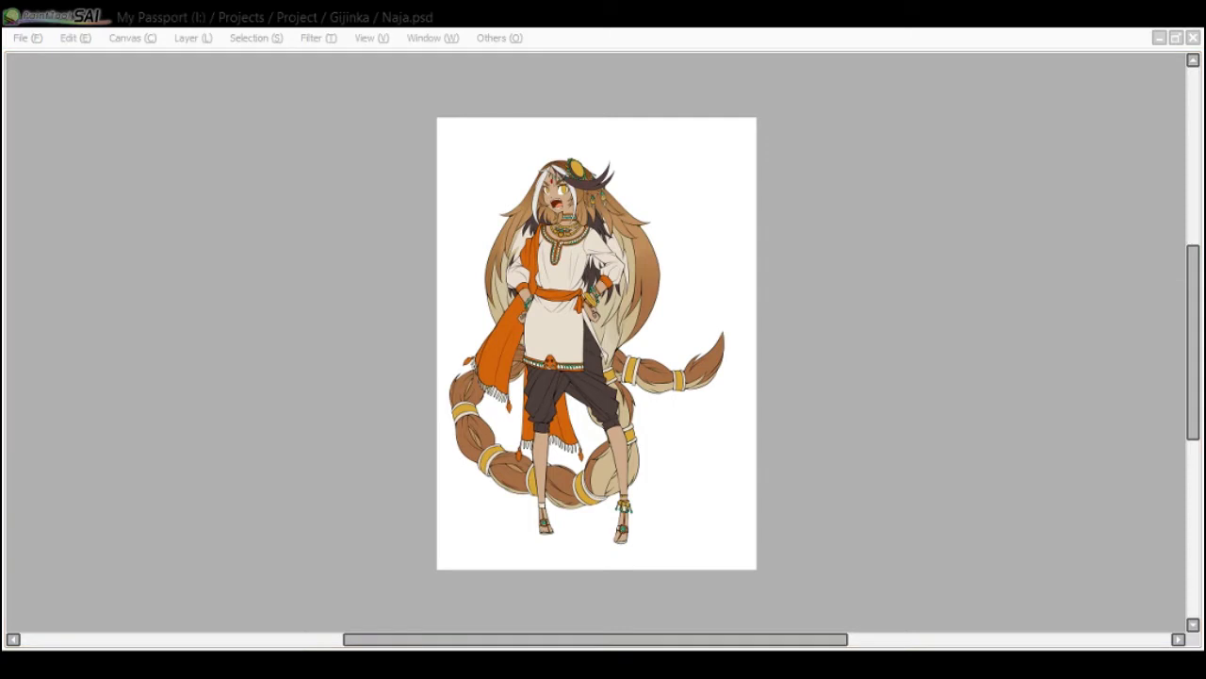
pyautogui.hotkey('alt', 'Tab')
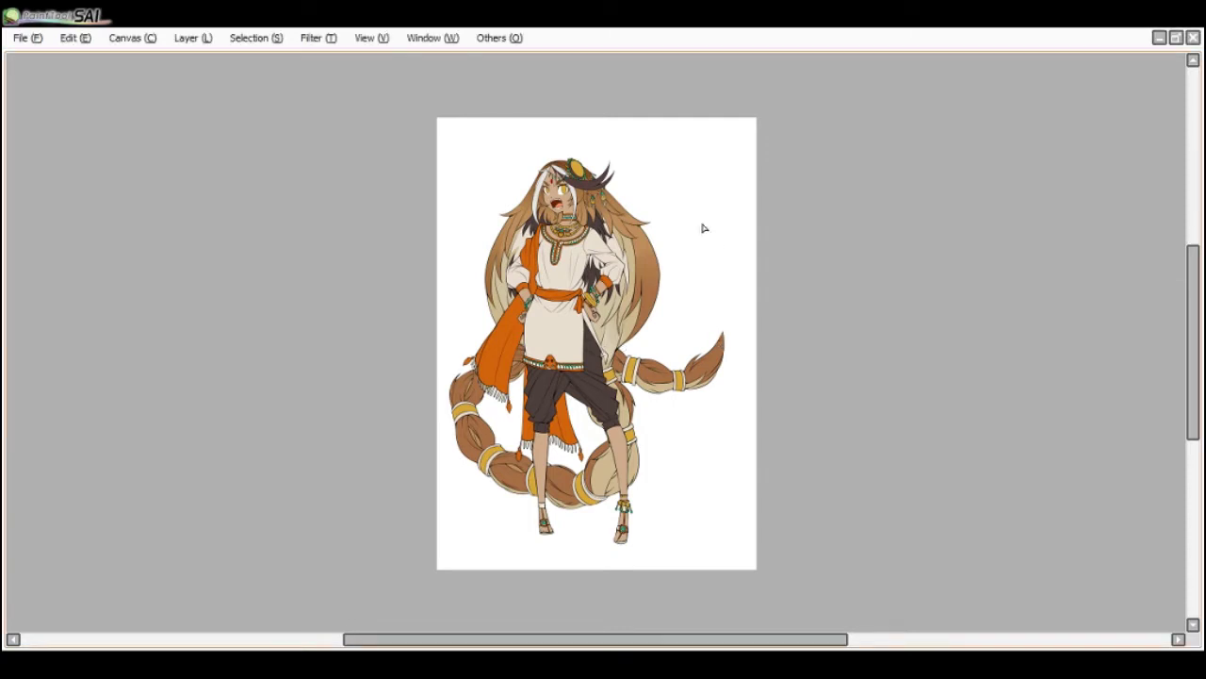
pyautogui.scroll(6, 703, 228)
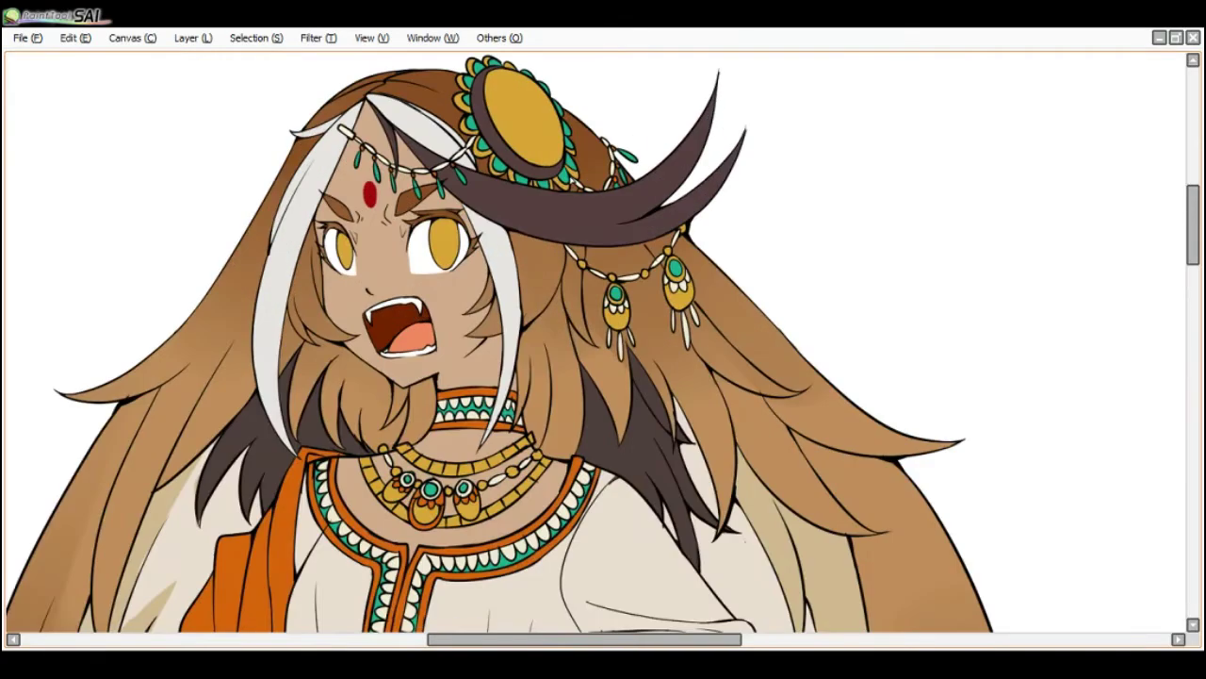
# - Add a new empty layer directly above Layer11
pyautogui.press('Tab')
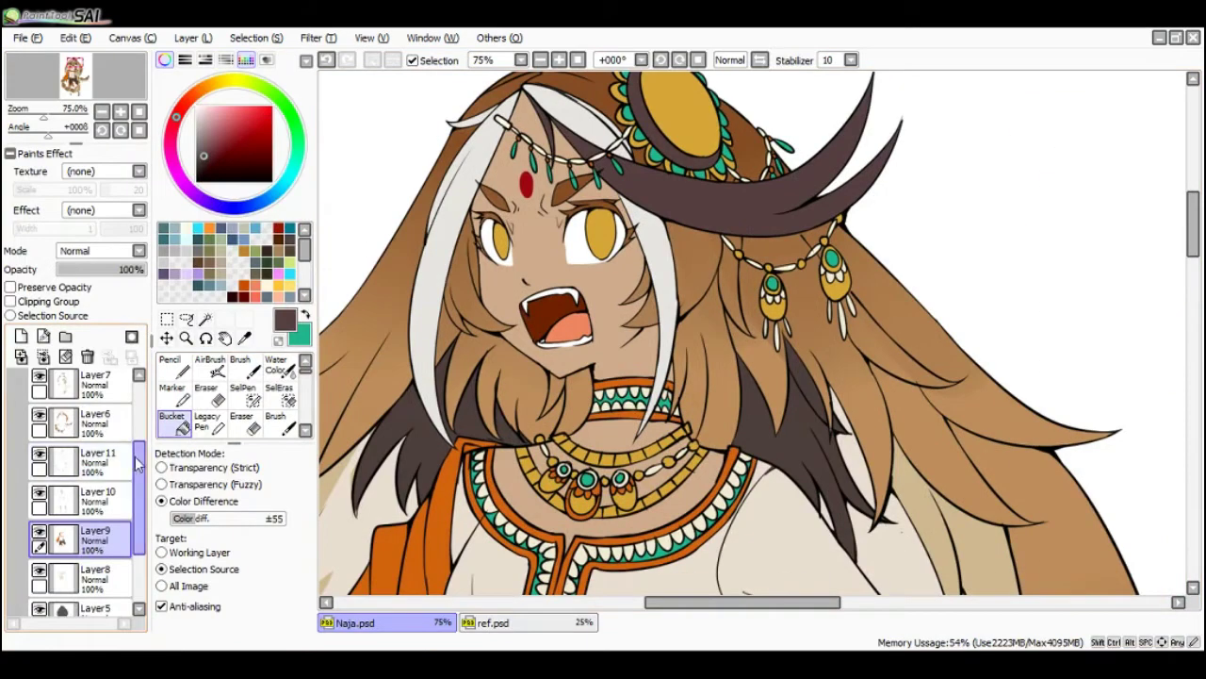
pyautogui.click(38, 483)
pyautogui.click(39, 483)
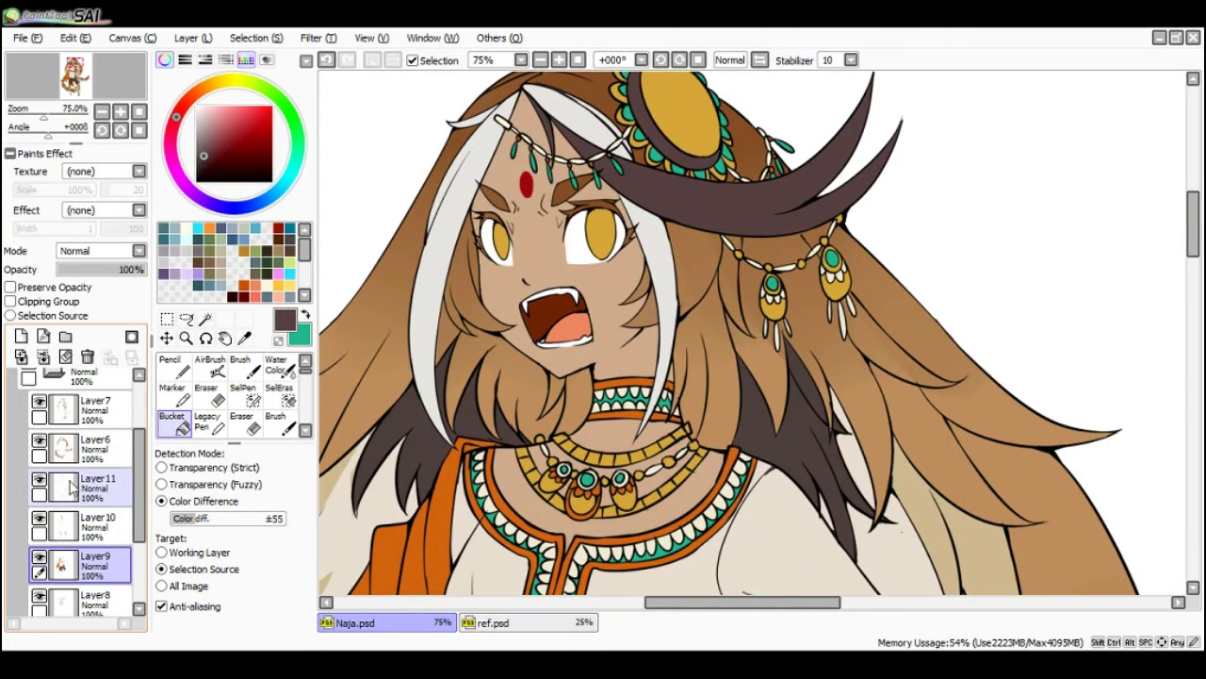
pyautogui.click(94, 486)
pyautogui.click(20, 337)
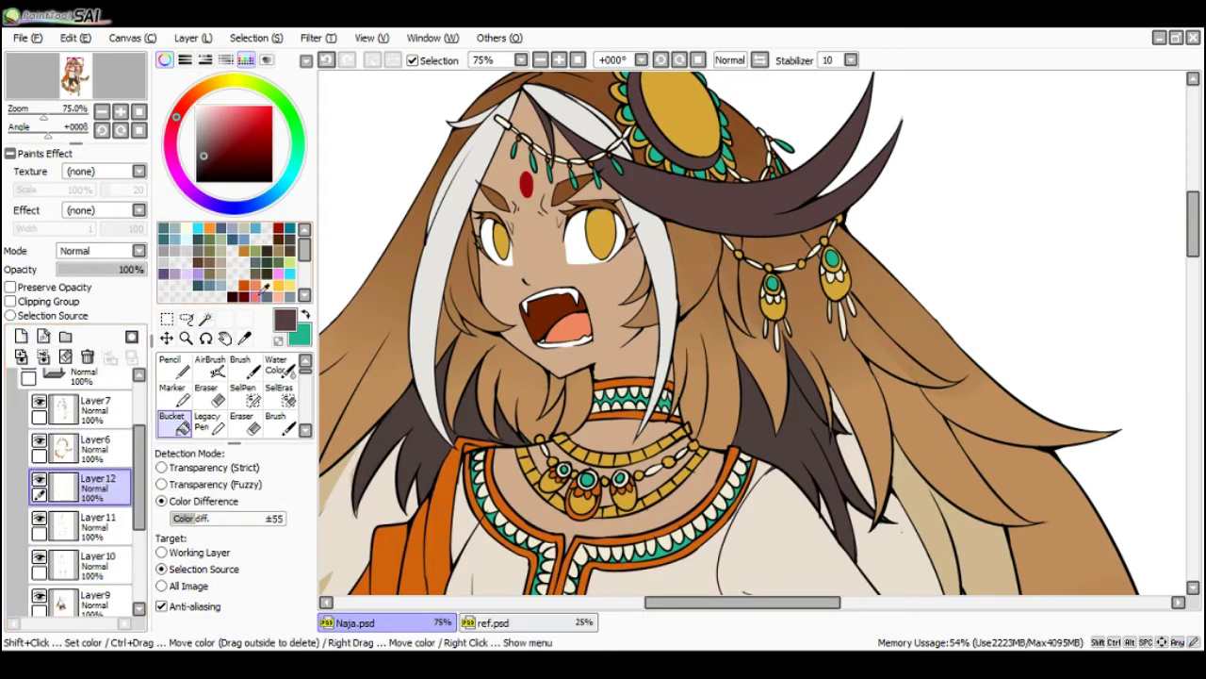
# - Select the golden irises of both eyes and the gold disc of the headpiece with the Magic Wand
pyautogui.click(206, 319)
pyautogui.click(600, 236)
pyautogui.click(500, 243)
pyautogui.click(677, 127)
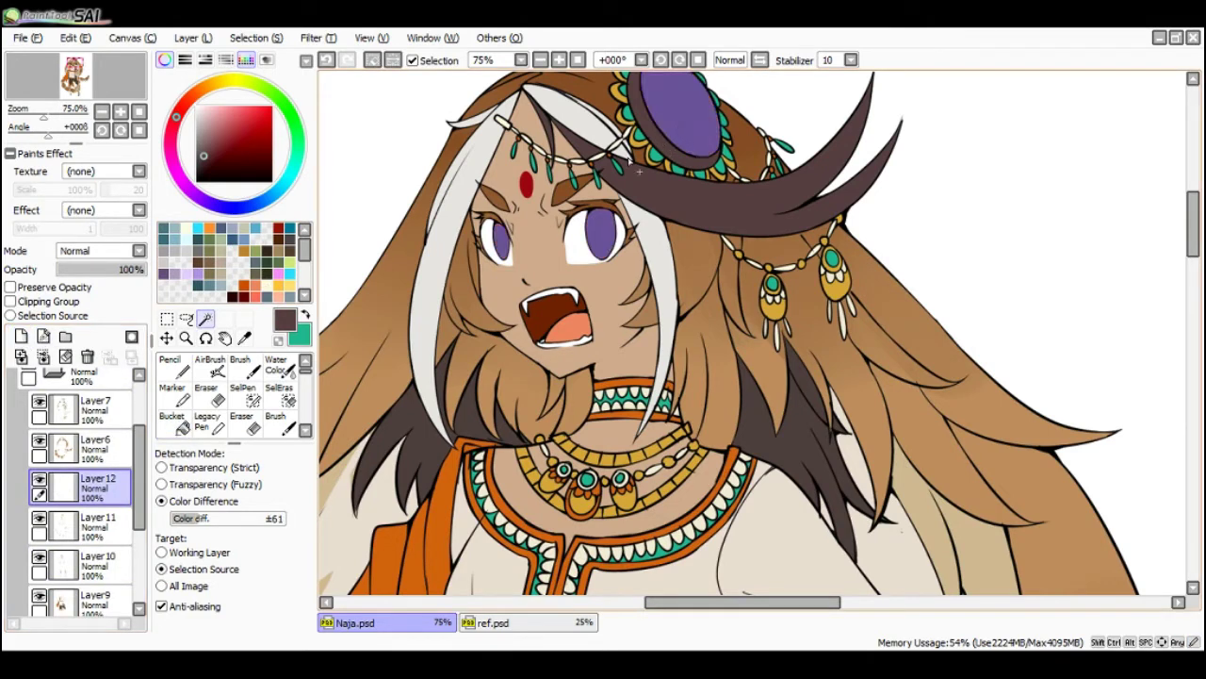
# - Try a dark brown slit pupil in the larger eye's iris with a size 13 Pencil, and clear the selection
pyautogui.press('n')
pyautogui.moveTo(605, 234); pyautogui.dragTo(602, 257)
pyautogui.click(604, 233)
pyautogui.hotkey('ctrl', 'z')
pyautogui.hotkey('ctrl', 'z')
pyautogui.moveTo(603, 215); pyautogui.dragTo(602, 248)
pyautogui.hotkey('ctrl', 'z')
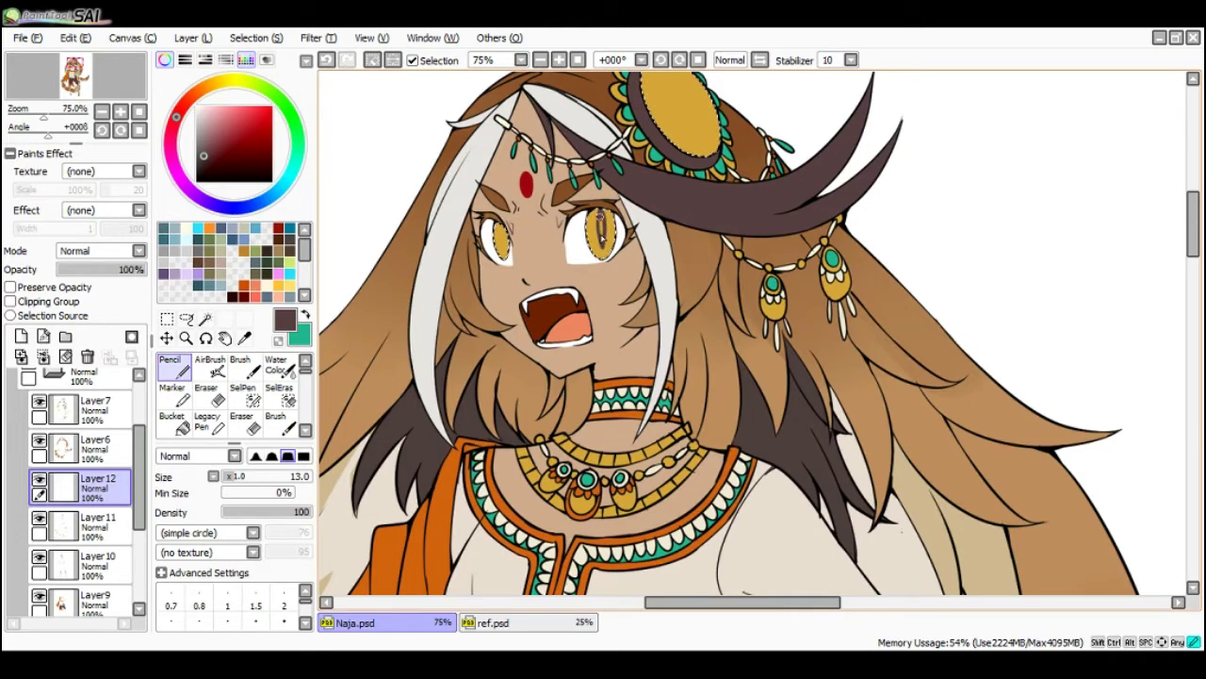
pyautogui.hotkey('ctrl', 'd')
# - Try a revised dark slit pupil in the larger eye and check it against the whole face
pyautogui.scroll(-3, 604, 192)
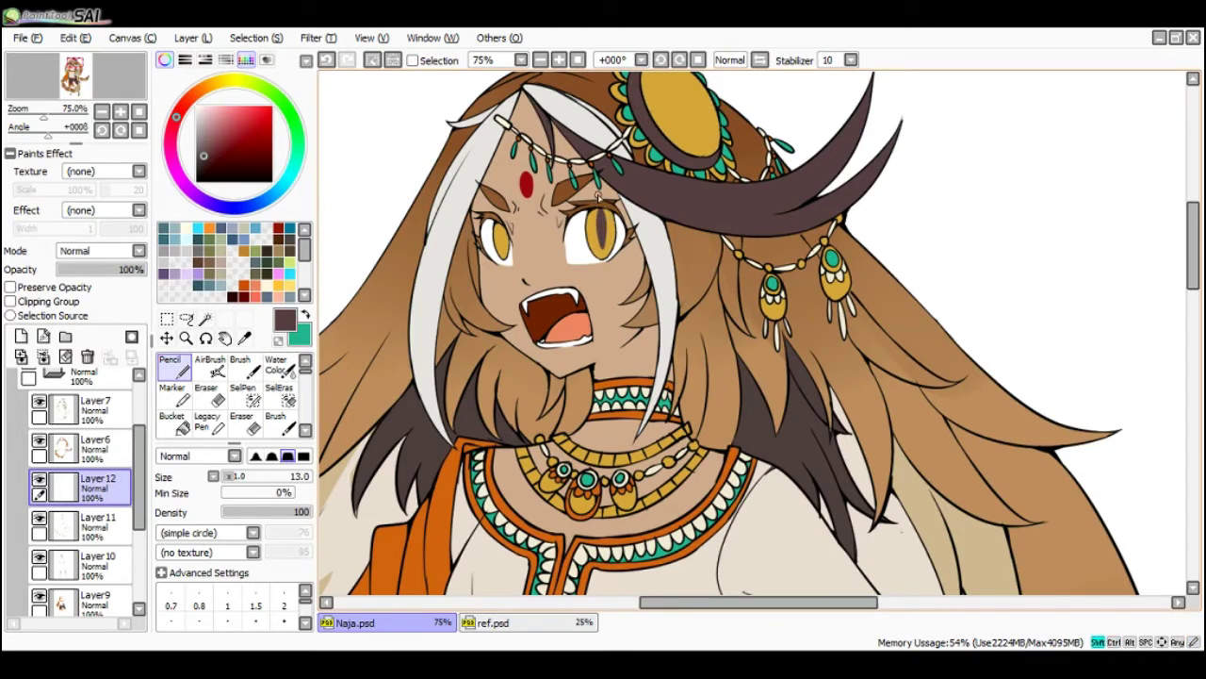
pyautogui.scroll(1, 604, 192)
pyautogui.scroll(3, 603, 204)
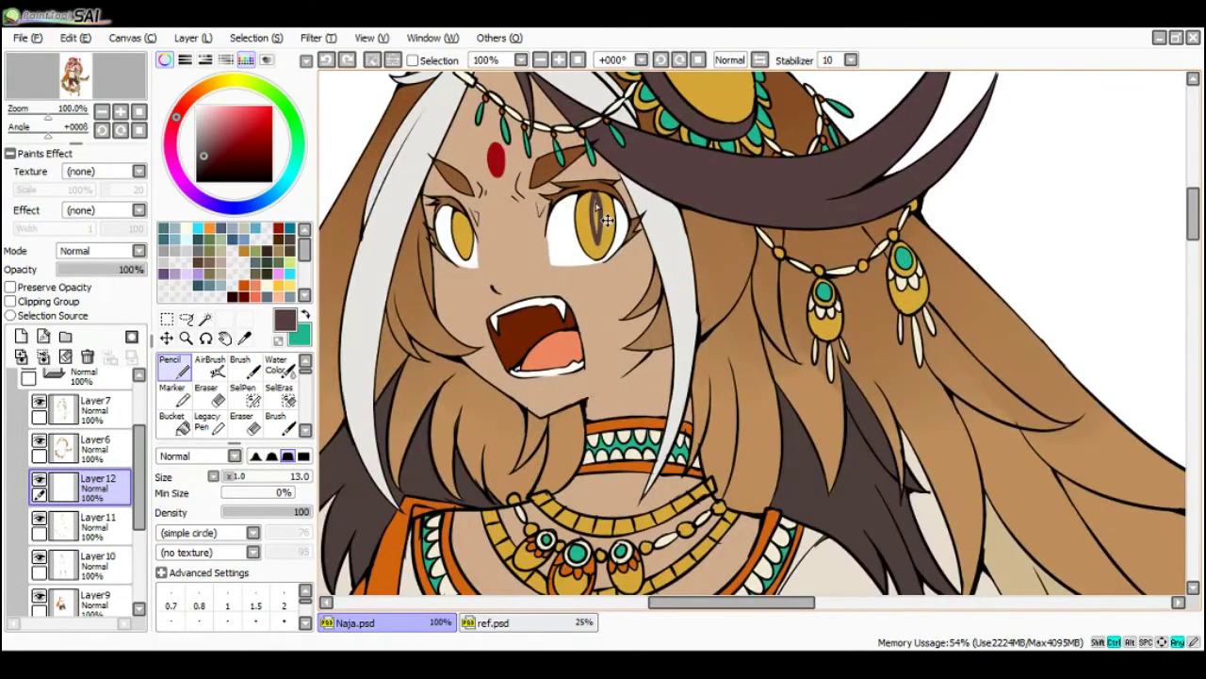
pyautogui.hotkey('ctrl', 'alt')
pyautogui.moveTo(595, 207); pyautogui.dragTo(596, 201)
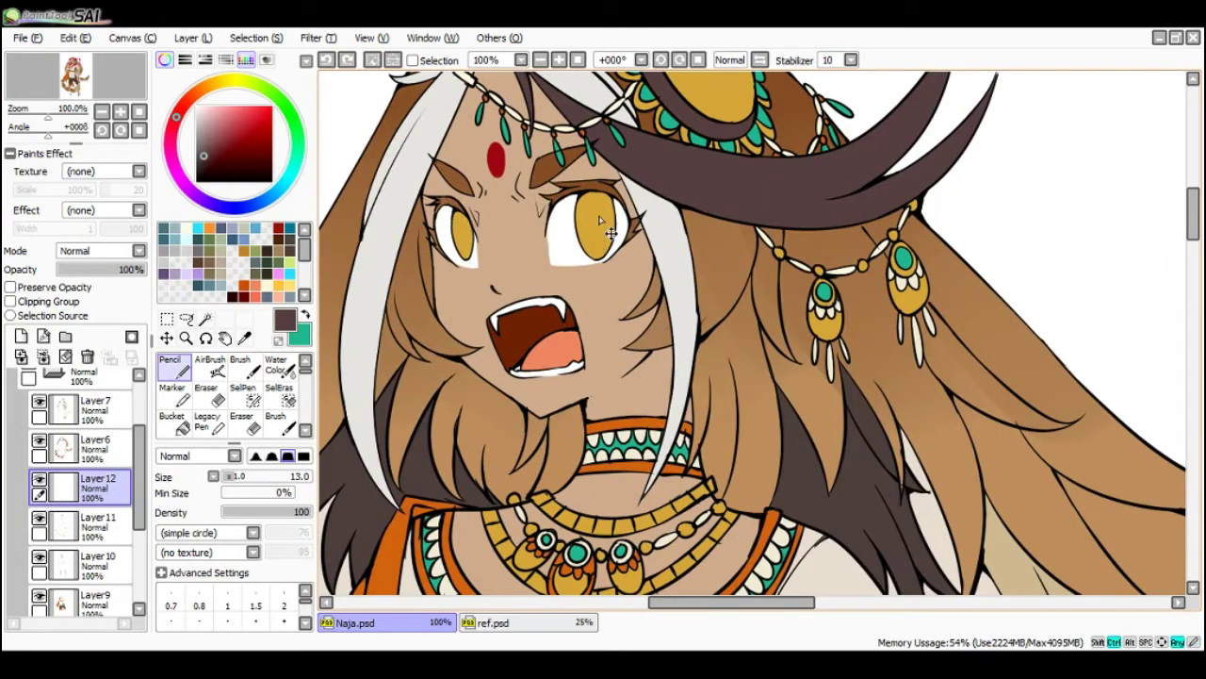
pyautogui.scroll(-2, 596, 217)
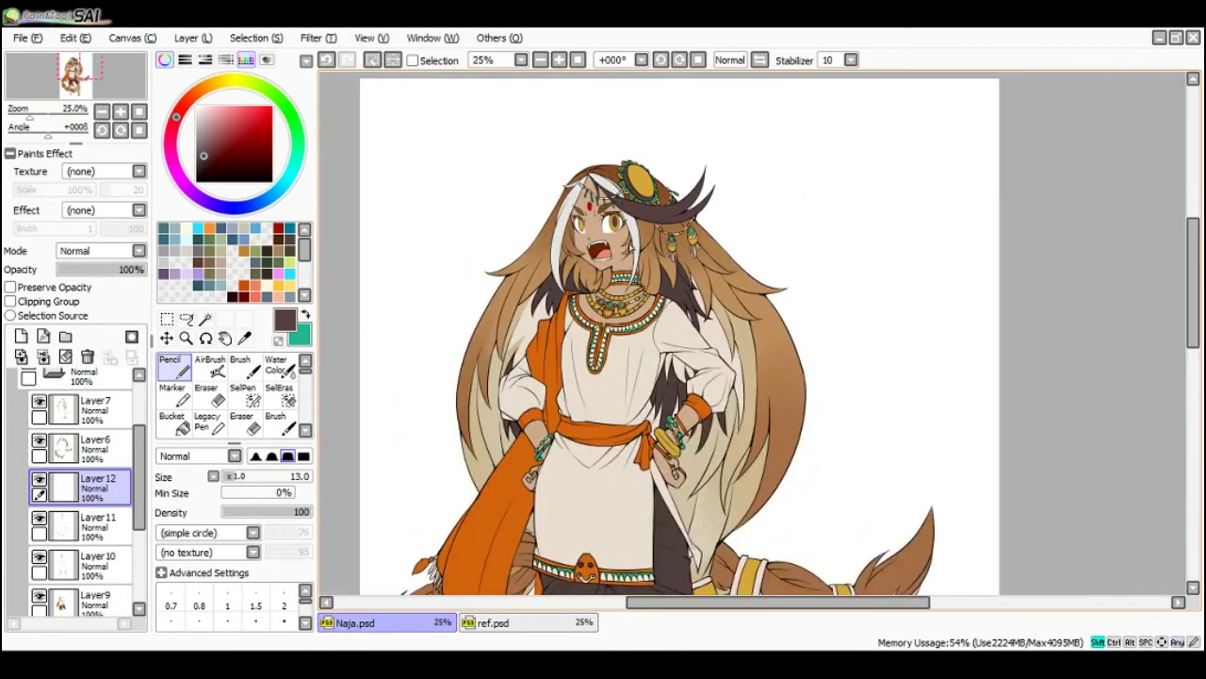
pyautogui.scroll(1, 618, 212)
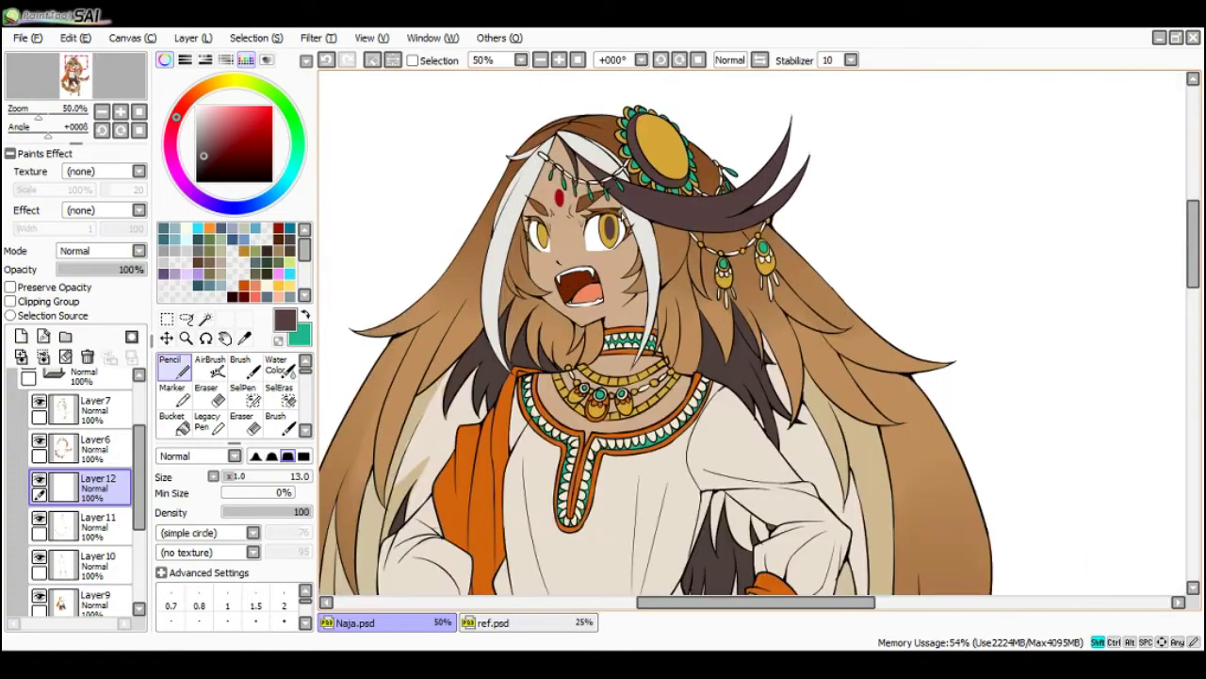
# - Try a large dark slit on the headpiece's gold disc with a size 60 Pencil, and undo the trial strokes
pyautogui.moveTo(679, 137); pyautogui.dragTo(721, 137)
pyautogui.moveTo(671, 132)
pyautogui.mouseDown()
pyautogui.moveTo(675, 151)
pyautogui.moveTo(675, 132)
pyautogui.mouseUp()
pyautogui.scroll(-1, 681, 120)
pyautogui.scroll(3, 674, 127)
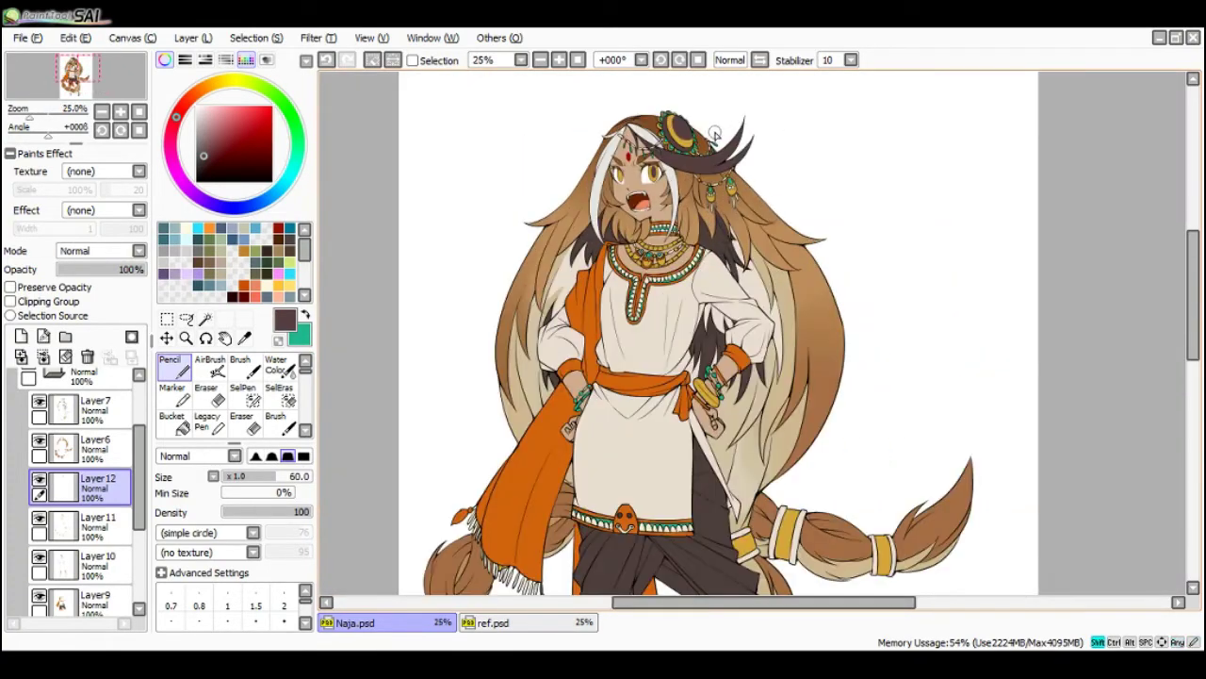
pyautogui.hotkey('ctrl', 'z')
pyautogui.hotkey('ctrl', 'z')
pyautogui.hotkey('ctrl', 'z')
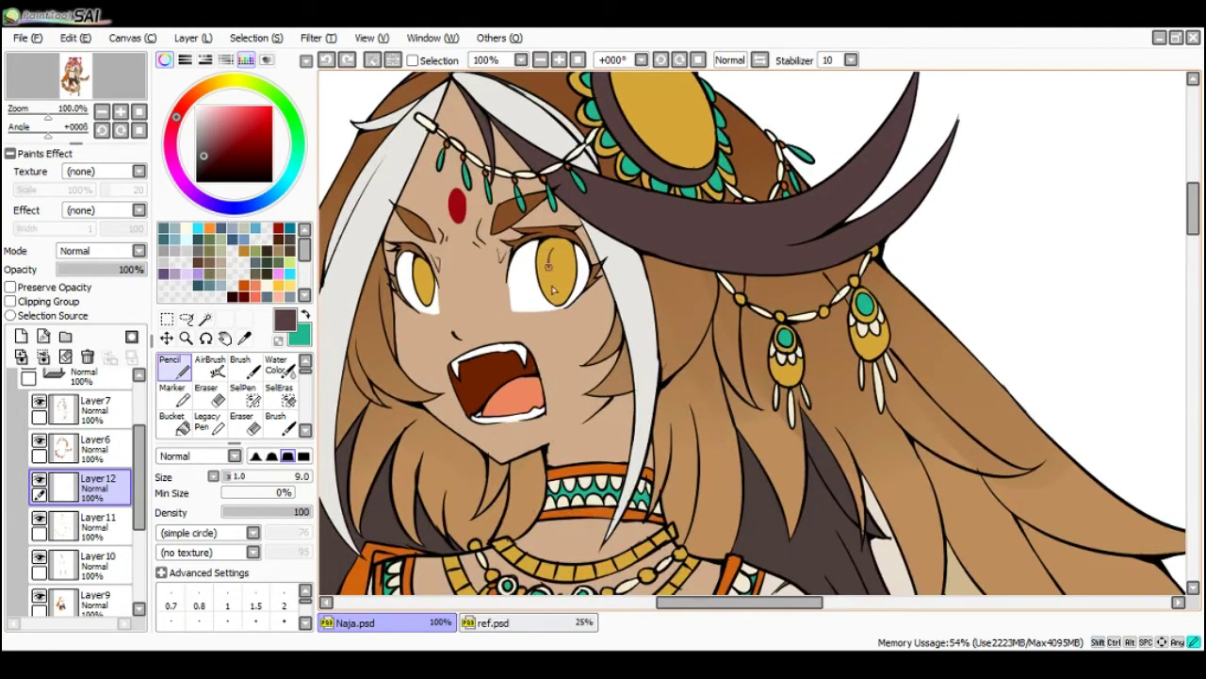
# - Try outlining a narrow pointed pupil in the larger eye's iris with a size 9 Pencil, undoing unwanted strokes
pyautogui.moveTo(552, 286); pyautogui.dragTo(557, 295)
pyautogui.hotkey('ctrl', 'z')
pyautogui.moveTo(553, 247); pyautogui.dragTo(557, 292)
pyautogui.moveTo(556, 289); pyautogui.dragTo(557, 290)
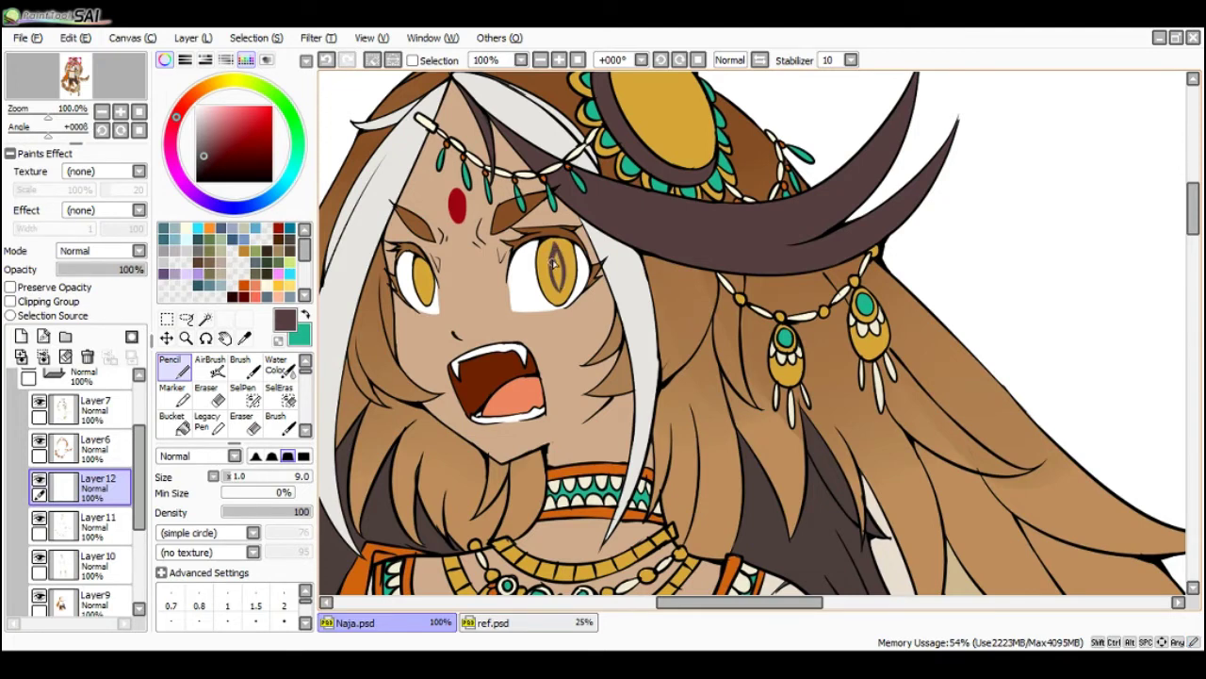
pyautogui.hotkey('ctrl', 'z')
# - Paint a filled dark brown slit pupil with thin curved lines around it in the larger eye's iris, undoing stray strokes
pyautogui.moveTo(554, 238); pyautogui.dragTo(564, 272)
pyautogui.moveTo(557, 286); pyautogui.dragTo(560, 300)
pyautogui.moveTo(545, 248)
pyautogui.mouseDown()
pyautogui.moveTo(551, 288)
pyautogui.moveTo(567, 272)
pyautogui.mouseUp()
pyautogui.hotkey('ctrl', 'z')
pyautogui.hotkey('ctrl', 'z')
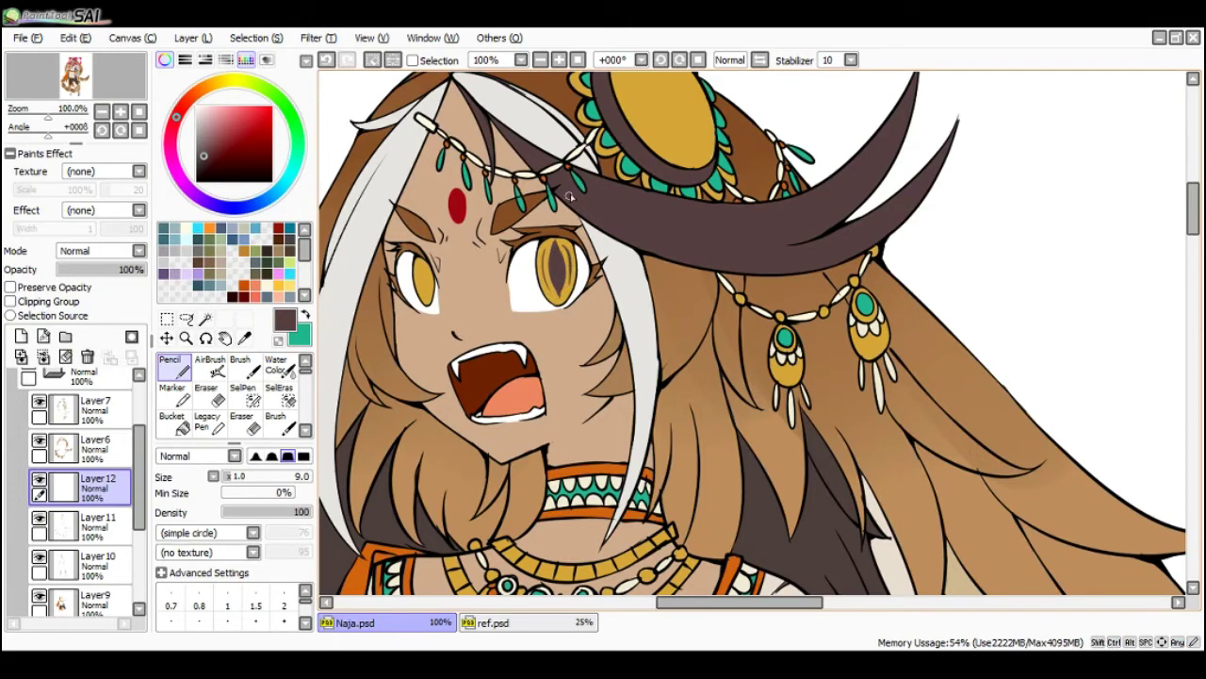
pyautogui.scroll(-1, 573, 198)
pyautogui.scroll(1, 567, 226)
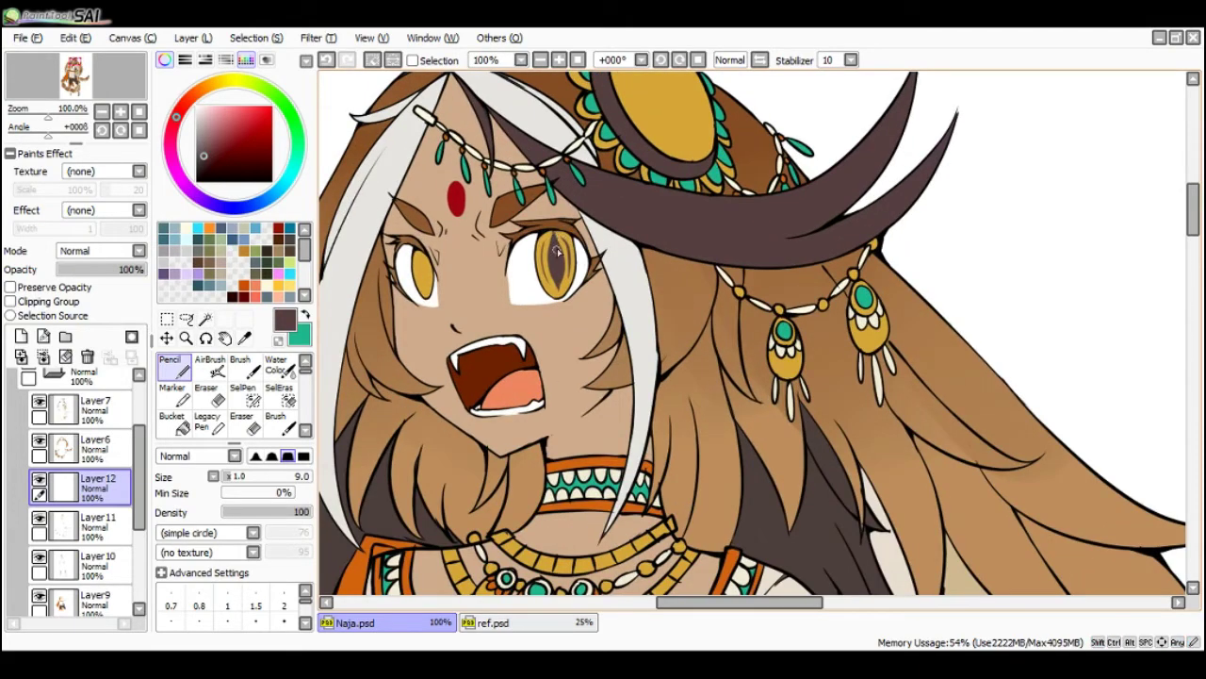
pyautogui.scroll(-3, 516, 241)
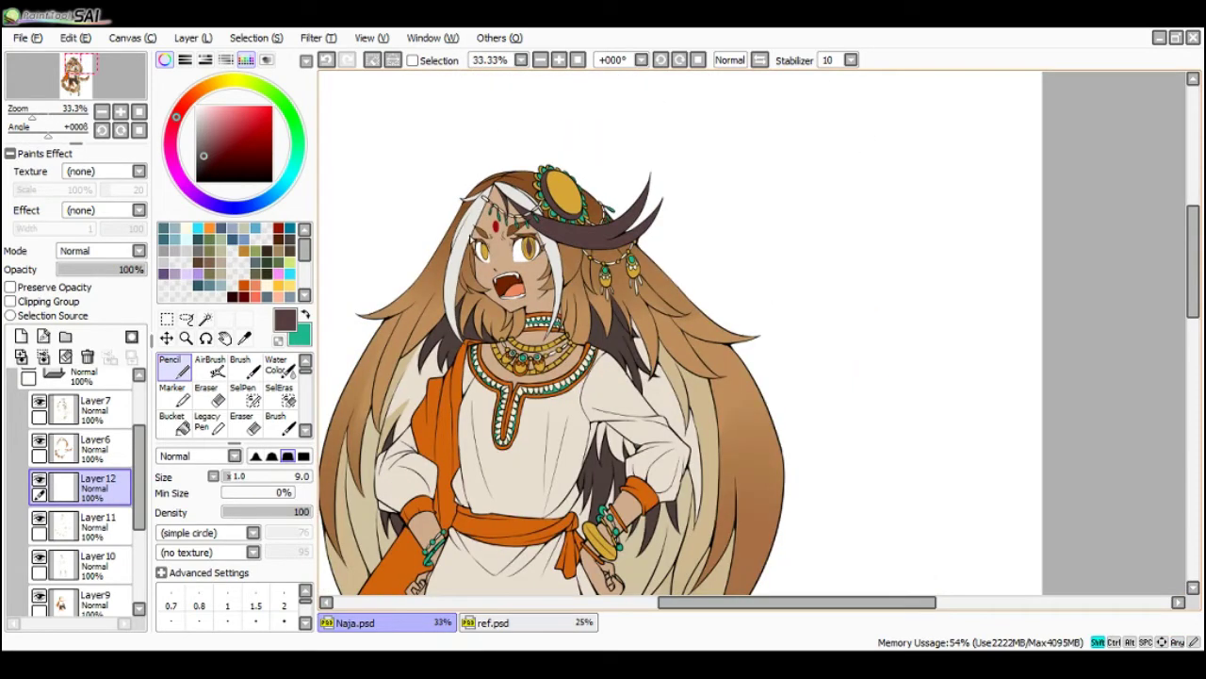
# - Paint a narrow dark brown slit pupil in the smaller, far eye of the face with the Pencil at size 9
pyautogui.scroll(3, 471, 259)
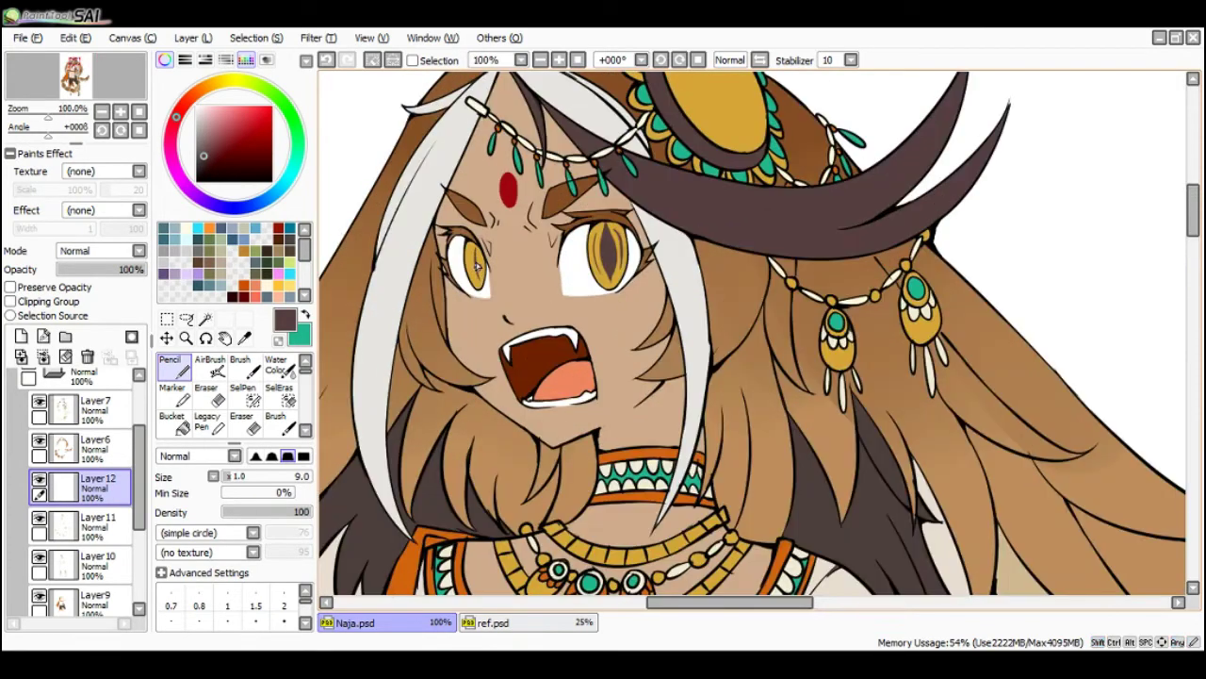
pyautogui.moveTo(475, 275)
pyautogui.mouseDown()
pyautogui.moveTo(474, 247)
pyautogui.moveTo(477, 282)
pyautogui.mouseUp()
pyautogui.hotkey('ctrl', 'z')
pyautogui.moveTo(474, 255); pyautogui.dragTo(475, 273)
pyautogui.moveTo(474, 256); pyautogui.dragTo(477, 280)
pyautogui.hotkey('ctrl', 'z')
pyautogui.moveTo(474, 254); pyautogui.dragTo(480, 278)
# - Try painting a dark curved band across the gold disc of the head ornament with the Pencil at size 14
pyautogui.scroll(-2, 645, 167)
pyautogui.press('space')
pyautogui.moveTo(741, 138)
pyautogui.mouseDown()
pyautogui.moveTo(655, 214)
pyautogui.moveTo(615, 179)
pyautogui.moveTo(595, 219)
pyautogui.moveTo(658, 247)
pyautogui.mouseUp()
pyautogui.scroll(1, 611, 198)
pyautogui.keyDown('ctrl'); pyautogui.keyDown('alt'); pyautogui.click(617, 188); pyautogui.keyUp('alt'); pyautogui.keyUp('ctrl')
pyautogui.hotkey('ctrl', 'z')
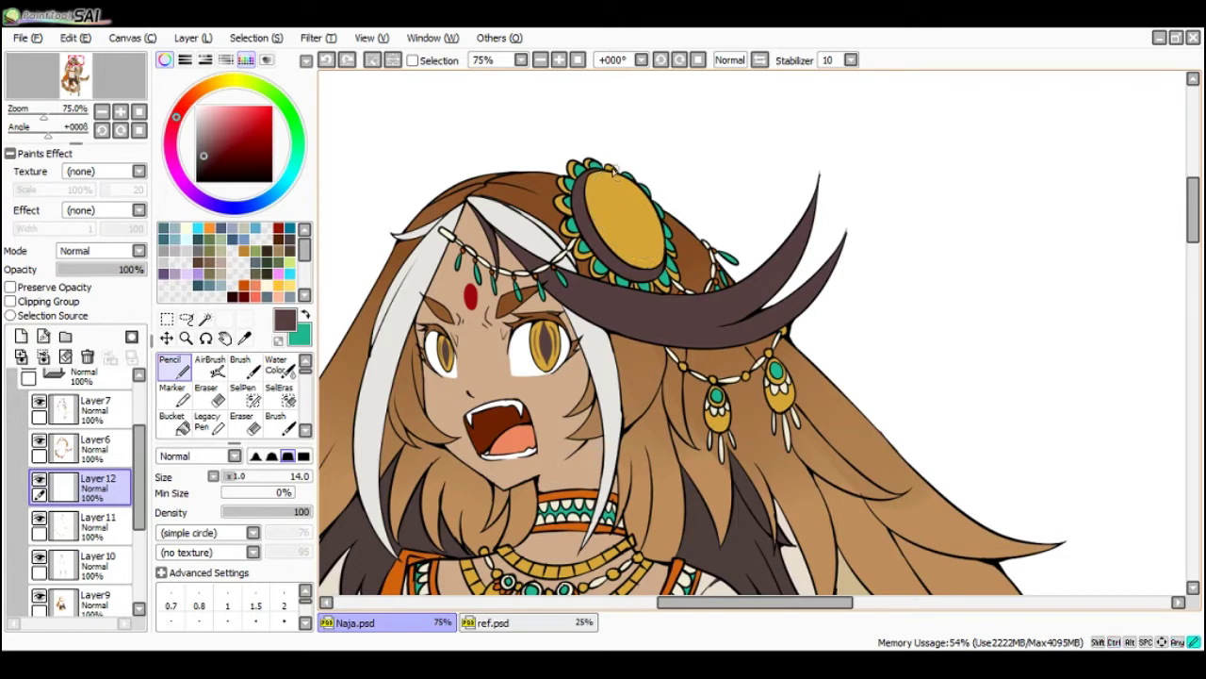
pyautogui.moveTo(608, 173)
pyautogui.mouseDown()
pyautogui.moveTo(600, 219)
pyautogui.moveTo(660, 252)
pyautogui.mouseUp()
pyautogui.hotkey('ctrl', 'z')
pyautogui.moveTo(608, 173)
pyautogui.mouseDown()
pyautogui.moveTo(631, 247)
pyautogui.moveTo(661, 252)
pyautogui.mouseUp()
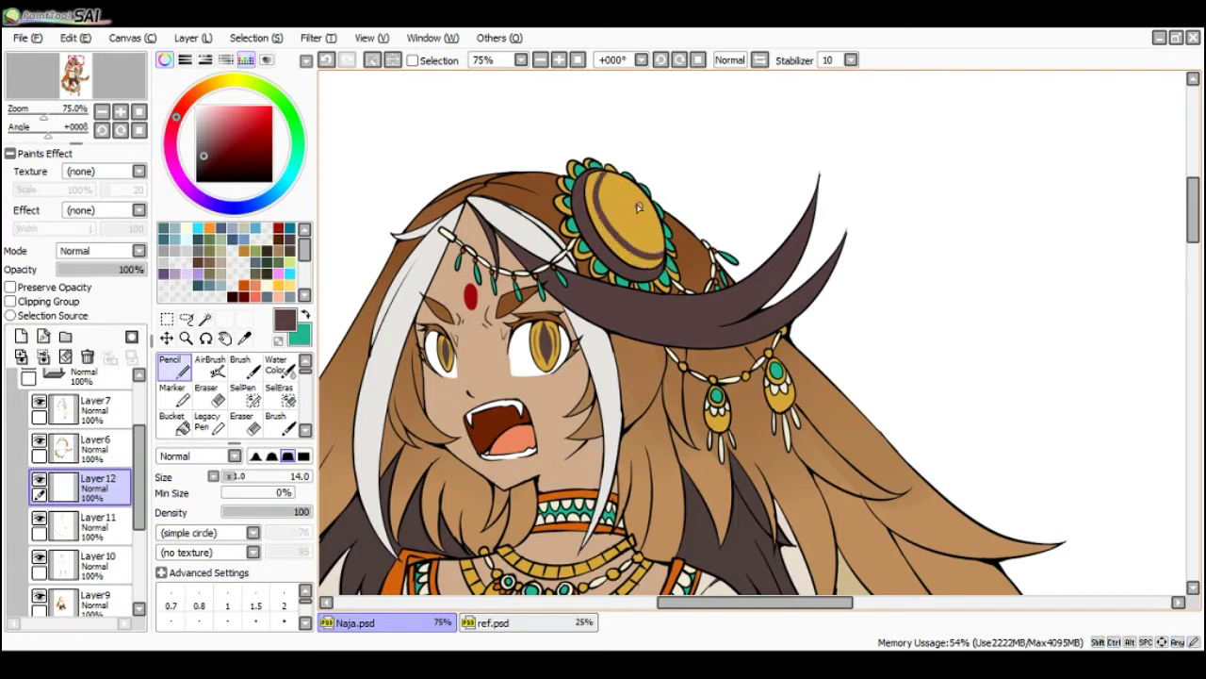
pyautogui.moveTo(641, 189)
pyautogui.mouseDown()
pyautogui.moveTo(629, 224)
pyautogui.moveTo(663, 220)
pyautogui.mouseUp()
pyautogui.hotkey('ctrl', 'z')
pyautogui.hotkey('ctrl', 'z')
pyautogui.hotkey('ctrl', 'z')
pyautogui.hotkey('ctrl', 'z')
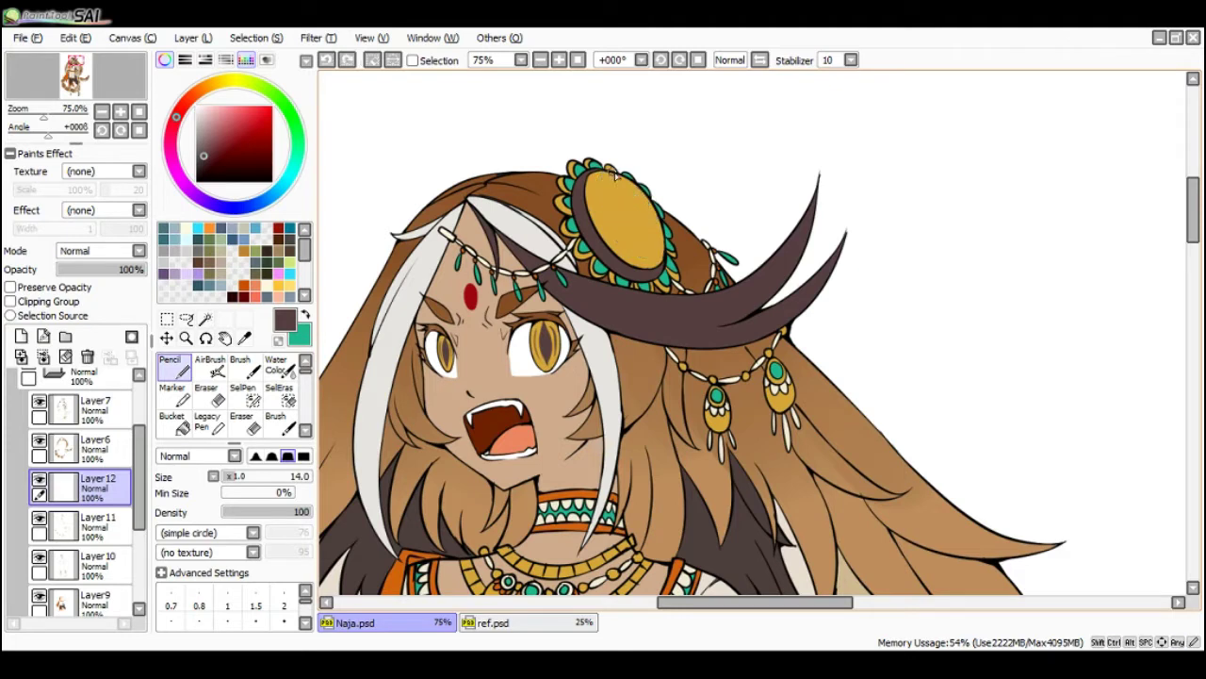
# - Outline a wedge-shaped pupil on the ornament's gold disc and fill it with the dark brown color
pyautogui.moveTo(611, 170)
pyautogui.mouseDown()
pyautogui.moveTo(626, 250)
pyautogui.moveTo(663, 262)
pyautogui.mouseUp()
pyautogui.hotkey('ctrl', 'z')
pyautogui.moveTo(641, 188)
pyautogui.mouseDown()
pyautogui.moveTo(624, 227)
pyautogui.moveTo(659, 213)
pyautogui.moveTo(629, 196)
pyautogui.moveTo(622, 240)
pyautogui.moveTo(659, 215)
pyautogui.mouseUp()
pyautogui.hotkey('ctrl', 'z')
pyautogui.hotkey('ctrl', 'z')
pyautogui.press('g')
pyautogui.click(640, 209)
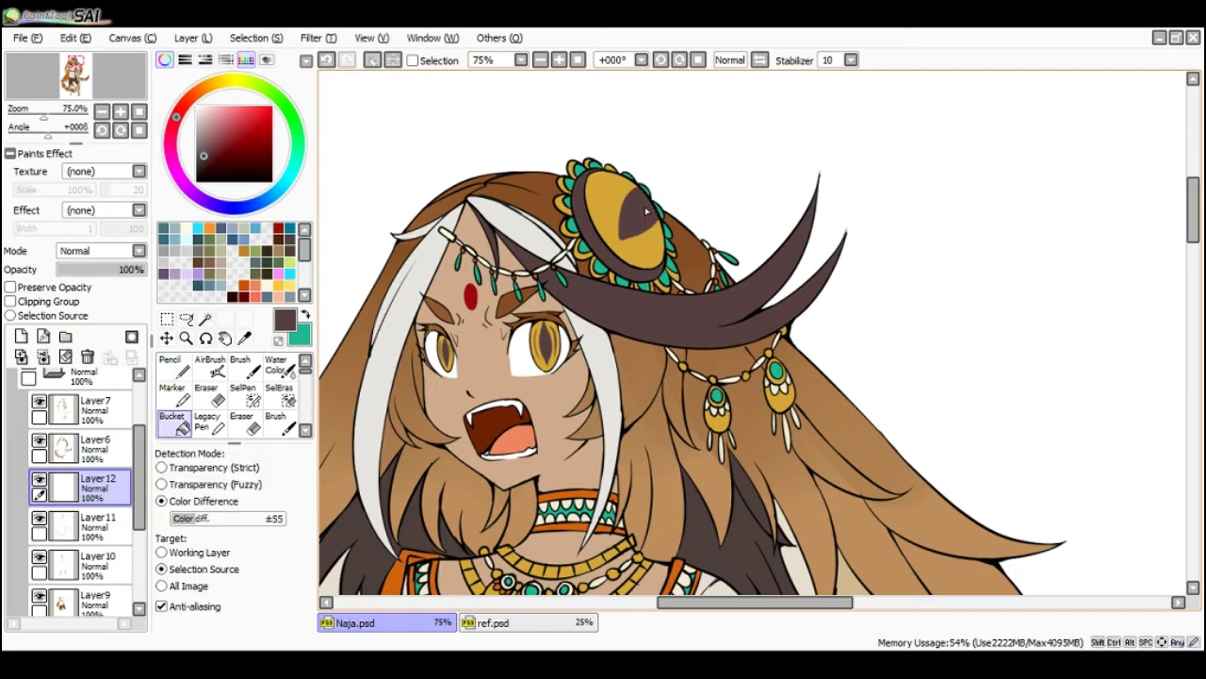
# - Paint dark brown stripe markings near both ends of the ornament's gold disc with the Pencil at size 14
pyautogui.scroll(-3, 644, 198)
pyautogui.scroll(1, 647, 192)
pyautogui.scroll(1, 643, 193)
pyautogui.press('n')
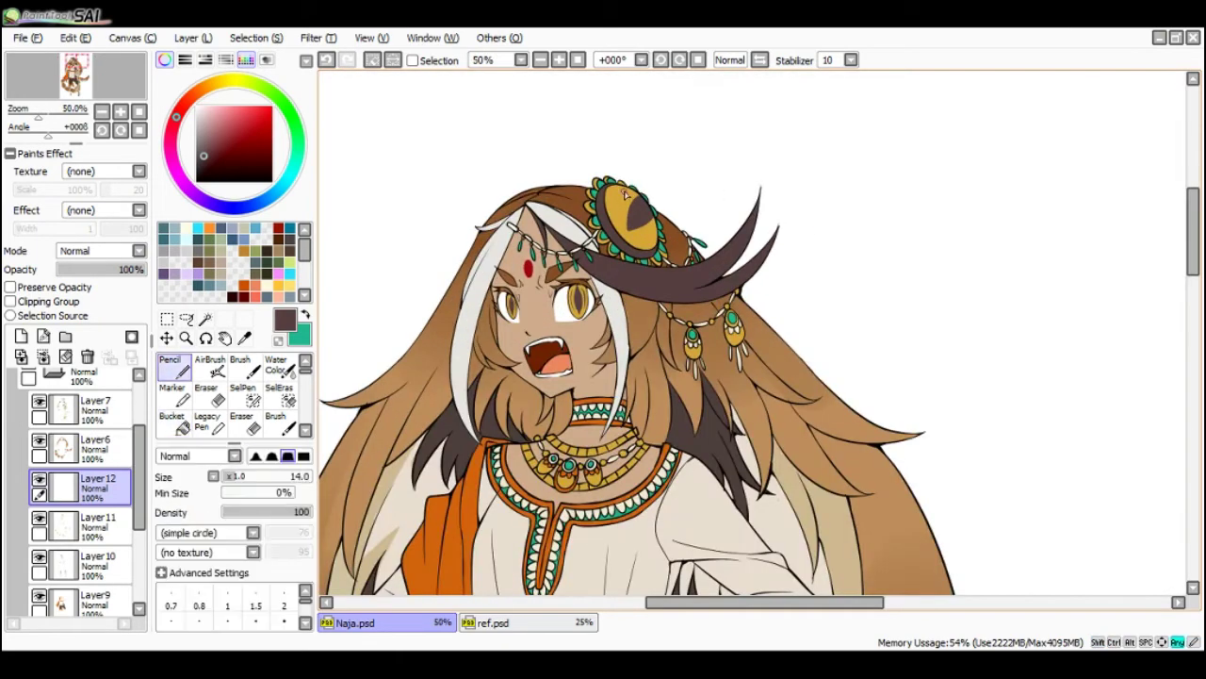
pyautogui.scroll(1, 626, 197)
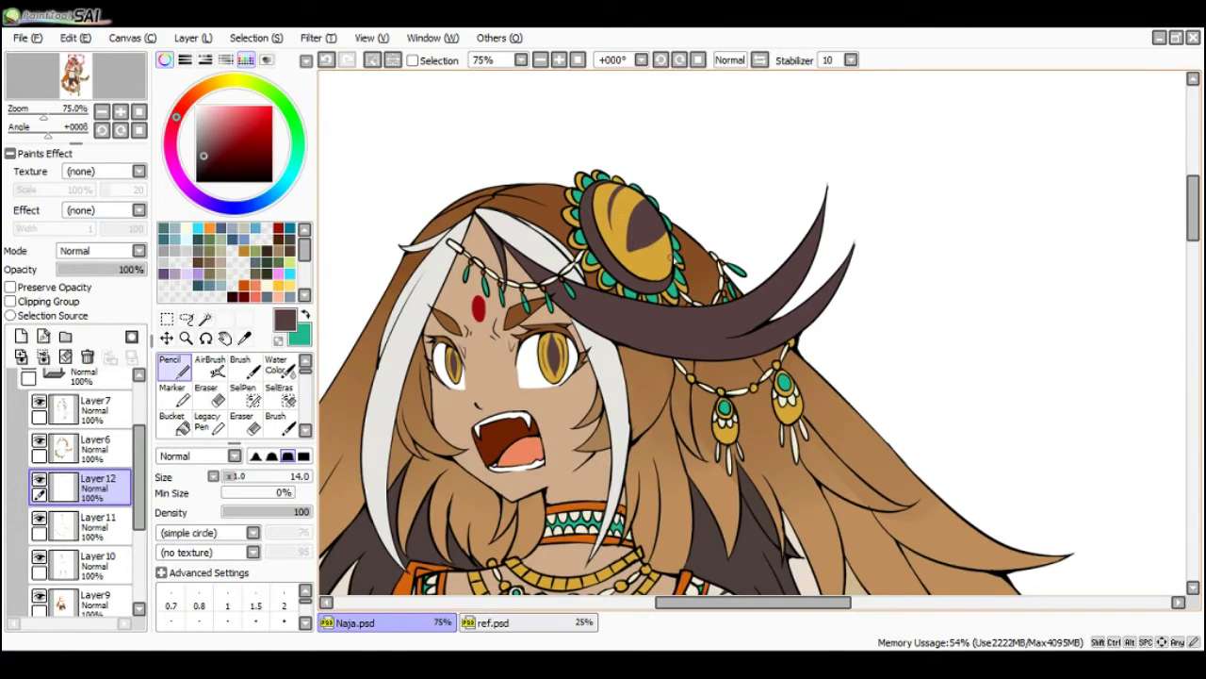
pyautogui.hotkey('ctrl', 'z')
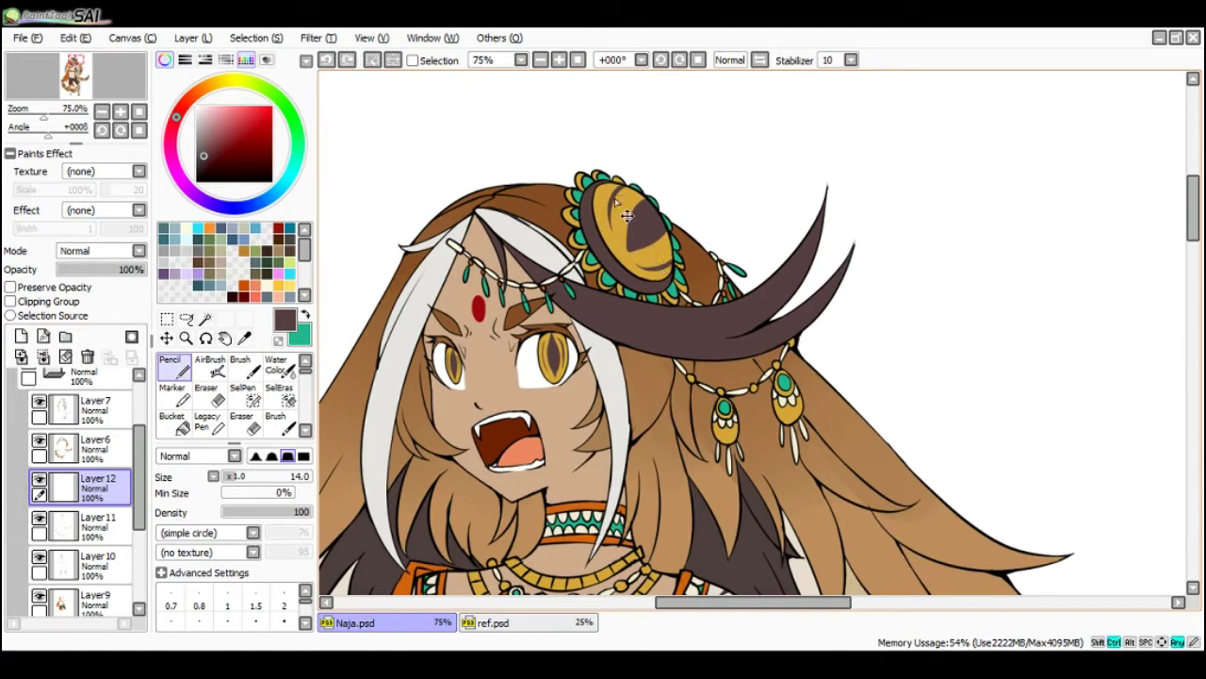
pyautogui.moveTo(605, 197); pyautogui.dragTo(623, 212)
pyautogui.moveTo(660, 262); pyautogui.dragTo(664, 276)
pyautogui.scroll(-2, 661, 237)
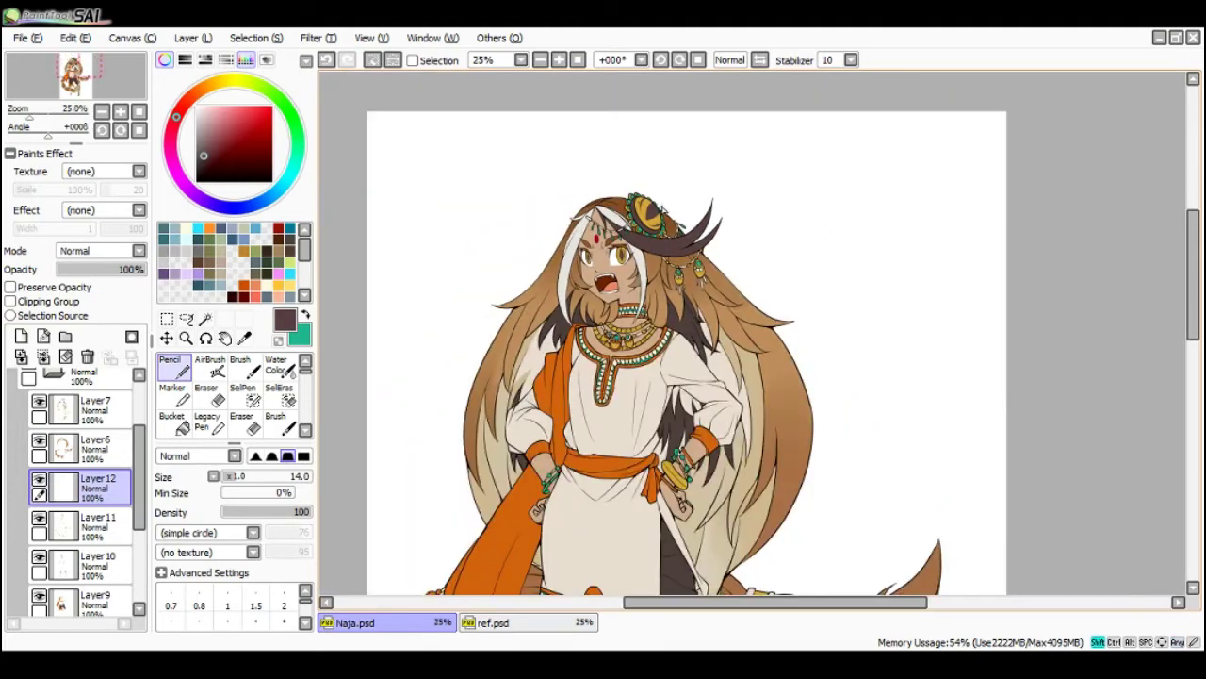
# - Refine the dark markings on the ornament's gold disc with the Pencil and the Eraser
pyautogui.scroll(1, 664, 204)
pyautogui.moveTo(642, 231)
pyautogui.mouseDown()
pyautogui.moveTo(665, 212)
pyautogui.moveTo(650, 227)
pyautogui.moveTo(665, 224)
pyautogui.mouseUp()
pyautogui.hotkey('ctrl', 'z')
pyautogui.press('e')
pyautogui.scroll(-2, 667, 201)
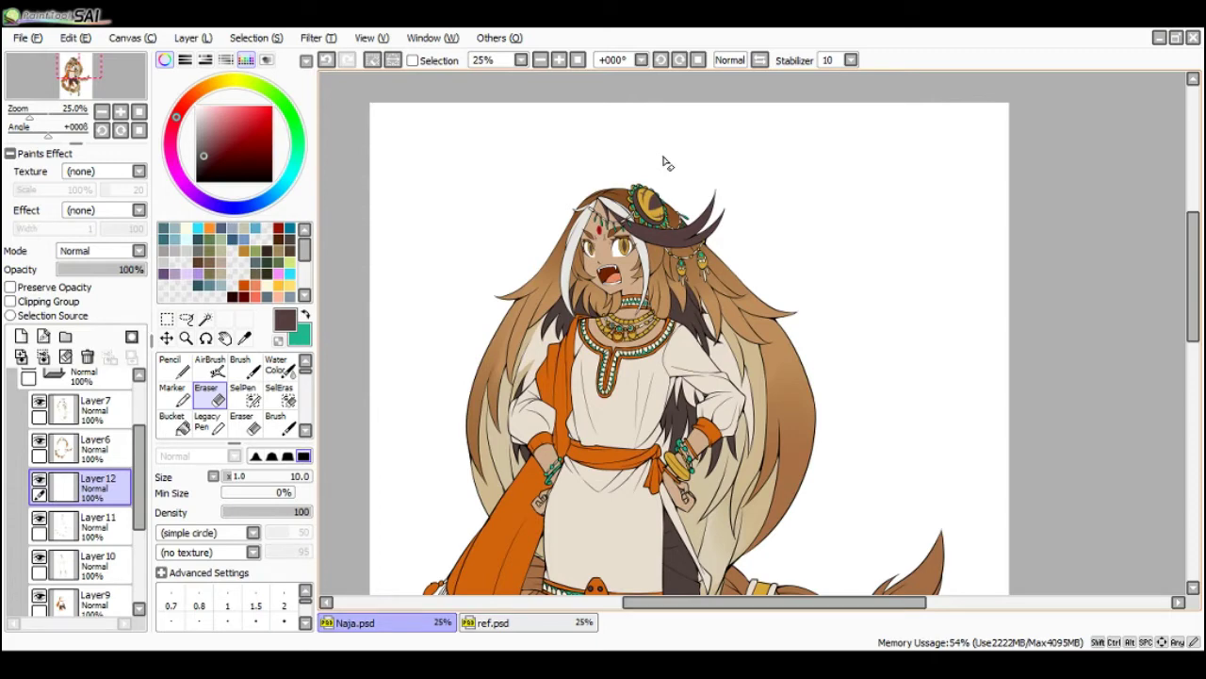
pyautogui.hotkey('alt', 'Tab')
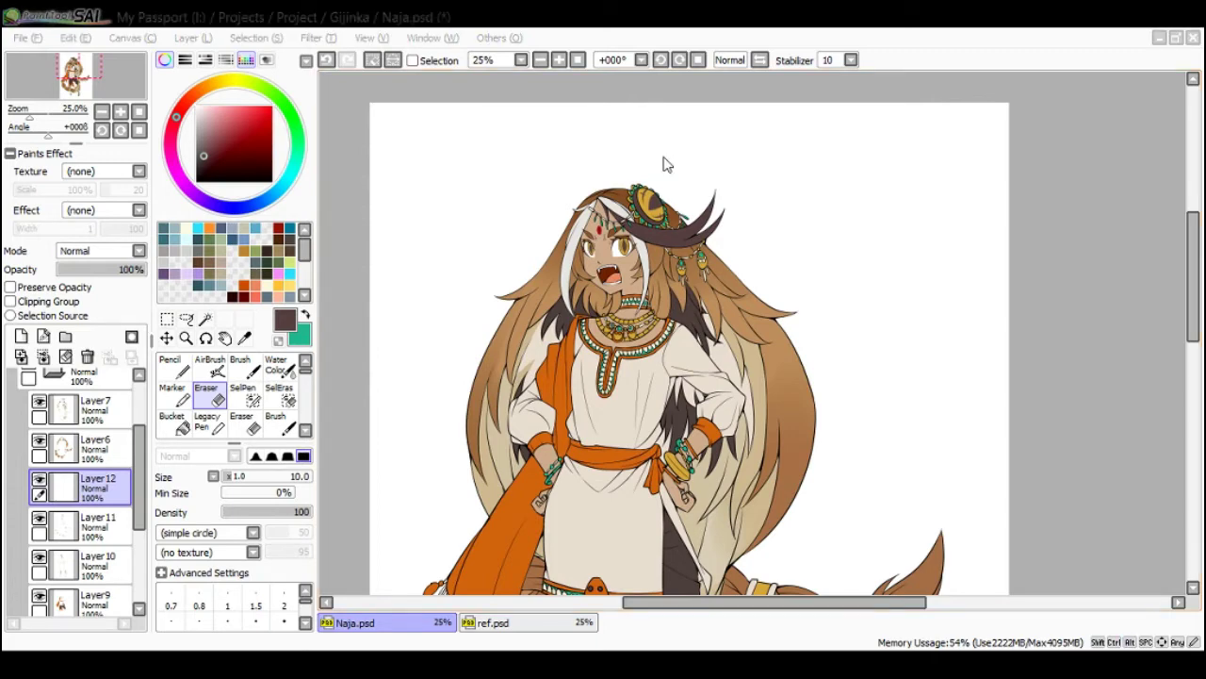
pyautogui.hotkey('alt', 'Tab')
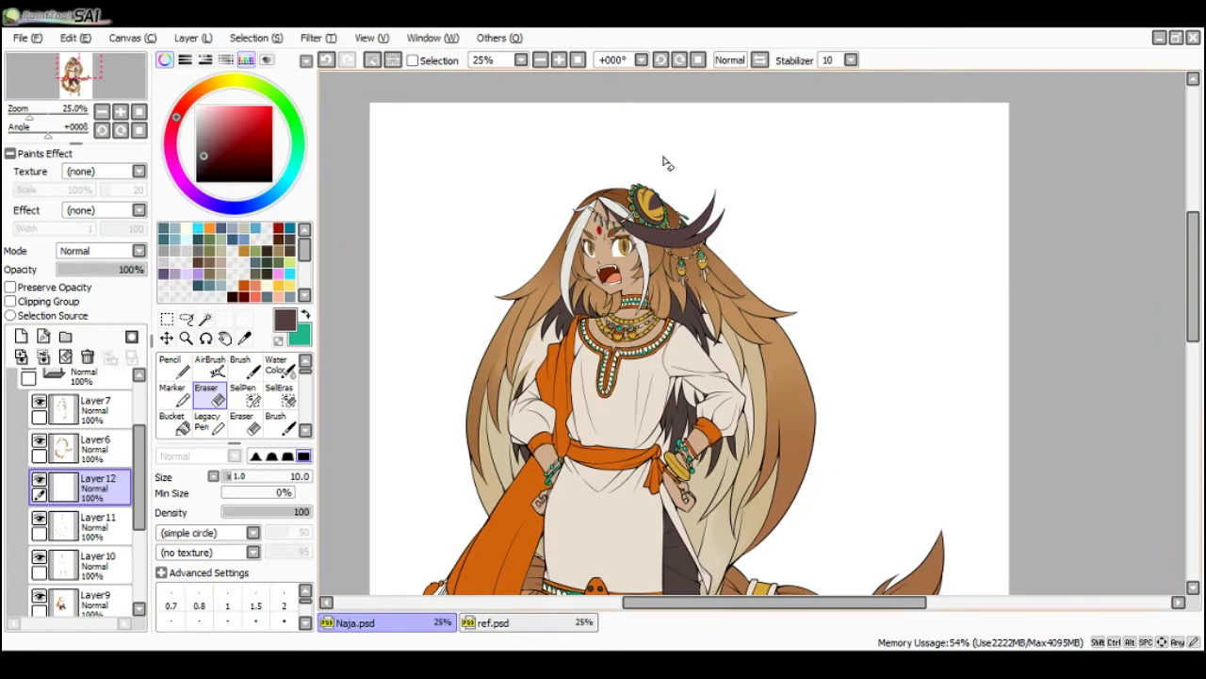
pyautogui.scroll(-1, 685, 210)
pyautogui.scroll(2, 644, 227)
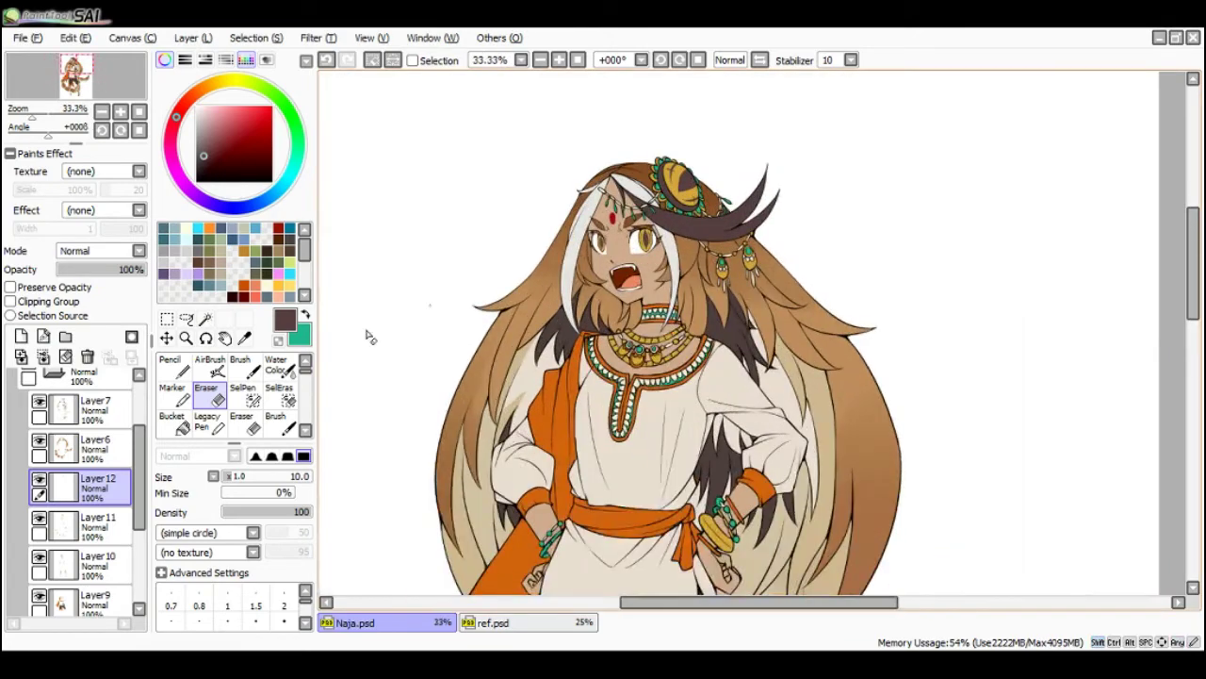
# - Airbrush a very dark maroon shade over the pupil of the head ornament's gold disc
pyautogui.keyDown('ctrl'); pyautogui.click(77, 478); pyautogui.keyUp('ctrl')
pyautogui.click(205, 168)
pyautogui.press('Tab')
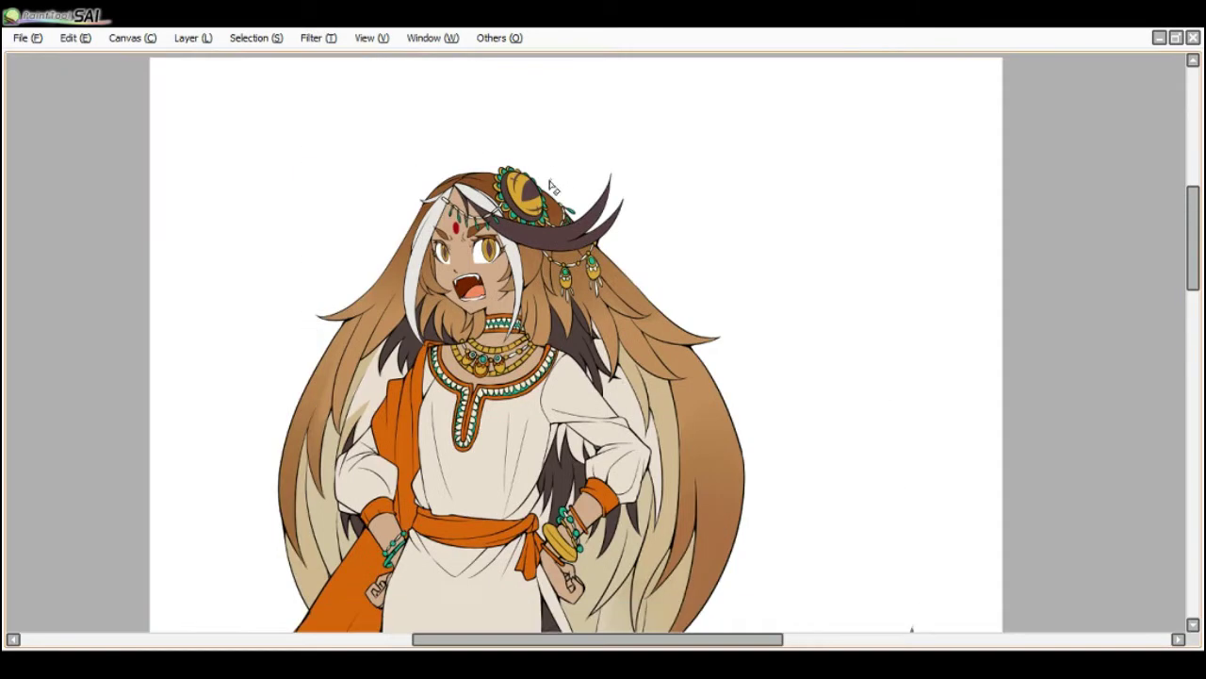
pyautogui.scroll(1, 552, 185)
pyautogui.press(']')
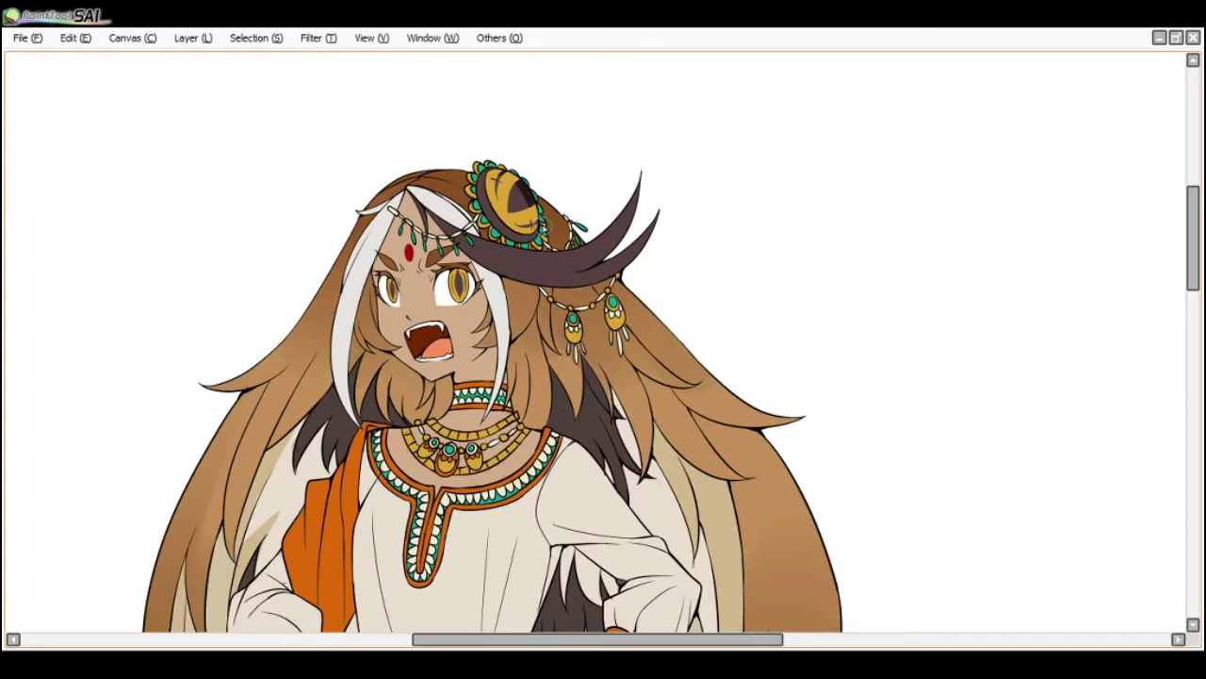
pyautogui.press(']')
pyautogui.moveTo(530, 196)
pyautogui.mouseDown()
pyautogui.moveTo(506, 190)
pyautogui.moveTo(531, 197)
pyautogui.moveTo(521, 180)
pyautogui.moveTo(512, 194)
pyautogui.moveTo(541, 198)
pyautogui.moveTo(529, 191)
pyautogui.mouseUp()
pyautogui.press('[')
pyautogui.press('[')
pyautogui.scroll(-1, 552, 172)
pyautogui.scroll(1, 542, 174)
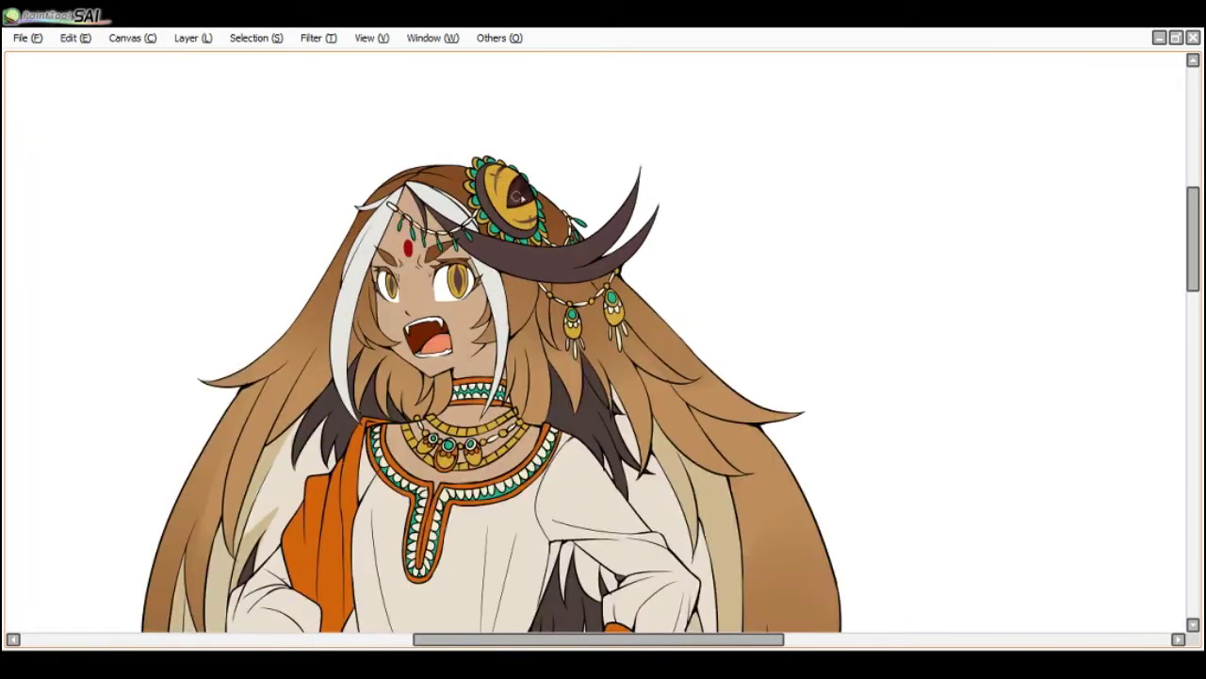
pyautogui.moveTo(517, 195); pyautogui.dragTo(529, 186)
# - Airbrush the same dark maroon shade onto the slit pupils of the character's eyes
pyautogui.scroll(1, 439, 278)
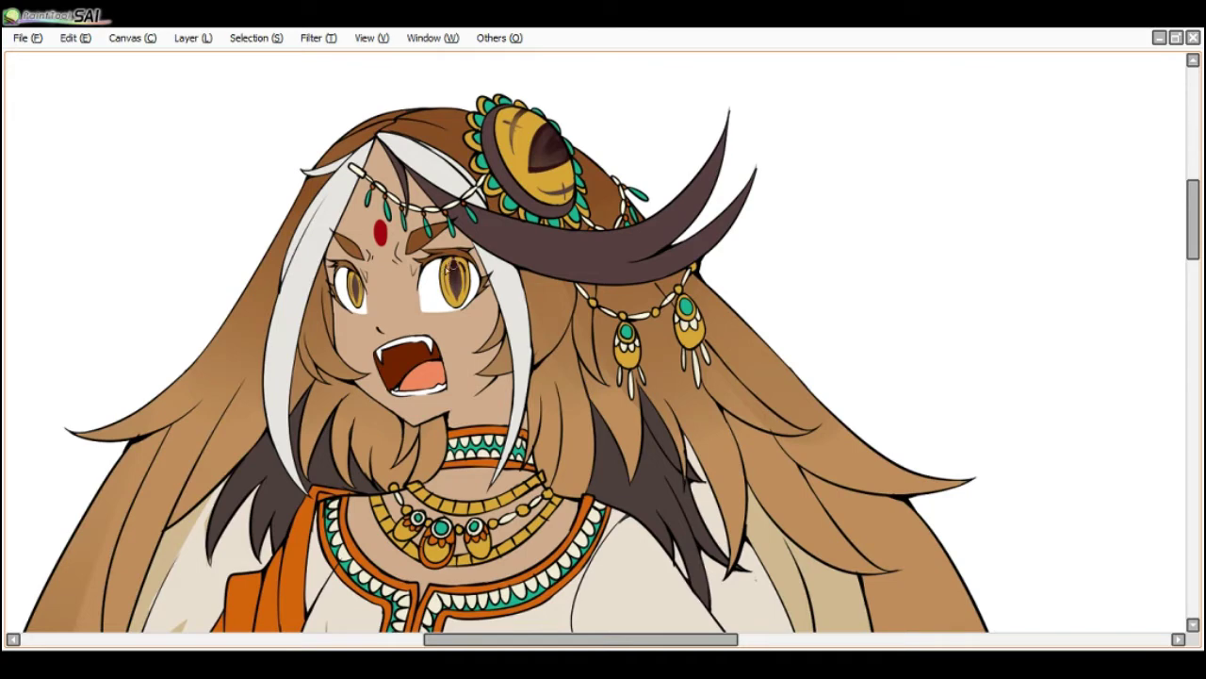
pyautogui.press(']')
pyautogui.press(']')
pyautogui.scroll(-3, 493, 283)
pyautogui.scroll(2, 483, 285)
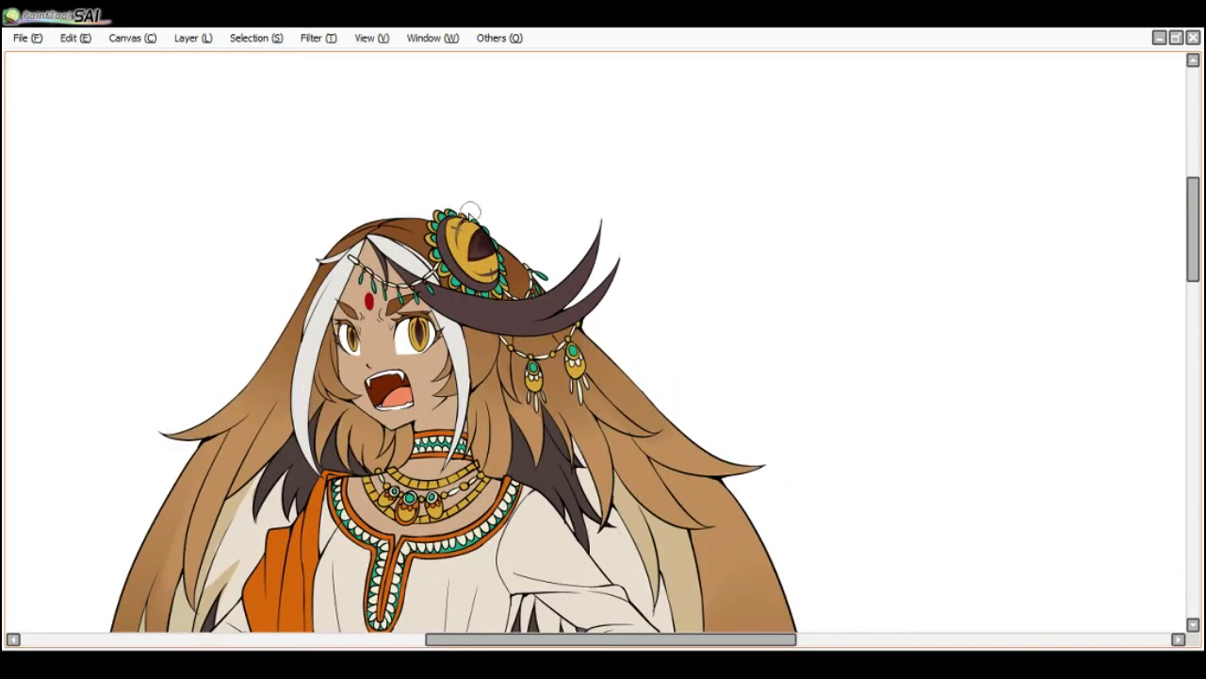
# - Inspect the whole figure at several rotations and zoom levels to judge the colors and the ornament
pyautogui.scroll(-1, 476, 204)
pyautogui.press('End')
pyautogui.press('End')
pyautogui.press('End')
pyautogui.press('End')
pyautogui.press('End')
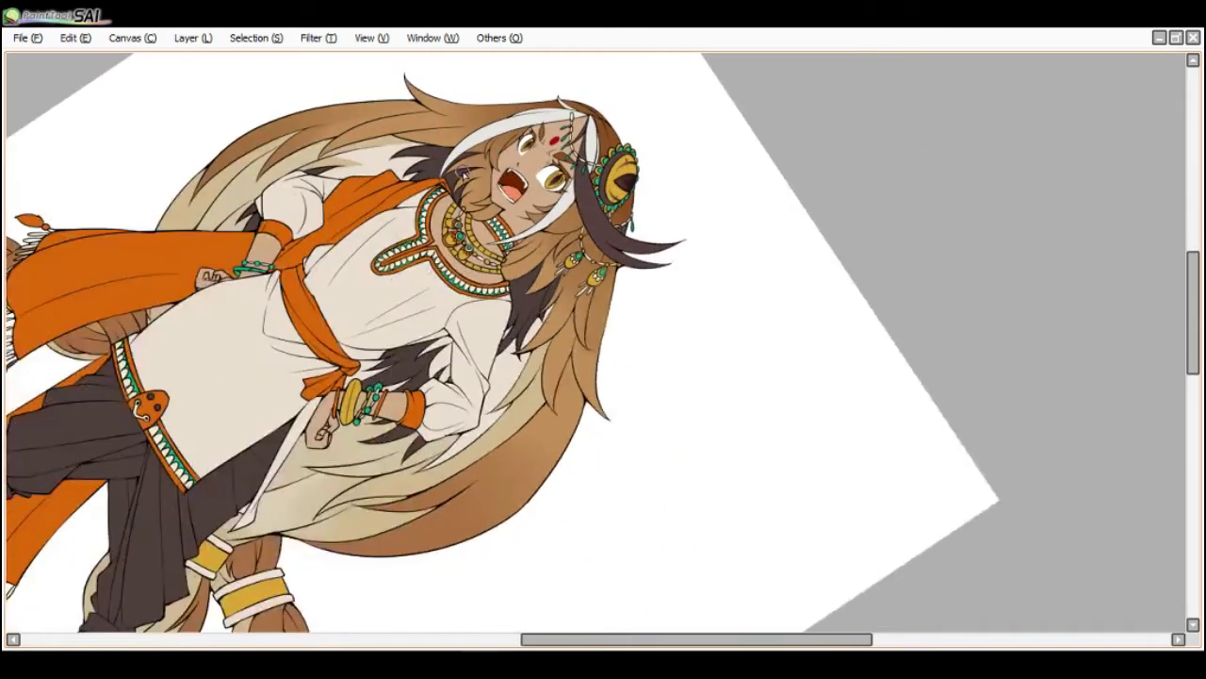
pyautogui.press('Delete')
pyautogui.press('Delete')
pyautogui.scroll(-2, 493, 196)
pyautogui.press('End')
pyautogui.press('End')
pyautogui.press('Delete')
pyautogui.press('Delete')
pyautogui.press('Delete')
pyautogui.press('Delete')
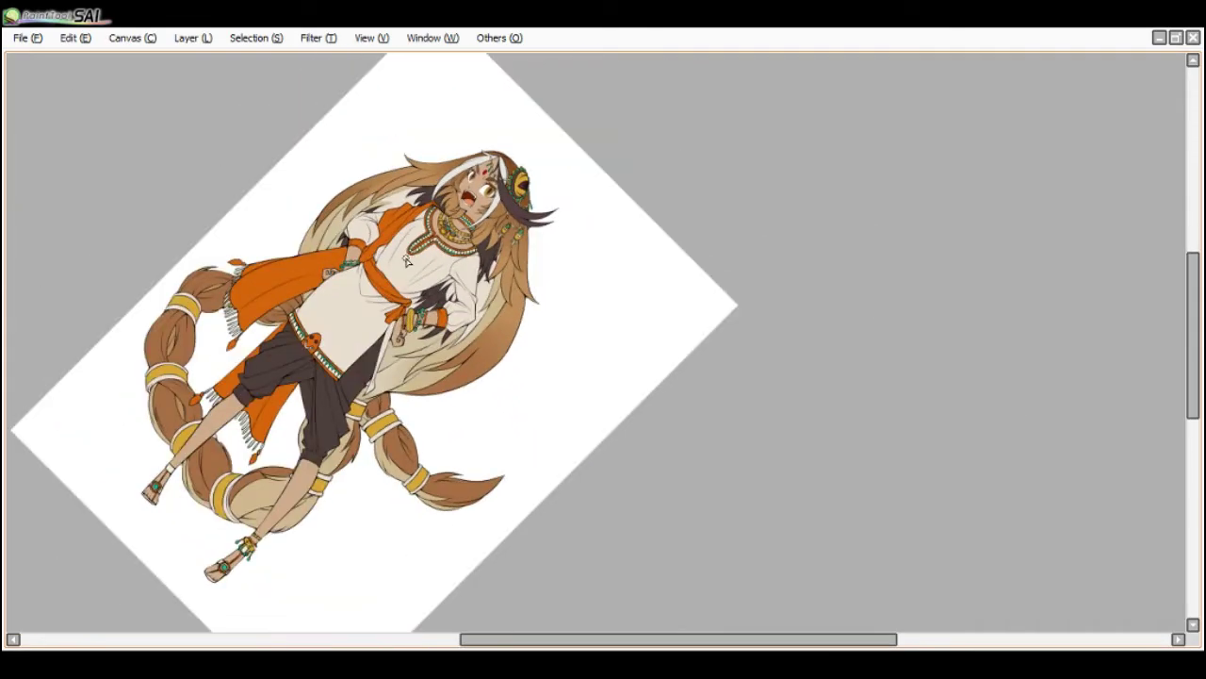
pyautogui.scroll(-1, 405, 249)
pyautogui.press('Home')
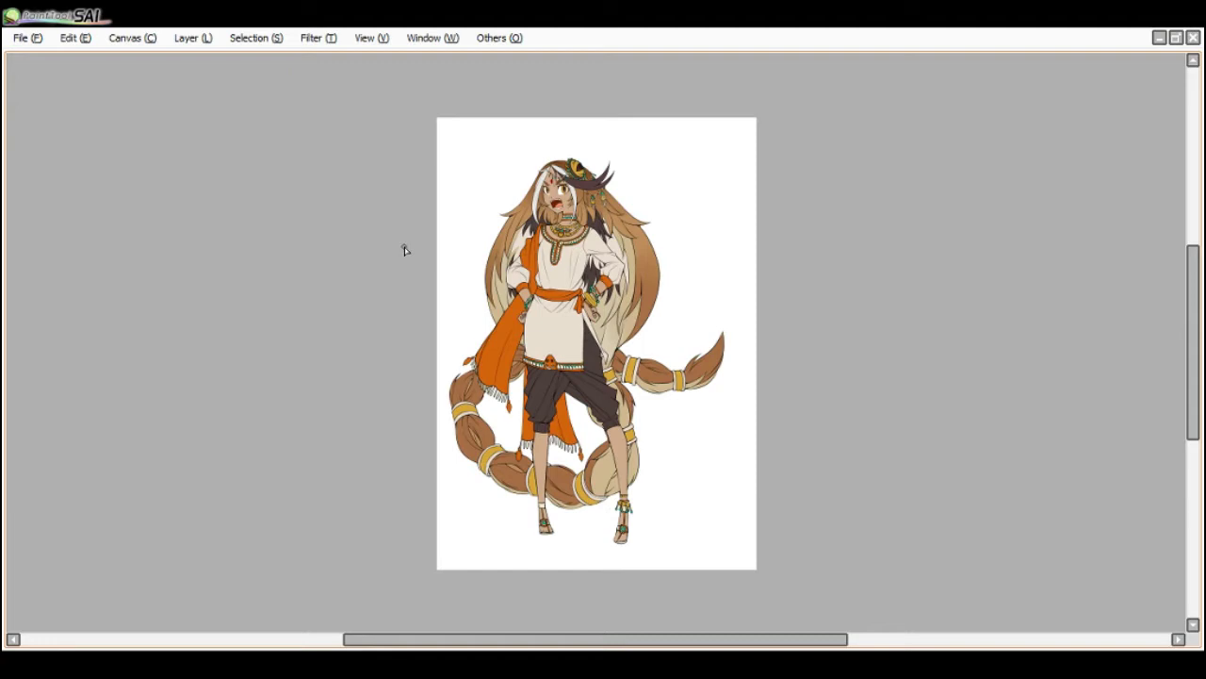
pyautogui.scroll(2, 606, 519)
# - Identify the shirt color layer by toggling Layer8's visibility and add a new layer directly above it
pyautogui.press('Tab')
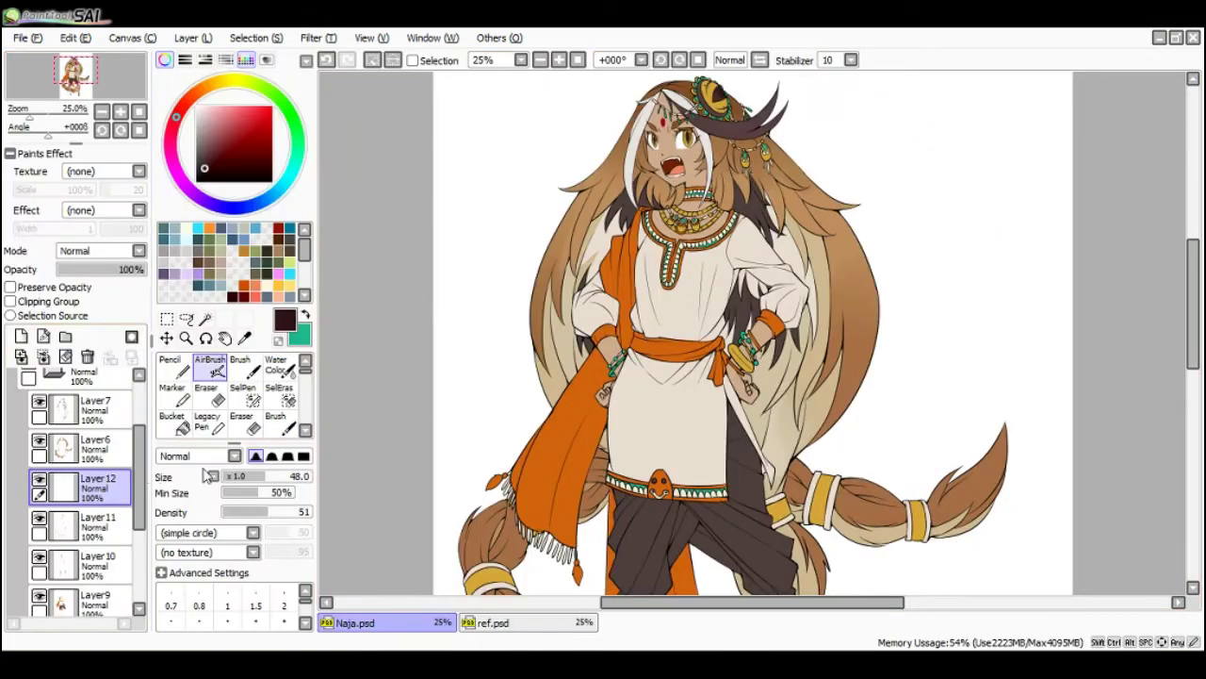
pyautogui.moveTo(134, 457); pyautogui.dragTo(133, 504)
pyautogui.click(40, 530)
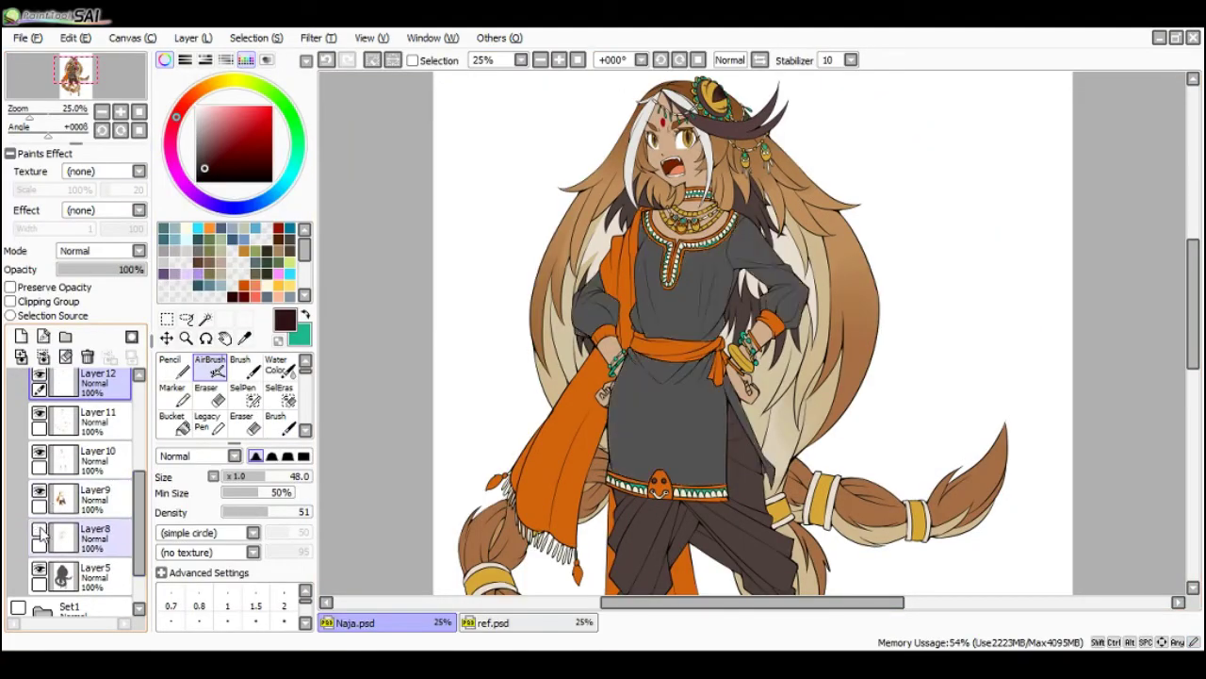
pyautogui.click(40, 530)
pyautogui.click(80, 539)
pyautogui.click(20, 336)
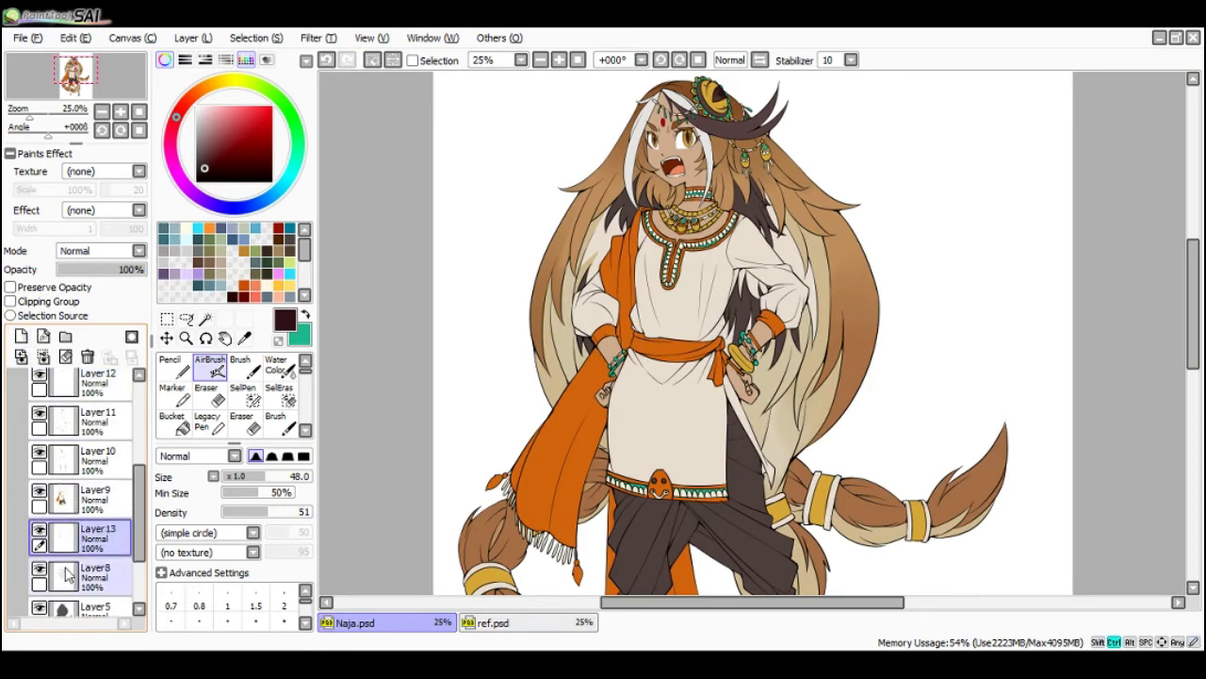
# - Draw a light brown line across the chest from the collar slit towards the bent arm, using a sampled color and the Pencil at size 17
pyautogui.keyDown('alt'); pyautogui.click(794, 188); pyautogui.keyUp('alt')
pyautogui.moveTo(794, 187); pyautogui.dragTo(739, 181)
pyautogui.press('Delete')
pyautogui.press('pageup')
pyautogui.press('End')
pyautogui.press('Delete')
pyautogui.press('Delete')
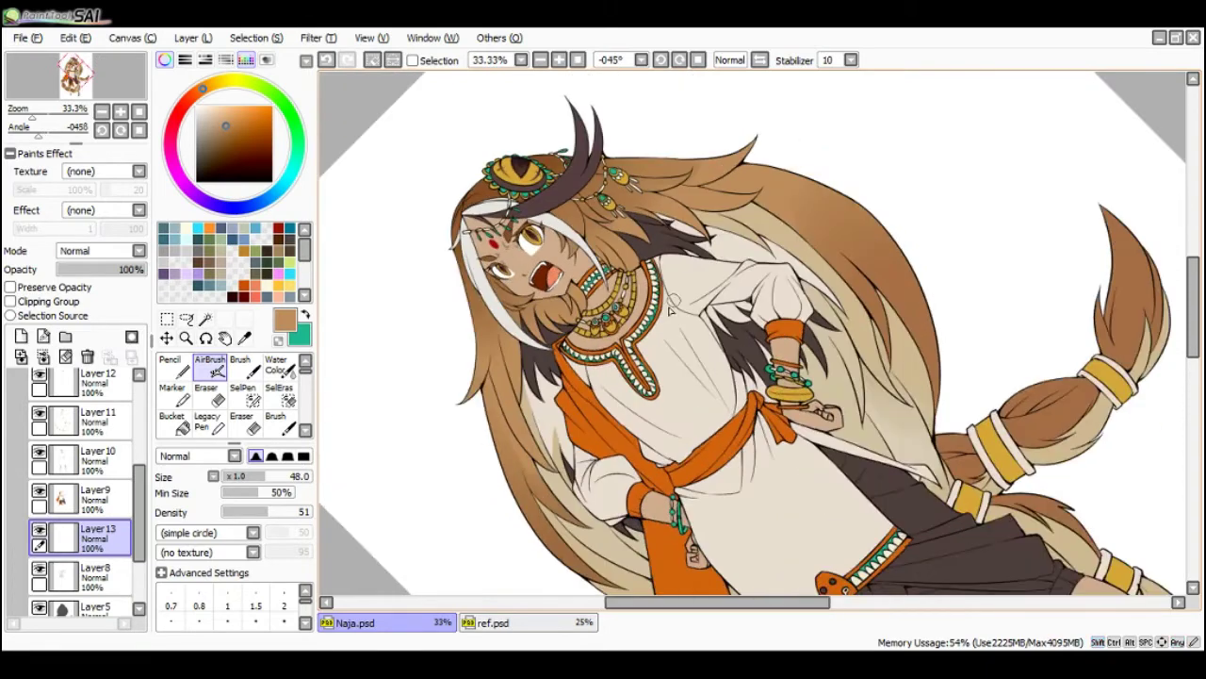
pyautogui.press('n')
pyautogui.hotkey('ctrl', 'z')
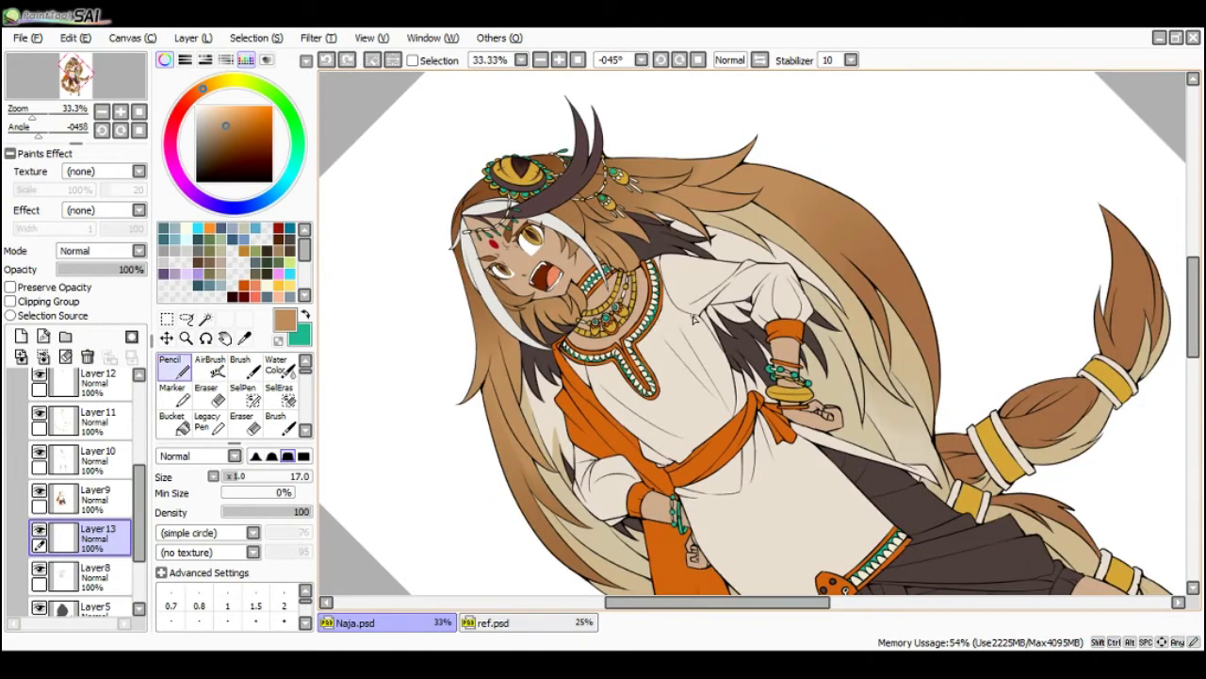
pyautogui.hotkey('ctrl', 'y')
pyautogui.hotkey('ctrl', 'z')
pyautogui.hotkey('ctrl', 'y')
pyautogui.hotkey('ctrl', 'z')
pyautogui.hotkey('ctrl', 'y')
pyautogui.hotkey('ctrl', 'z')
pyautogui.hotkey('ctrl', 'y')
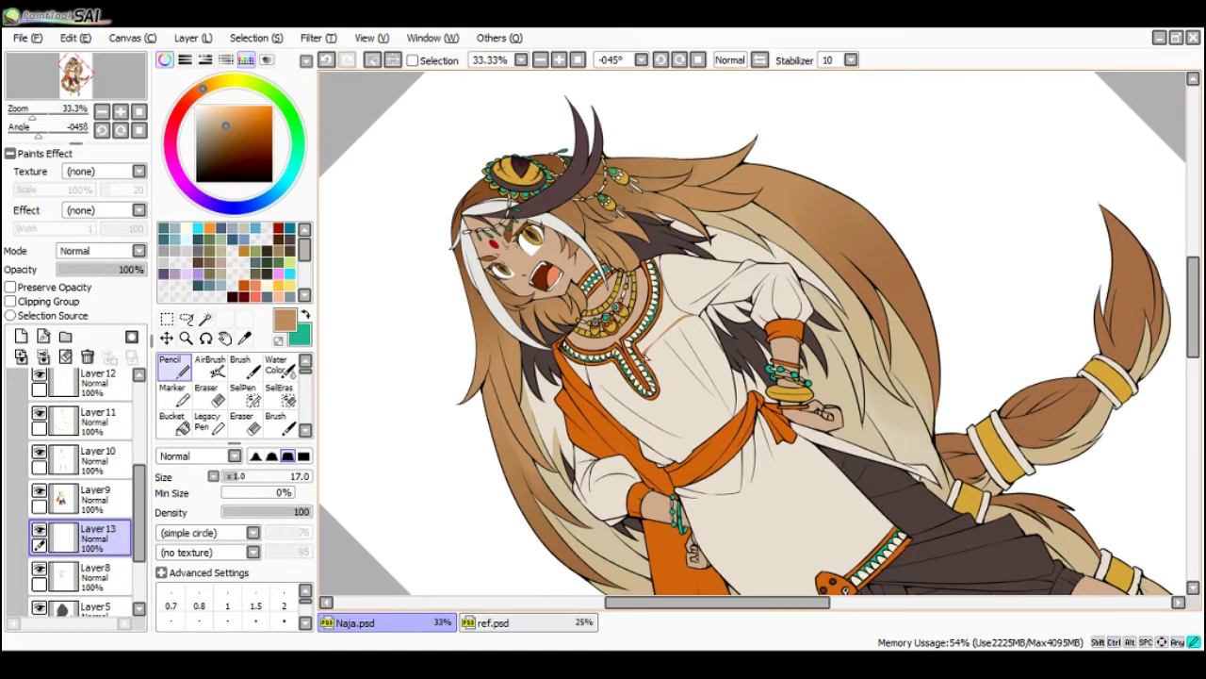
# - Draw a matching light brown line on the orange sash's side of the collar slit
pyautogui.hotkey('ctrl', 'z')
pyautogui.hotkey('ctrl', 'y')
pyautogui.hotkey('ctrl', 'z')
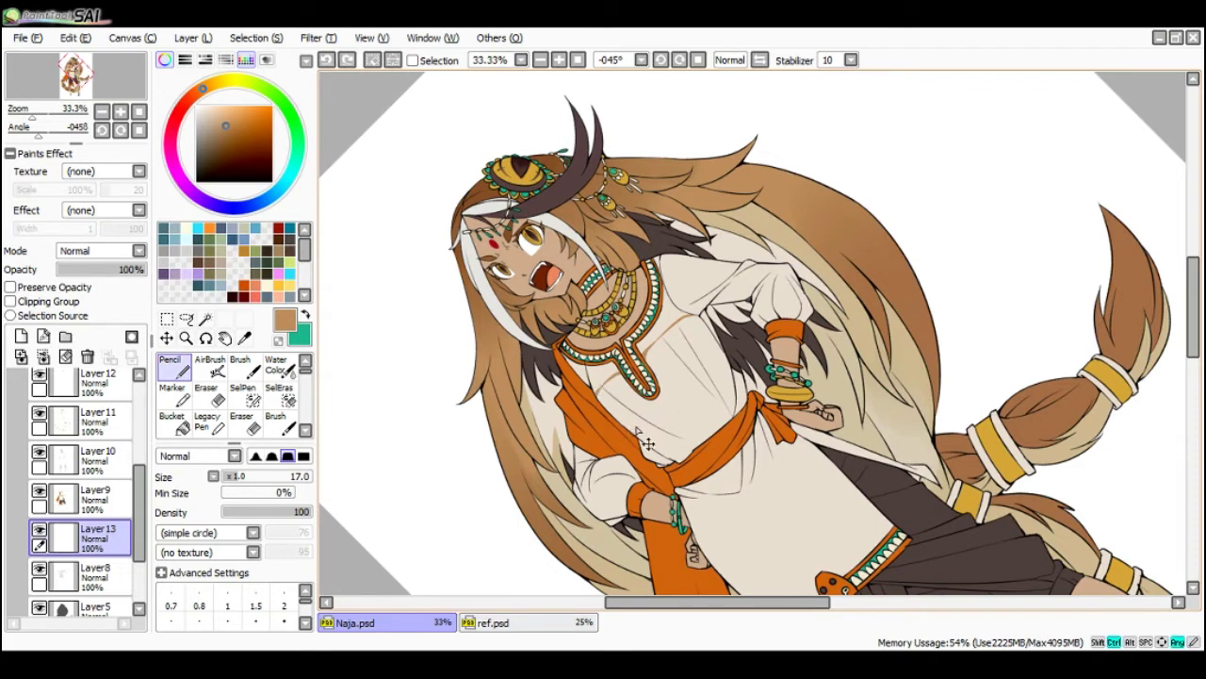
# - Draw a light brown line across the lower chest of the shirt, from the sash to the opposite side
pyautogui.hotkey('ctrl', 'y')
pyautogui.hotkey('ctrl', 'z')
pyautogui.hotkey('ctrl', 'y')
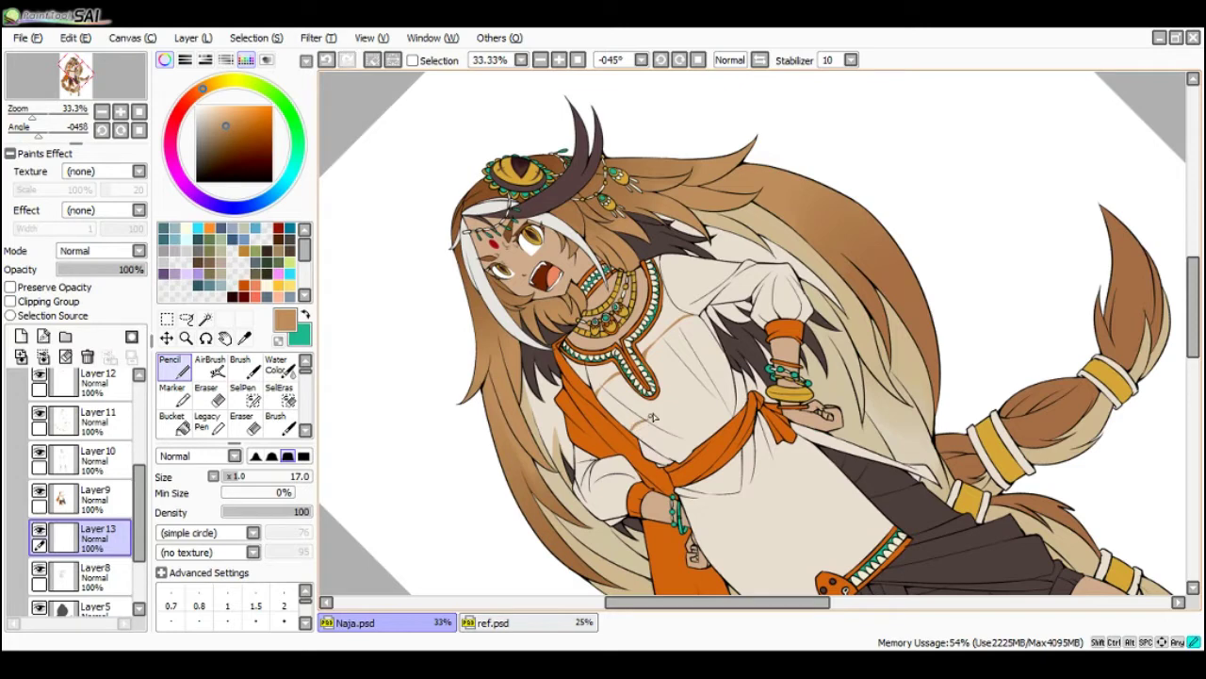
pyautogui.hotkey('ctrl', 'z')
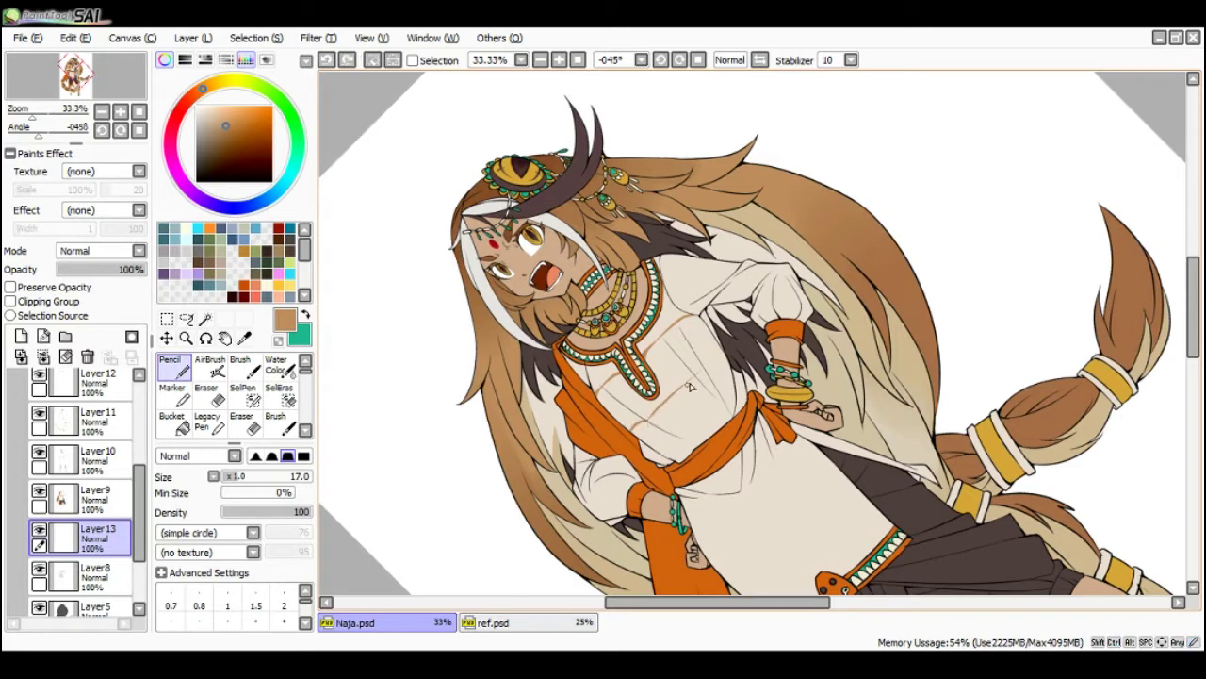
pyautogui.hotkey('ctrl', 'y')
pyautogui.hotkey('ctrl', 'z')
pyautogui.hotkey('ctrl', 'y')
pyautogui.hotkey('ctrl', 'z')
pyautogui.hotkey('ctrl', 'y')
pyautogui.hotkey('ctrl', 'z')
pyautogui.press('e')
pyautogui.hotkey('ctrl', 'y')
pyautogui.press('n')
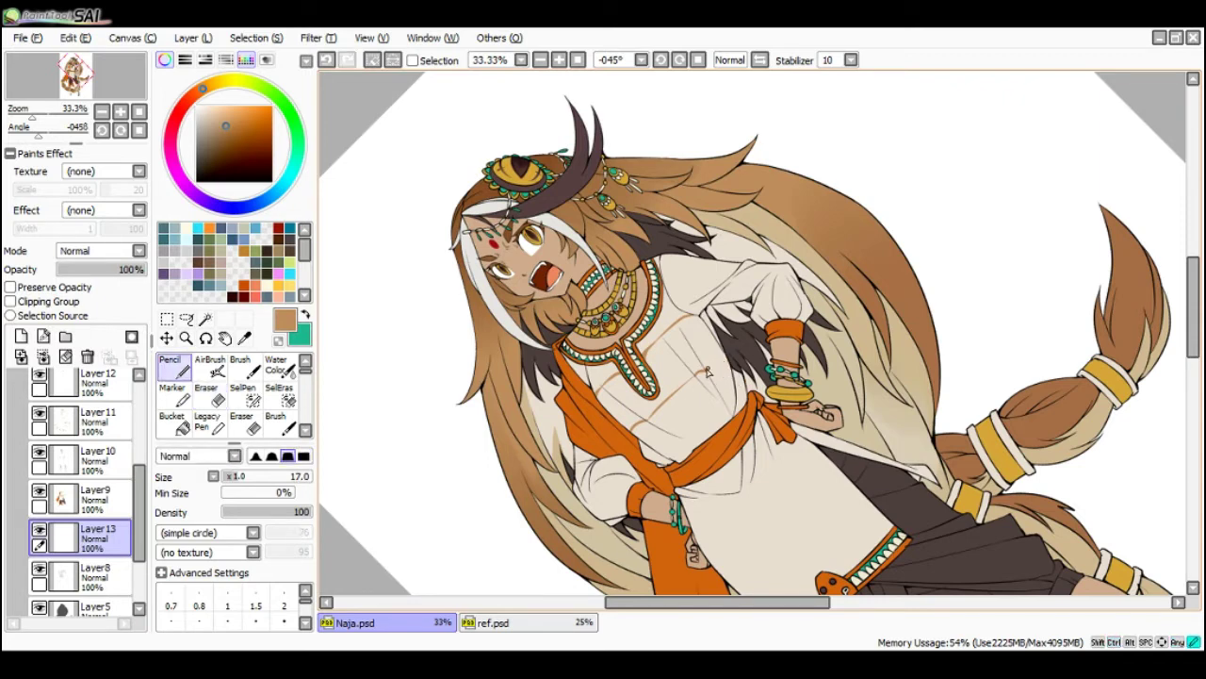
# - Draw a light brown curve up the side of the shirt beside the bent arm, joining the lower chest line
pyautogui.hotkey('ctrl', 'z')
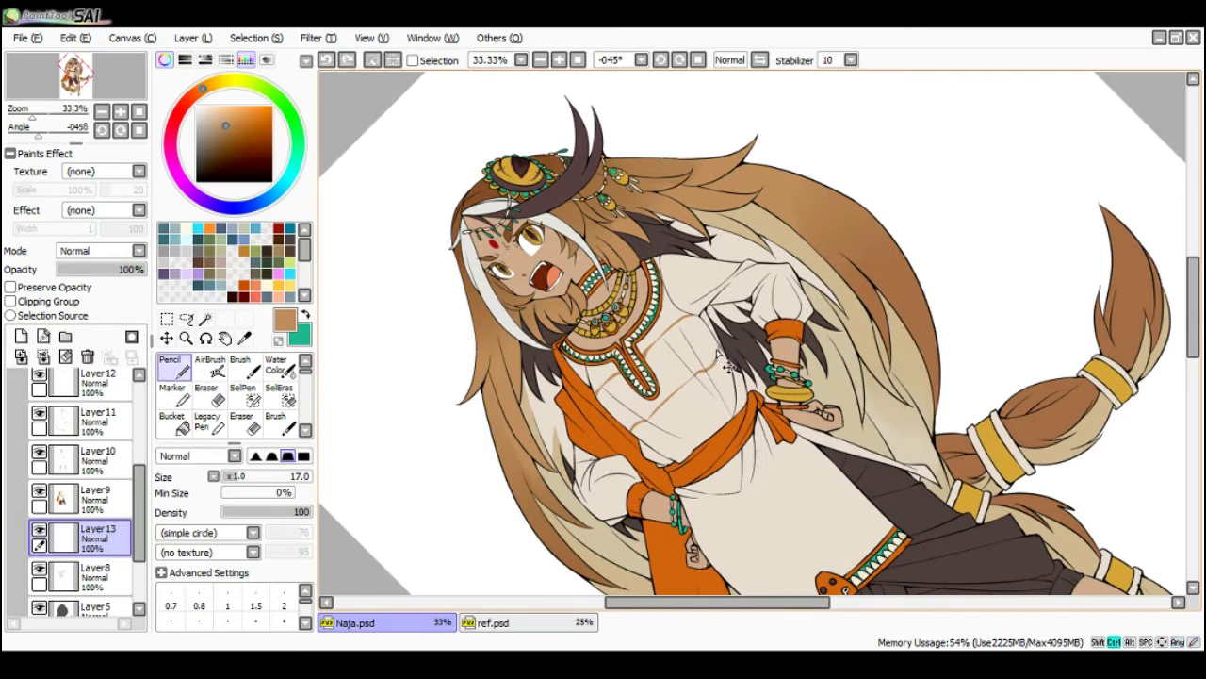
pyautogui.hotkey('ctrl', 'y')
pyautogui.hotkey('ctrl', 'z')
pyautogui.hotkey('ctrl', 'y')
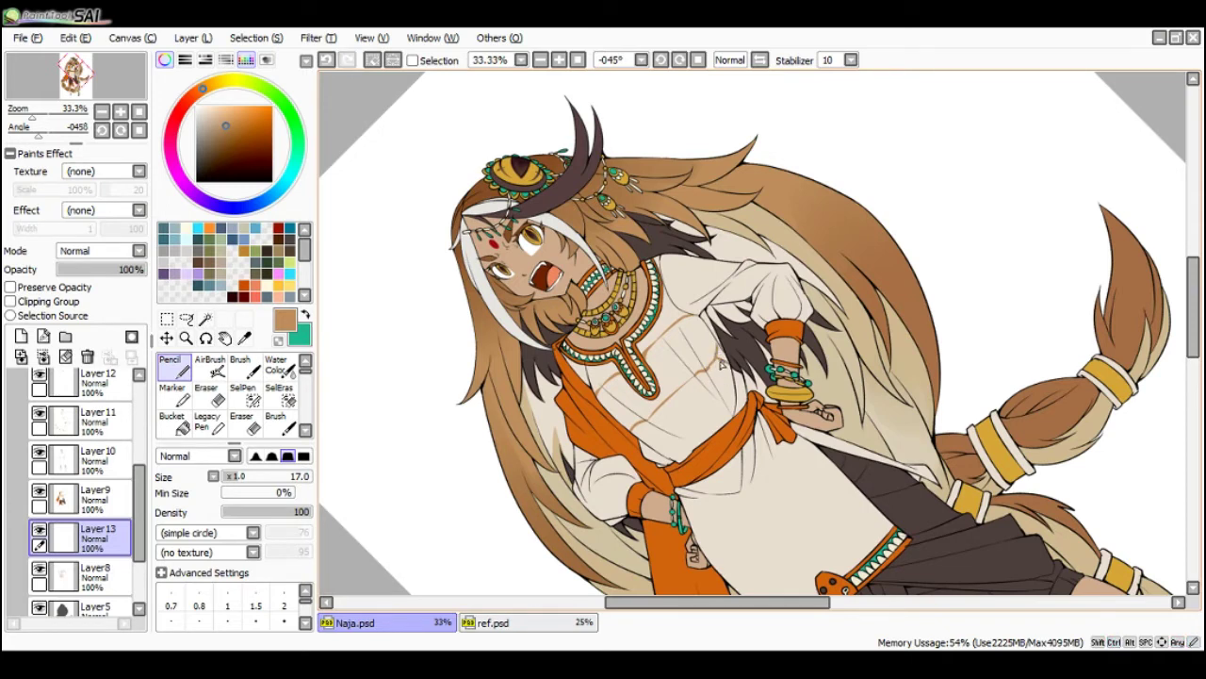
pyautogui.scroll(-1, 705, 373)
pyautogui.press('End')
pyautogui.press('End')
pyautogui.press('End')
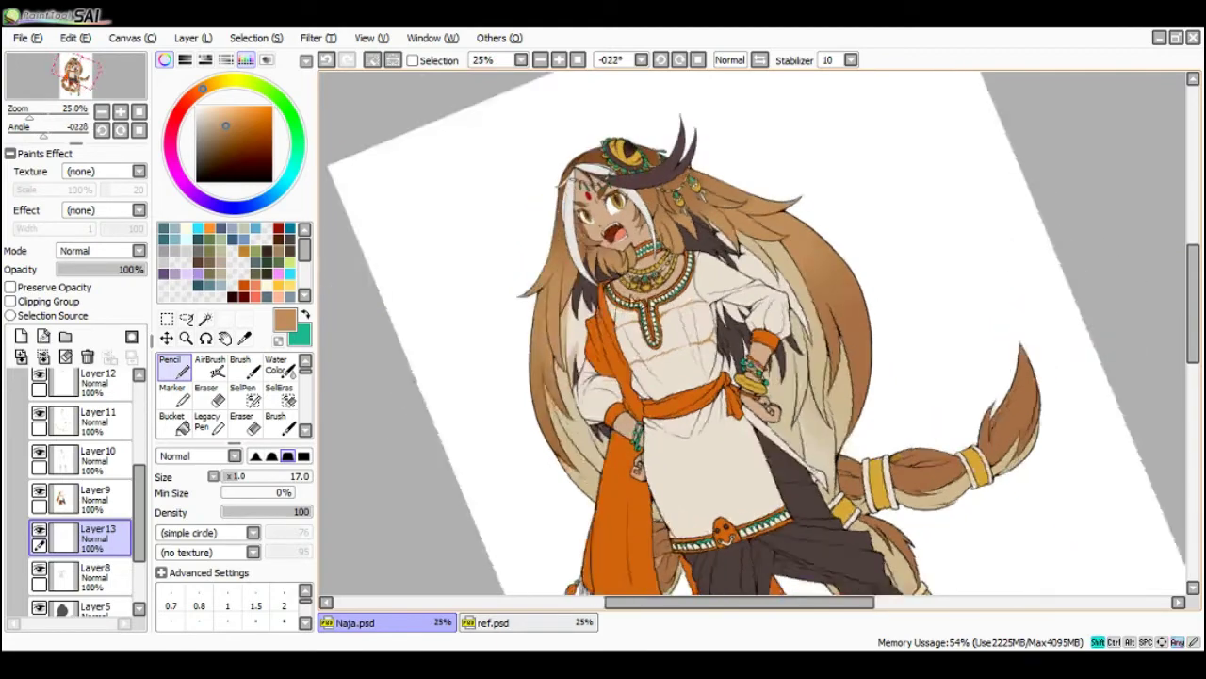
pyautogui.scroll(1, 633, 317)
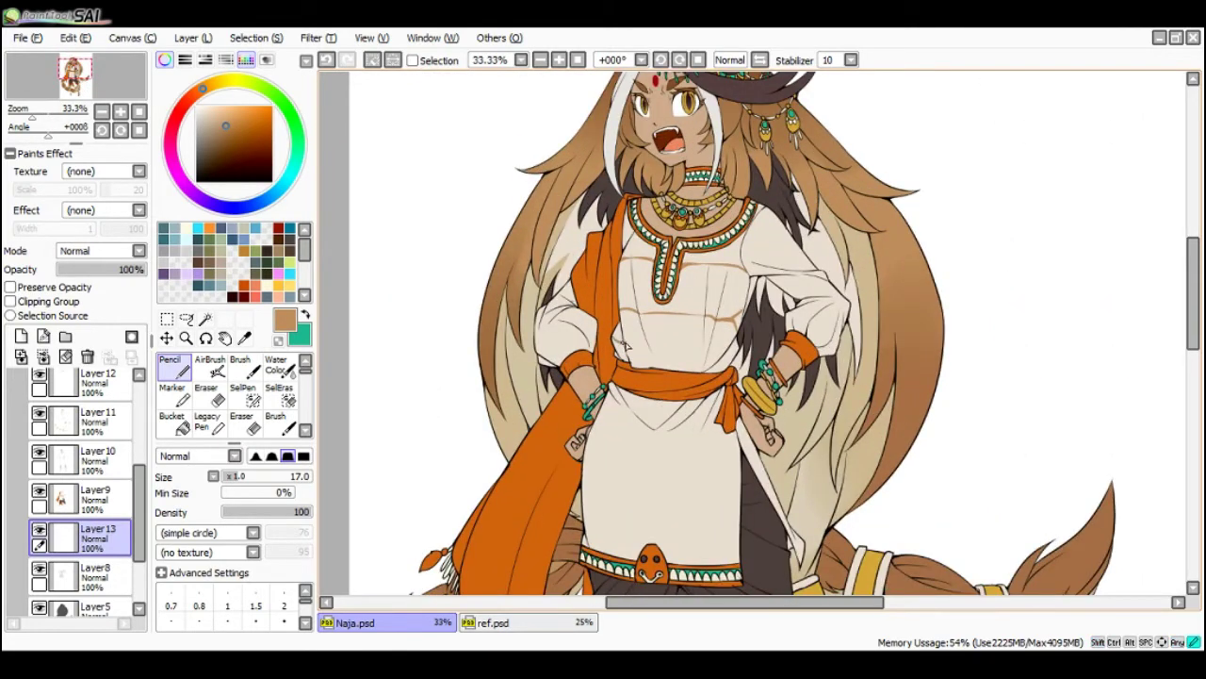
# - Draw a light brown line across the shirt's waist just above the orange sash, extending it towards the knot side
pyautogui.hotkey('ctrl', 'z')
pyautogui.hotkey('ctrl', 'y')
pyautogui.hotkey('ctrl', 'z')
pyautogui.moveTo(624, 351); pyautogui.dragTo(698, 367)
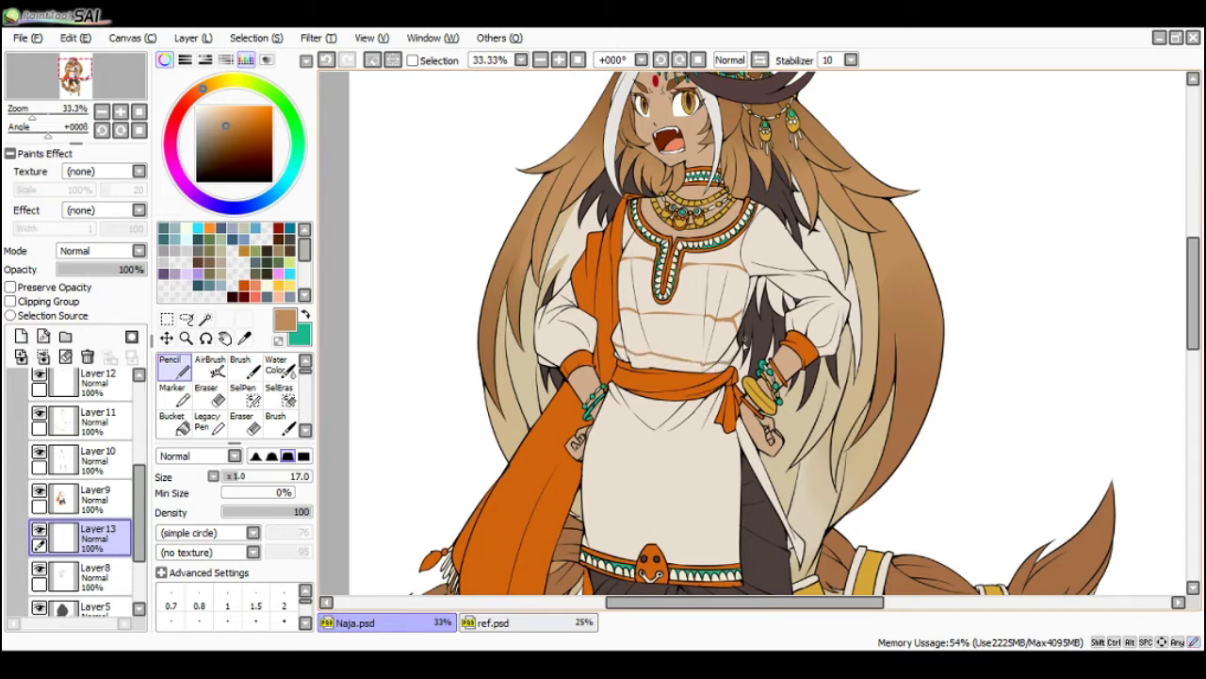
pyautogui.hotkey('ctrl', 'z')
pyautogui.press('e')
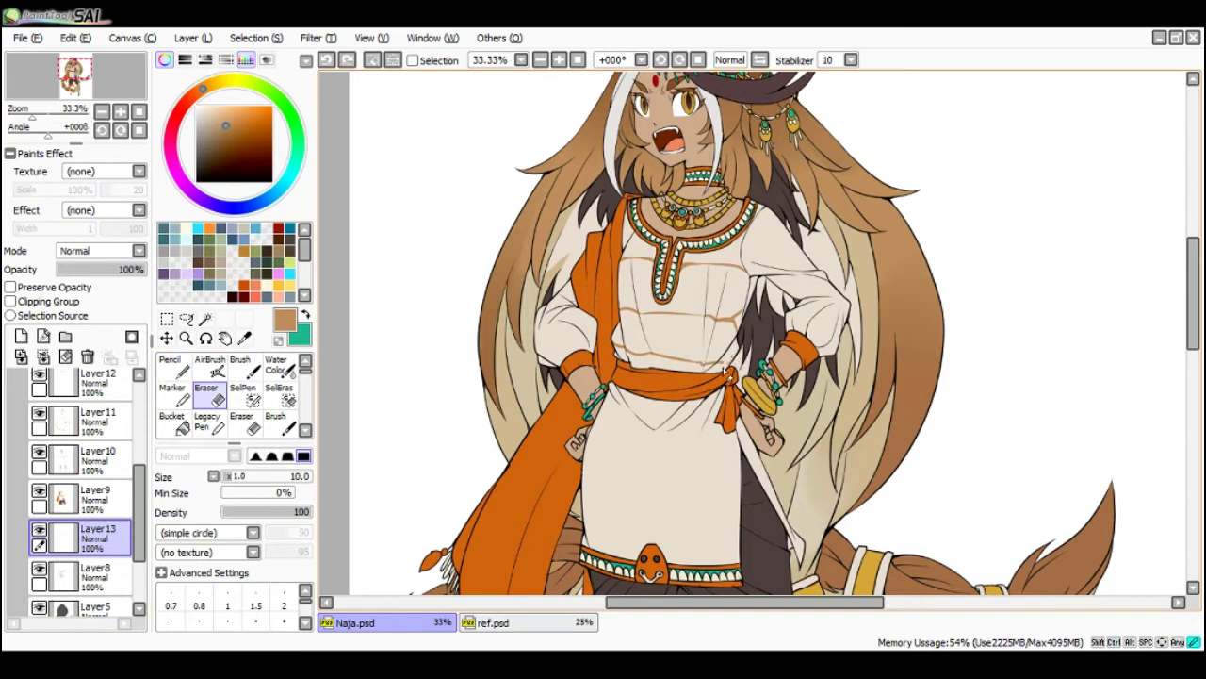
pyautogui.press('n')
pyautogui.moveTo(724, 366); pyautogui.dragTo(741, 351)
pyautogui.hotkey('ctrl', 'z')
pyautogui.scroll(-2, 730, 370)
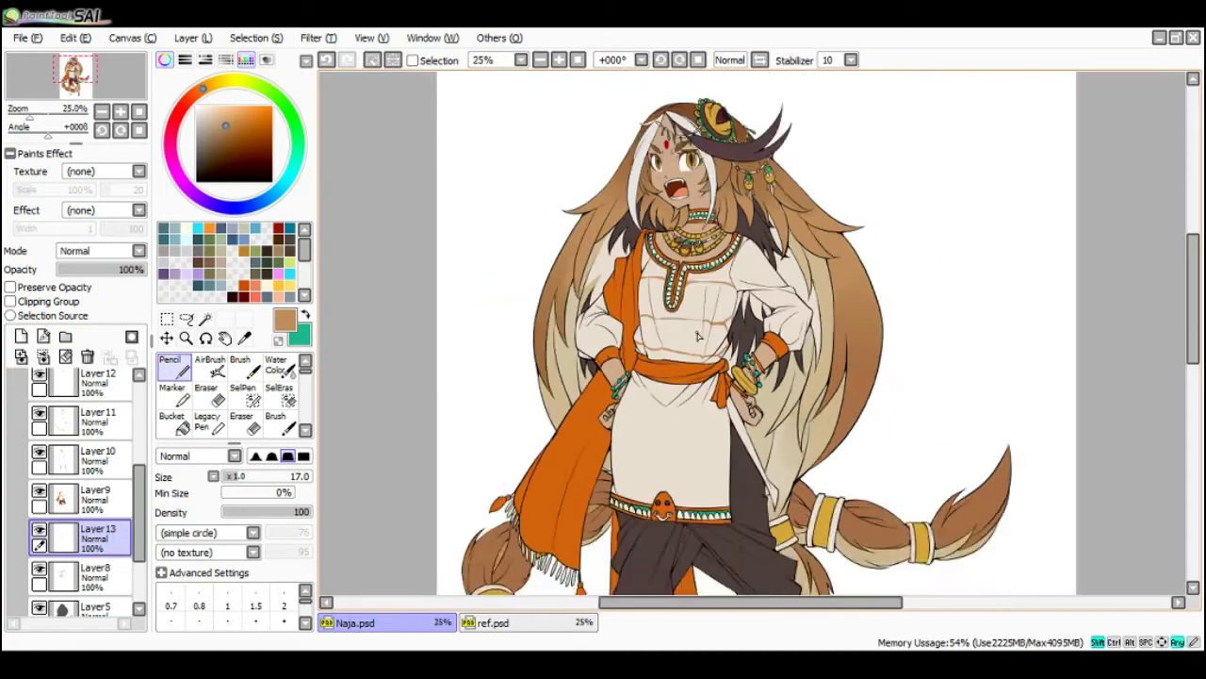
# - Draw a light brown line across the shirt just below the orange sash
pyautogui.scroll(2, 655, 377)
pyautogui.moveTo(636, 354); pyautogui.dragTo(667, 368)
pyautogui.hotkey('ctrl', 'z')
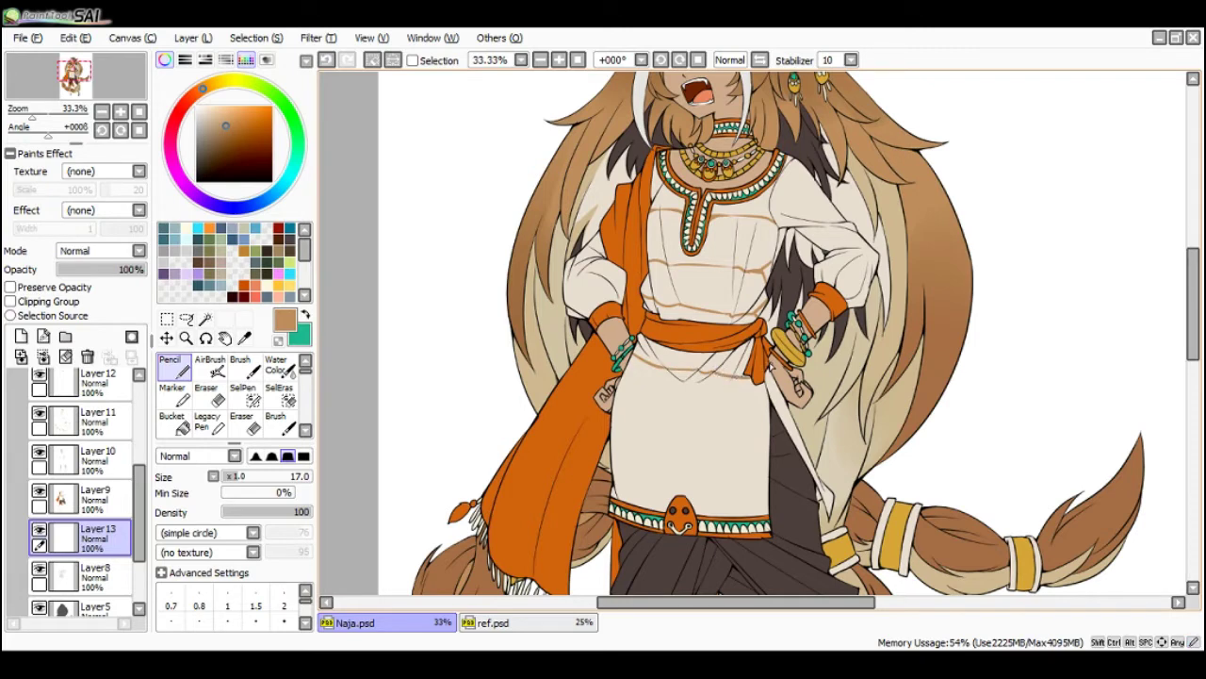
# - Draw a curved light brown line across the hips of the tunic, with a short forked end beside the draped cloth
pyautogui.moveTo(618, 399)
pyautogui.mouseDown()
pyautogui.moveTo(645, 410)
pyautogui.moveTo(691, 410)
pyautogui.mouseUp()
pyautogui.hotkey('ctrl', 'z')
pyautogui.moveTo(618, 402)
pyautogui.mouseDown()
pyautogui.moveTo(680, 421)
pyautogui.moveTo(707, 415)
pyautogui.mouseUp()
pyautogui.hotkey('ctrl', 'z')
pyautogui.moveTo(617, 414)
pyautogui.mouseDown()
pyautogui.moveTo(761, 421)
pyautogui.moveTo(769, 401)
pyautogui.mouseUp()
pyautogui.hotkey('ctrl', 'z')
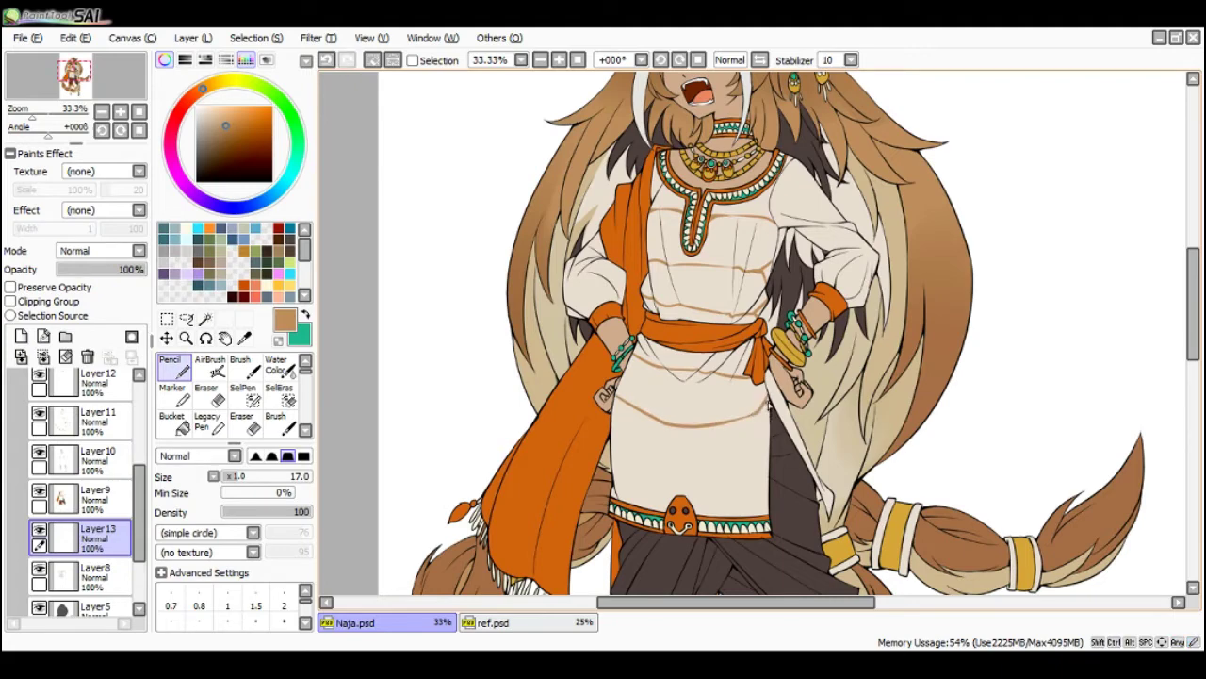
pyautogui.scroll(-1, 744, 435)
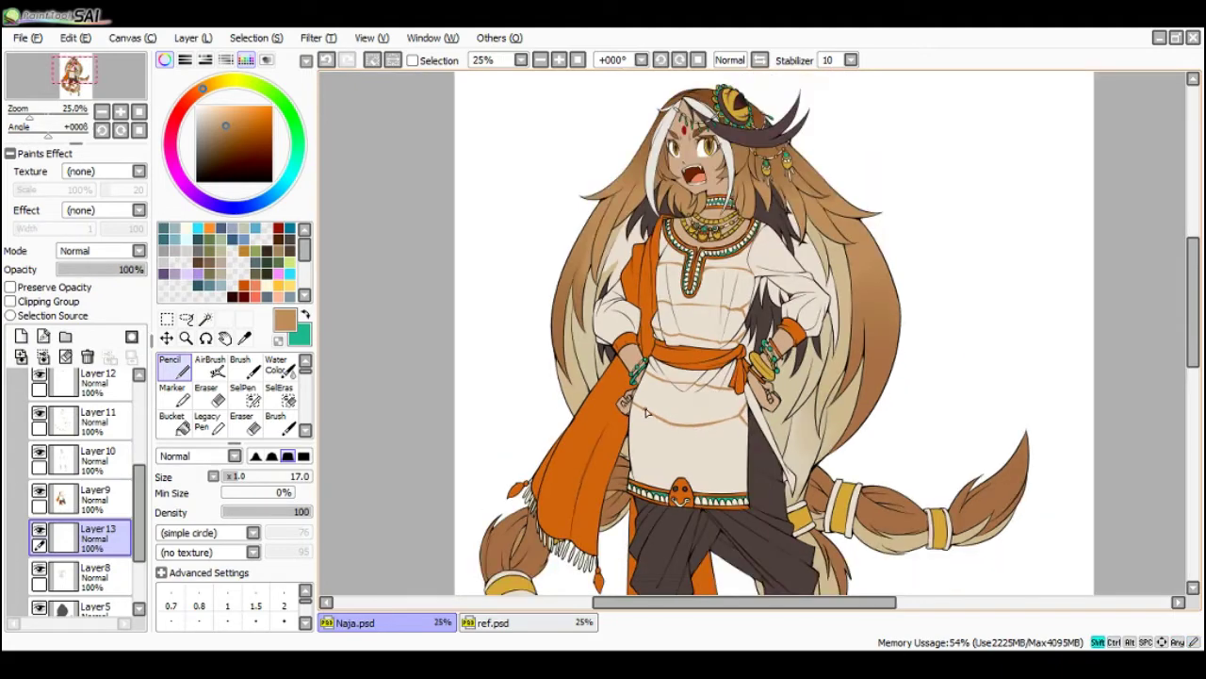
pyautogui.scroll(1, 699, 428)
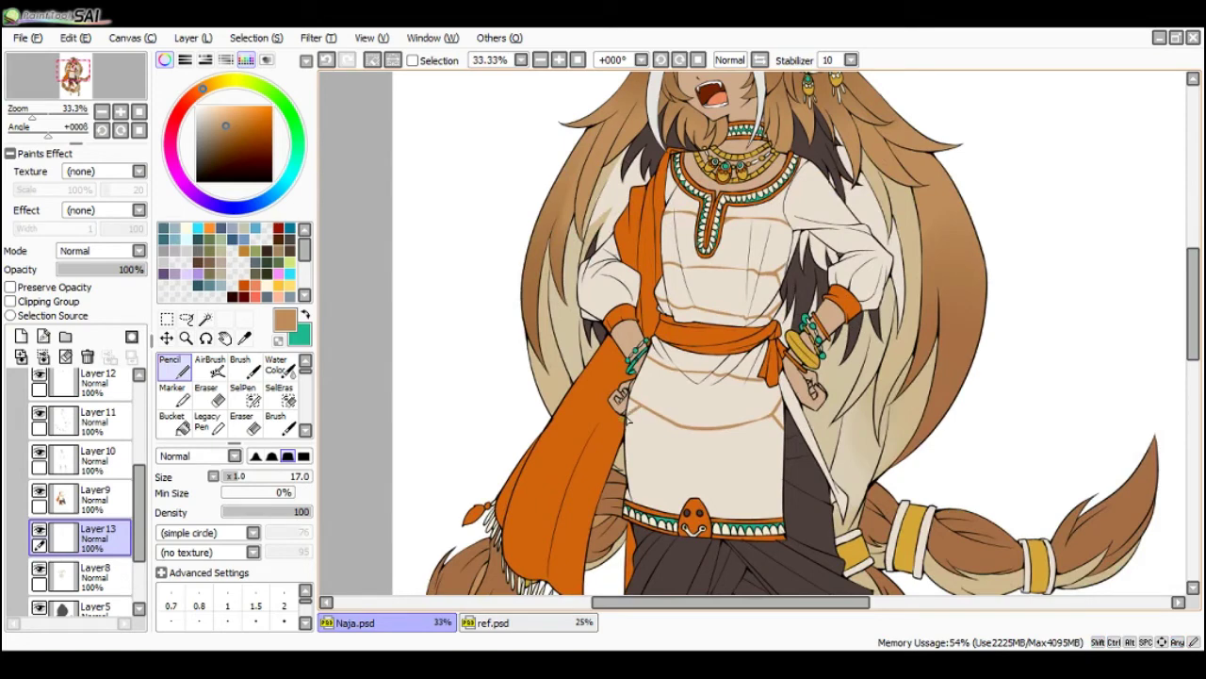
pyautogui.press('e')
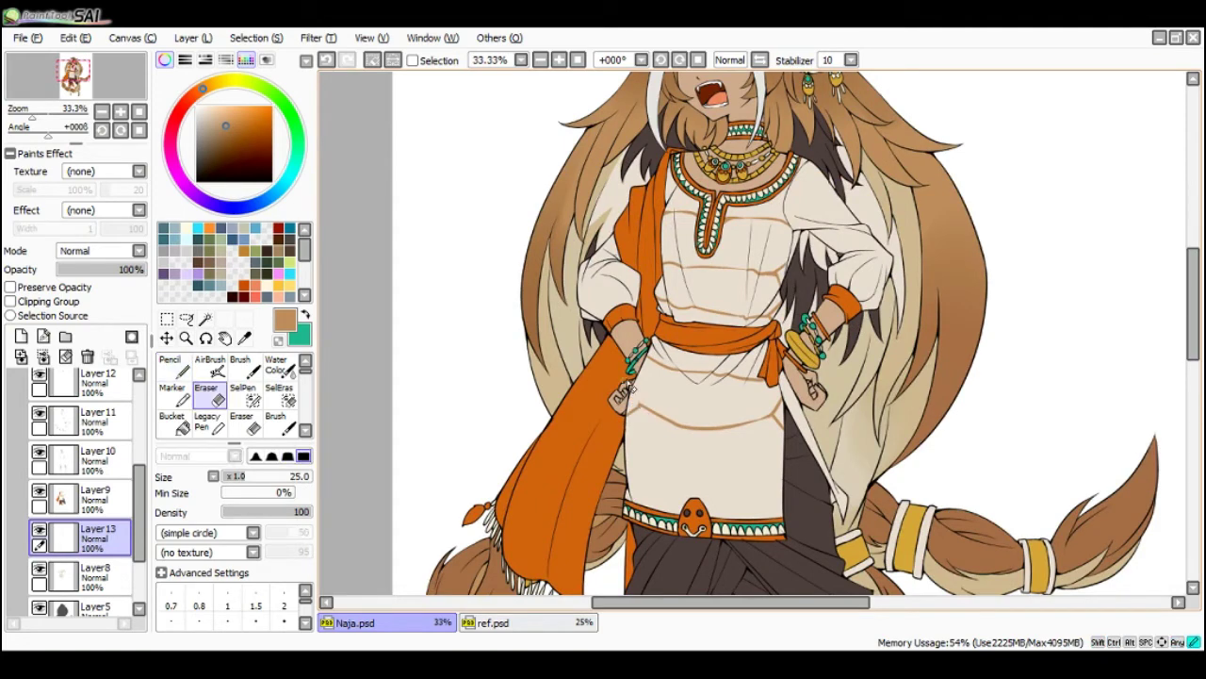
# - Draw another curved light brown line above the tunic's hem, with short forks at both ends
pyautogui.press('n')
pyautogui.moveTo(629, 452)
pyautogui.mouseDown()
pyautogui.moveTo(646, 468)
pyautogui.moveTo(638, 460)
pyautogui.moveTo(760, 478)
pyautogui.moveTo(780, 462)
pyautogui.mouseUp()
pyautogui.hotkey('ctrl', 'z')
pyautogui.hotkey('ctrl', 'z')
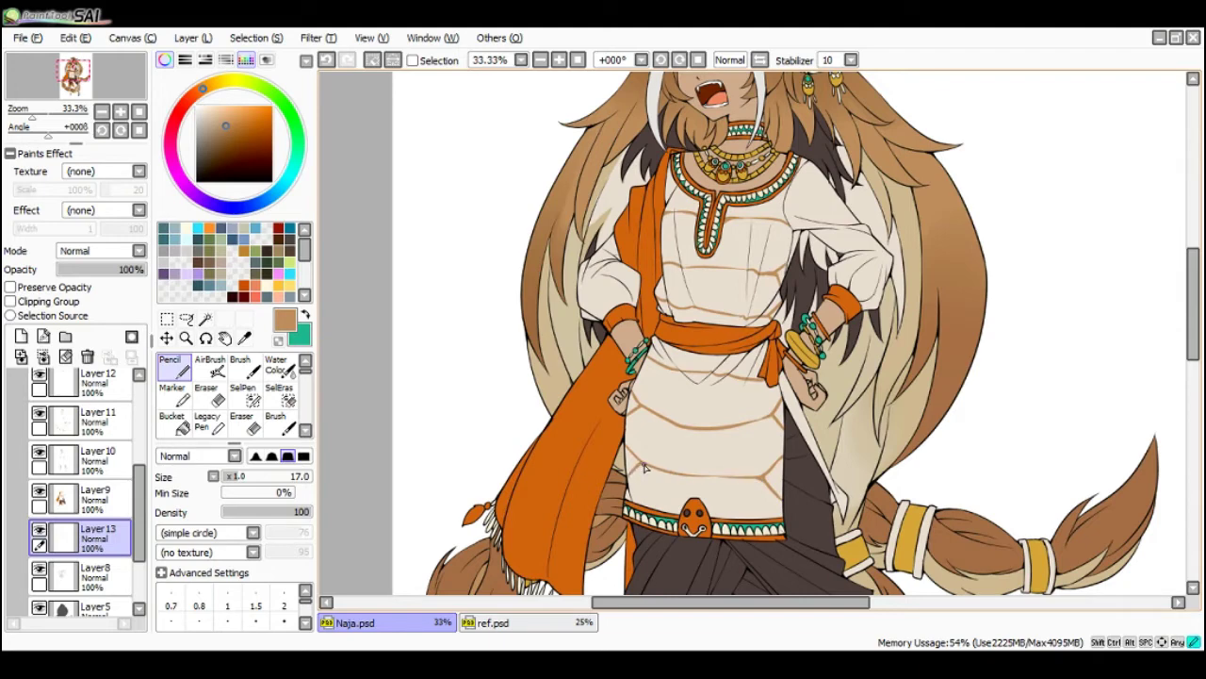
pyautogui.moveTo(645, 467); pyautogui.dragTo(634, 485)
pyautogui.scroll(-2, 652, 449)
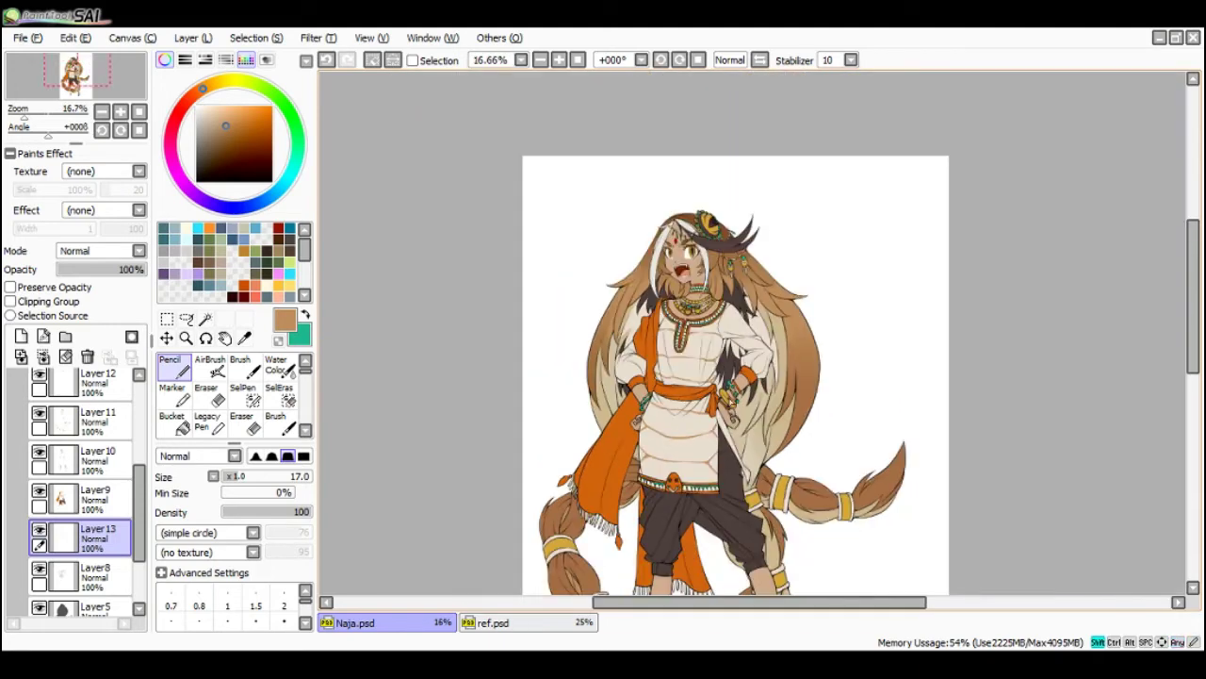
# - Start a light brown diamond pattern at the shoulder of the sleeve opposite the draped cloth
pyautogui.press('pageup')
pyautogui.press('End')
pyautogui.press('Delete')
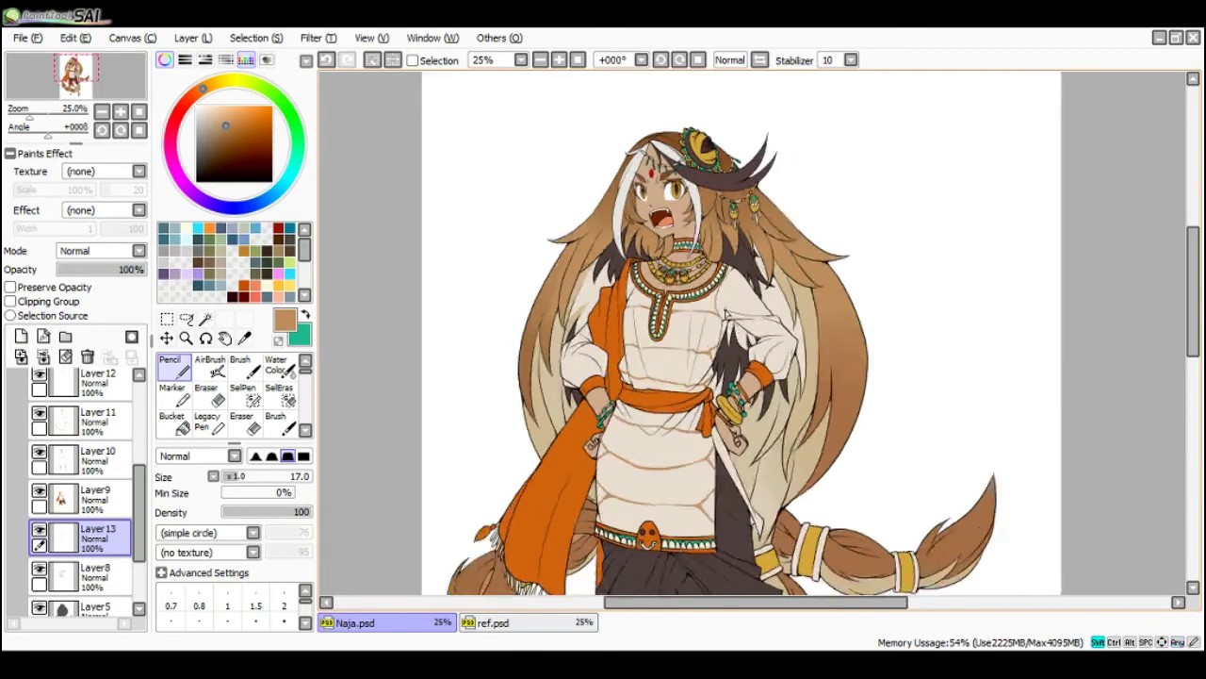
pyautogui.press('Delete')
pyautogui.press('pageup')
pyautogui.press('End')
pyautogui.press('End')
pyautogui.press('End')
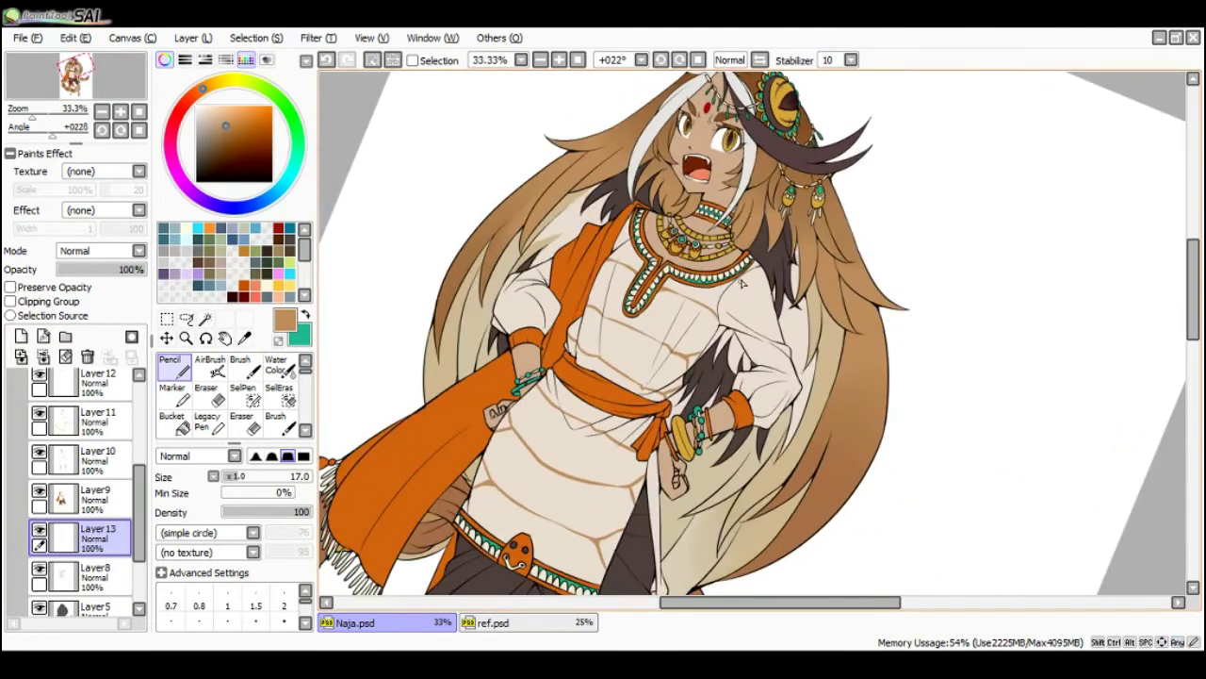
pyautogui.moveTo(740, 279)
pyautogui.mouseDown()
pyautogui.moveTo(760, 304)
pyautogui.moveTo(754, 273)
pyautogui.moveTo(765, 300)
pyautogui.mouseUp()
pyautogui.hotkey('ctrl', 'z')
pyautogui.hotkey('ctrl', 'z')
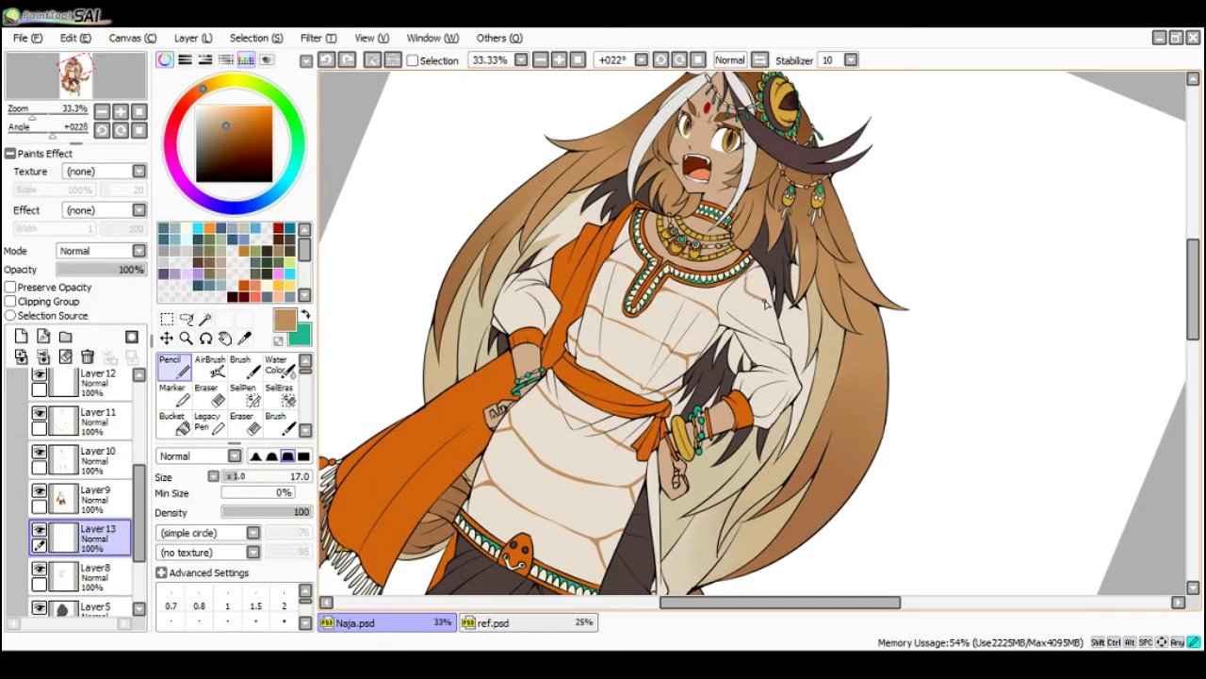
pyautogui.hotkey('ctrl', 'y')
pyautogui.hotkey('ctrl', 'z')
pyautogui.hotkey('ctrl', 'y')
pyautogui.hotkey('ctrl', 'z')
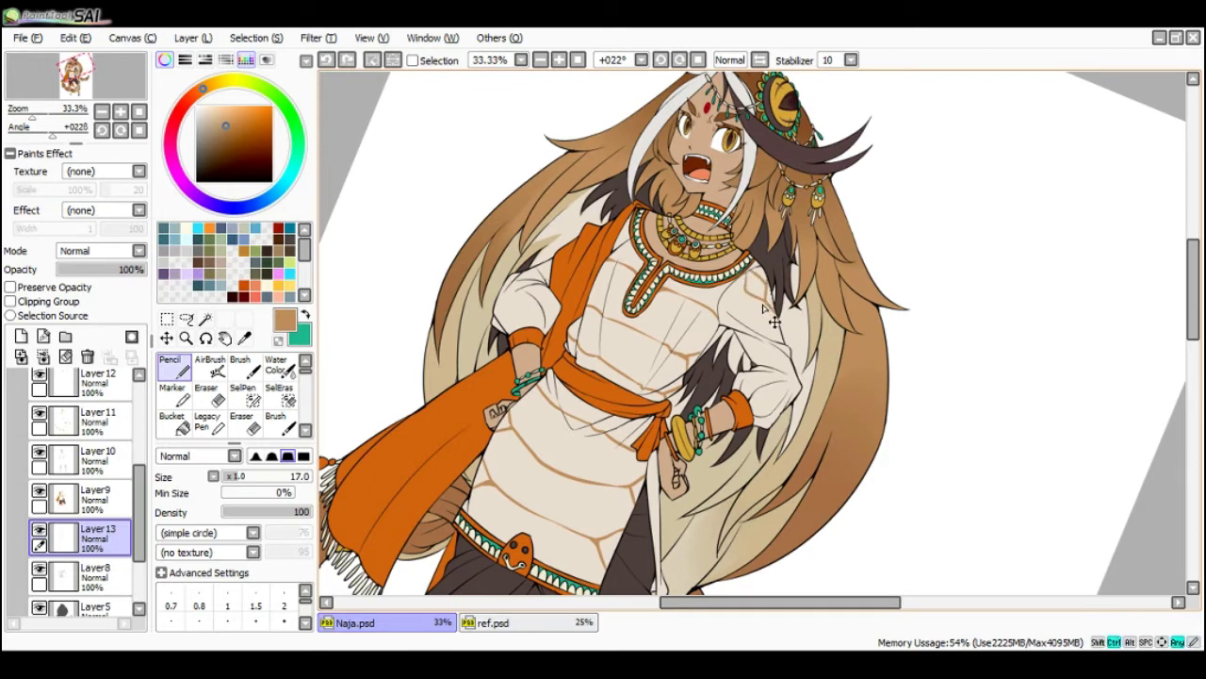
# - Continue the diamond pattern with more crossing light brown lines over the upper part of that sleeve
pyautogui.hotkey('ctrl', 'y')
pyautogui.hotkey('ctrl', 'z')
pyautogui.hotkey('ctrl', 'y')
pyautogui.hotkey('ctrl', 'z')
pyautogui.hotkey('ctrl', 'y')
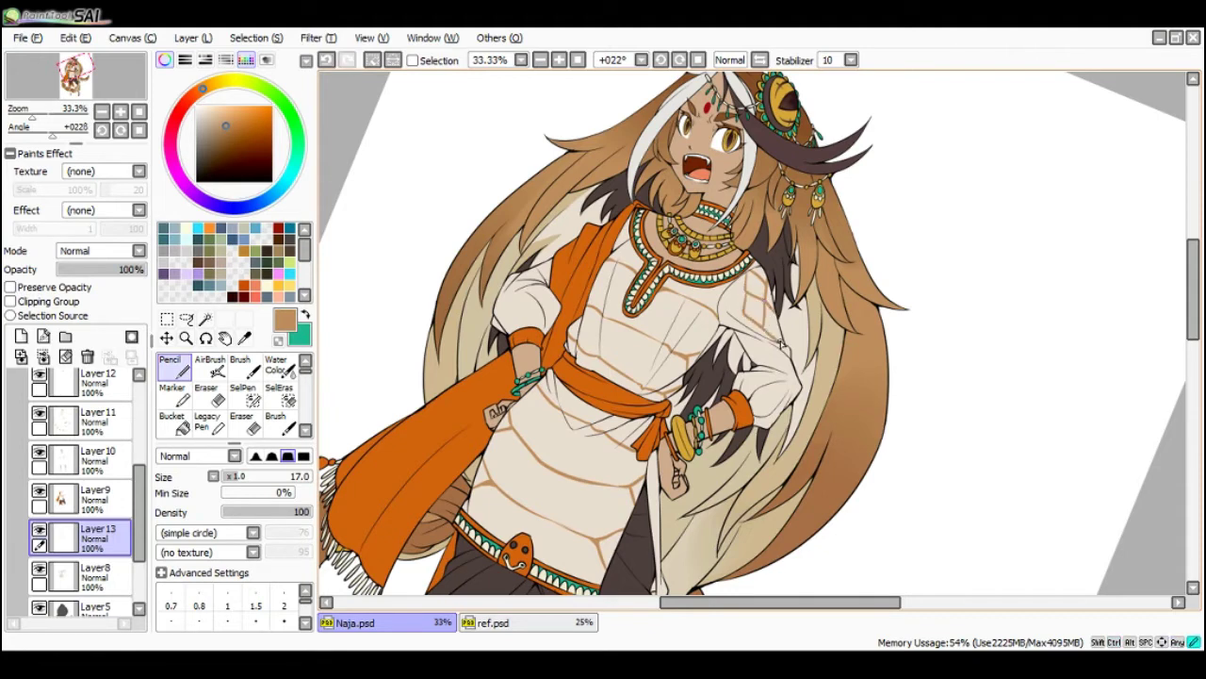
pyautogui.hotkey('ctrl', 'z')
pyautogui.hotkey('ctrl', 'y')
pyautogui.press('pagedown')
pyautogui.press('pagedown')
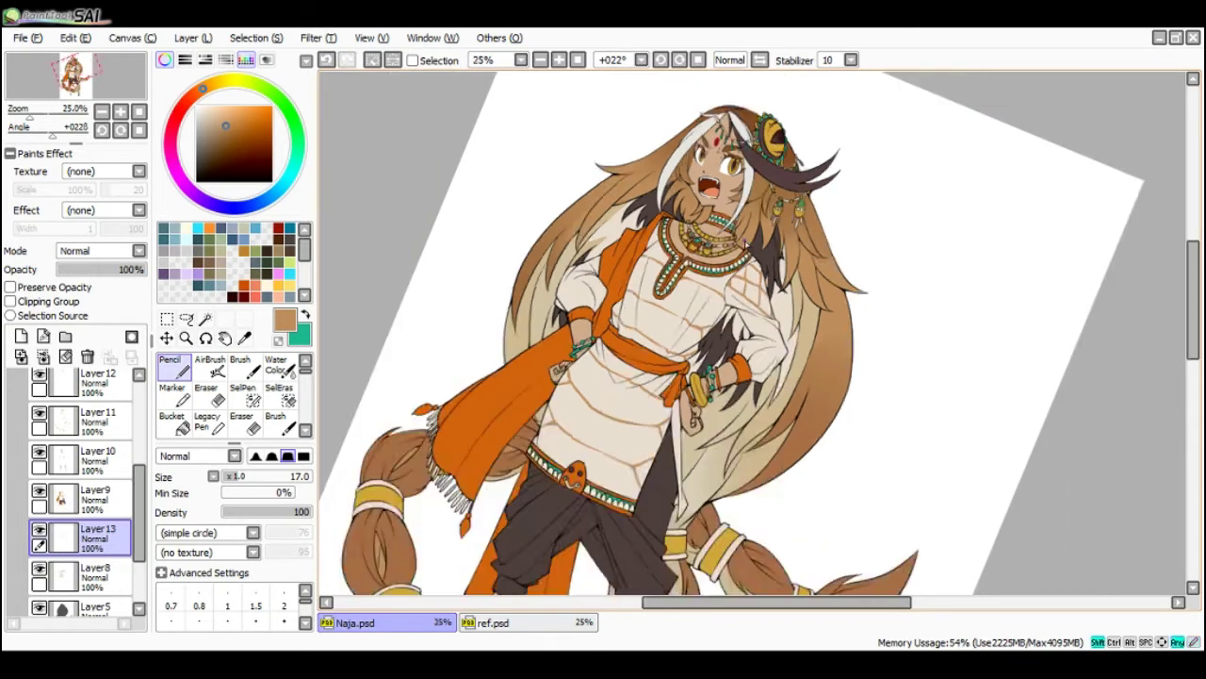
# - Extend the sleeve's crossing diamond lines down towards the elbow
pyautogui.press('Delete')
pyautogui.press('Delete')
pyautogui.scroll(2, 717, 295)
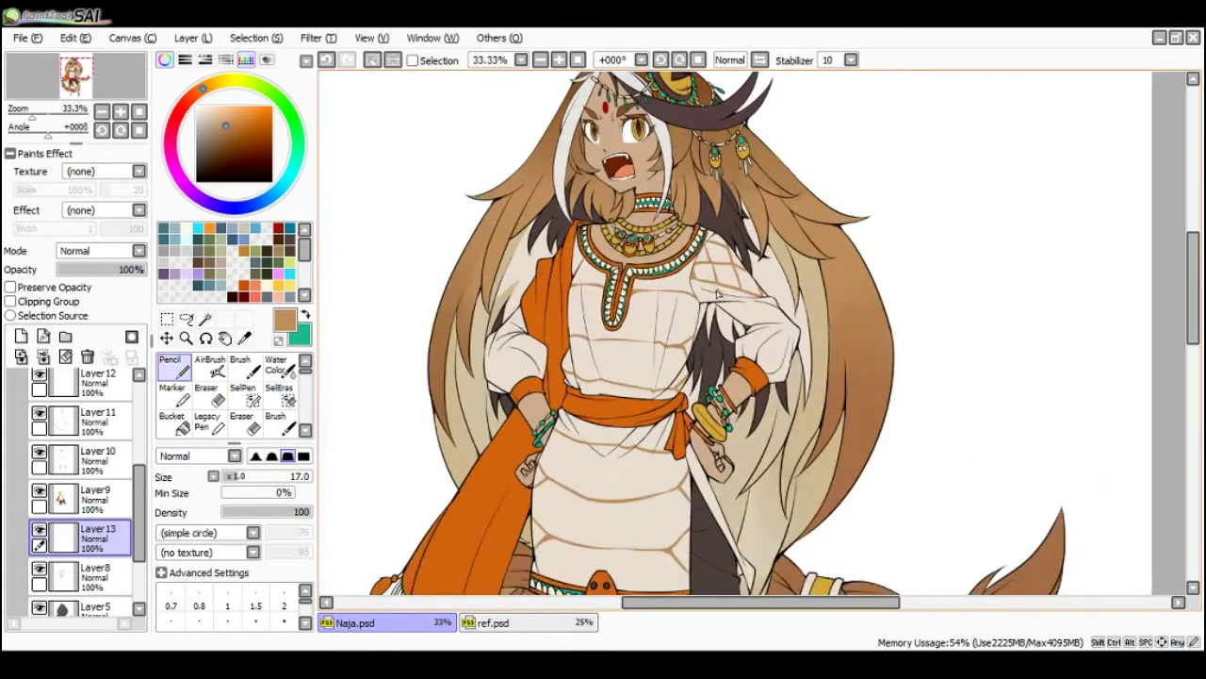
pyautogui.hotkey('ctrl', 'z')
pyautogui.moveTo(723, 300); pyautogui.dragTo(772, 319)
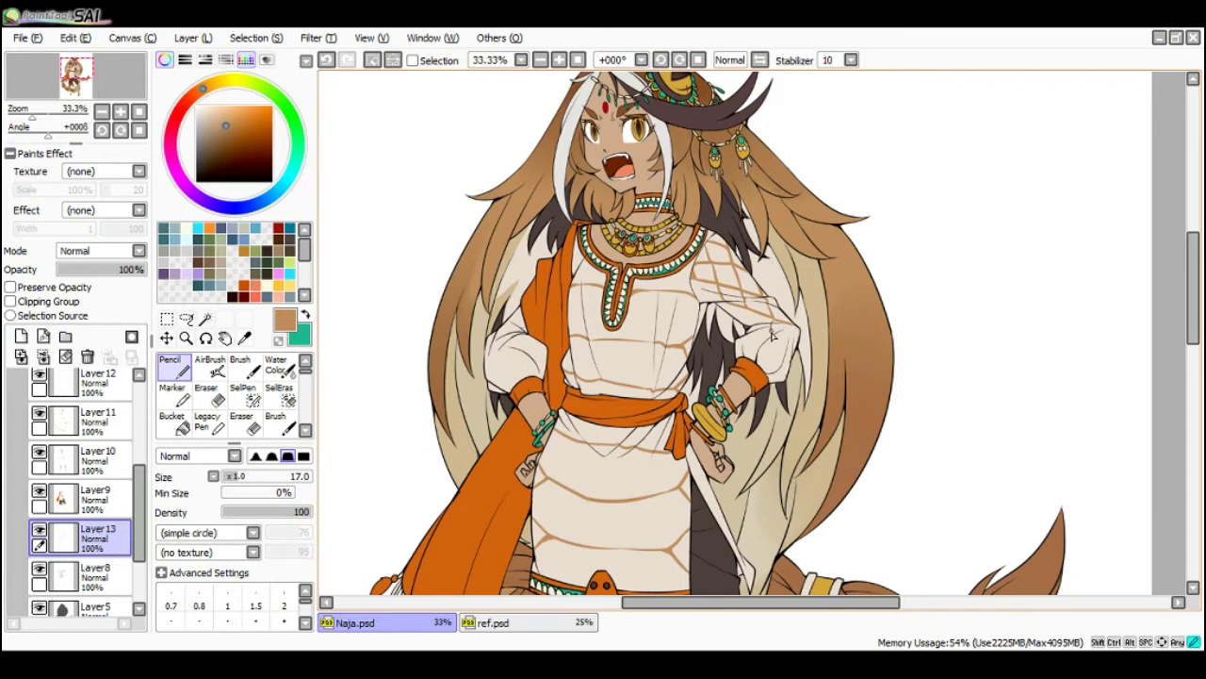
pyautogui.hotkey('ctrl', 'z')
# - Cover the lower part of the same sleeve, from elbow to cuff, with light brown diamond lines
pyautogui.moveTo(779, 348)
pyautogui.mouseDown()
pyautogui.moveTo(797, 328)
pyautogui.moveTo(777, 375)
pyautogui.moveTo(773, 346)
pyautogui.moveTo(755, 365)
pyautogui.moveTo(777, 388)
pyautogui.mouseUp()
pyautogui.hotkey('ctrl', 'z')
pyautogui.scroll(-1, 752, 293)
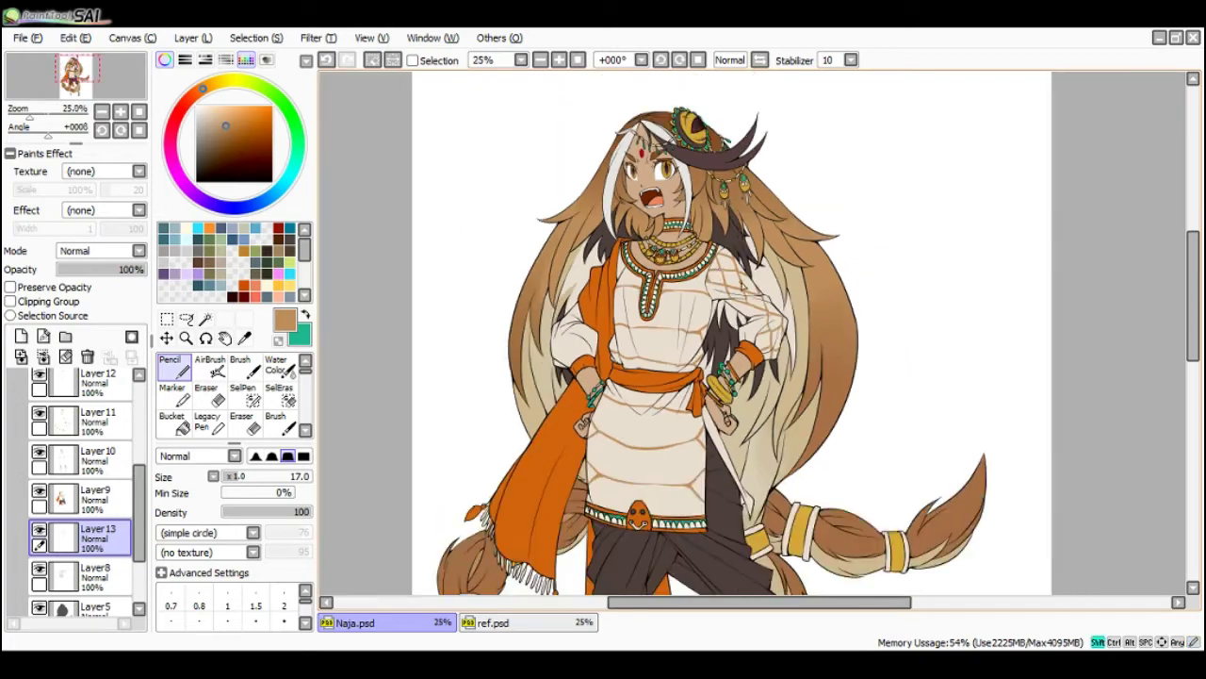
pyautogui.press('End')
pyautogui.press('pagedown')
pyautogui.press('pagedown')
pyautogui.press('Delete')
pyautogui.press('pageup')
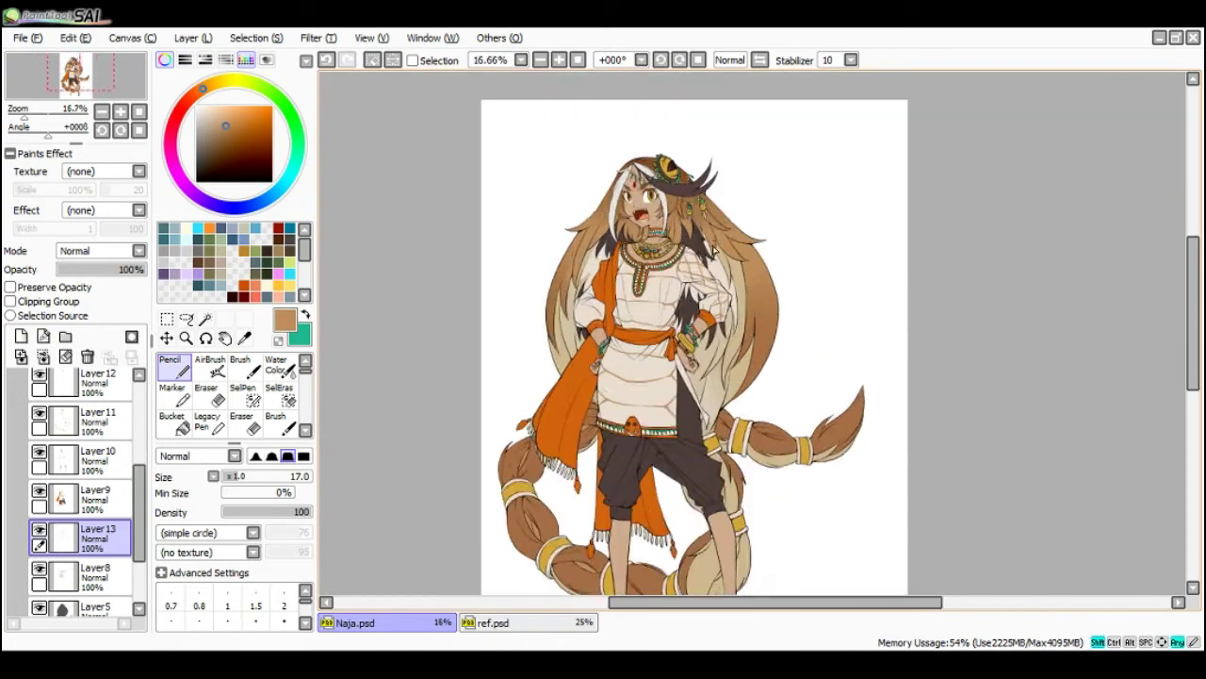
pyautogui.scroll(2, 714, 250)
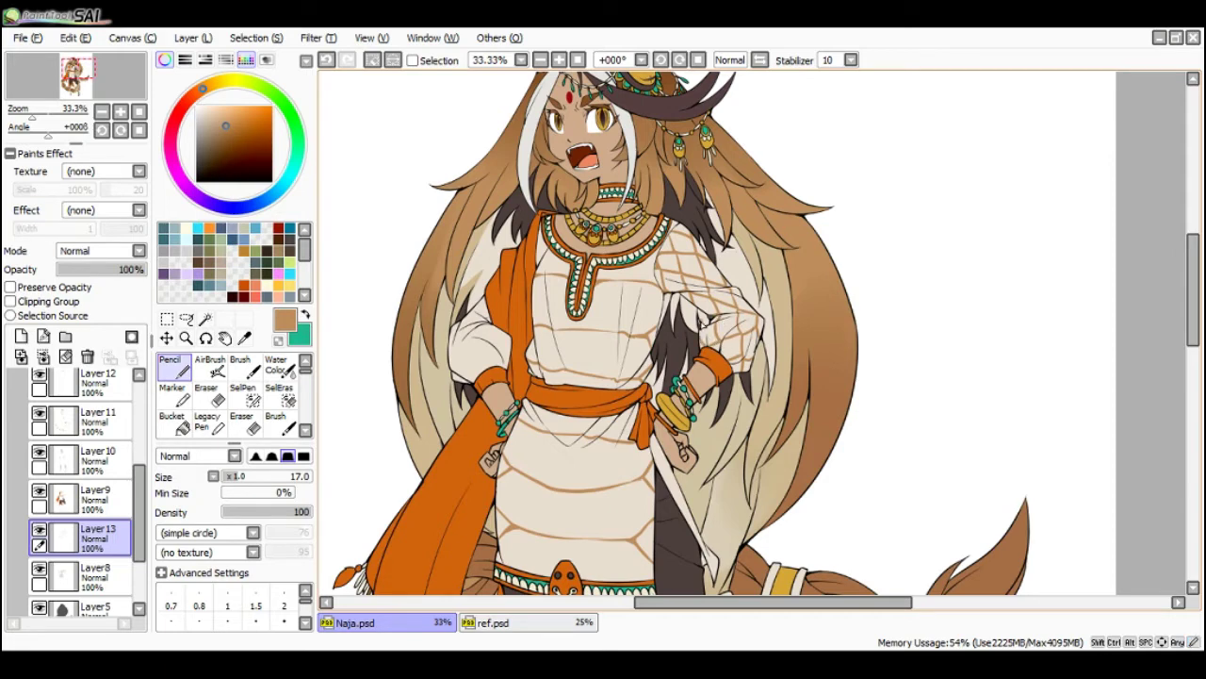
pyautogui.scroll(-2, 705, 345)
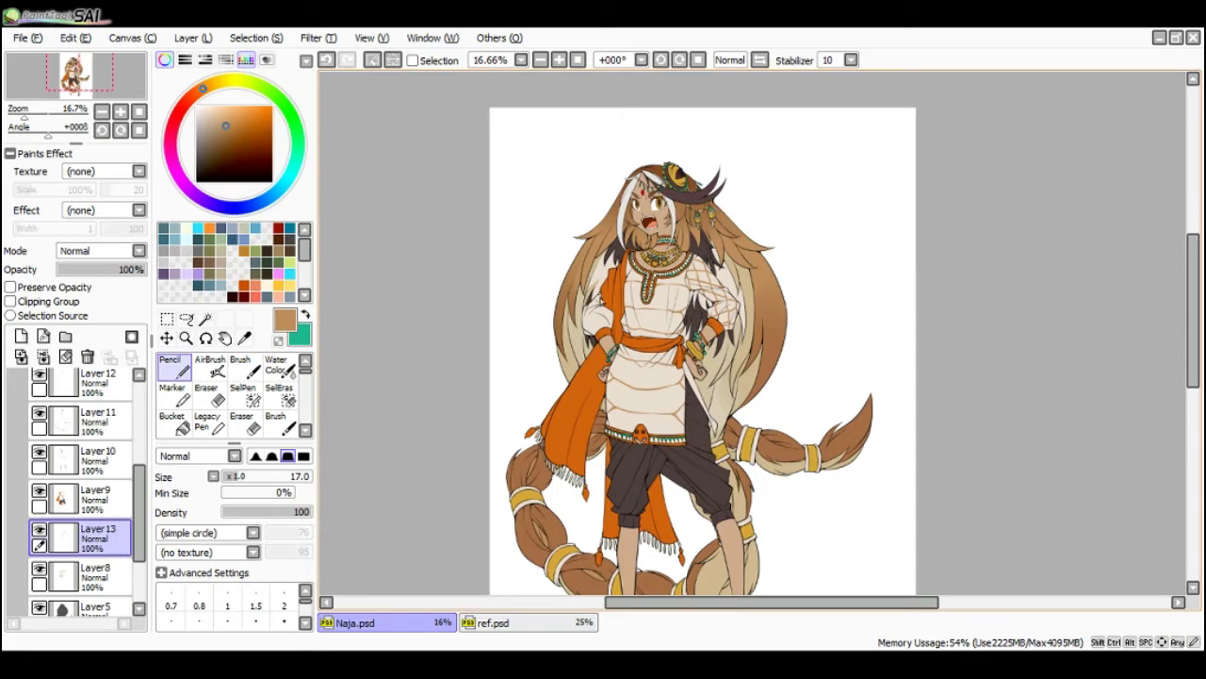
# - Try short light brown pattern strokes on the puffed sleeve beside the draped cloth
pyautogui.scroll(2, 601, 303)
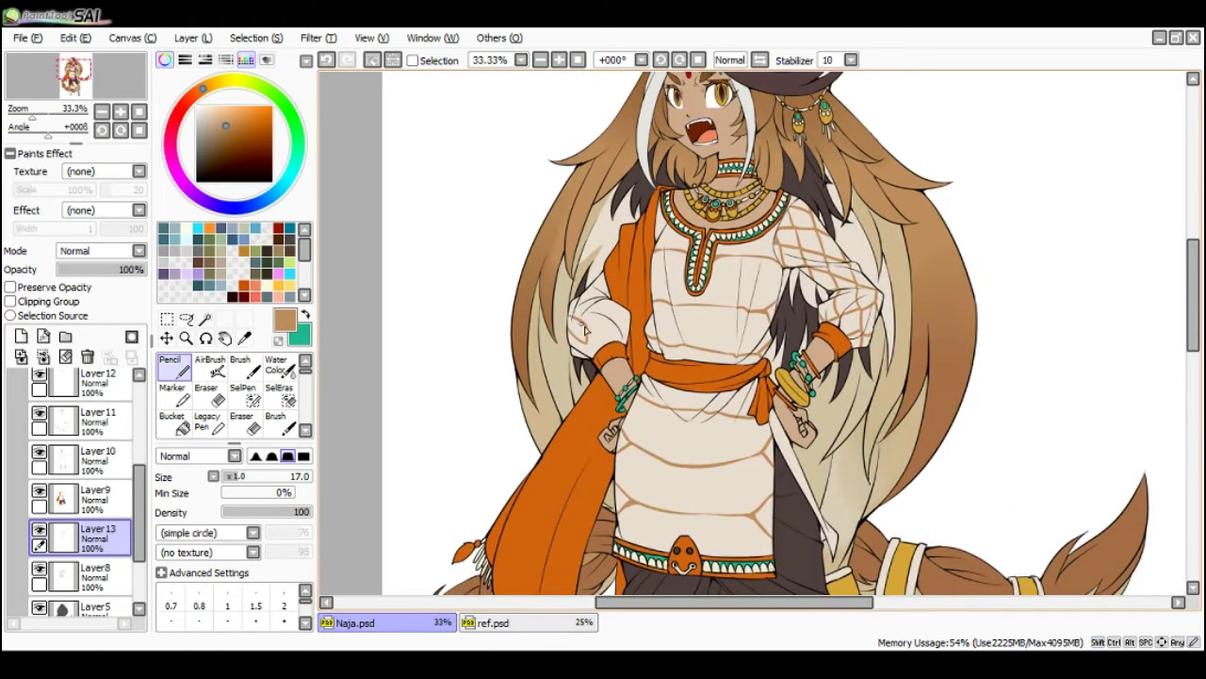
pyautogui.scroll(-2, 587, 330)
pyautogui.scroll(1, 624, 300)
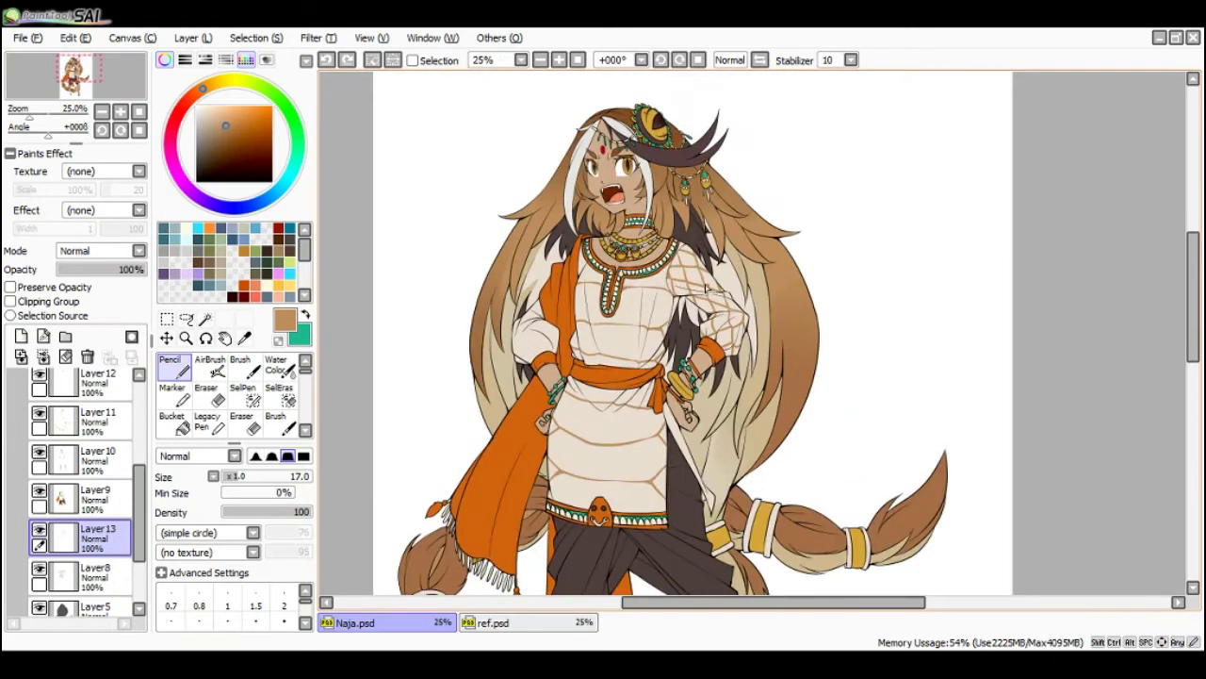
# - Erase diamond lines from the patterned sleeve with the Eraser at size 191
pyautogui.press('e')
pyautogui.moveTo(695, 282)
pyautogui.keyDown('ctrl'); pyautogui.keyDown('alt'); pyautogui.mouseDown()
pyautogui.moveTo(728, 282)
pyautogui.moveTo(717, 310)
pyautogui.moveTo(737, 317)
pyautogui.mouseUp(); pyautogui.keyUp('alt'); pyautogui.keyUp('ctrl')
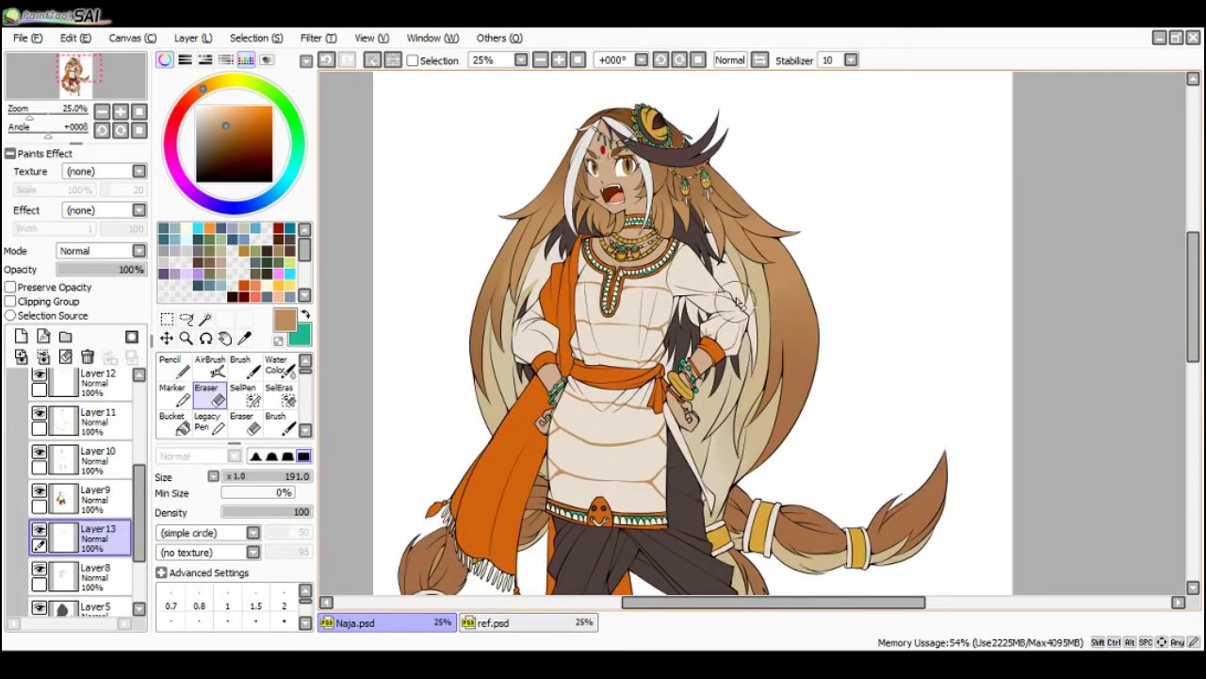
pyautogui.hotkey('ctrl', 'z')
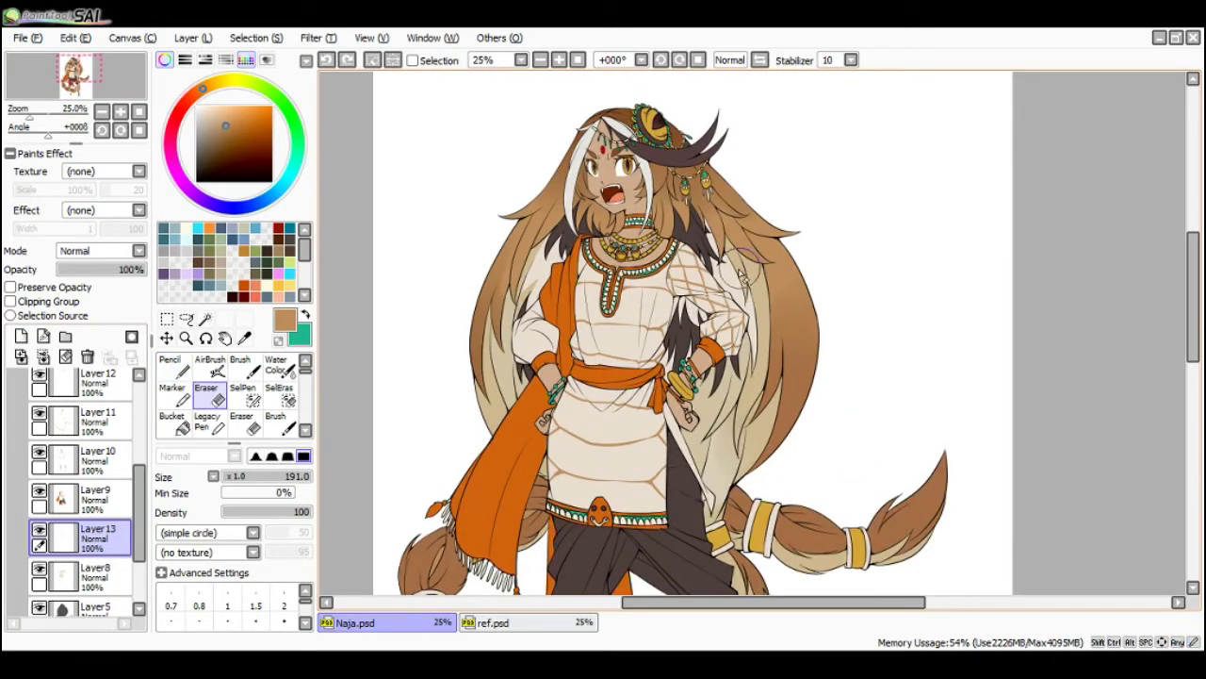
pyautogui.scroll(-2, 749, 292)
pyautogui.scroll(2, 751, 292)
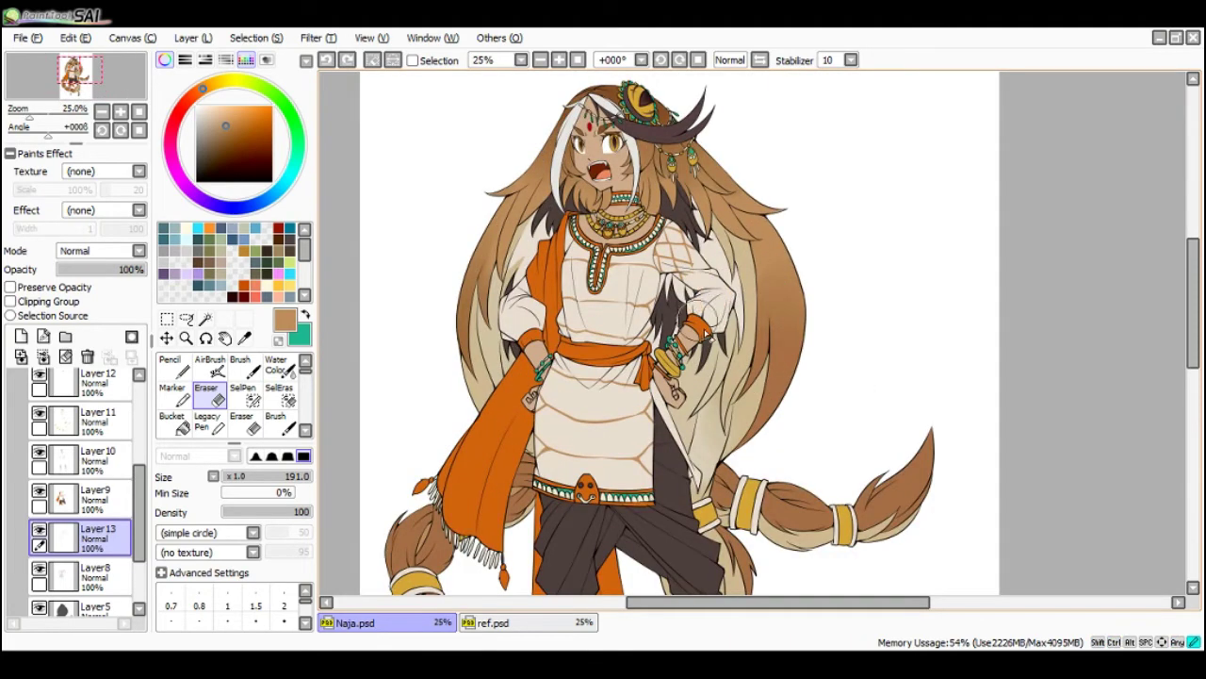
# - Try filling both sleeves with the light brown color using the Bucket
pyautogui.press('g')
pyautogui.click(701, 282)
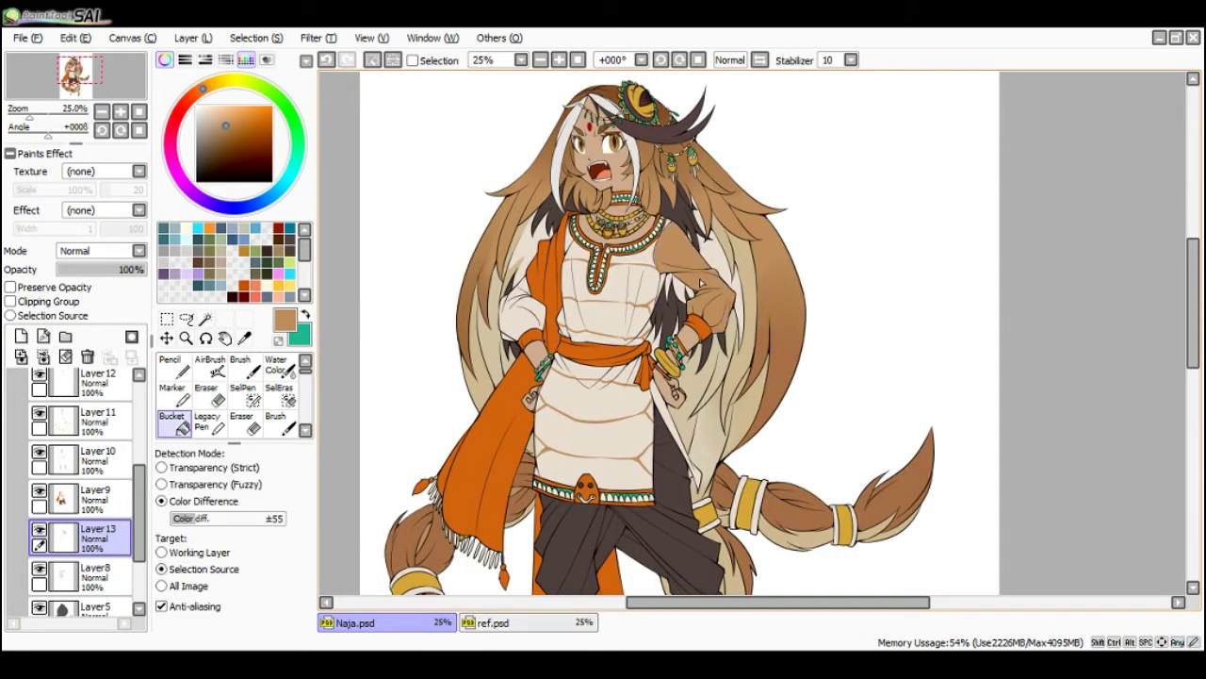
pyautogui.scroll(-2, 524, 312)
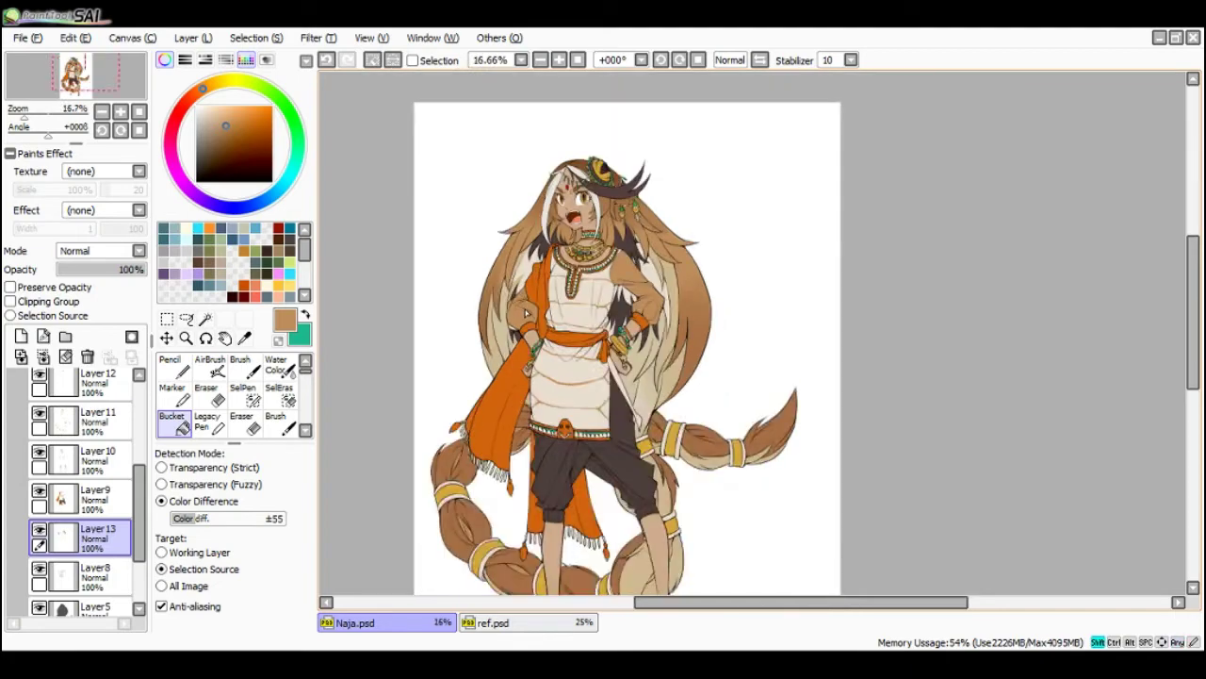
pyautogui.scroll(1, 575, 291)
pyautogui.hotkey('ctrl', 'z')
pyautogui.hotkey('ctrl', 'z')
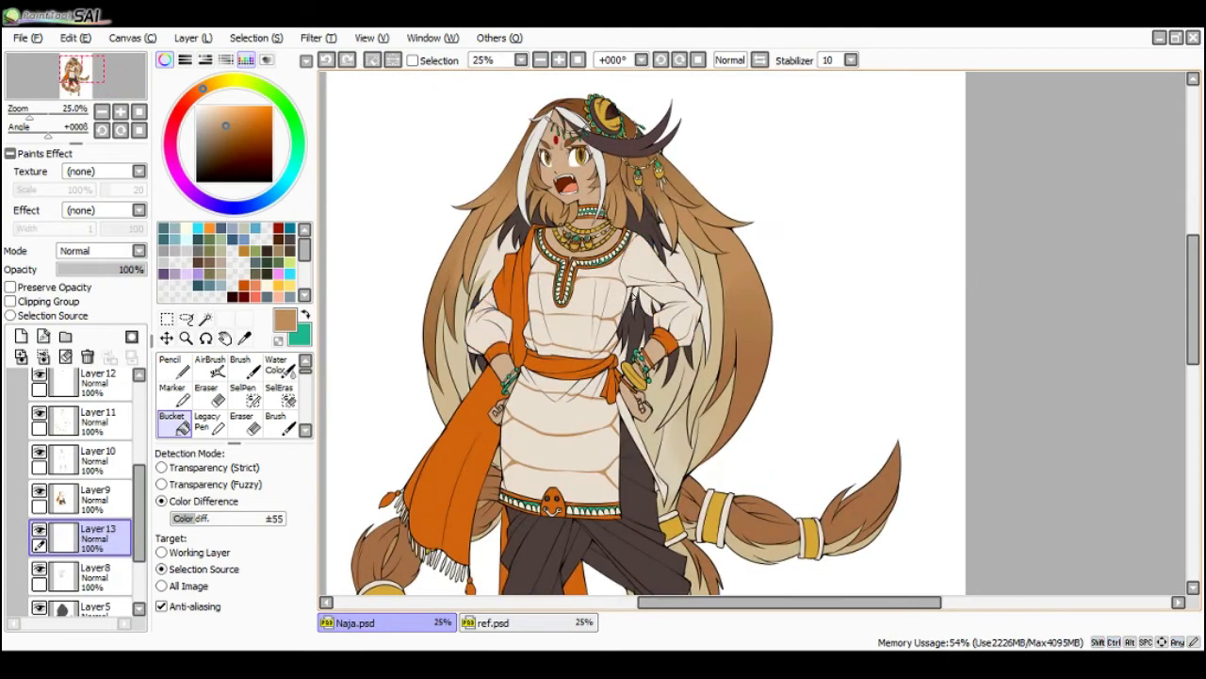
pyautogui.click(629, 299)
pyautogui.hotkey('ctrl', 'z')
pyautogui.scroll(-1, 628, 304)
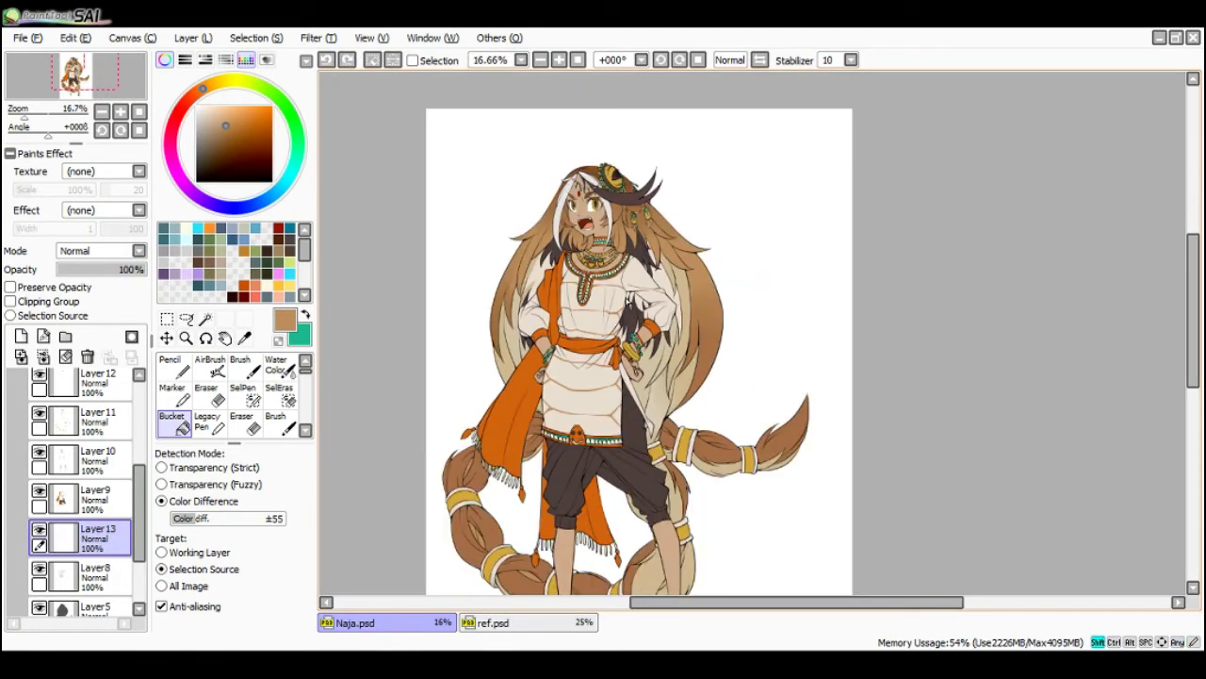
# - Try curved light brown Pencil lines at size 17 on the sleeve opposite the draped cloth
pyautogui.moveTo(627, 302); pyautogui.dragTo(620, 284)
pyautogui.scroll(2, 622, 284)
pyautogui.press('n')
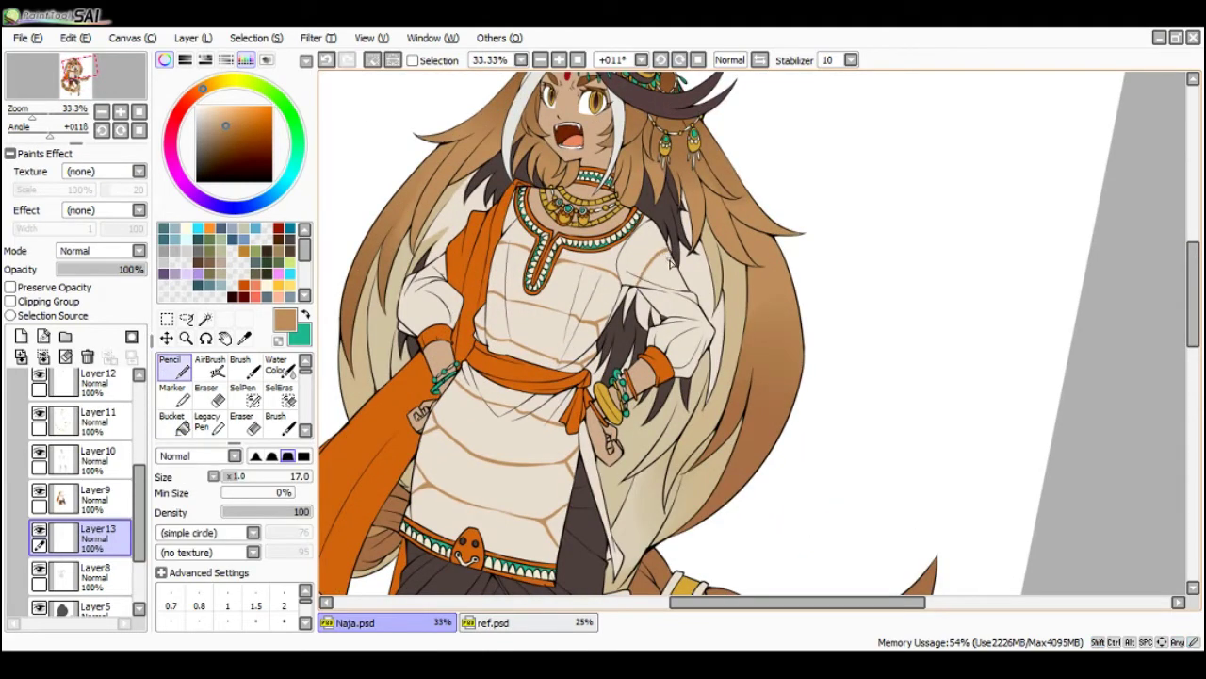
pyautogui.moveTo(657, 317); pyautogui.dragTo(696, 306)
pyautogui.hotkey('ctrl', 'z')
pyautogui.scroll(-1, 652, 292)
pyautogui.press('Home')
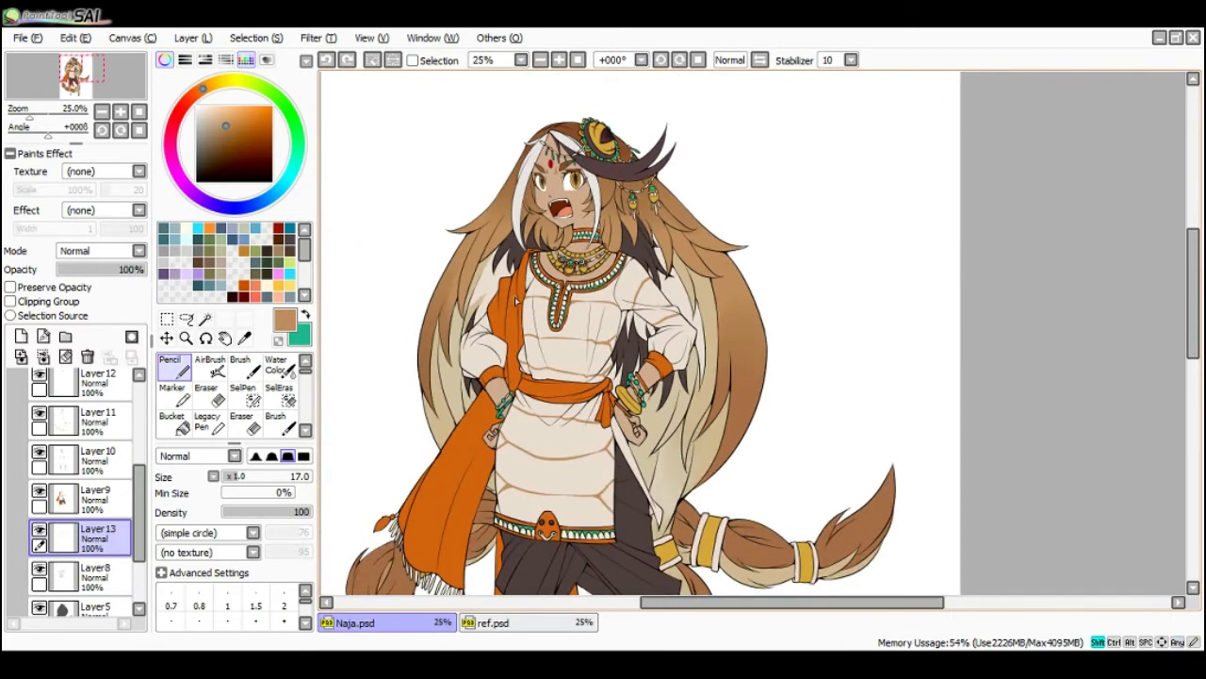
pyautogui.scroll(-1, 517, 300)
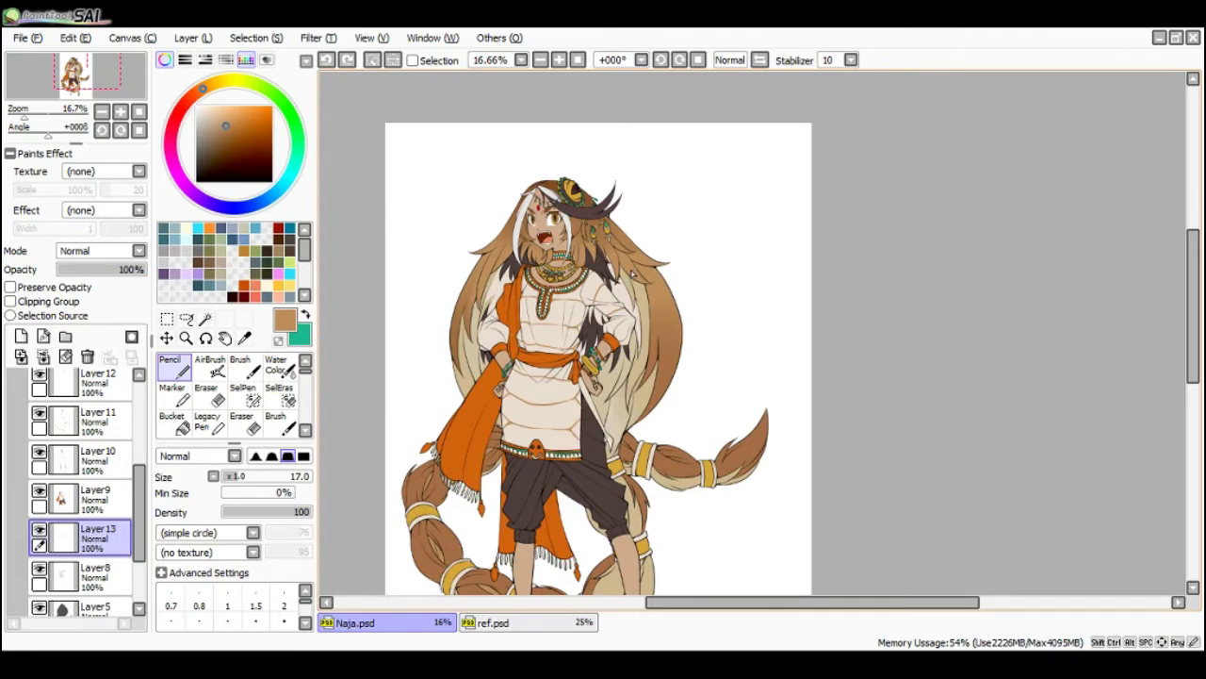
pyautogui.scroll(-1, 611, 245)
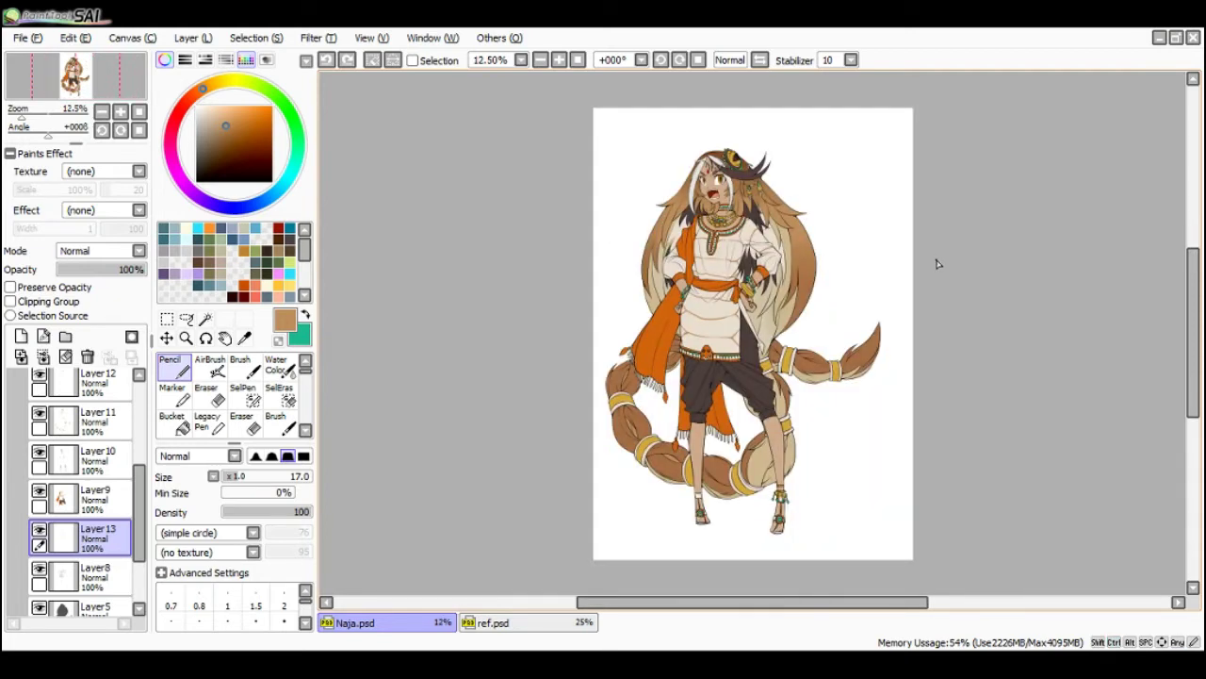
# - Examine the snake-belly lines, sleeves and overall flat colors of the character at several magnifications
pyautogui.press('ctrl')
pyautogui.scroll(2, 1061, 297)
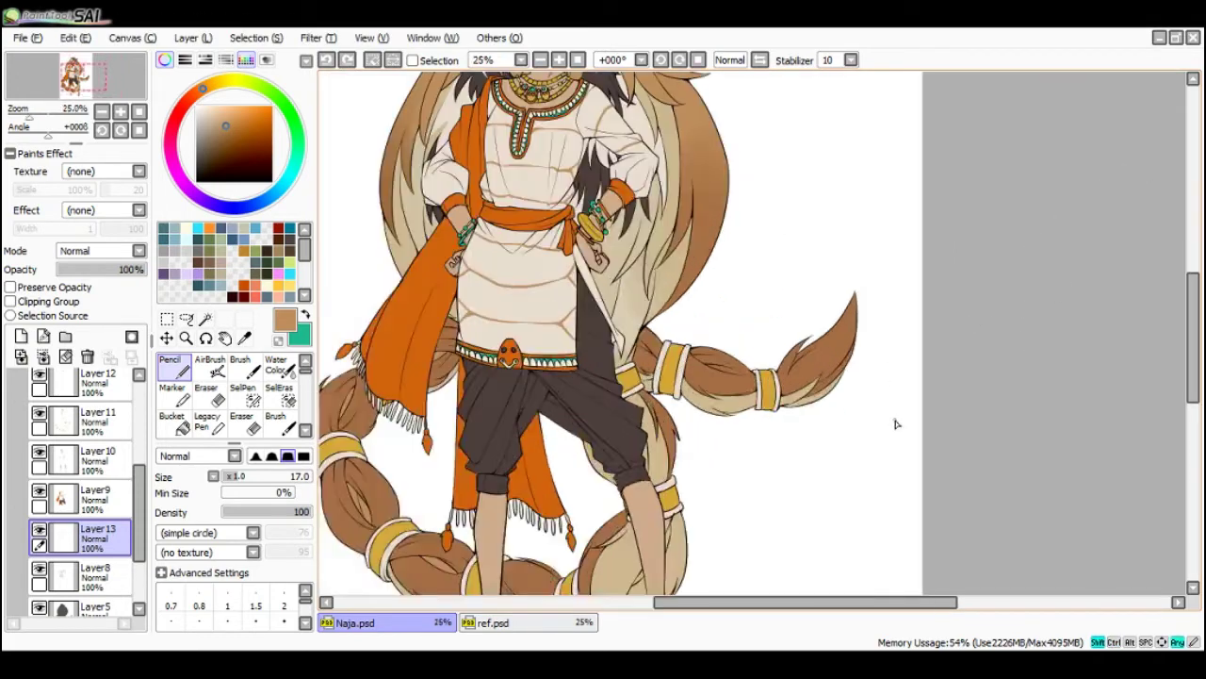
pyautogui.scroll(-1, 894, 386)
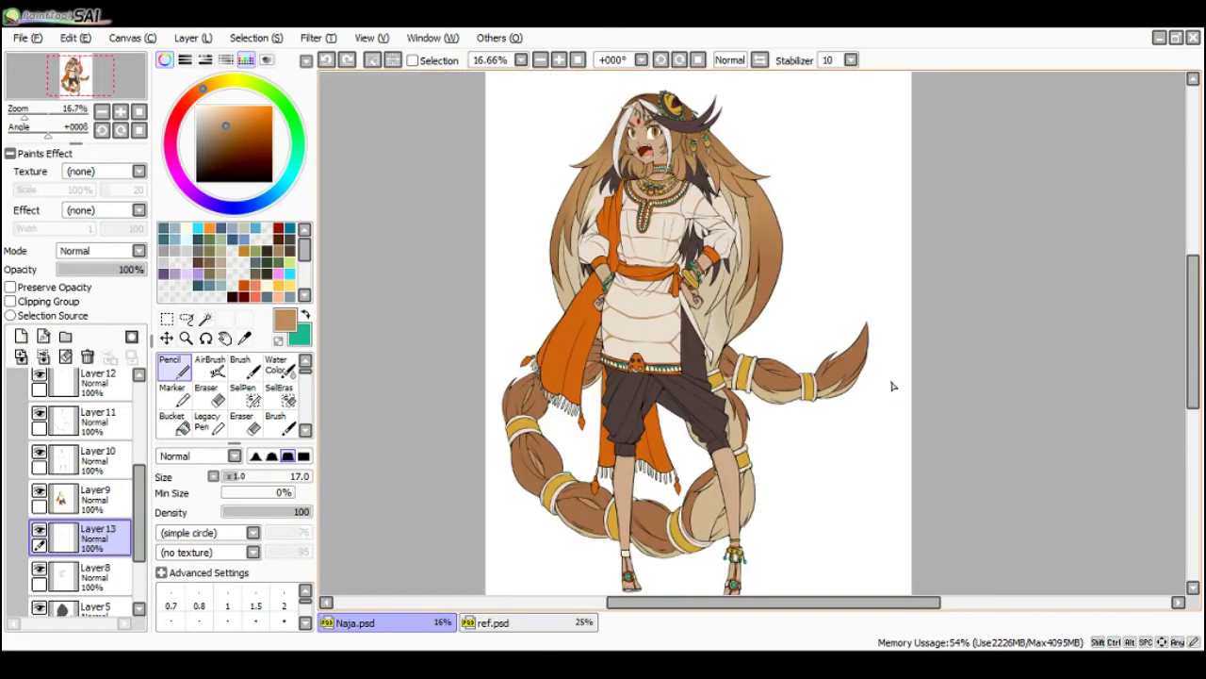
pyautogui.scroll(2, 769, 179)
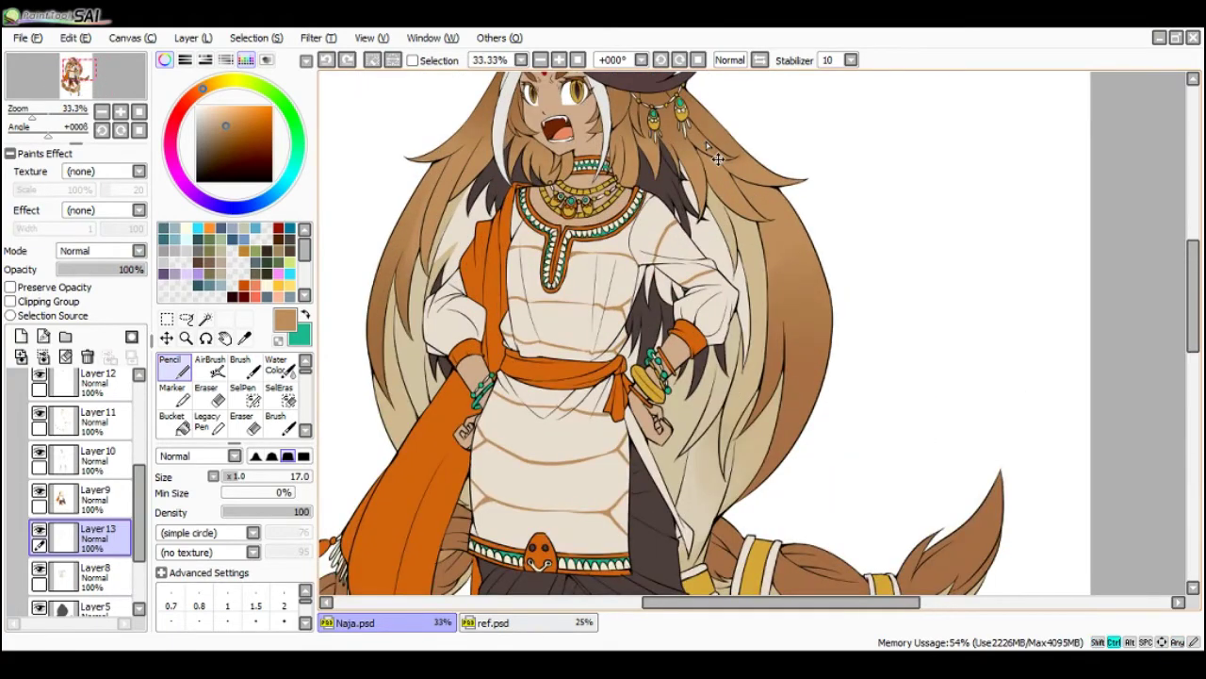
pyautogui.scroll(-1, 718, 158)
pyautogui.scroll(-2, 718, 158)
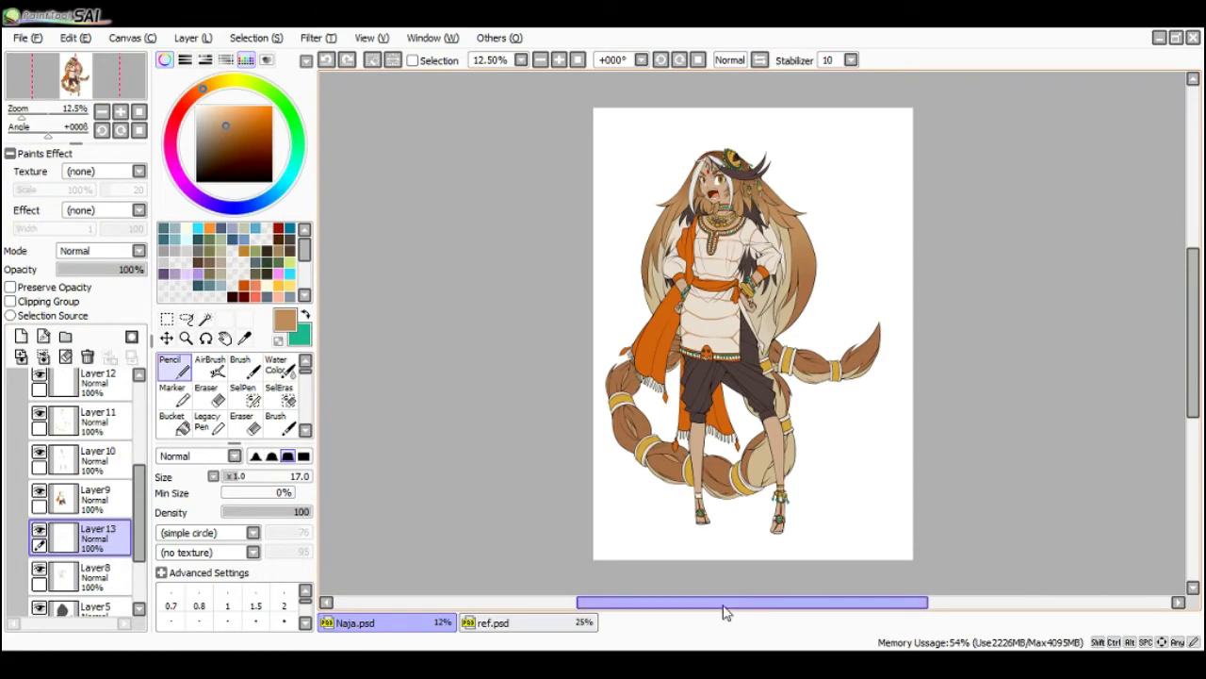
pyautogui.moveTo(722, 611); pyautogui.dragTo(772, 606)
pyautogui.scroll(3, 630, 209)
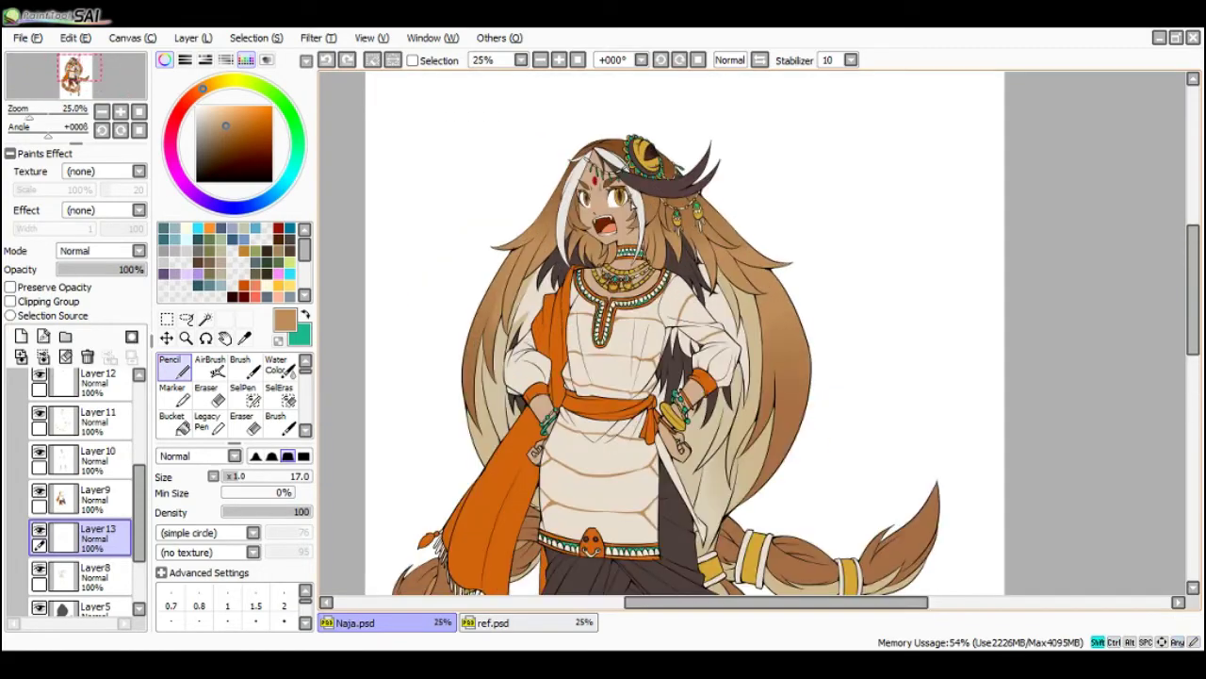
pyautogui.scroll(1, 629, 209)
pyautogui.scroll(-2, 630, 209)
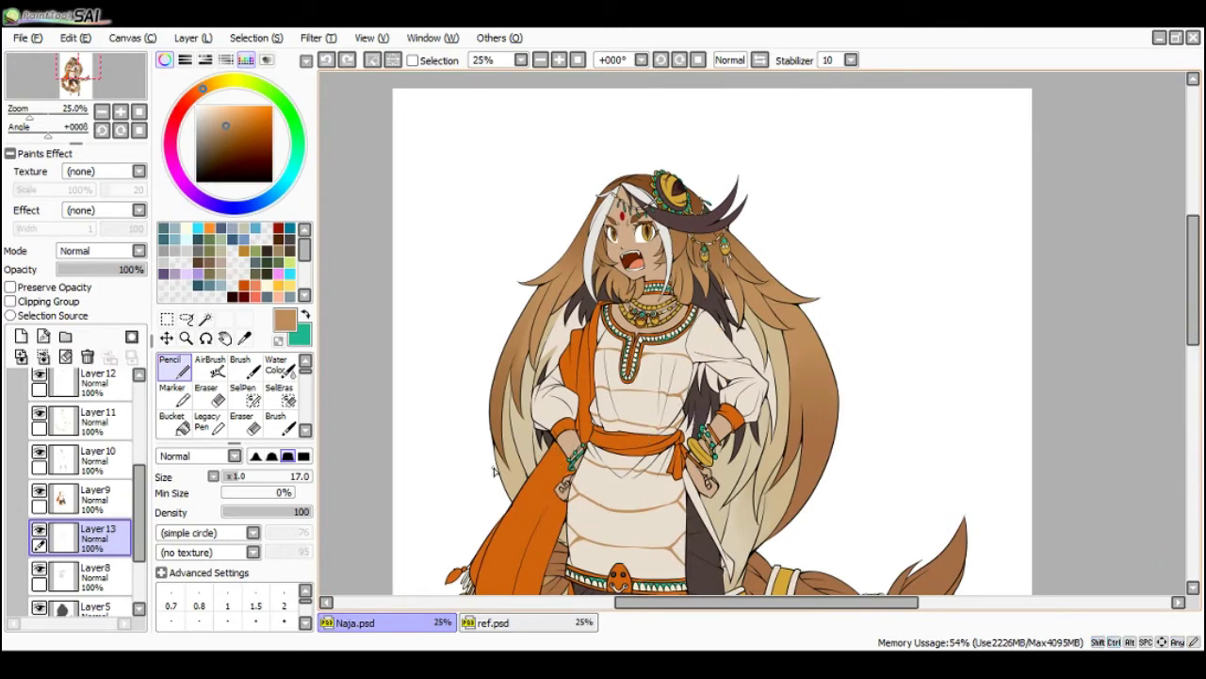
# - Fill the inner side of the shirt's flap beside the dark trousers with light brown on Layer8 using the Bucket
pyautogui.press('g')
pyautogui.click(117, 580)
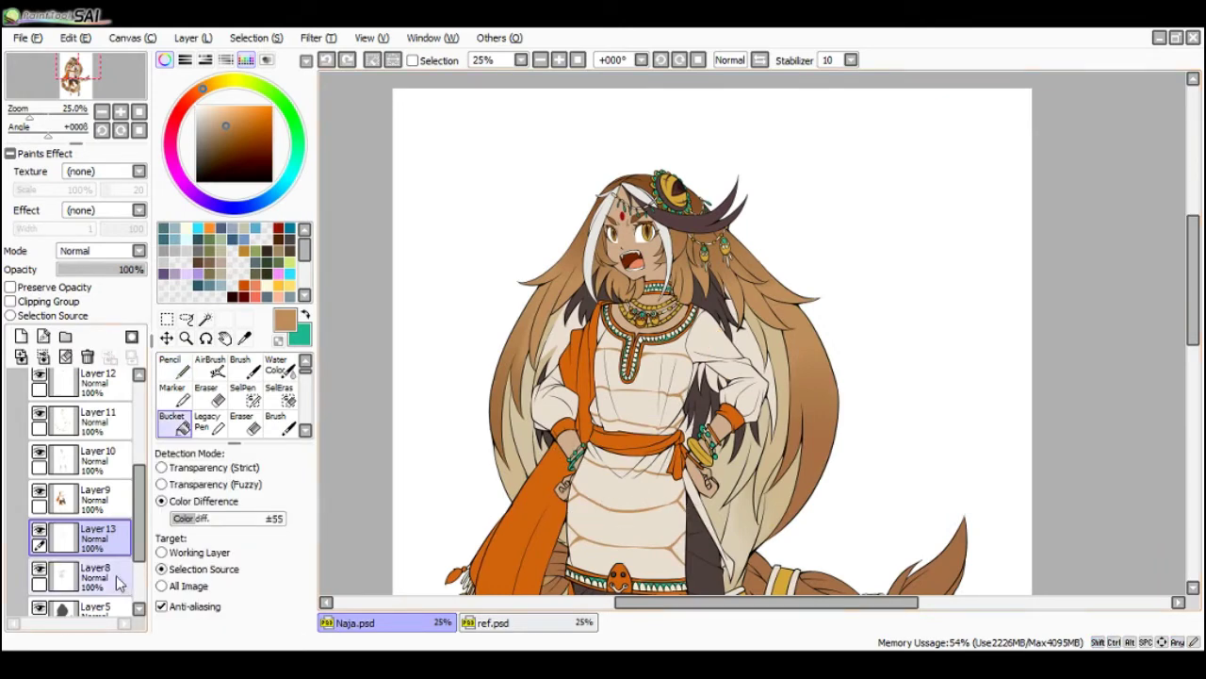
pyautogui.hotkey('ctrl', 'd')
pyautogui.click(715, 528)
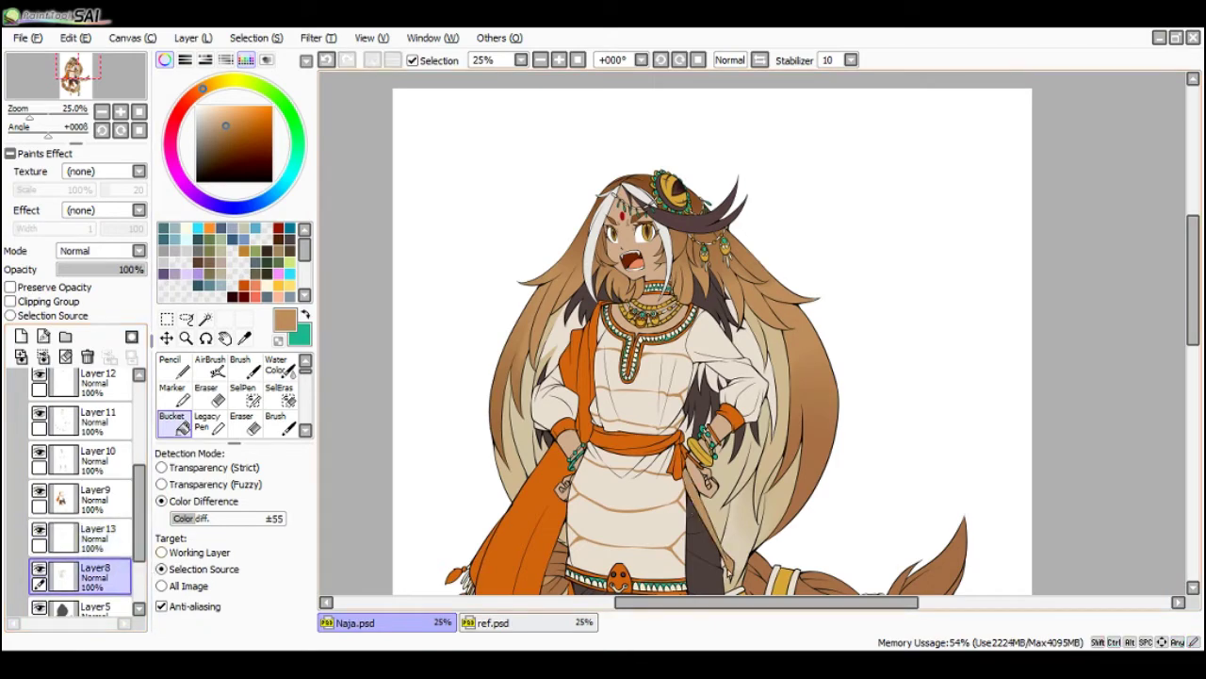
# - Try a light brown Bucket fill at the shirt's underarm and a short Pencil stroke at size 17 along the torso edge
pyautogui.click(698, 375)
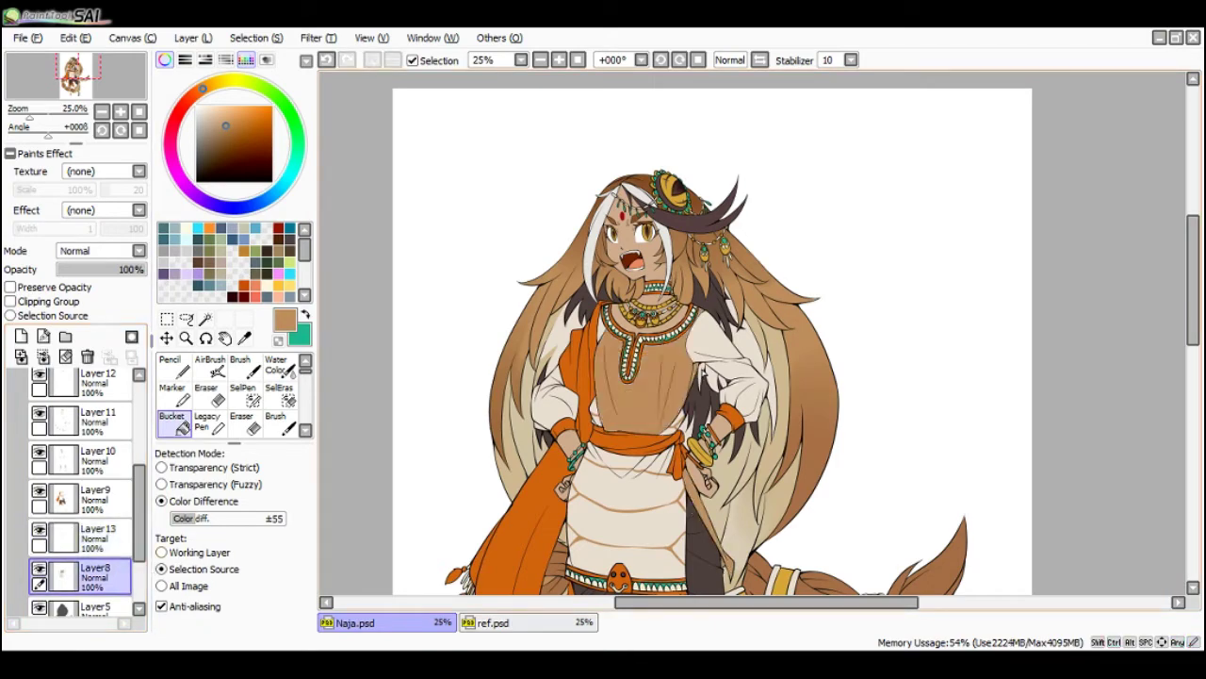
pyautogui.hotkey('ctrl', 'z')
pyautogui.scroll(3, 698, 374)
pyautogui.press('n')
pyautogui.moveTo(675, 428)
pyautogui.mouseDown()
pyautogui.moveTo(668, 442)
pyautogui.moveTo(675, 410)
pyautogui.mouseUp()
pyautogui.hotkey('ctrl', 'z')
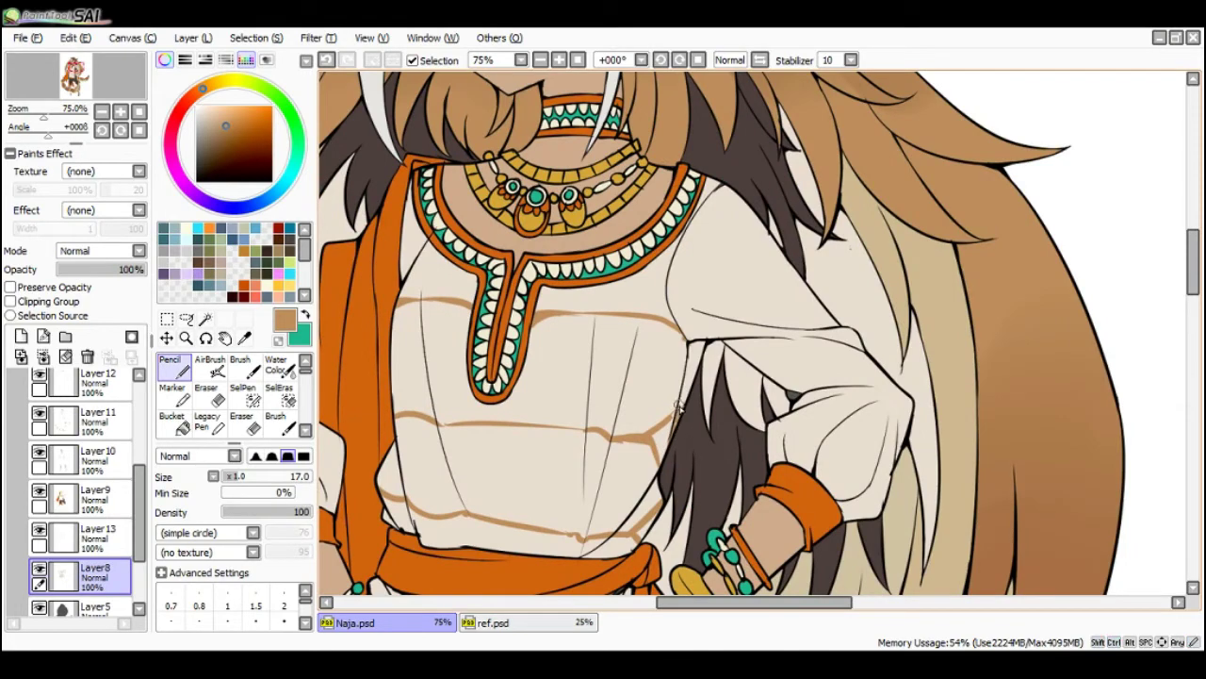
# - Select the skin area from Layer10 and add a new layer directly above it
pyautogui.press('f')
pyautogui.scroll(-4, 683, 396)
pyautogui.scroll(-2, 693, 354)
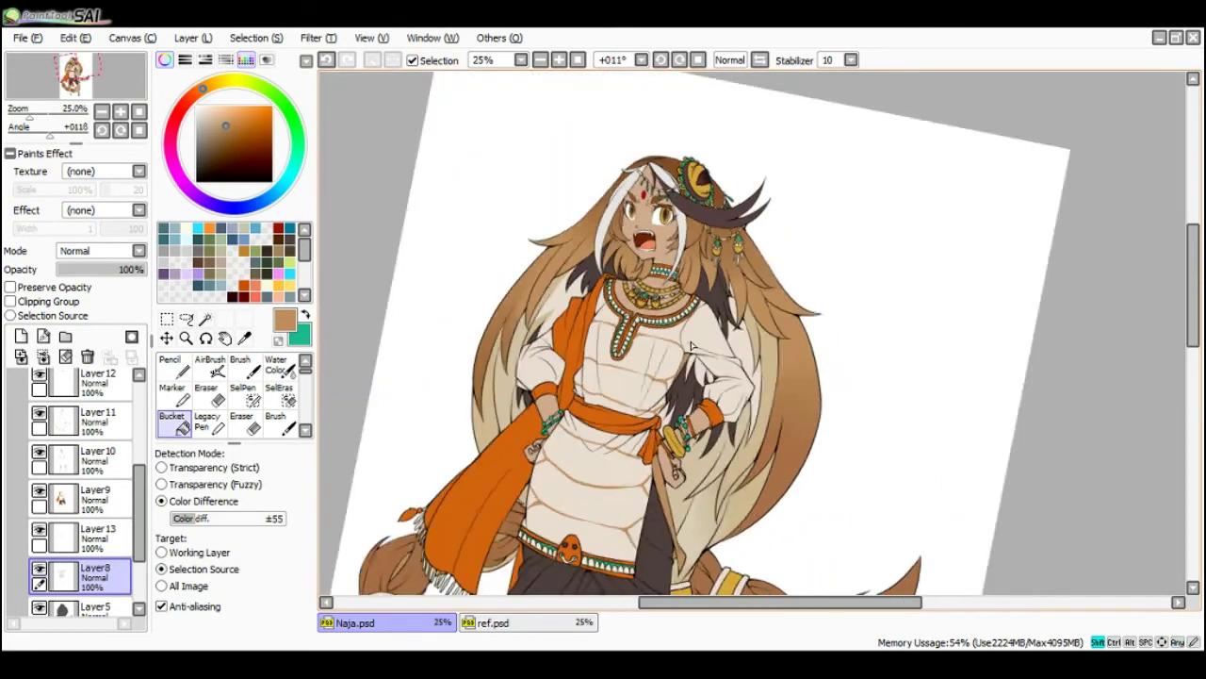
pyautogui.scroll(2, 691, 349)
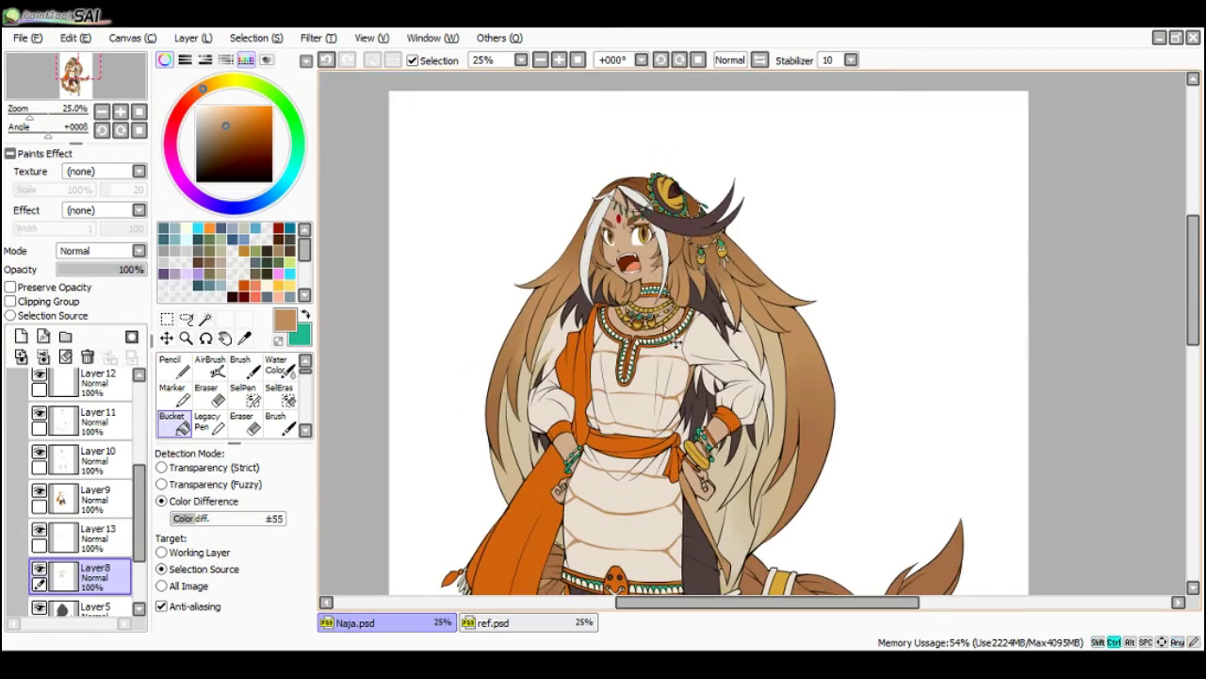
pyautogui.scroll(-1, 675, 341)
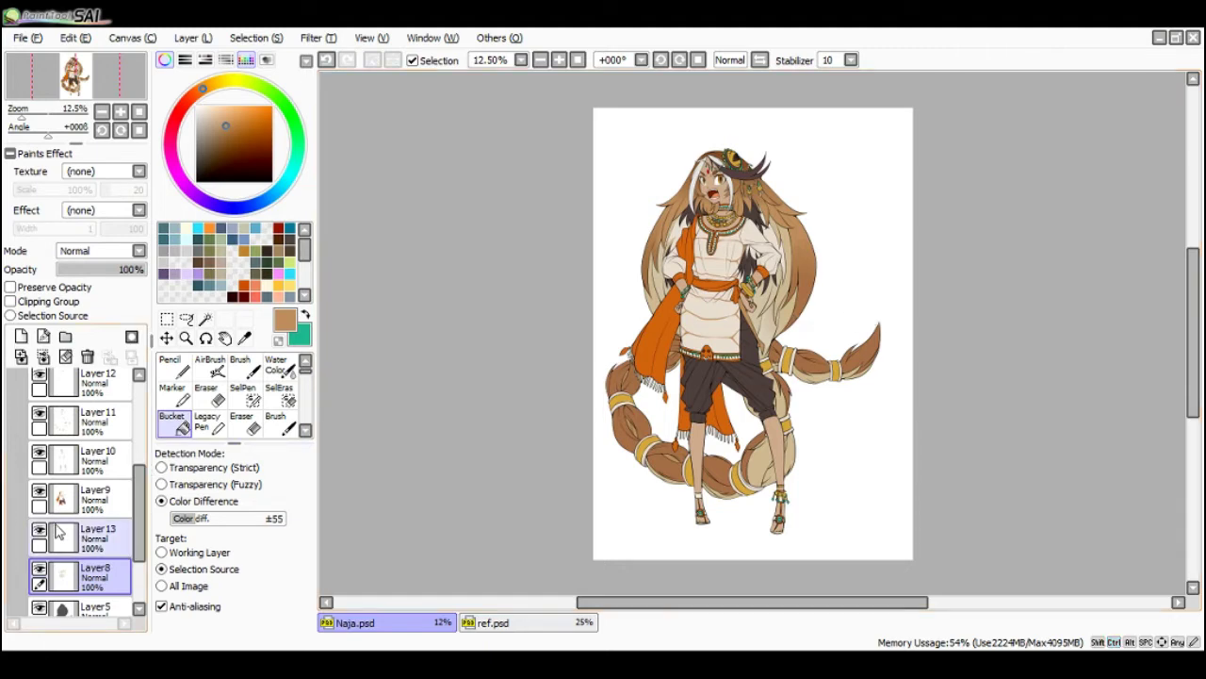
pyautogui.click(87, 460)
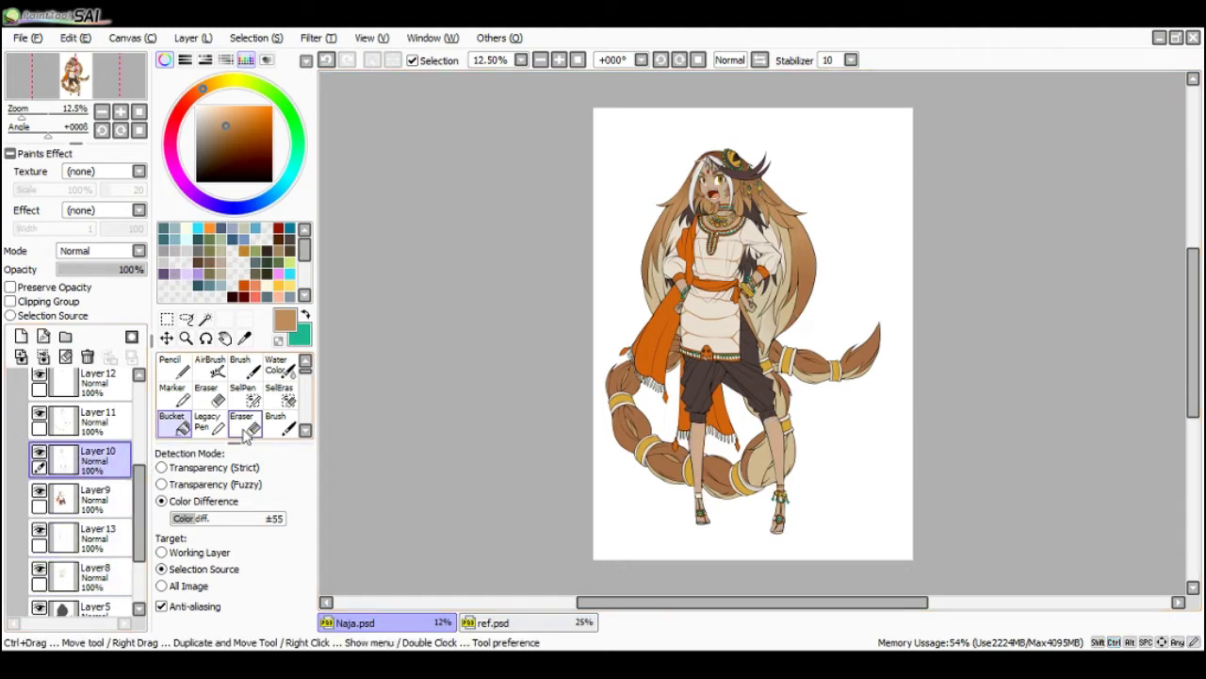
pyautogui.press('Tab')
pyautogui.press('Tab')
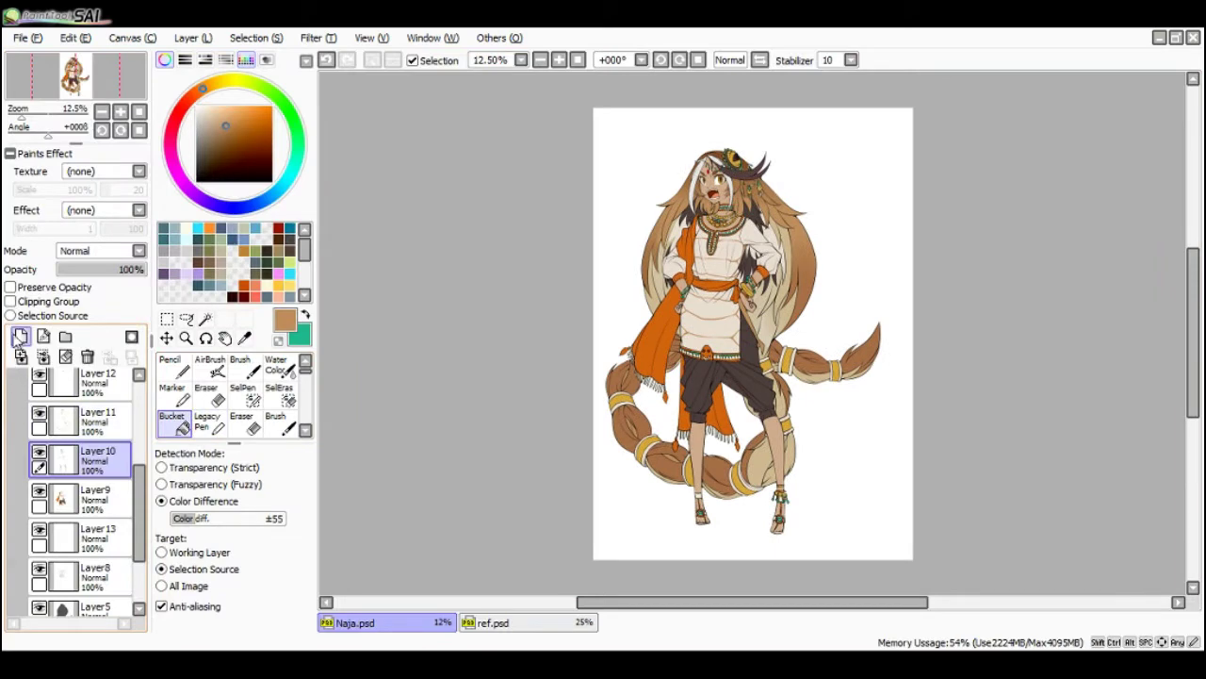
# - Try recoloring the character's skin pale peach on the new layer with the Pencil at size 500
pyautogui.press('n')
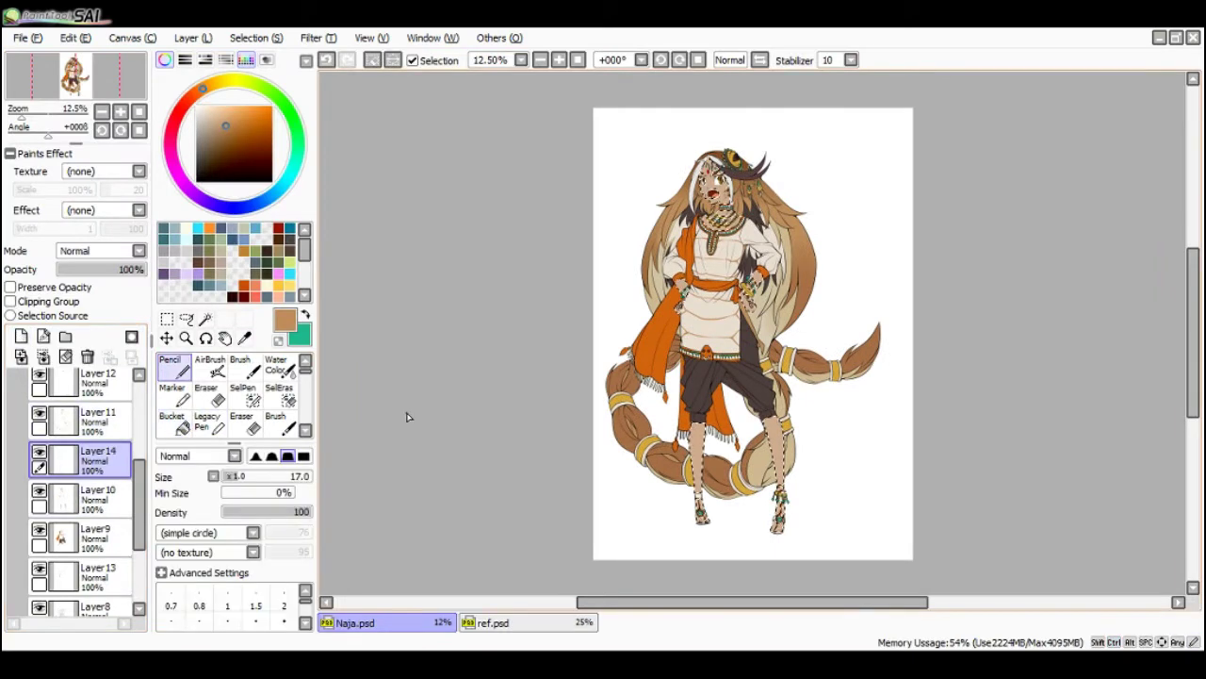
pyautogui.click(274, 284)
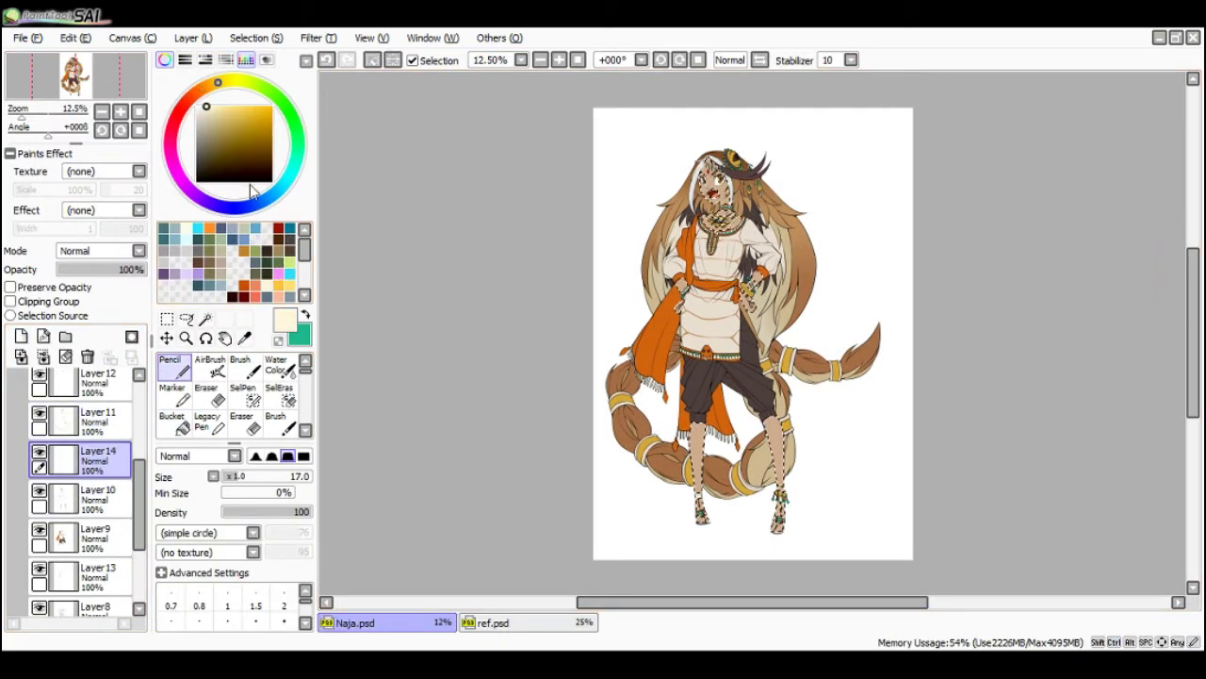
pyautogui.click(209, 116)
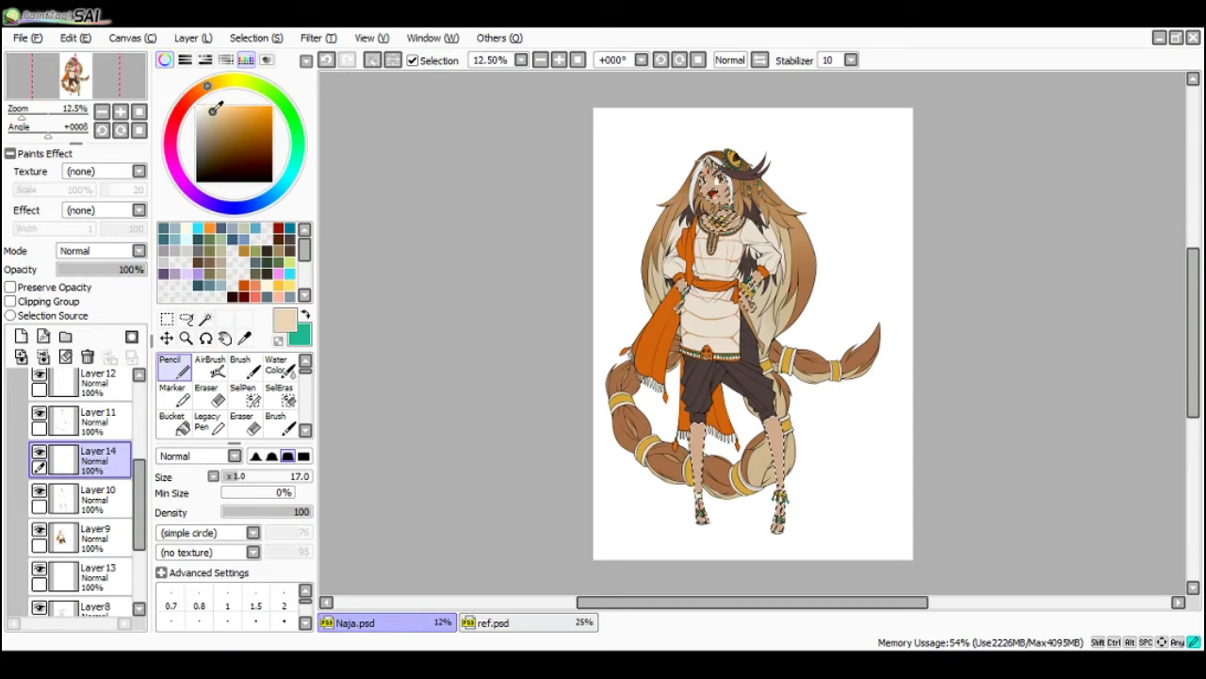
pyautogui.press('Tab')
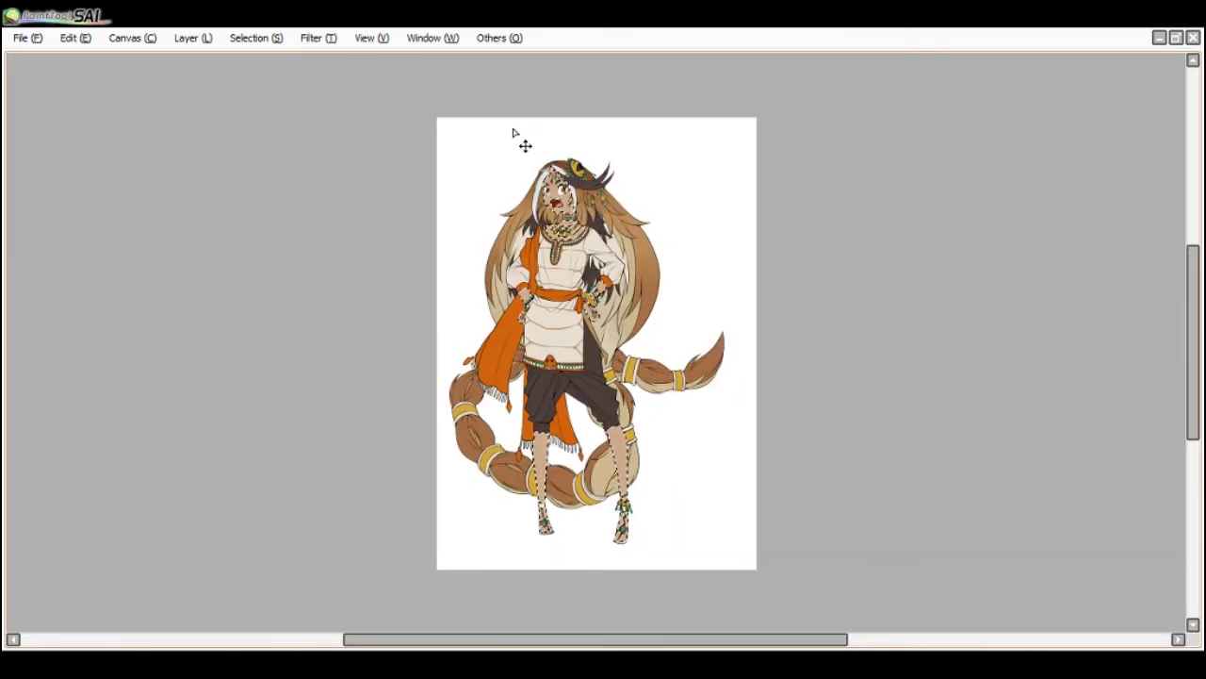
pyautogui.hotkey('ctrl', 'd')
pyautogui.scroll(1, 530, 158)
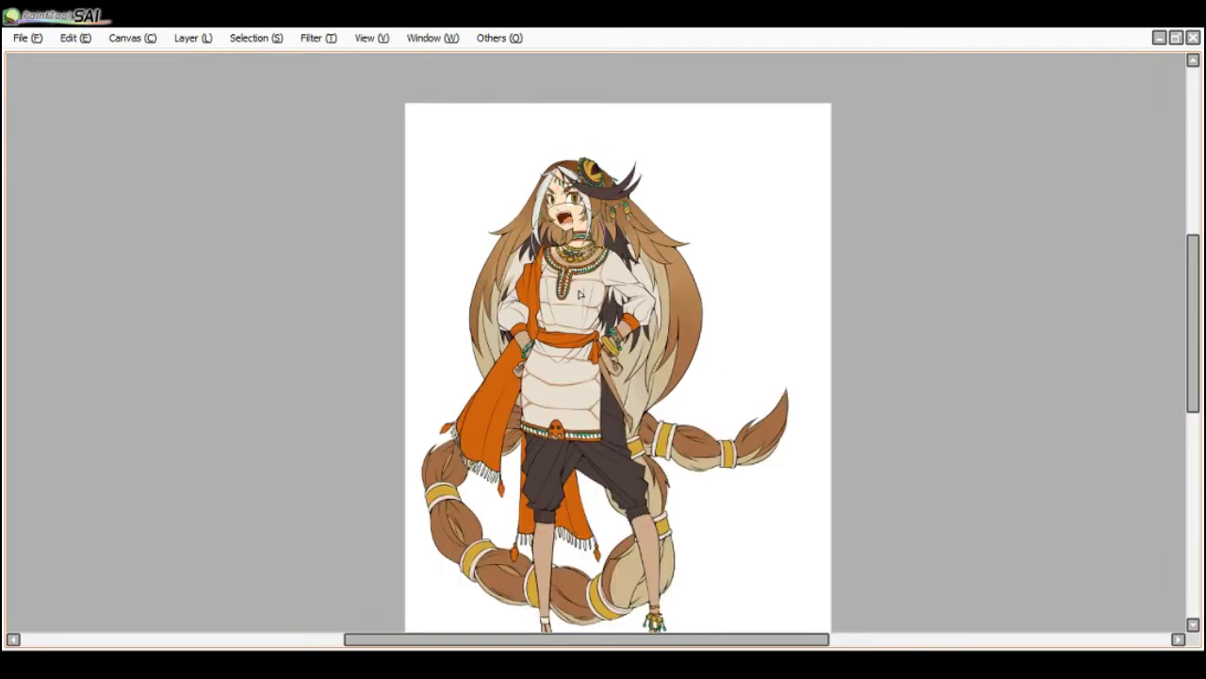
pyautogui.press('Tab')
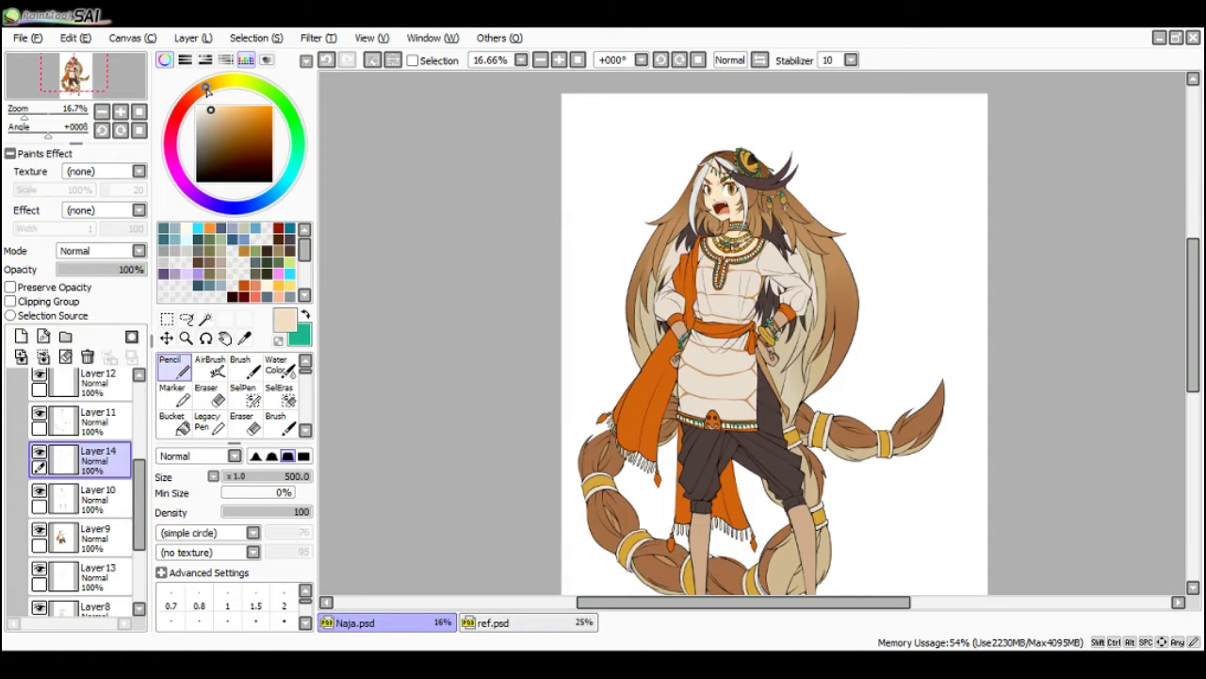
pyautogui.press('Tab')
pyautogui.press('Tab')
pyautogui.press('Tab')
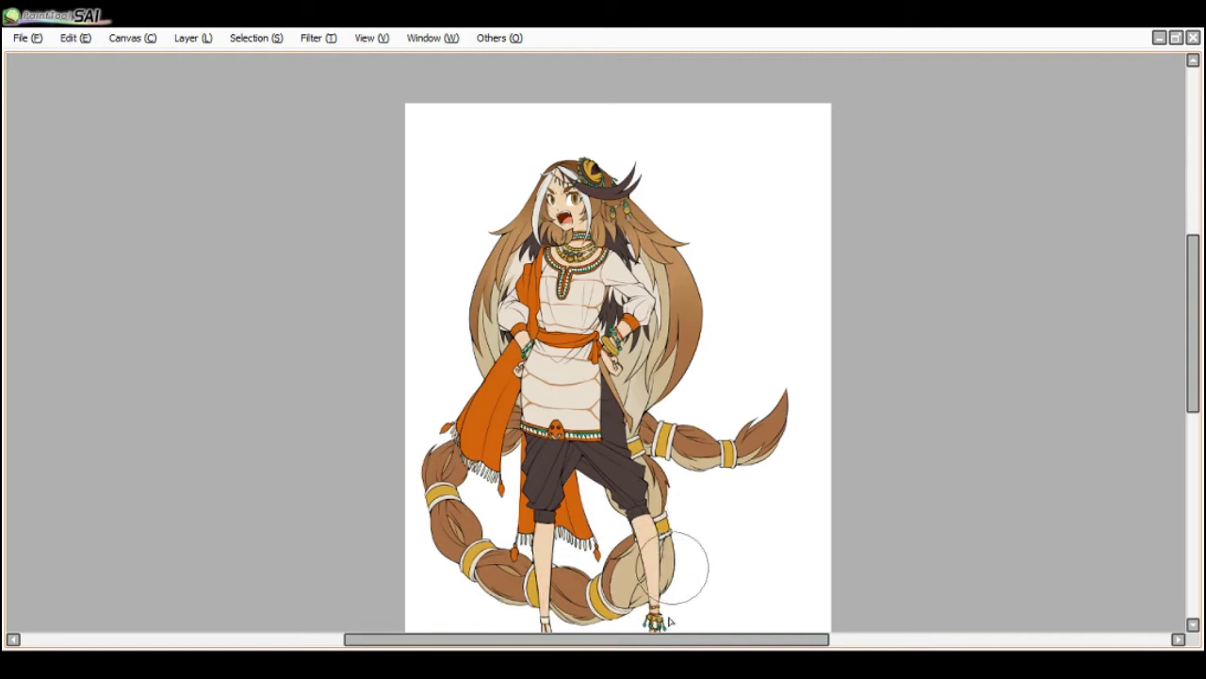
pyautogui.hotkey('ctrl', '0')
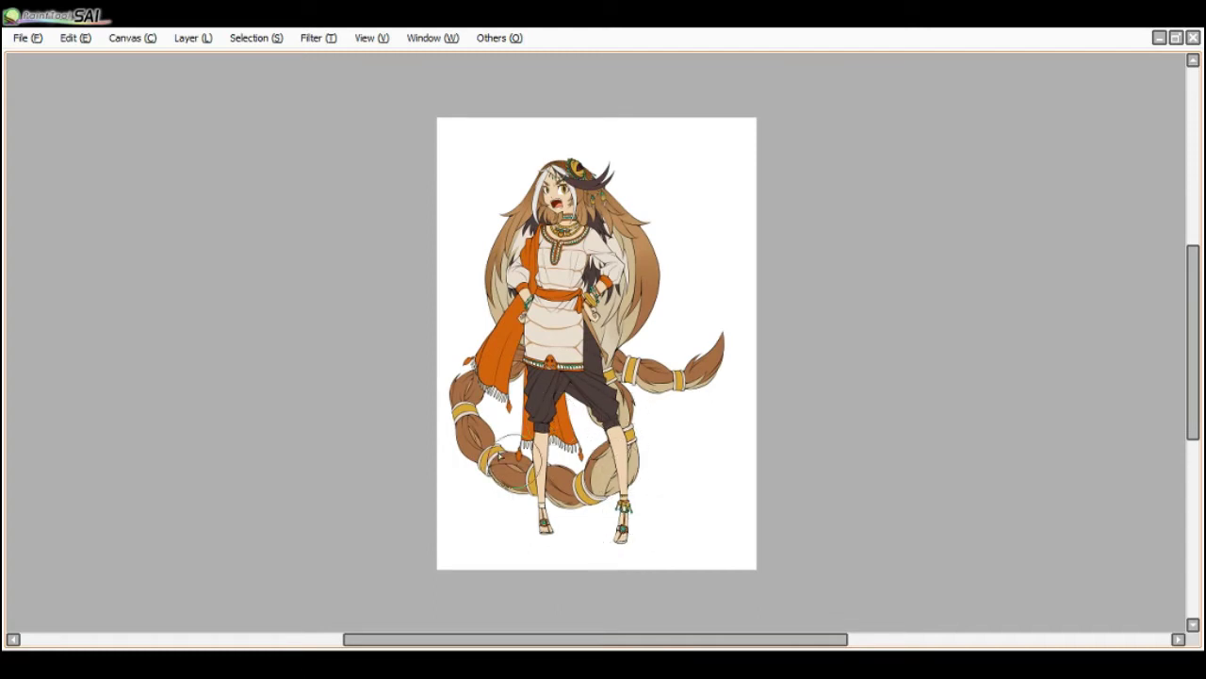
# - Delete the trial layer holding the pale skin color
pyautogui.press('Tab')
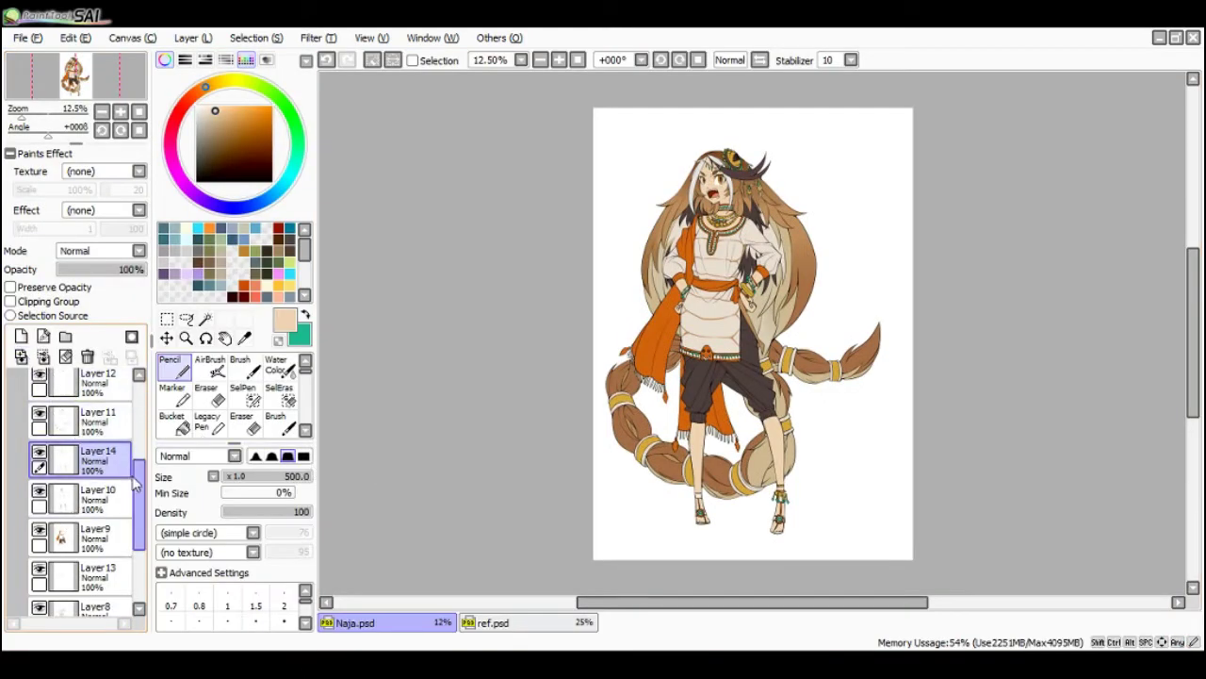
pyautogui.scroll(1, 74, 490)
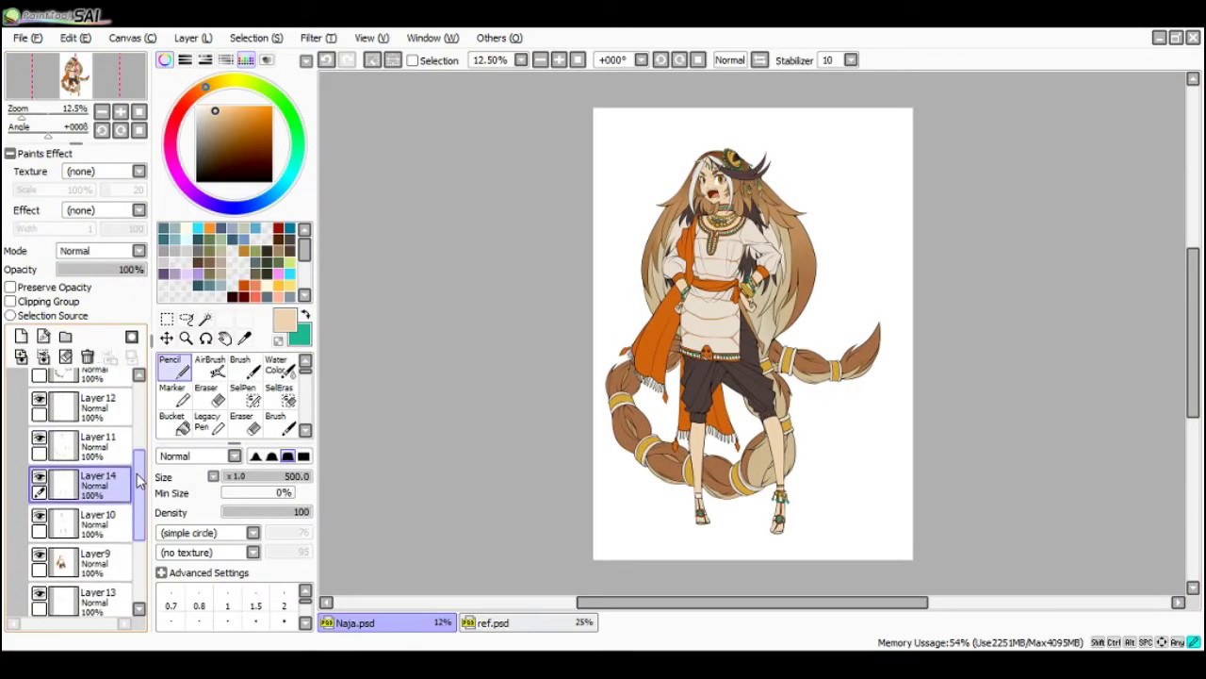
pyautogui.click(88, 356)
pyautogui.press('Tab')
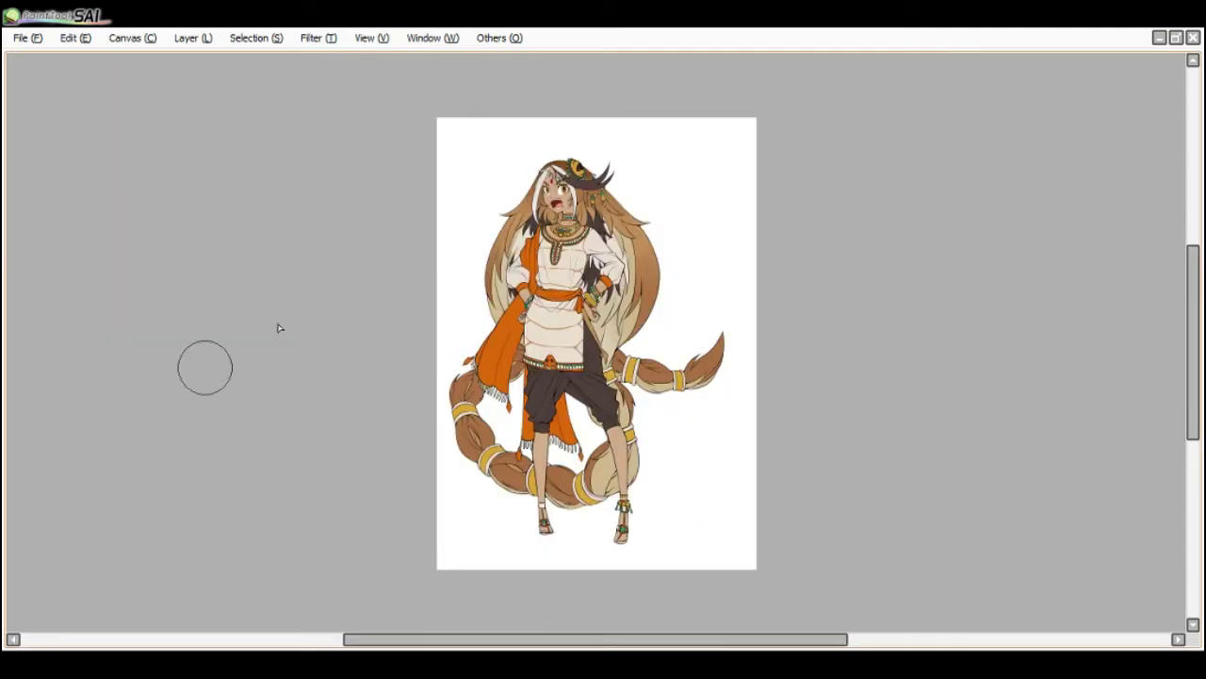
# - Review the whole illustration's skin and clothing colors on the uncluttered canvas, both close up and full view
pyautogui.scroll(1, 594, 212)
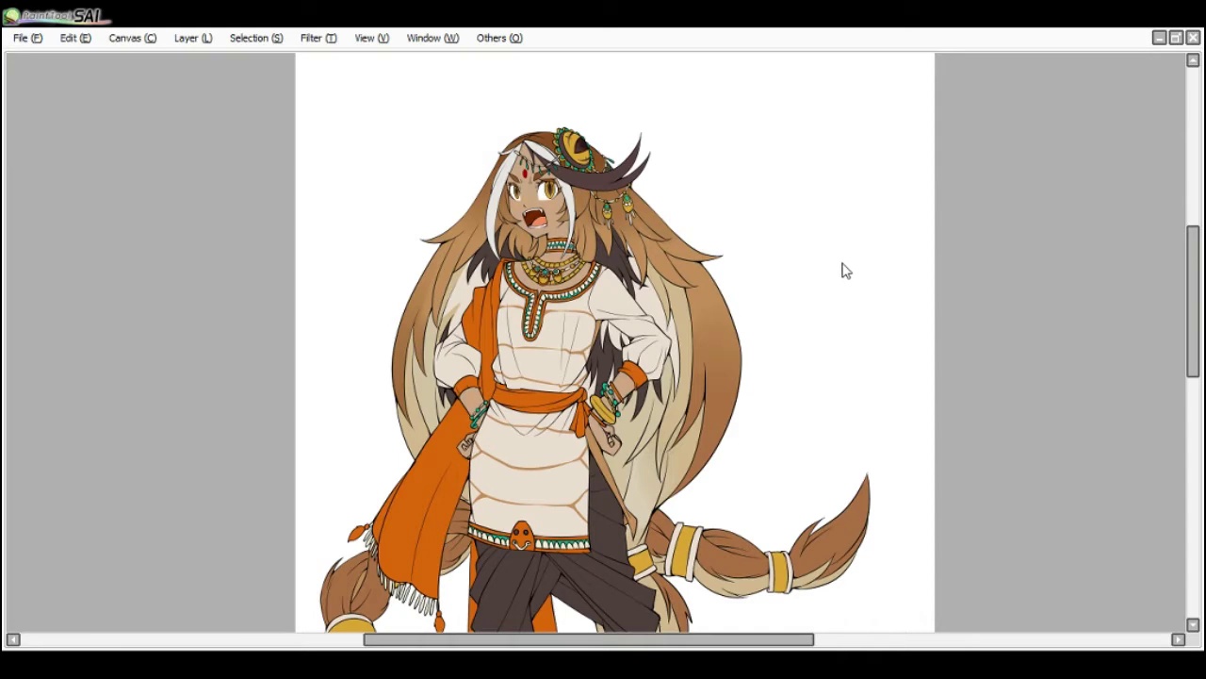
pyautogui.scroll(-1, 848, 315)
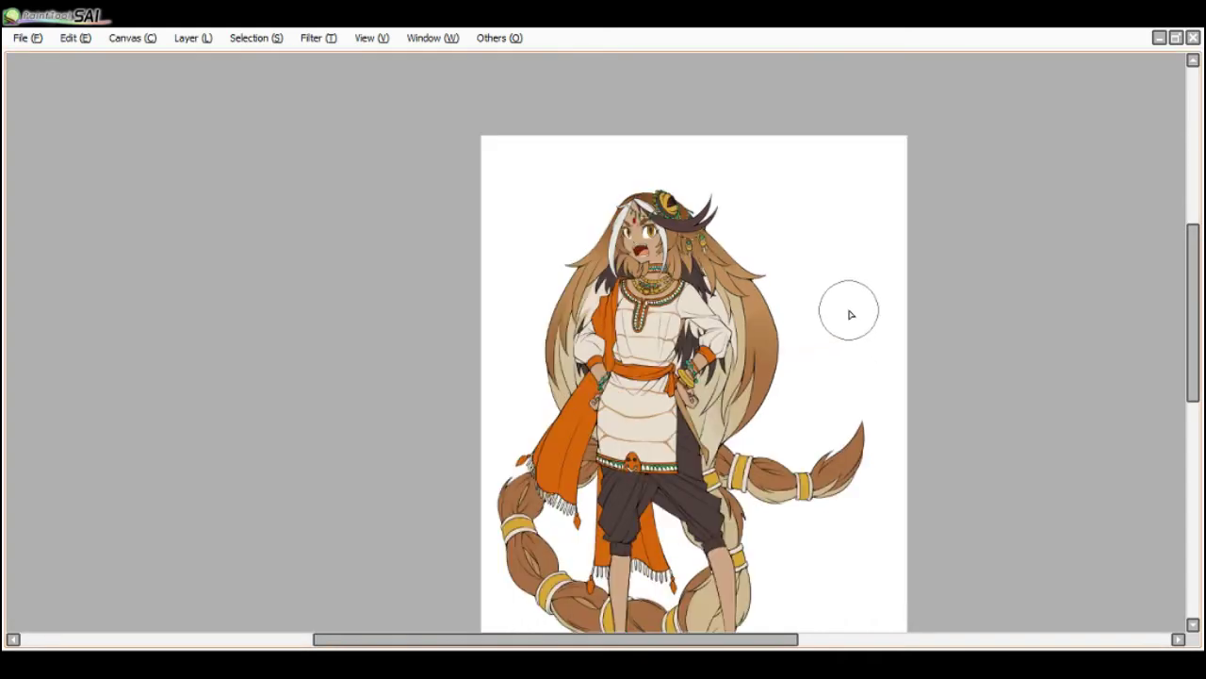
pyautogui.press('End')
pyautogui.press('End')
pyautogui.press('End')
pyautogui.press('Delete')
pyautogui.press('Delete')
pyautogui.press('Delete')
pyautogui.scroll(-1, 809, 250)
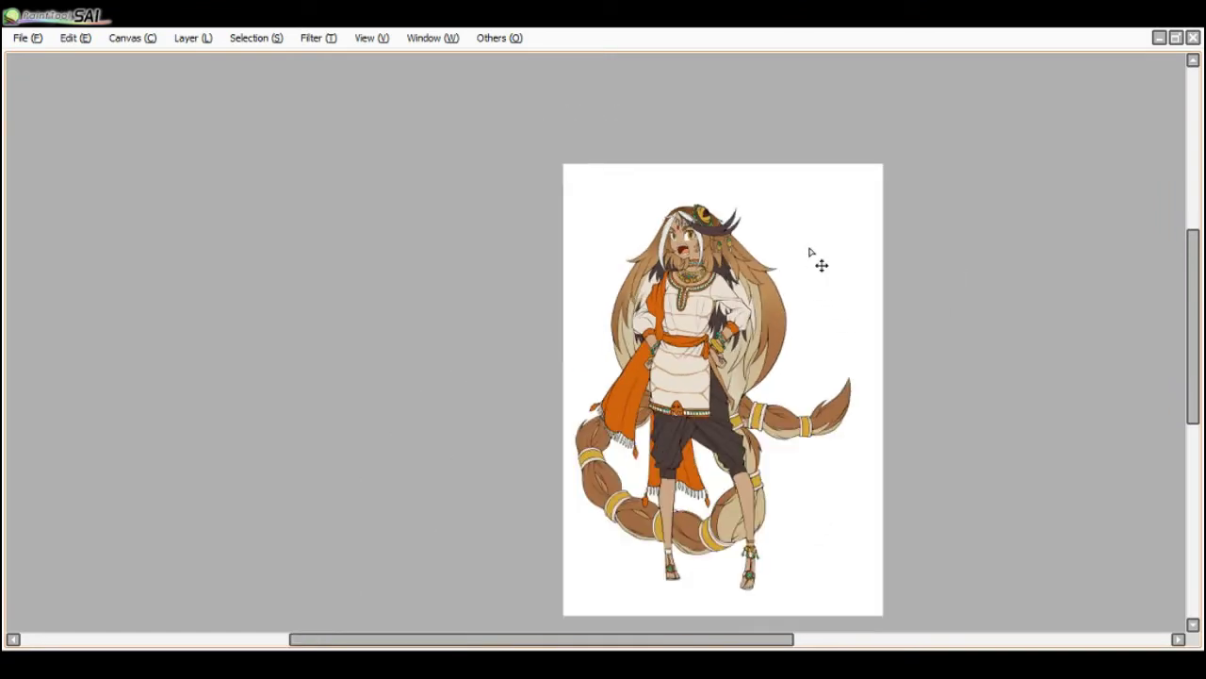
pyautogui.hotkey('ctrl', '0')
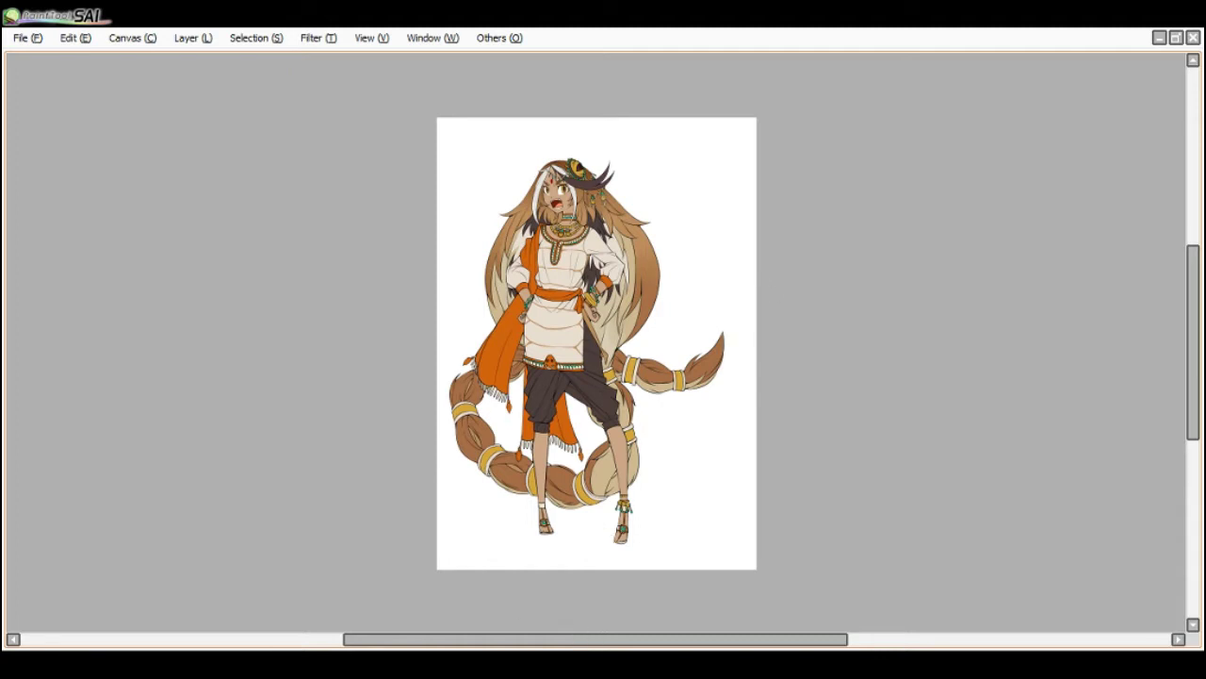
pyautogui.hotkey('alt', 'Tab')
# - Select Layer6 and toggle its visibility off and on to check which parts it colors
pyautogui.scroll(3, 558, 210)
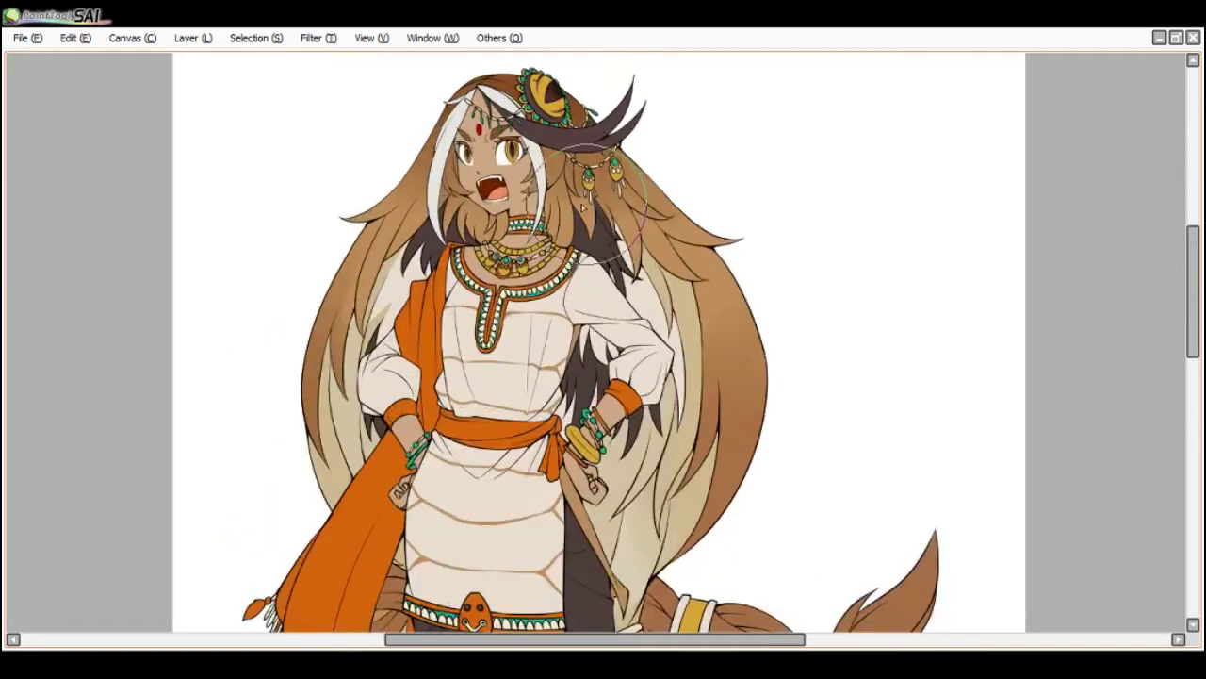
pyautogui.press('Tab')
pyautogui.scroll(4, 113, 426)
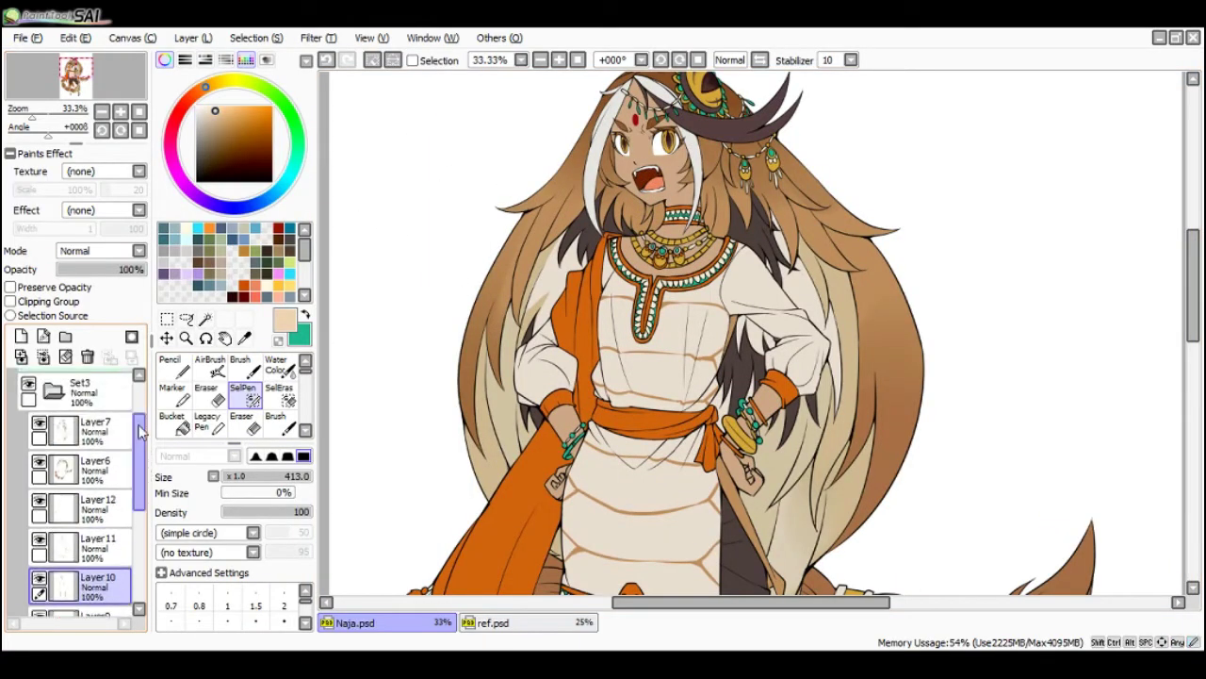
pyautogui.click(103, 429)
pyautogui.click(84, 467)
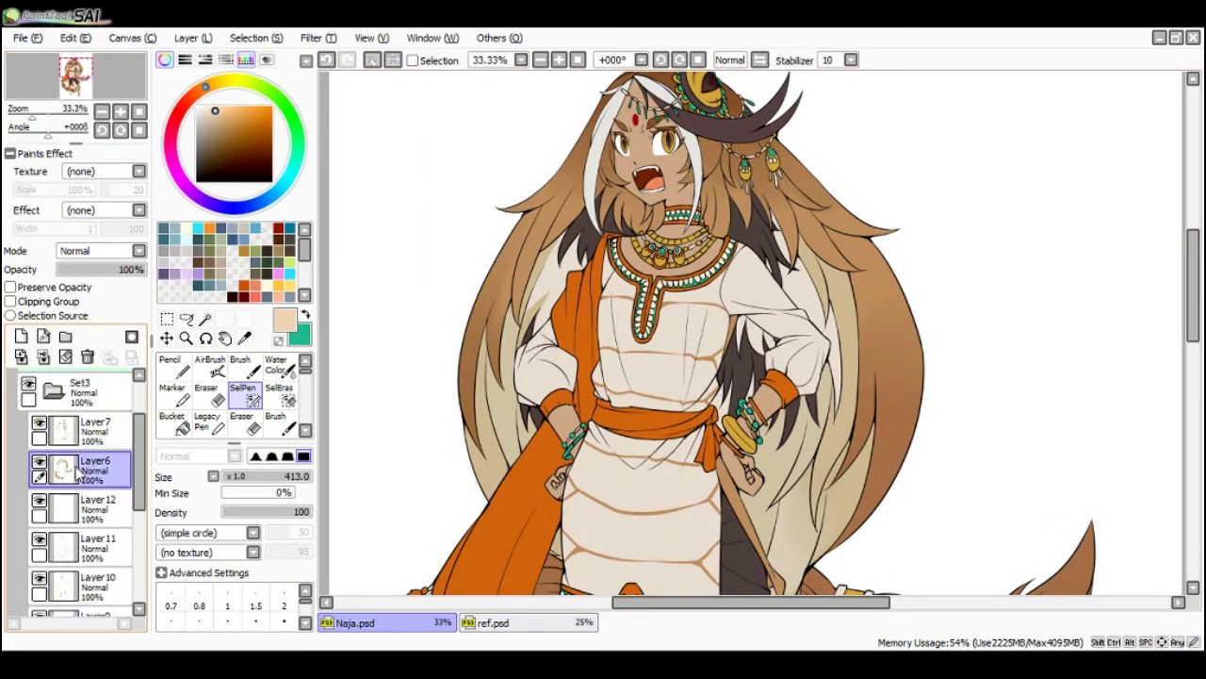
pyautogui.press('pagedown')
pyautogui.press('pagedown')
pyautogui.press('pageup')
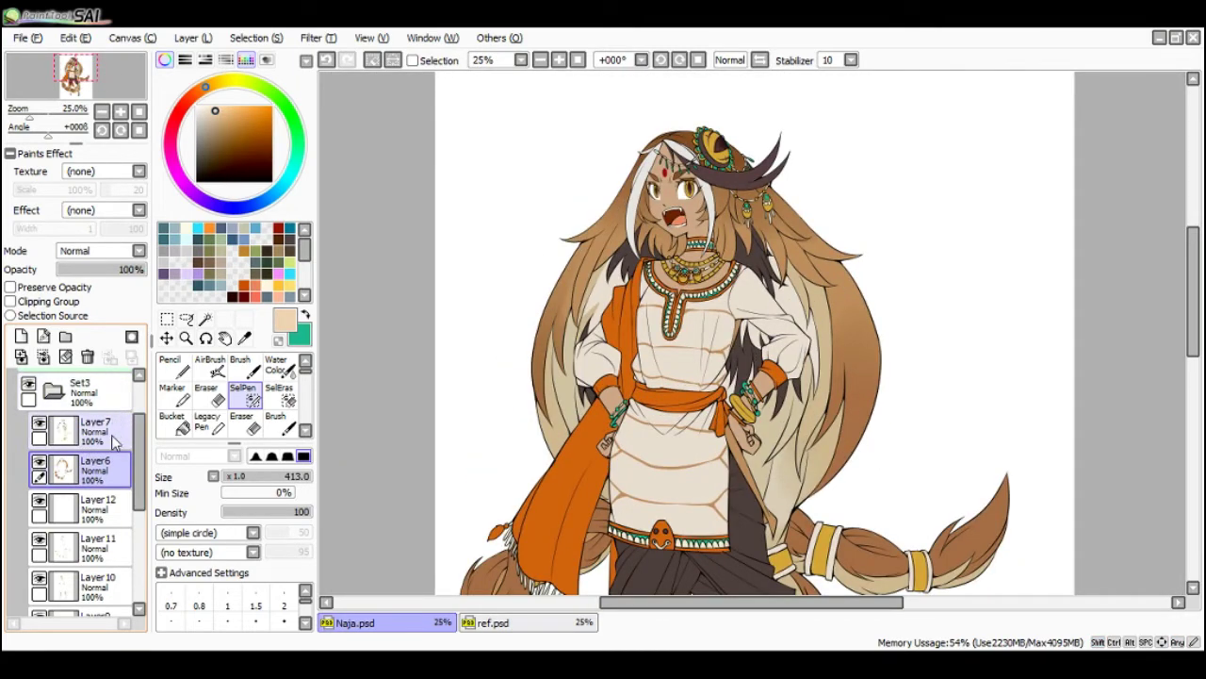
pyautogui.click(38, 462)
pyautogui.click(39, 461)
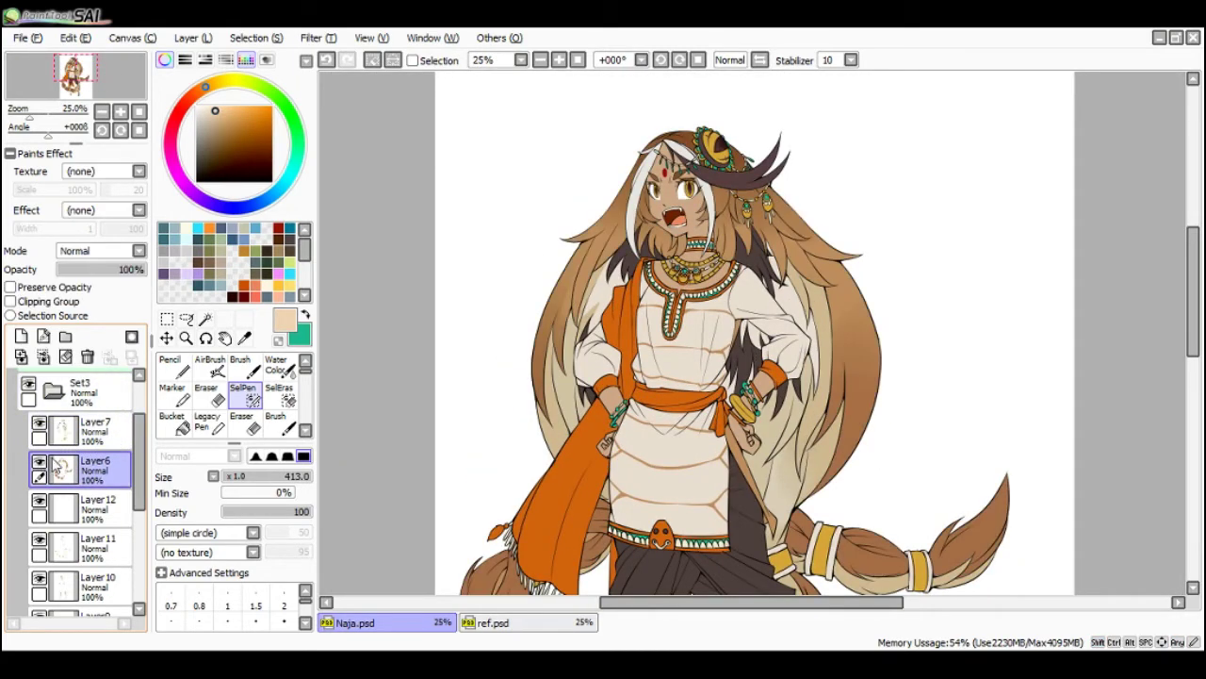
# - Create a new layer above Layer7, set its blending mode to Multiply, and choose the dark gray-teal swatch as the shadow color
pyautogui.click(104, 427)
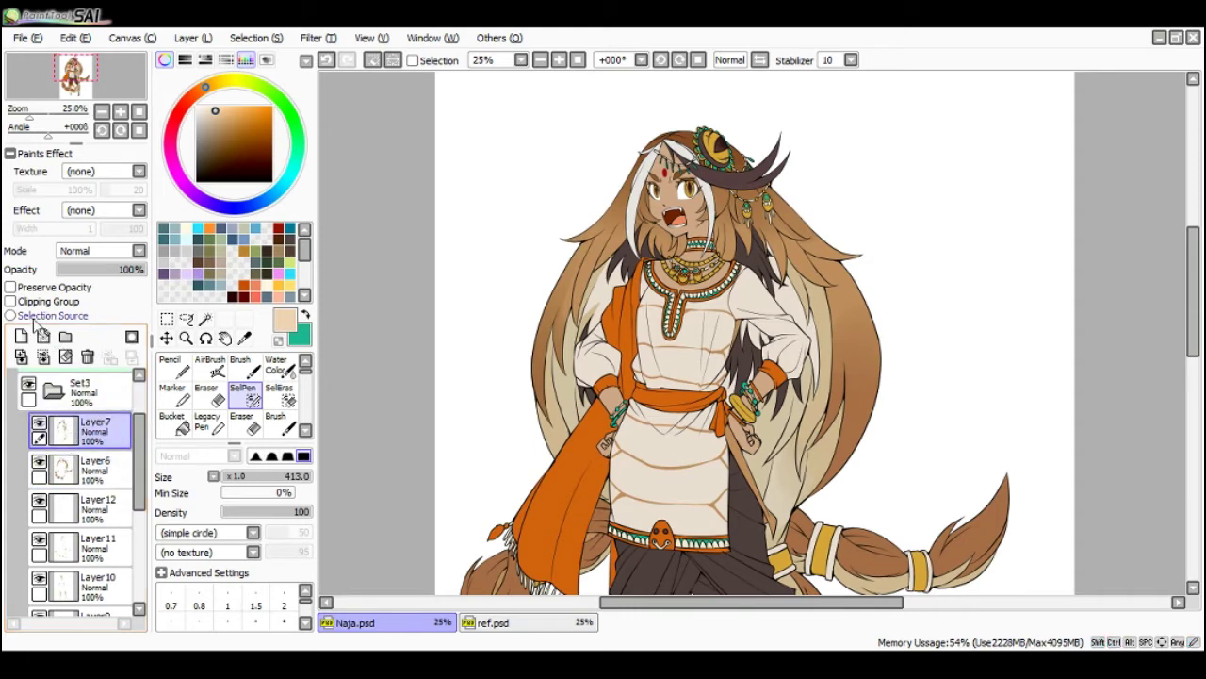
pyautogui.click(20, 336)
pyautogui.click(102, 253)
pyautogui.click(97, 279)
pyautogui.click(169, 226)
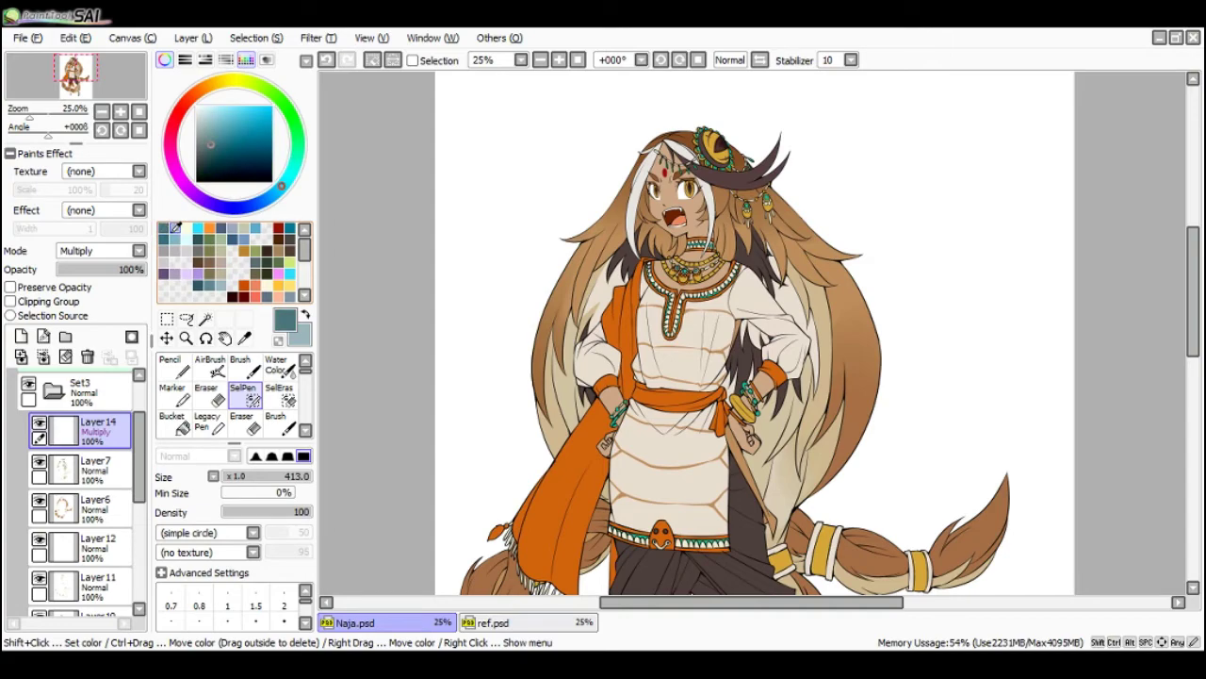
# - Hide the panels and shade the brown hair tufts beneath the chin on the white lock's side of the neck
pyautogui.press('Tab')
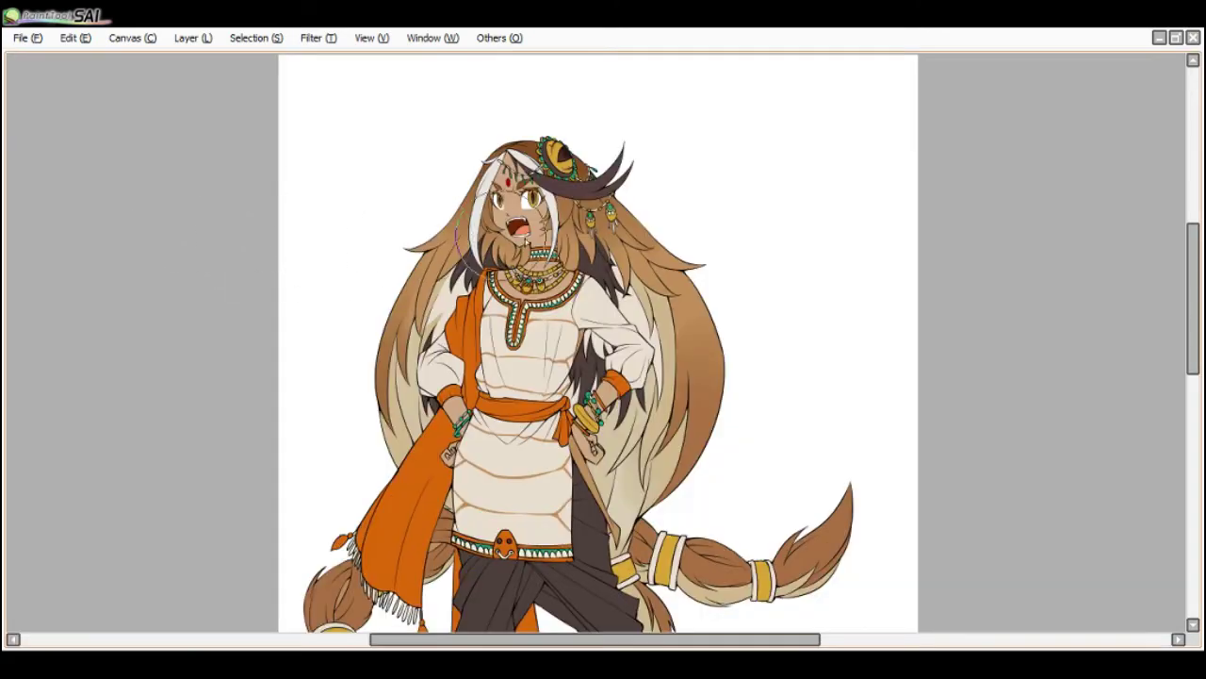
pyautogui.press('Tab')
pyautogui.press('Tab')
pyautogui.scroll(1, 509, 232)
pyautogui.moveTo(489, 244); pyautogui.dragTo(525, 273)
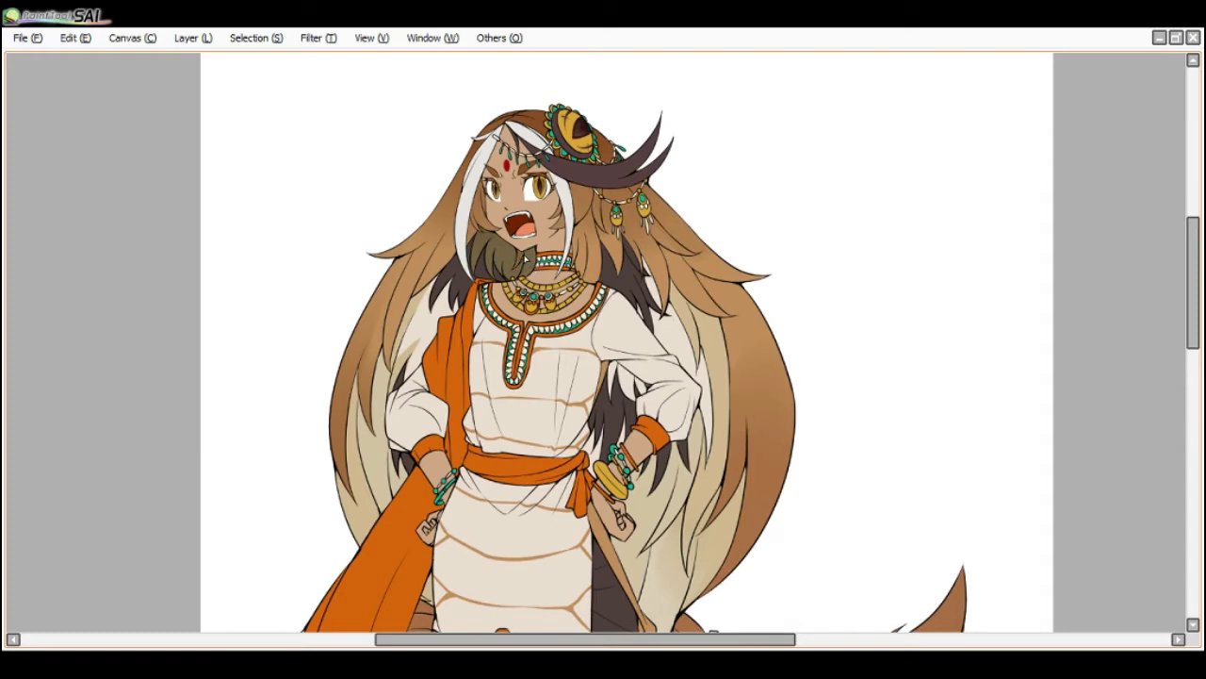
# - With a smaller brush, shade the hair behind the long white front lock and the upper part of that lock
pyautogui.press('[')
pyautogui.press('[')
pyautogui.press('[')
pyautogui.press('[')
pyautogui.press('[')
pyautogui.moveTo(476, 218); pyautogui.dragTo(473, 243)
pyautogui.scroll(-1, 491, 195)
pyautogui.scroll(2, 491, 194)
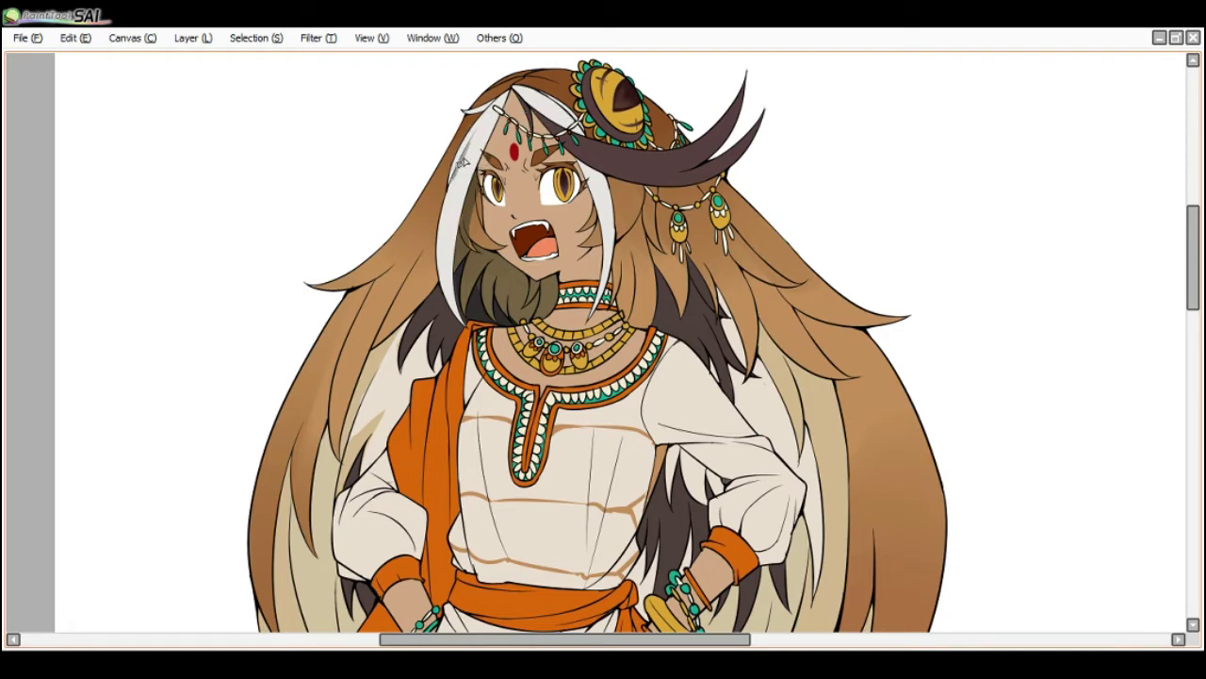
pyautogui.moveTo(463, 162)
pyautogui.mouseDown()
pyautogui.moveTo(454, 217)
pyautogui.moveTo(468, 155)
pyautogui.moveTo(445, 234)
pyautogui.mouseUp()
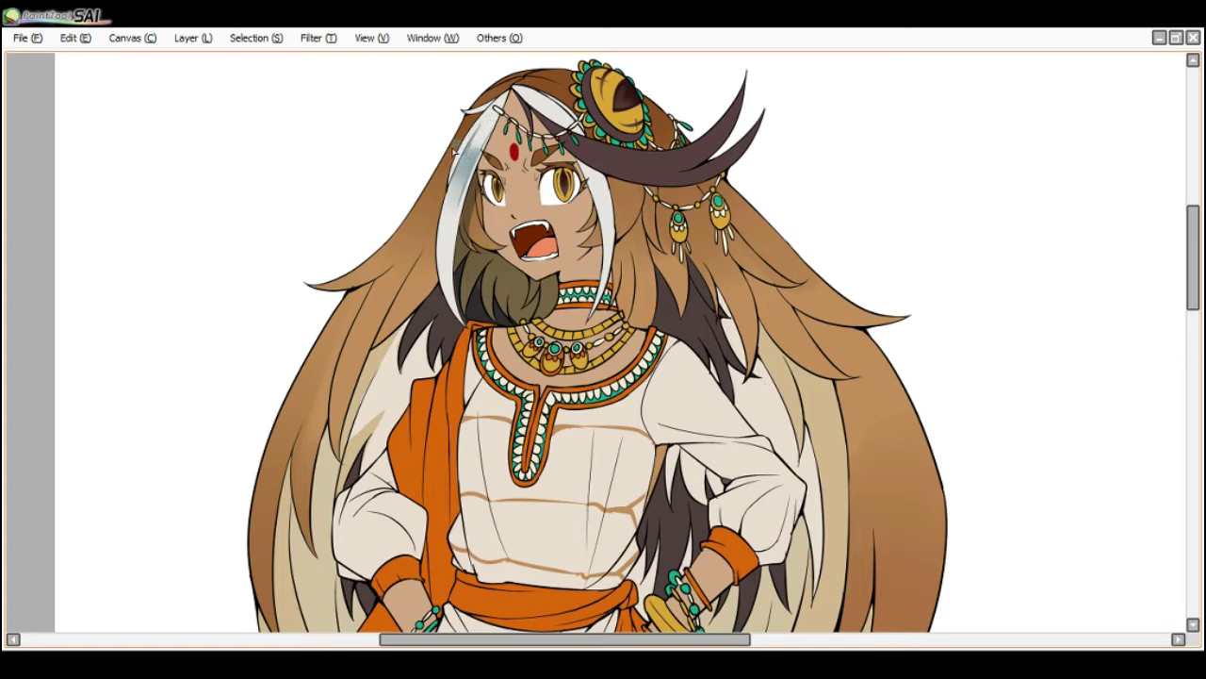
# - Shade the brown hair bordering the long white lock and extend the soft shadow along the lock from tip to temple
pyautogui.moveTo(458, 140); pyautogui.dragTo(421, 222)
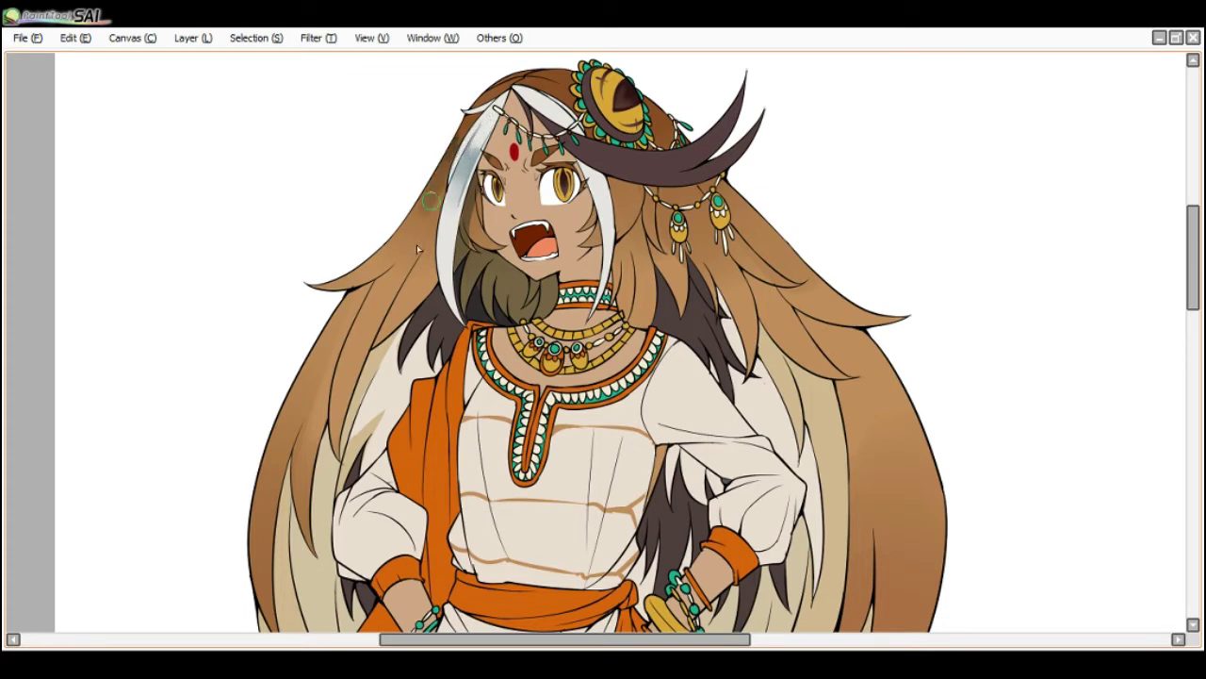
pyautogui.scroll(-2, 396, 228)
pyautogui.press('End')
pyautogui.press('Delete')
pyautogui.press('Delete')
pyautogui.press('Delete')
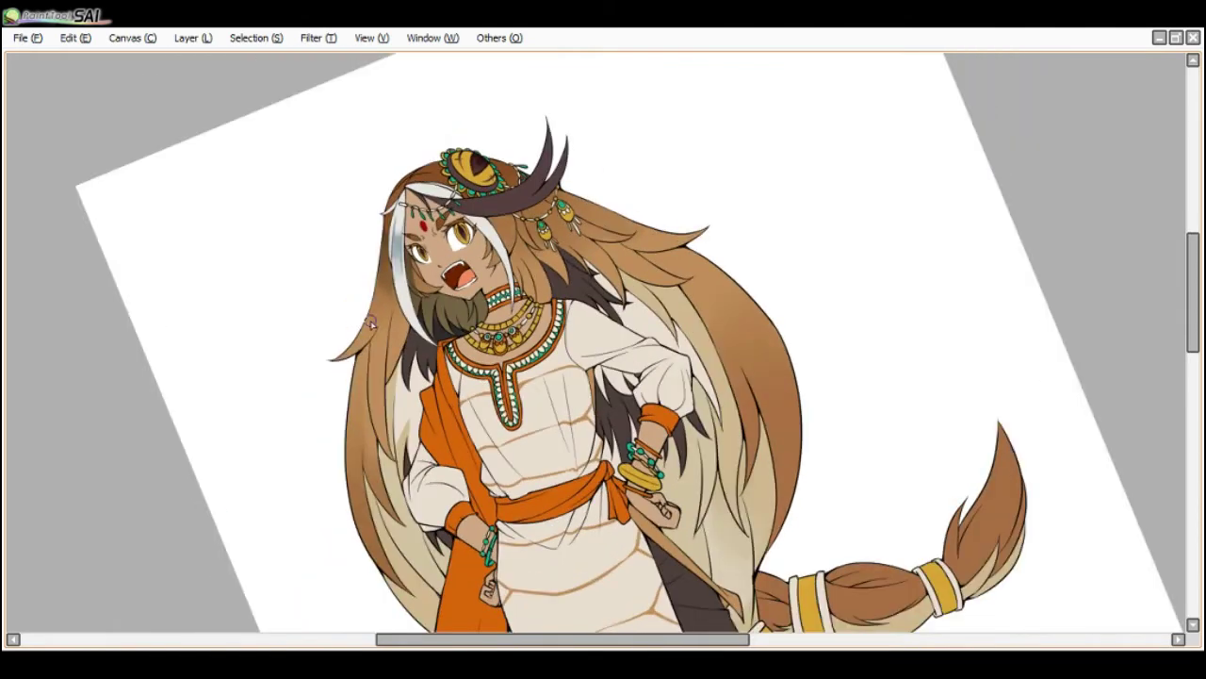
pyautogui.scroll(2, 375, 327)
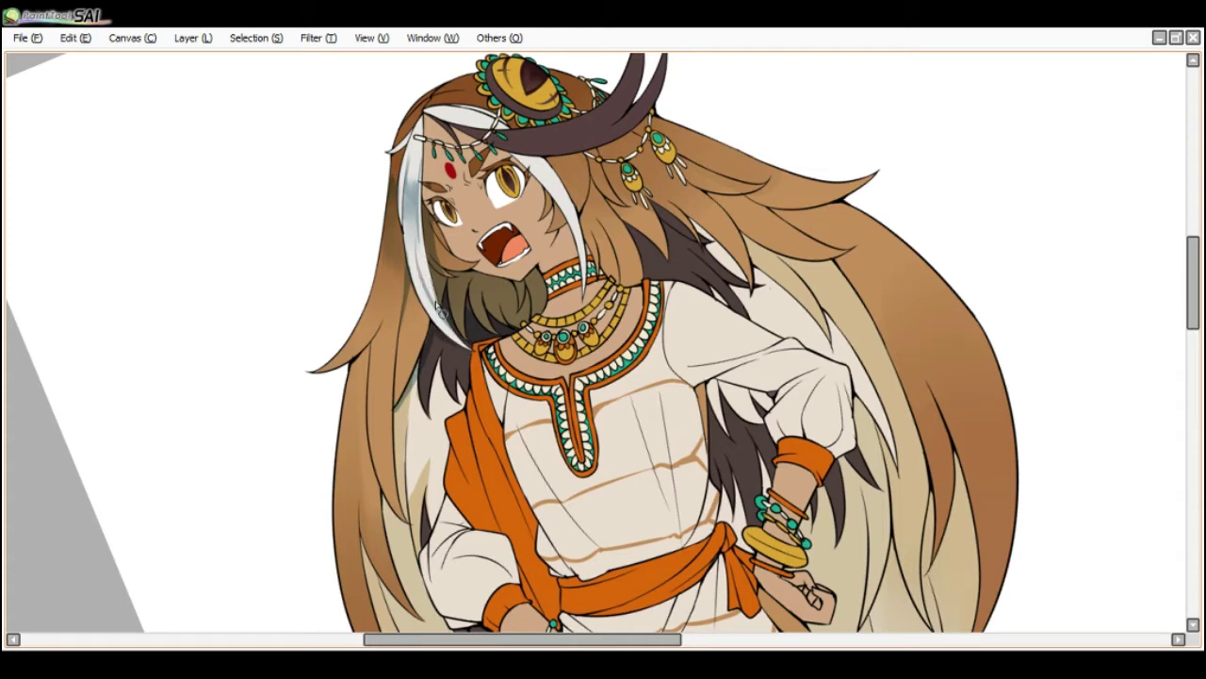
pyautogui.moveTo(450, 328)
pyautogui.mouseDown()
pyautogui.moveTo(415, 213)
pyautogui.moveTo(417, 177)
pyautogui.mouseUp()
pyautogui.moveTo(427, 283); pyautogui.dragTo(415, 192)
# - Paint a soft shadow on the outermost brown hair strands beside the arm on the orange shawl's side
pyautogui.scroll(-1, 417, 194)
pyautogui.scroll(-1, 417, 194)
pyautogui.press('End')
pyautogui.press('End')
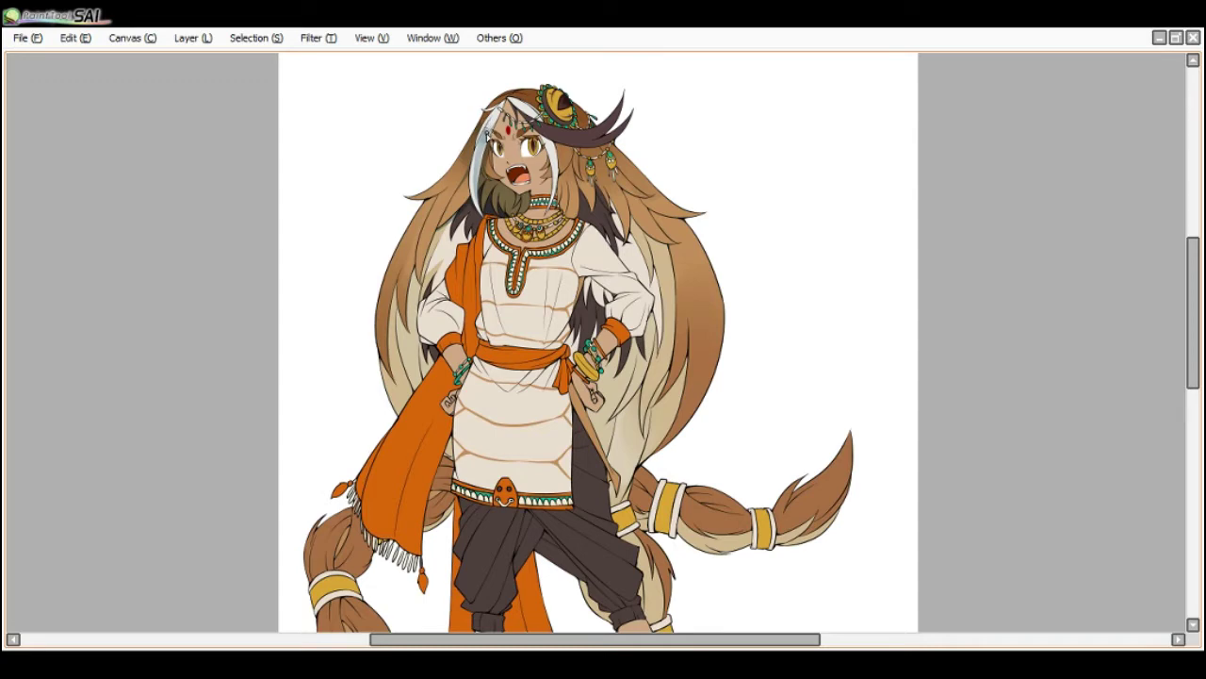
pyautogui.scroll(2, 426, 203)
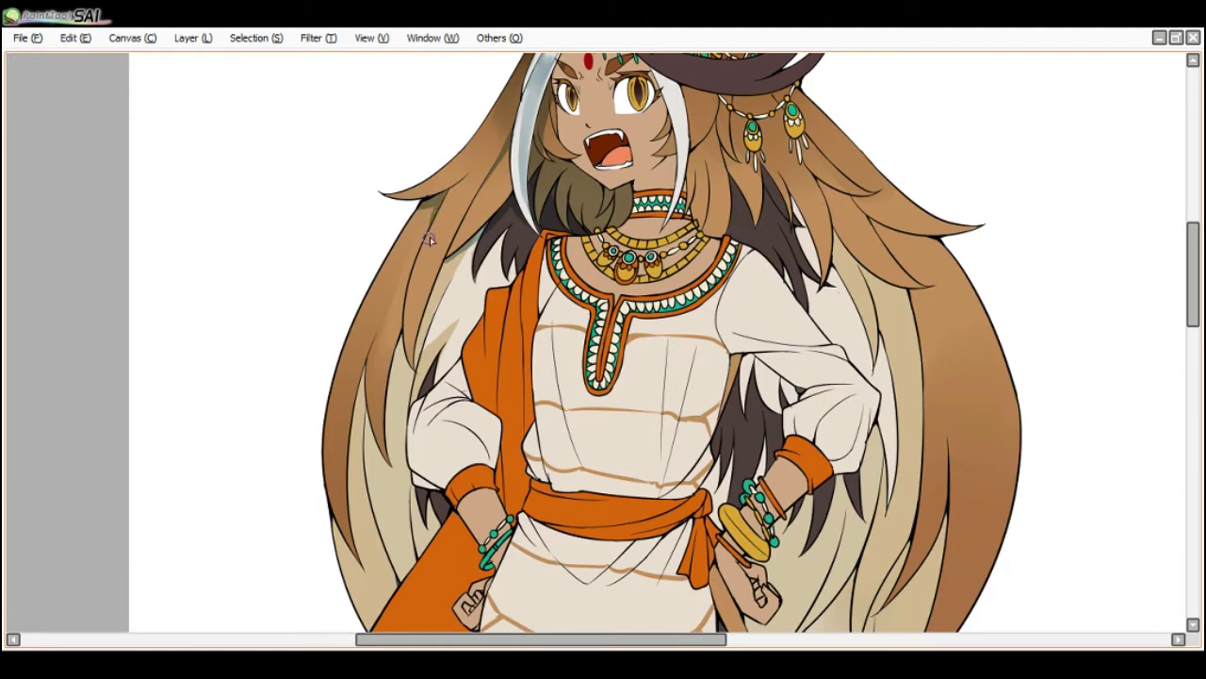
pyautogui.scroll(-2, 370, 282)
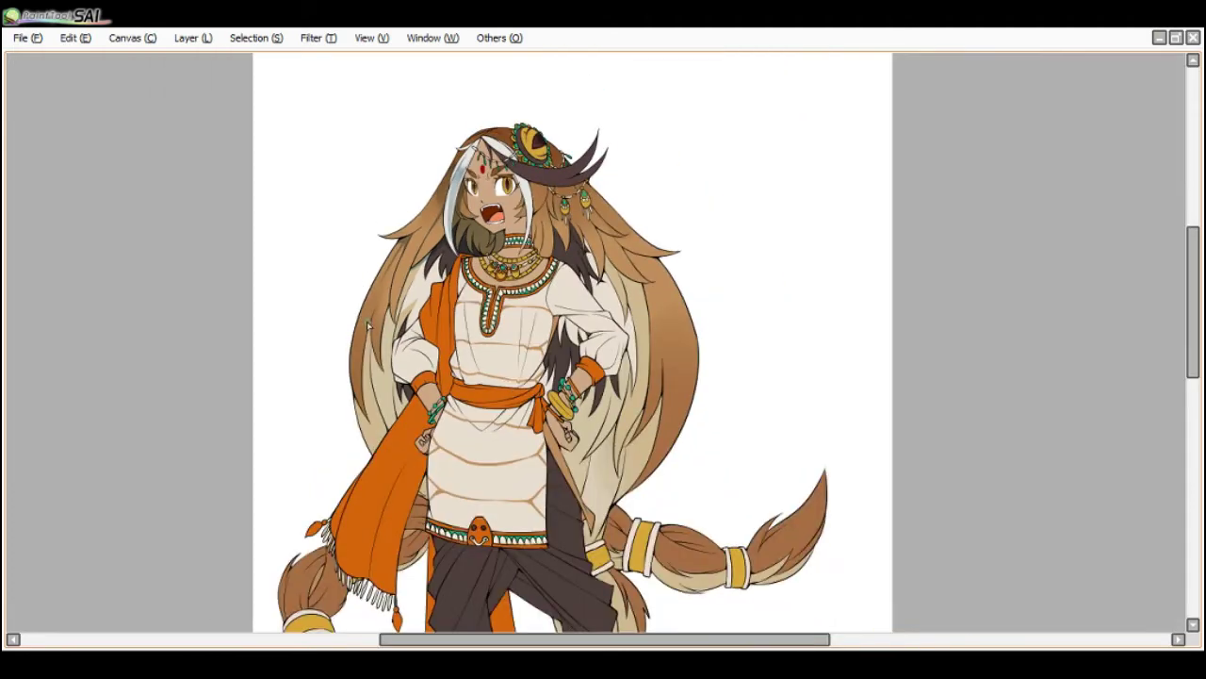
pyautogui.scroll(1, 372, 283)
pyautogui.moveTo(355, 322)
pyautogui.mouseDown()
pyautogui.moveTo(381, 292)
pyautogui.moveTo(354, 377)
pyautogui.mouseUp()
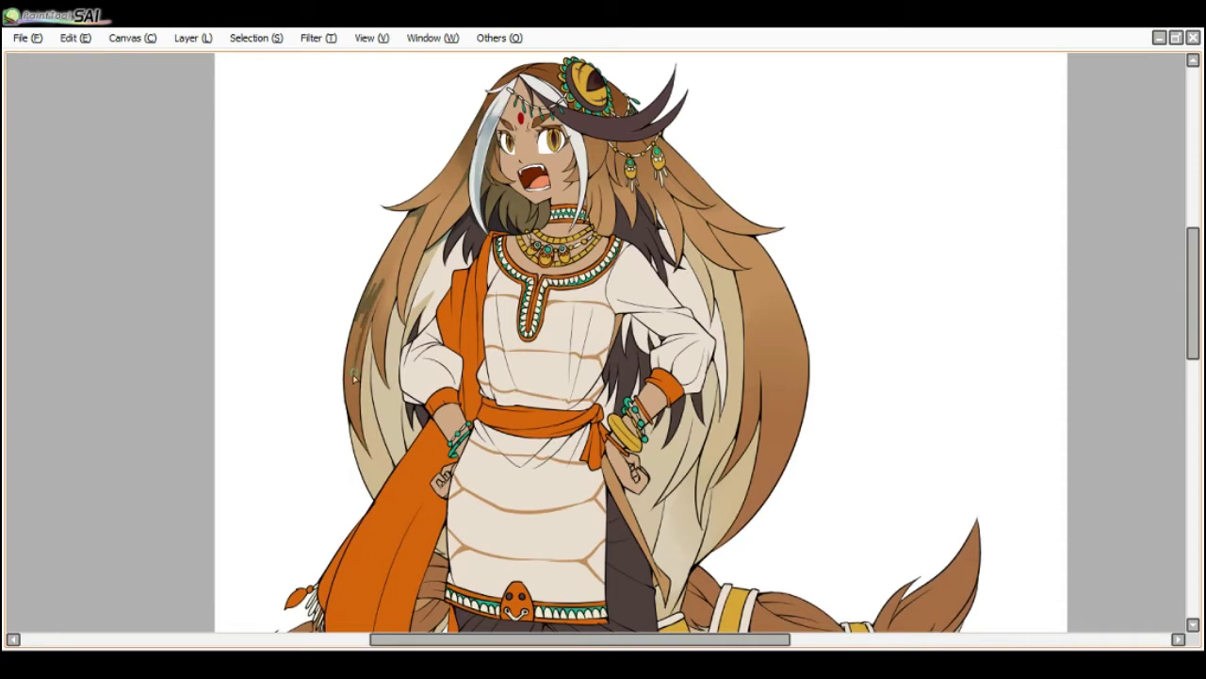
pyautogui.moveTo(368, 297)
pyautogui.mouseDown()
pyautogui.moveTo(352, 375)
pyautogui.moveTo(348, 356)
pyautogui.moveTo(404, 232)
pyautogui.mouseUp()
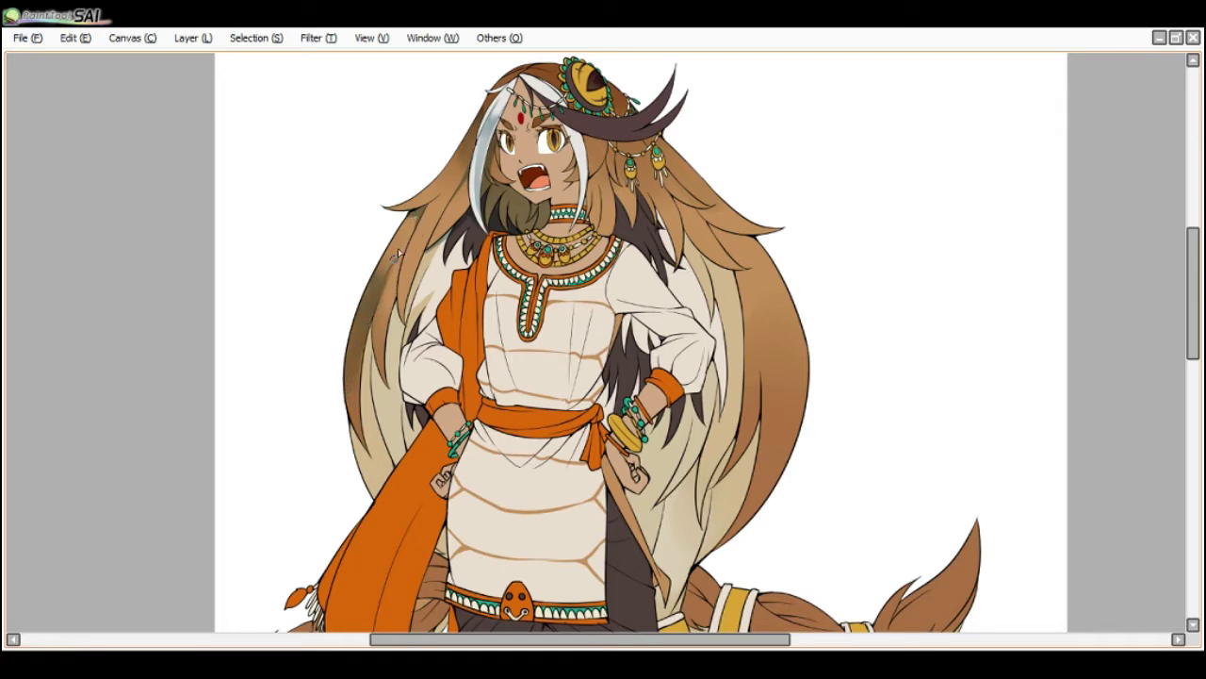
# - Shade the dark and pale hair showing through the gap between the torso and the bangled arm
pyautogui.scroll(-2, 453, 201)
pyautogui.scroll(2, 462, 195)
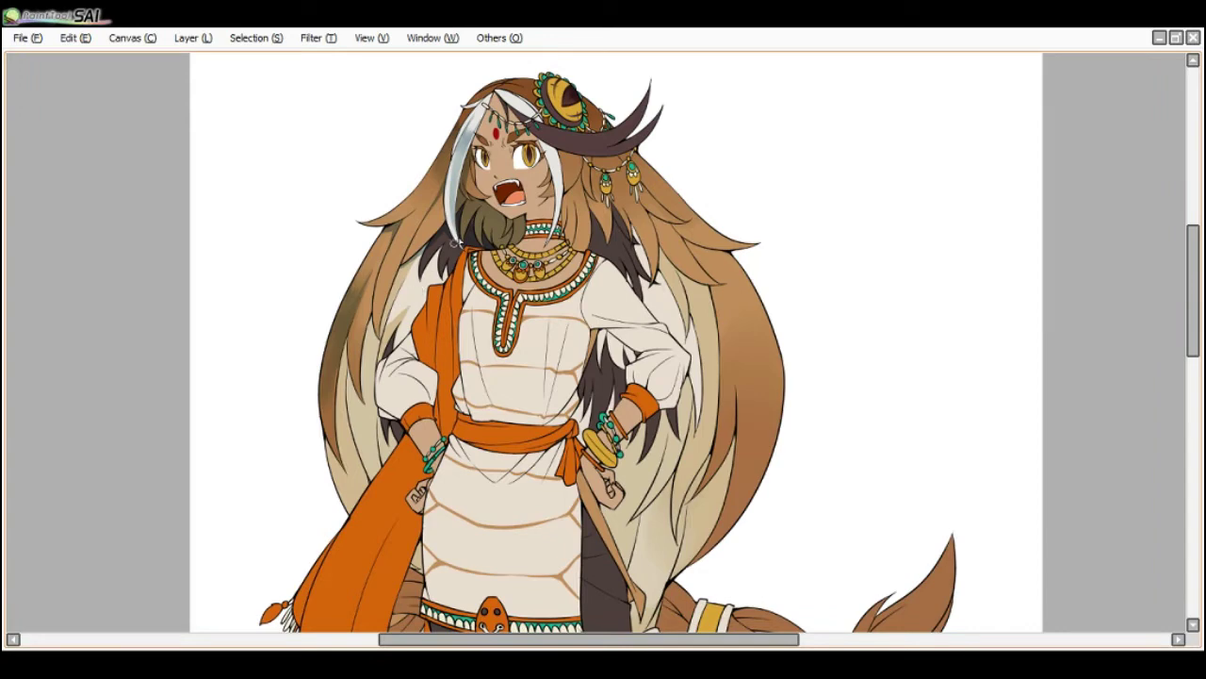
pyautogui.scroll(2, 453, 243)
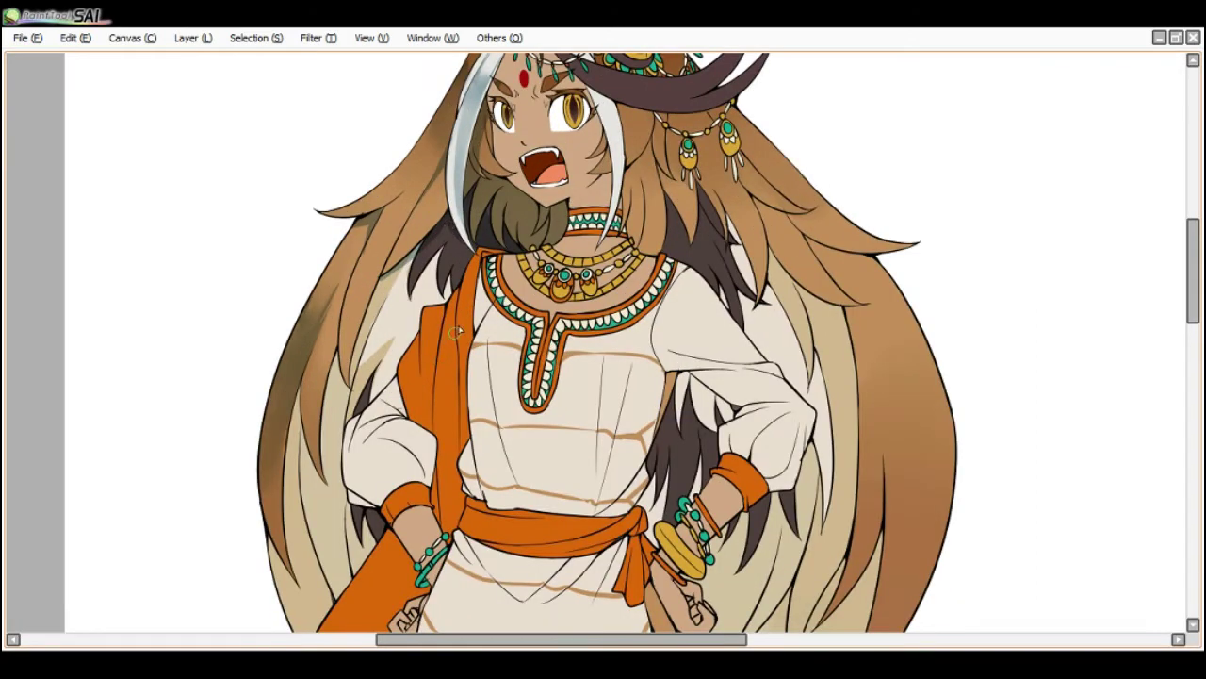
pyautogui.scroll(-2, 444, 361)
pyautogui.moveTo(605, 358)
pyautogui.mouseDown()
pyautogui.moveTo(589, 422)
pyautogui.moveTo(600, 434)
pyautogui.moveTo(624, 377)
pyautogui.moveTo(619, 352)
pyautogui.mouseUp()
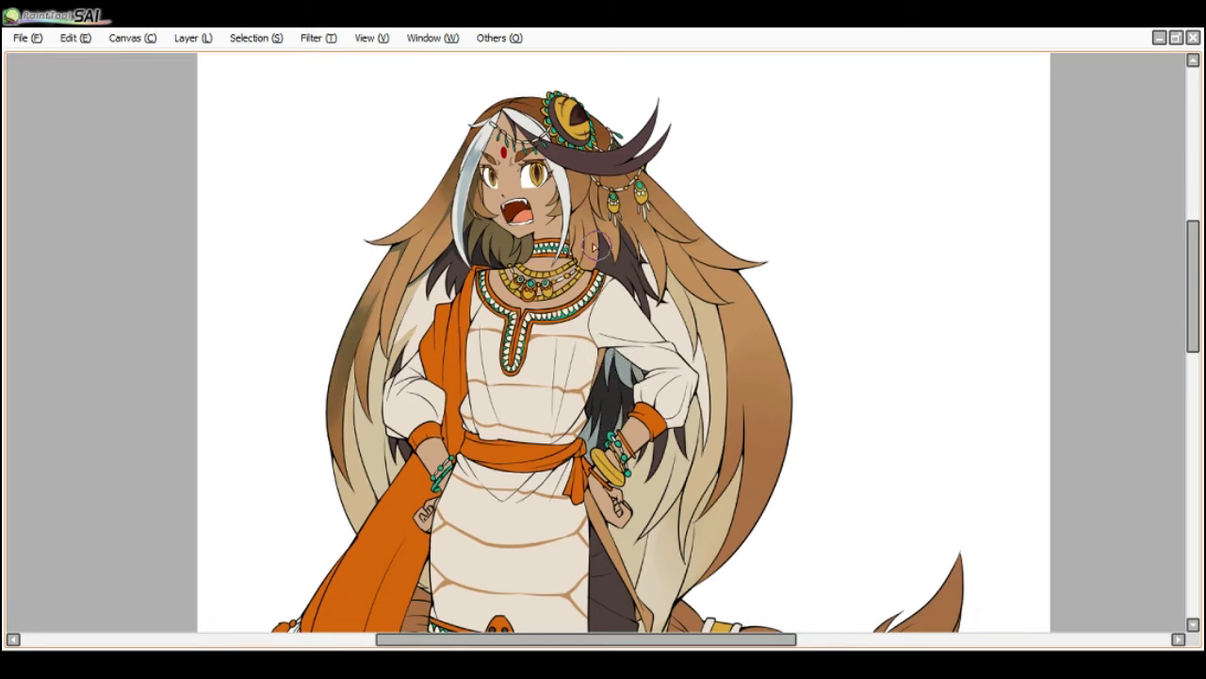
# - Shade the brown hair behind the neck and the hair directly under the dark horn beside the face
pyautogui.moveTo(585, 250); pyautogui.dragTo(588, 217)
pyautogui.scroll(1, 567, 204)
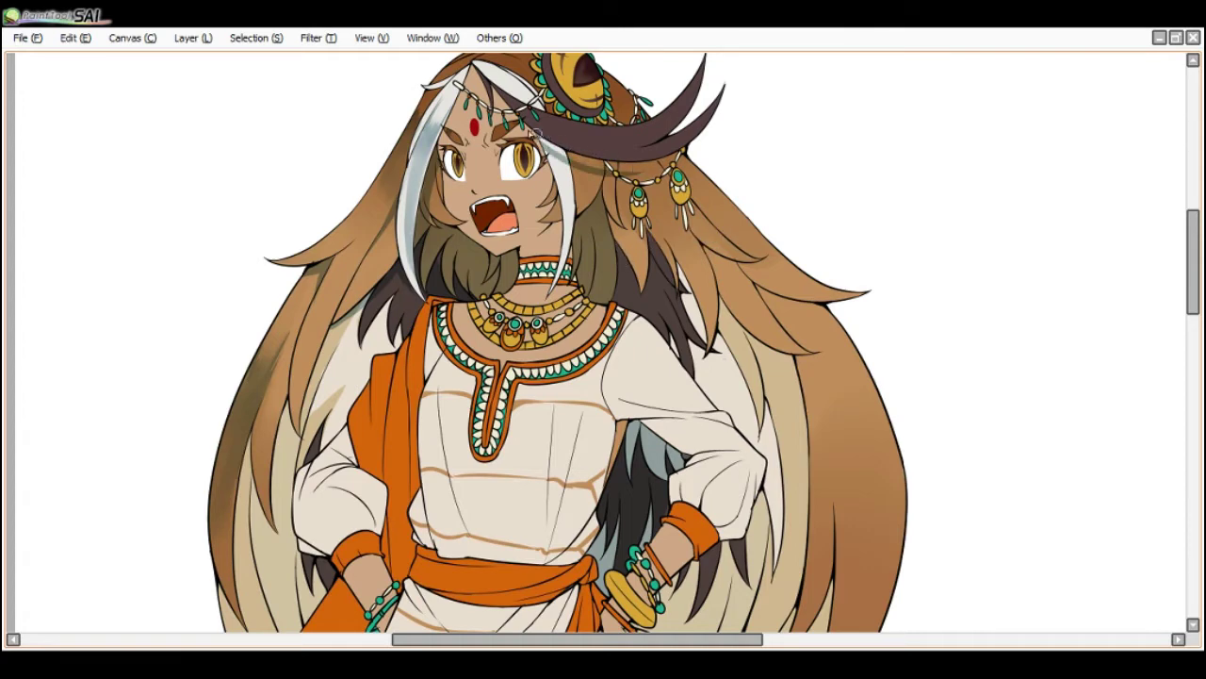
pyautogui.keyDown('ctrl'); pyautogui.keyDown('alt'); pyautogui.moveTo(577, 154); pyautogui.dragTo(563, 152); pyautogui.keyUp('alt'); pyautogui.keyUp('ctrl')
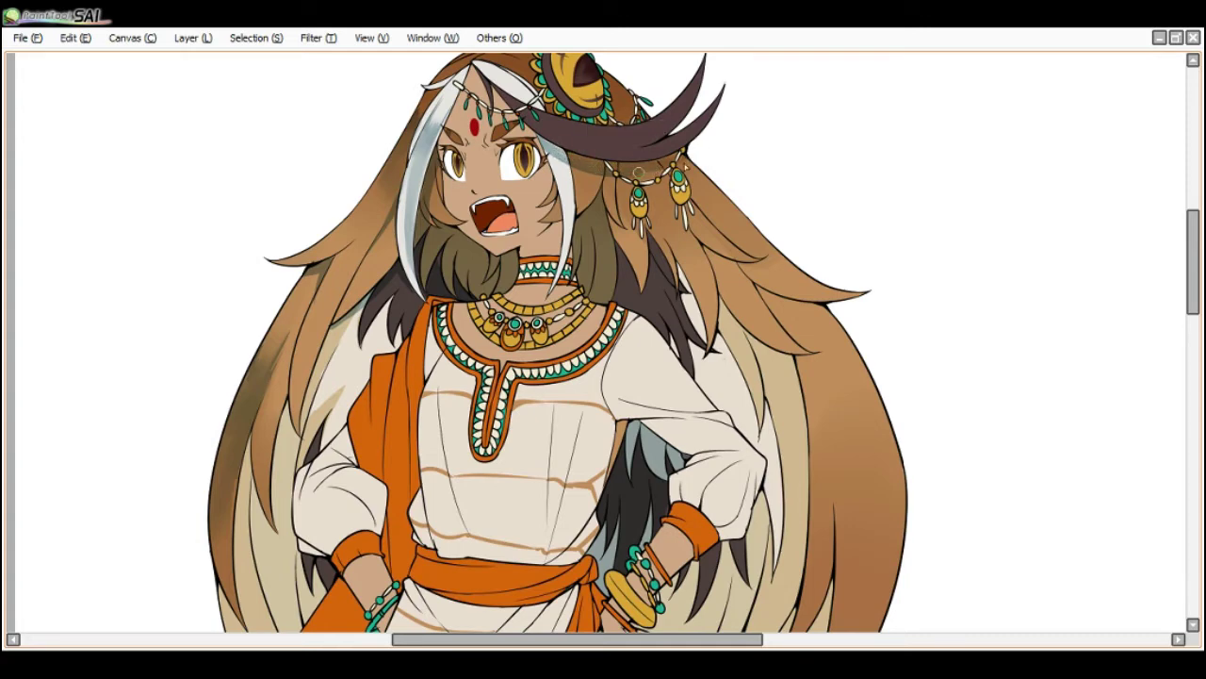
# - Shade the upper brown strands flowing outward beside the long white lock, blending the shadow toward their tips
pyautogui.scroll(-1, 686, 141)
pyautogui.press('End')
pyautogui.press('End')
pyautogui.press('Delete')
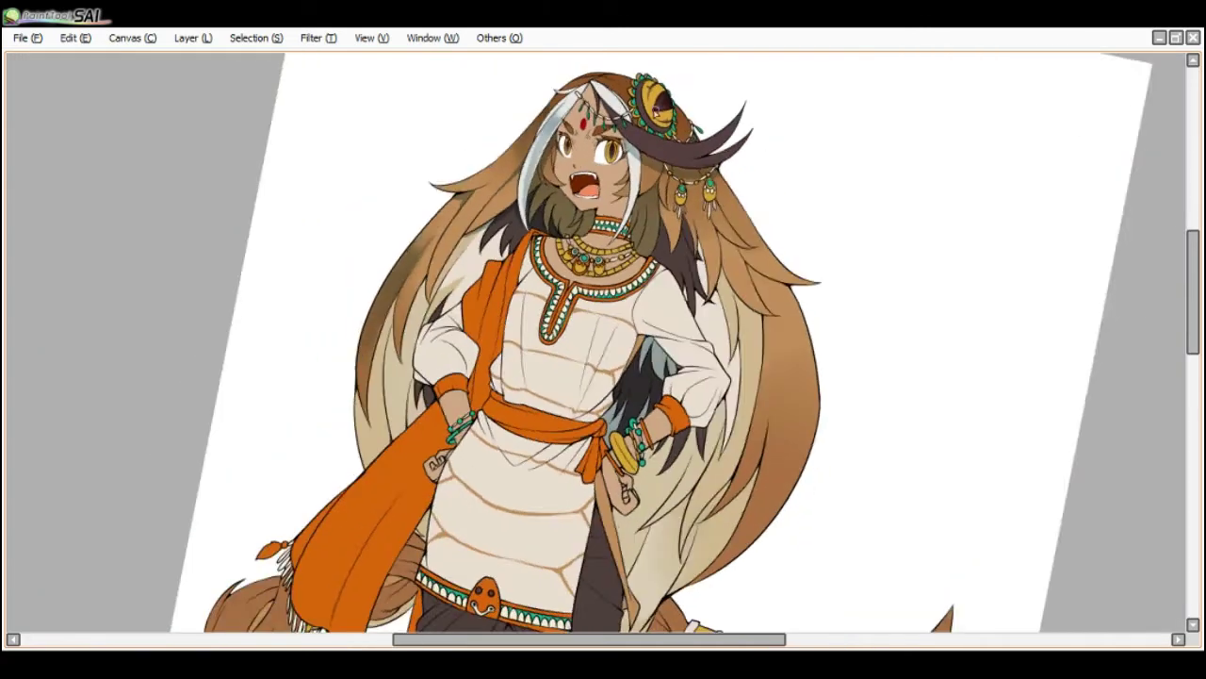
pyautogui.press('Delete')
pyautogui.press('Delete')
pyautogui.scroll(1, 462, 174)
pyautogui.moveTo(452, 178); pyautogui.dragTo(419, 288)
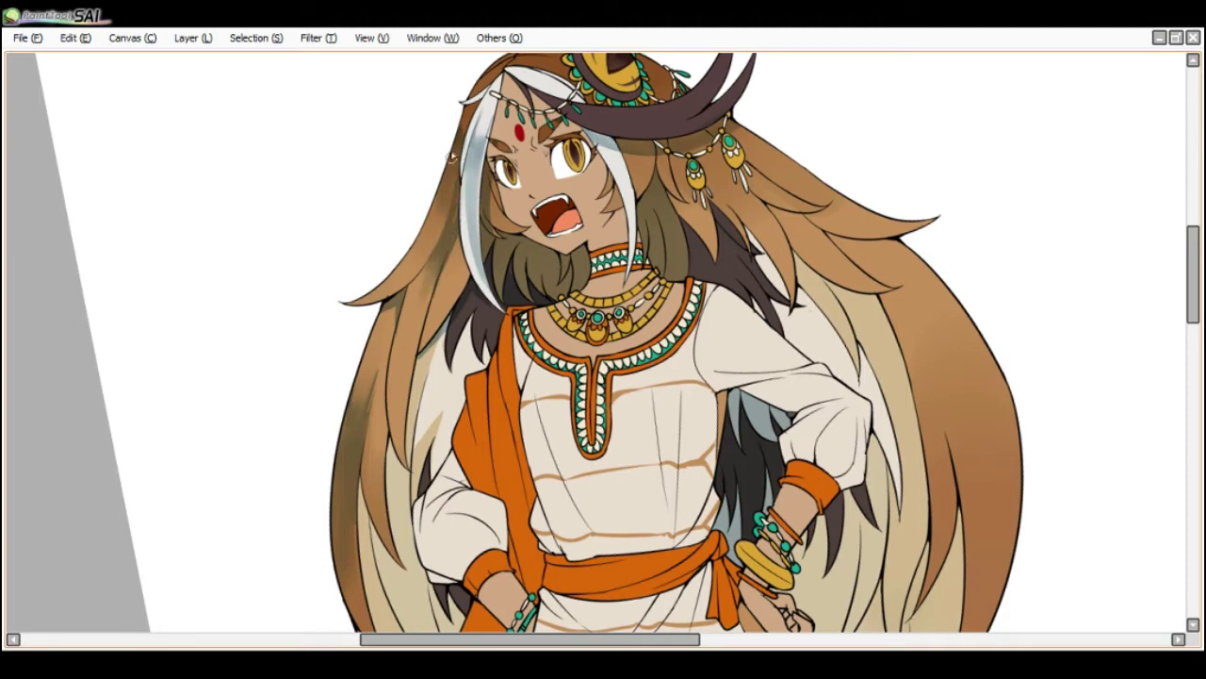
pyautogui.moveTo(443, 175); pyautogui.dragTo(420, 250)
pyautogui.moveTo(443, 196); pyautogui.dragTo(420, 252)
pyautogui.press(']')
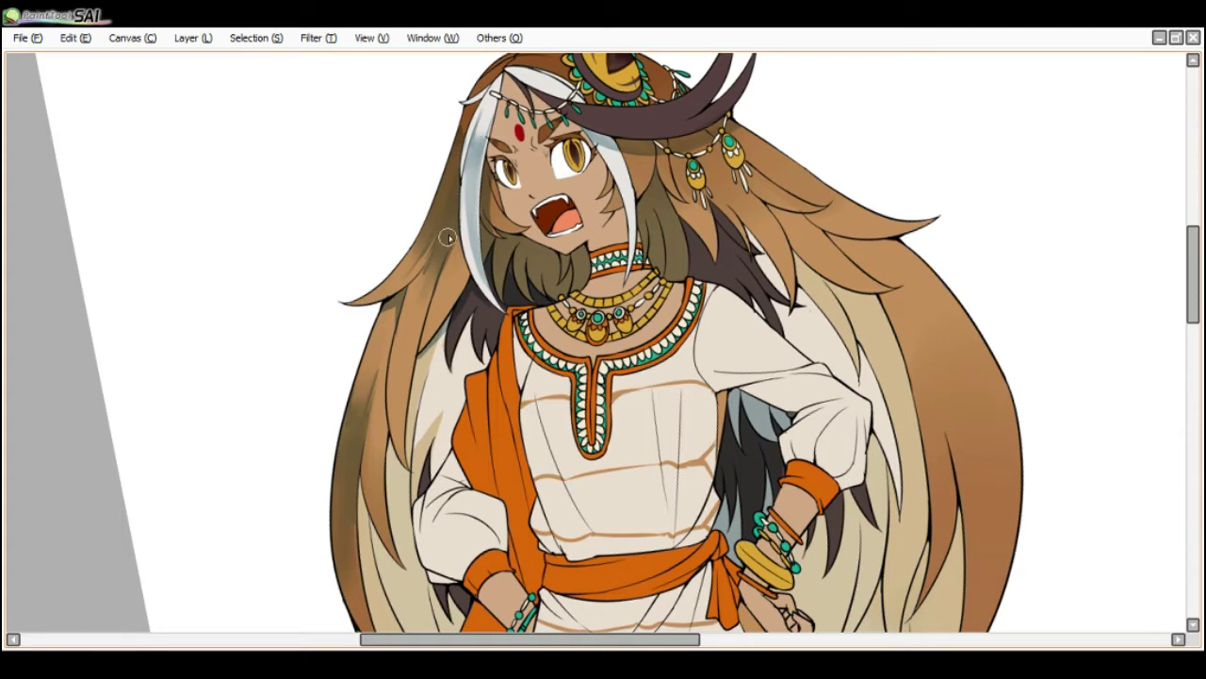
# - Shade the small brown hair strands between the long white lock and the cheek
pyautogui.scroll(-2, 458, 200)
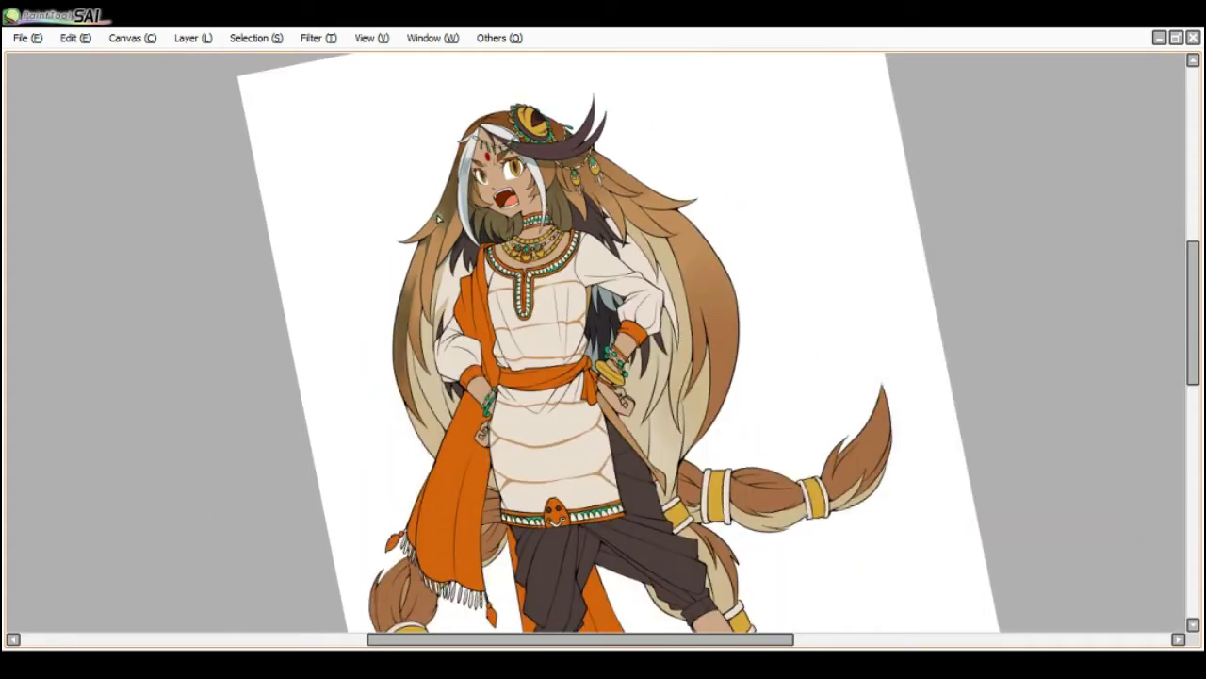
pyautogui.press('End')
pyautogui.scroll(2, 551, 185)
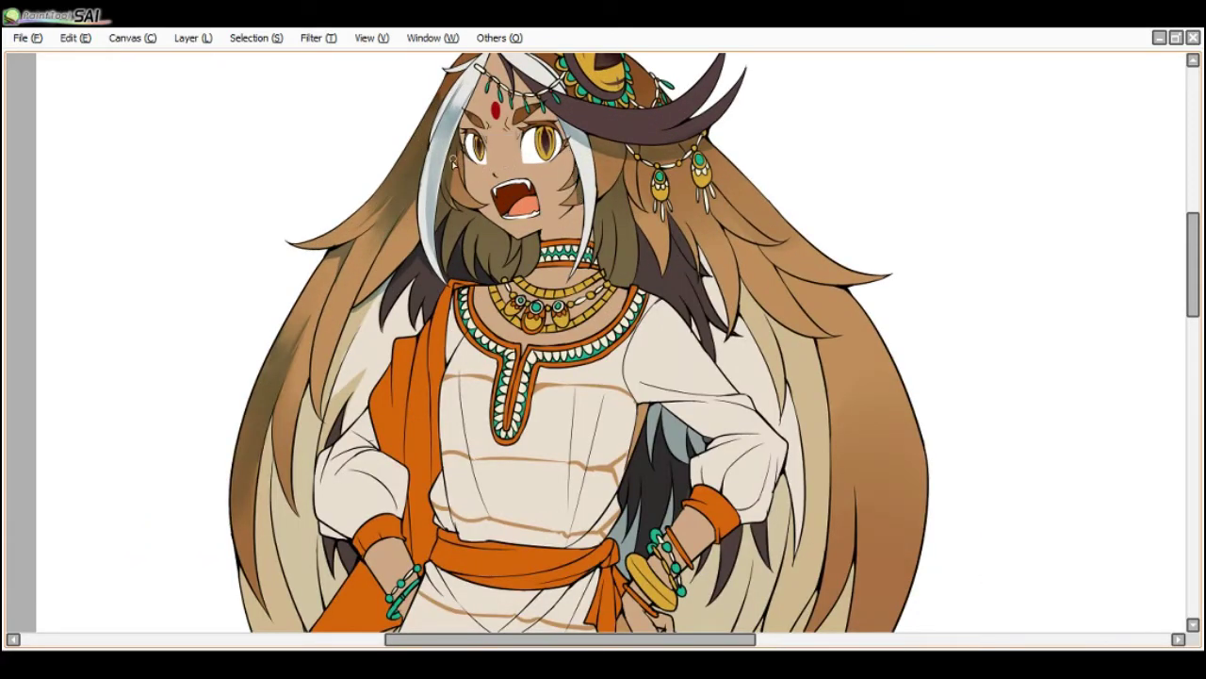
pyautogui.moveTo(458, 192); pyautogui.dragTo(449, 176)
pyautogui.scroll(-1, 578, 157)
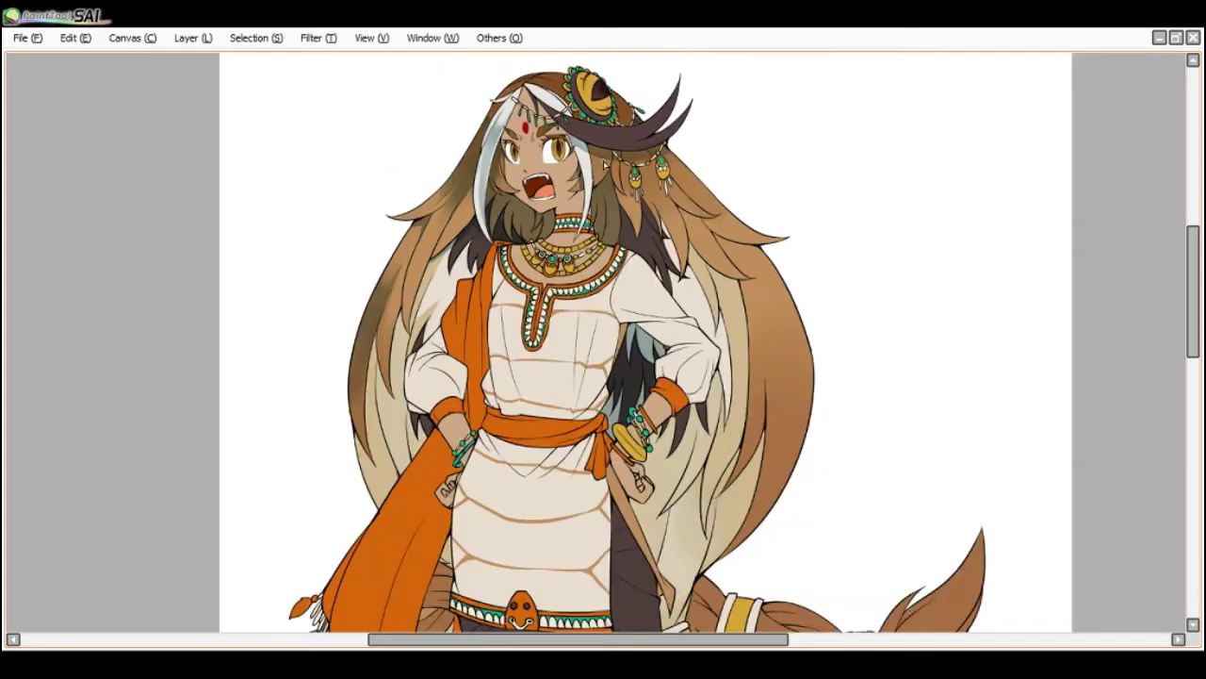
# - Shade the brown hair beneath the dark horn around the hanging bead ornaments
pyautogui.scroll(1, 596, 154)
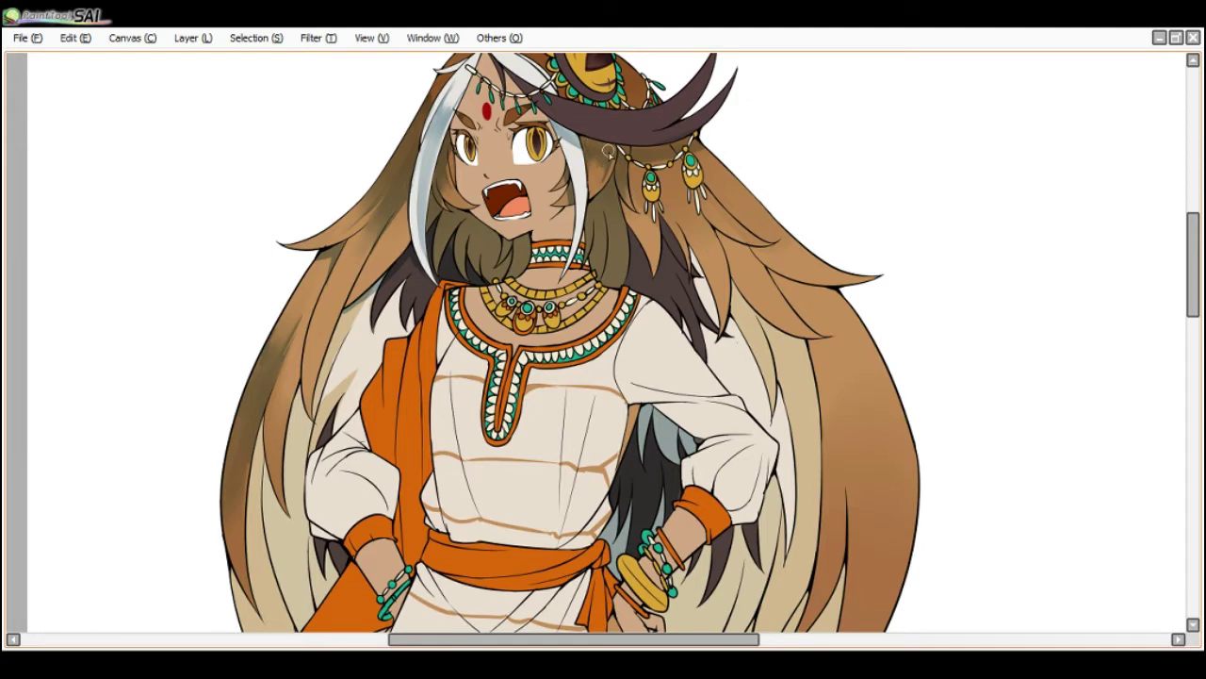
pyautogui.press('pagedown')
pyautogui.press('End')
pyautogui.press('pageup')
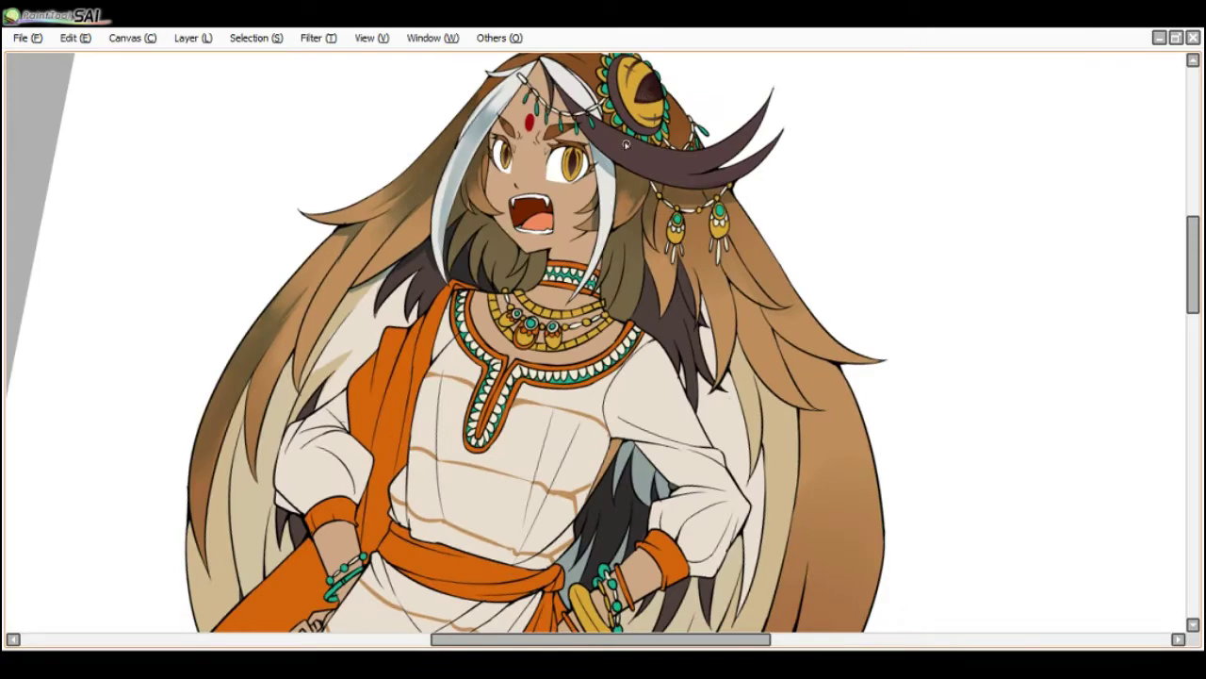
pyautogui.press('End')
pyautogui.press('End')
pyautogui.press('End')
pyautogui.press('End')
pyautogui.press('End')
pyautogui.press('Delete')
pyautogui.press('Delete')
pyautogui.press('Delete')
pyautogui.press('Delete')
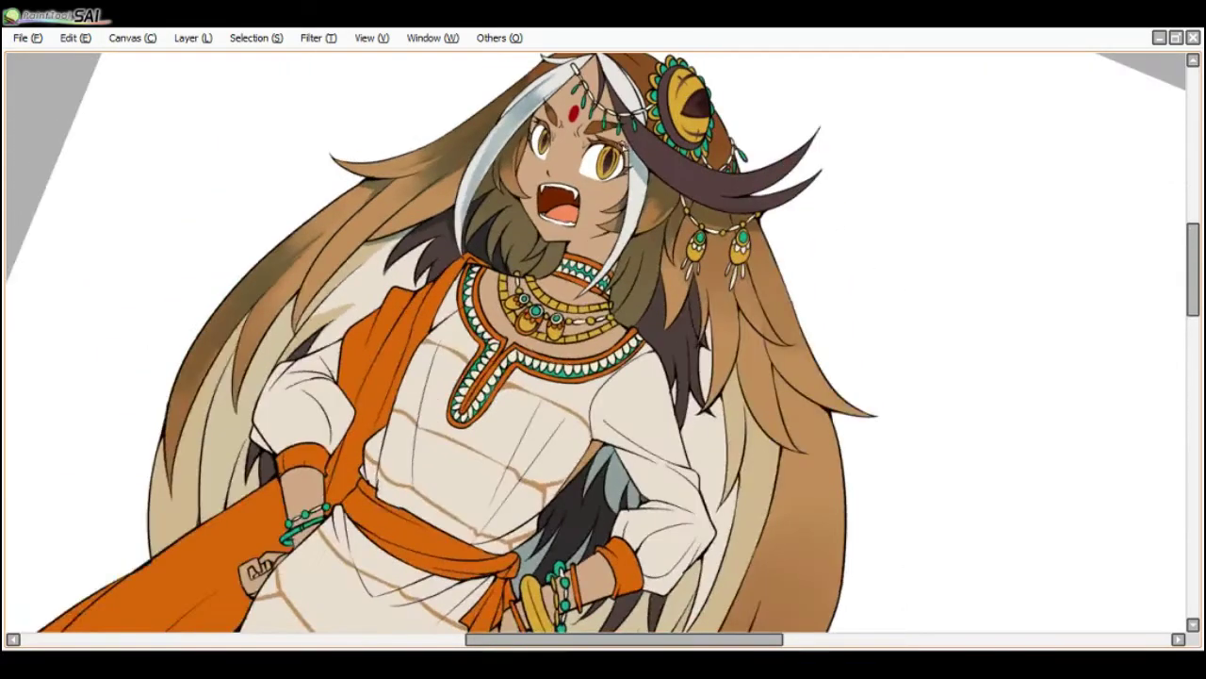
pyautogui.press('Delete')
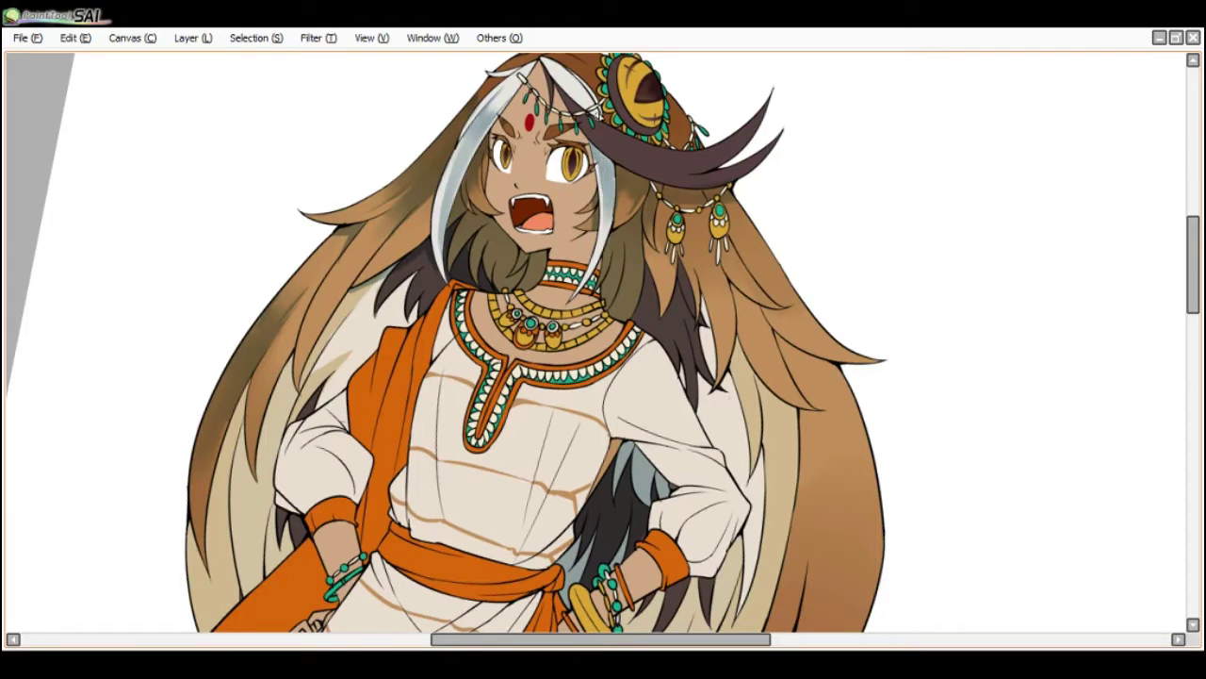
# - Paint soft shadows along the dark curved horn beneath the golden eye ornament
pyautogui.scroll(-1, 613, 115)
pyautogui.press('End')
pyautogui.press('End')
pyautogui.press('End')
pyautogui.moveTo(748, 226); pyautogui.dragTo(572, 289)
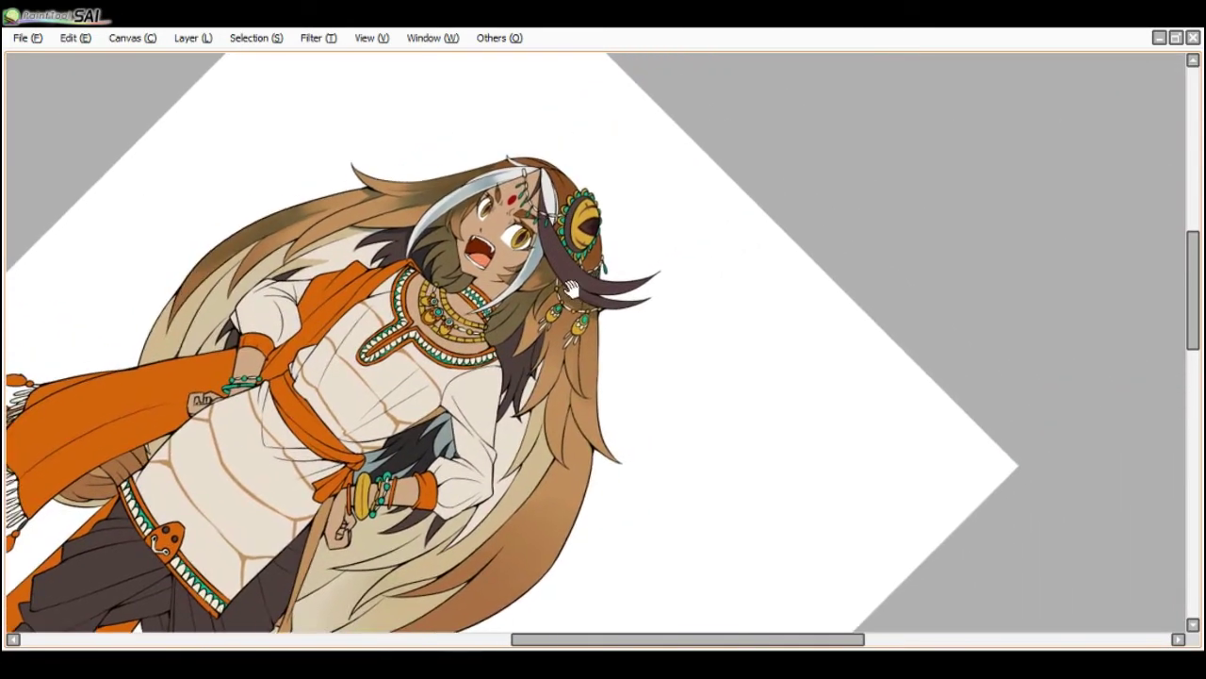
pyautogui.press('End')
pyautogui.press('End')
pyautogui.press('End')
pyautogui.scroll(1, 609, 243)
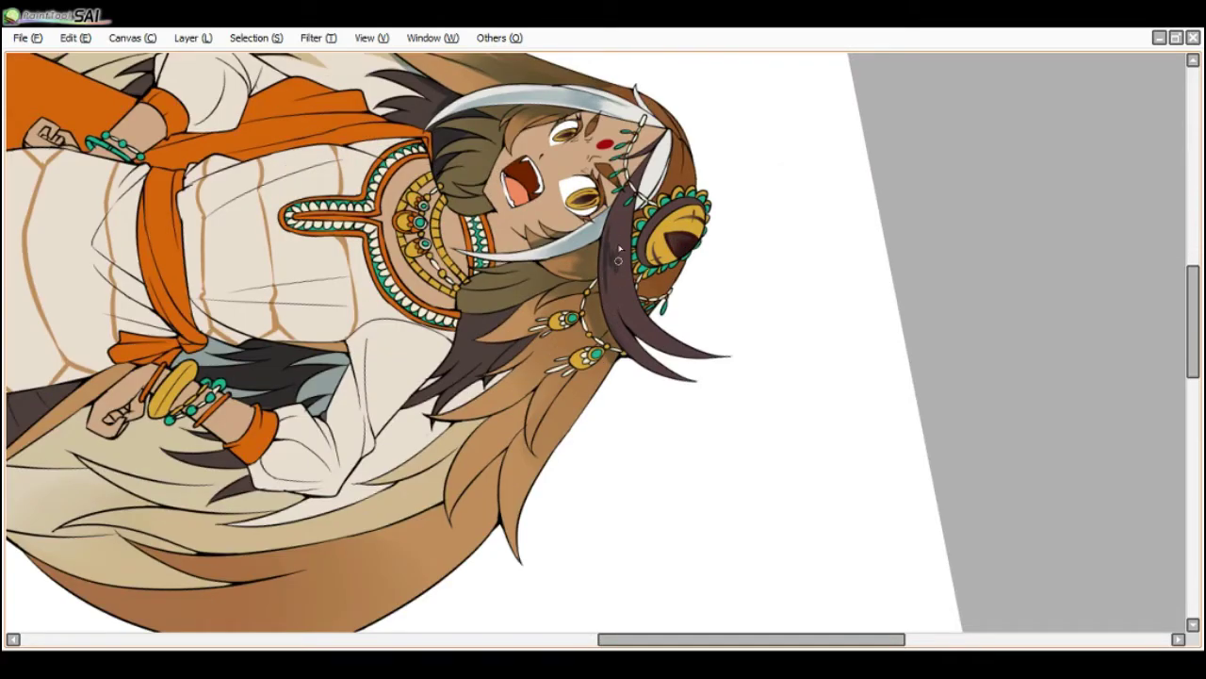
pyautogui.moveTo(618, 261)
pyautogui.mouseDown()
pyautogui.moveTo(628, 219)
pyautogui.moveTo(631, 280)
pyautogui.moveTo(618, 313)
pyautogui.moveTo(633, 339)
pyautogui.moveTo(614, 275)
pyautogui.moveTo(646, 352)
pyautogui.moveTo(622, 281)
pyautogui.moveTo(678, 346)
pyautogui.mouseUp()
pyautogui.moveTo(621, 218); pyautogui.dragTo(614, 281)
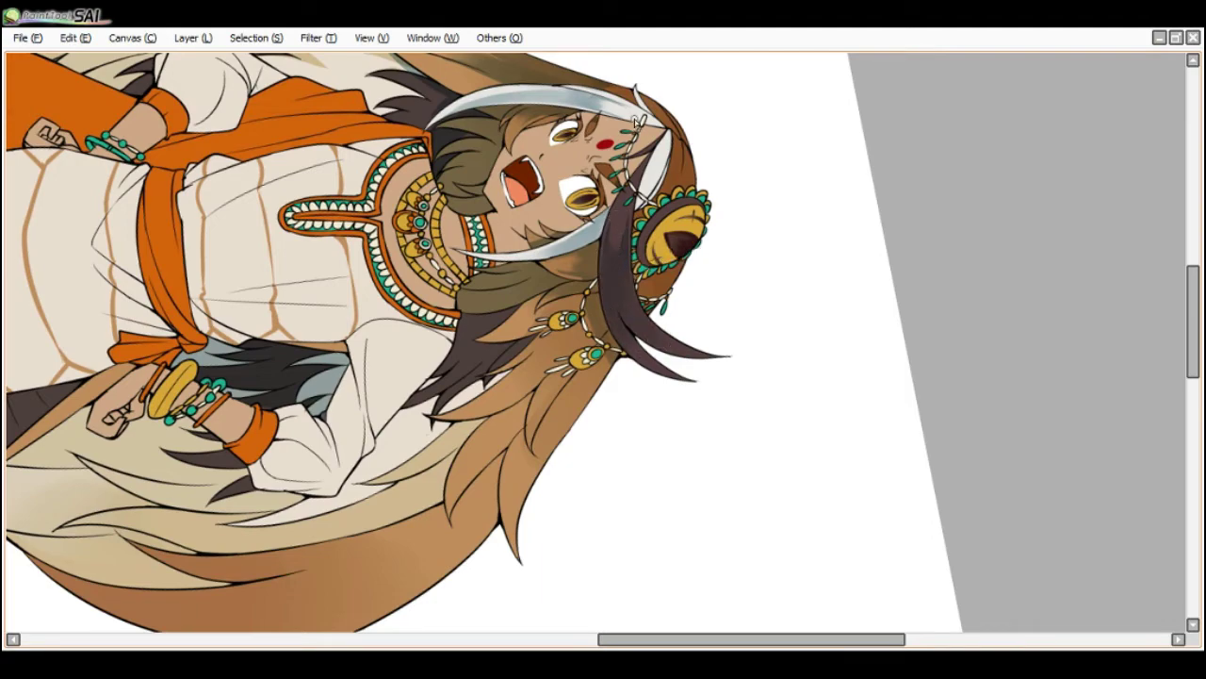
pyautogui.scroll(-2, 636, 119)
pyautogui.press('Delete')
pyautogui.press('Delete')
pyautogui.press('Delete')
pyautogui.press('Delete')
pyautogui.press('Delete')
pyautogui.scroll(-1, 404, 185)
pyautogui.press('Delete')
pyautogui.press('Delete')
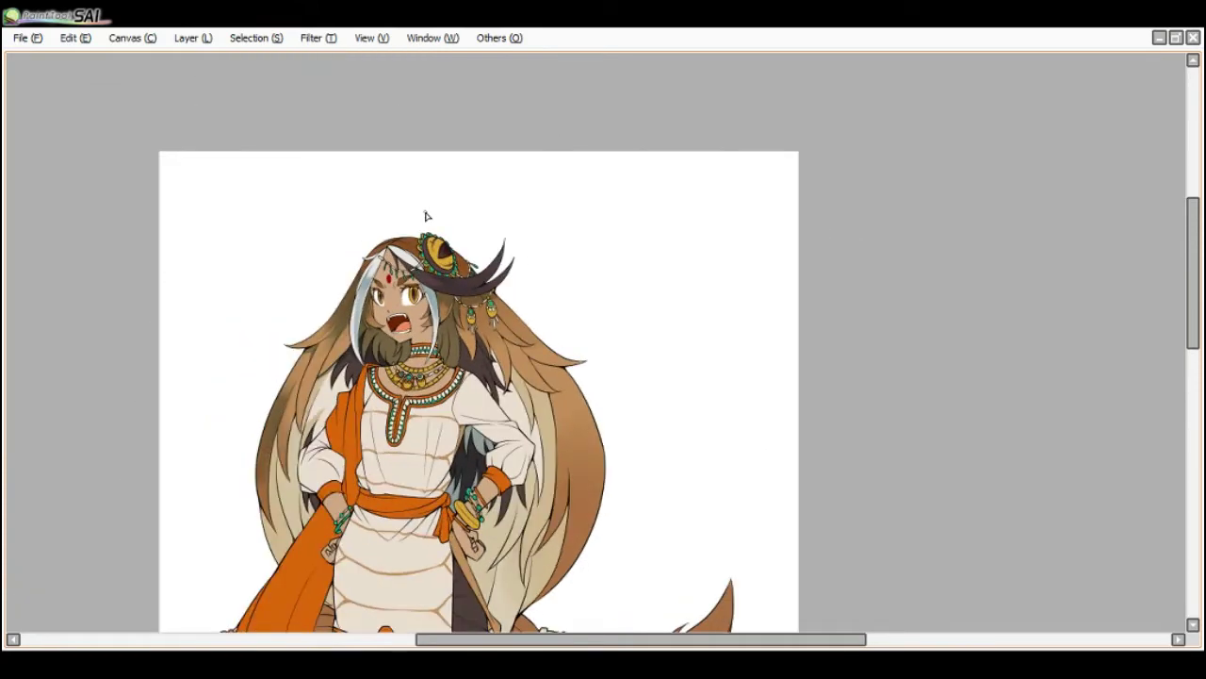
# - Shade the brown crown hair between the white forelock and the golden eye ornament
pyautogui.scroll(-1, 425, 214)
pyautogui.scroll(3, 424, 240)
pyautogui.press('End')
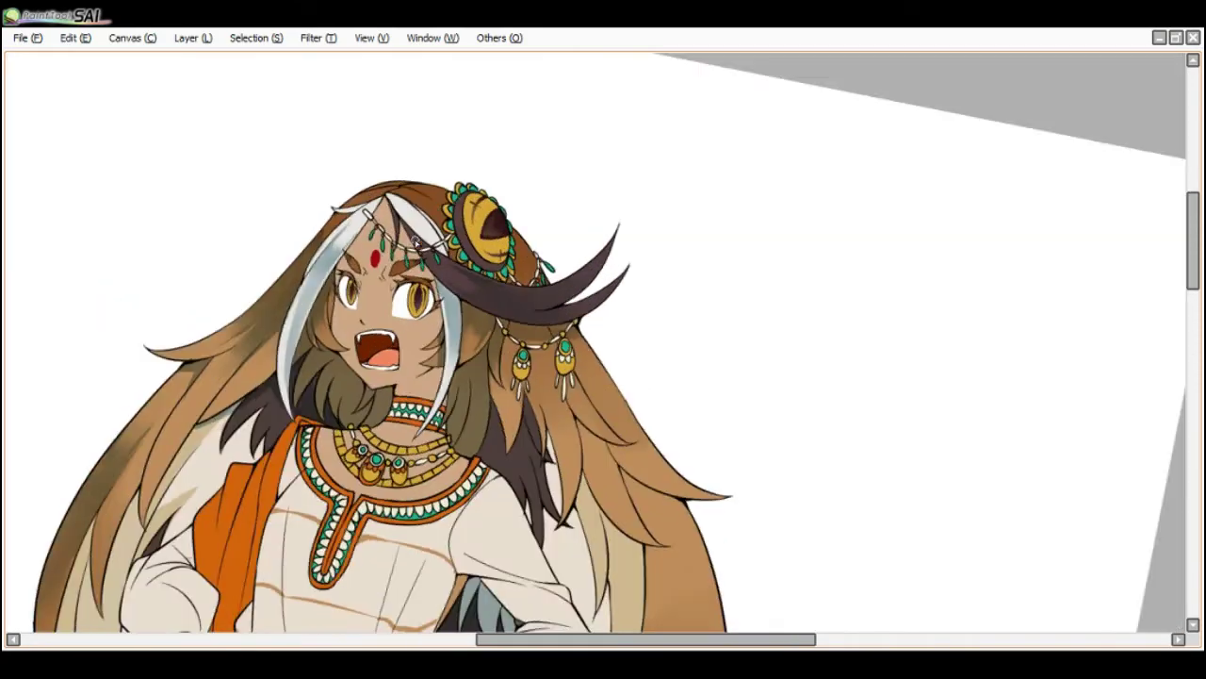
pyautogui.scroll(2, 419, 233)
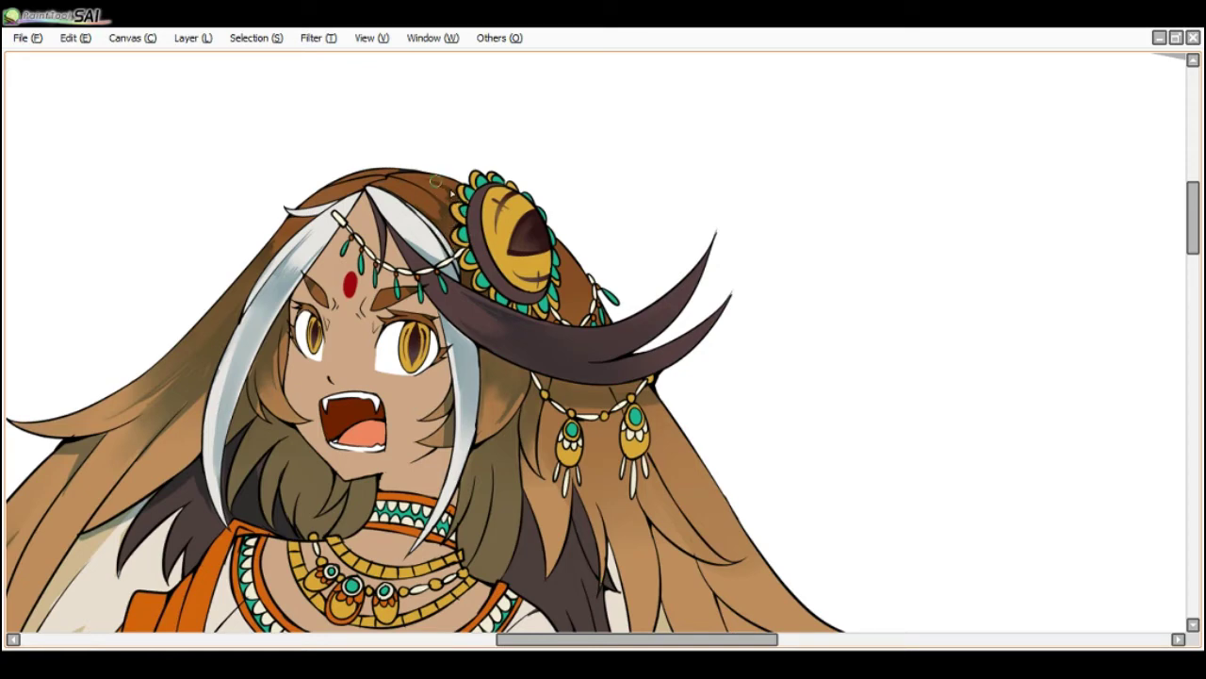
pyautogui.scroll(-1, 429, 156)
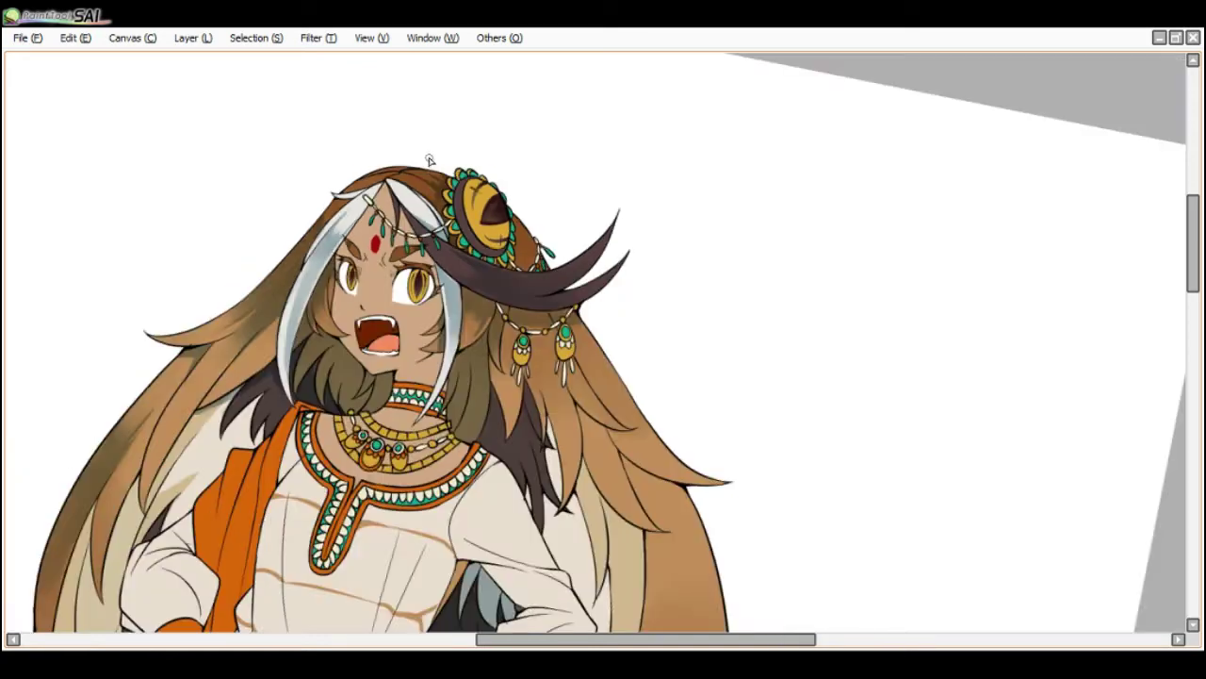
# - Shade the brown hair behind the golden eye ornament and above the dark horn
pyautogui.press('Delete')
pyautogui.press('Delete')
pyautogui.scroll(1, 489, 281)
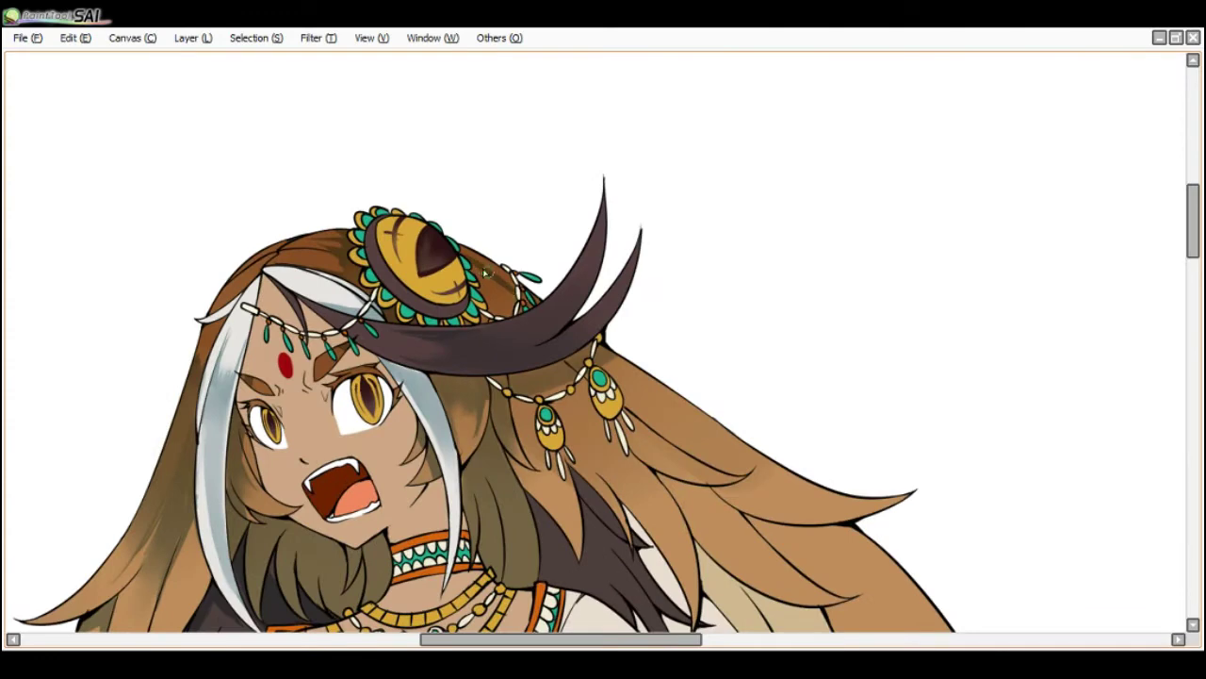
pyautogui.scroll(-1, 484, 266)
pyautogui.press('End')
pyautogui.press('End')
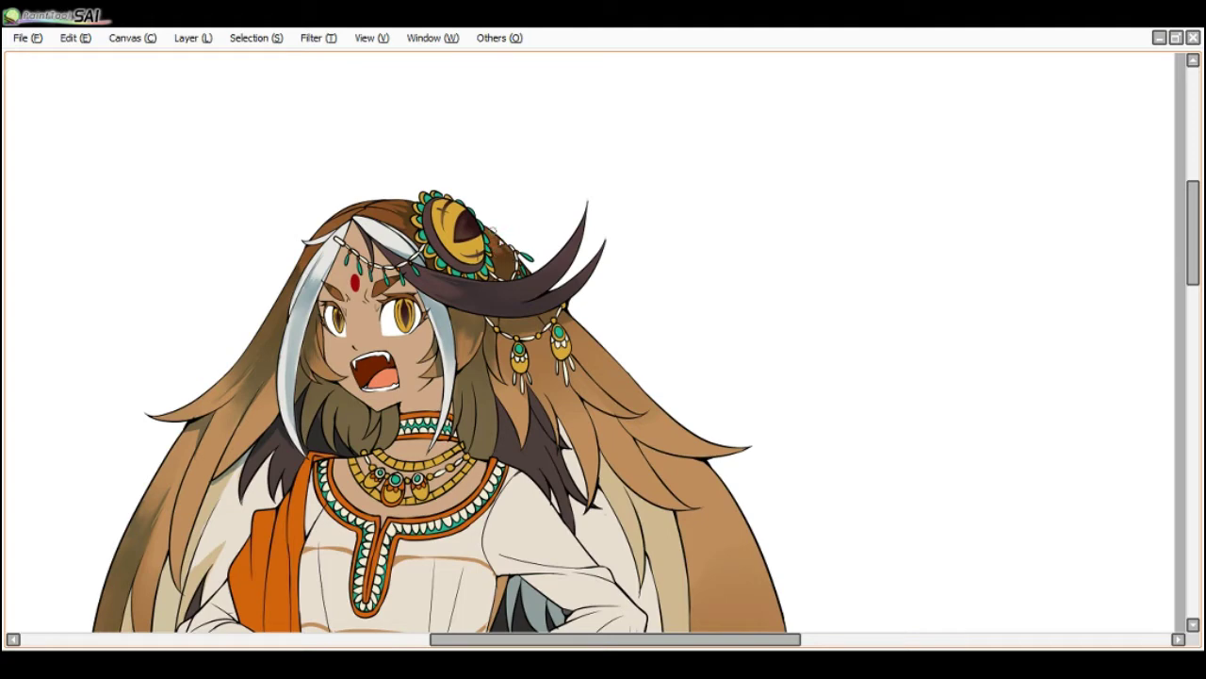
# - Deepen the soft shadows in the brown hair beneath the horn and around the hanging bead ornaments
pyautogui.press('b')
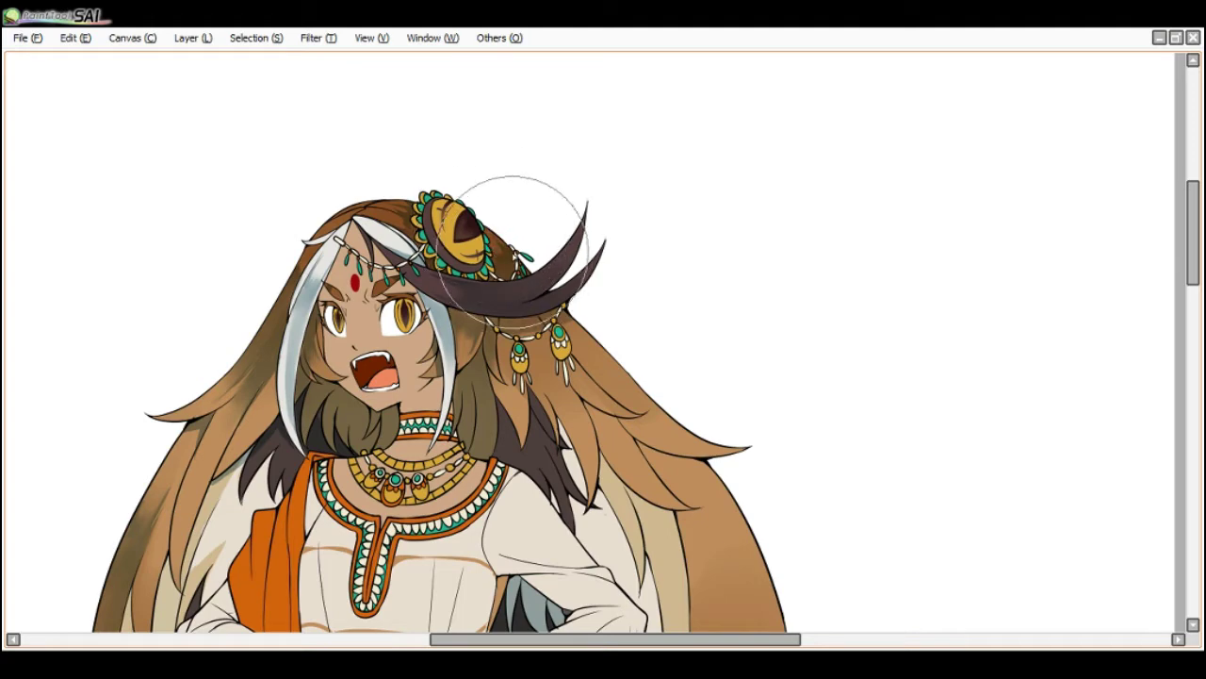
pyautogui.press('n')
pyautogui.scroll(-1, 502, 239)
pyautogui.press('End')
pyautogui.press('Delete')
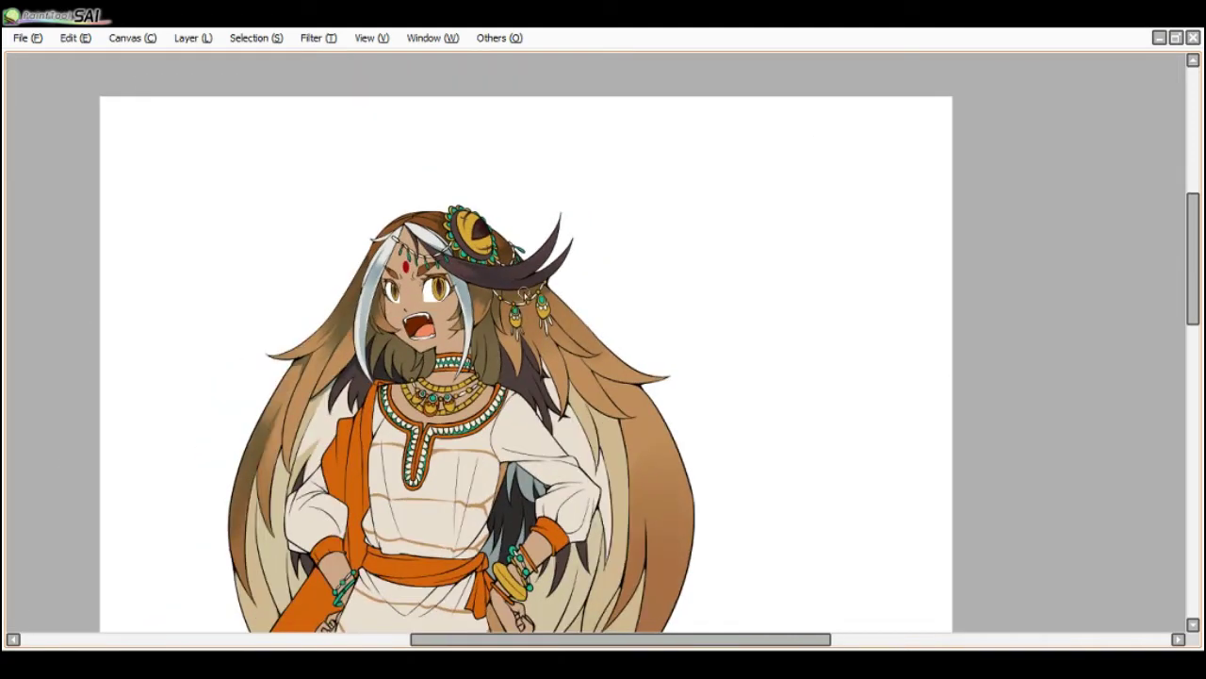
pyautogui.scroll(1, 530, 298)
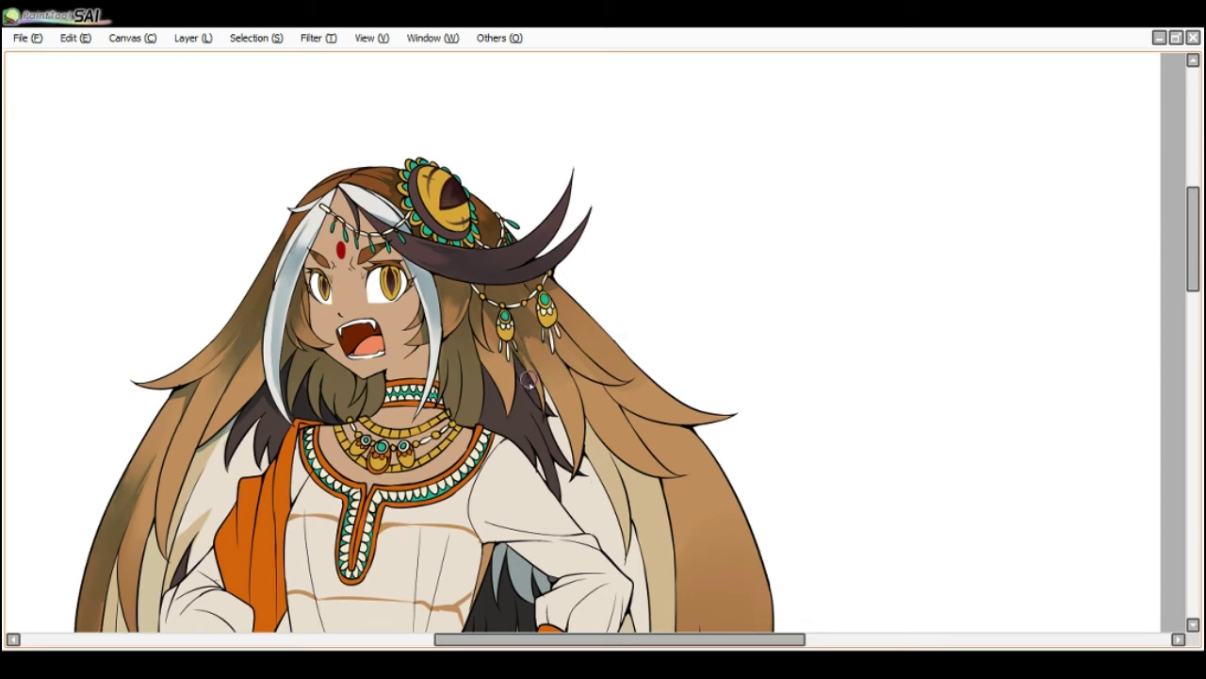
# - Shade the dark hair beside the neck and the pale lock showing behind it
pyautogui.scroll(-3, 550, 407)
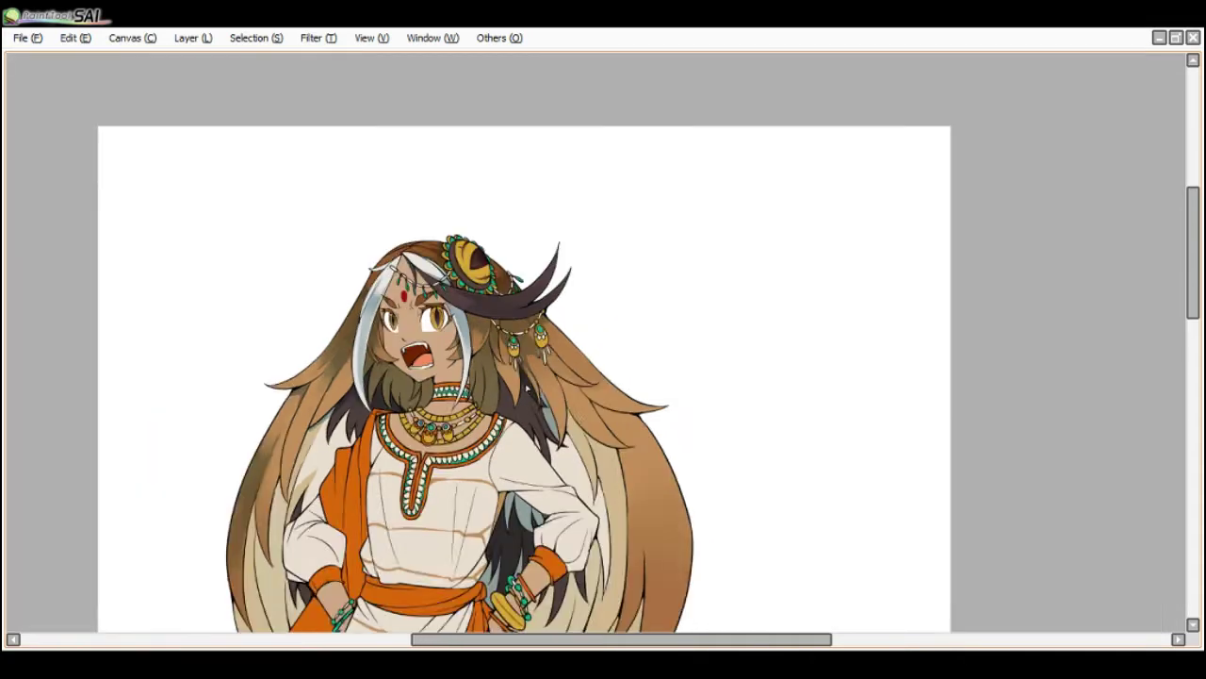
pyautogui.scroll(3, 500, 363)
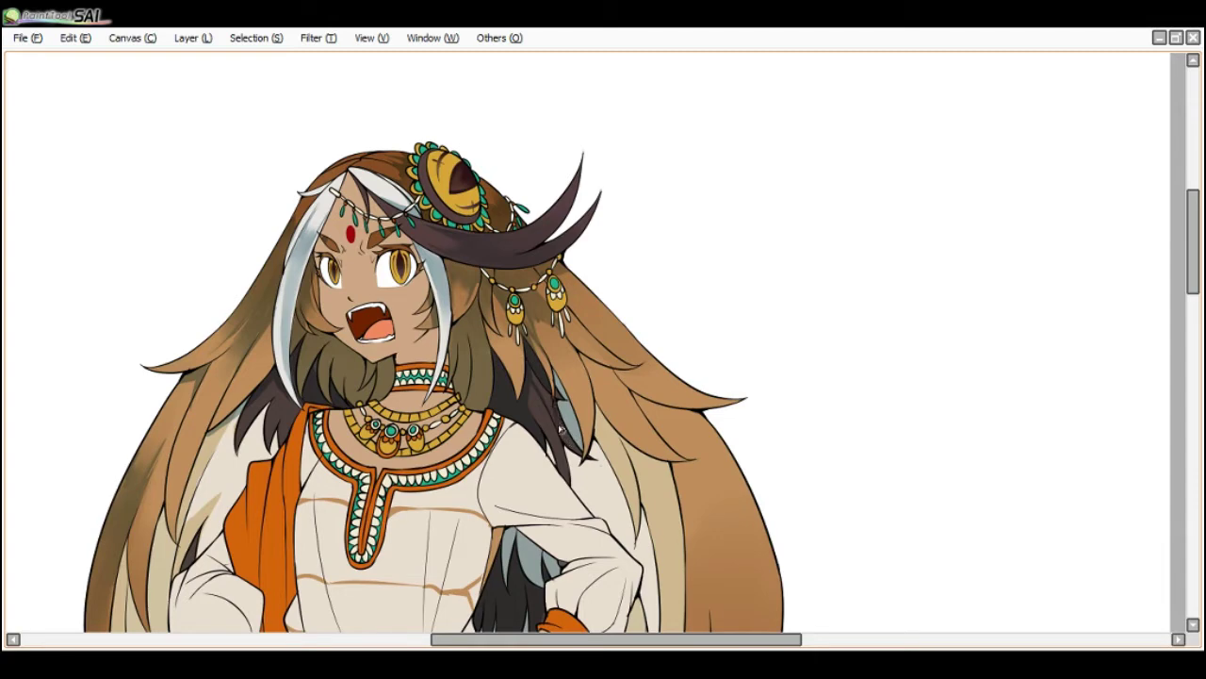
pyautogui.scroll(-2, 526, 358)
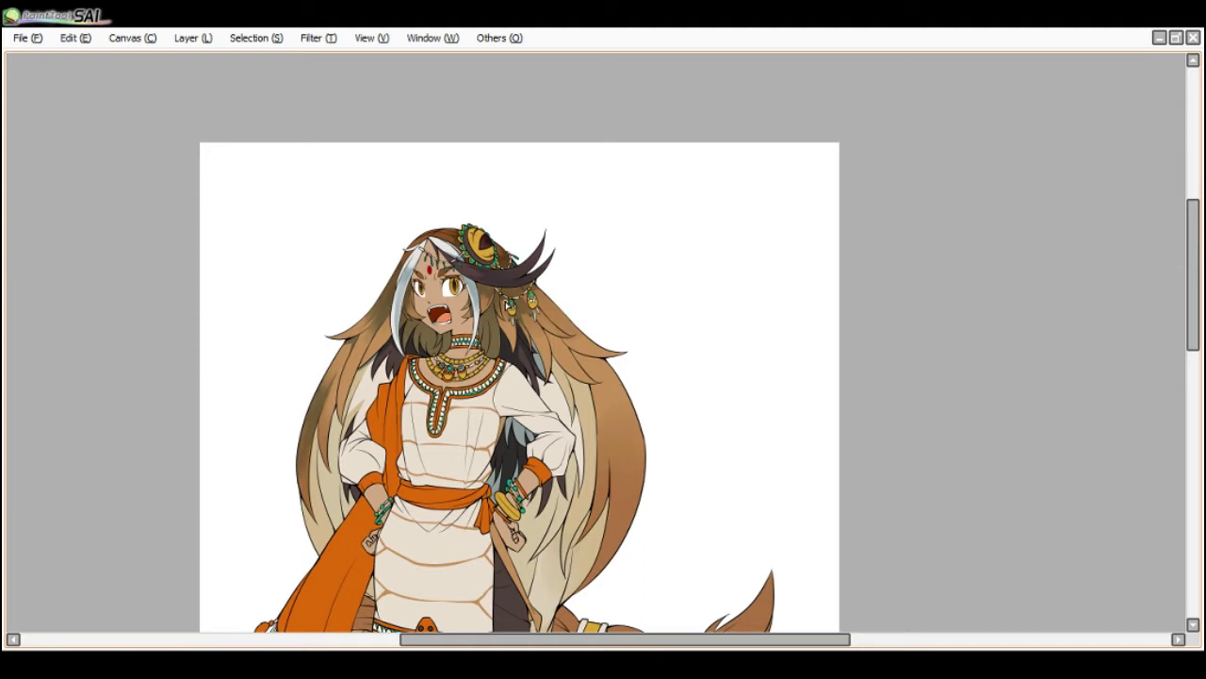
# - Paint shadows on the upper outer brown strands flowing from behind the hanging bead ornaments
pyautogui.hotkey('alt', 'Tab')
pyautogui.scroll(1, 584, 366)
pyautogui.press('End')
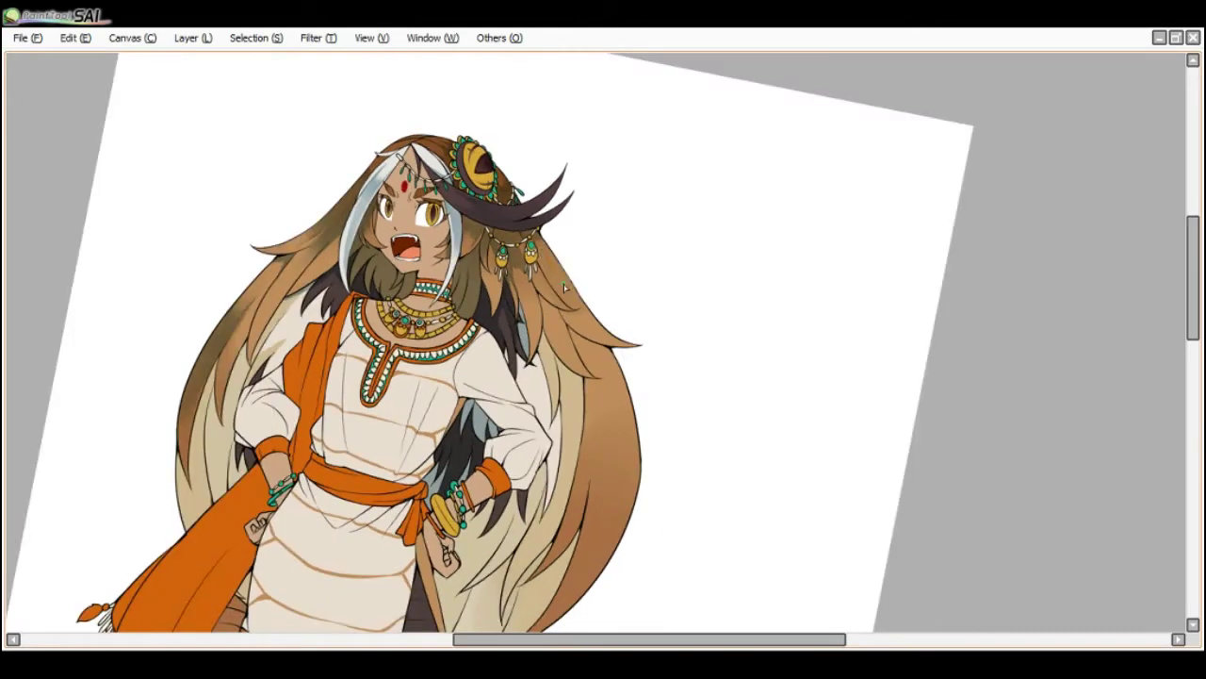
pyautogui.scroll(1, 534, 253)
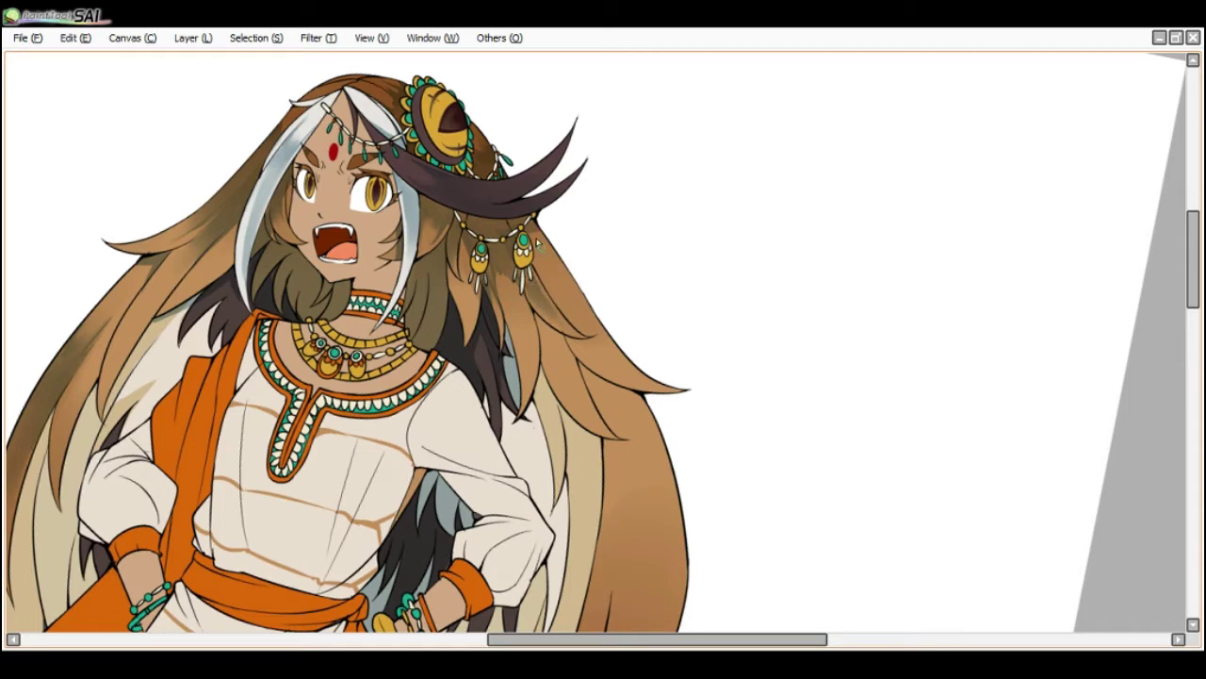
pyautogui.moveTo(534, 247); pyautogui.dragTo(572, 320)
pyautogui.moveTo(554, 273); pyautogui.dragTo(603, 328)
pyautogui.moveTo(566, 279)
pyautogui.mouseDown()
pyautogui.moveTo(547, 261)
pyautogui.moveTo(564, 297)
pyautogui.mouseUp()
pyautogui.press(']')
pyautogui.moveTo(539, 241)
pyautogui.mouseDown()
pyautogui.moveTo(552, 286)
pyautogui.moveTo(565, 279)
pyautogui.mouseUp()
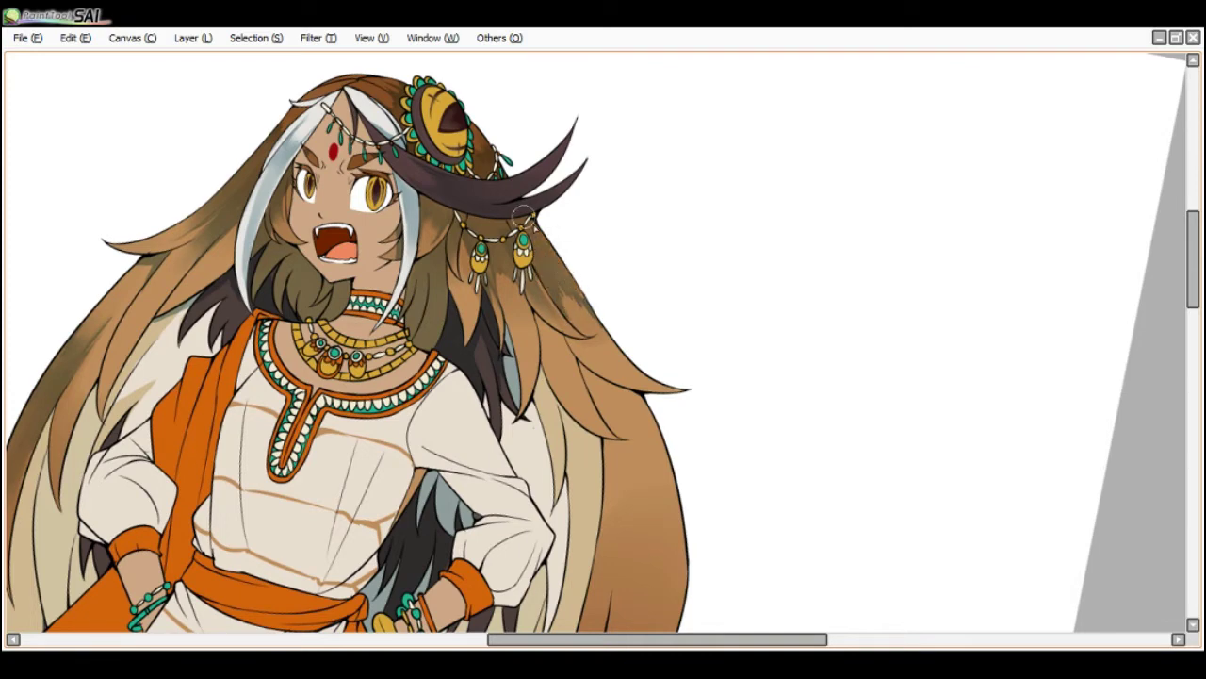
# - Paint broad shadows down the large outer brown lock beside the sleeve, darkening its middle and outer edge
pyautogui.scroll(-1, 510, 184)
pyautogui.scroll(-1, 509, 183)
pyautogui.press('Delete')
pyautogui.press('Delete')
pyautogui.scroll(1, 569, 344)
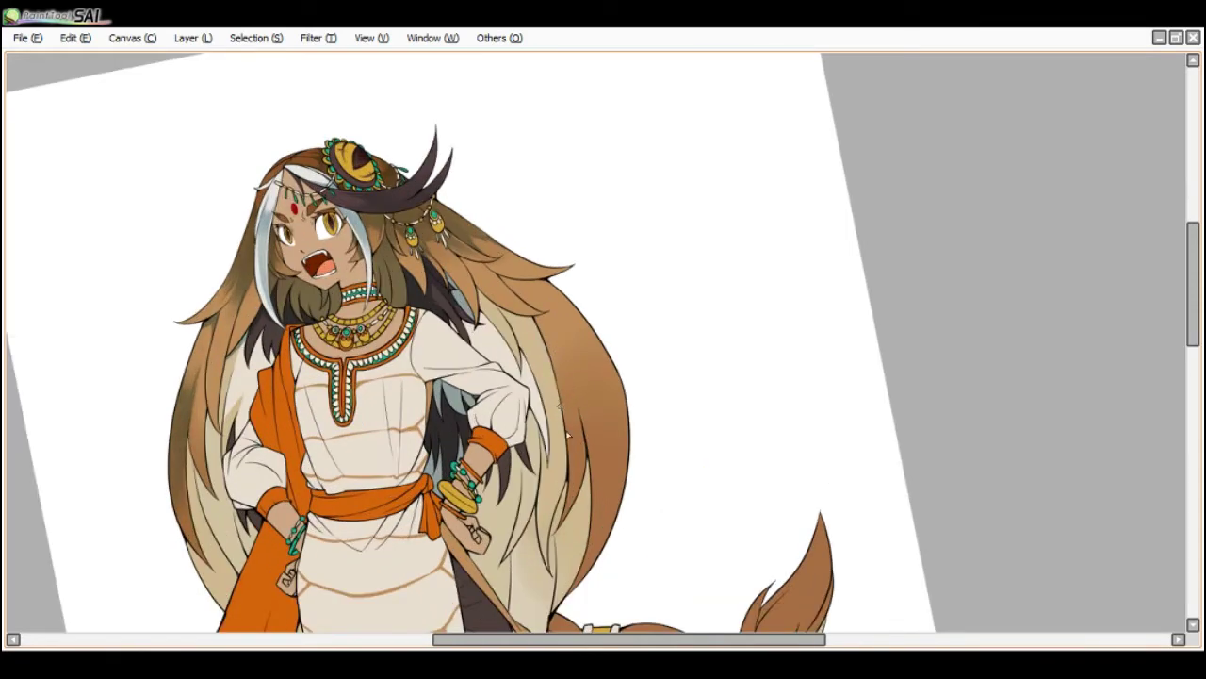
pyautogui.moveTo(562, 350); pyautogui.dragTo(584, 449)
pyautogui.moveTo(604, 430); pyautogui.dragTo(596, 328)
pyautogui.moveTo(622, 404)
pyautogui.mouseDown()
pyautogui.moveTo(607, 365)
pyautogui.moveTo(606, 428)
pyautogui.moveTo(586, 330)
pyautogui.moveTo(609, 372)
pyautogui.moveTo(610, 408)
pyautogui.mouseUp()
pyautogui.moveTo(617, 388)
pyautogui.mouseDown()
pyautogui.moveTo(618, 491)
pyautogui.moveTo(598, 421)
pyautogui.moveTo(586, 556)
pyautogui.mouseUp()
pyautogui.moveTo(580, 397)
pyautogui.mouseDown()
pyautogui.moveTo(588, 384)
pyautogui.moveTo(575, 415)
pyautogui.mouseUp()
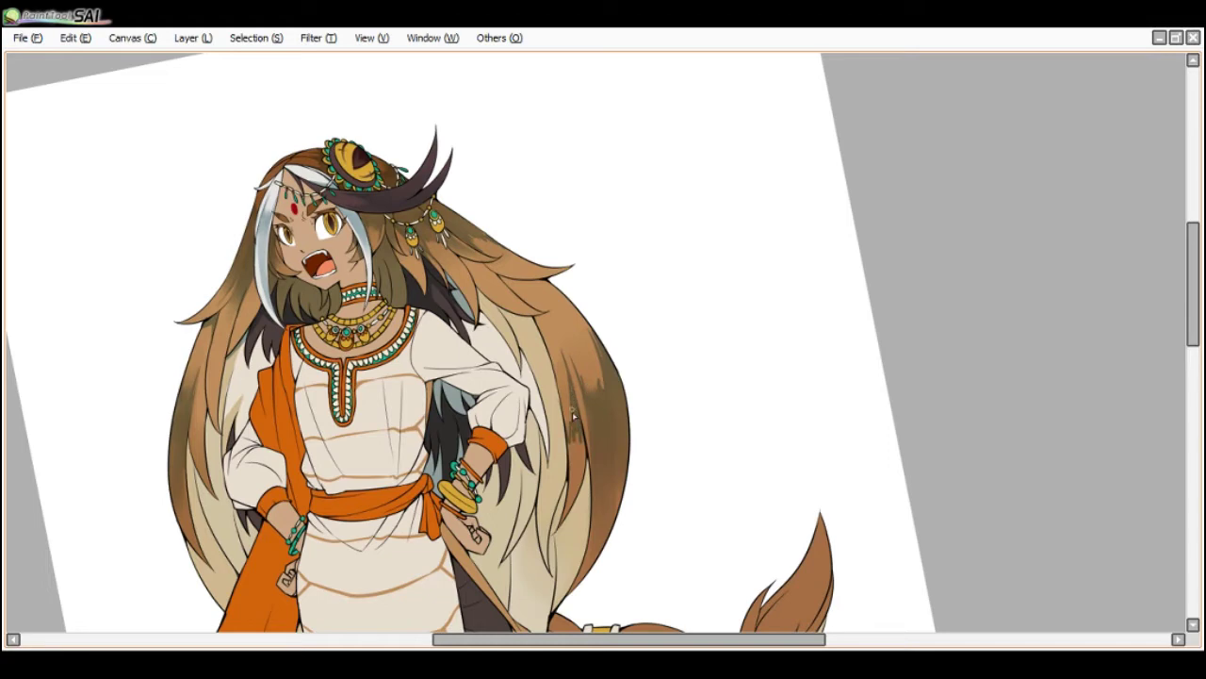
# - Set the brush size to 94 and extend the shadow along the large outer lock's inner edge and middle
pyautogui.press(']')
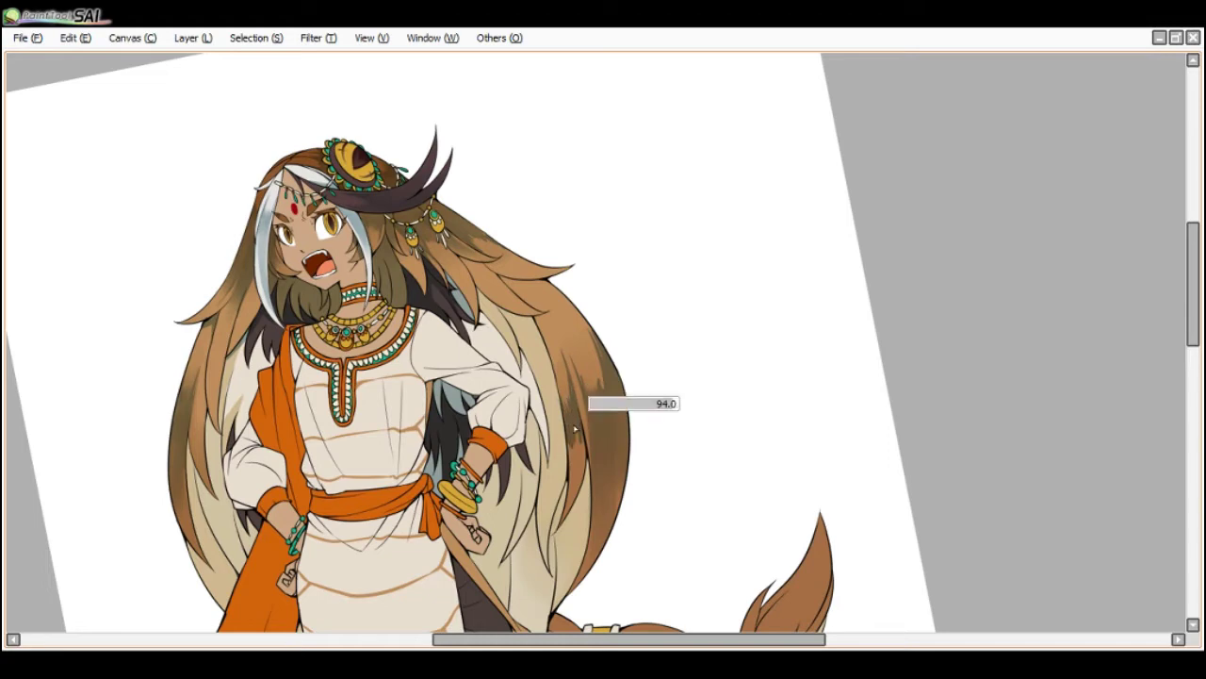
pyautogui.moveTo(570, 418)
pyautogui.mouseDown()
pyautogui.moveTo(570, 514)
pyautogui.moveTo(574, 505)
pyautogui.mouseUp()
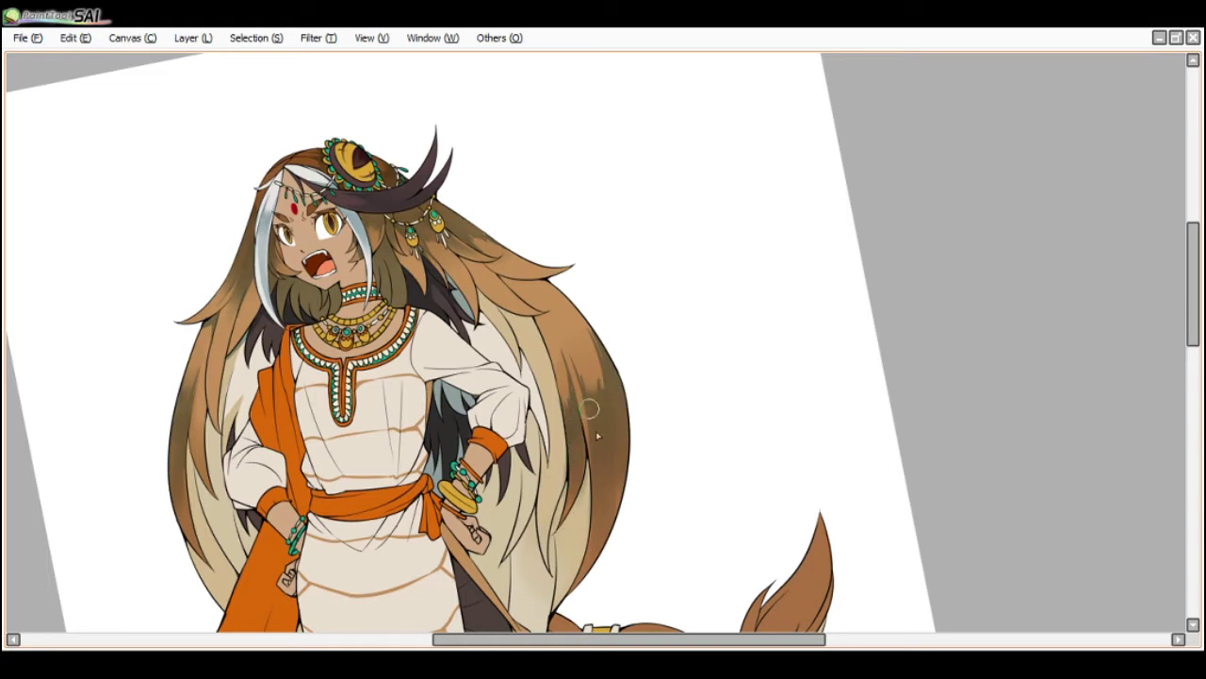
pyautogui.moveTo(590, 409); pyautogui.dragTo(600, 465)
pyautogui.scroll(-1, 553, 250)
pyautogui.press('End')
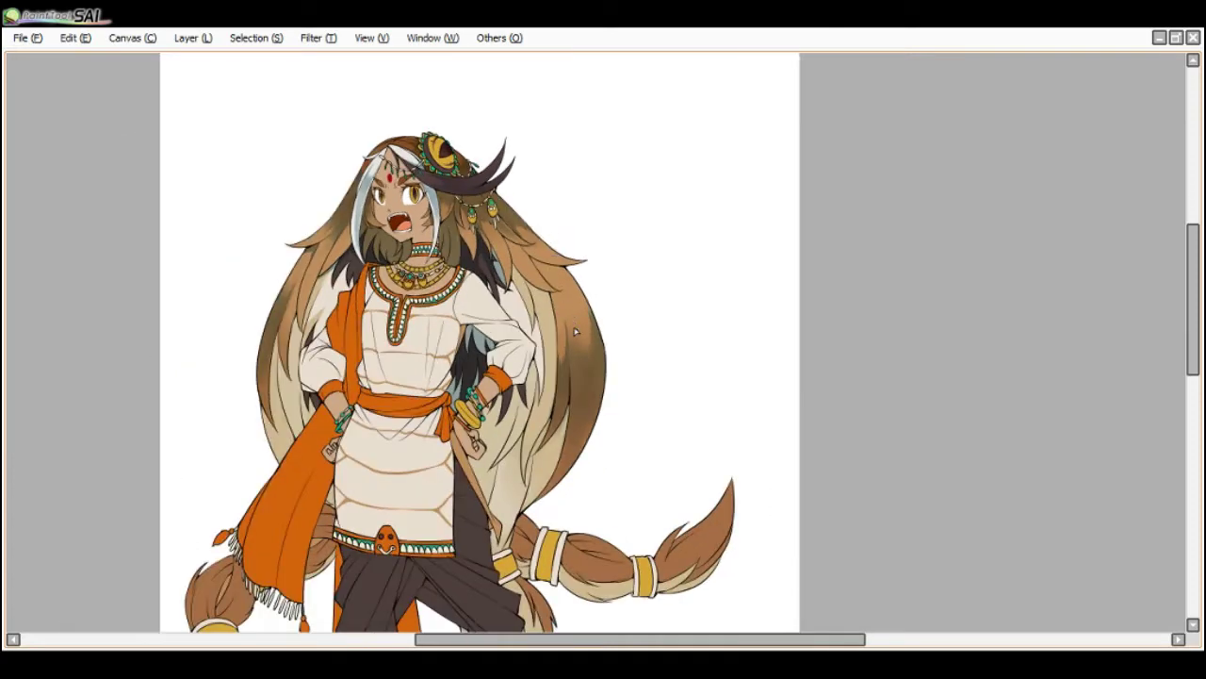
pyautogui.scroll(1, 574, 331)
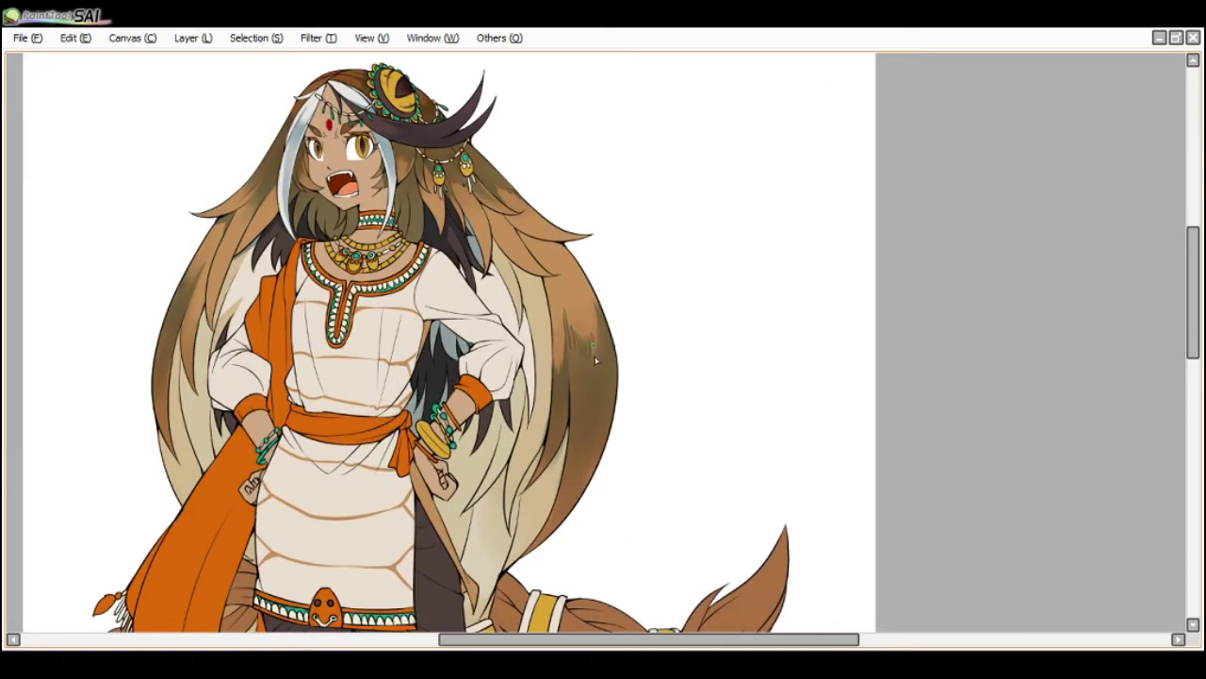
pyautogui.moveTo(596, 292)
pyautogui.mouseDown()
pyautogui.moveTo(578, 347)
pyautogui.moveTo(588, 348)
pyautogui.moveTo(602, 282)
pyautogui.moveTo(578, 344)
pyautogui.moveTo(566, 308)
pyautogui.moveTo(585, 351)
pyautogui.mouseUp()
# - Shade the pointed brown strands overlapping the top of the large outer lock
pyautogui.scroll(-1, 585, 247)
pyautogui.press('End')
pyautogui.press('End')
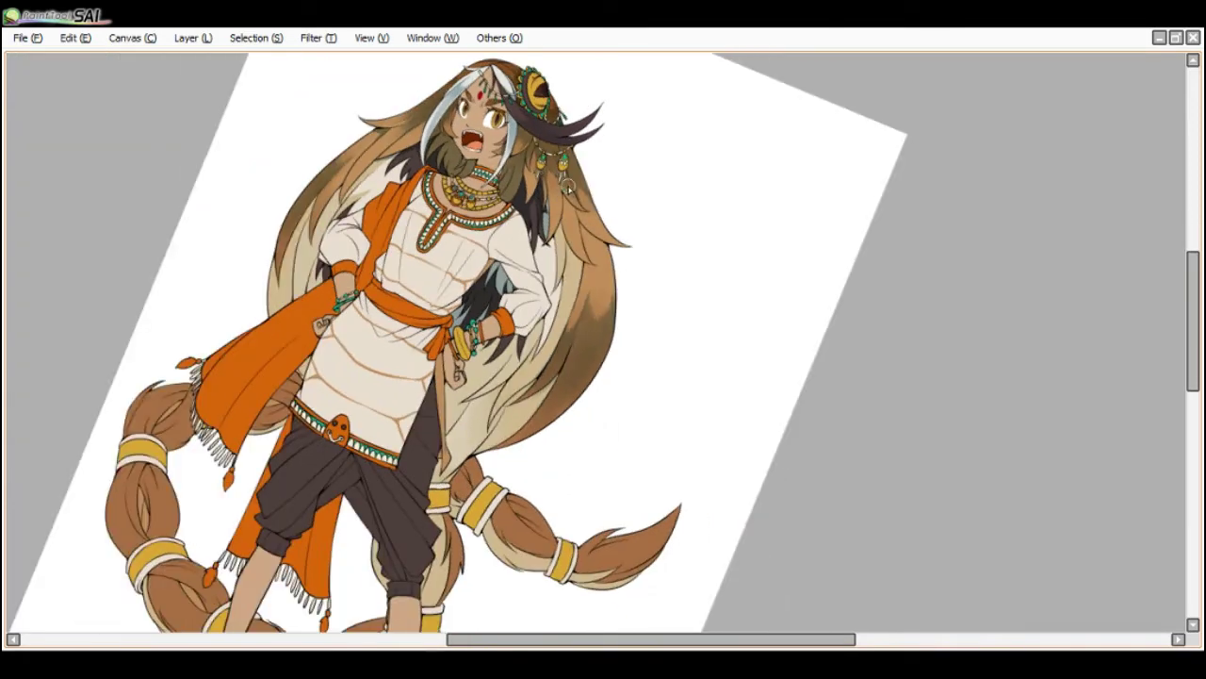
pyautogui.scroll(1, 559, 181)
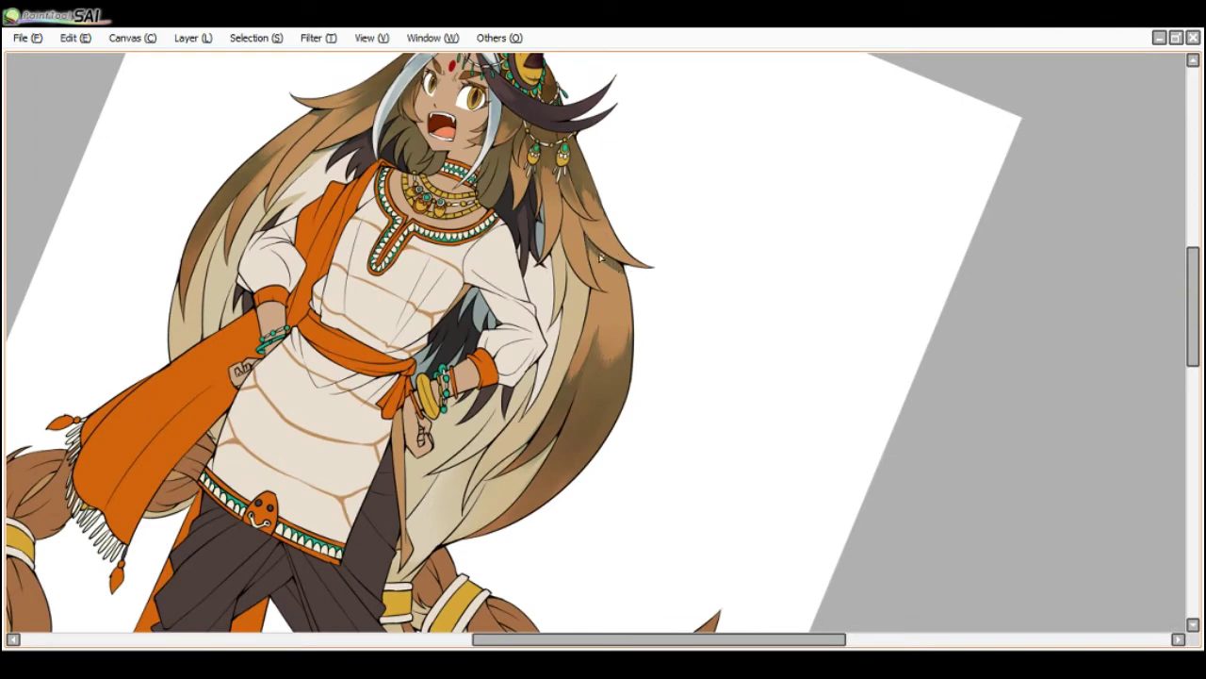
pyautogui.scroll(-1, 601, 293)
pyautogui.scroll(1, 597, 327)
pyautogui.scroll(-1, 597, 239)
# - Shade the pale inner hair beneath the pointed brown strands, between the shoulder and the large outer lock
pyautogui.press('Delete')
pyautogui.press('Delete')
pyautogui.press('Delete')
pyautogui.scroll(-1, 518, 180)
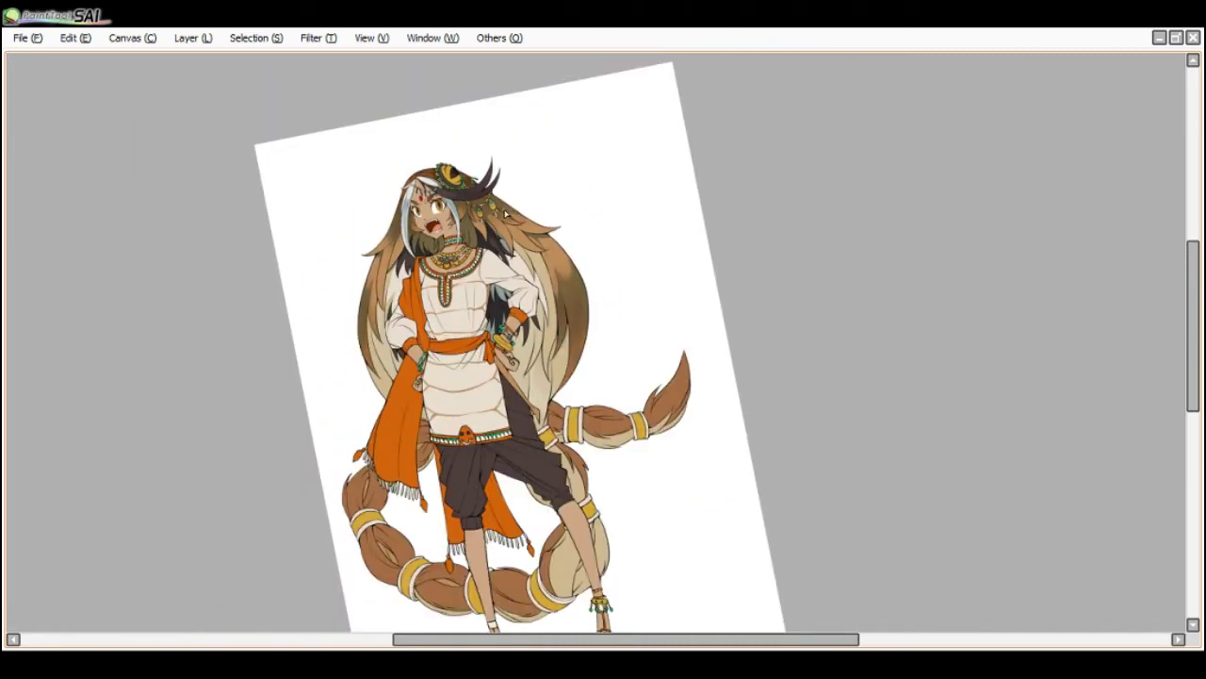
pyautogui.press('End')
pyautogui.scroll(2, 528, 226)
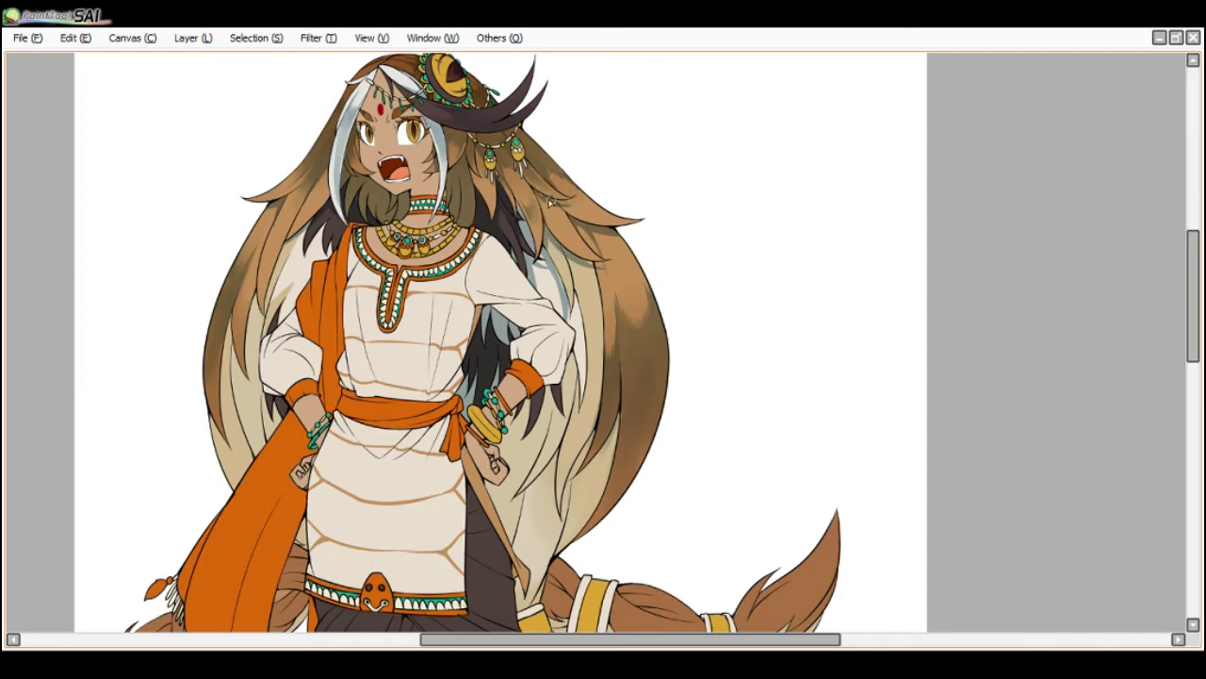
pyautogui.scroll(-4, 542, 208)
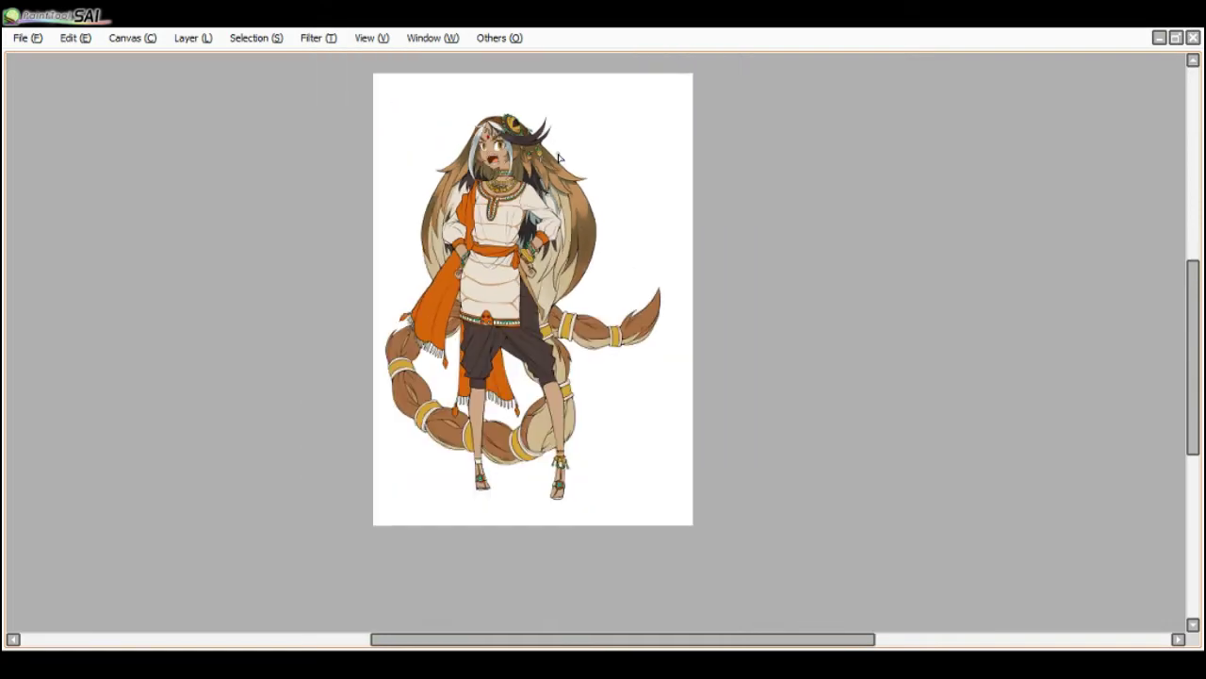
pyautogui.scroll(3, 569, 196)
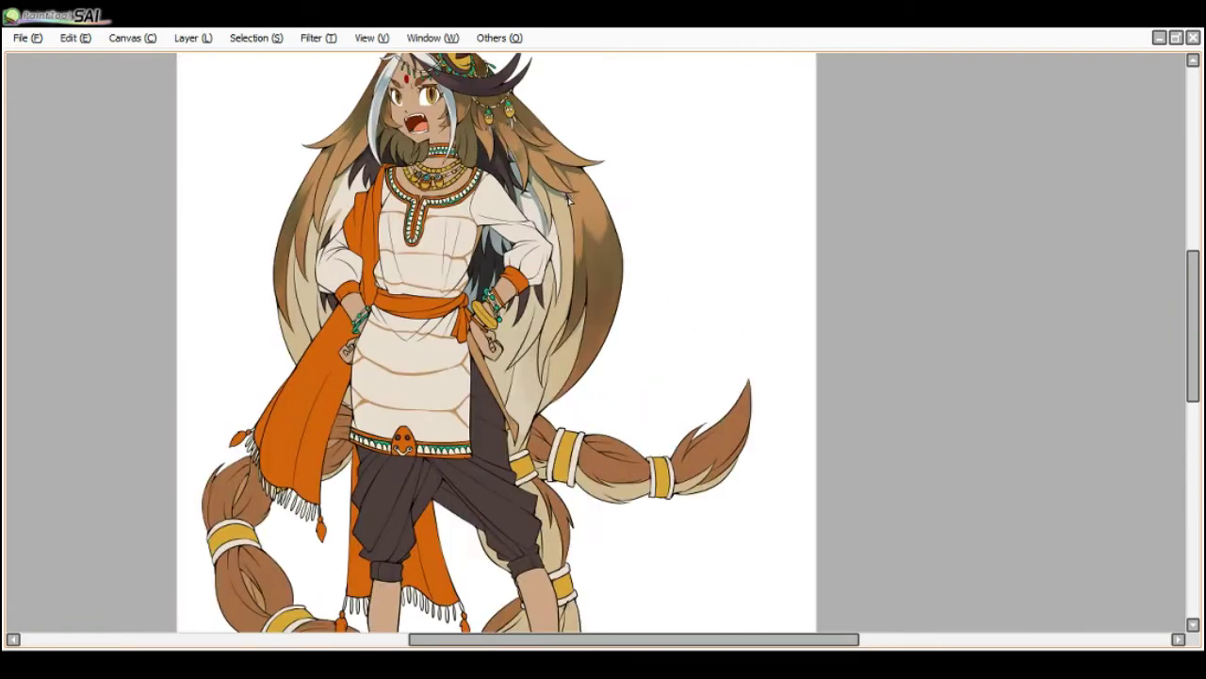
# - Shade the base of the braided tail and the lower cream hair inside the large brown lock
pyautogui.press('Delete')
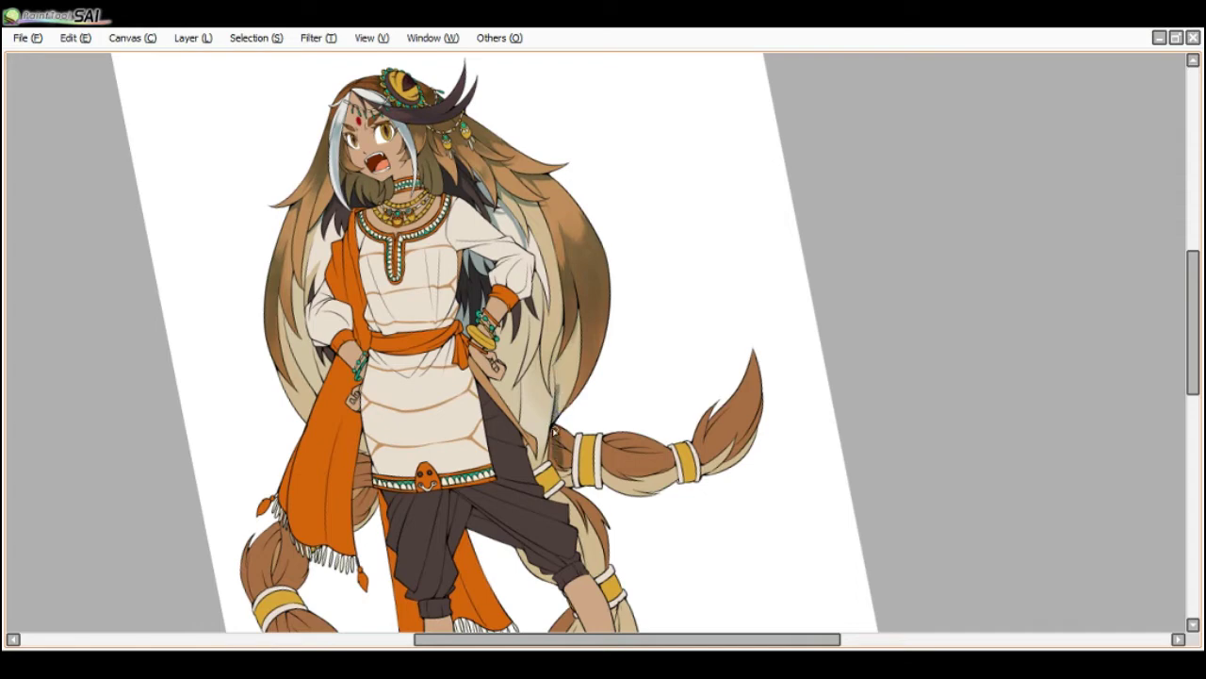
pyautogui.moveTo(565, 475); pyautogui.dragTo(560, 444)
pyautogui.moveTo(569, 388)
pyautogui.mouseDown()
pyautogui.moveTo(565, 321)
pyautogui.moveTo(565, 387)
pyautogui.moveTo(590, 351)
pyautogui.moveTo(567, 379)
pyautogui.moveTo(570, 403)
pyautogui.moveTo(581, 336)
pyautogui.mouseUp()
pyautogui.press(']')
pyautogui.press(']')
pyautogui.press(']')
pyautogui.moveTo(578, 406)
pyautogui.mouseDown()
pyautogui.moveTo(595, 307)
pyautogui.moveTo(580, 365)
pyautogui.mouseUp()
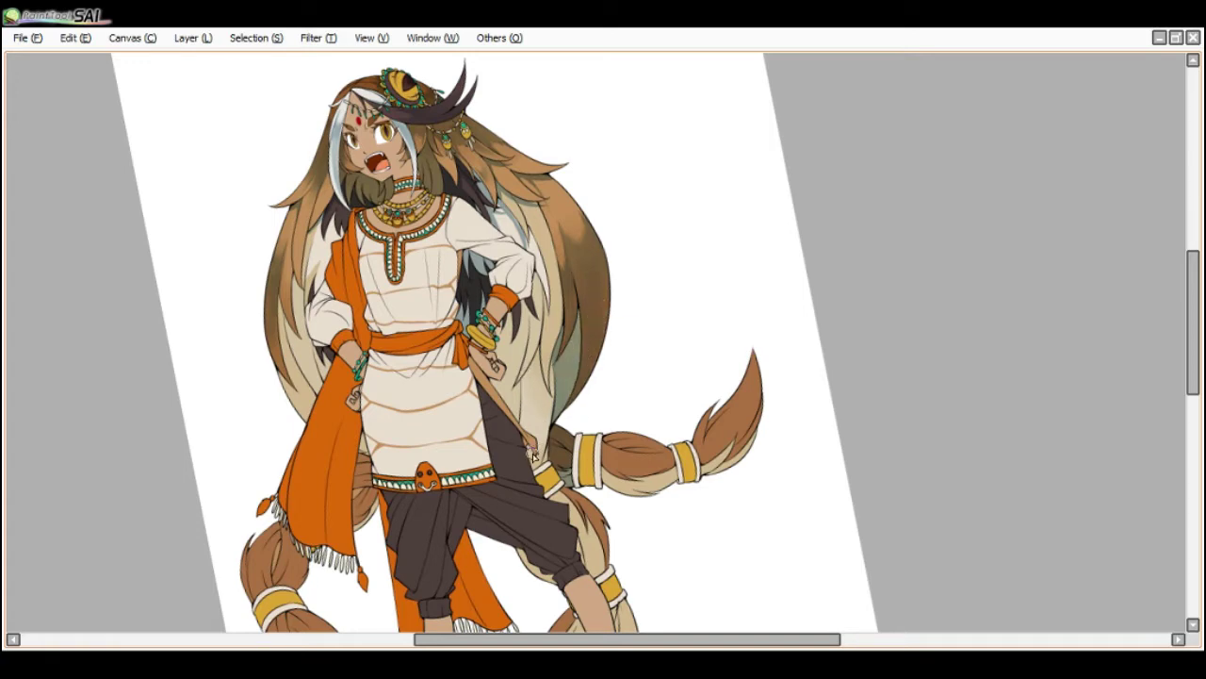
# - Shade the lower cream hair beside the hip and fist, blending gray-teal upward from the braid's gold band
pyautogui.scroll(1, 528, 447)
pyautogui.moveTo(525, 444)
pyautogui.mouseDown()
pyautogui.moveTo(539, 476)
pyautogui.moveTo(561, 422)
pyautogui.mouseUp()
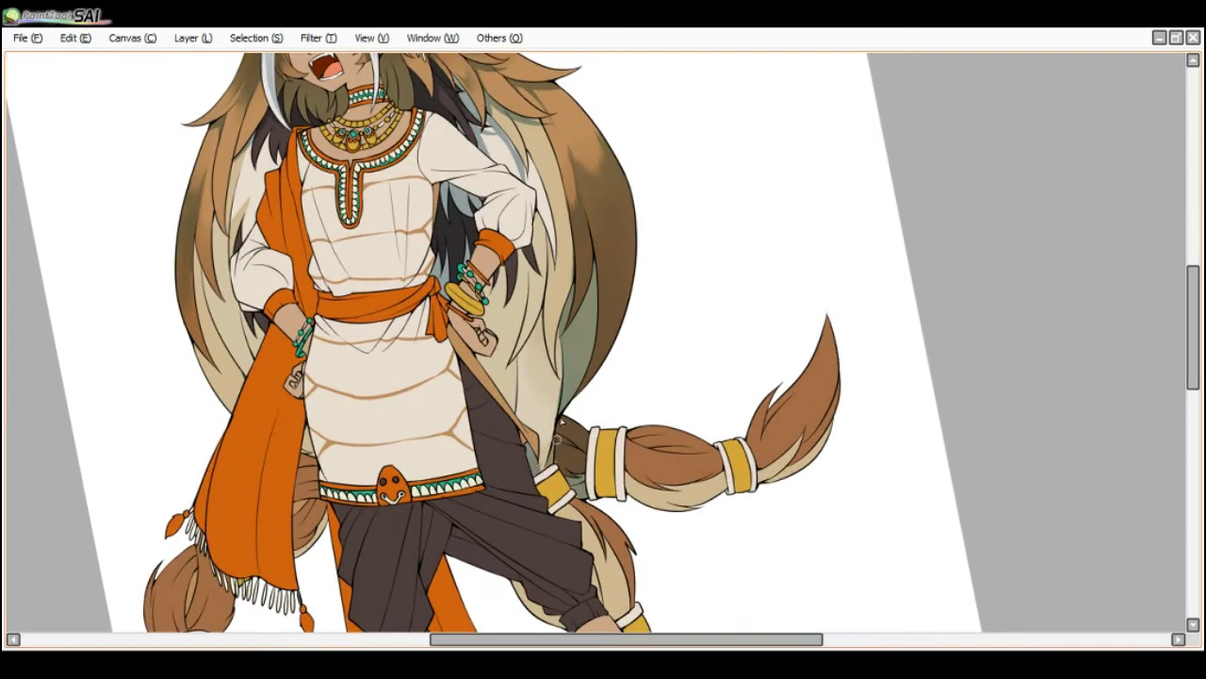
pyautogui.moveTo(541, 464); pyautogui.dragTo(550, 386)
pyautogui.moveTo(541, 438)
pyautogui.mouseDown()
pyautogui.moveTo(536, 401)
pyautogui.moveTo(527, 441)
pyautogui.moveTo(525, 351)
pyautogui.mouseUp()
pyautogui.press('b')
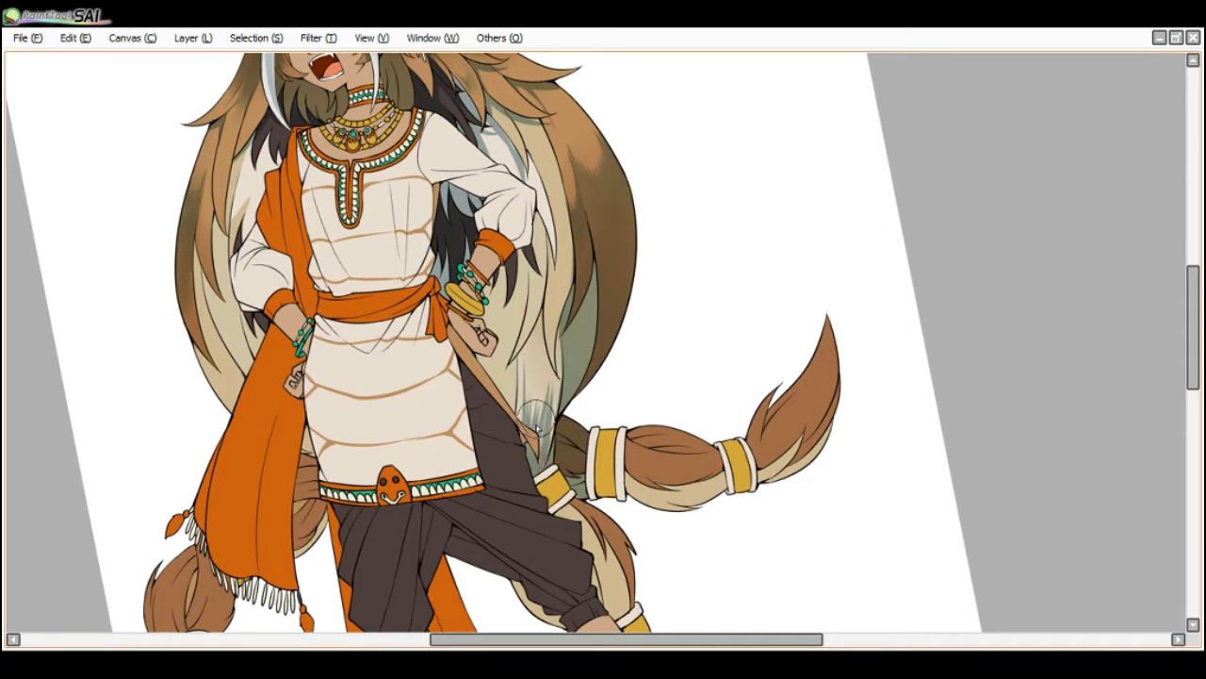
pyautogui.moveTo(536, 426)
pyautogui.mouseDown()
pyautogui.moveTo(528, 369)
pyautogui.moveTo(522, 429)
pyautogui.moveTo(525, 373)
pyautogui.moveTo(534, 414)
pyautogui.moveTo(539, 375)
pyautogui.moveTo(542, 404)
pyautogui.moveTo(517, 430)
pyautogui.moveTo(514, 375)
pyautogui.moveTo(508, 415)
pyautogui.moveTo(486, 360)
pyautogui.moveTo(507, 374)
pyautogui.mouseUp()
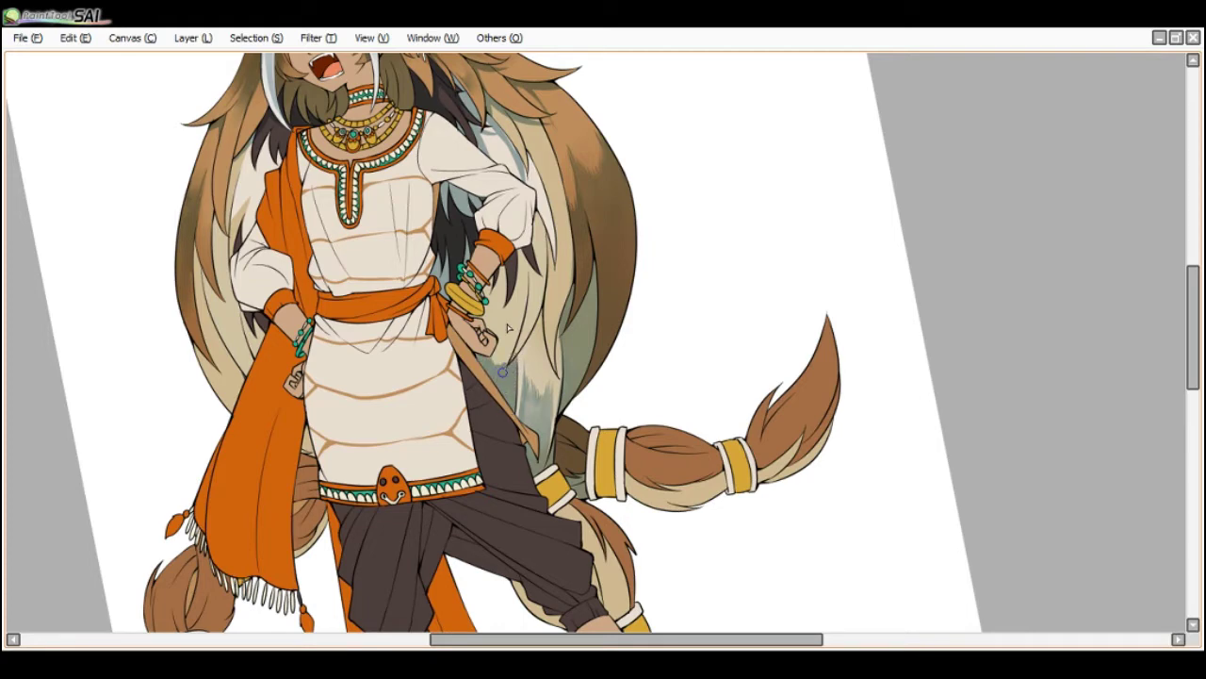
pyautogui.moveTo(508, 327)
pyautogui.mouseDown()
pyautogui.moveTo(510, 361)
pyautogui.moveTo(504, 283)
pyautogui.mouseUp()
pyautogui.press('[')
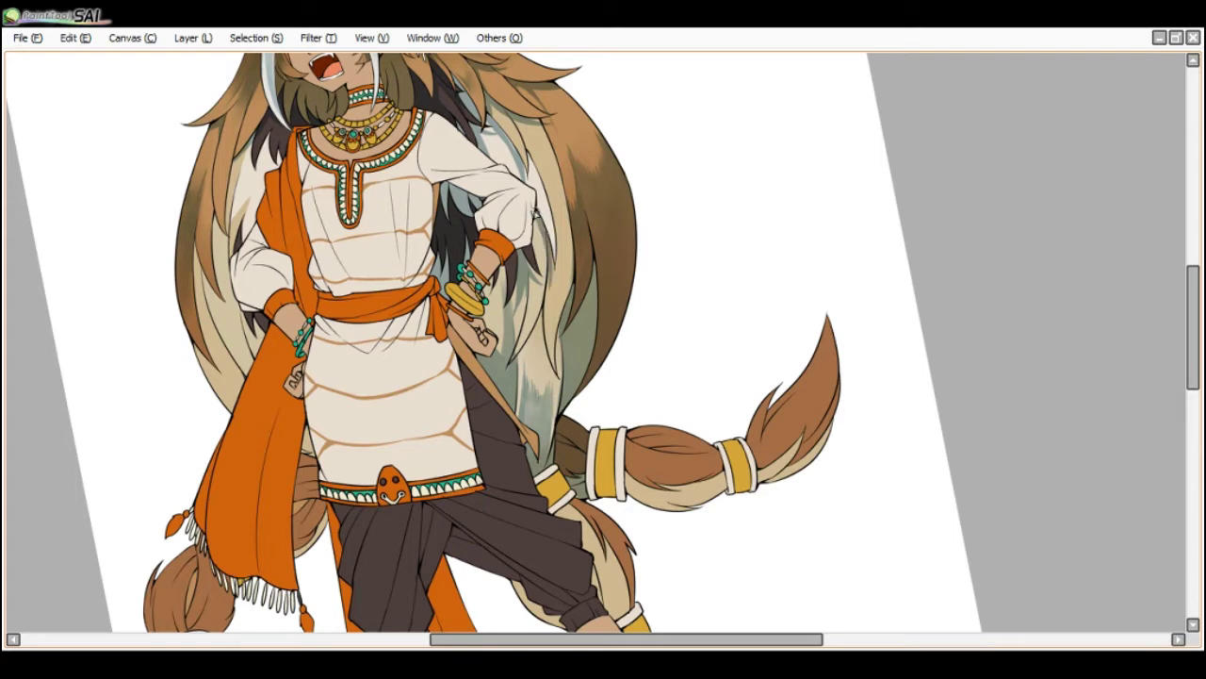
# - Shade the cream inner strands beside the bent elbow, beneath the pointed brown strands
pyautogui.scroll(-1, 540, 170)
pyautogui.press('End')
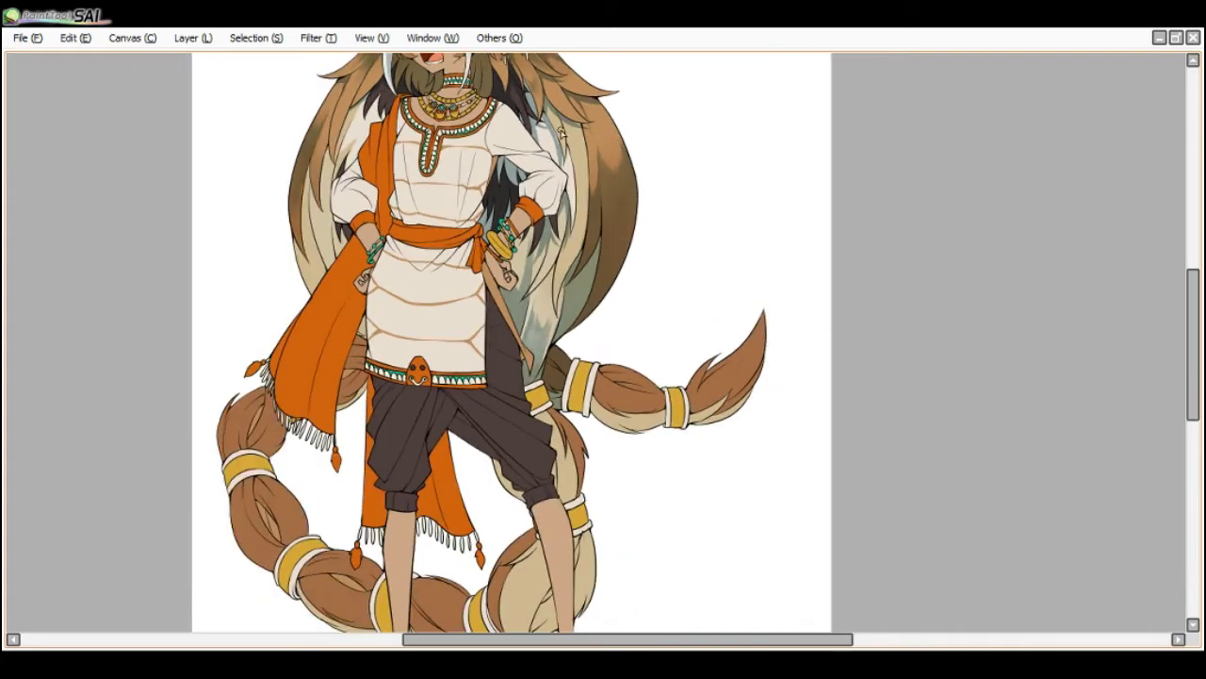
pyautogui.scroll(1, 544, 113)
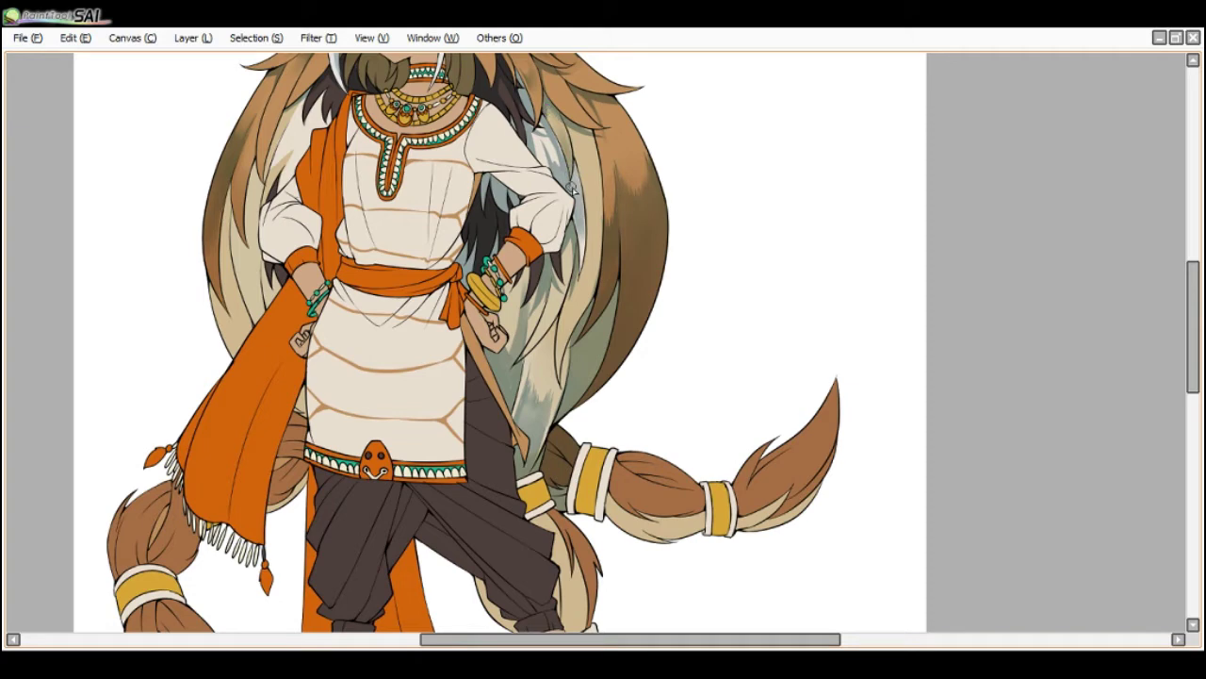
pyautogui.press('Delete')
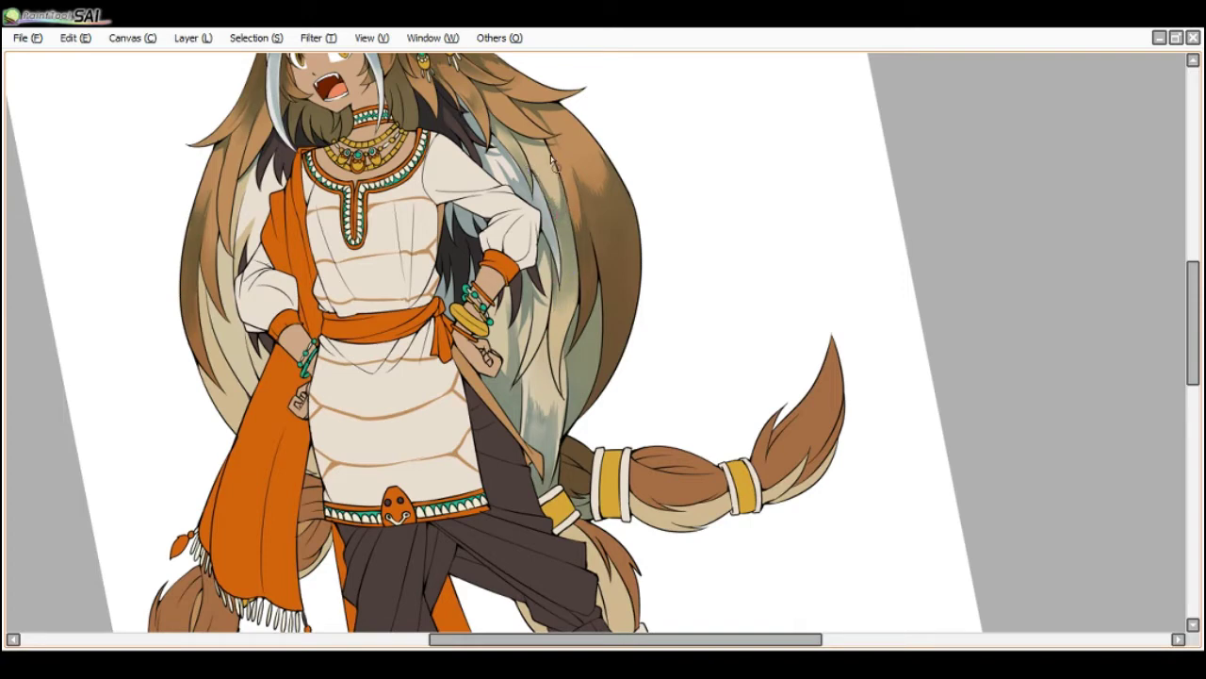
# - Shade the base of the braid where it emerges behind the orange scarf, beside the tunic's lower hem
pyautogui.scroll(-2, 560, 174)
pyautogui.press('Home')
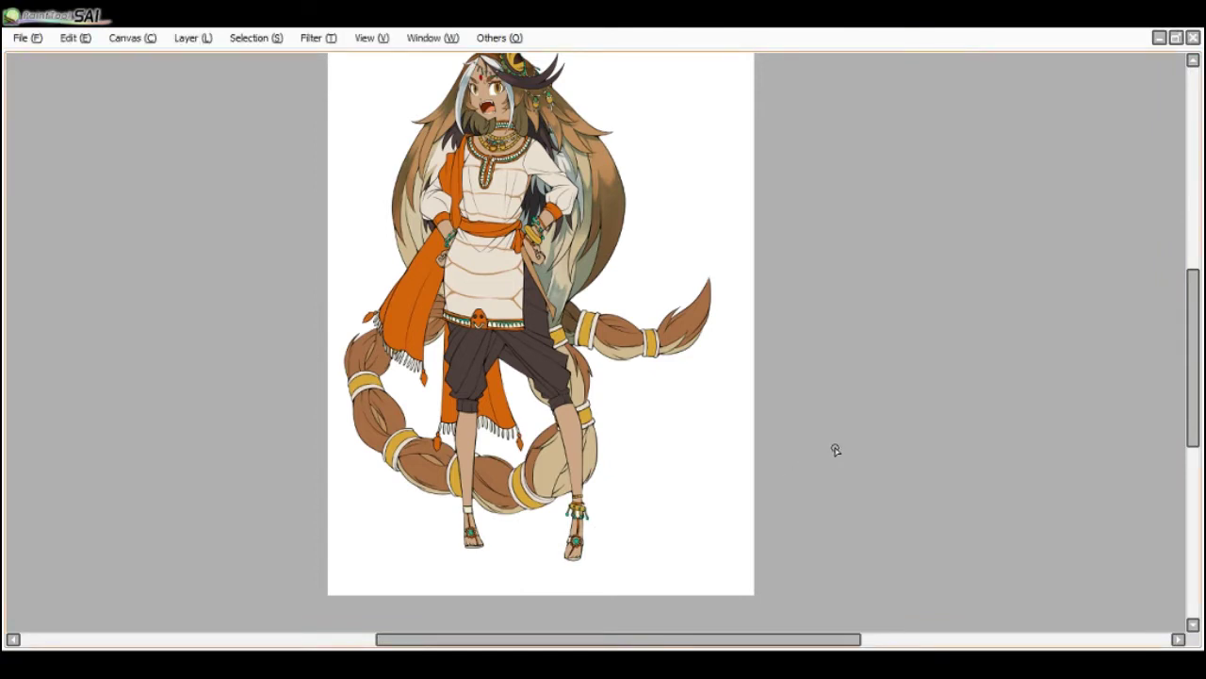
pyautogui.scroll(2, 430, 269)
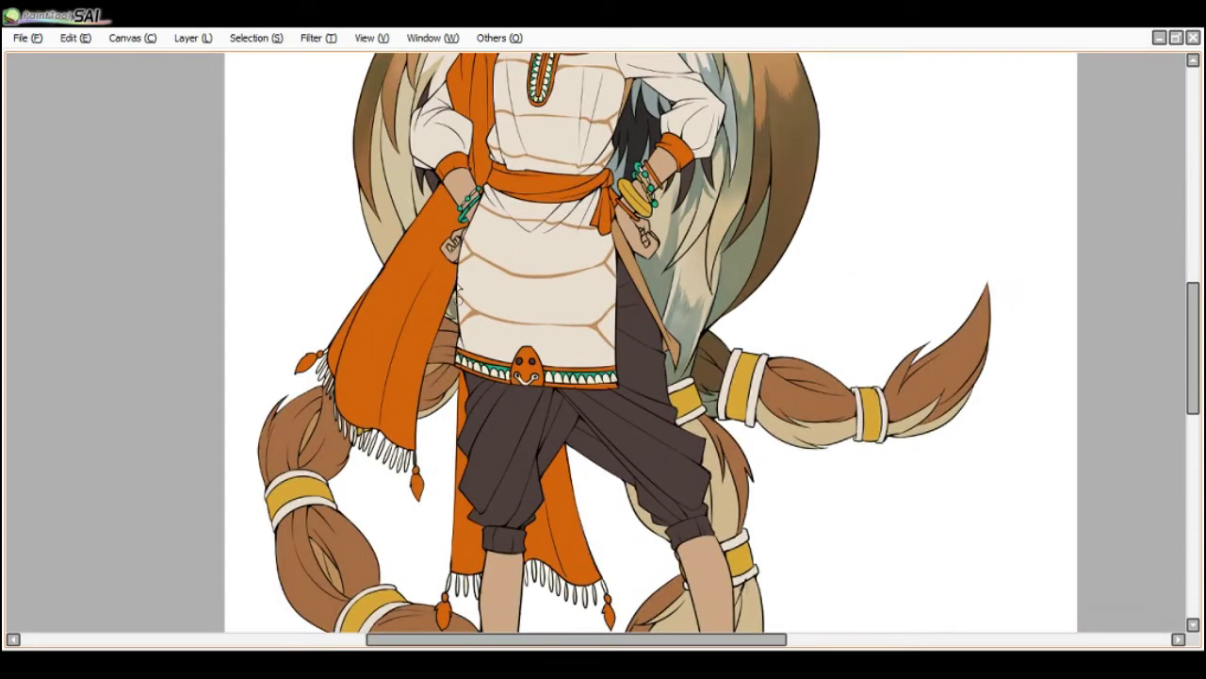
pyautogui.scroll(-1, 448, 323)
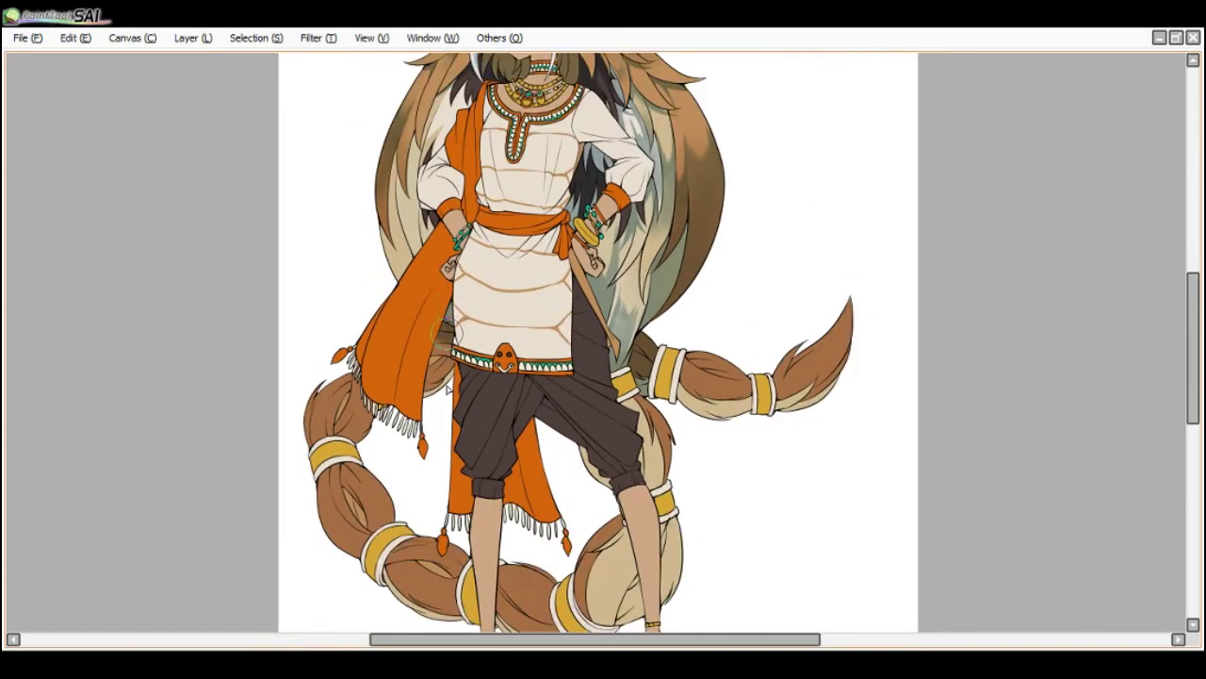
pyautogui.scroll(-1, 441, 337)
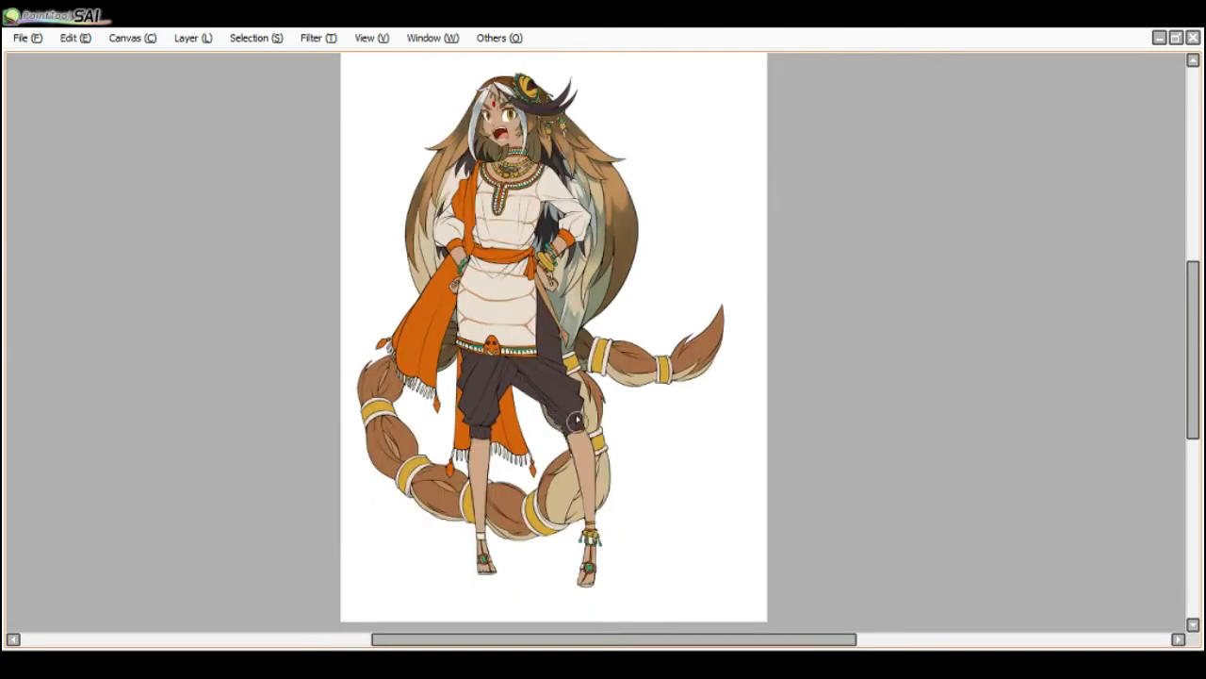
# - Shade the braid section behind the bent knee, covering its cream hair and pointed brown strands between the two gold bands
pyautogui.scroll(2, 583, 389)
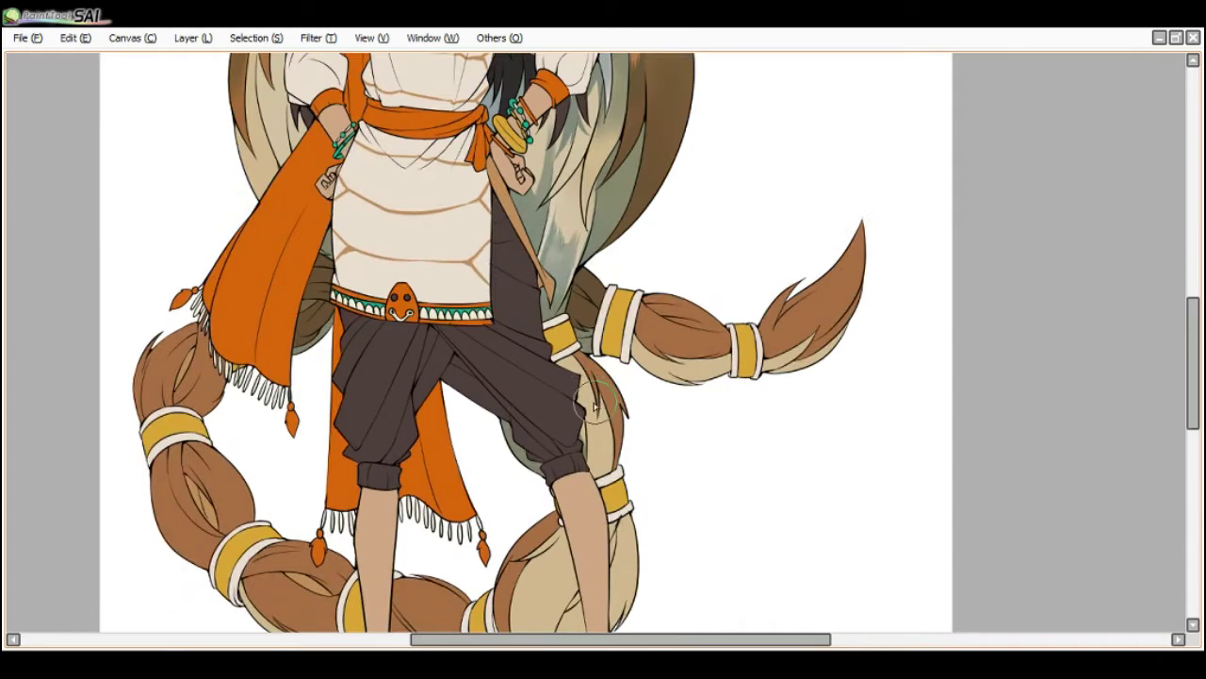
pyautogui.moveTo(584, 427)
pyautogui.mouseDown()
pyautogui.moveTo(608, 443)
pyautogui.moveTo(601, 402)
pyautogui.moveTo(610, 427)
pyautogui.moveTo(603, 476)
pyautogui.mouseUp()
pyautogui.press(']')
pyautogui.moveTo(611, 408)
pyautogui.mouseDown()
pyautogui.moveTo(620, 432)
pyautogui.moveTo(593, 367)
pyautogui.mouseUp()
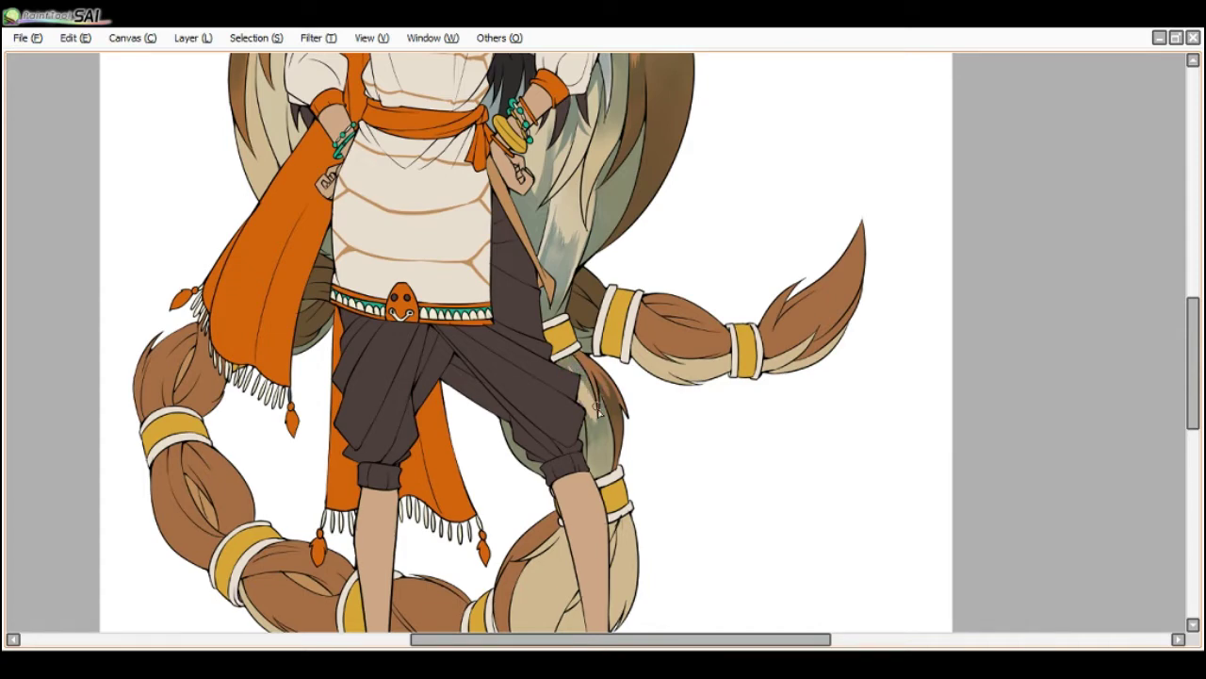
# - Cover the large cream braid section behind the calf with gray-teal shadow, leaving a pale highlight near its upper edge
pyautogui.press('pagedown')
pyautogui.press('pagedown')
pyautogui.press('pagedown')
pyautogui.press('pagedown')
pyautogui.press('Delete')
pyautogui.press('Delete')
pyautogui.press('Delete')
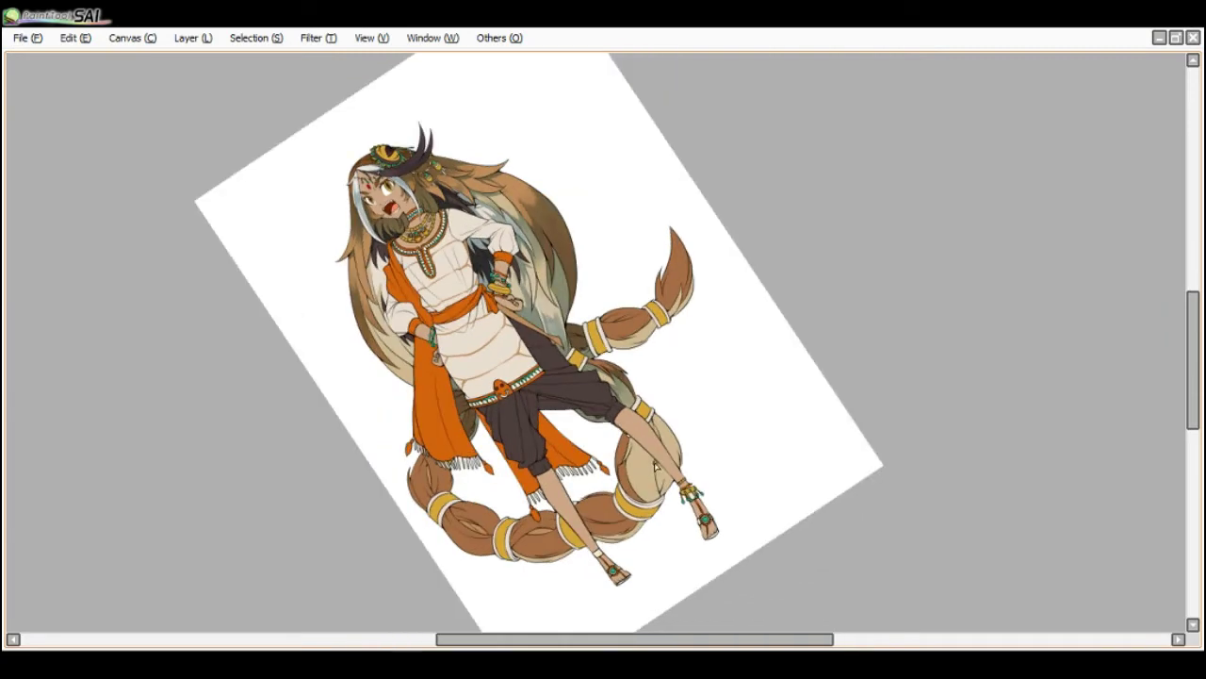
pyautogui.scroll(1, 657, 465)
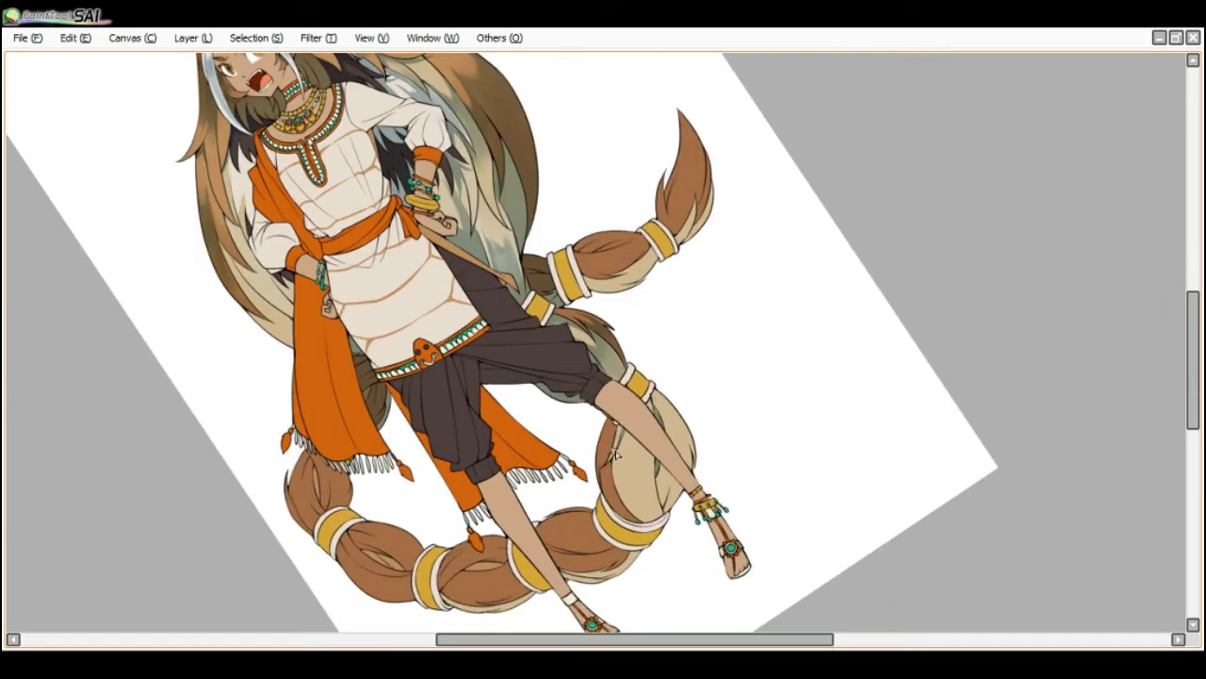
pyautogui.moveTo(629, 449); pyautogui.dragTo(647, 504)
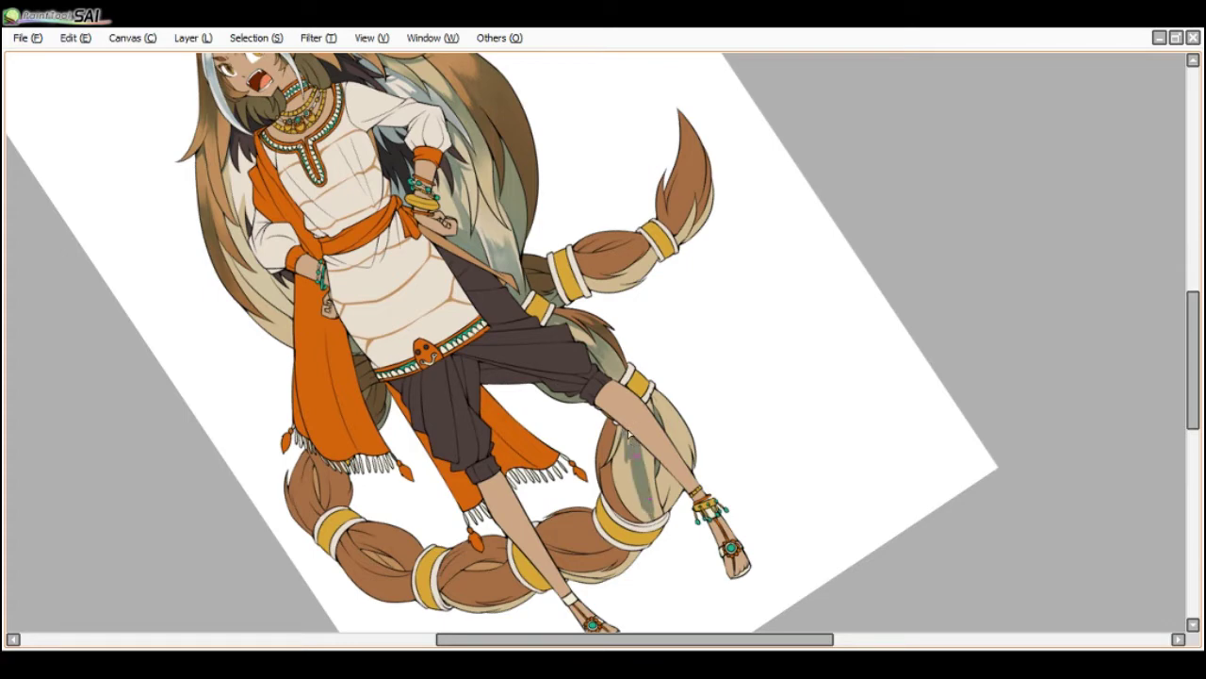
pyautogui.press(']')
pyautogui.press(']')
pyautogui.moveTo(643, 443)
pyautogui.mouseDown()
pyautogui.moveTo(655, 476)
pyautogui.moveTo(675, 411)
pyautogui.mouseUp()
# - Refine the shadow beside the gold band on the calf's cream braid section and shade its adjoining brown strand
pyautogui.press('End')
pyautogui.press('End')
pyautogui.press('End')
pyautogui.press('End')
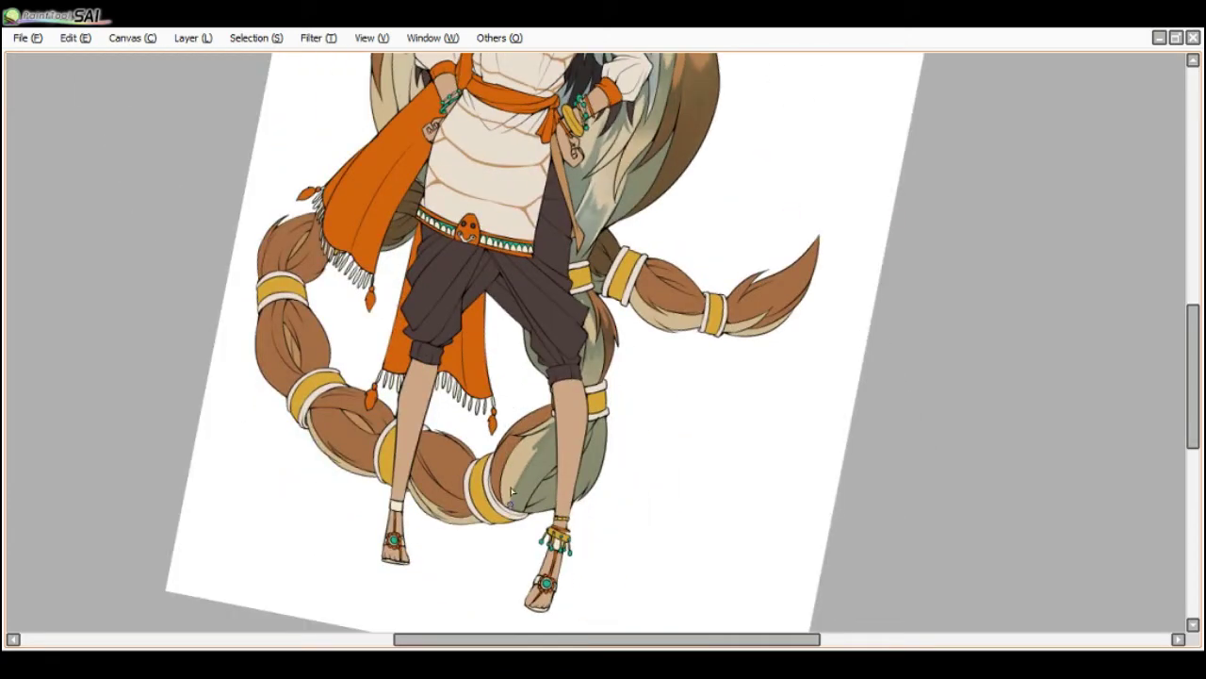
pyautogui.moveTo(512, 491)
pyautogui.mouseDown()
pyautogui.moveTo(539, 423)
pyautogui.moveTo(528, 421)
pyautogui.moveTo(500, 453)
pyautogui.moveTo(507, 430)
pyautogui.moveTo(500, 448)
pyautogui.moveTo(520, 442)
pyautogui.moveTo(503, 487)
pyautogui.moveTo(497, 454)
pyautogui.moveTo(505, 521)
pyautogui.mouseUp()
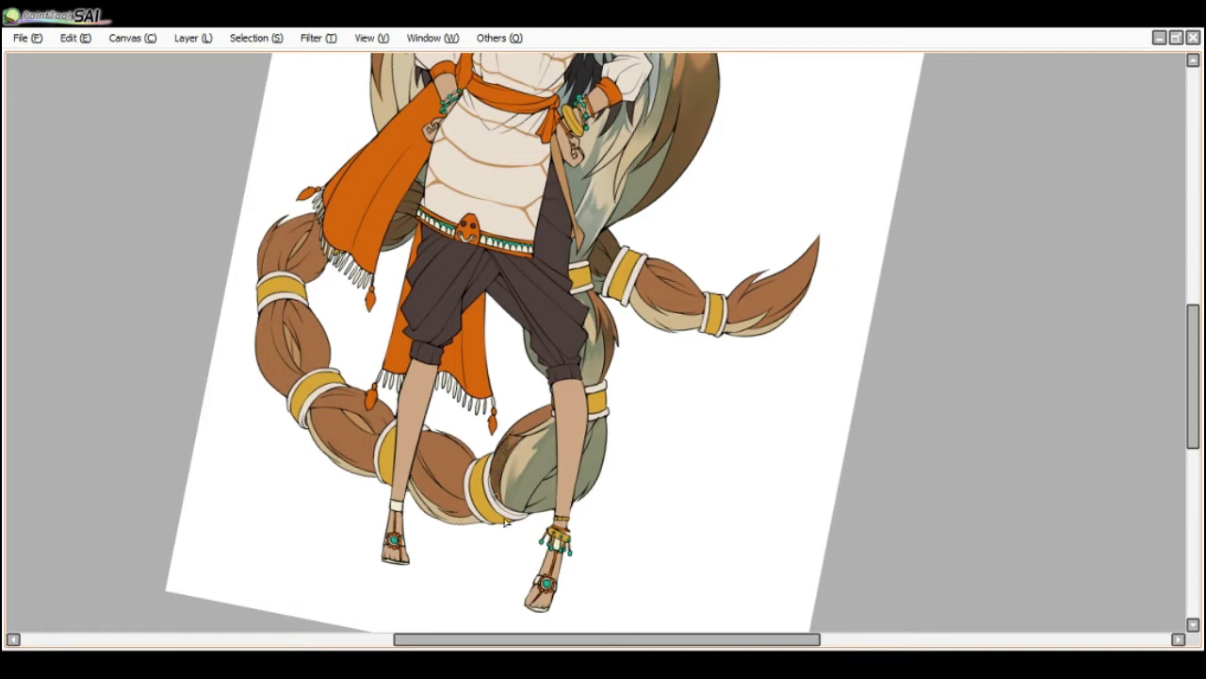
pyautogui.moveTo(514, 461); pyautogui.dragTo(510, 521)
pyautogui.keyDown('ctrl'); pyautogui.keyDown('shift'); pyautogui.click(517, 468); pyautogui.keyUp('shift'); pyautogui.keyUp('ctrl')
# - Start the shadow on the brown braid section between the two legs, and undo the last stroke
pyautogui.press('pagedown')
pyautogui.press('End')
pyautogui.press('End')
pyautogui.press('Delete')
pyautogui.press('Delete')
pyautogui.press('Delete')
pyautogui.press('Delete')
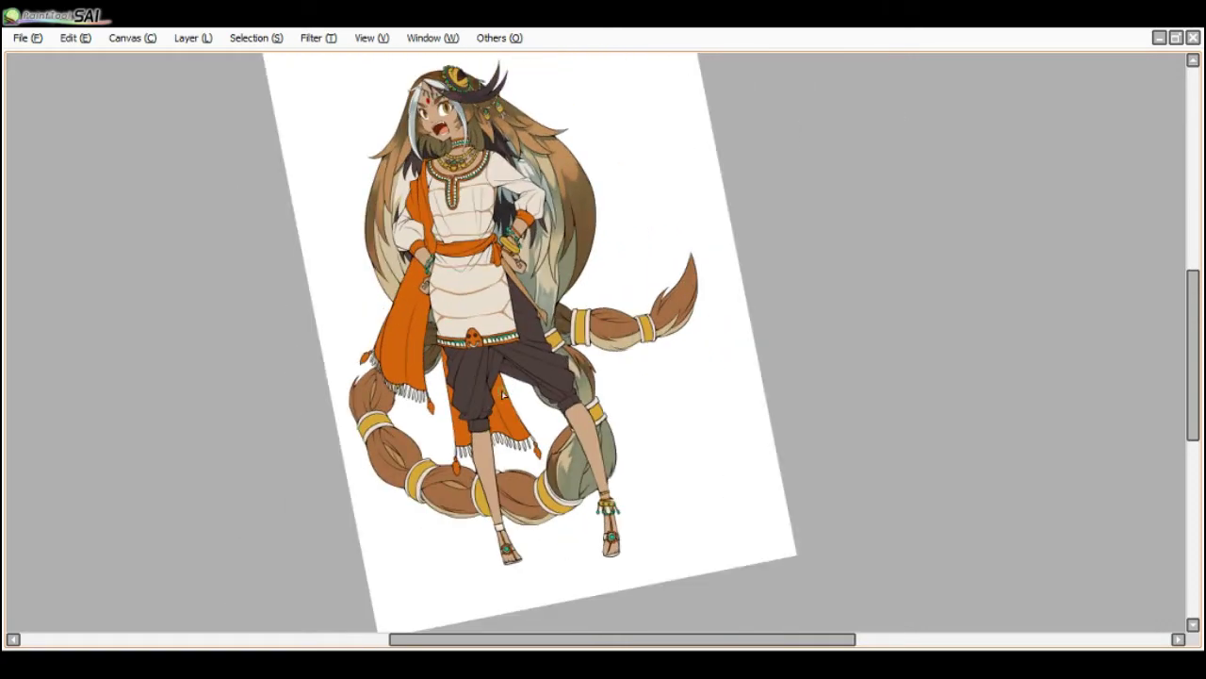
pyautogui.press('End')
pyautogui.press('End')
pyautogui.press('End')
pyautogui.scroll(1, 448, 431)
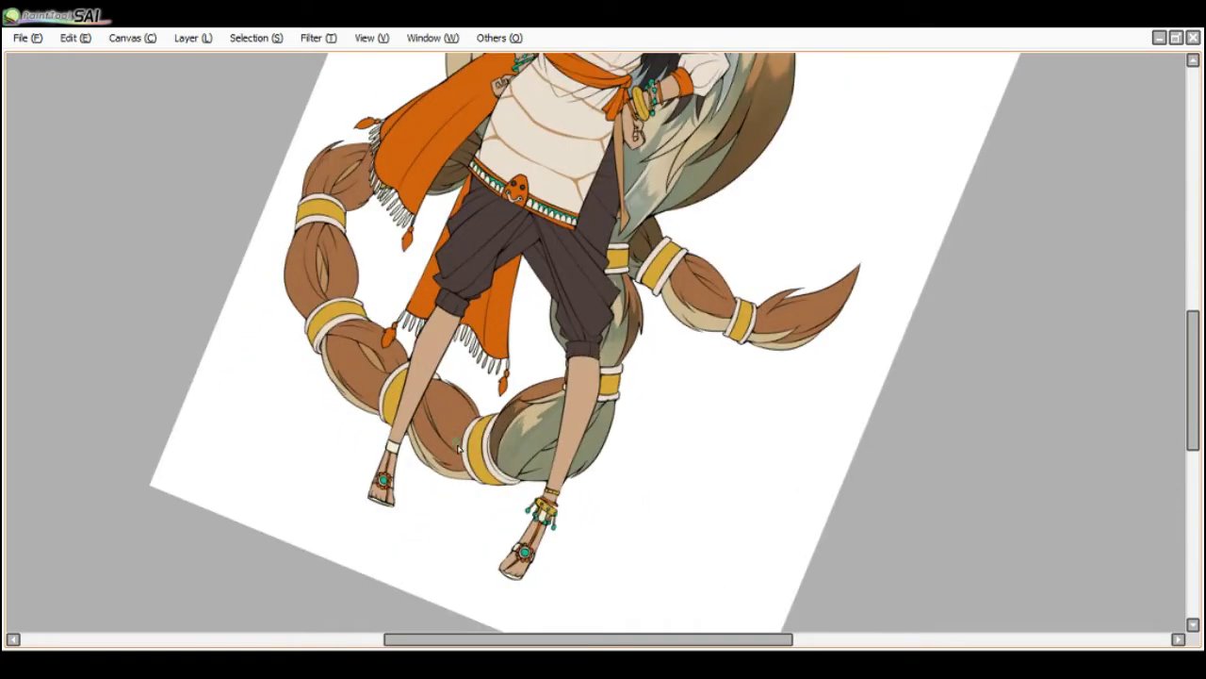
pyautogui.scroll(1, 440, 431)
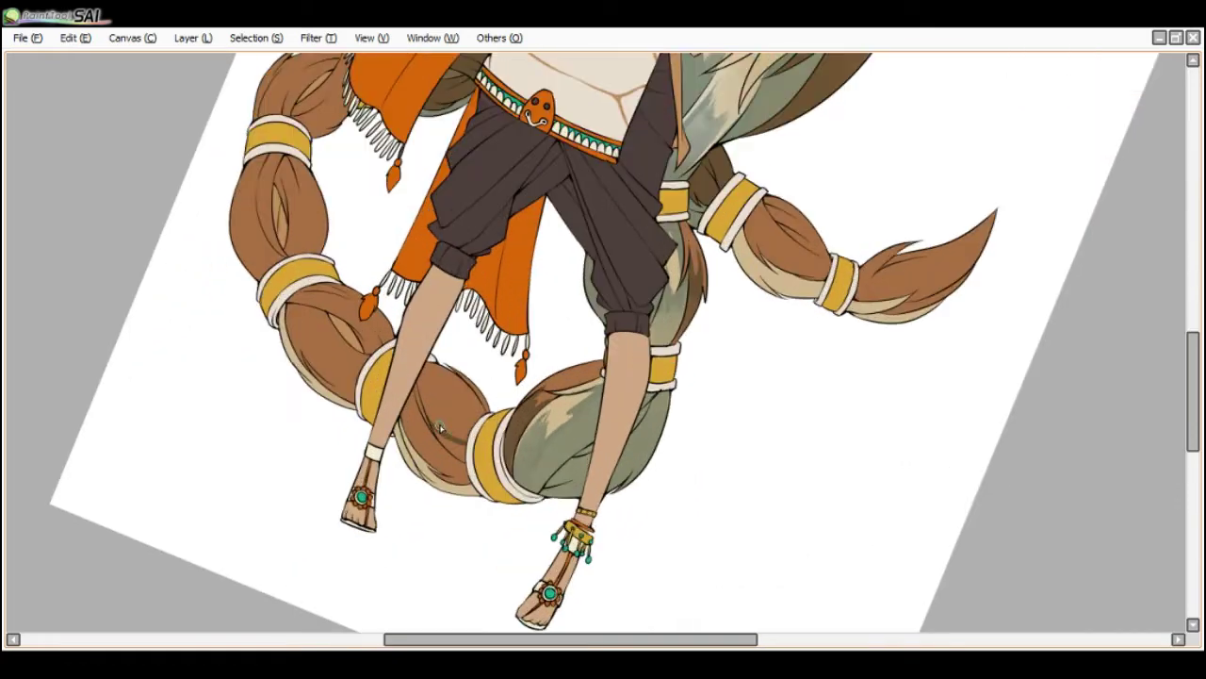
pyautogui.scroll(-1, 430, 414)
pyautogui.press('Home')
pyautogui.hotkey('ctrl', 'z')
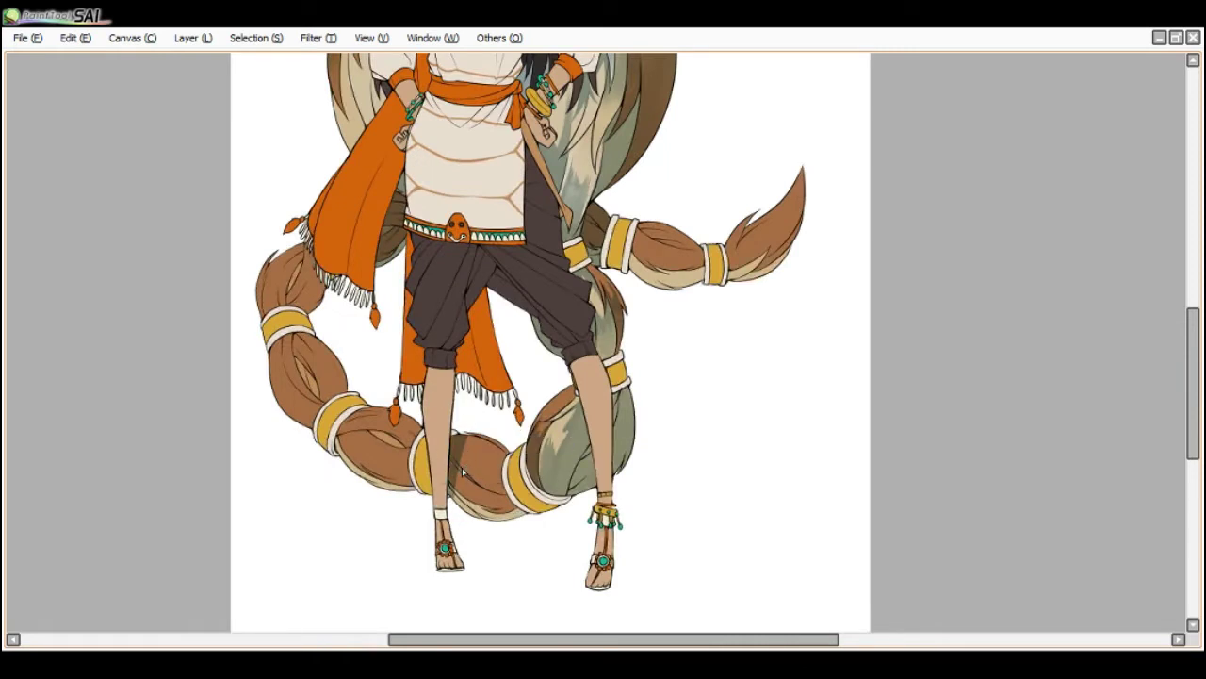
# - Build up shadows on the brown strands and cream underside of the braid section between the legs, leaving highlight patches
pyautogui.press('End')
pyautogui.scroll(1, 457, 444)
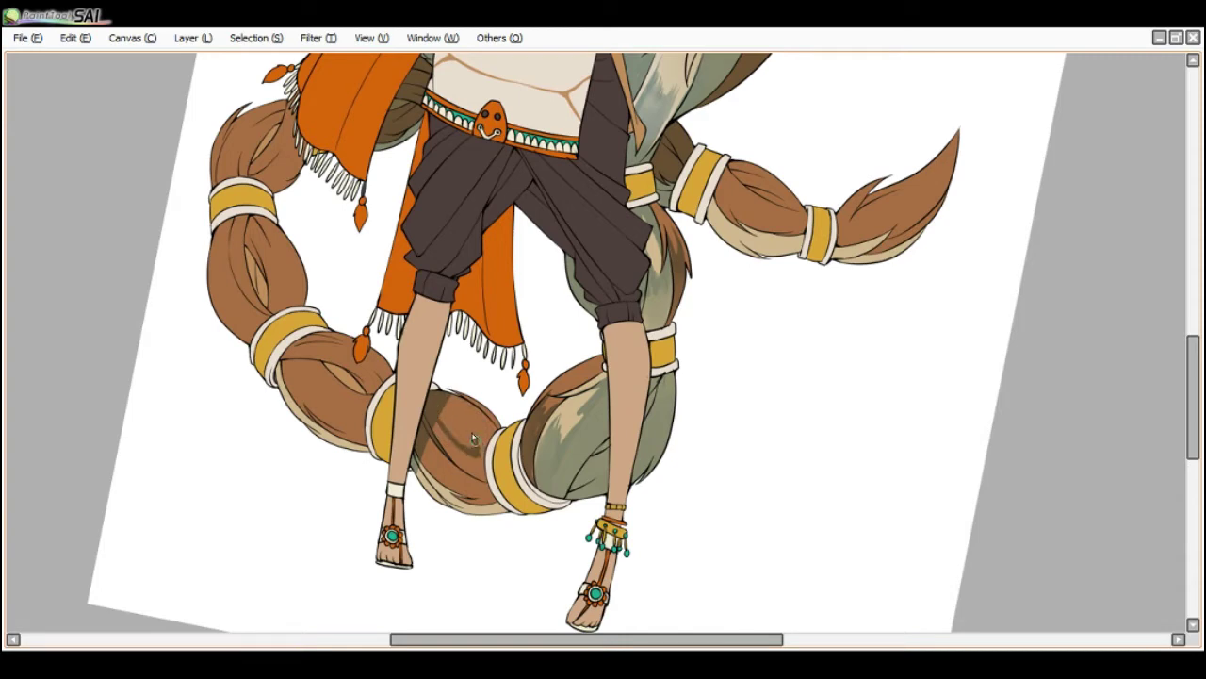
pyautogui.moveTo(472, 437)
pyautogui.mouseDown()
pyautogui.moveTo(433, 416)
pyautogui.moveTo(462, 457)
pyautogui.moveTo(434, 423)
pyautogui.moveTo(498, 463)
pyautogui.moveTo(459, 442)
pyautogui.moveTo(476, 447)
pyautogui.moveTo(470, 426)
pyautogui.moveTo(498, 463)
pyautogui.moveTo(452, 436)
pyautogui.mouseUp()
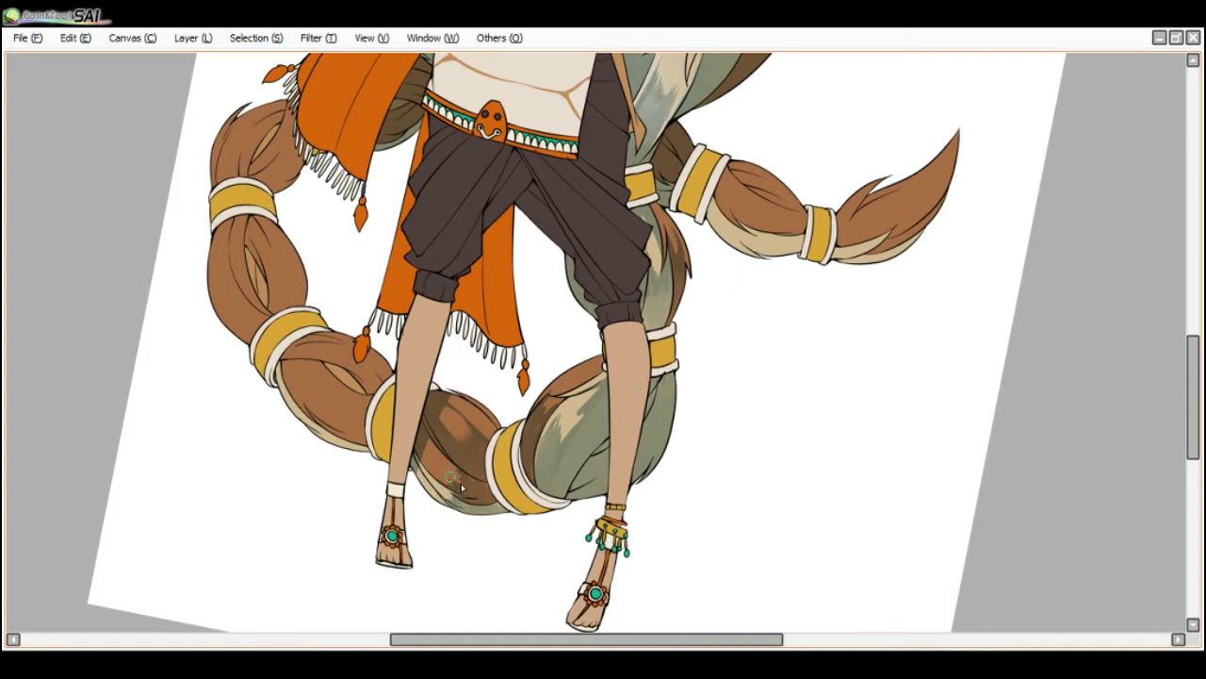
pyautogui.scroll(-1, 429, 434)
pyautogui.press('End')
pyautogui.press('End')
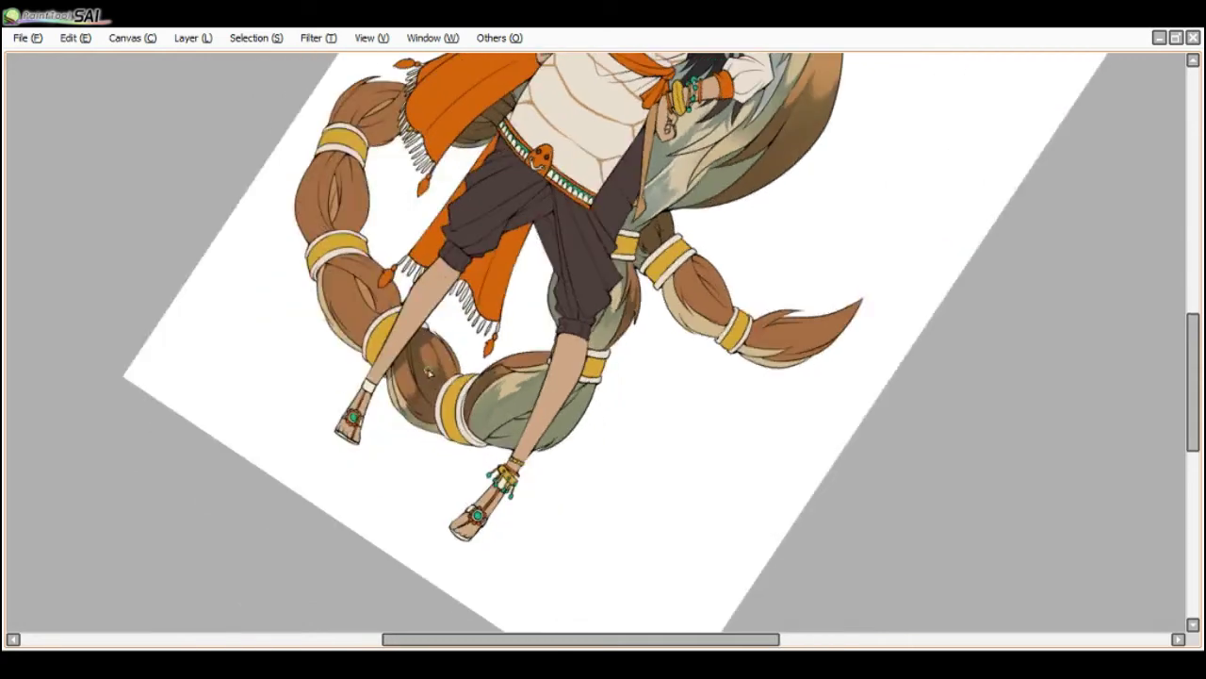
# - Shade the braid section below the scarf's tassel, including its inner opening, brown strands and cream underside
pyautogui.scroll(-1, 424, 396)
pyautogui.press('Delete')
pyautogui.press('Delete')
pyautogui.press('Delete')
pyautogui.scroll(3, 386, 432)
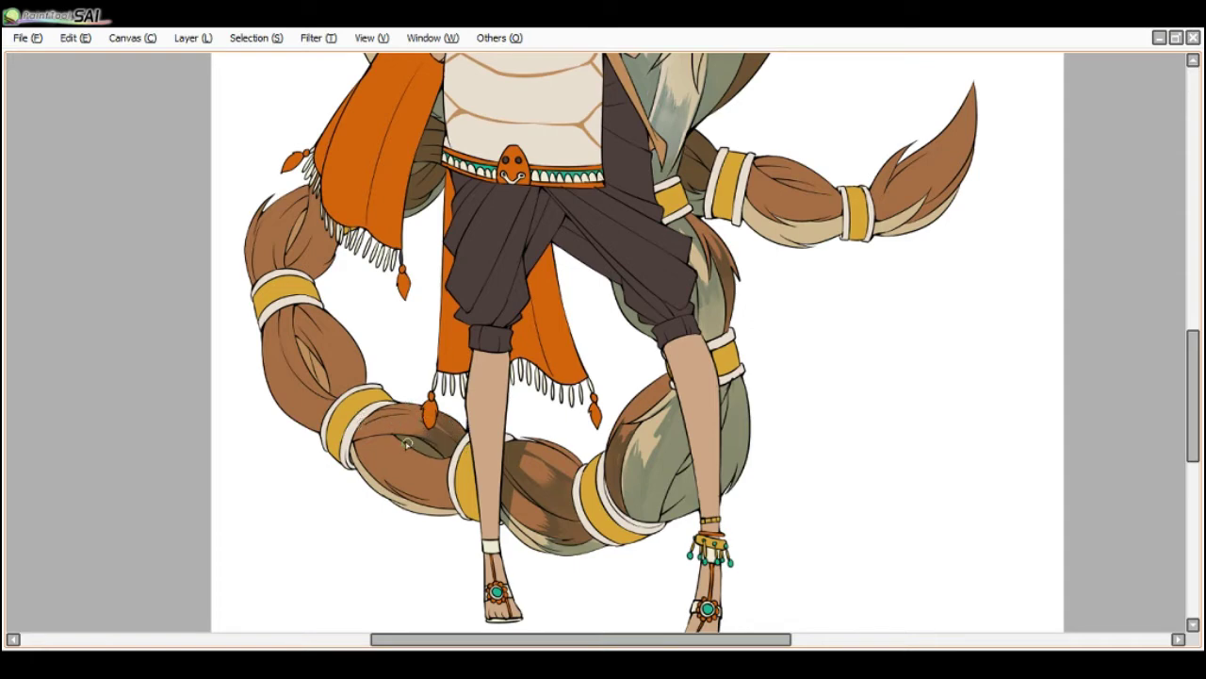
pyautogui.moveTo(354, 439); pyautogui.dragTo(418, 445)
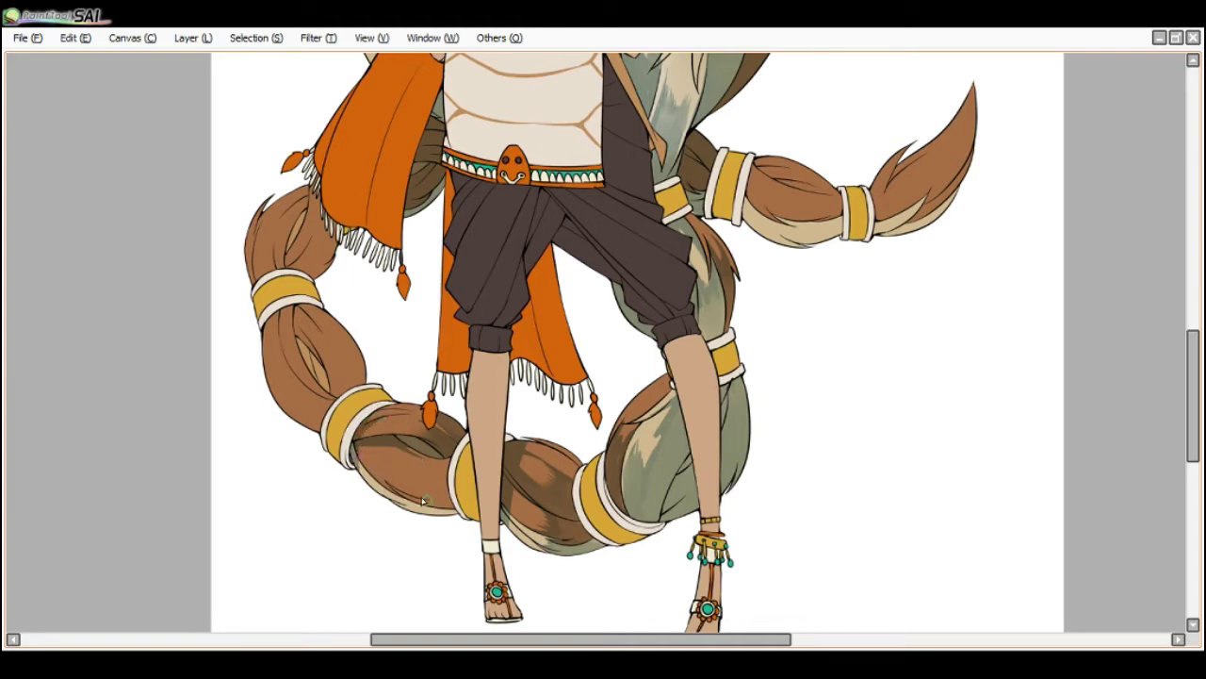
pyautogui.moveTo(426, 500); pyautogui.dragTo(358, 363)
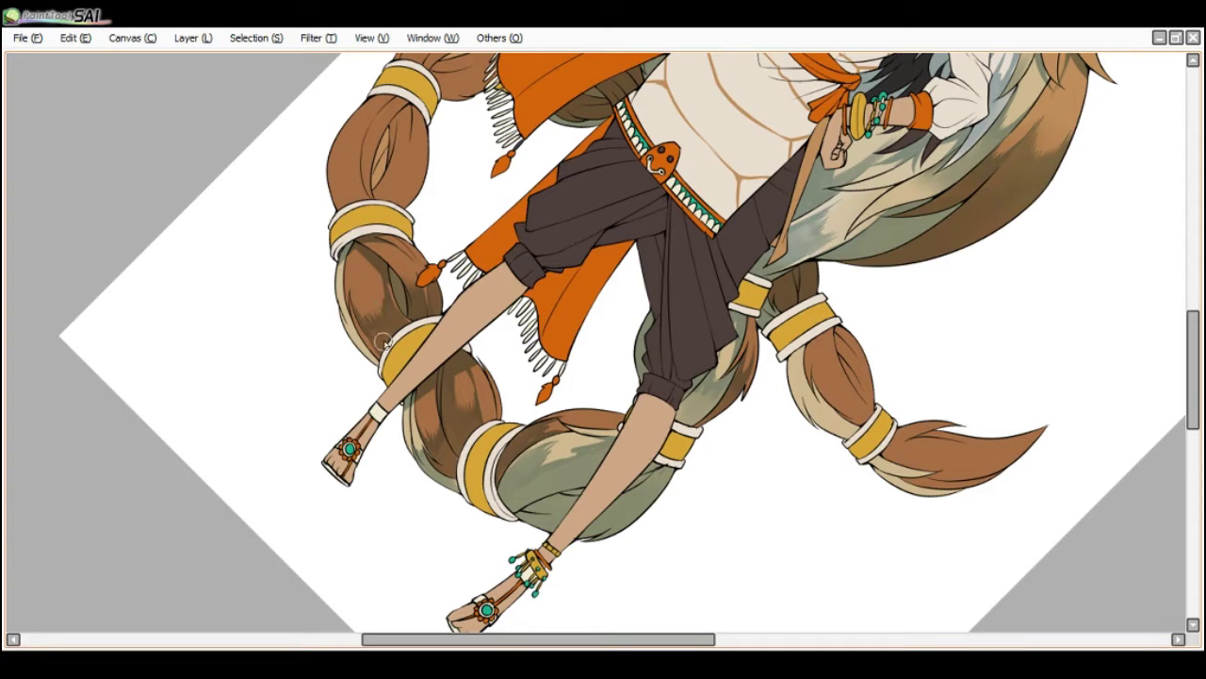
pyautogui.moveTo(376, 366)
pyautogui.mouseDown()
pyautogui.moveTo(344, 312)
pyautogui.moveTo(377, 362)
pyautogui.moveTo(345, 303)
pyautogui.moveTo(352, 290)
pyautogui.mouseUp()
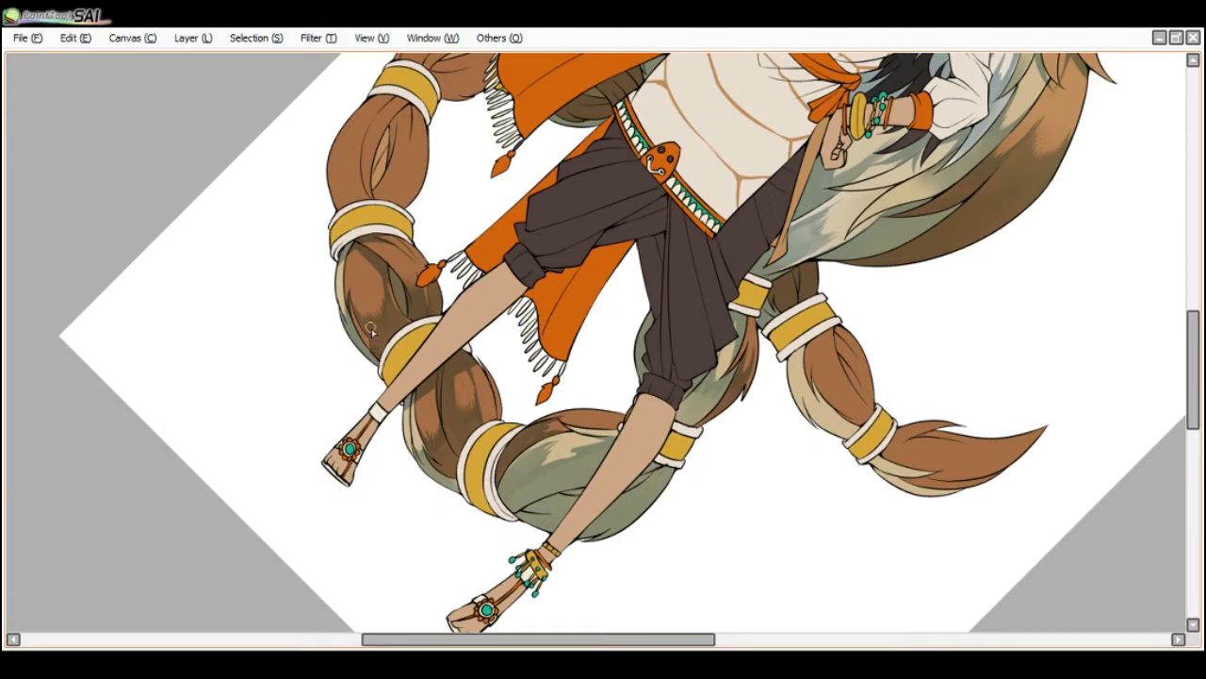
# - Shade the inner opening and the inward-facing brown strand of the braid section between the two outermost gold bands
pyautogui.press('End')
pyautogui.press('End')
pyautogui.press('Delete')
pyautogui.press('Delete')
pyautogui.press('Delete')
pyautogui.press('Delete')
pyautogui.press('Delete')
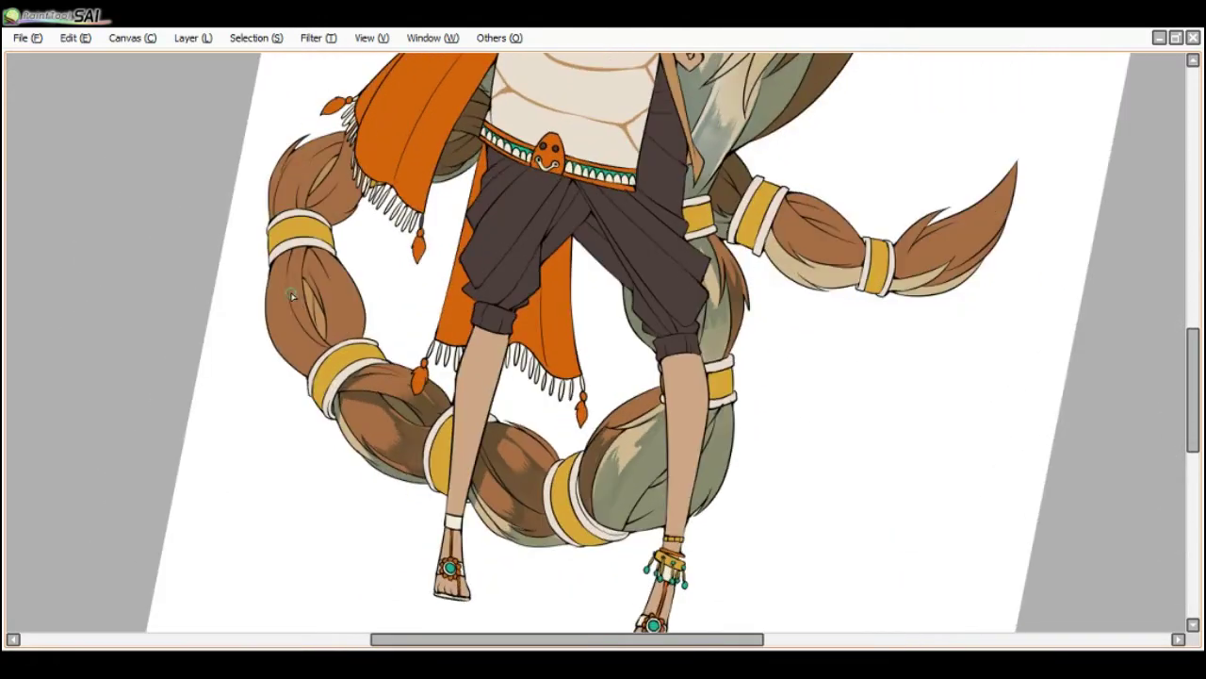
pyautogui.moveTo(314, 311); pyautogui.dragTo(319, 315)
pyautogui.moveTo(308, 270)
pyautogui.mouseDown()
pyautogui.moveTo(319, 303)
pyautogui.moveTo(309, 253)
pyautogui.moveTo(336, 306)
pyautogui.mouseUp()
pyautogui.moveTo(309, 255)
pyautogui.mouseDown()
pyautogui.moveTo(342, 335)
pyautogui.moveTo(329, 294)
pyautogui.mouseUp()
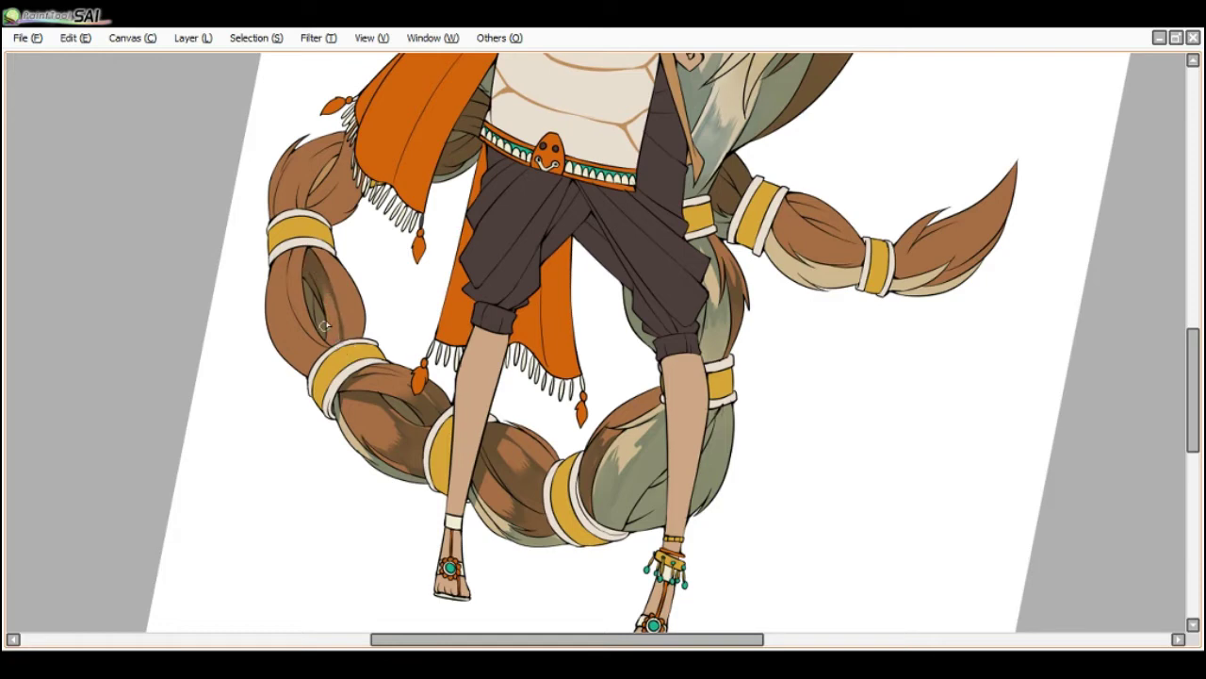
pyautogui.moveTo(335, 329)
pyautogui.mouseDown()
pyautogui.moveTo(332, 292)
pyautogui.moveTo(352, 319)
pyautogui.moveTo(352, 272)
pyautogui.moveTo(362, 307)
pyautogui.moveTo(351, 339)
pyautogui.moveTo(346, 301)
pyautogui.mouseUp()
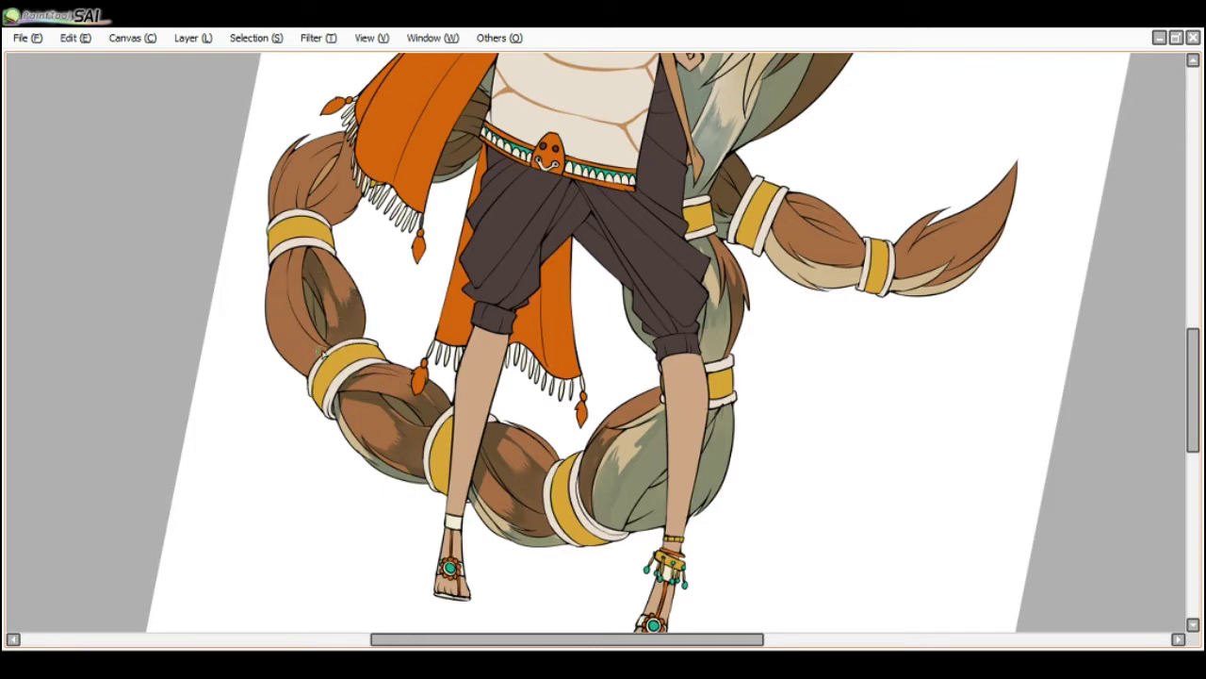
# - Shade the outward-facing brown strand of the same braid section, darkening both ends and leaving a highlight mid-strand
pyautogui.moveTo(323, 354); pyautogui.dragTo(295, 271)
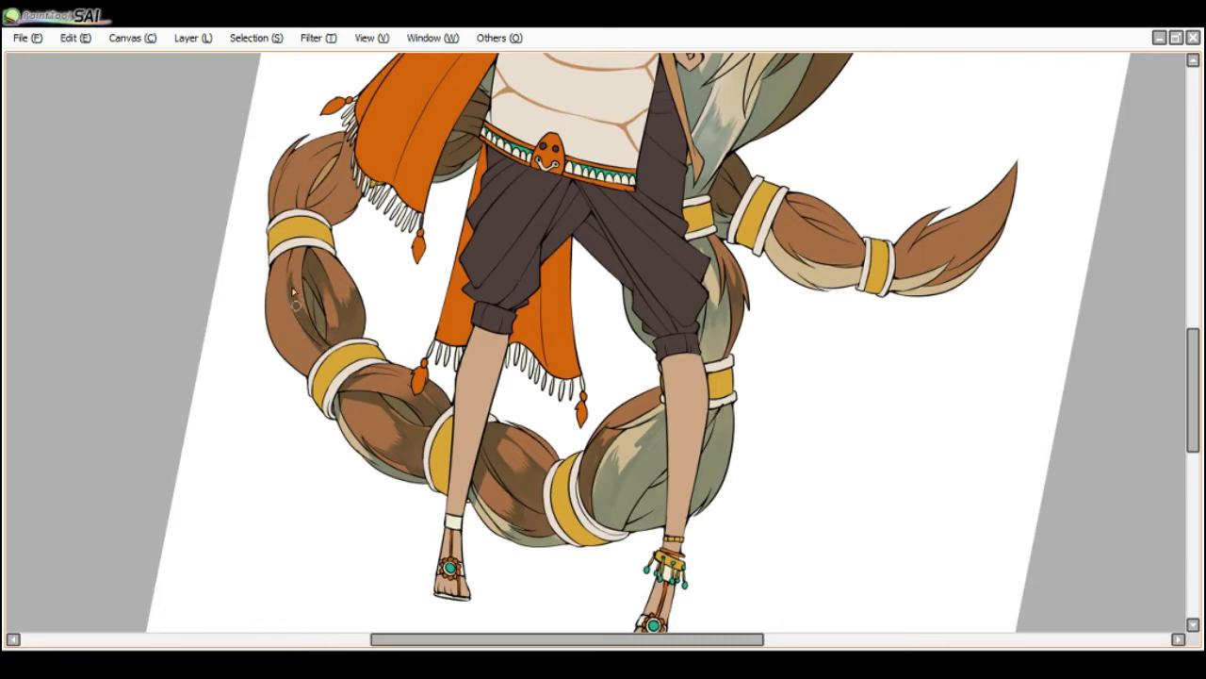
pyautogui.moveTo(302, 309)
pyautogui.mouseDown()
pyautogui.moveTo(298, 255)
pyautogui.moveTo(296, 267)
pyautogui.mouseUp()
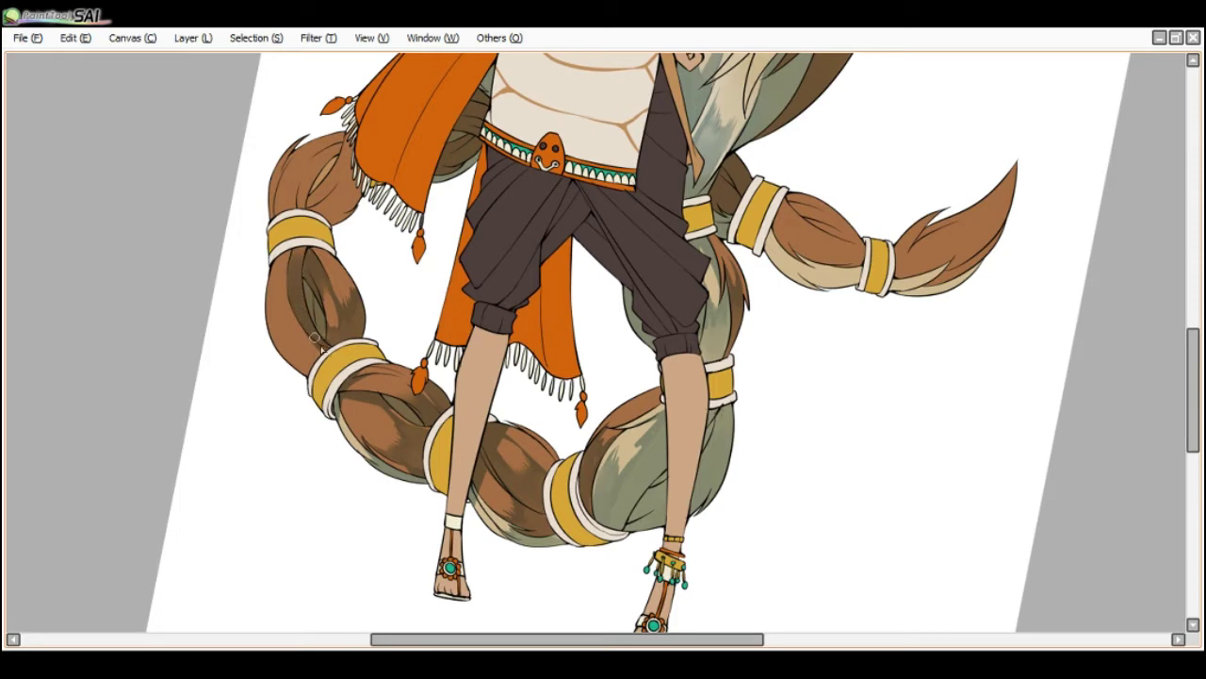
pyautogui.moveTo(287, 328)
pyautogui.mouseDown()
pyautogui.moveTo(322, 359)
pyautogui.moveTo(295, 336)
pyautogui.moveTo(299, 359)
pyautogui.moveTo(278, 346)
pyautogui.moveTo(309, 363)
pyautogui.moveTo(272, 332)
pyautogui.moveTo(288, 325)
pyautogui.moveTo(282, 289)
pyautogui.moveTo(304, 334)
pyautogui.mouseUp()
pyautogui.moveTo(283, 294); pyautogui.dragTo(288, 265)
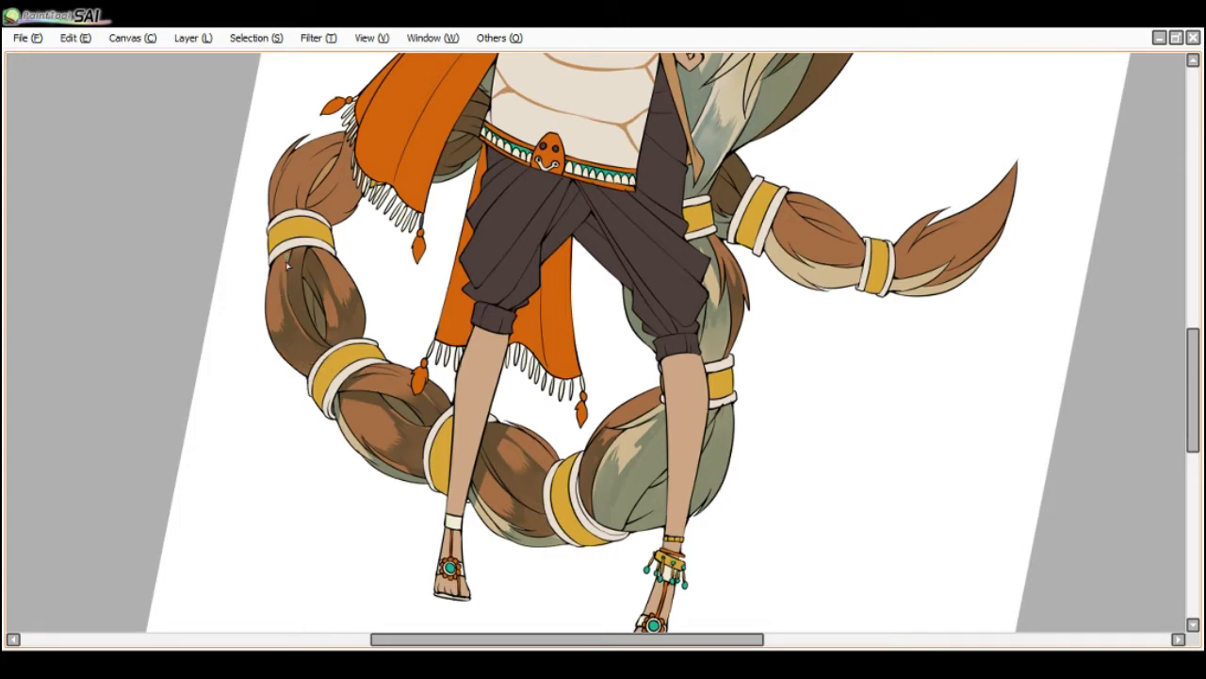
# - Shade the braid section beneath the scarf's fringe, covering its inner opening and brown strands with a smaller brush
pyautogui.scroll(-1, 297, 236)
pyautogui.press('End')
pyautogui.press('Delete')
pyautogui.press('Delete')
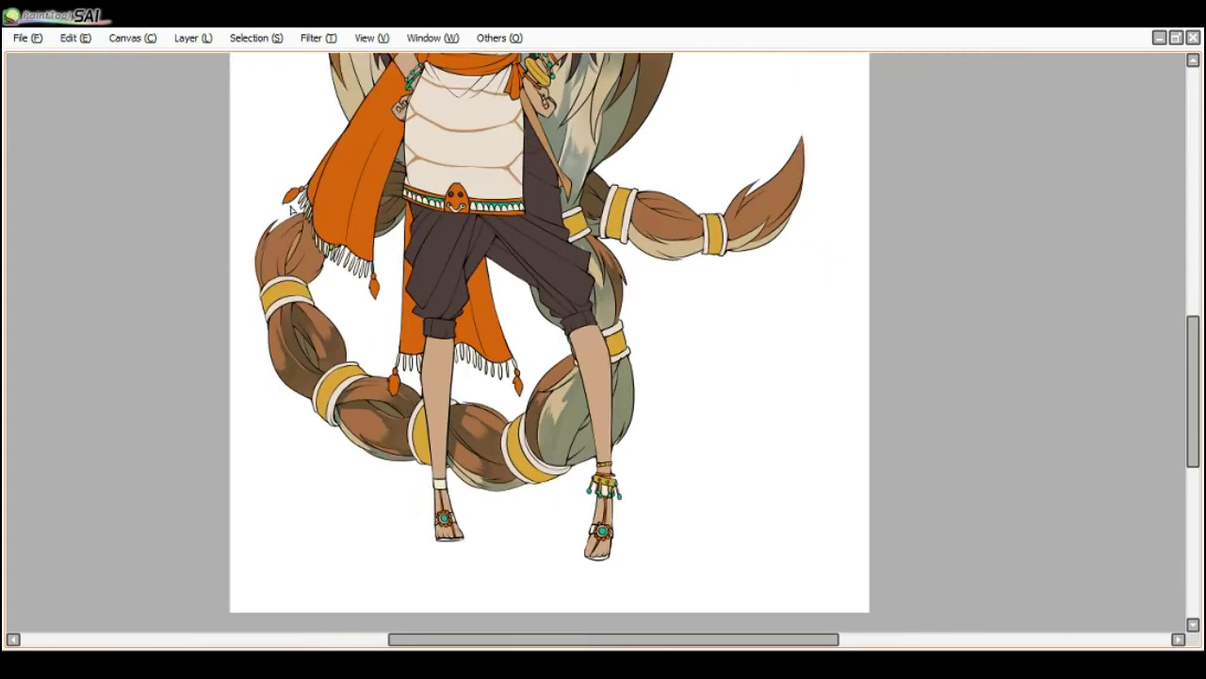
pyautogui.press('End')
pyautogui.press('Delete')
pyautogui.press('Delete')
pyautogui.scroll(1, 288, 309)
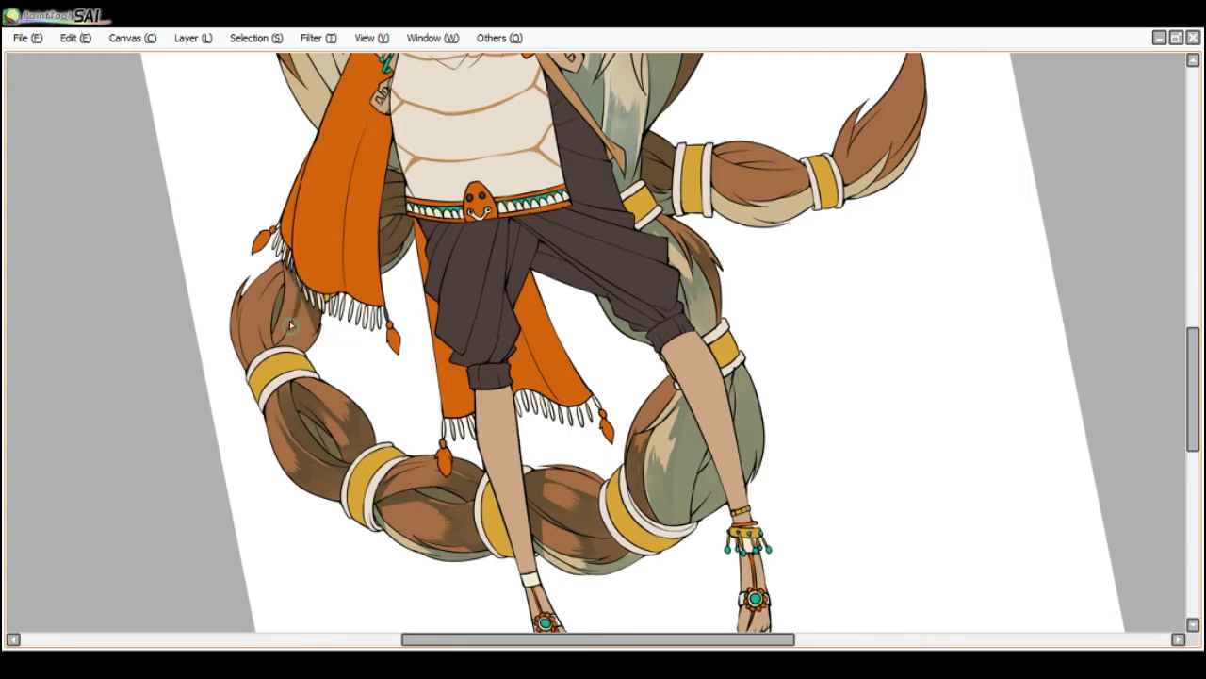
pyautogui.press('[')
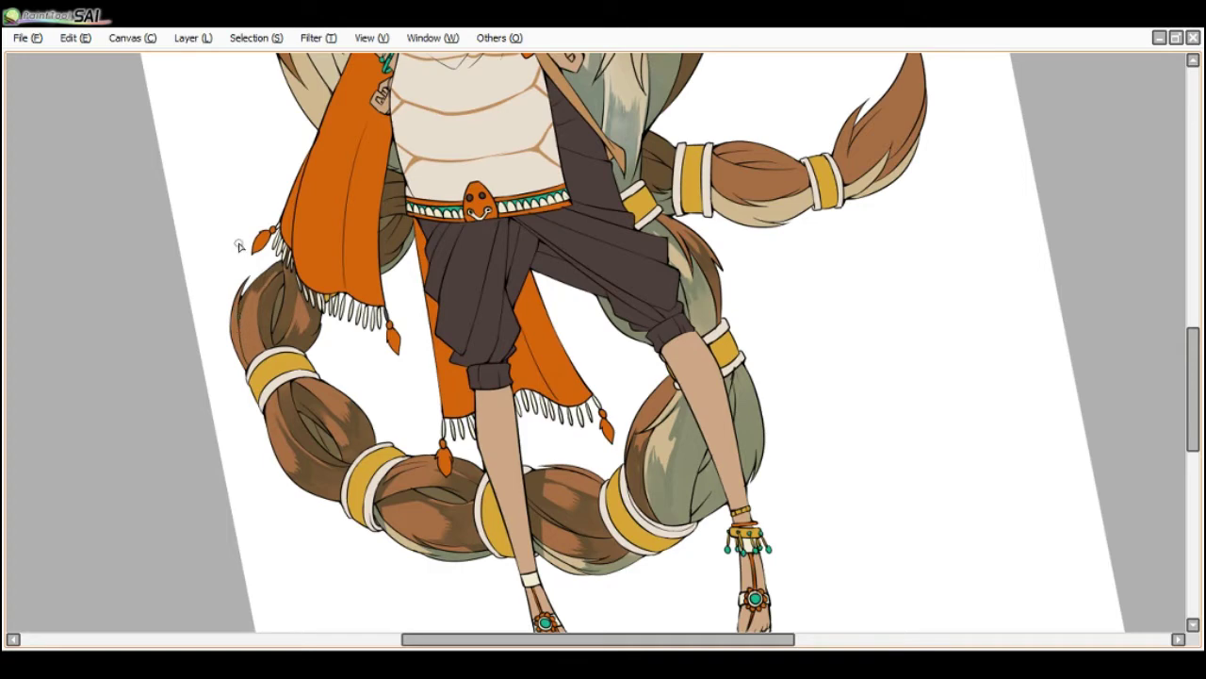
# - Examine the braid shading against the whole figure and switch away from the painting window
pyautogui.scroll(-1, 250, 255)
pyautogui.scroll(1, 260, 276)
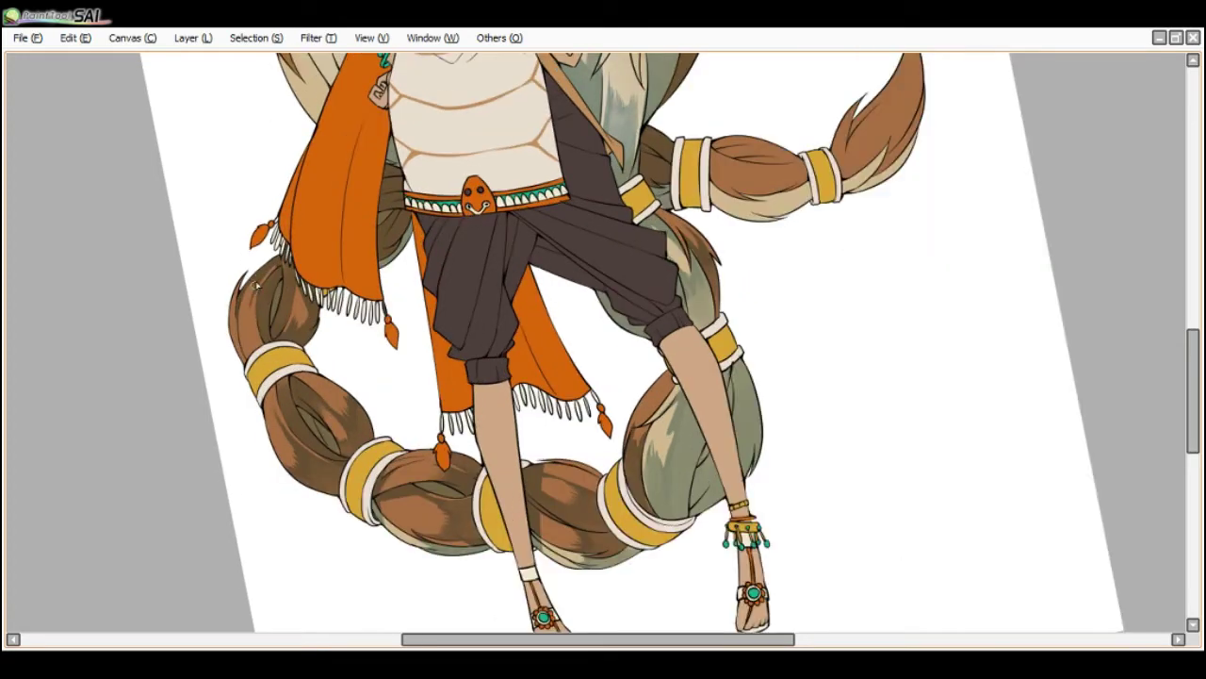
pyautogui.scroll(-1, 287, 253)
pyautogui.press('End')
pyautogui.press('End')
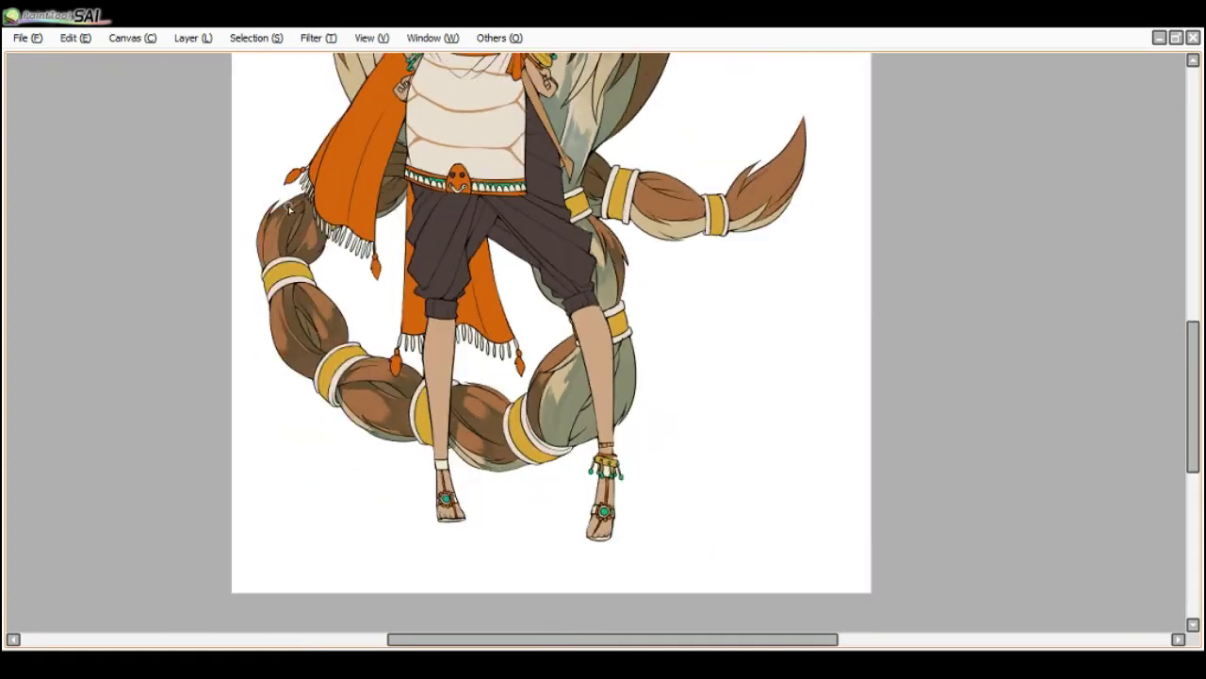
pyautogui.press('Delete')
pyautogui.press('Delete')
pyautogui.press('Delete')
pyautogui.press('Delete')
pyautogui.press('End')
pyautogui.scroll(-1, 318, 173)
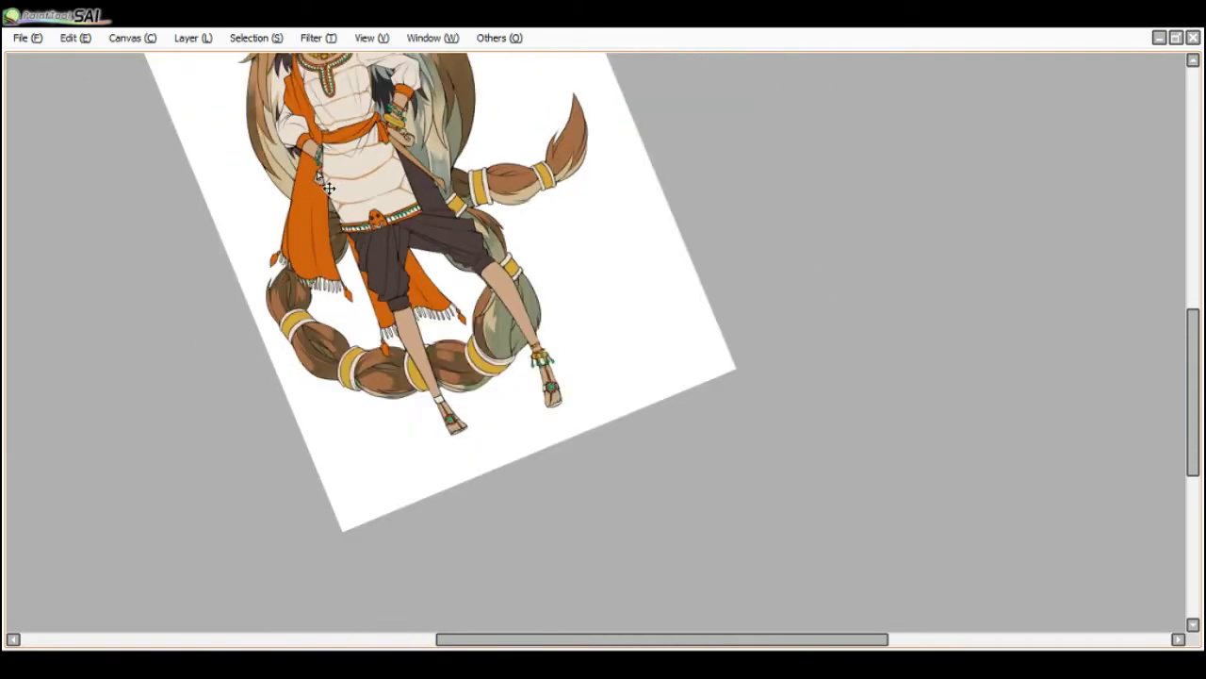
pyautogui.press('Home')
pyautogui.hotkey('alt', 'Tab')
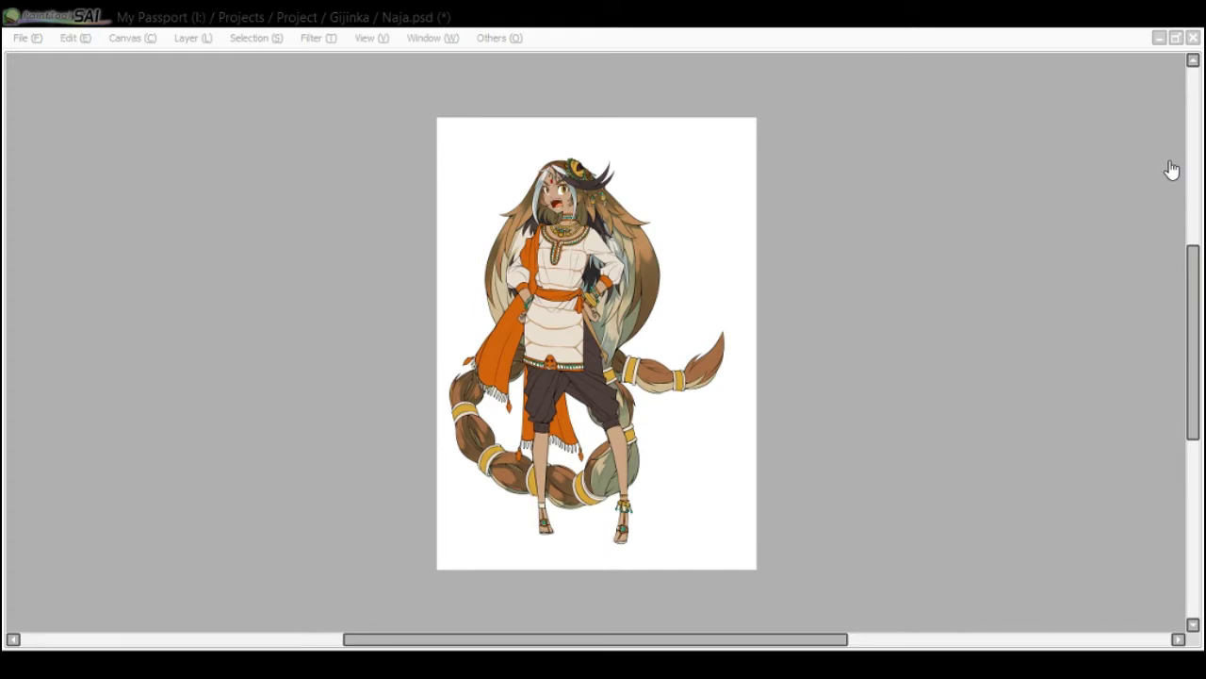
# - Undo the last strokes and shade the pale inner hair beside the scarf-side elbow
pyautogui.click(1043, 212)
pyautogui.scroll(3, 560, 288)
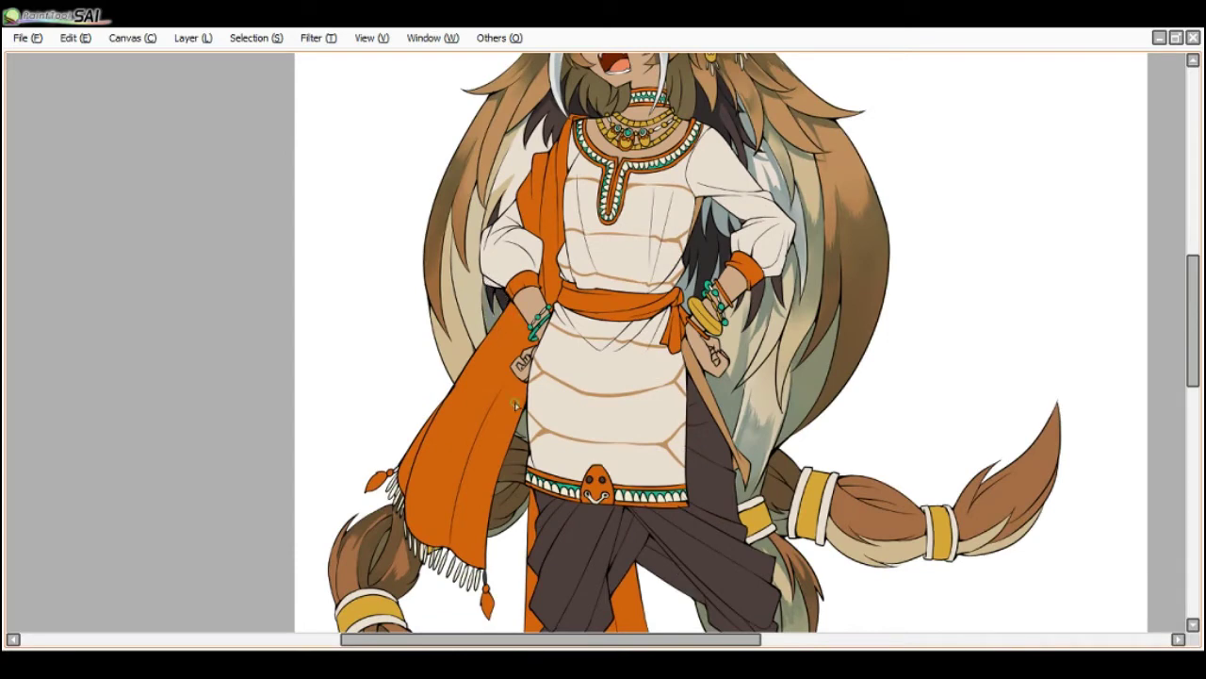
pyautogui.scroll(-1, 515, 405)
pyautogui.scroll(1, 466, 326)
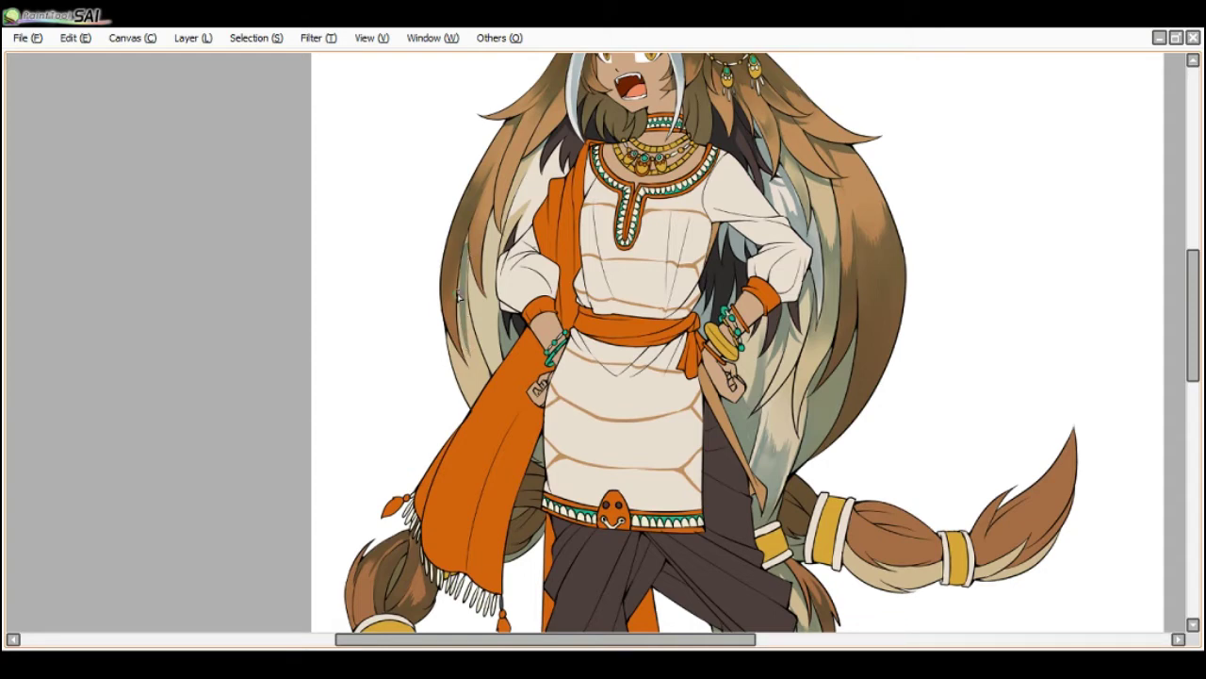
pyautogui.hotkey('ctrl', 'z')
pyautogui.hotkey('ctrl', 'z')
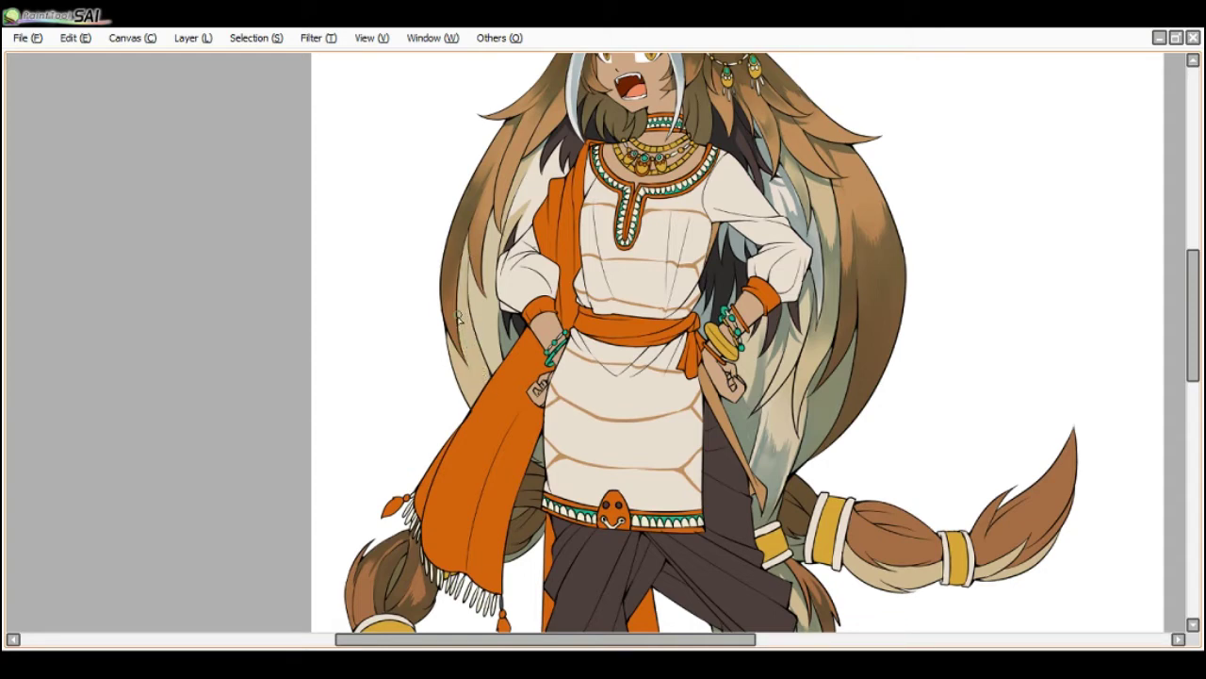
pyautogui.moveTo(462, 318)
pyautogui.mouseDown()
pyautogui.moveTo(463, 271)
pyautogui.moveTo(464, 311)
pyautogui.moveTo(463, 257)
pyautogui.moveTo(461, 315)
pyautogui.moveTo(470, 226)
pyautogui.moveTo(478, 259)
pyautogui.mouseUp()
pyautogui.moveTo(505, 302); pyautogui.dragTo(491, 220)
# - Continue the shading on the pale inner hair from the scarf-side elbow up to the dark locks at the shoulder
pyautogui.moveTo(486, 264)
pyautogui.mouseDown()
pyautogui.moveTo(493, 207)
pyautogui.moveTo(507, 238)
pyautogui.moveTo(492, 218)
pyautogui.moveTo(529, 168)
pyautogui.mouseUp()
pyautogui.hotkey('ctrl', 'z')
pyautogui.moveTo(502, 242); pyautogui.dragTo(537, 152)
pyautogui.moveTo(510, 201); pyautogui.dragTo(526, 164)
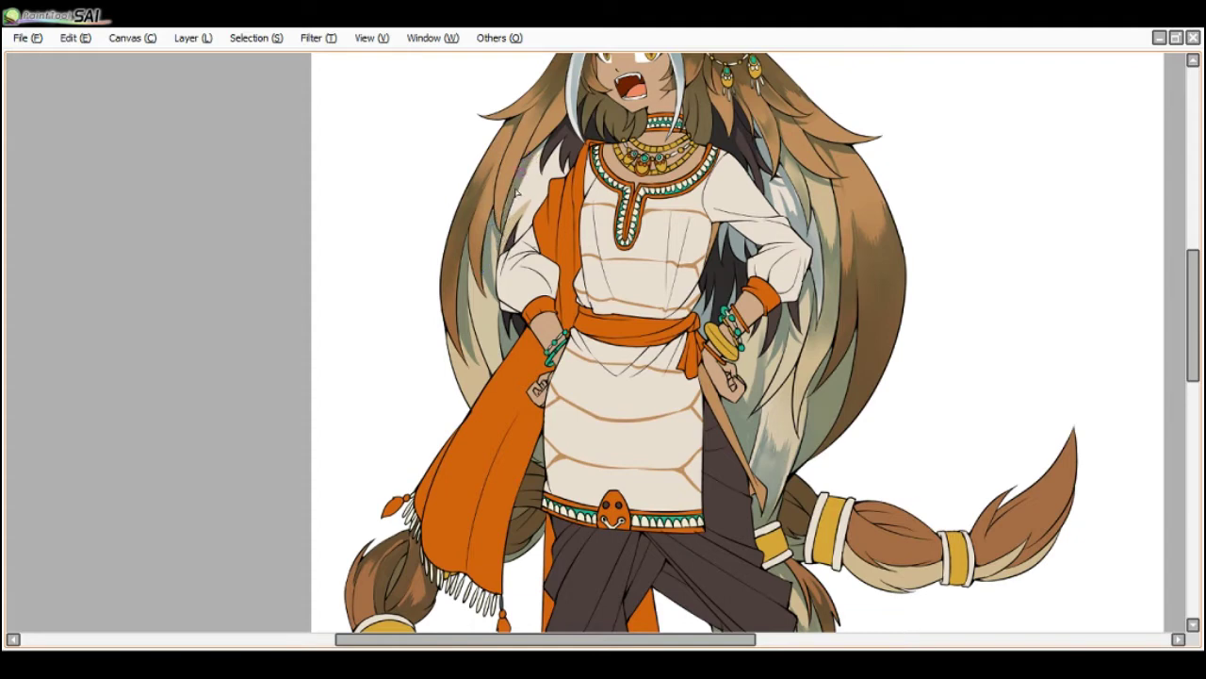
pyautogui.moveTo(502, 222)
pyautogui.mouseDown()
pyautogui.moveTo(536, 152)
pyautogui.moveTo(572, 128)
pyautogui.moveTo(556, 158)
pyautogui.mouseUp()
pyautogui.moveTo(509, 243); pyautogui.dragTo(565, 151)
# - Shade the lower end of the scarf-side hair down to the scarf's edge and review it against the whole figure
pyautogui.scroll(-2, 554, 158)
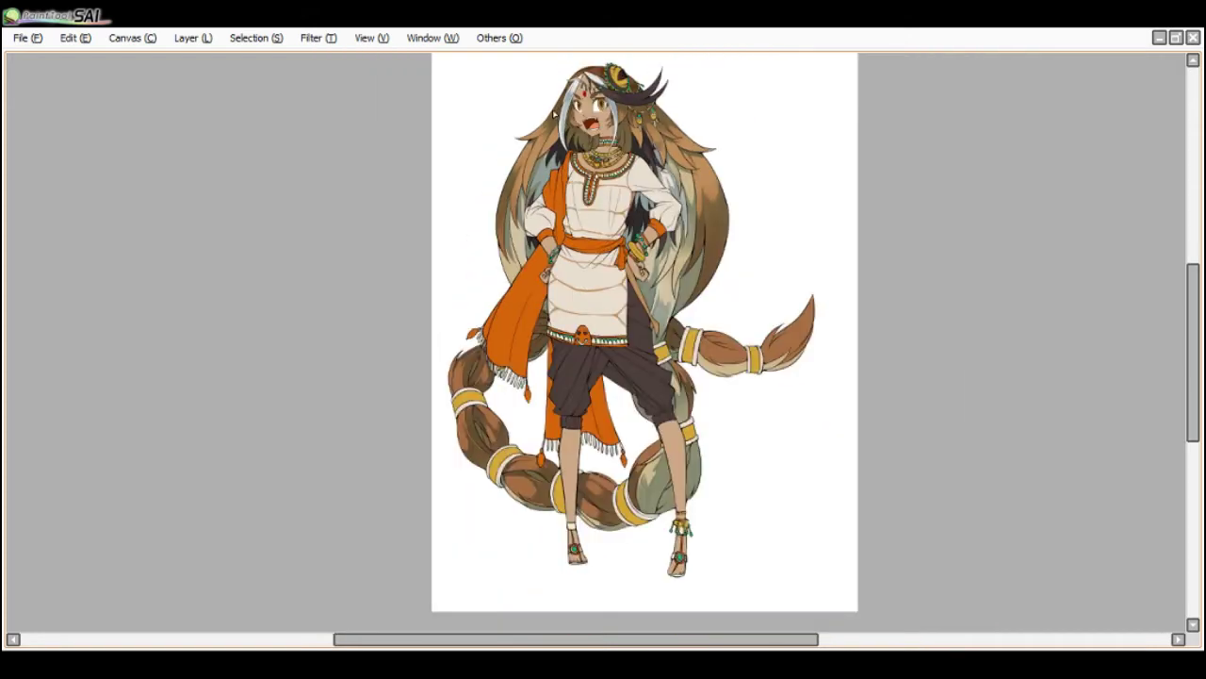
pyautogui.scroll(2, 556, 114)
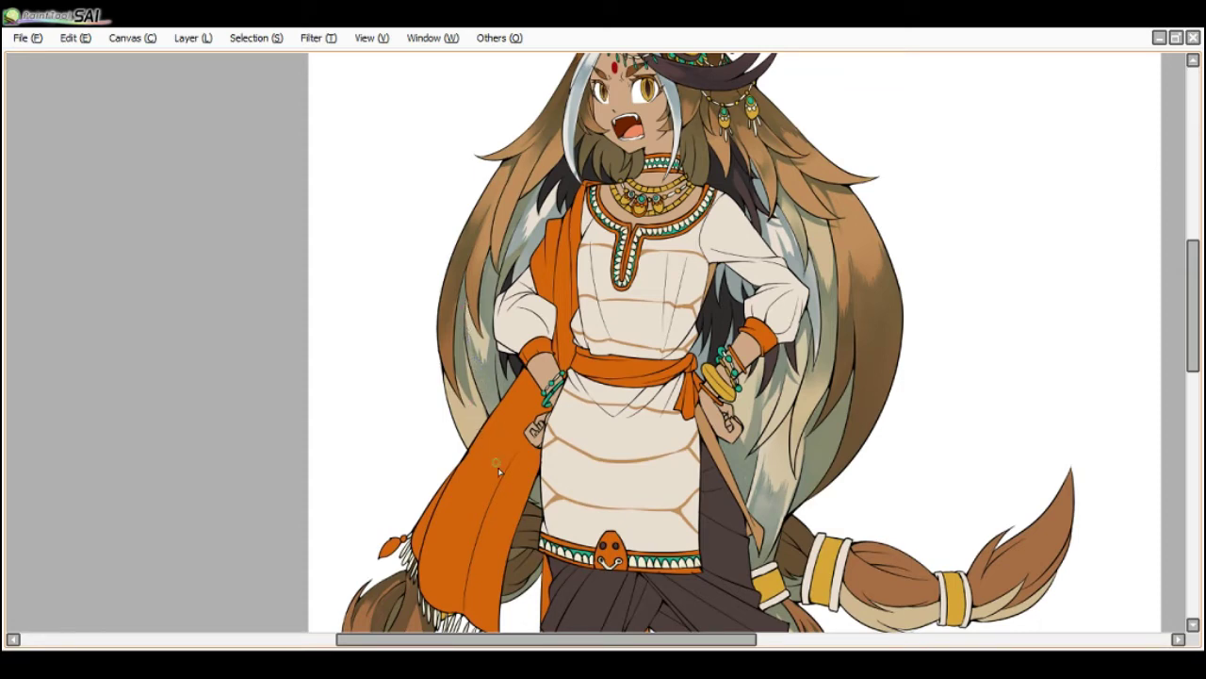
pyautogui.scroll(-5, 500, 386)
pyautogui.scroll(4, 509, 359)
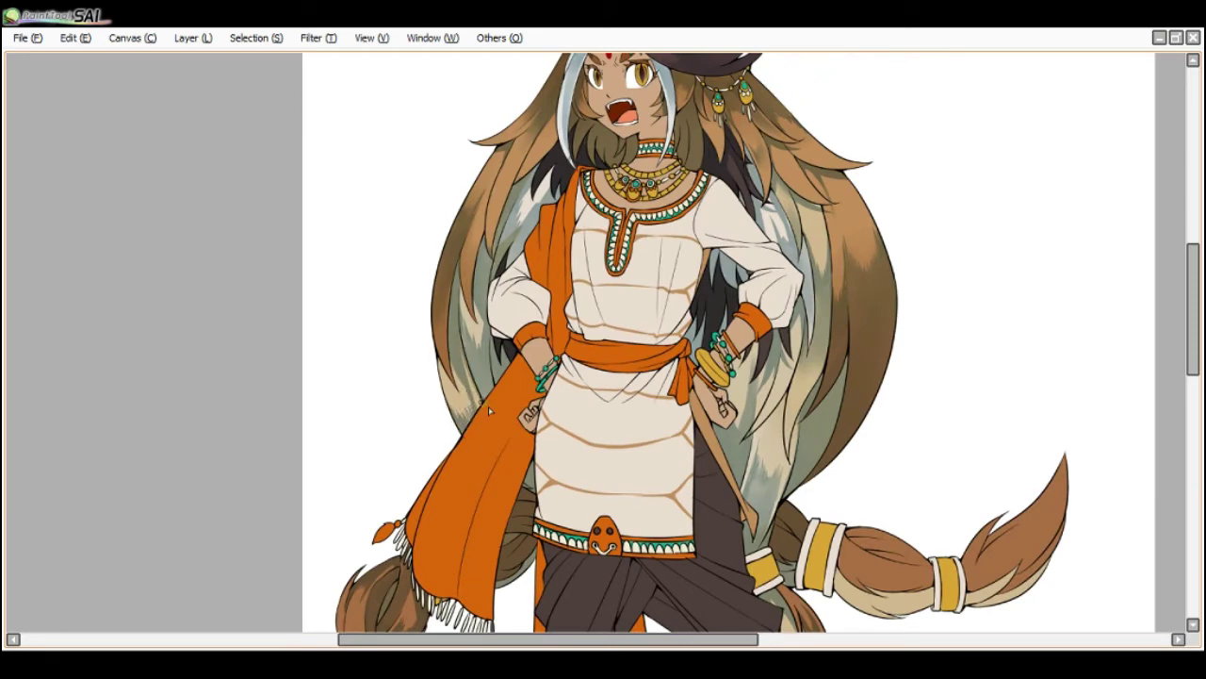
pyautogui.scroll(-4, 473, 432)
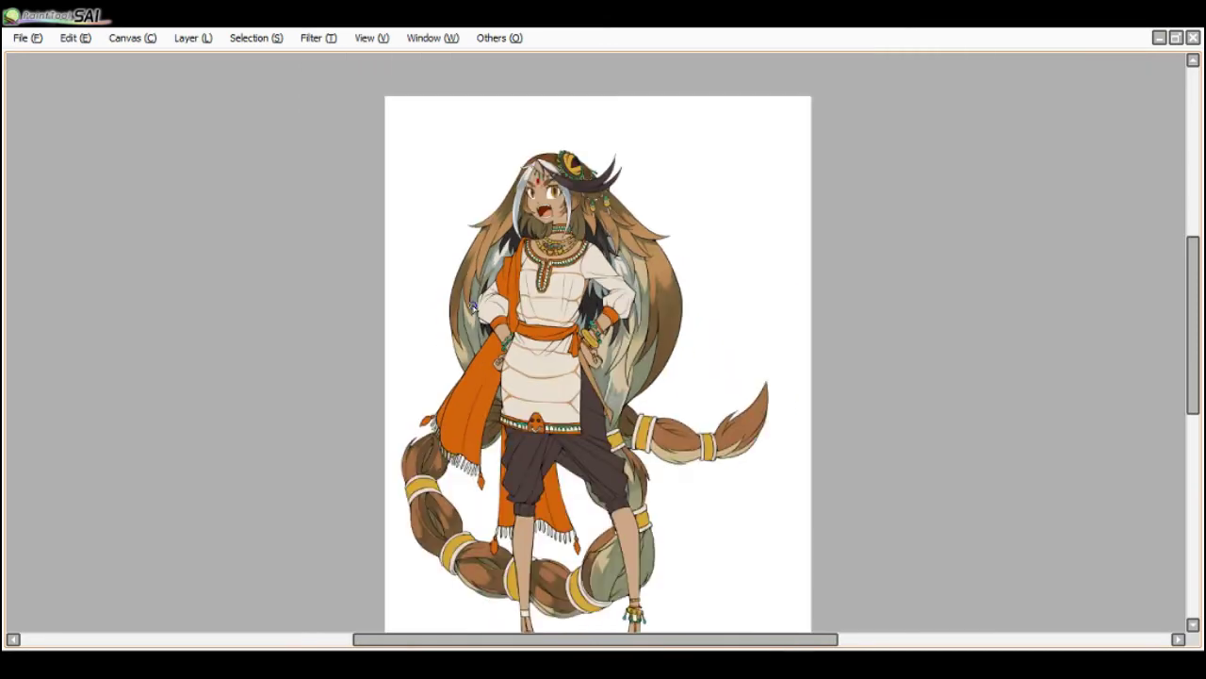
pyautogui.press('Delete')
pyautogui.press('End')
pyautogui.scroll(1, 490, 311)
pyautogui.scroll(-1, 491, 315)
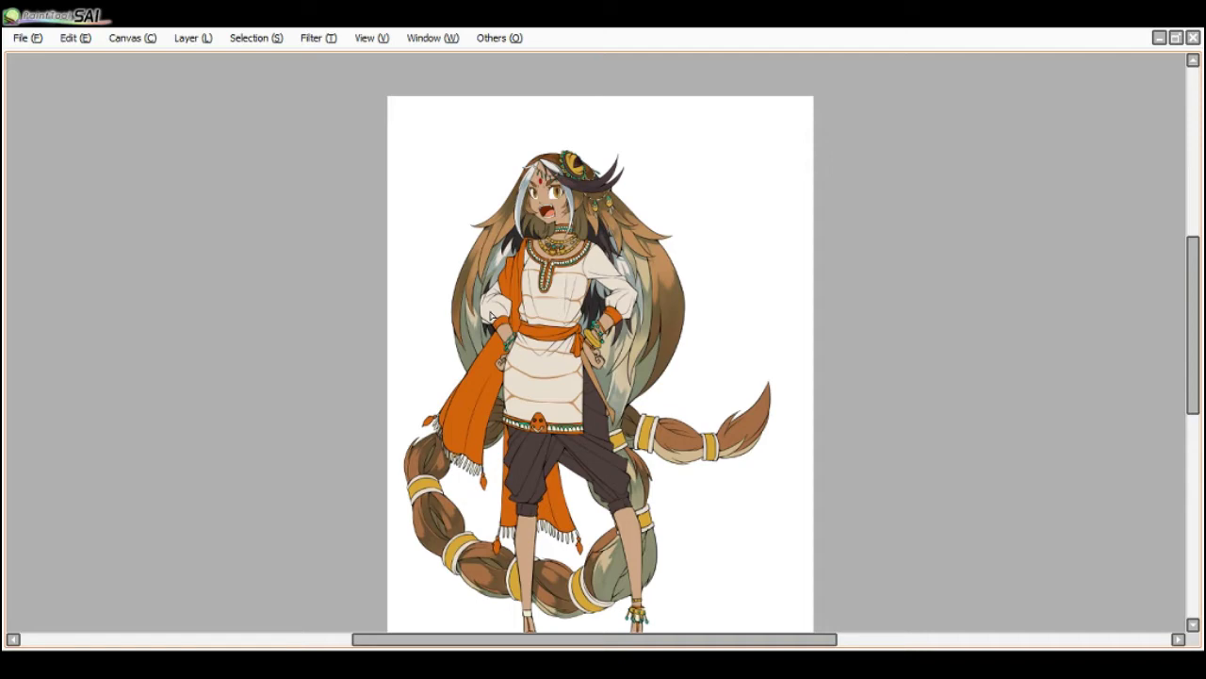
# - Rotate the canvas and shade the brown strands of the braid section adjoining the tail tuft
pyautogui.press('End')
pyautogui.press('Delete')
pyautogui.press('Delete')
pyautogui.press('Delete')
pyautogui.press('Delete')
pyautogui.press('Delete')
pyautogui.press('Delete')
pyautogui.press('Delete')
pyautogui.scroll(3, 705, 311)
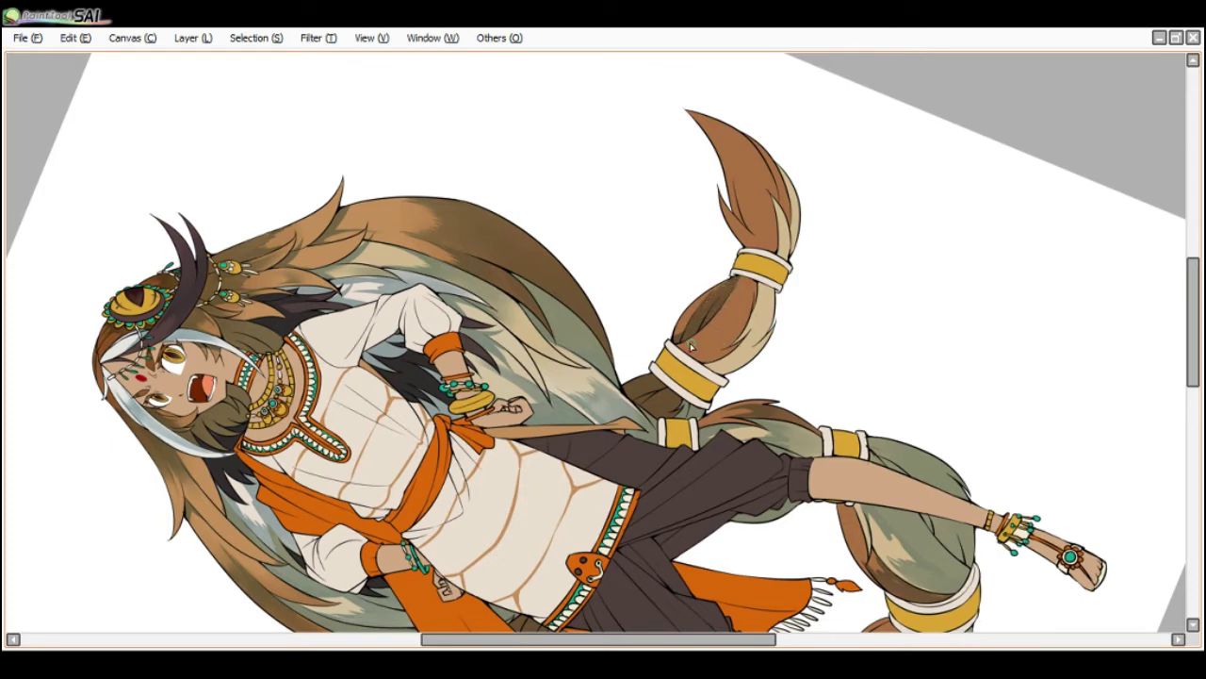
pyautogui.moveTo(689, 351)
pyautogui.mouseDown()
pyautogui.moveTo(724, 336)
pyautogui.moveTo(742, 349)
pyautogui.moveTo(783, 319)
pyautogui.moveTo(744, 354)
pyautogui.moveTo(735, 320)
pyautogui.moveTo(723, 327)
pyautogui.moveTo(731, 317)
pyautogui.moveTo(689, 368)
pyautogui.moveTo(720, 359)
pyautogui.moveTo(666, 360)
pyautogui.mouseUp()
pyautogui.hotkey('ctrl', 'z')
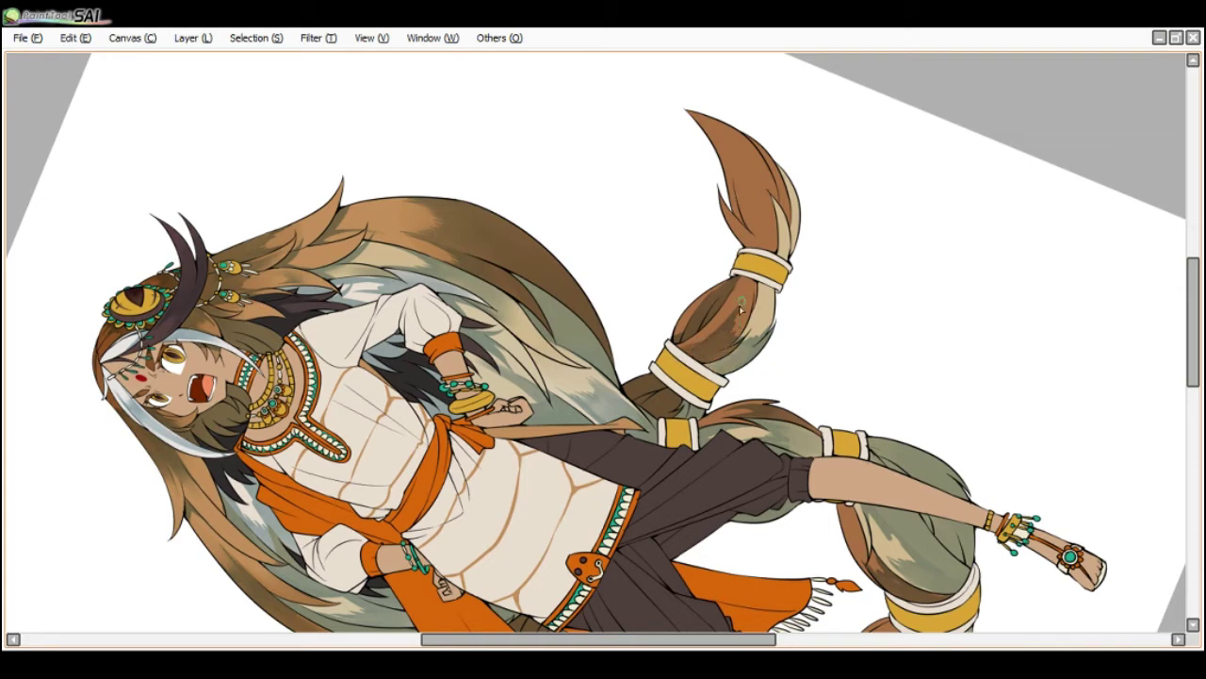
# - Shade the cream strand along the underside of the braid section adjoining the tail tuft
pyautogui.moveTo(743, 331); pyautogui.dragTo(759, 294)
pyautogui.moveTo(748, 339); pyautogui.dragTo(762, 323)
pyautogui.press('End')
pyautogui.press('End')
pyautogui.press('End')
pyautogui.press('End')
pyautogui.press('End')
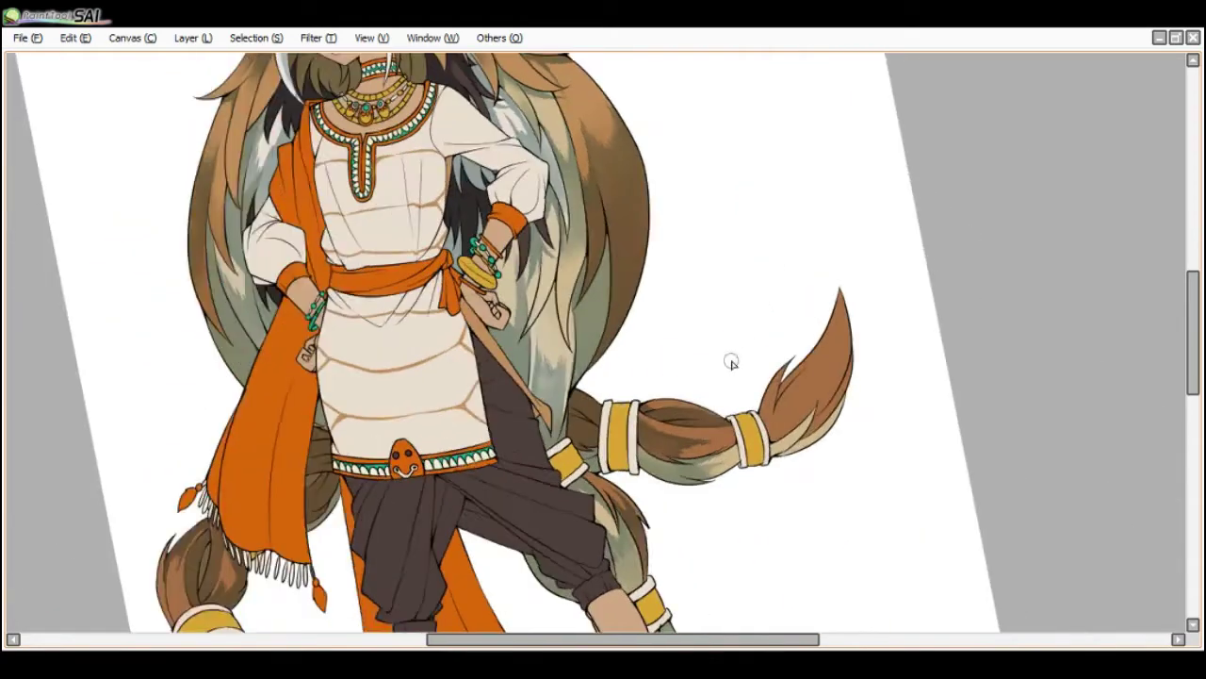
pyautogui.moveTo(682, 469); pyautogui.dragTo(687, 459)
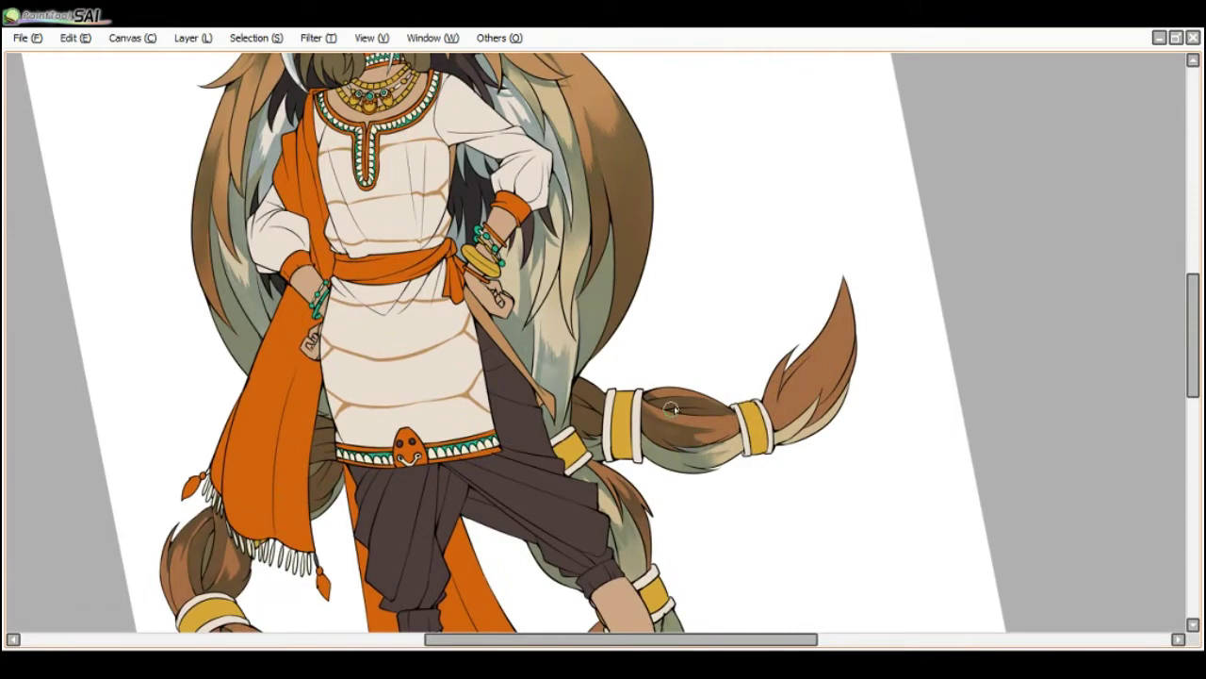
# - Shade the brown and cream strands of the tail tuft, restore the upright whole-figure view, and switch away from the painting window
pyautogui.press('End')
pyautogui.press('Delete')
pyautogui.press('Delete')
pyautogui.press('Delete')
pyautogui.press('Delete')
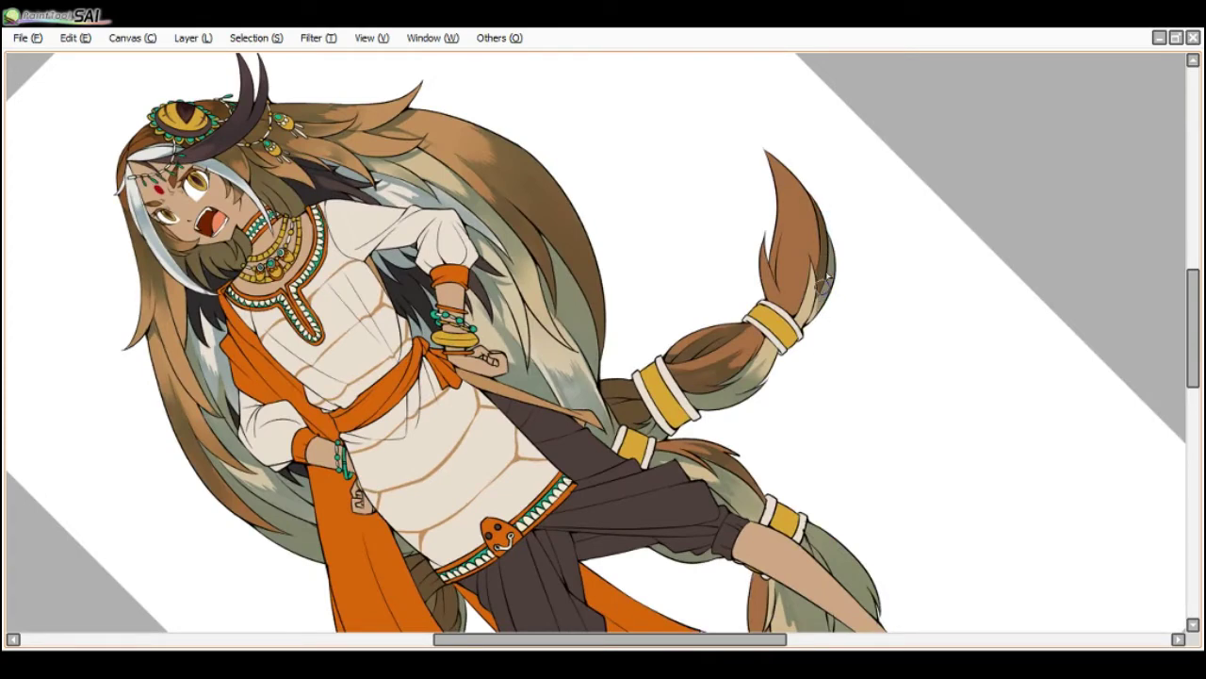
pyautogui.moveTo(777, 274)
pyautogui.mouseDown()
pyautogui.moveTo(791, 283)
pyautogui.moveTo(803, 264)
pyautogui.moveTo(804, 293)
pyautogui.moveTo(808, 263)
pyautogui.moveTo(790, 309)
pyautogui.moveTo(781, 283)
pyautogui.moveTo(764, 284)
pyautogui.moveTo(786, 313)
pyautogui.moveTo(800, 293)
pyautogui.moveTo(825, 299)
pyautogui.moveTo(800, 320)
pyautogui.moveTo(808, 266)
pyautogui.moveTo(807, 288)
pyautogui.moveTo(820, 281)
pyautogui.moveTo(799, 319)
pyautogui.mouseUp()
pyautogui.scroll(-1, 821, 258)
pyautogui.press('End')
pyautogui.press('End')
pyautogui.press('End')
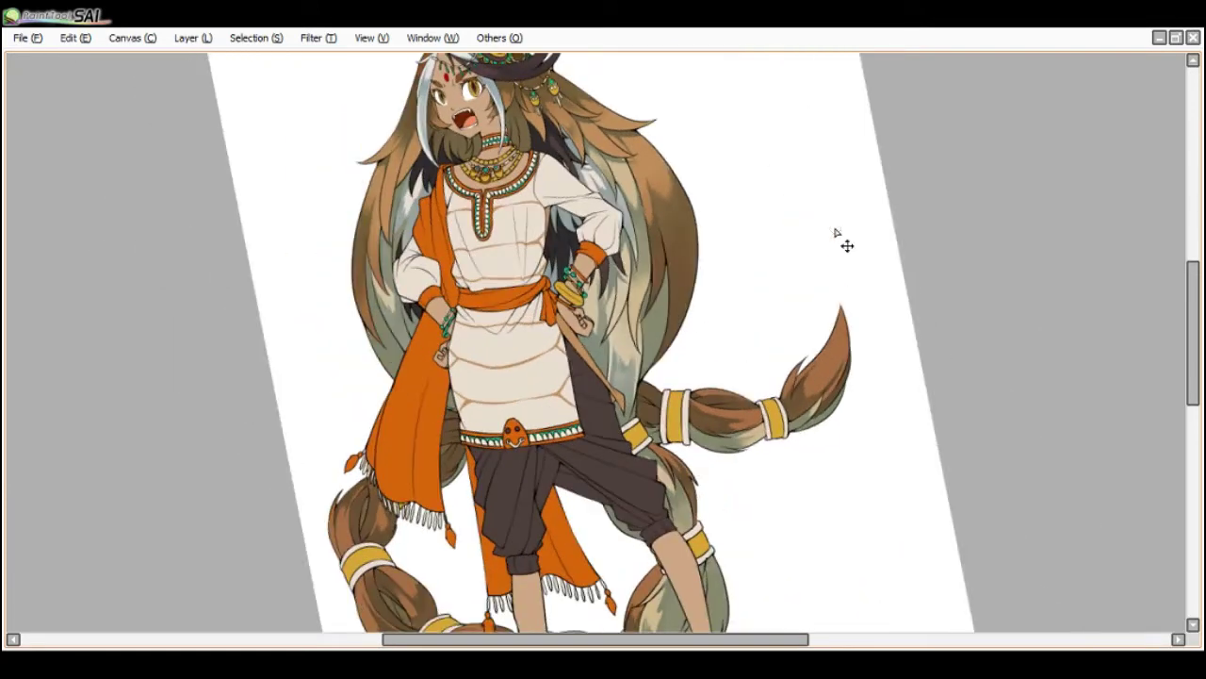
pyautogui.hotkey('ctrl', '0')
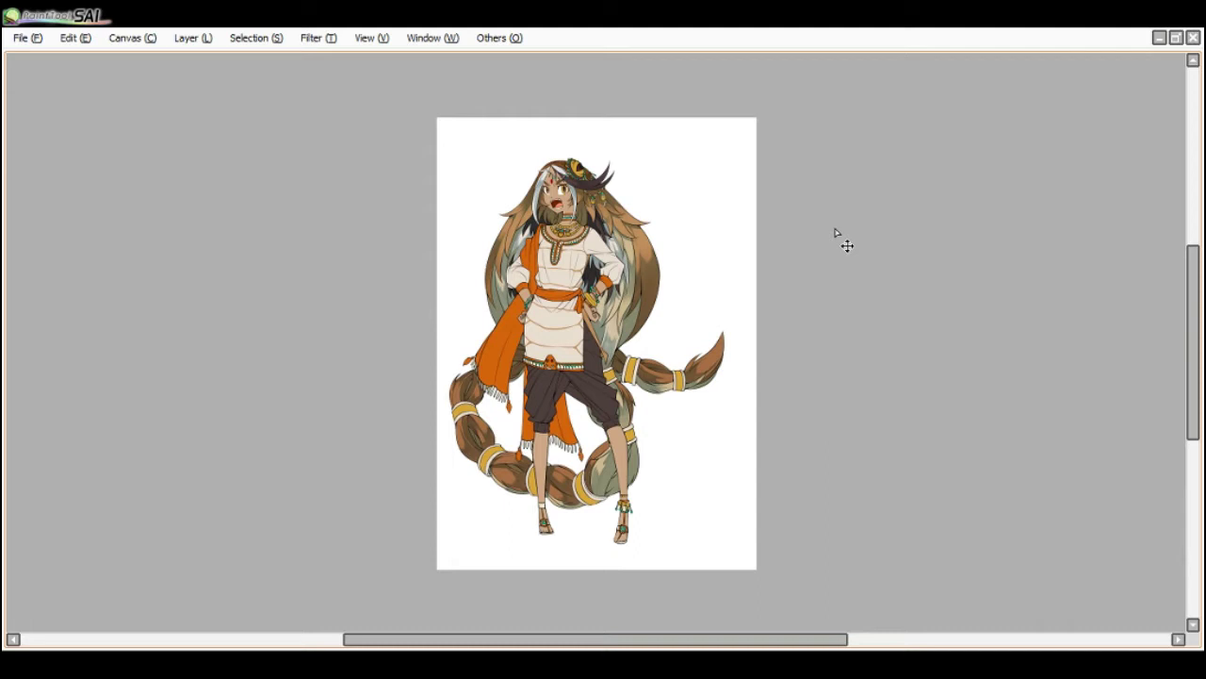
pyautogui.hotkey('alt', 'Tab')
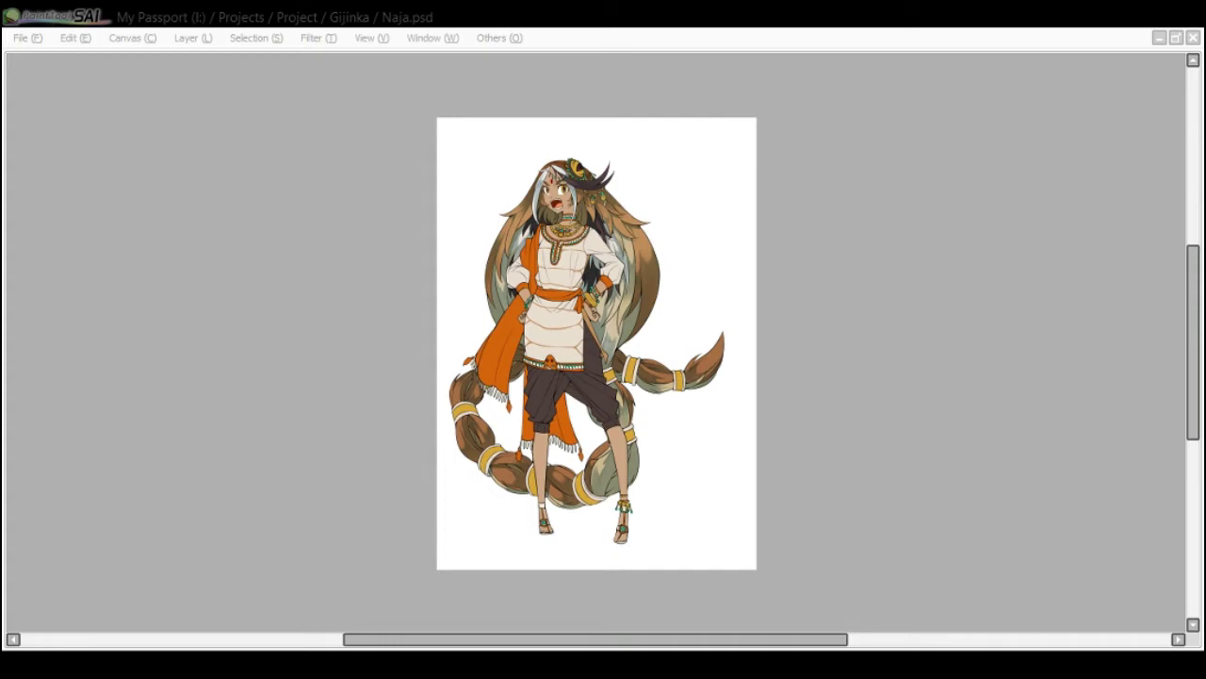
# - Return to the painting window, show the interface panels, and make Layer12 the active layer
pyautogui.click(916, 516)
pyautogui.scroll(6, 583, 162)
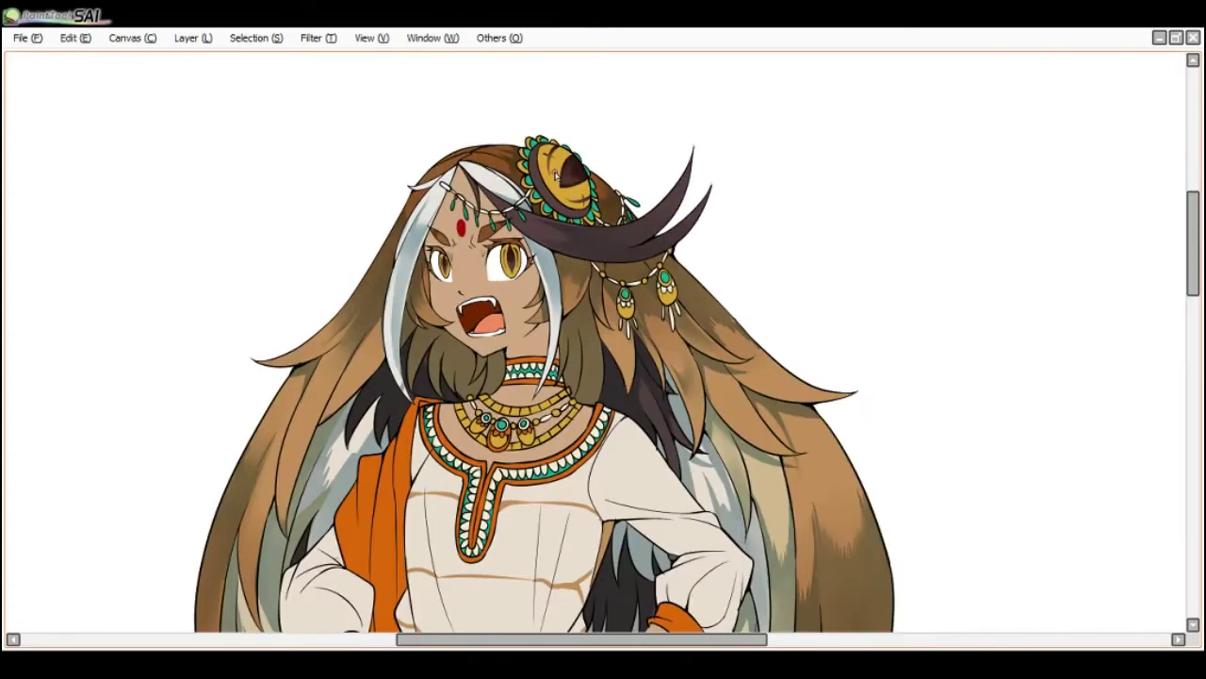
pyautogui.press('Tab')
pyautogui.moveTo(143, 420); pyautogui.dragTo(140, 469)
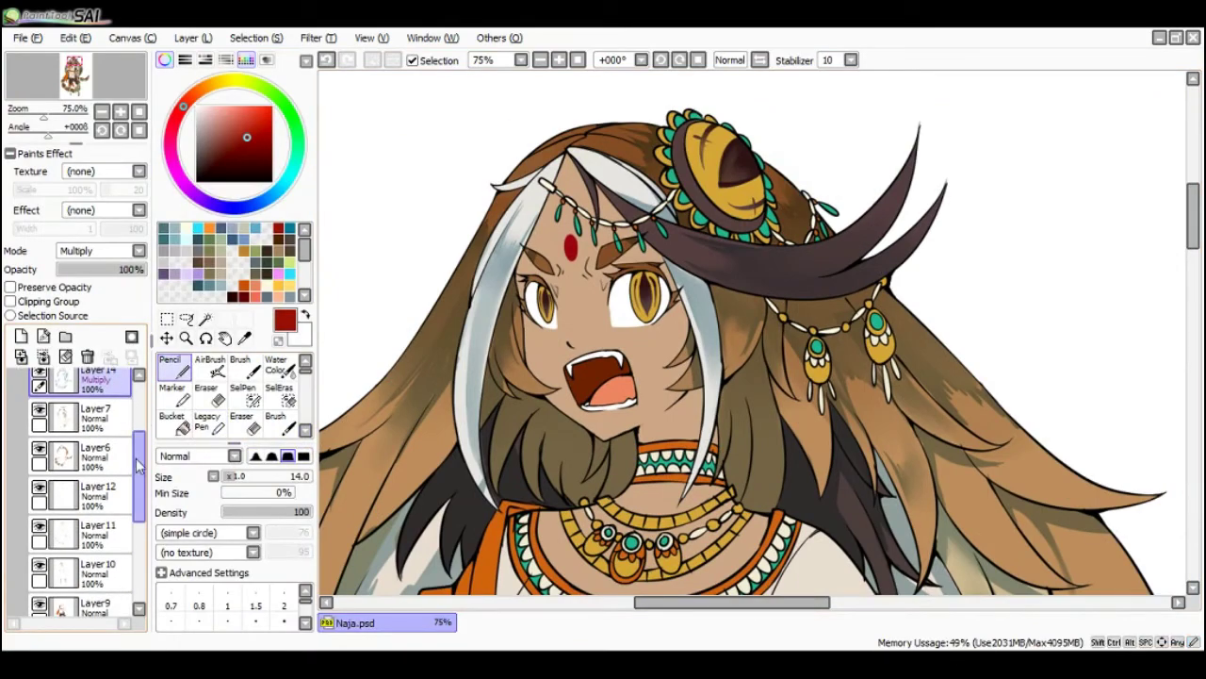
pyautogui.press('pagedown')
pyautogui.press('+')
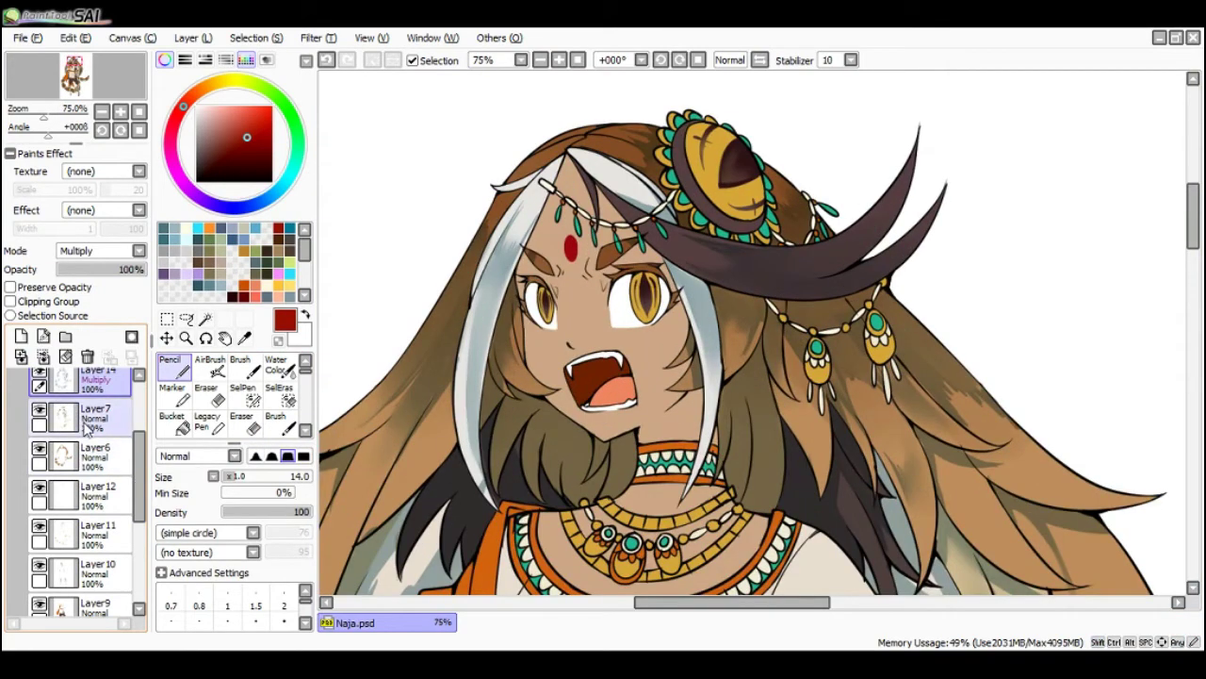
pyautogui.click(66, 497)
# - Pick the pupil's dark browns as drawing colors and erase the pupils from the headpiece ornament and both eyes on Layer12
pyautogui.press('e')
pyautogui.moveTo(736, 125)
pyautogui.mouseDown()
pyautogui.moveTo(756, 186)
pyautogui.moveTo(751, 208)
pyautogui.moveTo(737, 166)
pyautogui.mouseUp()
pyautogui.hotkey('ctrl', 'z')
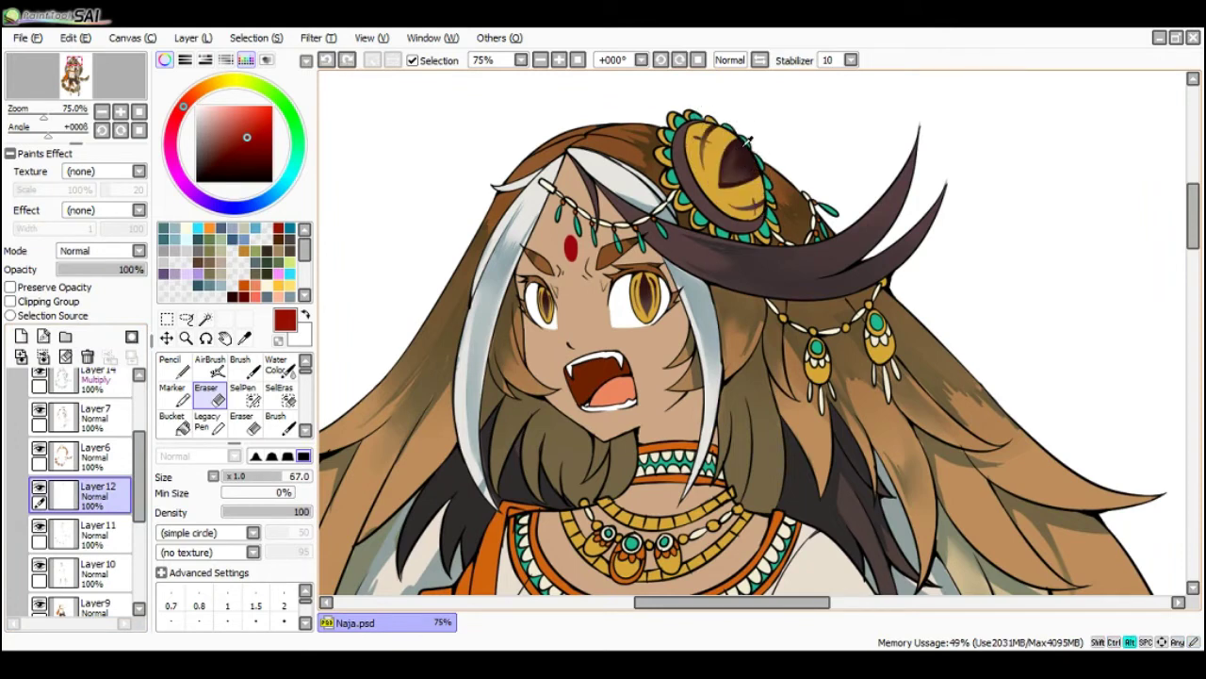
pyautogui.keyDown('alt'); pyautogui.click(739, 140); pyautogui.keyUp('alt')
pyautogui.press('x')
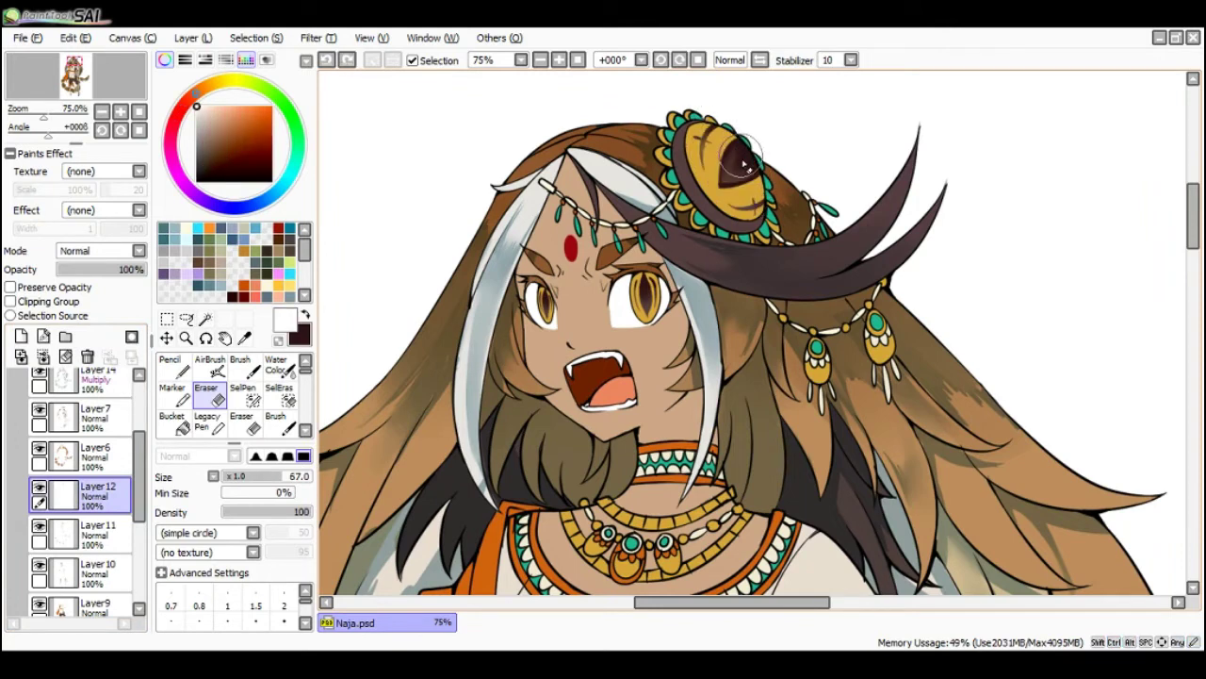
pyautogui.keyDown('alt'); pyautogui.click(733, 174); pyautogui.keyUp('alt')
pyautogui.moveTo(734, 181)
pyautogui.mouseDown()
pyautogui.moveTo(743, 151)
pyautogui.moveTo(752, 199)
pyautogui.moveTo(721, 243)
pyautogui.mouseUp()
pyautogui.moveTo(662, 281)
pyautogui.mouseDown()
pyautogui.moveTo(645, 313)
pyautogui.moveTo(633, 281)
pyautogui.mouseUp()
pyautogui.moveTo(556, 300); pyautogui.dragTo(545, 320)
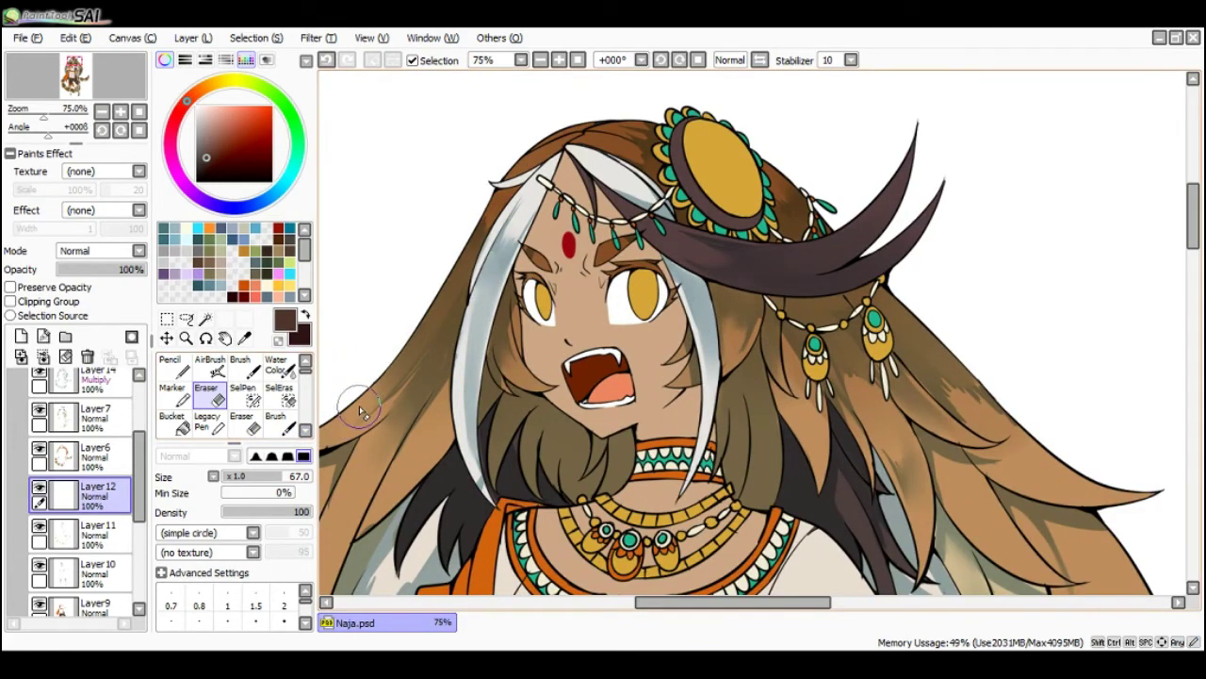
# - Try to select an iris on Layer12 with the Magic Wand
pyautogui.press('n')
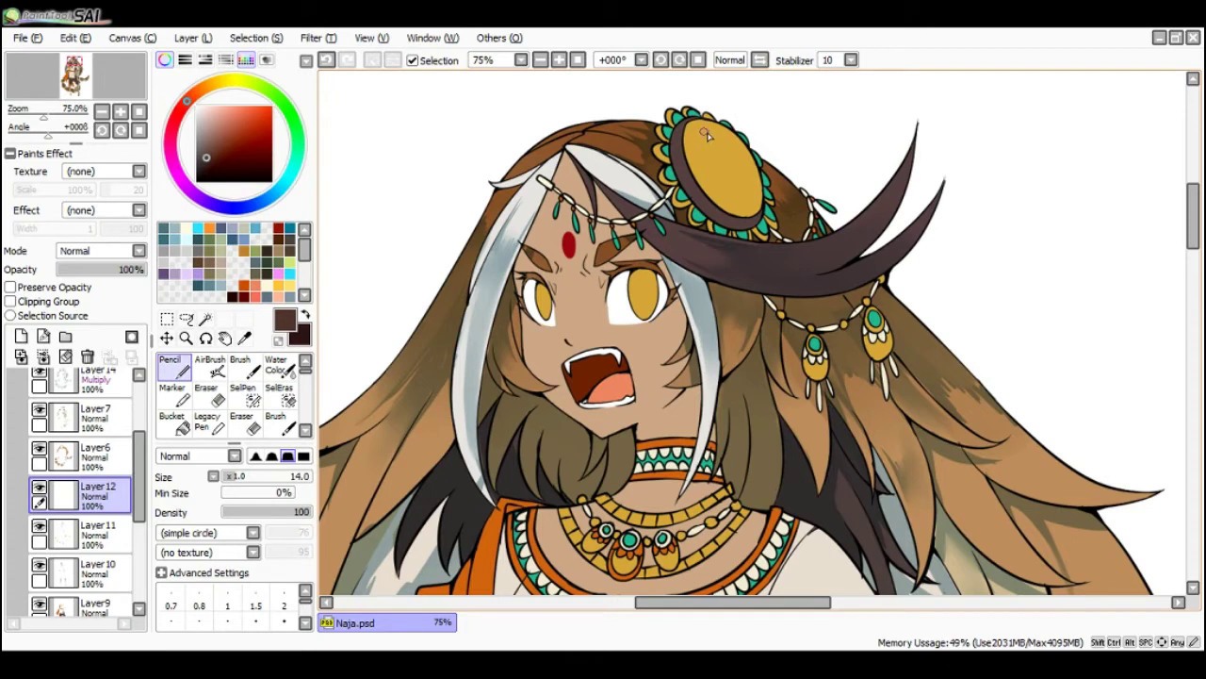
pyautogui.keyDown('ctrl'); pyautogui.click(65, 491); pyautogui.keyUp('ctrl')
pyautogui.click(38, 486)
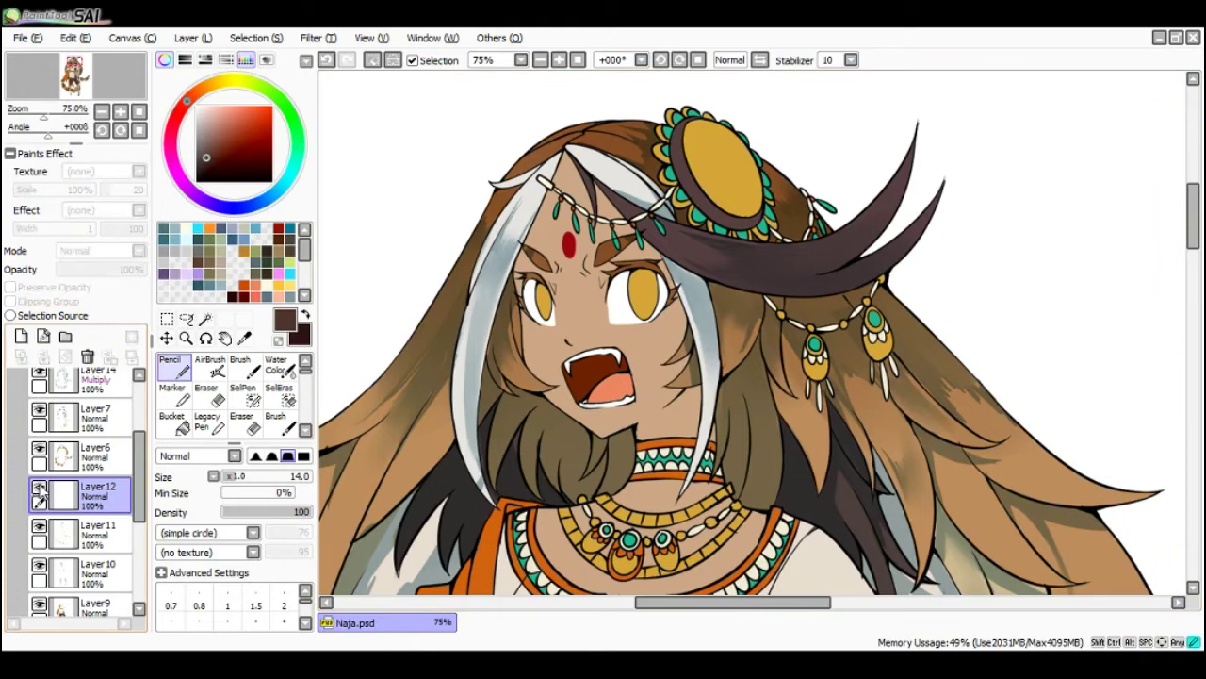
pyautogui.click(38, 486)
pyautogui.press('w')
pyautogui.hotkey('ctrl', 'd')
pyautogui.click(550, 313)
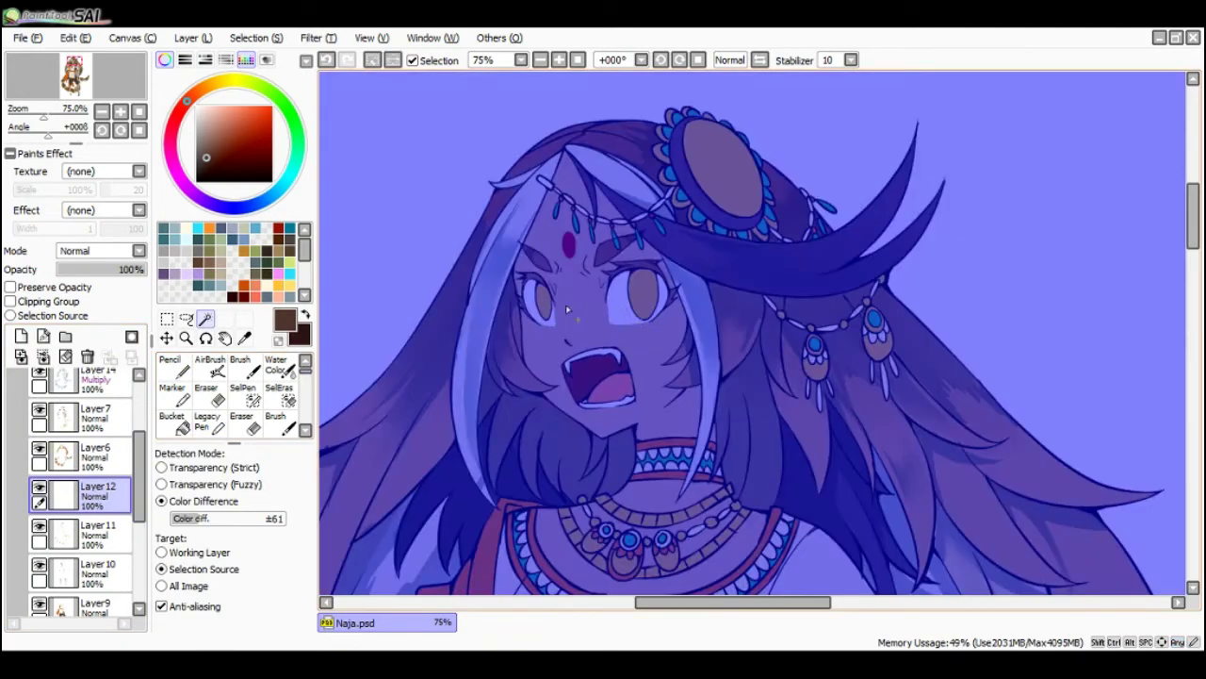
# - Set the line art layer, Layer4, as the selection source
pyautogui.moveTo(137, 459); pyautogui.dragTo(134, 401)
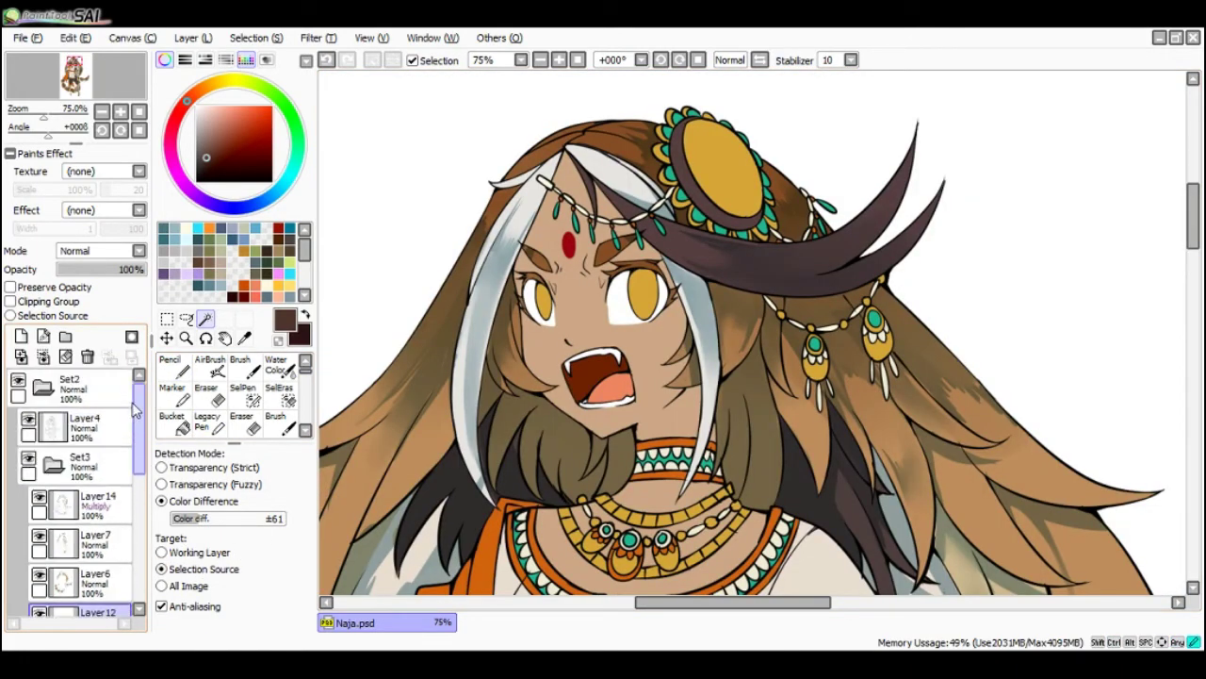
pyautogui.click(99, 422)
pyautogui.click(81, 315)
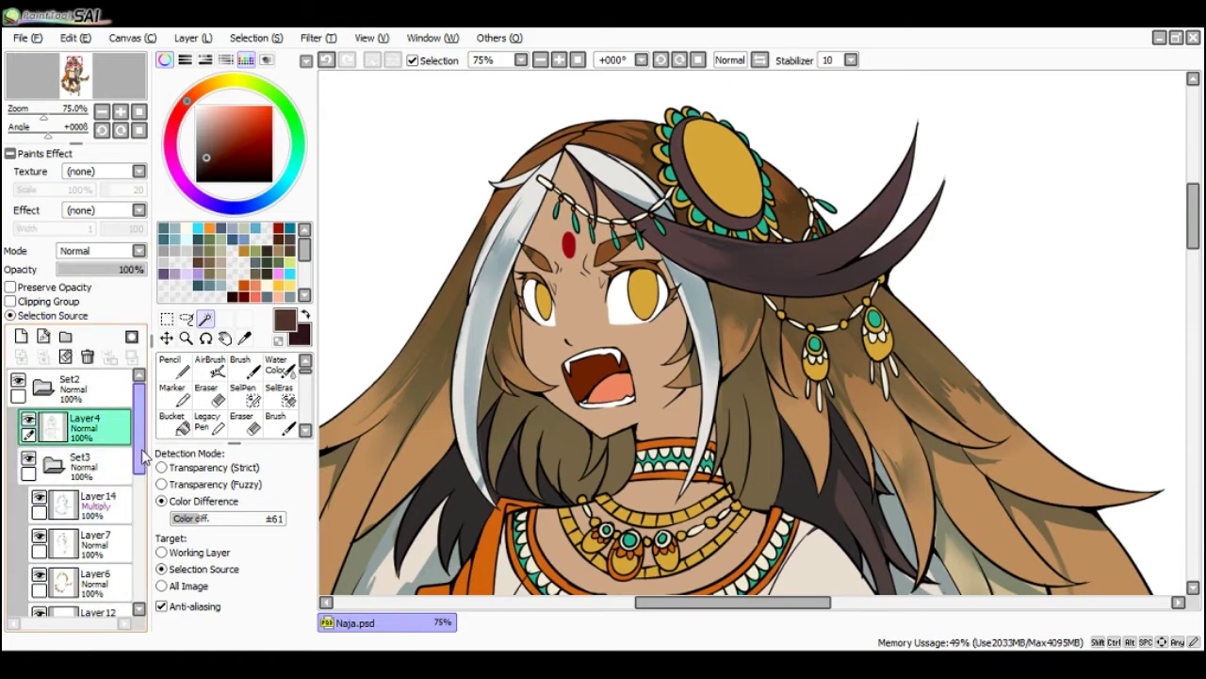
# - Reactivate Layer12 and select both irises and the headpiece's yellow ornament with the Magic Wand
pyautogui.scroll(-5, 141, 492)
pyautogui.scroll(1, 142, 492)
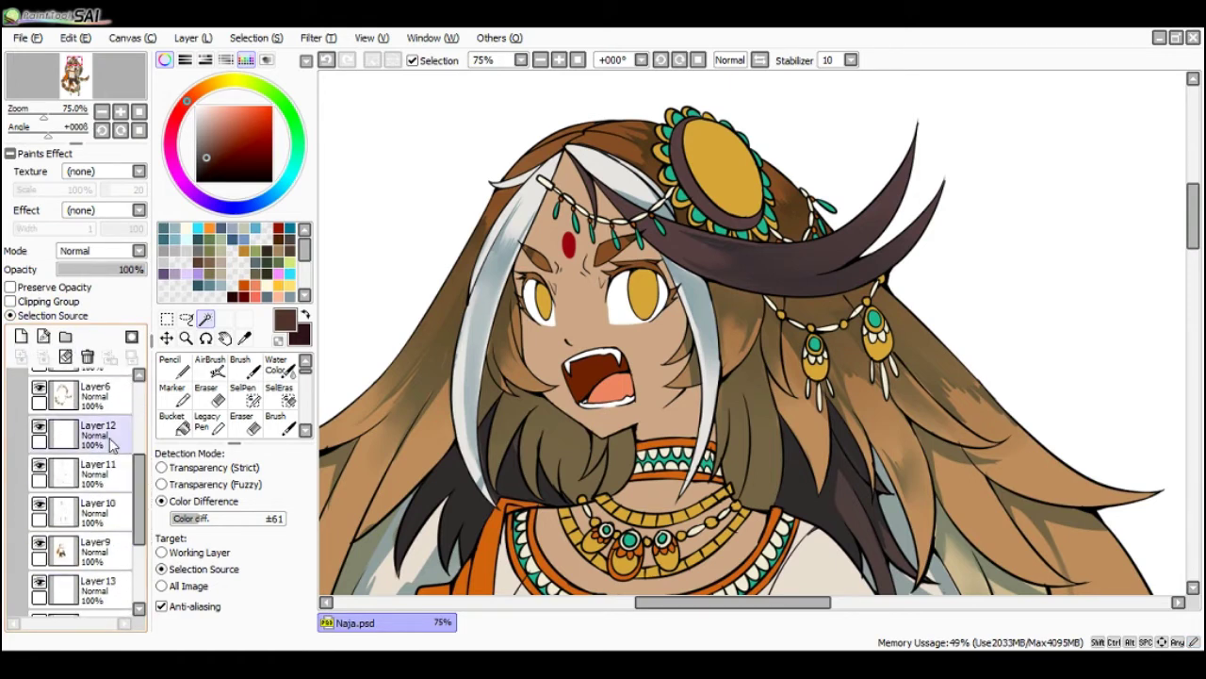
pyautogui.click(94, 432)
pyautogui.click(547, 301)
pyautogui.click(636, 304)
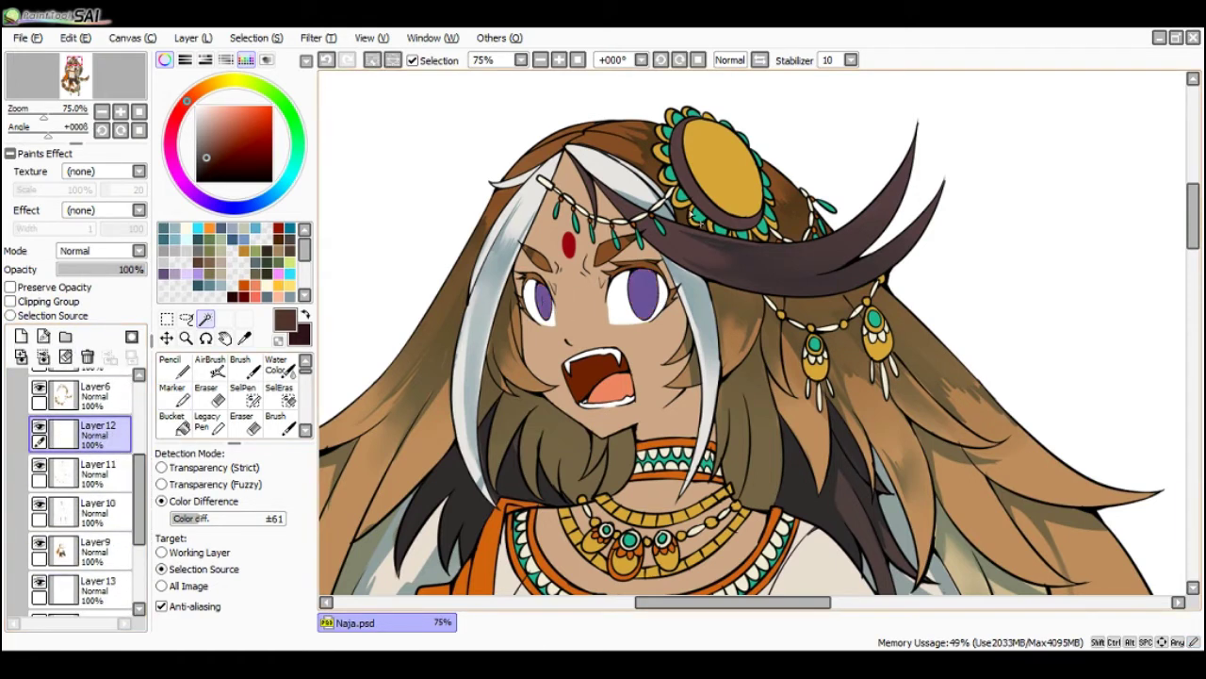
pyautogui.click(712, 174)
# - Try to paint the ornament's pupil with the Pencil at size 26, testing both dark browns
pyautogui.press('n')
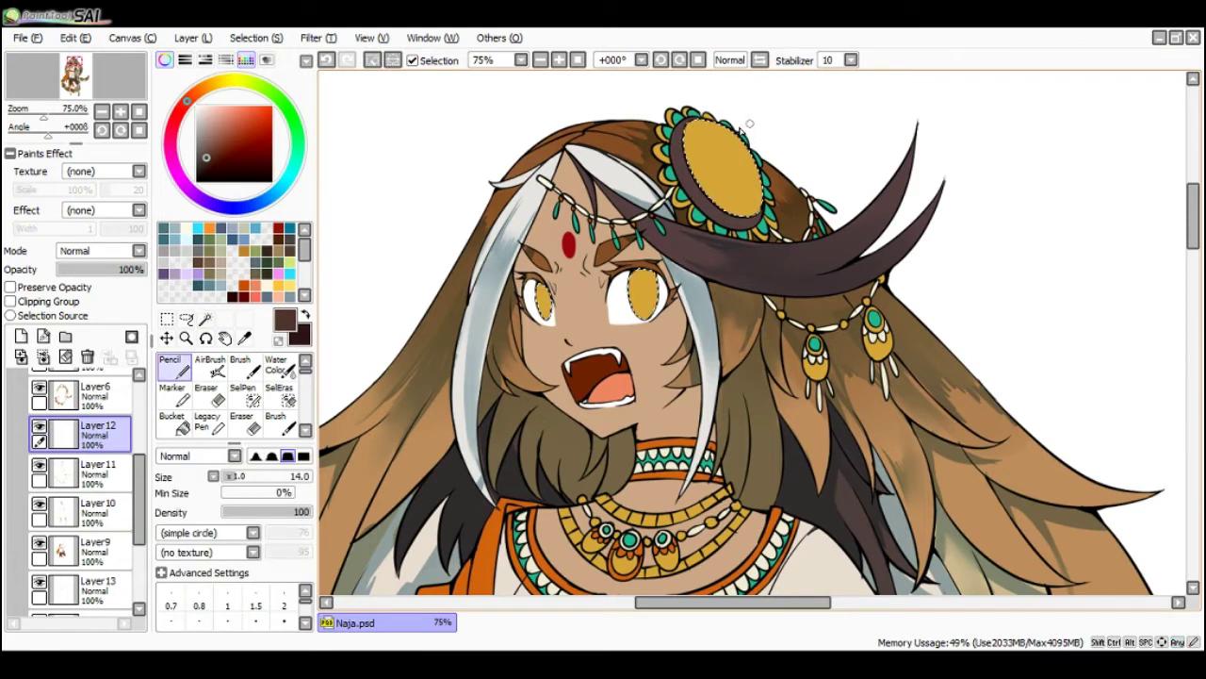
pyautogui.moveTo(743, 121)
pyautogui.mouseDown()
pyautogui.moveTo(765, 121)
pyautogui.moveTo(758, 188)
pyautogui.mouseUp()
pyautogui.hotkey('ctrl', 'z')
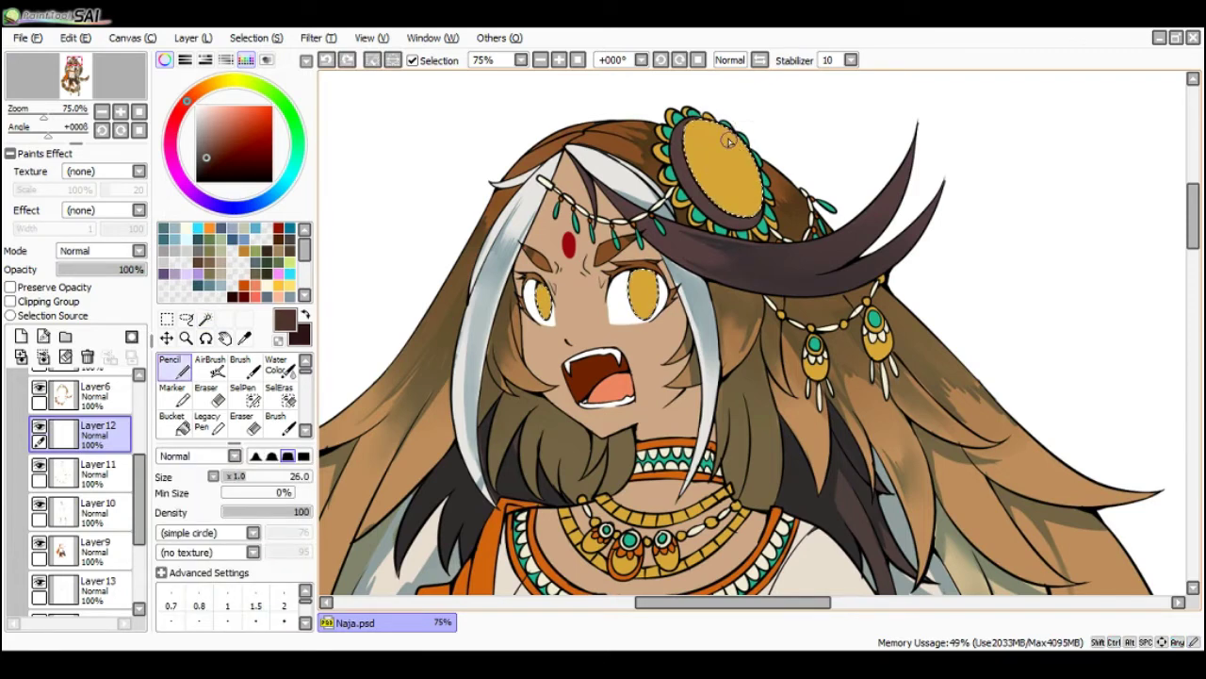
pyautogui.press('x')
pyautogui.moveTo(718, 126)
pyautogui.mouseDown()
pyautogui.moveTo(713, 151)
pyautogui.moveTo(757, 192)
pyautogui.mouseUp()
pyautogui.hotkey('ctrl', 'z')
pyautogui.press('x')
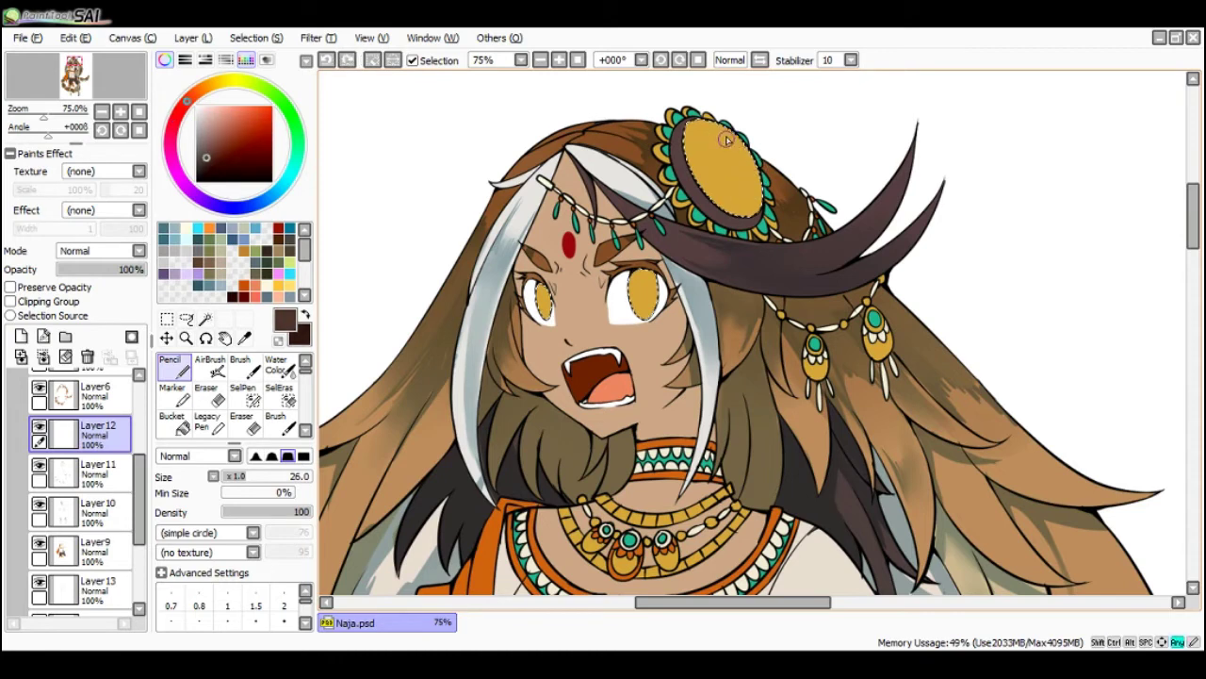
# - Try to paint a curved pupil inside the headpiece's yellow ornament with the brown Pencil at size 23
pyautogui.moveTo(718, 128); pyautogui.dragTo(761, 190)
pyautogui.hotkey('ctrl', 'z')
pyautogui.moveTo(731, 123)
pyautogui.mouseDown()
pyautogui.moveTo(728, 165)
pyautogui.moveTo(713, 128)
pyautogui.moveTo(731, 169)
pyautogui.moveTo(720, 123)
pyautogui.moveTo(743, 186)
pyautogui.moveTo(730, 144)
pyautogui.moveTo(739, 136)
pyautogui.moveTo(712, 141)
pyautogui.moveTo(726, 150)
pyautogui.moveTo(719, 124)
pyautogui.moveTo(729, 159)
pyautogui.mouseUp()
pyautogui.hotkey('ctrl', 'z')
pyautogui.hotkey('ctrl', 'z')
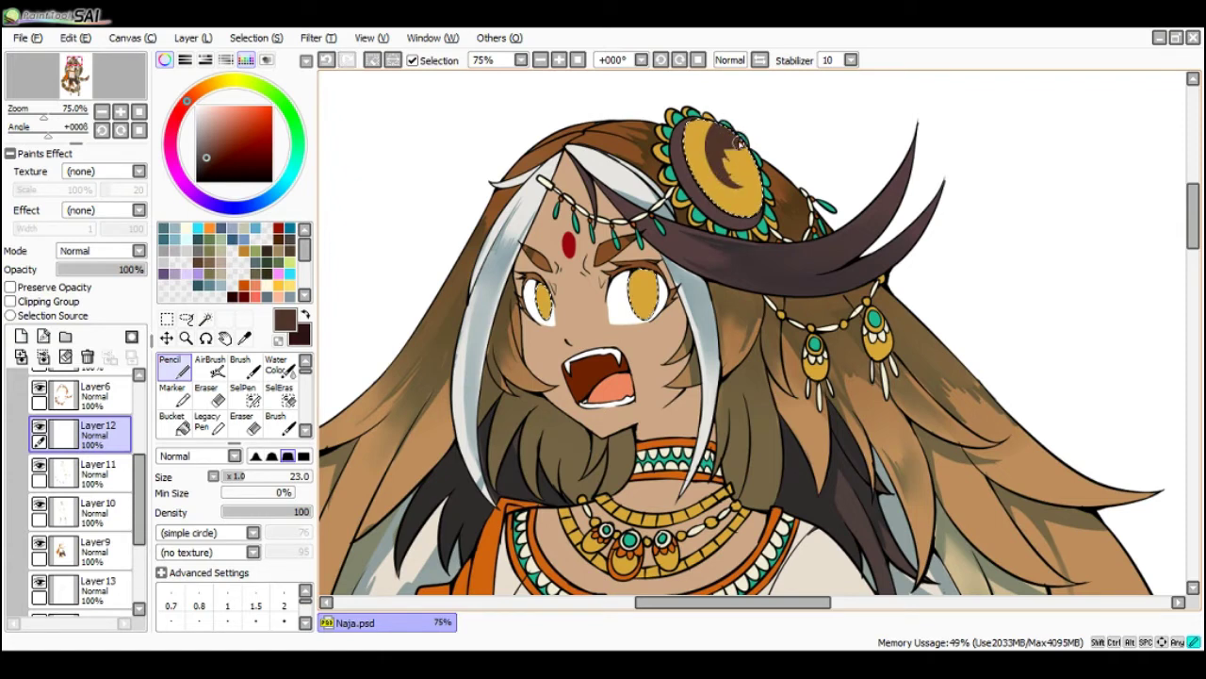
pyautogui.hotkey('ctrl', 'z')
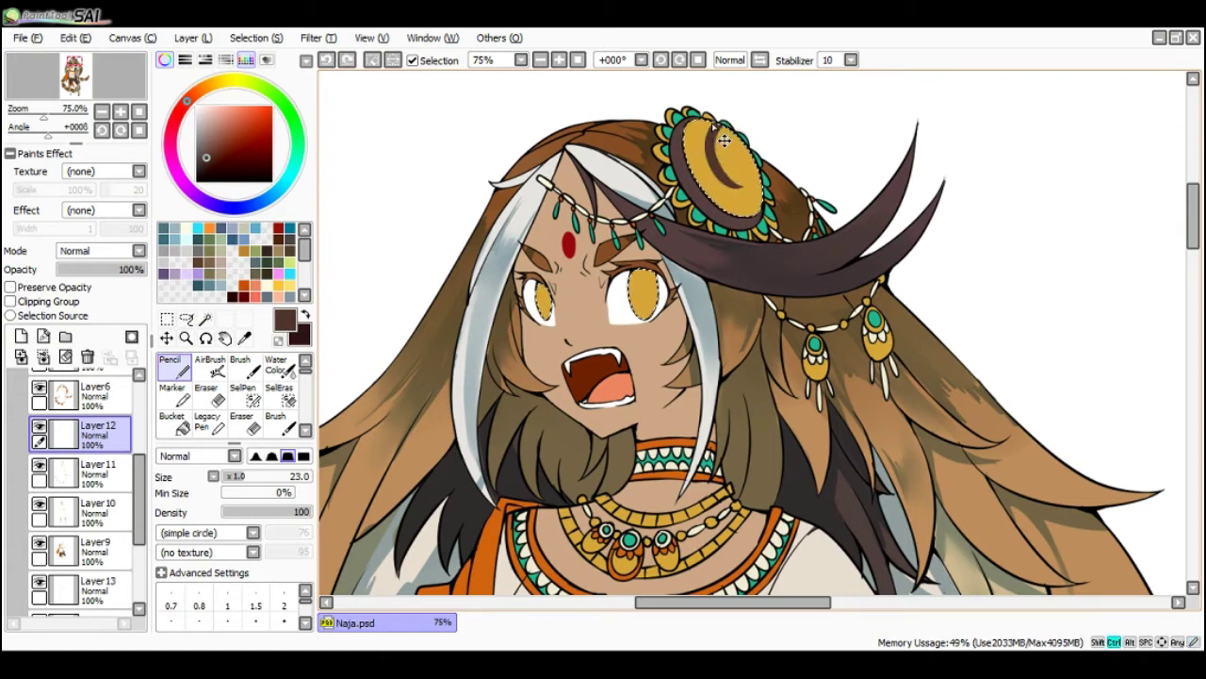
pyautogui.hotkey('ctrl', 'z')
# - Try to shade the ornament's upper part brown with the Pencil at size 45, blending it with Water Color at size 65
pyautogui.moveTo(713, 125)
pyautogui.mouseDown()
pyautogui.moveTo(795, 103)
pyautogui.moveTo(687, 136)
pyautogui.mouseUp()
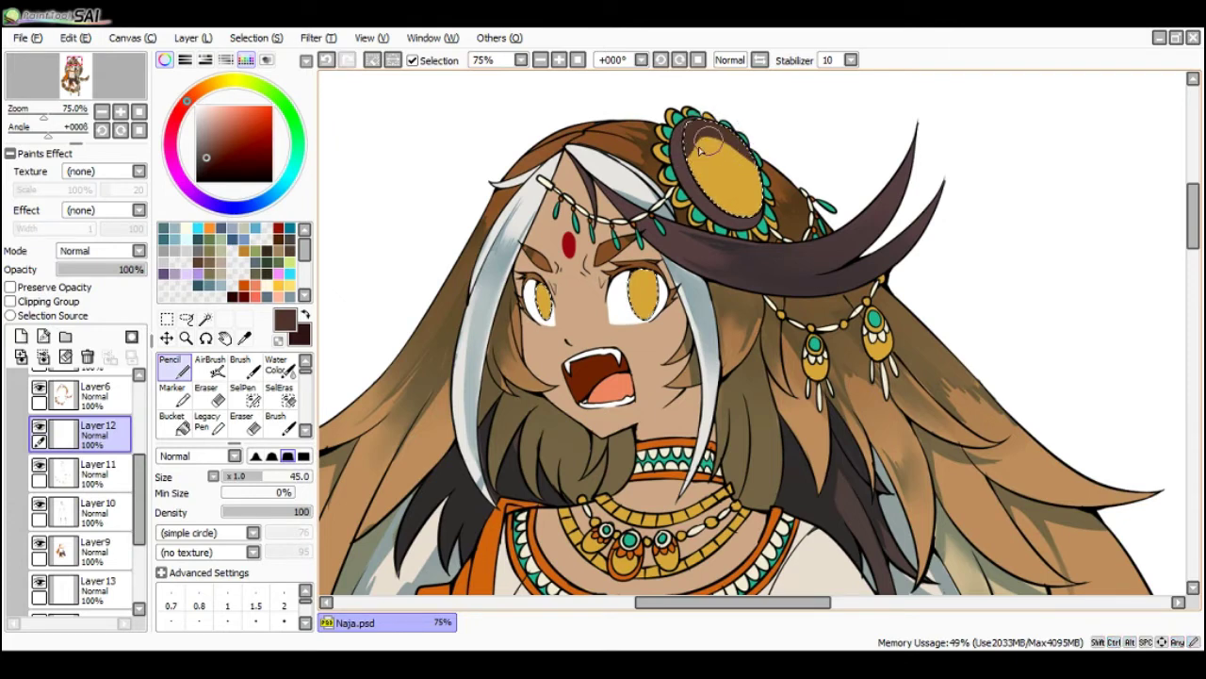
pyautogui.press('c')
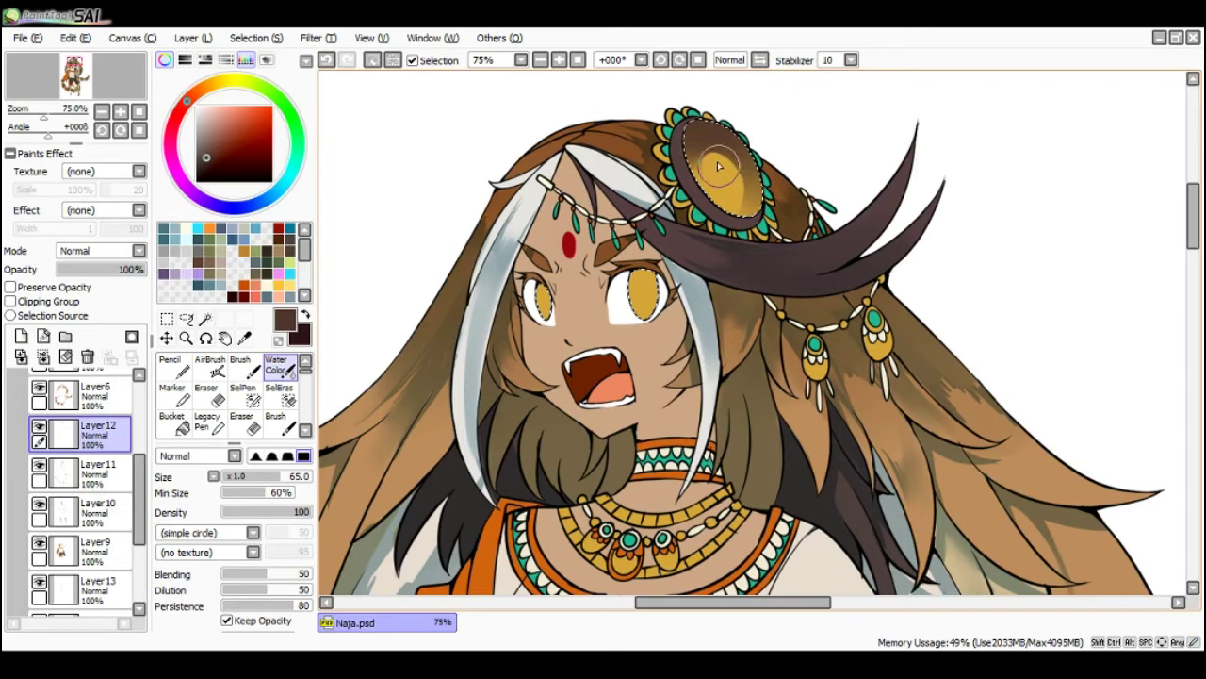
pyautogui.moveTo(718, 167); pyautogui.dragTo(704, 200)
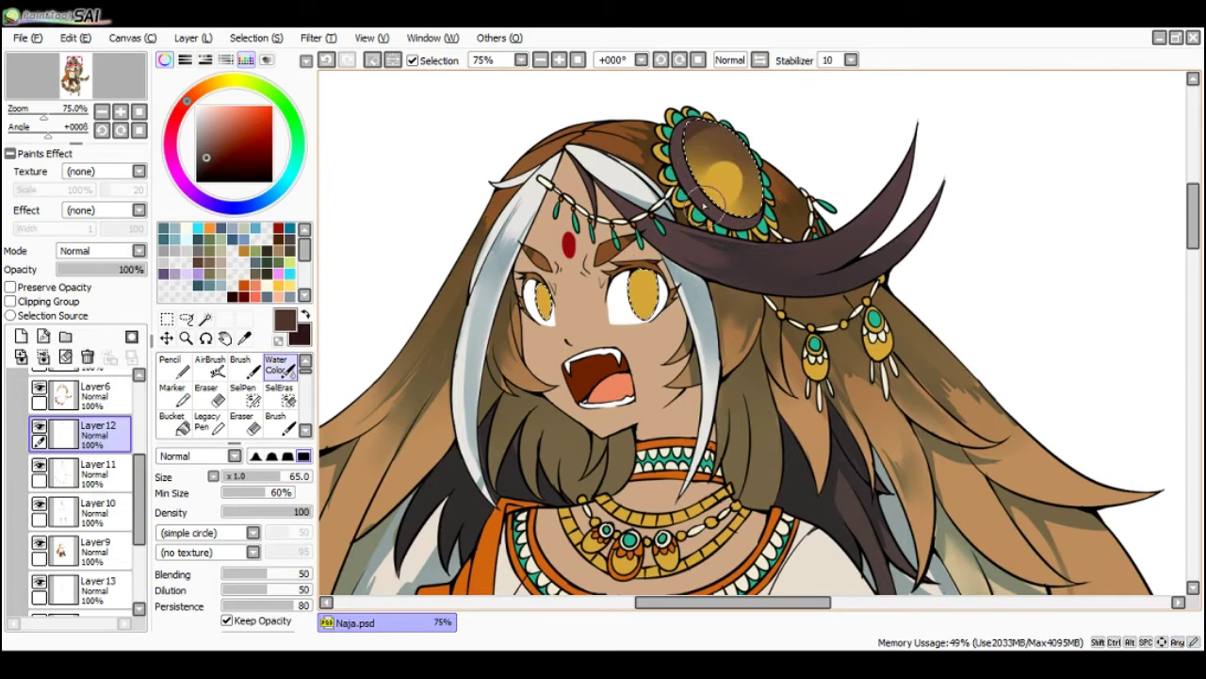
pyautogui.hotkey('ctrl', 'z')
pyautogui.hotkey('ctrl', 'z')
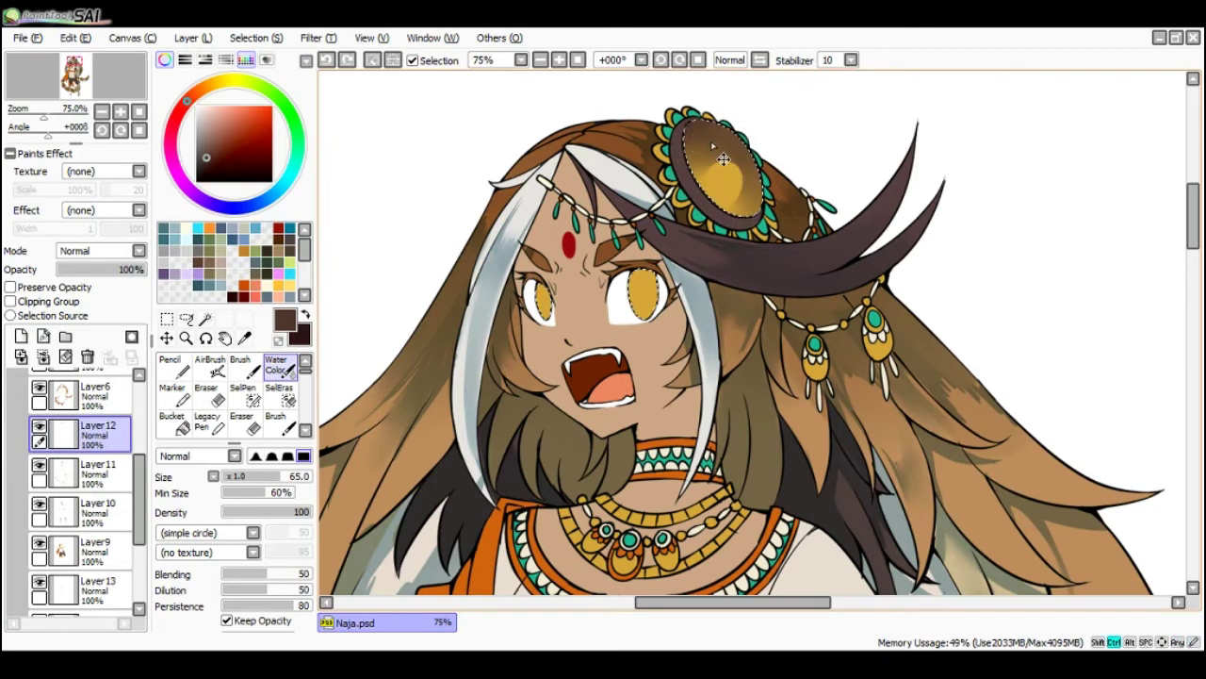
# - Try to soften the ornament's brown shading with Water Color at size 35 and reshape its edge with the Pencil at size 17
pyautogui.moveTo(768, 120); pyautogui.dragTo(721, 124)
pyautogui.moveTo(695, 157)
pyautogui.mouseDown()
pyautogui.moveTo(717, 207)
pyautogui.moveTo(743, 203)
pyautogui.mouseUp()
pyautogui.hotkey('ctrl', 'z')
pyautogui.hotkey('ctrl', 'z')
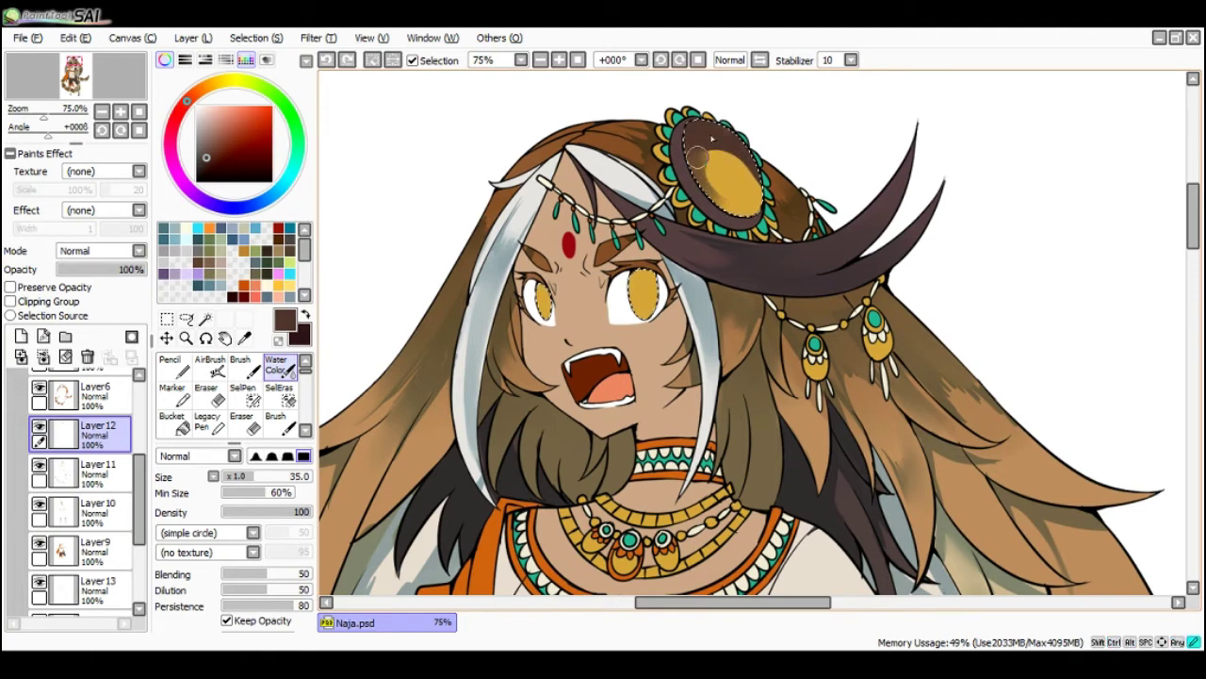
pyautogui.moveTo(701, 151); pyautogui.dragTo(753, 169)
pyautogui.hotkey('ctrl', 'z')
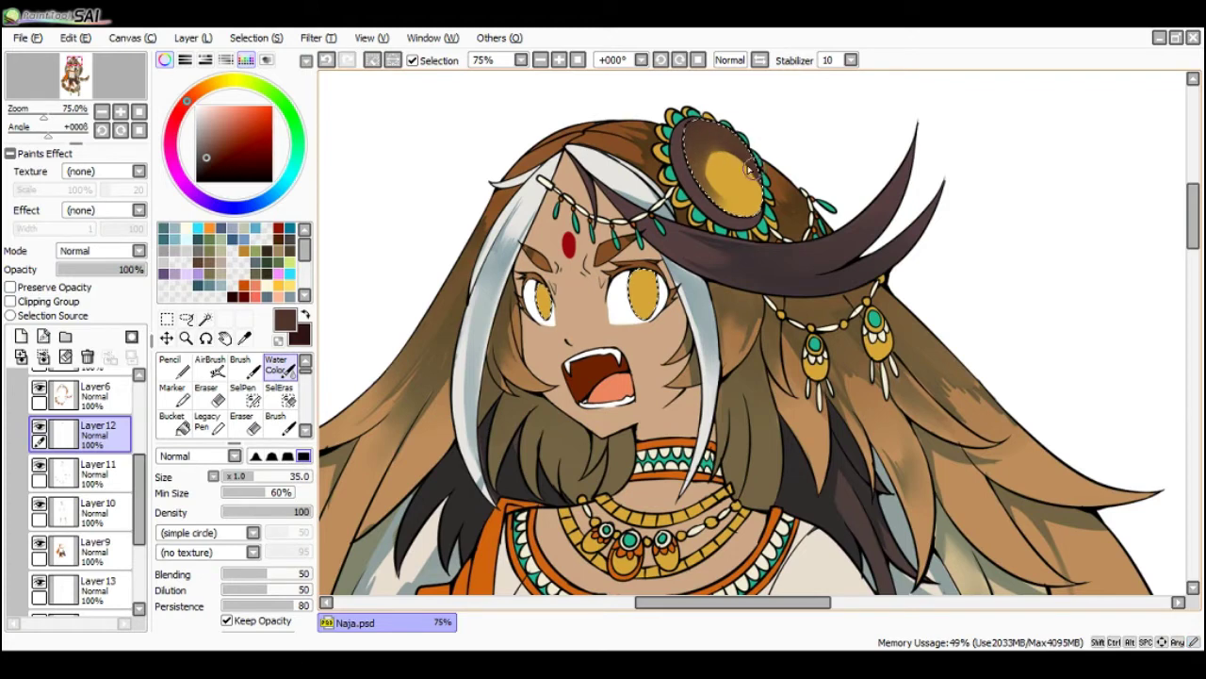
pyautogui.press('n')
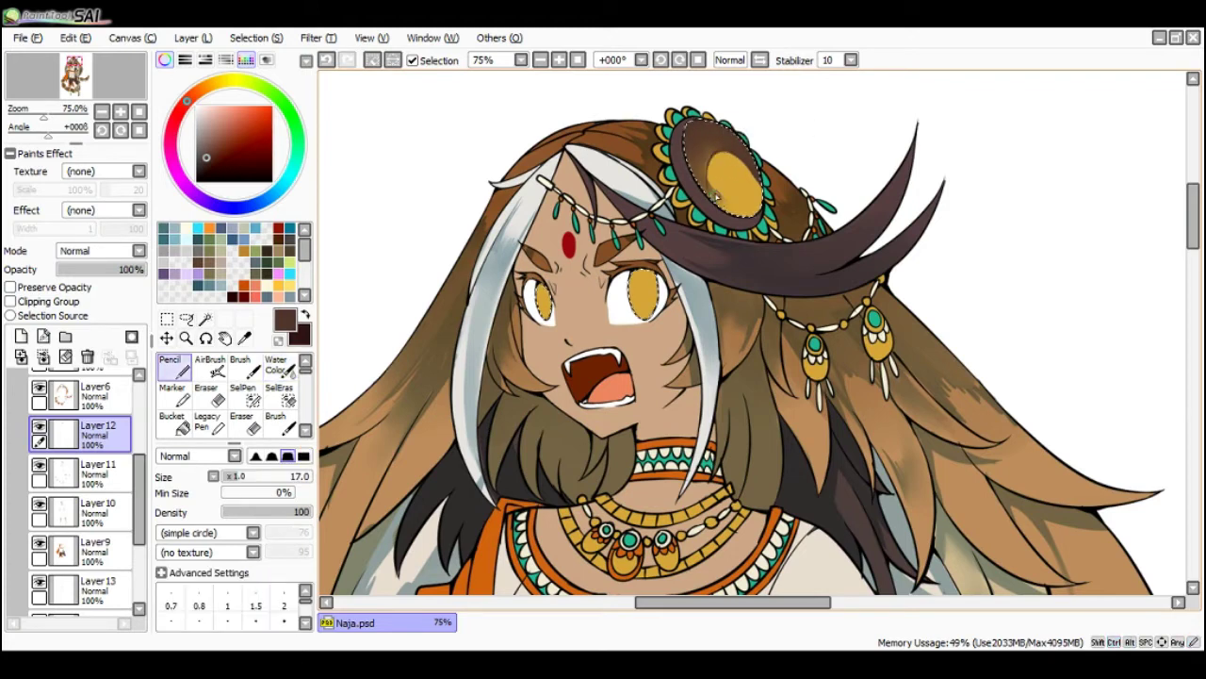
pyautogui.hotkey('ctrl', 'z')
pyautogui.moveTo(715, 192); pyautogui.dragTo(726, 168)
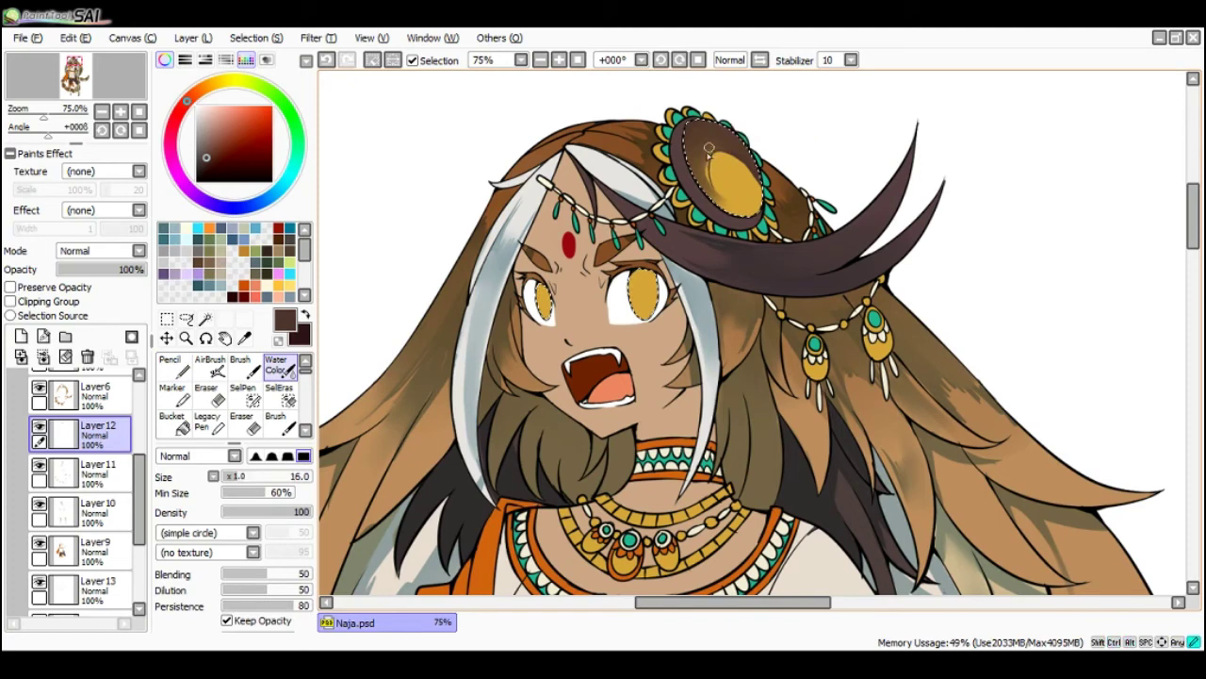
# - Try to paint the ornament's pupil in the darker brown with the Pencil at size 32, blending it with Water Color
pyautogui.press('n')
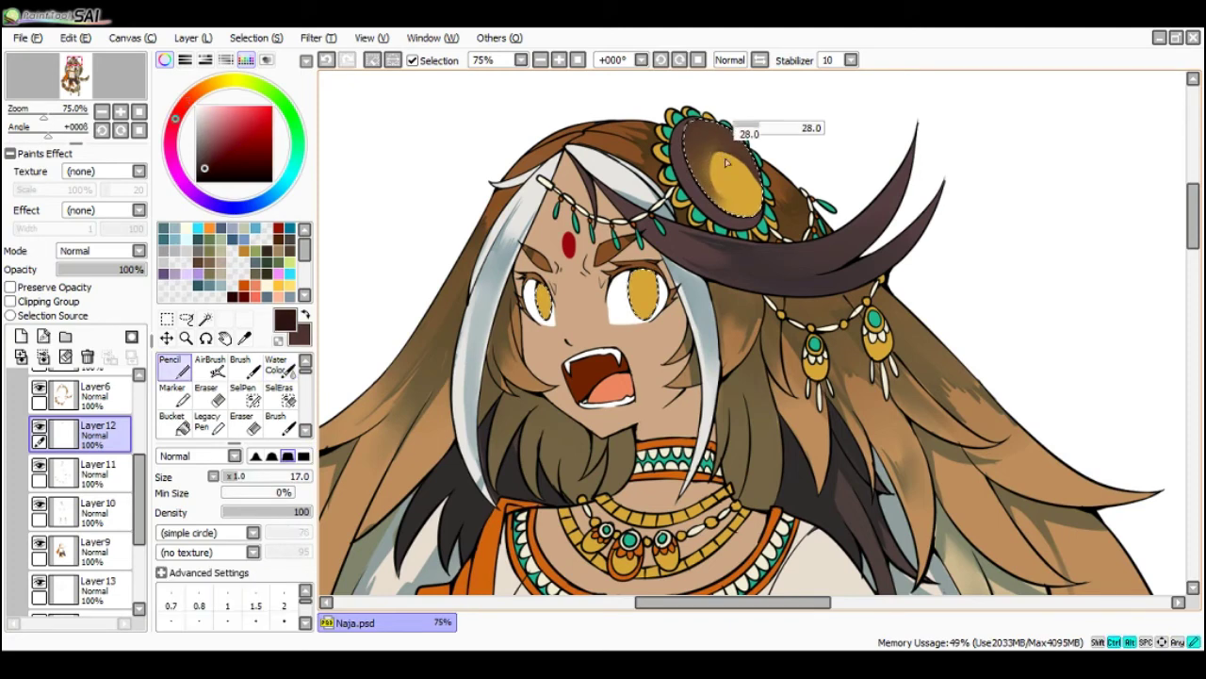
pyautogui.moveTo(720, 134); pyautogui.dragTo(742, 183)
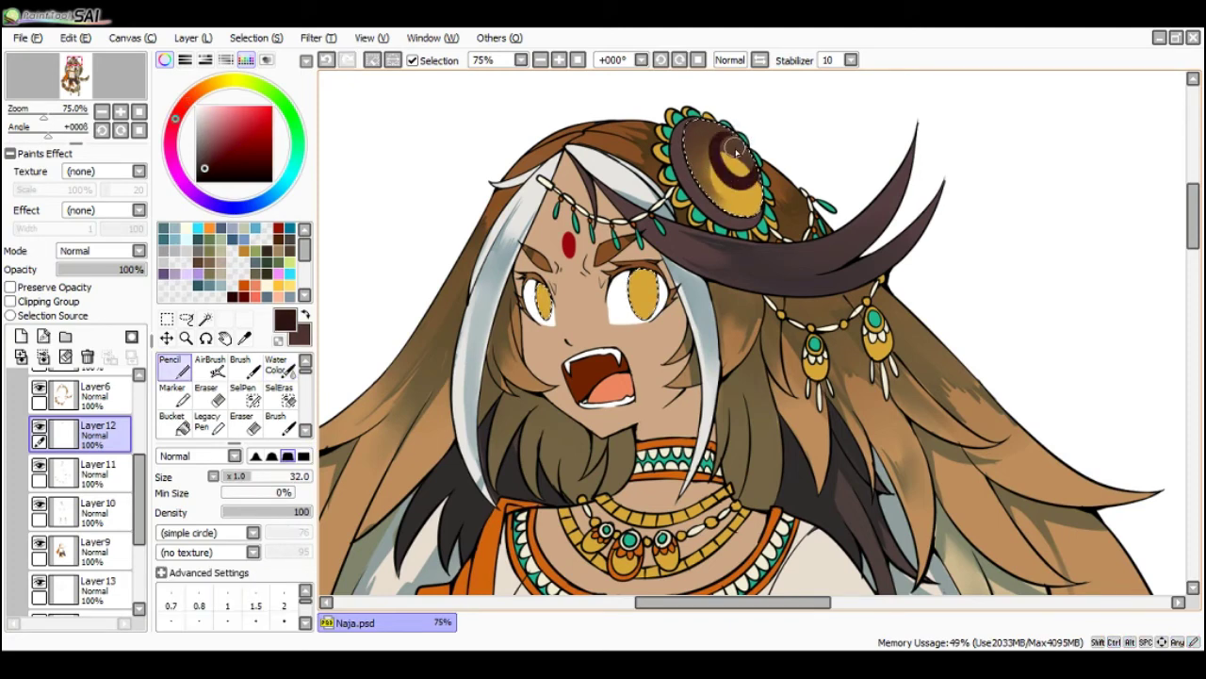
pyautogui.press('c')
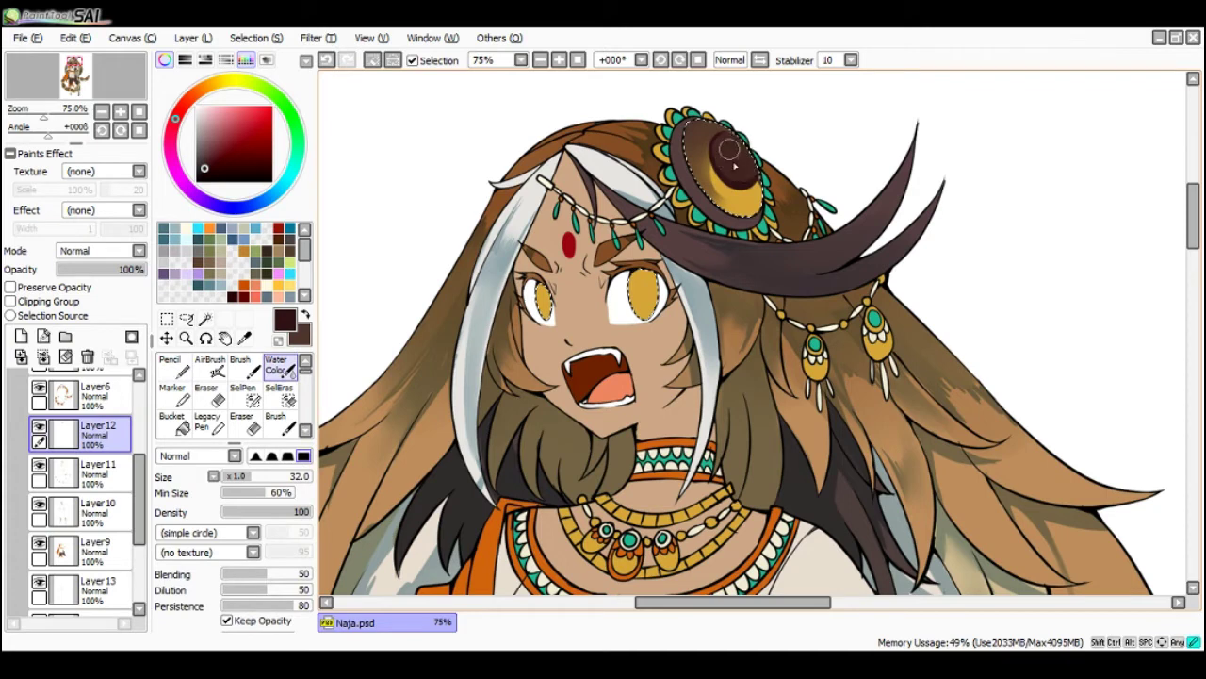
pyautogui.press('n')
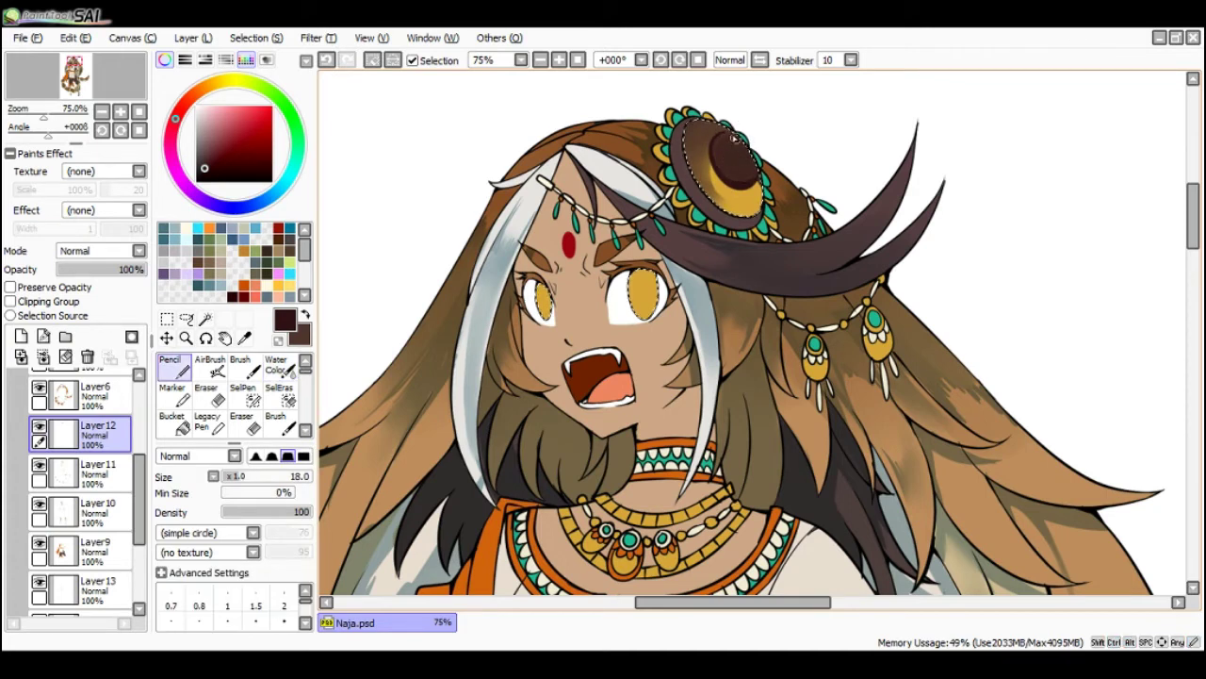
# - Try to refine the ornament's pupil and surrounding shading with the Pencil at size 18 and Water Color at size 32, then undo the ornament painting
pyautogui.hotkey('ctrl', 'z')
pyautogui.moveTo(734, 133); pyautogui.dragTo(722, 128)
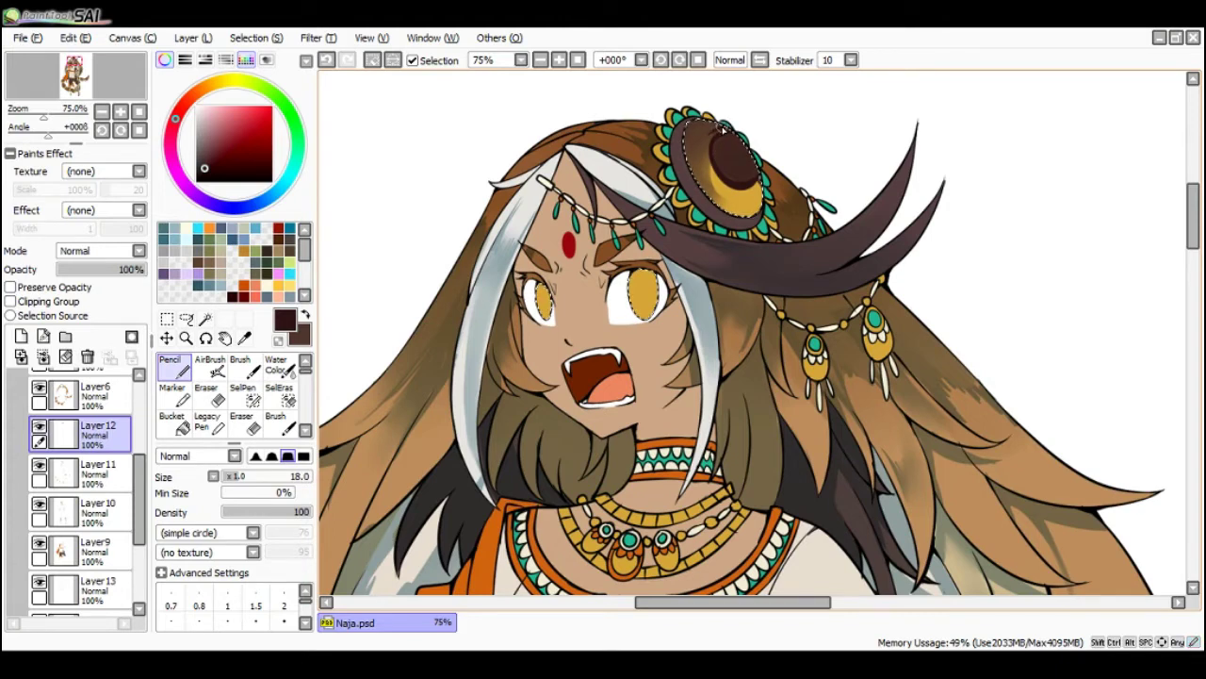
pyautogui.press('c')
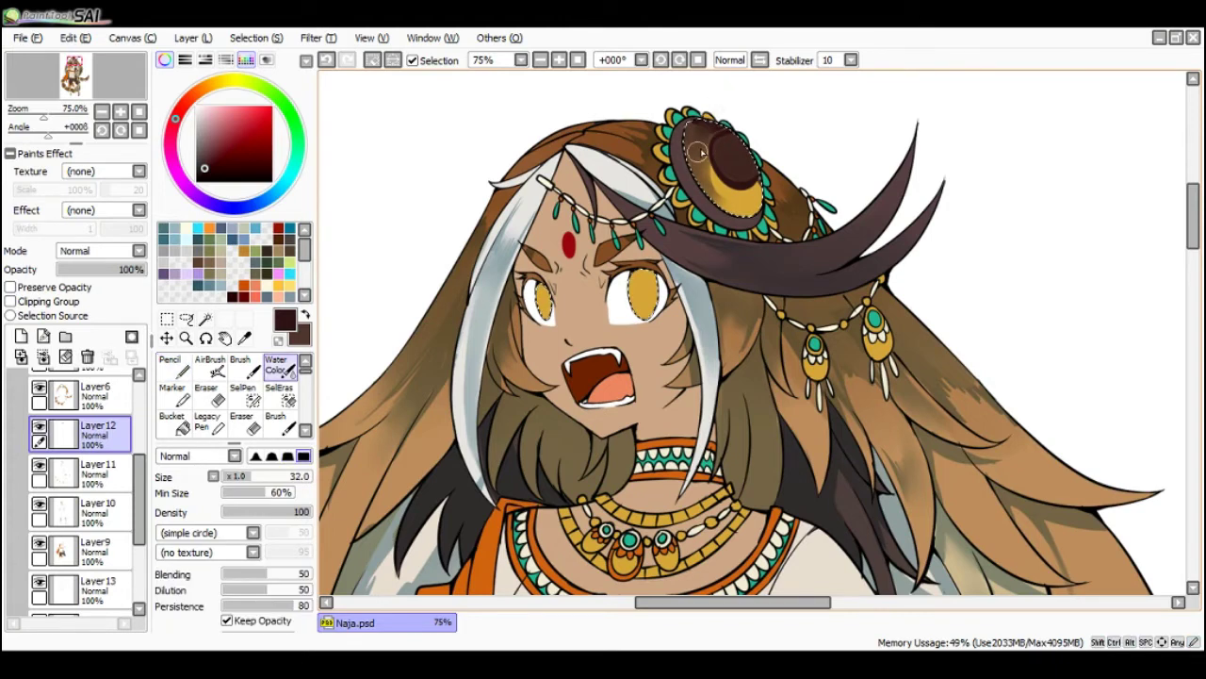
pyautogui.press('n')
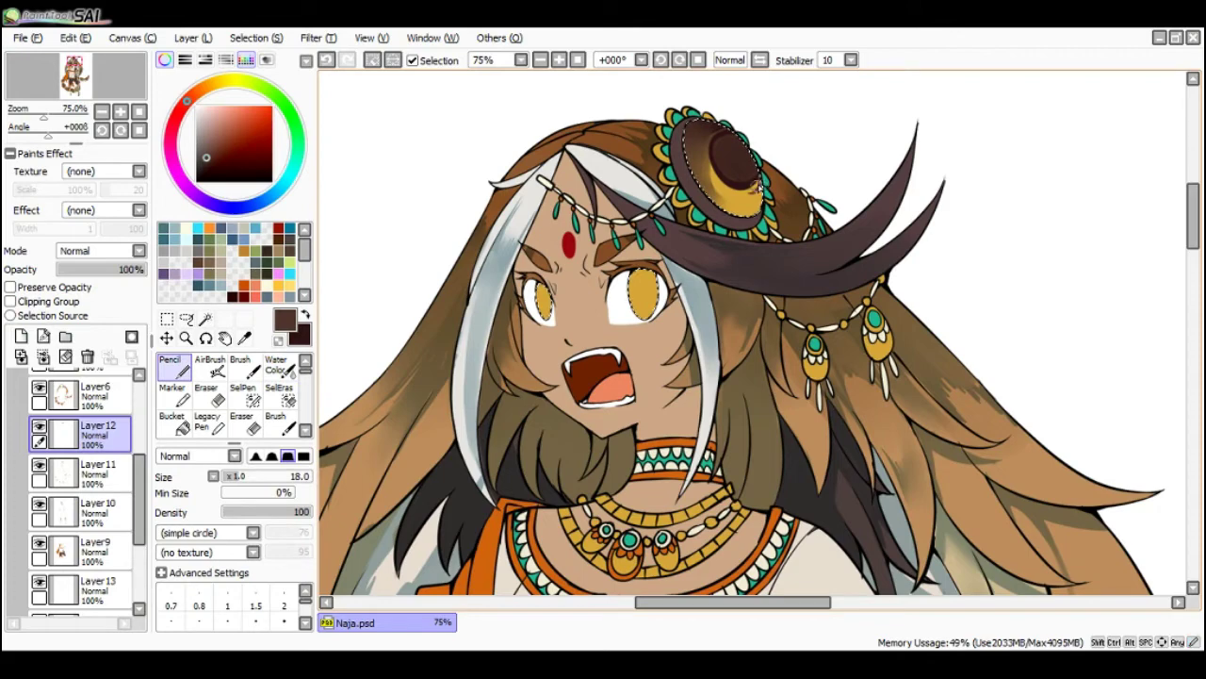
pyautogui.press('c')
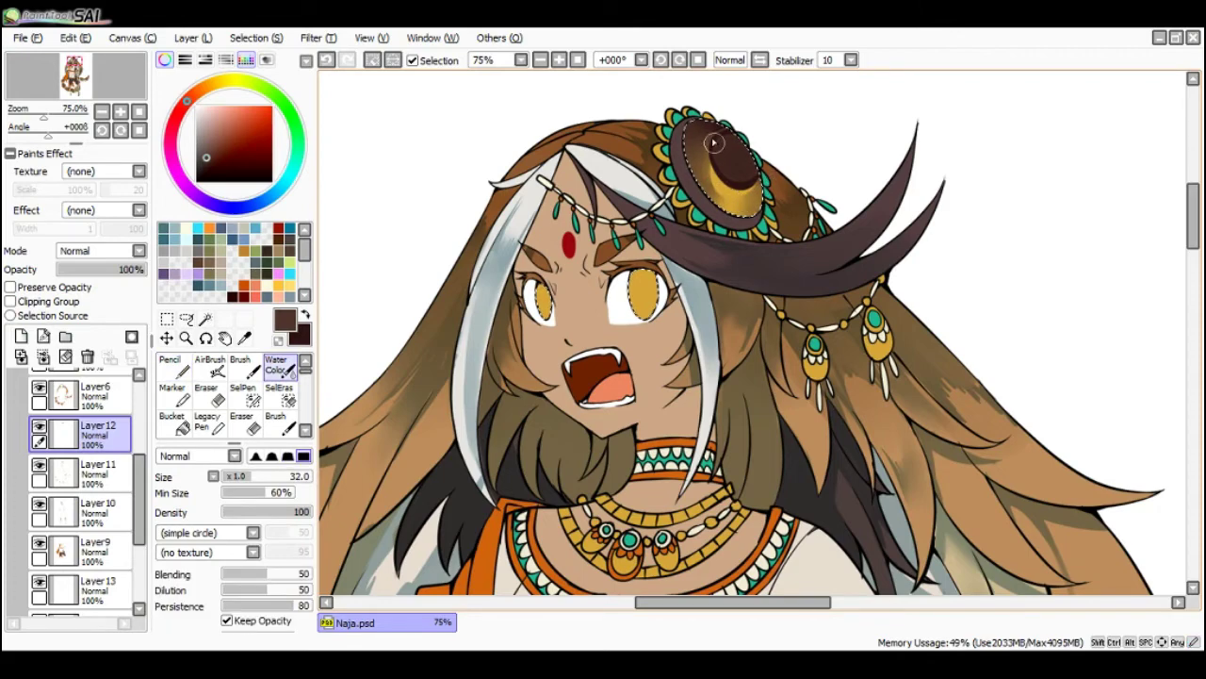
pyautogui.scroll(-1, 714, 142)
pyautogui.scroll(1, 691, 114)
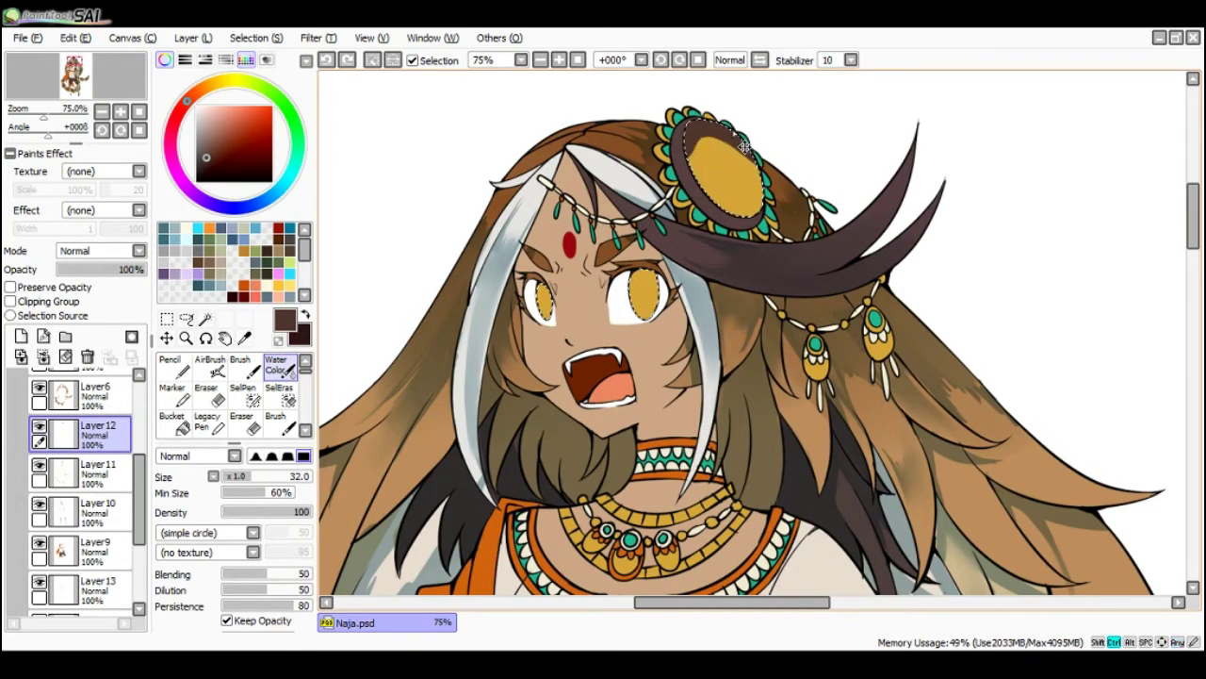
# - Outline a large rounded brown pupil inside the ornament on Layer12 with the Pencil at size 18
pyautogui.press('n')
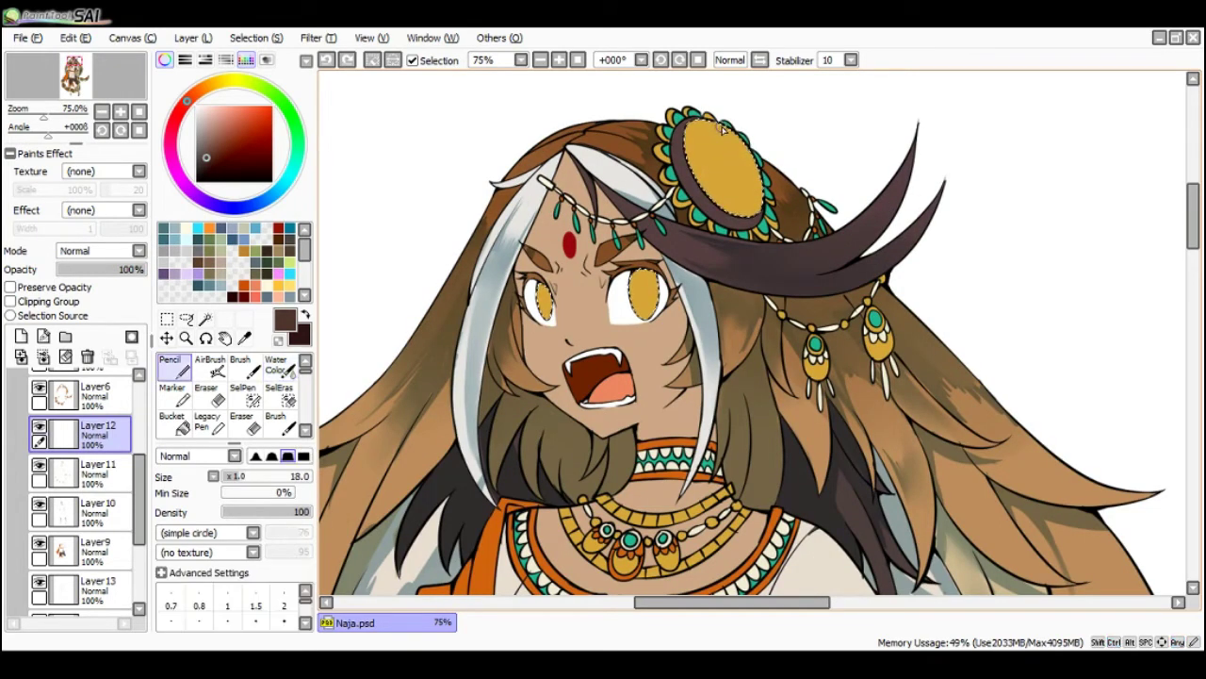
pyautogui.moveTo(722, 128)
pyautogui.mouseDown()
pyautogui.moveTo(743, 195)
pyautogui.moveTo(759, 196)
pyautogui.mouseUp()
pyautogui.hotkey('ctrl', 'z')
pyautogui.moveTo(724, 126); pyautogui.dragTo(759, 195)
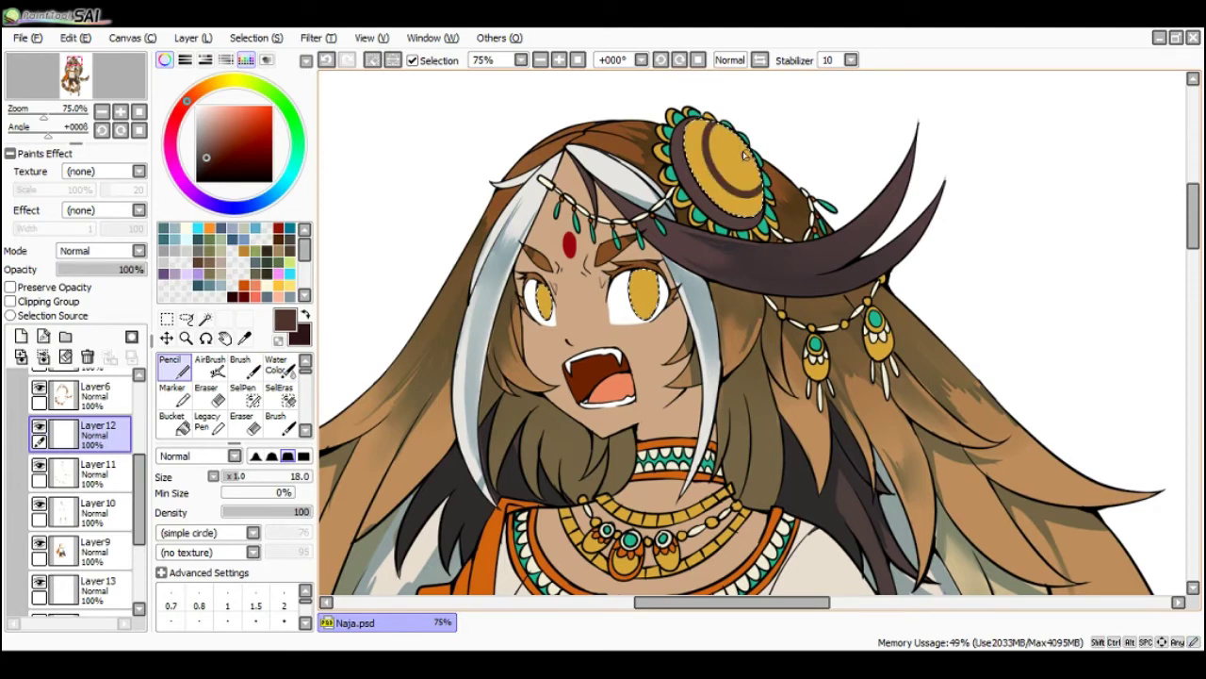
pyautogui.moveTo(724, 126)
pyautogui.mouseDown()
pyautogui.moveTo(752, 167)
pyautogui.moveTo(724, 165)
pyautogui.moveTo(743, 148)
pyautogui.moveTo(730, 168)
pyautogui.moveTo(733, 134)
pyautogui.moveTo(741, 181)
pyautogui.moveTo(739, 140)
pyautogui.moveTo(752, 158)
pyautogui.moveTo(751, 141)
pyautogui.moveTo(731, 134)
pyautogui.moveTo(752, 170)
pyautogui.moveTo(718, 123)
pyautogui.moveTo(707, 135)
pyautogui.moveTo(737, 130)
pyautogui.moveTo(709, 142)
pyautogui.moveTo(721, 125)
pyautogui.moveTo(714, 166)
pyautogui.moveTo(712, 137)
pyautogui.moveTo(741, 144)
pyautogui.moveTo(742, 161)
pyautogui.moveTo(721, 159)
pyautogui.moveTo(717, 141)
pyautogui.moveTo(738, 182)
pyautogui.moveTo(719, 147)
pyautogui.moveTo(740, 171)
pyautogui.moveTo(721, 166)
pyautogui.moveTo(731, 145)
pyautogui.moveTo(741, 152)
pyautogui.moveTo(689, 124)
pyautogui.moveTo(704, 120)
pyautogui.moveTo(733, 142)
pyautogui.moveTo(688, 126)
pyautogui.moveTo(705, 128)
pyautogui.moveTo(696, 124)
pyautogui.moveTo(698, 160)
pyautogui.mouseUp()
# - Work up the ornament's brown pupil with Pencil and a smaller Water Color brush, testing the darker brown
pyautogui.press('c')
pyautogui.press('n')
pyautogui.press('x')
pyautogui.hotkey('ctrl', 'z')
pyautogui.press('c')
pyautogui.press('[')
pyautogui.press('n')
# - Shade both ends of the ornament's yellow band with brown sampled from the ornament, softening the edges with a smaller Water Color brush
pyautogui.keyDown('alt'); pyautogui.click(698, 123); pyautogui.keyUp('alt')
pyautogui.press('c')
pyautogui.press('[')
pyautogui.press('n')
pyautogui.moveTo(768, 194)
pyautogui.mouseDown()
pyautogui.moveTo(741, 213)
pyautogui.moveTo(758, 201)
pyautogui.moveTo(714, 198)
pyautogui.mouseUp()
pyautogui.press('c')
pyautogui.press('n')
# - Deepen the center of the ornament's pupil with the darker brown Pencil at size 18 and blend it with Water Color
pyautogui.press('x')
pyautogui.moveTo(731, 134)
pyautogui.mouseDown()
pyautogui.moveTo(754, 188)
pyautogui.moveTo(738, 170)
pyautogui.mouseUp()
pyautogui.hotkey('ctrl', 'z')
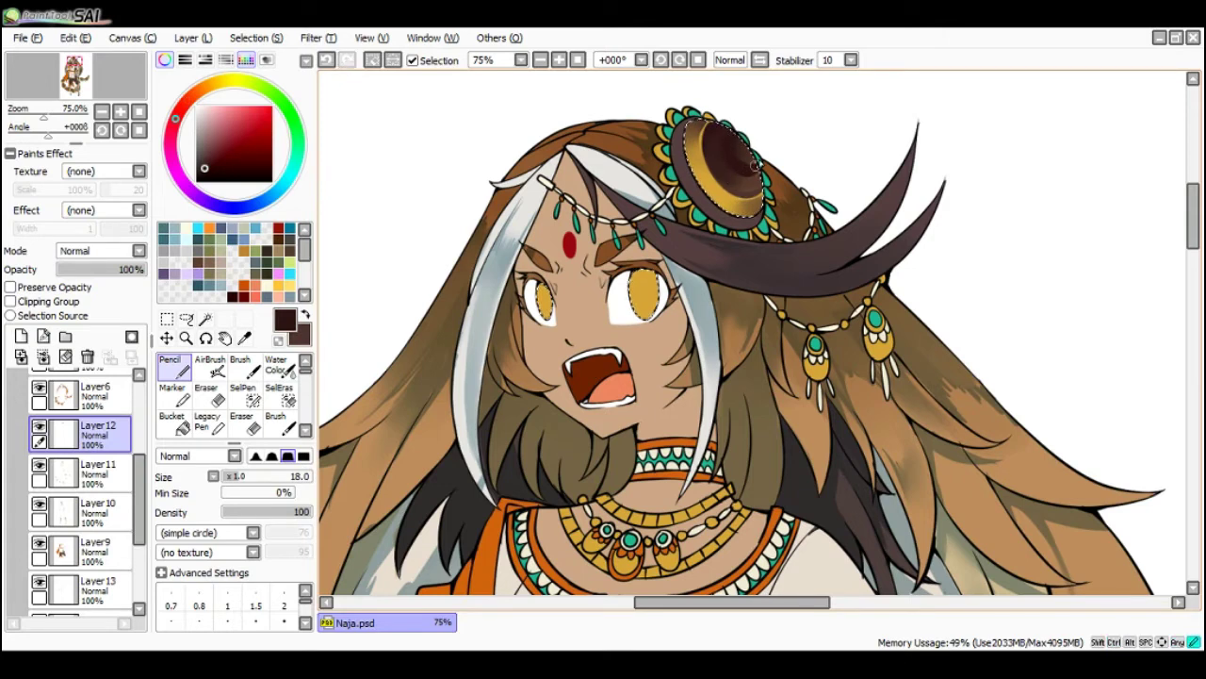
pyautogui.press('c')
pyautogui.press('n')
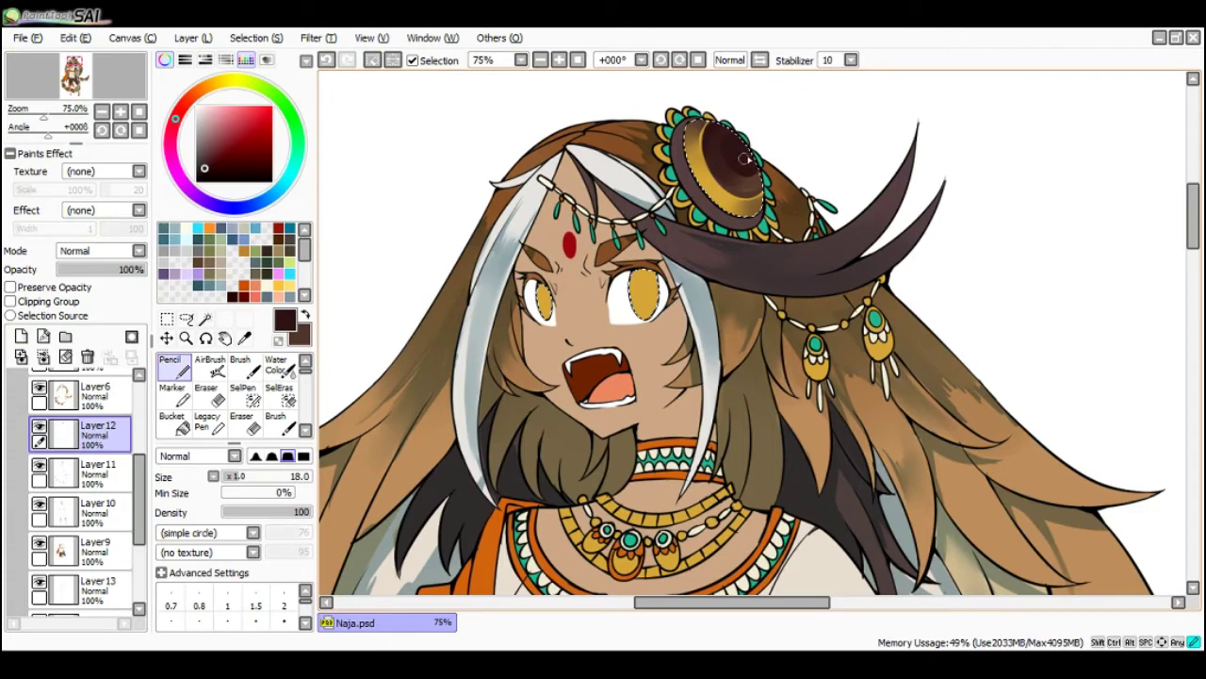
# - Paint brown shading across the upper part of the larger eye's iris with the Pencil at size 11
pyautogui.press('pagedown')
pyautogui.press('End')
pyautogui.press('Home')
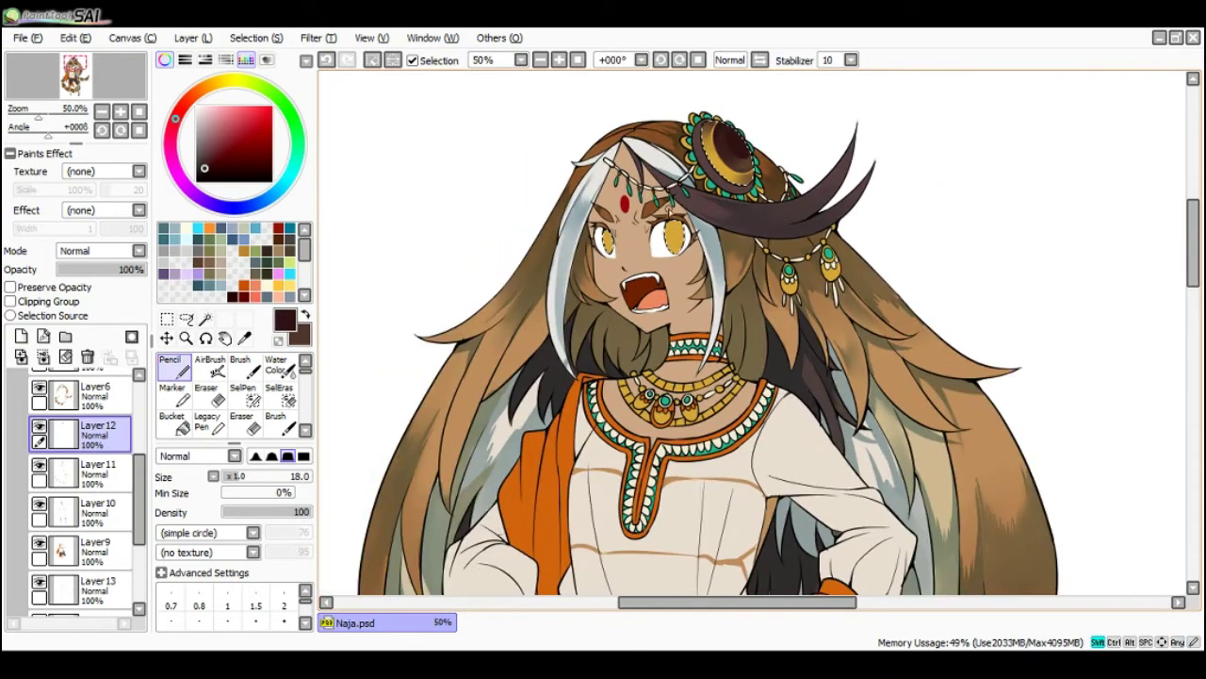
pyautogui.scroll(-1, 681, 203)
pyautogui.scroll(3, 693, 215)
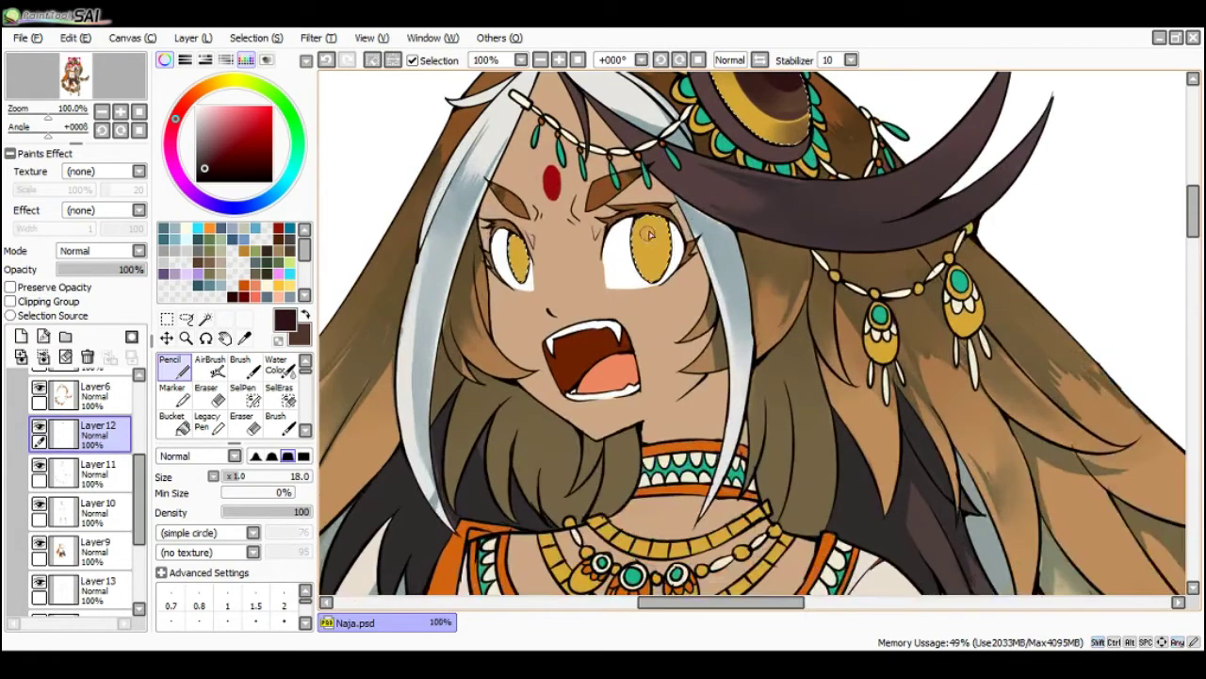
pyautogui.keyDown('alt'); pyautogui.click(635, 228); pyautogui.keyUp('alt')
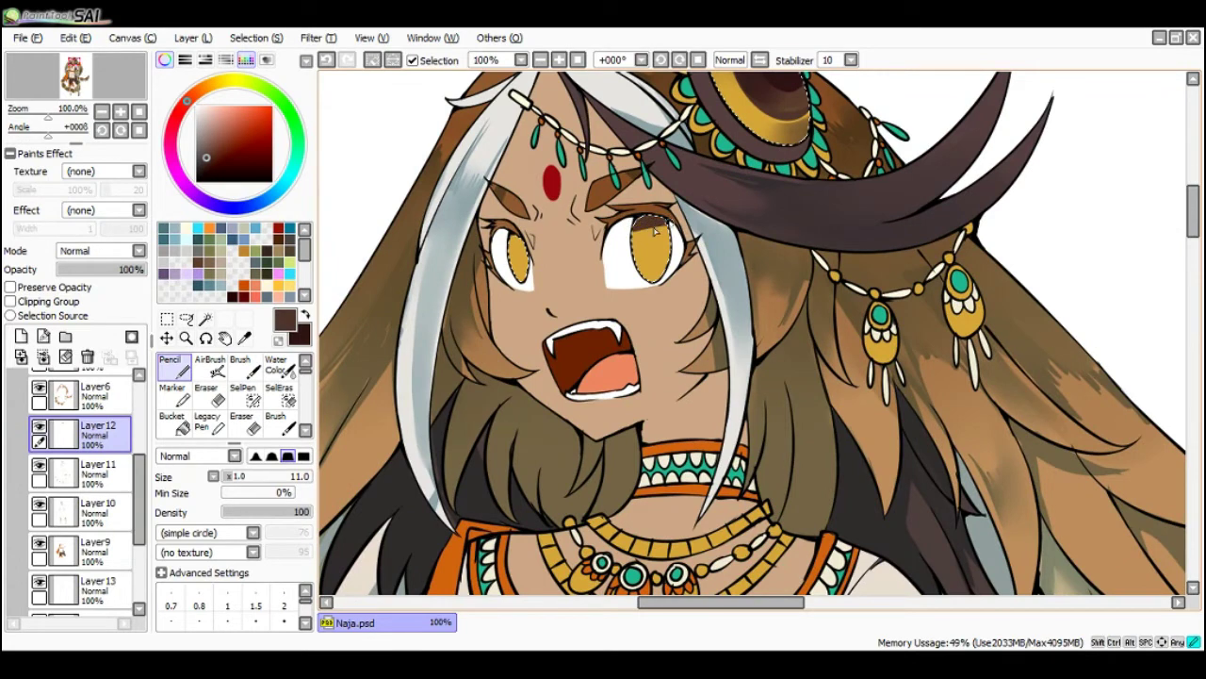
pyautogui.press('c')
pyautogui.moveTo(639, 228)
pyautogui.mouseDown()
pyautogui.moveTo(667, 227)
pyautogui.moveTo(670, 242)
pyautogui.mouseUp()
pyautogui.press('n')
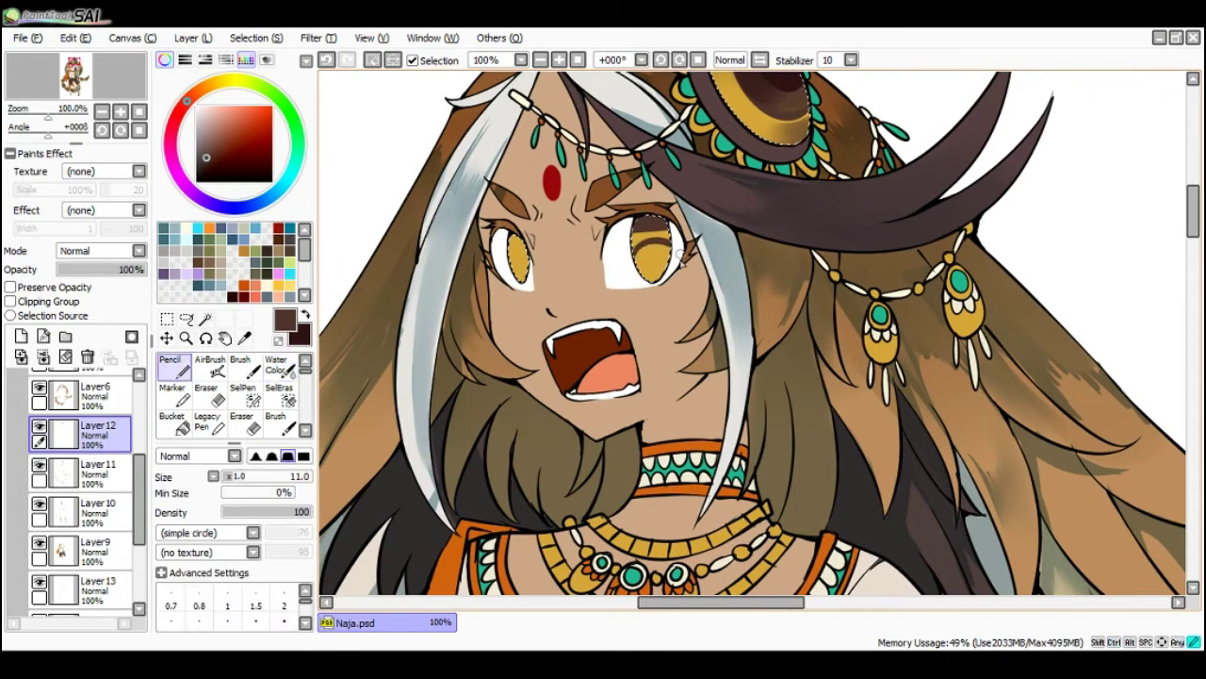
# - Blend the larger iris's brown into the yellow with Water Color at size 32, and shade the smaller iris the same way
pyautogui.press('c')
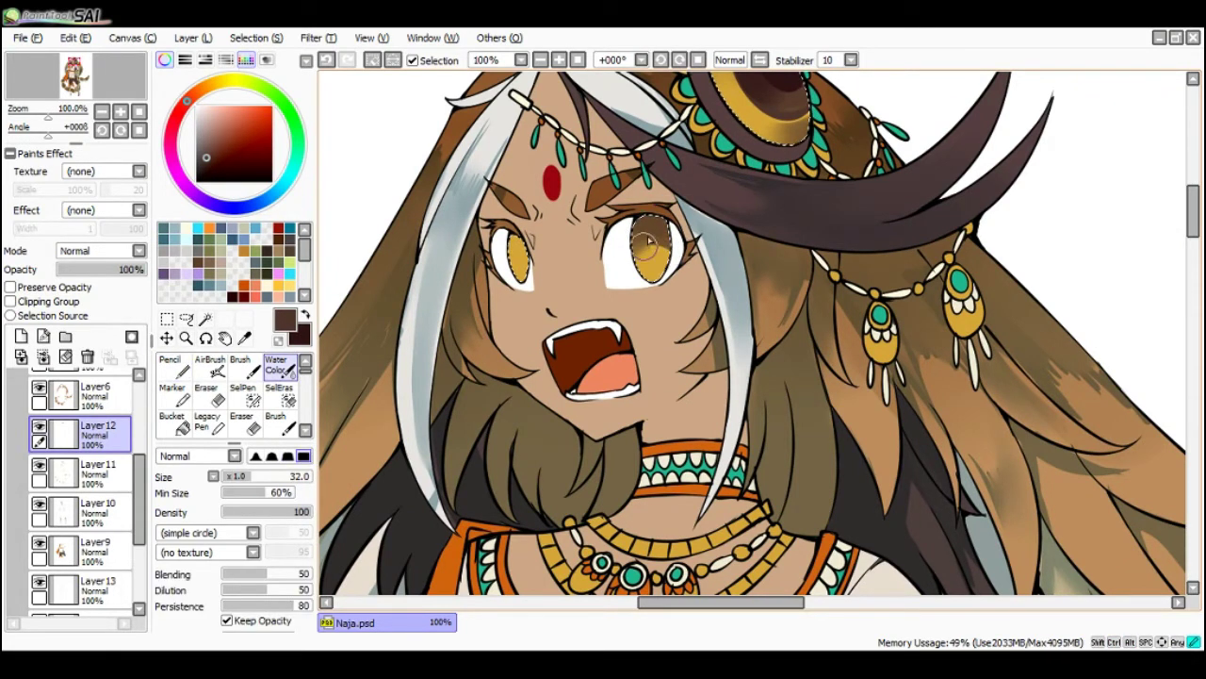
pyautogui.press('n')
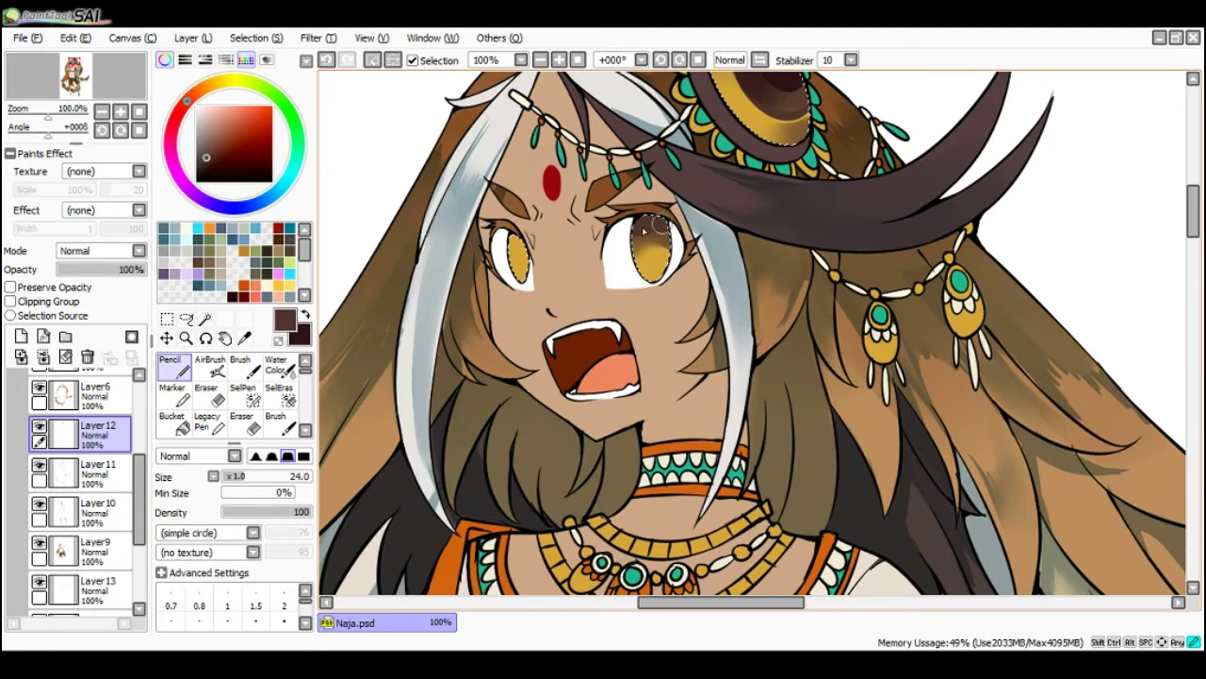
pyautogui.press('c')
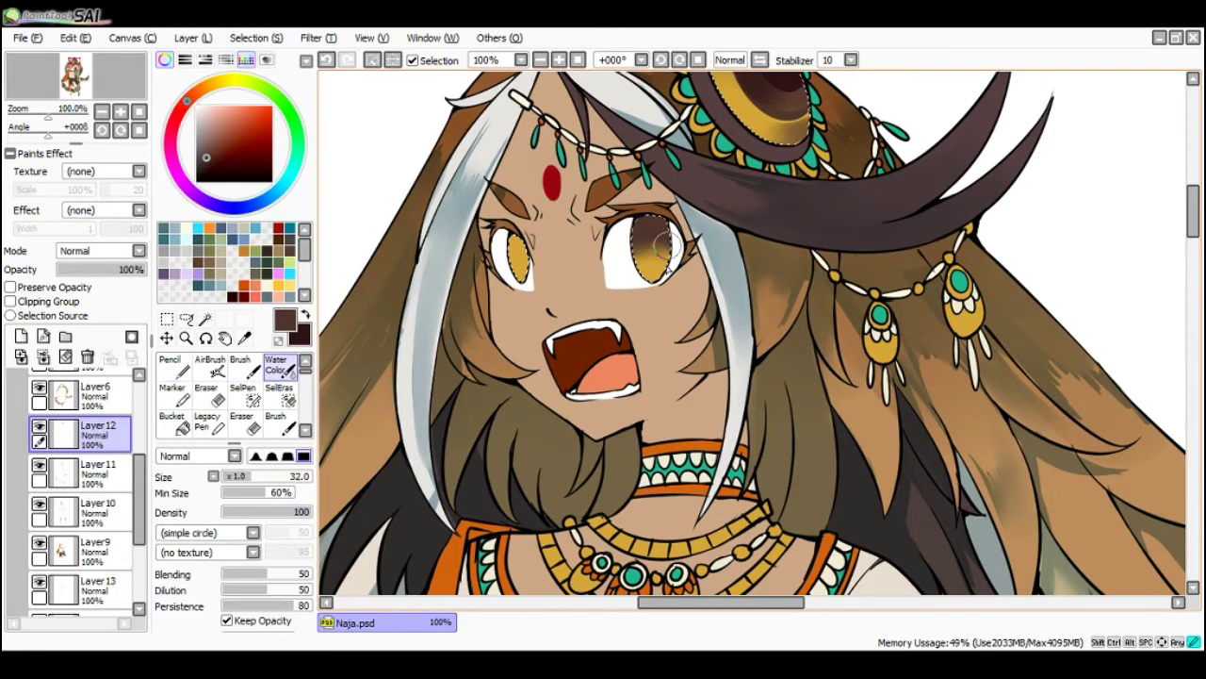
pyautogui.press('n')
pyautogui.press('c')
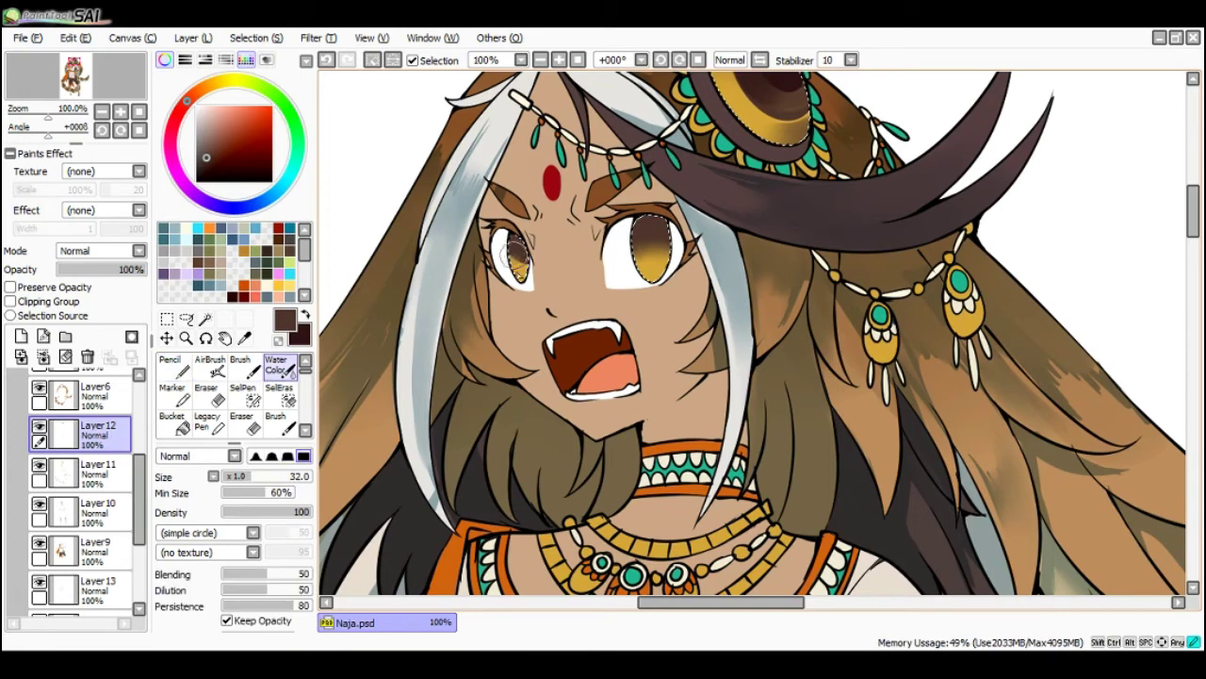
# - Deepen the upper part of the smaller iris with the darker brown Pencil and blend it with Water Color at size 18
pyautogui.press('n')
pyautogui.press('x')
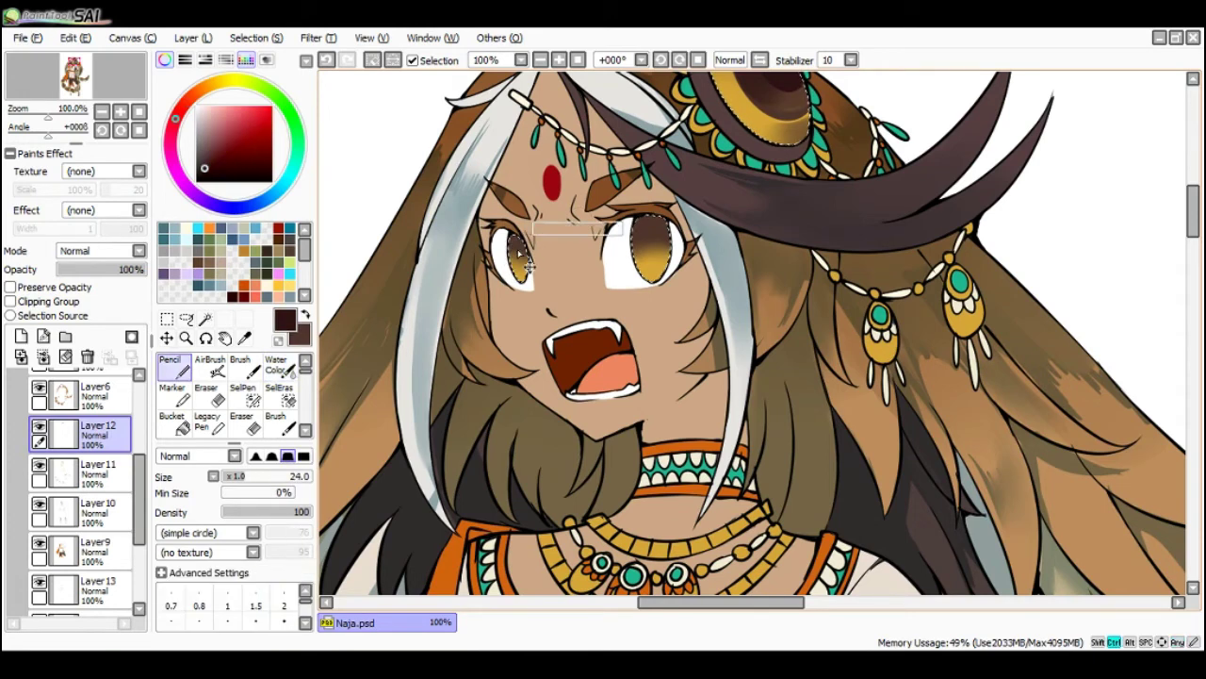
pyautogui.moveTo(533, 246)
pyautogui.keyDown('ctrl'); pyautogui.keyDown('alt'); pyautogui.mouseDown()
pyautogui.moveTo(517, 260)
pyautogui.moveTo(516, 242)
pyautogui.mouseUp(); pyautogui.keyUp('alt'); pyautogui.keyUp('ctrl')
pyautogui.hotkey('ctrl', 'z')
pyautogui.hotkey('ctrl', 'z')
pyautogui.press('c')
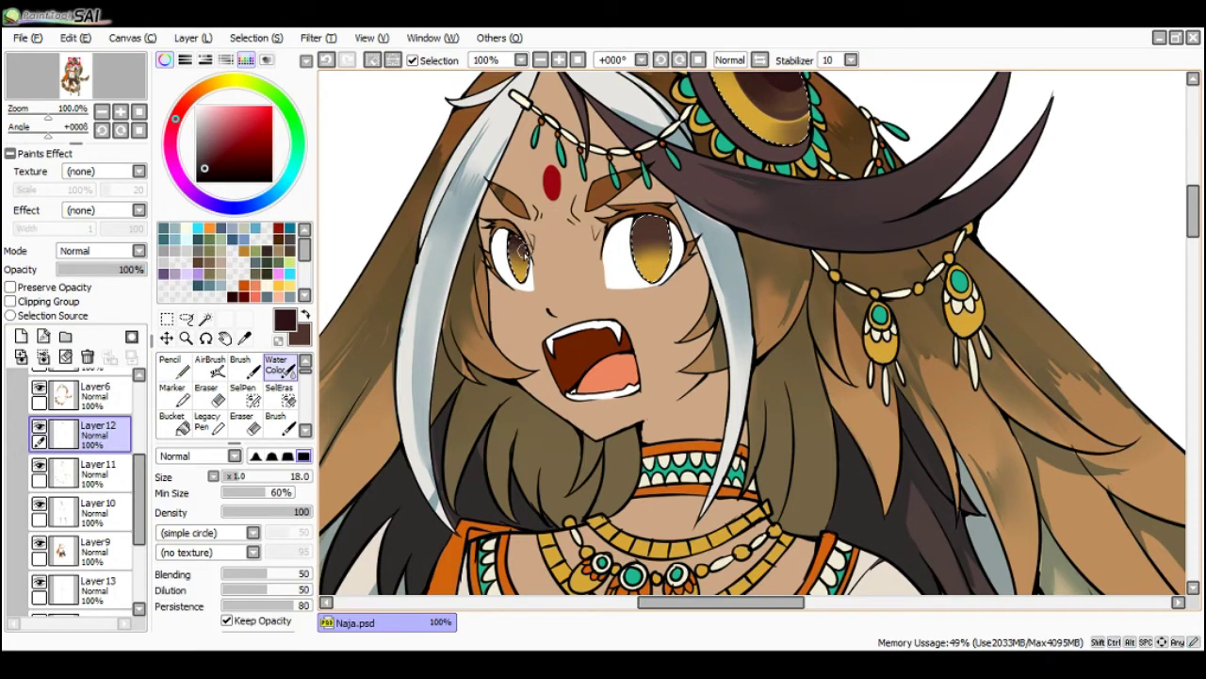
pyautogui.press('n')
pyautogui.press('c')
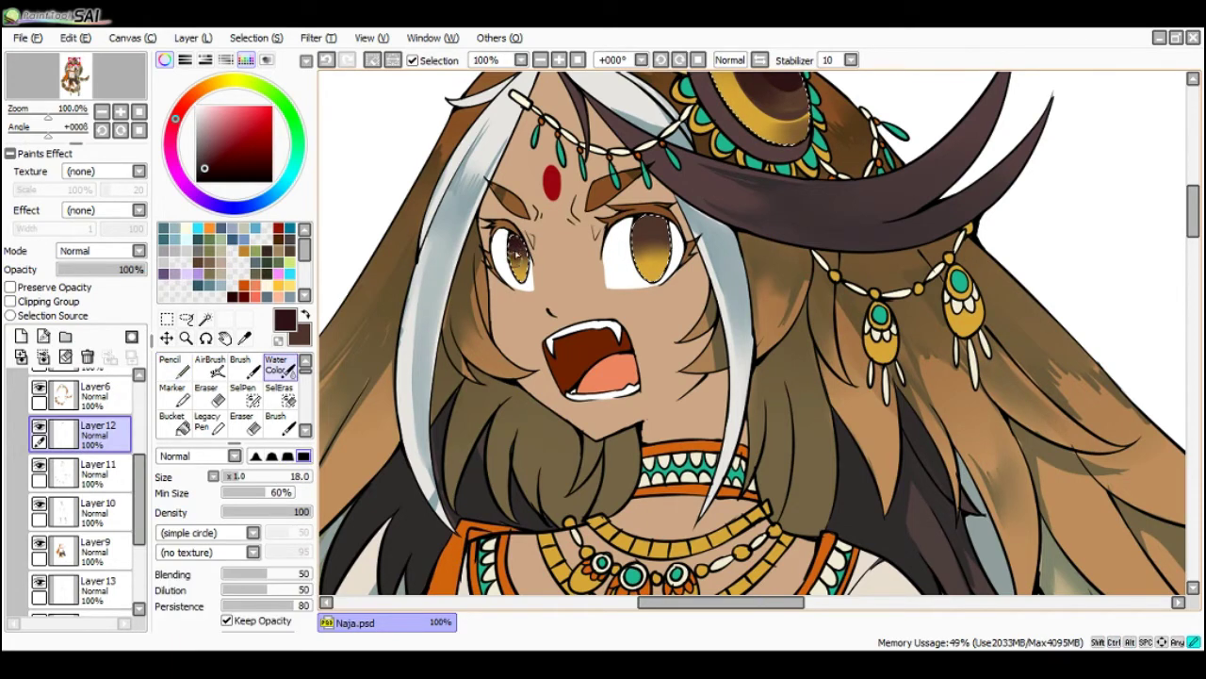
pyautogui.moveTo(521, 266)
pyautogui.mouseDown()
pyautogui.moveTo(531, 277)
pyautogui.moveTo(521, 254)
pyautogui.mouseUp()
pyautogui.hotkey('ctrl', 'z')
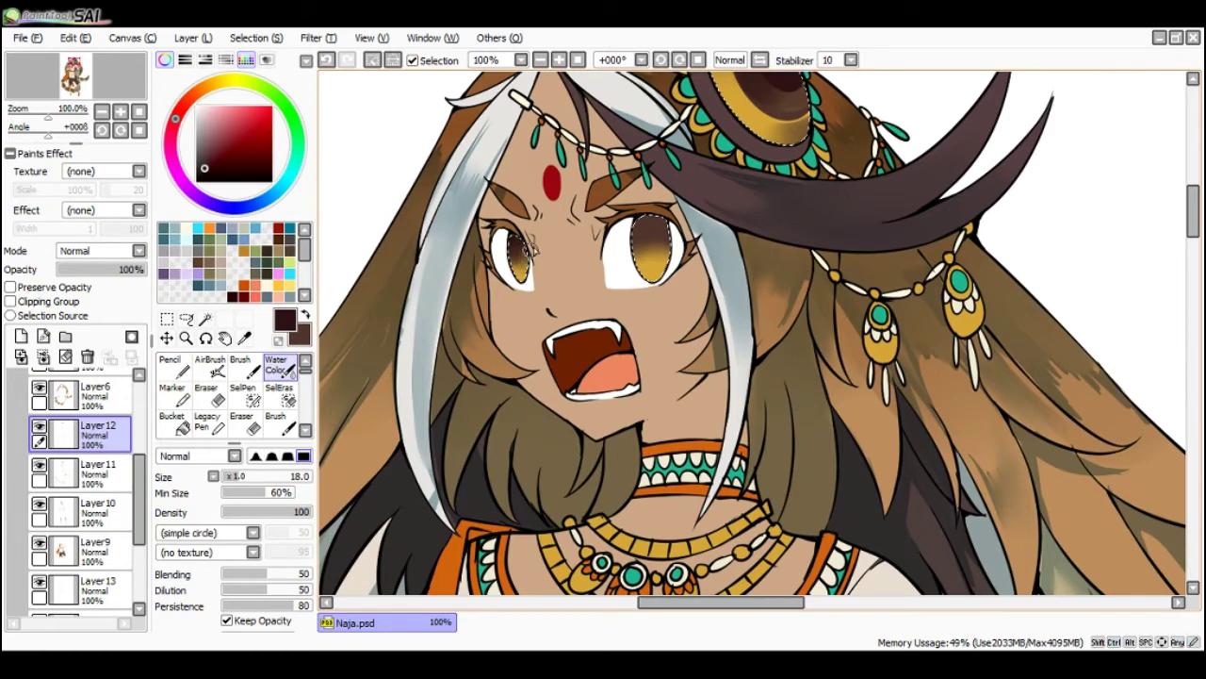
# - Darken the top of the larger iris with the darker brown Pencil at size 9 and blend it with Water Color
pyautogui.press('n')
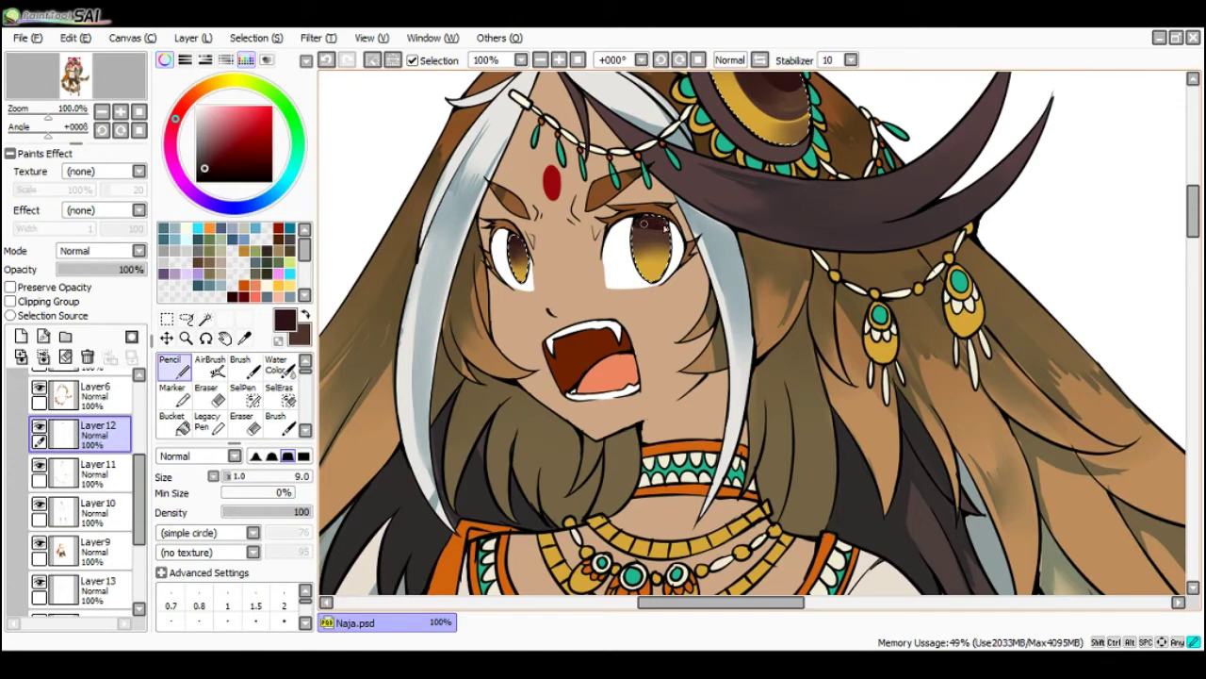
pyautogui.press('c')
pyautogui.moveTo(659, 229); pyautogui.dragTo(641, 234)
pyautogui.moveTo(641, 236)
pyautogui.mouseDown()
pyautogui.moveTo(666, 260)
pyautogui.moveTo(658, 239)
pyautogui.moveTo(657, 254)
pyautogui.mouseUp()
# - Paint narrow vertical dark brown pupils in both irises with the Pencil at size 10, and hide the selection outline
pyautogui.press('n')
pyautogui.hotkey('ctrl', 'z')
pyautogui.moveTo(651, 234); pyautogui.dragTo(654, 249)
pyautogui.hotkey('ctrl', 'z')
pyautogui.moveTo(652, 234); pyautogui.dragTo(657, 254)
pyautogui.moveTo(516, 247)
pyautogui.mouseDown()
pyautogui.moveTo(519, 264)
pyautogui.moveTo(516, 249)
pyautogui.mouseUp()
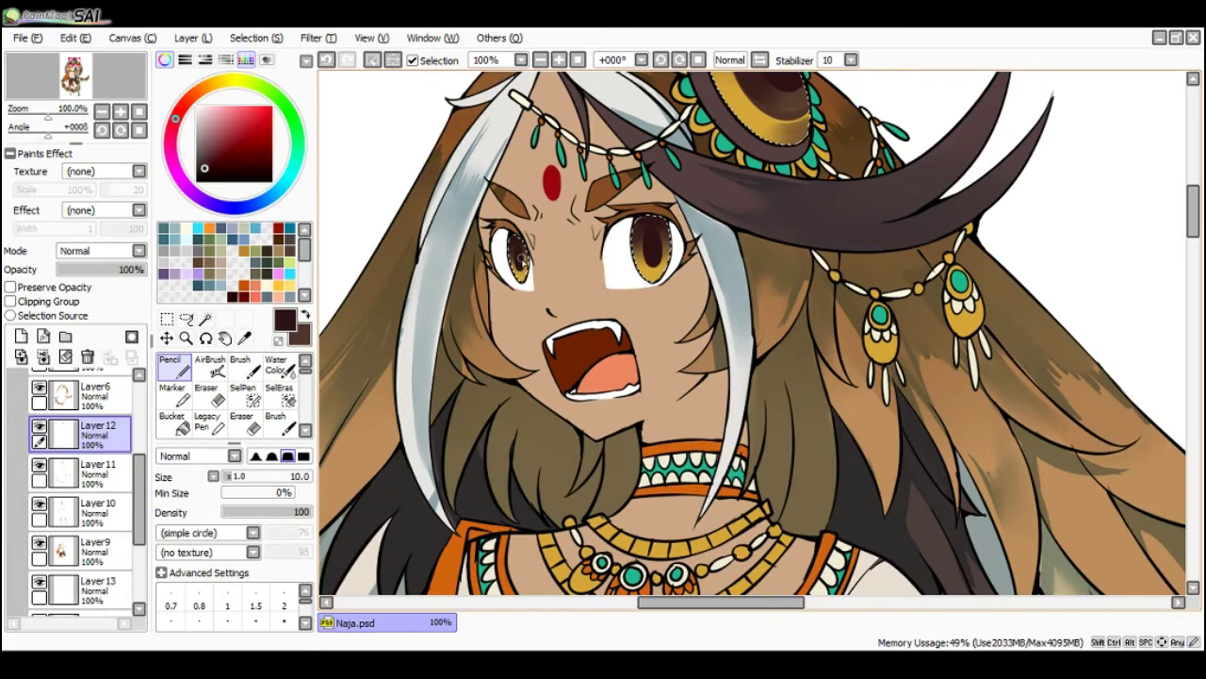
pyautogui.scroll(-2, 650, 278)
pyautogui.scroll(2, 634, 271)
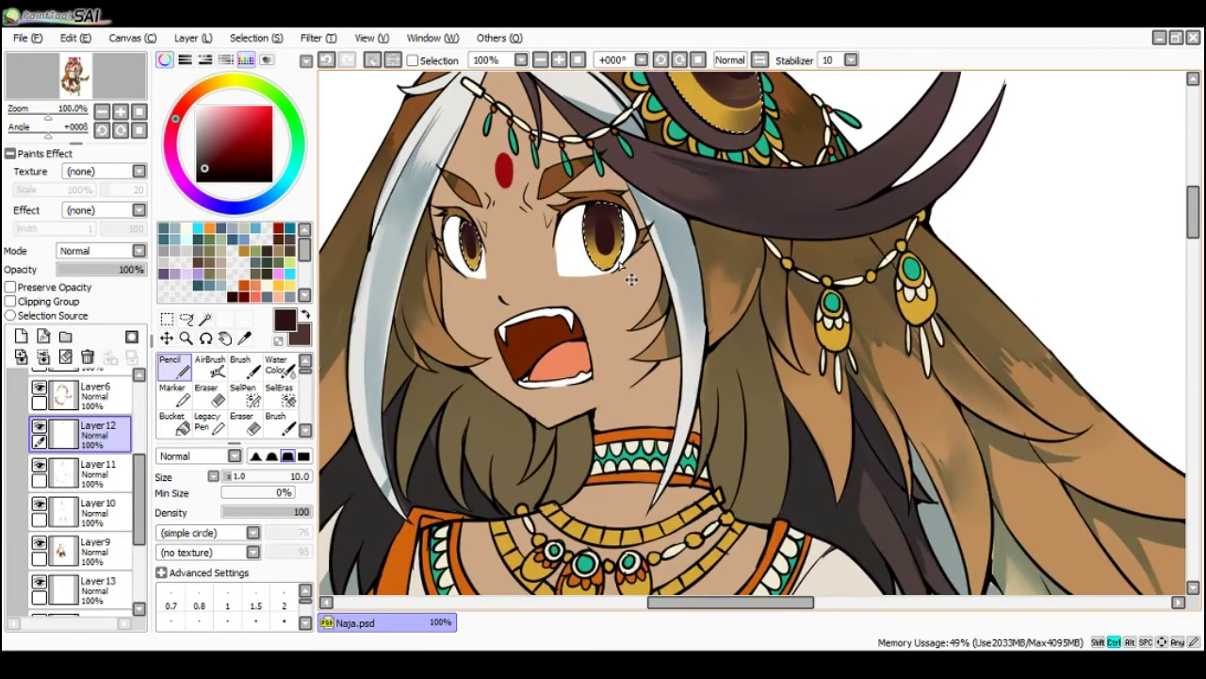
pyautogui.hotkey('ctrl', 'h')
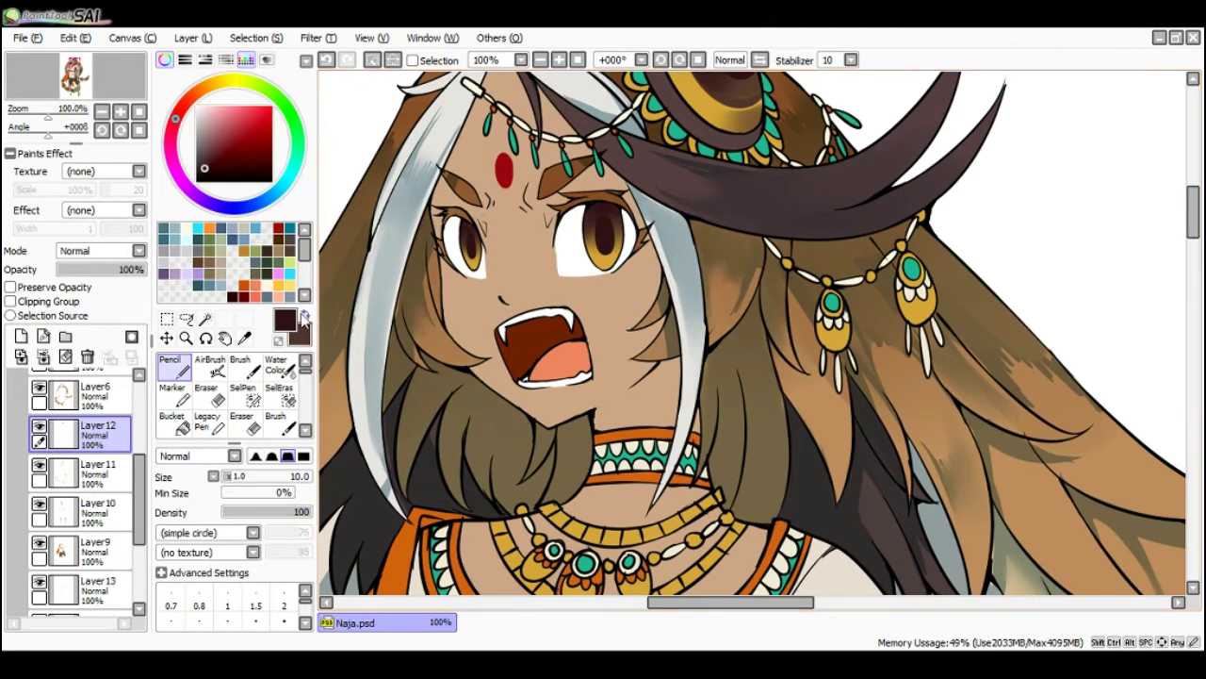
# - Sample the larger iris's yellow, shift it to a brighter yellow, and try a vertical slit inside the larger pupil
pyautogui.keyDown('alt'); pyautogui.click(608, 257); pyautogui.keyUp('alt')
pyautogui.click(257, 111)
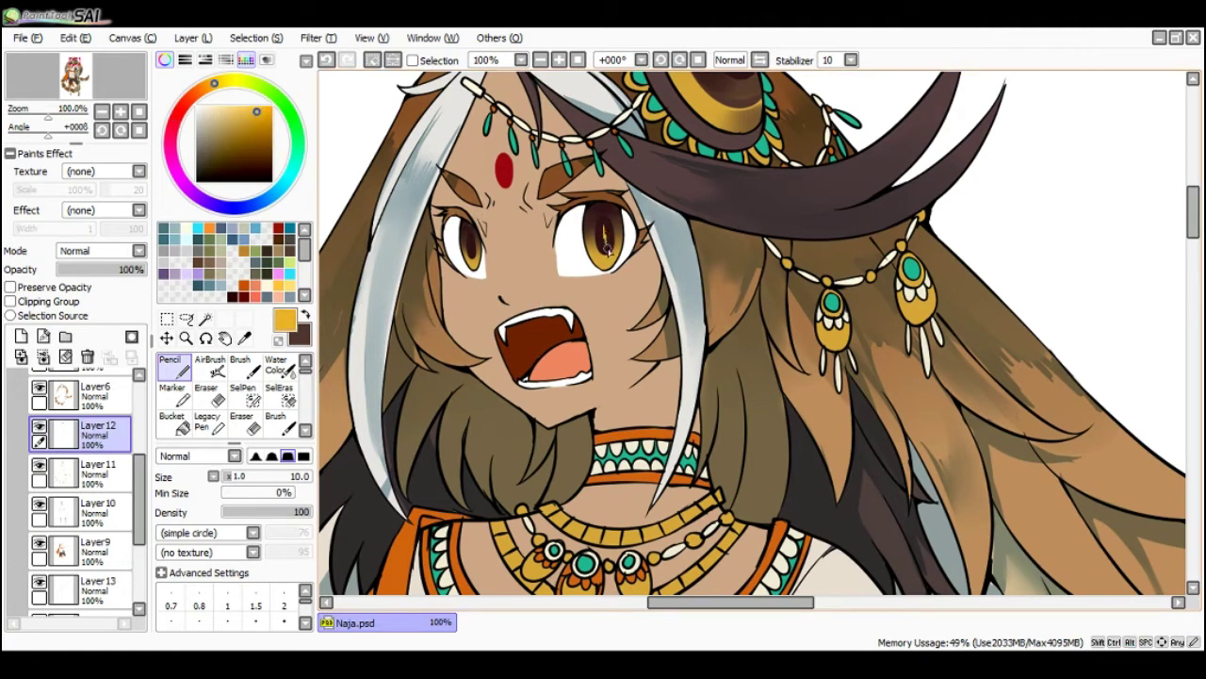
pyautogui.hotkey('ctrl', 'z')
pyautogui.moveTo(607, 249); pyautogui.dragTo(604, 230)
pyautogui.scroll(-2, 608, 240)
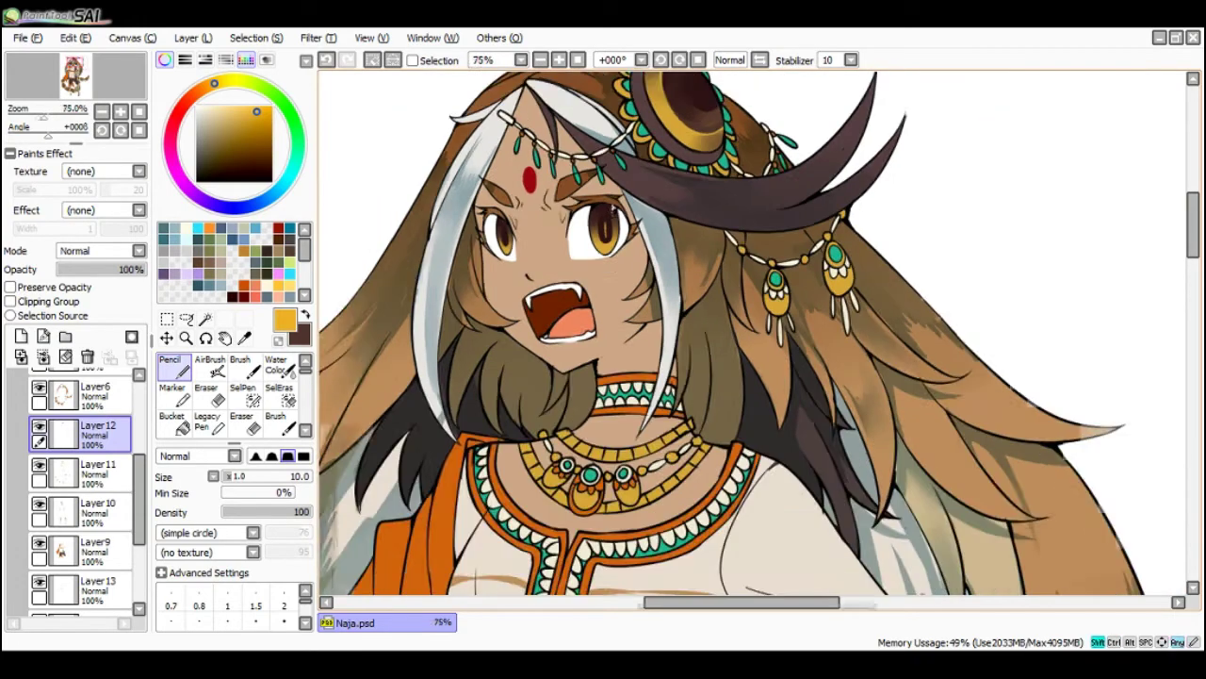
pyautogui.scroll(2, 622, 236)
pyautogui.hotkey('ctrl', 'z')
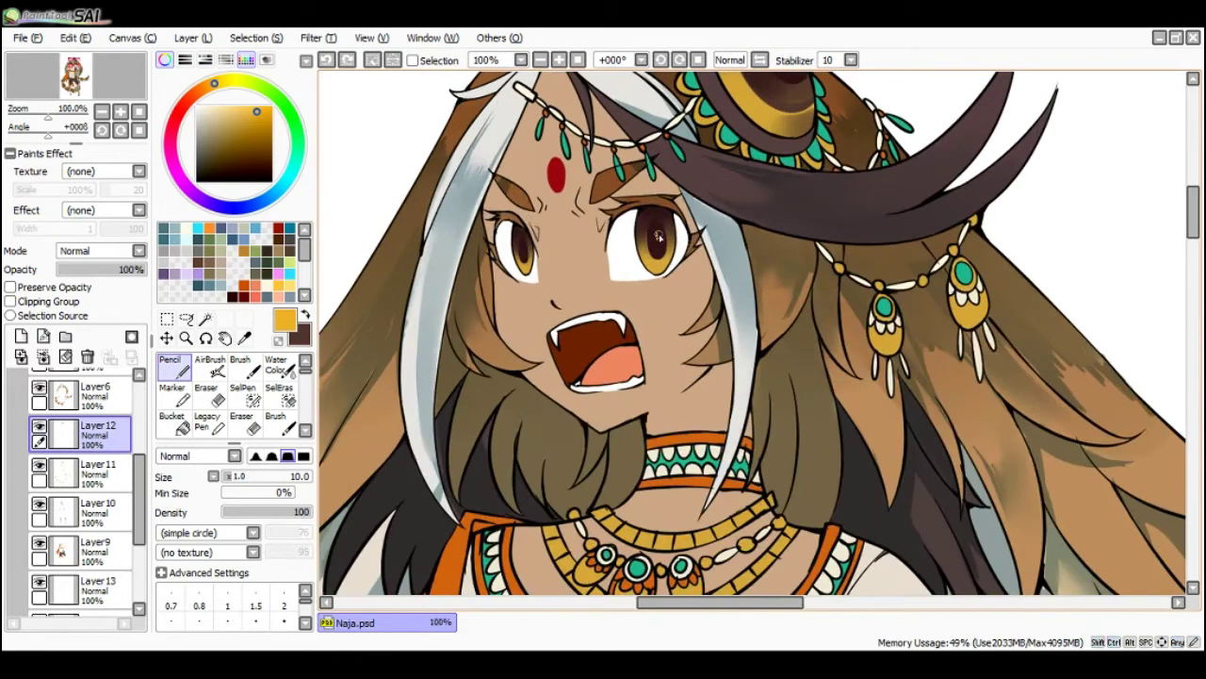
# - Try a thinner bright yellow slit inside the larger pupil with the Pencil at size 7
pyautogui.keyDown('ctrl'); pyautogui.keyDown('alt'); pyautogui.moveTo(663, 238); pyautogui.dragTo(658, 257); pyautogui.keyUp('alt'); pyautogui.keyUp('ctrl')
pyautogui.scroll(1, 659, 238)
pyautogui.hotkey('ctrl', 'z')
pyautogui.hotkey('ctrl', 'z')
pyautogui.hotkey('ctrl', 'z')
pyautogui.hotkey('ctrl', 'z')
pyautogui.moveTo(658, 229); pyautogui.dragTo(658, 255)
pyautogui.hotkey('ctrl', 'z')
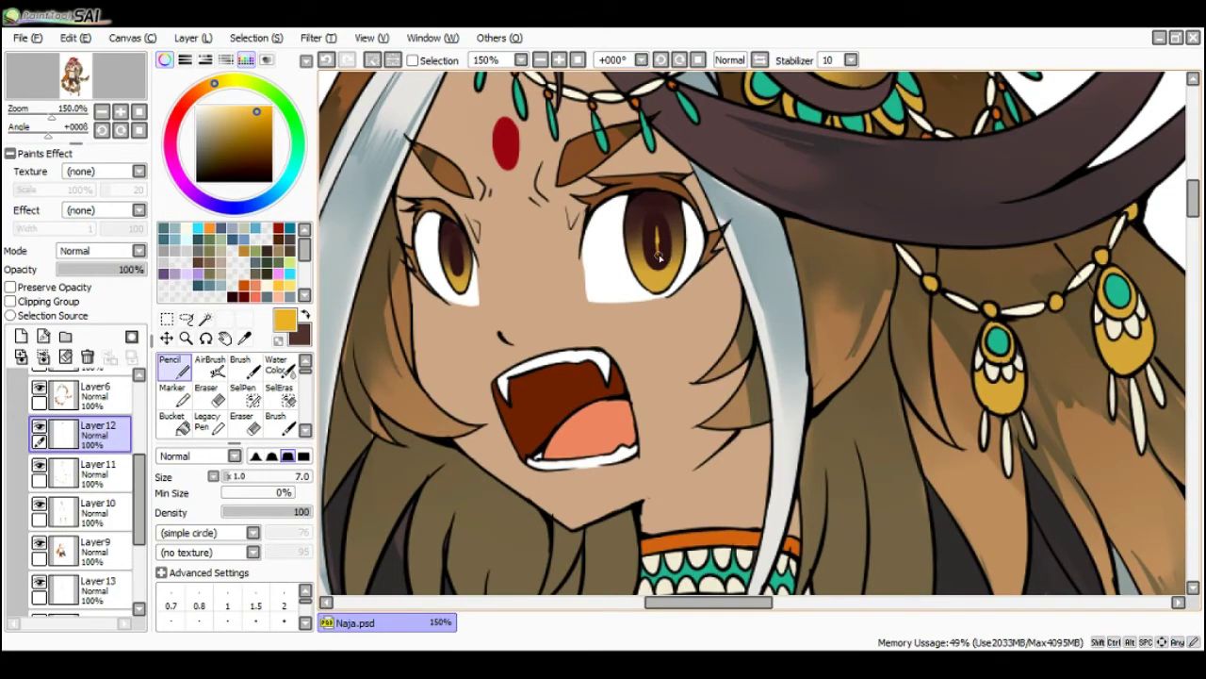
pyautogui.scroll(-2, 660, 257)
pyautogui.scroll(1, 539, 235)
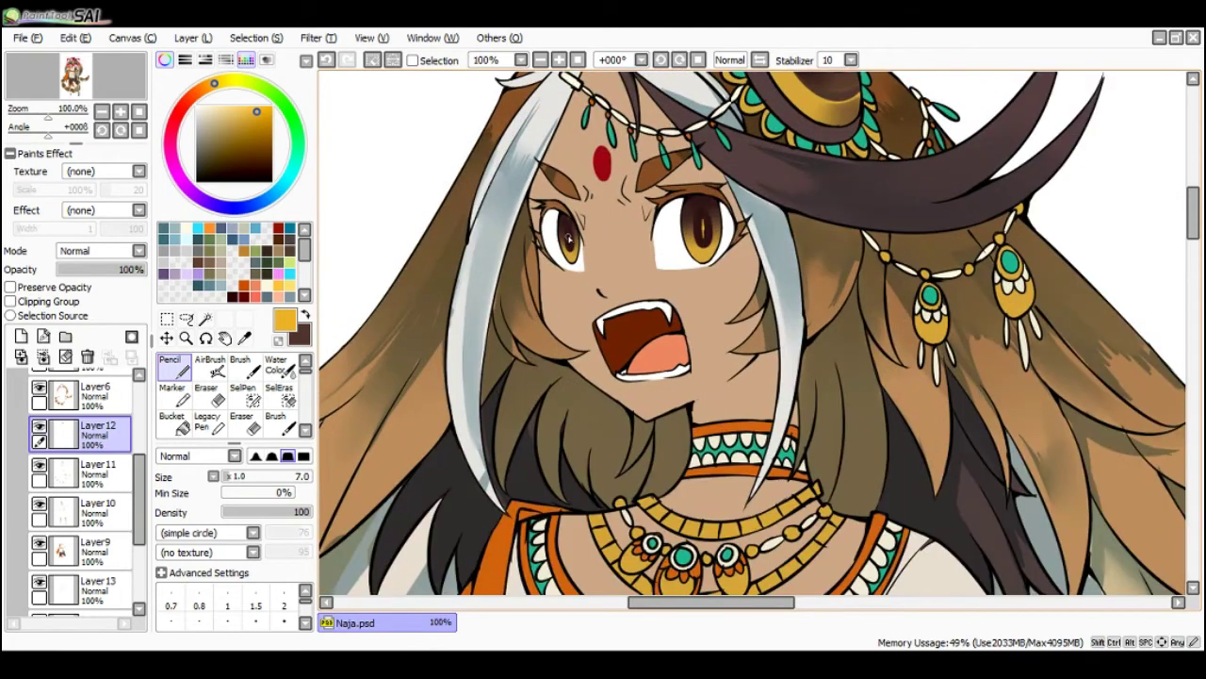
pyautogui.scroll(-2, 570, 237)
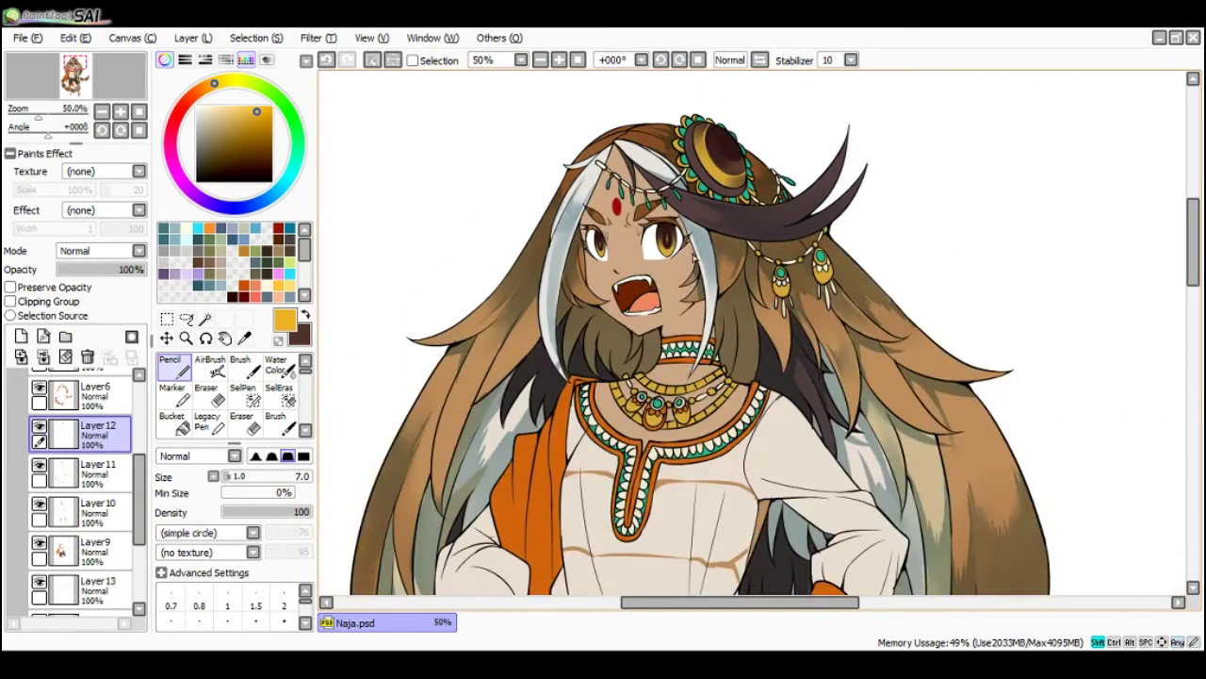
# - Paint bright yellow highlights around the dark pupil of the larger iris with the Pencil at size 7
pyautogui.scroll(2, 695, 254)
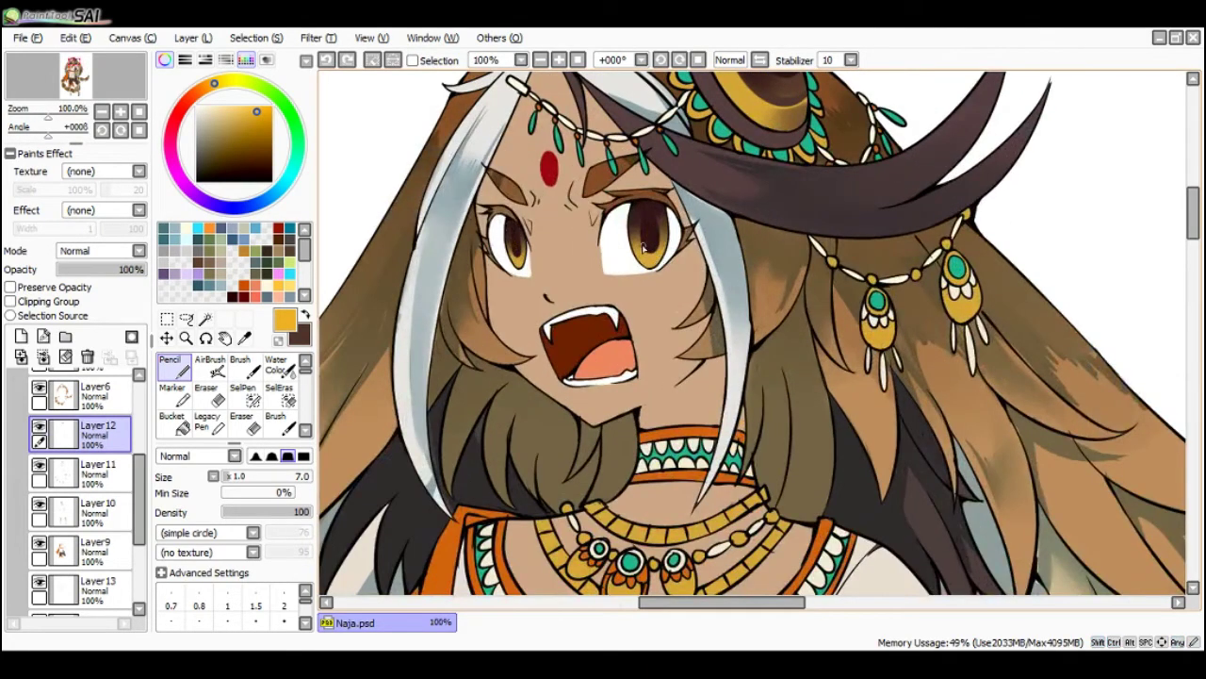
pyautogui.moveTo(642, 247)
pyautogui.mouseDown()
pyautogui.moveTo(649, 256)
pyautogui.moveTo(642, 240)
pyautogui.mouseUp()
pyautogui.hotkey('ctrl', 'z')
pyautogui.hotkey('ctrl', 'z')
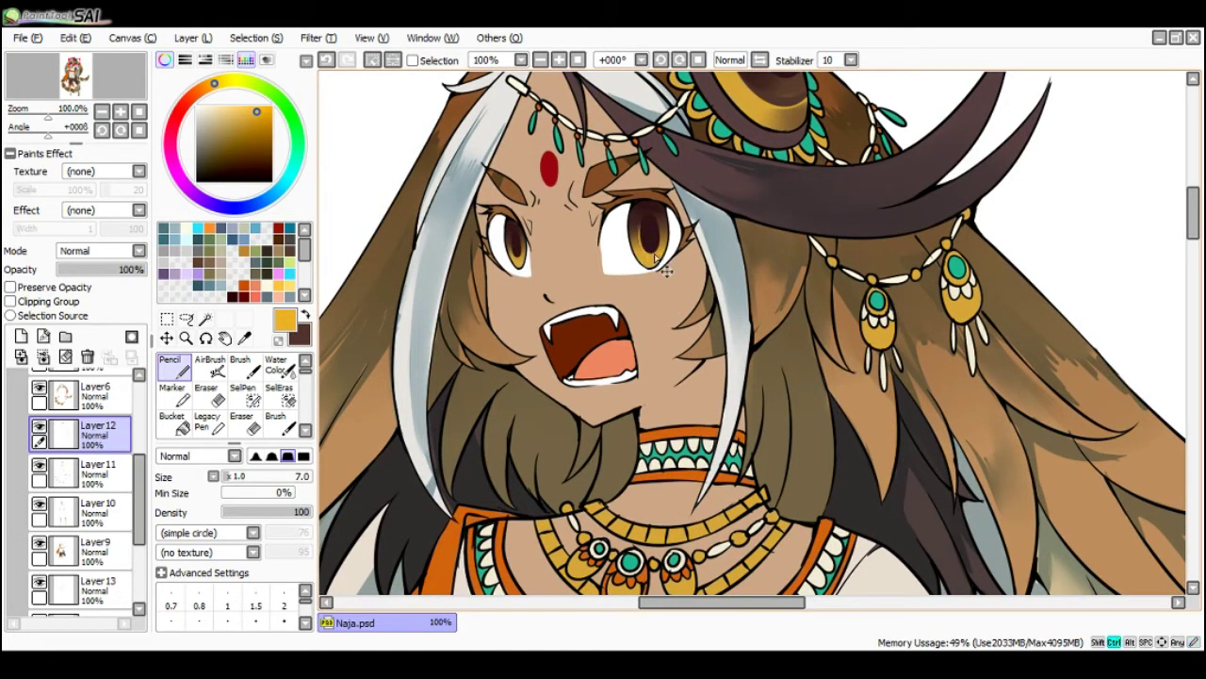
pyautogui.hotkey('ctrl', 'z')
pyautogui.moveTo(657, 253); pyautogui.dragTo(665, 216)
pyautogui.hotkey('ctrl', 'z')
pyautogui.moveTo(636, 260)
pyautogui.mouseDown()
pyautogui.moveTo(633, 206)
pyautogui.moveTo(642, 201)
pyautogui.moveTo(662, 241)
pyautogui.mouseUp()
pyautogui.hotkey('ctrl', 'z')
pyautogui.hotkey('alt', 'Tab')
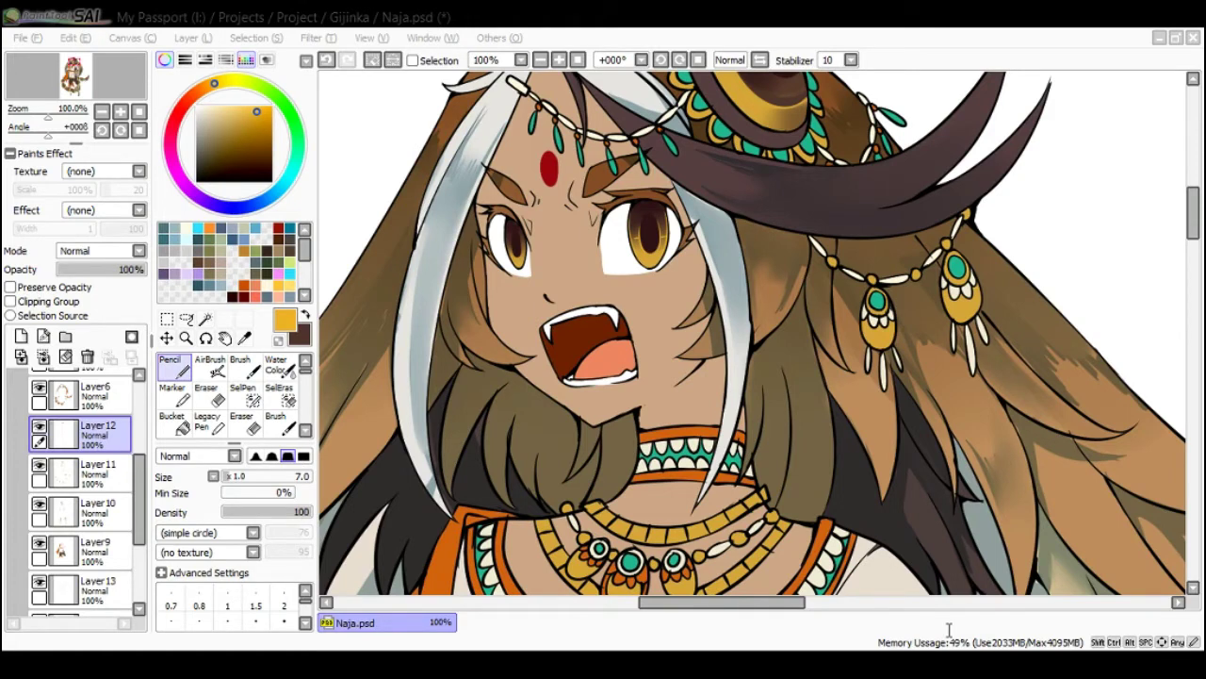
pyautogui.click(1025, 433)
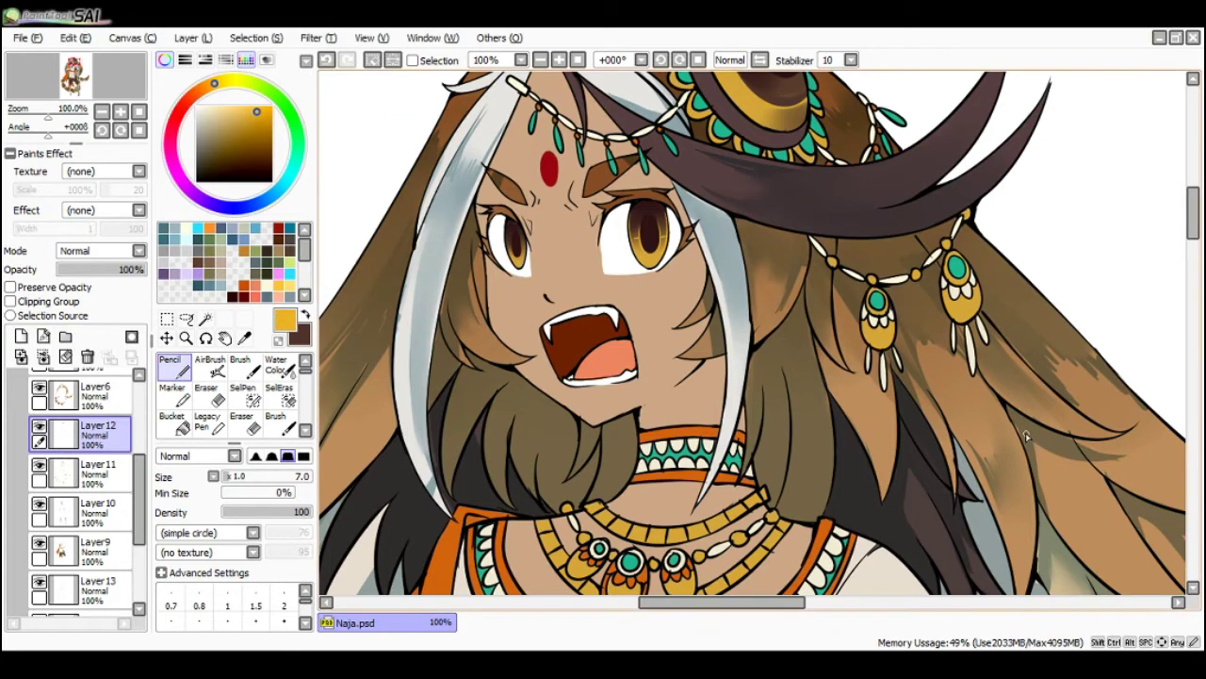
# - Paint matching bright yellow highlights beside the smaller iris's pupil, reducing the Pencil to size 4
pyautogui.moveTo(524, 259)
pyautogui.mouseDown()
pyautogui.moveTo(521, 242)
pyautogui.moveTo(518, 267)
pyautogui.mouseUp()
pyautogui.hotkey('ctrl', 'z')
pyautogui.hotkey('ctrl', 'z')
pyautogui.hotkey('ctrl', 'z')
pyautogui.hotkey('ctrl', 'z')
pyautogui.moveTo(509, 226); pyautogui.dragTo(517, 268)
pyautogui.hotkey('ctrl', 'z')
pyautogui.moveTo(509, 236); pyautogui.dragTo(509, 251)
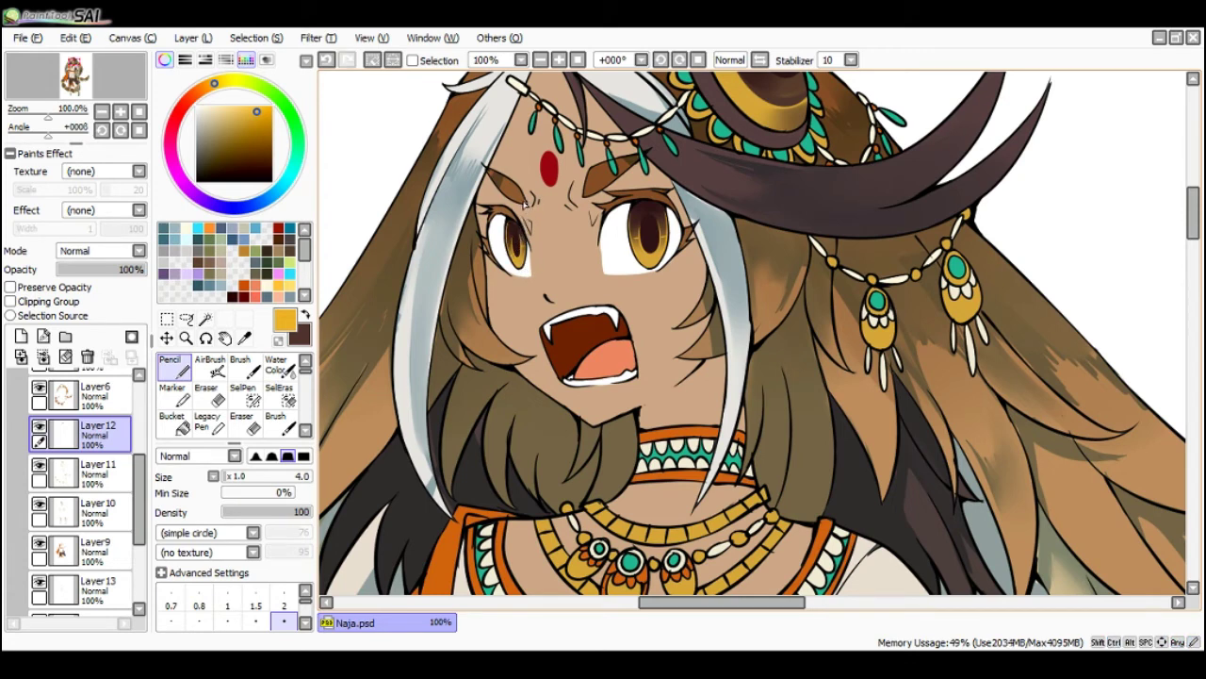
# - Retouch the smaller pupil with dark brown sampled from it using the Pencil at size 7, and switch back to yellow
pyautogui.press('x')
pyautogui.press(']')
pyautogui.press(']')
pyautogui.press(']')
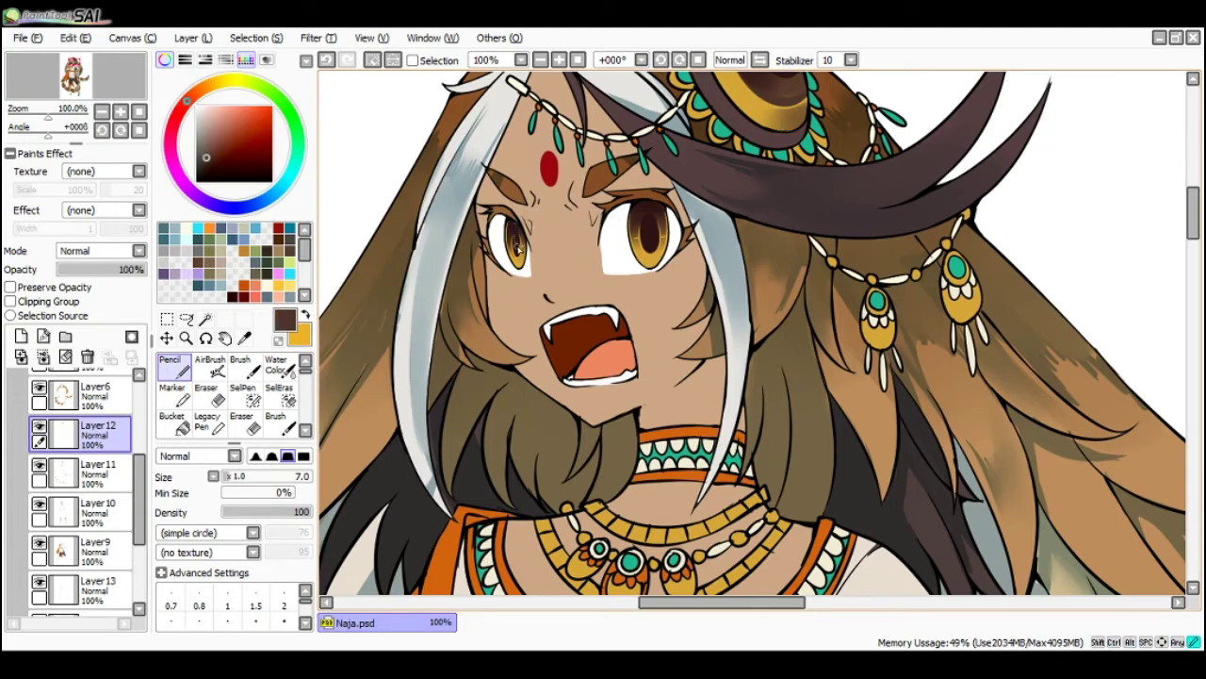
pyautogui.keyDown('alt'); pyautogui.click(516, 243); pyautogui.keyUp('alt')
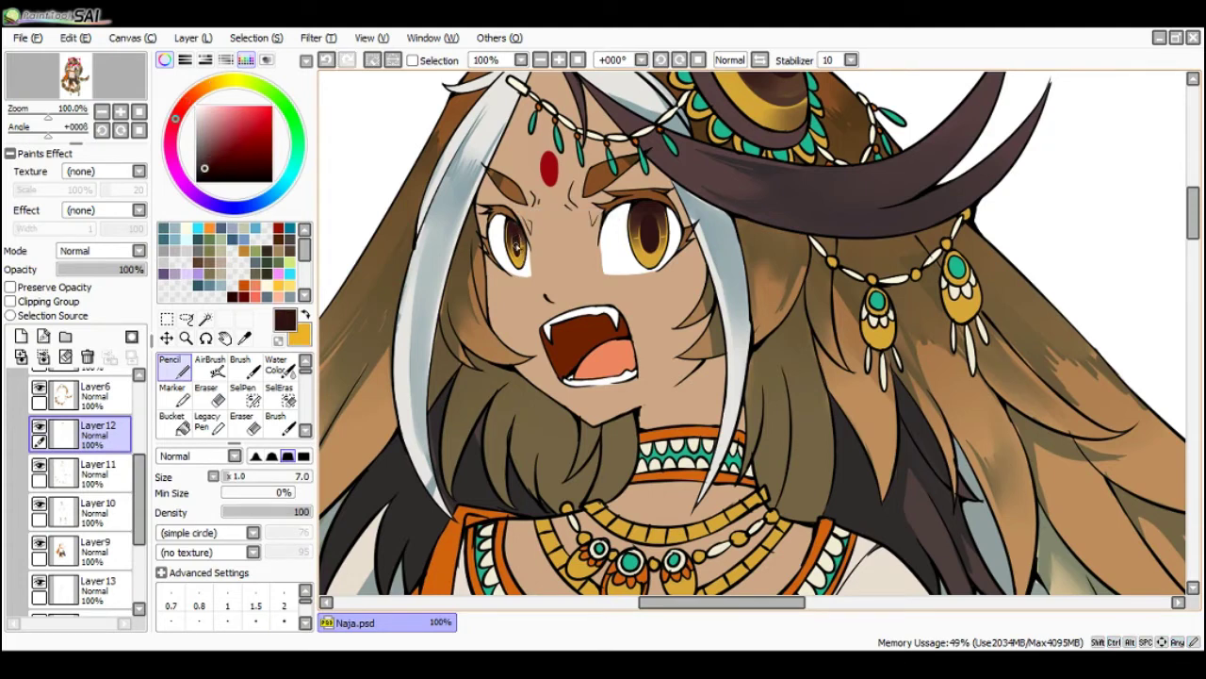
pyautogui.moveTo(519, 244); pyautogui.dragTo(518, 251)
pyautogui.hotkey('ctrl', 'z')
pyautogui.press('x')
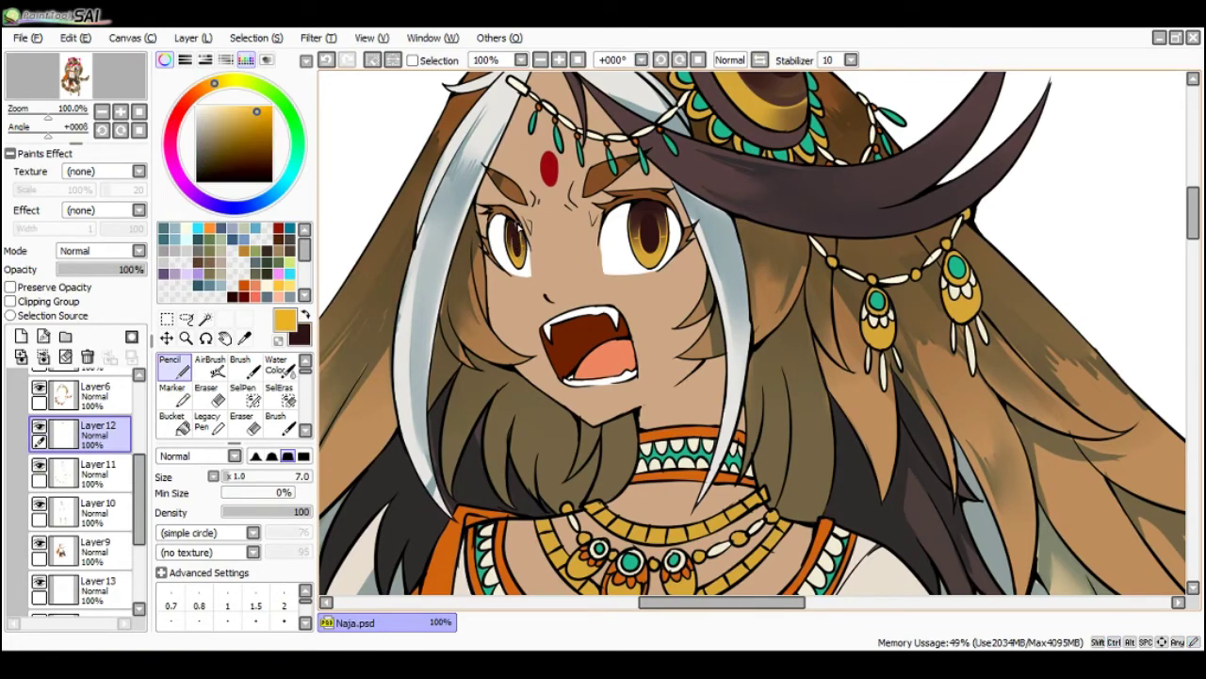
# - Try a dark stroke in the larger pupil and a bright yellow stroke in the smaller iris
pyautogui.scroll(-3, 518, 227)
pyautogui.scroll(3, 603, 236)
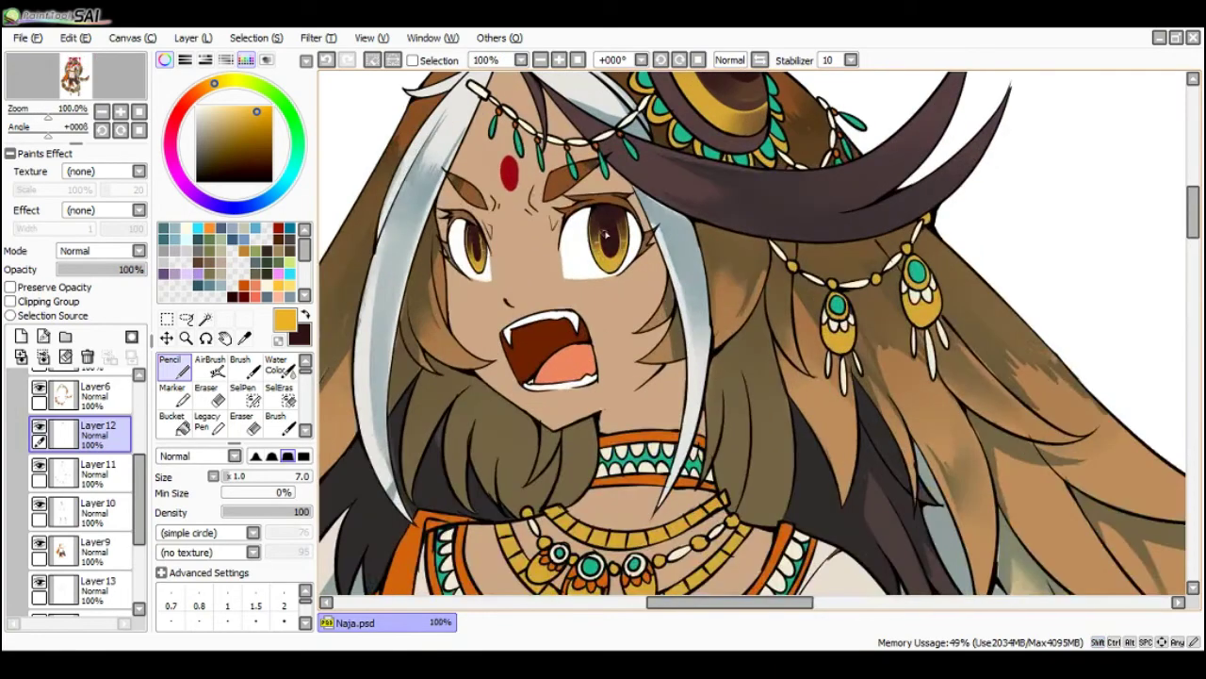
pyautogui.hotkey('ctrl', 'z')
pyautogui.press('x')
pyautogui.moveTo(599, 242); pyautogui.dragTo(603, 220)
pyautogui.hotkey('ctrl', 'z')
pyautogui.press('x')
pyautogui.hotkey('ctrl', 'z')
pyautogui.scroll(-3, 610, 252)
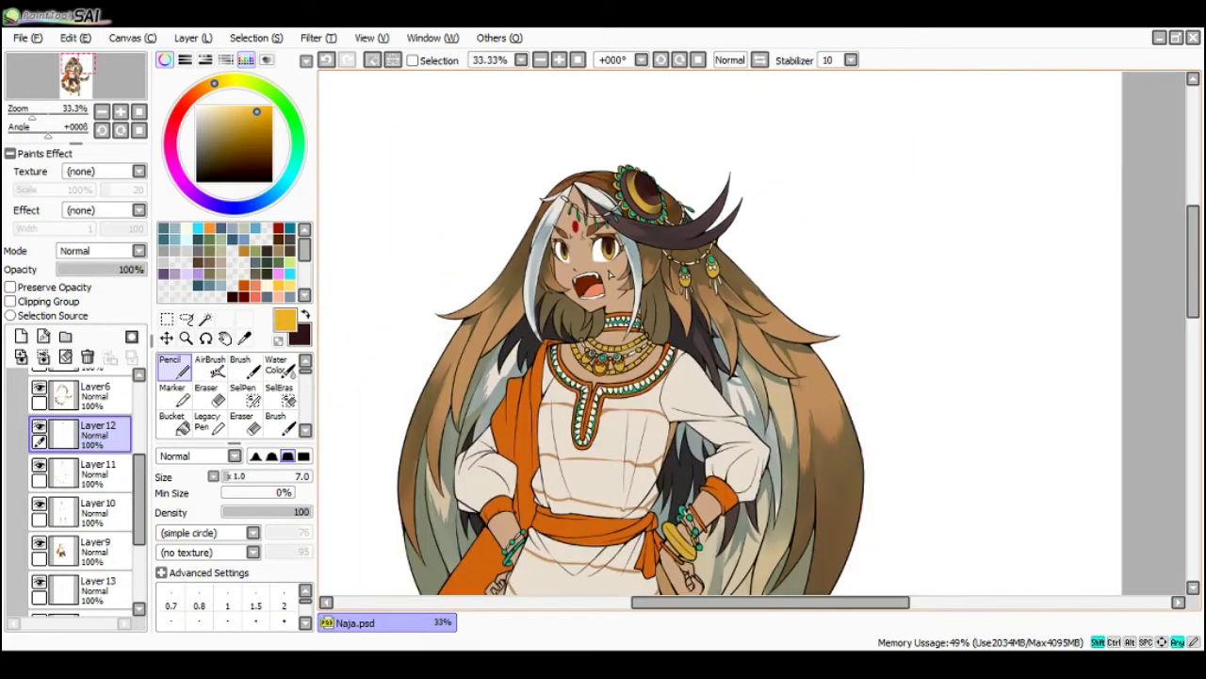
pyautogui.scroll(3, 619, 260)
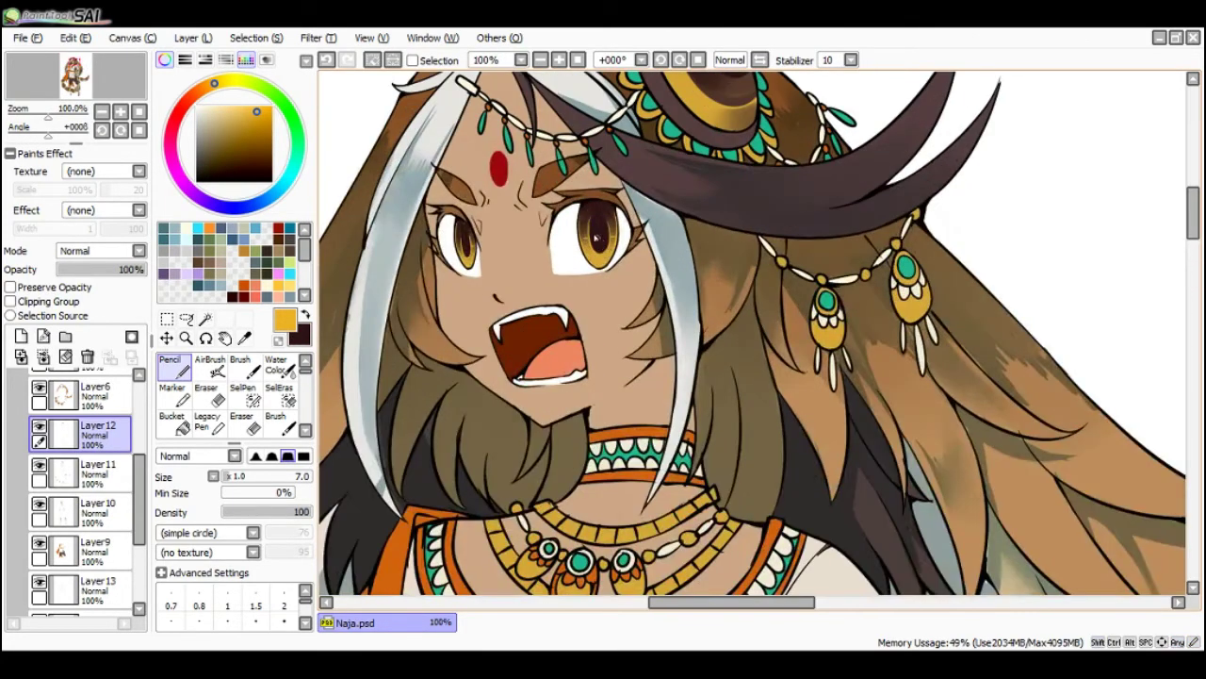
pyautogui.moveTo(477, 240); pyautogui.dragTo(476, 266)
pyautogui.hotkey('ctrl', 'z')
pyautogui.scroll(-3, 501, 226)
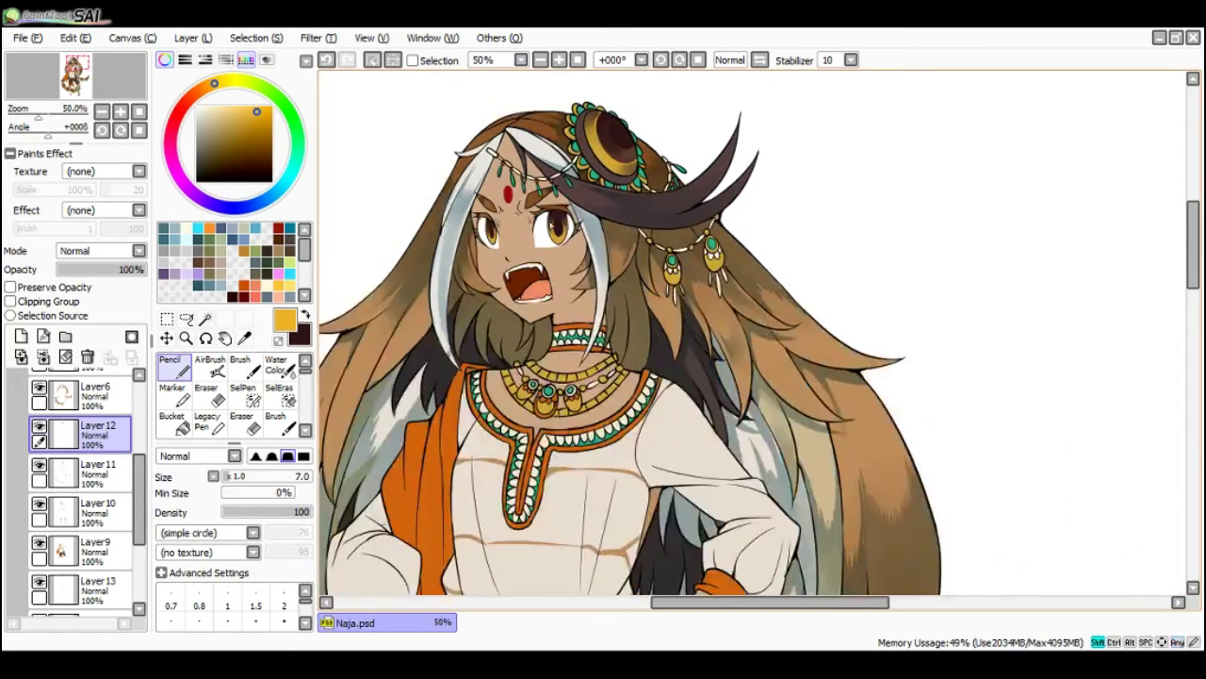
pyautogui.scroll(3, 528, 228)
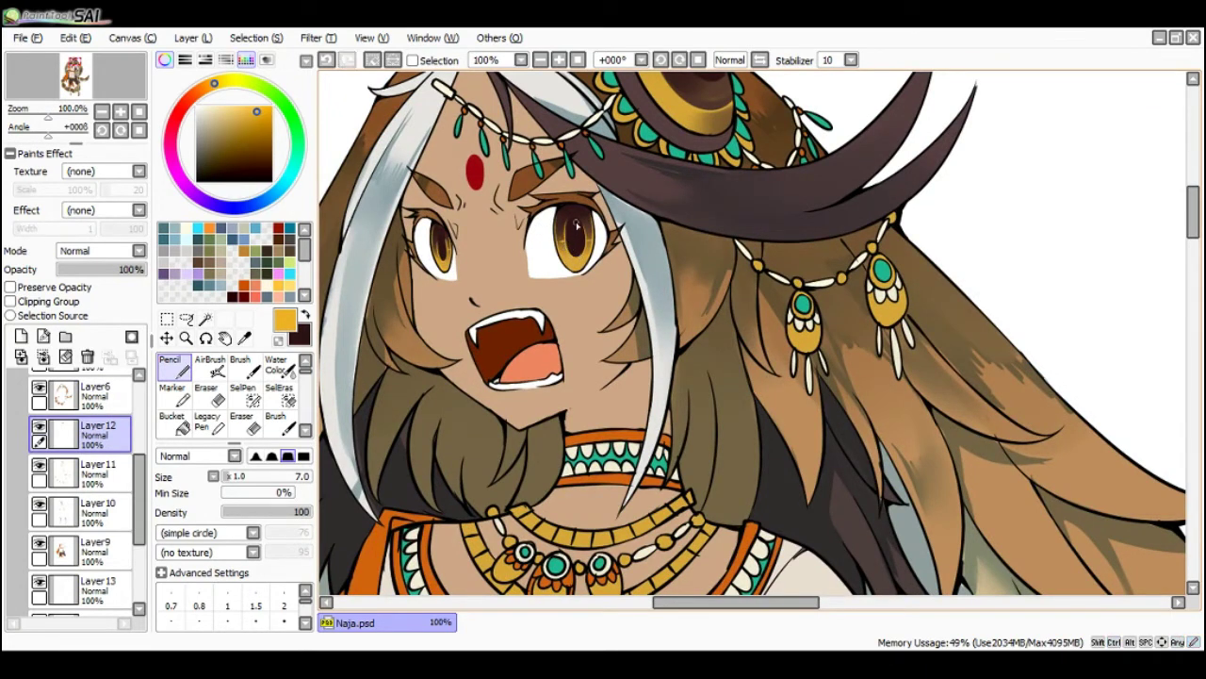
# - Open the cobra reference file ref.psd to study the snake photos, and return to Naja.psd
pyautogui.scroll(-2, 576, 224)
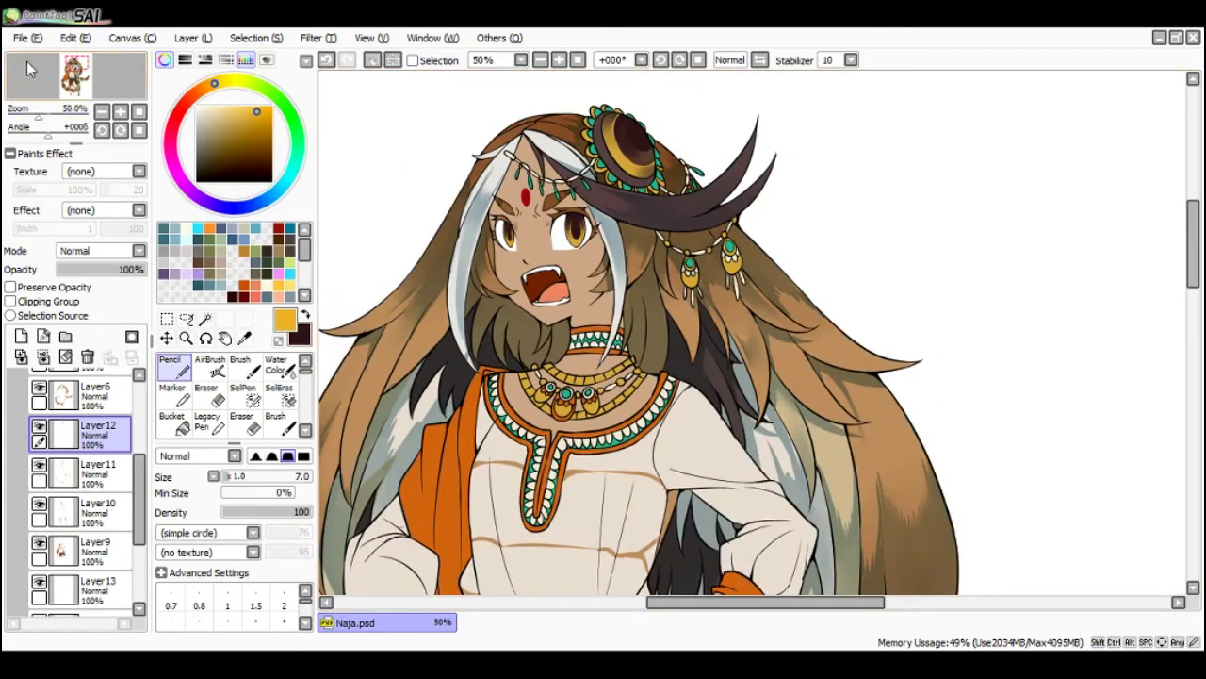
pyautogui.click(36, 44)
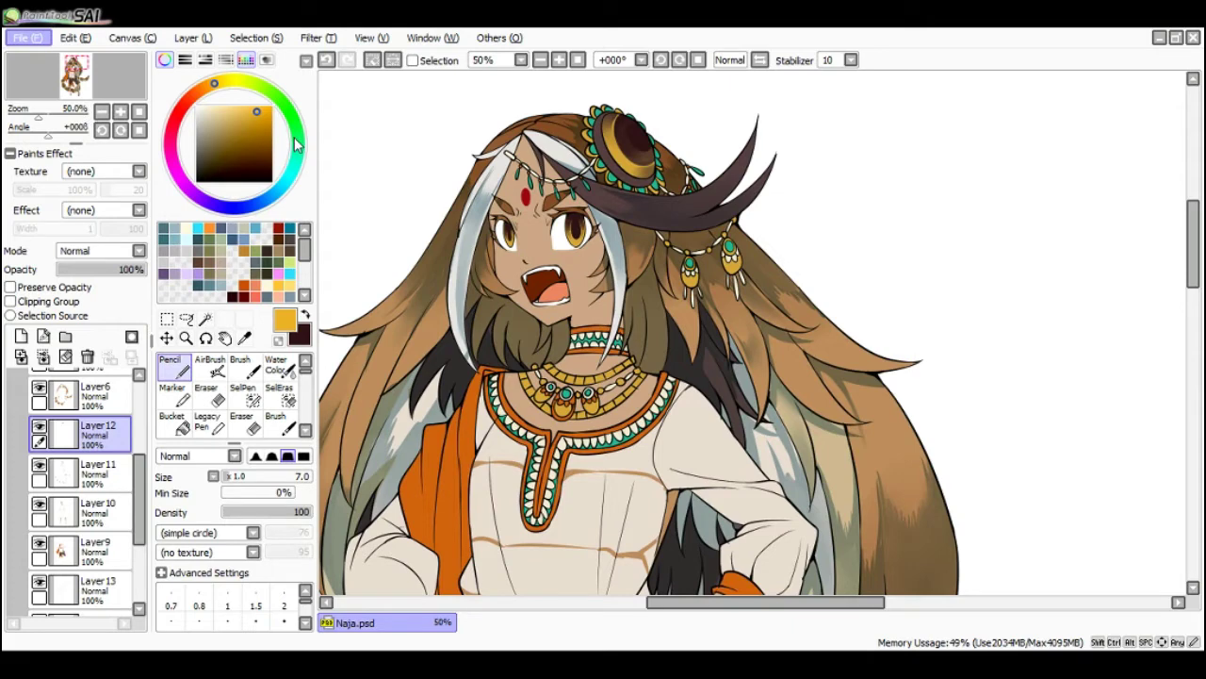
pyautogui.press('Escape')
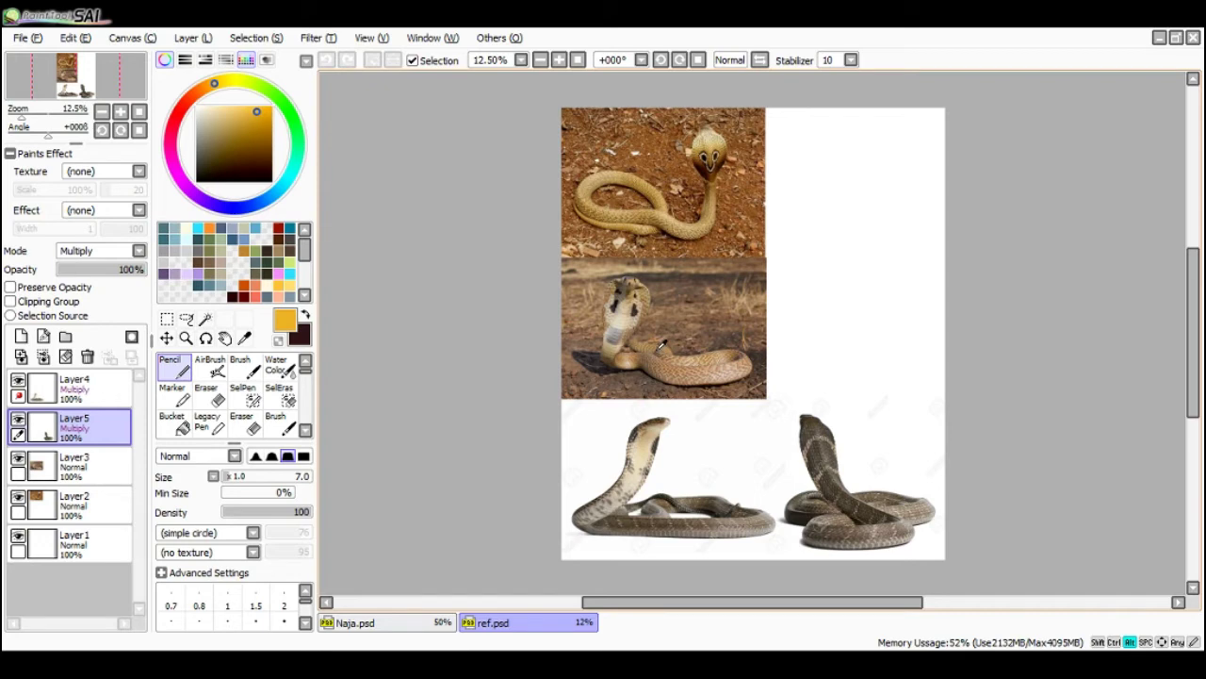
pyautogui.click(420, 625)
pyautogui.scroll(-1, 684, 474)
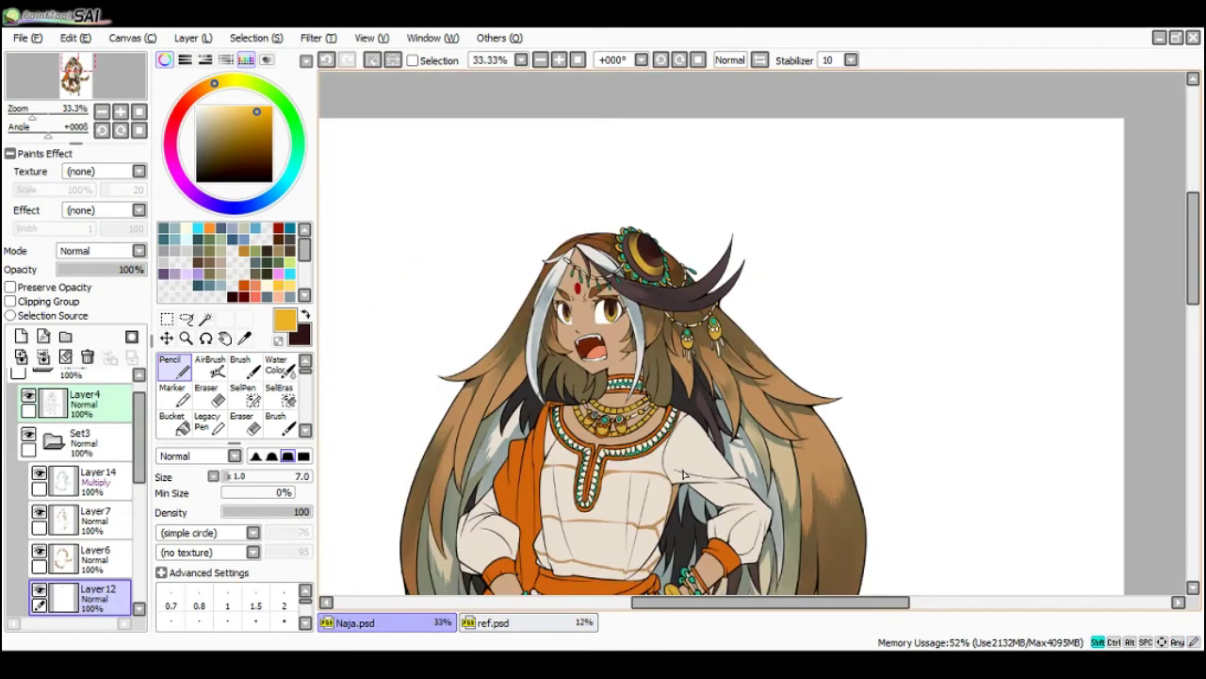
# - Paint a short bright yellow slit in the headpiece ornament's dark pupil with the Pencil at size 7, comparing the view with and without it
pyautogui.scroll(2, 641, 266)
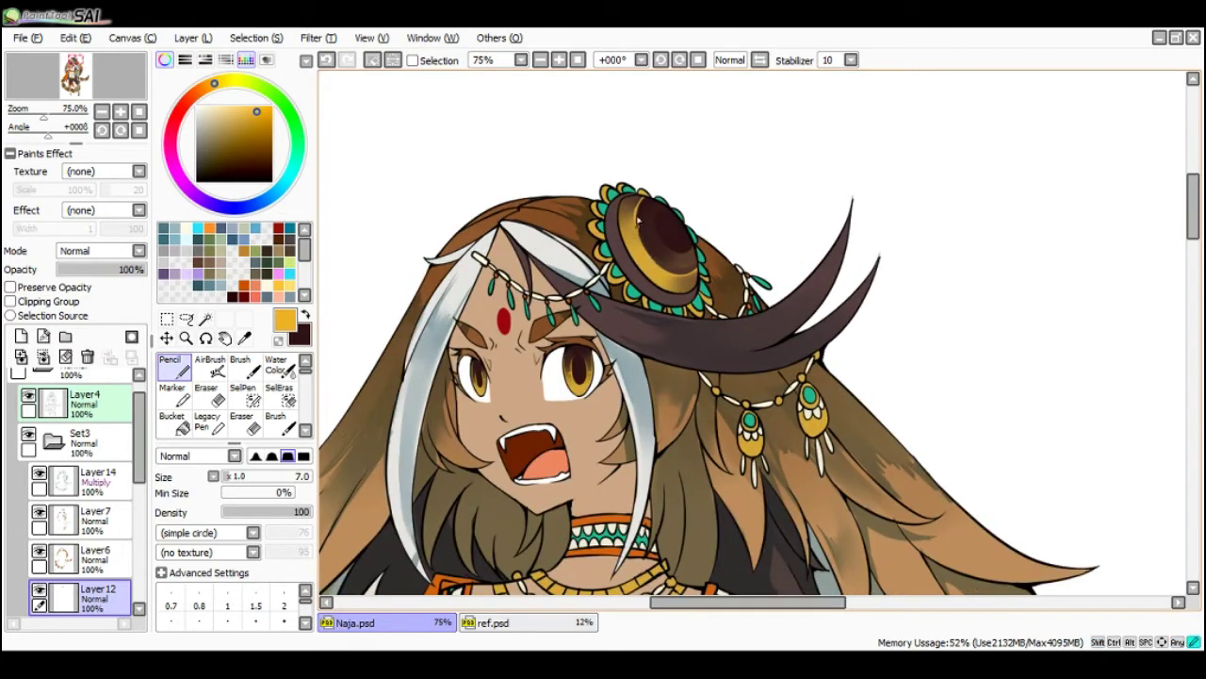
pyautogui.hotkey('ctrl', 'z')
pyautogui.hotkey('ctrl', 'y')
pyautogui.moveTo(668, 221); pyautogui.dragTo(681, 243)
pyautogui.hotkey('ctrl', 'z')
pyautogui.hotkey('ctrl', 'y')
pyautogui.hotkey('ctrl', 'z')
pyautogui.hotkey('ctrl', 'y')
pyautogui.hotkey('ctrl', 'z')
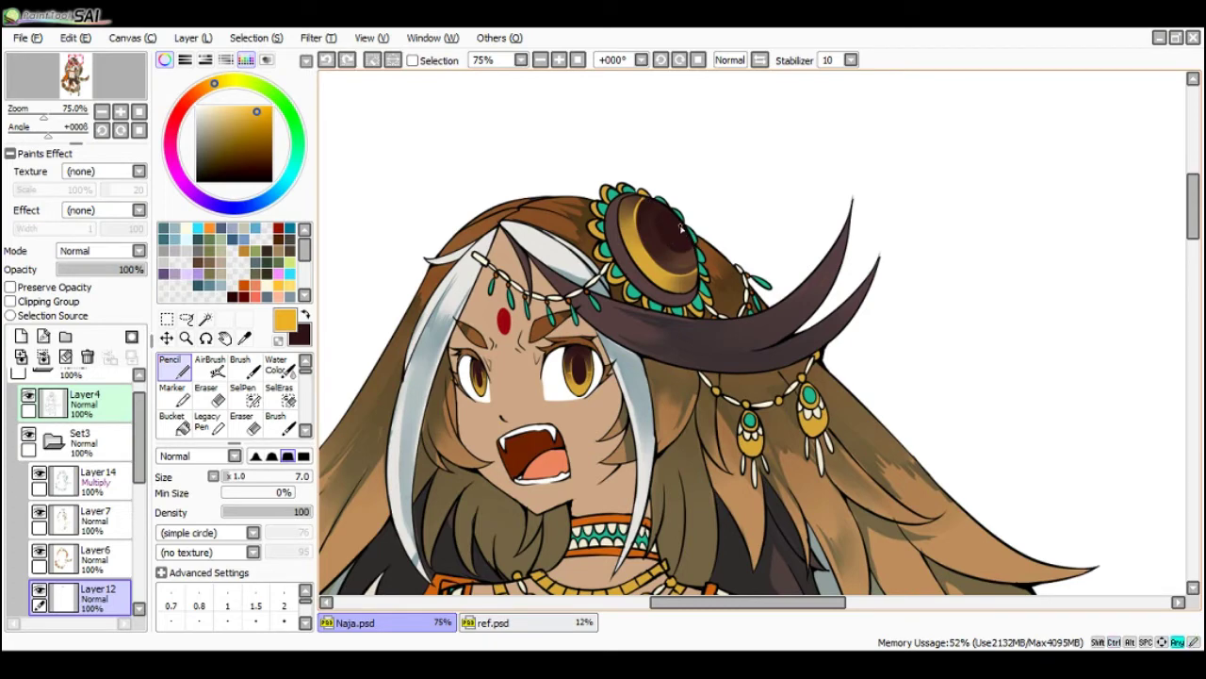
pyautogui.hotkey('ctrl', 'y')
pyautogui.moveTo(682, 229); pyautogui.dragTo(677, 236)
pyautogui.hotkey('ctrl', 'z')
pyautogui.press('x')
pyautogui.hotkey('ctrl', 'y')
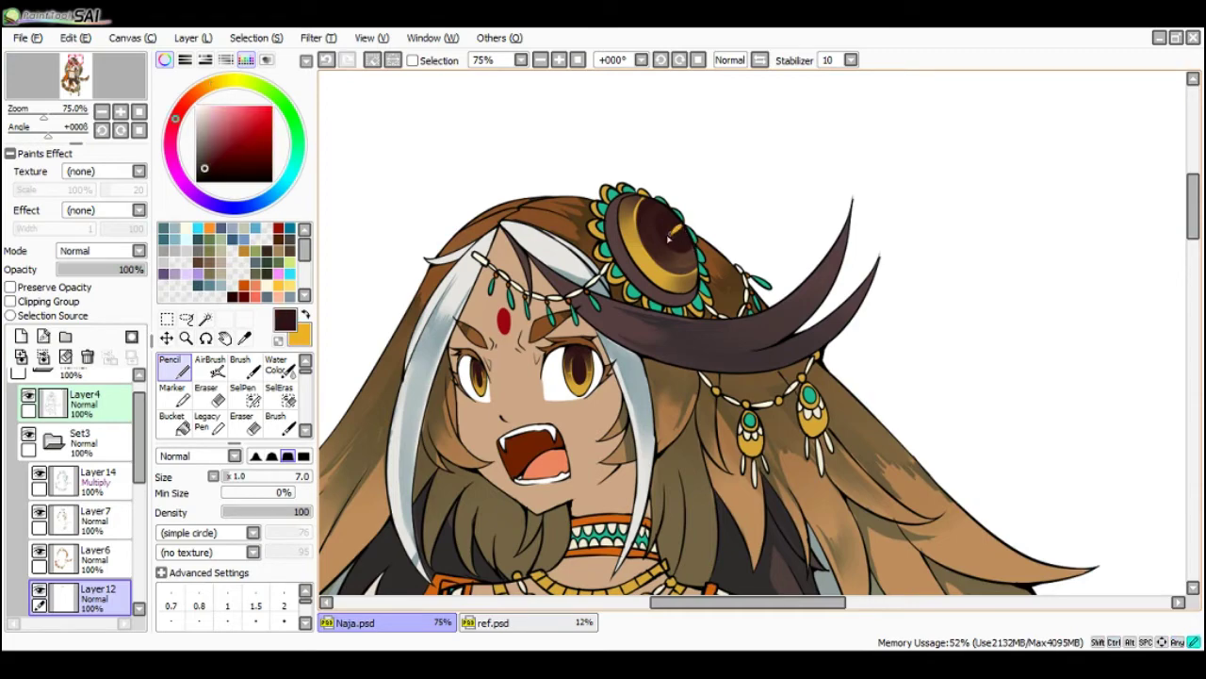
pyautogui.scroll(-2, 669, 238)
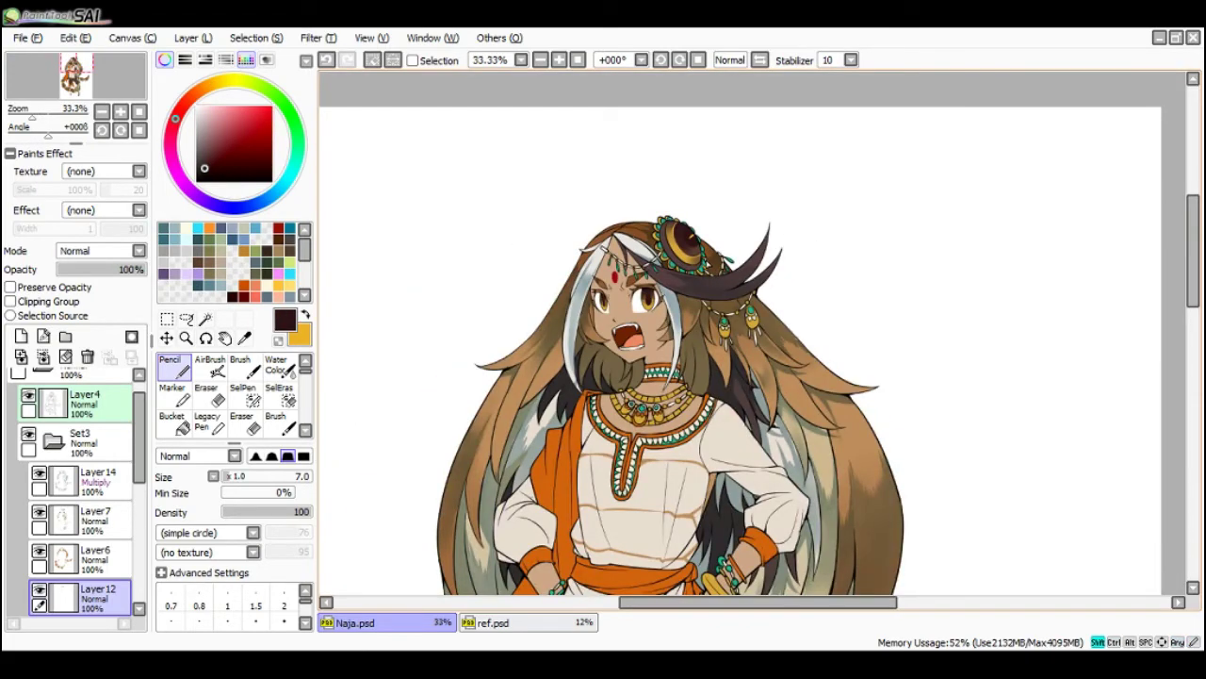
# - Redo the bright yellow strokes in the headpiece ornament's dark pupil and add small accents around it
pyautogui.scroll(2, 679, 226)
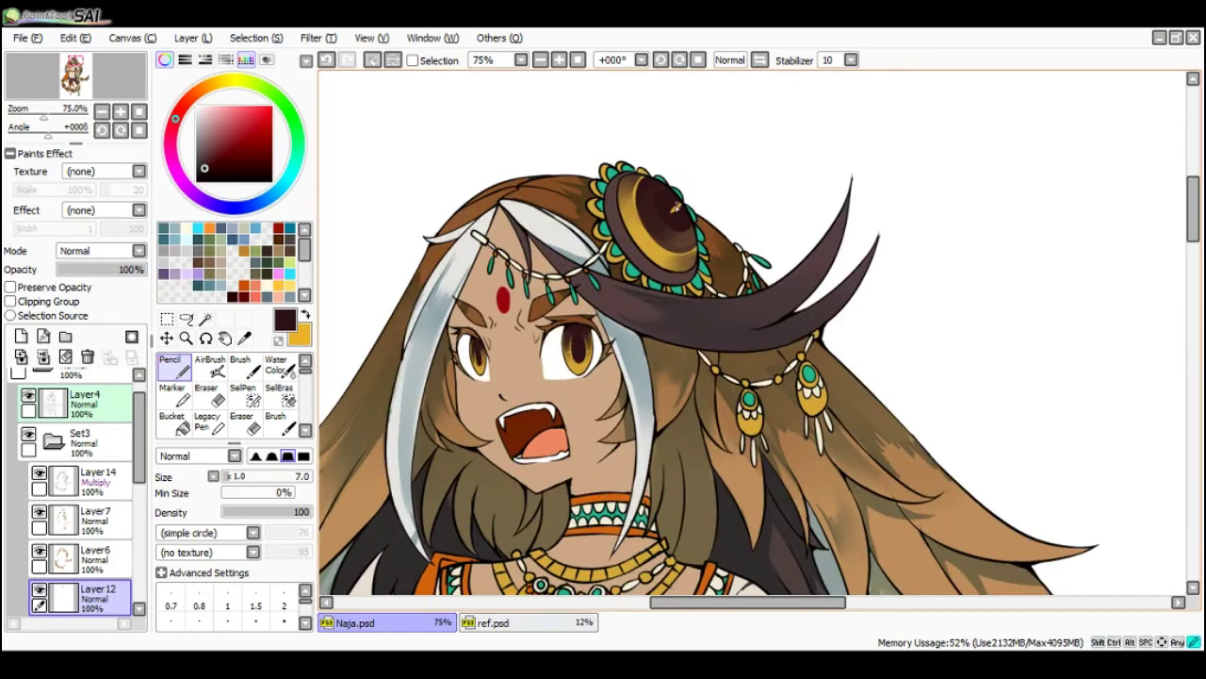
pyautogui.press('x')
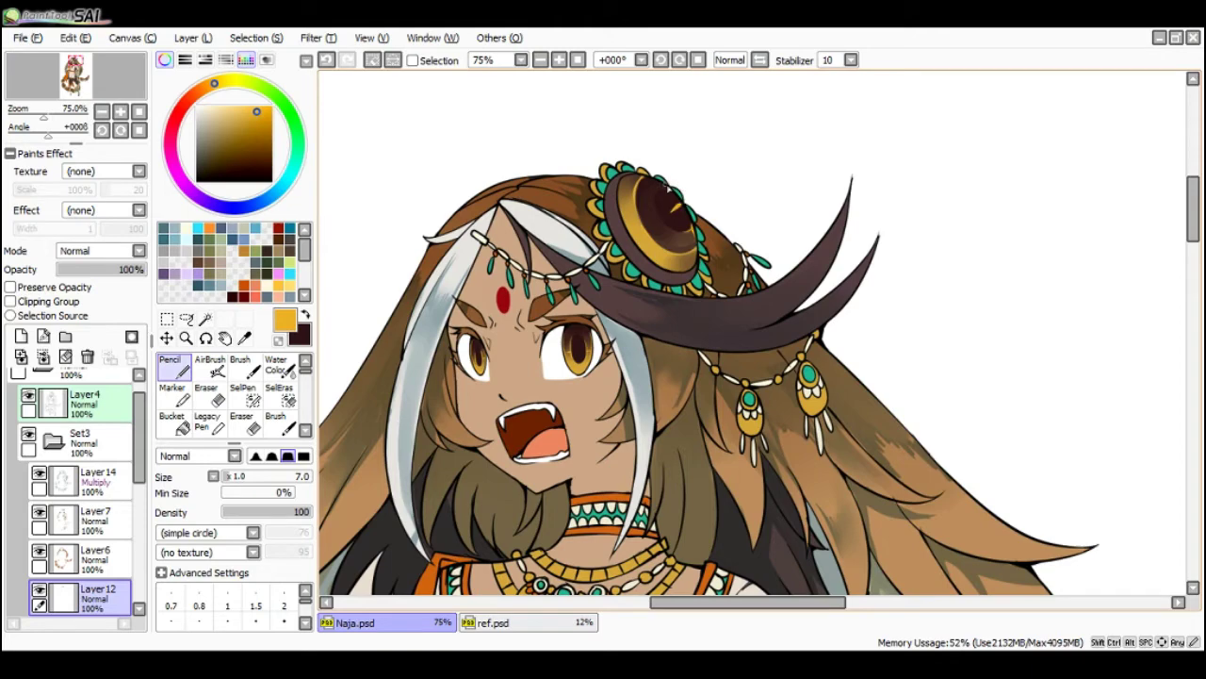
pyautogui.hotkey('ctrl', 'z')
pyautogui.moveTo(642, 177); pyautogui.dragTo(664, 186)
pyautogui.scroll(-1, 677, 196)
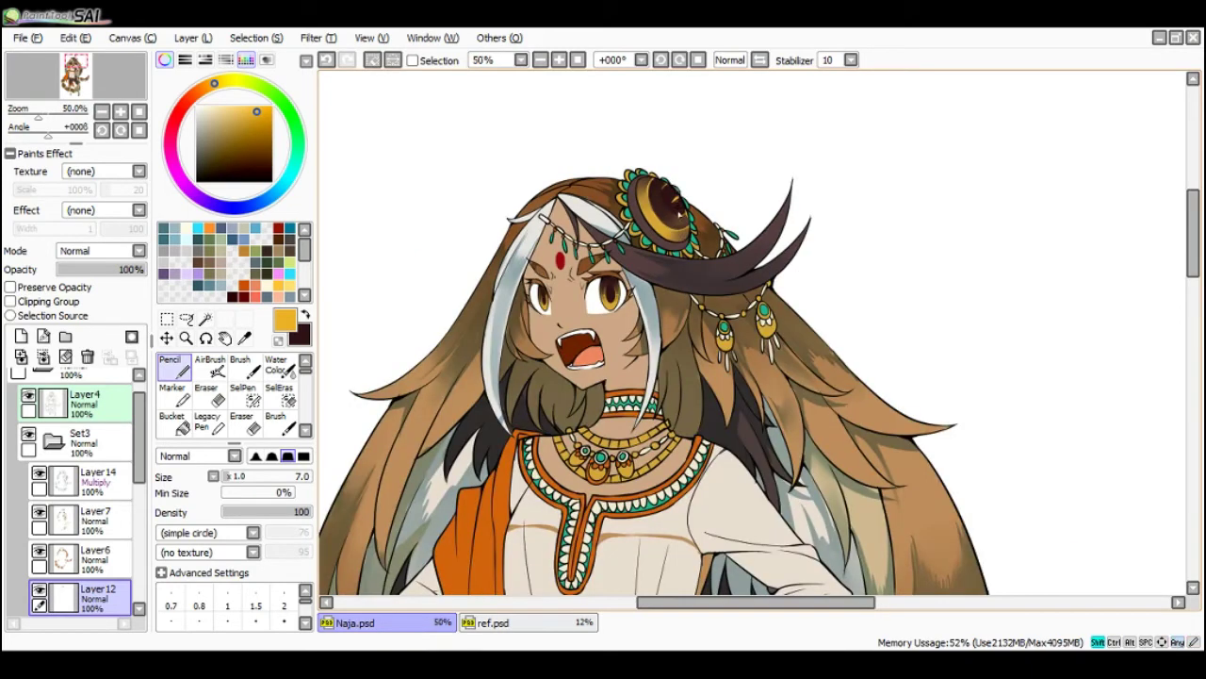
pyautogui.scroll(1, 685, 245)
pyautogui.moveTo(682, 229); pyautogui.dragTo(686, 247)
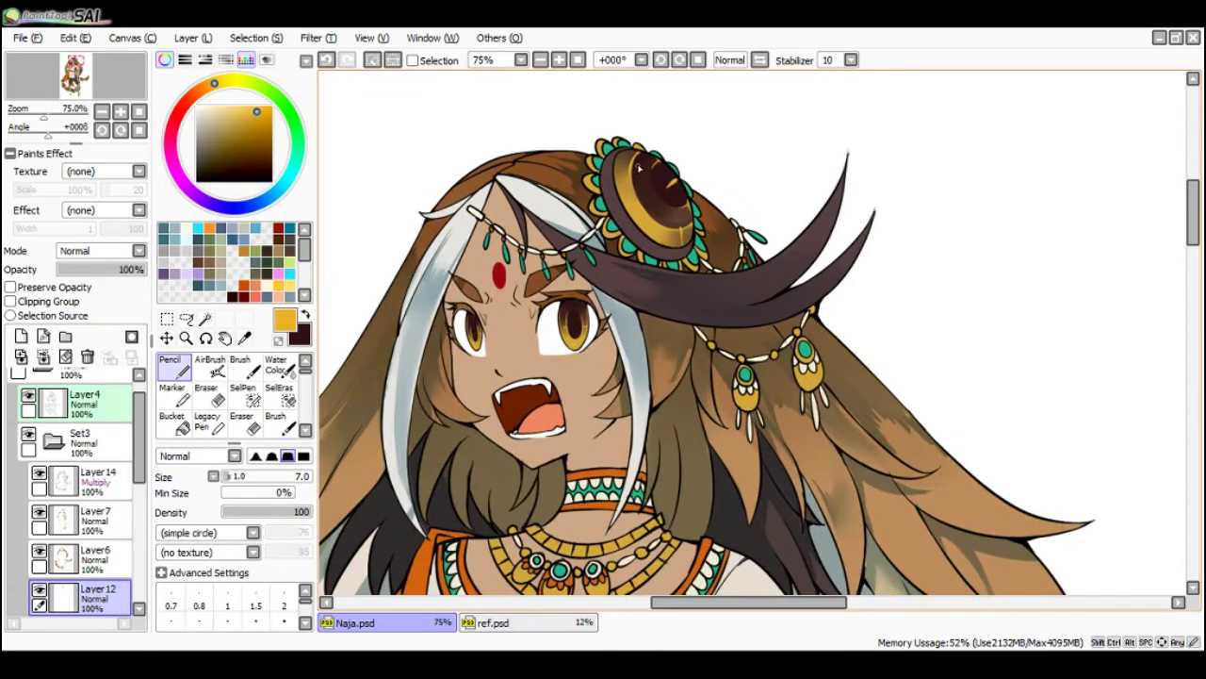
pyautogui.moveTo(639, 168); pyautogui.dragTo(630, 166)
# - Paint pale yellow highlights in the lower part of both irises with the Pencil at size 7, softened with Water Color at size 10
pyautogui.scroll(-1, 583, 187)
pyautogui.scroll(2, 582, 280)
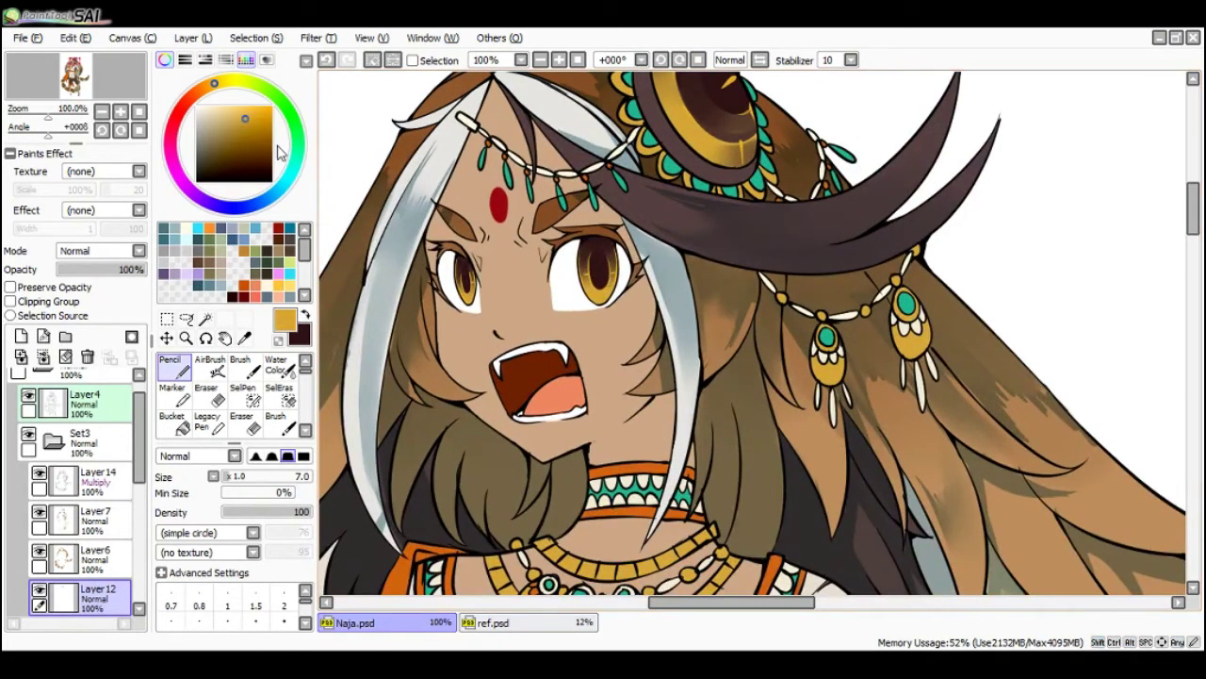
pyautogui.keyDown('alt'); pyautogui.click(608, 294); pyautogui.keyUp('alt')
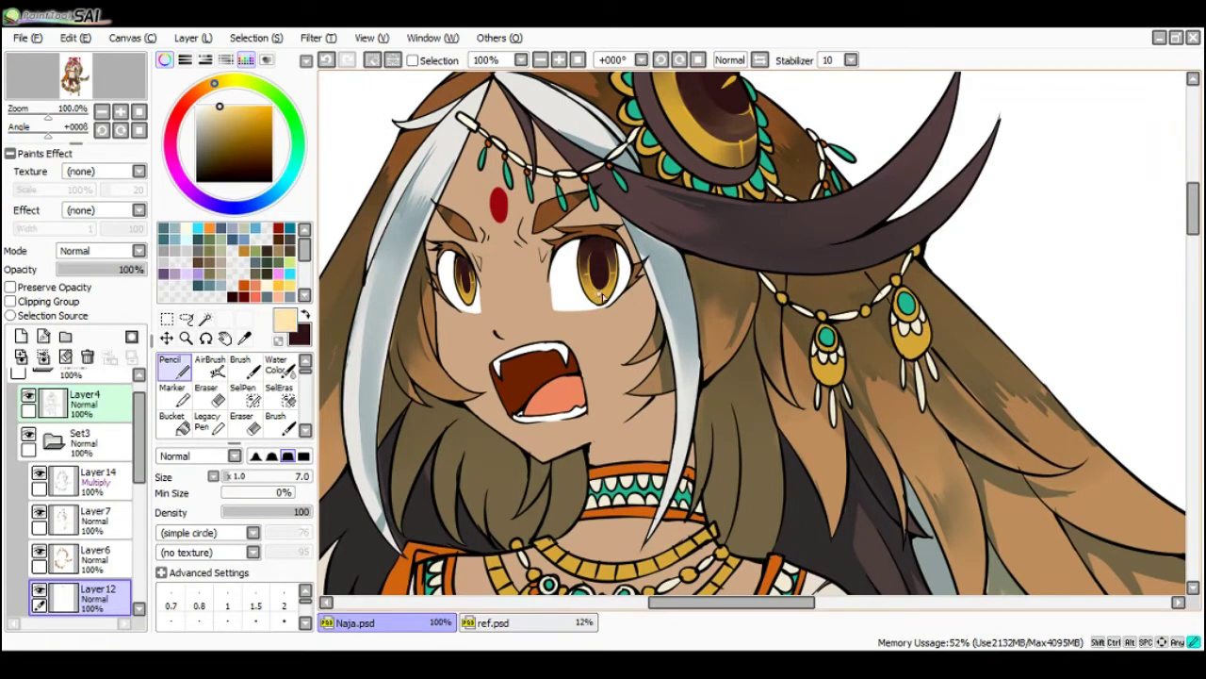
pyautogui.press('c')
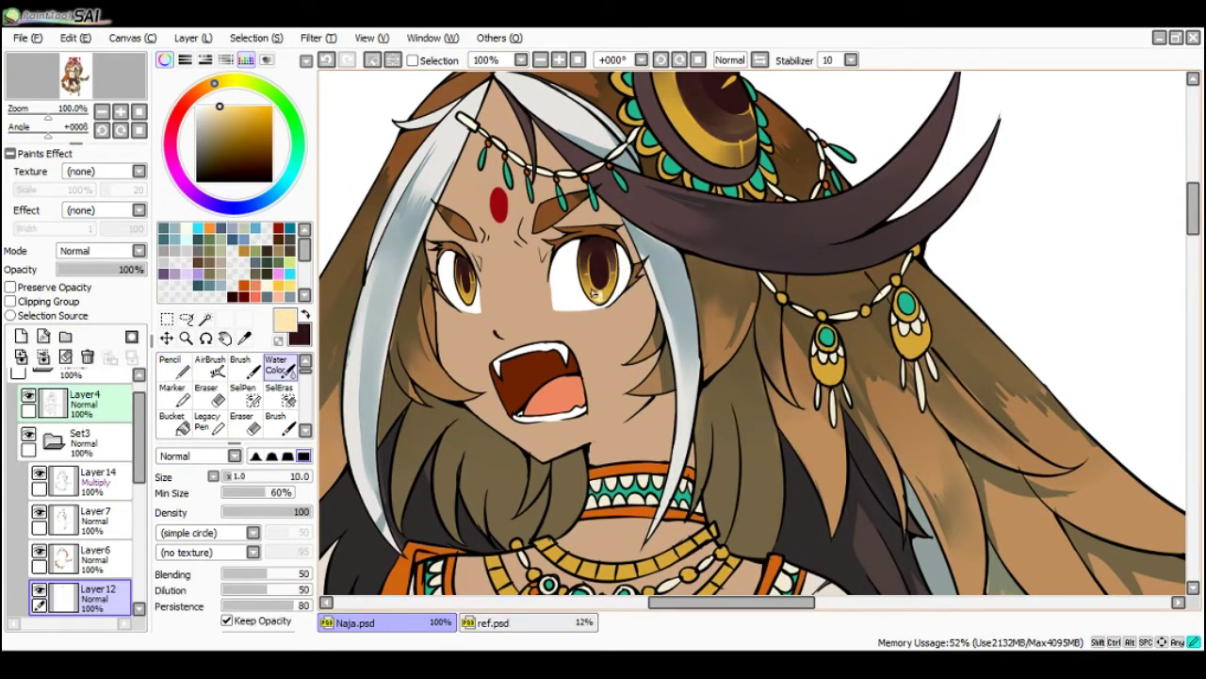
pyautogui.press('n')
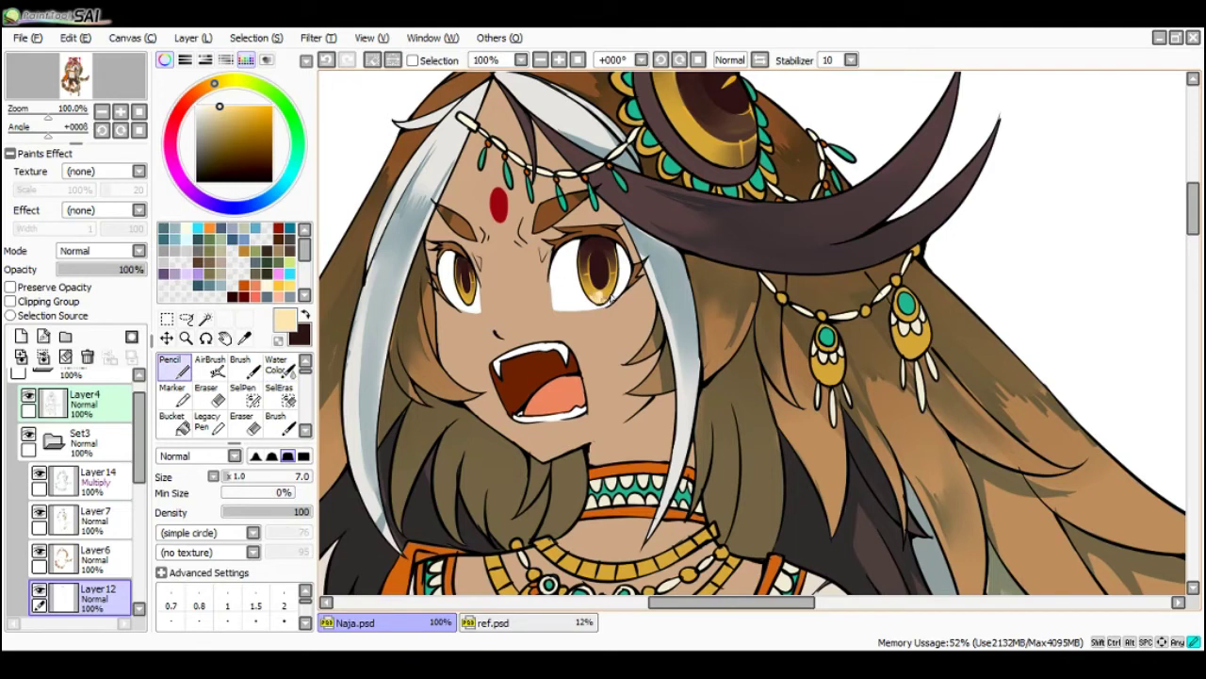
pyautogui.moveTo(468, 298); pyautogui.dragTo(472, 298)
pyautogui.press('c')
pyautogui.moveTo(471, 300); pyautogui.dragTo(461, 287)
pyautogui.press('n')
pyautogui.press('c')
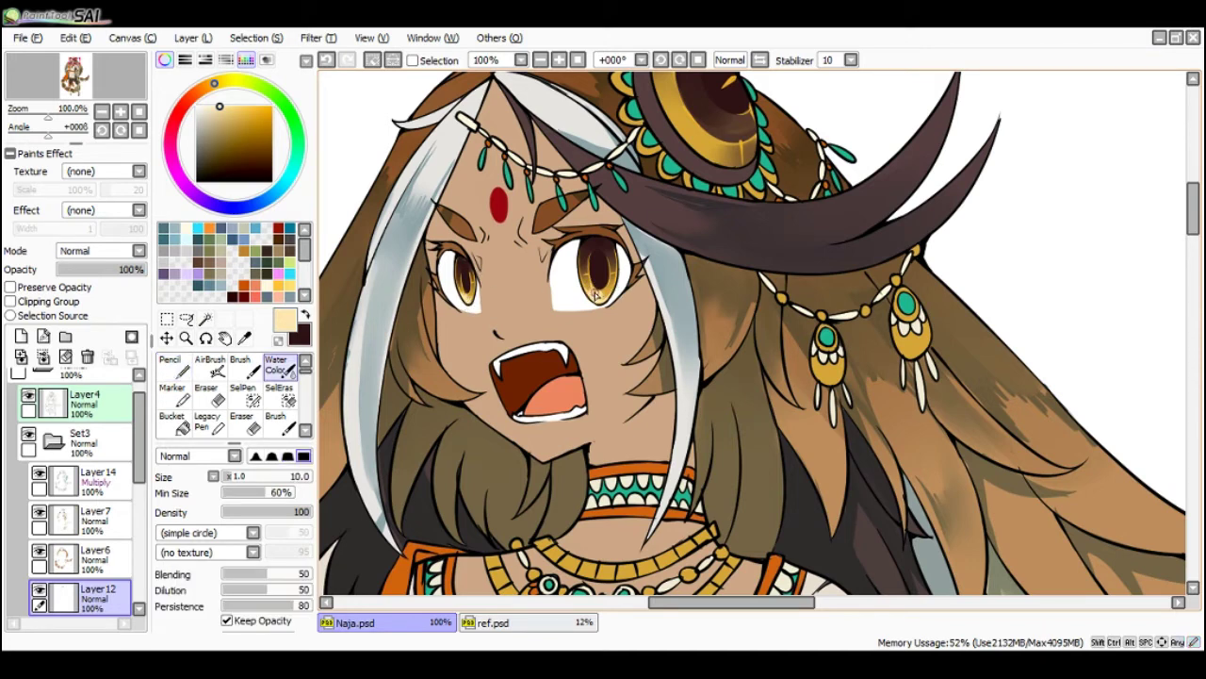
pyautogui.press('n')
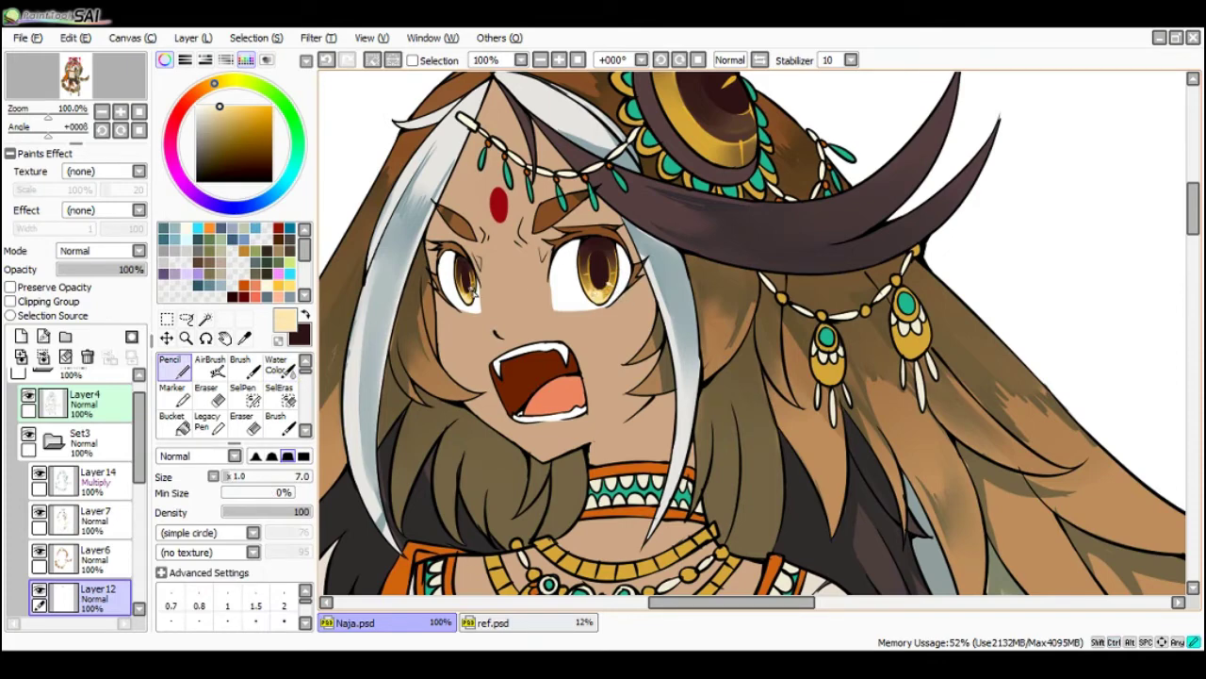
# - Add a pale yellow highlight to the headpiece ornament's gold ring with the Pencil at size 7, blended with Water Color at size 10
pyautogui.scroll(-4, 533, 315)
pyautogui.scroll(-1, 588, 351)
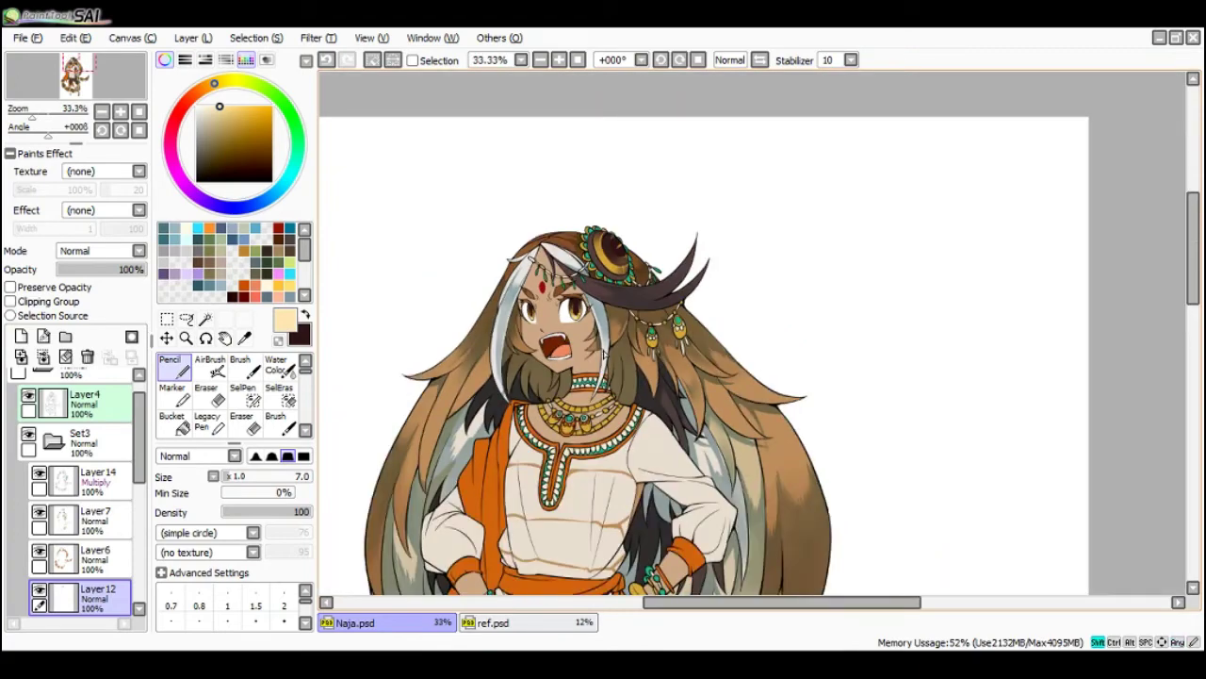
pyautogui.scroll(1, 593, 363)
pyautogui.moveTo(576, 372); pyautogui.dragTo(518, 274)
pyautogui.scroll(-1, 495, 203)
pyautogui.scroll(1, 576, 147)
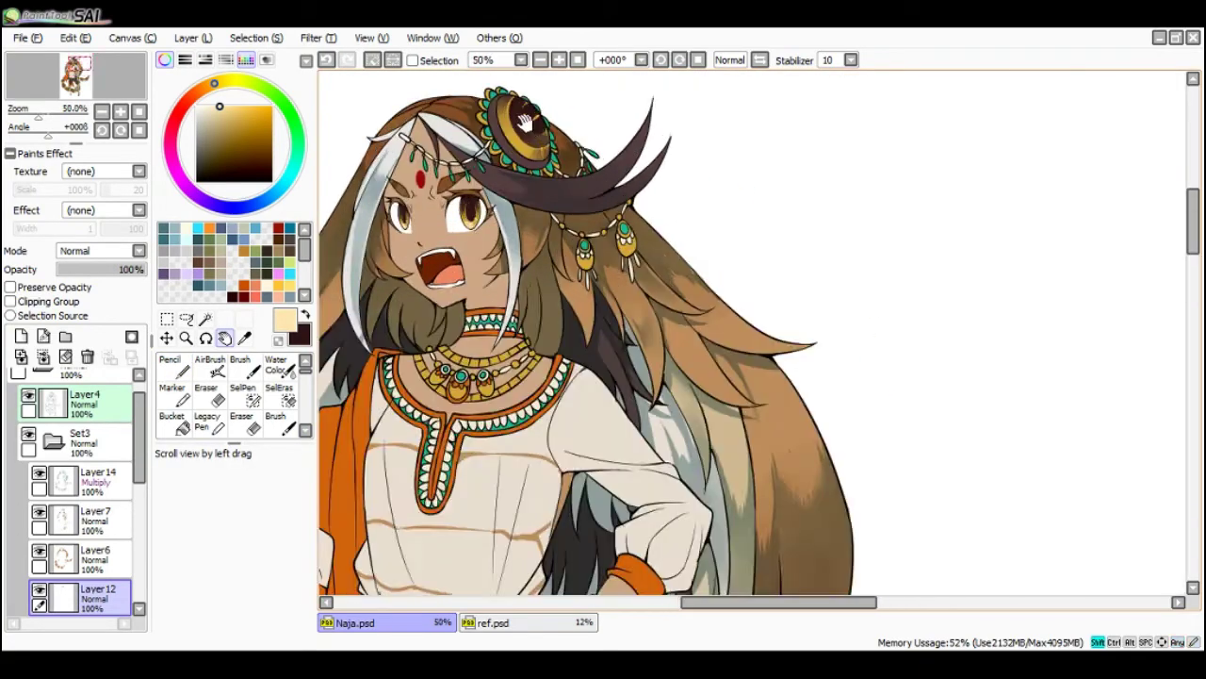
pyautogui.scroll(1, 515, 144)
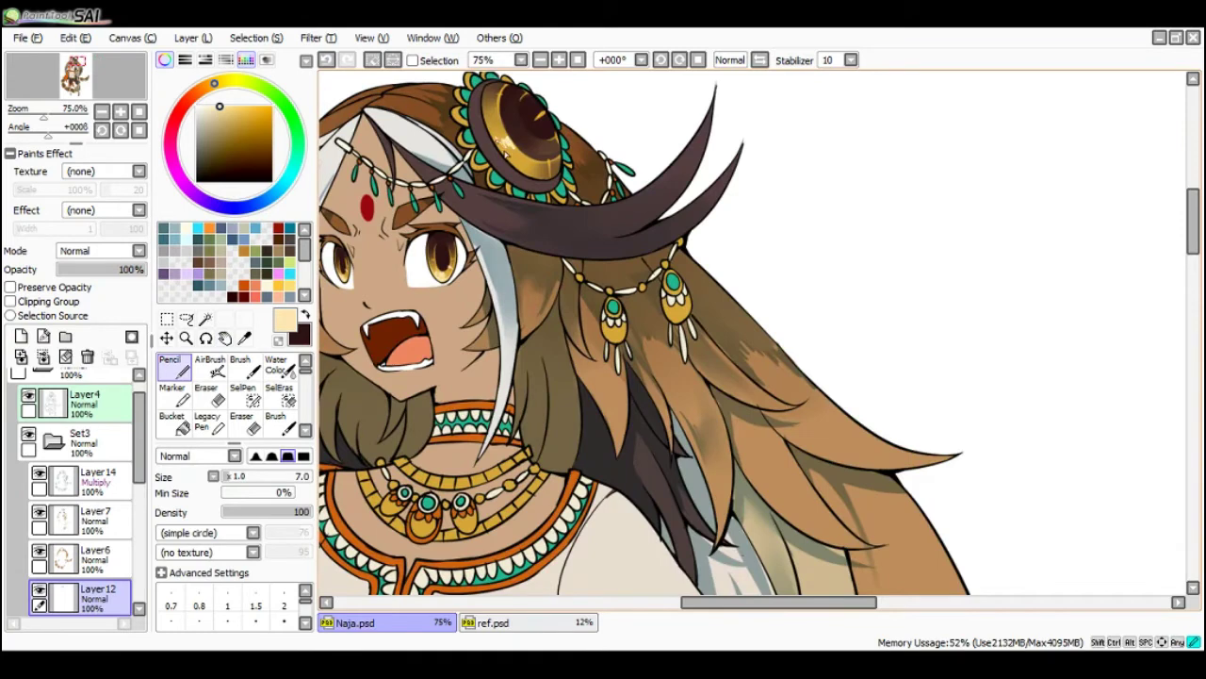
pyautogui.press('c')
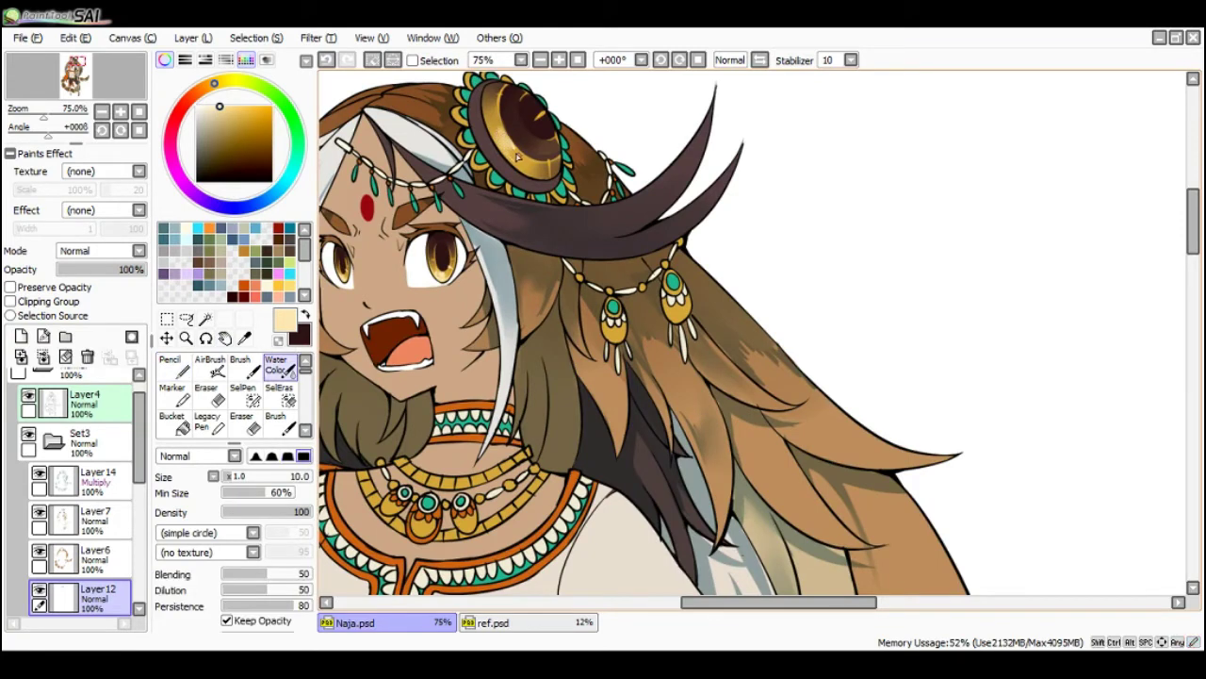
pyautogui.press('n')
pyautogui.press('c')
pyautogui.press('n')
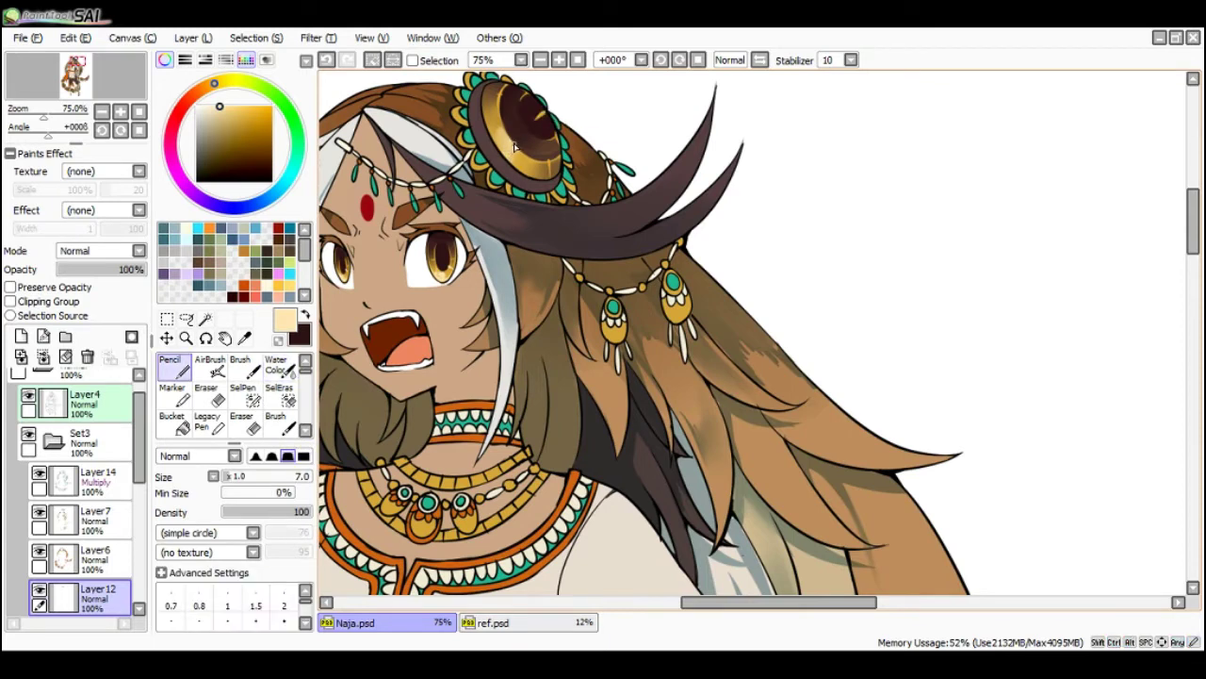
# - Undo the last ornament highlight strokes and rework them along the inner edge of the gold ring
pyautogui.hotkey('ctrl', 'z')
pyautogui.moveTo(512, 142)
pyautogui.mouseDown()
pyautogui.moveTo(536, 164)
pyautogui.moveTo(513, 145)
pyautogui.moveTo(504, 104)
pyautogui.mouseUp()
pyautogui.hotkey('ctrl', 'z')
pyautogui.scroll(-5, 536, 148)
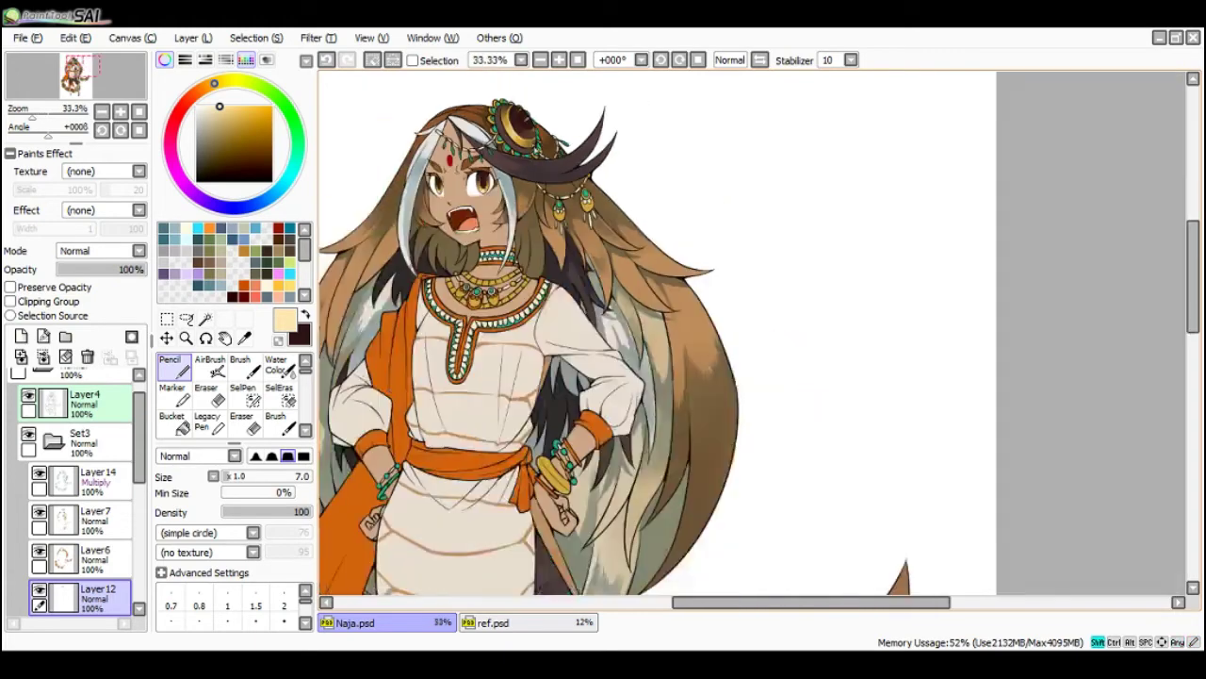
pyautogui.scroll(5, 528, 136)
pyautogui.hotkey('ctrl', 'z')
pyautogui.moveTo(514, 144); pyautogui.dragTo(507, 138)
pyautogui.hotkey('ctrl', 'y')
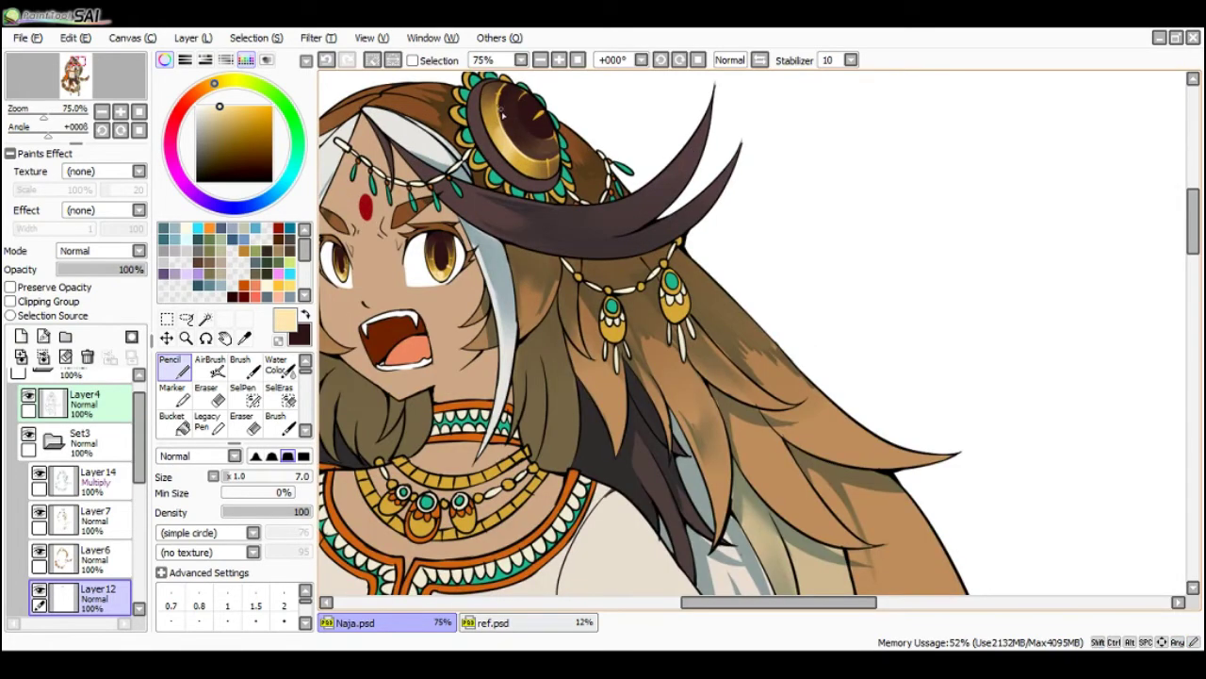
# - Review the whole character and the finished eye and ornament highlights at different zoom levels
pyautogui.press('-')
pyautogui.press('-')
pyautogui.press('-')
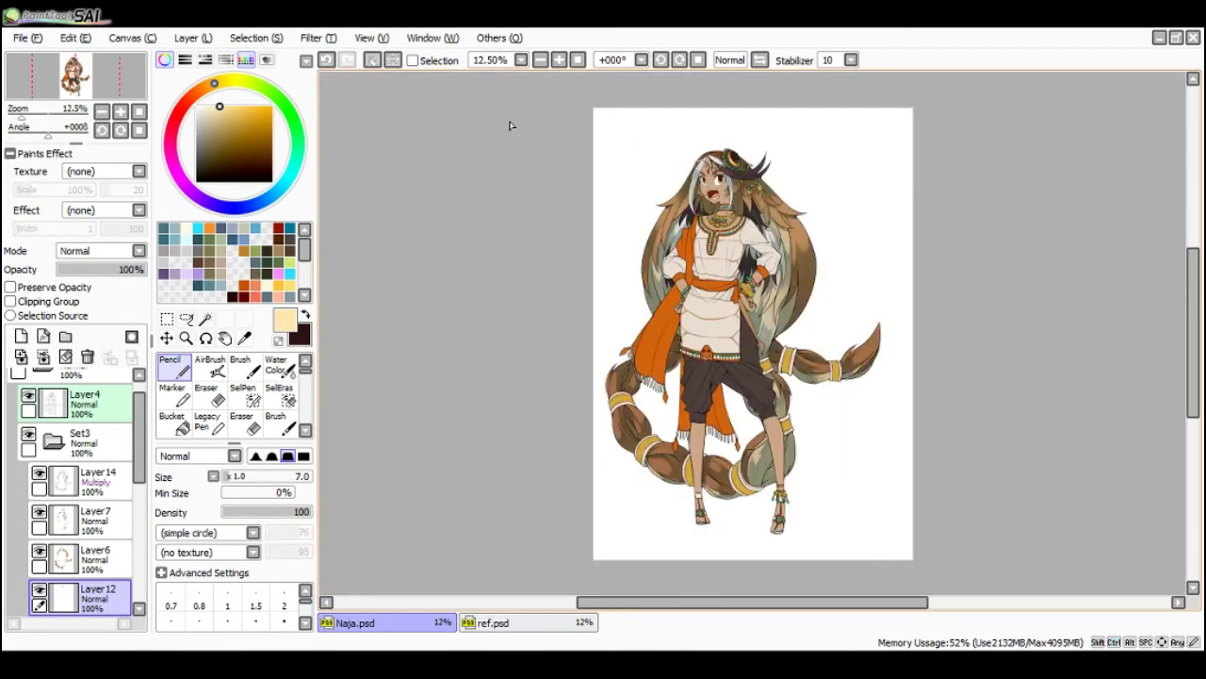
pyautogui.scroll(4, 760, 164)
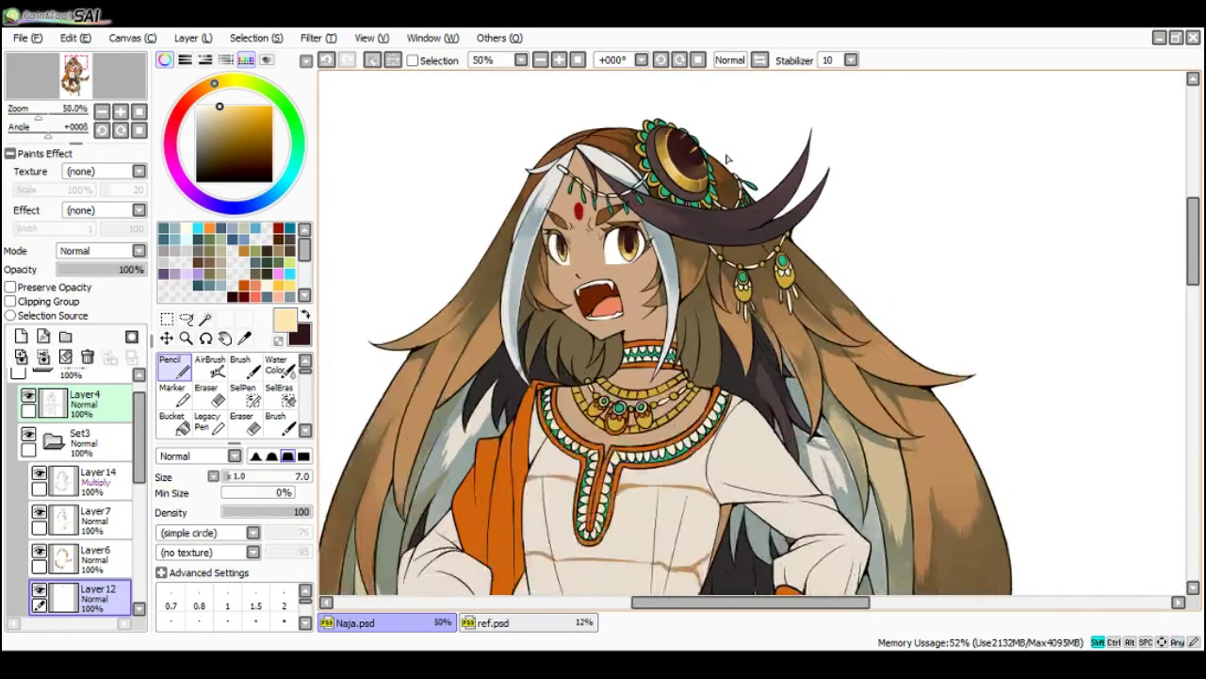
pyautogui.scroll(-2, 697, 179)
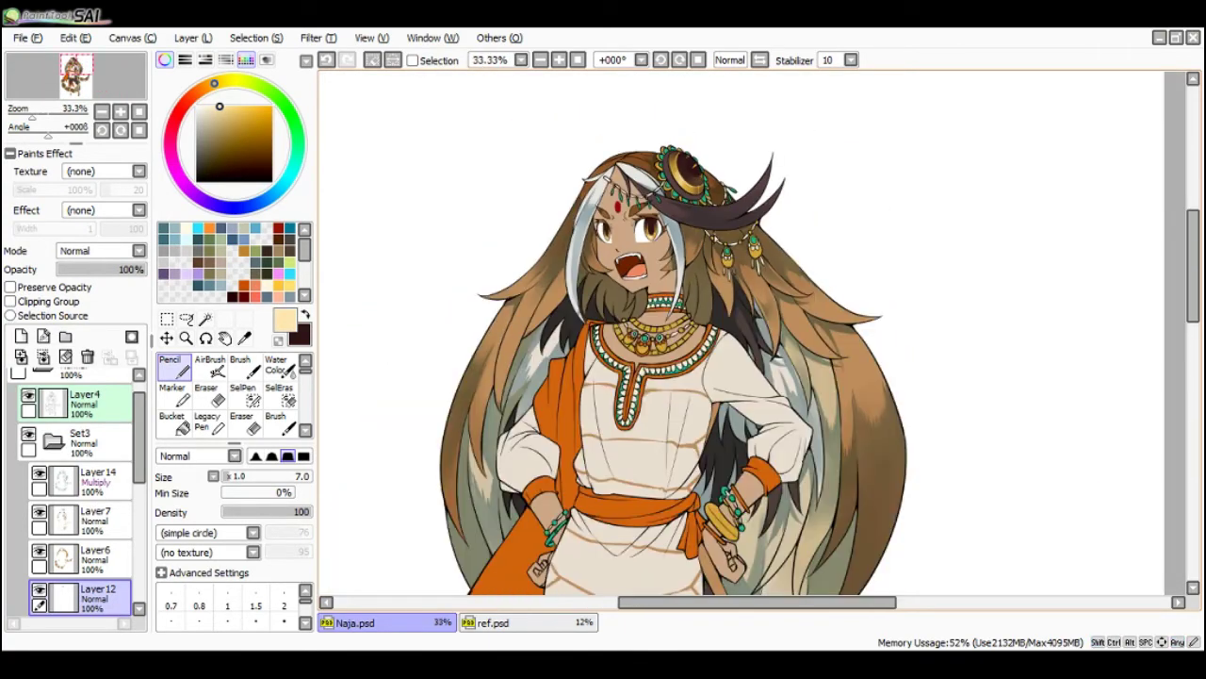
pyautogui.scroll(-2, 654, 369)
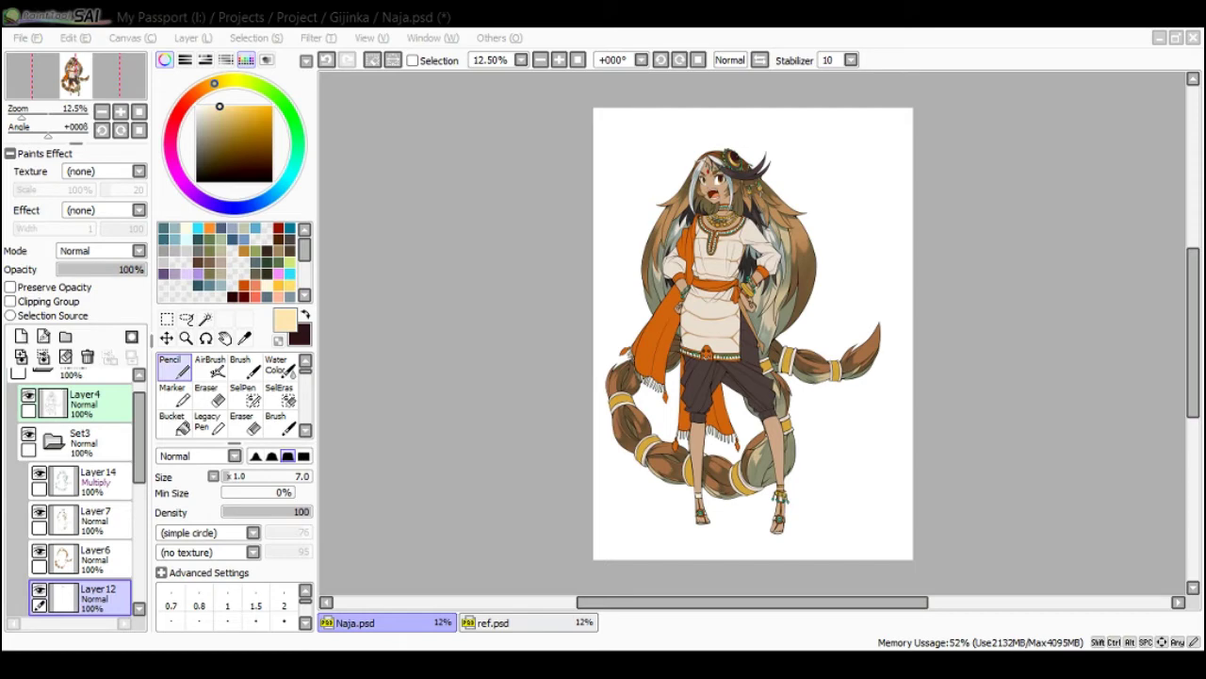
pyautogui.hotkey('alt', 'Tab')
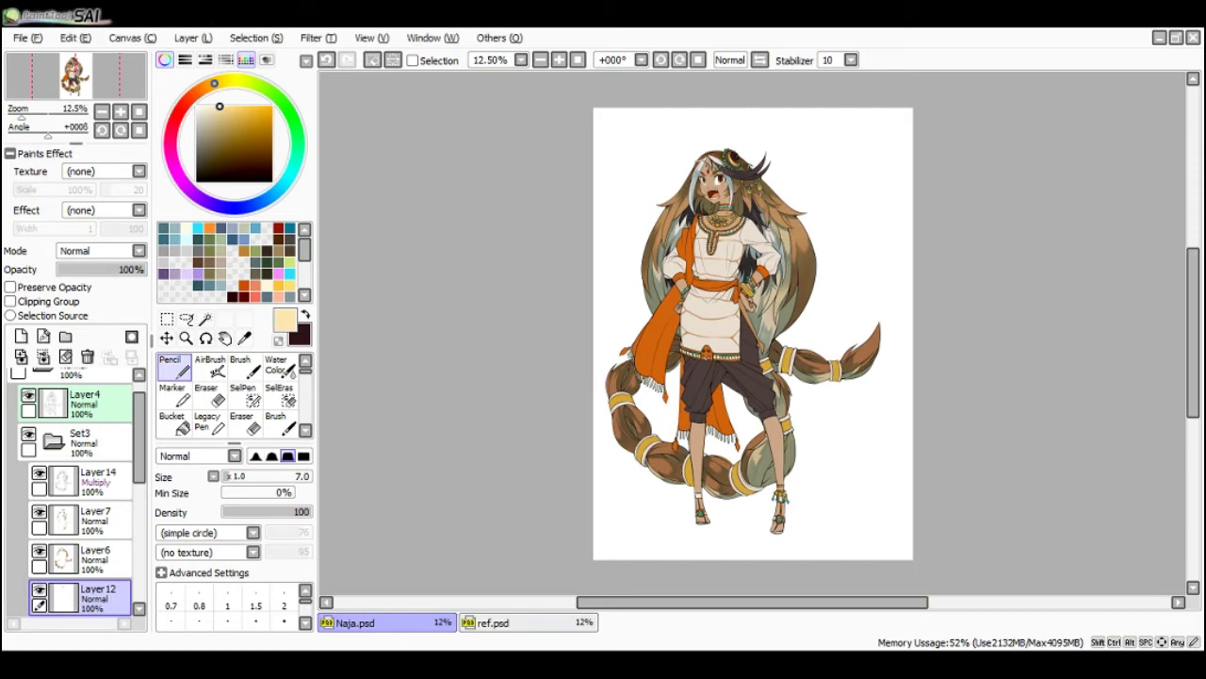
pyautogui.hotkey('alt', 'Tab')
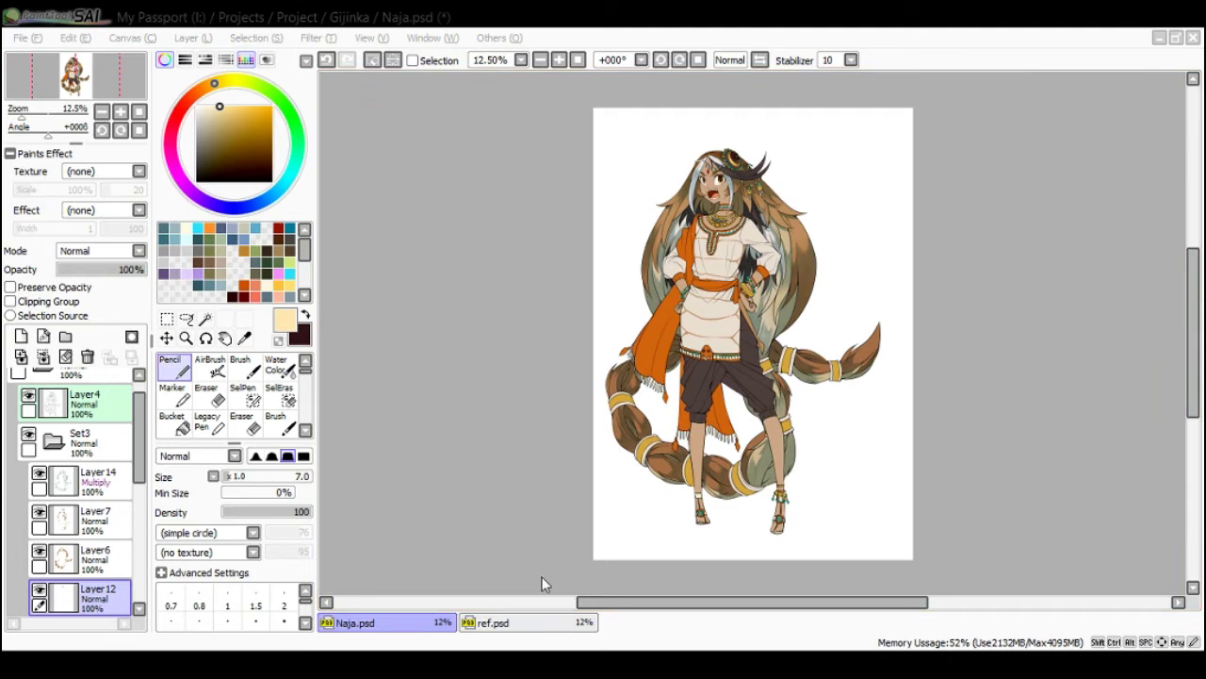
pyautogui.click(542, 580)
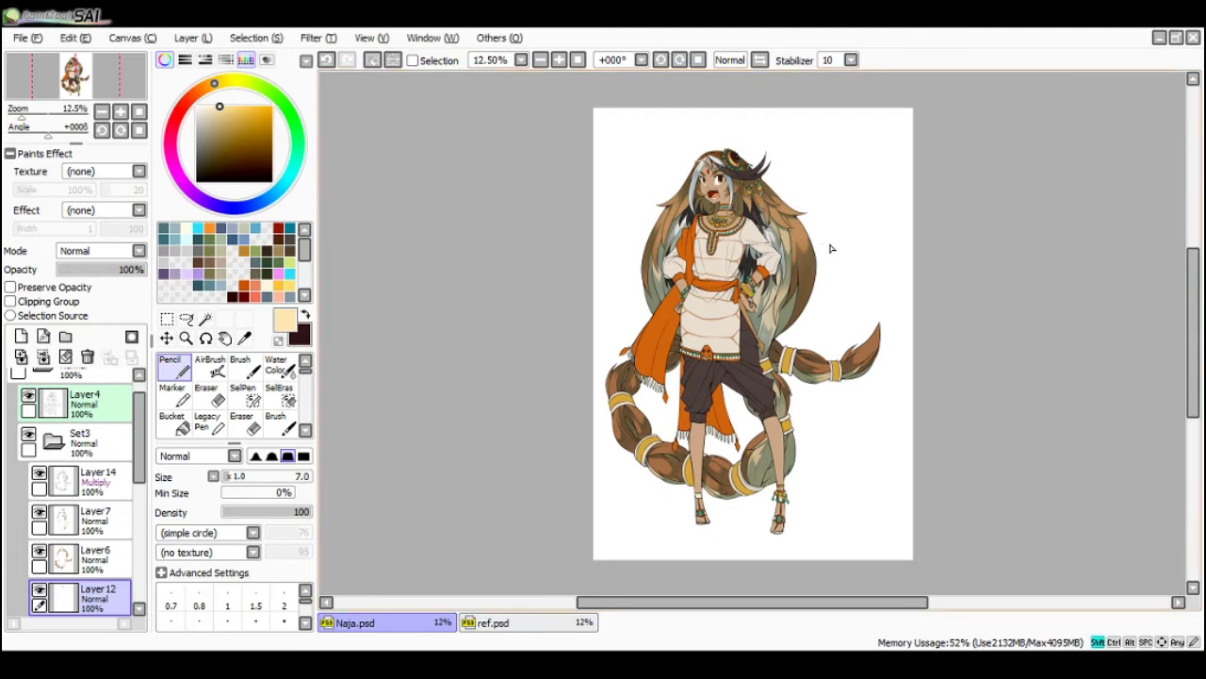
# - Find the hair color layer in Set3, load its painted area as a selection and make Layer6 active
pyautogui.scroll(2, 829, 248)
pyautogui.click(99, 497)
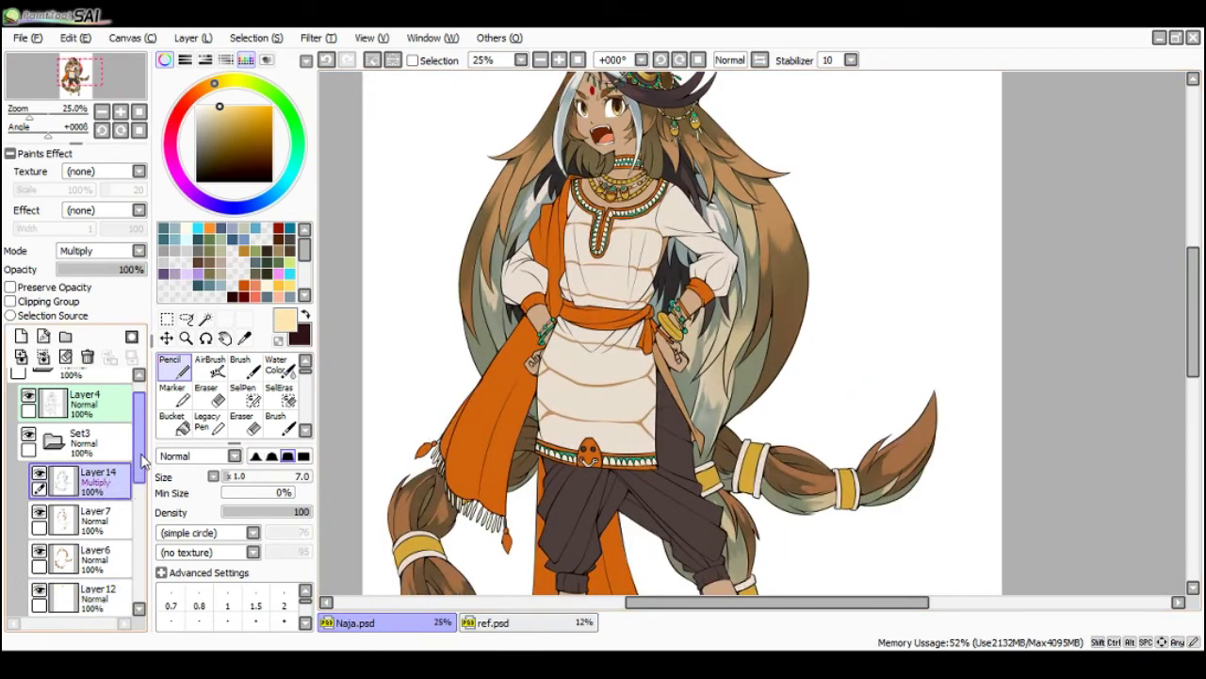
pyautogui.scroll(-5, 66, 538)
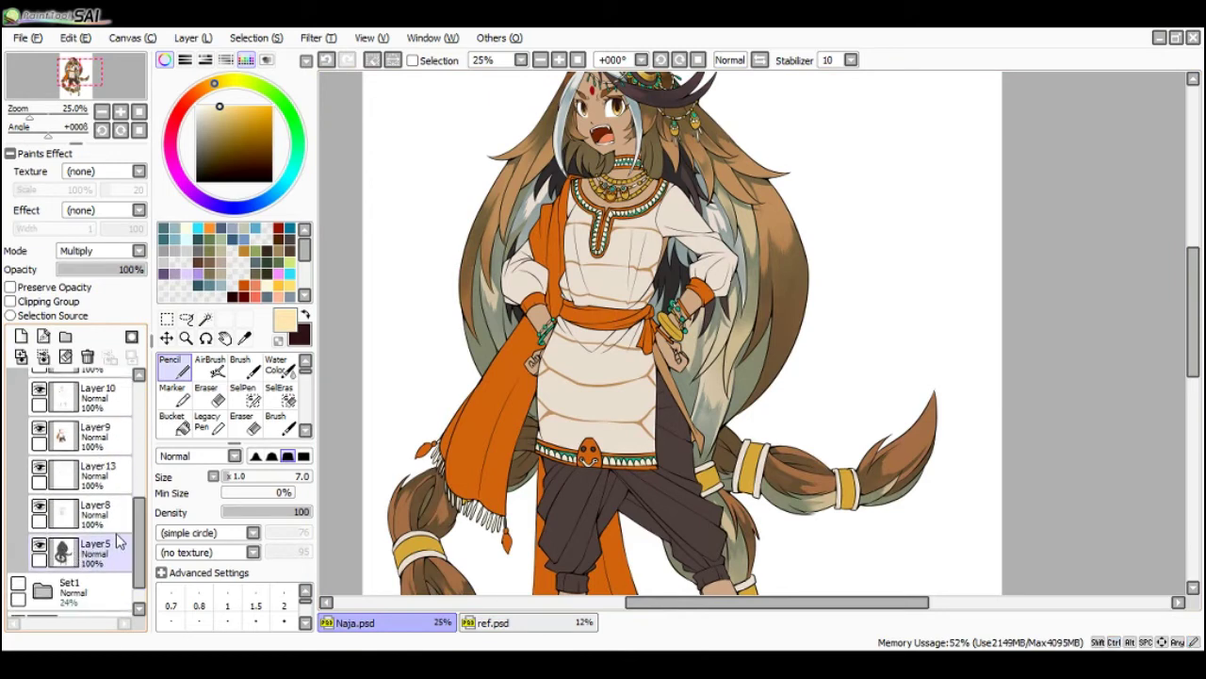
pyautogui.scroll(5, 122, 490)
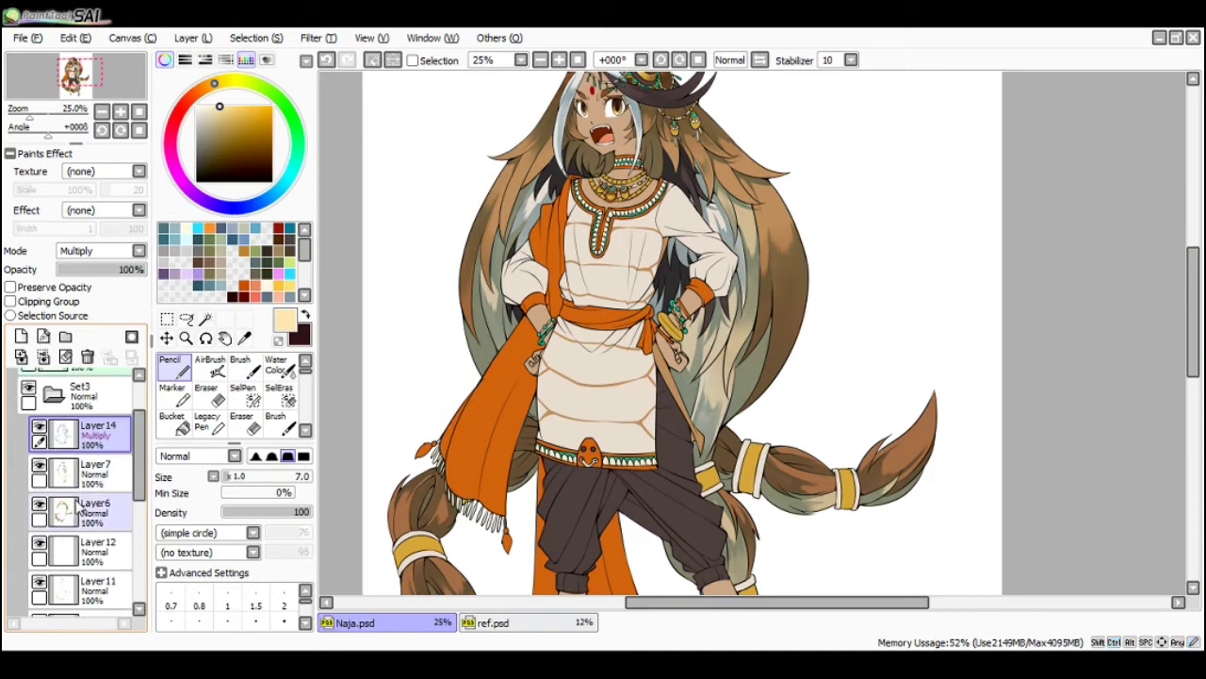
pyautogui.click(100, 512)
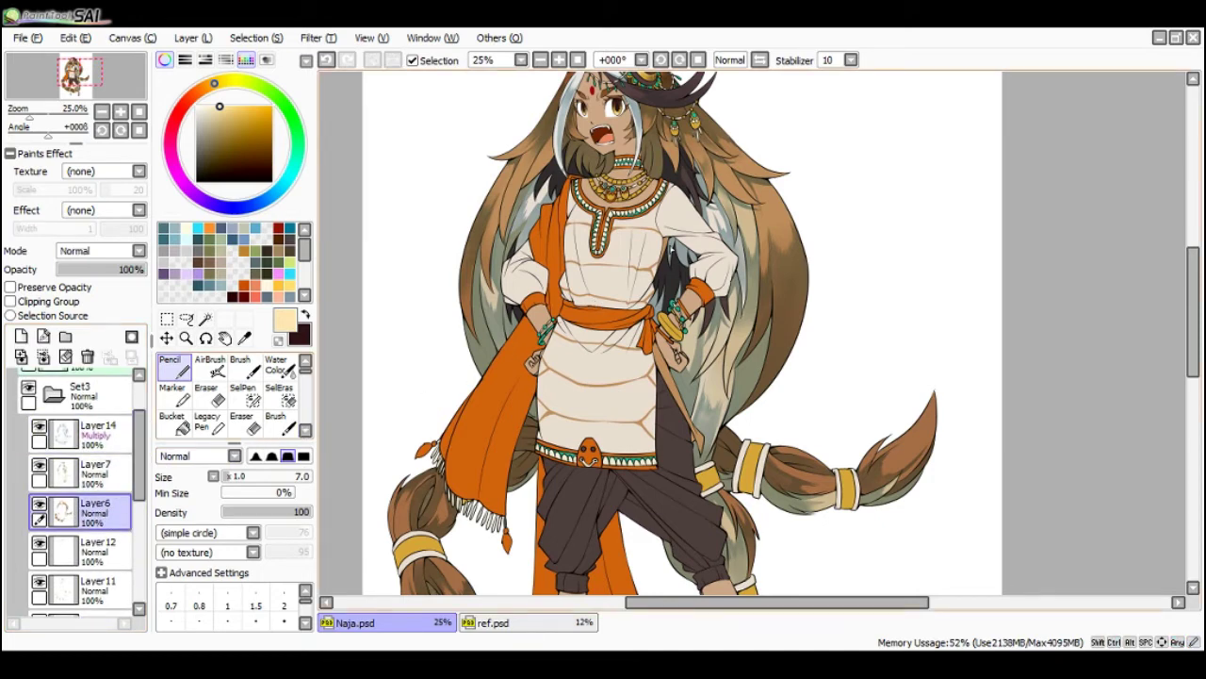
# - Fill the inner hair locks on both sides of the neck with light tan sampled from the outer hair, using the Bucket with color difference ±55
pyautogui.press('g')
pyautogui.keyDown('alt'); pyautogui.click(722, 343); pyautogui.keyUp('alt')
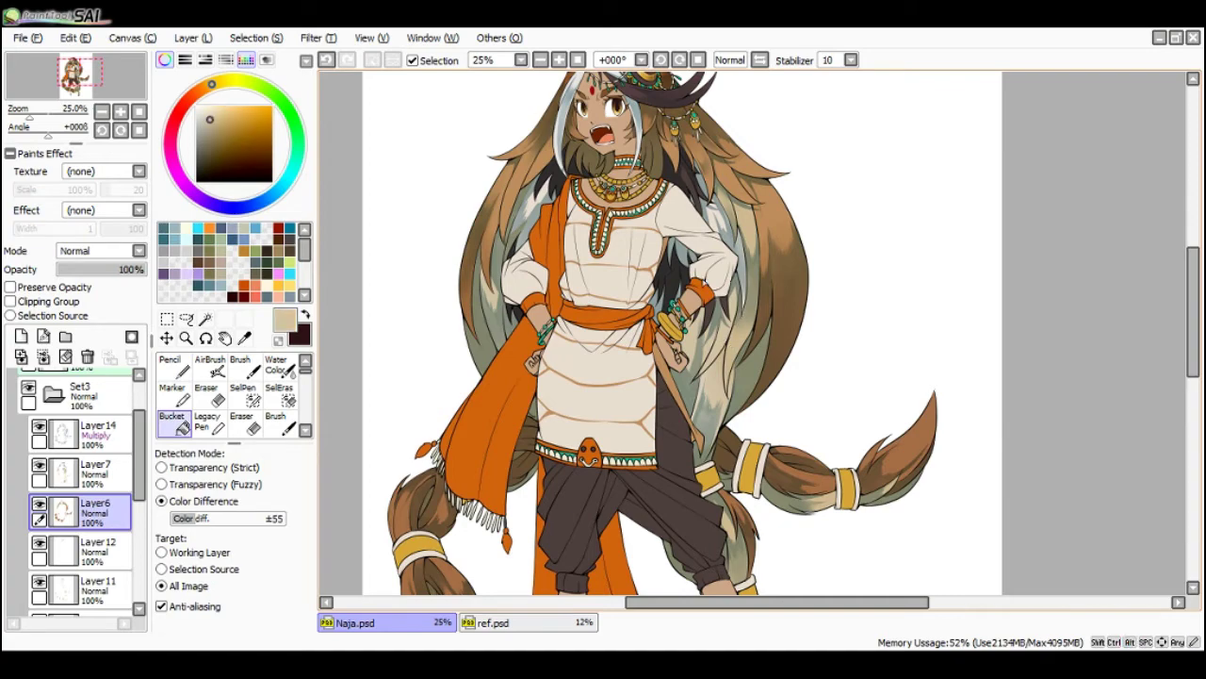
pyautogui.scroll(2, 653, 151)
pyautogui.click(660, 170)
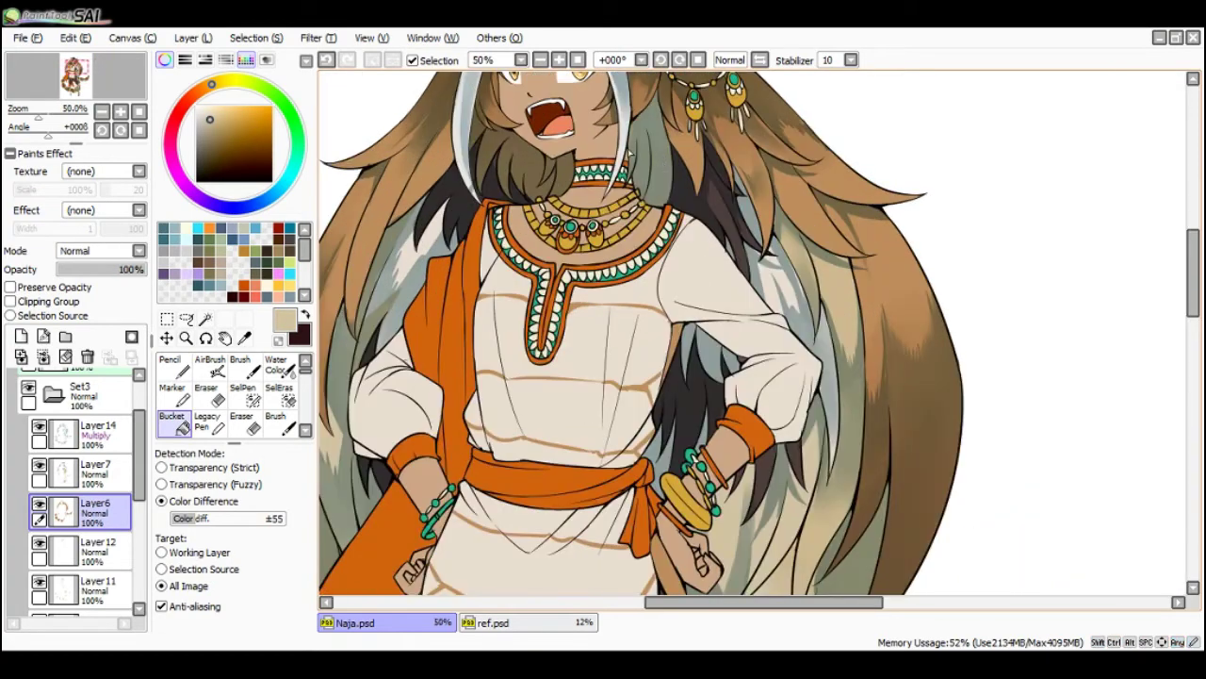
pyautogui.click(549, 169)
pyautogui.hotkey('ctrl', 'z')
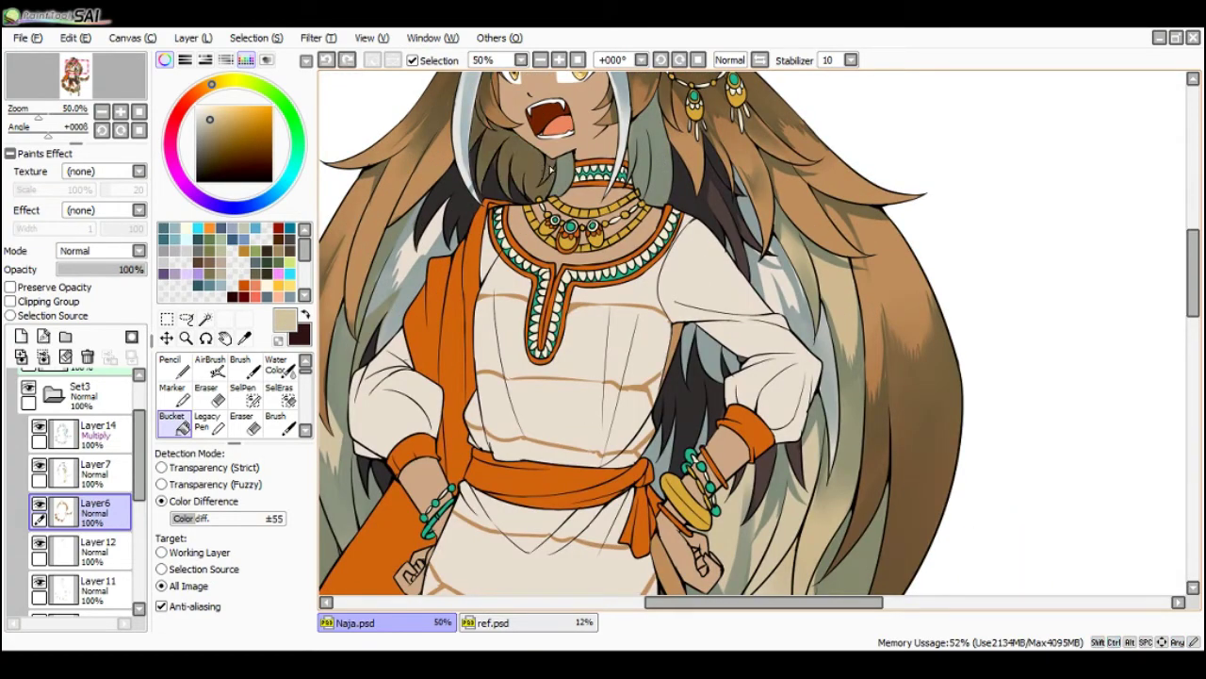
pyautogui.click(543, 173)
pyautogui.scroll(-1, 538, 174)
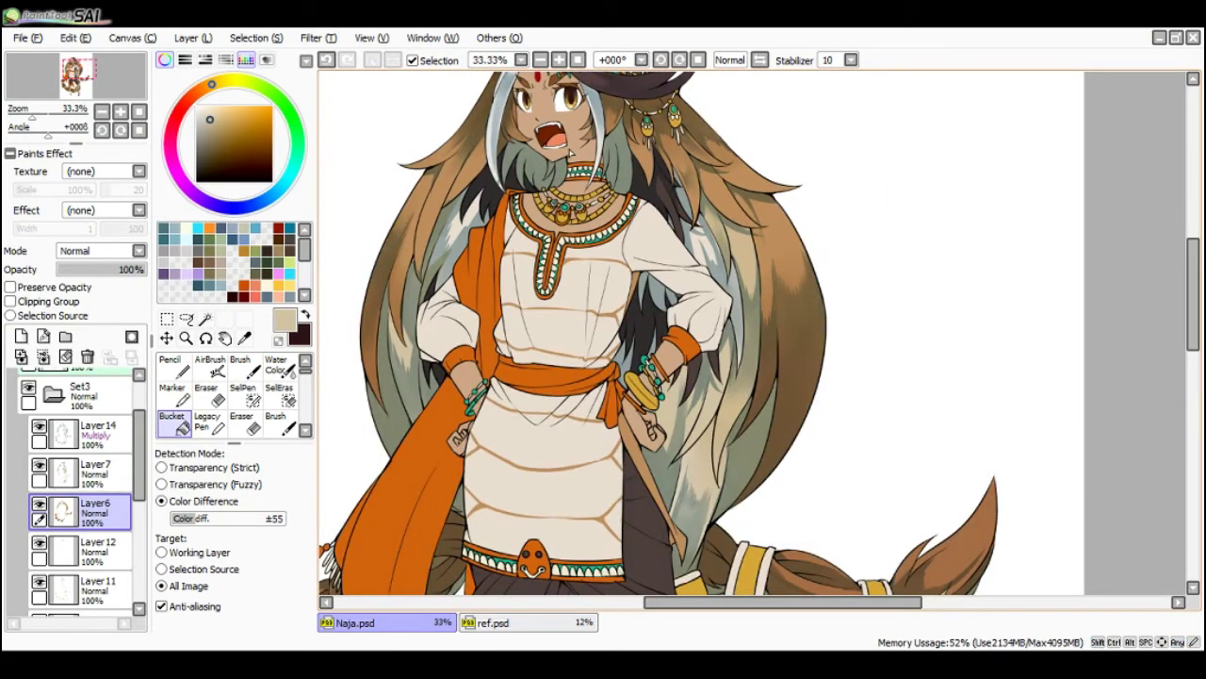
pyautogui.press('space')
pyautogui.moveTo(563, 151); pyautogui.dragTo(527, 294)
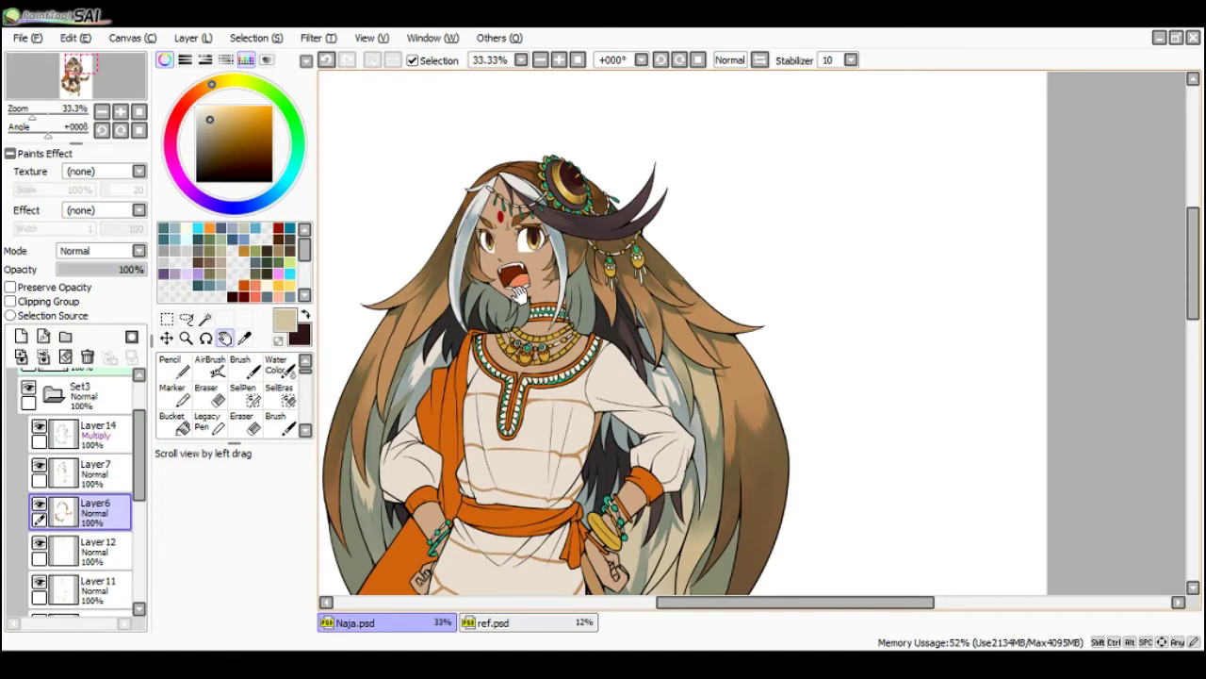
pyautogui.scroll(2, 527, 289)
pyautogui.scroll(-3, 539, 281)
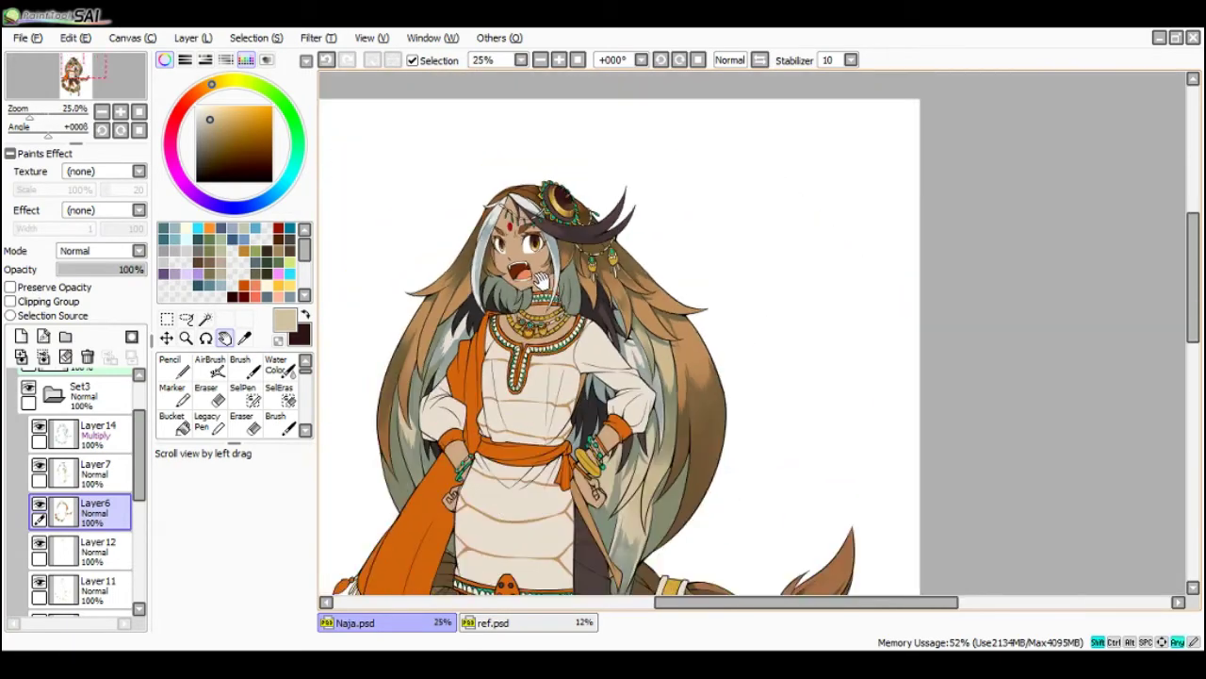
pyautogui.scroll(1, 549, 292)
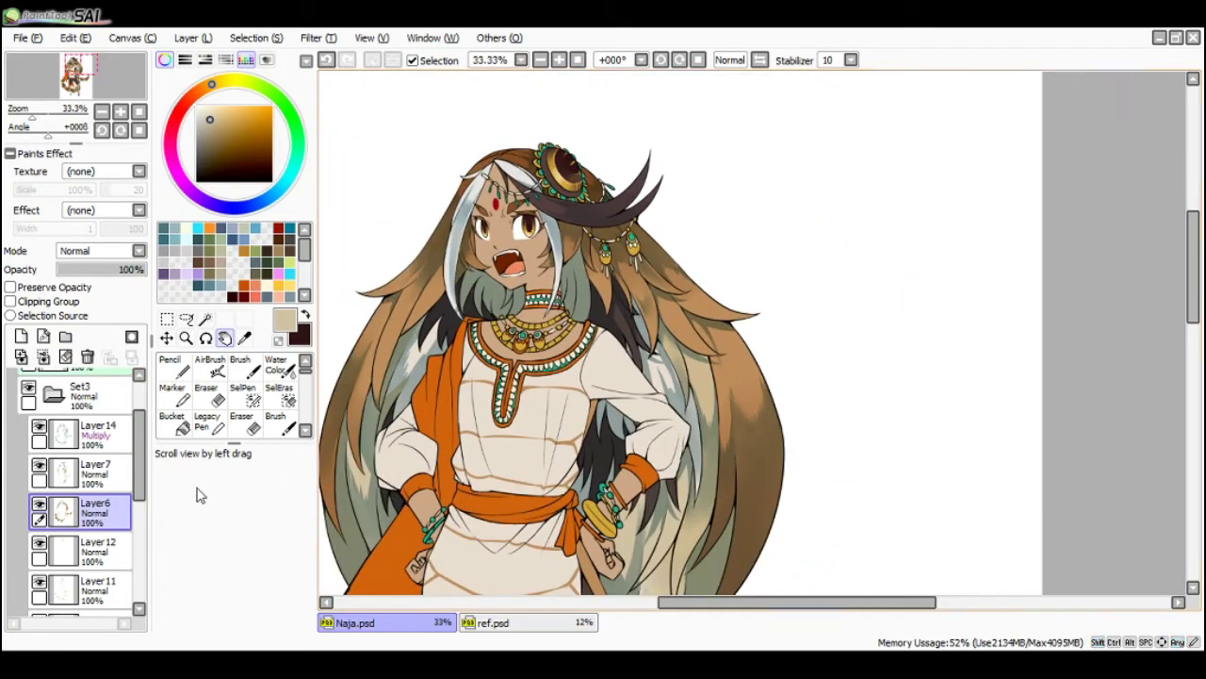
# - Toggle Layer6's visibility to check what it covers, and load its painted hair area as a selection
pyautogui.scroll(-1, 120, 480)
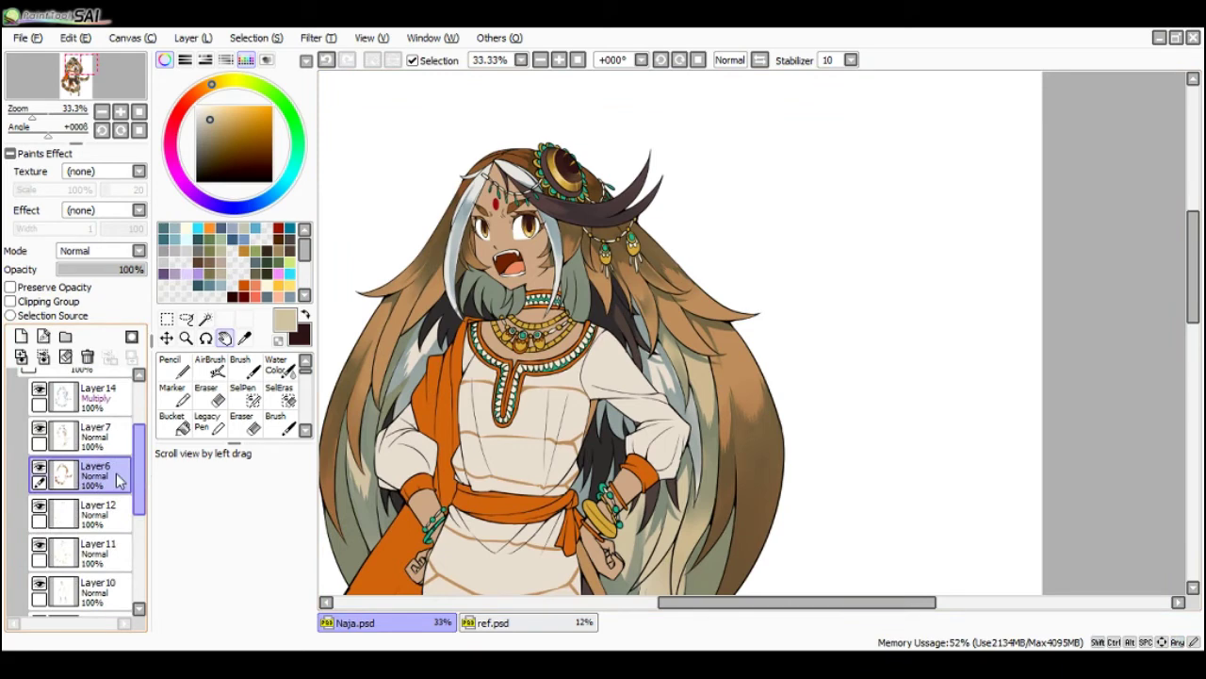
pyautogui.click(38, 469)
pyautogui.click(39, 468)
pyautogui.click(39, 469)
pyautogui.click(39, 468)
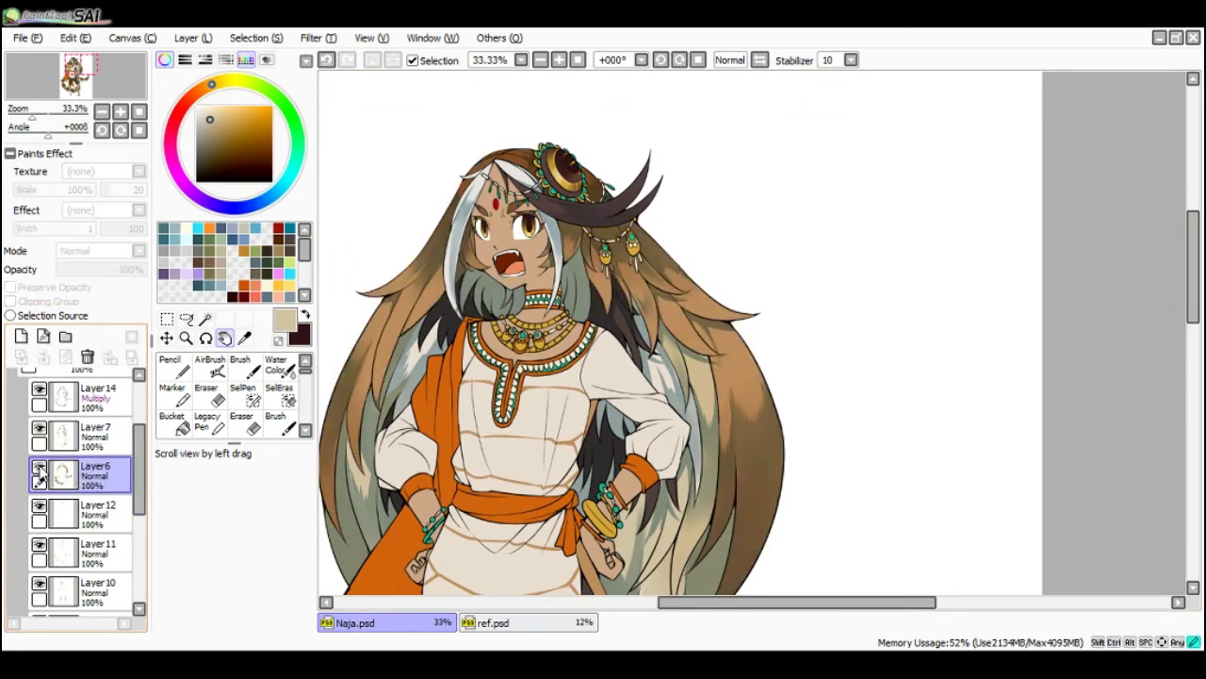
pyautogui.keyDown('ctrl'); pyautogui.click(58, 474); pyautogui.keyUp('ctrl')
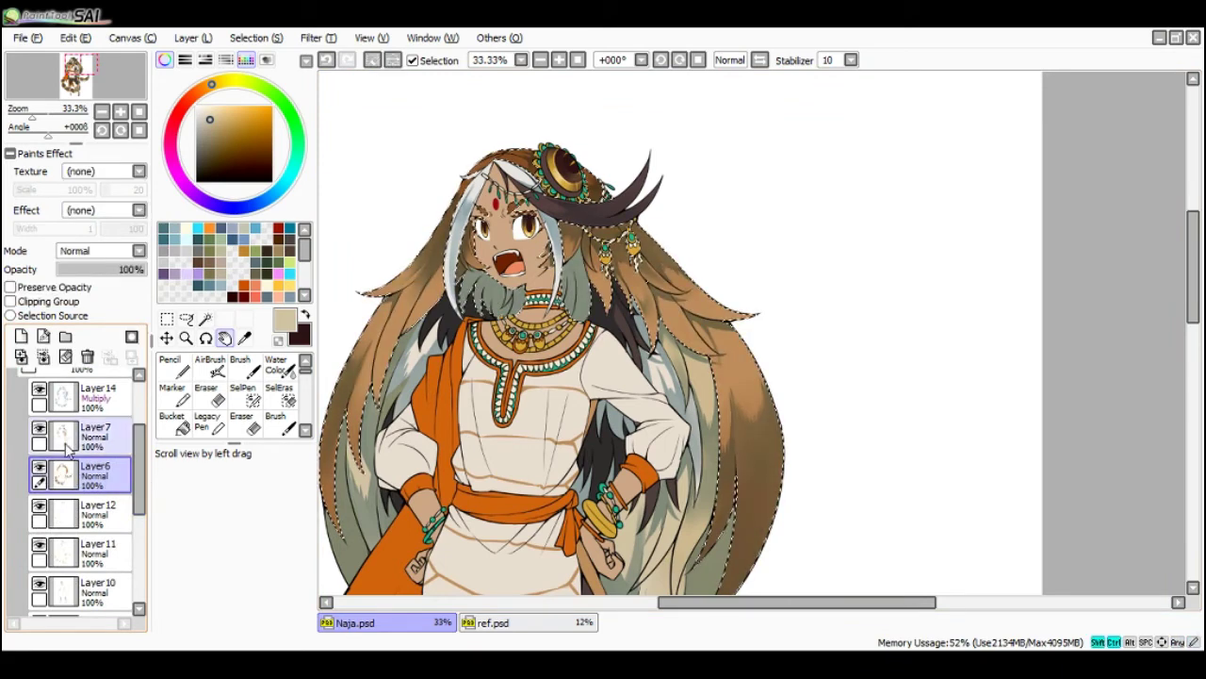
# - Make the Multiply layer Layer14 active and choose the blue-grey swatch as the shading color
pyautogui.click(94, 396)
pyautogui.press('x')
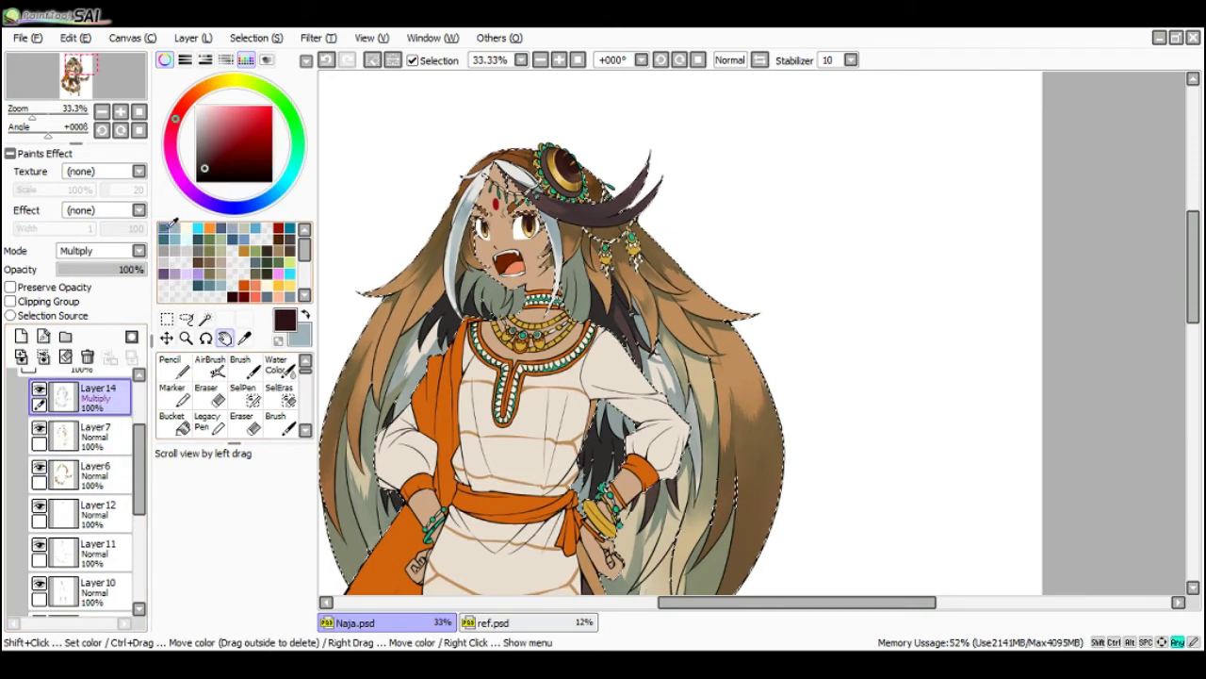
pyautogui.click(165, 227)
# - Clear the selection around the hair
pyautogui.press('Tab')
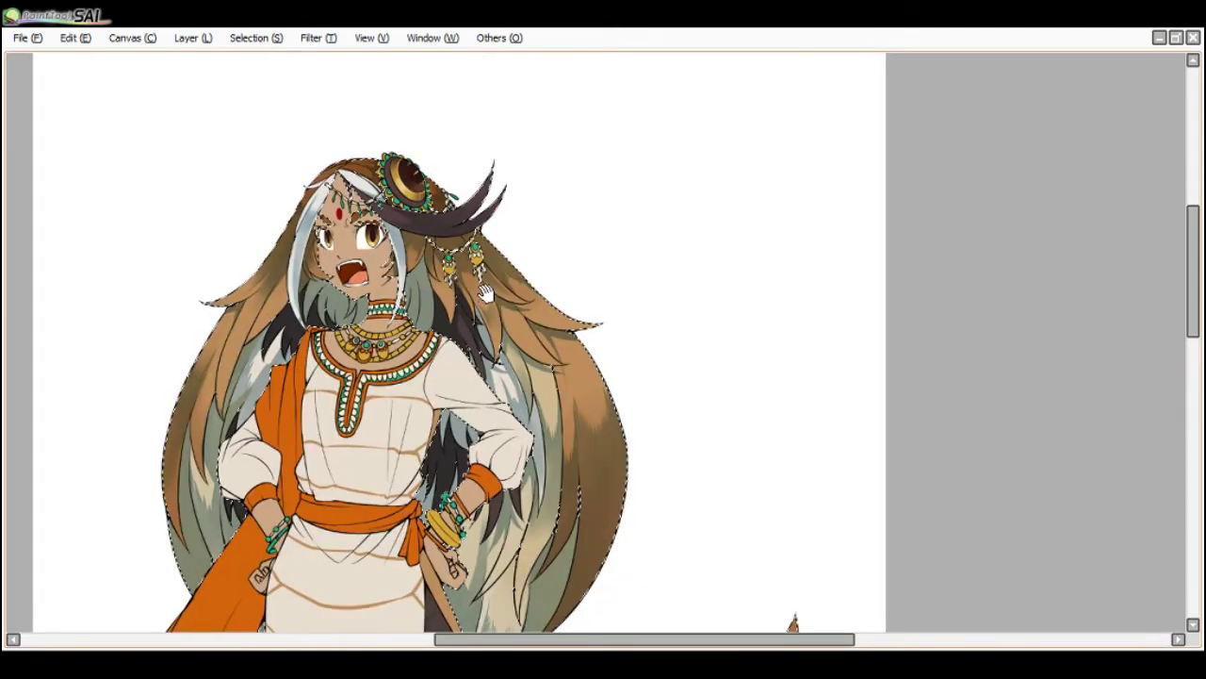
pyautogui.press('End')
pyautogui.scroll(2, 518, 283)
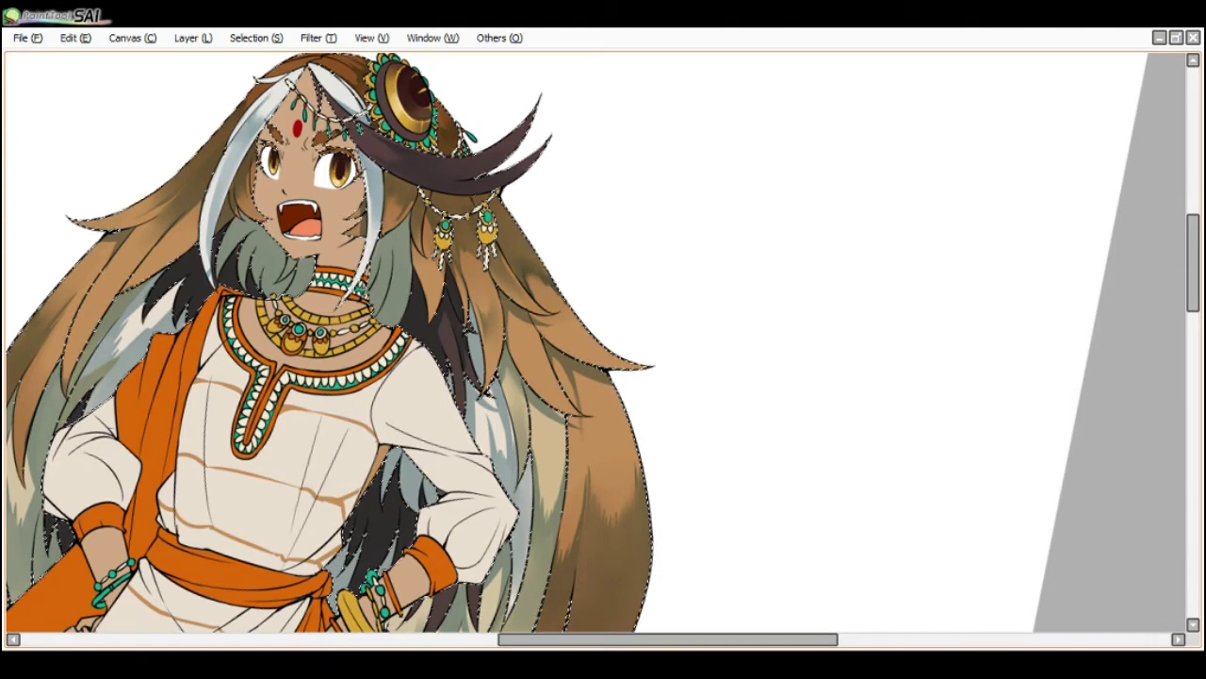
pyautogui.hotkey('ctrl', 'd')
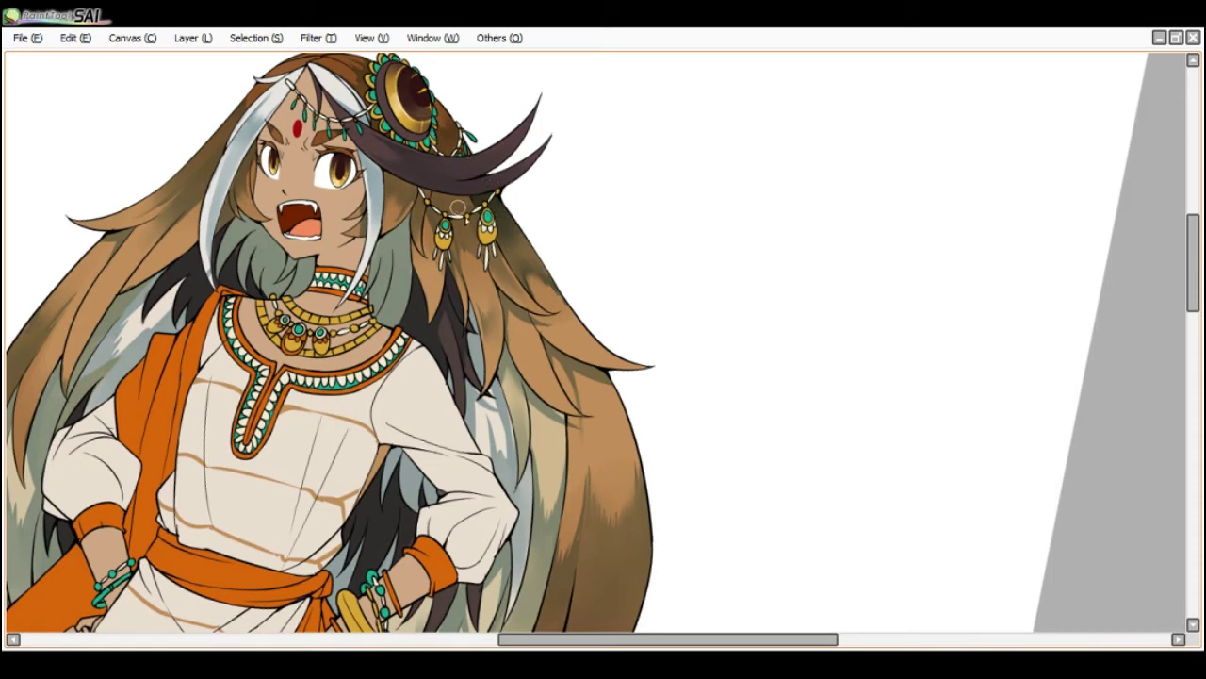
pyautogui.scroll(-1, 510, 252)
pyautogui.scroll(1, 510, 251)
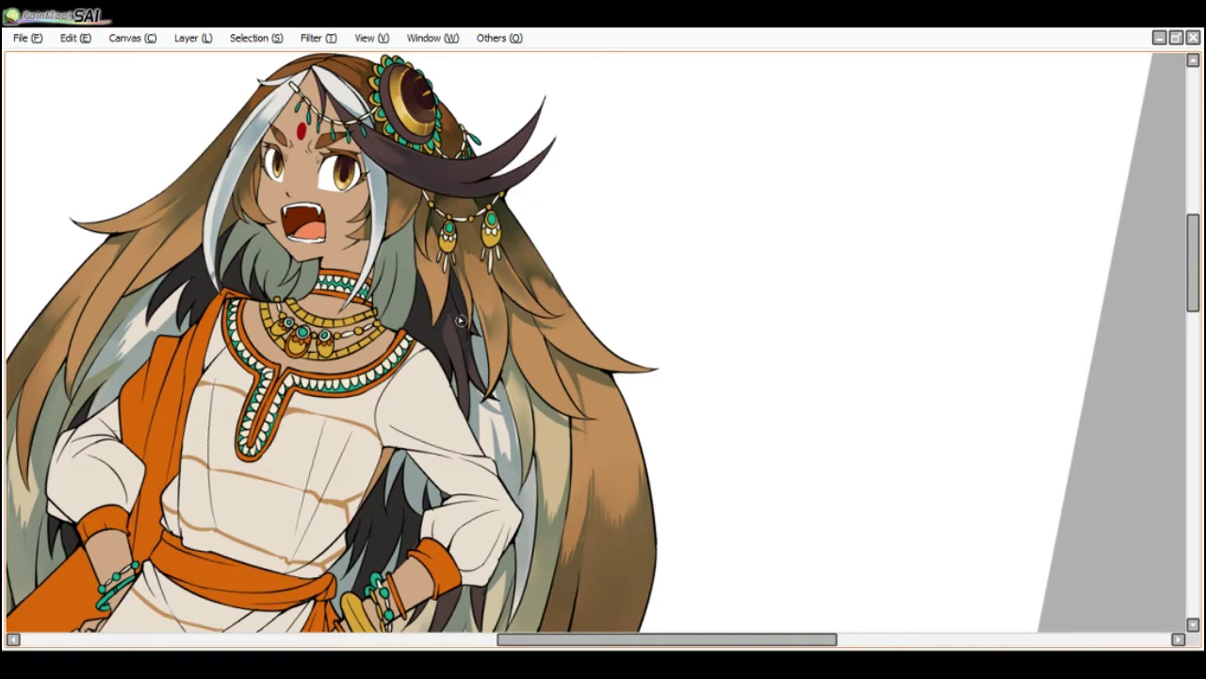
# - Shade the grey-green inner hair beside the neck and under the chin with blue-green strokes on Layer14, darkest near the roots
pyautogui.press('End')
pyautogui.press('Delete')
pyautogui.press('Delete')
pyautogui.press('Delete')
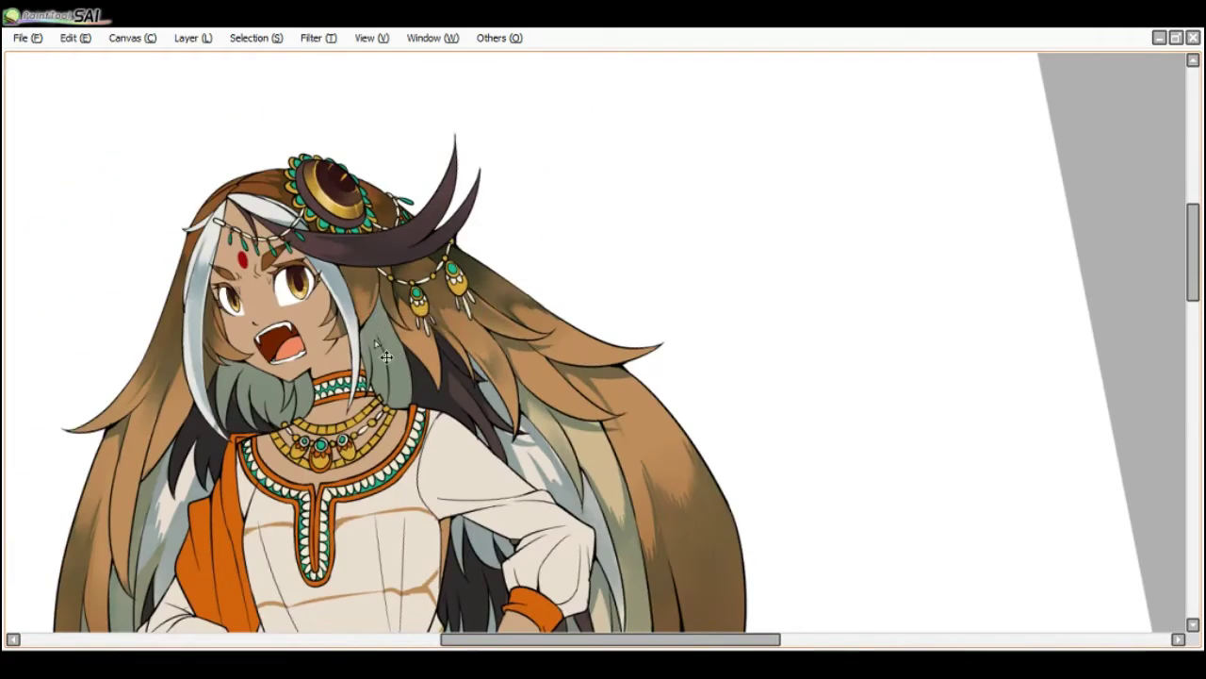
pyautogui.scroll(1, 366, 336)
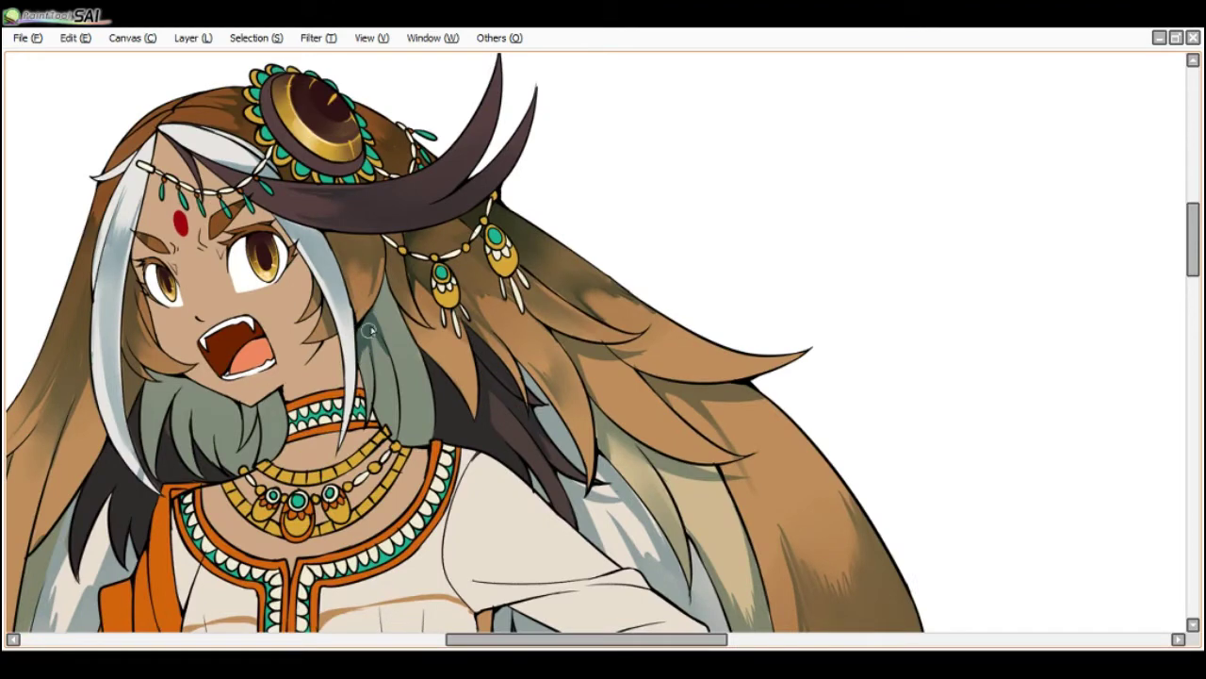
pyautogui.moveTo(373, 332); pyautogui.dragTo(392, 378)
pyautogui.hotkey('ctrl', 'z')
pyautogui.moveTo(367, 325); pyautogui.dragTo(392, 386)
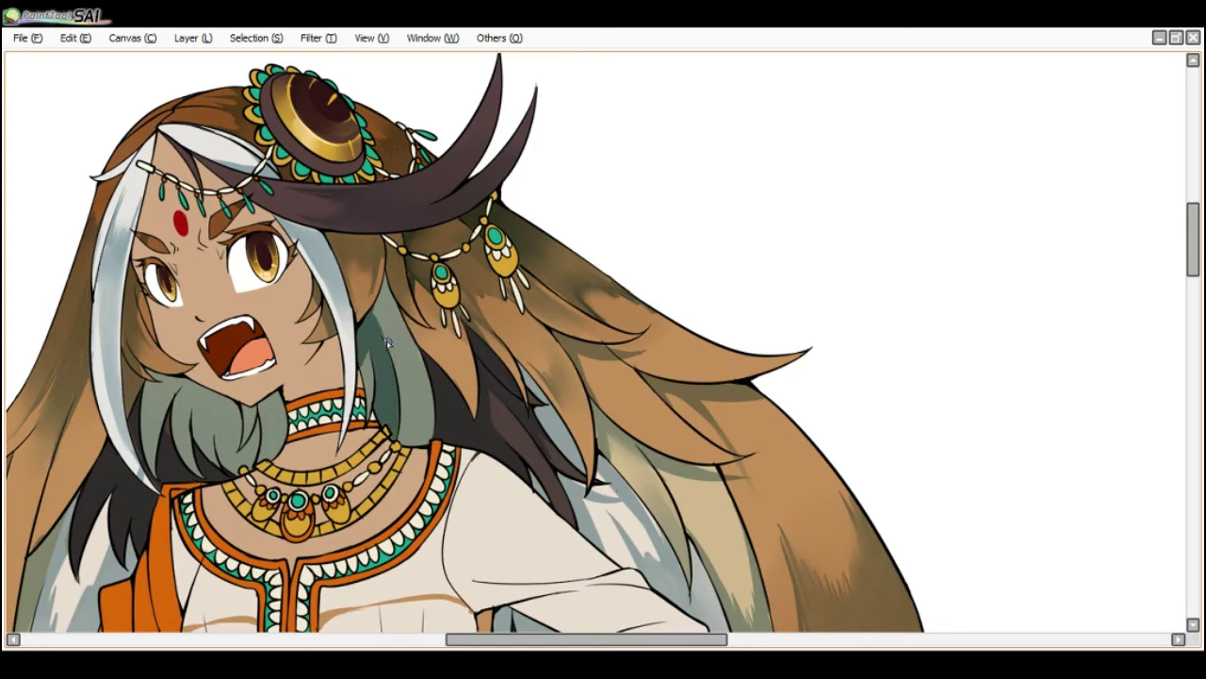
pyautogui.moveTo(405, 354)
pyautogui.mouseDown()
pyautogui.moveTo(388, 298)
pyautogui.moveTo(373, 323)
pyautogui.moveTo(385, 281)
pyautogui.moveTo(395, 311)
pyautogui.moveTo(374, 310)
pyautogui.moveTo(391, 303)
pyautogui.moveTo(422, 396)
pyautogui.moveTo(418, 350)
pyautogui.moveTo(419, 382)
pyautogui.moveTo(412, 362)
pyautogui.moveTo(406, 375)
pyautogui.moveTo(429, 418)
pyautogui.mouseUp()
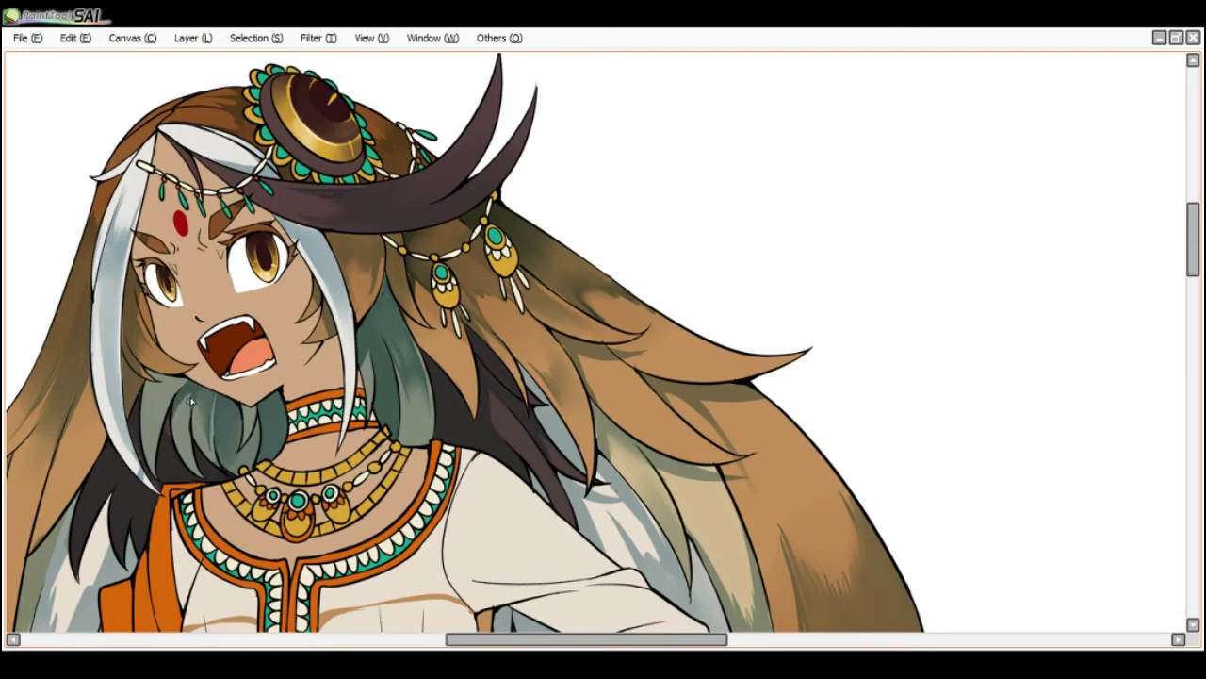
# - Refine the blue-green shading on the grey-green locks under the chin next to the white side strand
pyautogui.press('Delete')
pyautogui.press('End')
pyautogui.press('End')
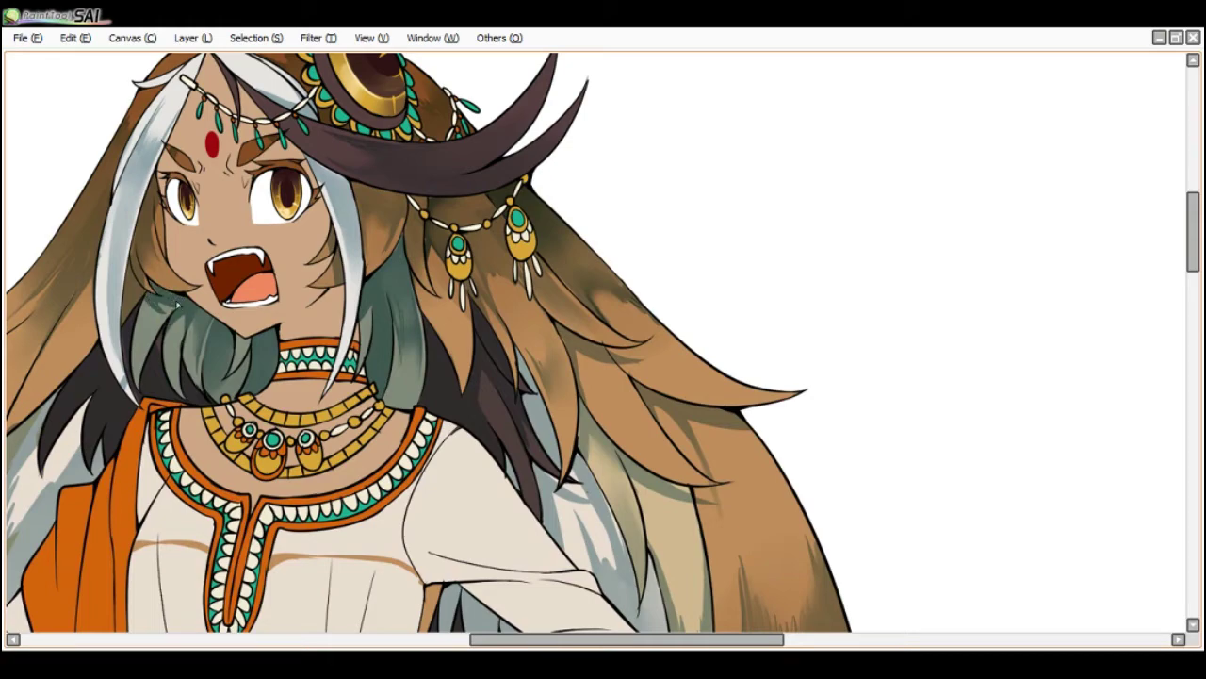
pyautogui.press('Delete')
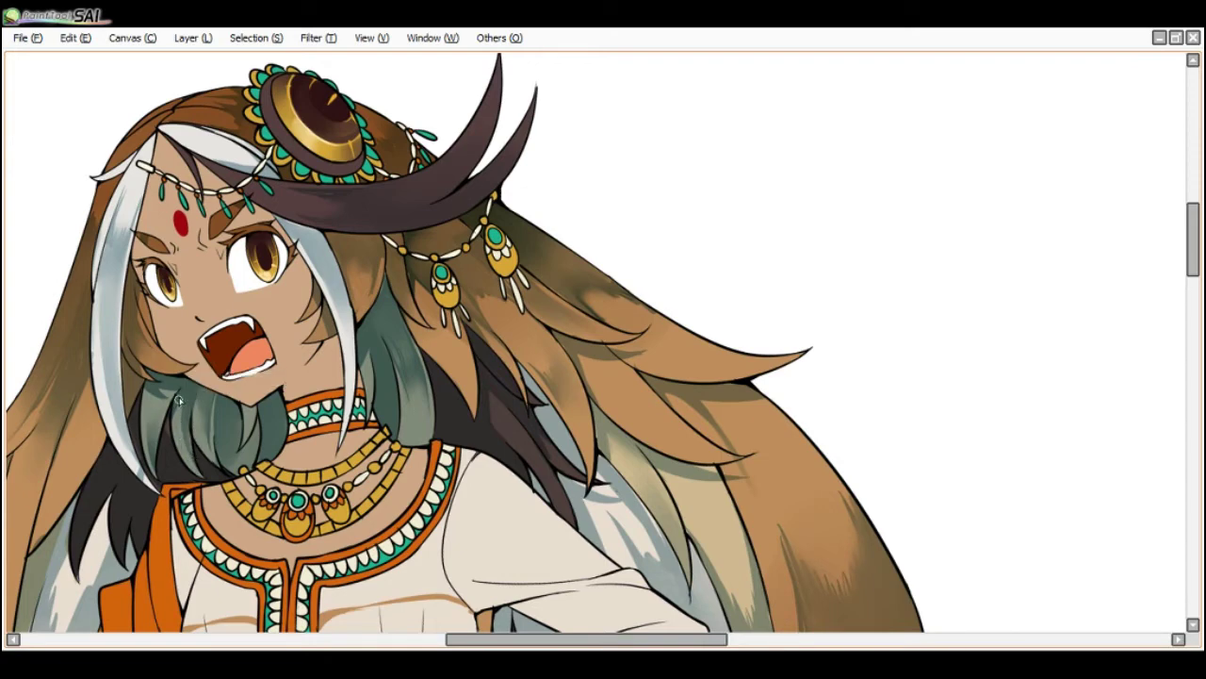
pyautogui.scroll(-1, 183, 362)
pyautogui.scroll(1, 150, 360)
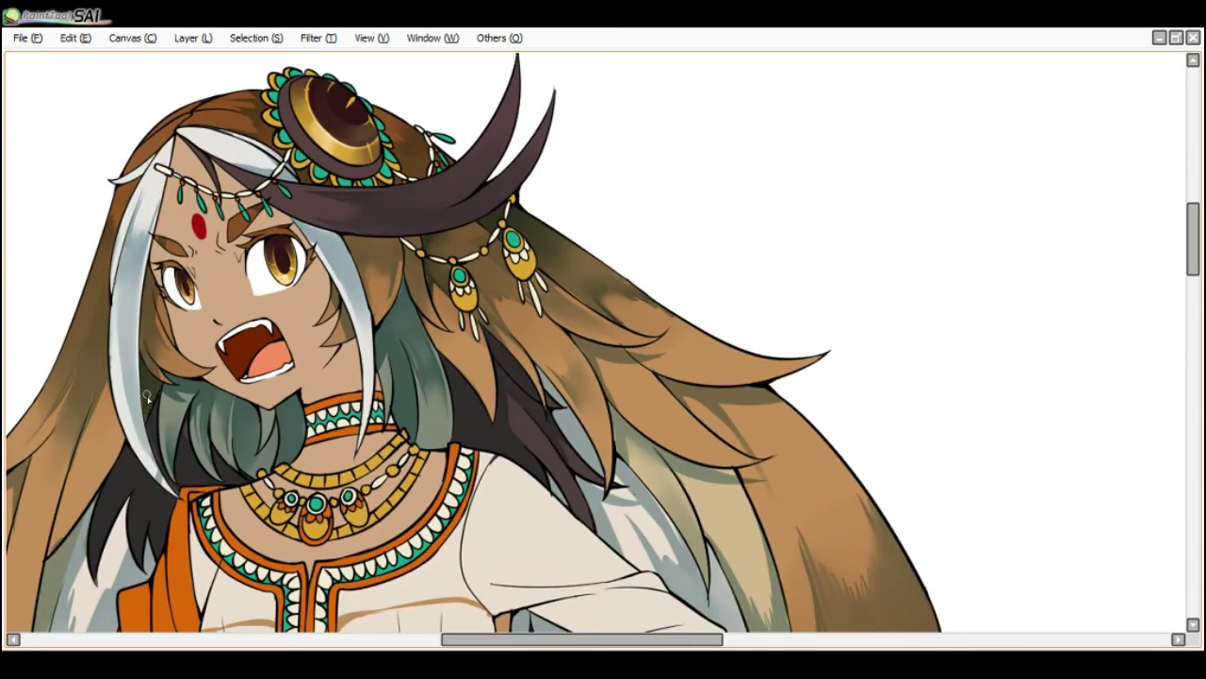
pyautogui.scroll(-3, 179, 366)
pyautogui.press('Home')
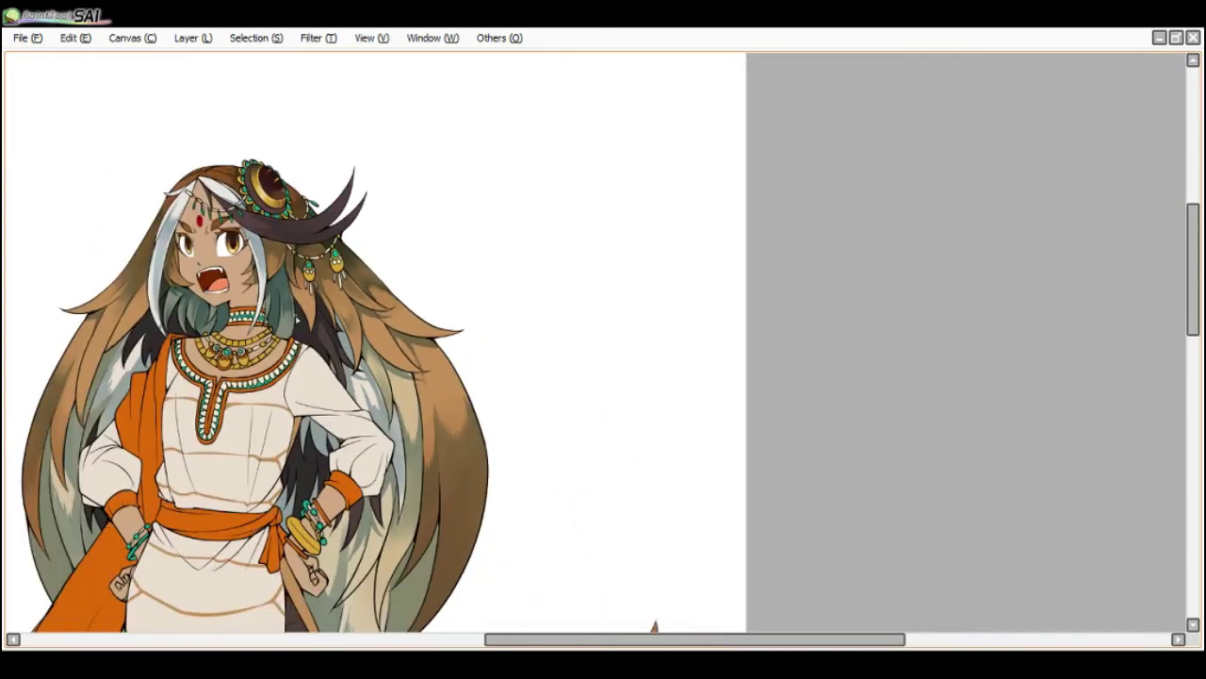
# - Shade the small brown hair lock below the earring nearest the face, redo its first stroke, and save the drawing
pyautogui.scroll(2, 303, 262)
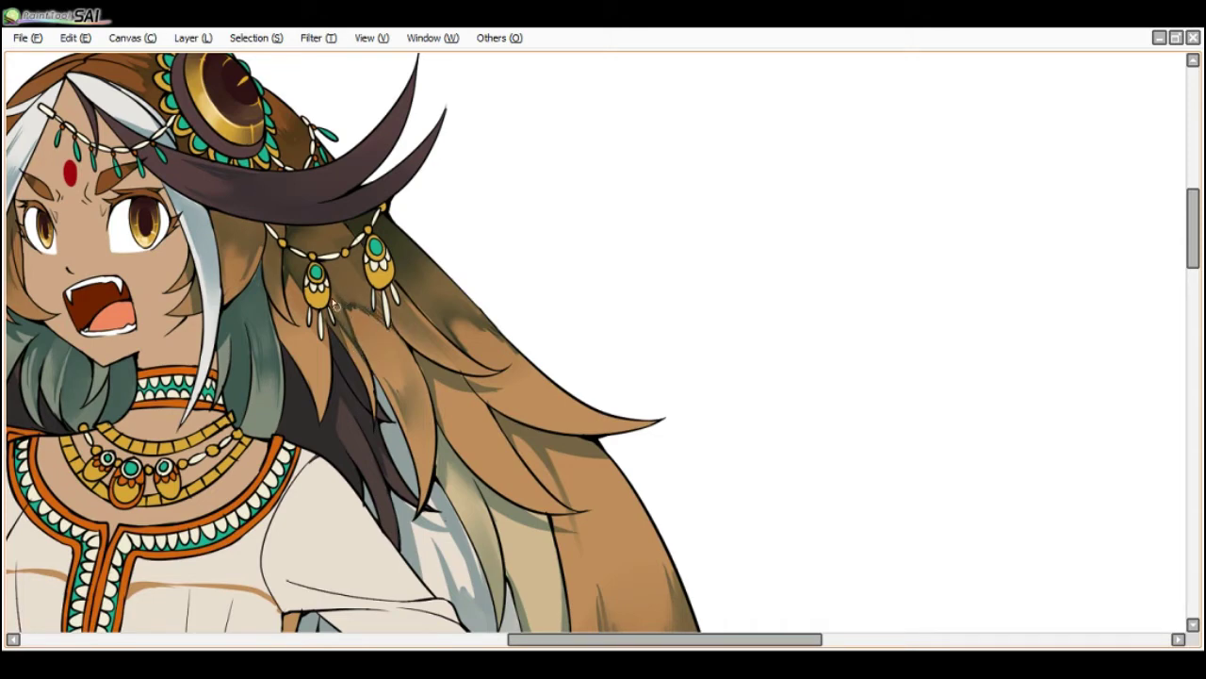
pyautogui.hotkey('alt', 'Tab')
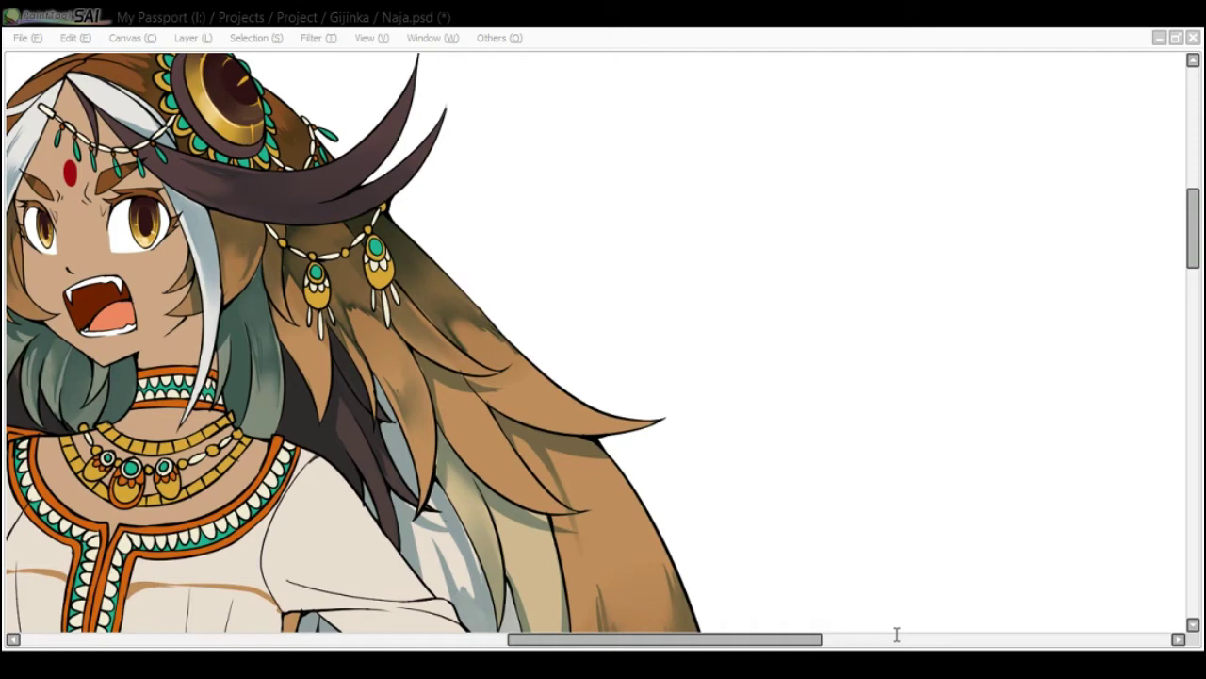
pyautogui.scroll(-1, 565, 344)
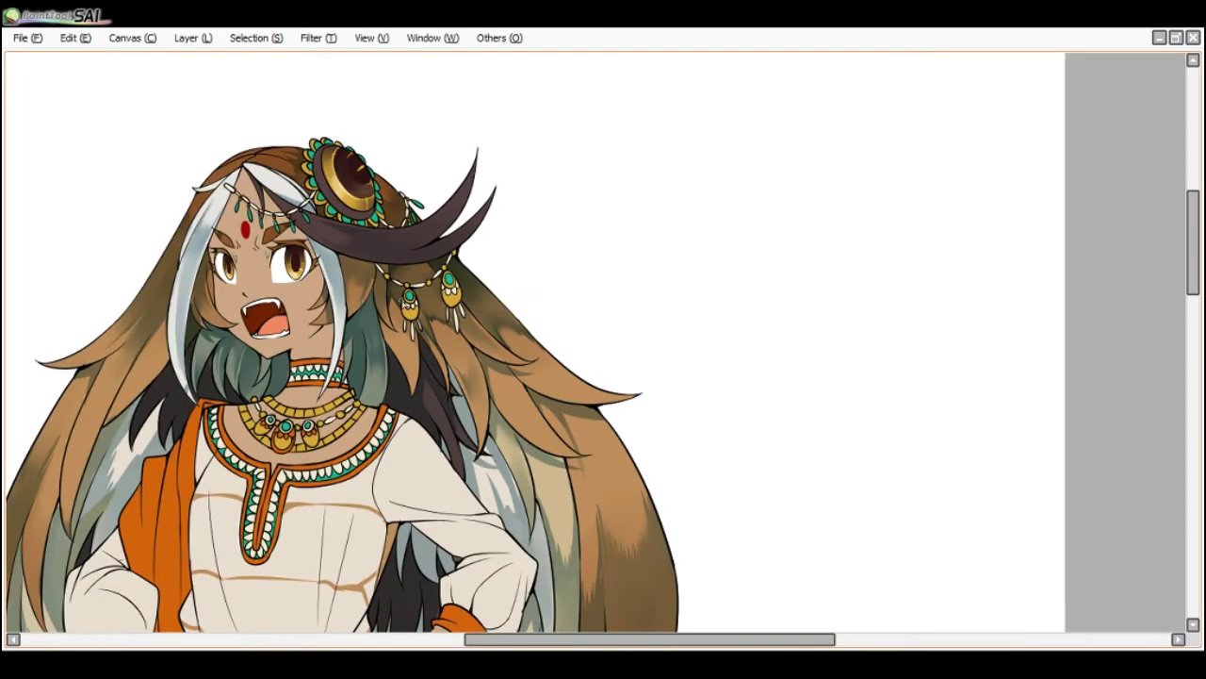
pyautogui.scroll(1, 402, 305)
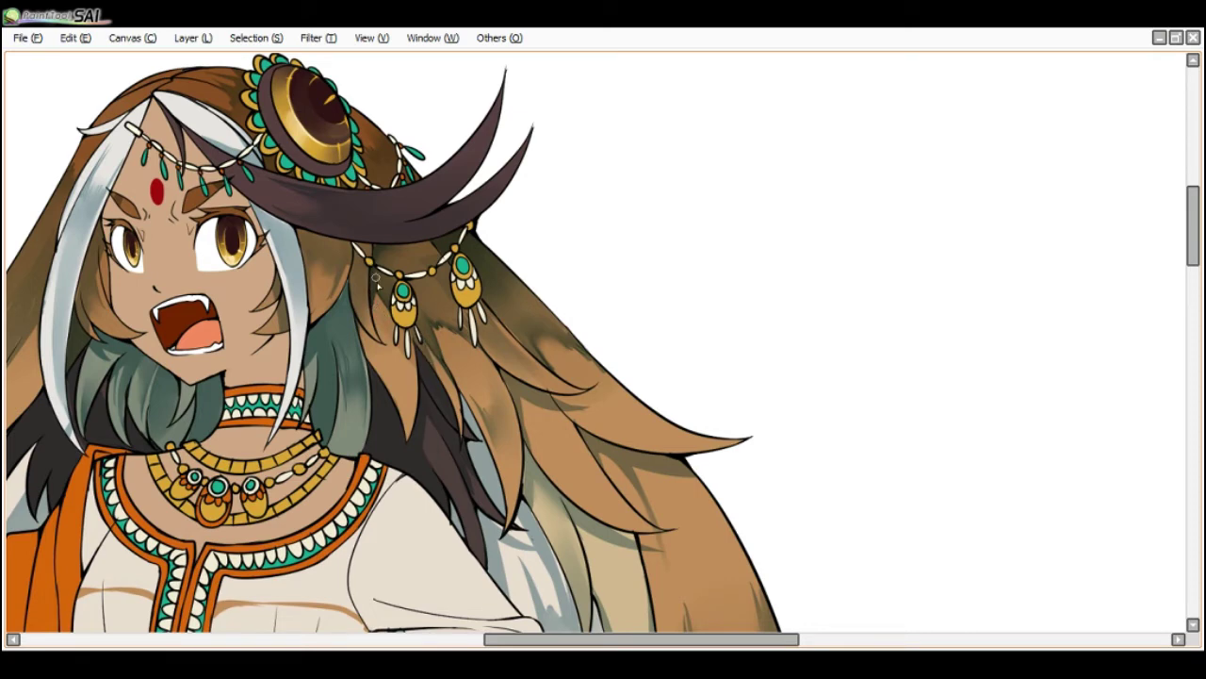
pyautogui.moveTo(394, 375); pyautogui.dragTo(407, 439)
pyautogui.hotkey('ctrl', 'z')
pyautogui.moveTo(384, 345); pyautogui.dragTo(407, 436)
pyautogui.moveTo(385, 368)
pyautogui.mouseDown()
pyautogui.moveTo(375, 346)
pyautogui.moveTo(379, 372)
pyautogui.mouseUp()
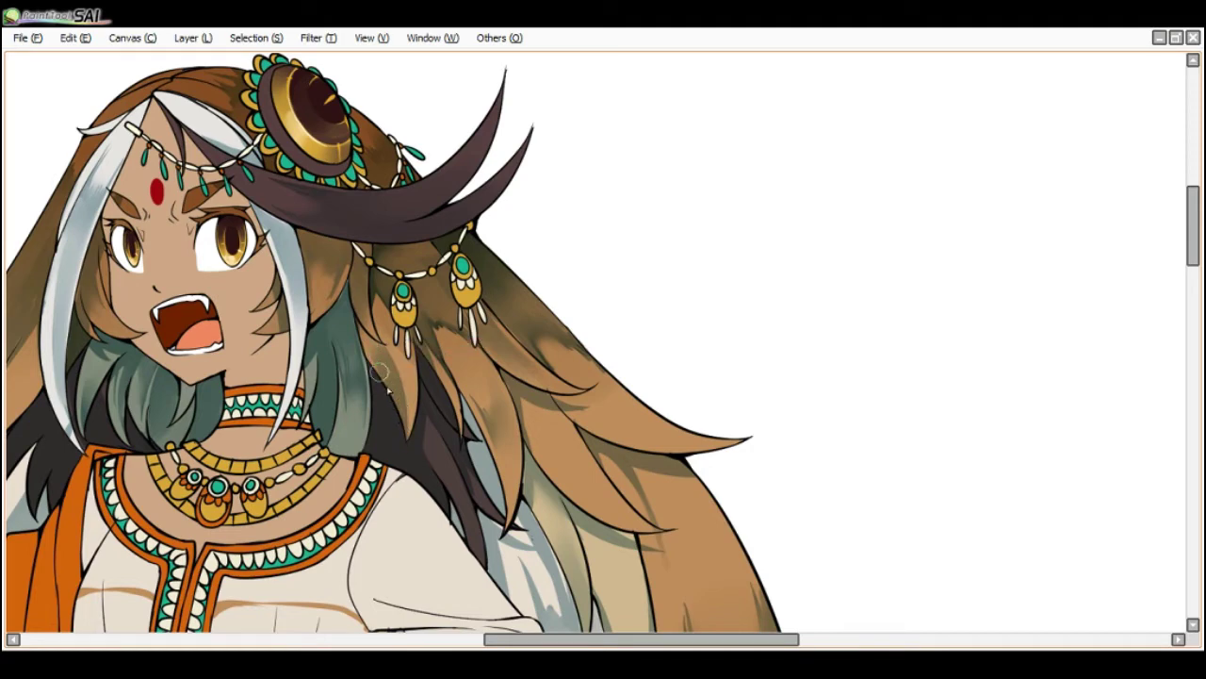
pyautogui.hotkey('ctrl', 's')
pyautogui.click(376, 311)
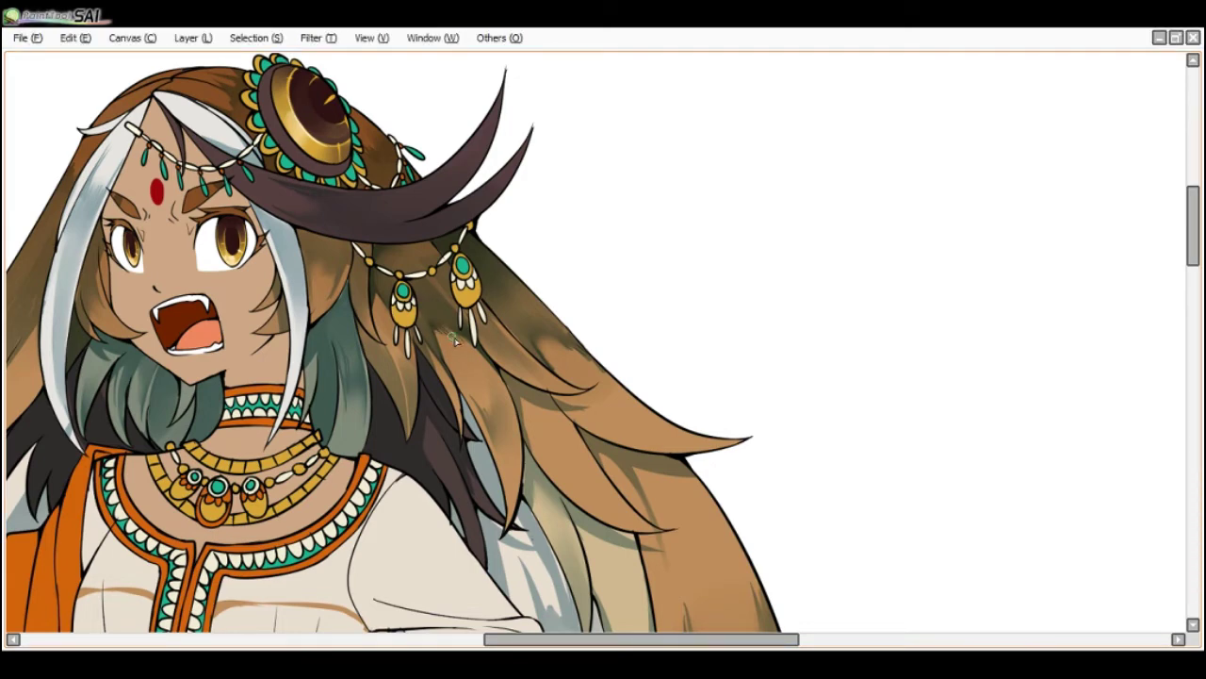
# - Examine the shading of the brown hair around the hanging ornaments from several canvas angles and zoom levels
pyautogui.press('Delete')
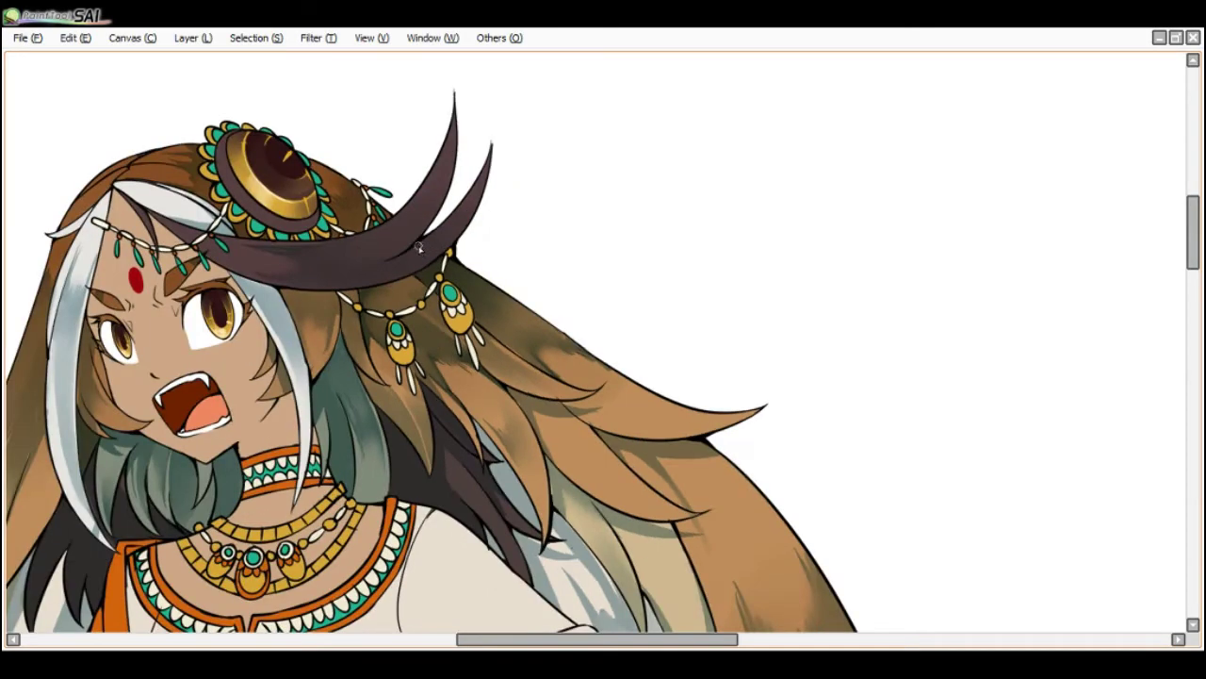
pyautogui.press('End')
pyautogui.press('End')
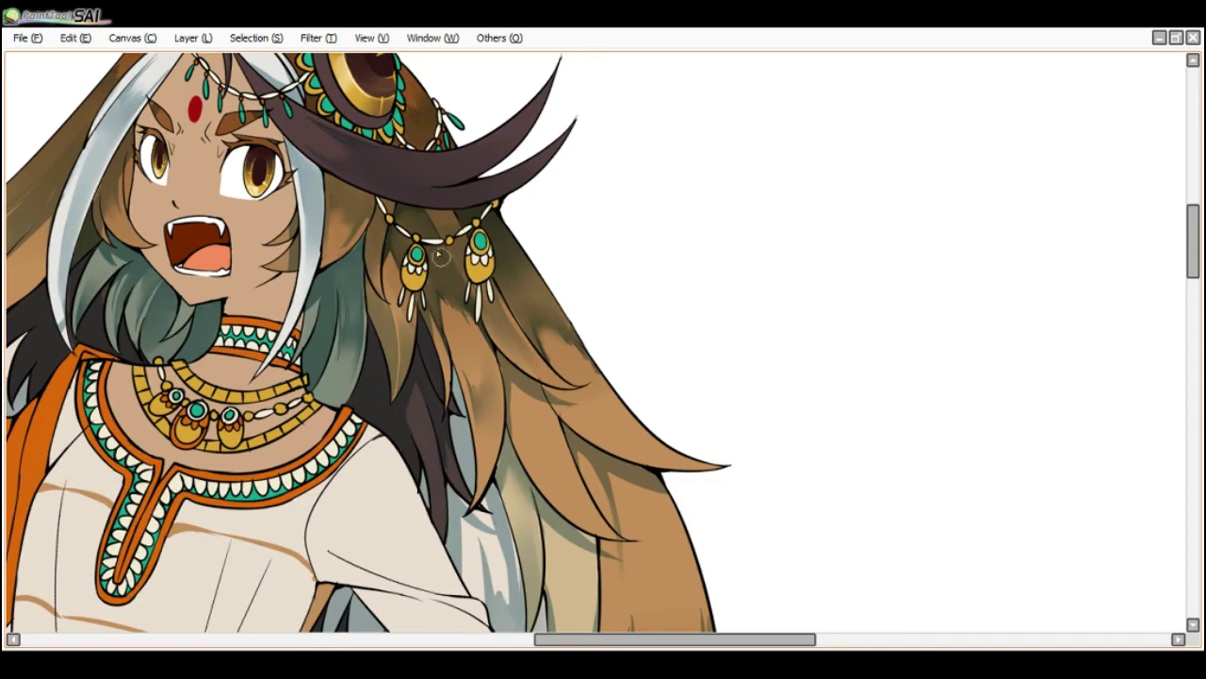
pyautogui.scroll(-2, 456, 279)
pyautogui.press('End')
pyautogui.press('Home')
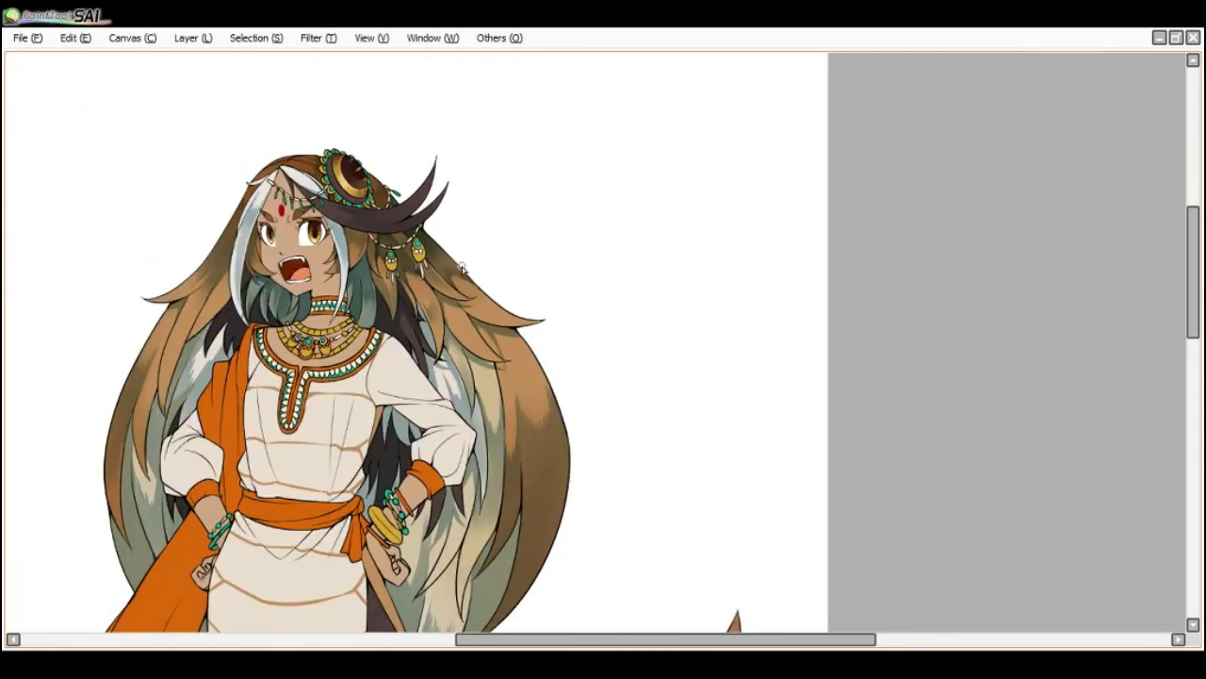
pyautogui.scroll(1, 443, 287)
pyautogui.scroll(-1, 516, 335)
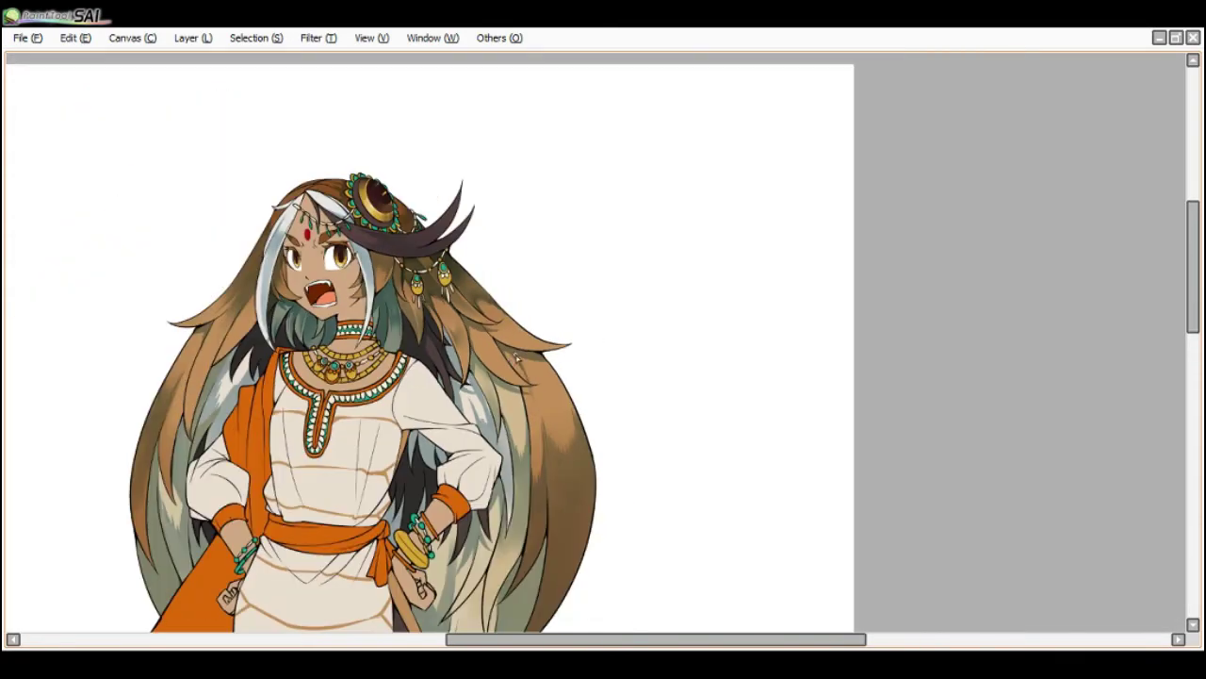
pyautogui.press('End')
pyautogui.press('Home')
# - Save the drawing and deepen the dark shading on the crown hair between the round medallion and the bead string
pyautogui.scroll(3, 412, 221)
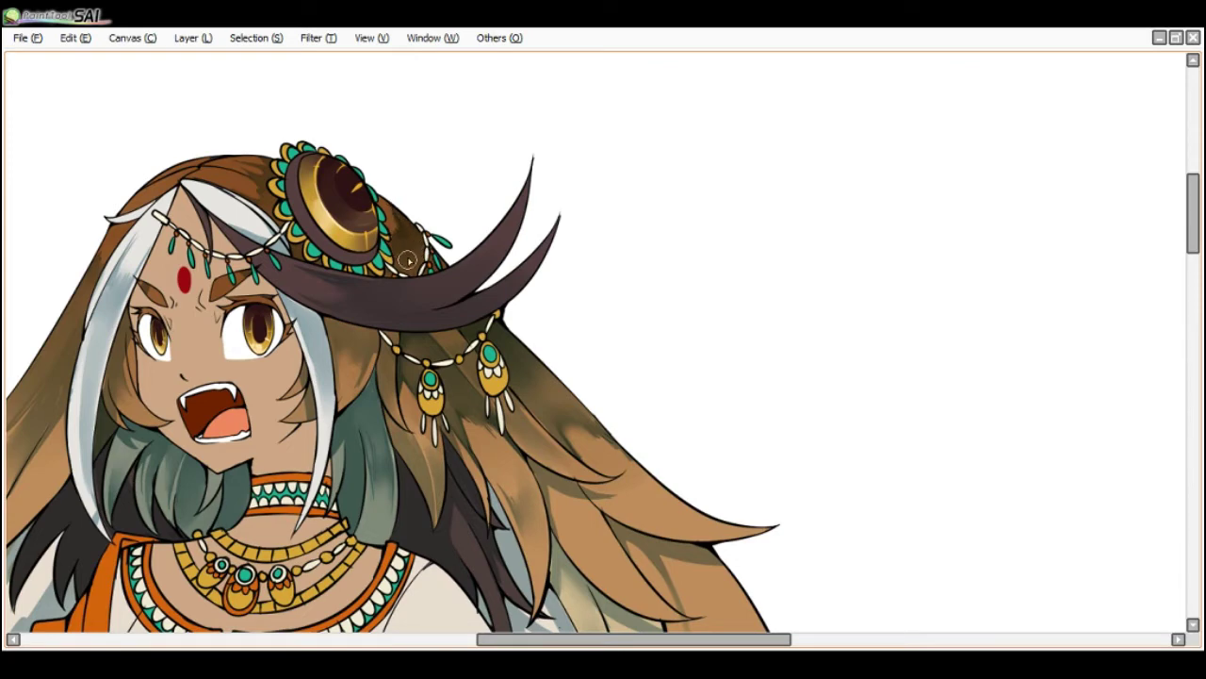
pyautogui.hotkey('ctrl', 's')
pyautogui.hotkey('alt', 'Tab')
pyautogui.click(418, 229)
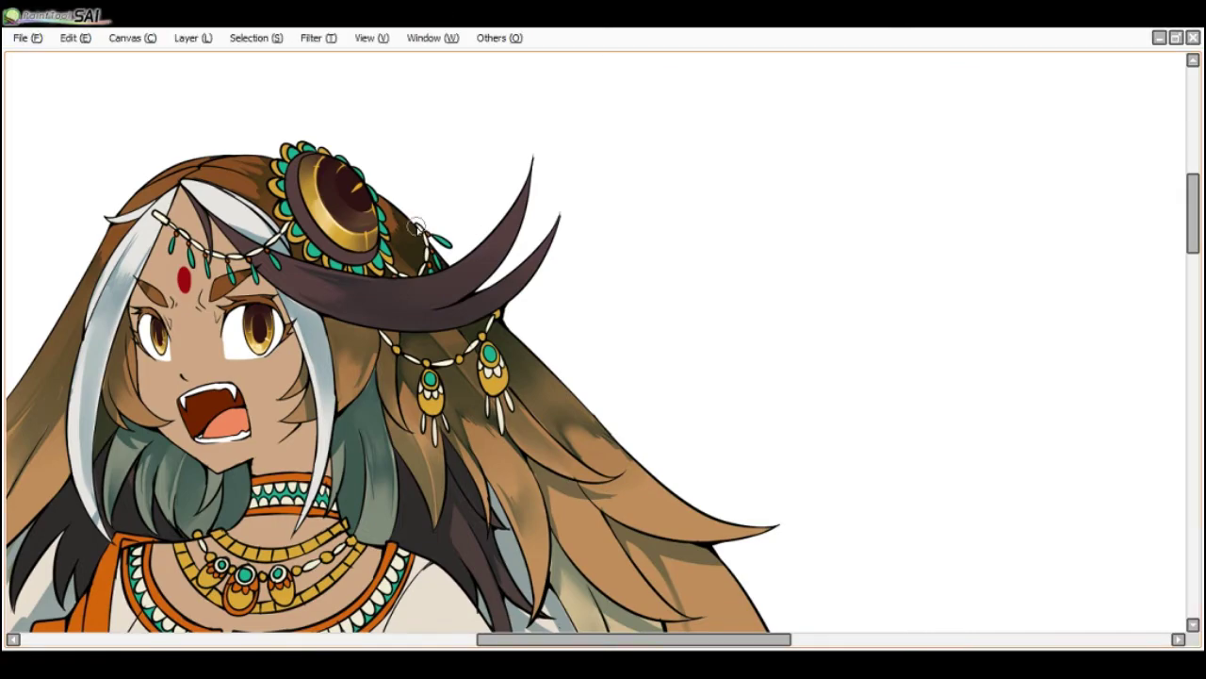
# - Examine the white forelocks and crown hair at different zoom levels and canvas rotations
pyautogui.scroll(-2, 404, 208)
pyautogui.scroll(1, 281, 193)
pyautogui.scroll(2, 282, 219)
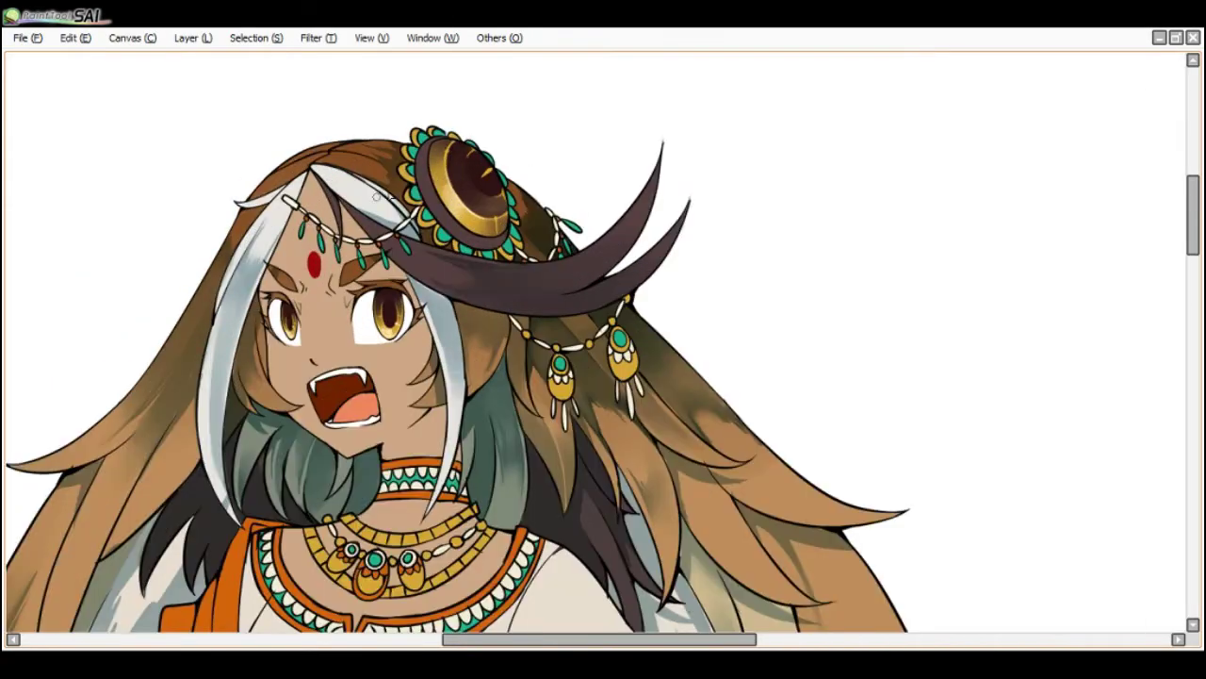
pyautogui.press('End')
pyautogui.press('Delete')
pyautogui.press('End')
pyautogui.press('End')
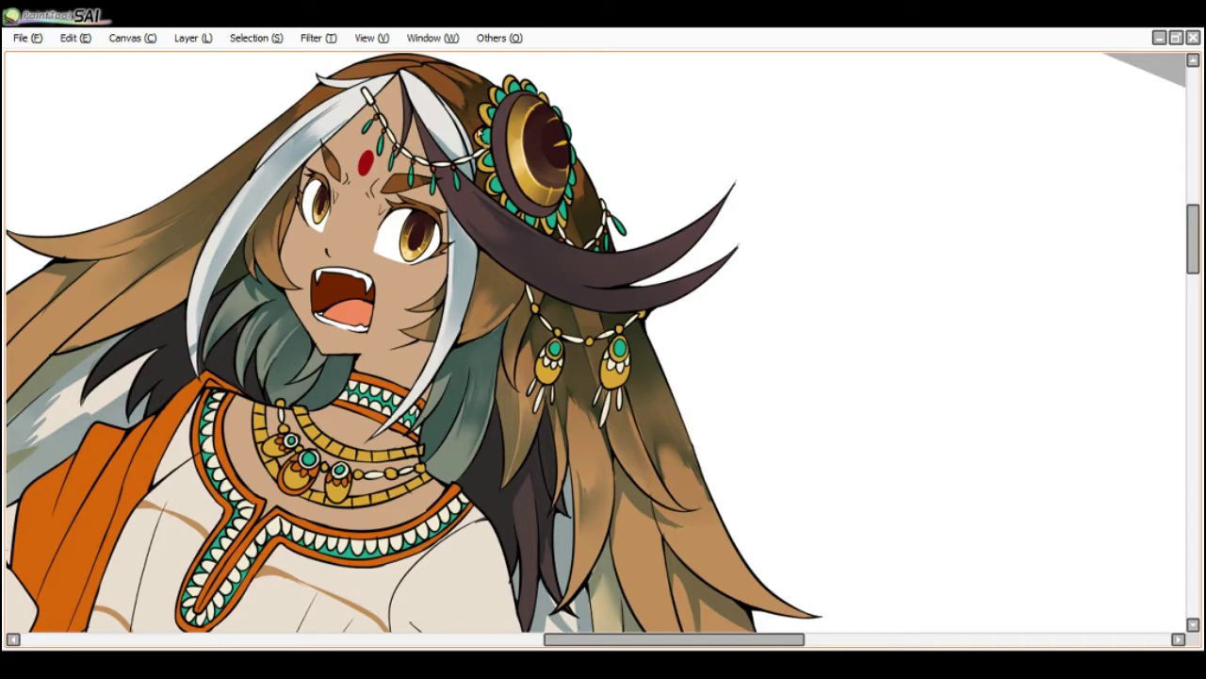
pyautogui.scroll(-1, 443, 74)
pyautogui.press('End')
pyautogui.press('Delete')
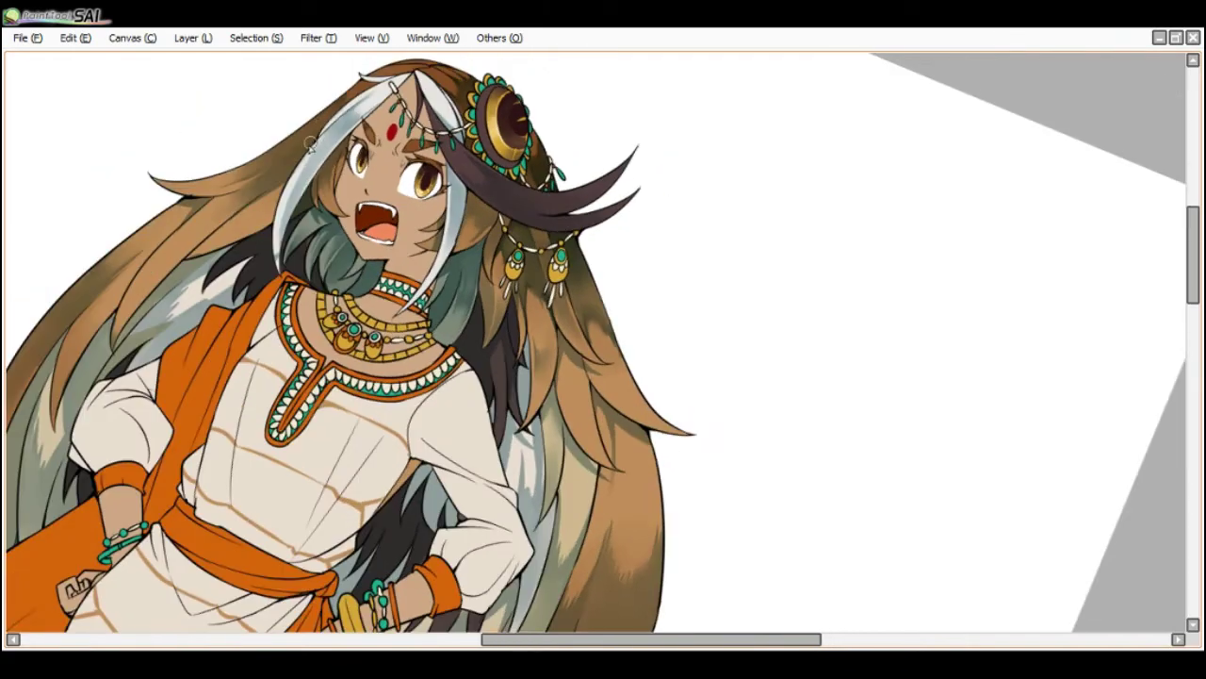
pyautogui.press('Home')
pyautogui.press('End')
pyautogui.press('Delete')
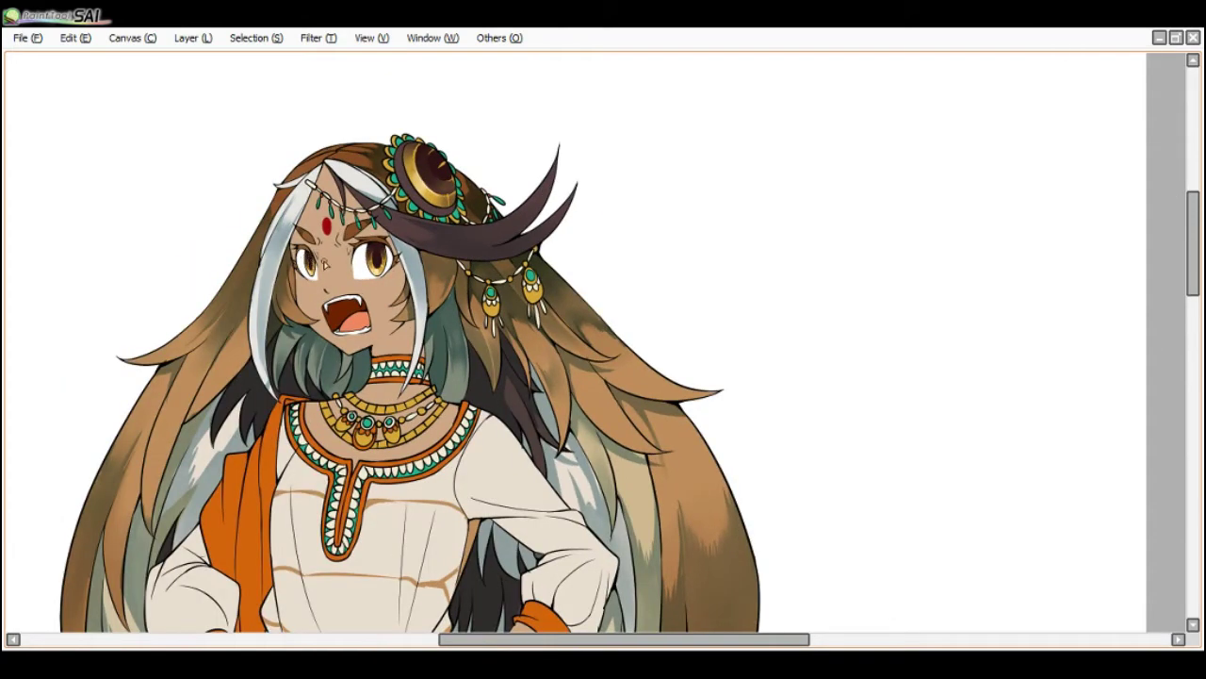
pyautogui.press('Delete')
pyautogui.scroll(1, 380, 283)
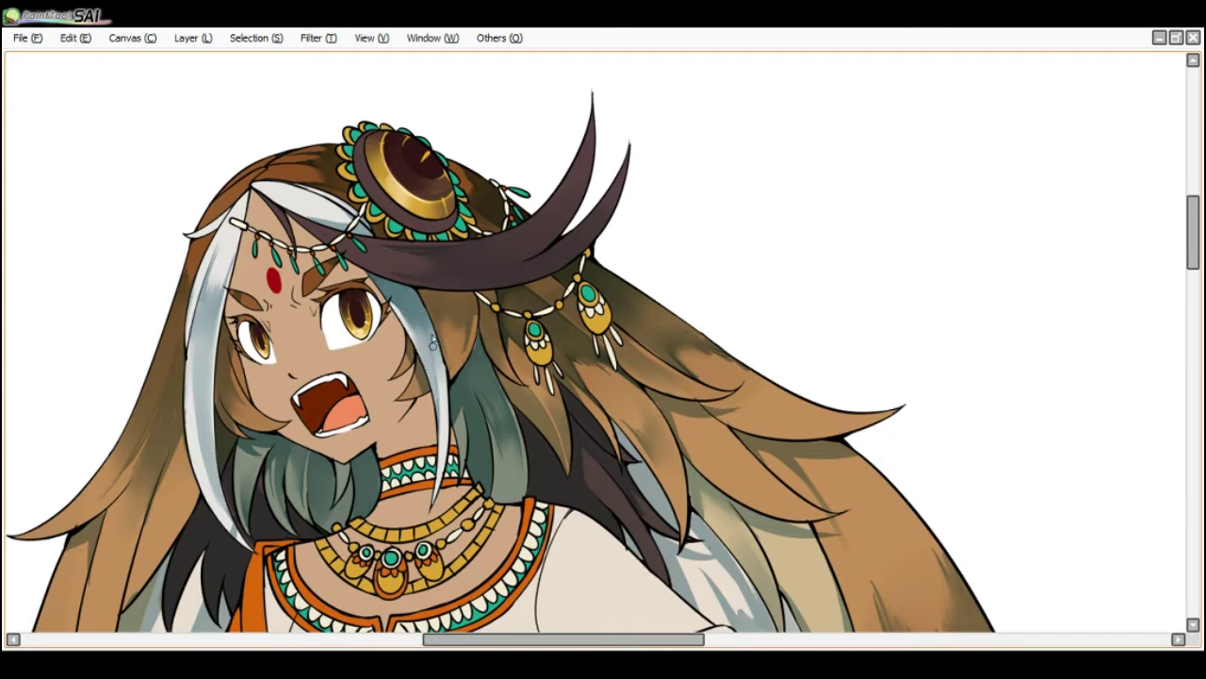
# - Add blue-grey shading to the upper part of the long white forelock, checking it with the canvas flipped
pyautogui.press('h')
pyautogui.press('h')
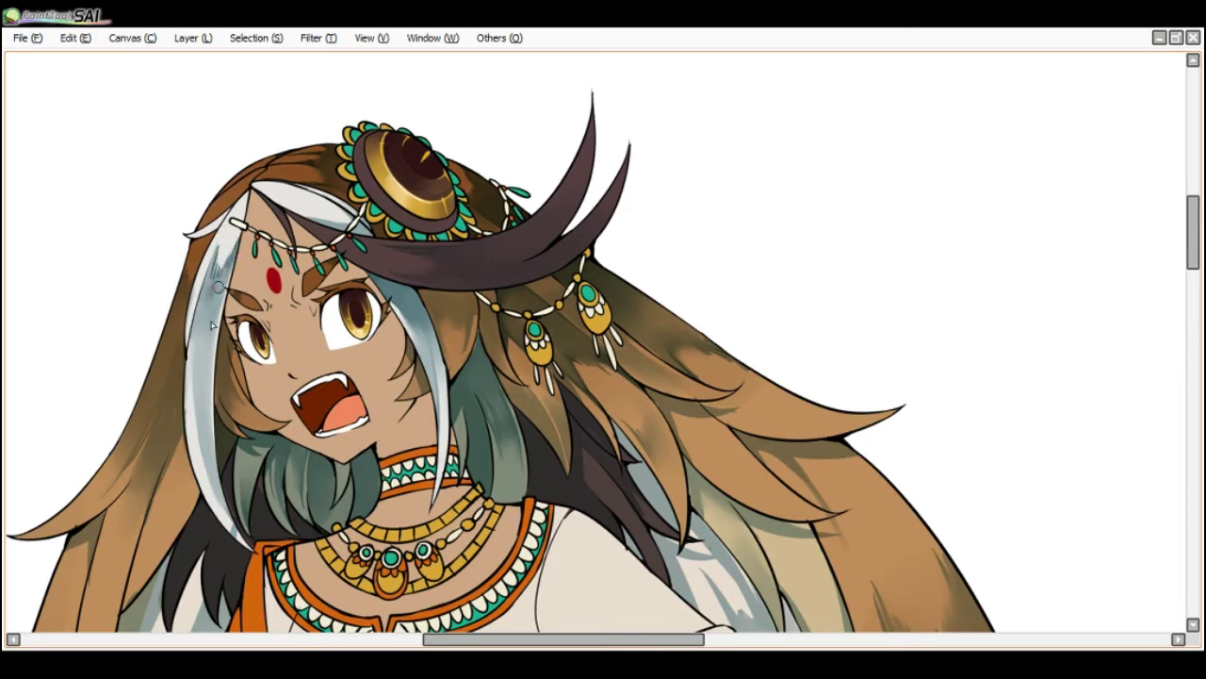
pyautogui.scroll(-3, 249, 157)
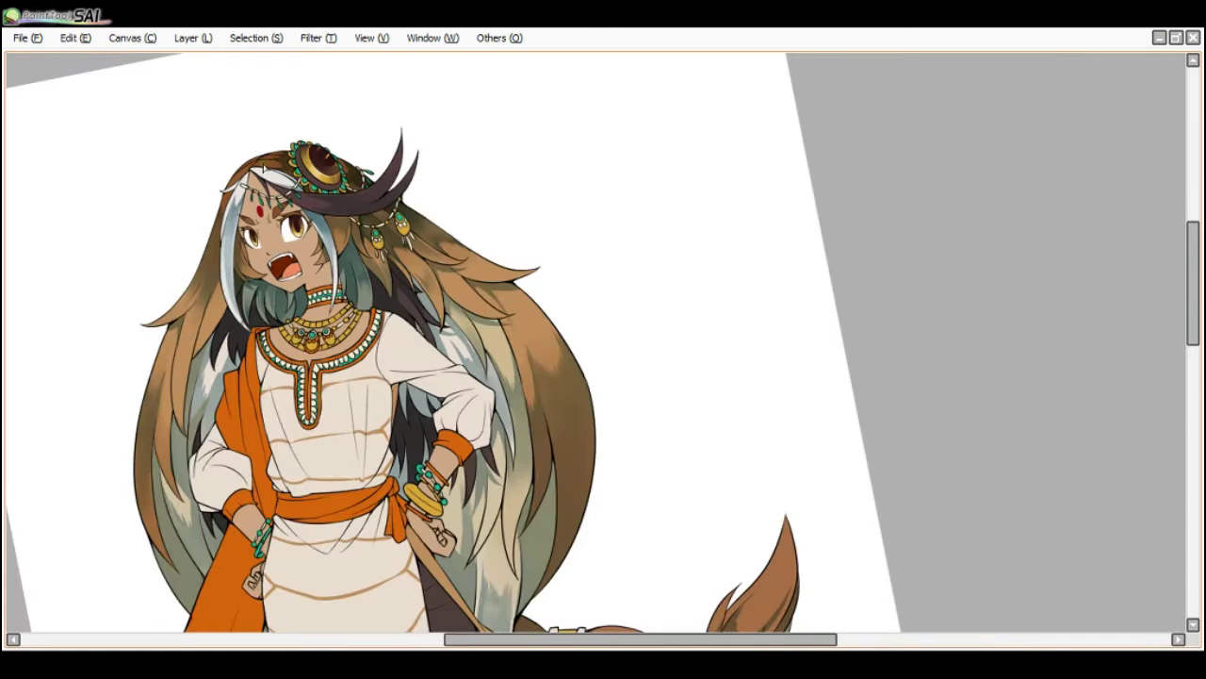
pyautogui.scroll(3, 247, 168)
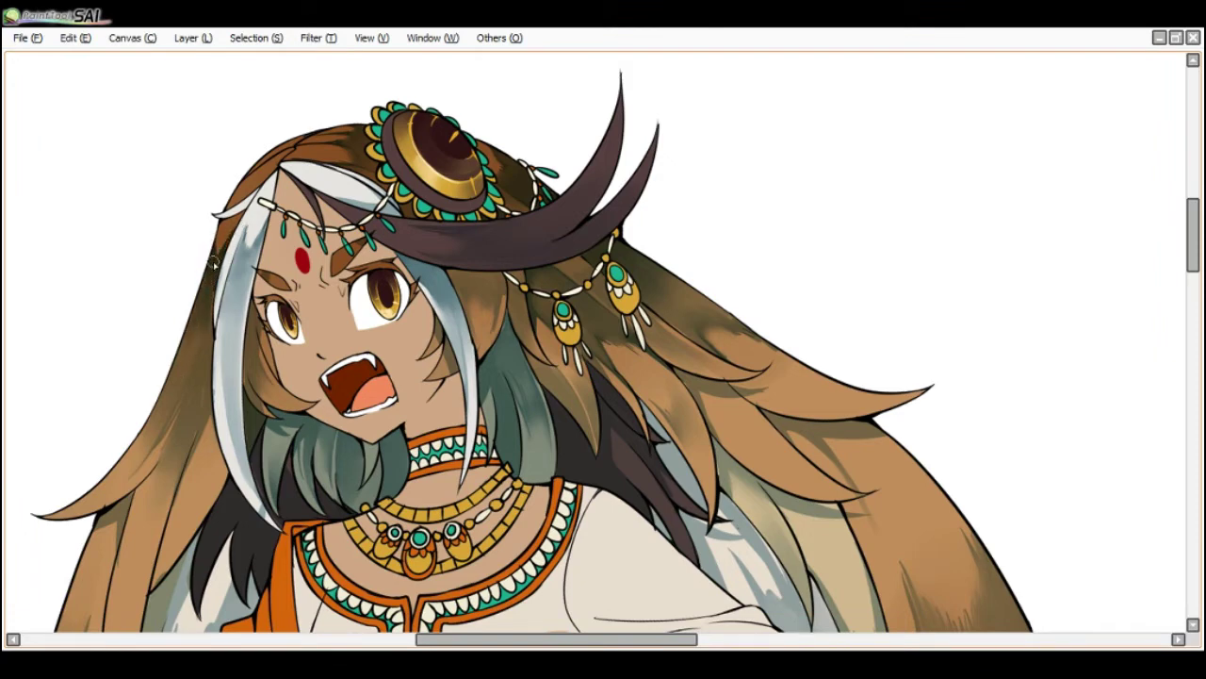
# - Paint dark shading on the outer brown hair alongside the long white forelock, from the temple downward
pyautogui.scroll(-1, 206, 289)
pyautogui.scroll(1, 196, 323)
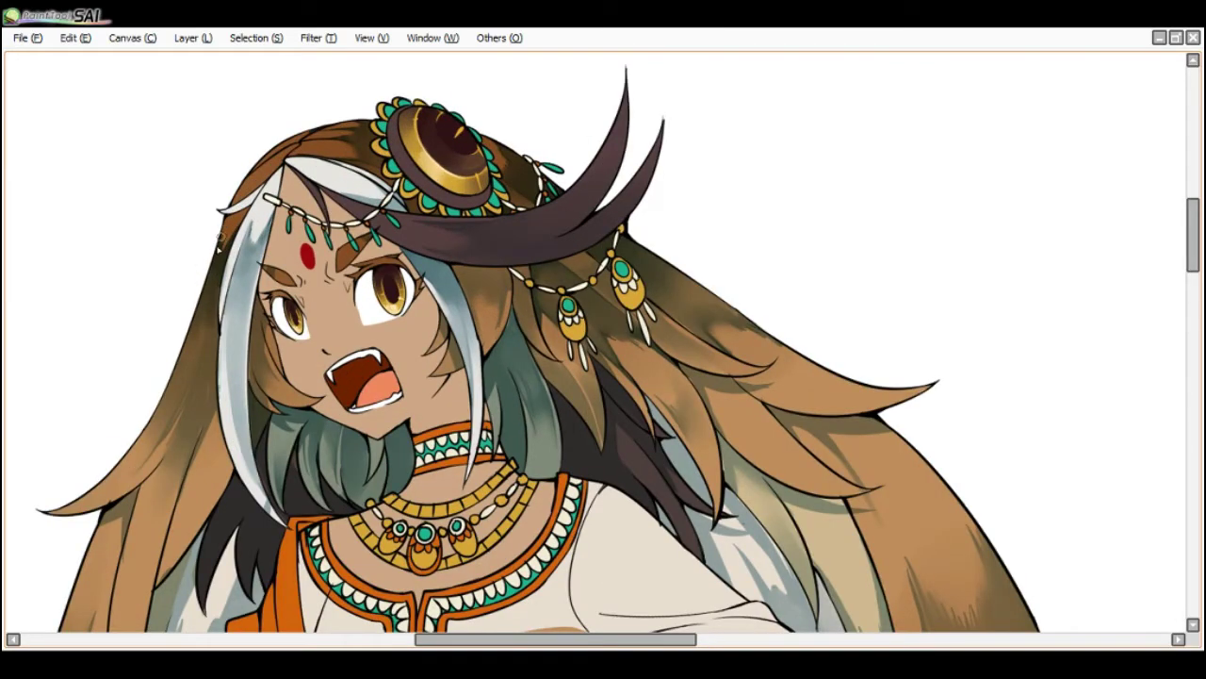
pyautogui.scroll(-2, 241, 222)
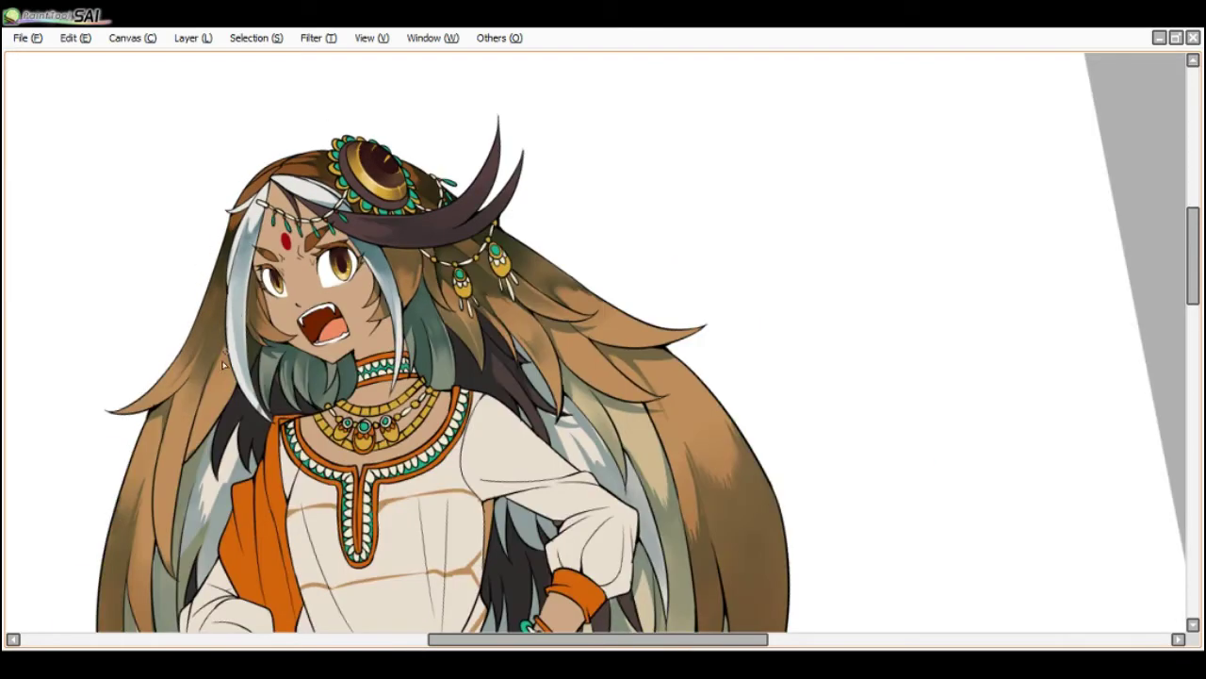
pyautogui.scroll(2, 198, 366)
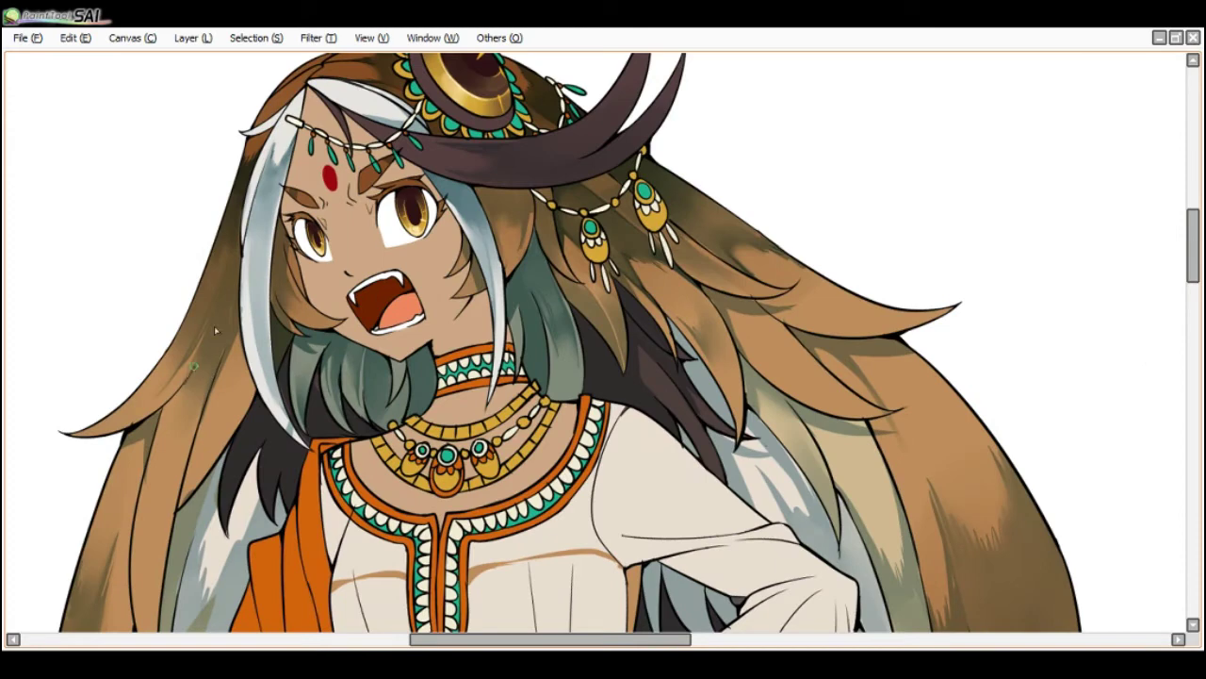
pyautogui.moveTo(226, 303); pyautogui.dragTo(212, 395)
pyautogui.press('End')
pyautogui.press('Delete')
pyautogui.press('Delete')
pyautogui.press('Delete')
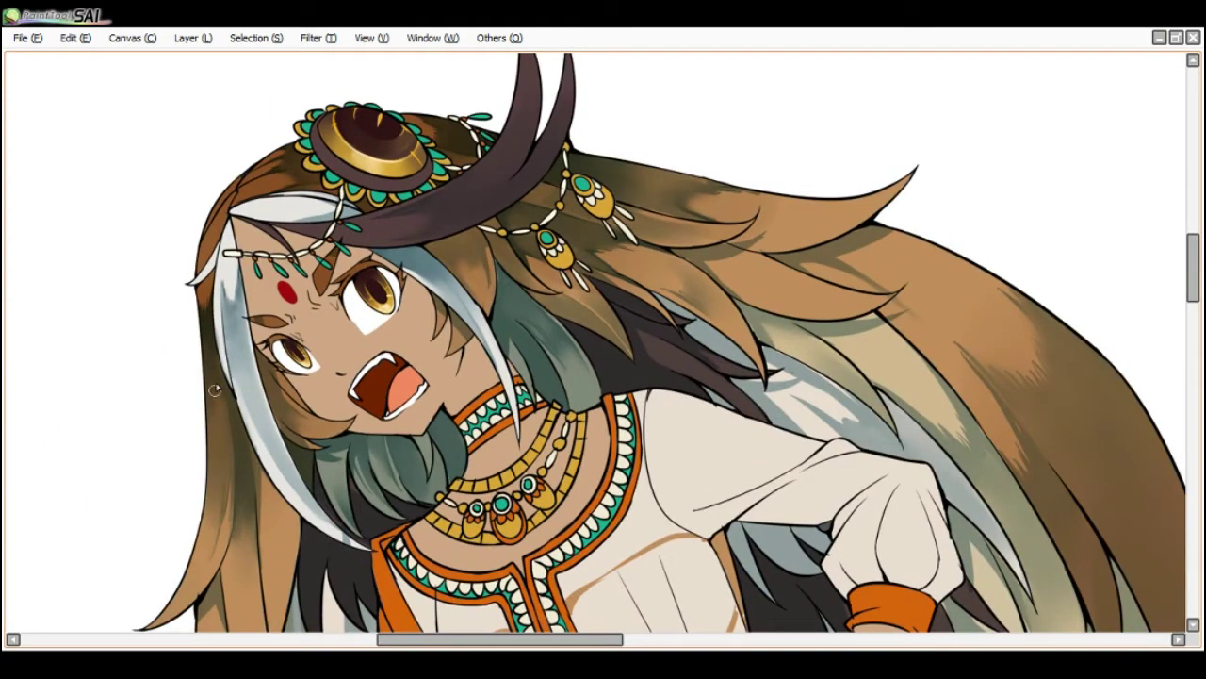
# - Shade the inner brown hair lock behind the long white forelock in a darker olive-brown
pyautogui.hotkey('alt', 'Tab')
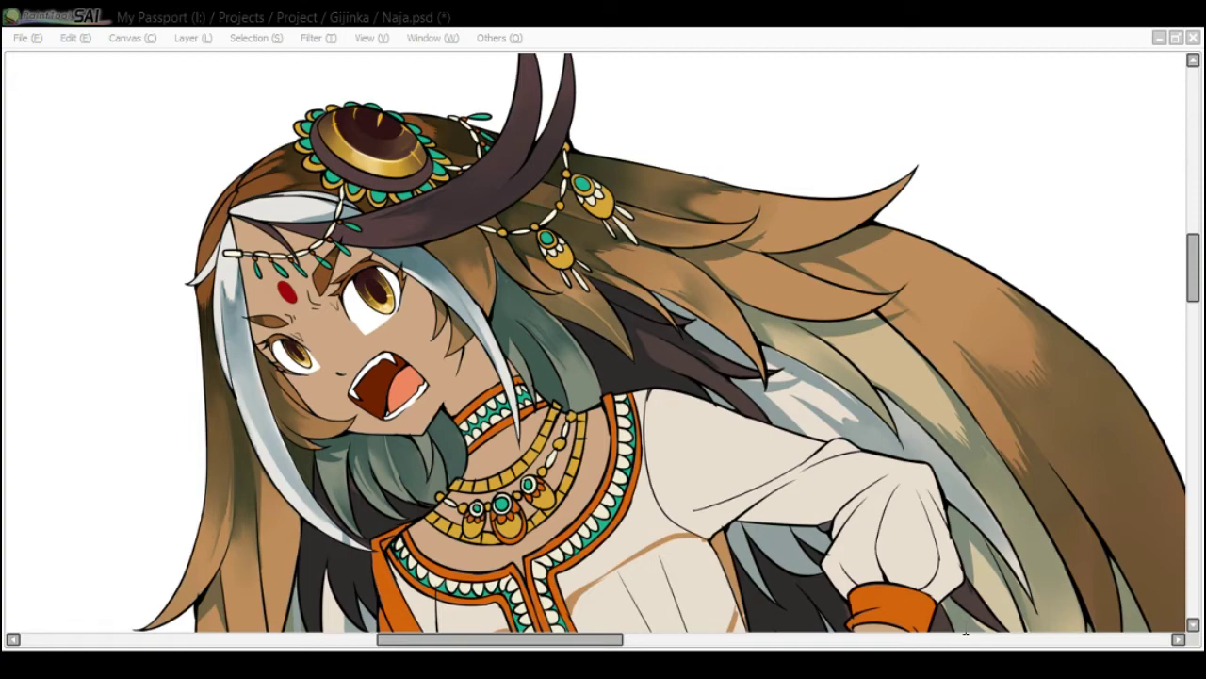
pyautogui.click(964, 629)
pyautogui.press('pagedown')
pyautogui.press('End')
pyautogui.press('End')
pyautogui.press('End')
pyautogui.press('End')
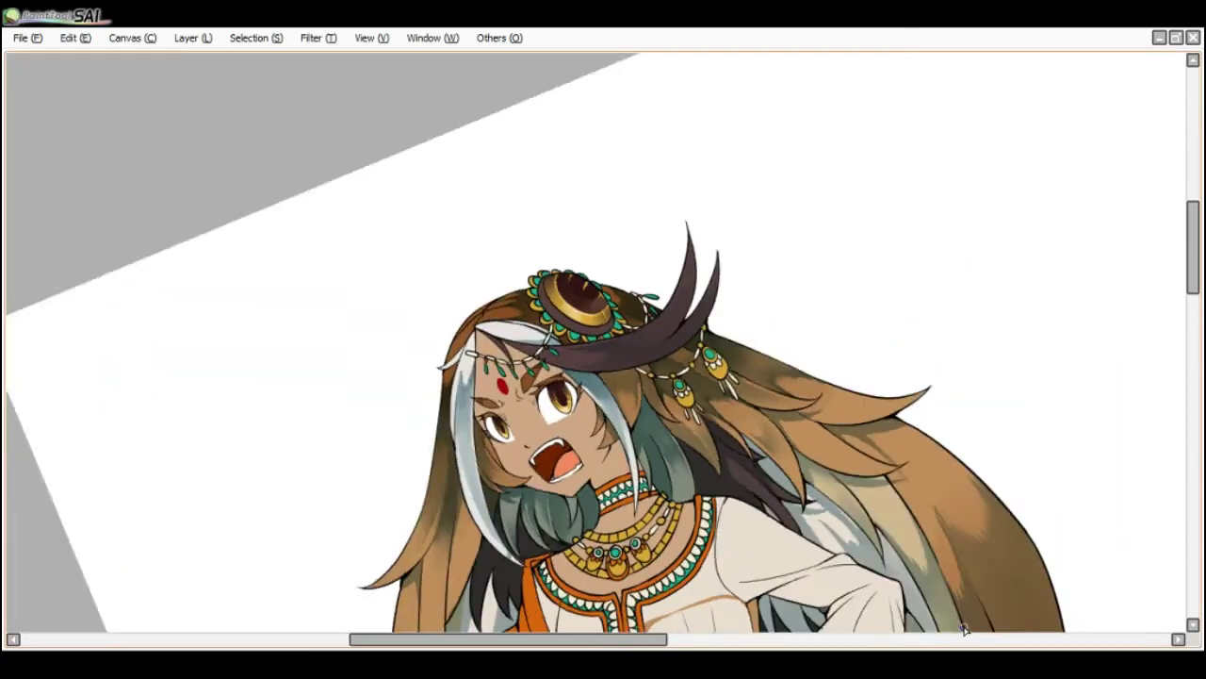
pyautogui.press('Delete')
pyautogui.press('Delete')
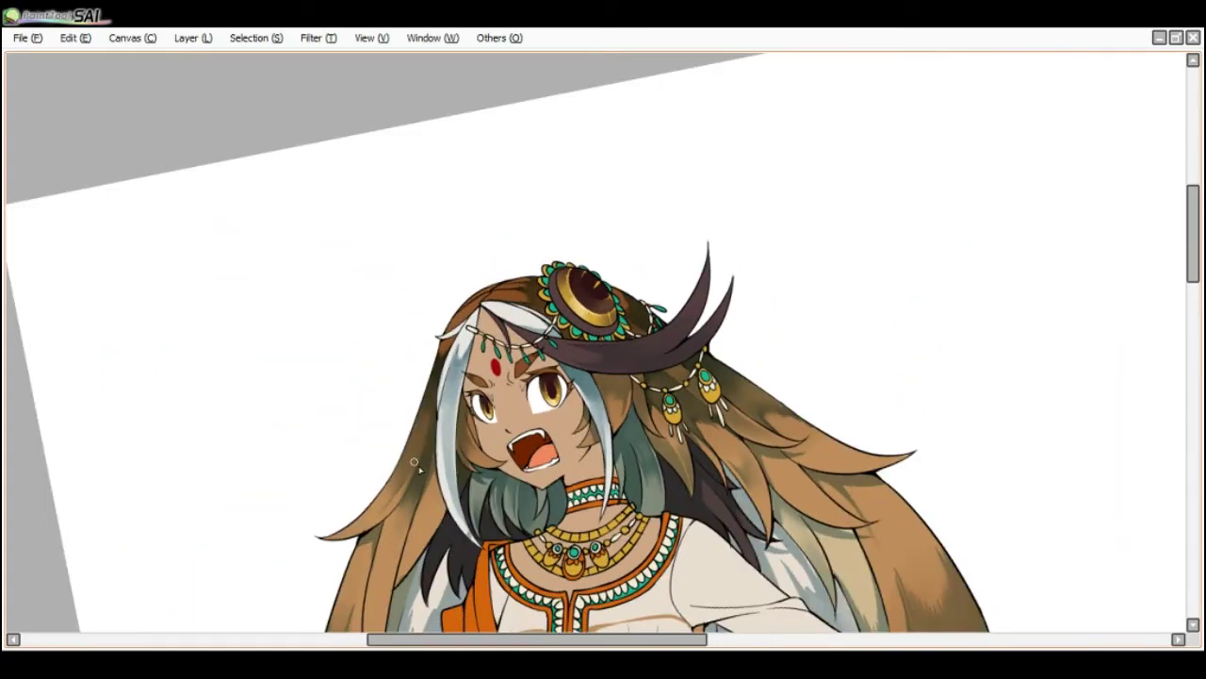
pyautogui.moveTo(439, 505); pyautogui.dragTo(446, 332)
pyautogui.scroll(1, 439, 324)
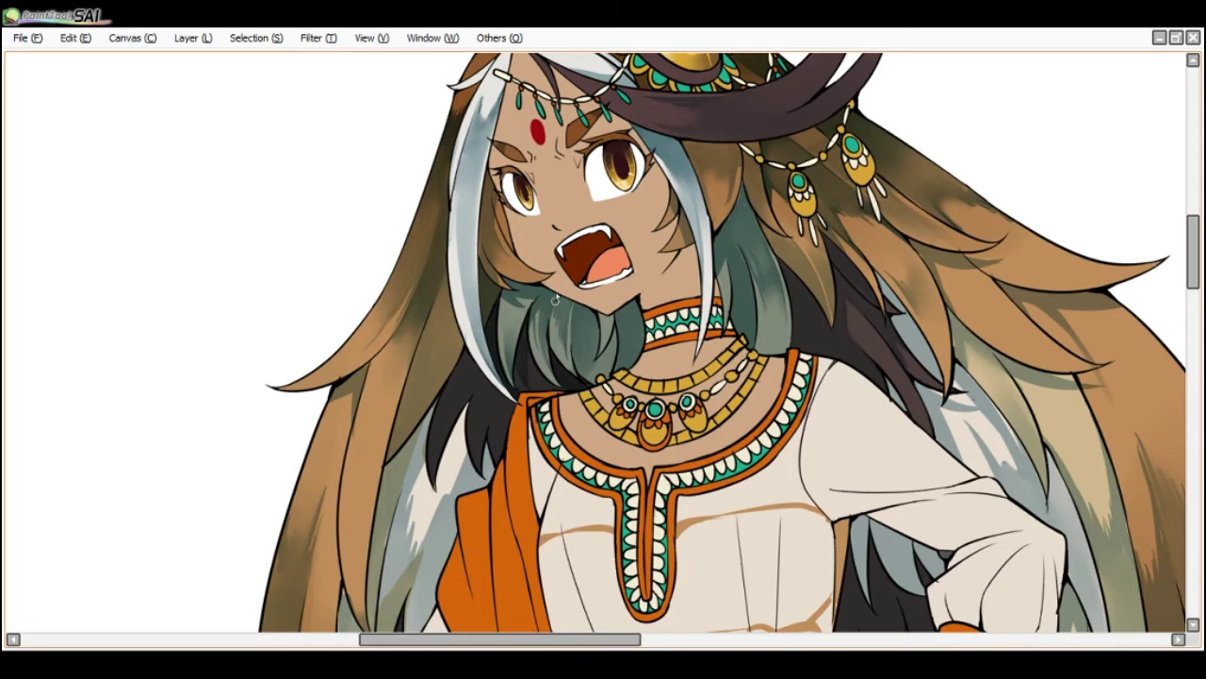
# - Darken the short brown side hair between the long white forelock and the cheek
pyautogui.scroll(-1, 545, 264)
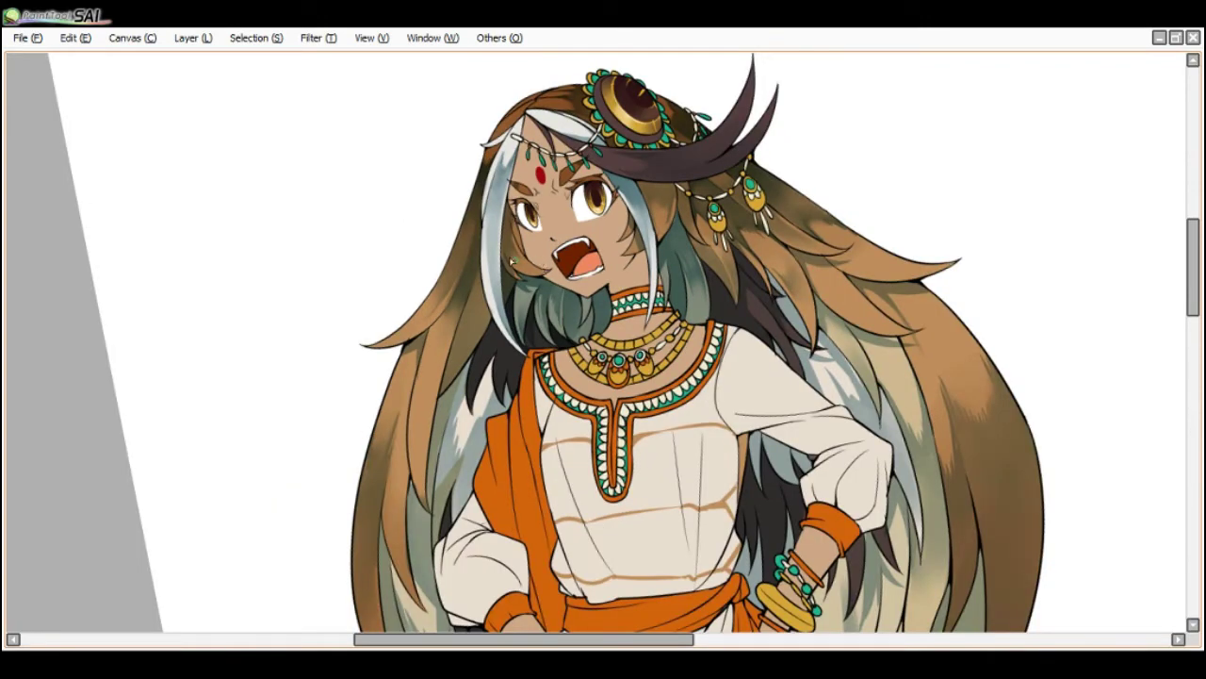
pyautogui.scroll(-1, 490, 264)
pyautogui.press('Home')
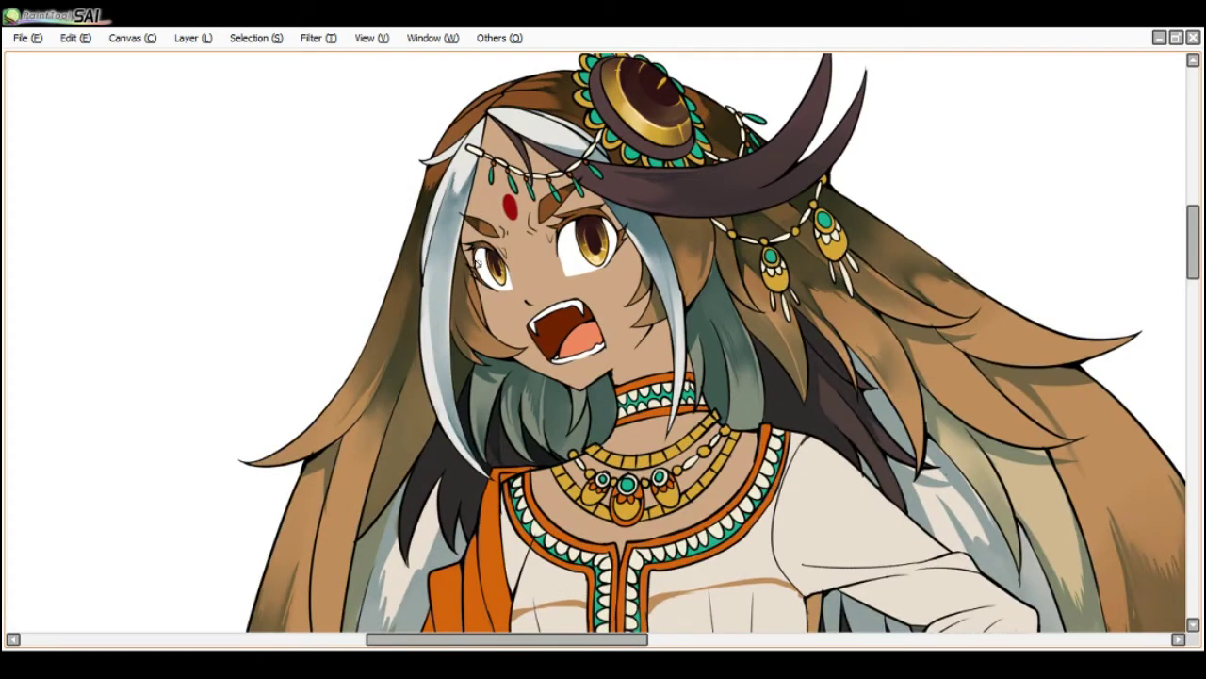
pyautogui.moveTo(470, 272)
pyautogui.mouseDown()
pyautogui.moveTo(482, 316)
pyautogui.moveTo(479, 306)
pyautogui.mouseUp()
pyautogui.scroll(-3, 466, 227)
pyautogui.scroll(3, 466, 179)
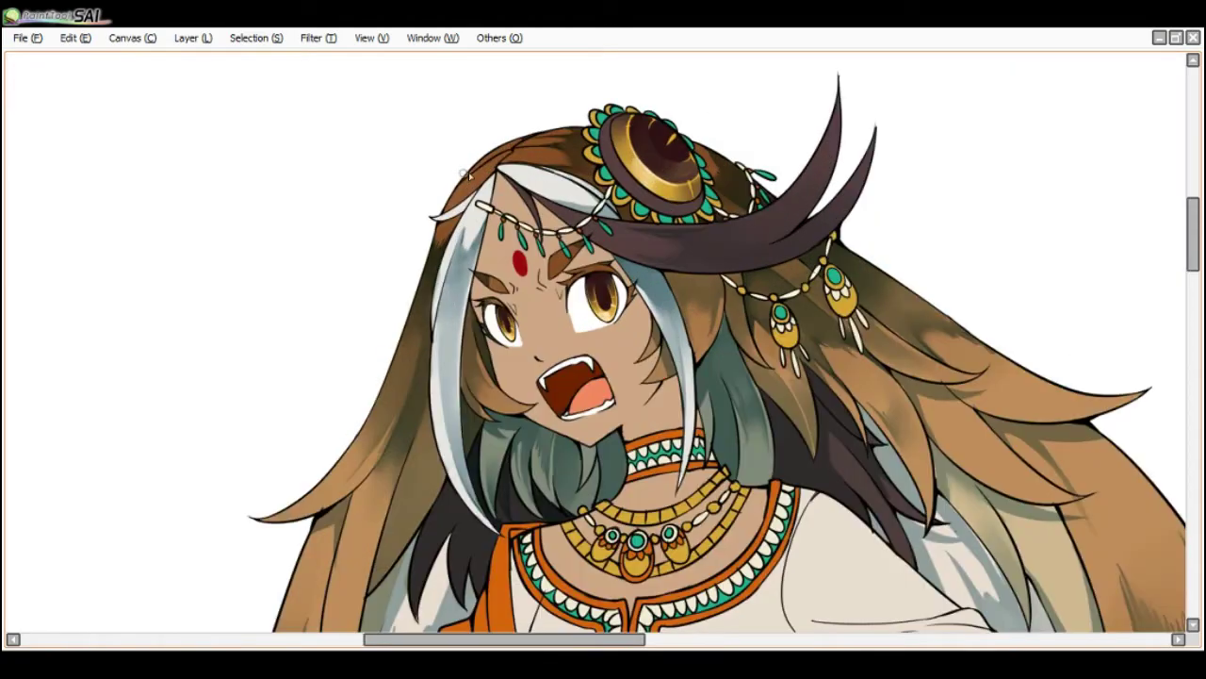
pyautogui.scroll(-2, 471, 213)
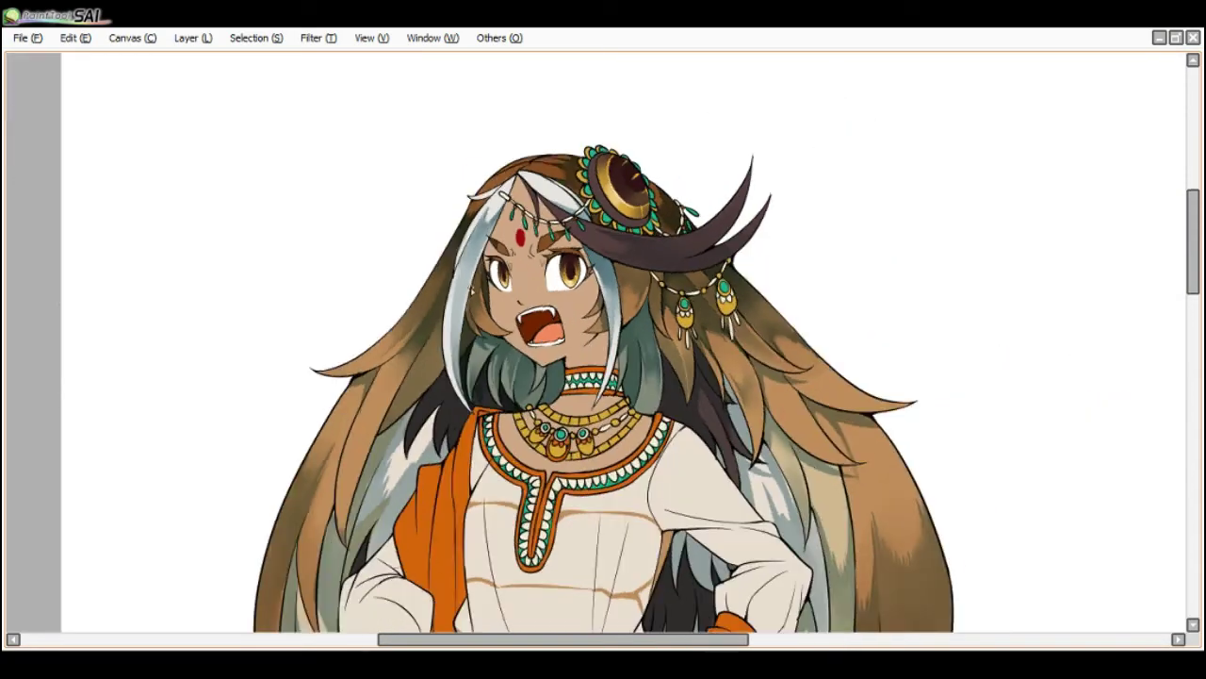
pyautogui.scroll(2, 508, 275)
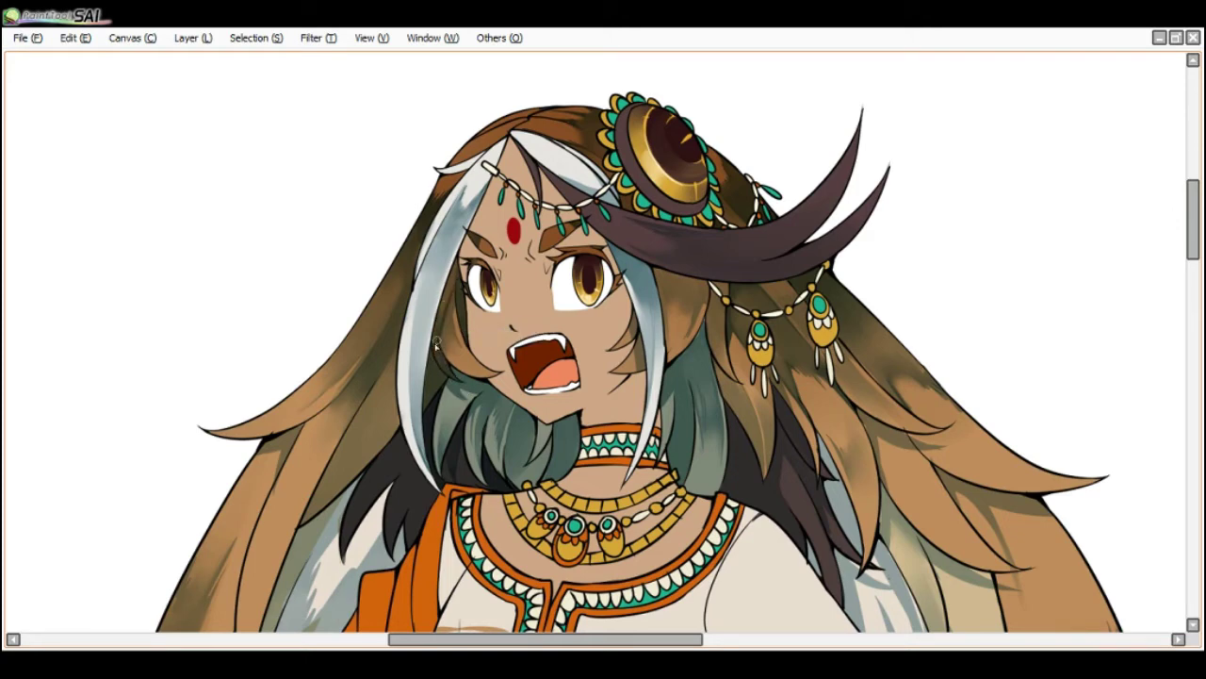
# - Paint olive-brown strand shading on the inner brown hair lock beside the long white forelock, above the scarf-side shoulder
pyautogui.scroll(-1, 458, 266)
pyautogui.scroll(-1, 396, 348)
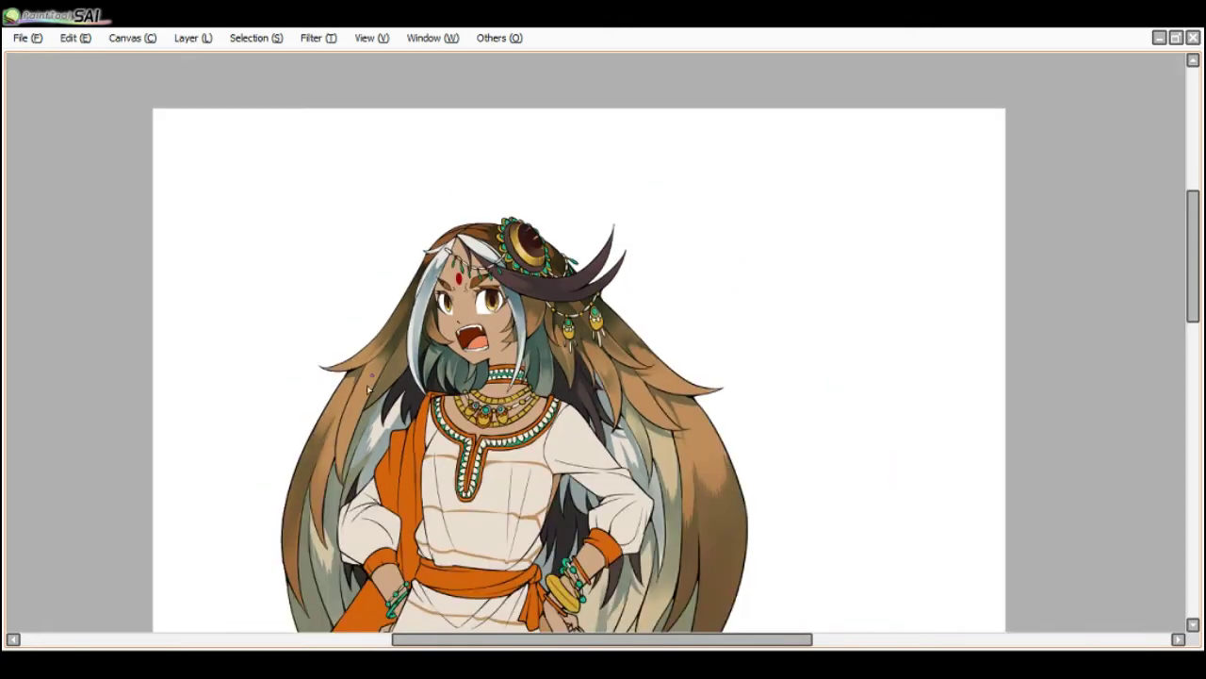
pyautogui.scroll(2, 370, 387)
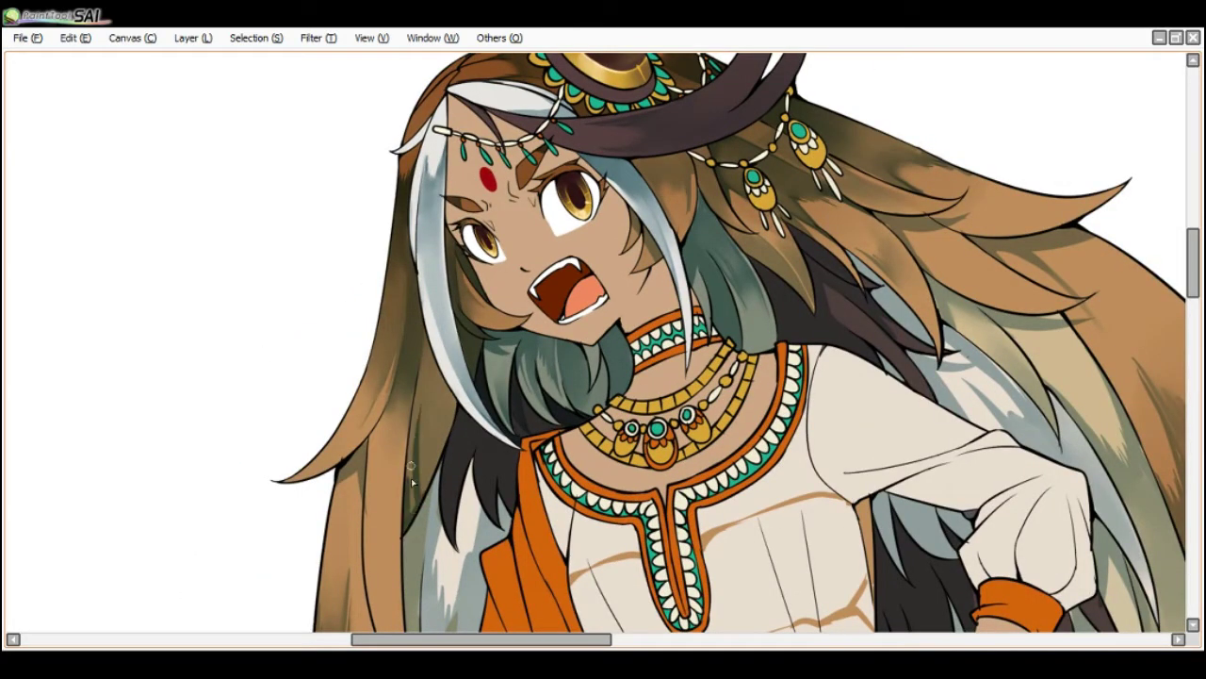
pyautogui.press(']')
pyautogui.moveTo(411, 511); pyautogui.dragTo(420, 379)
pyautogui.hotkey('ctrl', 'z')
pyautogui.moveTo(413, 517); pyautogui.dragTo(420, 396)
pyautogui.moveTo(411, 481)
pyautogui.mouseDown()
pyautogui.moveTo(424, 355)
pyautogui.moveTo(416, 426)
pyautogui.mouseUp()
pyautogui.hotkey('ctrl', 'z')
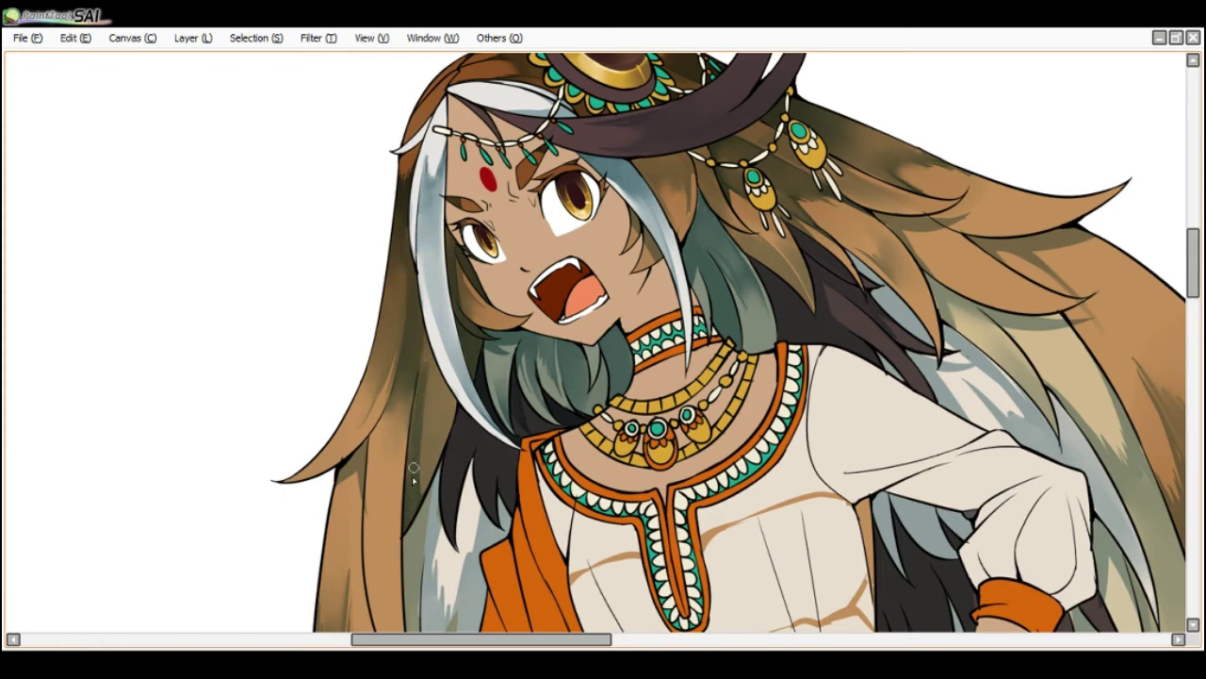
pyautogui.moveTo(422, 336); pyautogui.dragTo(421, 399)
pyautogui.moveTo(420, 315); pyautogui.dragTo(435, 409)
pyautogui.hotkey('ctrl', 'z')
pyautogui.moveTo(432, 355); pyautogui.dragTo(436, 398)
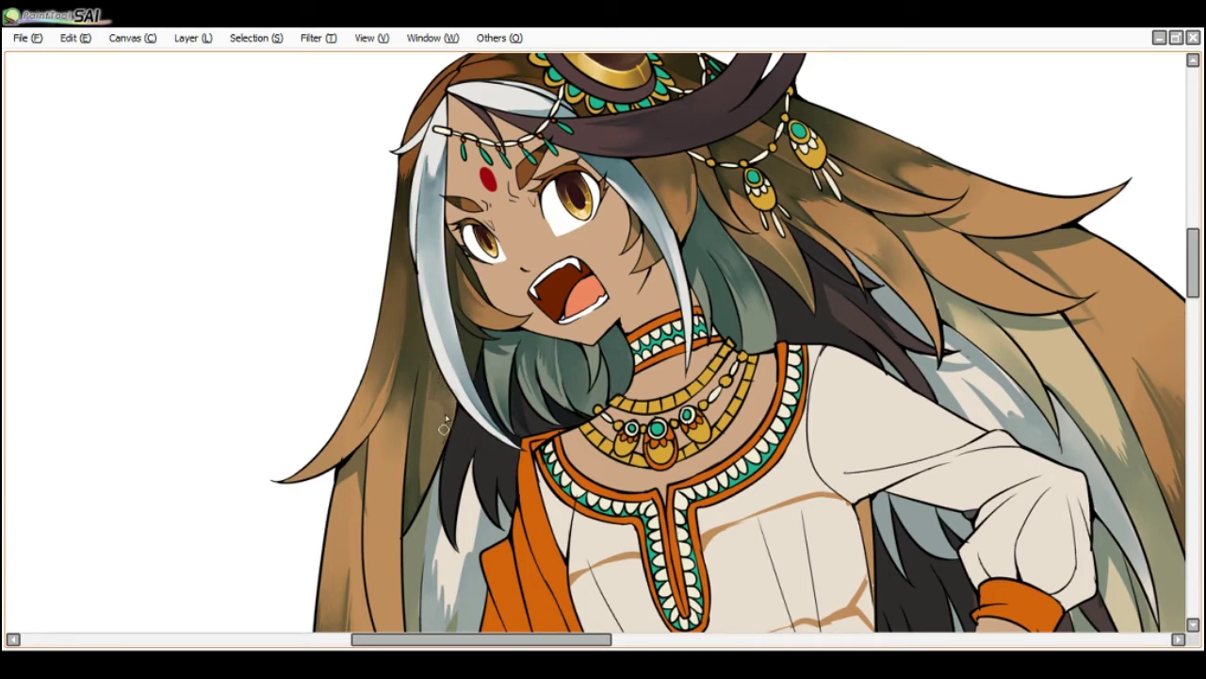
# - Darken the black hair between the long white forelock and the orange scarf
pyautogui.scroll(-1, 445, 342)
pyautogui.scroll(1, 465, 411)
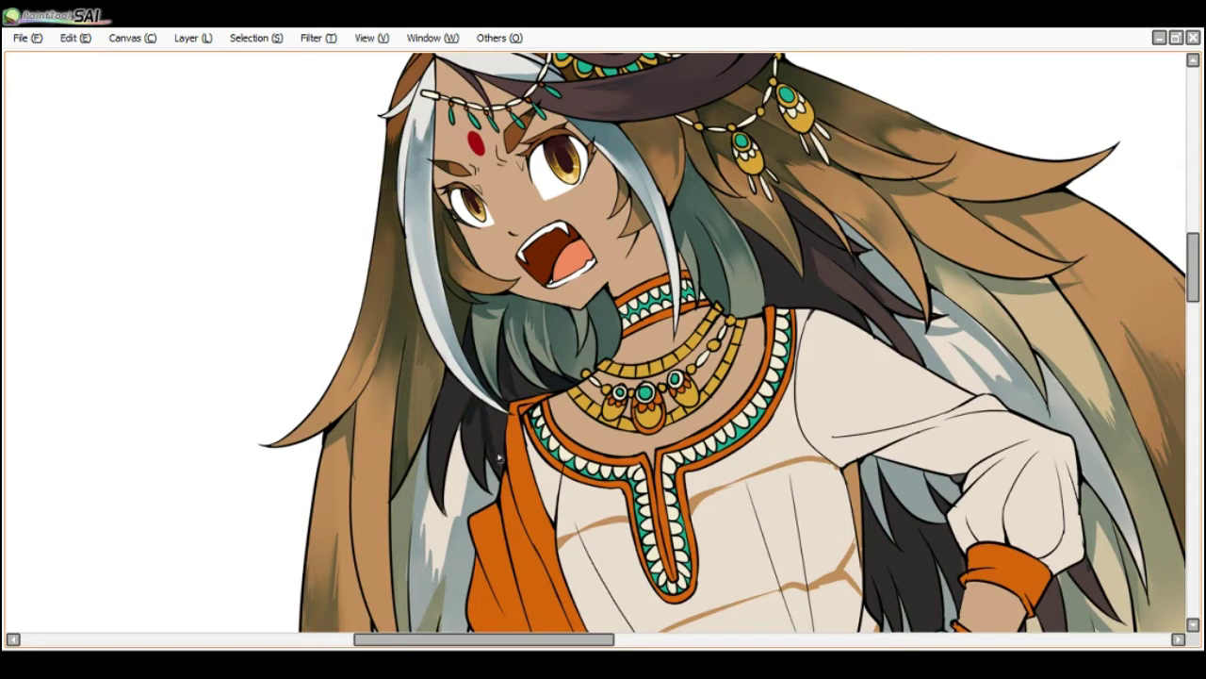
pyautogui.moveTo(495, 438); pyautogui.dragTo(496, 426)
pyautogui.moveTo(452, 385)
pyautogui.mouseDown()
pyautogui.moveTo(421, 444)
pyautogui.moveTo(452, 386)
pyautogui.moveTo(424, 432)
pyautogui.moveTo(454, 388)
pyautogui.moveTo(427, 433)
pyautogui.moveTo(484, 408)
pyautogui.mouseUp()
# - Shade the white hair below the black locks on the orange-scarf side in blue-grey
pyautogui.scroll(-1, 443, 406)
pyautogui.press('End')
pyautogui.scroll(1, 405, 439)
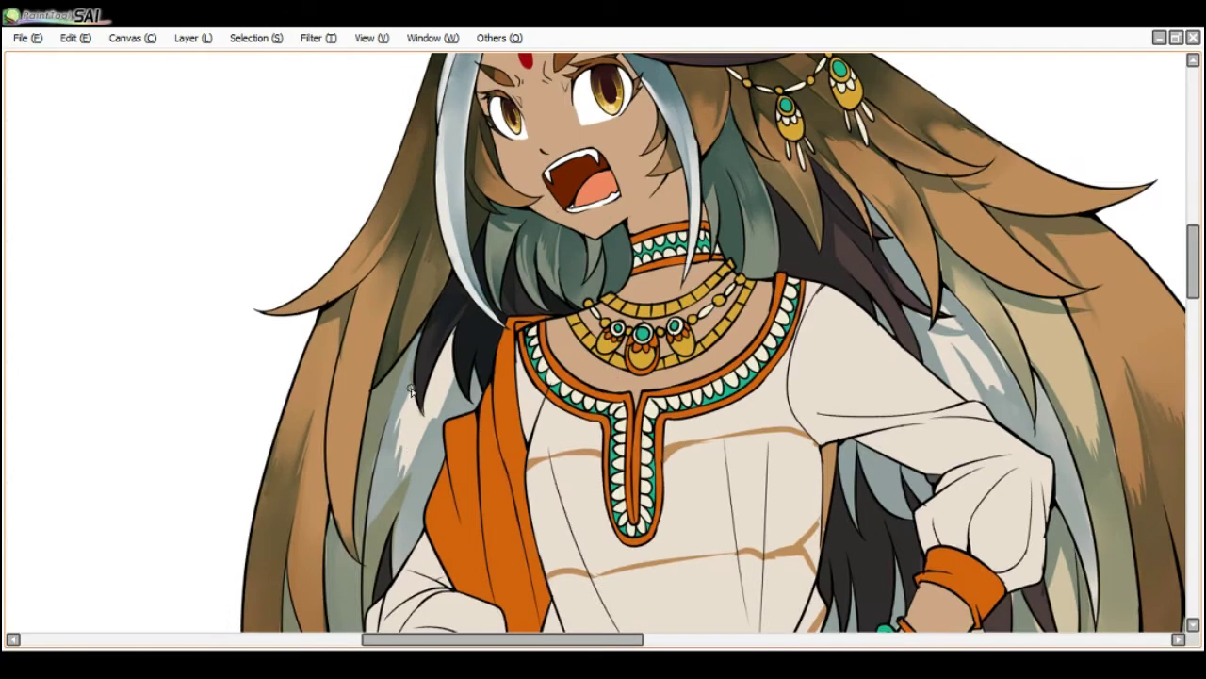
pyautogui.moveTo(400, 449)
pyautogui.mouseDown()
pyautogui.moveTo(404, 492)
pyautogui.moveTo(397, 440)
pyautogui.moveTo(387, 454)
pyautogui.moveTo(405, 392)
pyautogui.moveTo(405, 473)
pyautogui.moveTo(454, 377)
pyautogui.moveTo(429, 436)
pyautogui.moveTo(447, 380)
pyautogui.moveTo(435, 425)
pyautogui.moveTo(448, 443)
pyautogui.moveTo(432, 430)
pyautogui.moveTo(406, 495)
pyautogui.moveTo(402, 424)
pyautogui.mouseUp()
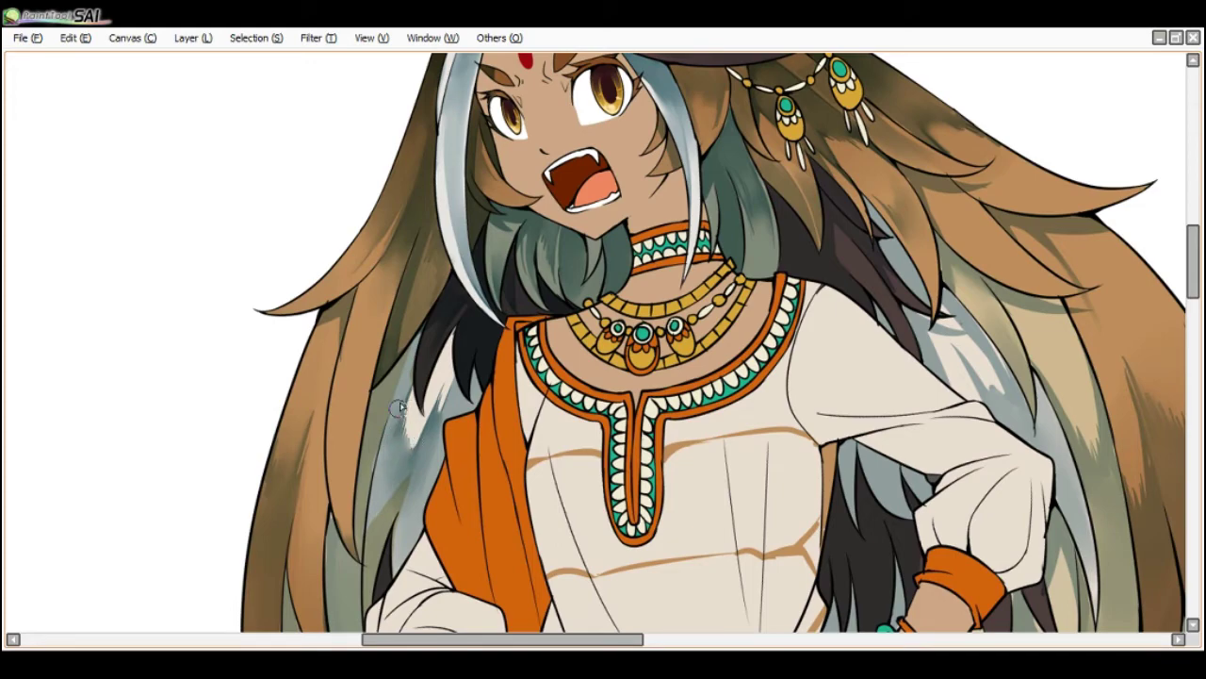
pyautogui.moveTo(399, 409)
pyautogui.mouseDown()
pyautogui.moveTo(375, 518)
pyautogui.moveTo(403, 403)
pyautogui.moveTo(370, 463)
pyautogui.moveTo(369, 449)
pyautogui.moveTo(399, 372)
pyautogui.mouseUp()
pyautogui.scroll(-2, 392, 420)
pyautogui.scroll(1, 409, 421)
pyautogui.scroll(1, 409, 422)
pyautogui.scroll(-1, 411, 358)
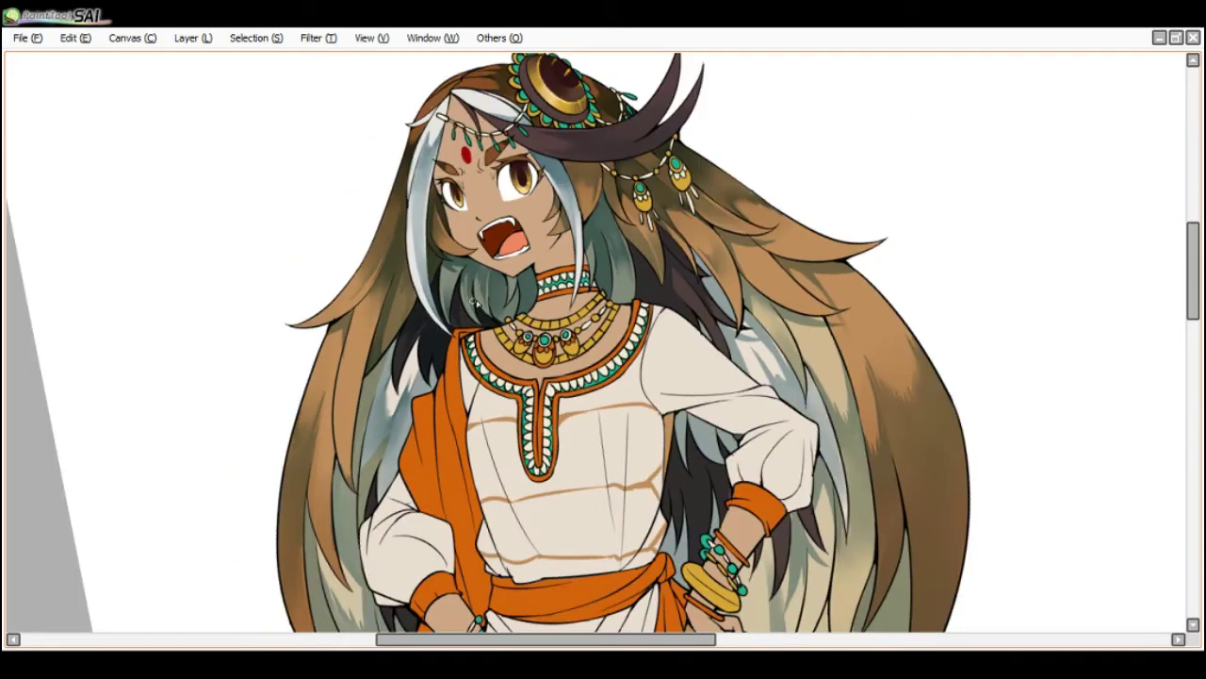
# - Darken the black hair locks behind the shoulder on the hair-ornament side
pyautogui.scroll(-1, 490, 297)
pyautogui.press('Home')
pyautogui.scroll(2, 629, 298)
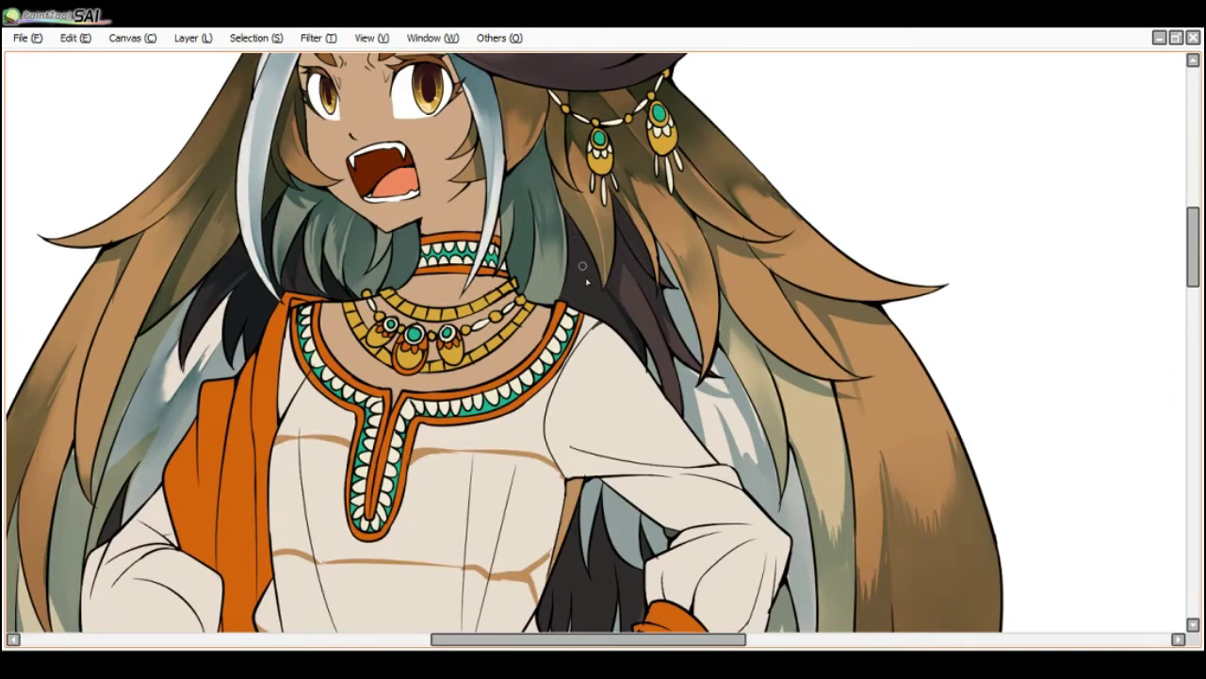
pyautogui.moveTo(567, 218); pyautogui.dragTo(599, 295)
pyautogui.hotkey('ctrl', 'z')
pyautogui.scroll(-2, 573, 252)
pyautogui.scroll(2, 592, 249)
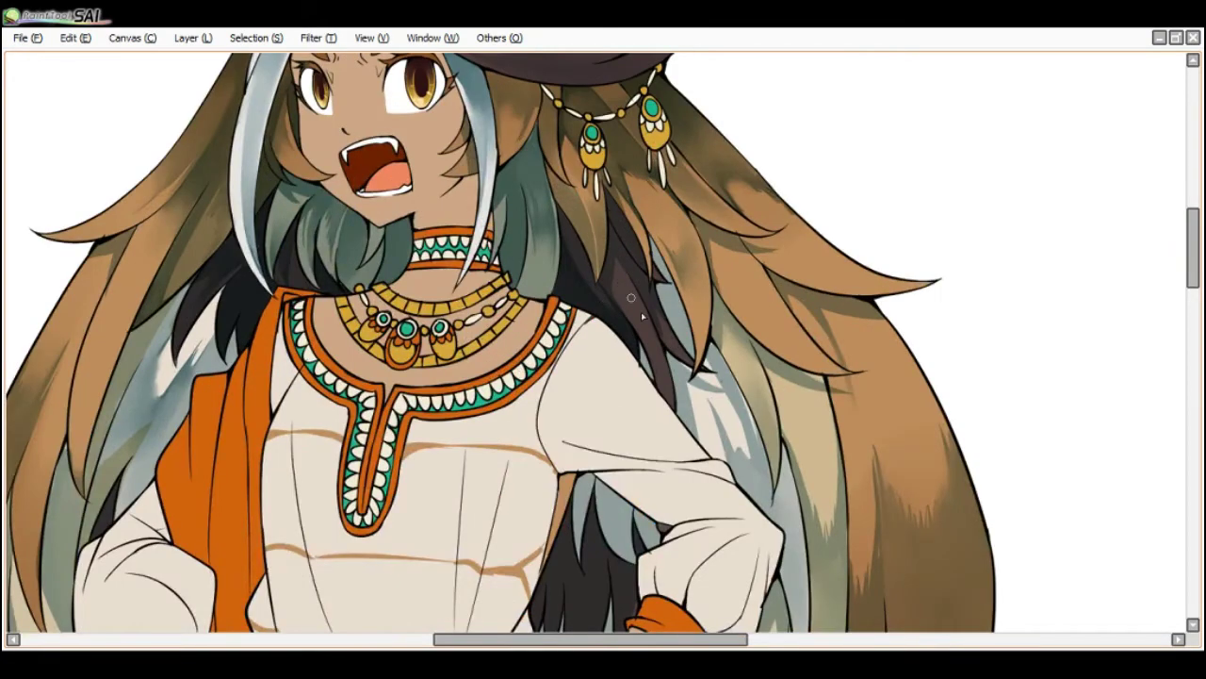
pyautogui.moveTo(619, 299)
pyautogui.mouseDown()
pyautogui.moveTo(615, 280)
pyautogui.moveTo(633, 303)
pyautogui.mouseUp()
pyautogui.hotkey('alt', 'Tab')
pyautogui.click(603, 227)
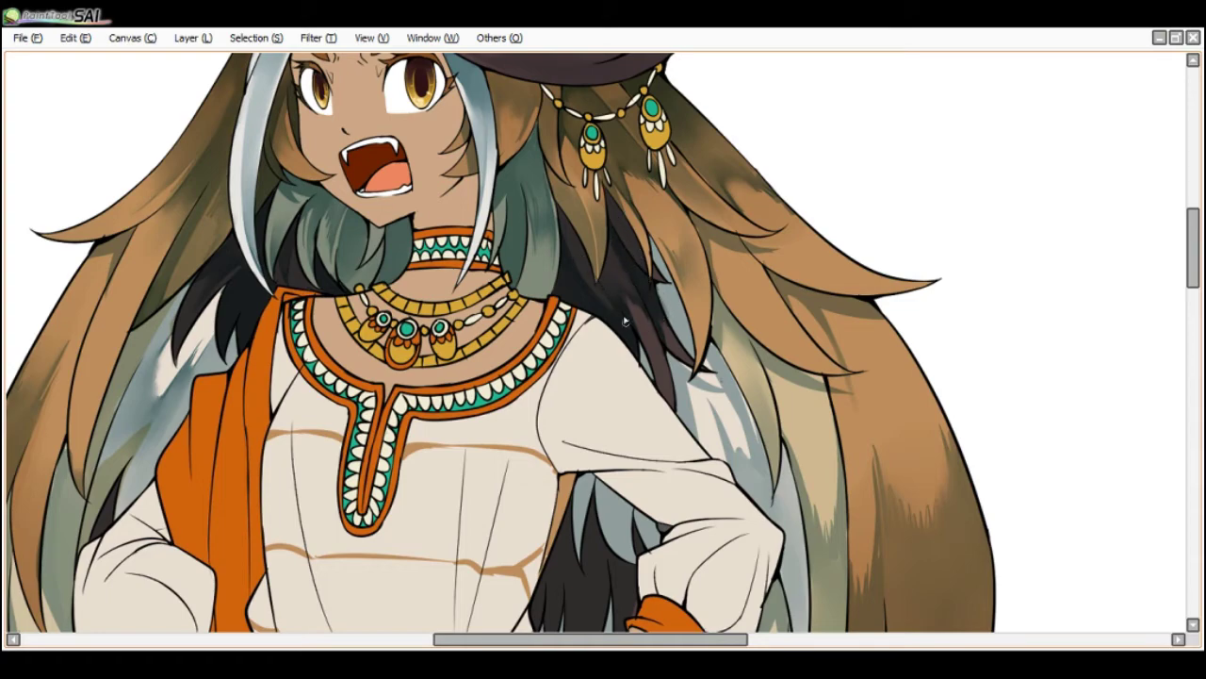
# - Shade the pale hair showing between the black and brown locks on the ornament side in dark teal
pyautogui.scroll(-2, 607, 243)
pyautogui.scroll(2, 659, 246)
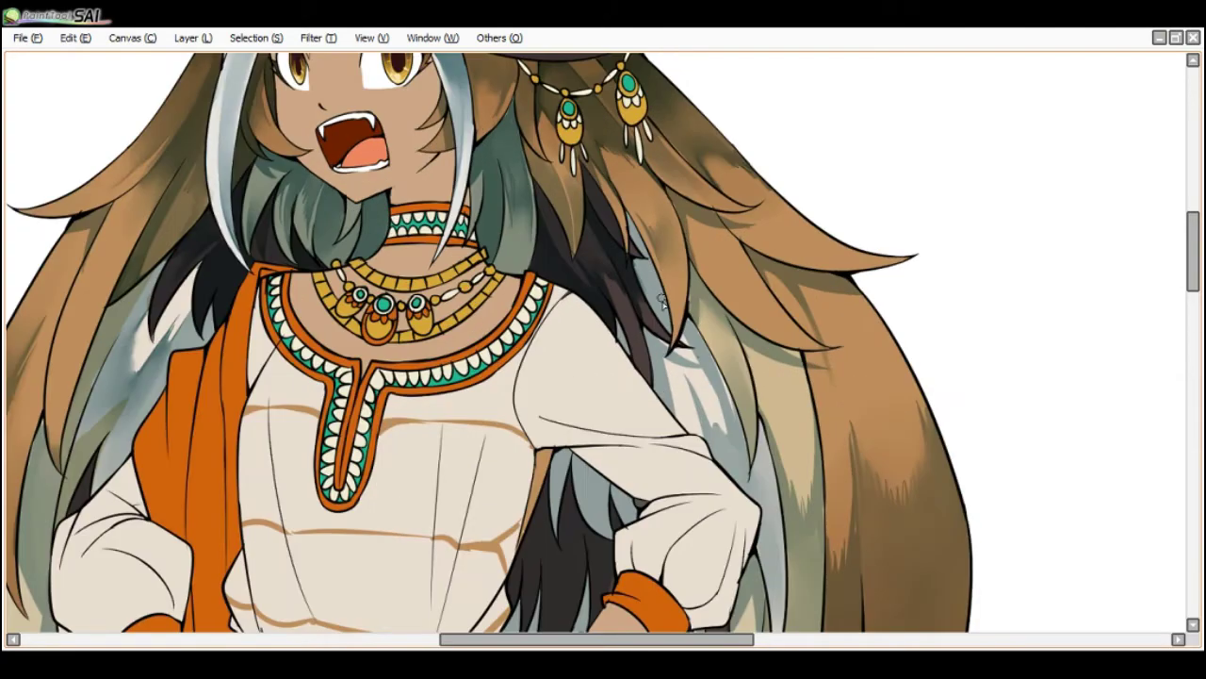
pyautogui.scroll(-2, 659, 298)
pyautogui.scroll(2, 649, 291)
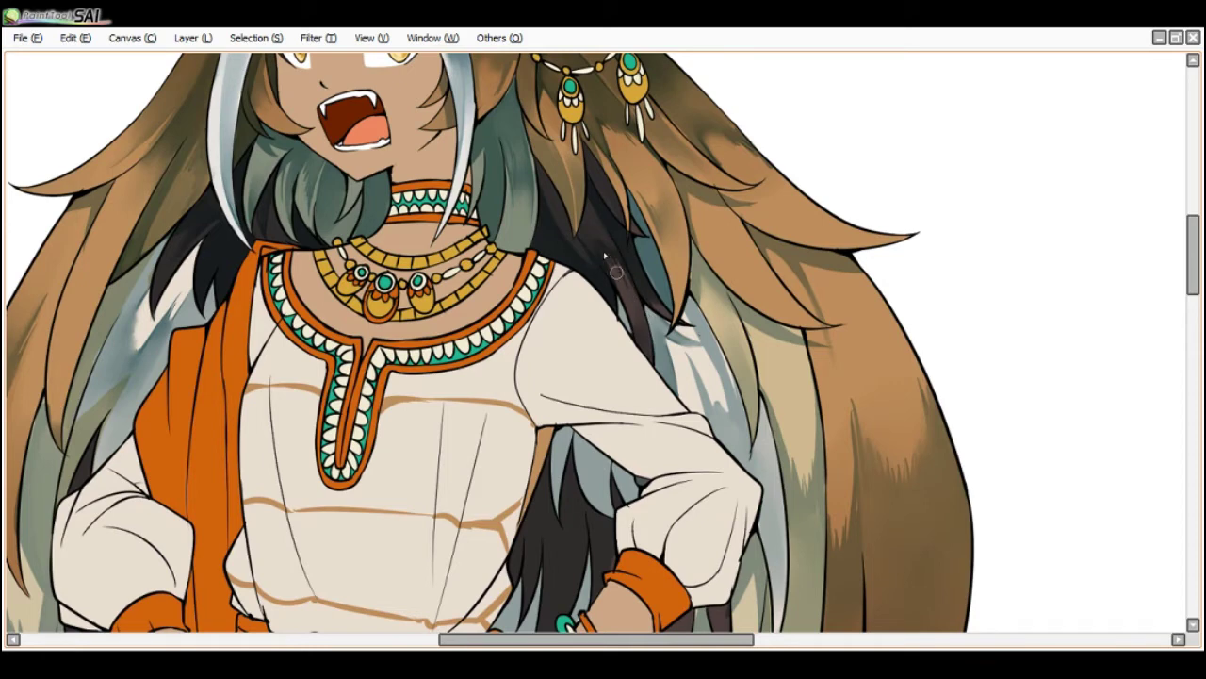
# - Paint olive-brown shading between the layered brown locks below the hanging ornaments
pyautogui.scroll(-1, 622, 212)
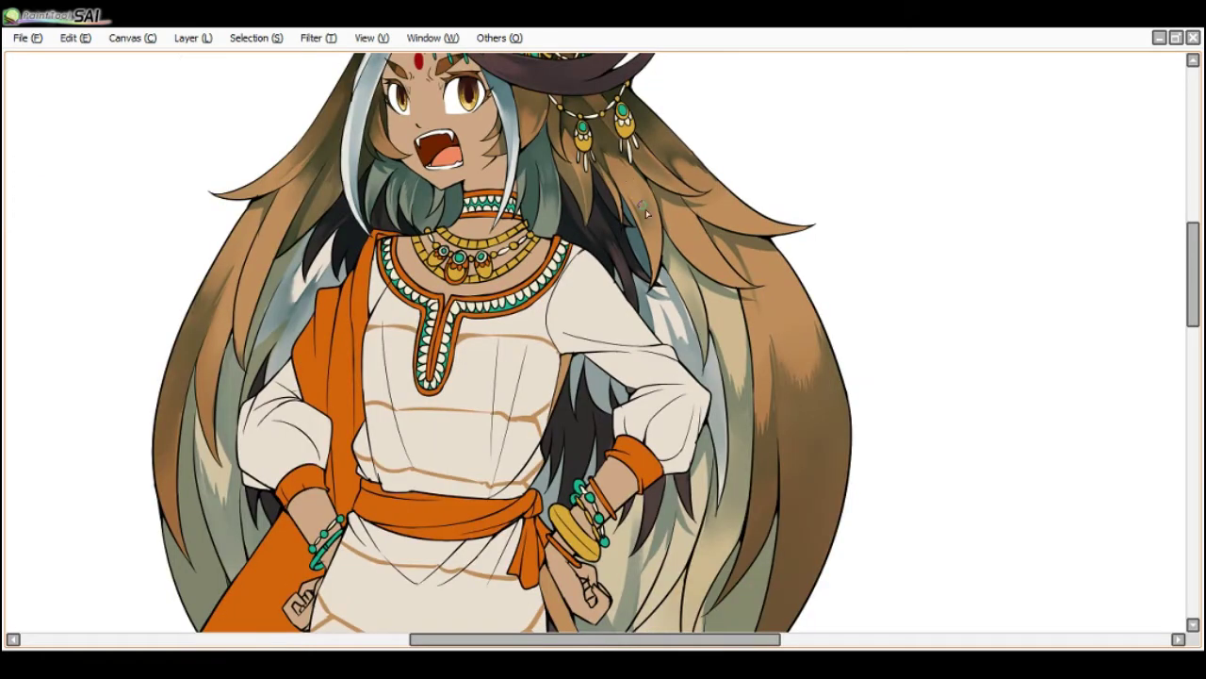
pyautogui.scroll(1, 672, 266)
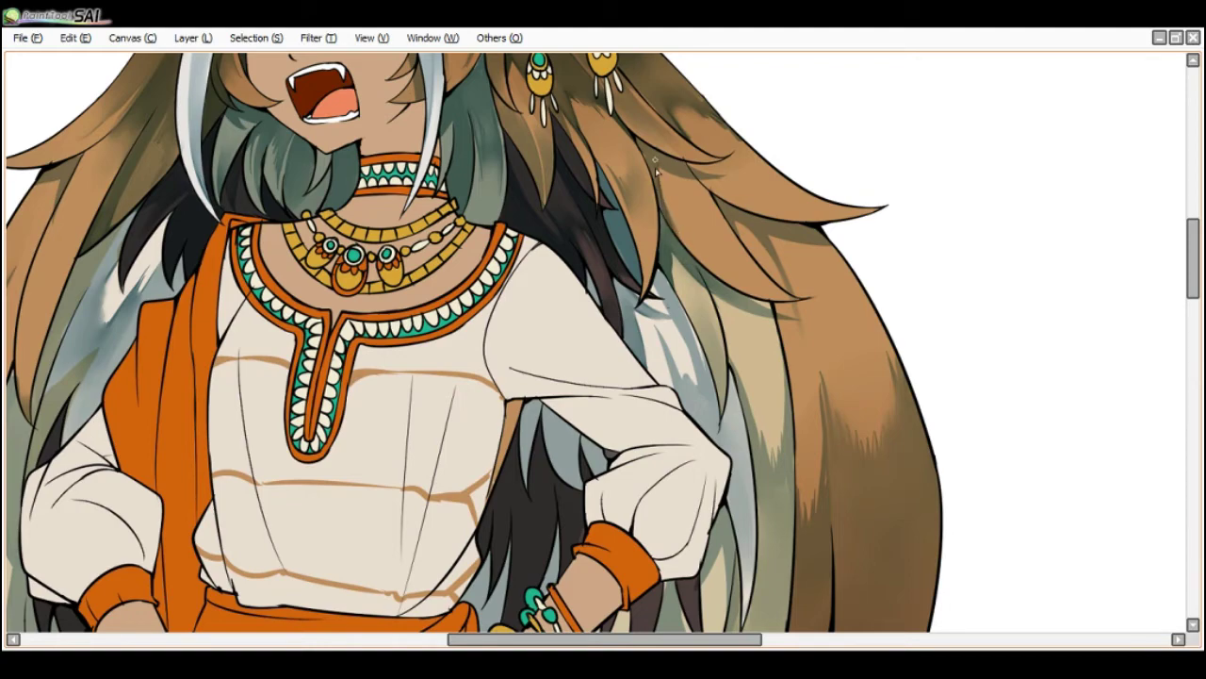
pyautogui.scroll(-1, 642, 147)
pyautogui.press('End')
pyautogui.press('End')
pyautogui.press('End')
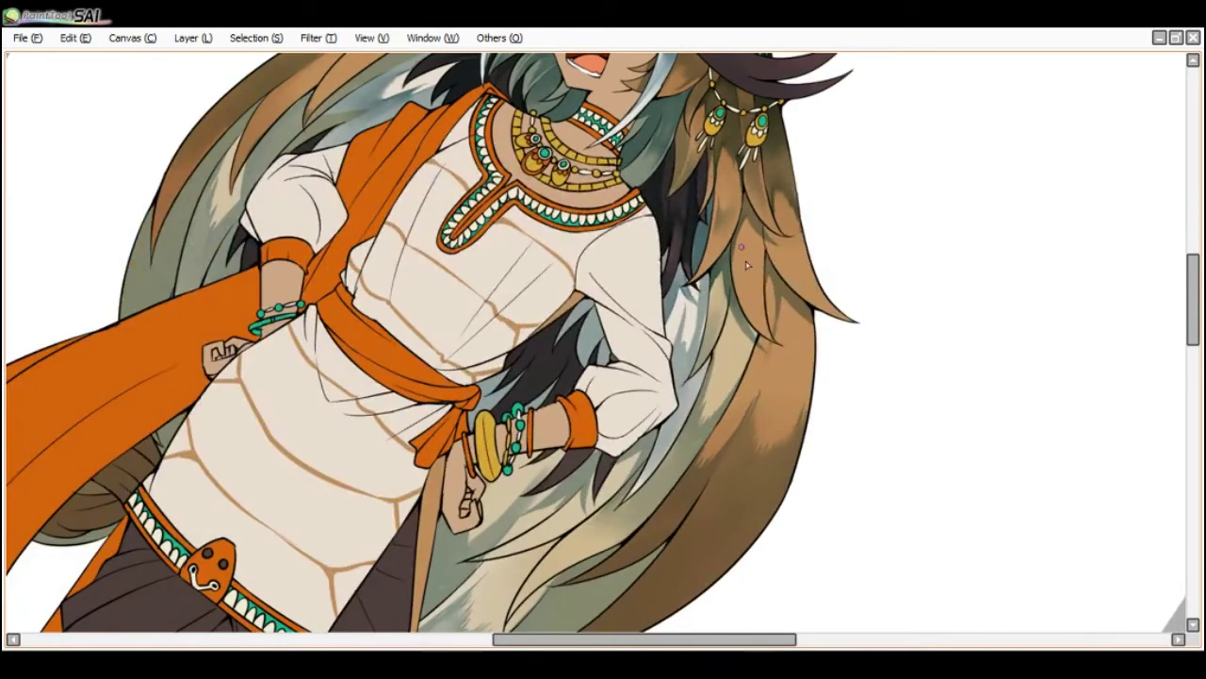
pyautogui.scroll(2, 768, 324)
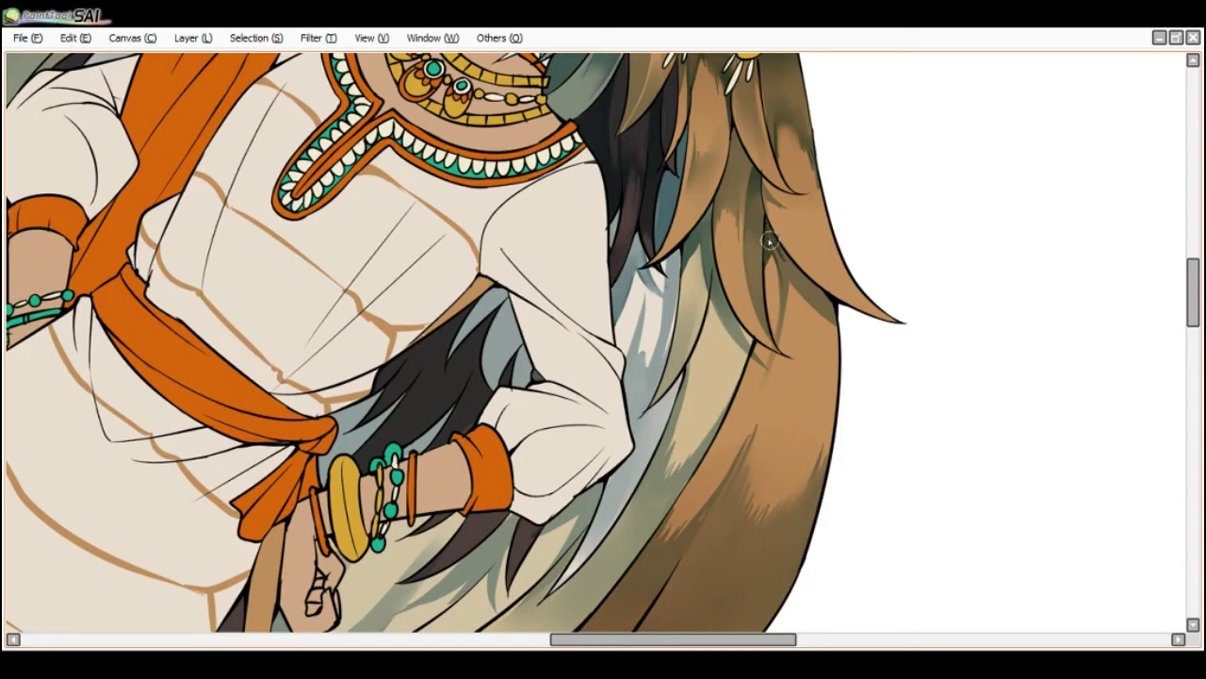
pyautogui.scroll(-1, 788, 179)
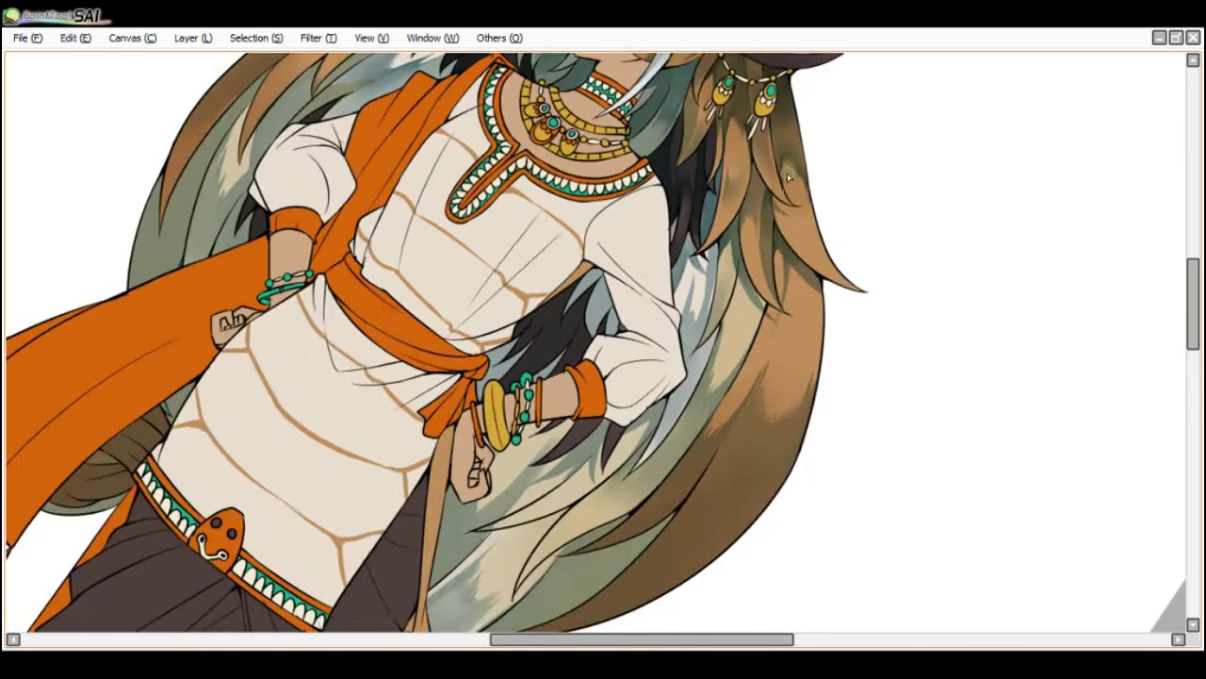
pyautogui.press('Delete')
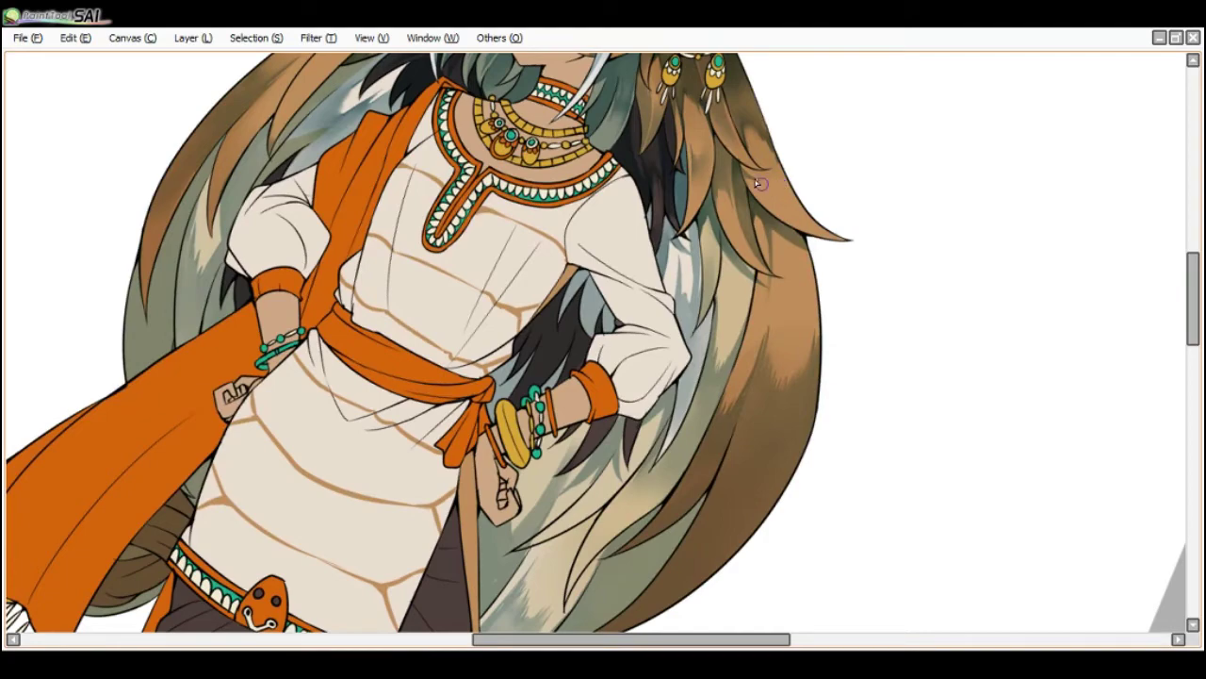
pyautogui.scroll(-1, 754, 167)
pyautogui.press('Home')
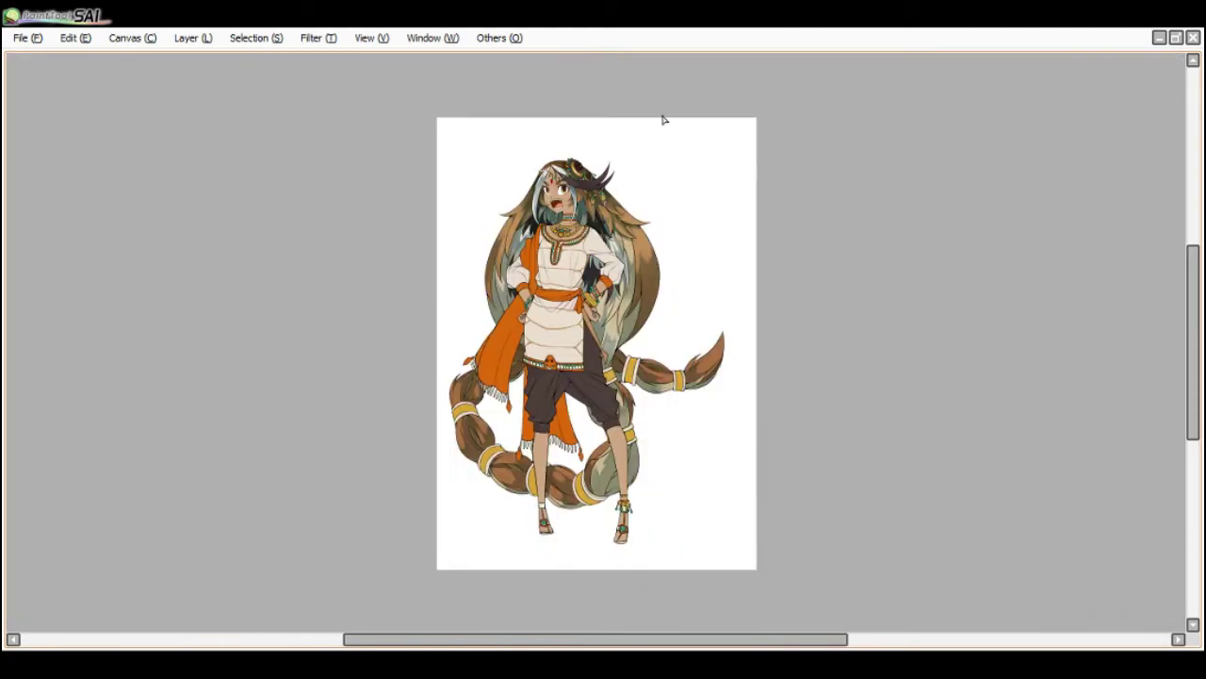
# - Rotate the canvas and darken the lower of the two curved dark locks sweeping out from the hair ornament
pyautogui.scroll(4, 570, 174)
pyautogui.press('End')
pyautogui.press('End')
pyautogui.press('End')
pyautogui.press('End')
pyautogui.press('End')
pyautogui.press('End')
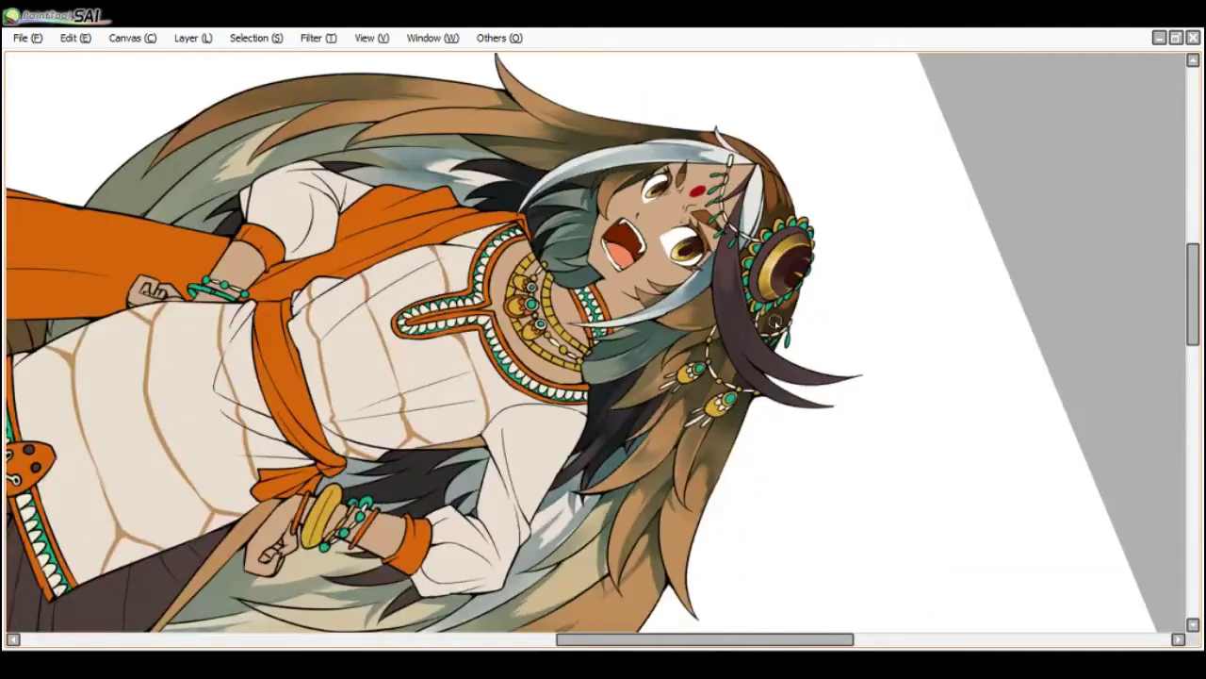
pyautogui.scroll(2, 775, 321)
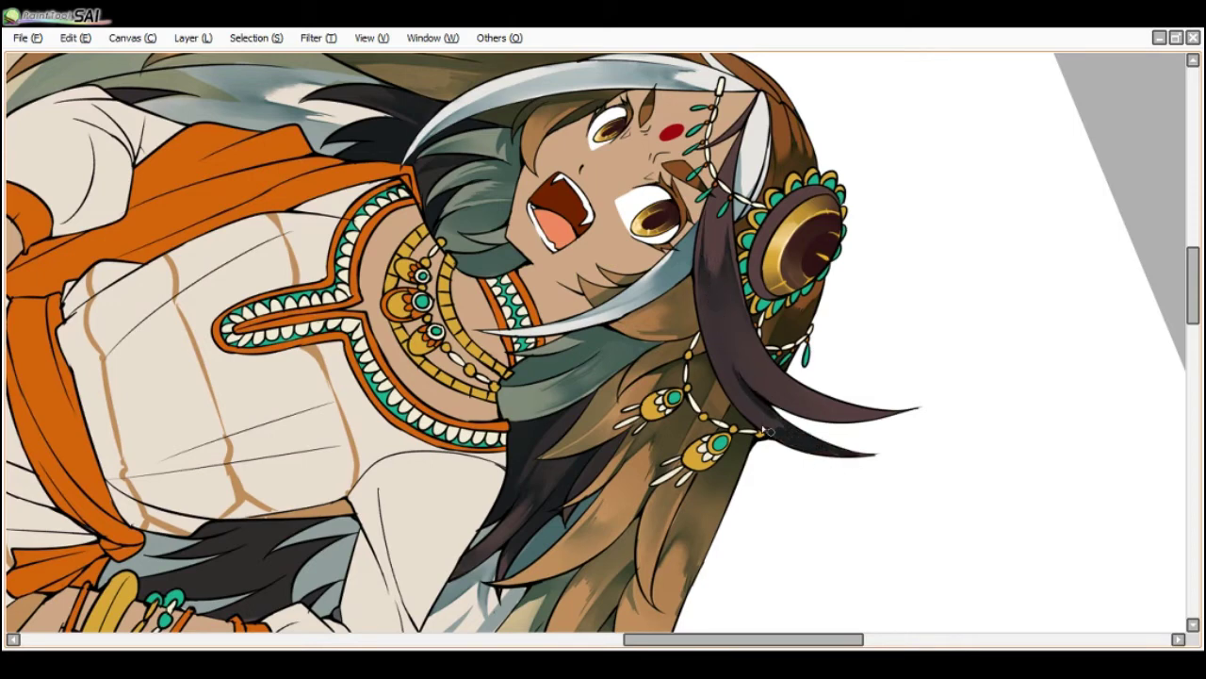
pyautogui.moveTo(786, 436); pyautogui.dragTo(703, 315)
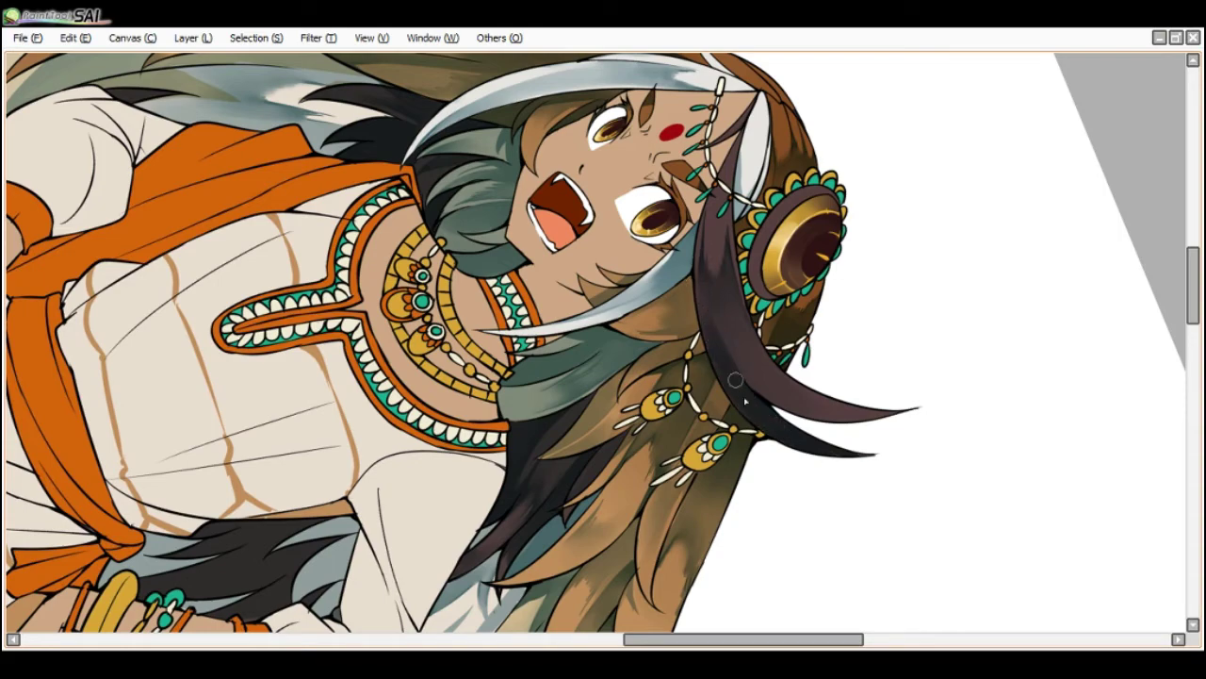
pyautogui.scroll(-1, 713, 262)
pyautogui.press('Delete')
pyautogui.press('Delete')
pyautogui.press('Delete')
pyautogui.press('Delete')
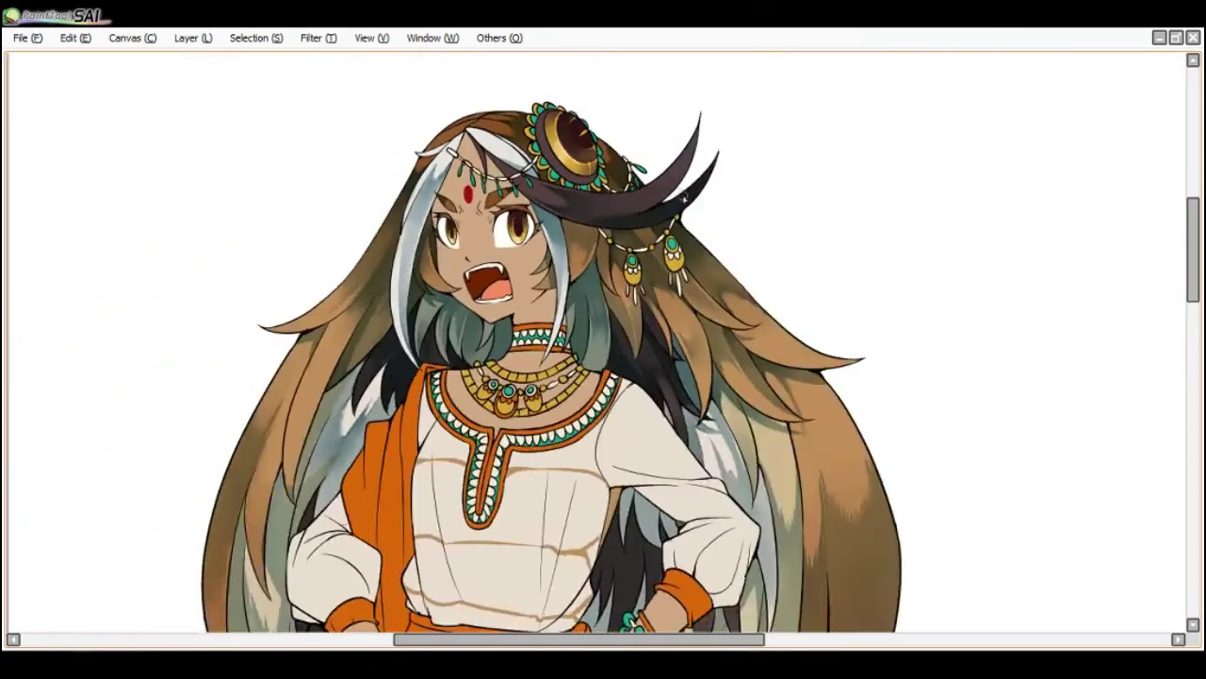
pyautogui.scroll(-1, 595, 174)
pyautogui.press('End')
pyautogui.press('End')
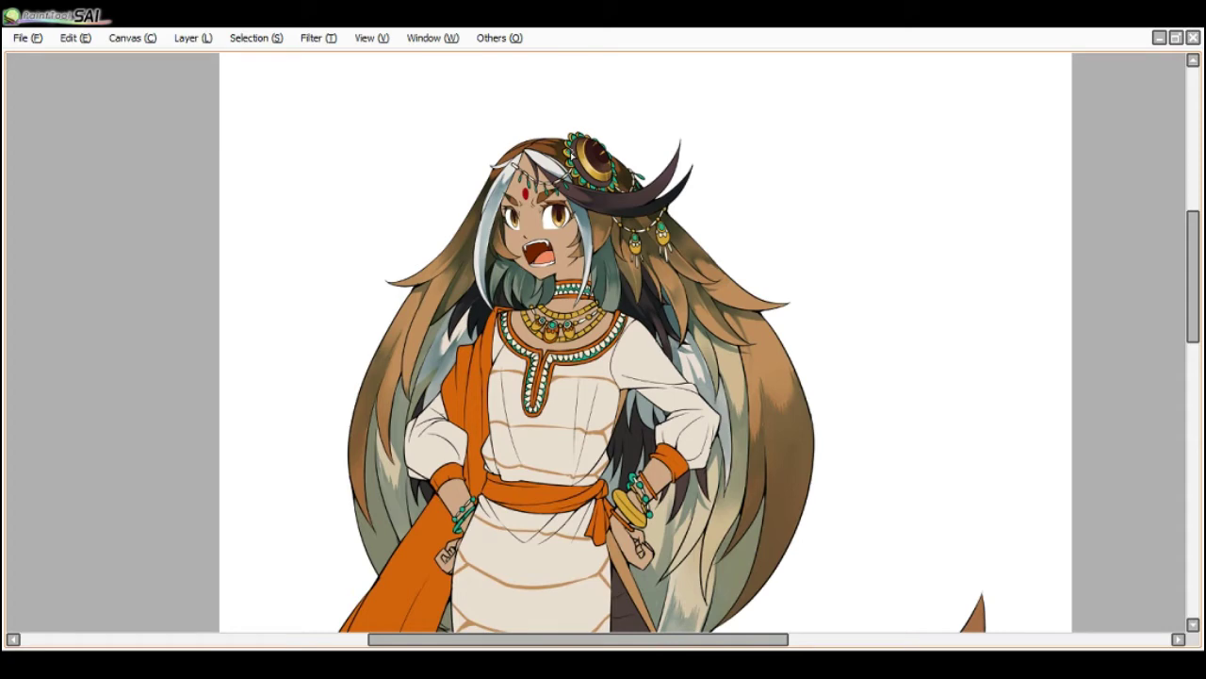
# - Deepen the olive-brown shading on the outer brown hair on the orange-scarf side, and save the file
pyautogui.hotkey('alt', 'Tab')
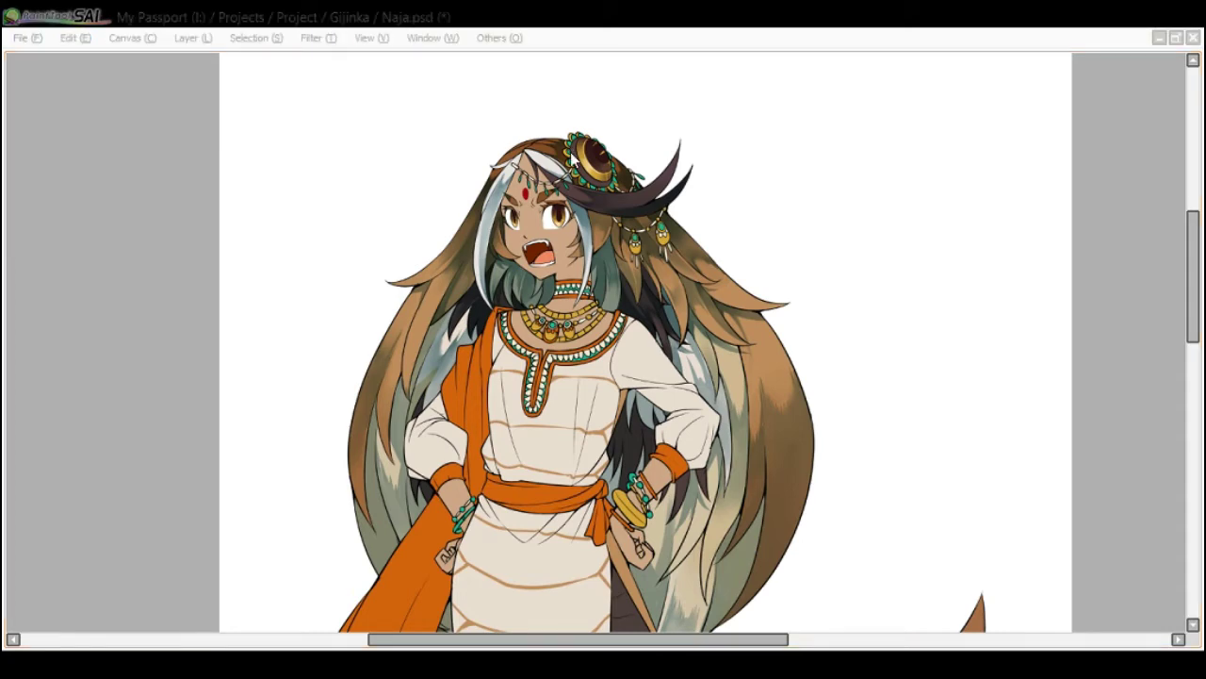
pyautogui.click(571, 155)
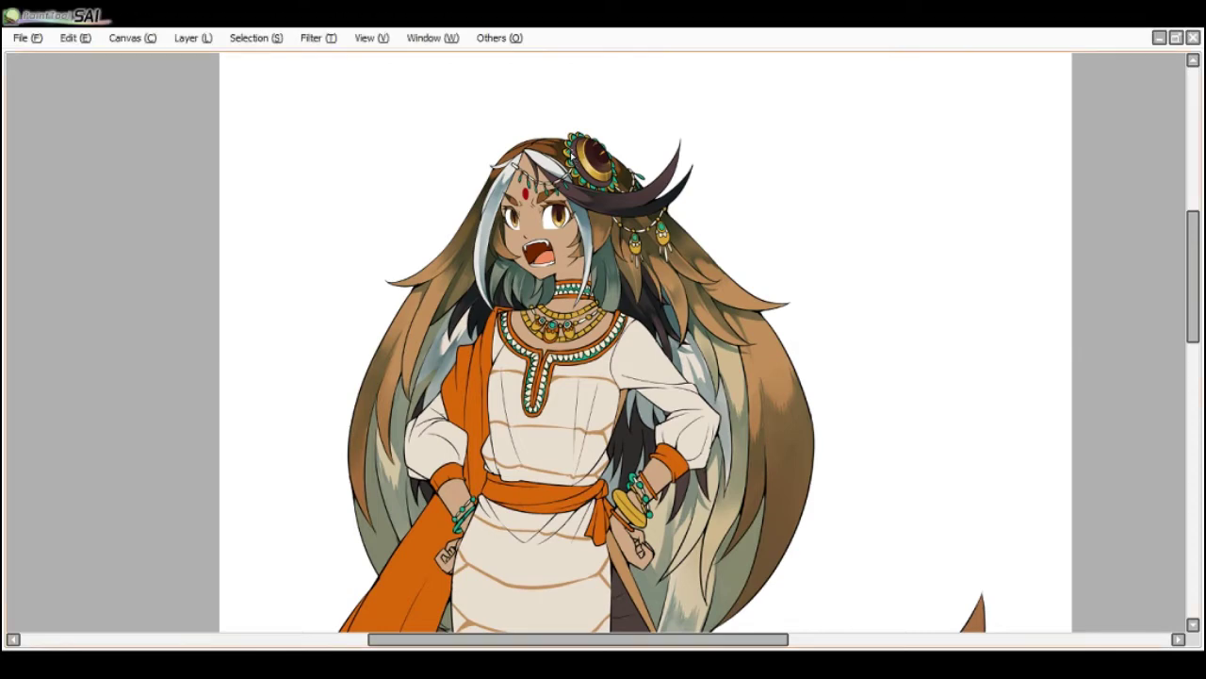
pyautogui.scroll(1, 373, 396)
pyautogui.hotkey('alt', 'Tab')
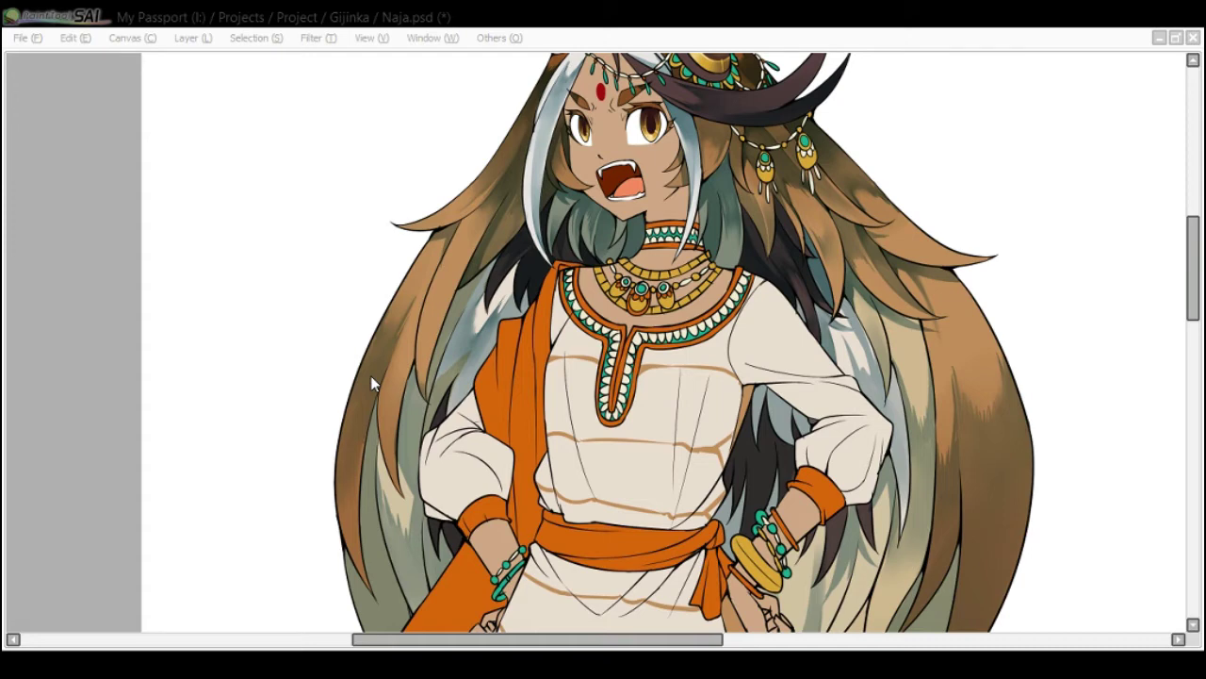
pyautogui.click(371, 377)
pyautogui.scroll(-1, 523, 246)
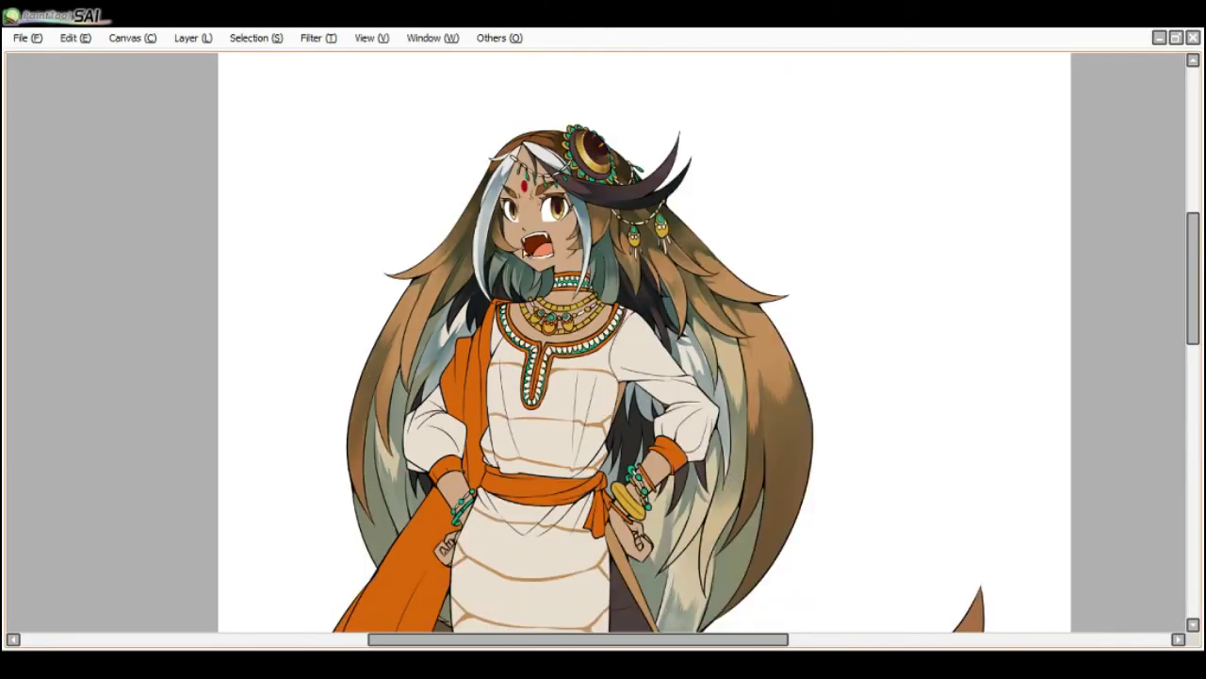
pyautogui.scroll(1, 434, 299)
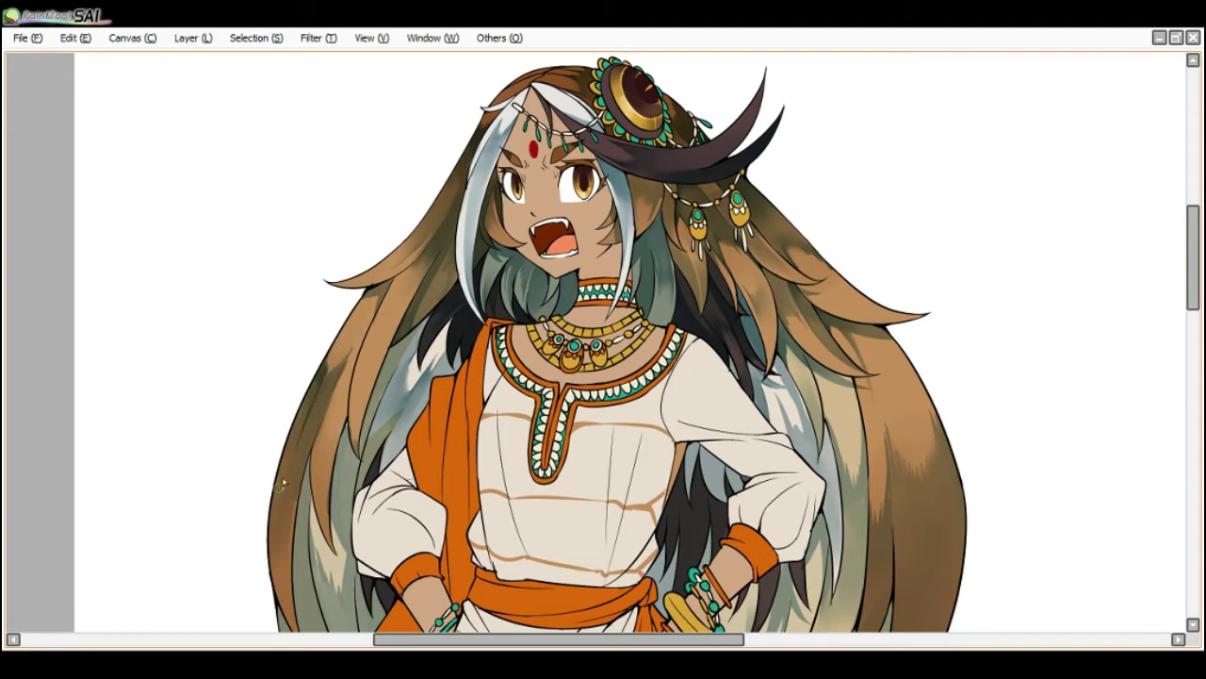
pyautogui.hotkey('ctrl', 's')
# - Soften the jagged shadow edge on the large outer brown hair mass on the ornament side
pyautogui.scroll(-2, 330, 377)
pyautogui.scroll(1, 702, 451)
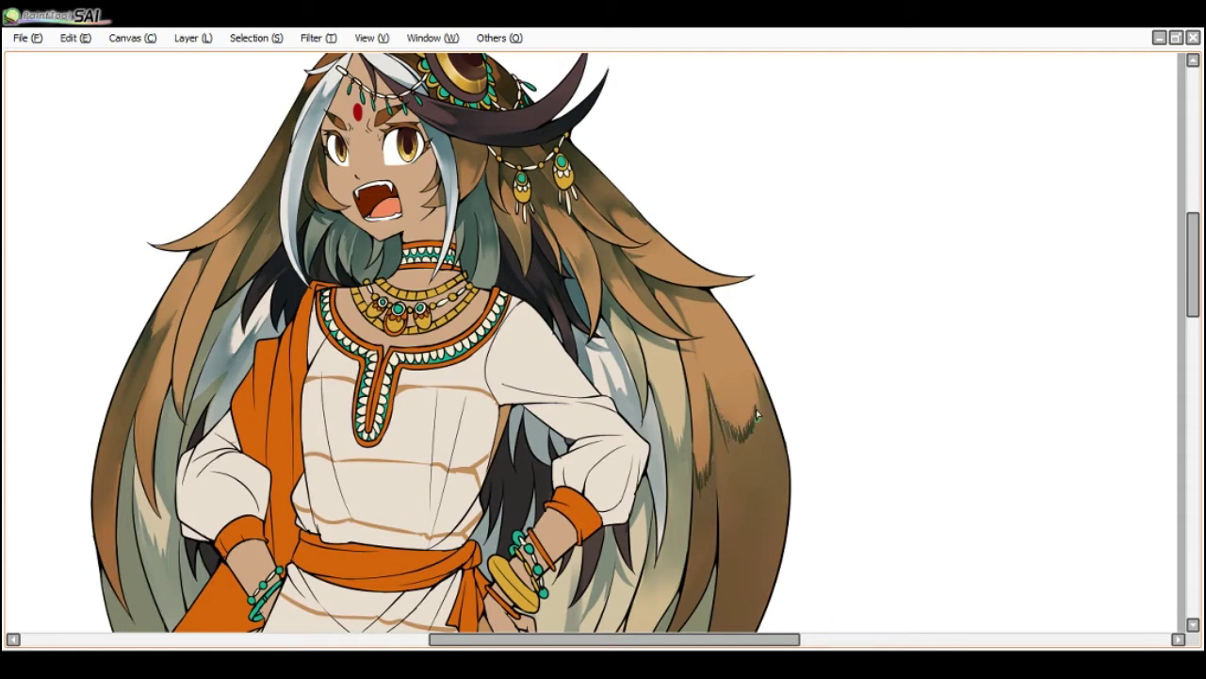
pyautogui.moveTo(754, 364)
pyautogui.mouseDown()
pyautogui.moveTo(775, 414)
pyautogui.moveTo(766, 467)
pyautogui.moveTo(740, 469)
pyautogui.moveTo(762, 451)
pyautogui.mouseUp()
pyautogui.press(']')
pyautogui.press('[')
pyautogui.moveTo(756, 364)
pyautogui.mouseDown()
pyautogui.moveTo(766, 403)
pyautogui.moveTo(763, 377)
pyautogui.moveTo(720, 429)
pyautogui.moveTo(728, 444)
pyautogui.mouseUp()
pyautogui.moveTo(705, 377); pyautogui.dragTo(722, 439)
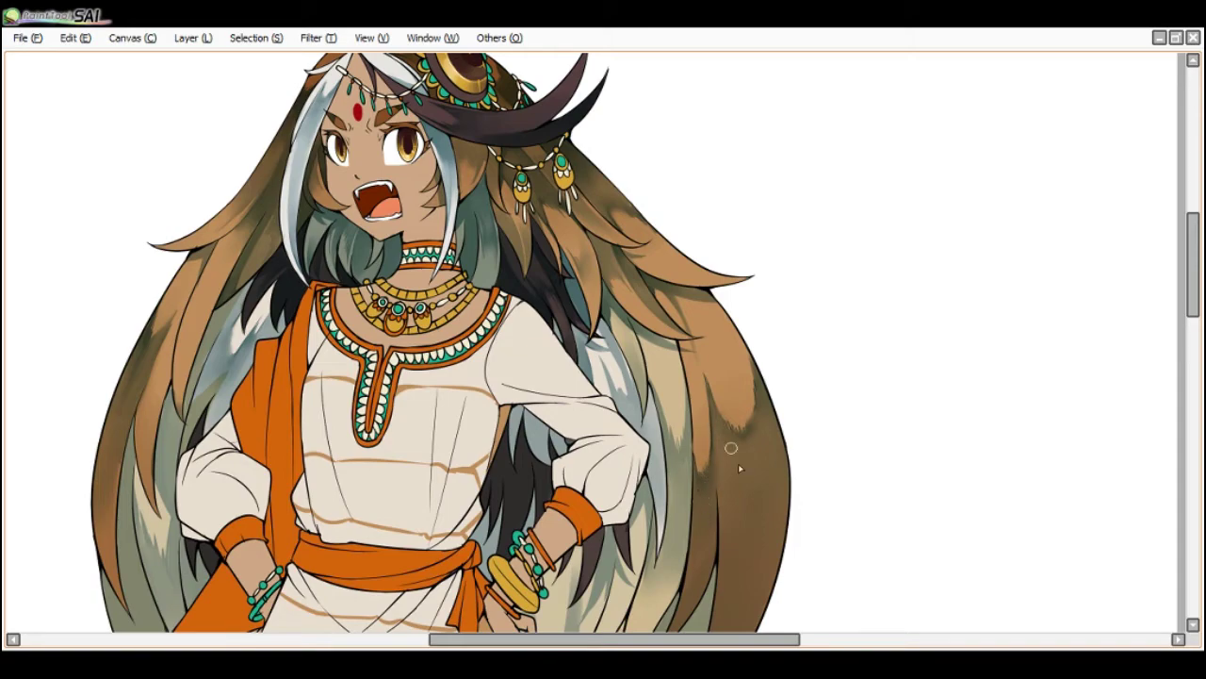
# - Paint darker olive-brown lock shapes into the lower part of the large outer brown hair mass on the ornament side
pyautogui.scroll(-3, 695, 362)
pyautogui.press('Delete')
pyautogui.press('Delete')
pyautogui.scroll(1, 750, 457)
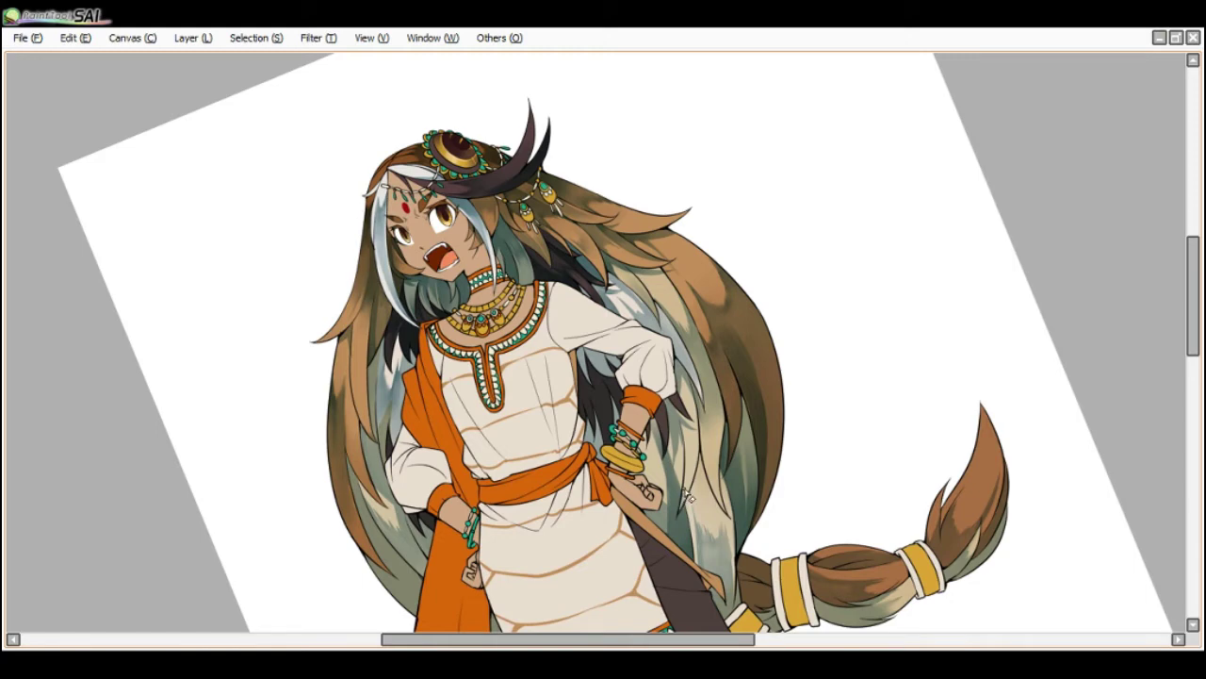
pyautogui.moveTo(658, 479); pyautogui.dragTo(631, 487)
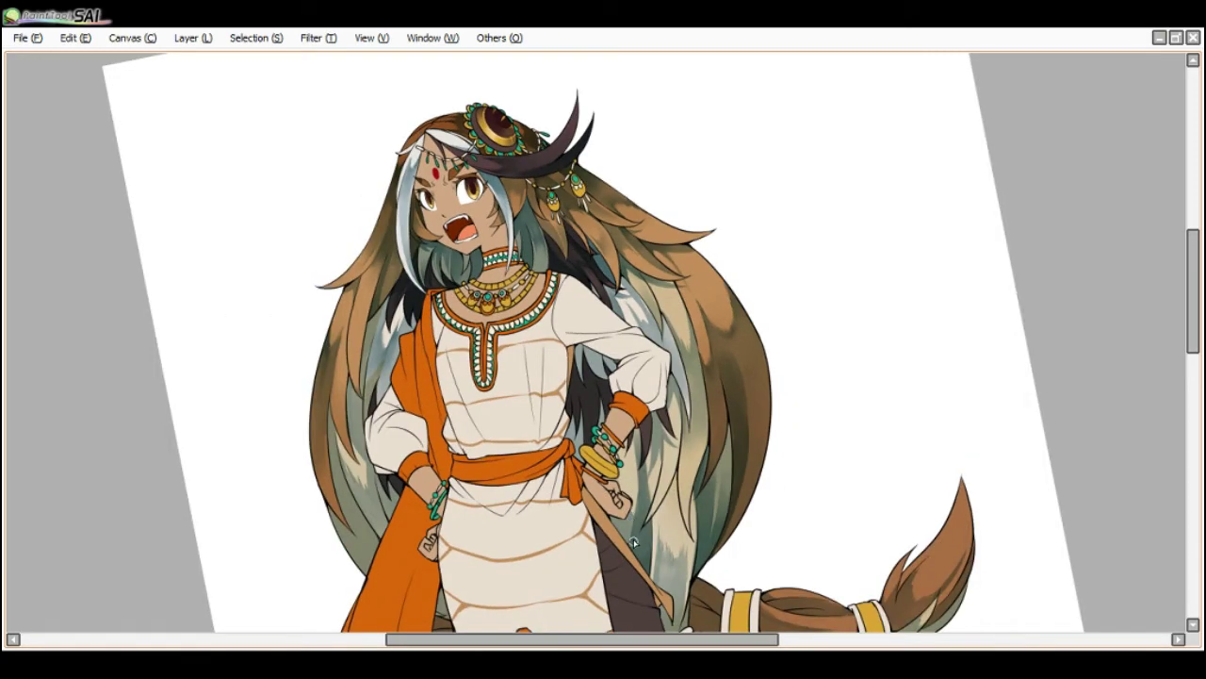
# - Refine the blue-green shading on the pale locks beside the bent elbow and hip on the ornament side
pyautogui.scroll(1, 654, 459)
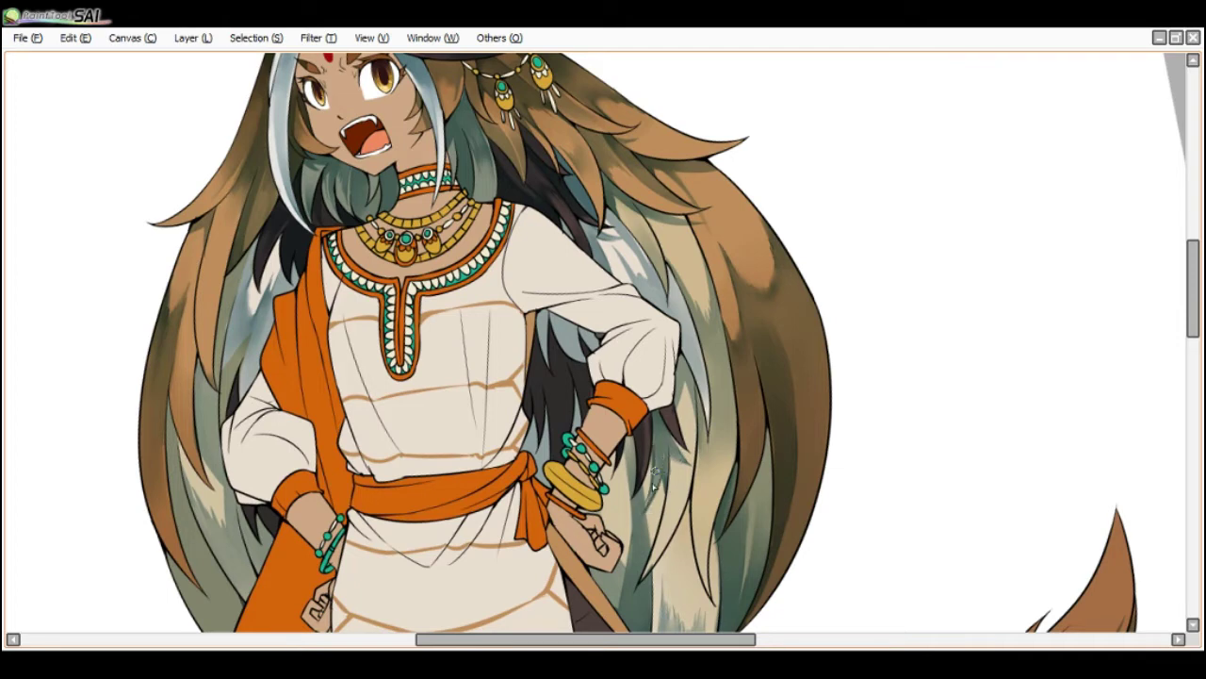
pyautogui.scroll(-3, 641, 372)
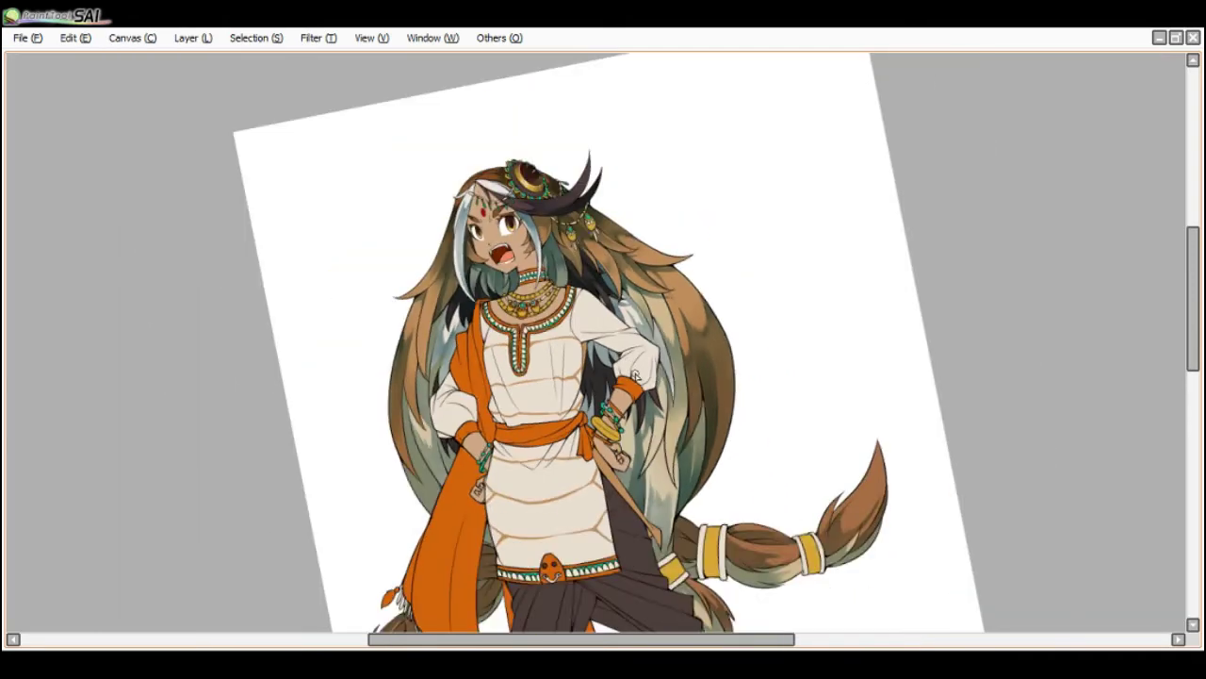
pyautogui.scroll(3, 663, 420)
pyautogui.scroll(1, 631, 484)
pyautogui.scroll(-1, 631, 499)
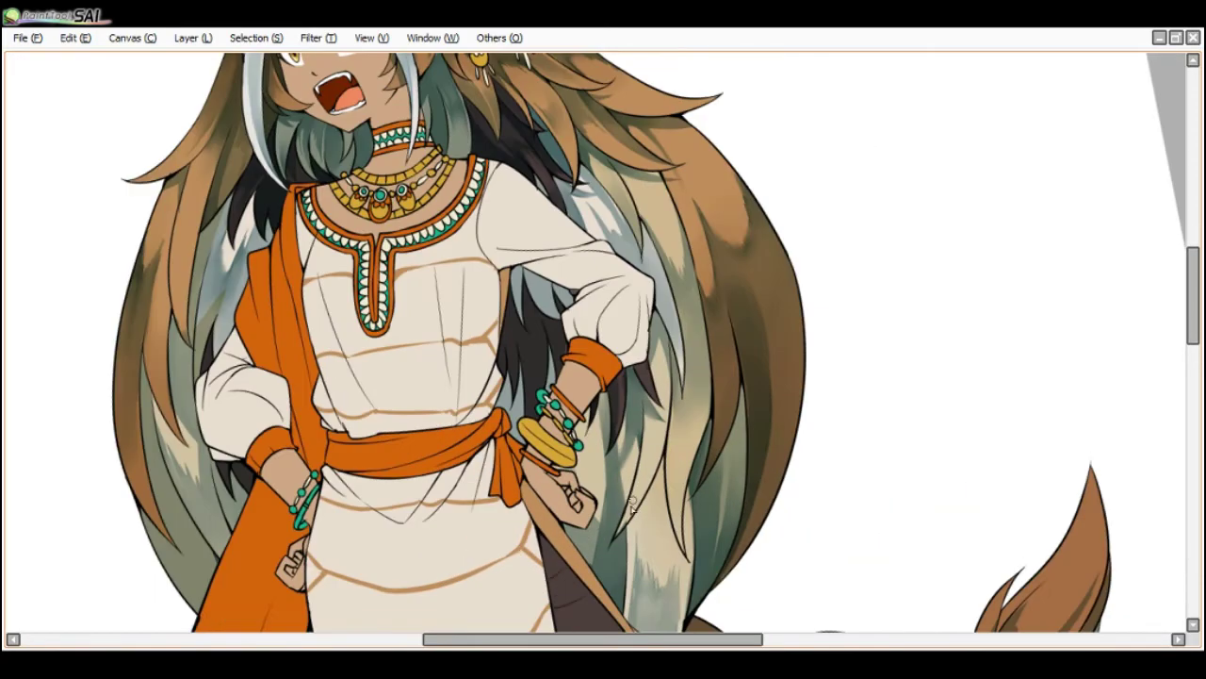
pyautogui.moveTo(623, 518); pyautogui.dragTo(648, 447)
pyautogui.hotkey('ctrl', 'z')
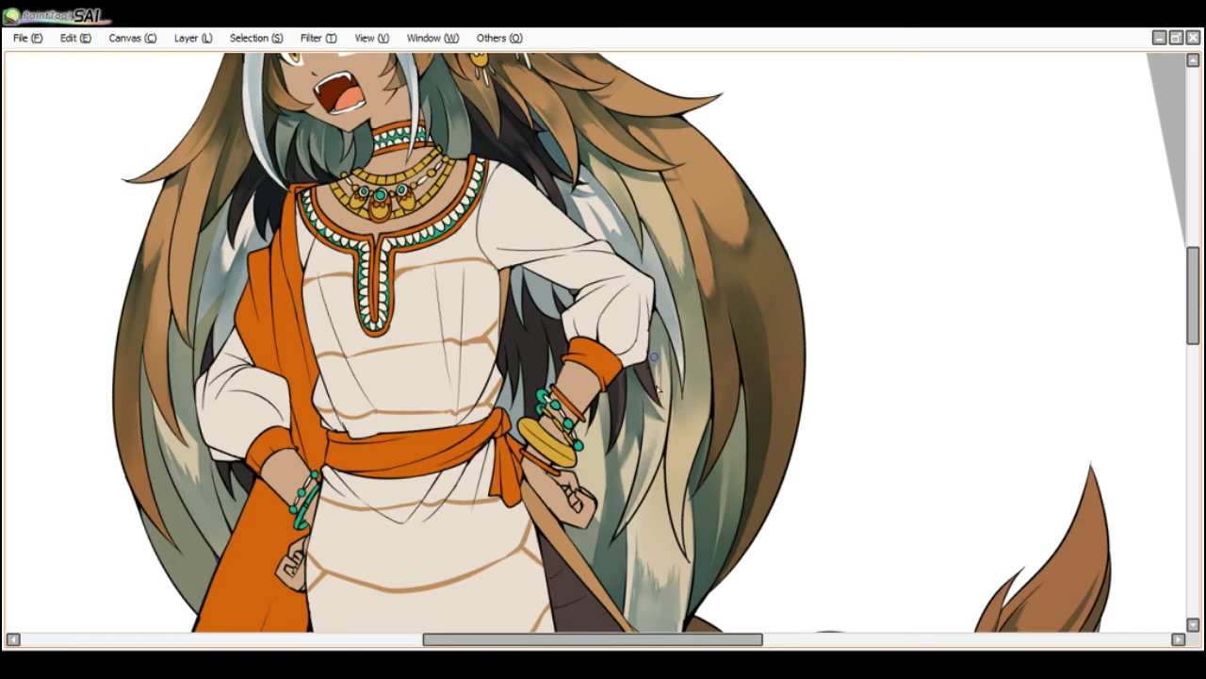
pyautogui.scroll(-3, 651, 289)
pyautogui.scroll(3, 639, 261)
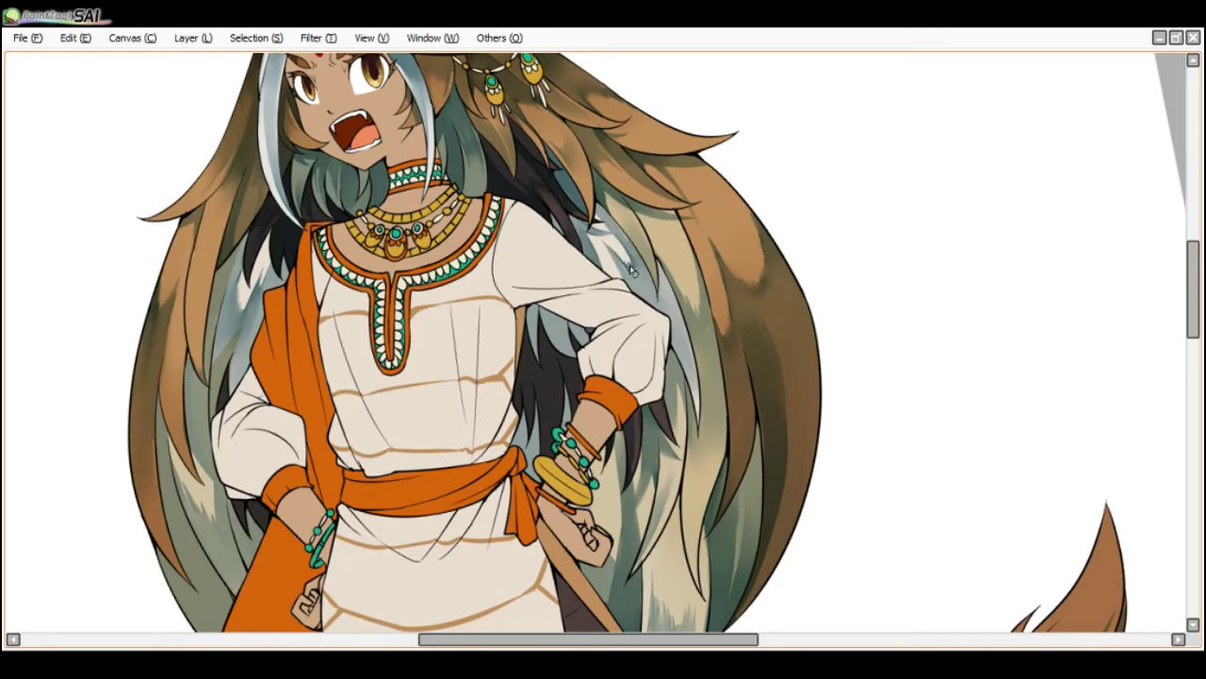
# - Zoom out, straighten the canvas and review the hair shading across the whole figure
pyautogui.hotkey('ctrl', '-')
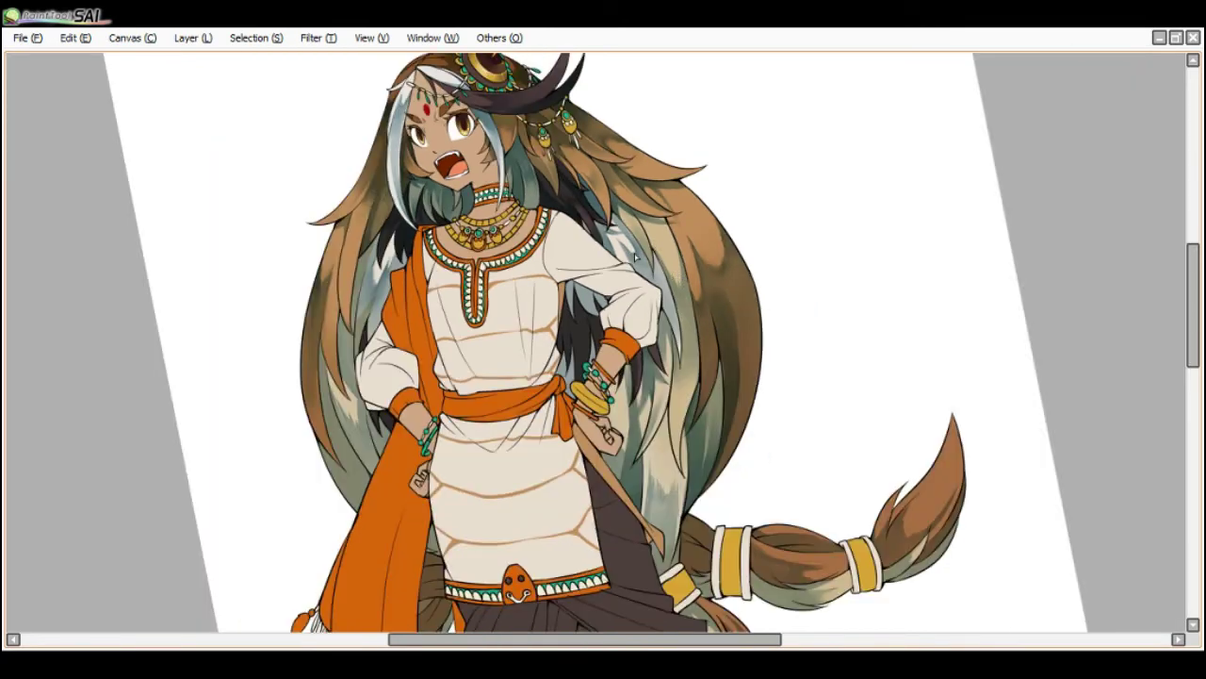
pyautogui.scroll(-1, 565, 305)
pyautogui.press('End')
pyautogui.press('Delete')
pyautogui.press('Delete')
pyautogui.press('Delete')
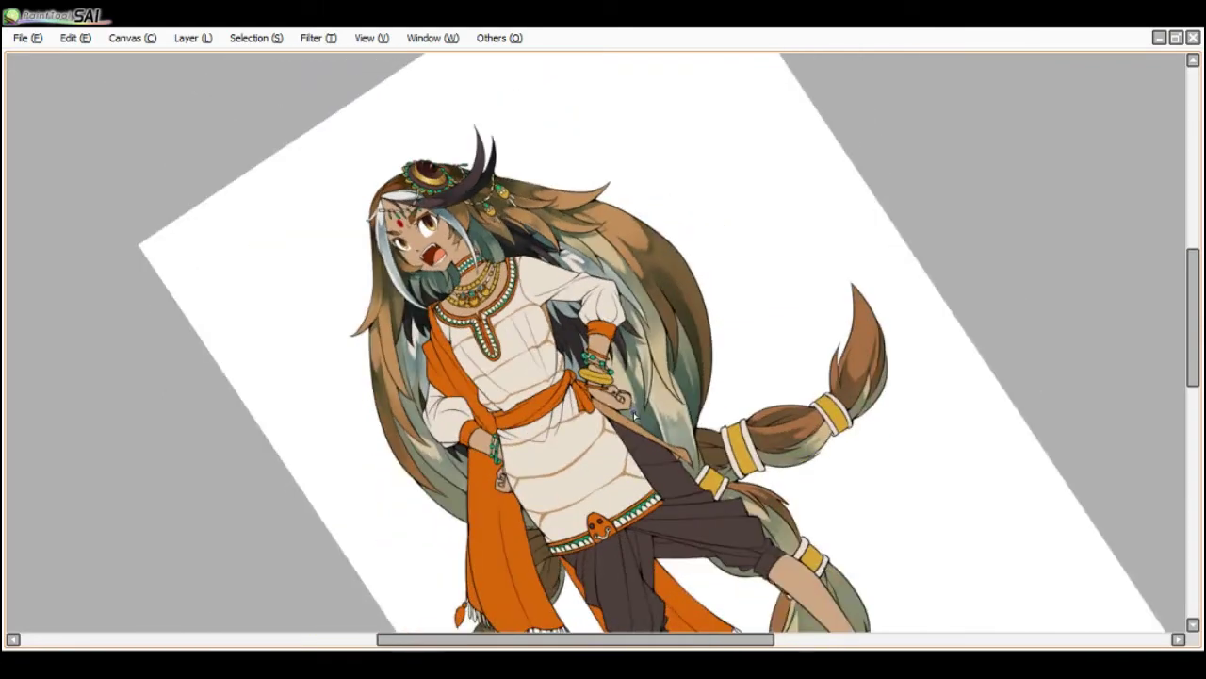
pyautogui.press('Home')
pyautogui.scroll(1, 660, 315)
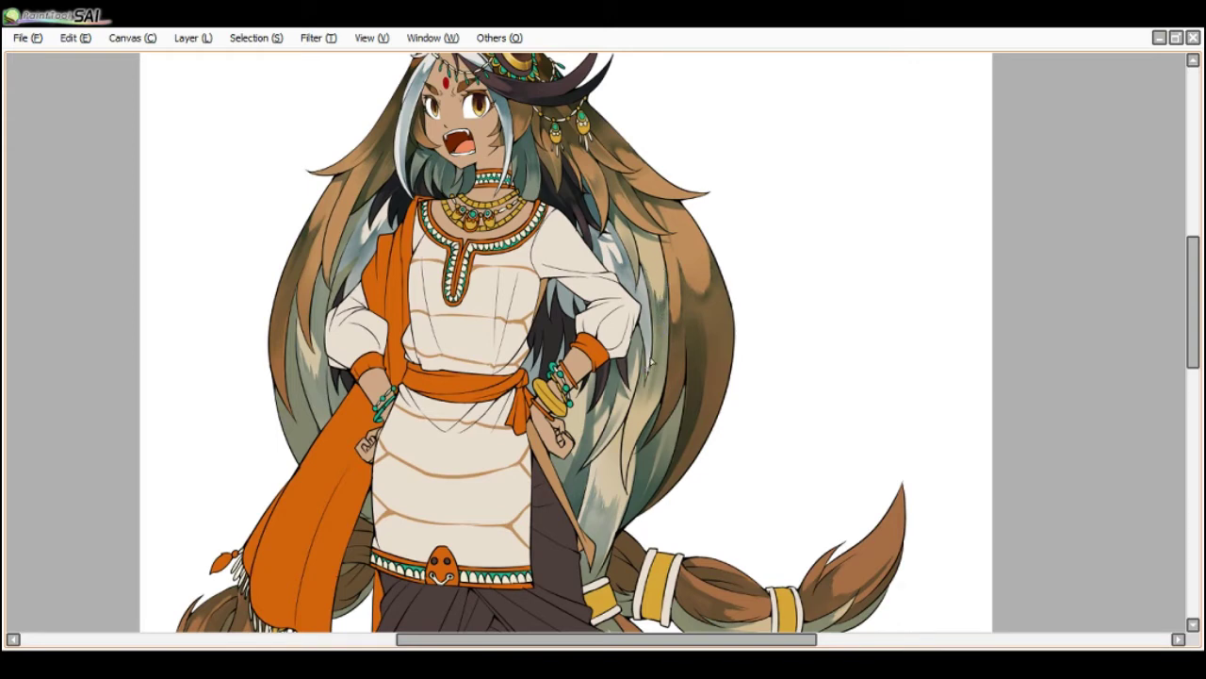
pyautogui.scroll(-1, 633, 292)
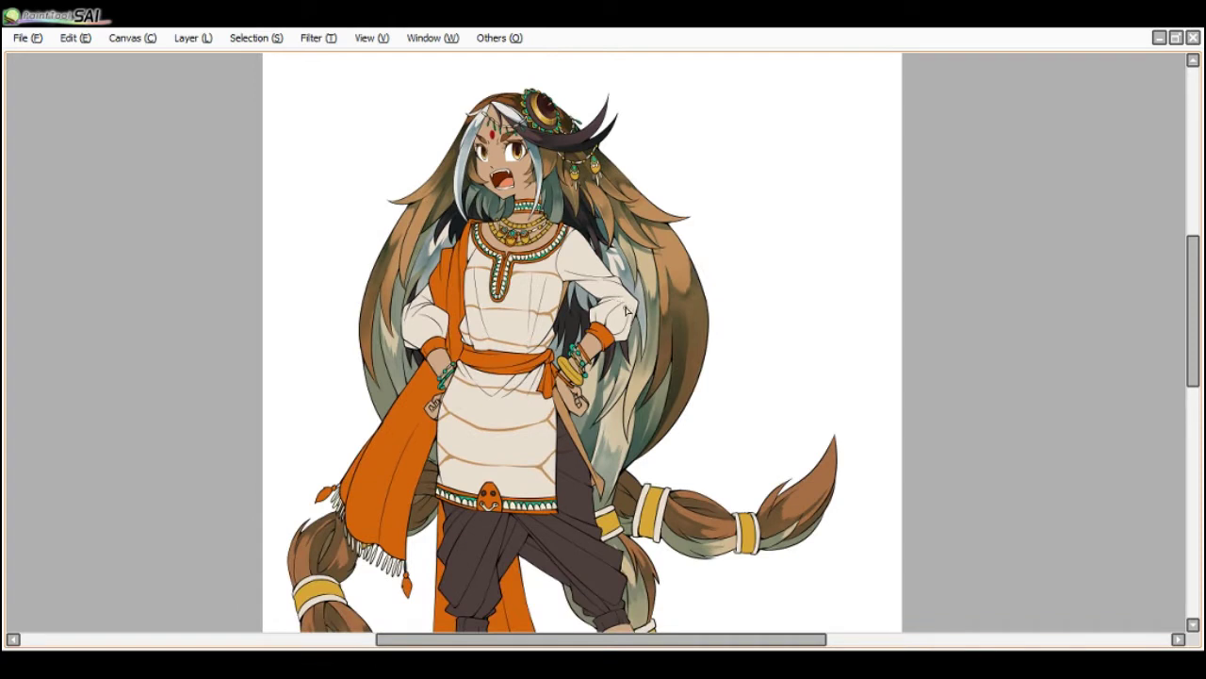
pyautogui.hotkey('alt', 'Tab')
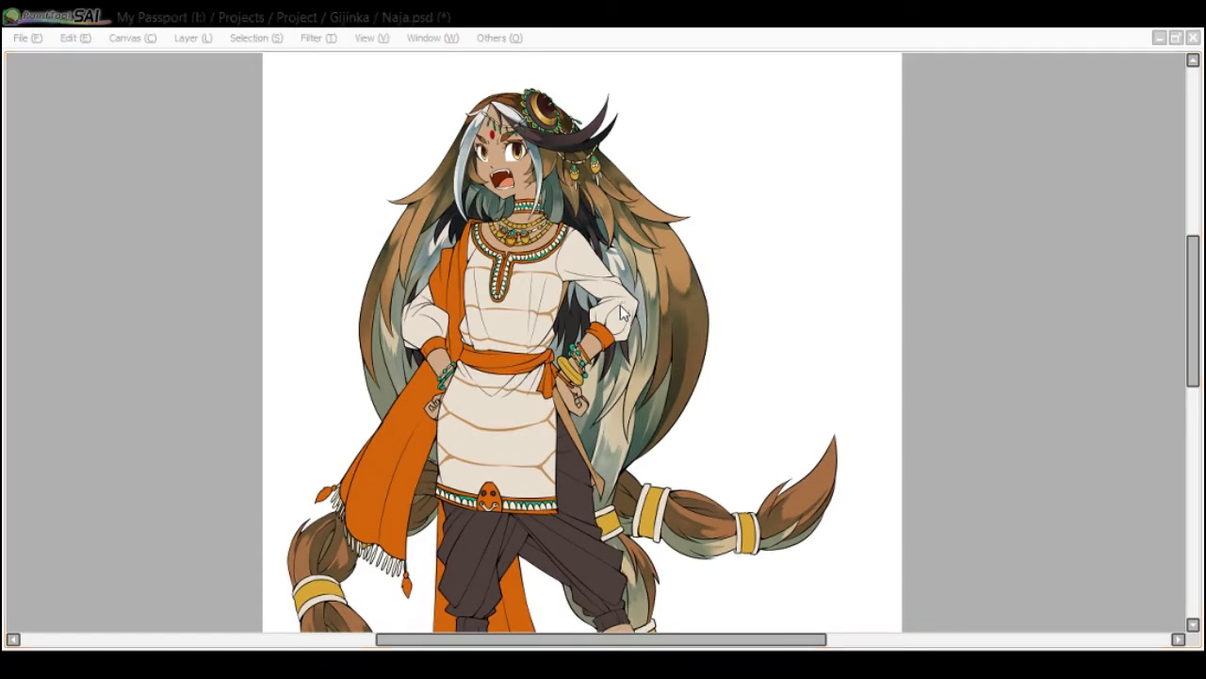
pyautogui.click(618, 316)
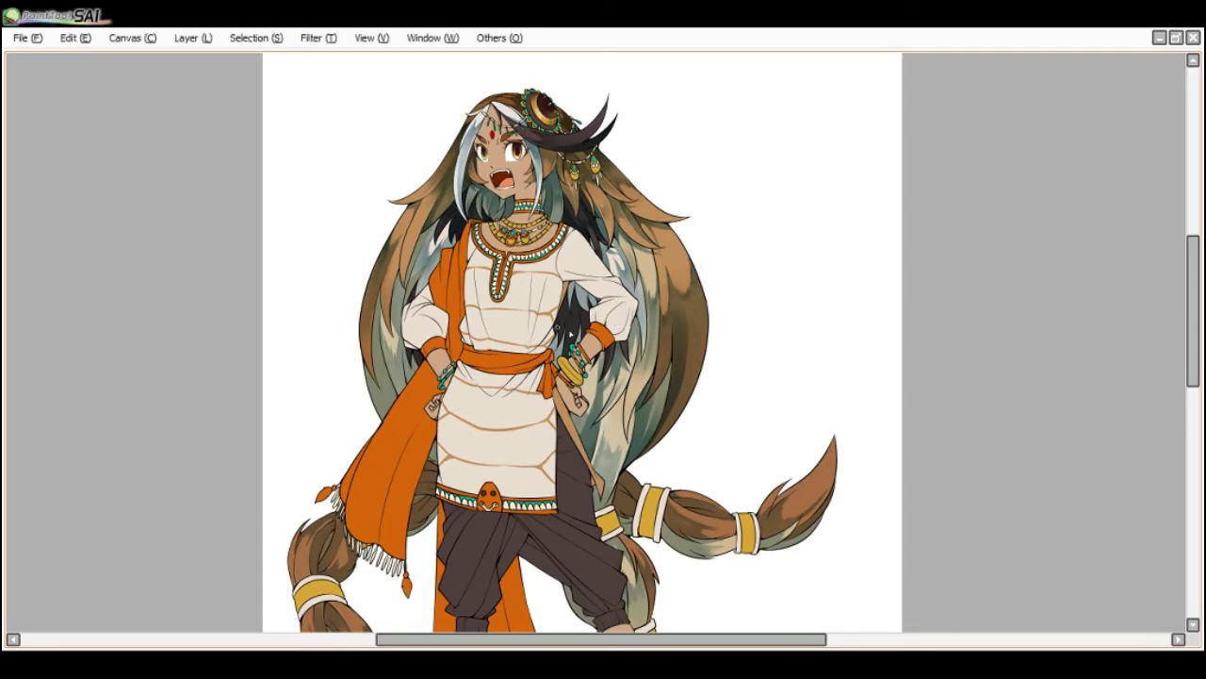
# - Shade the black locks in the gap between the waist and bent arm on the ornament side with dark blue-teal tones
pyautogui.scroll(2, 569, 332)
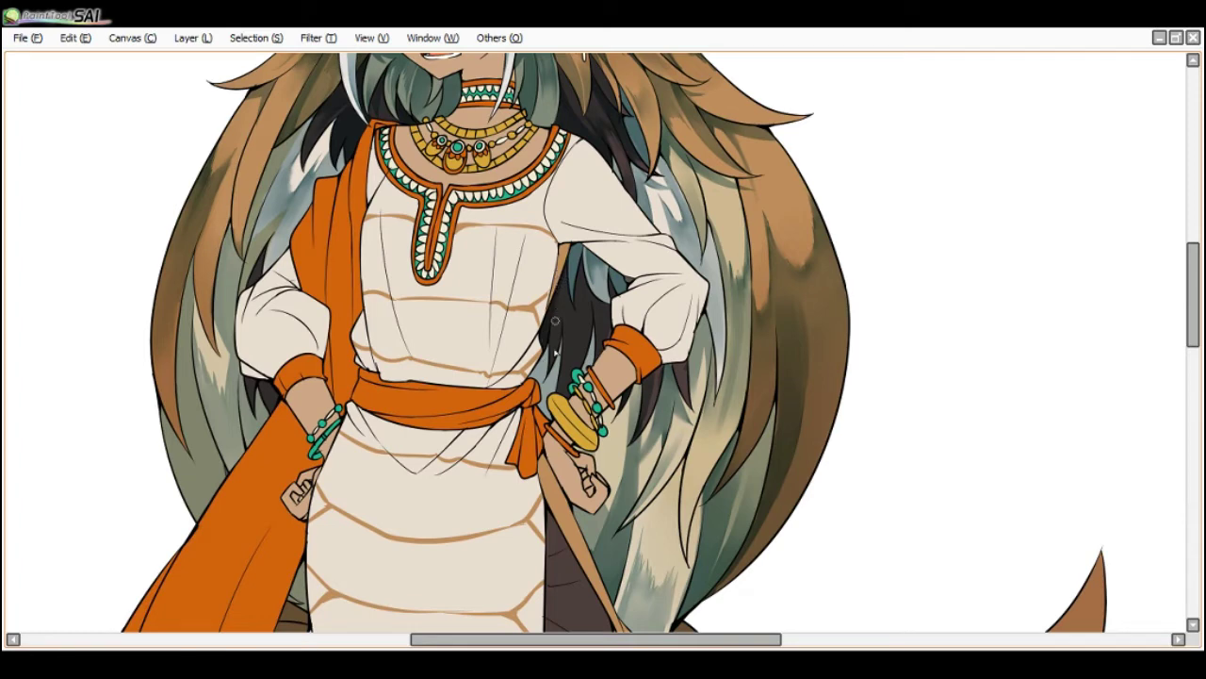
pyautogui.moveTo(553, 394); pyautogui.dragTo(576, 381)
pyautogui.moveTo(586, 334); pyautogui.dragTo(592, 358)
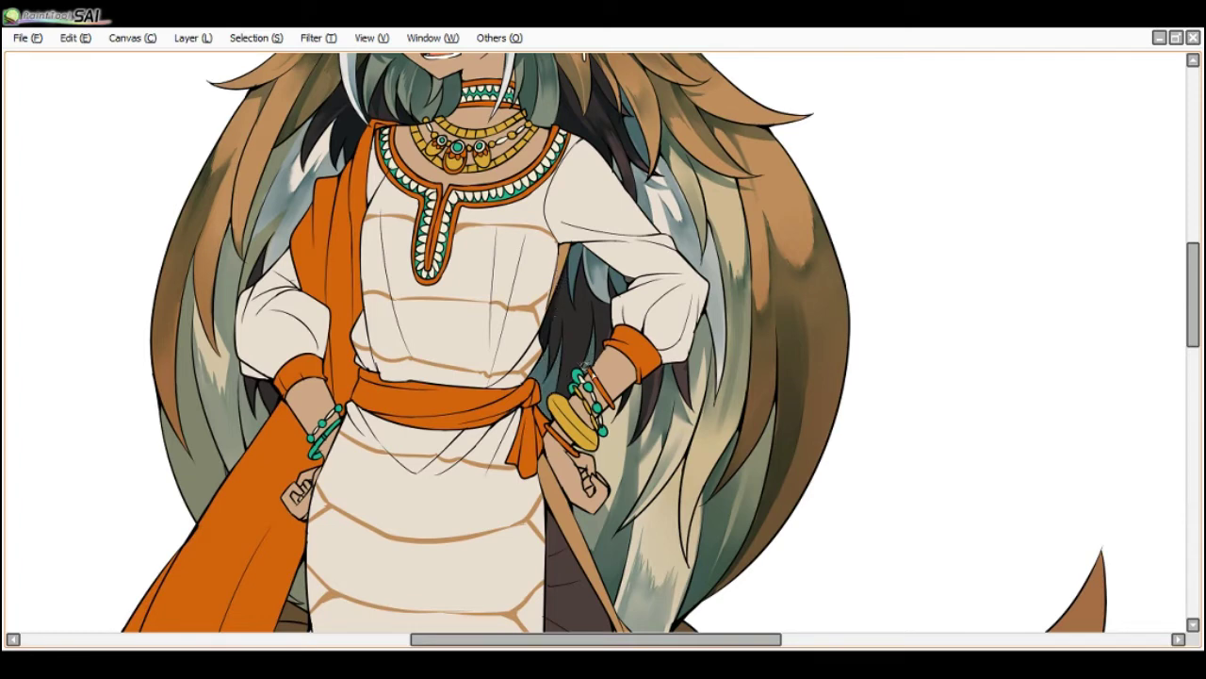
pyautogui.scroll(-3, 603, 411)
pyautogui.scroll(3, 601, 414)
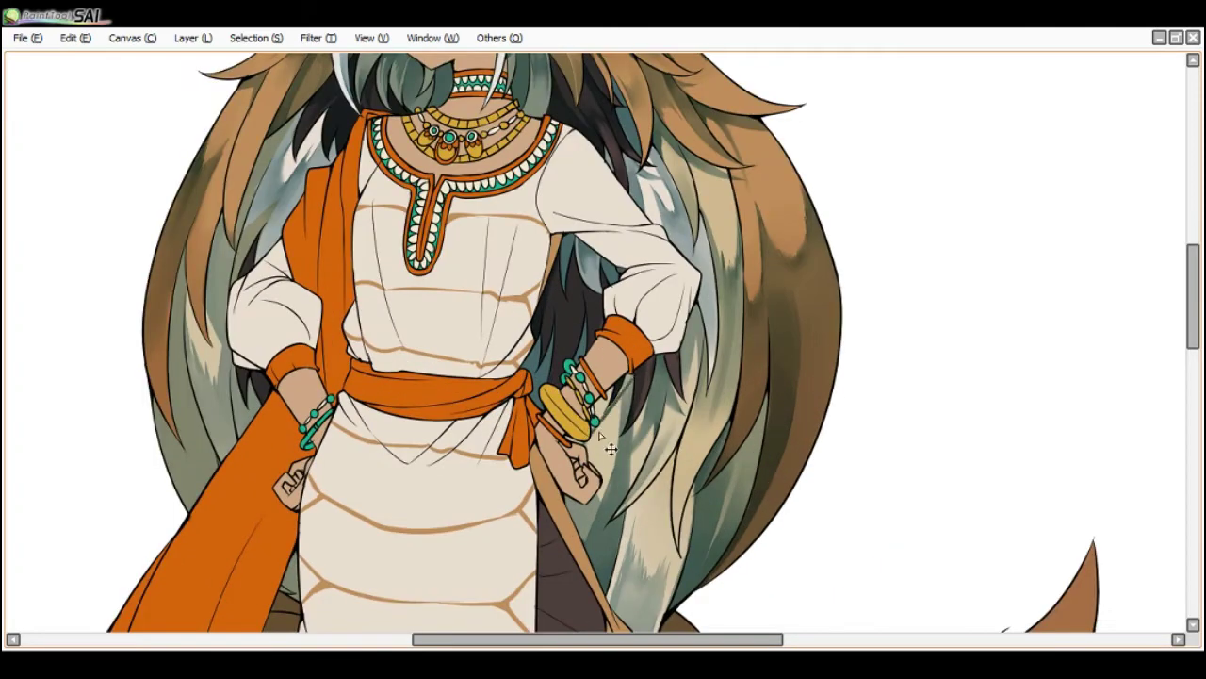
pyautogui.hotkey('ctrl', 'z')
pyautogui.press(']')
pyautogui.moveTo(581, 445); pyautogui.dragTo(626, 390)
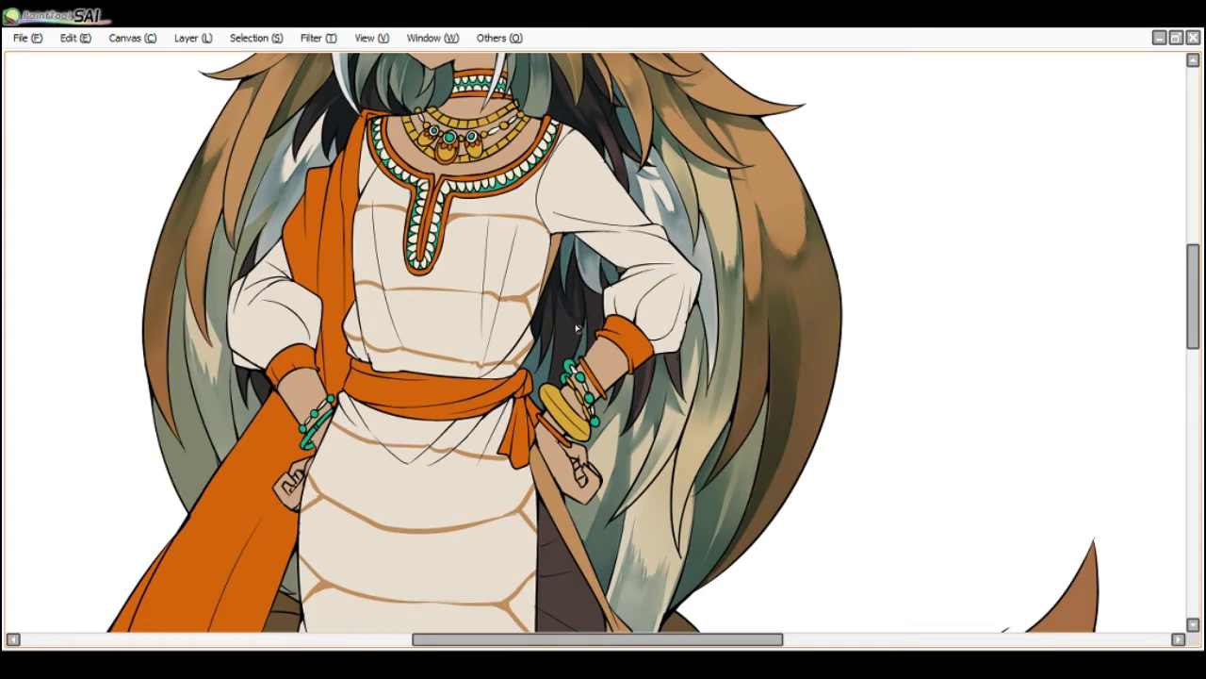
pyautogui.moveTo(592, 296); pyautogui.dragTo(605, 306)
pyautogui.scroll(-3, 560, 243)
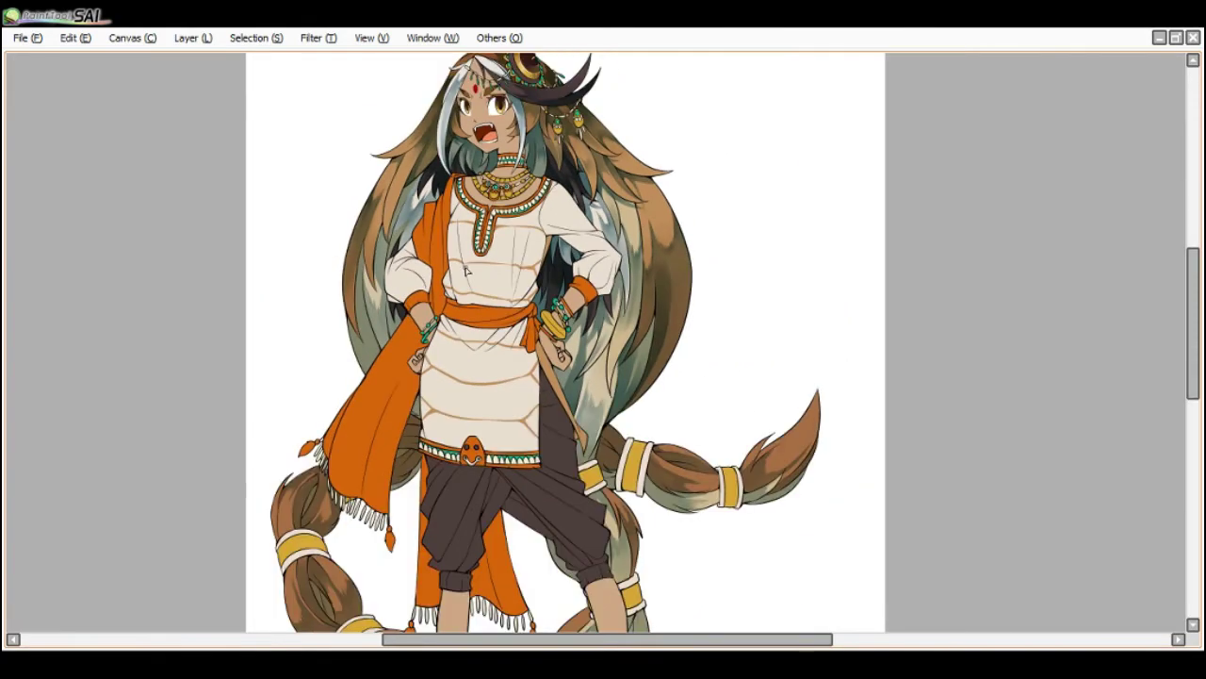
# - Paint dark teal shading on the grey-green locks below the elbow on the orange-scarf side, down to the scarf edge
pyautogui.scroll(3, 428, 307)
pyautogui.scroll(-1, 370, 322)
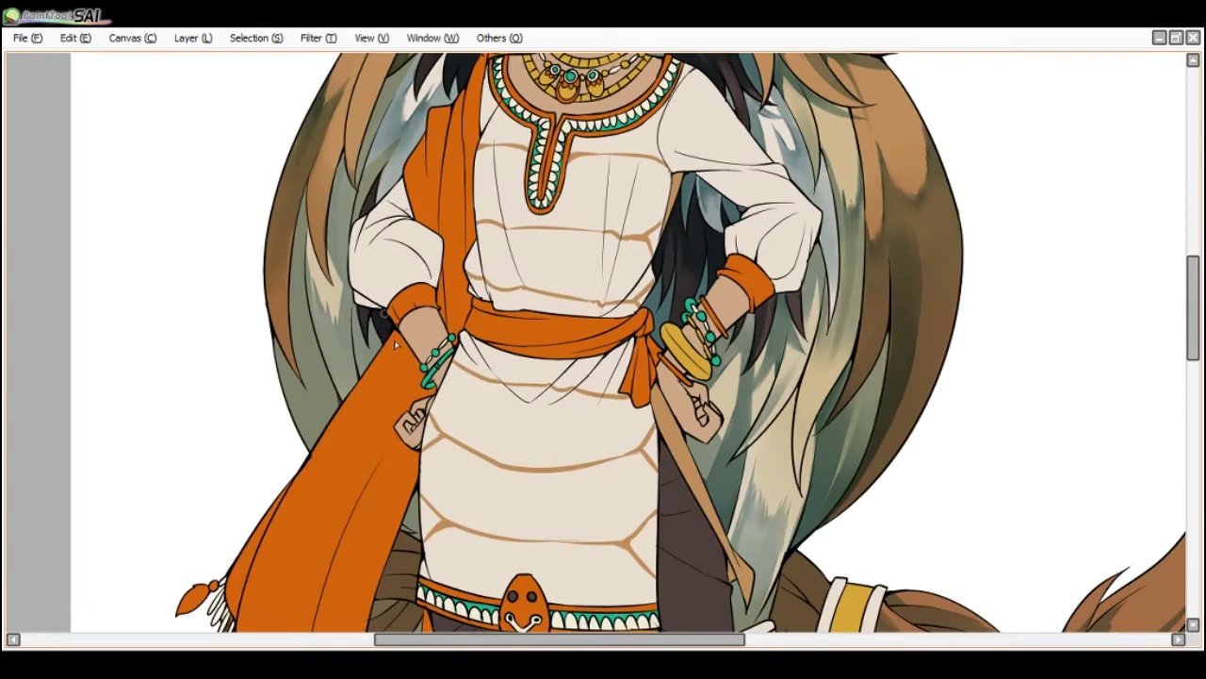
pyautogui.scroll(-1, 396, 282)
pyautogui.scroll(1, 403, 130)
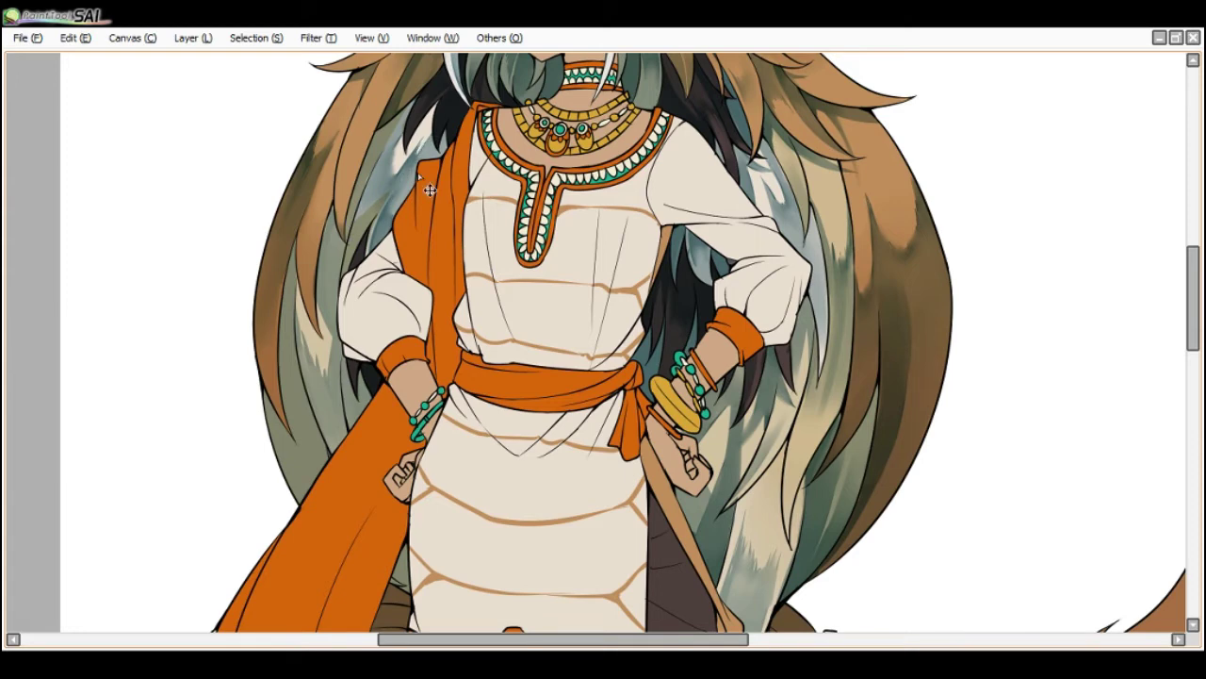
pyautogui.scroll(-2, 429, 190)
pyautogui.scroll(1, 375, 319)
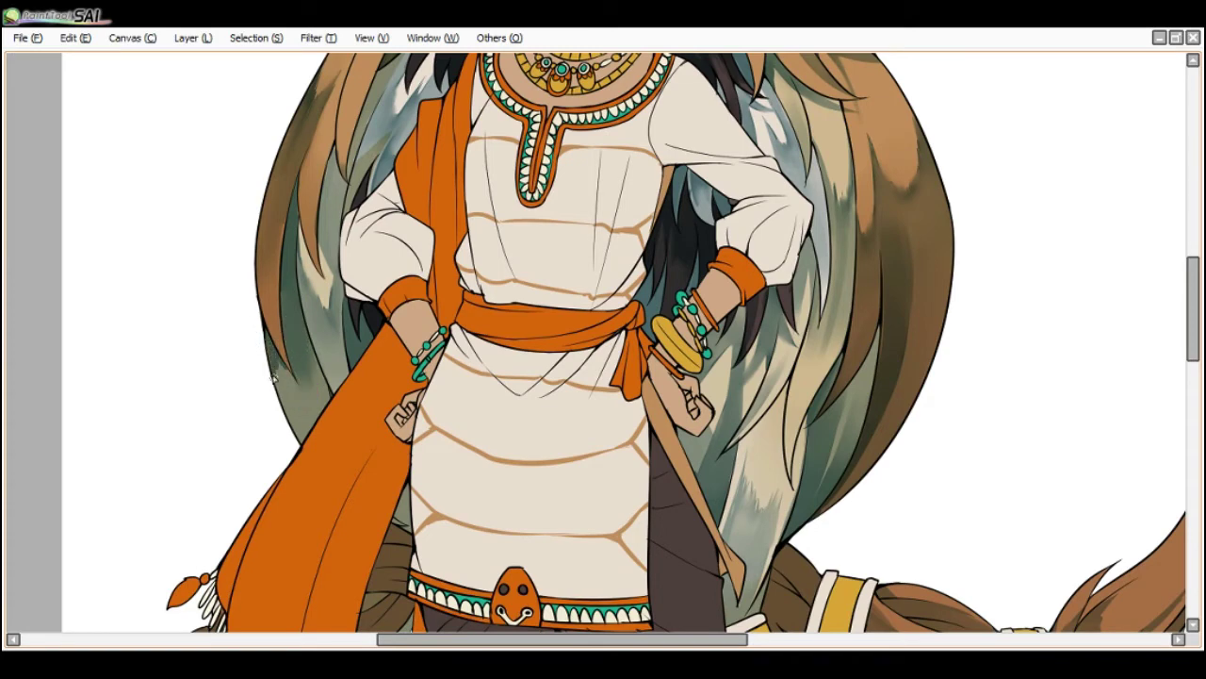
pyautogui.scroll(-2, 311, 350)
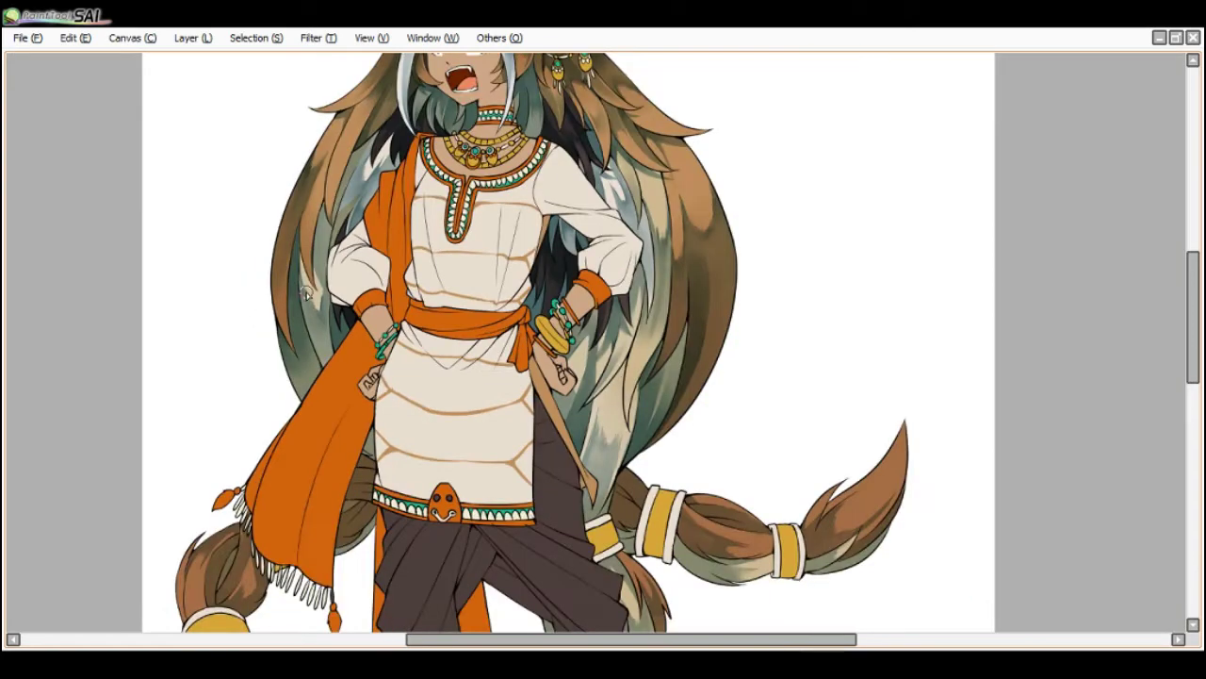
pyautogui.scroll(1, 354, 412)
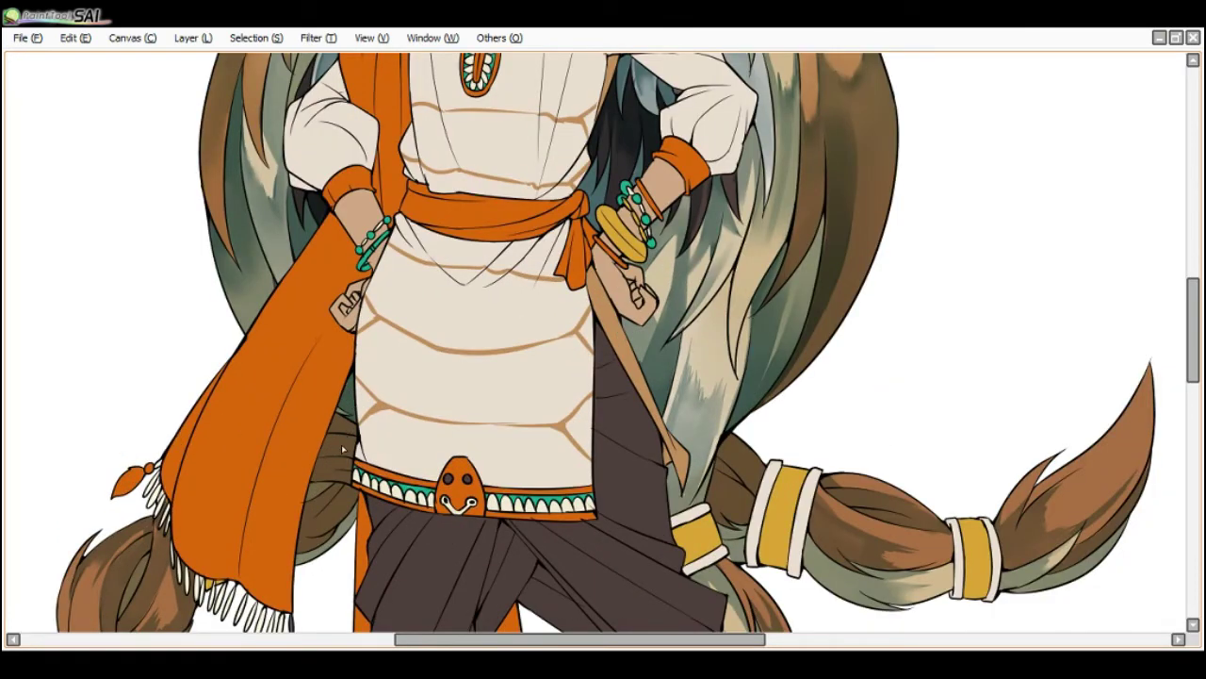
pyautogui.scroll(-2, 325, 480)
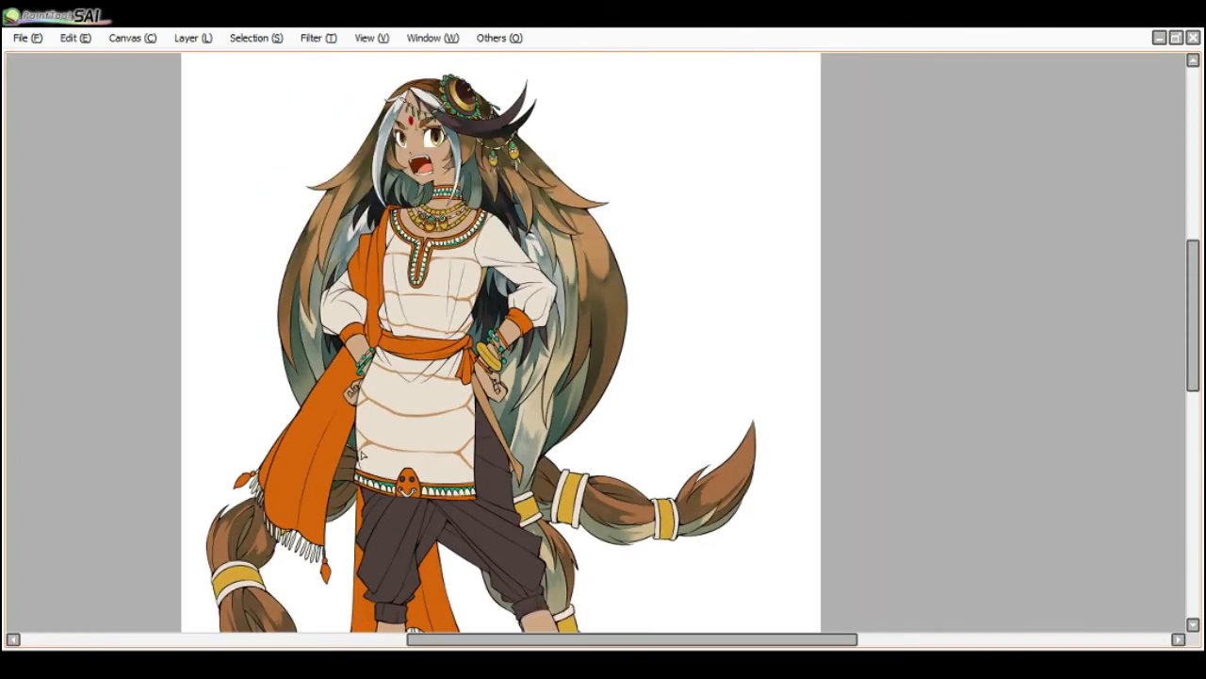
# - Darken the base of the braid with deep green shadow between the loose hair and its first gold band
pyautogui.scroll(-1, 538, 465)
pyautogui.scroll(2, 538, 465)
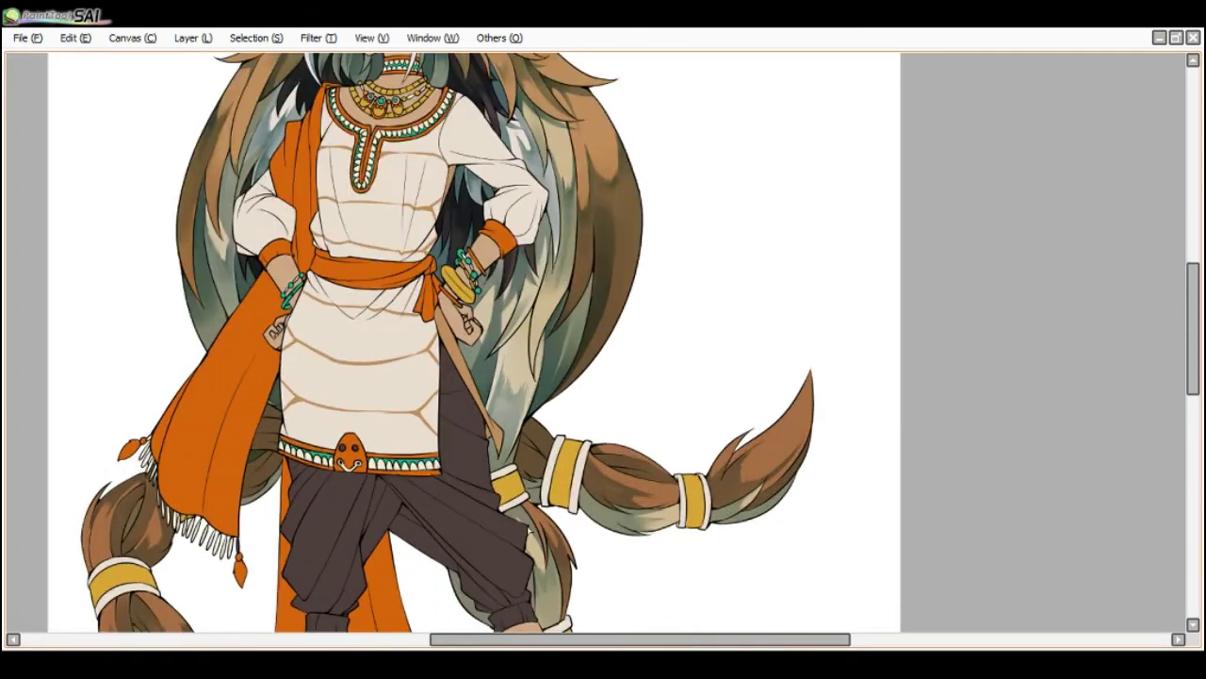
pyautogui.scroll(1, 525, 446)
pyautogui.moveTo(526, 433)
pyautogui.mouseDown()
pyautogui.moveTo(541, 449)
pyautogui.moveTo(537, 516)
pyautogui.moveTo(375, 402)
pyautogui.mouseUp()
pyautogui.hotkey('ctrl', 'z')
# - Rotate the canvas and paint dark olive shadow on the brown strands of the braid segment between the two gold bands
pyautogui.scroll(-3, 588, 487)
pyautogui.press('End')
pyautogui.press('End')
pyautogui.press('End')
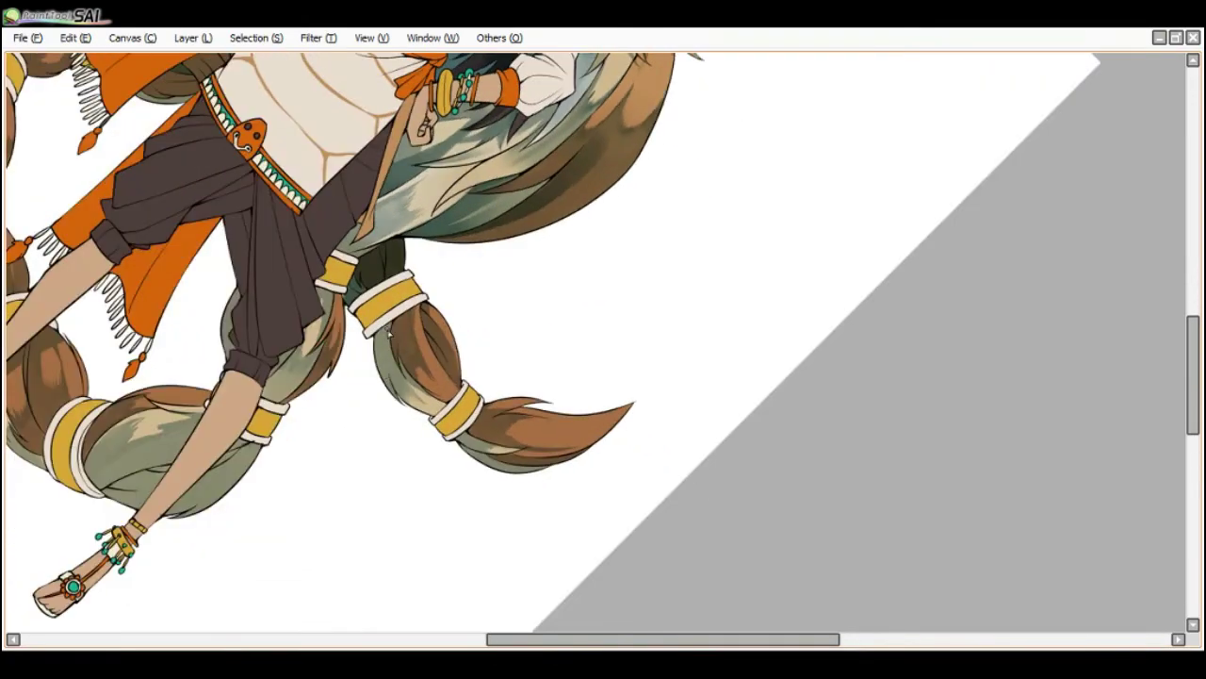
pyautogui.scroll(2, 387, 380)
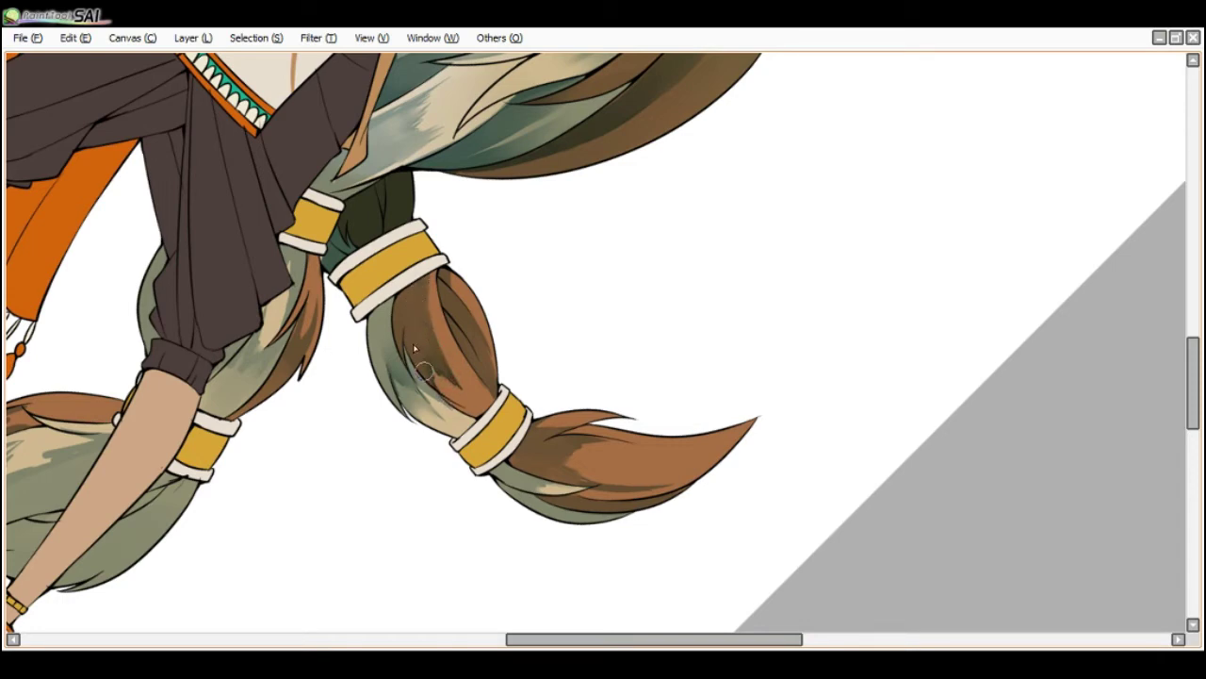
pyautogui.moveTo(431, 275); pyautogui.dragTo(446, 363)
pyautogui.hotkey('ctrl', 'z')
pyautogui.moveTo(423, 282); pyautogui.dragTo(407, 351)
pyautogui.hotkey('ctrl', 'z')
pyautogui.moveTo(421, 281)
pyautogui.mouseDown()
pyautogui.moveTo(406, 350)
pyautogui.moveTo(422, 280)
pyautogui.moveTo(433, 351)
pyautogui.moveTo(421, 288)
pyautogui.moveTo(432, 340)
pyautogui.moveTo(421, 291)
pyautogui.moveTo(413, 353)
pyautogui.mouseUp()
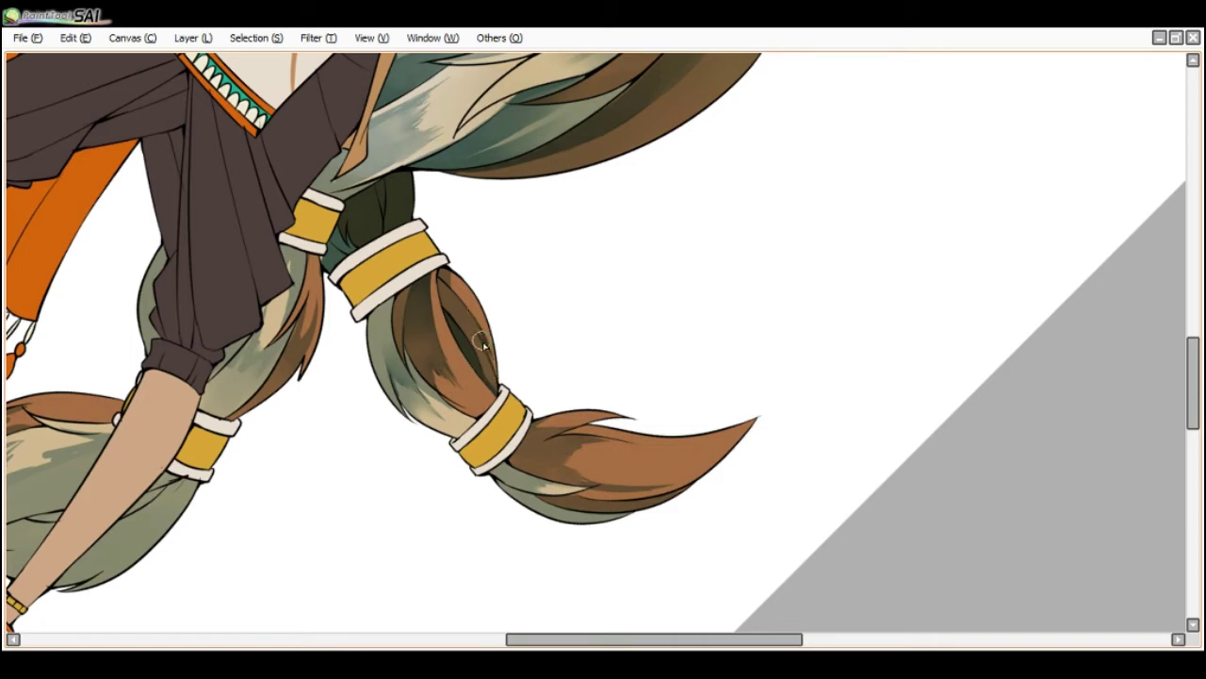
# - Reduce the brush size and deepen the narrow shadow on the braid strands just beneath the upper gold band
pyautogui.press('[')
pyautogui.press('[')
pyautogui.press('[')
pyautogui.press('[')
pyautogui.press('[')
pyautogui.moveTo(440, 280); pyautogui.dragTo(461, 304)
pyautogui.scroll(-2, 447, 249)
pyautogui.scroll(2, 447, 249)
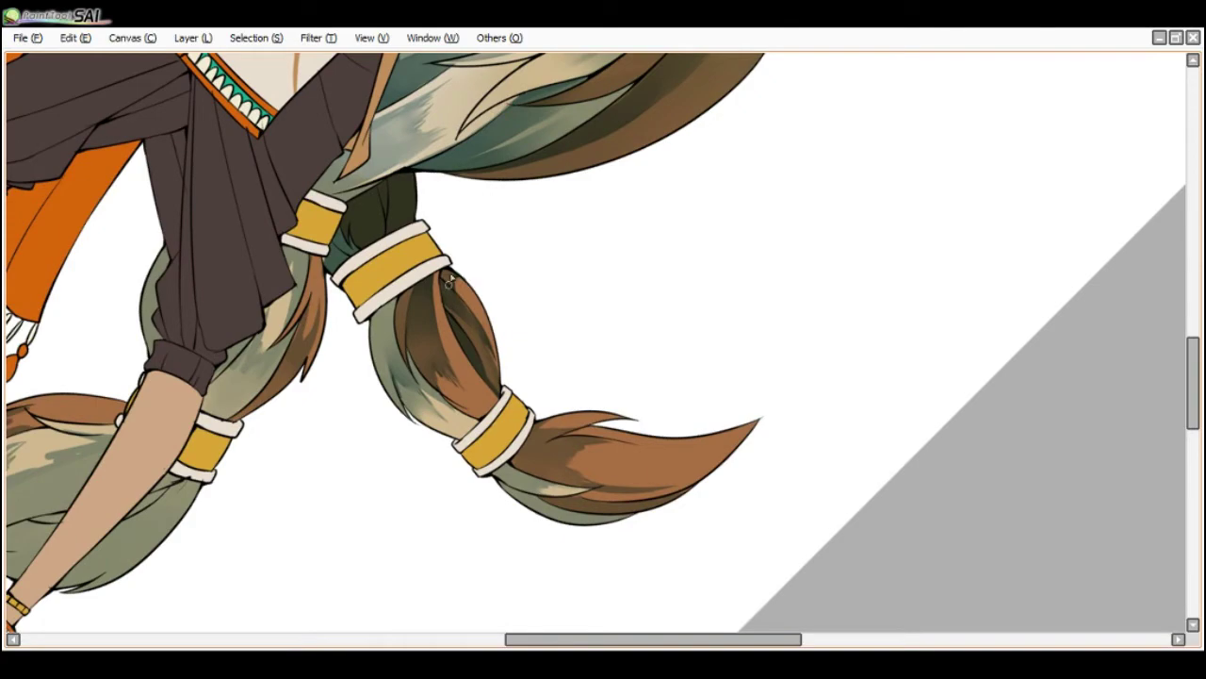
# - Rotate the canvas and shade the brown tuft at the braid's end with olive-brown shadow beside the lower gold band
pyautogui.scroll(-2, 460, 252)
pyautogui.press('End')
pyautogui.press('End')
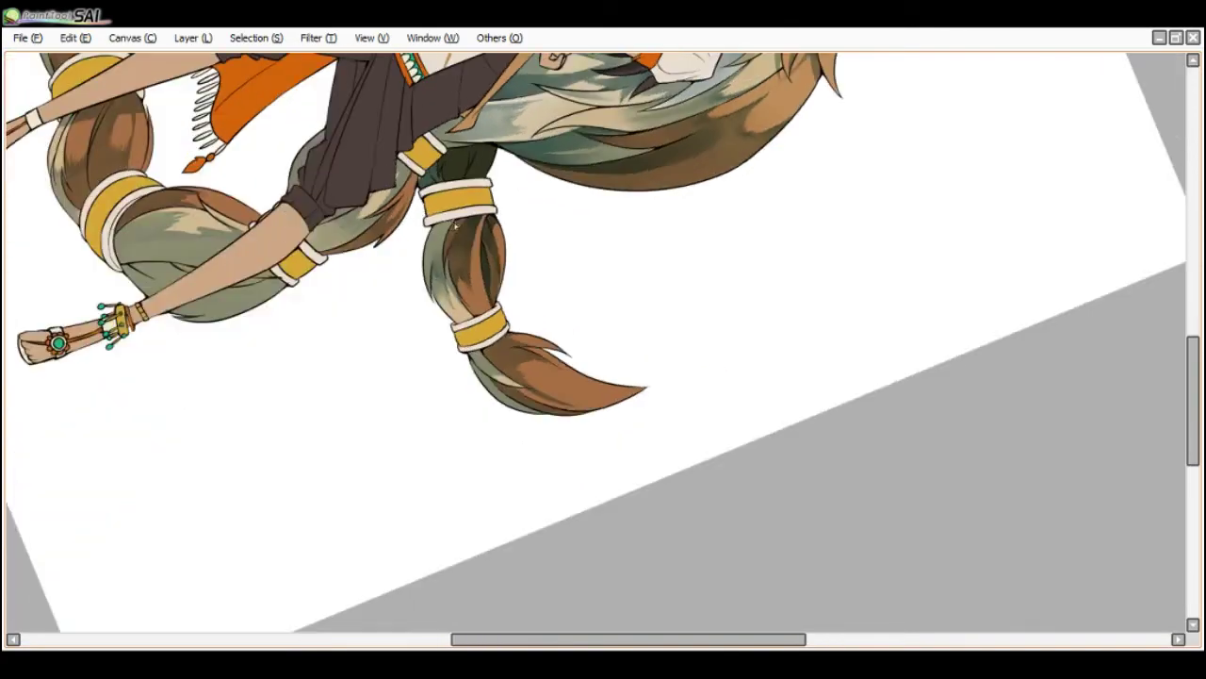
pyautogui.press('Delete')
pyautogui.press('Delete')
pyautogui.press('Delete')
pyautogui.press('Delete')
pyautogui.press('Delete')
pyautogui.press('Delete')
pyautogui.press('End')
pyautogui.press('End')
pyautogui.press('End')
pyautogui.press('End')
pyautogui.press('End')
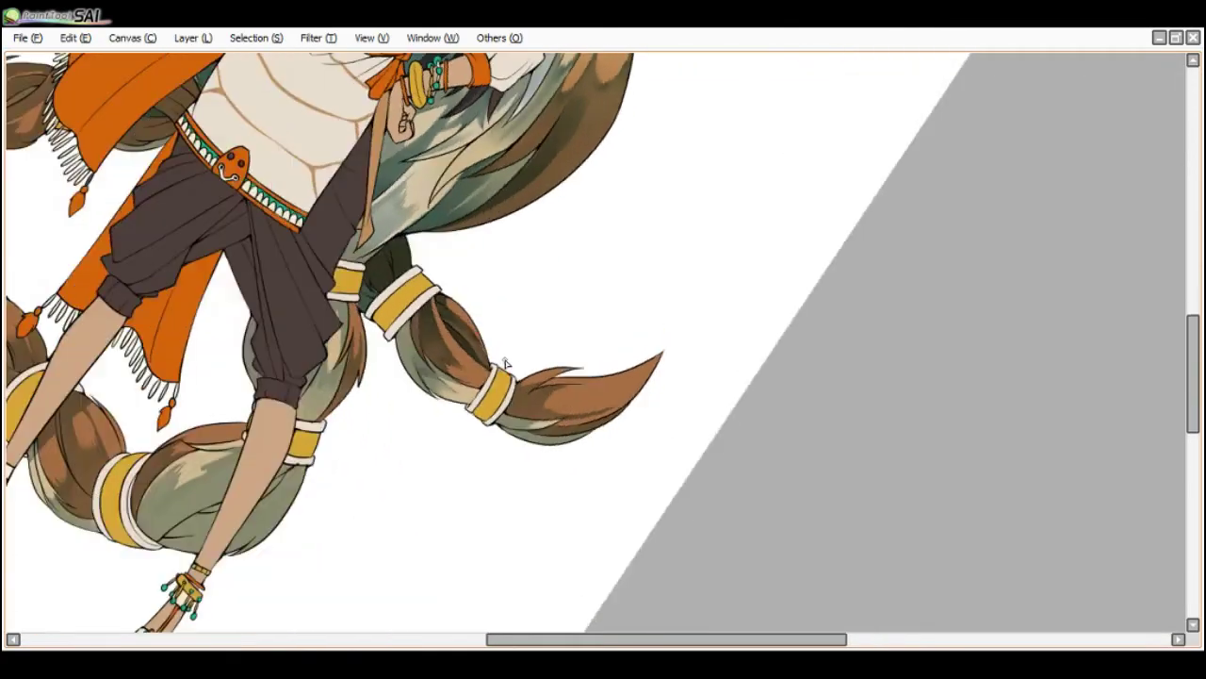
pyautogui.press('End')
pyautogui.scroll(1, 495, 380)
pyautogui.moveTo(462, 360)
pyautogui.mouseDown()
pyautogui.moveTo(476, 385)
pyautogui.moveTo(494, 384)
pyautogui.mouseUp()
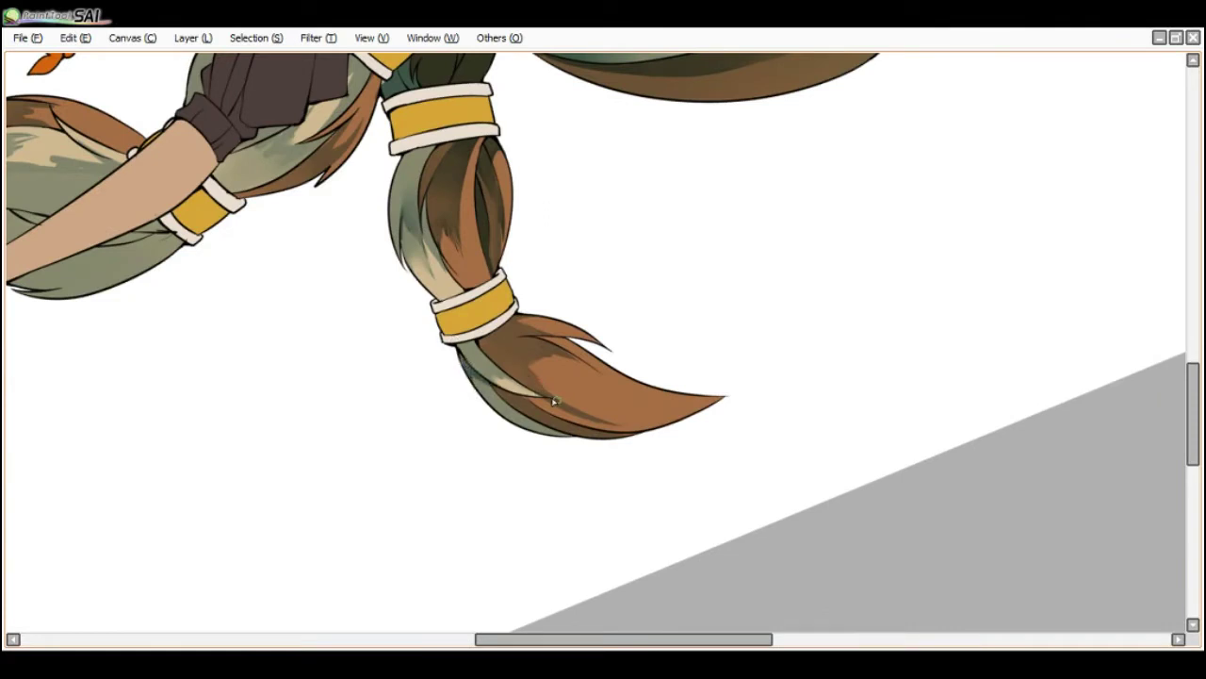
pyautogui.moveTo(554, 356); pyautogui.dragTo(604, 375)
pyautogui.press(']')
pyautogui.moveTo(486, 335); pyautogui.dragTo(542, 340)
pyautogui.scroll(-1, 500, 291)
pyautogui.press('End')
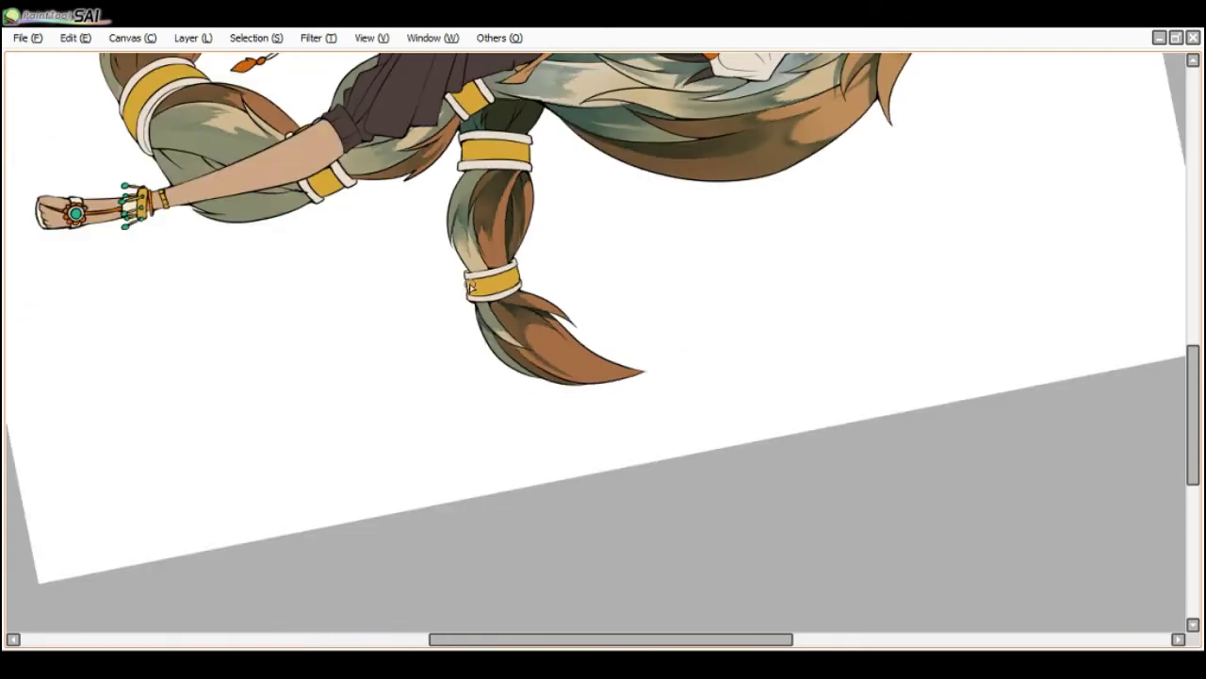
# - Rotate the canvas and paint grey-green shadow on the pale strand of the braid segment beside the trouser leg
pyautogui.scroll(-1, 443, 287)
pyautogui.press('Delete')
pyautogui.press('Delete')
pyautogui.press('Delete')
pyautogui.press('Delete')
pyautogui.press('Delete')
pyautogui.press('Delete')
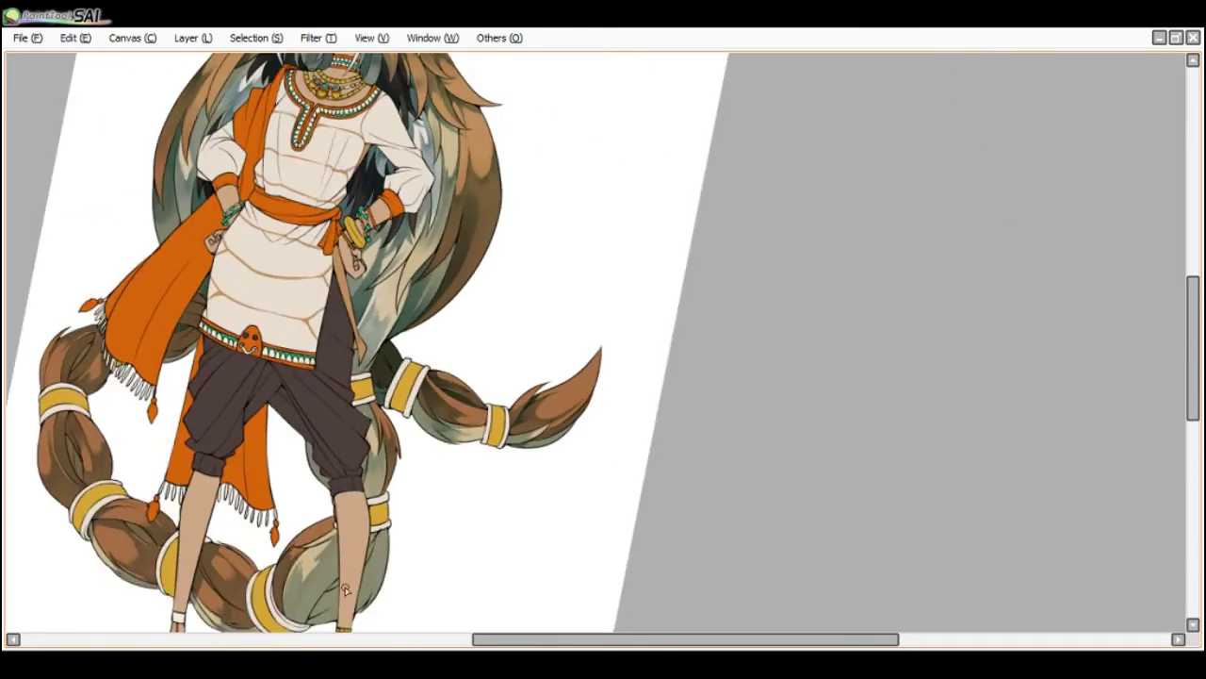
pyautogui.scroll(1, 345, 589)
pyautogui.moveTo(365, 459); pyautogui.dragTo(477, 371)
pyautogui.press('End')
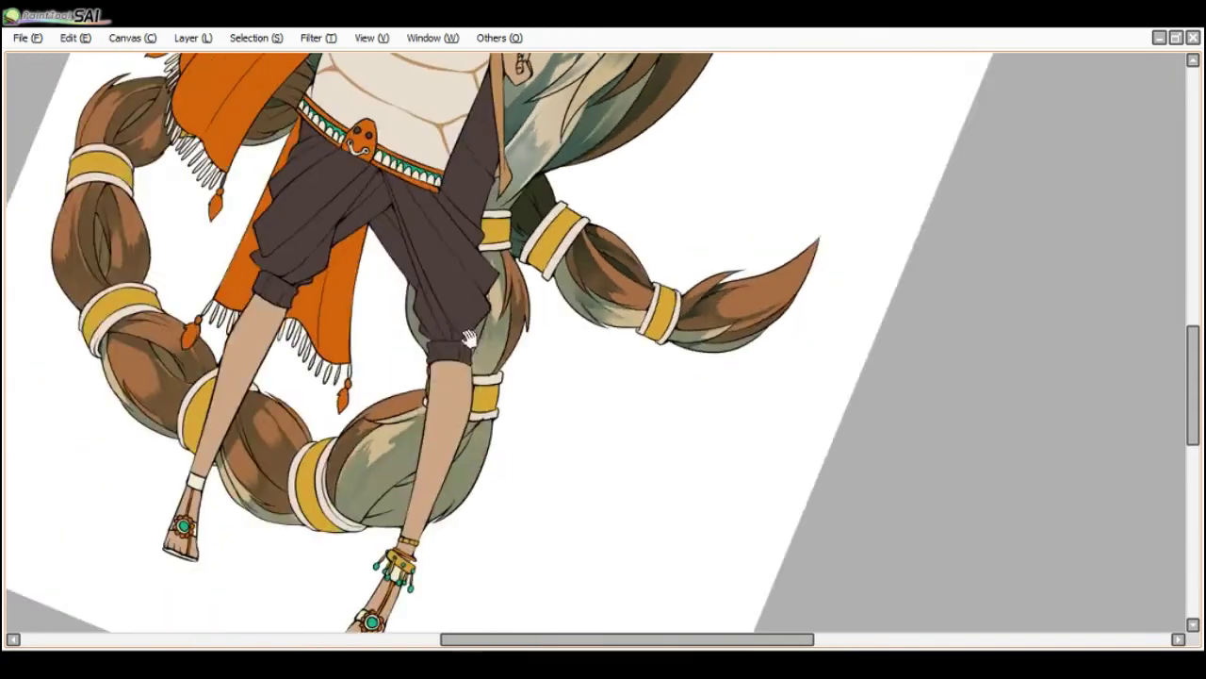
pyautogui.press('Delete')
pyautogui.press('Delete')
pyautogui.press('Delete')
pyautogui.moveTo(437, 430); pyautogui.dragTo(491, 401)
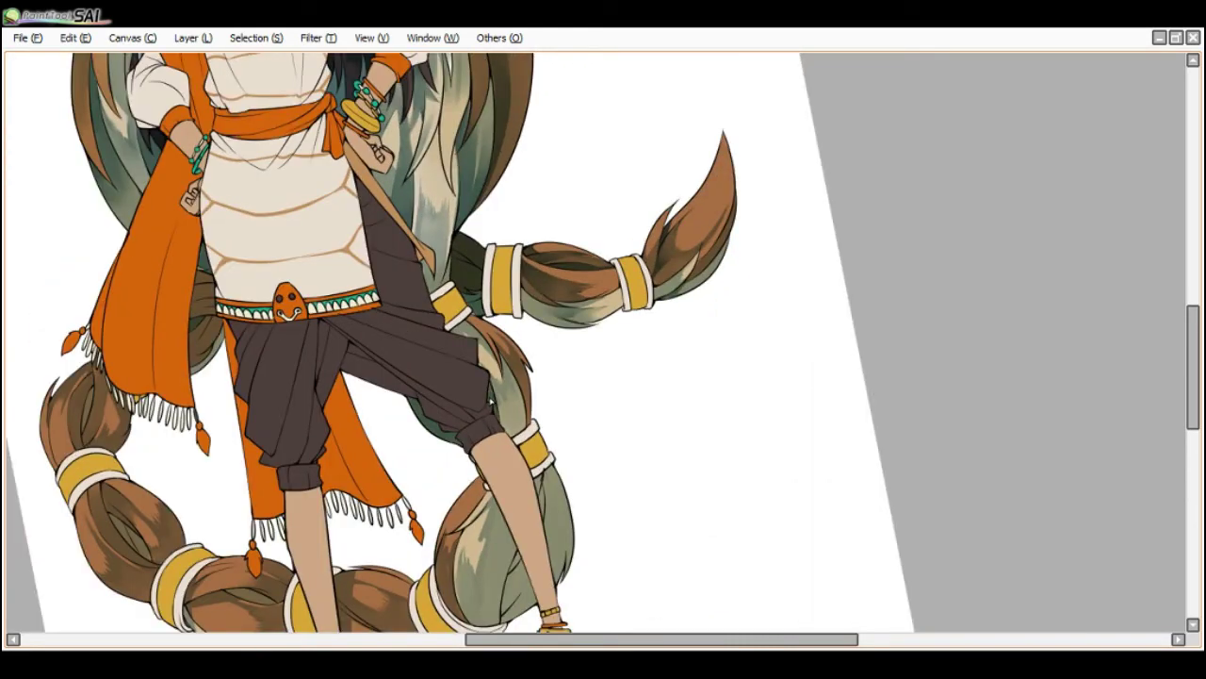
pyautogui.scroll(1, 495, 360)
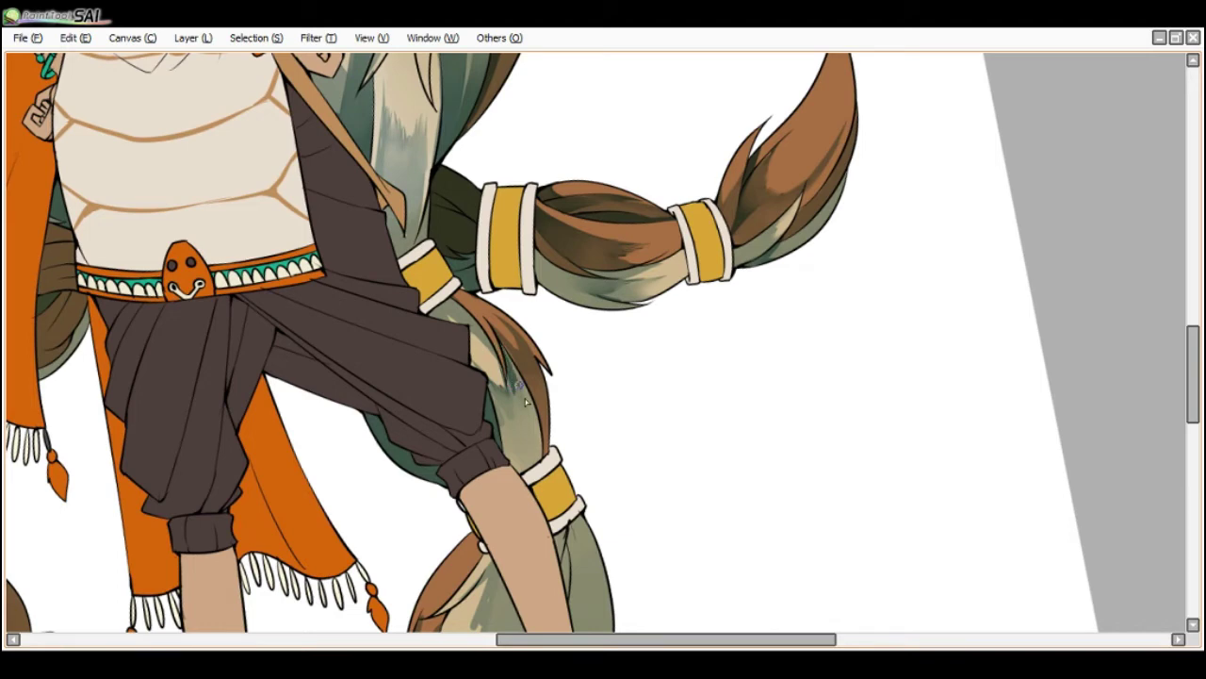
pyautogui.moveTo(516, 374)
pyautogui.mouseDown()
pyautogui.moveTo(530, 465)
pyautogui.moveTo(513, 355)
pyautogui.moveTo(519, 384)
pyautogui.mouseUp()
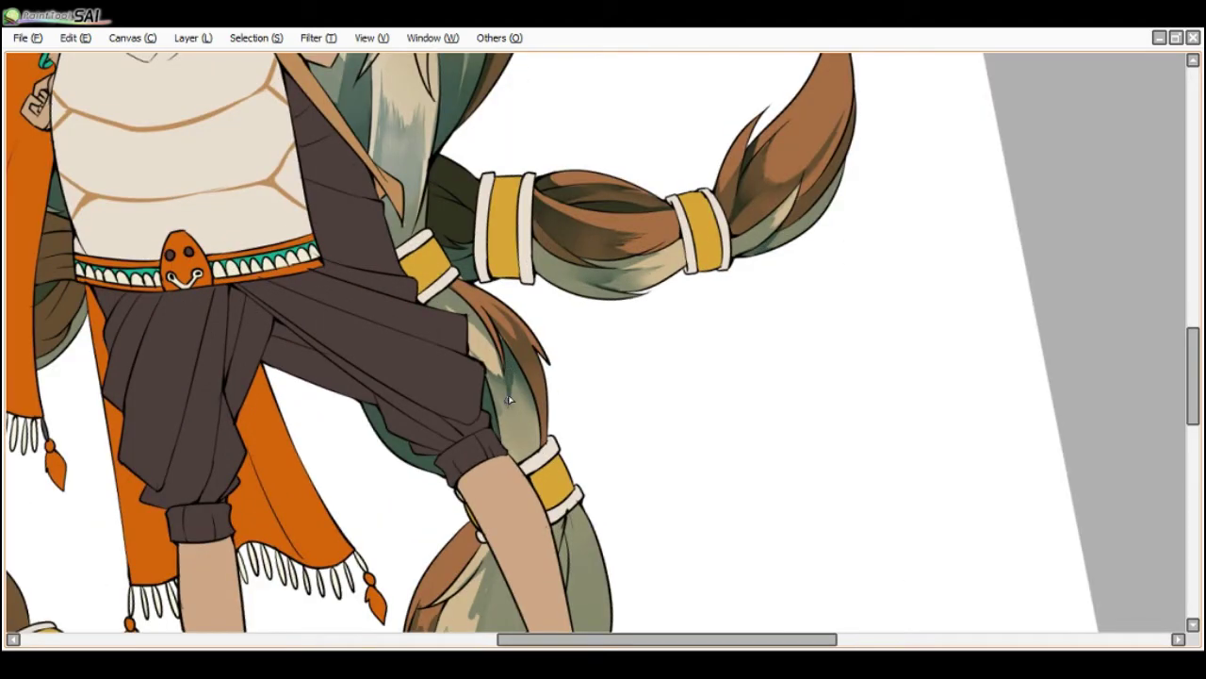
# - Paint deep green shadow on the large pale braid segment behind the lower leg, just beneath the gold band
pyautogui.scroll(-2, 499, 329)
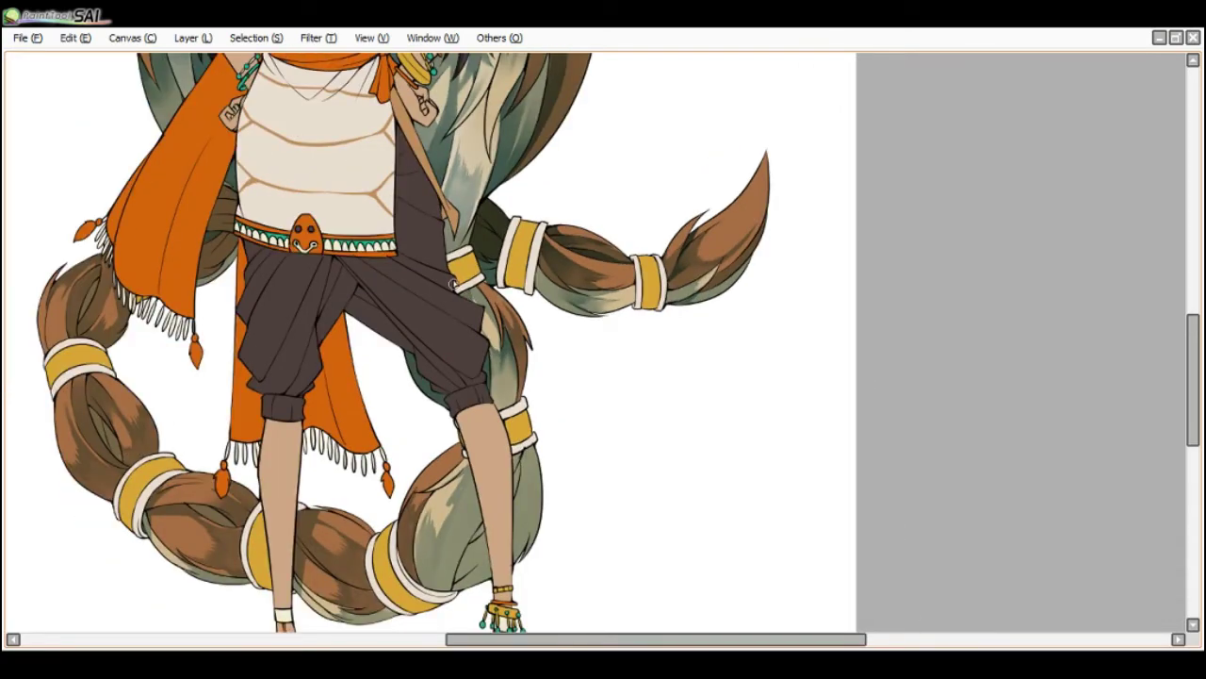
pyautogui.scroll(-1, 472, 320)
pyautogui.scroll(1, 501, 415)
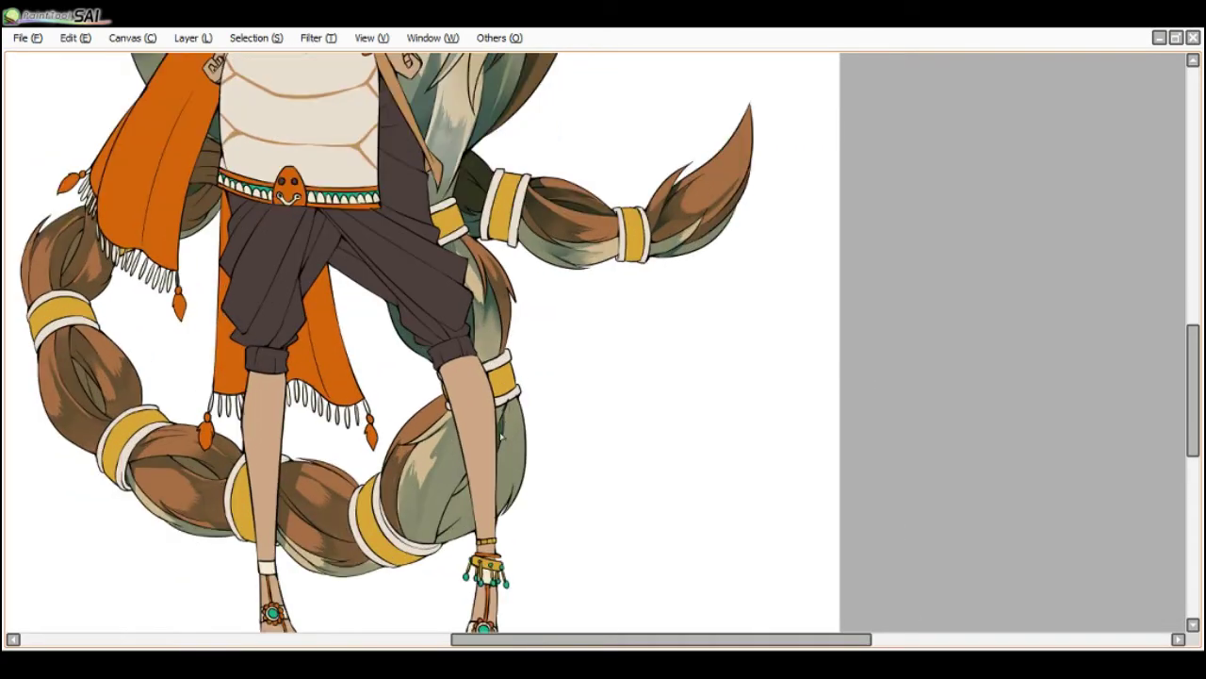
pyautogui.press('Delete')
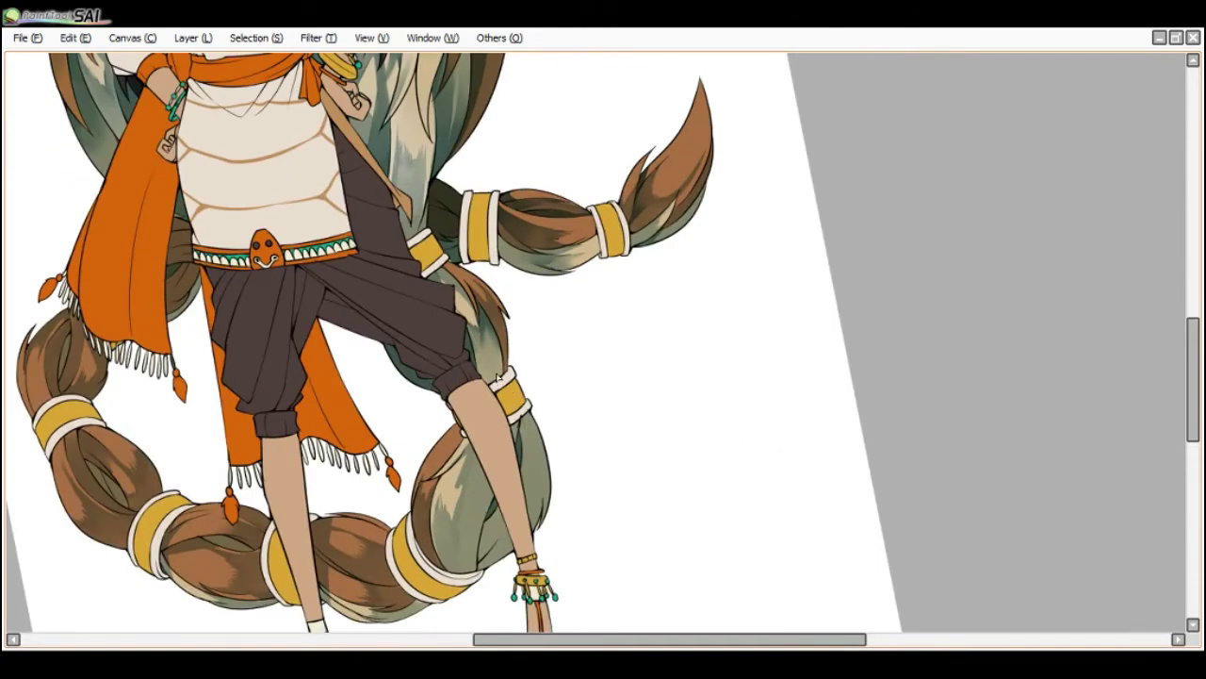
pyautogui.press('Delete')
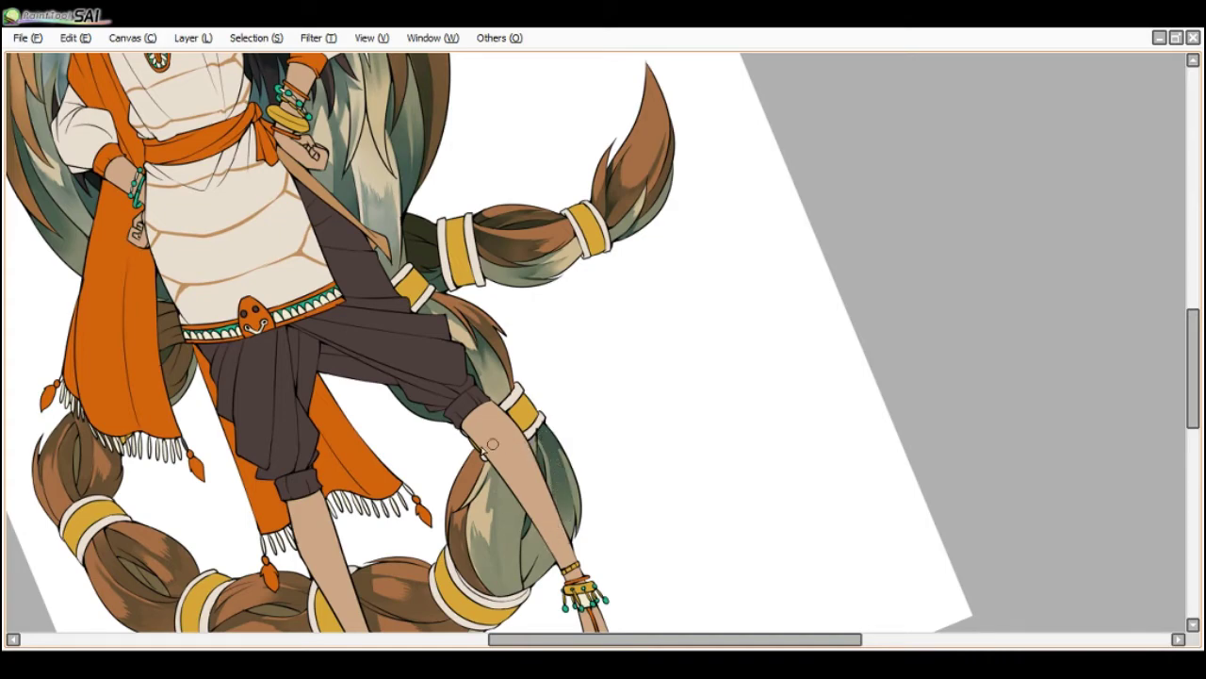
pyautogui.press('End')
pyautogui.press('Delete')
pyautogui.press('Delete')
pyautogui.moveTo(593, 506); pyautogui.dragTo(626, 575)
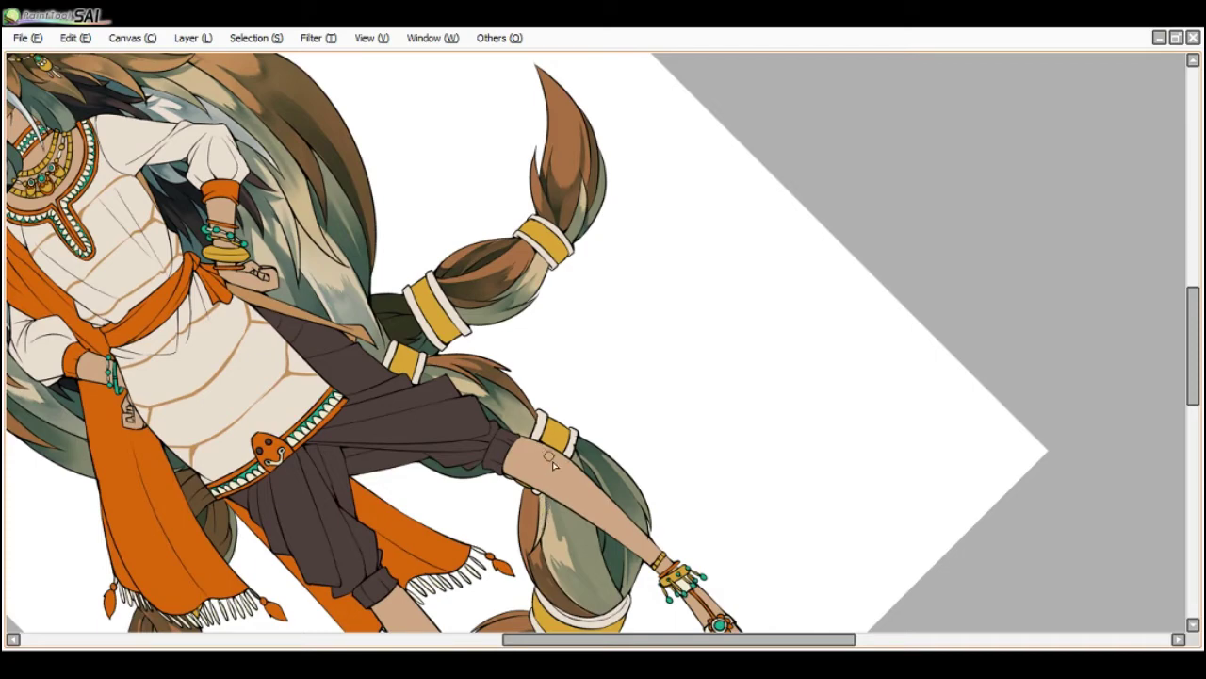
# - Refine the green-grey shading along the pale and brown strands of the large braid segment behind the lower leg
pyautogui.moveTo(554, 500); pyautogui.dragTo(544, 360)
pyautogui.press('End')
pyautogui.press('End')
pyautogui.press('End')
pyautogui.press('End')
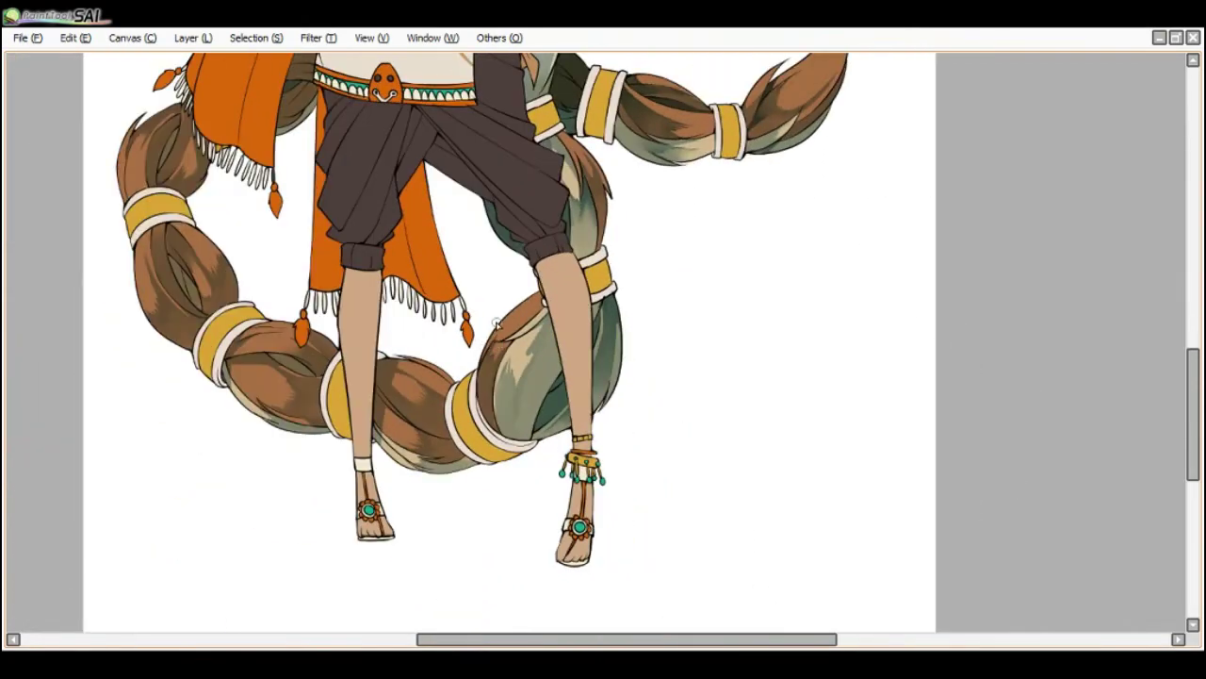
pyautogui.press('Delete')
pyautogui.press('Delete')
pyautogui.press('Delete')
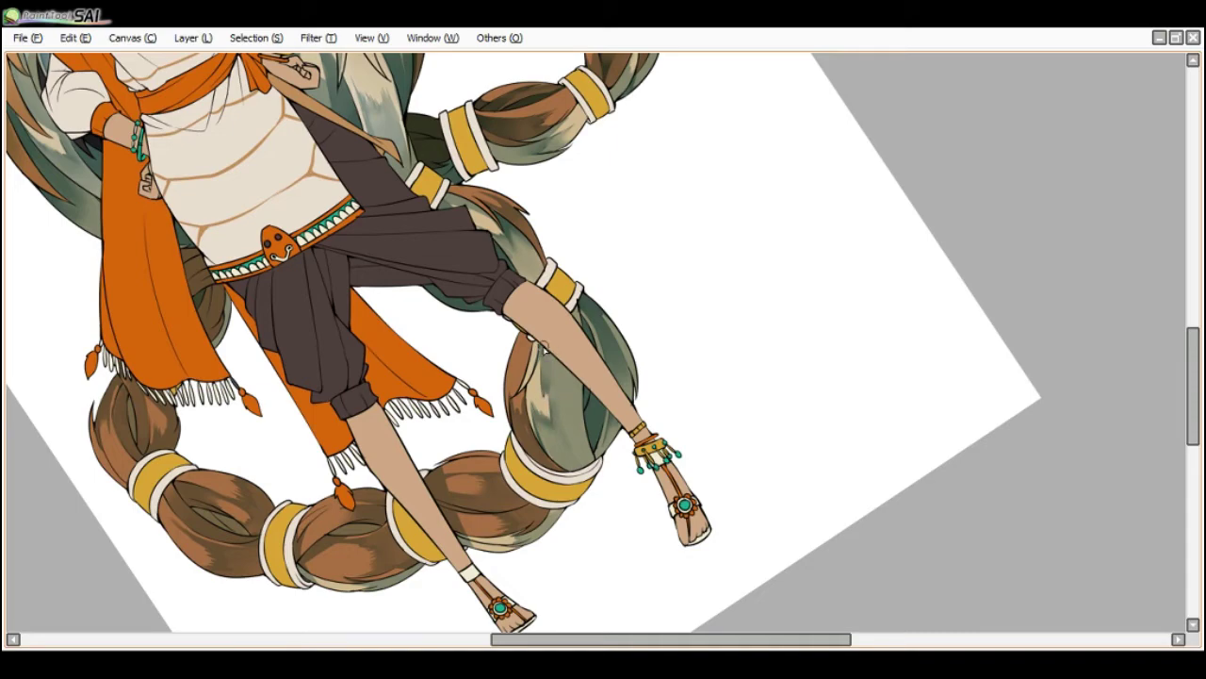
pyautogui.scroll(-1, 536, 348)
pyautogui.press('Delete')
pyautogui.press('Delete')
pyautogui.press('End')
pyautogui.press('End')
pyautogui.press('End')
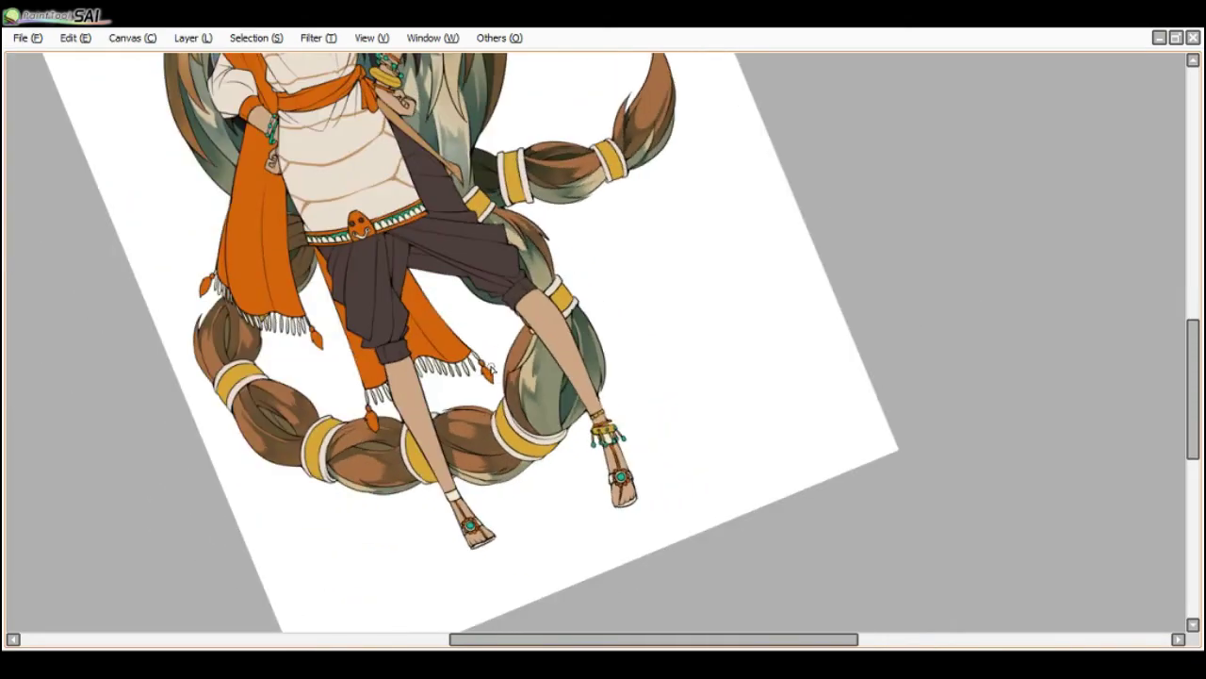
pyautogui.scroll(1, 499, 375)
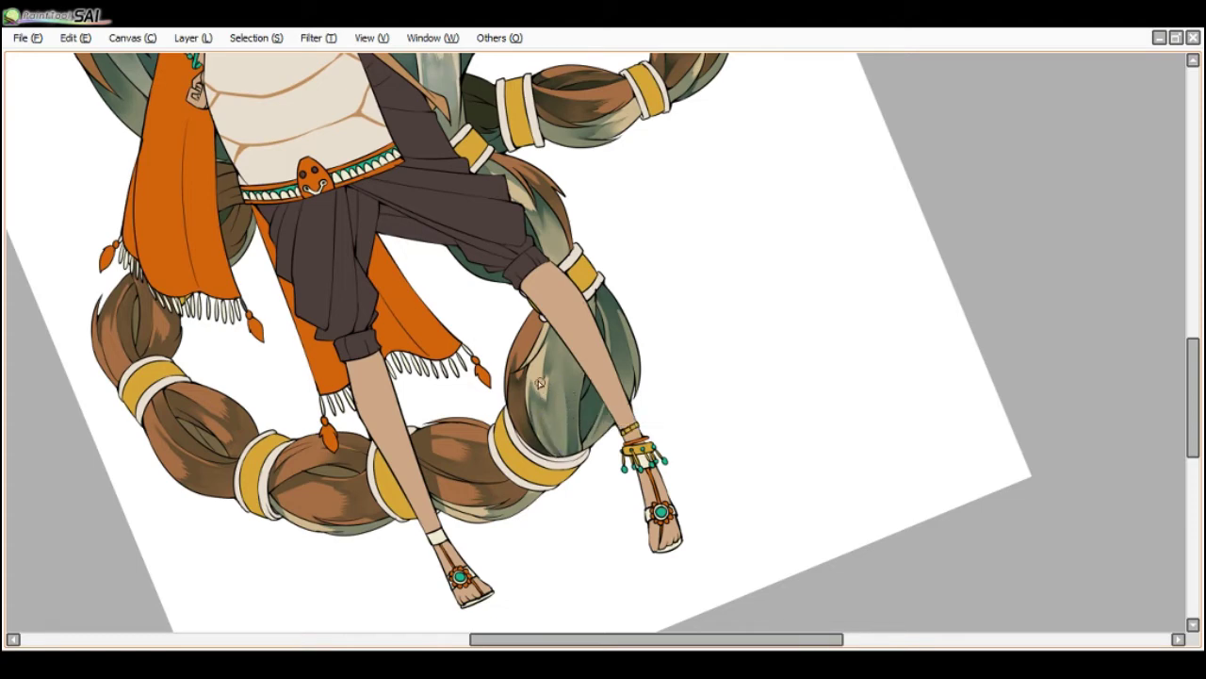
# - Shade the brown braid segment between the two legs and darken its pale underside with grey-green
pyautogui.scroll(-1, 541, 383)
pyautogui.press('End')
pyautogui.press('End')
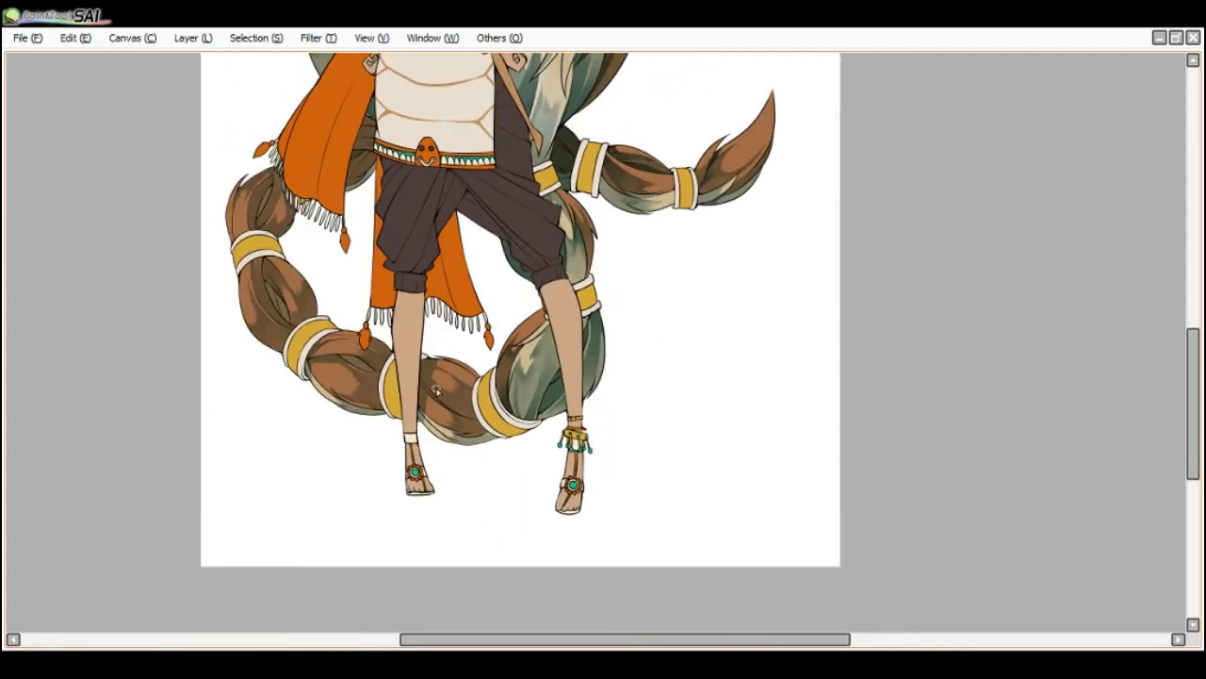
pyautogui.scroll(1, 421, 382)
pyautogui.scroll(-1, 431, 421)
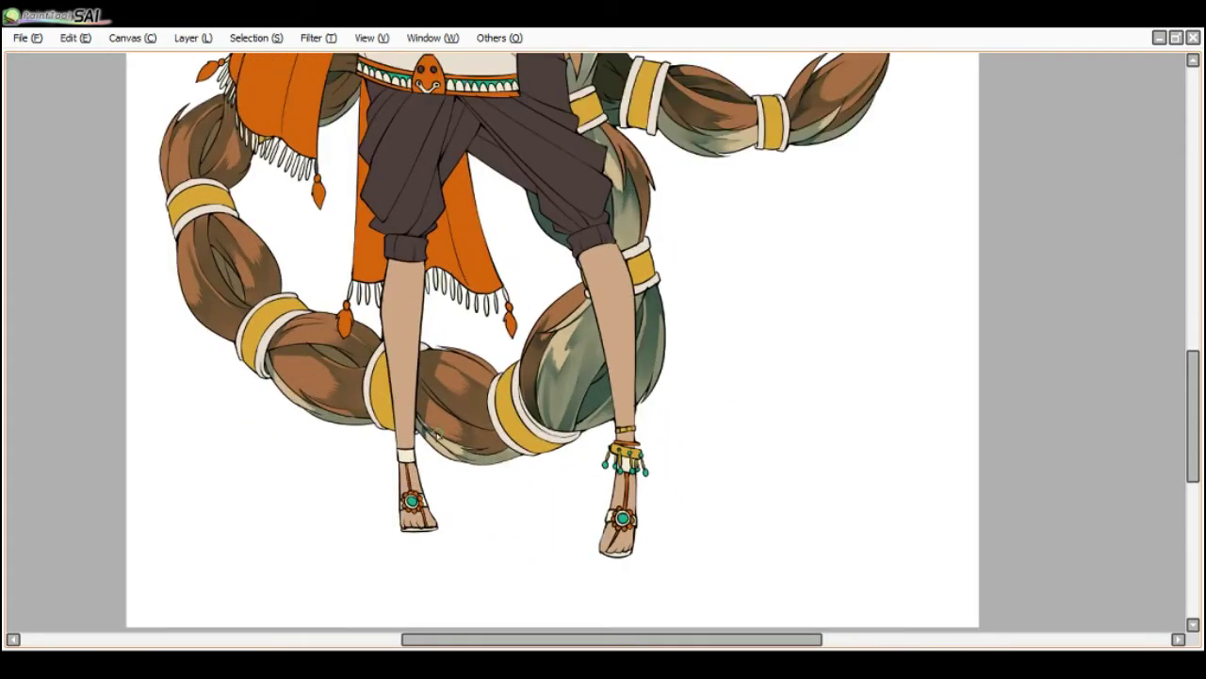
pyautogui.scroll(1, 421, 416)
pyautogui.scroll(-1, 420, 419)
pyautogui.scroll(1, 424, 405)
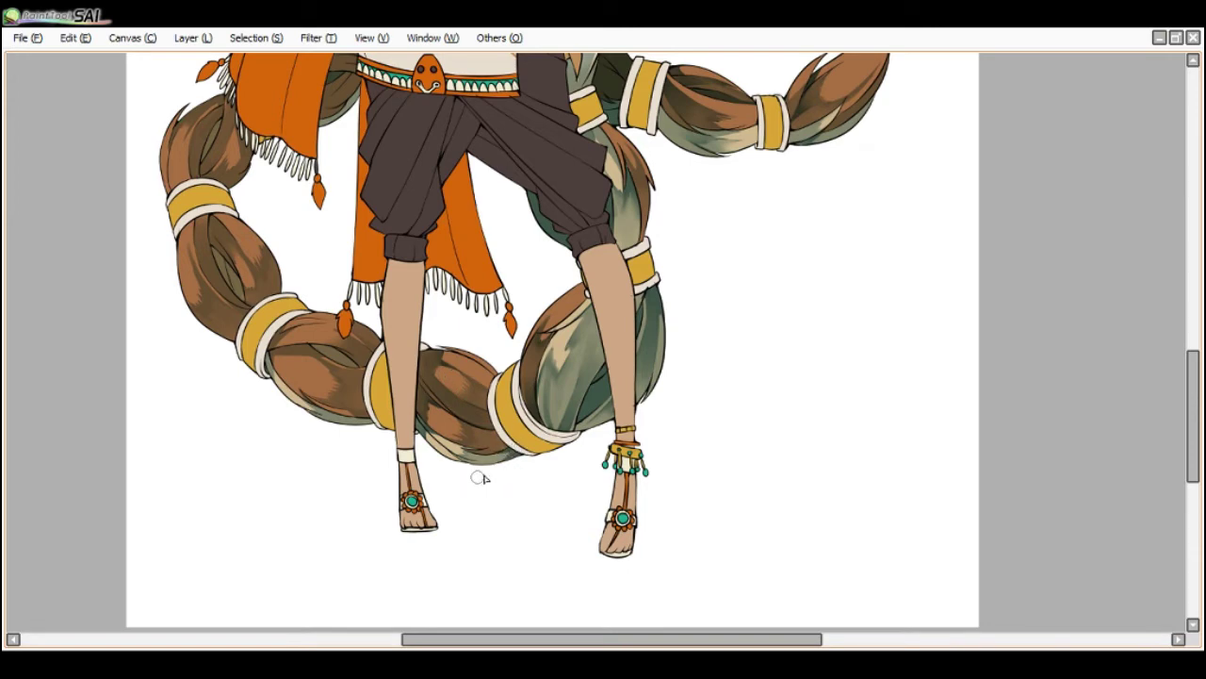
# - Darken the opening between the strands of the braid segment beneath the hanging orange tassel with deep green
pyautogui.scroll(-1, 463, 395)
pyautogui.press('End')
pyautogui.press('End')
pyautogui.press('Delete')
pyautogui.press('Delete')
pyautogui.scroll(1, 381, 343)
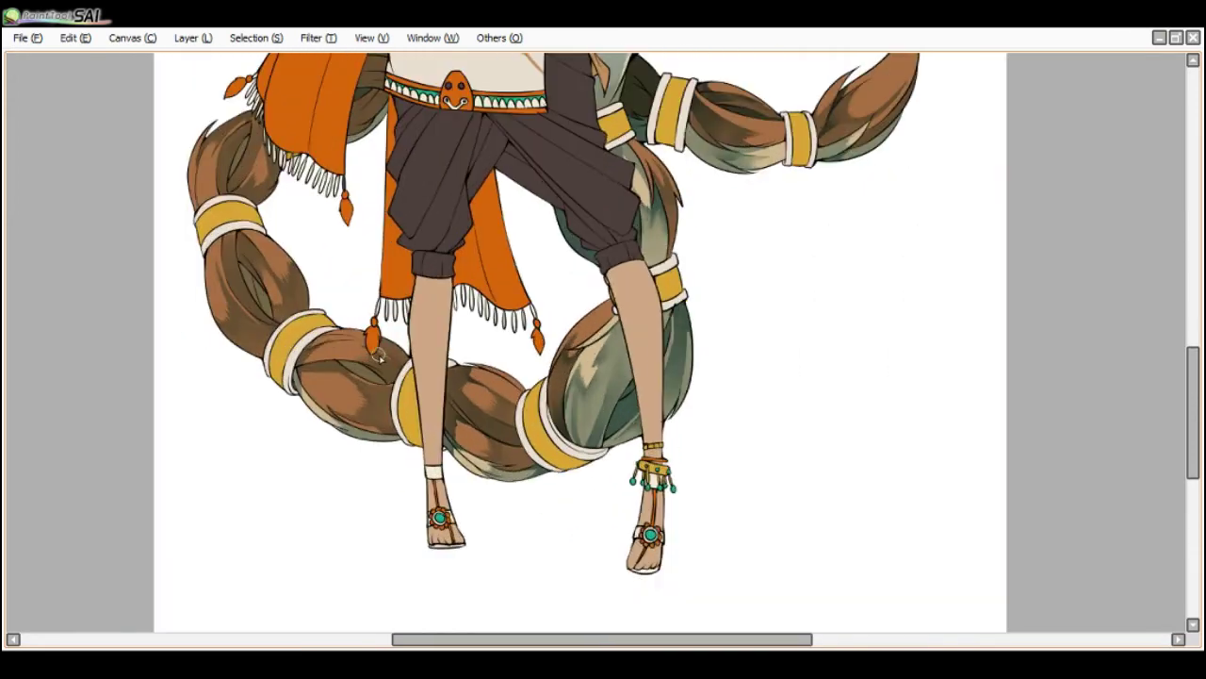
pyautogui.moveTo(347, 368); pyautogui.dragTo(381, 380)
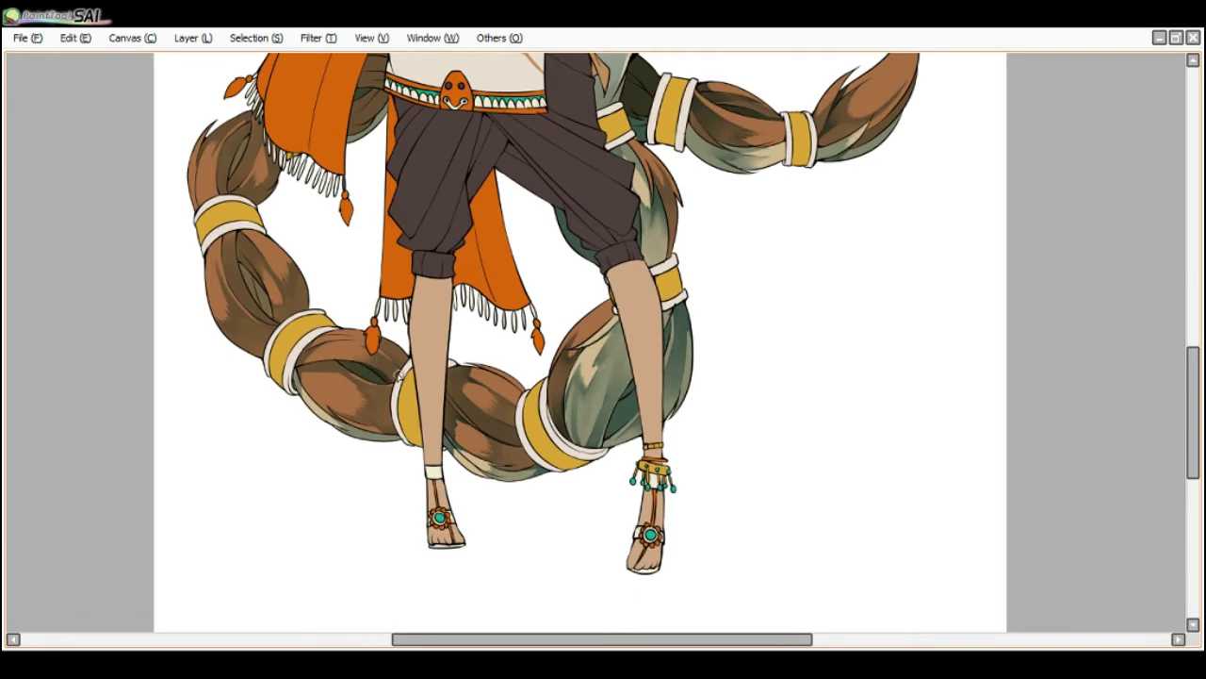
# - Rotate the canvas and add fine brown shadow streaks to the strands around the green opening beneath the tassel
pyautogui.scroll(2, 386, 373)
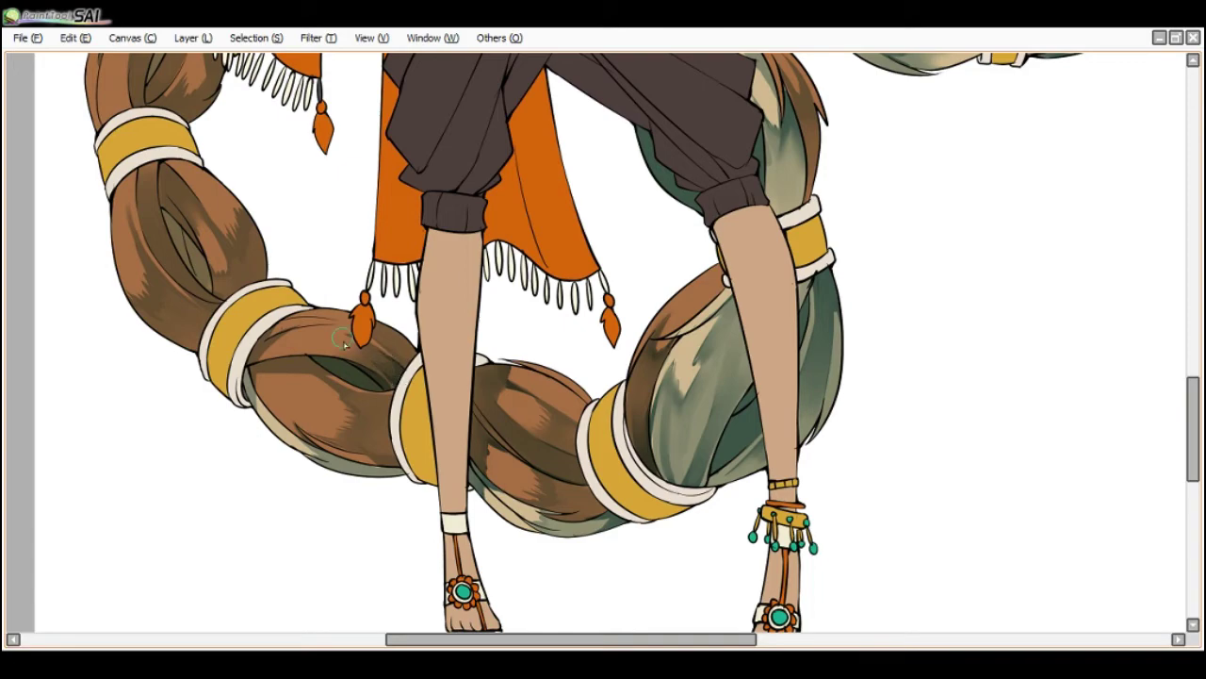
pyautogui.press('Delete')
pyautogui.press('Delete')
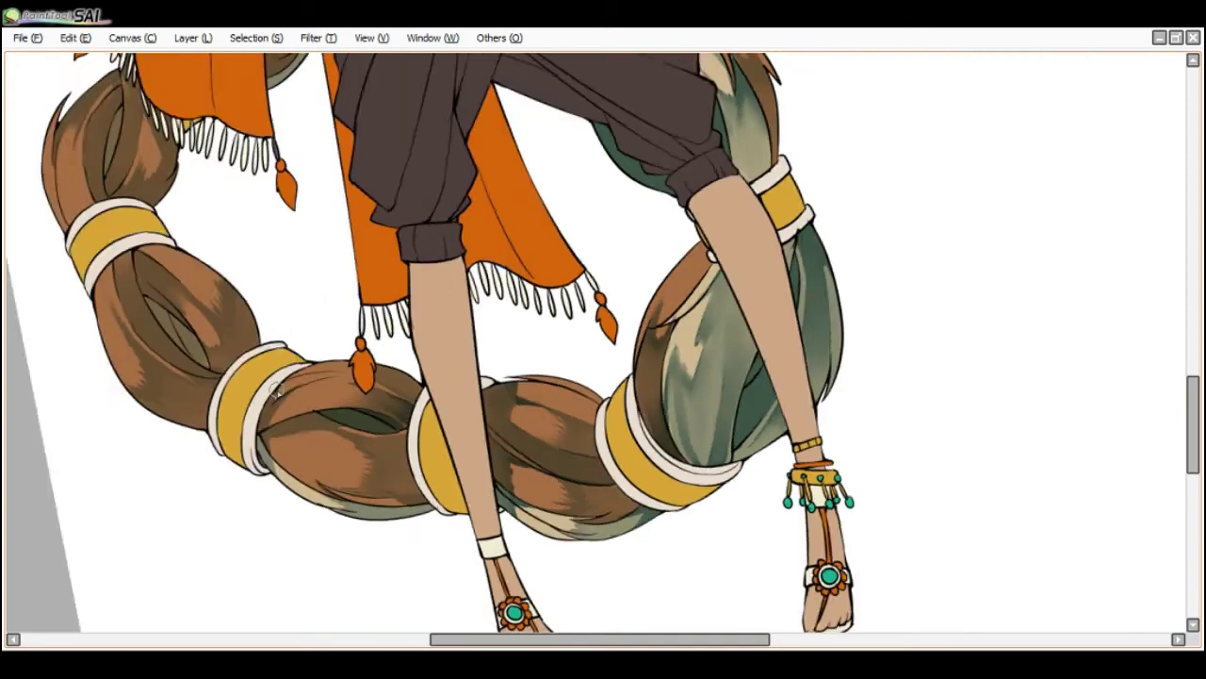
pyautogui.press('End')
pyautogui.press('End')
pyautogui.press('End')
pyautogui.press('End')
pyautogui.moveTo(288, 355); pyautogui.dragTo(282, 334)
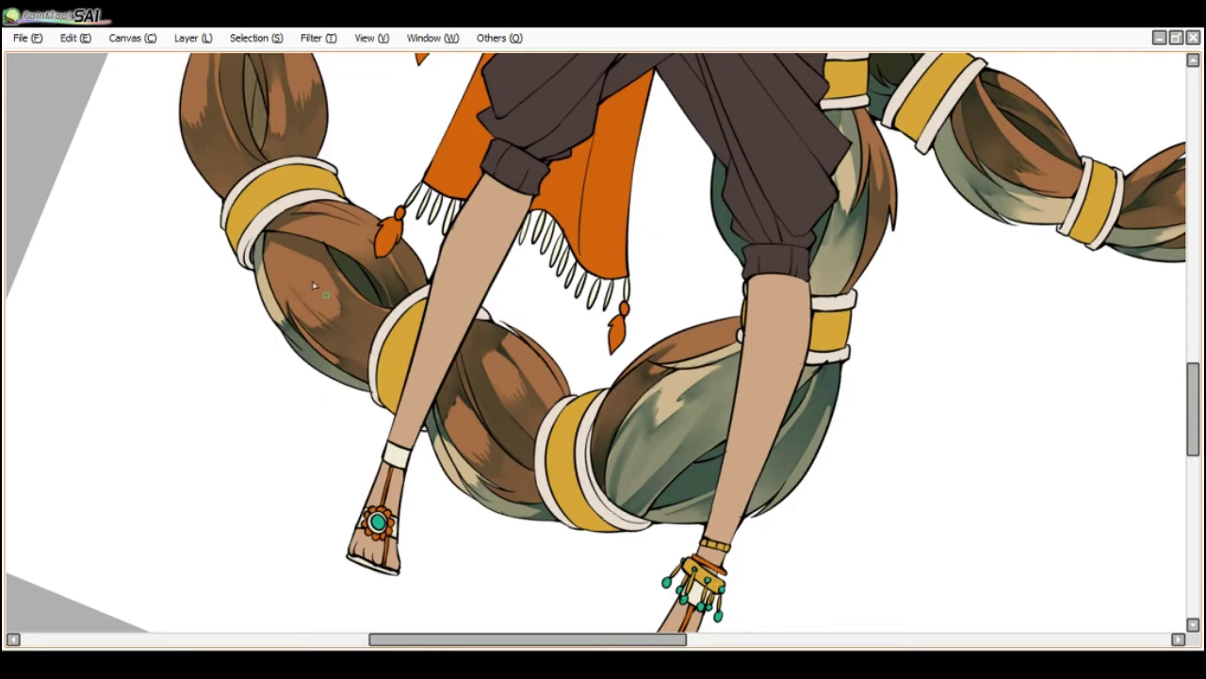
# - Paint dark brown shadow on the upper strand beneath the tassel where it emerges from the gold band
pyautogui.scroll(-1, 277, 229)
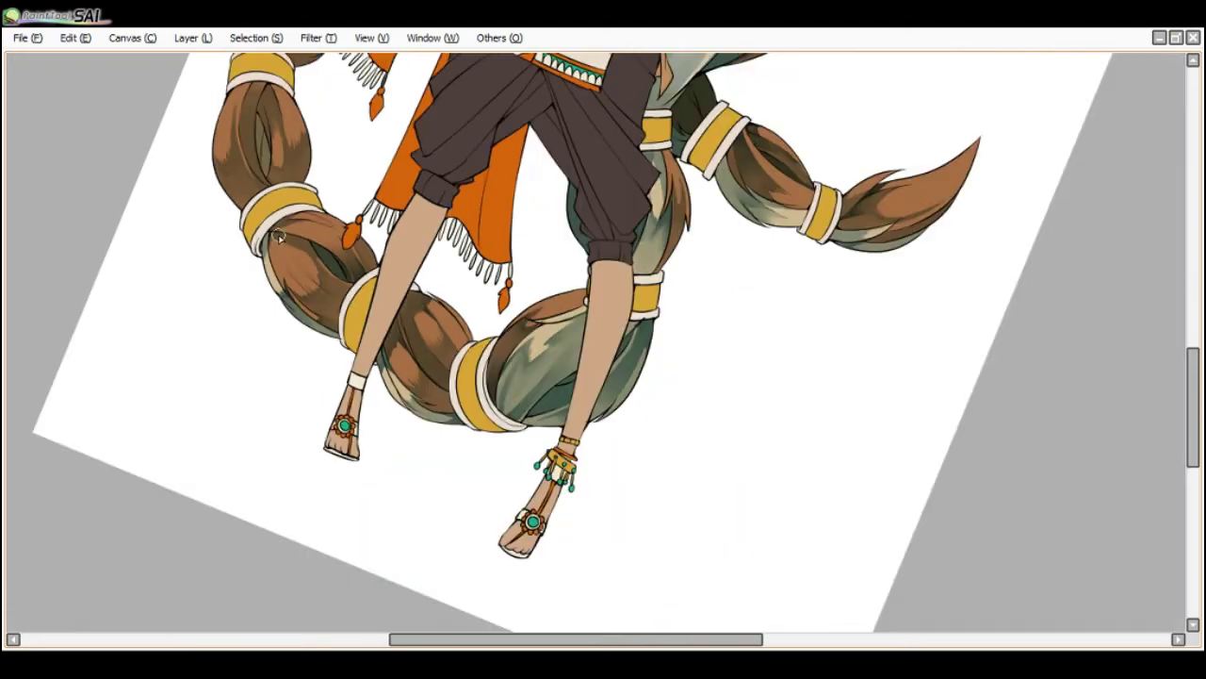
pyautogui.press('End')
pyautogui.press('End')
pyautogui.press('Delete')
pyautogui.press('Delete')
pyautogui.press('Home')
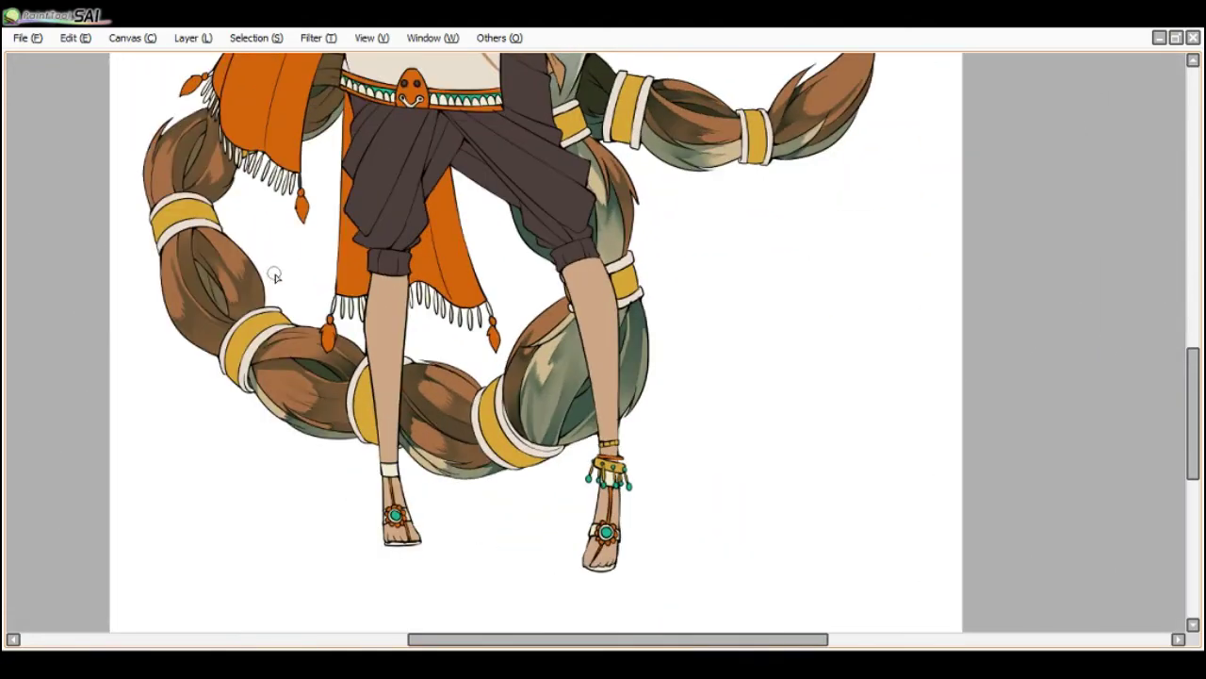
pyautogui.hotkey('alt', 'Tab')
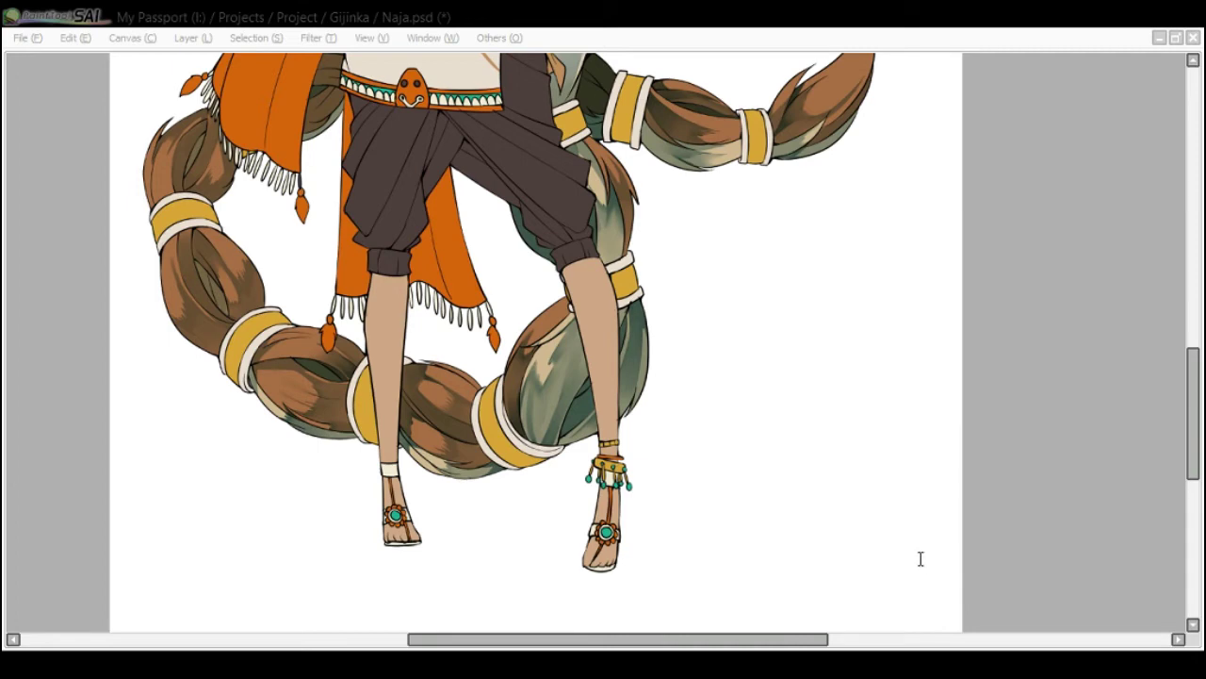
pyautogui.scroll(-2, 919, 558)
pyautogui.scroll(4, 426, 362)
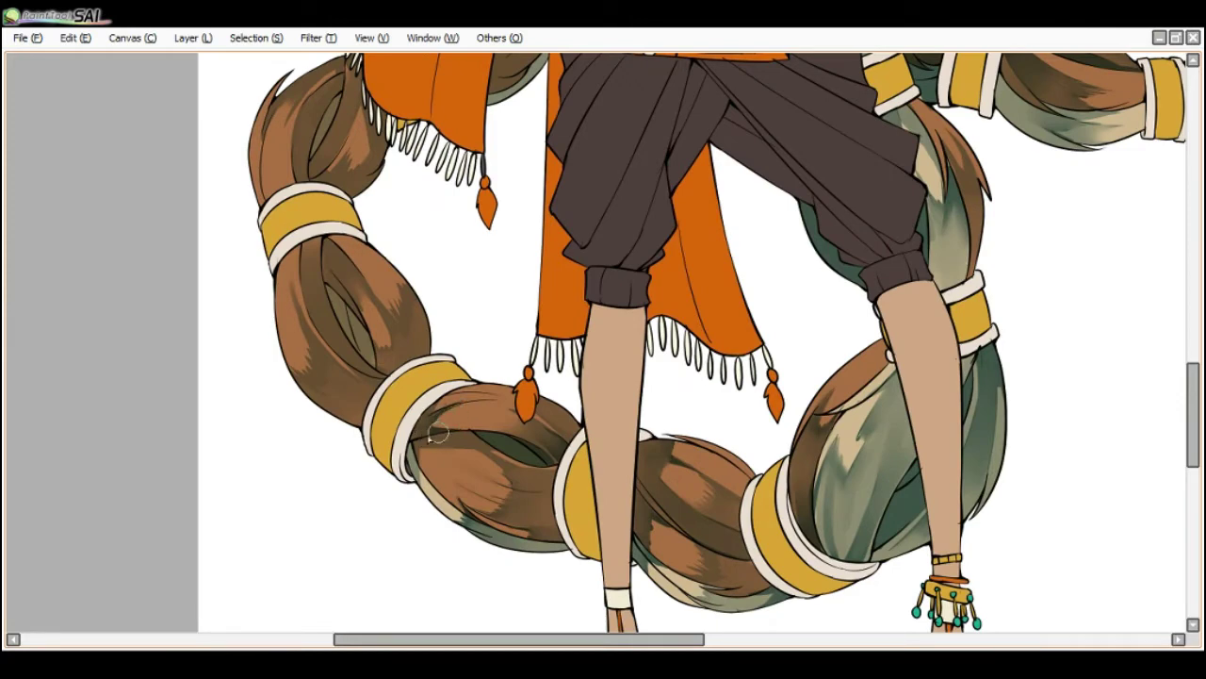
pyautogui.moveTo(431, 411); pyautogui.dragTo(526, 443)
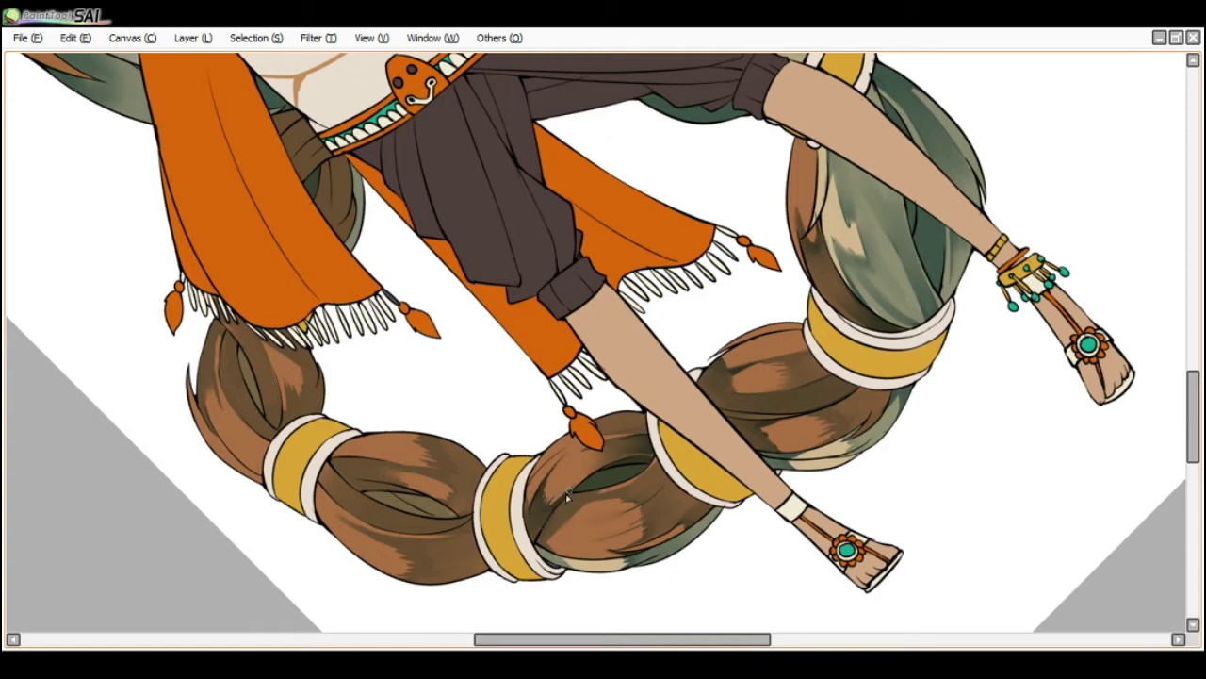
# - Deepen the dark brown shading between the upper and lower strands beside the gold band in the tassel's braid segment
pyautogui.hotkey('alt', 'Tab')
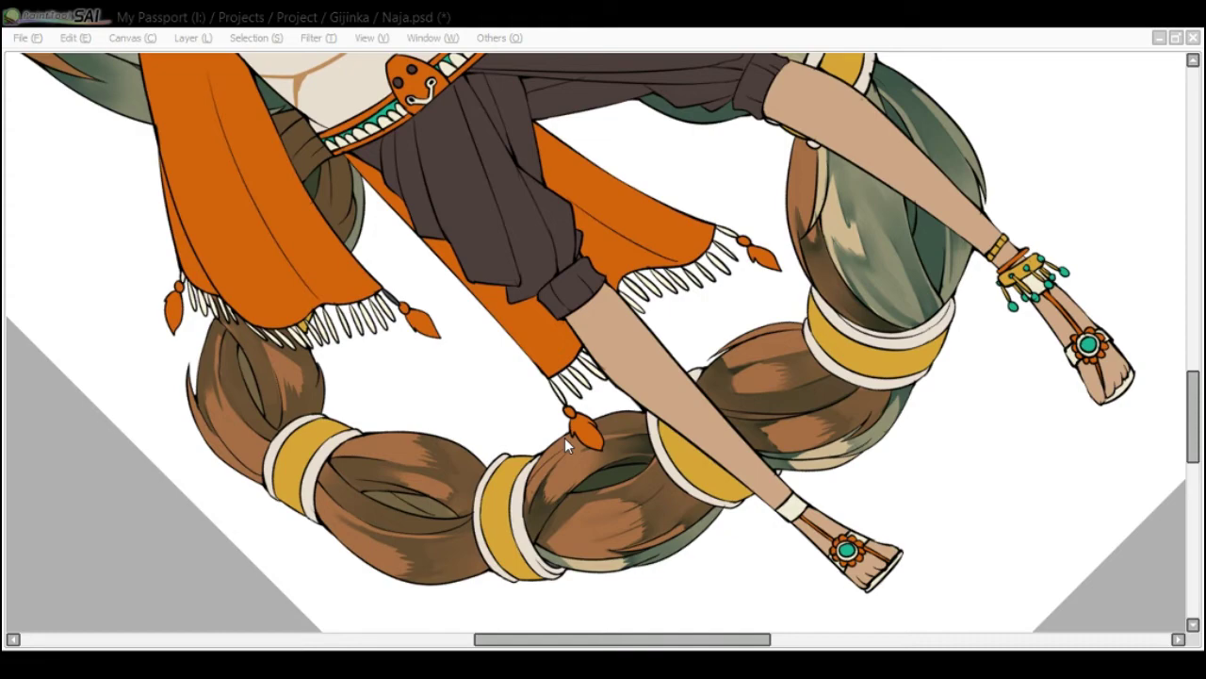
pyautogui.click(565, 437)
pyautogui.press('Delete')
pyautogui.press('End')
pyautogui.press('End')
pyautogui.press('End')
pyautogui.press('End')
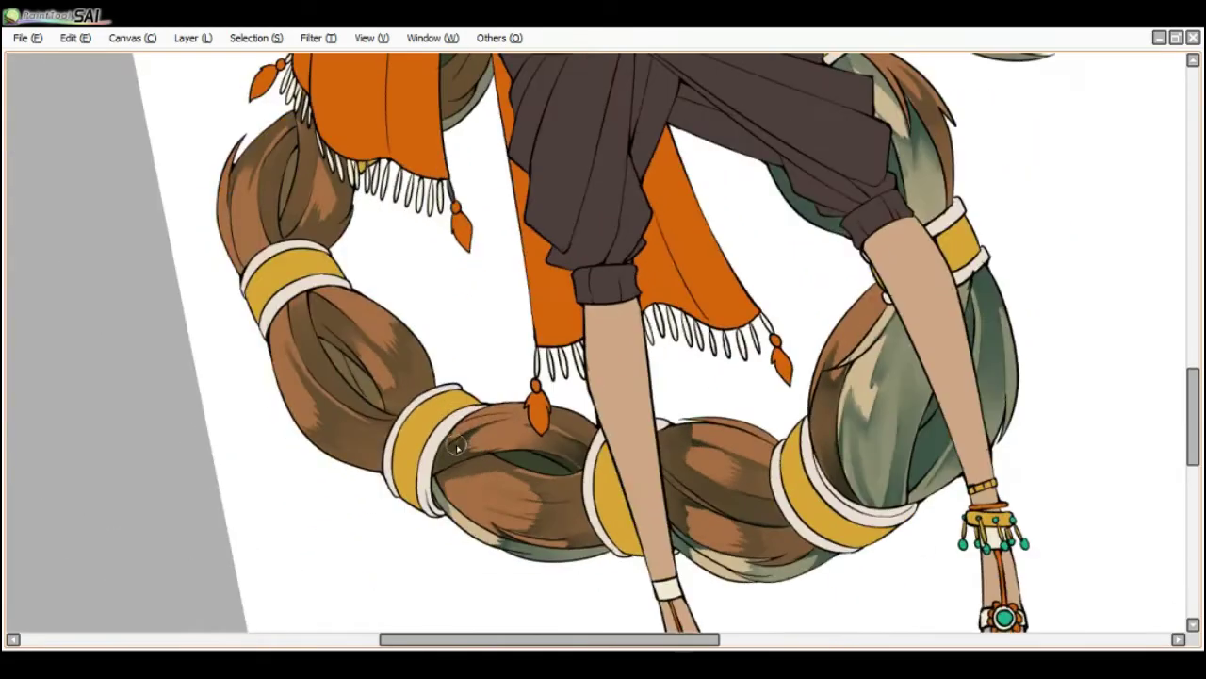
pyautogui.moveTo(457, 448); pyautogui.dragTo(426, 443)
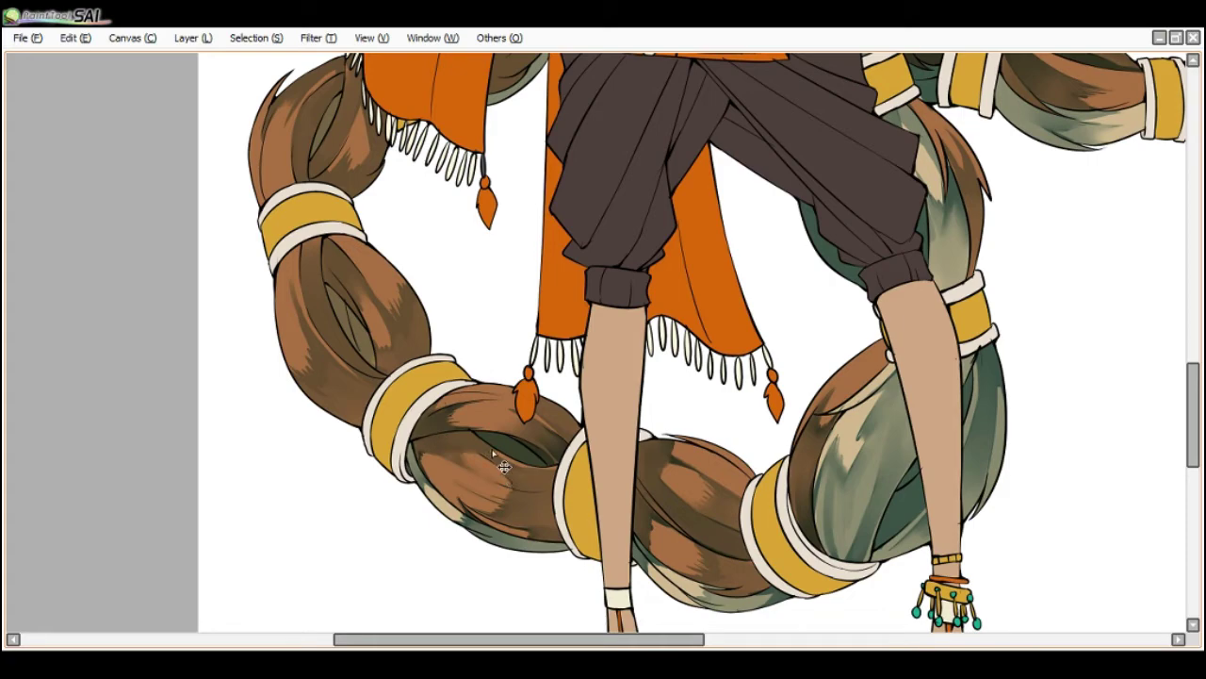
pyautogui.scroll(-3, 418, 403)
pyautogui.scroll(3, 418, 404)
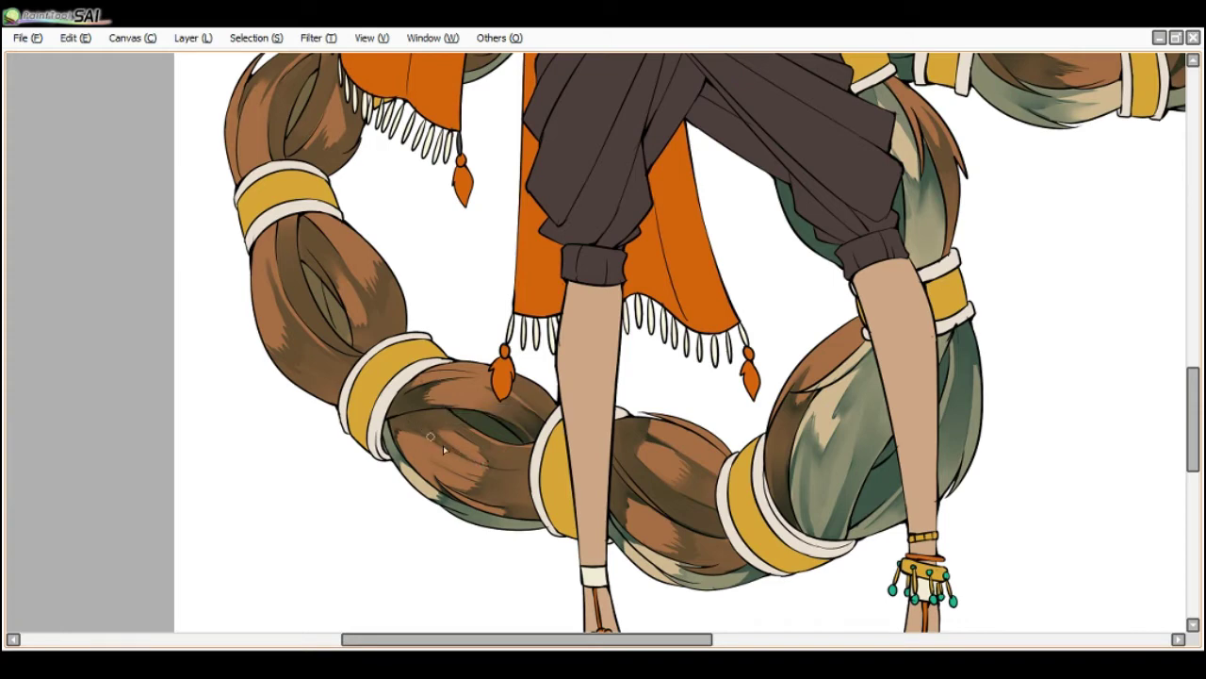
# - Rotate the canvas and fill the olive opening in the next brown braid segment up with dark green shadow
pyautogui.scroll(-1, 413, 413)
pyautogui.press('End')
pyautogui.press('Delete')
pyautogui.press('Delete')
pyautogui.press('Delete')
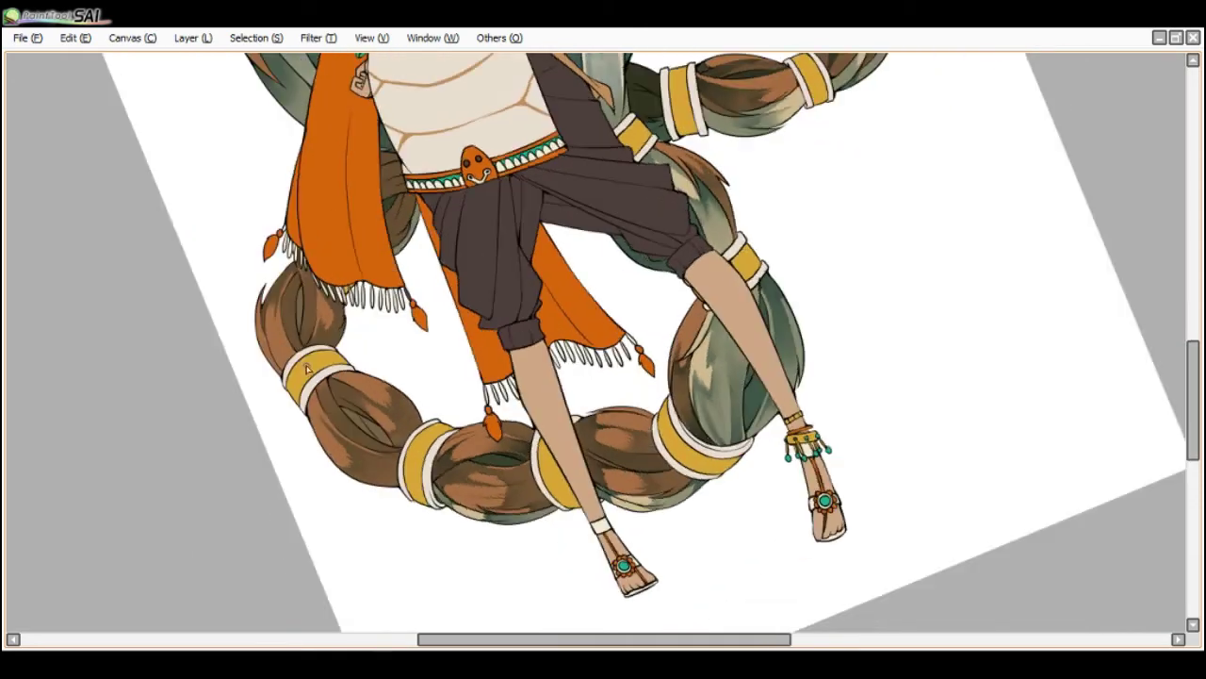
pyautogui.scroll(1, 405, 435)
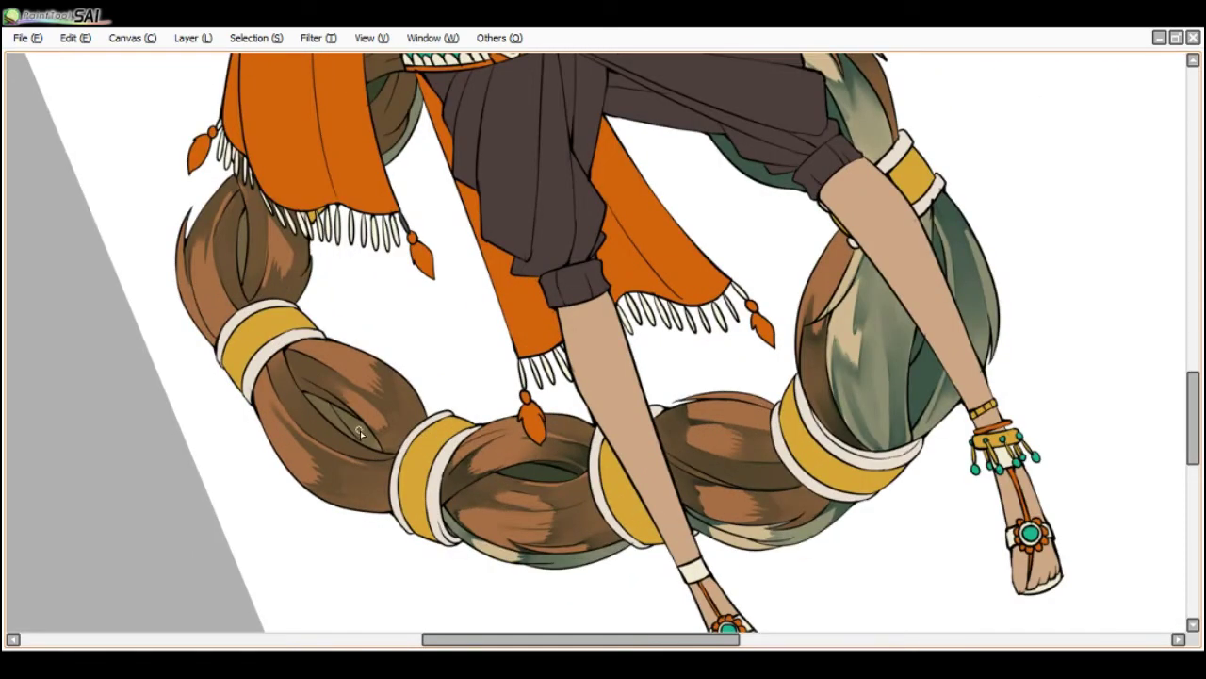
pyautogui.moveTo(359, 432); pyautogui.dragTo(362, 439)
pyautogui.hotkey('alt', 'Tab')
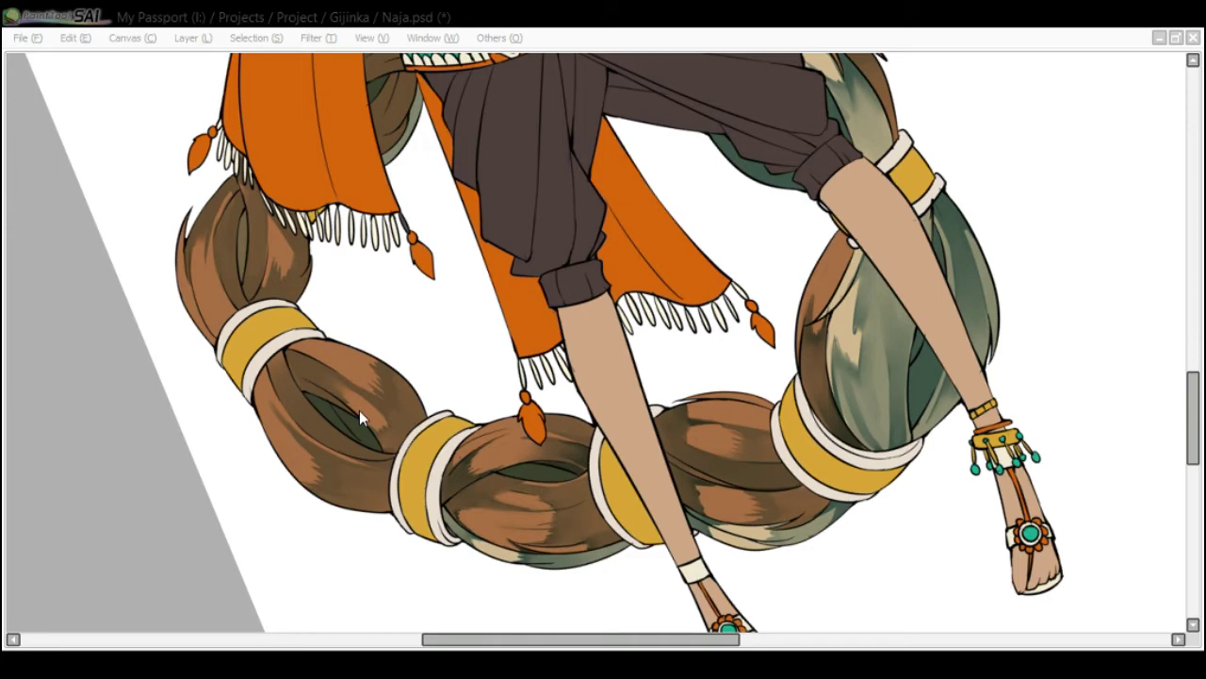
# - Rotate the canvas and paint dark olive shadow on the inner side of the strand above the green opening in the middle-left braid segment
pyautogui.click(359, 410)
pyautogui.press('pagedown')
pyautogui.press('Delete')
pyautogui.press('Delete')
pyautogui.press('End')
pyautogui.press('End')
pyautogui.press('End')
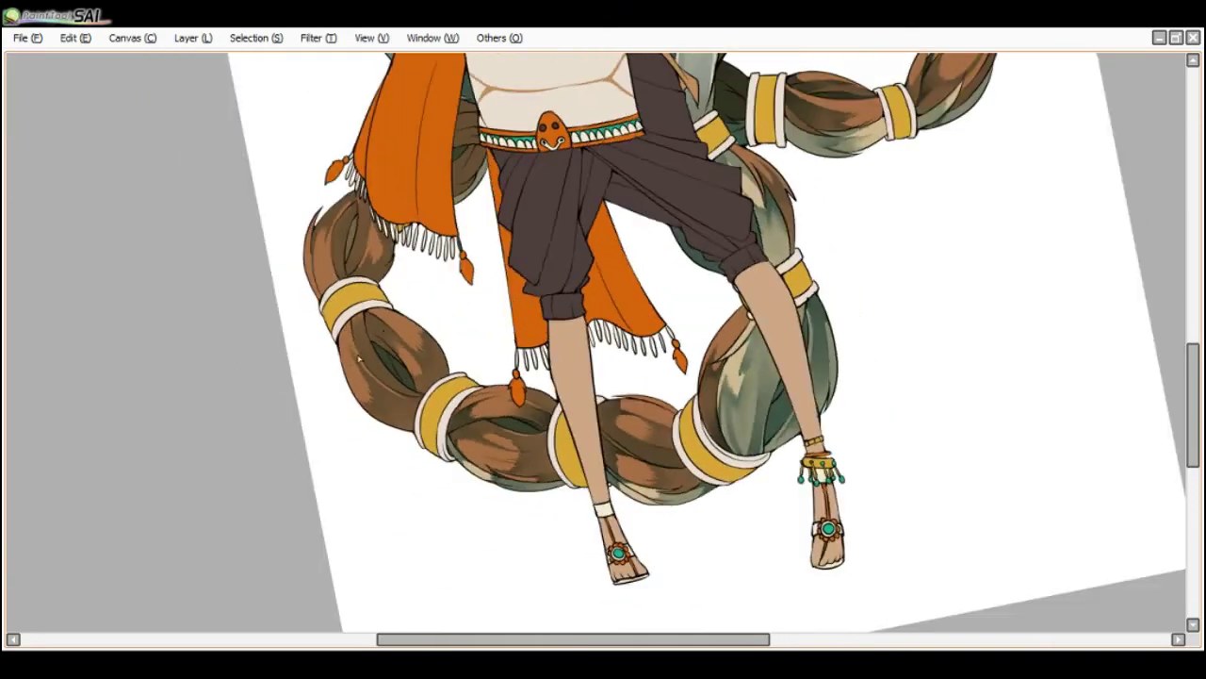
pyautogui.moveTo(359, 358)
pyautogui.mouseDown()
pyautogui.moveTo(381, 333)
pyautogui.moveTo(360, 308)
pyautogui.moveTo(366, 347)
pyautogui.mouseUp()
pyautogui.moveTo(359, 304); pyautogui.dragTo(408, 343)
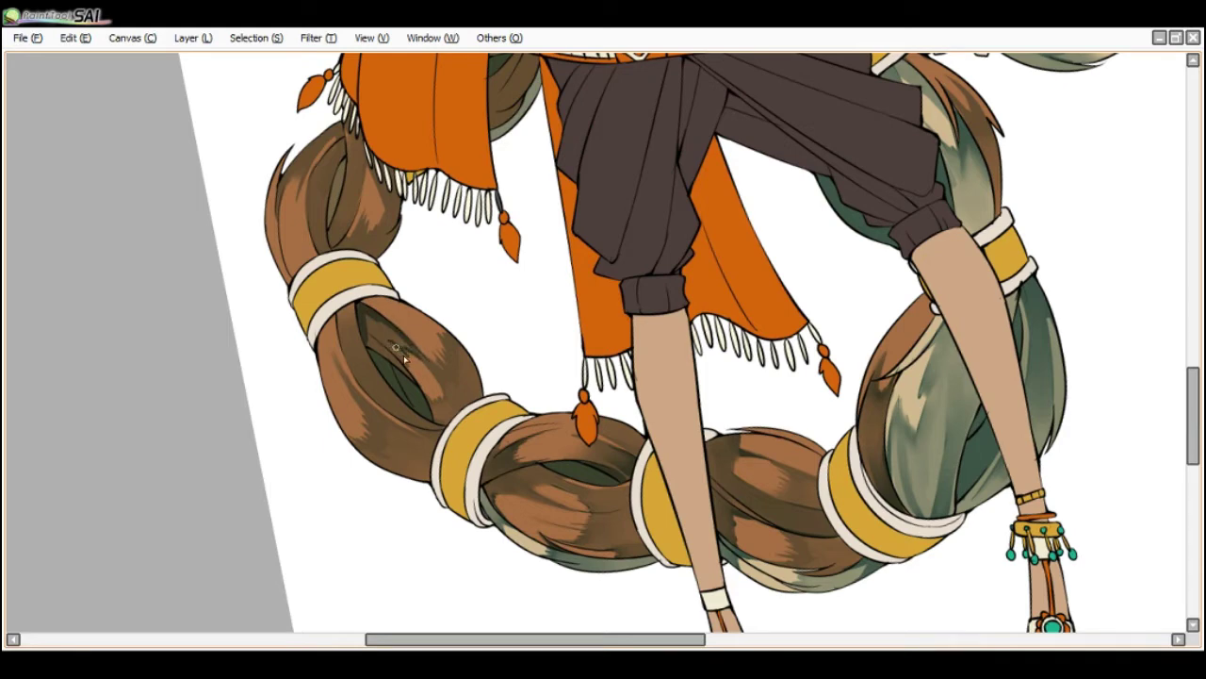
# - Enlarge the brush and deepen the shadow around the opening where both strands emerge from the gold band
pyautogui.press(']')
pyautogui.moveTo(361, 305); pyautogui.dragTo(376, 343)
pyautogui.scroll(-3, 353, 299)
pyautogui.scroll(2, 349, 268)
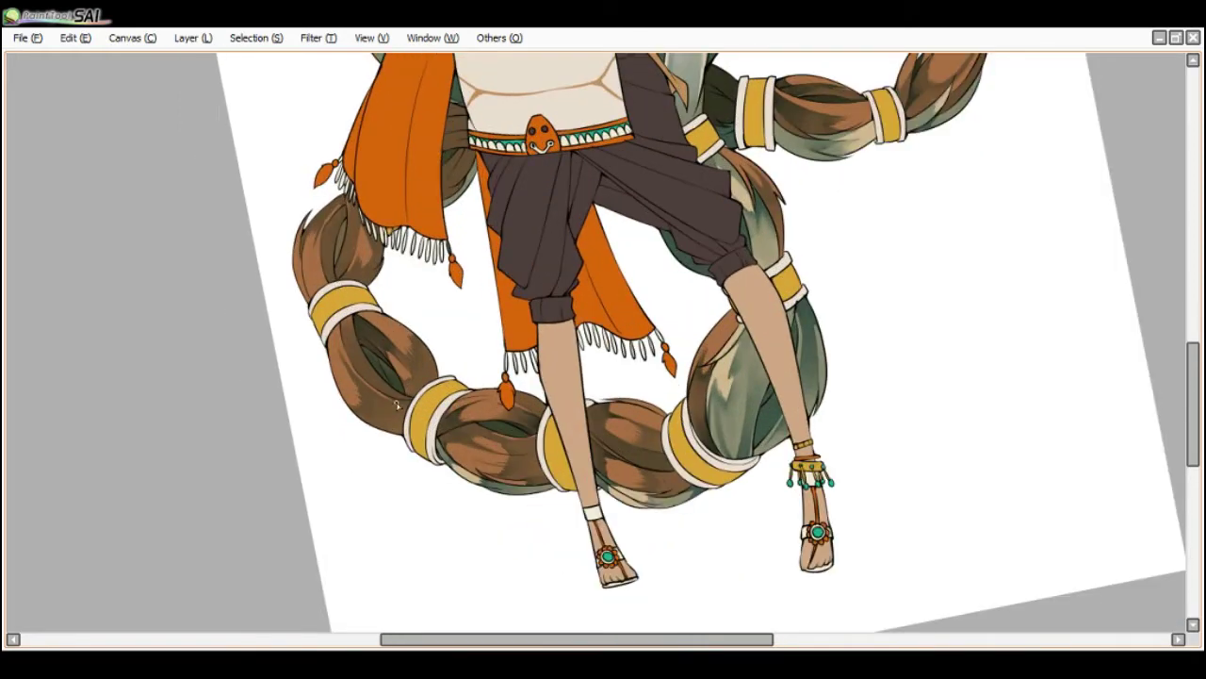
pyautogui.scroll(1, 397, 406)
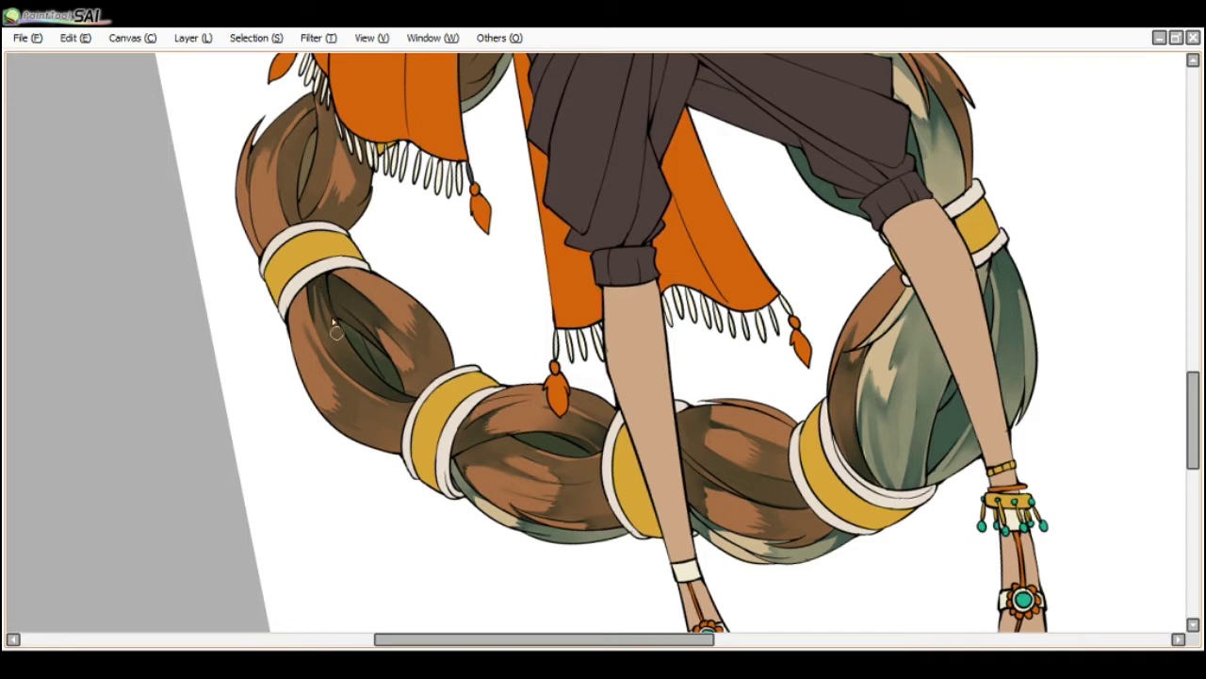
# - Paint dark green shadow into the opening of the braid segment beneath the scarf's fringe and shade the strands around it
pyautogui.scroll(-1, 326, 240)
pyautogui.press('Delete')
pyautogui.press('End')
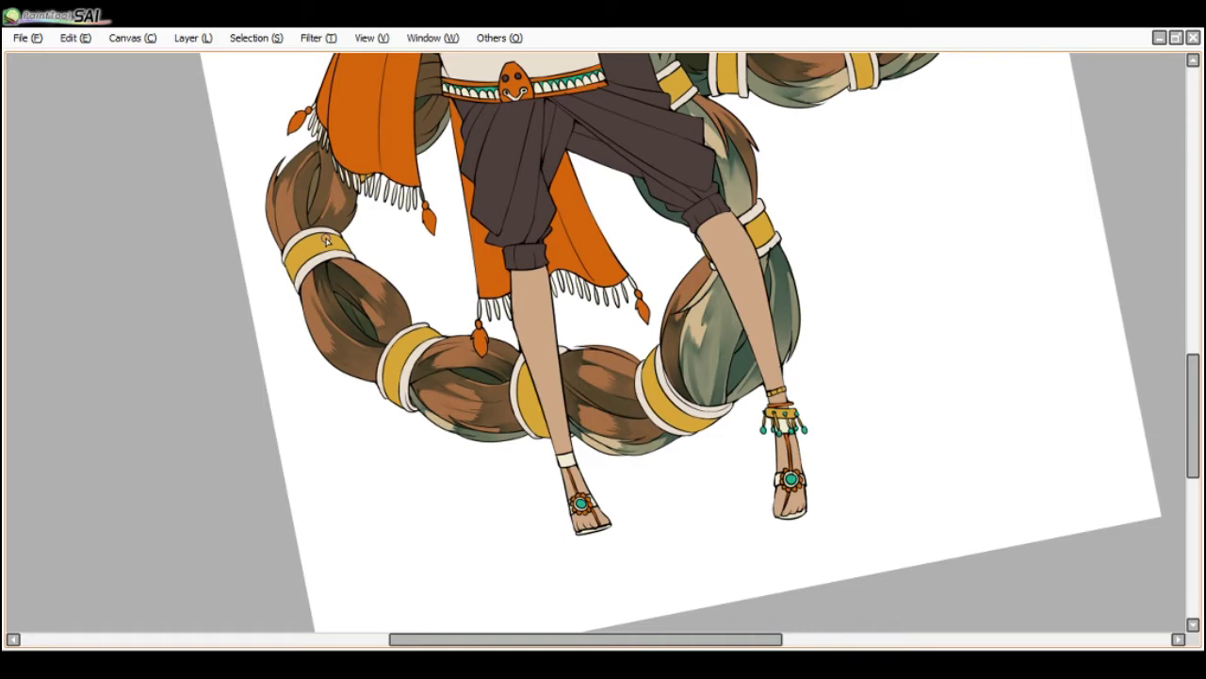
pyautogui.press('Delete')
pyautogui.scroll(-1, 330, 222)
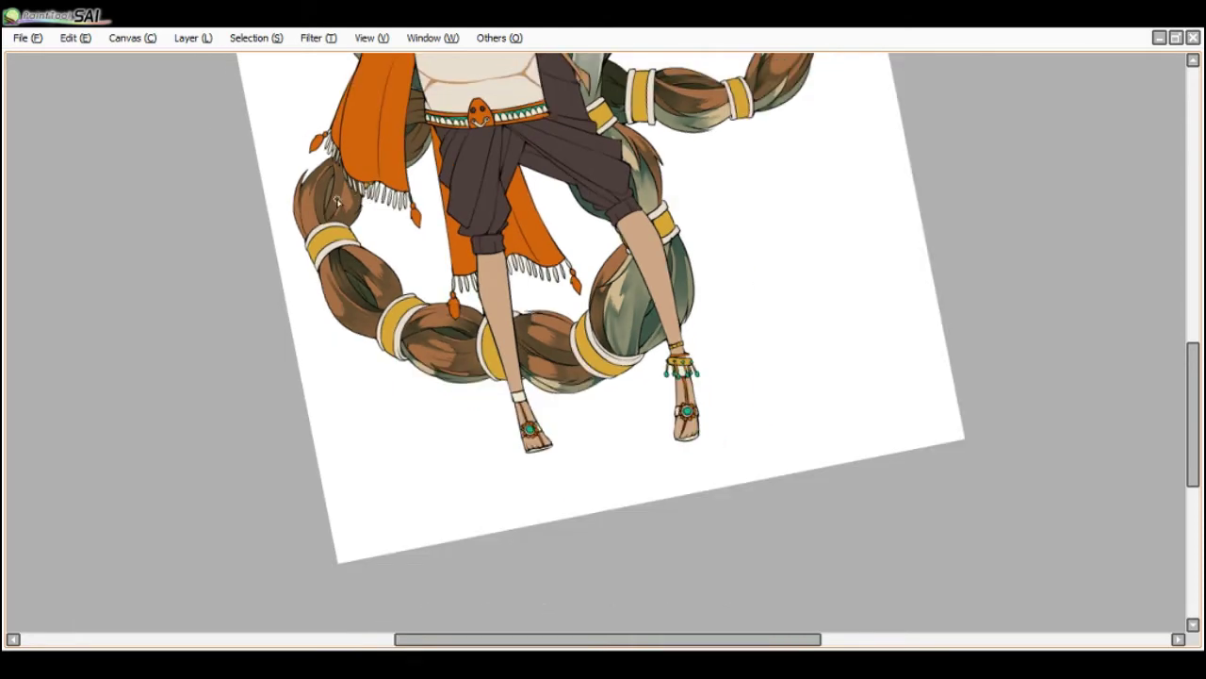
pyautogui.press('End')
pyautogui.scroll(1, 337, 200)
pyautogui.scroll(1, 341, 198)
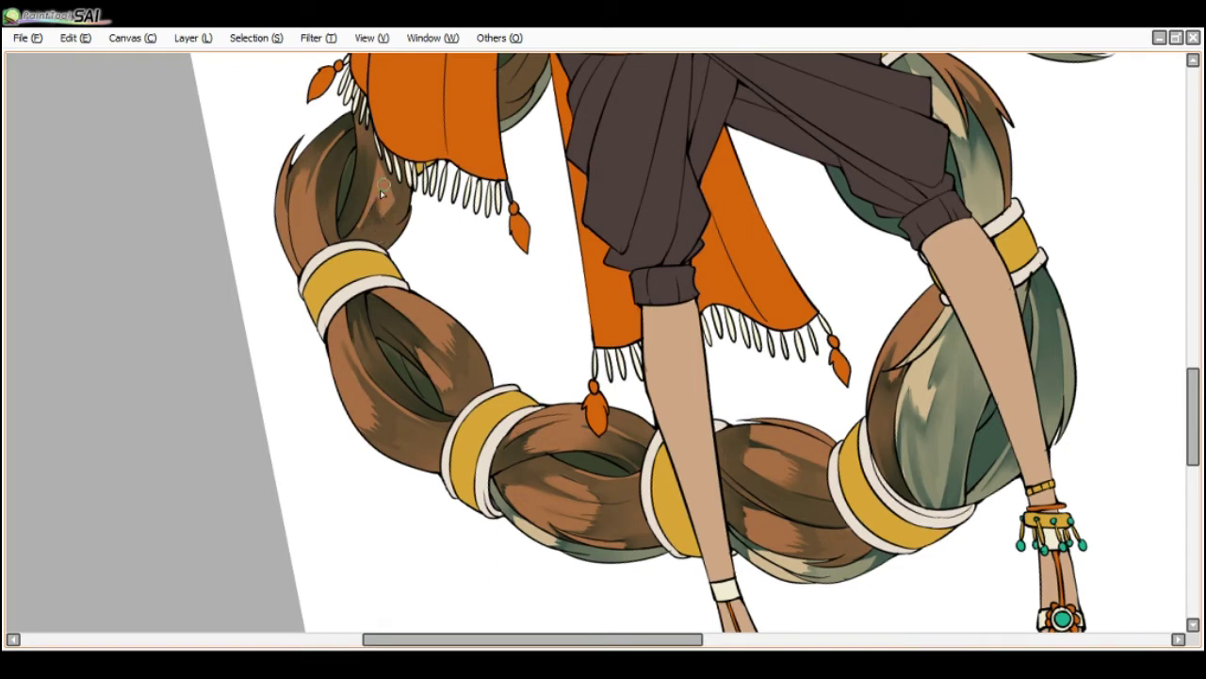
pyautogui.moveTo(380, 189); pyautogui.dragTo(377, 202)
pyautogui.scroll(-1, 458, 116)
# - Rotate the canvas and darken the hair visible behind the waist between the orange scarf and the toothed belt
pyautogui.press('Delete')
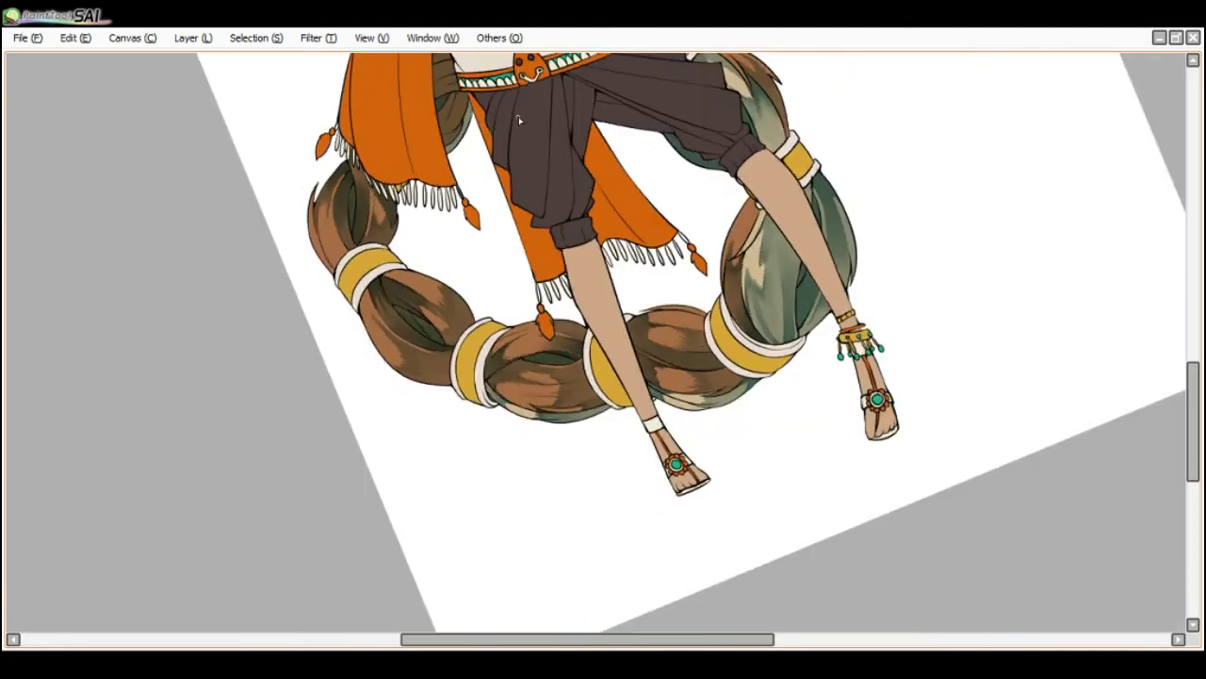
pyautogui.press('End')
pyautogui.press('End')
pyautogui.press('End')
pyautogui.moveTo(553, 156); pyautogui.dragTo(499, 304)
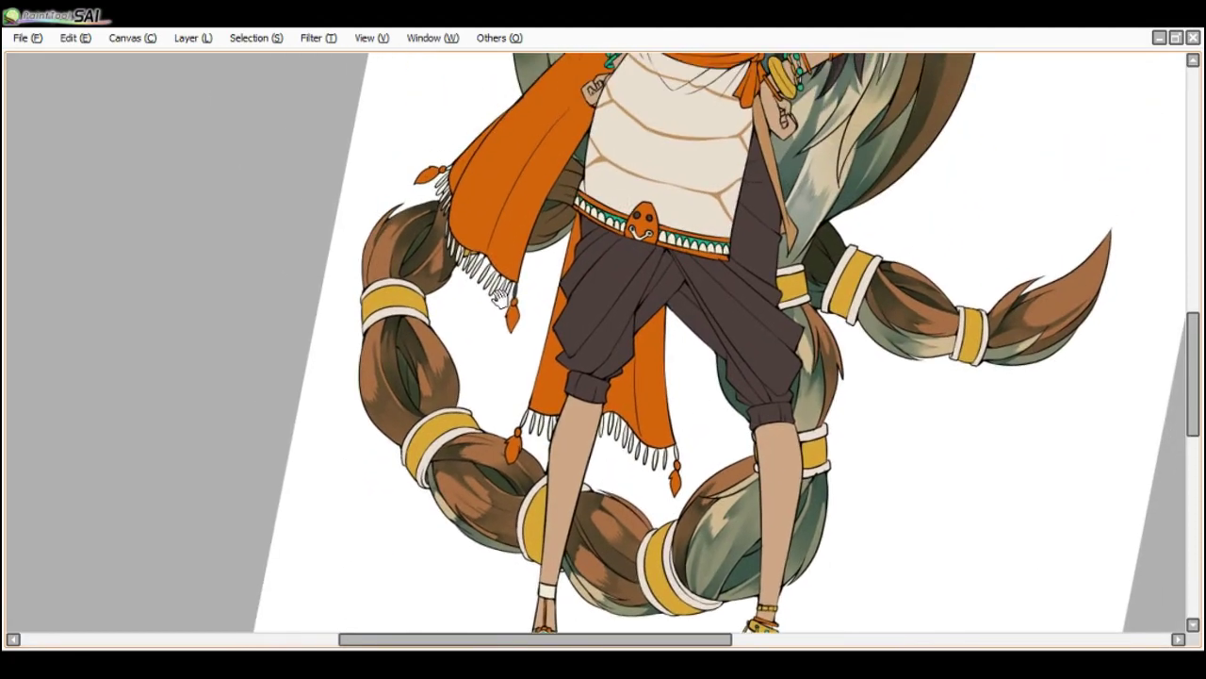
pyautogui.press('Delete')
pyautogui.press('Delete')
pyautogui.press('End')
pyautogui.press('End')
pyautogui.press('Delete')
pyautogui.press('Delete')
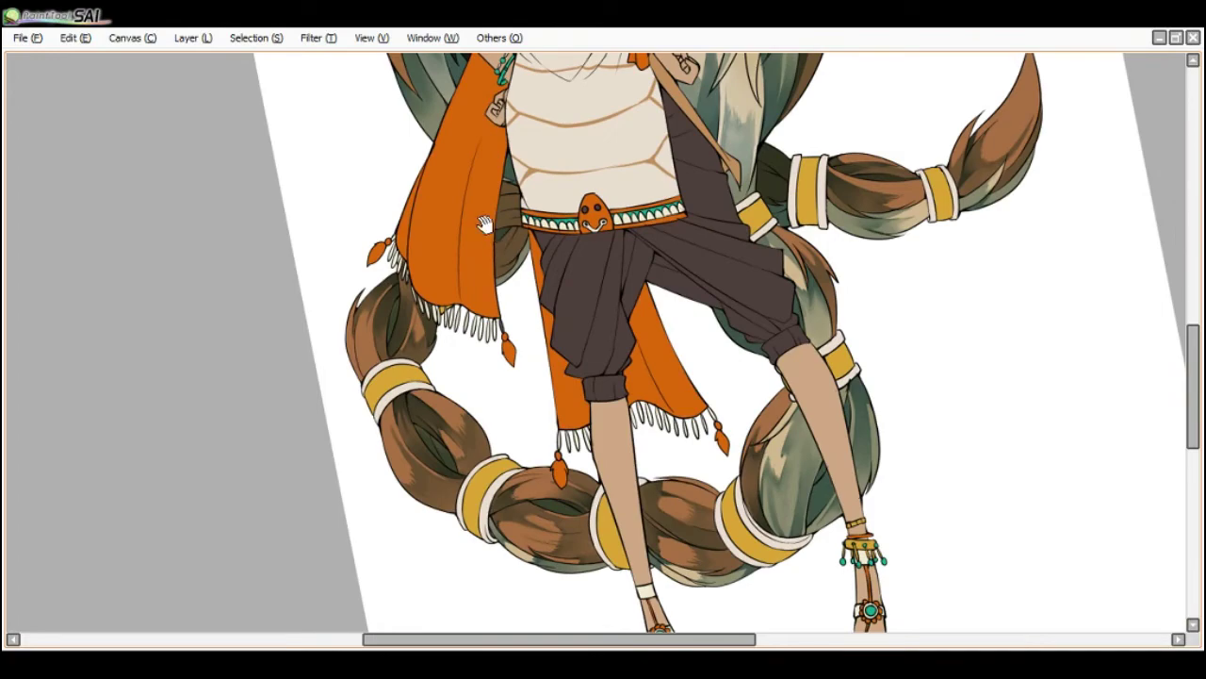
pyautogui.scroll(1, 501, 219)
pyautogui.press('End')
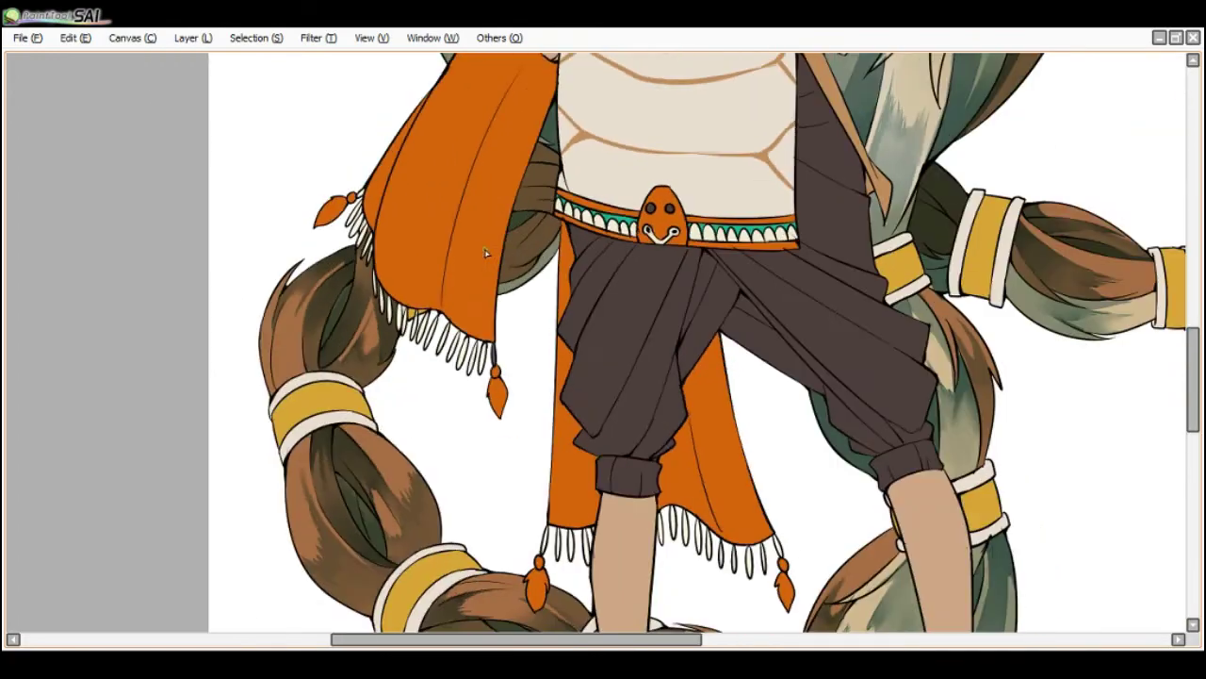
pyautogui.press('Delete')
pyautogui.press('Delete')
pyautogui.press('Delete')
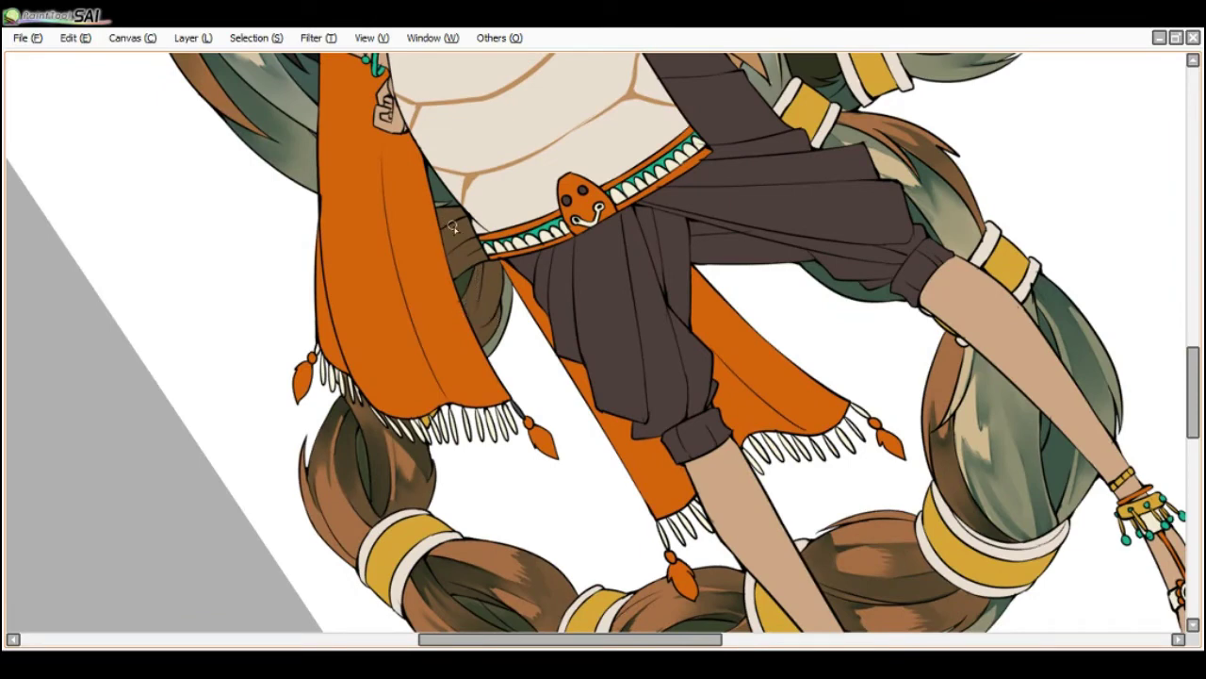
pyautogui.moveTo(452, 229)
pyautogui.mouseDown()
pyautogui.moveTo(423, 224)
pyautogui.moveTo(455, 222)
pyautogui.moveTo(430, 258)
pyautogui.moveTo(459, 270)
pyautogui.moveTo(508, 246)
pyautogui.mouseUp()
pyautogui.scroll(-2, 508, 234)
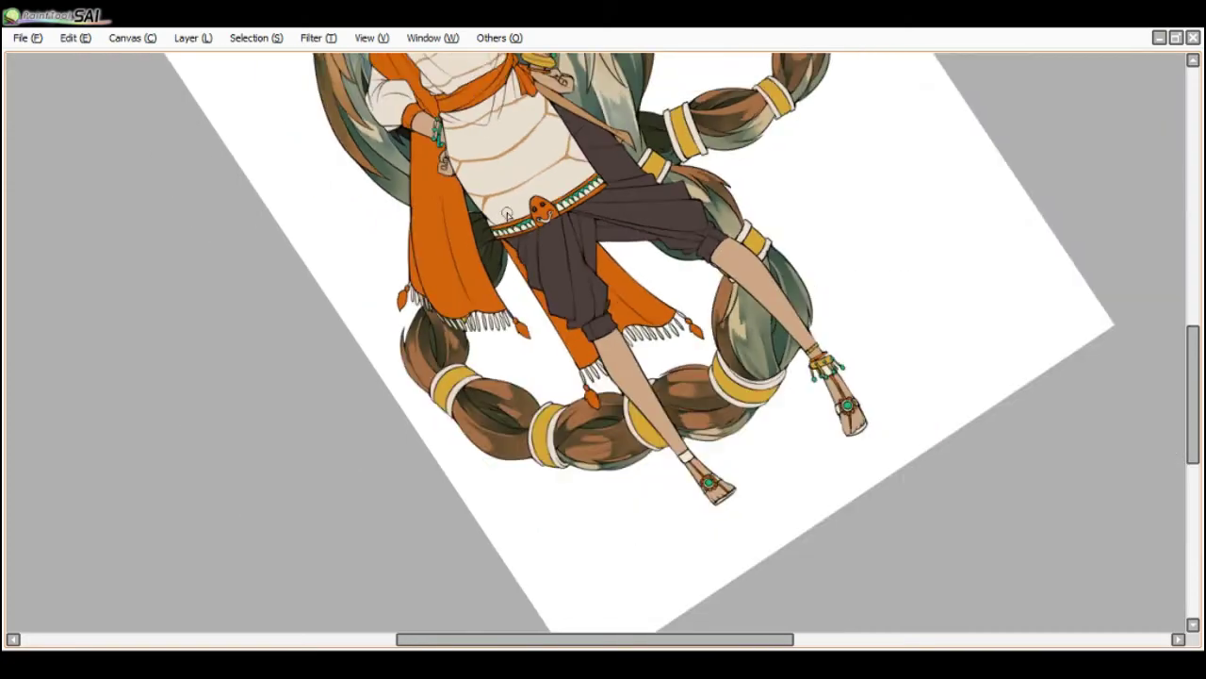
# - Straighten the canvas and examine the hair shading across the whole figure
pyautogui.press('Delete')
pyautogui.press('Delete')
pyautogui.press('End')
pyautogui.press('End')
pyautogui.press('End')
pyautogui.press('End')
pyautogui.scroll(-1, 618, 140)
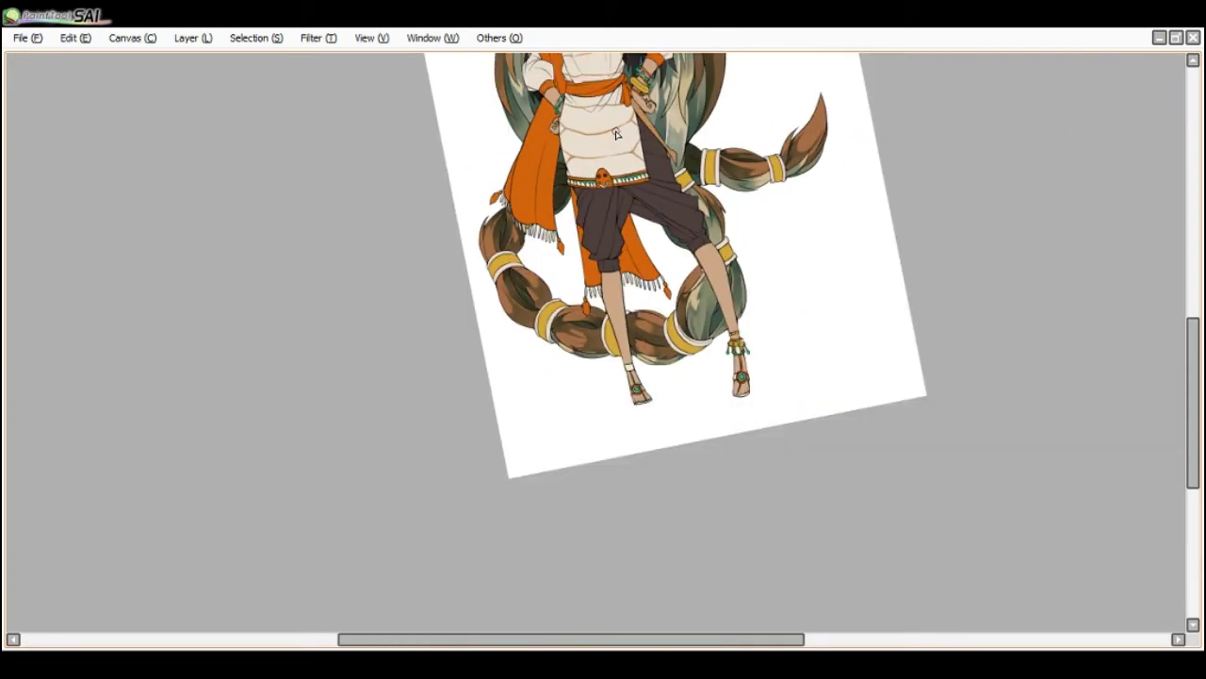
pyautogui.moveTo(622, 148); pyautogui.dragTo(563, 305)
pyautogui.press('Delete')
pyautogui.press('End')
pyautogui.press('End')
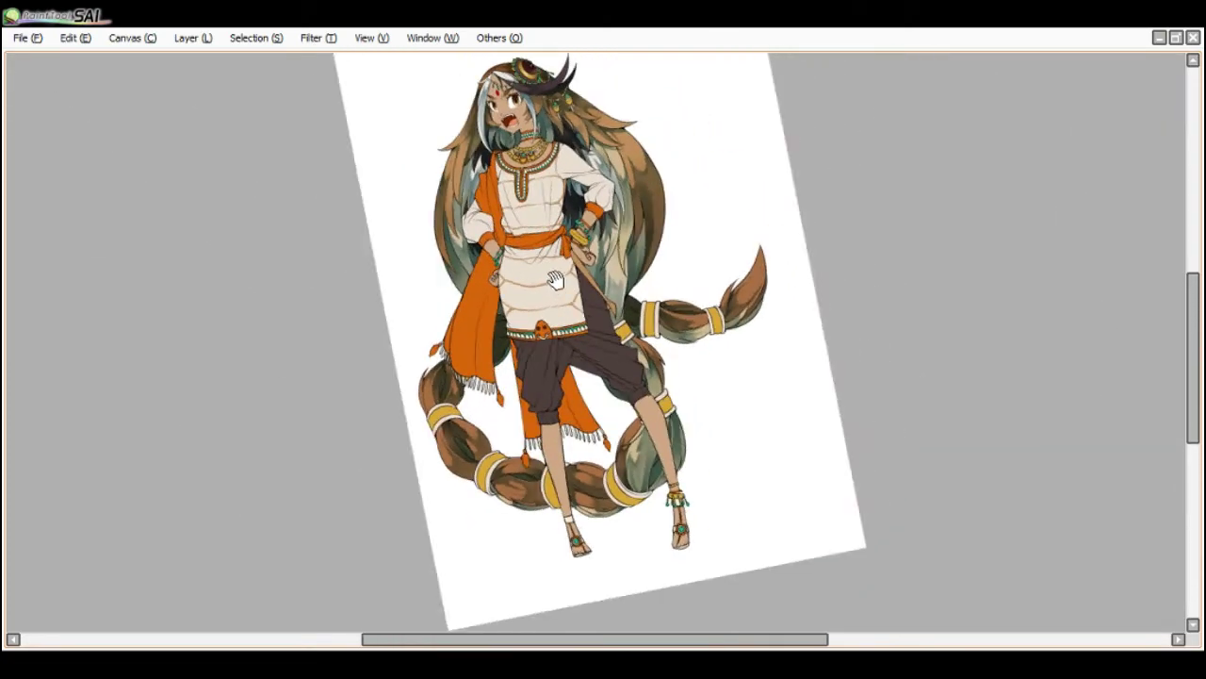
pyautogui.scroll(2, 578, 119)
pyautogui.scroll(-3, 575, 92)
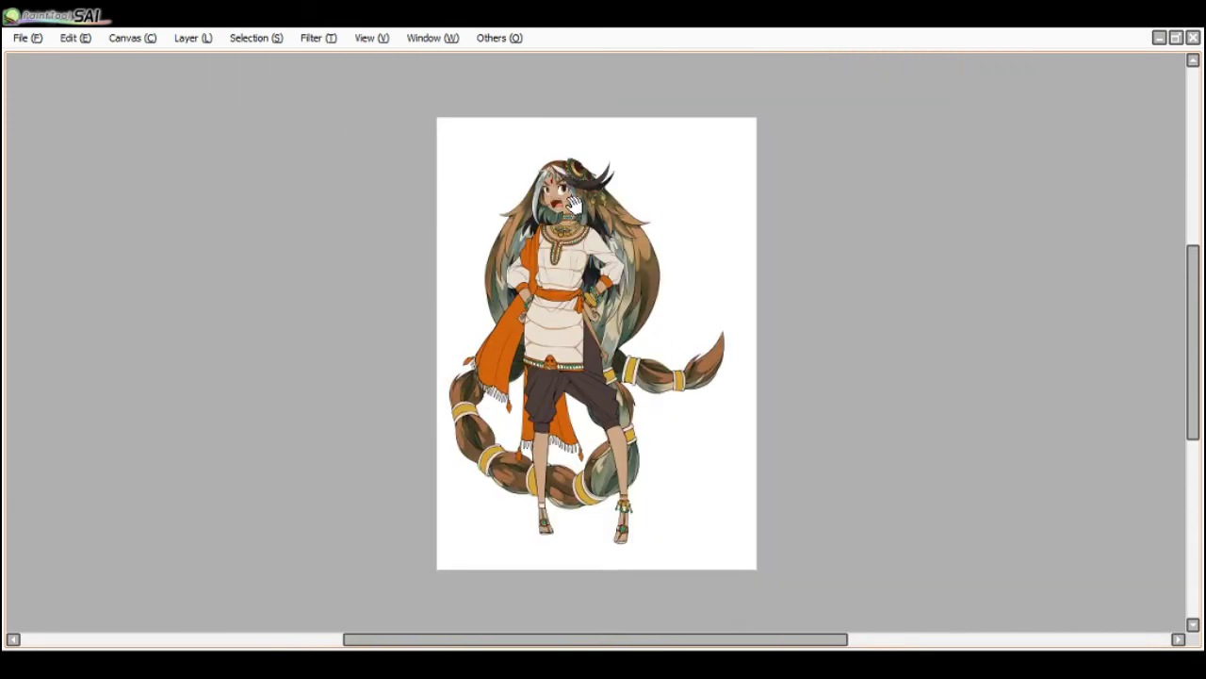
pyautogui.scroll(4, 573, 207)
# - Bring back the hidden interface panels and toggle Layer9's visibility to check what it contains
pyautogui.press('Tab')
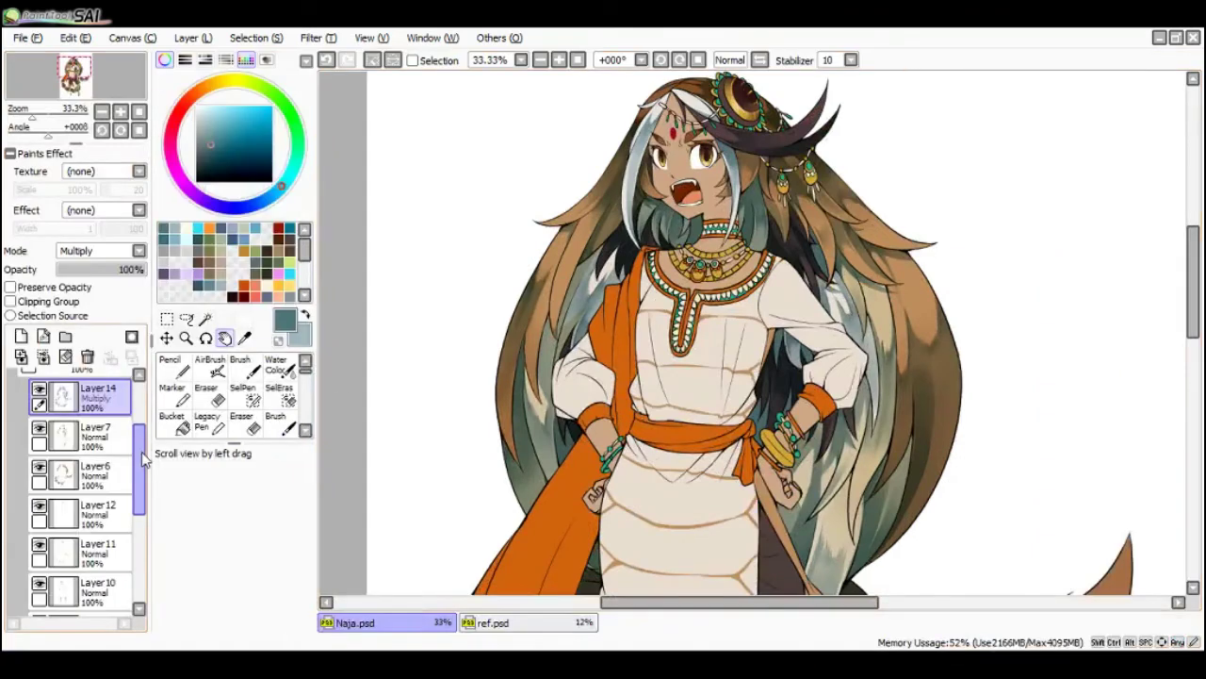
pyautogui.scroll(-4, 123, 500)
pyautogui.click(76, 468)
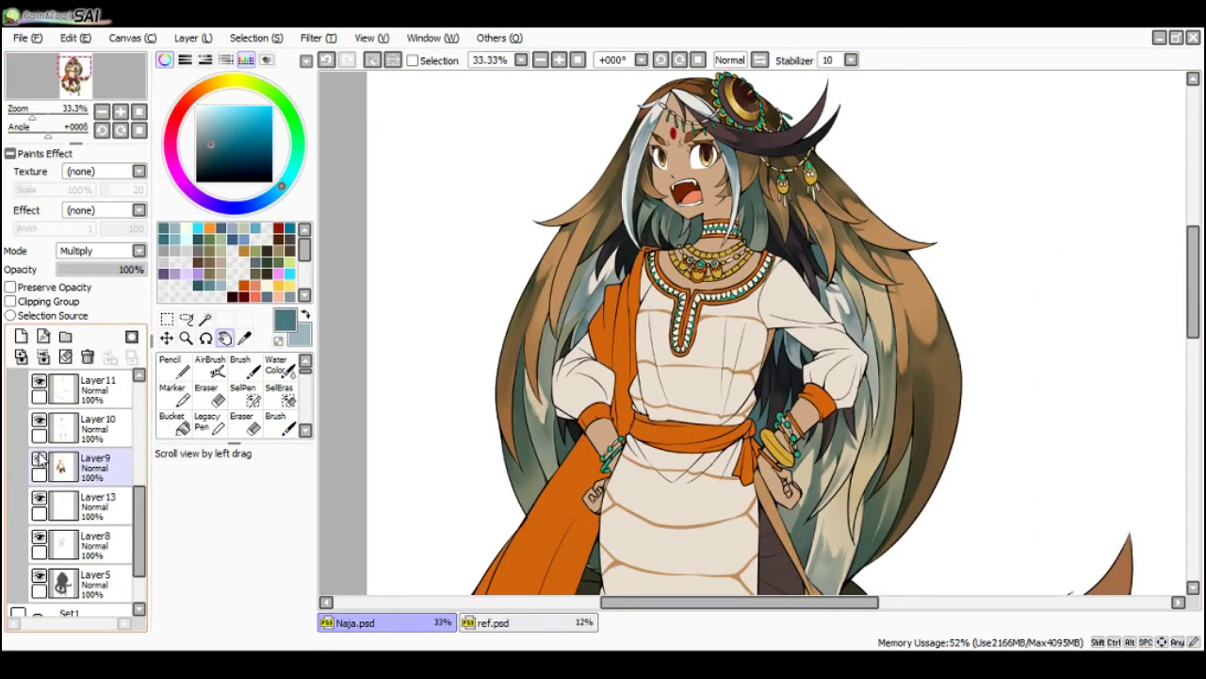
pyautogui.click(39, 460)
pyautogui.click(39, 460)
pyautogui.click(38, 460)
pyautogui.click(38, 460)
# - Toggle Layer13's visibility to check its content and make it the active layer
pyautogui.click(58, 504)
pyautogui.click(39, 499)
pyautogui.click(39, 499)
pyautogui.click(38, 499)
pyautogui.click(38, 499)
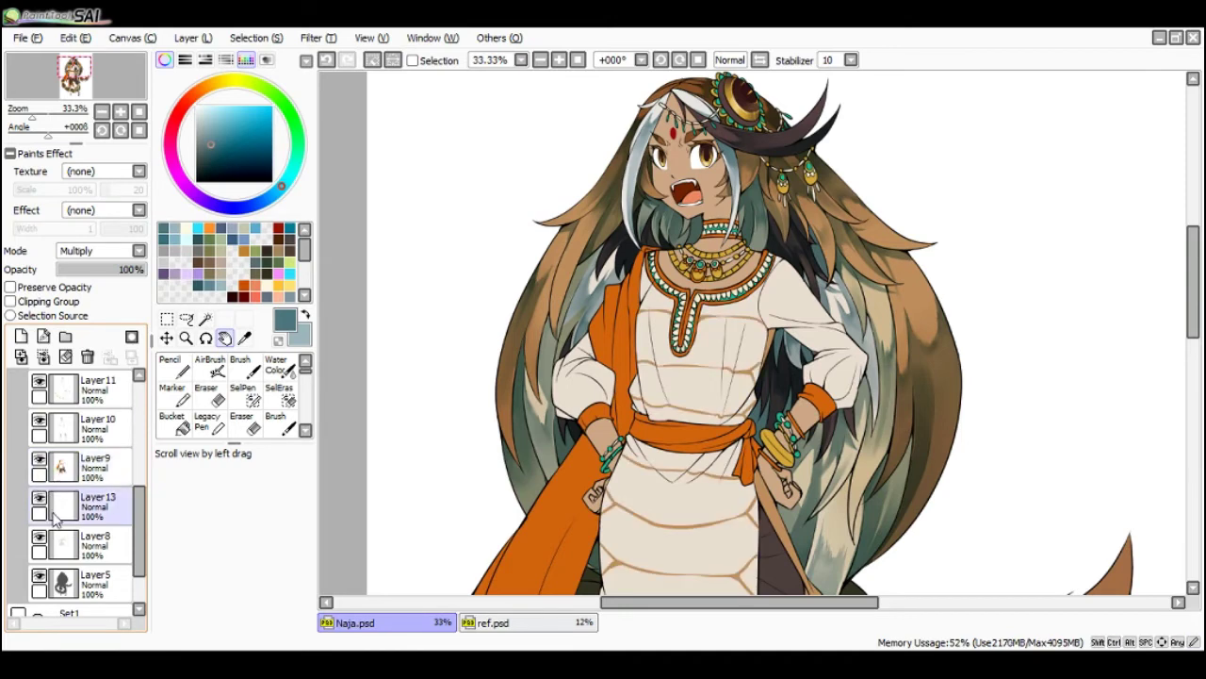
pyautogui.click(60, 509)
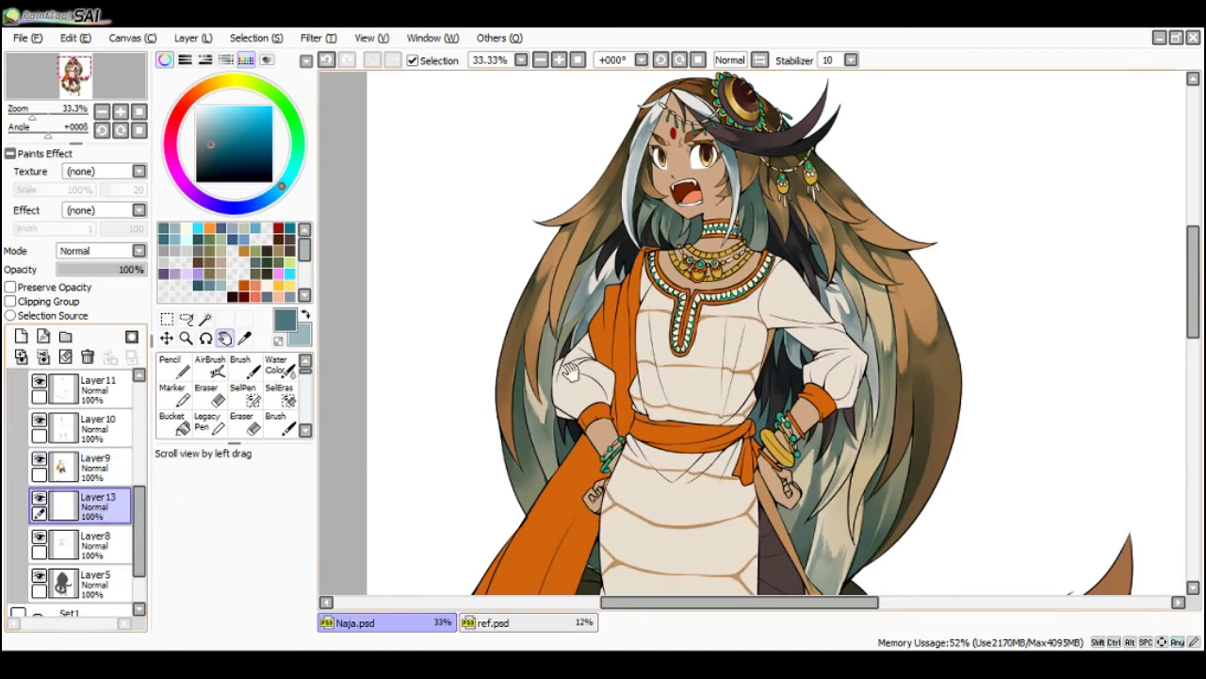
# - Using the Pencil at size 24 in the tunic lines' brown, widen the ends of the scale lines along the chest's side edge
pyautogui.press('n')
pyautogui.keyDown('alt'); pyautogui.click(756, 372); pyautogui.keyUp('alt')
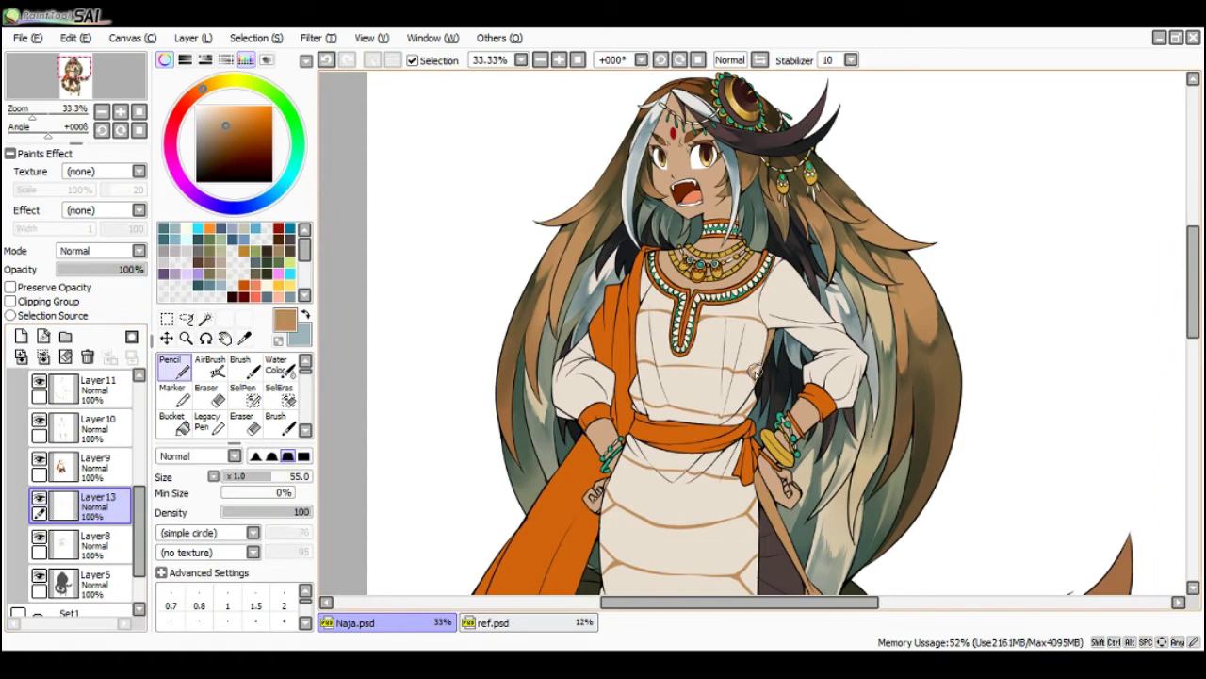
pyautogui.scroll(1, 754, 372)
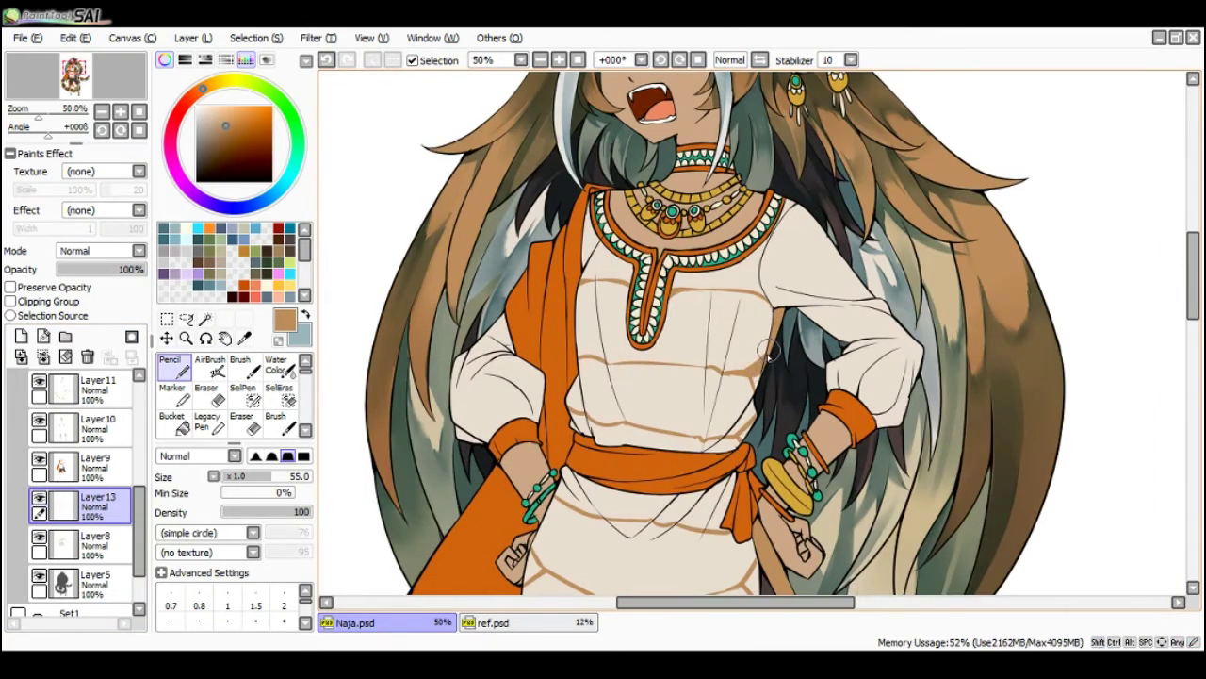
pyautogui.moveTo(757, 373); pyautogui.dragTo(763, 362)
pyautogui.scroll(-1, 765, 323)
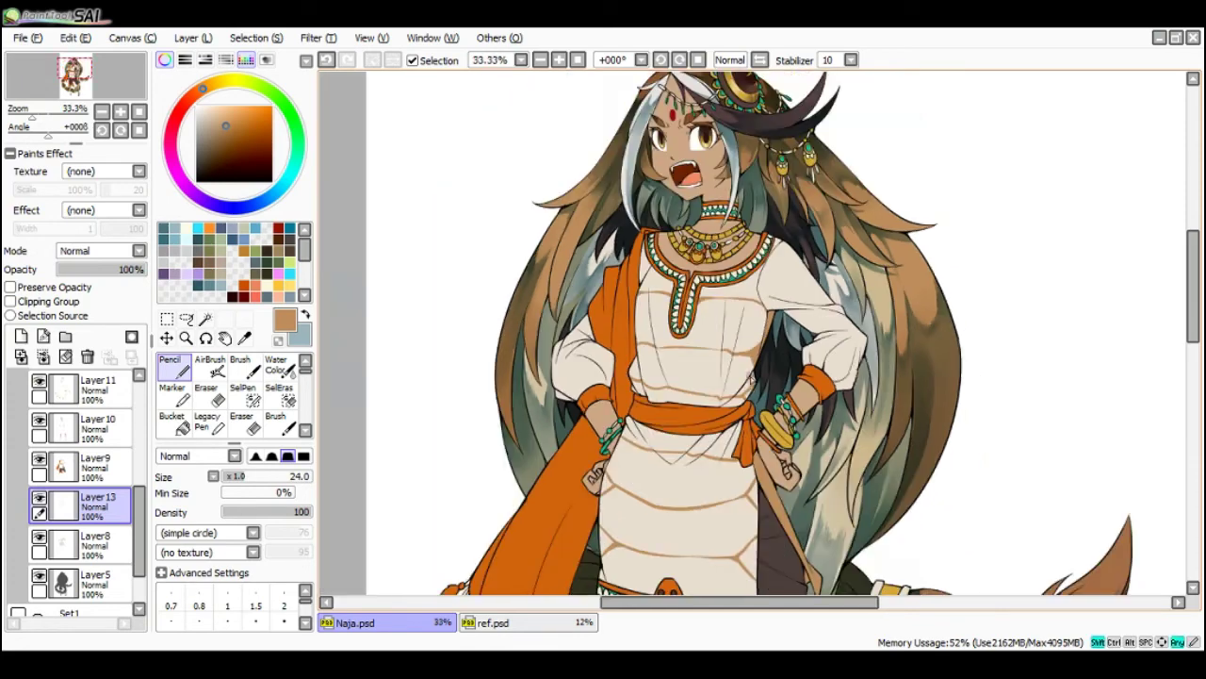
# - Paint brown wedges where the scale lines meet both side edges of the tunic's lower part below the sash
pyautogui.scroll(1, 754, 401)
pyautogui.scroll(-2, 754, 388)
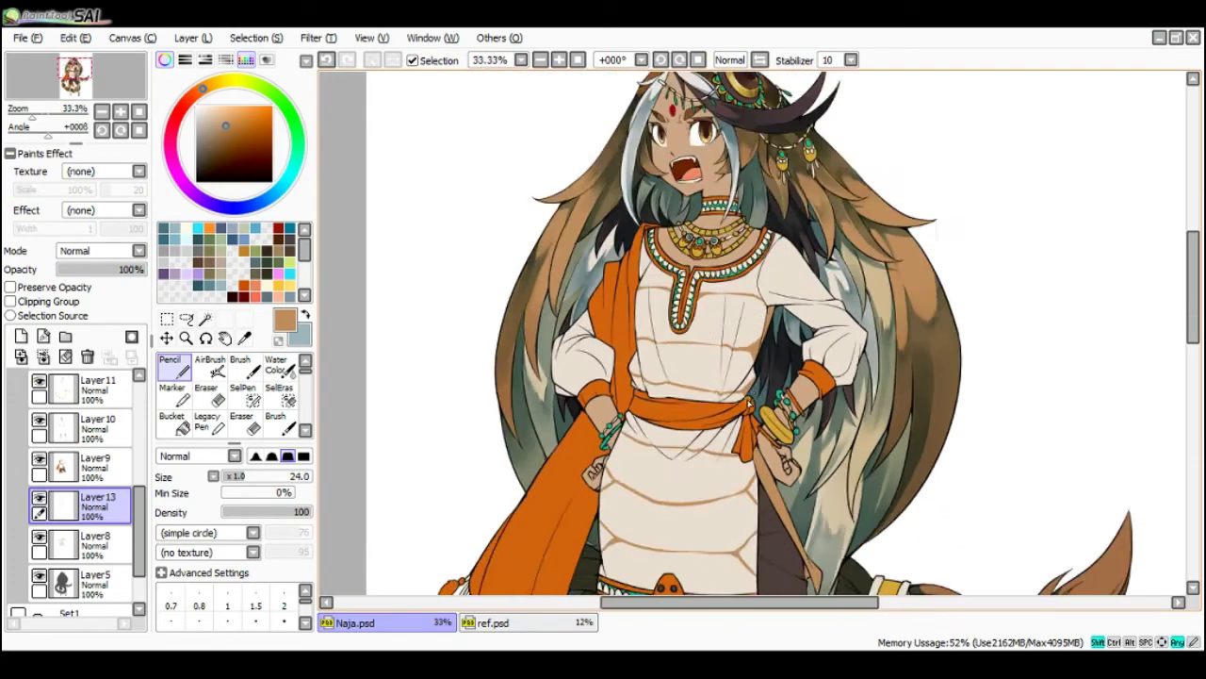
pyautogui.scroll(2, 751, 462)
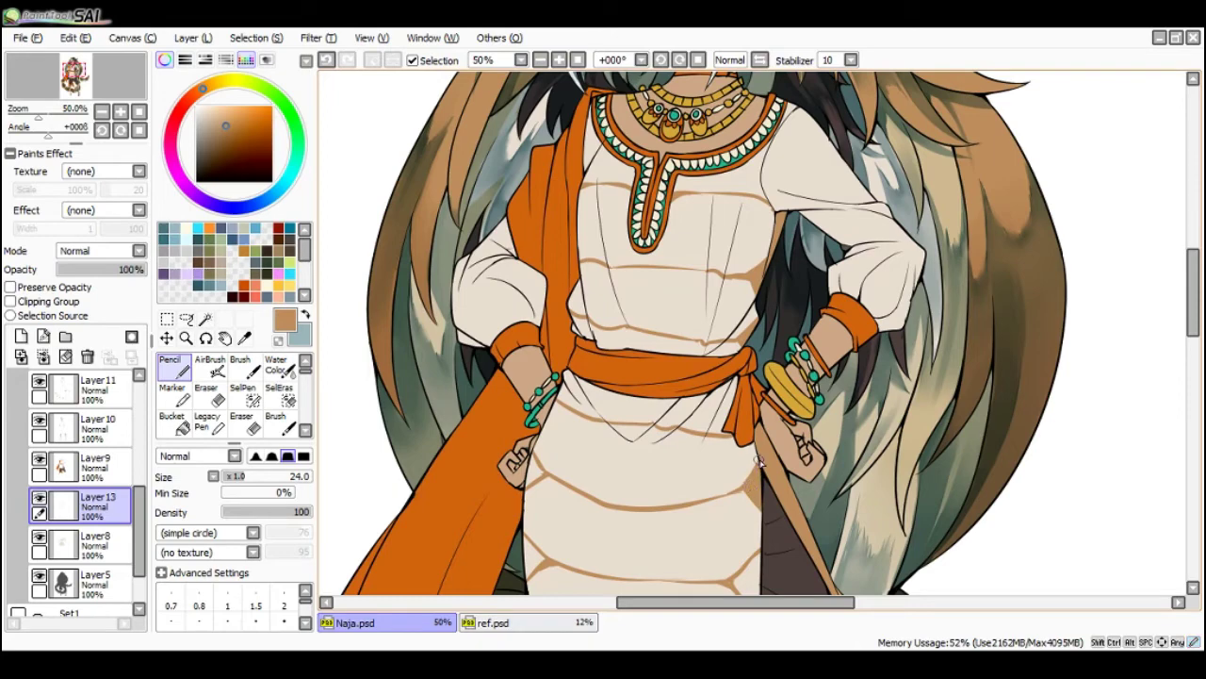
pyautogui.scroll(-2, 756, 483)
pyautogui.scroll(1, 754, 540)
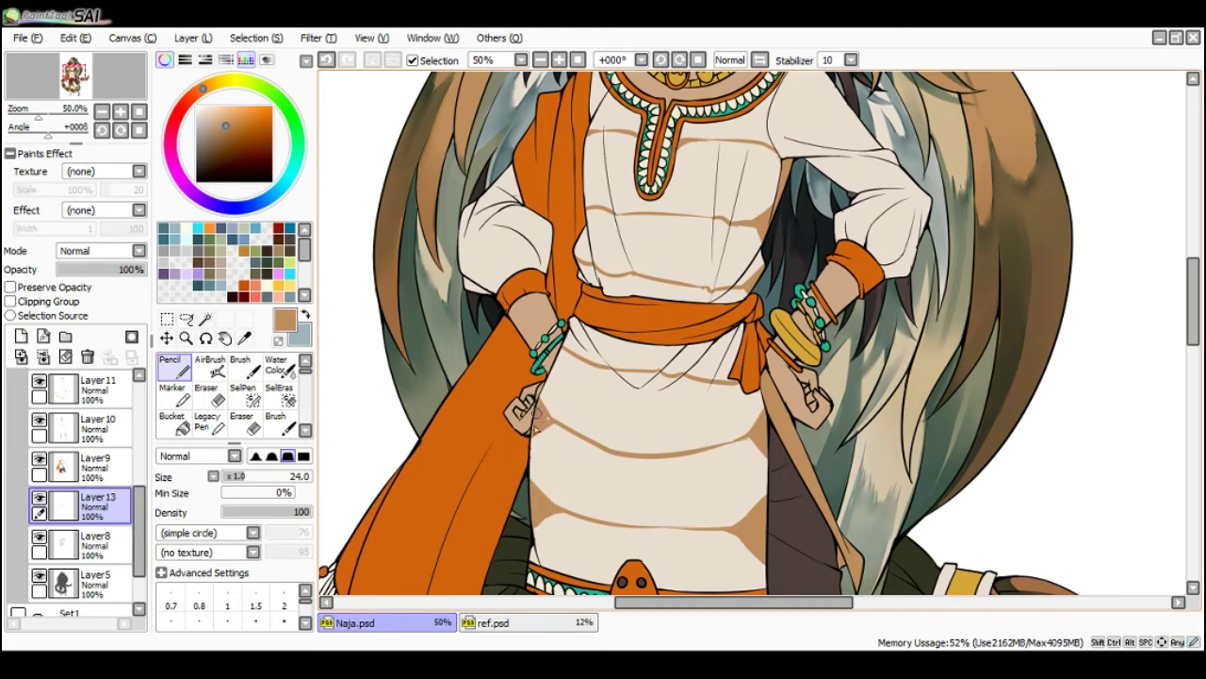
# - Examine the tunic's brown scale markings up close and against the whole figure
pyautogui.scroll(-4, 595, 245)
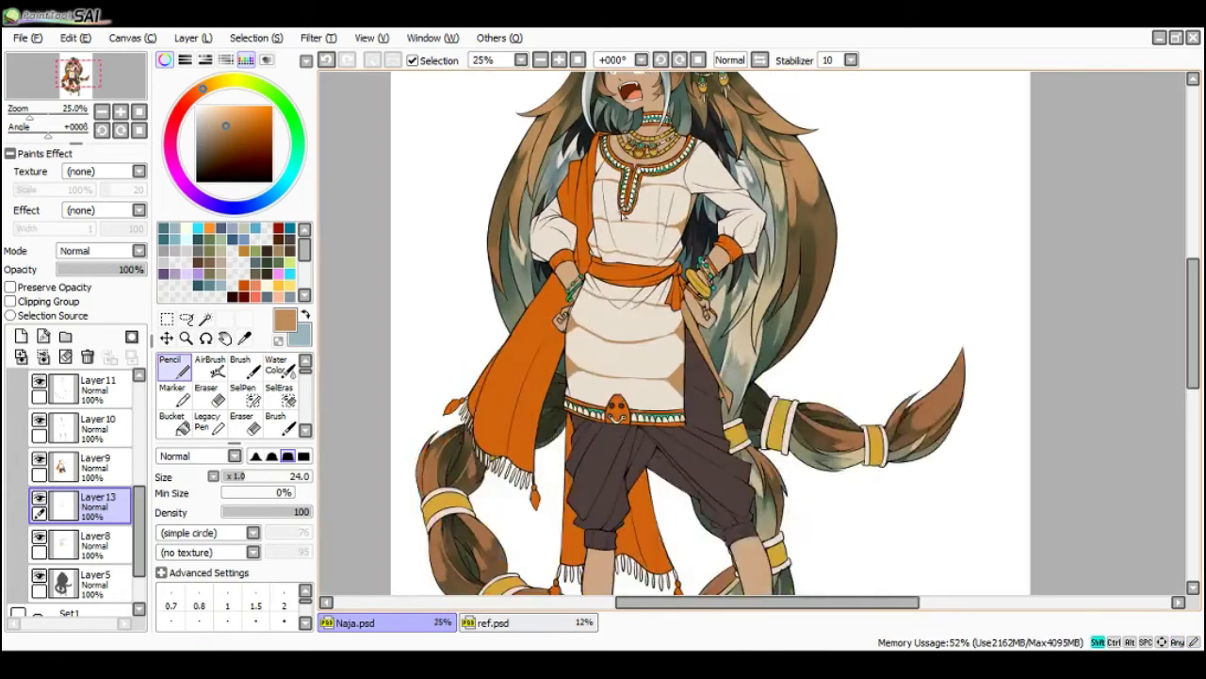
pyautogui.scroll(2, 651, 184)
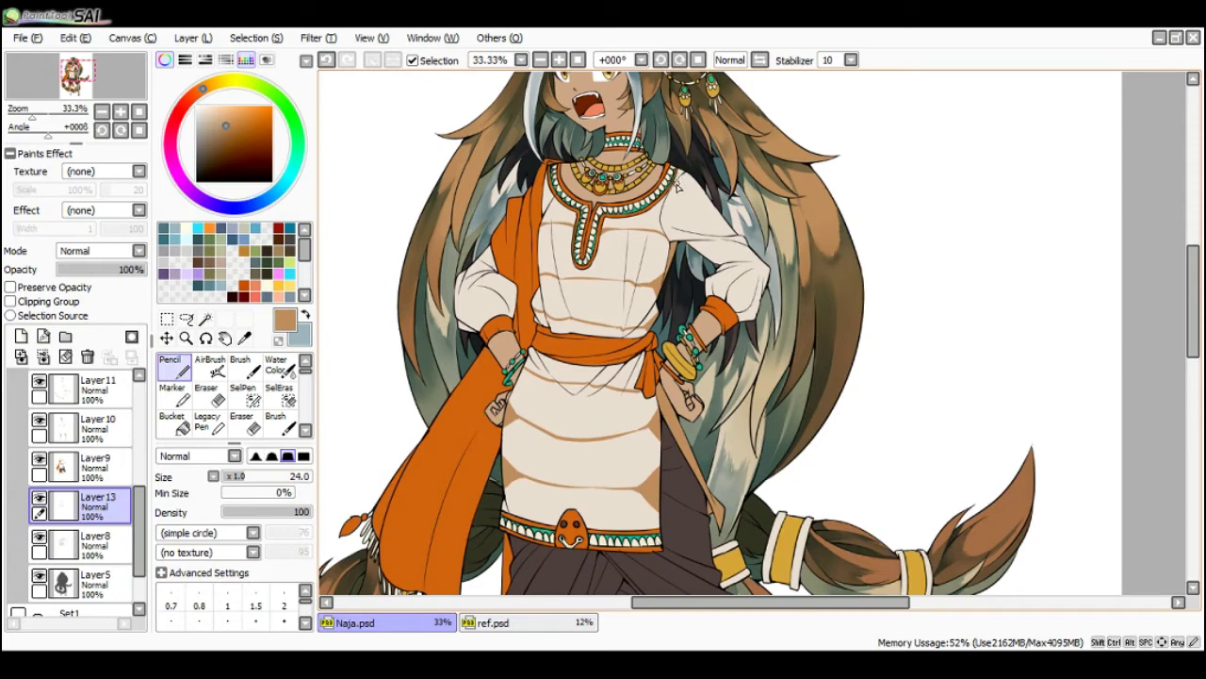
pyautogui.scroll(-1, 650, 195)
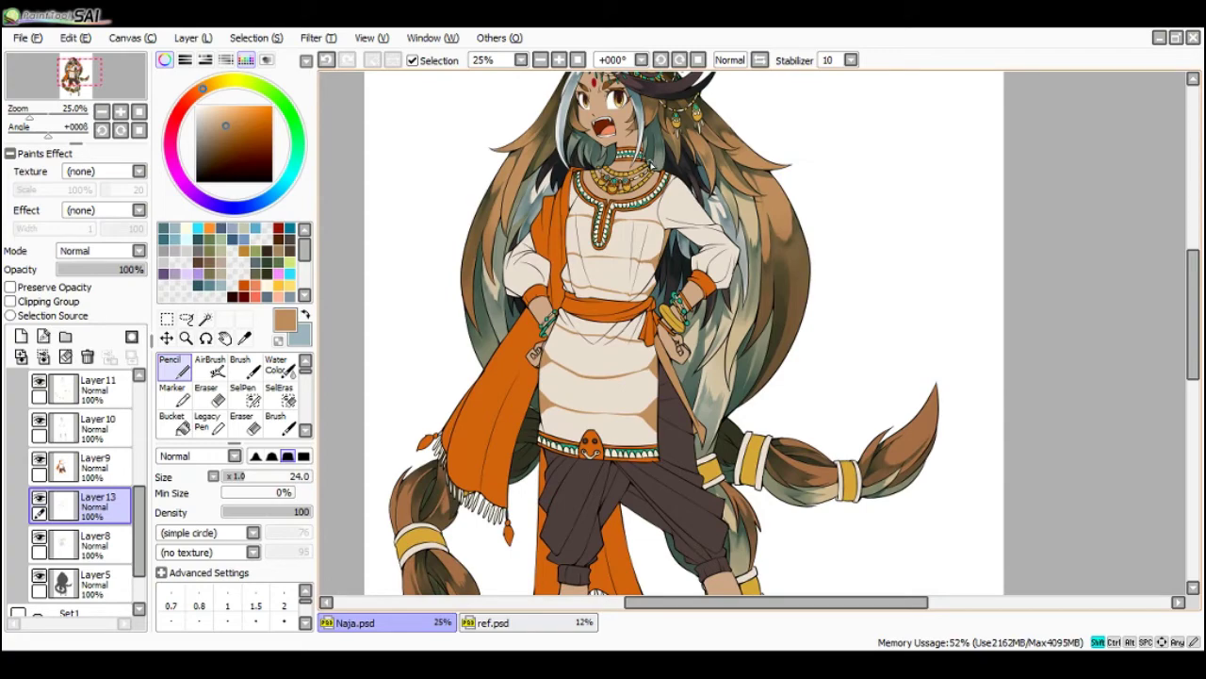
pyautogui.scroll(1, 652, 166)
pyautogui.scroll(-2, 652, 166)
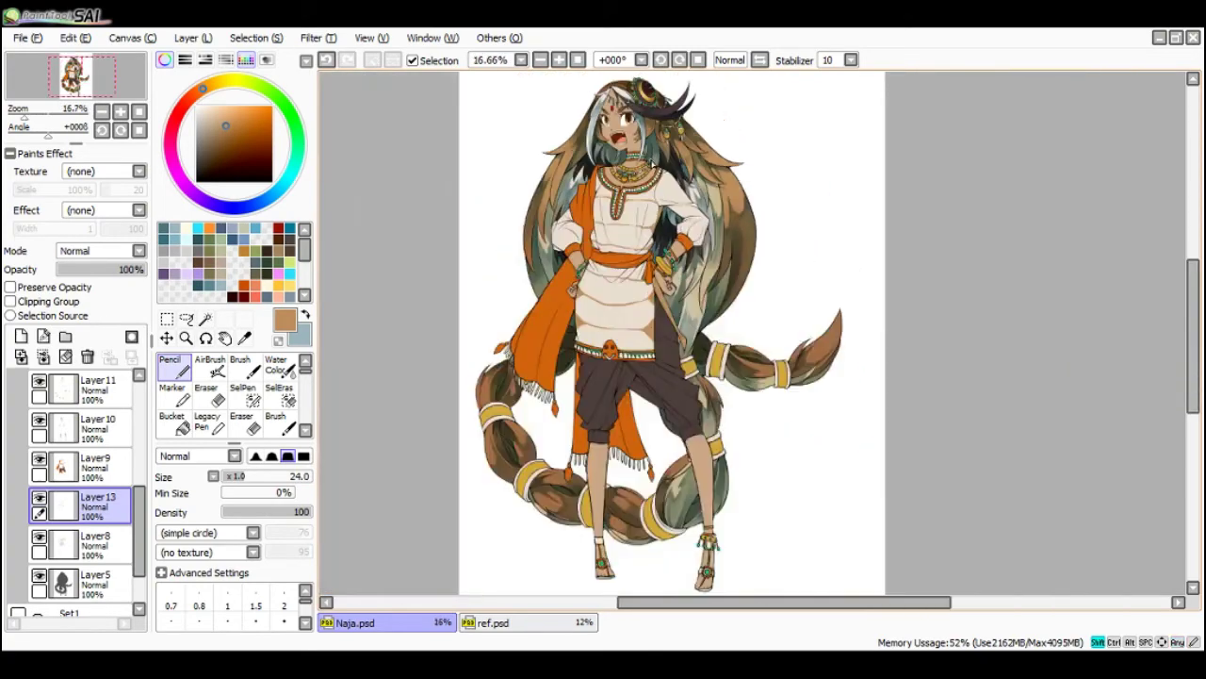
pyautogui.scroll(1, 651, 166)
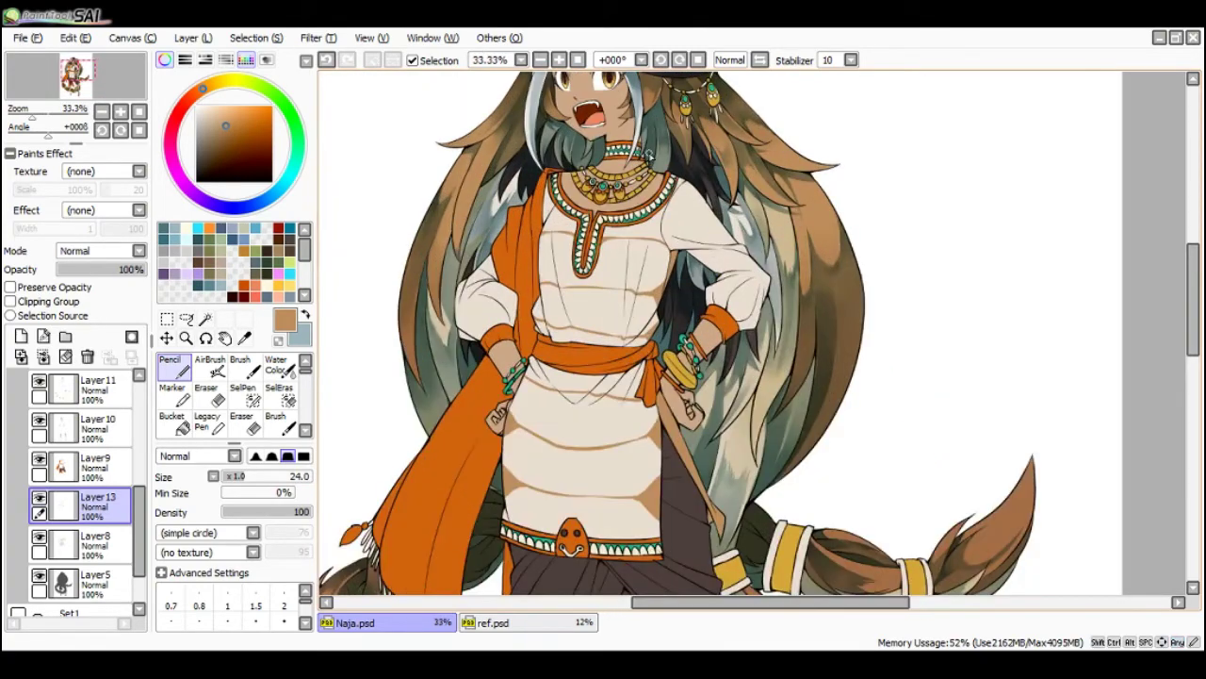
pyautogui.scroll(-2, 650, 160)
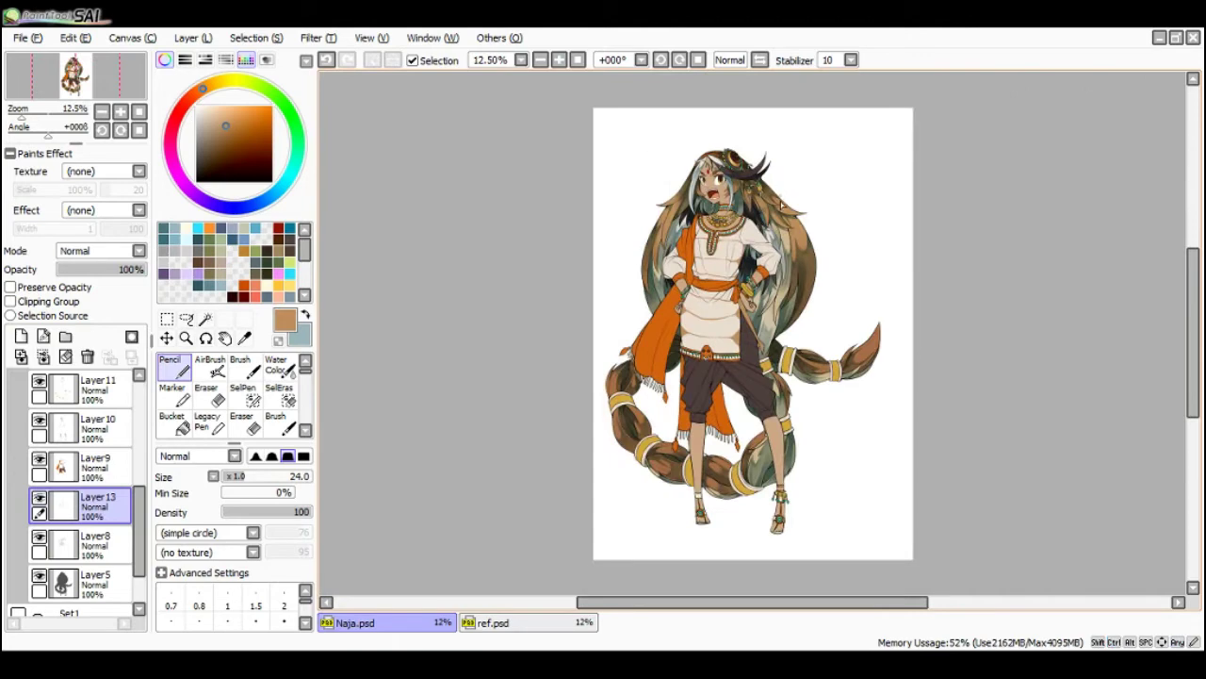
pyautogui.scroll(2, 773, 220)
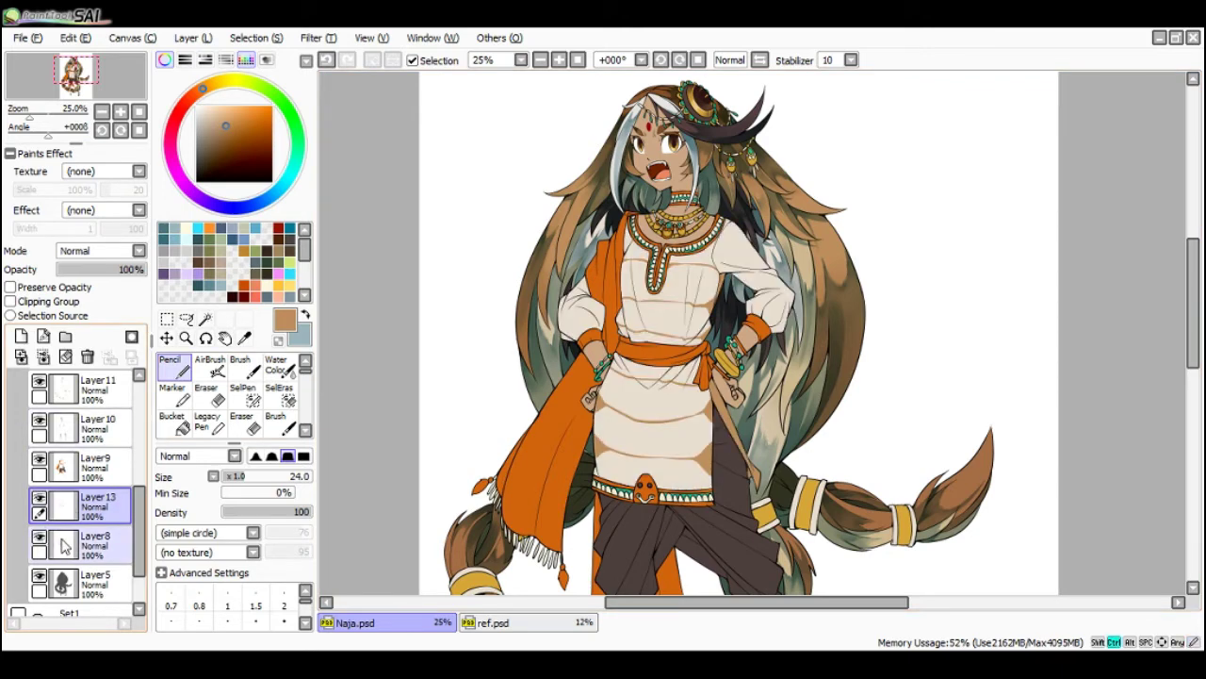
# - Load Layer9's painted area as a selection, make the Multiply layer Layer14 active and choose a dark teal drawing colour
pyautogui.keyDown('ctrl'); pyautogui.click(74, 464); pyautogui.keyUp('ctrl')
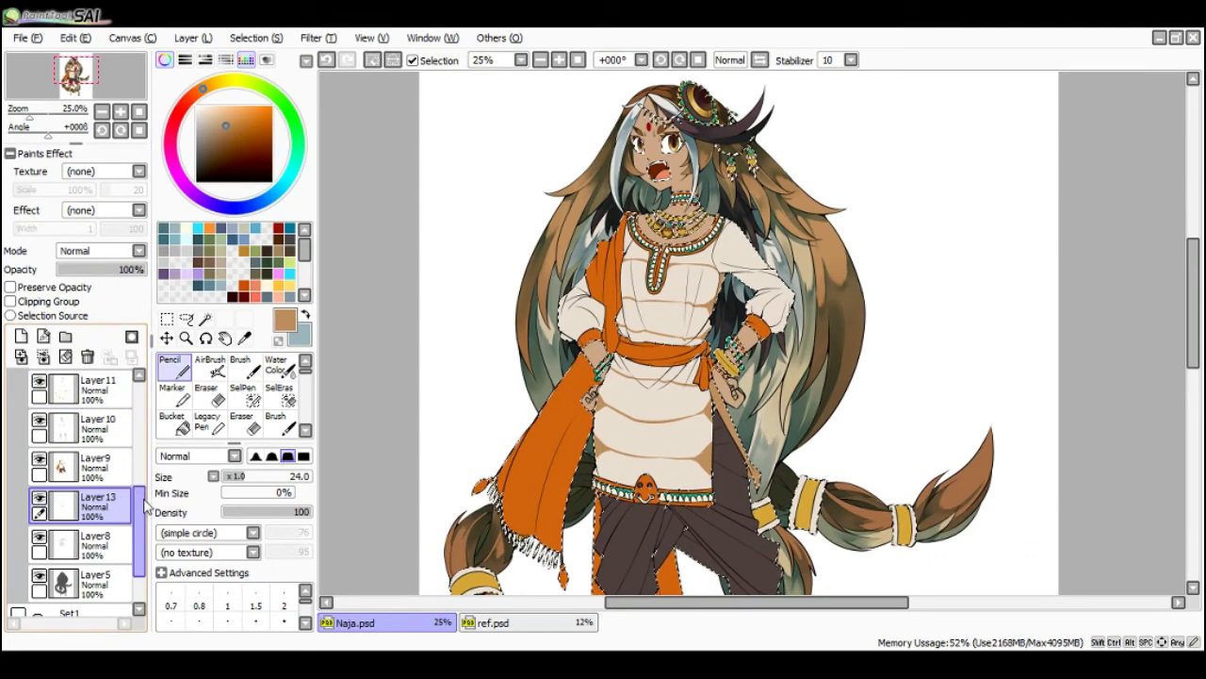
pyautogui.moveTo(141, 499); pyautogui.dragTo(143, 448)
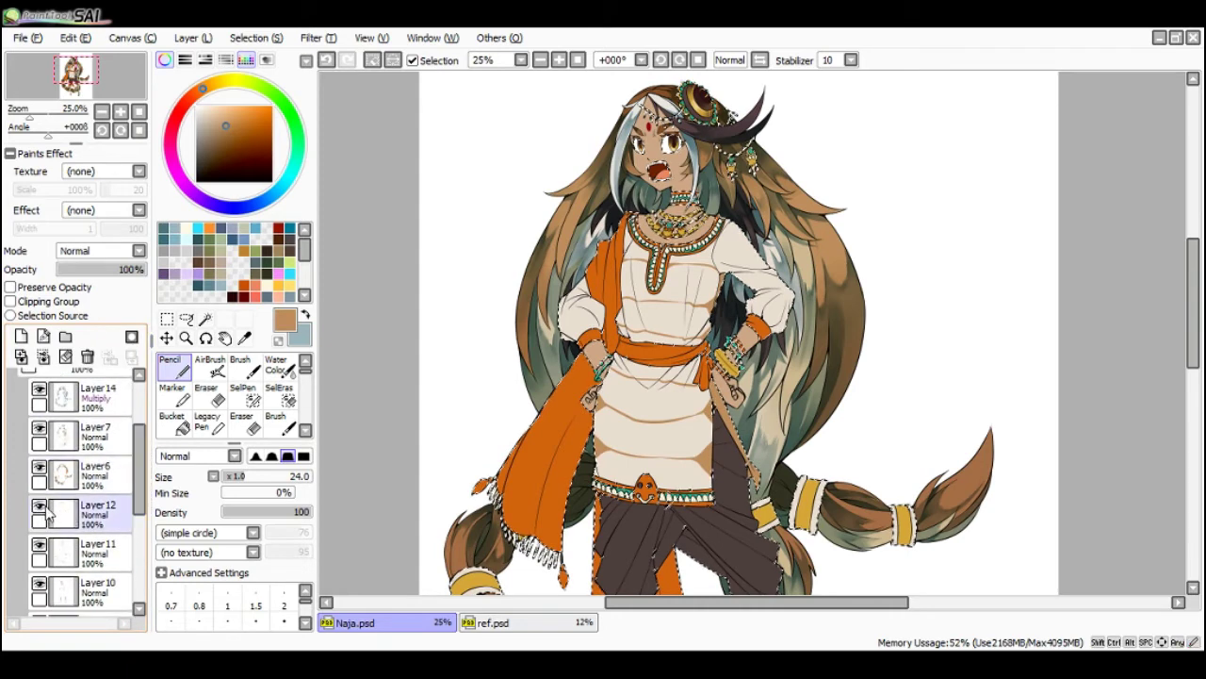
pyautogui.click(104, 411)
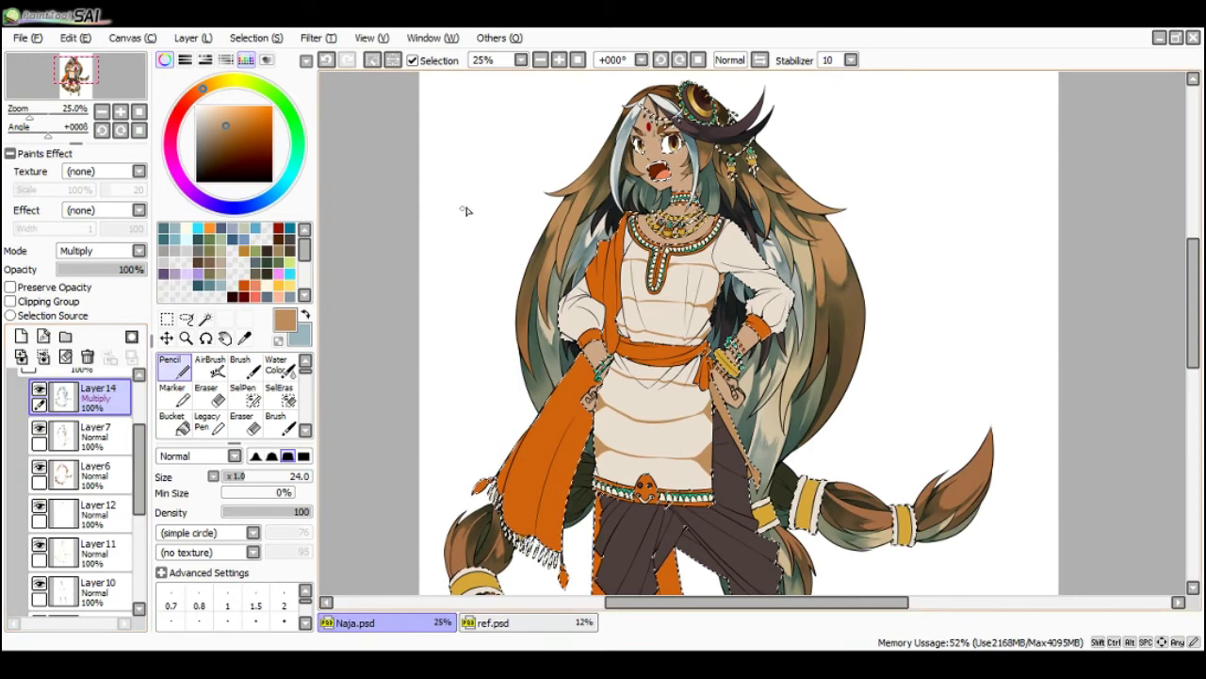
pyautogui.scroll(-1, 683, 225)
pyautogui.scroll(2, 684, 225)
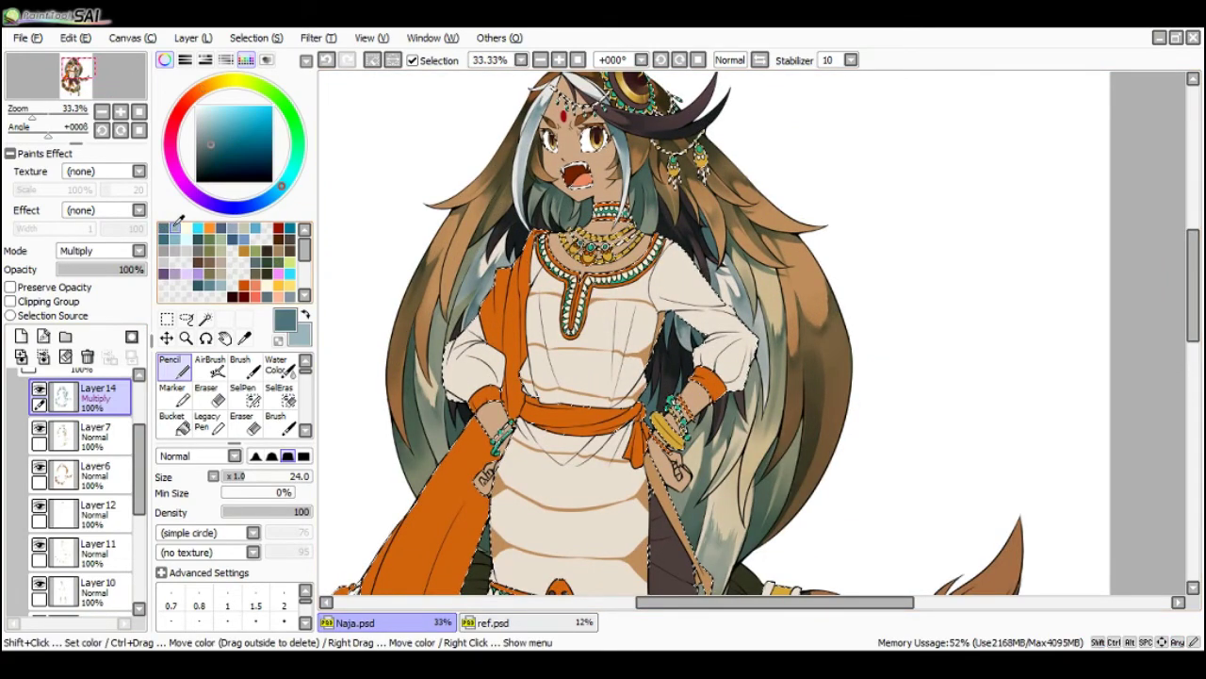
pyautogui.press('Tab')
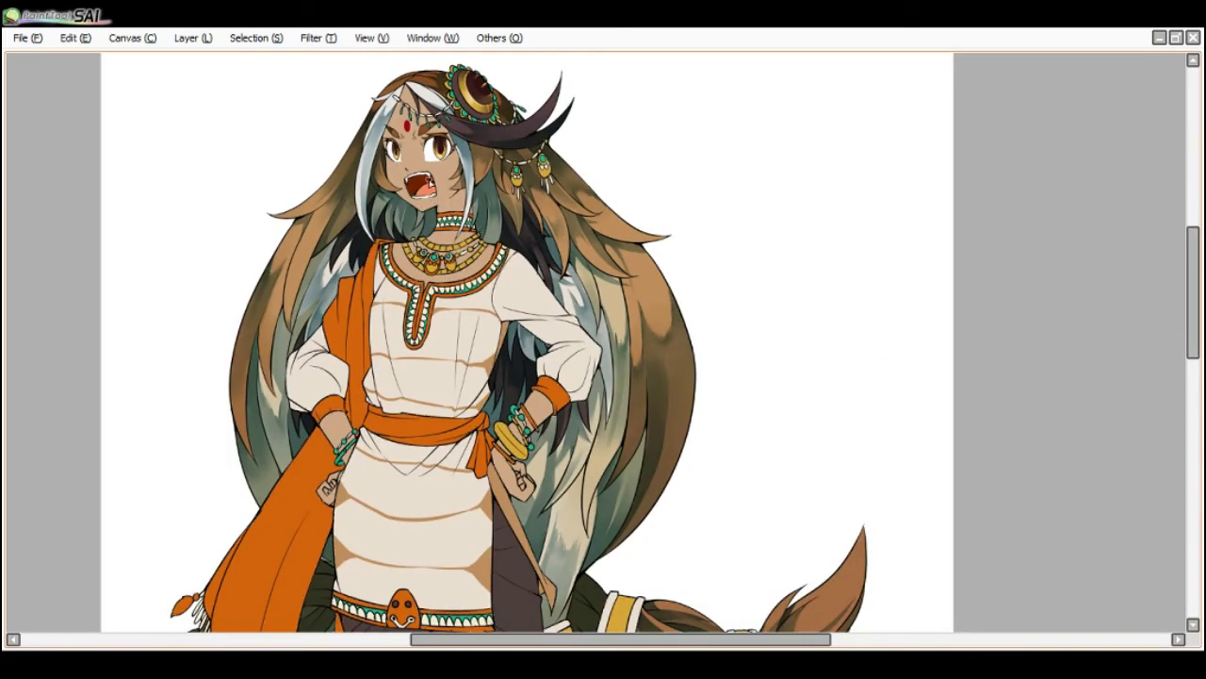
# - Paint teal Multiply shadows over the gold bodies and white tassels of the two hanging hair-ornament pendants
pyautogui.scroll(1, 429, 195)
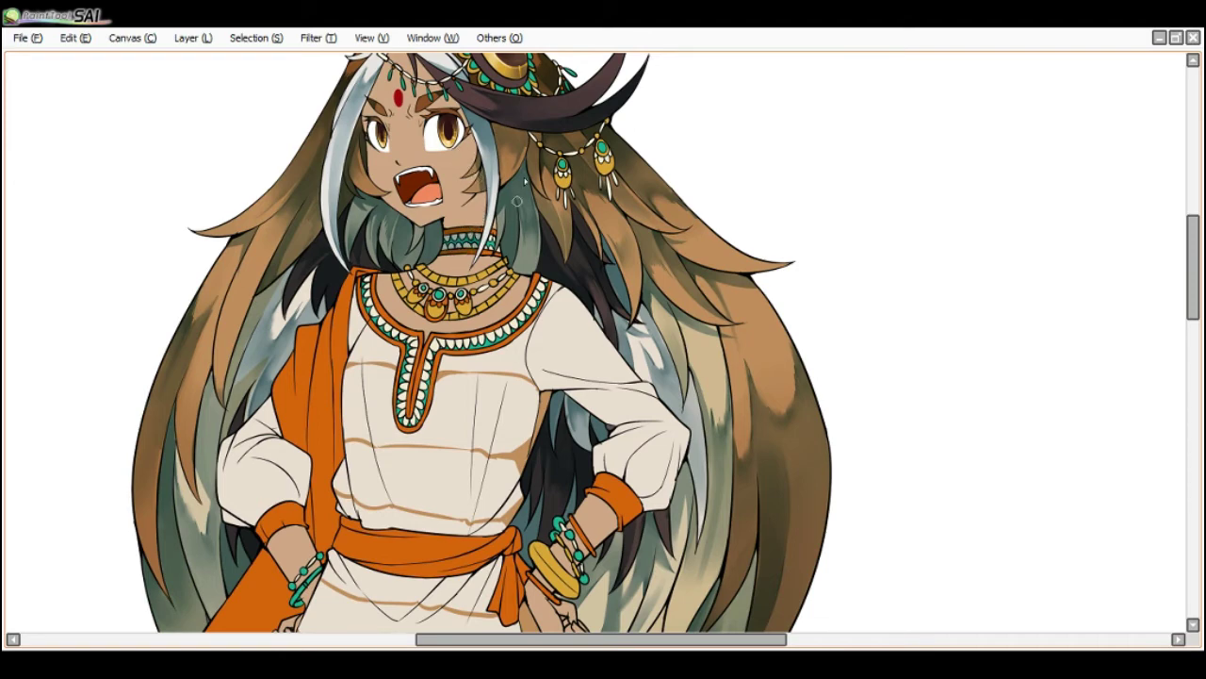
pyautogui.scroll(-1, 518, 151)
pyautogui.scroll(1, 477, 225)
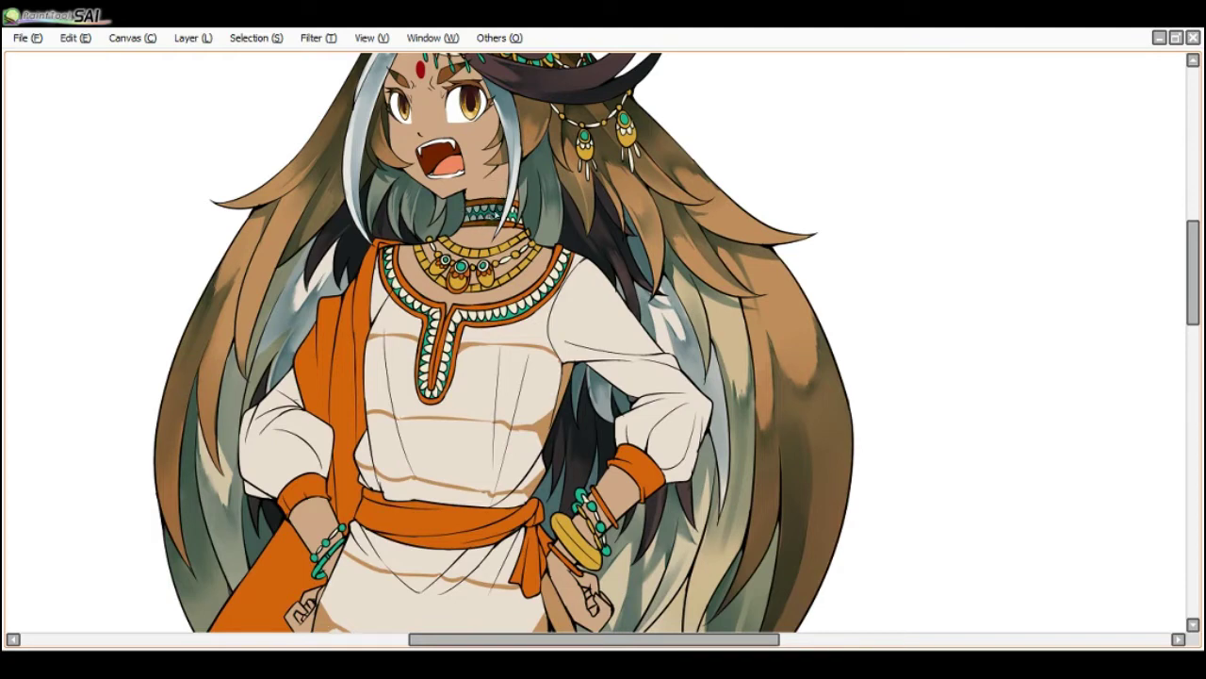
pyautogui.scroll(1, 586, 140)
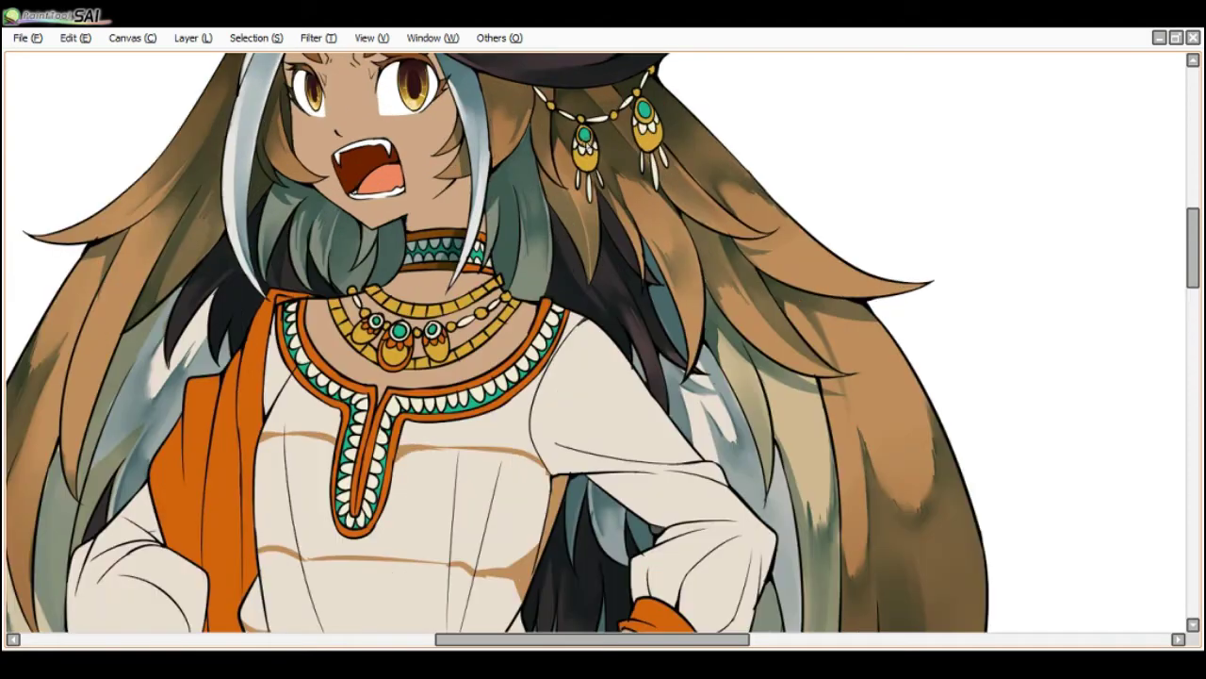
pyautogui.moveTo(585, 137)
pyautogui.mouseDown()
pyautogui.moveTo(582, 162)
pyautogui.moveTo(588, 155)
pyautogui.moveTo(597, 181)
pyautogui.mouseUp()
pyautogui.moveTo(641, 138)
pyautogui.mouseDown()
pyautogui.moveTo(663, 108)
pyautogui.moveTo(637, 141)
pyautogui.moveTo(647, 115)
pyautogui.moveTo(652, 137)
pyautogui.mouseUp()
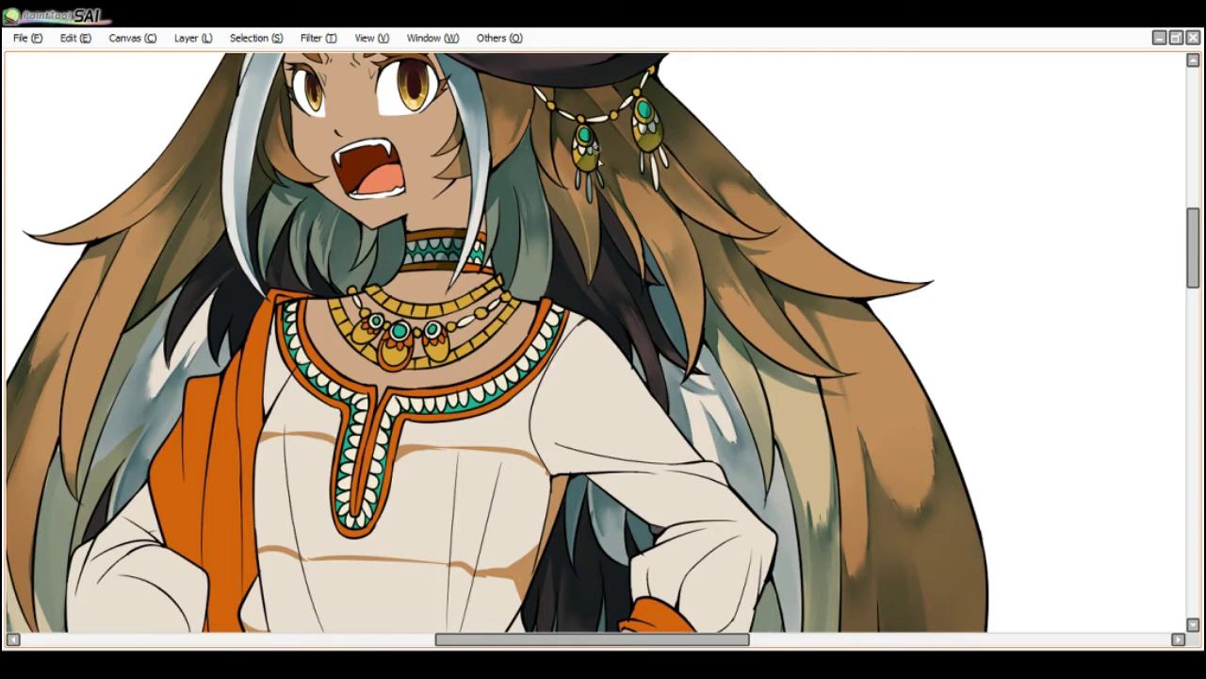
pyautogui.scroll(-1, 611, 158)
# - Shade both ends of the beaded string that carries the two hair-ornament pendants
pyautogui.press('Delete')
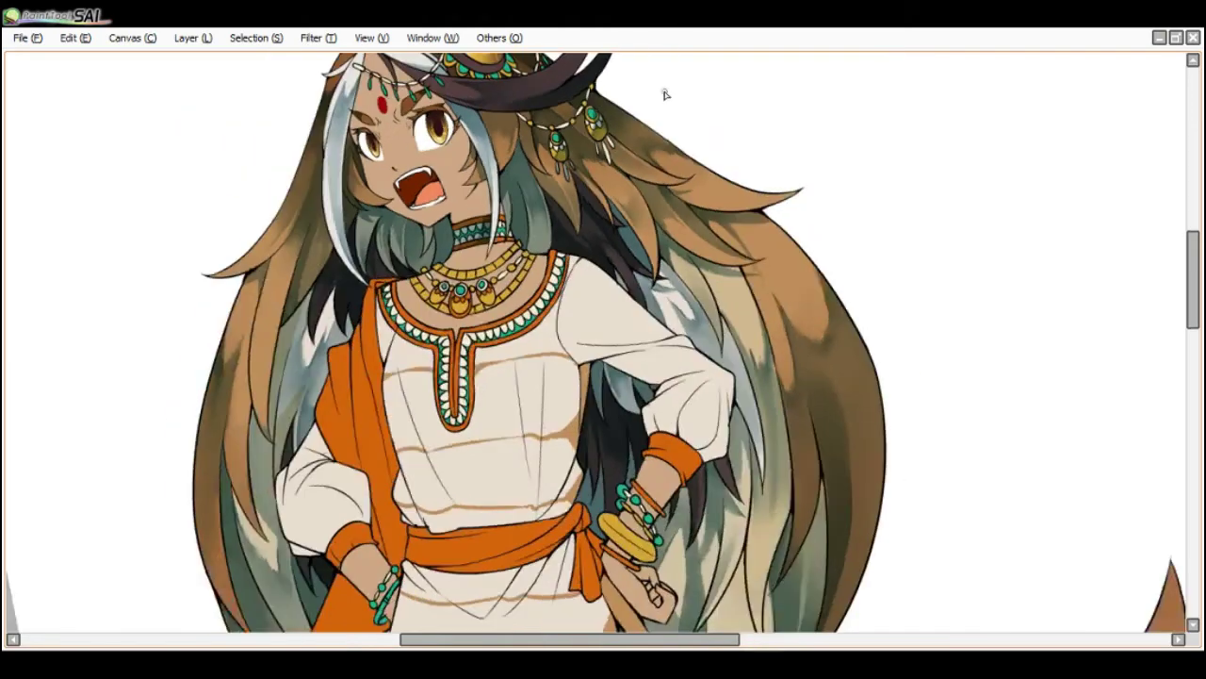
pyautogui.press('End')
pyautogui.press('End')
pyautogui.scroll(1, 616, 103)
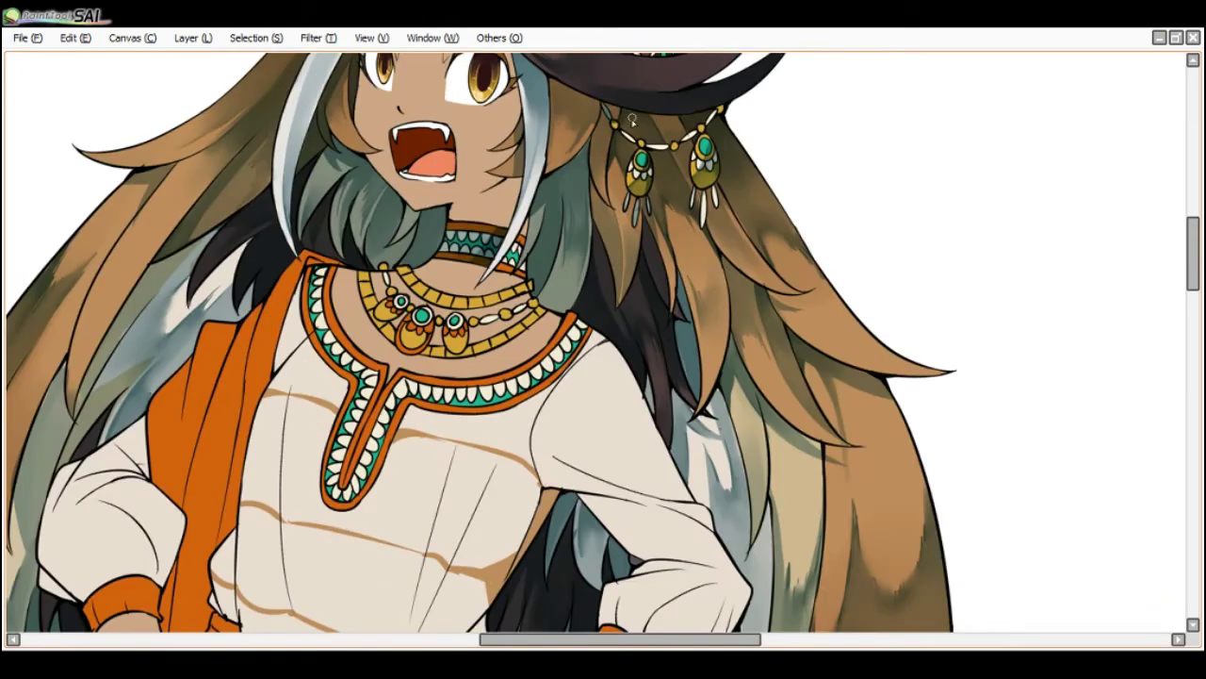
pyautogui.keyDown('ctrl'); pyautogui.keyDown('shift'); pyautogui.click(623, 123); pyautogui.keyUp('shift'); pyautogui.keyUp('ctrl')
pyautogui.moveTo(609, 113); pyautogui.dragTo(616, 124)
pyautogui.moveTo(720, 106); pyautogui.dragTo(731, 113)
pyautogui.scroll(-2, 718, 100)
pyautogui.press('Delete')
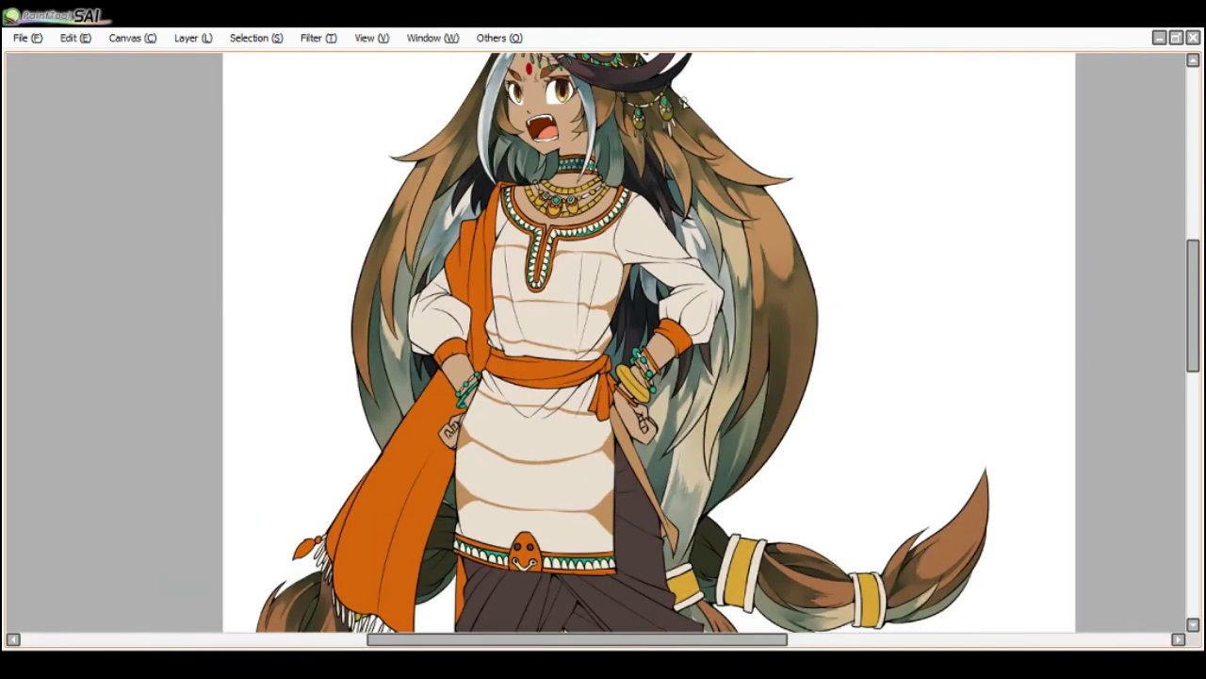
# - Shade the lower part of the headdress's gold disc, its feathered rim and the forehead bead chain
pyautogui.moveTo(654, 106); pyautogui.dragTo(633, 281)
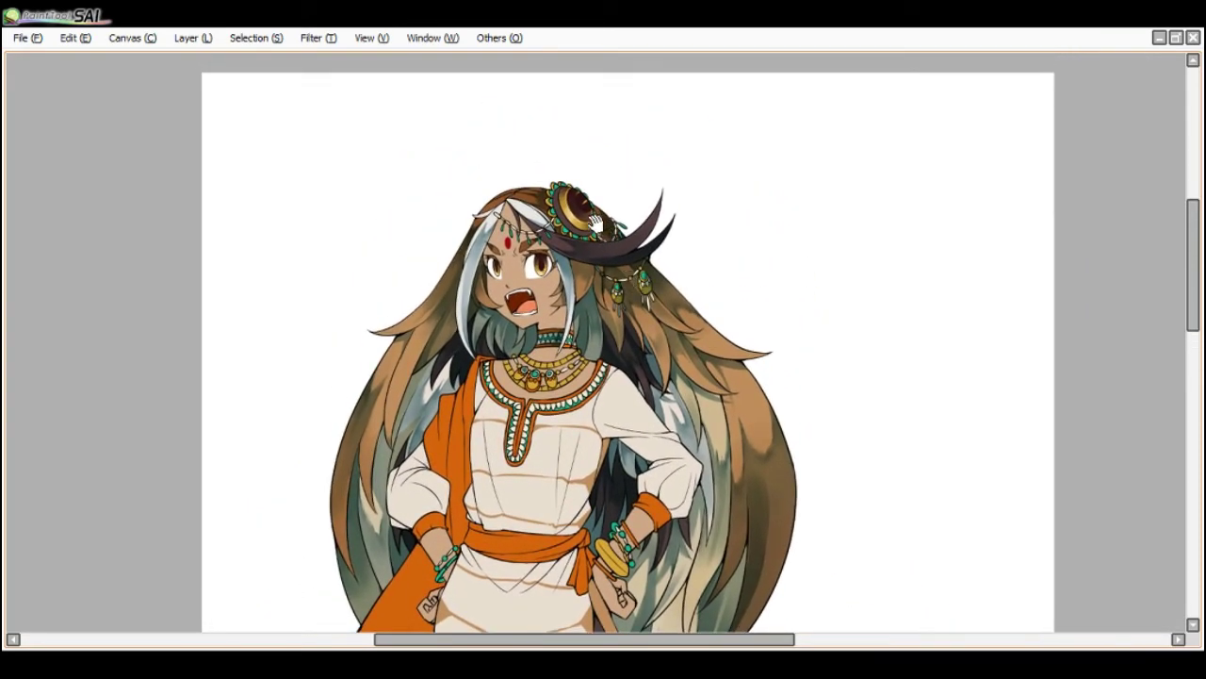
pyautogui.scroll(2, 596, 223)
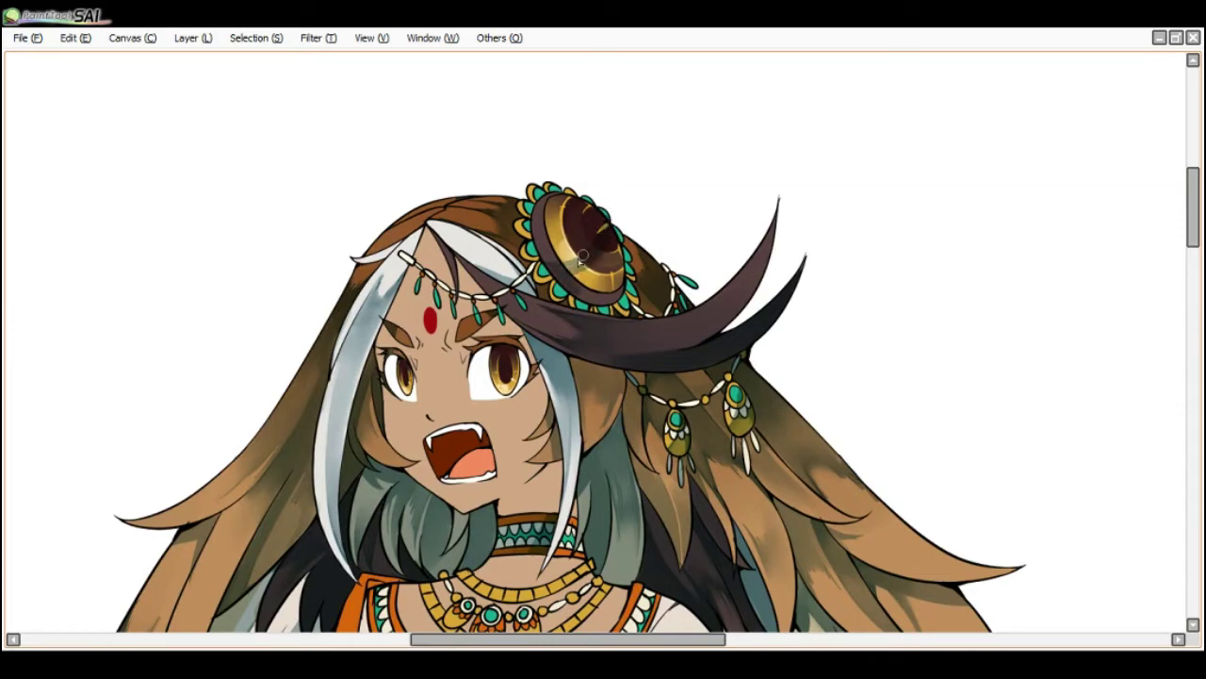
pyautogui.moveTo(614, 243); pyautogui.dragTo(629, 244)
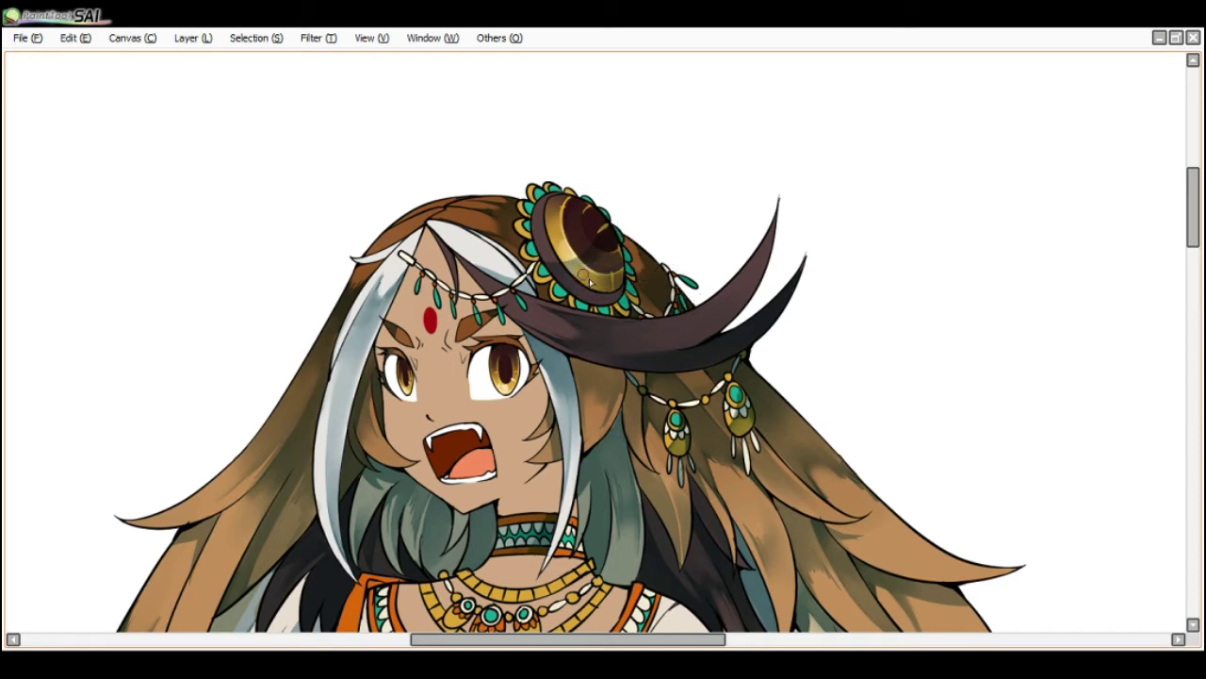
pyautogui.moveTo(551, 262); pyautogui.dragTo(543, 260)
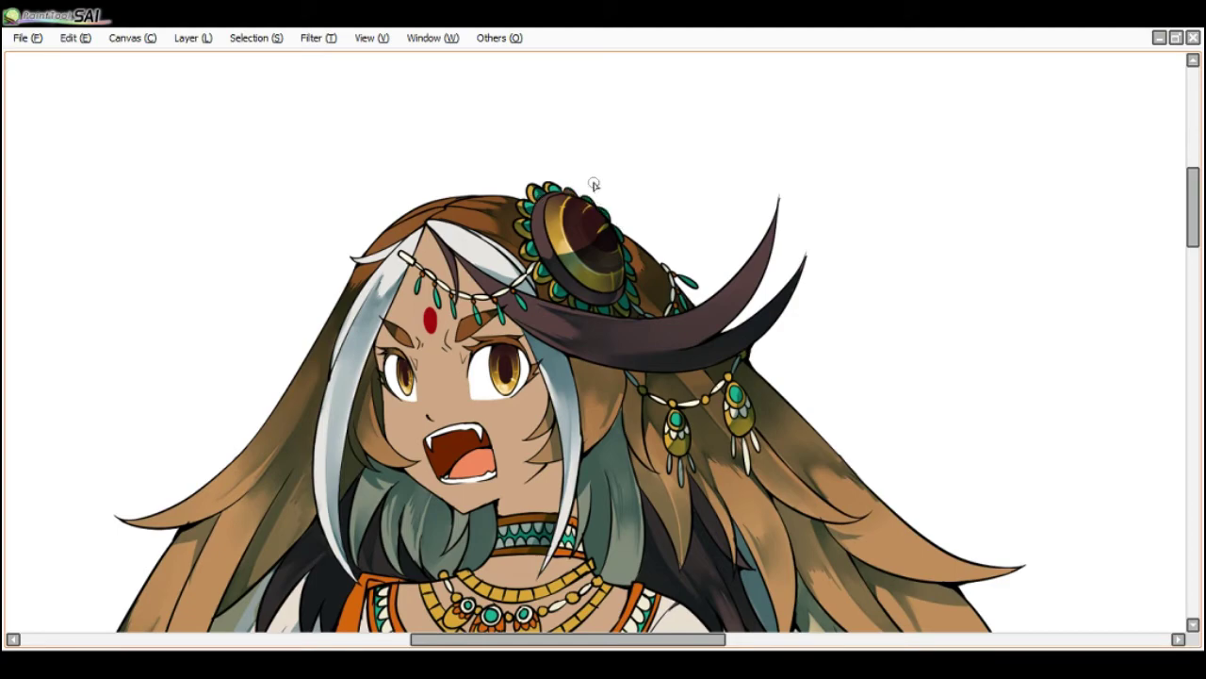
pyautogui.scroll(-3, 598, 183)
pyautogui.scroll(3, 540, 204)
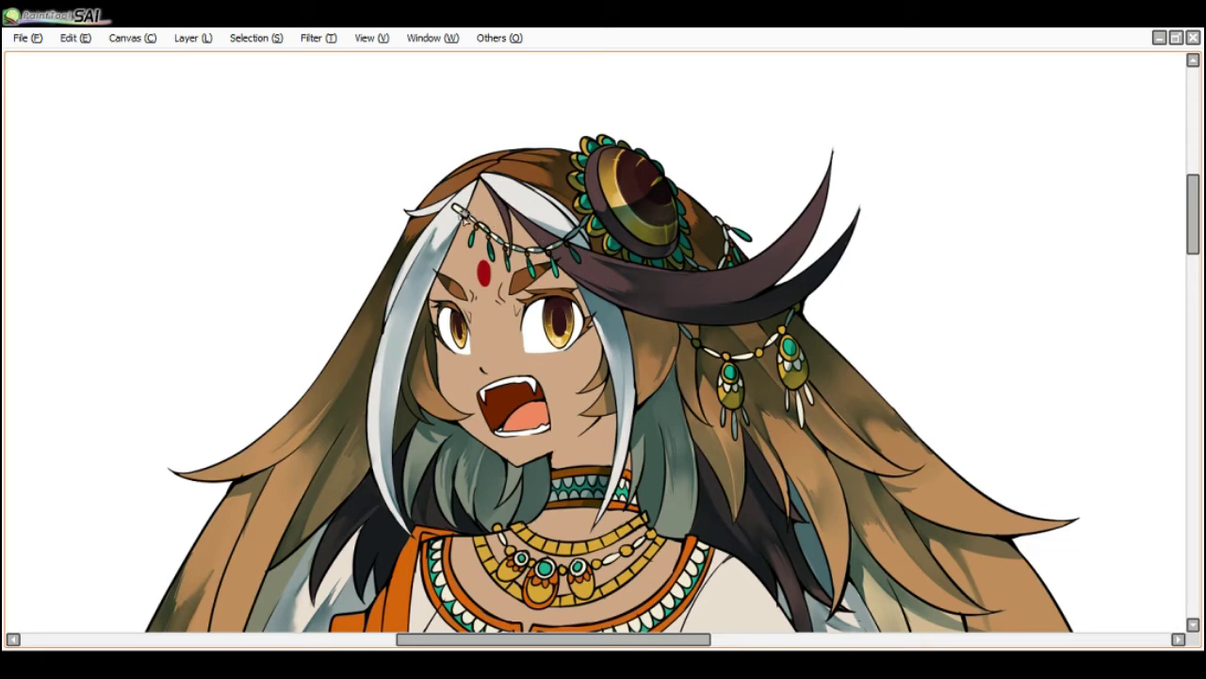
pyautogui.scroll(-3, 467, 212)
pyautogui.scroll(2, 624, 279)
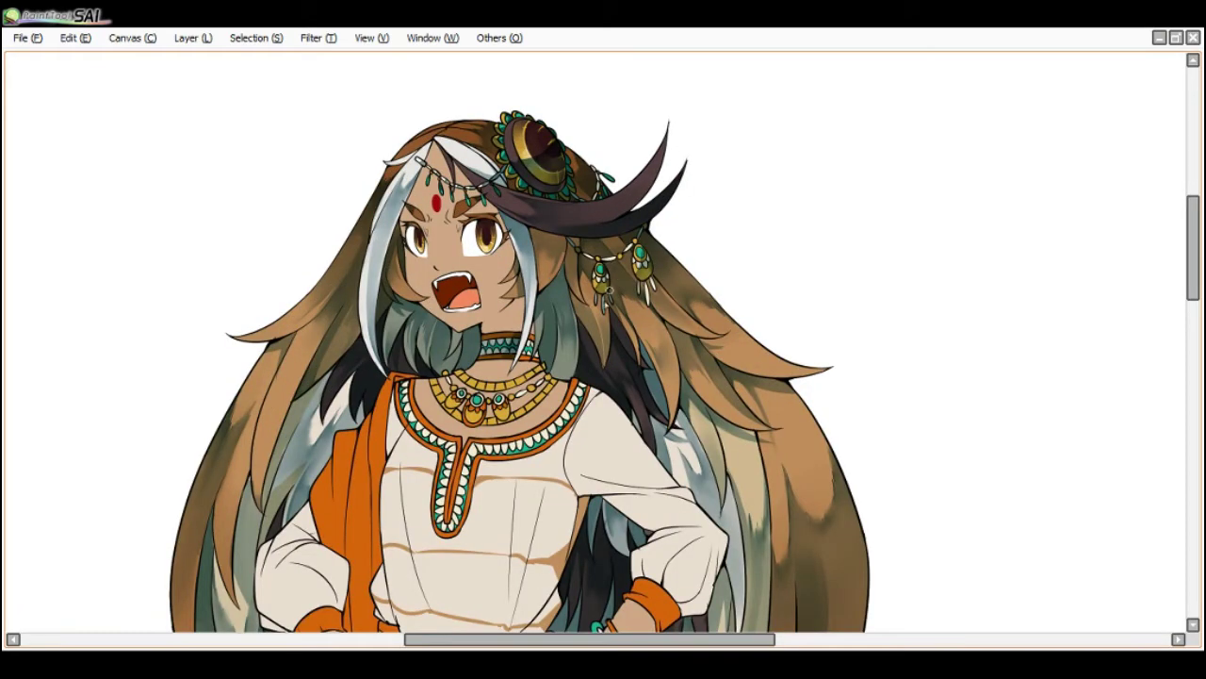
# - Begin shading the gold necklace strands, darkening the segments at their ends on the neck
pyautogui.press('End')
pyautogui.press('Delete')
pyautogui.press('Delete')
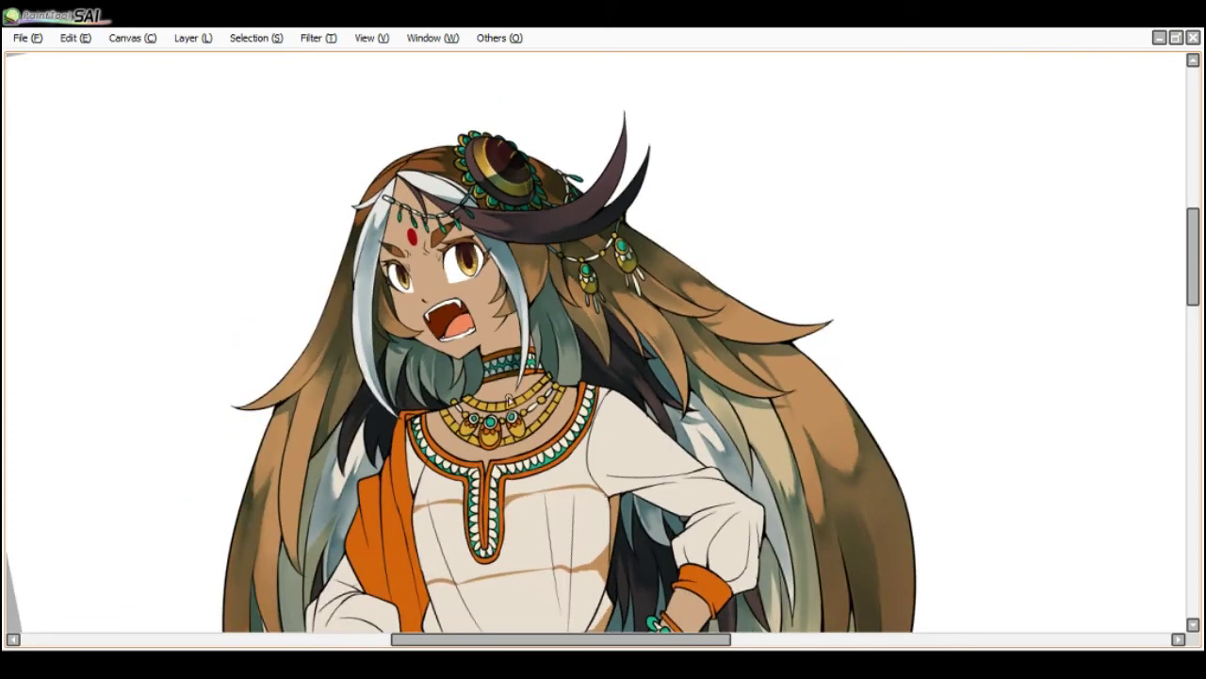
pyautogui.keyDown('ctrl'); pyautogui.keyDown('shift'); pyautogui.click(513, 396); pyautogui.keyUp('shift'); pyautogui.keyUp('ctrl')
pyautogui.scroll(2, 511, 401)
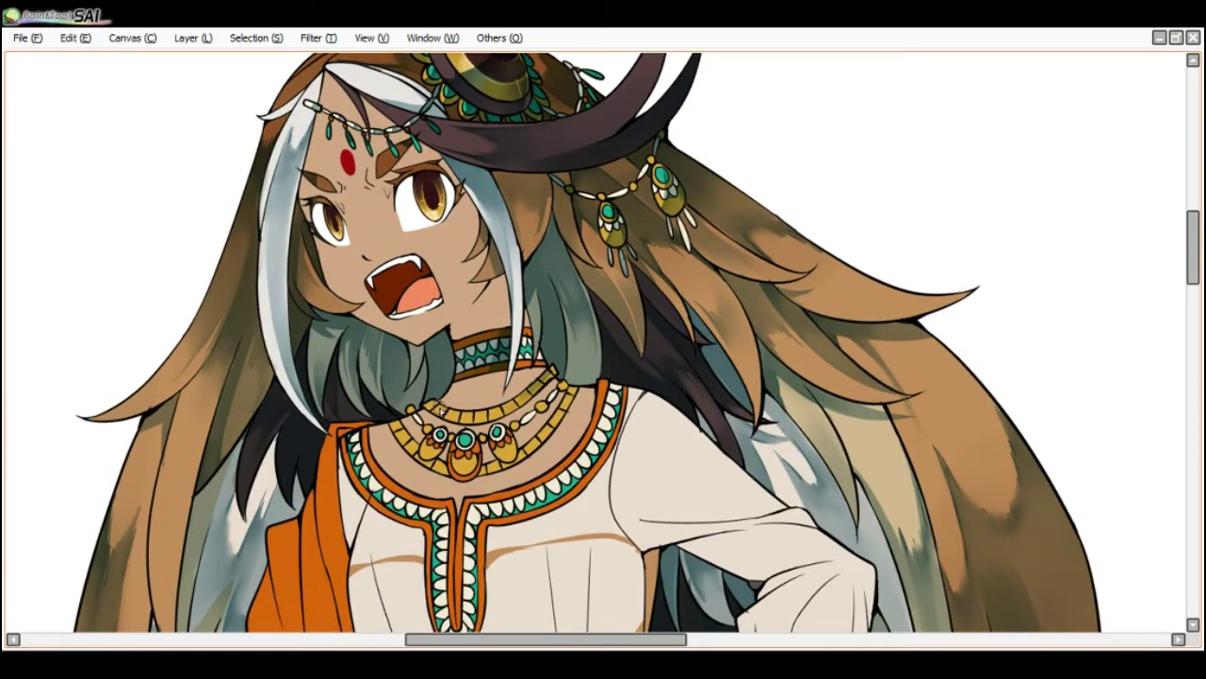
pyautogui.moveTo(433, 403); pyautogui.dragTo(375, 344)
pyautogui.press('End')
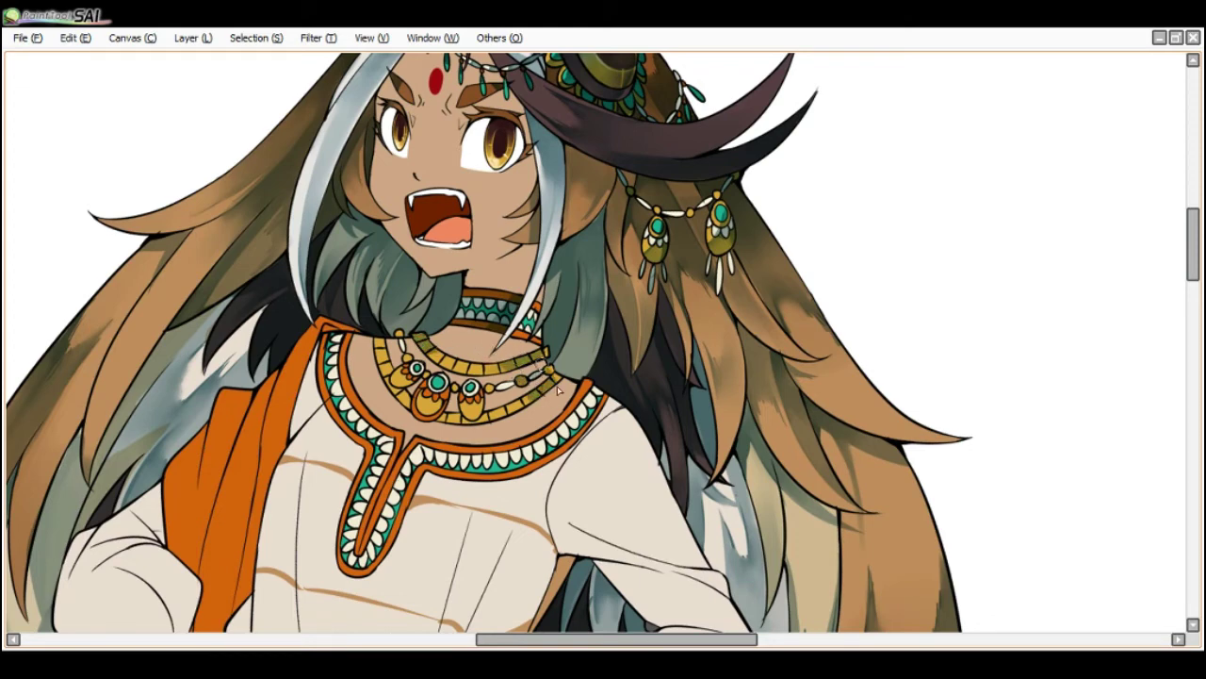
# - Extend the teal shadows along both sides of the necklace's gold strands and over the side beads and first pendant
pyautogui.scroll(-3, 526, 350)
pyautogui.press('Delete')
pyautogui.press('Delete')
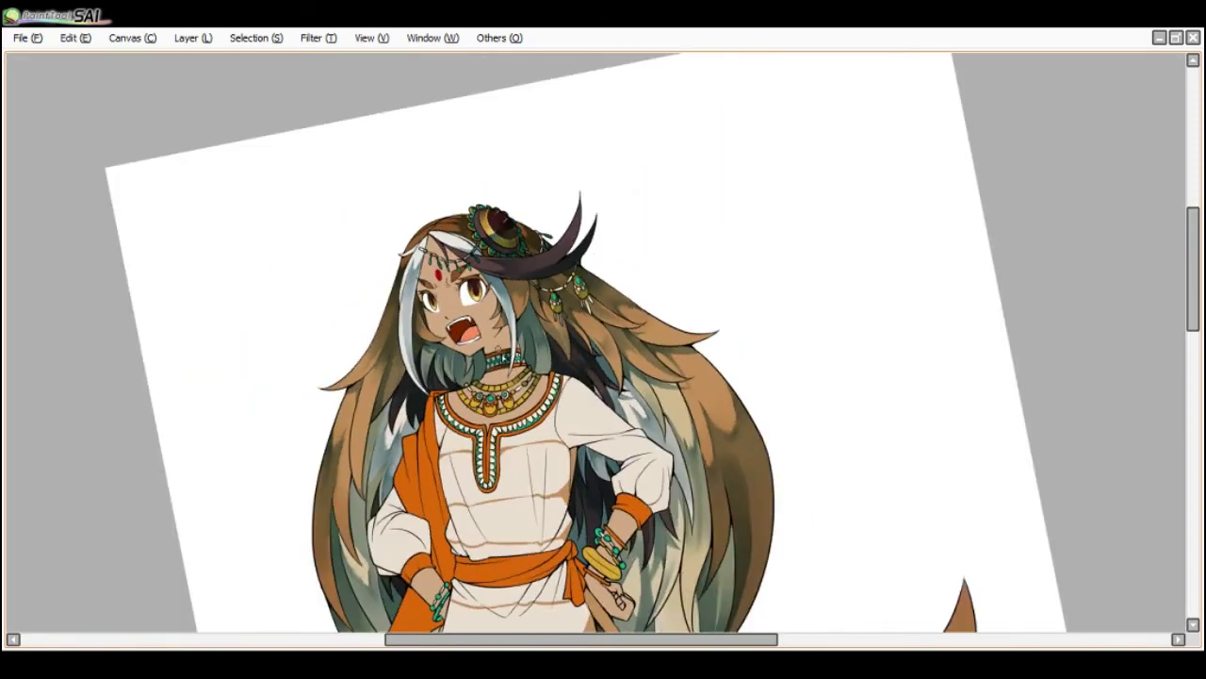
pyautogui.scroll(3, 501, 353)
pyautogui.moveTo(532, 416); pyautogui.dragTo(522, 406)
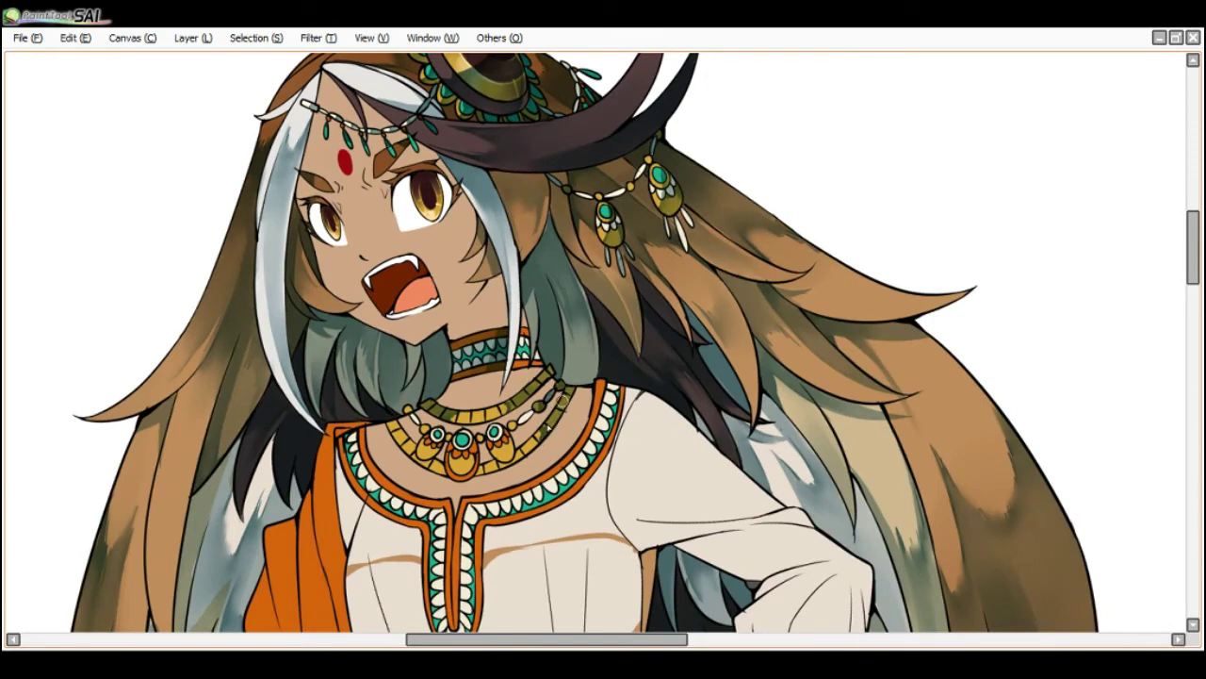
pyautogui.keyDown('alt'); pyautogui.moveTo(405, 421); pyautogui.dragTo(362, 391); pyautogui.keyUp('alt')
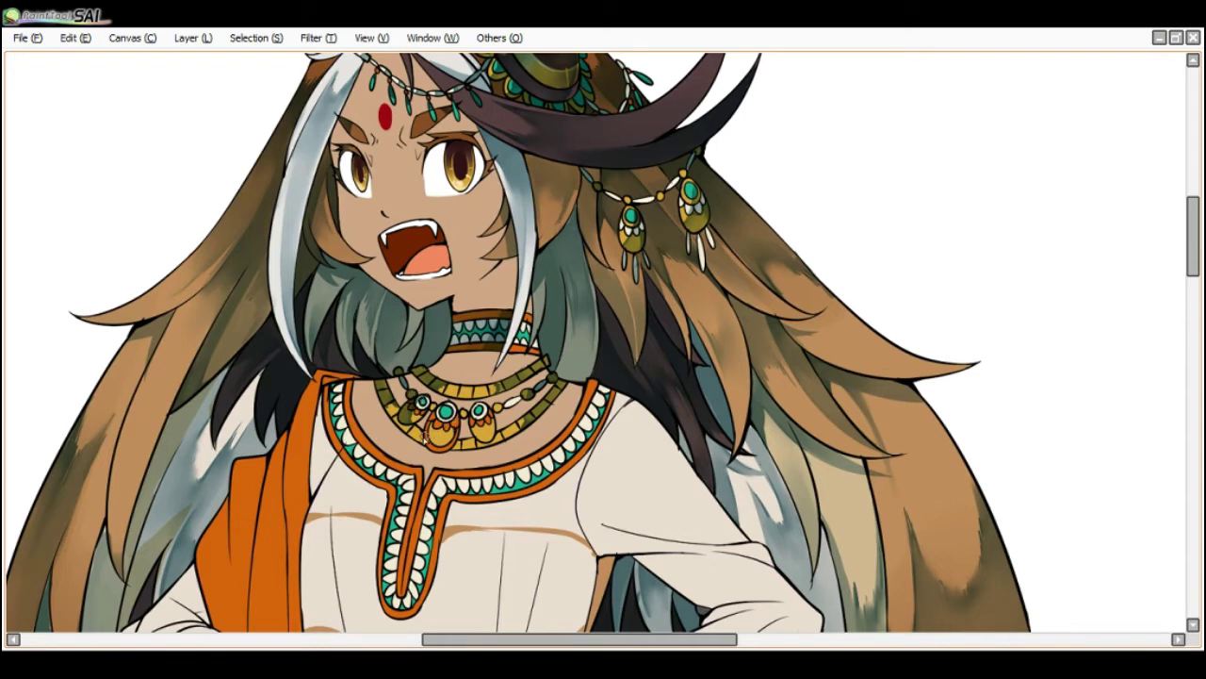
# - Shade the necklace's middle pendant, the one beside it and the gold segments beneath them
pyautogui.moveTo(426, 438)
pyautogui.mouseDown()
pyautogui.moveTo(456, 413)
pyautogui.moveTo(437, 451)
pyautogui.moveTo(458, 421)
pyautogui.moveTo(445, 420)
pyautogui.mouseUp()
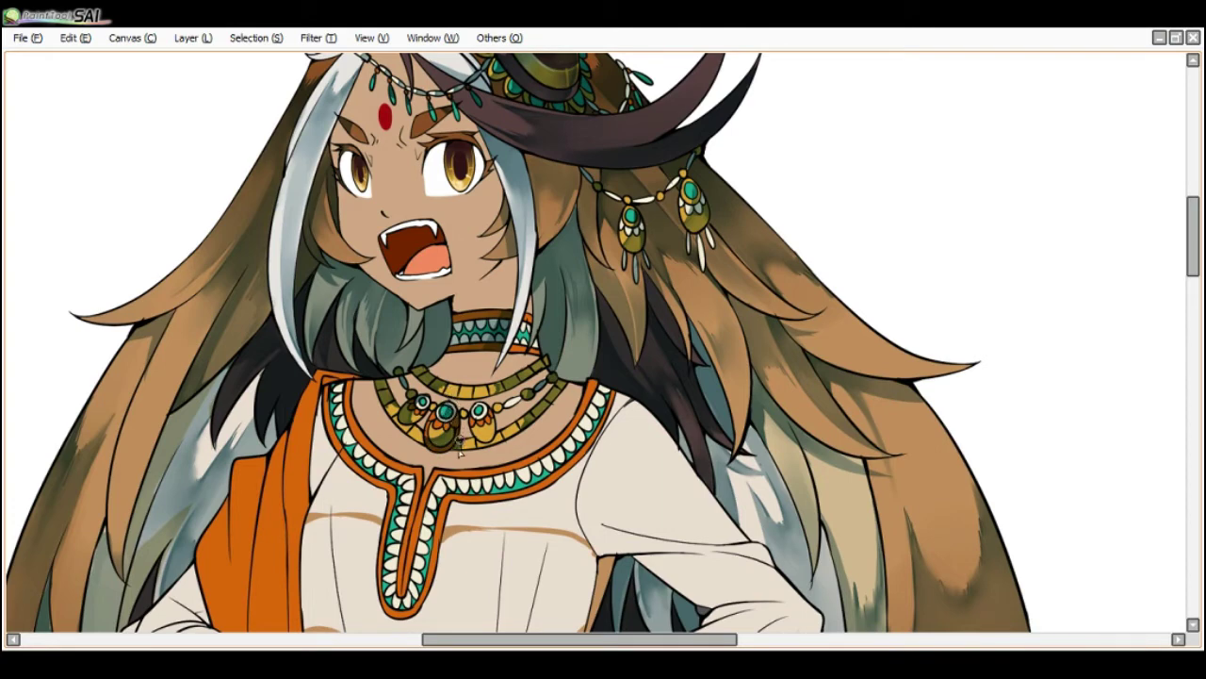
pyautogui.moveTo(460, 453); pyautogui.dragTo(488, 405)
pyautogui.hotkey('ctrl', 'z')
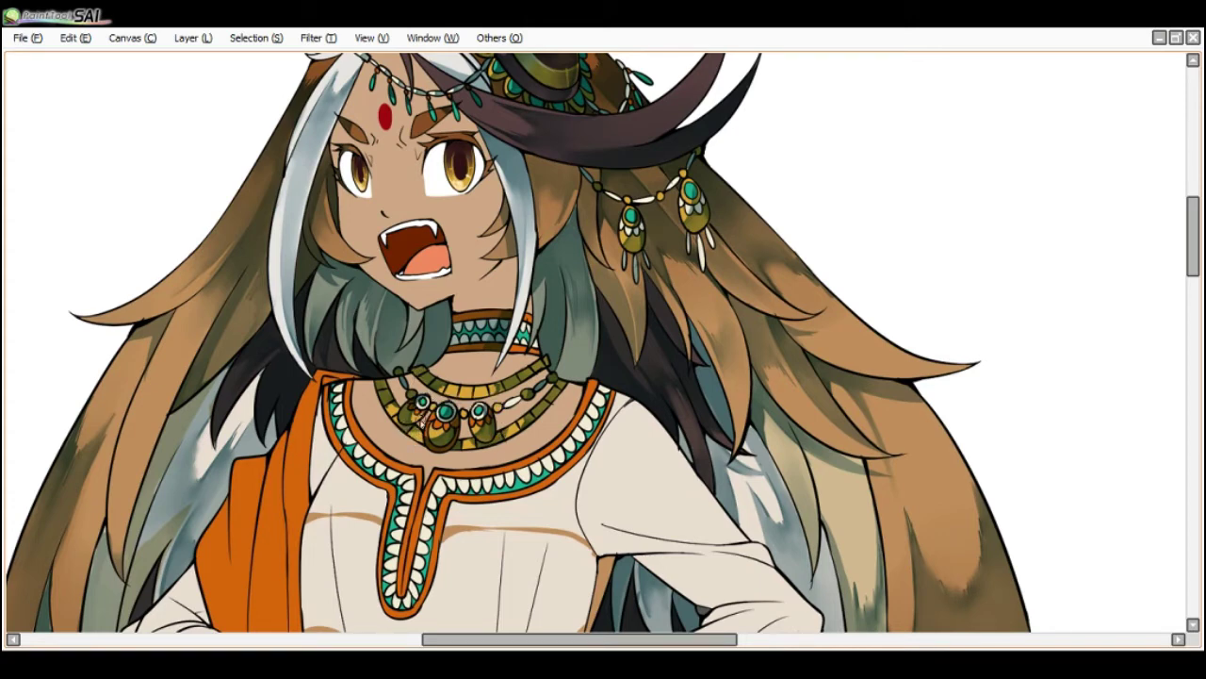
pyautogui.scroll(-4, 419, 386)
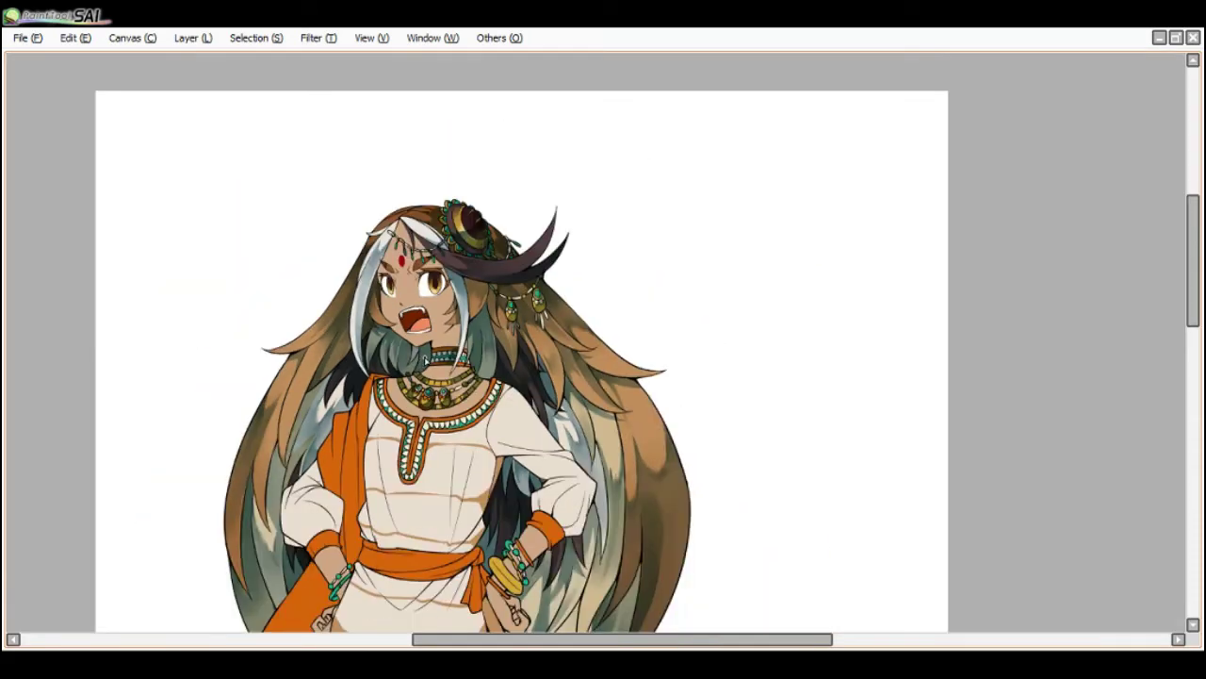
# - Paint a soft teal shadow across the upper white of the character's left eye, below the lashes
pyautogui.press('Delete')
pyautogui.scroll(2, 468, 352)
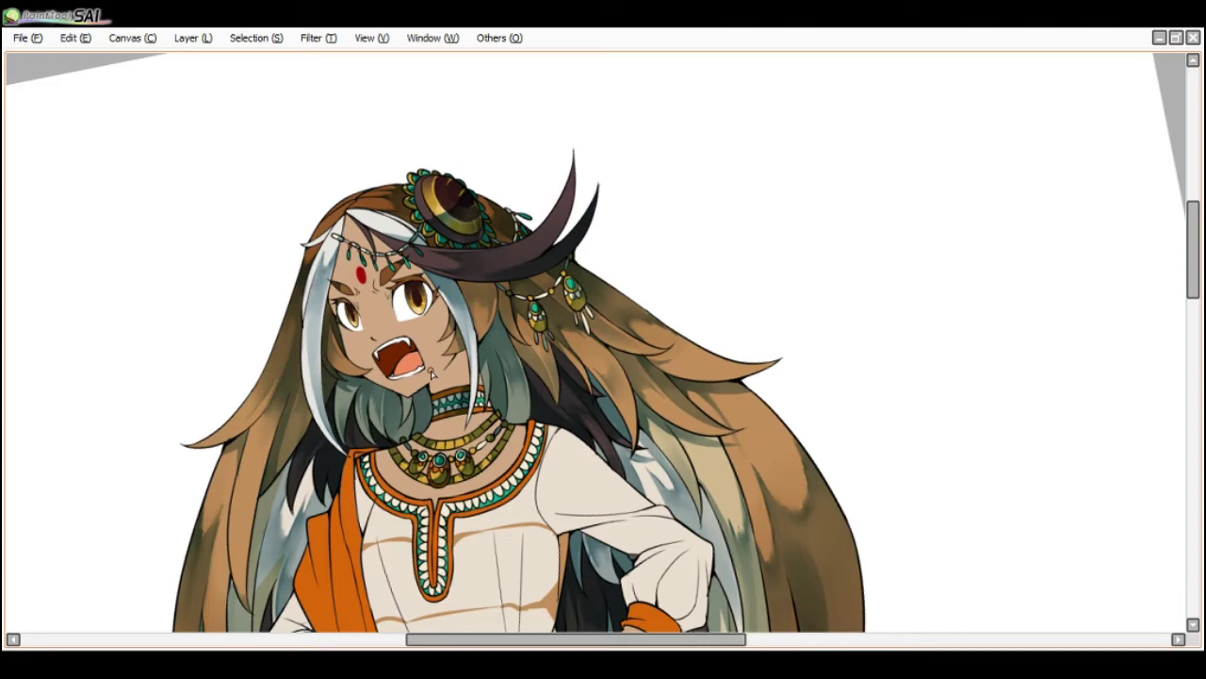
pyautogui.scroll(-1, 445, 345)
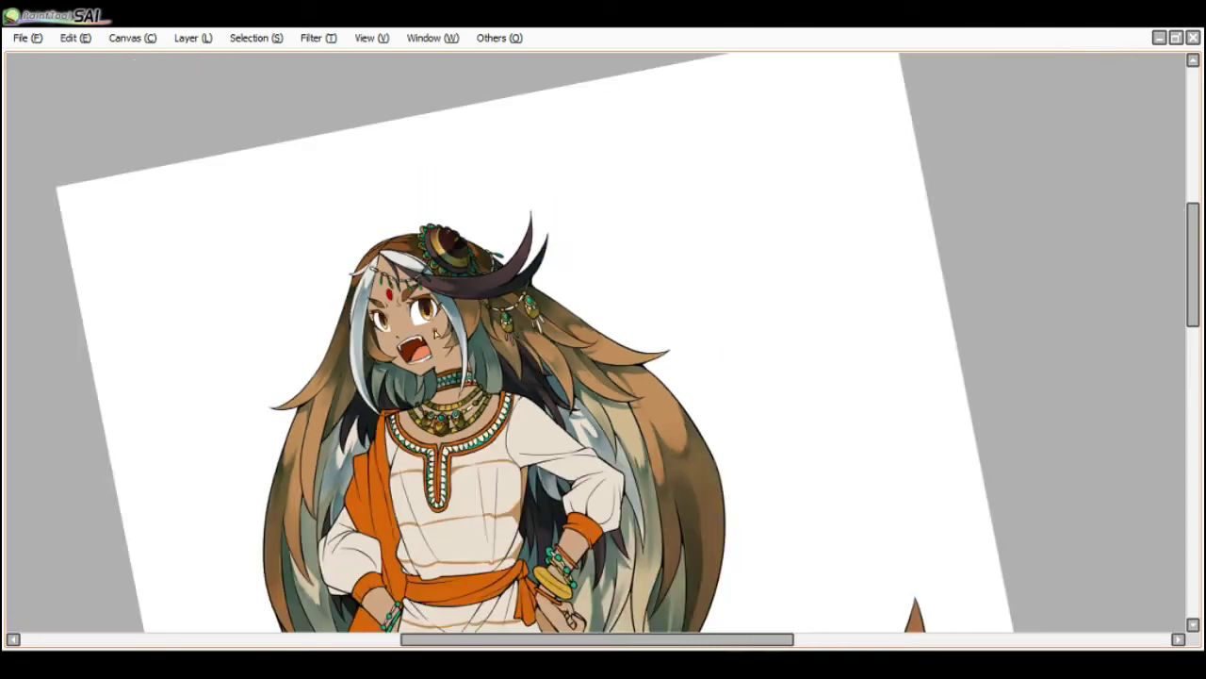
pyautogui.press('Delete')
pyautogui.scroll(1, 424, 330)
pyautogui.press('End')
pyautogui.press('End')
pyautogui.scroll(1, 408, 309)
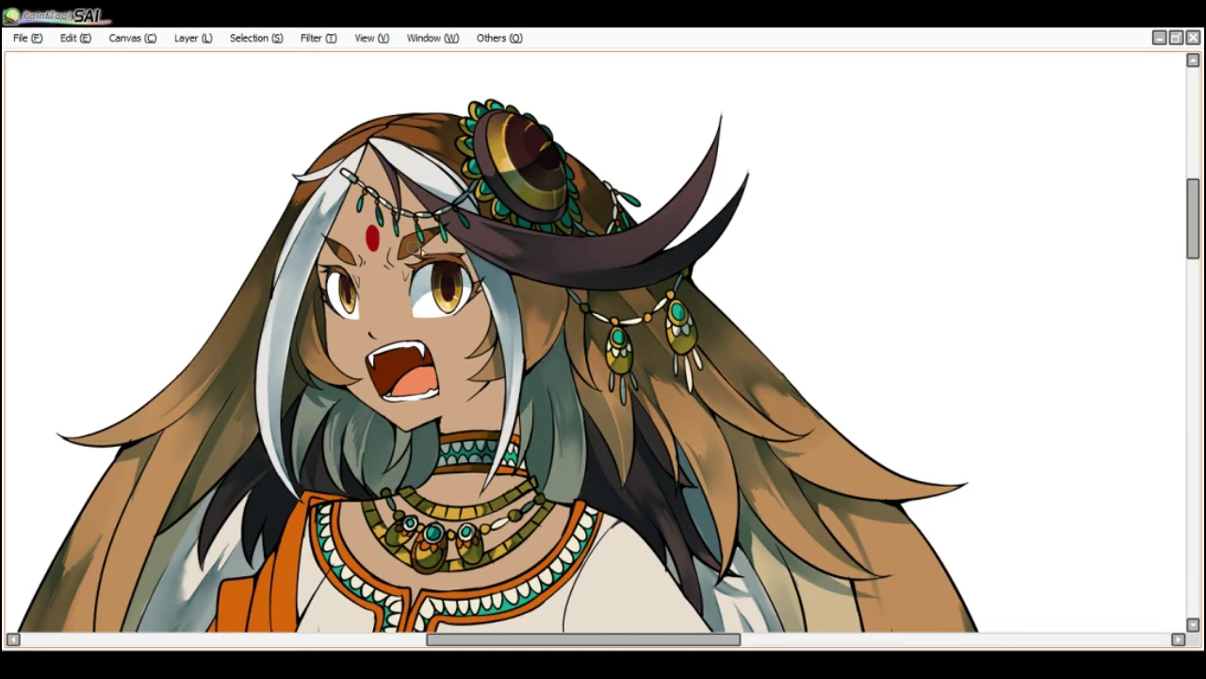
pyautogui.scroll(1, 421, 251)
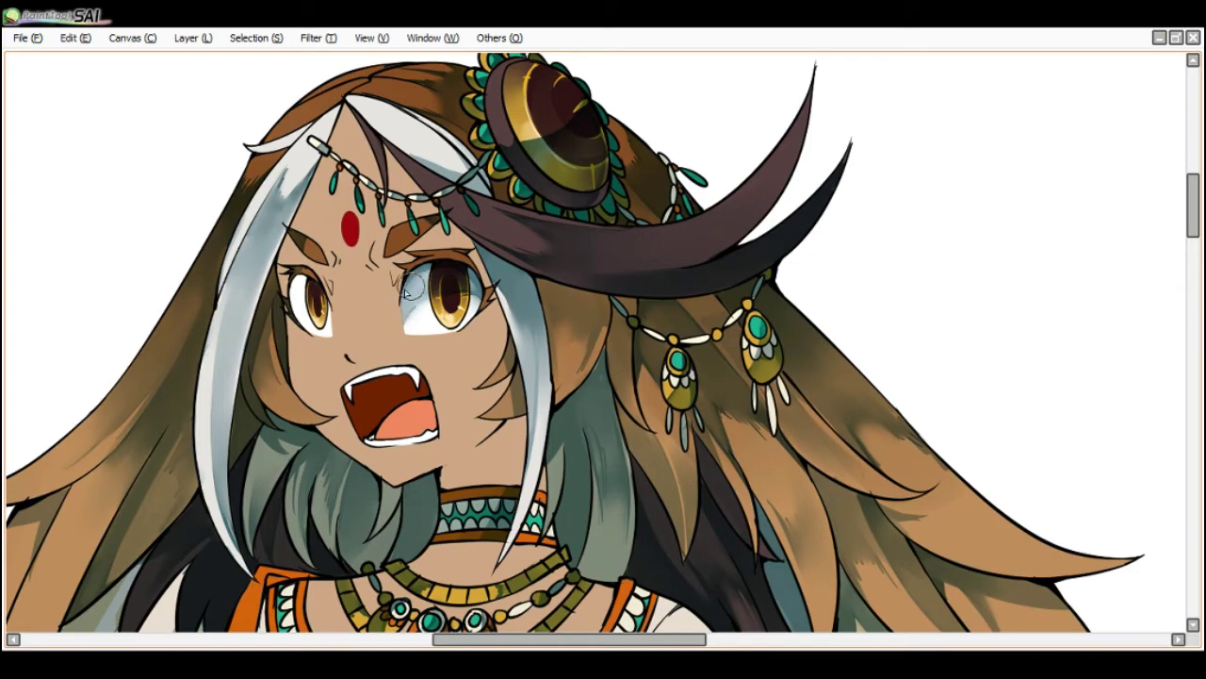
# - Using the Pencil at size 12, shade the upper white of the character's right eye
pyautogui.press('Tab')
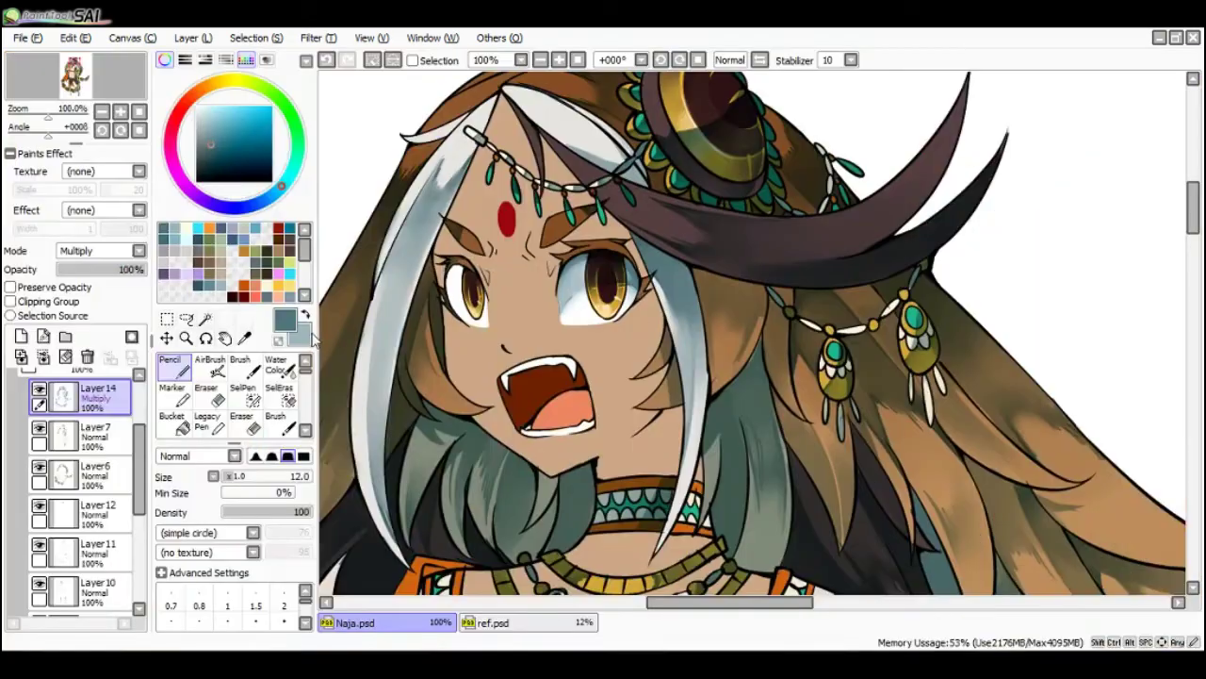
pyautogui.press('Tab')
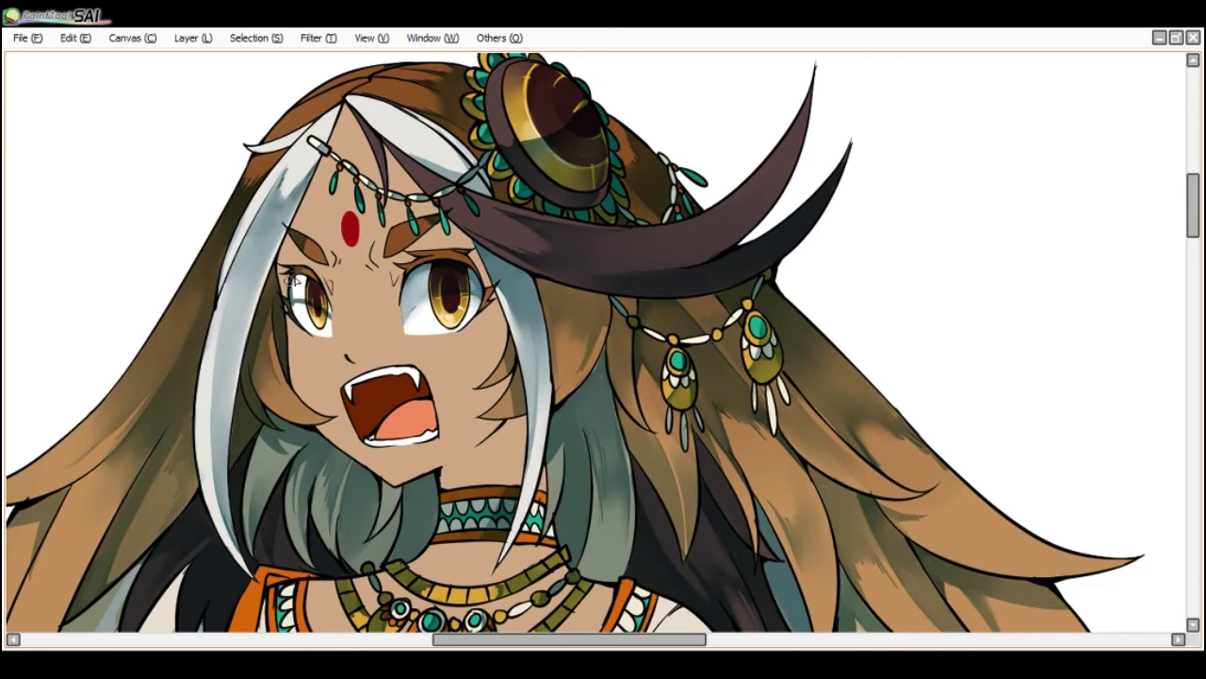
pyautogui.moveTo(298, 300)
pyautogui.mouseDown()
pyautogui.moveTo(338, 308)
pyautogui.moveTo(300, 301)
pyautogui.mouseUp()
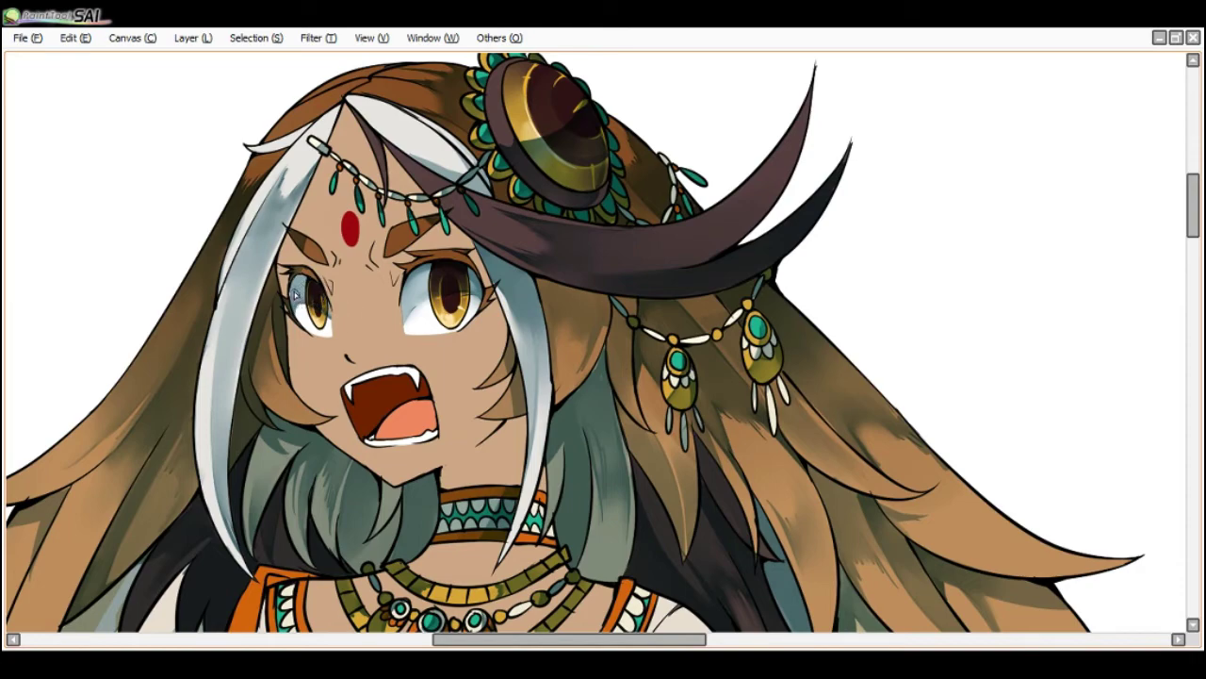
pyautogui.scroll(-3, 334, 292)
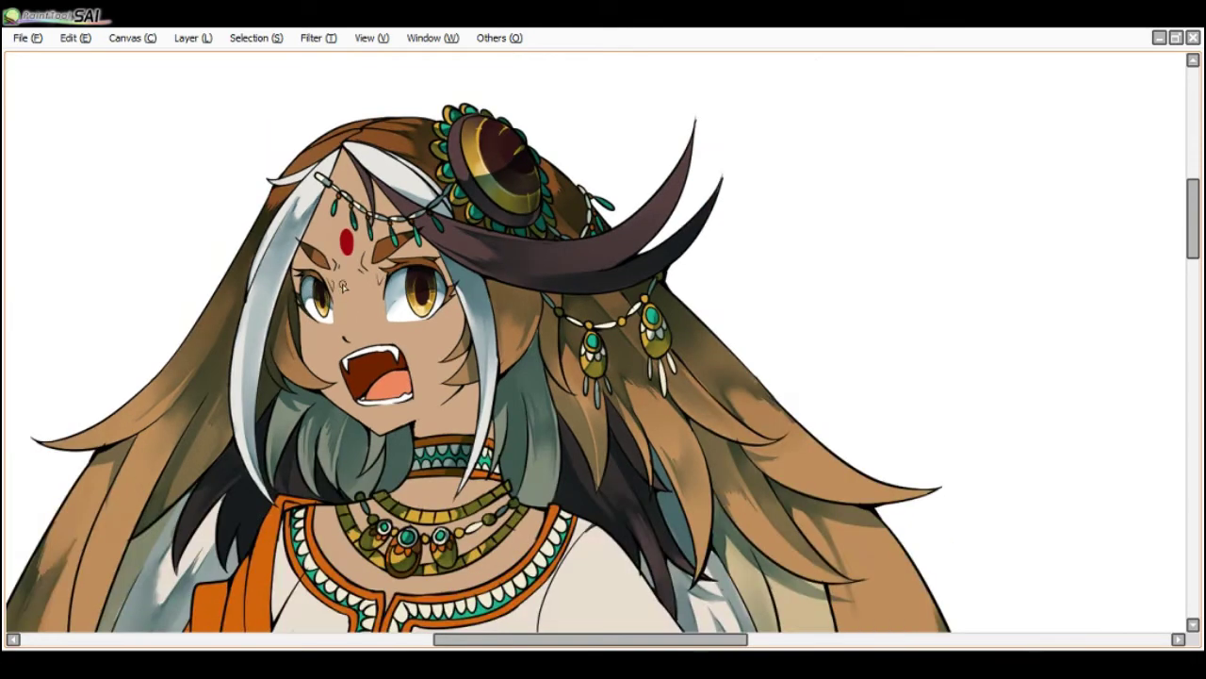
# - Undo the last two strokes and repaint the shadow on the tongue inside the open mouth
pyautogui.scroll(4, 386, 311)
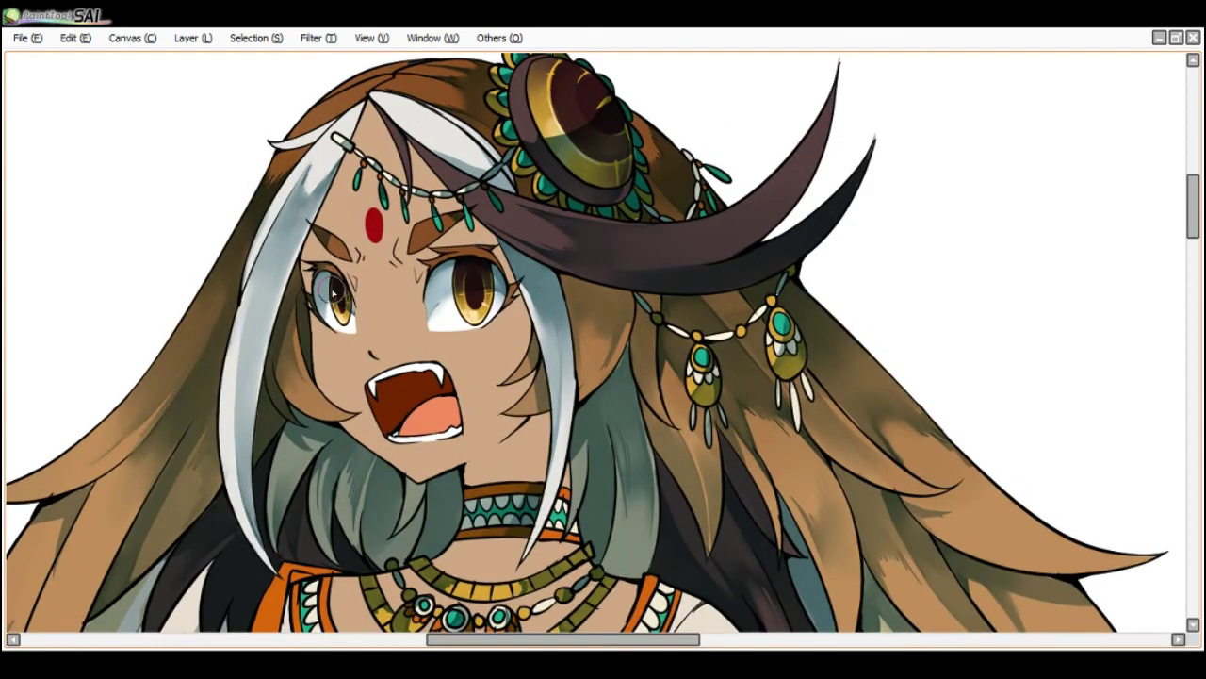
pyautogui.moveTo(400, 286); pyautogui.dragTo(322, 289)
pyautogui.scroll(-3, 346, 320)
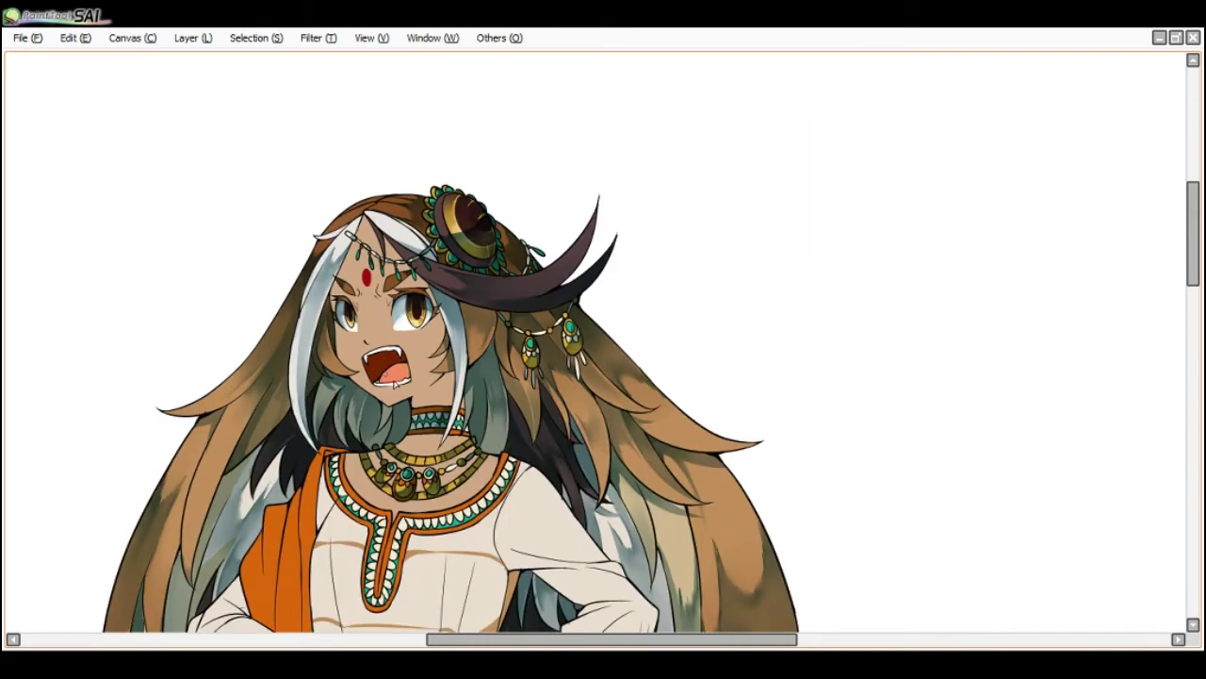
pyautogui.scroll(2, 396, 376)
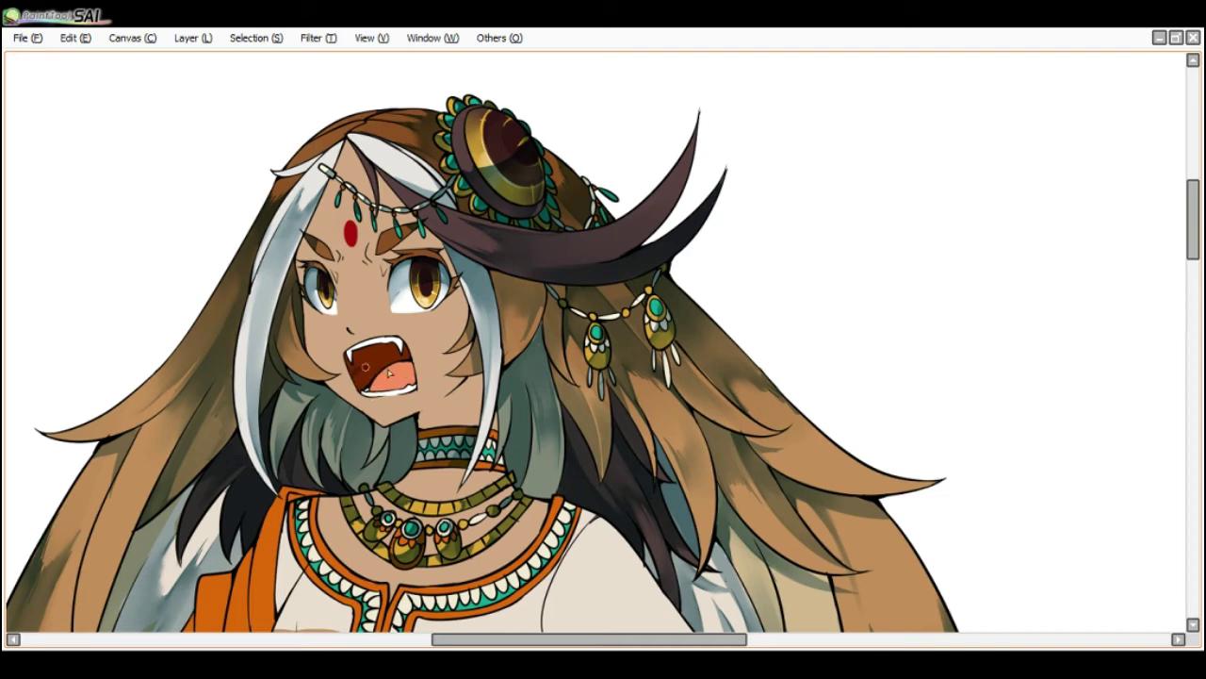
pyautogui.hotkey('ctrl', 'z')
pyautogui.hotkey('ctrl', 'z')
pyautogui.moveTo(377, 375); pyautogui.dragTo(412, 370)
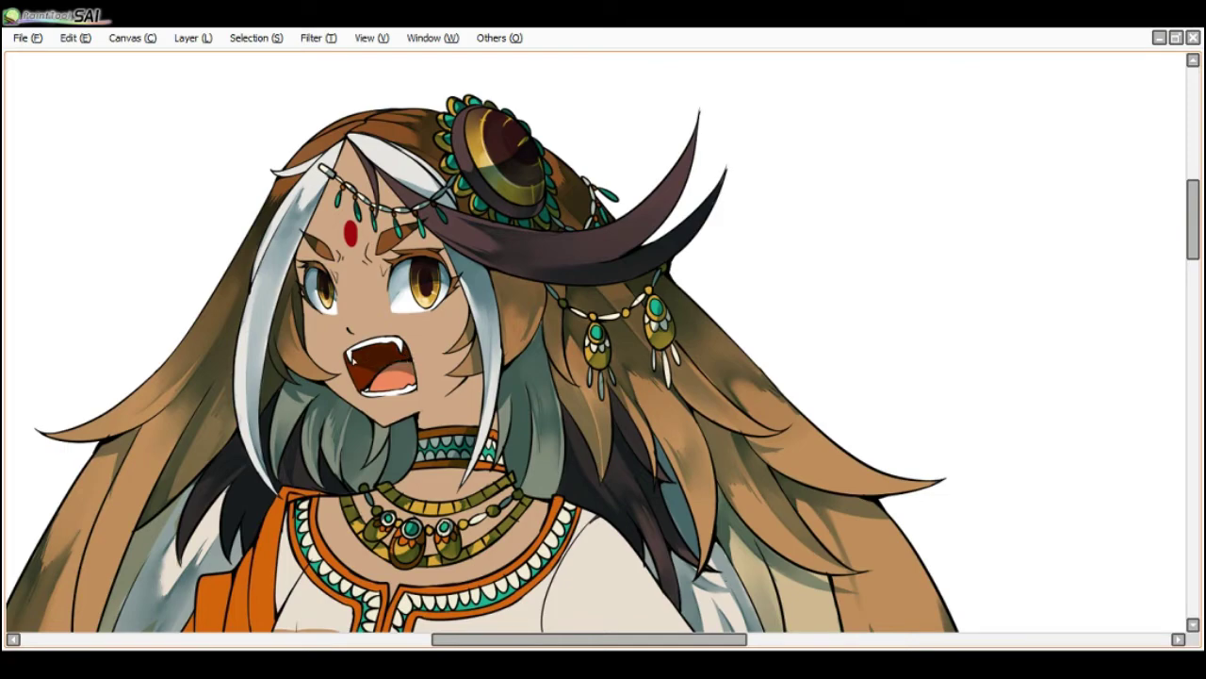
# - Darken the upper interior of the open mouth beneath the upper teeth and fangs
pyautogui.scroll(-3, 361, 345)
pyautogui.scroll(3, 354, 350)
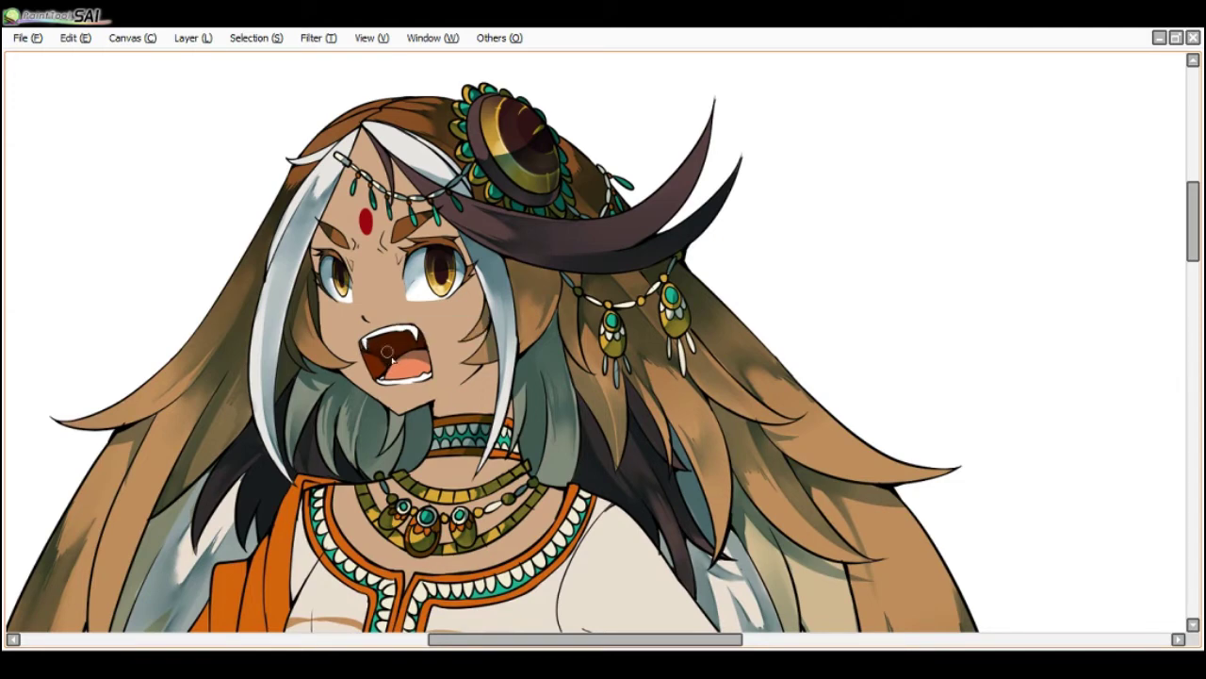
pyautogui.moveTo(371, 347); pyautogui.dragTo(397, 337)
pyautogui.hotkey('alt', 'Tab')
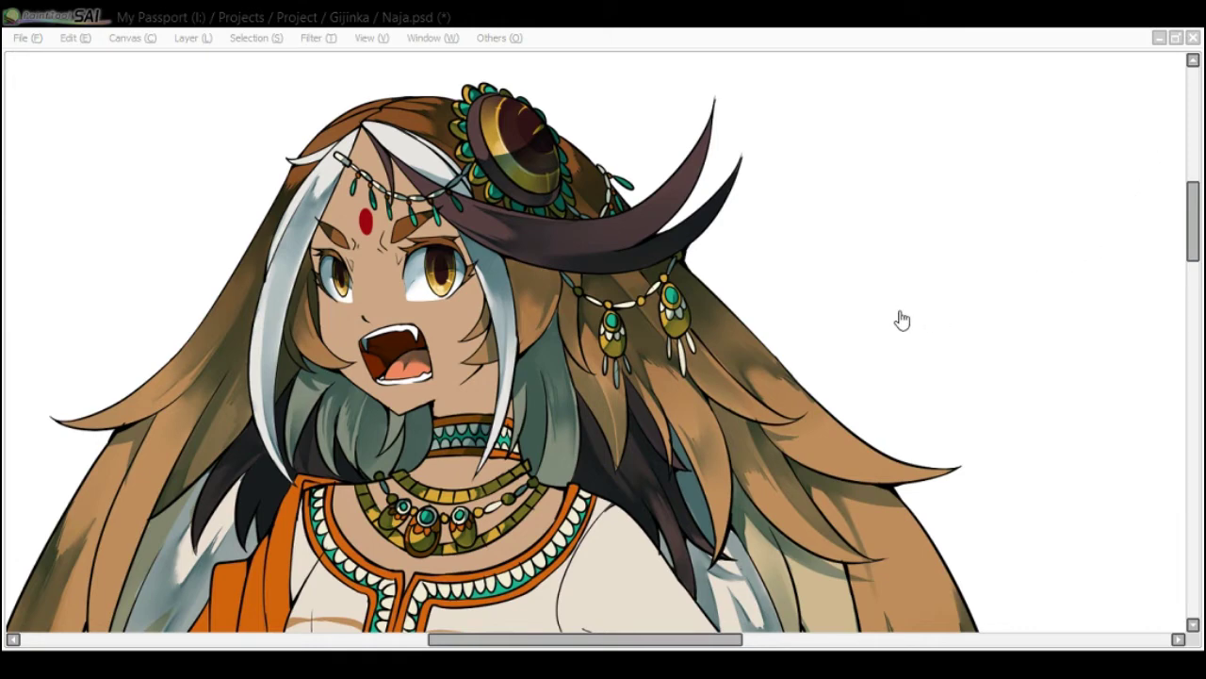
pyautogui.click(1040, 261)
# - Paint dark shadows along the orange shoulder sash's folds from the collar down to the waist, and save the drawing
pyautogui.scroll(-4, 1040, 261)
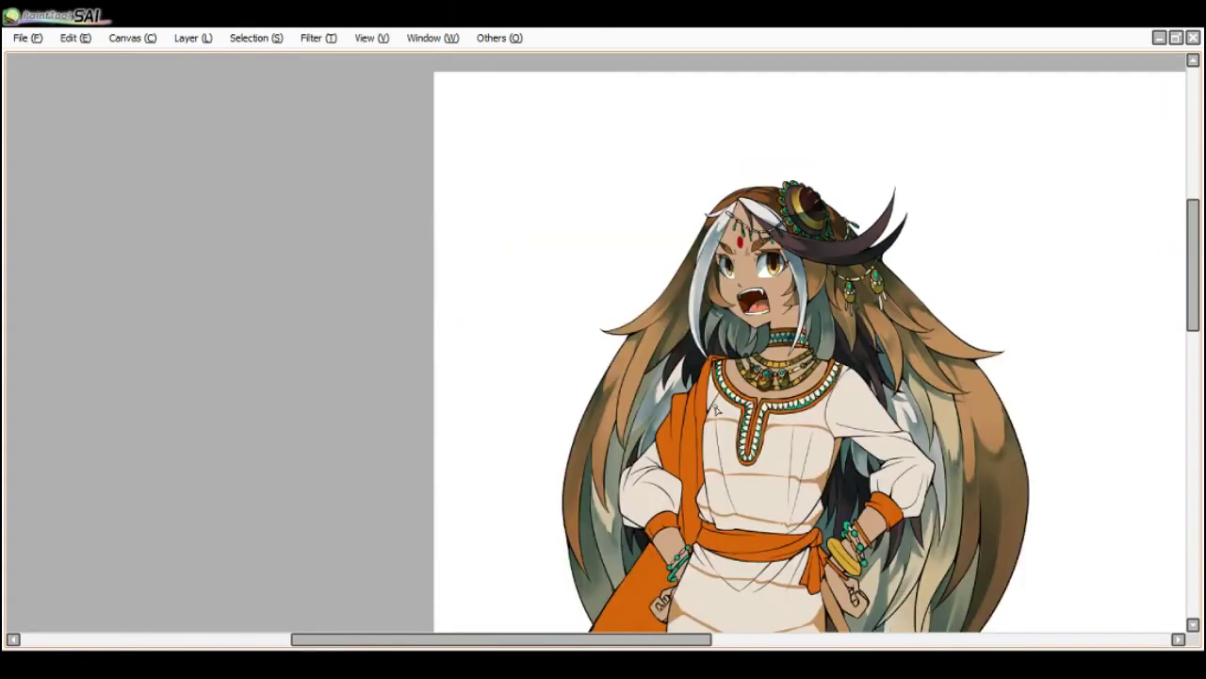
pyautogui.scroll(4, 771, 291)
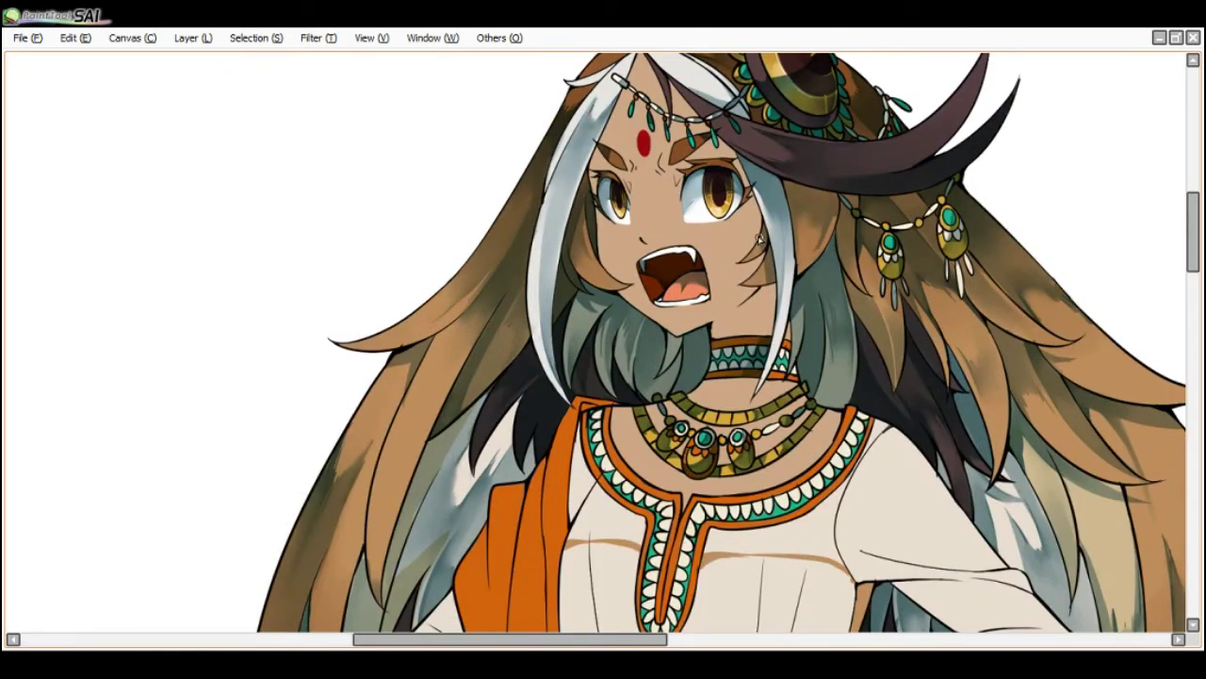
pyautogui.scroll(-3, 760, 239)
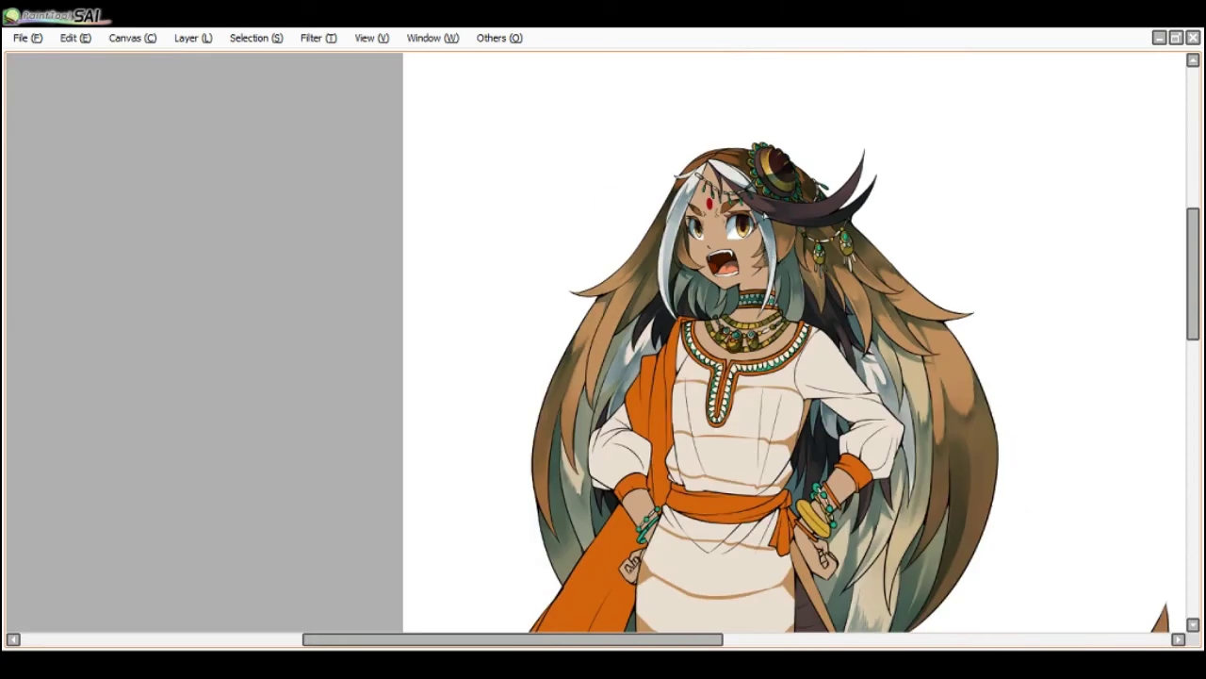
pyautogui.scroll(3, 760, 380)
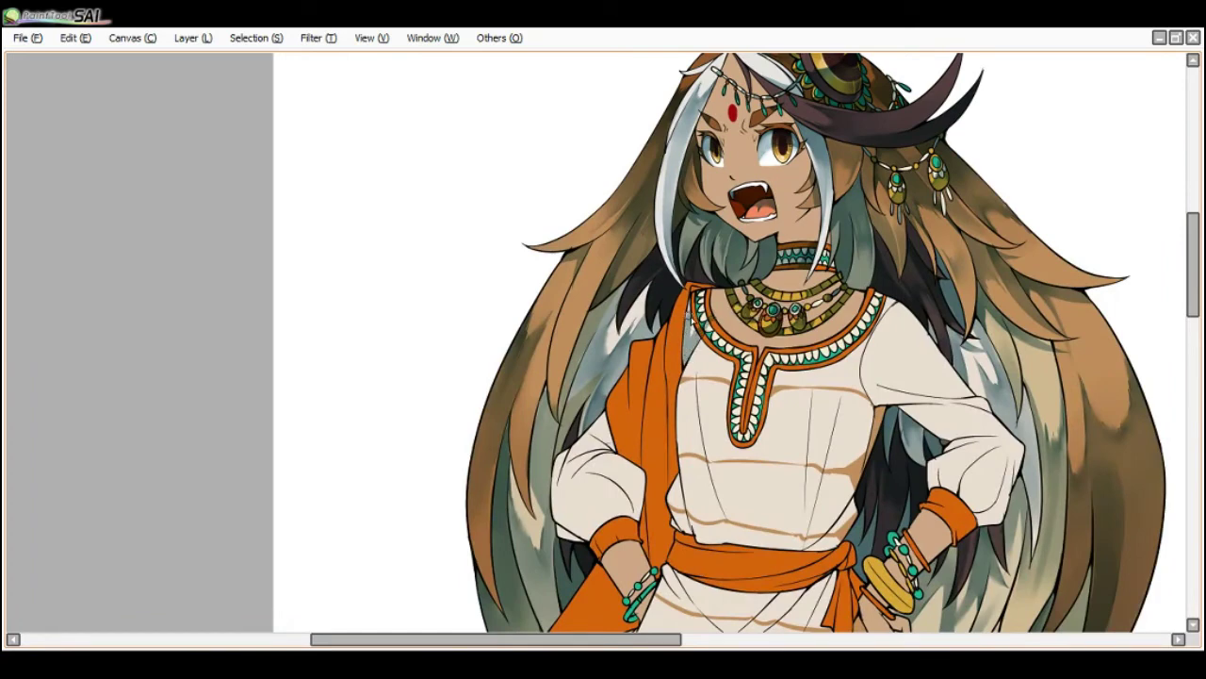
pyautogui.press(']')
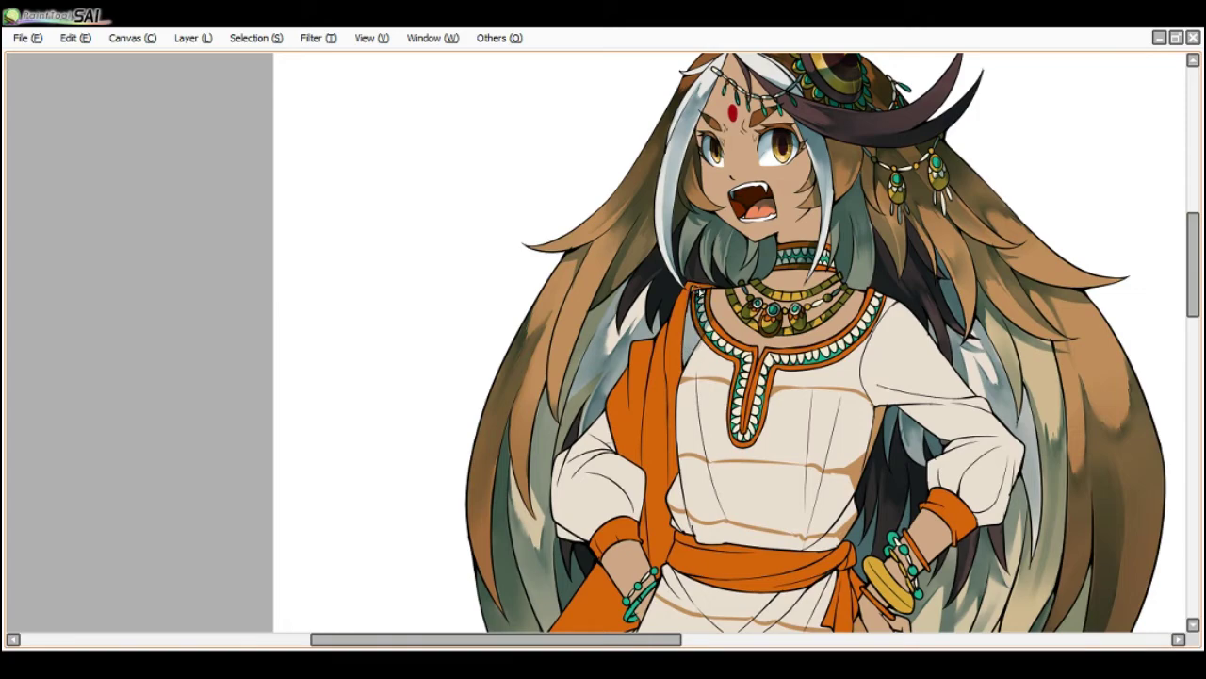
pyautogui.press('[')
pyautogui.moveTo(704, 290); pyautogui.dragTo(708, 293)
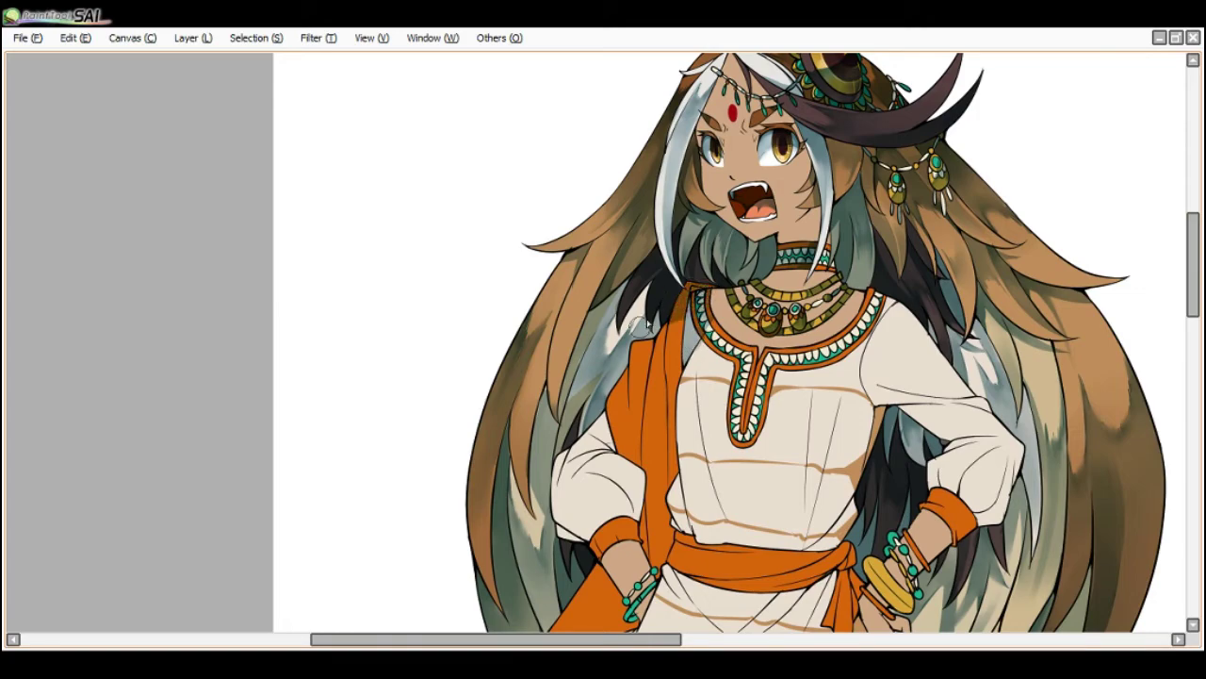
pyautogui.scroll(-1, 648, 298)
pyautogui.press('Delete')
pyautogui.press('Delete')
pyautogui.scroll(1, 651, 297)
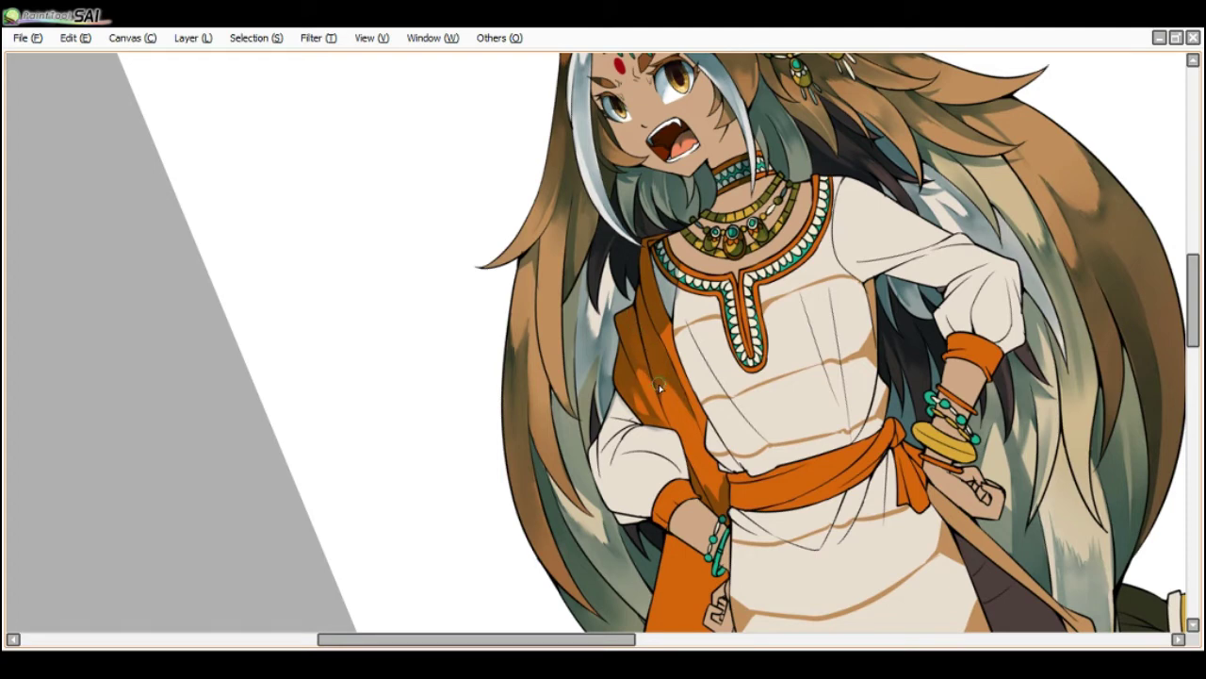
pyautogui.moveTo(697, 474)
pyautogui.mouseDown()
pyautogui.moveTo(716, 492)
pyautogui.moveTo(690, 409)
pyautogui.moveTo(725, 487)
pyautogui.mouseUp()
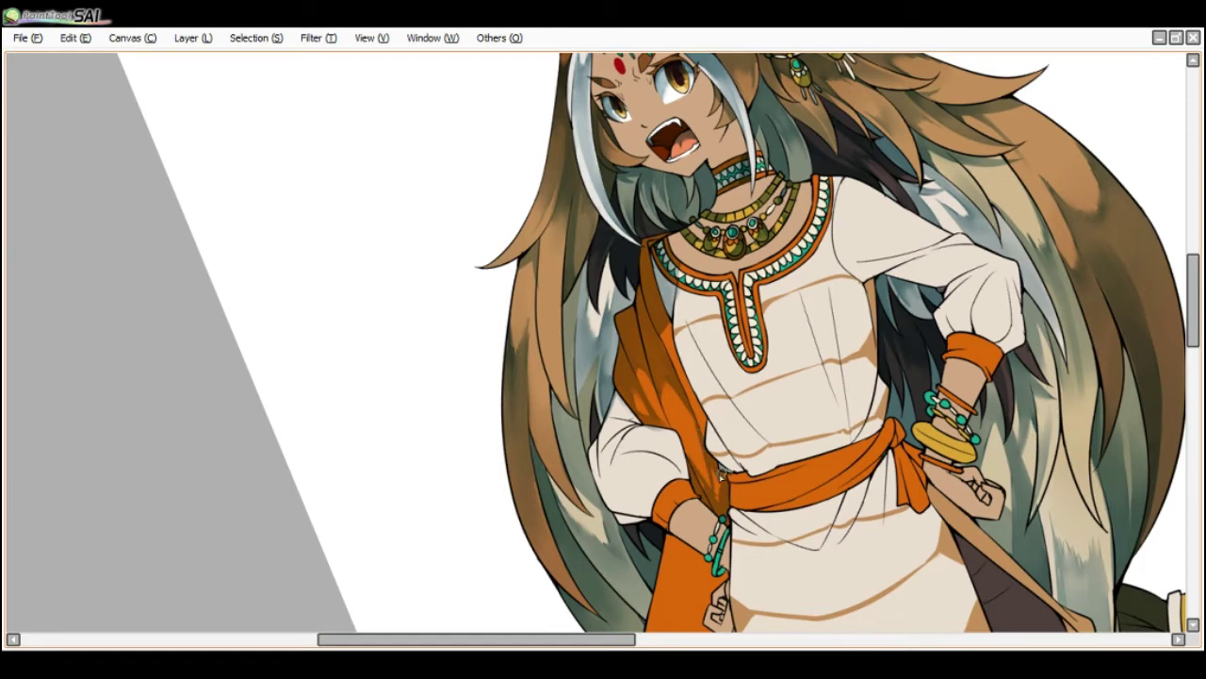
pyautogui.hotkey('ctrl', 's')
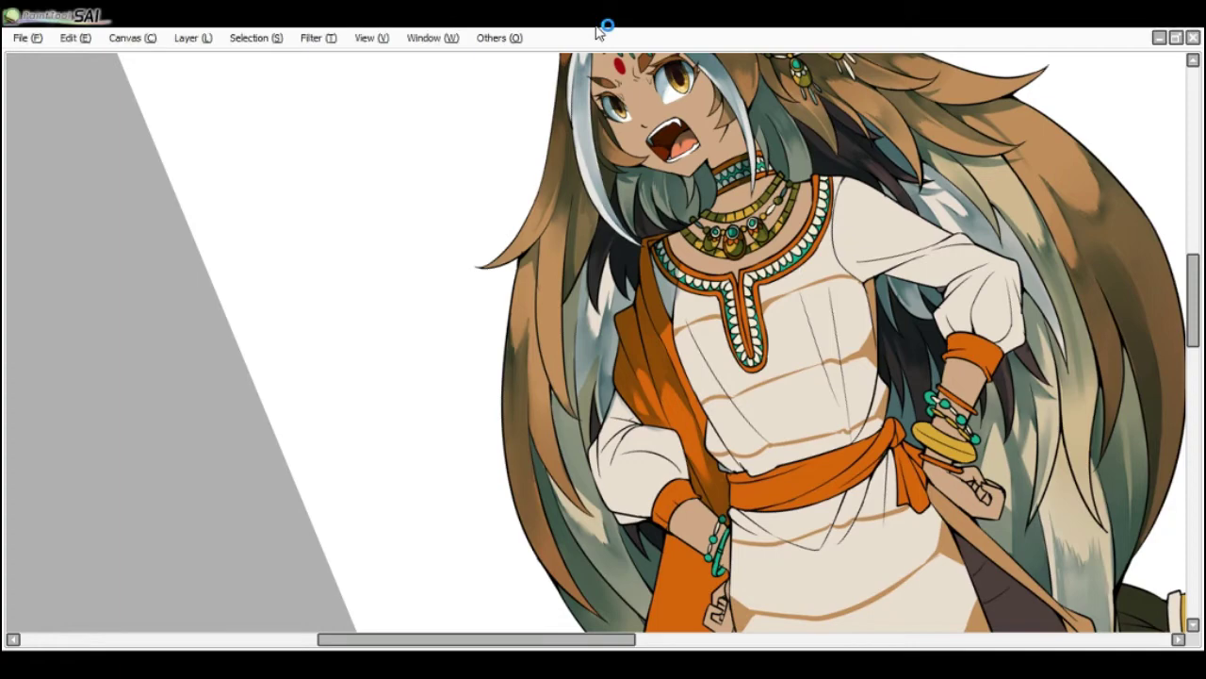
# - Extend and soften the fold shadows across the middle and upper part of the orange shoulder sash
pyautogui.scroll(-2, 640, 334)
pyautogui.press('End')
pyautogui.scroll(2, 651, 376)
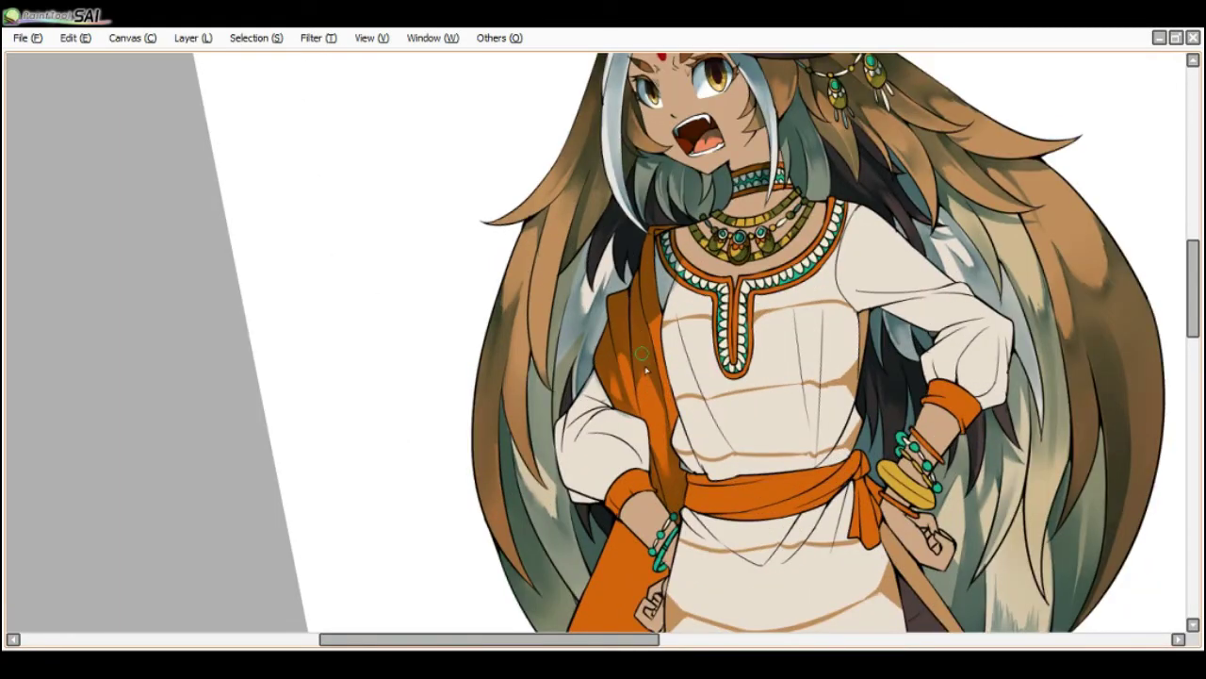
pyautogui.scroll(-2, 647, 369)
pyautogui.press('Delete')
pyautogui.press('Home')
pyautogui.scroll(2, 646, 370)
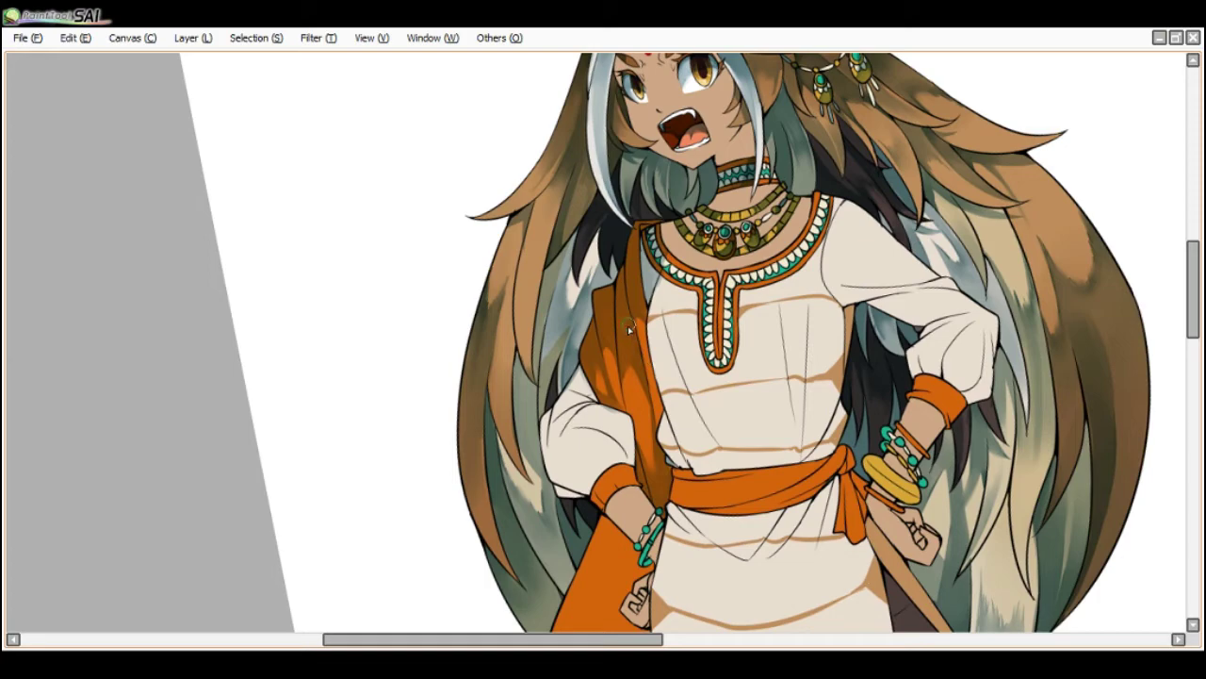
# - Brush soft blue-grey shadows onto the upper part of the white sleeve on the character's left arm
pyautogui.scroll(-2, 625, 293)
pyautogui.scroll(2, 692, 298)
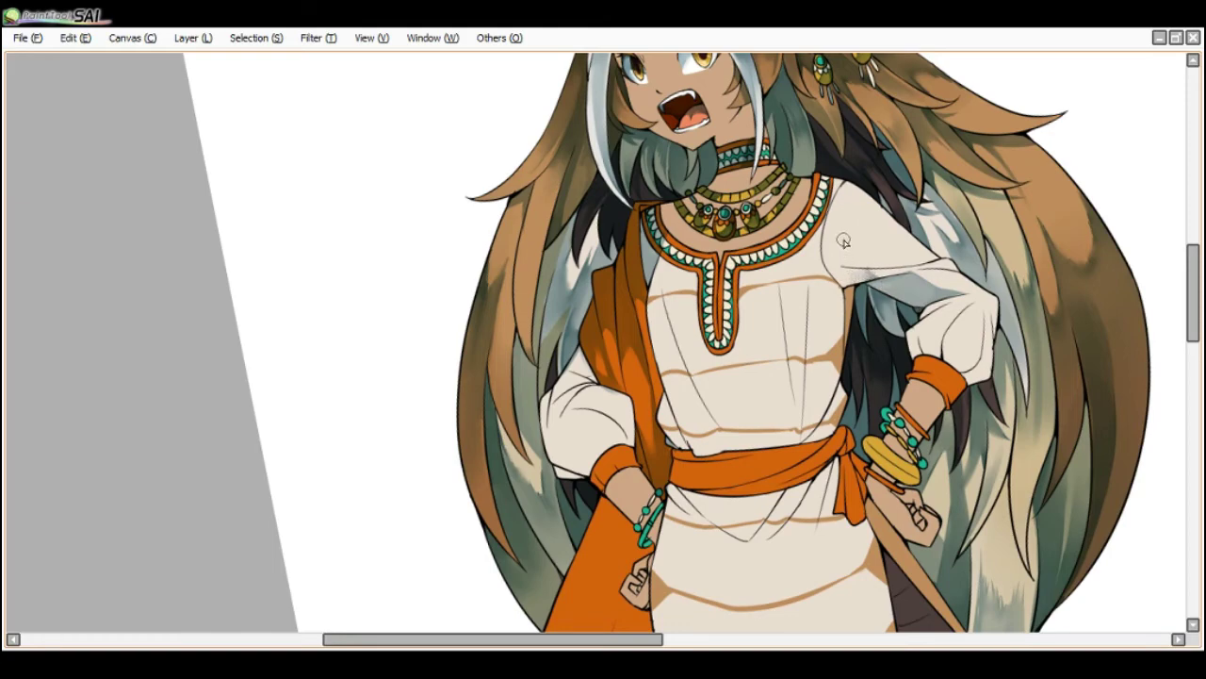
pyautogui.press('End')
pyautogui.press('End')
pyautogui.press('End')
pyautogui.press('End')
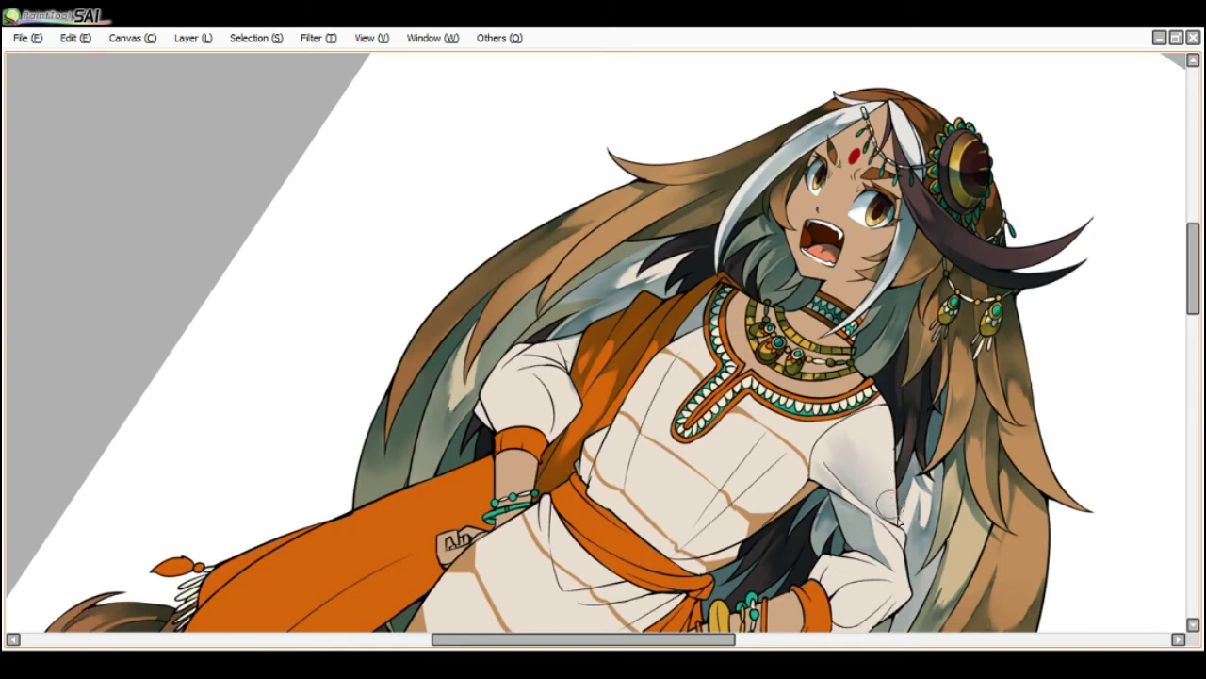
# - Refine the shadow around the armpit folds and shoulder of the character's left sleeve
pyautogui.press('Home')
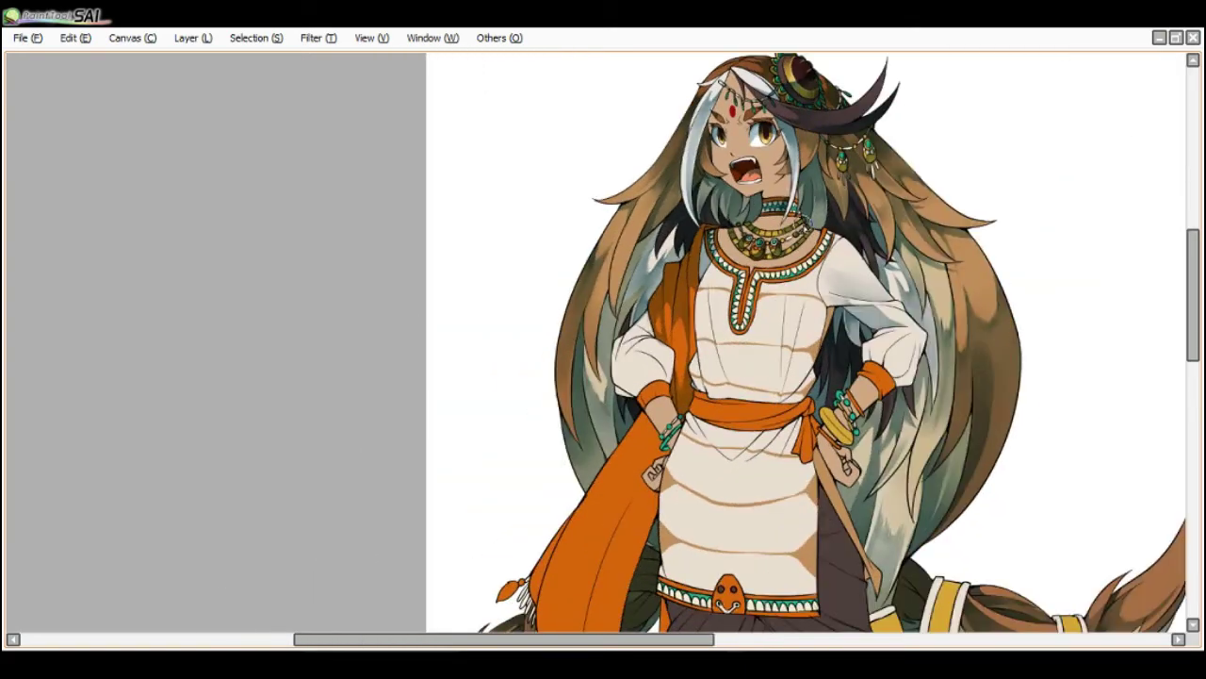
pyautogui.scroll(2, 832, 282)
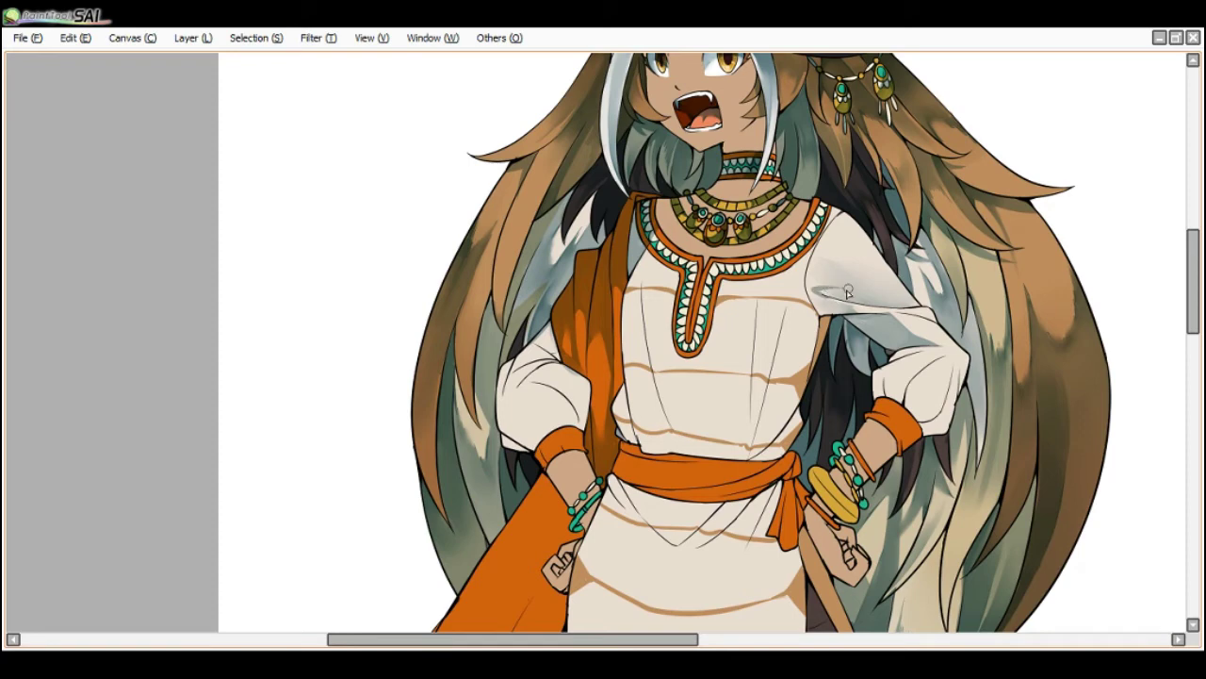
pyautogui.moveTo(830, 296)
pyautogui.mouseDown()
pyautogui.moveTo(848, 288)
pyautogui.moveTo(823, 288)
pyautogui.moveTo(864, 294)
pyautogui.mouseUp()
pyautogui.scroll(-2, 820, 217)
pyautogui.scroll(2, 785, 213)
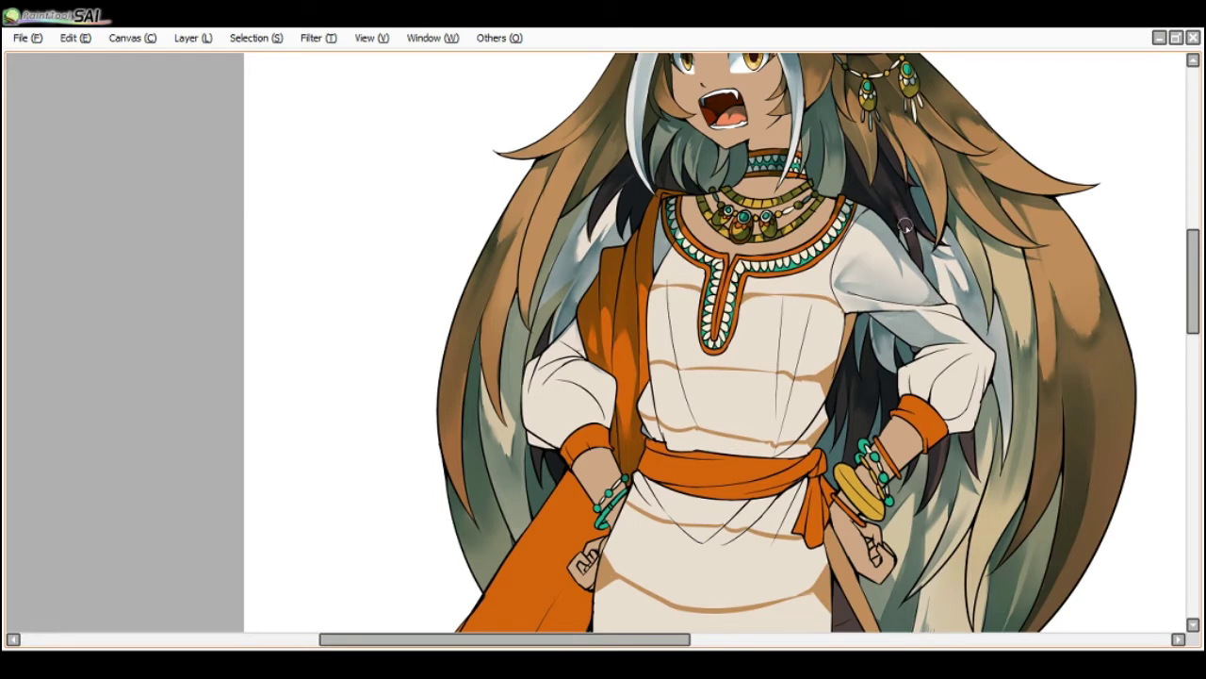
pyautogui.hotkey('alt', 'Tab')
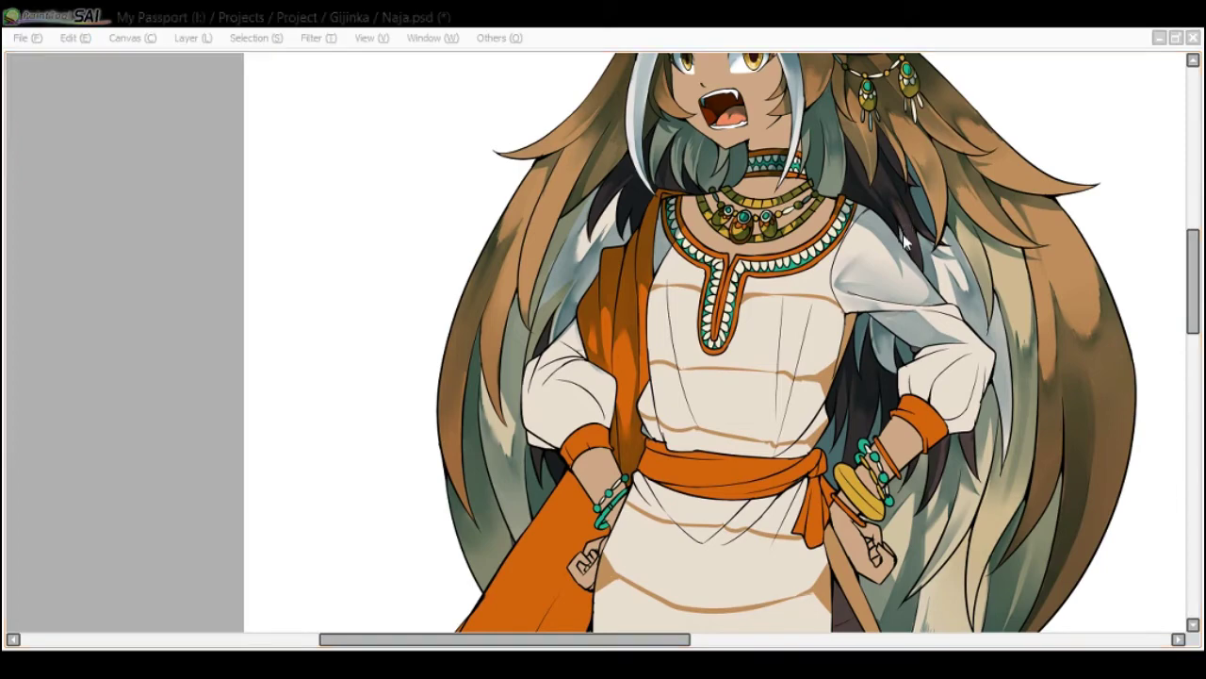
pyautogui.click(903, 240)
# - Shade the puffed lower part of the character's left sleeve and its orange cuff
pyautogui.scroll(-2, 903, 241)
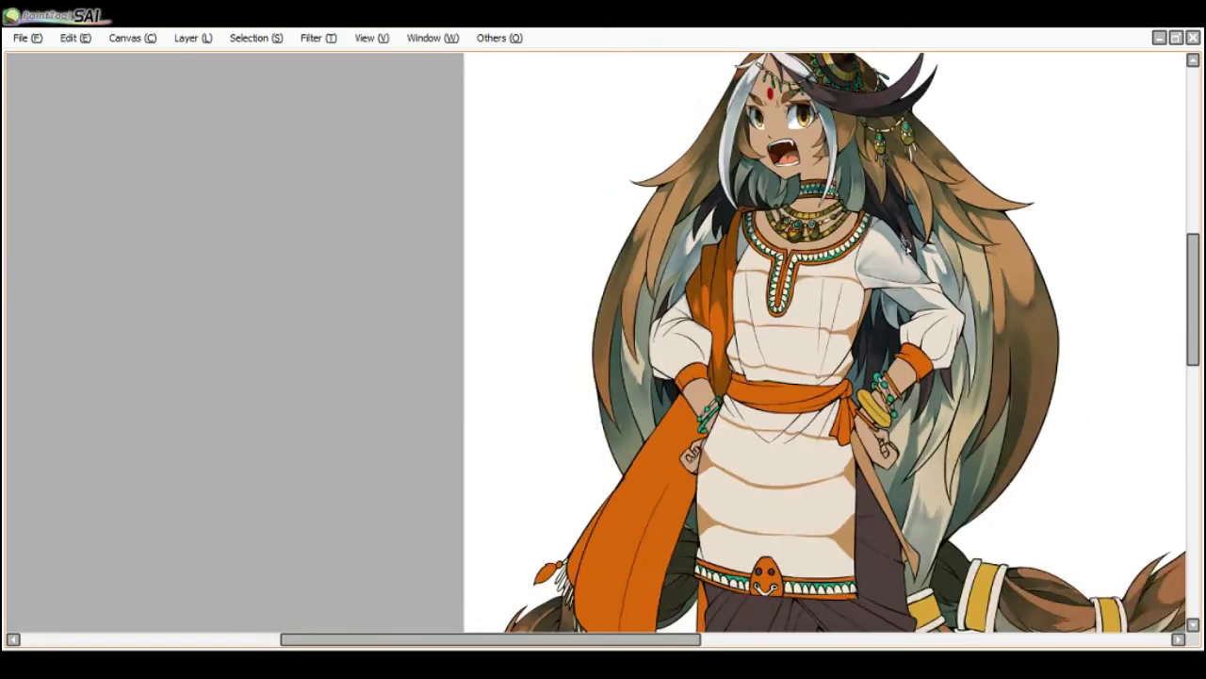
pyautogui.press('End')
pyautogui.press('Delete')
pyautogui.press('Delete')
pyautogui.scroll(2, 954, 338)
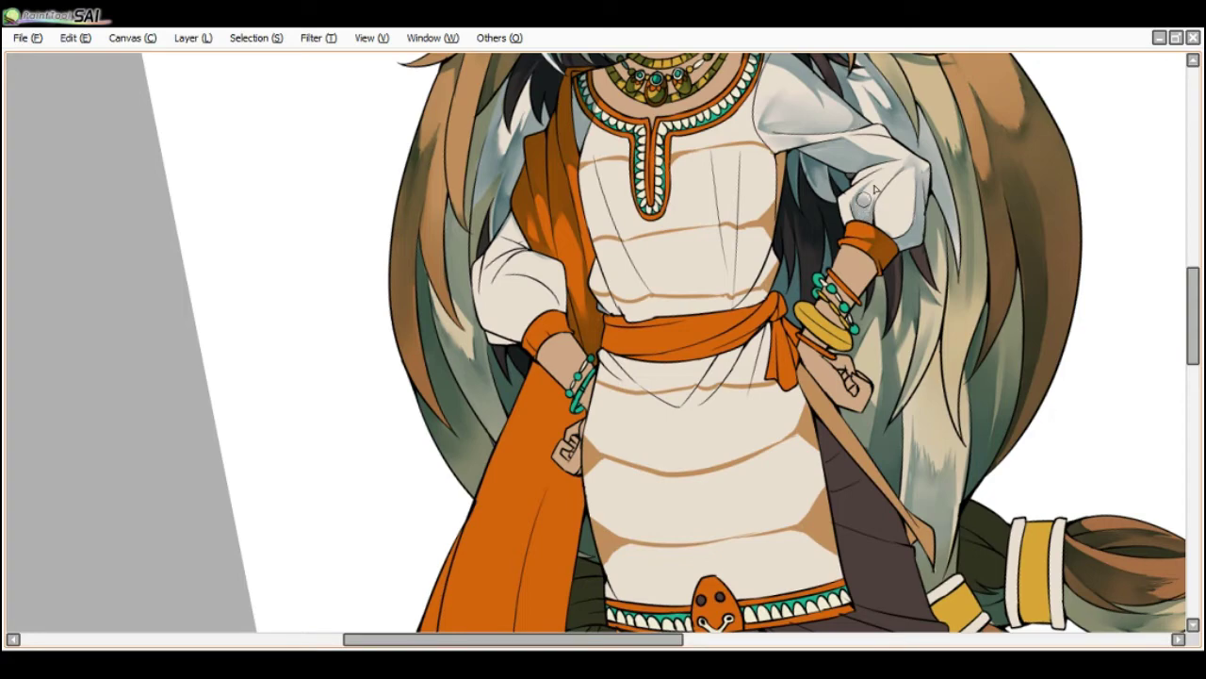
pyautogui.scroll(-1, 911, 154)
pyautogui.press('End')
pyautogui.press('End')
pyautogui.press('End')
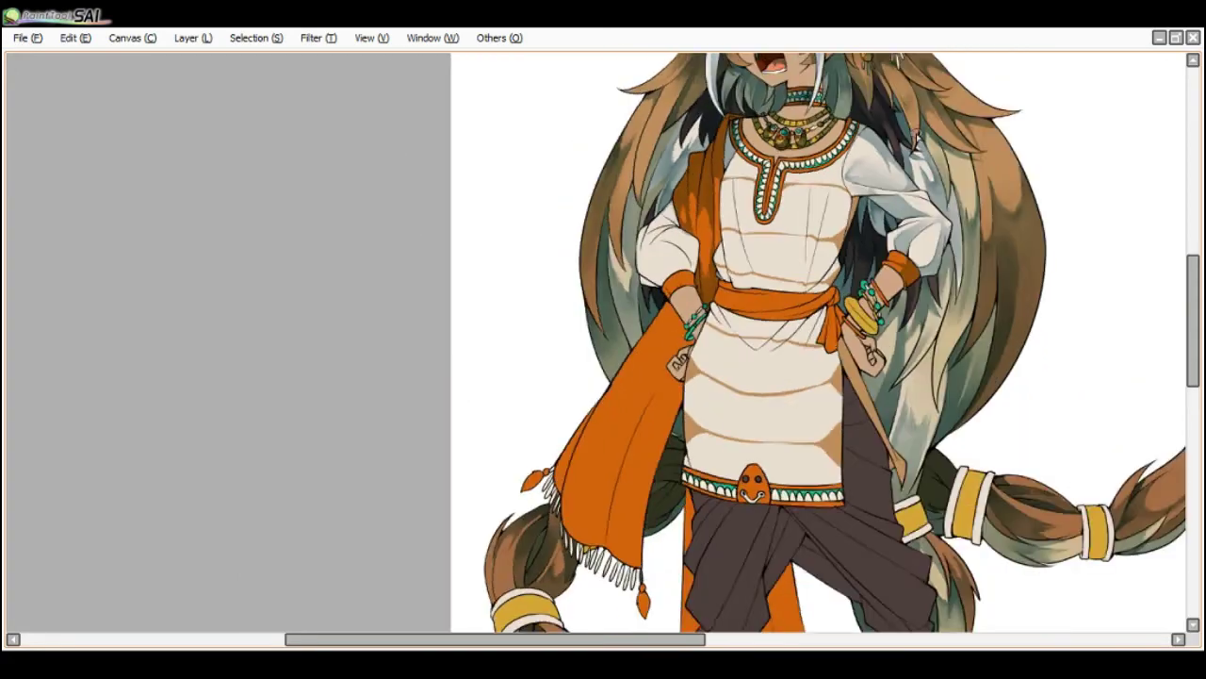
# - Refine the fold shadows around the elbow of the character's left sleeve
pyautogui.scroll(1, 943, 315)
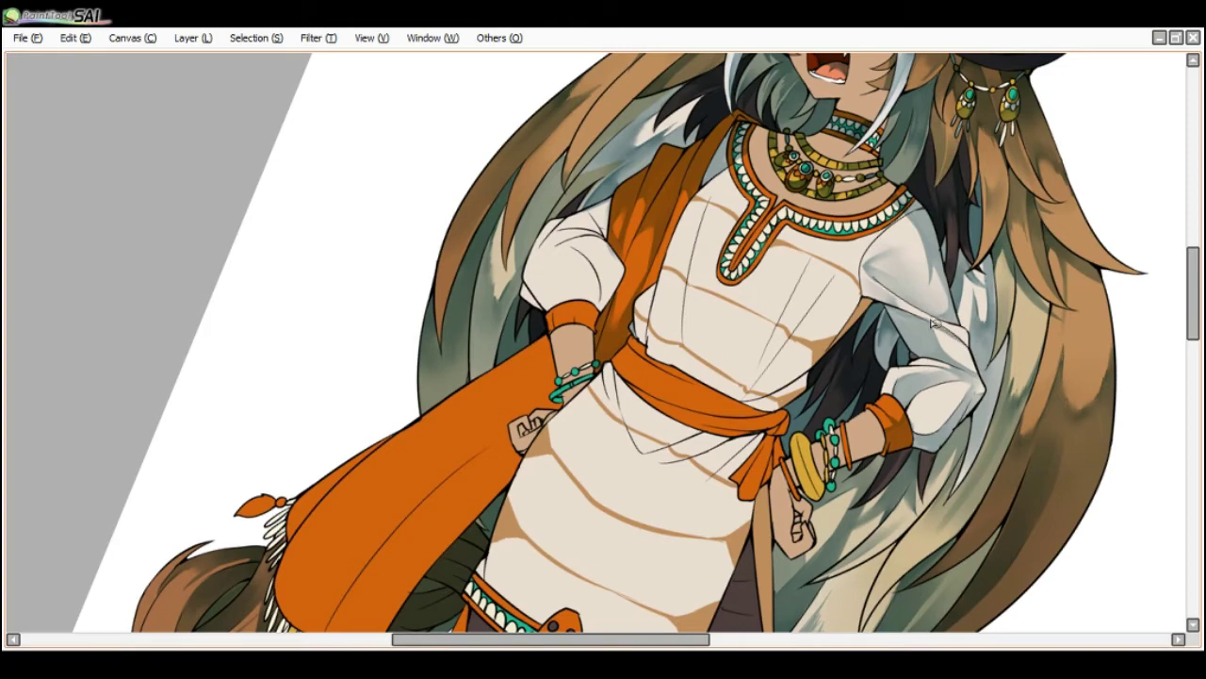
pyautogui.scroll(-2, 929, 323)
pyautogui.press('Home')
pyautogui.scroll(-1, 792, 170)
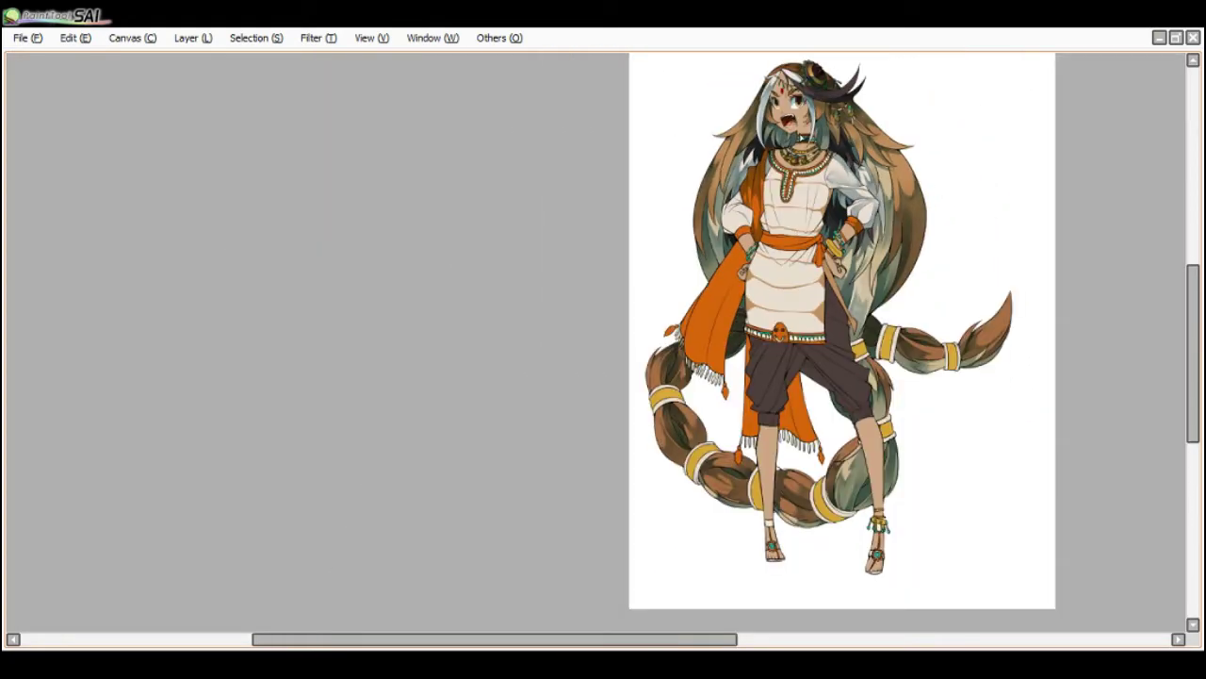
pyautogui.scroll(2, 801, 138)
pyautogui.scroll(1, 933, 231)
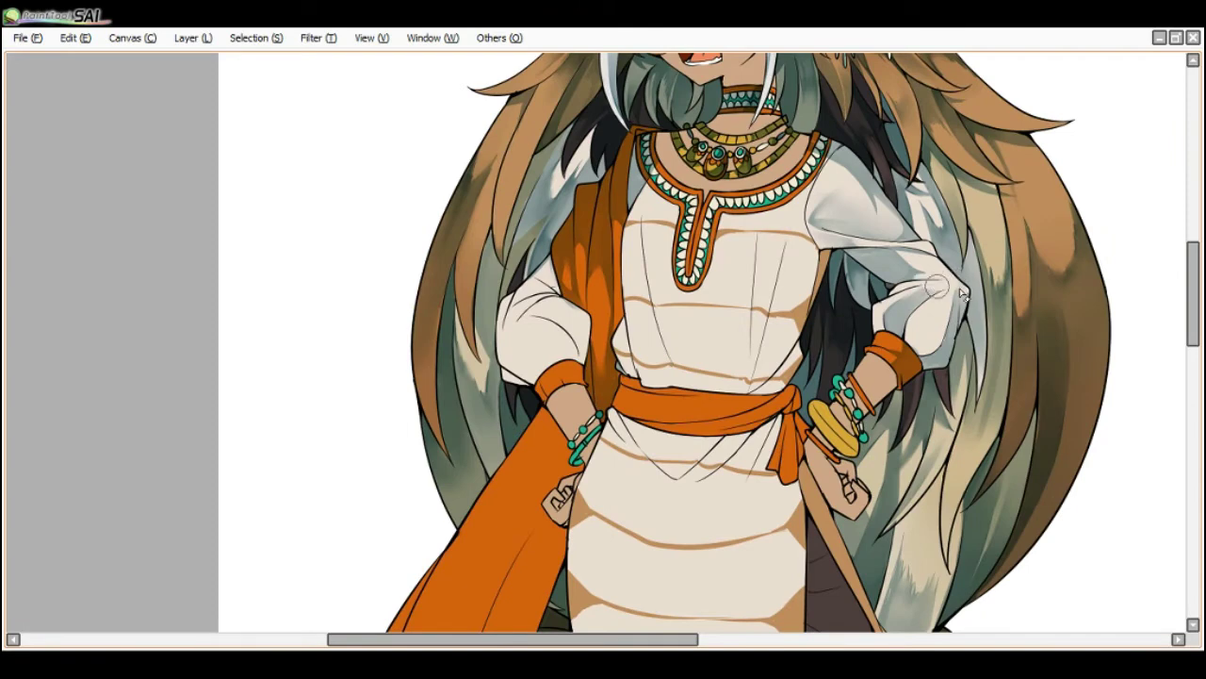
pyautogui.scroll(-1, 947, 288)
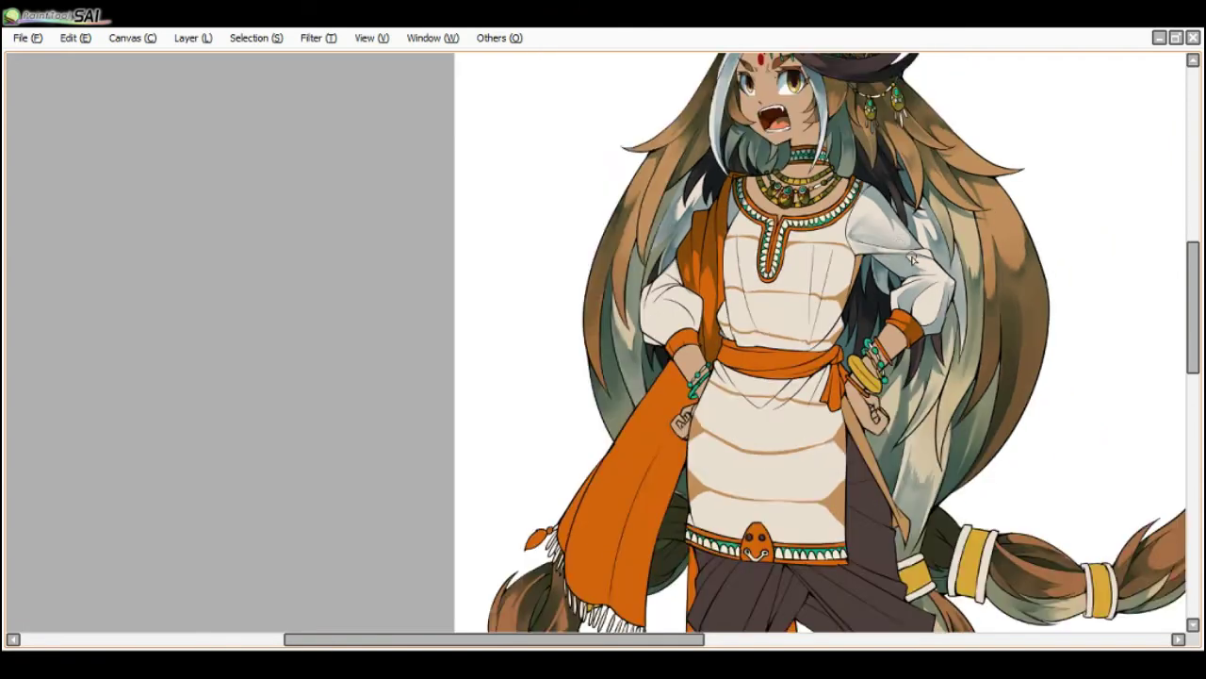
pyautogui.press('End')
pyautogui.scroll(1, 943, 273)
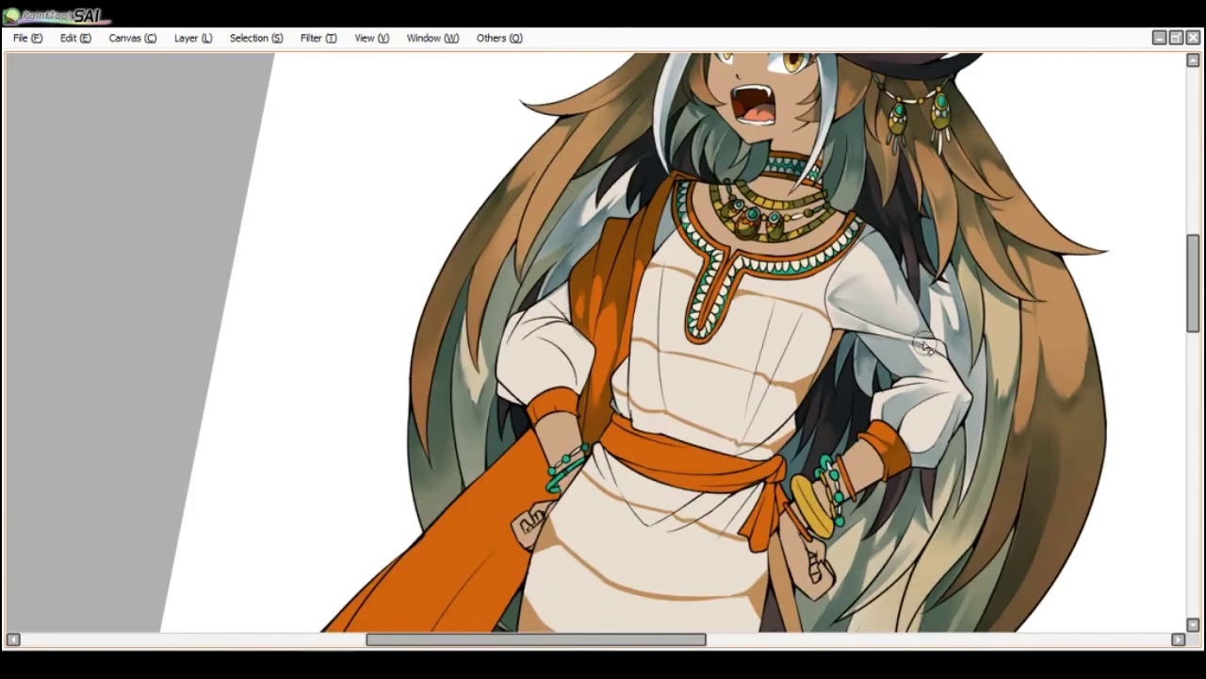
pyautogui.press('b')
pyautogui.press('[')
# - Try a shadow on the tunic's side, beneath the character's left arm
pyautogui.scroll(-1, 940, 360)
pyautogui.press('Delete')
pyautogui.press('Delete')
pyautogui.scroll(1, 849, 243)
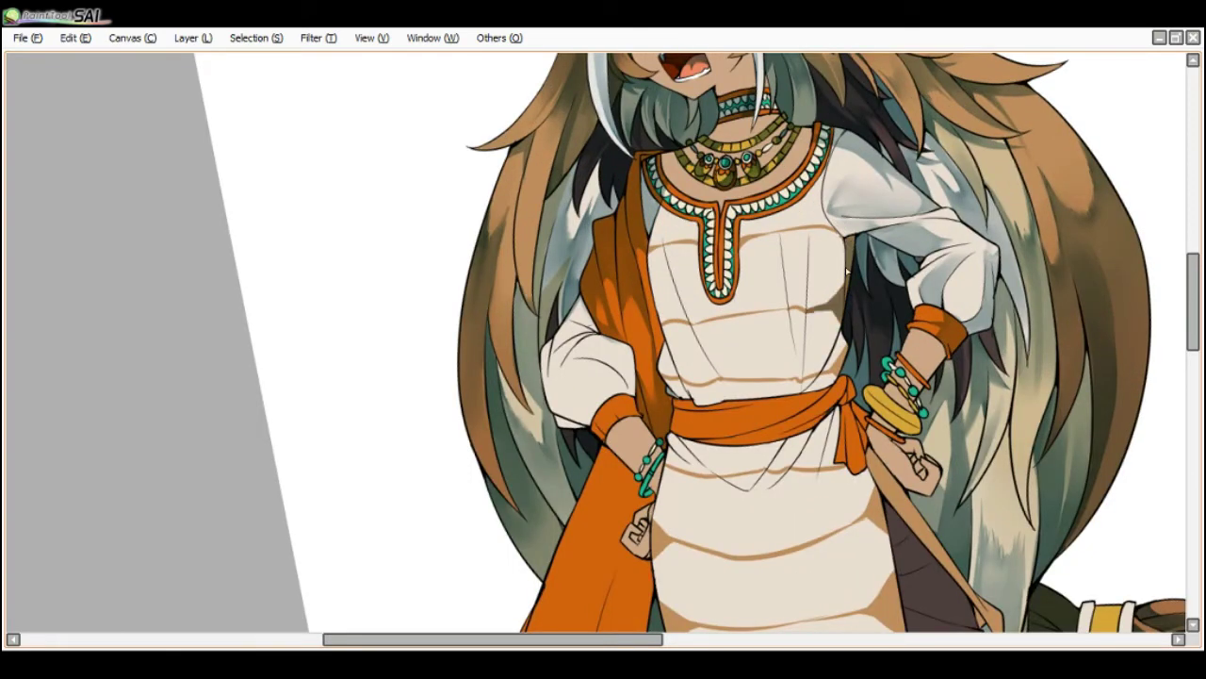
pyautogui.press('Tab')
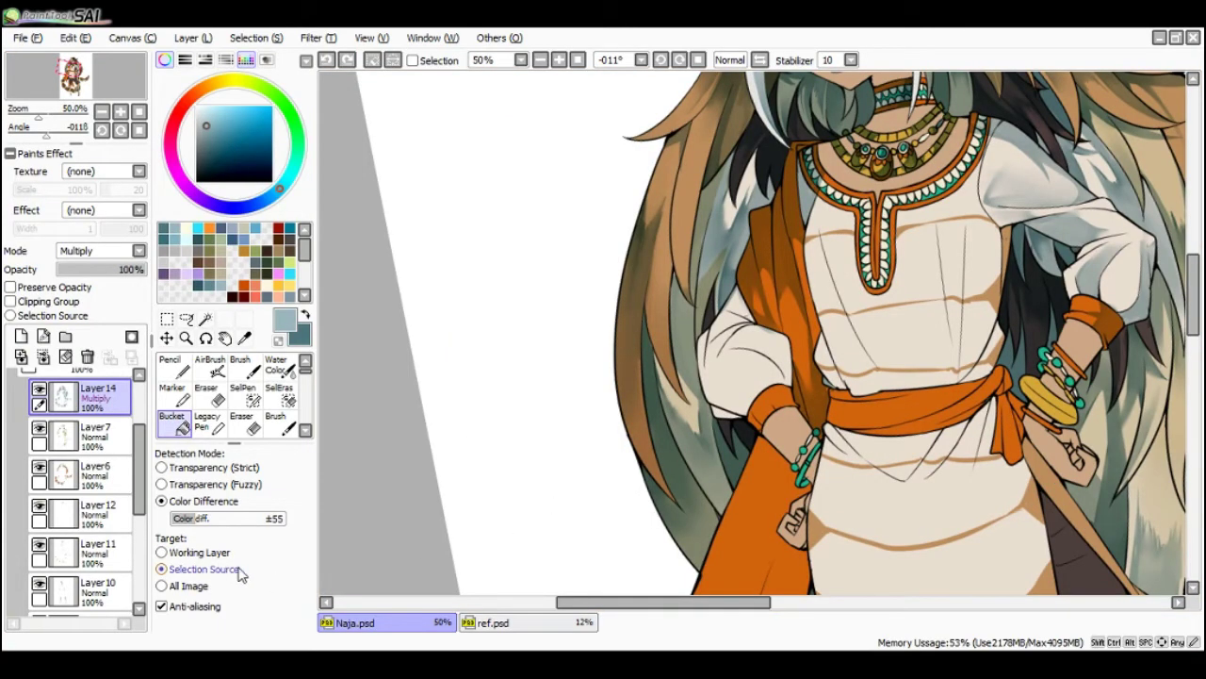
pyautogui.press('Tab')
pyautogui.click(847, 249)
pyautogui.hotkey('ctrl', 'z')
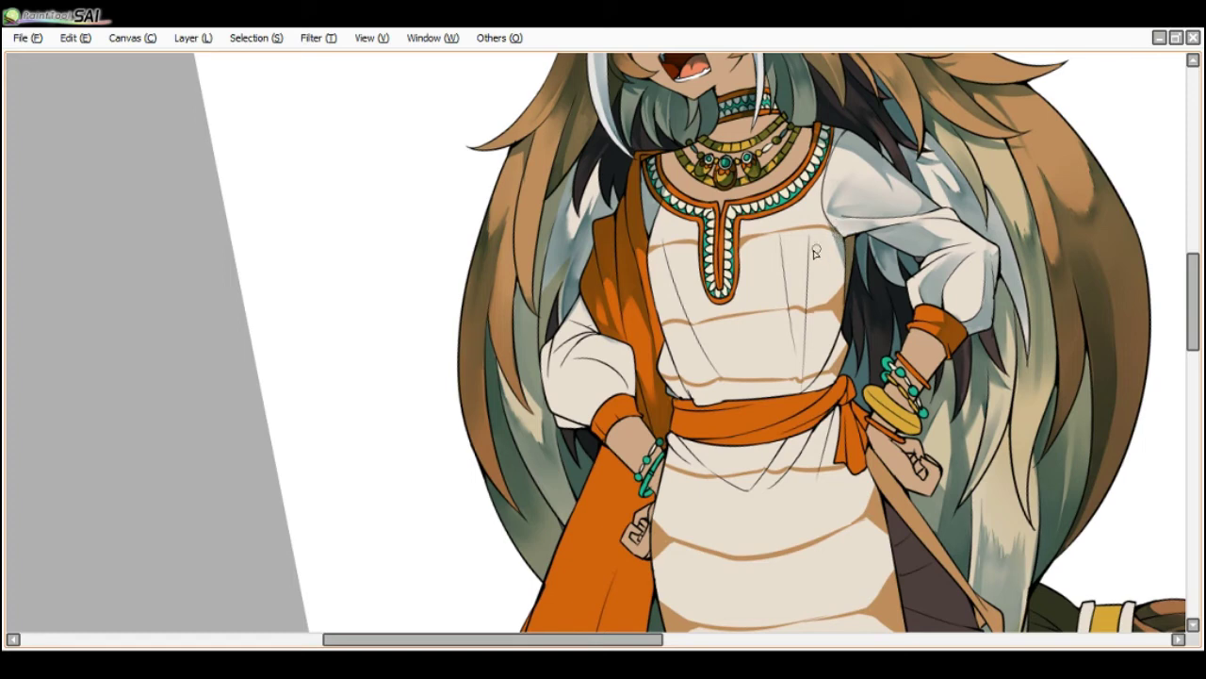
# - Shade the vertical chest folds of the white tunic on the character's left side of the neckline trim
pyautogui.moveTo(829, 243); pyautogui.dragTo(826, 287)
pyautogui.press('c')
pyautogui.scroll(-2, 767, 234)
pyautogui.scroll(2, 775, 227)
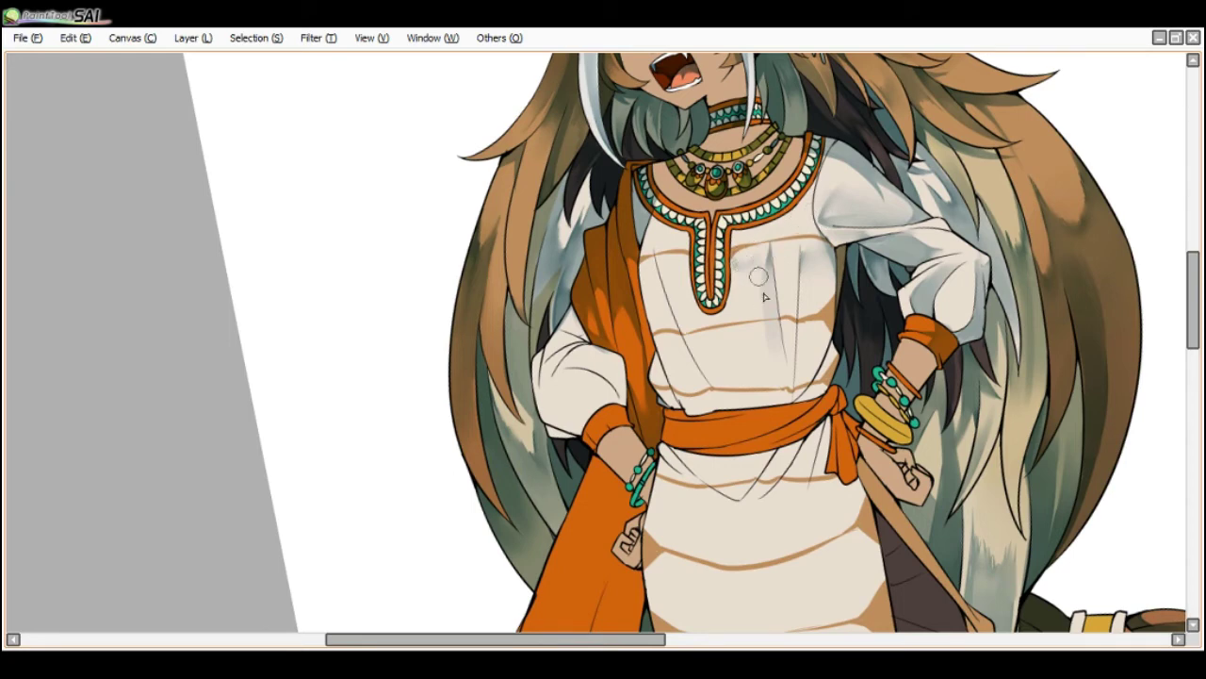
pyautogui.scroll(-2, 740, 240)
pyautogui.press('End')
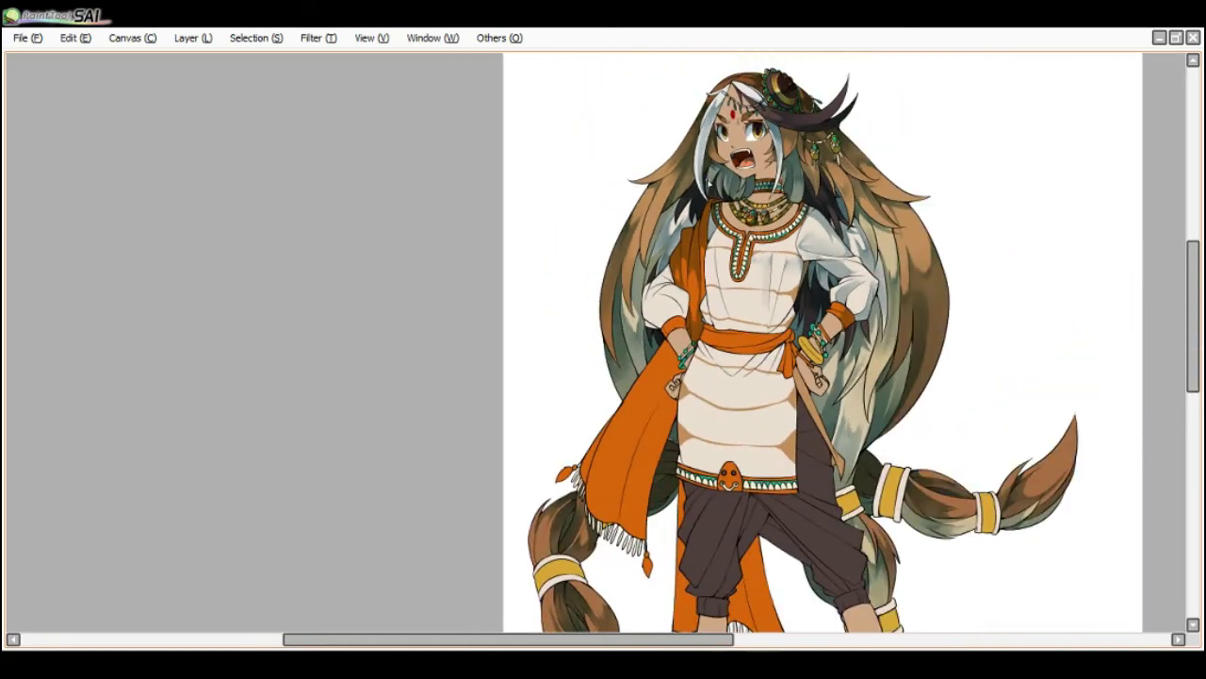
pyautogui.press('Delete')
pyautogui.scroll(1, 771, 238)
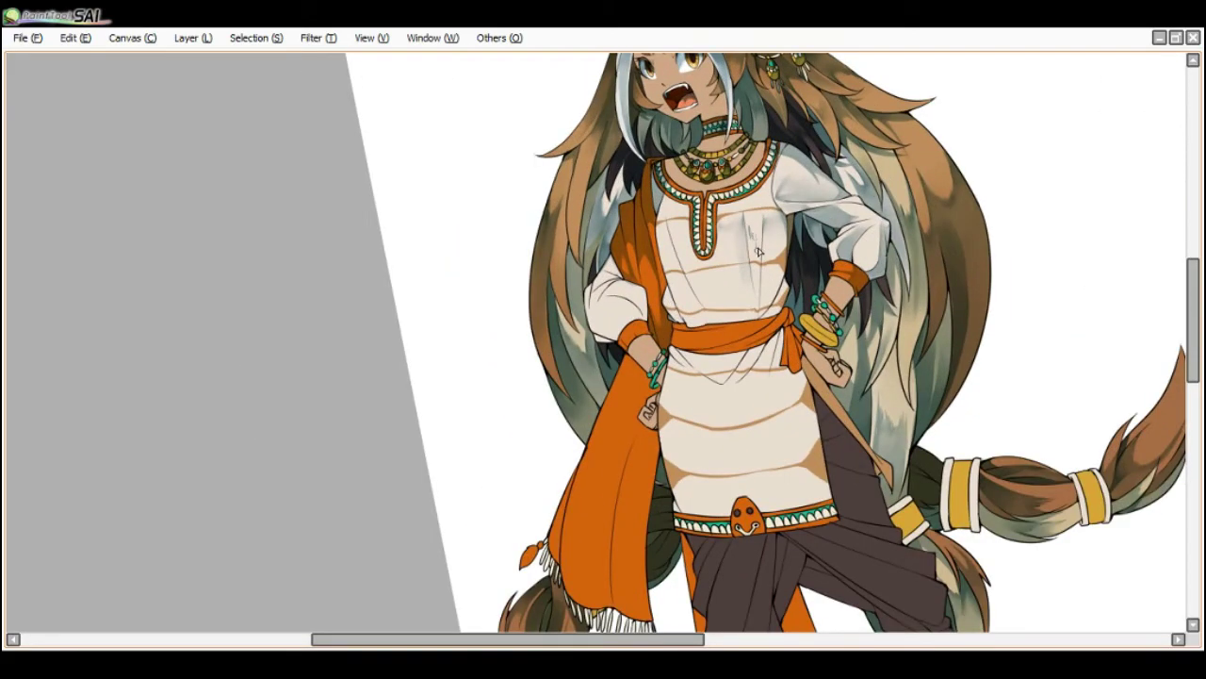
# - Shade the tunic's chest folds on the character's right side of the neckline and soften the shadows across the chest
pyautogui.scroll(-1, 722, 165)
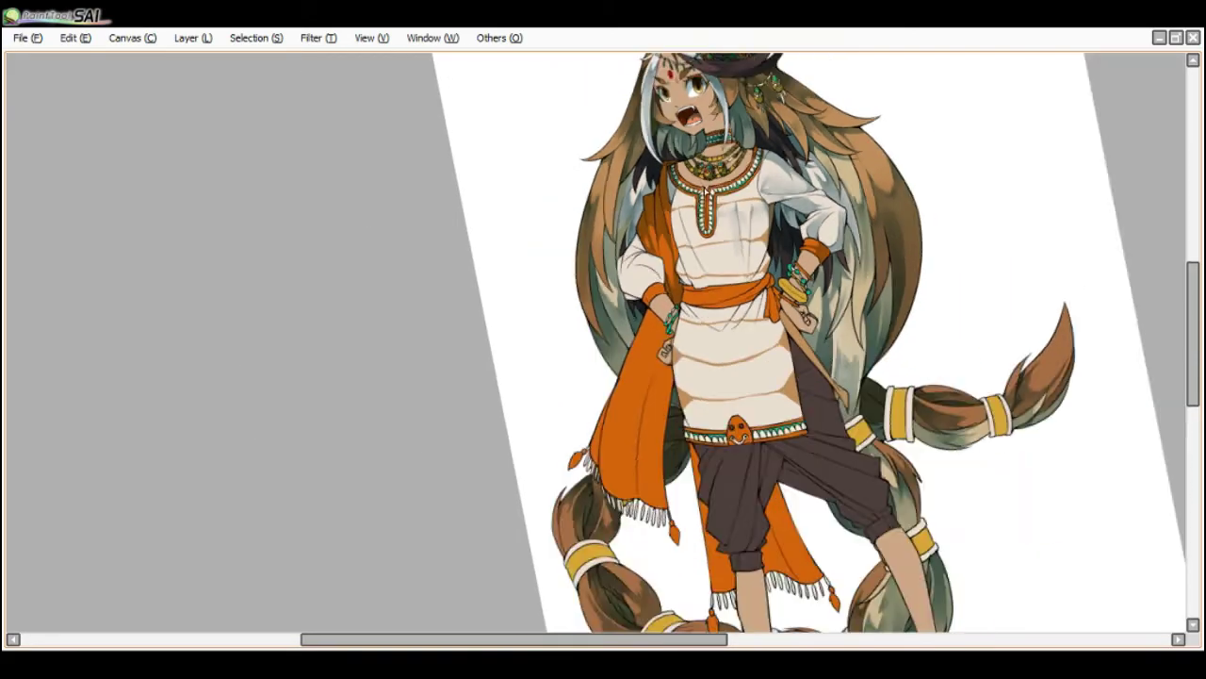
pyautogui.scroll(1, 707, 198)
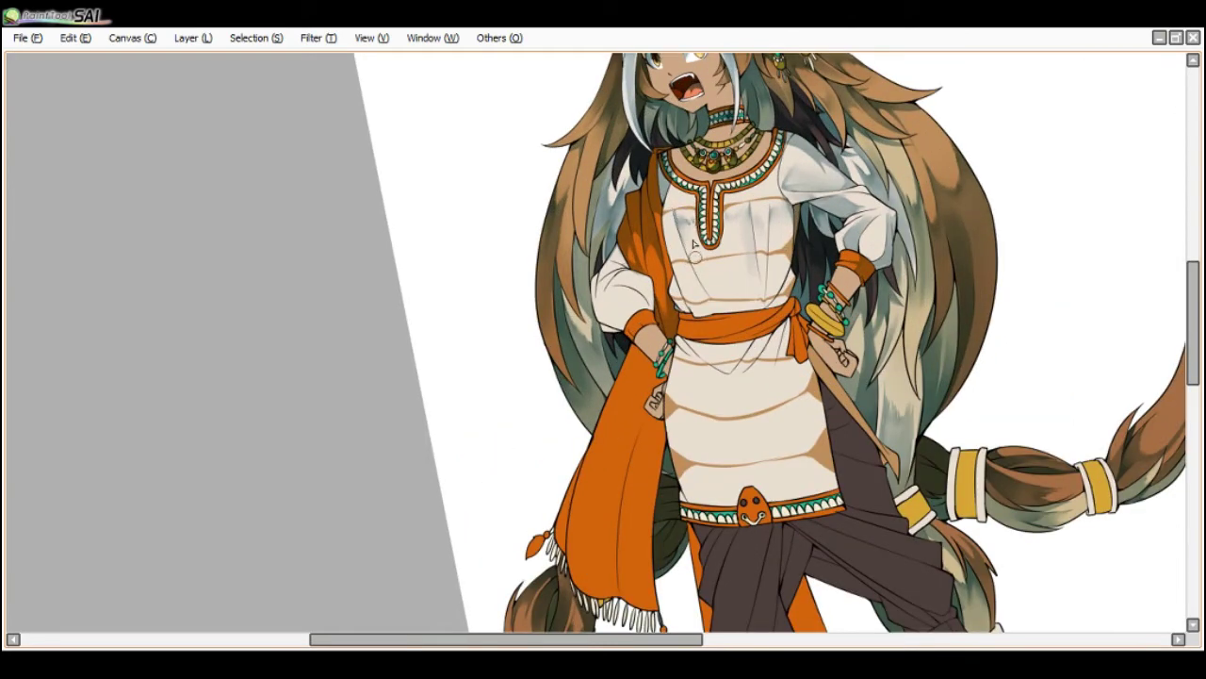
pyautogui.scroll(-1, 726, 200)
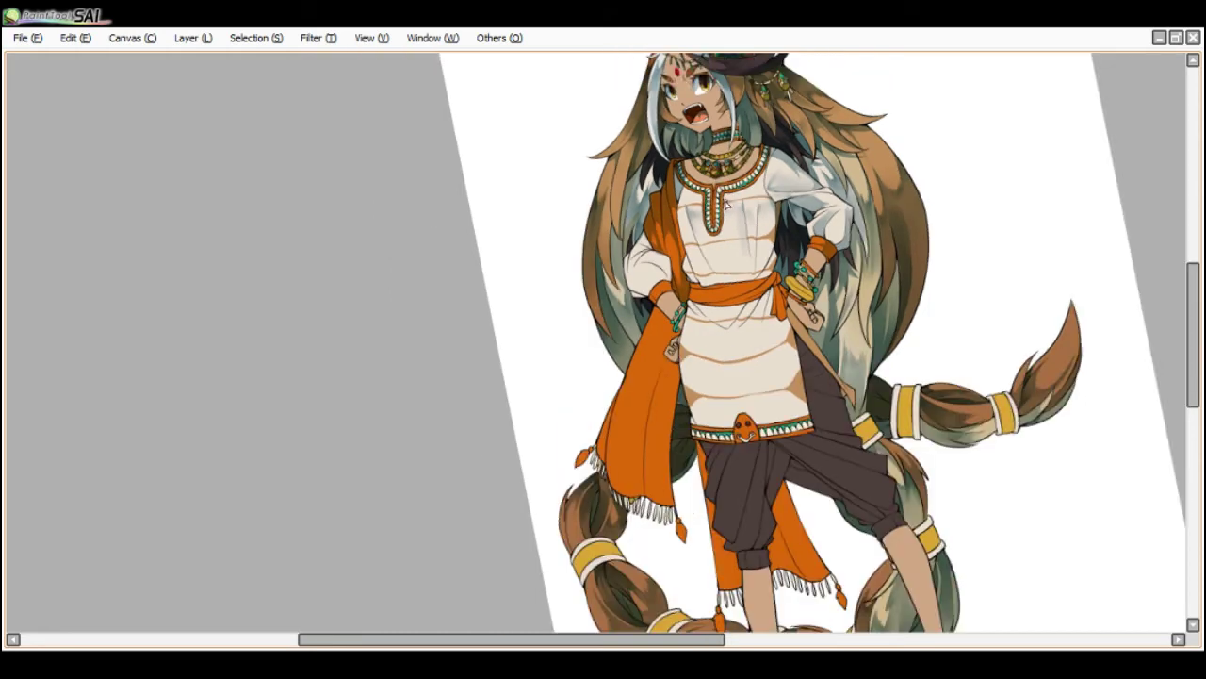
pyautogui.scroll(1, 707, 217)
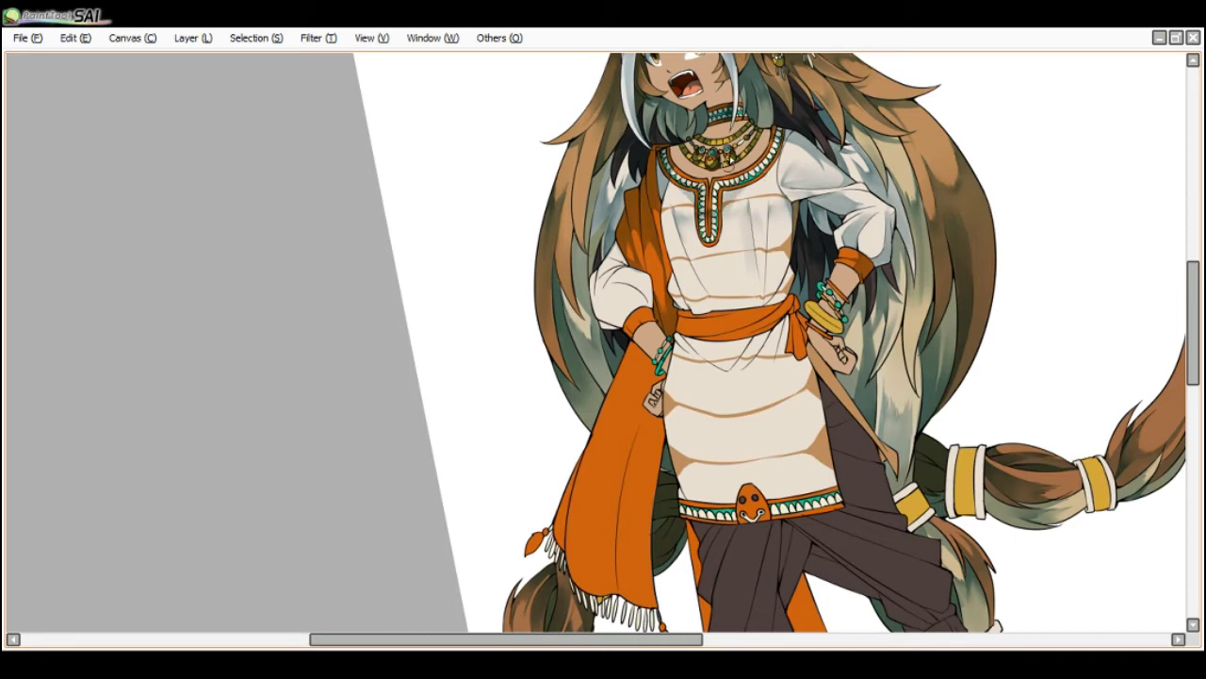
# - Shade the gathered tunic folds above the waist sash and along the edge beside the orange shoulder drape
pyautogui.press('pagedown')
pyautogui.press('End')
pyautogui.press('Delete')
pyautogui.press('pageup')
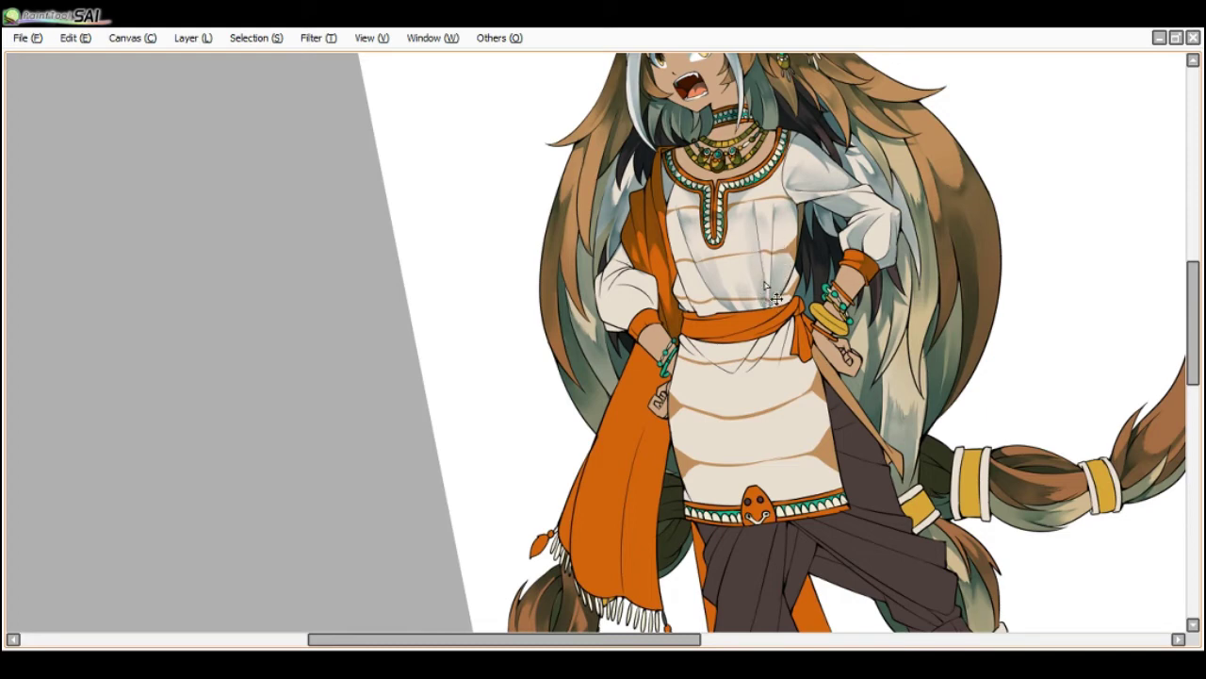
pyautogui.scroll(-2, 755, 215)
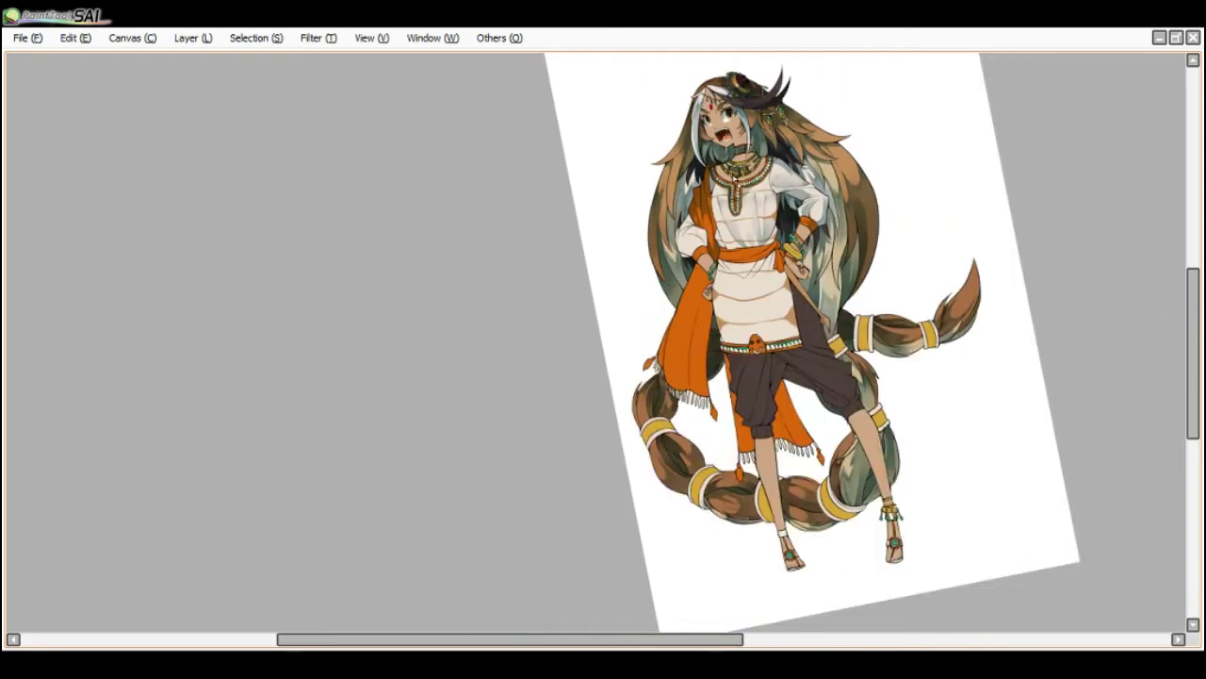
pyautogui.scroll(2, 731, 177)
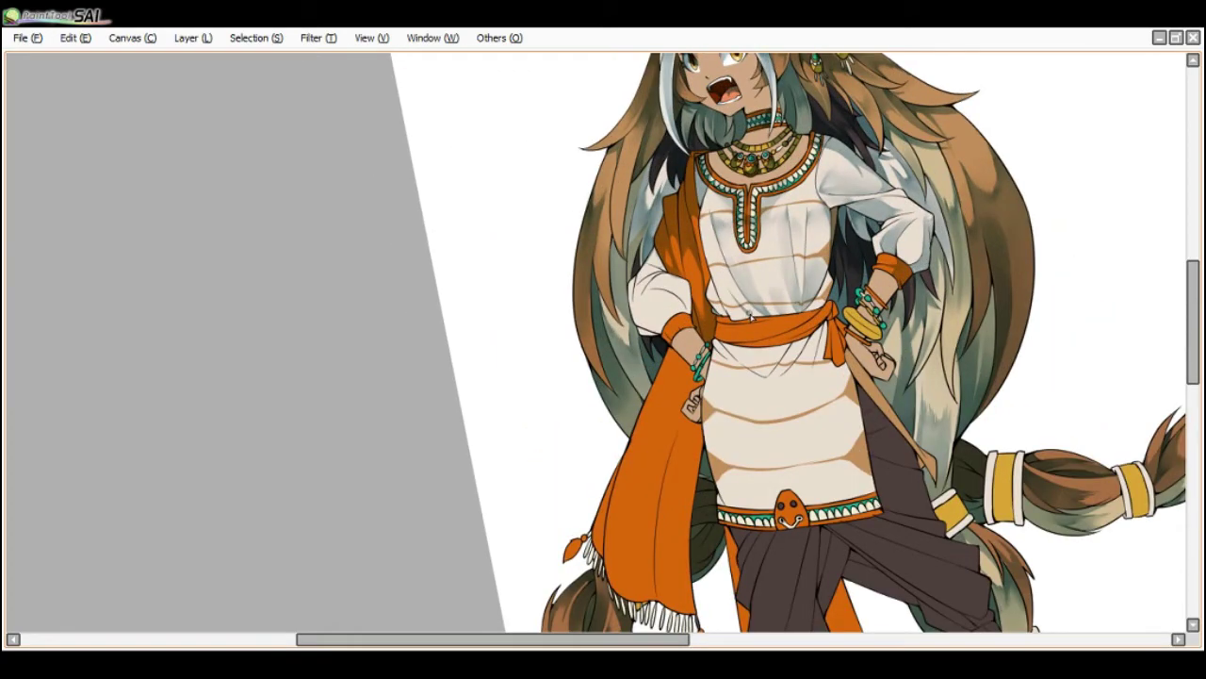
pyautogui.scroll(2, 756, 314)
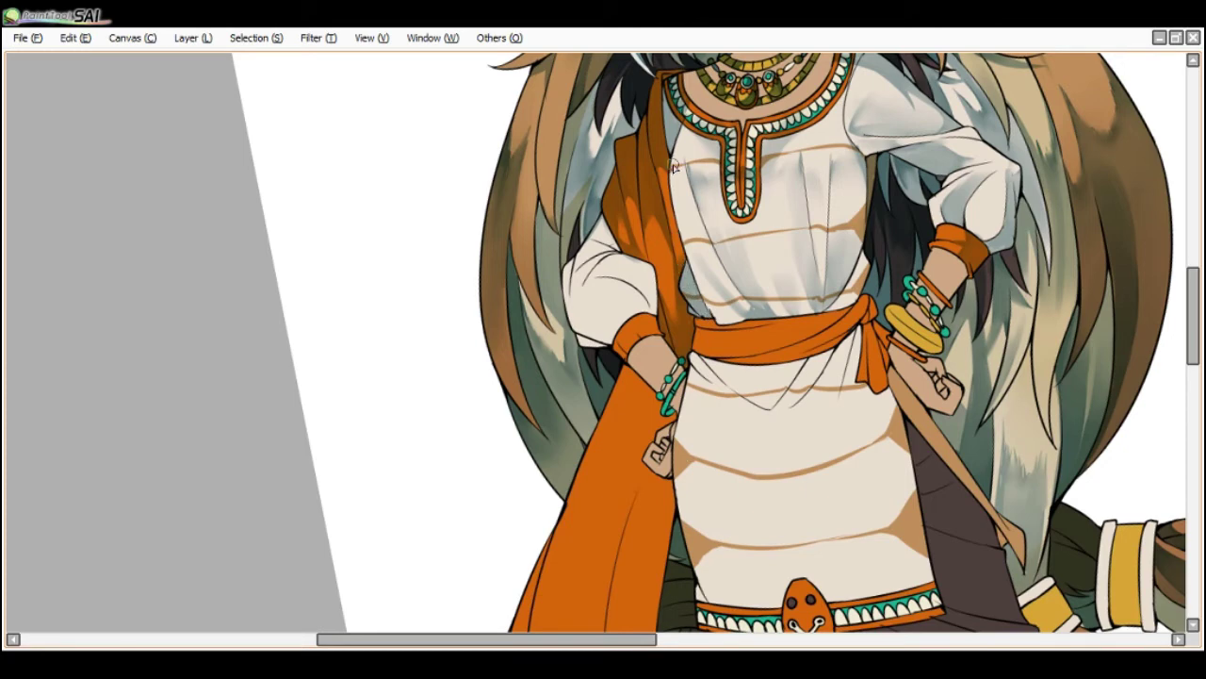
pyautogui.scroll(-2, 675, 166)
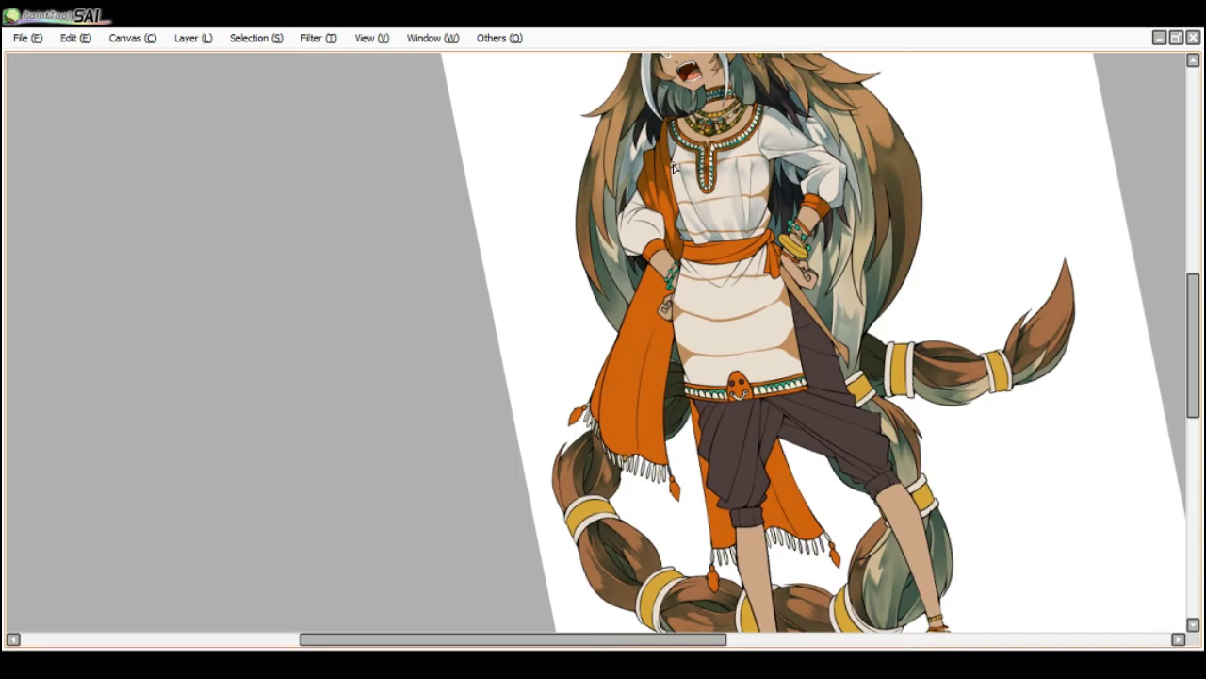
# - Paint a blue-grey shadow in the triangular fold of the tunic just beneath the orange waist sash
pyautogui.scroll(1, 724, 326)
pyautogui.scroll(1, 708, 244)
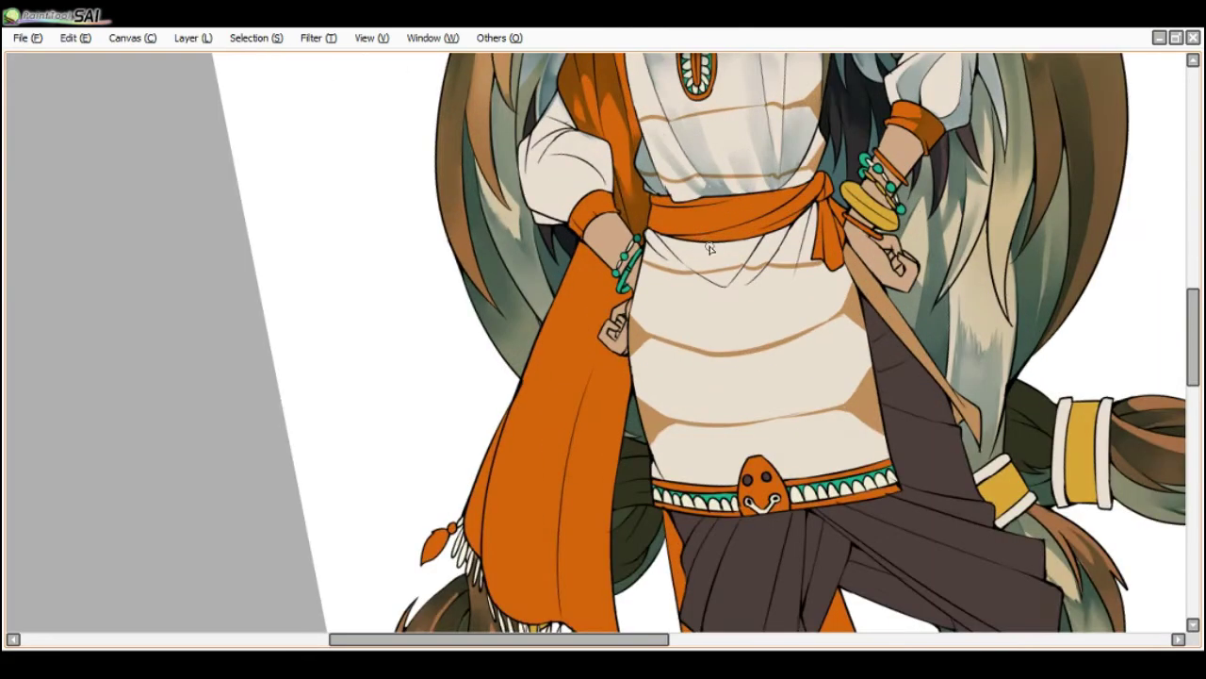
pyautogui.press('End')
pyautogui.press('End')
pyautogui.press('End')
pyautogui.moveTo(737, 365); pyautogui.dragTo(720, 335)
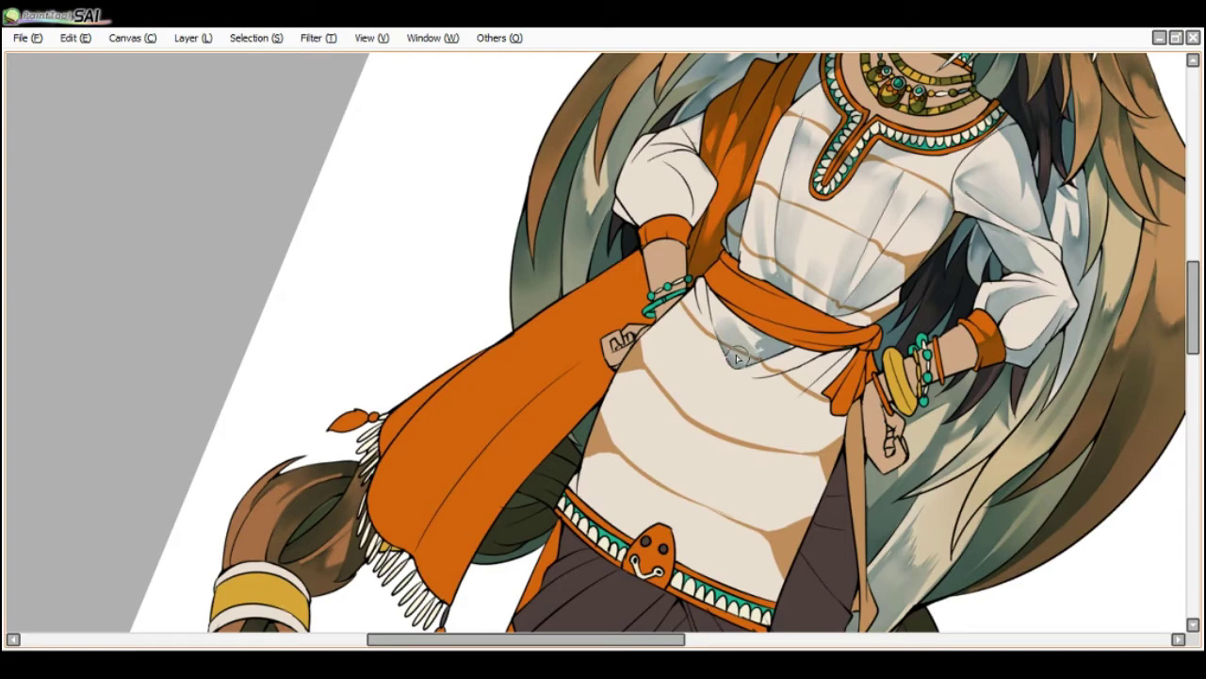
pyautogui.scroll(-4, 705, 273)
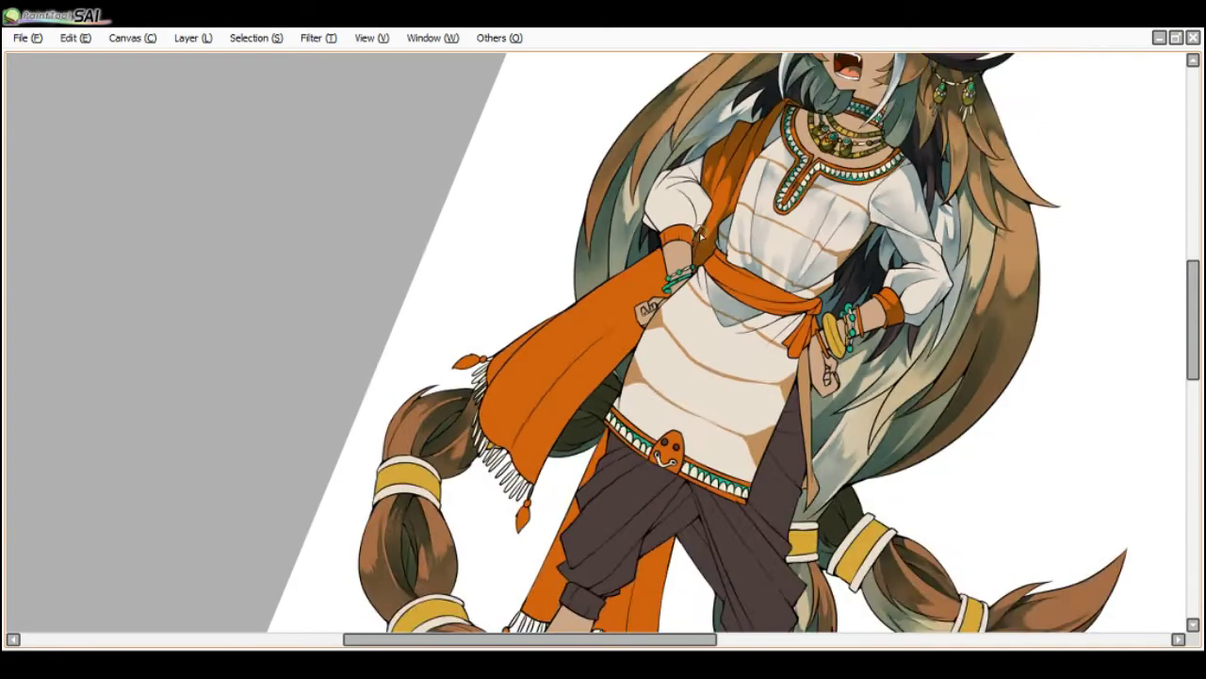
pyautogui.scroll(2, 719, 176)
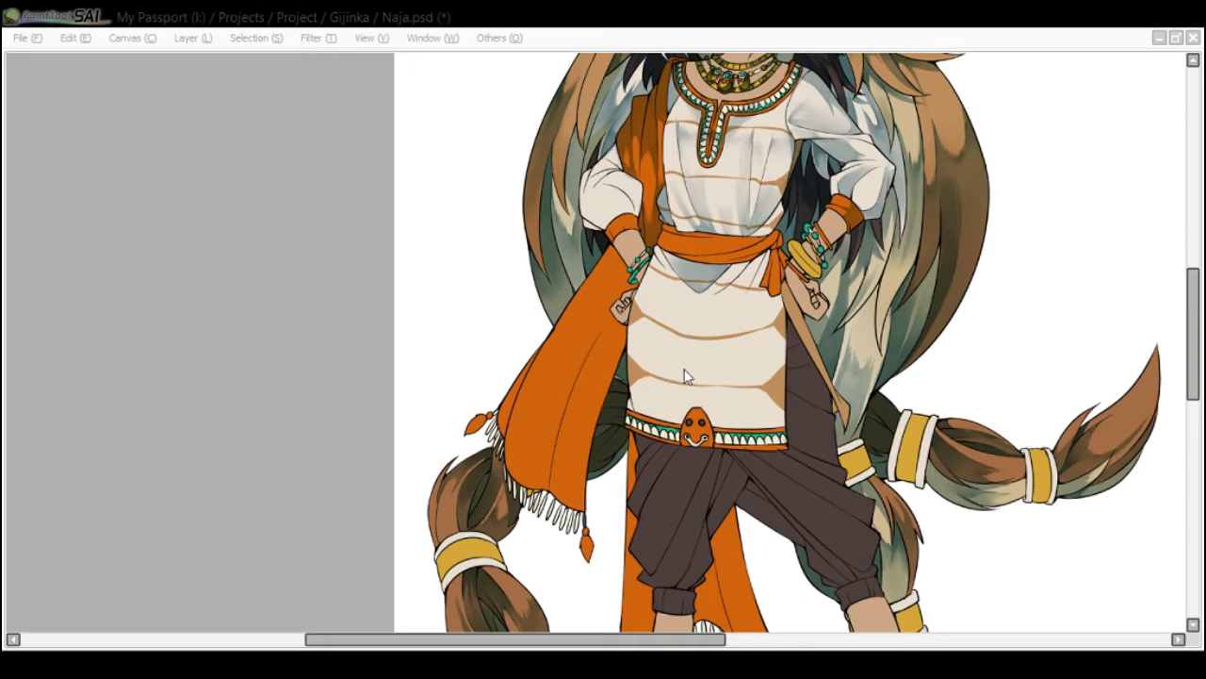
pyautogui.click(724, 367)
pyautogui.scroll(-3, 724, 367)
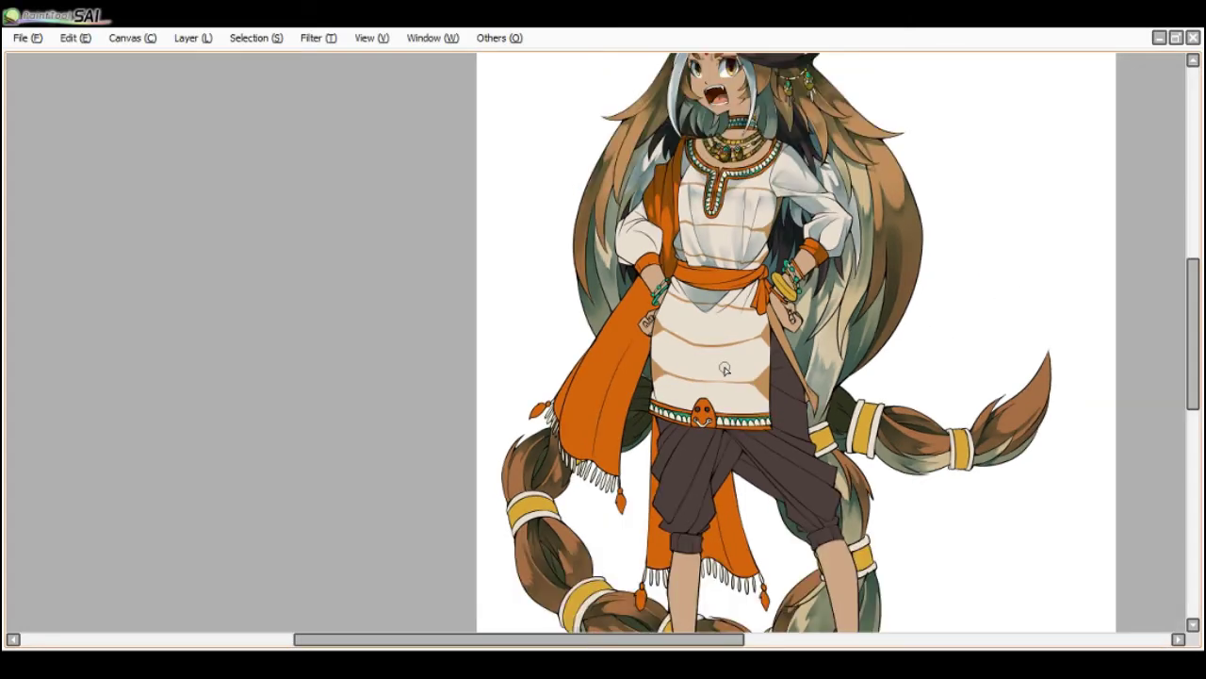
# - Shade the tunic below the sash knot and fade the shadow softly onto the upper skirt
pyautogui.scroll(3, 724, 368)
pyautogui.moveTo(669, 264); pyautogui.dragTo(613, 254)
pyautogui.scroll(1, 613, 254)
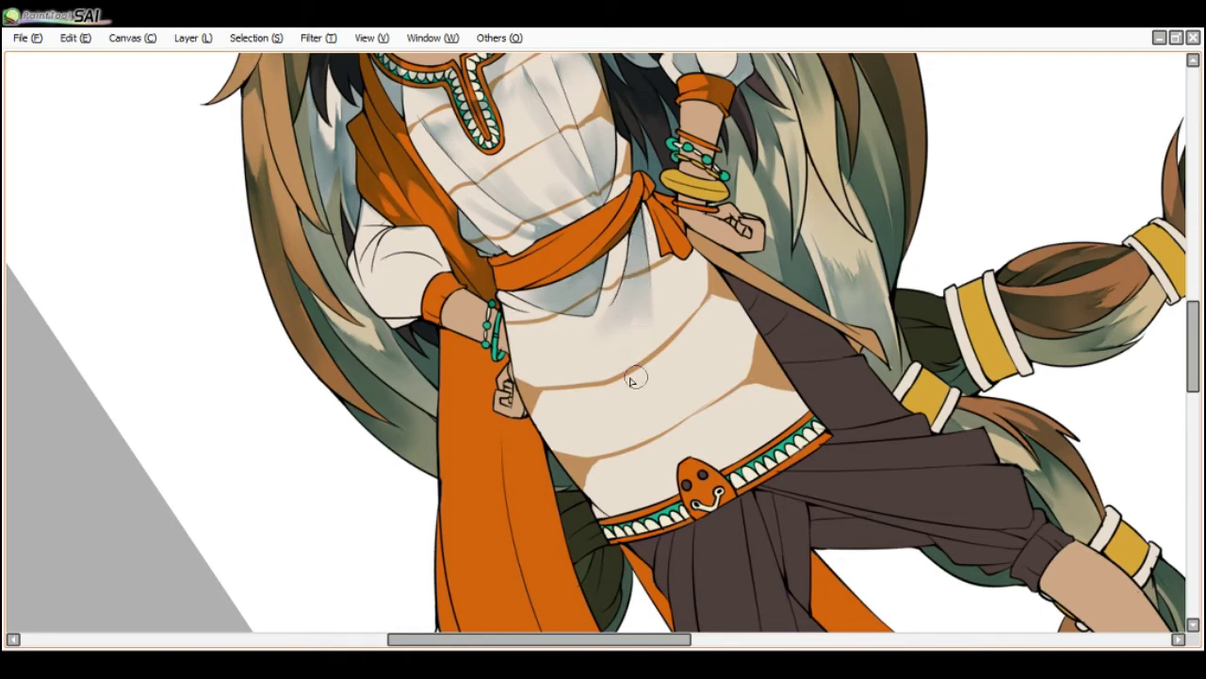
pyautogui.scroll(-3, 622, 273)
pyautogui.press('End')
pyautogui.press('End')
pyautogui.press('End')
pyautogui.scroll(-1, 597, 222)
pyautogui.scroll(2, 596, 223)
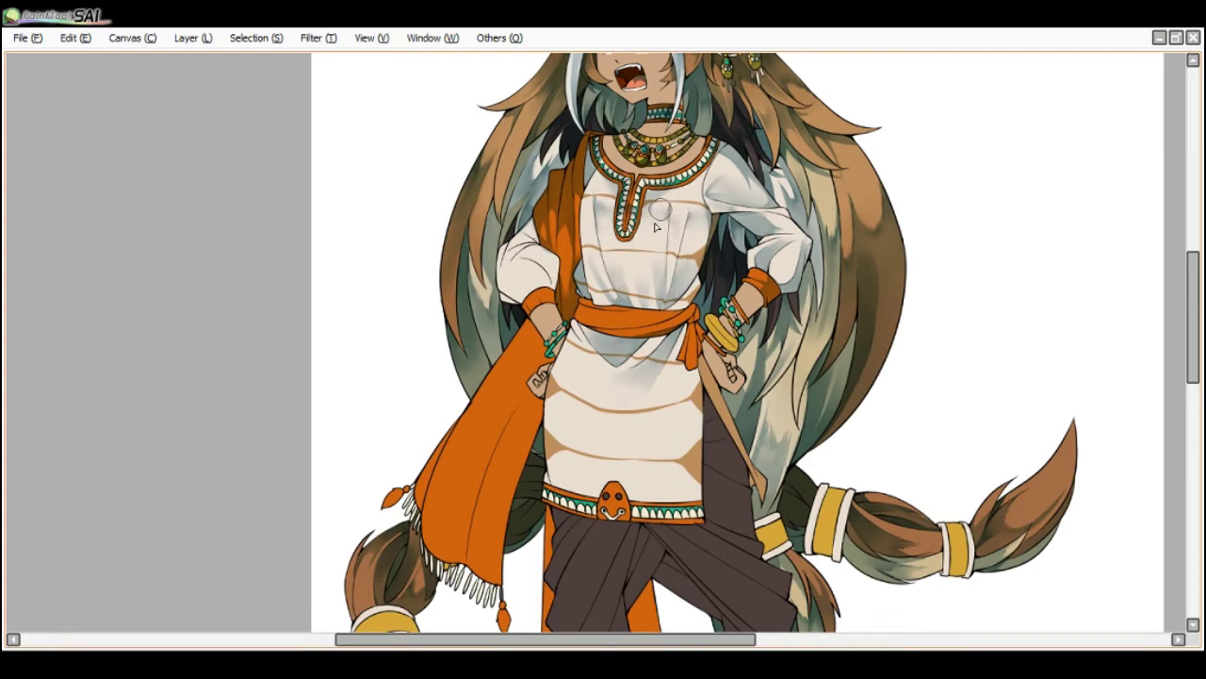
pyautogui.scroll(-2, 651, 236)
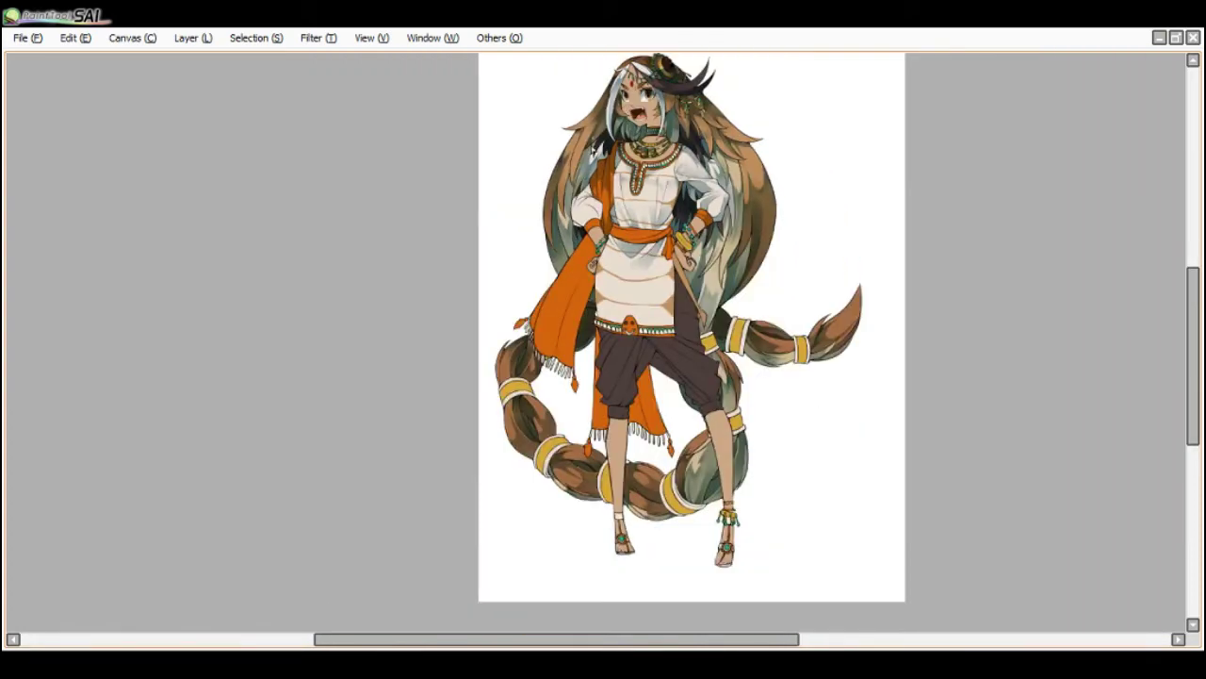
# - Shade the upper part of the hanging orange cloth beneath the character's right forearm and hand
pyautogui.scroll(2, 608, 242)
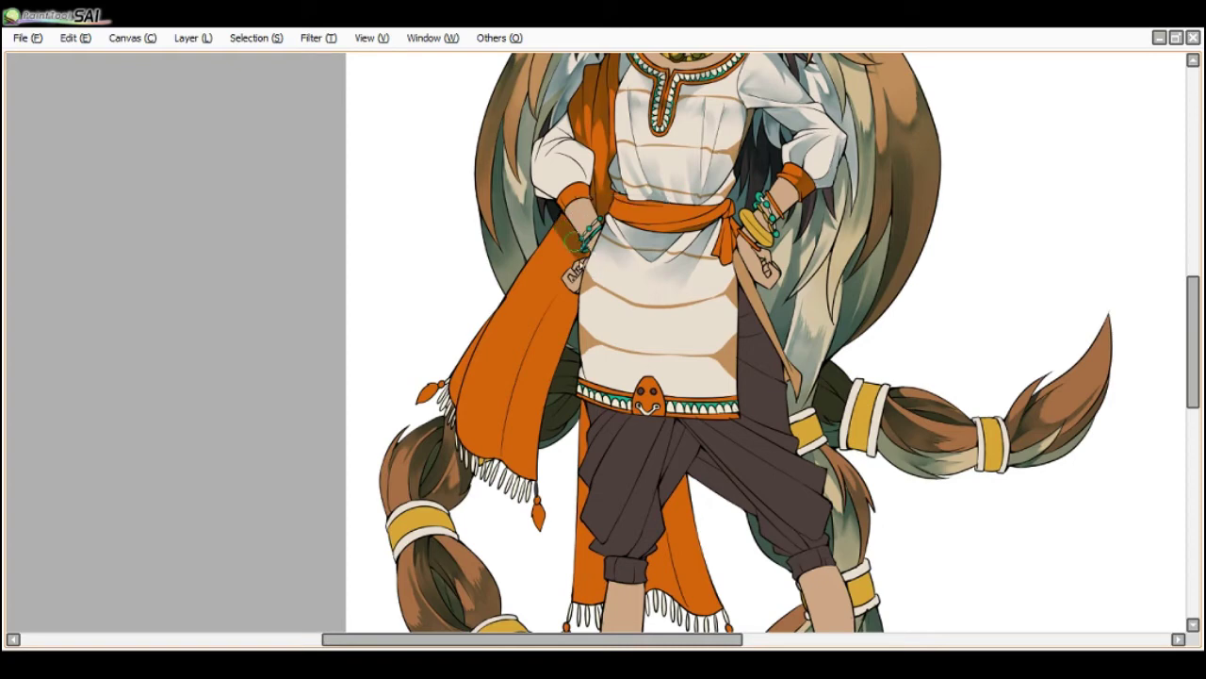
pyautogui.scroll(-1, 562, 215)
pyautogui.press('Delete')
pyautogui.press('Delete')
pyautogui.scroll(1, 519, 259)
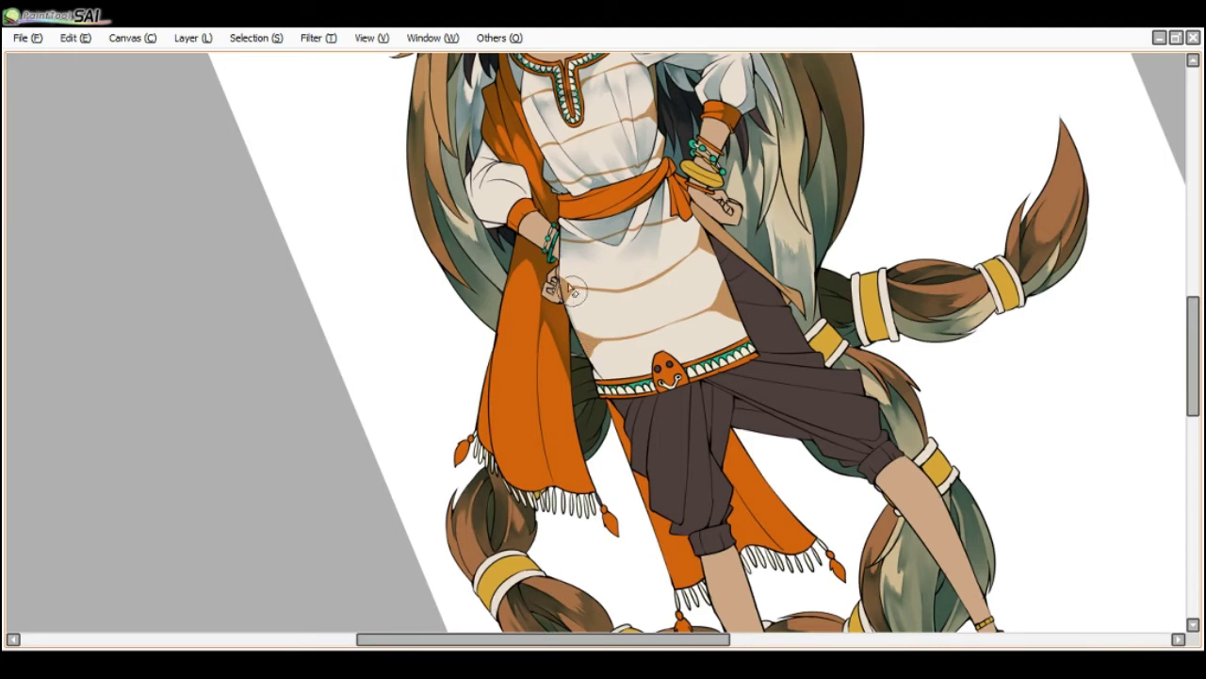
pyautogui.scroll(-2, 580, 306)
pyautogui.scroll(2, 514, 221)
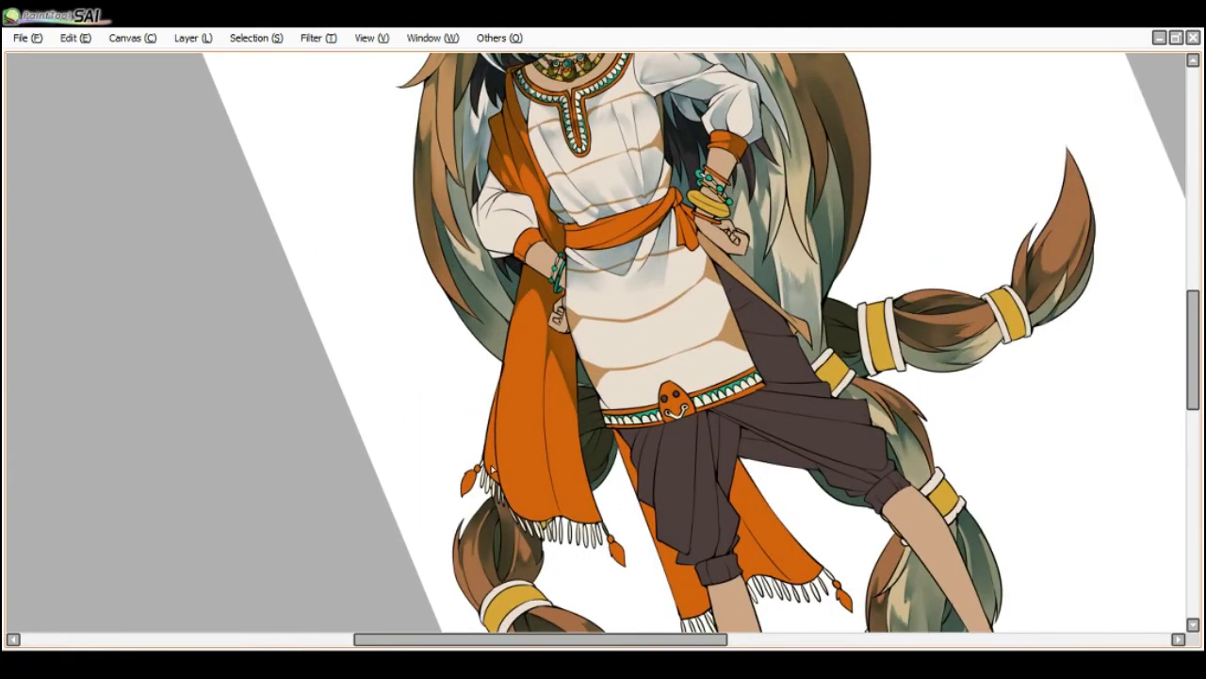
# - Shade the outer edge, fringe, tassels and middle folds of the hanging orange cloth
pyautogui.moveTo(499, 388); pyautogui.dragTo(492, 467)
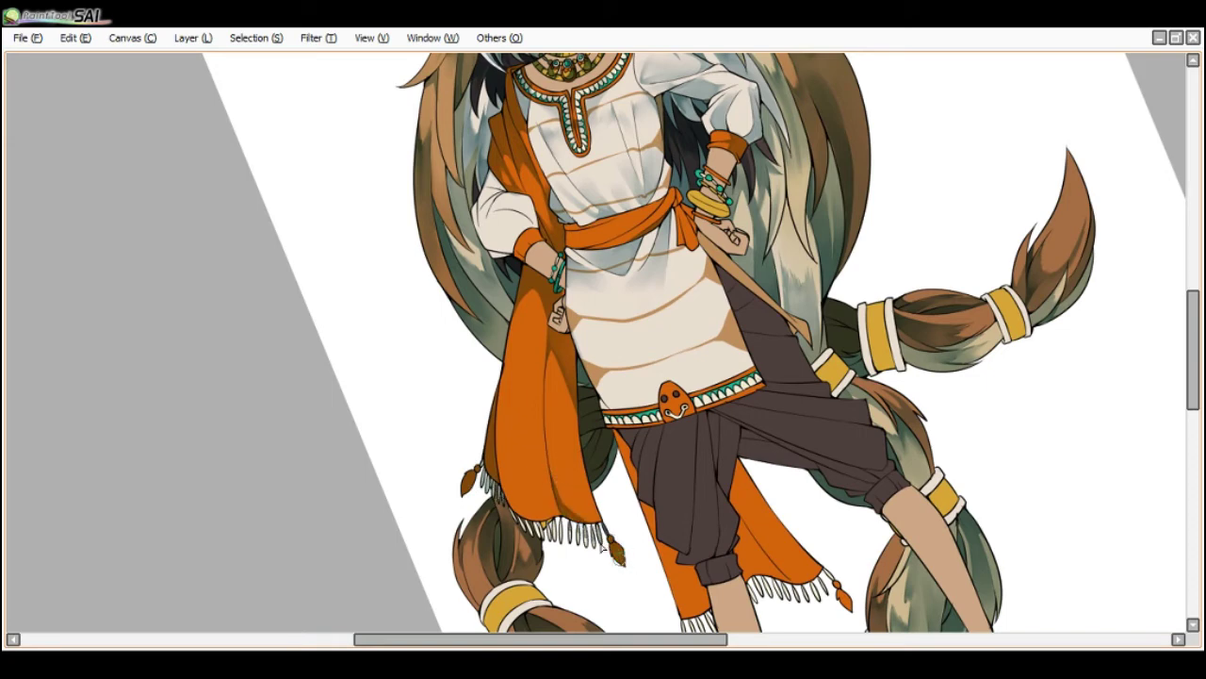
pyautogui.moveTo(583, 517)
pyautogui.mouseDown()
pyautogui.moveTo(559, 418)
pyautogui.moveTo(589, 517)
pyautogui.moveTo(532, 421)
pyautogui.moveTo(536, 512)
pyautogui.moveTo(560, 506)
pyautogui.moveTo(542, 467)
pyautogui.moveTo(539, 490)
pyautogui.moveTo(535, 407)
pyautogui.mouseUp()
pyautogui.moveTo(531, 452)
pyautogui.mouseDown()
pyautogui.moveTo(531, 356)
pyautogui.moveTo(536, 512)
pyautogui.moveTo(530, 356)
pyautogui.moveTo(533, 452)
pyautogui.mouseUp()
# - Cover the orange cloth behind the legs, with its fringe and tassels, in a solid shadow
pyautogui.press('pagedown')
pyautogui.press('End')
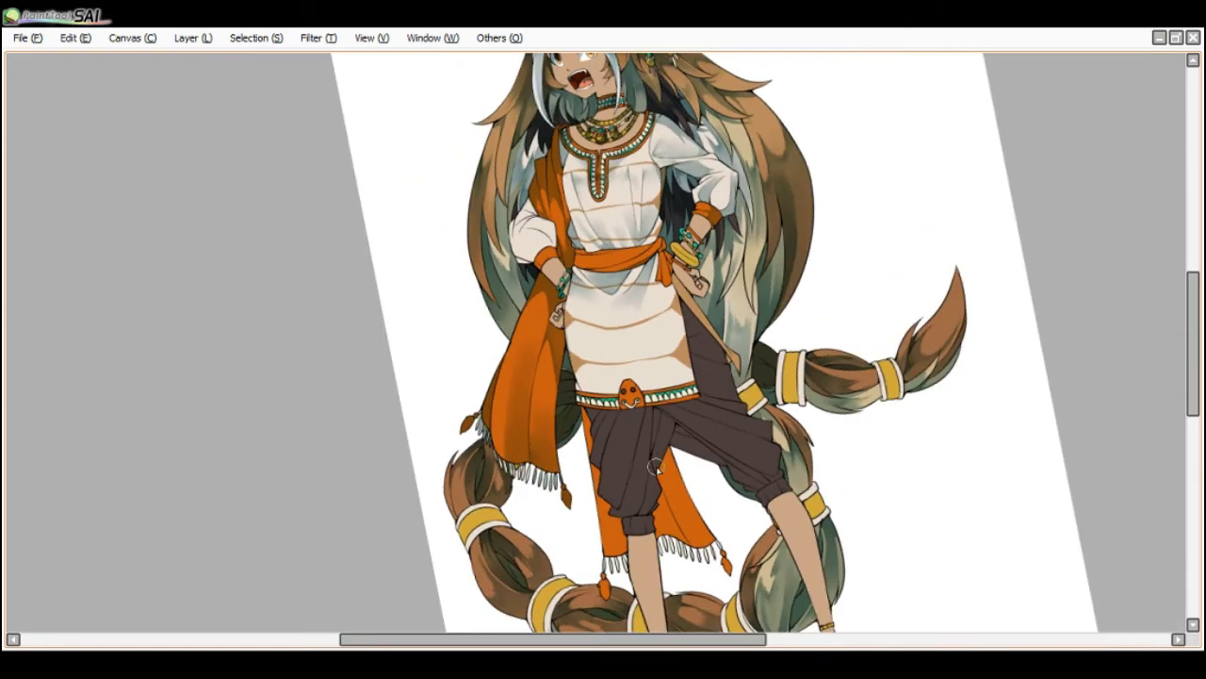
pyautogui.moveTo(604, 527); pyautogui.dragTo(623, 544)
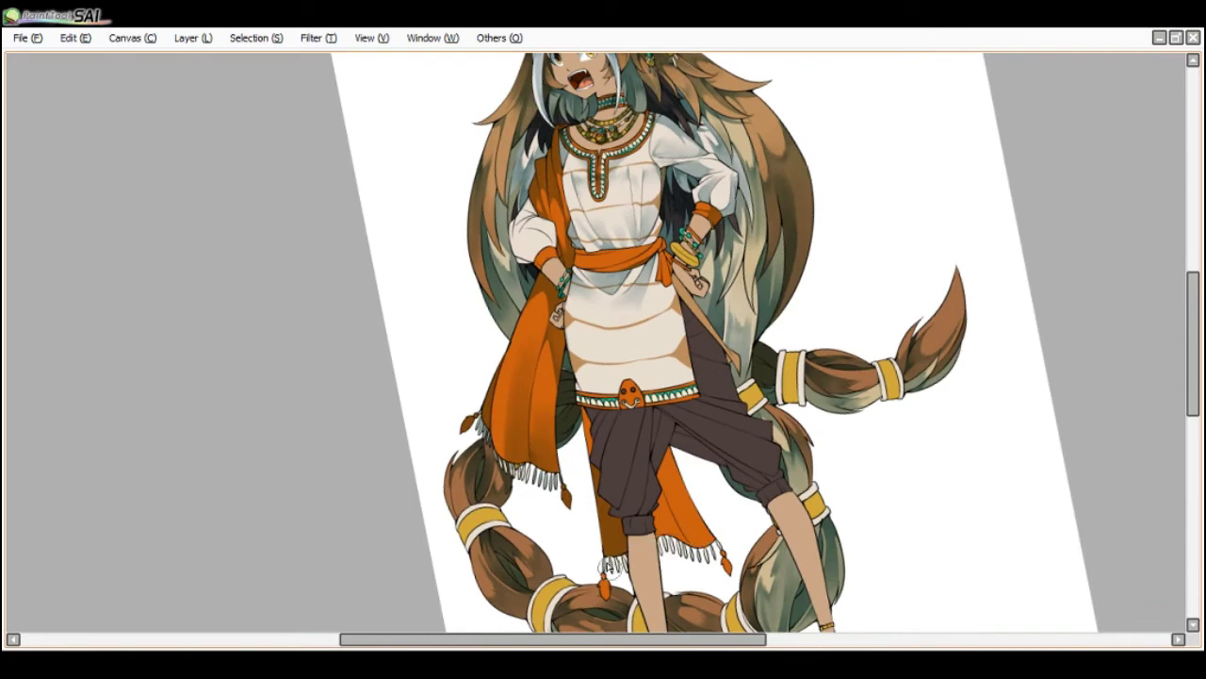
pyautogui.moveTo(675, 556); pyautogui.dragTo(669, 537)
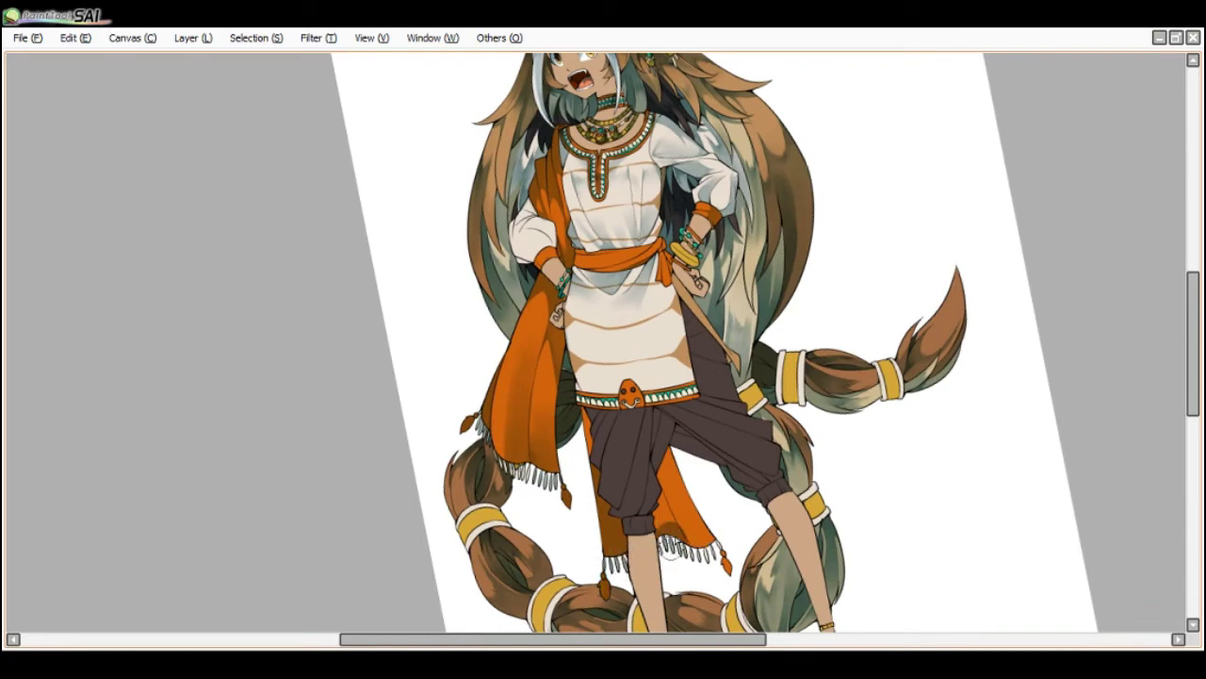
pyautogui.press('g')
pyautogui.click(684, 521)
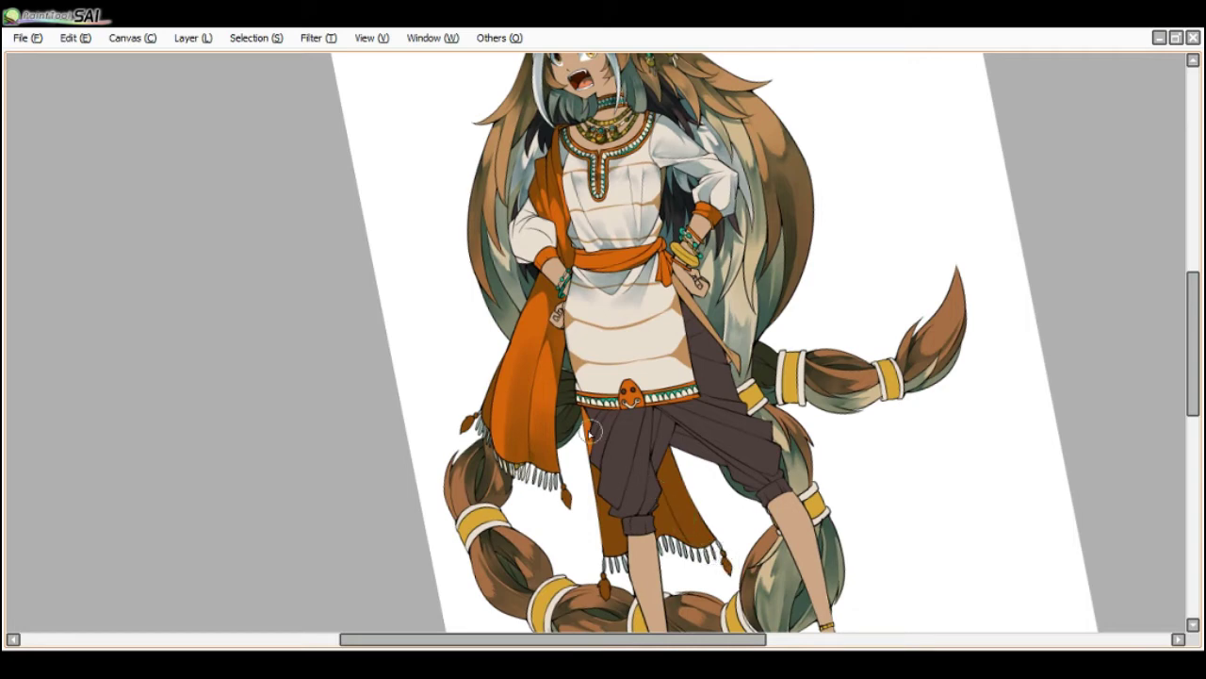
# - Shade the inner side of the dark trousers between the legs, beneath the tunic hem
pyautogui.scroll(-2, 591, 426)
pyautogui.scroll(3, 644, 430)
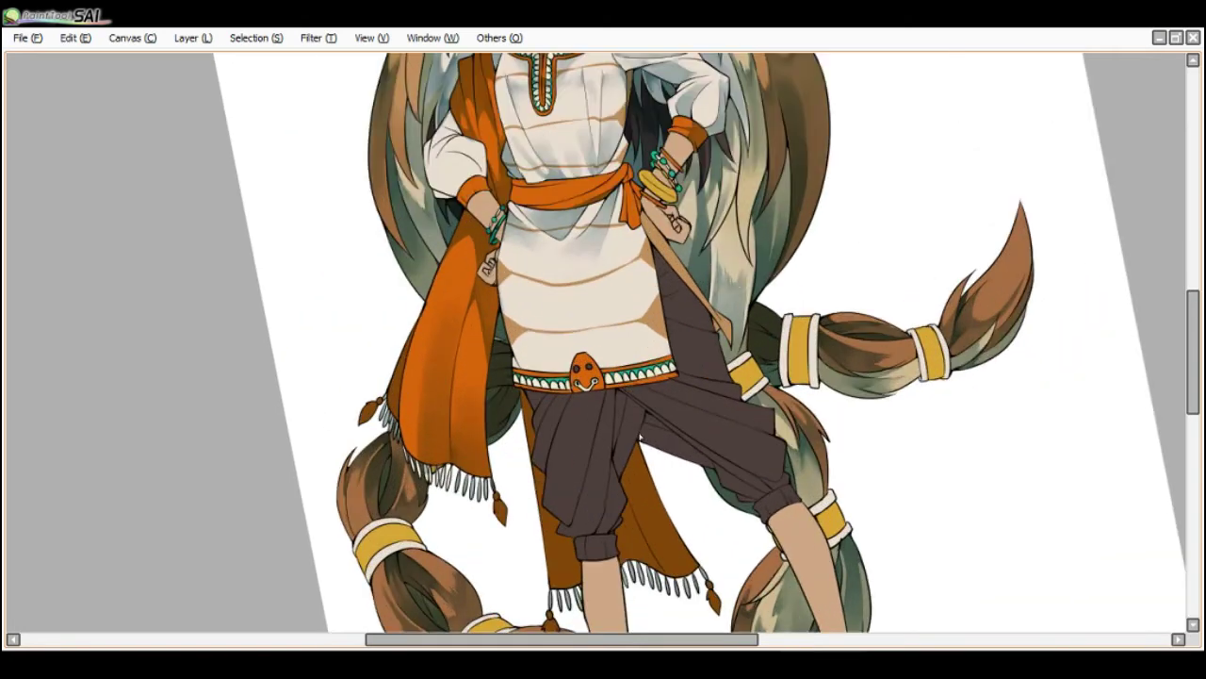
pyautogui.click(656, 431)
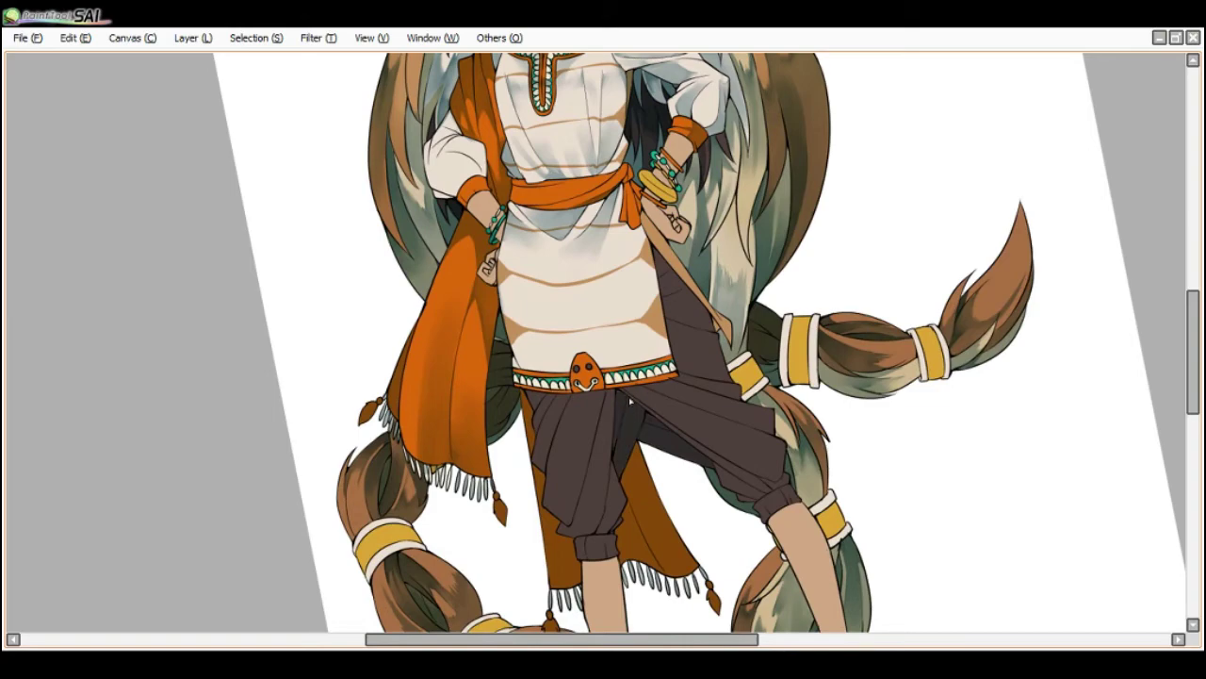
pyautogui.scroll(-2, 611, 350)
pyautogui.scroll(1, 612, 339)
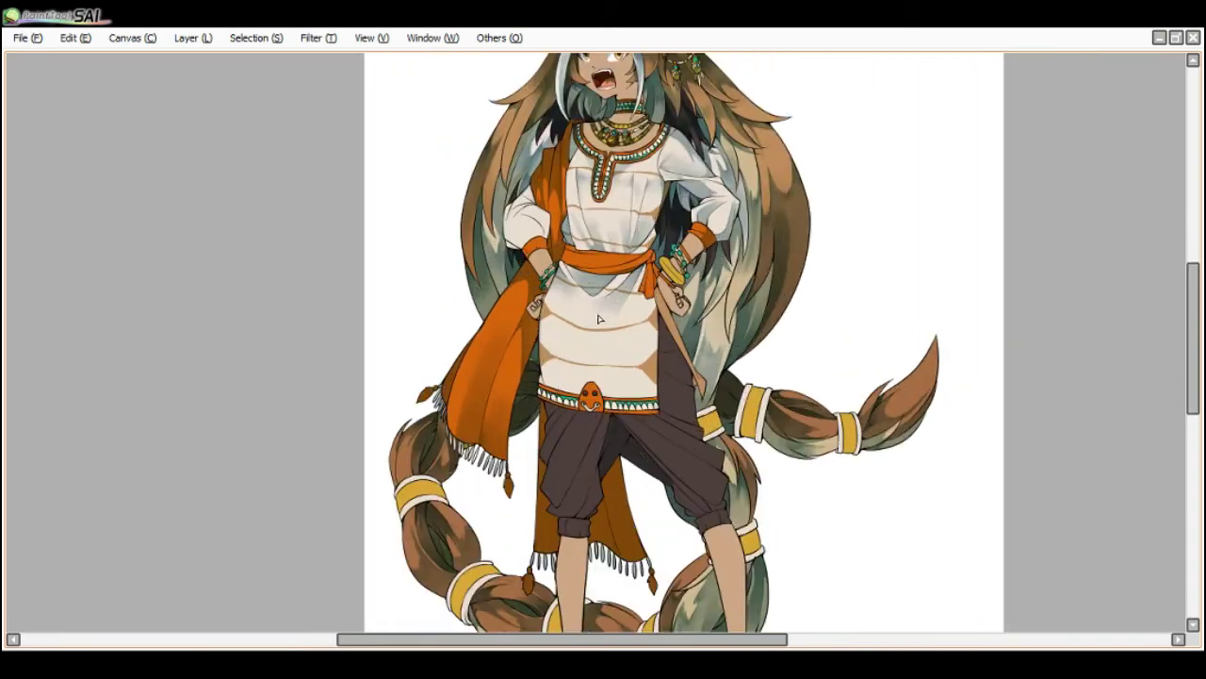
# - Shade the gold bangle on the character's left wrist, leaving a lit area on its face
pyautogui.press('Delete')
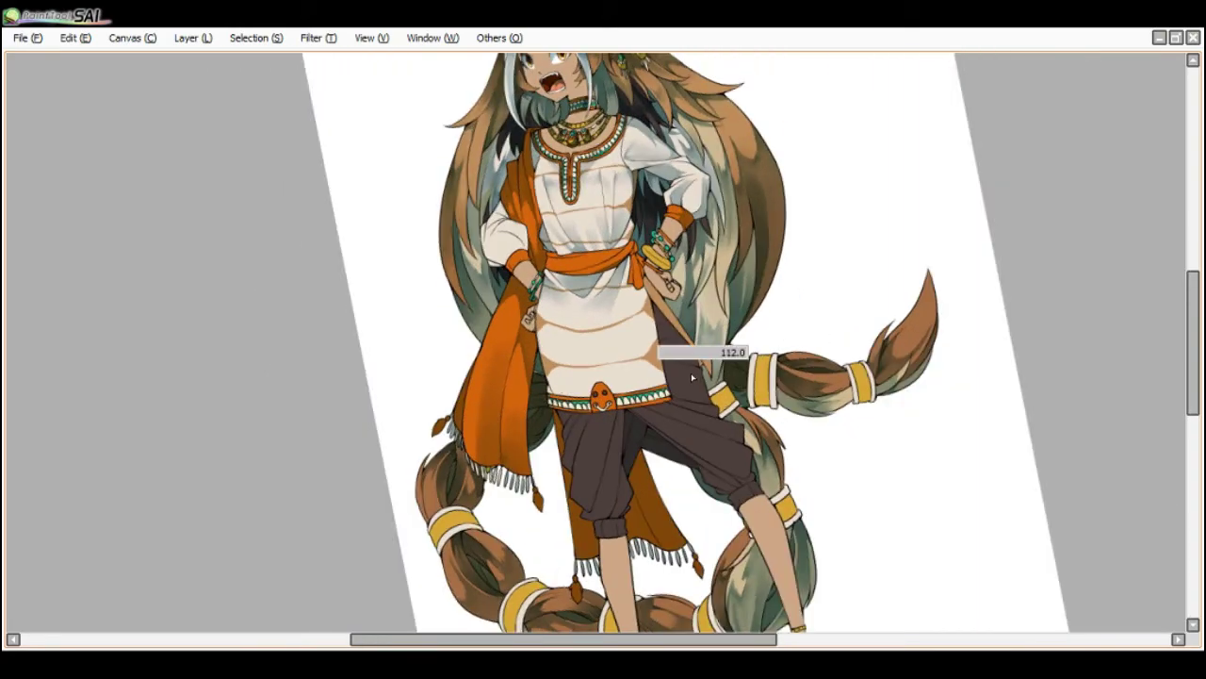
pyautogui.scroll(1, 682, 357)
pyautogui.scroll(1, 645, 271)
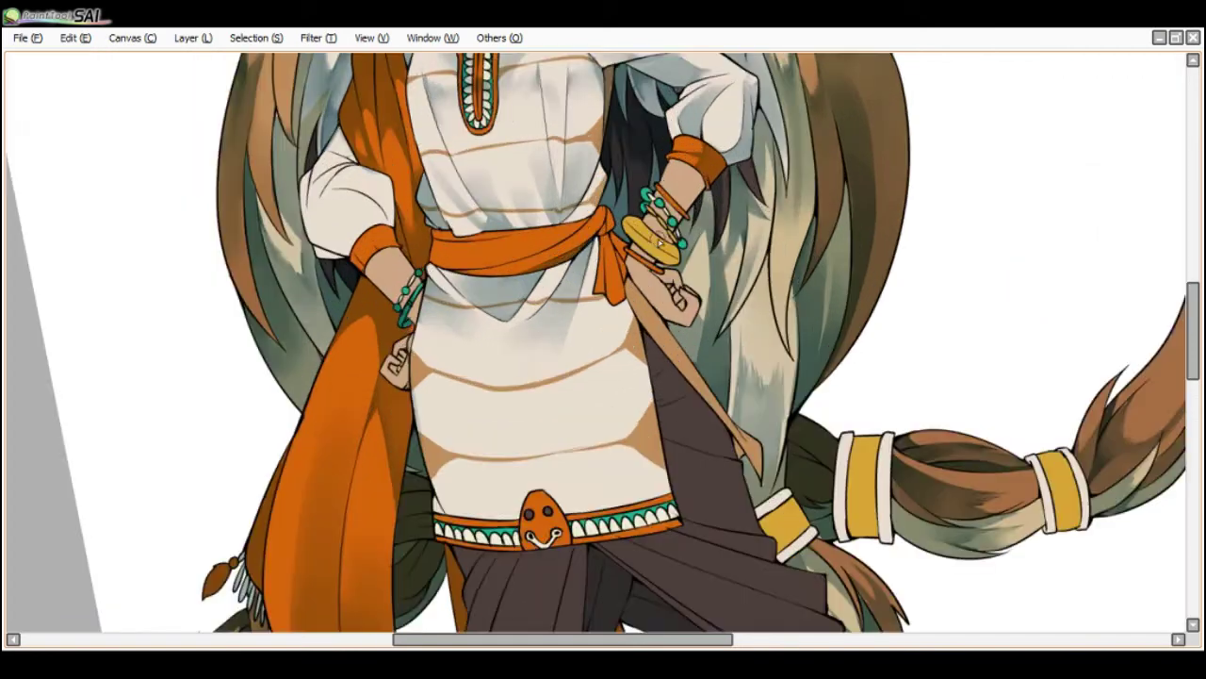
pyautogui.moveTo(663, 246); pyautogui.dragTo(675, 254)
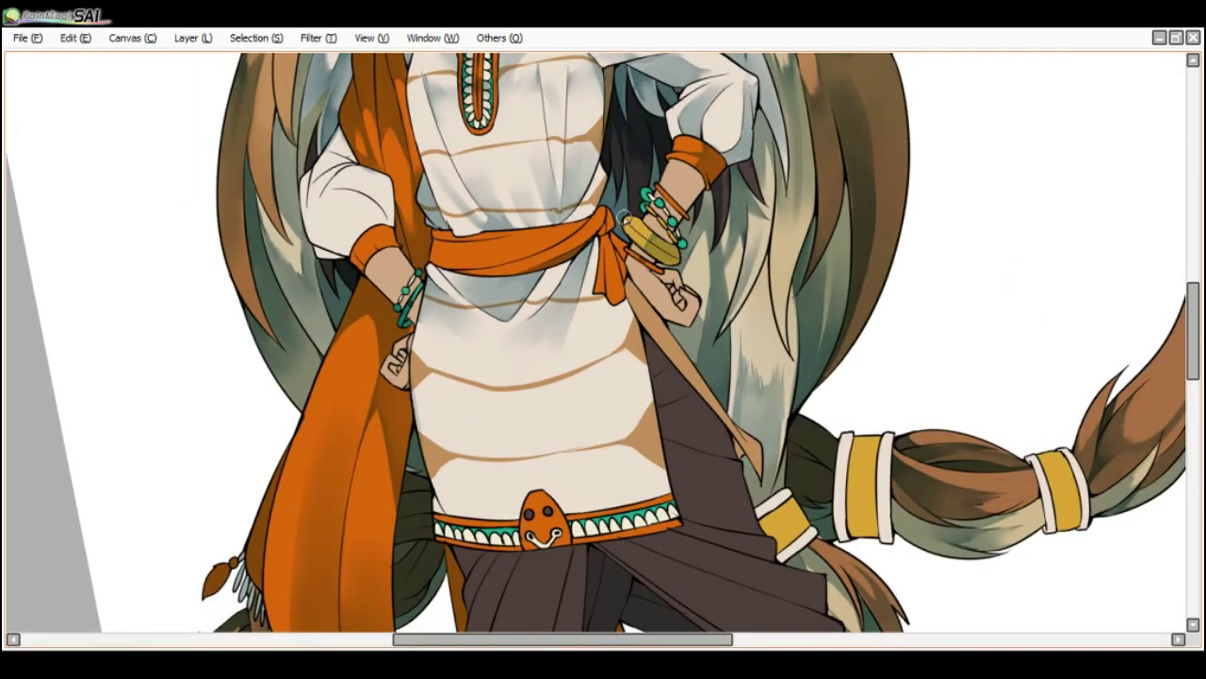
pyautogui.moveTo(626, 221); pyautogui.dragTo(665, 252)
pyautogui.hotkey('ctrl', 'z')
pyautogui.moveTo(658, 211); pyautogui.dragTo(667, 230)
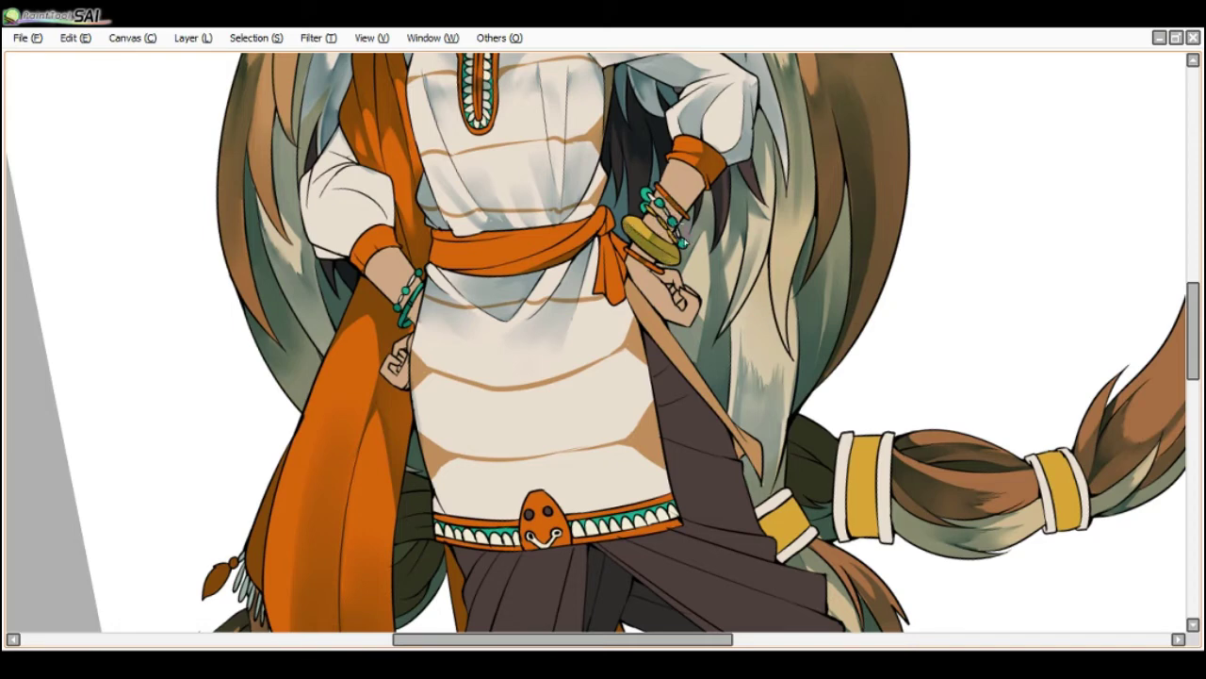
# - Shade the folds and underside of the puffed white sleeve on the character's right arm
pyautogui.scroll(-1, 692, 126)
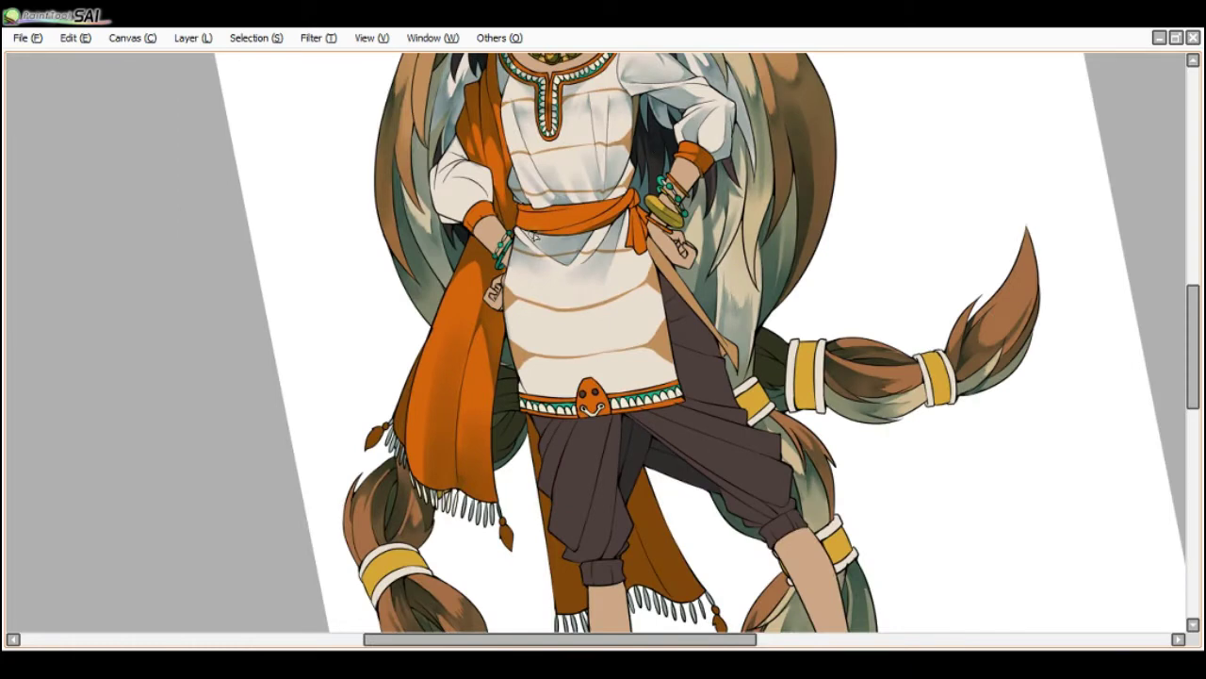
pyautogui.scroll(1, 458, 202)
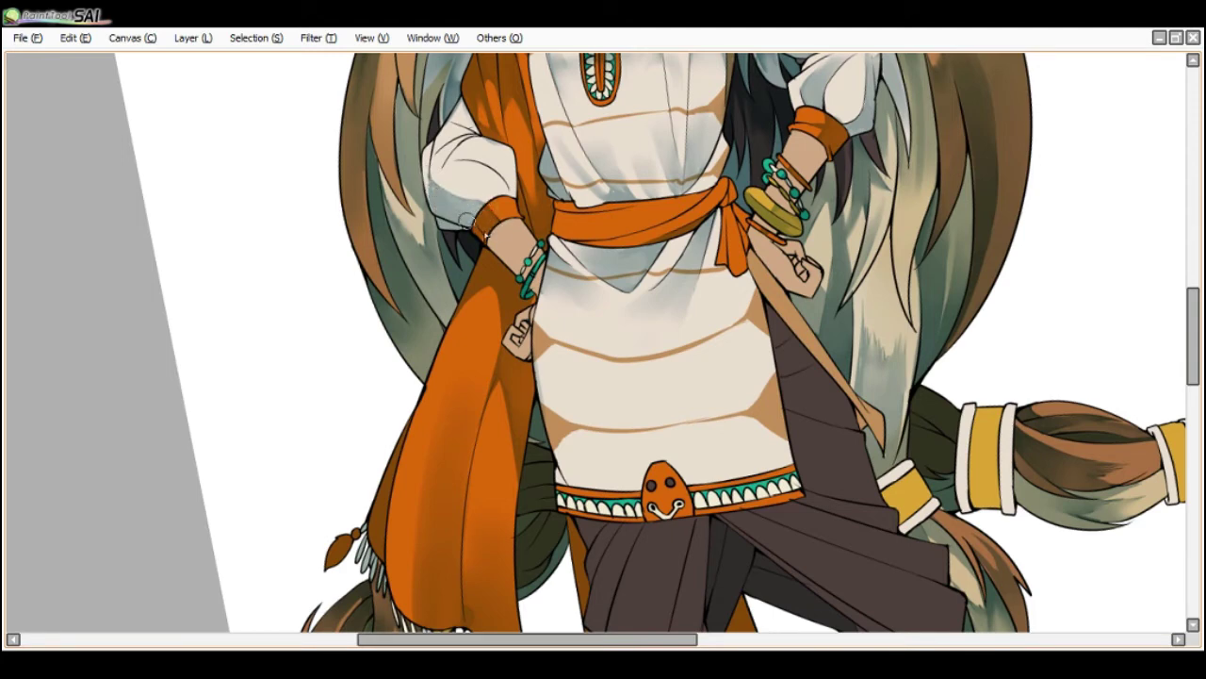
pyautogui.moveTo(513, 160); pyautogui.dragTo(491, 170)
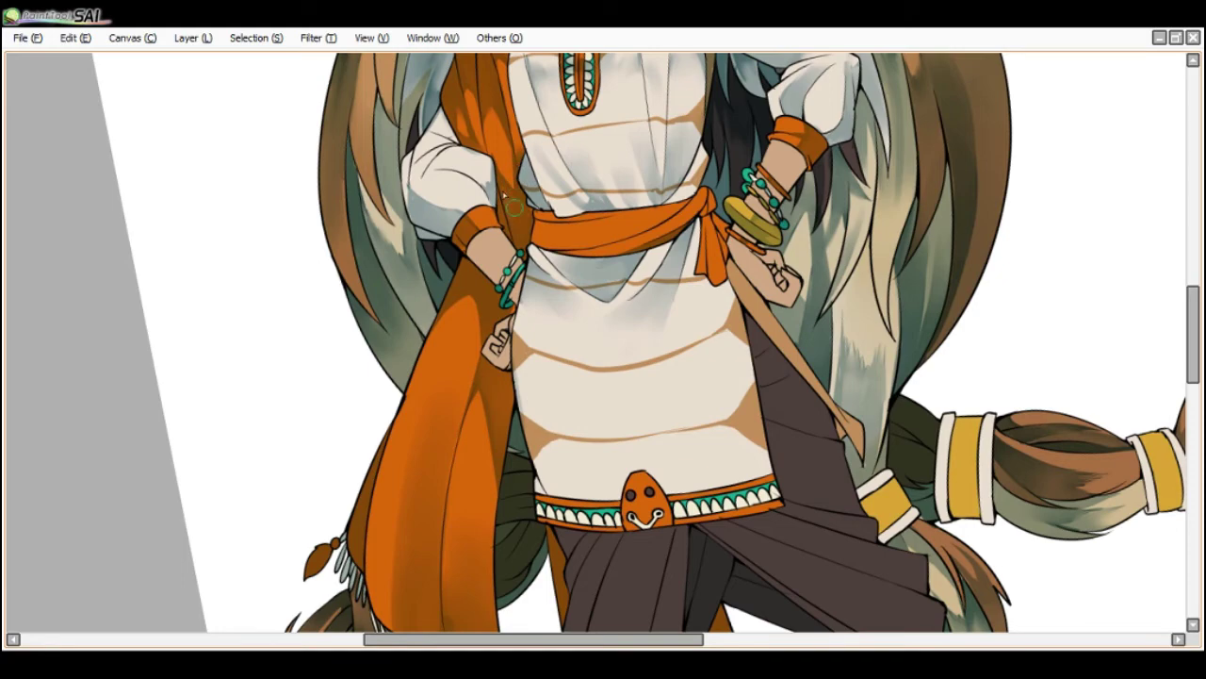
pyautogui.scroll(-1, 492, 102)
pyautogui.moveTo(492, 92); pyautogui.dragTo(511, 227)
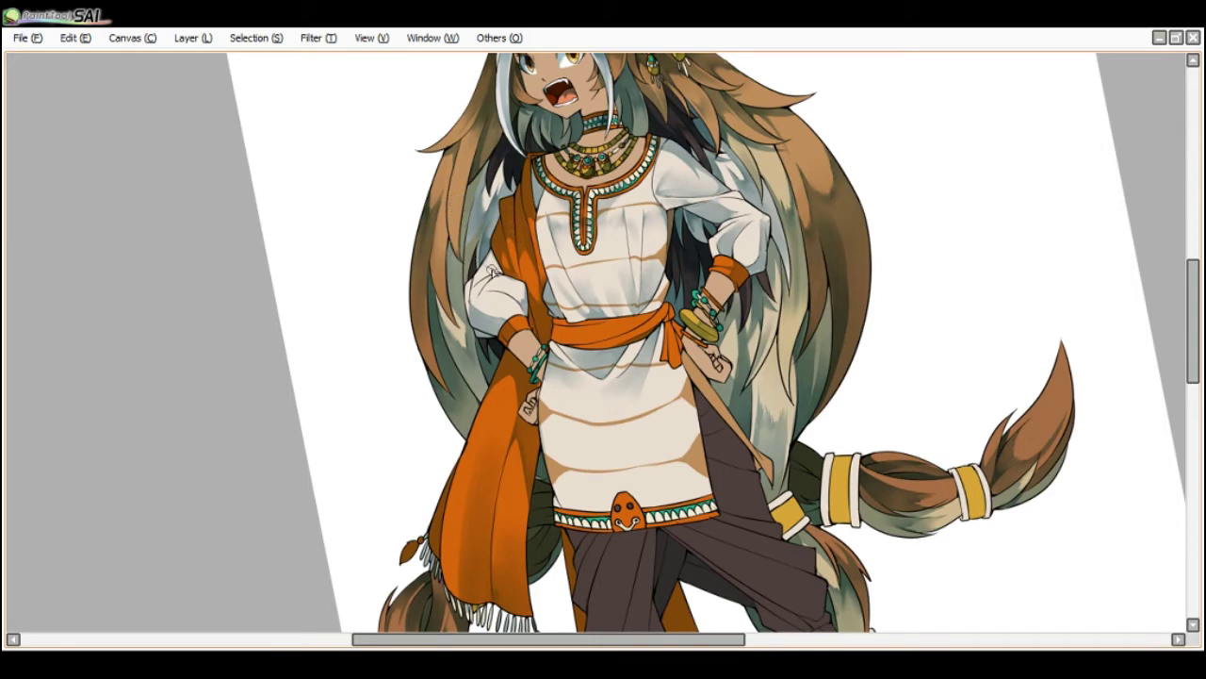
pyautogui.scroll(1, 490, 272)
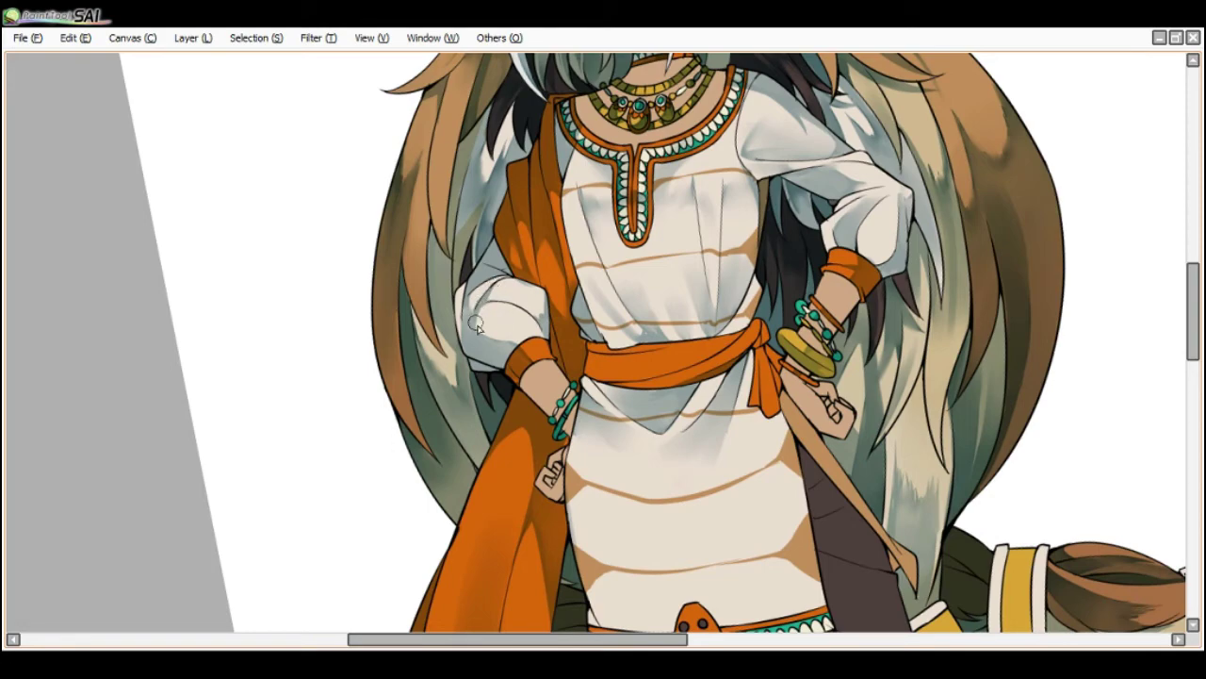
# - Shade the narrow tan flap at the character's left hip and the dark trousers between it and the tunic
pyautogui.scroll(-2, 481, 325)
pyautogui.press('End')
pyautogui.press('Delete')
pyautogui.press('Delete')
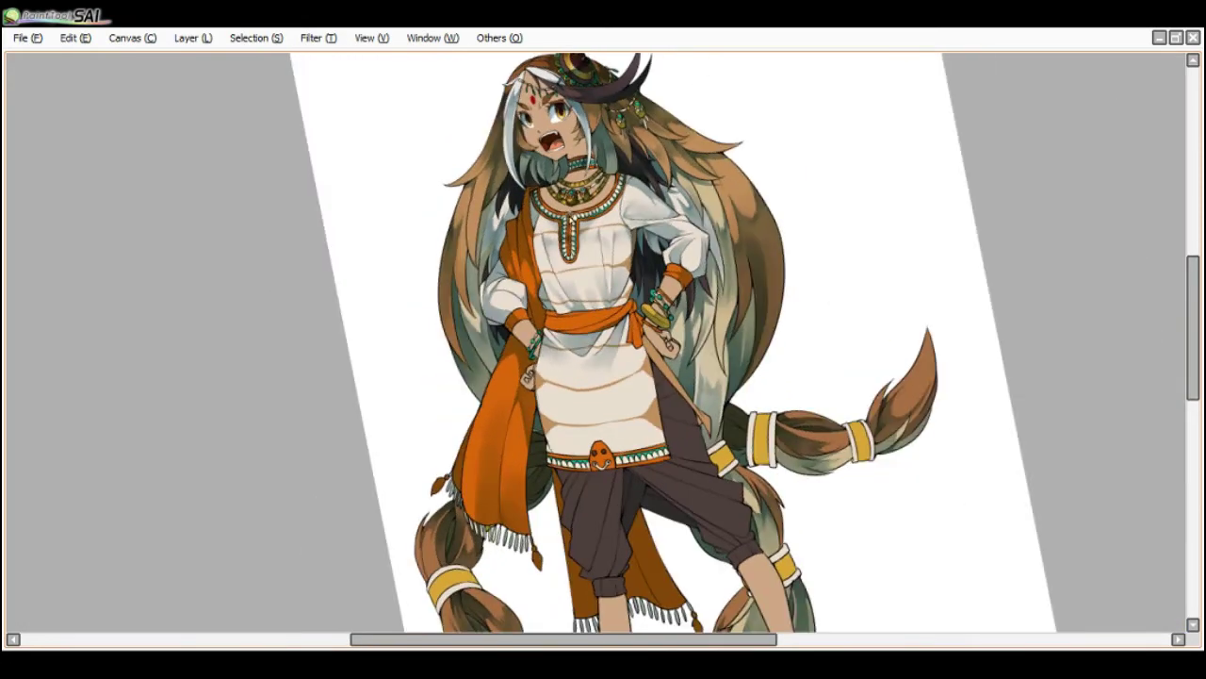
pyautogui.scroll(-1, 556, 264)
pyautogui.scroll(1, 528, 390)
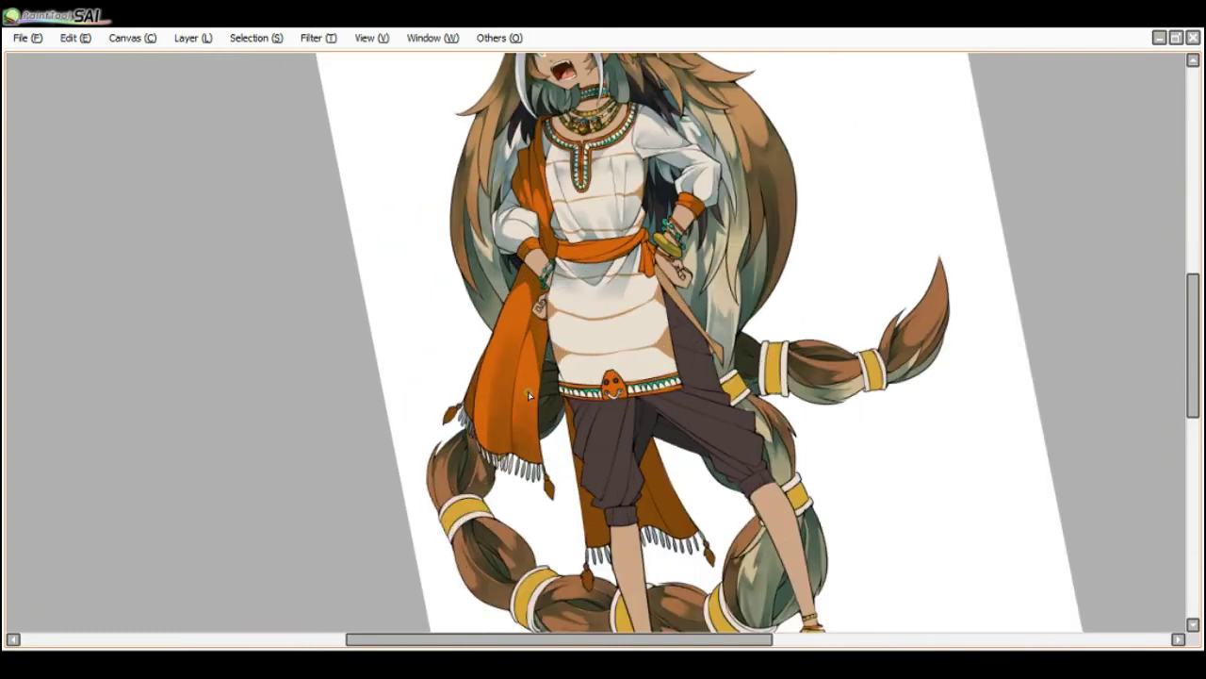
pyautogui.scroll(-1, 581, 379)
pyautogui.press('Delete')
pyautogui.scroll(2, 588, 431)
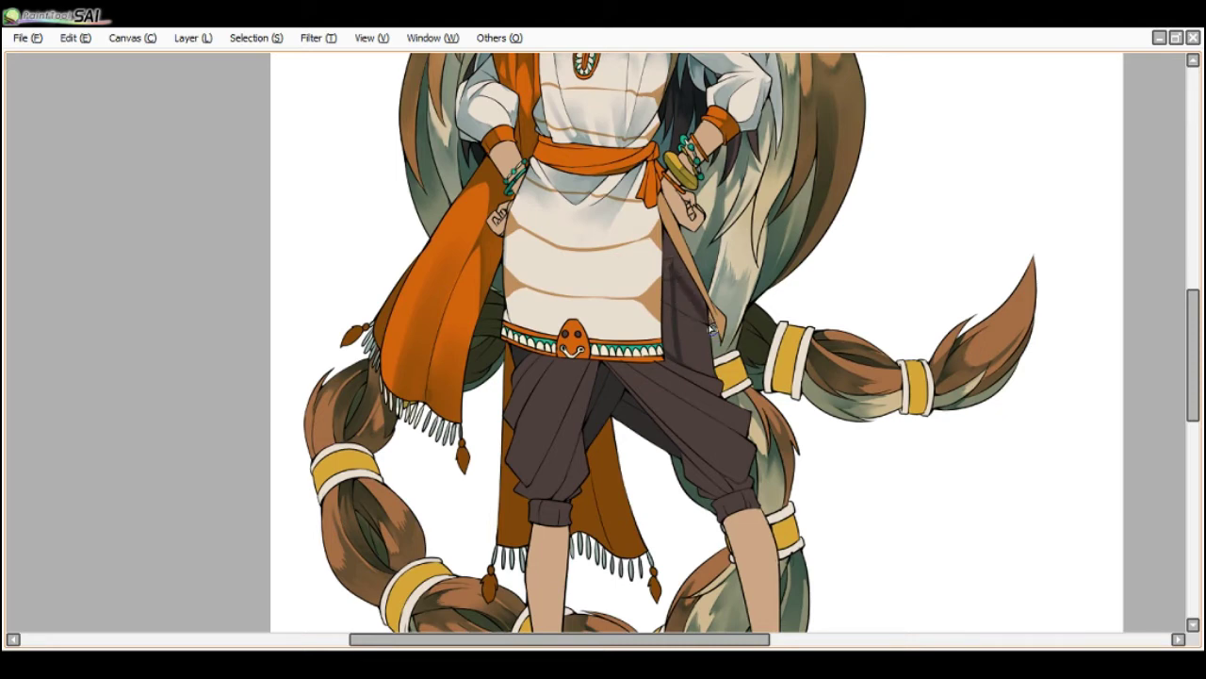
pyautogui.moveTo(710, 294); pyautogui.dragTo(717, 305)
pyautogui.moveTo(687, 242); pyautogui.dragTo(663, 196)
pyautogui.moveTo(677, 256); pyautogui.dragTo(666, 215)
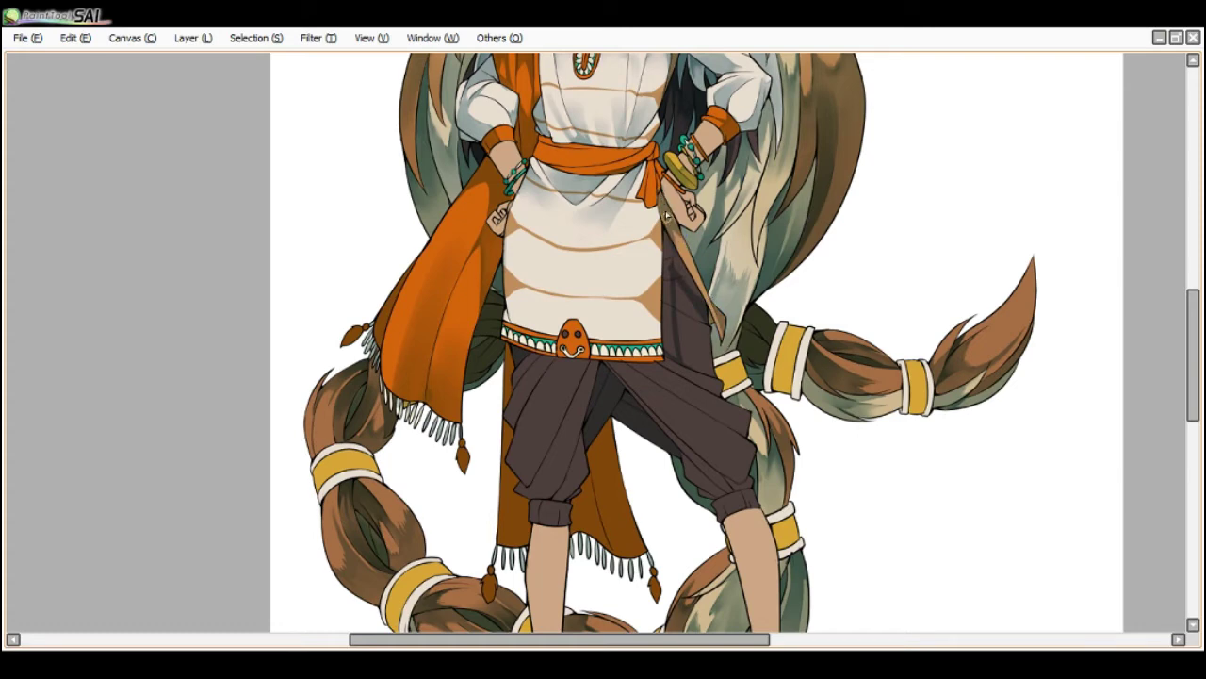
pyautogui.moveTo(676, 262)
pyautogui.mouseDown()
pyautogui.moveTo(689, 284)
pyautogui.moveTo(676, 329)
pyautogui.mouseUp()
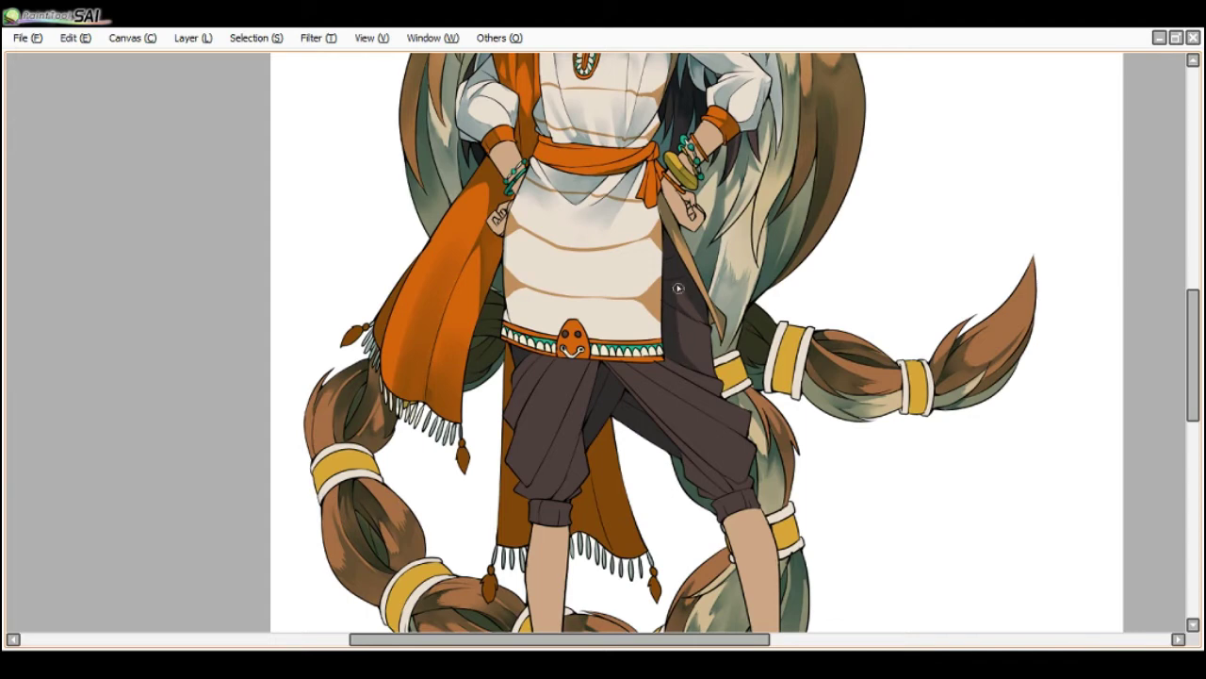
# - Add soft shadows to the lower tunic, covering the character's right side and the hem trim, with faint folds opposite
pyautogui.scroll(-1, 678, 289)
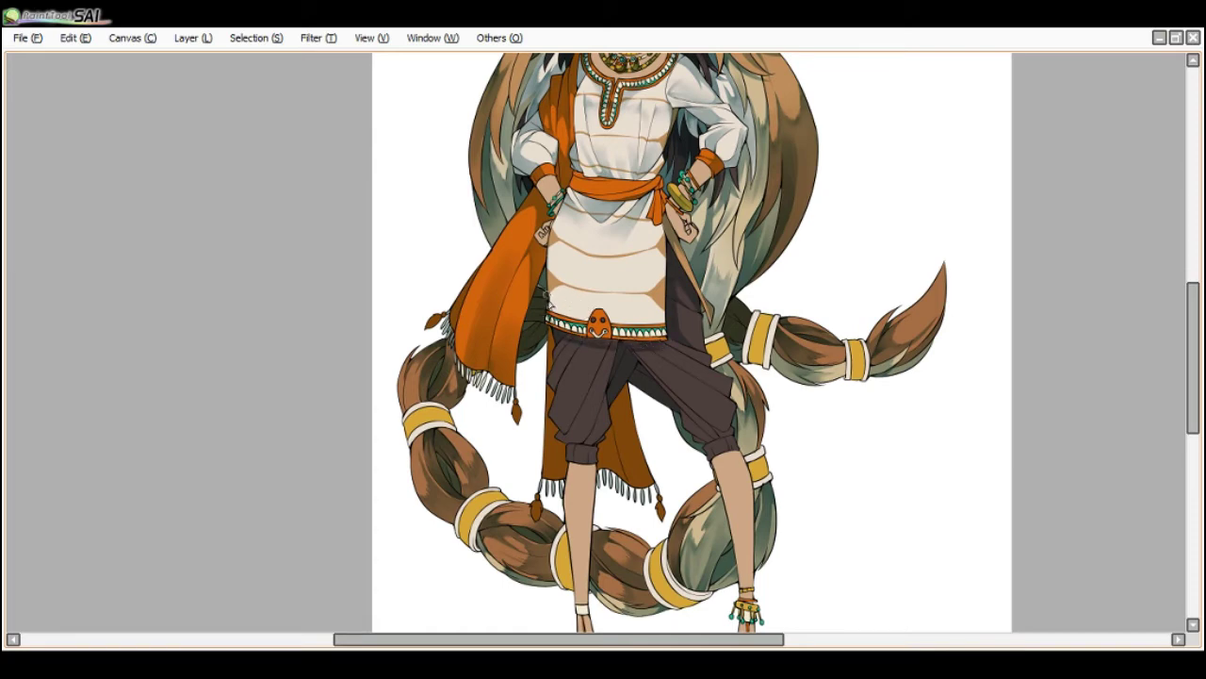
pyautogui.scroll(1, 547, 306)
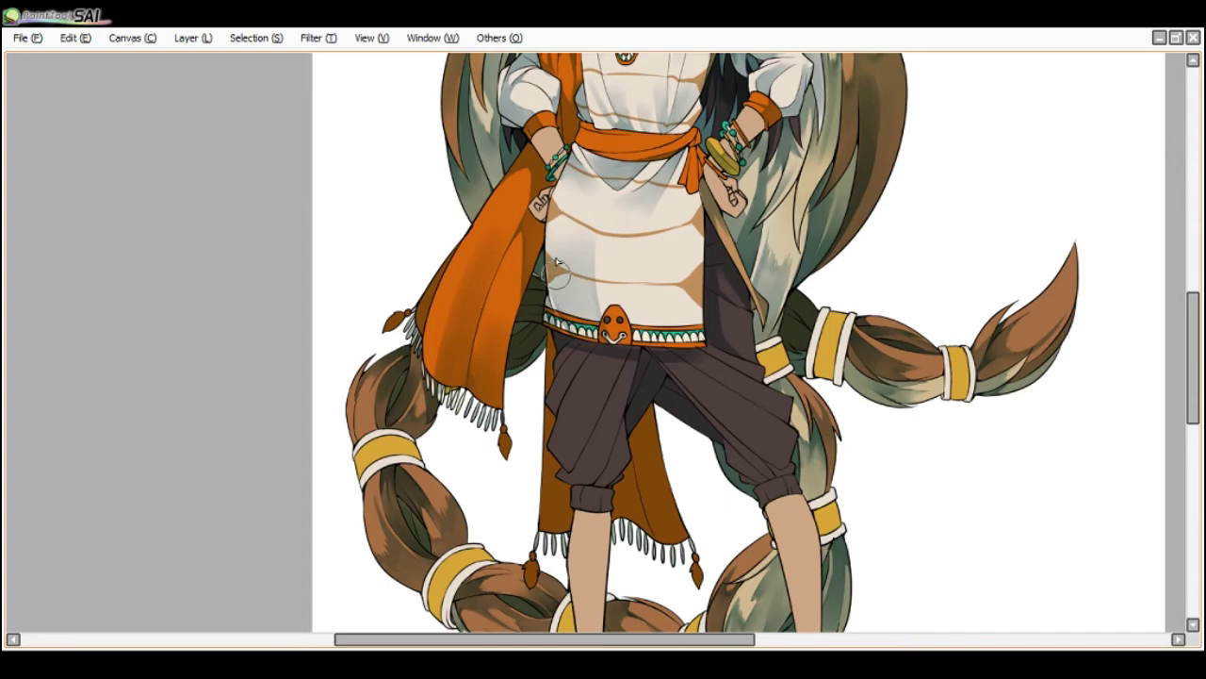
pyautogui.scroll(-2, 596, 192)
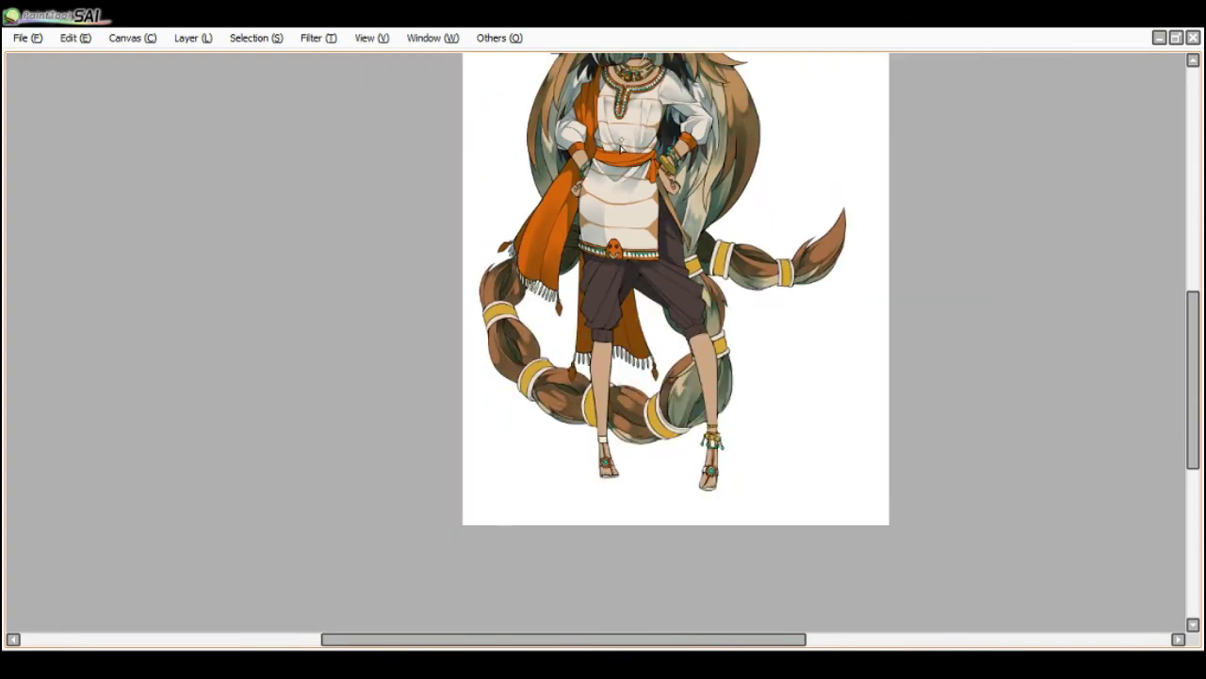
pyautogui.scroll(2, 624, 151)
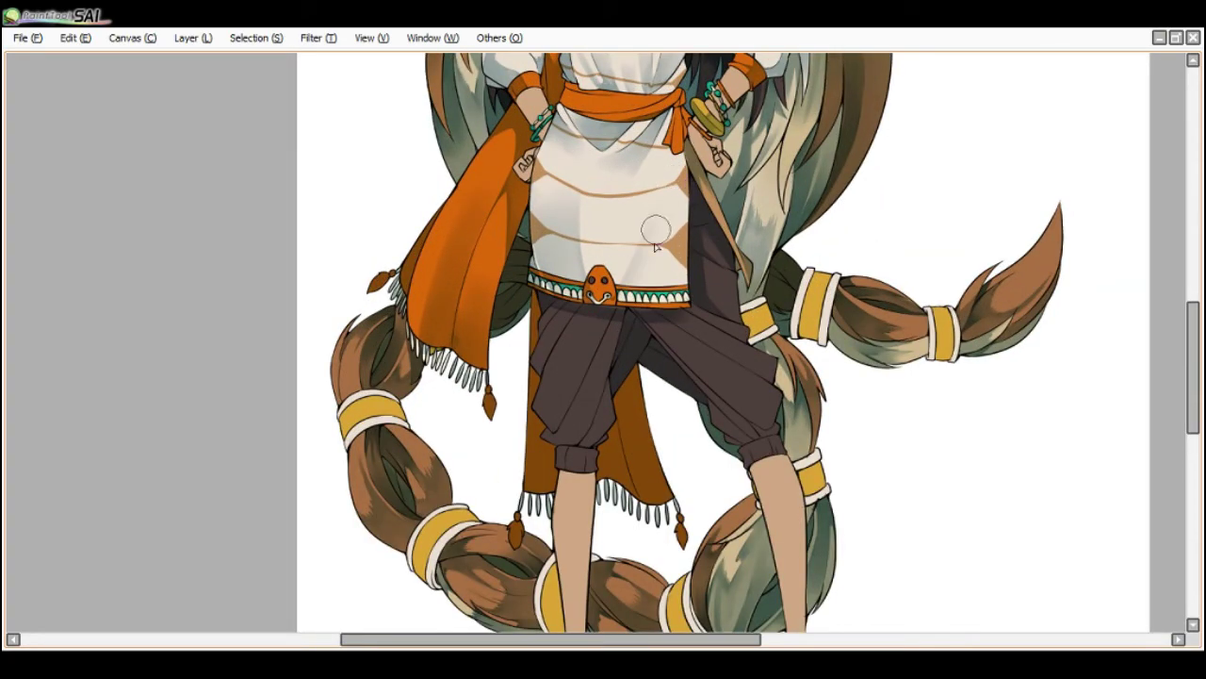
pyautogui.scroll(-2, 659, 216)
pyautogui.scroll(-1, 680, 108)
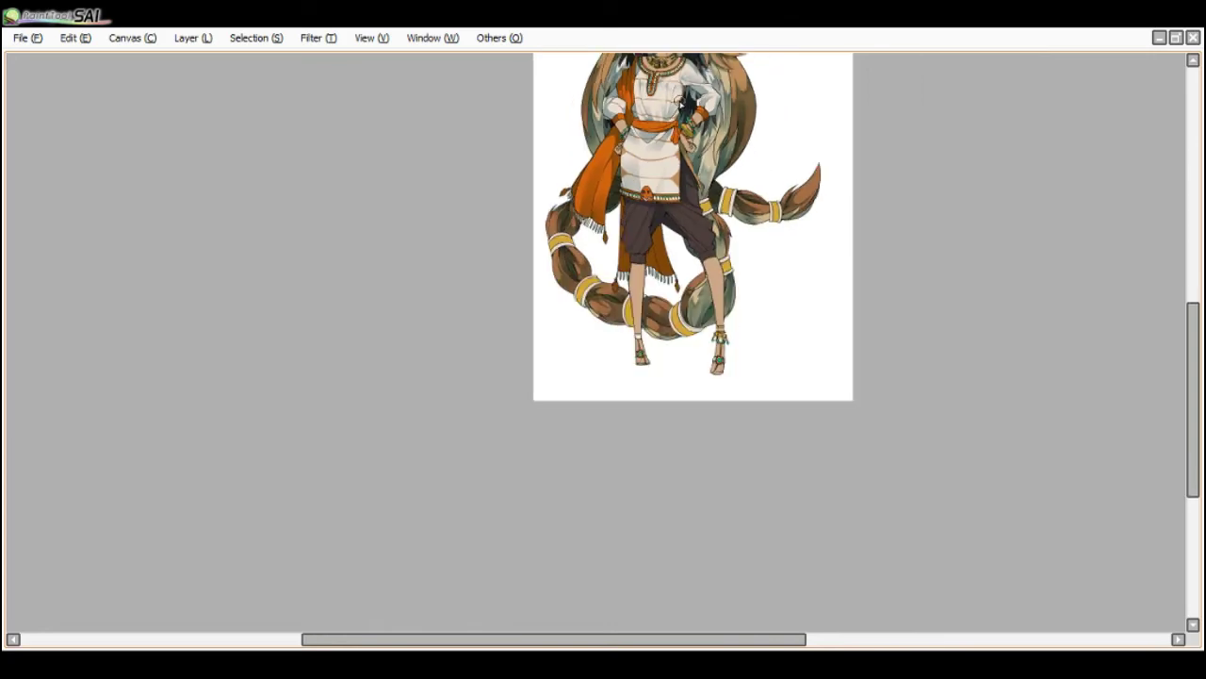
pyautogui.scroll(2, 641, 283)
pyautogui.scroll(2, 611, 300)
# - Cover the trouser leg and cuff on the character's right side, plus the white anklet below, in a solid shadow
pyautogui.press('Delete')
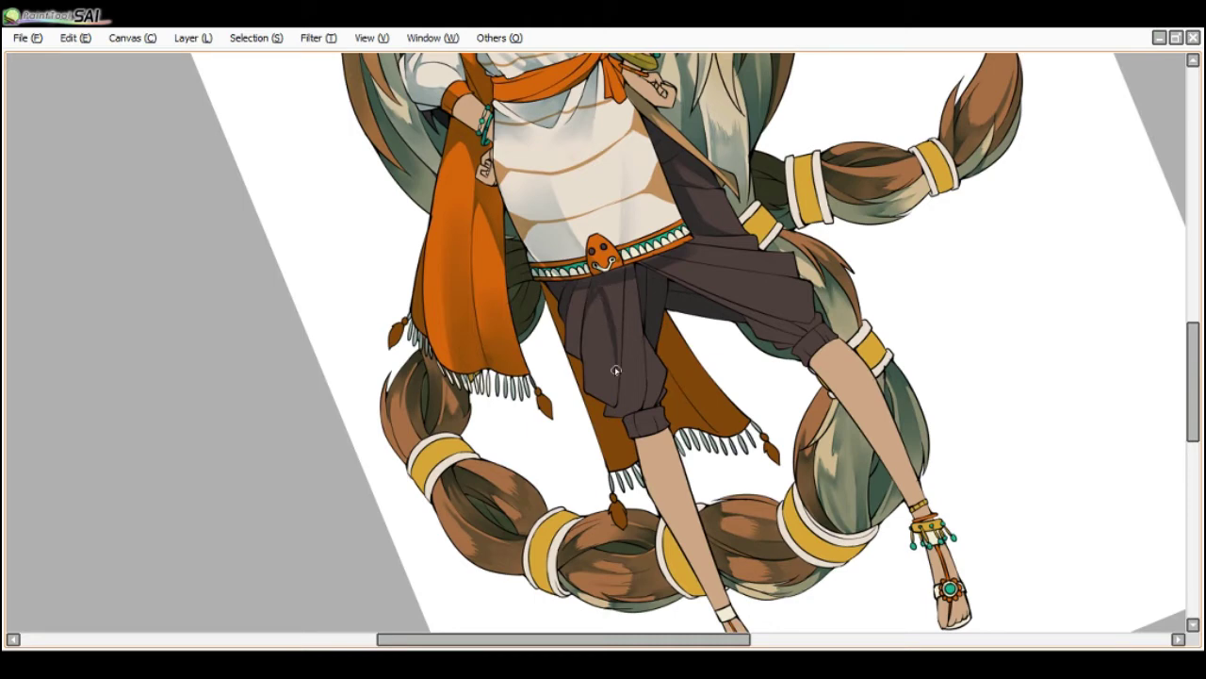
pyautogui.scroll(-1, 603, 319)
pyautogui.press('End')
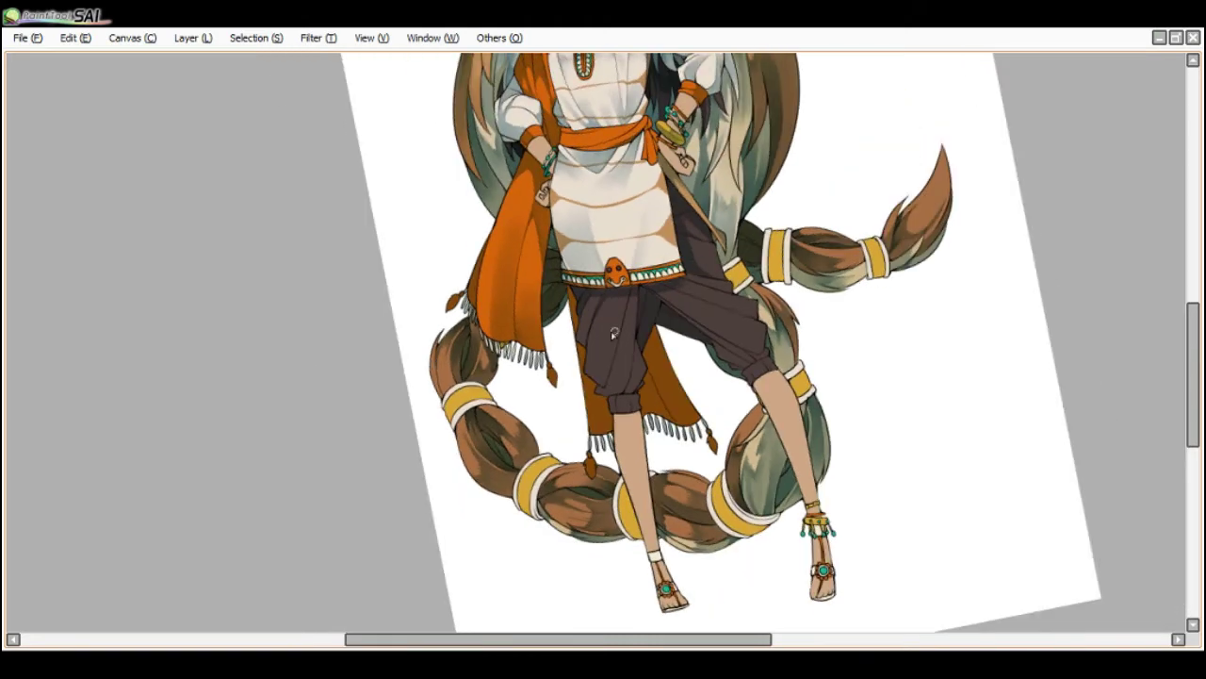
pyautogui.moveTo(594, 323)
pyautogui.keyDown('ctrl'); pyautogui.keyDown('alt'); pyautogui.mouseDown()
pyautogui.moveTo(639, 324)
pyautogui.moveTo(630, 307)
pyautogui.moveTo(604, 342)
pyautogui.moveTo(627, 358)
pyautogui.mouseUp(); pyautogui.keyUp('alt'); pyautogui.keyUp('ctrl')
pyautogui.scroll(-2, 622, 411)
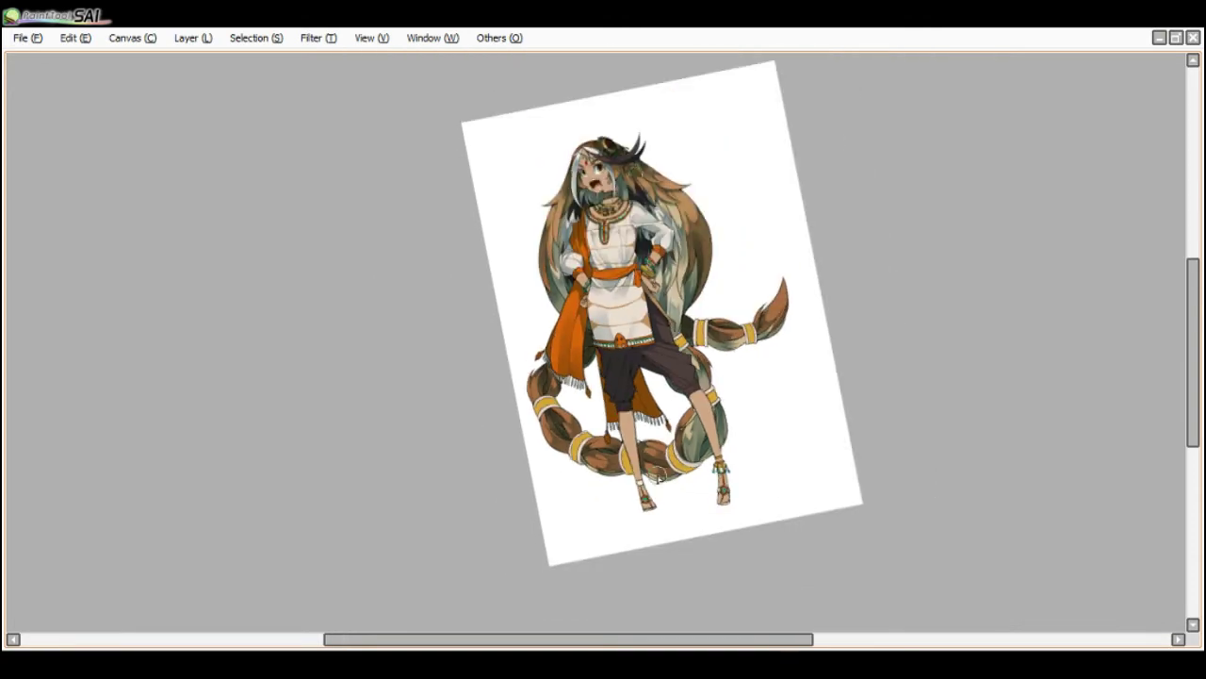
pyautogui.press('Home')
pyautogui.press('Delete')
pyautogui.scroll(2, 641, 499)
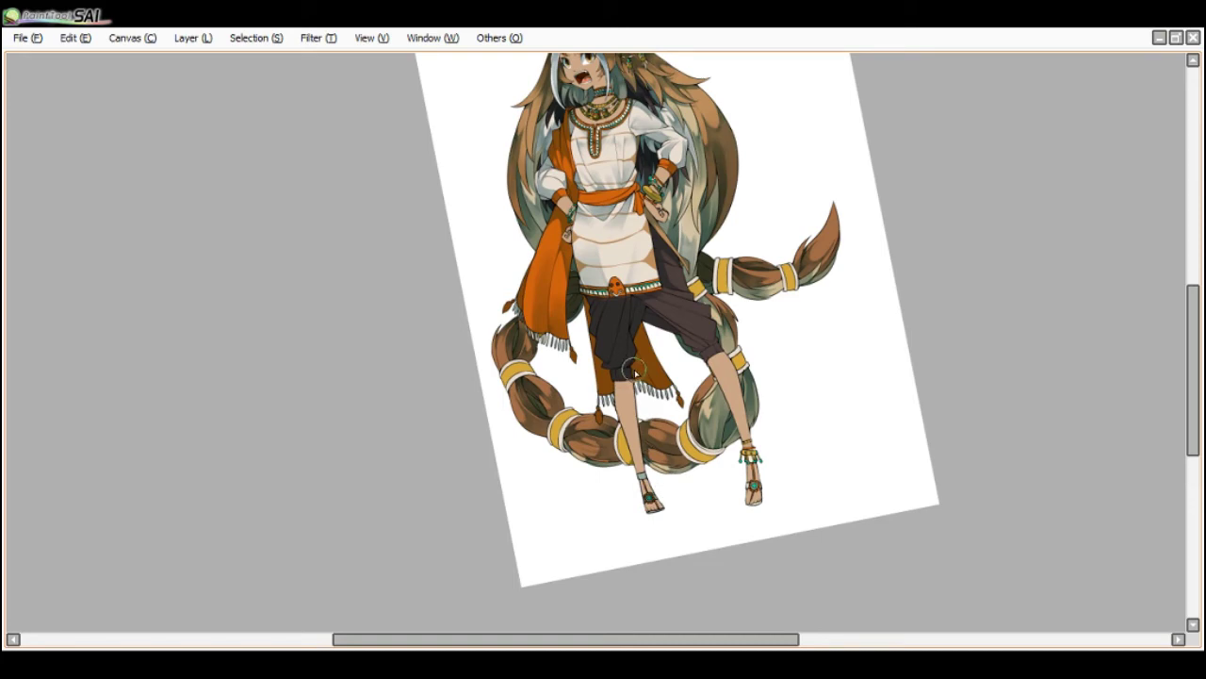
pyautogui.press('Delete')
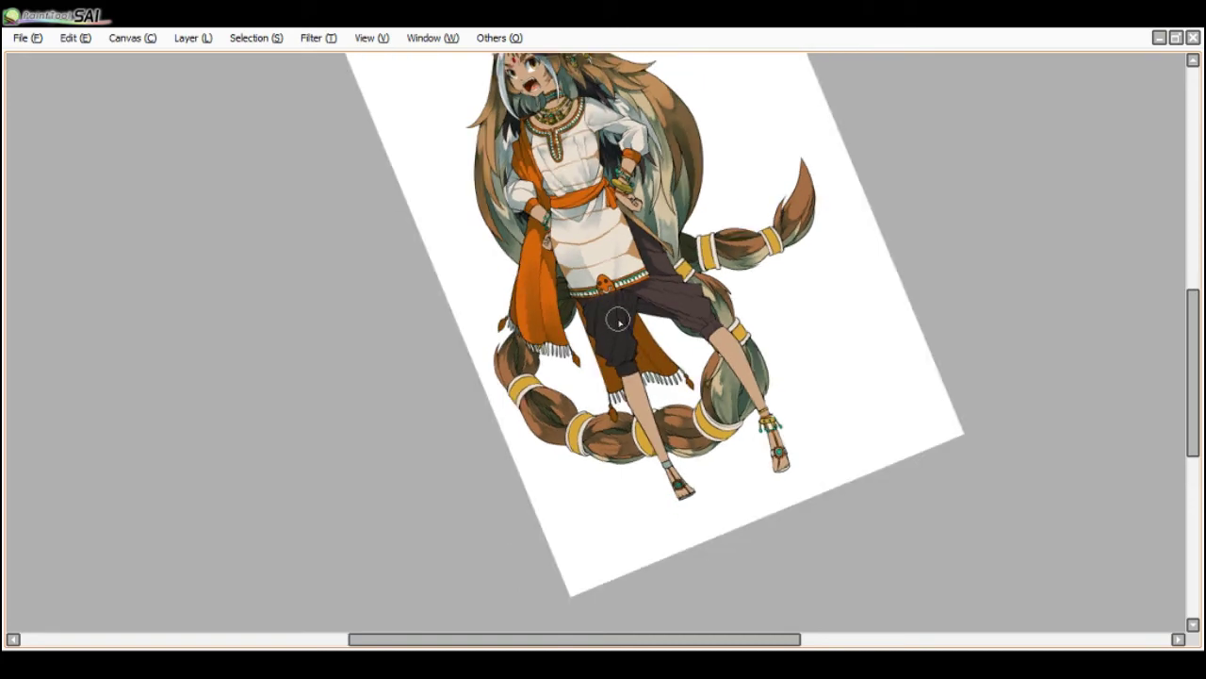
# - Darken the inner side of the trousers between the legs, up to the tunic hem
pyautogui.press('End')
pyautogui.scroll(1, 632, 321)
pyautogui.scroll(1, 635, 330)
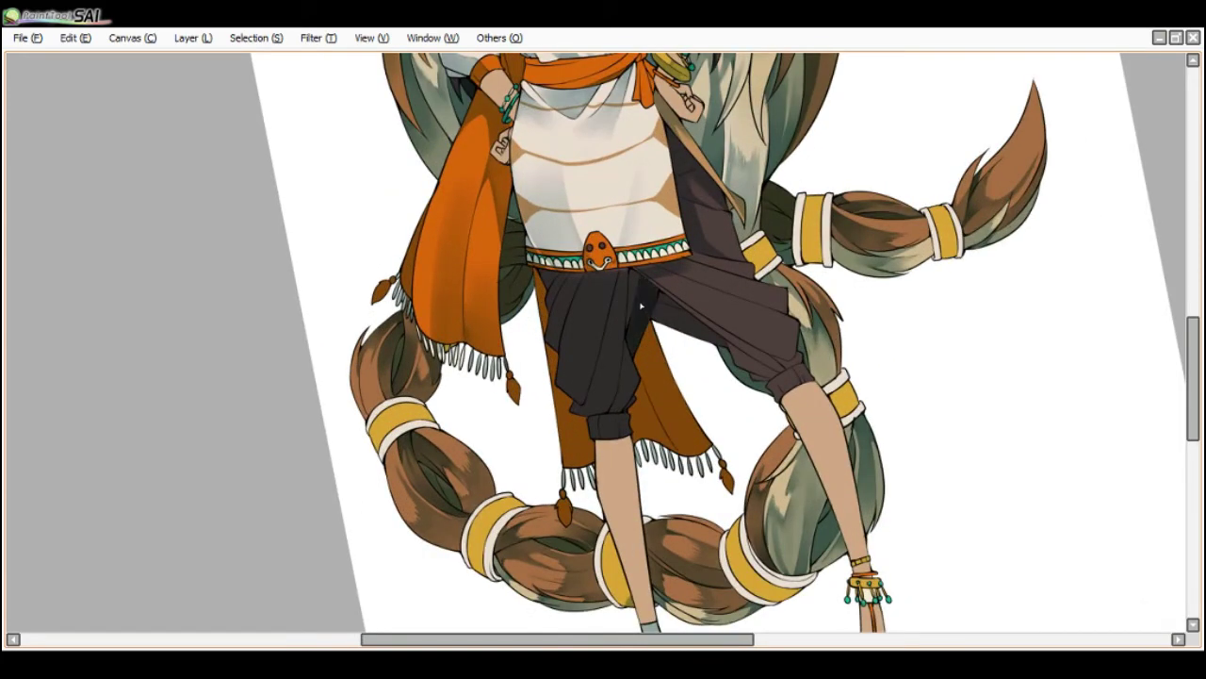
pyautogui.click(637, 296)
pyautogui.click(680, 326)
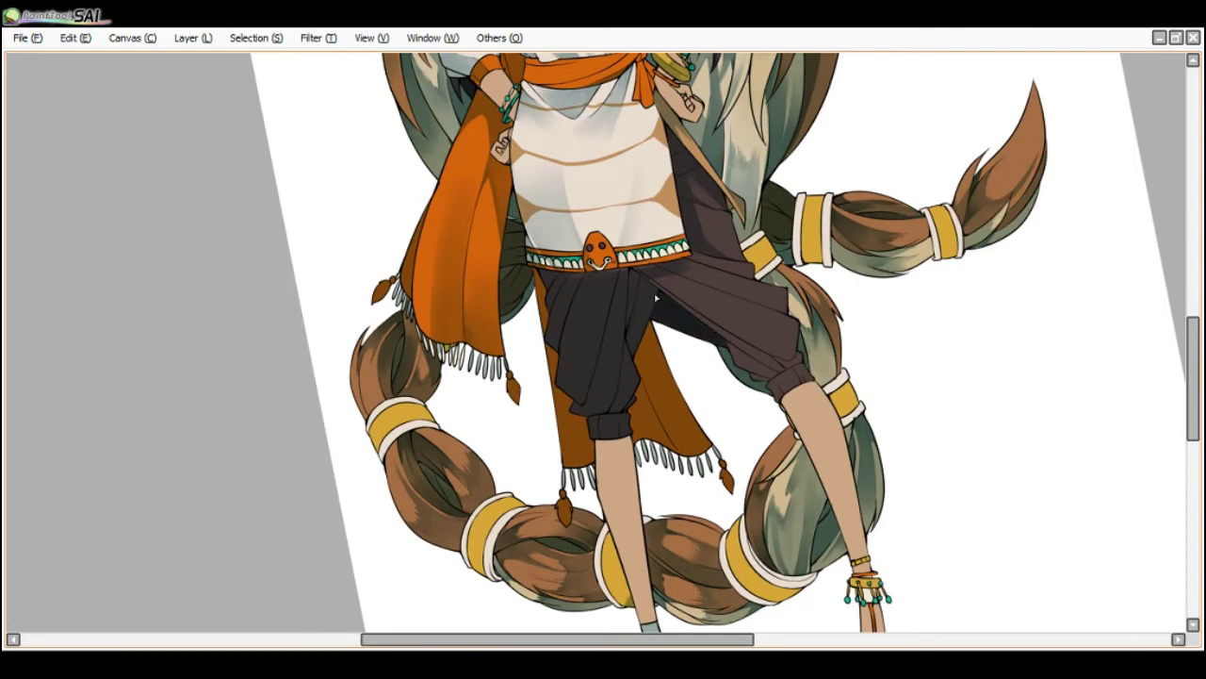
pyautogui.press('b')
pyautogui.press('[')
pyautogui.press('[')
pyautogui.press('[')
pyautogui.press('[')
pyautogui.press('[')
pyautogui.moveTo(635, 277); pyautogui.dragTo(650, 298)
# - Refine the shadow on the inner trouser folds with a small brush, erasing narrow lit strips along the crease
pyautogui.scroll(1, 632, 277)
pyautogui.press('[')
pyautogui.press('[')
pyautogui.press('[')
pyautogui.press('[')
pyautogui.moveTo(634, 307); pyautogui.dragTo(623, 366)
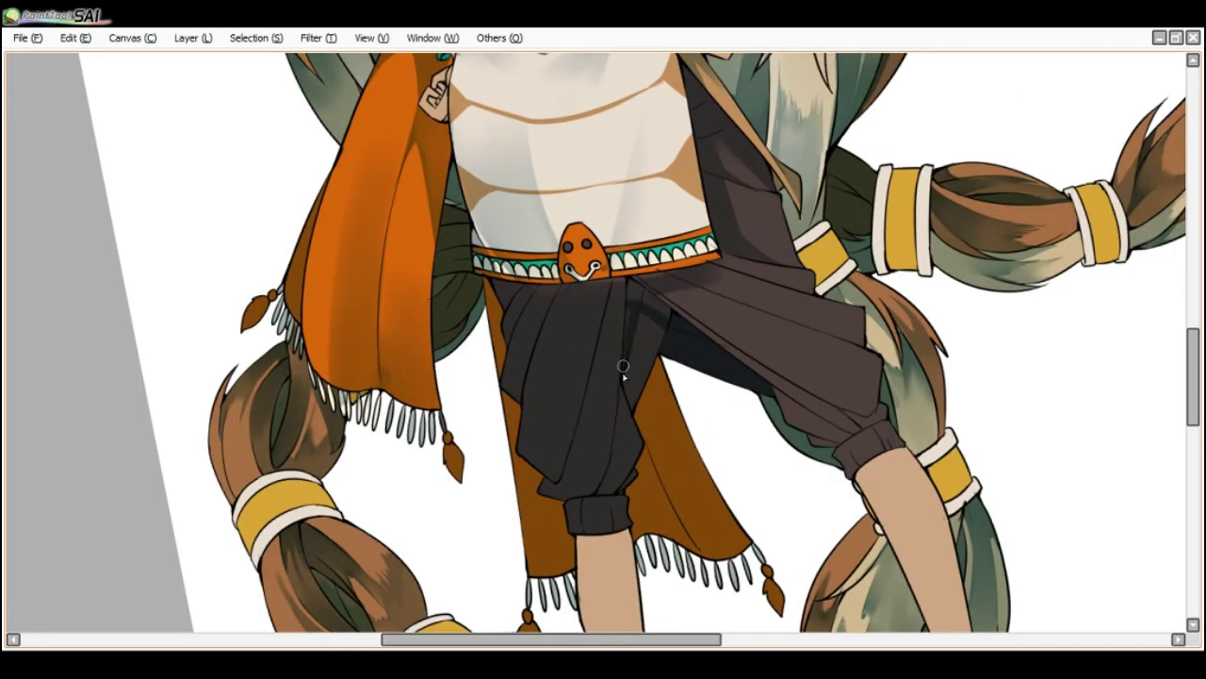
pyautogui.press('e')
pyautogui.press('[')
pyautogui.press('[')
pyautogui.press('[')
pyautogui.press('[')
pyautogui.moveTo(635, 309)
pyautogui.mouseDown()
pyautogui.moveTo(635, 287)
pyautogui.moveTo(647, 298)
pyautogui.mouseUp()
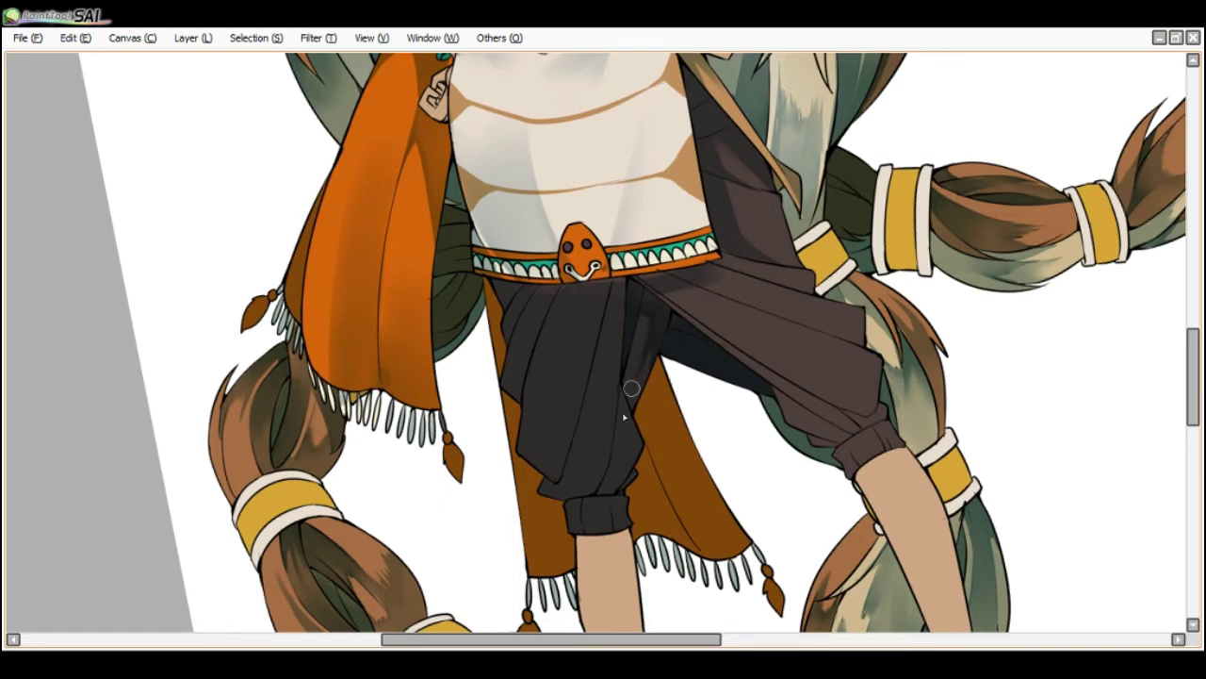
# - Shade the two gold, white-rimmed bands on the raised end of the braid, leaving lit areas on their faces
pyautogui.scroll(-2, 637, 306)
pyautogui.scroll(1, 762, 257)
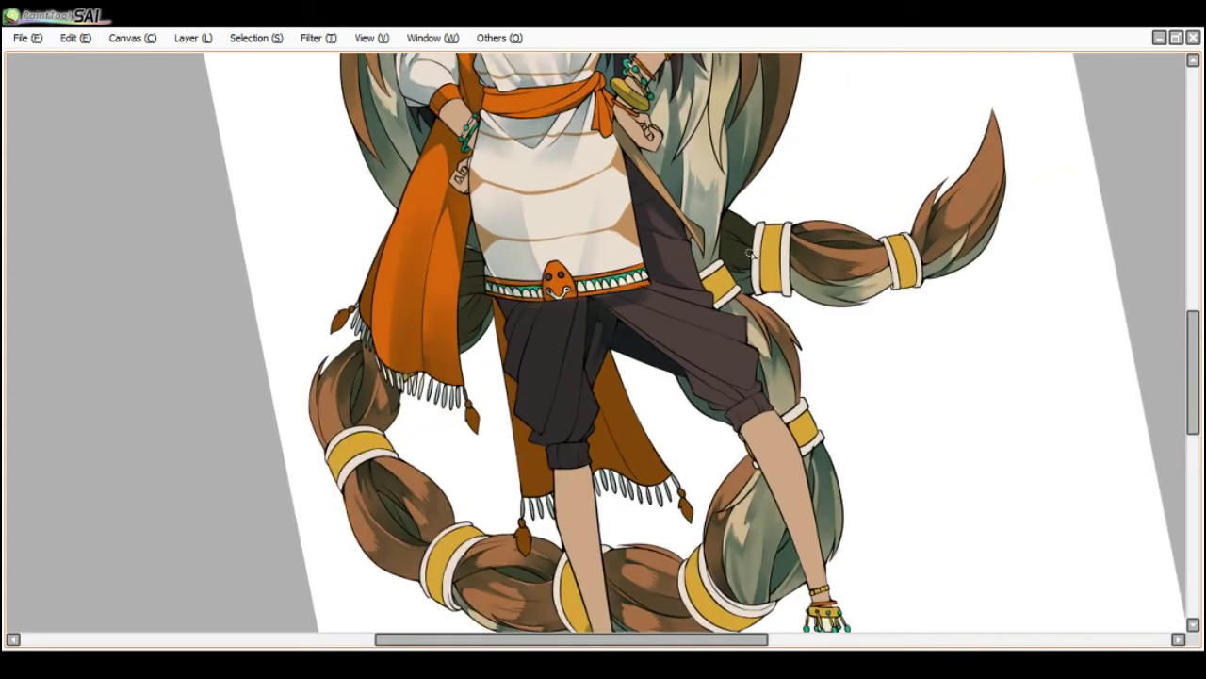
pyautogui.press(']')
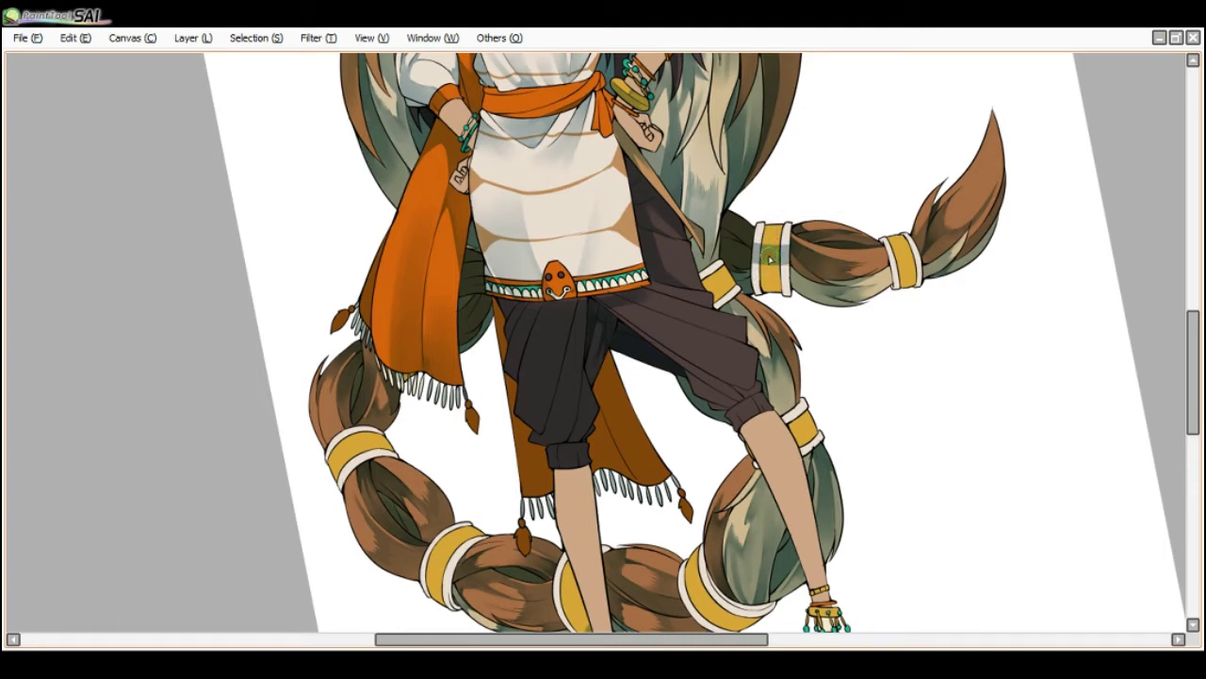
pyautogui.press('[')
pyautogui.moveTo(759, 263)
pyautogui.mouseDown()
pyautogui.moveTo(793, 268)
pyautogui.moveTo(766, 238)
pyautogui.mouseUp()
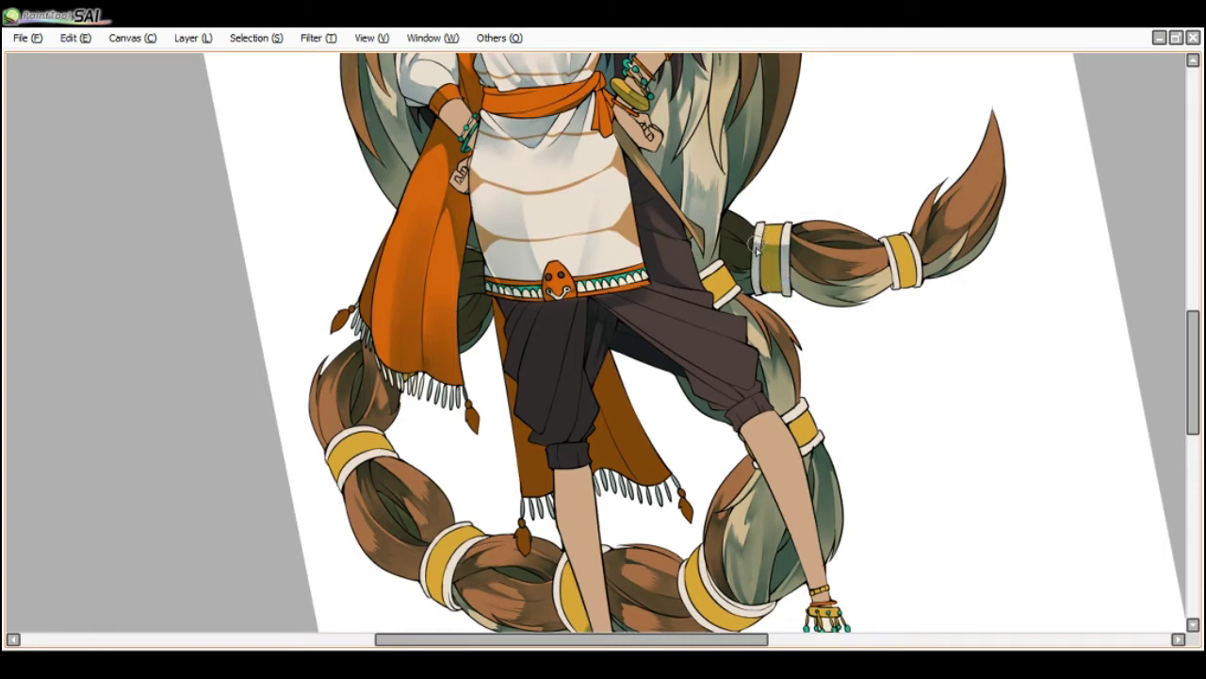
pyautogui.hotkey('ctrl', 'z')
pyautogui.moveTo(916, 247)
pyautogui.mouseDown()
pyautogui.moveTo(885, 274)
pyautogui.moveTo(931, 260)
pyautogui.moveTo(908, 275)
pyautogui.moveTo(895, 247)
pyautogui.mouseUp()
pyautogui.scroll(-1, 822, 194)
pyautogui.press('End')
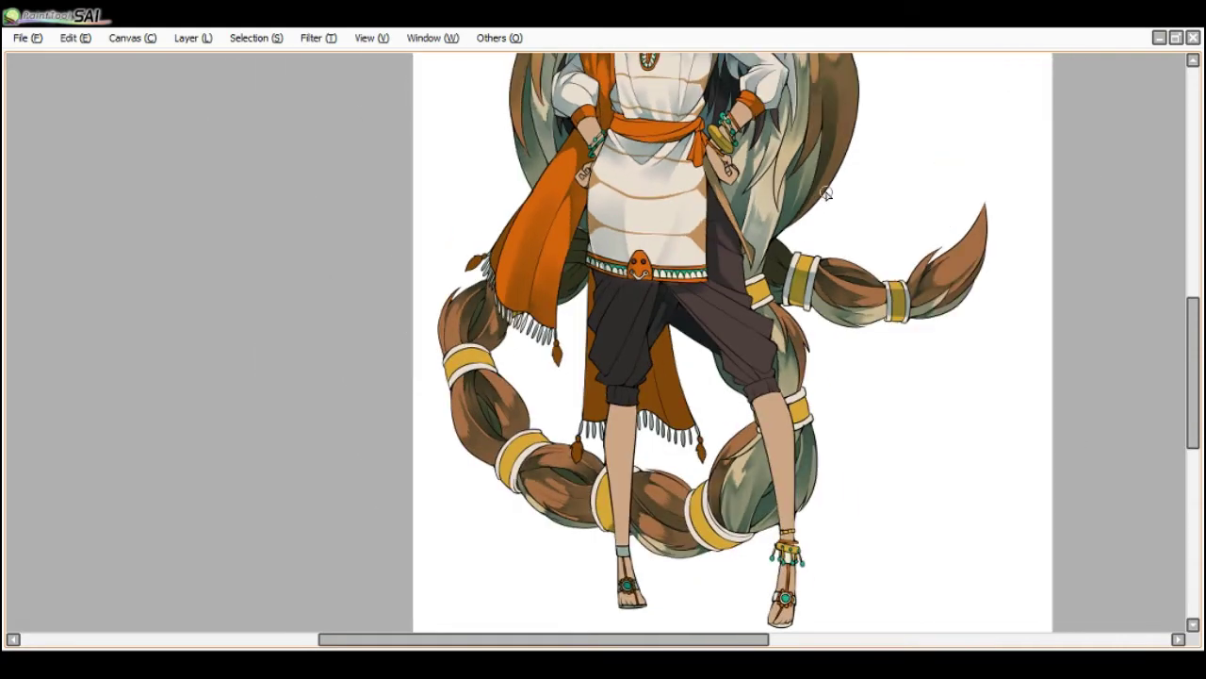
# - Shade the gold braid band behind the character's left hip and extend the shadow on the larger band beside it
pyautogui.press('Delete')
pyautogui.press('Delete')
pyautogui.press('End')
pyautogui.press('End')
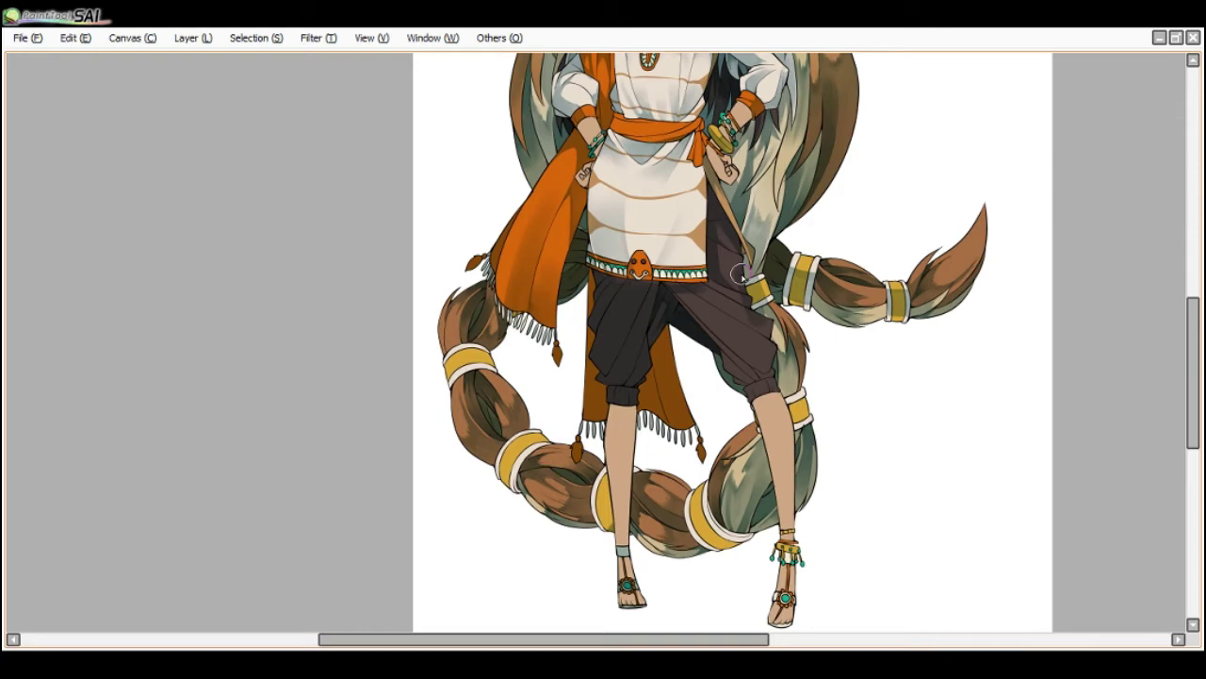
pyautogui.scroll(2, 742, 274)
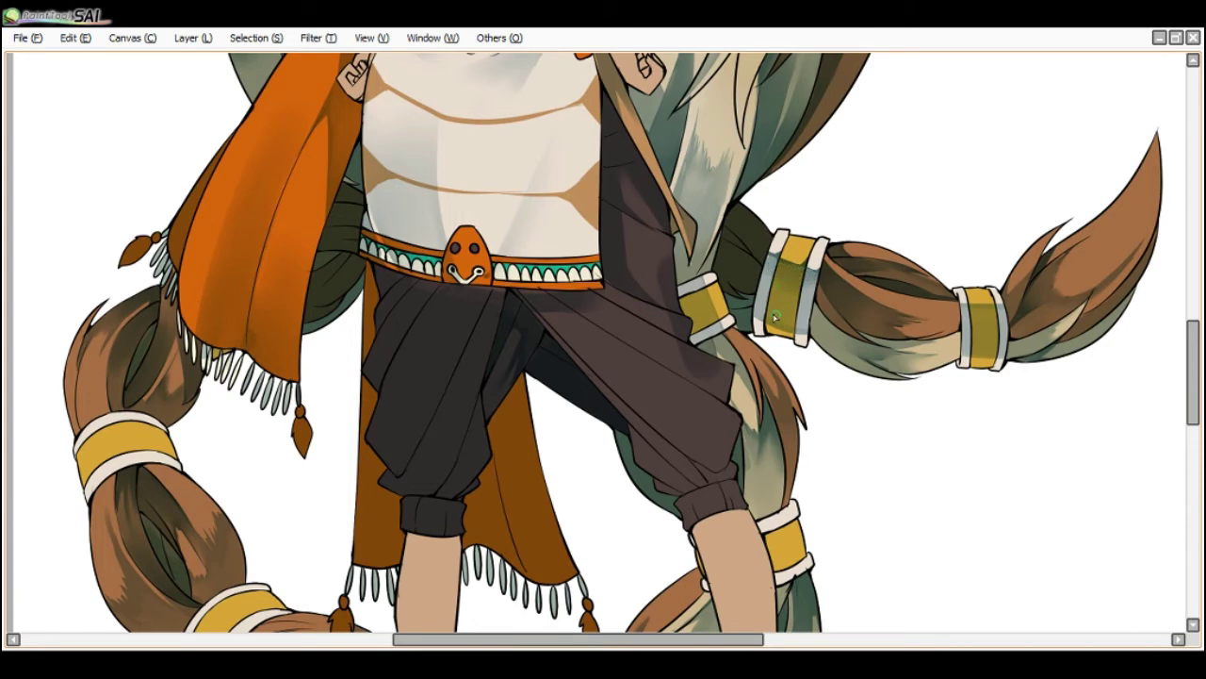
pyautogui.moveTo(762, 317); pyautogui.dragTo(795, 333)
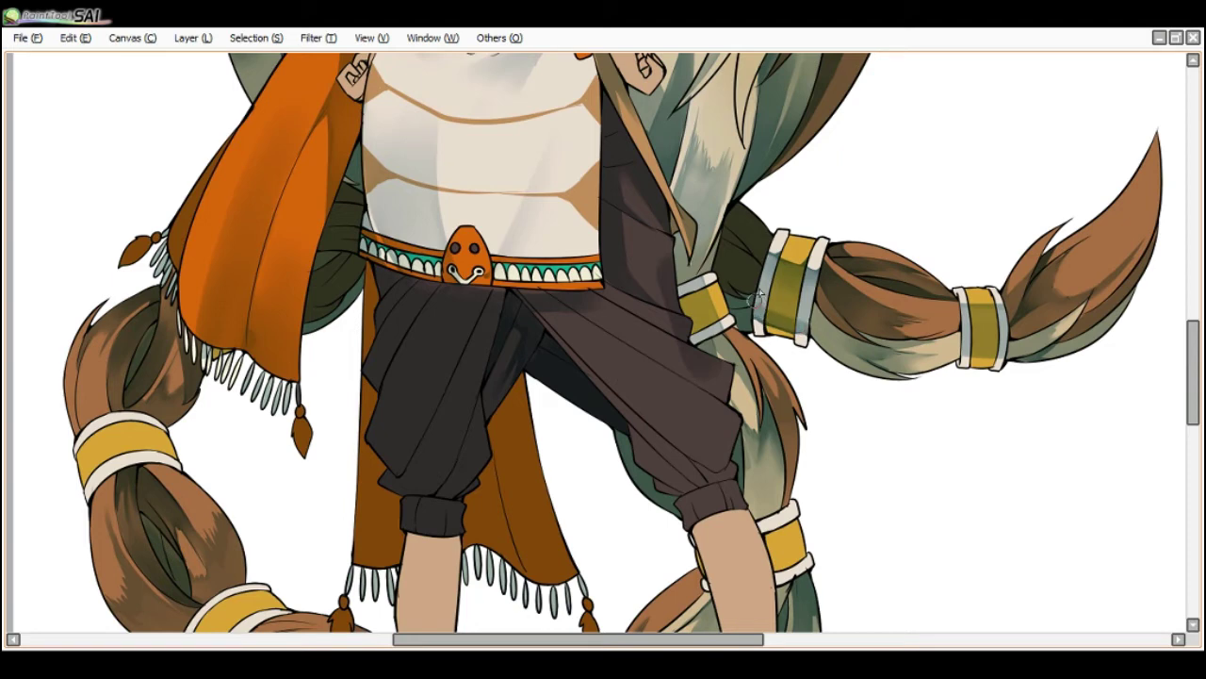
# - Extend the shadow across the face and white rims of the smaller gold band near the braid's tip
pyautogui.scroll(-1, 908, 298)
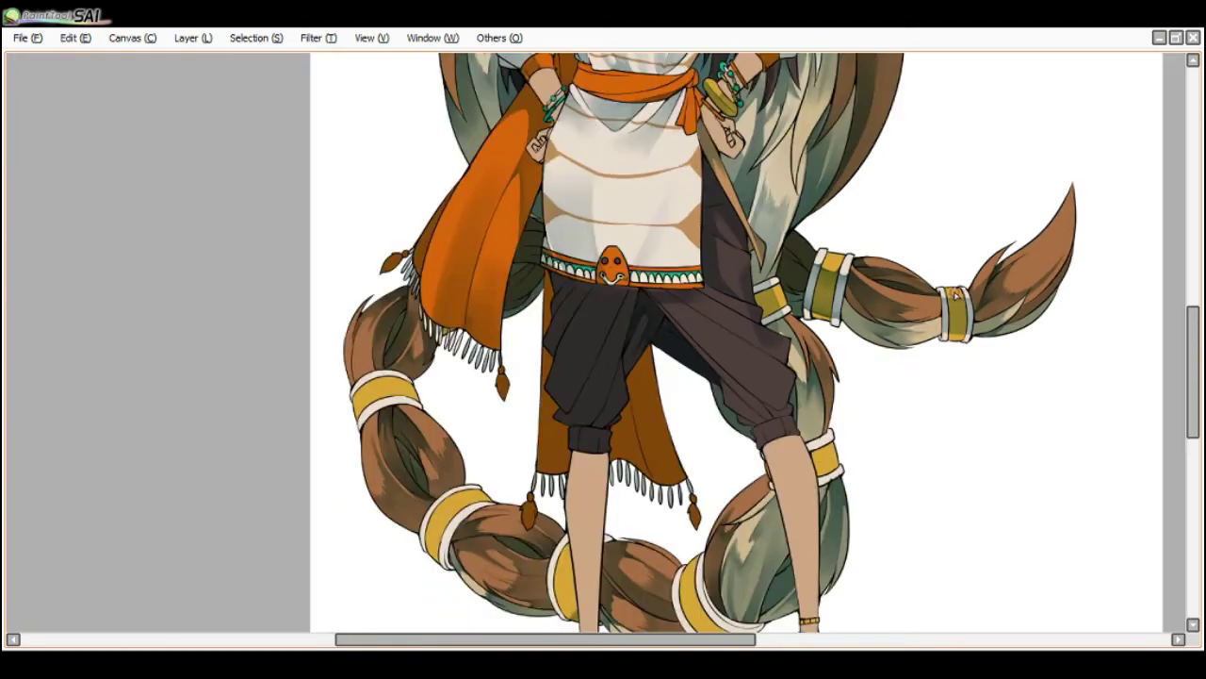
pyautogui.scroll(1, 957, 299)
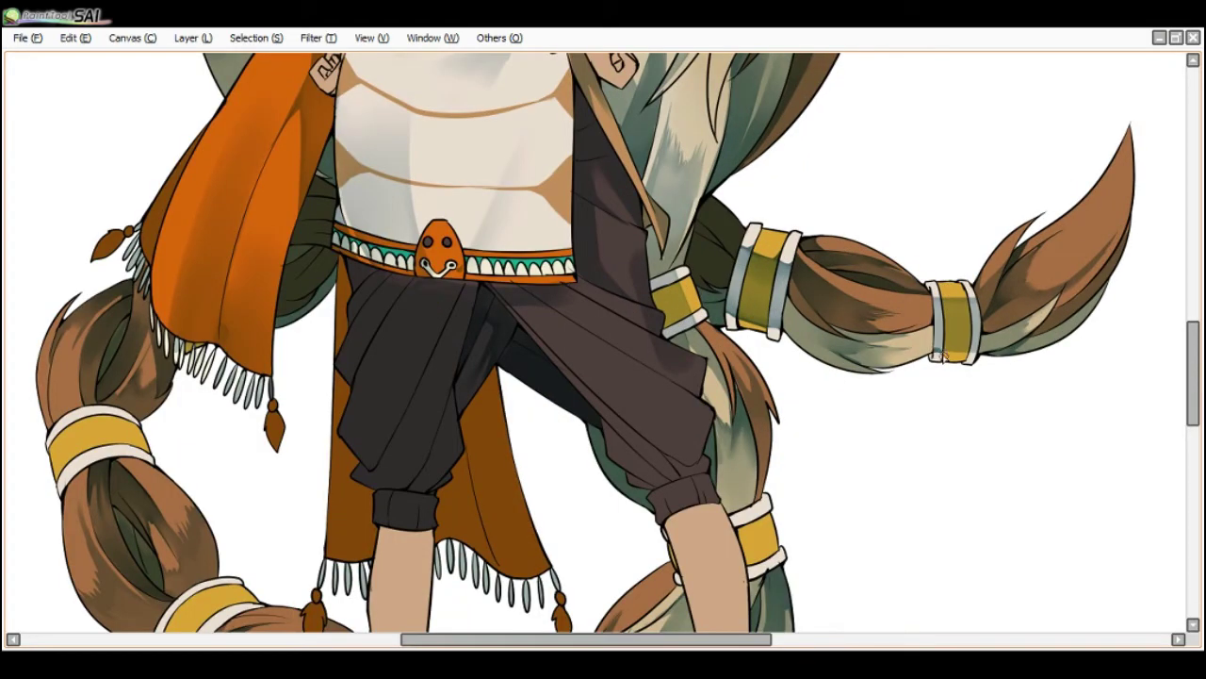
pyautogui.moveTo(942, 355); pyautogui.dragTo(971, 352)
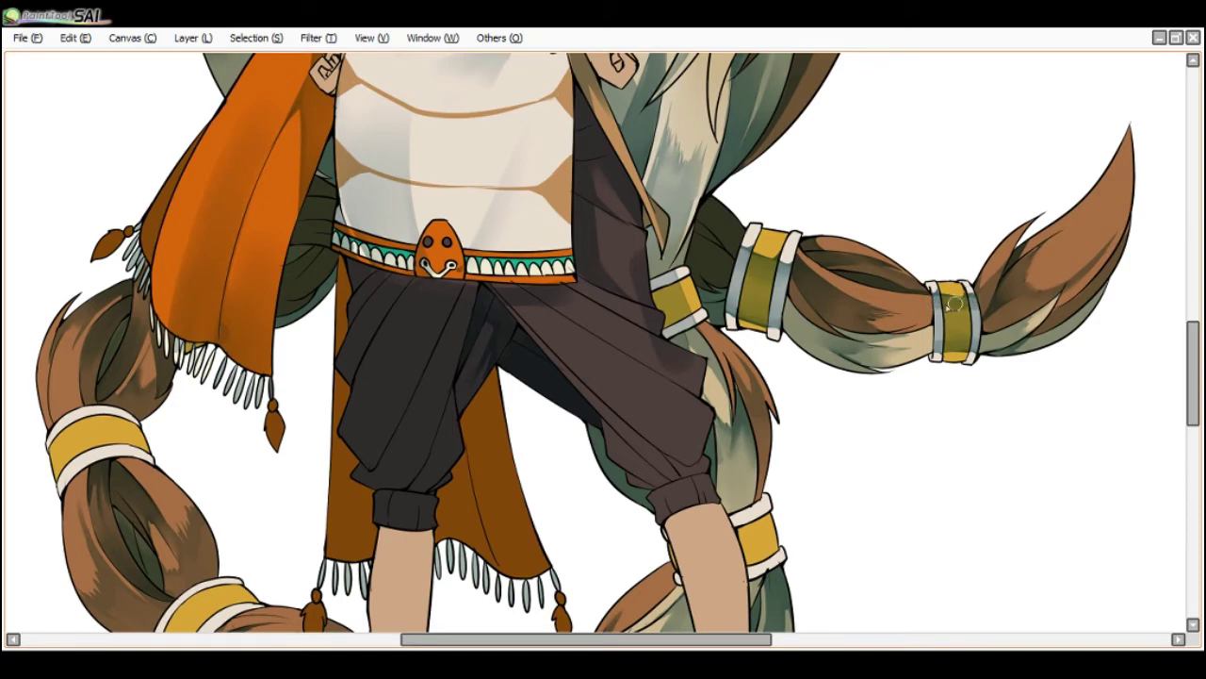
pyautogui.scroll(-2, 909, 267)
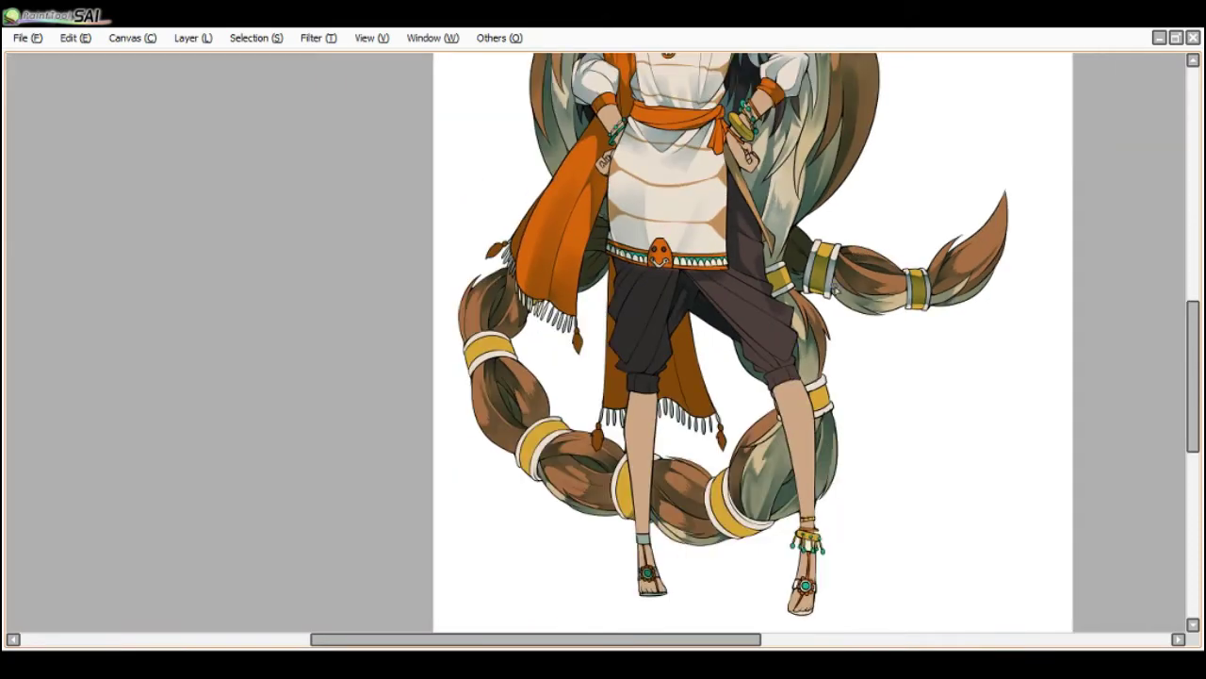
# - Shade the large gold band at the lowest curve of the braid between the feet, leaving part of its face lit
pyautogui.press('End')
pyautogui.press('End')
pyautogui.press('End')
pyautogui.press('Delete')
pyautogui.press('Delete')
pyautogui.press('Delete')
pyautogui.scroll(1, 743, 510)
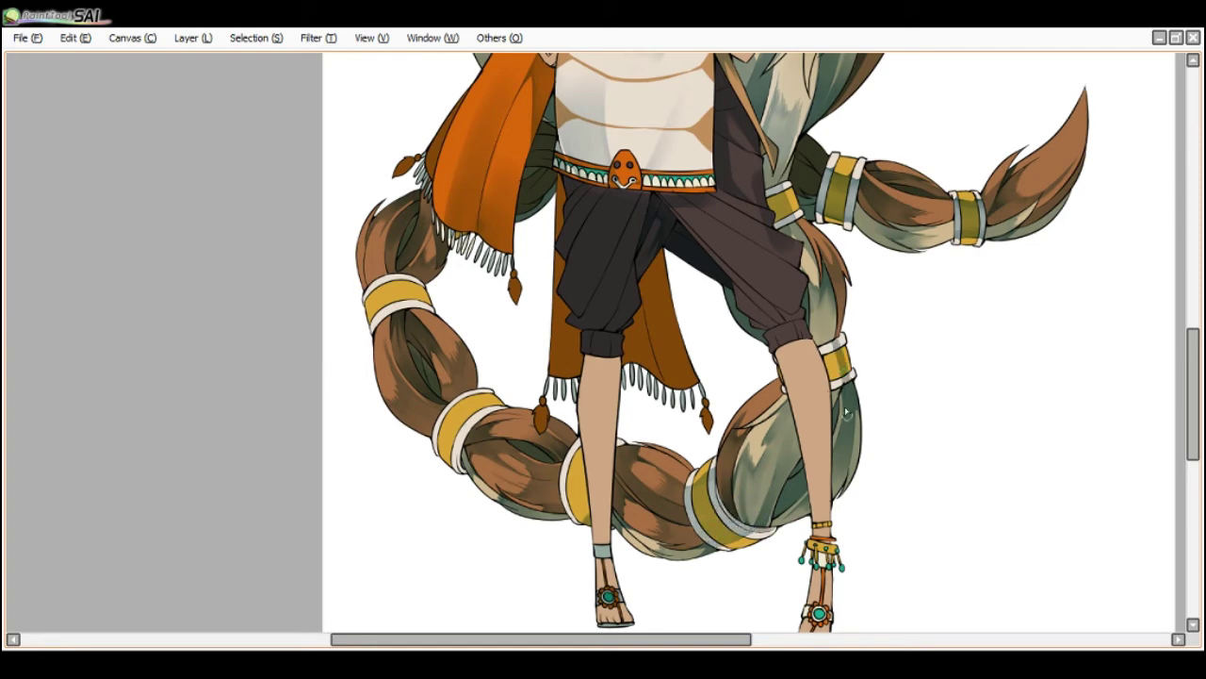
# - Paint shadow over the gold face and white rims of the braid band beside the character's left calf
pyautogui.moveTo(826, 344); pyautogui.dragTo(835, 376)
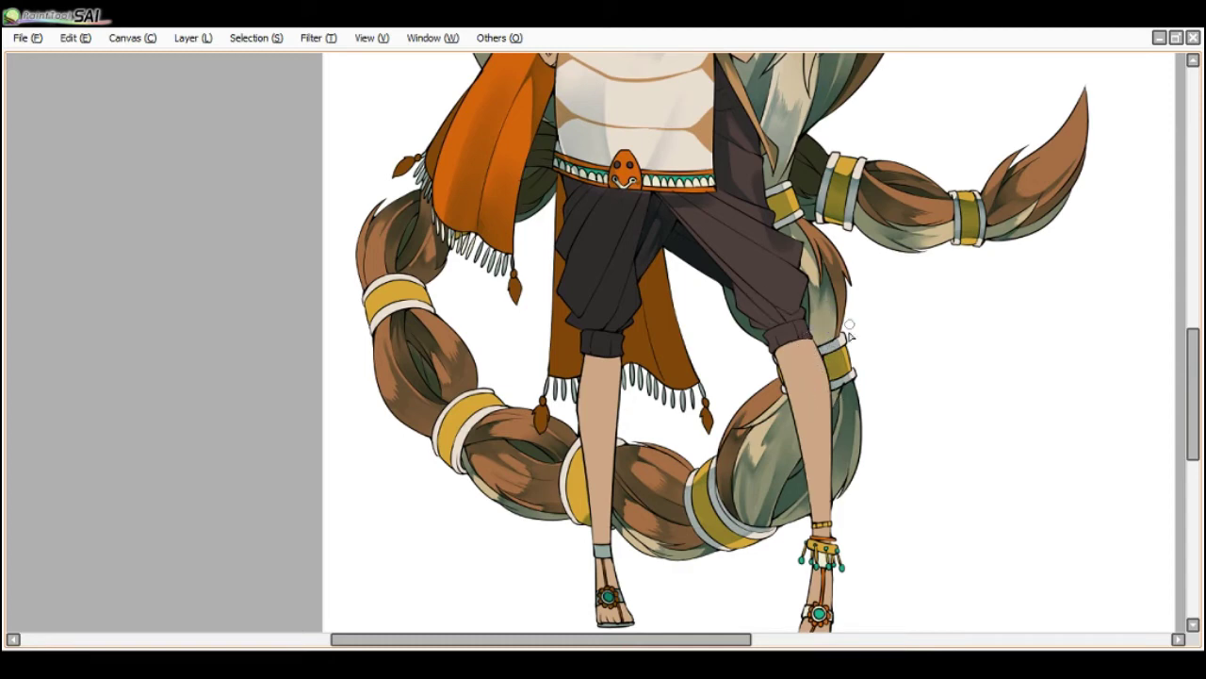
pyautogui.moveTo(849, 335); pyautogui.dragTo(841, 340)
pyautogui.moveTo(851, 339); pyautogui.dragTo(840, 370)
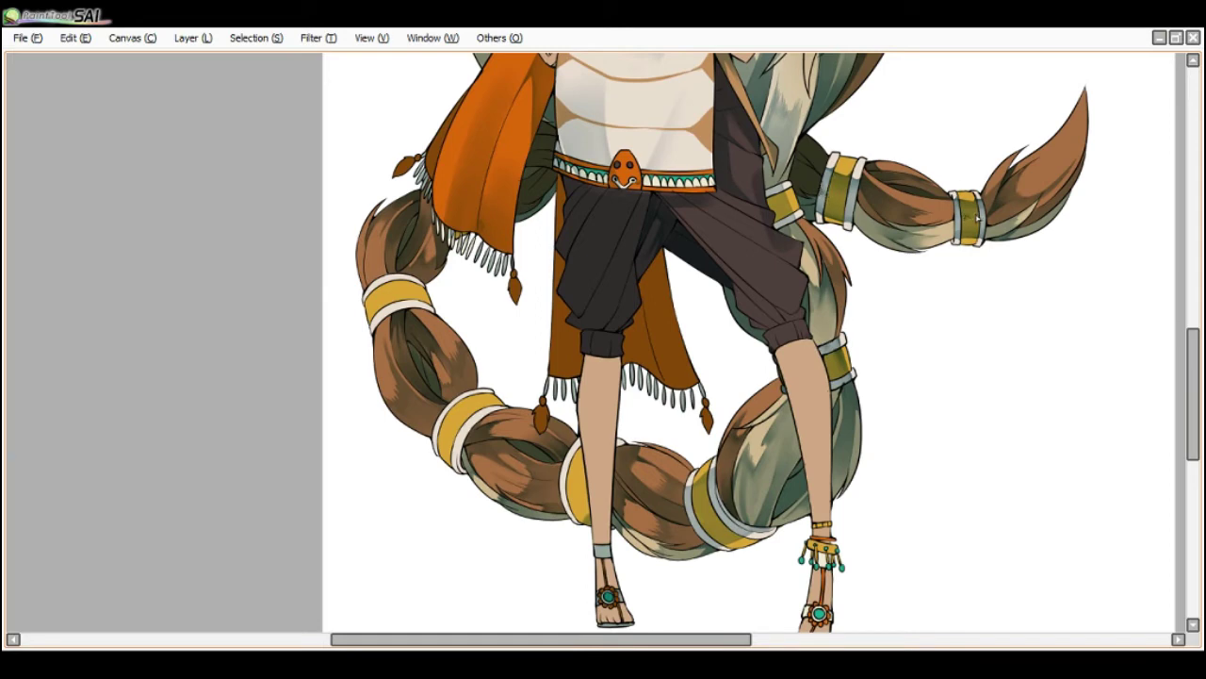
# - Refine the shadow on the large band between the feet and shade the gold band partly hidden behind the other leg
pyautogui.scroll(-1, 943, 168)
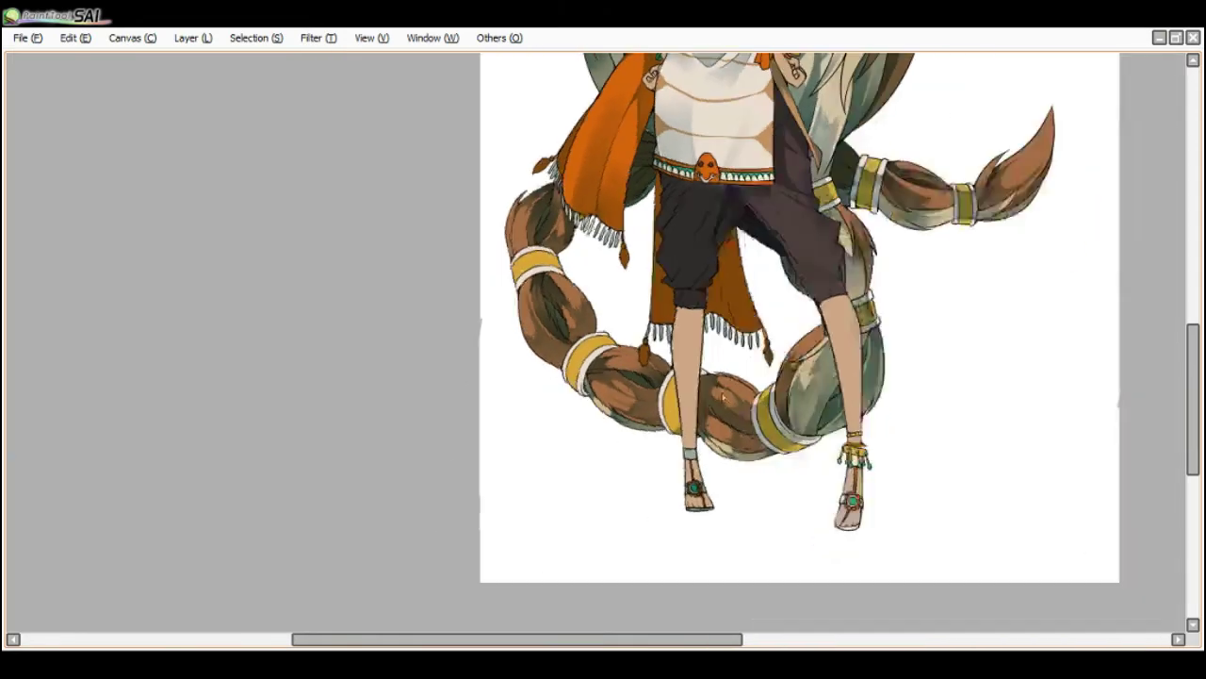
pyautogui.press('Delete')
pyautogui.scroll(1, 790, 368)
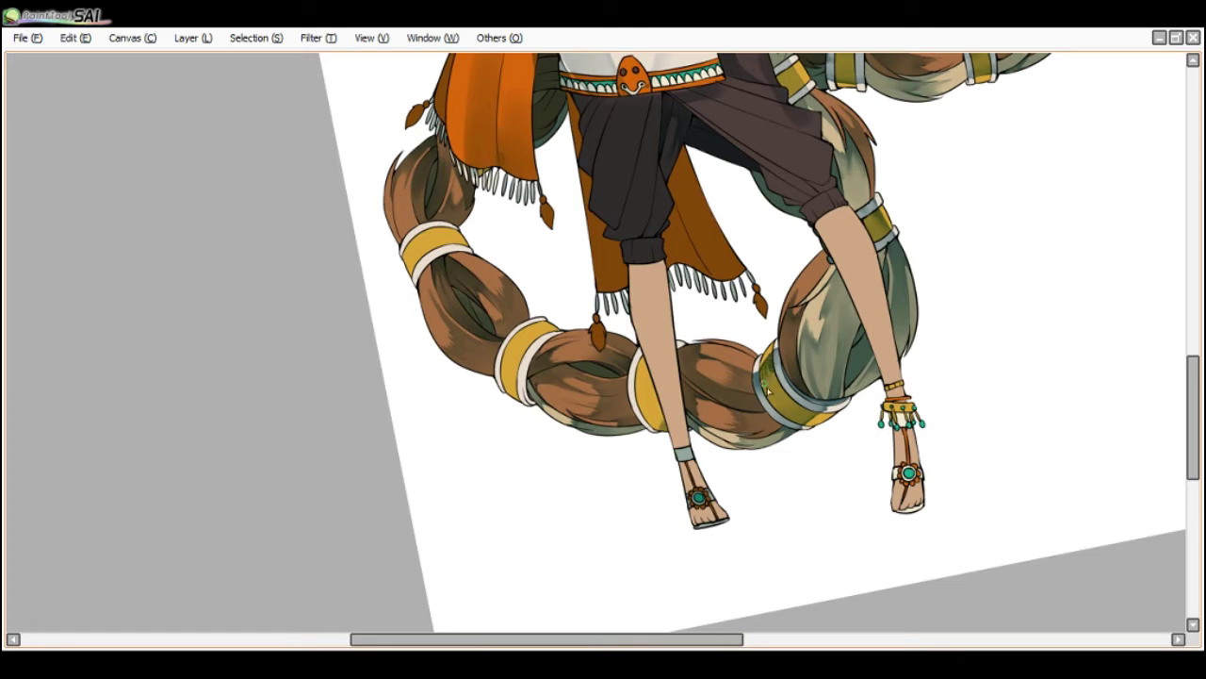
pyautogui.scroll(-1, 774, 382)
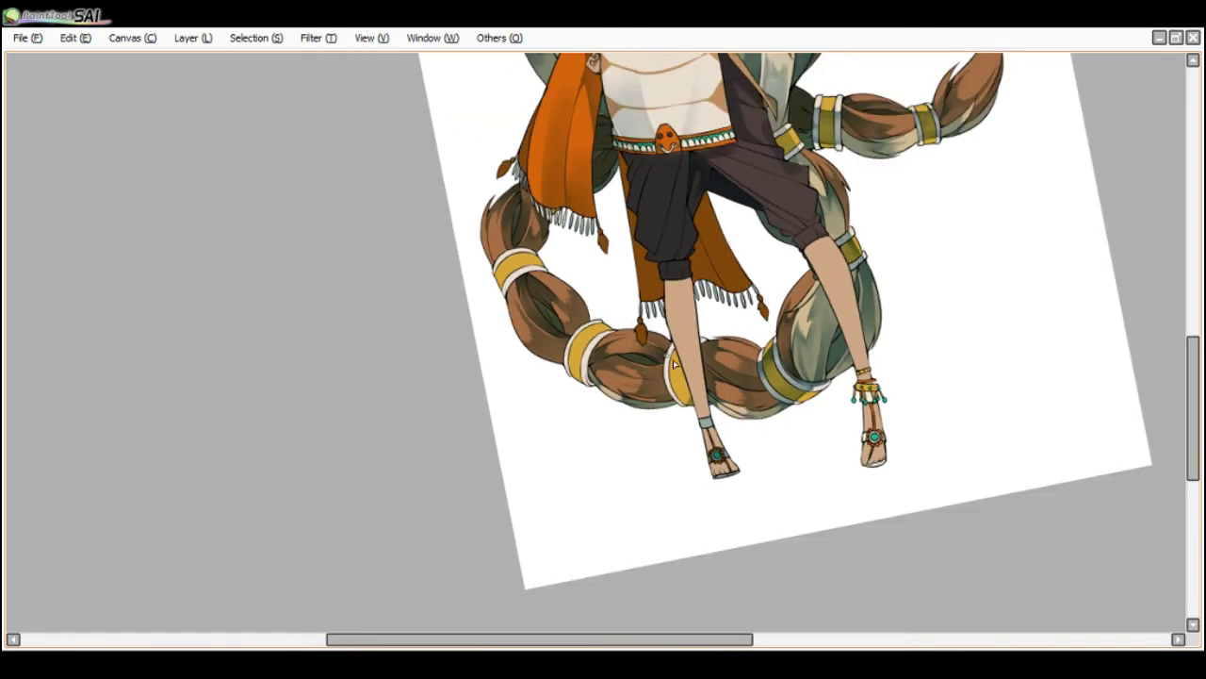
pyautogui.scroll(1, 673, 364)
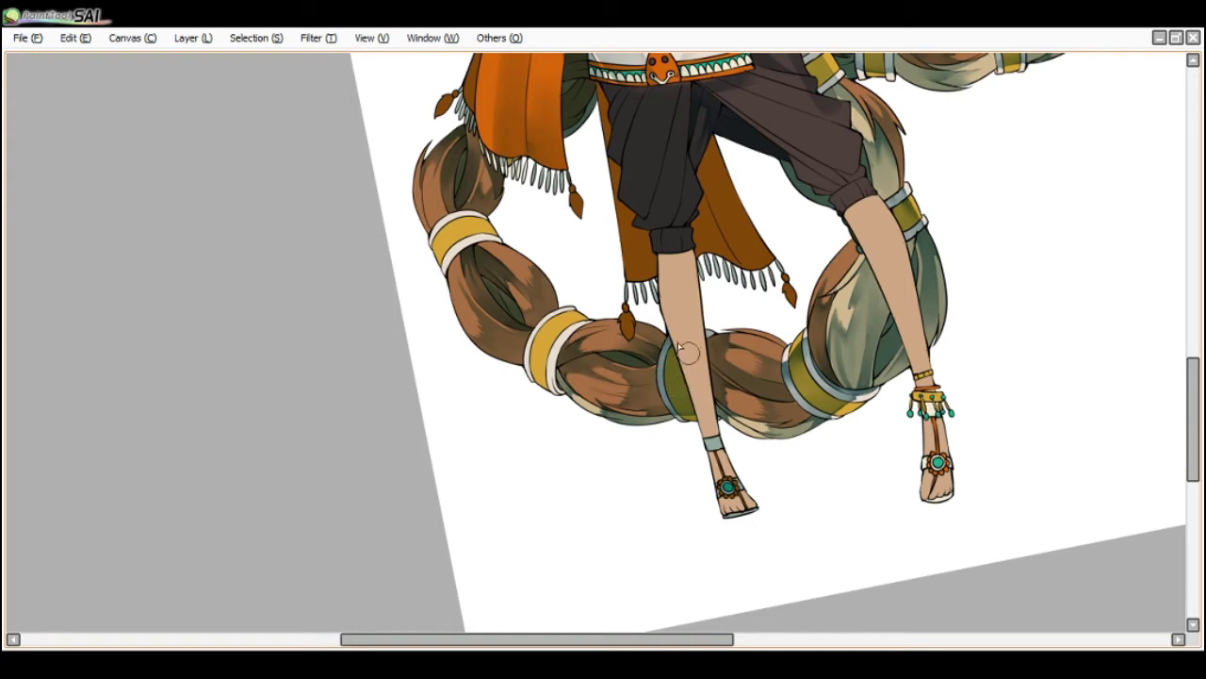
# - Shade the gold band on the lower outer curve of the braid, leaving a lit patch at its inner end
pyautogui.press('Delete')
pyautogui.press('Delete')
pyautogui.press('End')
pyautogui.press('End')
pyautogui.press('End')
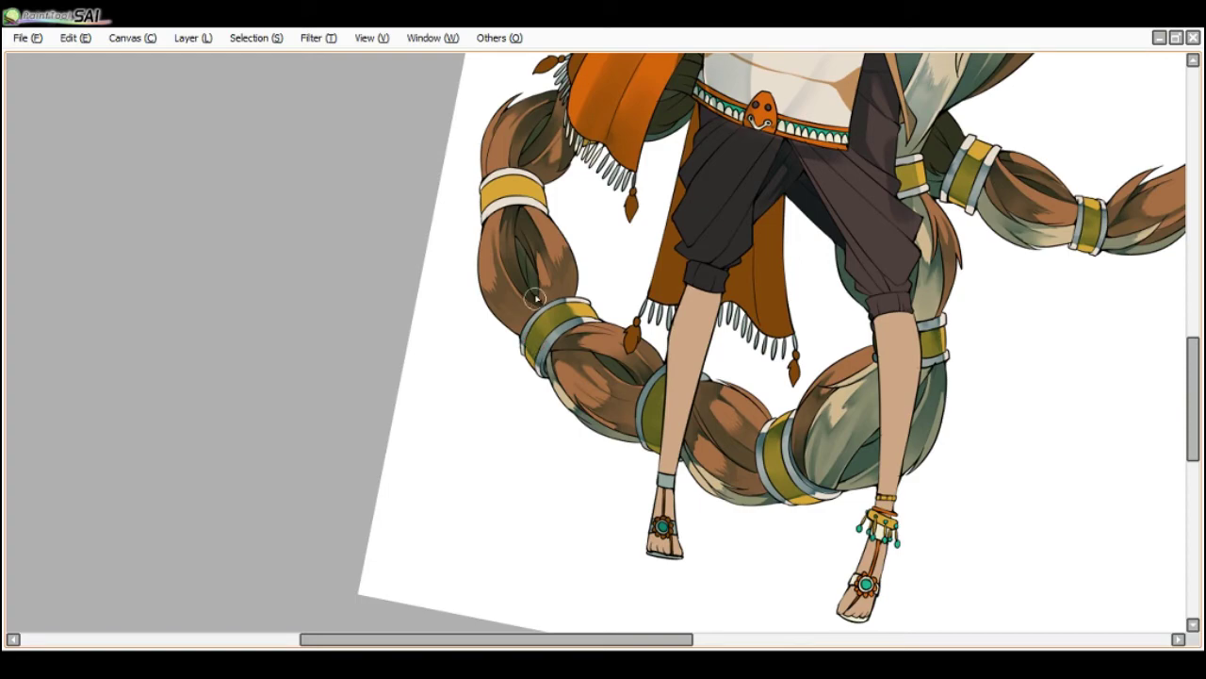
# - Shade the gold band below the shawl fringe, keeping its outer side lit, and touch up the band beneath it
pyautogui.scroll(-1, 535, 297)
pyautogui.press('Delete')
pyautogui.press('Delete')
pyautogui.press('Delete')
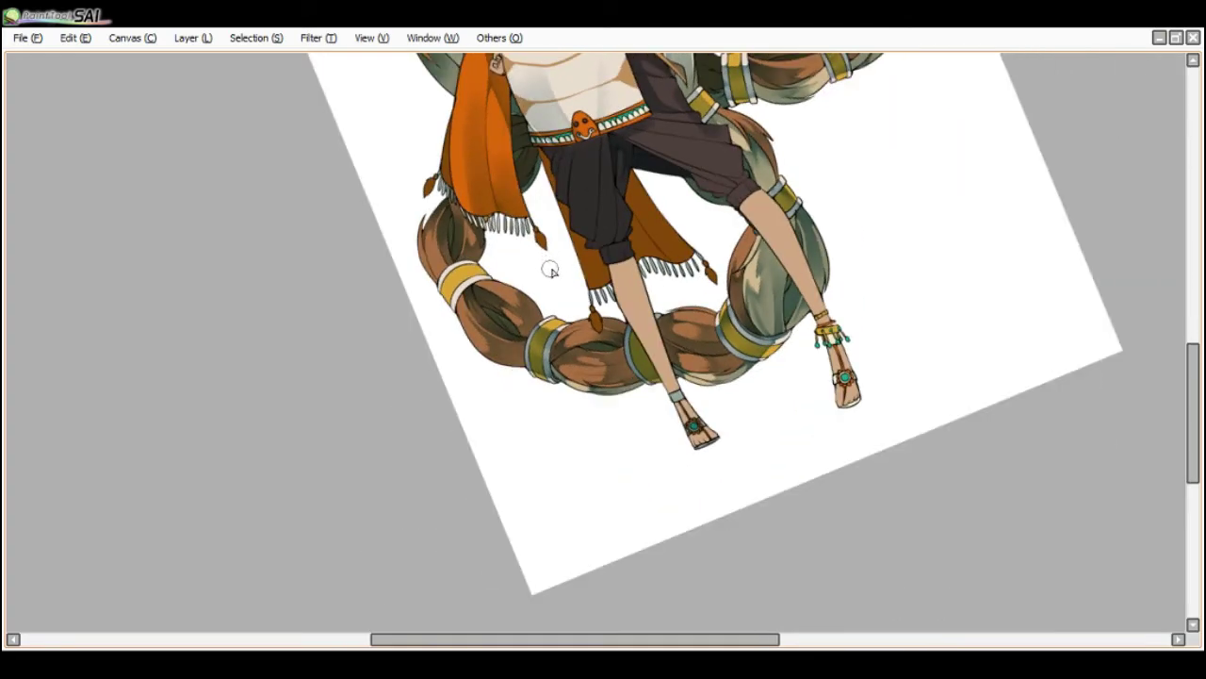
pyautogui.press('Delete')
pyautogui.press('Home')
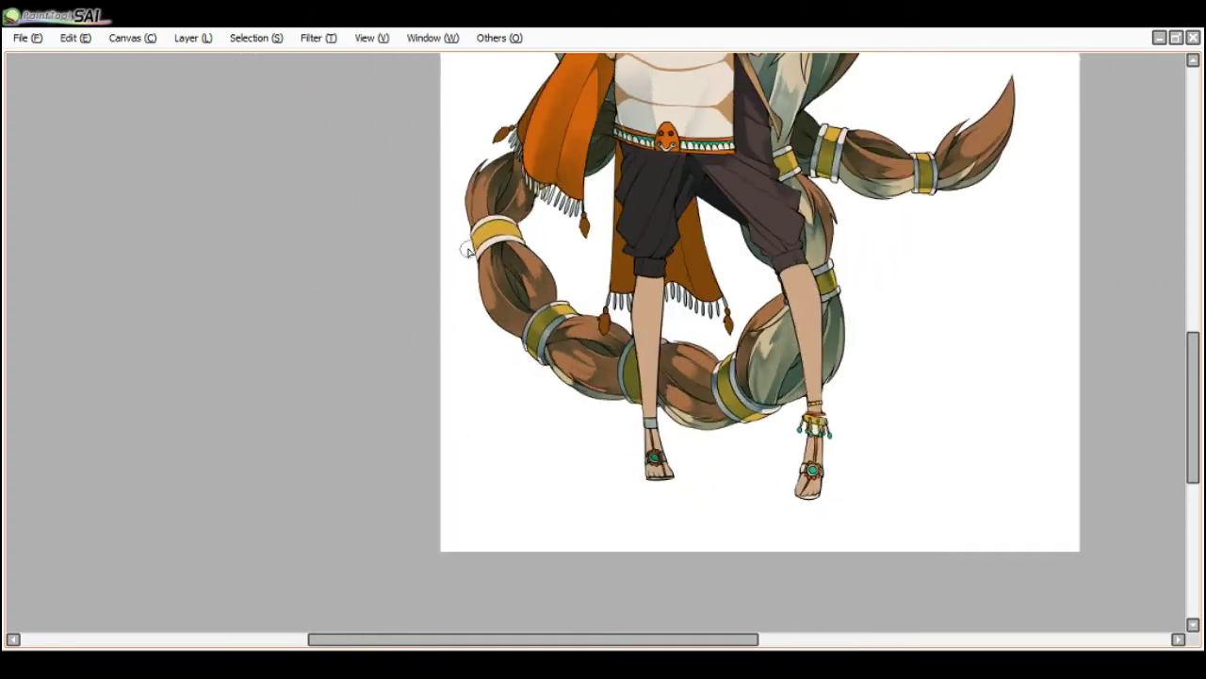
pyautogui.scroll(1, 468, 251)
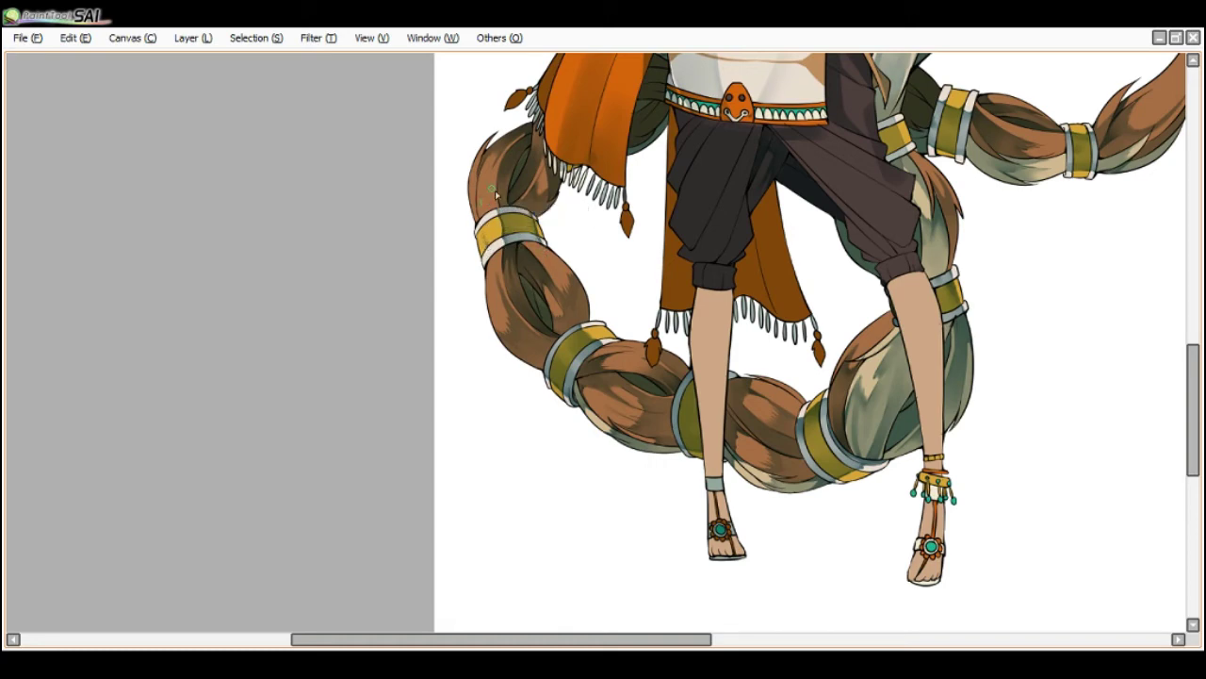
pyautogui.scroll(-1, 677, 375)
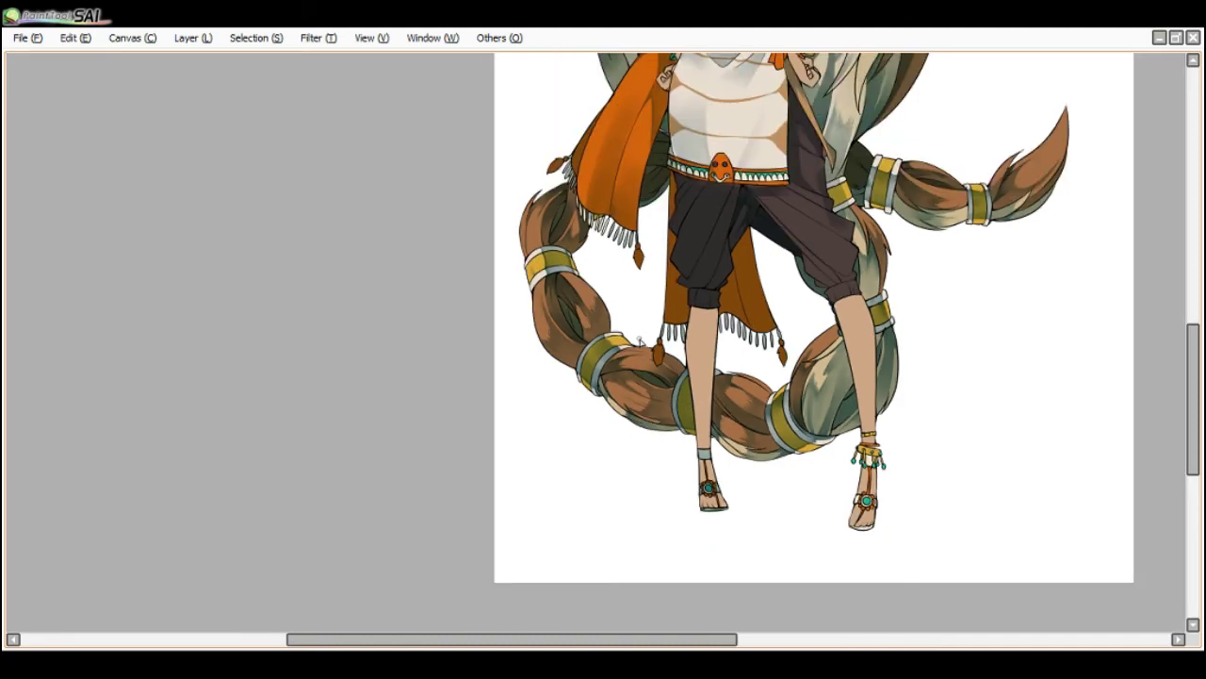
pyautogui.scroll(1, 641, 343)
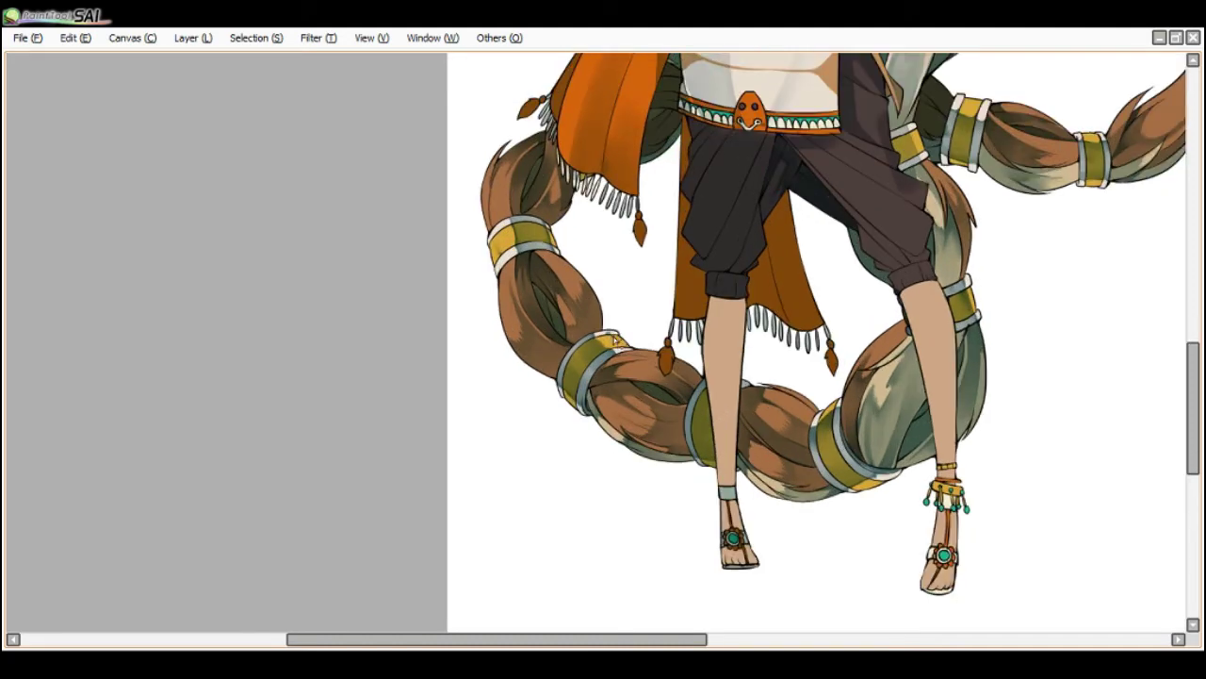
pyautogui.scroll(-1, 612, 279)
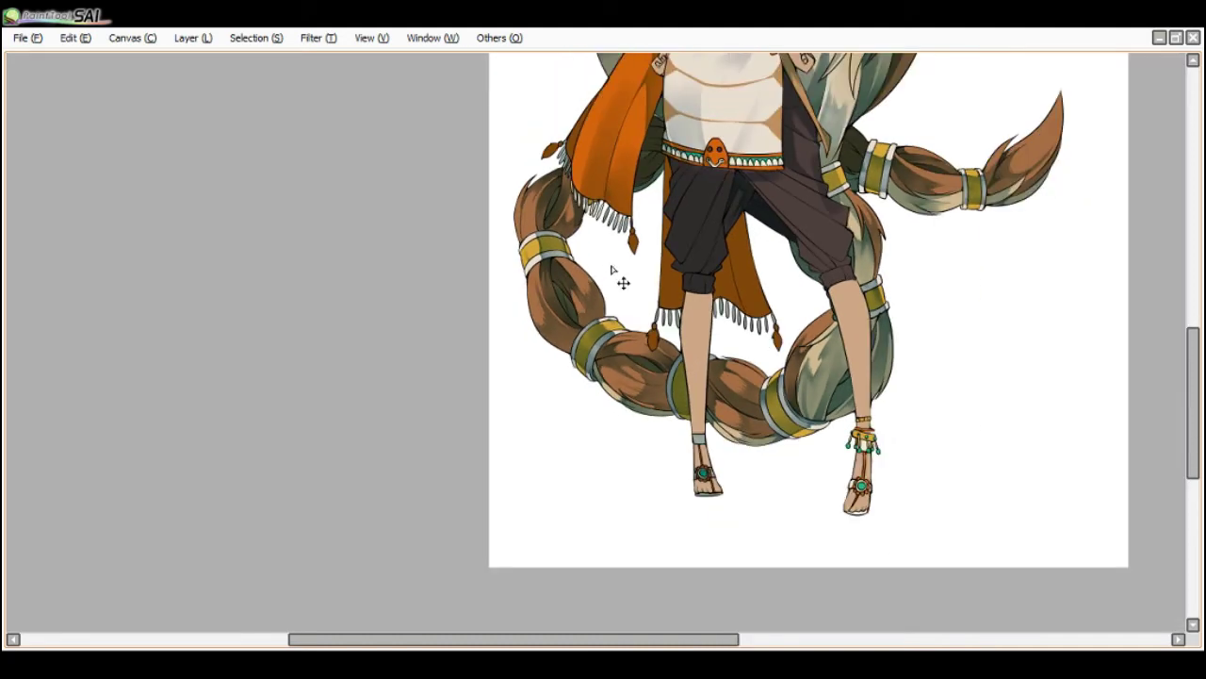
# - Shade the folded-back underside of the hanging orange shawl above the fringe and save the illustration
pyautogui.scroll(-2, 618, 278)
pyautogui.scroll(2, 607, 381)
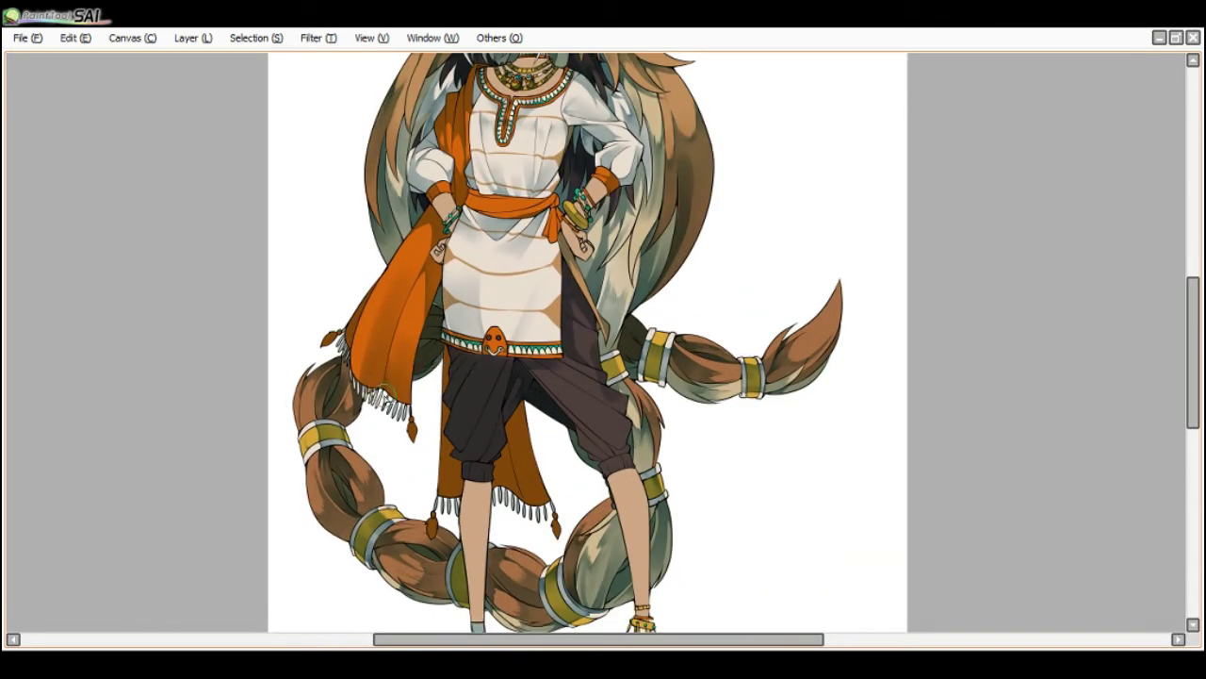
pyautogui.scroll(2, 392, 374)
pyautogui.click(374, 388)
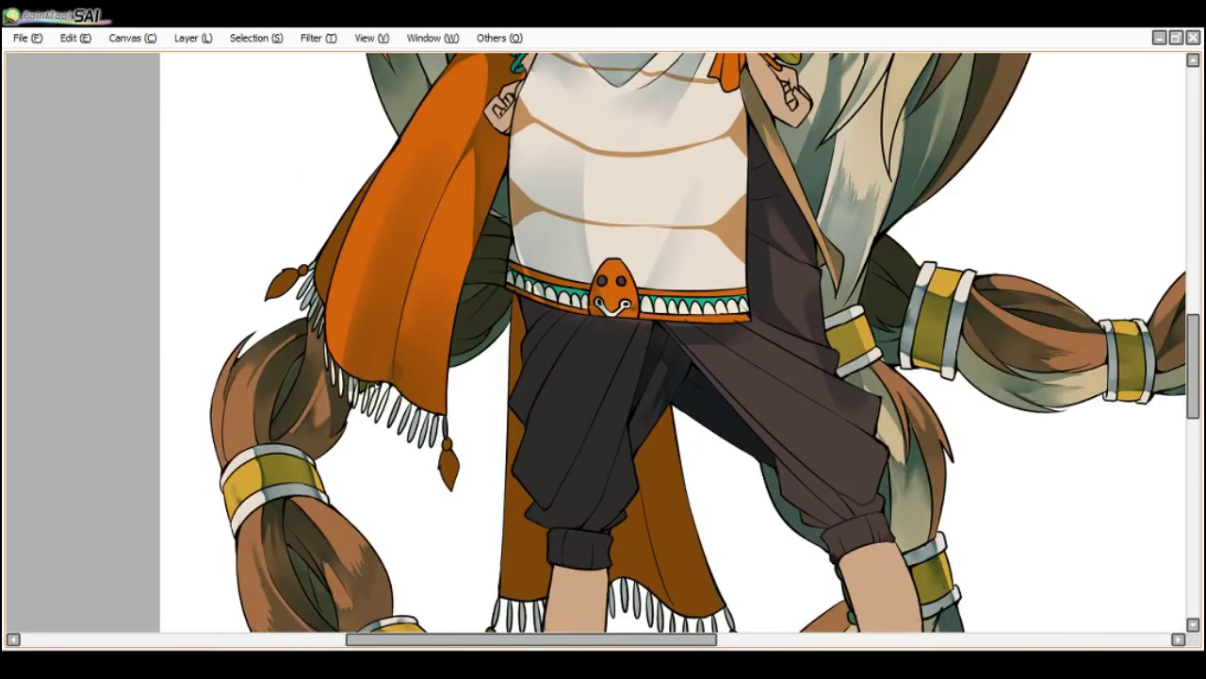
pyautogui.scroll(-1, 368, 350)
pyautogui.scroll(1, 386, 343)
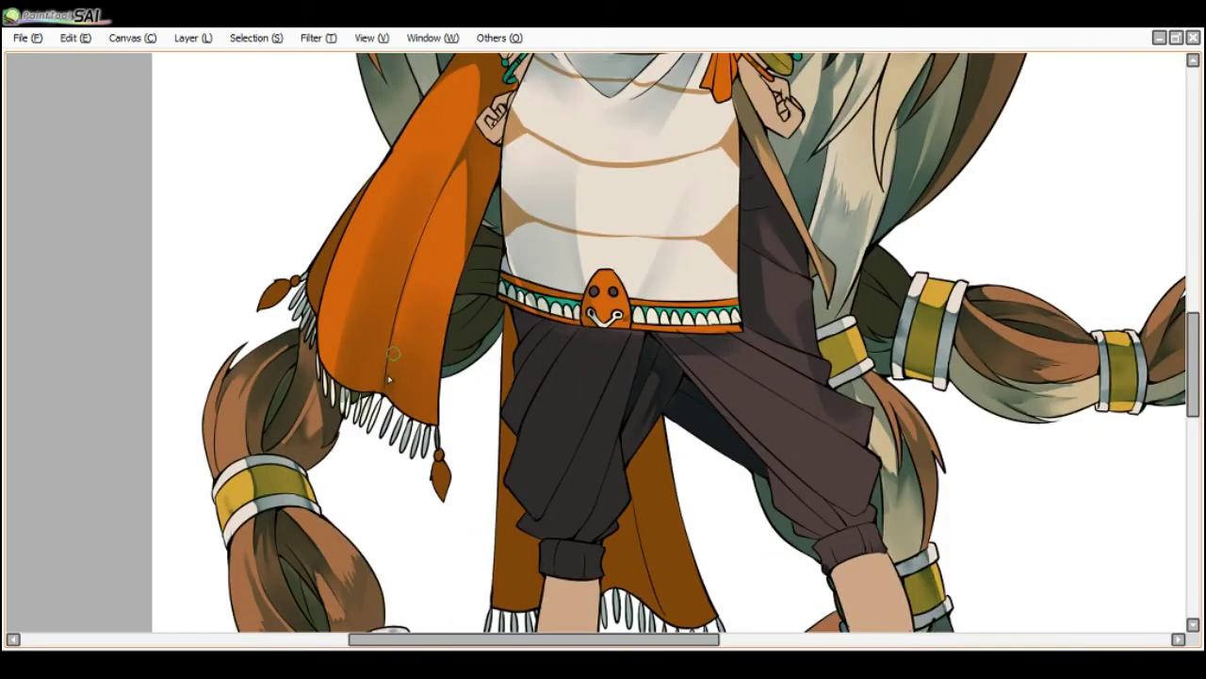
pyautogui.hotkey('ctrl', 's')
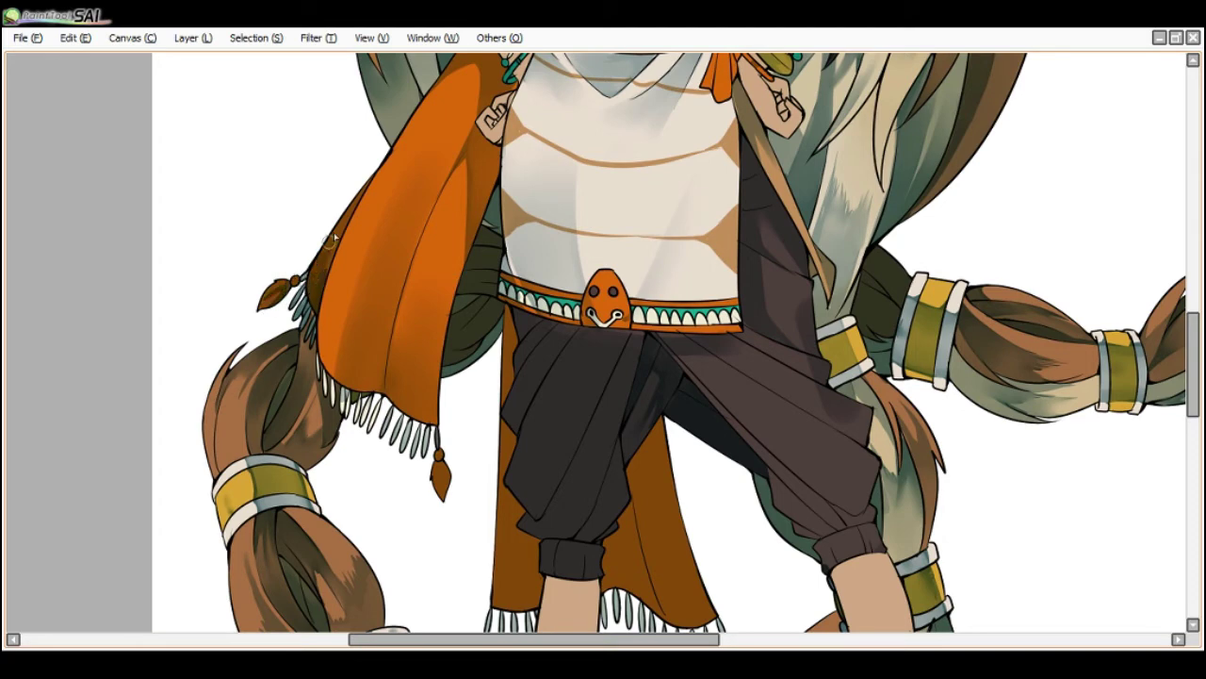
pyautogui.scroll(-2, 385, 161)
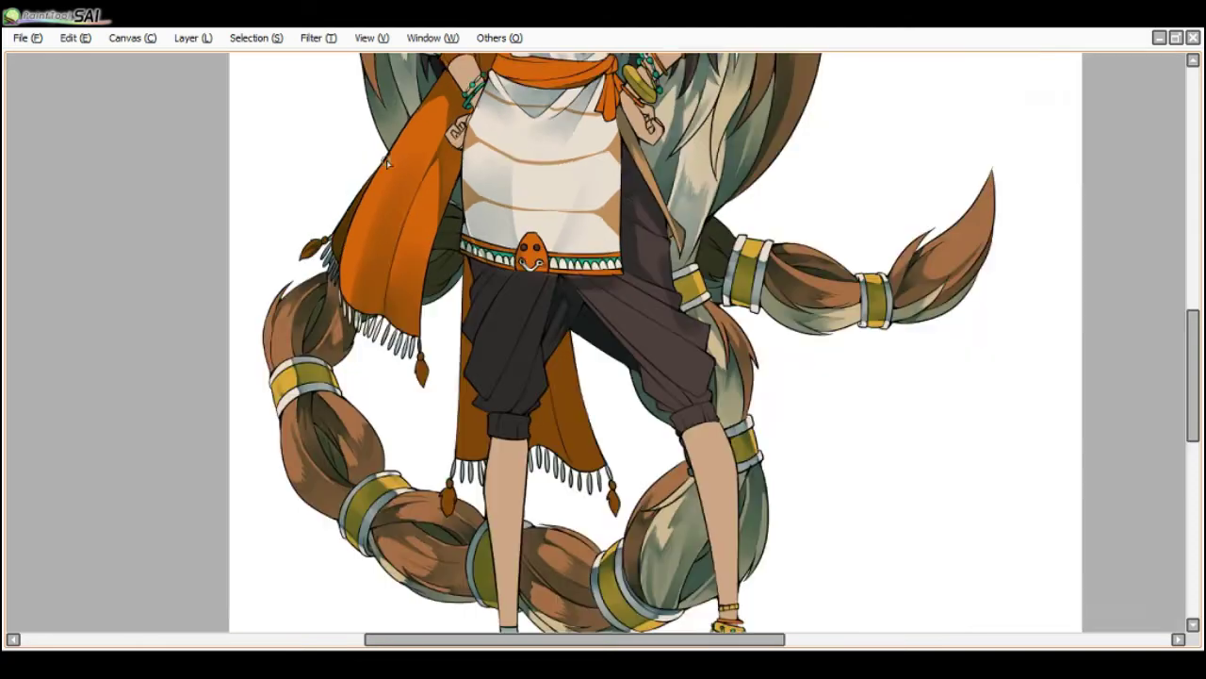
# - Shade the folds of the orange shawl where it passes over the shoulder and down the chest
pyautogui.moveTo(458, 149); pyautogui.dragTo(431, 343)
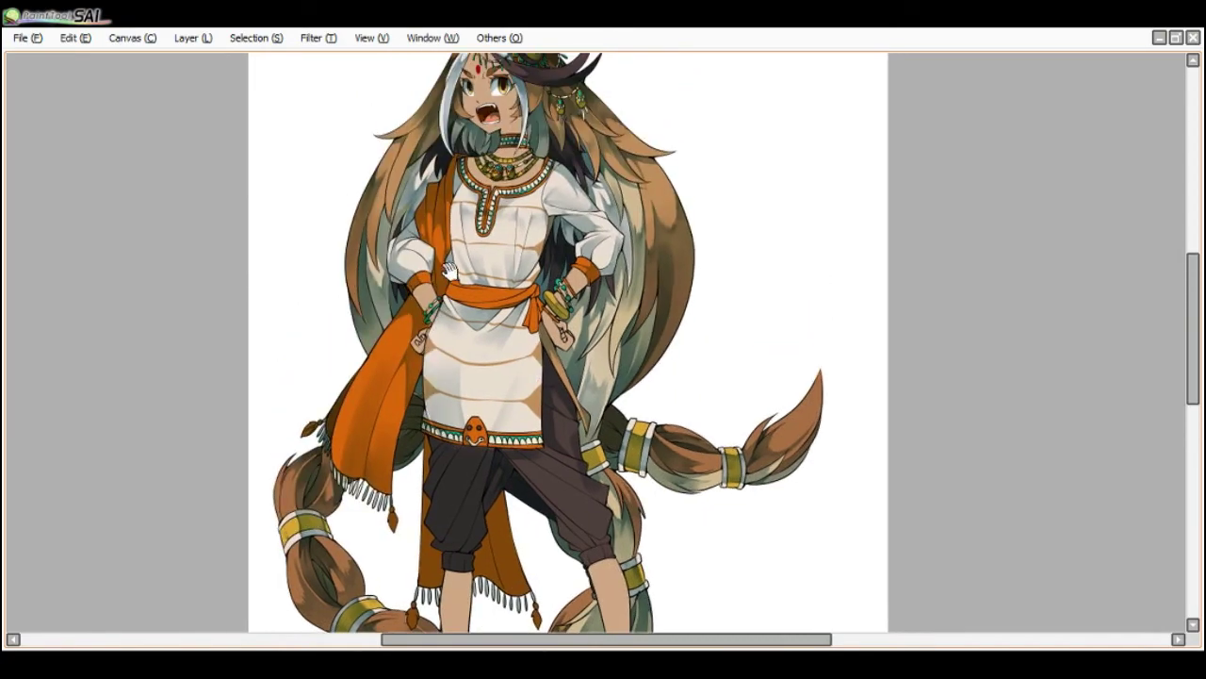
pyautogui.moveTo(510, 183); pyautogui.dragTo(478, 297)
pyautogui.scroll(2, 472, 203)
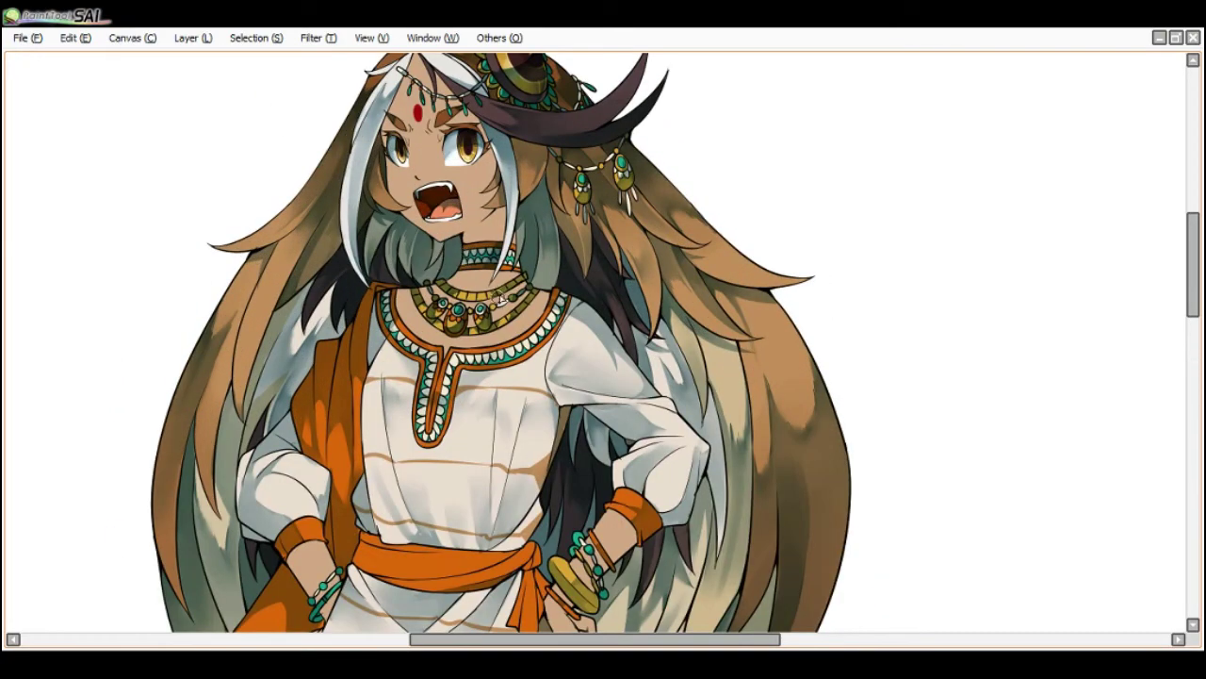
pyautogui.scroll(-1, 513, 286)
pyautogui.scroll(1, 542, 363)
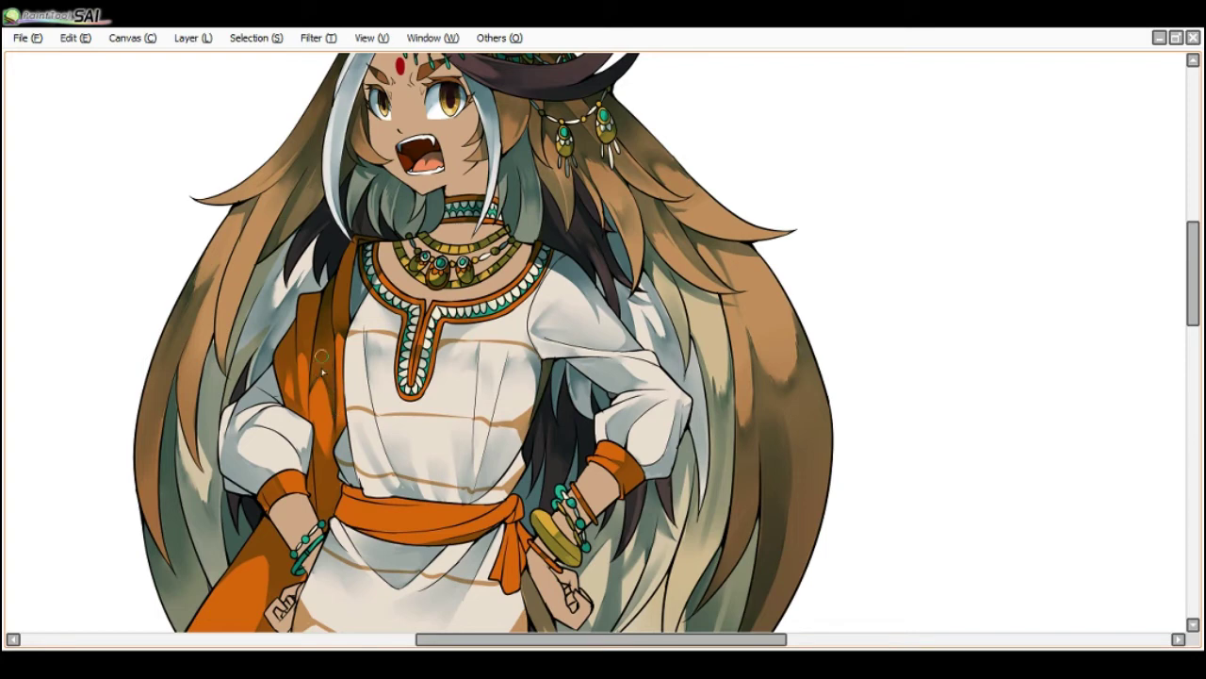
pyautogui.scroll(-1, 303, 311)
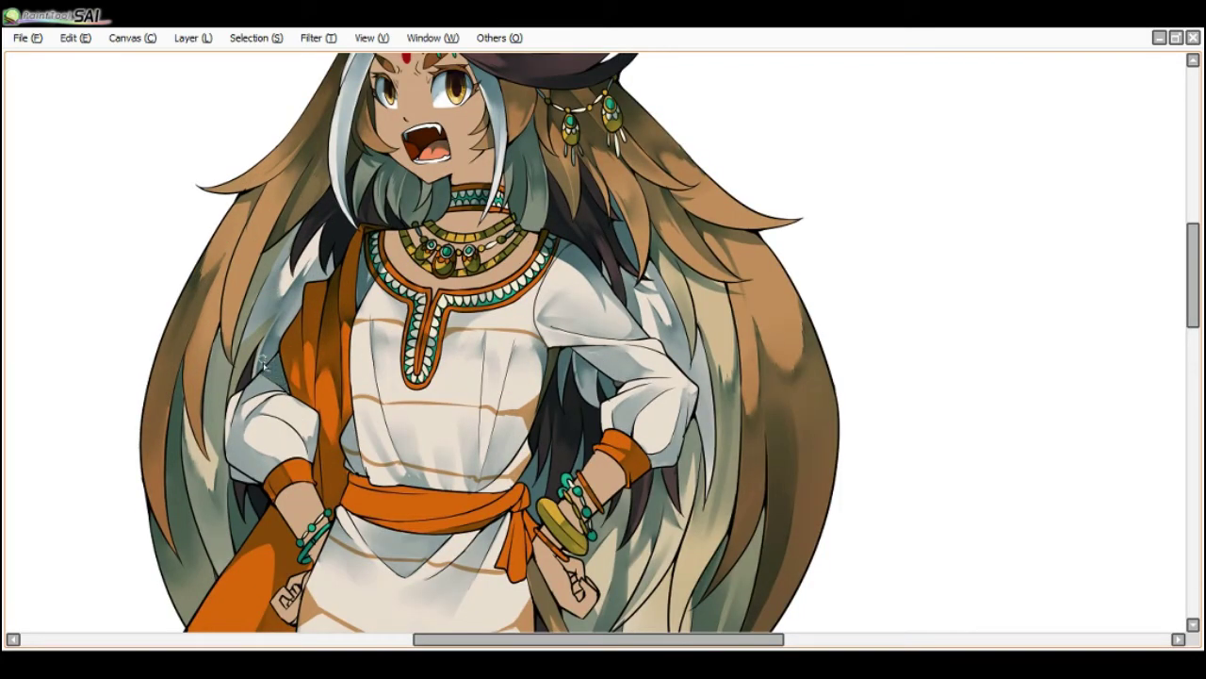
# - Refine the shadow shapes on the shawl folds beside the puffed sleeve, keeping small lit patches between them
pyautogui.scroll(-2, 292, 309)
pyautogui.scroll(2, 286, 323)
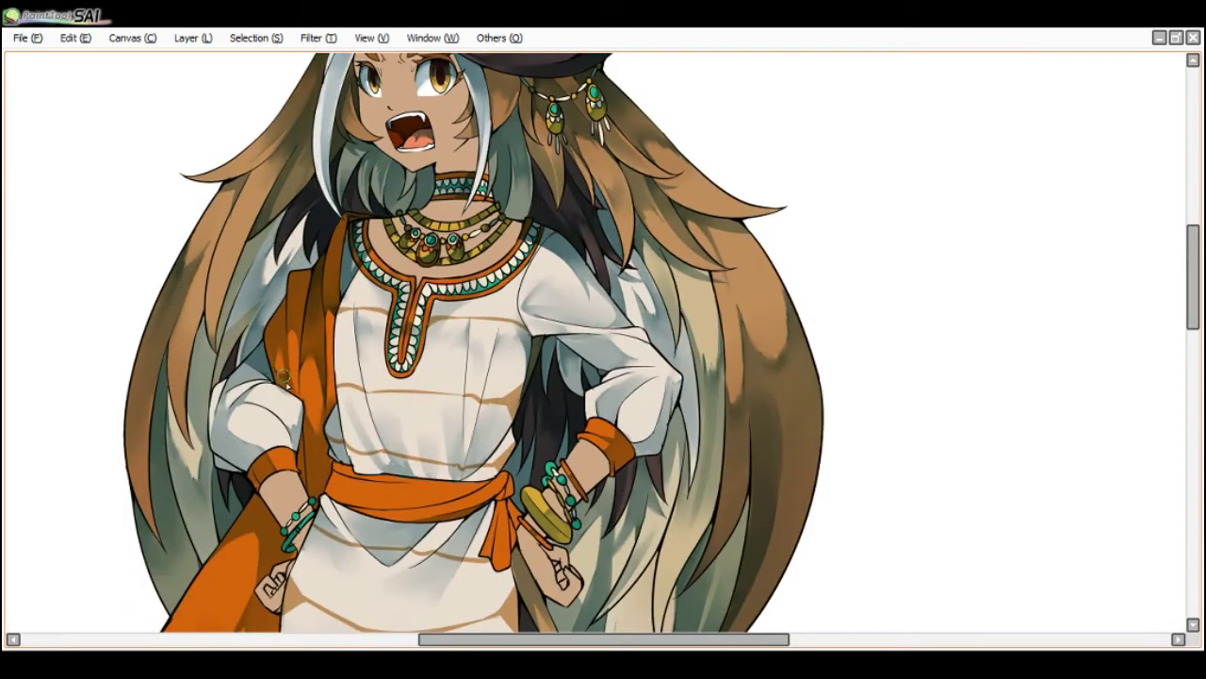
pyautogui.scroll(-2, 287, 381)
pyautogui.scroll(2, 253, 373)
pyautogui.scroll(-2, 226, 390)
pyautogui.scroll(2, 230, 393)
pyautogui.scroll(-2, 229, 391)
pyautogui.scroll(2, 254, 380)
pyautogui.scroll(-2, 252, 377)
pyautogui.scroll(2, 253, 362)
pyautogui.scroll(-1, 250, 343)
pyautogui.scroll(1, 256, 330)
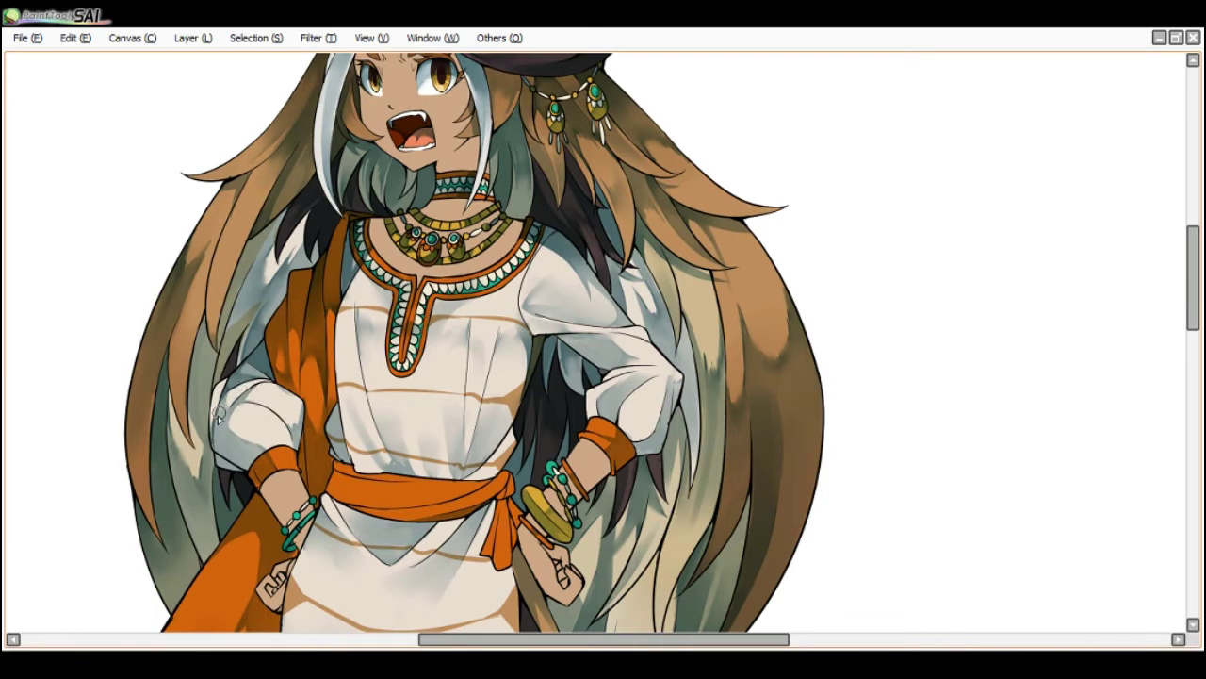
pyautogui.scroll(-2, 236, 462)
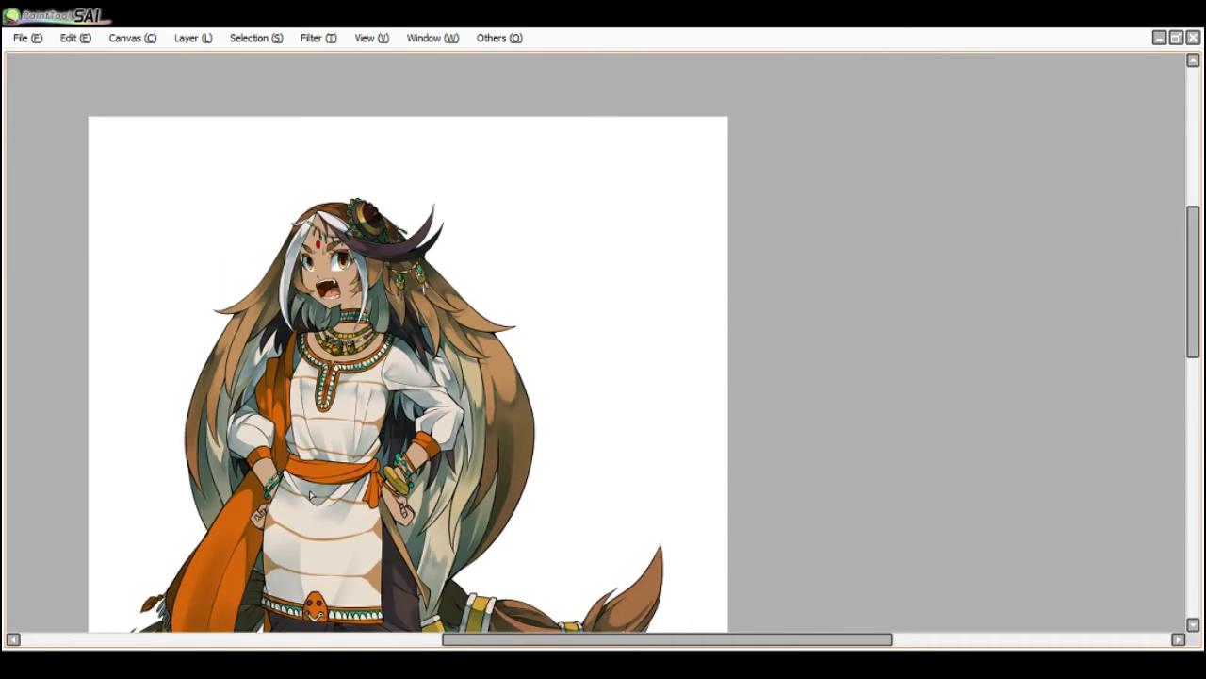
# - Add shadows to the orange cuffs on both sleeves
pyautogui.press('Delete')
pyautogui.scroll(3, 297, 548)
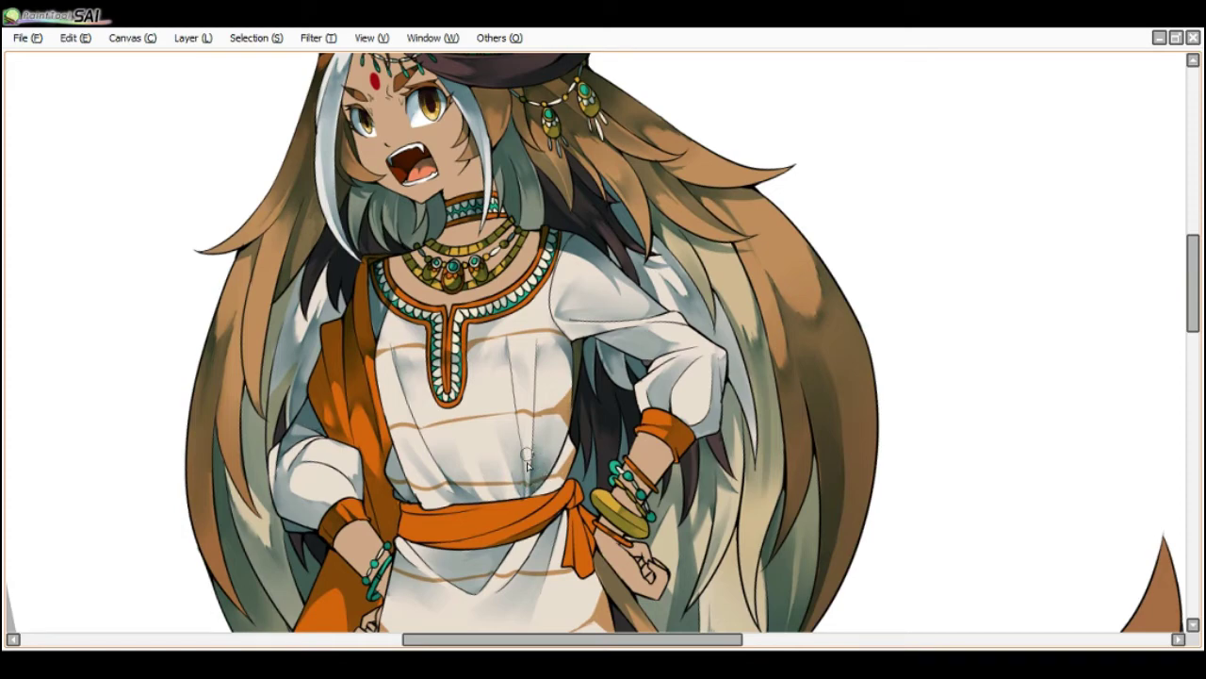
pyautogui.press('pagedown')
pyautogui.press('pagedown')
pyautogui.press('Delete')
pyautogui.press('Delete')
pyautogui.press('Delete')
pyautogui.press('Delete')
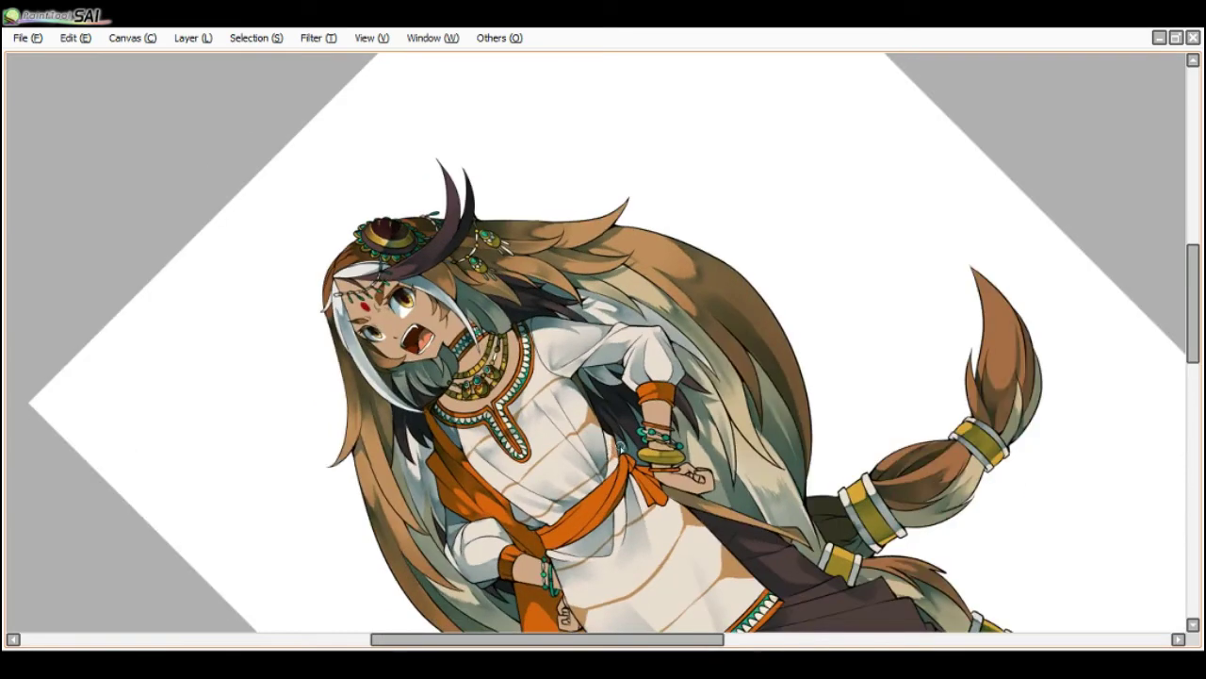
pyautogui.press('pageup')
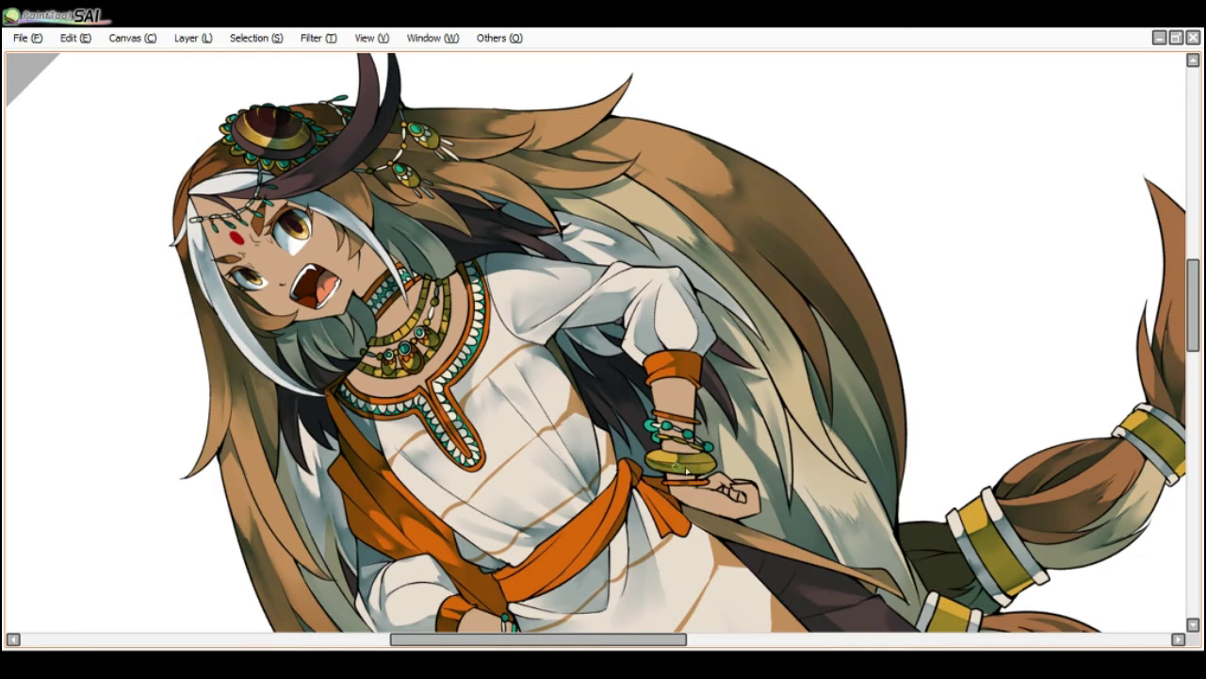
# - Touch up the shadow along the face of the gold bangle on the character's left wrist
pyautogui.moveTo(647, 463); pyautogui.dragTo(697, 463)
pyautogui.press('Delete')
pyautogui.press('Delete')
pyautogui.press('End')
pyautogui.press('End')
pyautogui.press('End')
pyautogui.press('End')
pyautogui.press('End')
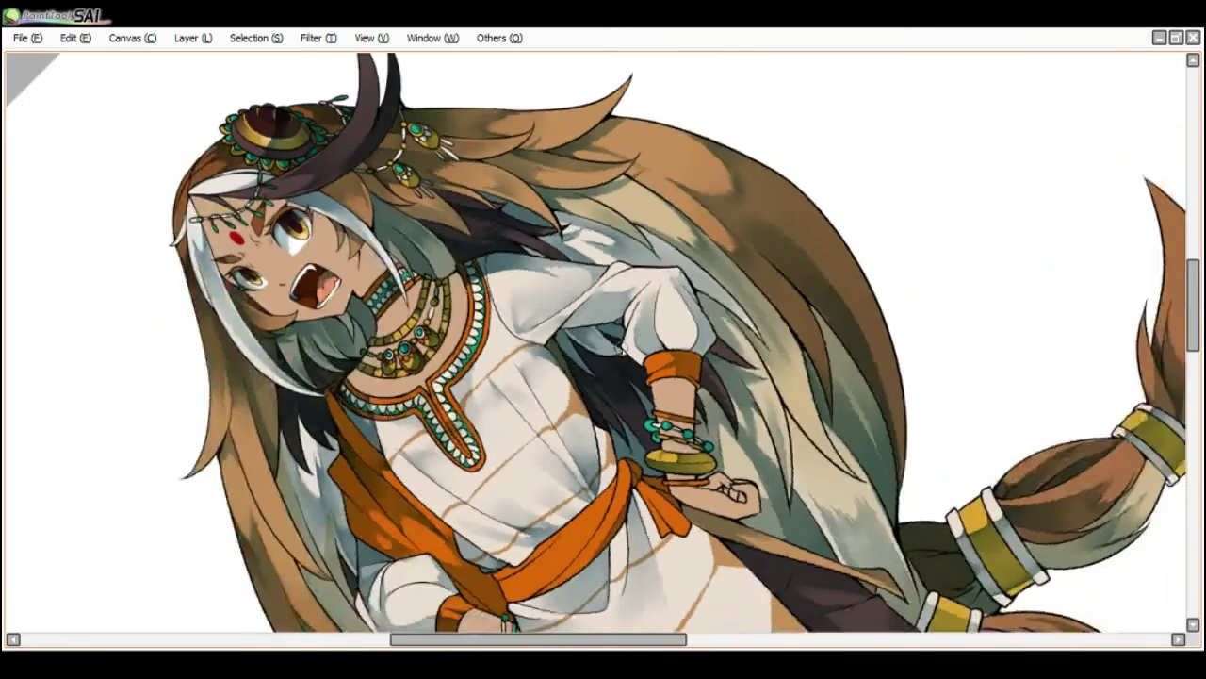
# - Shade the folds of the orange sash around the character's waist
pyautogui.scroll(-2, 533, 325)
pyautogui.scroll(1, 539, 350)
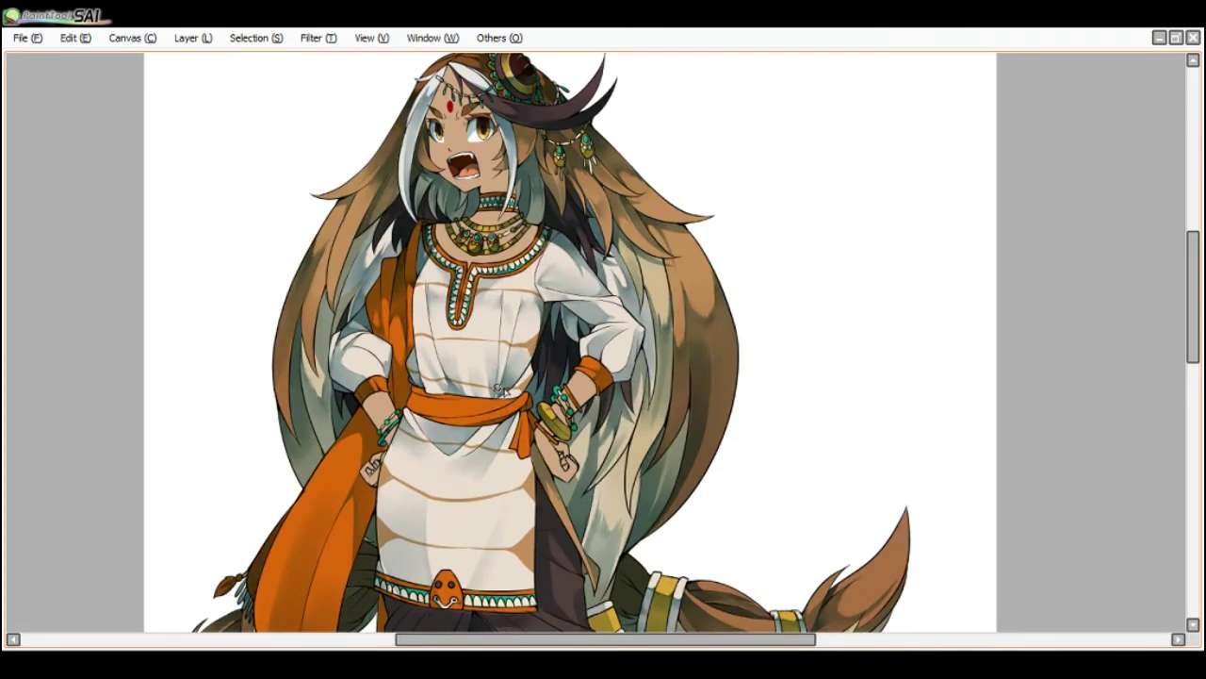
pyautogui.scroll(1, 543, 412)
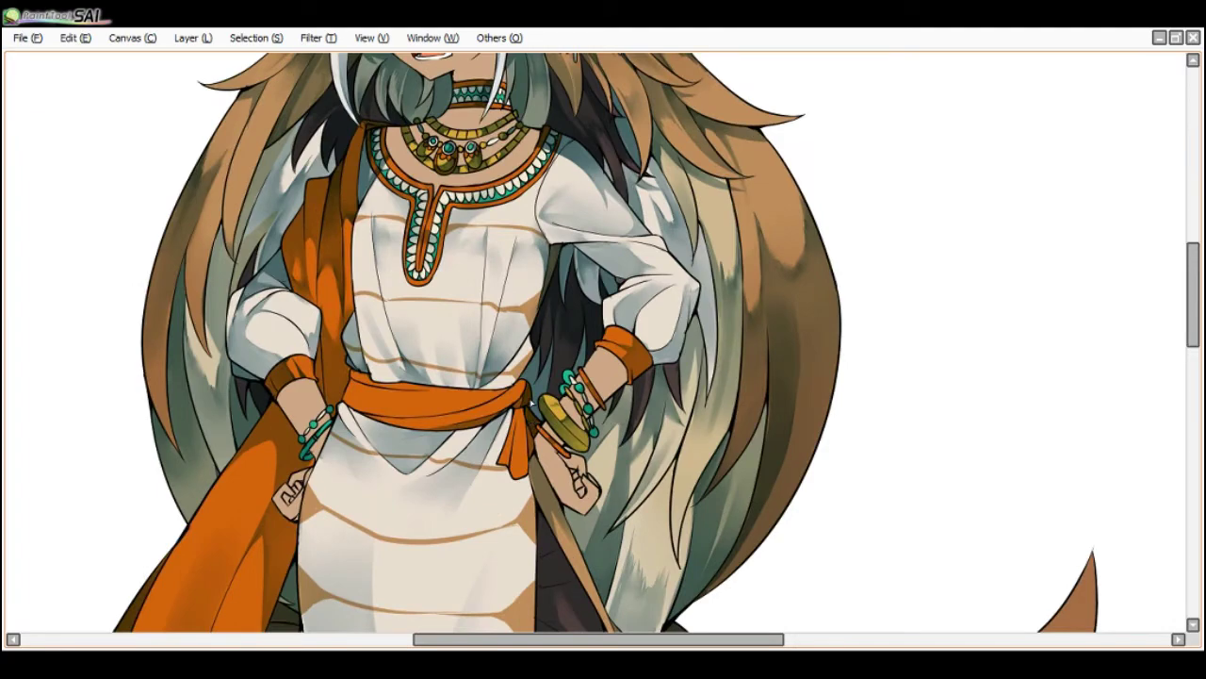
pyautogui.scroll(-1, 527, 418)
pyautogui.scroll(1, 524, 414)
pyautogui.press('Delete')
pyautogui.press('Delete')
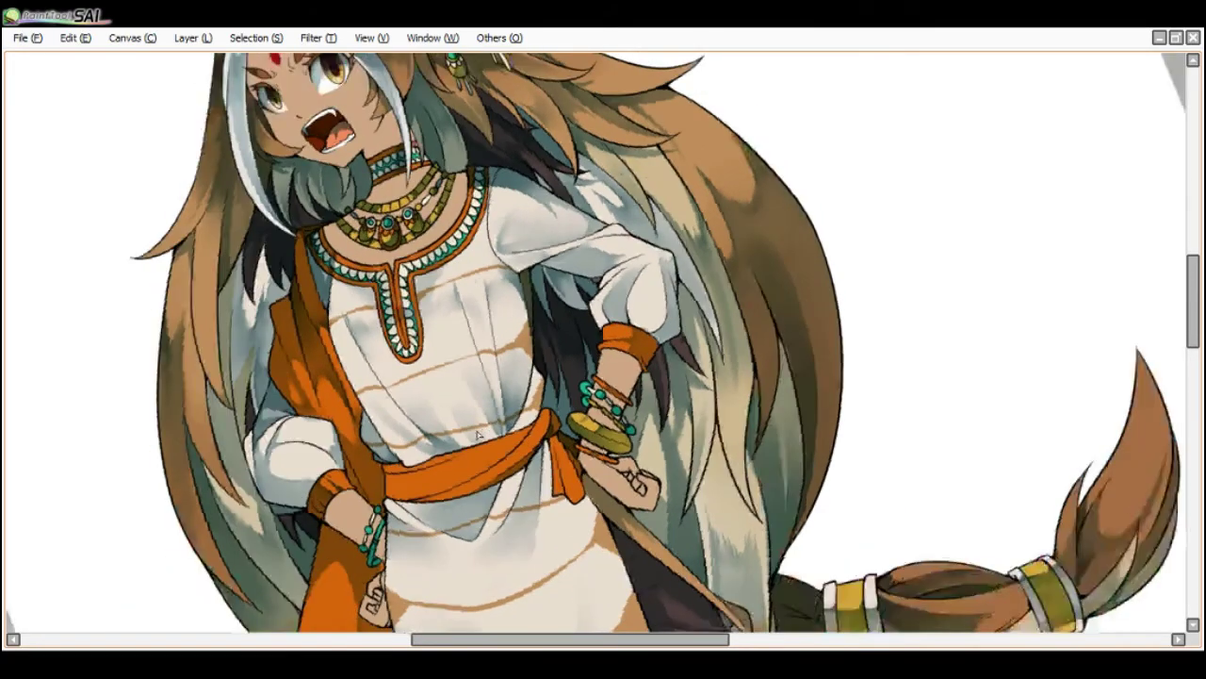
pyautogui.press('Delete')
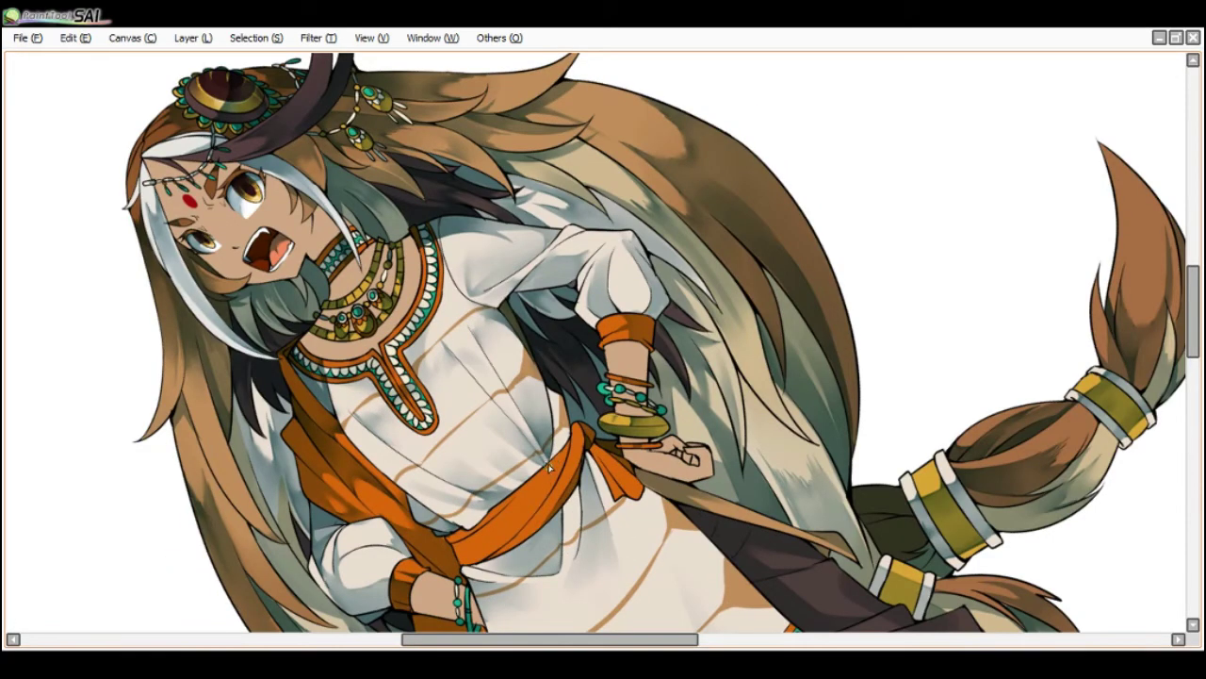
pyautogui.press('Delete')
pyautogui.press('End')
pyautogui.press('End')
pyautogui.press('End')
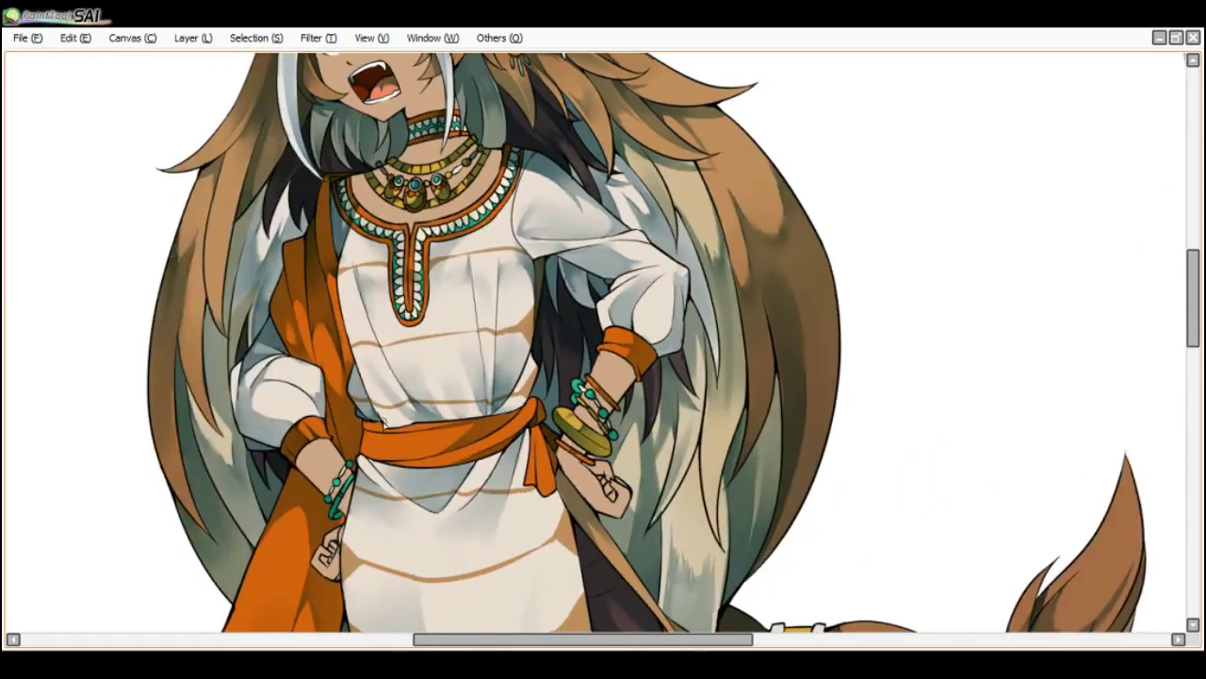
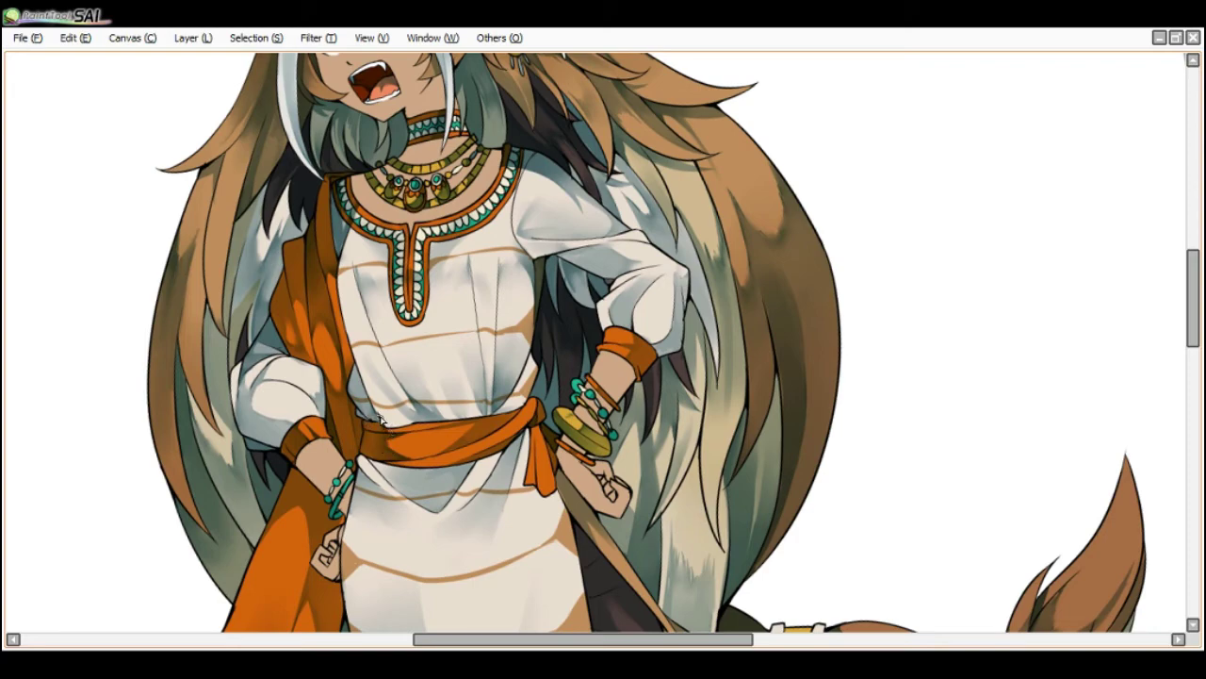
# - Darken the orange shawl panel hanging behind the legs with soft shadow towards its fringed lower edge
pyautogui.scroll(-3, 377, 426)
pyautogui.press('Delete')
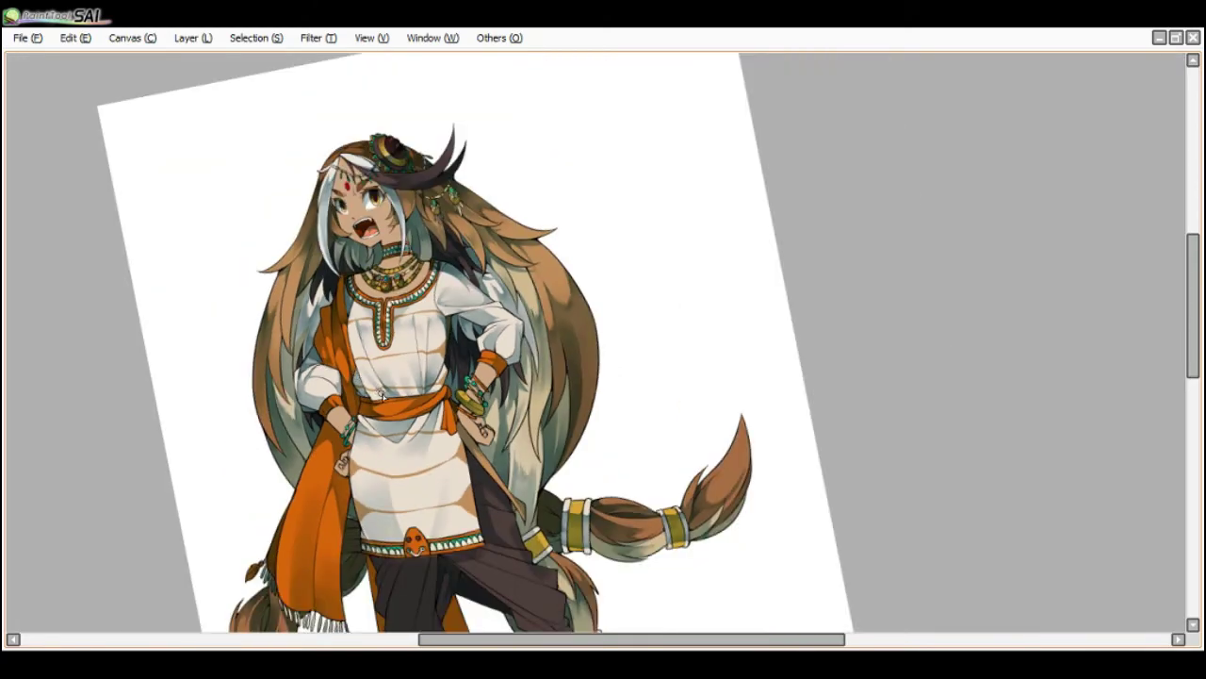
pyautogui.scroll(1, 550, 523)
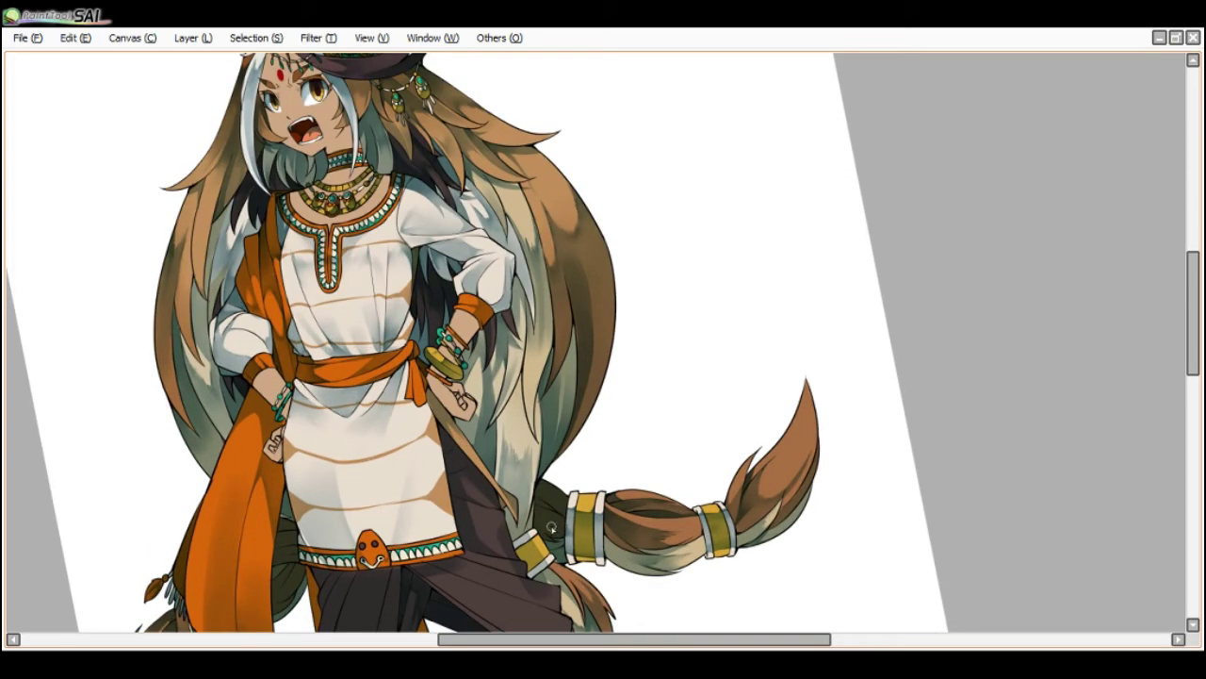
pyautogui.scroll(-1, 507, 508)
pyautogui.scroll(1, 534, 539)
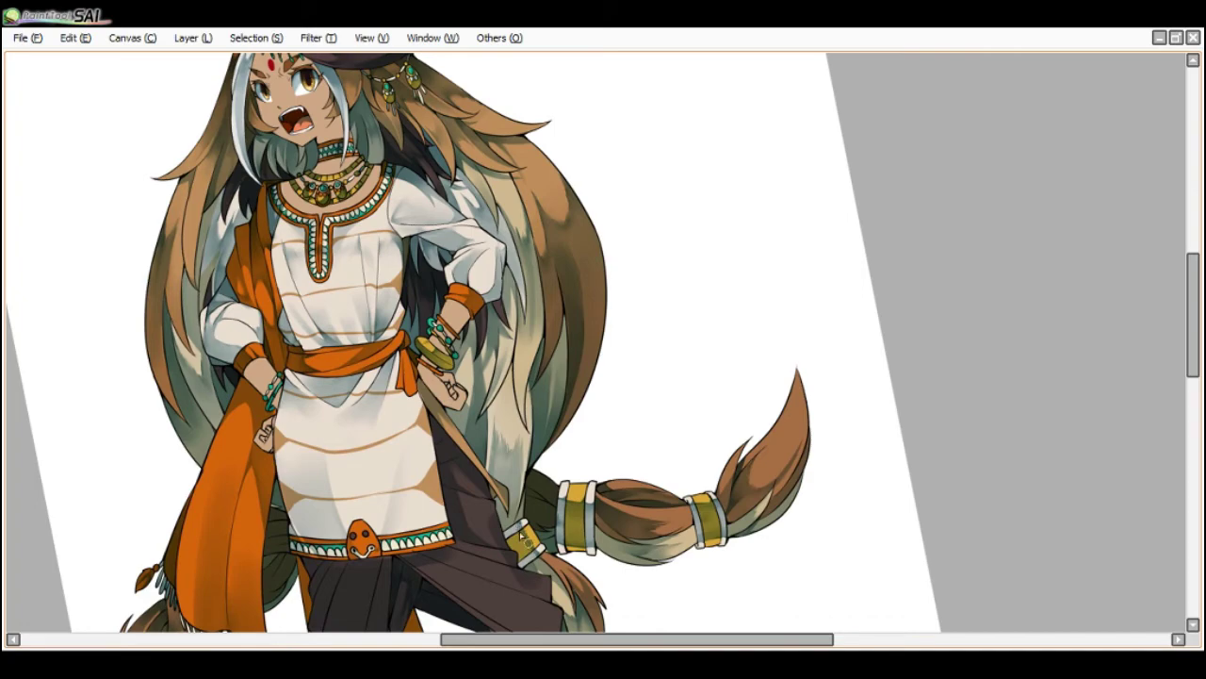
pyautogui.scroll(-4, 532, 509)
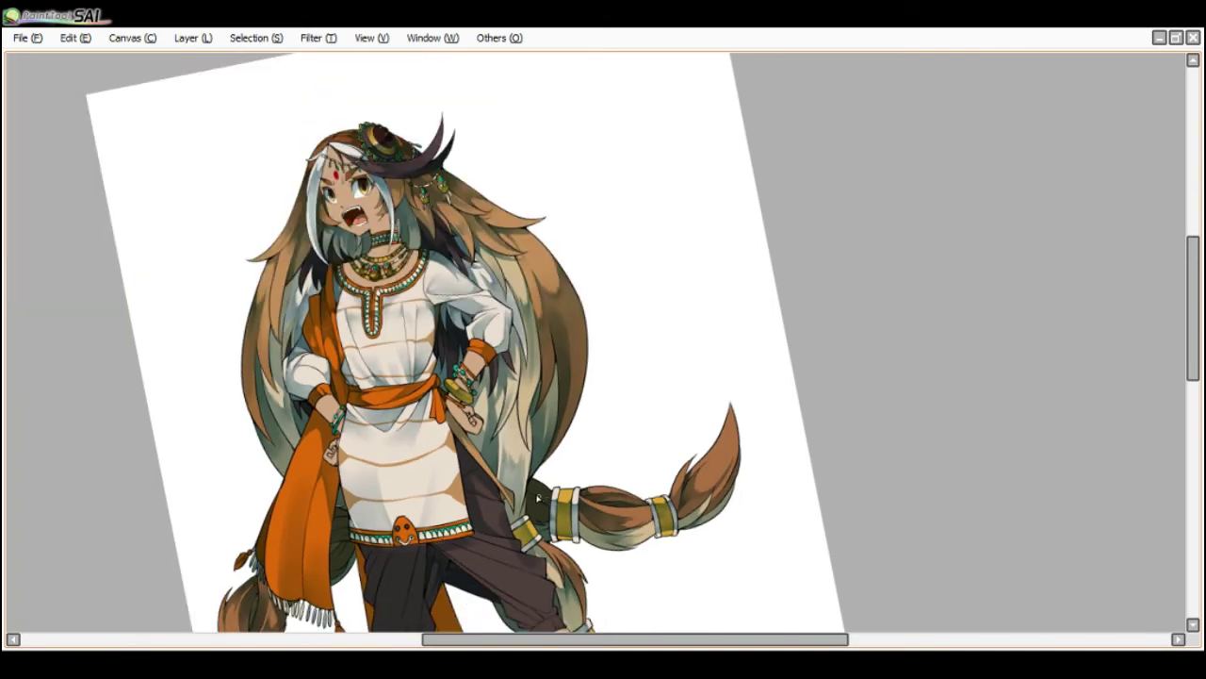
pyautogui.scroll(4, 512, 524)
pyautogui.scroll(-1, 510, 534)
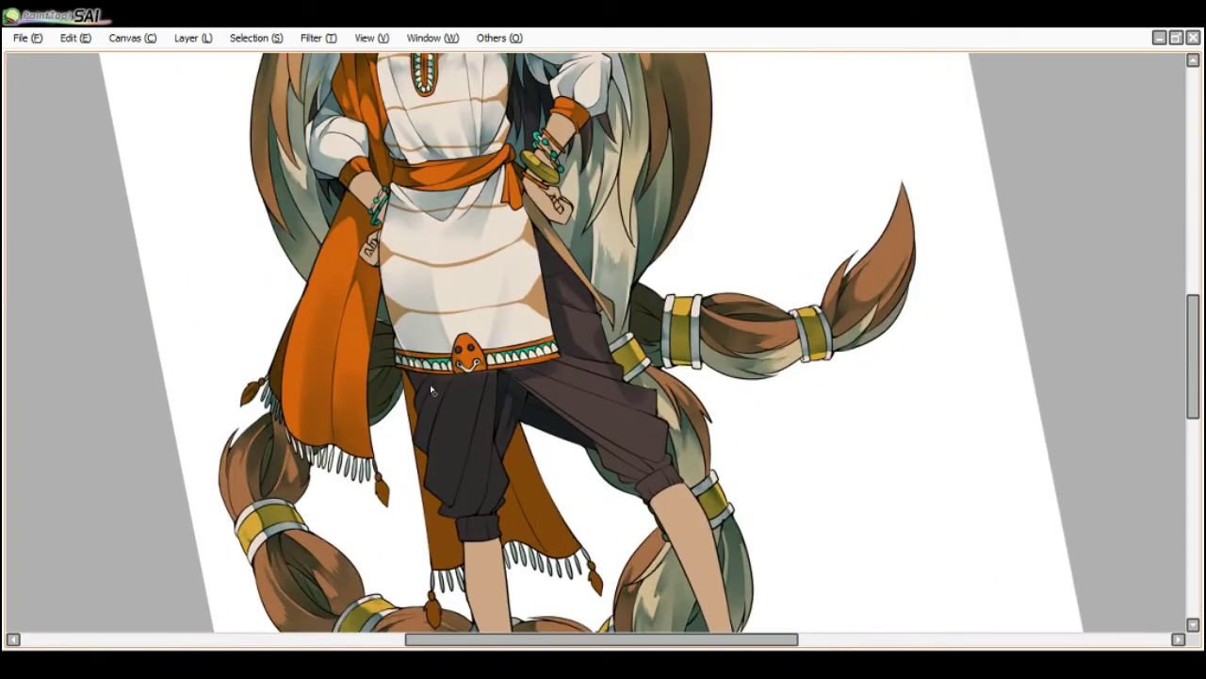
pyautogui.scroll(1, 394, 282)
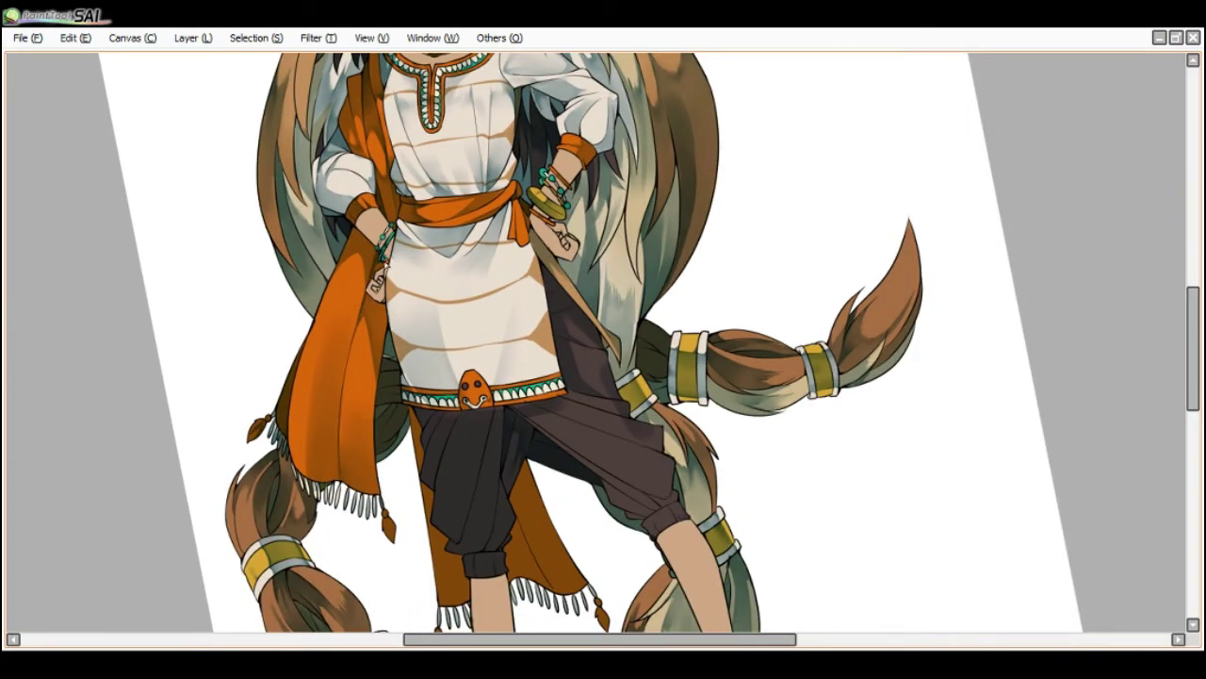
pyautogui.scroll(1, 387, 257)
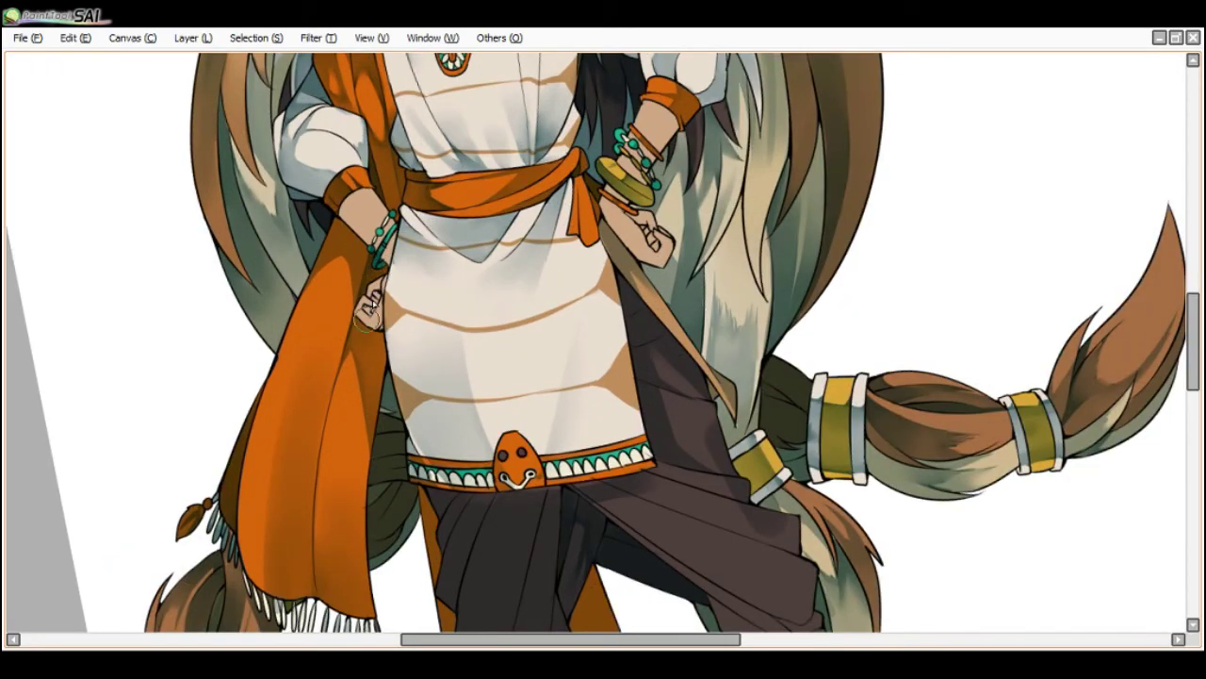
pyautogui.scroll(-5, 377, 278)
pyautogui.scroll(4, 477, 476)
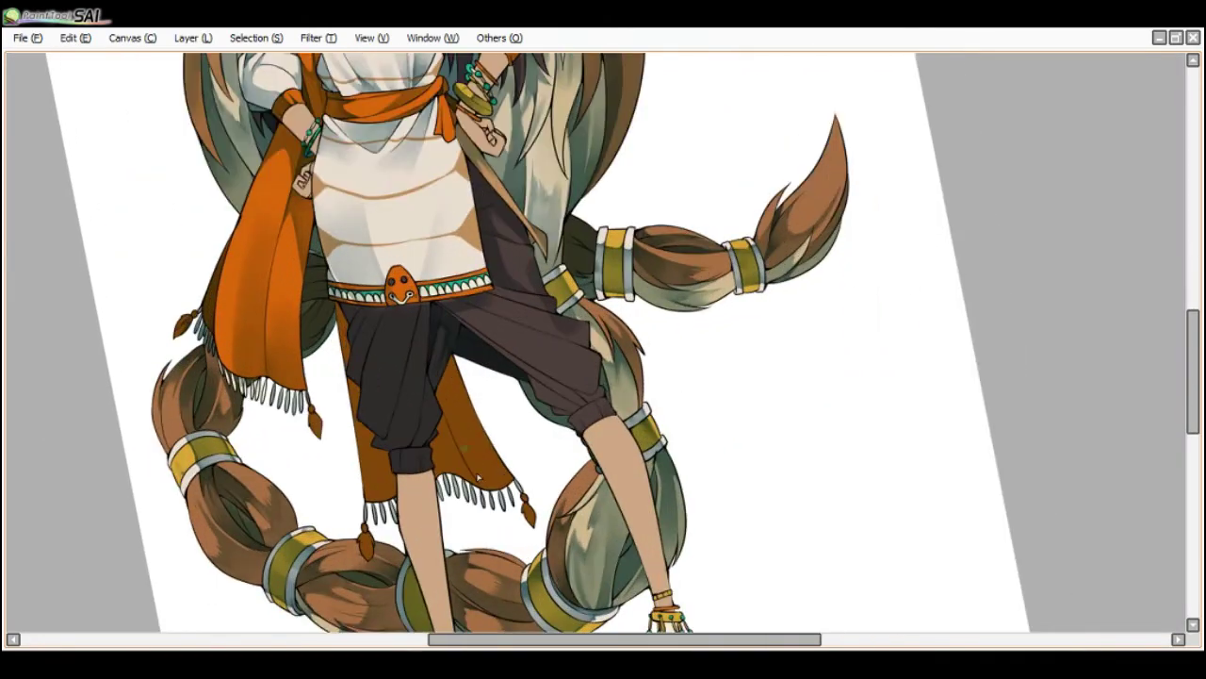
pyautogui.moveTo(470, 475)
pyautogui.mouseDown()
pyautogui.moveTo(505, 512)
pyautogui.moveTo(505, 501)
pyautogui.moveTo(529, 516)
pyautogui.mouseUp()
pyautogui.moveTo(509, 471)
pyautogui.mouseDown()
pyautogui.moveTo(500, 478)
pyautogui.moveTo(457, 410)
pyautogui.moveTo(471, 447)
pyautogui.moveTo(445, 391)
pyautogui.mouseUp()
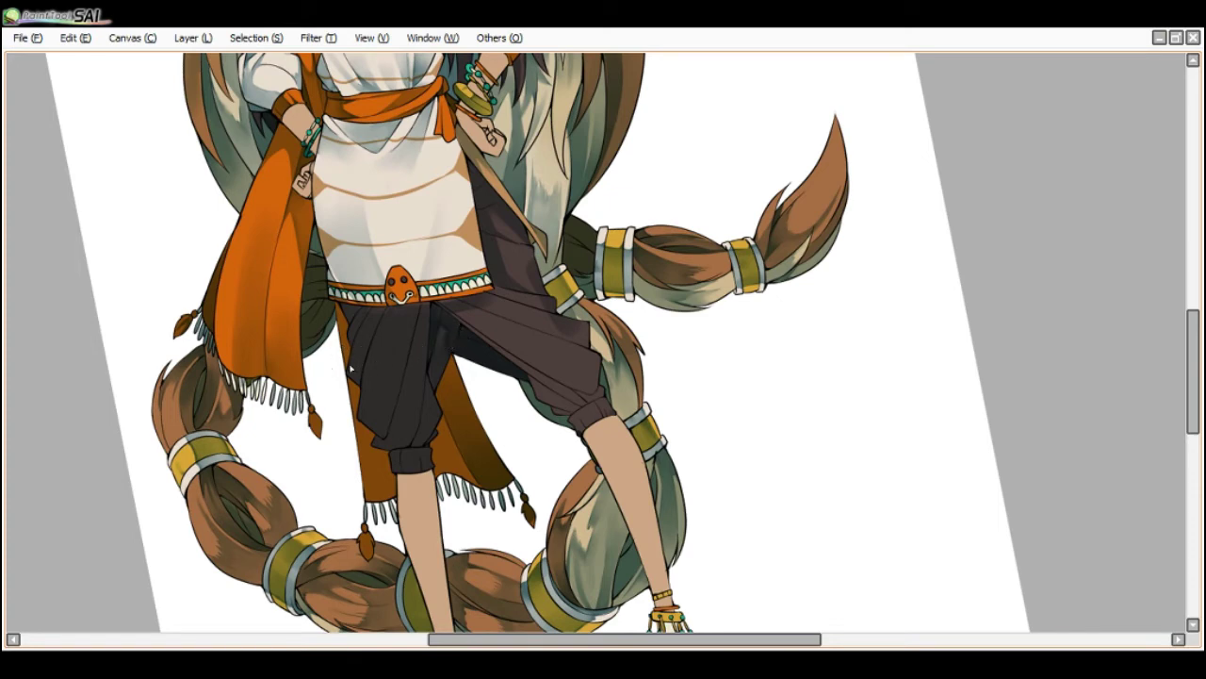
# - Reduce the brush size and paint shadows on the character's right trouser leg just below the tunic's hem
pyautogui.scroll(-2, 368, 443)
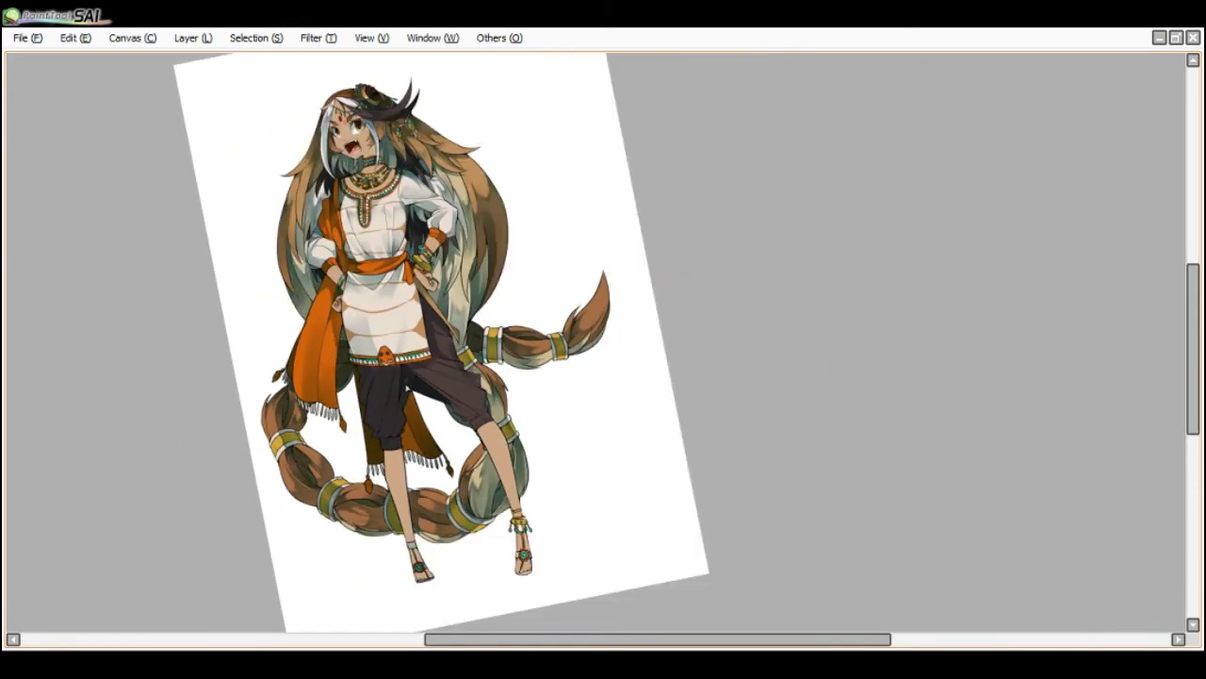
pyautogui.scroll(2, 390, 380)
pyautogui.scroll(1, 350, 370)
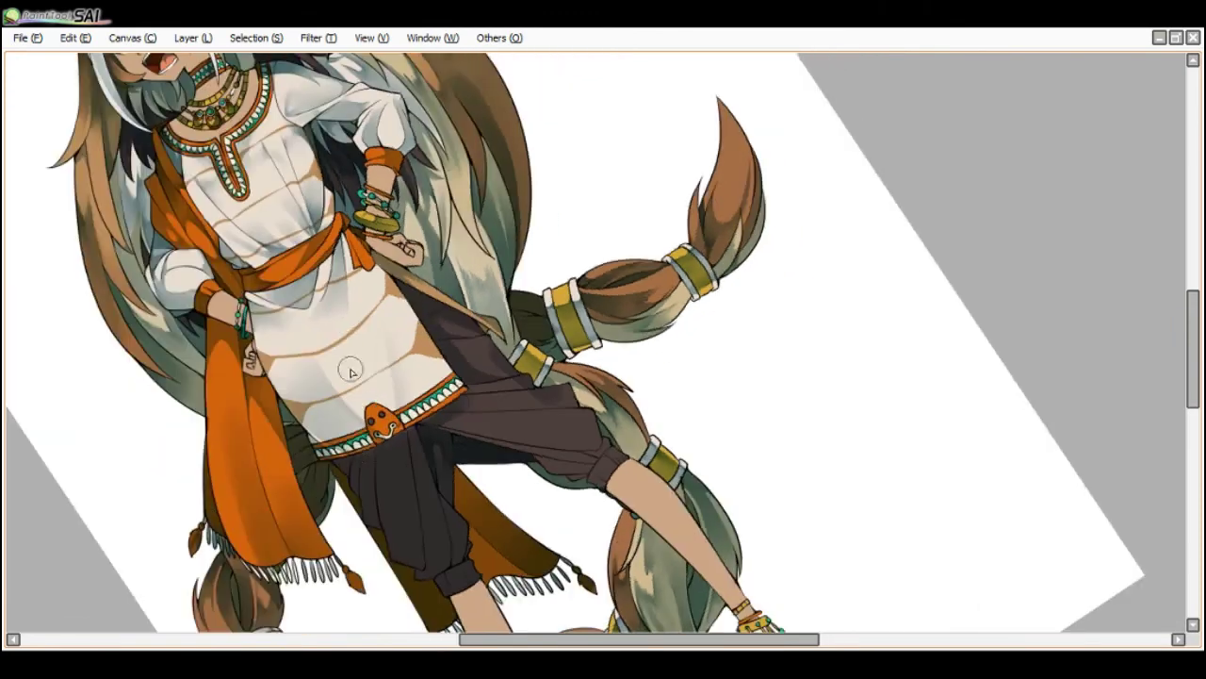
pyautogui.press('[')
pyautogui.press('[')
pyautogui.press('[')
pyautogui.moveTo(364, 467); pyautogui.dragTo(373, 494)
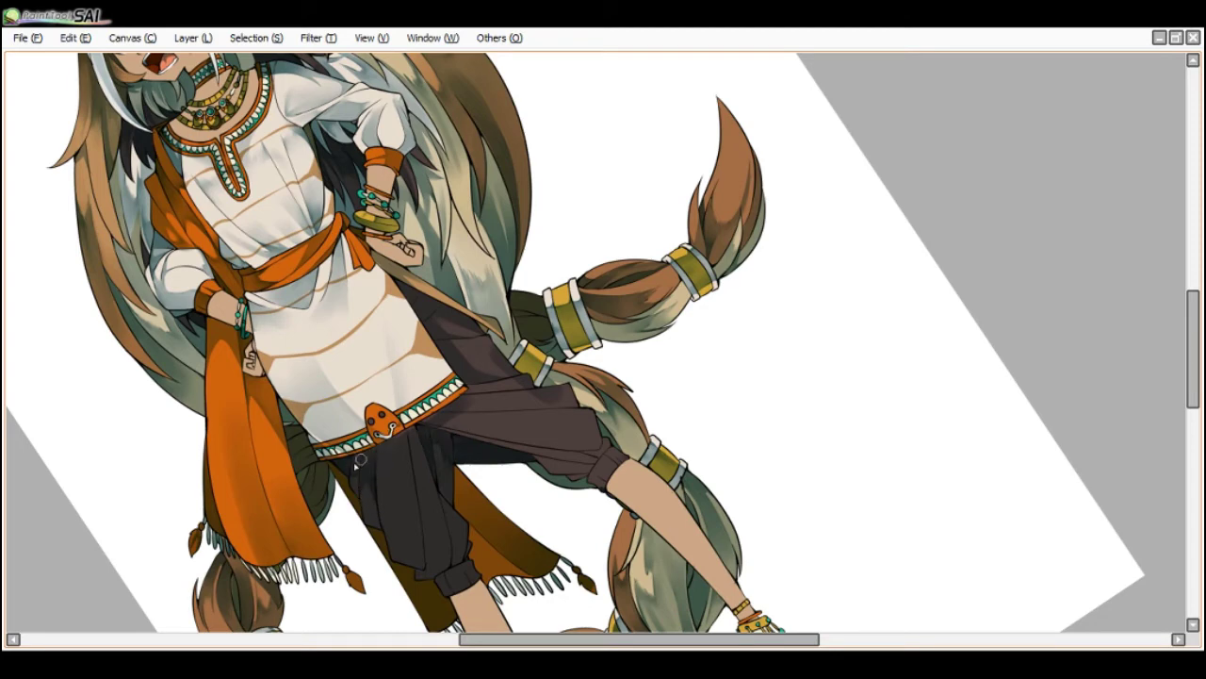
pyautogui.moveTo(375, 483); pyautogui.dragTo(411, 491)
# - Shade the folds of the character's right trouser leg down to the gathered cuff below the knee
pyautogui.scroll(-1, 401, 439)
pyautogui.press('End')
pyautogui.press('End')
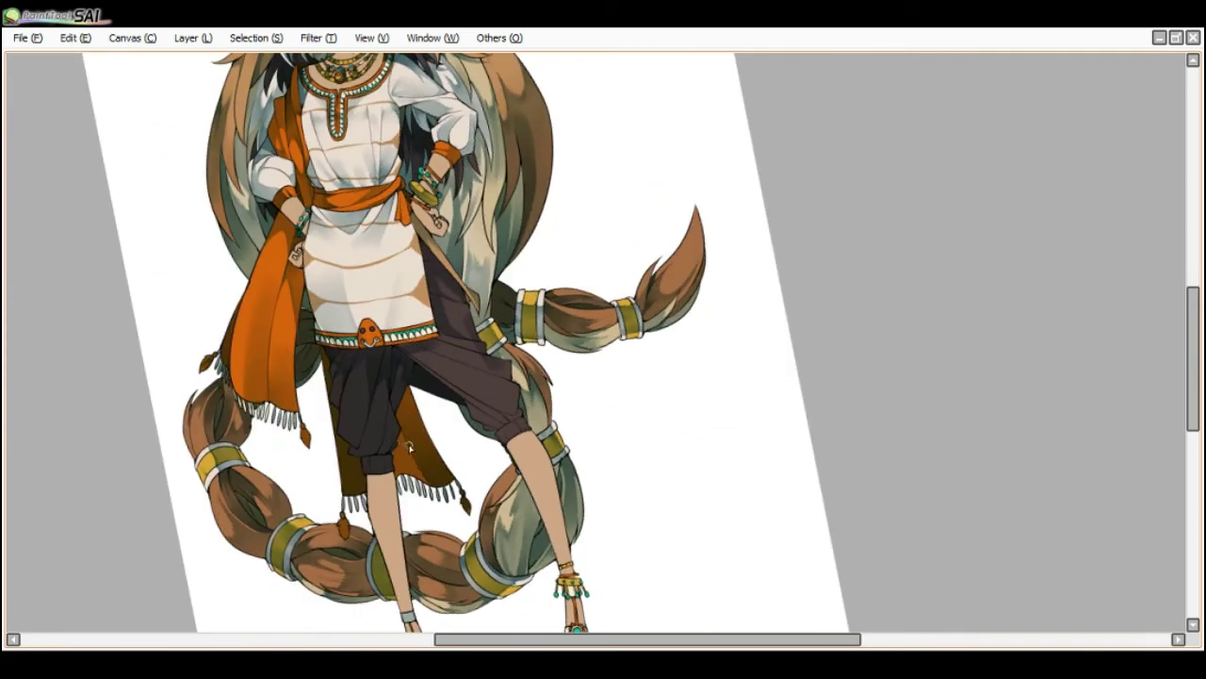
pyautogui.scroll(1, 394, 455)
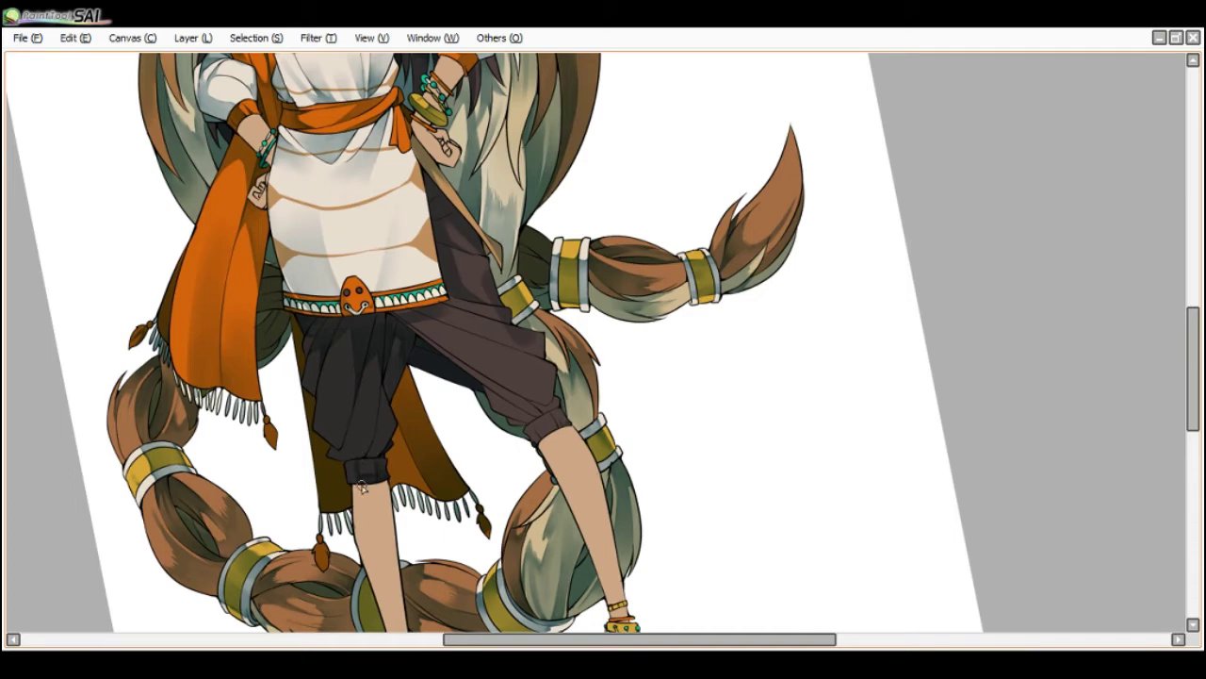
pyautogui.scroll(2, 382, 462)
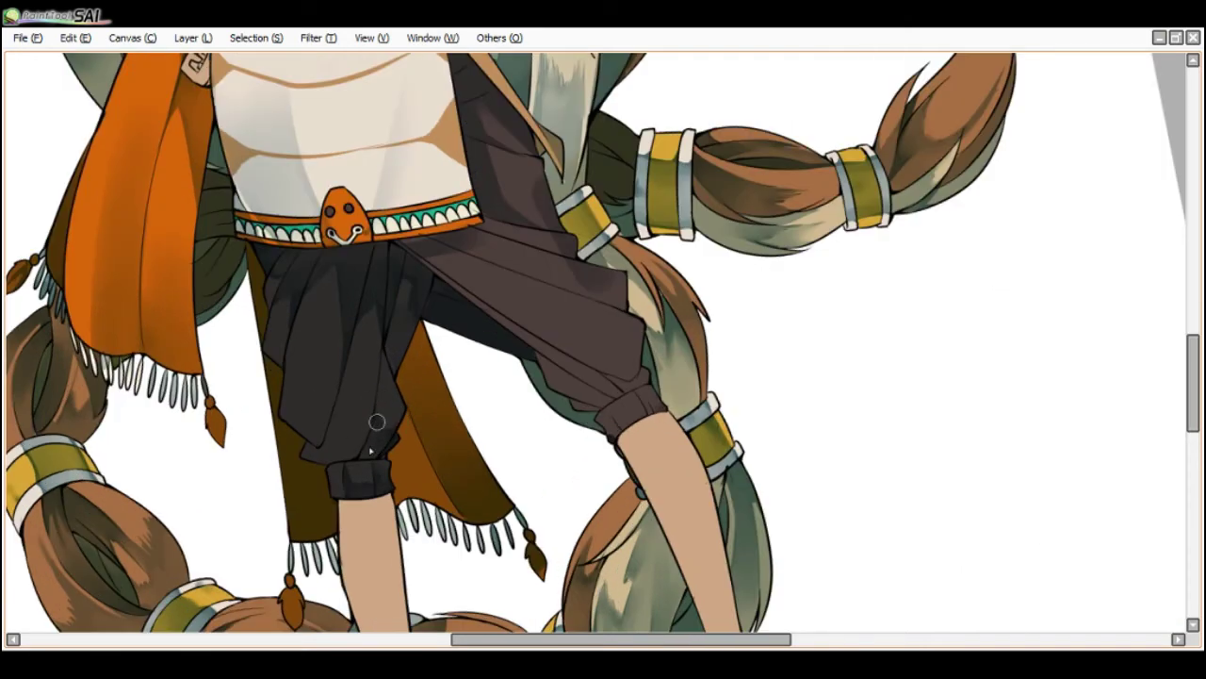
pyautogui.scroll(-2, 369, 406)
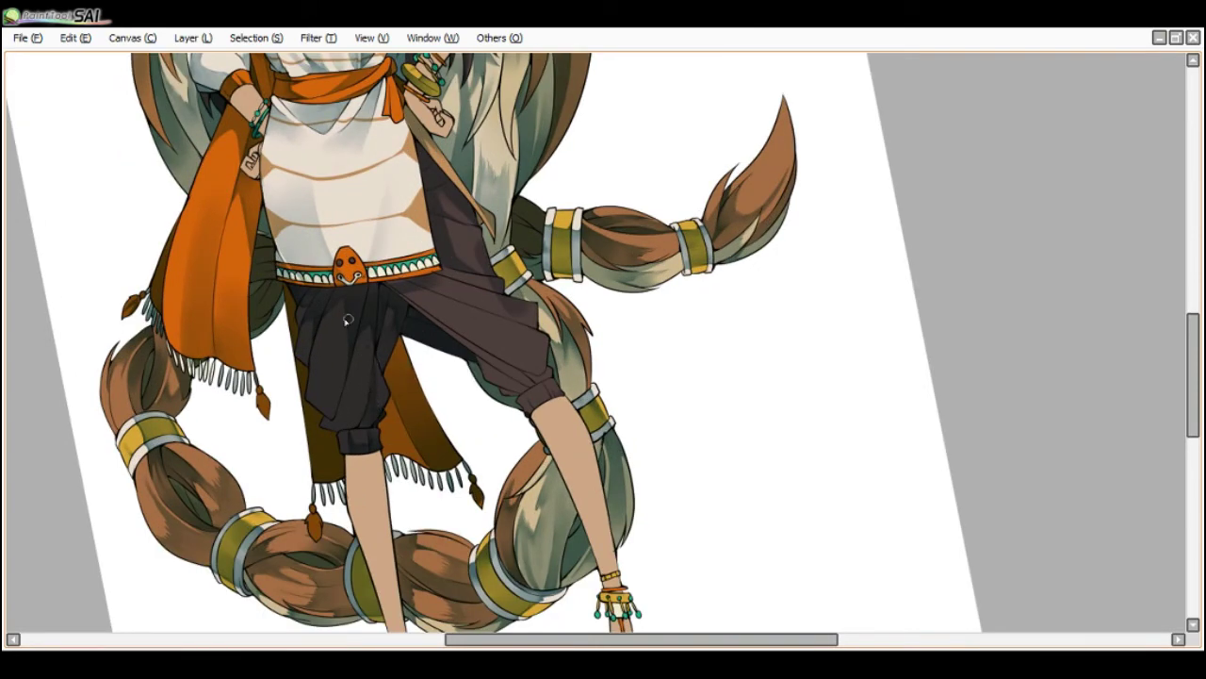
pyautogui.scroll(-1, 348, 320)
pyautogui.scroll(1, 355, 482)
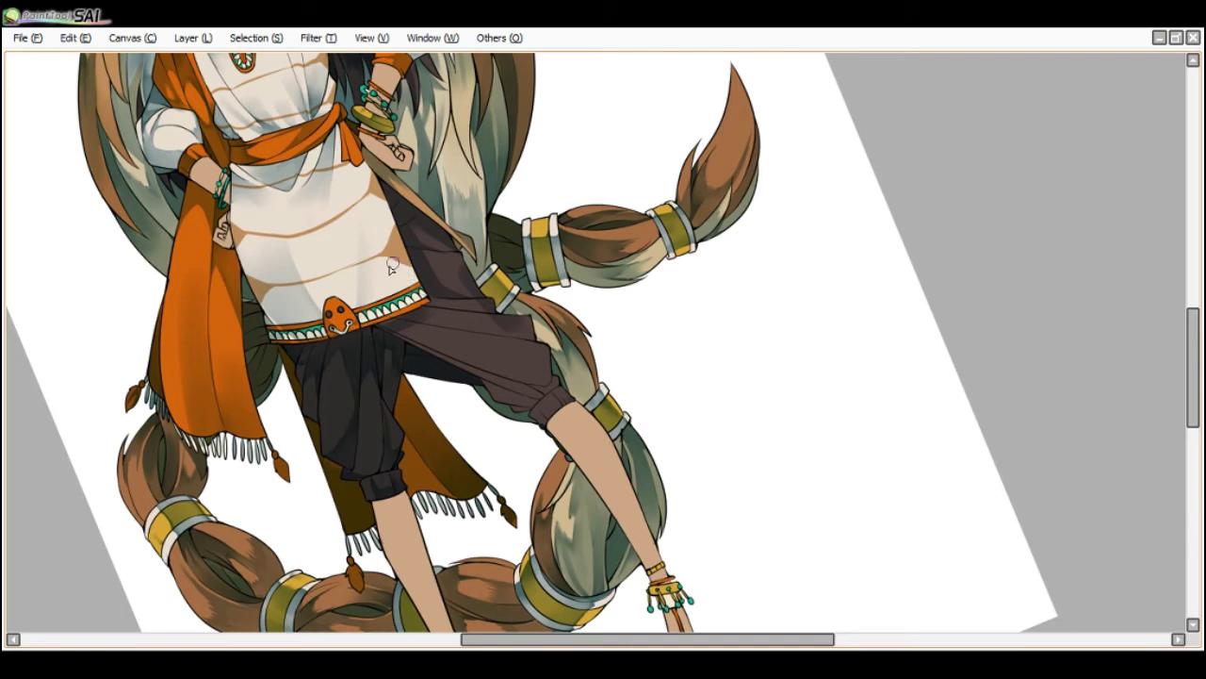
pyautogui.scroll(-3, 377, 278)
pyautogui.press('End')
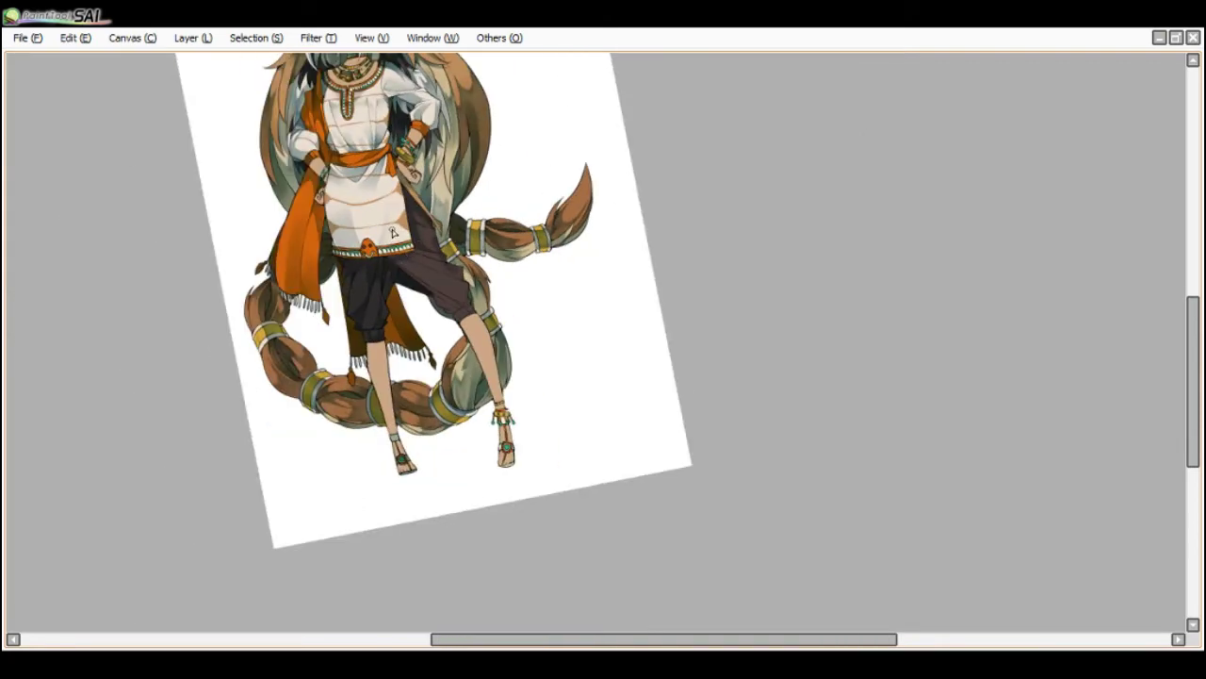
# - Paint darker fold shadows on the character's dark trousers around the knee and thigh, undoing the unwanted strokes
pyautogui.scroll(2, 393, 231)
pyautogui.press('End')
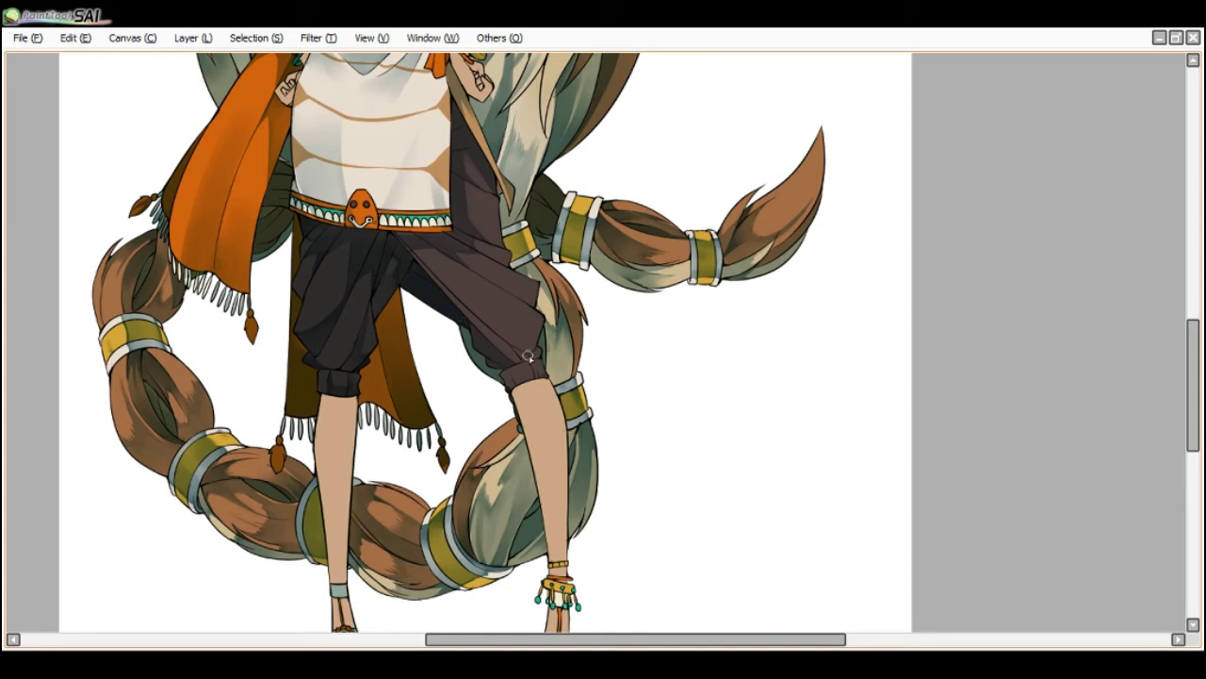
pyautogui.hotkey('ctrl', 'z')
pyautogui.scroll(-1, 491, 317)
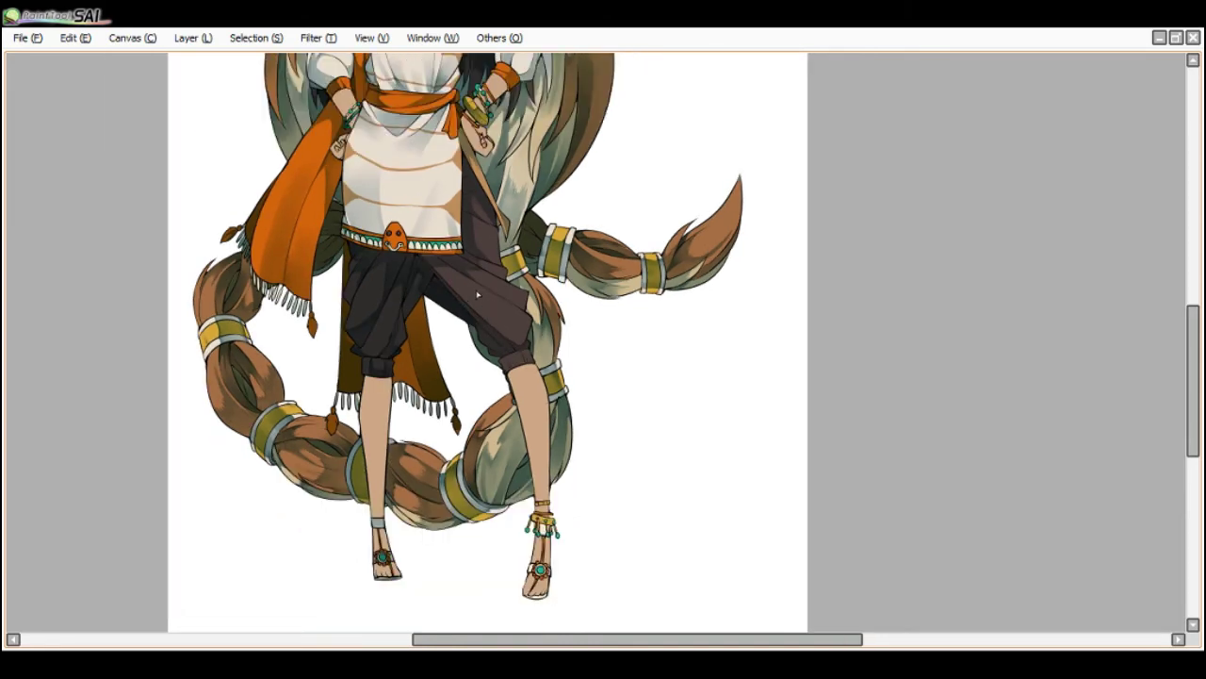
pyautogui.press('End')
pyautogui.press('End')
pyautogui.press('Delete')
pyautogui.press('Delete')
pyautogui.scroll(1, 442, 242)
pyautogui.hotkey('ctrl', 'z')
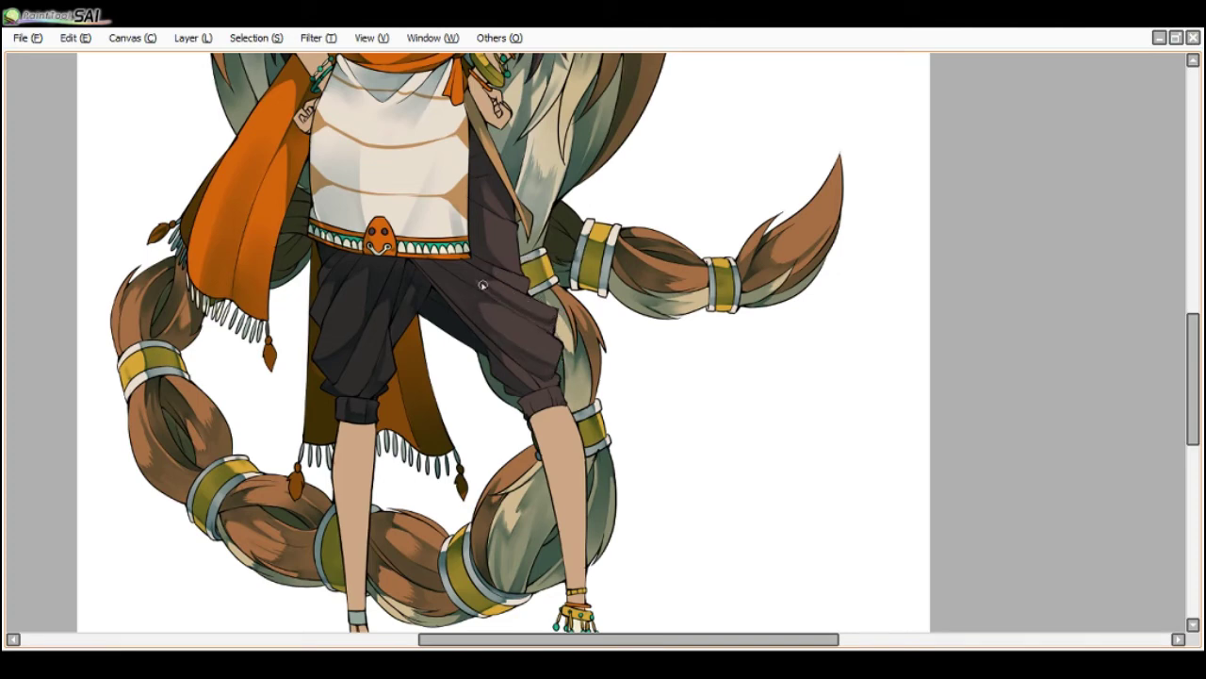
# - Deepen the fold shading on the trouser leg nearer the braid tip, between the tunic hem and the knee
pyautogui.scroll(-2, 504, 306)
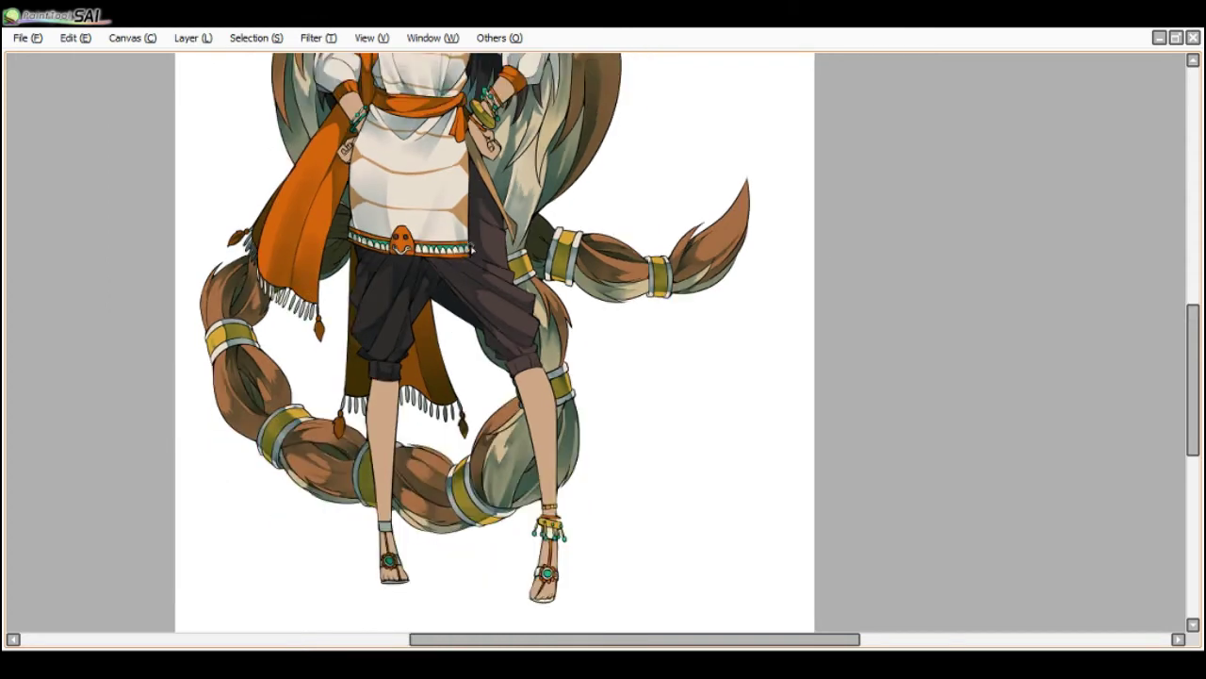
pyautogui.scroll(2, 476, 206)
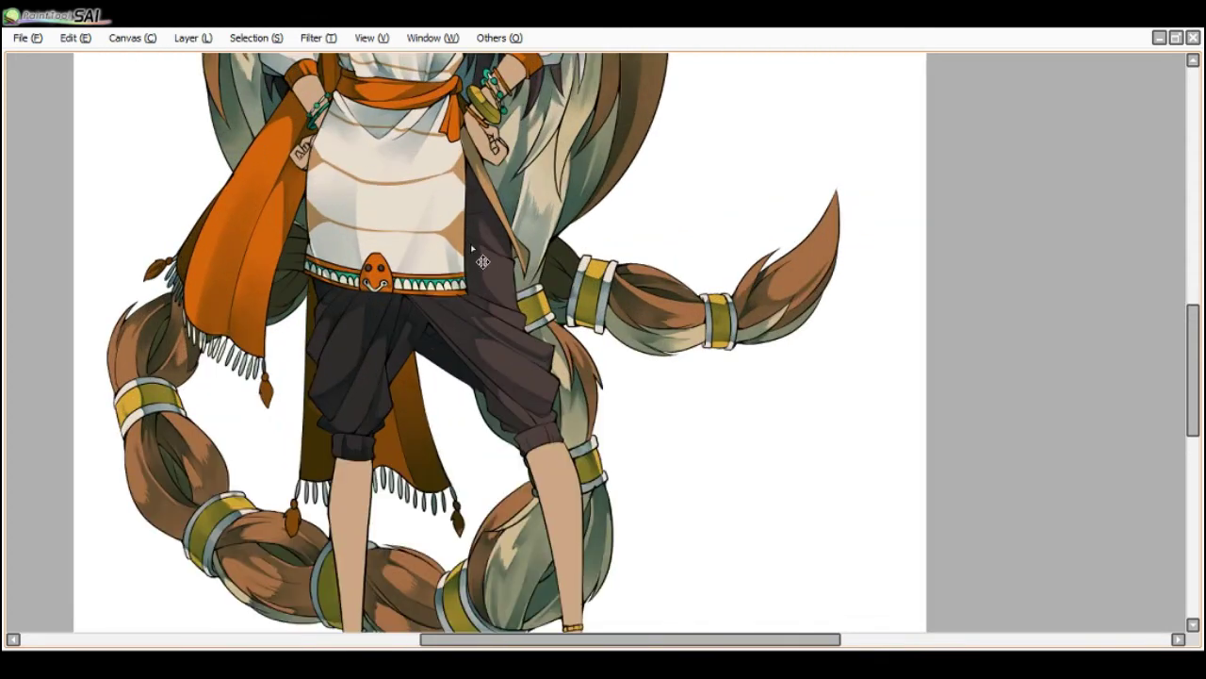
pyautogui.scroll(-2, 485, 315)
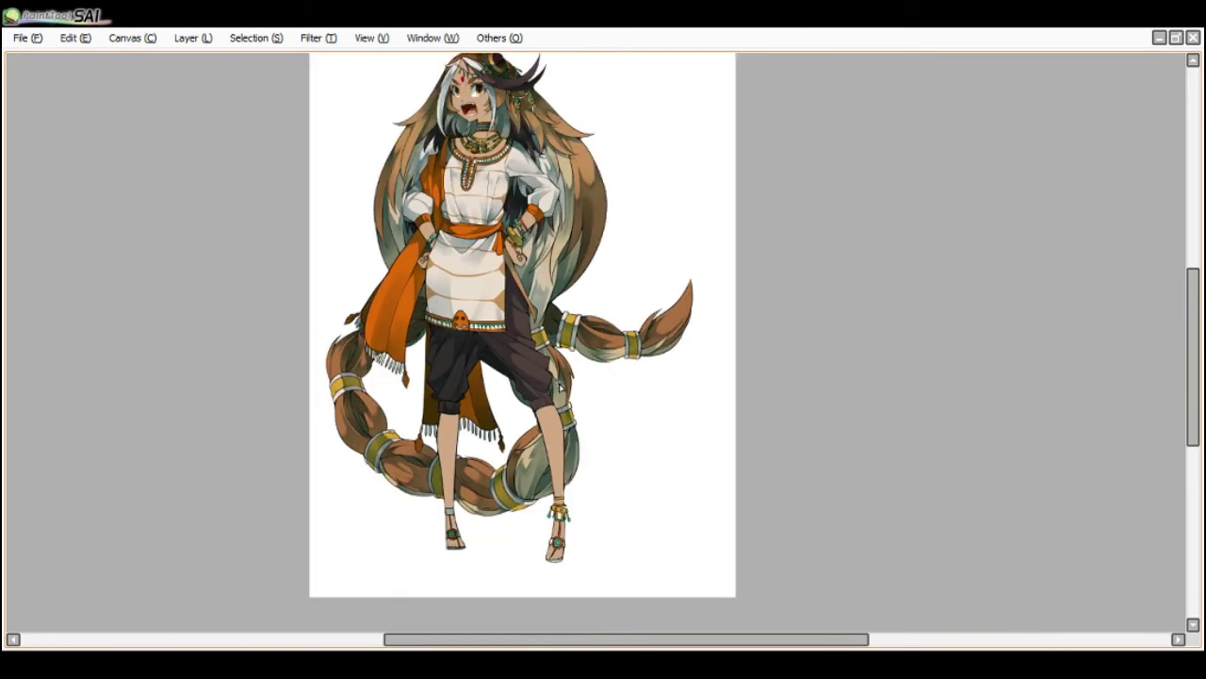
pyautogui.scroll(2, 523, 373)
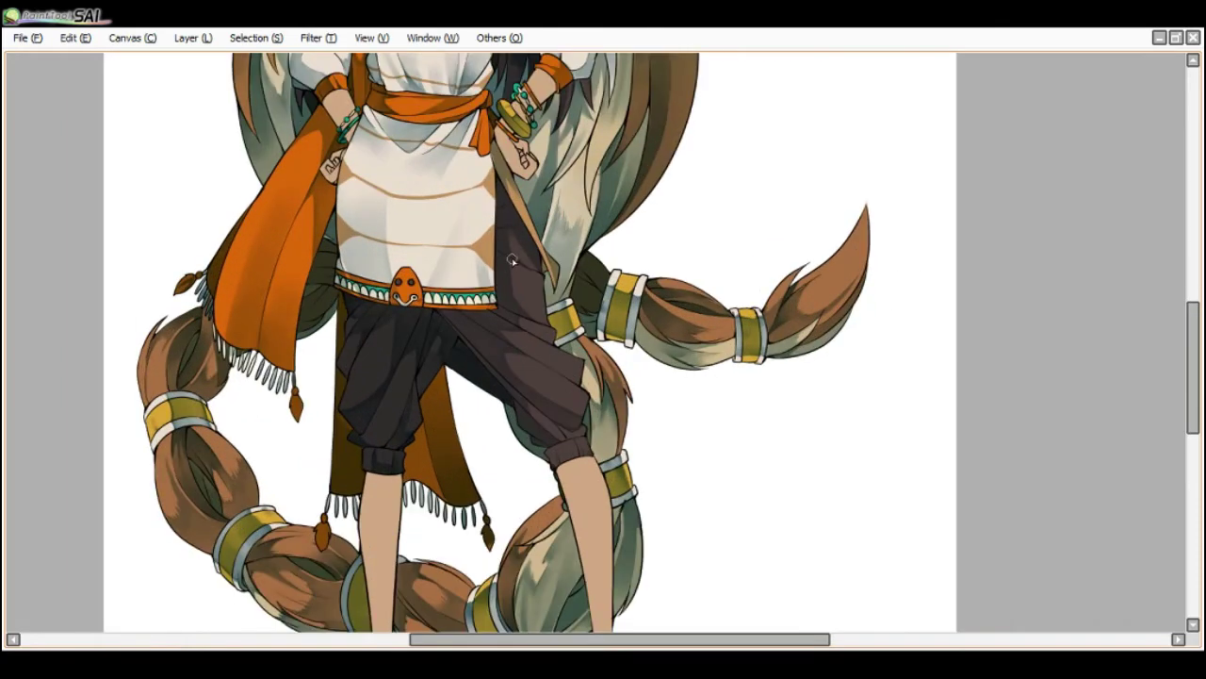
pyautogui.scroll(-1, 512, 260)
pyautogui.scroll(1, 504, 233)
pyautogui.scroll(-1, 498, 189)
pyautogui.scroll(1, 508, 254)
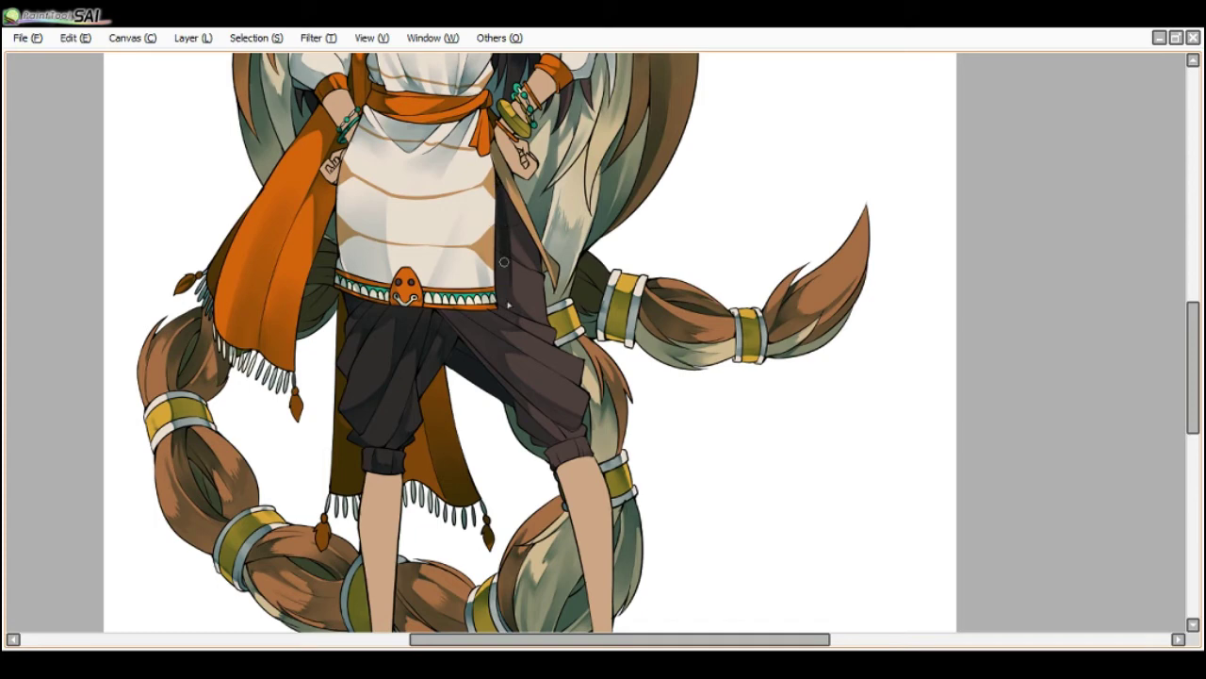
# - Shade the upper thigh of the trousers along the tunic's side slit with a darker tone
pyautogui.scroll(-1, 504, 205)
pyautogui.scroll(1, 507, 219)
pyautogui.scroll(1, 522, 243)
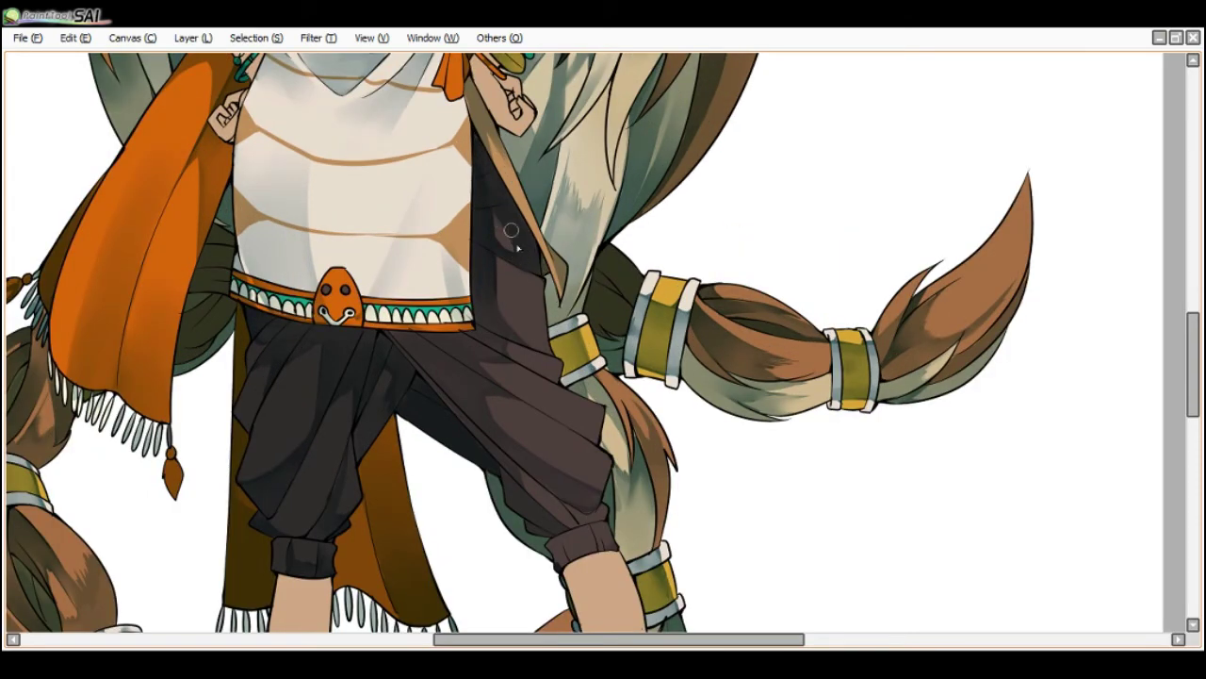
pyautogui.scroll(-2, 514, 236)
pyautogui.scroll(-1, 509, 158)
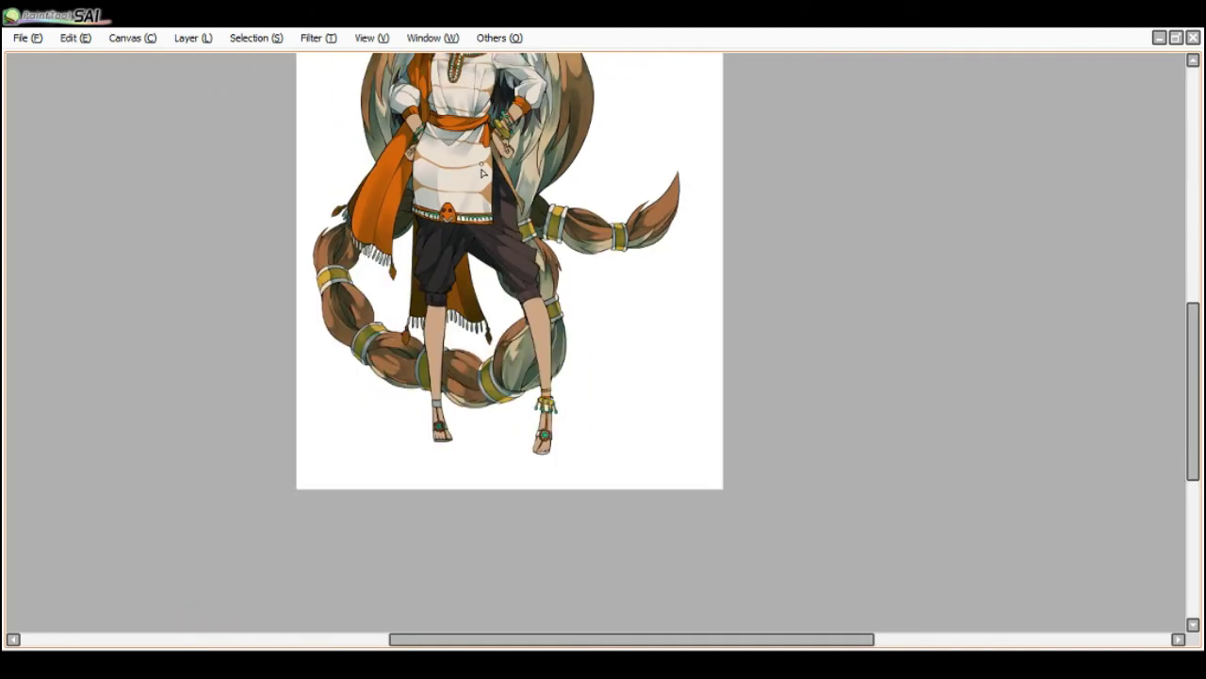
pyautogui.moveTo(514, 233); pyautogui.dragTo(538, 324)
pyautogui.scroll(2, 490, 284)
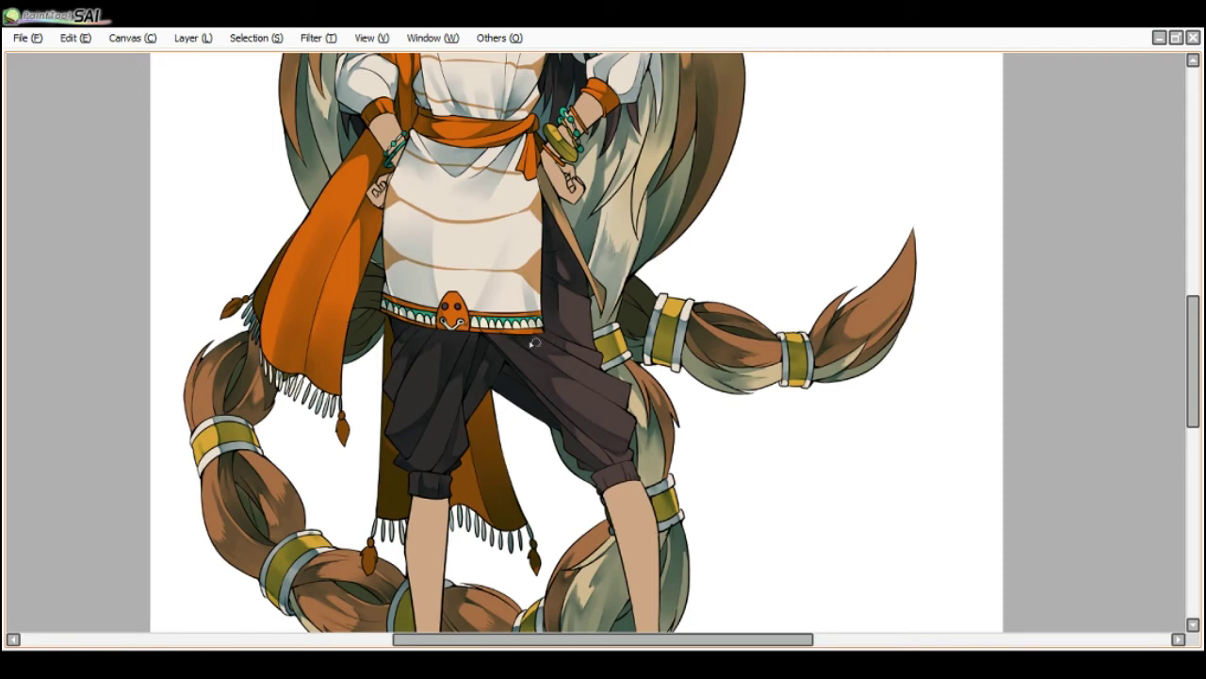
# - Examine the whole illustration, comparing the full figure with the head, hair and upper body up close
pyautogui.scroll(-2, 504, 297)
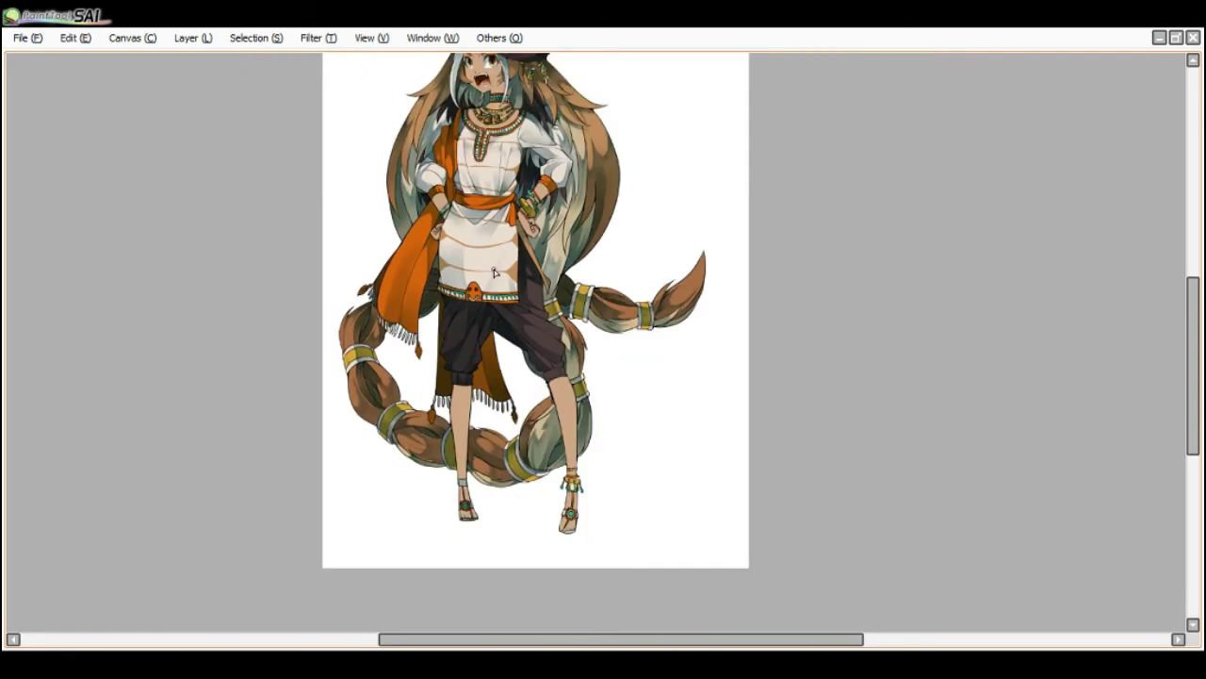
pyautogui.scroll(-1, 494, 273)
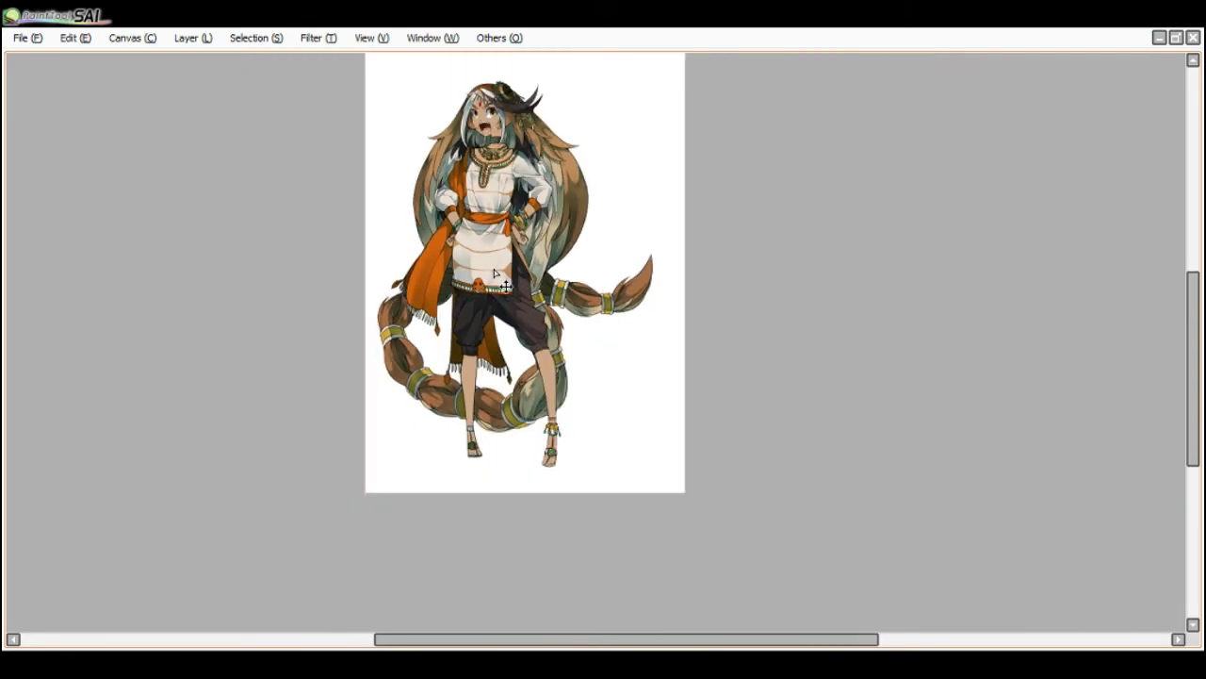
pyautogui.scroll(2, 647, 218)
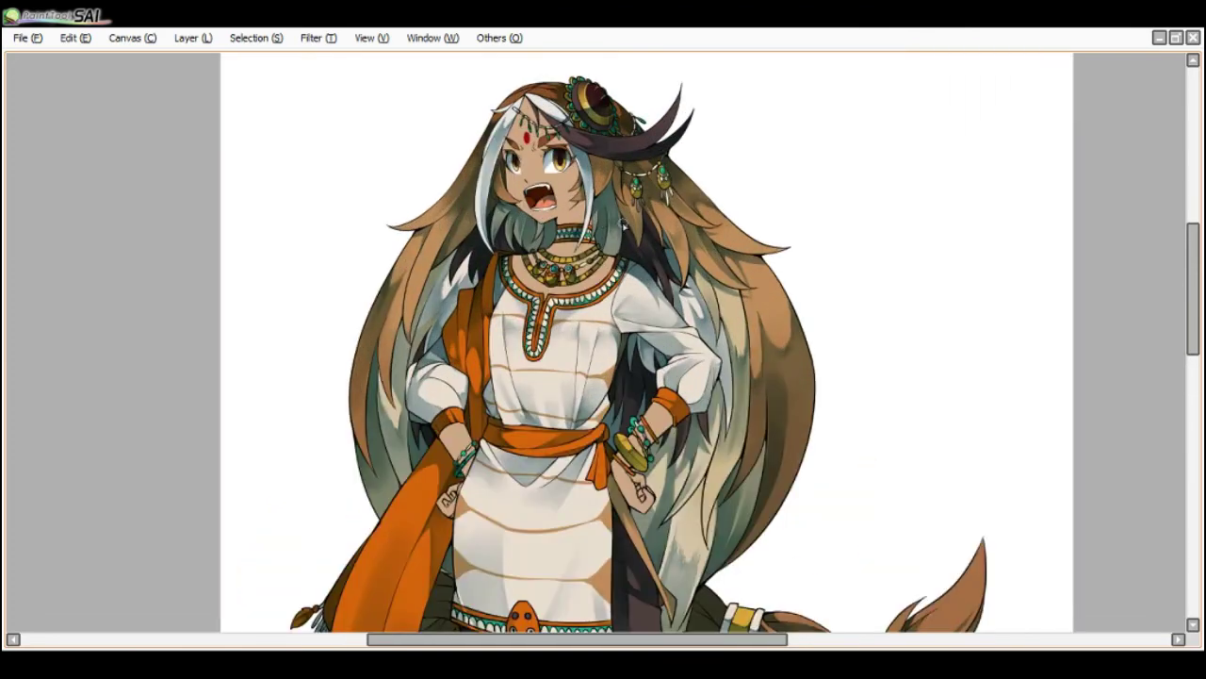
pyautogui.scroll(-2, 626, 247)
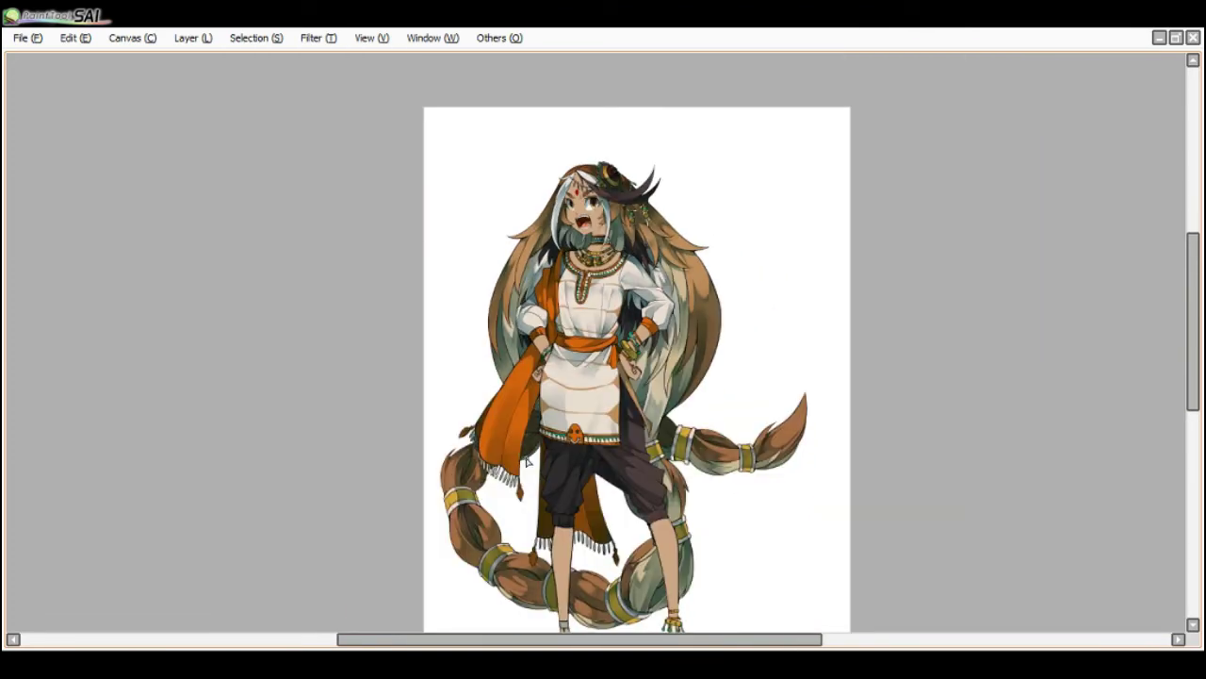
pyautogui.scroll(2, 561, 378)
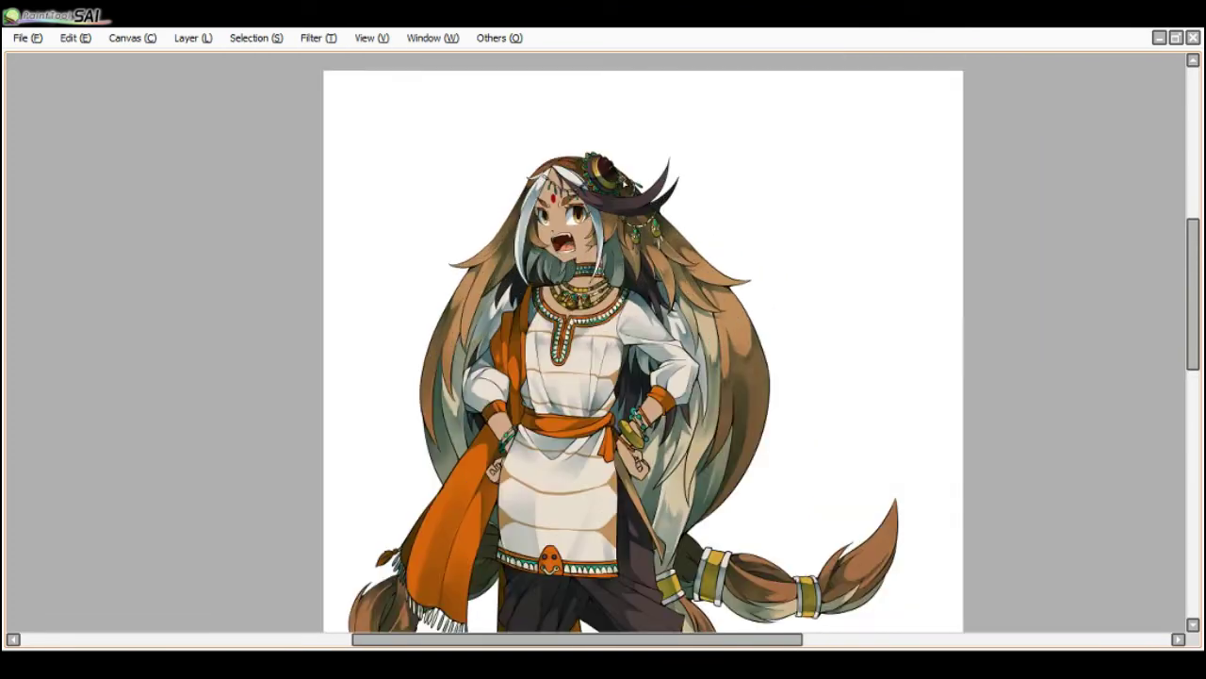
pyautogui.scroll(-1, 634, 198)
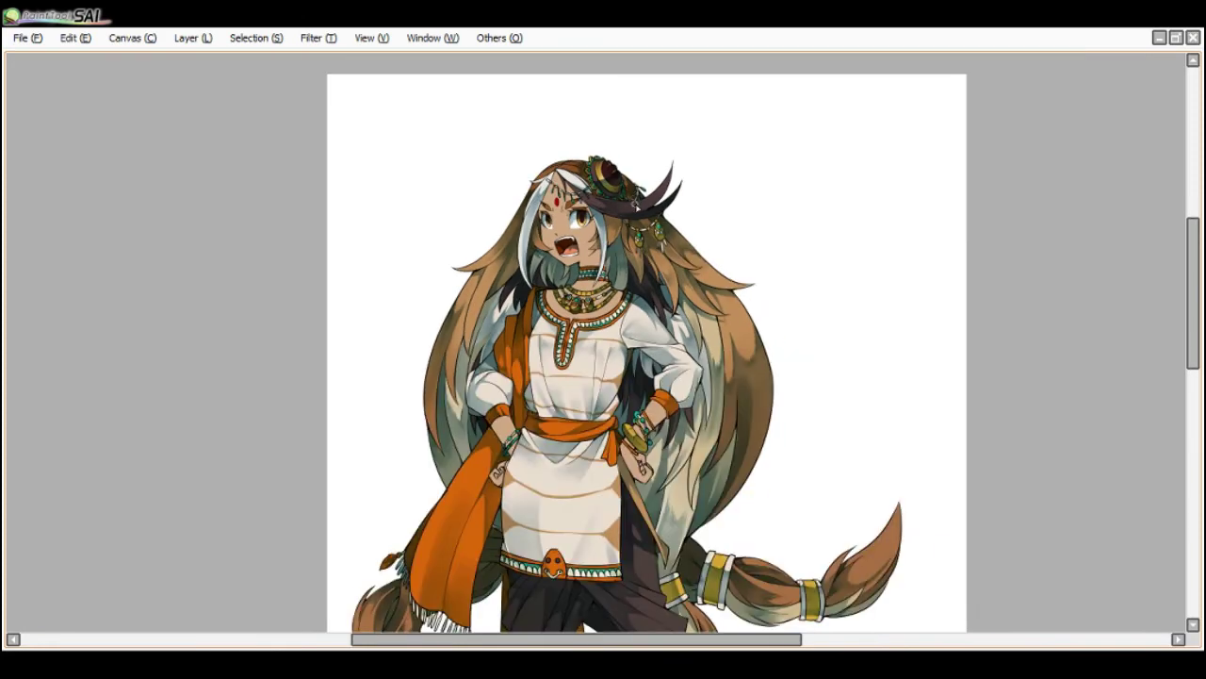
pyautogui.scroll(-1, 628, 204)
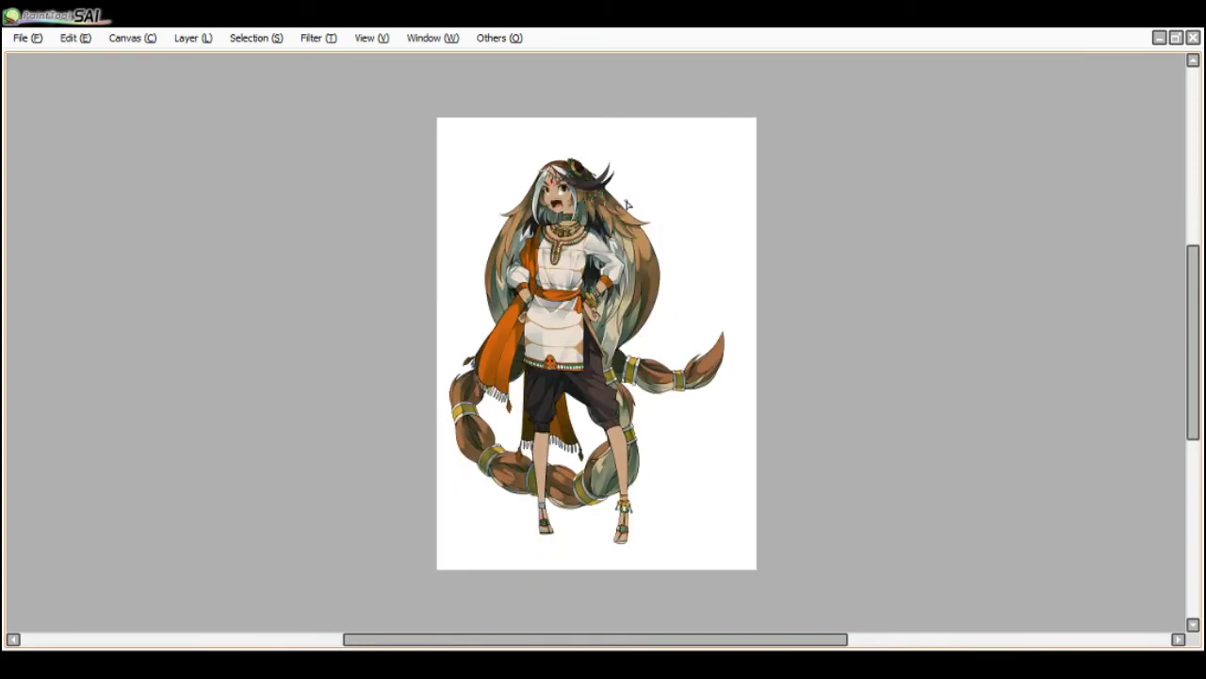
# - Toggle the visibility of Layer11 and Layer10 to identify which parts of the drawing they hold
pyautogui.press('Tab')
pyautogui.scroll(-2, 142, 482)
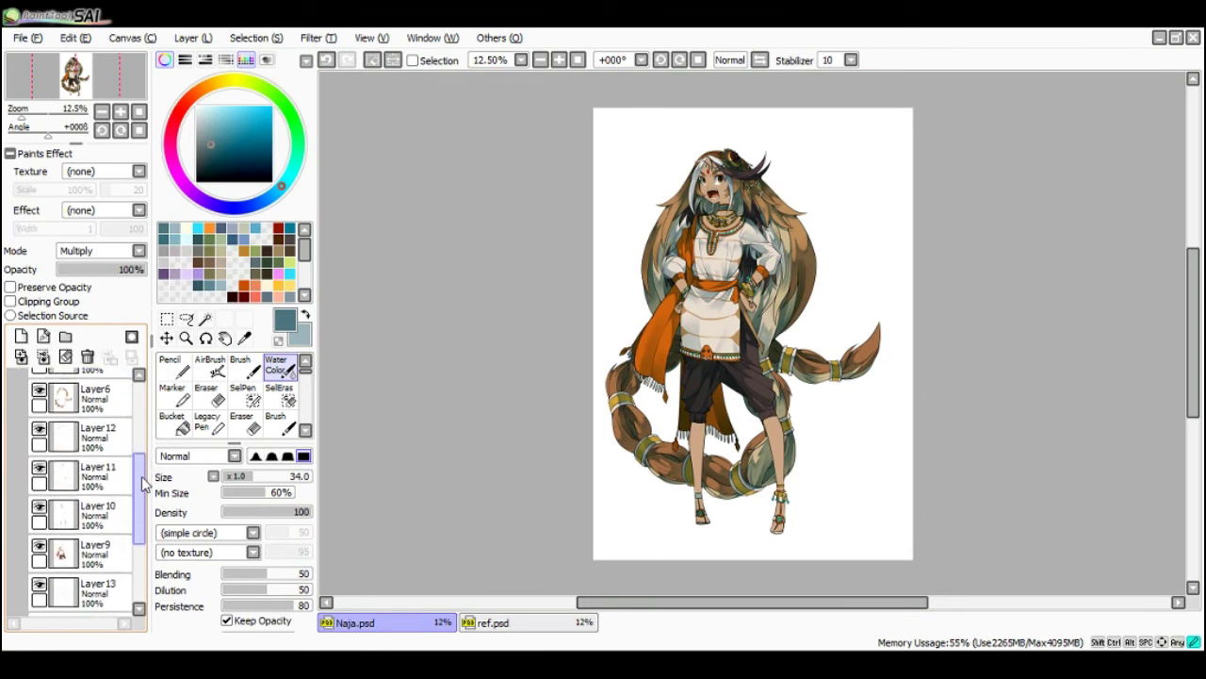
pyautogui.scroll(-1, 141, 482)
pyautogui.click(40, 471)
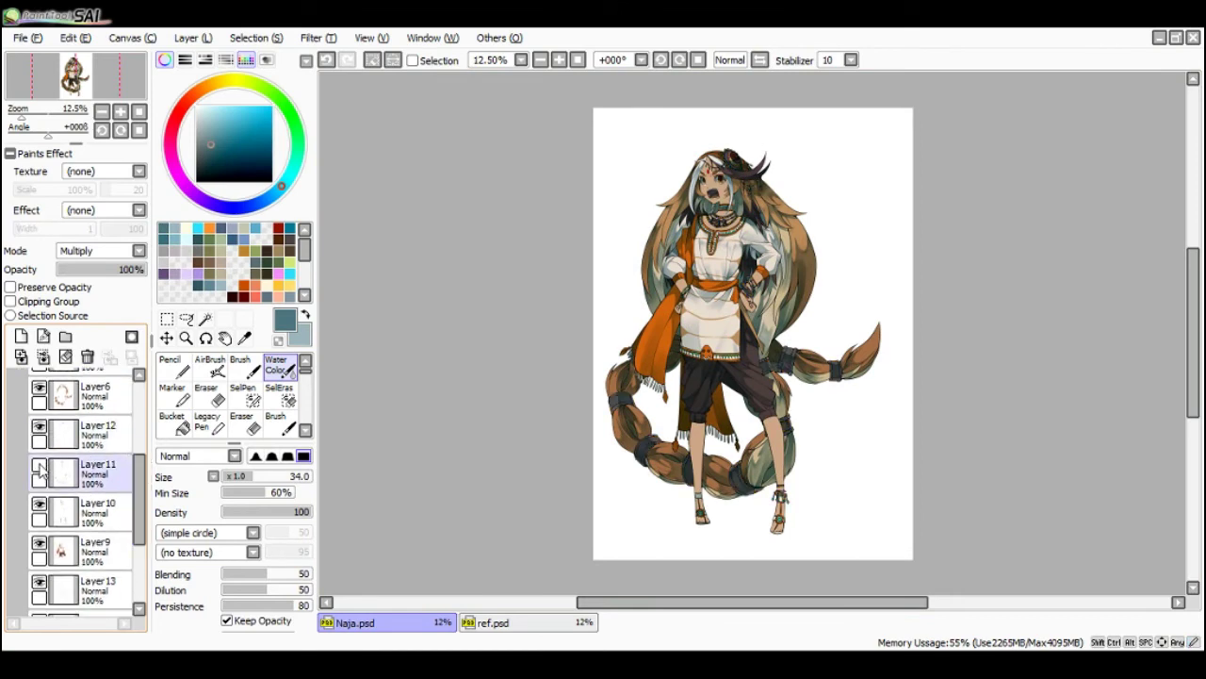
pyautogui.click(41, 432)
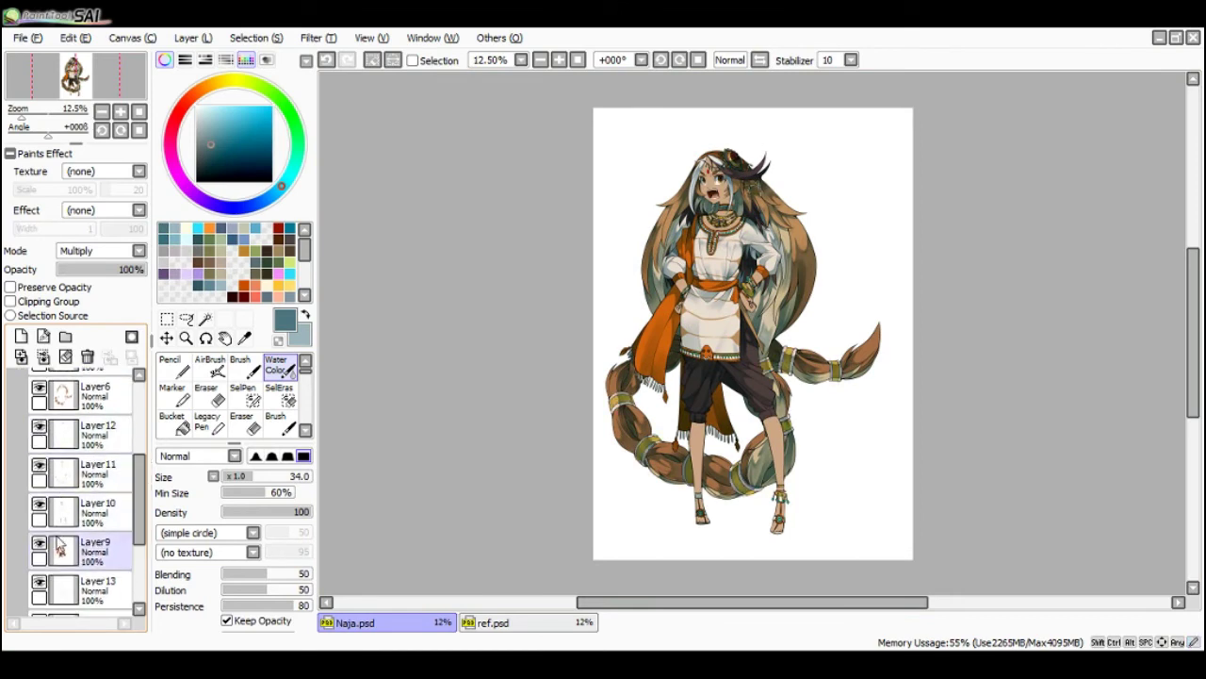
pyautogui.click(40, 504)
pyautogui.click(40, 504)
# - Add a new normal layer directly above Layer10
pyautogui.click(75, 510)
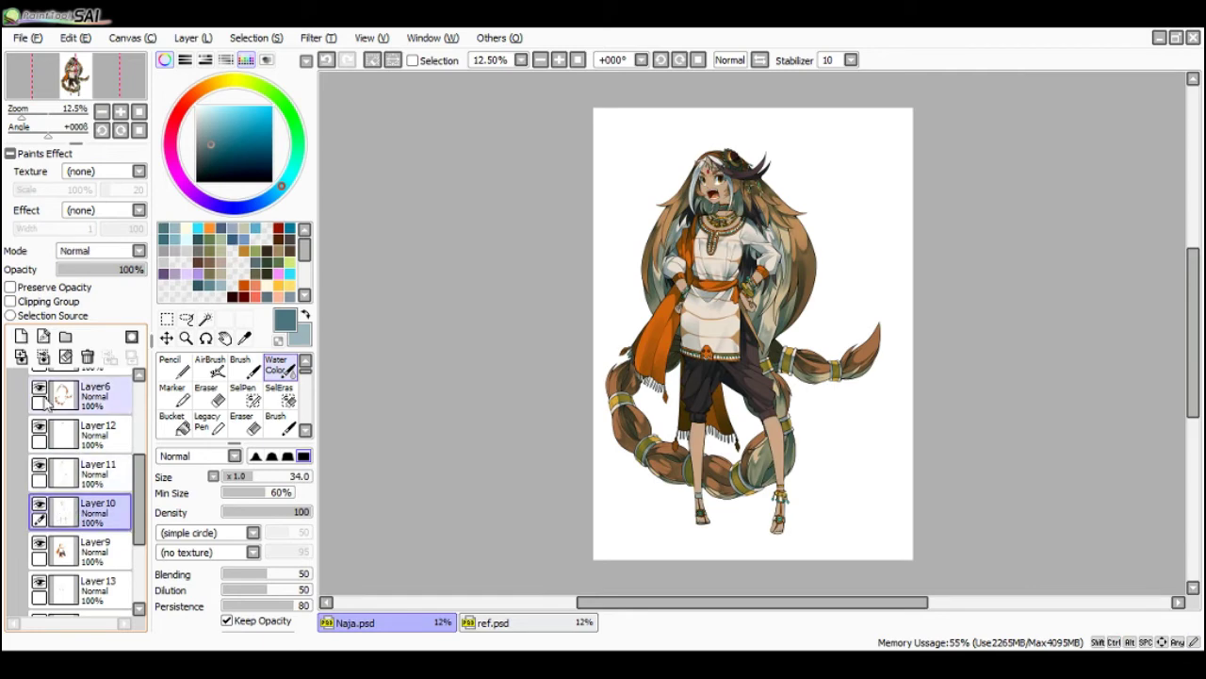
pyautogui.click(22, 337)
pyautogui.press('pageup')
# - Sample the face's skin tone, shift it to a more saturated orange, and paint a blush on the cheek beside the mouth
pyautogui.scroll(2, 684, 197)
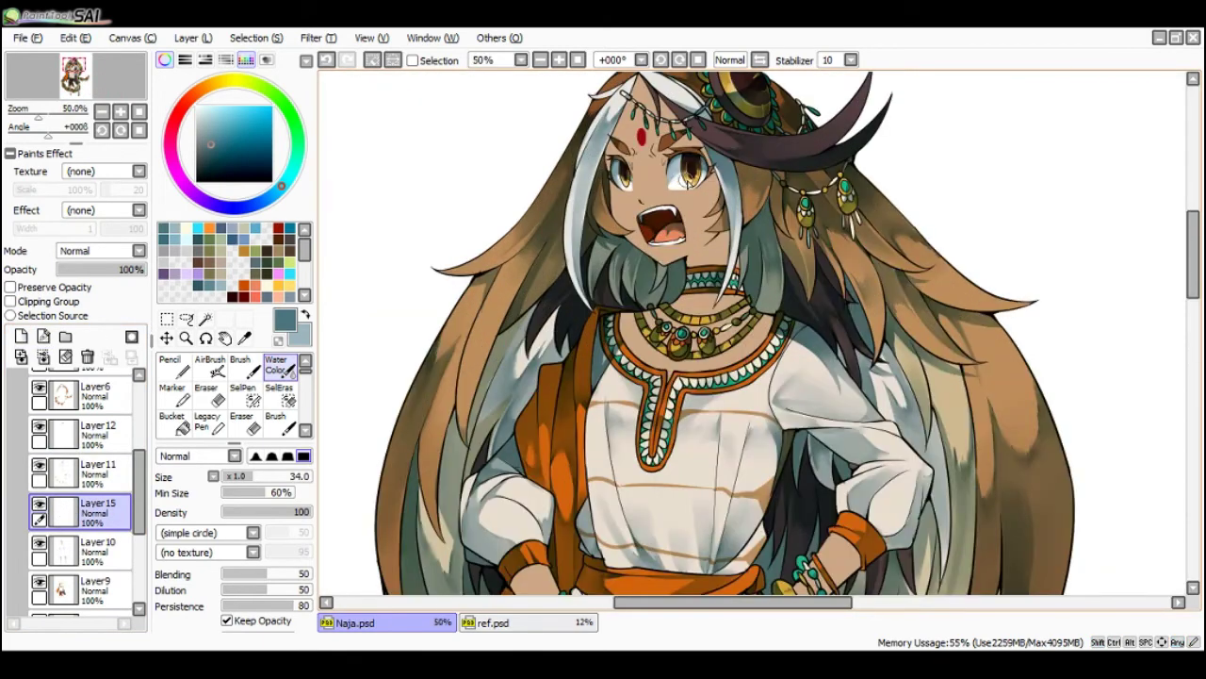
pyautogui.keyDown('alt'); pyautogui.click(685, 181); pyautogui.keyUp('alt')
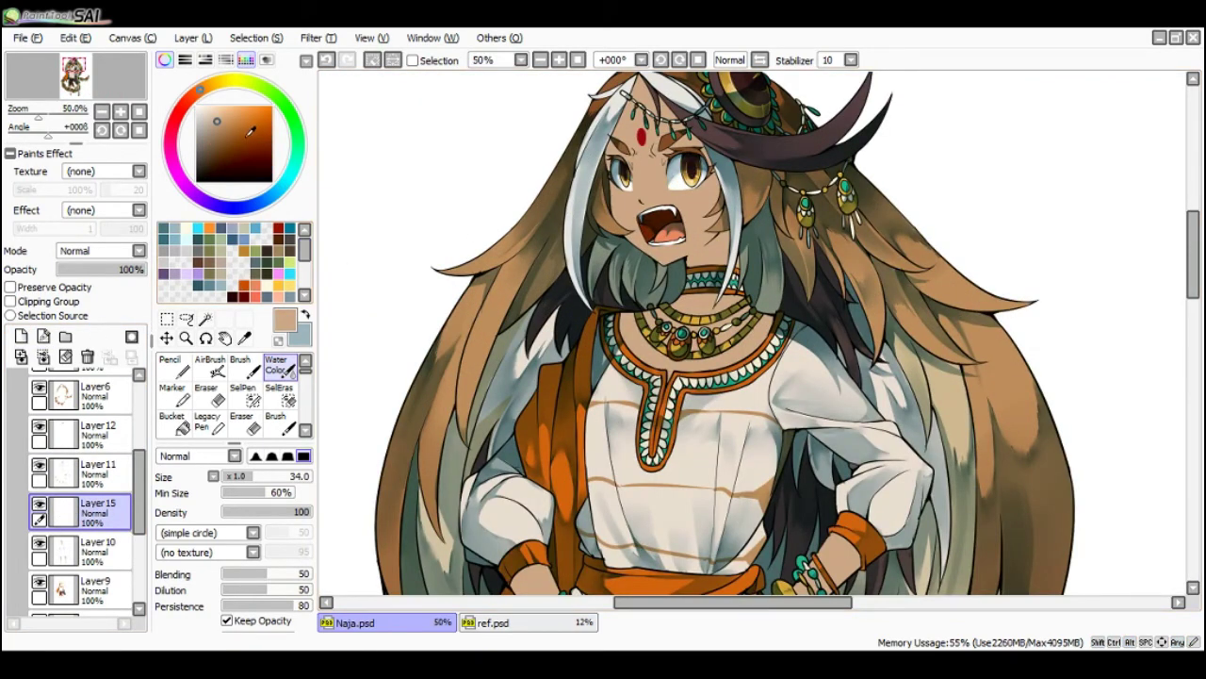
pyautogui.click(246, 137)
pyautogui.click(250, 127)
pyautogui.click(257, 124)
pyautogui.press('Tab')
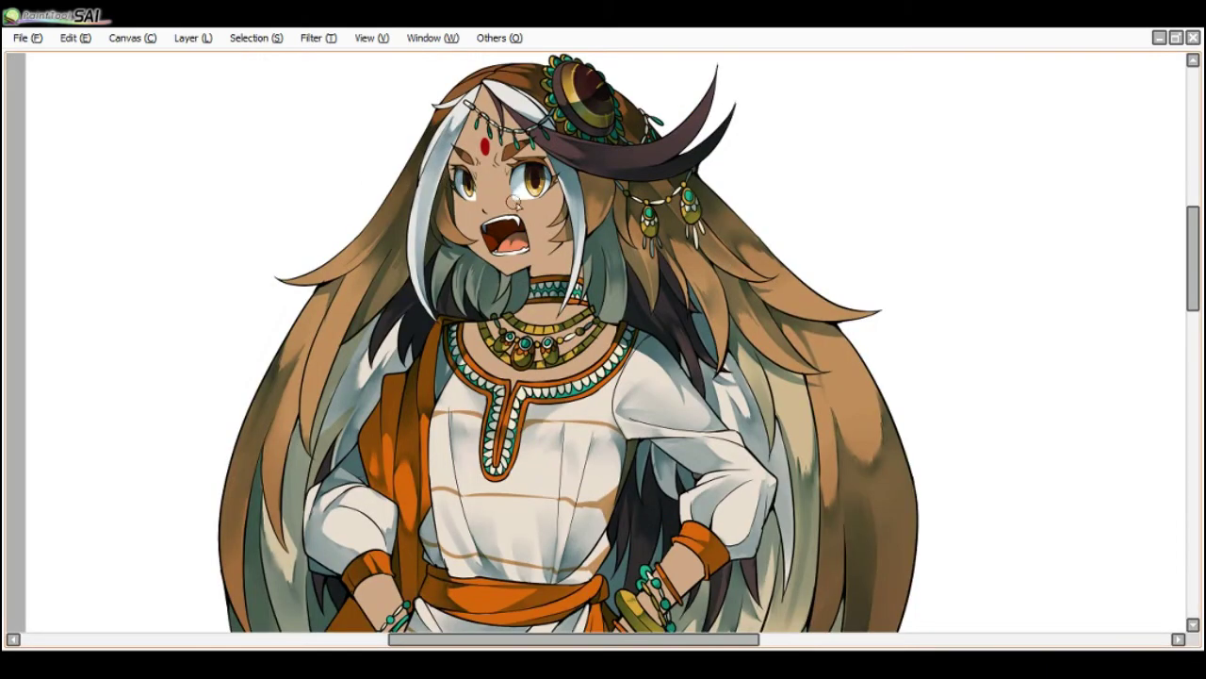
pyautogui.moveTo(541, 194)
pyautogui.mouseDown()
pyautogui.moveTo(562, 196)
pyautogui.moveTo(528, 215)
pyautogui.mouseUp()
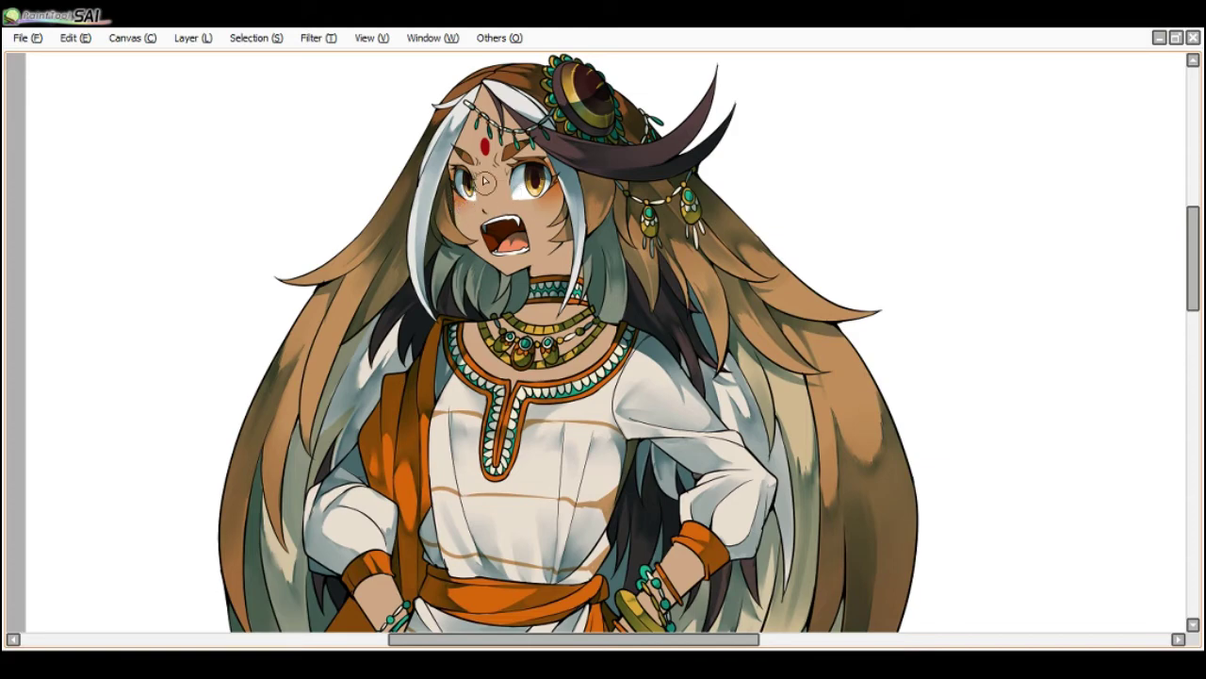
# - Balance the orange blush by tinting the skin below the character's other, smaller-looking eye
pyautogui.scroll(-2, 499, 149)
pyautogui.scroll(-1, 497, 153)
pyautogui.scroll(2, 490, 160)
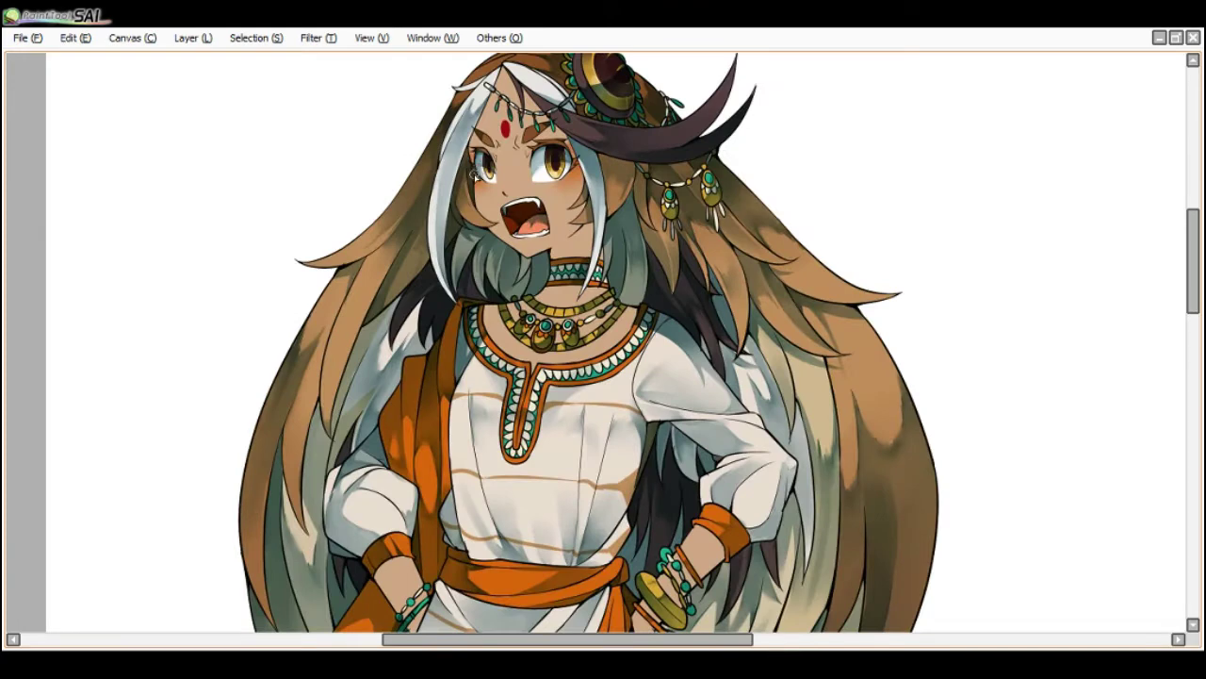
pyautogui.click(477, 186)
# - Sample the cheek's skin tone, make it a stronger orange, and airbrush soft warm shading onto the cheeks, jaw and neck
pyautogui.press('Tab')
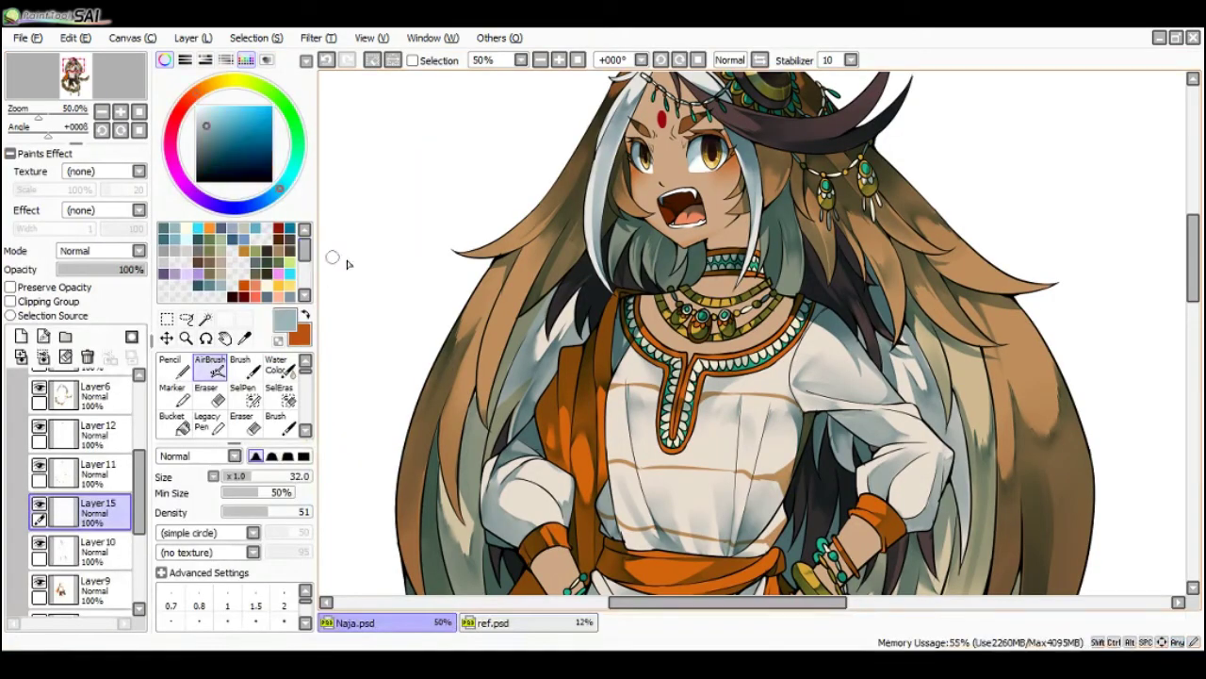
pyautogui.keyDown('alt'); pyautogui.click(641, 166); pyautogui.keyUp('alt')
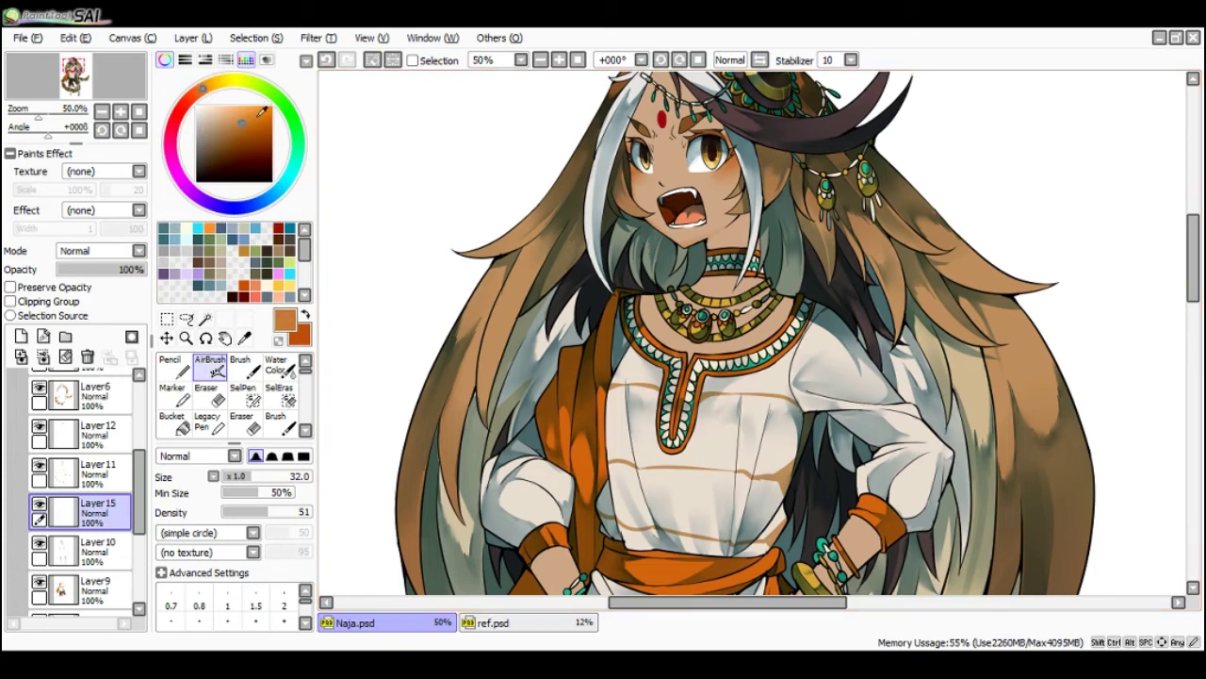
pyautogui.press('Tab')
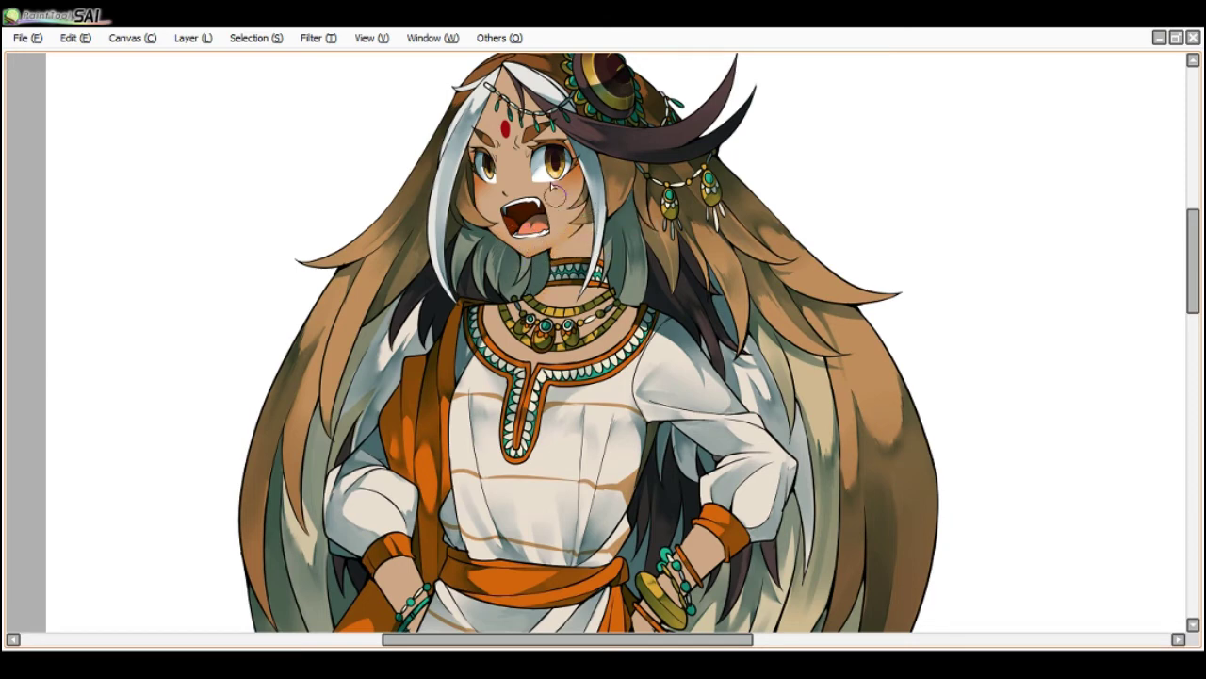
pyautogui.scroll(-1, 498, 126)
pyautogui.scroll(1, 484, 104)
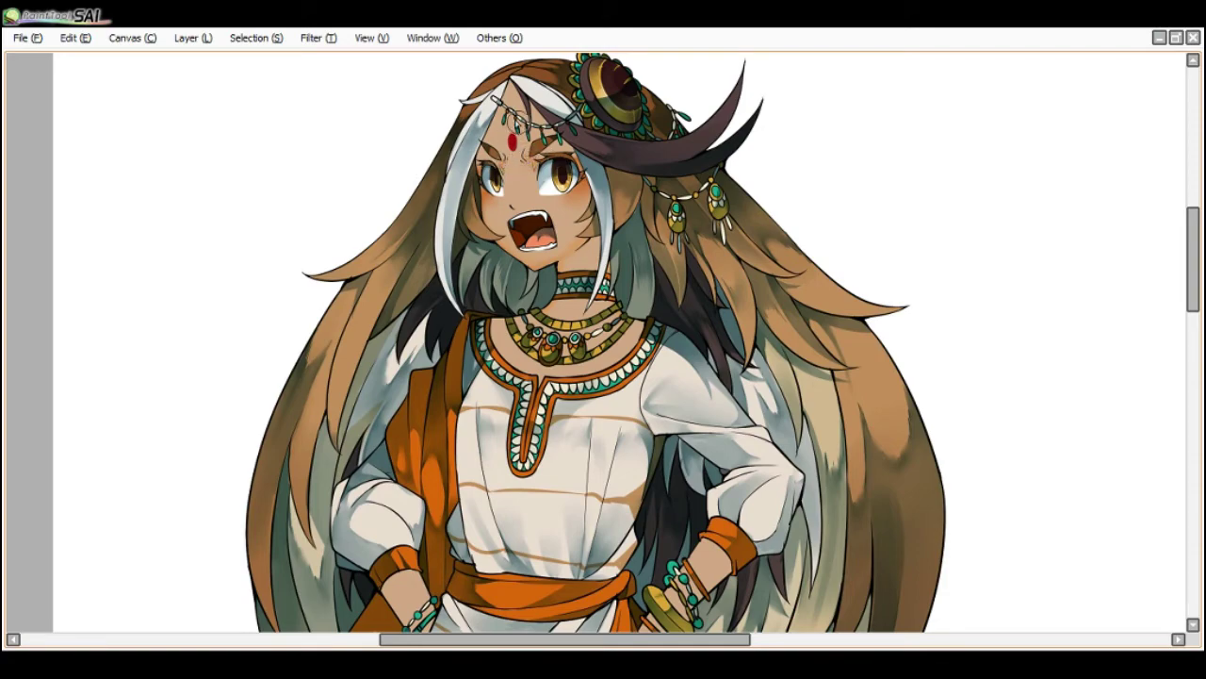
pyautogui.scroll(-3, 521, 100)
pyautogui.scroll(3, 520, 92)
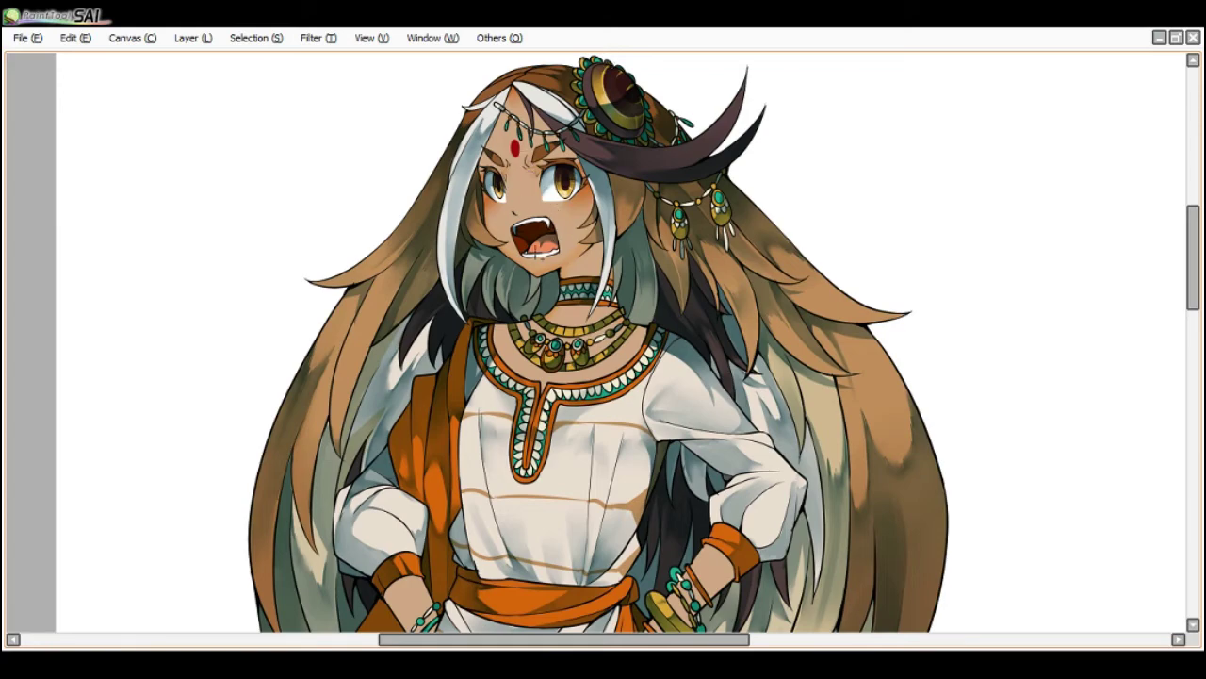
# - Paint a reddish-orange tint for the lower lip just beneath the open mouth's bottom teeth
pyautogui.scroll(1, 533, 264)
pyautogui.scroll(1, 534, 267)
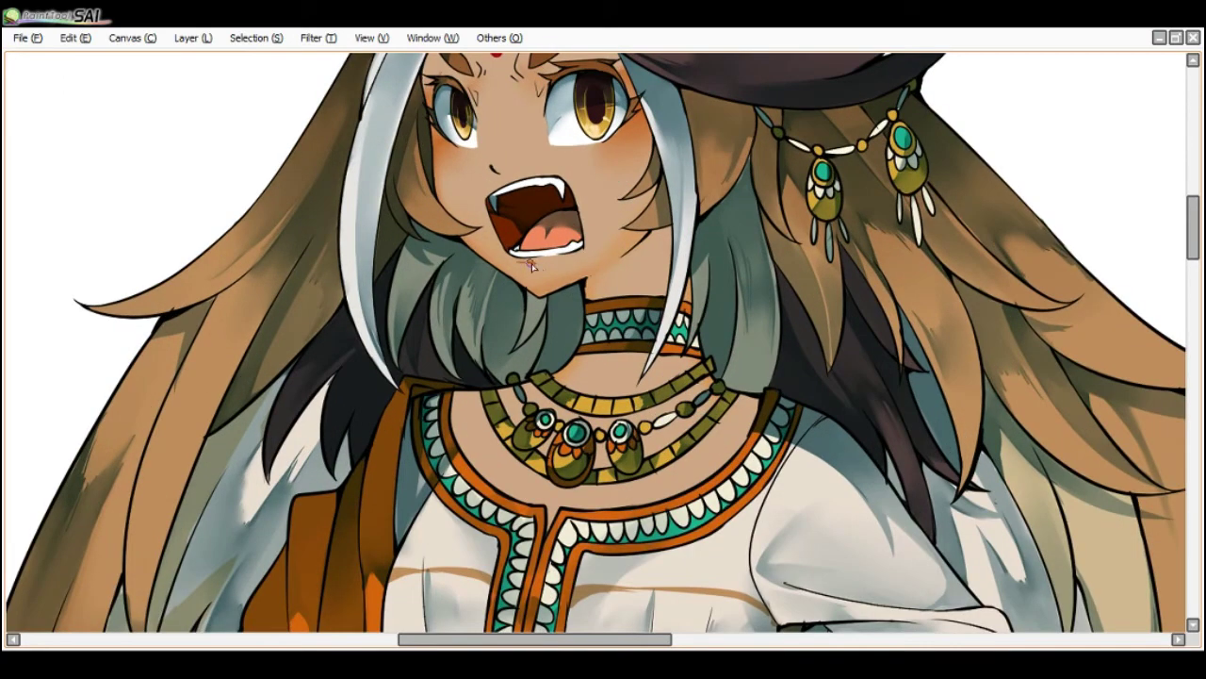
pyautogui.moveTo(532, 266); pyautogui.dragTo(517, 346)
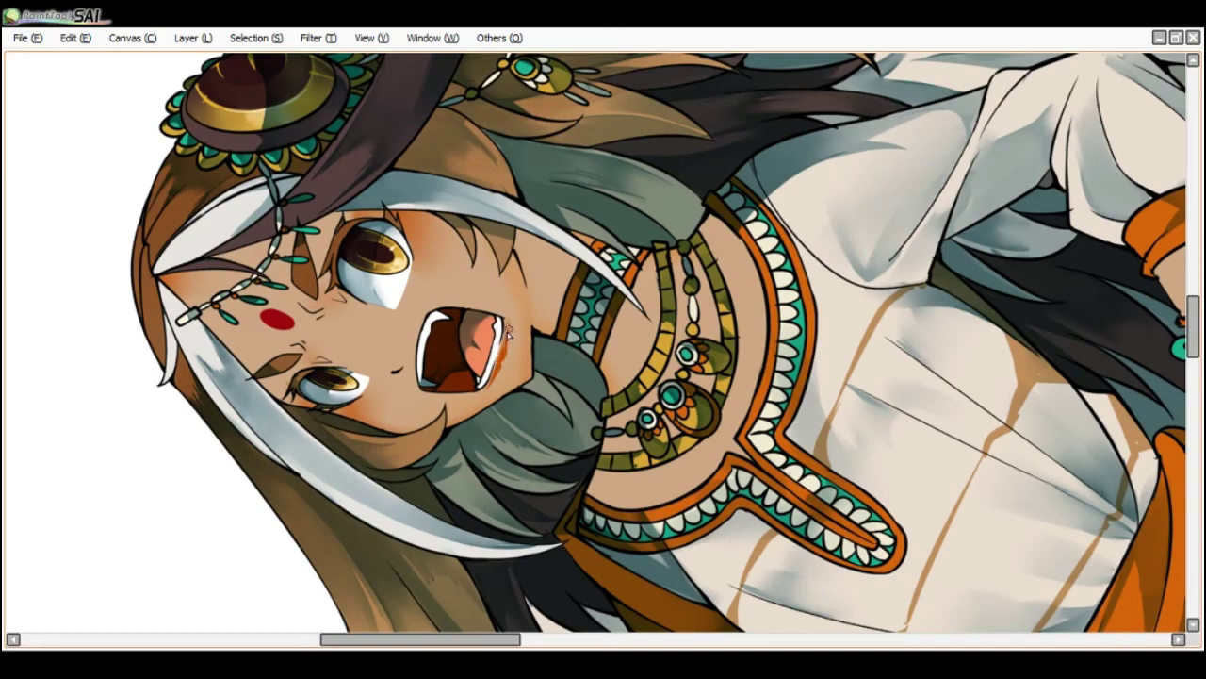
pyautogui.scroll(-1, 508, 309)
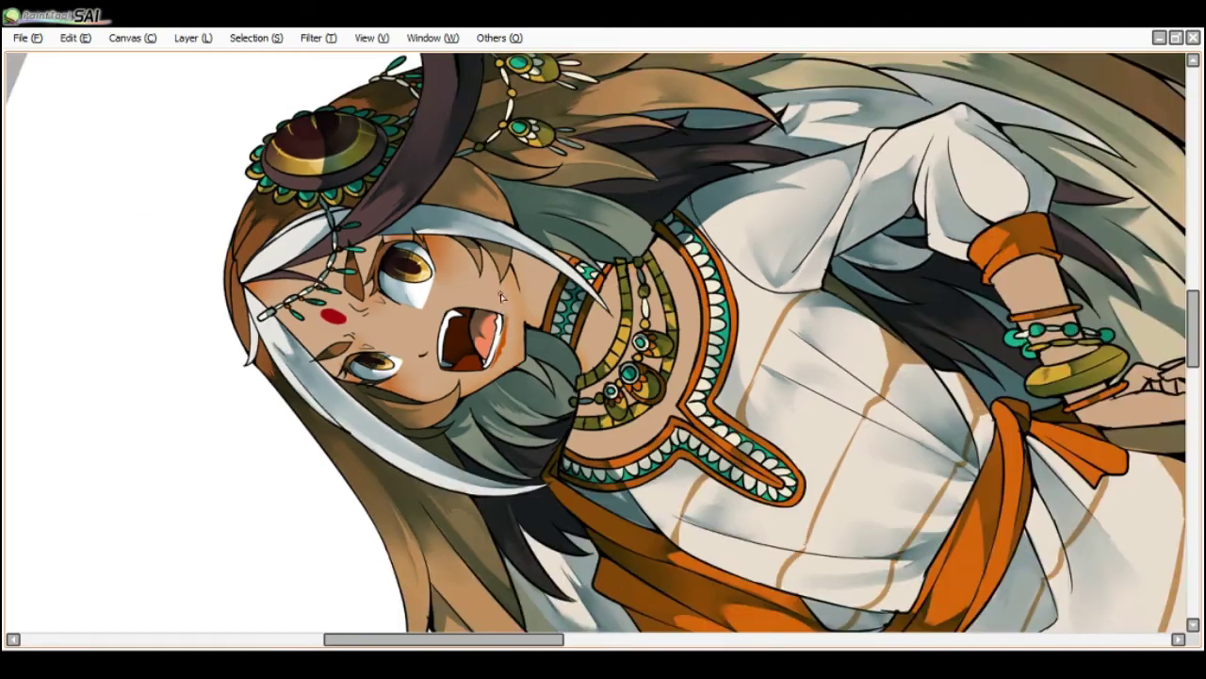
# - Extend the reddish-orange lower-lip tint beneath the teeth toward the far corner of the open mouth
pyautogui.moveTo(508, 308); pyautogui.dragTo(488, 200)
pyautogui.scroll(-2, 489, 200)
pyautogui.scroll(3, 488, 201)
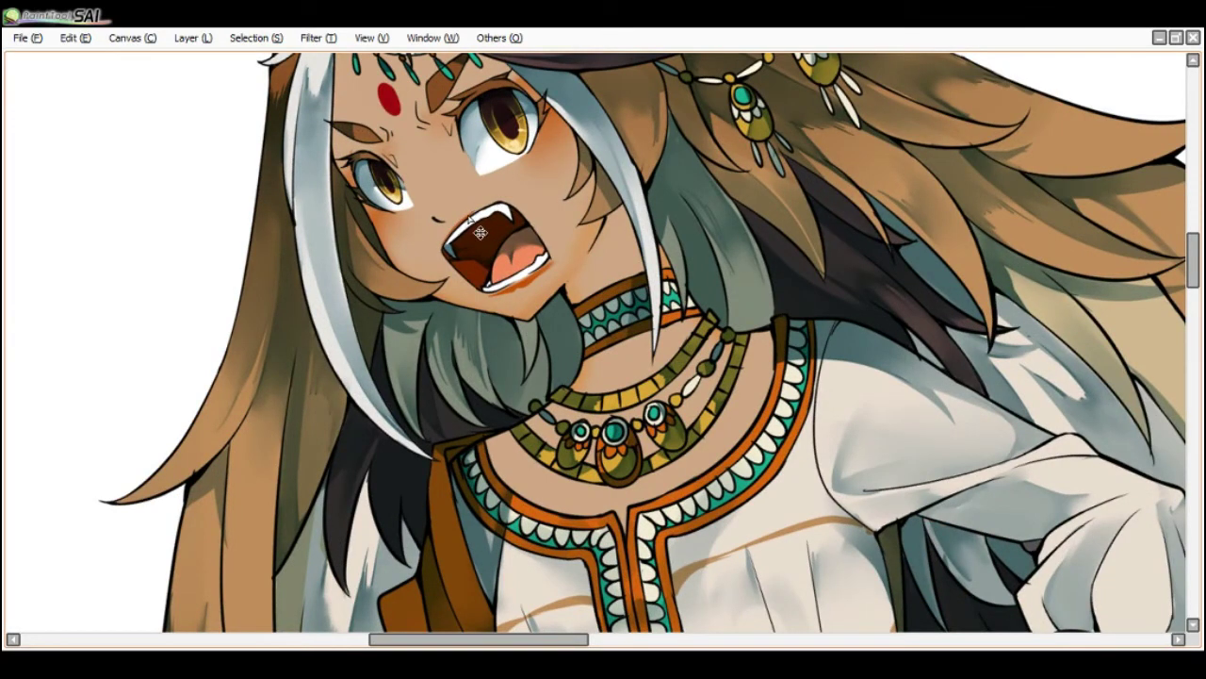
pyautogui.scroll(-4, 503, 207)
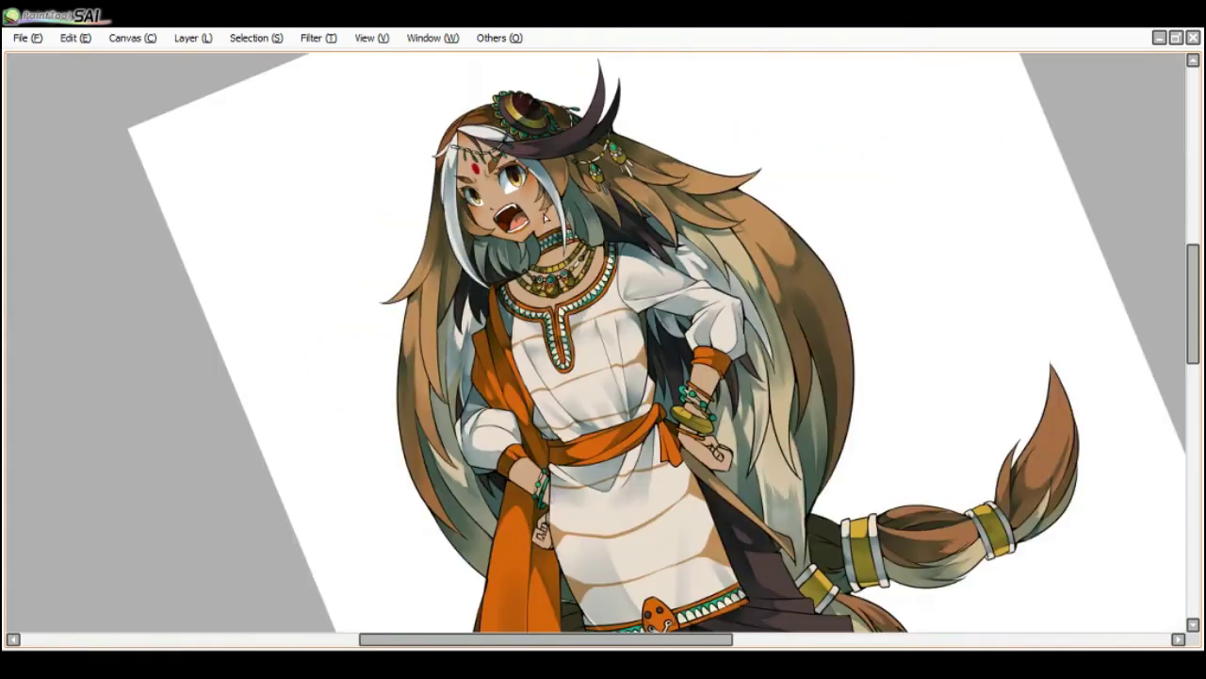
pyautogui.scroll(3, 548, 222)
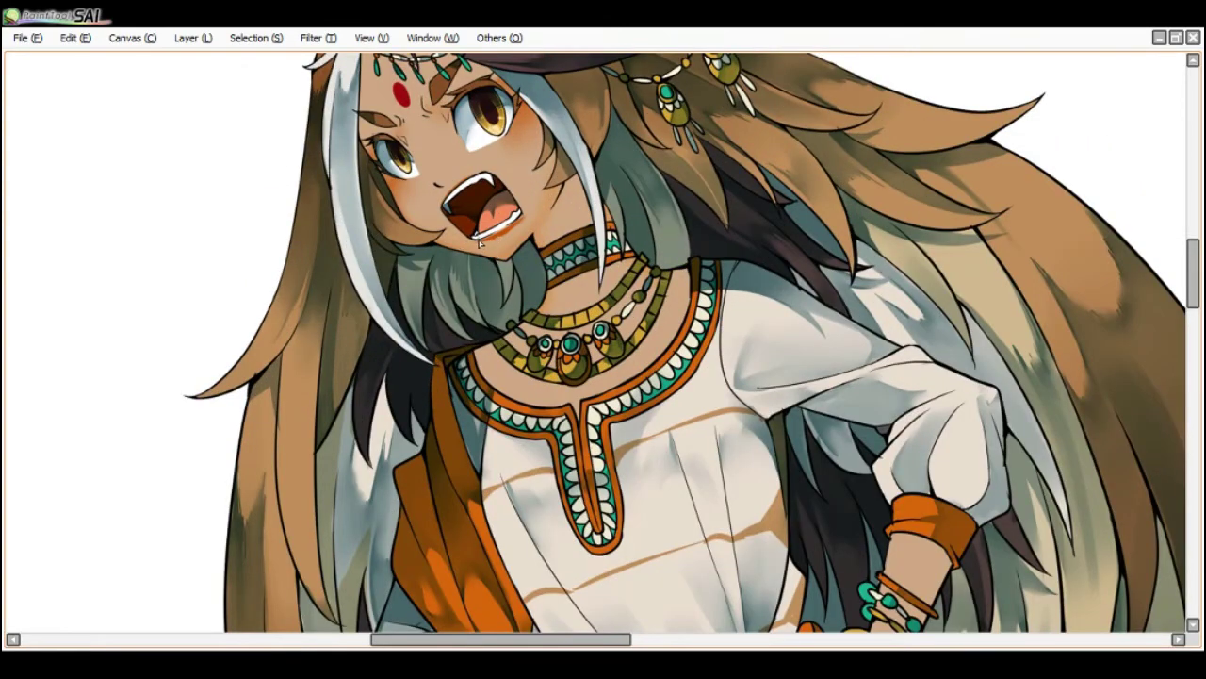
pyautogui.scroll(1, 500, 240)
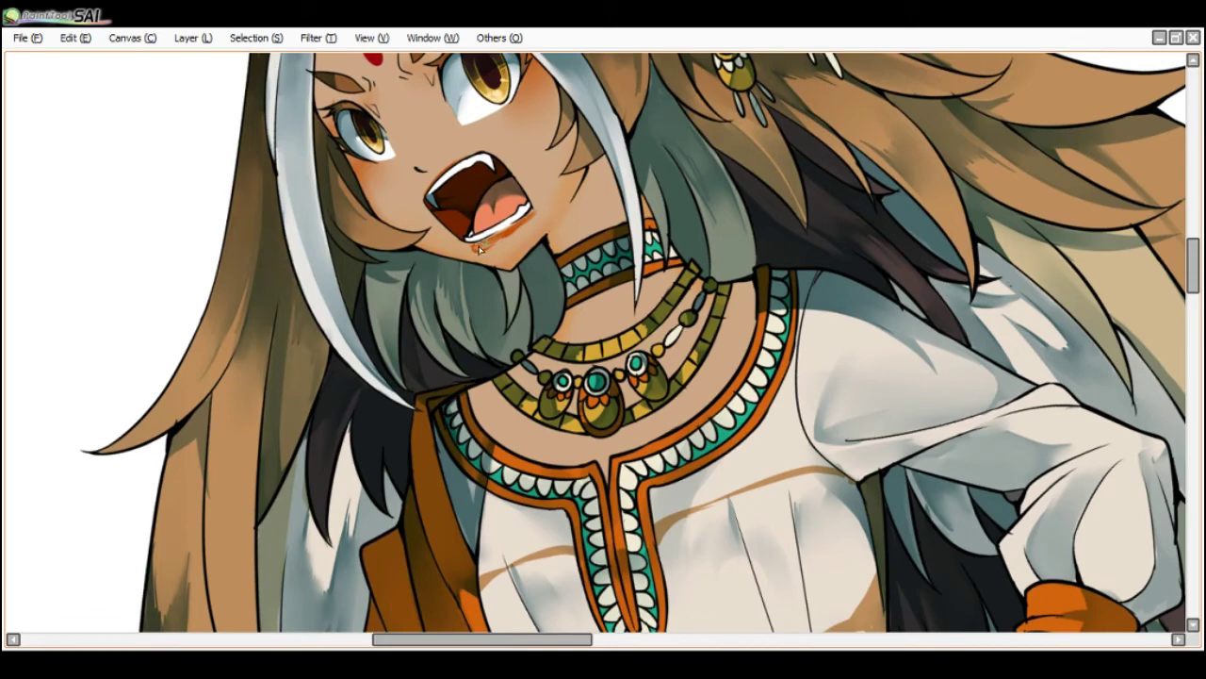
pyautogui.scroll(-3, 496, 243)
pyautogui.scroll(2, 530, 193)
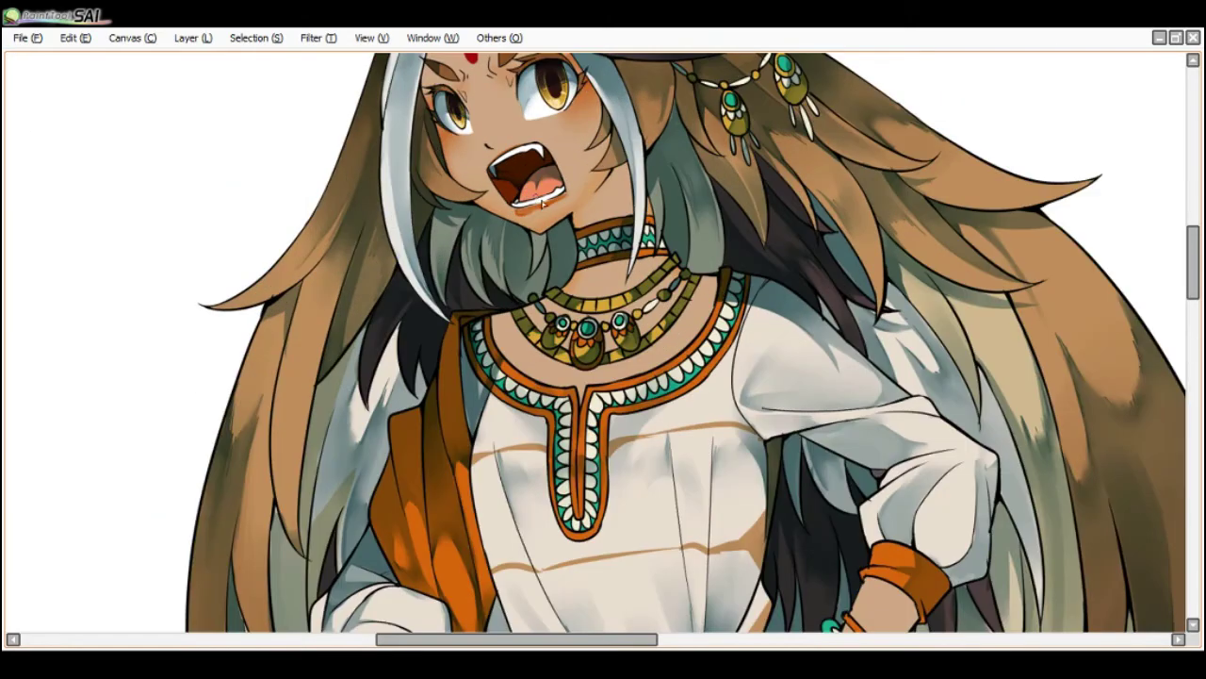
# - Refine the lower lip's reddish-orange tint into a thin, soft band that follows the curve of the mouth
pyautogui.scroll(1, 500, 194)
pyautogui.scroll(1, 458, 283)
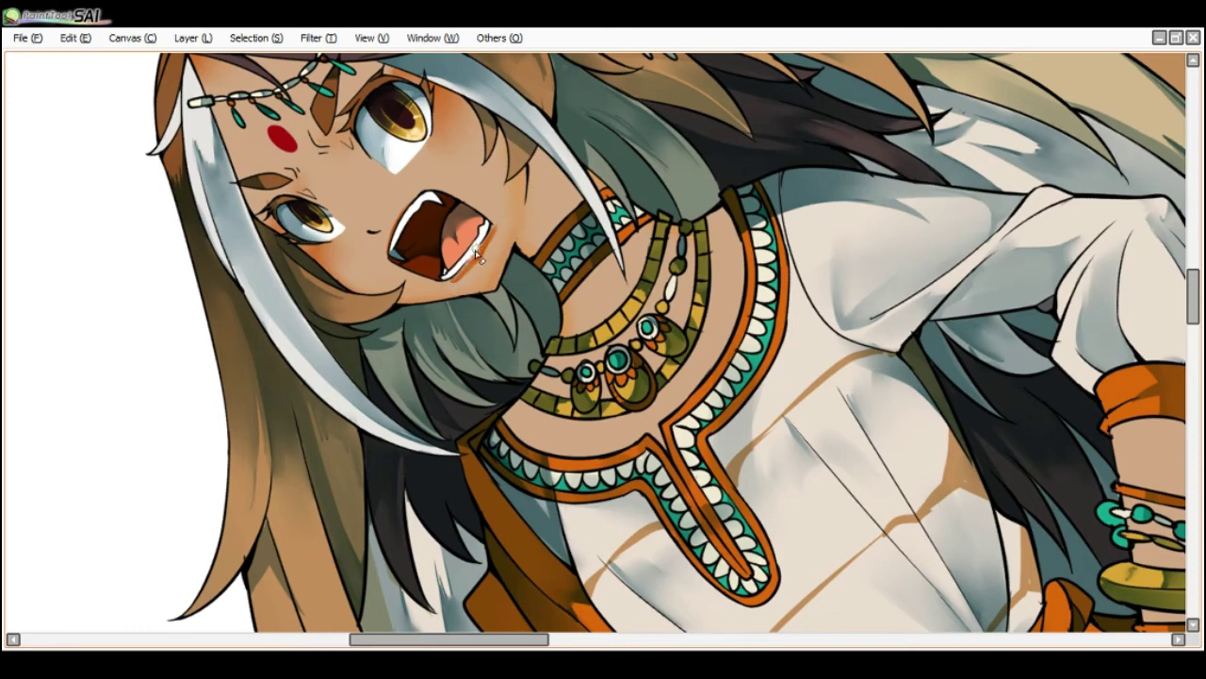
pyautogui.scroll(-1, 476, 250)
pyautogui.press('End')
pyautogui.press('End')
pyautogui.scroll(1, 495, 224)
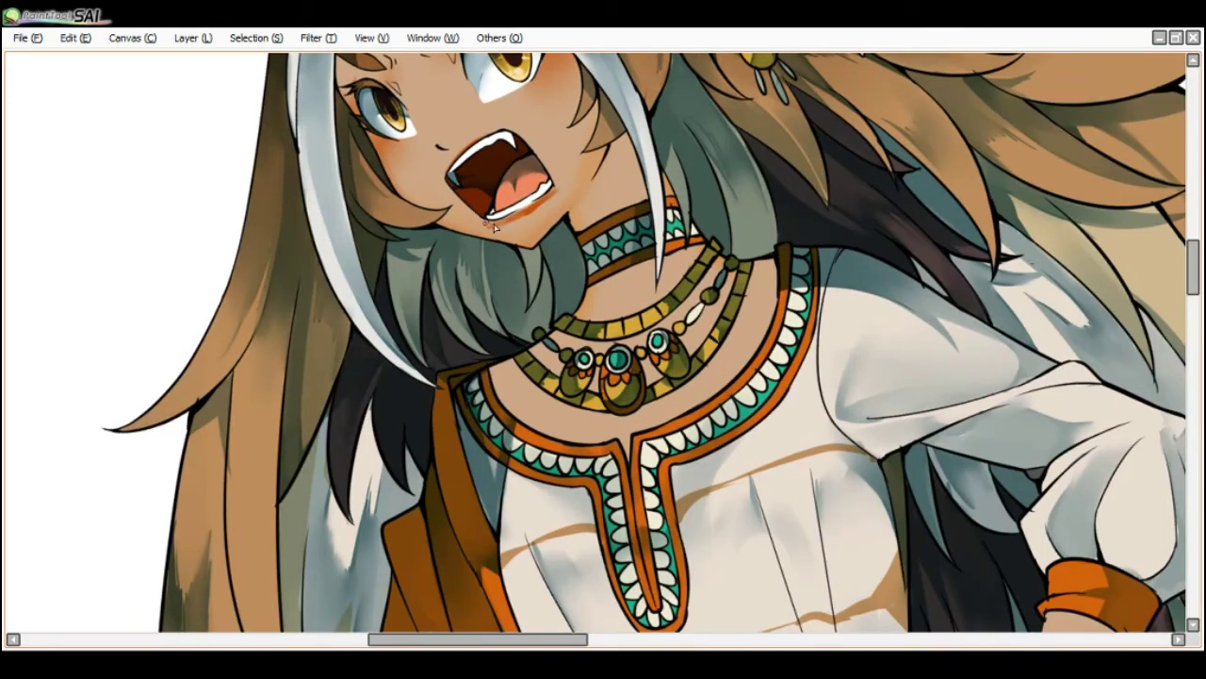
pyautogui.scroll(-2, 524, 215)
pyautogui.scroll(2, 509, 213)
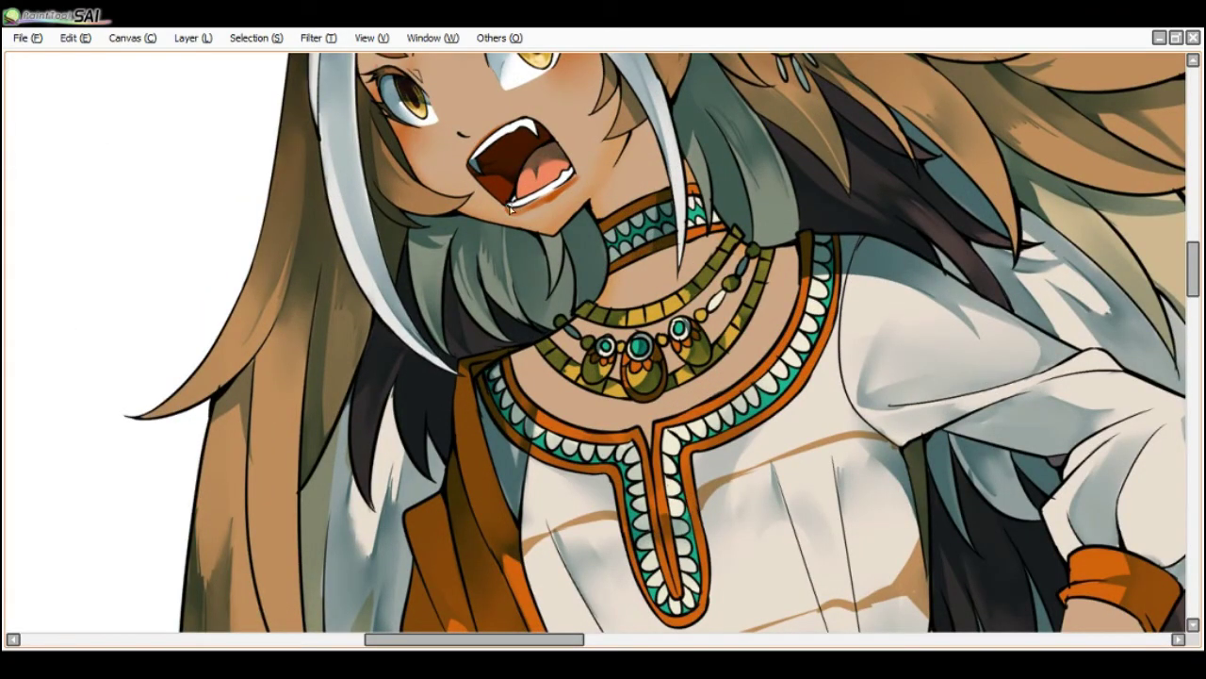
pyautogui.scroll(-3, 538, 195)
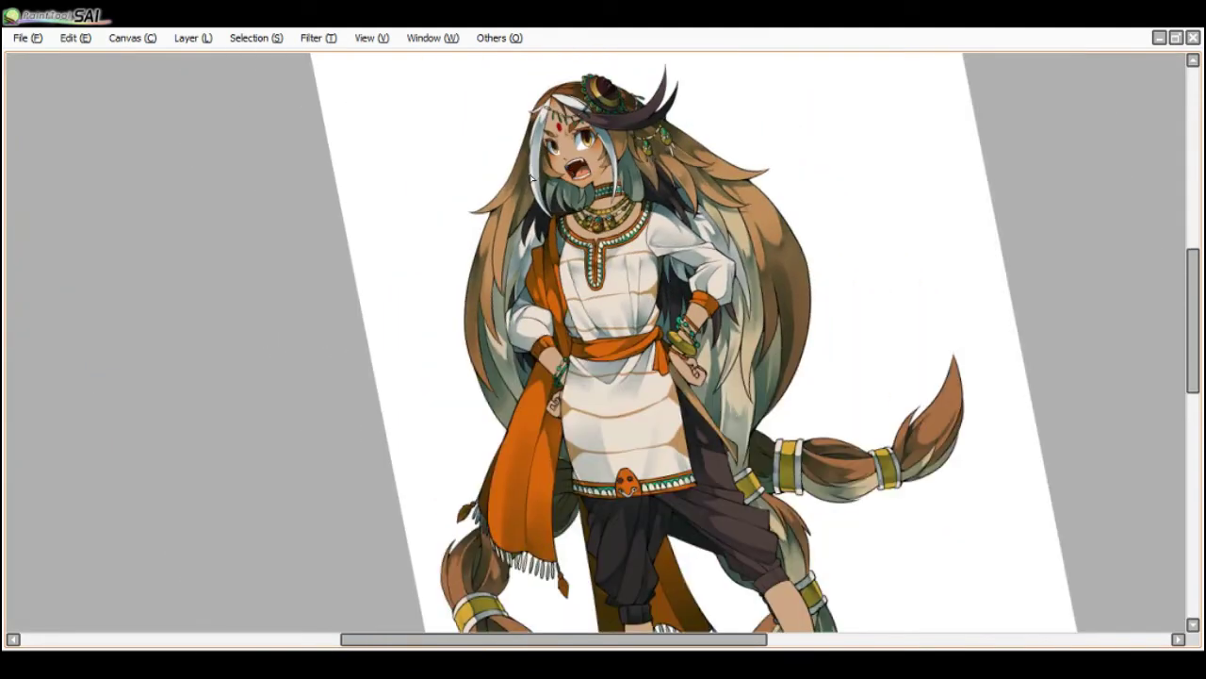
# - Adjust the brush size and airbrush soft orange shading onto the chin, neck and upper chest around the necklaces
pyautogui.scroll(2, 531, 177)
pyautogui.press('[')
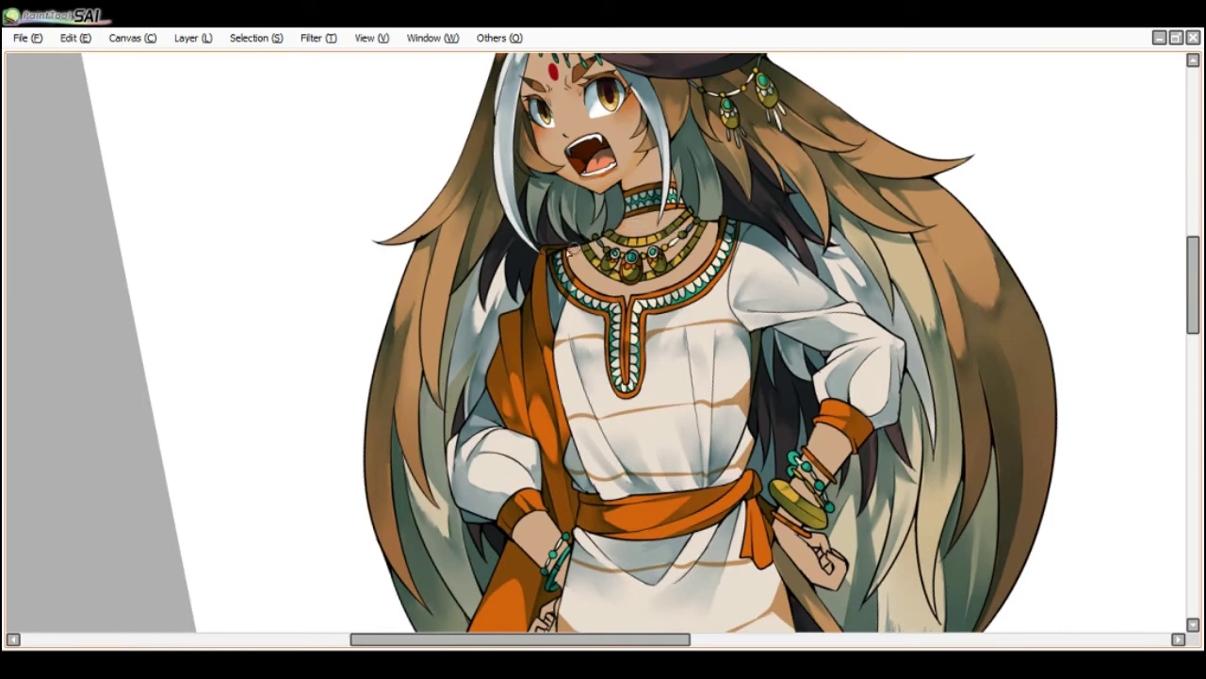
pyautogui.press('[')
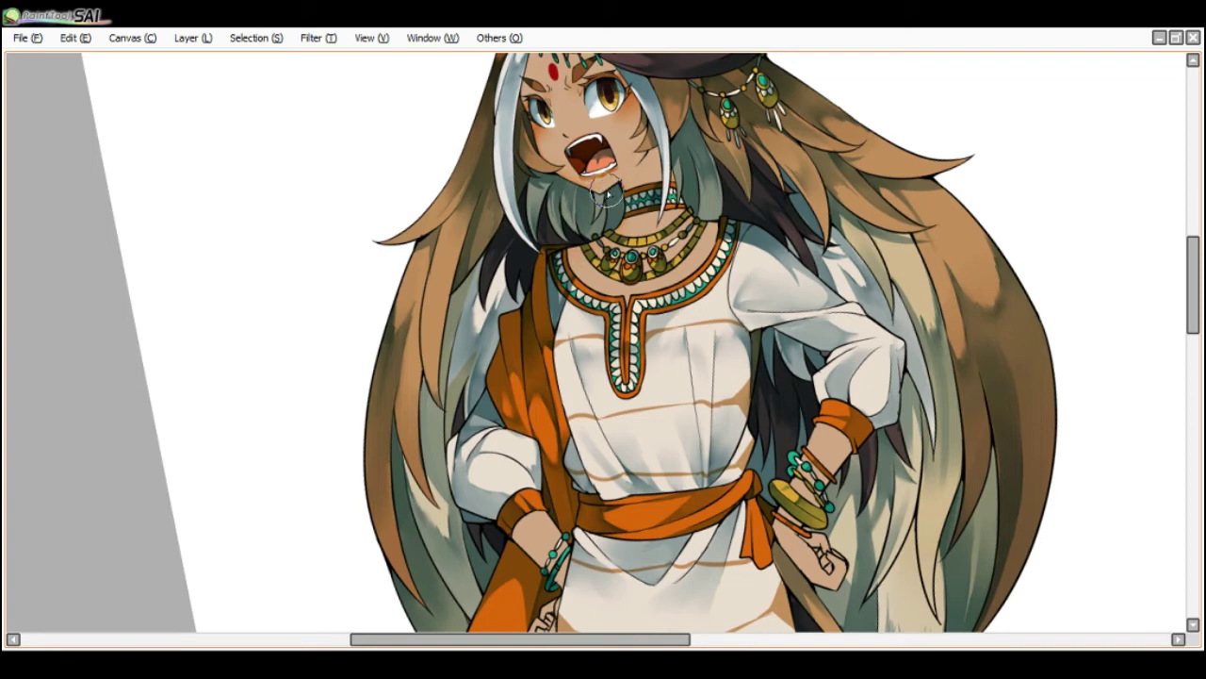
pyautogui.moveTo(605, 188); pyautogui.dragTo(596, 189)
pyautogui.scroll(-1, 669, 204)
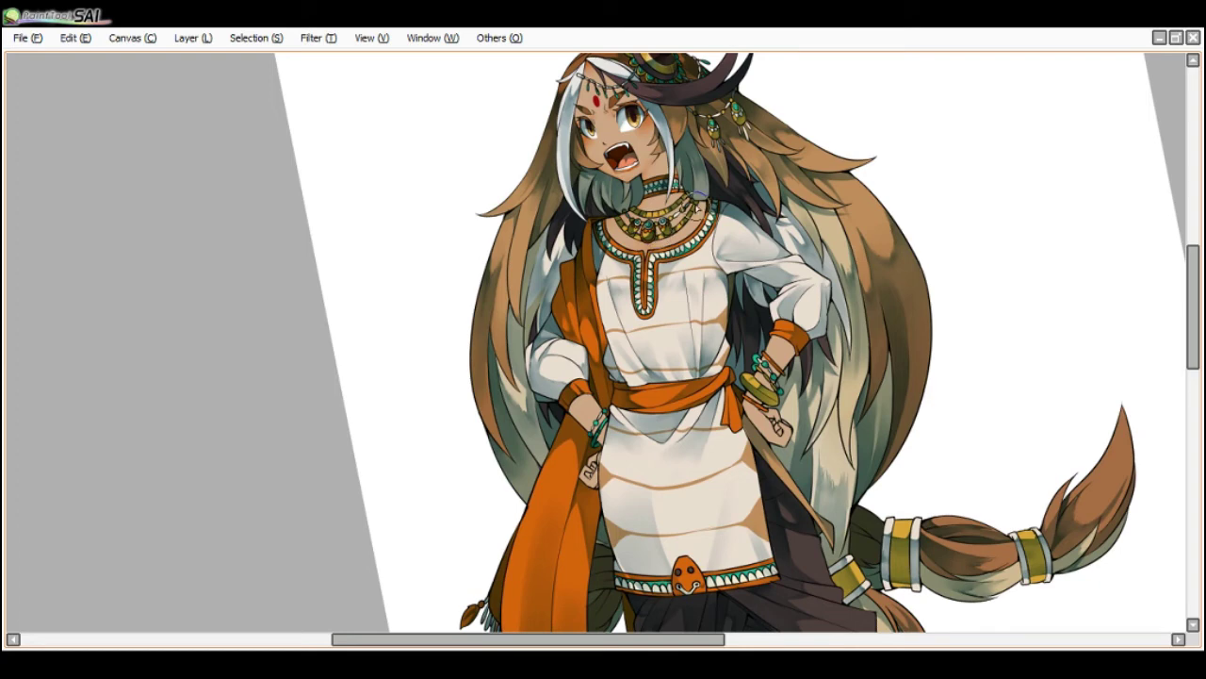
pyautogui.scroll(1, 650, 199)
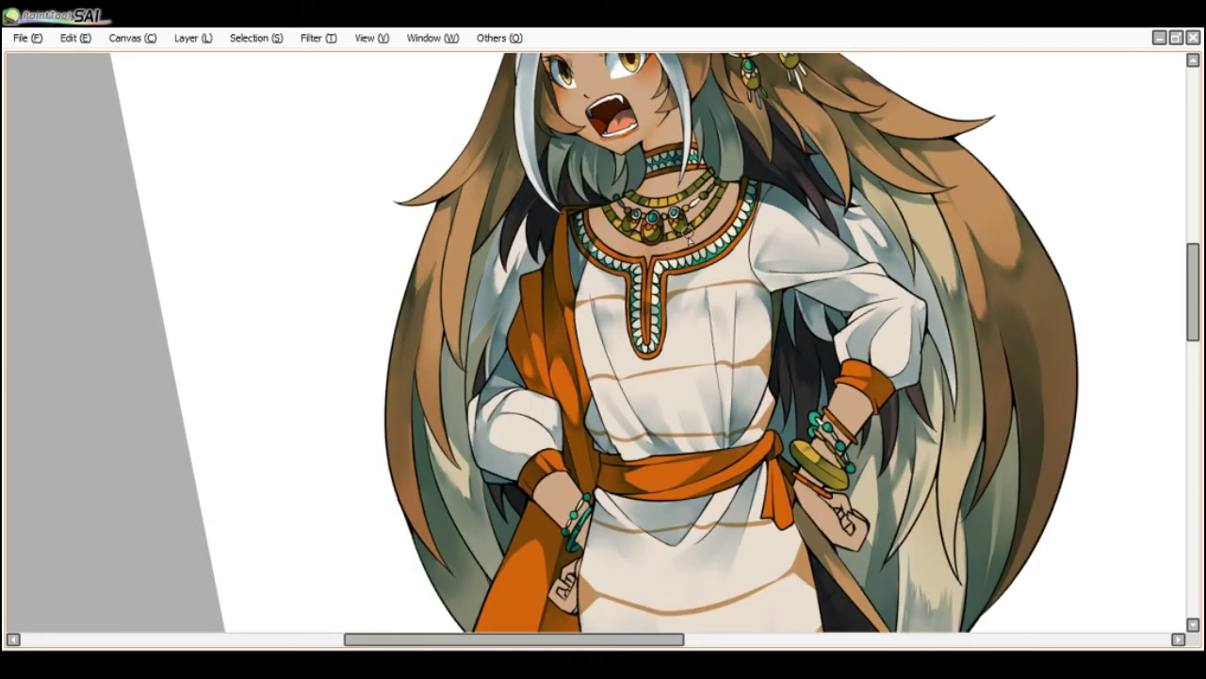
pyautogui.scroll(-1, 693, 236)
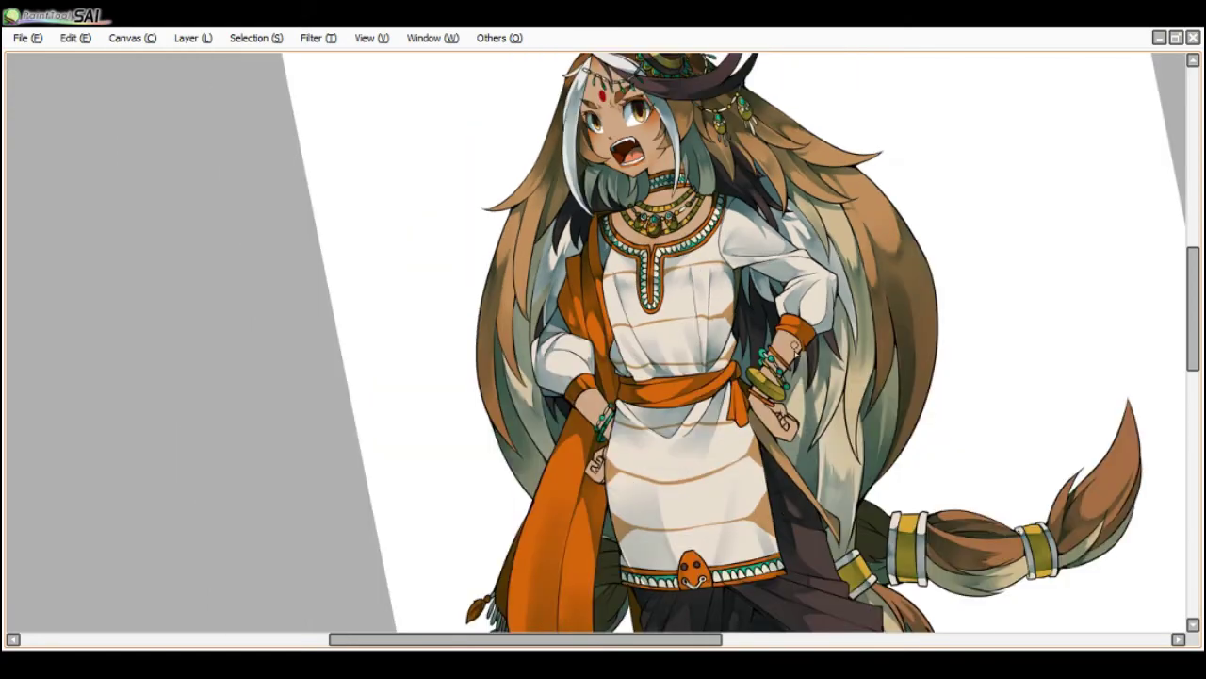
# - Paint warm orange shading on both wrists below the cuffs and on the knuckles of the hands on the hips
pyautogui.scroll(1, 782, 311)
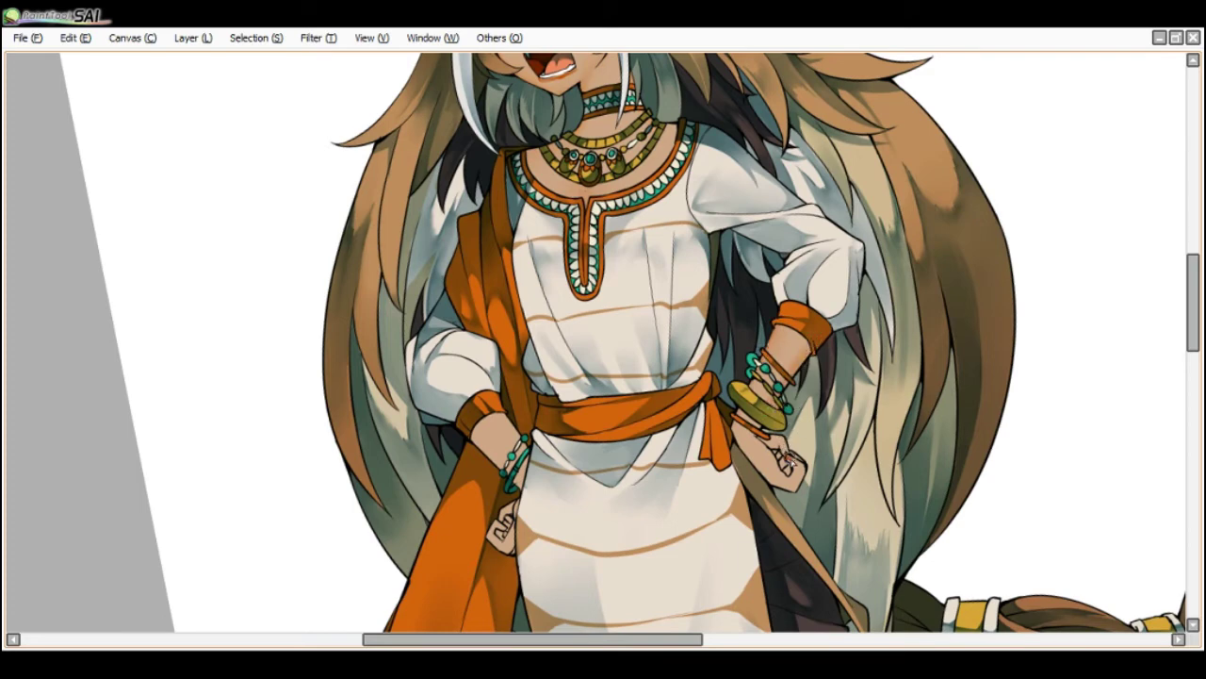
pyautogui.moveTo(777, 455)
pyautogui.mouseDown()
pyautogui.moveTo(775, 441)
pyautogui.moveTo(790, 463)
pyautogui.moveTo(775, 443)
pyautogui.mouseUp()
pyautogui.scroll(-2, 686, 387)
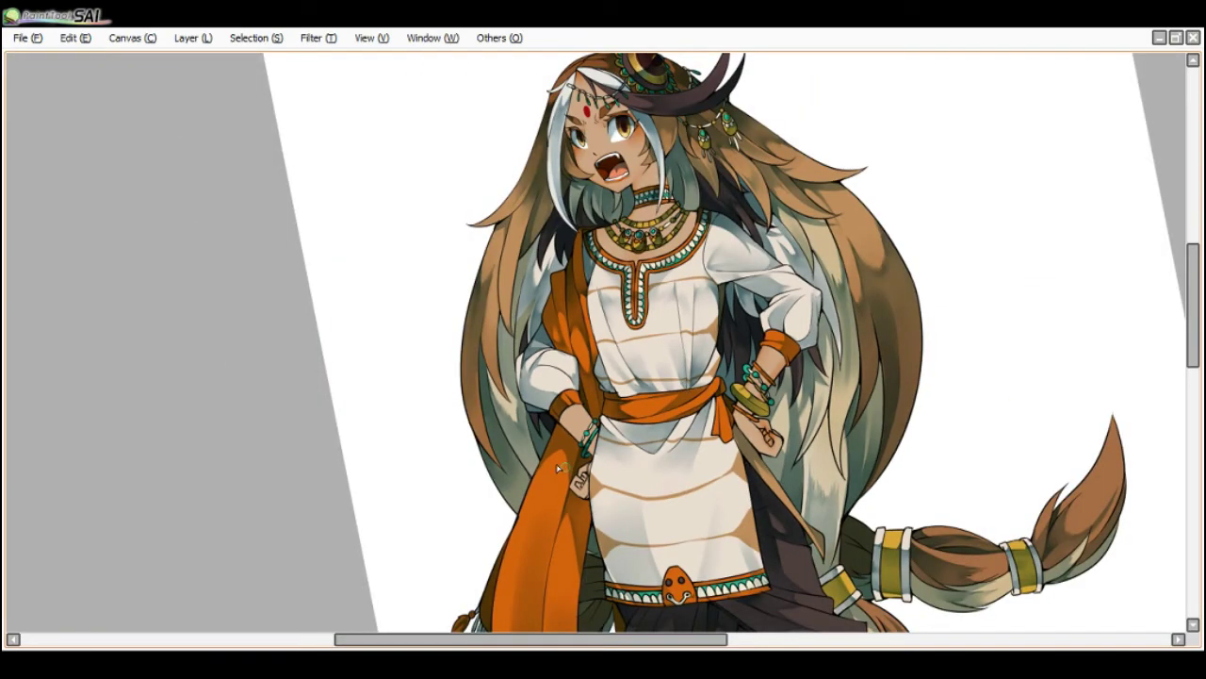
pyautogui.scroll(1, 583, 470)
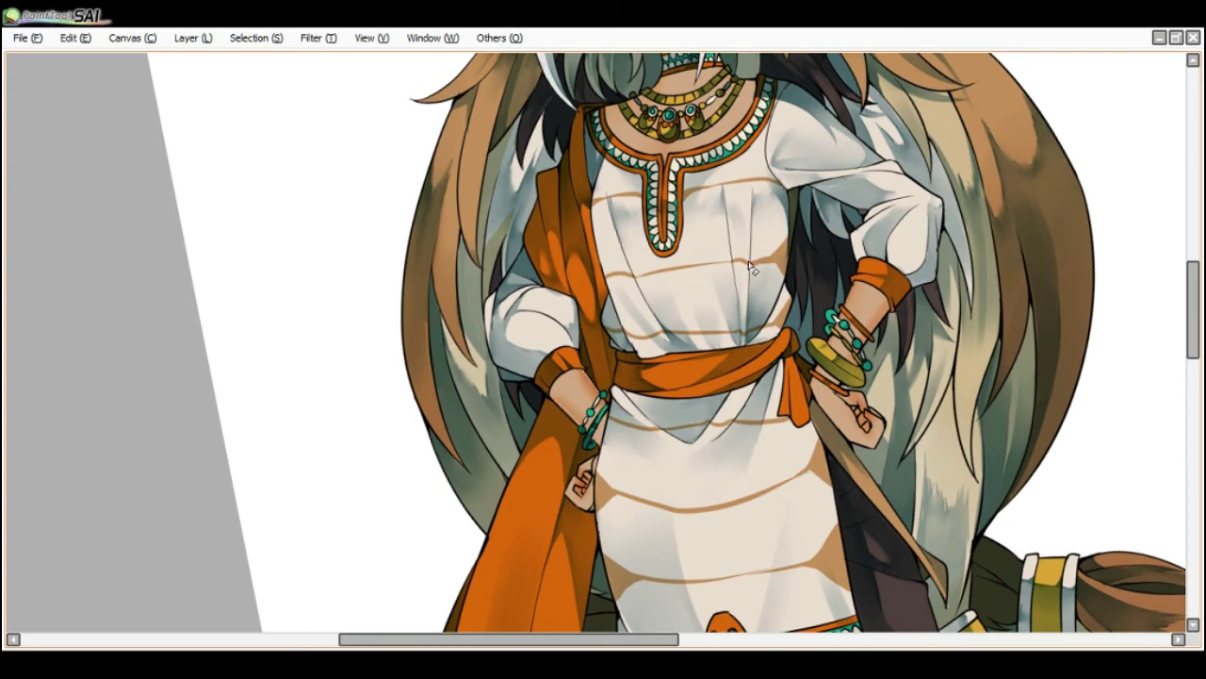
pyautogui.press('End')
pyautogui.press('Delete')
pyautogui.press('Delete')
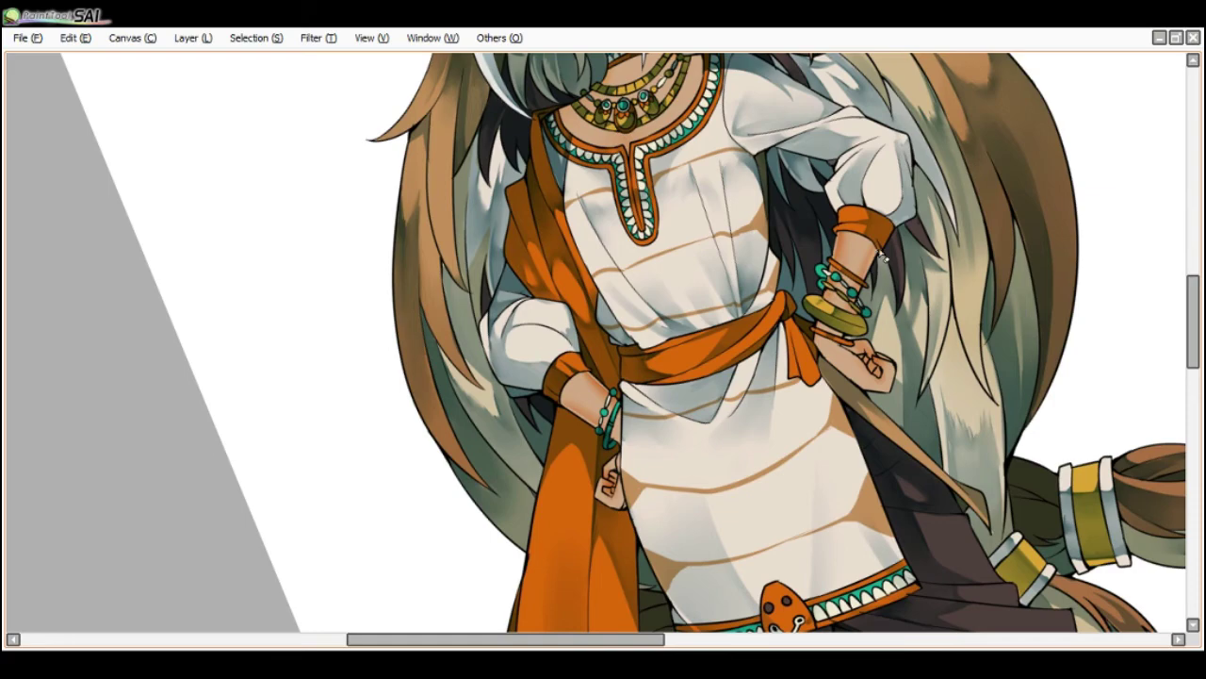
# - Touch up the warm tint around the chin and jaw and add a small orange blush to the nose
pyautogui.scroll(-2, 882, 255)
pyautogui.press('End')
pyautogui.scroll(2, 769, 155)
pyautogui.press('End')
pyautogui.press('End')
pyautogui.scroll(1, 771, 168)
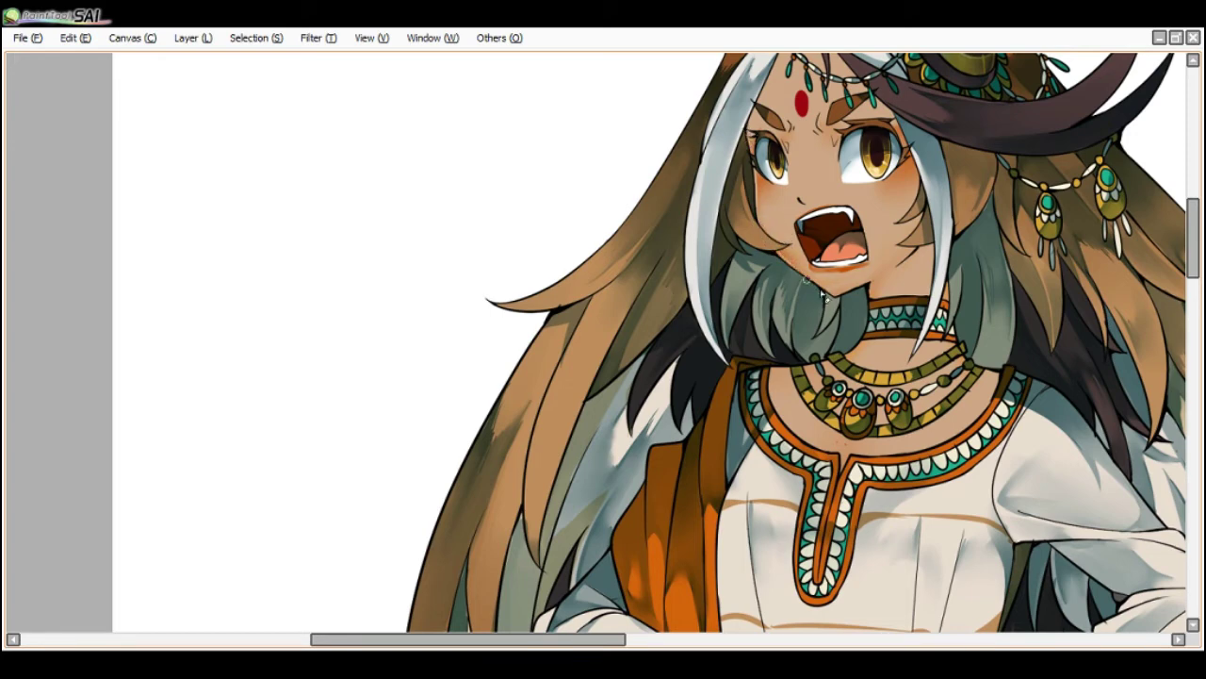
pyautogui.scroll(-3, 780, 240)
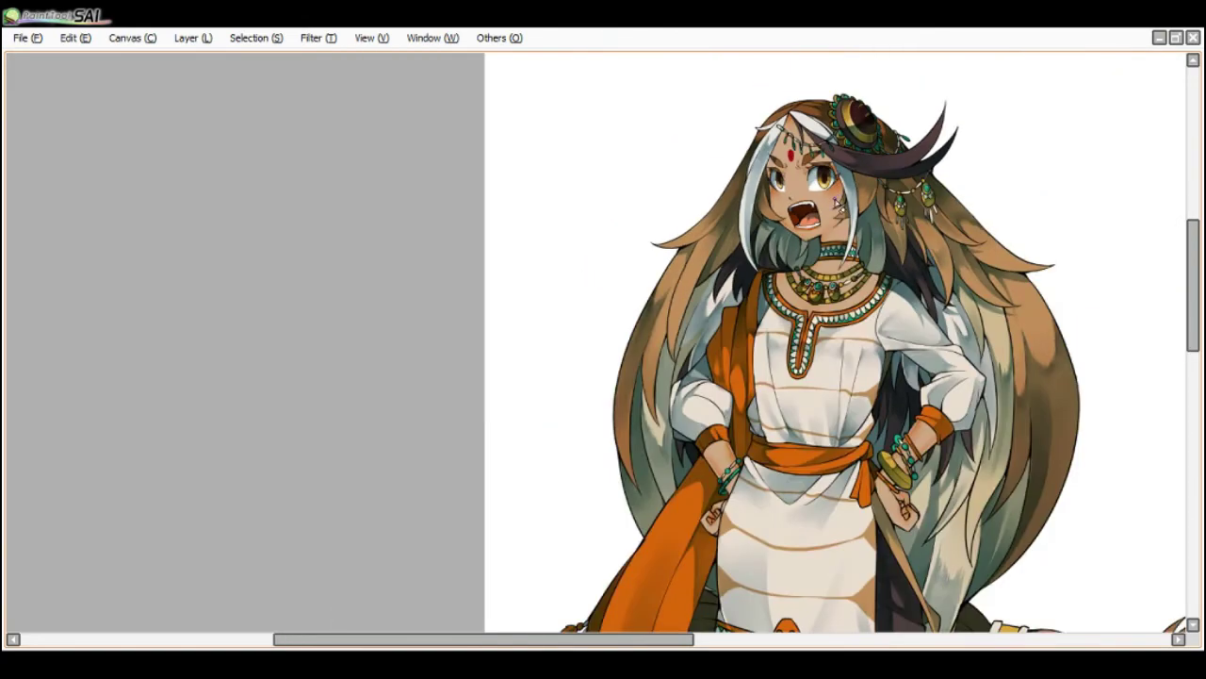
pyautogui.scroll(3, 836, 202)
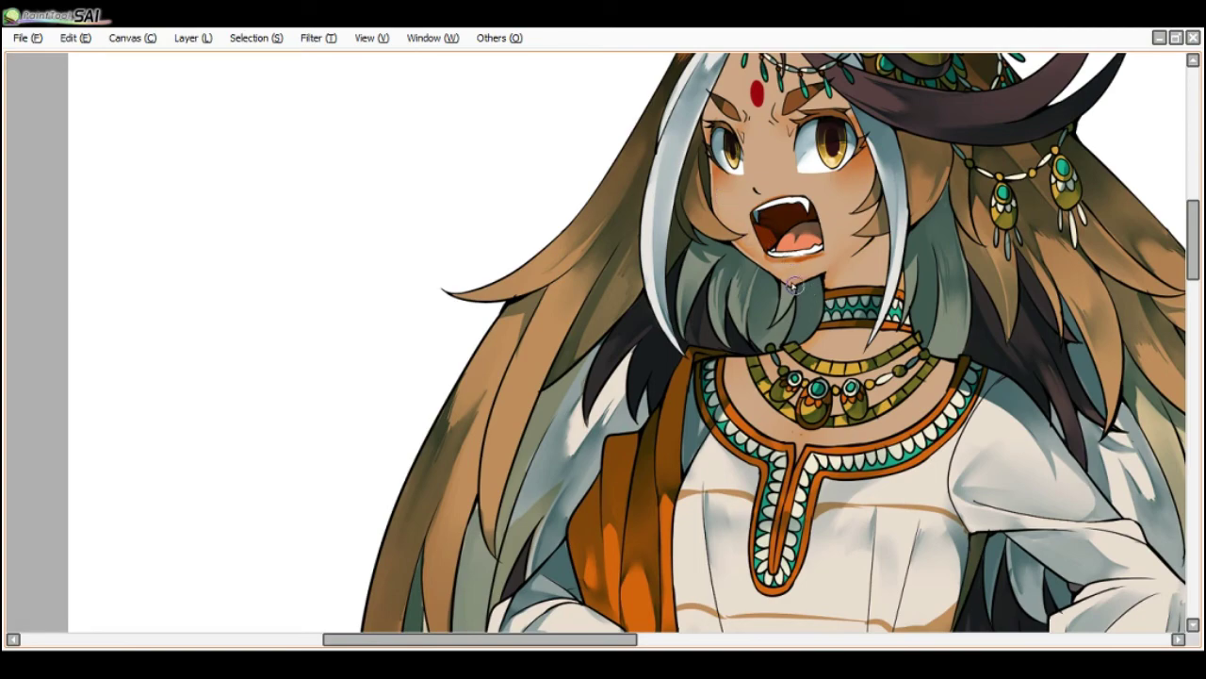
pyautogui.scroll(-3, 839, 271)
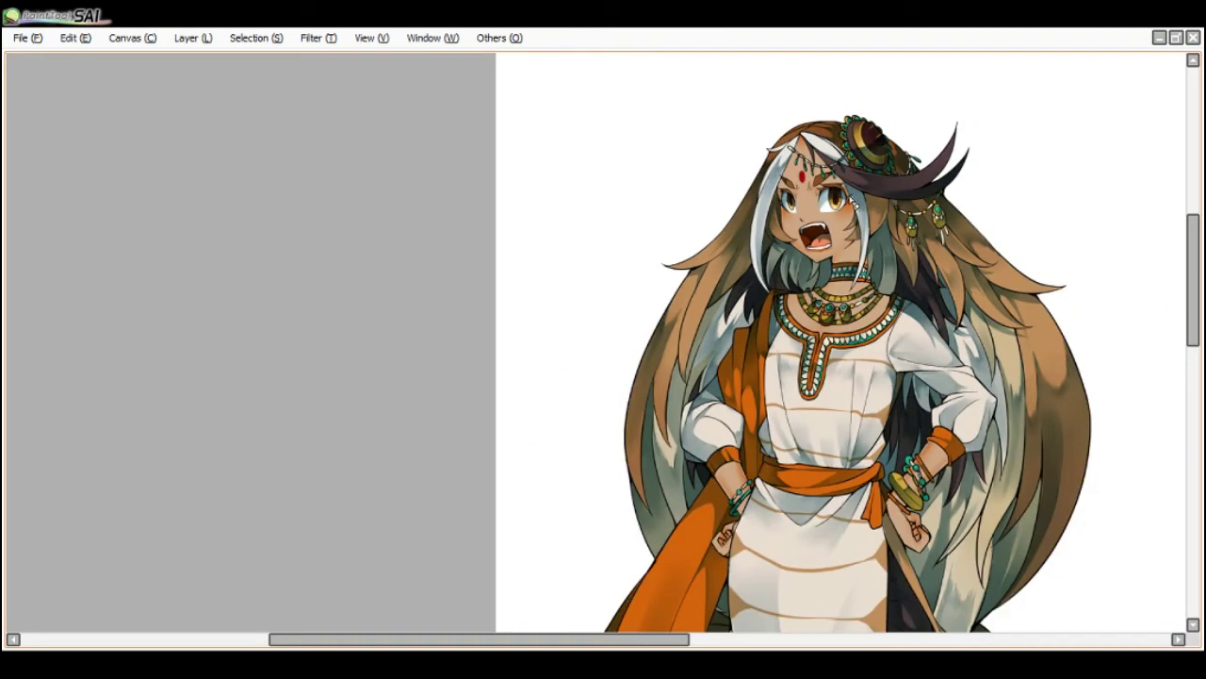
pyautogui.scroll(2, 807, 219)
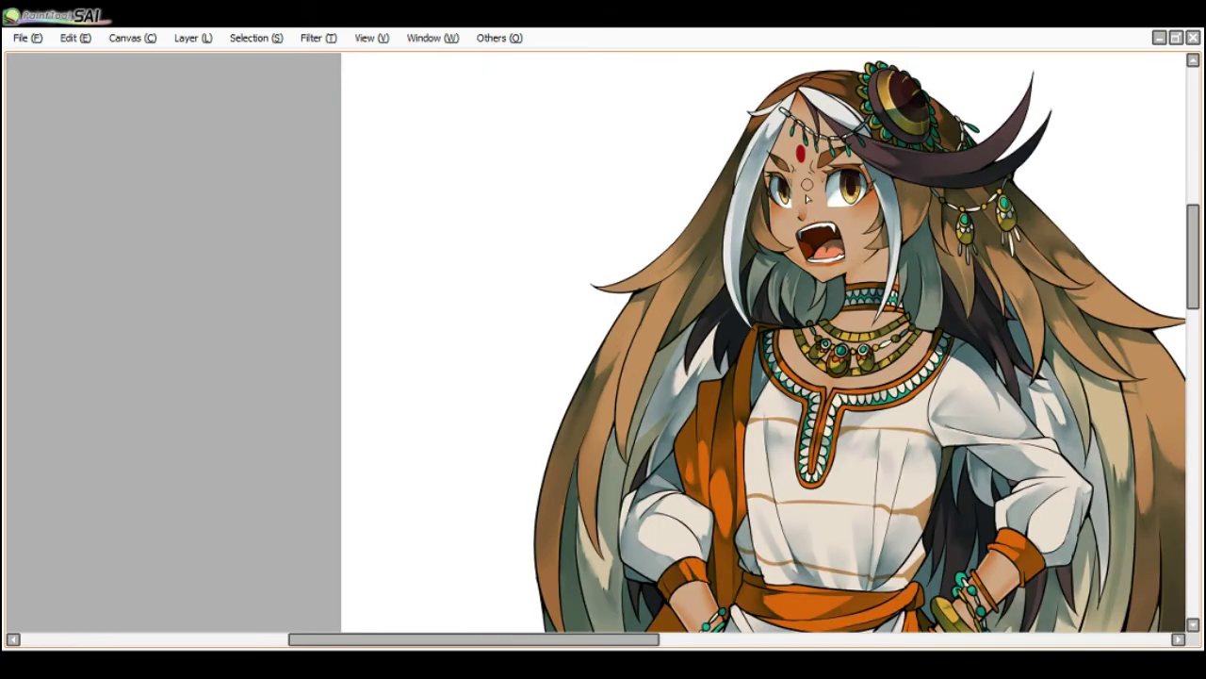
pyautogui.scroll(-2, 807, 185)
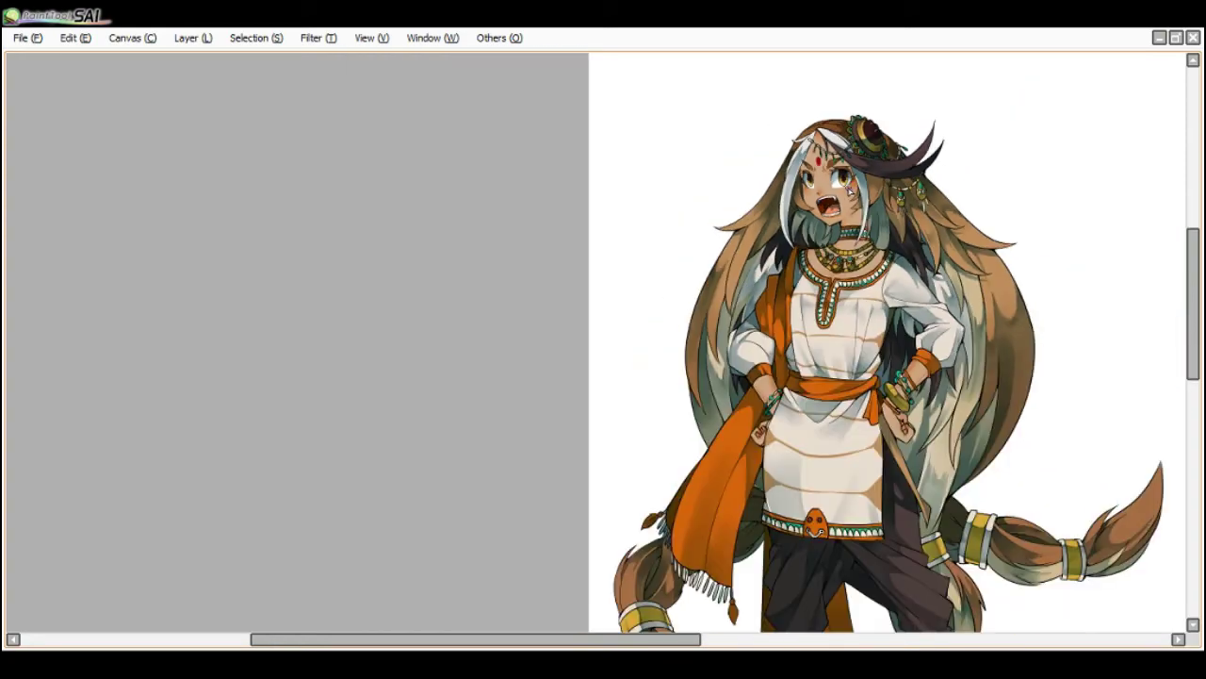
# - Brush orange shading onto the leg with the gold anklet, below the trouser cuff and down the edges of the shin
pyautogui.press('Delete')
pyautogui.scroll(-1, 857, 211)
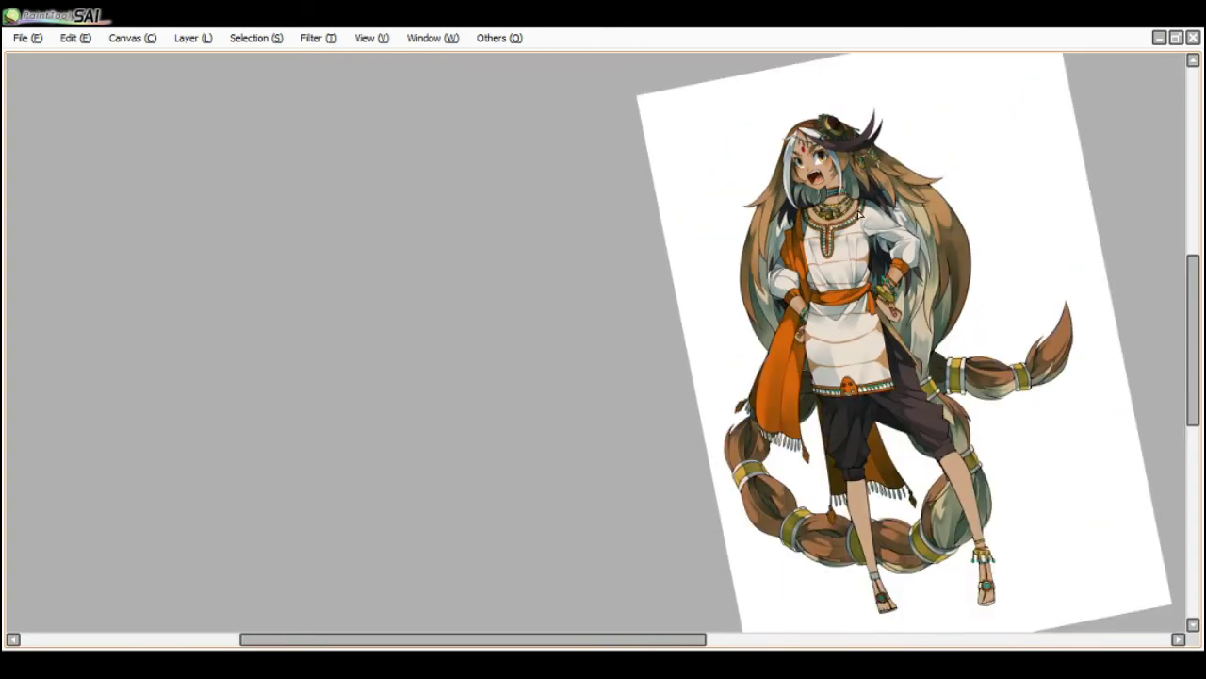
pyautogui.press('Home')
pyautogui.moveTo(1190, 300); pyautogui.dragTo(1190, 377)
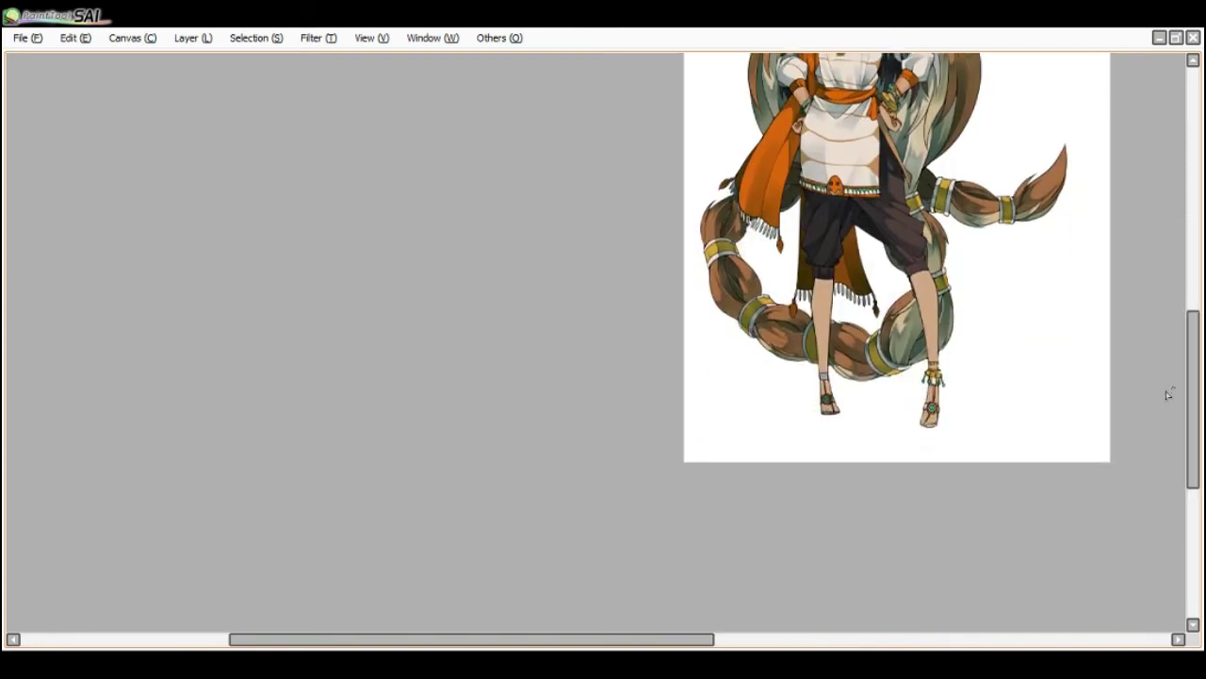
pyautogui.scroll(3, 972, 346)
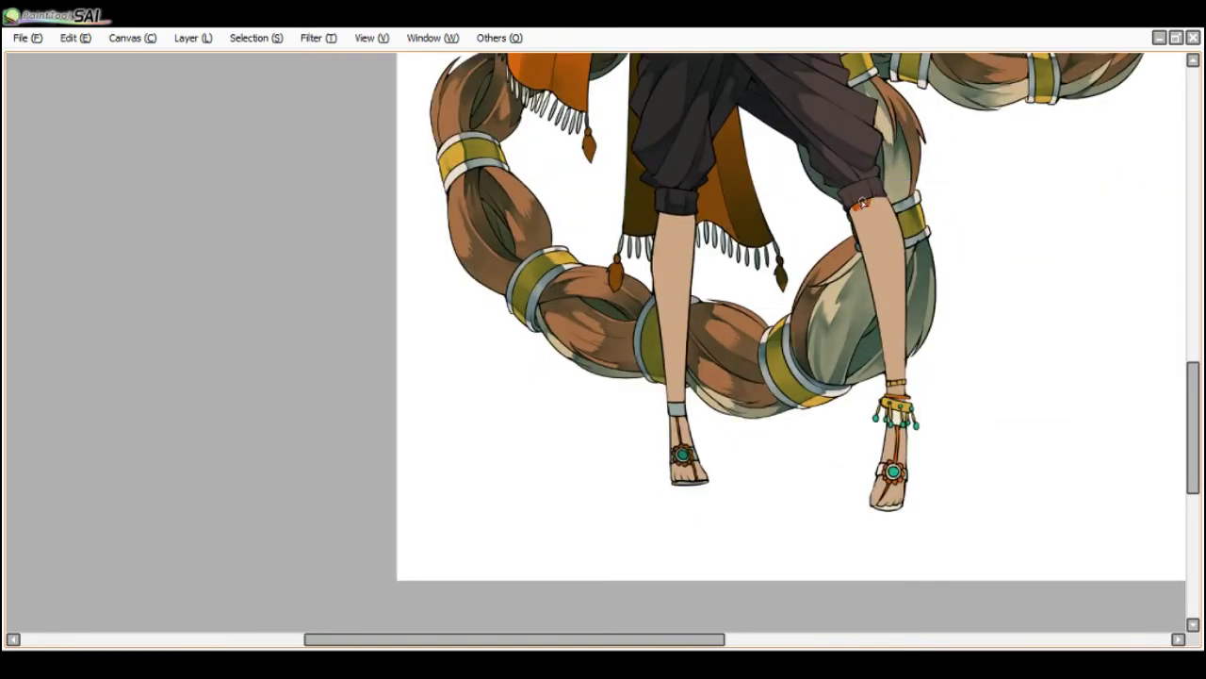
pyautogui.moveTo(863, 207)
pyautogui.mouseDown()
pyautogui.moveTo(894, 251)
pyautogui.moveTo(895, 219)
pyautogui.moveTo(875, 210)
pyautogui.moveTo(862, 226)
pyautogui.moveTo(853, 213)
pyautogui.moveTo(868, 292)
pyautogui.mouseUp()
pyautogui.moveTo(883, 200); pyautogui.dragTo(907, 262)
pyautogui.moveTo(857, 219)
pyautogui.mouseDown()
pyautogui.moveTo(878, 303)
pyautogui.moveTo(862, 266)
pyautogui.mouseUp()
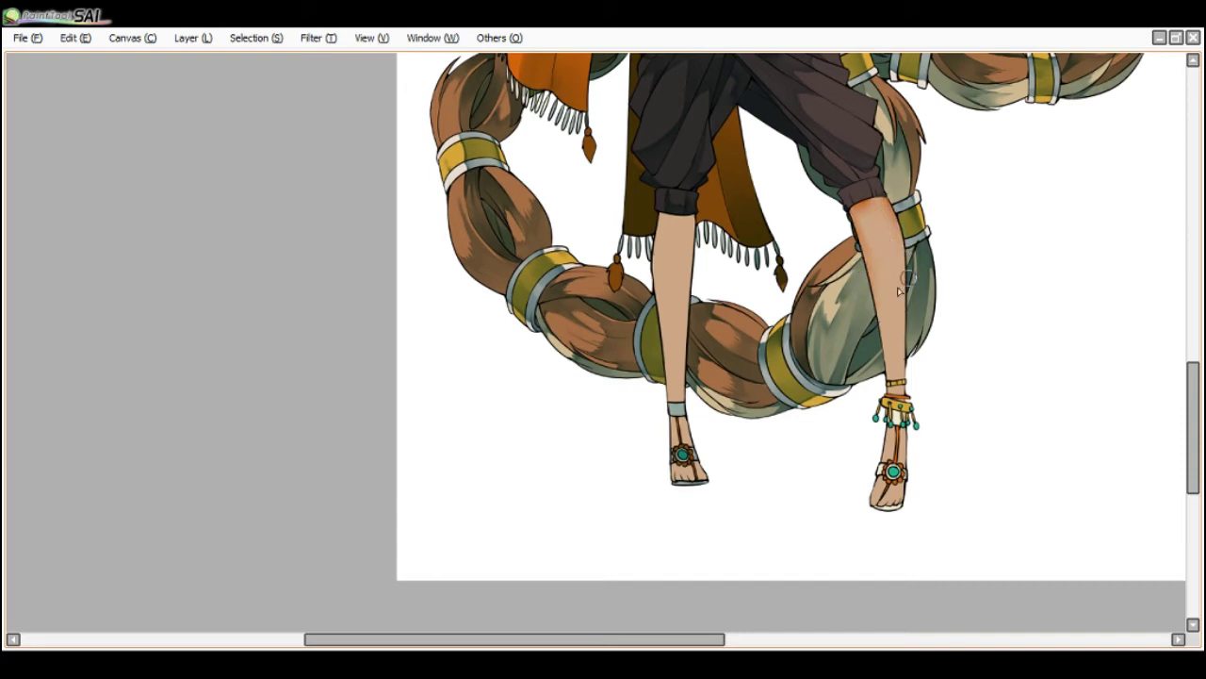
pyautogui.moveTo(878, 471)
pyautogui.mouseDown()
pyautogui.moveTo(886, 434)
pyautogui.moveTo(894, 457)
pyautogui.mouseUp()
pyautogui.hotkey('ctrl', 'z')
pyautogui.hotkey('ctrl', 'z')
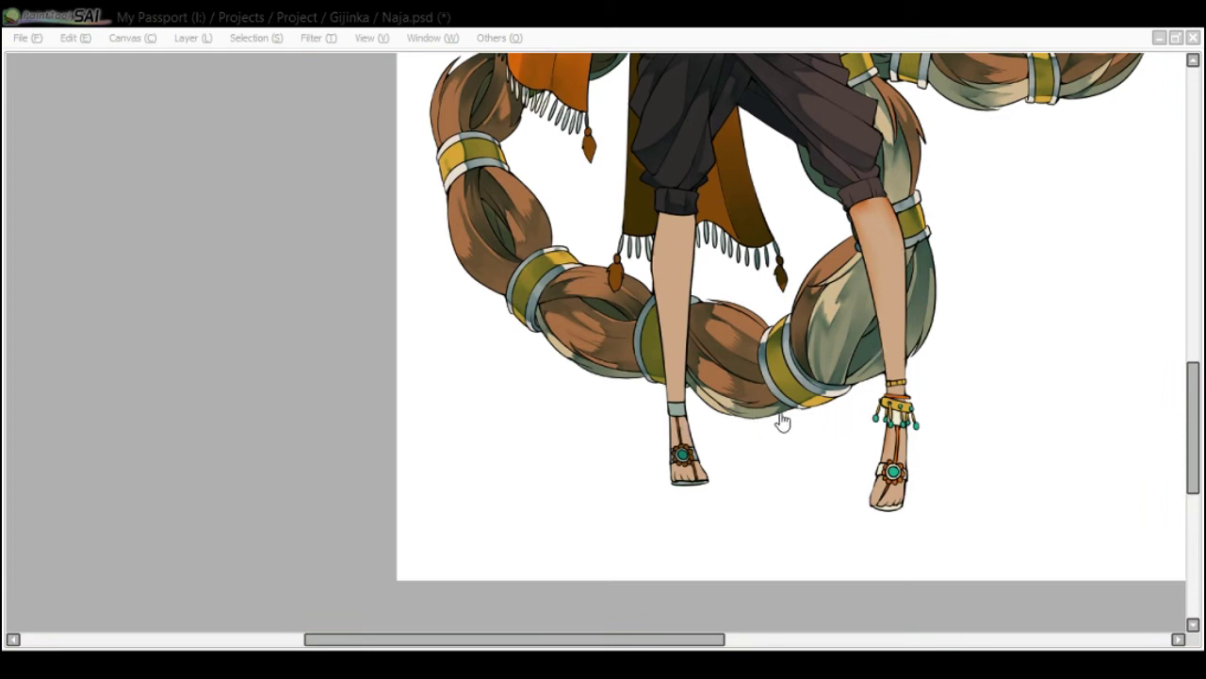
# - Add soft orange shading along the lower shin and sandaled foot of the leg with the gold anklet
pyautogui.click(699, 447)
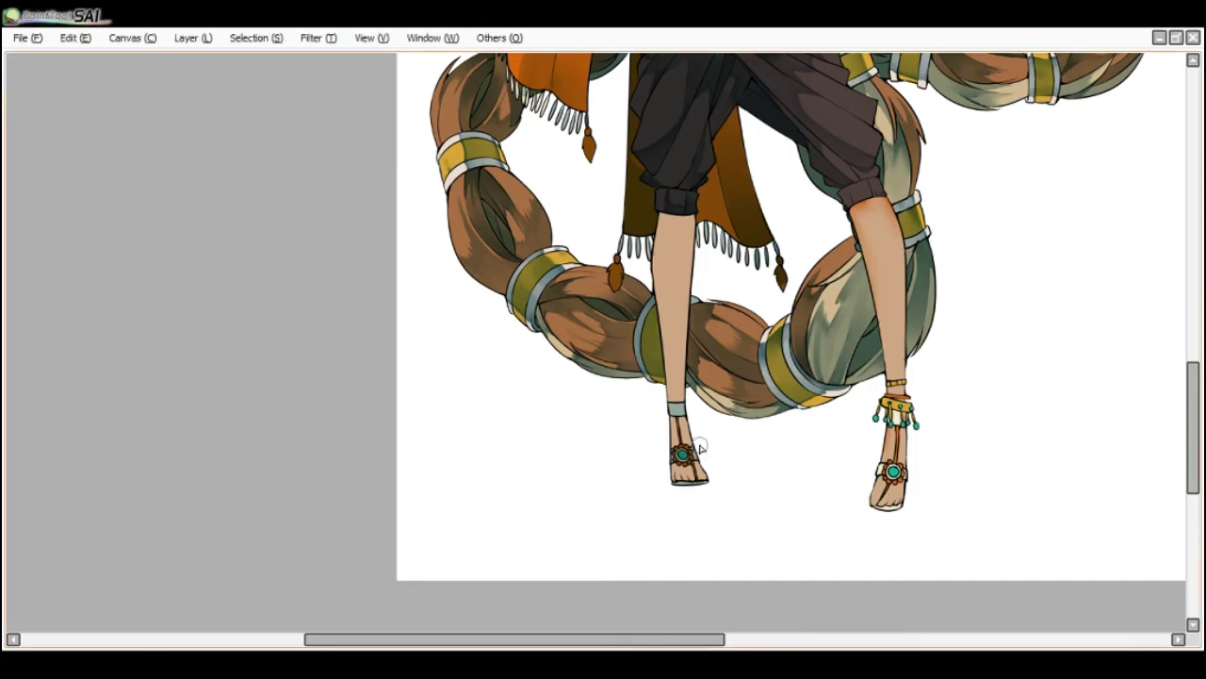
pyautogui.scroll(-2, 700, 446)
pyautogui.scroll(2, 915, 279)
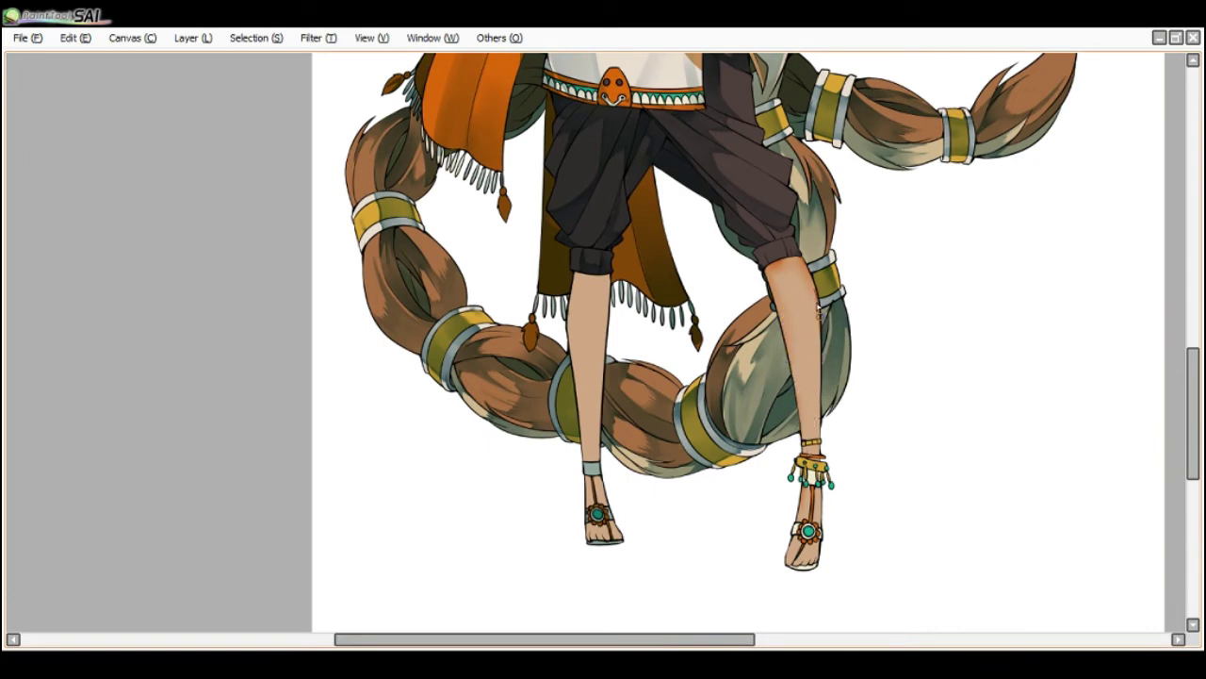
pyautogui.moveTo(817, 558); pyautogui.dragTo(819, 479)
pyautogui.press('c')
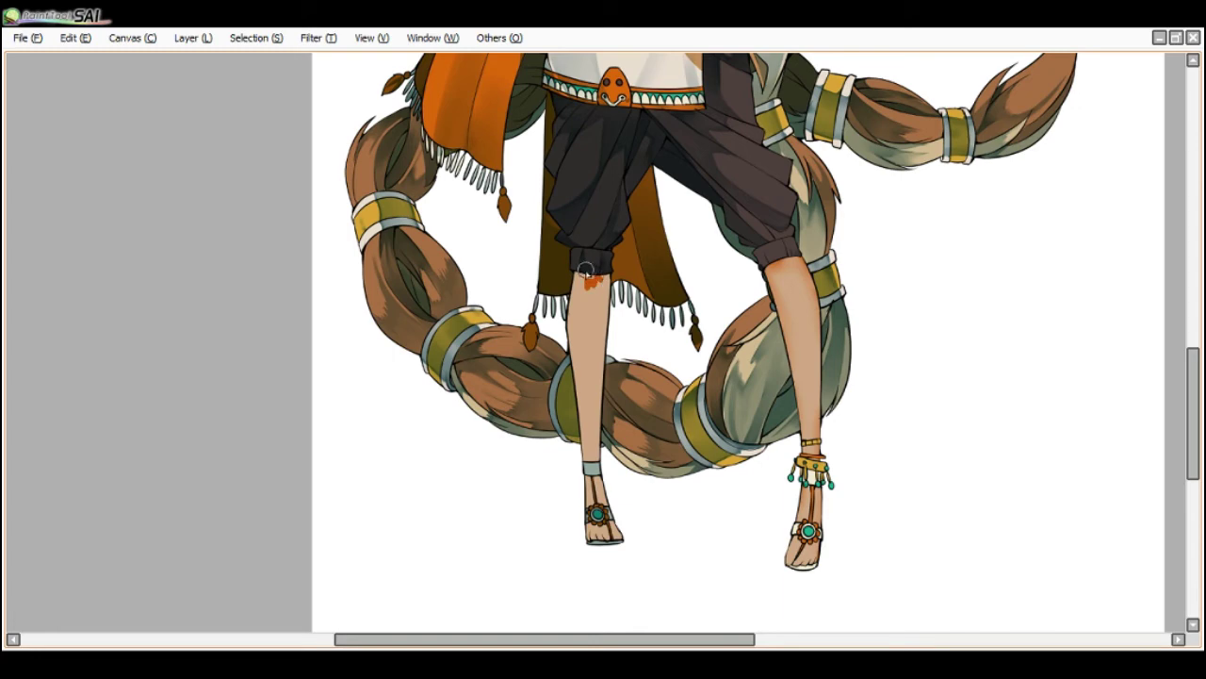
# - Paint and blend orange shading on the other leg, from below the trouser cuff down the shin to the toes
pyautogui.moveTo(594, 281); pyautogui.dragTo(599, 274)
pyautogui.moveTo(570, 279); pyautogui.dragTo(579, 359)
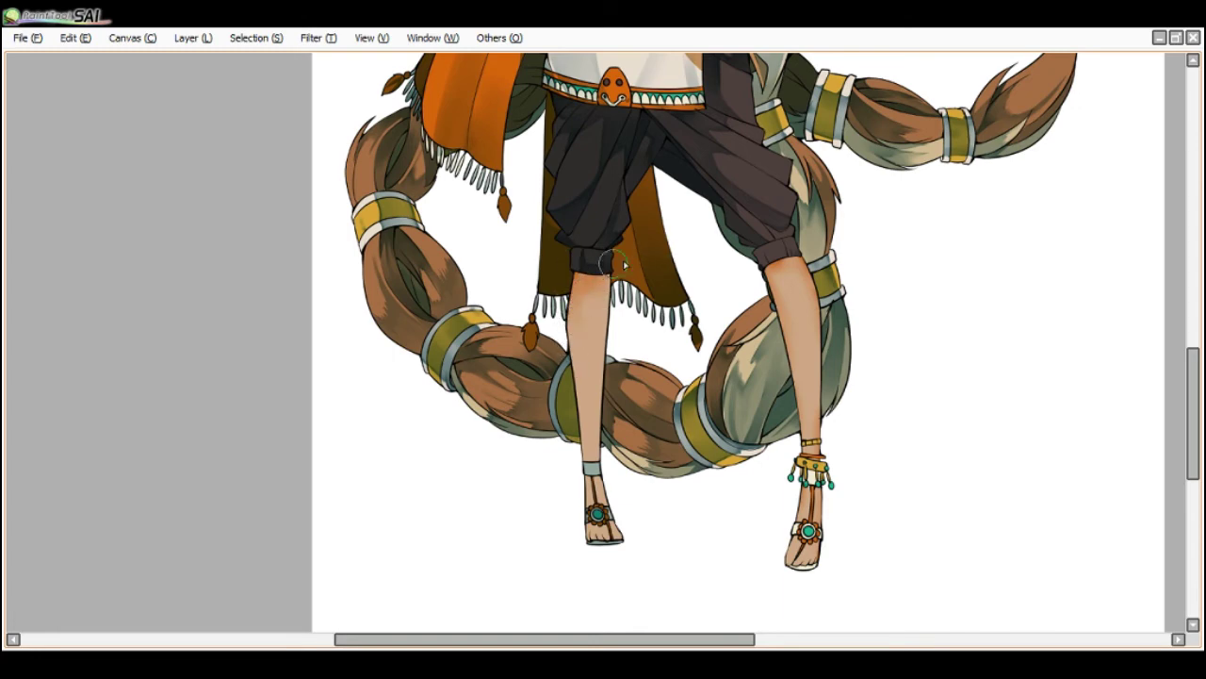
pyautogui.press('n')
pyautogui.moveTo(606, 275); pyautogui.dragTo(604, 340)
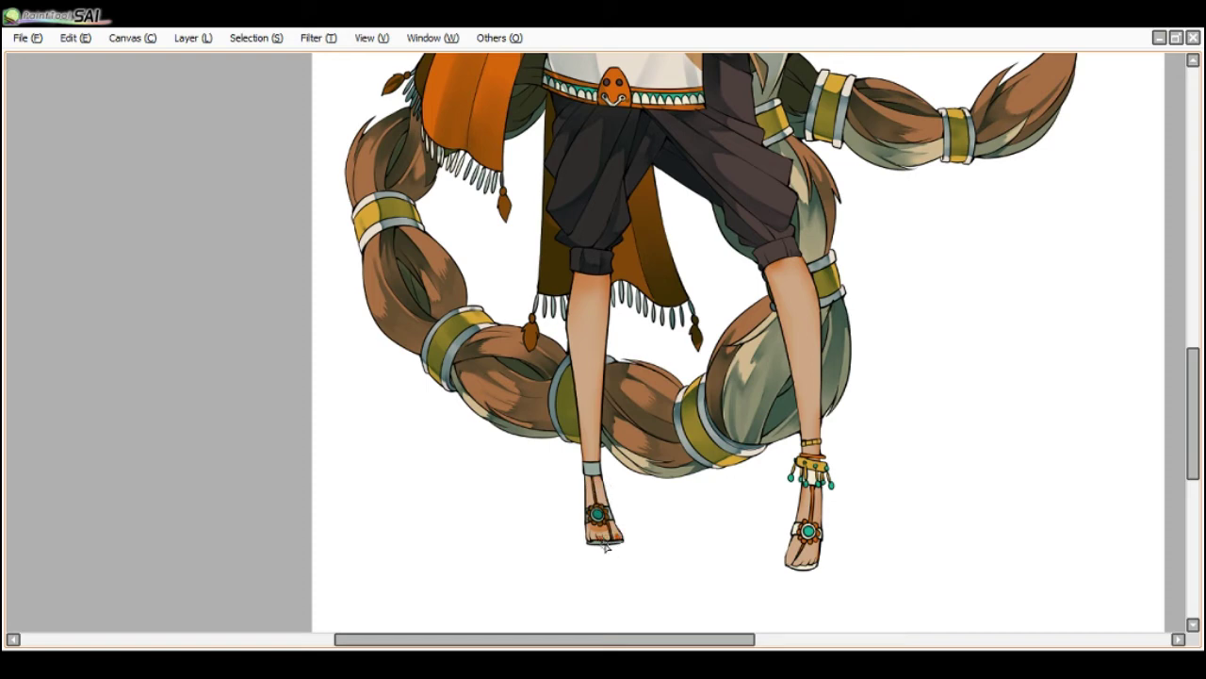
pyautogui.scroll(-1, 598, 544)
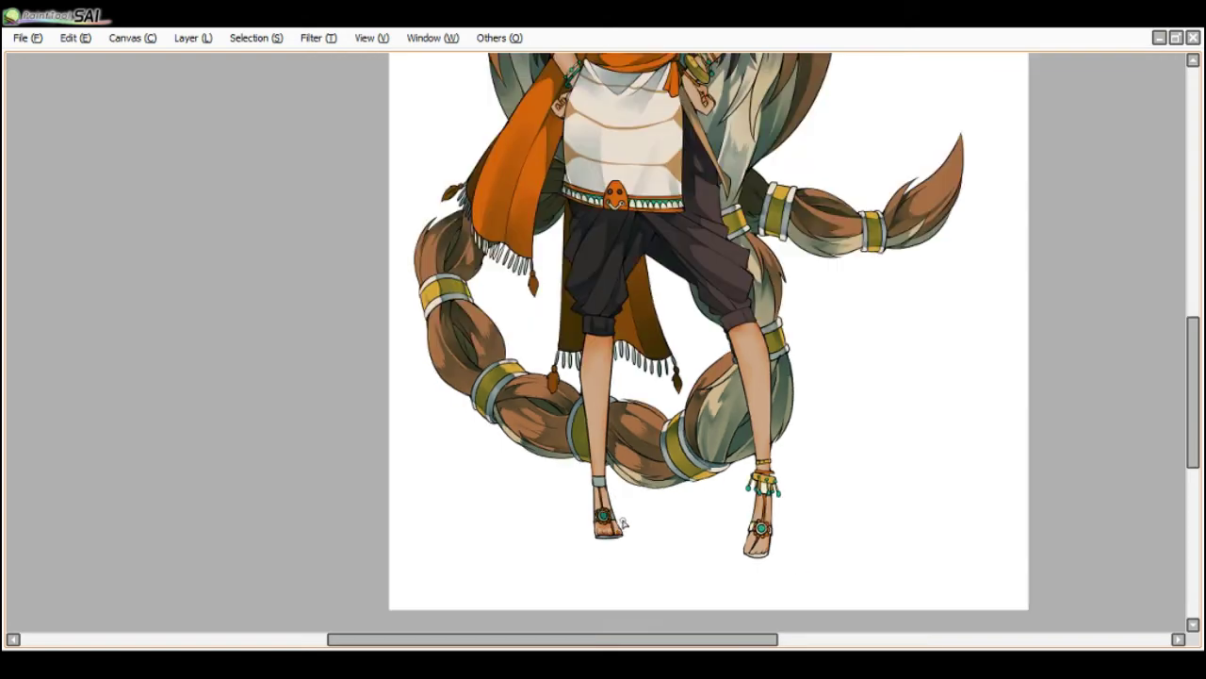
# - Examine the finished leg and foot shading up close, the torso, and the whole figure
pyautogui.scroll(1, 740, 557)
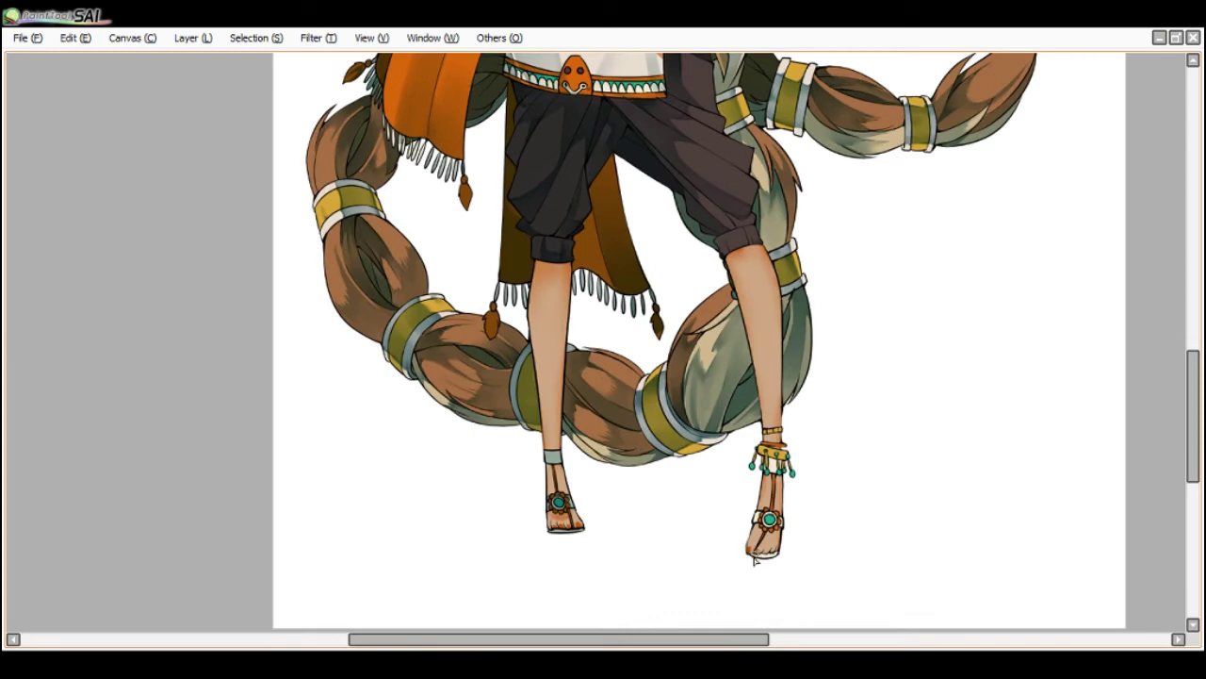
pyautogui.scroll(1, 765, 556)
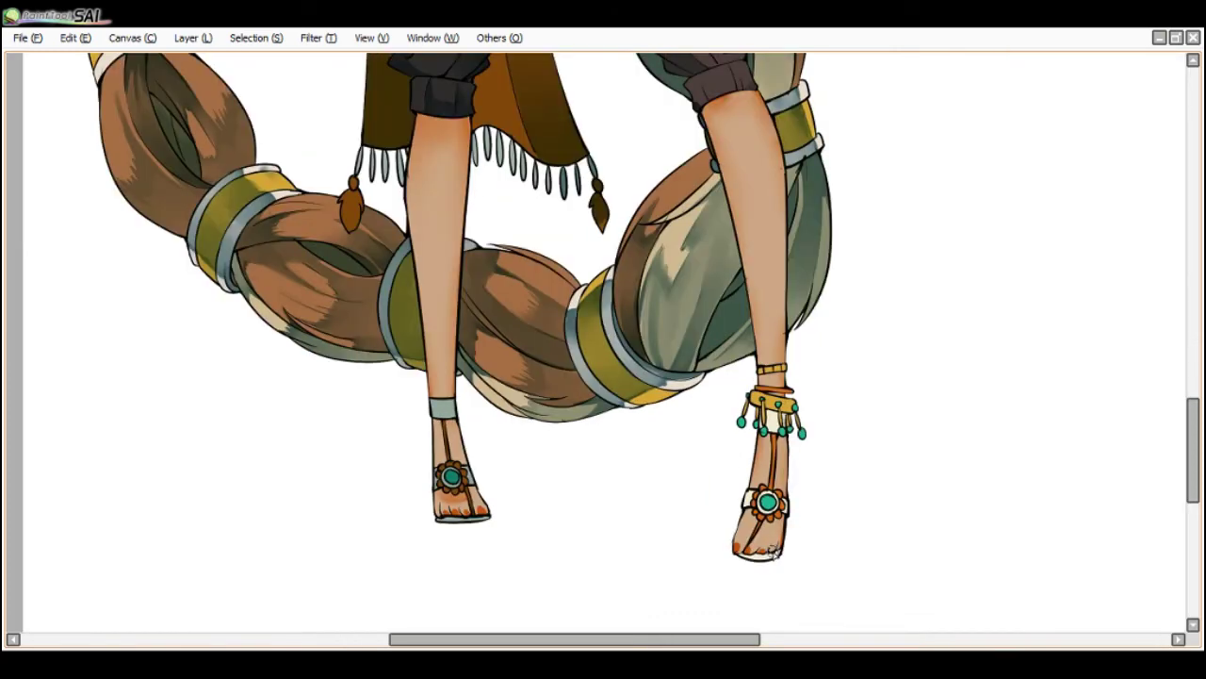
pyautogui.scroll(-2, 767, 549)
pyautogui.scroll(-1, 764, 357)
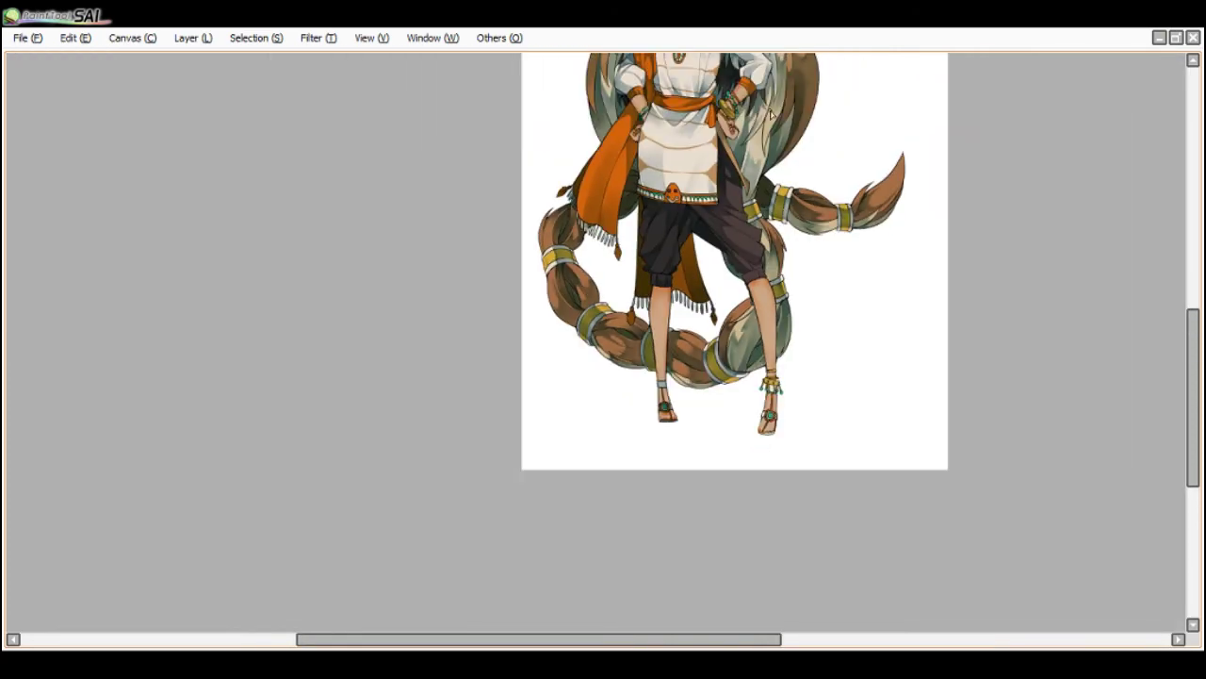
pyautogui.scroll(2, 739, 141)
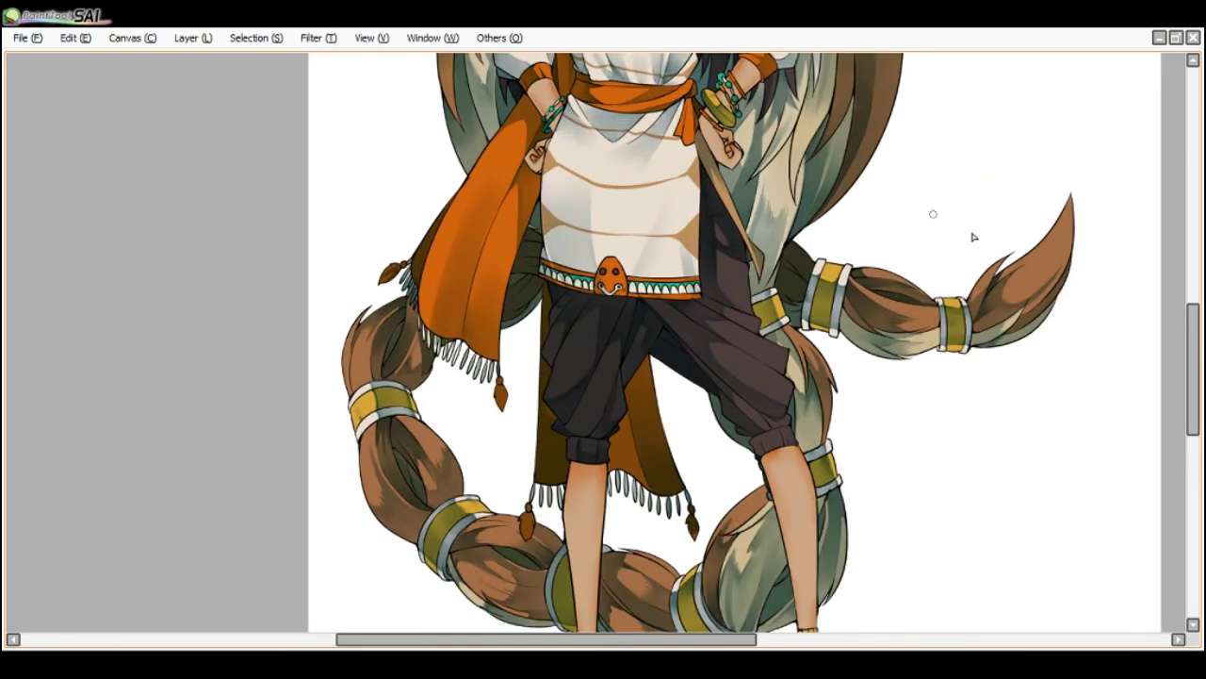
pyautogui.moveTo(1192, 322); pyautogui.dragTo(1050, 304)
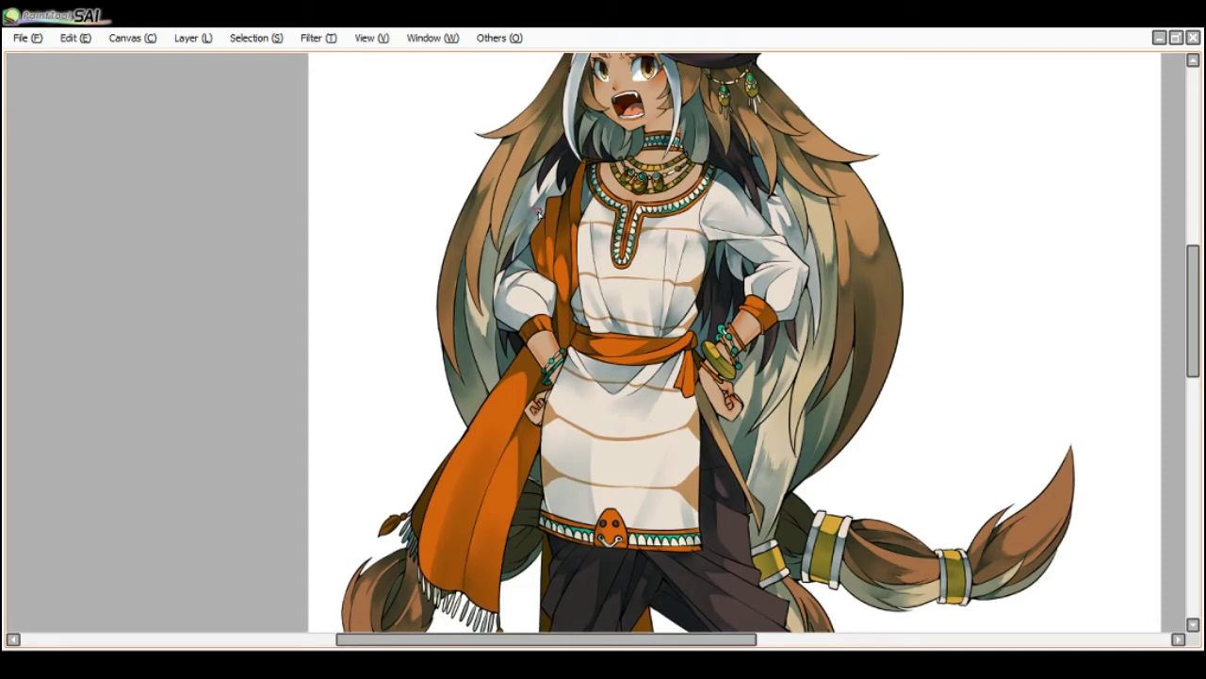
pyautogui.scroll(-2, 546, 252)
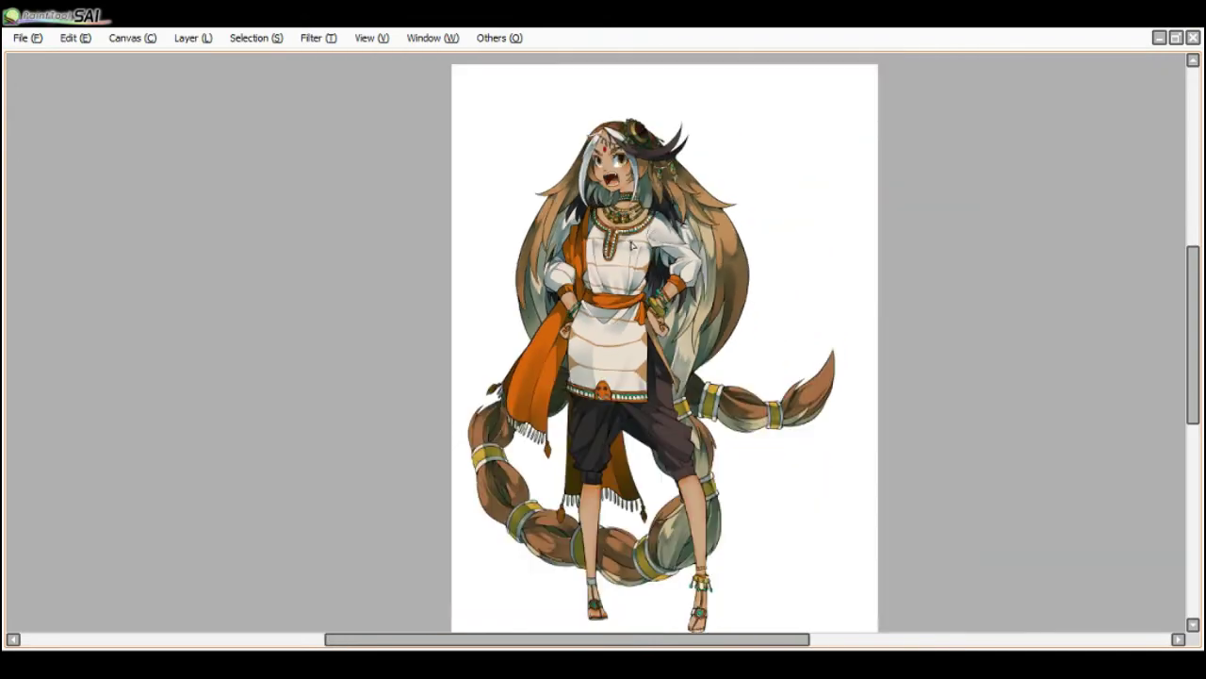
pyautogui.scroll(2, 603, 311)
# - Check the contents of Layer11 and Layer12 by toggling their visibility, and add a new layer directly above Layer15
pyautogui.press('Tab')
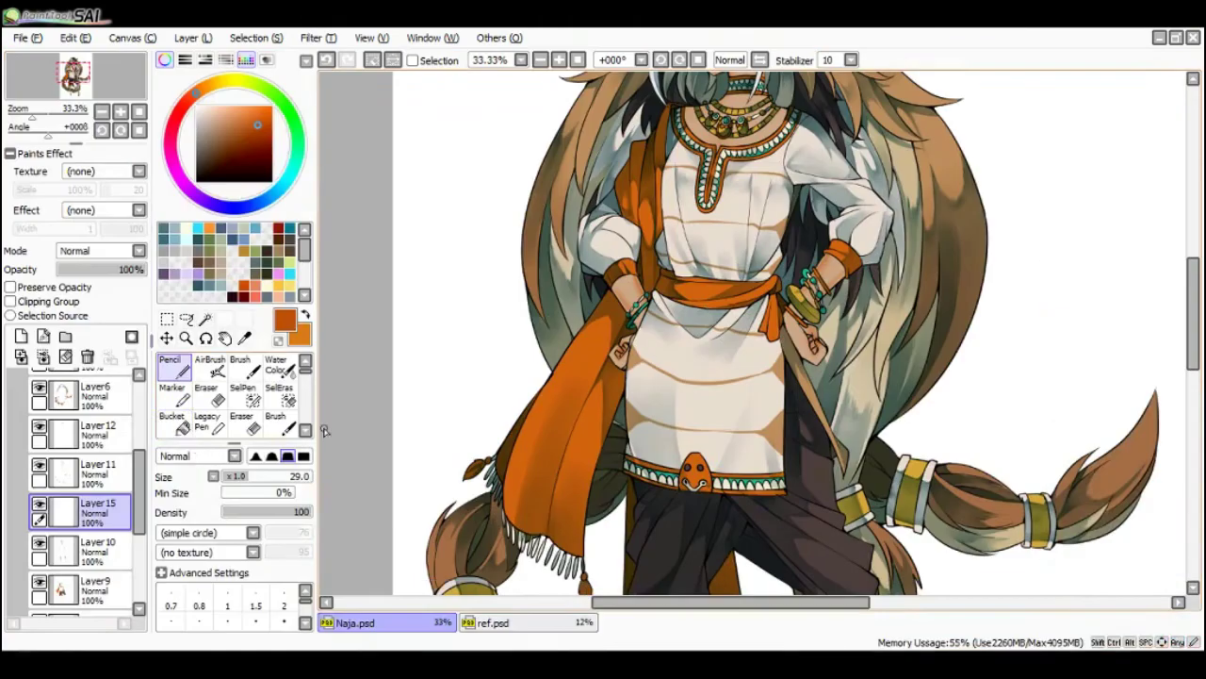
pyautogui.click(40, 467)
pyautogui.click(40, 469)
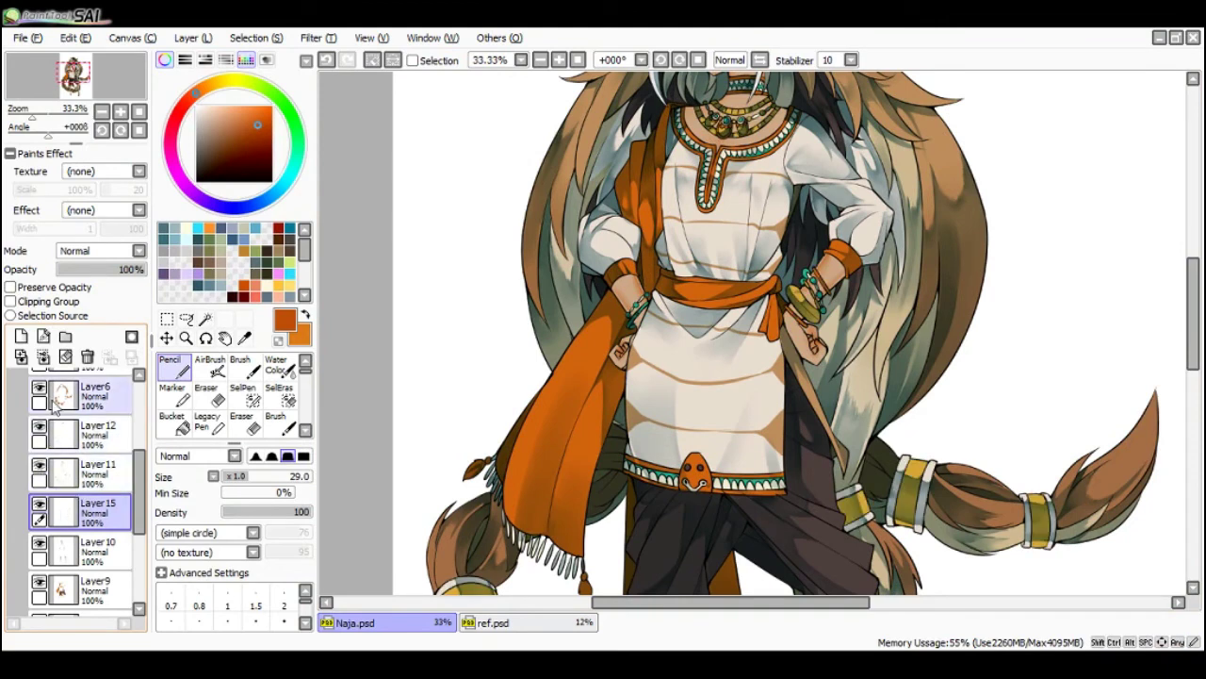
pyautogui.hotkey('ctrl', '0')
pyautogui.scroll(2, 790, 161)
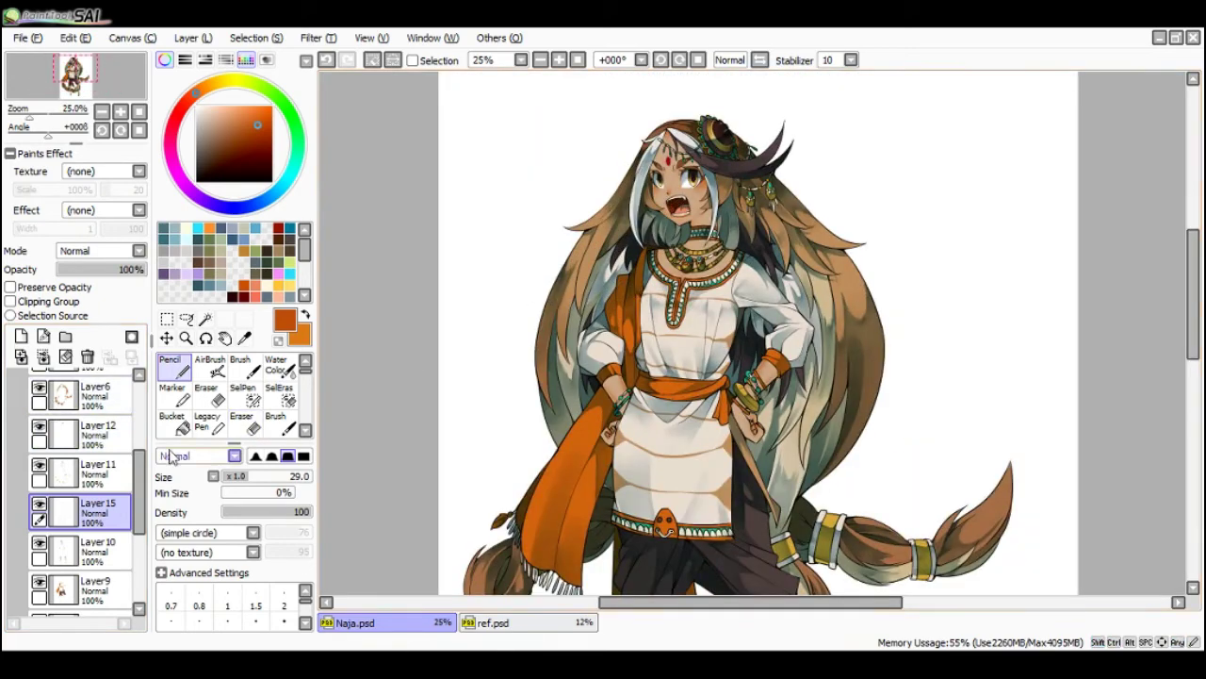
pyautogui.click(39, 428)
pyautogui.click(39, 428)
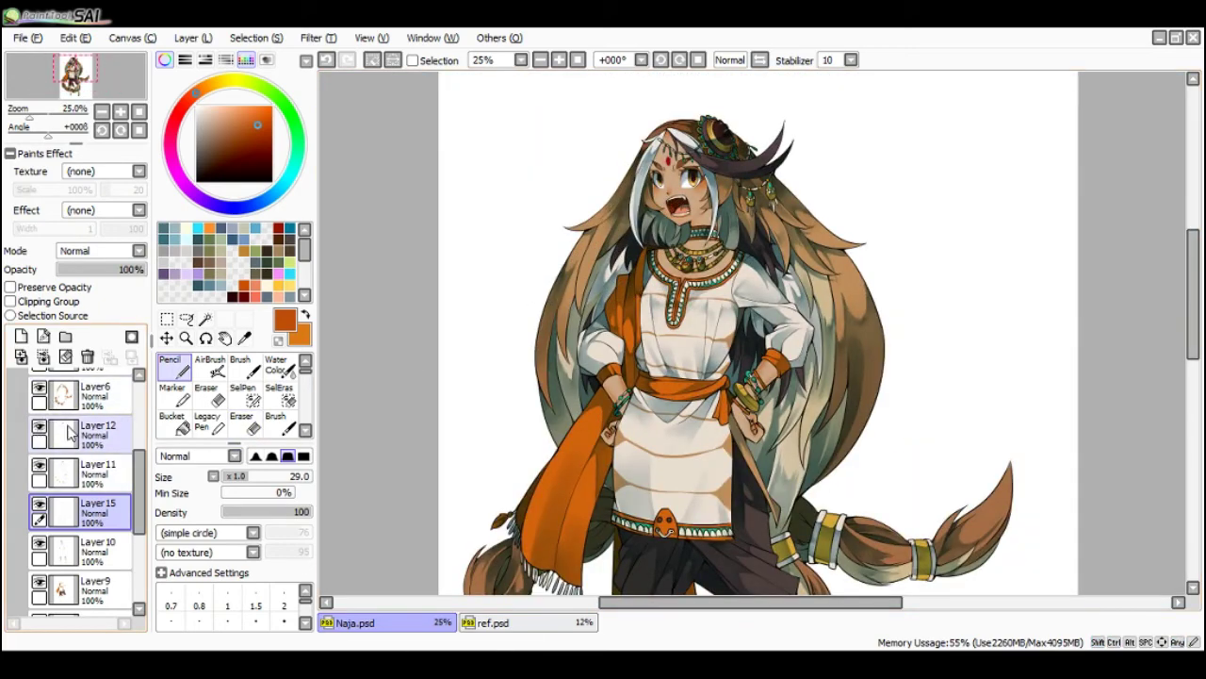
pyautogui.click(21, 336)
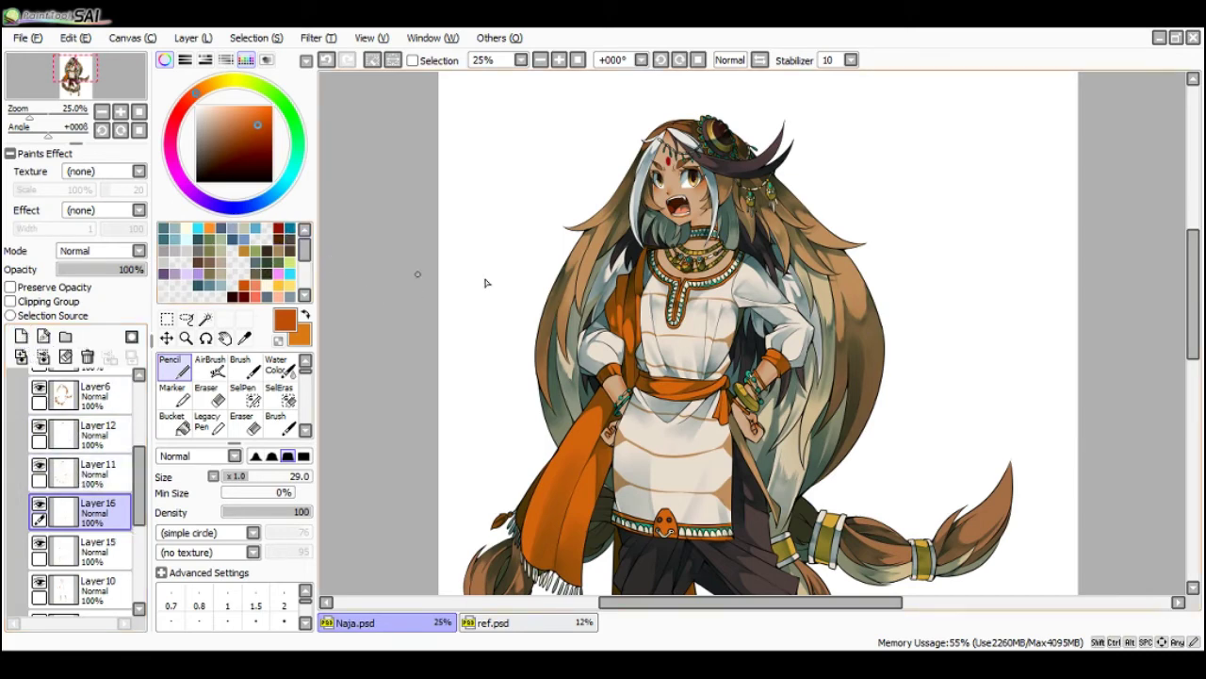
# - Sample the dark inner hair colour and shift its hue towards orange to get a dark brown drawing colour
pyautogui.scroll(2, 816, 369)
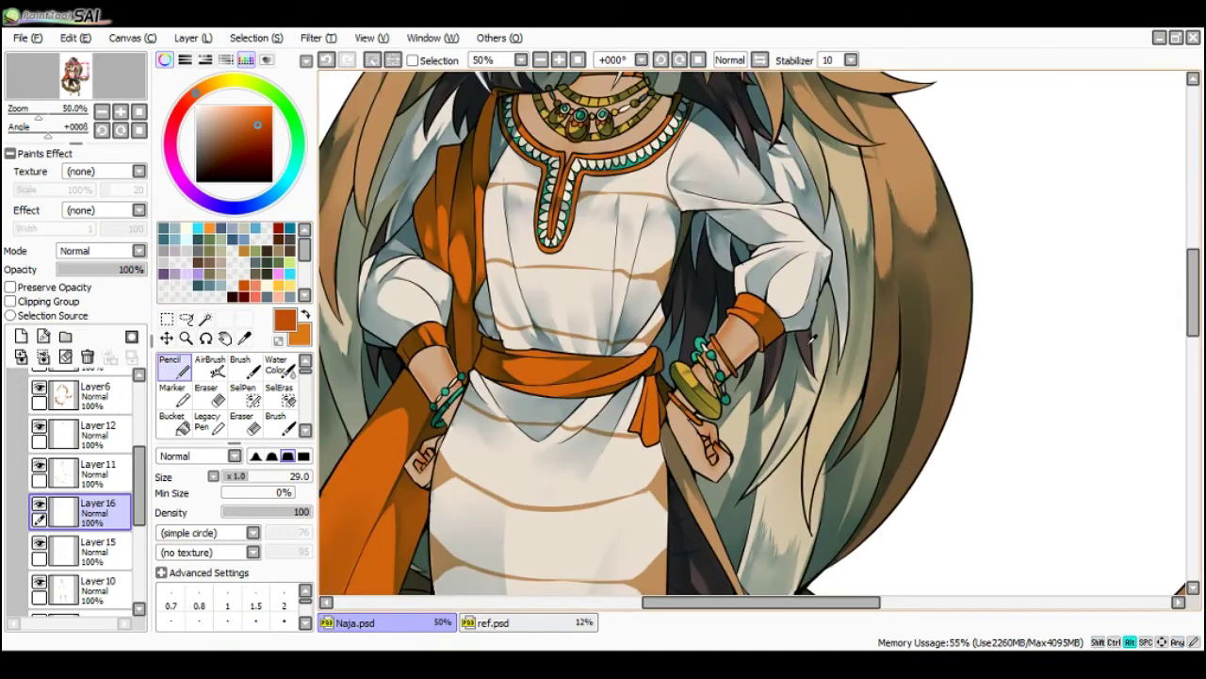
pyautogui.keyDown('alt'); pyautogui.click(814, 341); pyautogui.keyUp('alt')
pyautogui.moveTo(674, 426); pyautogui.dragTo(686, 451)
pyautogui.hotkey('ctrl', 'z')
pyautogui.click(213, 151)
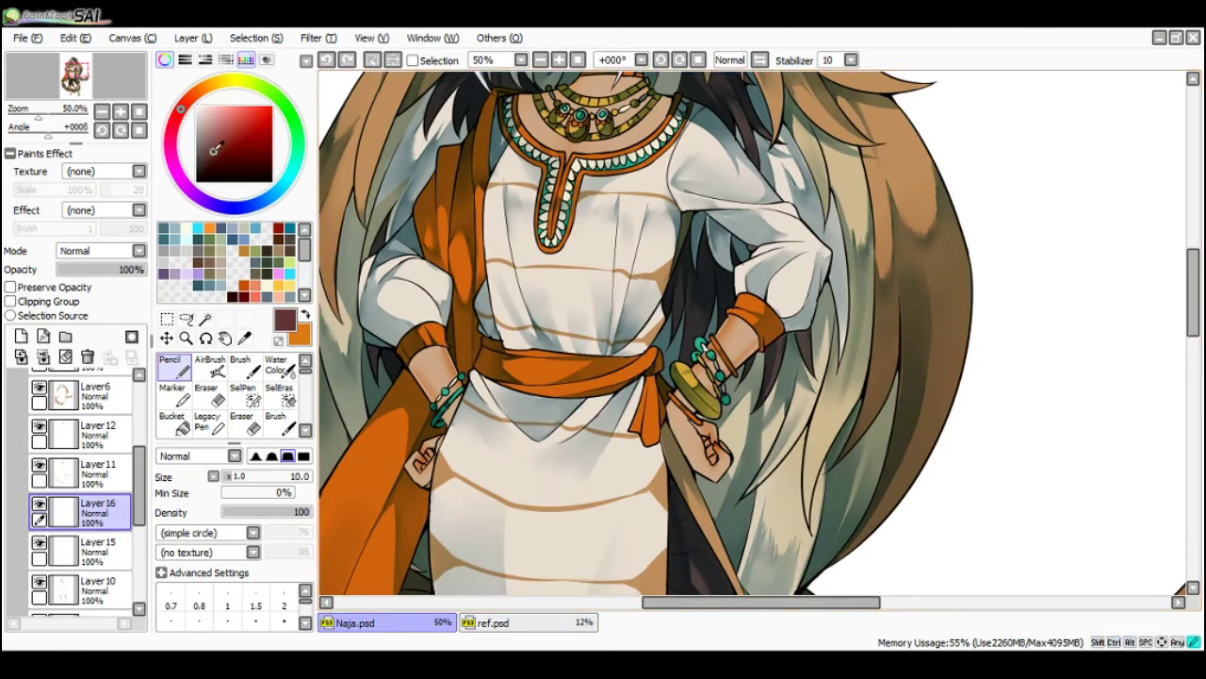
pyautogui.click(193, 97)
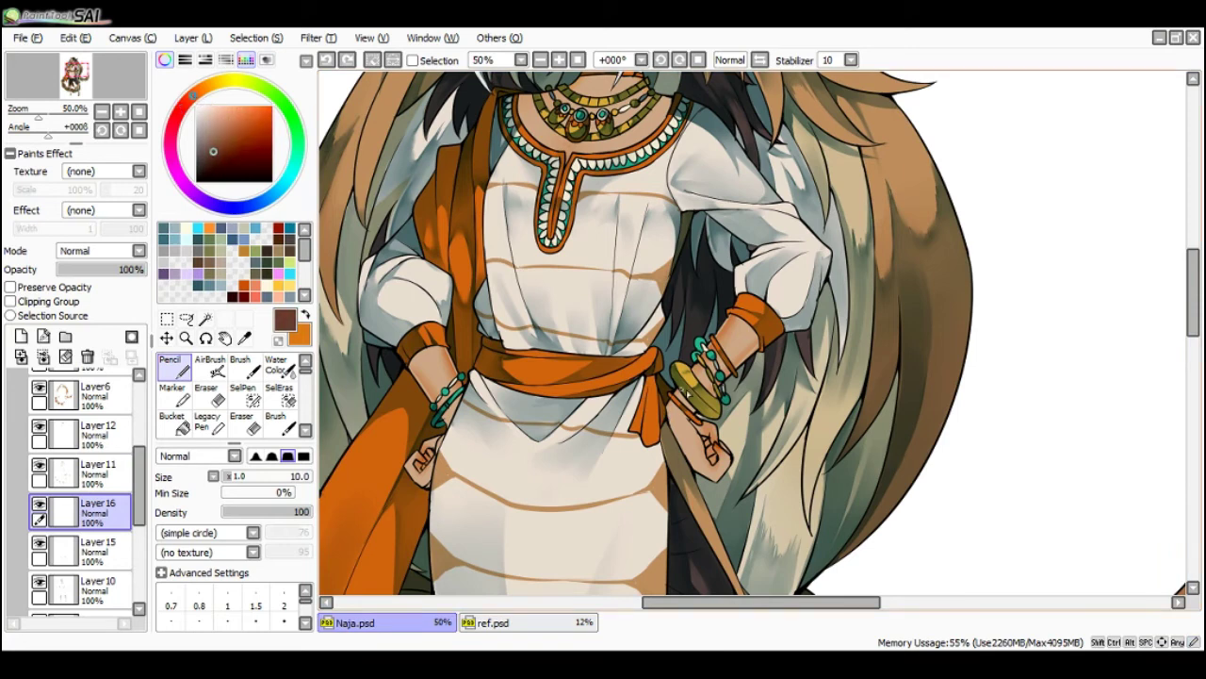
# - Draw the first henna motifs on the back of the hand below the gold bangle with a size 7 pencil
pyautogui.moveTo(682, 438); pyautogui.dragTo(682, 440)
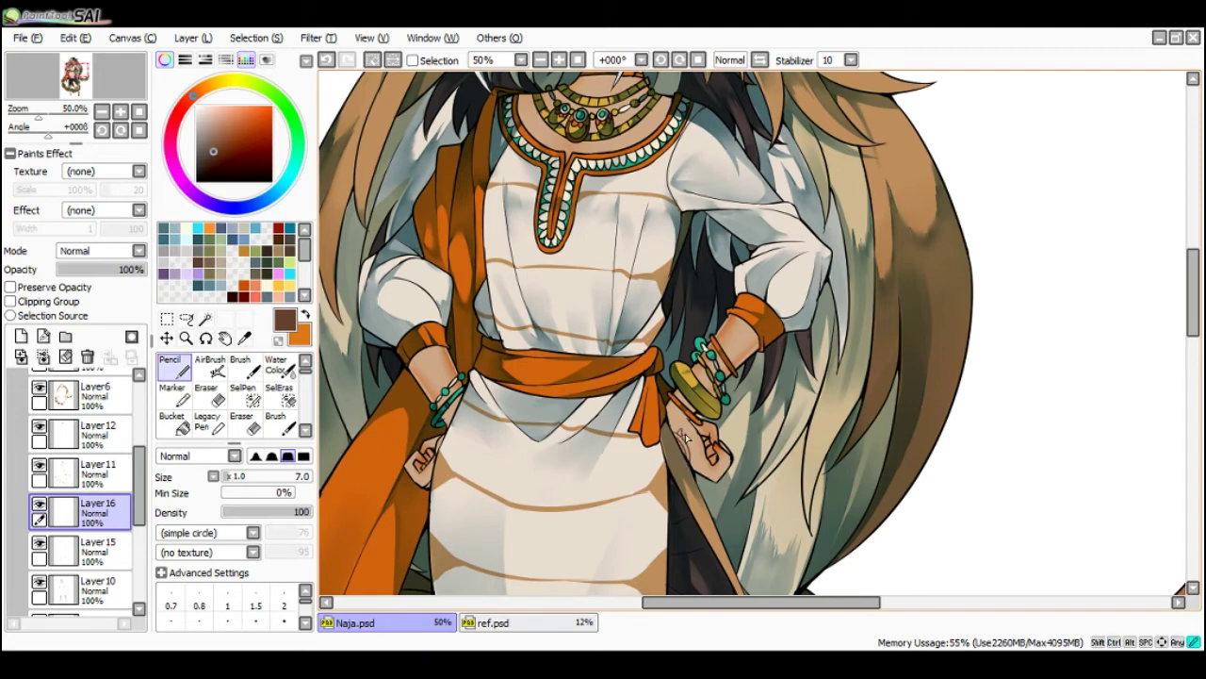
pyautogui.hotkey('ctrl', 'z')
pyautogui.moveTo(681, 436); pyautogui.dragTo(689, 448)
pyautogui.moveTo(680, 432); pyautogui.dragTo(686, 445)
pyautogui.hotkey('ctrl', 'z')
pyautogui.moveTo(682, 443); pyautogui.dragTo(695, 460)
pyautogui.scroll(-2, 691, 416)
pyautogui.scroll(2, 691, 432)
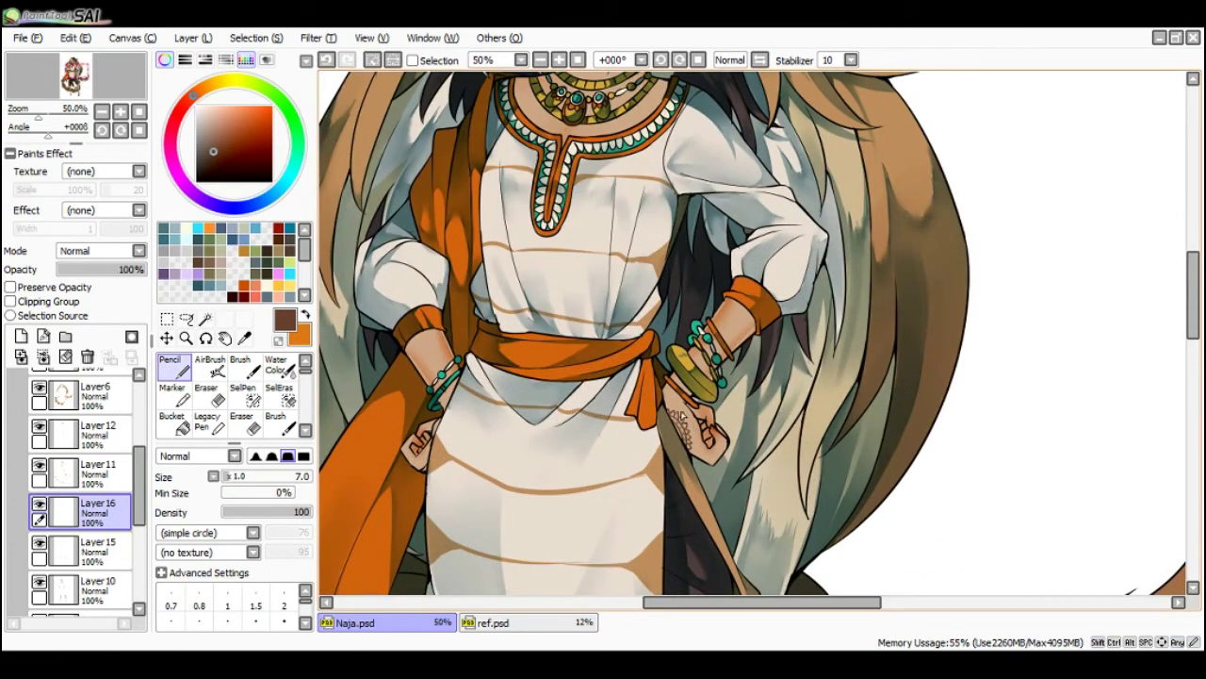
# - Extend the brown henna linework across the back of the same hand, undoing strokes that miss
pyautogui.moveTo(683, 416)
pyautogui.mouseDown()
pyautogui.moveTo(694, 461)
pyautogui.moveTo(682, 417)
pyautogui.moveTo(664, 407)
pyautogui.mouseUp()
pyautogui.hotkey('ctrl', 'z')
pyautogui.hotkey('ctrl', 'z')
pyautogui.moveTo(695, 454)
pyautogui.mouseDown()
pyautogui.moveTo(704, 429)
pyautogui.moveTo(689, 423)
pyautogui.mouseUp()
pyautogui.hotkey('ctrl', 'z')
pyautogui.hotkey('ctrl', 'z')
pyautogui.hotkey('ctrl', 'z')
pyautogui.hotkey('ctrl', 'z')
pyautogui.hotkey('ctrl', 'z')
pyautogui.hotkey('ctrl', 'z')
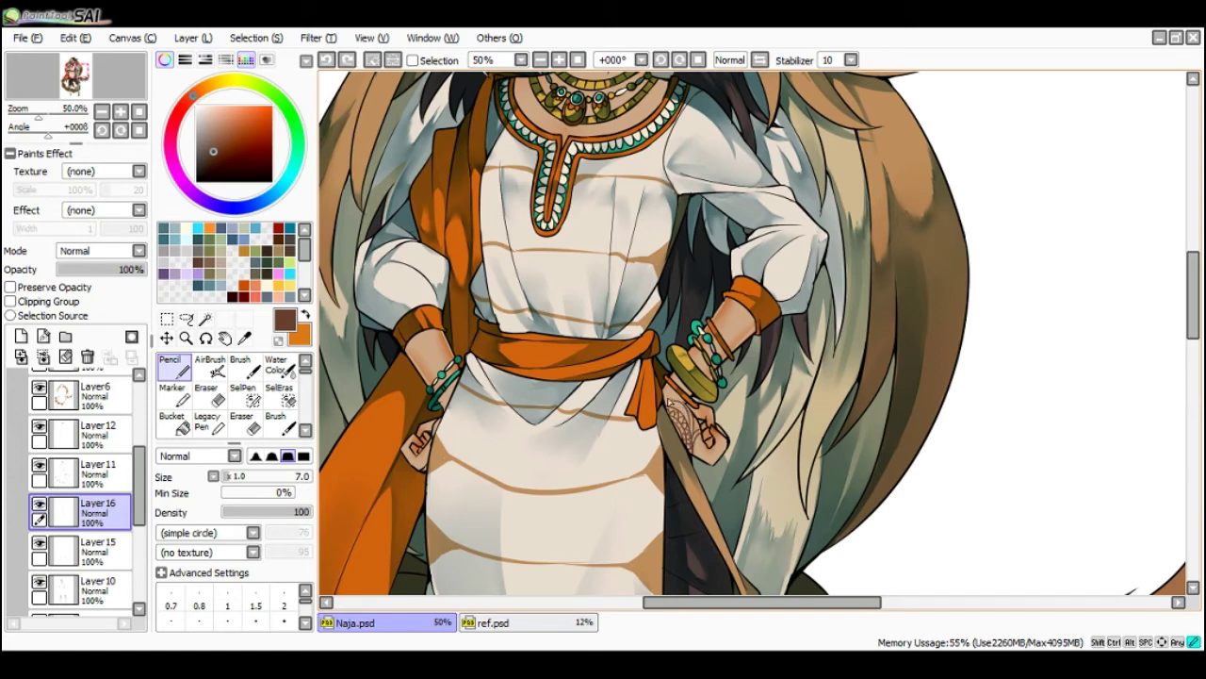
# - Fill in finer henna details near the wrist and knuckles with a size 6 pencil
pyautogui.moveTo(677, 392); pyautogui.dragTo(665, 387)
pyautogui.keyDown('ctrl'); pyautogui.keyDown('alt'); pyautogui.moveTo(671, 403); pyautogui.dragTo(674, 403); pyautogui.keyUp('alt'); pyautogui.keyUp('ctrl')
pyautogui.hotkey('ctrl', 'z')
pyautogui.keyDown('ctrl'); pyautogui.keyDown('alt'); pyautogui.click(677, 405); pyautogui.keyUp('alt'); pyautogui.keyUp('ctrl')
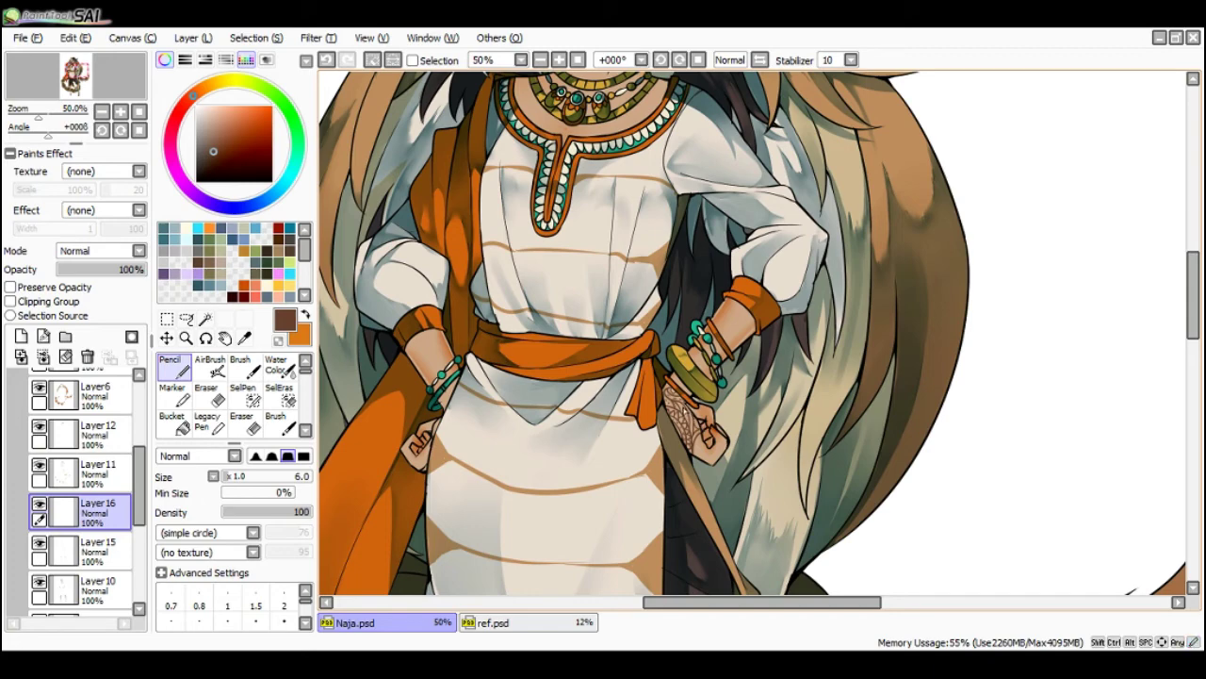
pyautogui.moveTo(681, 409); pyautogui.dragTo(689, 428)
pyautogui.hotkey('ctrl', 'z')
pyautogui.press('pagedown')
pyautogui.press('pagedown')
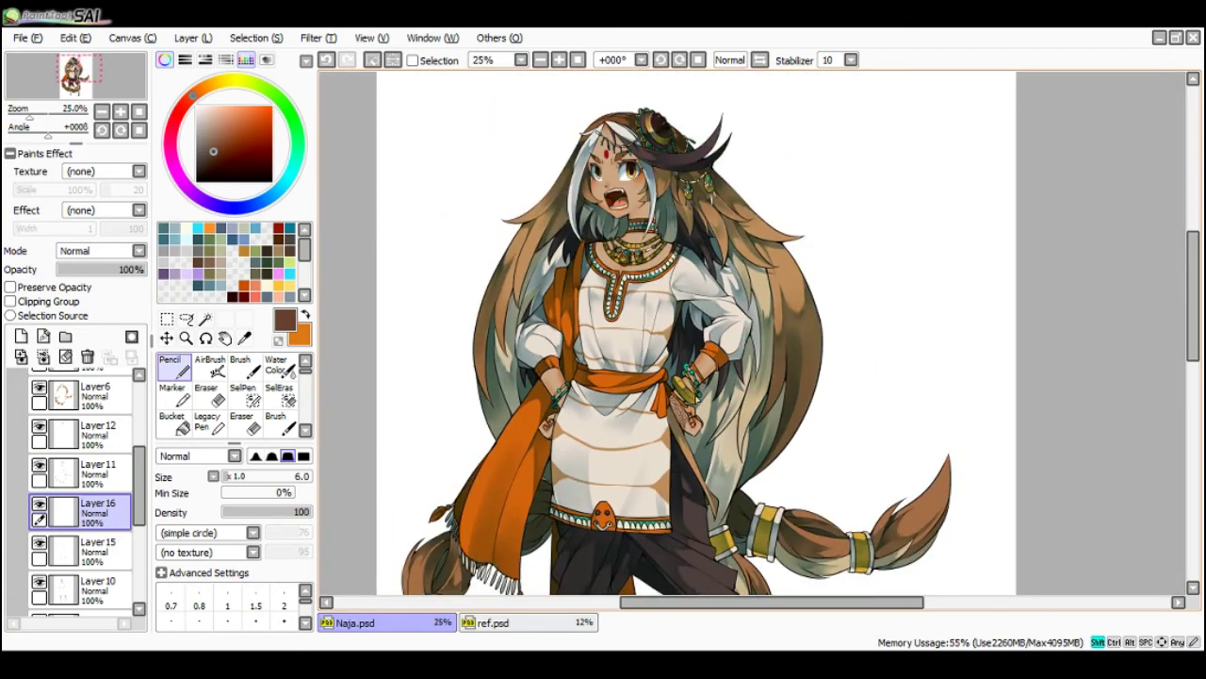
pyautogui.press('pageup')
pyautogui.press('pageup')
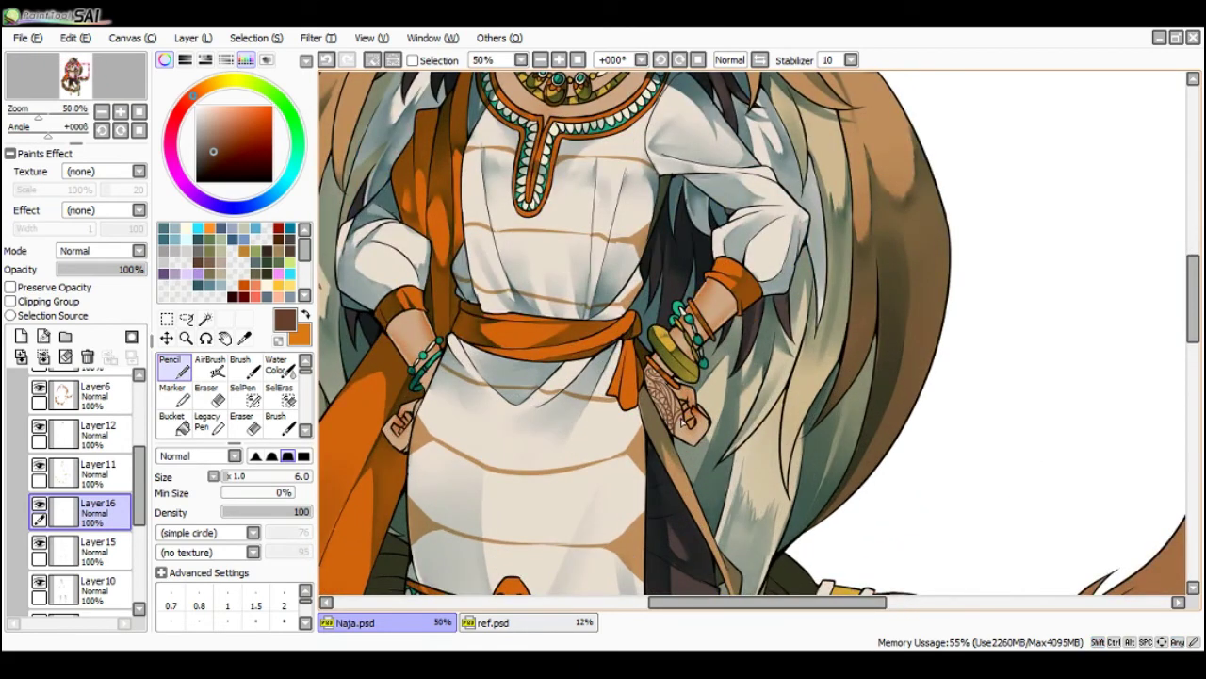
# - Add small henna marks to the fist's fingers and touch up the pattern just below the bangle
pyautogui.keyDown('ctrl'); pyautogui.keyDown('alt'); pyautogui.moveTo(685, 432); pyautogui.dragTo(695, 432); pyautogui.keyUp('alt'); pyautogui.keyUp('ctrl')
pyautogui.hotkey('ctrl', 'z')
pyautogui.moveTo(660, 361); pyautogui.dragTo(674, 379)
# - Draw henna linework on the wrist between the gold bangle and the beaded bracelets with a size 8 pencil
pyautogui.moveTo(676, 333)
pyautogui.mouseDown()
pyautogui.moveTo(702, 360)
pyautogui.moveTo(685, 343)
pyautogui.moveTo(689, 353)
pyautogui.mouseUp()
pyautogui.hotkey('ctrl', 'z')
pyautogui.hotkey('ctrl', 'z')
pyautogui.hotkey('ctrl', 'z')
pyautogui.moveTo(685, 339); pyautogui.dragTo(687, 346)
pyautogui.hotkey('ctrl', 'z')
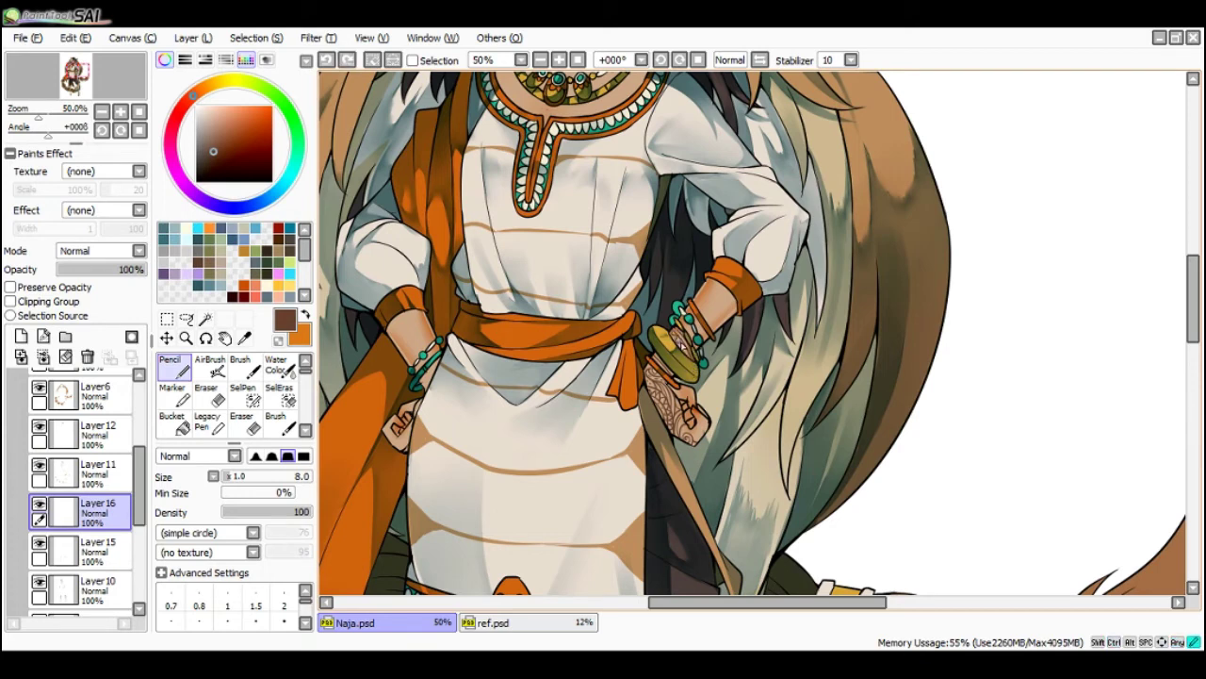
pyautogui.moveTo(677, 337); pyautogui.dragTo(692, 360)
pyautogui.hotkey('ctrl', 'z')
pyautogui.scroll(-4, 684, 331)
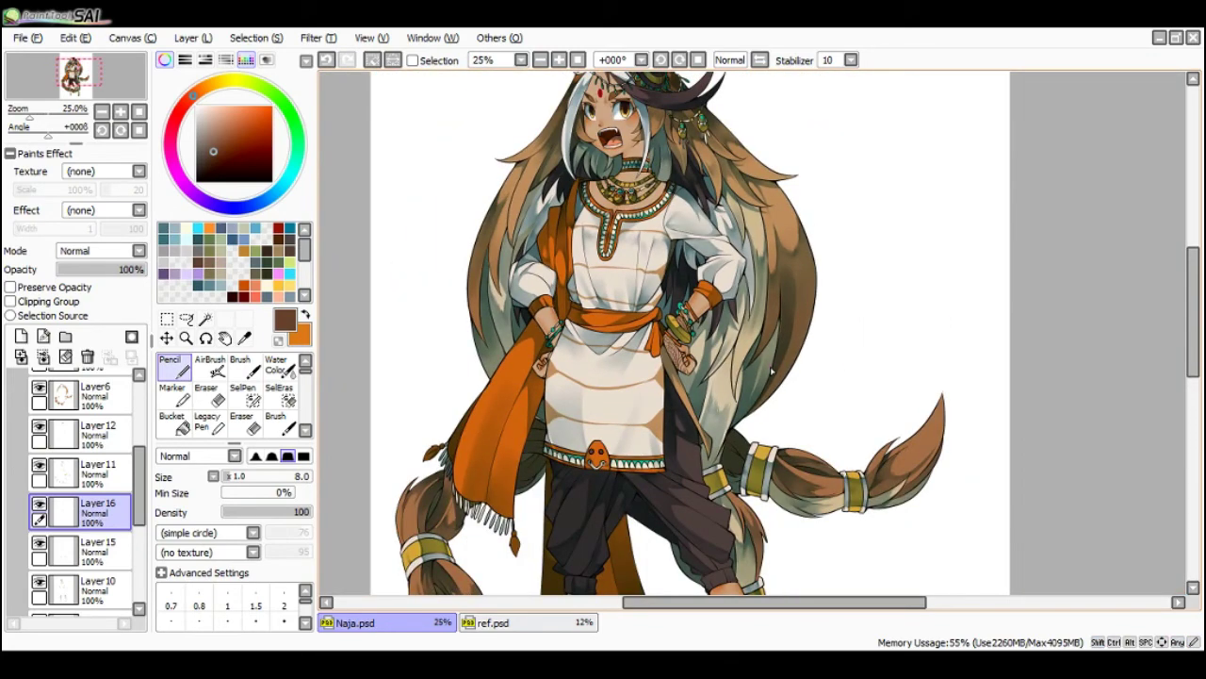
# - Draw a curling floral henna motif on the forearm between the bracelets and the orange cuff
pyautogui.scroll(4, 695, 309)
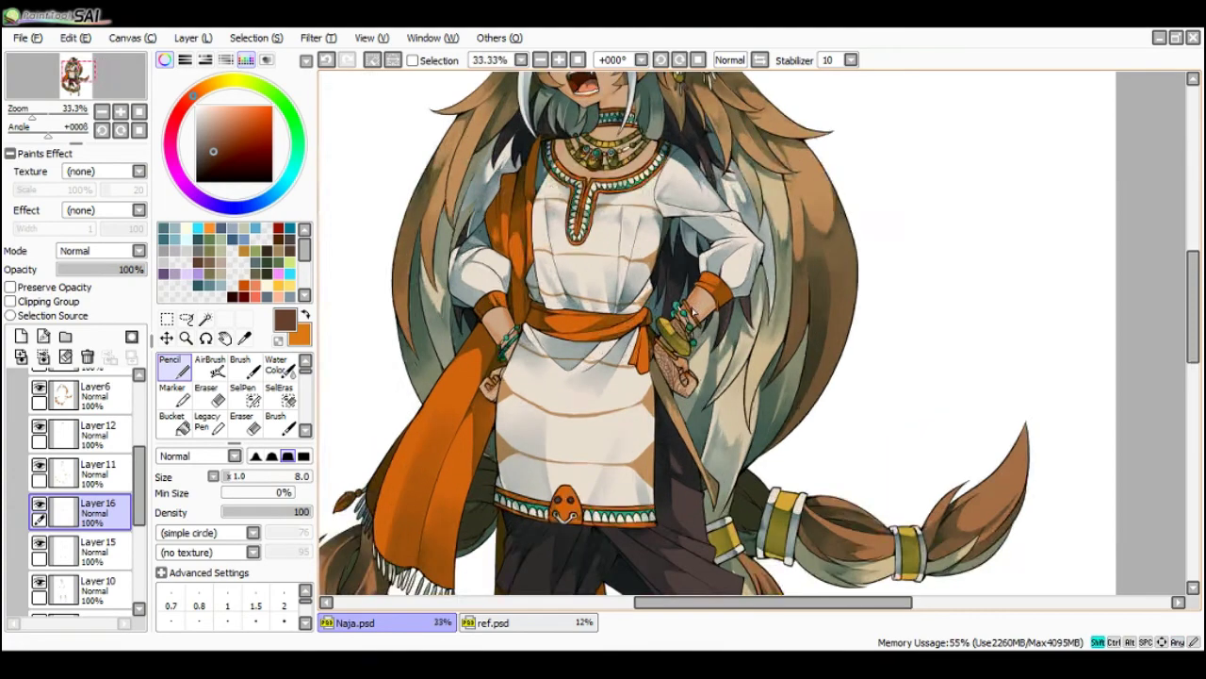
pyautogui.moveTo(692, 335)
pyautogui.mouseDown()
pyautogui.moveTo(711, 313)
pyautogui.moveTo(702, 301)
pyautogui.moveTo(705, 312)
pyautogui.mouseUp()
pyautogui.hotkey('ctrl', 'z')
pyautogui.moveTo(703, 305); pyautogui.dragTo(682, 322)
pyautogui.hotkey('ctrl', 'z')
pyautogui.hotkey('ctrl', 'z')
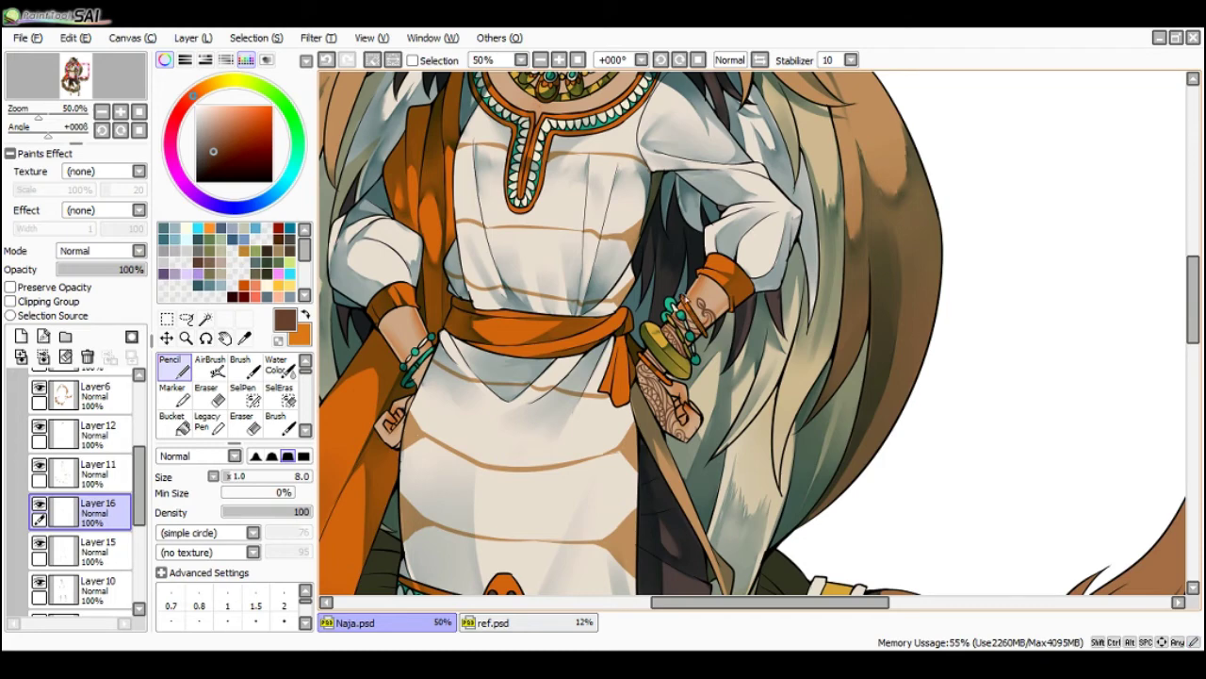
# - Refine the forearm henna motif with extra strokes beside the bracelets, undoing unwanted ones
pyautogui.scroll(-2, 685, 300)
pyautogui.scroll(2, 705, 303)
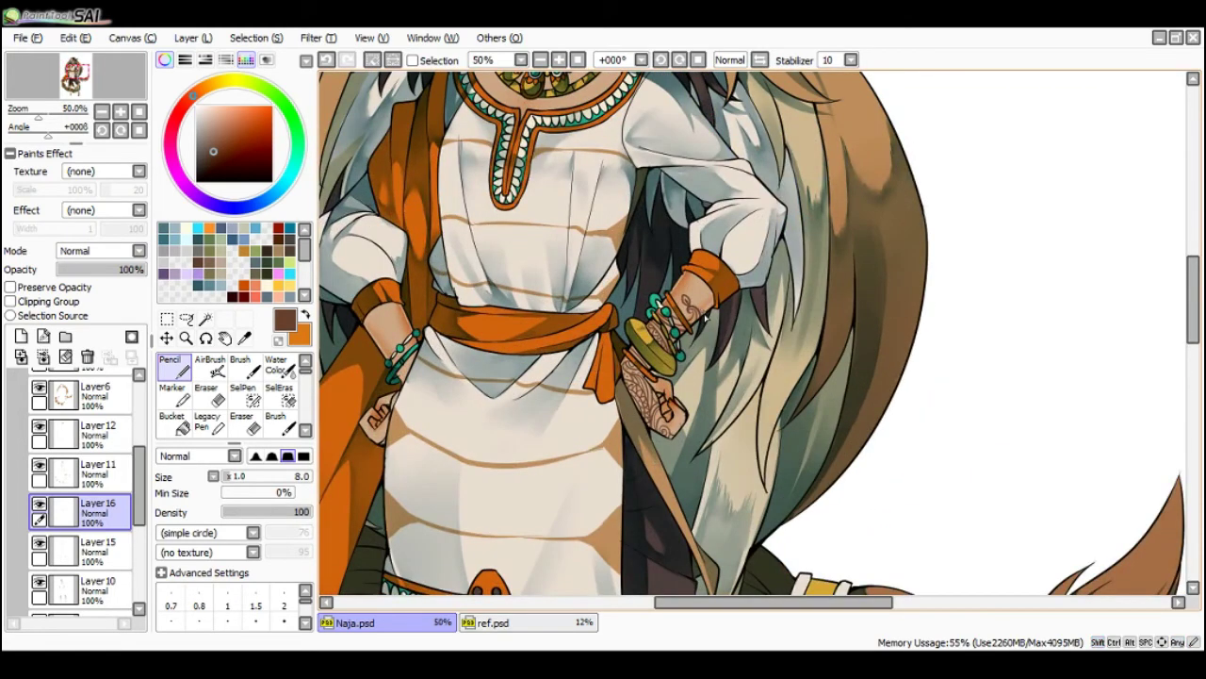
pyautogui.moveTo(710, 316)
pyautogui.mouseDown()
pyautogui.moveTo(692, 302)
pyautogui.moveTo(706, 316)
pyautogui.mouseUp()
pyautogui.hotkey('ctrl', 'z')
pyautogui.hotkey('ctrl', 'z')
# - Examine the henna pattern in a tilted view and against the whole upright figure
pyautogui.scroll(-1, 702, 300)
pyautogui.press('End')
pyautogui.press('Delete')
pyautogui.press('End')
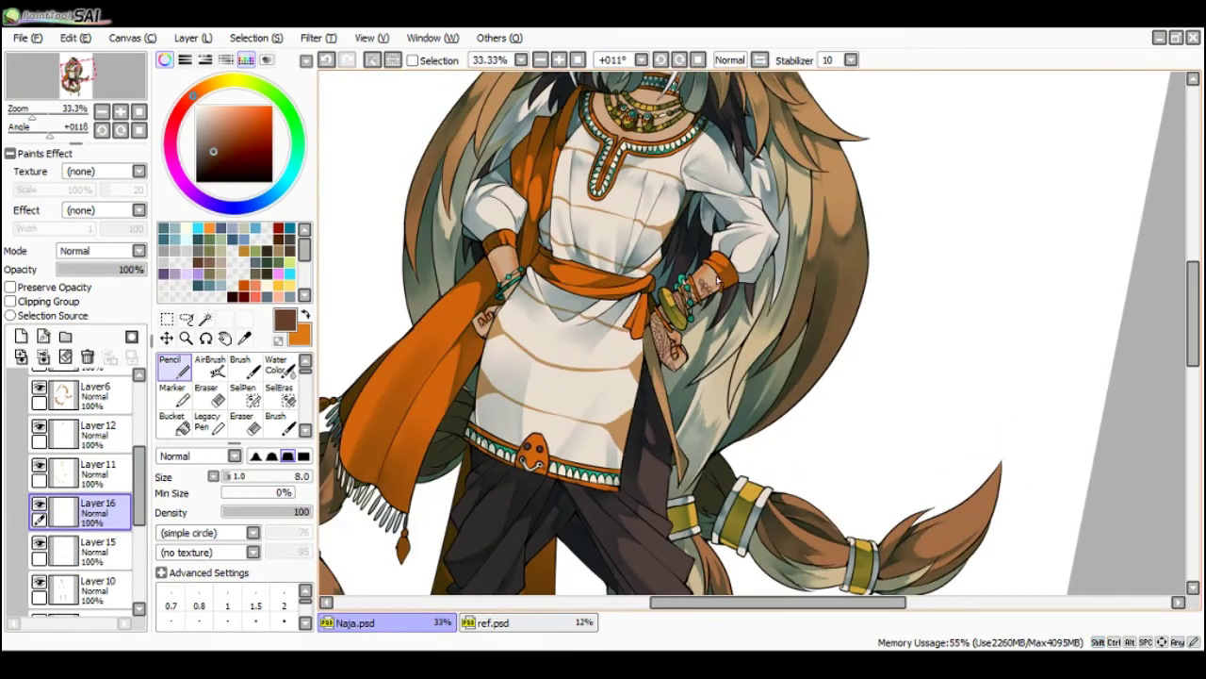
pyautogui.scroll(-1, 702, 226)
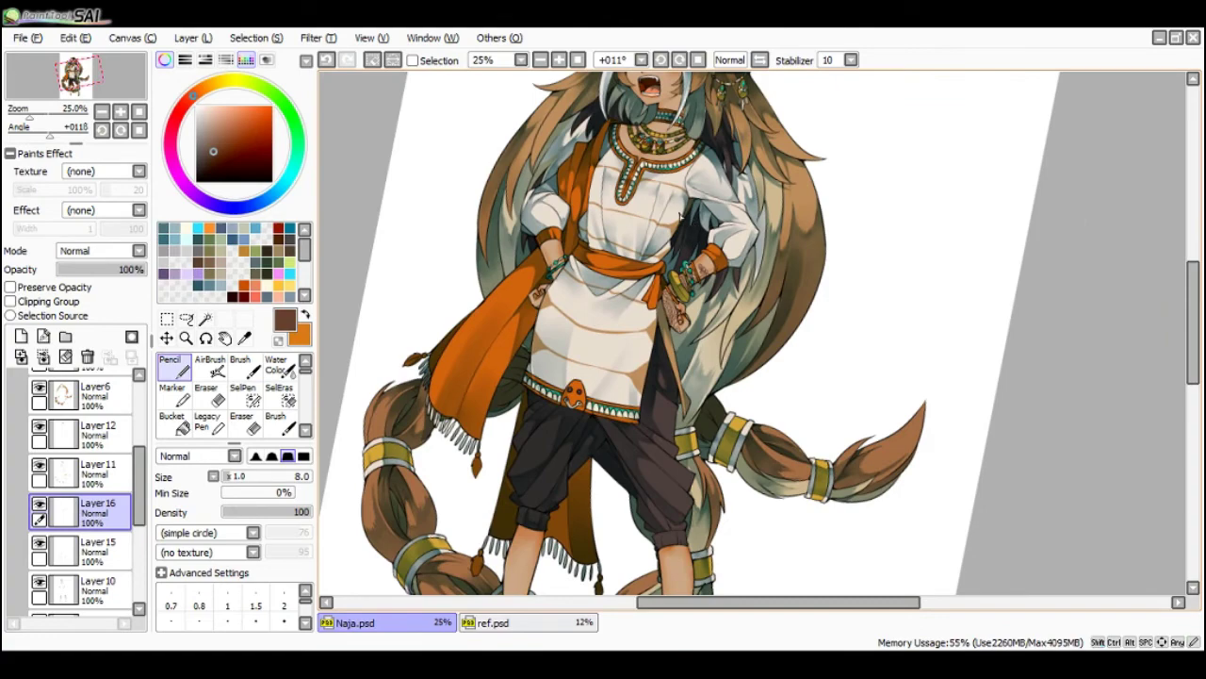
pyautogui.scroll(-1, 690, 229)
pyautogui.press('Delete')
pyautogui.scroll(2, 743, 223)
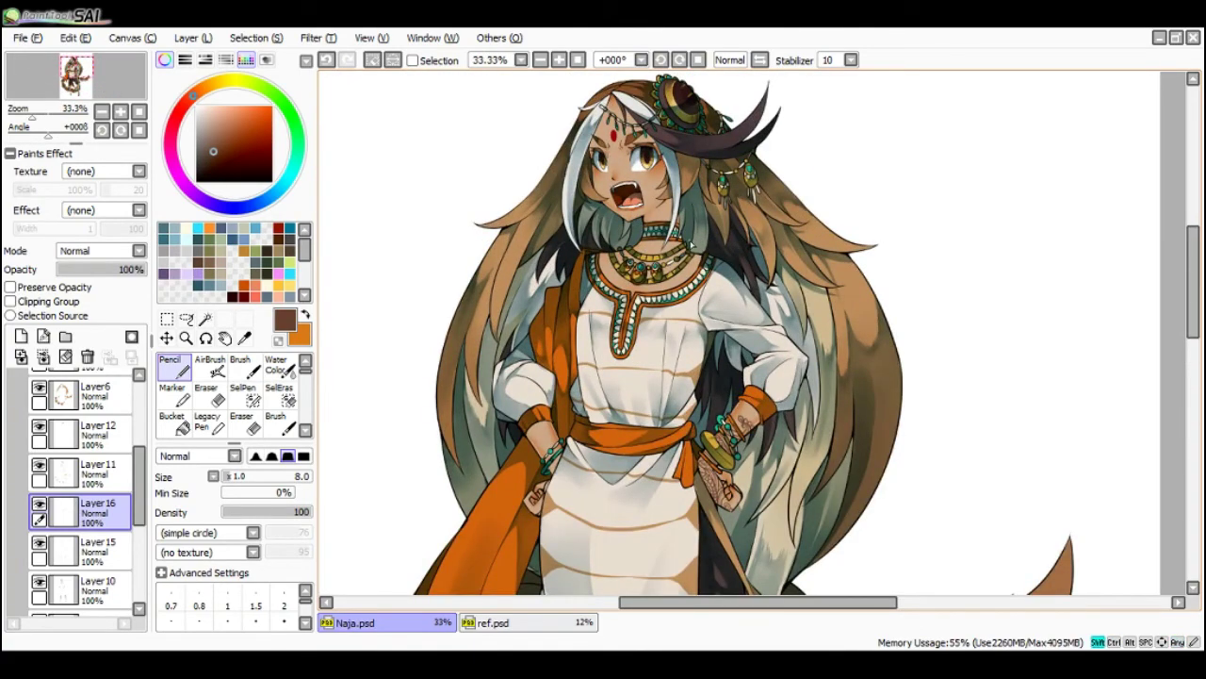
pyautogui.scroll(-1, 698, 243)
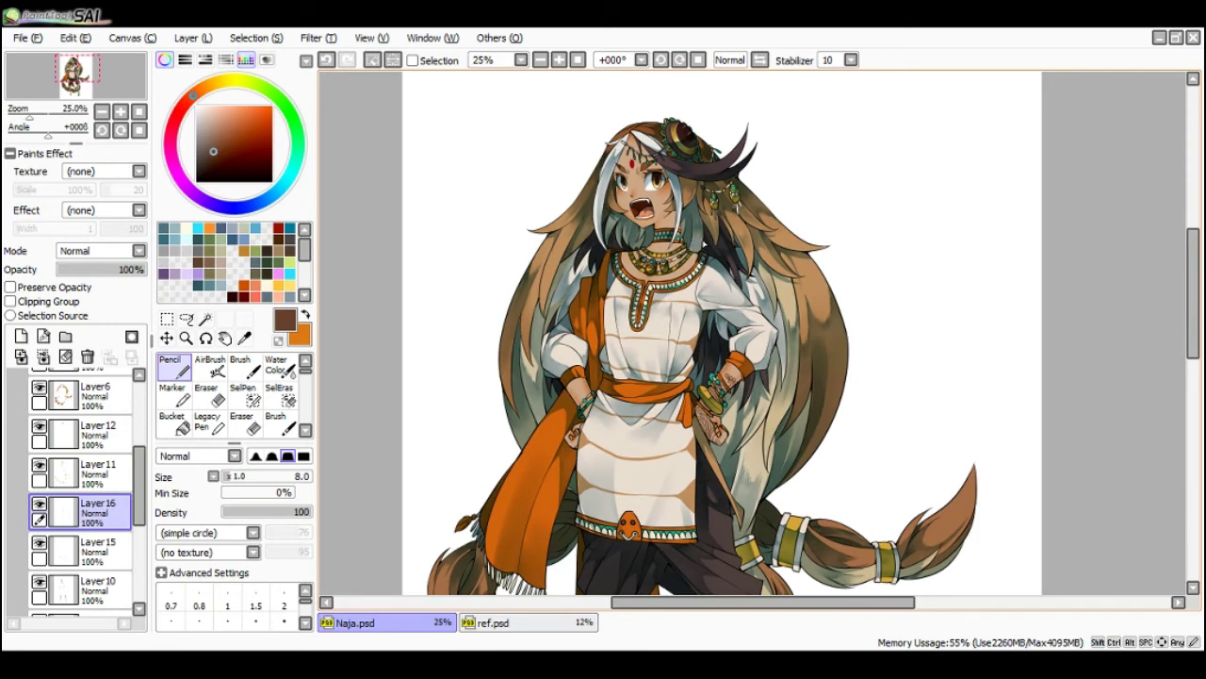
pyautogui.scroll(-2, 717, 295)
pyautogui.scroll(1, 716, 295)
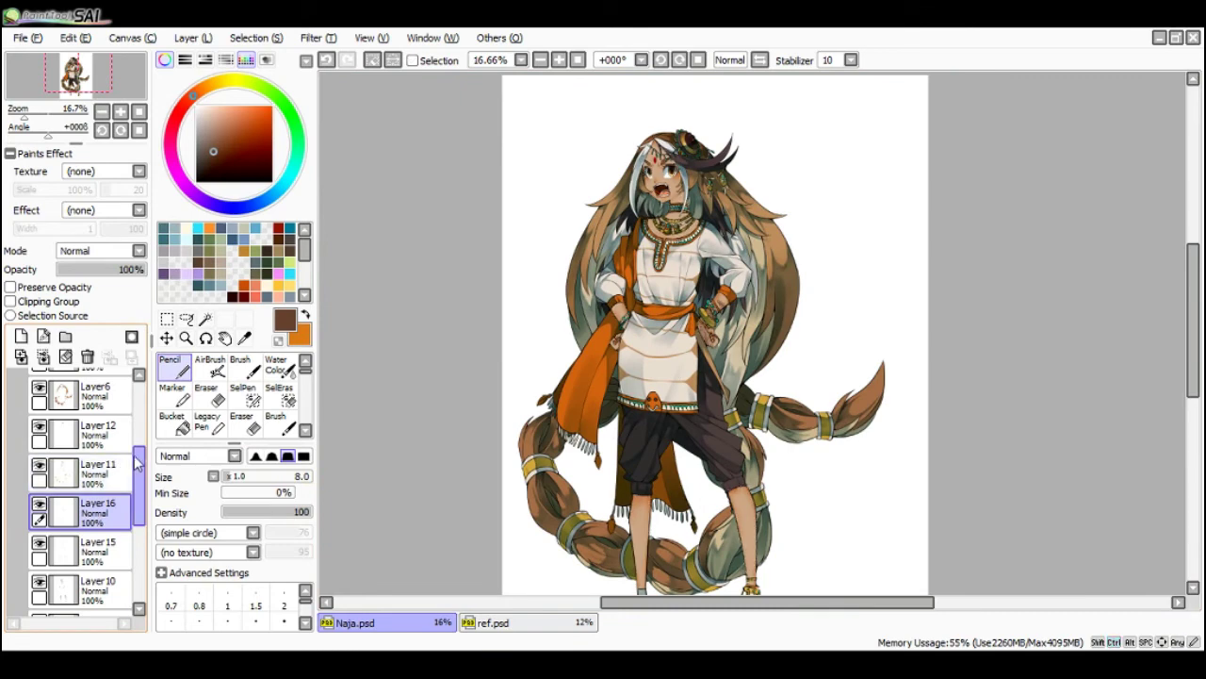
# - Select the Multiply shading layer Layer14 and change the drawing colour for the shadows
pyautogui.scroll(3, 136, 462)
pyautogui.click(94, 443)
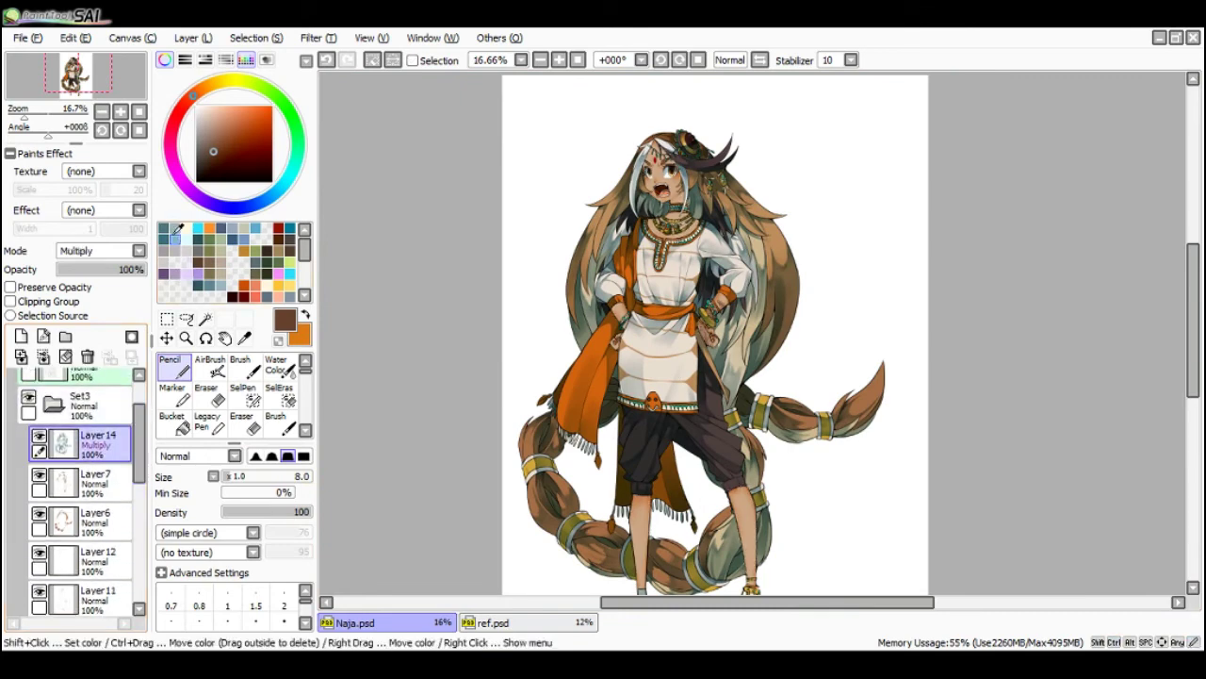
pyautogui.press('x')
pyautogui.click(253, 154)
pyautogui.press('Tab')
# - Enlarge the pencil and paint a multiply shadow on the neck beneath the chin, above the choker
pyautogui.scroll(3, 550, 192)
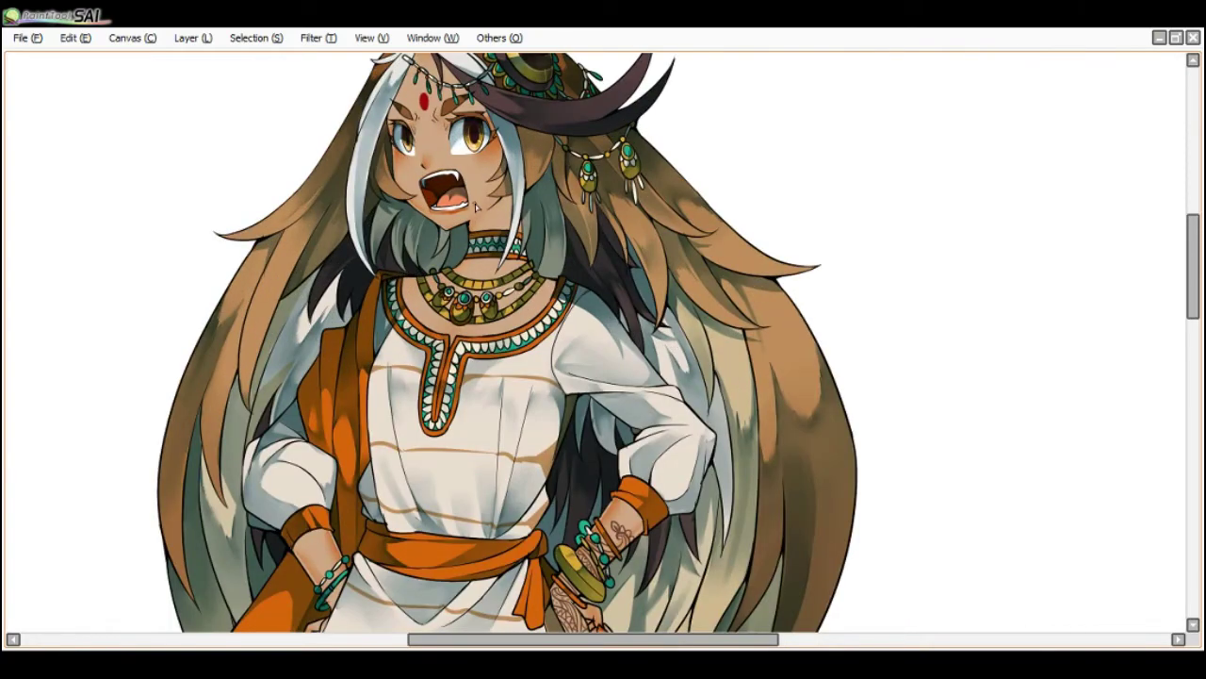
pyautogui.press('Tab')
pyautogui.press('Tab')
pyautogui.press(']')
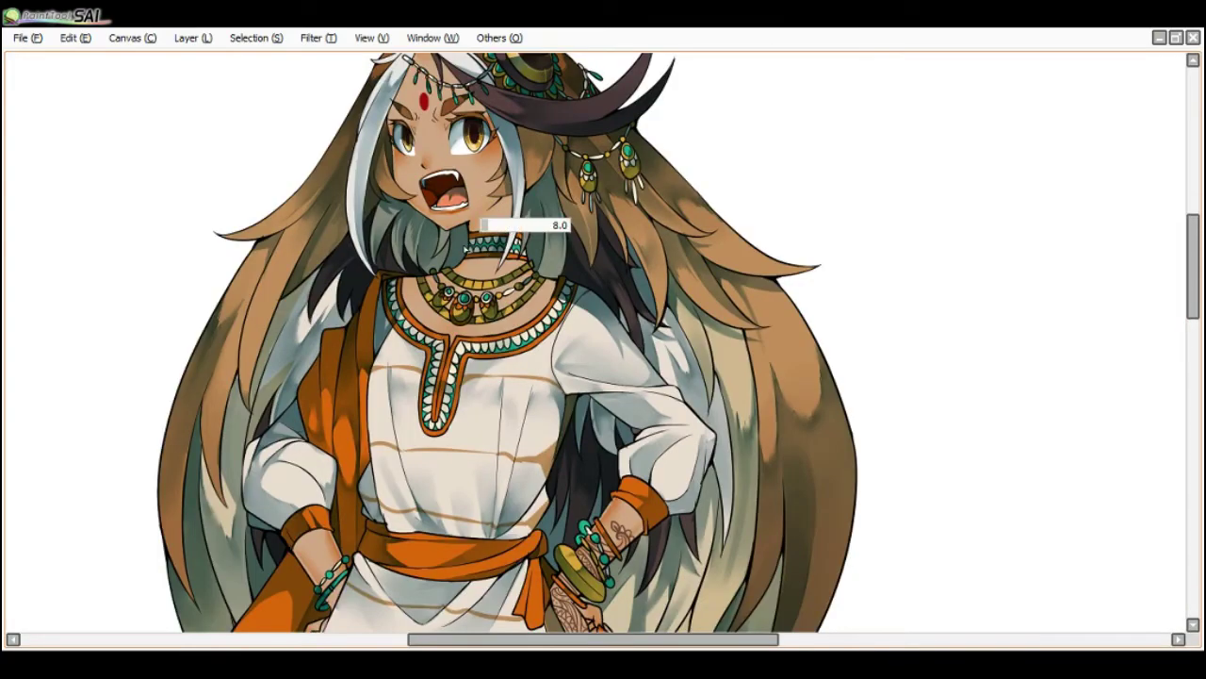
pyautogui.moveTo(503, 221)
pyautogui.mouseDown()
pyautogui.moveTo(522, 202)
pyautogui.moveTo(507, 202)
pyautogui.mouseUp()
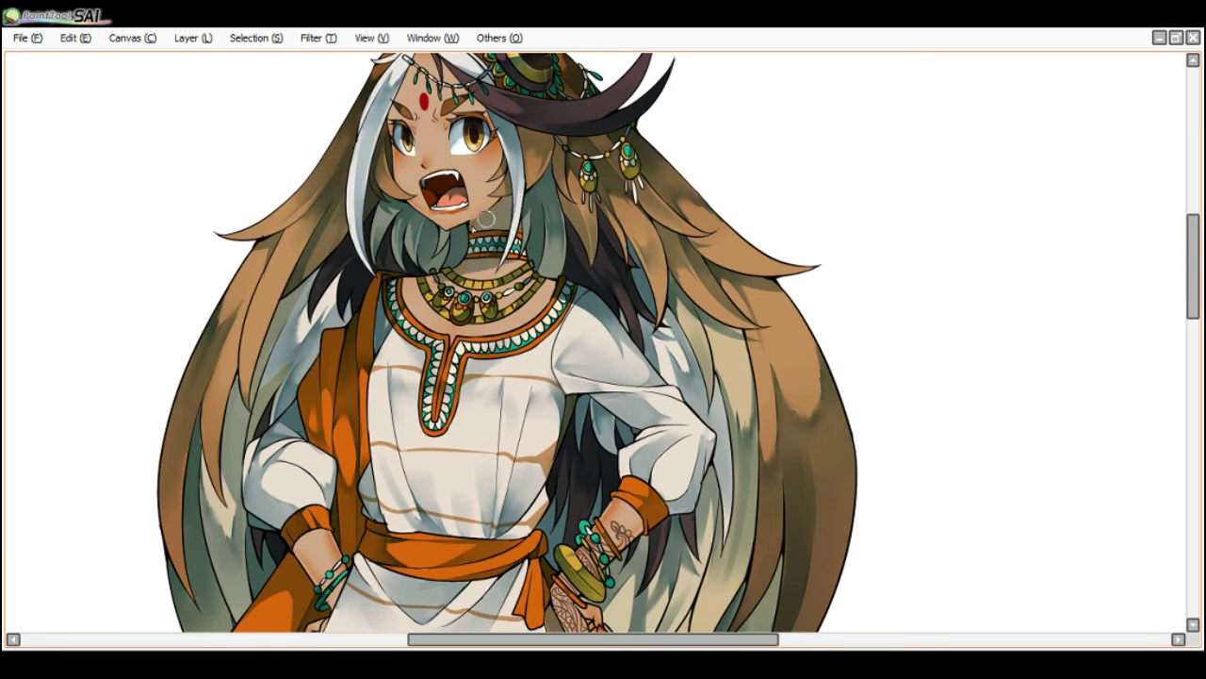
pyautogui.press('[')
pyautogui.scroll(-2, 496, 200)
pyautogui.scroll(2, 400, 184)
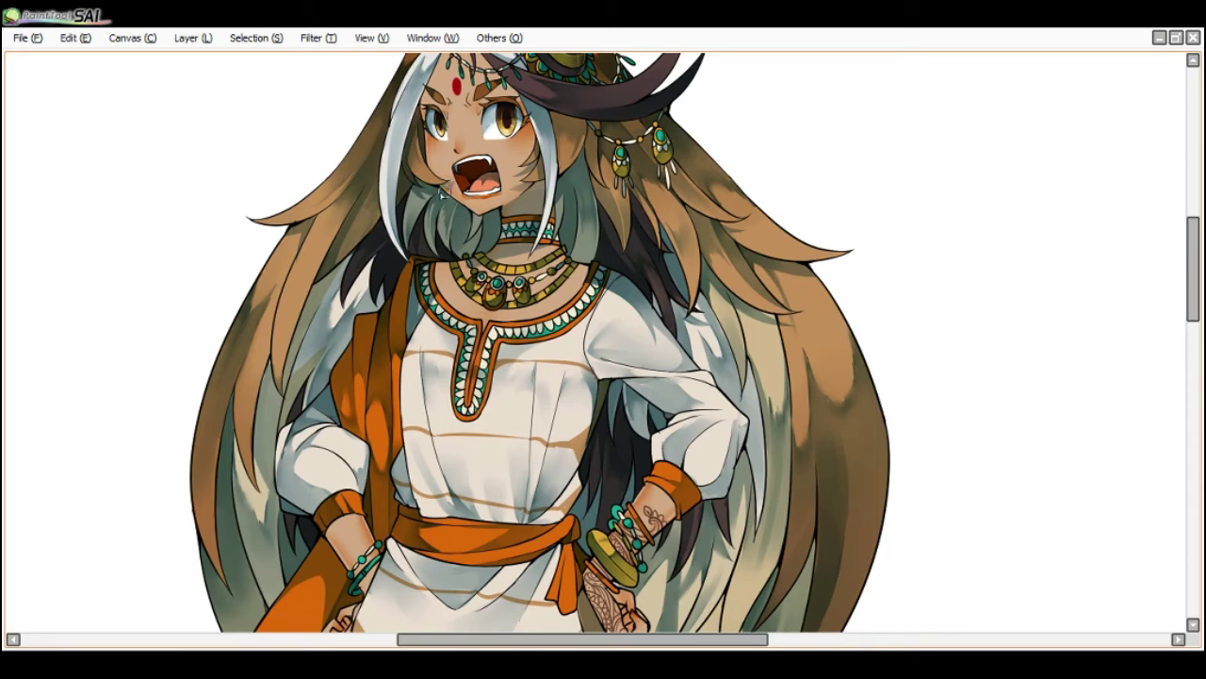
# - Refine the multiply shadow on the neck and upper chest around the choker and necklaces, checking it against the figure
pyautogui.scroll(-2, 412, 127)
pyautogui.scroll(2, 456, 116)
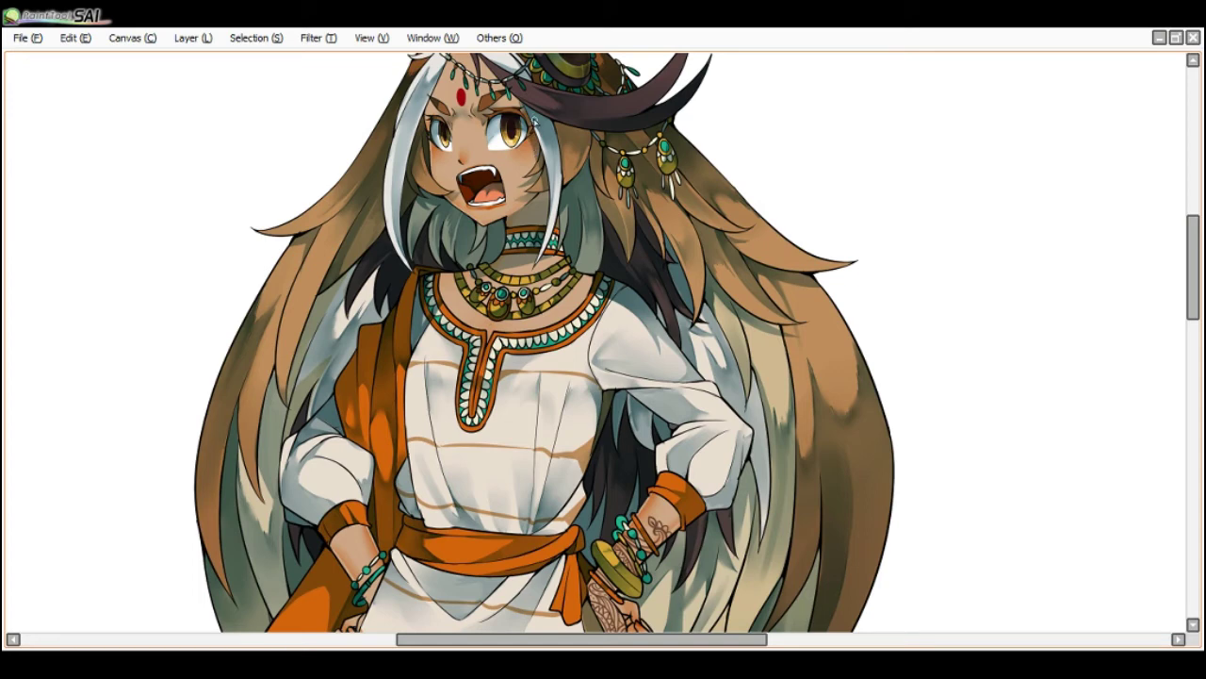
pyautogui.scroll(2, 534, 118)
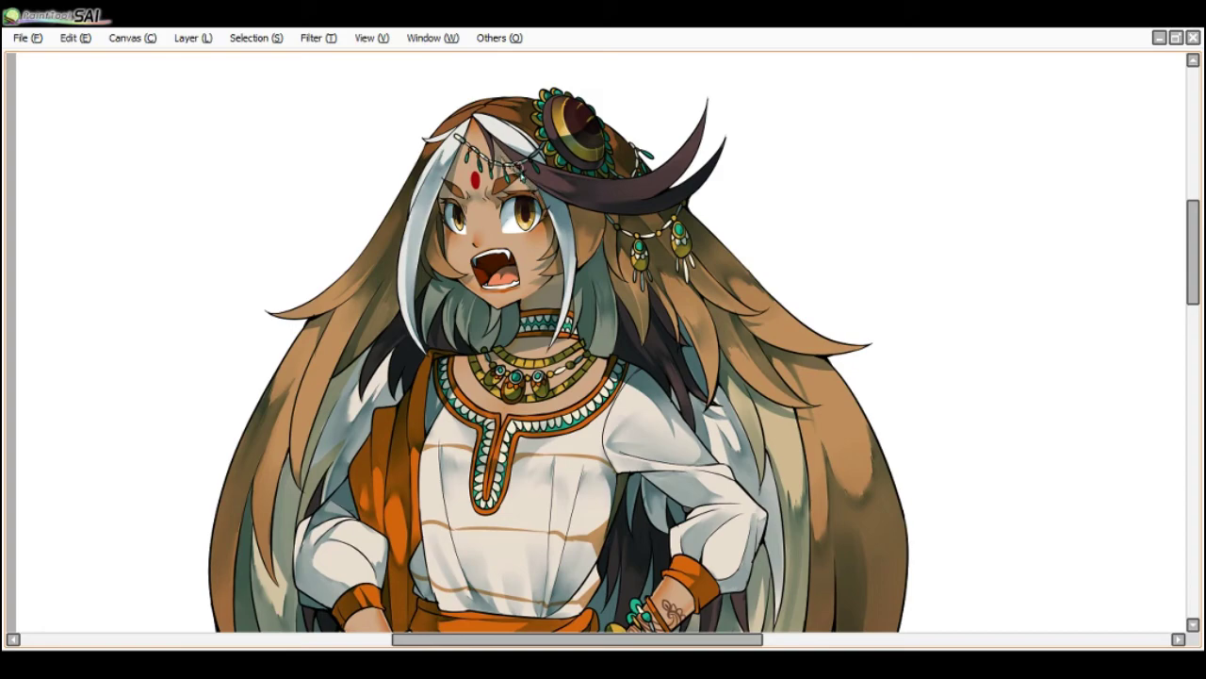
pyautogui.scroll(-3, 512, 152)
pyautogui.scroll(2, 518, 188)
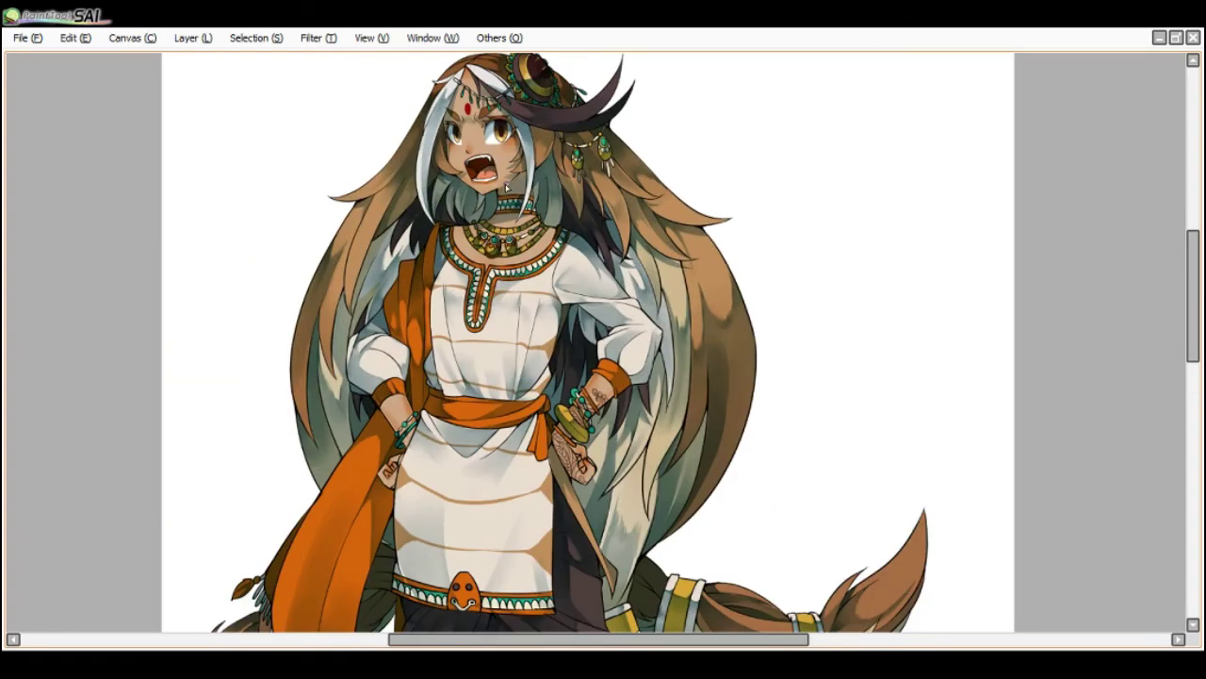
pyautogui.scroll(1, 507, 189)
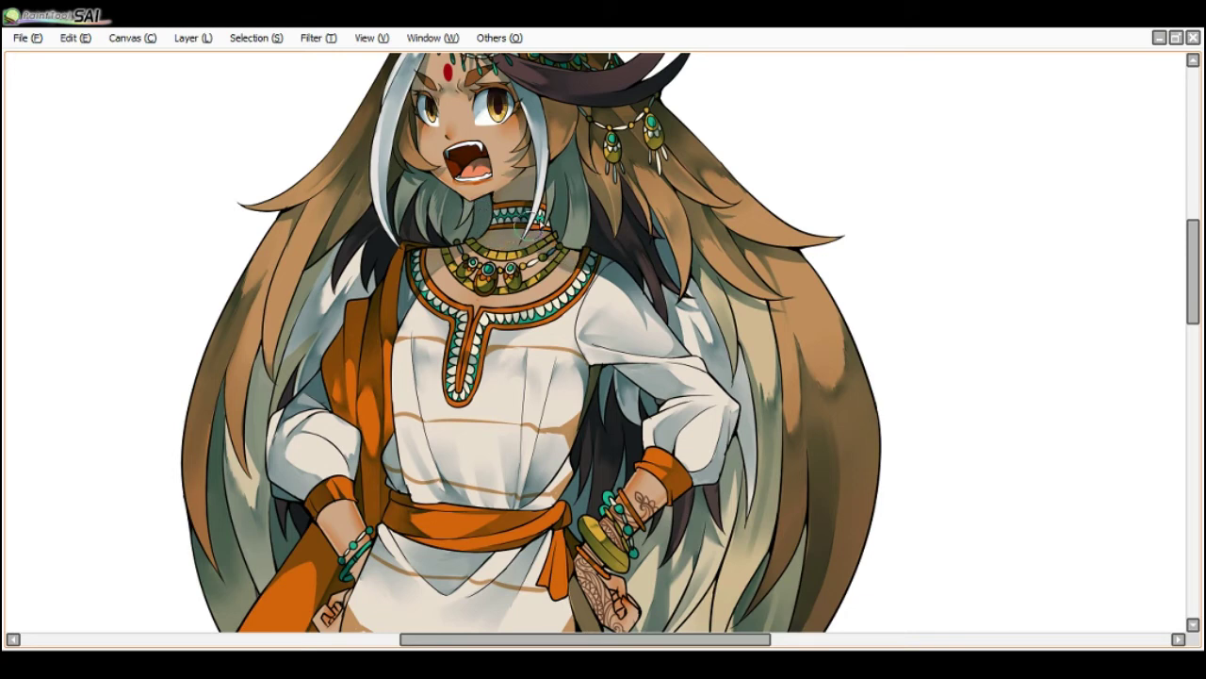
pyautogui.scroll(-2, 540, 182)
pyautogui.scroll(2, 533, 159)
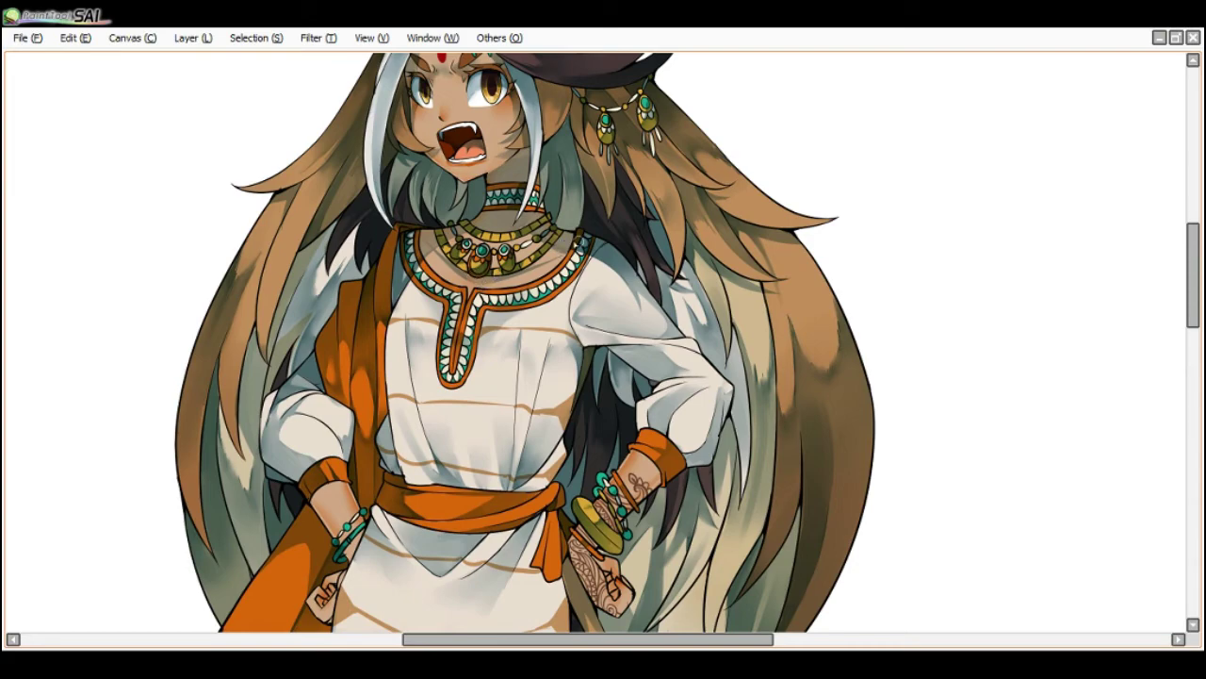
pyautogui.scroll(-2, 497, 246)
pyautogui.scroll(2, 481, 245)
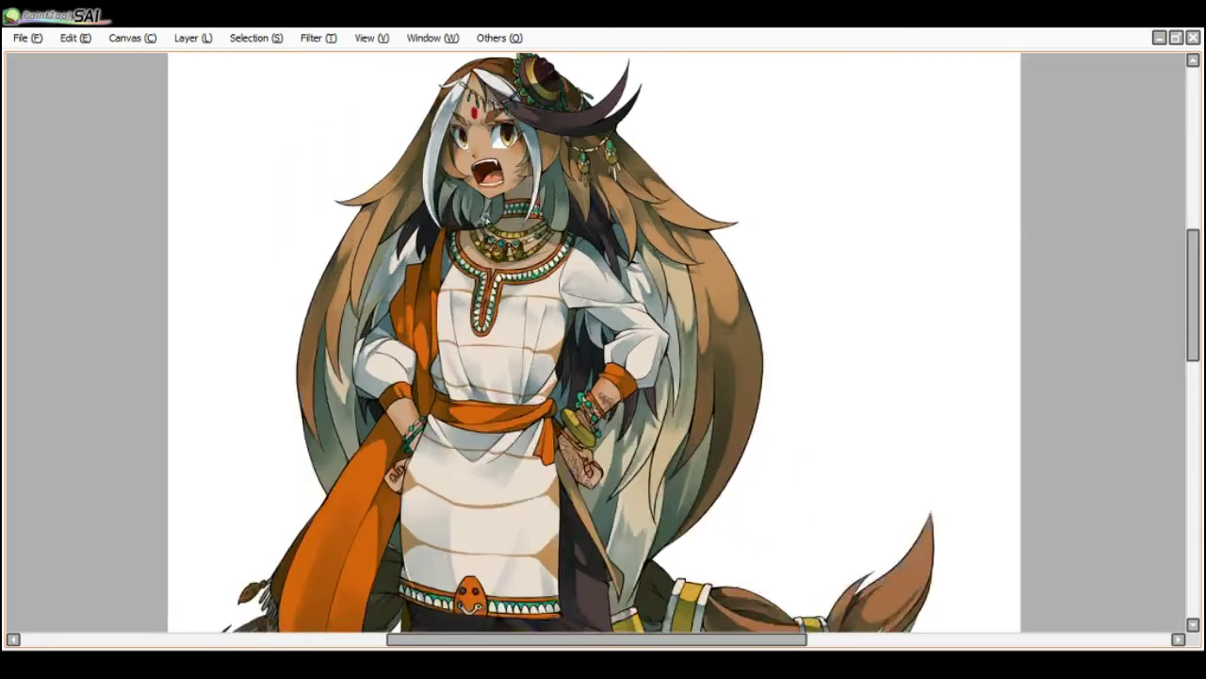
pyautogui.scroll(-1, 476, 247)
pyautogui.scroll(-1, 527, 193)
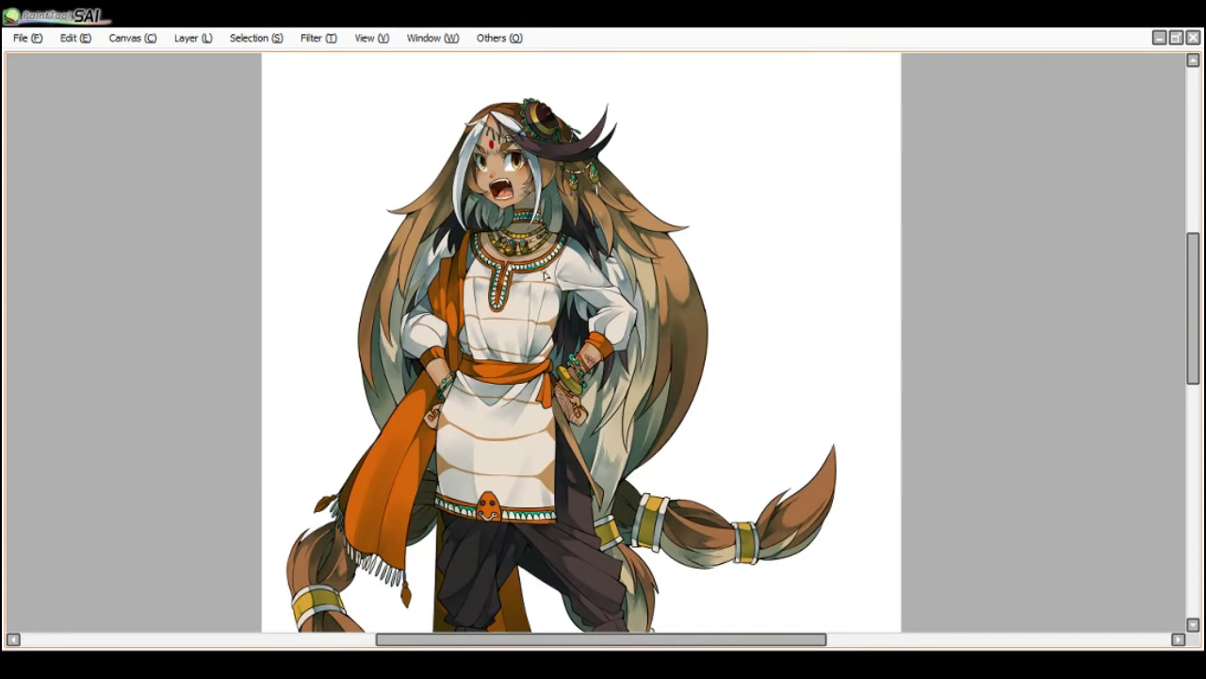
# - Paint multiply shadows on the henna-patterned hand and on its forearm between the orange cuff and the bracelets
pyautogui.scroll(1, 546, 273)
pyautogui.scroll(1, 571, 360)
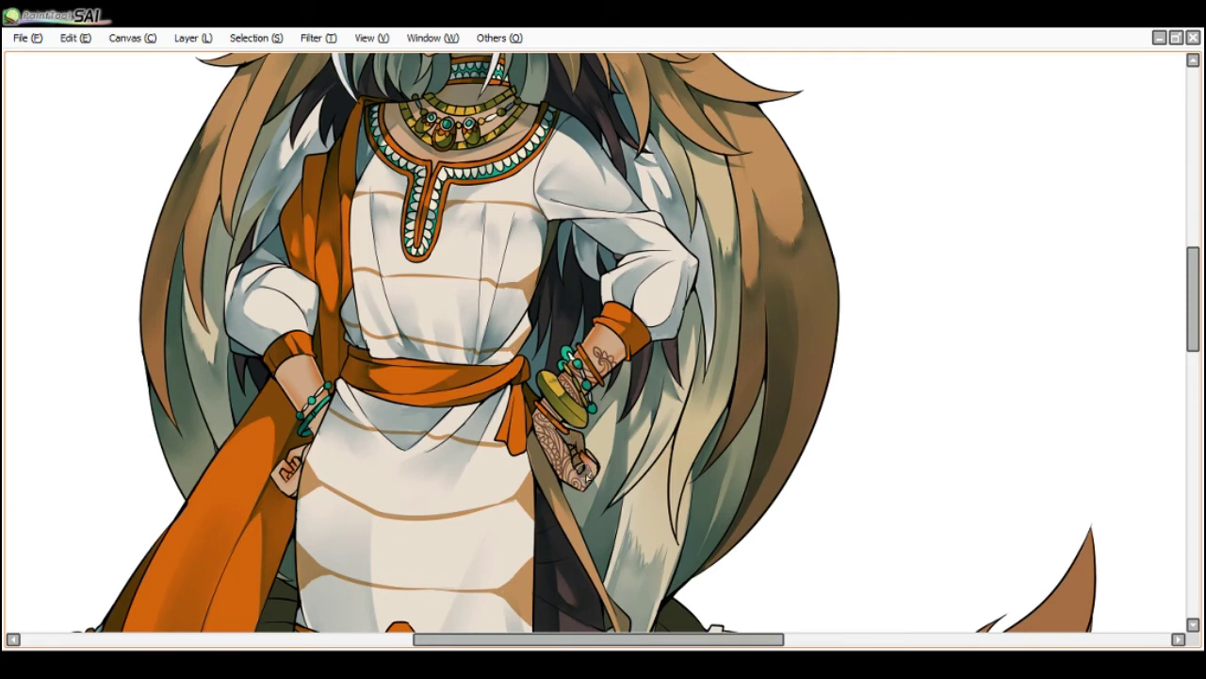
pyautogui.moveTo(587, 477); pyautogui.dragTo(599, 475)
pyautogui.scroll(-1, 559, 411)
pyautogui.scroll(1, 563, 443)
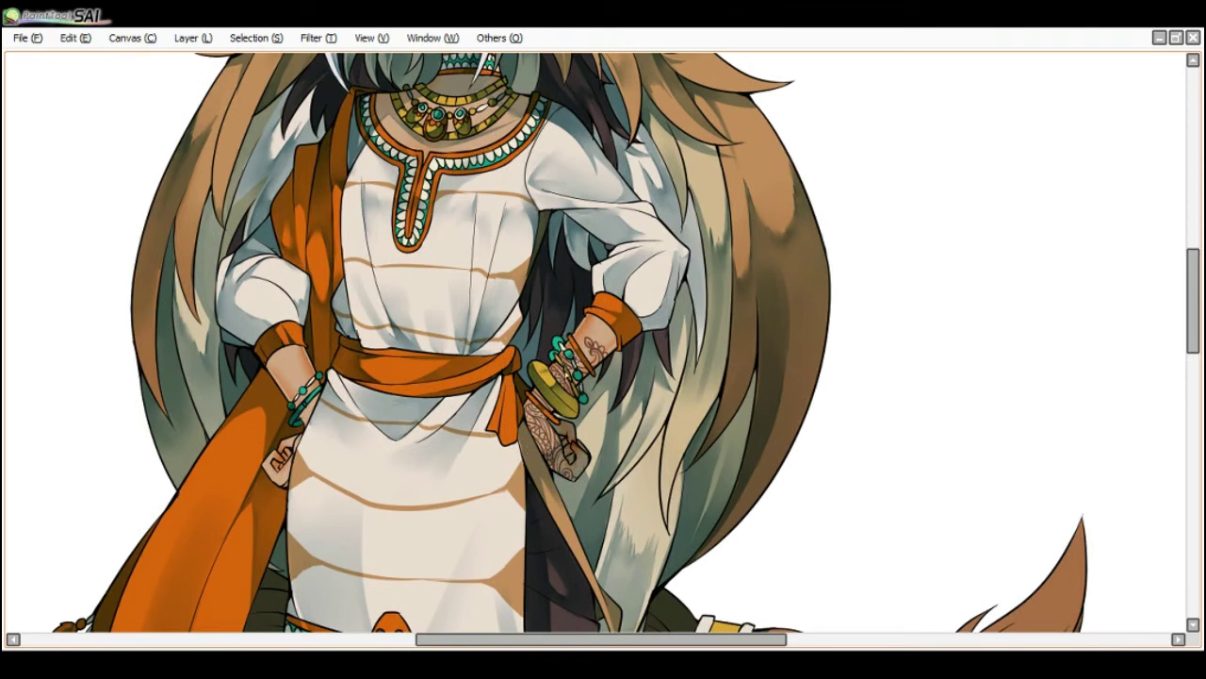
pyautogui.moveTo(589, 352); pyautogui.dragTo(609, 330)
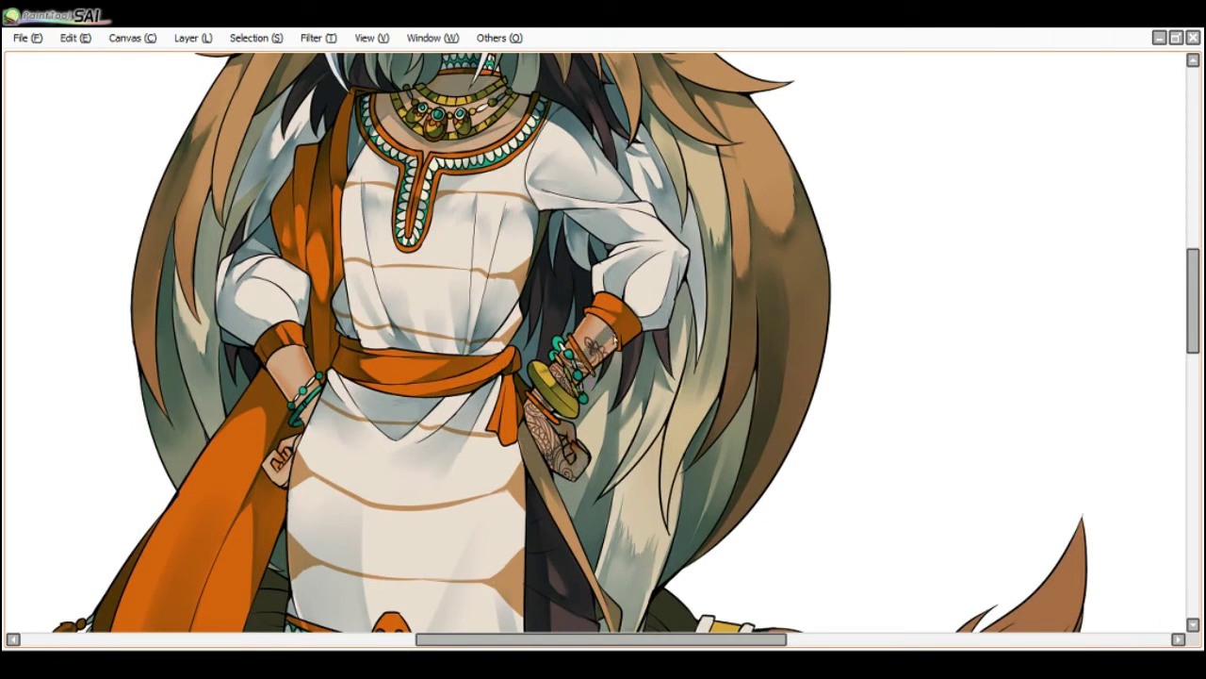
pyautogui.scroll(-2, 601, 273)
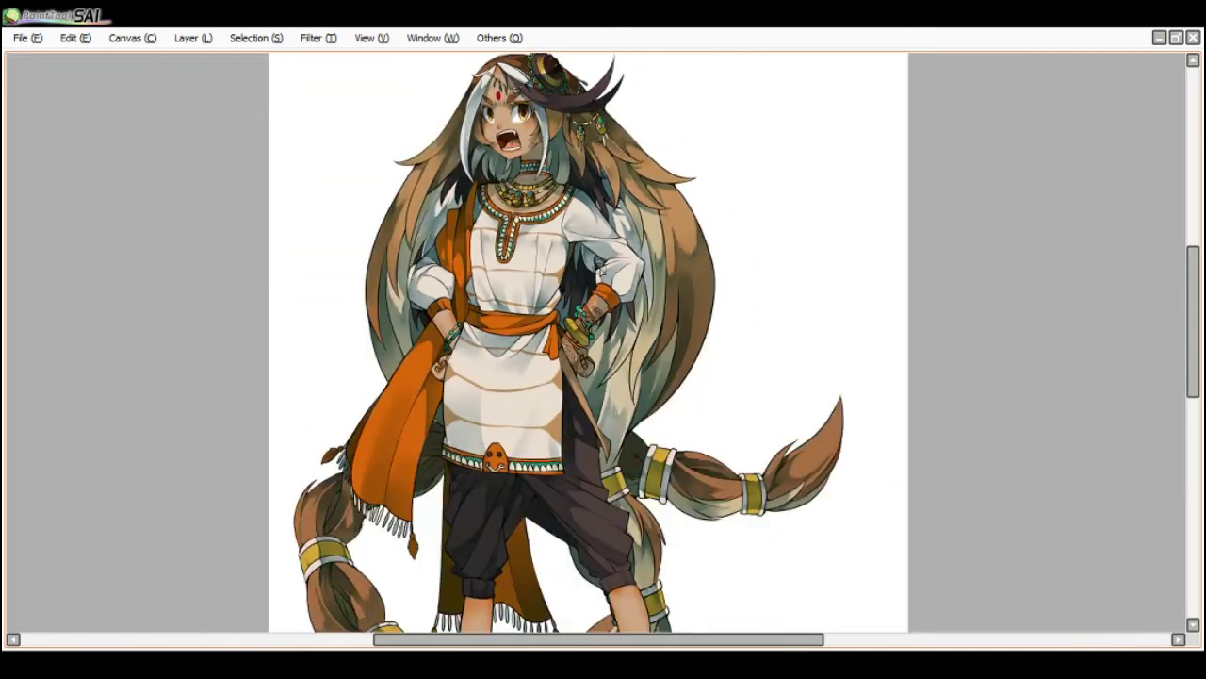
pyautogui.scroll(1, 600, 267)
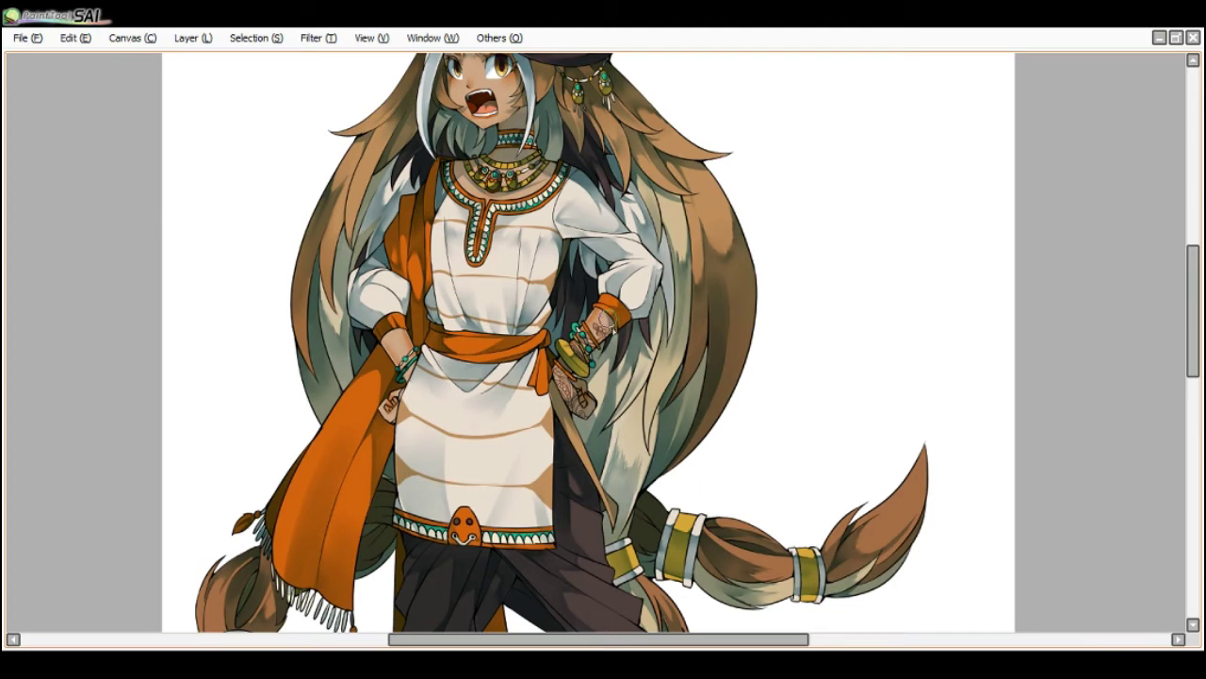
# - Shade the other forearm and hand beside the orange shawl, using a smaller pencil for the forearm's shadow edge
pyautogui.scroll(-1, 588, 301)
pyautogui.scroll(1, 469, 302)
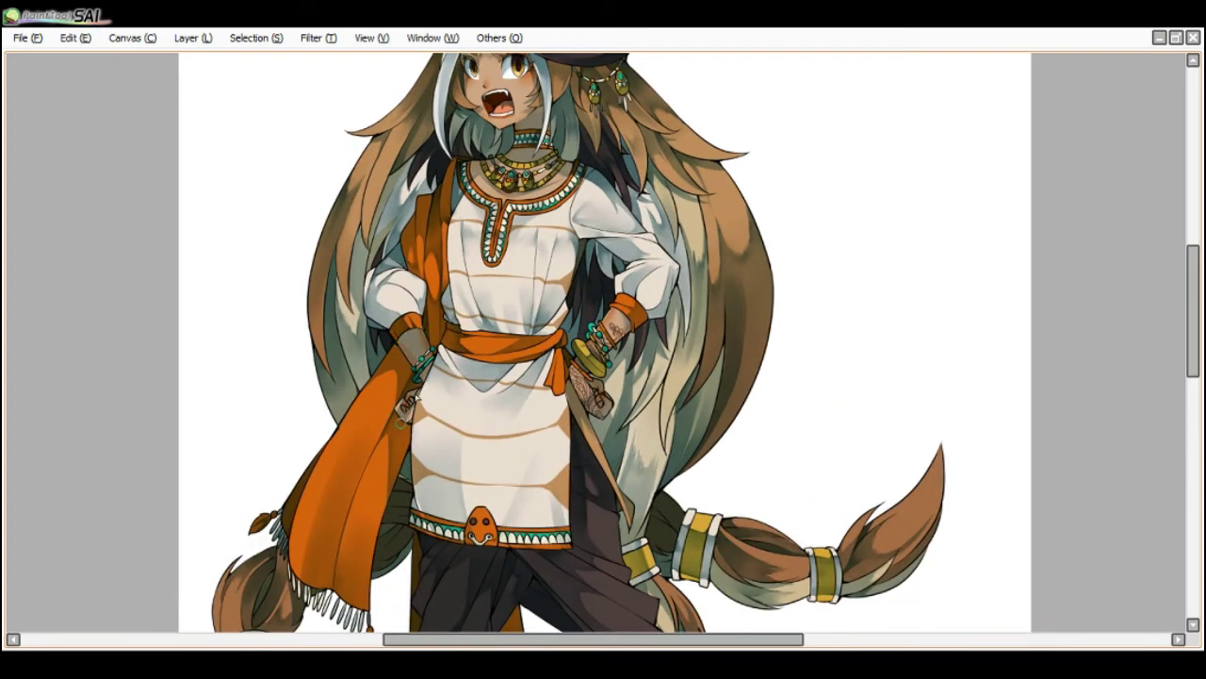
pyautogui.scroll(-2, 419, 386)
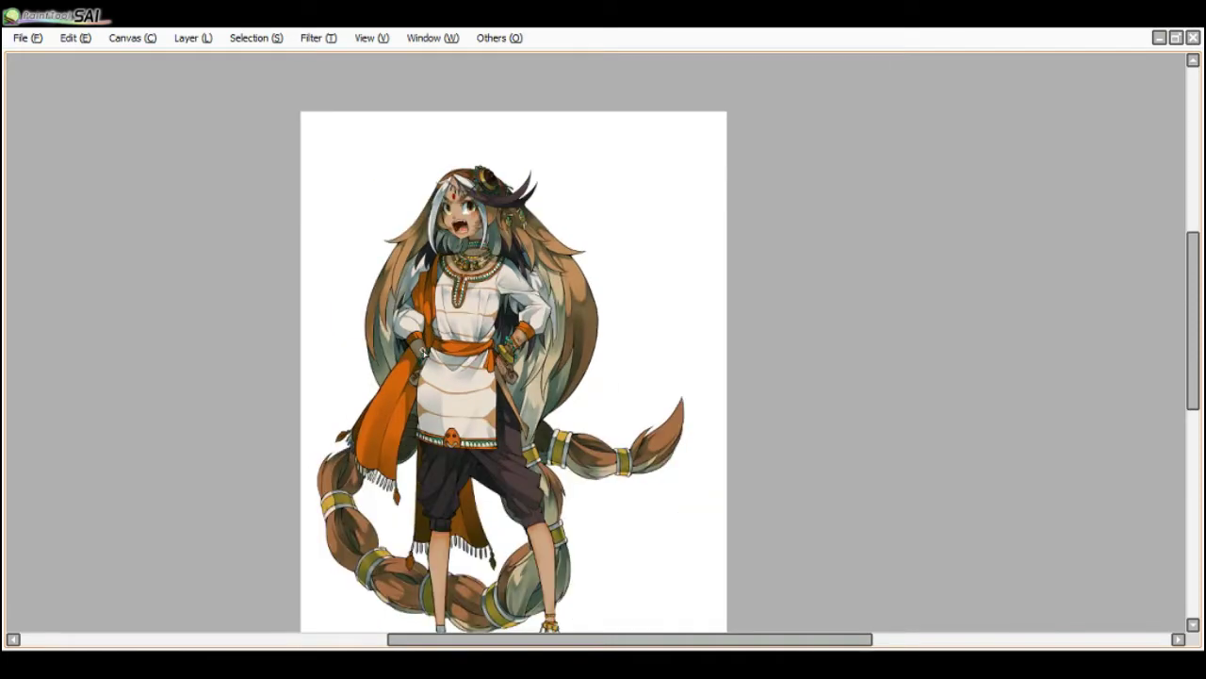
pyautogui.scroll(2, 423, 351)
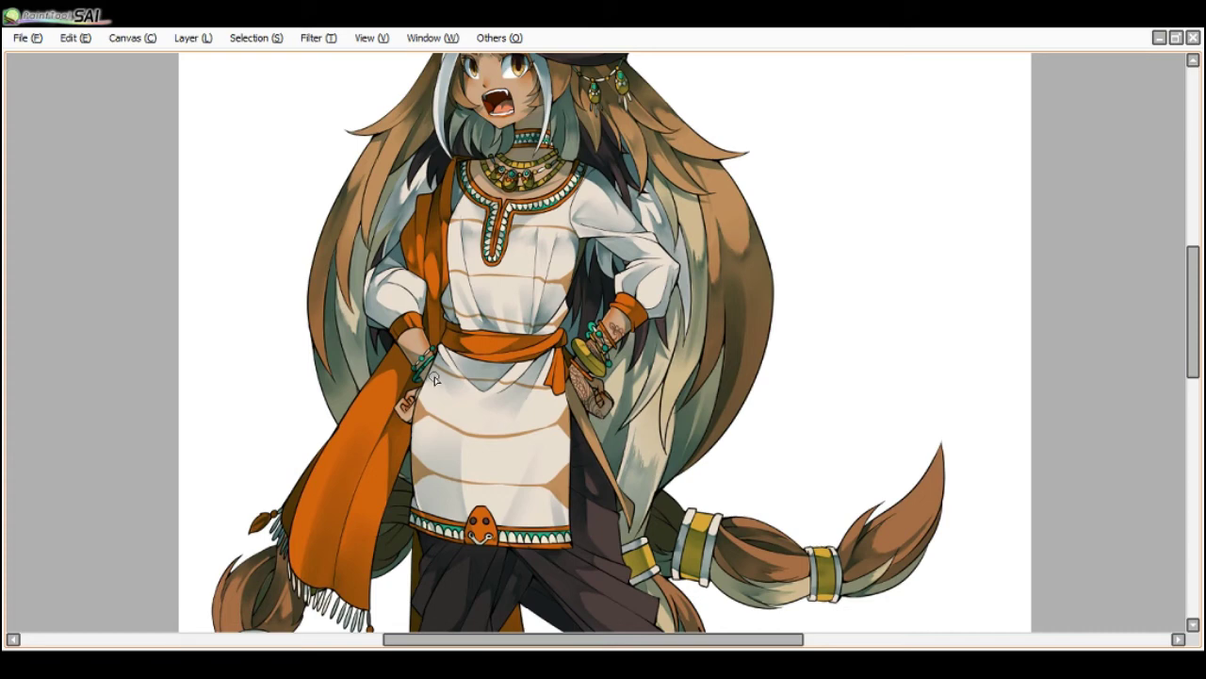
pyautogui.scroll(2, 421, 361)
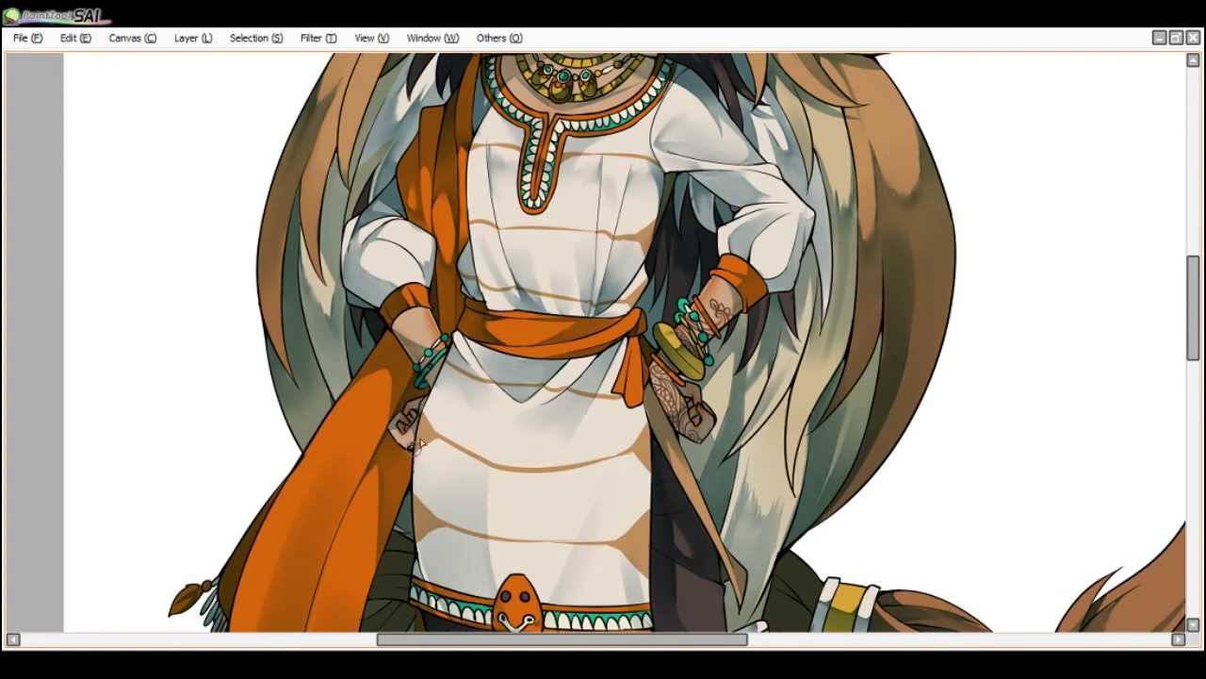
pyautogui.scroll(-2, 420, 420)
pyautogui.scroll(2, 414, 347)
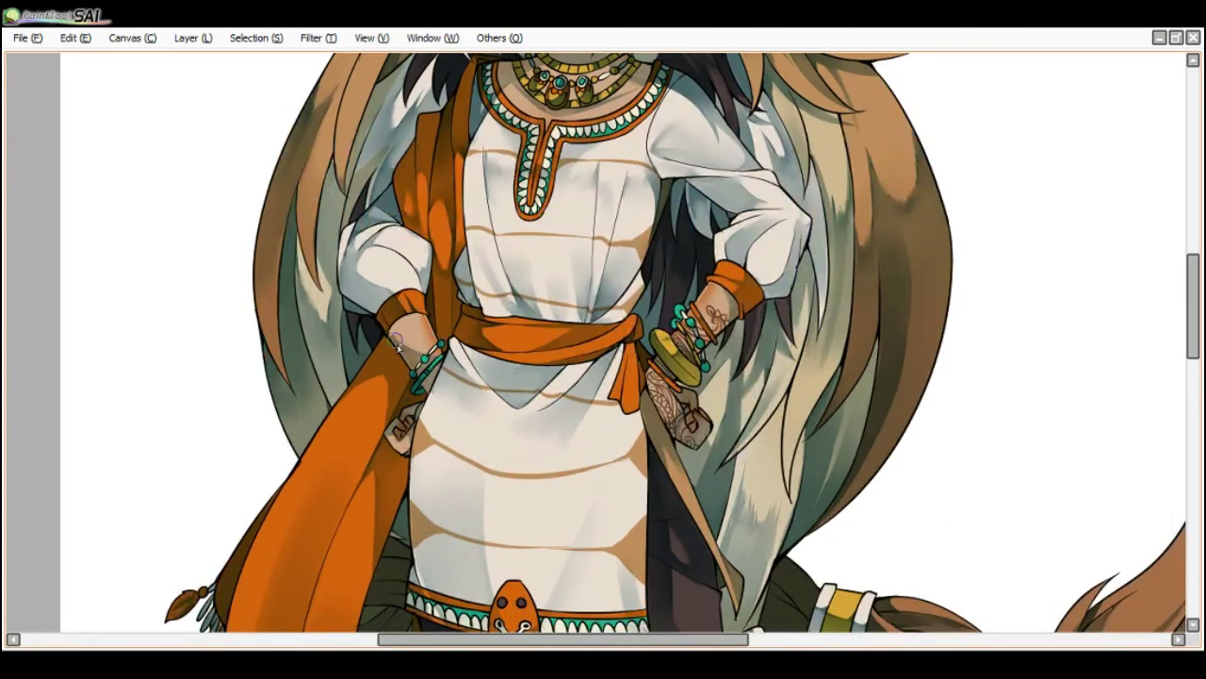
pyautogui.press('[')
pyautogui.moveTo(386, 318); pyautogui.dragTo(410, 366)
pyautogui.scroll(-2, 440, 321)
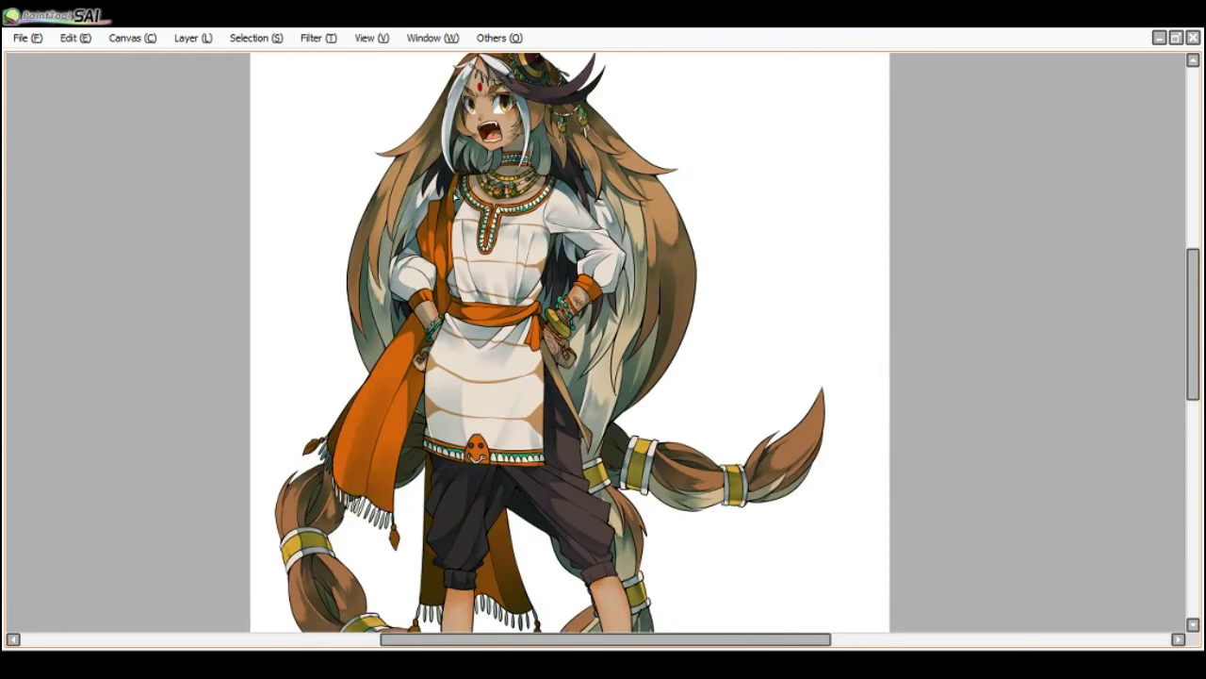
# - Cover the leg on the shawl side with a multiply shadow from the trouser cuff down to the foot
pyautogui.scroll(-1, 565, 452)
pyautogui.scroll(1, 565, 452)
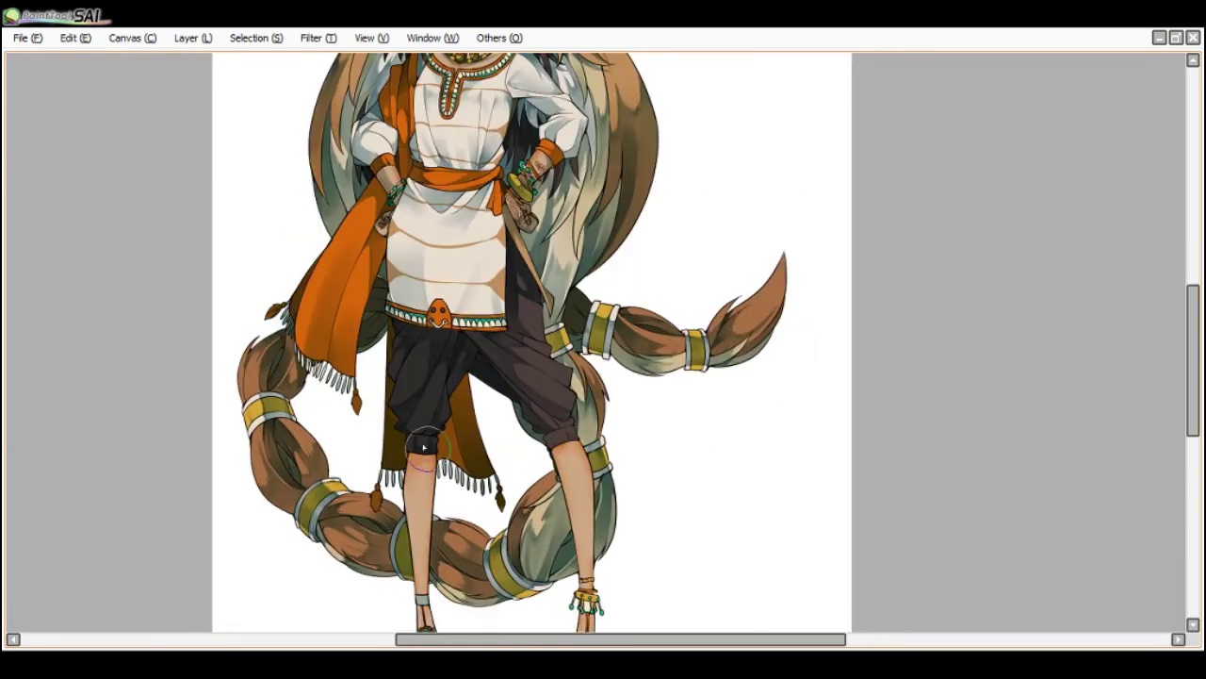
pyautogui.press('pagedown')
pyautogui.press('pagedown')
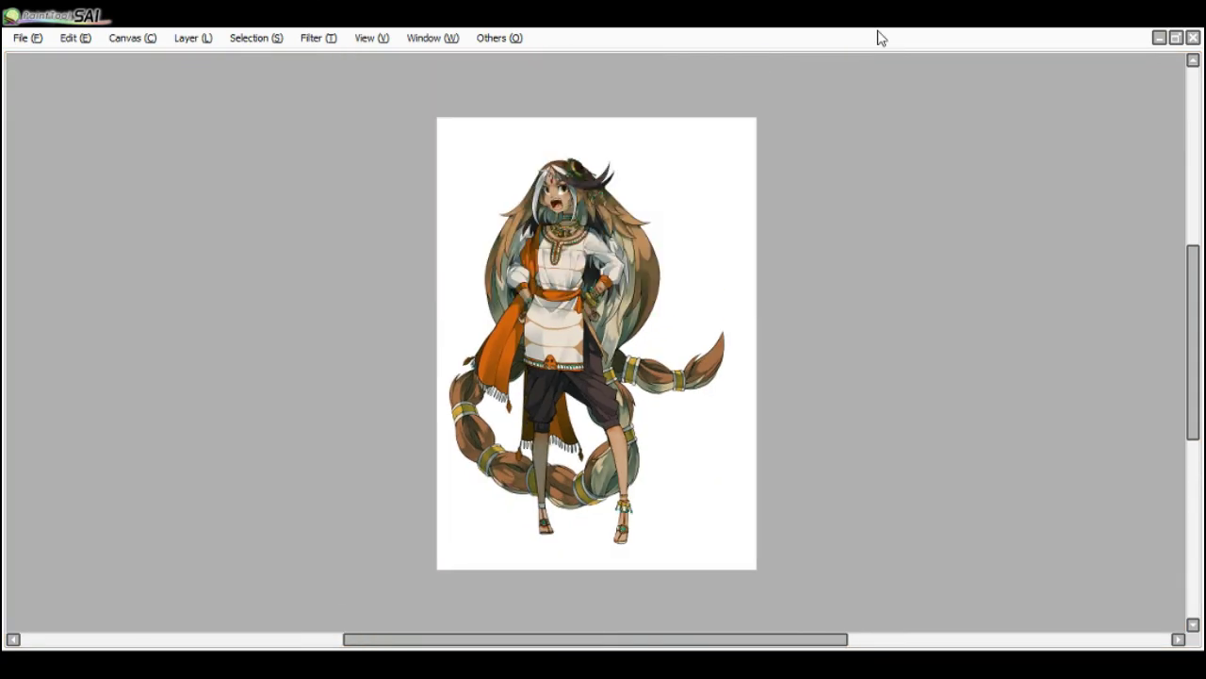
pyautogui.scroll(1, 608, 463)
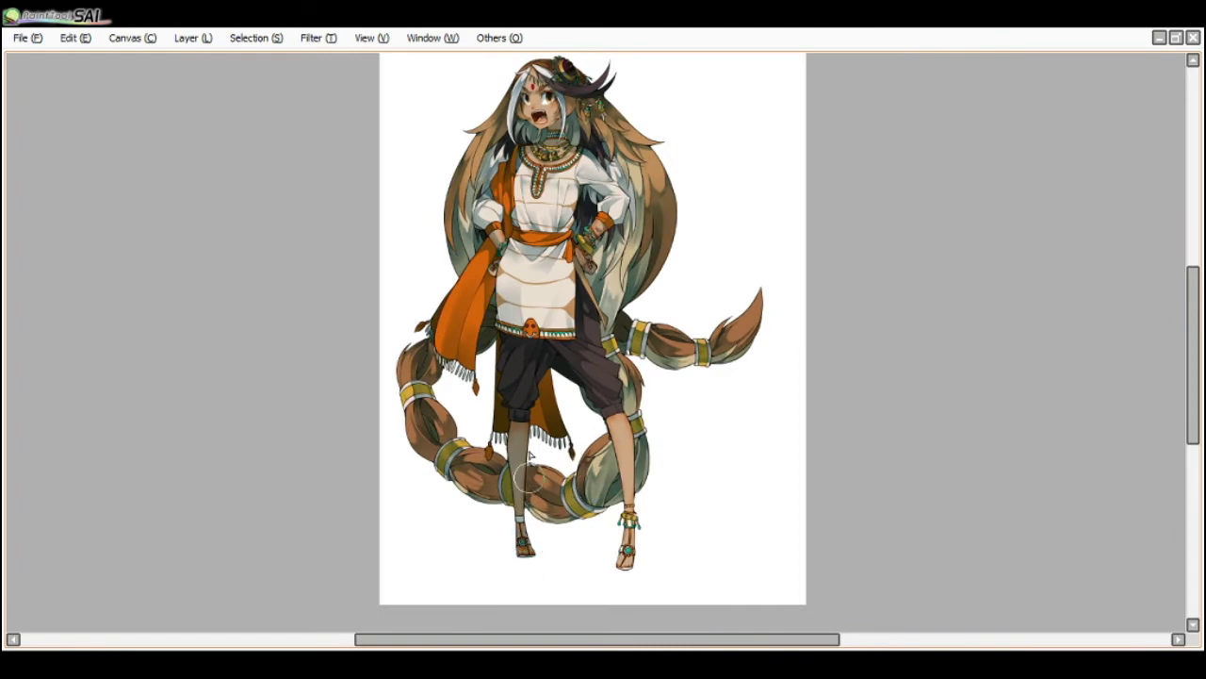
pyautogui.scroll(1, 575, 538)
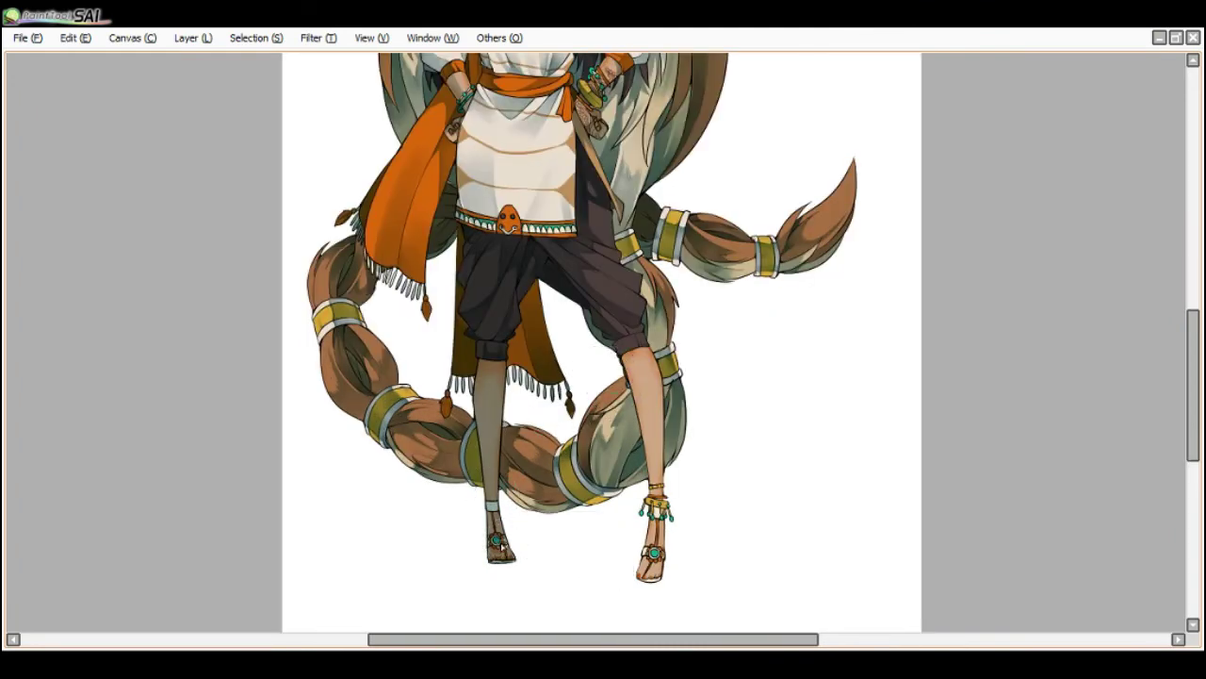
# - Refine the shadow on the shawl-side leg below the trouser cuff, at the ankle band and on the sandalled foot
pyautogui.scroll(1, 483, 492)
pyautogui.scroll(-1, 471, 403)
pyautogui.scroll(1, 477, 329)
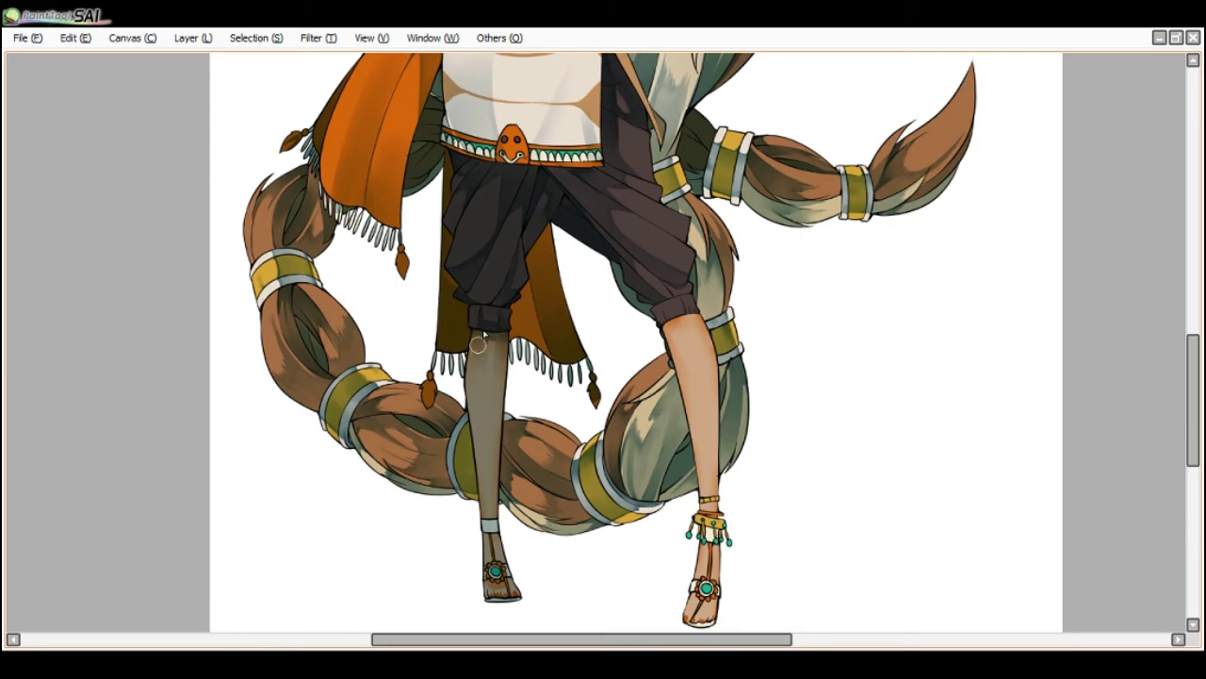
pyautogui.scroll(-1, 492, 561)
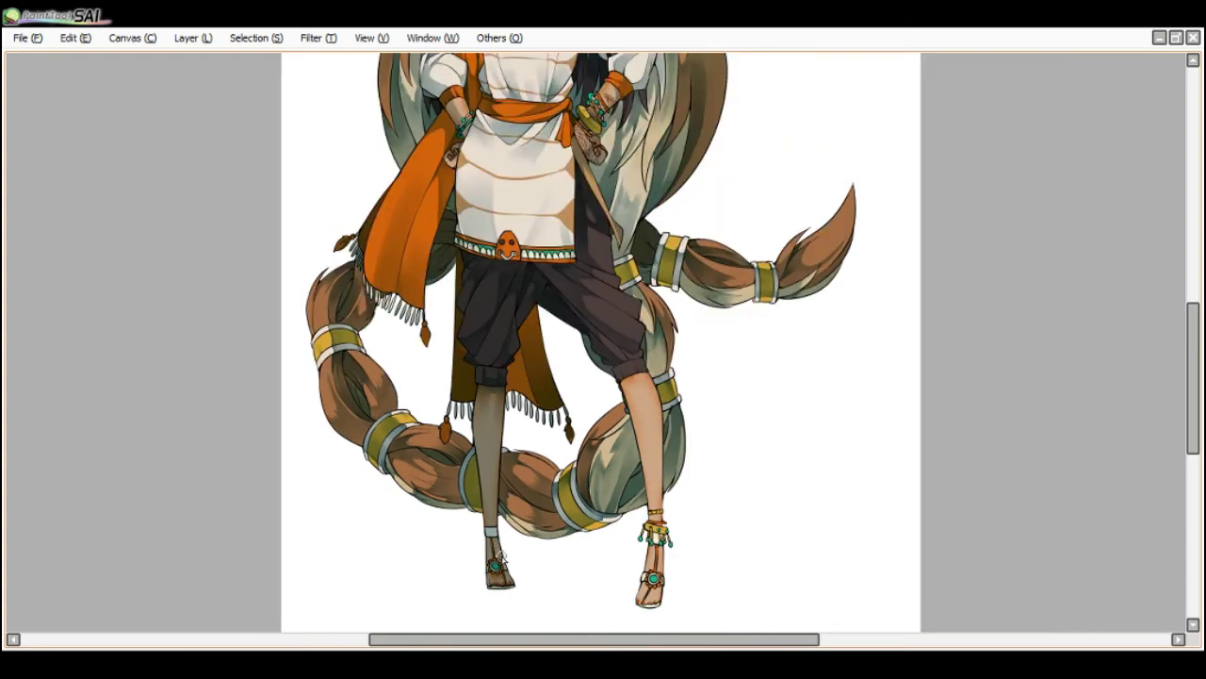
pyautogui.scroll(1, 499, 569)
pyautogui.moveTo(499, 583); pyautogui.dragTo(500, 585)
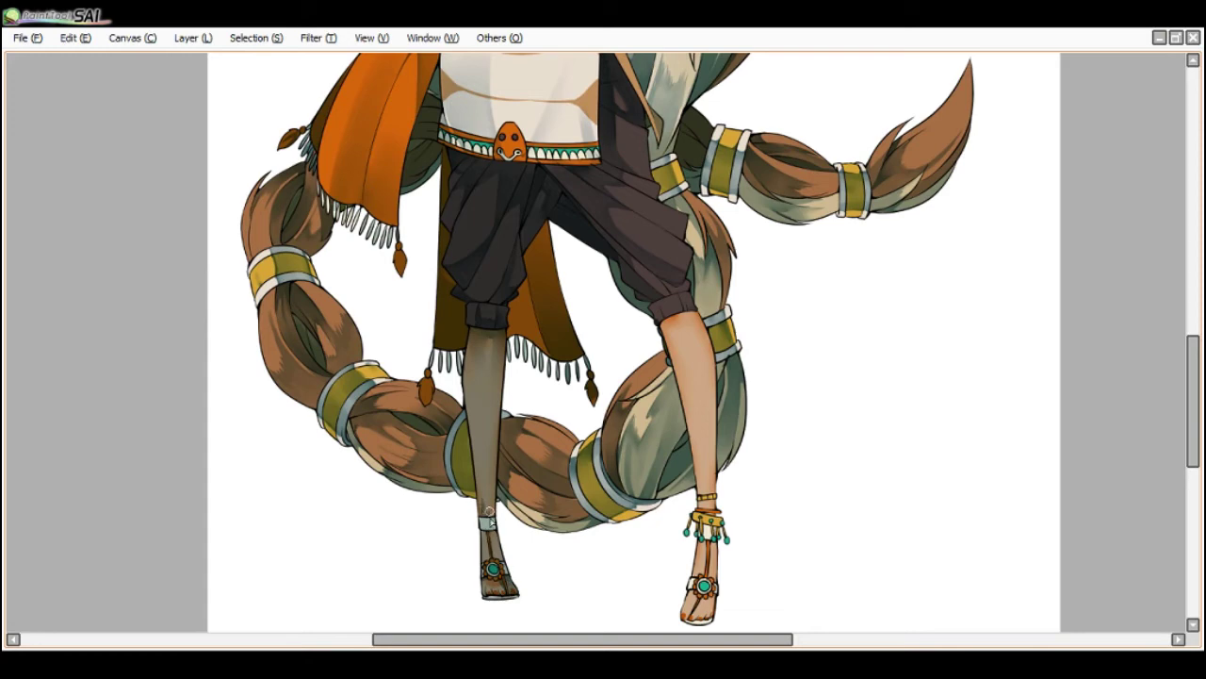
pyautogui.scroll(-1, 646, 417)
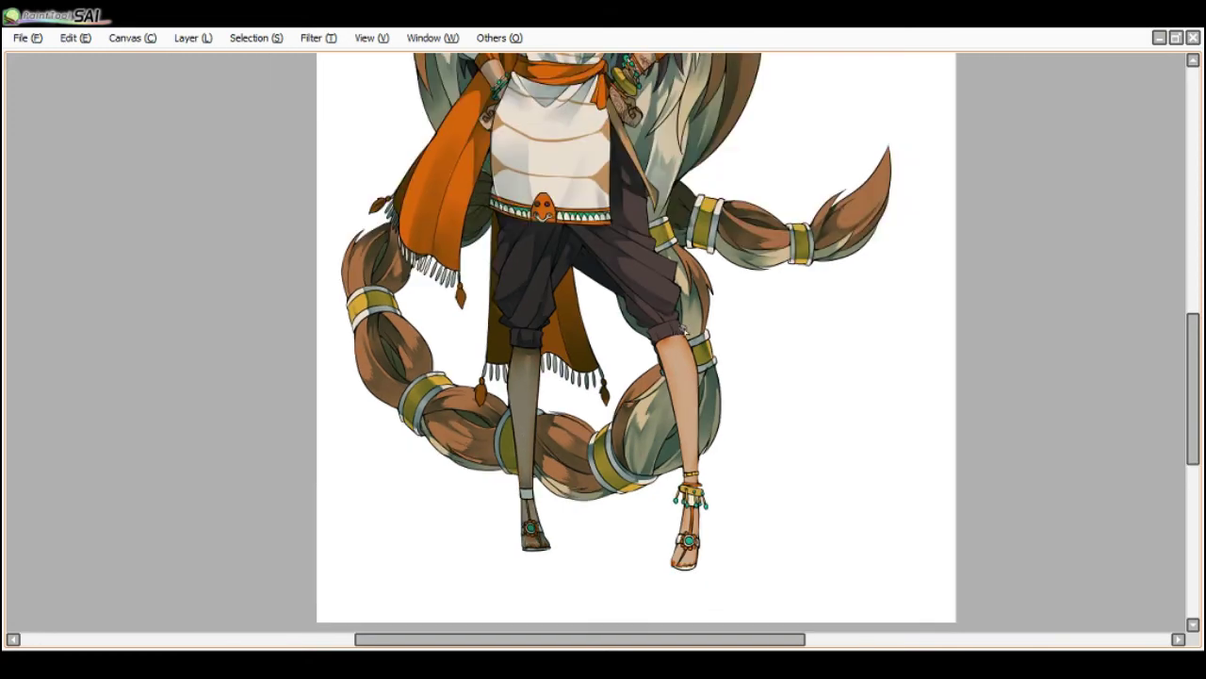
# - Shade the leg with the gold anklet from beneath the trouser cuff down to the sandalled foot
pyautogui.scroll(1, 660, 341)
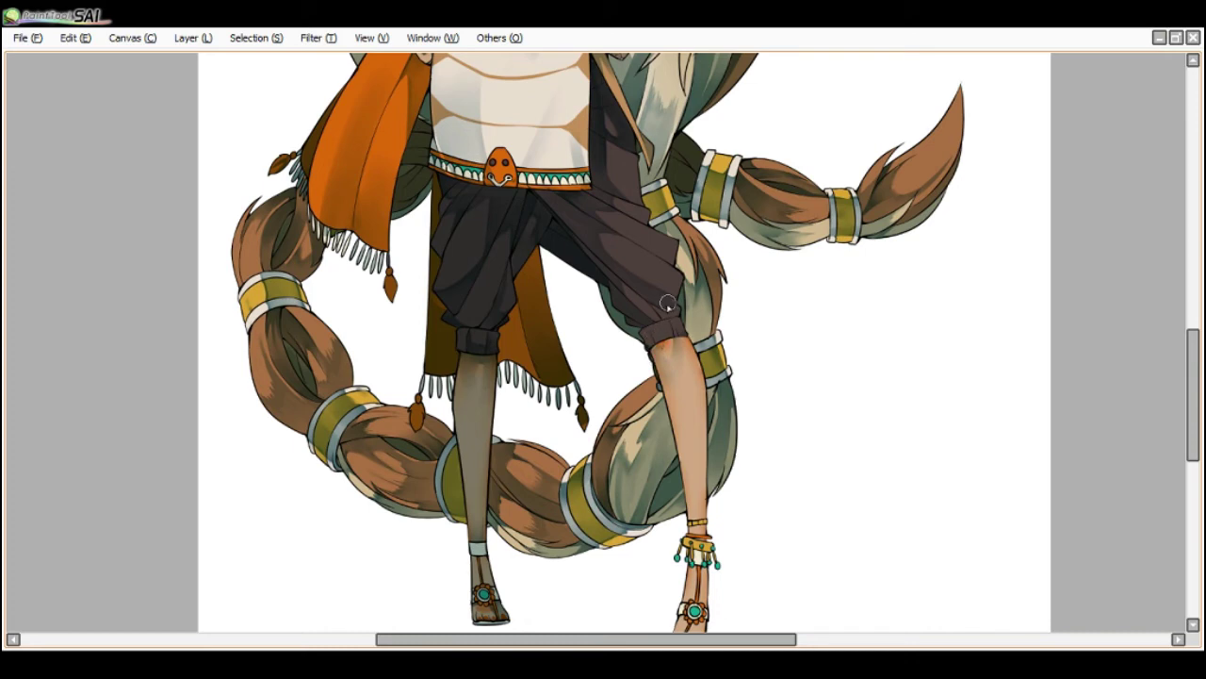
pyautogui.moveTo(693, 519); pyautogui.dragTo(662, 370)
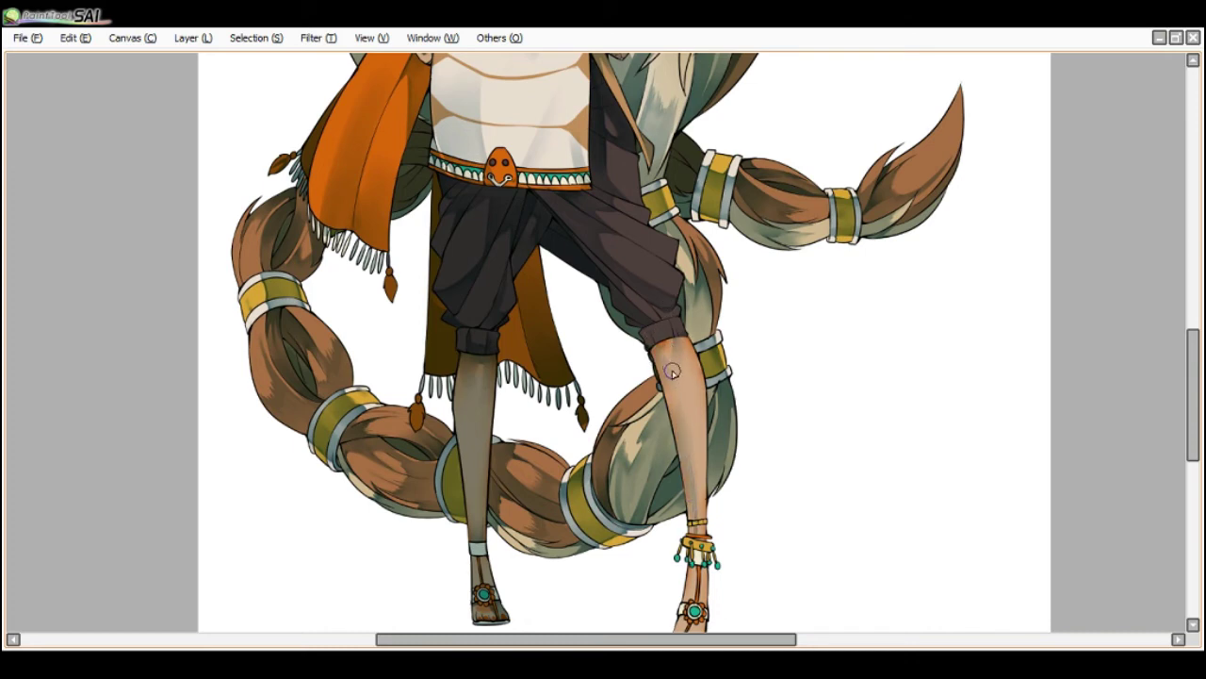
pyautogui.scroll(-1, 673, 368)
pyautogui.press('Delete')
pyautogui.scroll(1, 716, 500)
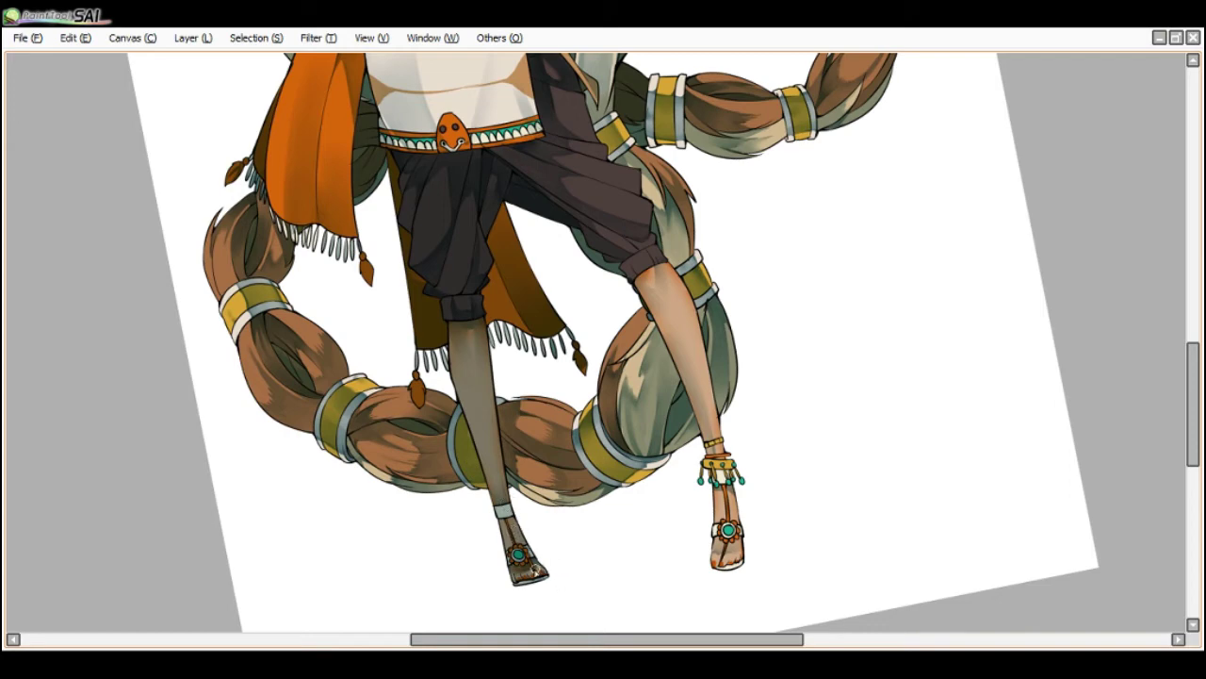
# - Examine the leg and foot shading across the whole figure, in a tilted and then an upright view
pyautogui.scroll(-2, 517, 464)
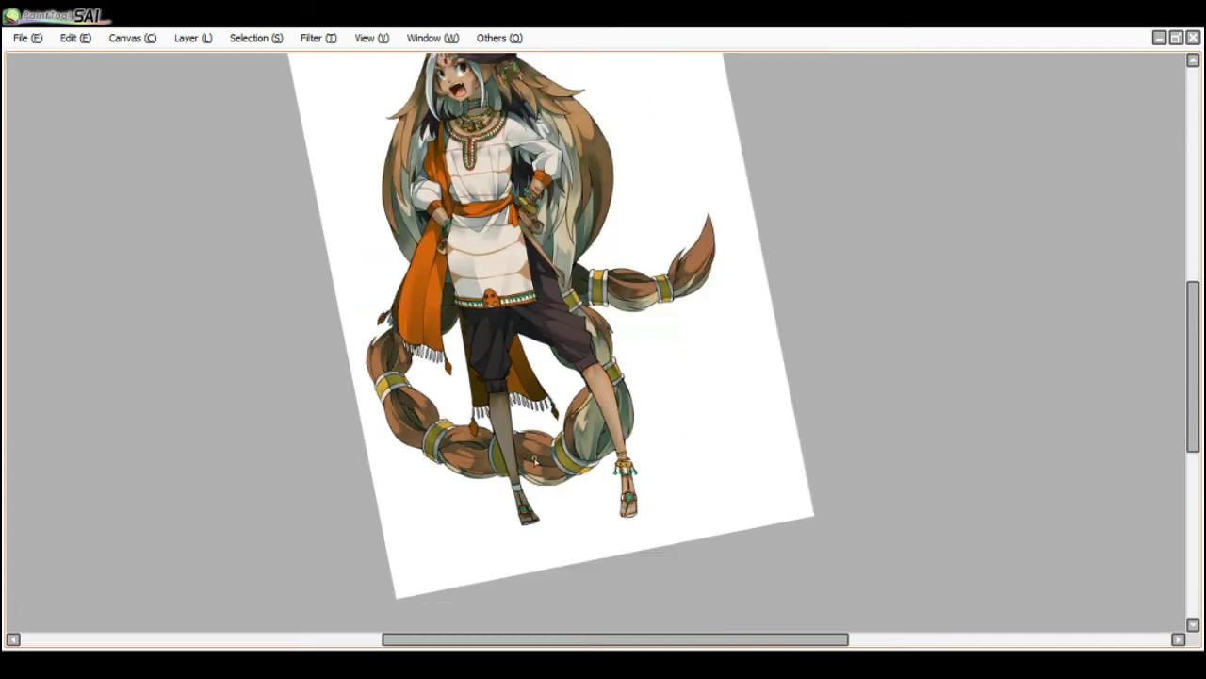
pyautogui.press('Home')
pyautogui.press('Delete')
pyautogui.press('Home')
pyautogui.scroll(-1, 601, 300)
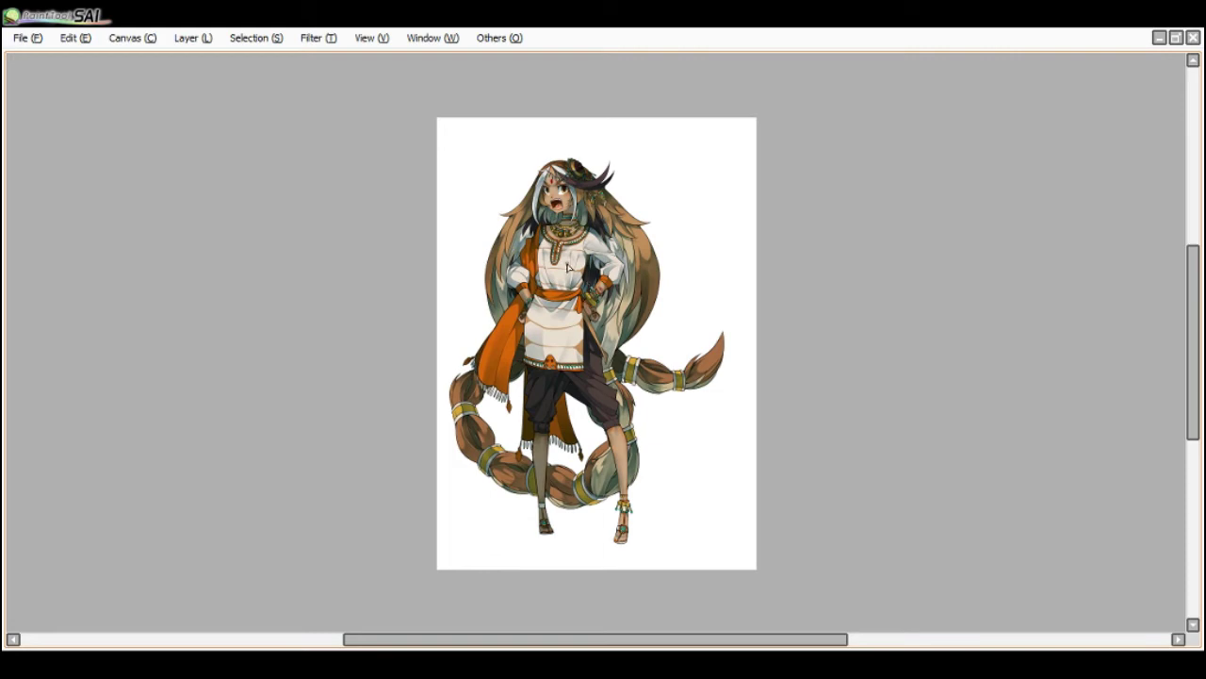
pyautogui.scroll(2, 598, 348)
pyautogui.scroll(-1, 598, 359)
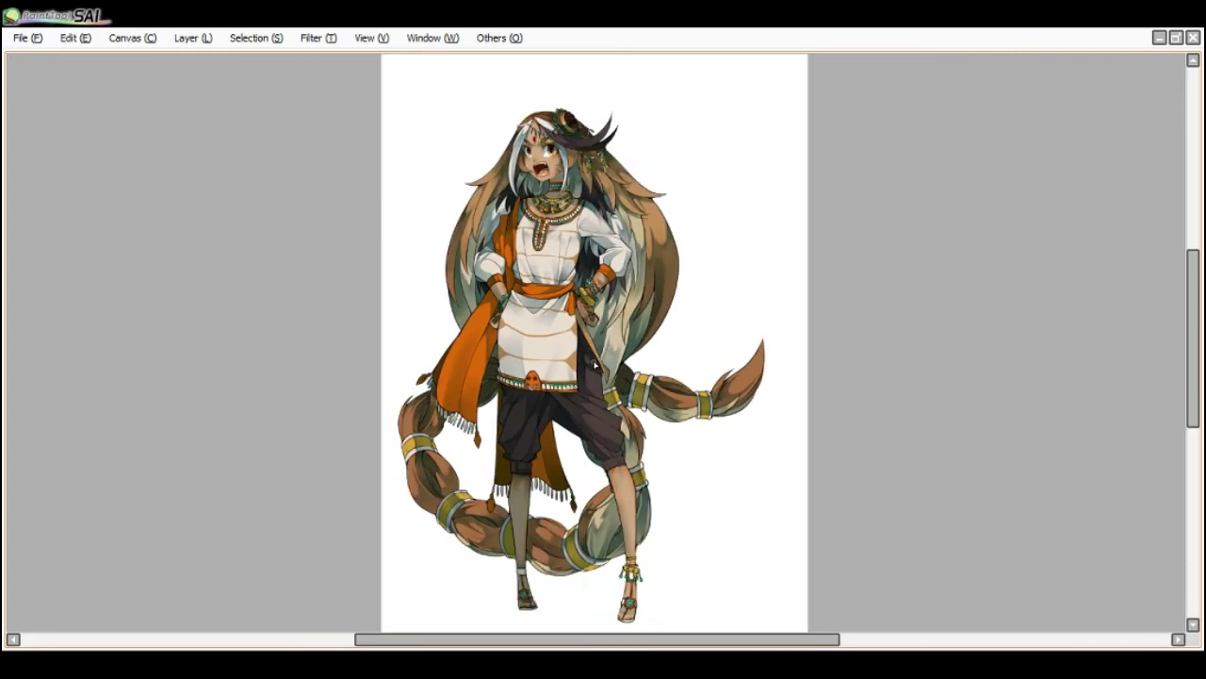
pyautogui.scroll(1, 597, 373)
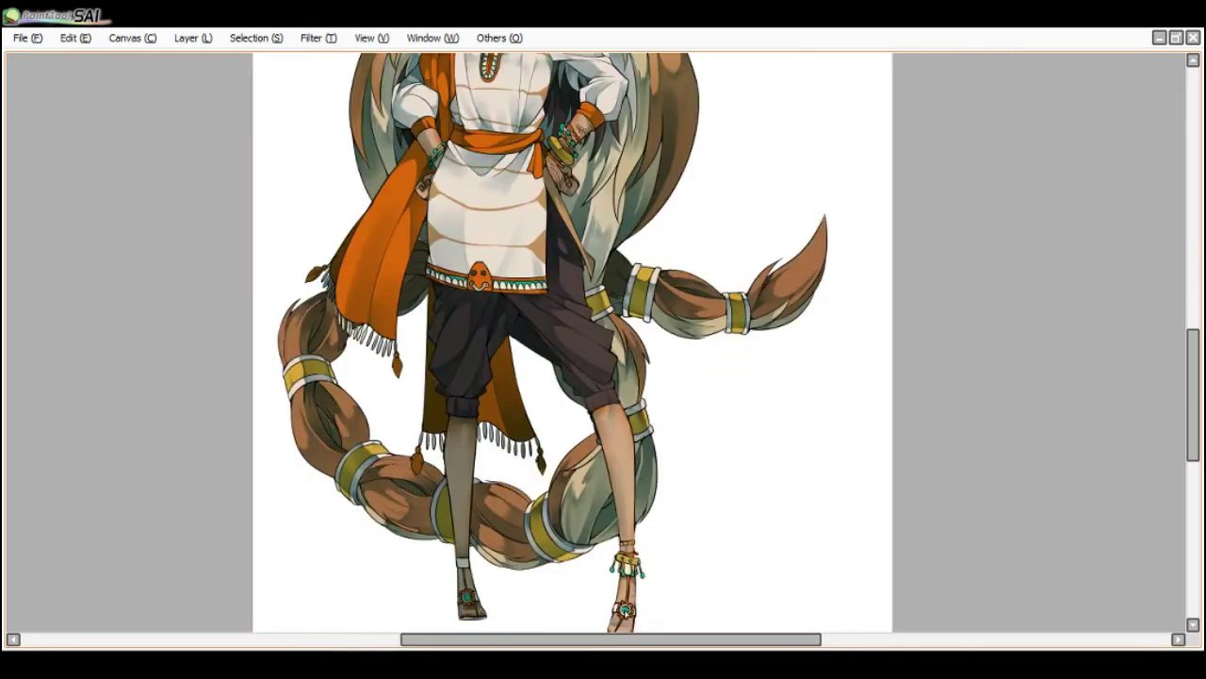
# - Bring back the tool and layer panels and toggle the visibility of Layer11 to check what it contains
pyautogui.press('Tab')
pyautogui.scroll(-3, 141, 459)
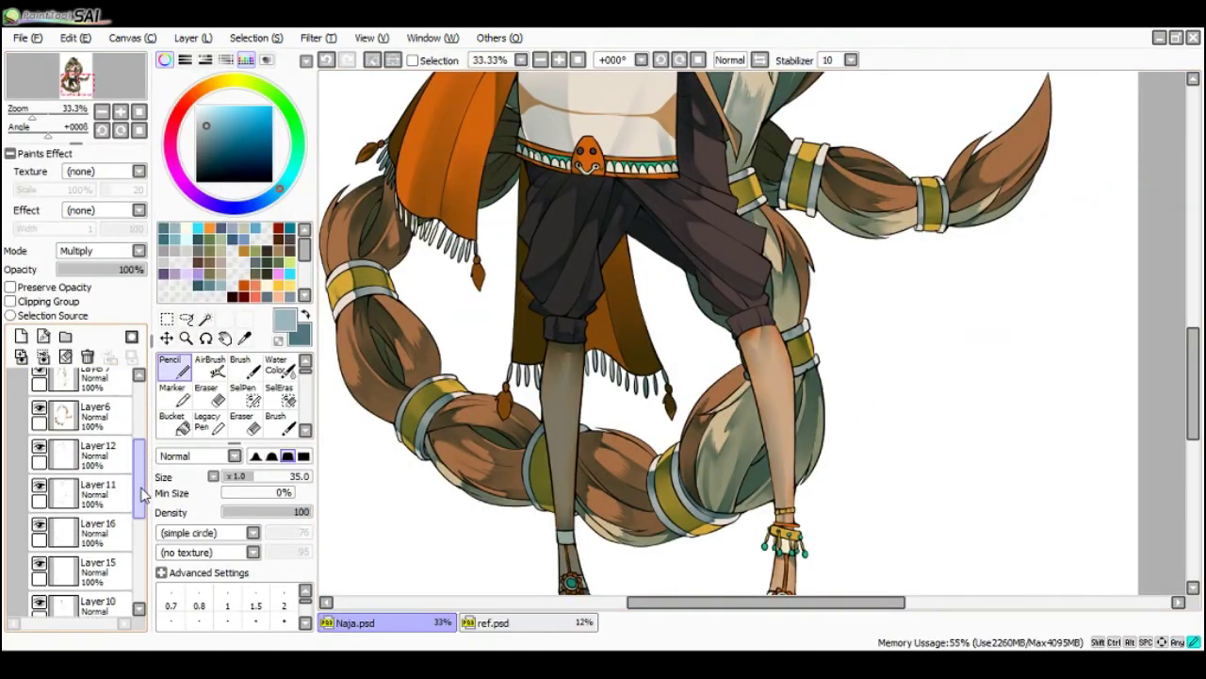
pyautogui.click(40, 479)
pyautogui.click(40, 479)
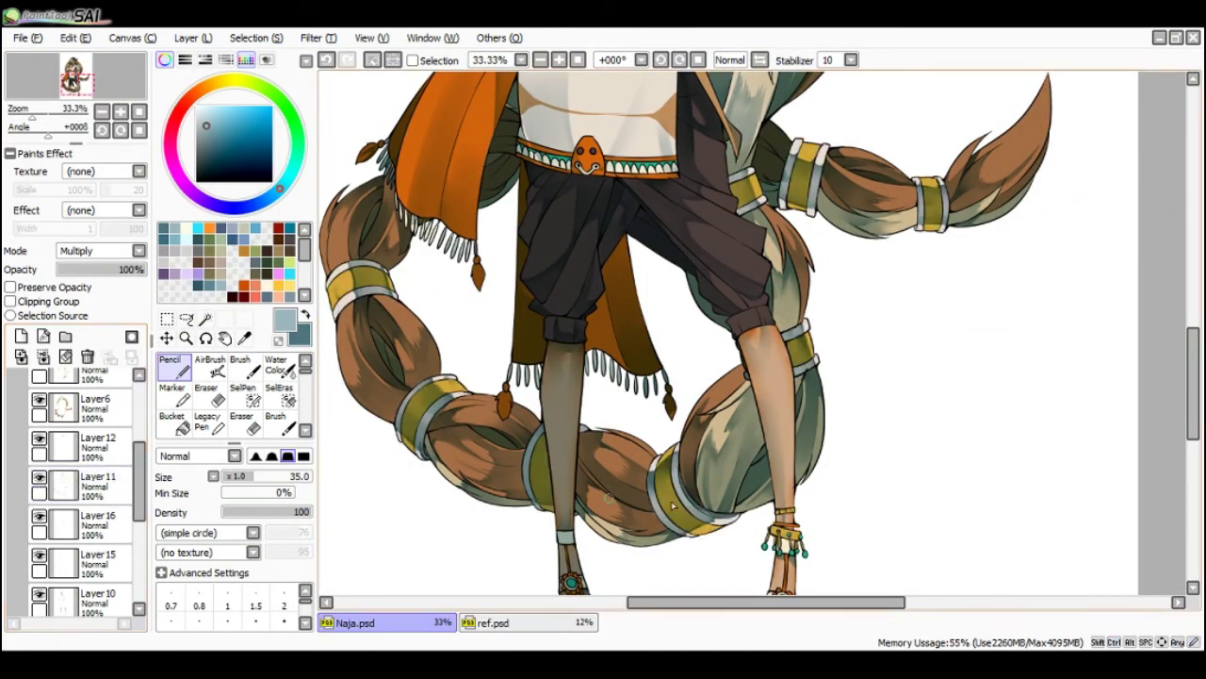
# - Shade the gold anklet and its hanging beads with the darker teal Pencil on the multiply layer
pyautogui.scroll(1, 782, 536)
pyautogui.keyDown('alt'); pyautogui.click(782, 534); pyautogui.keyUp('alt')
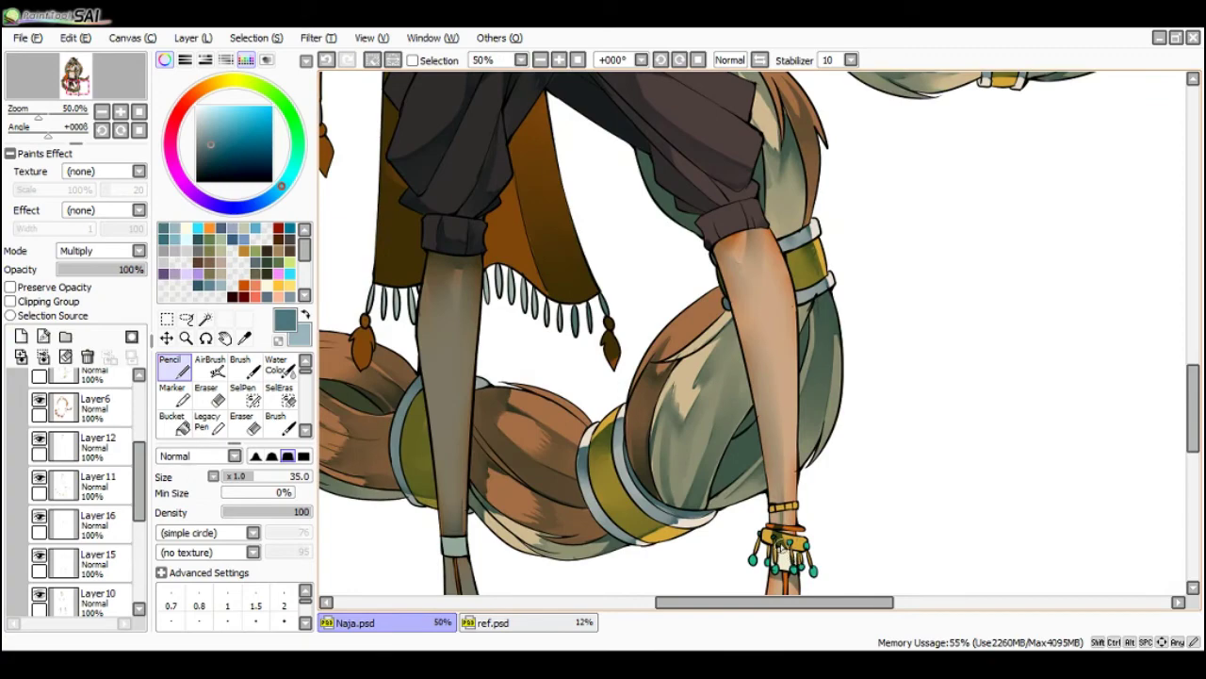
pyautogui.press('v')
pyautogui.scroll(-1, 771, 524)
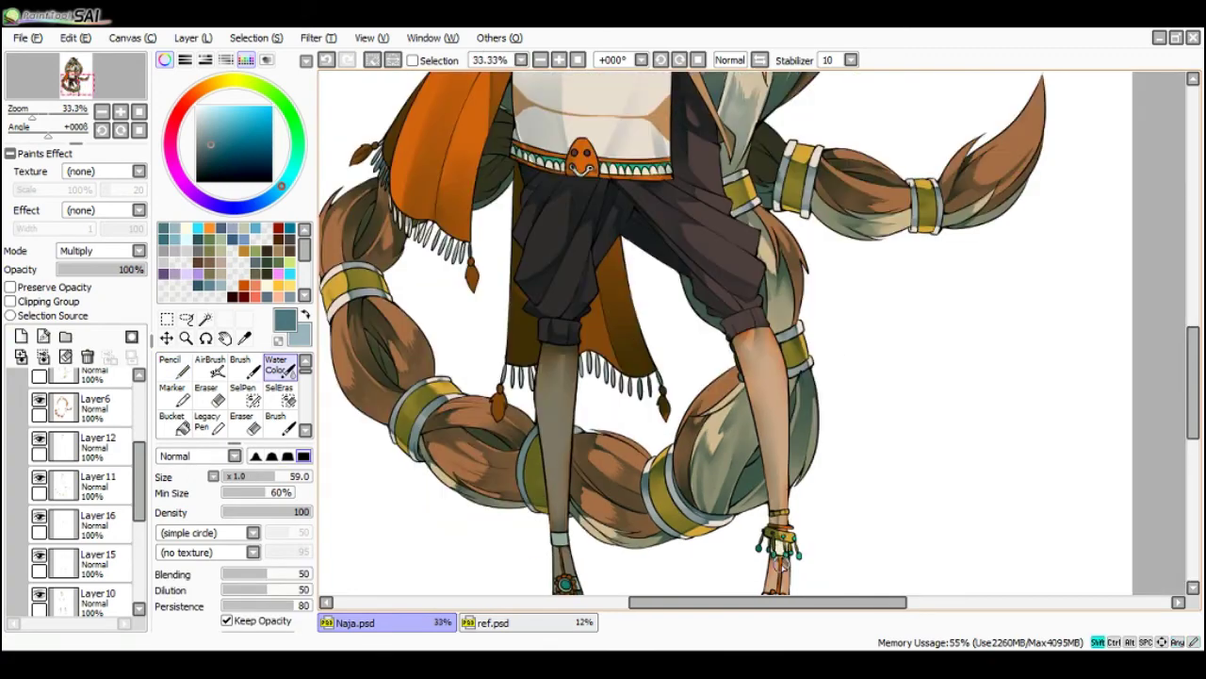
pyautogui.scroll(1, 778, 524)
pyautogui.scroll(-1, 783, 524)
pyautogui.scroll(1, 787, 532)
pyautogui.press('n')
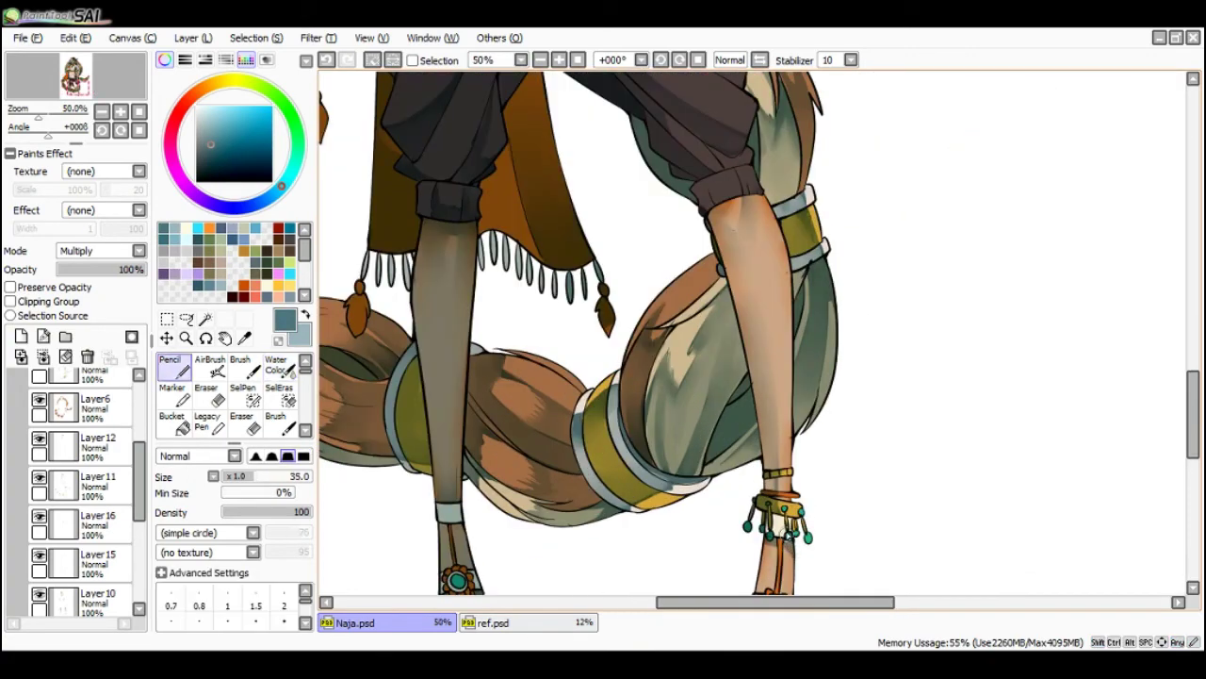
pyautogui.scroll(-1, 796, 542)
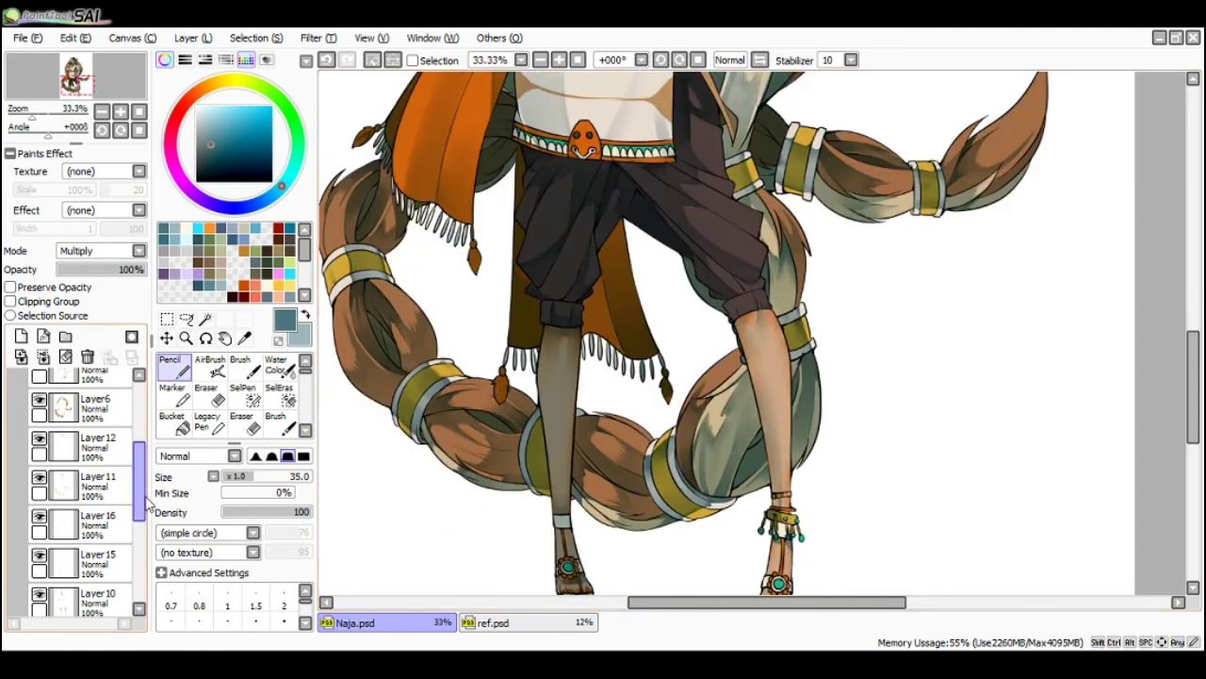
# - Add and soften shadows on the sandal ornament and foot below the gold anklet, using Pencil and Water Color
pyautogui.scroll(-1, 75, 565)
pyautogui.click(71, 603)
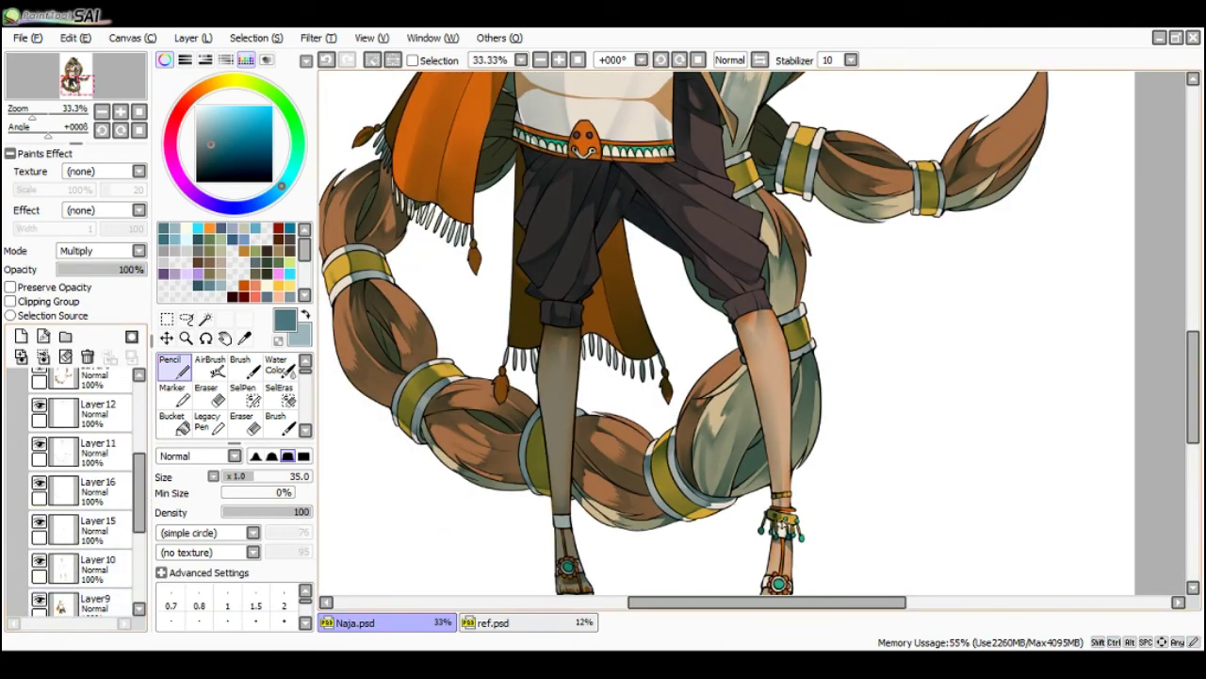
pyautogui.press('c')
pyautogui.moveTo(777, 524)
pyautogui.mouseDown()
pyautogui.moveTo(801, 528)
pyautogui.moveTo(780, 413)
pyautogui.mouseUp()
pyautogui.press('space')
pyautogui.press('m')
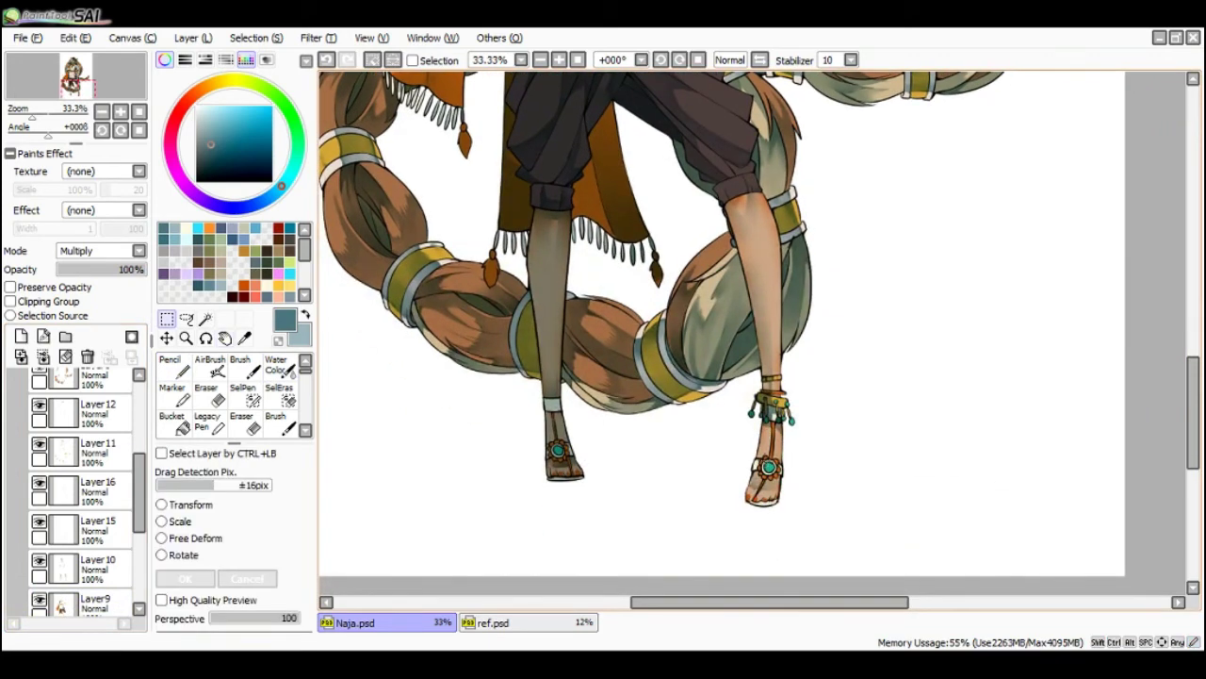
pyautogui.press('n')
pyautogui.press('c')
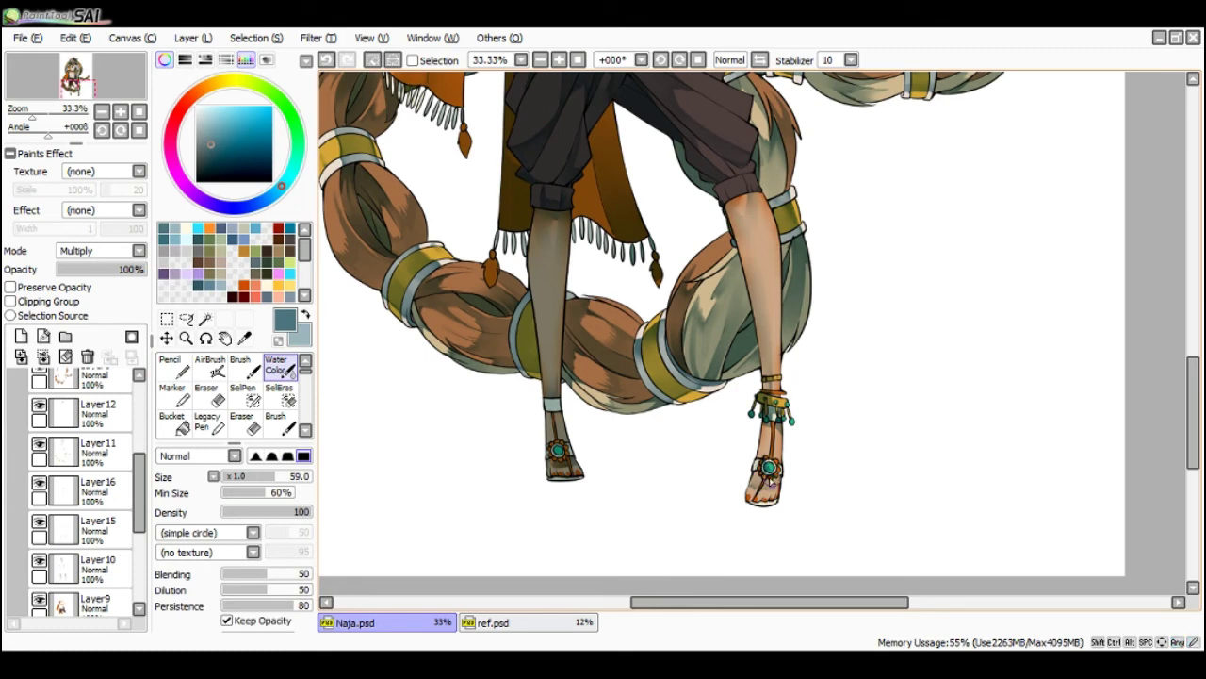
pyautogui.press('n')
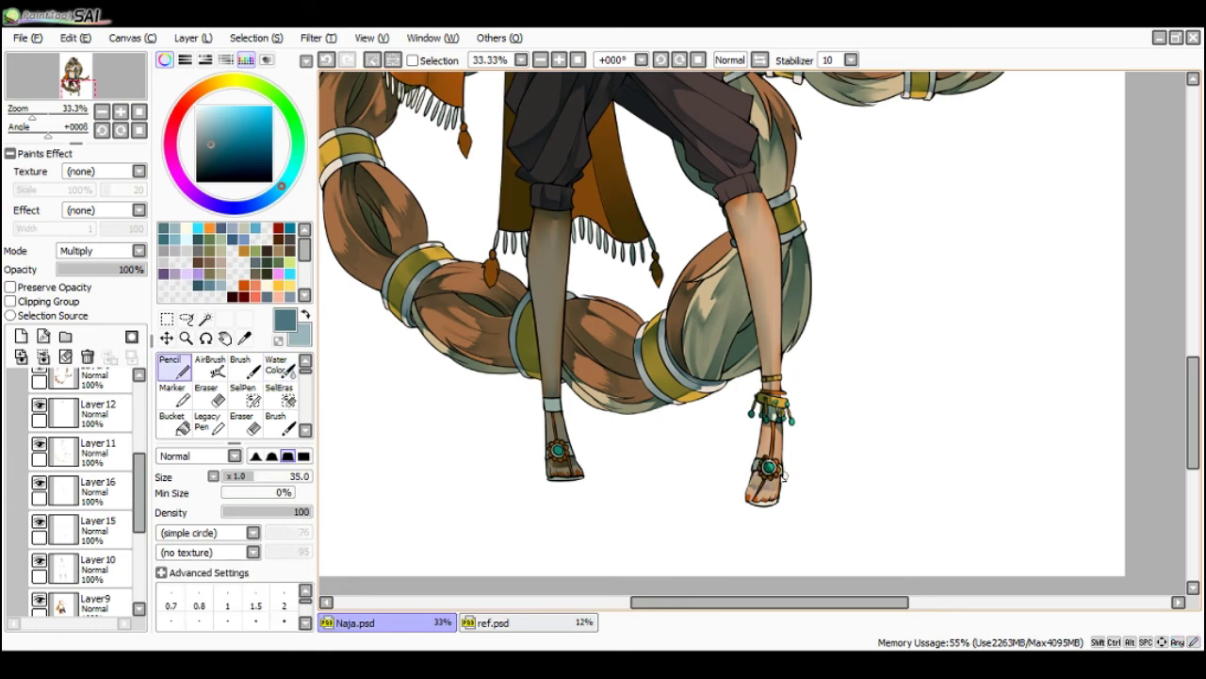
pyautogui.press('c')
pyautogui.press('n')
pyautogui.press('c')
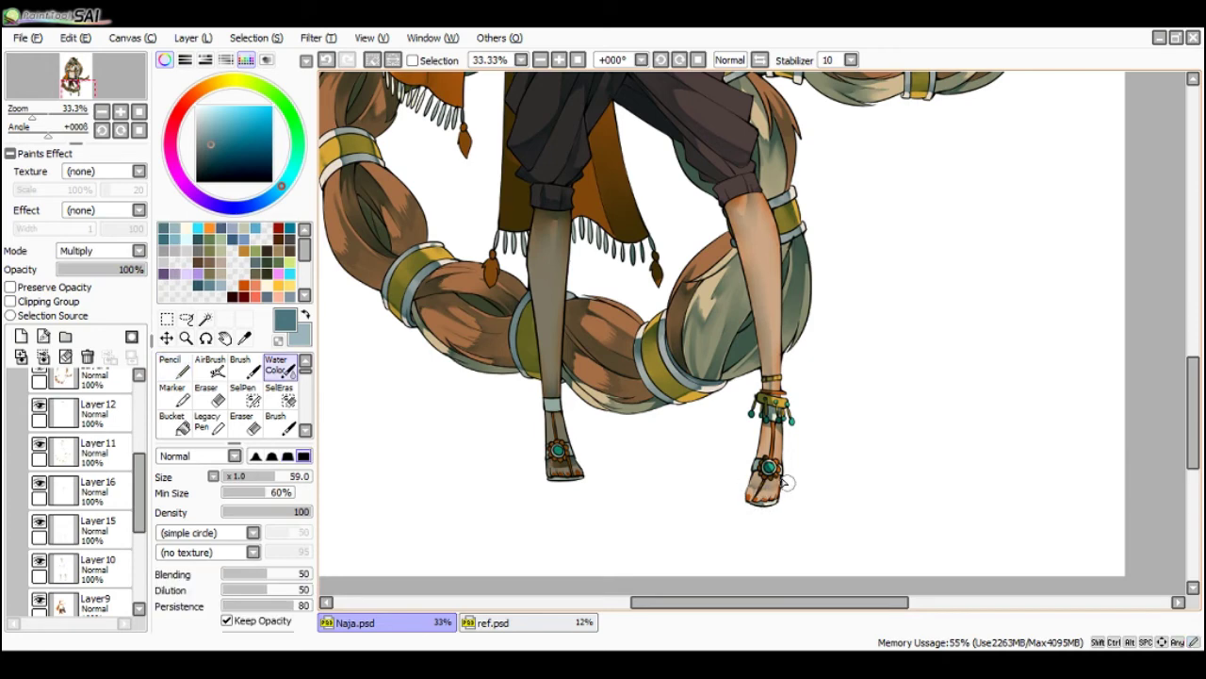
# - Shade the other foot's sandal ornament and the pale ankle band above it, blending with Water Color
pyautogui.press('n')
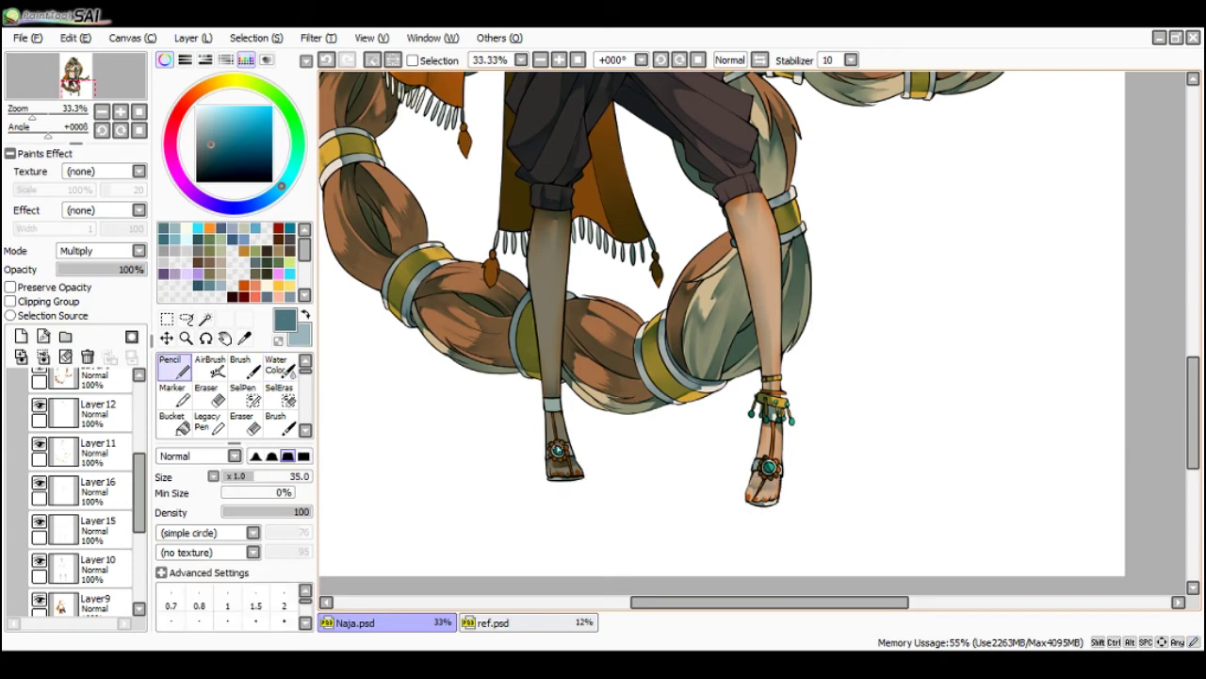
pyautogui.press('c')
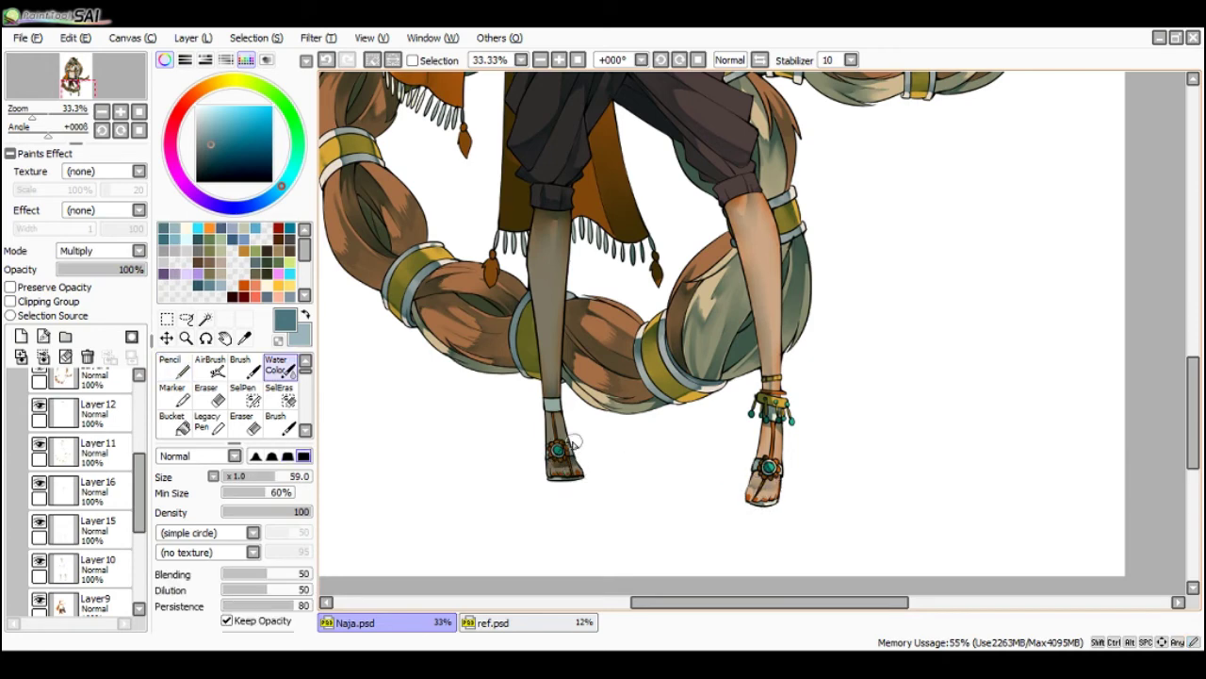
pyautogui.press('n')
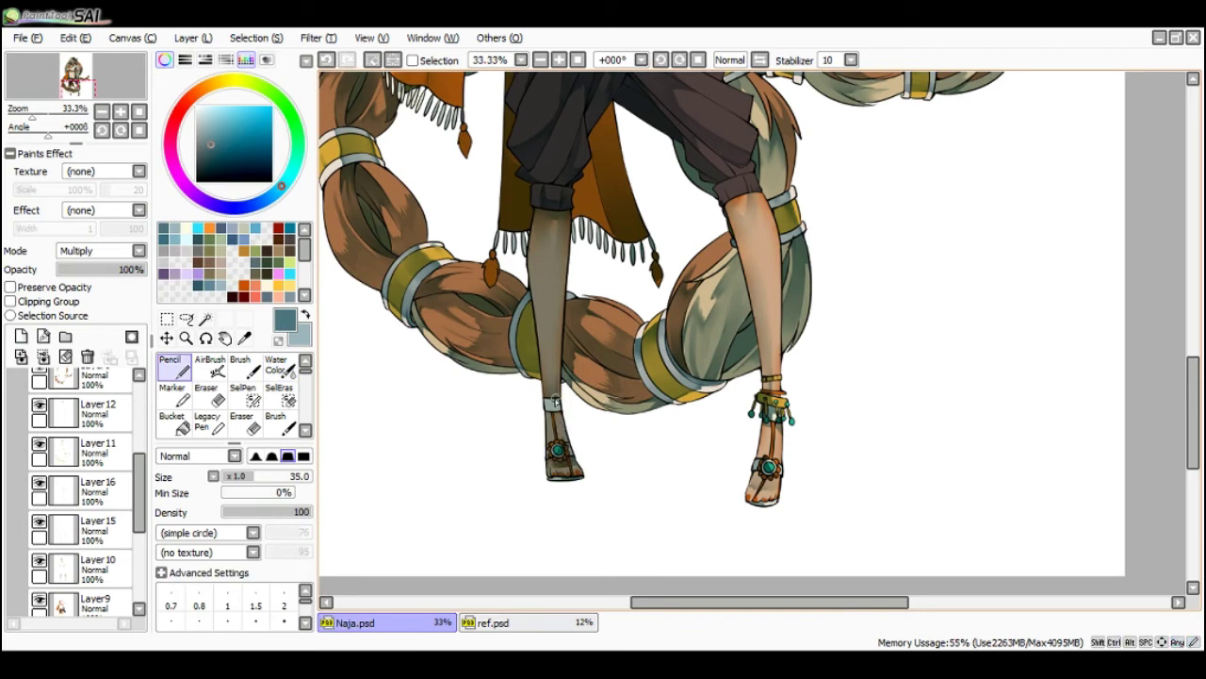
pyautogui.press('c')
pyautogui.scroll(-1, 552, 352)
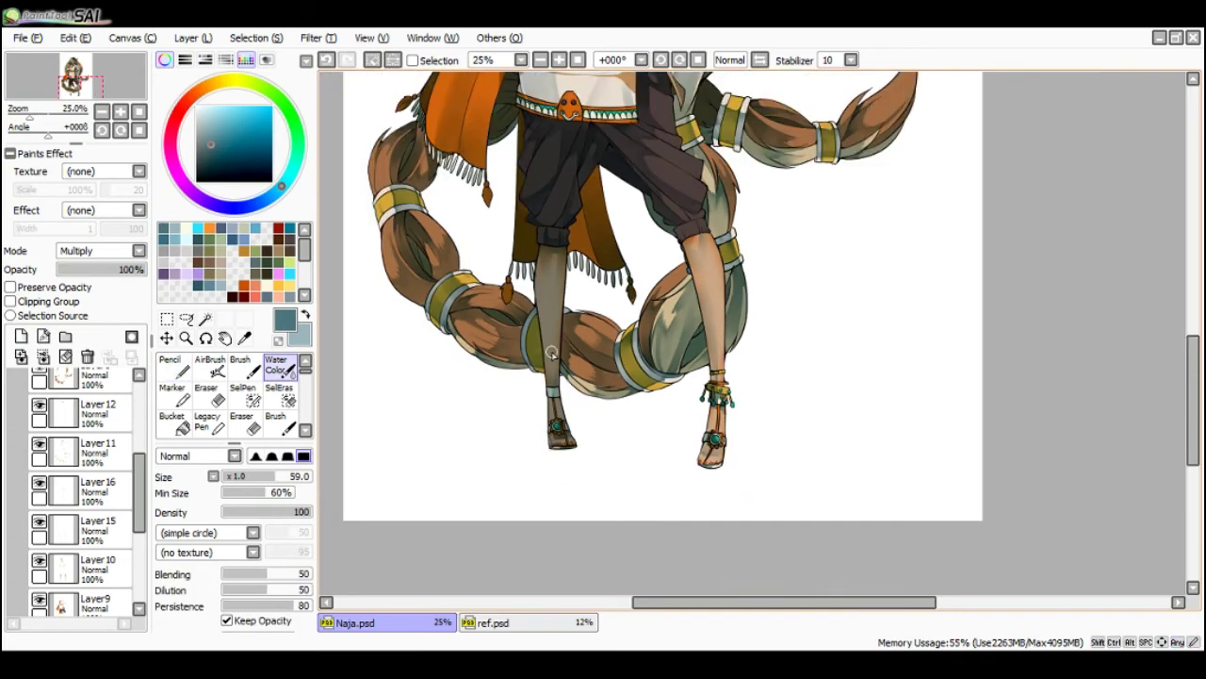
# - Toggle Layer11's visibility to compare its contents on the whole figure and make it the active layer
pyautogui.scroll(-2, 553, 352)
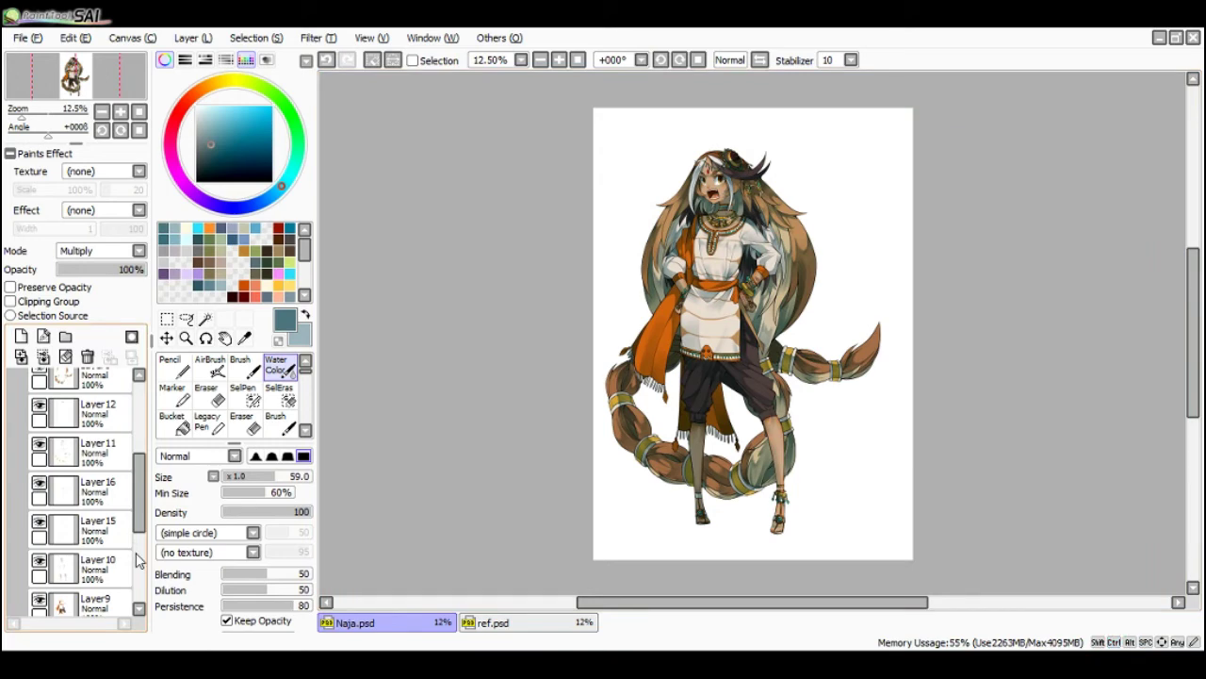
pyautogui.click(118, 561)
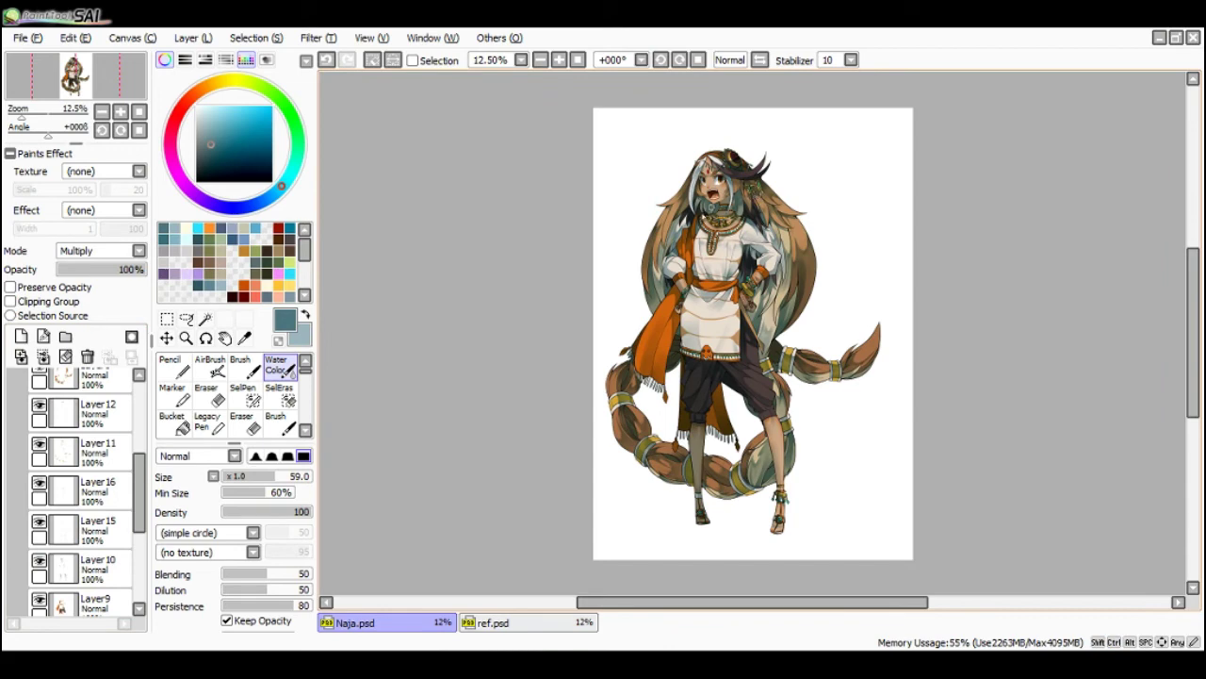
pyautogui.click(40, 444)
pyautogui.click(41, 443)
pyautogui.click(41, 444)
pyautogui.click(40, 444)
pyautogui.click(78, 448)
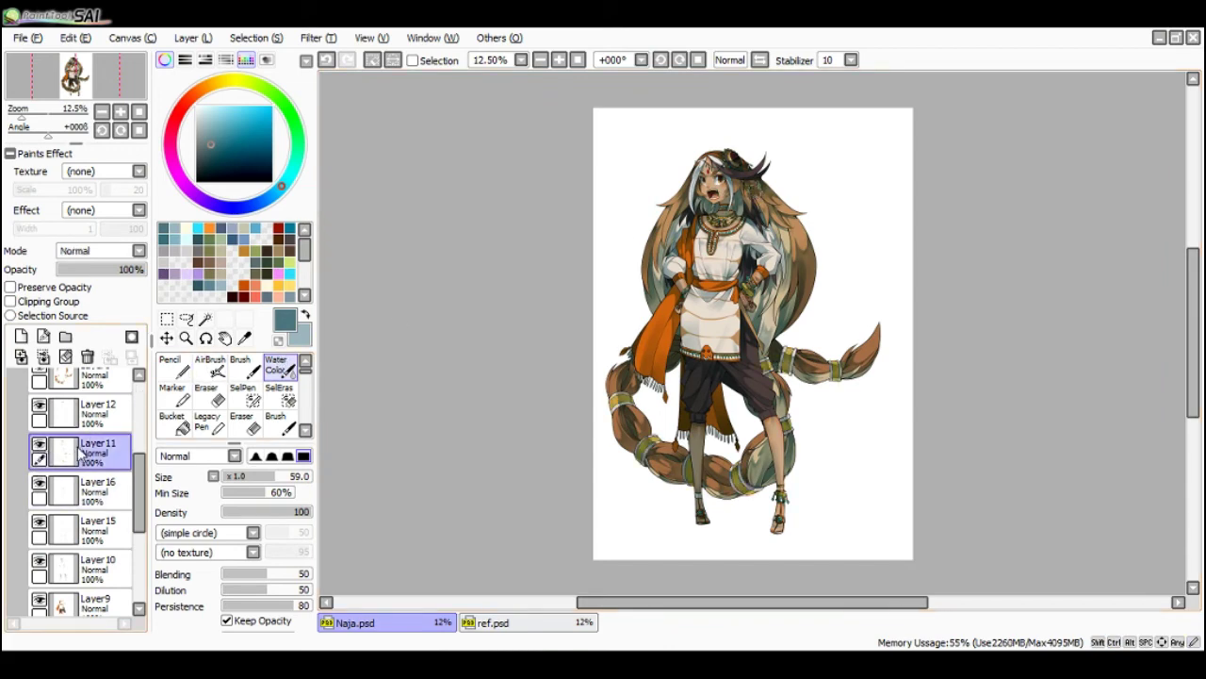
# - Examine the face, necklaces and upper body close up with the panels hidden
pyautogui.press('Tab')
pyautogui.scroll(6, 647, 174)
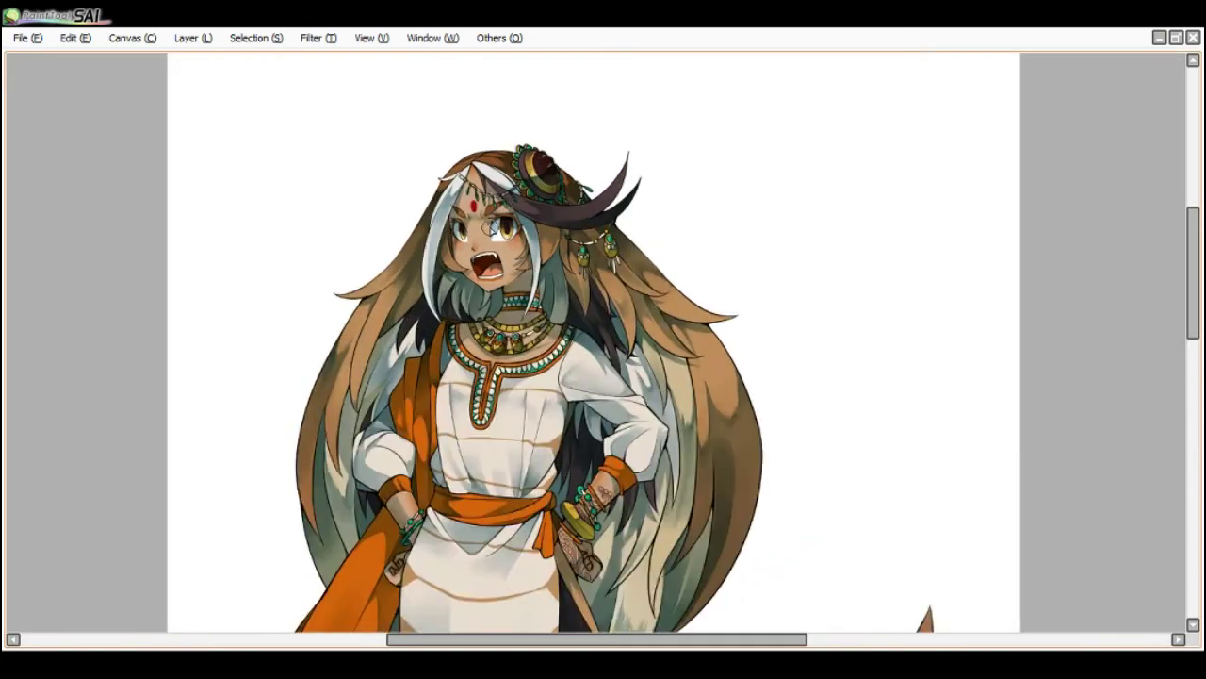
pyautogui.scroll(2, 386, 193)
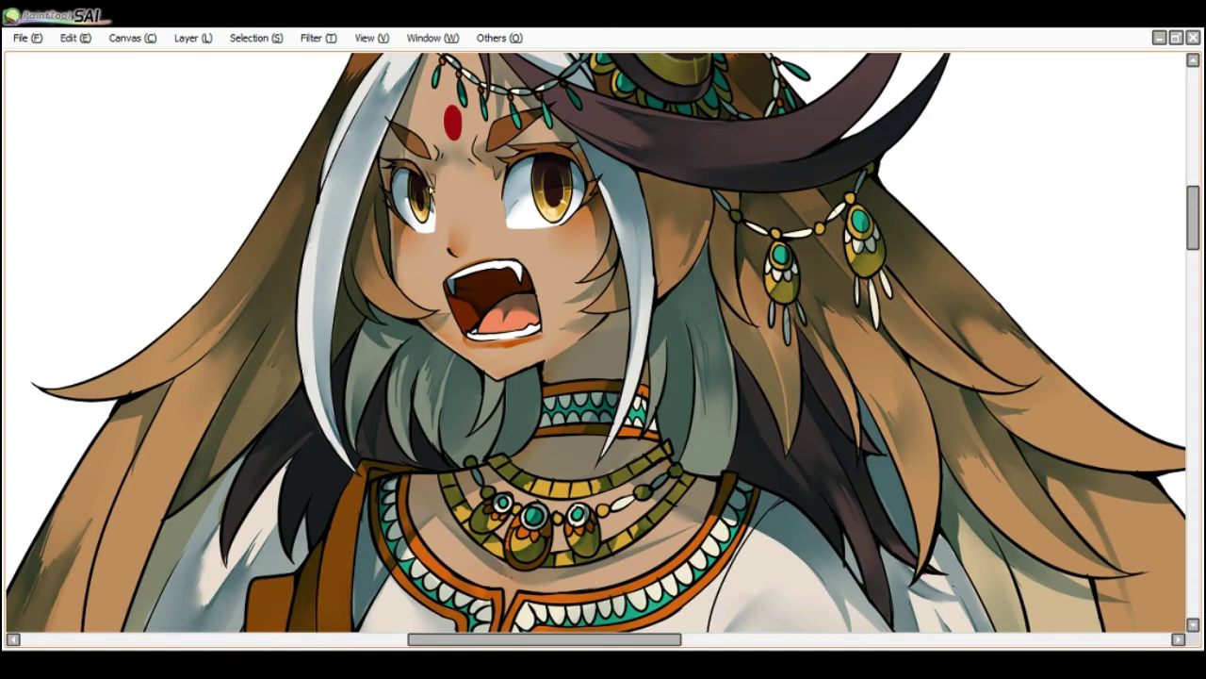
pyautogui.scroll(-4, 428, 167)
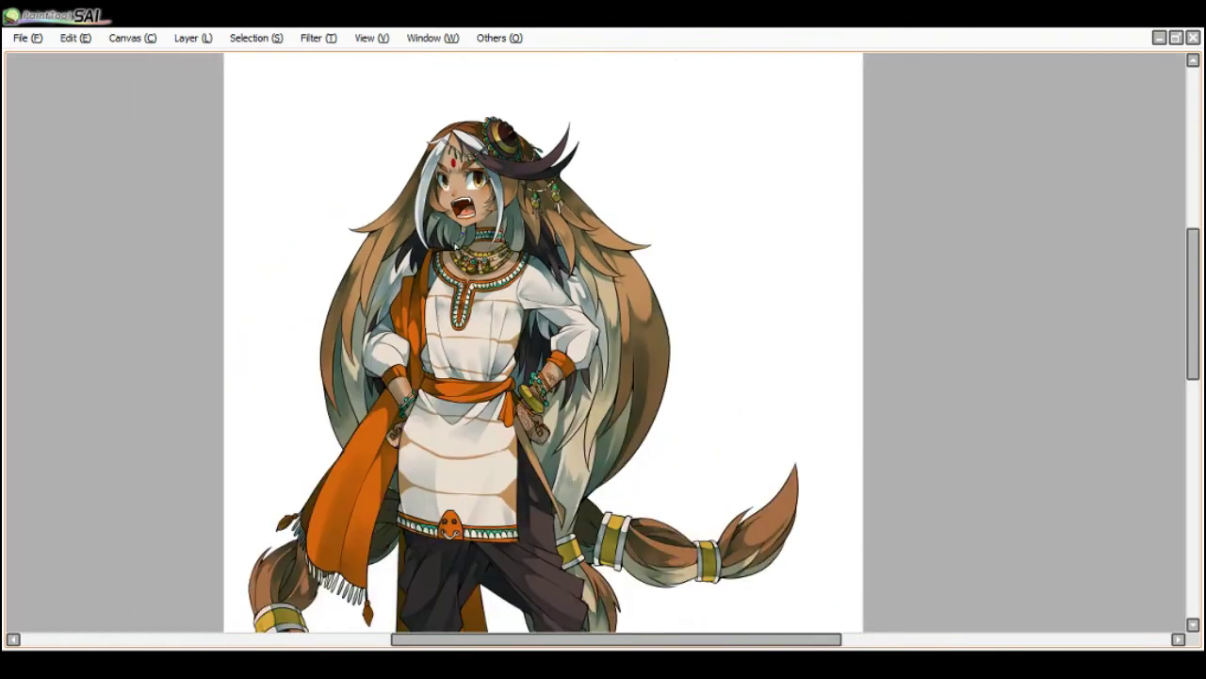
# - Load the skin areas as a selection and toggle Layer11's visibility to compare the accessories against it
pyautogui.press('Tab')
pyautogui.moveTo(141, 464)
pyautogui.mouseDown()
pyautogui.moveTo(144, 511)
pyautogui.moveTo(142, 483)
pyautogui.mouseUp()
pyautogui.press('pagedown')
pyautogui.click(39, 417)
pyautogui.click(39, 417)
pyautogui.keyDown('ctrl'); pyautogui.click(58, 420); pyautogui.keyUp('ctrl')
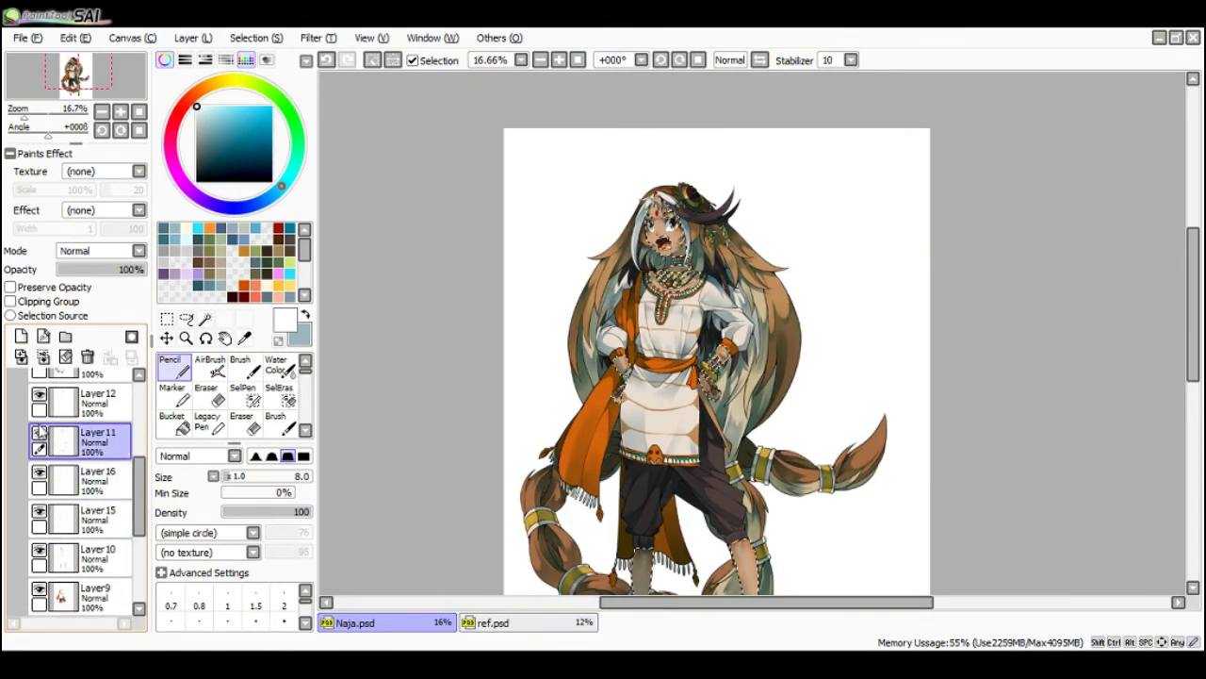
pyautogui.click(38, 395)
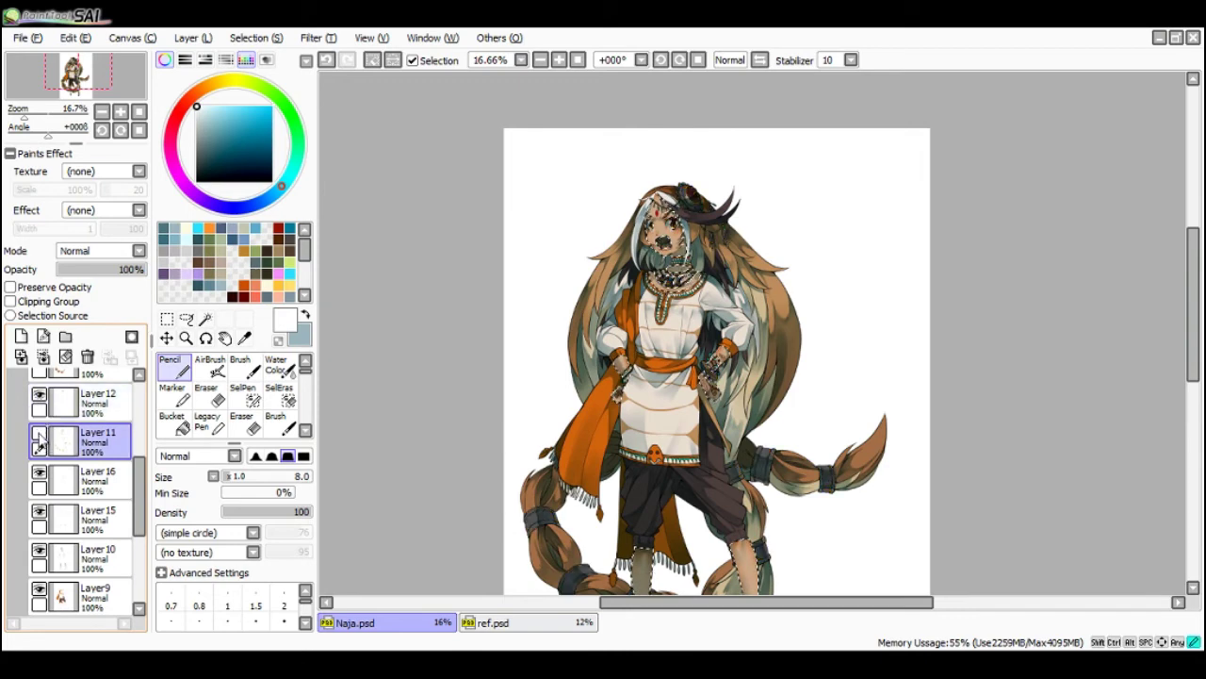
pyautogui.click(39, 436)
pyautogui.click(38, 436)
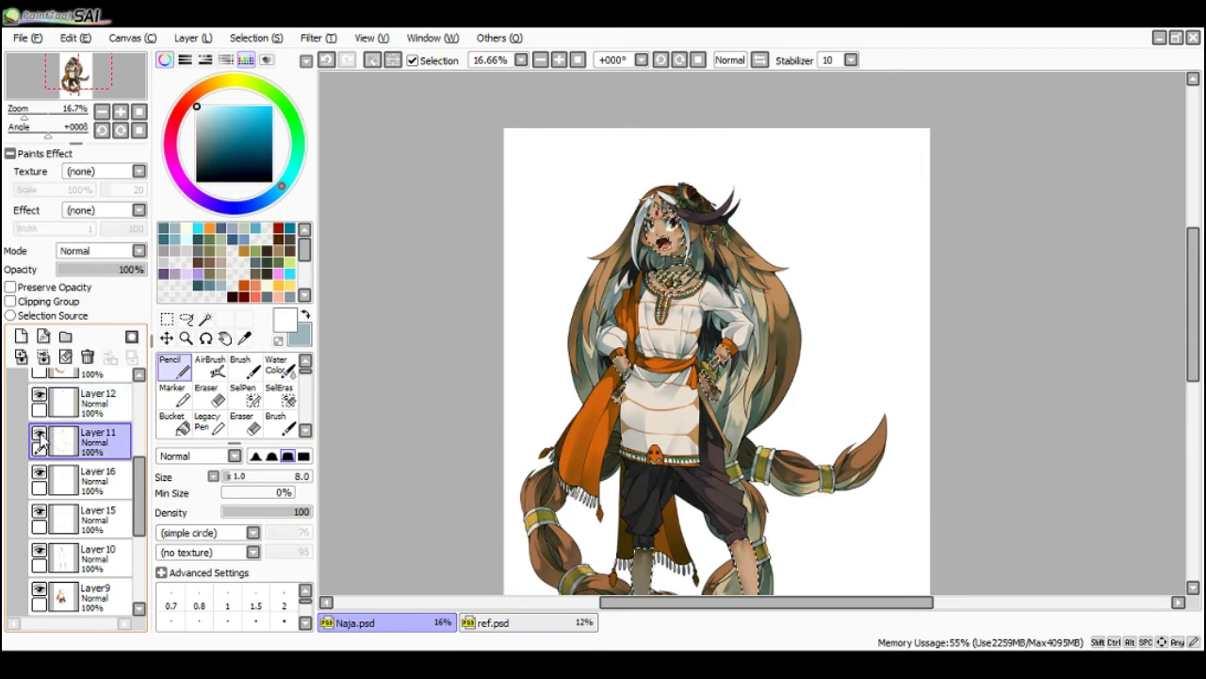
pyautogui.click(39, 436)
pyautogui.click(39, 436)
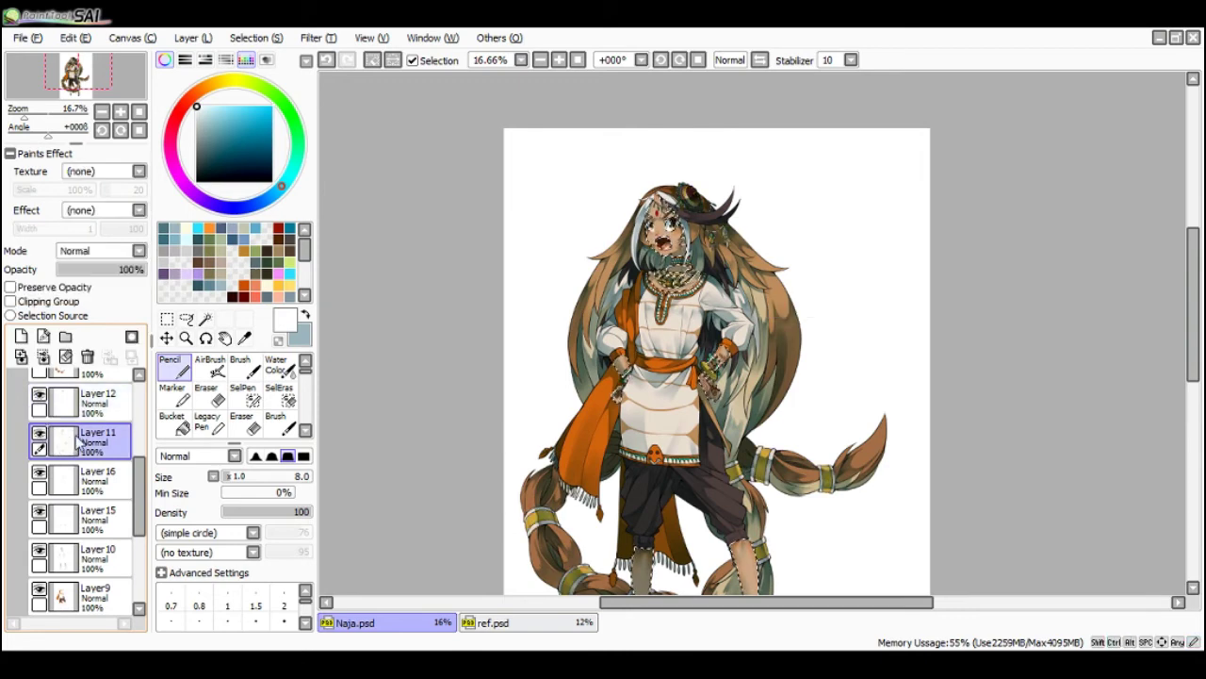
# - Make the multiply layer Layer14 in Set3 active and examine the figure's shading with the panels hidden
pyautogui.moveTo(140, 484); pyautogui.dragTo(139, 432)
pyautogui.click(116, 436)
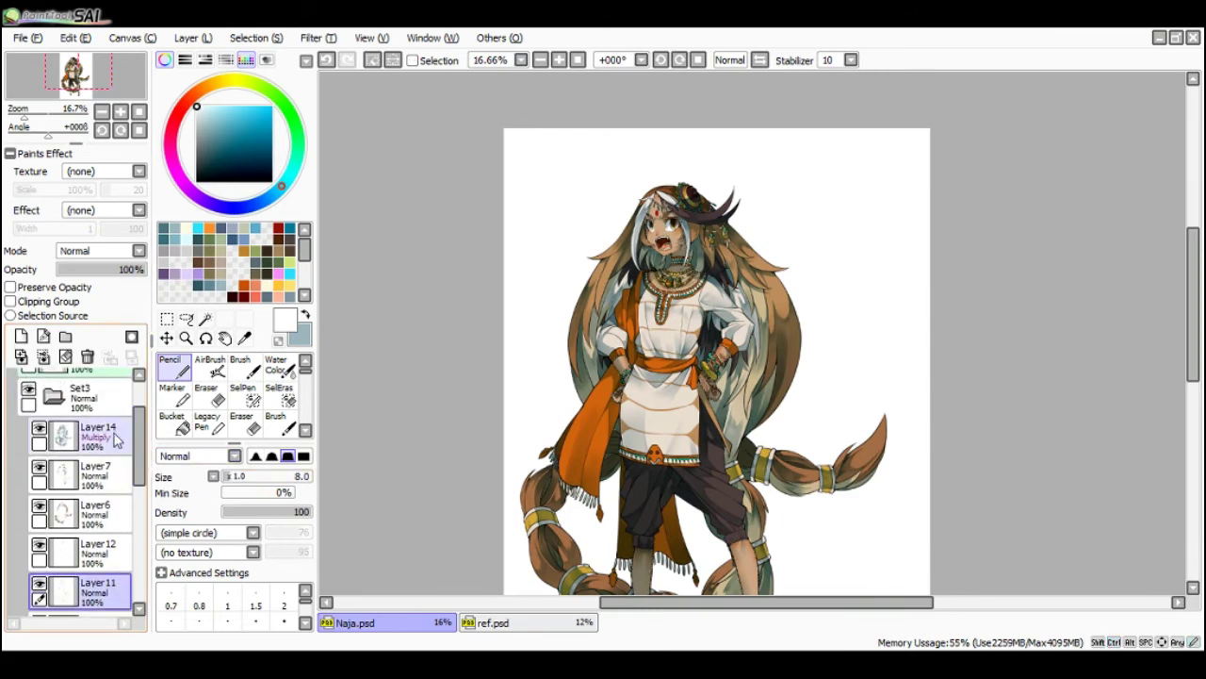
pyautogui.press('Tab')
pyautogui.scroll(1, 539, 257)
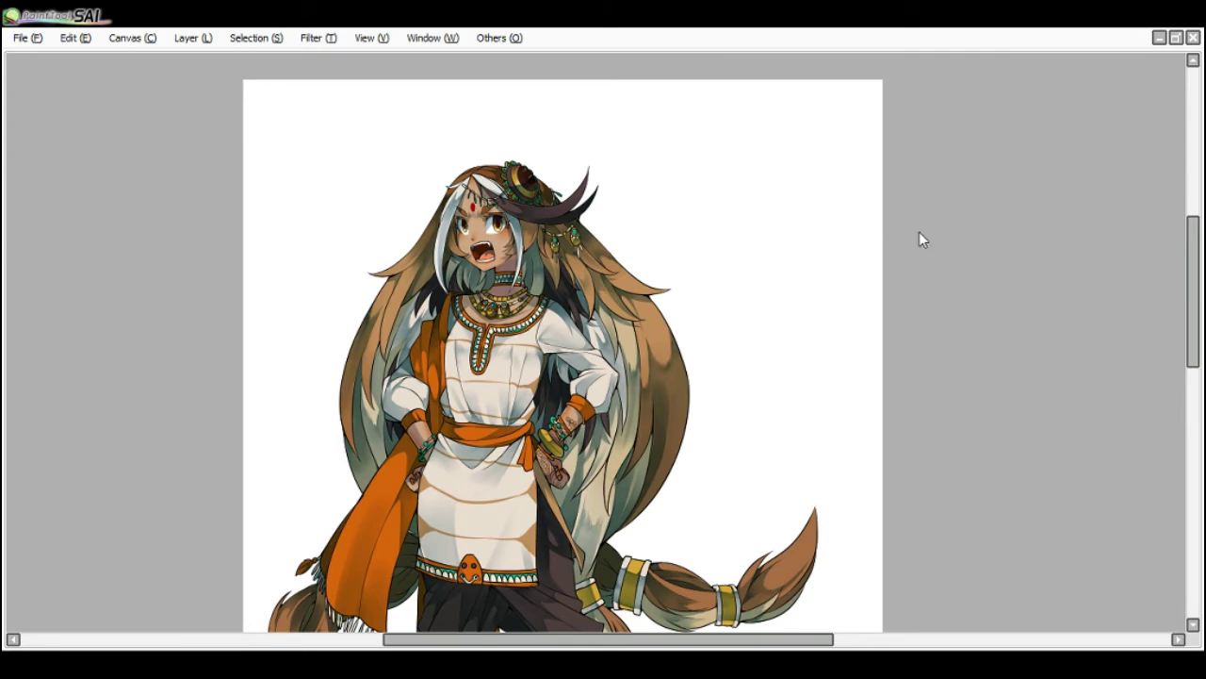
pyautogui.scroll(-1, 954, 236)
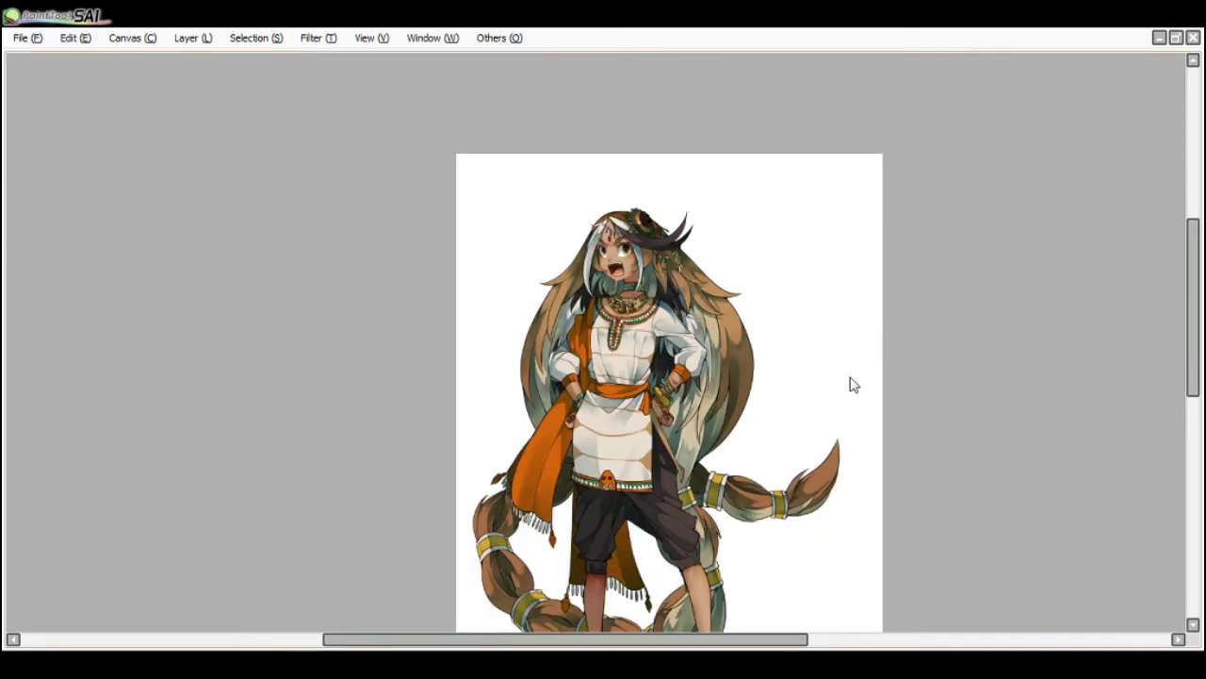
pyautogui.moveTo(752, 639); pyautogui.dragTo(808, 639)
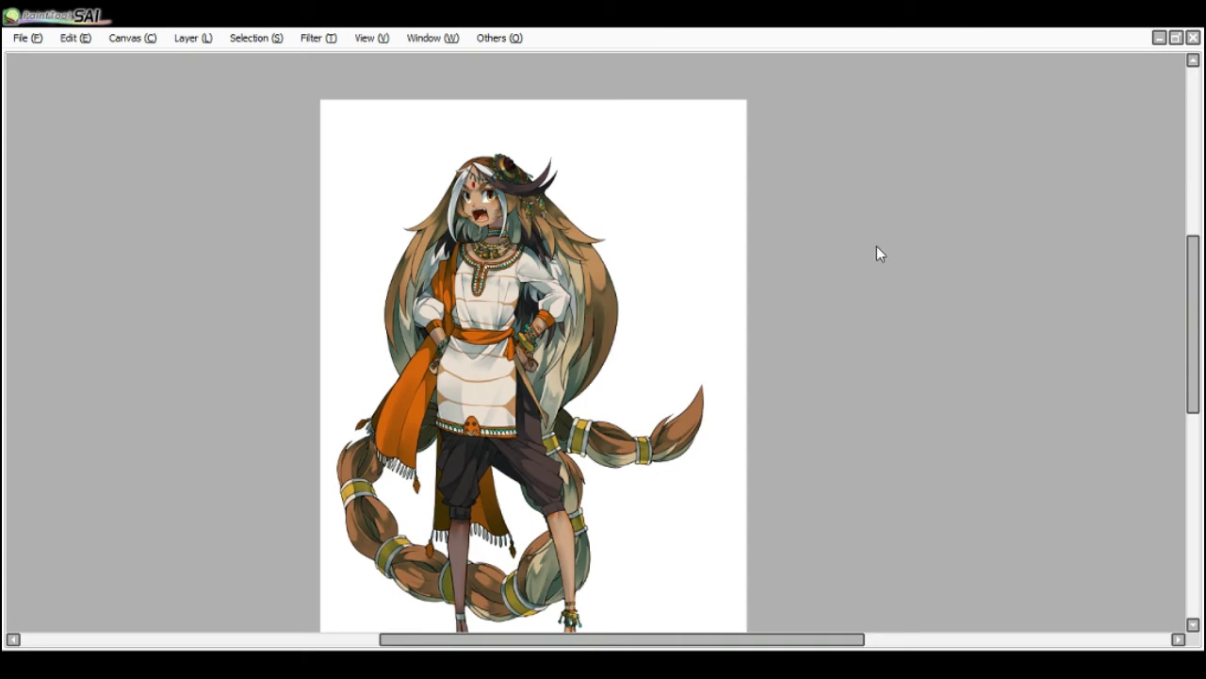
pyautogui.scroll(2, 575, 236)
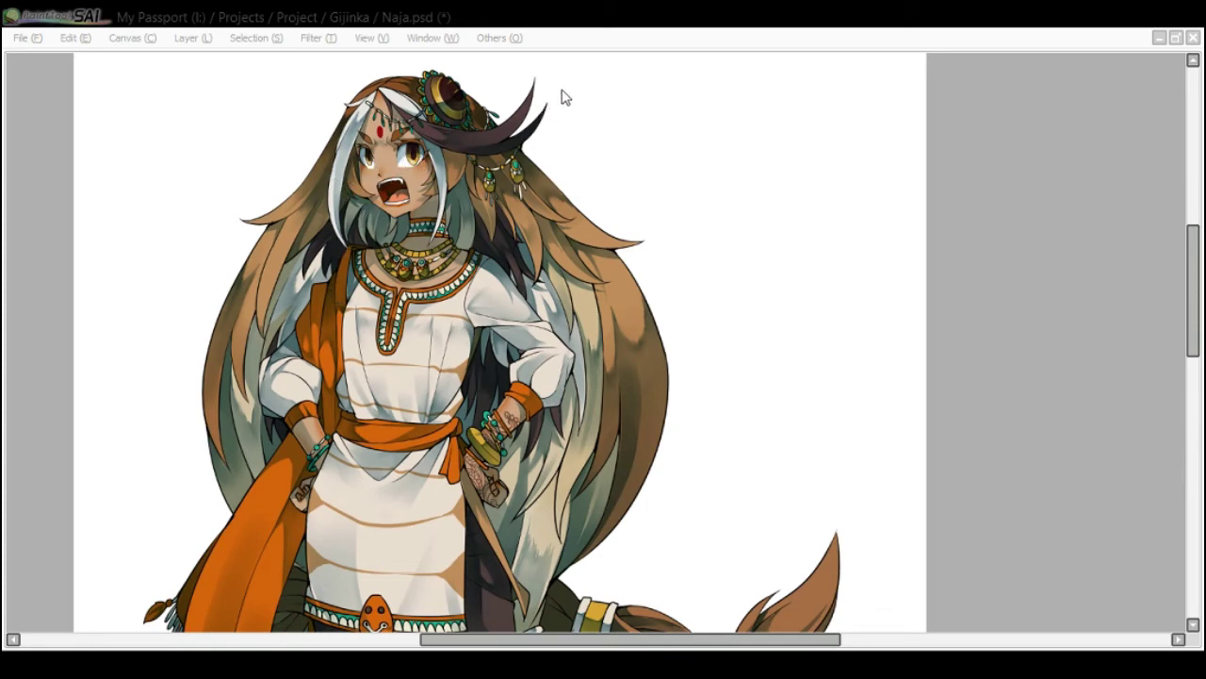
pyautogui.click(1081, 191)
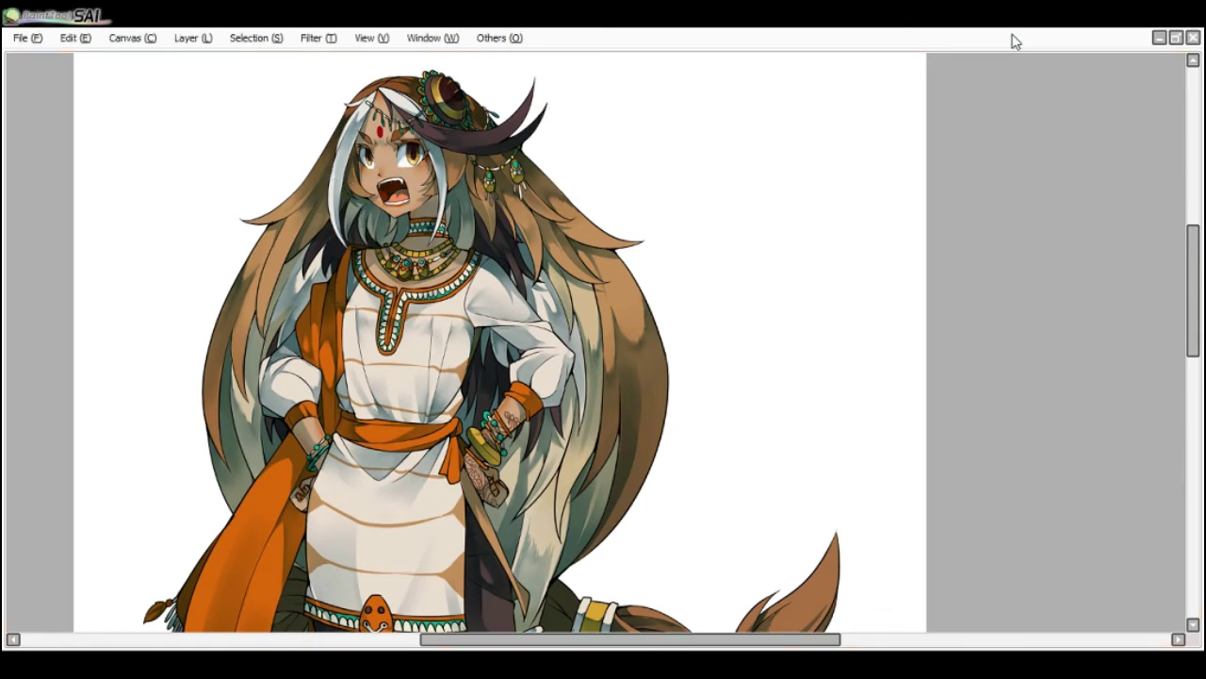
pyautogui.scroll(-3, 989, 89)
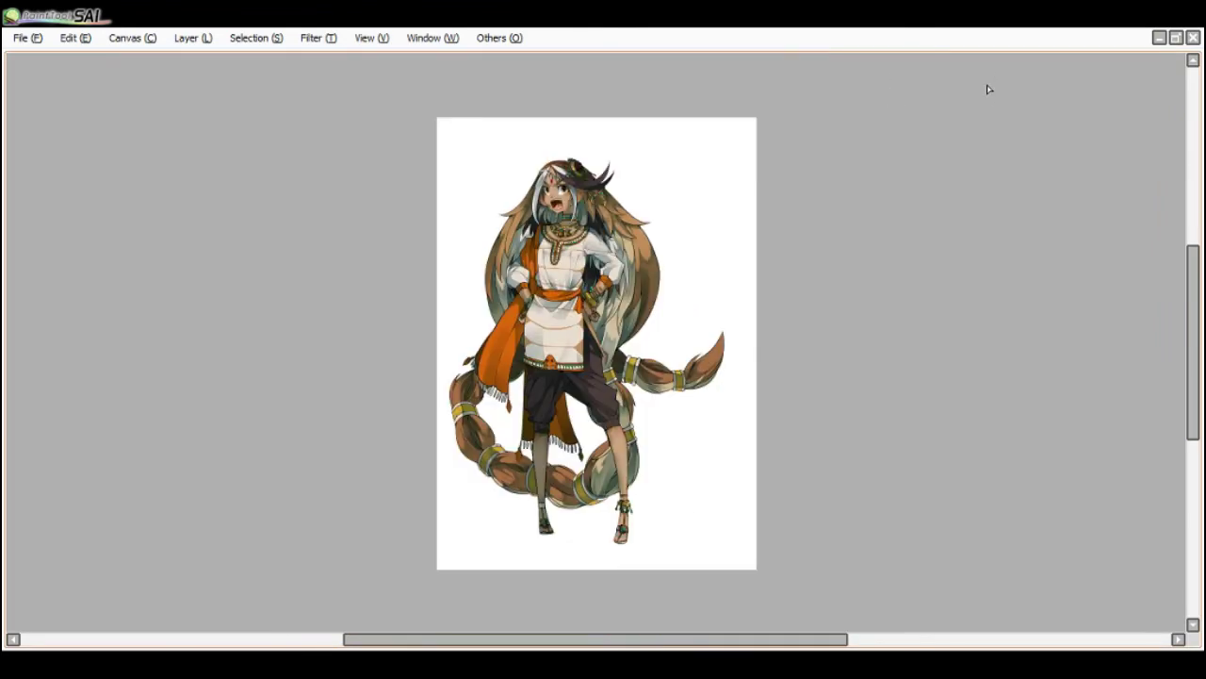
# - Make Layer9 in Set3 active, add a new layer above it, and frame the orange scarf with the panels hidden
pyautogui.press('Tab')
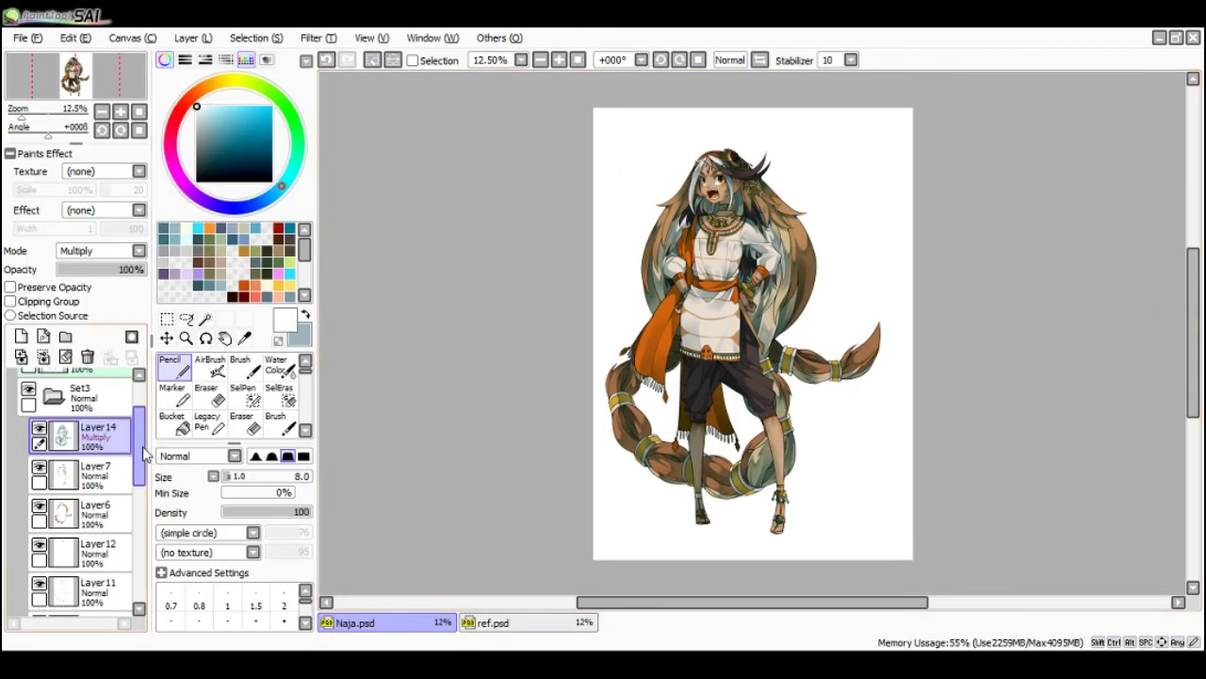
pyautogui.scroll(-2, 143, 455)
pyautogui.scroll(-1, 144, 455)
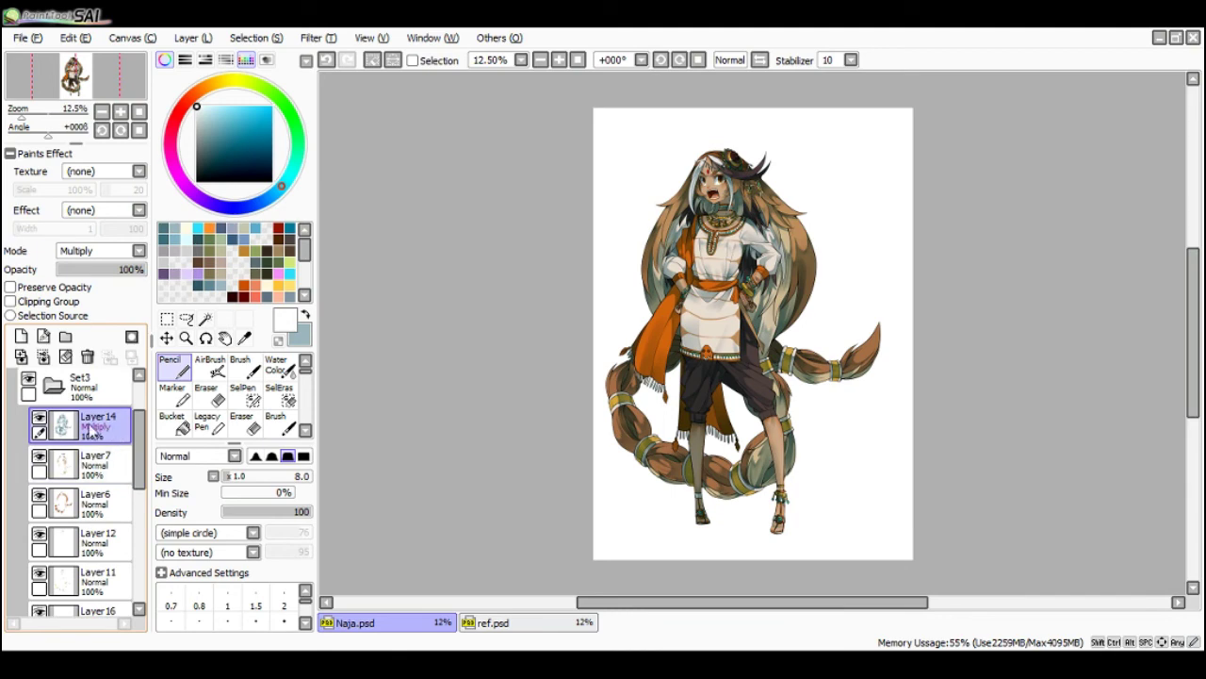
pyautogui.scroll(-5, 56, 547)
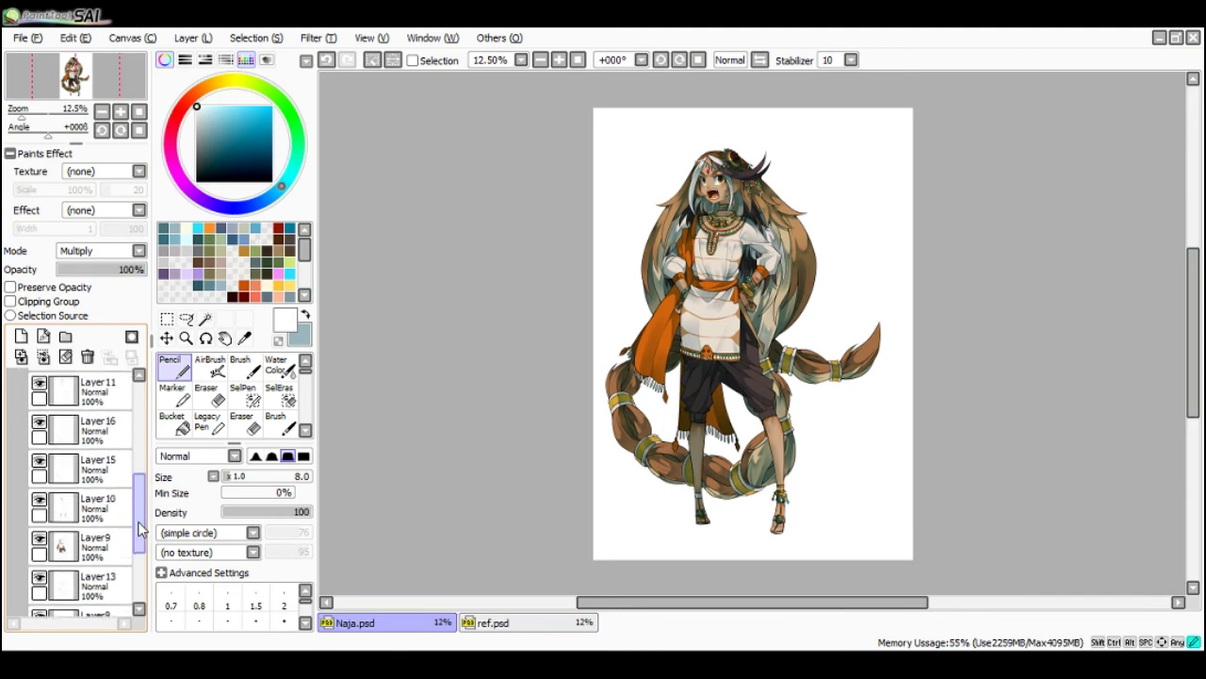
pyautogui.moveTo(141, 523); pyautogui.dragTo(141, 445)
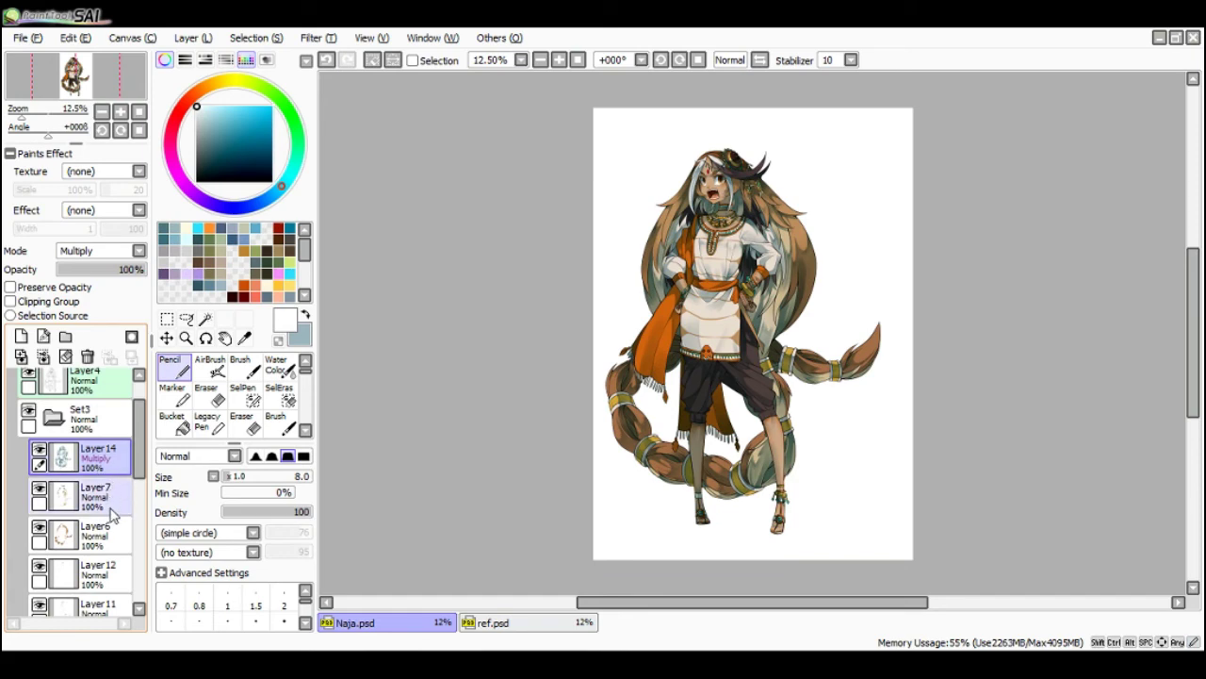
pyautogui.moveTo(139, 461); pyautogui.dragTo(144, 551)
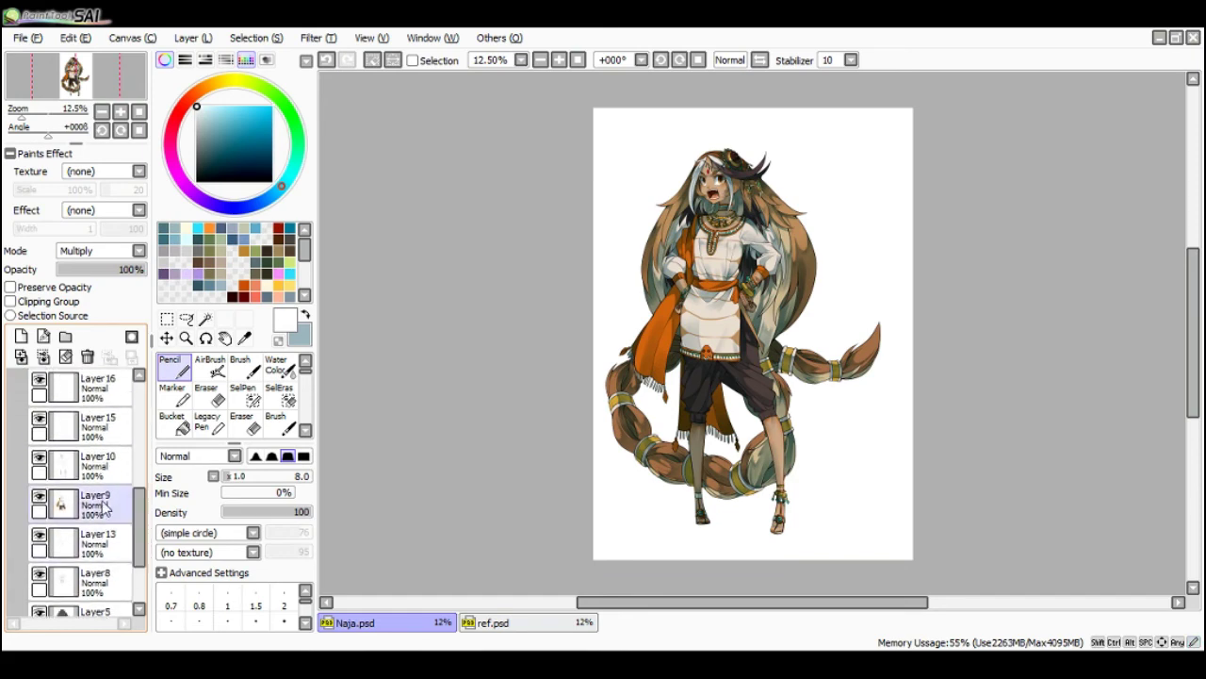
pyautogui.click(103, 504)
pyautogui.press('Tab')
pyautogui.scroll(2, 520, 311)
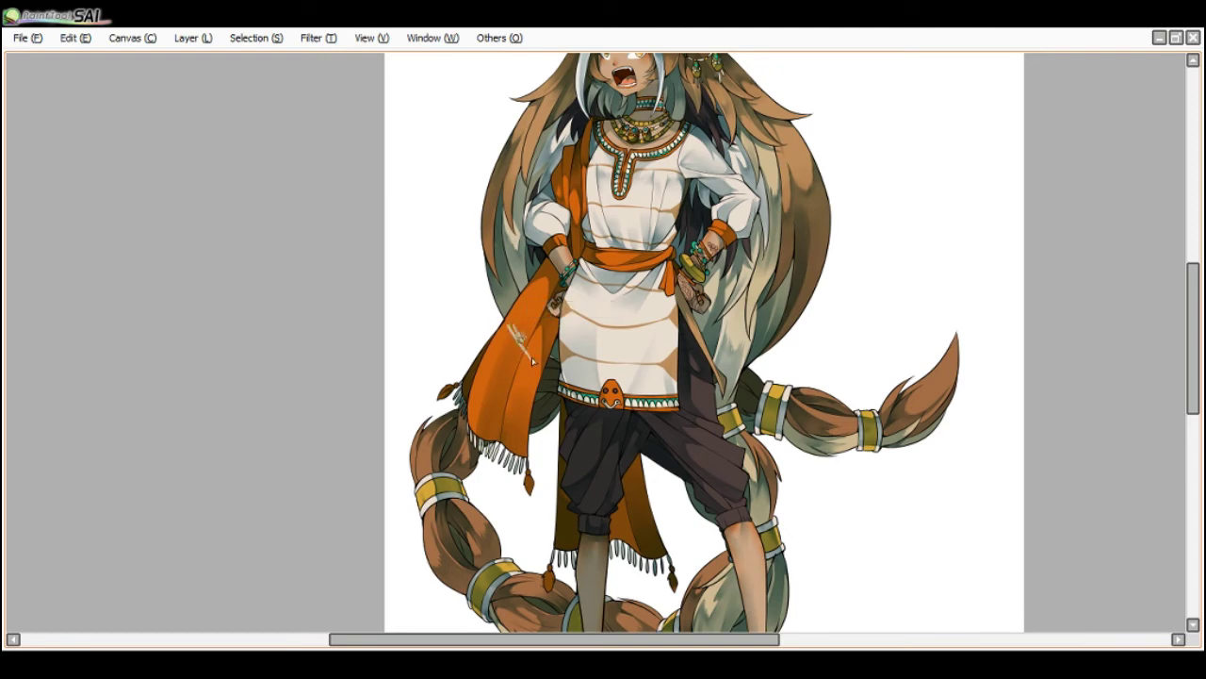
# - Paint a light highlight across the upper part of the hanging orange scarf and soften it with a larger brush
pyautogui.moveTo(532, 361)
pyautogui.mouseDown()
pyautogui.moveTo(521, 323)
pyautogui.moveTo(541, 354)
pyautogui.moveTo(533, 313)
pyautogui.mouseUp()
pyautogui.press(']')
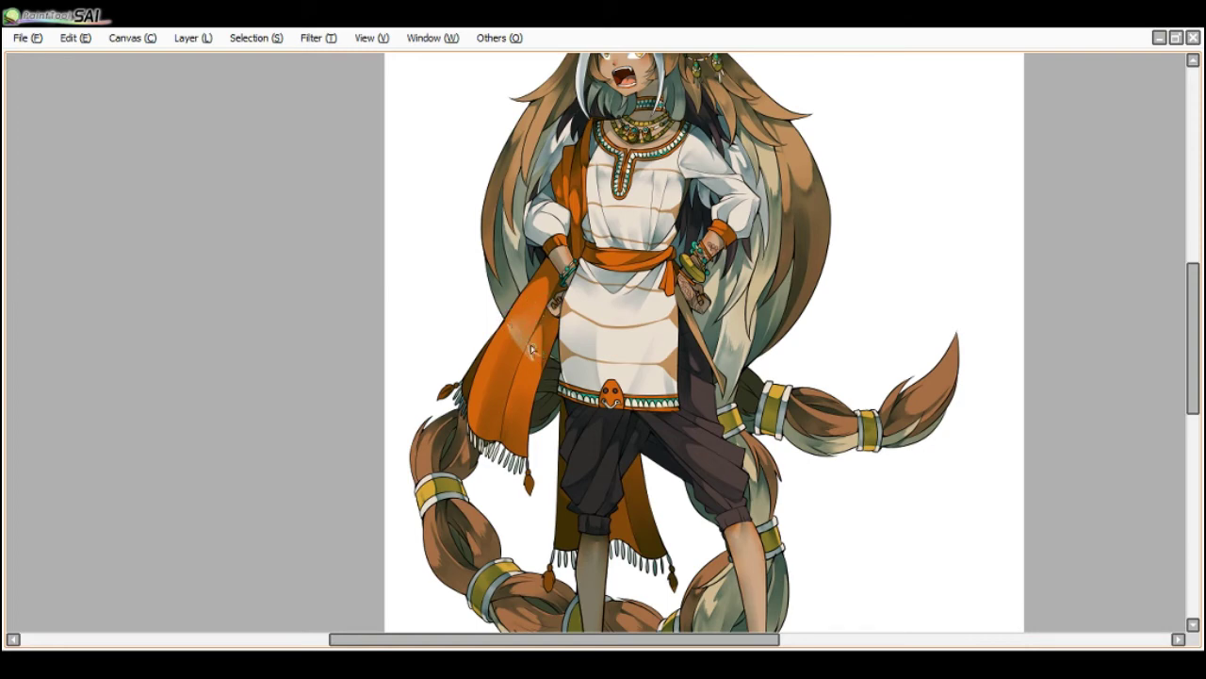
pyautogui.moveTo(522, 326)
pyautogui.mouseDown()
pyautogui.moveTo(533, 349)
pyautogui.moveTo(526, 341)
pyautogui.mouseUp()
pyautogui.moveTo(550, 250); pyautogui.dragTo(494, 203)
pyautogui.press('End')
pyautogui.press('End')
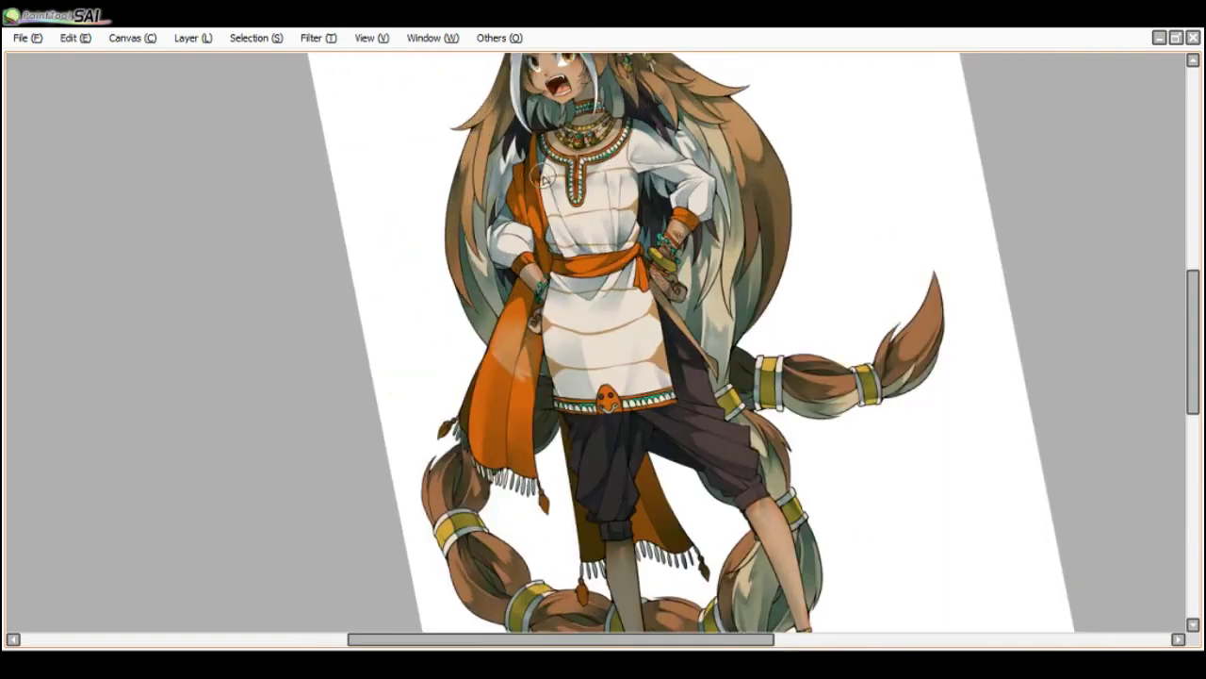
pyautogui.scroll(1, 533, 183)
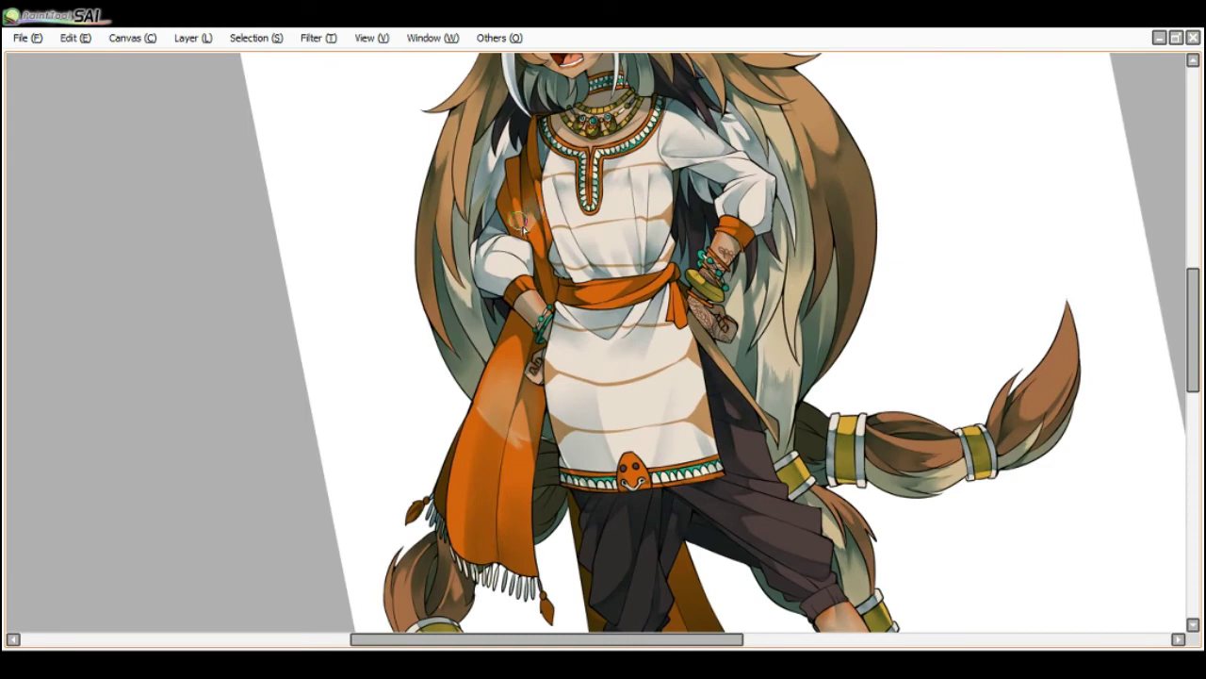
pyautogui.scroll(-1, 515, 175)
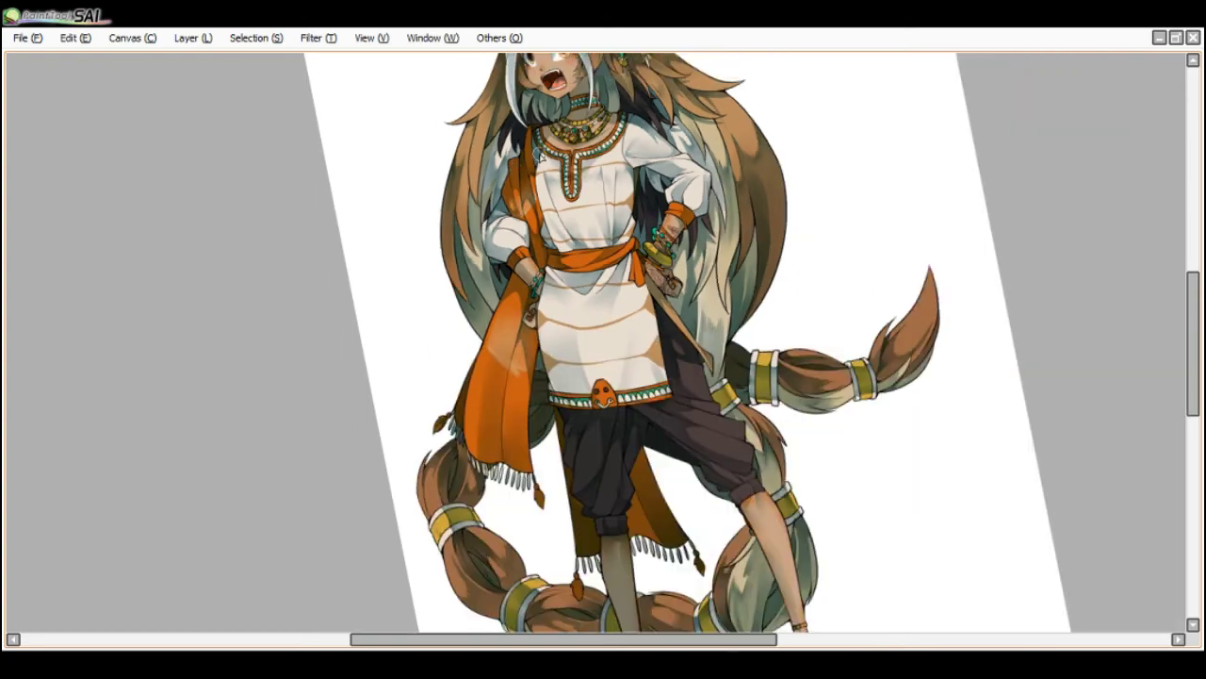
pyautogui.press('Home')
pyautogui.scroll(-1, 574, 237)
pyautogui.press('Delete')
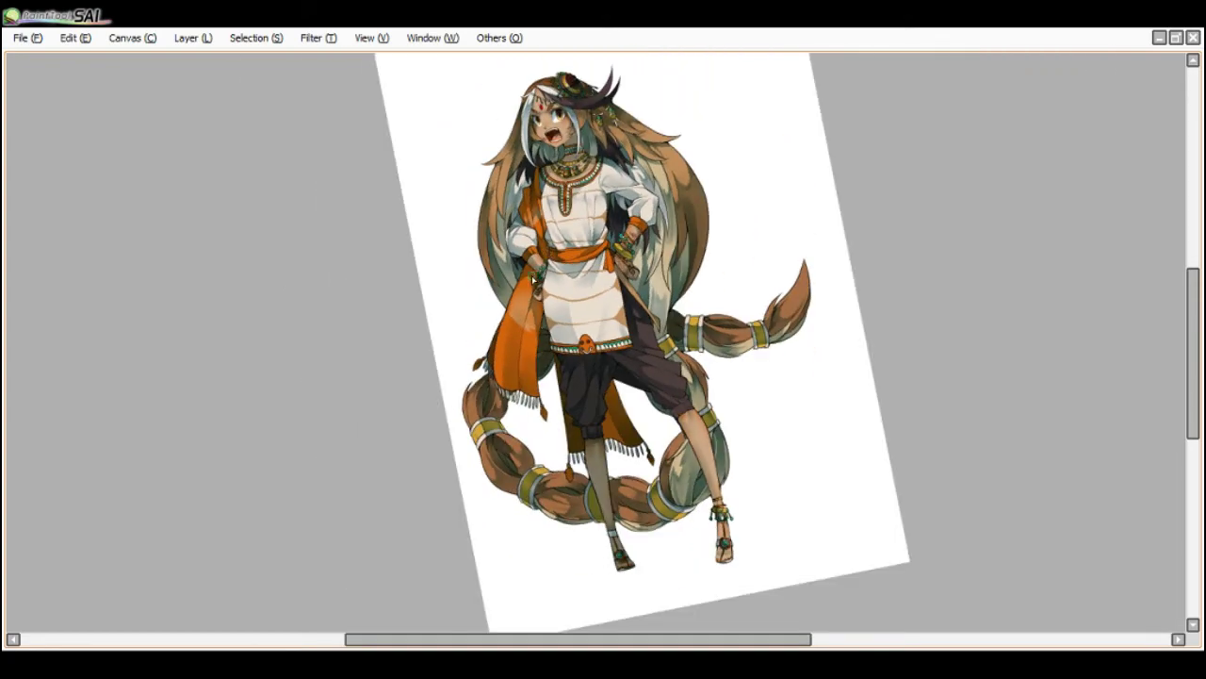
# - Blend soft darker shading into the lower half of the hanging orange scarf
pyautogui.scroll(2, 534, 279)
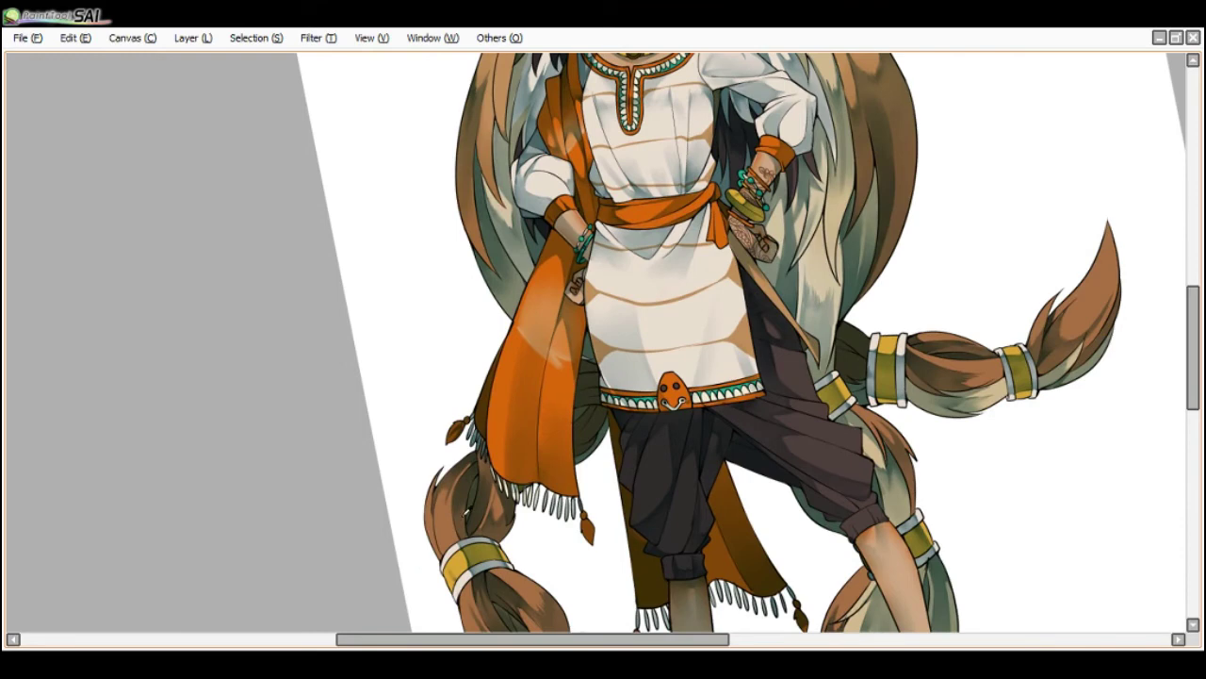
pyautogui.press('Delete')
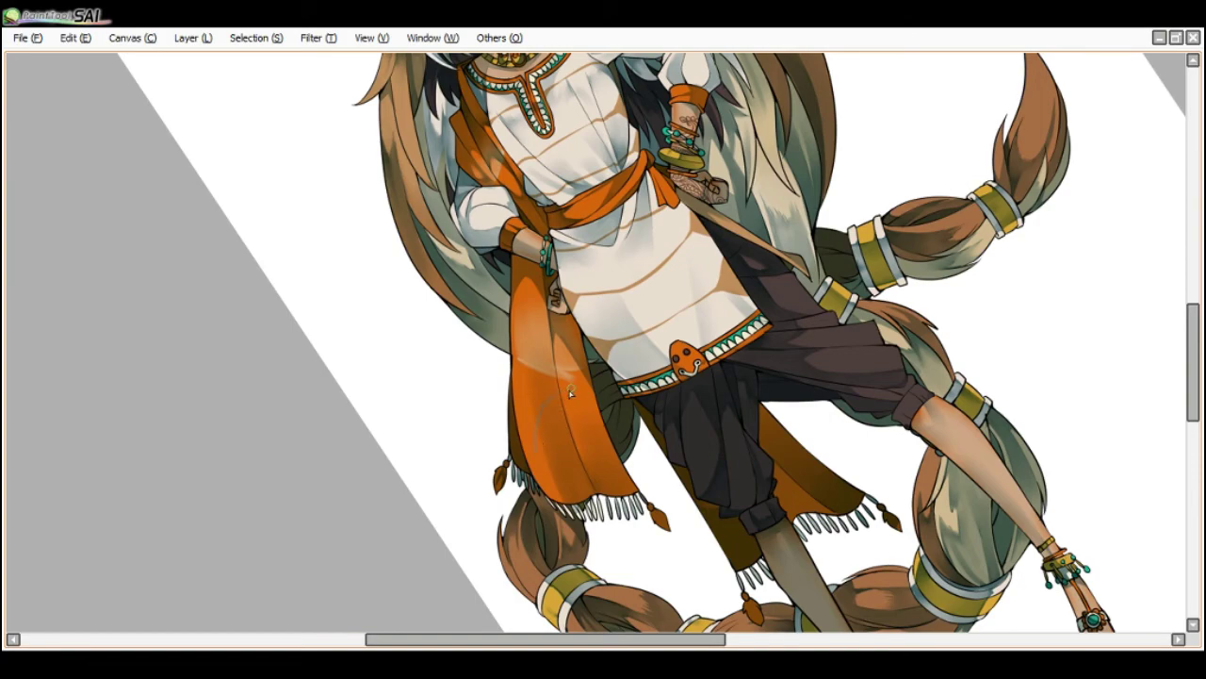
pyautogui.press('Tab')
pyautogui.press('Tab')
pyautogui.moveTo(619, 479); pyautogui.dragTo(583, 485)
pyautogui.moveTo(569, 394)
pyautogui.mouseDown()
pyautogui.moveTo(543, 434)
pyautogui.moveTo(556, 437)
pyautogui.mouseUp()
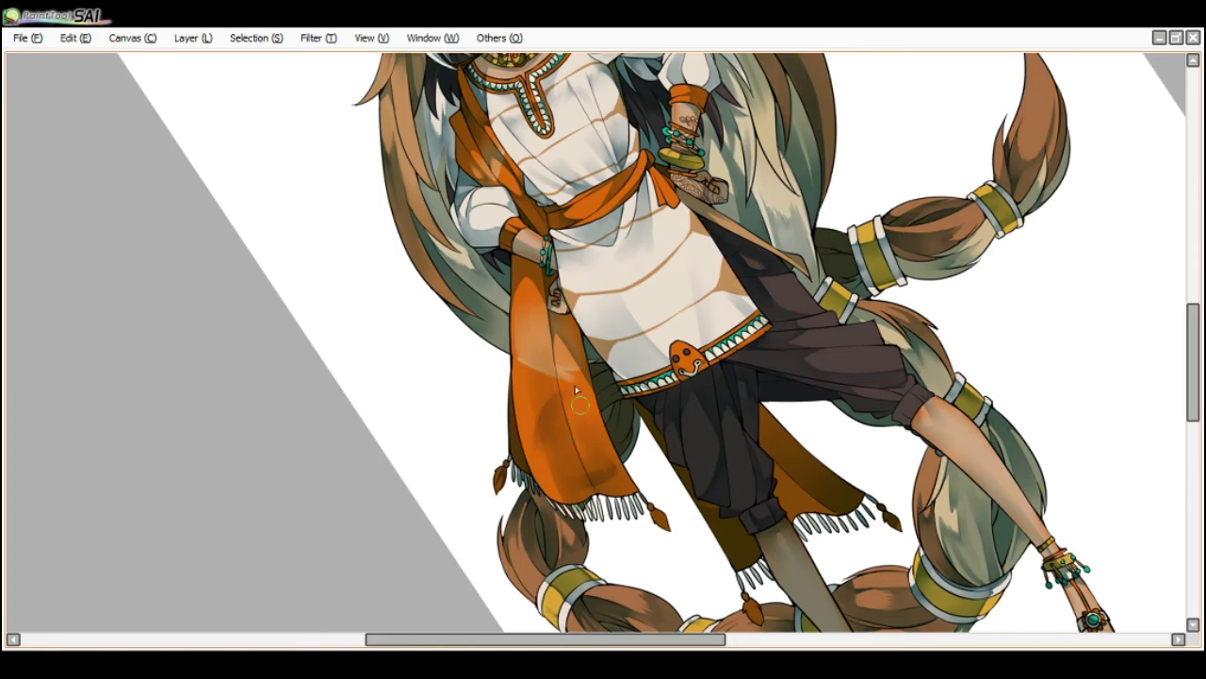
# - Refine the highlight's edge on the upper hanging scarf and check the strokes on Layer17
pyautogui.scroll(-3, 575, 389)
pyautogui.press('End')
pyautogui.press('End')
pyautogui.press('End')
pyautogui.press('Delete')
pyautogui.press('Delete')
pyautogui.press('Delete')
pyautogui.scroll(3, 538, 303)
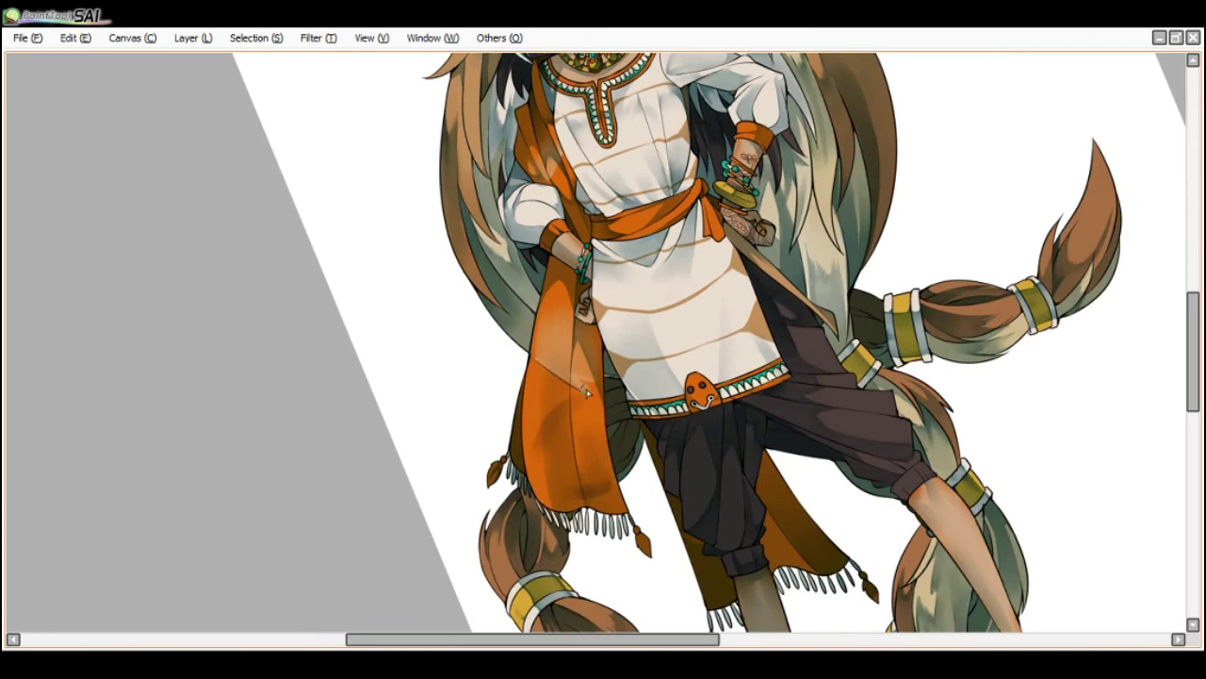
pyautogui.scroll(-4, 586, 392)
pyautogui.scroll(4, 593, 395)
pyautogui.moveTo(573, 378); pyautogui.dragTo(544, 341)
pyautogui.press('Tab')
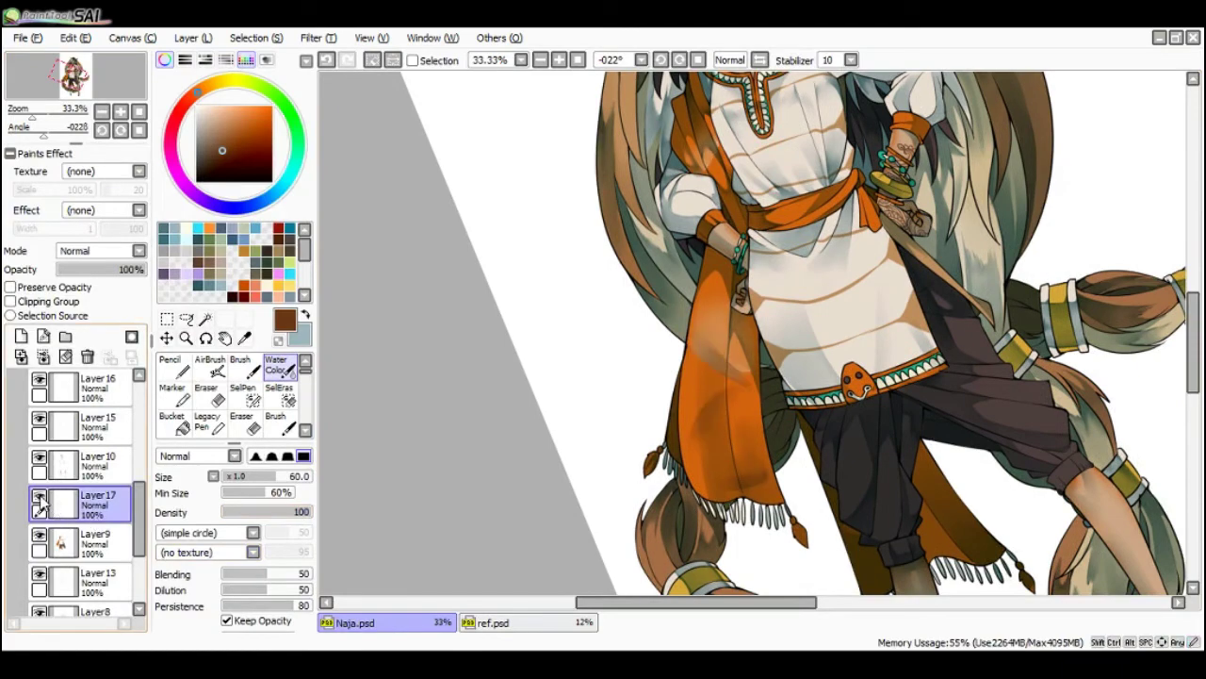
pyautogui.press('Tab')
# - Examine the scarf's shading against the whole figure at several zoom levels and canvas angles
pyautogui.press('End')
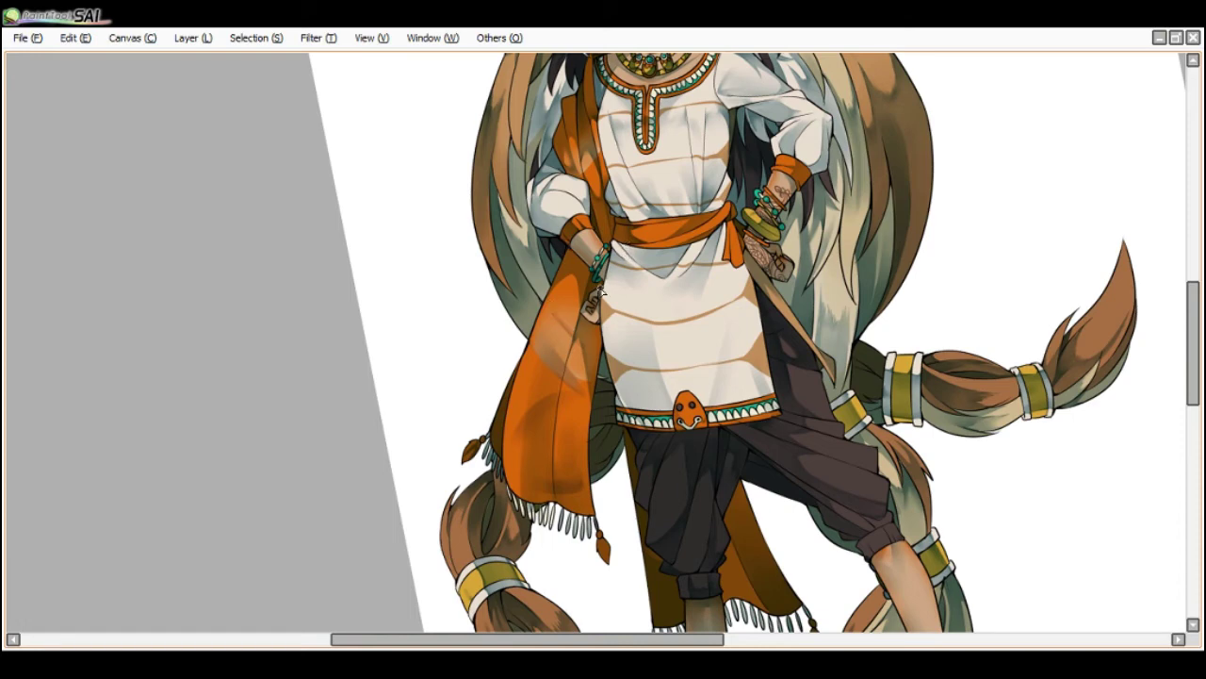
pyautogui.scroll(-3, 599, 296)
pyautogui.press('End')
pyautogui.press('End')
pyautogui.press('End')
pyautogui.press('End')
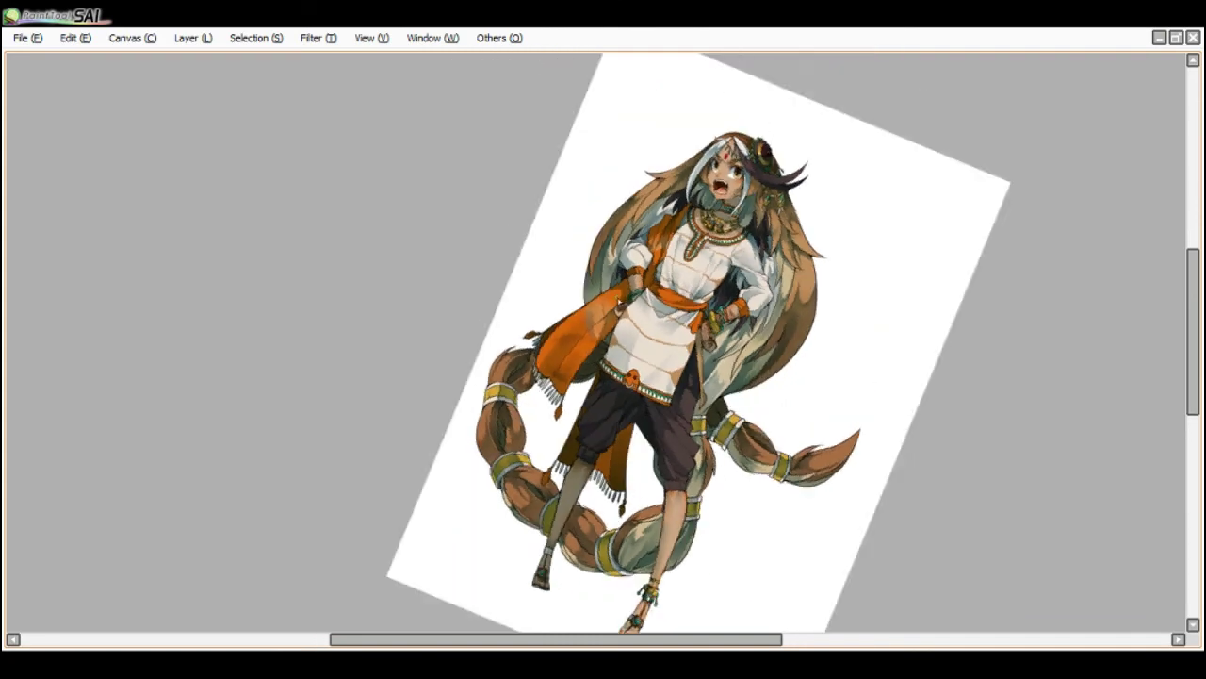
pyautogui.press('Delete')
pyautogui.press('Delete')
pyautogui.press('Delete')
pyautogui.press('Delete')
pyautogui.press('Delete')
pyautogui.scroll(3, 577, 382)
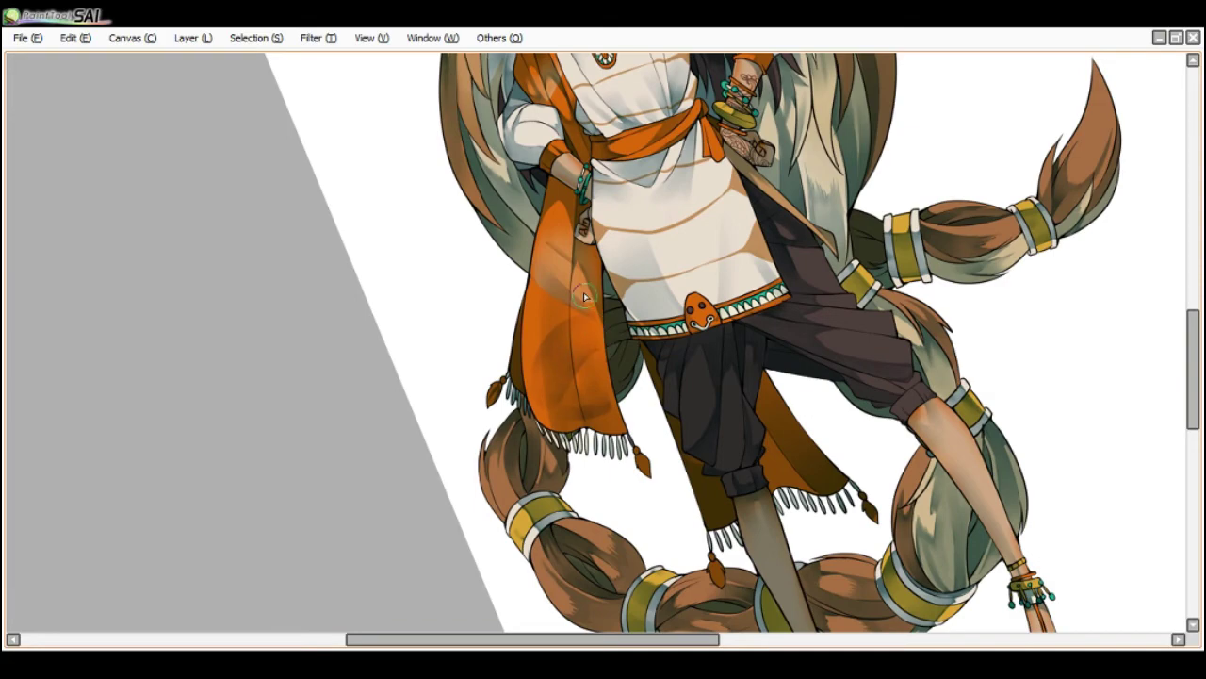
pyautogui.scroll(-1, 579, 288)
pyautogui.press('Delete')
pyautogui.press('End')
pyautogui.press('End')
pyautogui.press('End')
pyautogui.scroll(-1, 577, 285)
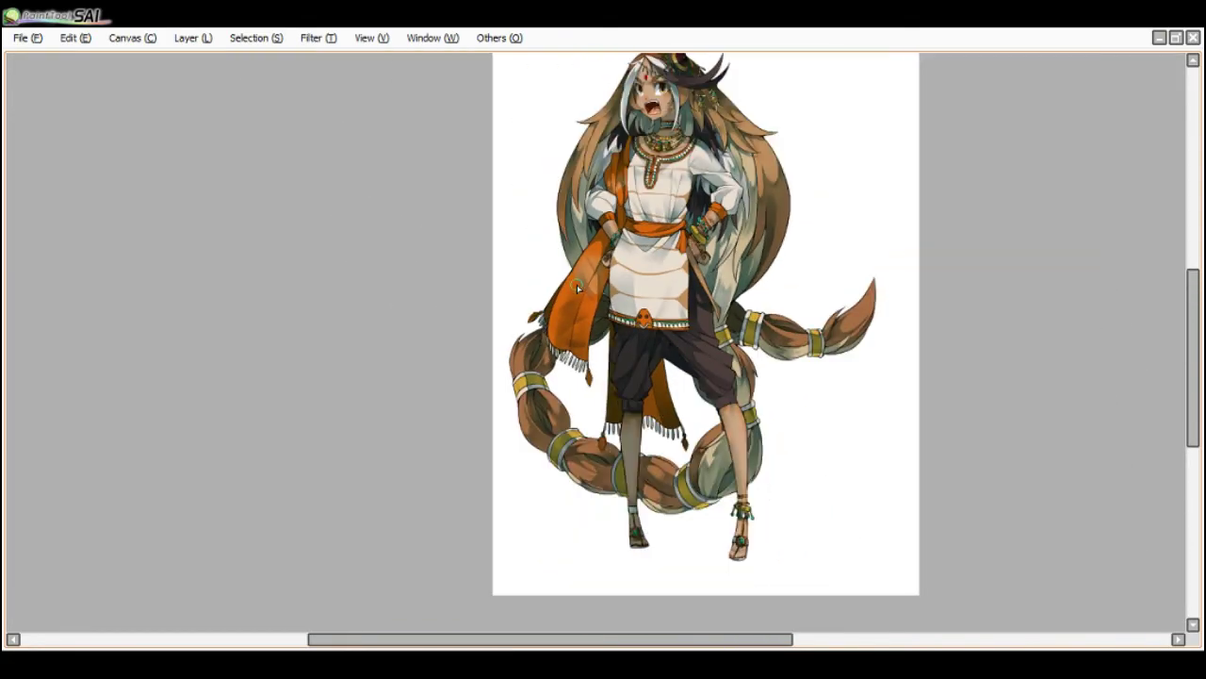
pyautogui.scroll(-1, 577, 283)
pyautogui.press('Home')
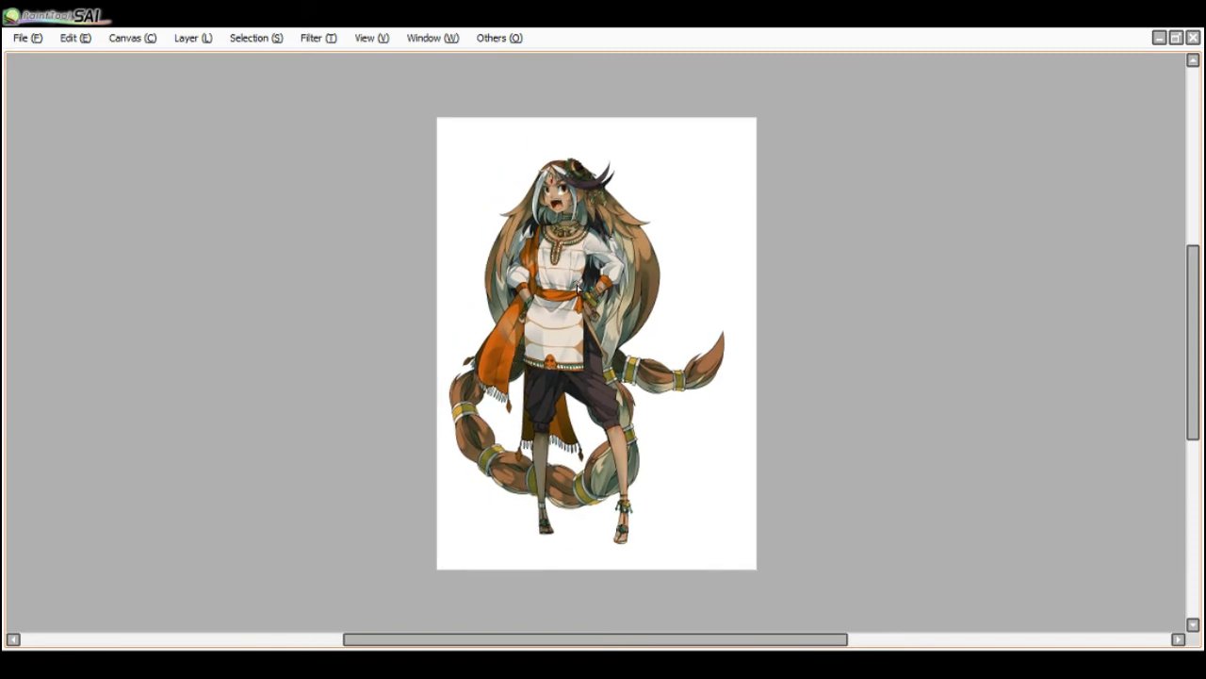
pyautogui.scroll(2, 580, 287)
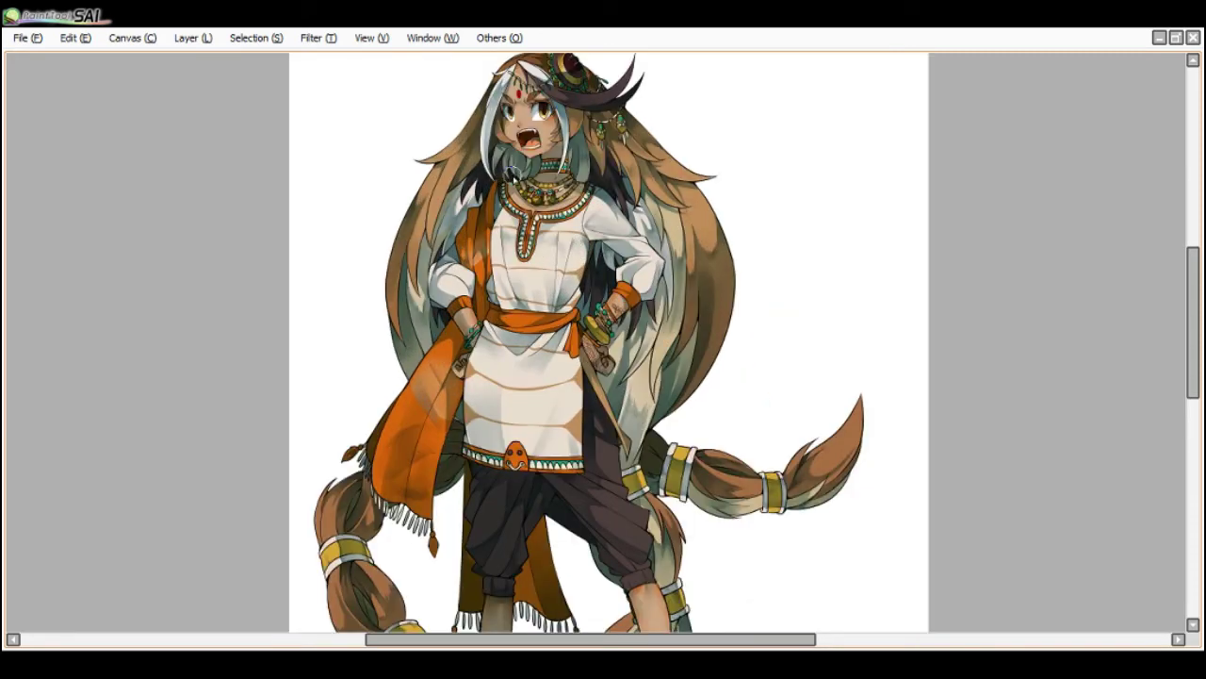
pyautogui.scroll(-1, 510, 236)
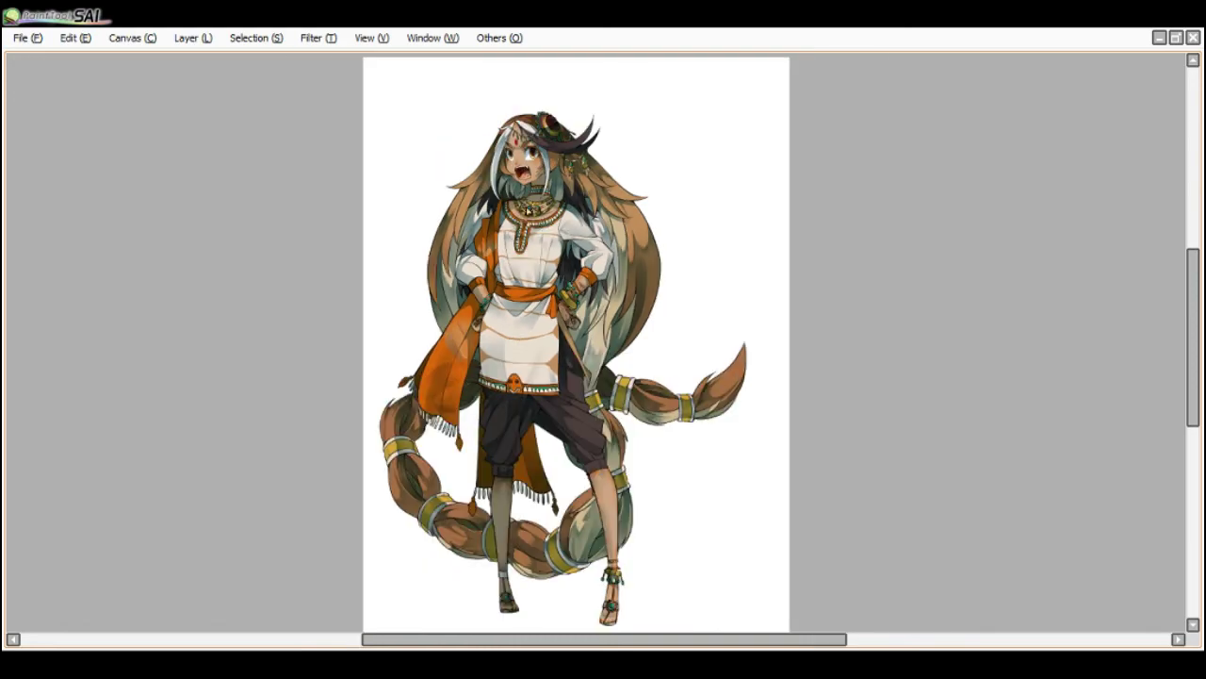
pyautogui.scroll(1, 528, 215)
# - Load Layer5's figure silhouette as a selection and add a new layer above Layer14 in Set3
pyautogui.press('Tab')
pyautogui.scroll(-4, 135, 534)
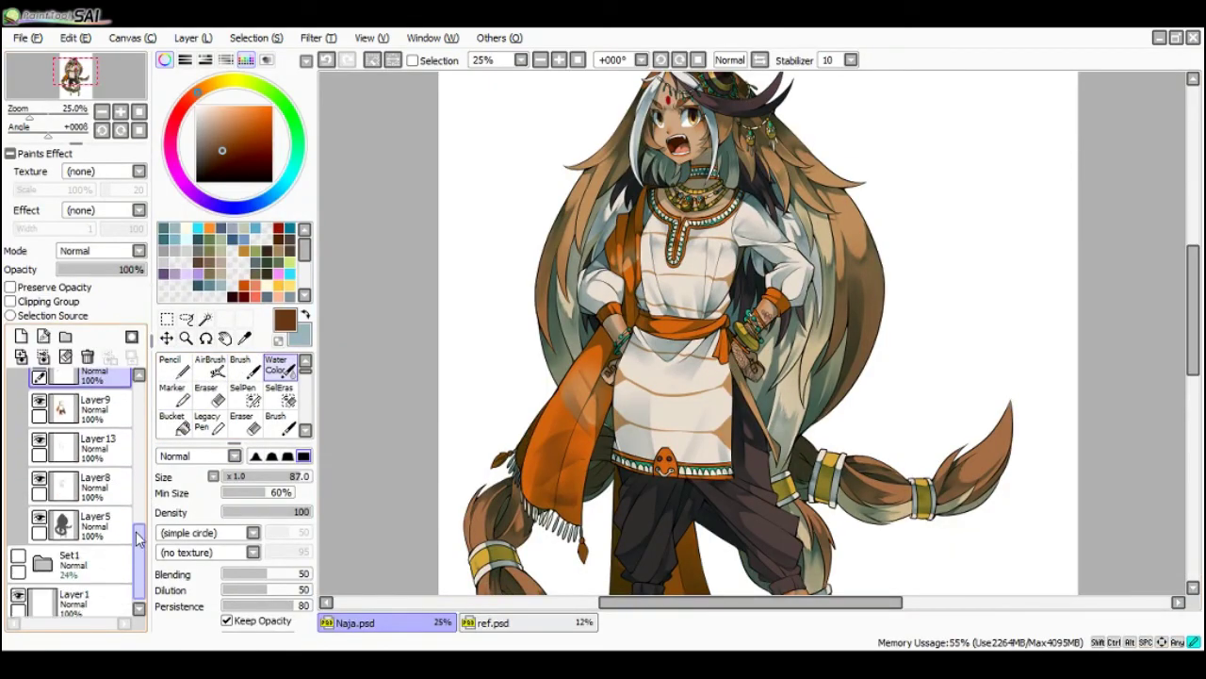
pyautogui.keyDown('ctrl'); pyautogui.click(65, 537); pyautogui.keyUp('ctrl')
pyautogui.moveTo(140, 537); pyautogui.dragTo(142, 430)
pyautogui.click(21, 336)
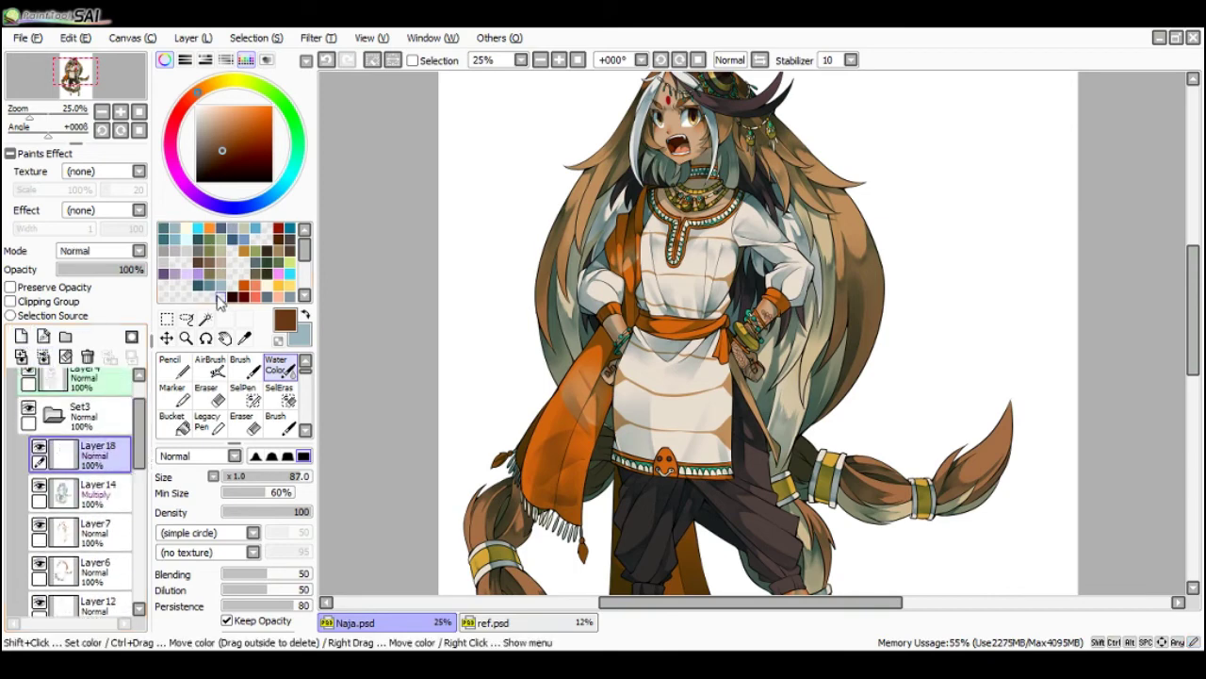
# - Choose a pale cream shifted toward orange and pencil a thin highlight strand on the outer brown hair, redoing unsatisfactory strokes
pyautogui.click(186, 229)
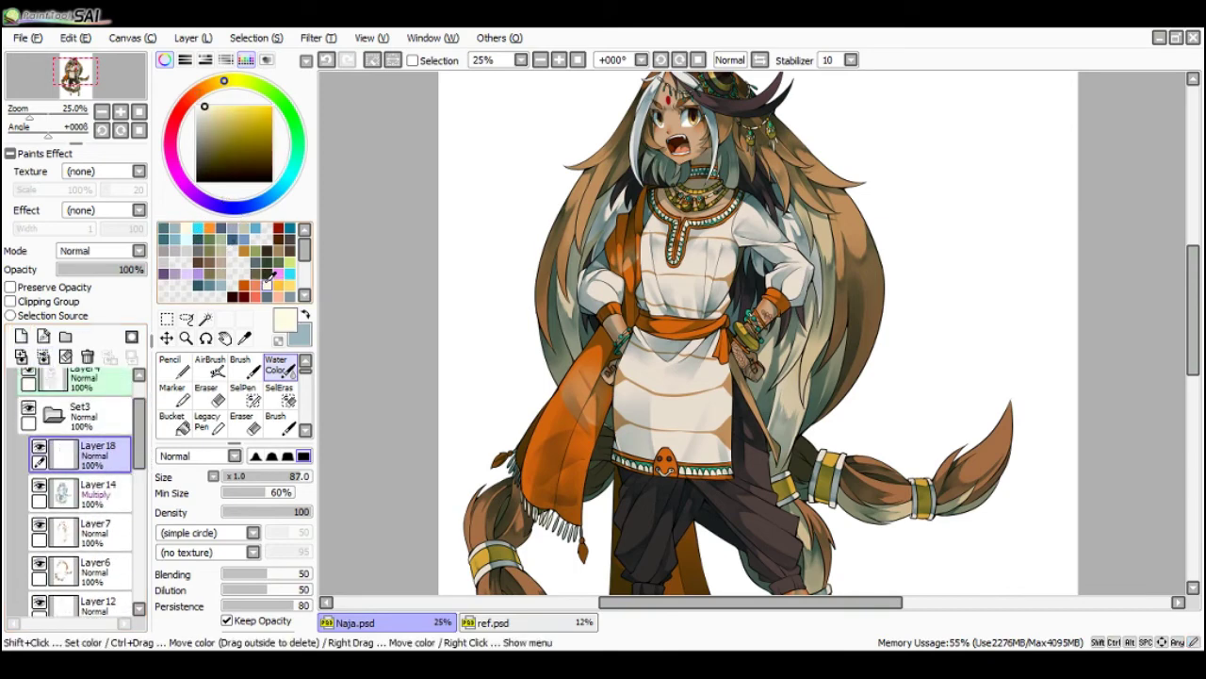
pyautogui.click(213, 85)
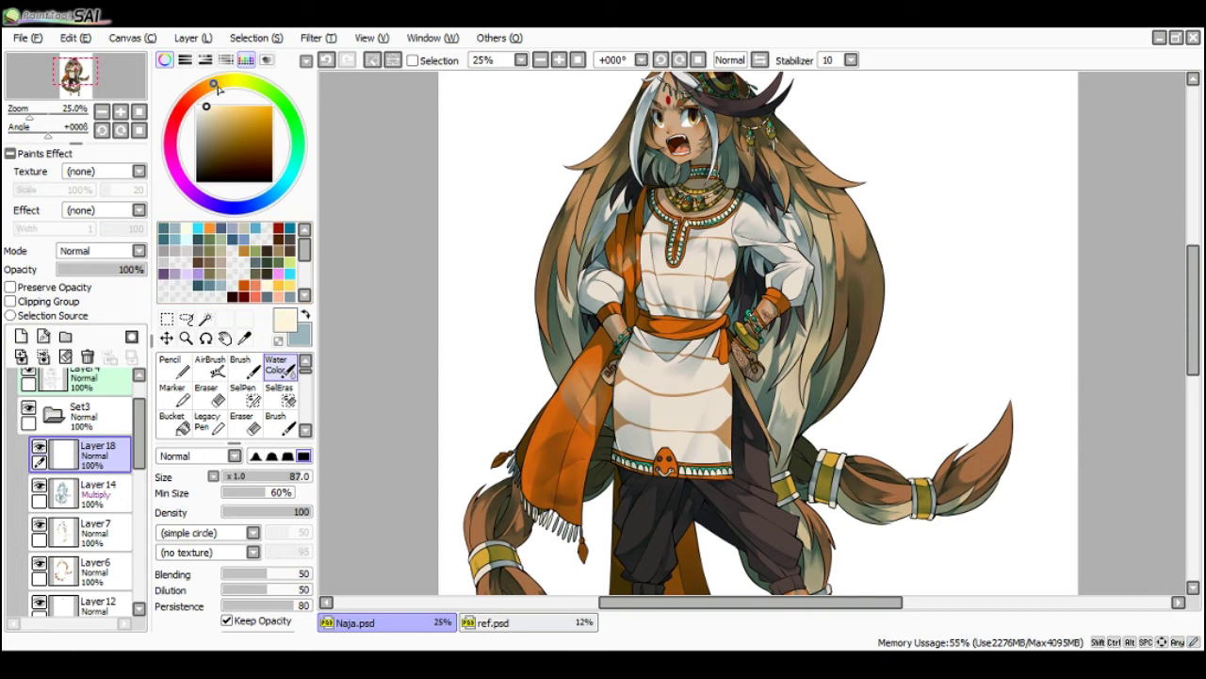
pyautogui.press('n')
pyautogui.scroll(1, 863, 201)
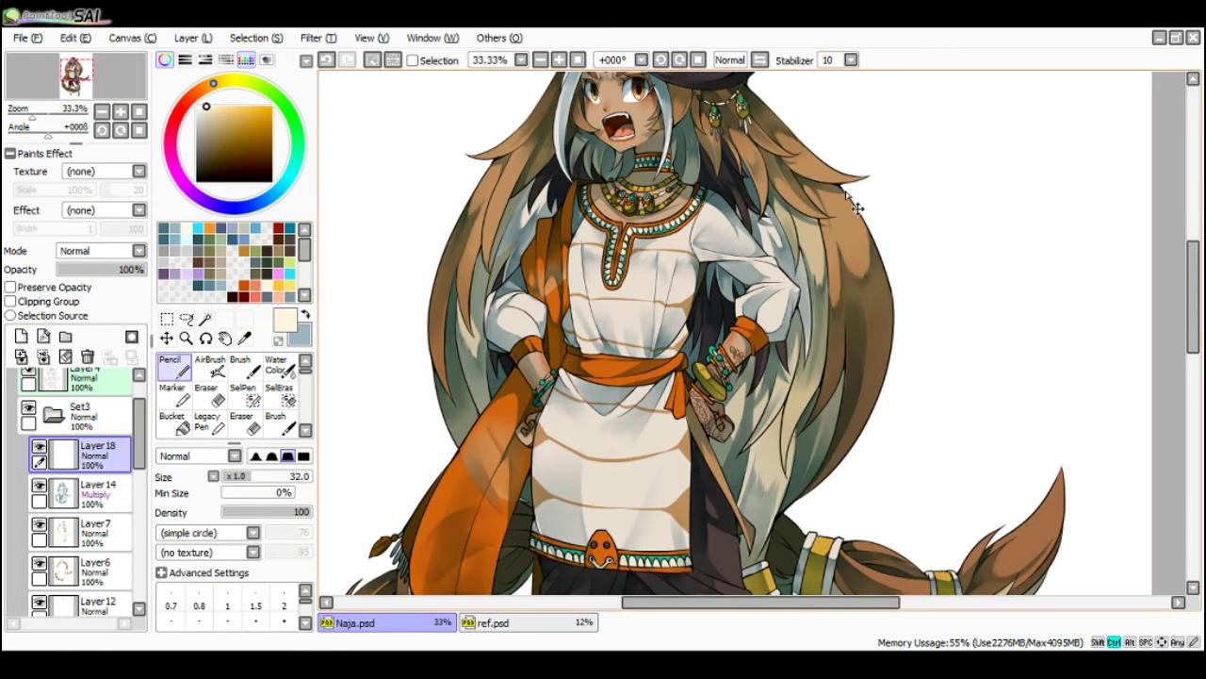
pyautogui.moveTo(847, 194)
pyautogui.mouseDown()
pyautogui.moveTo(882, 266)
pyautogui.moveTo(854, 292)
pyautogui.mouseUp()
pyautogui.hotkey('ctrl', 'z')
pyautogui.moveTo(837, 240); pyautogui.dragTo(869, 321)
pyautogui.hotkey('ctrl', 'z')
pyautogui.hotkey('ctrl', 'z')
pyautogui.moveTo(852, 254)
pyautogui.mouseDown()
pyautogui.moveTo(867, 321)
pyautogui.moveTo(861, 278)
pyautogui.mouseUp()
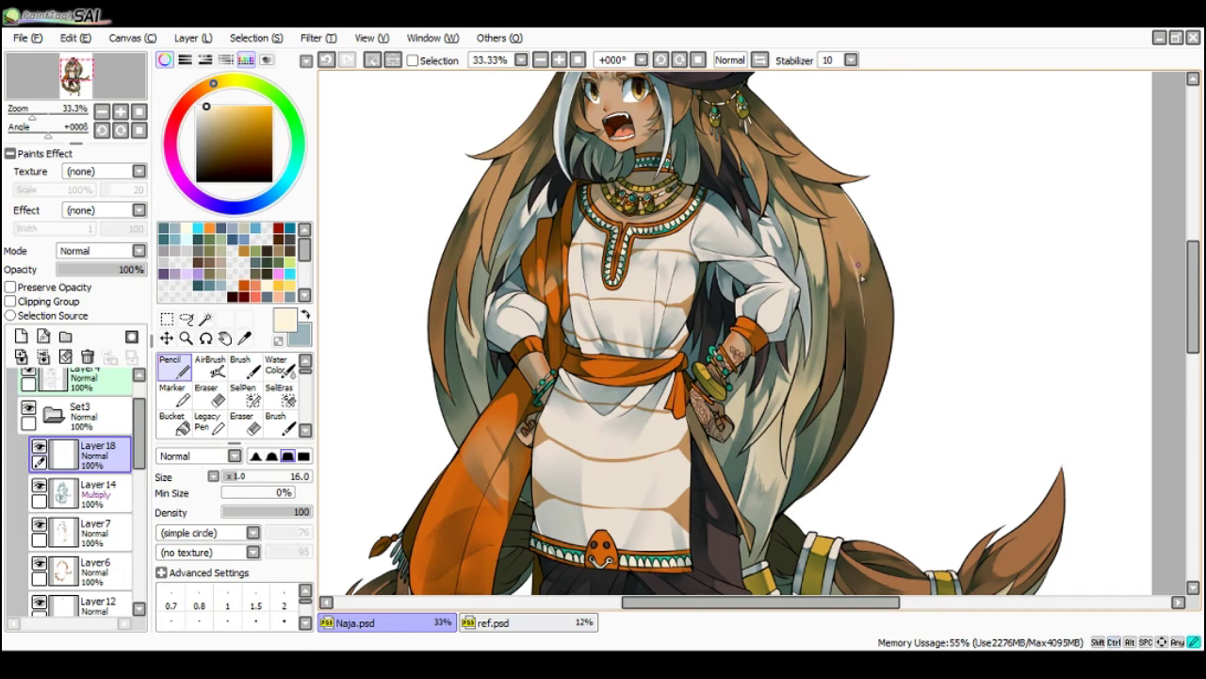
pyautogui.press('c')
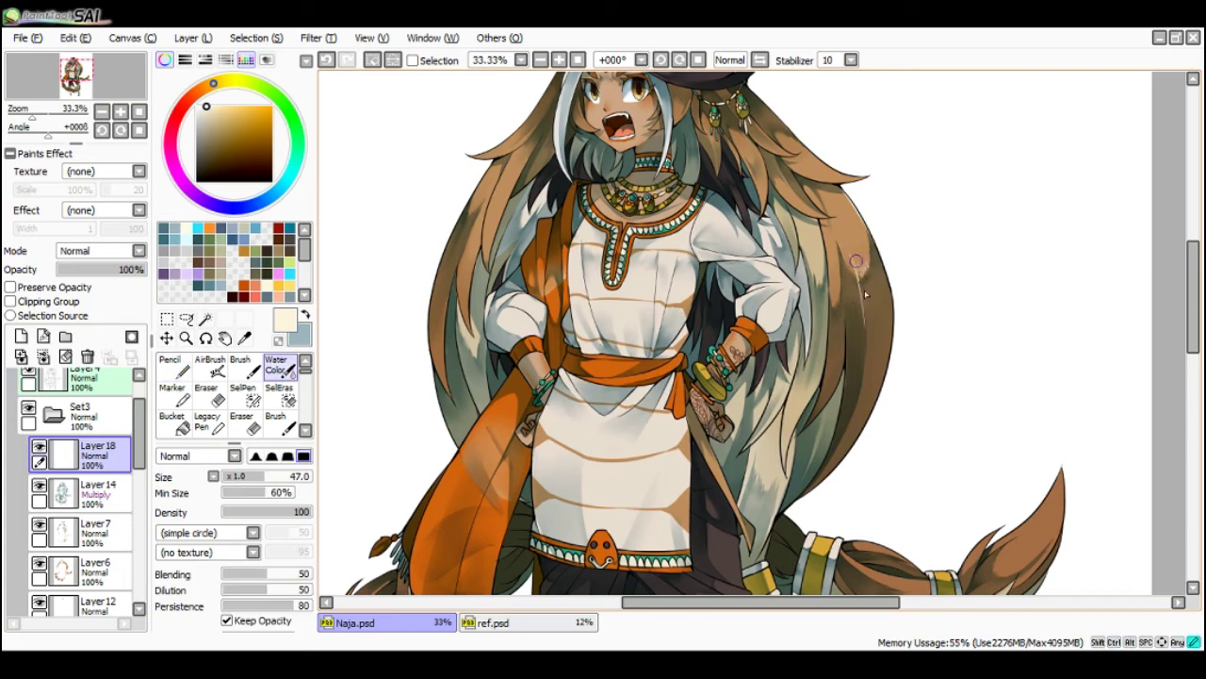
pyautogui.press('n')
pyautogui.hotkey('ctrl', 'z')
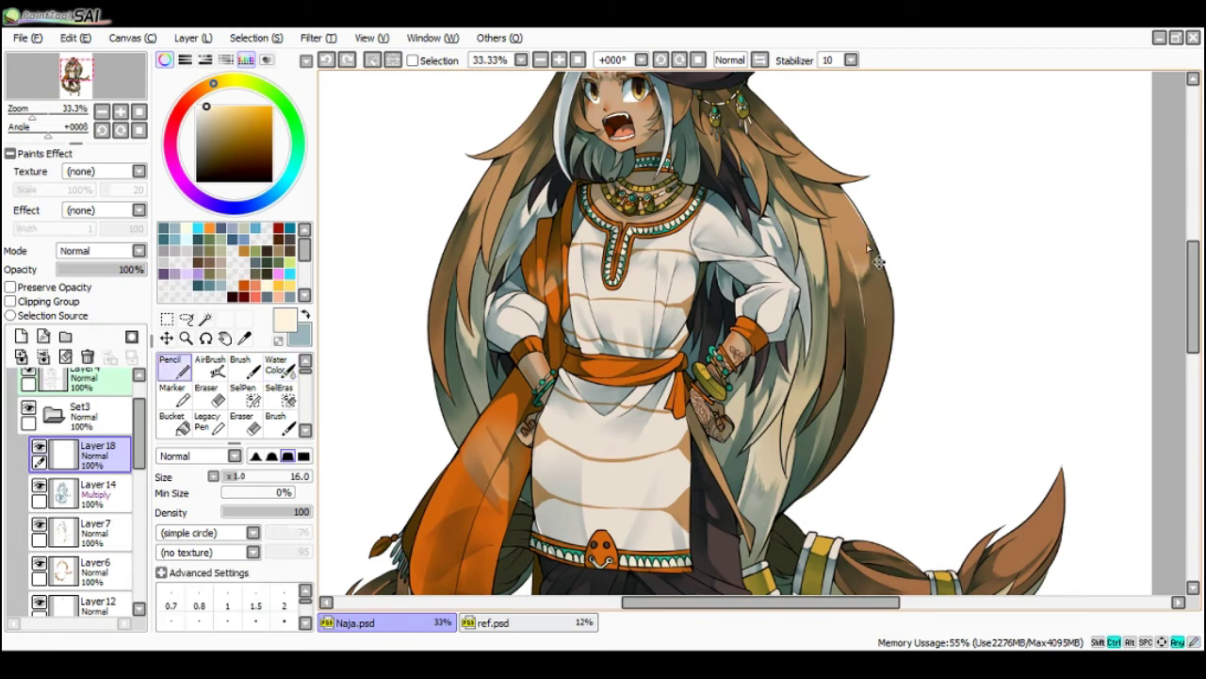
# - Pencil a thin pale rim highlight along the hair's outer edge and add a highlight to the locks beside the earrings
pyautogui.moveTo(896, 314); pyautogui.dragTo(869, 233)
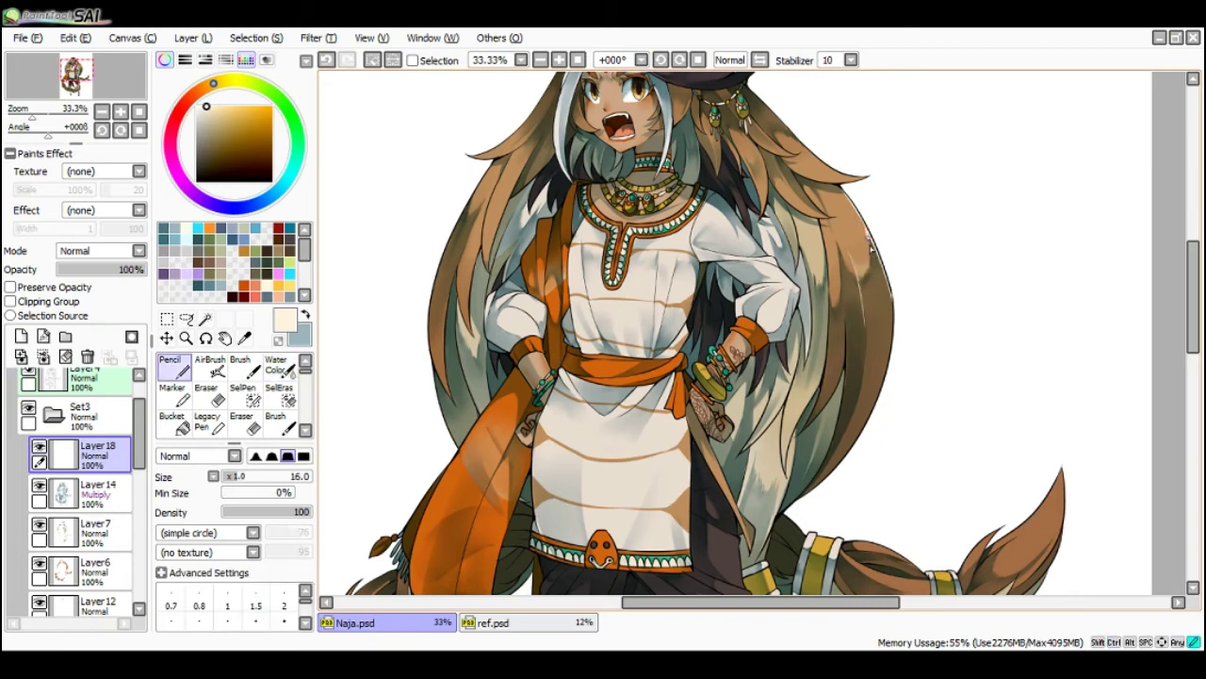
pyautogui.press('c')
pyautogui.press('n')
pyautogui.scroll(-1, 826, 199)
pyautogui.moveTo(792, 156); pyautogui.dragTo(826, 167)
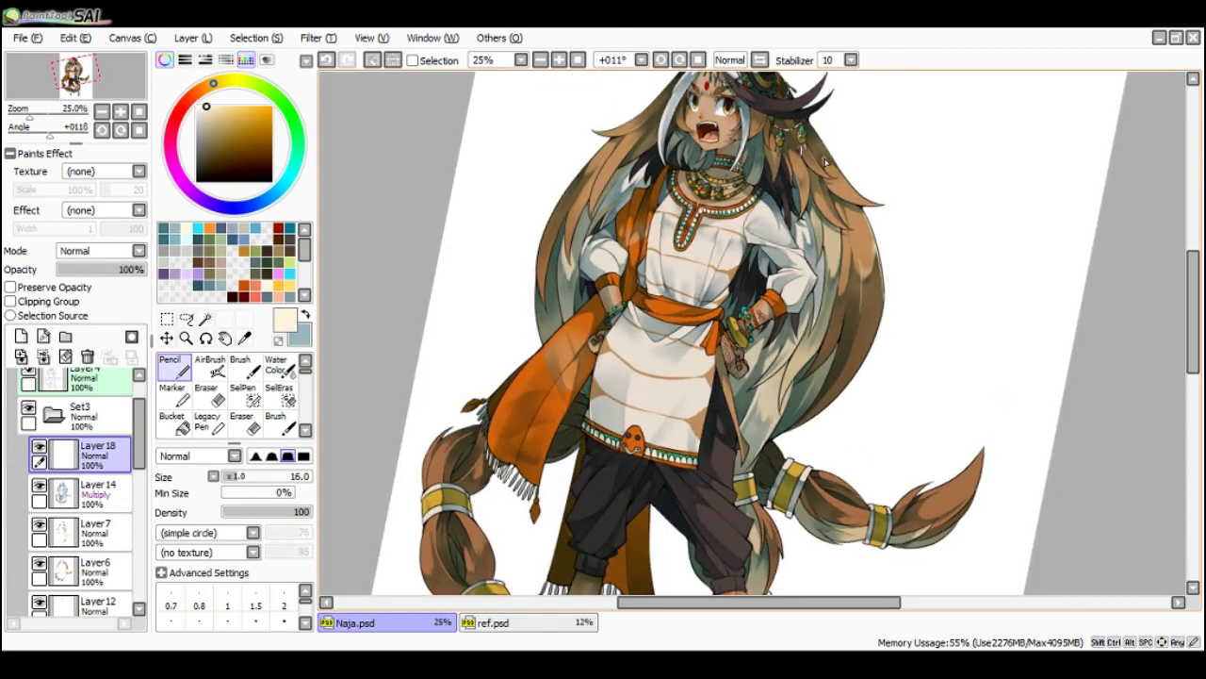
pyautogui.scroll(1, 828, 264)
pyautogui.press('Home')
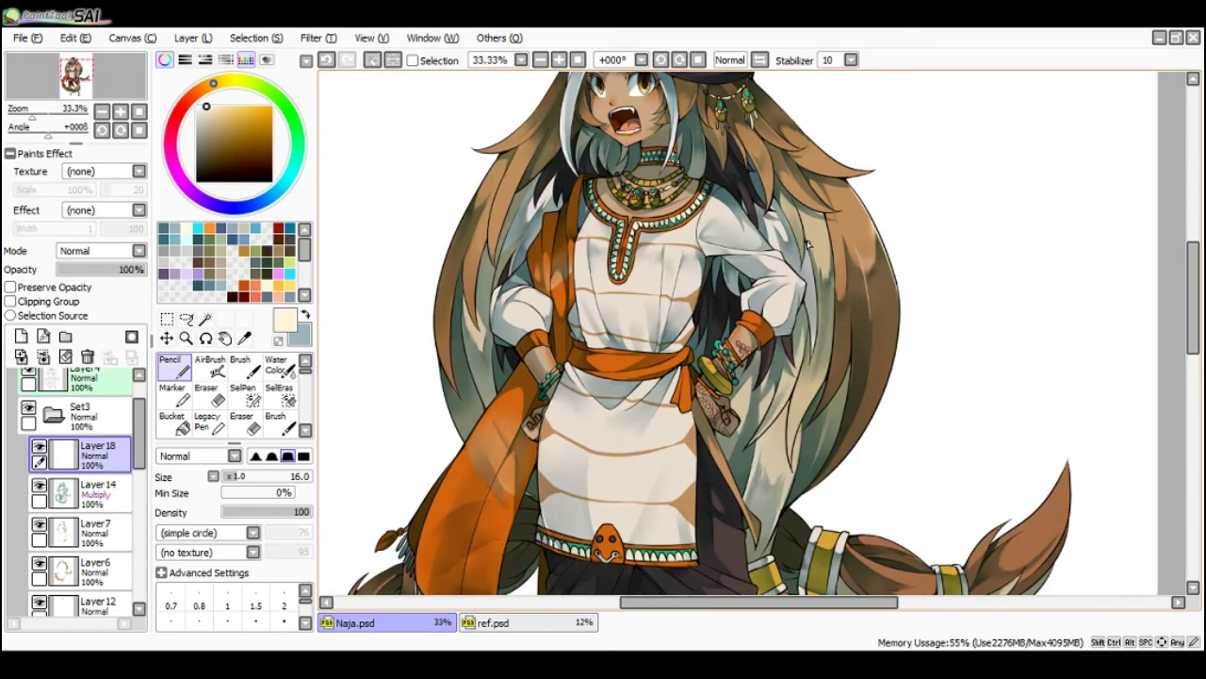
# - Pencil thin pale highlights on the pale inner hair beside the bent sleeve and soften them with Water Color
pyautogui.moveTo(823, 306)
pyautogui.mouseDown()
pyautogui.moveTo(823, 259)
pyautogui.moveTo(830, 326)
pyautogui.mouseUp()
pyautogui.press('c')
pyautogui.press('n')
pyautogui.scroll(1, 833, 253)
pyautogui.hotkey('ctrl', 'z')
pyautogui.hotkey('ctrl', 'z')
pyautogui.moveTo(826, 249); pyautogui.dragTo(828, 347)
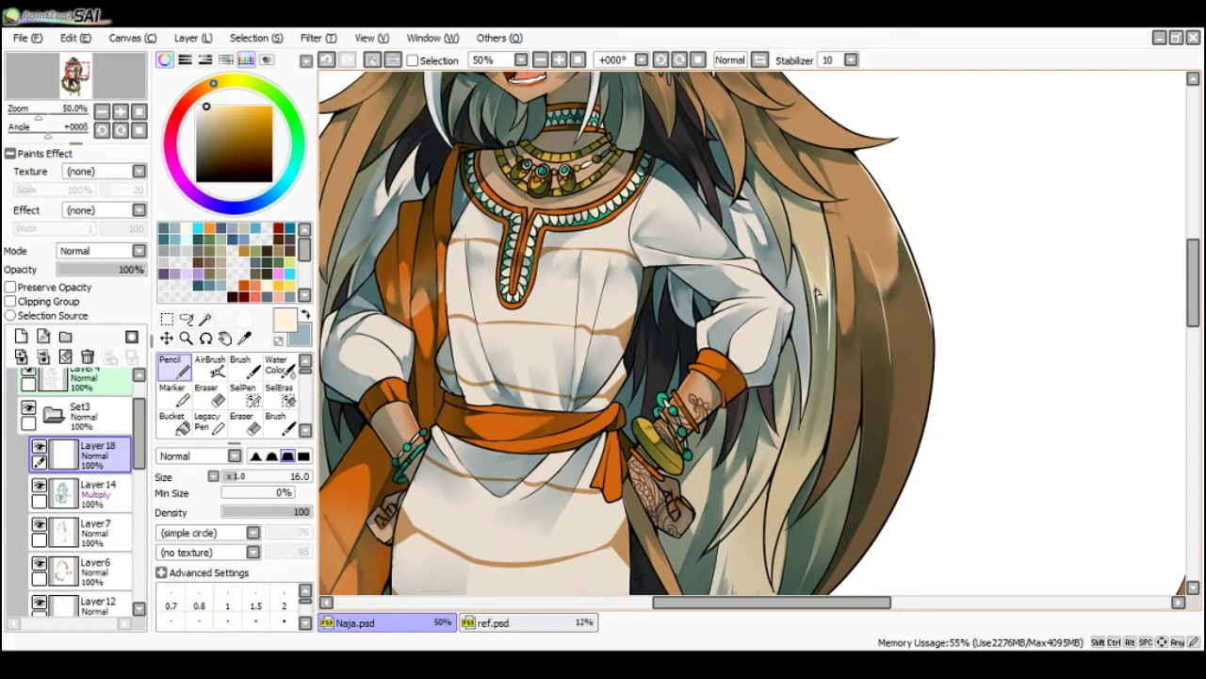
pyautogui.hotkey('ctrl', 'z')
pyautogui.hotkey('ctrl', 'y')
pyautogui.press('c')
pyautogui.press('n')
pyautogui.hotkey('ctrl', 'z')
pyautogui.hotkey('ctrl', 'y')
pyautogui.press('c')
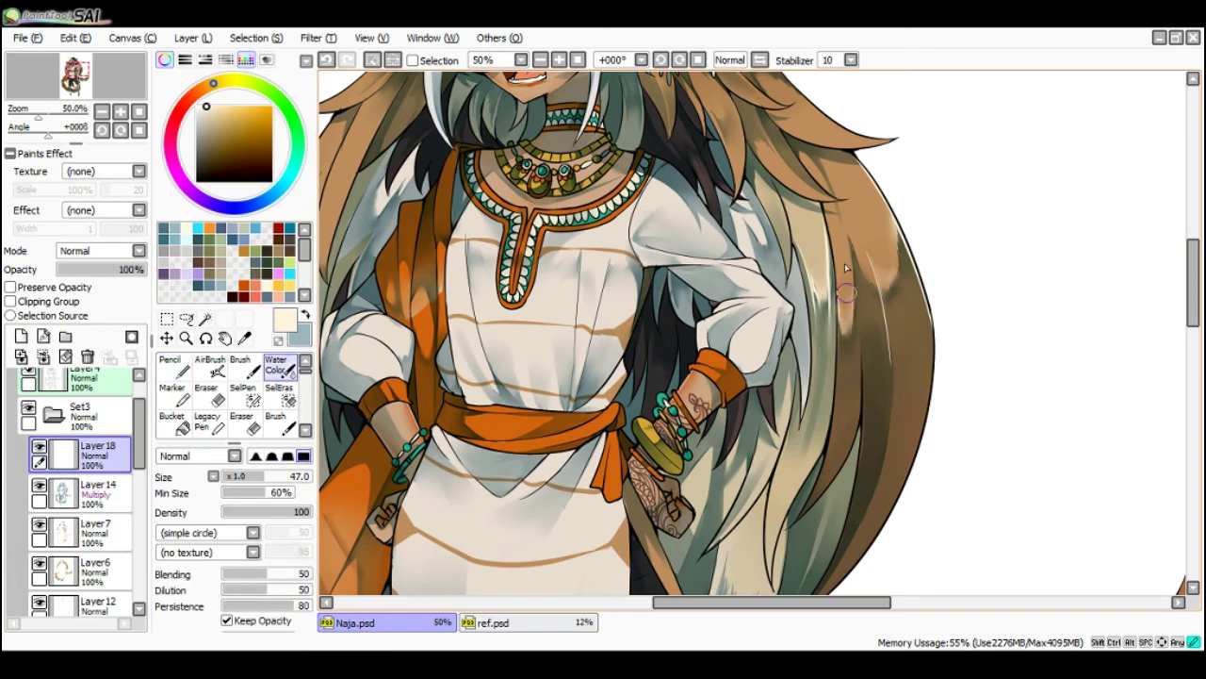
# - Pencil a thin pale highlight down the brown lock next to the pale inner hair, redoing unsatisfactory strokes
pyautogui.press('n')
pyautogui.moveTo(852, 283)
pyautogui.mouseDown()
pyautogui.moveTo(849, 396)
pyautogui.moveTo(854, 279)
pyautogui.moveTo(845, 376)
pyautogui.mouseUp()
pyautogui.hotkey('ctrl', 'z')
pyautogui.hotkey('ctrl', 'z')
pyautogui.hotkey('ctrl', 'z')
pyautogui.moveTo(852, 292); pyautogui.dragTo(841, 373)
pyautogui.hotkey('ctrl', 'z')
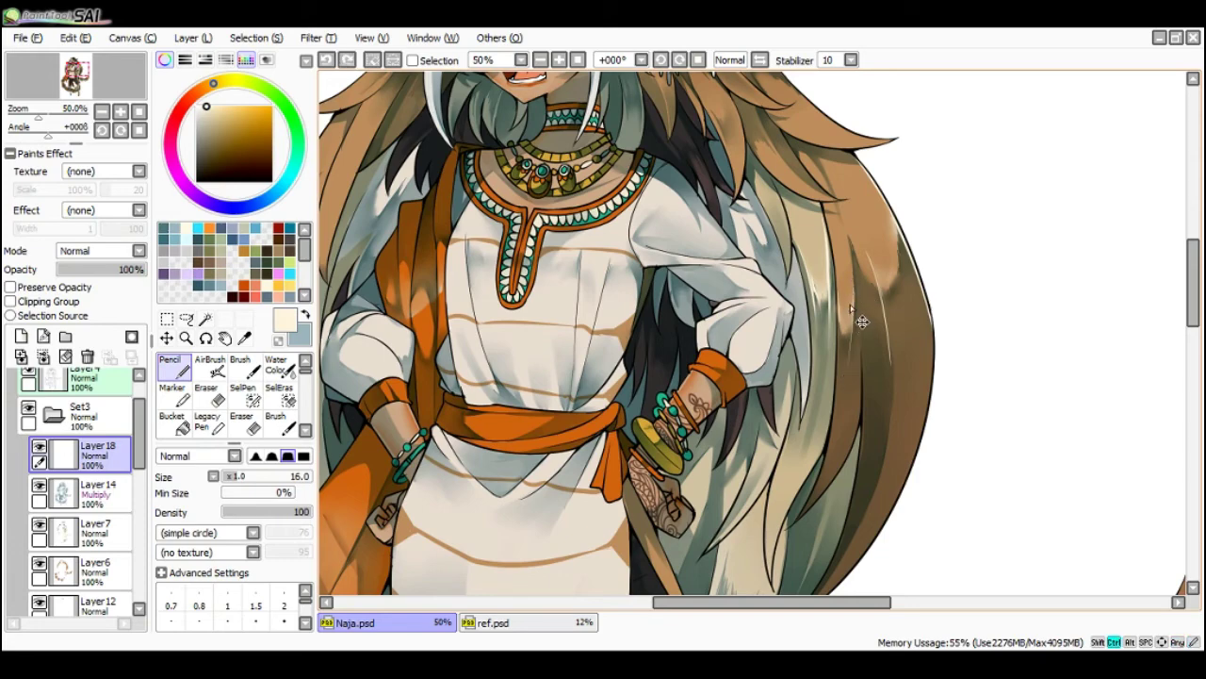
pyautogui.hotkey('ctrl', 'z')
pyautogui.moveTo(853, 316); pyautogui.dragTo(845, 369)
# - Pencil a thin pale rim highlight along the outer curve of the large brown hair mass beside the bent arm
pyautogui.press('pagedown')
pyautogui.press('pagedown')
pyautogui.press('Delete')
pyautogui.press('pageup')
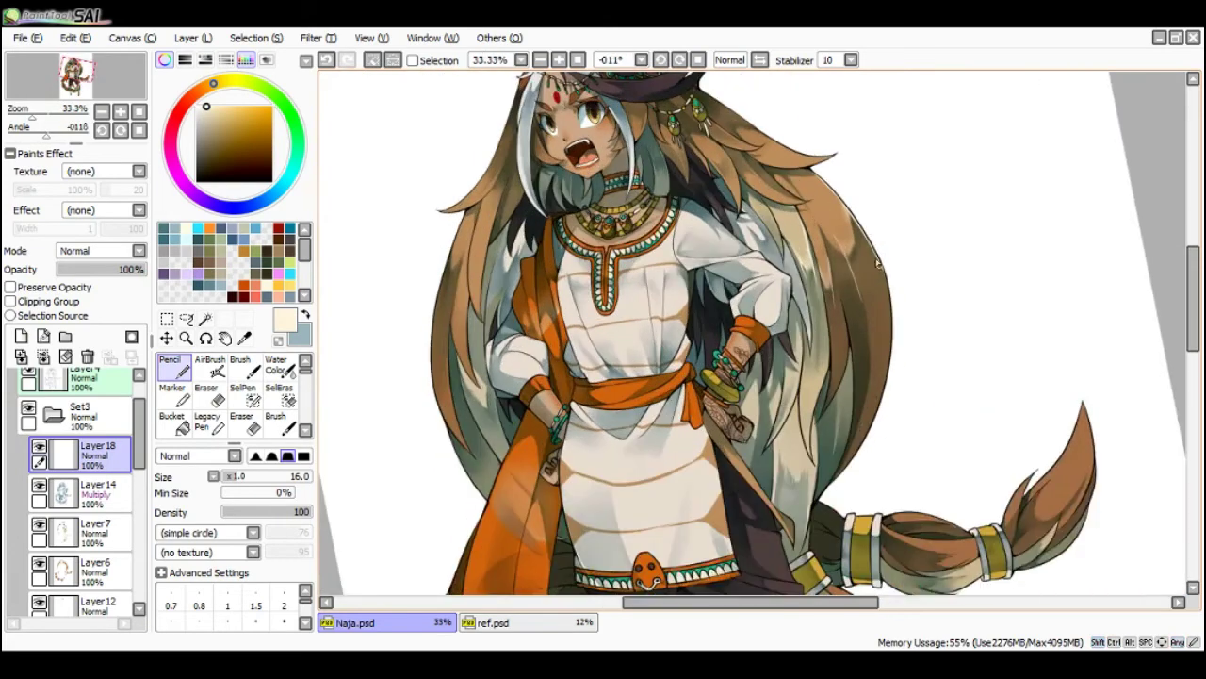
pyautogui.hotkey('ctrl', 'z')
pyautogui.hotkey('ctrl', 'y')
pyautogui.moveTo(873, 246); pyautogui.dragTo(894, 367)
pyautogui.moveTo(873, 249); pyautogui.dragTo(889, 338)
pyautogui.hotkey('ctrl', 'z')
pyautogui.hotkey('ctrl', 'y')
# - Examine the new hair highlights against the whole figure at several zoom levels and canvas angles
pyautogui.scroll(-1, 864, 256)
pyautogui.press('End')
pyautogui.press('End')
pyautogui.press('End')
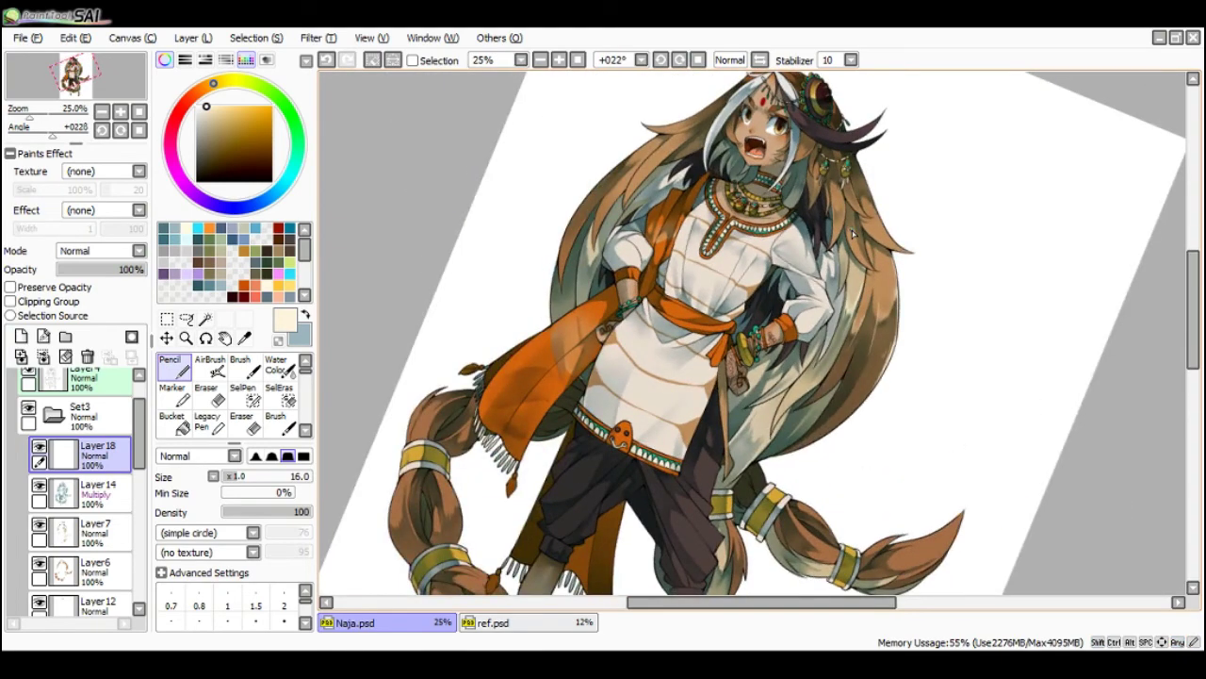
pyautogui.scroll(3, 853, 234)
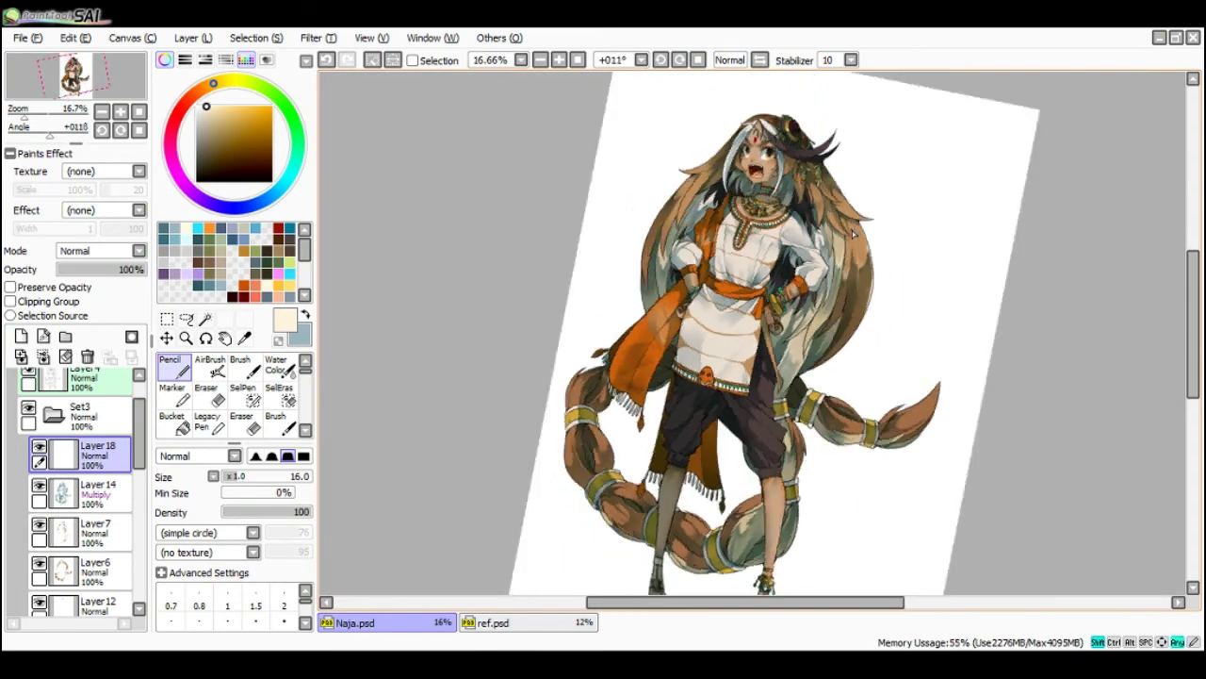
pyautogui.scroll(-1, 757, 124)
pyautogui.press('End')
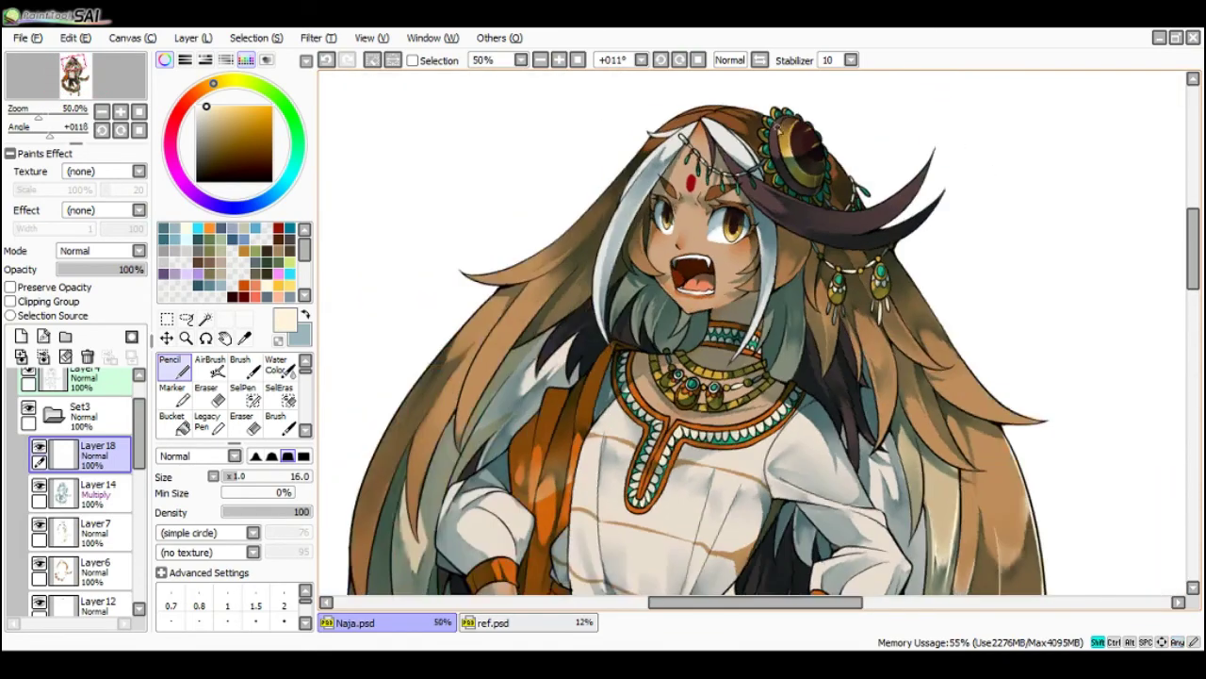
# - Pencil a pale highlight on the dark outer rim of the round hair ornament at size 11 and soften it with Water Color
pyautogui.scroll(1, 801, 127)
pyautogui.moveTo(818, 133); pyautogui.dragTo(825, 144)
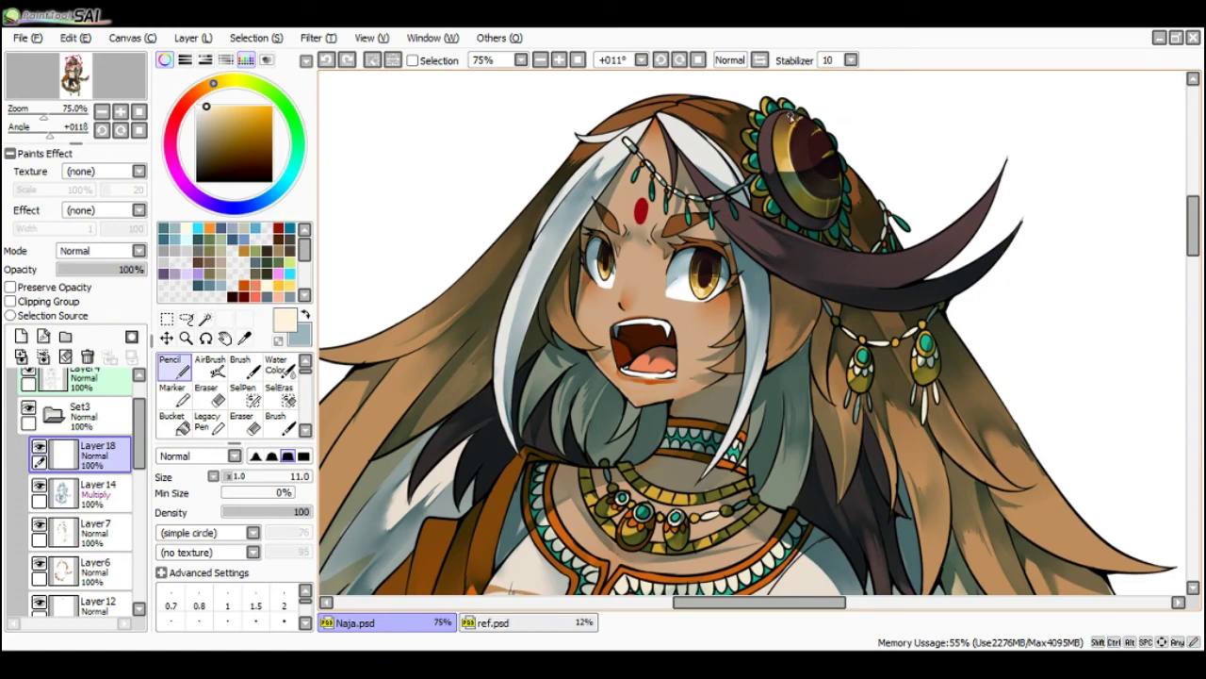
pyautogui.moveTo(770, 172); pyautogui.dragTo(767, 168)
pyautogui.press('c')
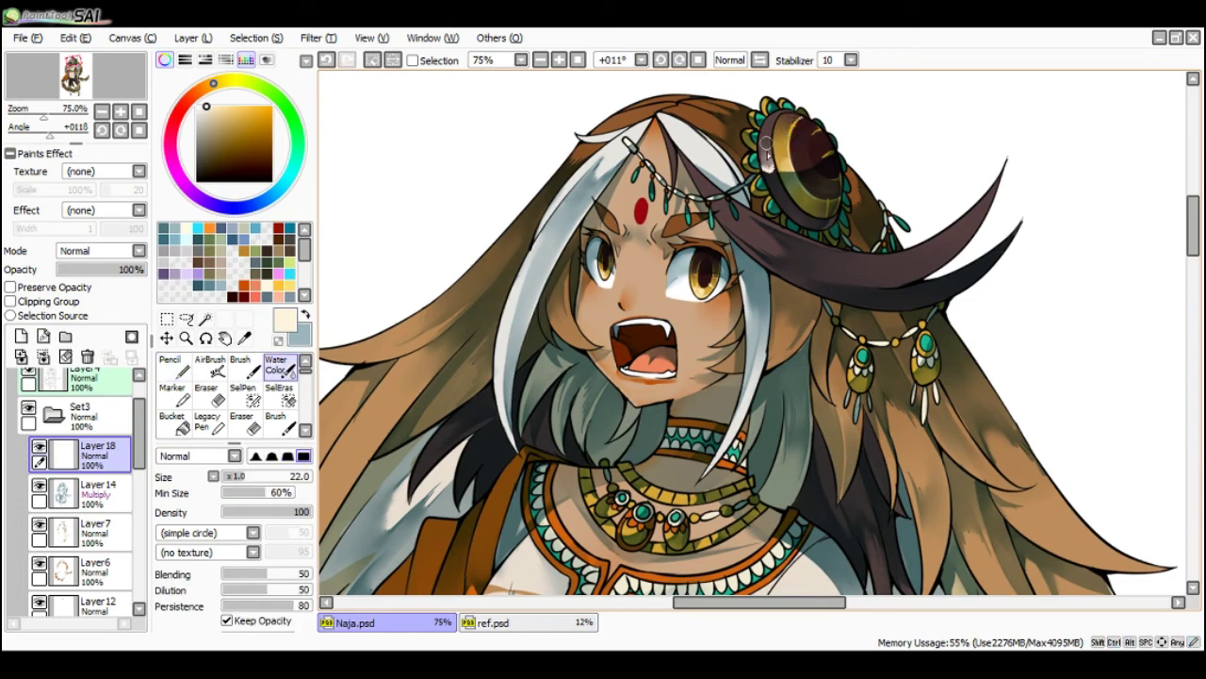
pyautogui.hotkey('ctrl', 'z')
pyautogui.moveTo(767, 161); pyautogui.dragTo(768, 142)
pyautogui.press('n')
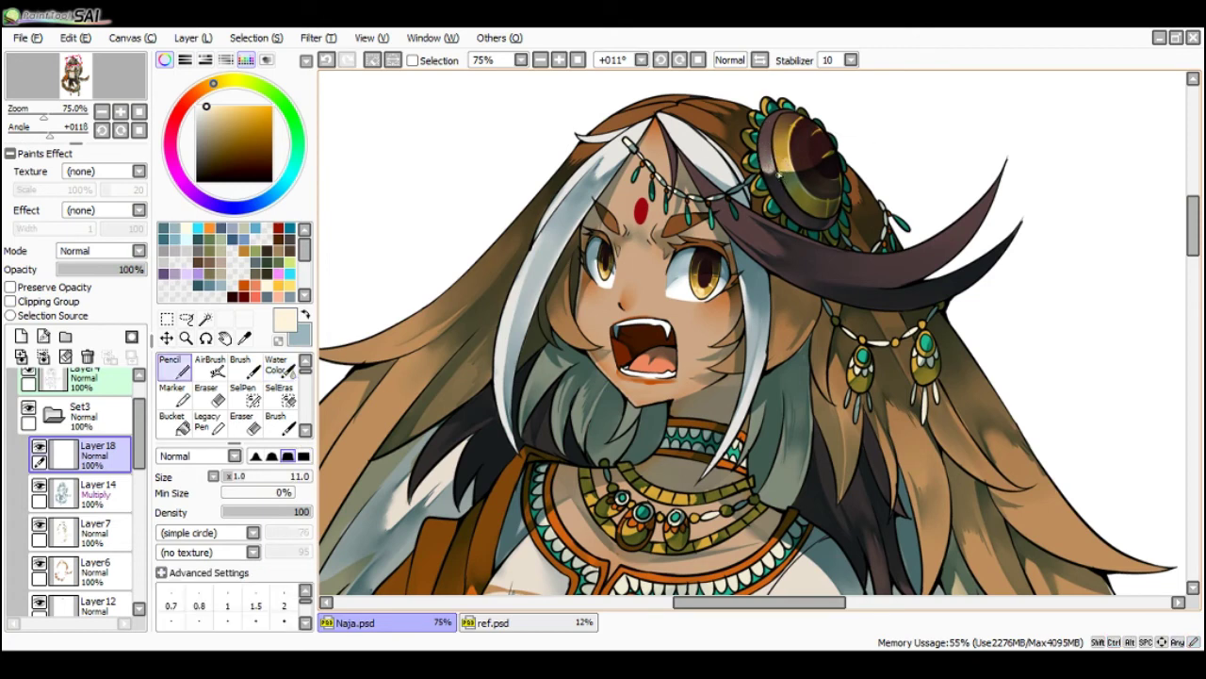
pyautogui.press('c')
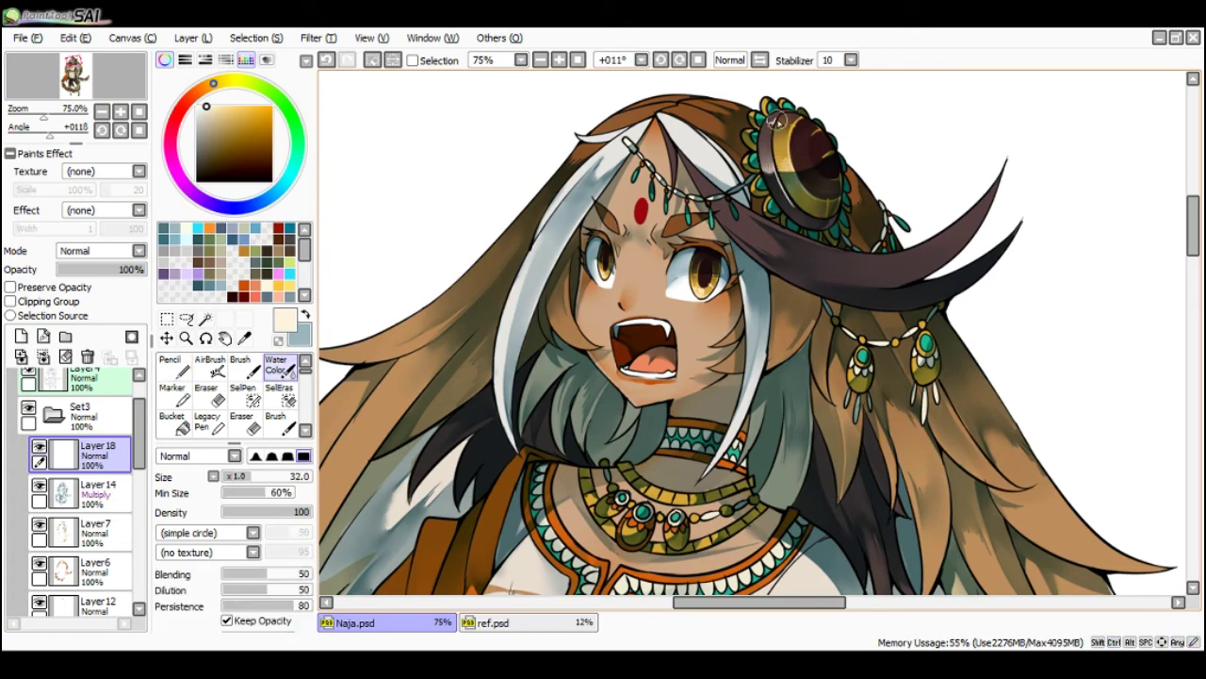
# - Pencil further pale highlights on the ornament's upper rim and gold band, blending their ends with Water Color
pyautogui.press('n')
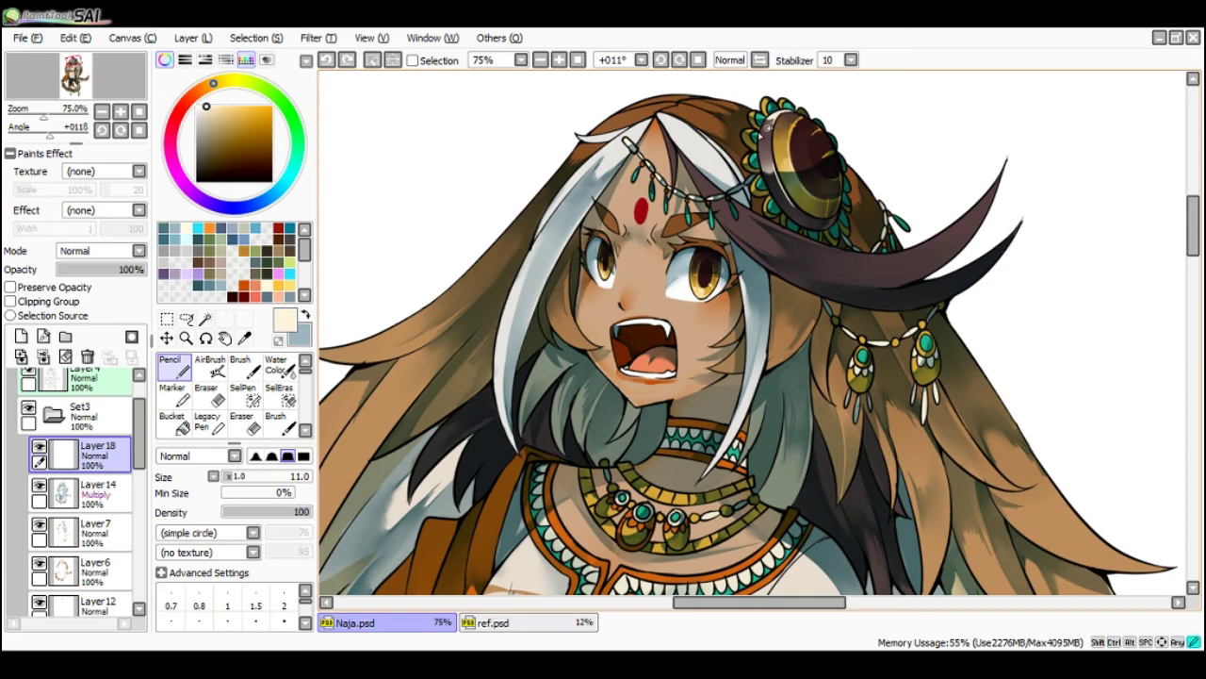
pyautogui.scroll(-1, 784, 100)
pyautogui.scroll(1, 786, 81)
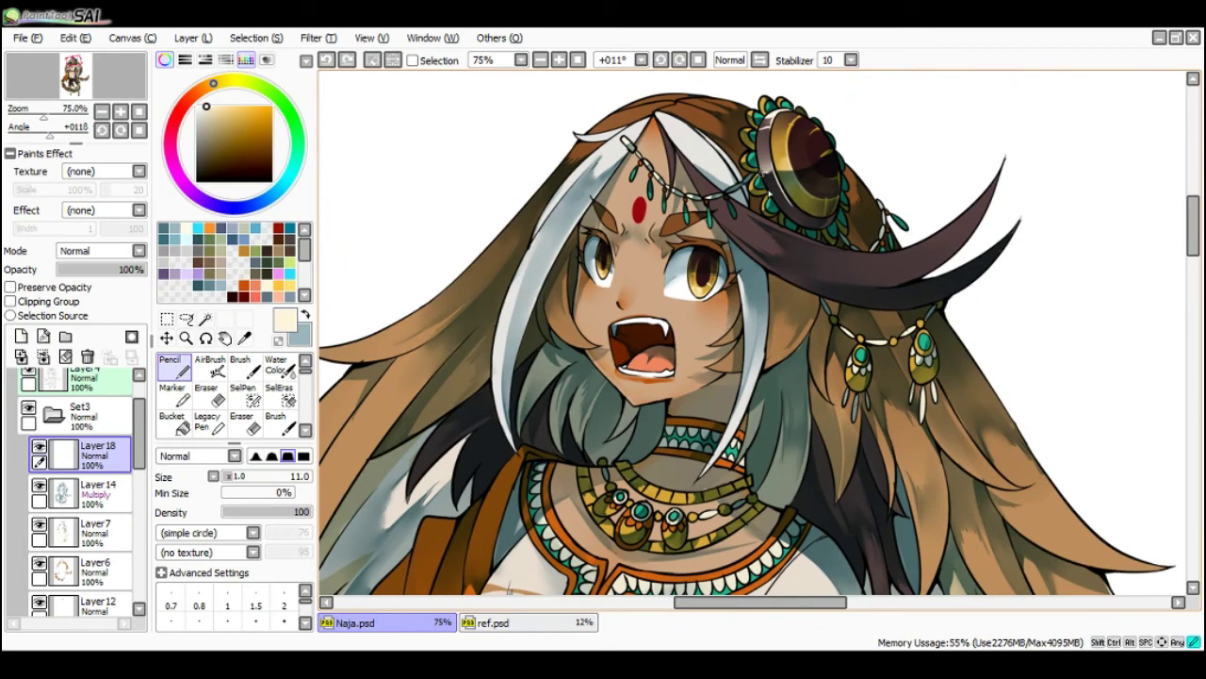
pyautogui.press('c')
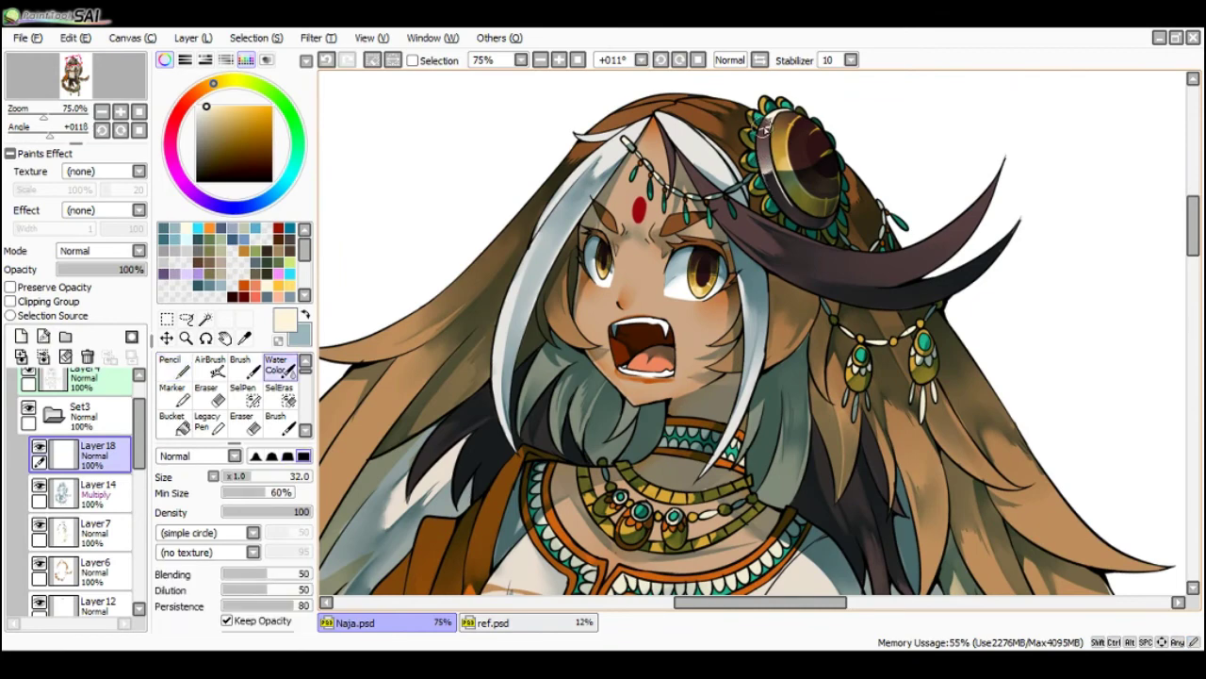
pyautogui.press('n')
pyautogui.scroll(-1, 803, 129)
pyautogui.press('End')
pyautogui.scroll(1, 806, 146)
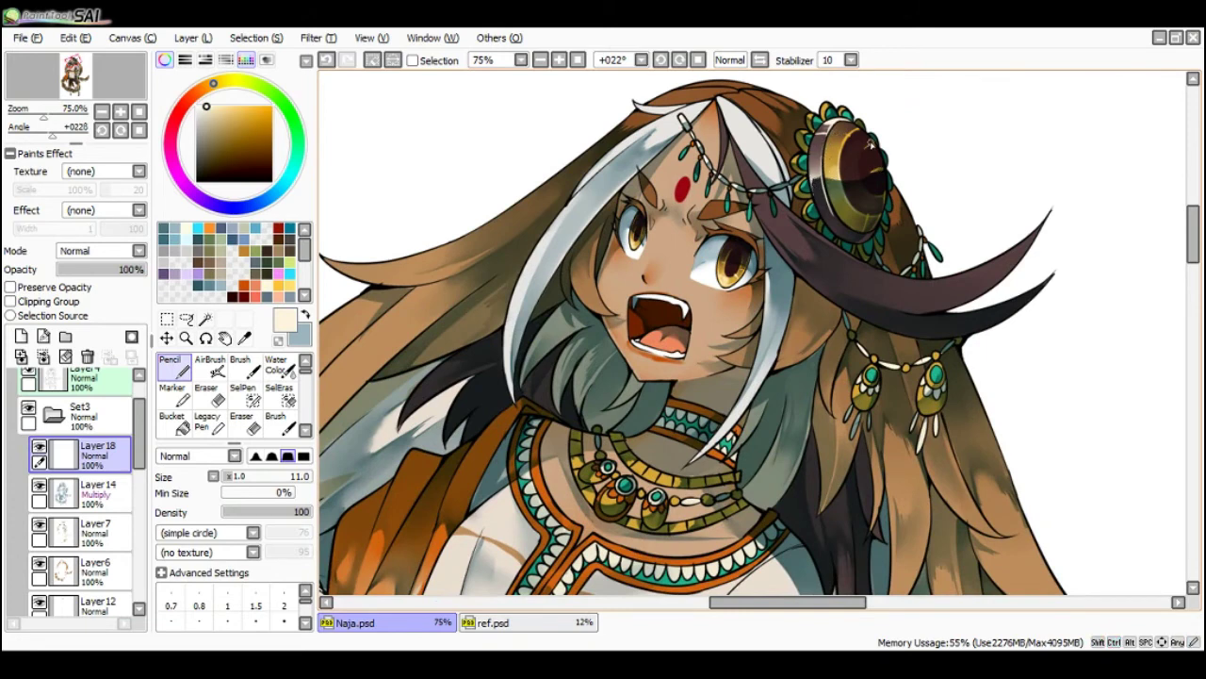
pyautogui.hotkey('ctrl', 'z')
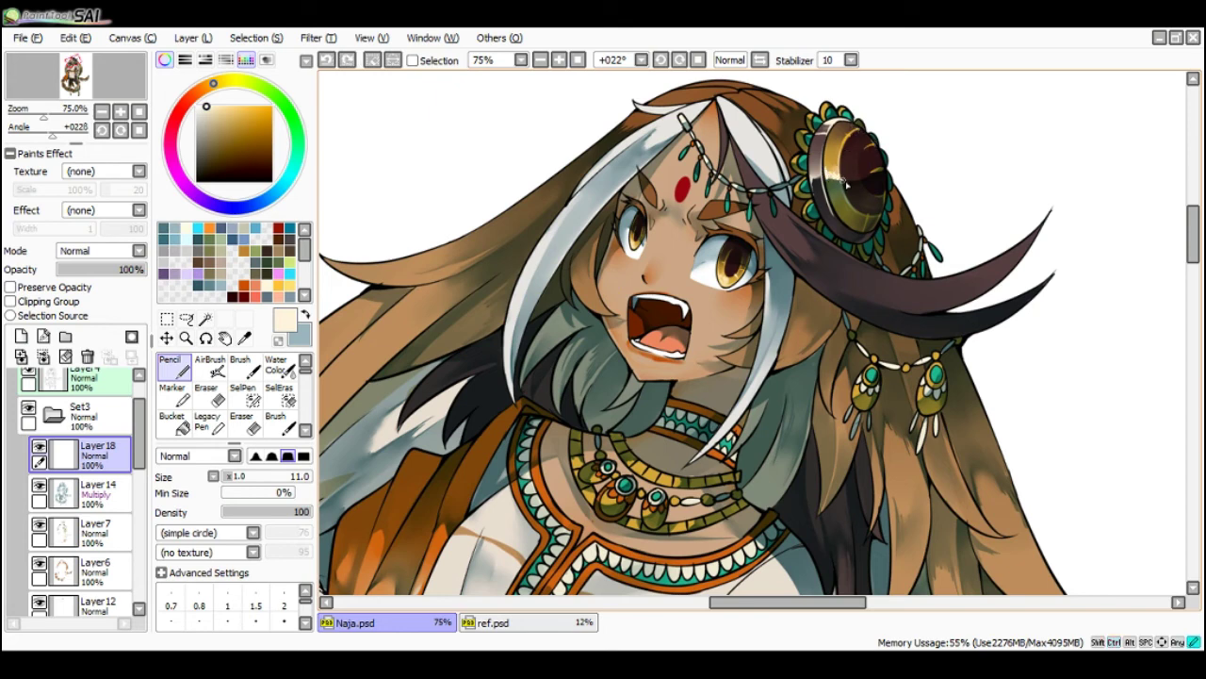
pyautogui.press('c')
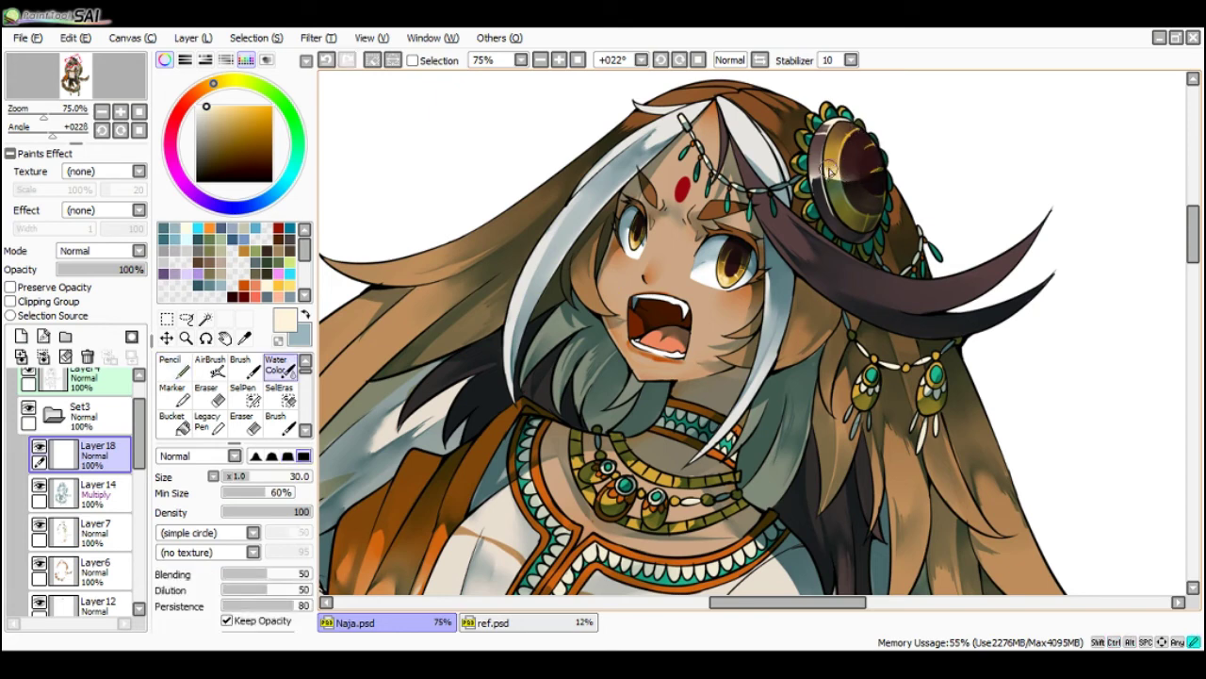
pyautogui.press('n')
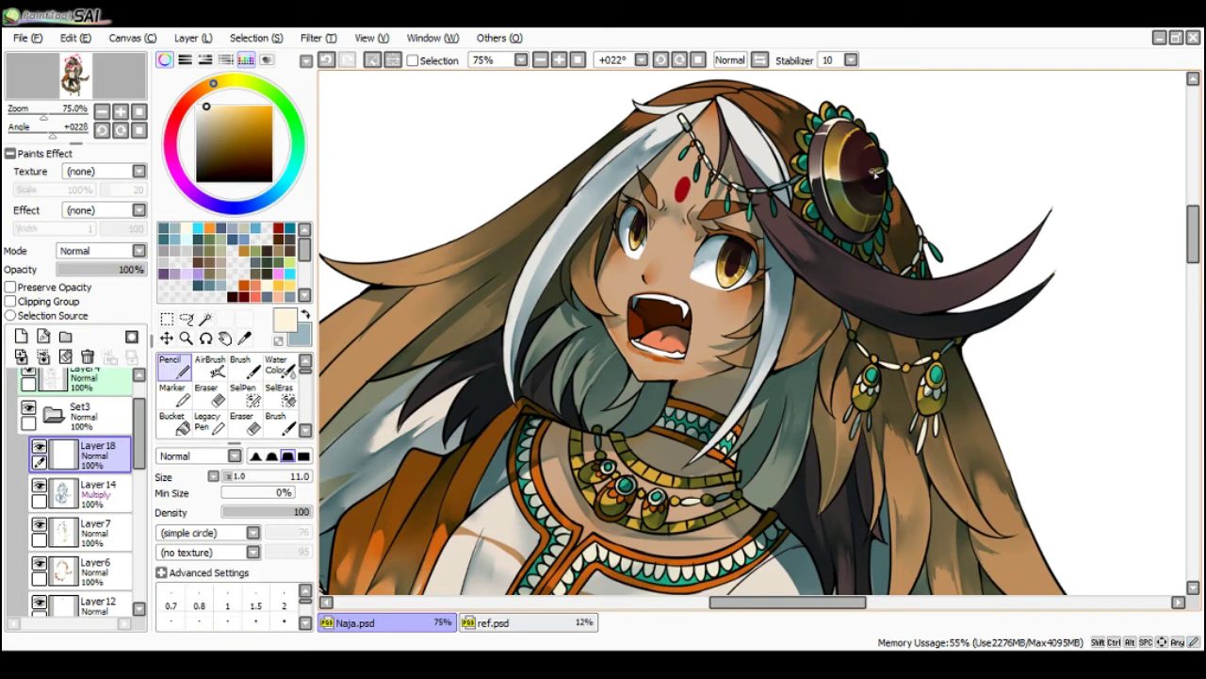
# - Try to pencil a small pale highlight across the dark centre of the round hair ornament
pyautogui.moveTo(875, 176); pyautogui.dragTo(866, 172)
pyautogui.hotkey('ctrl', 'z')
pyautogui.hotkey('ctrl', 'z')
pyautogui.press('c')
pyautogui.press('n')
pyautogui.hotkey('ctrl', 'z')
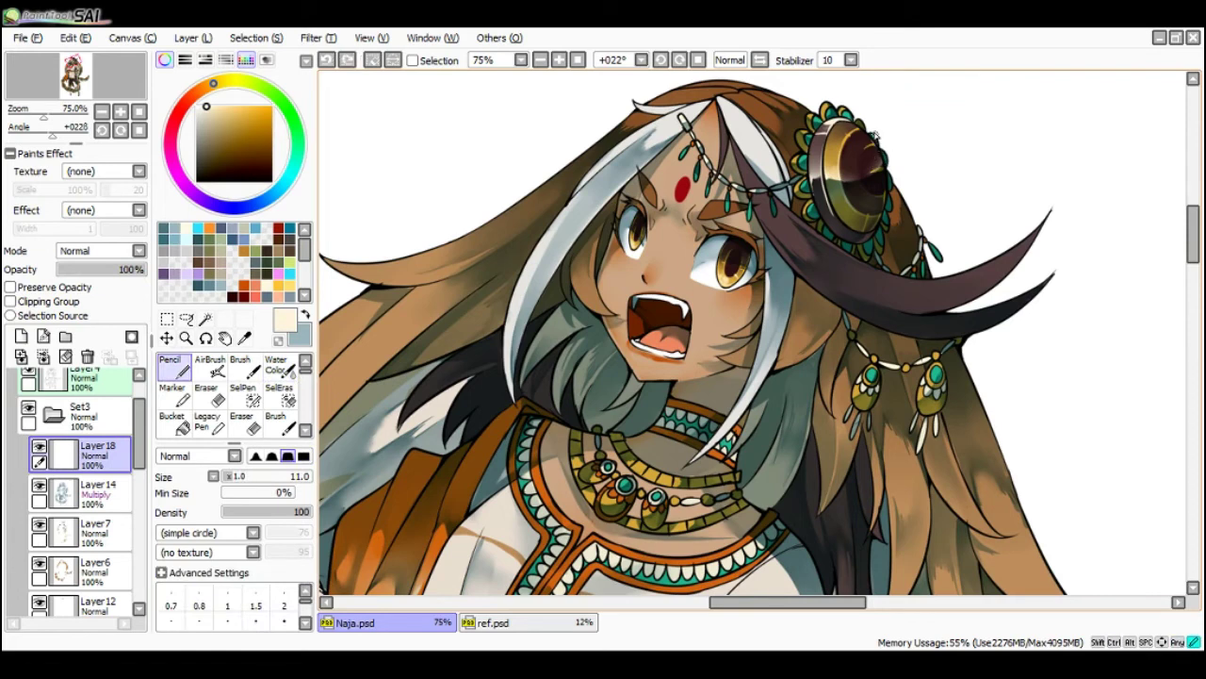
# - Paint a pale highlight on the upper outer edge of the ornament's dark centre and fade it inward with Water Color
pyautogui.moveTo(876, 138); pyautogui.dragTo(882, 156)
pyautogui.moveTo(873, 147); pyautogui.dragTo(876, 230)
pyautogui.hotkey('ctrl', 'z')
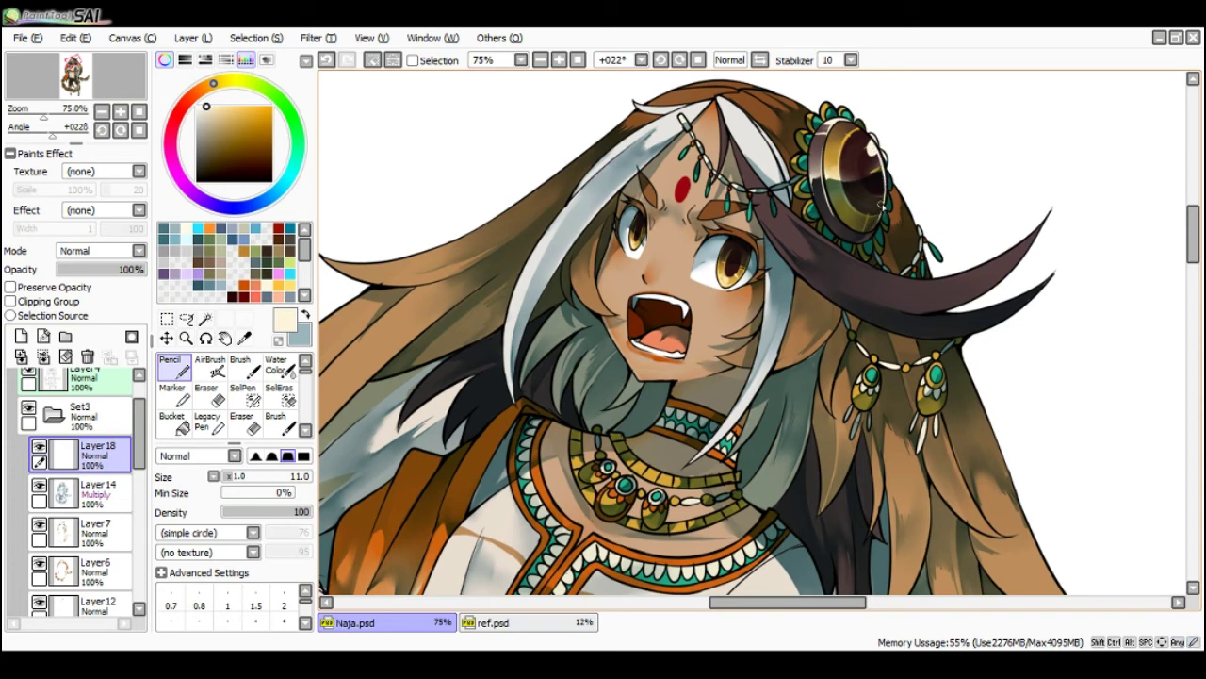
pyautogui.press('c')
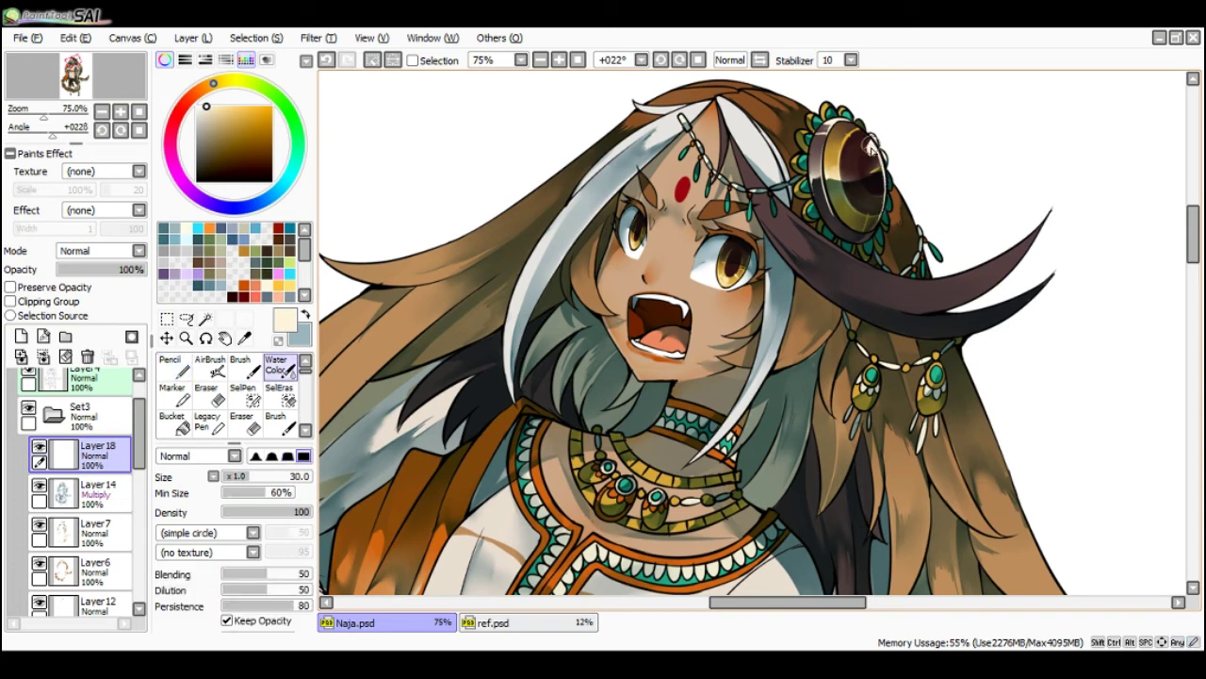
pyautogui.hotkey('ctrl', 'z')
pyautogui.keyDown('ctrl'); pyautogui.keyDown('alt'); pyautogui.moveTo(868, 120); pyautogui.dragTo(852, 120); pyautogui.keyUp('alt'); pyautogui.keyUp('ctrl')
pyautogui.moveTo(875, 143); pyautogui.dragTo(875, 156)
pyautogui.moveTo(873, 153)
pyautogui.mouseDown()
pyautogui.moveTo(865, 160)
pyautogui.moveTo(886, 127)
pyautogui.moveTo(867, 161)
pyautogui.mouseUp()
pyautogui.press('n')
pyautogui.hotkey('ctrl', 'z')
pyautogui.press('c')
pyautogui.moveTo(869, 160); pyautogui.dragTo(872, 150)
pyautogui.press('n')
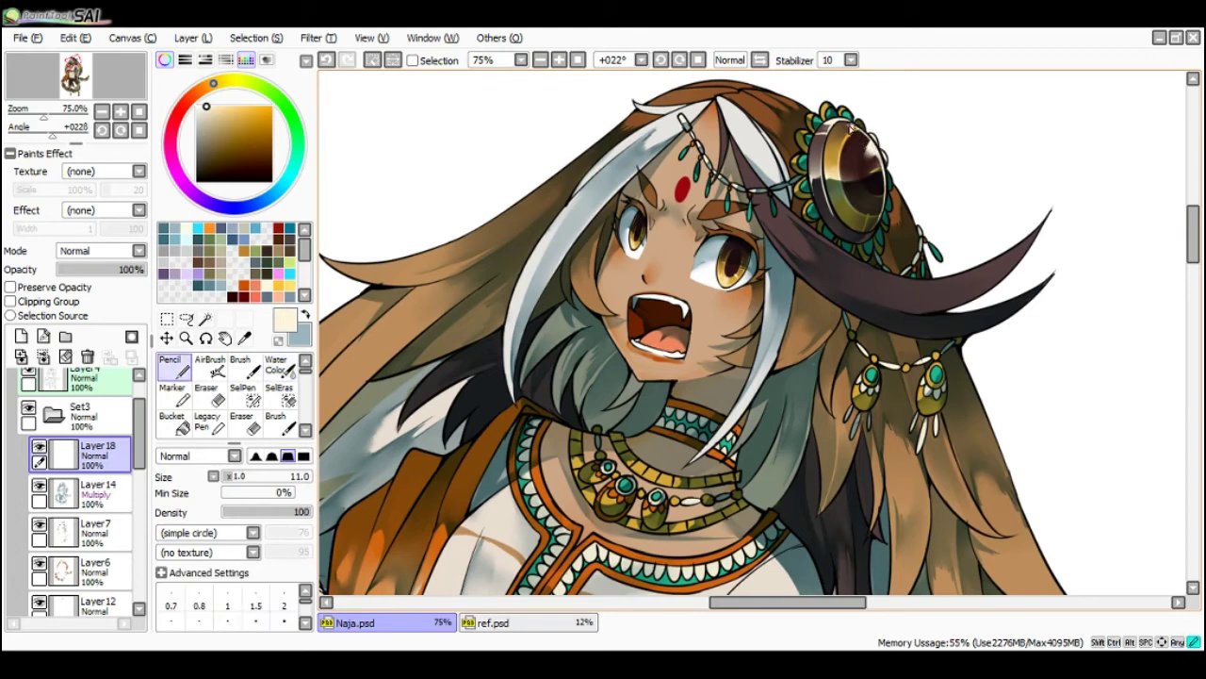
# - Pencil a short pale highlight along the top of the ornament's gold band, undoing the unsatisfactory strokes
pyautogui.hotkey('ctrl', 'z')
pyautogui.moveTo(842, 123); pyautogui.dragTo(855, 128)
pyautogui.moveTo(840, 121); pyautogui.dragTo(843, 121)
pyautogui.moveTo(839, 177); pyautogui.dragTo(847, 198)
pyautogui.hotkey('ctrl', 'z')
pyautogui.hotkey('ctrl', 'z')
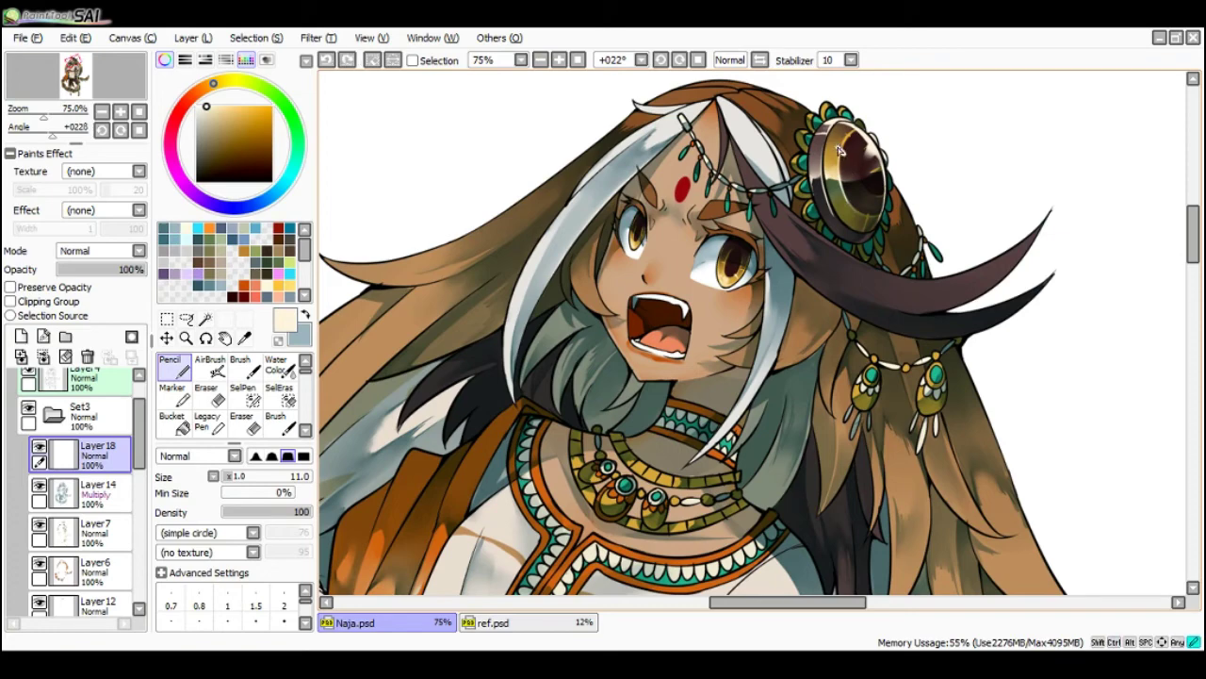
# - Pencil pale highlights on the brown hair edge and hanging beads behind the ornament, blending them with Water Color
pyautogui.press('pagedown')
pyautogui.press('pagedown')
pyautogui.press('Delete')
pyautogui.press('Delete')
pyautogui.press('pageup')
pyautogui.press('pageup')
pyautogui.press('End')
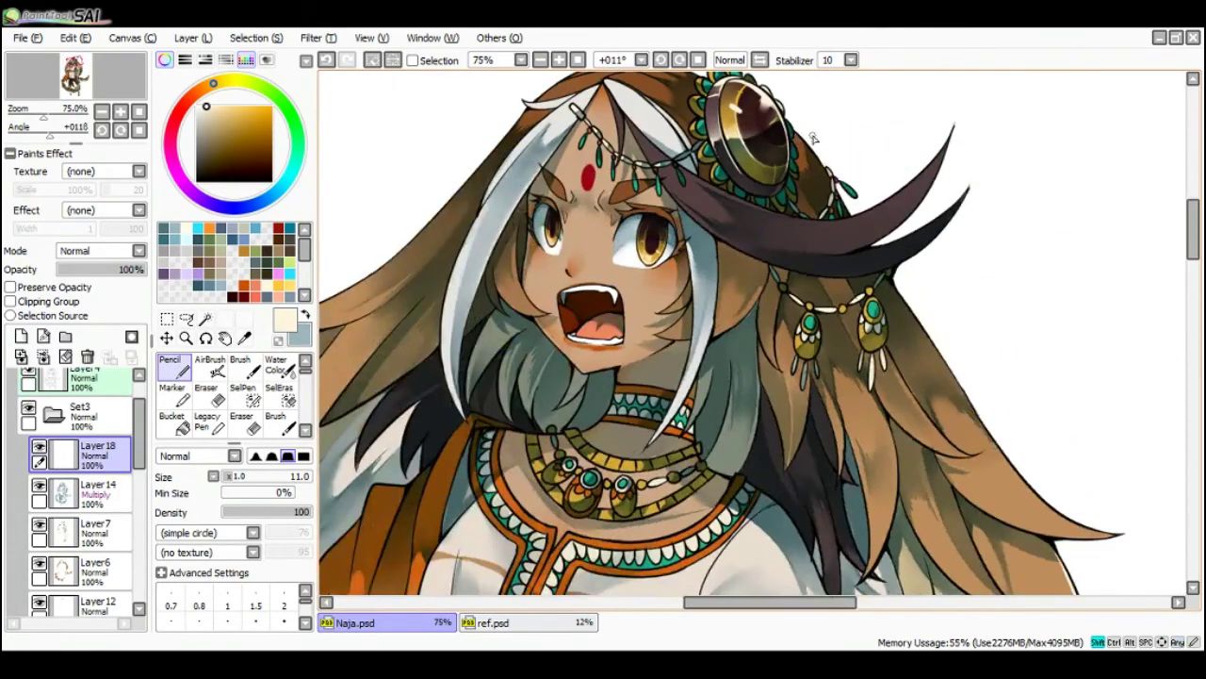
pyautogui.moveTo(813, 138)
pyautogui.mouseDown()
pyautogui.moveTo(839, 153)
pyautogui.moveTo(860, 190)
pyautogui.moveTo(853, 179)
pyautogui.moveTo(849, 194)
pyautogui.mouseUp()
pyautogui.press('pagedown')
pyautogui.press('pageup')
pyautogui.press('c')
pyautogui.press('n')
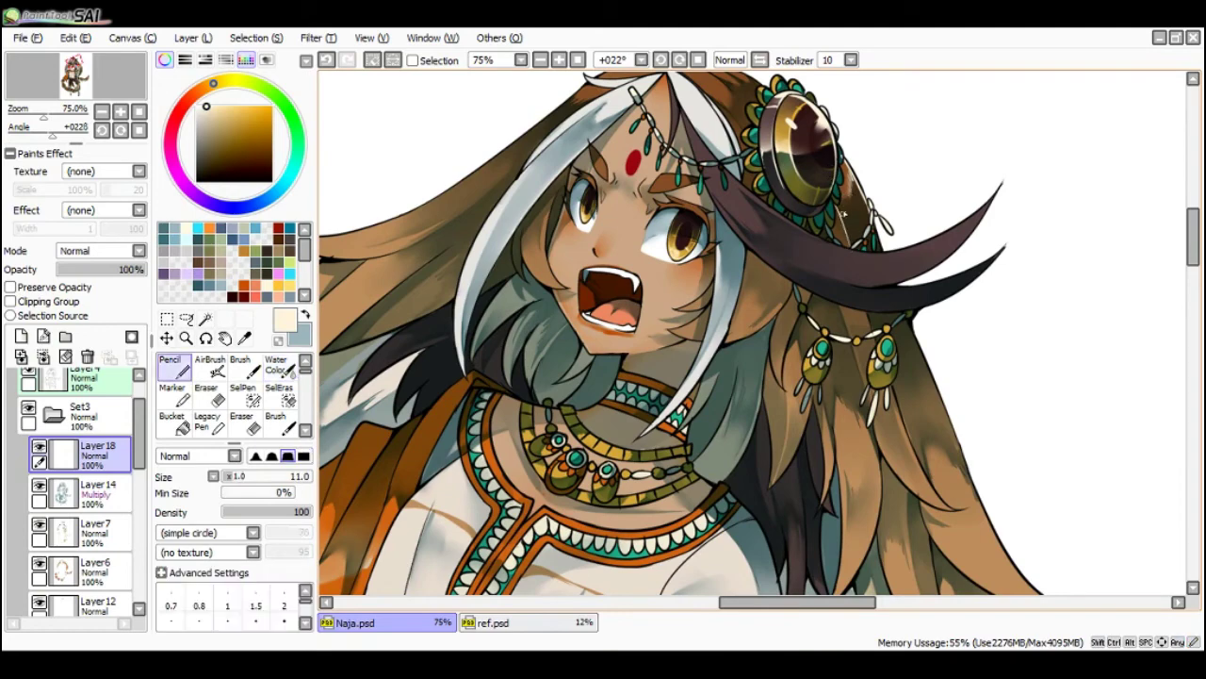
pyautogui.press('c')
# - Pencil a pale highlight on the brown hair just outside the long white forelock and soften it with Water Color
pyautogui.press('pagedown')
pyautogui.press('Delete')
pyautogui.press('Delete')
pyautogui.press('Delete')
pyautogui.press('Delete')
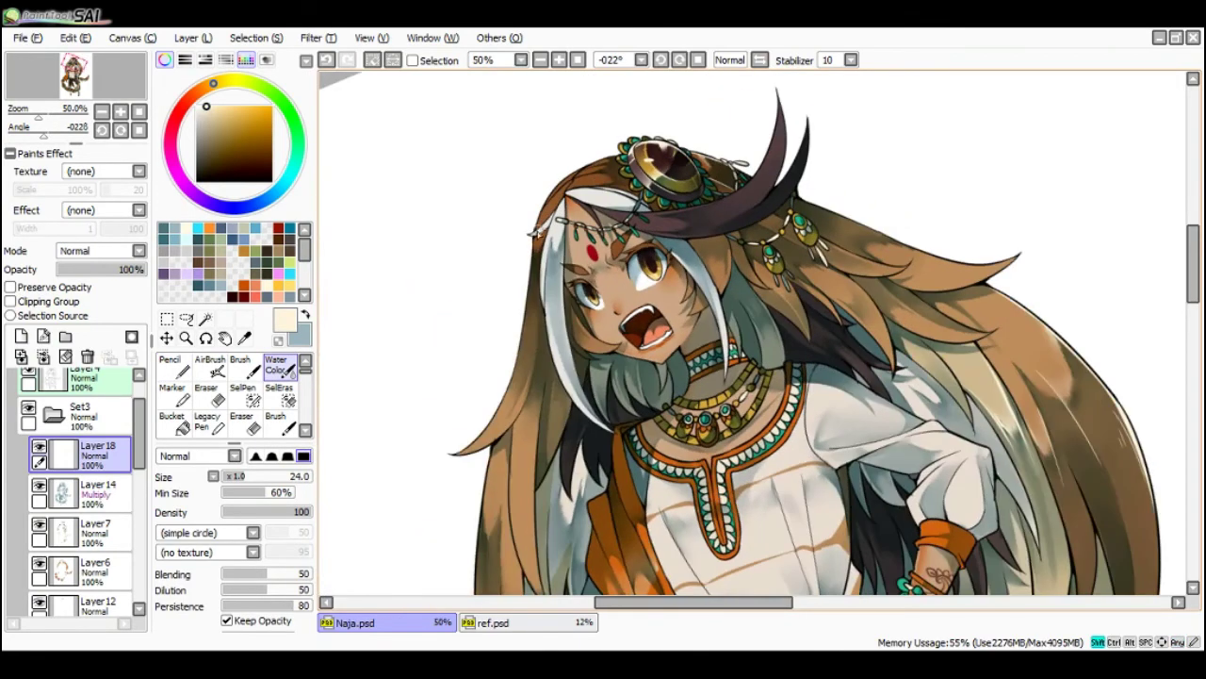
pyautogui.press('n')
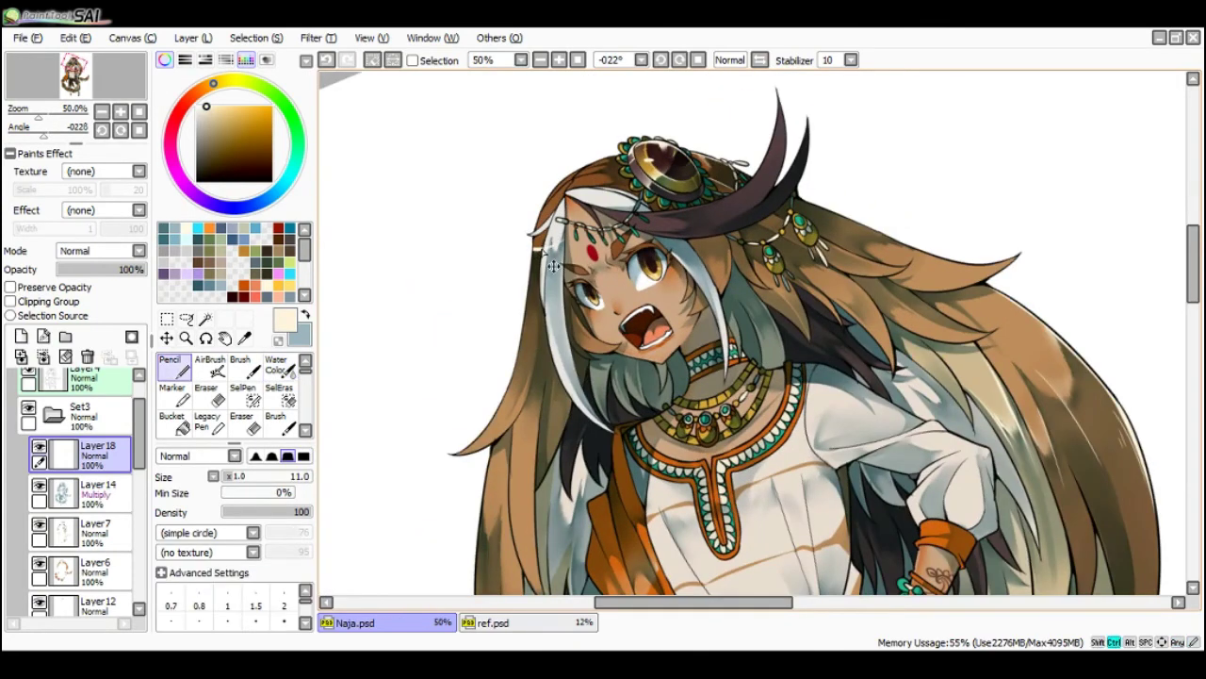
pyautogui.scroll(1, 555, 266)
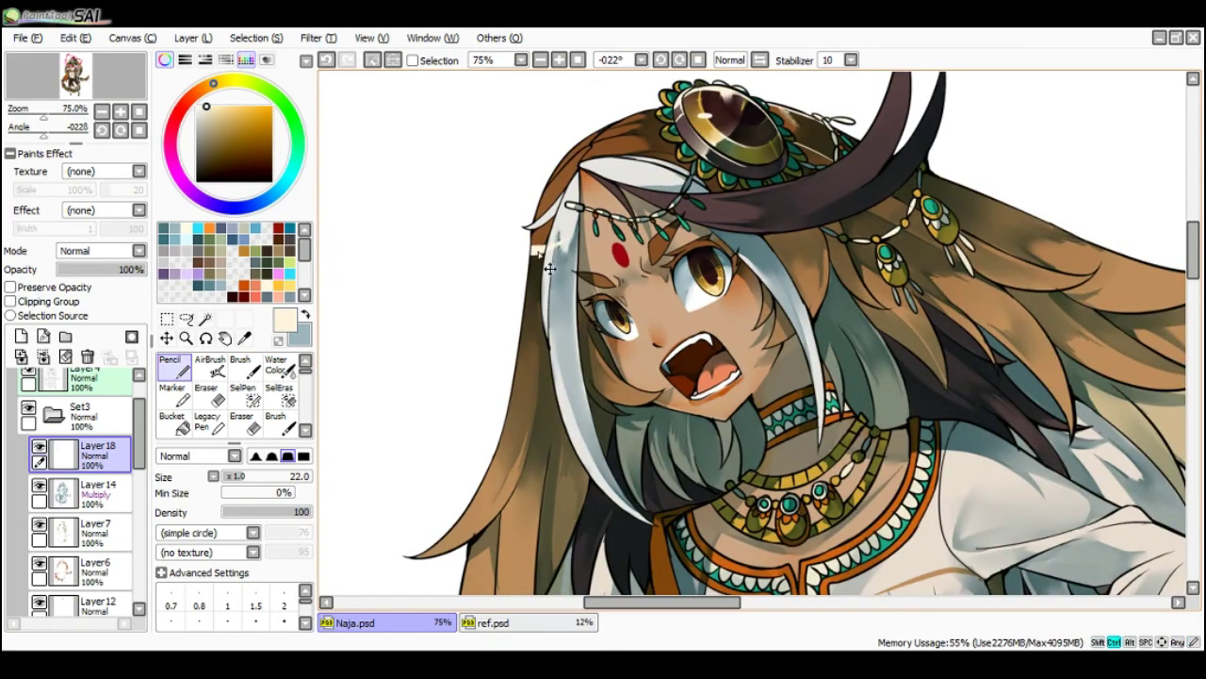
pyautogui.moveTo(539, 254); pyautogui.dragTo(527, 254)
pyautogui.press('c')
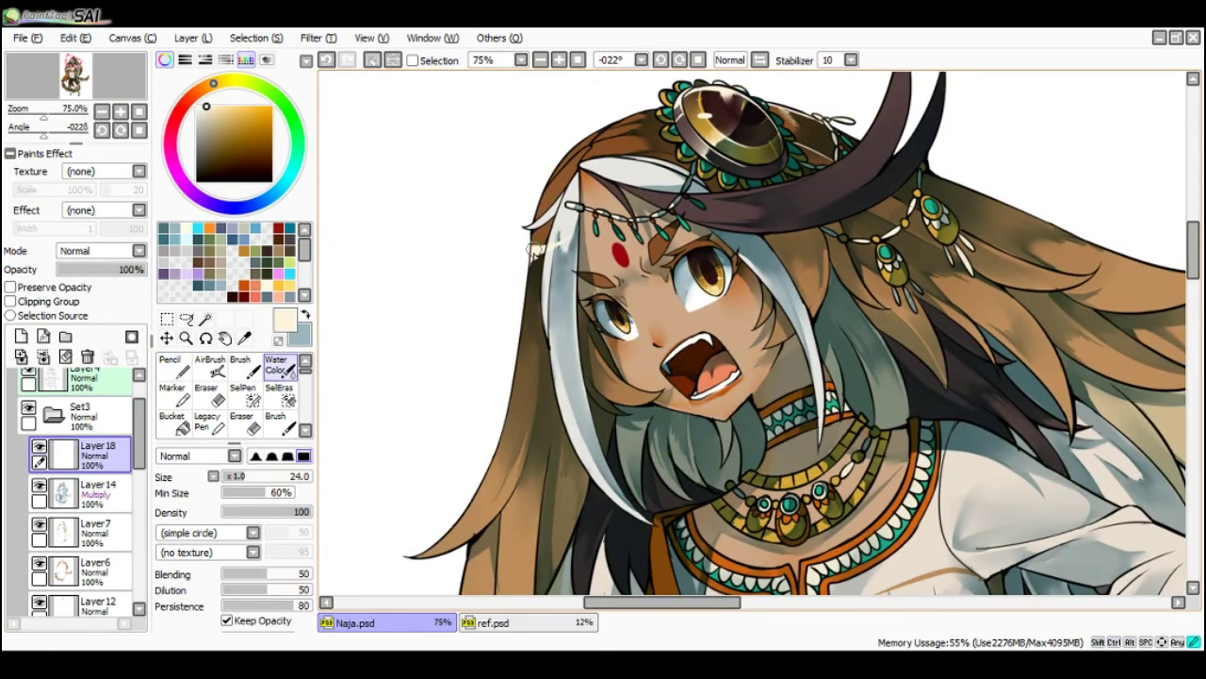
pyautogui.press('n')
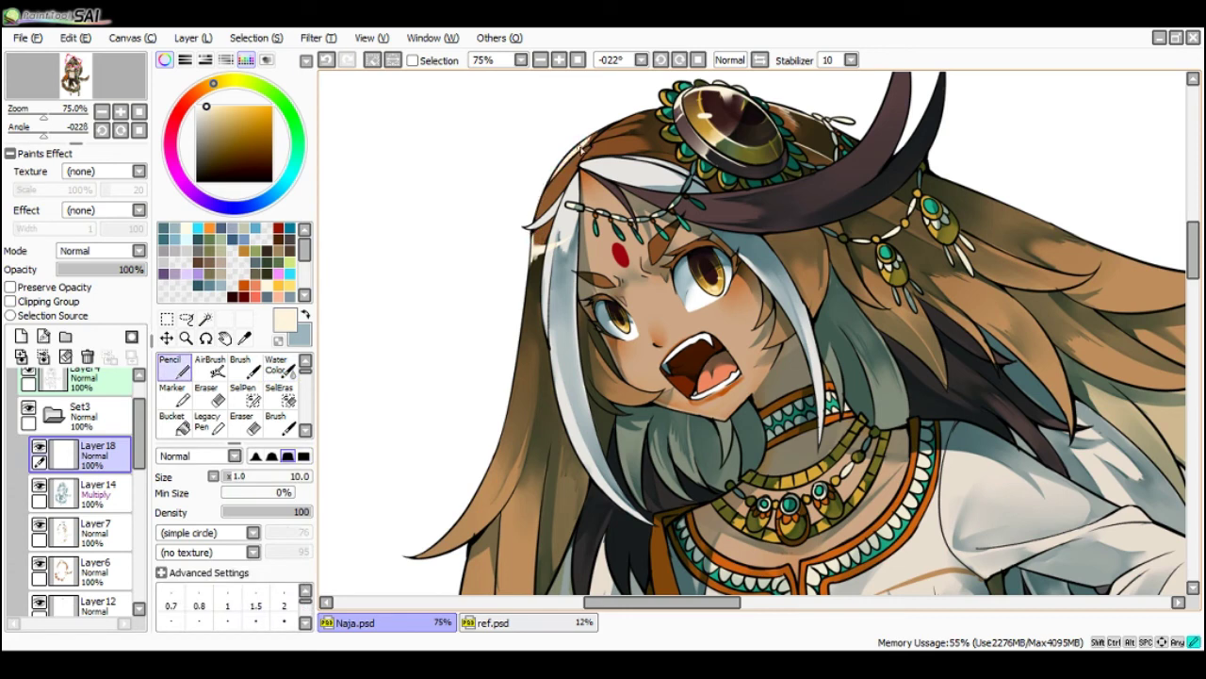
# - Pencil a thin pale highlight along the outer edge of the hair's crown at size 10, undoing unsatisfactory strokes
pyautogui.moveTo(596, 142); pyautogui.dragTo(646, 117)
pyautogui.hotkey('ctrl', 'z')
pyautogui.hotkey('ctrl', 'z')
pyautogui.hotkey('ctrl', 'z')
pyautogui.press('pagedown')
pyautogui.press('End')
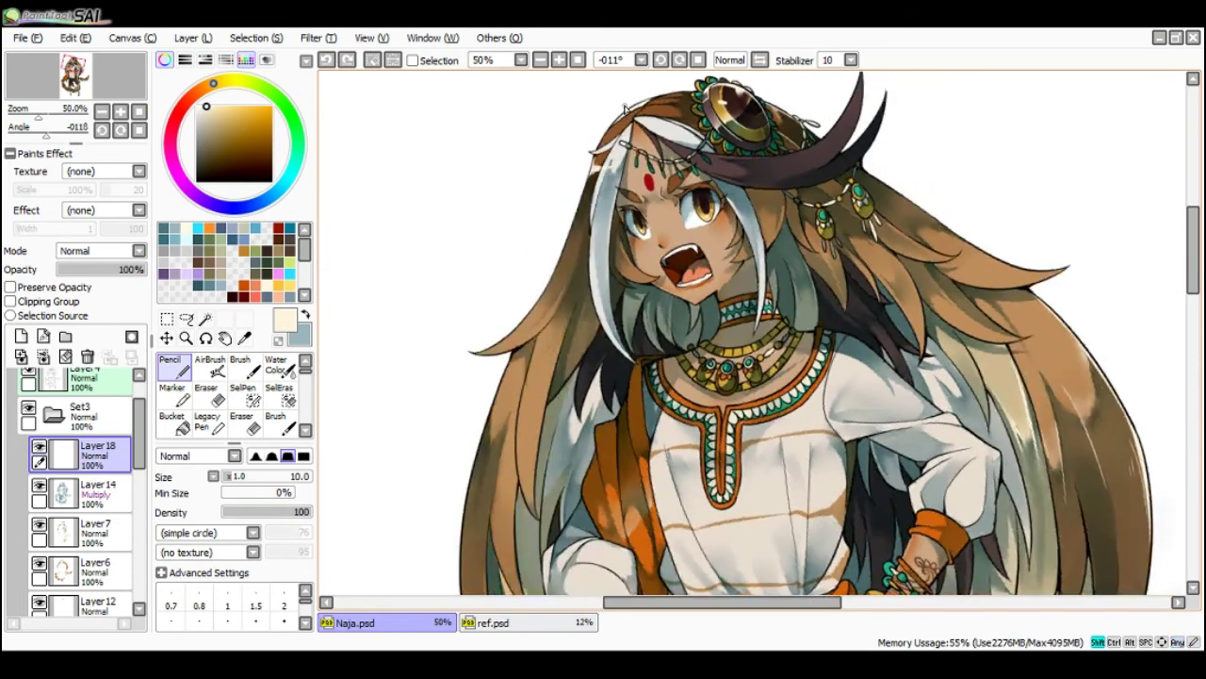
pyautogui.press('End')
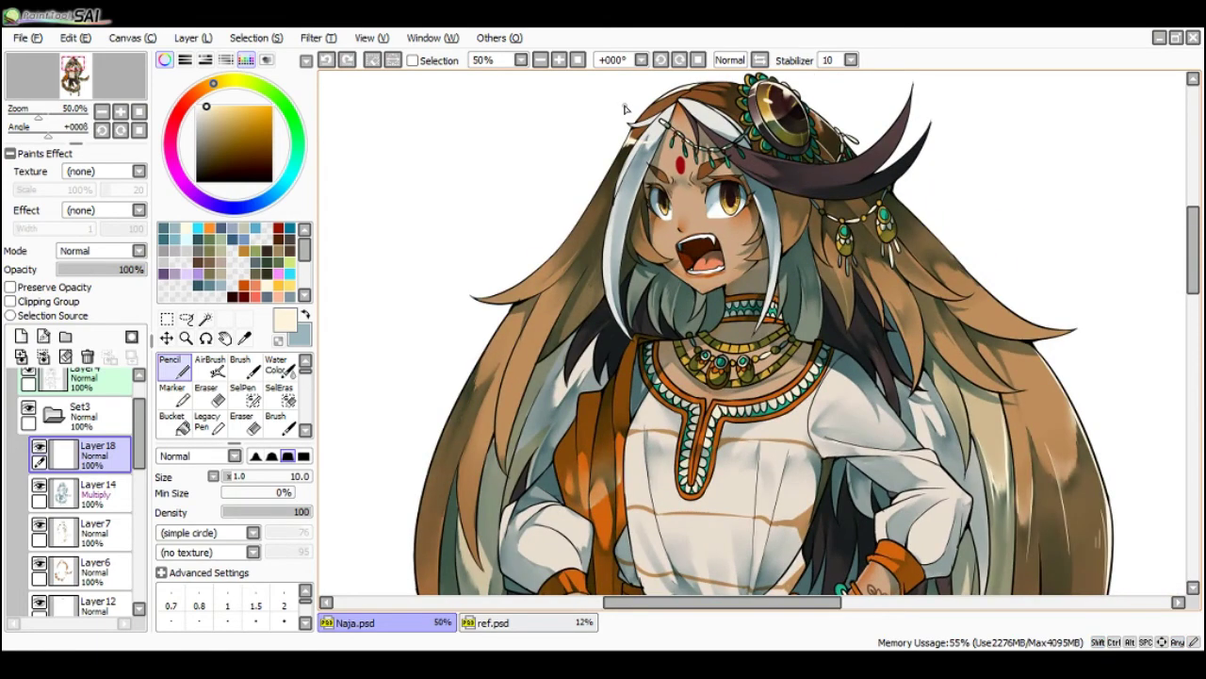
# - Sample white and cream and pencil highlights on the long white forelock, undoing the last stroke
pyautogui.scroll(-1, 624, 110)
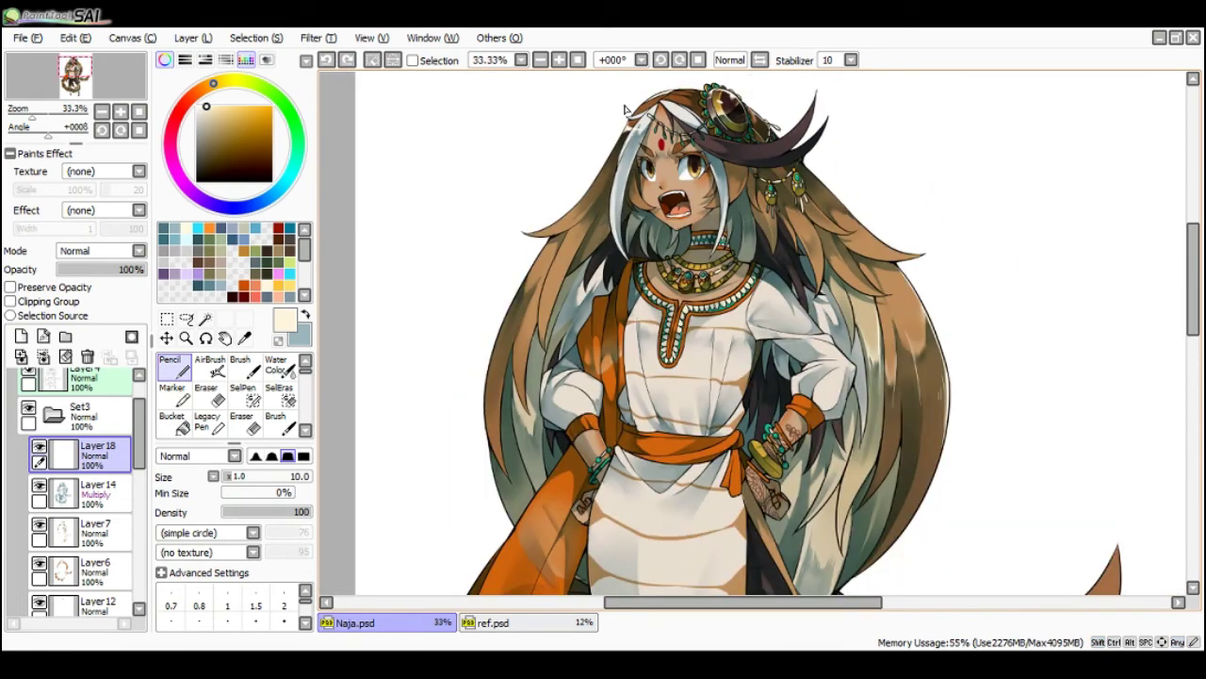
pyautogui.press('x')
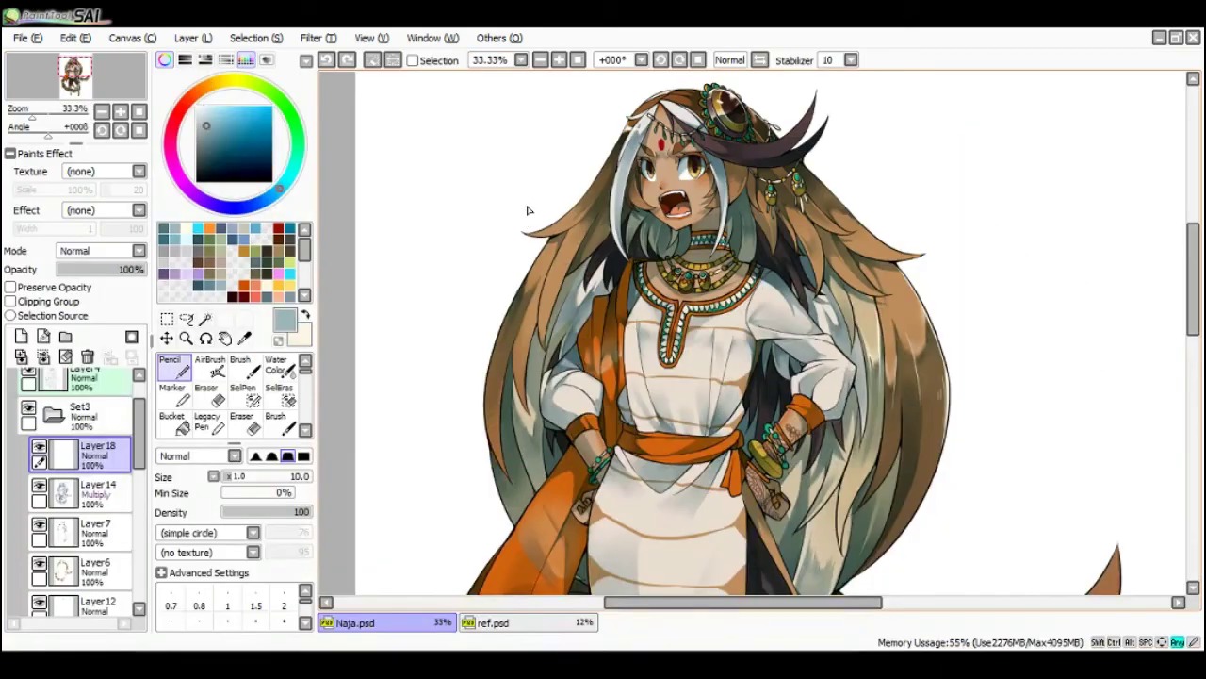
pyautogui.keyDown('alt'); pyautogui.click(572, 160); pyautogui.keyUp('alt')
pyautogui.scroll(2, 651, 118)
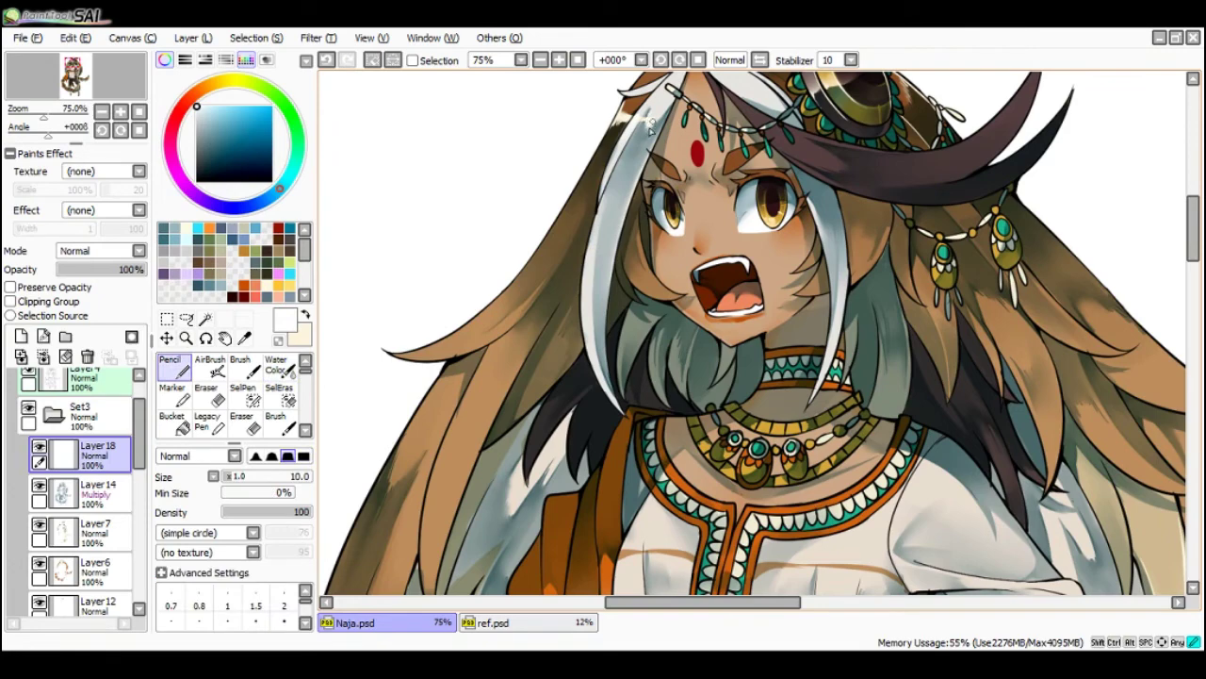
pyautogui.rightClick(646, 132)
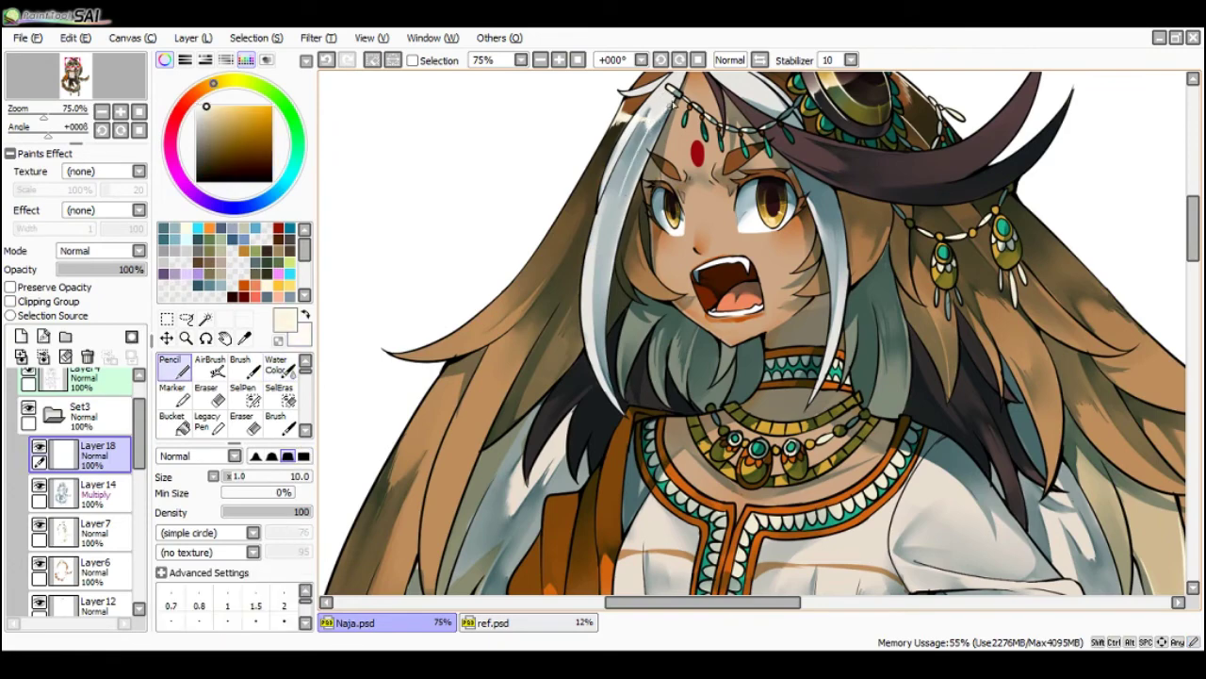
pyautogui.moveTo(672, 103); pyautogui.dragTo(642, 170)
pyautogui.hotkey('ctrl', 'z')
# - Pencil a pale highlight on the dark horn near its base, blend it with Water Color and trim it with the Eraser
pyautogui.scroll(-1, 675, 83)
pyautogui.click(679, 60)
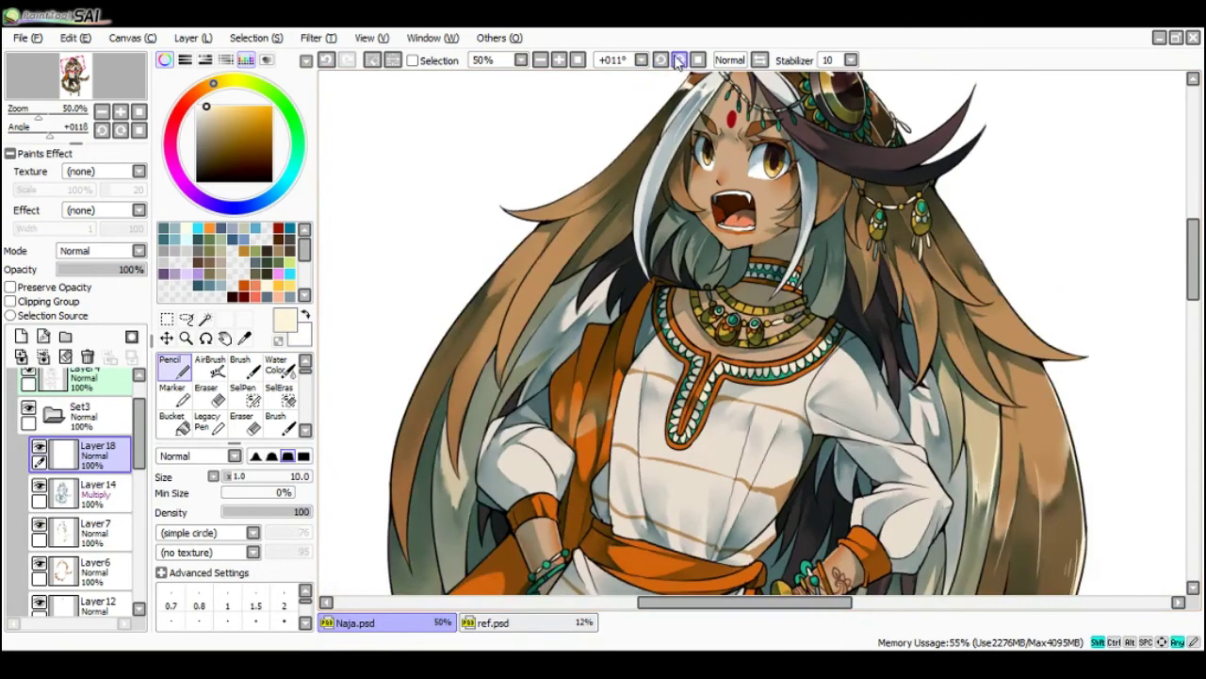
pyautogui.click(661, 60)
pyautogui.press('End')
pyautogui.press('End')
pyautogui.press('End')
pyautogui.press('End')
pyautogui.scroll(1, 839, 122)
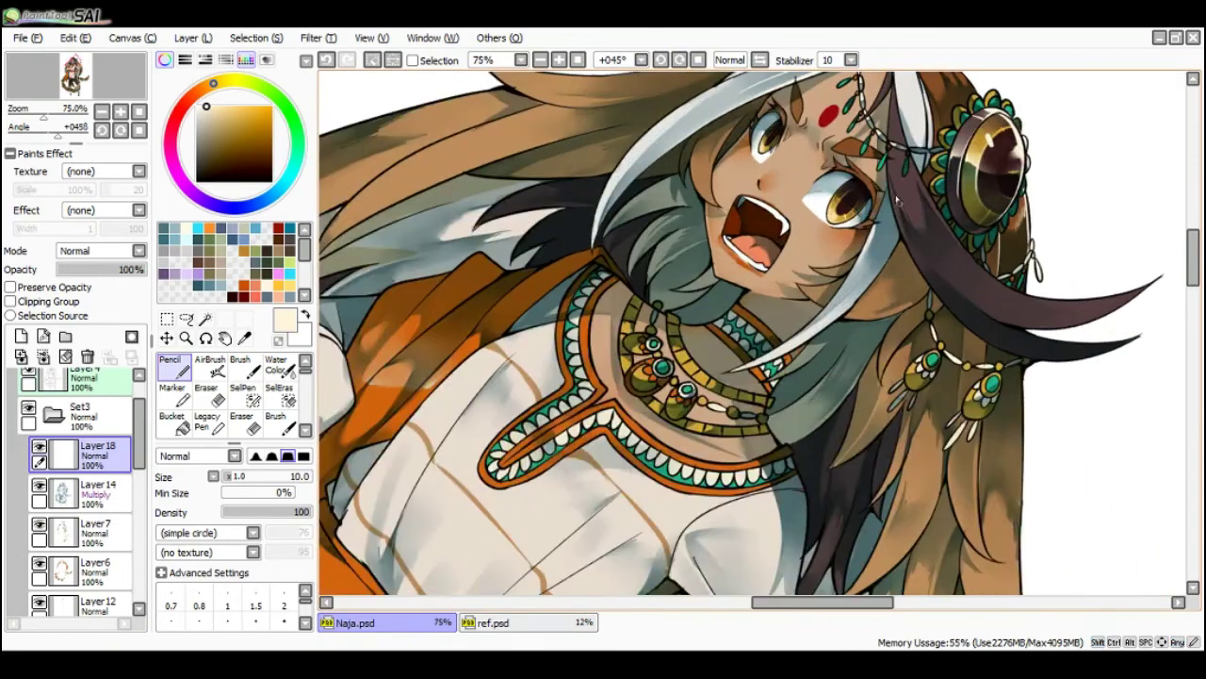
pyautogui.press('c')
pyautogui.press('n')
pyautogui.press('c')
pyautogui.press('n')
pyautogui.press('c')
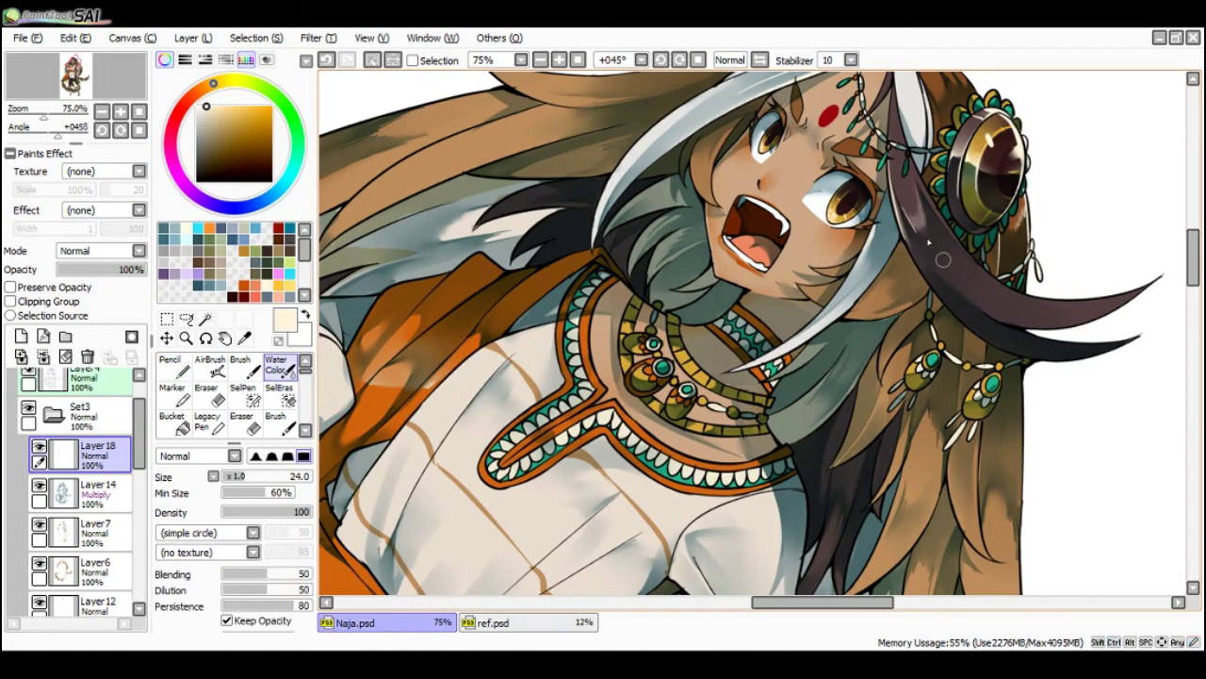
pyautogui.press('n')
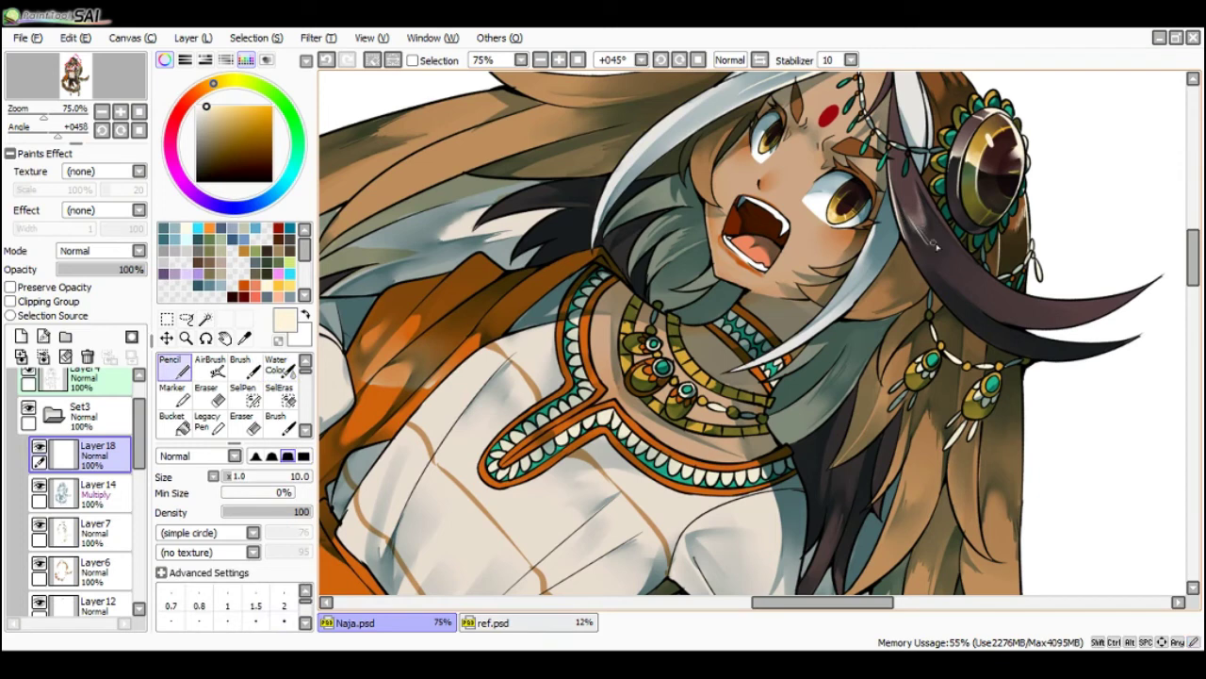
pyautogui.press('c')
pyautogui.press('e')
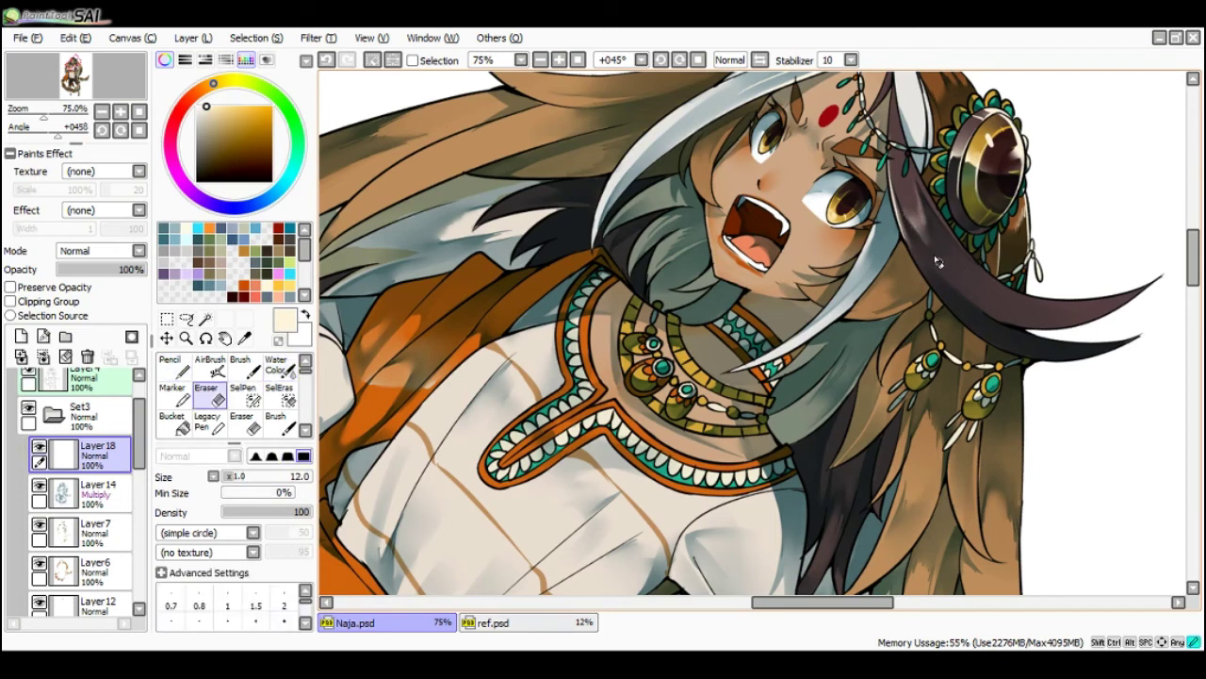
# - Pencil a thin pale highlight along the edge of the horn's base, undoing the unsatisfactory strokes
pyautogui.press('n')
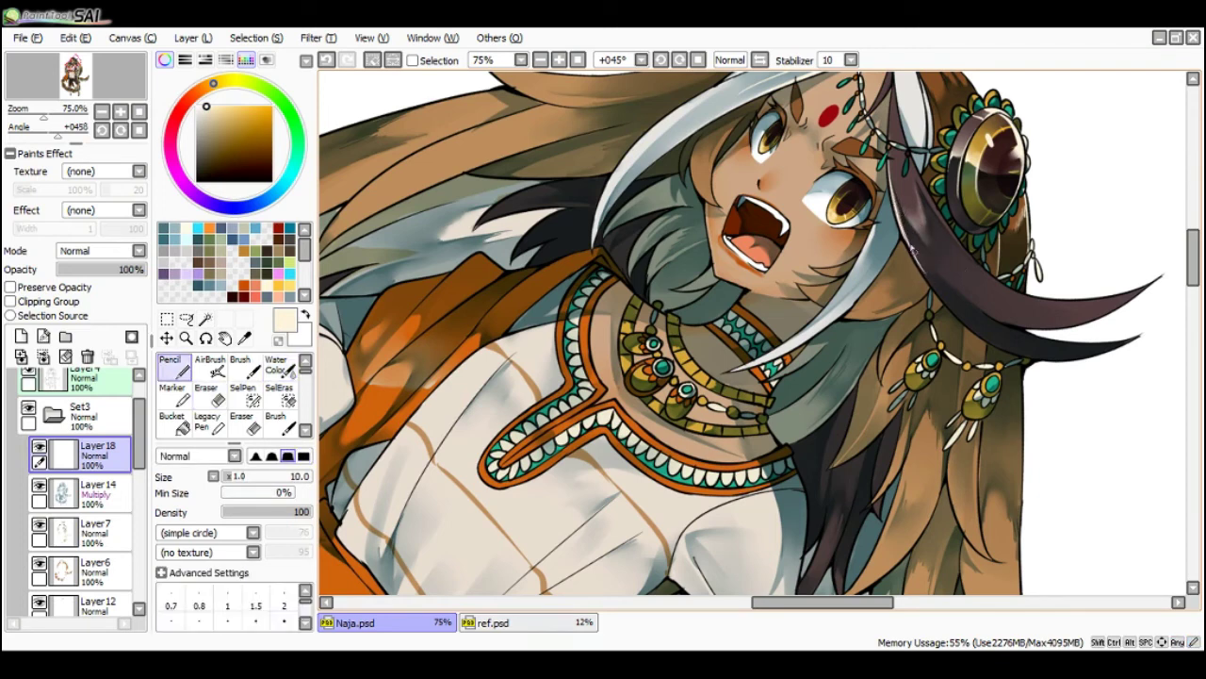
pyautogui.moveTo(927, 278); pyautogui.dragTo(941, 298)
pyautogui.moveTo(901, 224); pyautogui.dragTo(916, 260)
pyautogui.scroll(-1, 910, 157)
pyautogui.scroll(1, 930, 170)
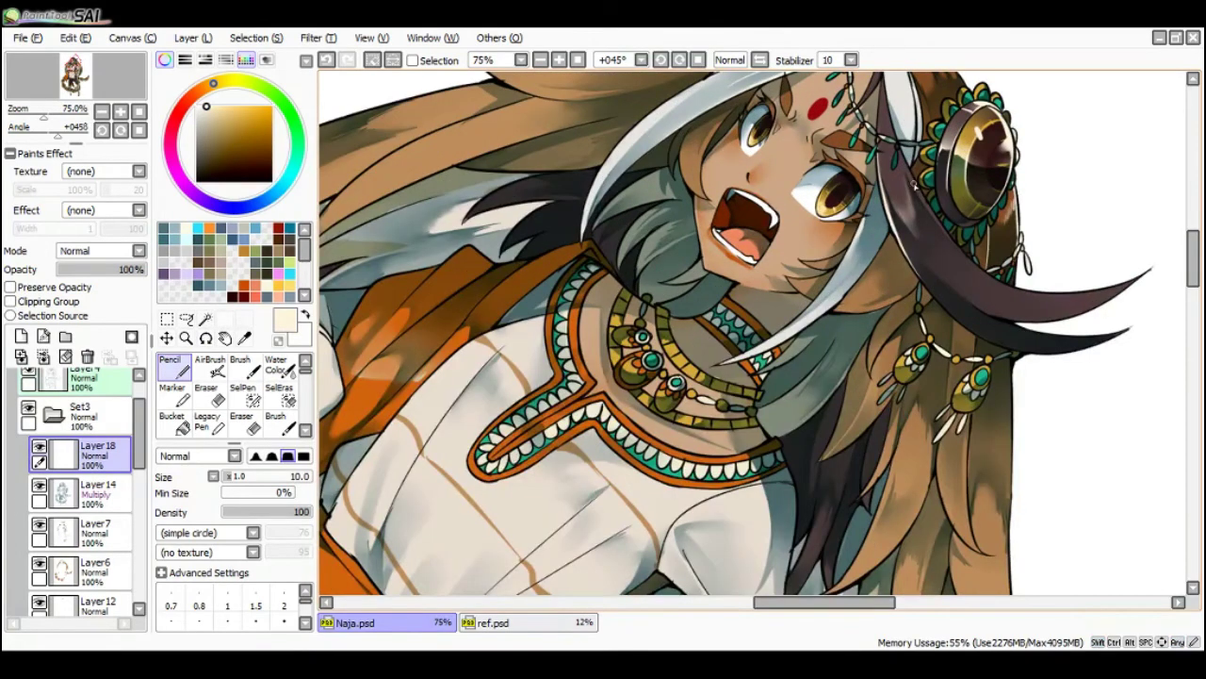
pyautogui.hotkey('ctrl', 'z')
pyautogui.moveTo(884, 200); pyautogui.dragTo(913, 192)
pyautogui.scroll(-2, 911, 170)
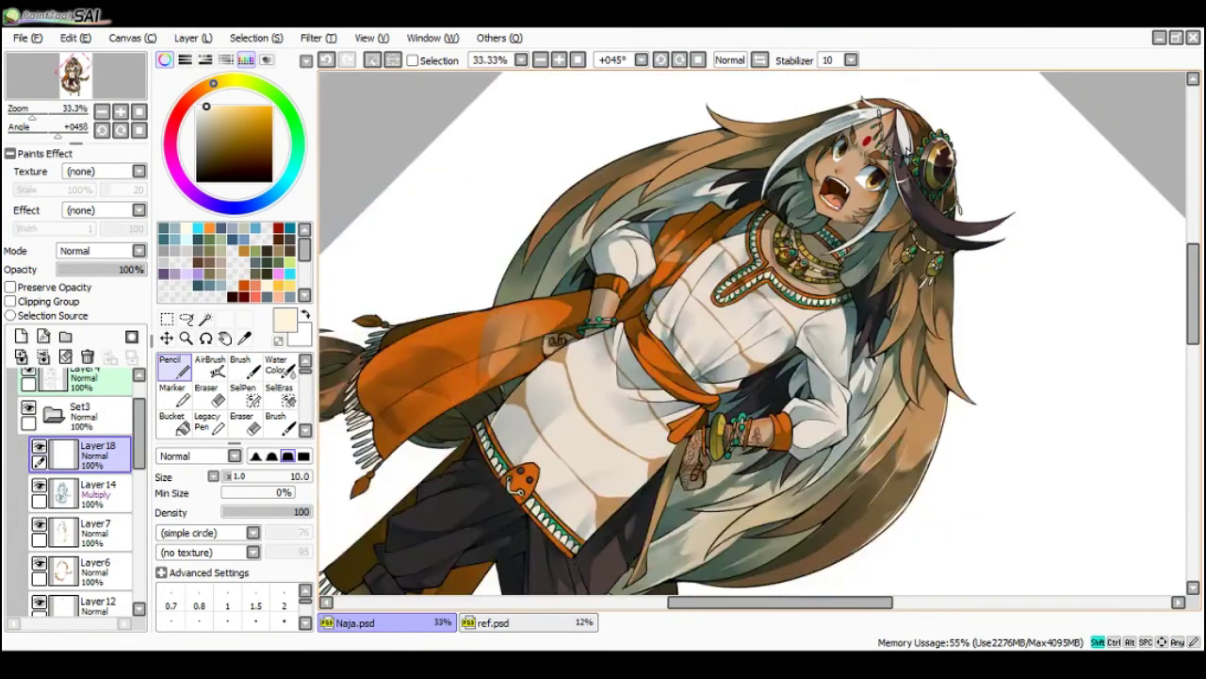
pyautogui.hotkey('ctrl', 'z')
# - Pencil a pale highlight on the horn's curve beside the round ornament and soften it with Water Color at size 24
pyautogui.scroll(1, 902, 155)
pyautogui.scroll(1, 888, 114)
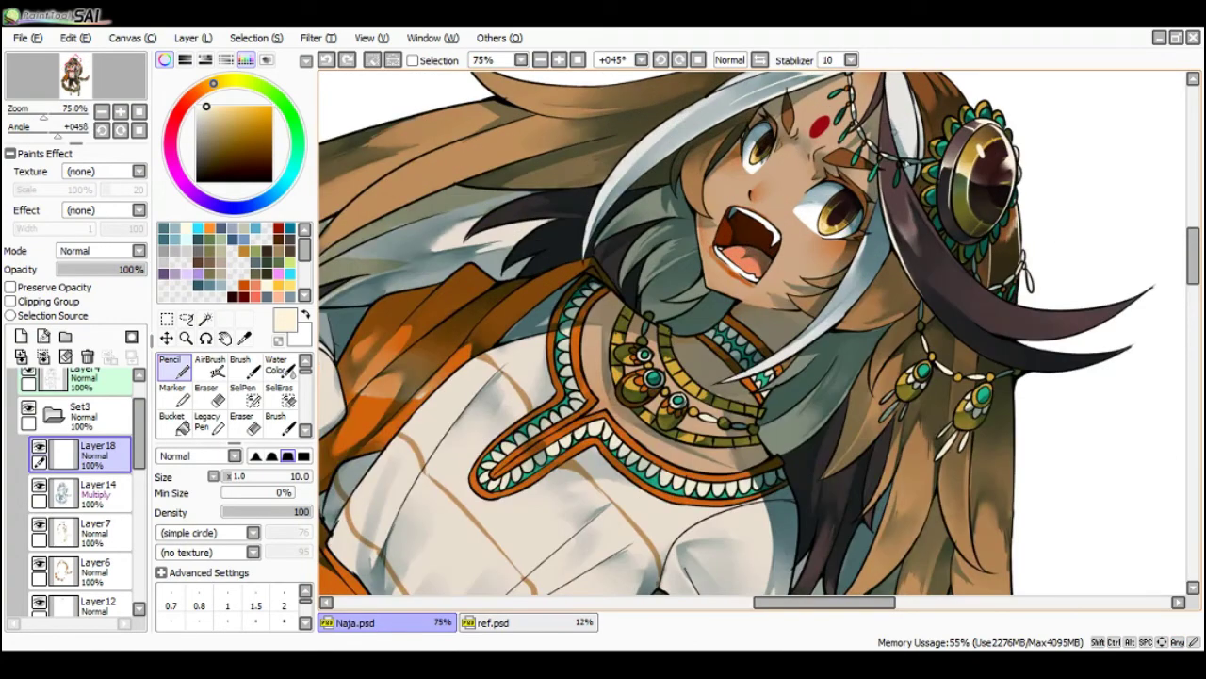
pyautogui.moveTo(907, 181); pyautogui.dragTo(962, 271)
pyautogui.press('c')
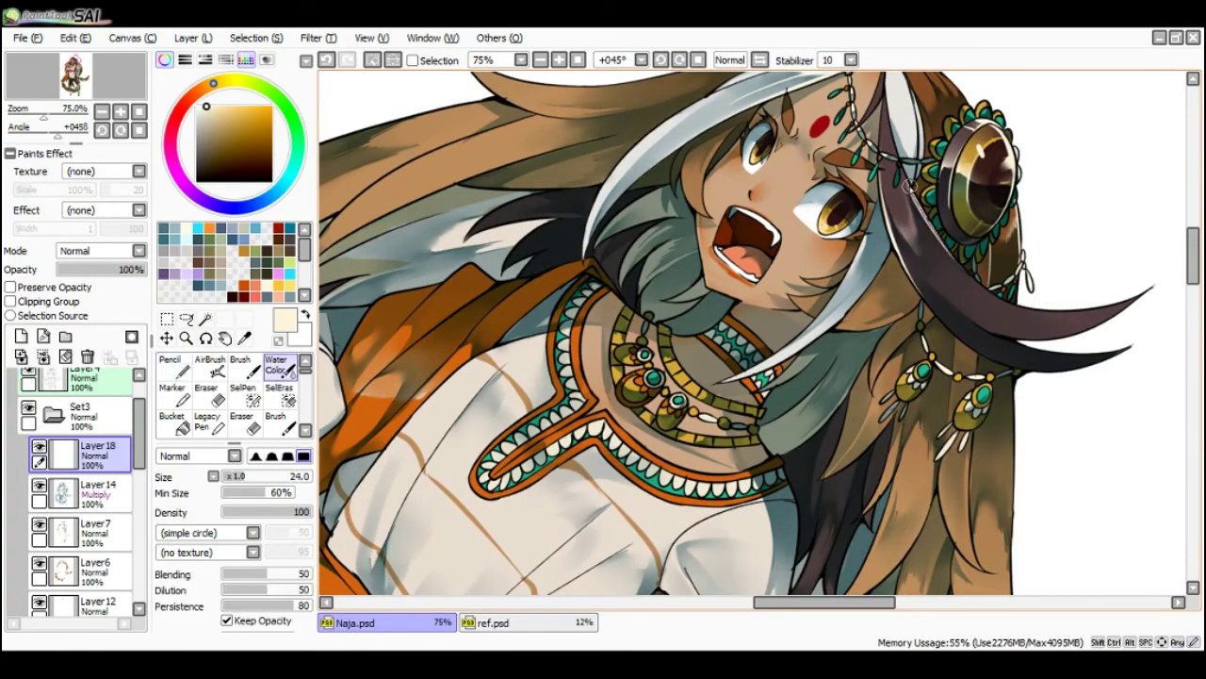
pyautogui.moveTo(926, 215)
pyautogui.mouseDown()
pyautogui.moveTo(959, 263)
pyautogui.moveTo(952, 189)
pyautogui.moveTo(890, 111)
pyautogui.moveTo(934, 84)
pyautogui.moveTo(1011, 141)
pyautogui.mouseUp()
pyautogui.scroll(-1, 928, 213)
# - Pencil a pale highlight near the horn's pointed tip and blend it with Water Color at size 80
pyautogui.press('n')
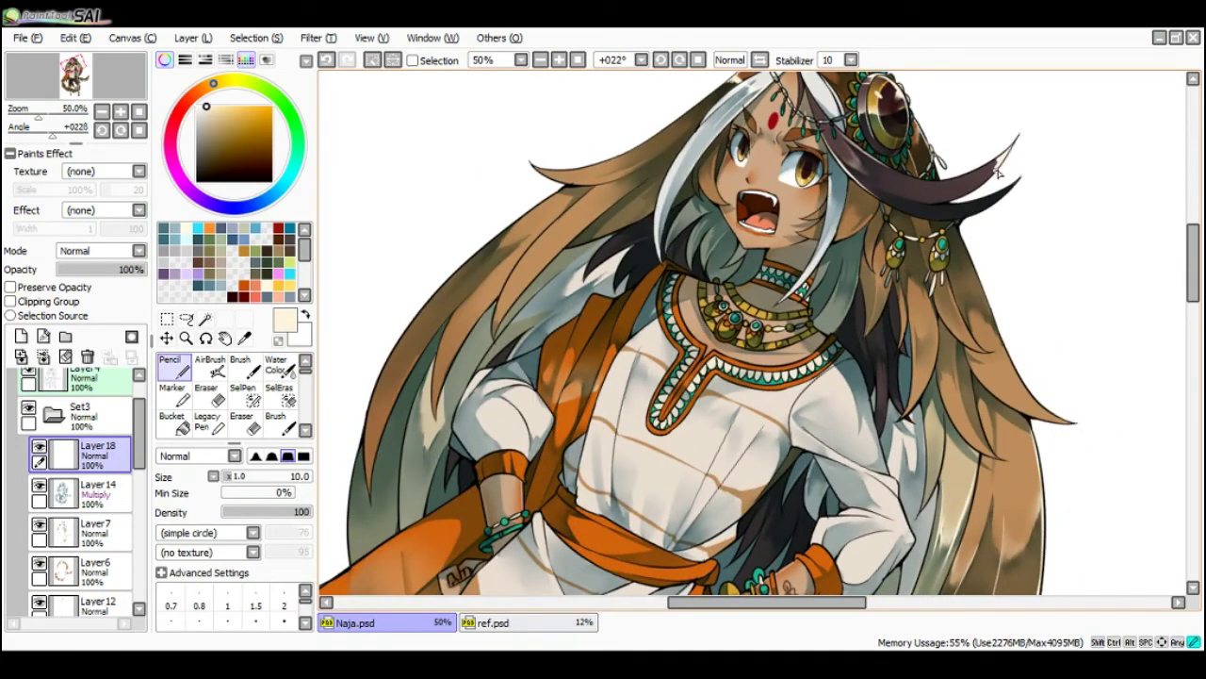
pyautogui.press('c')
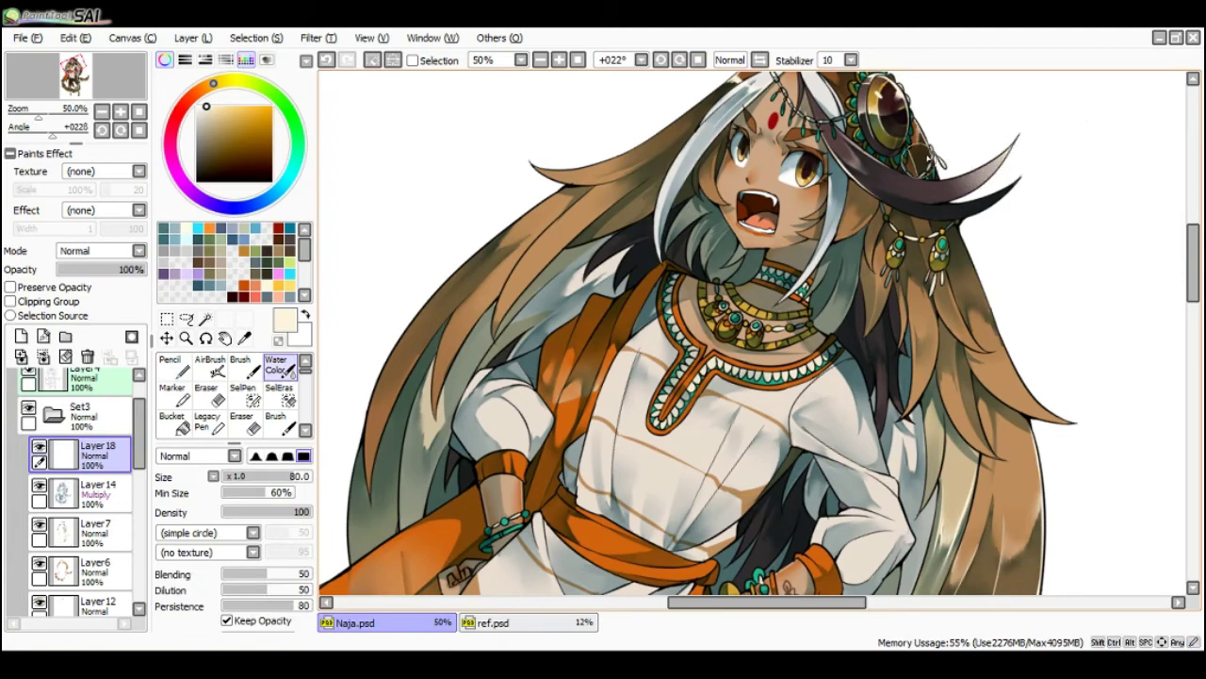
pyautogui.scroll(-1, 945, 120)
pyautogui.press('Delete')
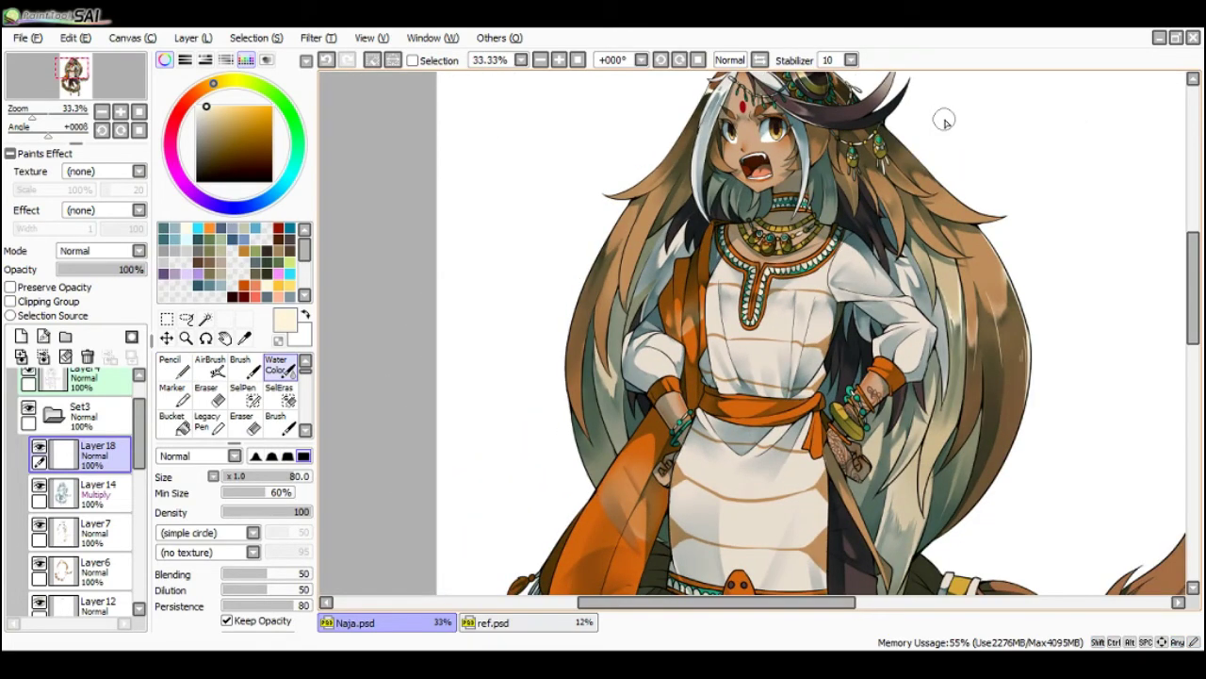
# - Pencil a pale highlight along the outer brown hair edge below the hanging beads and soften it with Water Color
pyautogui.press('n')
pyautogui.scroll(-1, 946, 121)
pyautogui.press('space')
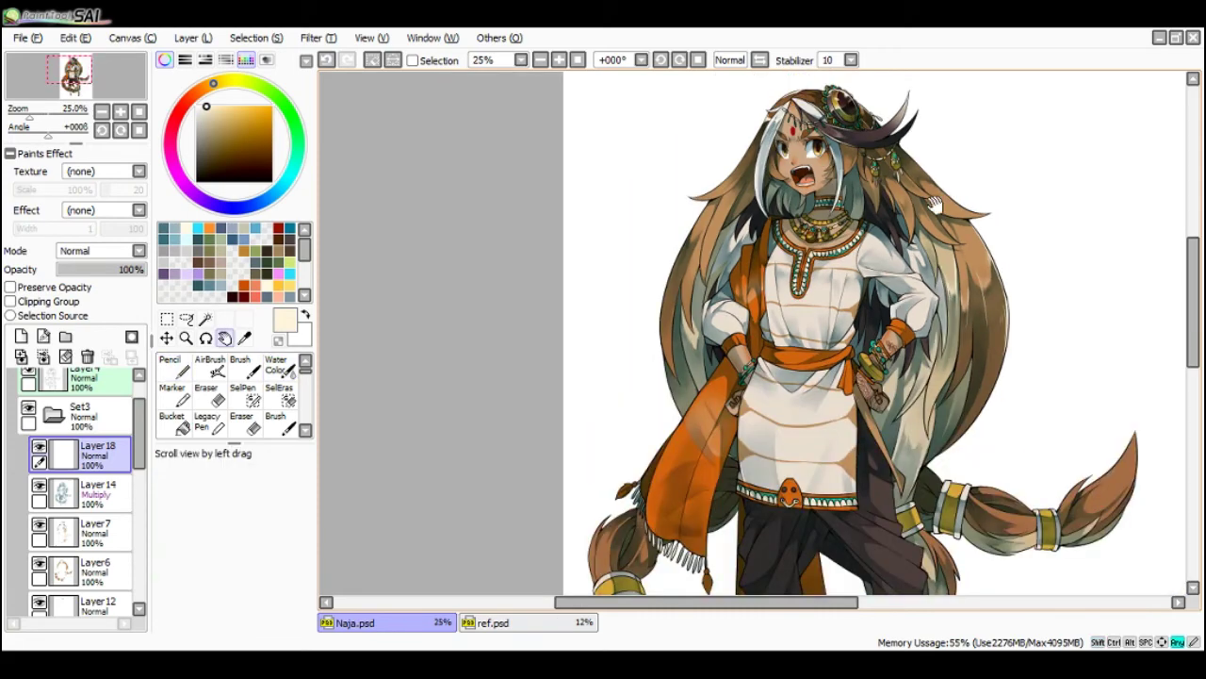
pyautogui.moveTo(966, 196); pyautogui.dragTo(839, 280)
pyautogui.press('pageup')
pyautogui.press('pageup')
pyautogui.press('End')
pyautogui.press('End')
pyautogui.press('End')
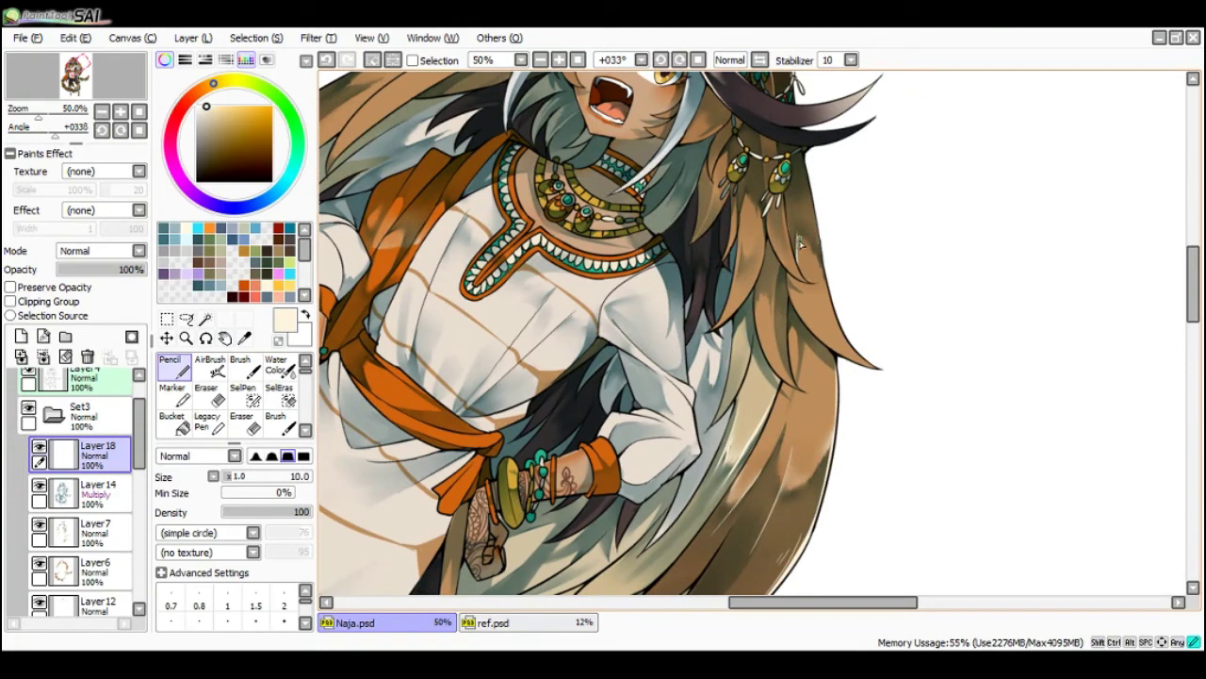
pyautogui.moveTo(819, 266)
pyautogui.mouseDown()
pyautogui.moveTo(825, 283)
pyautogui.moveTo(813, 198)
pyautogui.moveTo(814, 216)
pyautogui.mouseUp()
pyautogui.press('c')
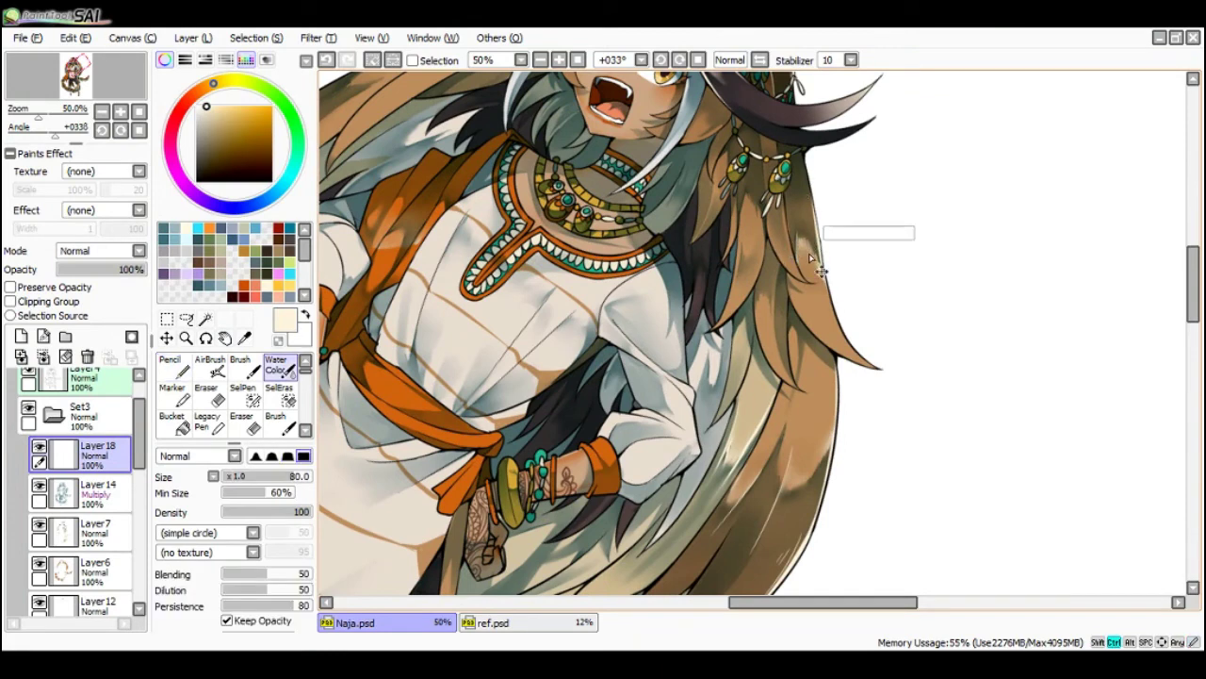
# - Add a pale highlight to the flared tip of the outer hair lock and blend it with Water Color at size 91
pyautogui.moveTo(819, 288)
pyautogui.mouseDown()
pyautogui.moveTo(792, 287)
pyautogui.moveTo(825, 294)
pyautogui.moveTo(865, 326)
pyautogui.moveTo(825, 330)
pyautogui.moveTo(840, 336)
pyautogui.mouseUp()
pyautogui.press('n')
pyautogui.press('c')
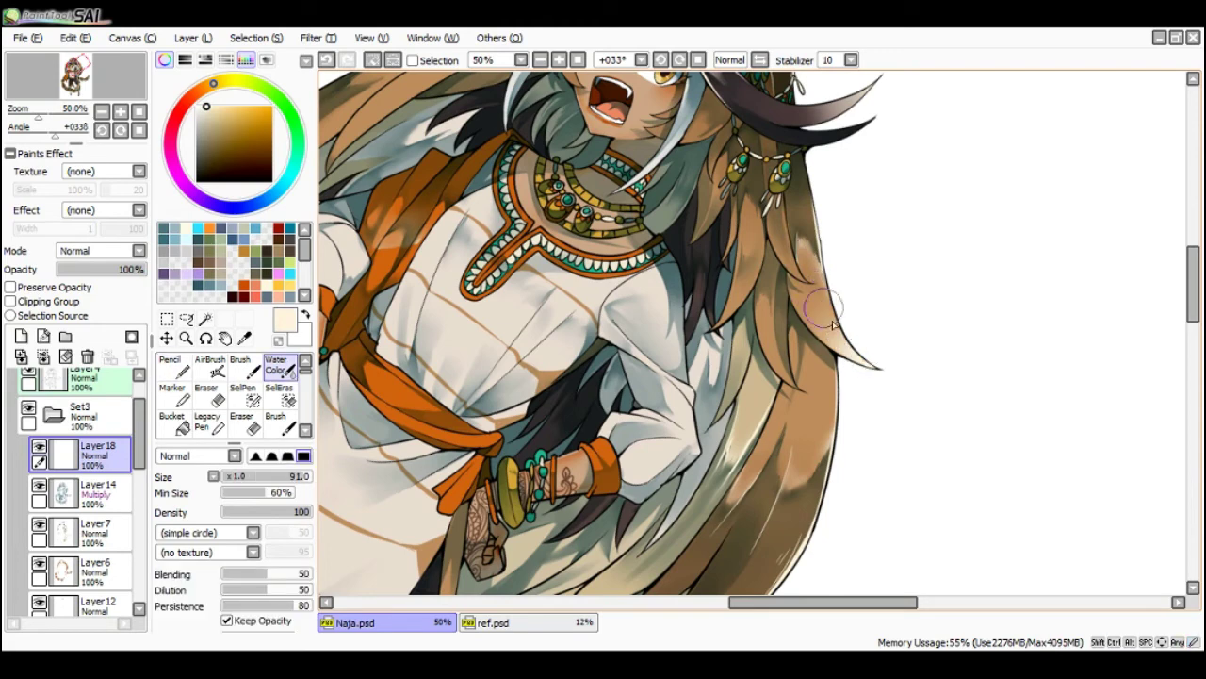
# - Pencil pale highlights on the inner lock under the hanging beads at size 23, softening them with Water Color at size 8
pyautogui.press('n')
pyautogui.moveTo(837, 298); pyautogui.dragTo(823, 247)
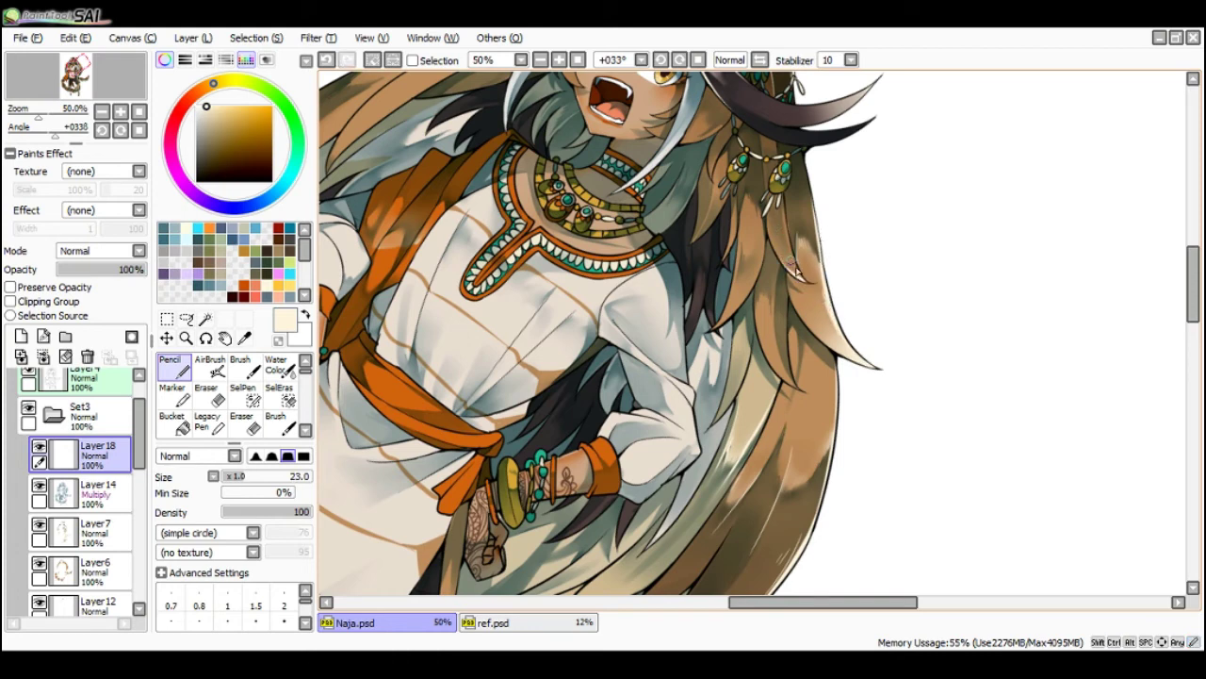
pyautogui.press('c')
pyautogui.moveTo(790, 247); pyautogui.dragTo(783, 219)
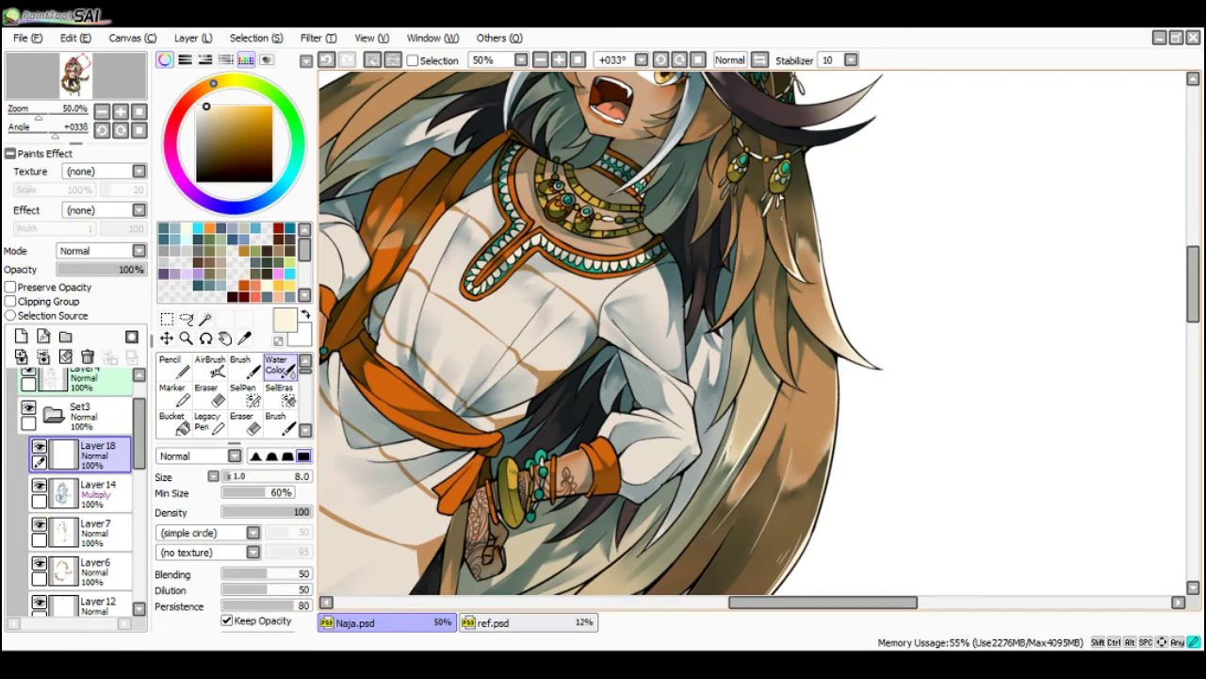
# - Touch up the pale highlights along the hair's crown beside the round ornament with Pencil and Water Color
pyautogui.press('pagedown')
pyautogui.press('pagedown')
pyautogui.press('Delete')
pyautogui.press('Delete')
pyautogui.press('Delete')
pyautogui.press('pageup')
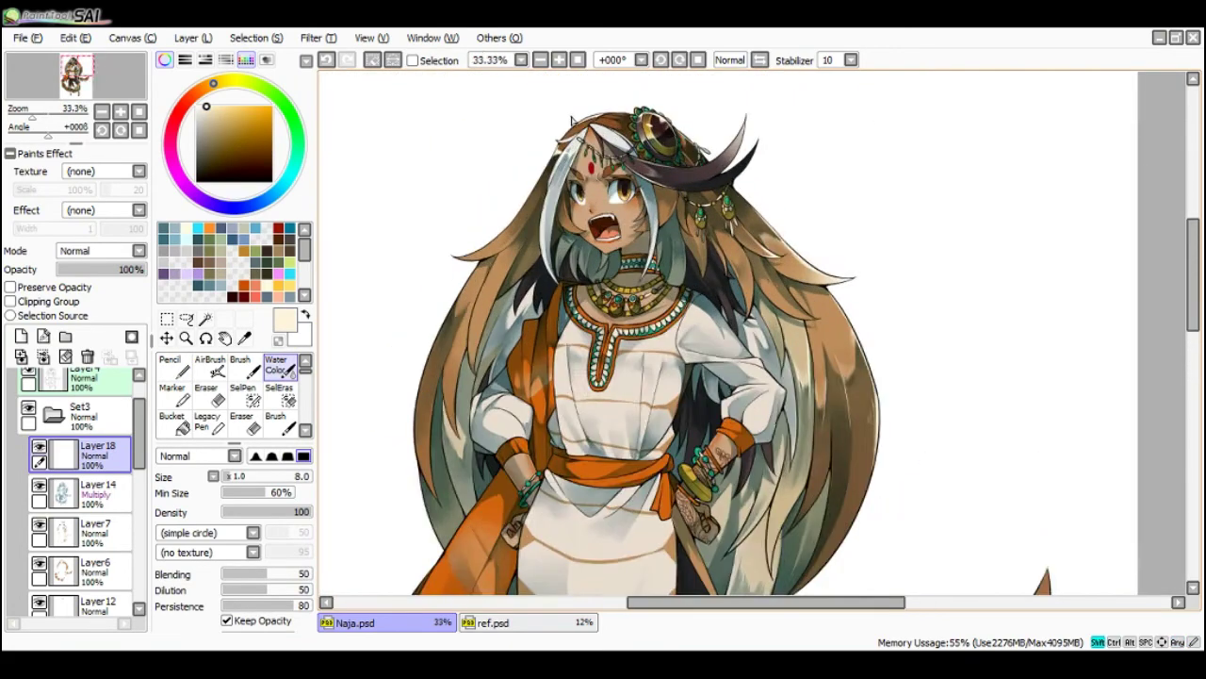
pyautogui.press('pageup')
pyautogui.press('n')
pyautogui.press('Delete')
pyautogui.press('Delete')
pyautogui.press('Delete')
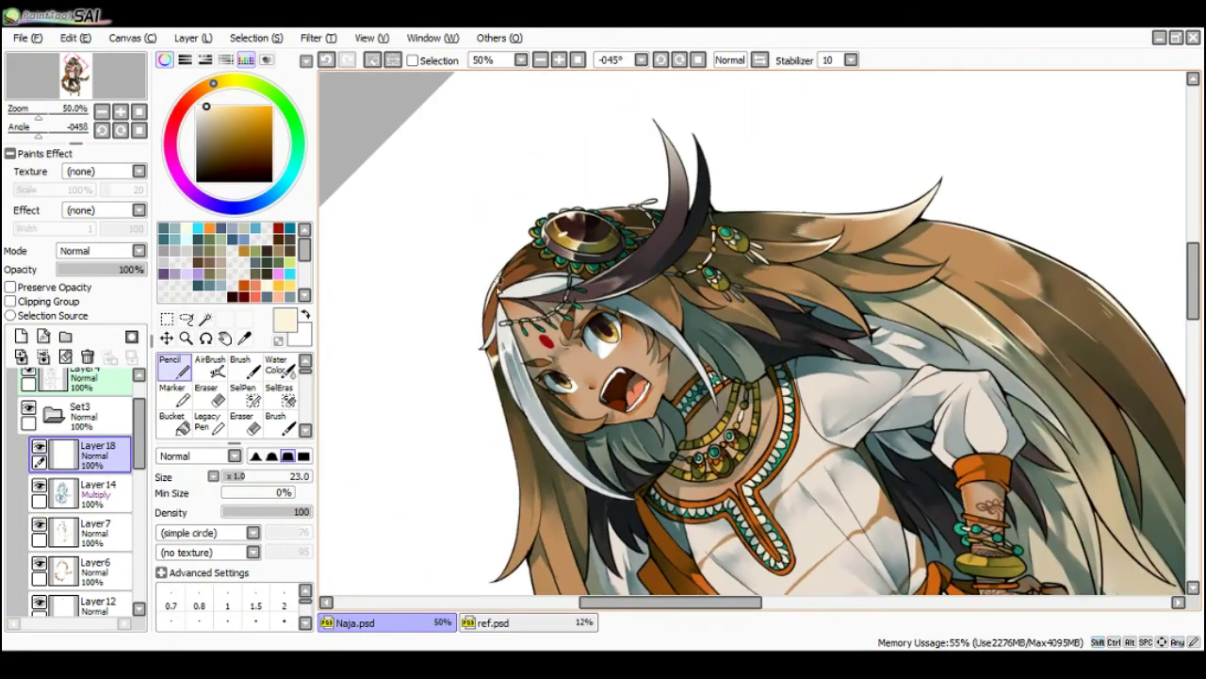
pyautogui.press('c')
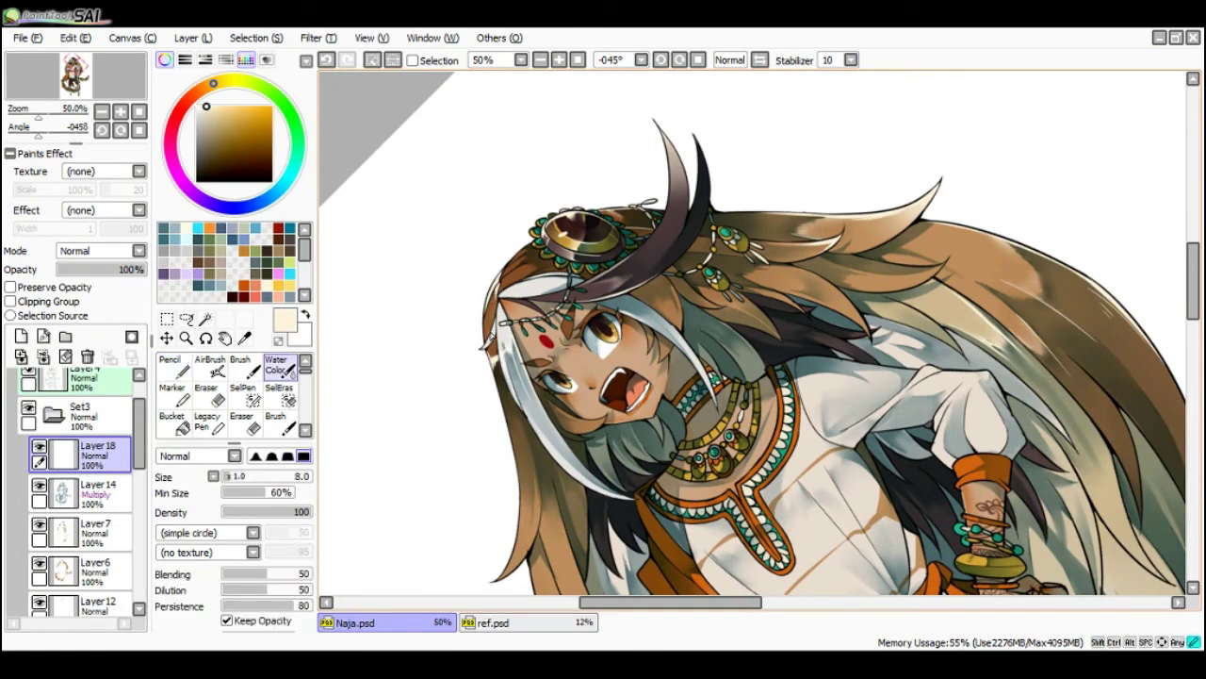
pyautogui.press('n')
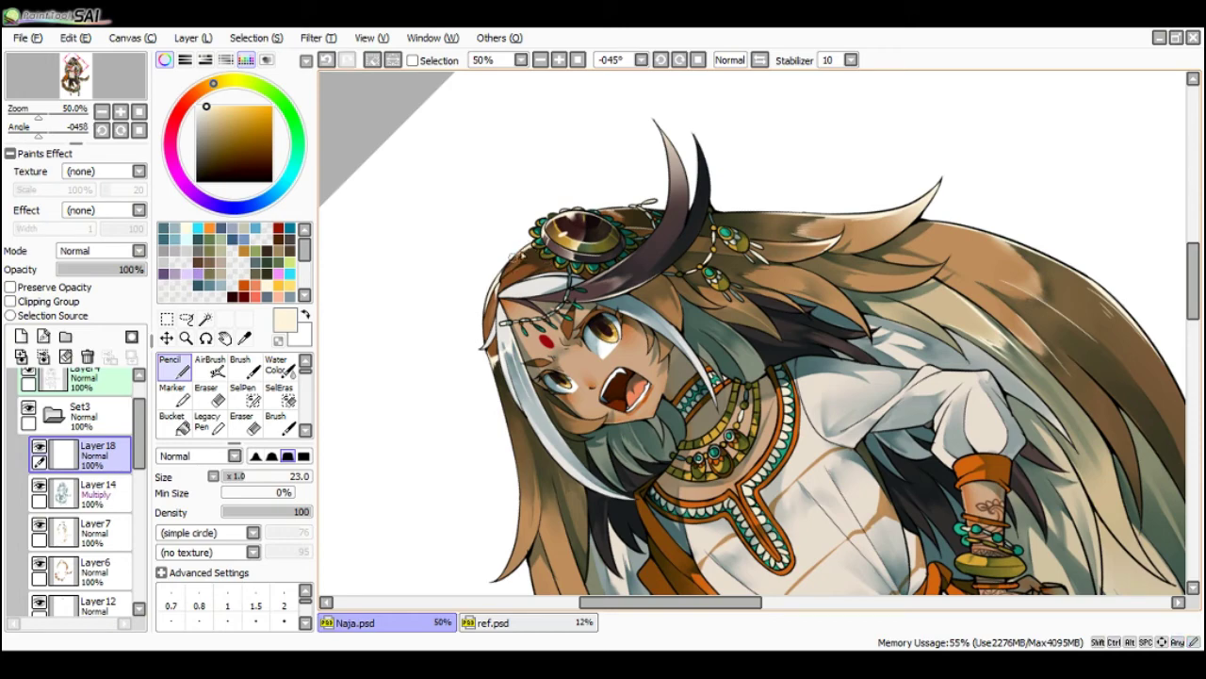
# - Pencil a pale highlight on the flared lock tip outside the long white forelock and blend it with Water Color at size 53
pyautogui.scroll(-1, 524, 242)
pyautogui.press('End')
pyautogui.press('End')
pyautogui.press('End')
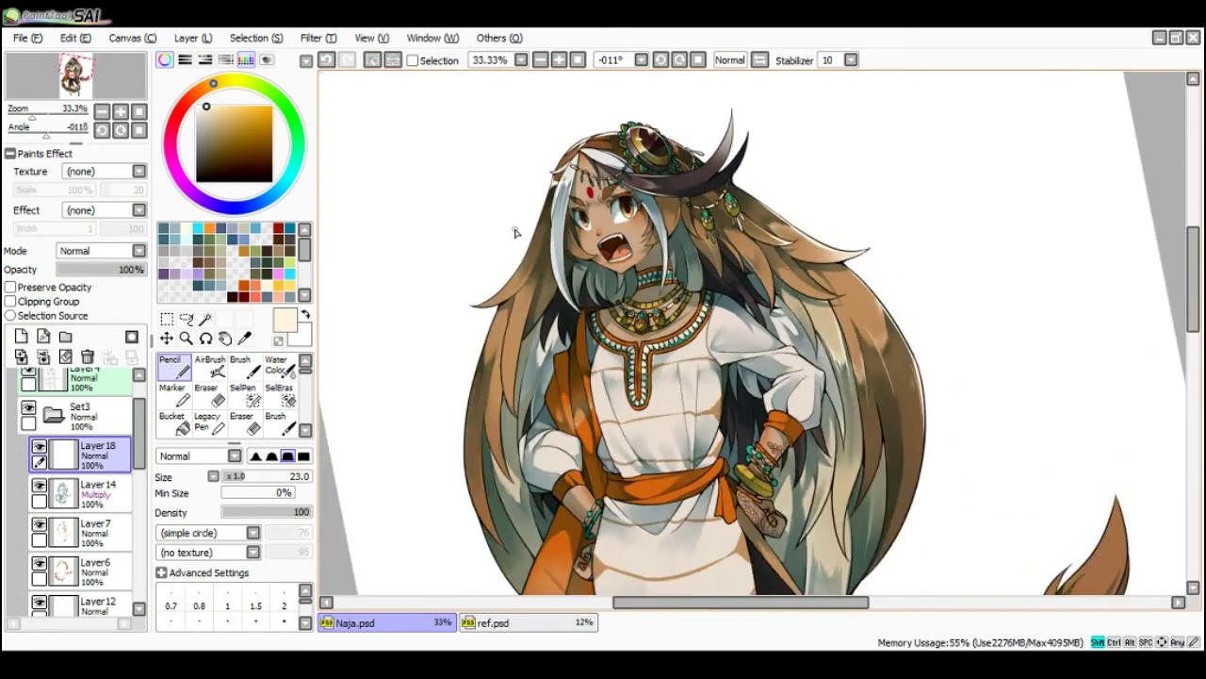
pyautogui.press('Delete')
pyautogui.press('Delete')
pyautogui.scroll(1, 517, 258)
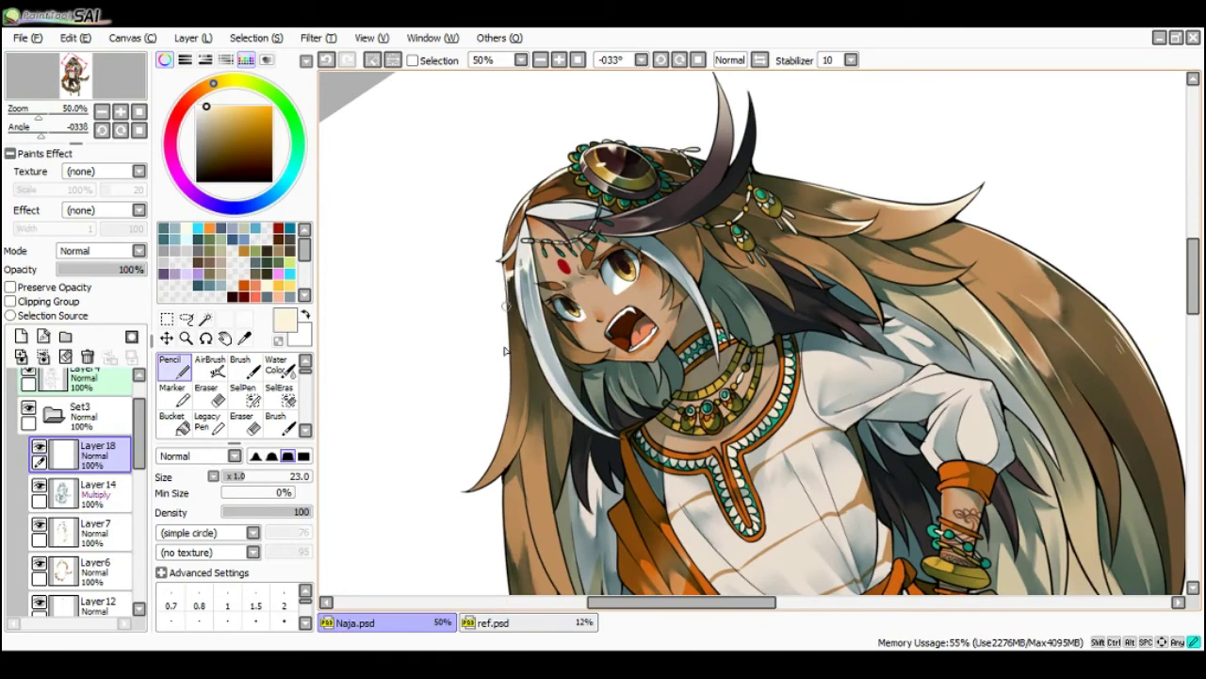
pyautogui.press('Delete')
pyautogui.press('Delete')
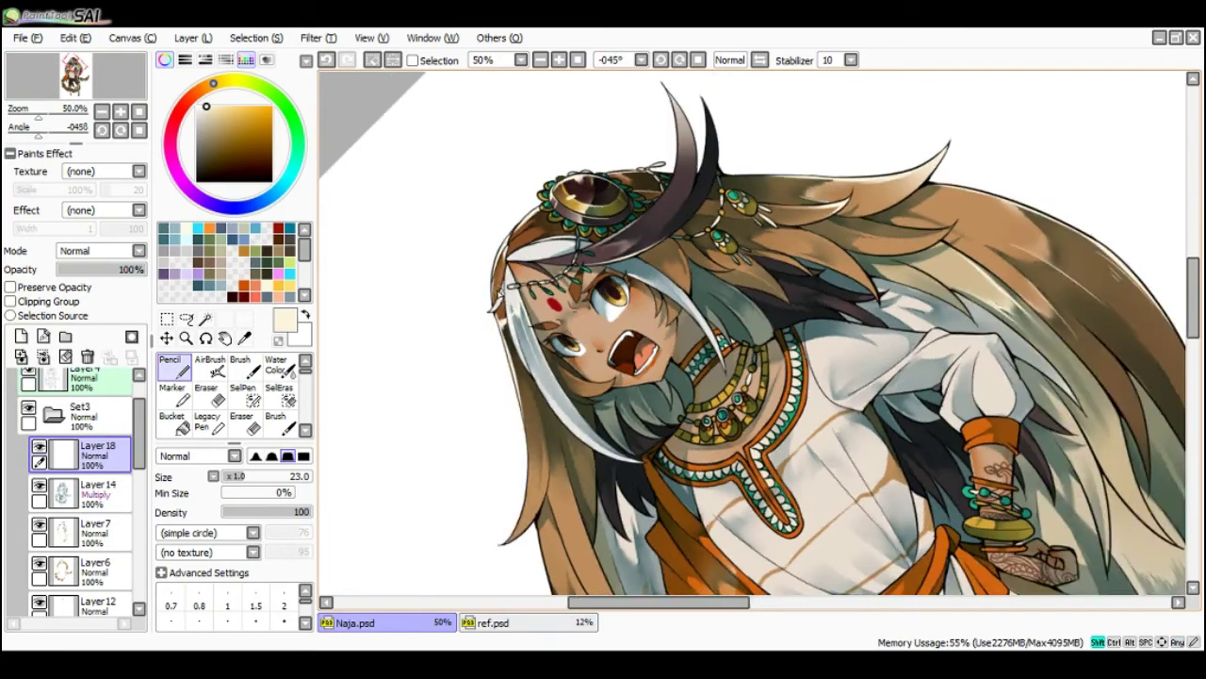
pyautogui.press('End')
pyautogui.press('space')
pyautogui.moveTo(530, 456); pyautogui.dragTo(567, 279)
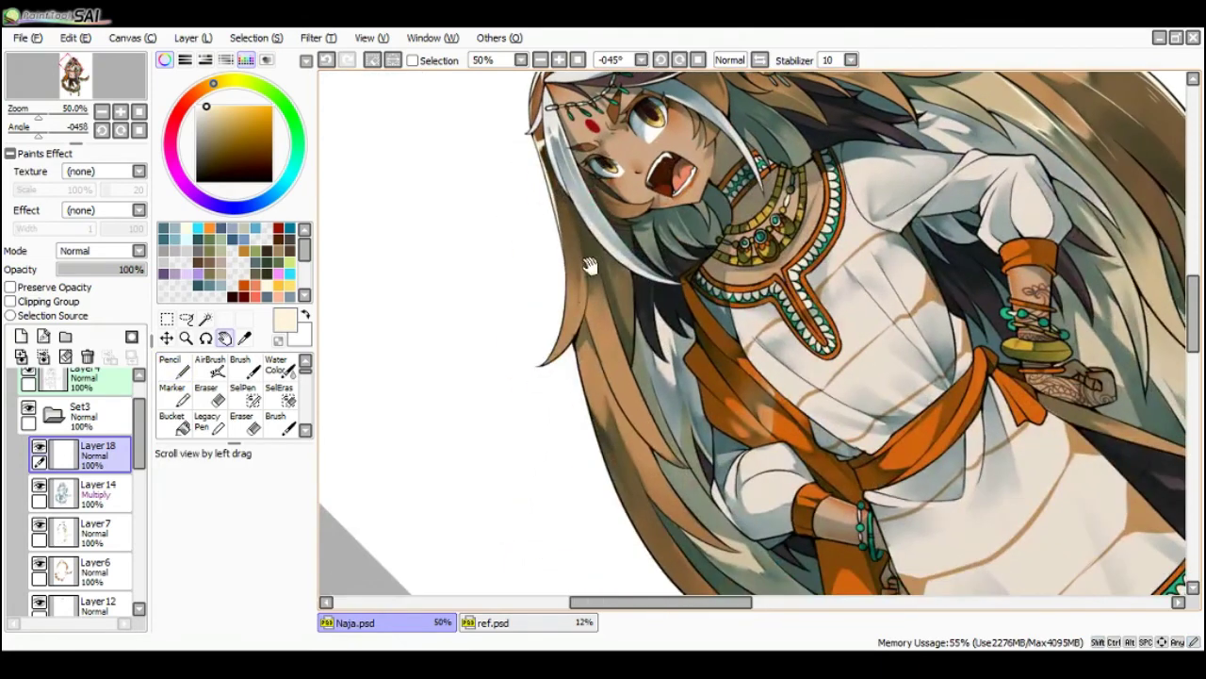
pyautogui.hotkey('ctrl', 't')
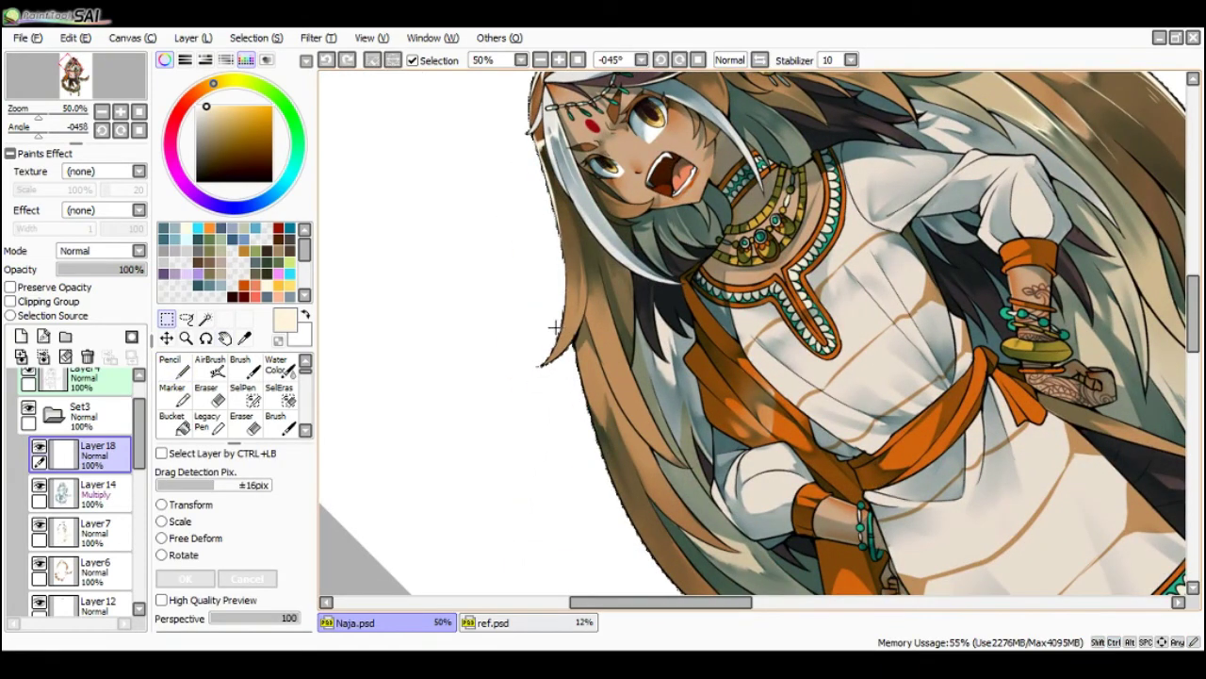
pyautogui.press('n')
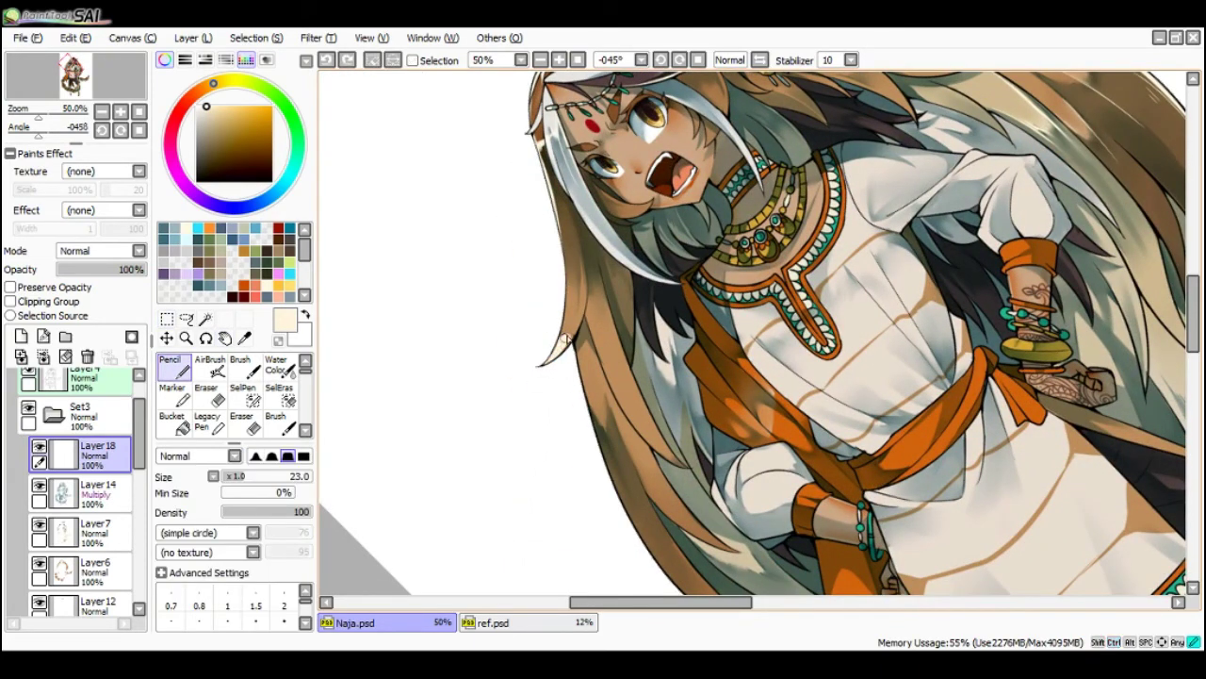
pyautogui.press('c')
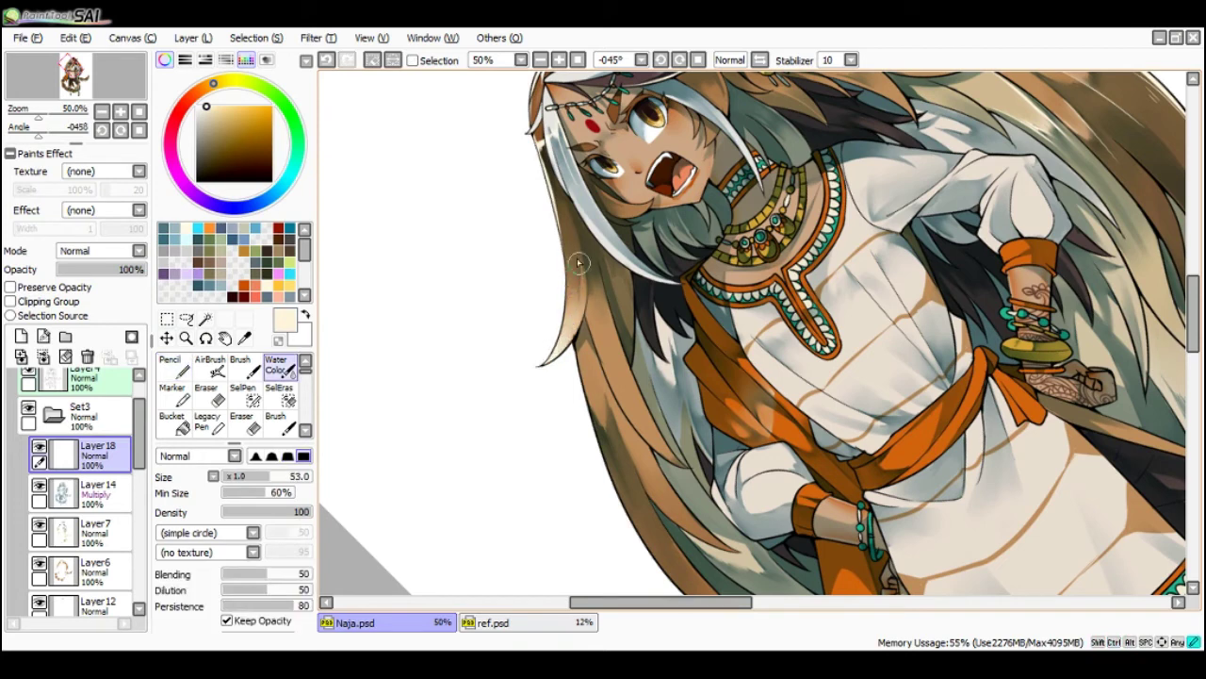
pyautogui.press('n')
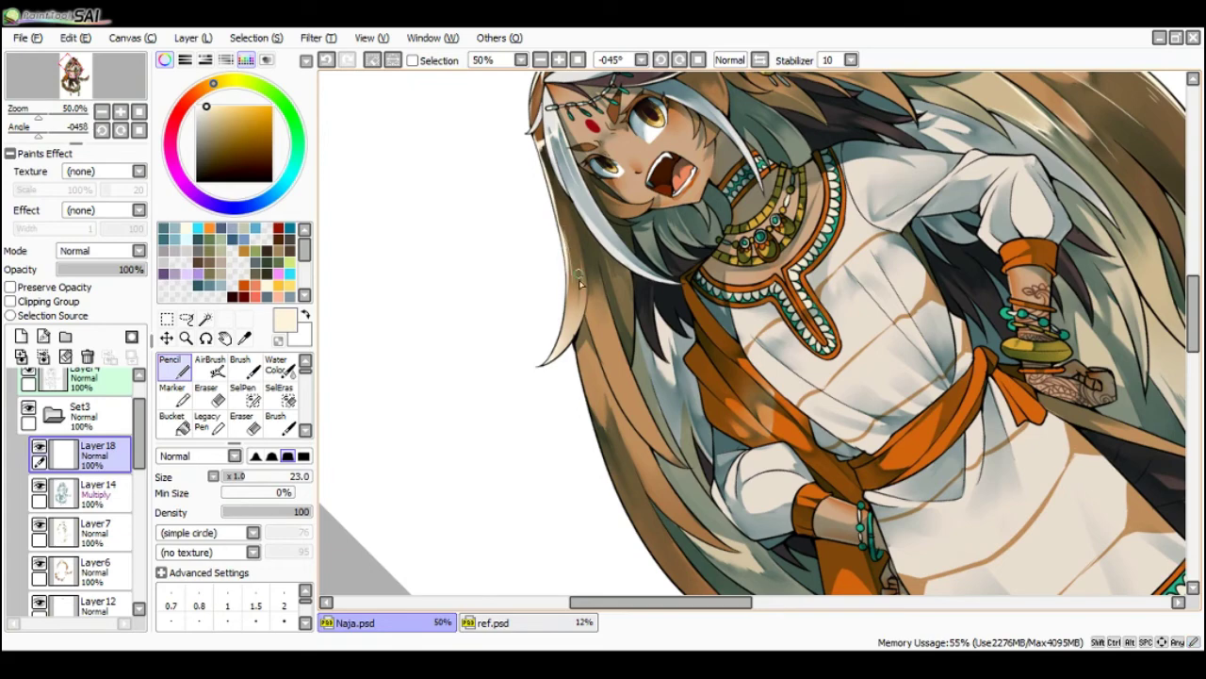
# - Redraw the pale Pencil highlight along the outer hair lock beside the long white forelock at size 23
pyautogui.hotkey('ctrl', 'z')
pyautogui.moveTo(579, 249); pyautogui.dragTo(573, 320)
pyautogui.hotkey('ctrl', 'z')
pyautogui.moveTo(582, 262); pyautogui.dragTo(576, 315)
pyautogui.scroll(-1, 585, 203)
# - Dab pale highlights on the cheek below the eye and on the nose with Pencil at size 12, softening them with Water Color
pyautogui.press('End')
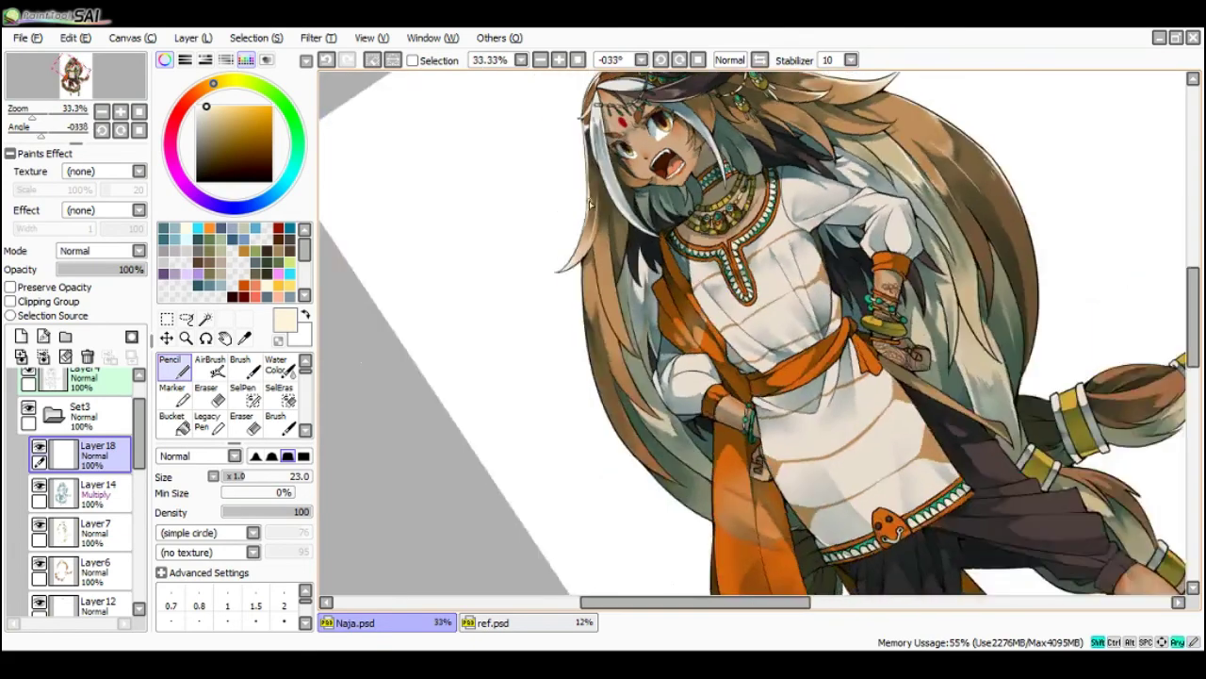
pyautogui.press('End')
pyautogui.press('End')
pyautogui.scroll(-1, 674, 129)
pyautogui.press('End')
pyautogui.scroll(3, 665, 127)
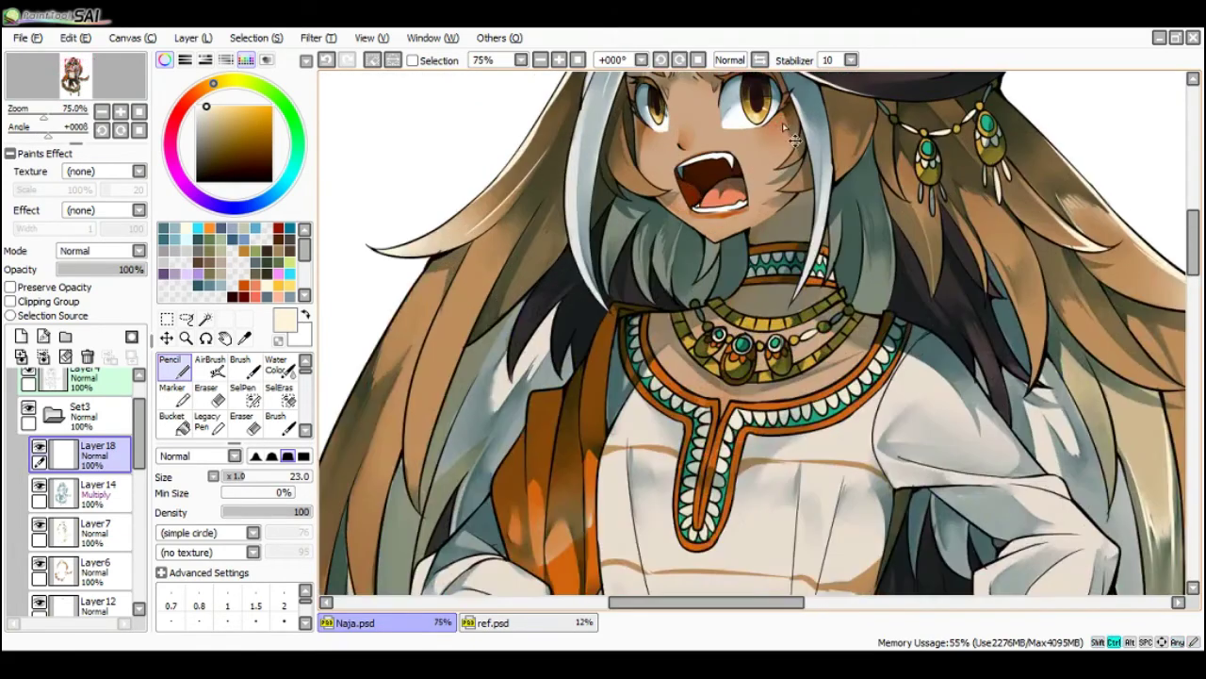
pyautogui.press('c')
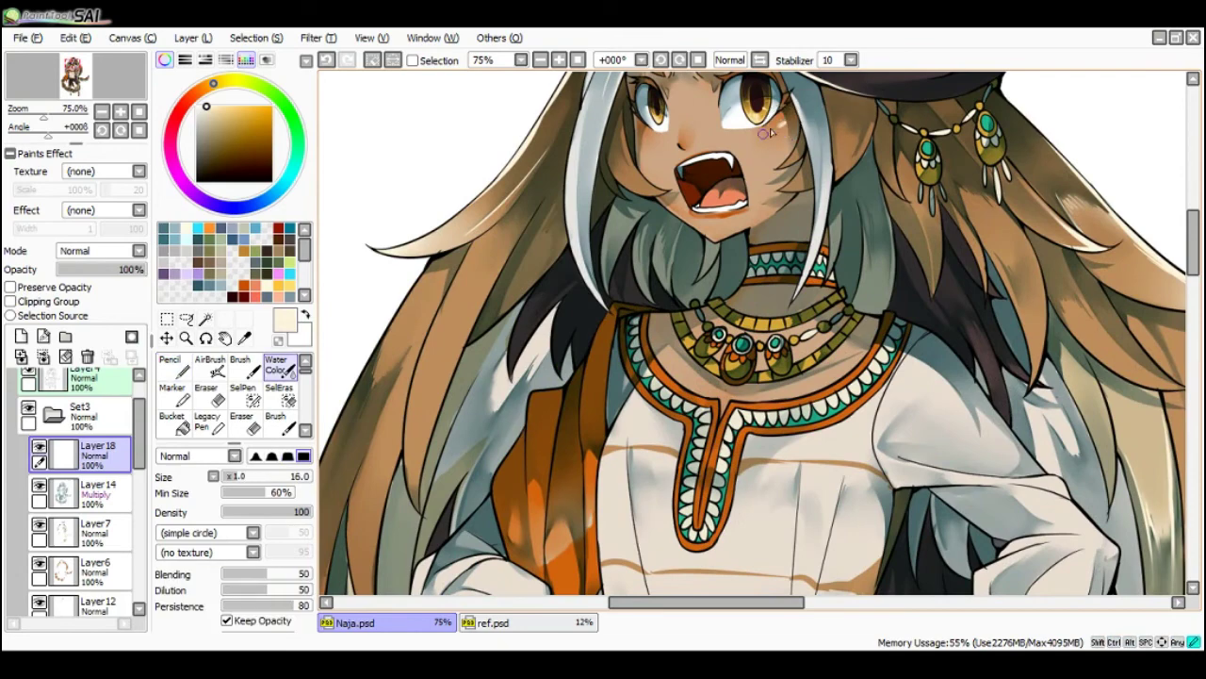
pyautogui.press('n')
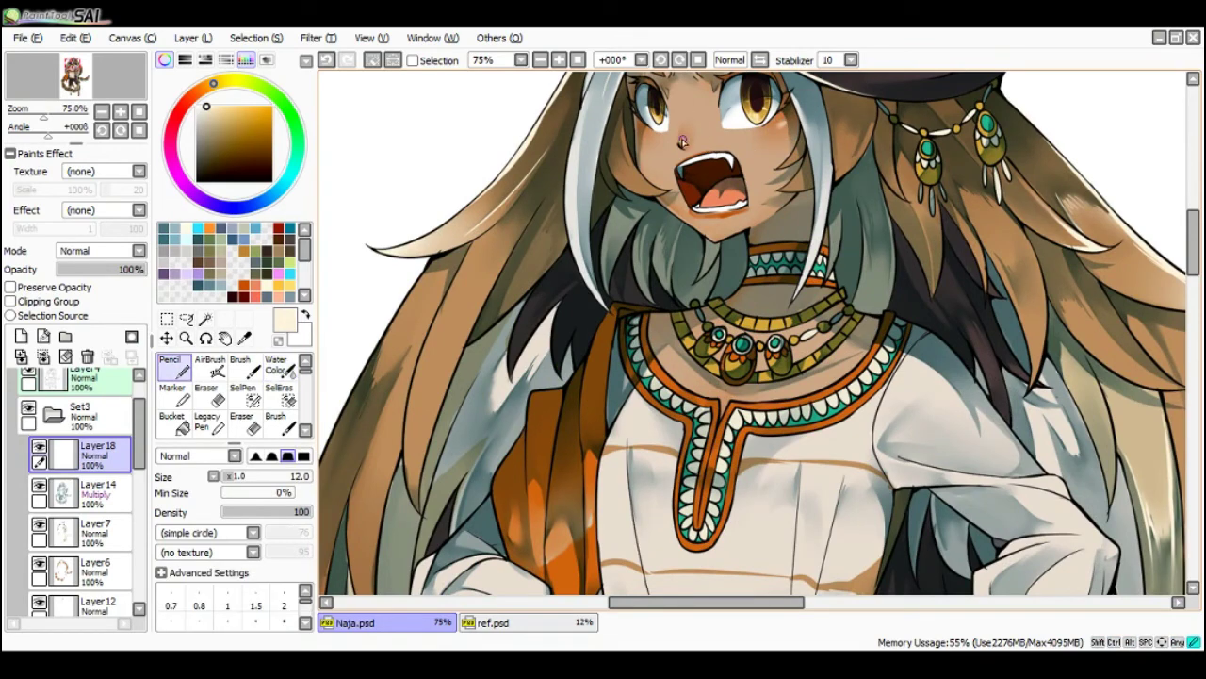
pyautogui.press('c')
pyautogui.press('n')
# - Add a pale highlight to the lower lip with Pencil at size 12 and soften it with Water Color at size 6
pyautogui.scroll(-3, 684, 99)
pyautogui.scroll(3, 729, 112)
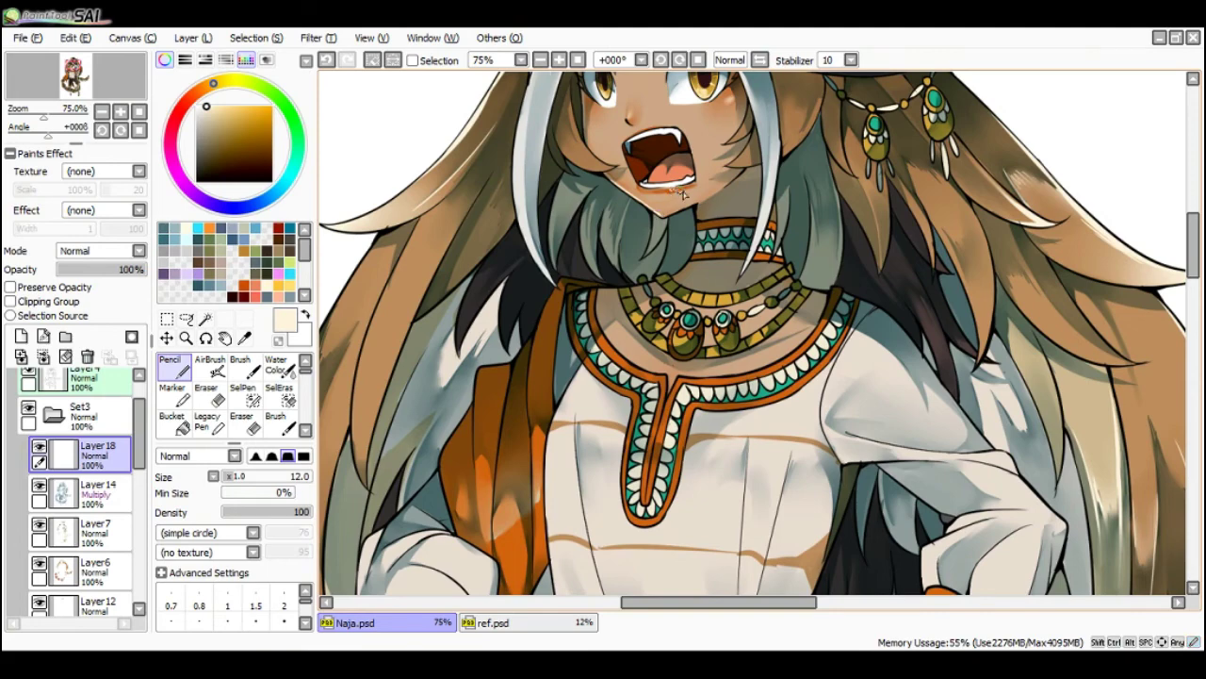
pyautogui.scroll(-1, 652, 195)
pyautogui.scroll(1, 644, 192)
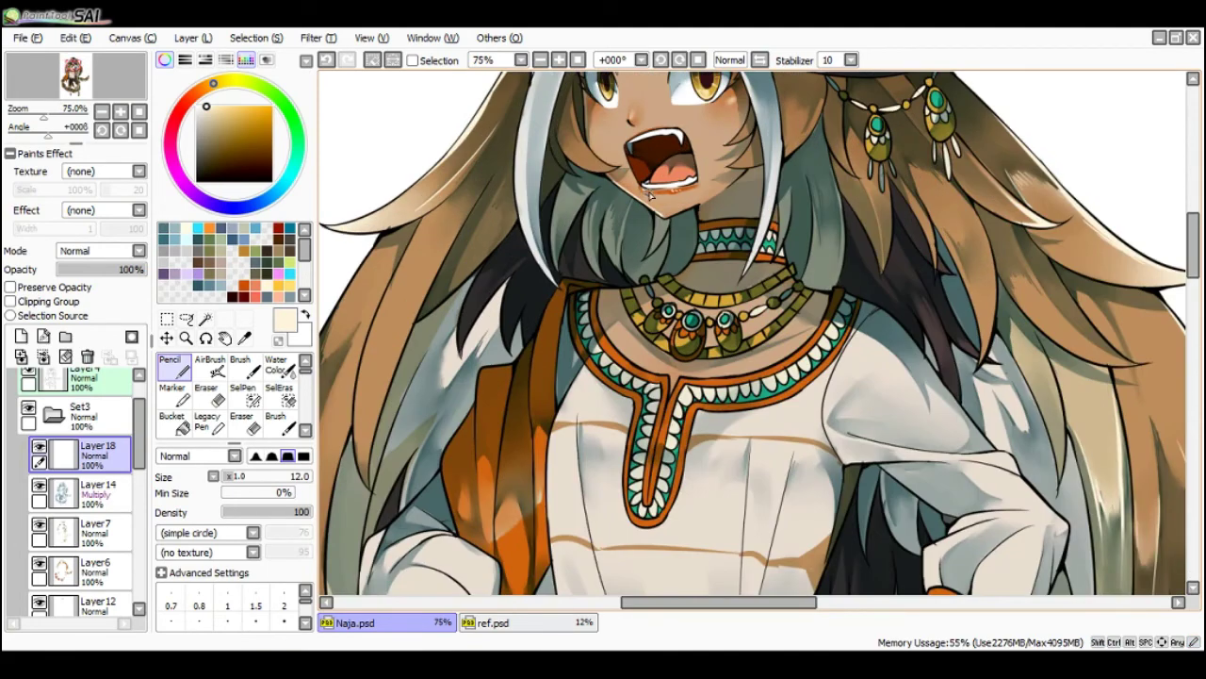
pyautogui.press('c')
pyautogui.scroll(-3, 671, 194)
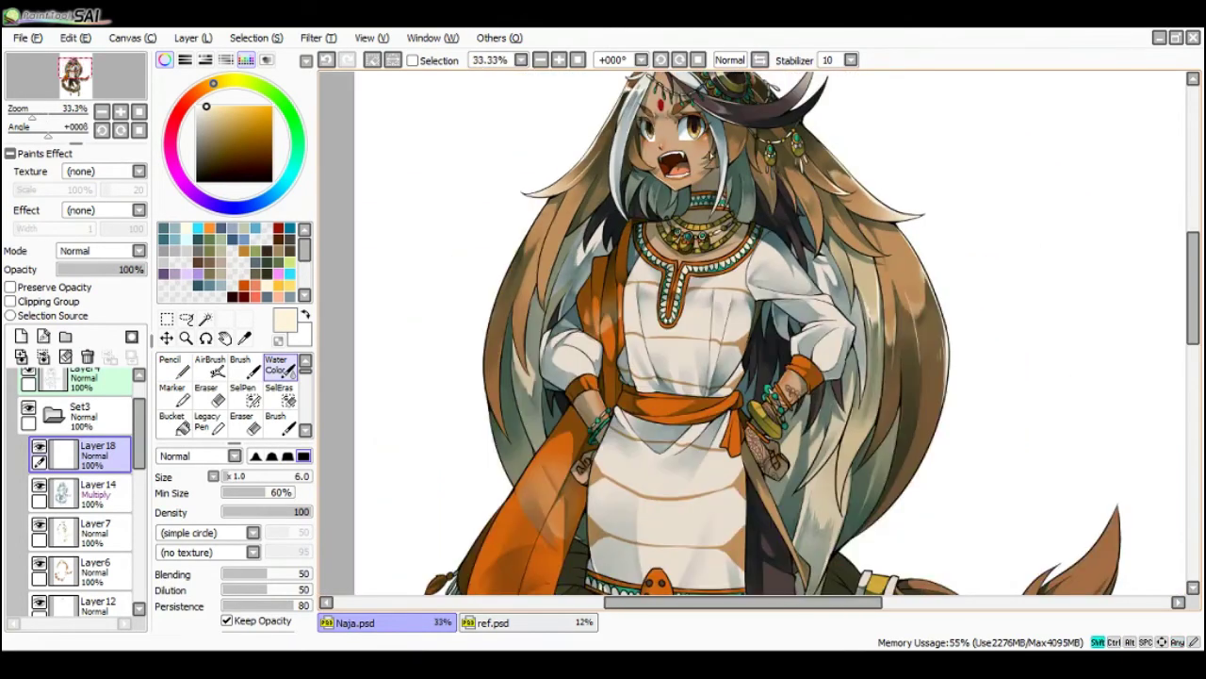
# - Dab a pale highlight on the other cheek, beside the long white forelock, and soften it with Water Color at size 6
pyautogui.press('n')
pyautogui.scroll(1, 668, 136)
pyautogui.scroll(1, 637, 142)
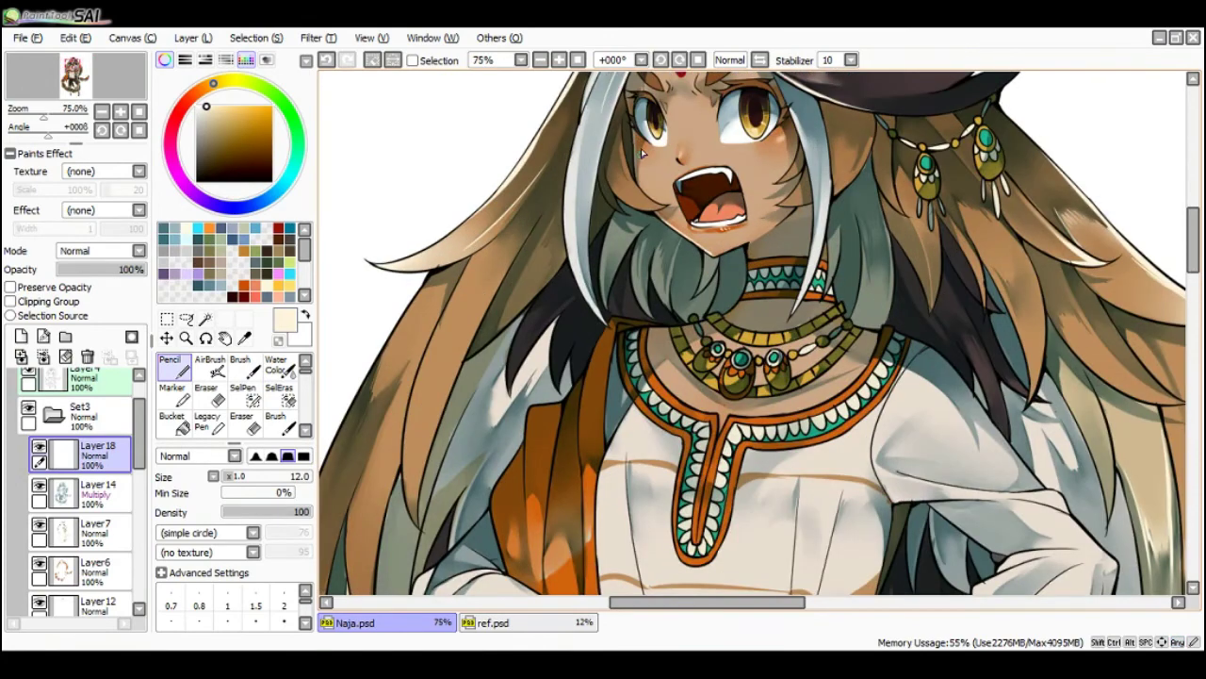
pyautogui.press('c')
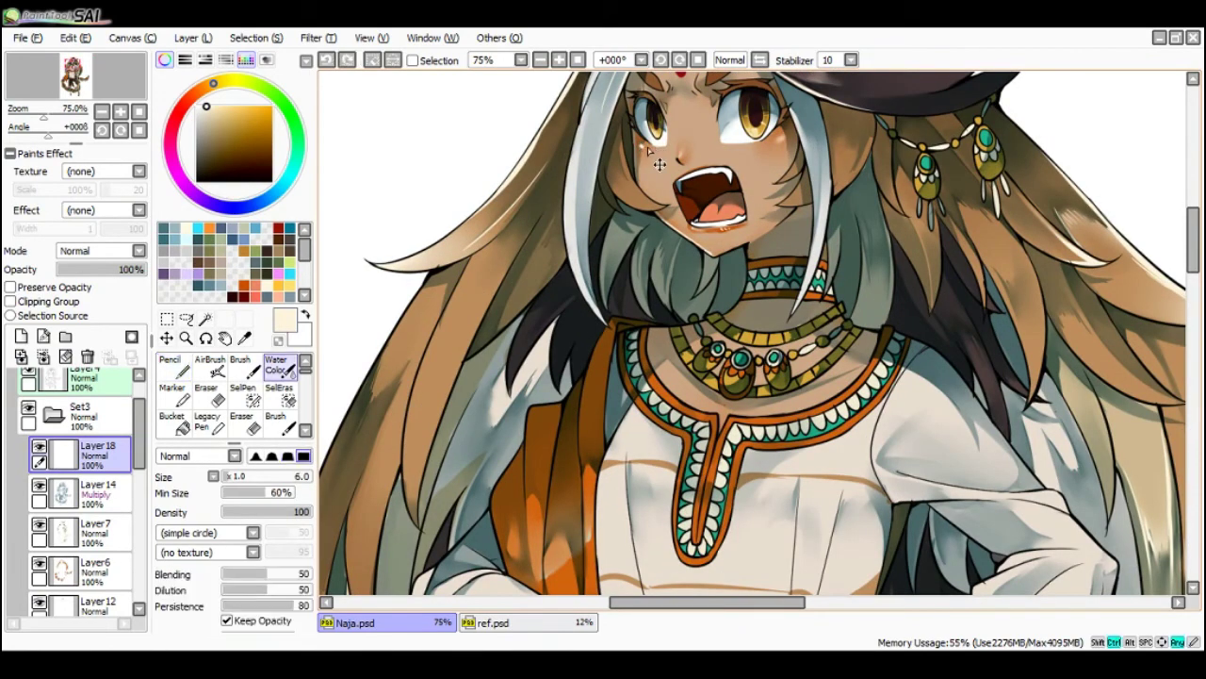
pyautogui.scroll(-1, 728, 144)
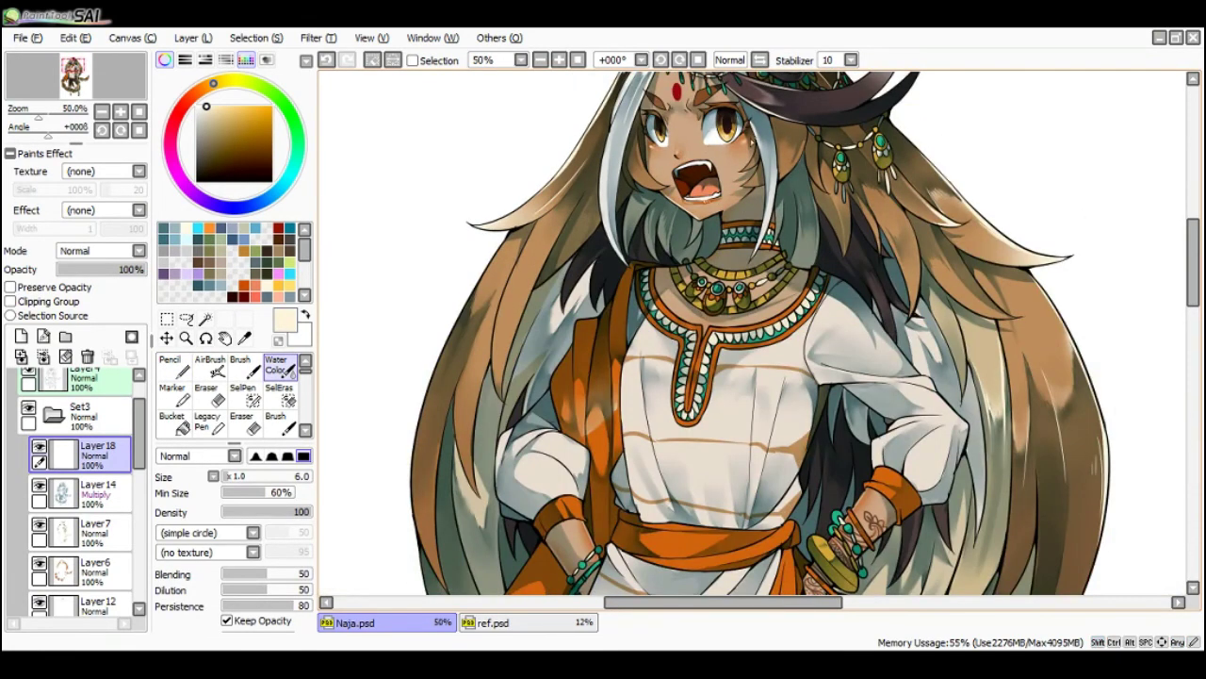
# - Pencil pale highlights at the forehead's hairline at size 12 and blend them with Water Color at size 31
pyautogui.moveTo(728, 146); pyautogui.dragTo(688, 275)
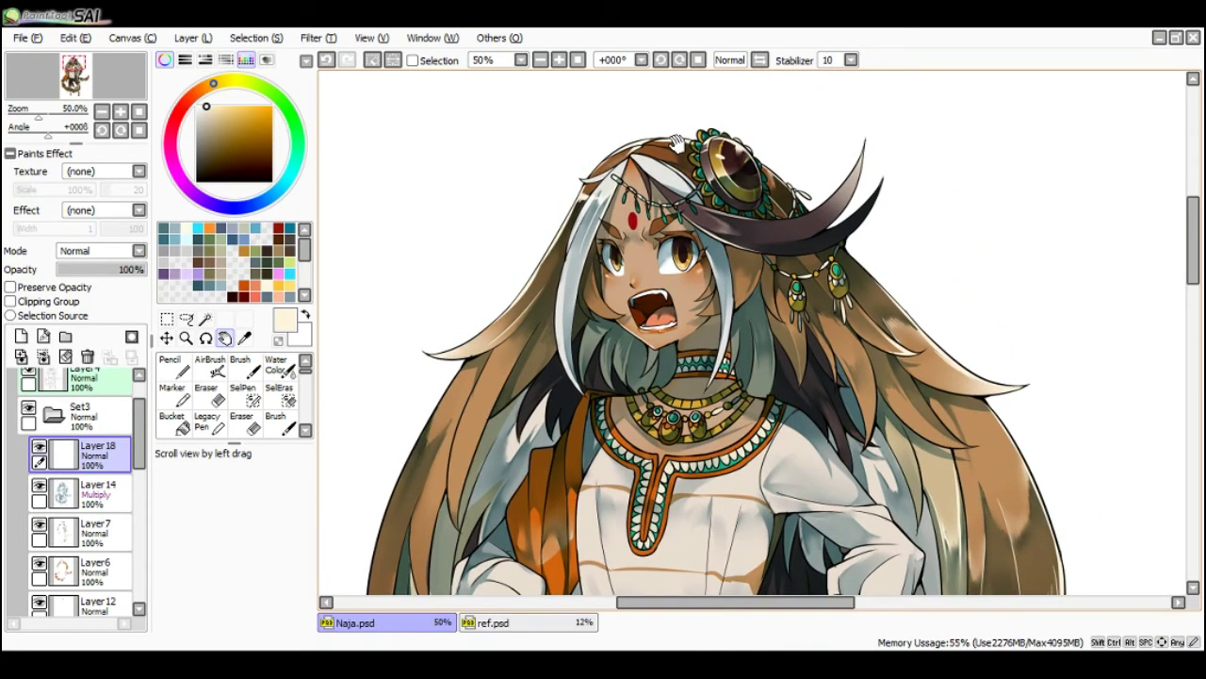
pyautogui.press('n')
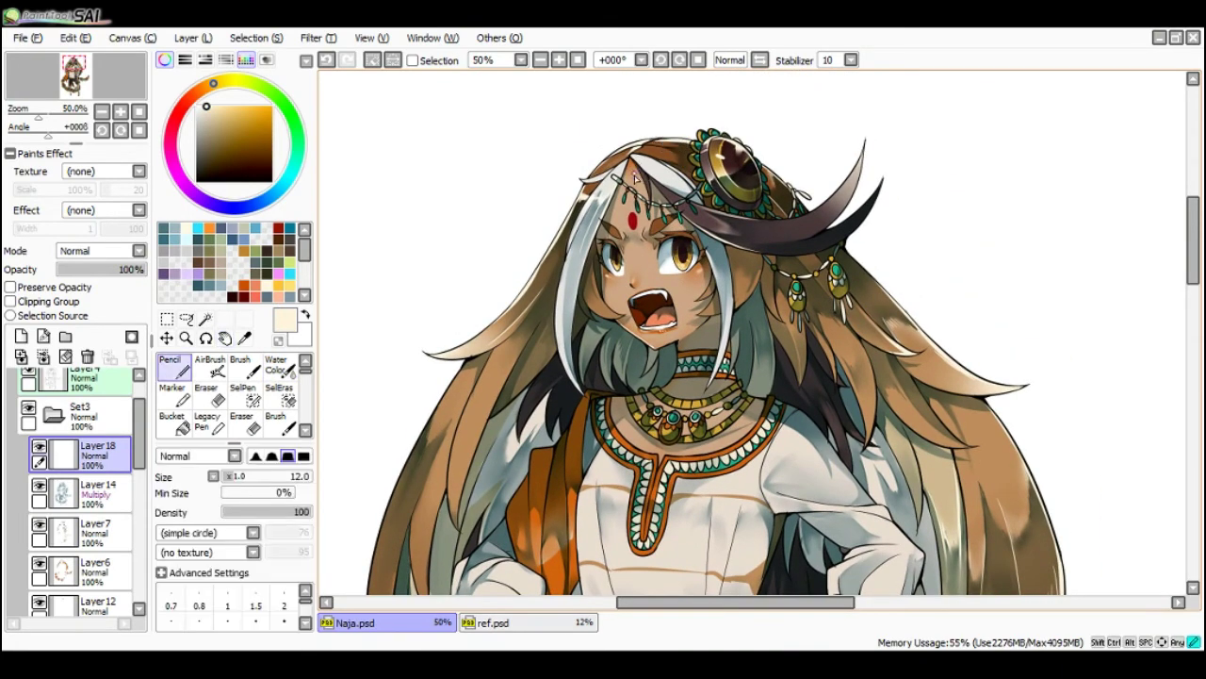
pyautogui.press('c')
pyautogui.press('n')
pyautogui.press('c')
pyautogui.scroll(-1, 656, 186)
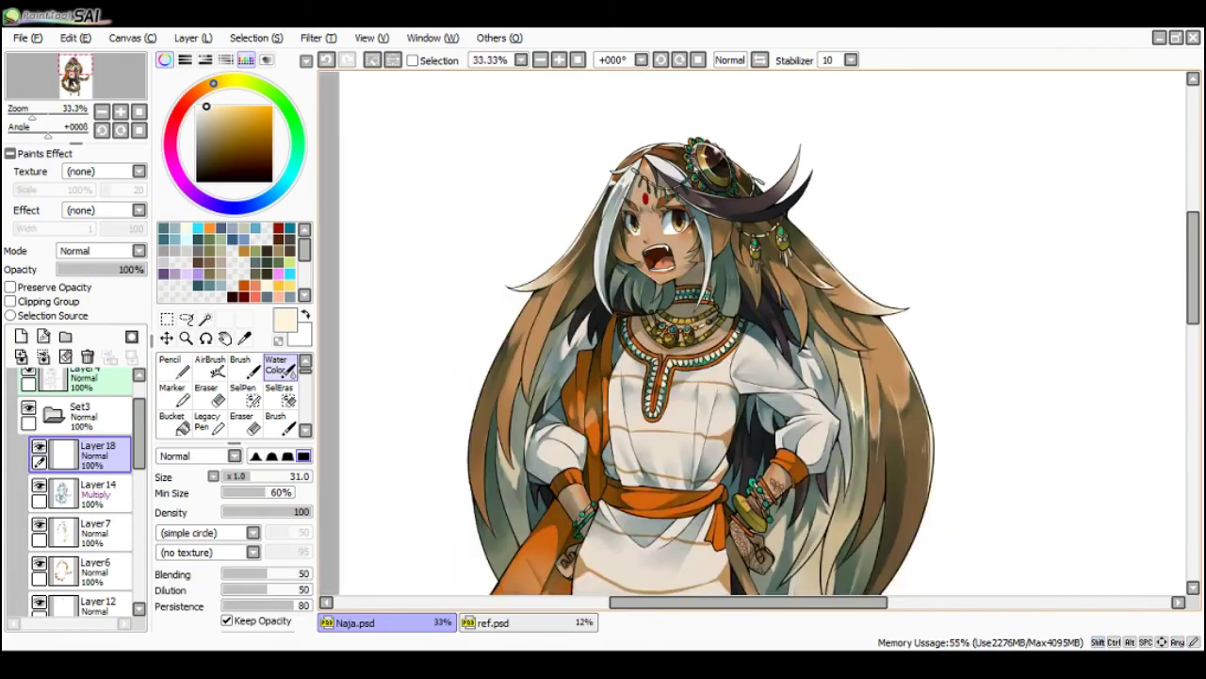
# - Pencil pale highlights on the outer brown locks below the flared tip at size 12, blending them with Water Color at sizes 31 and 27
pyautogui.press('n')
pyautogui.scroll(1, 633, 195)
pyautogui.scroll(-1, 608, 300)
pyautogui.moveTo(606, 341); pyautogui.dragTo(537, 460)
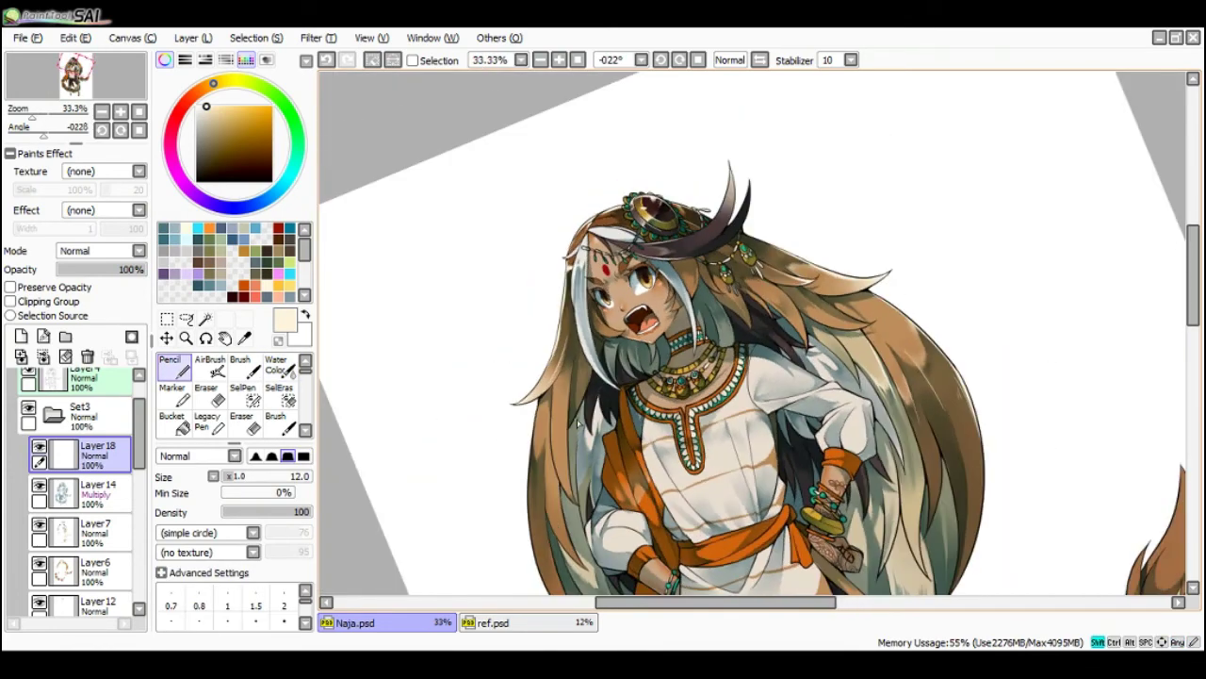
pyautogui.scroll(1, 537, 460)
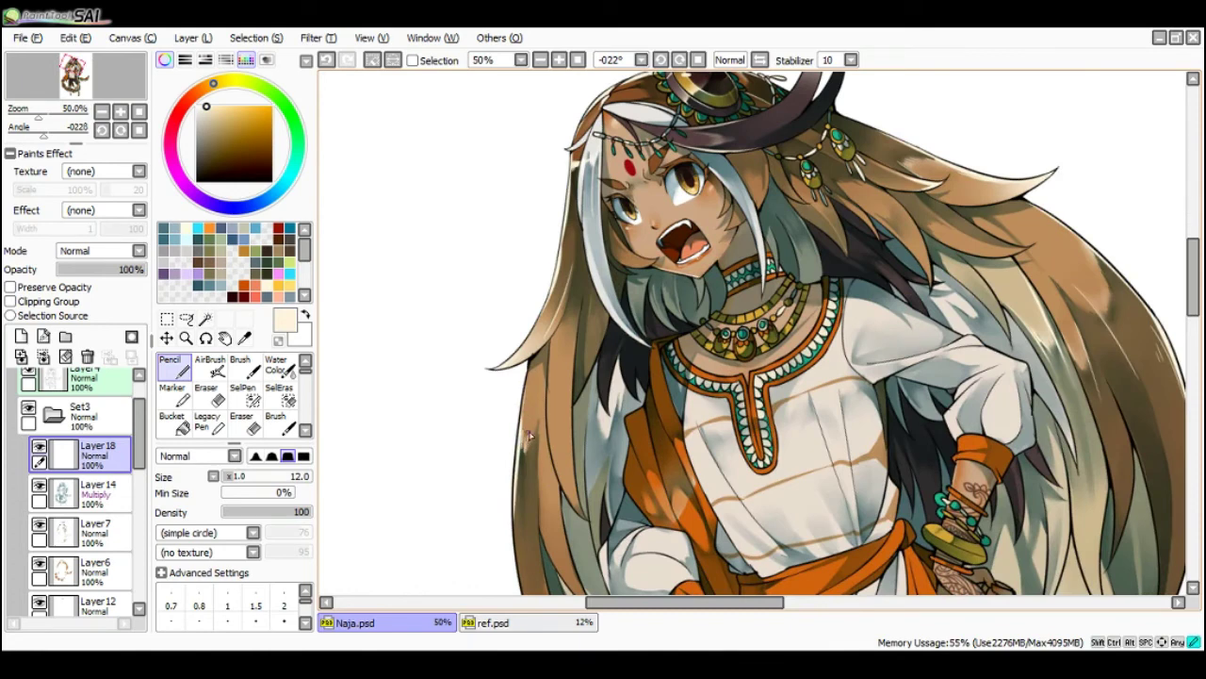
pyautogui.press('c')
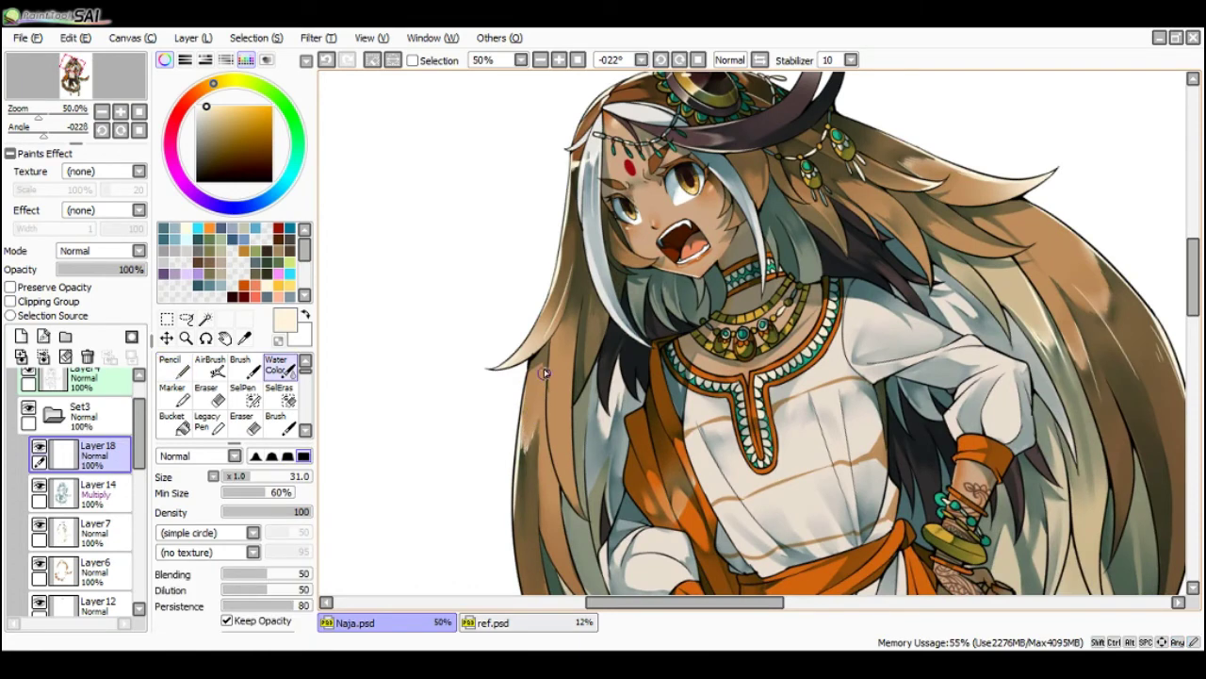
pyautogui.press('n')
pyautogui.press('c')
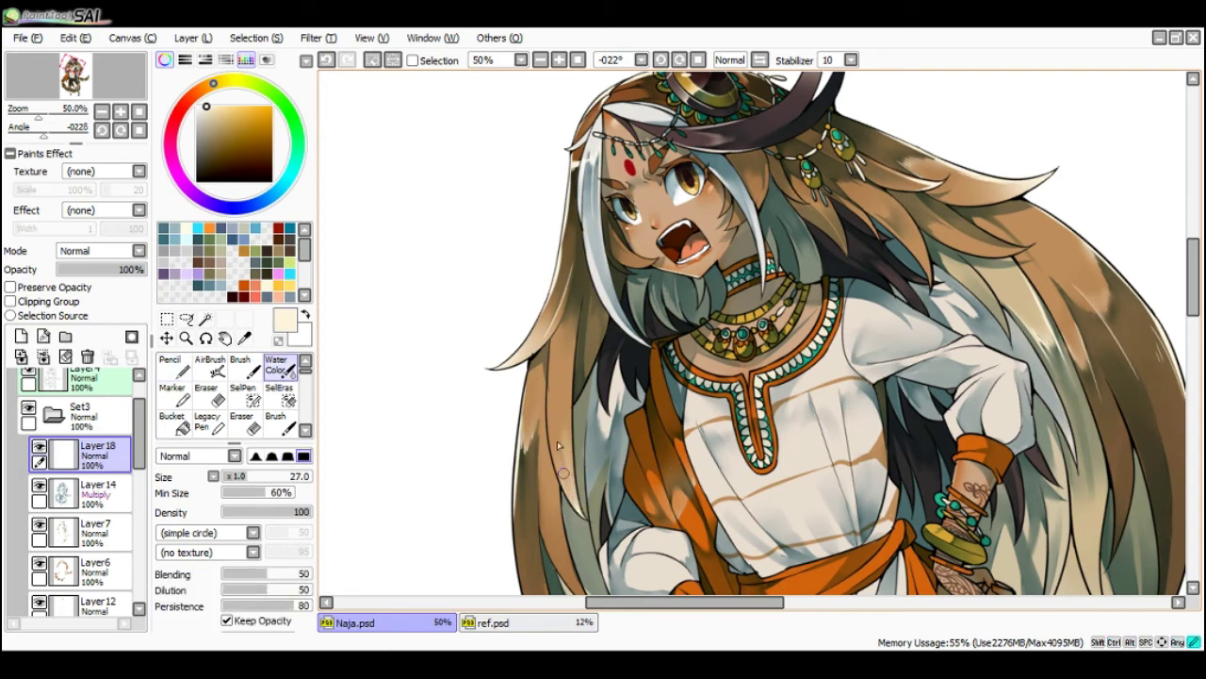
# - Redraw the long pale Pencil highlight along the inner brown lock beside the shoulder and blend it with Water Color at size 16
pyautogui.press('v')
pyautogui.press('n')
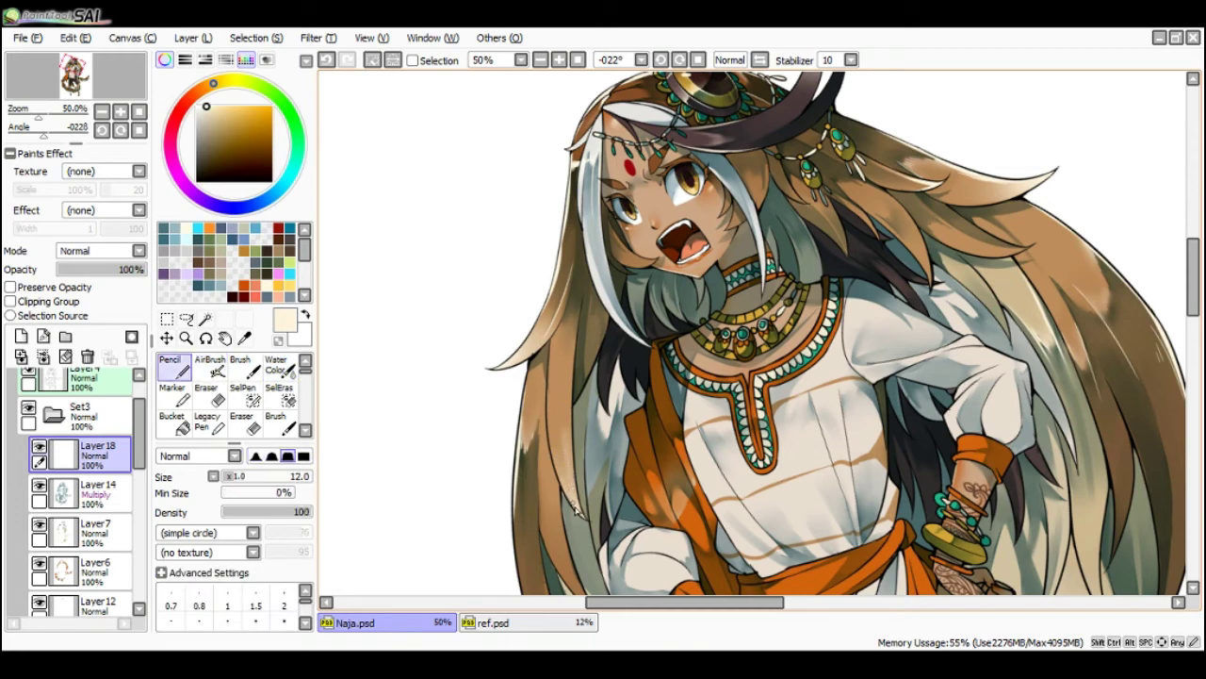
pyautogui.hotkey('ctrl', 'z')
pyautogui.moveTo(580, 517); pyautogui.dragTo(551, 400)
pyautogui.press('c')
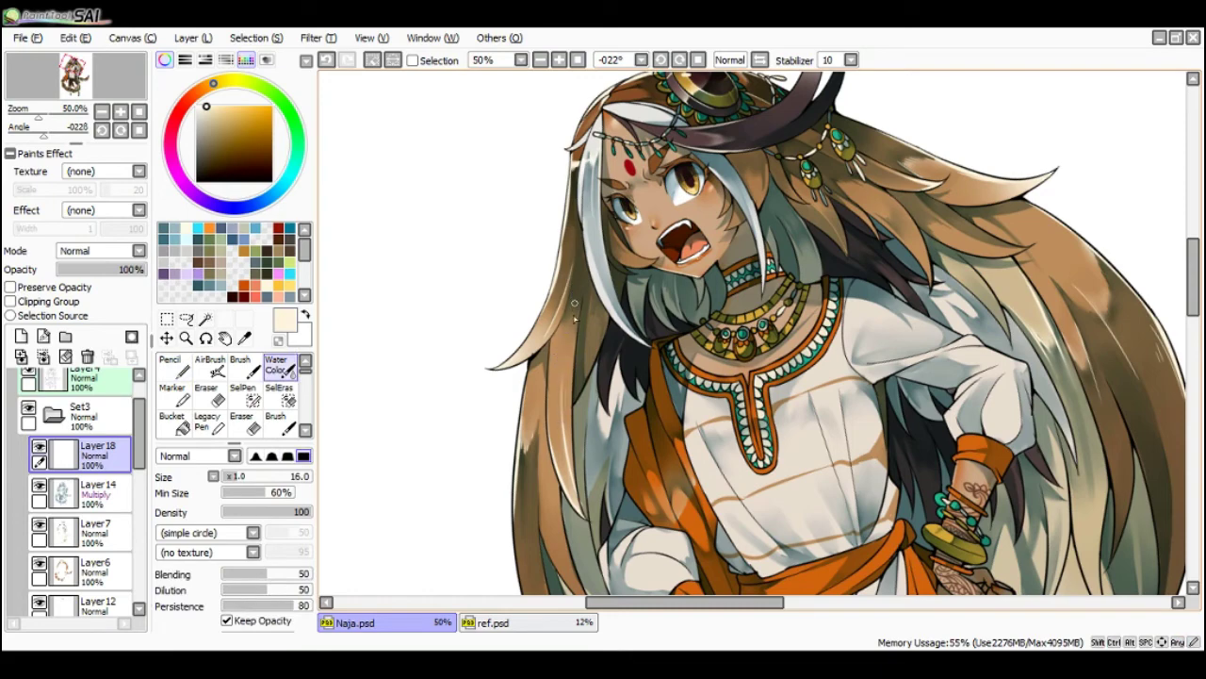
# - Pencil pale highlights on the short brown lock framing the cheek at size 12 and soften them with Water Color at size 16
pyautogui.scroll(-2, 566, 320)
pyautogui.moveTo(565, 320); pyautogui.dragTo(634, 245)
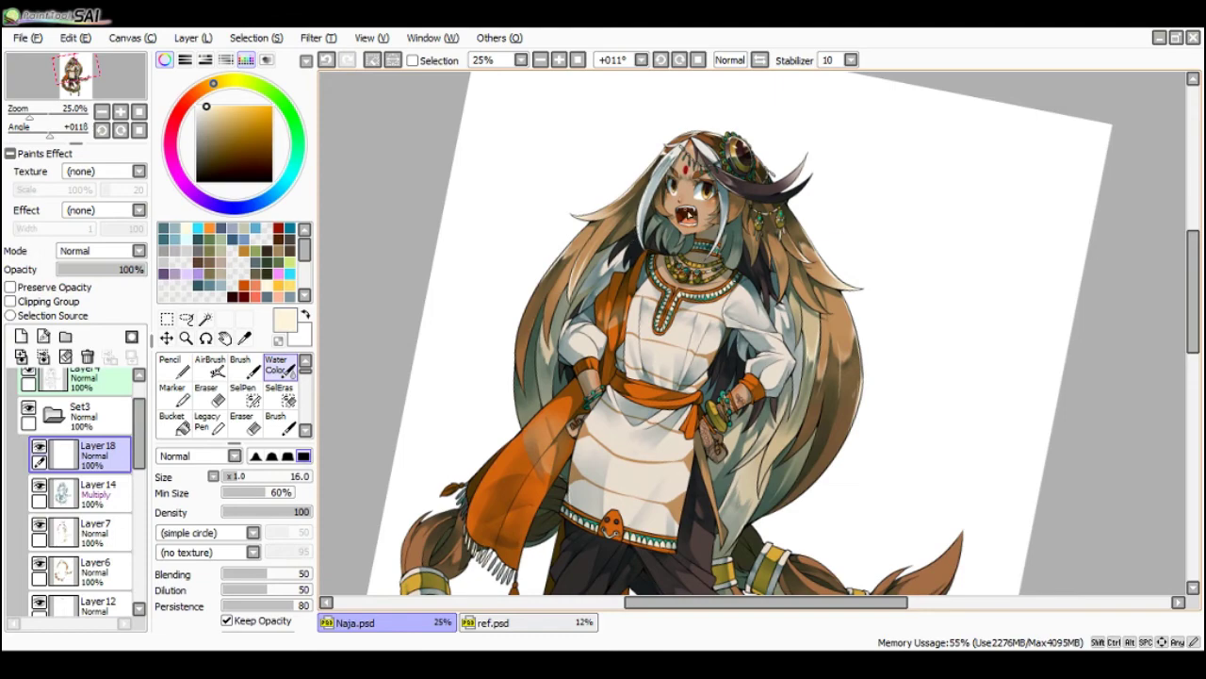
pyautogui.press('g')
pyautogui.scroll(2, 716, 221)
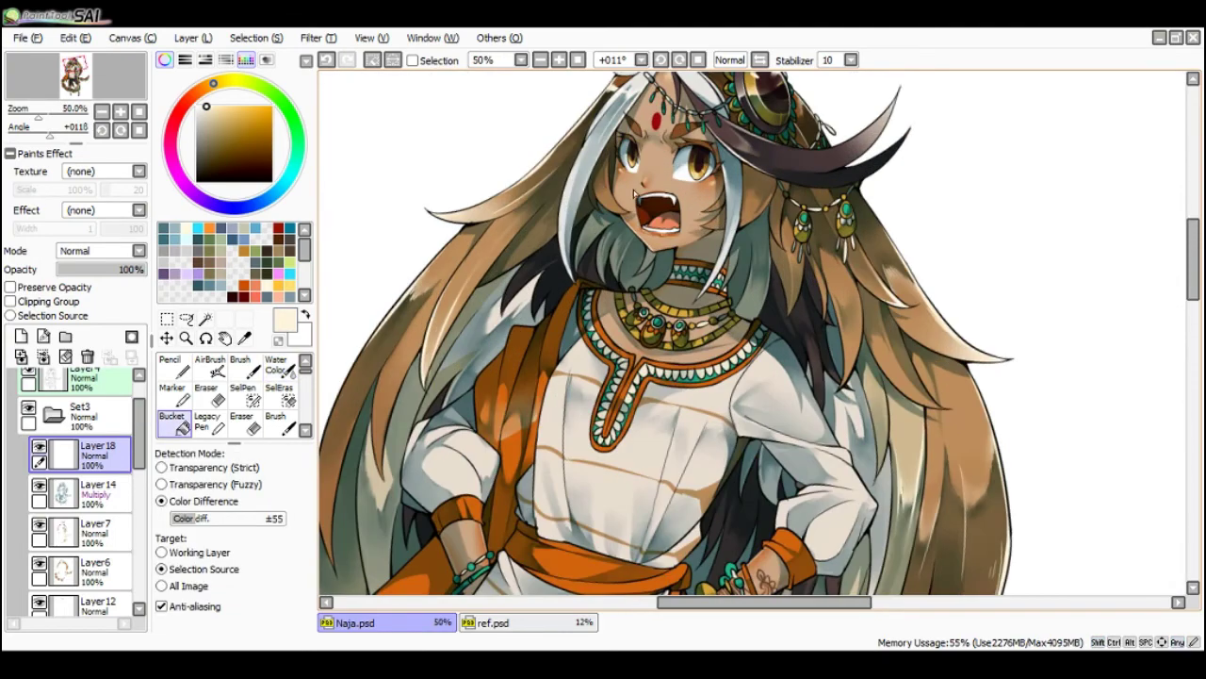
pyautogui.press('n')
pyautogui.moveTo(634, 194); pyautogui.dragTo(717, 143)
pyautogui.scroll(1, 716, 143)
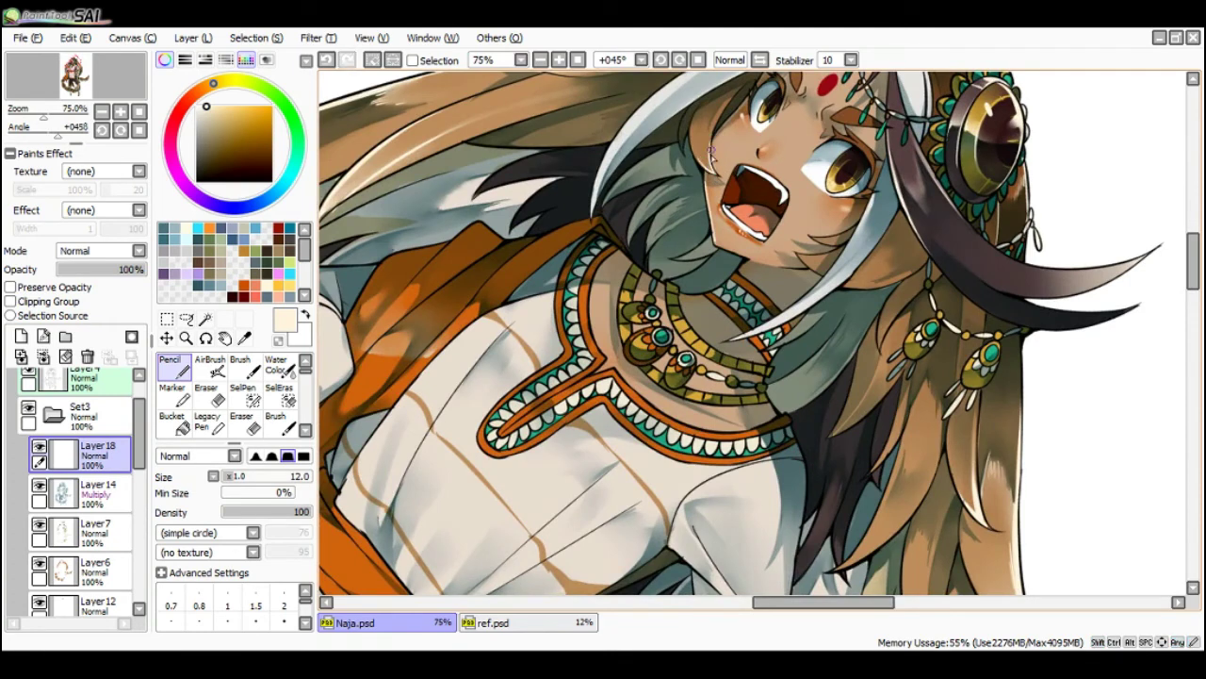
pyautogui.press('c')
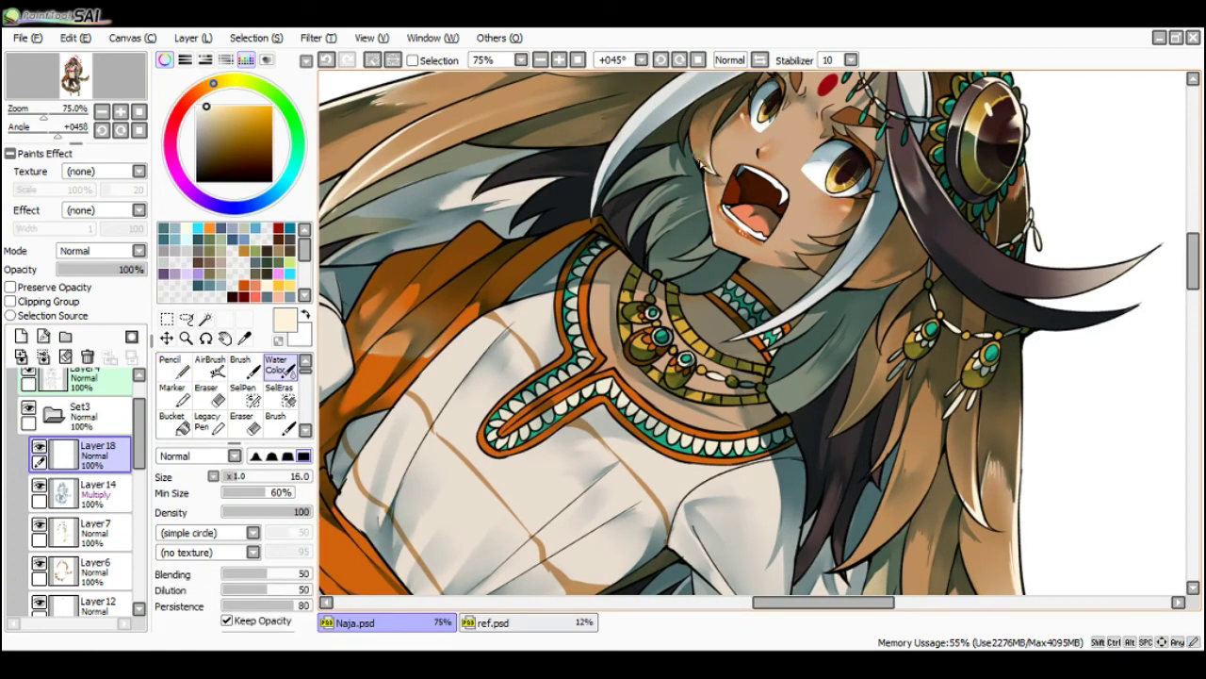
pyautogui.press('n')
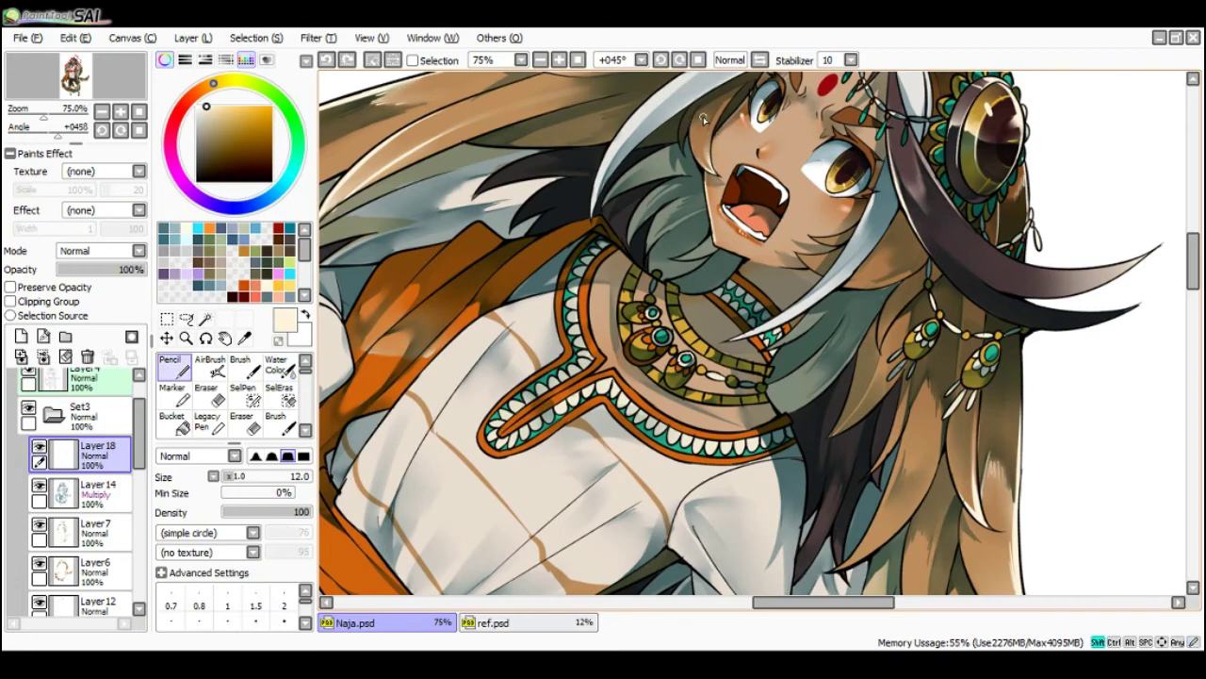
# - Highlight the tips of the short brown tufts on both sides of the face, using Pencil at size 12 and Water Color at size 16
pyautogui.press('pagedown')
pyautogui.press('Delete')
pyautogui.press('Delete')
pyautogui.press('Delete')
pyautogui.press('Delete')
pyautogui.press('Delete')
pyautogui.press('pageup')
pyautogui.moveTo(571, 281); pyautogui.dragTo(564, 287)
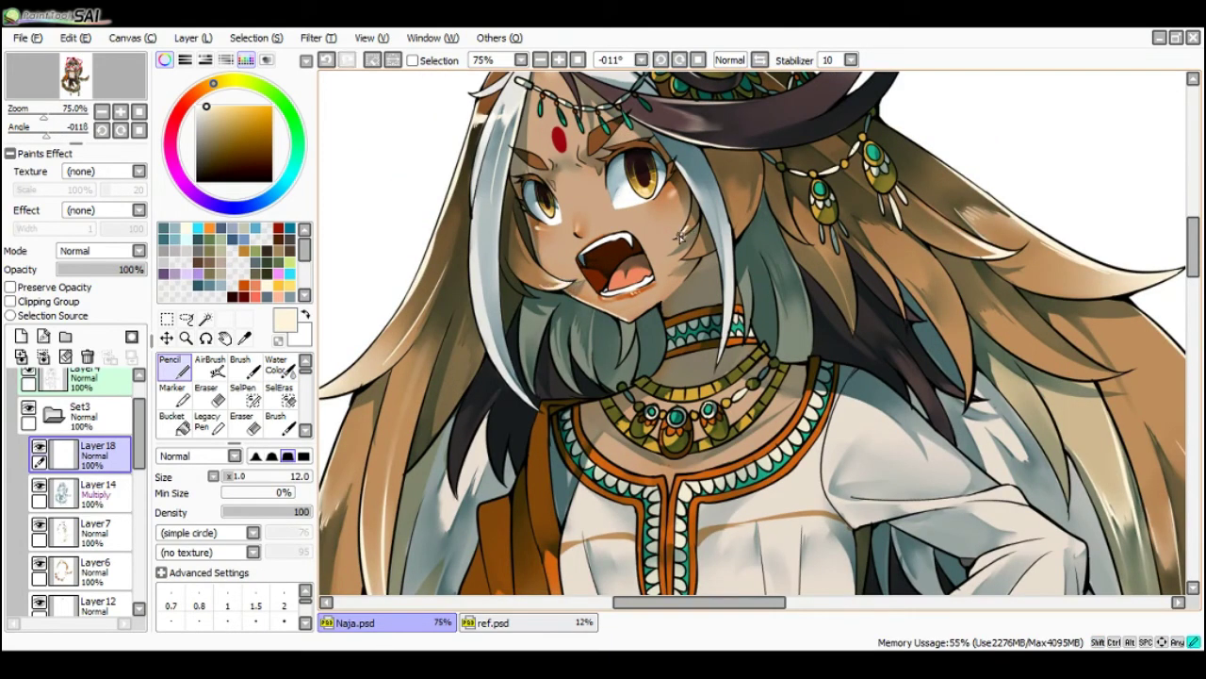
pyautogui.press('c')
pyautogui.press('n')
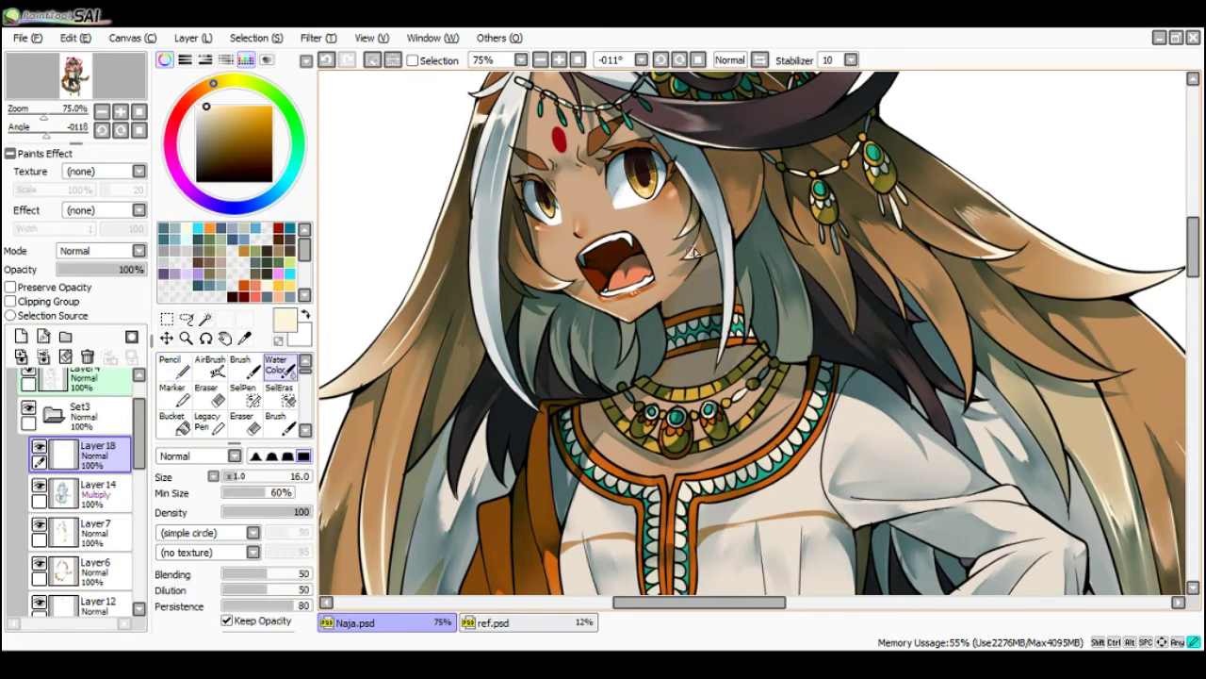
# - Try a pale Pencil highlight along the jaw beside the mouth at size 12 and undo it
pyautogui.scroll(-2, 688, 215)
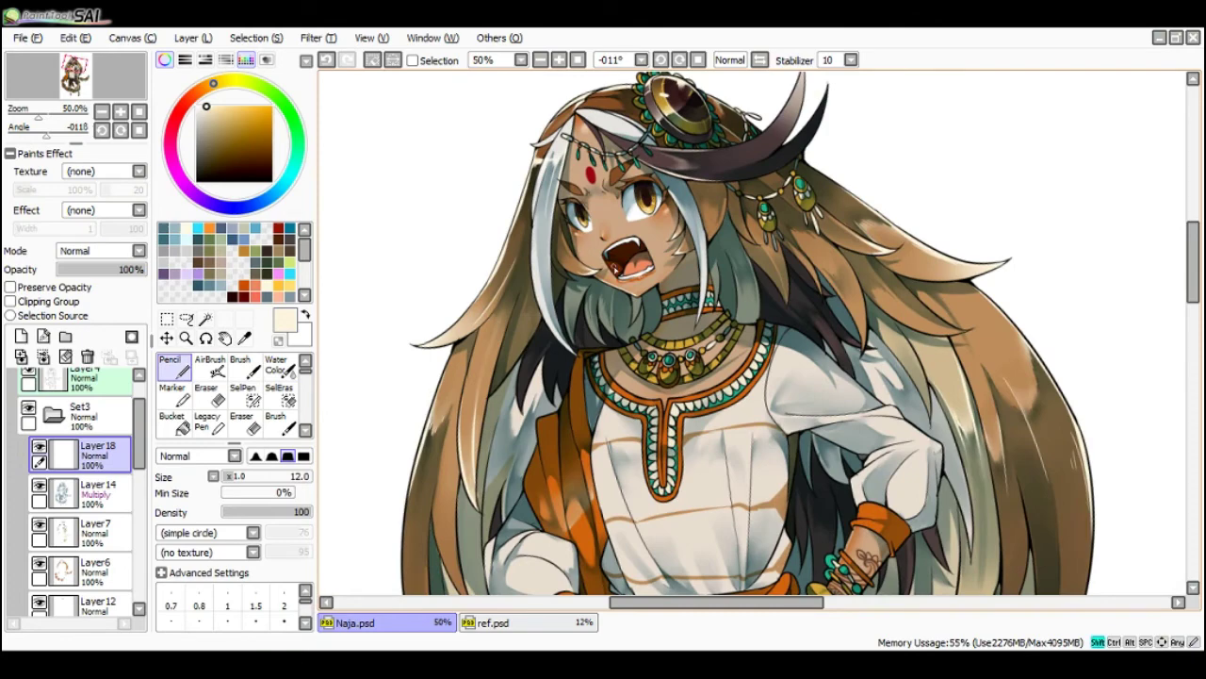
pyautogui.press('Home')
pyautogui.scroll(2, 647, 274)
pyautogui.moveTo(660, 269); pyautogui.dragTo(695, 248)
pyautogui.hotkey('ctrl', 'z')
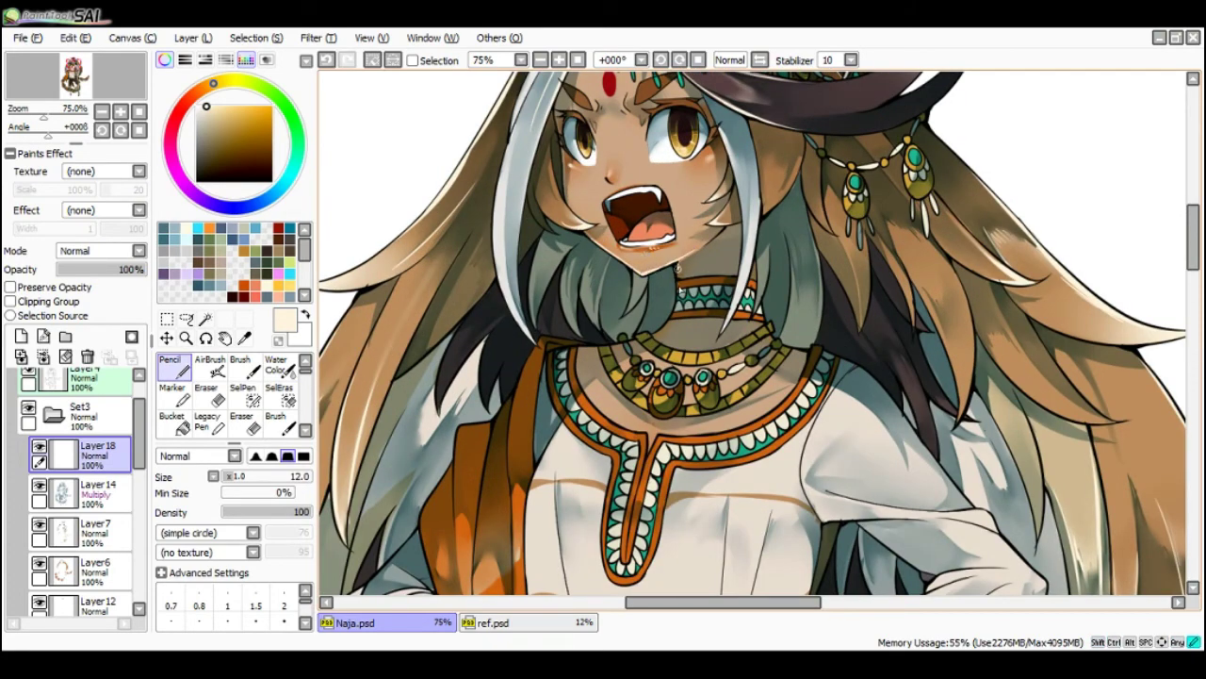
# - Add pale highlights to the short grey-green hair below the chin with Pencil at size 12, blending with Water Color at size 16
pyautogui.scroll(-3, 677, 301)
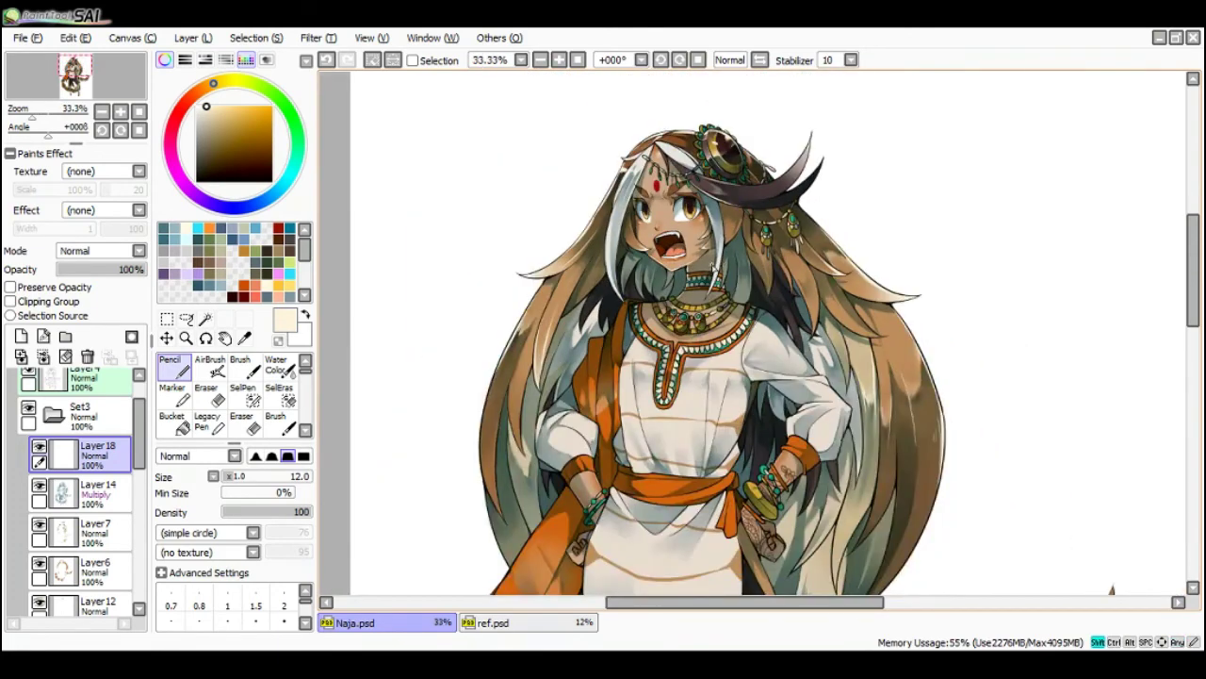
pyautogui.press('Delete')
pyautogui.scroll(1, 664, 331)
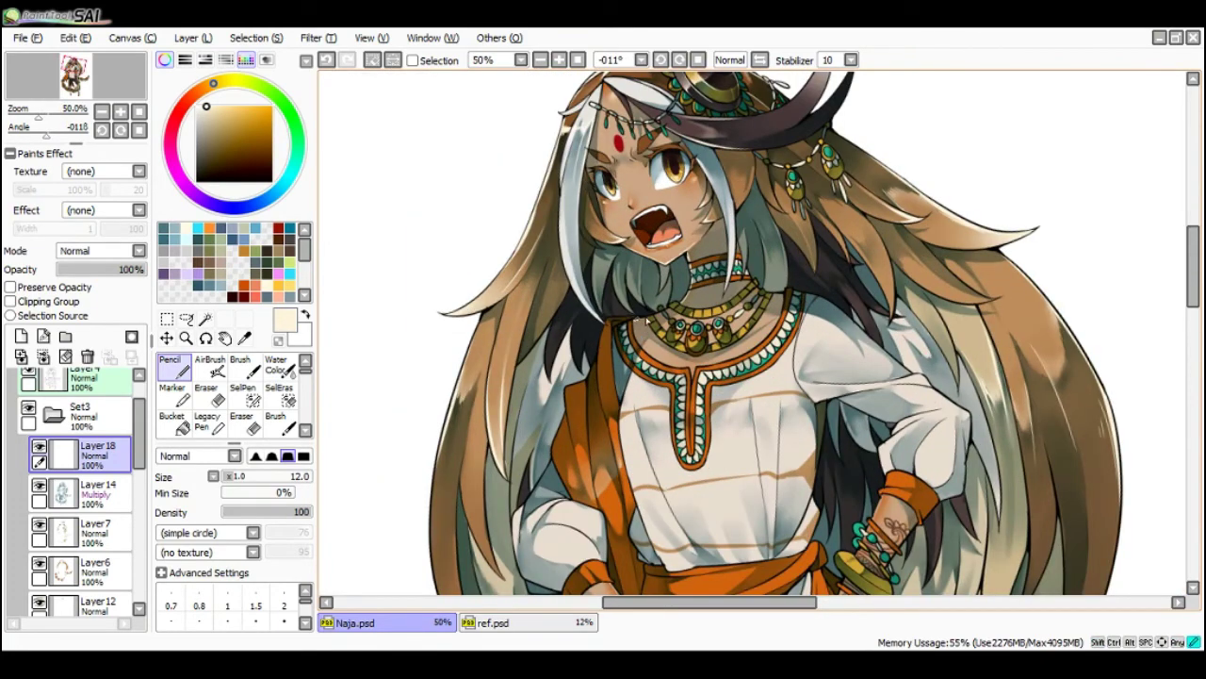
pyautogui.press('c')
pyautogui.press('n')
pyautogui.press('c')
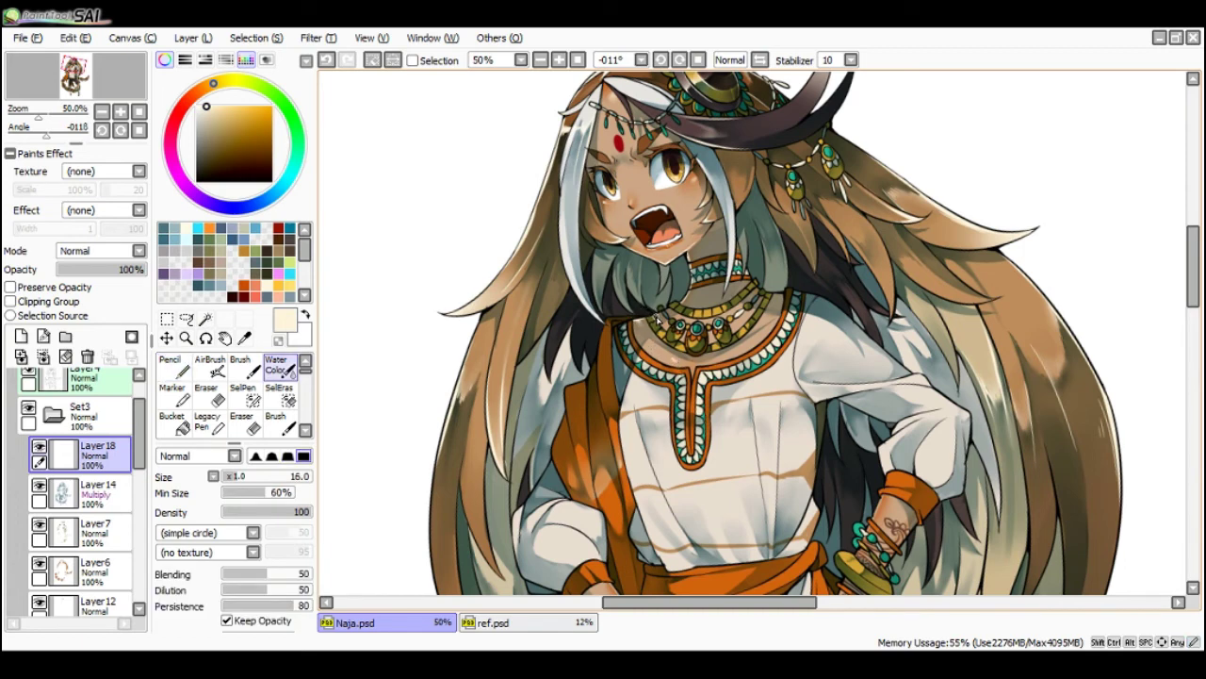
pyautogui.press('n')
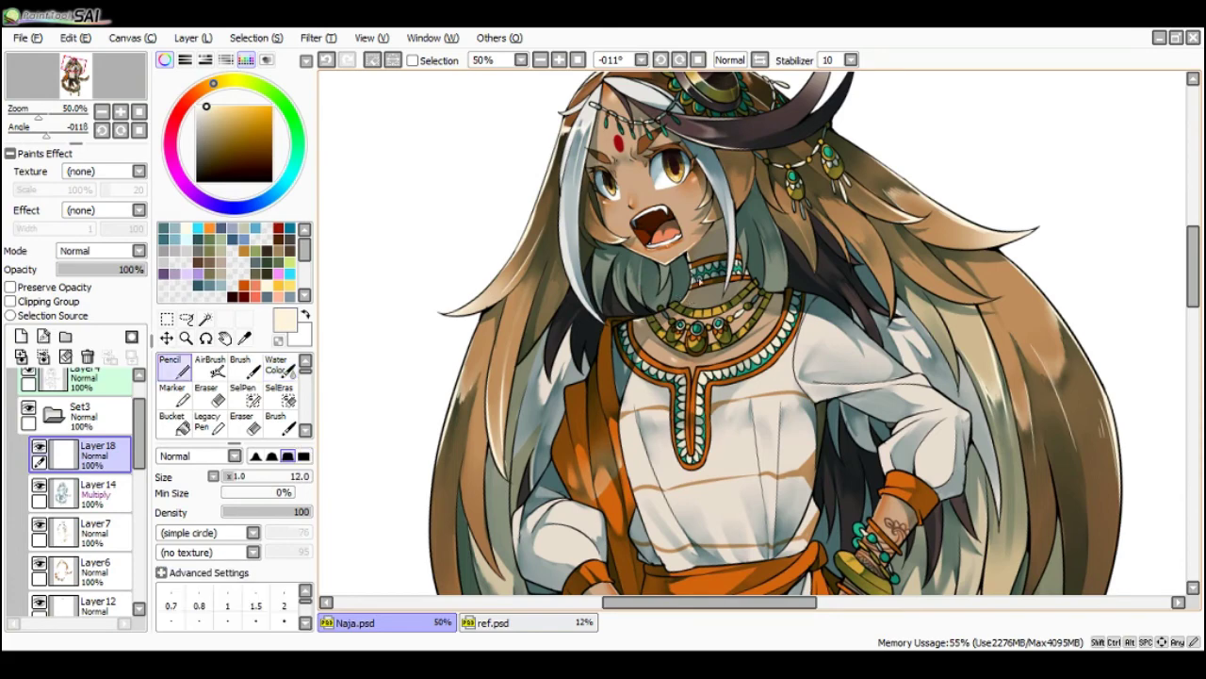
# - Add pale highlights to the brown hair locks behind the pendants below the horn, using Pencil at size 12 and Water Color at size 54
pyautogui.scroll(-1, 695, 264)
pyautogui.press('End')
pyautogui.press('End')
pyautogui.scroll(2, 744, 174)
pyautogui.scroll(-2, 759, 152)
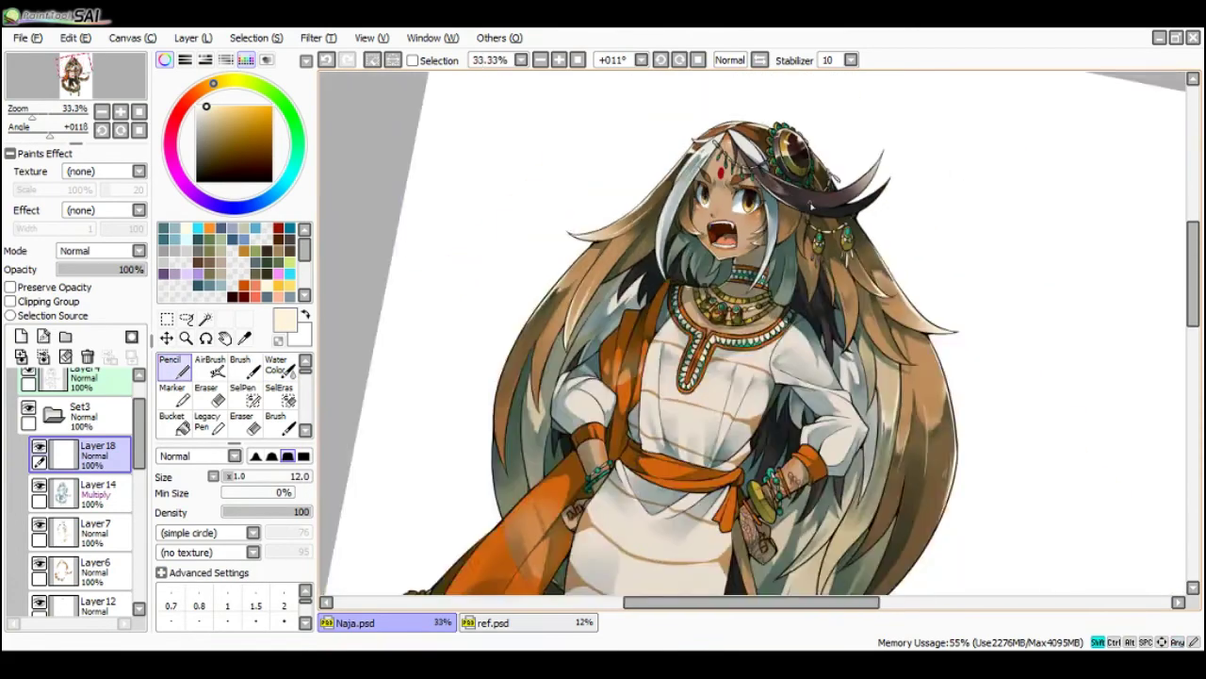
pyautogui.press('Delete')
pyautogui.press('Delete')
pyautogui.scroll(1, 811, 258)
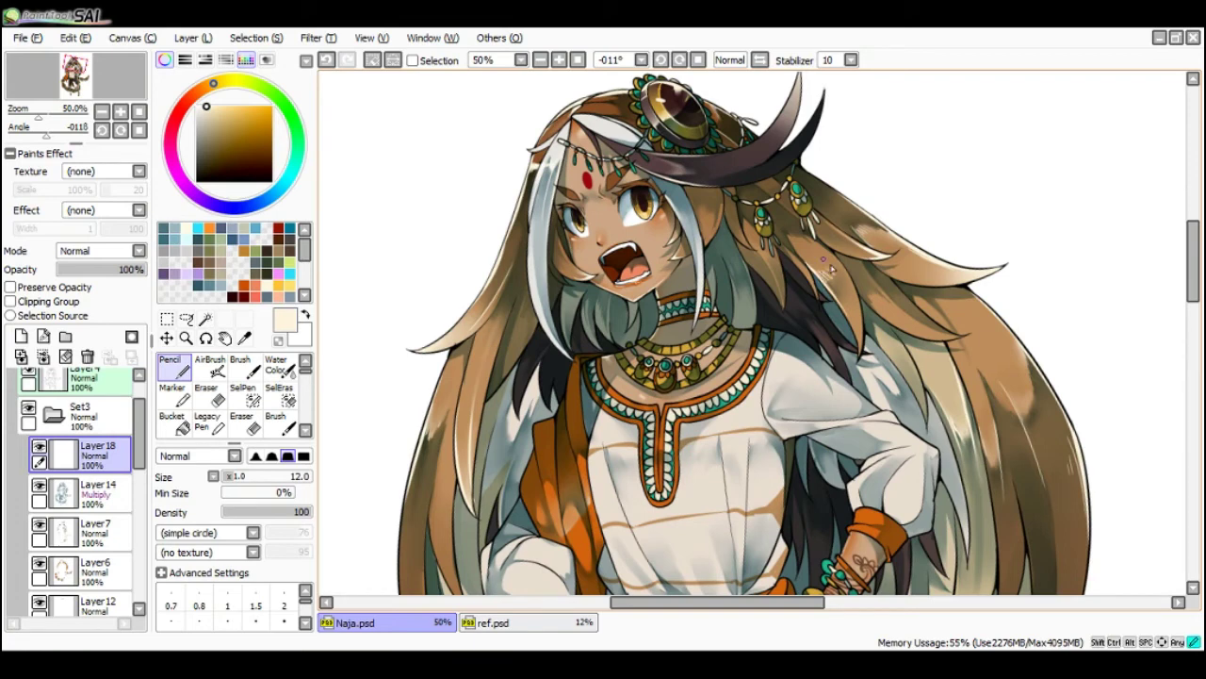
pyautogui.press('c')
pyautogui.press('n')
pyautogui.press('c')
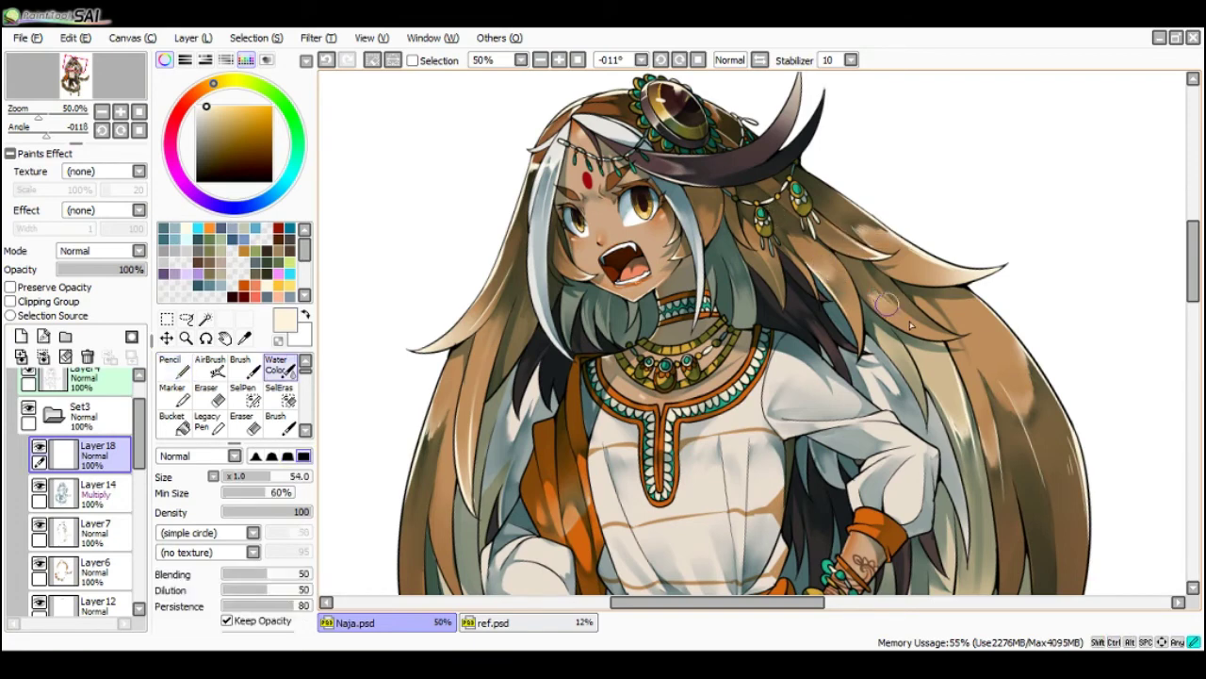
pyautogui.press('n')
# - Highlight the pointed tip of the brown lock above the bent arm with Pencil at size 12, blending with Water Color at size 30
pyautogui.press('End')
pyautogui.press('End')
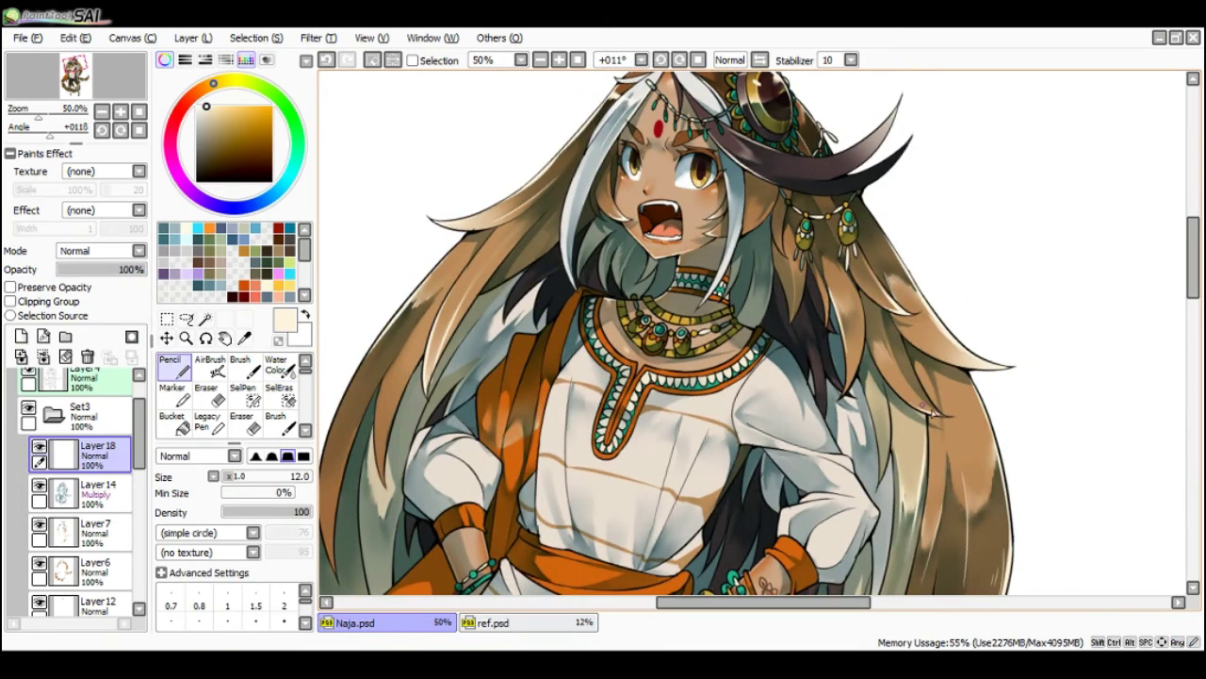
pyautogui.press('c')
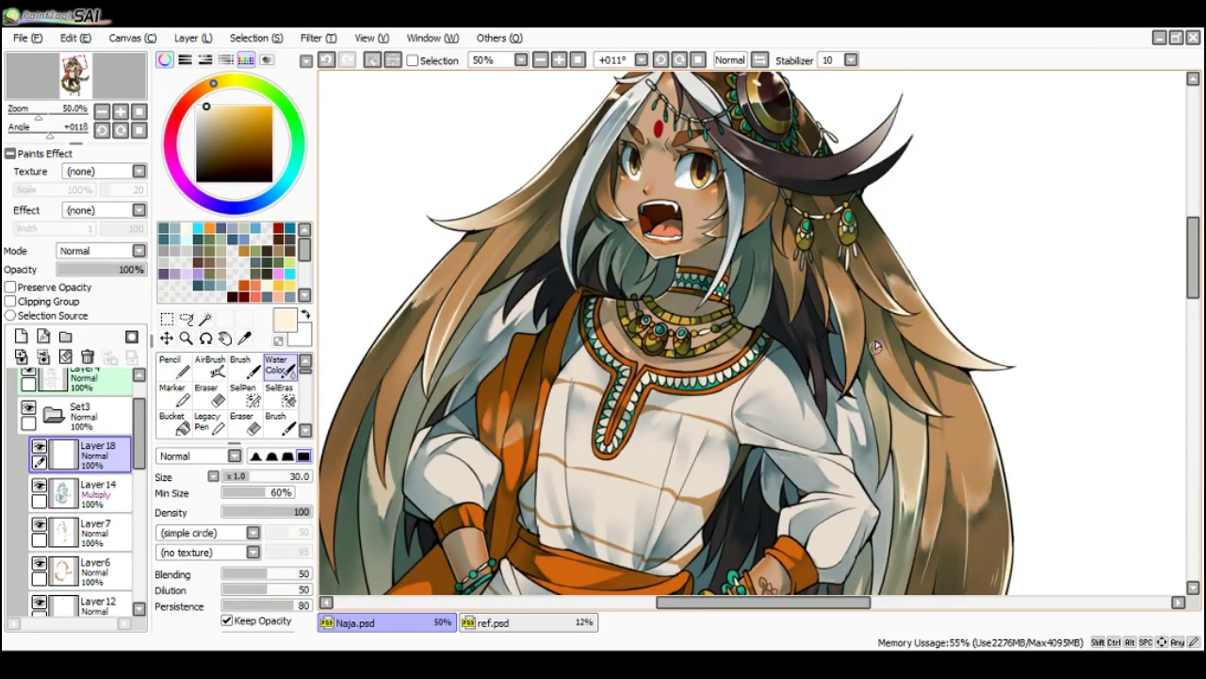
pyautogui.press('n')
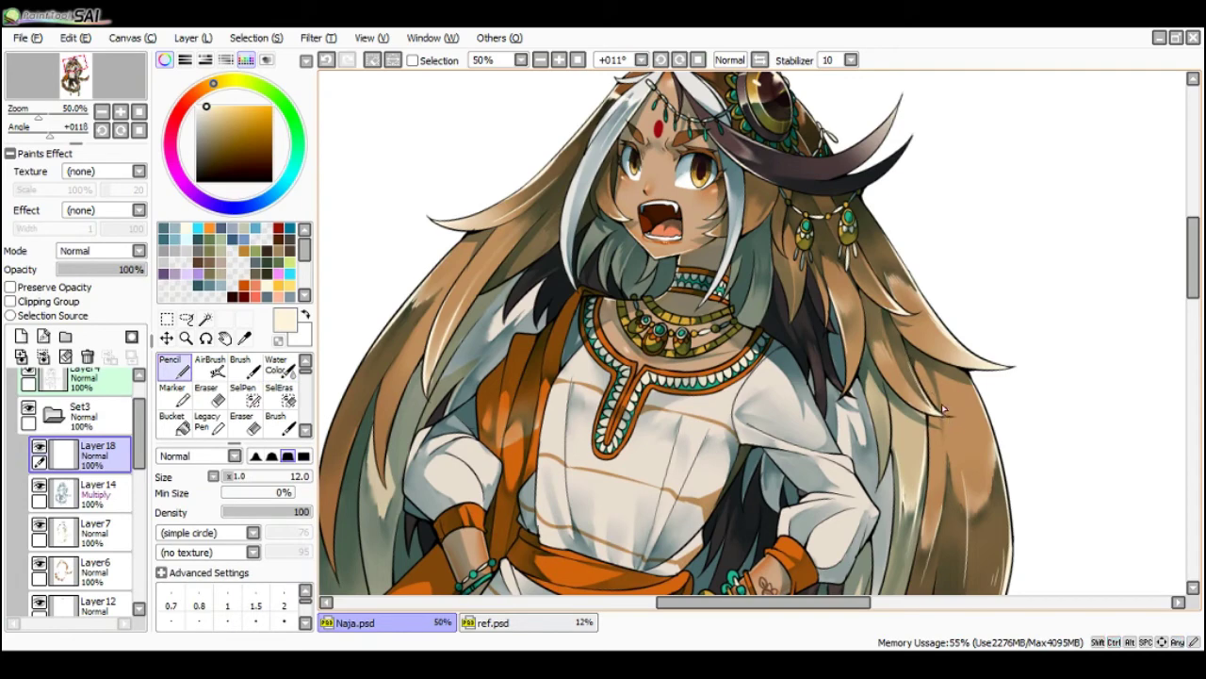
pyautogui.scroll(-1, 907, 332)
pyautogui.scroll(-1, 907, 332)
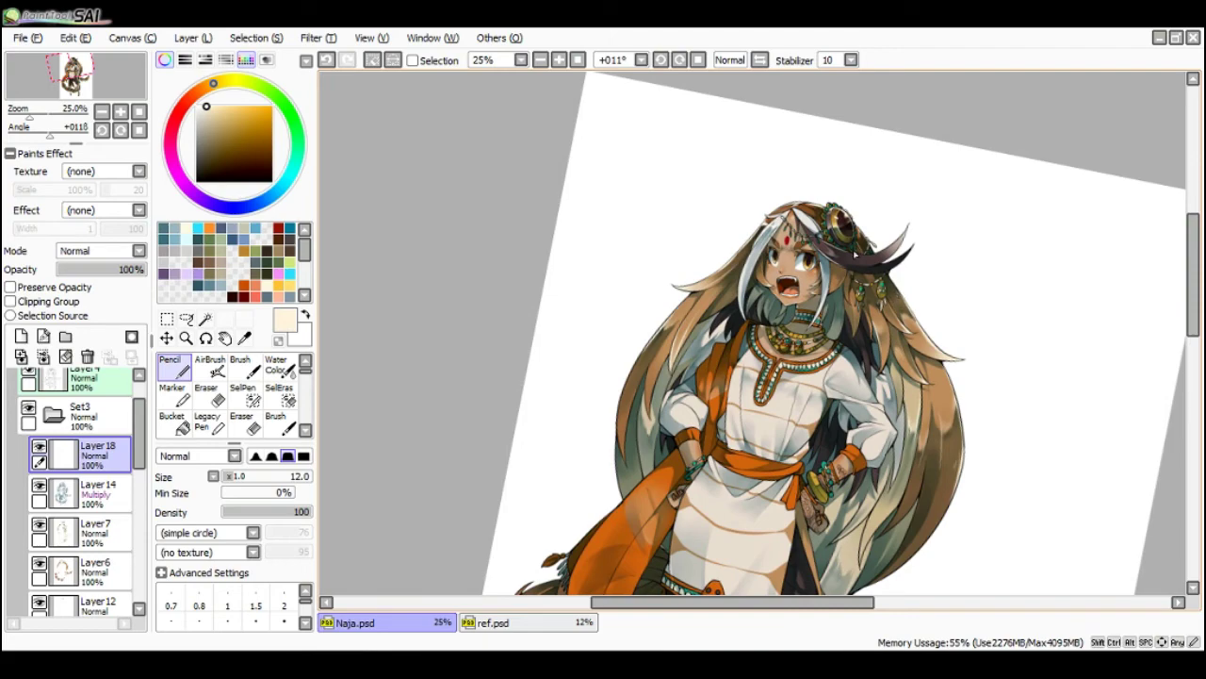
# - Straighten the canvas and touch up the hair behind the shoulder with a pale Pencil stroke at size 12 and Water Color
pyautogui.scroll(-1, 846, 257)
pyautogui.press('Delete')
pyautogui.press('Delete')
pyautogui.press('End')
pyautogui.scroll(3, 856, 279)
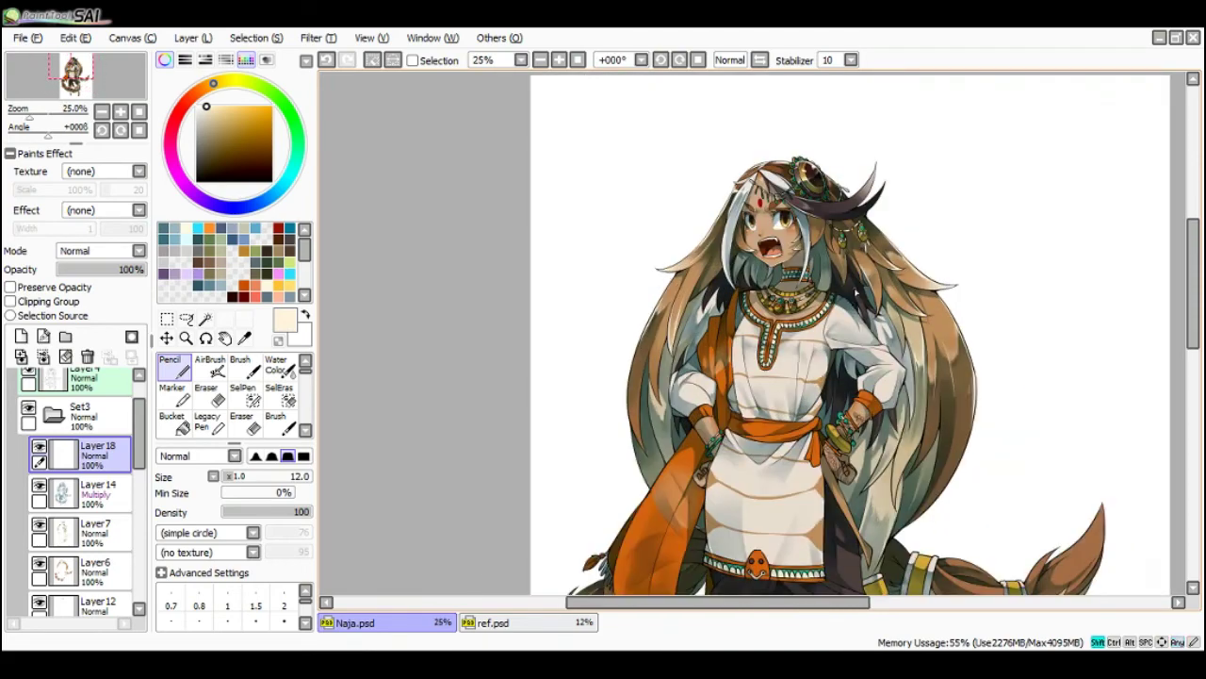
pyautogui.moveTo(861, 332); pyautogui.dragTo(879, 353)
pyautogui.press('c')
pyautogui.press('n')
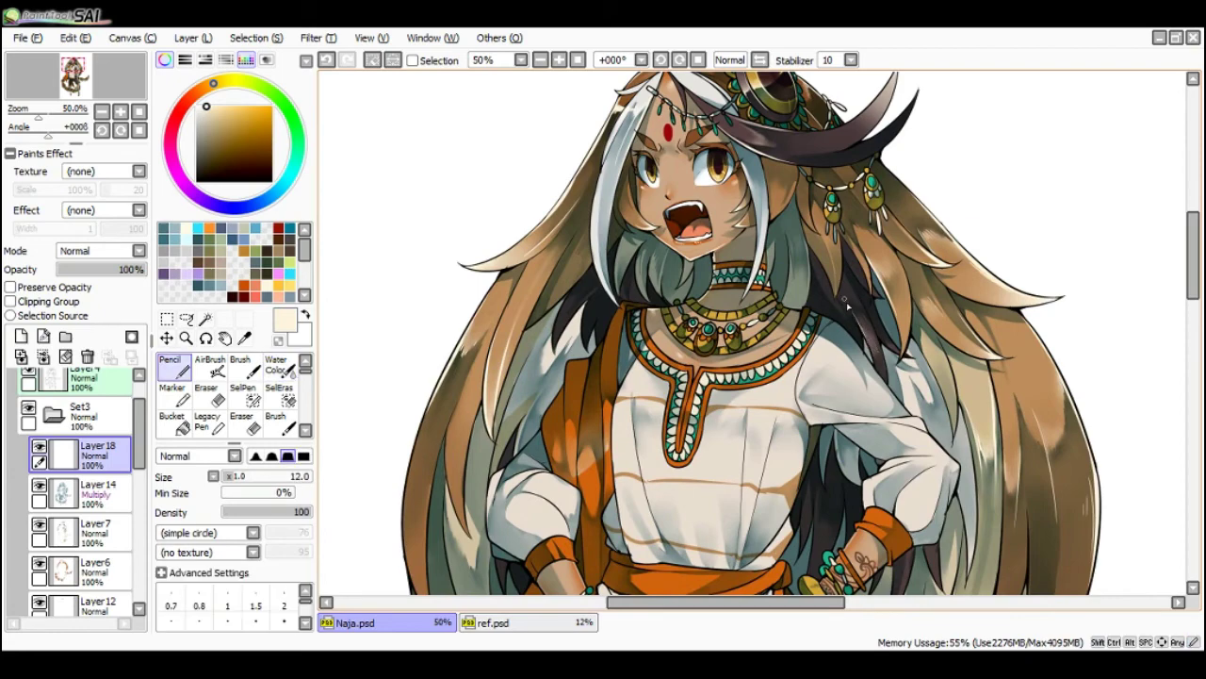
# - Add pale highlights to the narrow brown locks hanging directly below the pendants with Pencil at size 12, softening with Water Color at size 30
pyautogui.scroll(-1, 820, 264)
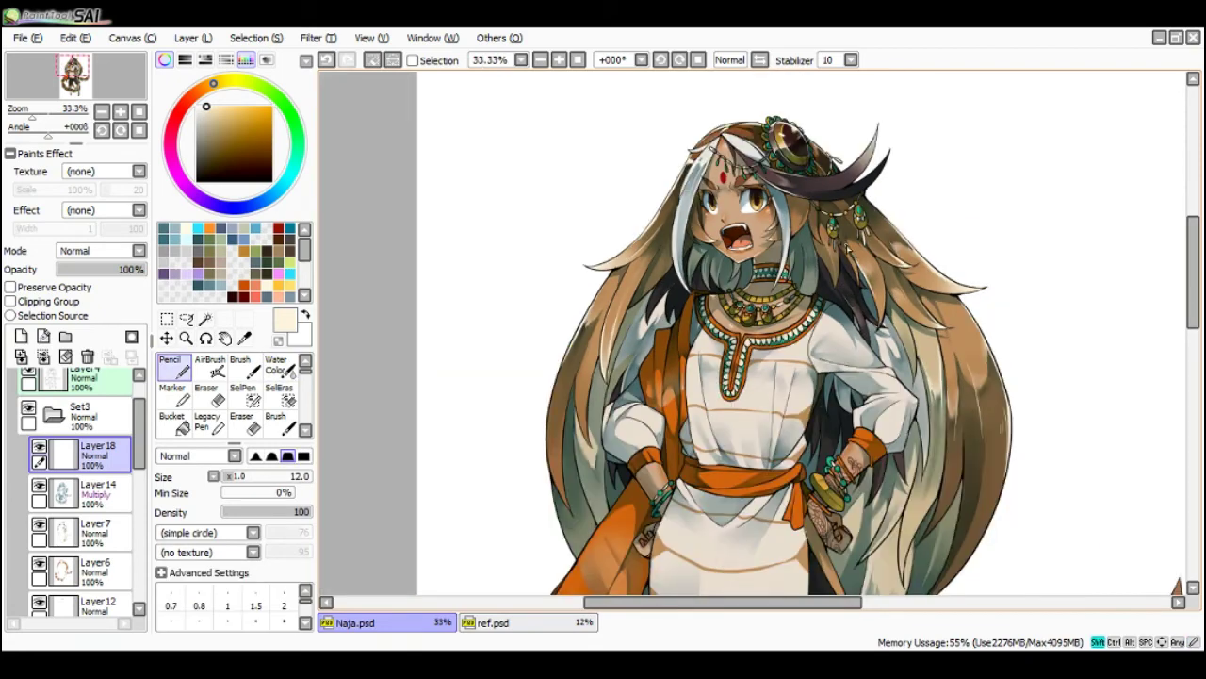
pyautogui.scroll(1, 801, 240)
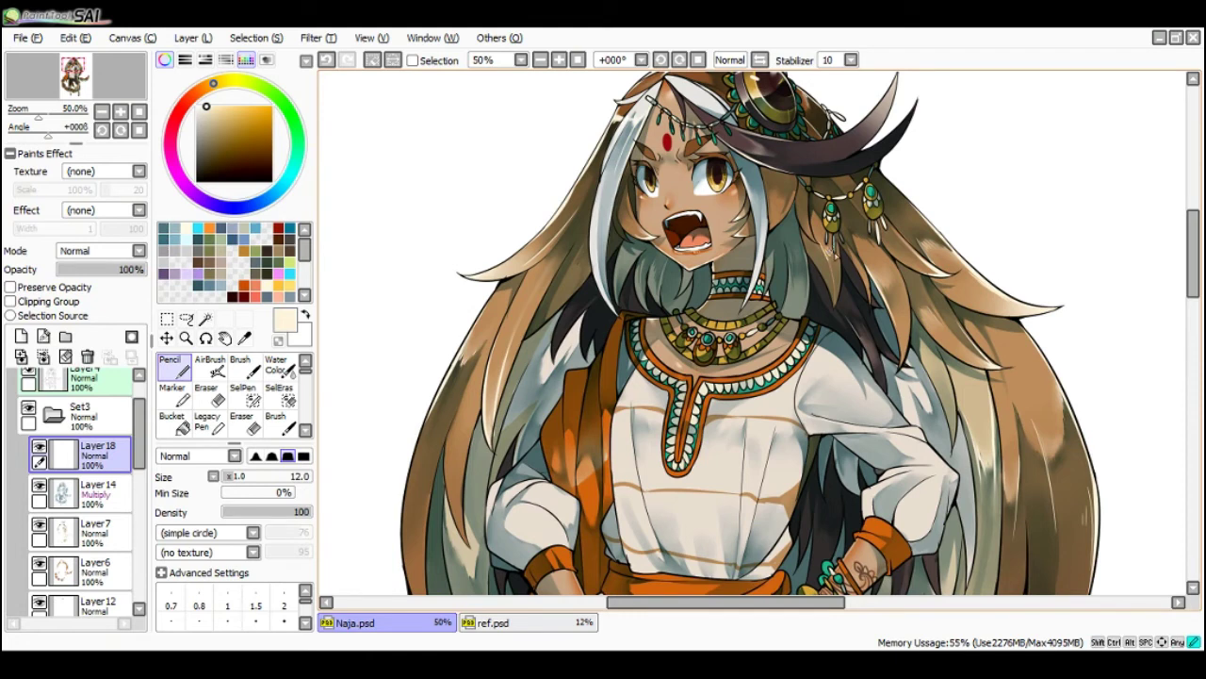
pyautogui.press('c')
pyautogui.moveTo(829, 247); pyautogui.dragTo(840, 299)
pyautogui.press('n')
pyautogui.press('c')
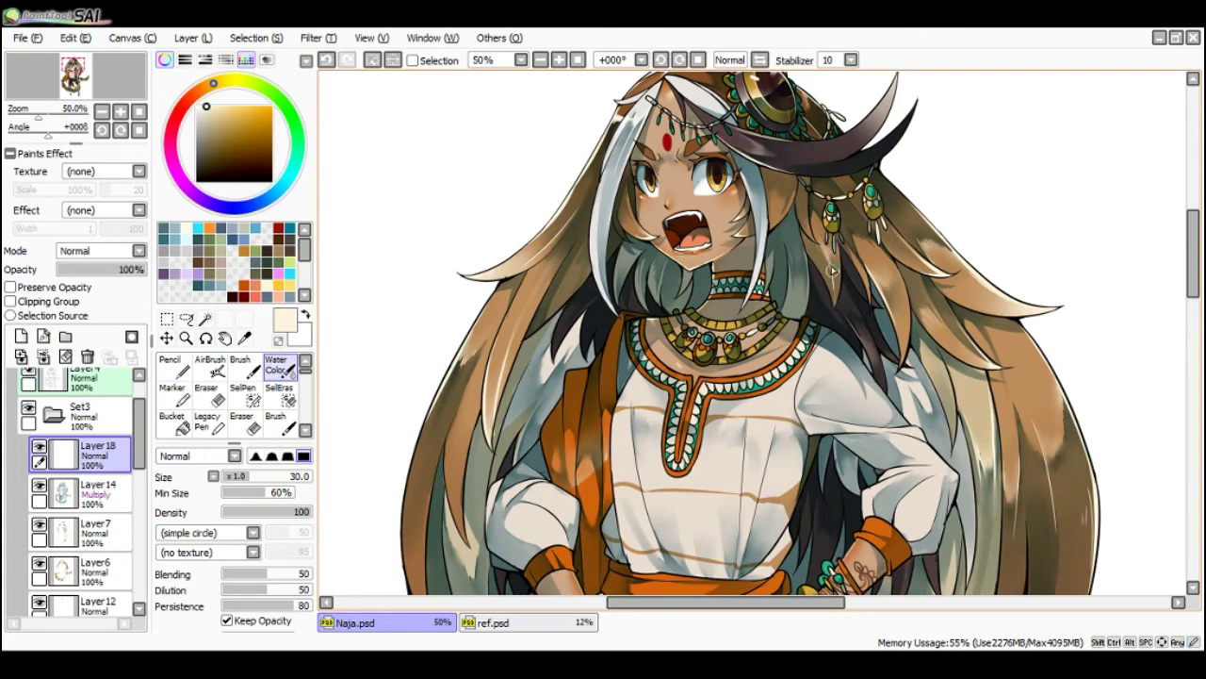
pyautogui.press('n')
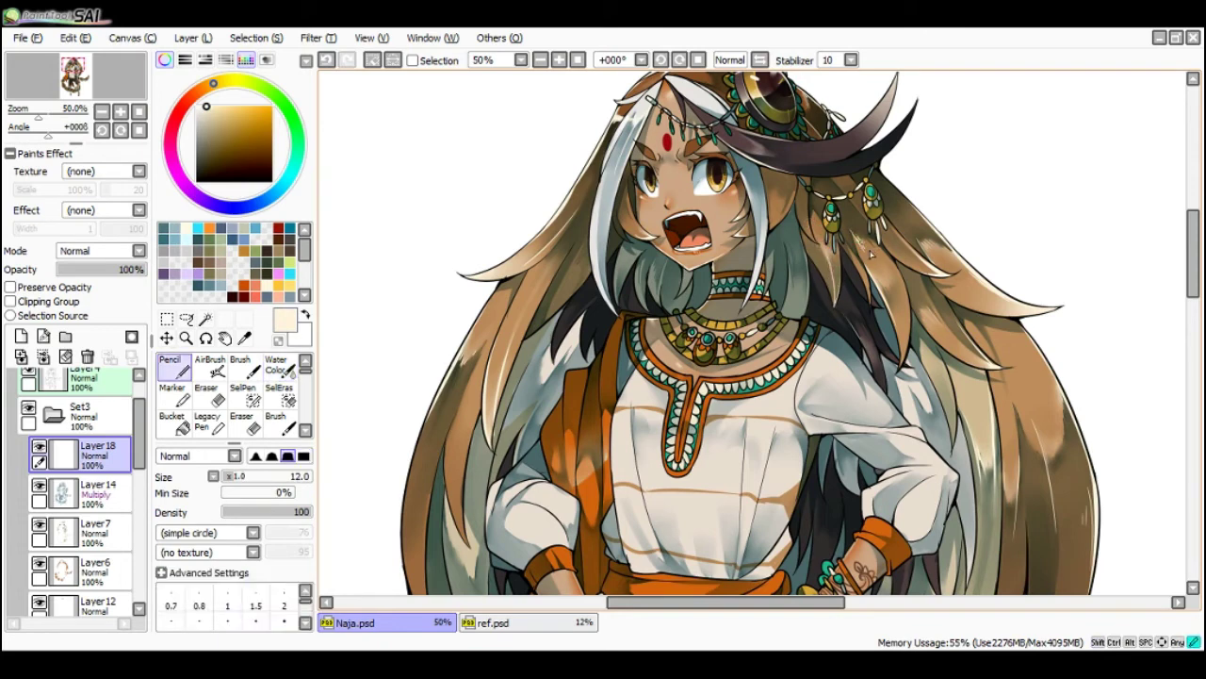
pyautogui.press('c')
pyautogui.press('n')
pyautogui.press('c')
pyautogui.press('n')
pyautogui.press('c')
# - Try pale Pencil highlights at size 12 on the outer gold and green pendant below the horn and undo them
pyautogui.press('pagedown')
pyautogui.press('Delete')
pyautogui.press('pageup')
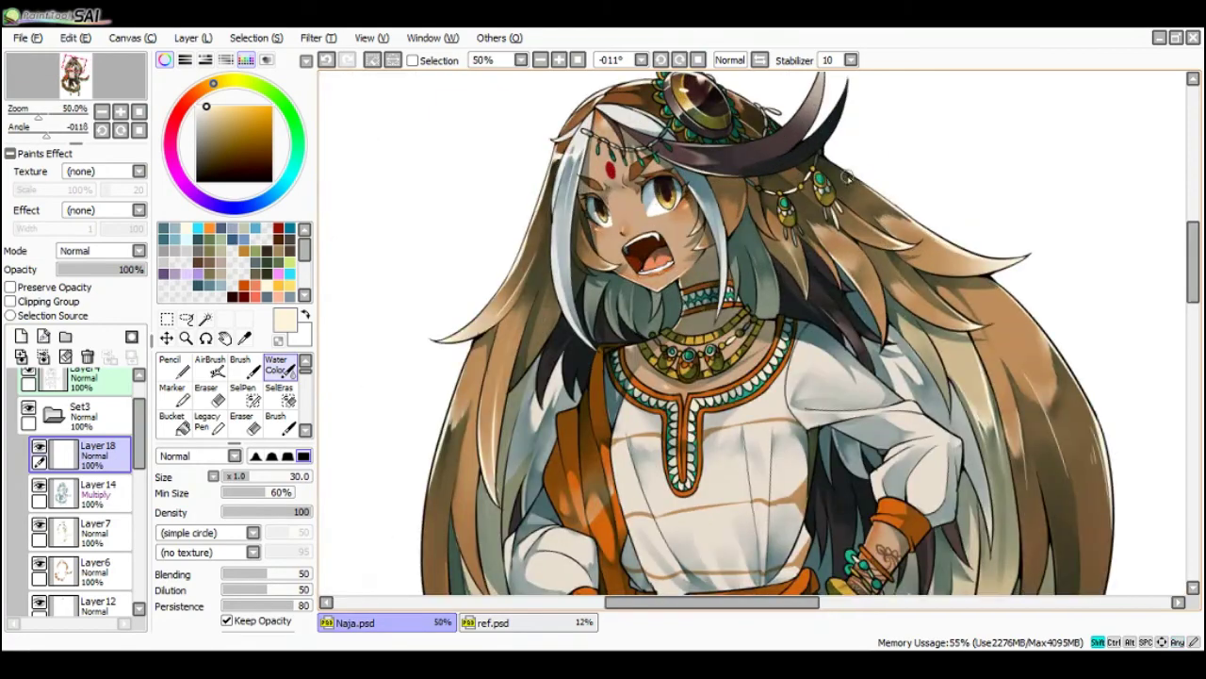
pyautogui.press('End')
pyautogui.press('pageup')
pyautogui.press('n')
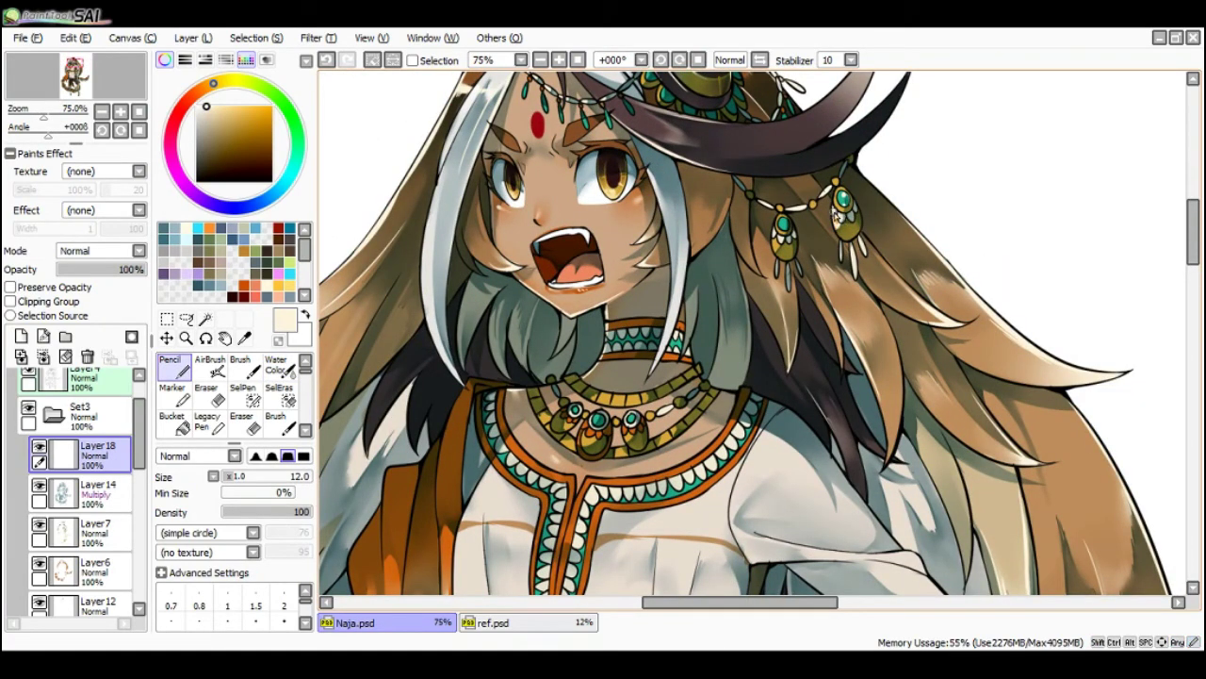
pyautogui.press('c')
pyautogui.press('n')
pyautogui.hotkey('ctrl', 'z')
pyautogui.moveTo(840, 222)
pyautogui.mouseDown()
pyautogui.moveTo(850, 236)
pyautogui.moveTo(858, 223)
pyautogui.mouseUp()
pyautogui.hotkey('ctrl', 'z')
# - Undo the trial strokes on the inner gold pendant and pencil a pale highlight at its hanging lower end at size 12
pyautogui.press('c')
pyautogui.moveTo(782, 235)
pyautogui.mouseDown()
pyautogui.moveTo(777, 249)
pyautogui.moveTo(786, 219)
pyautogui.mouseUp()
pyautogui.press('n')
pyautogui.click(783, 224)
pyautogui.hotkey('ctrl', 'z')
pyautogui.hotkey('ctrl', 'z')
pyautogui.hotkey('ctrl', 'z')
pyautogui.moveTo(778, 260); pyautogui.dragTo(793, 247)
pyautogui.press('pagedown')
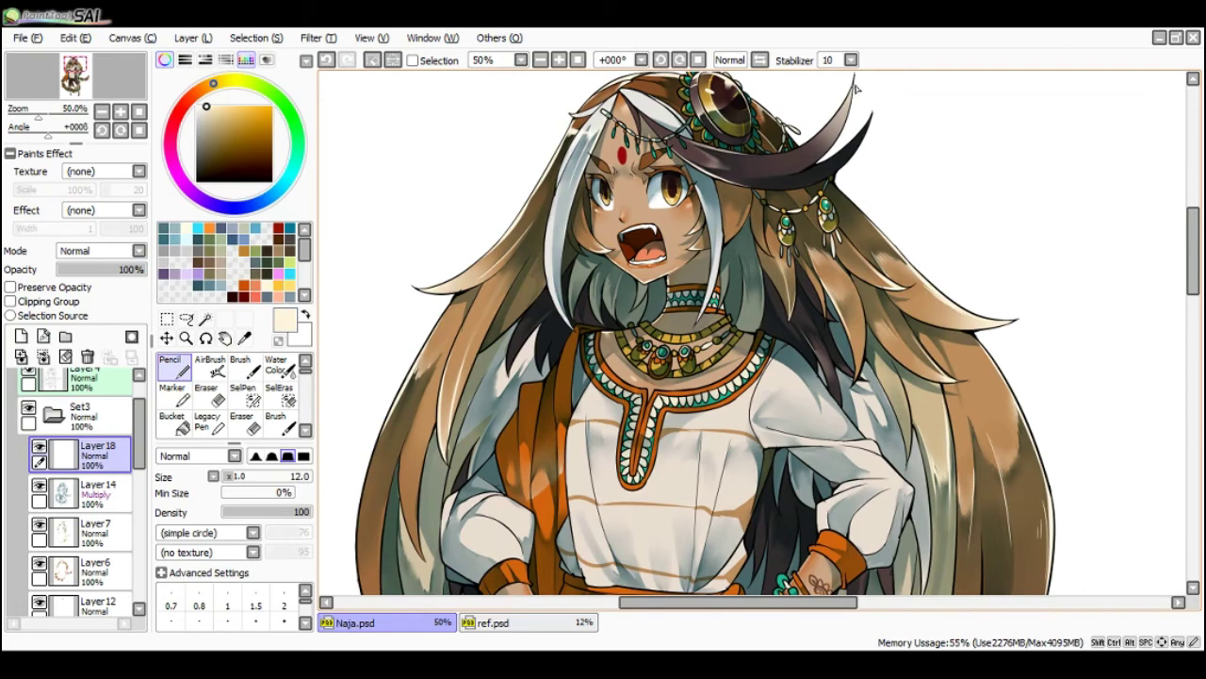
# - Try pale Pencil highlights along the dark horn at size 12 and undo them
pyautogui.moveTo(847, 110); pyautogui.dragTo(784, 166)
pyautogui.hotkey('ctrl', 'z')
pyautogui.moveTo(844, 122); pyautogui.dragTo(765, 175)
pyautogui.hotkey('ctrl', 'z')
# - Pencil pale highlights at size 12 on the grey-green hair ends beside the braceleted hand and soften them with Water Color
pyautogui.press('c')
pyautogui.press('pagedown')
pyautogui.press('End')
pyautogui.press('End')
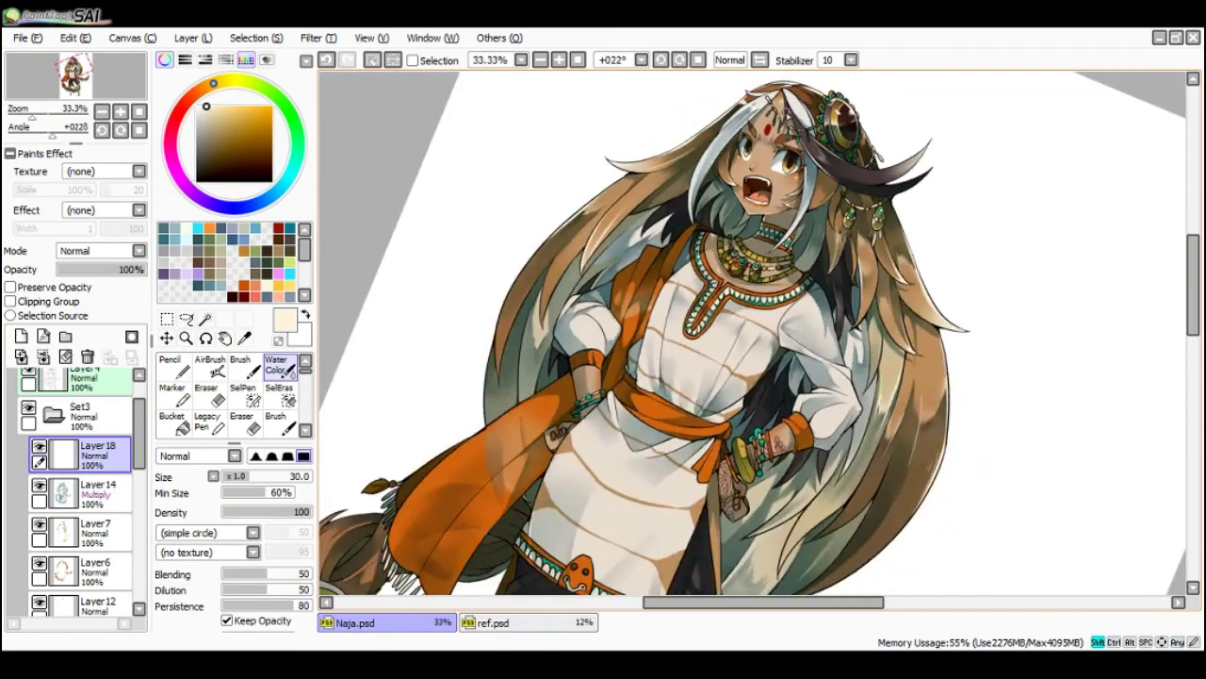
pyautogui.press('Delete')
pyautogui.press('Delete')
pyautogui.press('Delete')
pyautogui.press('pagedown')
pyautogui.press('End')
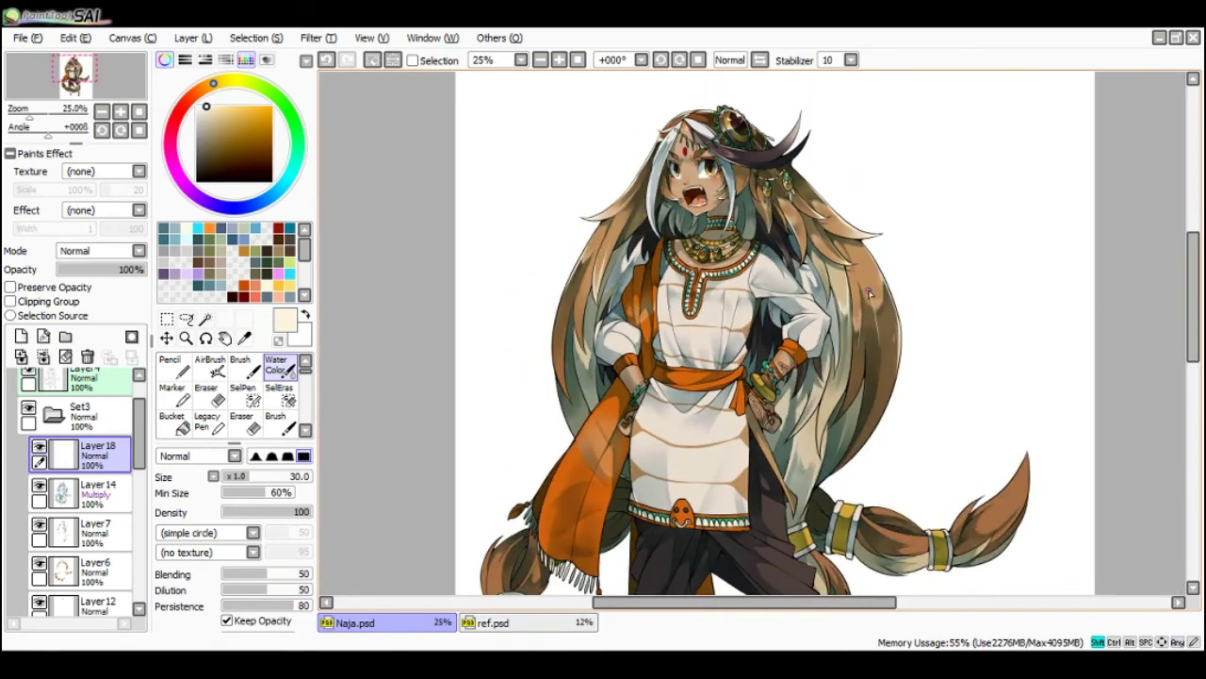
pyautogui.press('+')
pyautogui.press('n')
pyautogui.press('Delete')
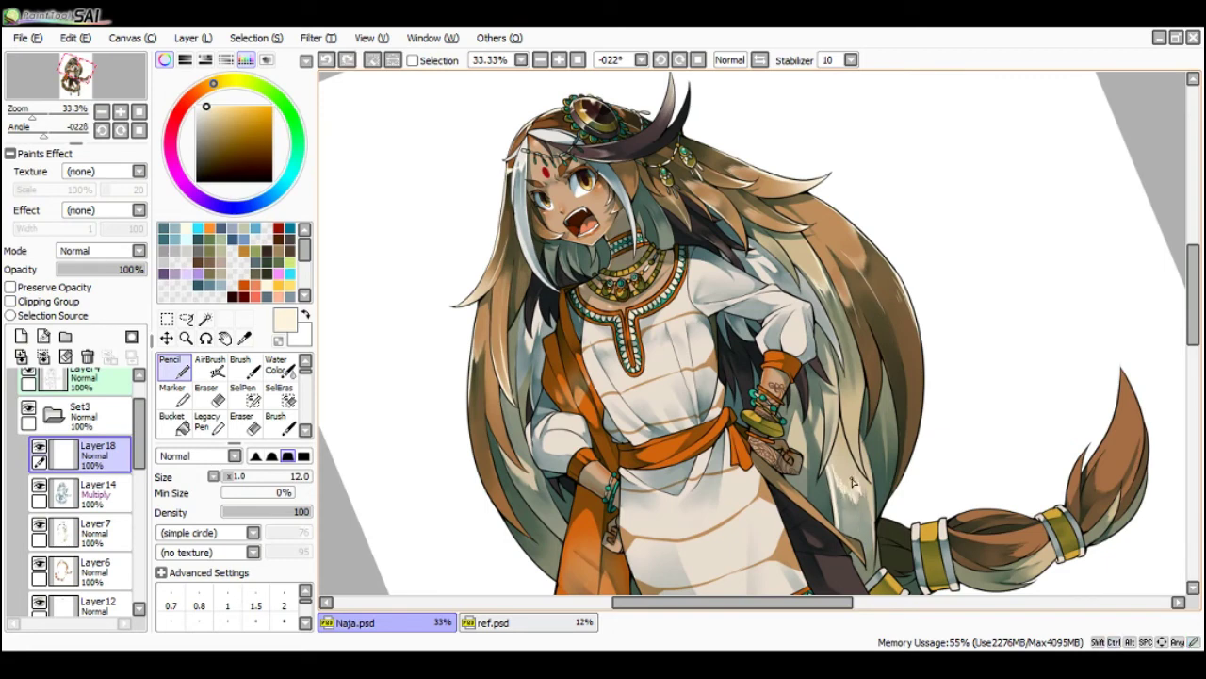
pyautogui.press('c')
pyautogui.moveTo(847, 476)
pyautogui.mouseDown()
pyautogui.moveTo(835, 445)
pyautogui.moveTo(847, 481)
pyautogui.mouseUp()
pyautogui.press('n')
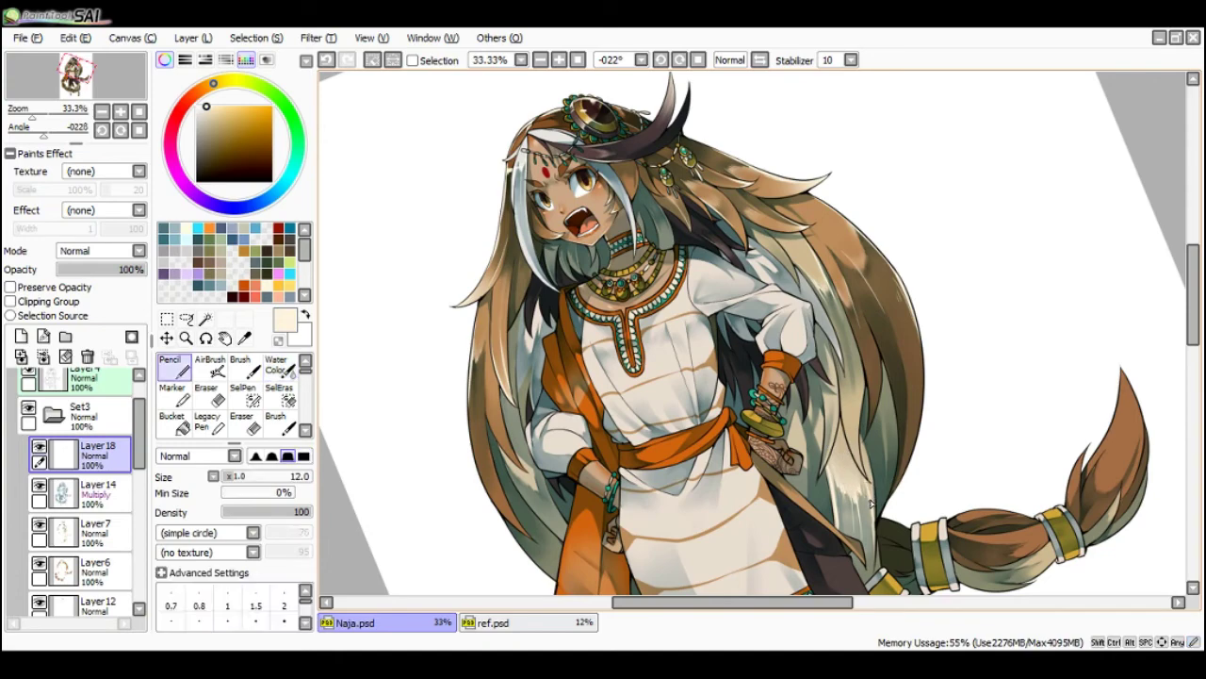
pyautogui.press('c')
pyautogui.press('n')
# - Enlarge the Water Color brush to size 60 and blend the highlights on the long hair beside the braceleted hand
pyautogui.scroll(1, 858, 460)
pyautogui.press('c')
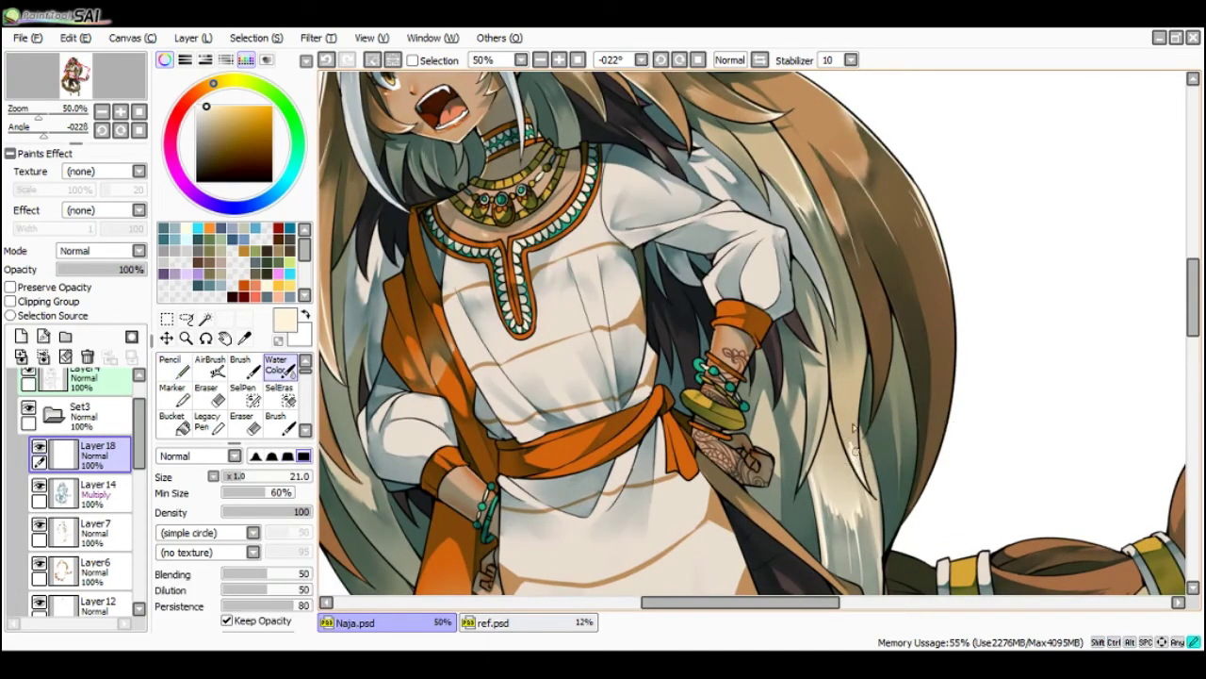
pyautogui.press(']')
pyautogui.press(']')
pyautogui.press(']')
pyautogui.press(']')
pyautogui.press(']')
pyautogui.press(']')
pyautogui.press(']')
pyautogui.press('n')
pyautogui.scroll(-1, 848, 415)
pyautogui.scroll(1, 814, 379)
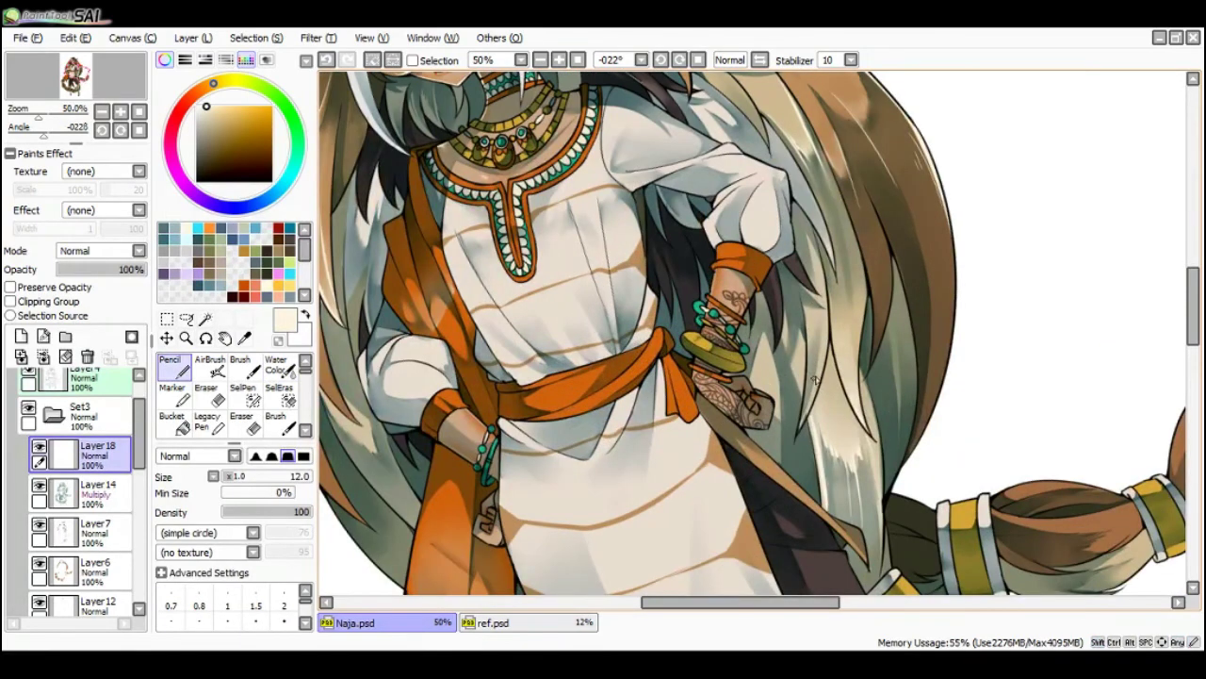
# - Undo the last stroke, enlarge the Pencil to size 38 and paint a pale rim highlight along the outer hair edge beside the scarf-side elbow
pyautogui.press('pagedown')
pyautogui.press('pagedown')
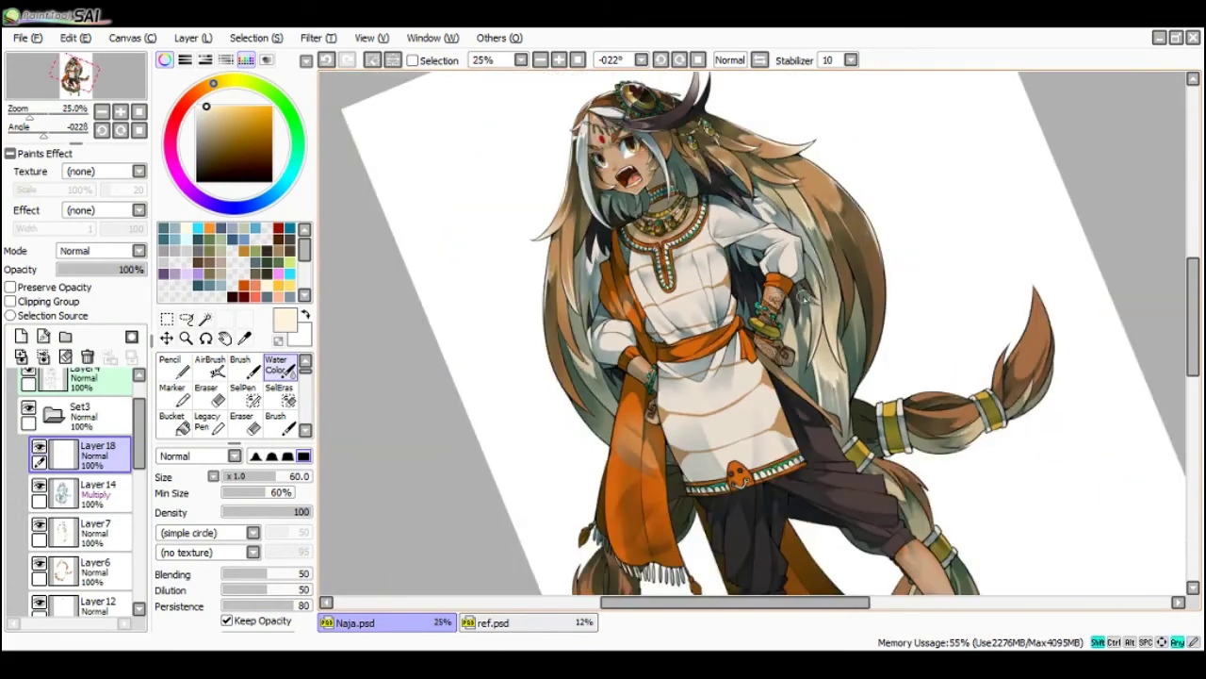
pyautogui.press('End')
pyautogui.press('pageup')
pyautogui.press('n')
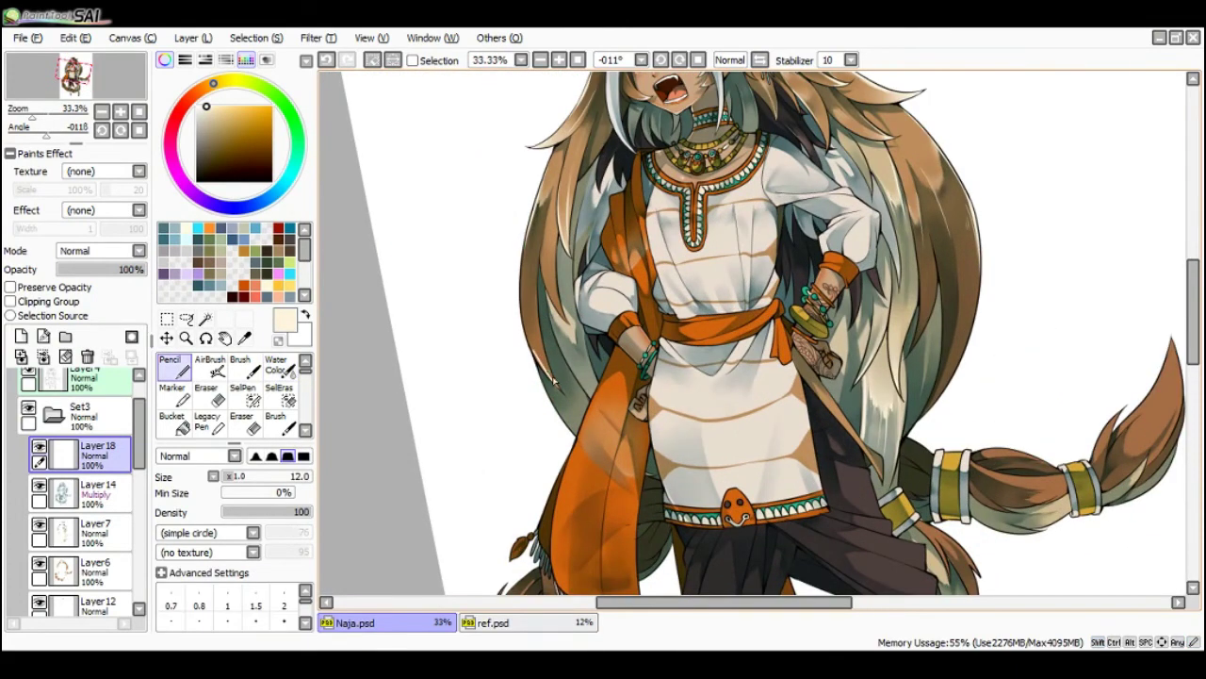
pyautogui.press('c')
pyautogui.hotkey('ctrl', 'z')
pyautogui.press('n')
pyautogui.keyDown('ctrl'); pyautogui.keyDown('alt'); pyautogui.moveTo(530, 343); pyautogui.dragTo(554, 343); pyautogui.keyUp('alt'); pyautogui.keyUp('ctrl')
pyautogui.moveTo(530, 356); pyautogui.dragTo(559, 414)
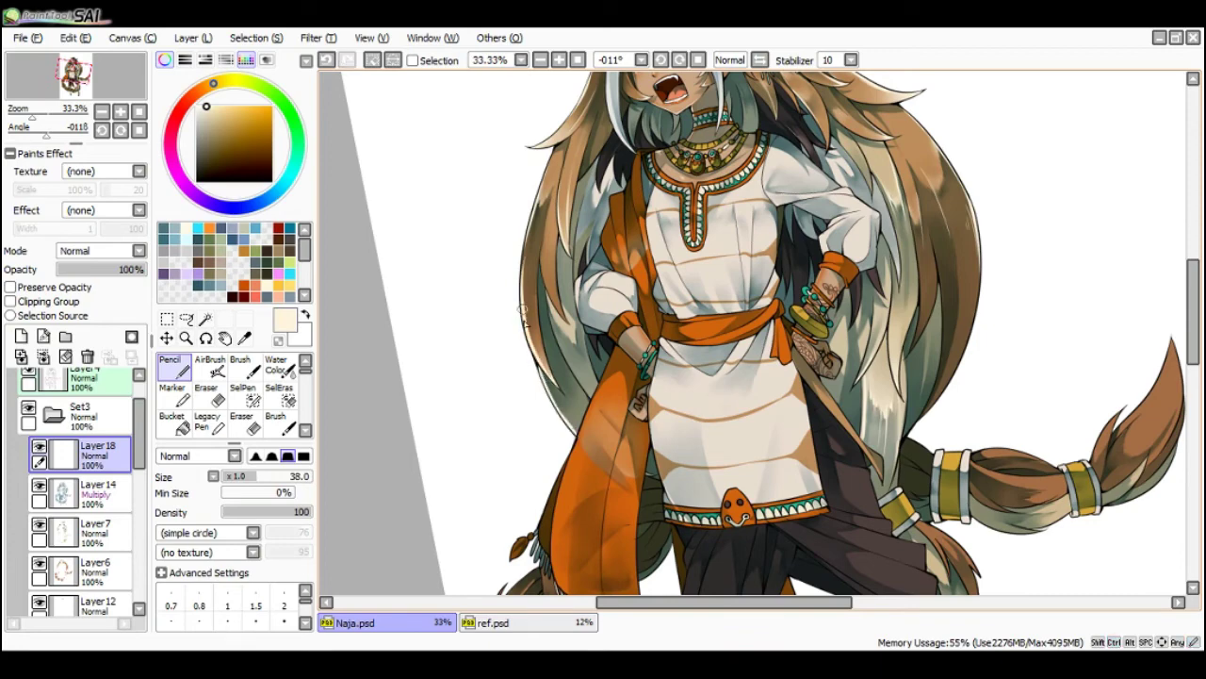
# - Try softening the brown hair beside the long white forelock with Water Color at size 60 and undo the stroke
pyautogui.scroll(-1, 521, 262)
pyautogui.scroll(-1, 522, 262)
pyautogui.press('Delete')
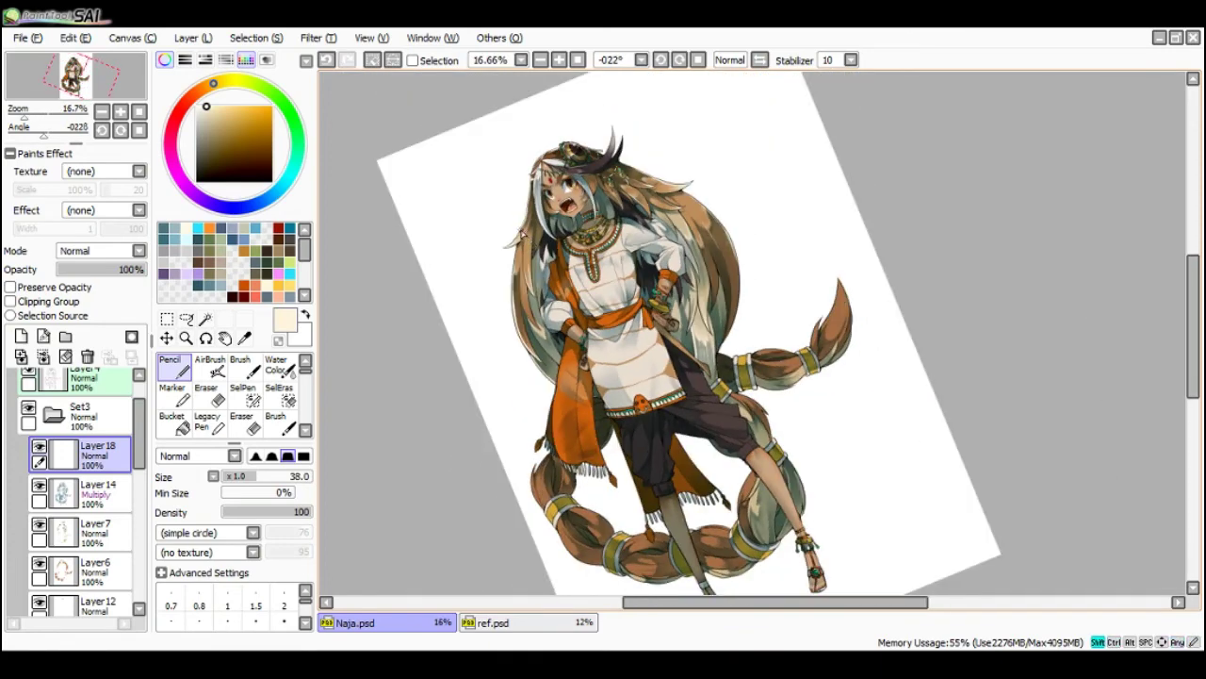
pyautogui.scroll(2, 509, 259)
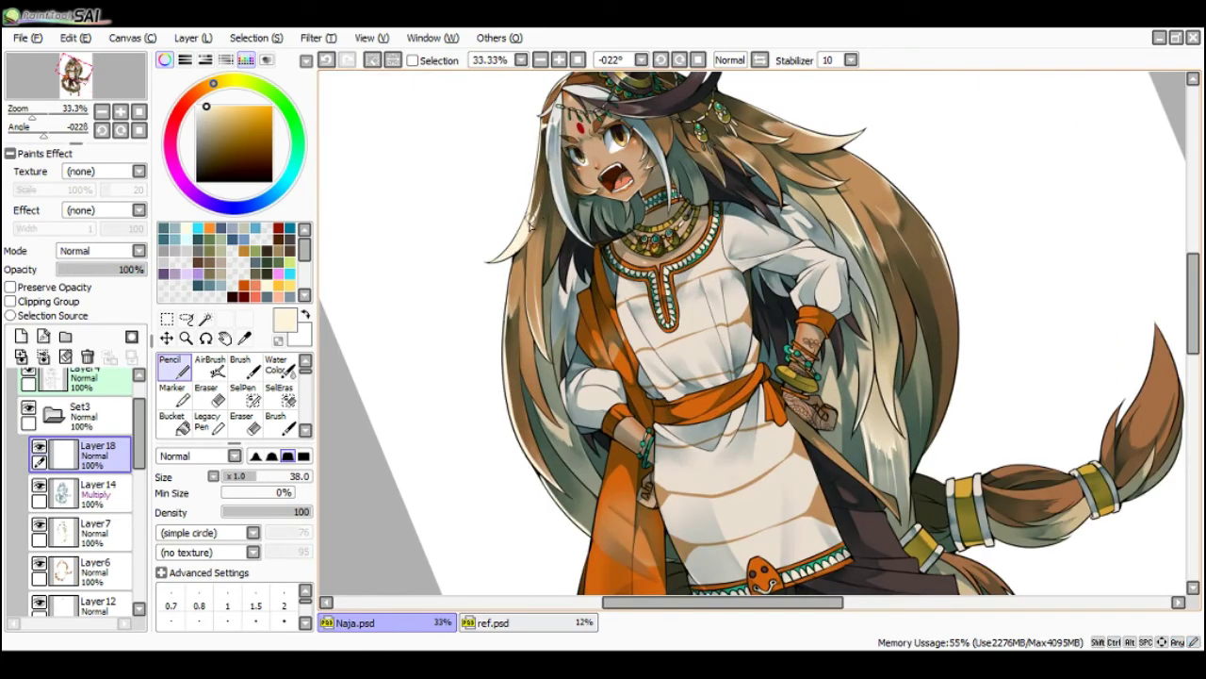
pyautogui.press('c')
pyautogui.moveTo(524, 234); pyautogui.dragTo(543, 187)
pyautogui.hotkey('ctrl', 'z')
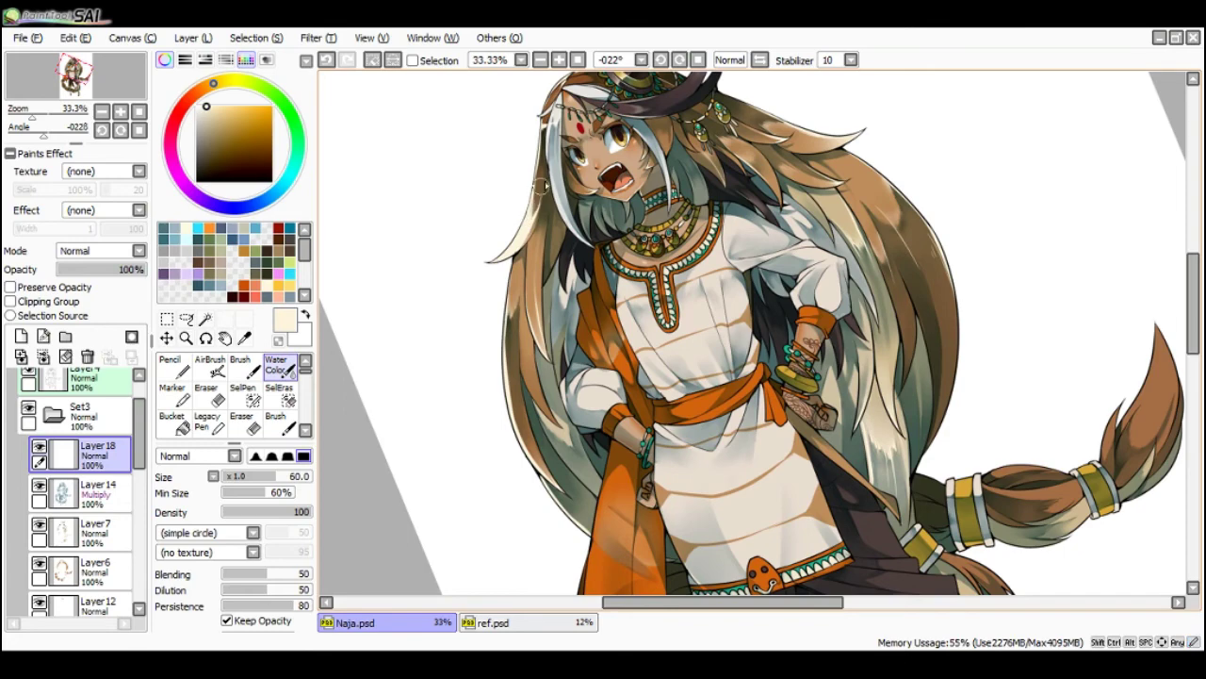
# - Set the Pencil to size 22 and paint a pale highlight along the outer edge of the orange scarf below the hand, undoing trial strokes
pyautogui.scroll(-1, 560, 154)
pyautogui.press('End')
pyautogui.press('End')
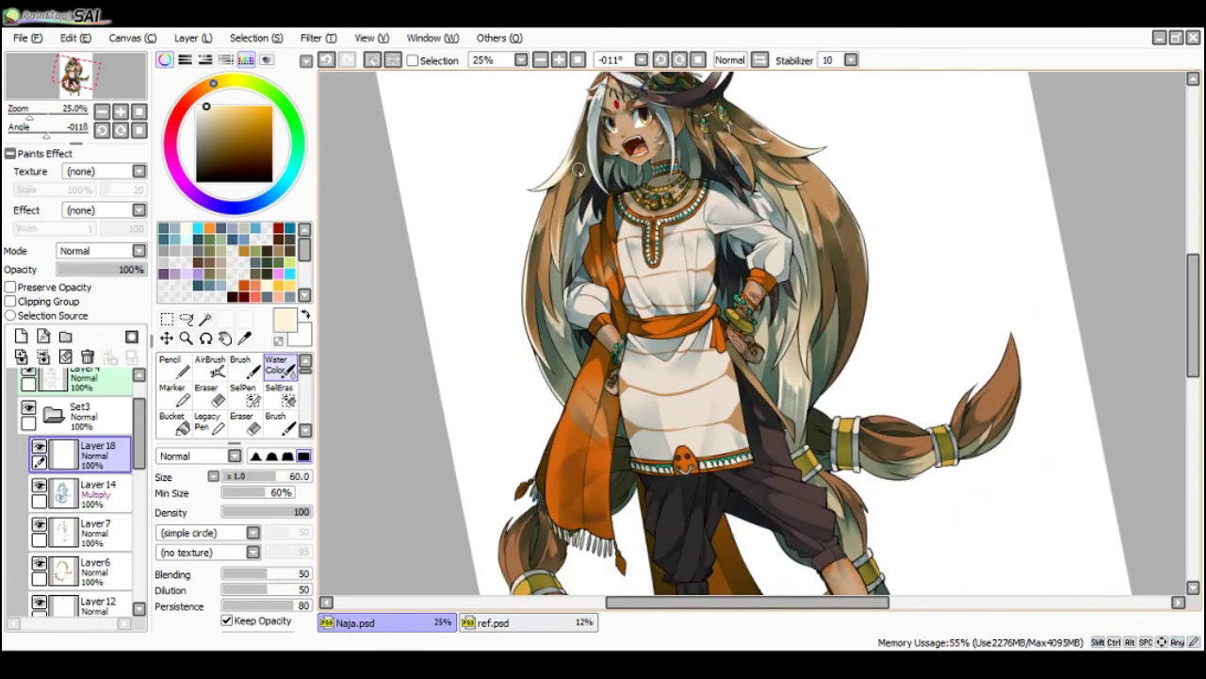
pyautogui.press('n')
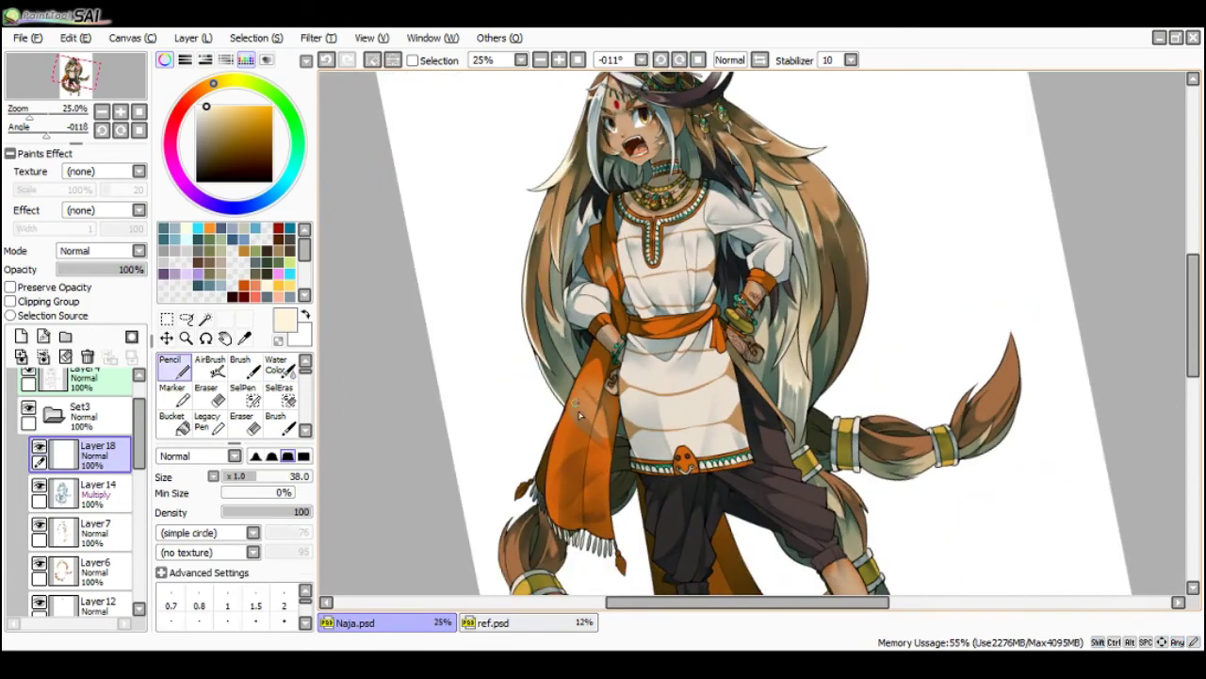
pyautogui.press('Delete')
pyautogui.press('Delete')
pyautogui.scroll(1, 607, 462)
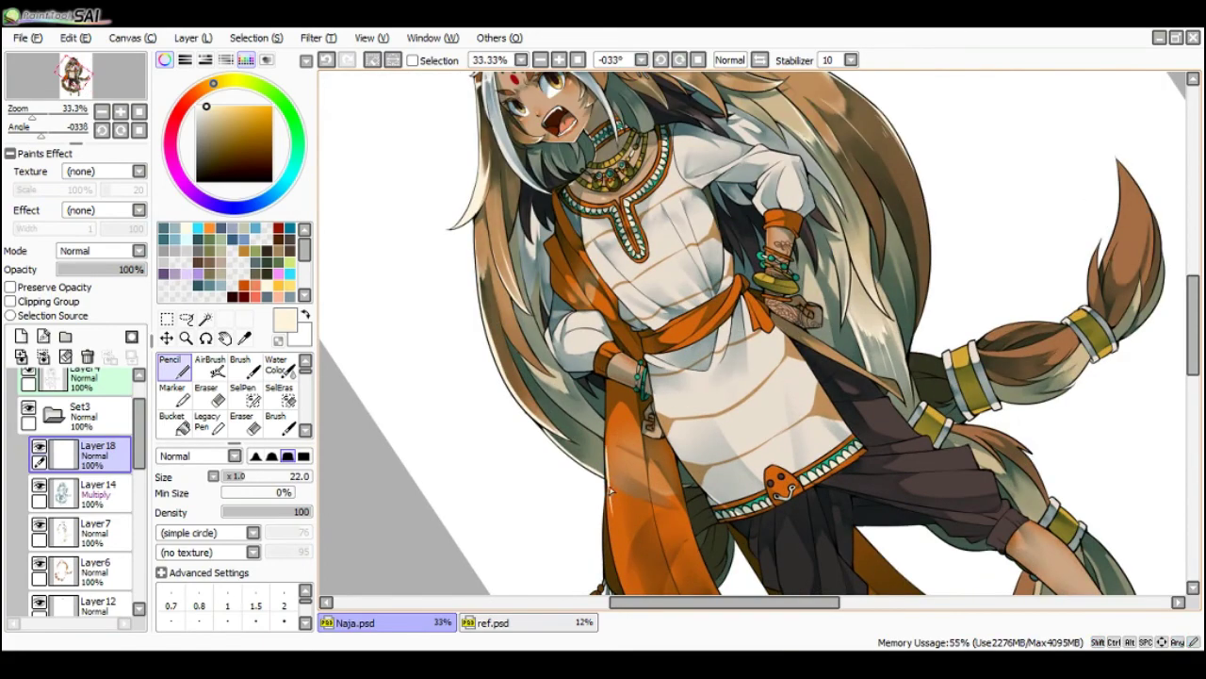
pyautogui.hotkey('ctrl', 'z')
pyautogui.moveTo(609, 452); pyautogui.dragTo(606, 394)
pyautogui.hotkey('ctrl', 'z')
pyautogui.moveTo(609, 471); pyautogui.dragTo(607, 396)
pyautogui.press('pagedown')
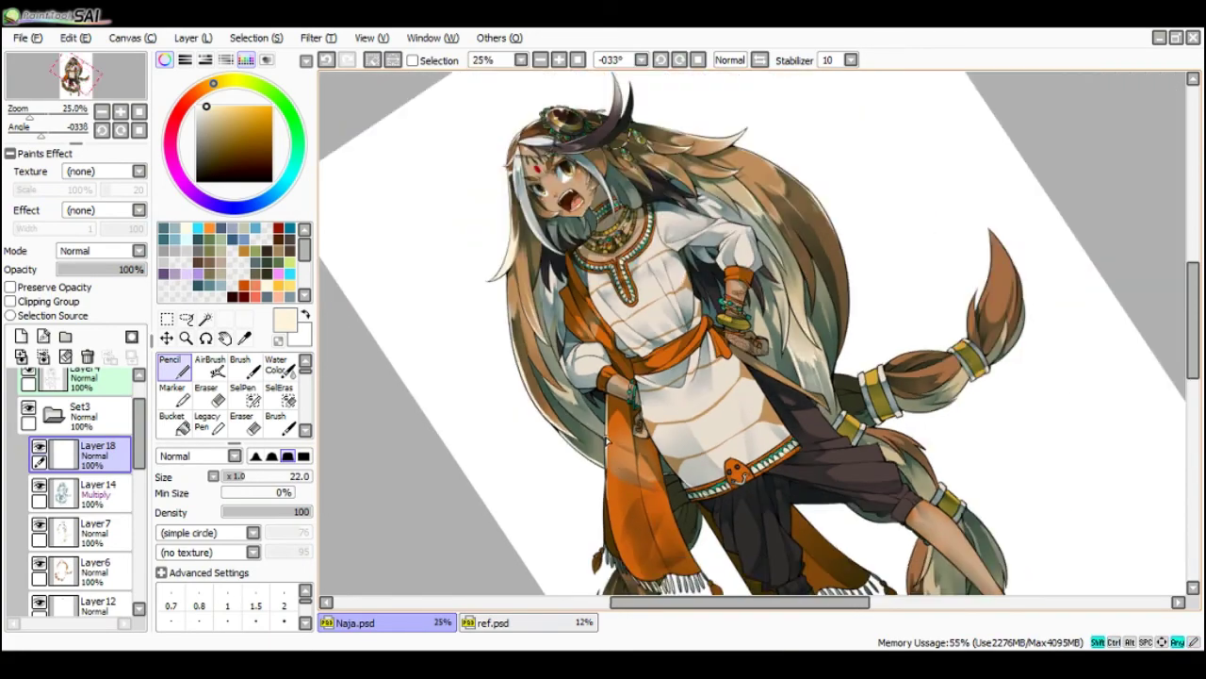
# - Add pale Pencil highlights on the outer edge of the hanging orange scarf below the hand and soften them with Water Color
pyautogui.press('pageup')
pyautogui.moveTo(607, 462); pyautogui.dragTo(605, 458)
pyautogui.press('c')
pyautogui.press('n')
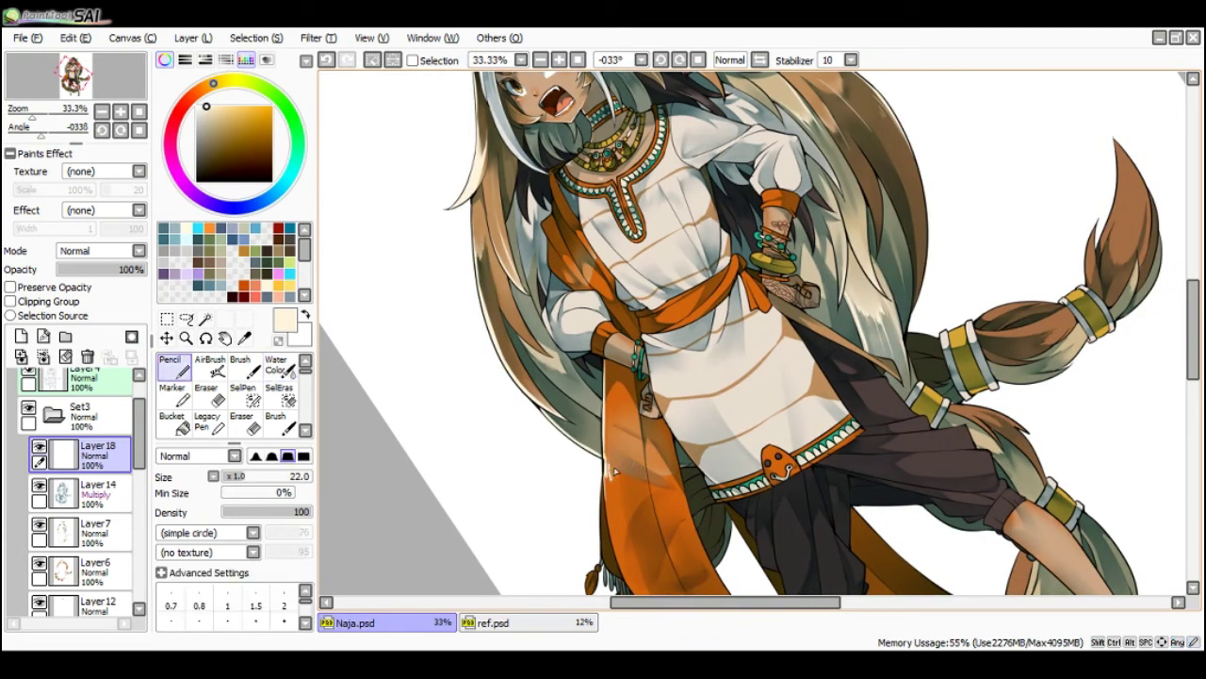
pyautogui.press('c')
pyautogui.press('space')
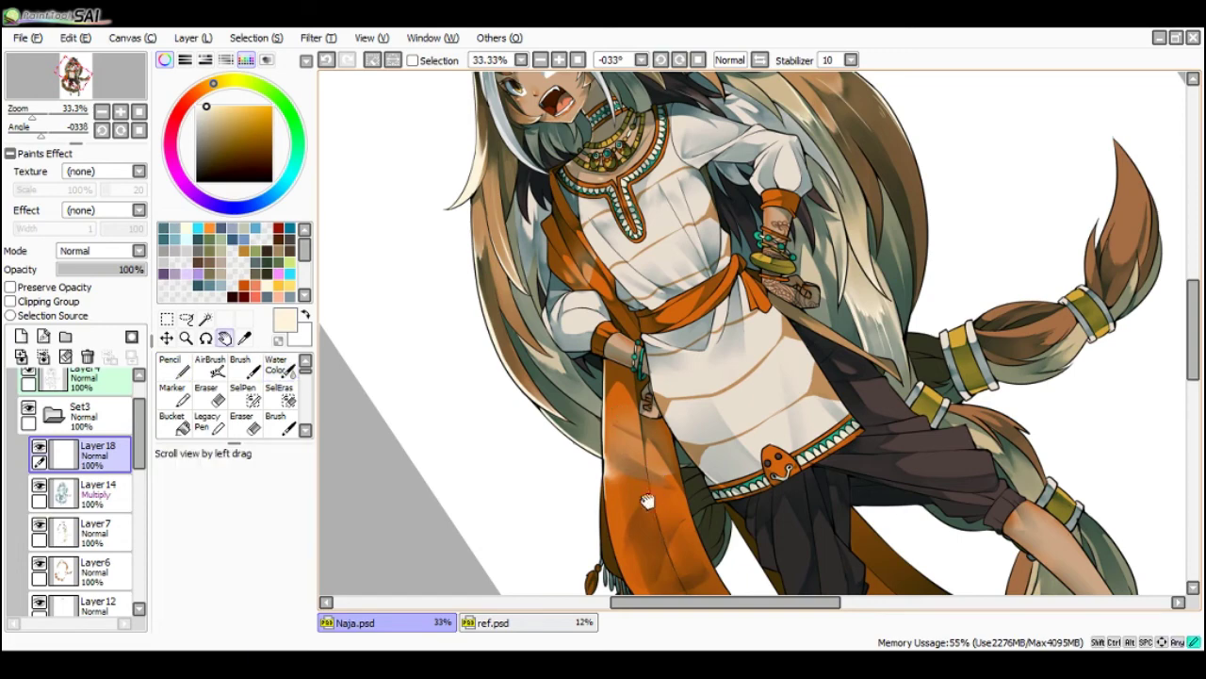
# - Paint pale highlights along the orange scarf's lower outer edge and folds above the fringe, blending with Water Color at size 60
pyautogui.moveTo(579, 484); pyautogui.dragTo(543, 275)
pyautogui.press('n')
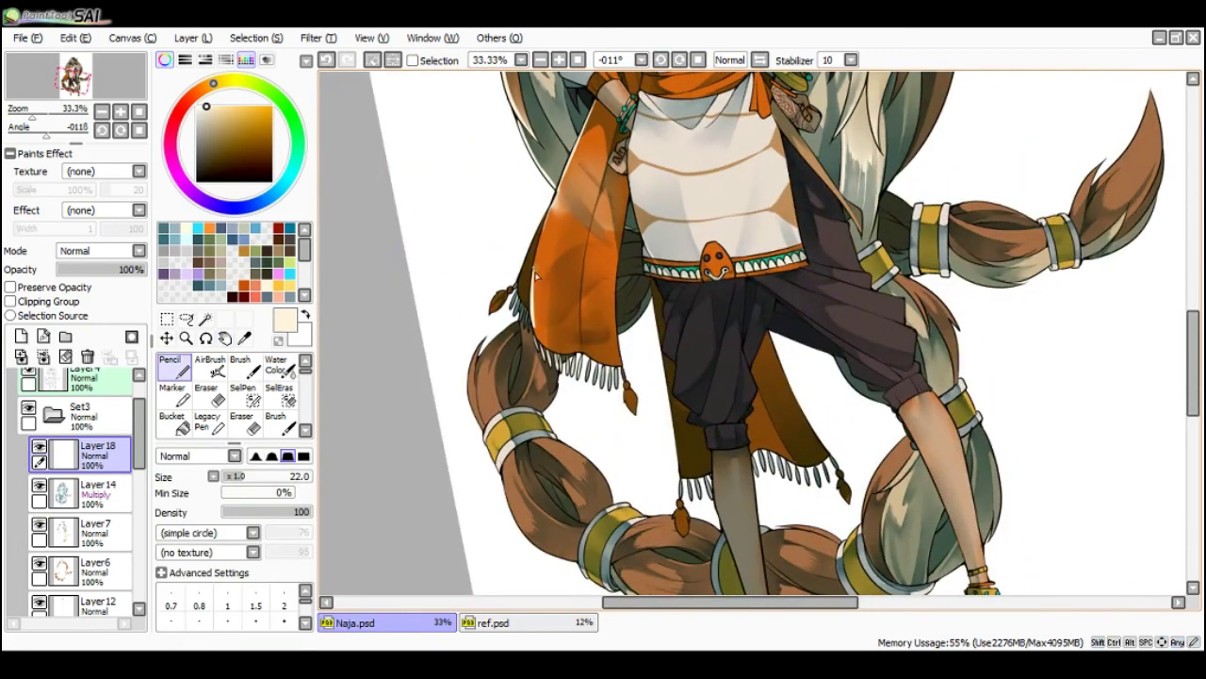
pyautogui.press('c')
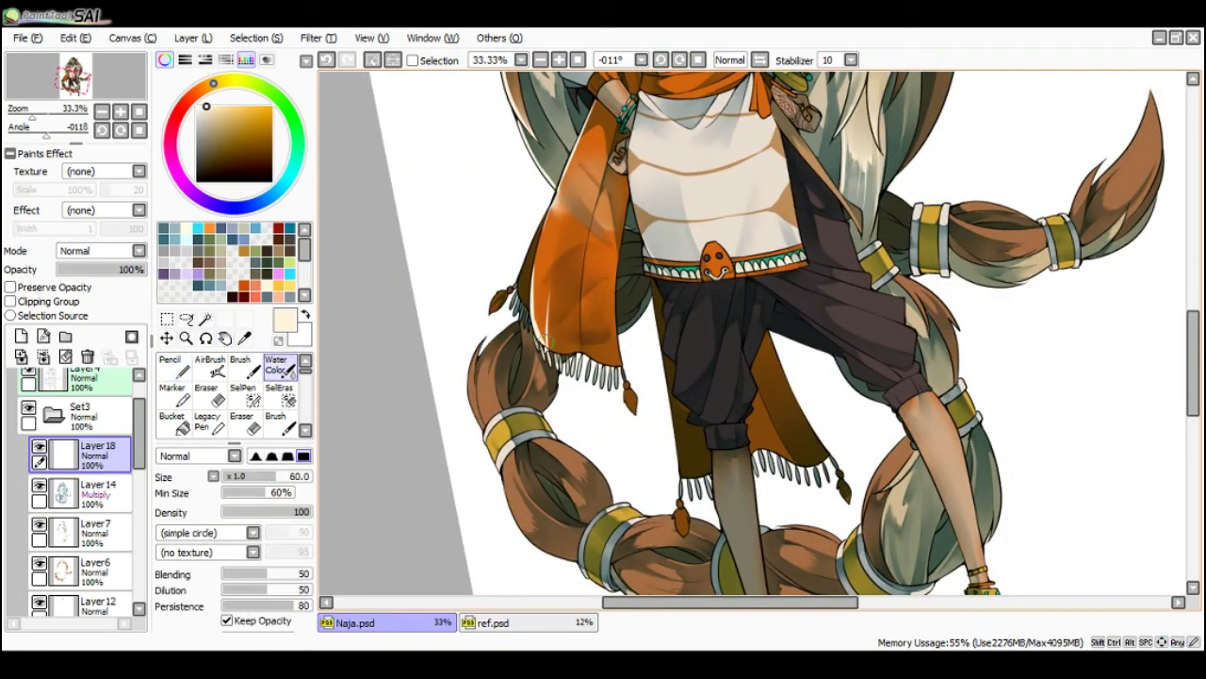
pyautogui.press('n')
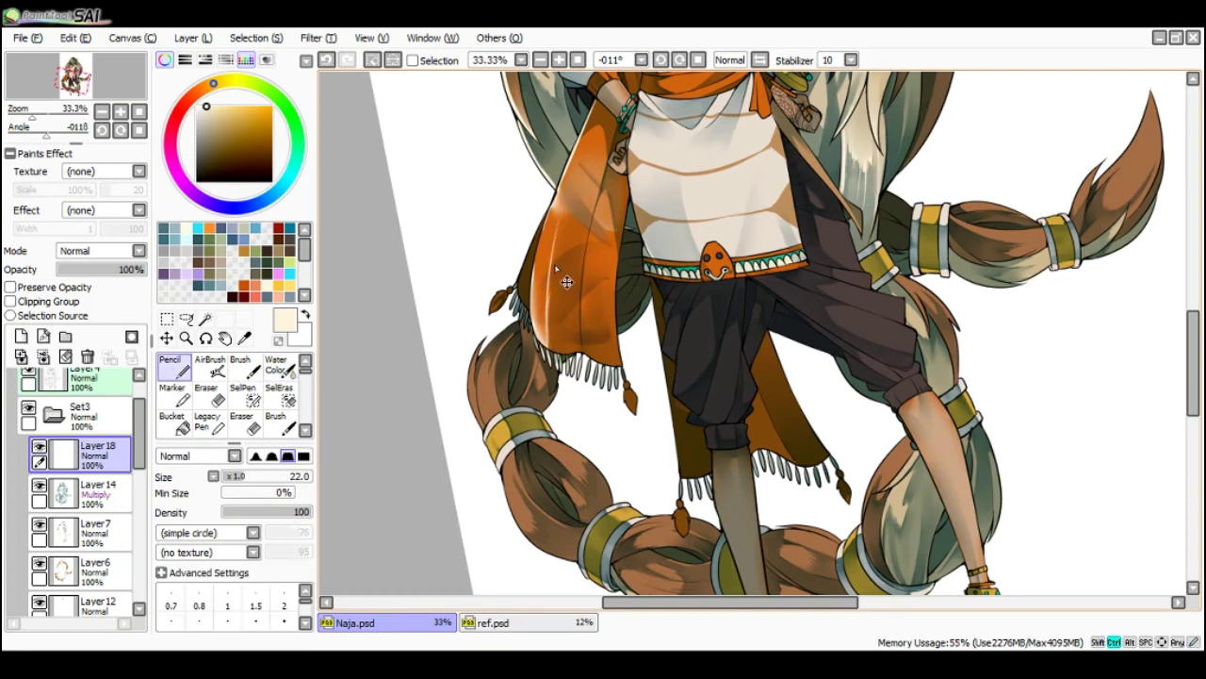
pyautogui.press('c')
pyautogui.press('n')
# - Paint a pale rim highlight along the inner edge of the hanging scarf with the size 22 Pencil, redoing a trial stroke
pyautogui.moveTo(591, 356)
pyautogui.mouseDown()
pyautogui.moveTo(628, 366)
pyautogui.moveTo(617, 265)
pyautogui.mouseUp()
pyautogui.hotkey('ctrl', 'z')
pyautogui.press('c')
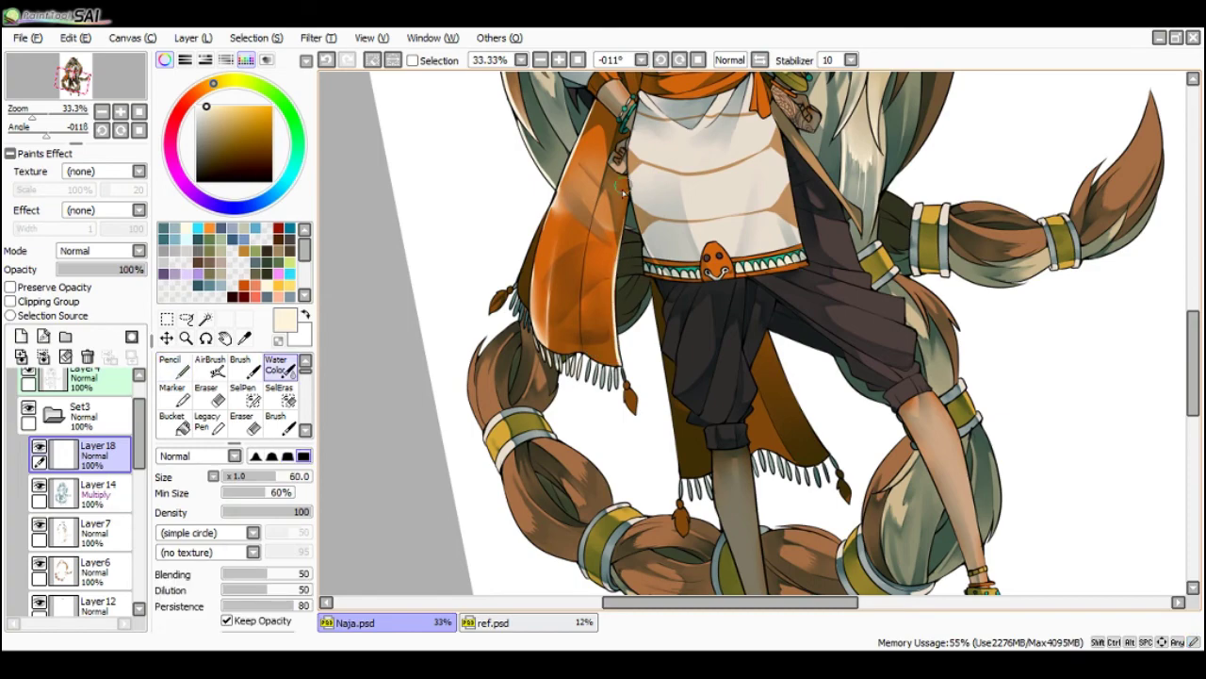
# - Add a pale highlight on the scarf fold beside its inner edge and blend it with Water Color at size 60
pyautogui.scroll(-2, 624, 179)
pyautogui.scroll(2, 607, 151)
pyautogui.press('n')
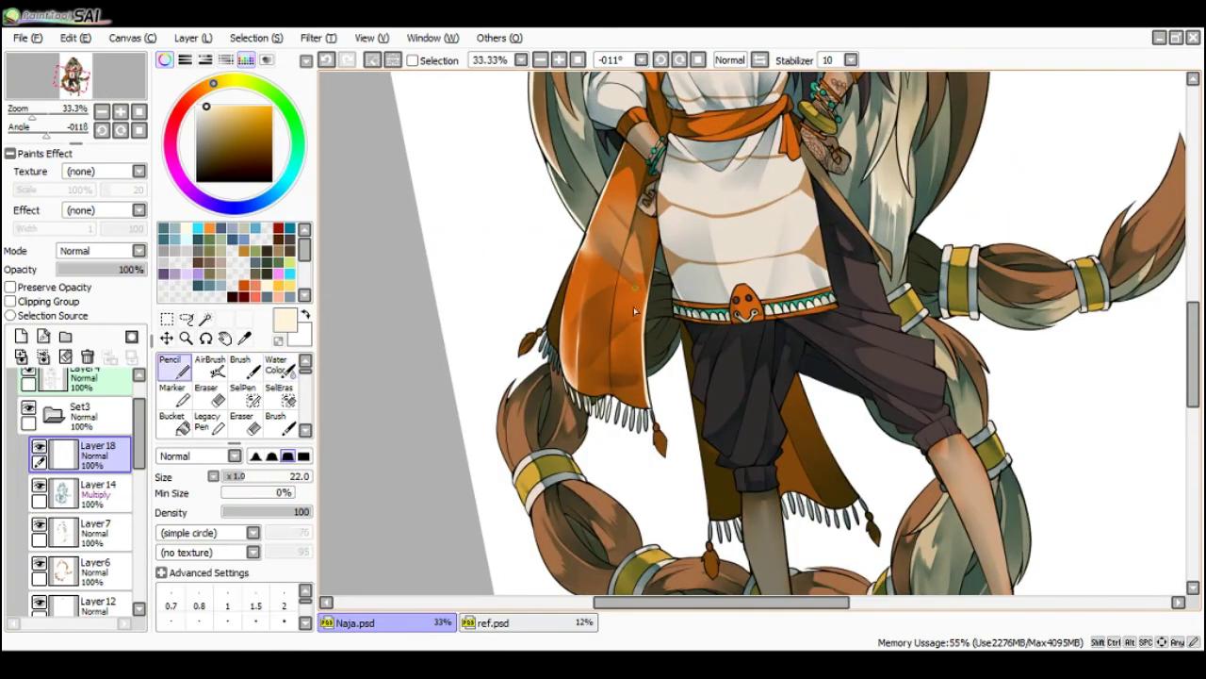
pyautogui.press('c')
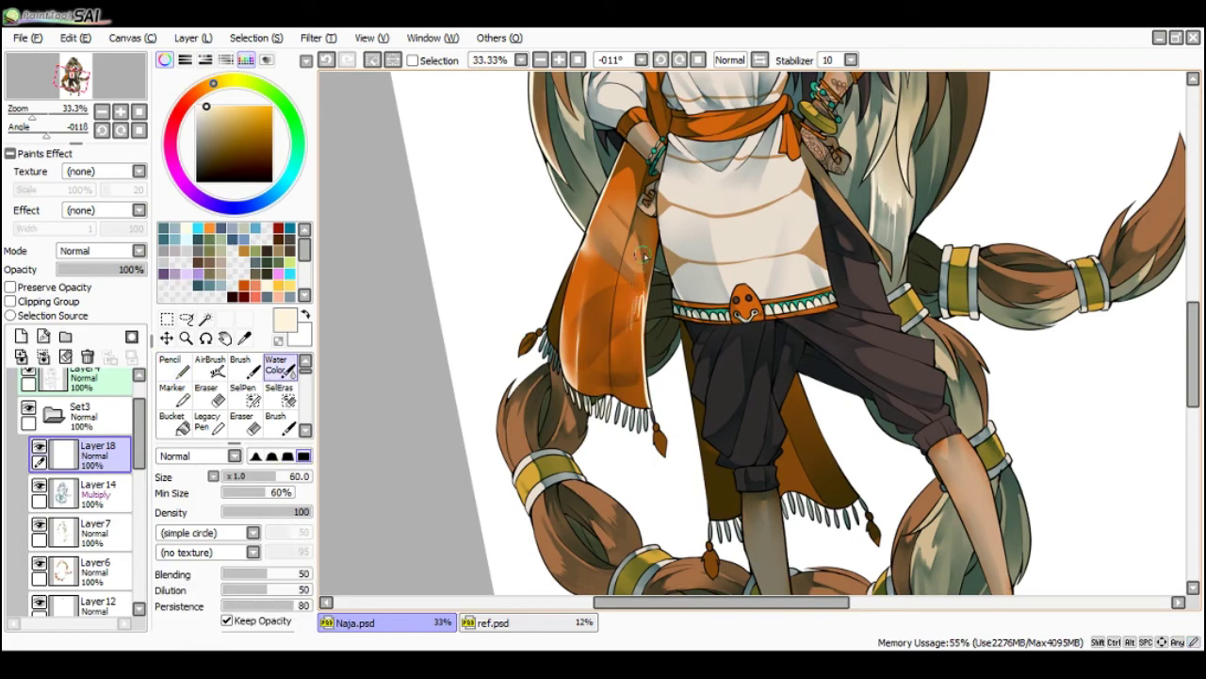
pyautogui.scroll(-1, 647, 254)
# - Paint a pale highlight along the scarf-side edge of the white tunic with the size 22 Pencil, undoing a trial stroke
pyautogui.press('n')
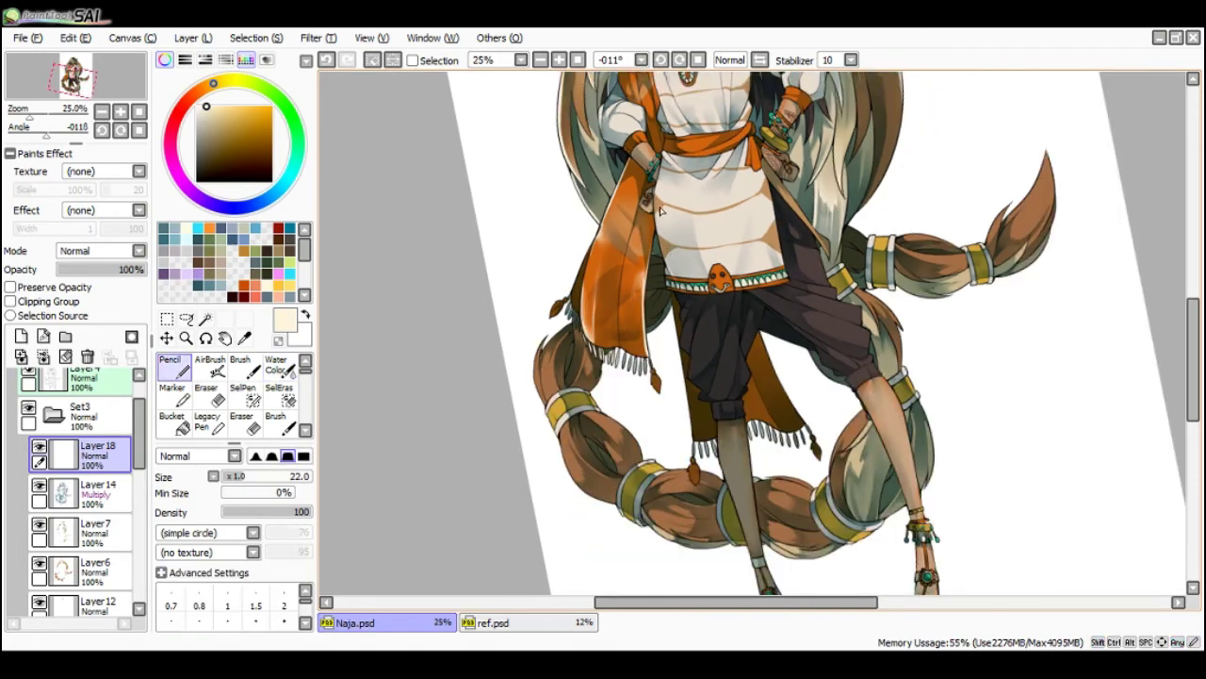
pyautogui.scroll(1, 659, 202)
pyautogui.moveTo(657, 186); pyautogui.dragTo(682, 292)
pyautogui.hotkey('ctrl', 'z')
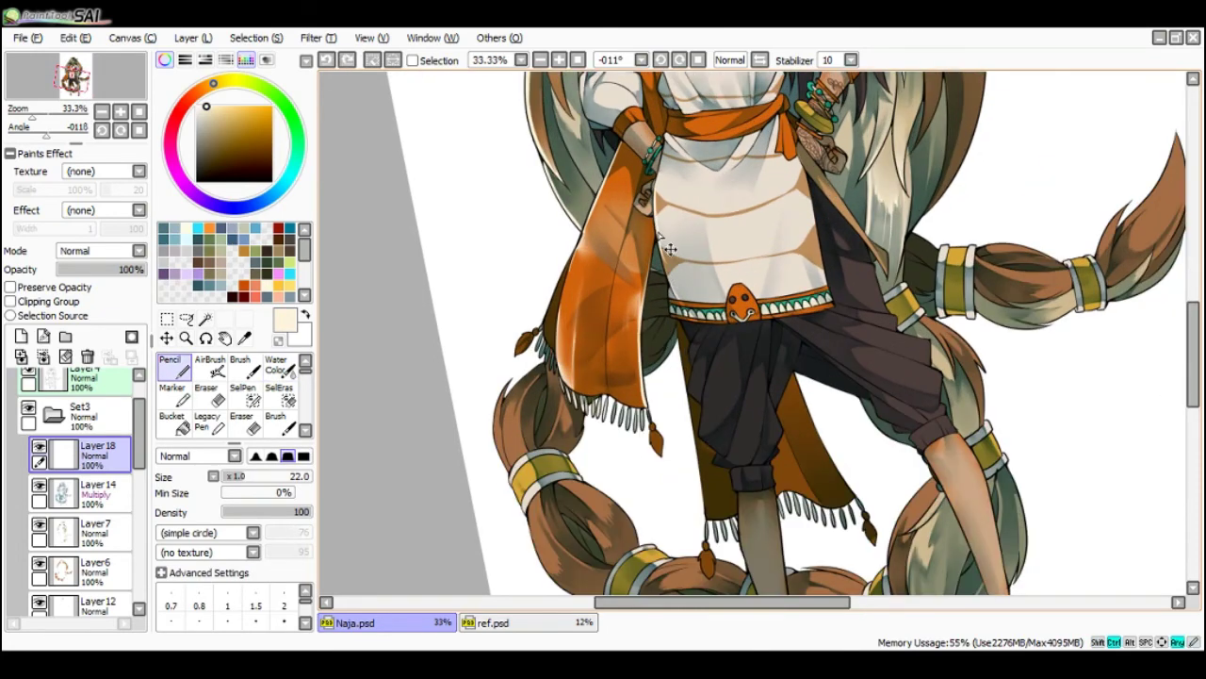
pyautogui.moveTo(666, 245); pyautogui.dragTo(680, 298)
pyautogui.scroll(-2, 688, 311)
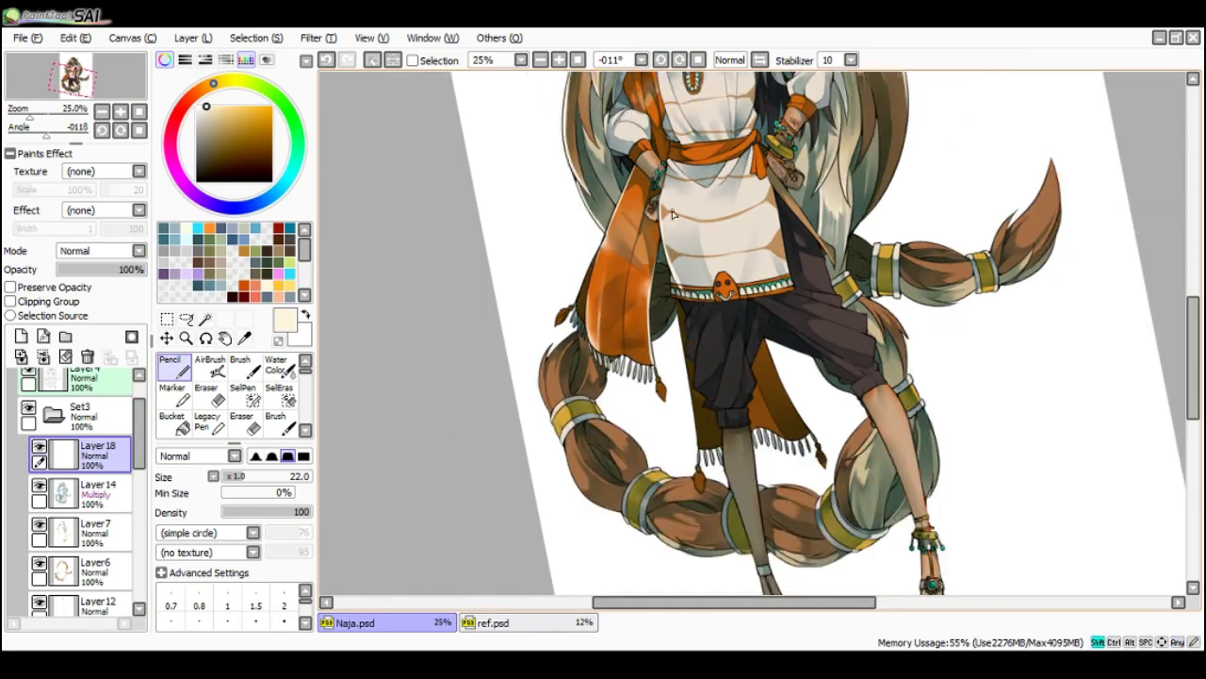
# - Paint pale highlights on the middle of the orange waist sash and blend them with Water Color at size 60
pyautogui.scroll(2, 684, 173)
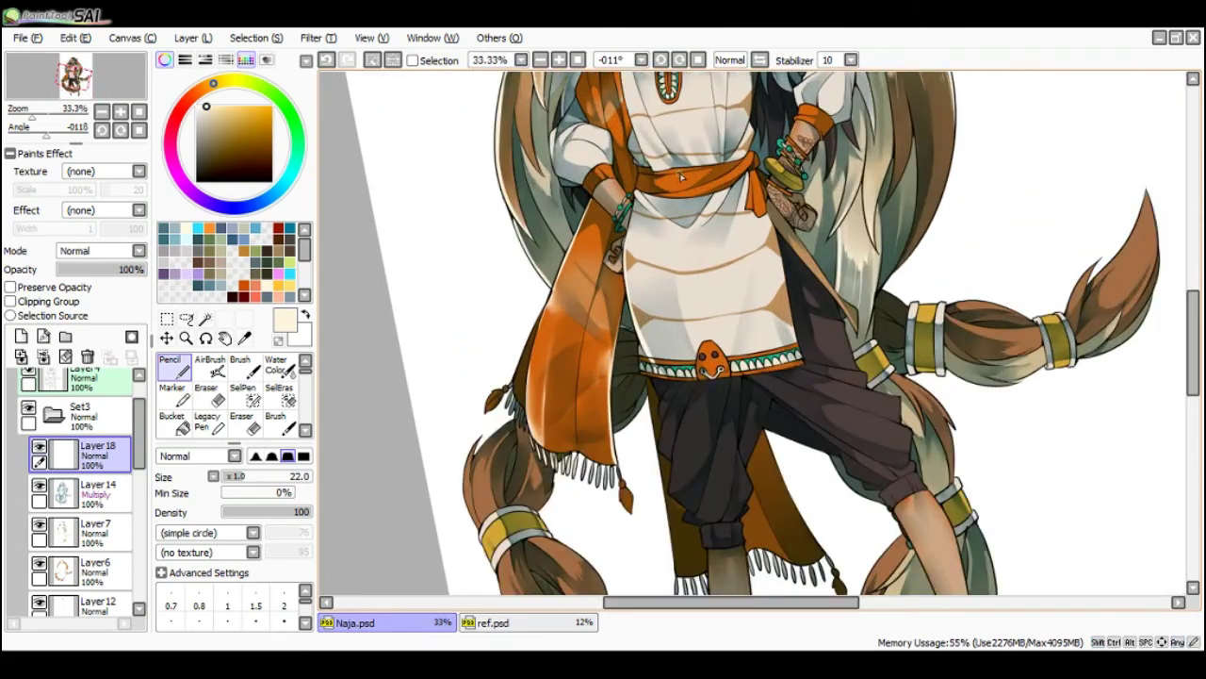
pyautogui.press('c')
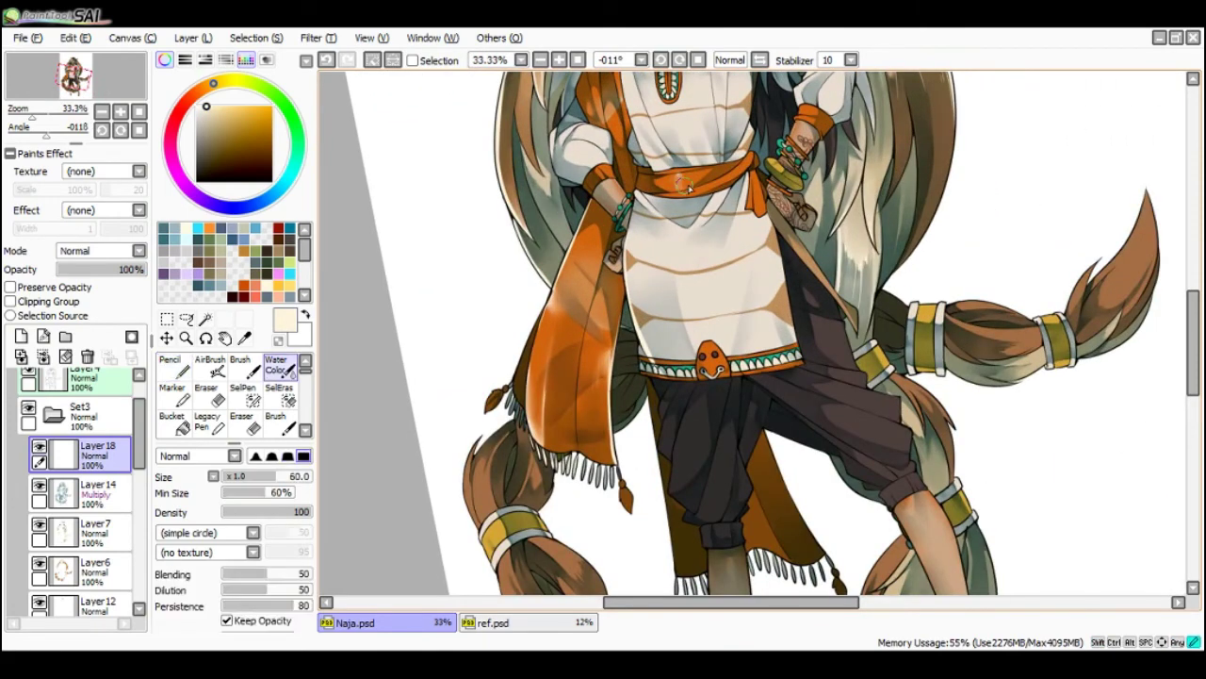
pyautogui.press('n')
pyautogui.press('c')
# - Add pale Pencil highlights to the sash's knot and short hanging end, softening them with Water Color
pyautogui.press('n')
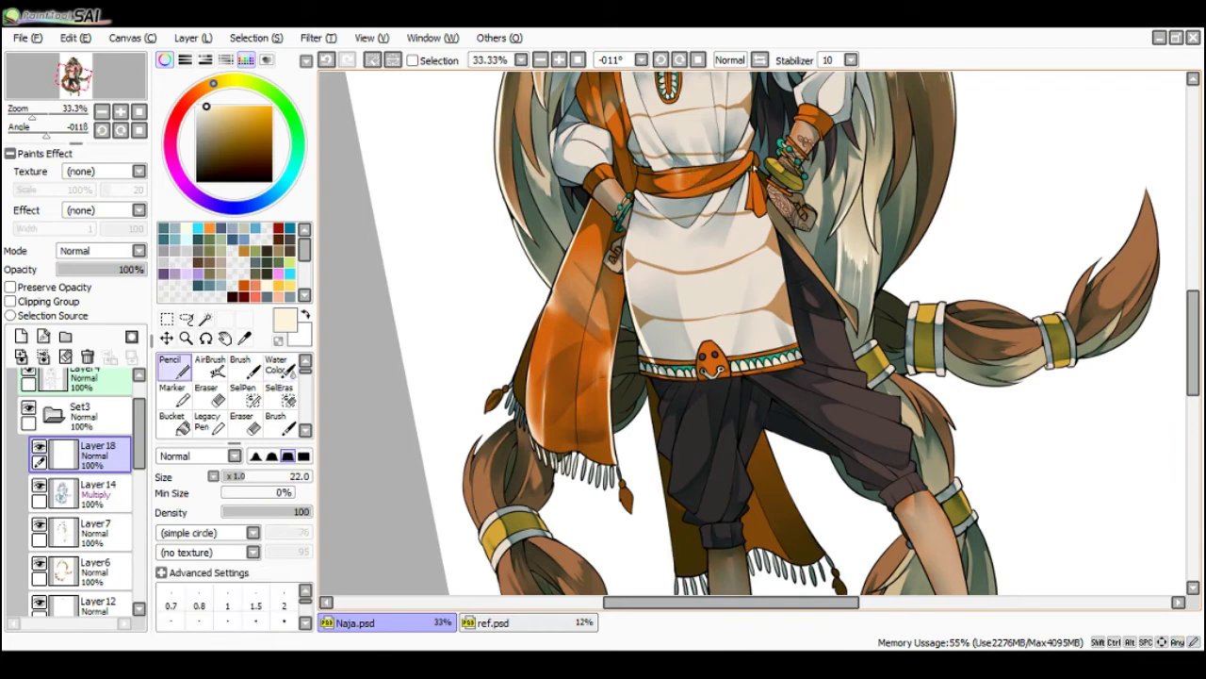
pyautogui.press('c')
pyautogui.press('n')
pyautogui.press('c')
pyautogui.press('n')
# - Reduce the Water Color brush to size 26 and refine the pale highlights along the lower folds of the waist sash
pyautogui.press('c')
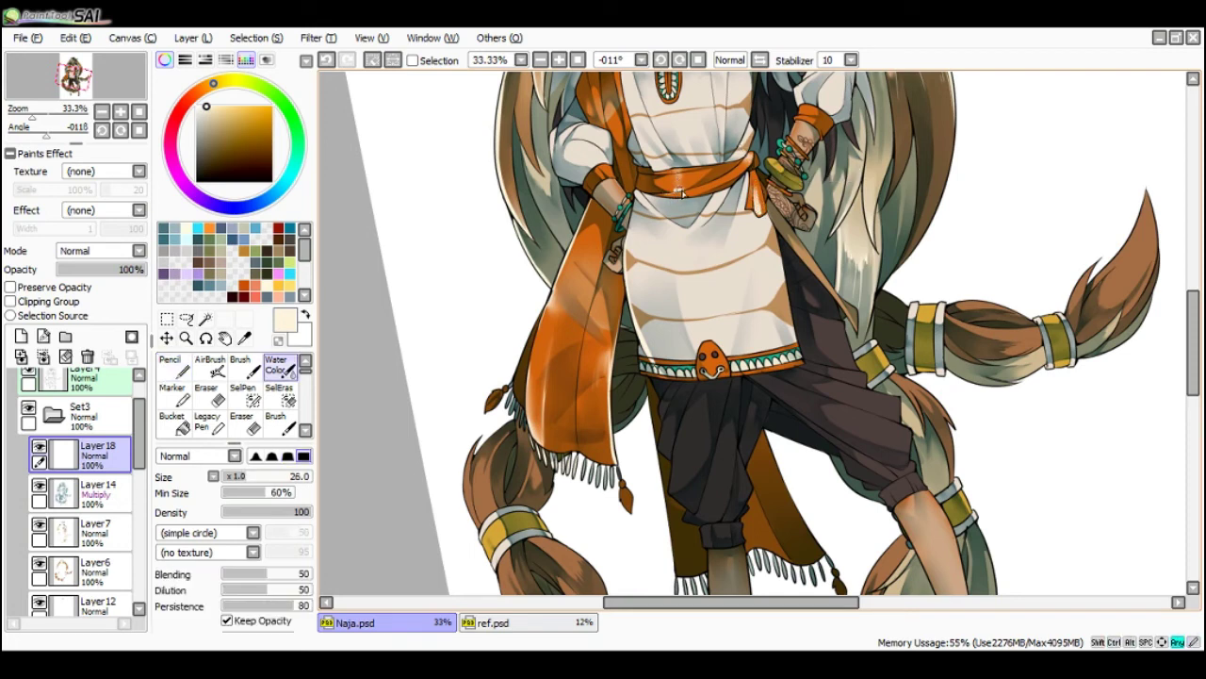
pyautogui.press('n')
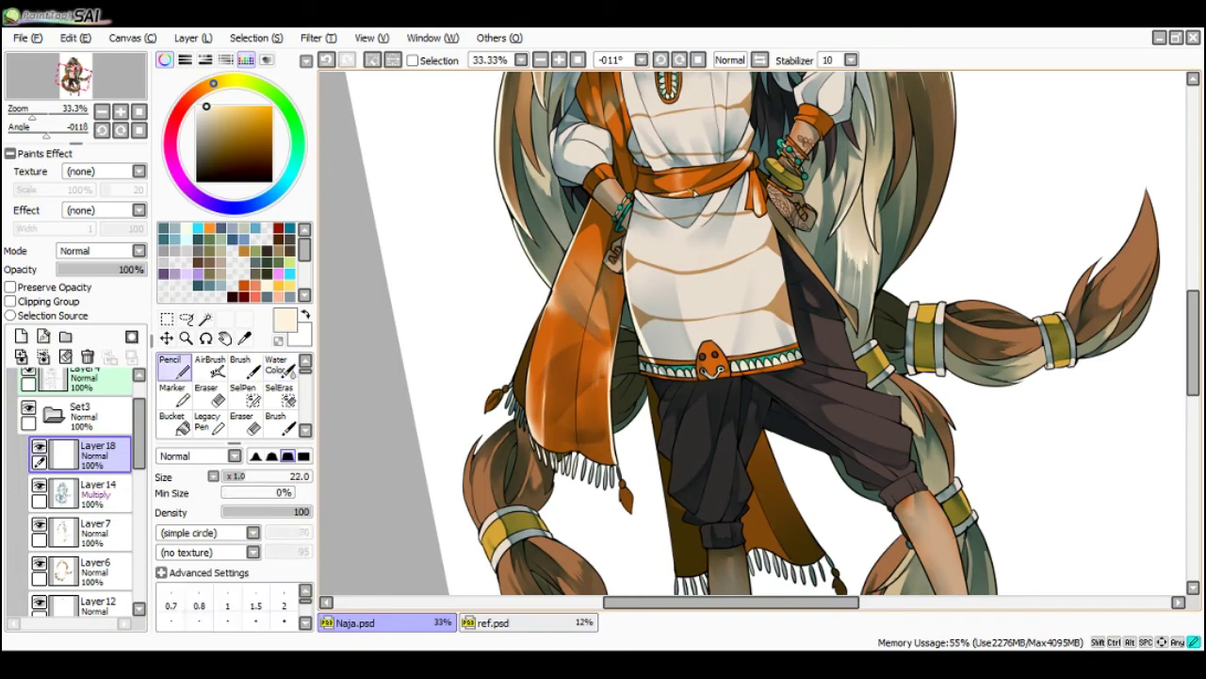
pyautogui.press('c')
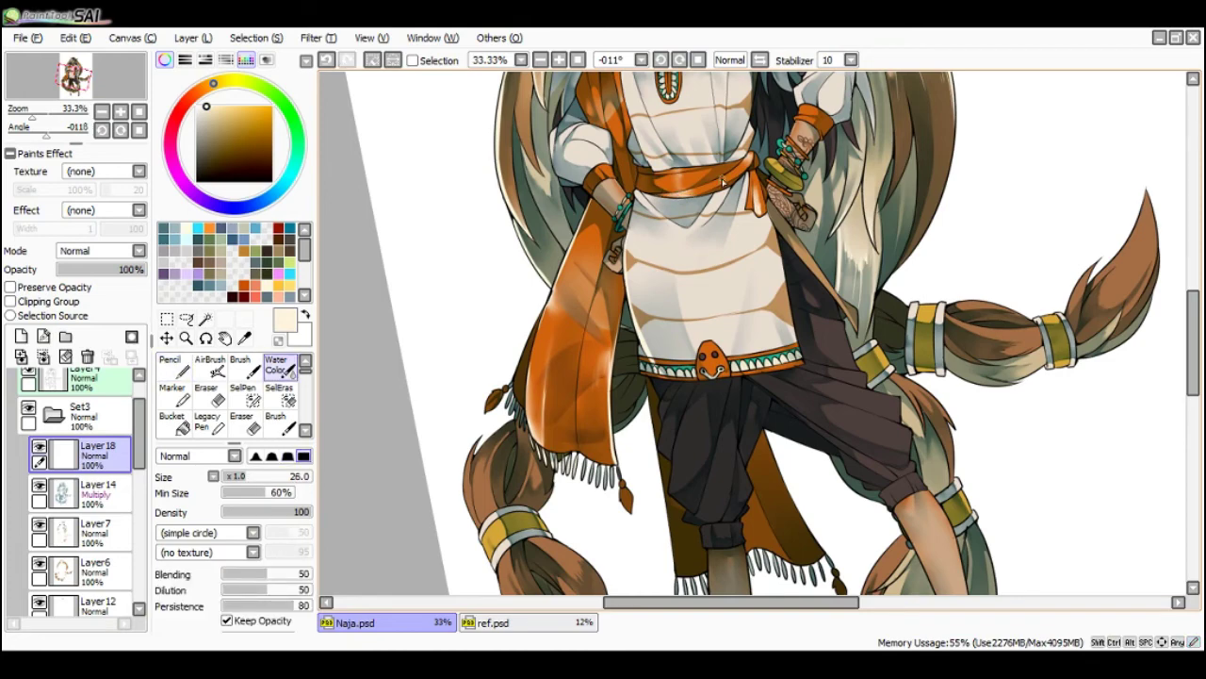
# - Try pale highlights on the orange scarf section crossing the chest beside the sleeve, then undo the strokes
pyautogui.press('pagedown')
pyautogui.press('End')
pyautogui.press('End')
pyautogui.press('End')
pyautogui.press('End')
pyautogui.press('Home')
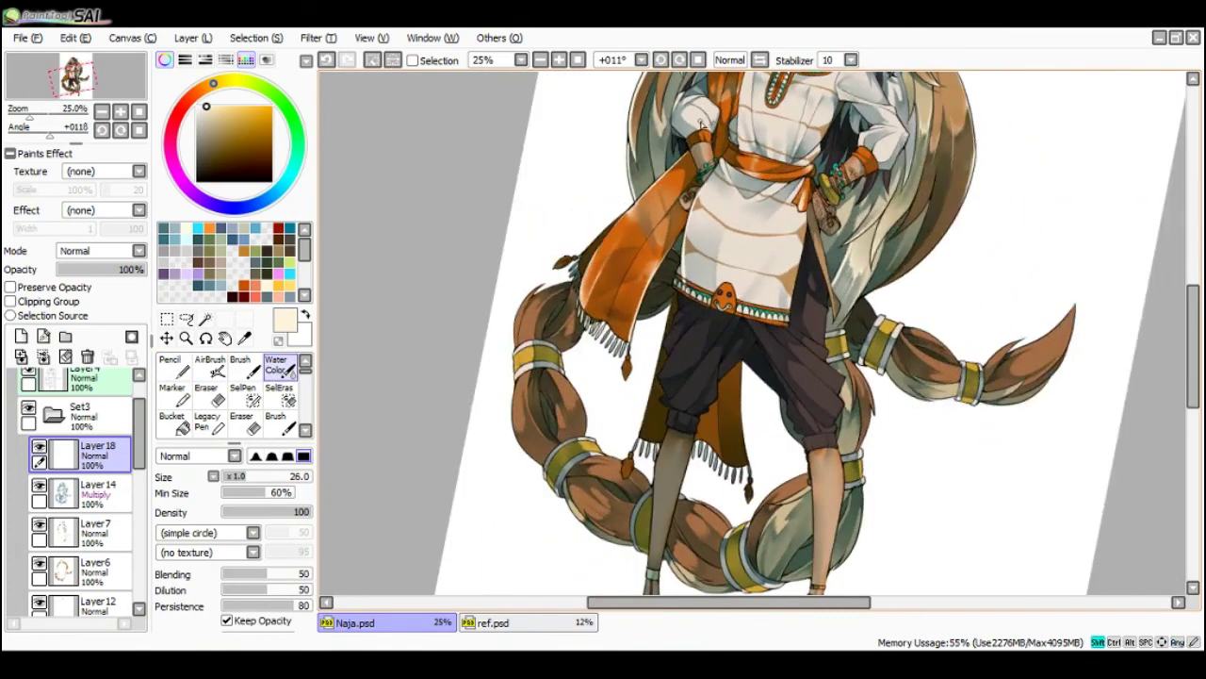
pyautogui.press('n')
pyautogui.hotkey('ctrl', 'z')
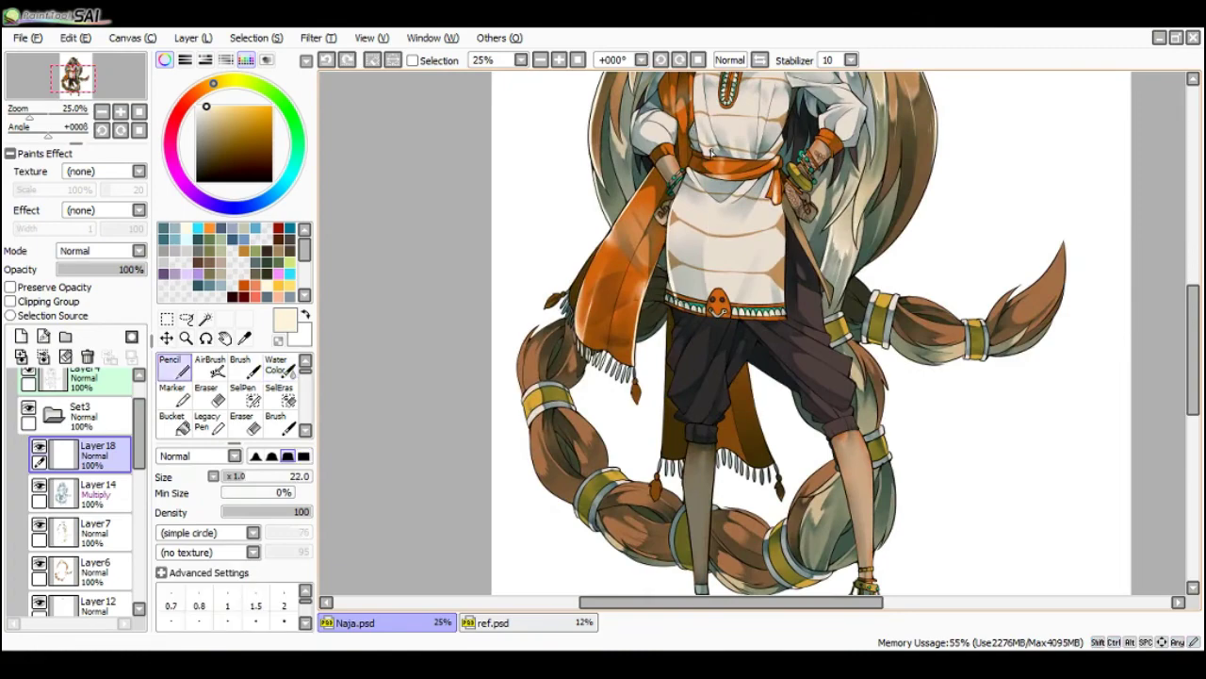
pyautogui.moveTo(709, 151); pyautogui.dragTo(735, 331)
pyautogui.press('pageup')
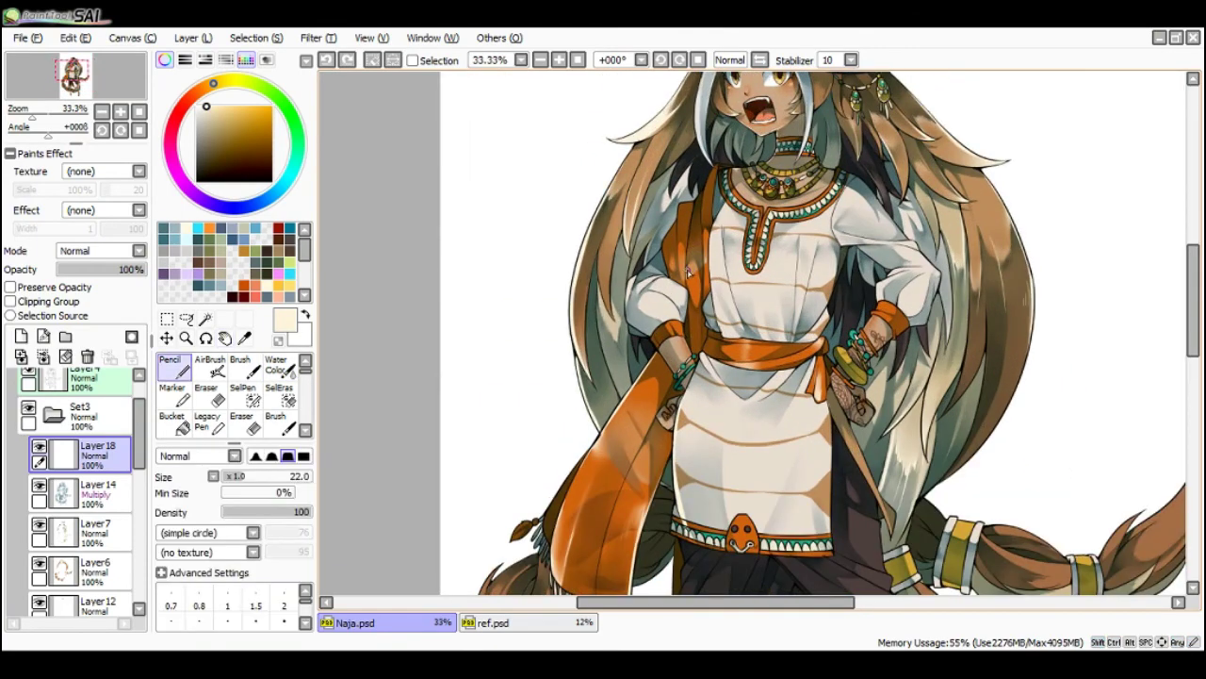
pyautogui.moveTo(688, 287); pyautogui.dragTo(690, 209)
pyautogui.hotkey('ctrl', 'z')
pyautogui.press('c')
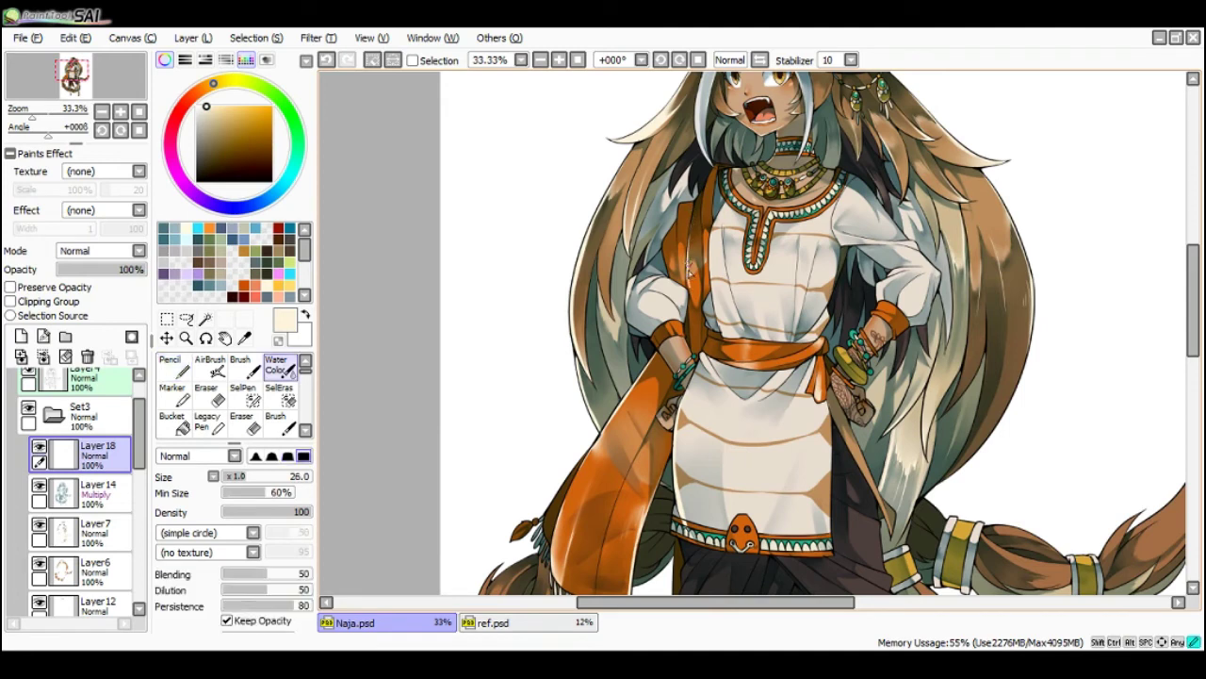
pyautogui.hotkey('ctrl', 'z')
# - Paint a pale highlight on the outer edge of the orange scarf near the shoulder with the size 22 Pencil, undoing a trial stroke
pyautogui.press('n')
pyautogui.moveTo(684, 266); pyautogui.dragTo(678, 212)
pyautogui.hotkey('ctrl', 'z')
pyautogui.press('c')
pyautogui.press('n')
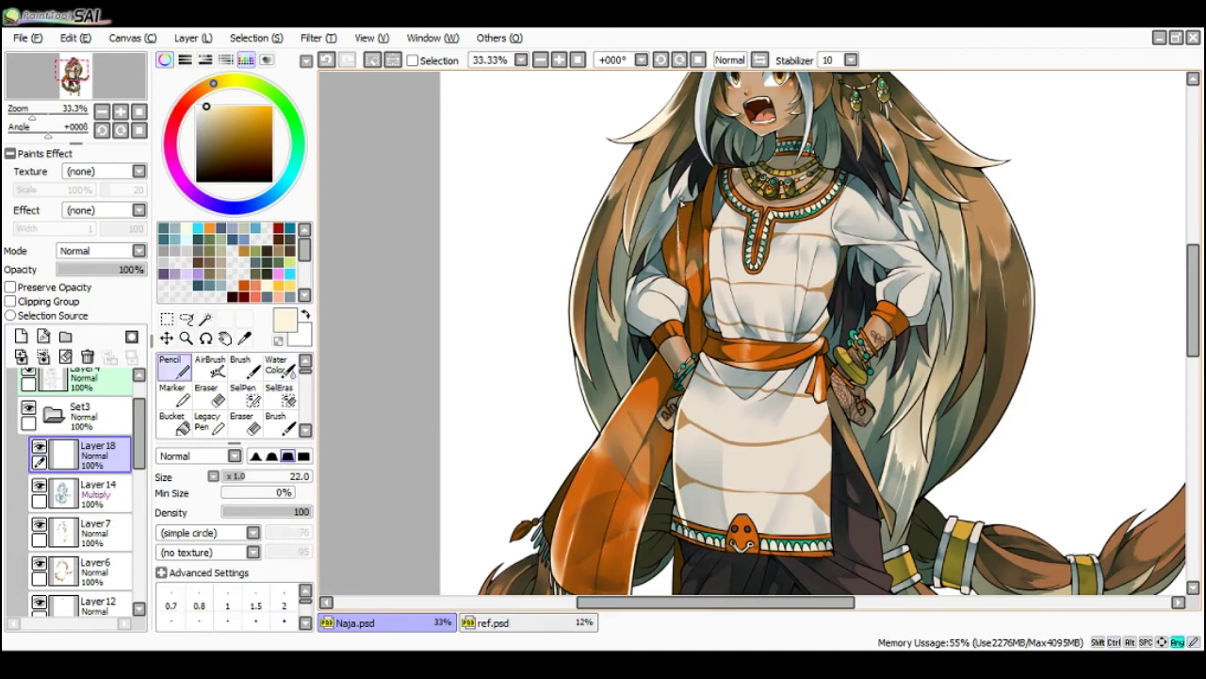
pyautogui.hotkey('ctrl', 'z')
pyautogui.moveTo(676, 254); pyautogui.dragTo(666, 228)
pyautogui.hotkey('ctrl', 'z')
# - Examine the tunic, sleeves, shawl and full figure at different zoom levels and rotations
pyautogui.scroll(-1, 704, 191)
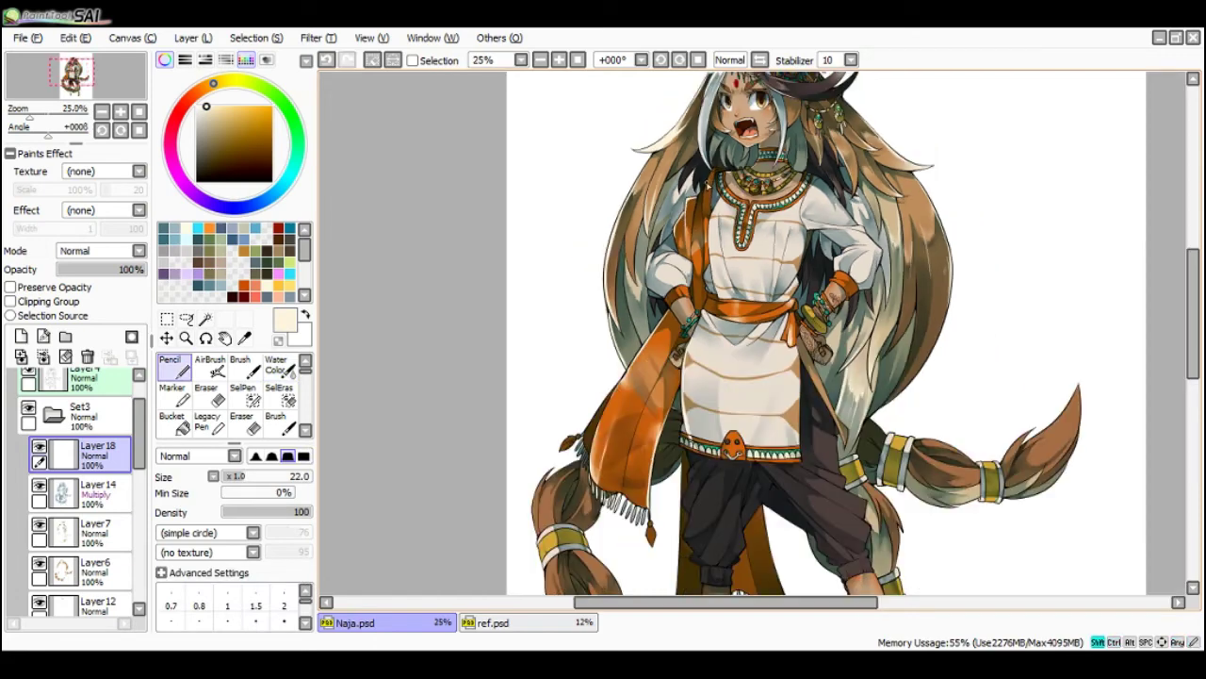
pyautogui.press('Delete')
pyautogui.press('+')
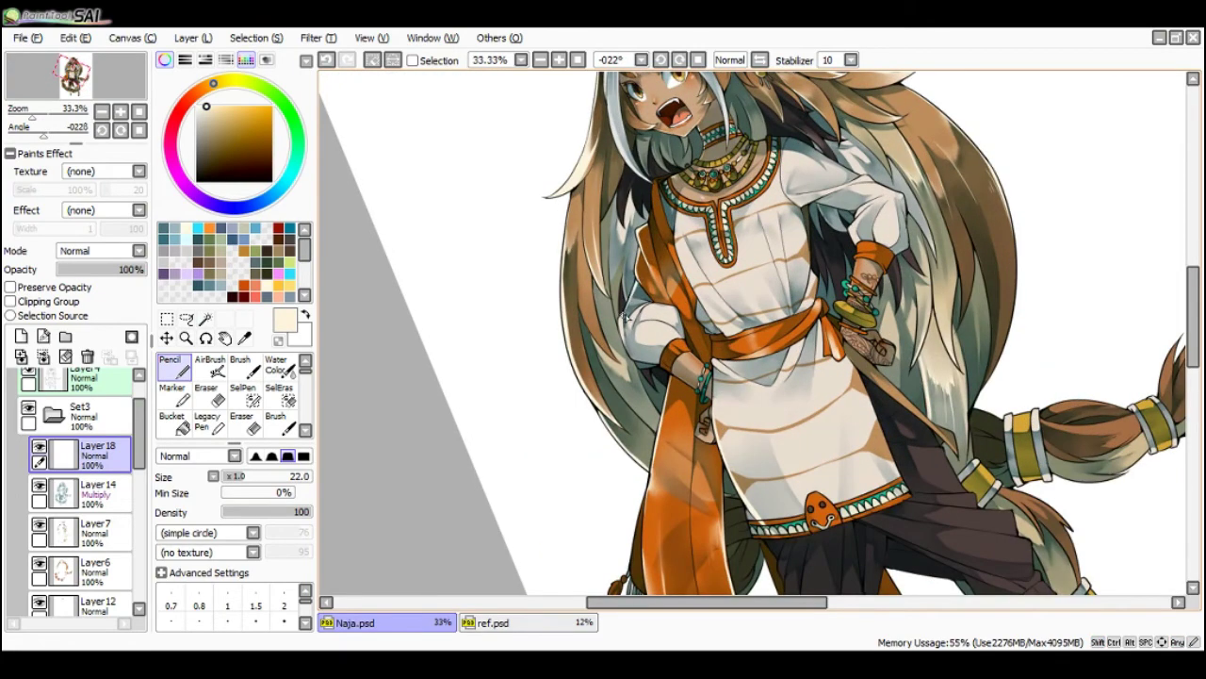
pyautogui.scroll(-2, 642, 270)
pyautogui.press('End')
pyautogui.scroll(2, 761, 222)
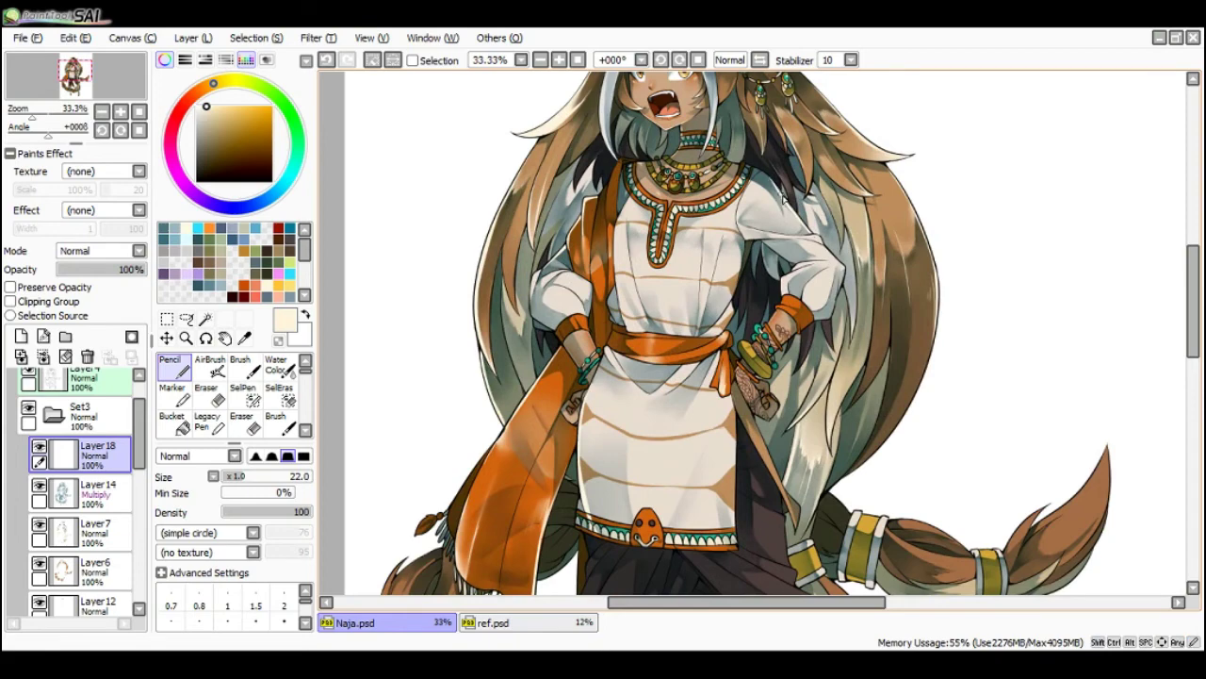
pyautogui.press('-')
pyautogui.press('-')
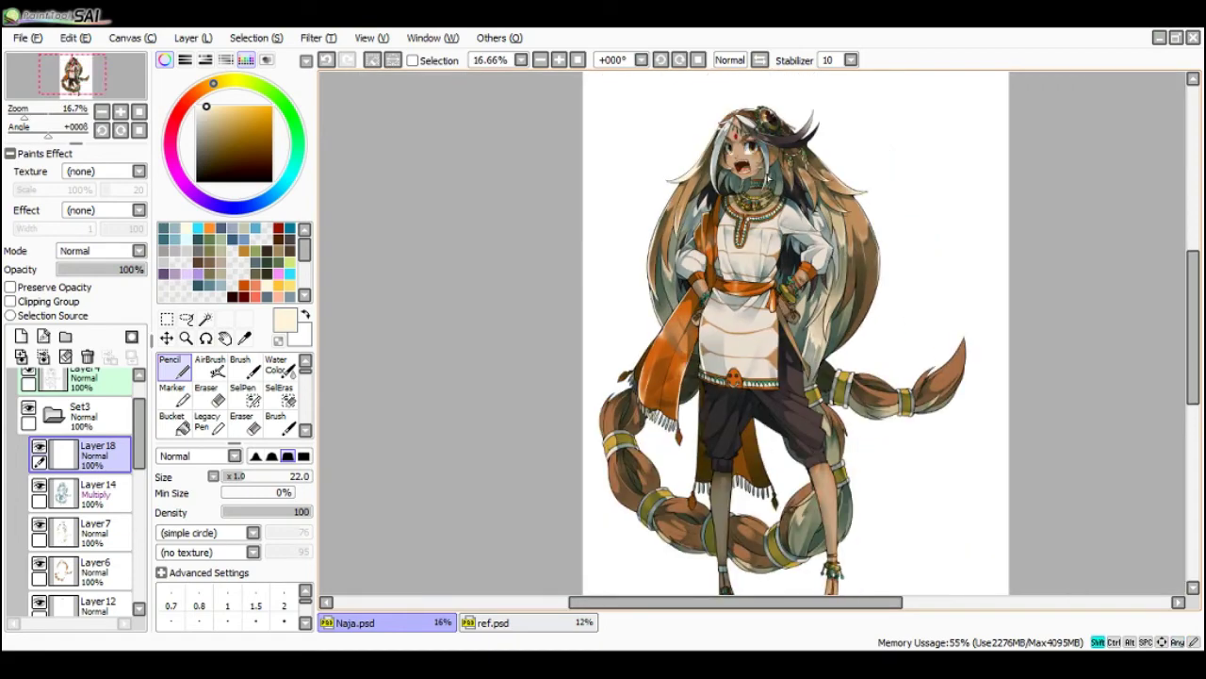
pyautogui.press('-')
pyautogui.scroll(2, 806, 415)
pyautogui.press('End')
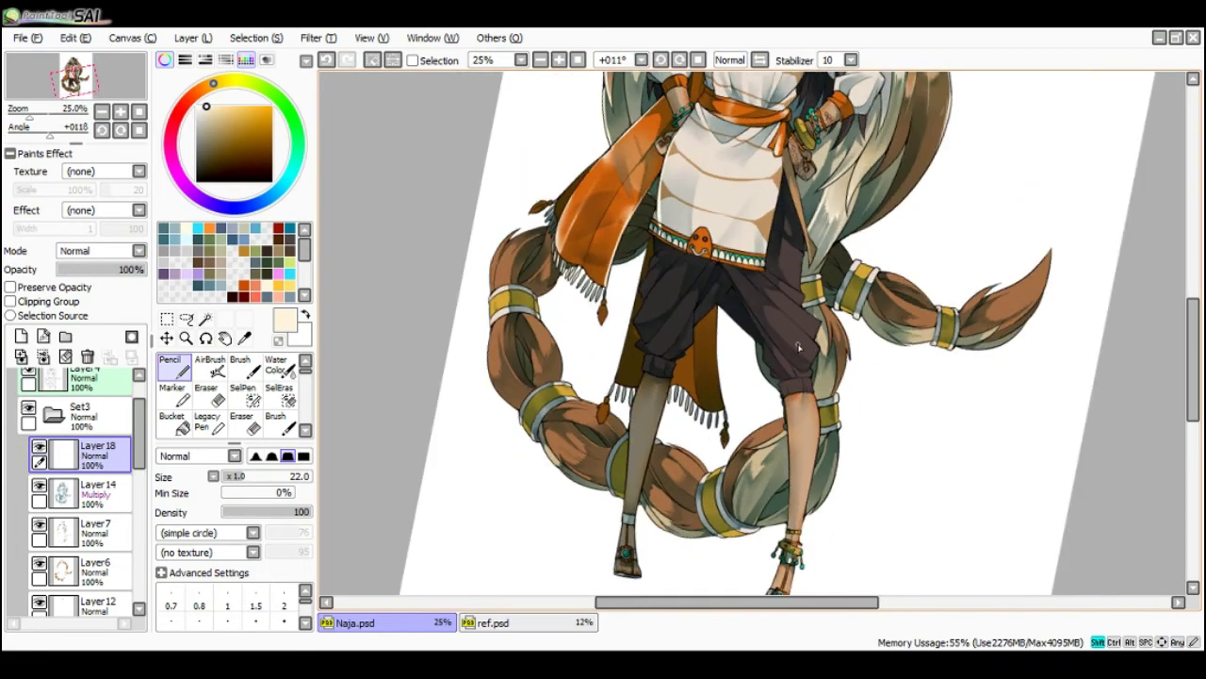
# - Sketch a cream highlight on the extended leg's trouser thigh with the Pencil and blend it using Water Color
pyautogui.scroll(1, 767, 322)
pyautogui.hotkey('ctrl', 'z')
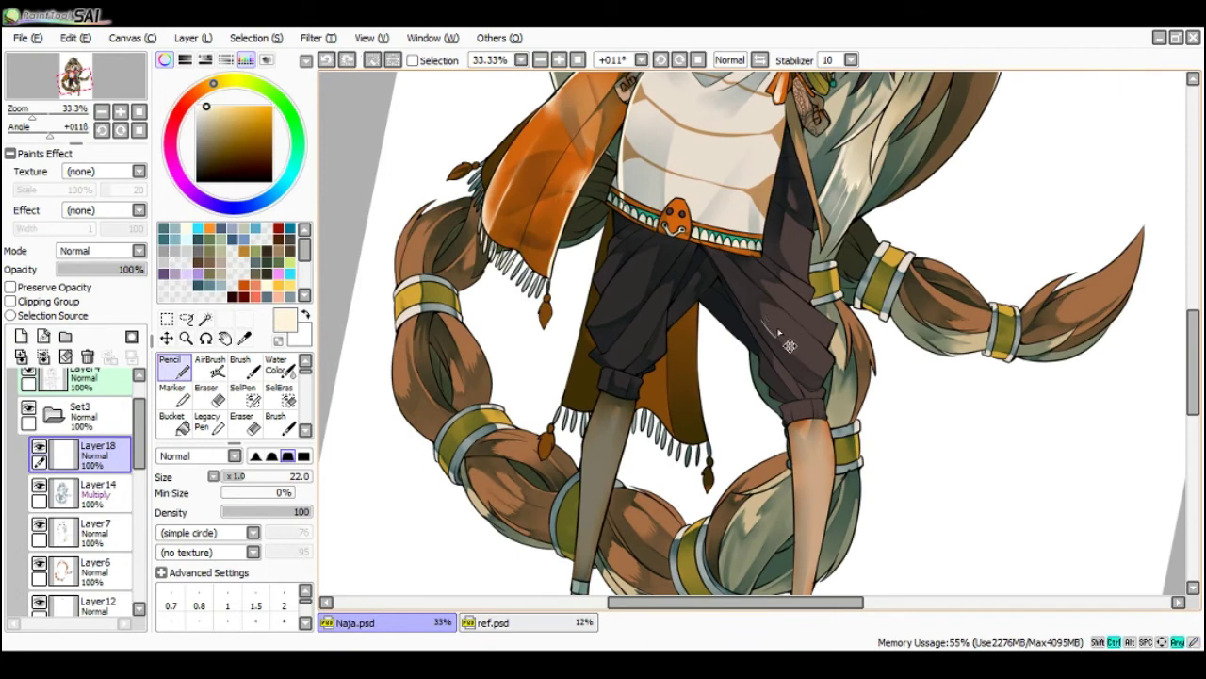
pyautogui.hotkey('ctrl', 'z')
pyautogui.moveTo(765, 317)
pyautogui.mouseDown()
pyautogui.moveTo(781, 335)
pyautogui.moveTo(768, 308)
pyautogui.mouseUp()
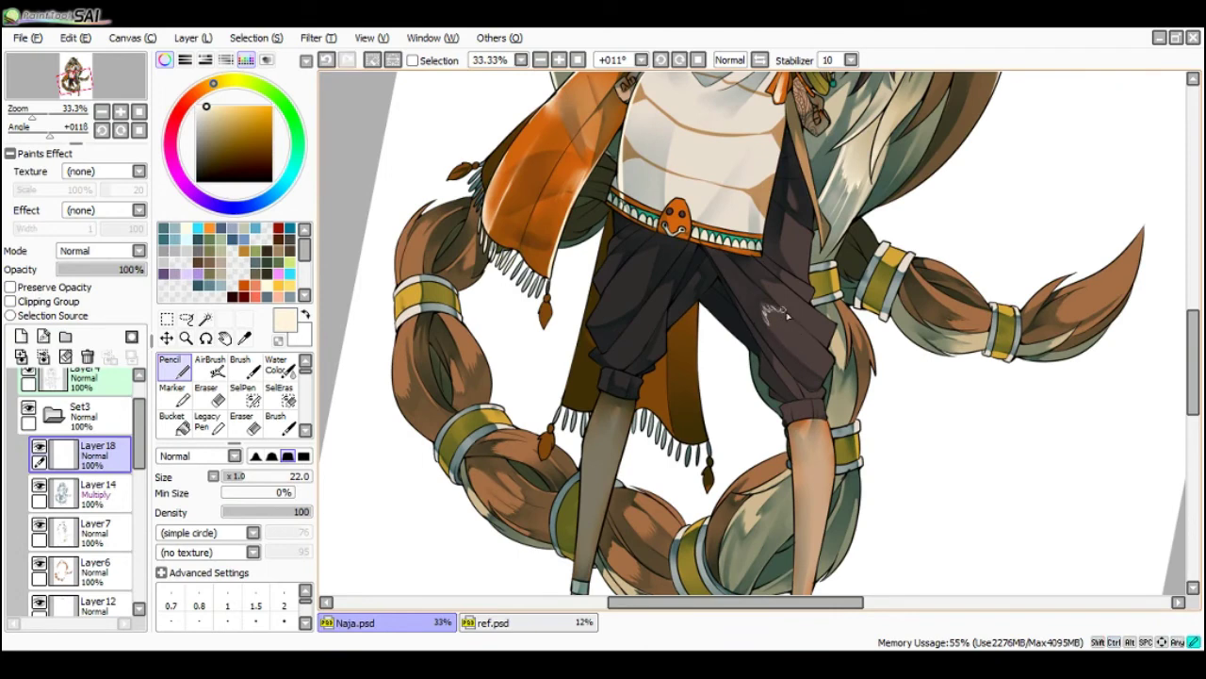
pyautogui.press('c')
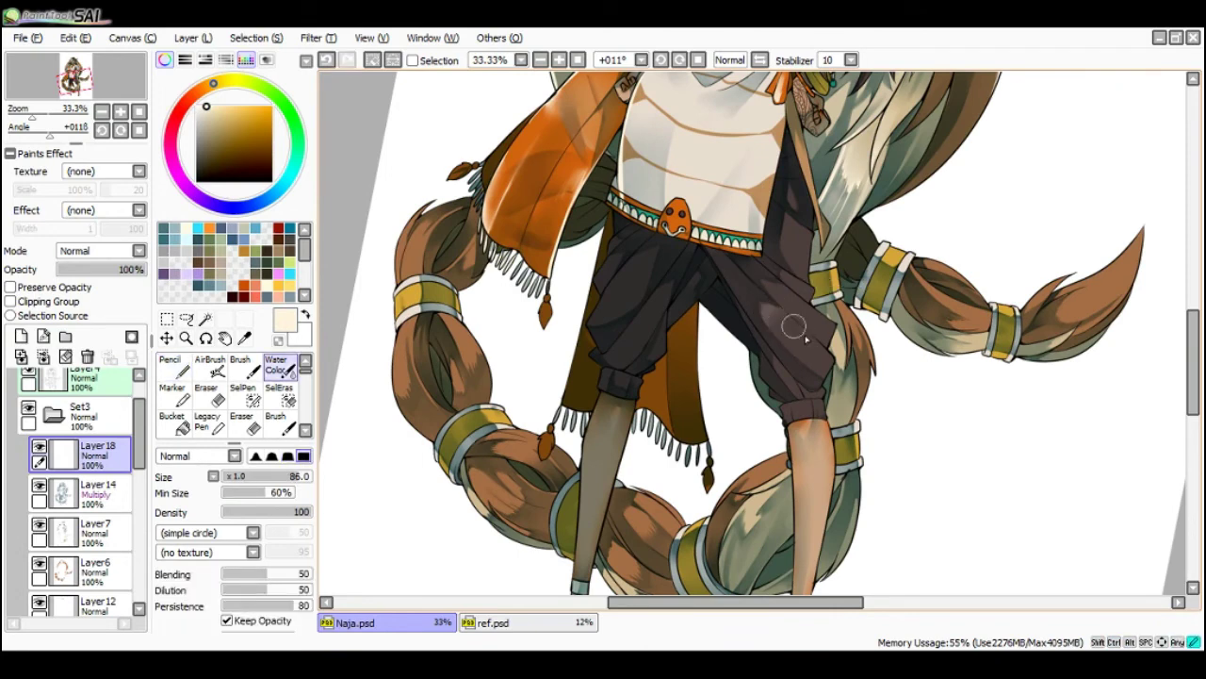
# - Add further cream highlights on the upper thigh folds and hip panel of the trousers, alternating Pencil strokes with Water Color blending
pyautogui.press('n')
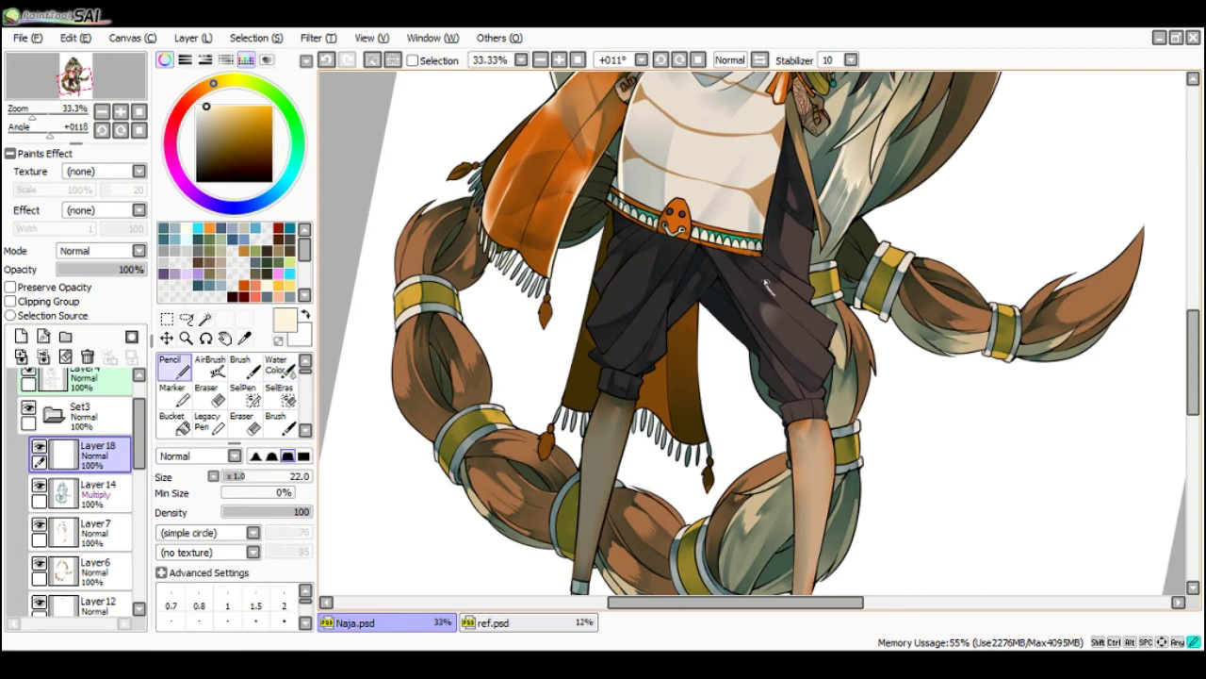
pyautogui.press('c')
pyautogui.press('n')
pyautogui.press('c')
pyautogui.press('n')
pyautogui.press('c')
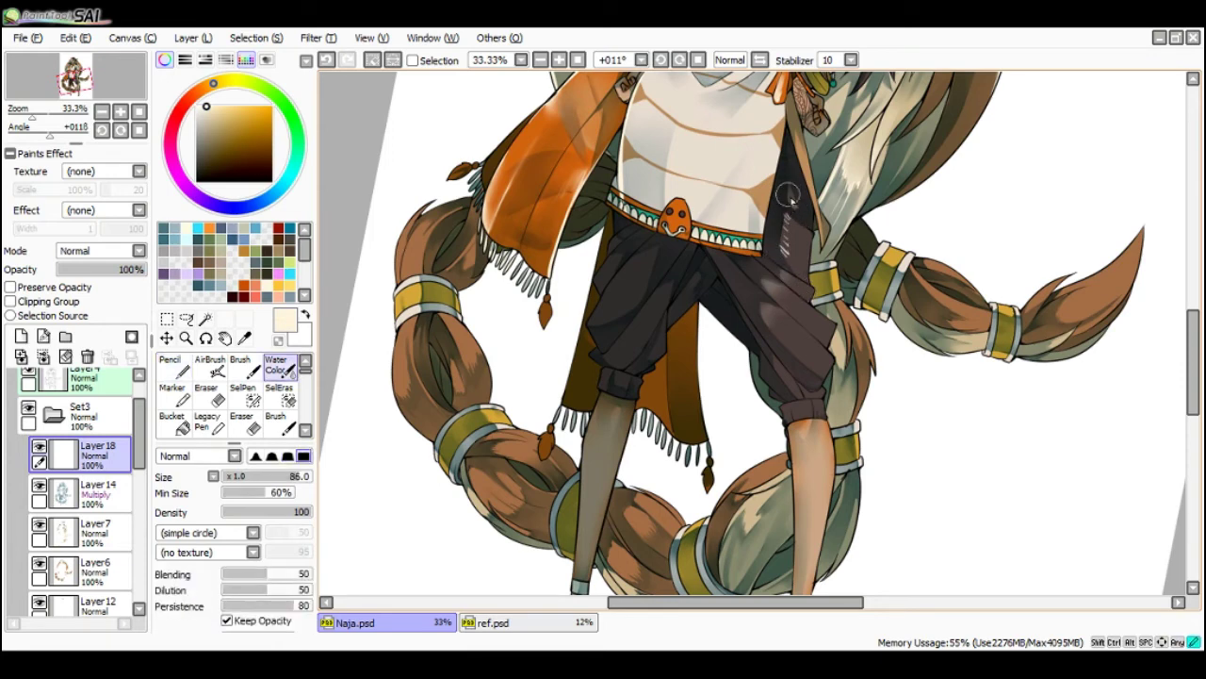
pyautogui.press('n')
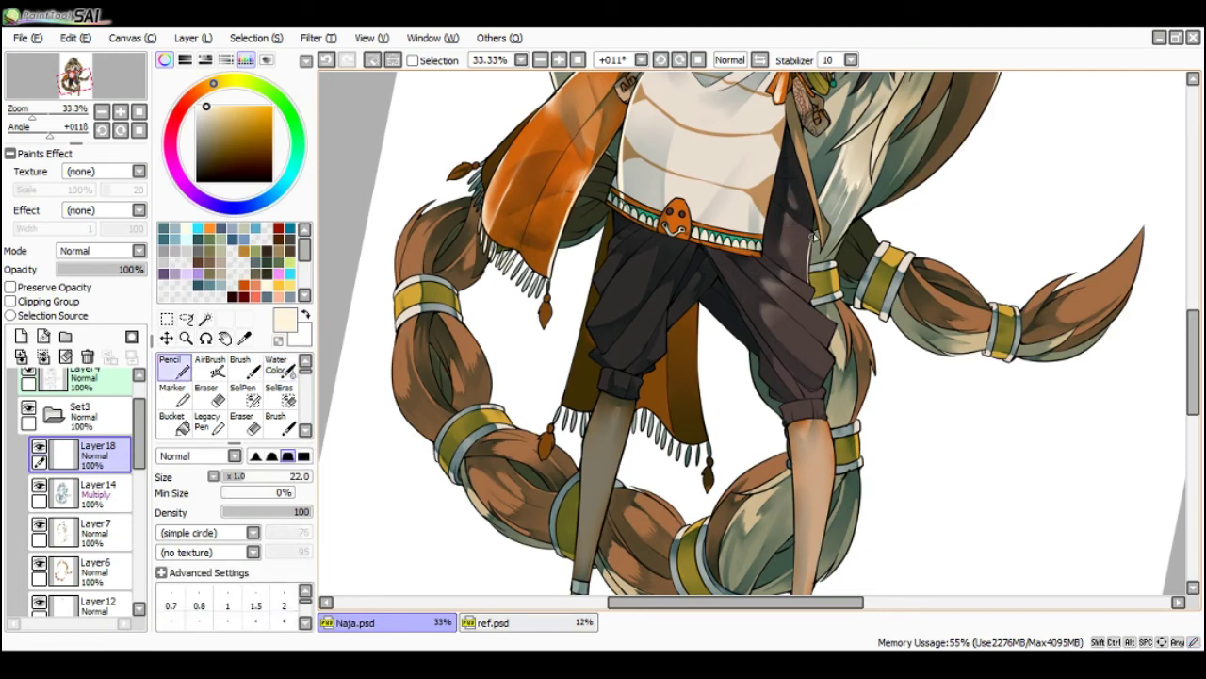
# - Pencil crisp cream rim highlights along the outer edges of both trouser legs
pyautogui.moveTo(813, 288)
pyautogui.mouseDown()
pyautogui.moveTo(815, 298)
pyautogui.moveTo(804, 282)
pyautogui.mouseUp()
pyautogui.hotkey('ctrl', 'z')
pyautogui.scroll(-2, 828, 317)
pyautogui.press('Delete')
pyautogui.press('Delete')
pyautogui.scroll(2, 693, 265)
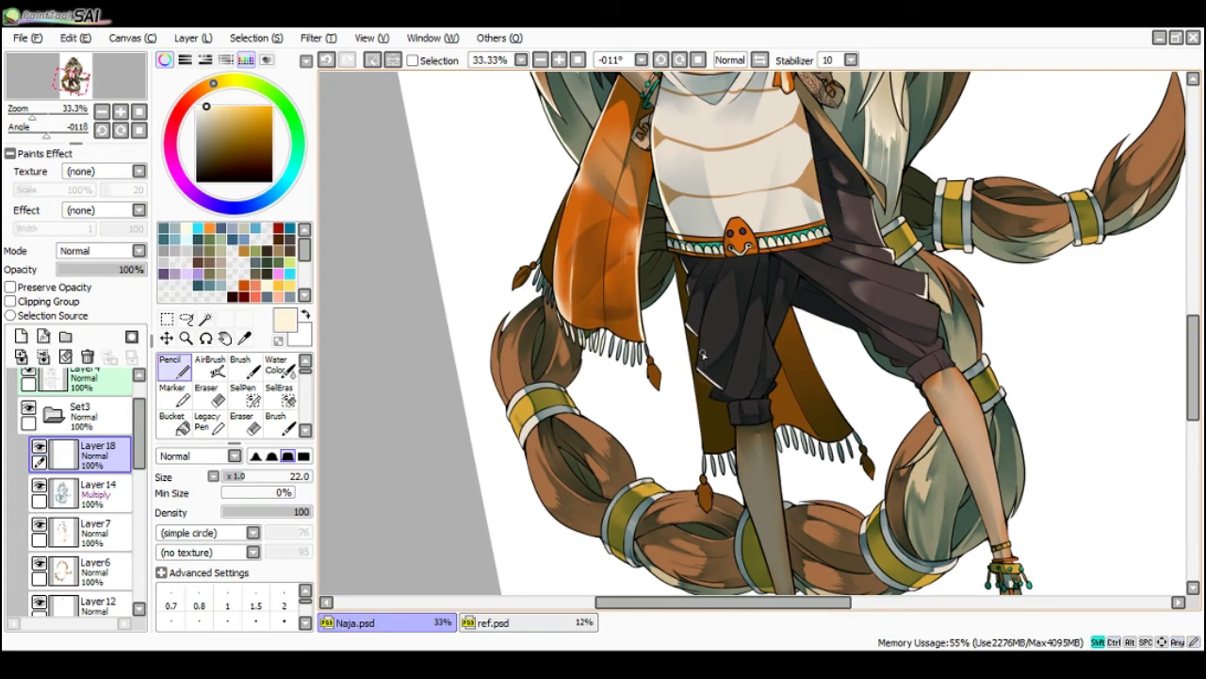
pyautogui.scroll(-2, 702, 354)
pyautogui.scroll(2, 733, 392)
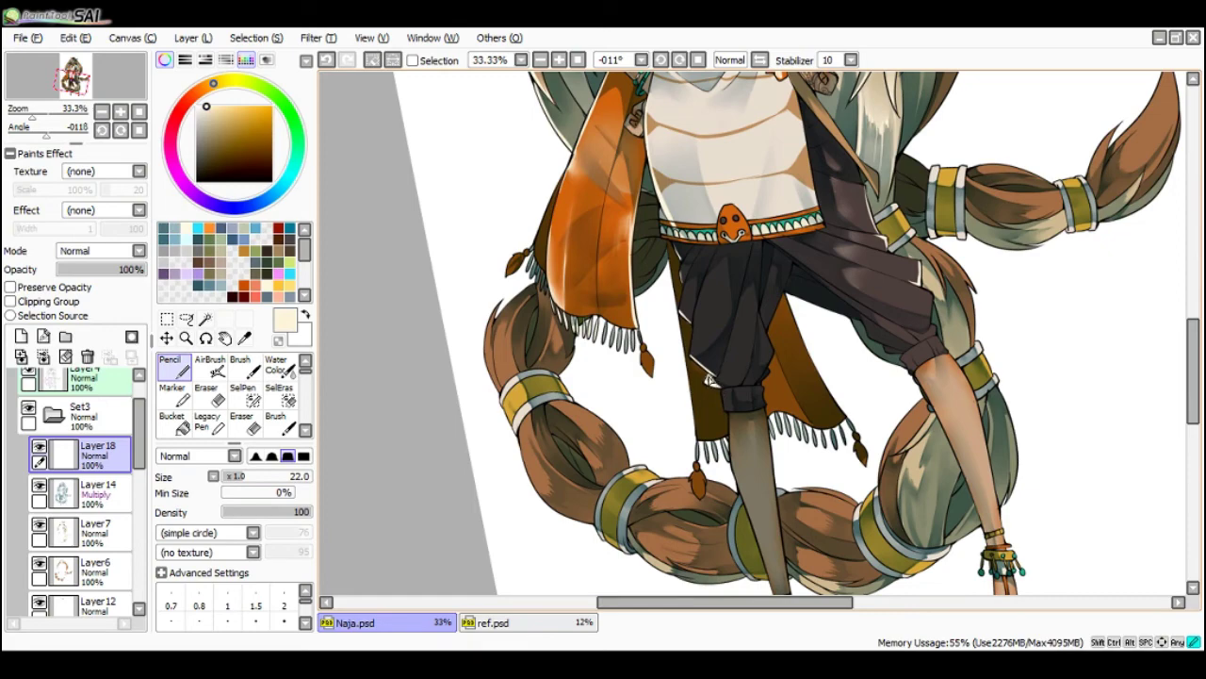
# - Pencil a thin cream rim highlight down the shin of the shaded leg
pyautogui.scroll(-2, 711, 380)
pyautogui.press('Delete')
pyautogui.press('Delete')
pyautogui.press('Delete')
pyautogui.press('Delete')
pyautogui.press('Delete')
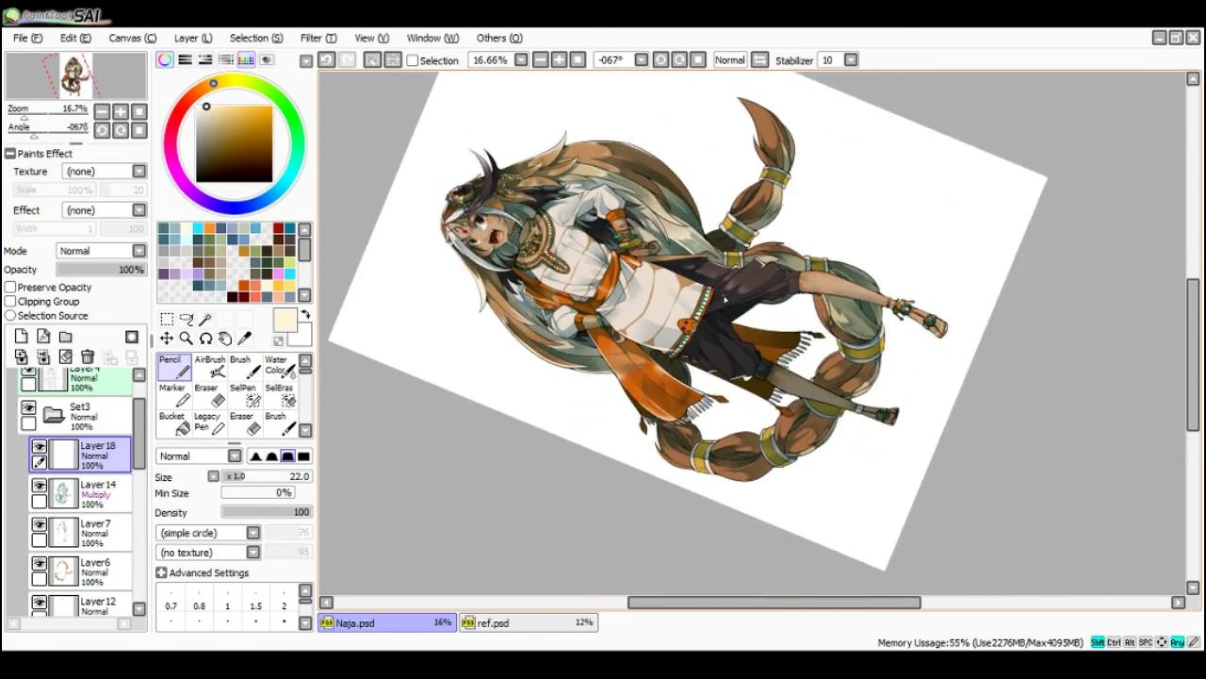
pyautogui.press('Delete')
pyautogui.press('Delete')
pyautogui.press('Delete')
pyautogui.press('End')
pyautogui.press('End')
pyautogui.press('End')
pyautogui.press('End')
pyautogui.press('End')
pyautogui.press('End')
pyautogui.press('End')
pyautogui.scroll(1, 726, 380)
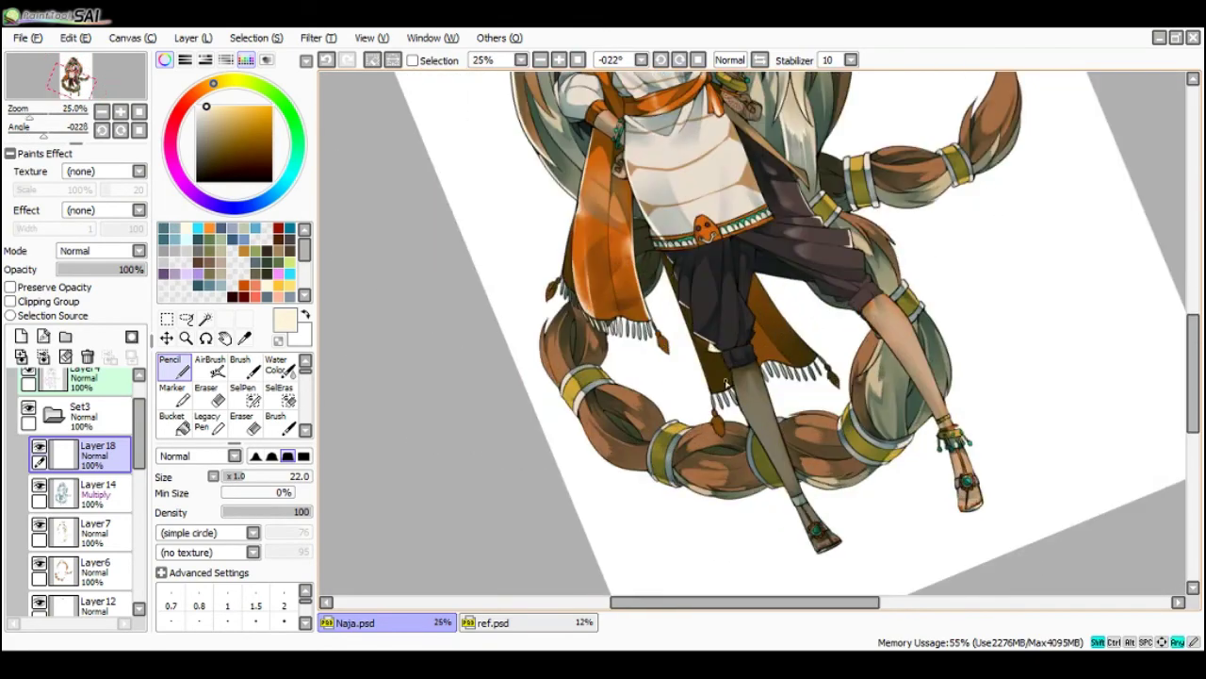
pyautogui.scroll(1, 730, 377)
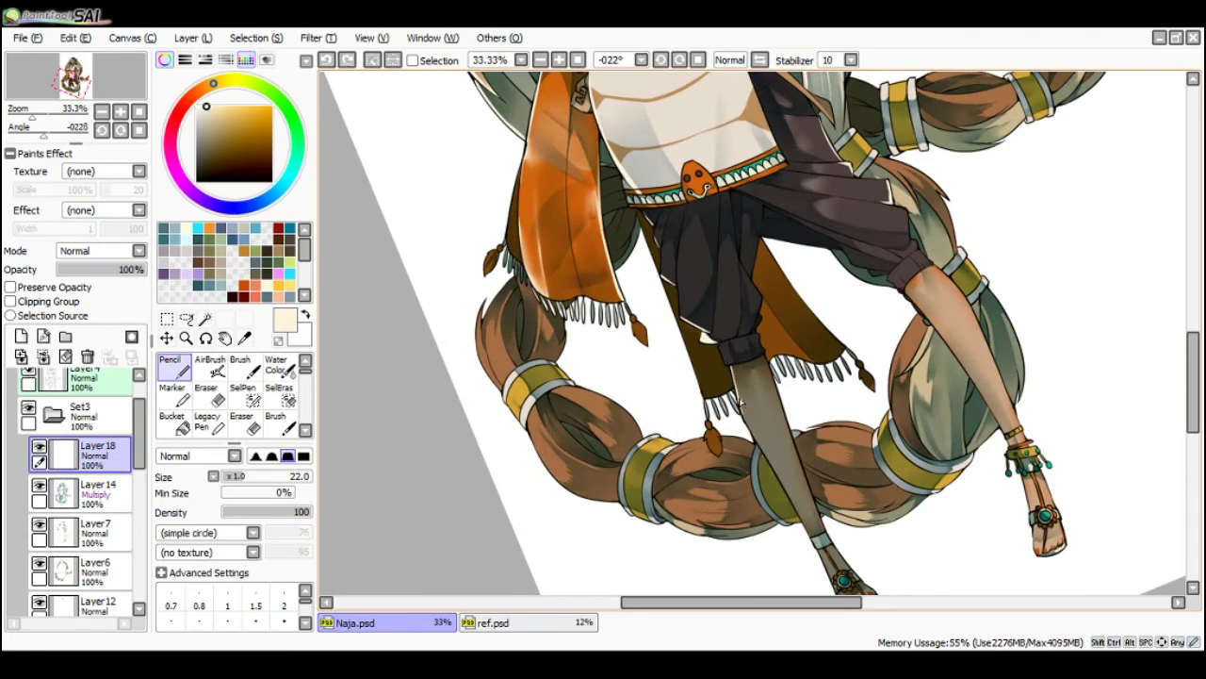
pyautogui.moveTo(745, 417)
pyautogui.mouseDown()
pyautogui.moveTo(740, 403)
pyautogui.moveTo(753, 427)
pyautogui.mouseUp()
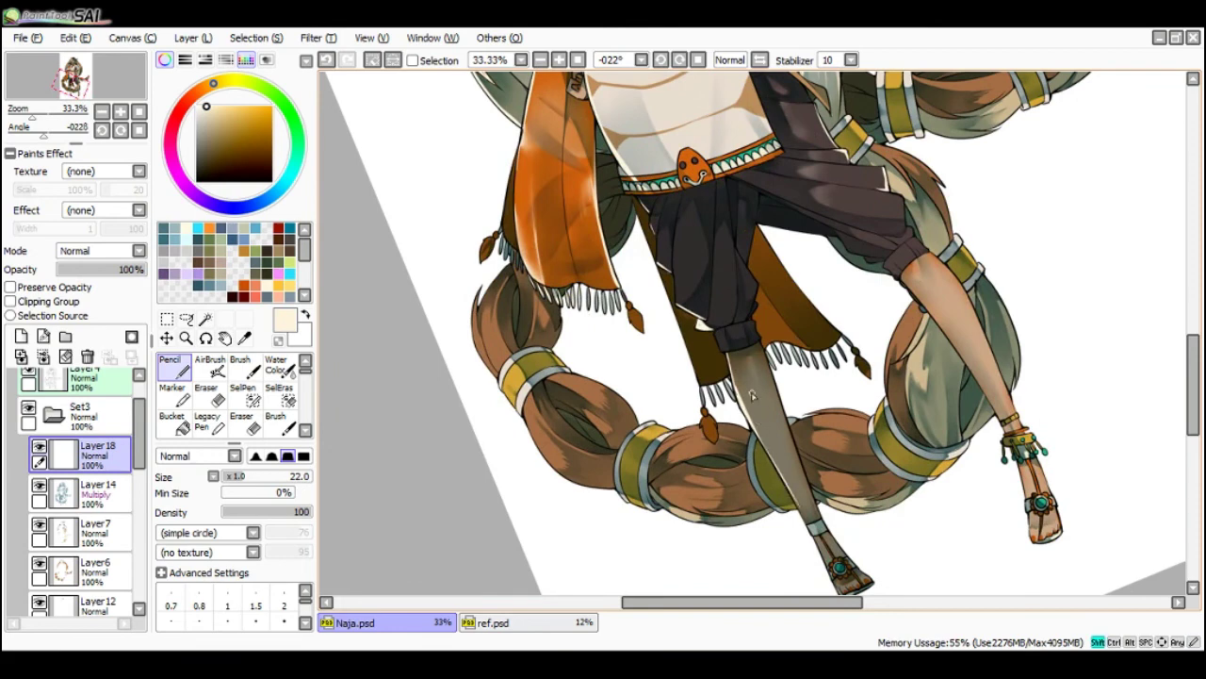
# - Add a cream rim highlight to the outer edge of the extended leg's trouser cuff
pyautogui.scroll(-1, 752, 395)
pyautogui.scroll(1, 886, 288)
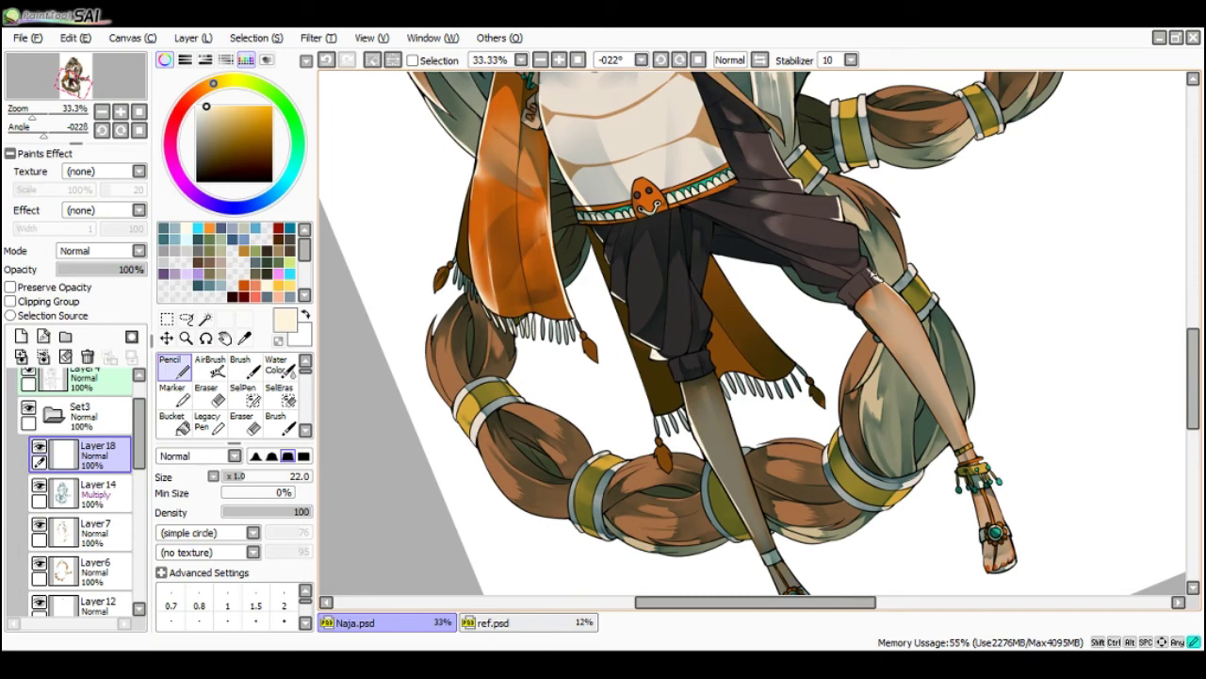
pyautogui.scroll(-1, 862, 251)
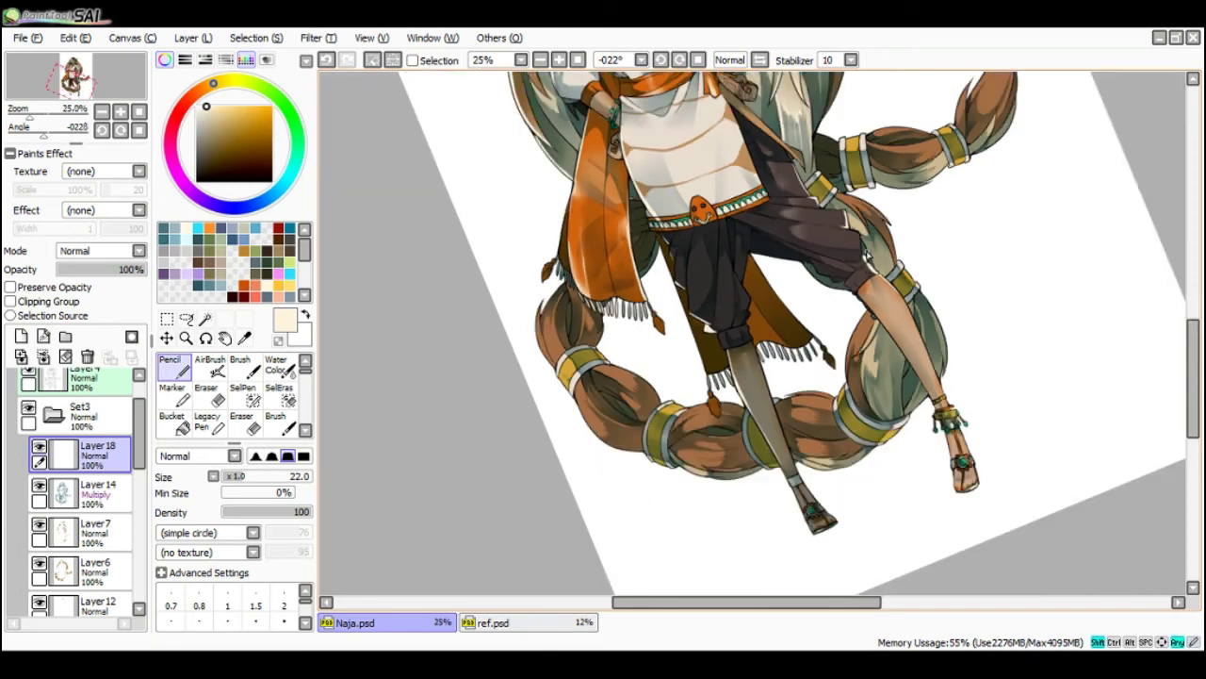
pyautogui.scroll(1, 865, 256)
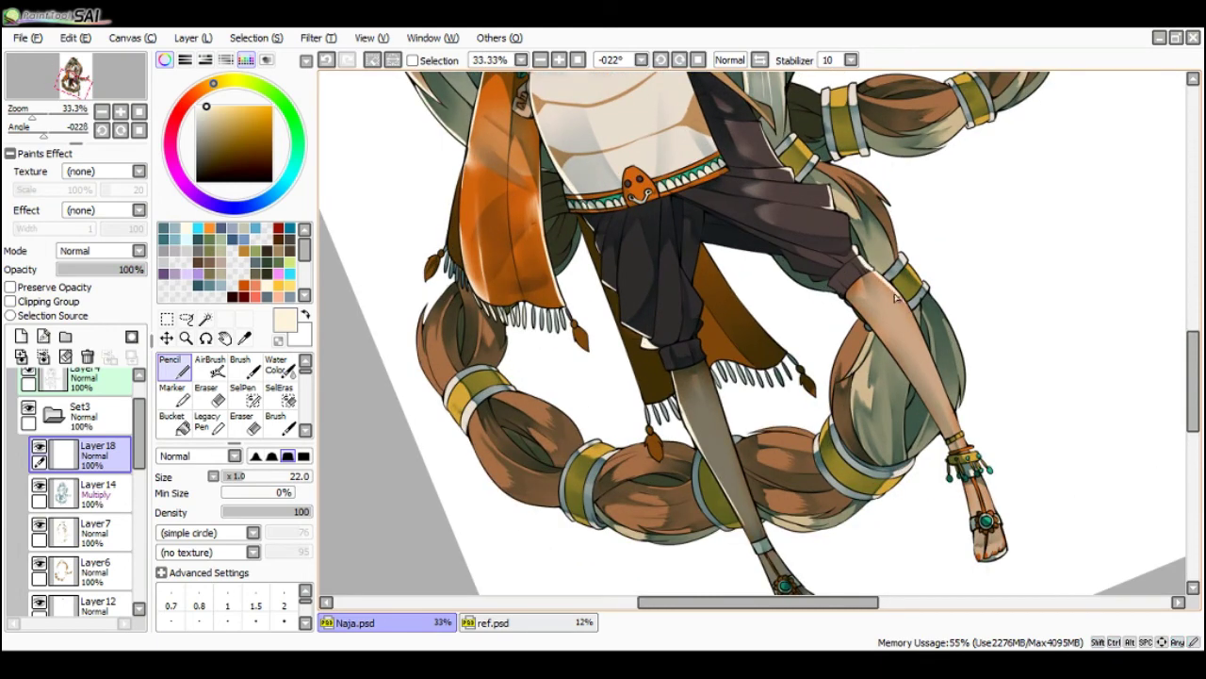
# - Draw cream rim highlights along the knee and shin edges of the extended leg, redoing unsatisfactory strokes
pyautogui.moveTo(859, 284)
pyautogui.mouseDown()
pyautogui.moveTo(867, 324)
pyautogui.moveTo(902, 366)
pyautogui.mouseUp()
pyautogui.hotkey('ctrl', 'z')
pyautogui.press('c')
pyautogui.click(852, 296)
pyautogui.press('n')
pyautogui.hotkey('ctrl', 'z')
pyautogui.hotkey('ctrl', 'z')
pyautogui.moveTo(849, 299); pyautogui.dragTo(912, 384)
pyautogui.moveTo(905, 299); pyautogui.dragTo(937, 375)
pyautogui.press('-')
pyautogui.press('Home')
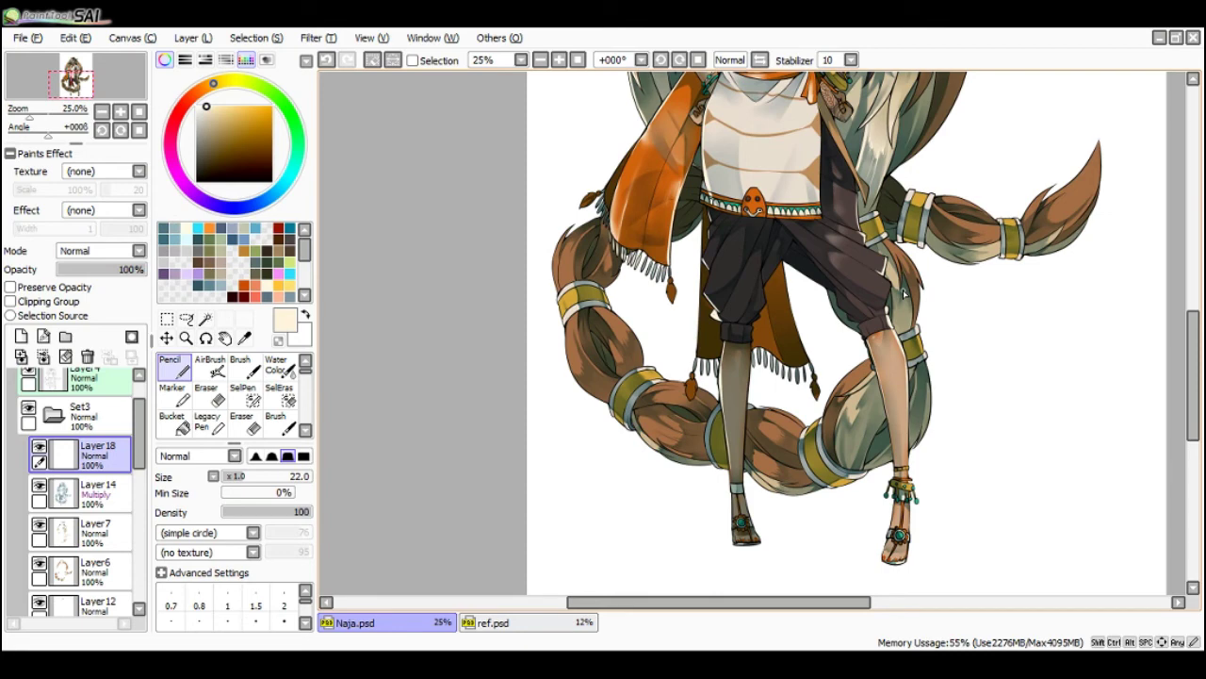
# - Try an extra highlight stroke on the trouser edge just above the extended leg's cuff
pyautogui.scroll(1, 926, 289)
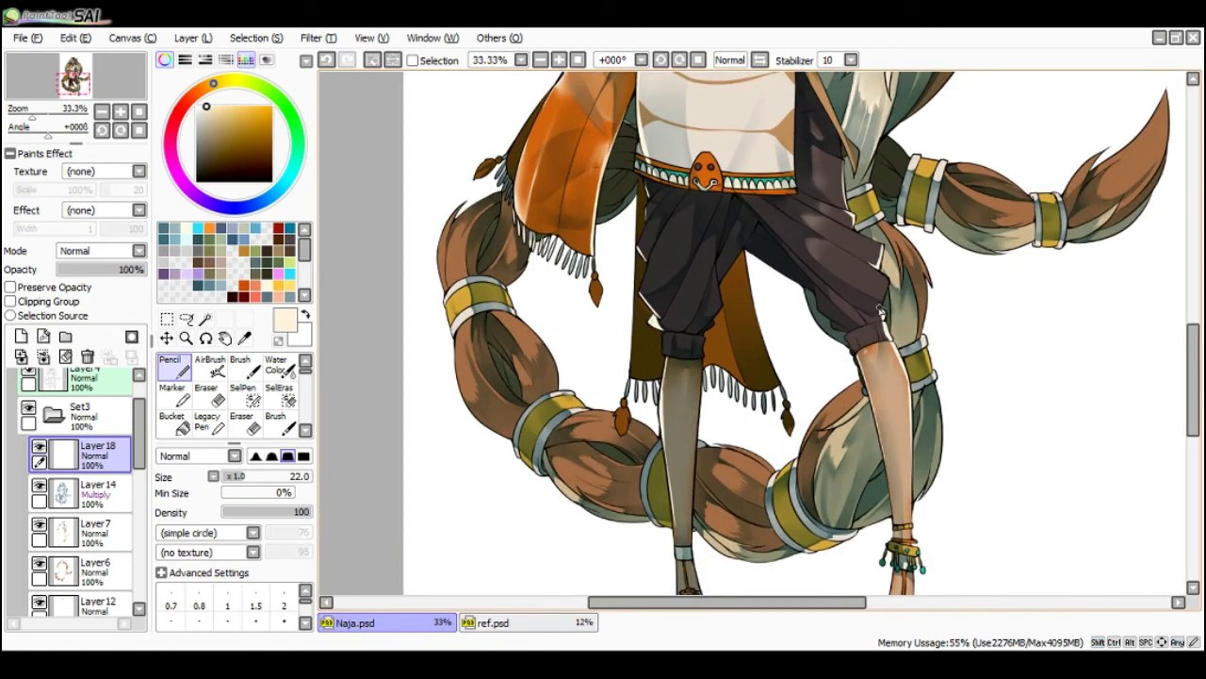
pyautogui.moveTo(881, 314)
pyautogui.mouseDown()
pyautogui.moveTo(887, 281)
pyautogui.moveTo(885, 294)
pyautogui.mouseUp()
pyautogui.hotkey('ctrl', 'z')
pyautogui.hotkey('ctrl', 'z')
pyautogui.hotkey('ctrl', 'y')
pyautogui.hotkey('ctrl', 'z')
pyautogui.hotkey('ctrl', 'y')
# - Add cream highlights to the ankle and beaded gold anklet of the extended leg, blending with Water Color
pyautogui.scroll(-1, 891, 236)
pyautogui.scroll(-1, 885, 202)
pyautogui.scroll(2, 908, 443)
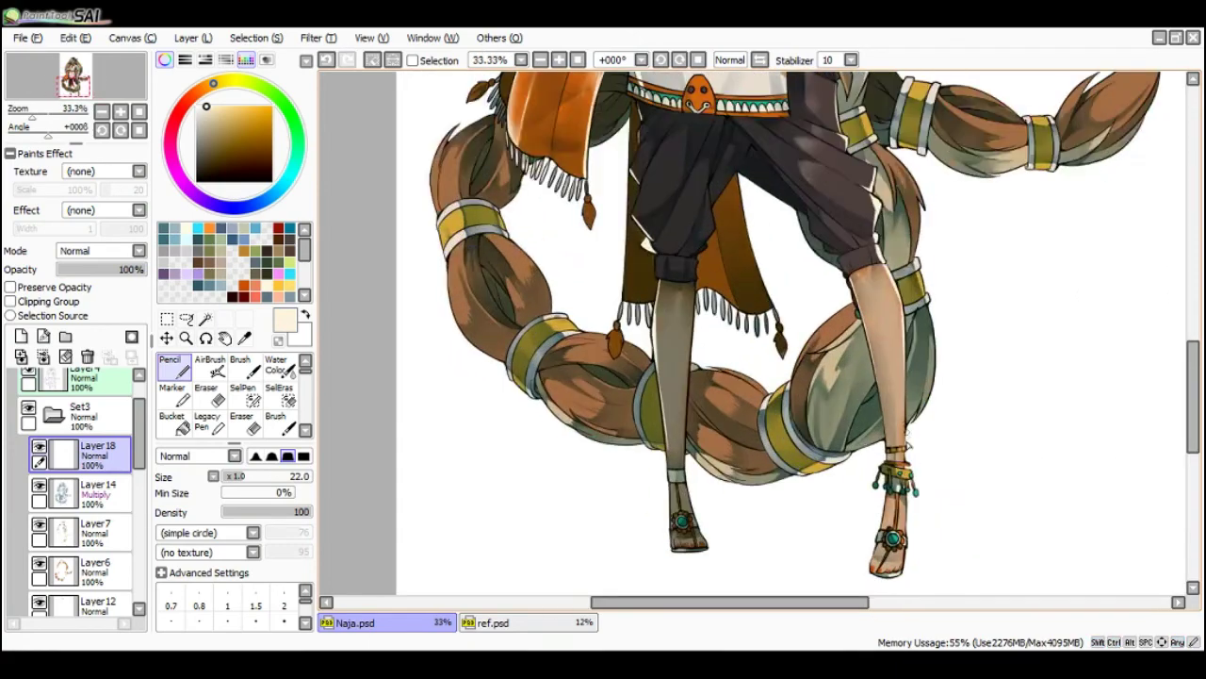
pyautogui.scroll(-2, 908, 348)
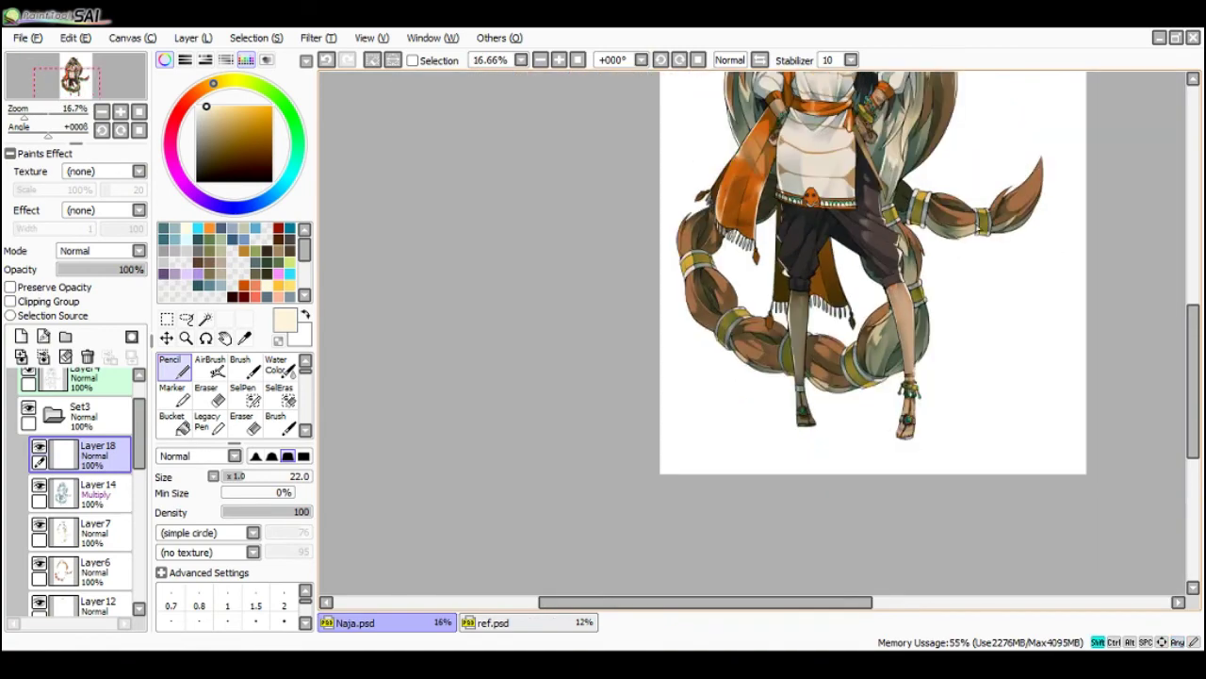
pyautogui.scroll(2, 930, 386)
pyautogui.scroll(1, 917, 402)
pyautogui.press('c')
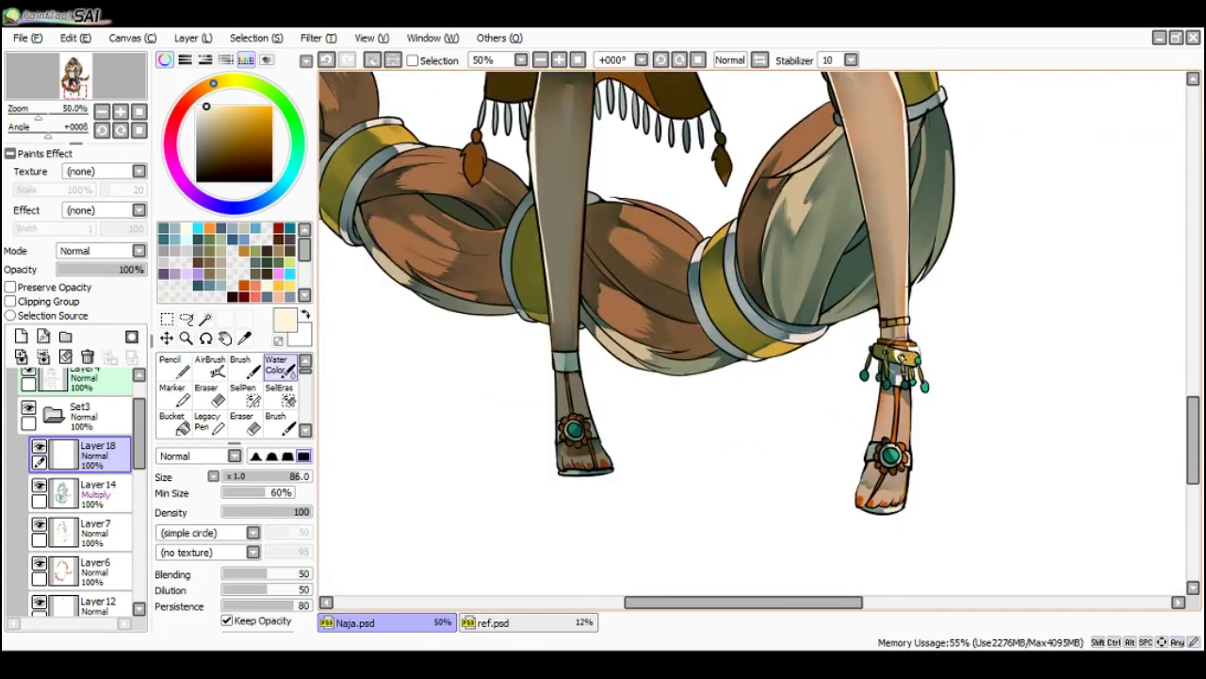
pyautogui.press('n')
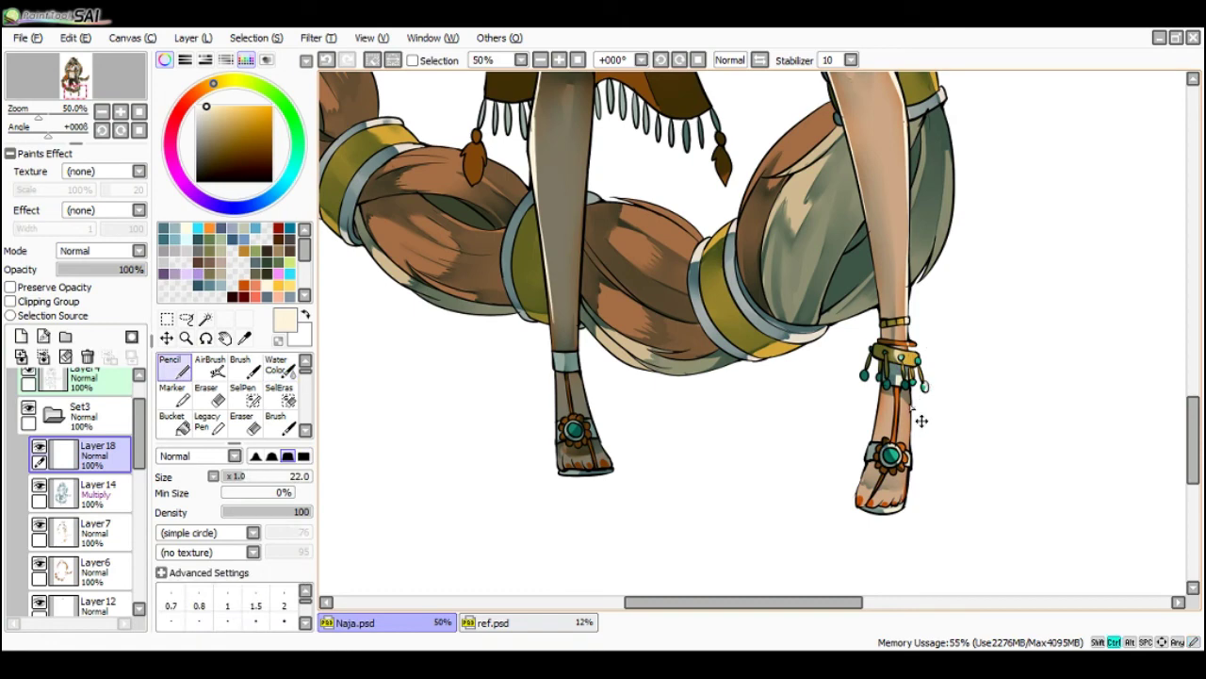
# - Highlight the extended leg's sandalled foot and the silver ankle band on the other leg in cream
pyautogui.press('c')
pyautogui.press('n')
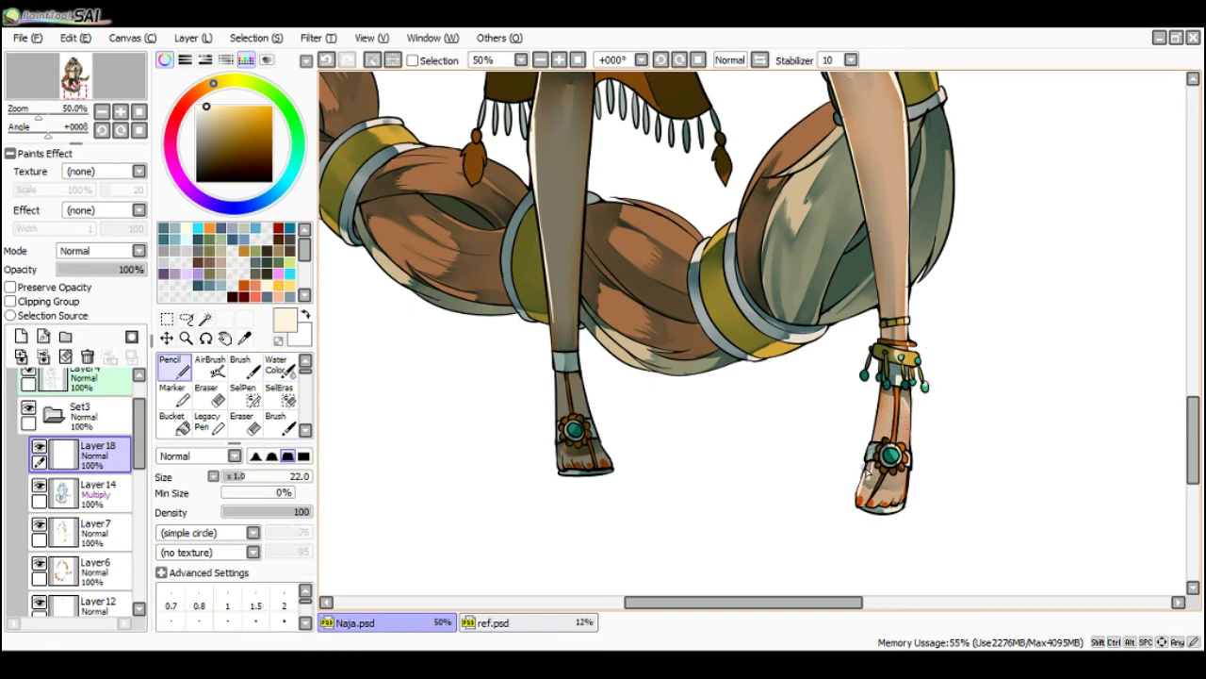
pyautogui.press('c')
pyautogui.scroll(-1, 911, 426)
pyautogui.scroll(1, 727, 364)
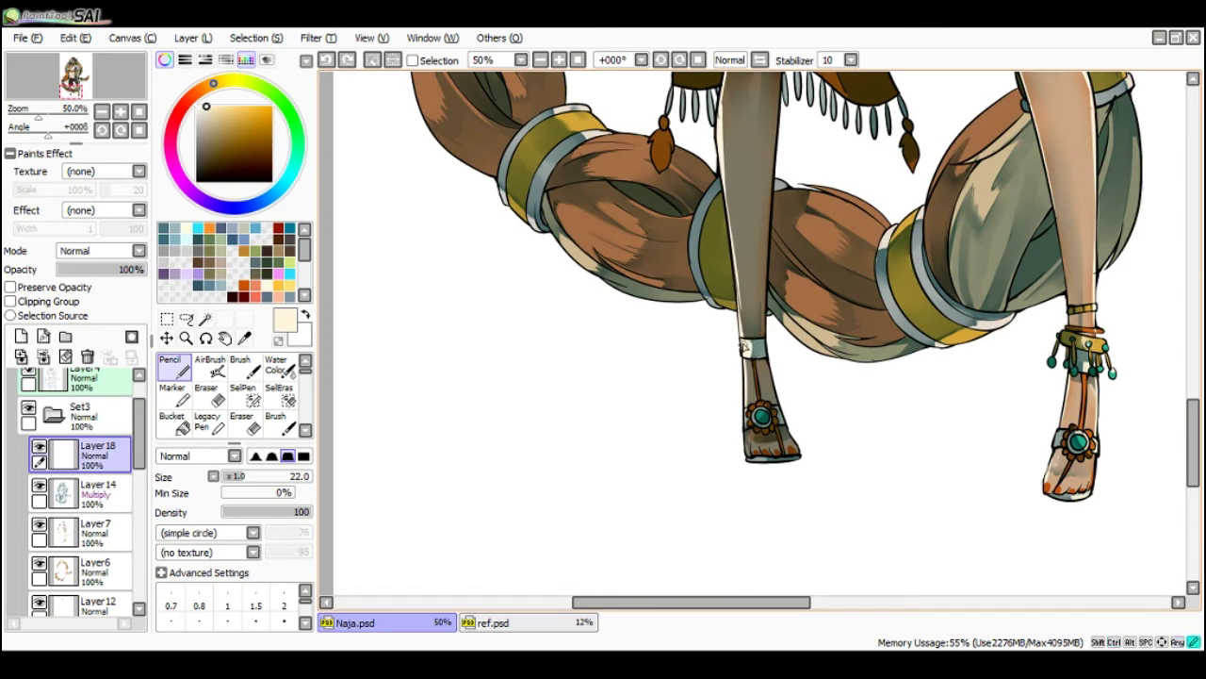
# - Paint and blend cream highlights on the large gold band at the start of the raised tail braid
pyautogui.scroll(-2, 733, 252)
pyautogui.scroll(-1, 765, 208)
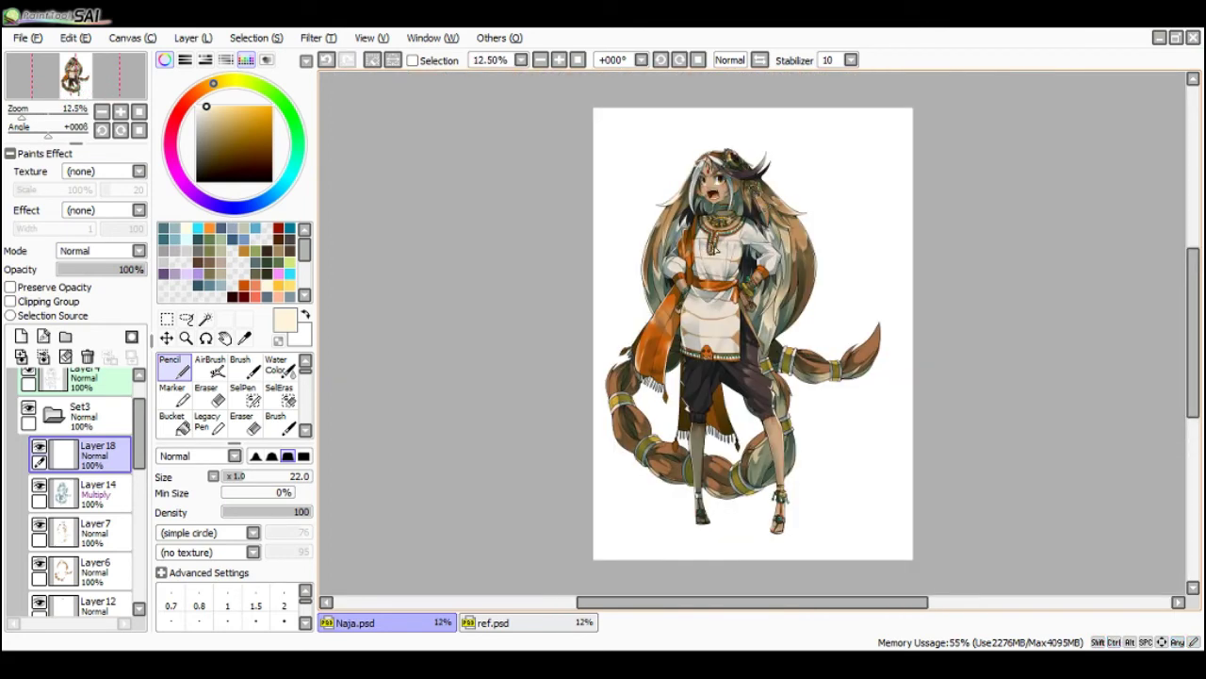
pyautogui.scroll(3, 819, 371)
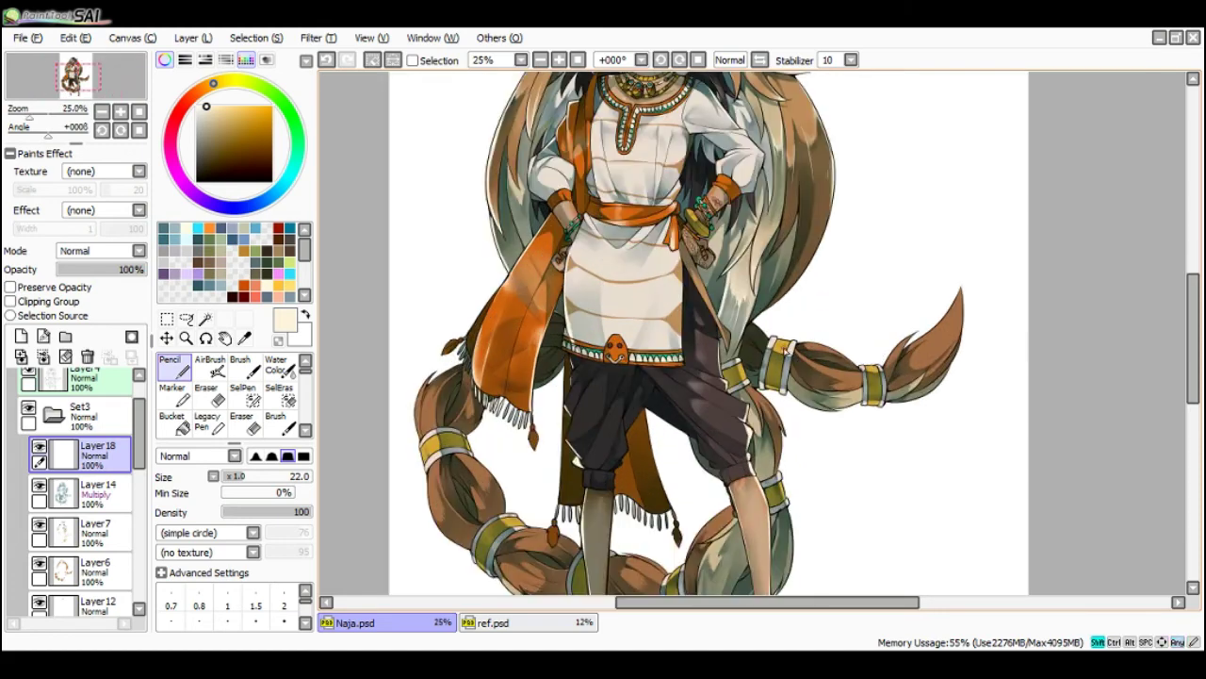
pyautogui.press('c')
pyautogui.press('n')
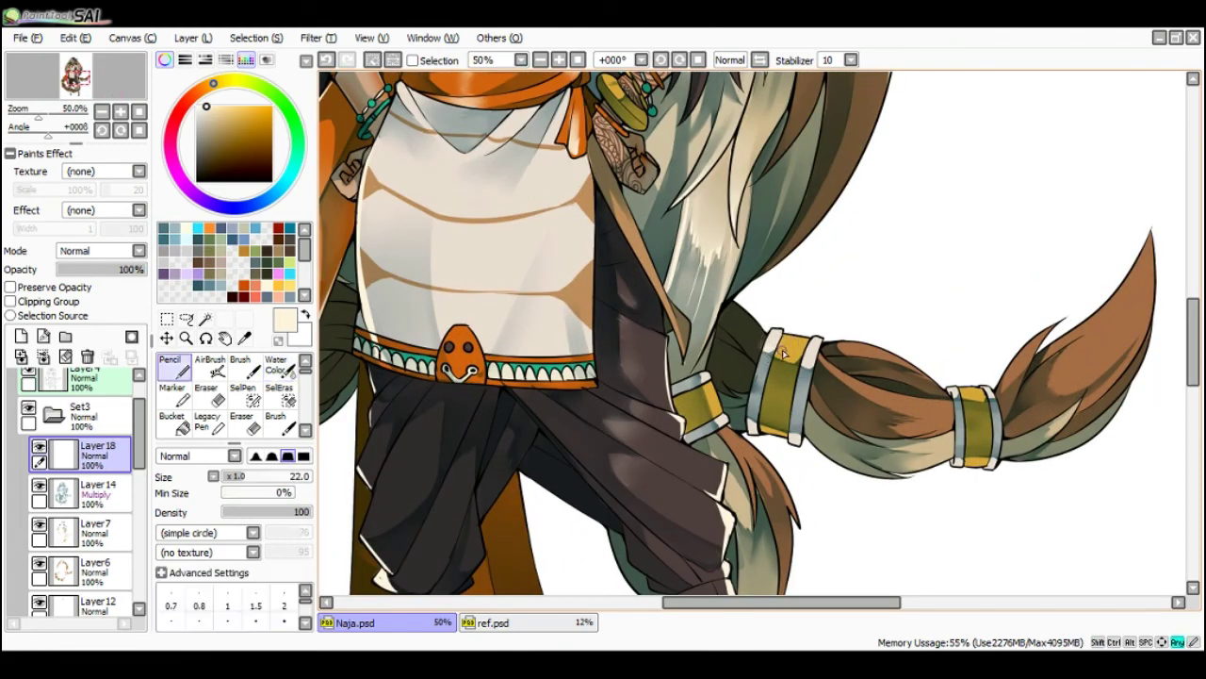
pyautogui.press('c')
pyautogui.moveTo(797, 357)
pyautogui.mouseDown()
pyautogui.moveTo(822, 381)
pyautogui.moveTo(815, 362)
pyautogui.moveTo(804, 409)
pyautogui.moveTo(816, 356)
pyautogui.moveTo(803, 420)
pyautogui.mouseUp()
pyautogui.press('n')
pyautogui.hotkey('ctrl', 'z')
pyautogui.hotkey('ctrl', 'z')
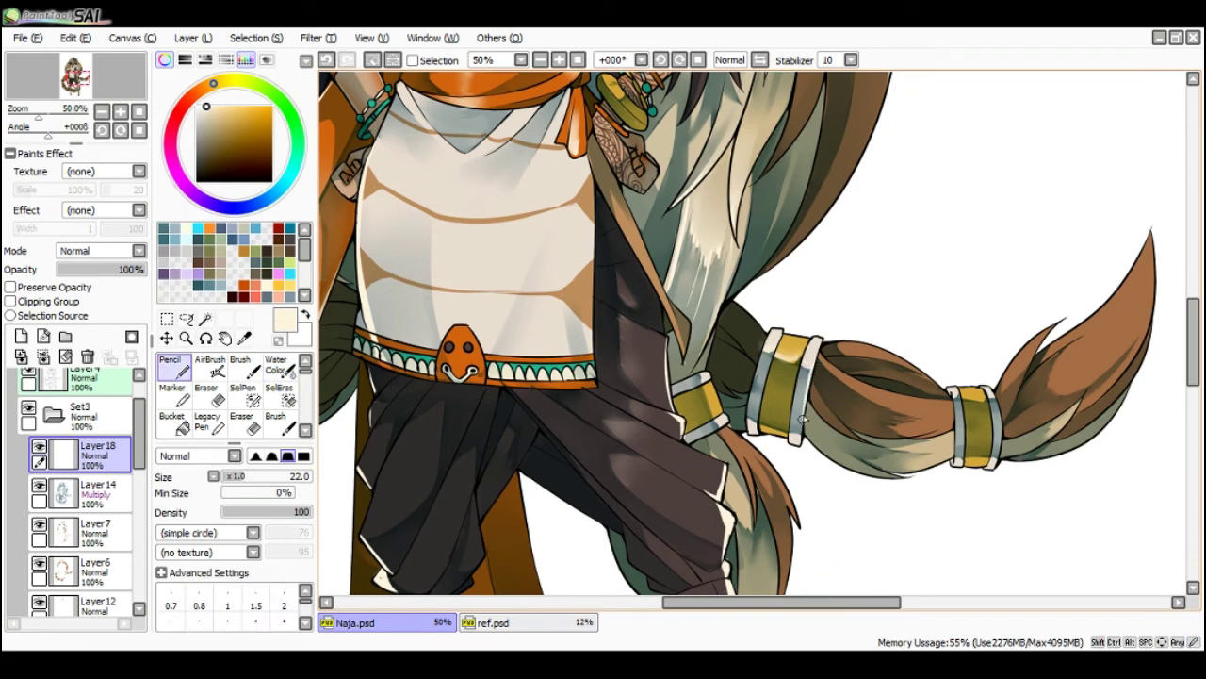
# - Add cream shine to the gold surfaces and silver rims of the two bands on the raised tail braid
pyautogui.scroll(-1, 898, 370)
pyautogui.moveTo(897, 369); pyautogui.dragTo(798, 493)
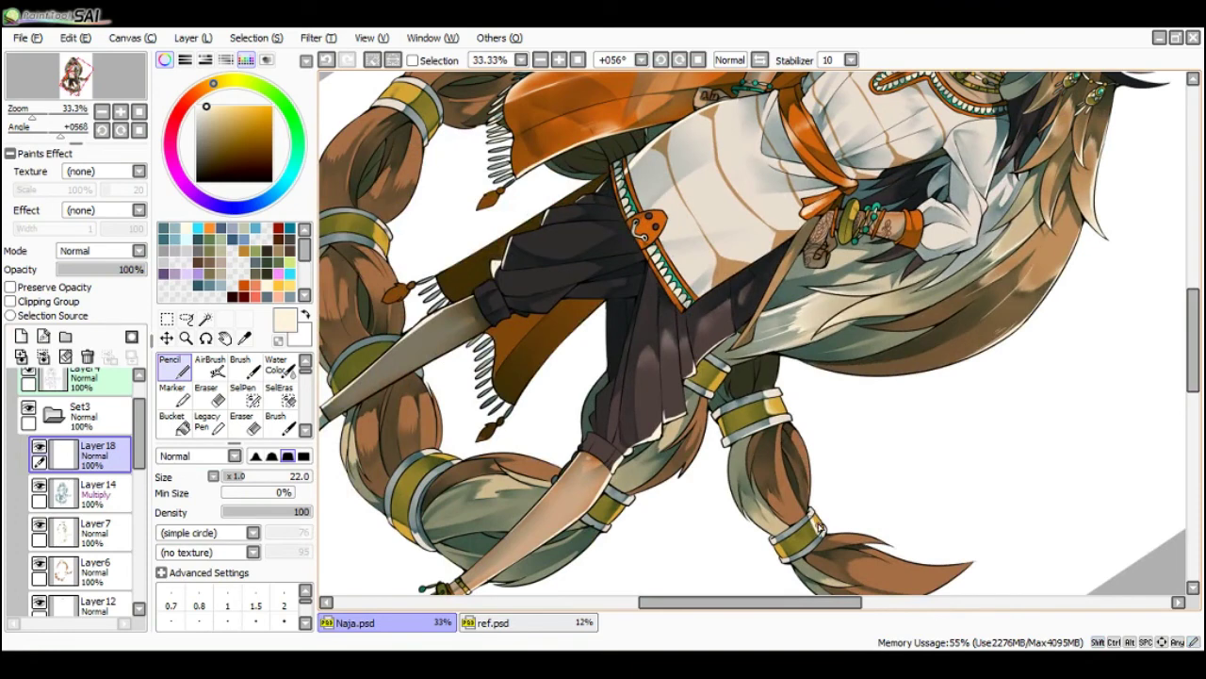
pyautogui.press('c')
pyautogui.press('n')
pyautogui.hotkey('ctrl', 'z')
pyautogui.moveTo(763, 429); pyautogui.dragTo(750, 405)
pyautogui.hotkey('ctrl', 'z')
pyautogui.press('c')
pyautogui.press('n')
pyautogui.hotkey('ctrl', 'z')
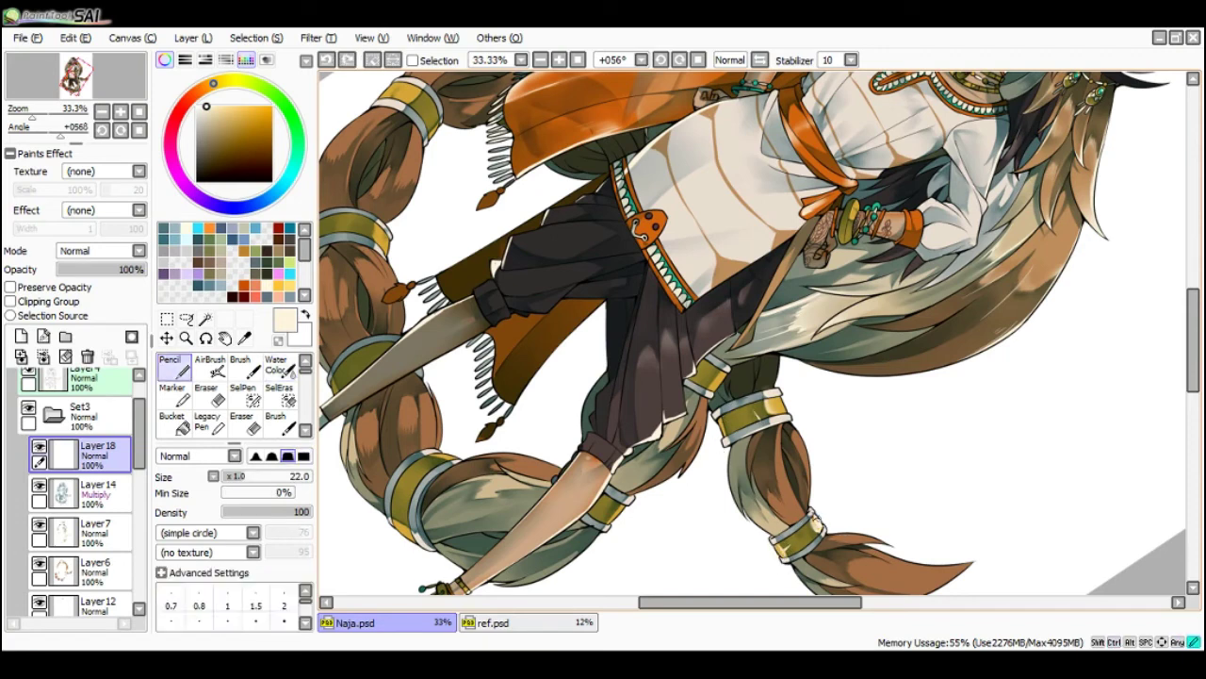
pyautogui.moveTo(821, 526); pyautogui.dragTo(818, 531)
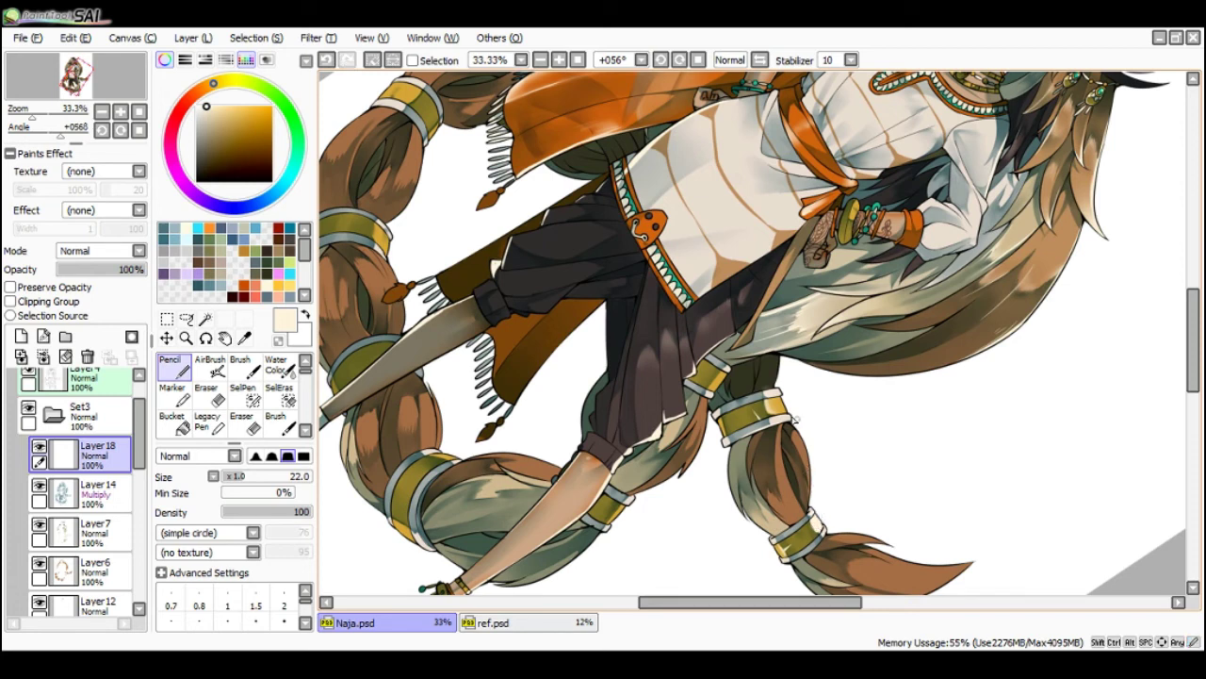
# - Add cream highlights to the large gold band of the raised tail braid and to the silver rim of the band beside the extended calf
pyautogui.moveTo(782, 415)
pyautogui.mouseDown()
pyautogui.moveTo(794, 414)
pyautogui.moveTo(771, 404)
pyautogui.mouseUp()
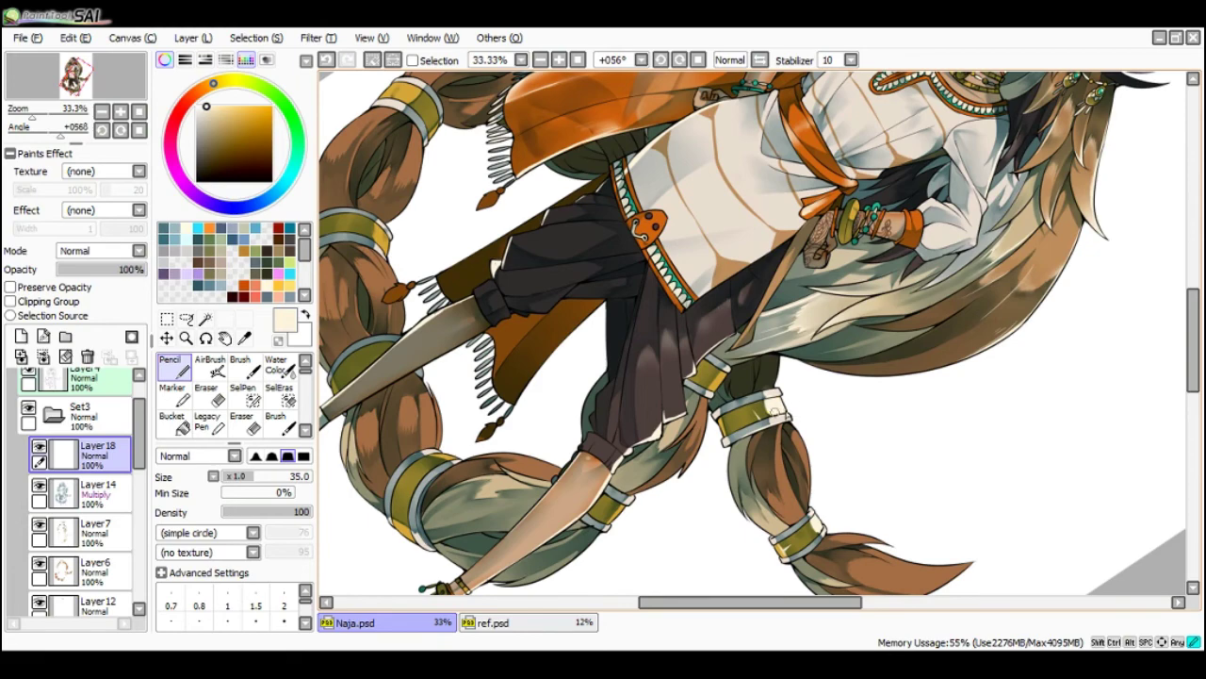
pyautogui.press('pagedown')
pyautogui.press('Delete')
pyautogui.press('Delete')
pyautogui.press('Delete')
pyautogui.press('Delete')
pyautogui.press('Delete')
pyautogui.press('Delete')
pyautogui.press('Delete')
pyautogui.press('Delete')
pyautogui.press('Delete')
pyautogui.press('Delete')
pyautogui.press('Delete')
pyautogui.press('Delete')
pyautogui.press('Delete')
pyautogui.press('Delete')
pyautogui.press('pageup')
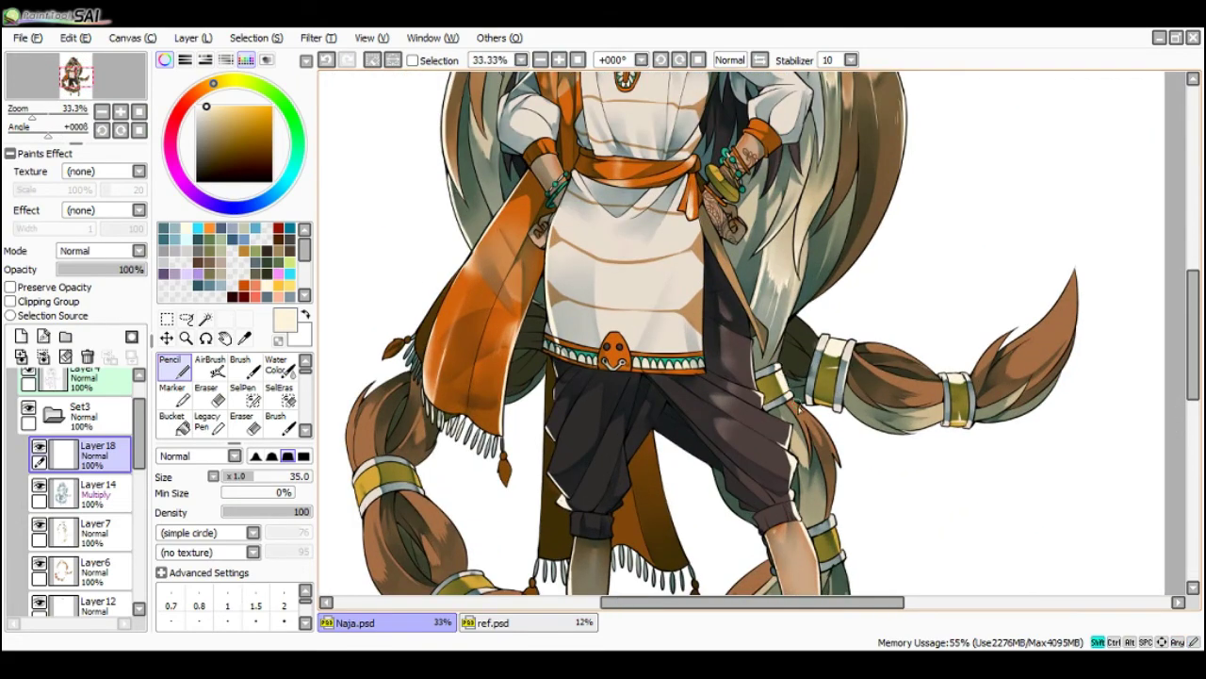
pyautogui.press('pagedown')
pyautogui.press('pageup')
pyautogui.moveTo(822, 497); pyautogui.dragTo(823, 488)
pyautogui.scroll(-2, 822, 485)
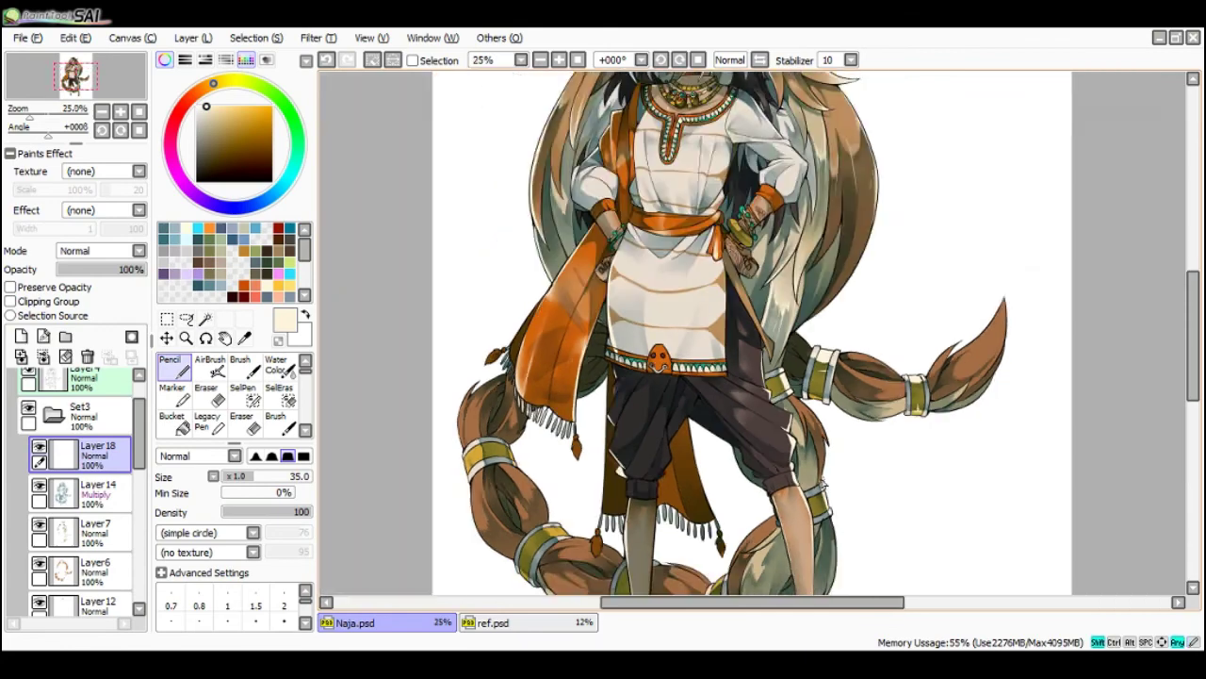
# - Paint cream highlights on the gold surfaces and silver rims of the two bands on the outer curve of the tail loop
pyautogui.scroll(2, 575, 471)
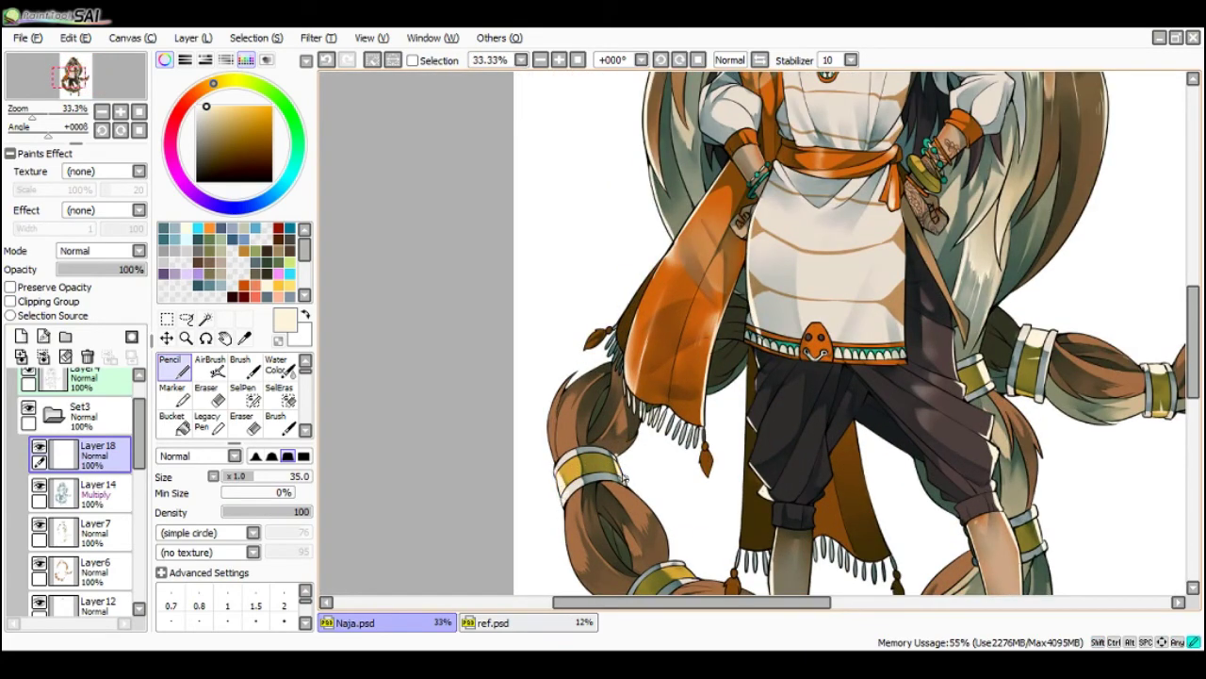
pyautogui.scroll(-1, 627, 468)
pyautogui.scroll(1, 651, 524)
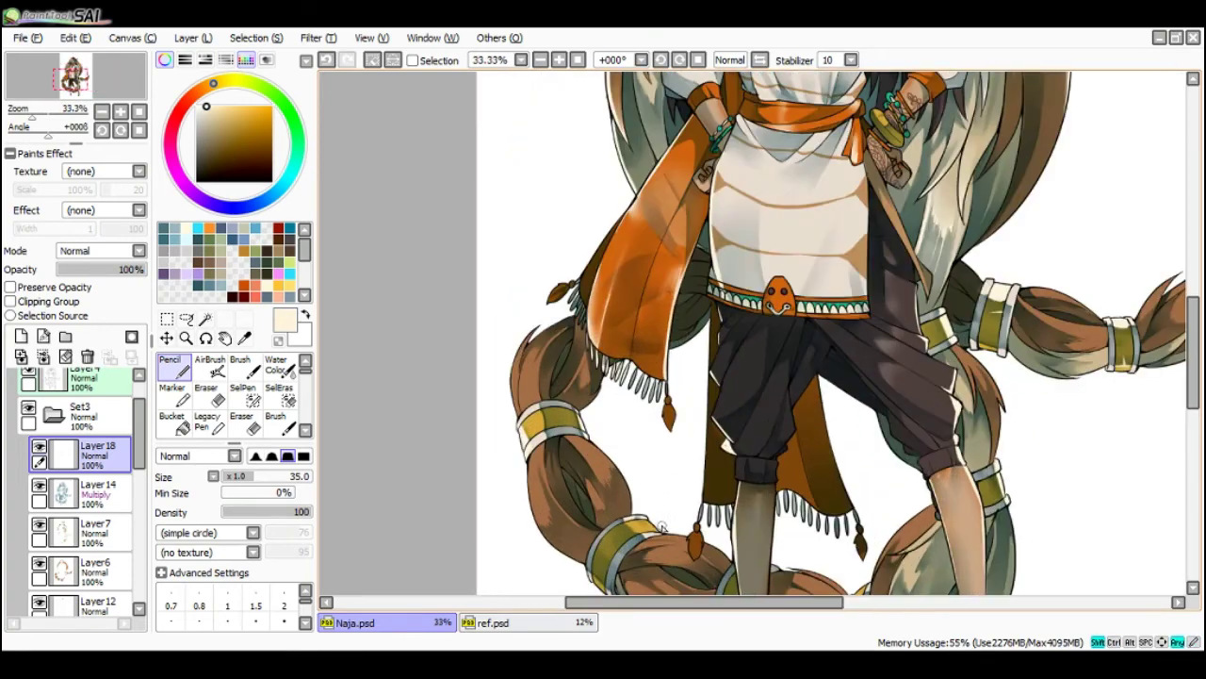
pyautogui.scroll(-1, 646, 520)
pyautogui.scroll(1, 613, 577)
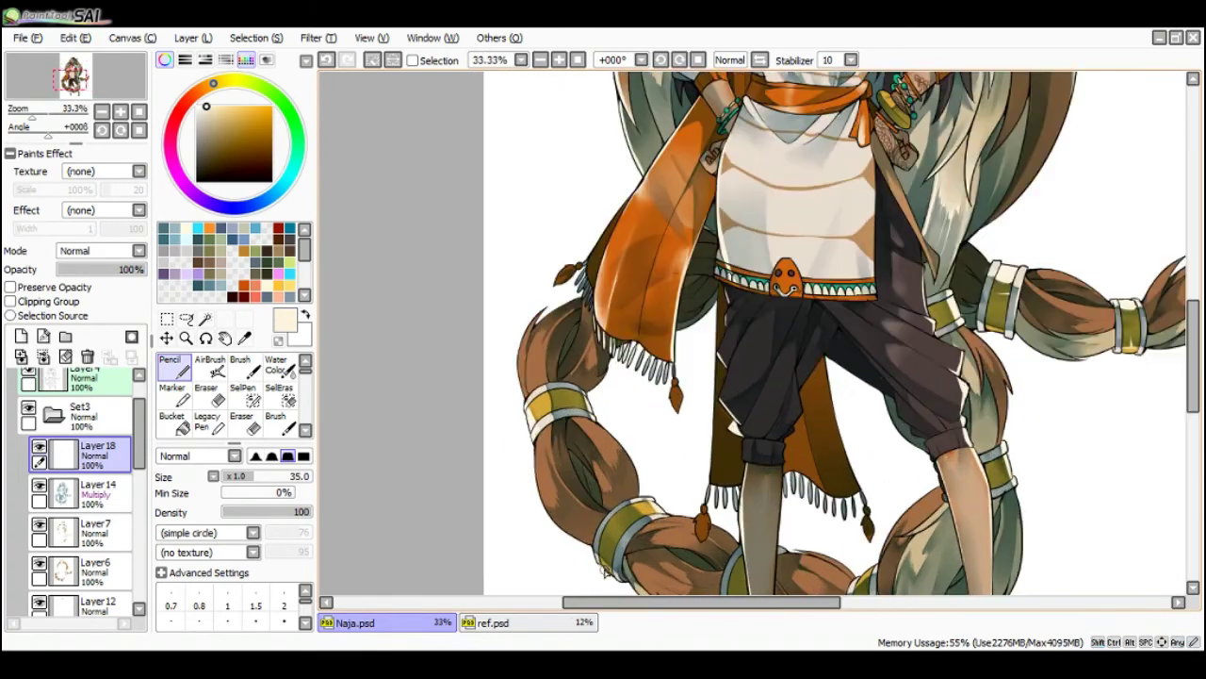
pyautogui.scroll(-1, 603, 561)
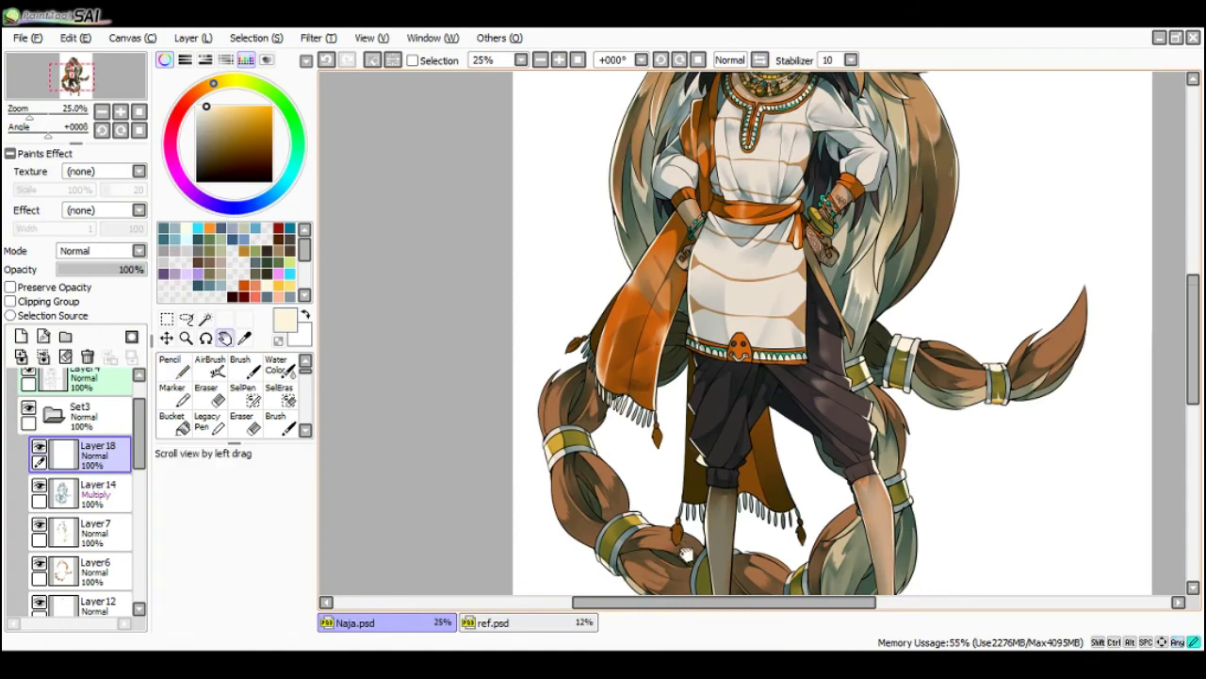
pyautogui.moveTo(684, 547); pyautogui.dragTo(662, 391)
# - Add cream shine to the large tail band beside the extended leg's ankle and blend it with Water Color
pyautogui.scroll(1, 779, 420)
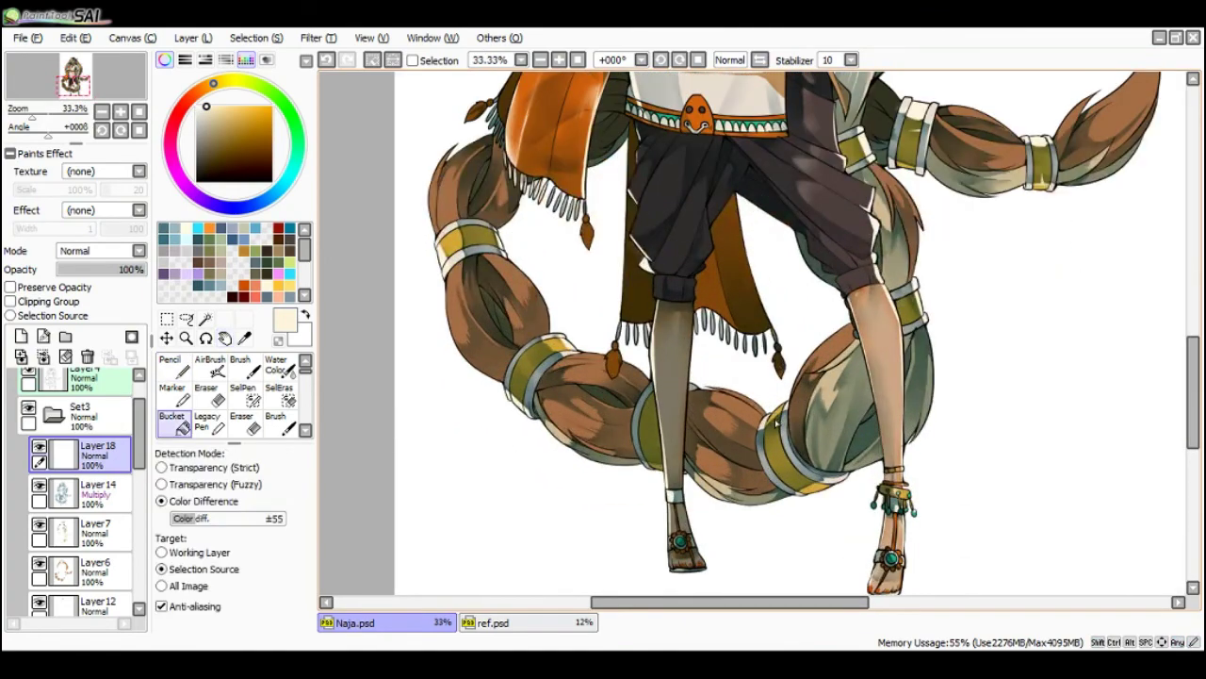
pyautogui.press('n')
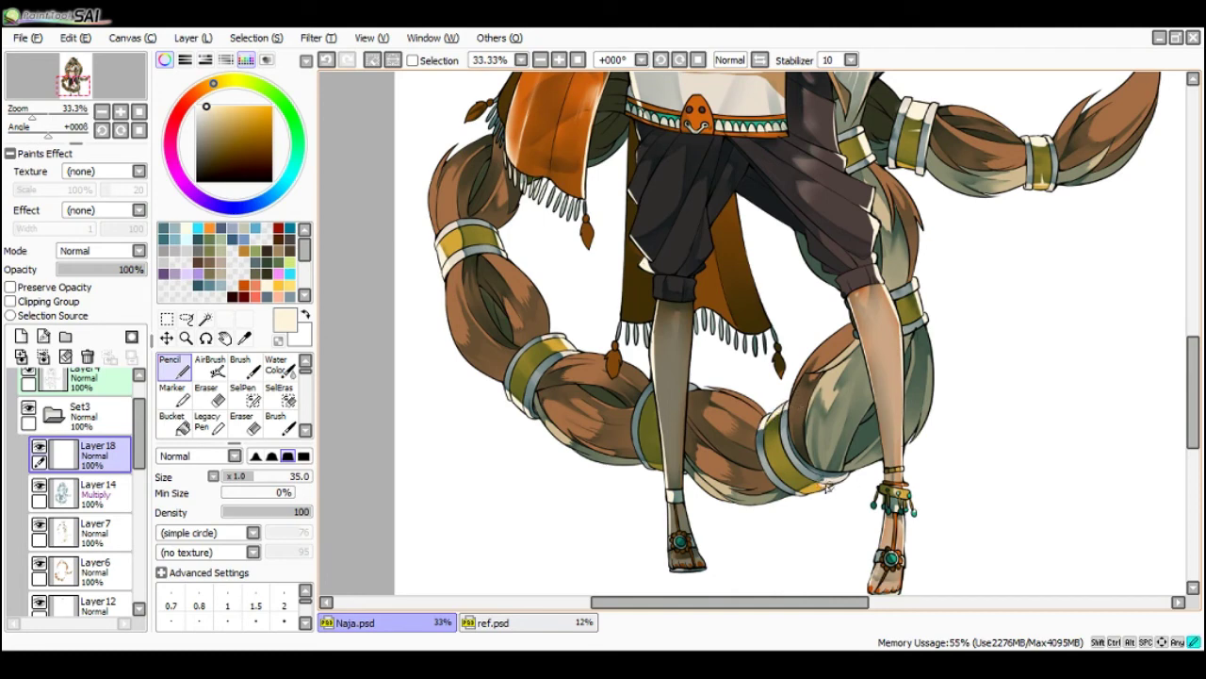
pyautogui.press('c')
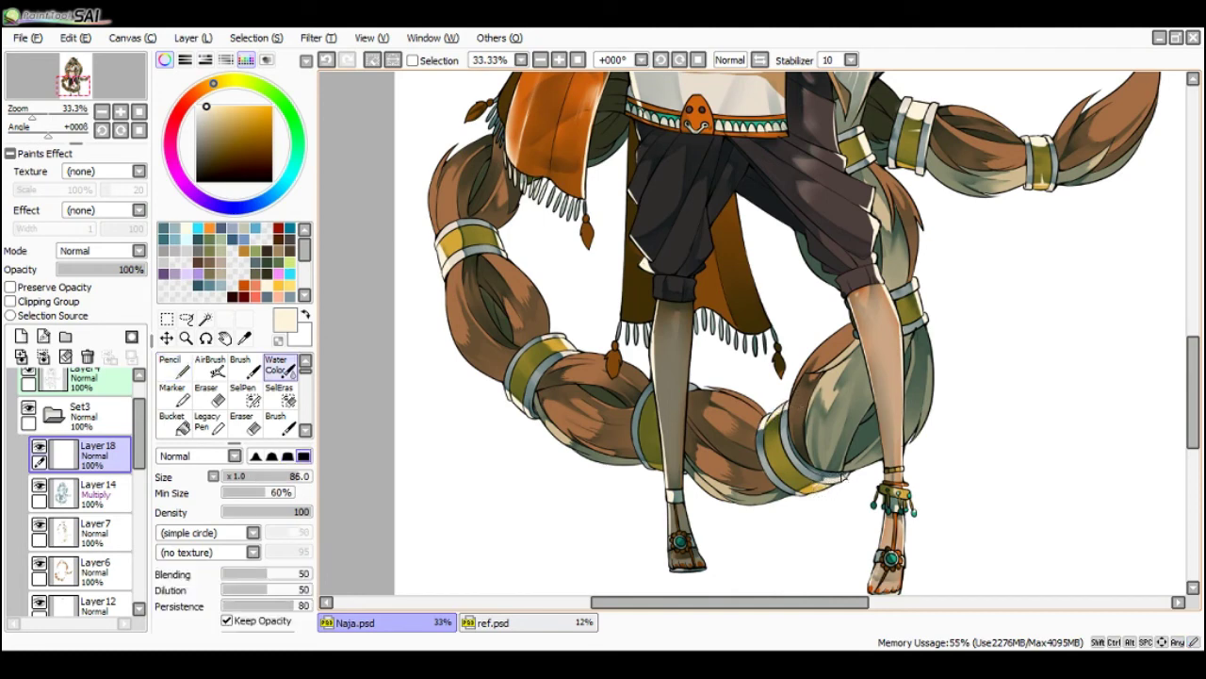
pyautogui.press('n')
# - Paint cream highlights along the brown and grey strands of the tail section behind the extended leg and blend them with Water Color
pyautogui.moveTo(833, 379); pyautogui.dragTo(817, 325)
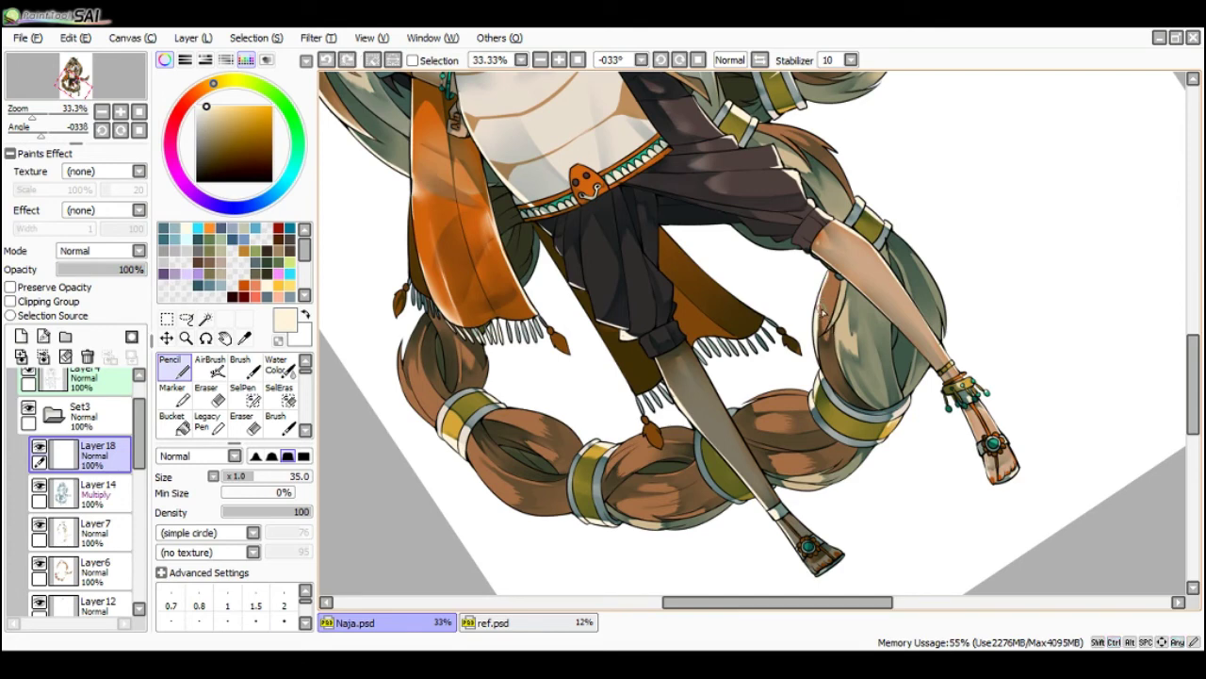
pyautogui.press('c')
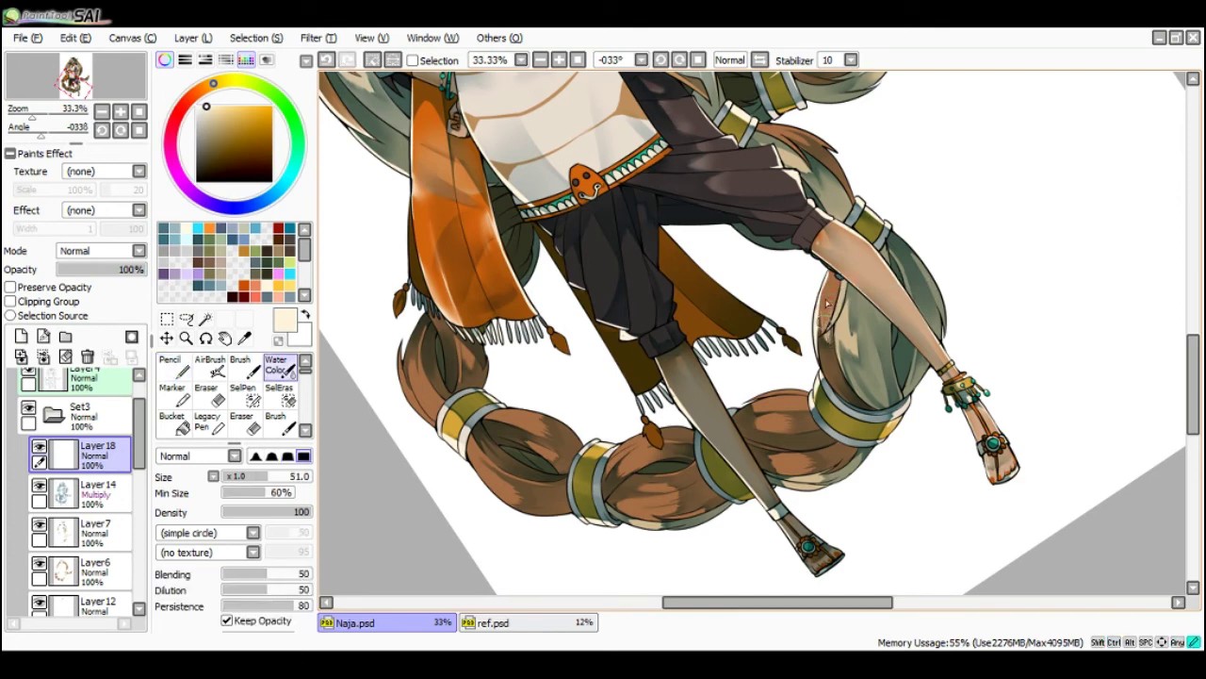
pyautogui.press('n')
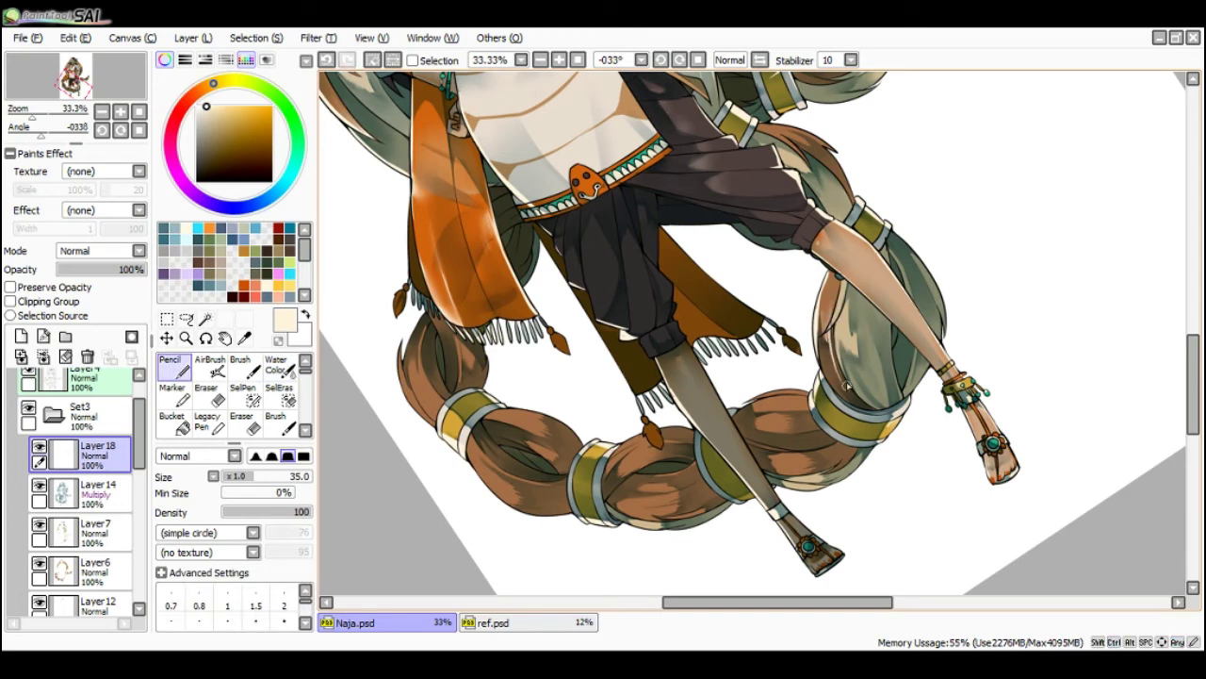
pyautogui.press('c')
pyautogui.press('n')
pyautogui.press('c')
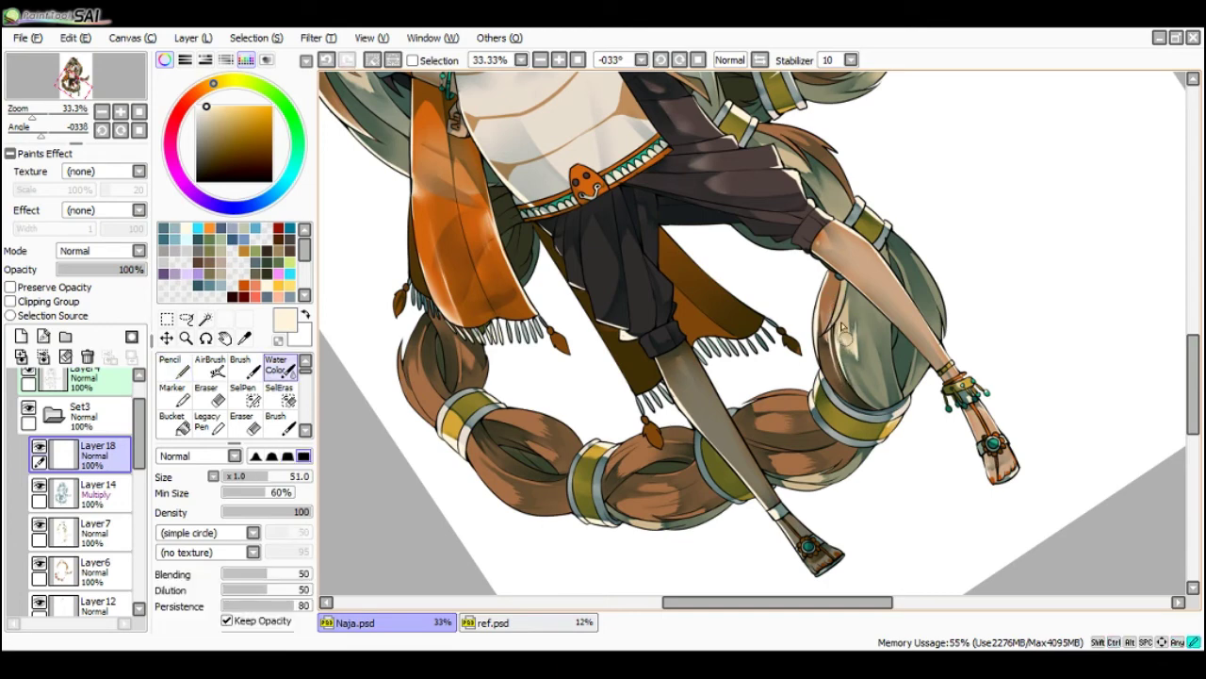
pyautogui.press('n')
# - Paint a cream rim light along the outer edge of the grey tail section behind the extended calf
pyautogui.scroll(-1, 857, 303)
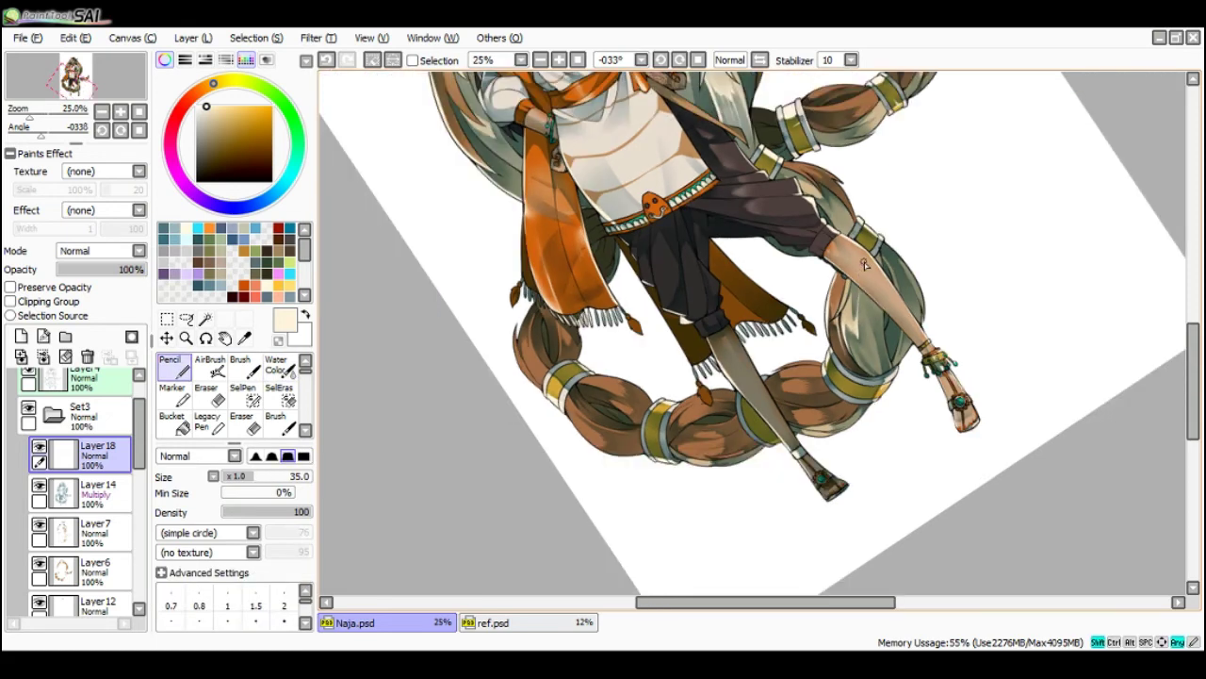
pyautogui.scroll(1, 877, 260)
pyautogui.moveTo(890, 247); pyautogui.dragTo(933, 303)
pyautogui.hotkey('ctrl', 'z')
pyautogui.moveTo(906, 264); pyautogui.dragTo(941, 332)
pyautogui.moveTo(922, 292)
pyautogui.mouseDown()
pyautogui.moveTo(941, 343)
pyautogui.moveTo(886, 243)
pyautogui.moveTo(927, 294)
pyautogui.mouseUp()
pyautogui.scroll(-2, 886, 237)
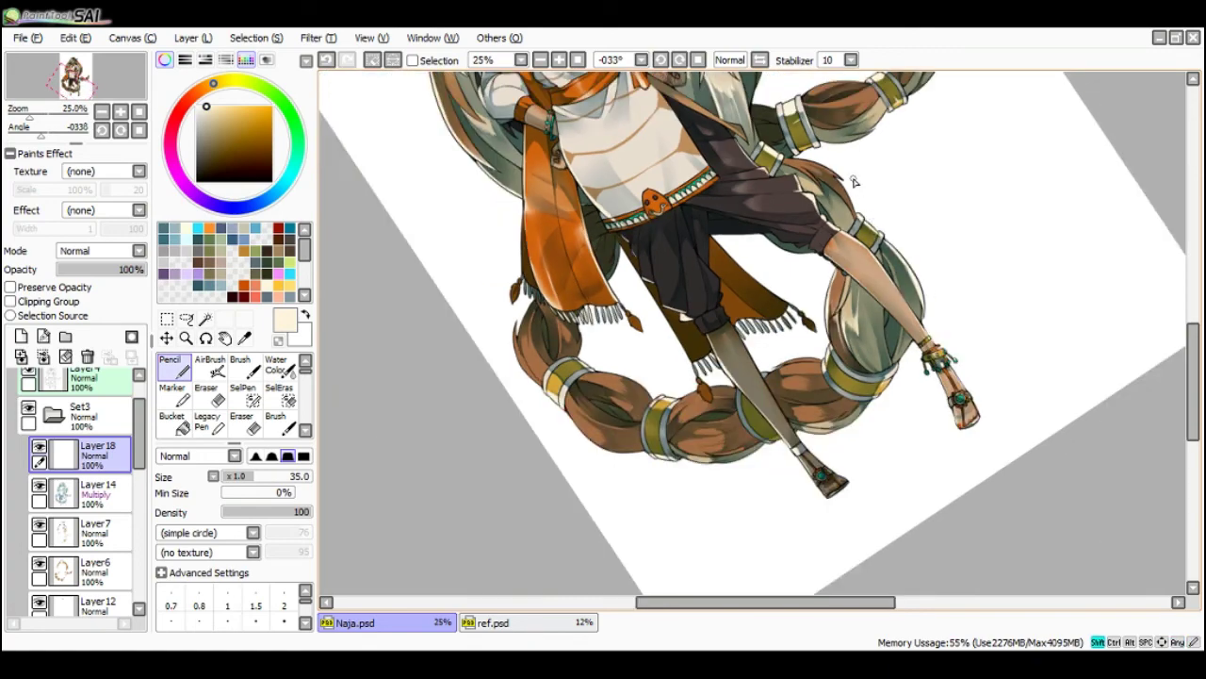
# - Paint cream hair highlights on the brown braid section between the two legs and soften them with Water Color
pyautogui.moveTo(854, 183)
pyautogui.mouseDown()
pyautogui.moveTo(784, 270)
pyautogui.moveTo(774, 316)
pyautogui.moveTo(764, 311)
pyautogui.mouseUp()
pyautogui.scroll(2, 763, 307)
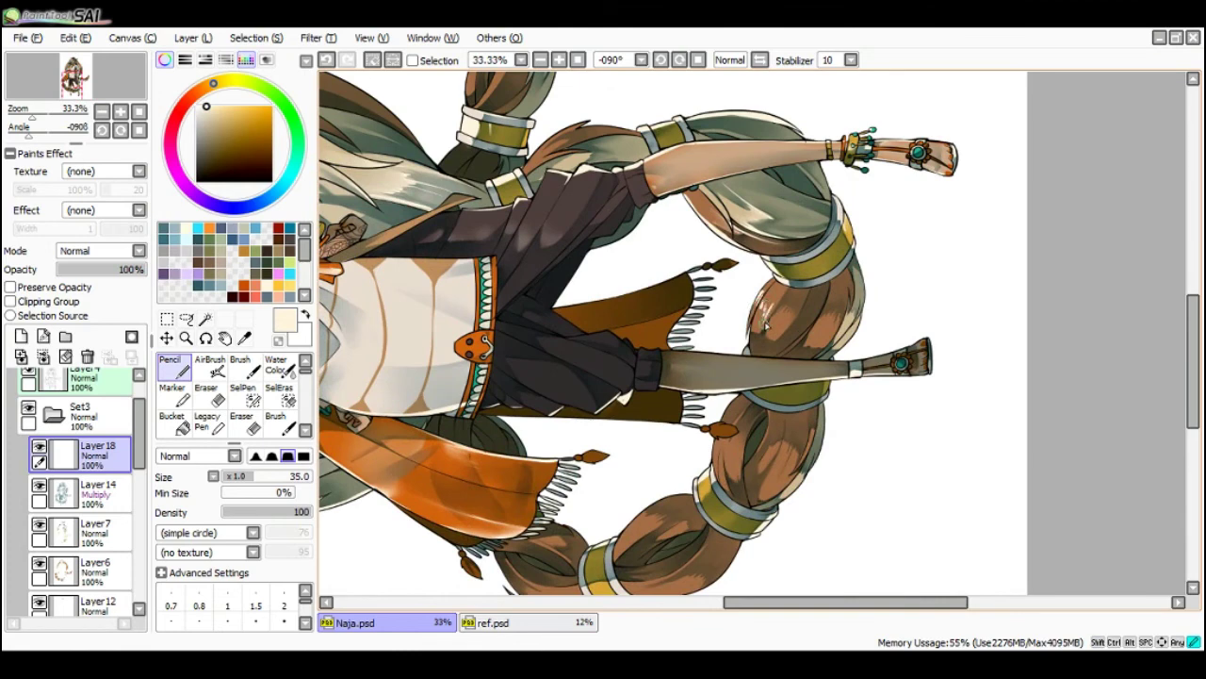
pyautogui.press('c')
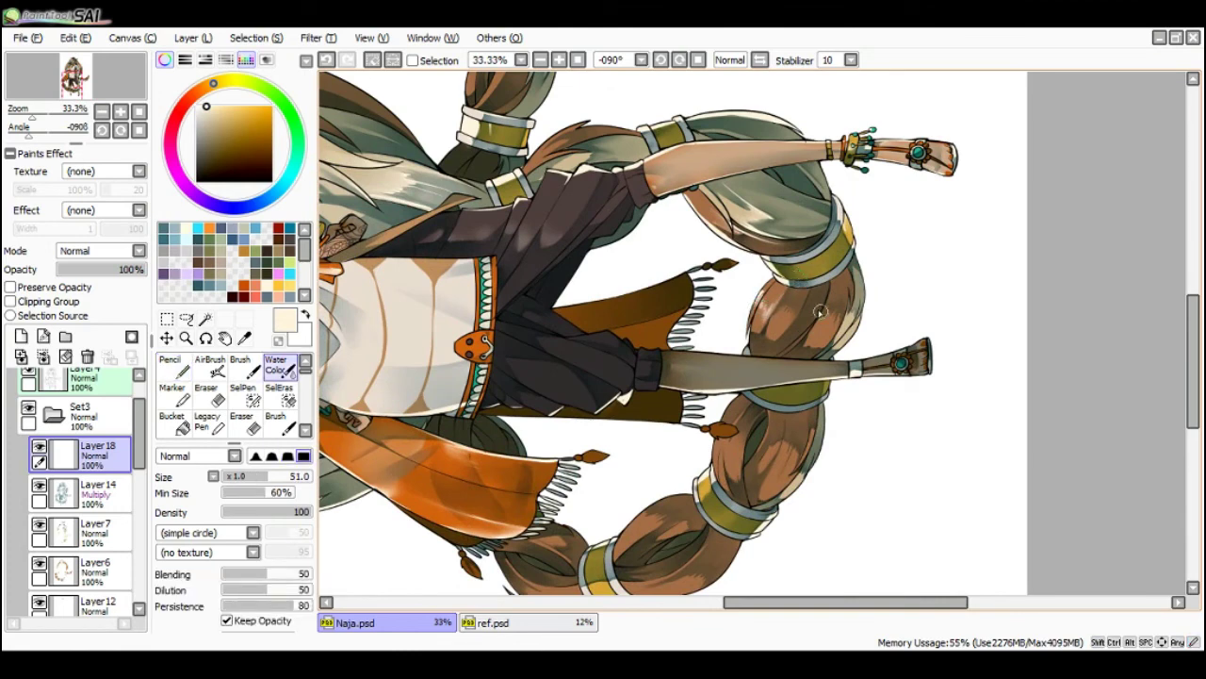
pyautogui.press('n')
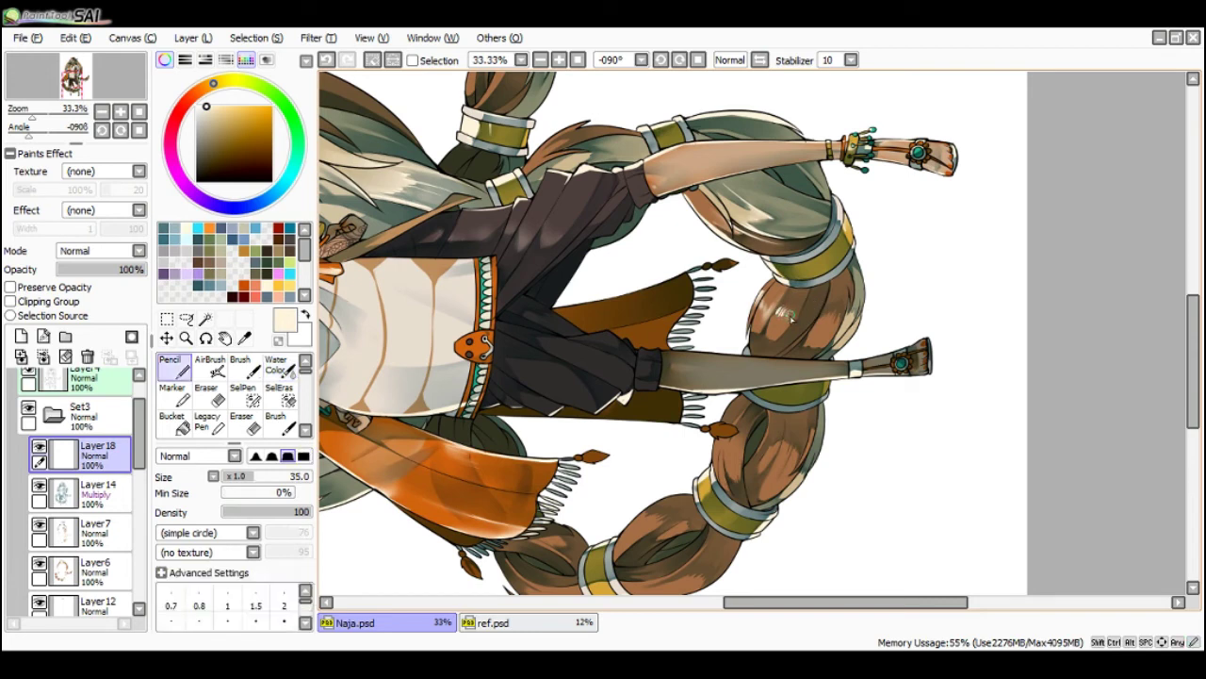
pyautogui.press('c')
pyautogui.moveTo(791, 306)
pyautogui.mouseDown()
pyautogui.moveTo(788, 320)
pyautogui.moveTo(806, 301)
pyautogui.mouseUp()
pyautogui.press('n')
pyautogui.press('c')
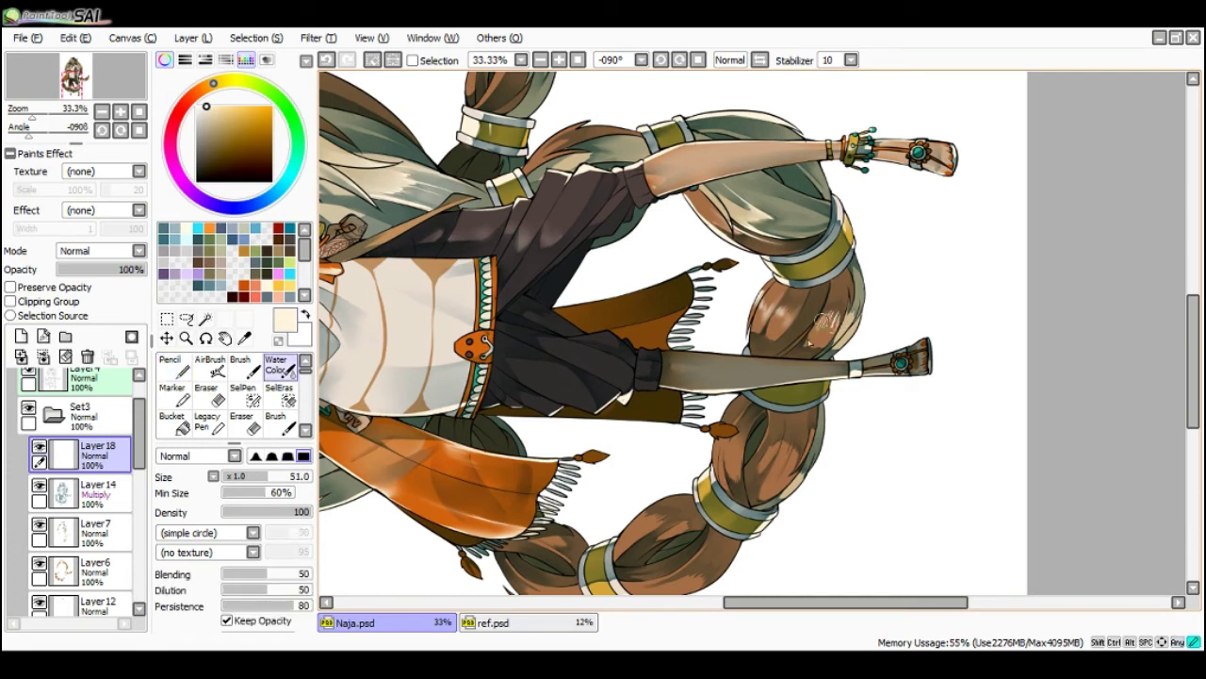
# - Add a thin cream highlight stroke along the outer strand of the brown braid section between the legs
pyautogui.press('n')
pyautogui.moveTo(841, 285); pyautogui.dragTo(818, 344)
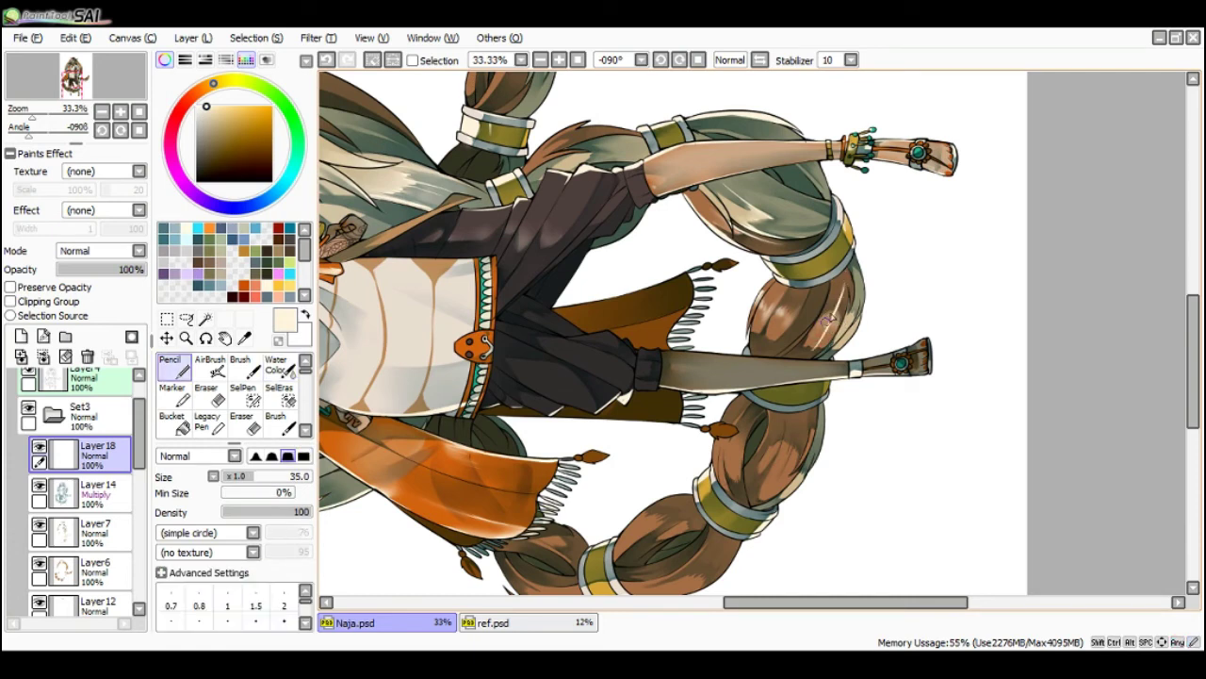
pyautogui.hotkey('ctrl', 'z')
pyautogui.moveTo(841, 292); pyautogui.dragTo(813, 337)
pyautogui.hotkey('ctrl', 'z')
pyautogui.hotkey('ctrl', 'y')
# - Paint a cream rim light on the inner edge of the brown braid section beside the scarf's hanging tassel
pyautogui.scroll(-1, 774, 264)
pyautogui.press('End')
pyautogui.press('End')
pyautogui.press('End')
pyautogui.press('End')
pyautogui.press('End')
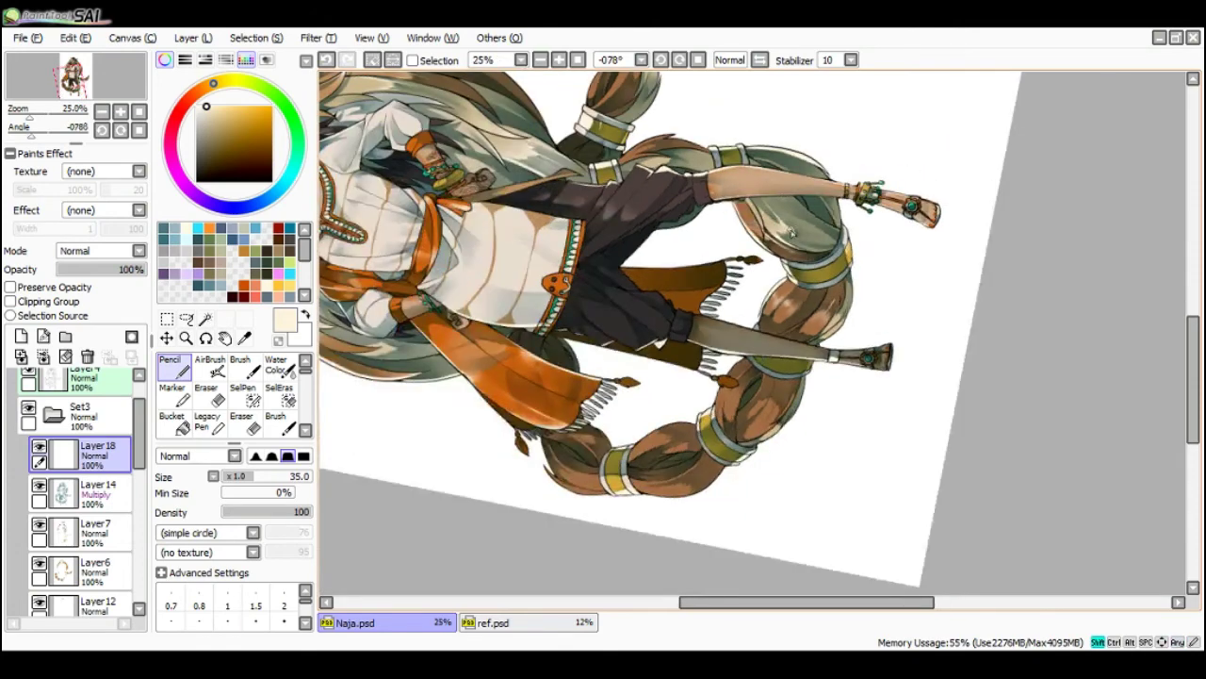
pyautogui.press('End')
pyautogui.press('End')
pyautogui.press('End')
pyautogui.scroll(1, 685, 307)
pyautogui.press('Delete')
pyautogui.press('Delete')
pyautogui.press('Delete')
pyautogui.press('Delete')
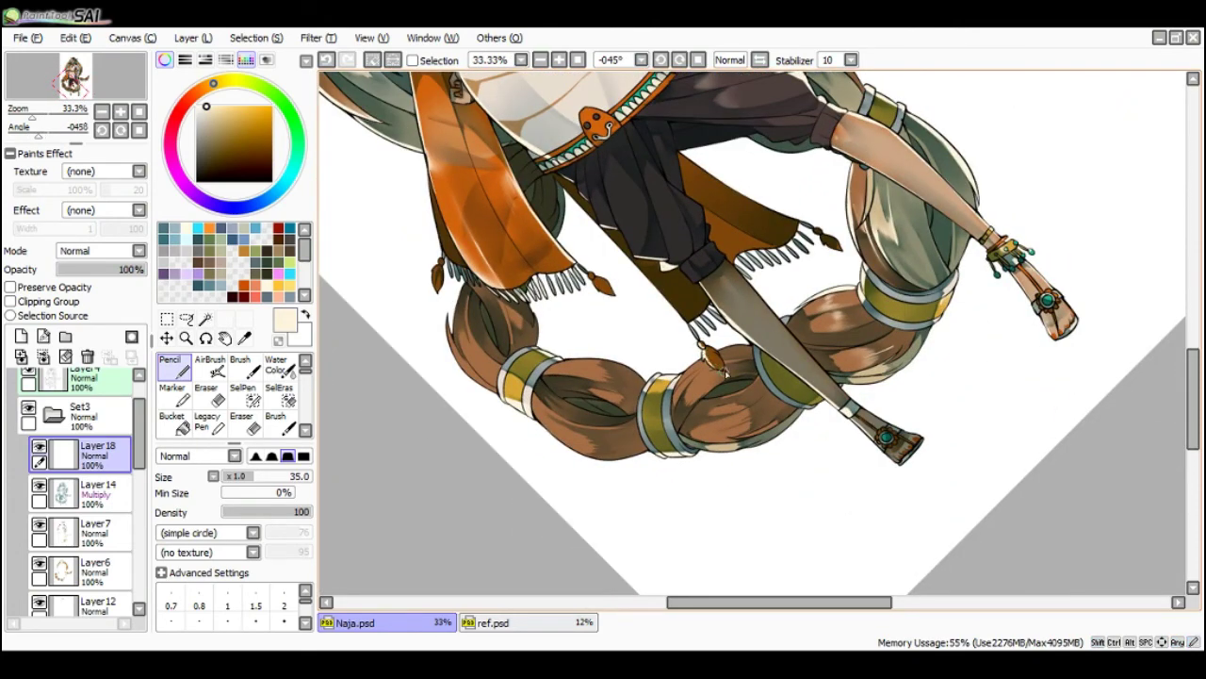
pyautogui.press('End')
pyautogui.press('+')
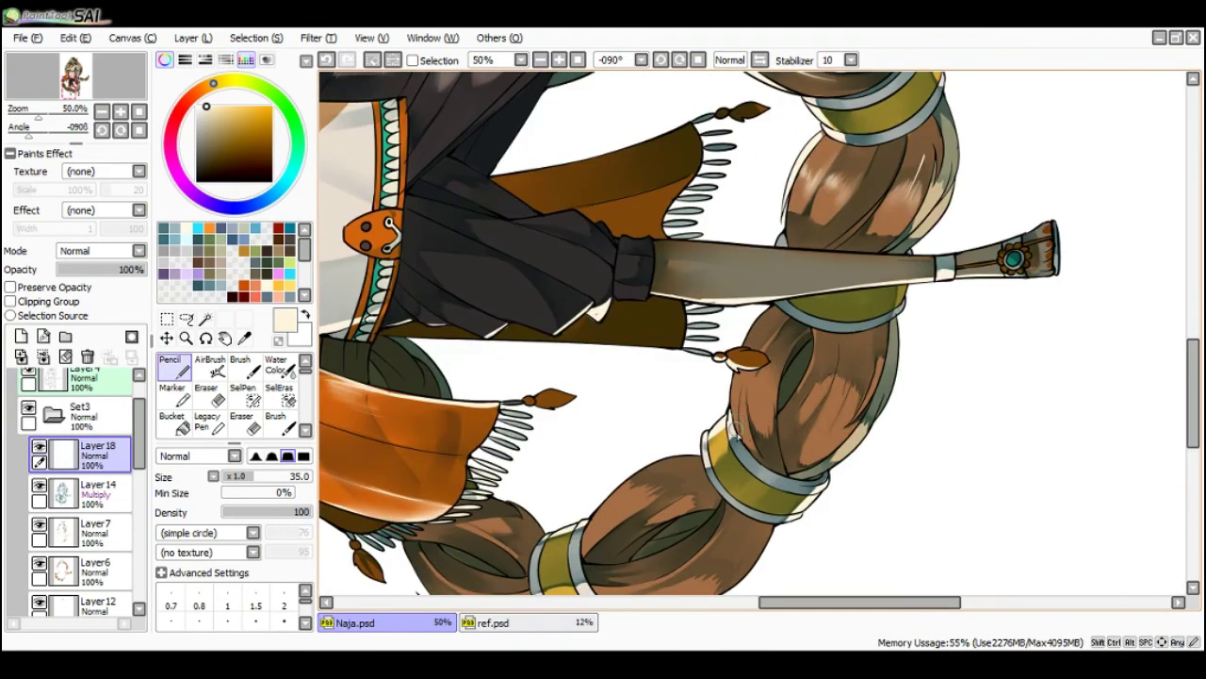
pyautogui.moveTo(738, 422); pyautogui.dragTo(733, 375)
pyautogui.press('c')
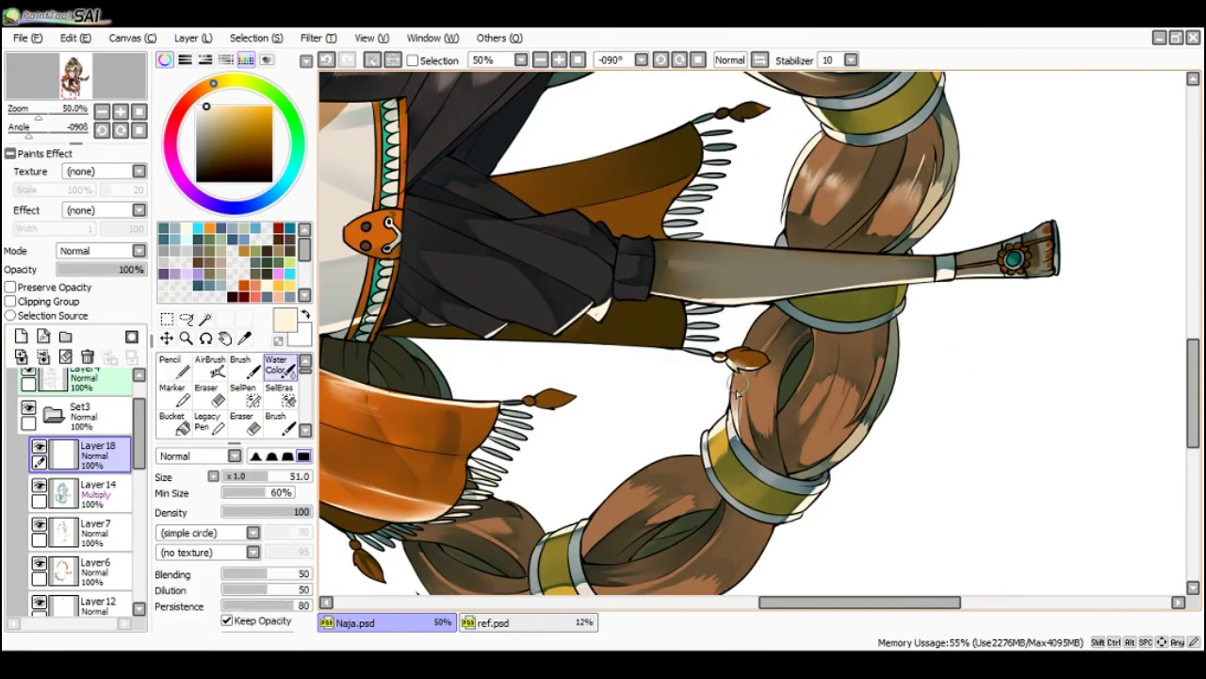
pyautogui.hotkey('ctrl', 'z')
pyautogui.moveTo(738, 419)
pyautogui.mouseDown()
pyautogui.moveTo(740, 366)
pyautogui.moveTo(786, 301)
pyautogui.mouseUp()
pyautogui.press('n')
pyautogui.hotkey('ctrl', 'z')
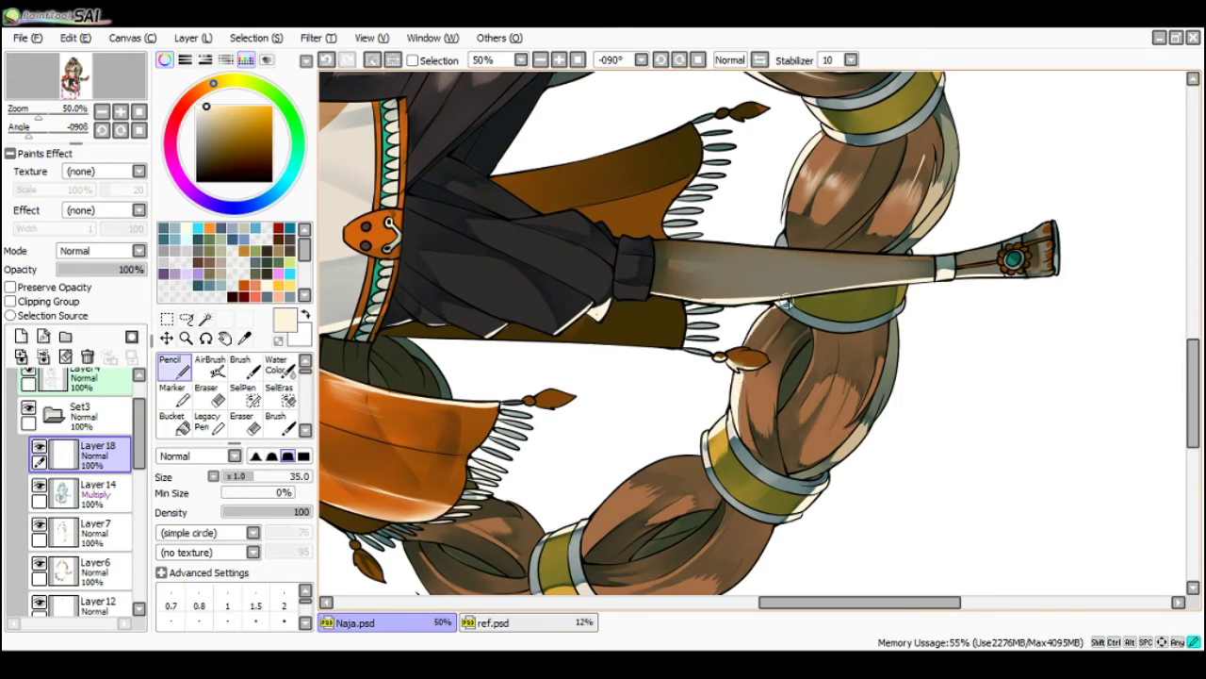
# - Examine the cream highlights across the whole figure at reduced zoom and from different canvas angles
pyautogui.press('pagedown')
pyautogui.press('End')
pyautogui.press('End')
pyautogui.press('End')
pyautogui.press('pagedown')
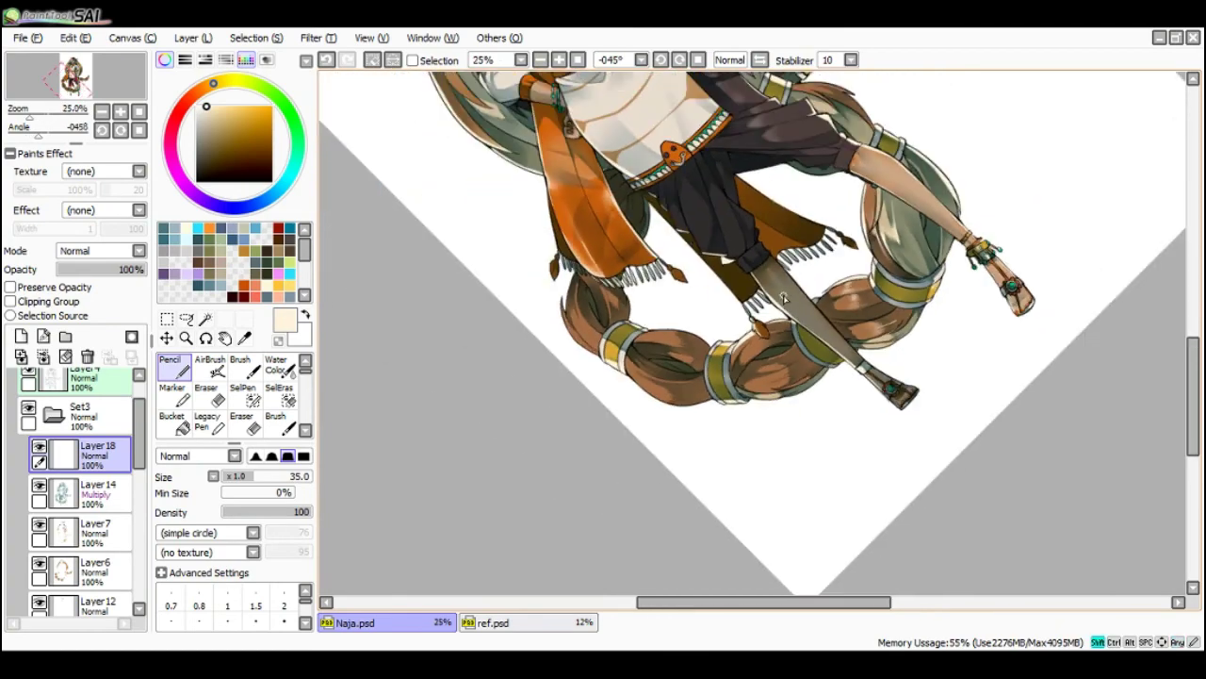
pyautogui.hotkey('ctrl', '-')
pyautogui.press('End')
pyautogui.press('End')
pyautogui.press('End')
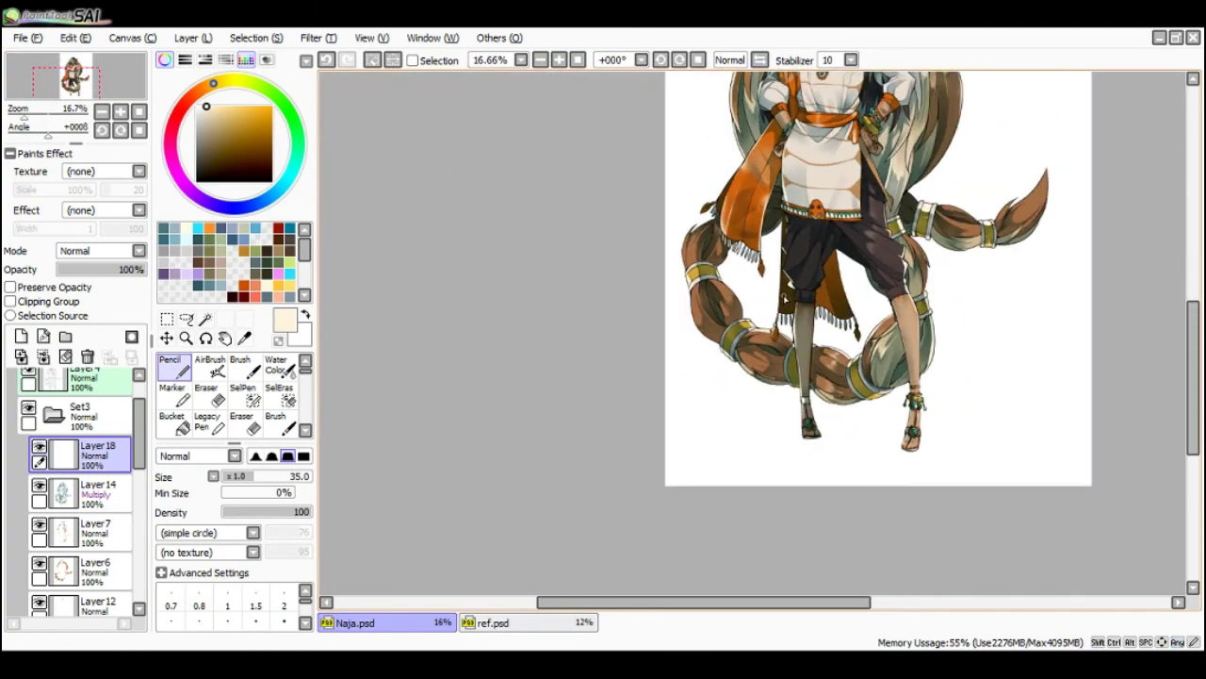
pyautogui.press('Delete')
pyautogui.press('Delete')
pyautogui.press('Delete')
pyautogui.press('Delete')
pyautogui.press('Delete')
pyautogui.press('Delete')
pyautogui.press('Delete')
pyautogui.press('Delete')
pyautogui.press('Delete')
pyautogui.press('Delete')
pyautogui.press('Delete')
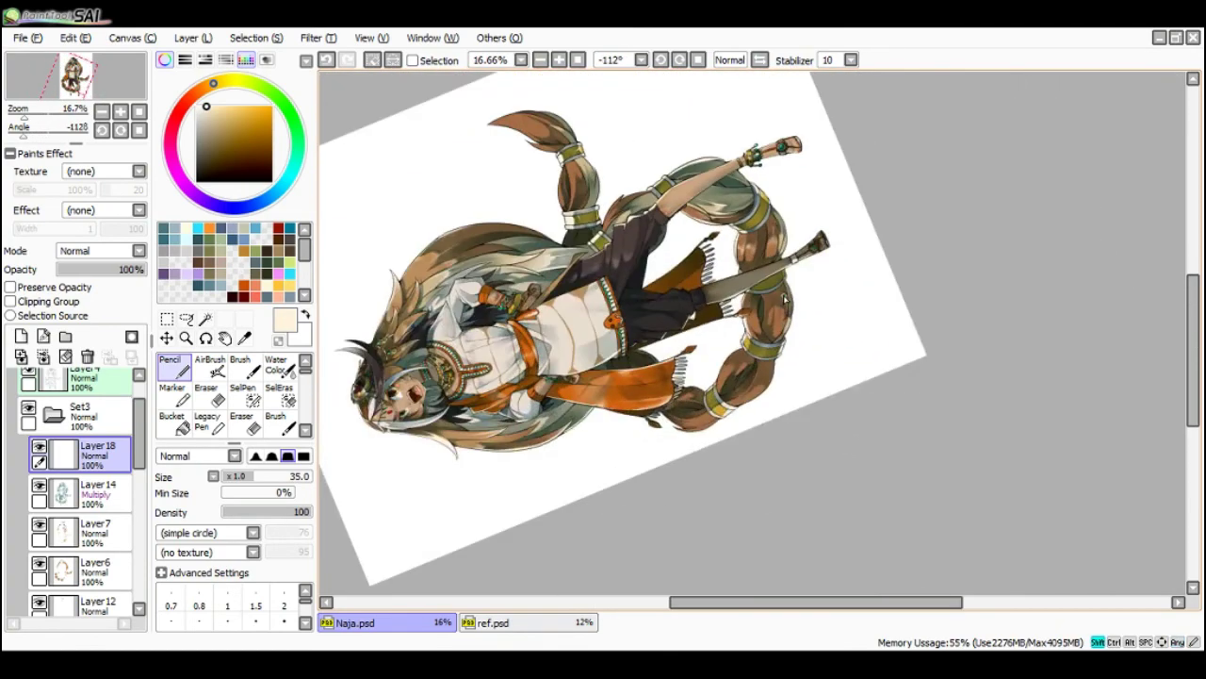
pyautogui.press('End')
pyautogui.press('End')
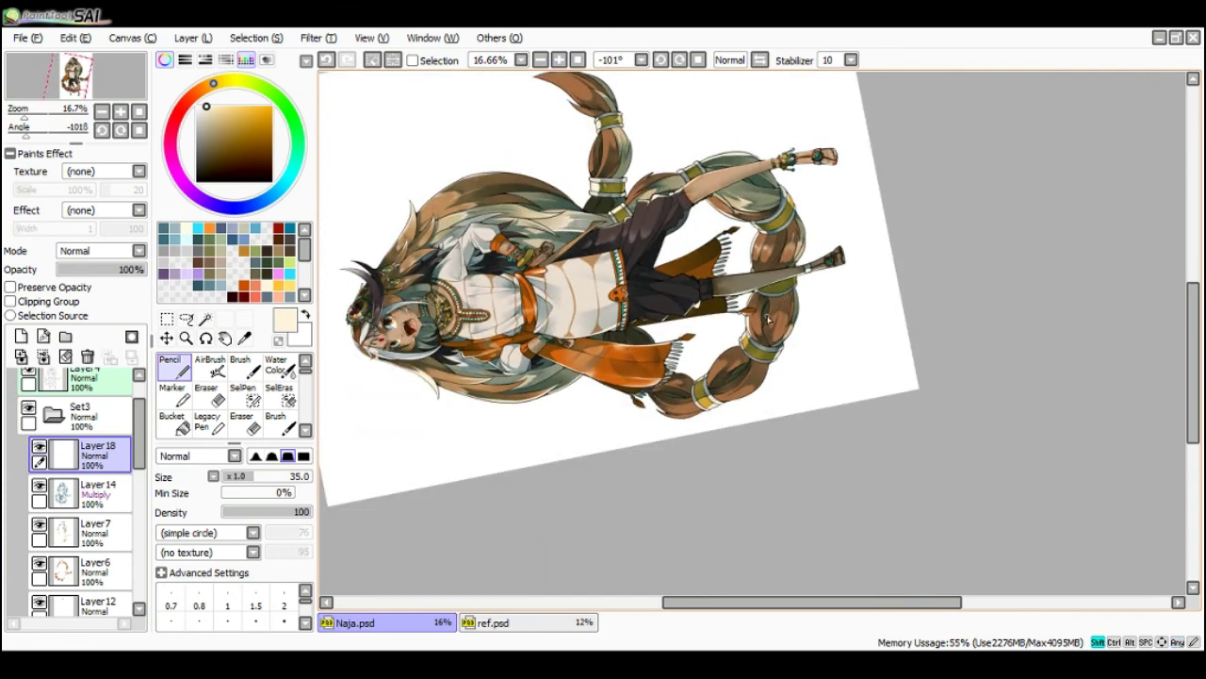
# - Paint fine cream hair highlights with a 17 px Pencil on the brown braid section beside the tassel and blend them with Water Color
pyautogui.press('pageup')
pyautogui.press('pageup')
pyautogui.moveTo(792, 309); pyautogui.dragTo(772, 309)
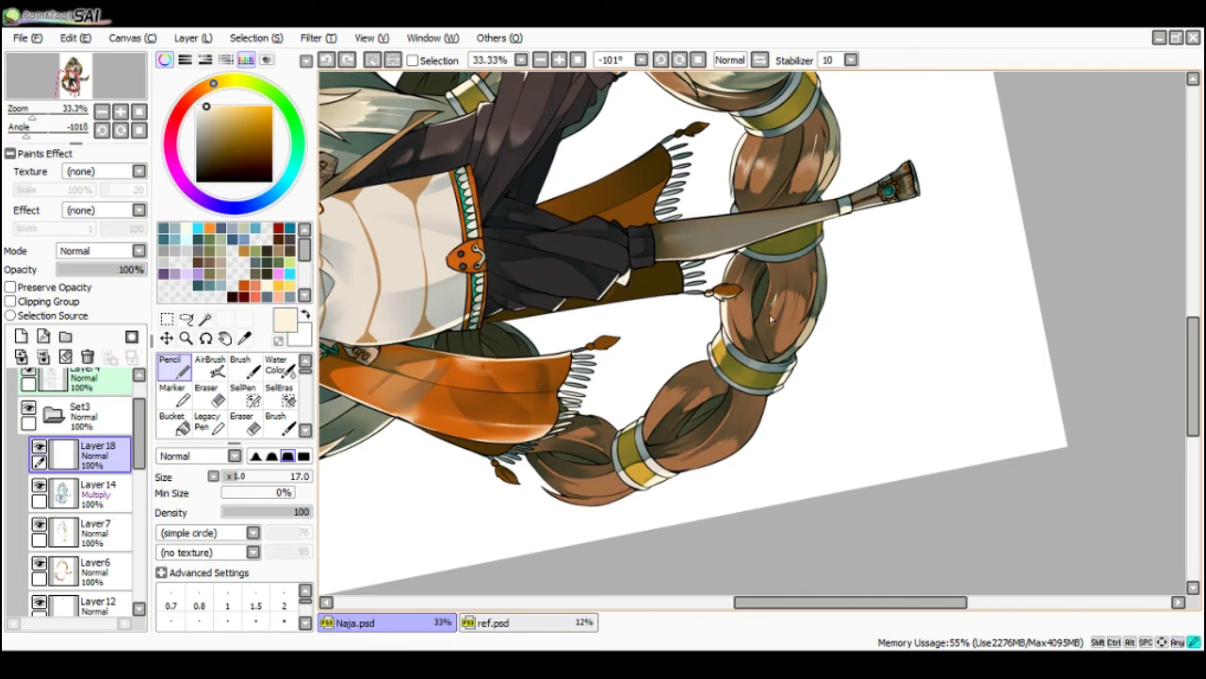
pyautogui.press('c')
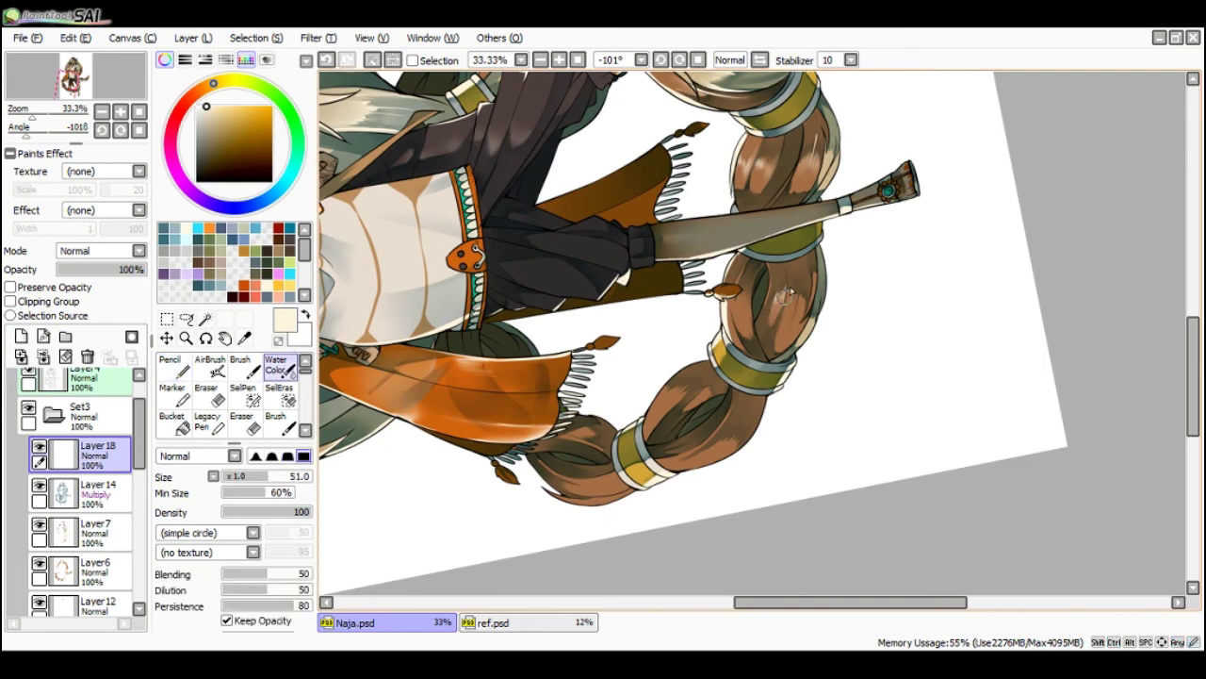
pyautogui.press('n')
pyautogui.press('c')
pyautogui.press('n')
pyautogui.press('c')
pyautogui.press('n')
pyautogui.press('c')
pyautogui.press('n')
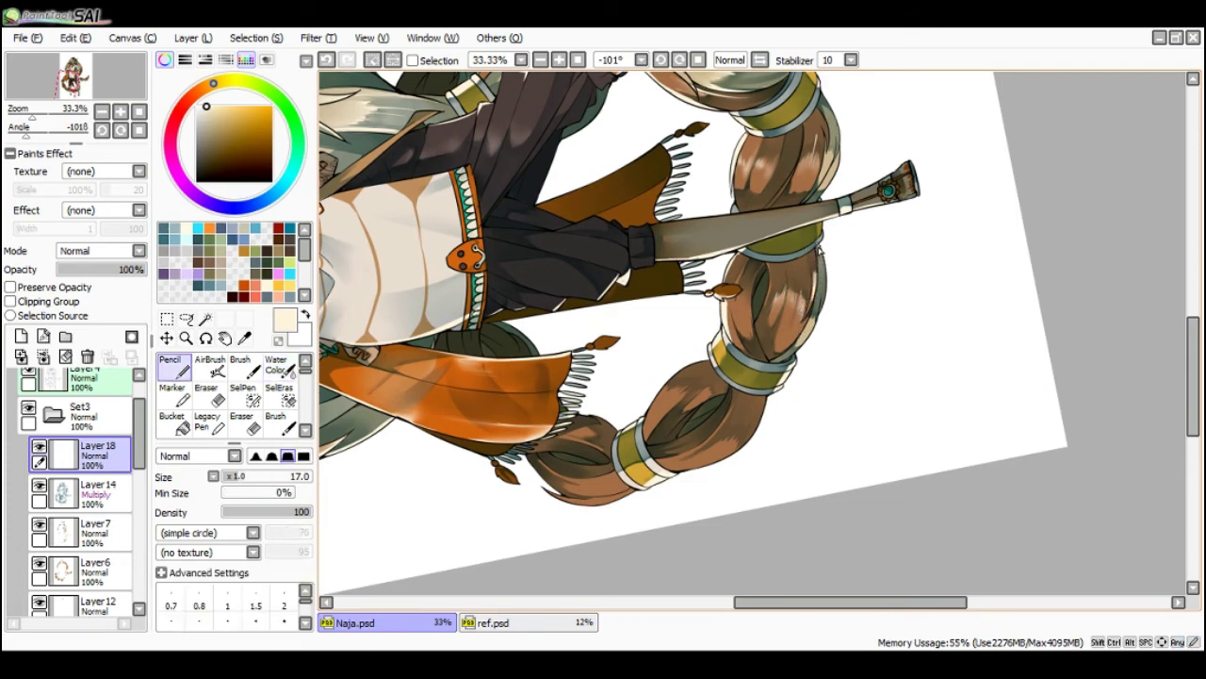
# - Add a cream edge highlight to the outer side of the gold tail band behind the straight leg's shin
pyautogui.keyDown('ctrl'); pyautogui.keyDown('alt'); pyautogui.moveTo(825, 233); pyautogui.dragTo(843, 203); pyautogui.keyUp('alt'); pyautogui.keyUp('ctrl')
pyautogui.moveTo(824, 223); pyautogui.dragTo(821, 243)
pyautogui.moveTo(824, 223); pyautogui.dragTo(821, 244)
pyautogui.press('s')
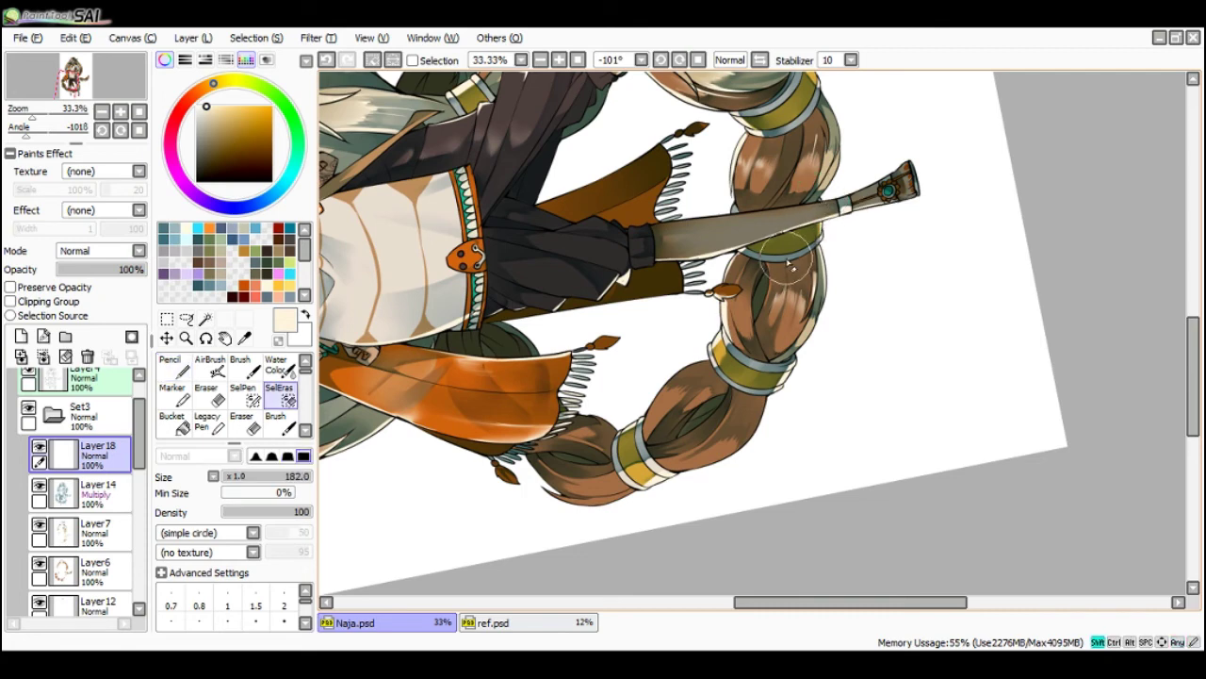
# - Paint fine cream highlights with a 21 px Pencil on the brown braid strand beside the scarf's hanging tassel and blend them with Water Color
pyautogui.press('n')
pyautogui.press('Delete')
pyautogui.moveTo(771, 306); pyautogui.dragTo(735, 282)
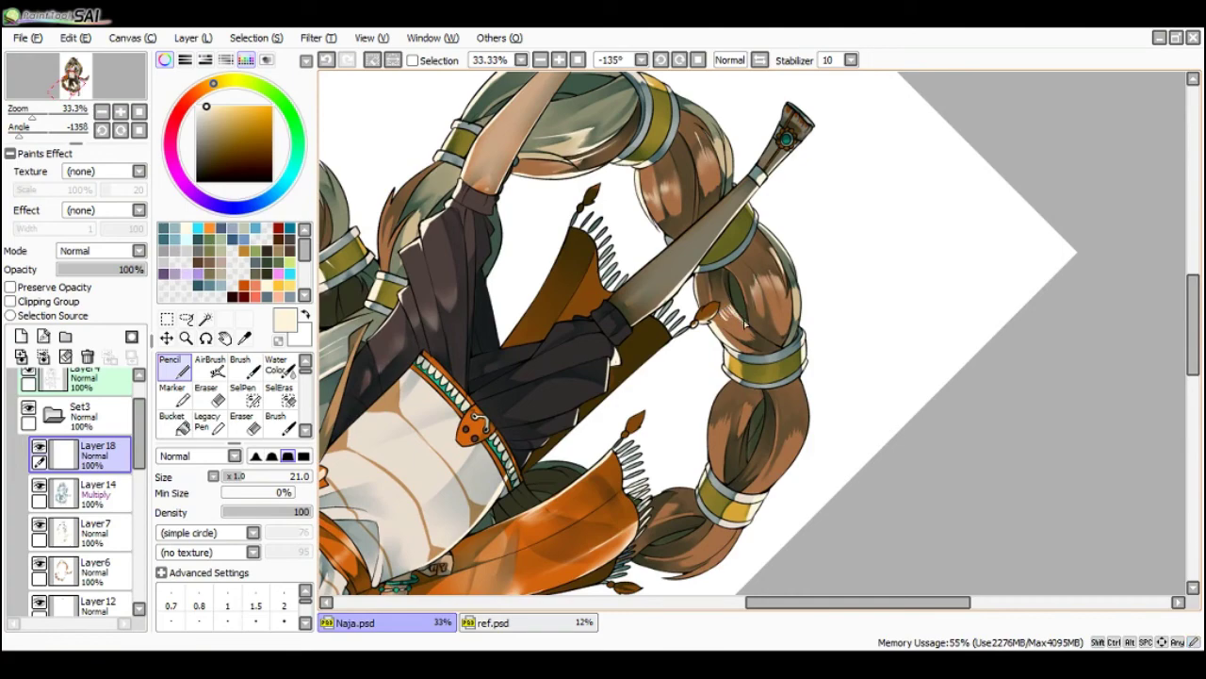
pyautogui.press('c')
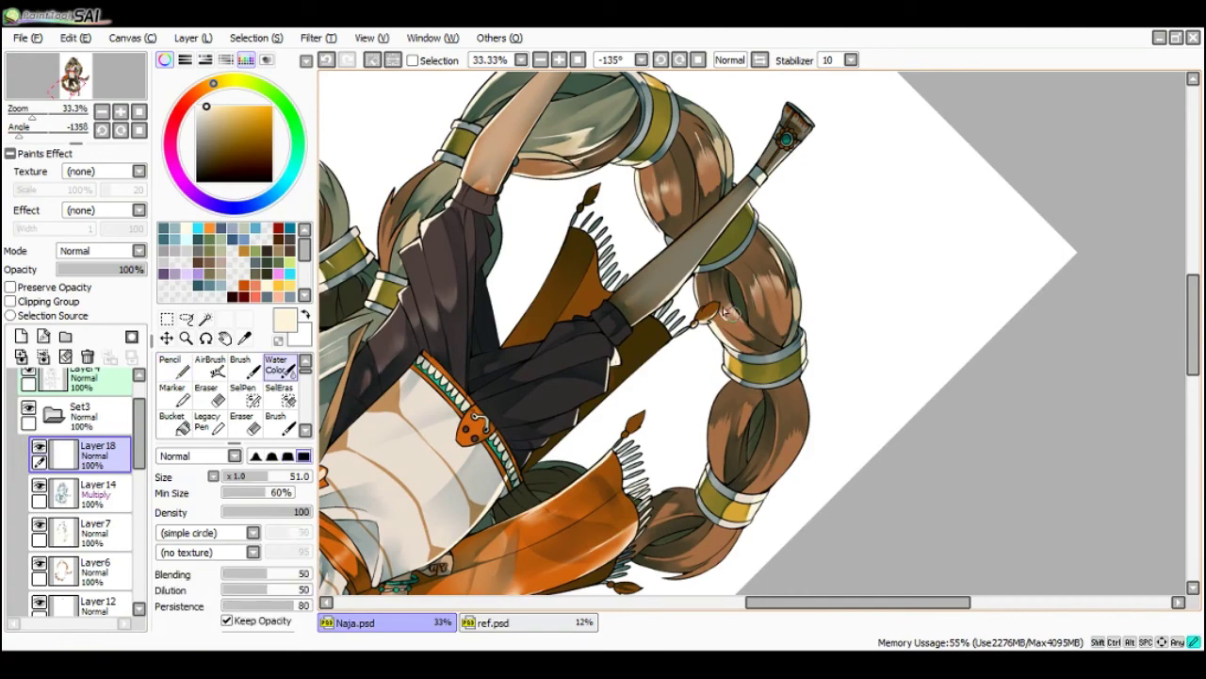
pyautogui.press('n')
# - Paint cream hair highlights on both strands of the next brown braid section towards the orange scarf and soften them with Water Color
pyautogui.moveTo(714, 297)
pyautogui.mouseDown()
pyautogui.moveTo(735, 377)
pyautogui.moveTo(723, 422)
pyautogui.mouseUp()
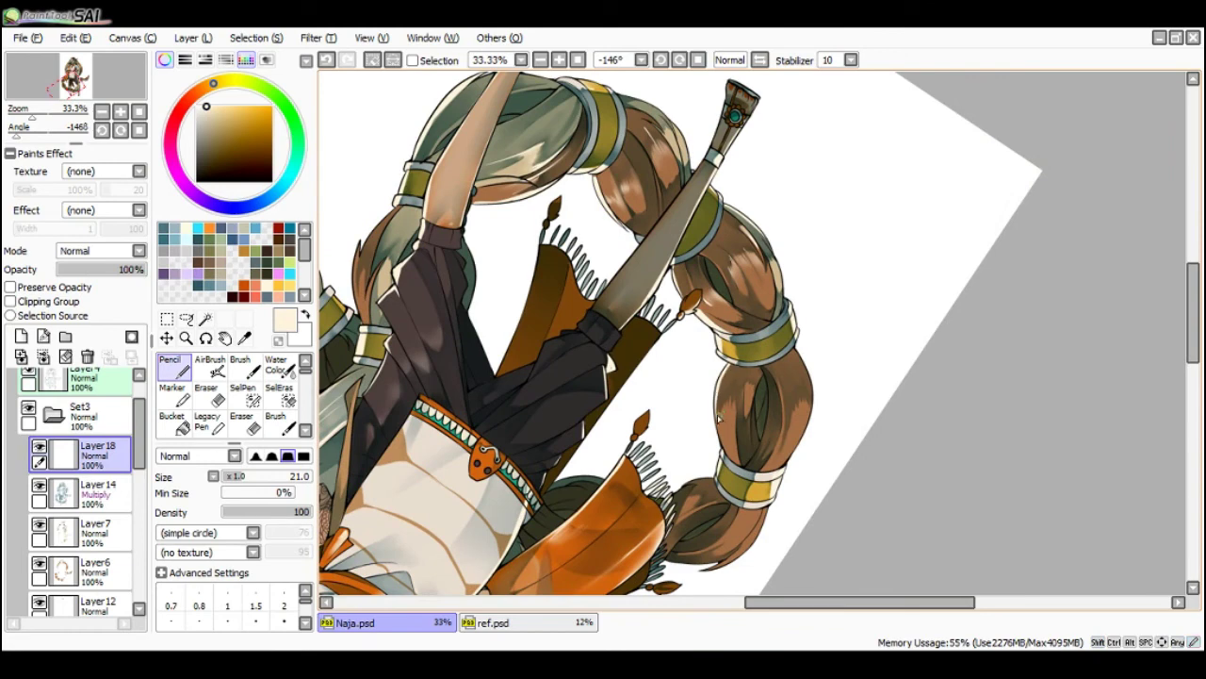
pyautogui.press('c')
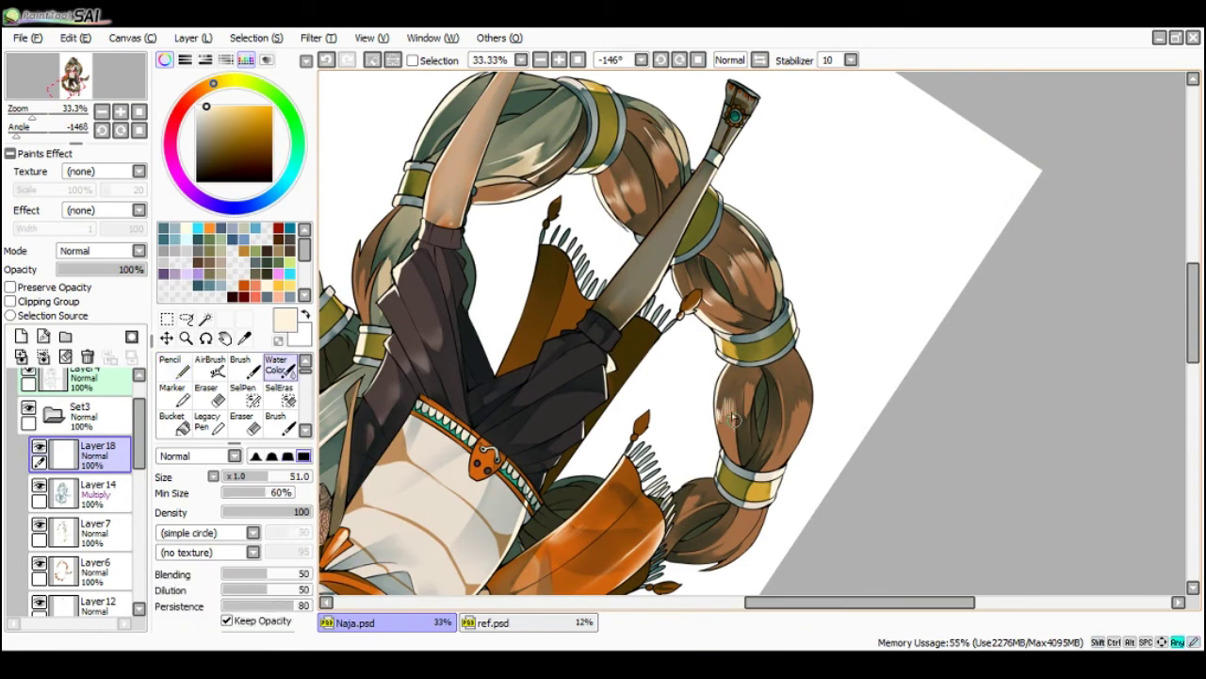
pyautogui.press('n')
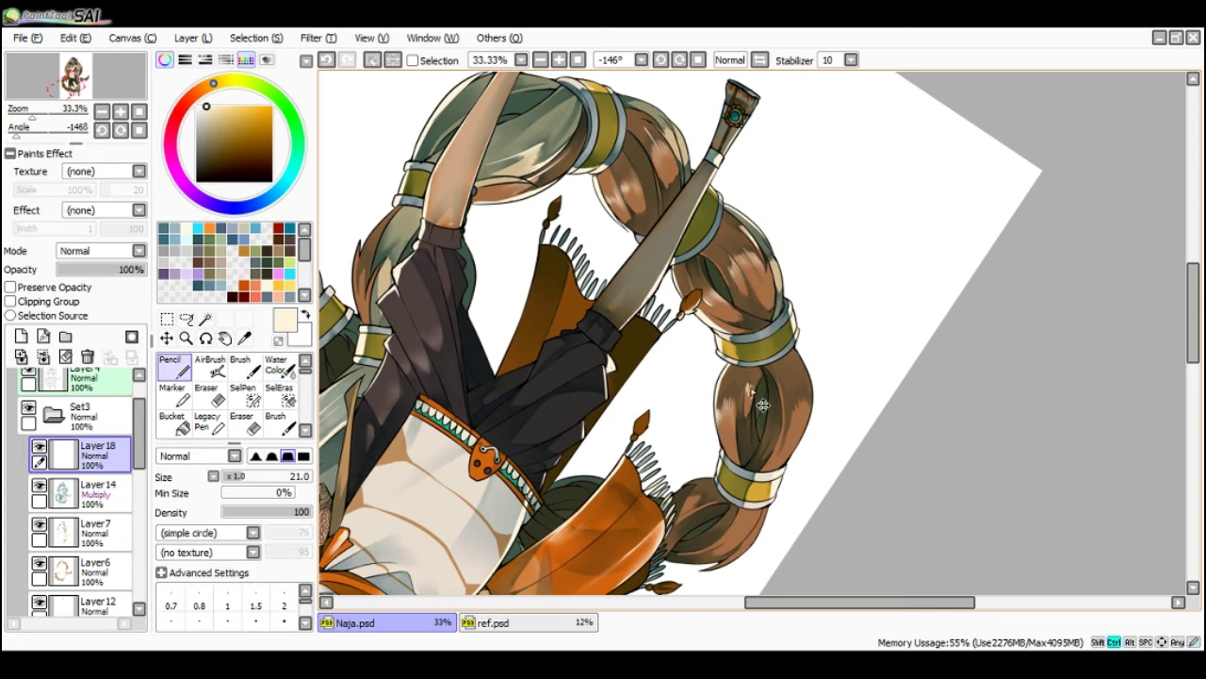
pyautogui.press('c')
pyautogui.press('n')
pyautogui.press('c')
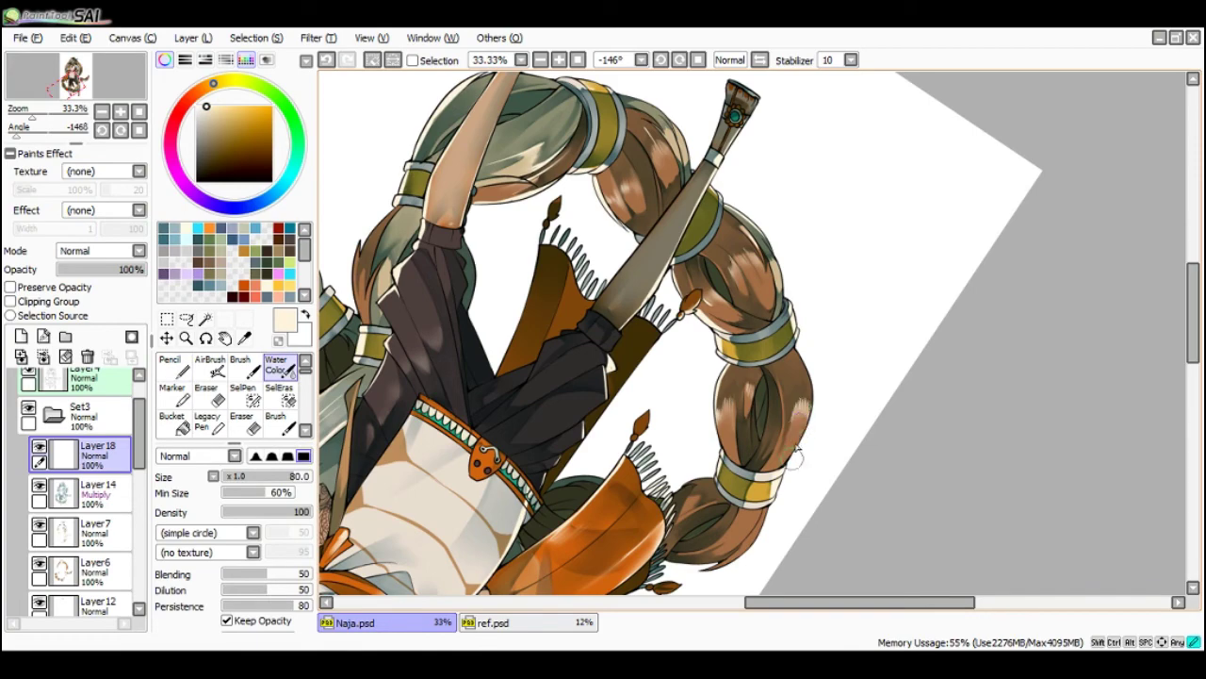
# - Add a cream rim light along the outer edge of the braid section and gold band just below the orange scarf
pyautogui.press('n')
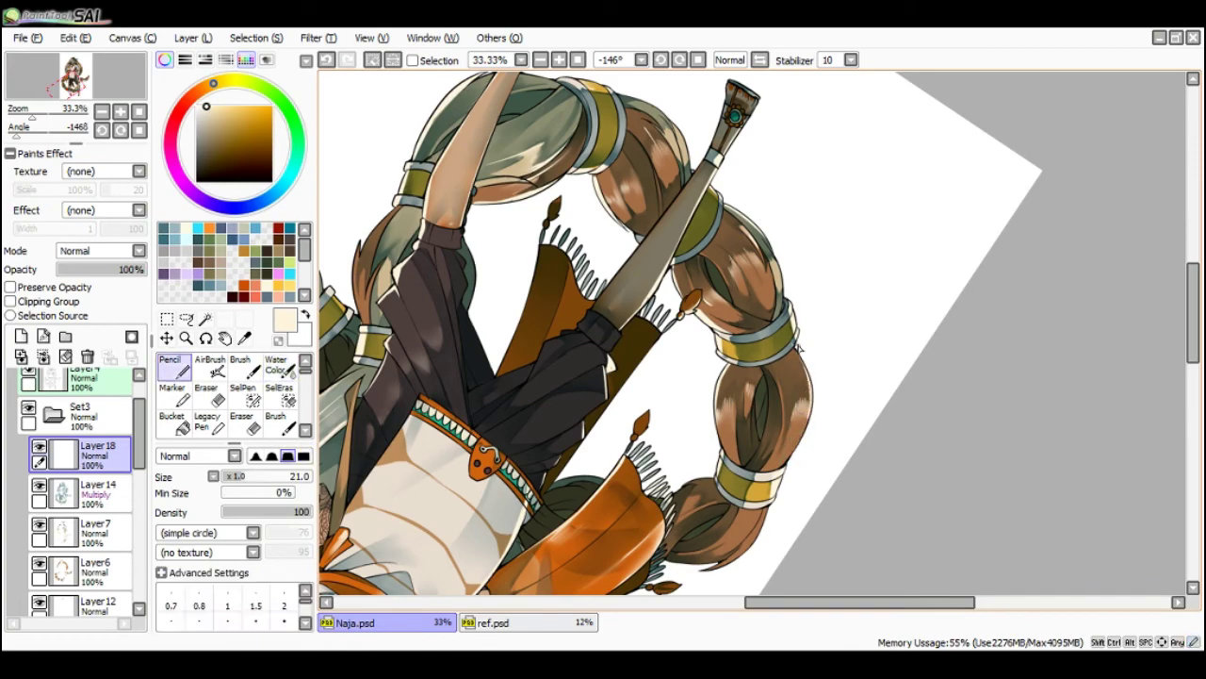
pyautogui.scroll(-1, 797, 345)
pyautogui.press('End')
pyautogui.press('End')
pyautogui.press('End')
pyautogui.press('Delete')
pyautogui.press('Delete')
pyautogui.press('End')
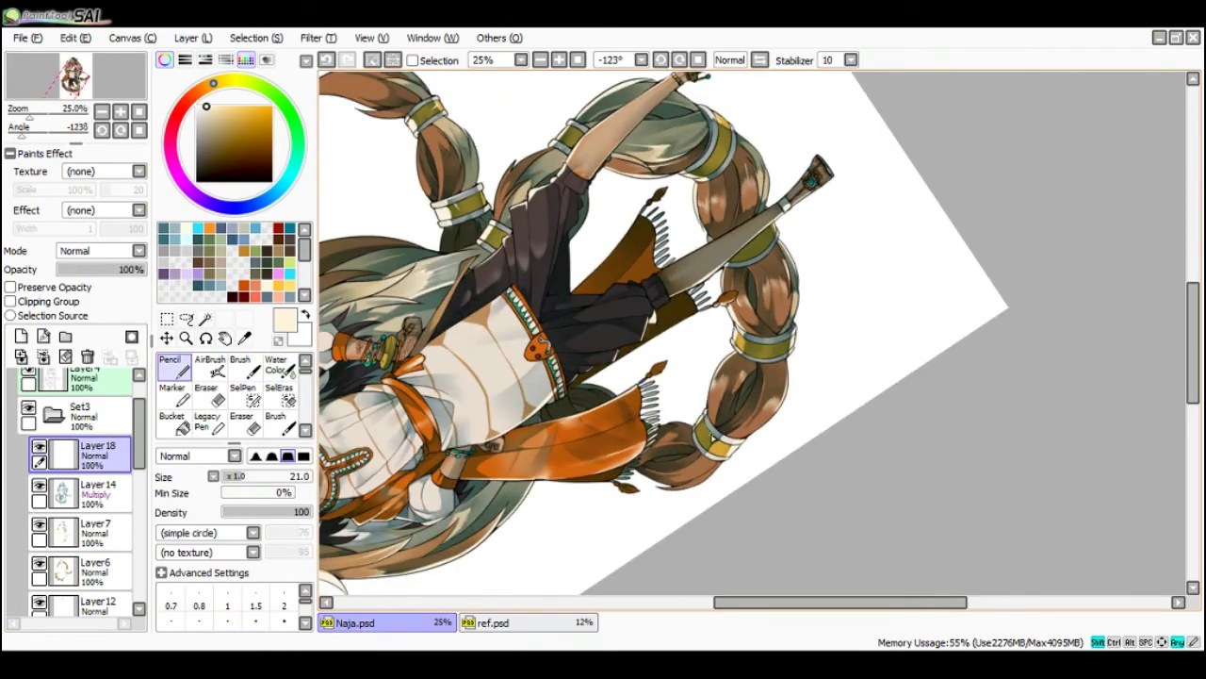
pyautogui.moveTo(712, 436); pyautogui.dragTo(676, 211)
pyautogui.scroll(1, 676, 211)
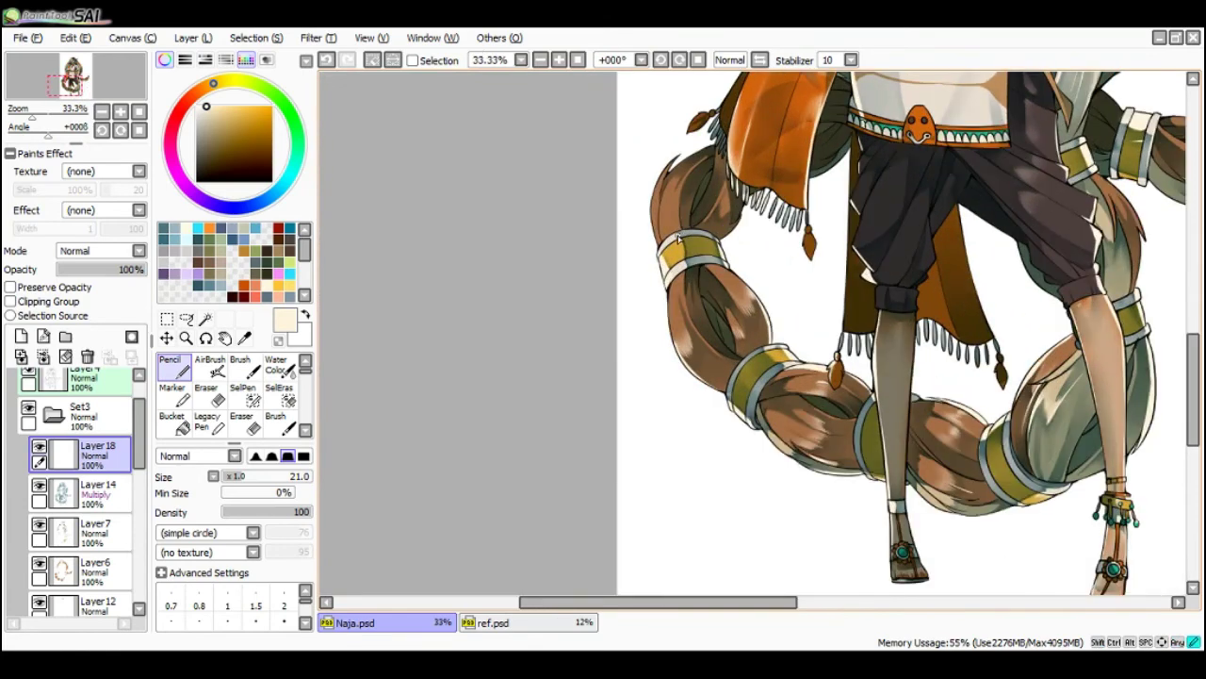
pyautogui.press('c')
pyautogui.press('n')
pyautogui.moveTo(658, 189); pyautogui.dragTo(655, 228)
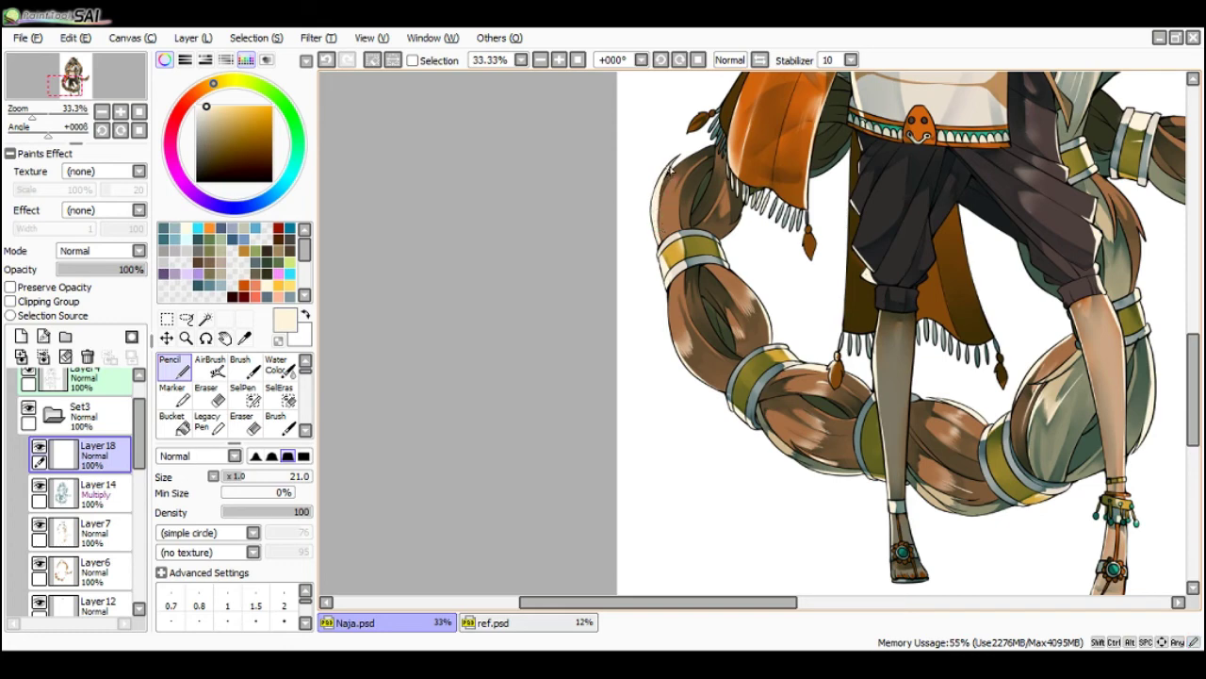
# - Paint cream highlights on the strands of the brown braid section under the orange scarf and blend them with 80 px Water Color
pyautogui.scroll(1, 671, 170)
pyautogui.press('c')
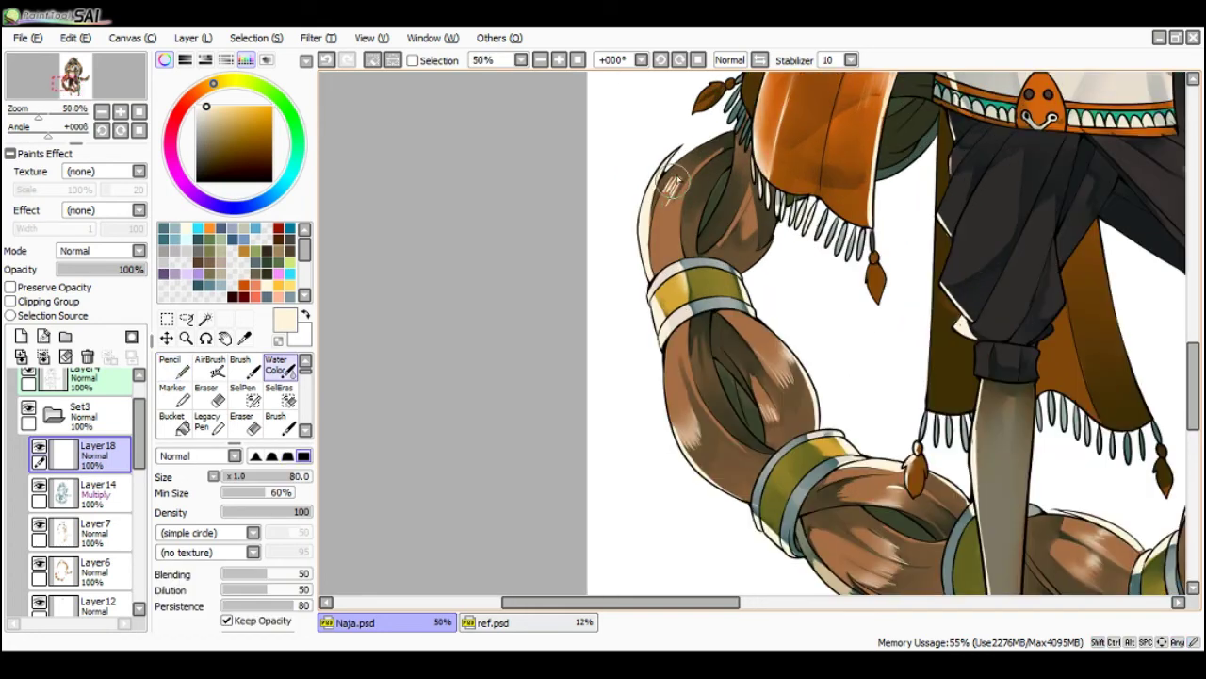
pyautogui.press('n')
pyautogui.moveTo(688, 180)
pyautogui.mouseDown()
pyautogui.moveTo(680, 200)
pyautogui.moveTo(689, 186)
pyautogui.mouseUp()
pyautogui.press('c')
pyautogui.press('n')
pyautogui.moveTo(745, 216); pyautogui.dragTo(743, 236)
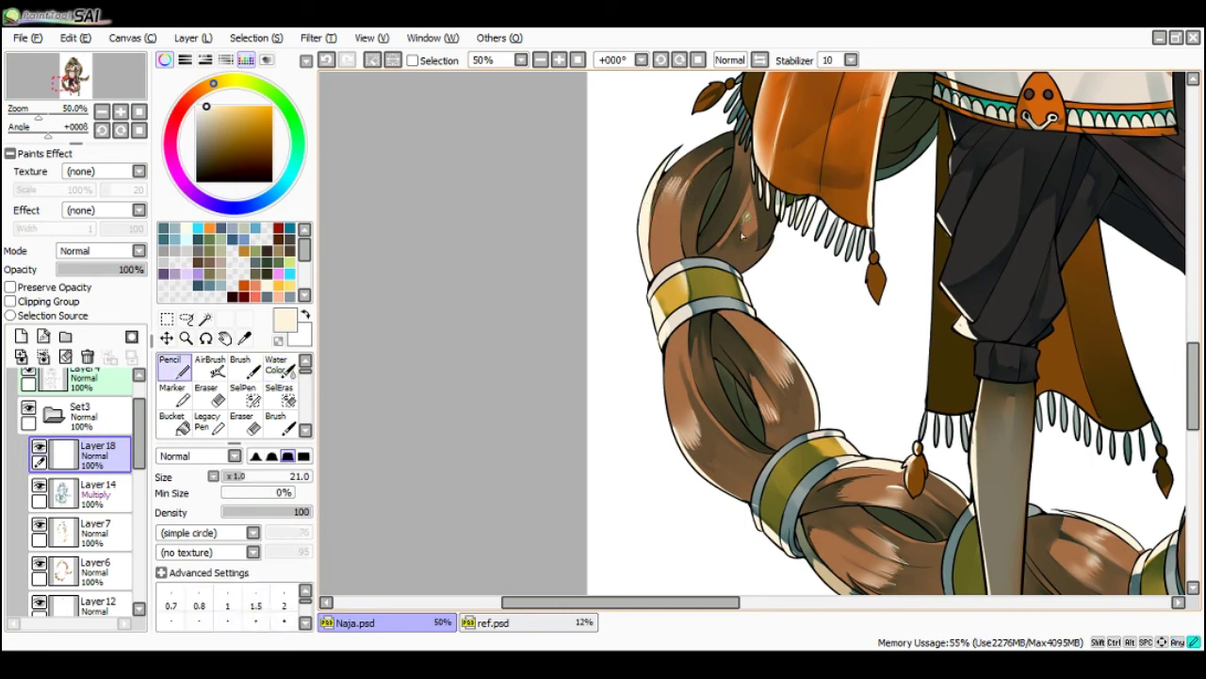
pyautogui.press('c')
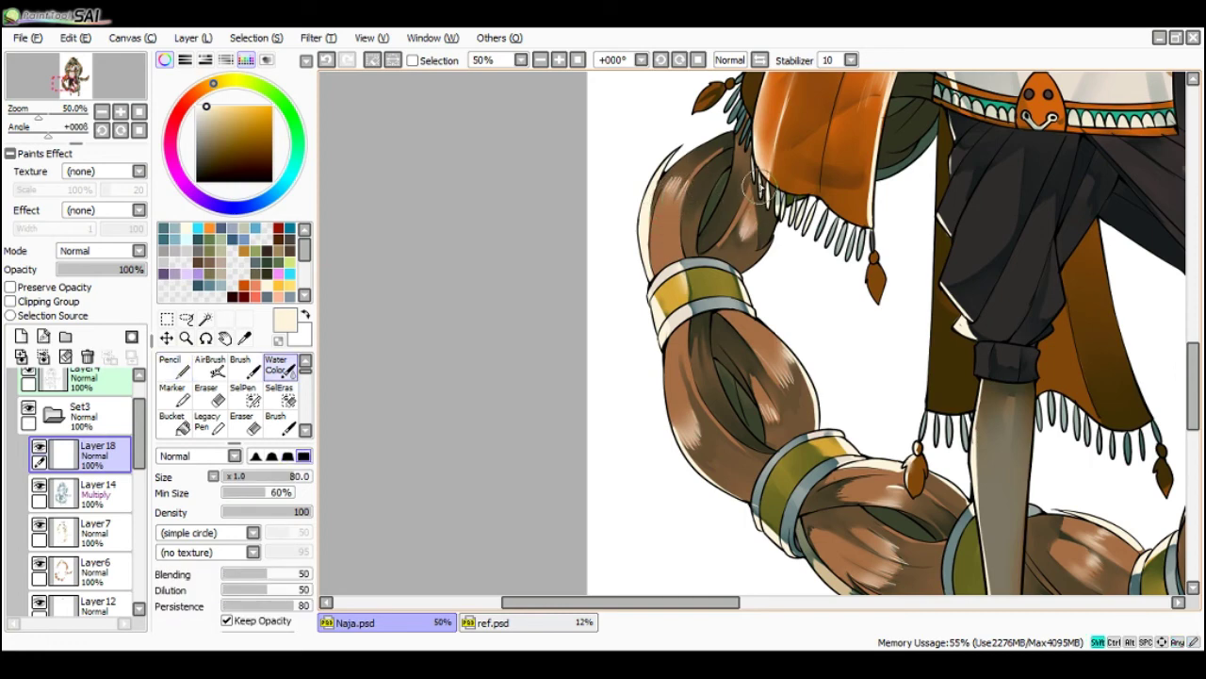
# - Paint a cream highlight on the brown tail tip with the 21 px Pencil and blend it with 80 px Water Color
pyautogui.scroll(-2, 763, 179)
pyautogui.press('space')
pyautogui.moveTo(847, 209); pyautogui.dragTo(585, 342)
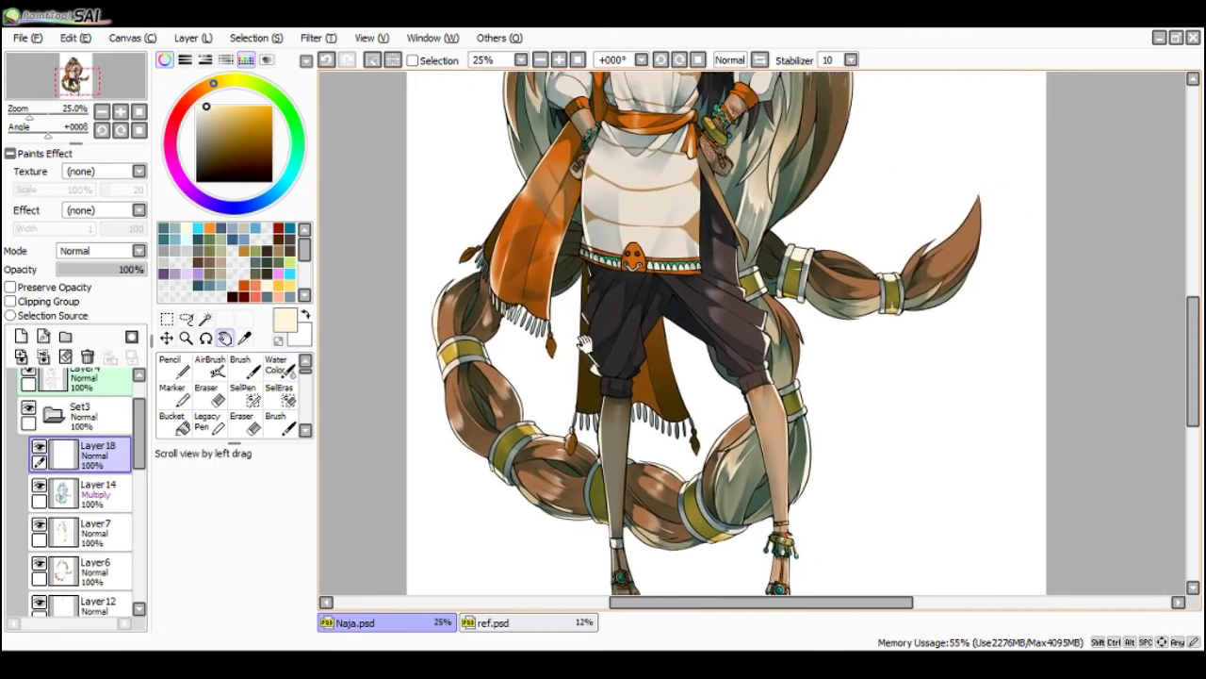
pyautogui.moveTo(832, 337); pyautogui.dragTo(657, 377)
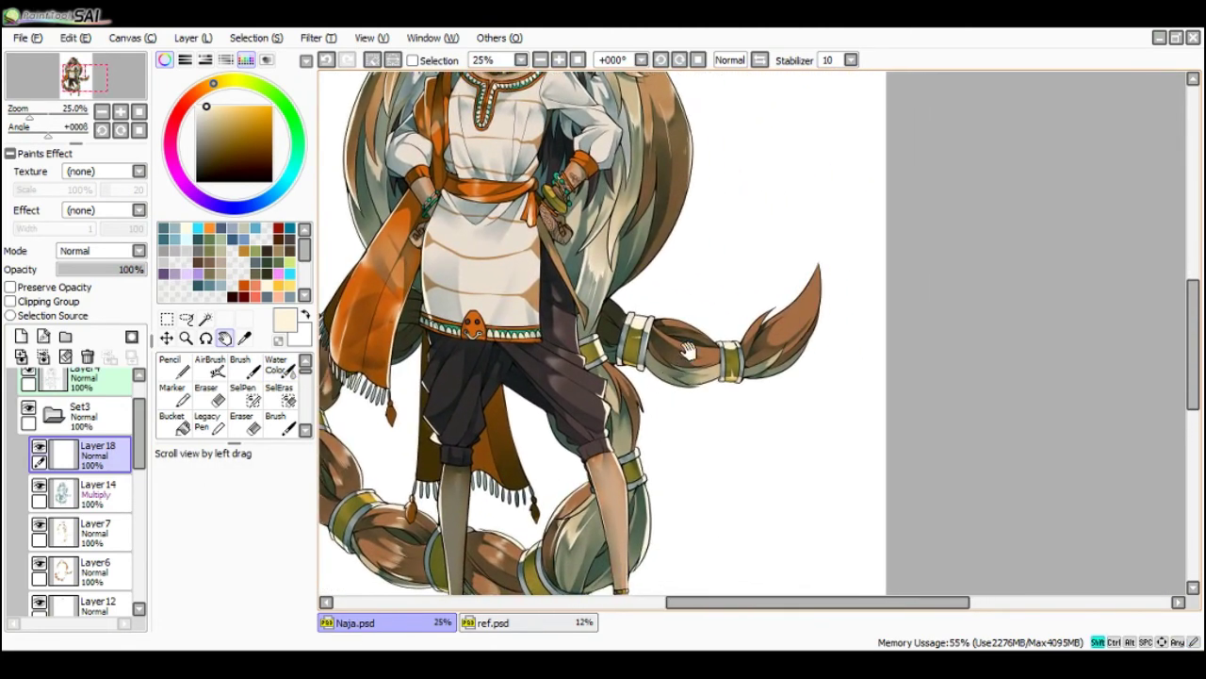
pyautogui.moveTo(809, 276)
pyautogui.mouseDown()
pyautogui.moveTo(759, 243)
pyautogui.moveTo(762, 313)
pyautogui.mouseUp()
pyautogui.press('c')
pyautogui.moveTo(777, 247); pyautogui.dragTo(786, 293)
pyautogui.press('n')
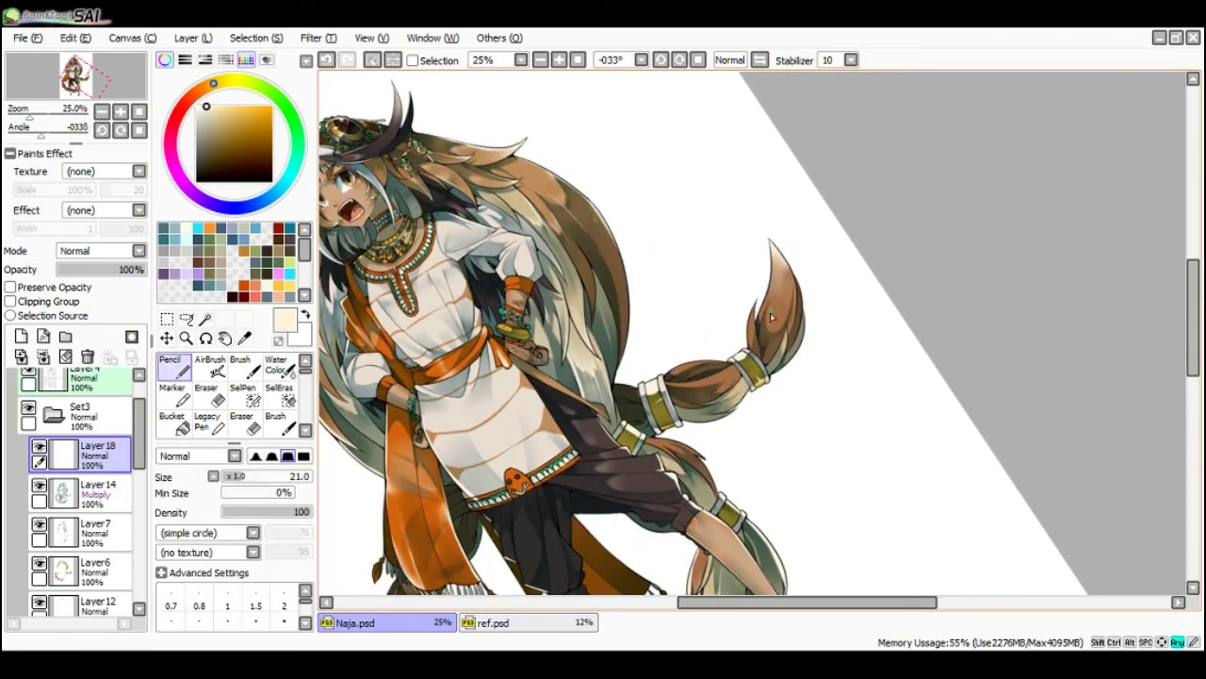
pyautogui.press('n')
pyautogui.press('c')
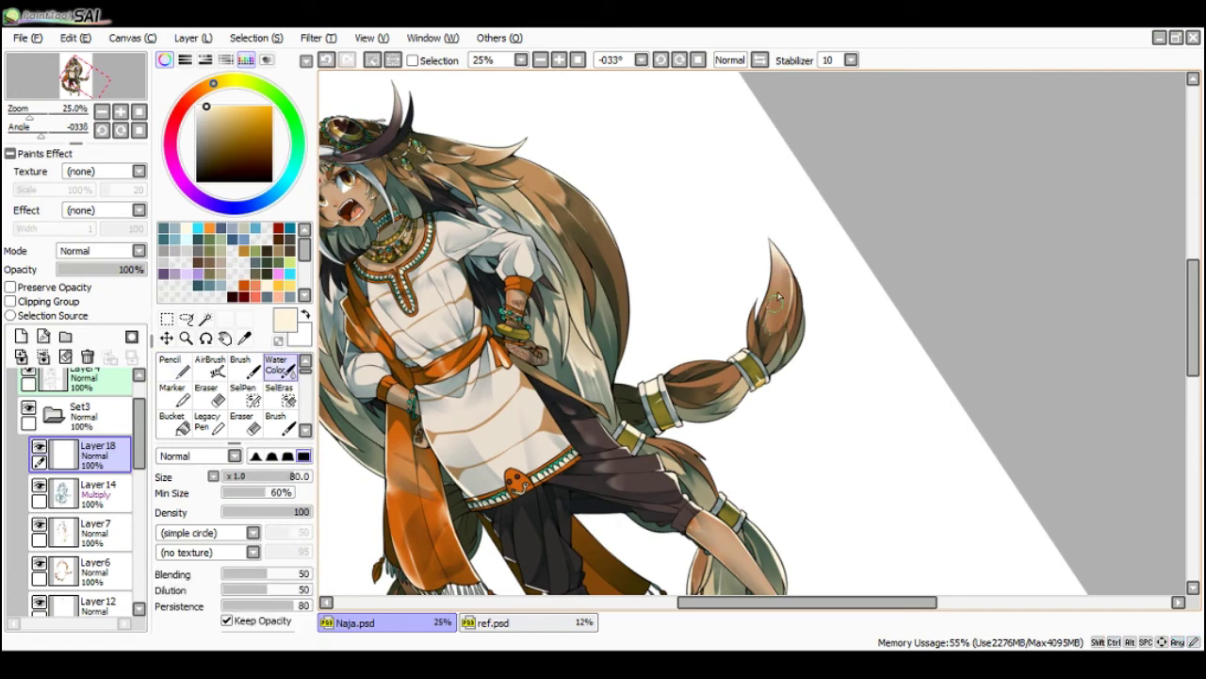
pyautogui.moveTo(791, 281)
pyautogui.mouseDown()
pyautogui.moveTo(792, 296)
pyautogui.moveTo(788, 271)
pyautogui.mouseUp()
pyautogui.press('n')
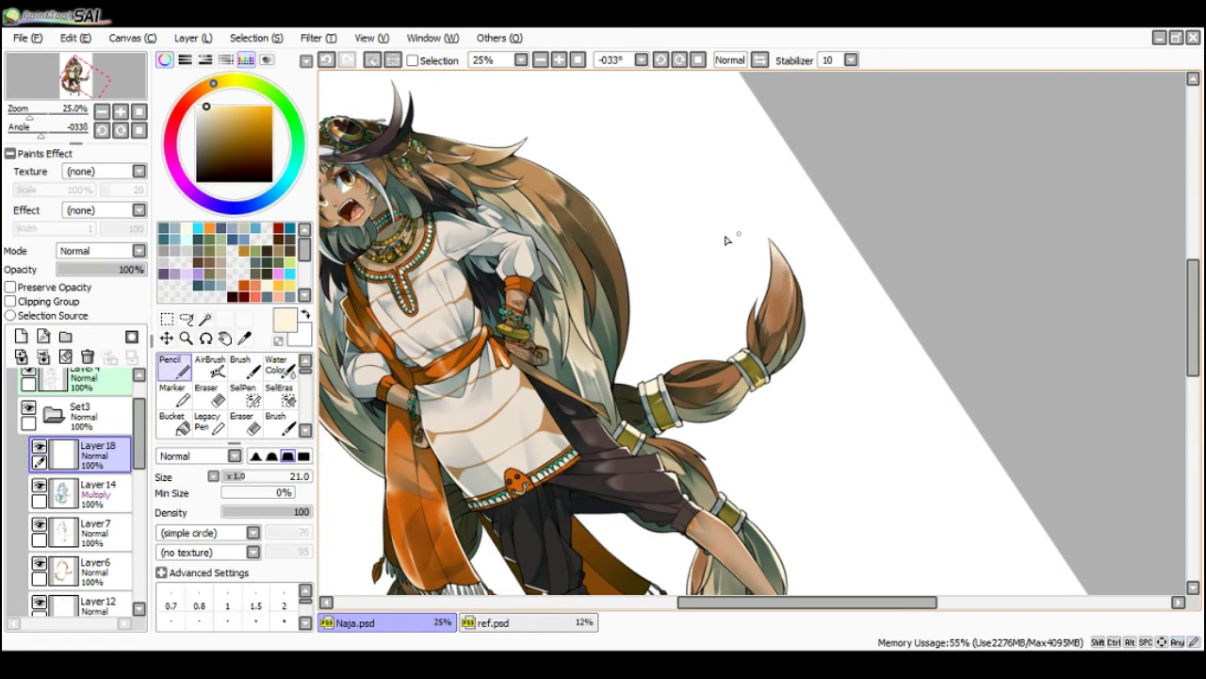
# - Add blended cream highlights to the braid section between the last two gold bands before the tail tip
pyautogui.press('End')
pyautogui.moveTo(714, 323); pyautogui.dragTo(675, 343)
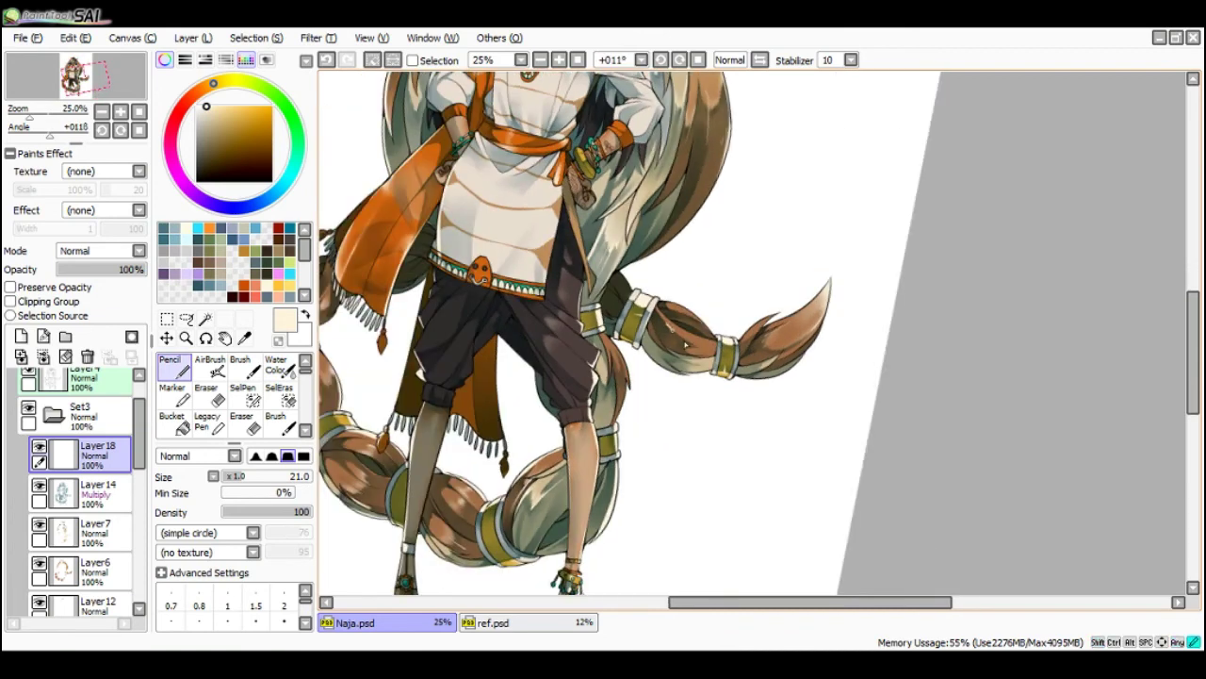
pyautogui.scroll(1, 686, 349)
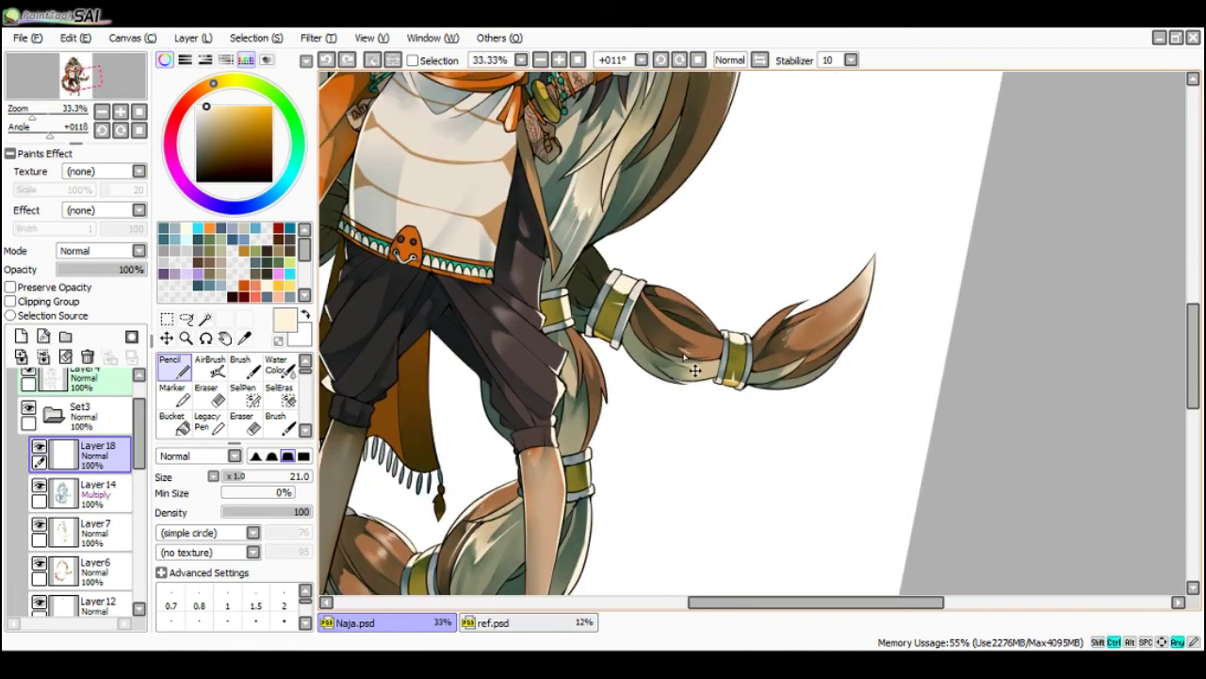
pyautogui.moveTo(680, 350)
pyautogui.mouseDown()
pyautogui.moveTo(690, 354)
pyautogui.moveTo(681, 334)
pyautogui.mouseUp()
pyautogui.press('c')
pyautogui.press('n')
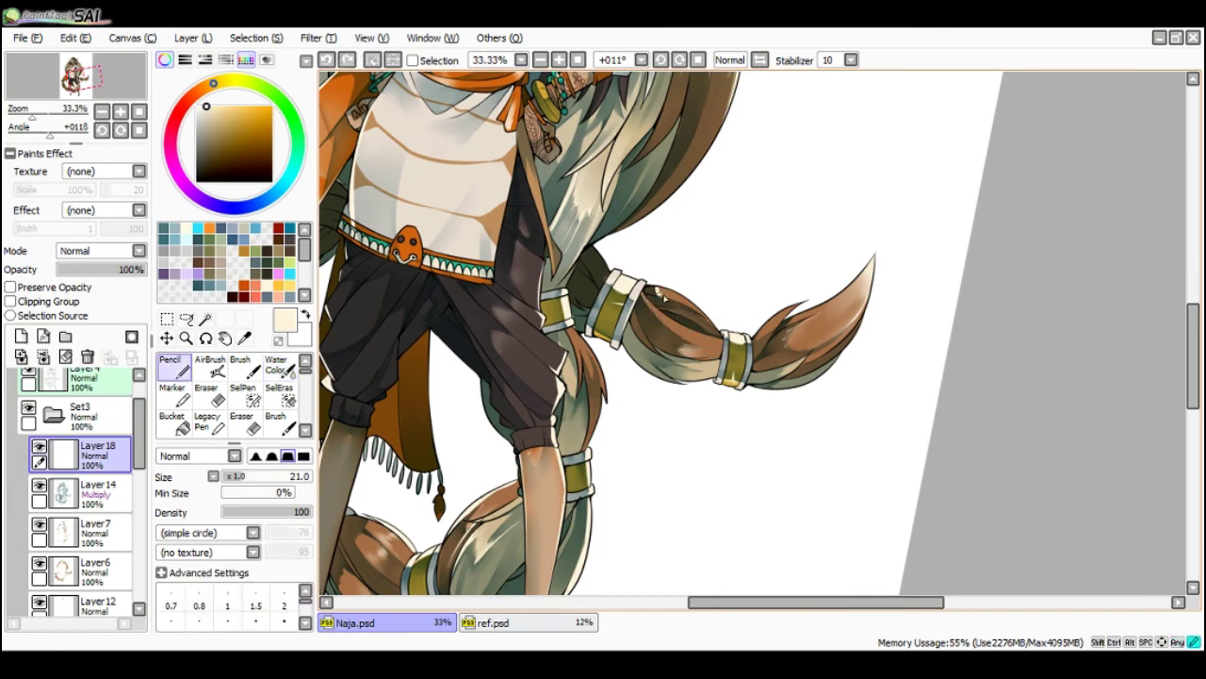
pyautogui.moveTo(671, 293); pyautogui.dragTo(717, 329)
# - Paint thin cream strand highlights on the inner edge of the tail tip and soften them with Water Color
pyautogui.press('End')
pyautogui.press('End')
pyautogui.moveTo(740, 253)
pyautogui.mouseDown()
pyautogui.moveTo(732, 237)
pyautogui.moveTo(789, 267)
pyautogui.moveTo(773, 300)
pyautogui.mouseUp()
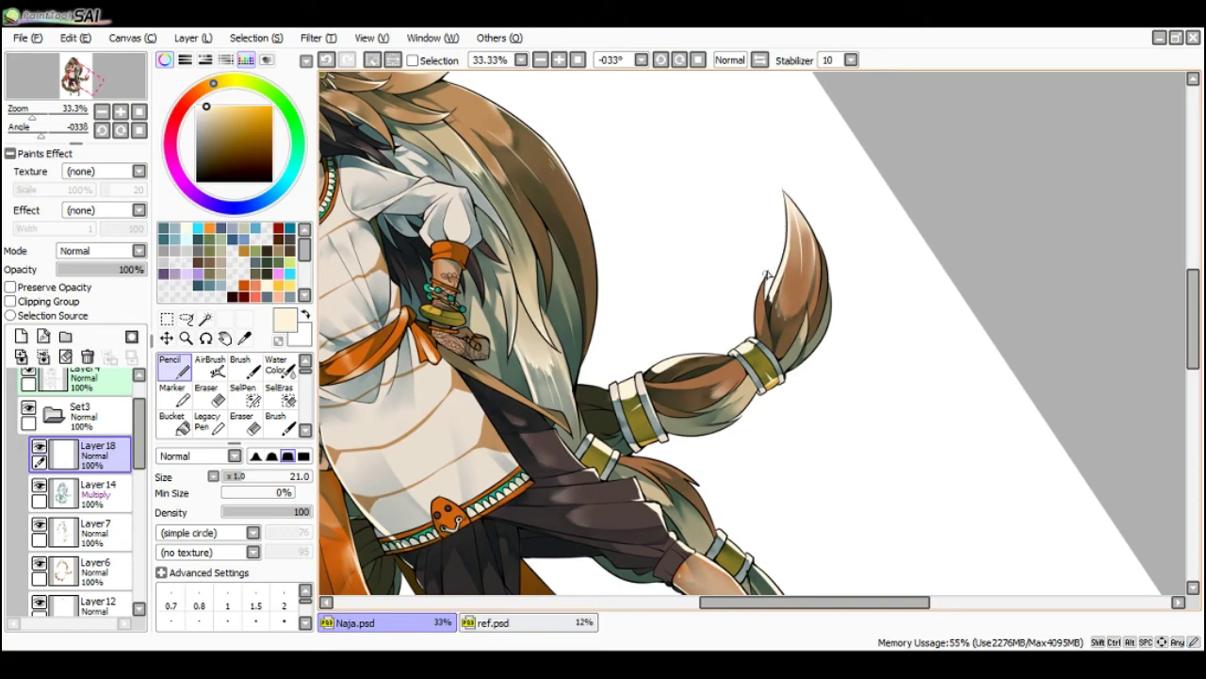
pyautogui.press('c')
pyautogui.scroll(-1, 744, 288)
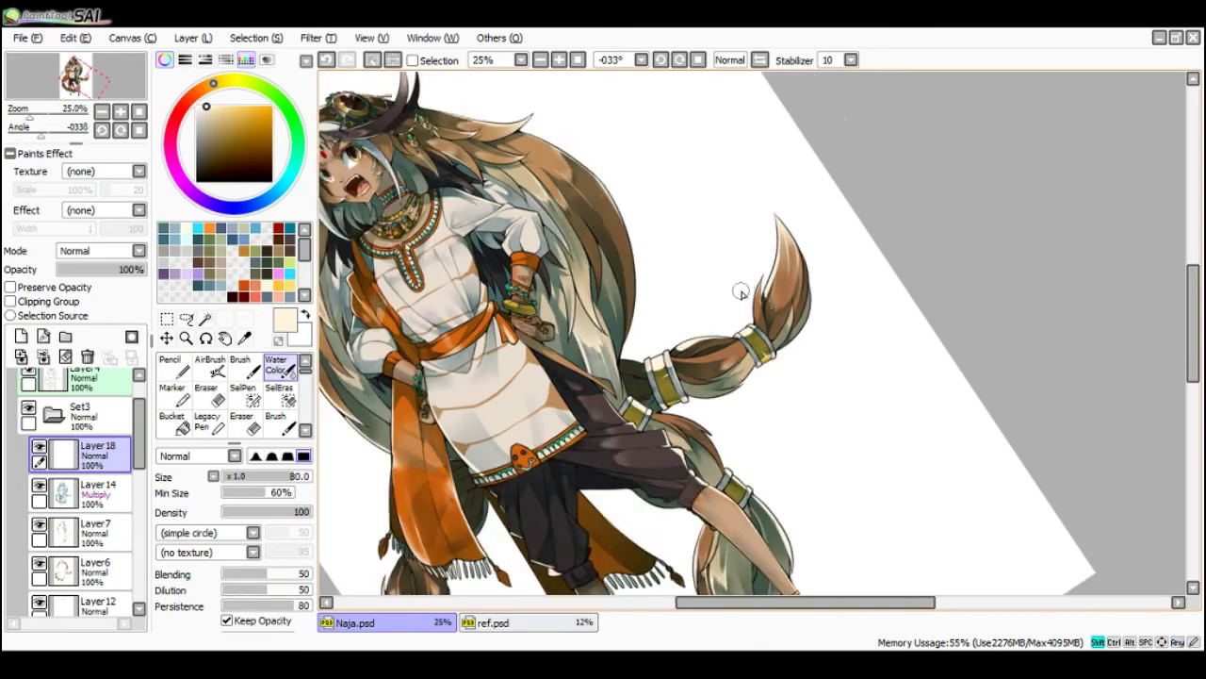
# - Swap to white and paint a rim light with the 21 px Pencil along the lower outer edge of the large hair mass
pyautogui.scroll(-1, 741, 291)
pyautogui.press('End')
pyautogui.press('End')
pyautogui.press('End')
pyautogui.press('End')
pyautogui.scroll(2, 695, 277)
pyautogui.press('n')
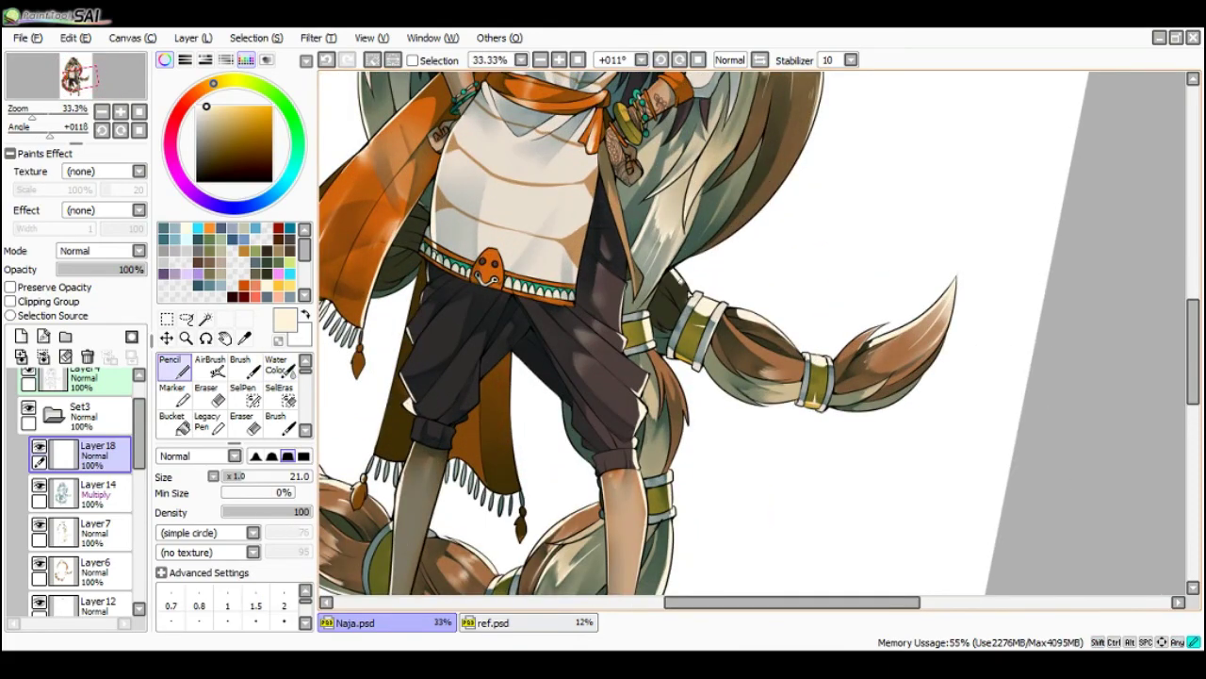
pyautogui.press('x')
pyautogui.press('Home')
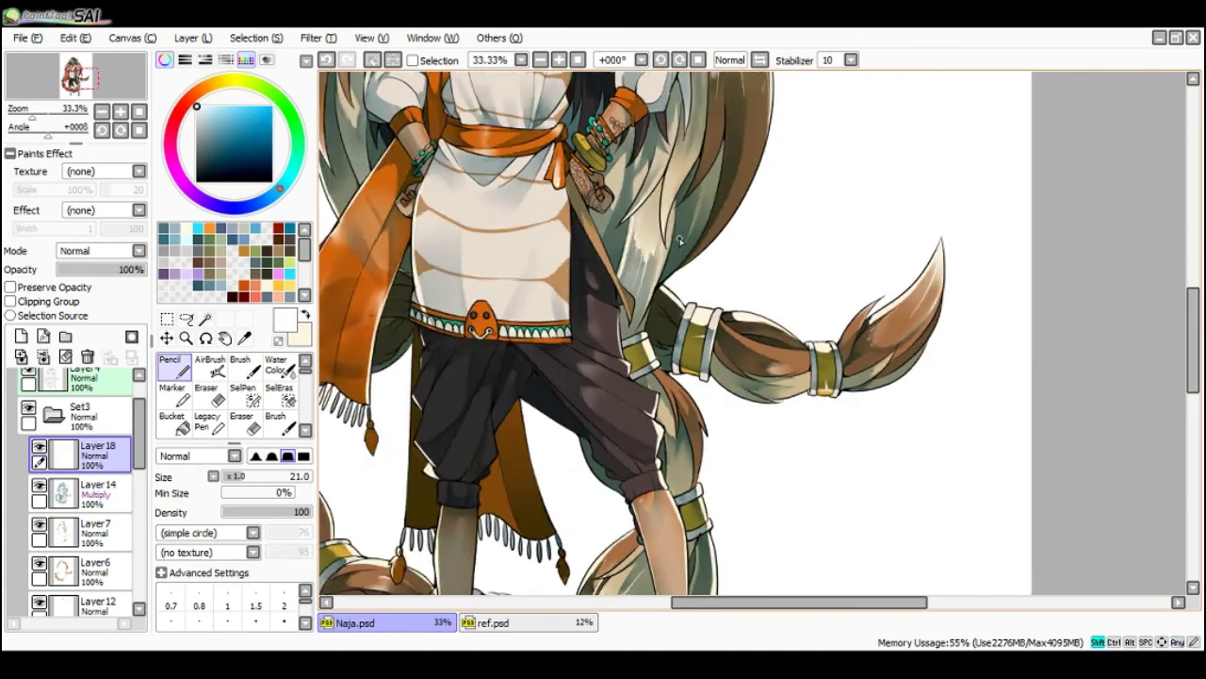
pyautogui.press('Delete')
pyautogui.moveTo(660, 300); pyautogui.dragTo(682, 251)
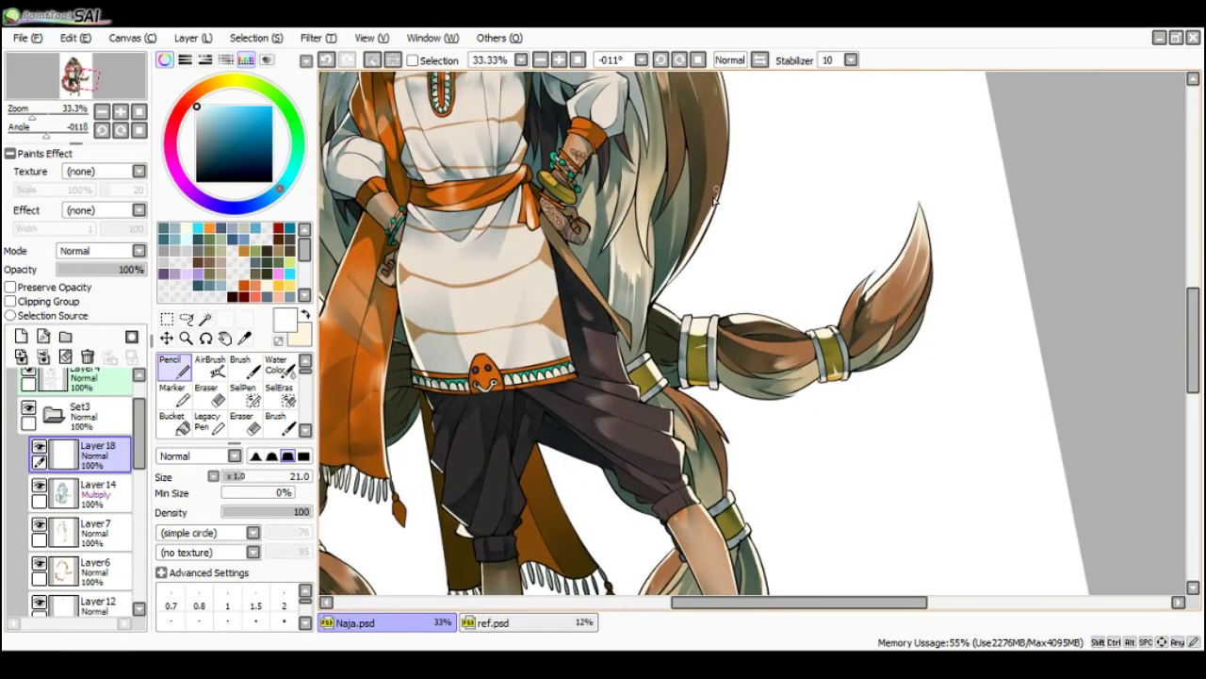
# - Examine the finished highlights on the upright figure without the interface panels, both as a whole and up close
pyautogui.press('Tab')
pyautogui.press('Tab')
pyautogui.press('Tab')
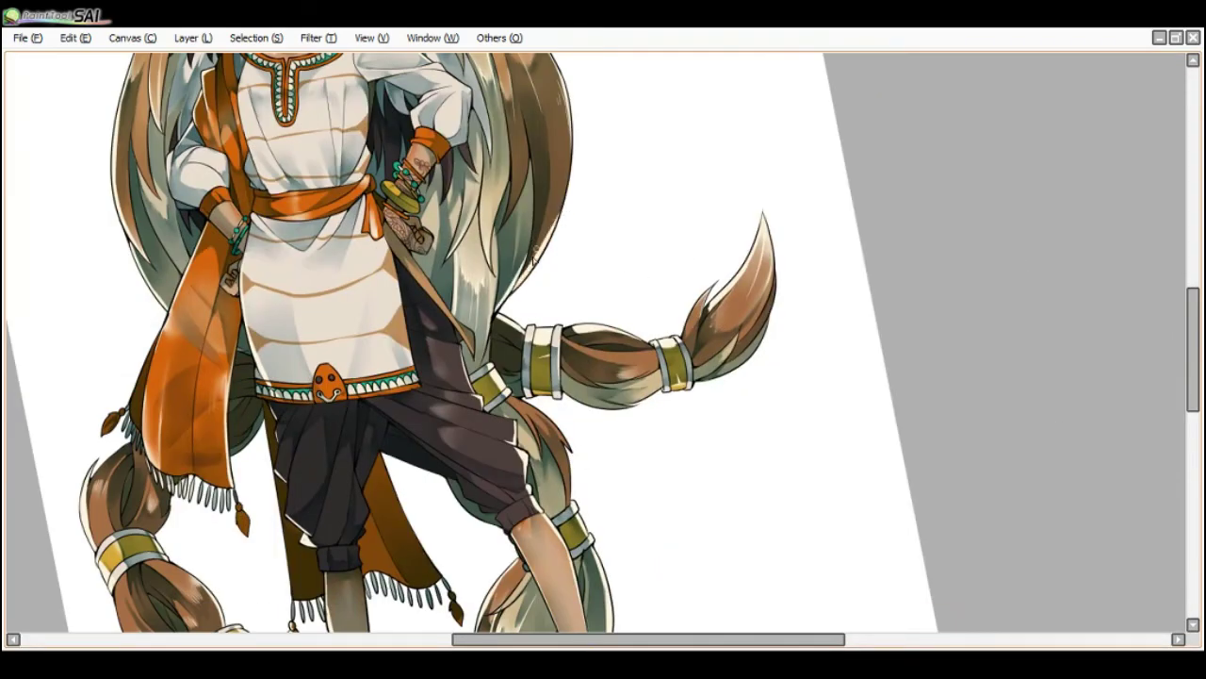
pyautogui.scroll(-3, 575, 132)
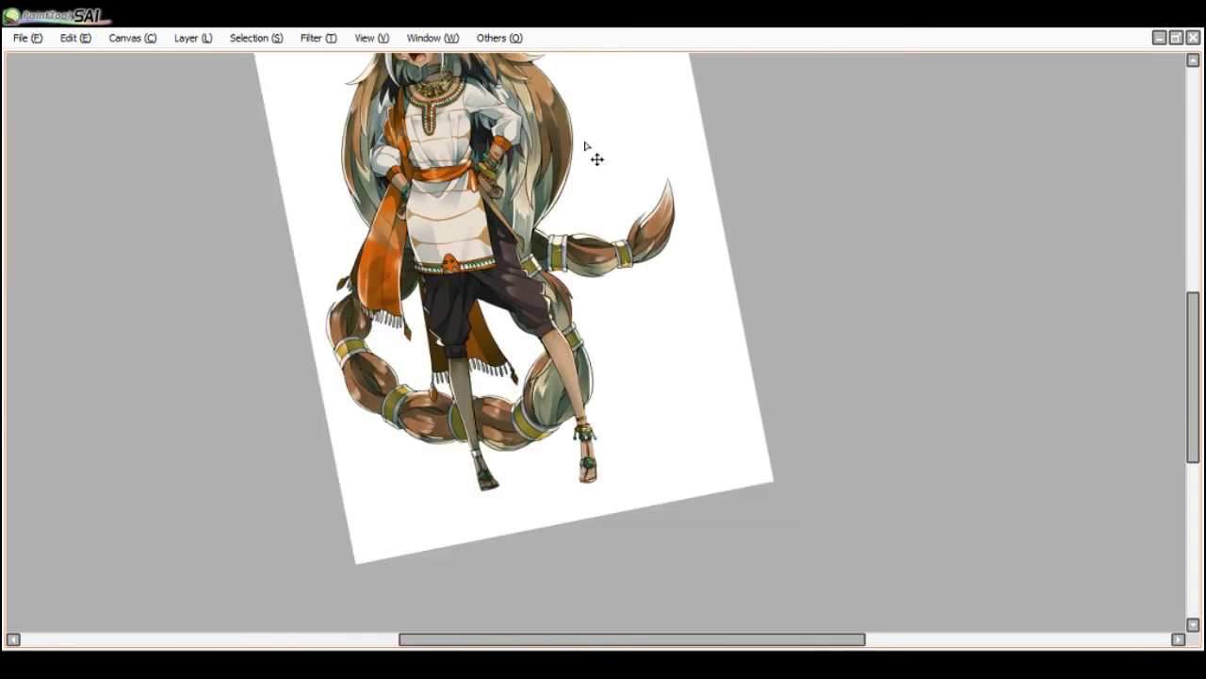
pyautogui.scroll(-2, 584, 146)
pyautogui.press('Home')
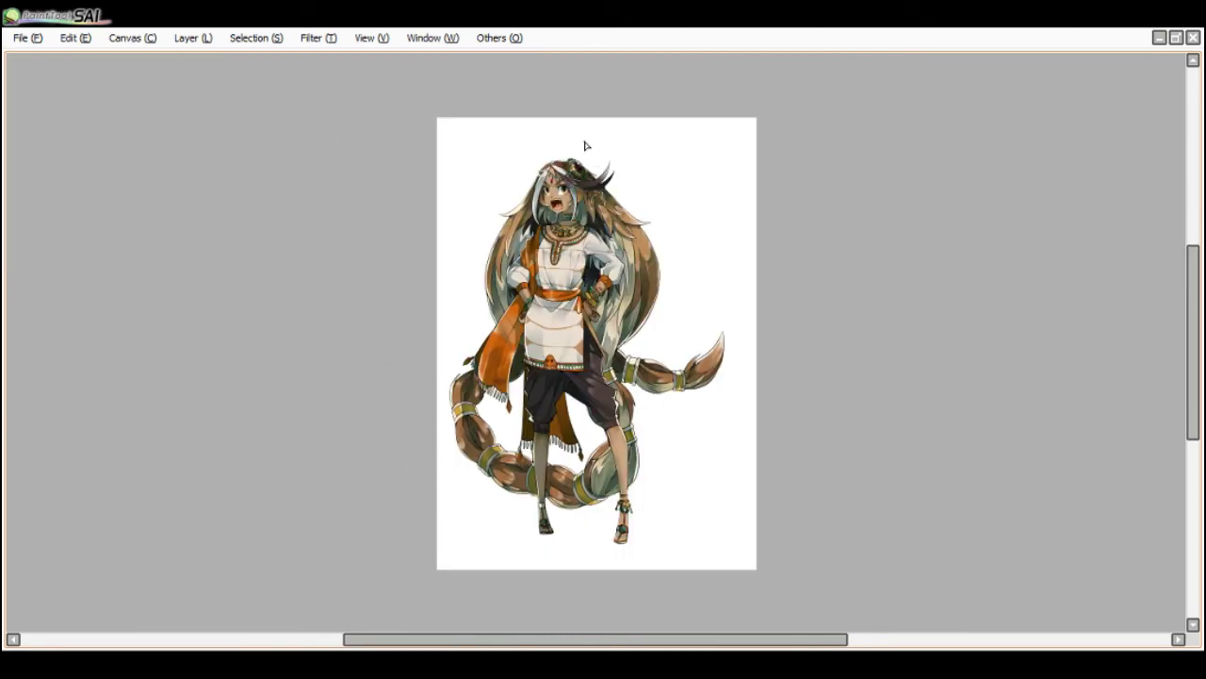
pyautogui.scroll(2, 530, 363)
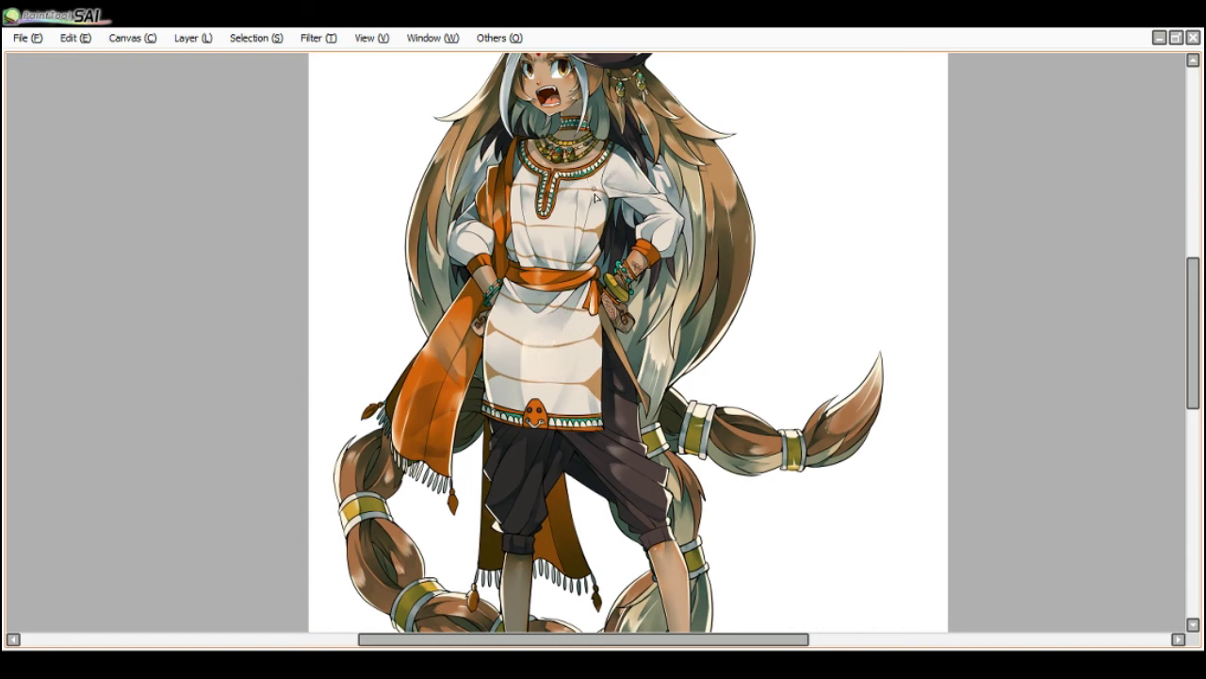
pyautogui.scroll(1, 585, 193)
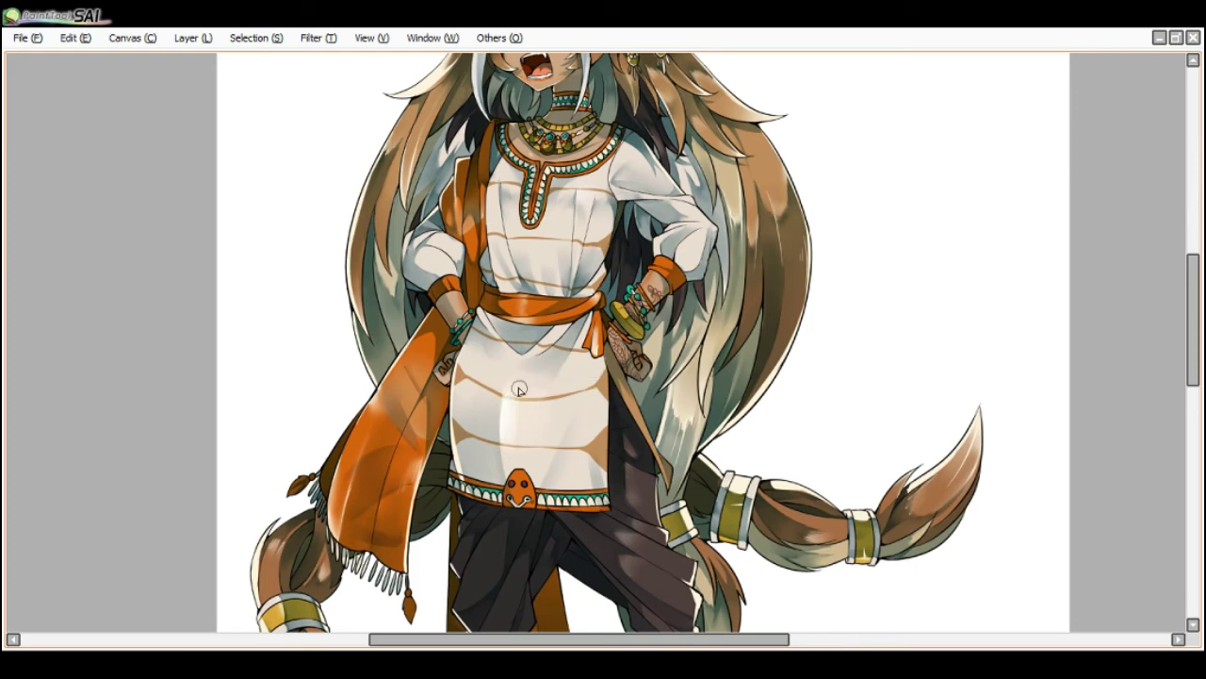
pyautogui.scroll(-1, 563, 316)
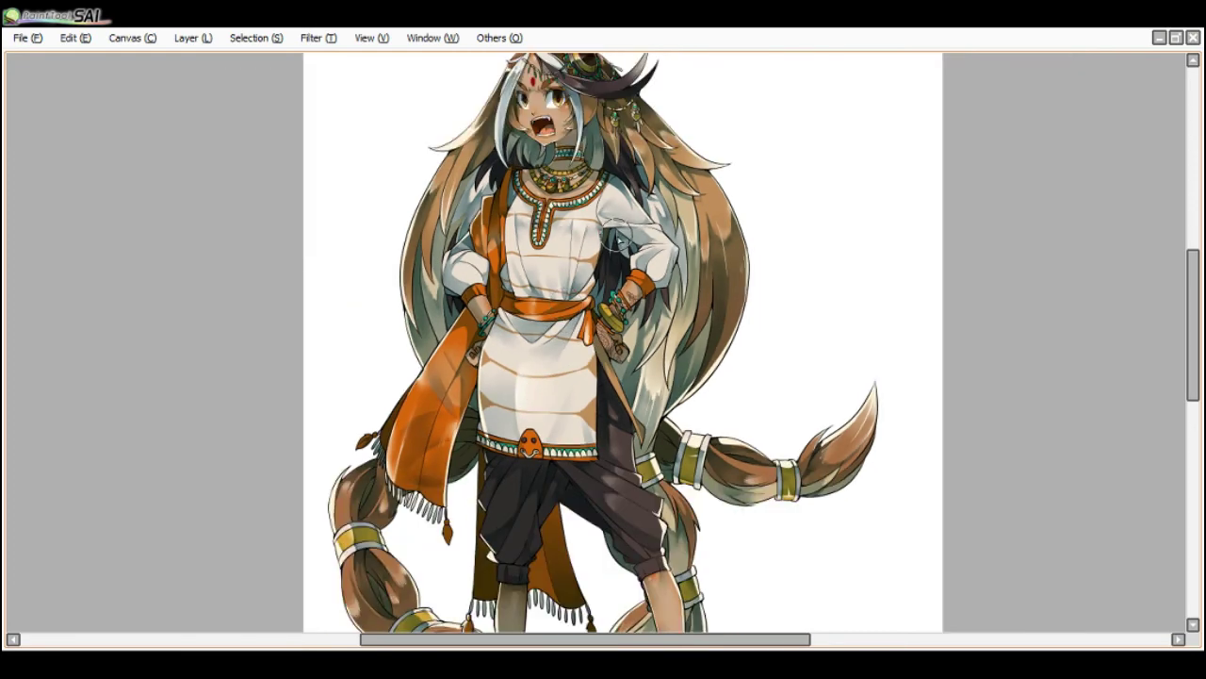
pyautogui.scroll(-2, 613, 220)
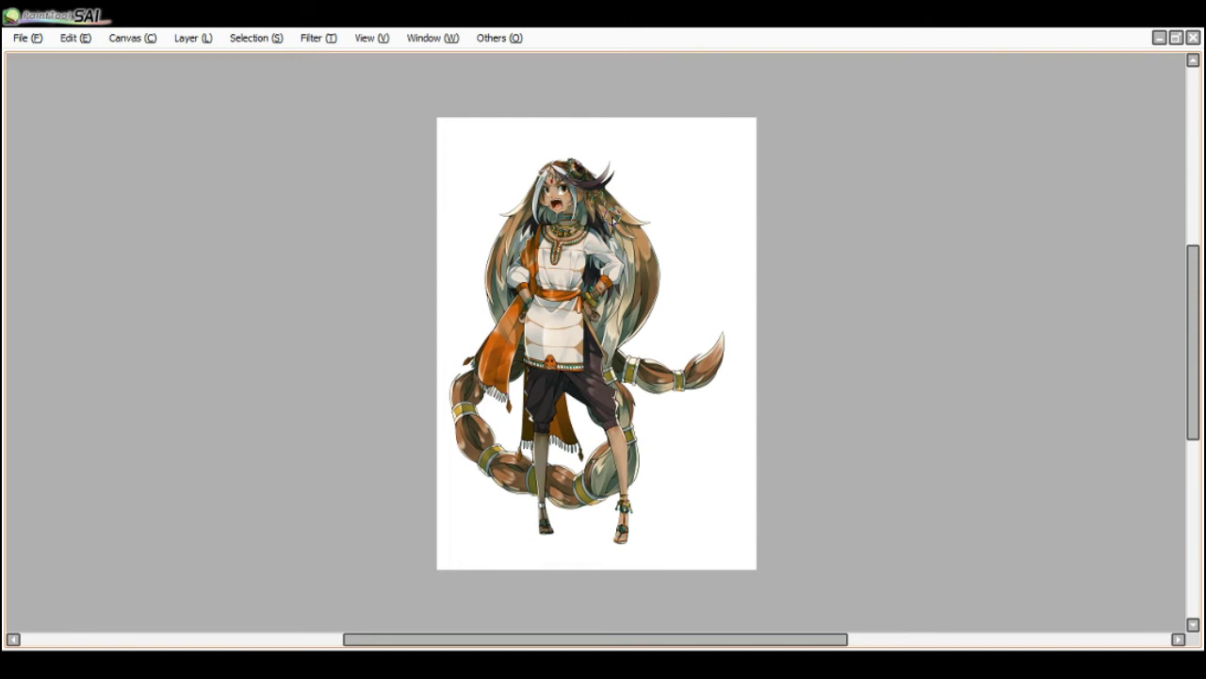
pyautogui.scroll(4, 599, 181)
pyautogui.scroll(-1, 524, 236)
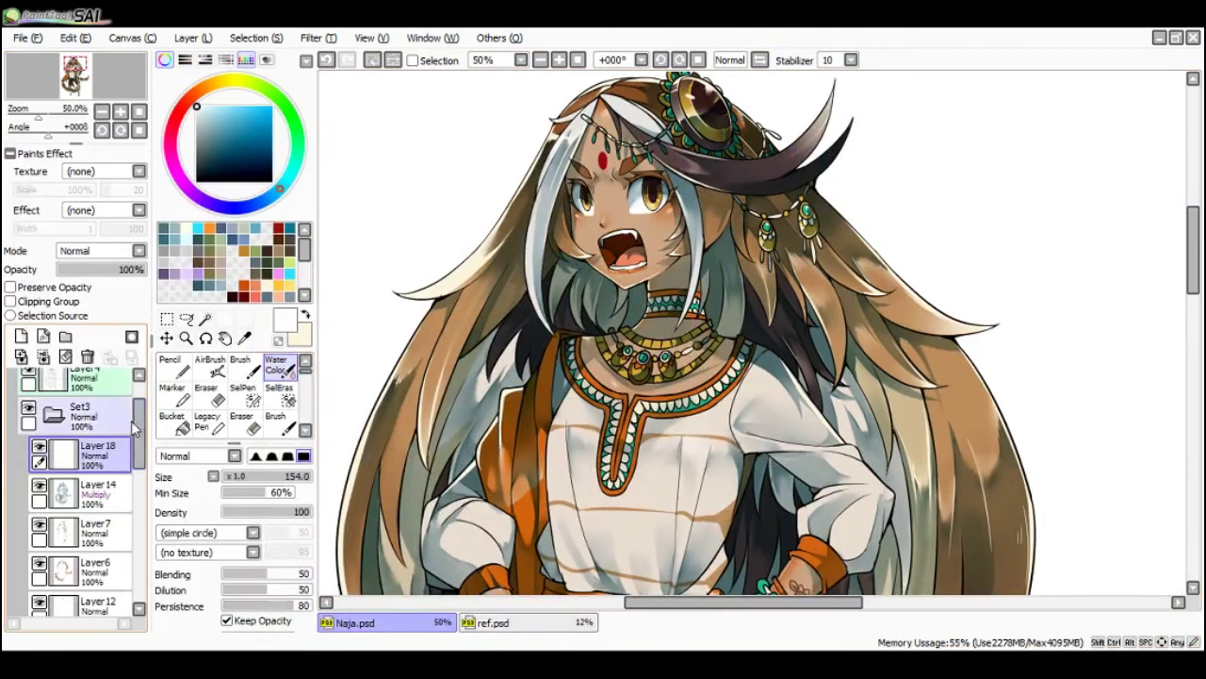
# - Add a new layer above the Layer4 linework and paint small white highlights on the eyes with the Pencil
pyautogui.click(42, 336)
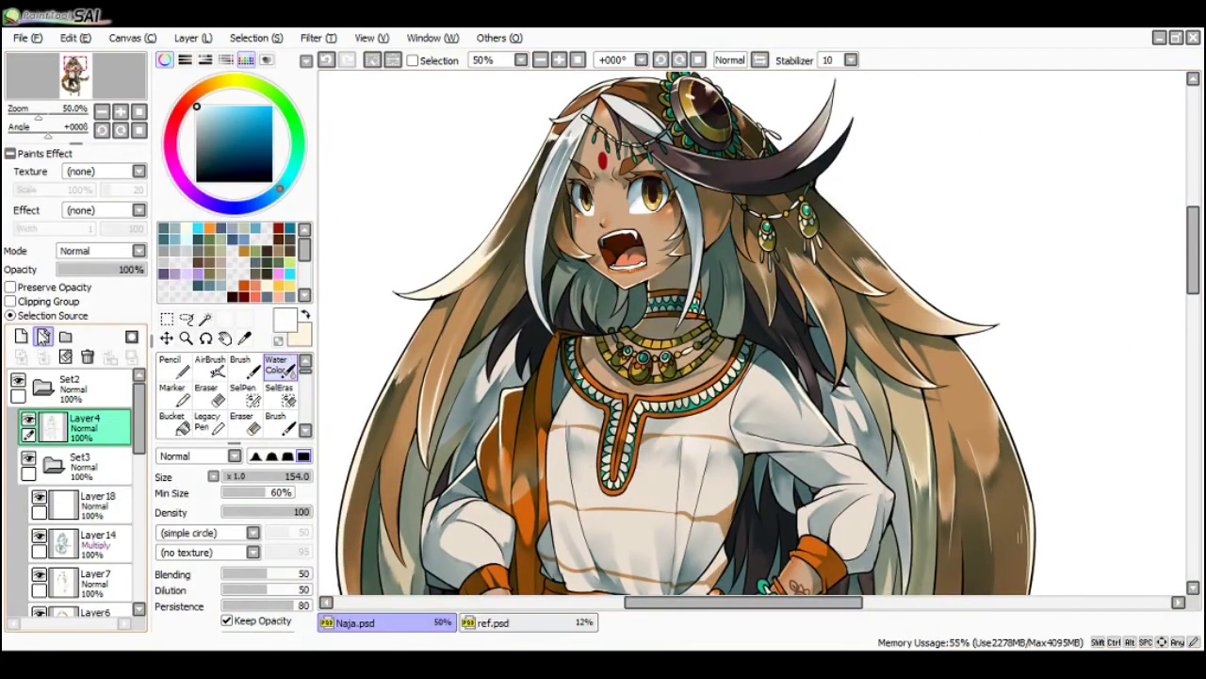
pyautogui.click(21, 337)
pyautogui.press('Tab')
pyautogui.press('n')
pyautogui.scroll(2, 500, 184)
pyautogui.moveTo(501, 185); pyautogui.dragTo(511, 203)
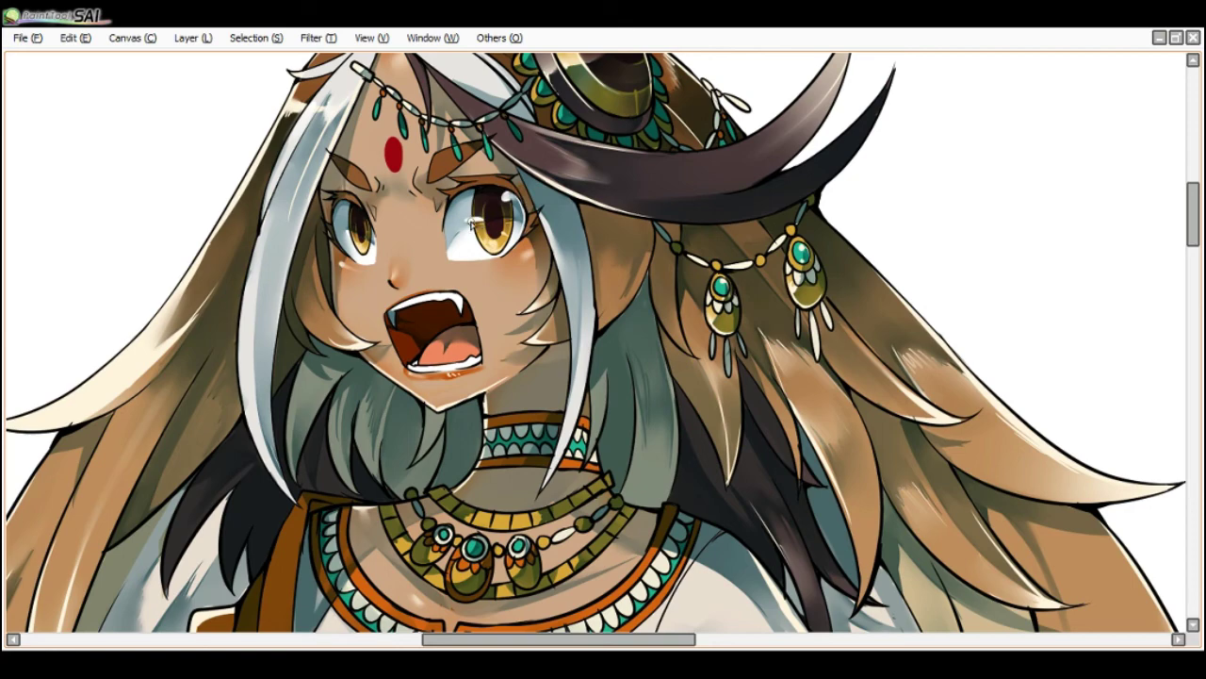
# - Refine the white glints on both eyes, swapping between the brush and the Pencil
pyautogui.scroll(-3, 430, 202)
pyautogui.scroll(3, 424, 210)
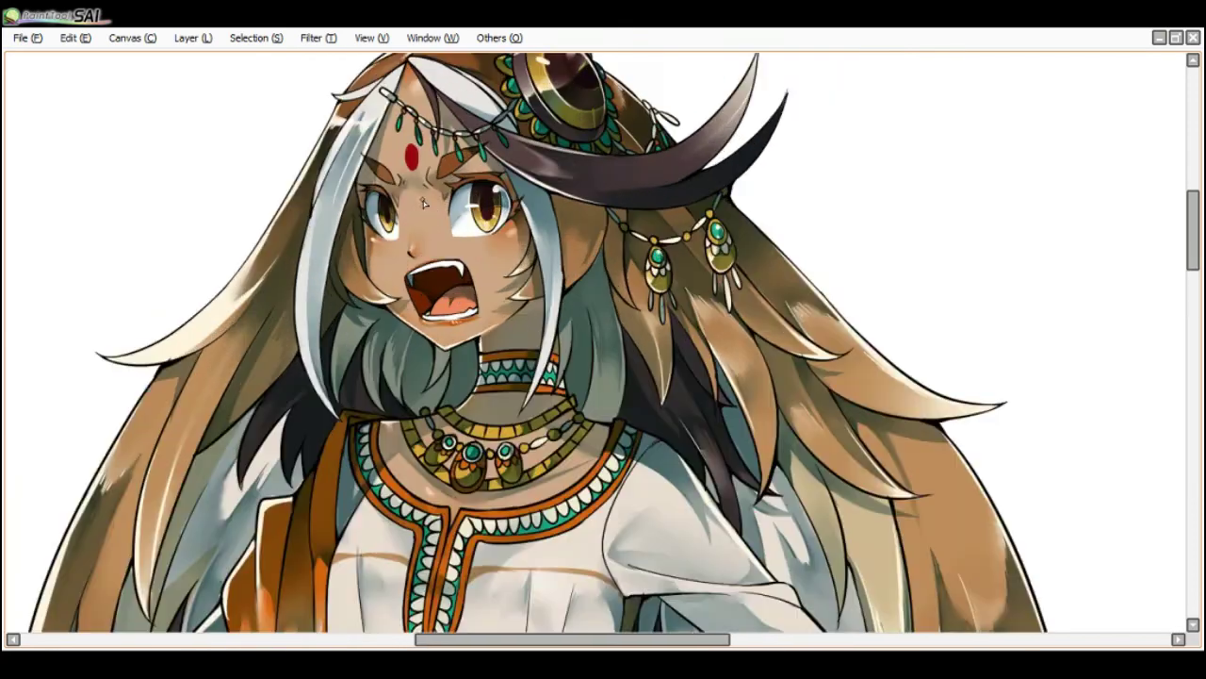
pyautogui.press('b')
pyautogui.press('n')
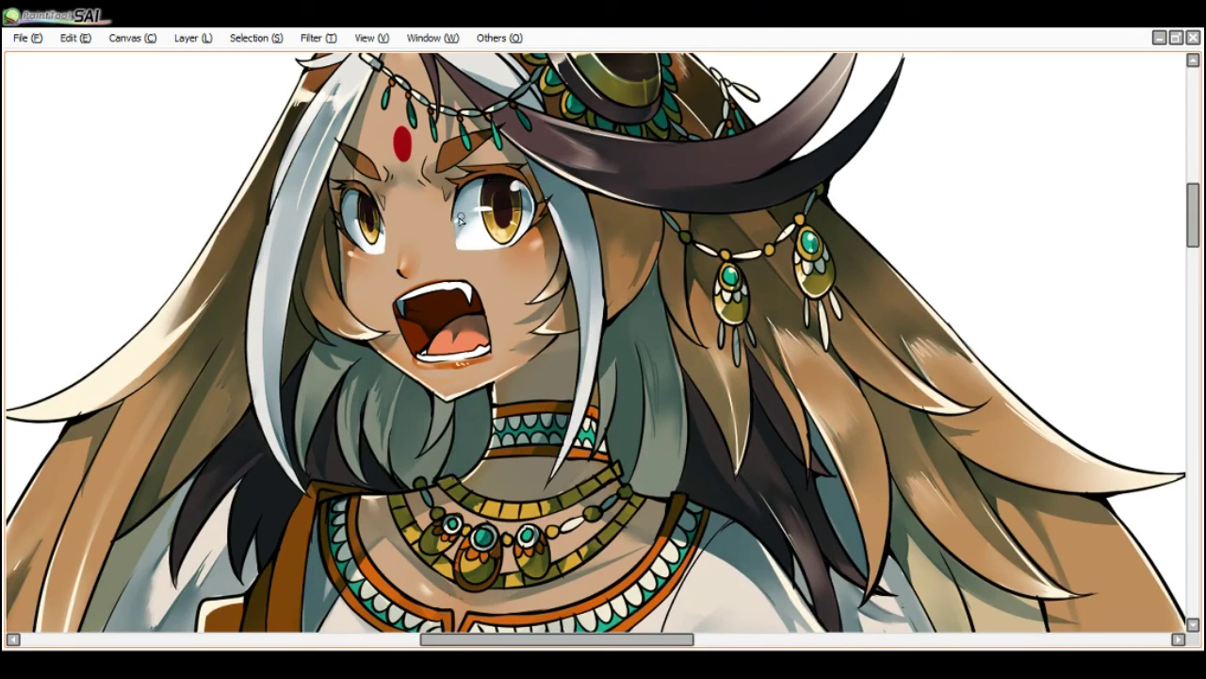
pyautogui.scroll(-2, 465, 183)
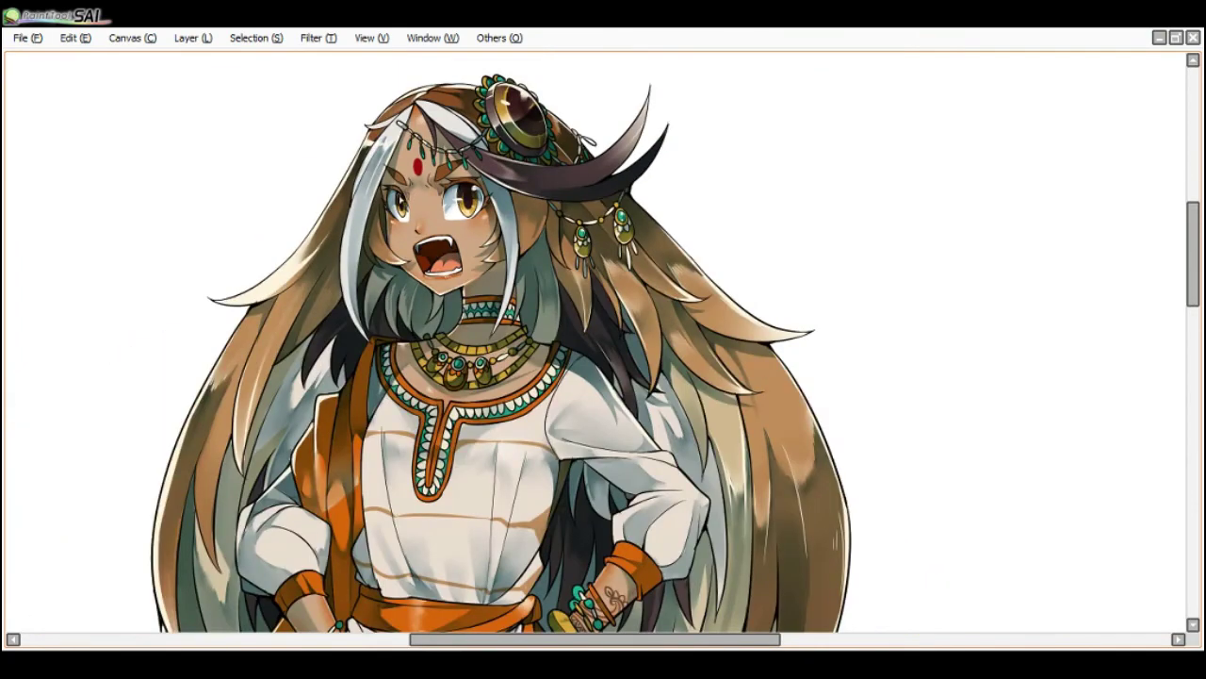
pyautogui.scroll(2, 396, 201)
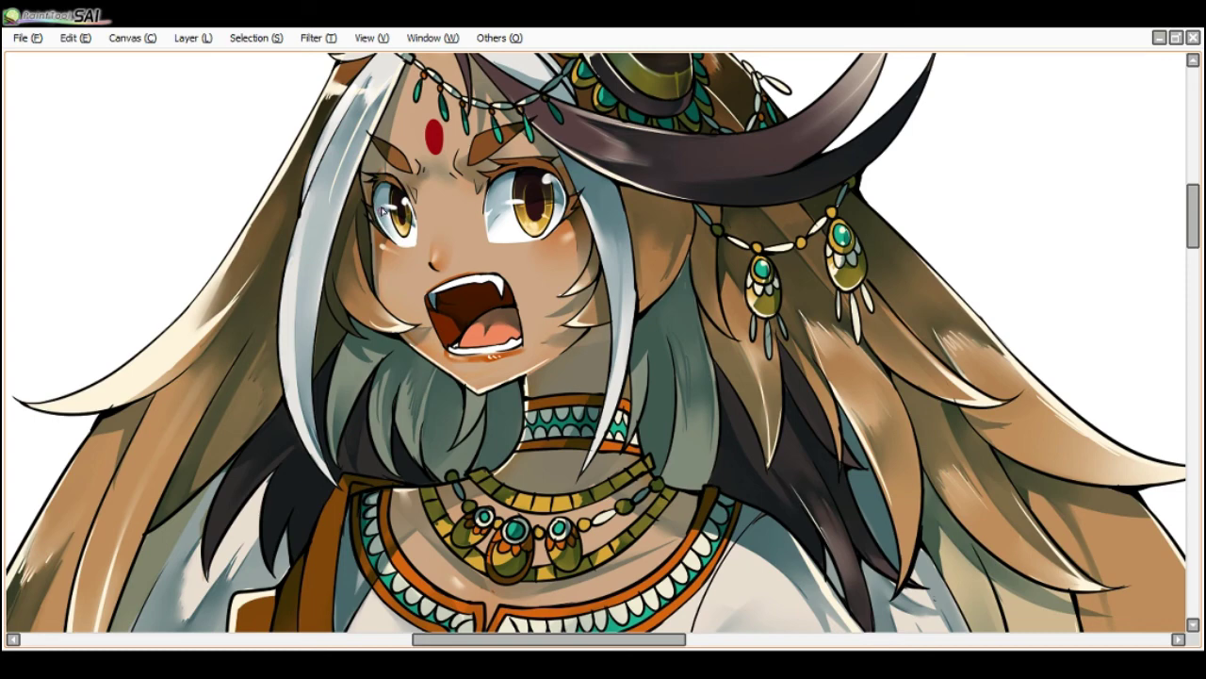
# - Examine the face and upper body at several zoom levels and with the canvas rotated
pyautogui.scroll(-3, 382, 212)
pyautogui.press('Delete')
pyautogui.press('Delete')
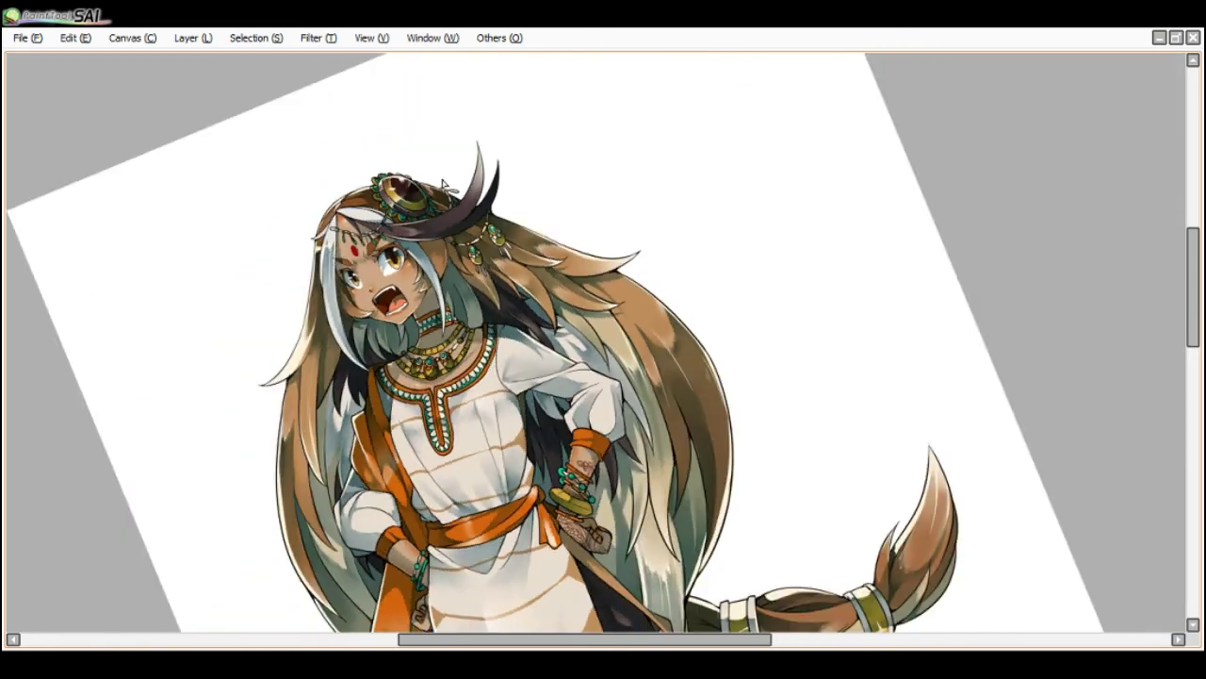
pyautogui.press('End')
pyautogui.press('End')
pyautogui.scroll(-1, 423, 194)
pyautogui.scroll(3, 420, 189)
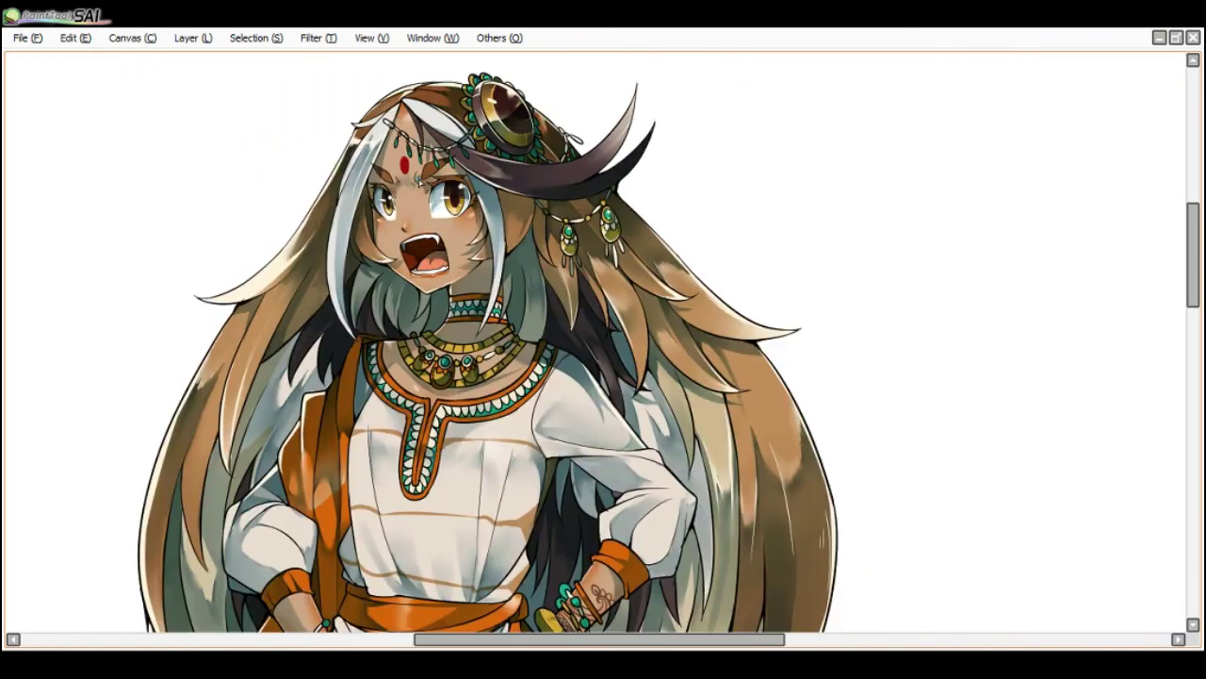
# - Pick dark teal and shade the eyes on the Multiply layer Layer14 with the Pencil
pyautogui.press('Tab')
pyautogui.press('pagedown')
pyautogui.press('pagedown')
pyautogui.moveTo(140, 441); pyautogui.dragTo(128, 480)
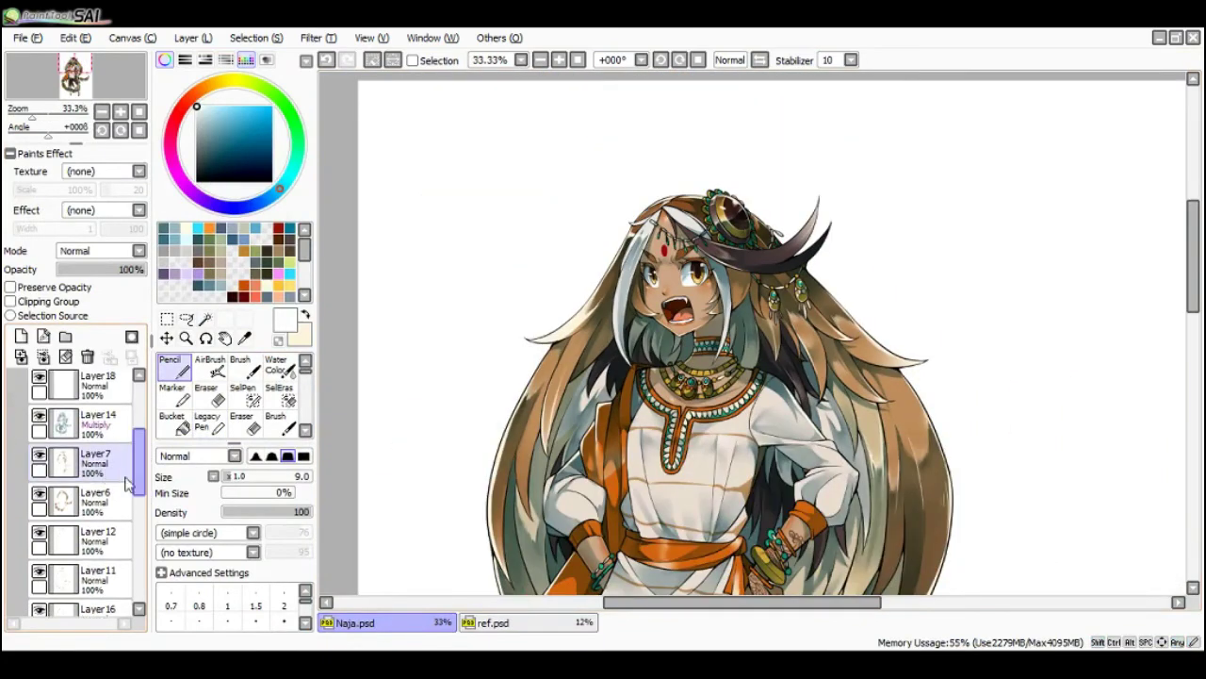
pyautogui.click(98, 435)
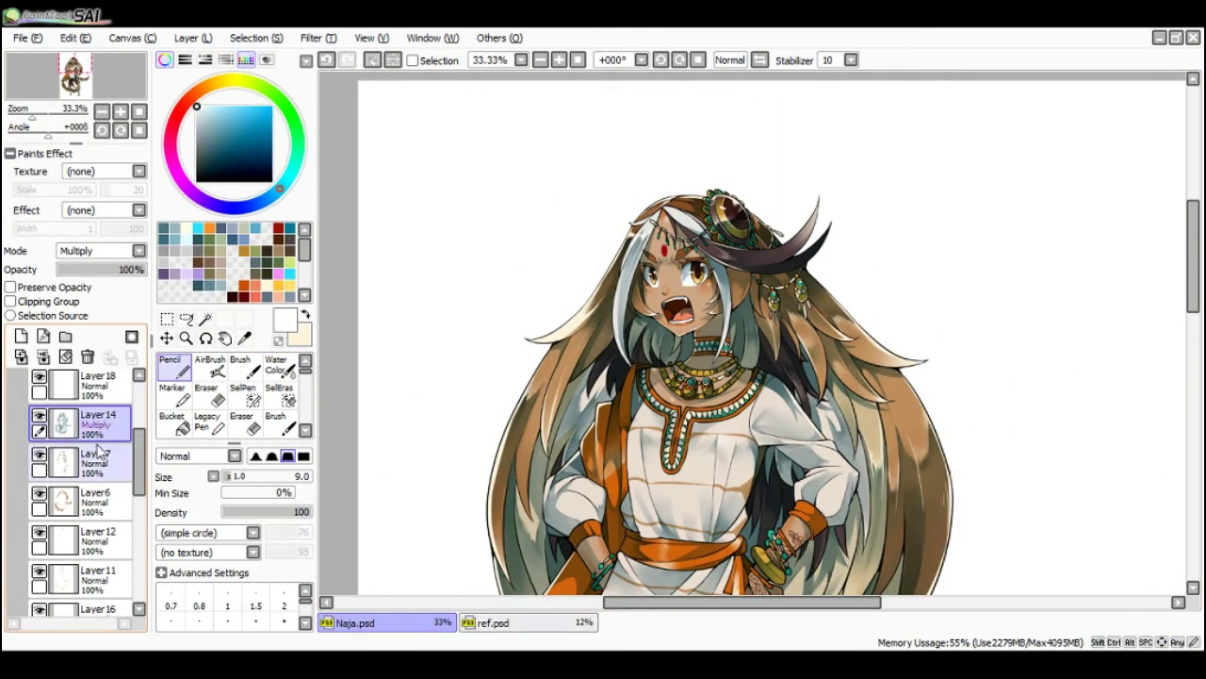
pyautogui.click(164, 228)
pyautogui.press('Tab')
pyautogui.scroll(5, 552, 252)
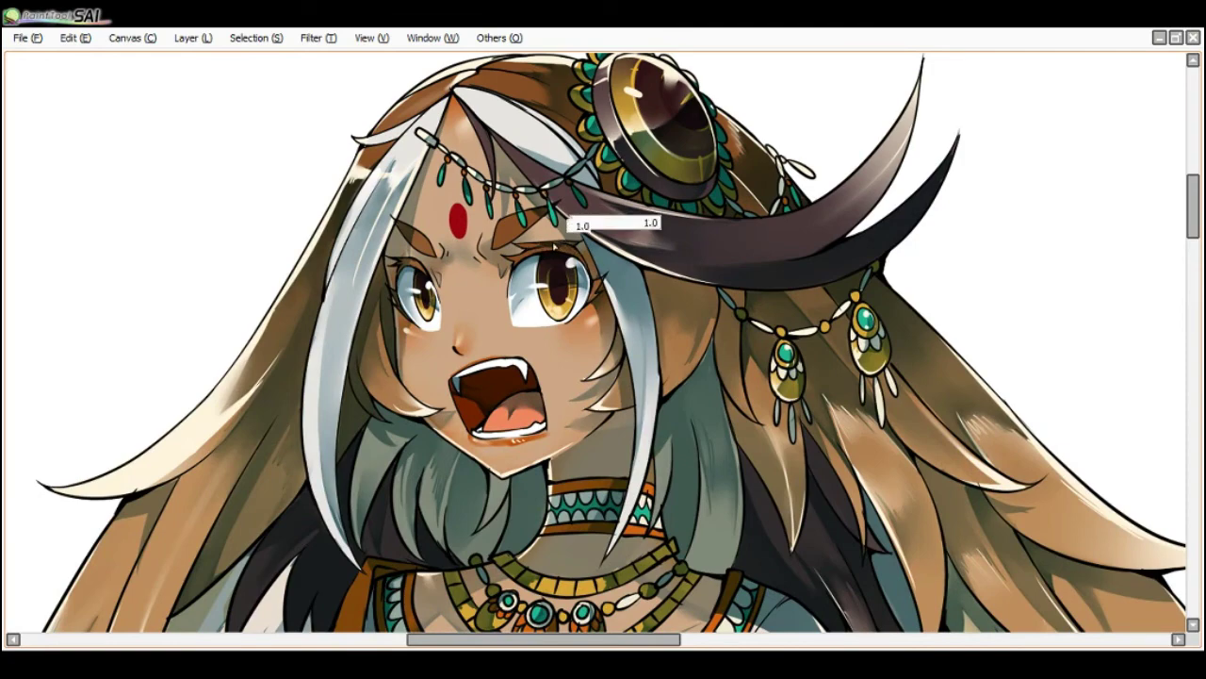
pyautogui.scroll(-1, 468, 251)
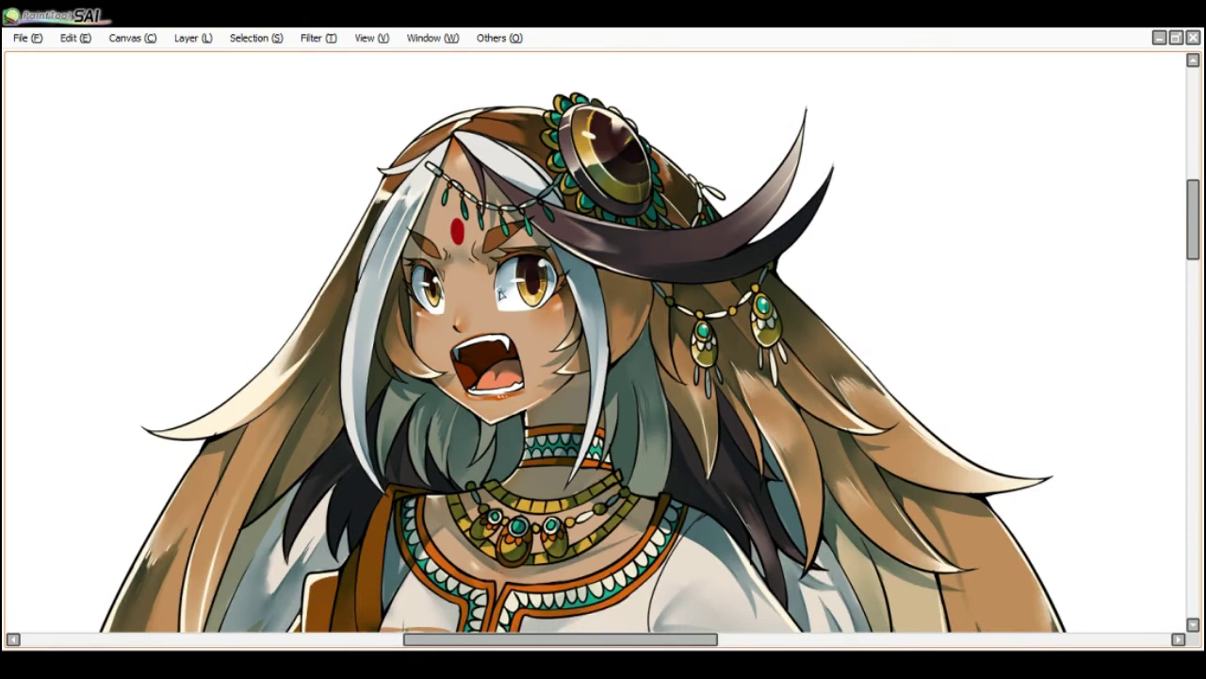
# - Continue the teal shading around the narrower eye and its brow, and check the whole figure
pyautogui.scroll(1, 551, 268)
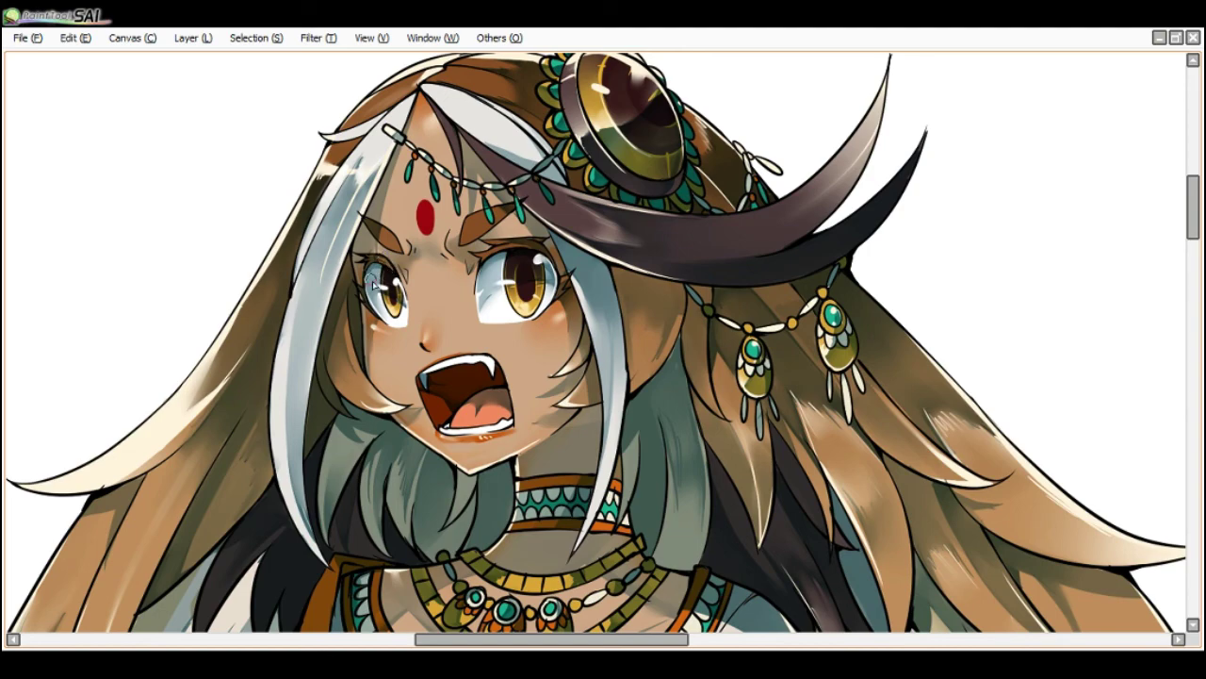
pyautogui.scroll(-2, 381, 315)
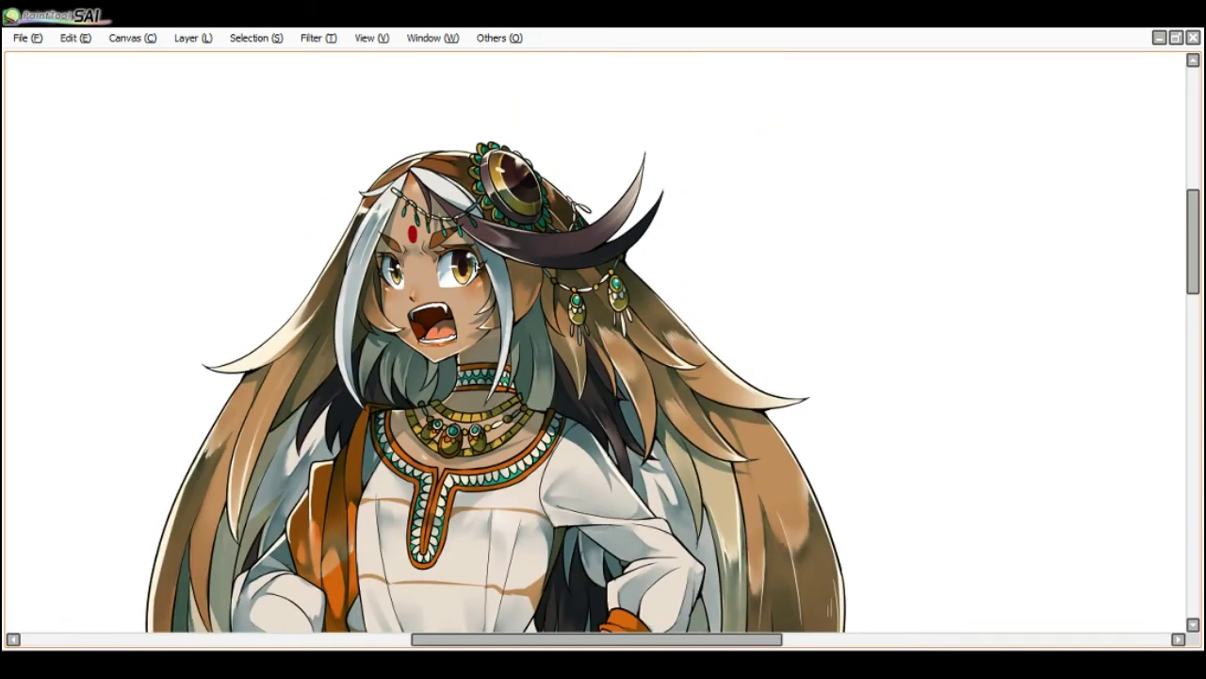
pyautogui.scroll(1, 459, 227)
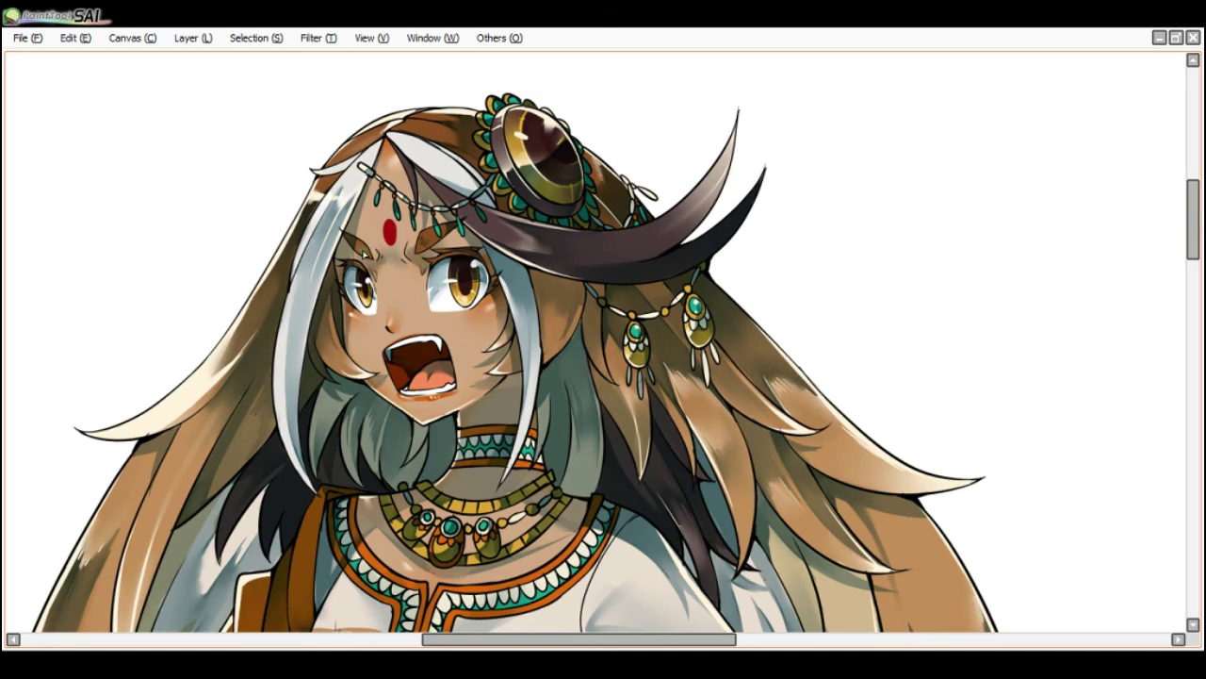
pyautogui.scroll(-1, 387, 279)
pyautogui.scroll(-3, 380, 193)
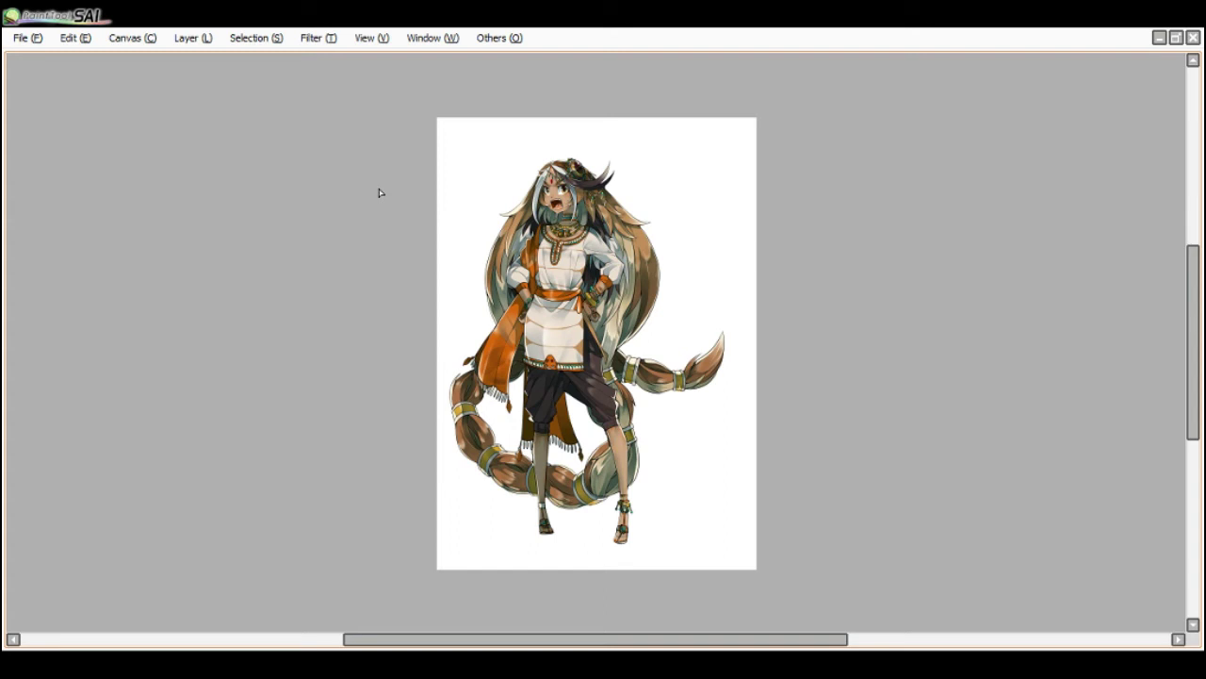
# - Collapse the Set3 folder, add a new layer above Layer19, and choose coral red with the AirBrush
pyautogui.press('Tab')
pyautogui.click(55, 467)
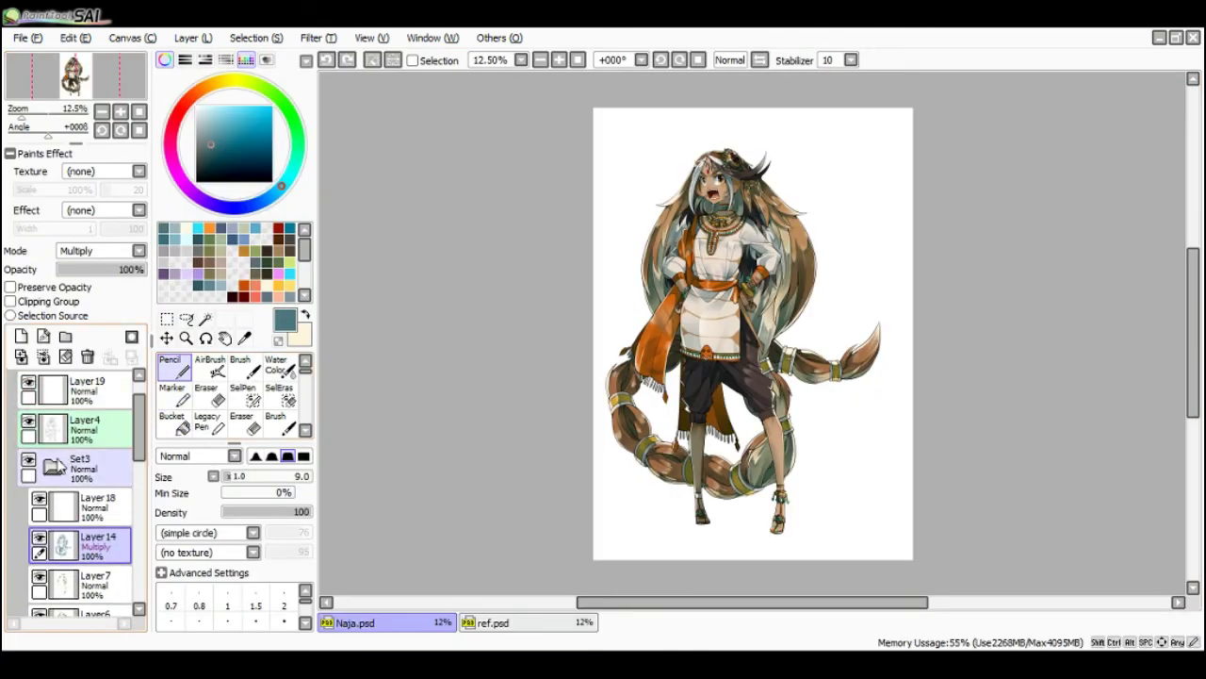
pyautogui.click(55, 466)
pyautogui.scroll(2, 138, 433)
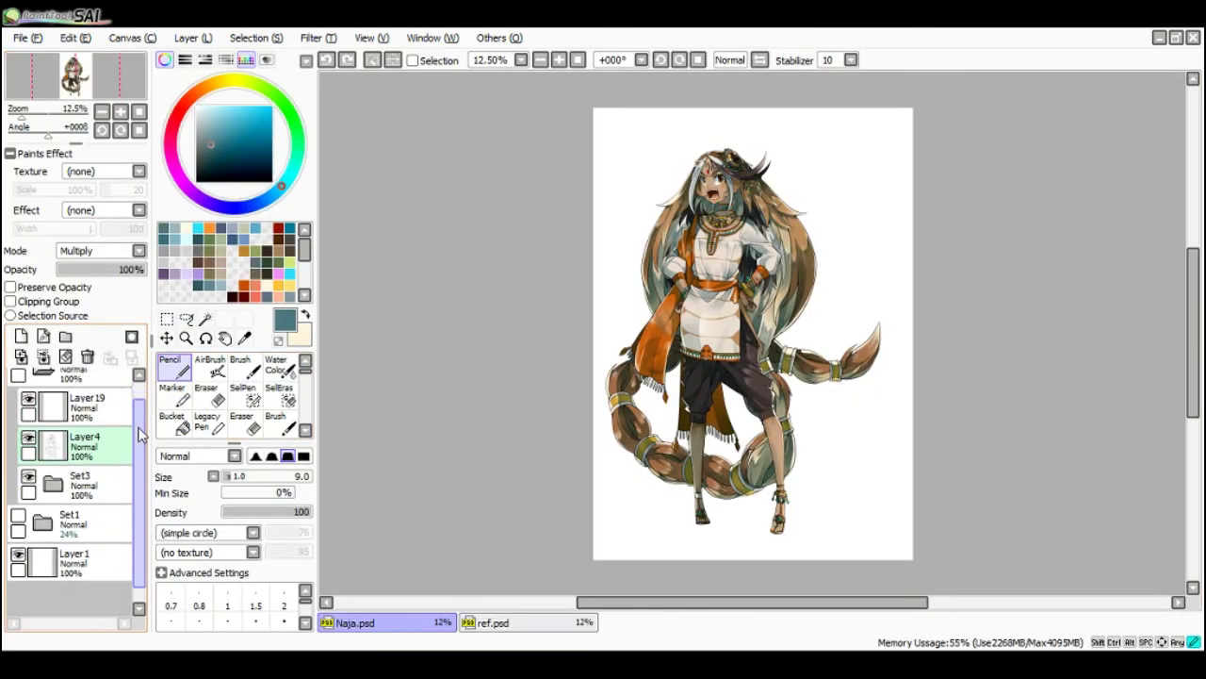
pyautogui.click(20, 337)
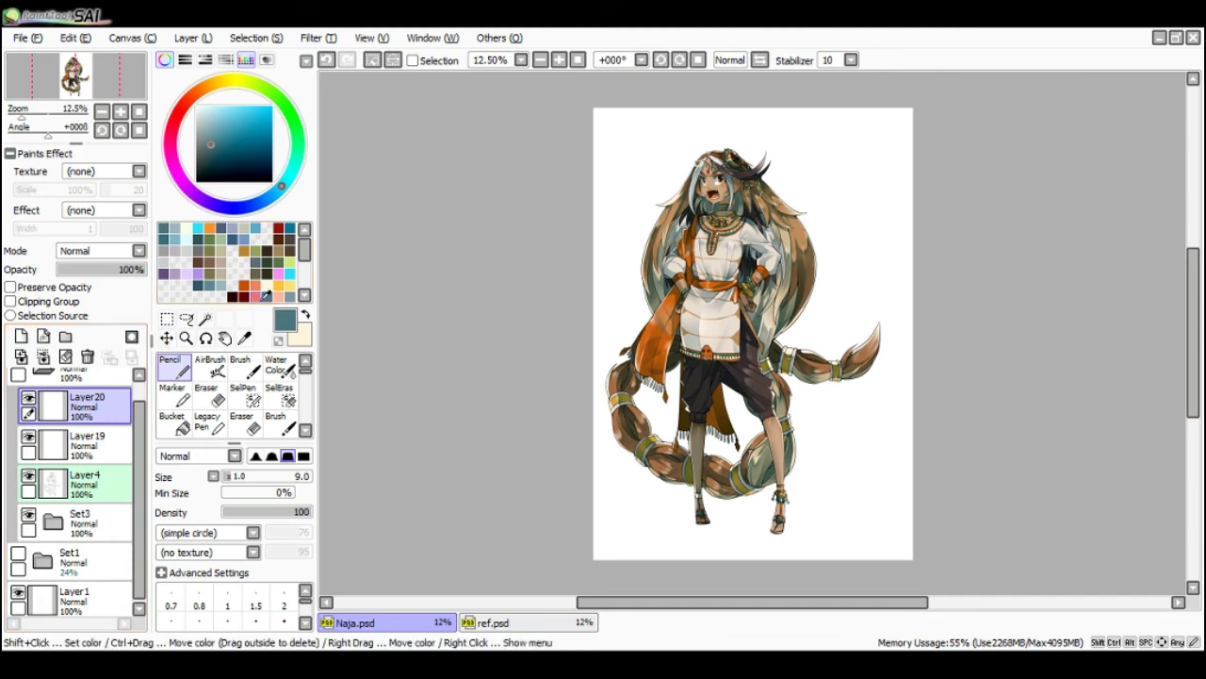
pyautogui.click(253, 293)
pyautogui.click(209, 367)
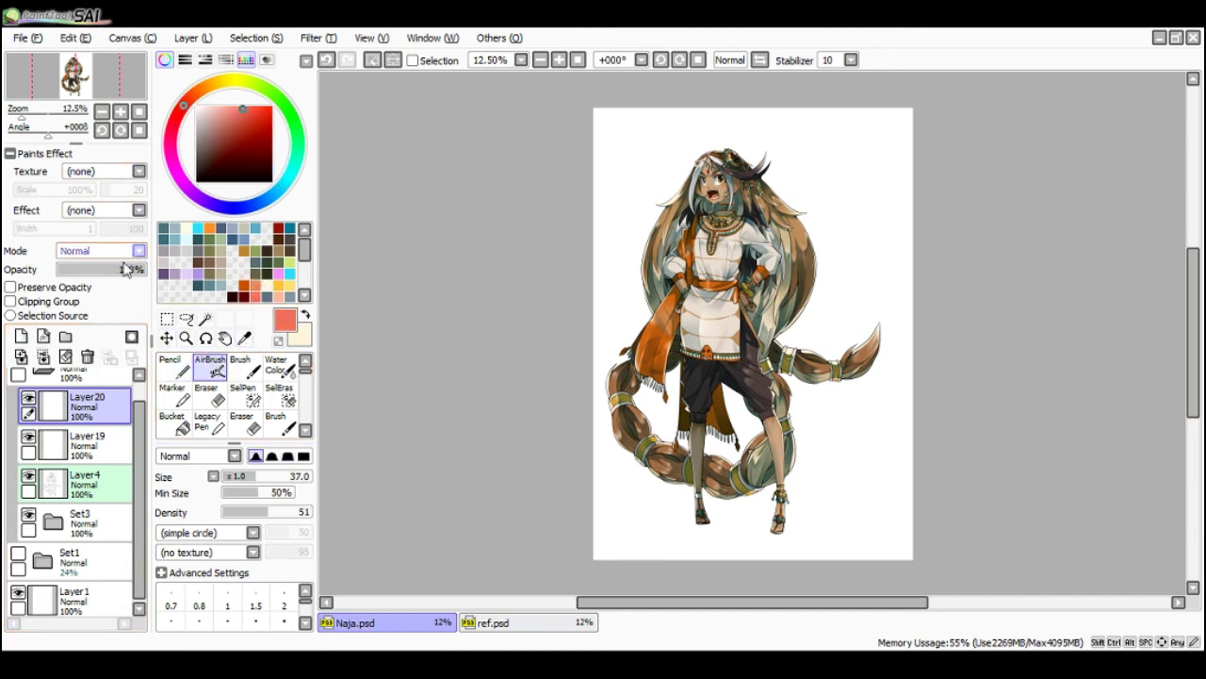
# - Try a coral AirBrush blush at 297 px on the face with the new layer set to Overlay, and undo it
pyautogui.press('Tab')
pyautogui.scroll(2, 575, 199)
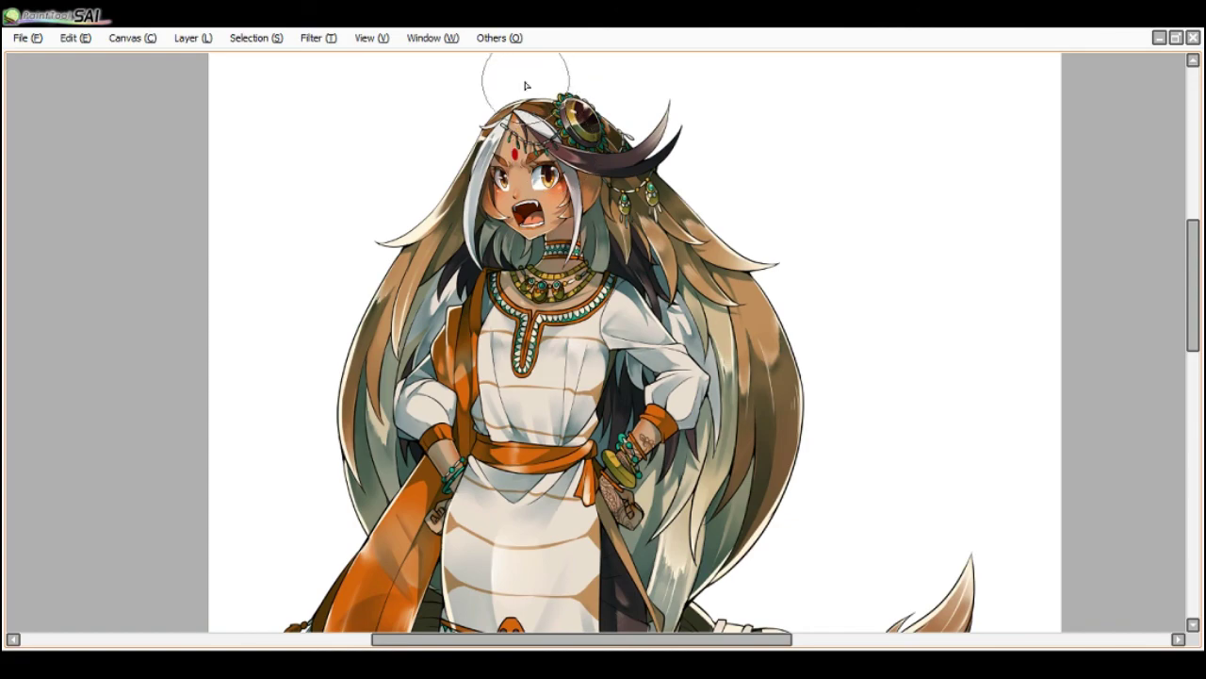
pyautogui.scroll(-2, 525, 86)
pyautogui.scroll(4, 527, 86)
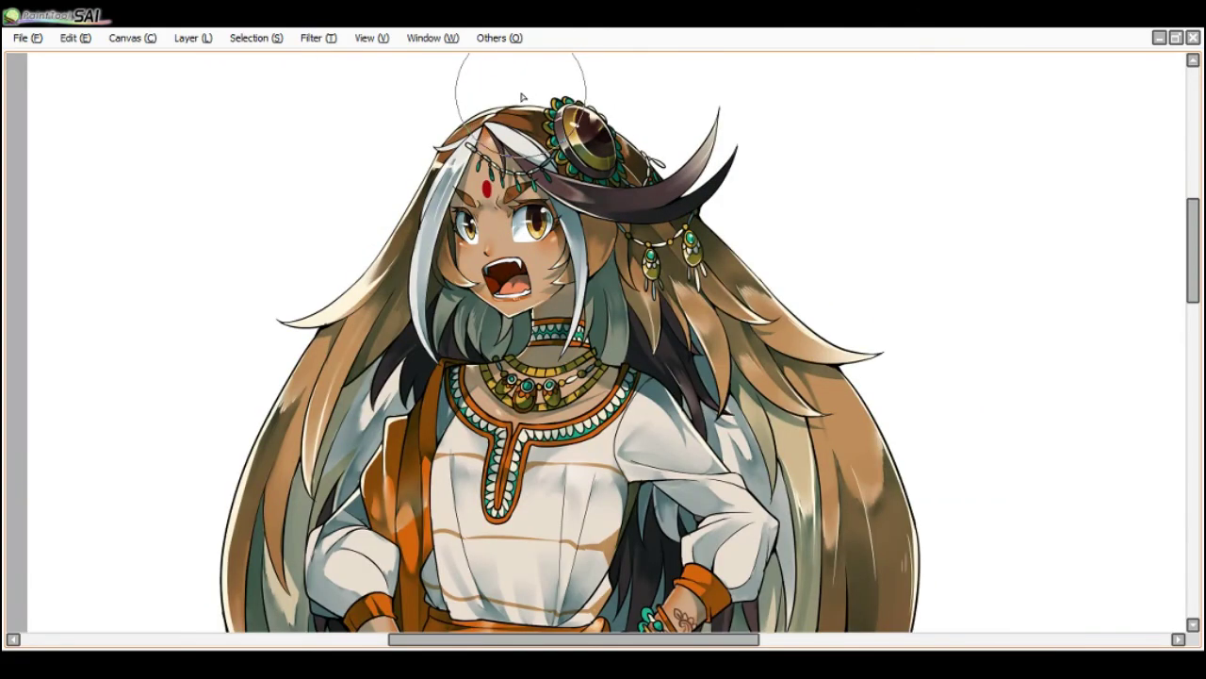
pyautogui.press('Tab')
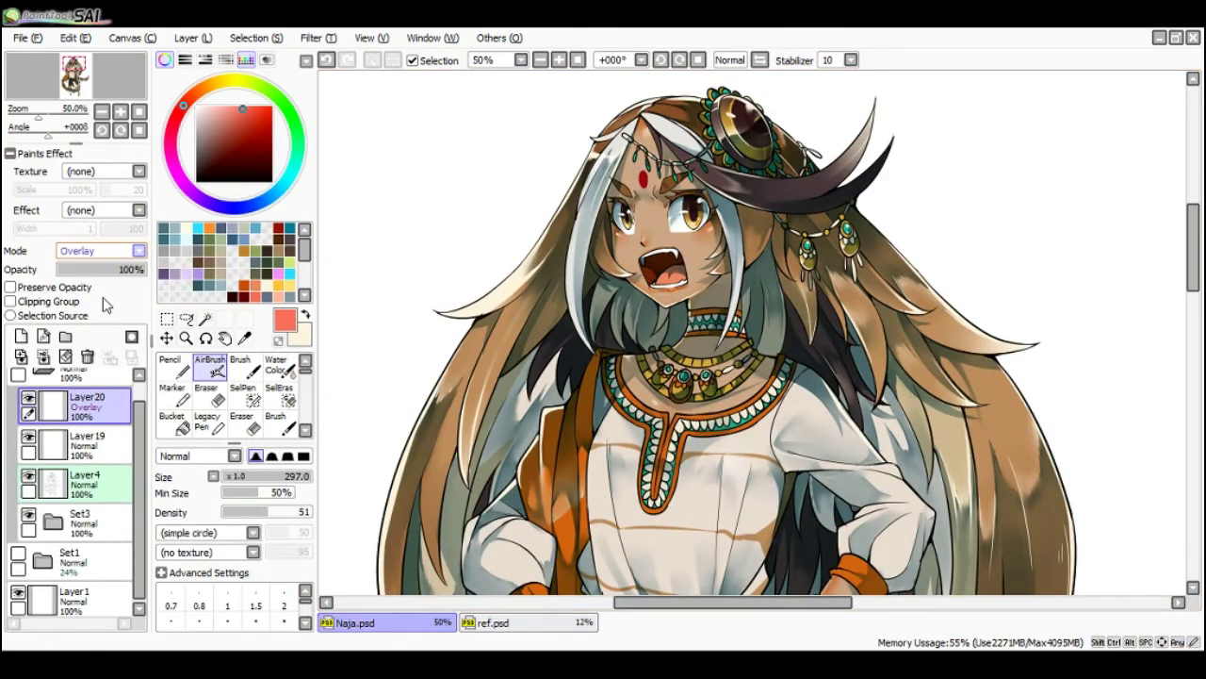
pyautogui.press('Tab')
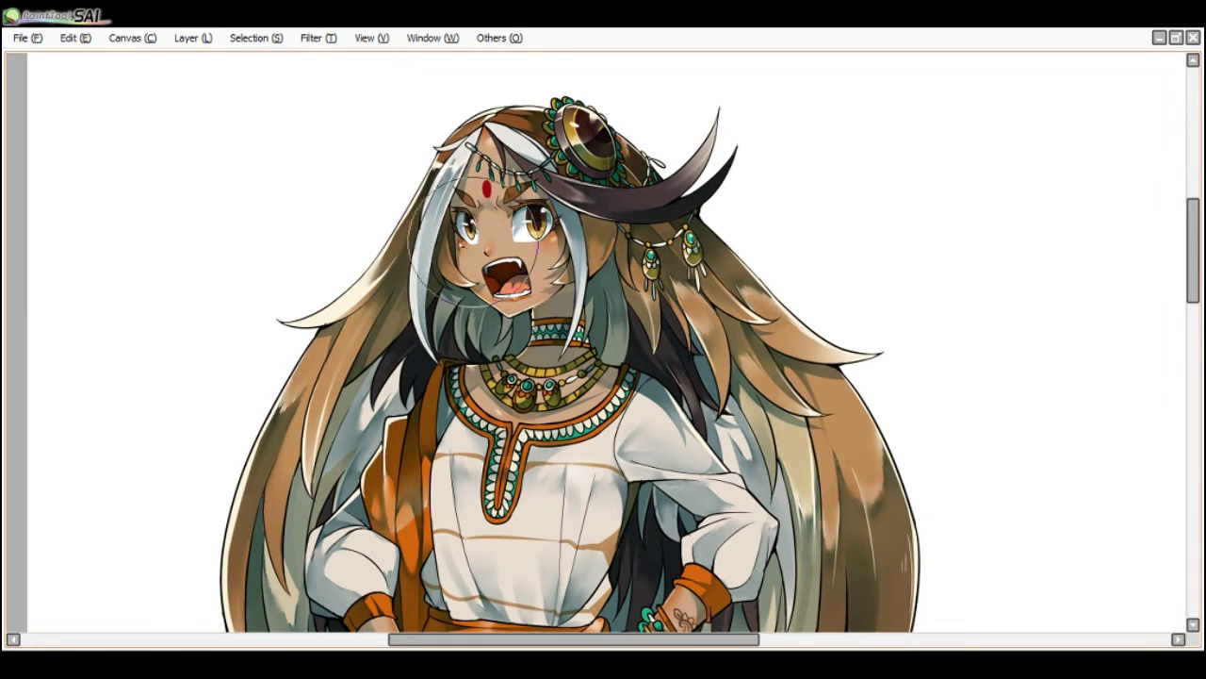
pyautogui.hotkey('ctrl', 'z')
# - Try the blush layer in Screen mode, and switch it to Luminosity with a 93 px AirBrush
pyautogui.press('Tab')
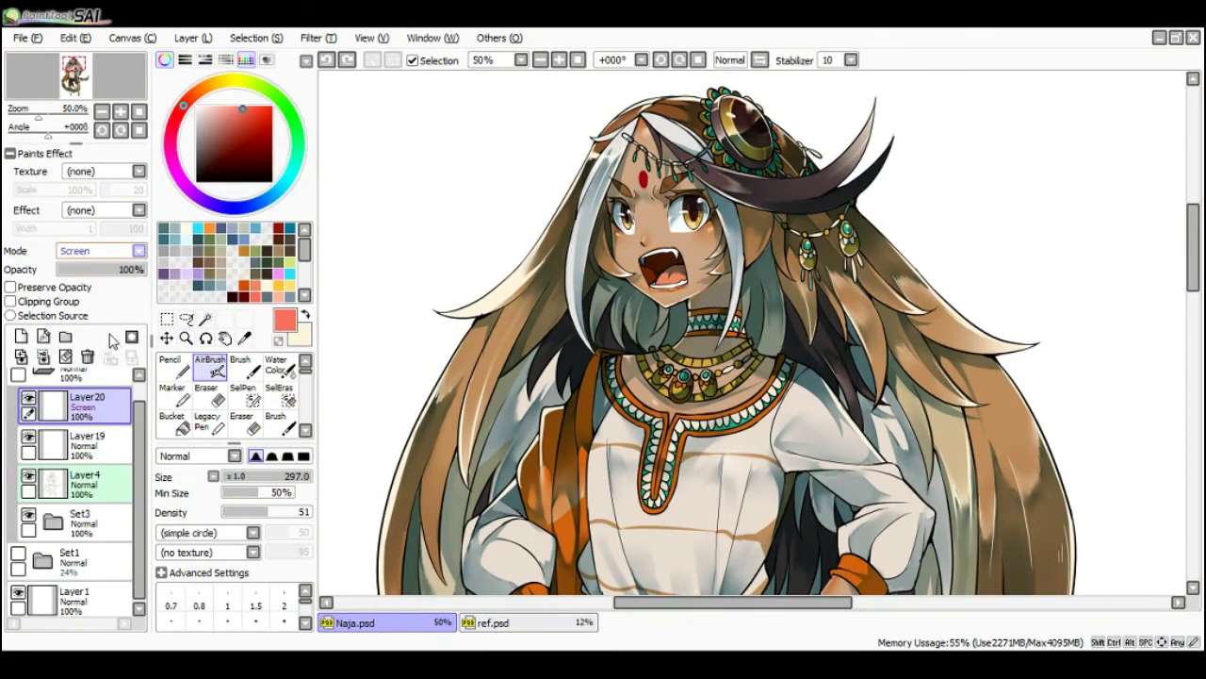
pyautogui.press('Tab')
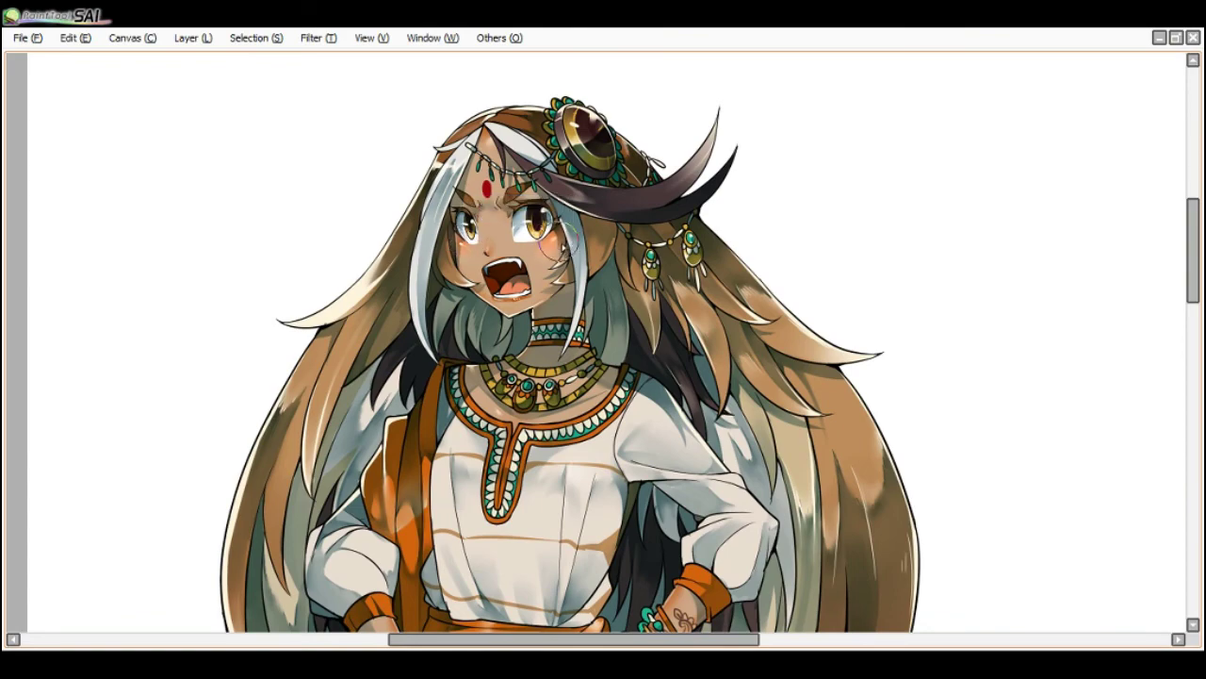
pyautogui.press('Tab')
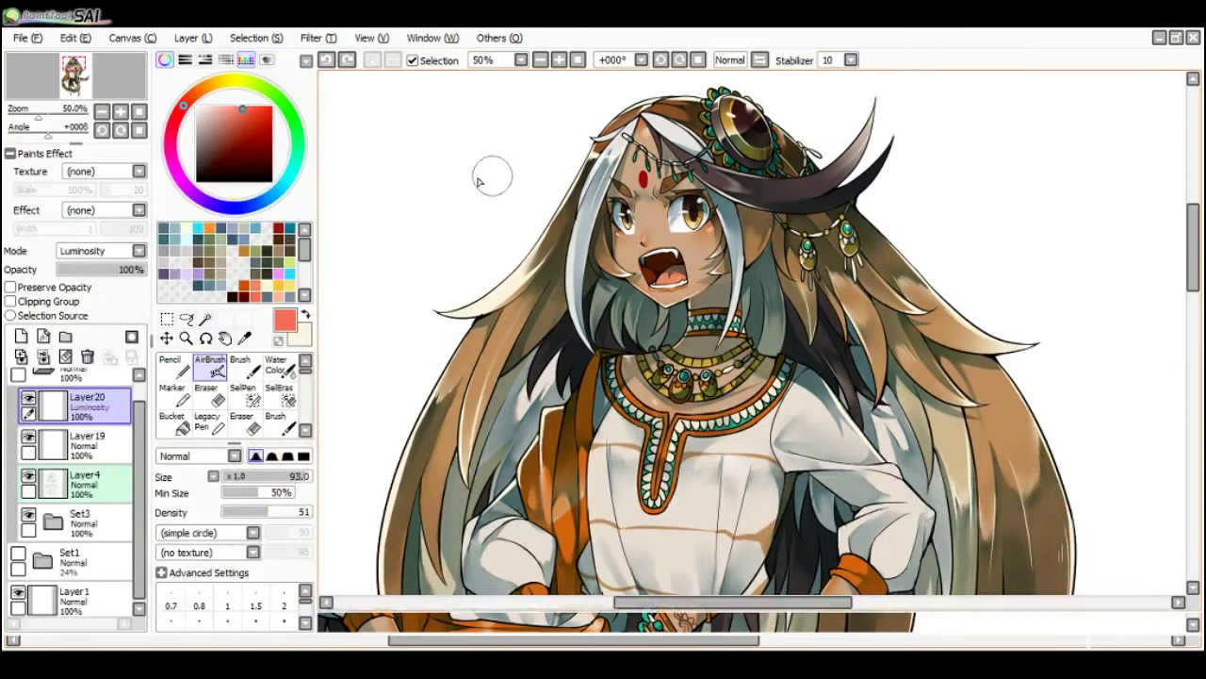
# - Expand the Set3 folder and load the painted area of Layer6 as a selection
pyautogui.click(54, 521)
pyautogui.moveTo(140, 432); pyautogui.dragTo(136, 500)
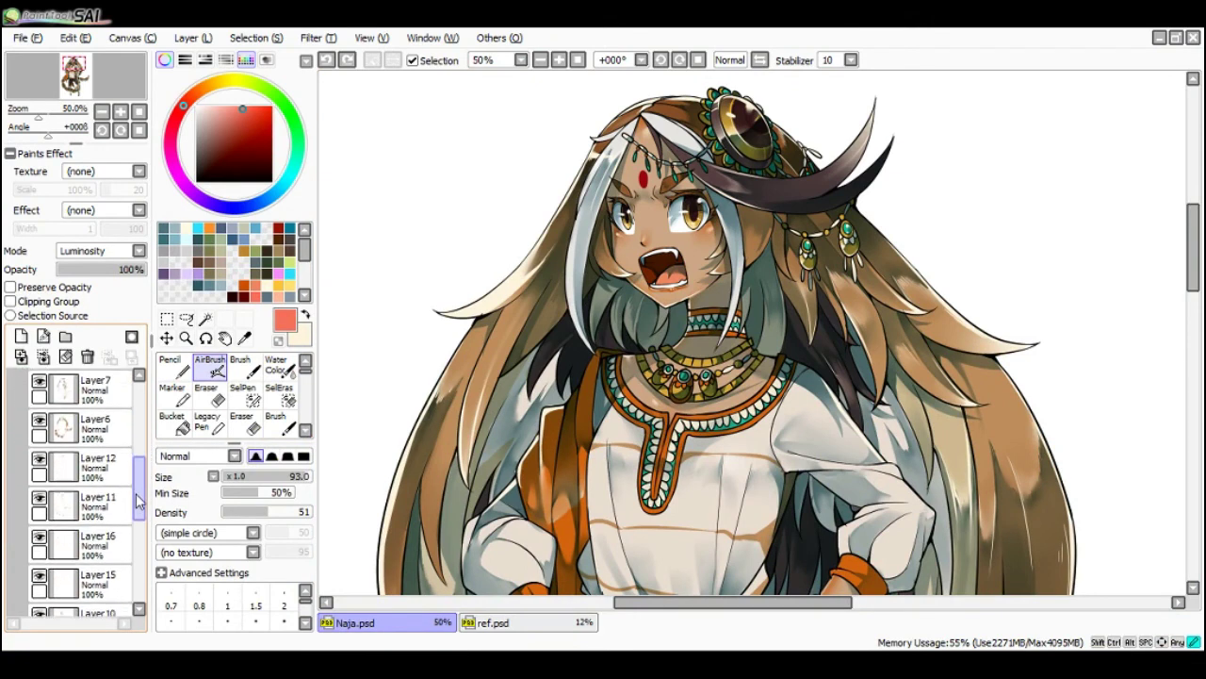
pyautogui.scroll(3, 139, 503)
pyautogui.click(68, 502)
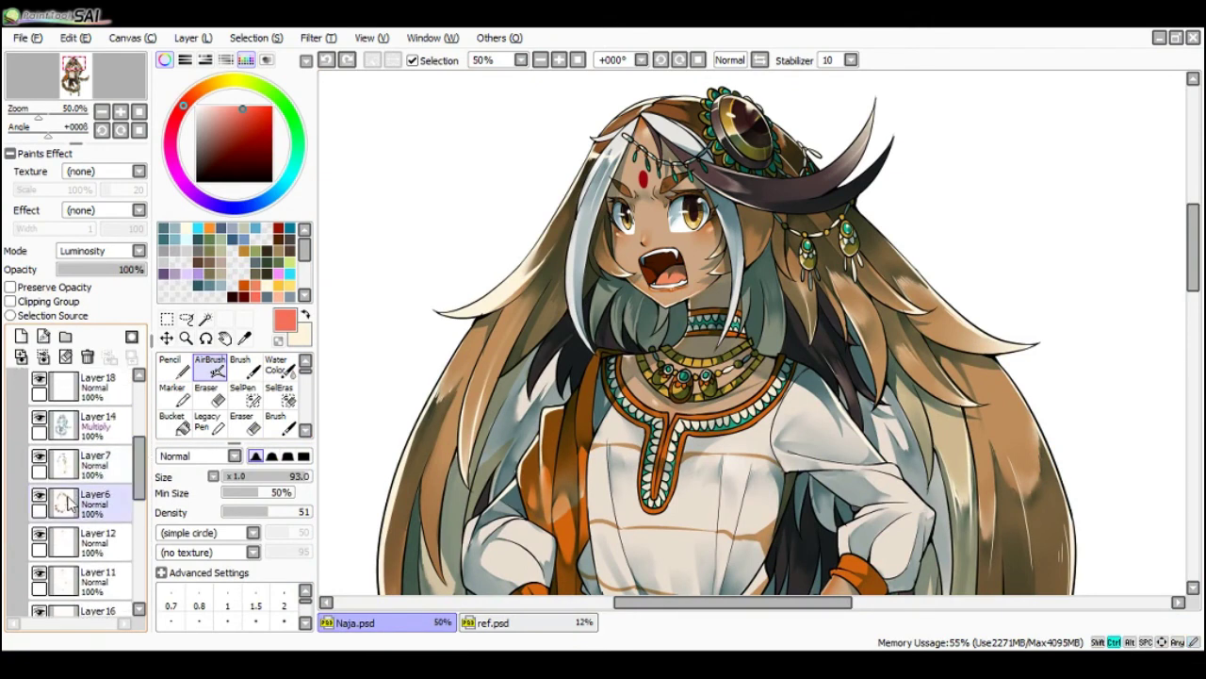
pyautogui.keyDown('ctrl'); pyautogui.click(62, 502); pyautogui.keyUp('ctrl')
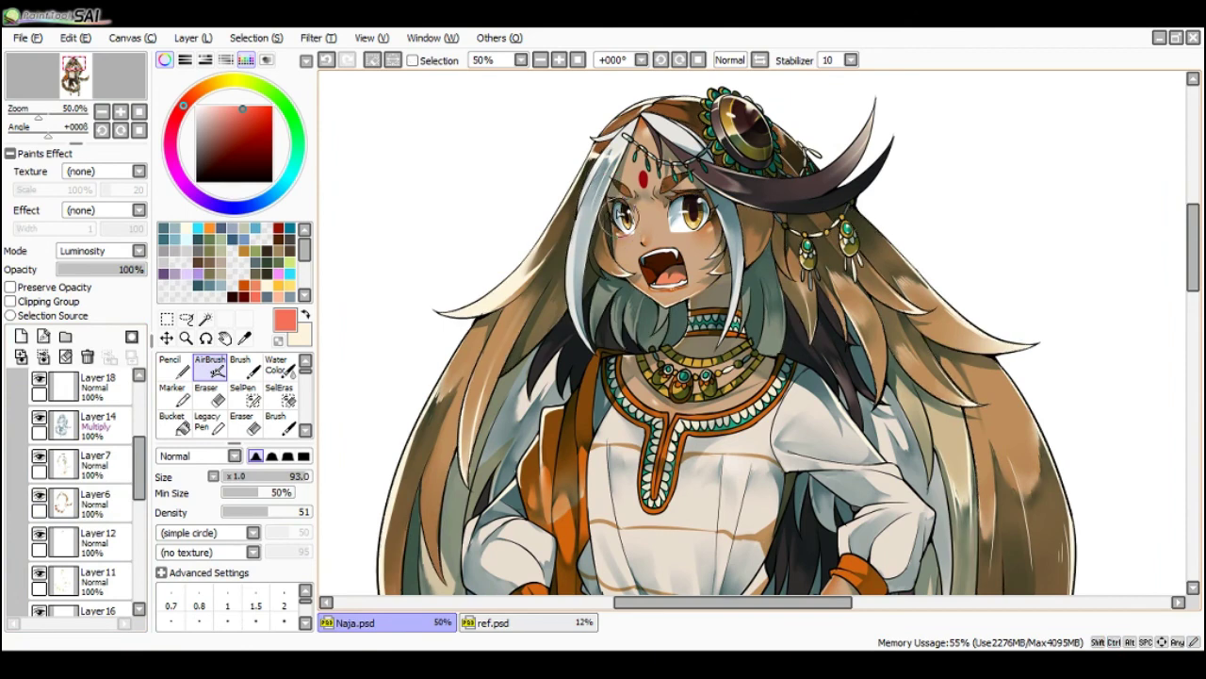
# - Try coral AirBrush blush strokes across the face in Luminosity mode, enlarging the brush to 185 px, and undo them
pyautogui.moveTo(624, 269); pyautogui.dragTo(642, 288)
pyautogui.keyDown('ctrl'); pyautogui.keyDown('alt'); pyautogui.moveTo(629, 241); pyautogui.dragTo(643, 274); pyautogui.keyUp('alt'); pyautogui.keyUp('ctrl')
pyautogui.hotkey('ctrl', 'z')
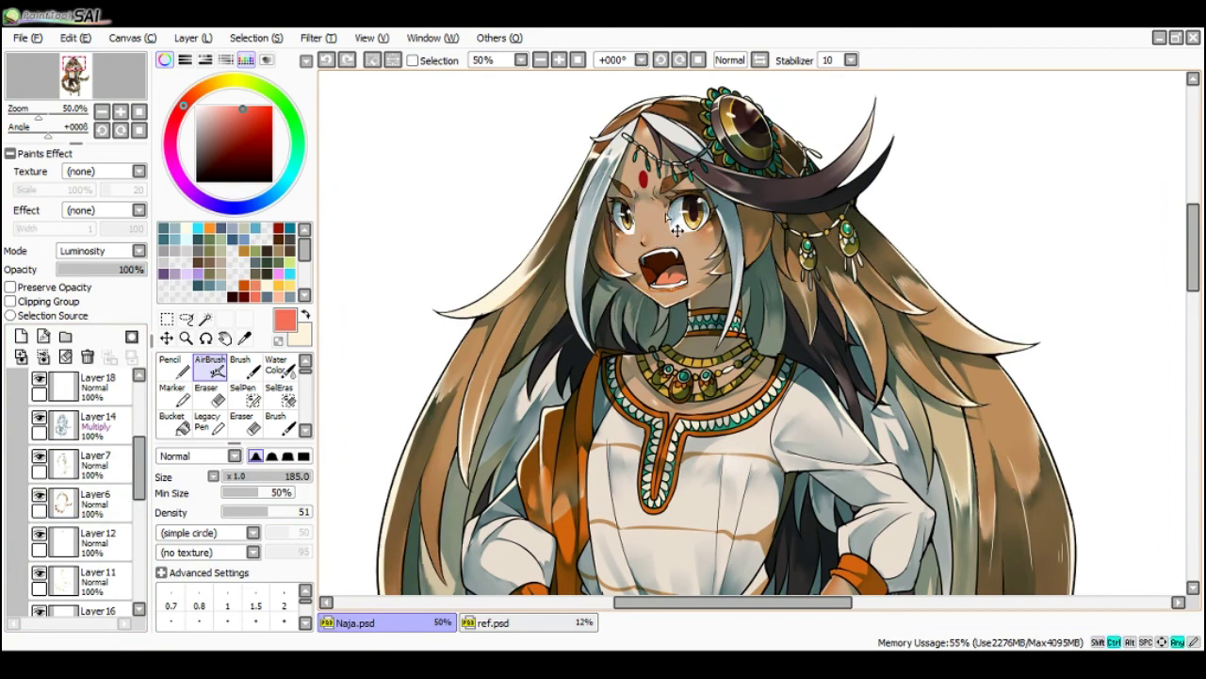
pyautogui.moveTo(637, 256)
pyautogui.mouseDown()
pyautogui.moveTo(665, 203)
pyautogui.moveTo(700, 201)
pyautogui.mouseUp()
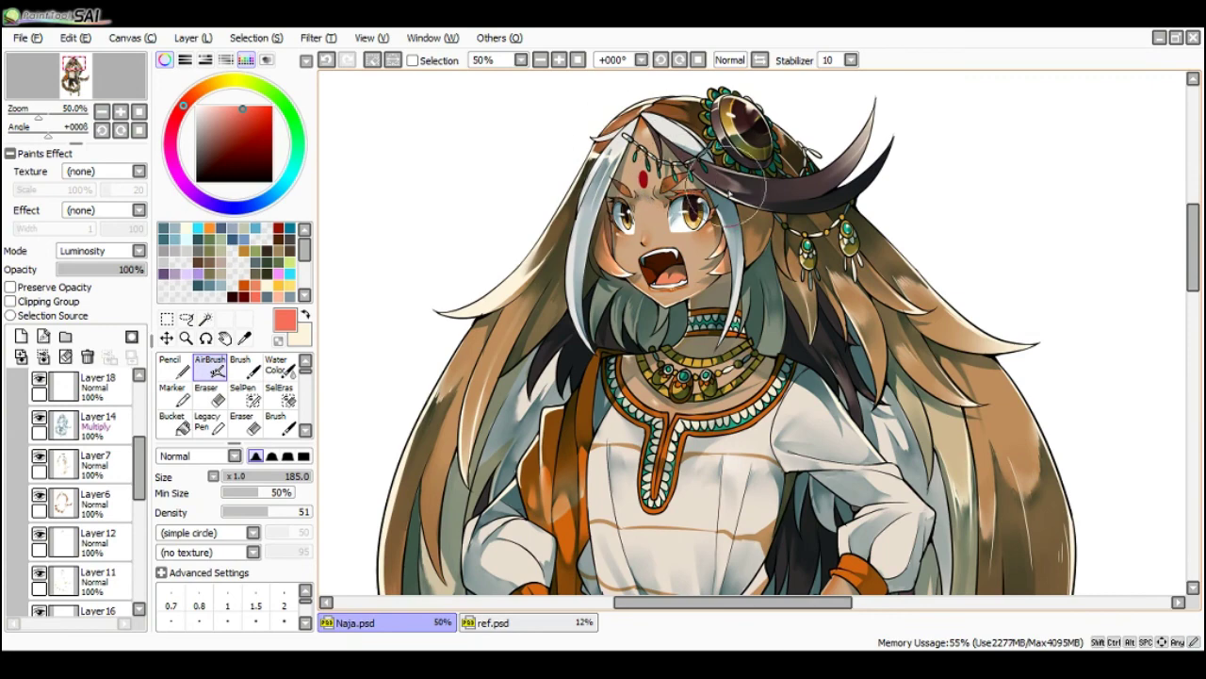
pyautogui.scroll(-3, 735, 203)
pyautogui.scroll(3, 735, 259)
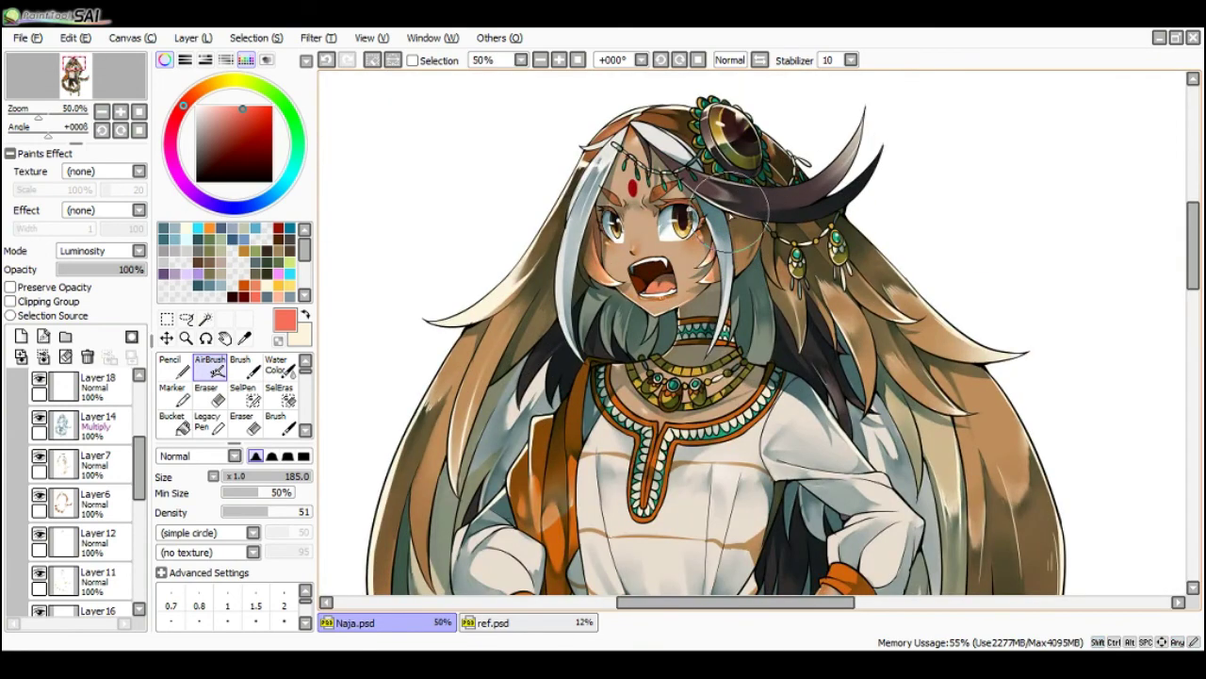
pyautogui.hotkey('ctrl', 'z')
# - Try Overlay and Normal blending modes on the blush layer, and return it to Luminosity
pyautogui.click(115, 310)
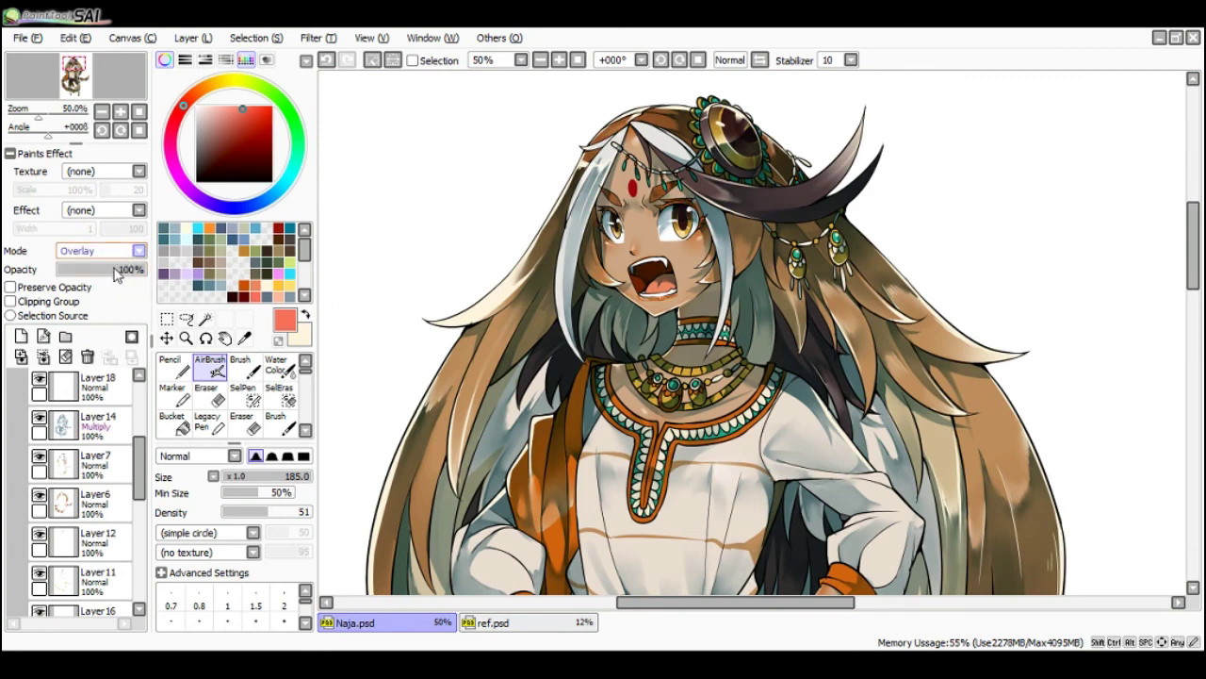
pyautogui.scroll(3, 116, 274)
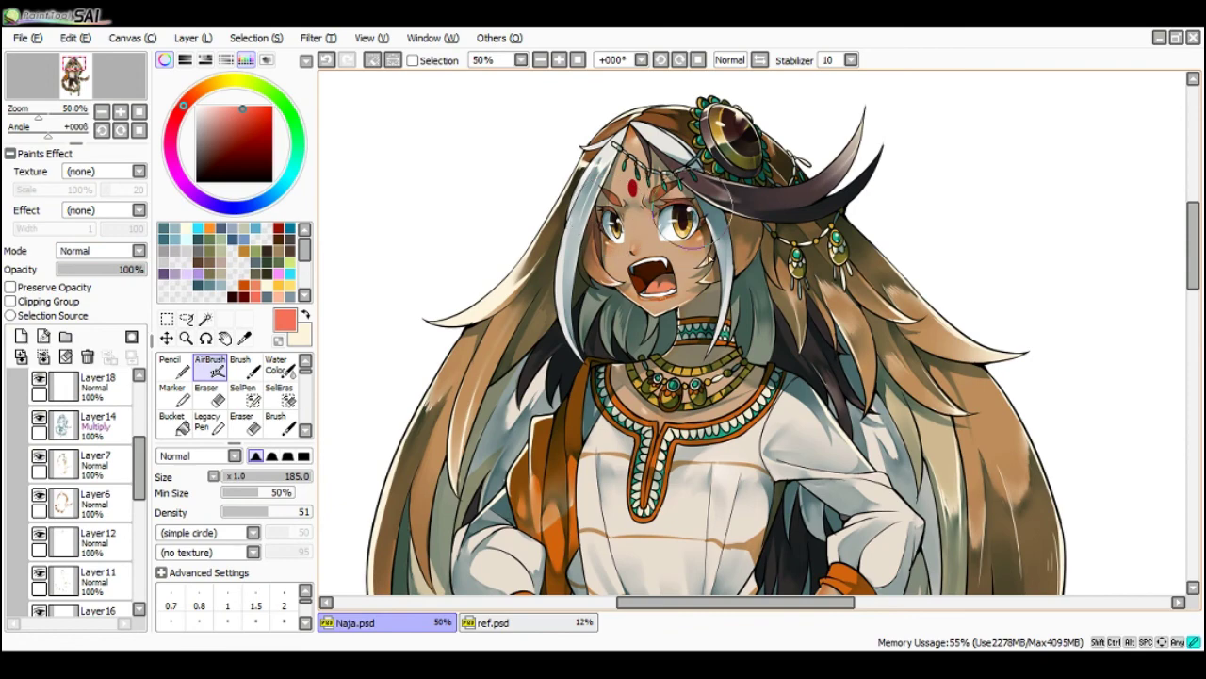
pyautogui.press('pagedown')
pyautogui.press('pagedown')
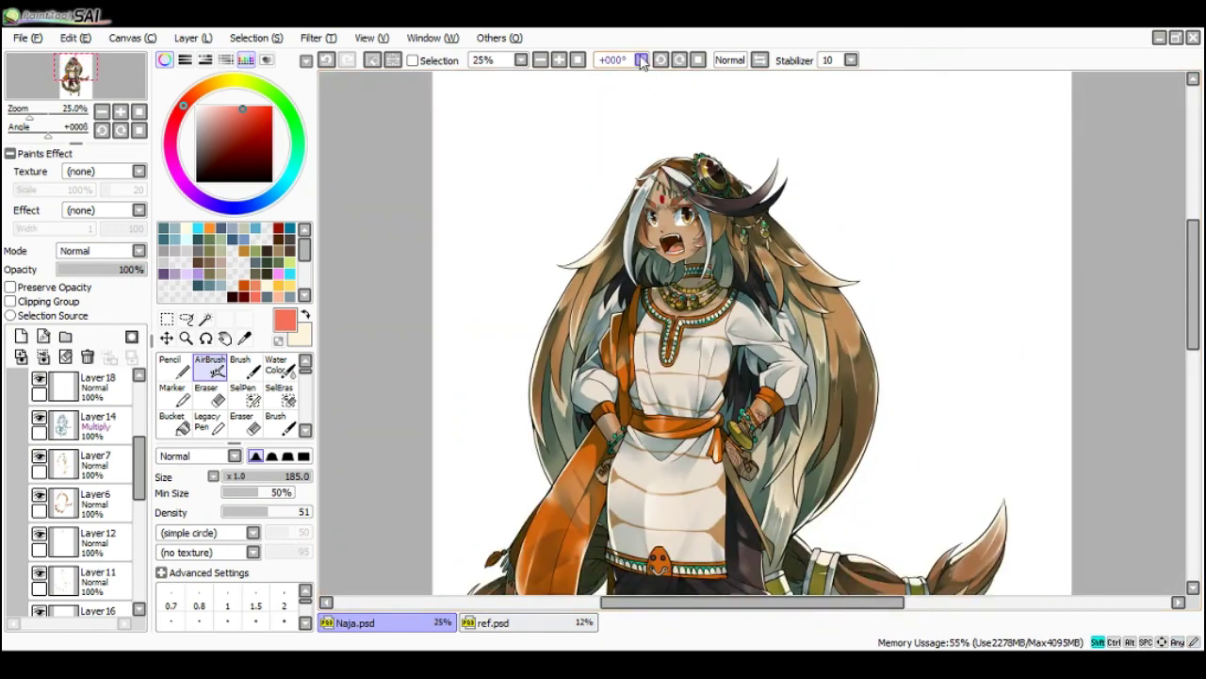
pyautogui.hotkey('ctrl', '+')
pyautogui.hotkey('ctrl', '+')
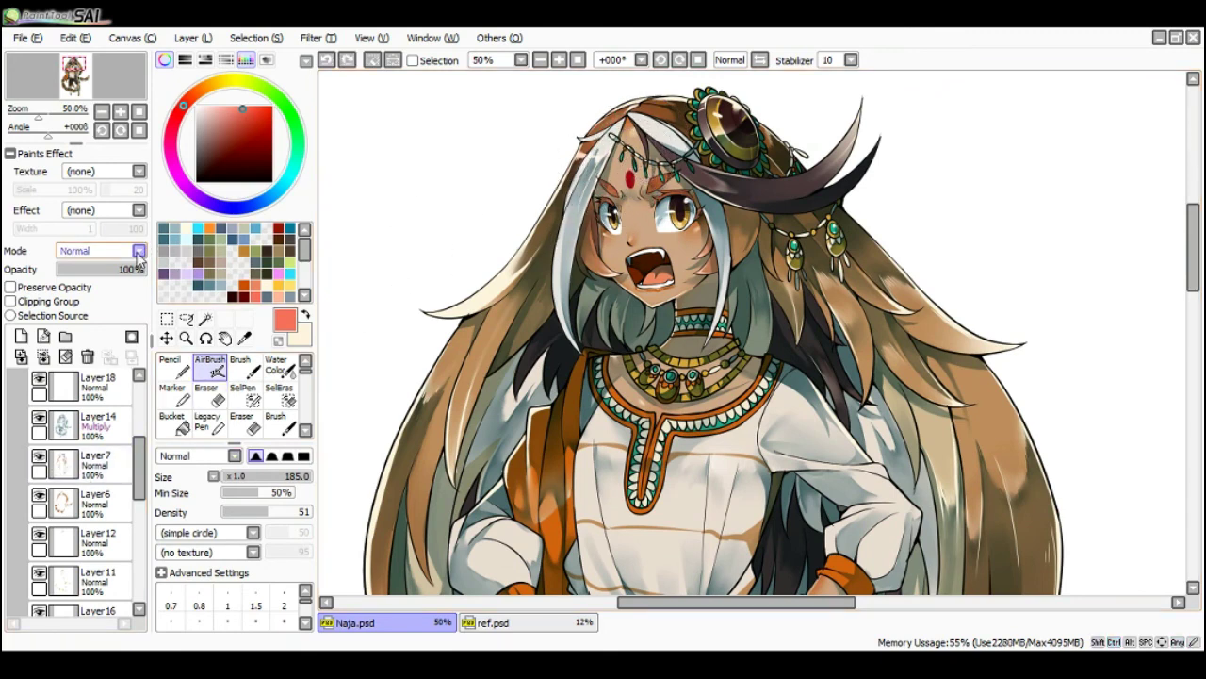
pyautogui.click(110, 349)
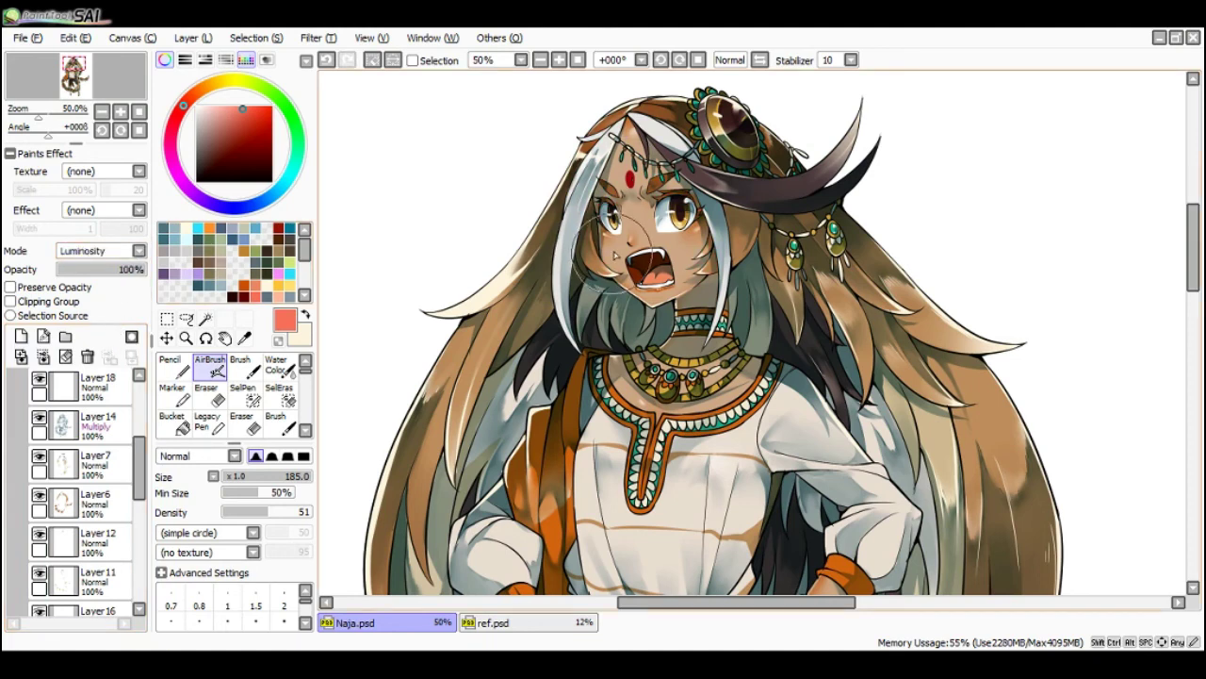
# - Airbrush a soft coral tint over the white hair locks framing the face in Luminosity mode at 185 px
pyautogui.hotkey('ctrl', 'z')
pyautogui.hotkey('ctrl', 'y')
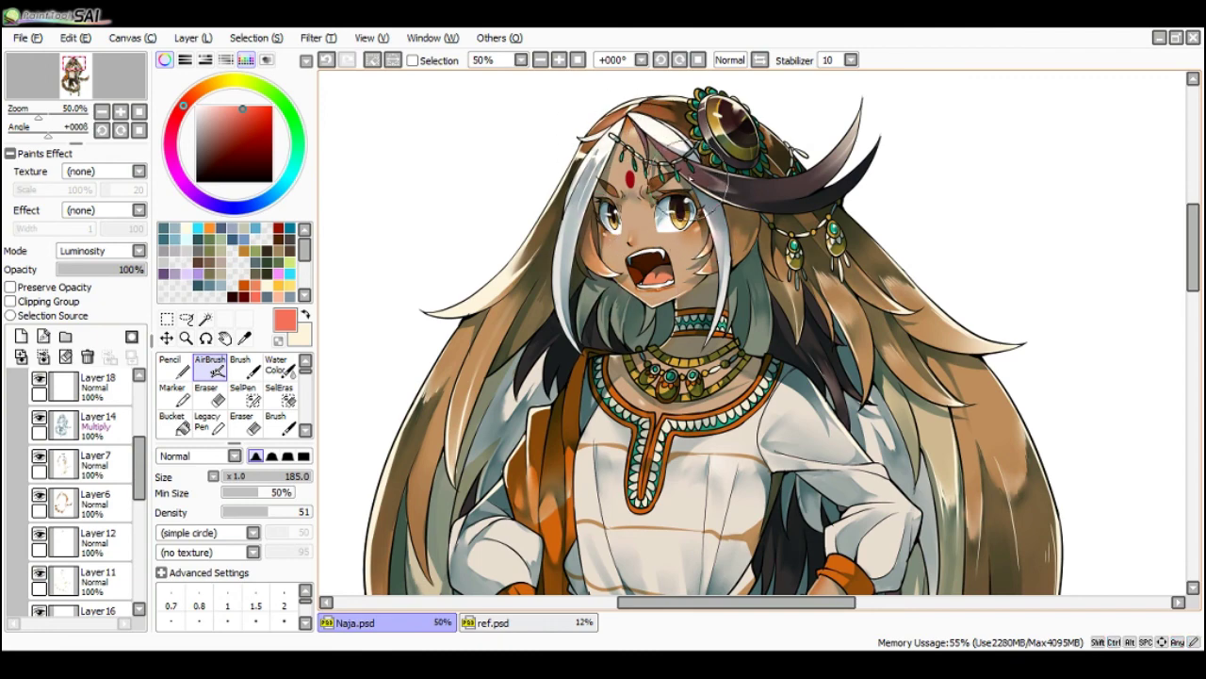
pyautogui.scroll(-1, 663, 134)
pyautogui.scroll(1, 669, 184)
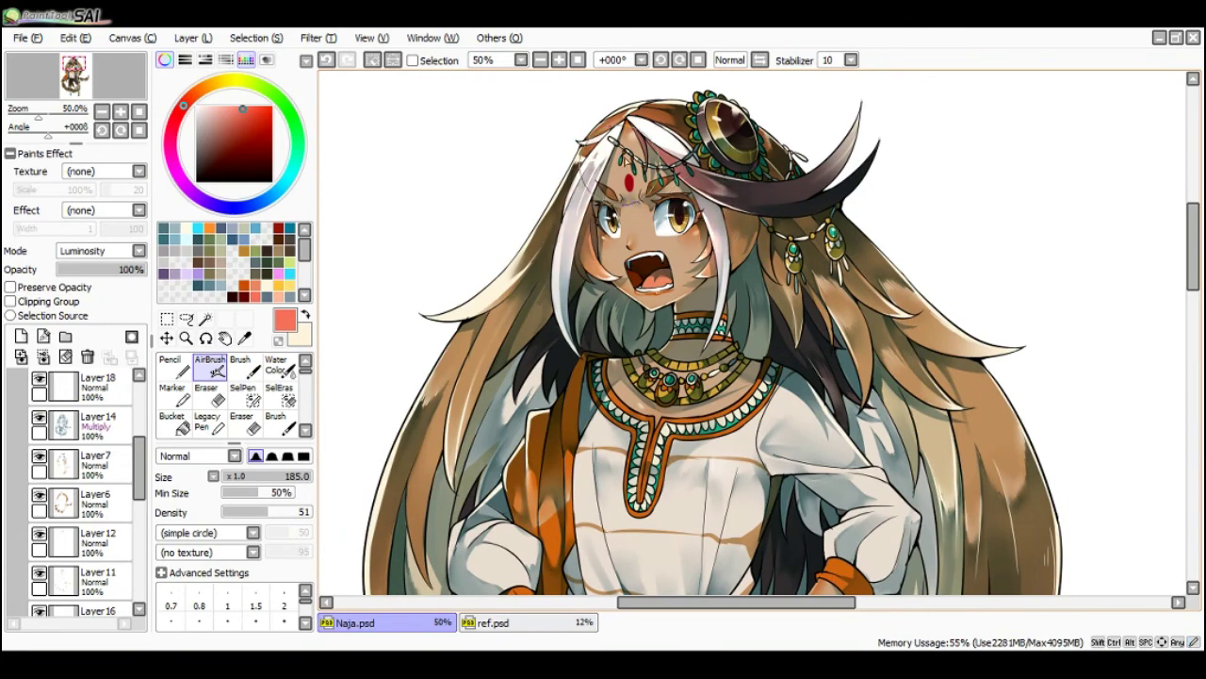
pyautogui.scroll(-2, 648, 196)
pyautogui.scroll(1, 697, 243)
pyautogui.scroll(1, 692, 231)
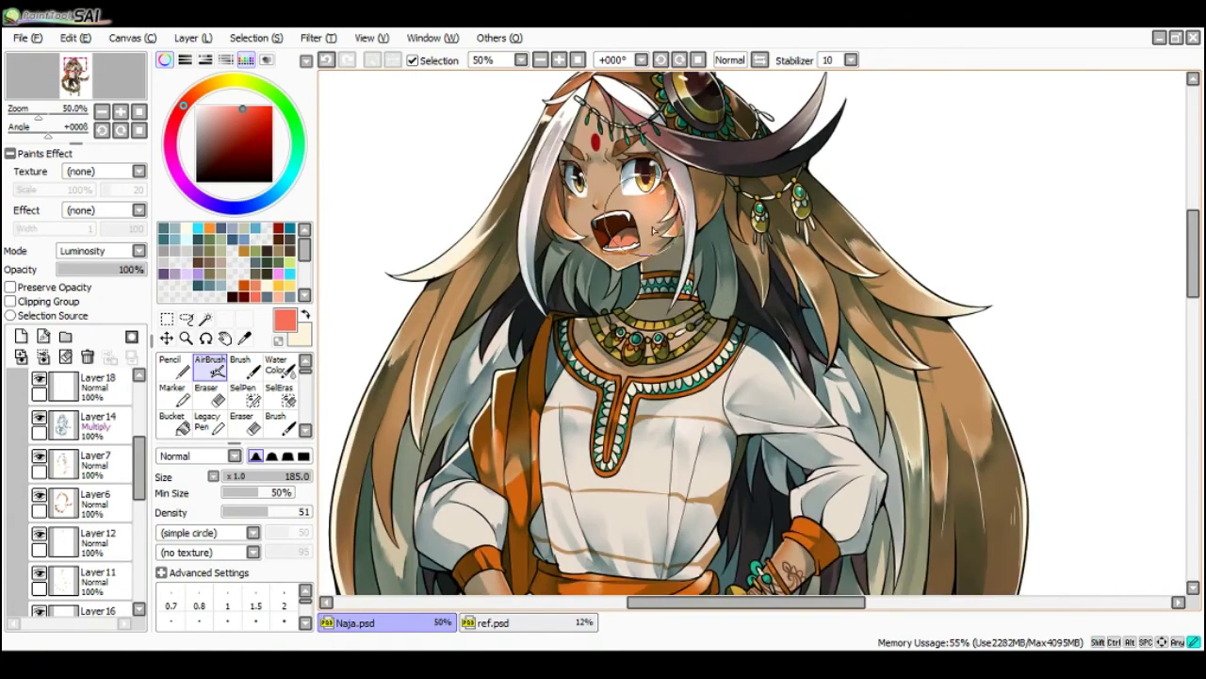
# - Try coral AirBrush blush dabs on both cheeks with the brush reduced to 102 px, and undo them
pyautogui.keyDown('ctrl'); pyautogui.keyDown('alt'); pyautogui.moveTo(637, 207); pyautogui.dragTo(594, 207); pyautogui.keyUp('alt'); pyautogui.keyUp('ctrl')
pyautogui.hotkey('ctrl', 'z')
pyautogui.click(584, 203)
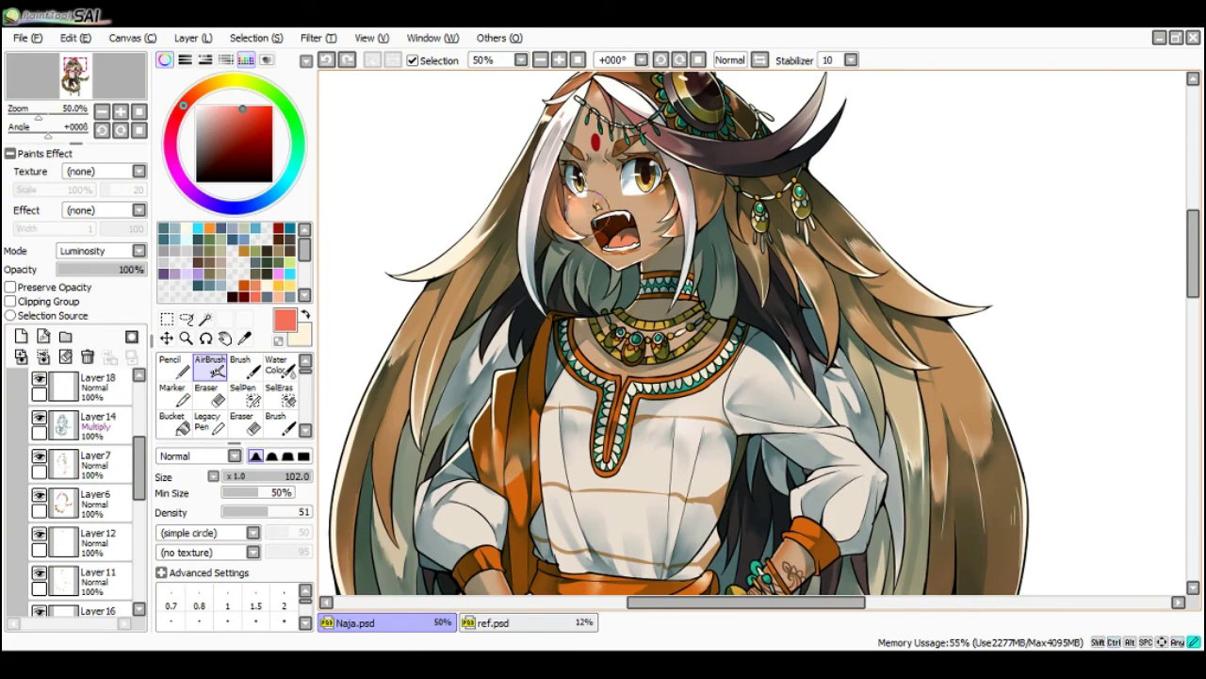
pyautogui.click(665, 191)
pyautogui.scroll(-2, 683, 177)
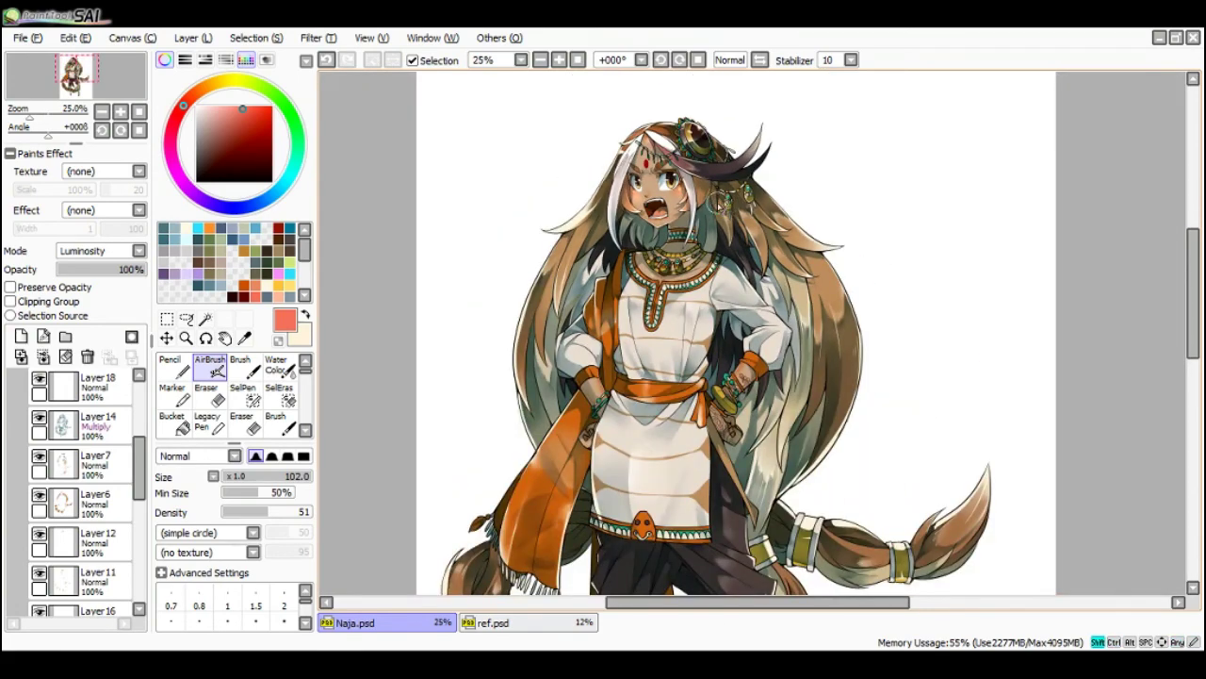
pyautogui.scroll(2, 683, 206)
pyautogui.scroll(-1, 619, 188)
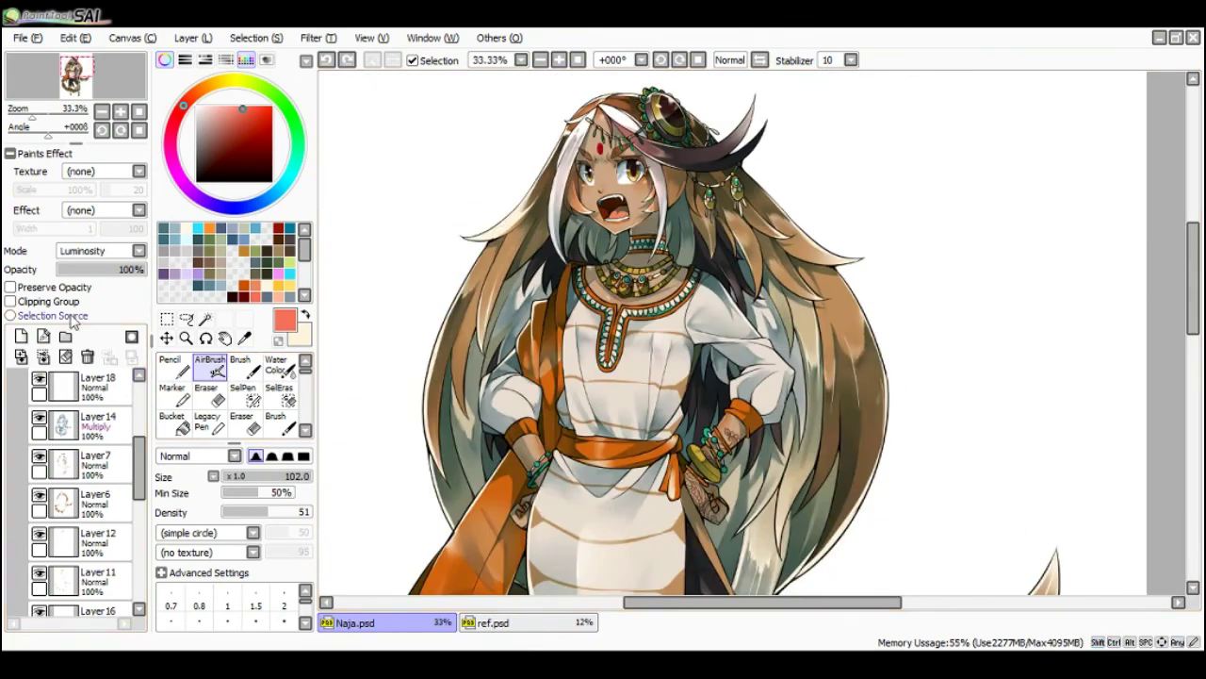
# - Try Layer20 with the hair tint in Overlay mode, and restore Luminosity
pyautogui.scroll(2, 140, 446)
pyautogui.scroll(3, 141, 446)
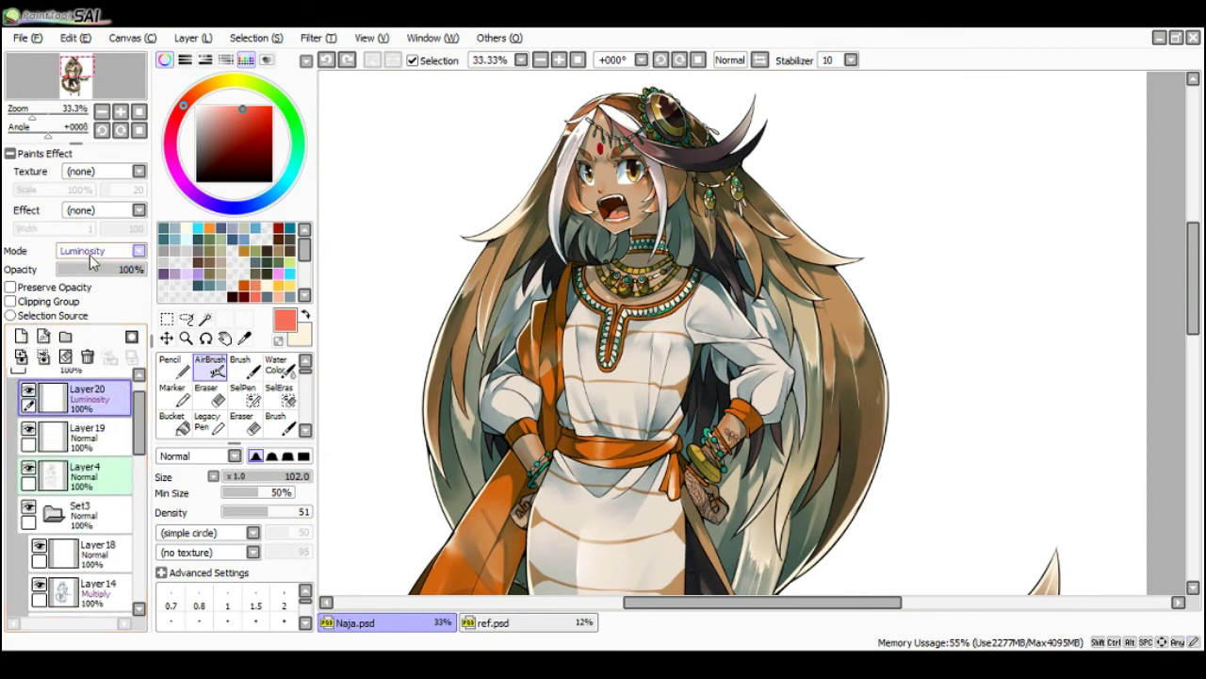
pyautogui.click(90, 307)
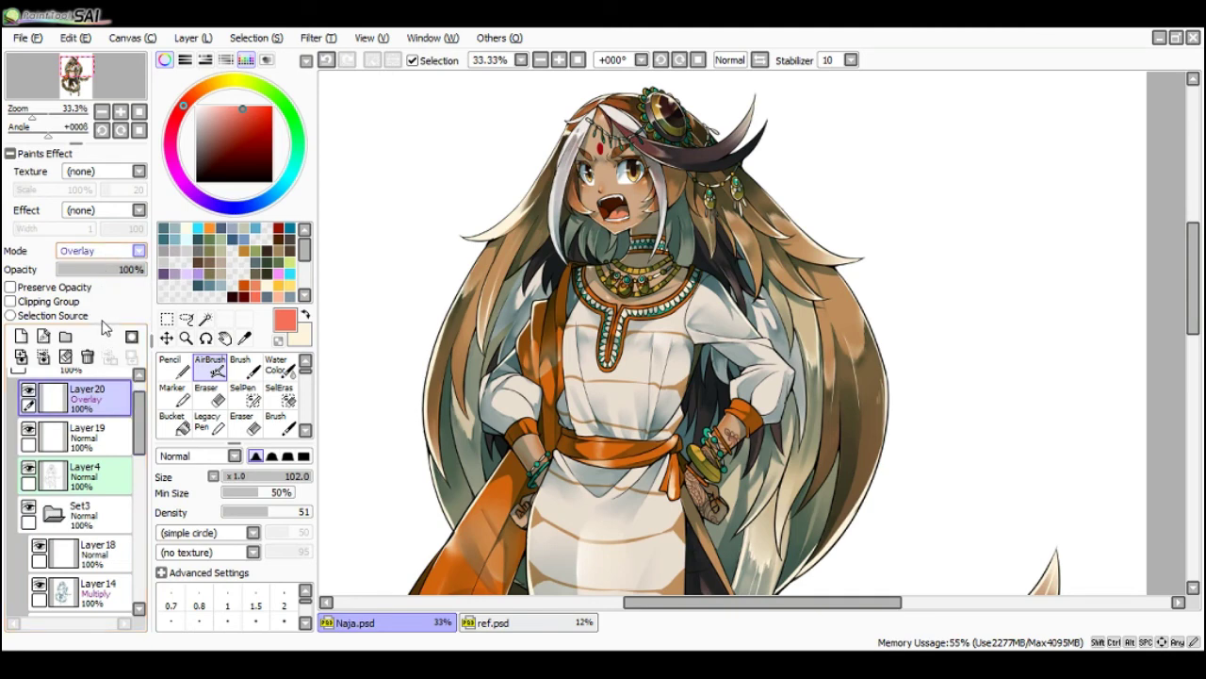
pyautogui.press('Down')
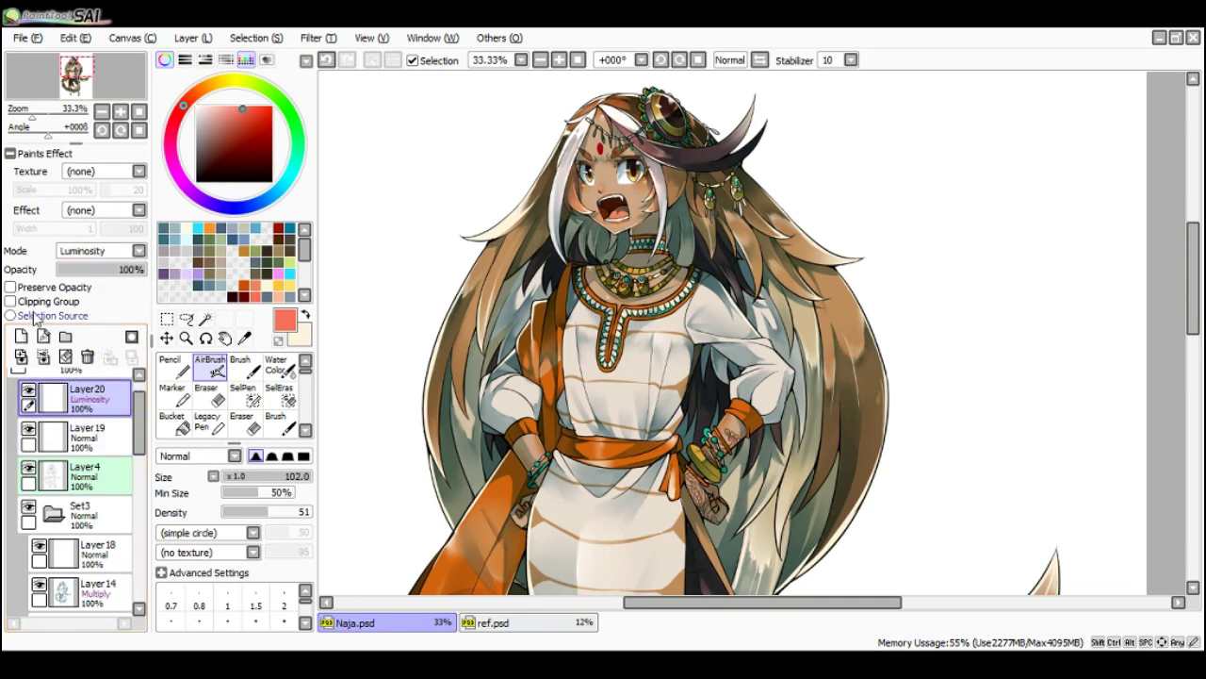
# - Add a new Overlay layer above Layer20, and load the painted area of Layer5 as a selection
pyautogui.click(21, 336)
pyautogui.scroll(-10, 80, 471)
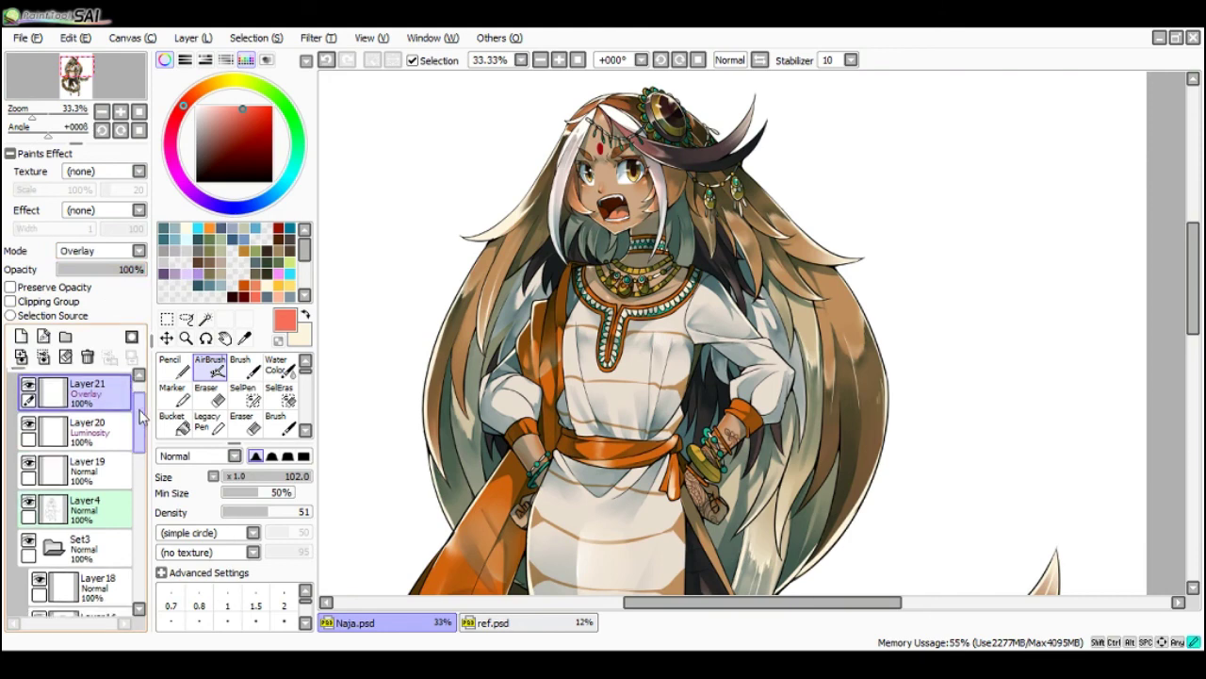
pyautogui.keyDown('ctrl'); pyautogui.click(80, 514); pyautogui.keyUp('ctrl')
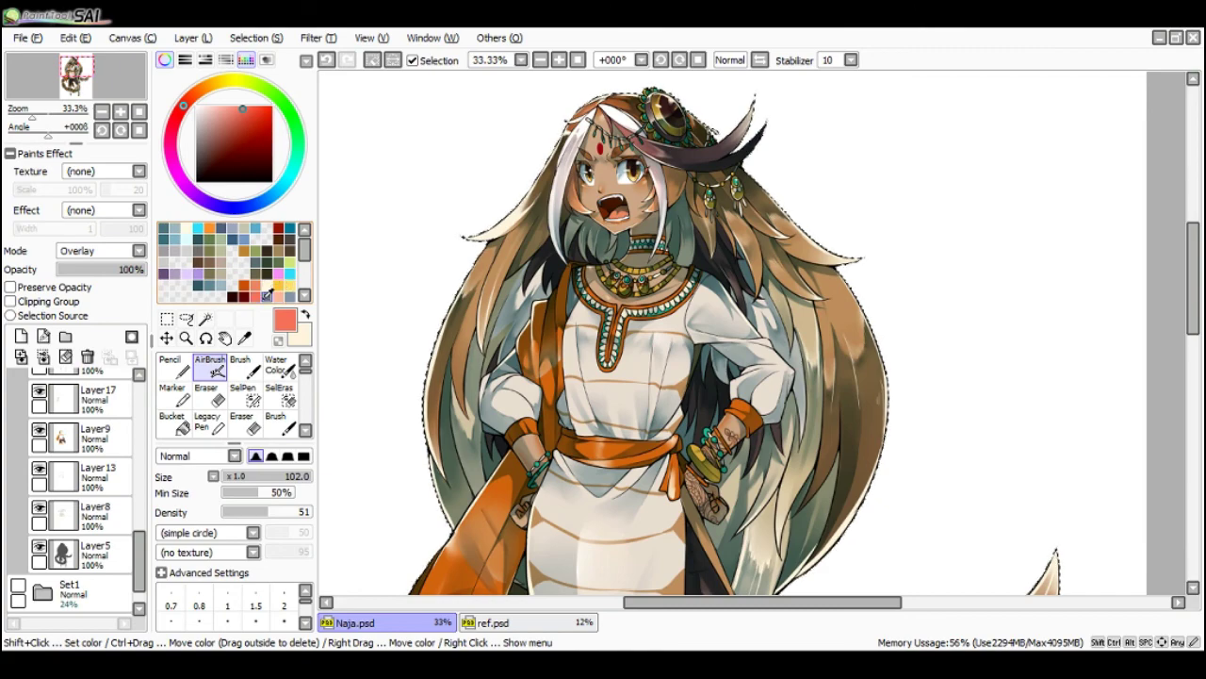
# - Choose a saturated coral red and airbrush a blush over both cheeks on the new Overlay layer
pyautogui.click(278, 295)
pyautogui.press('Tab')
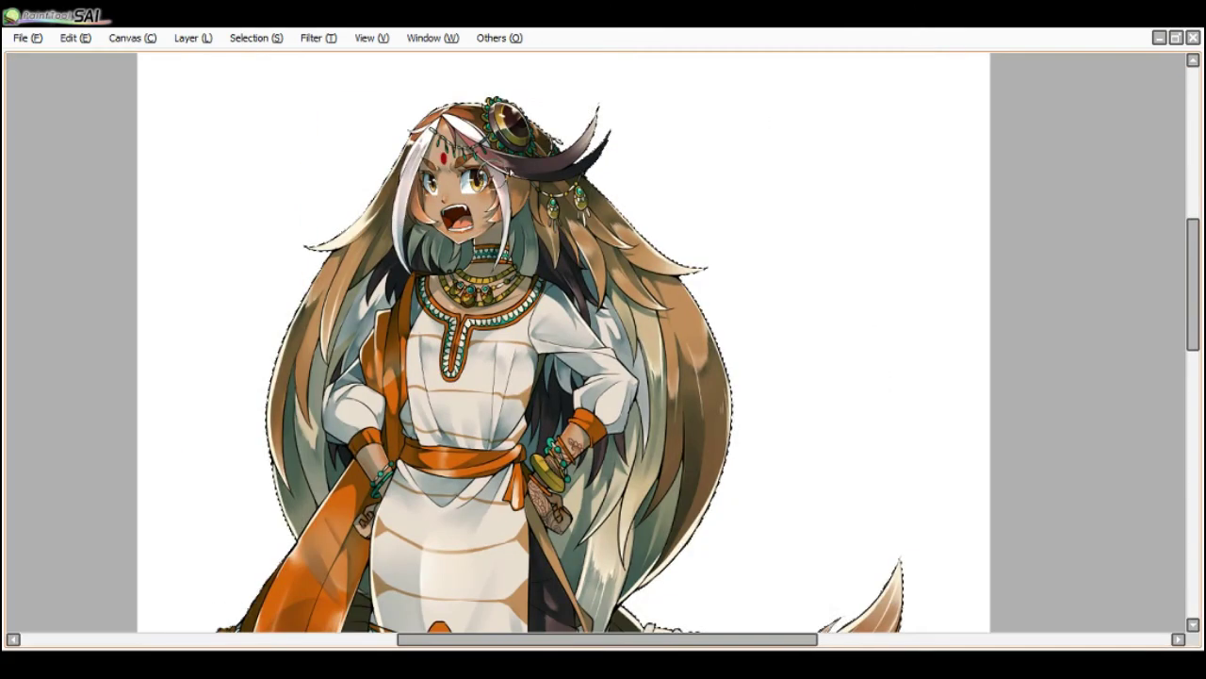
pyautogui.scroll(1, 458, 180)
pyautogui.press('Tab')
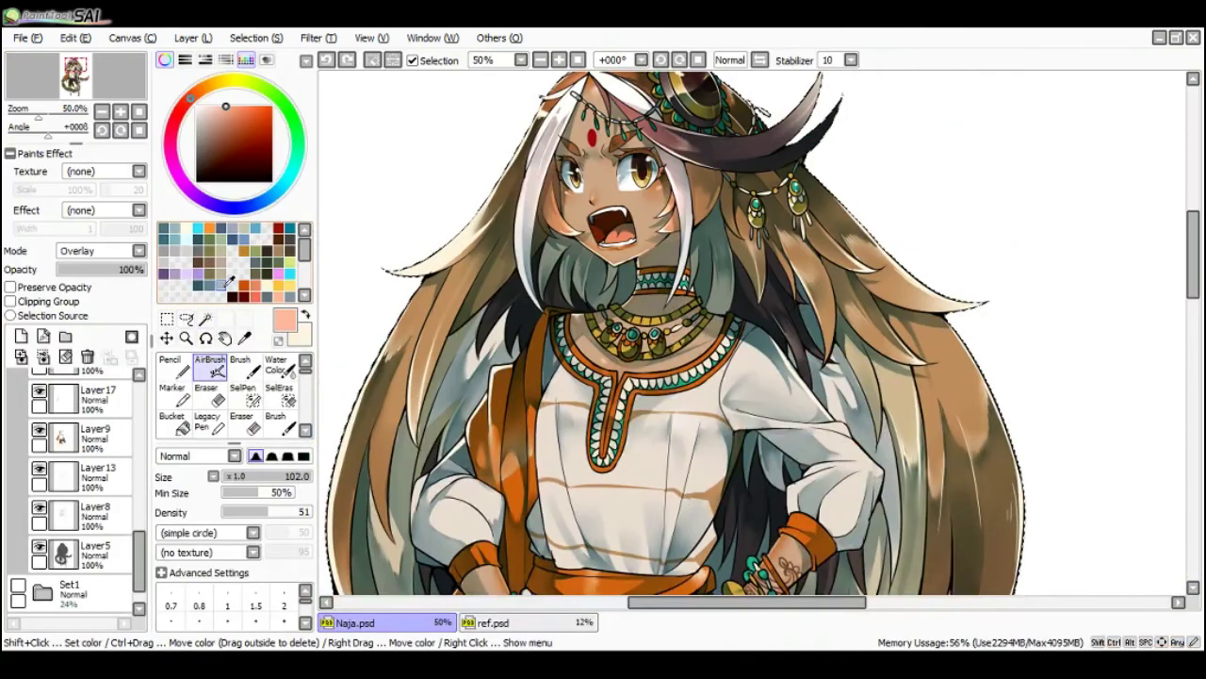
pyautogui.click(242, 109)
pyautogui.click(254, 105)
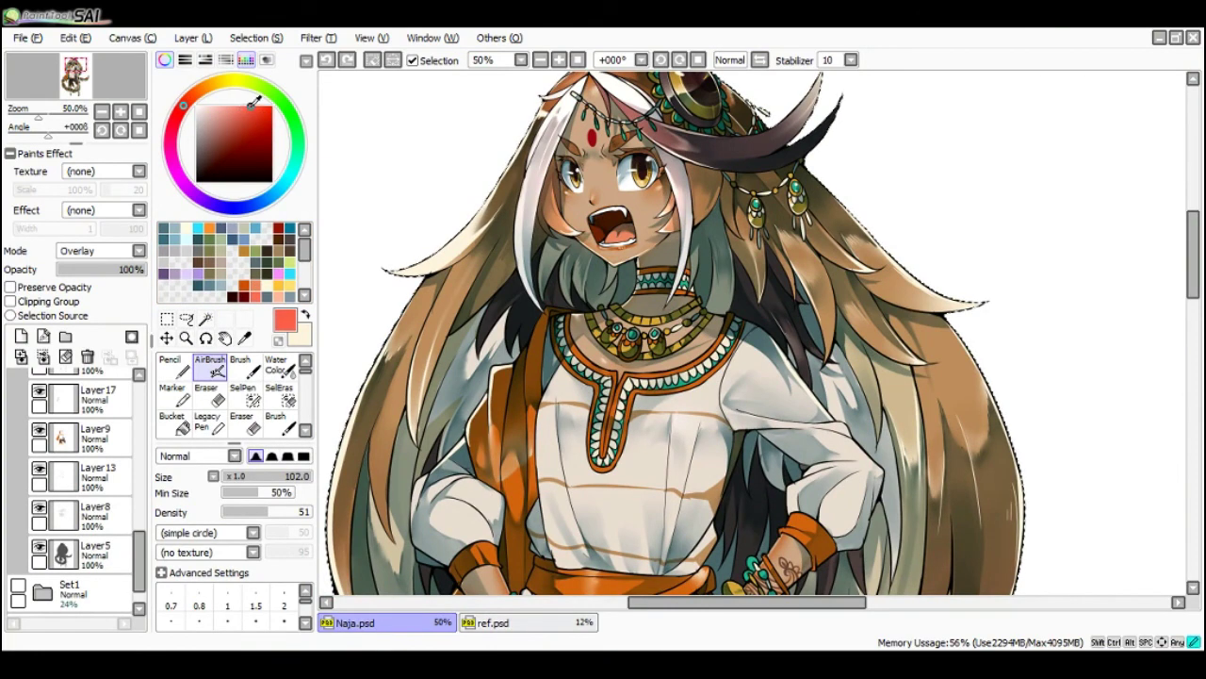
pyautogui.press('Tab')
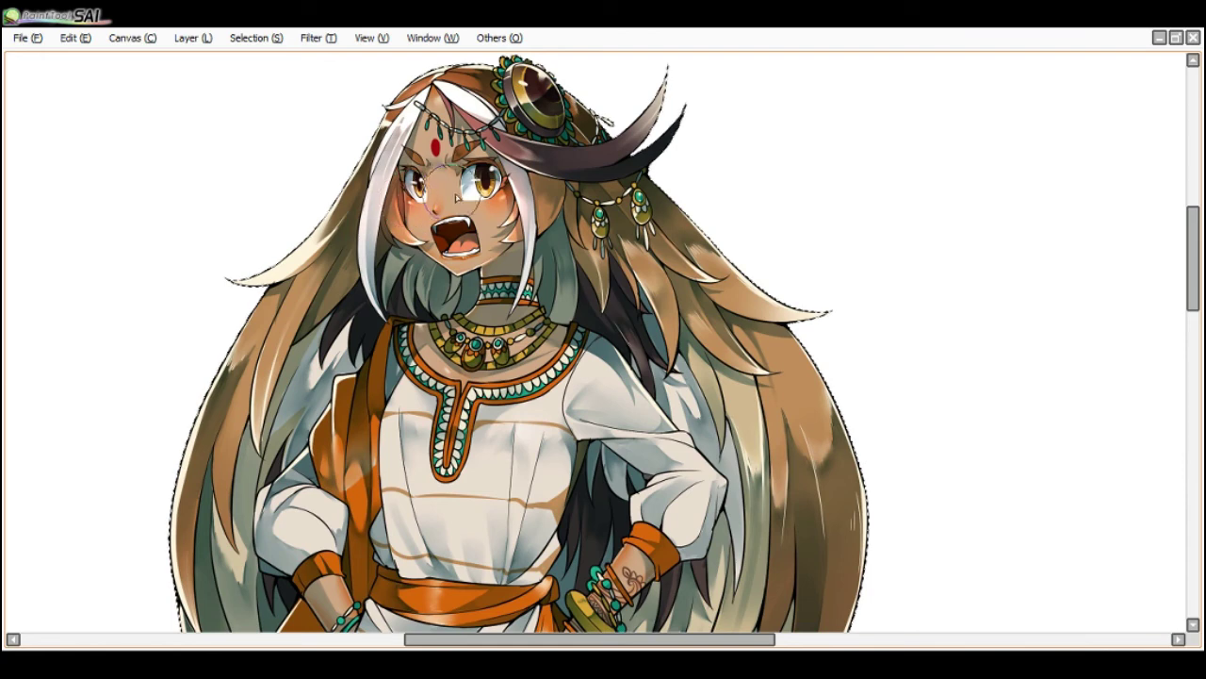
pyautogui.moveTo(467, 179); pyautogui.dragTo(507, 215)
pyautogui.scroll(-2, 504, 200)
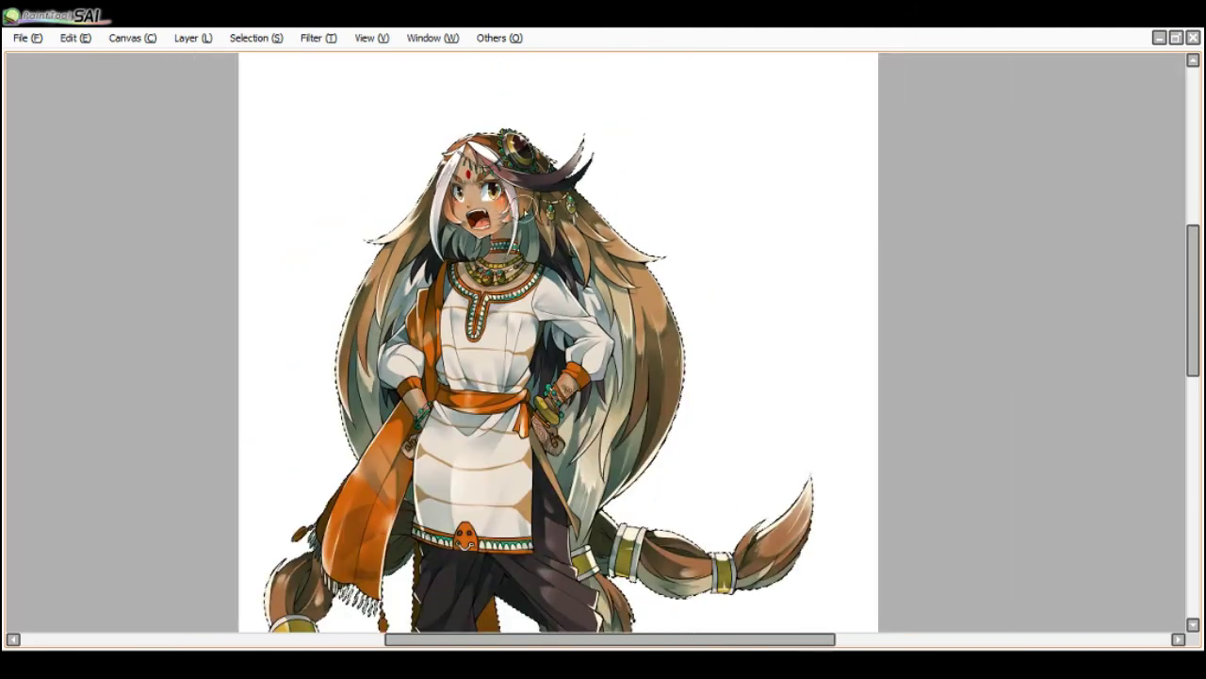
pyautogui.scroll(1, 566, 325)
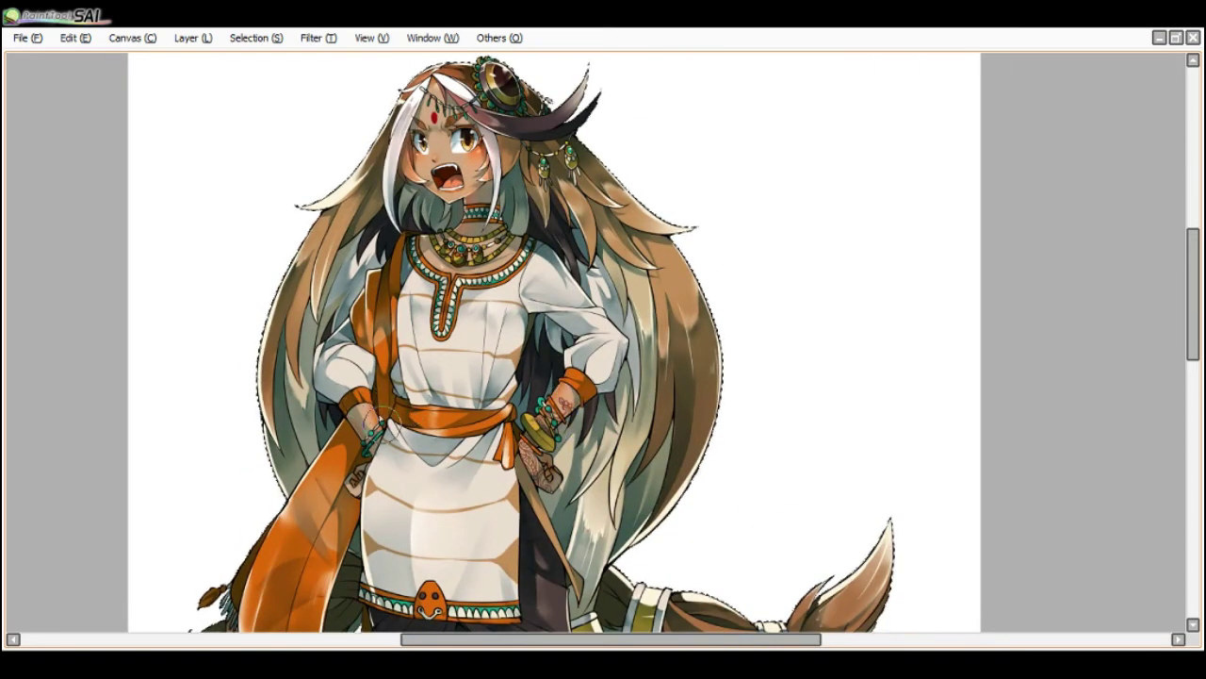
# - Airbrush the coral tint onto both knees and the lower legs within the figure selection
pyautogui.scroll(-2, 382, 424)
pyautogui.scroll(1, 504, 608)
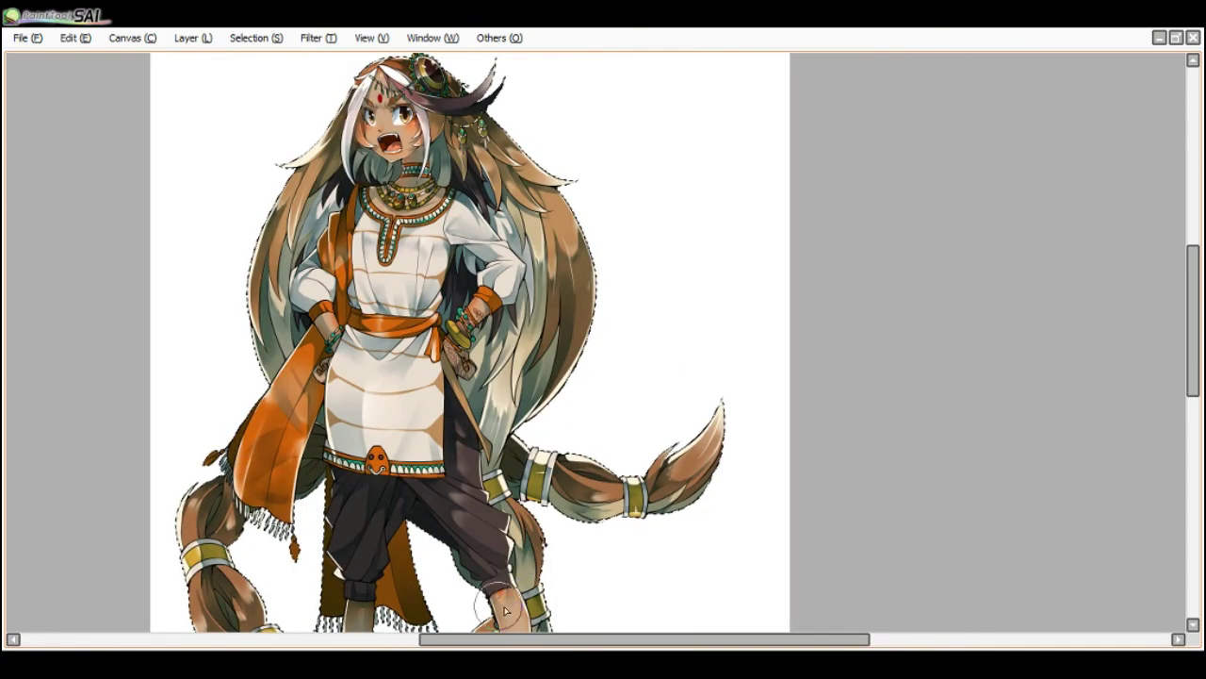
pyautogui.scroll(-1, 484, 417)
pyautogui.scroll(1, 441, 468)
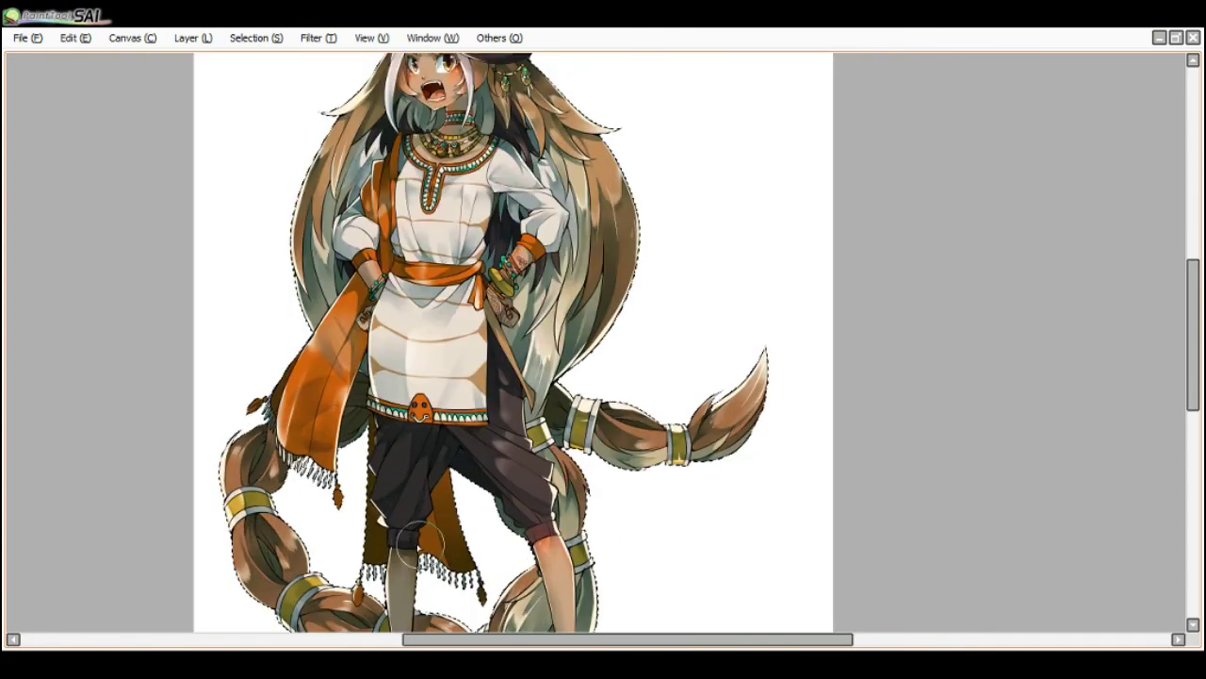
pyautogui.moveTo(399, 557); pyautogui.dragTo(400, 566)
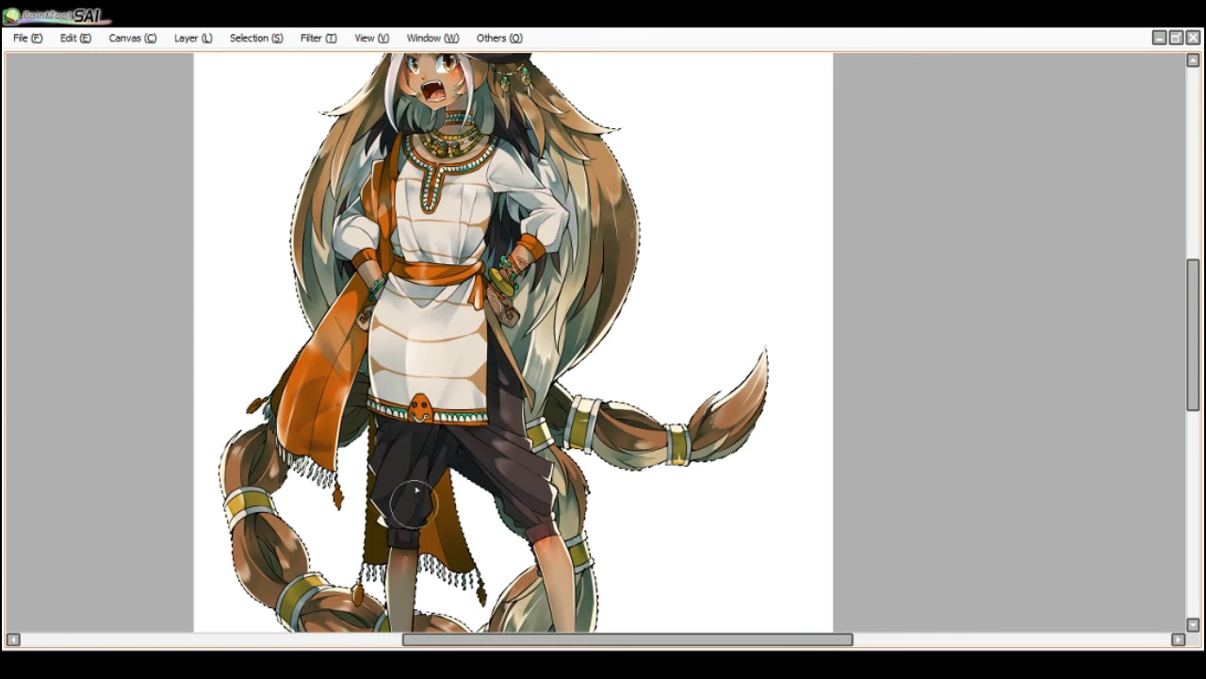
pyautogui.scroll(-1, 416, 489)
pyautogui.scroll(1, 505, 481)
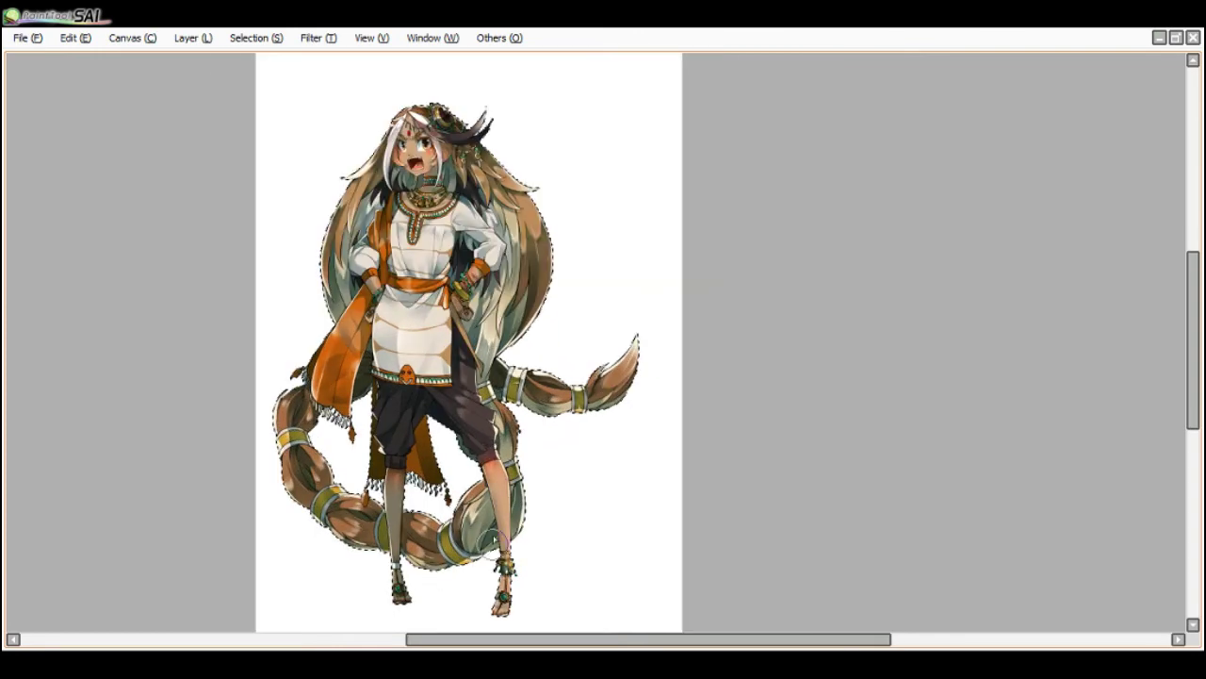
pyautogui.scroll(1, 492, 540)
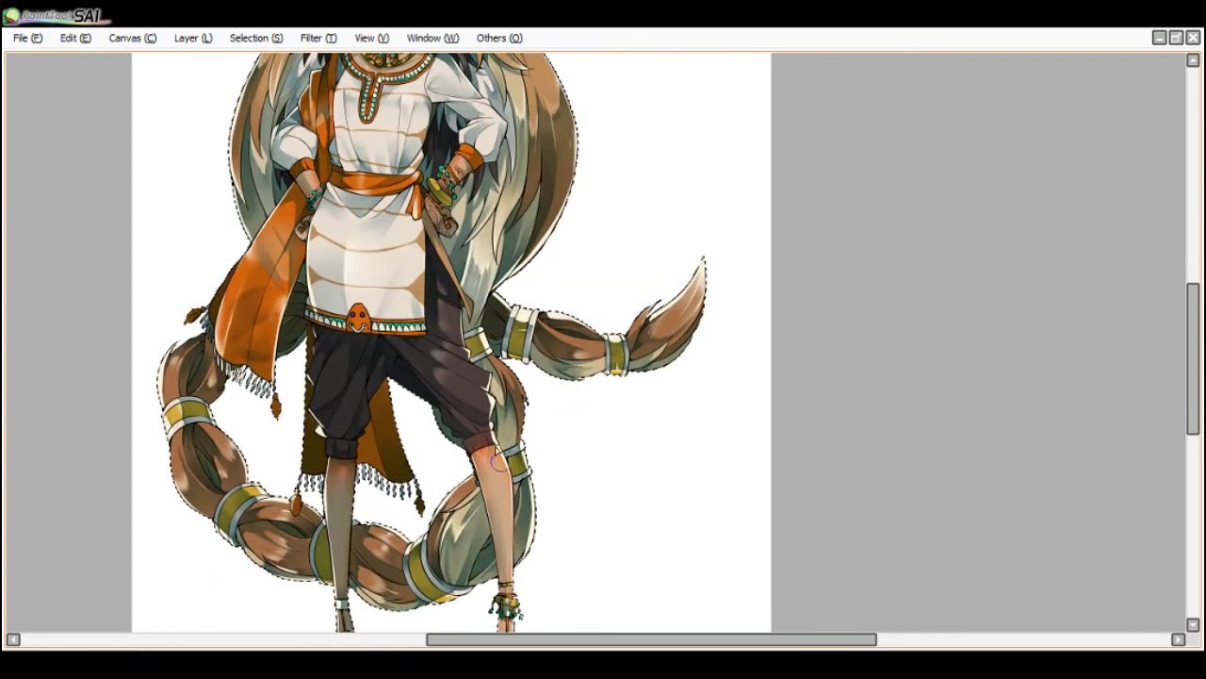
pyautogui.scroll(-1, 500, 461)
pyautogui.press('End')
pyautogui.press('End')
pyautogui.press('Delete')
pyautogui.press('Delete')
pyautogui.press('Delete')
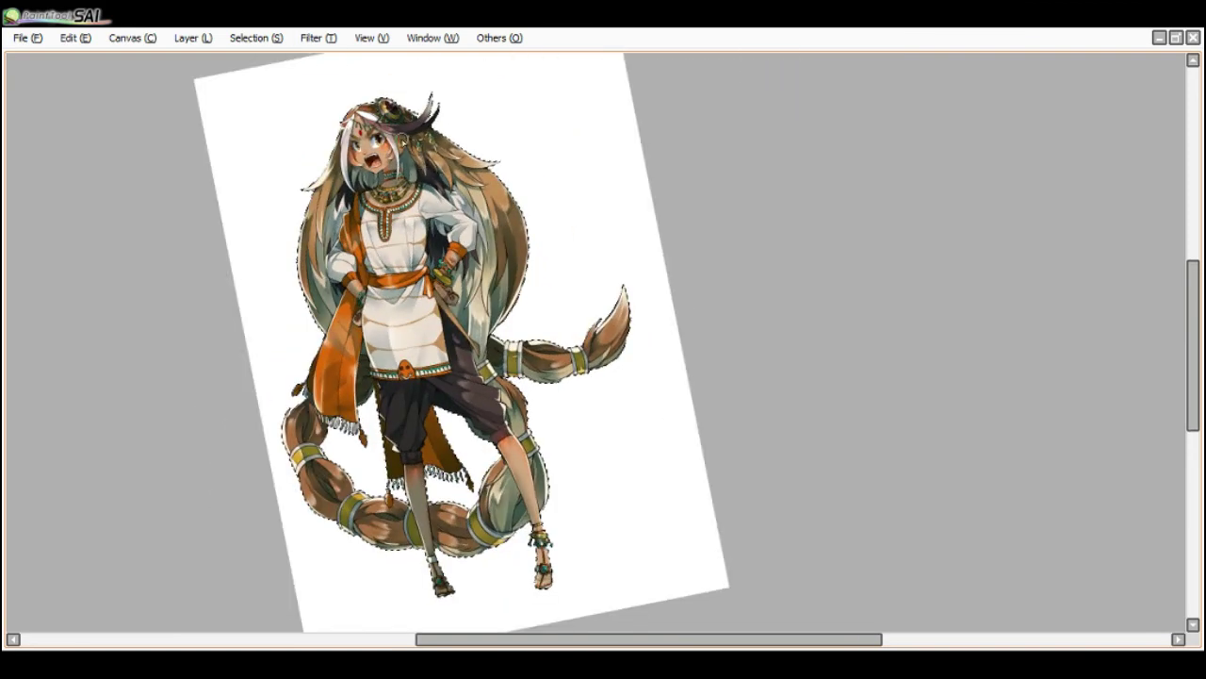
# - Airbrush coral accents over the hair at the top of the head, and clear the selection
pyautogui.scroll(3, 393, 153)
pyautogui.scroll(1, 368, 113)
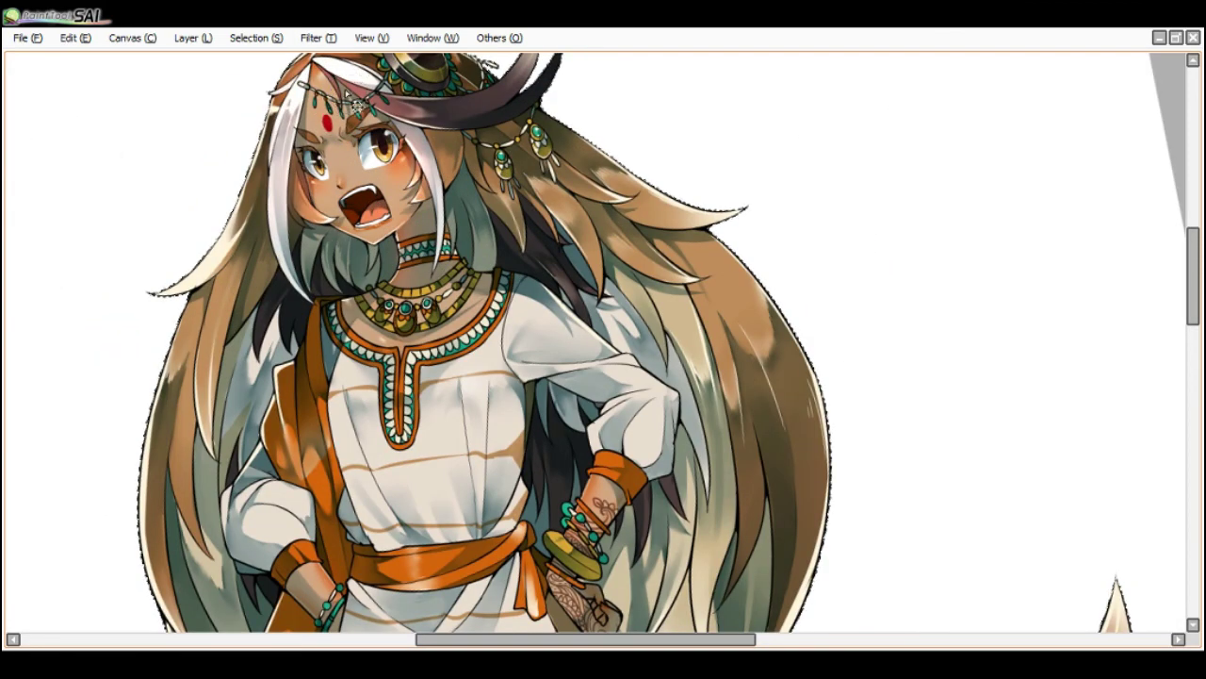
pyautogui.scroll(-1, 414, 90)
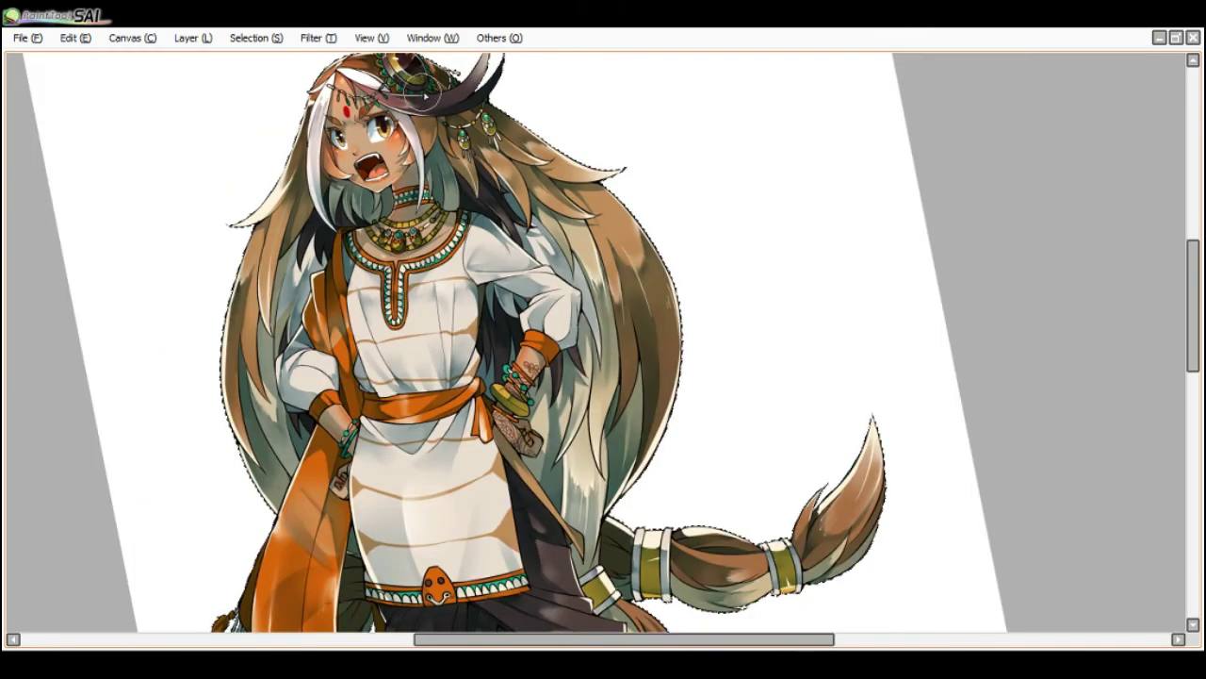
pyautogui.scroll(-1, 424, 85)
pyautogui.moveTo(412, 124); pyautogui.dragTo(459, 294)
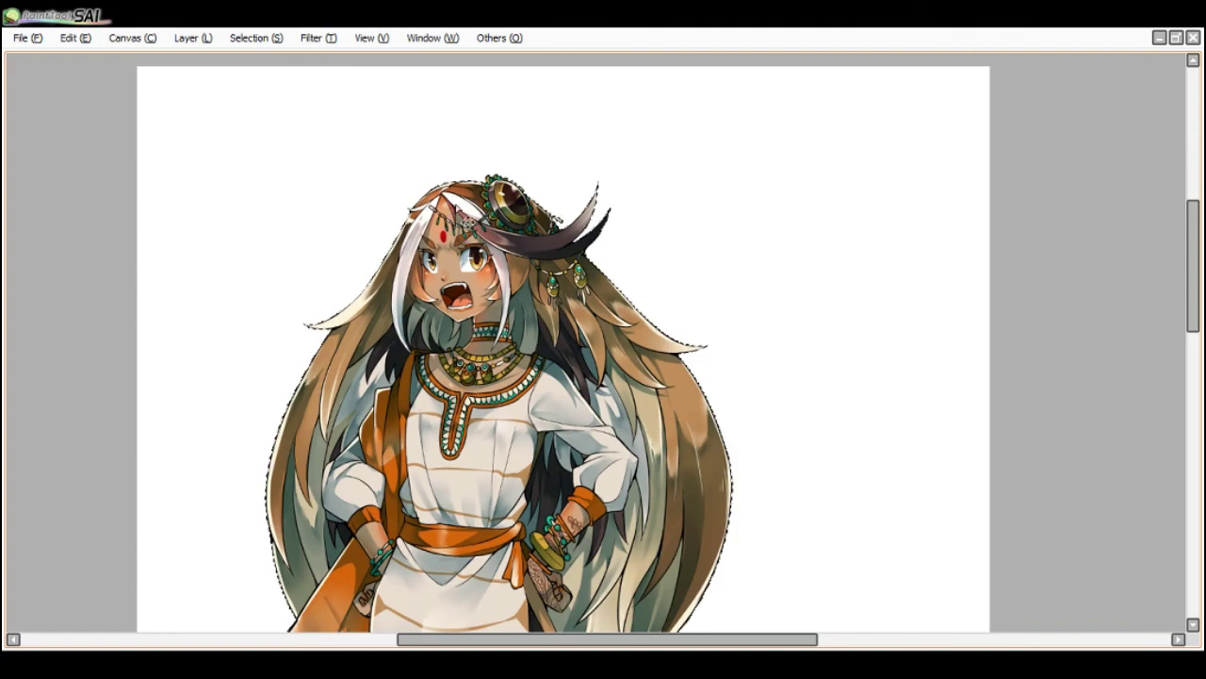
pyautogui.scroll(-1, 461, 187)
pyautogui.press('Delete')
pyautogui.press('Delete')
pyautogui.press('End')
pyautogui.press('End')
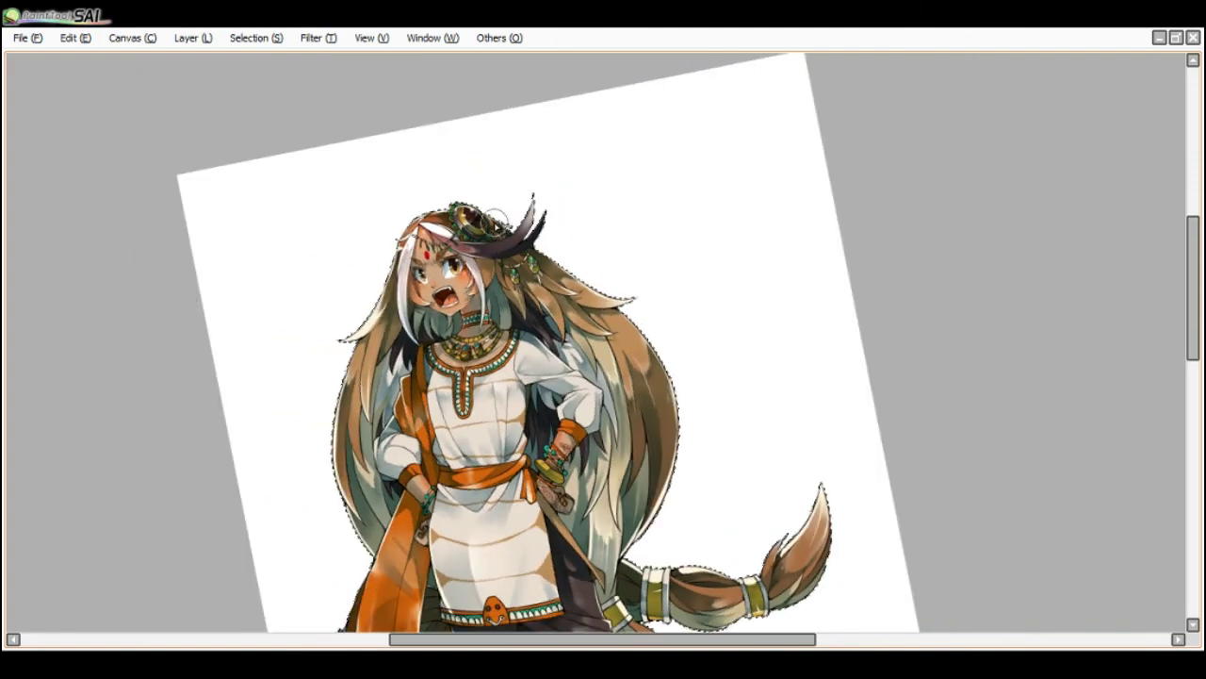
pyautogui.hotkey('ctrl', 'd')
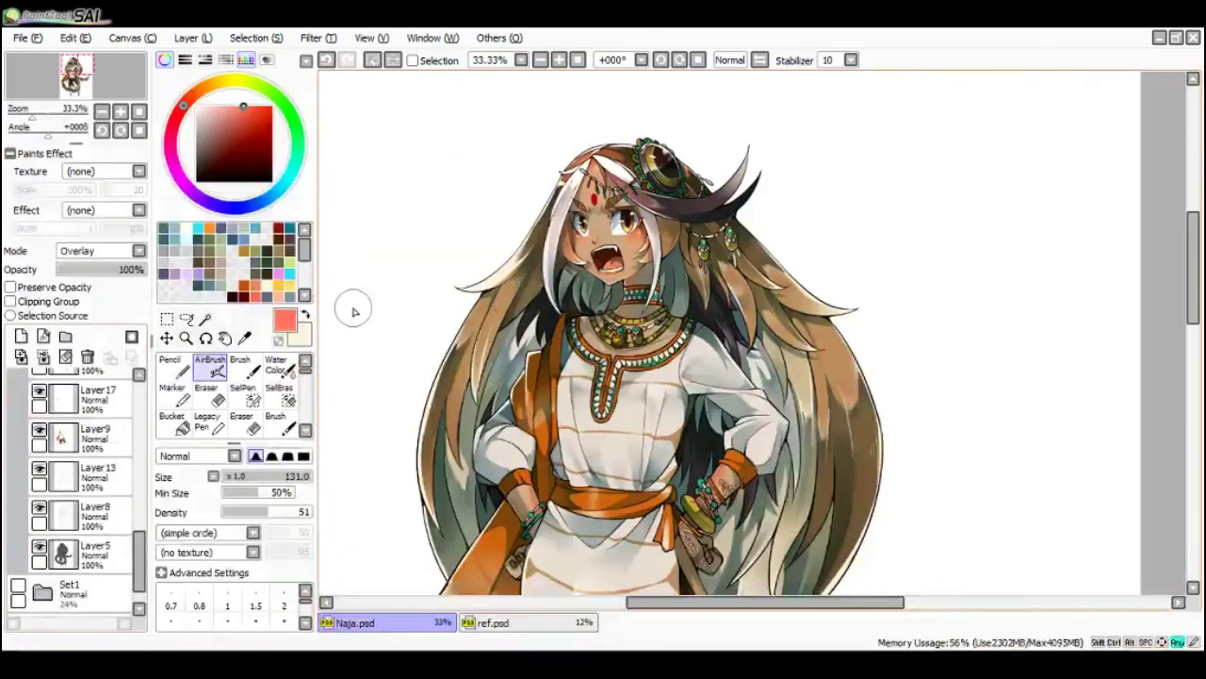
# - Add a new Normal layer above the Overlay blush layer
pyautogui.scroll(-3, 132, 435)
pyautogui.scroll(4, 132, 435)
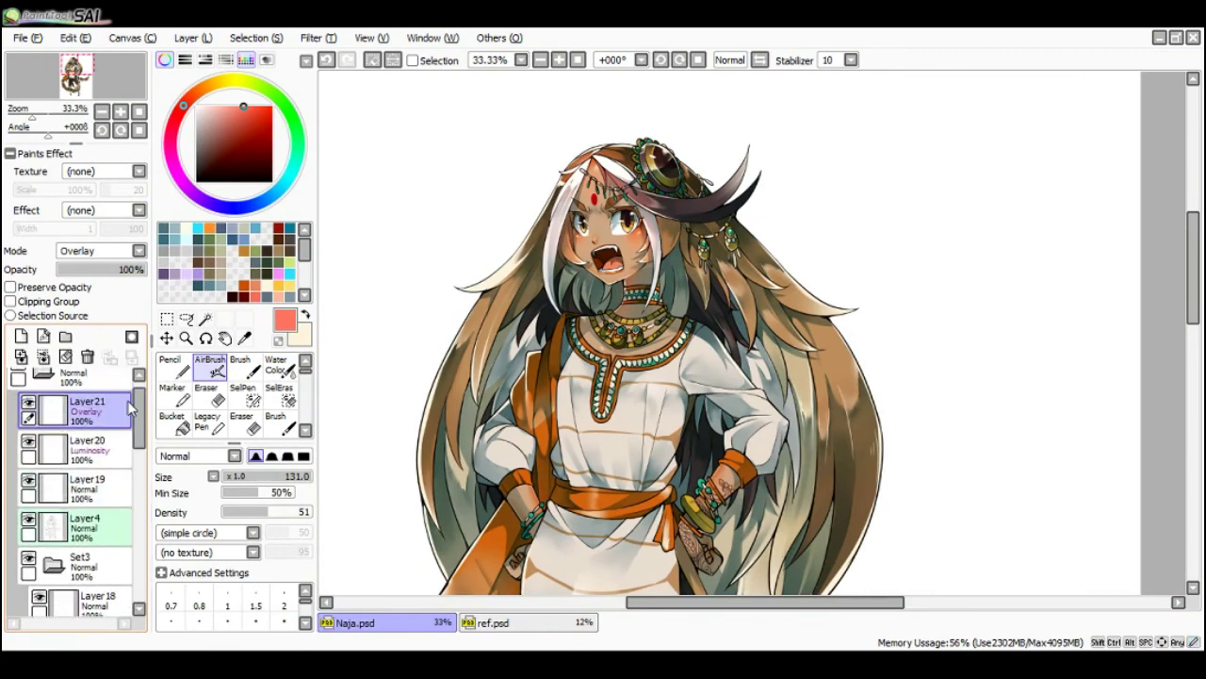
pyautogui.click(21, 336)
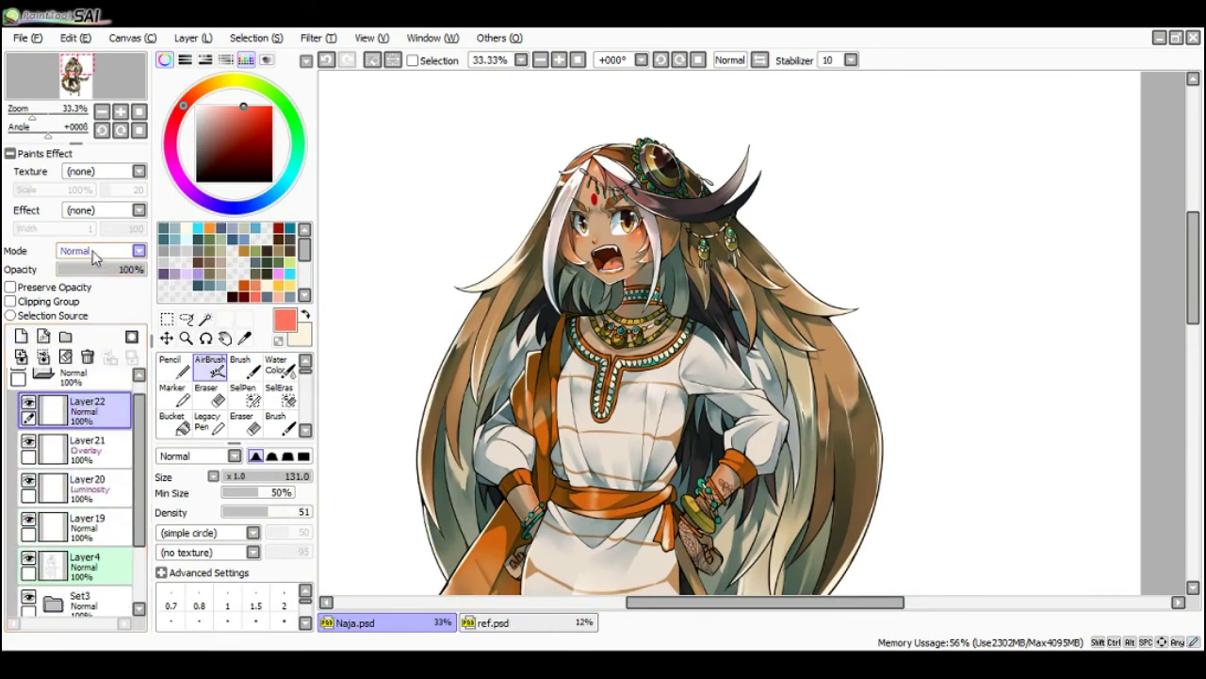
# - Set the new layer to Lumi & Shade mode and airbrush a yellow glow onto both eyes
pyautogui.click(98, 346)
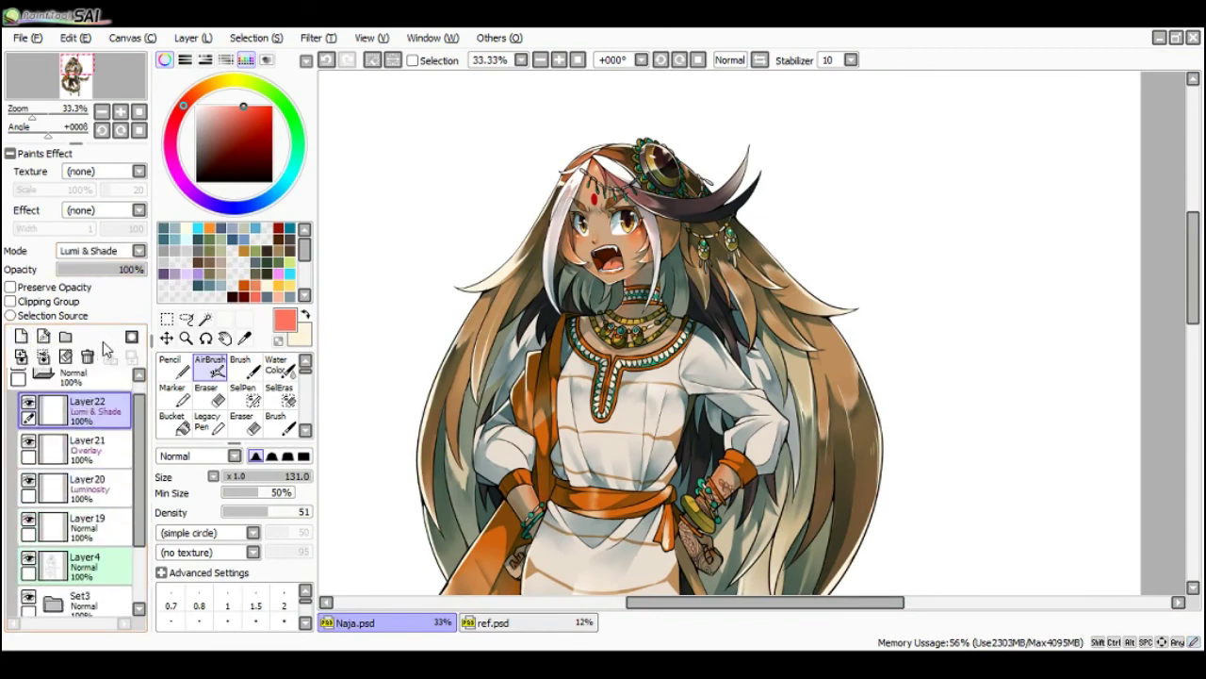
pyautogui.click(278, 283)
pyautogui.press('Tab')
pyautogui.scroll(2, 476, 227)
pyautogui.keyDown('ctrl'); pyautogui.keyDown('alt'); pyautogui.moveTo(477, 226); pyautogui.dragTo(463, 232); pyautogui.keyUp('alt'); pyautogui.keyUp('ctrl')
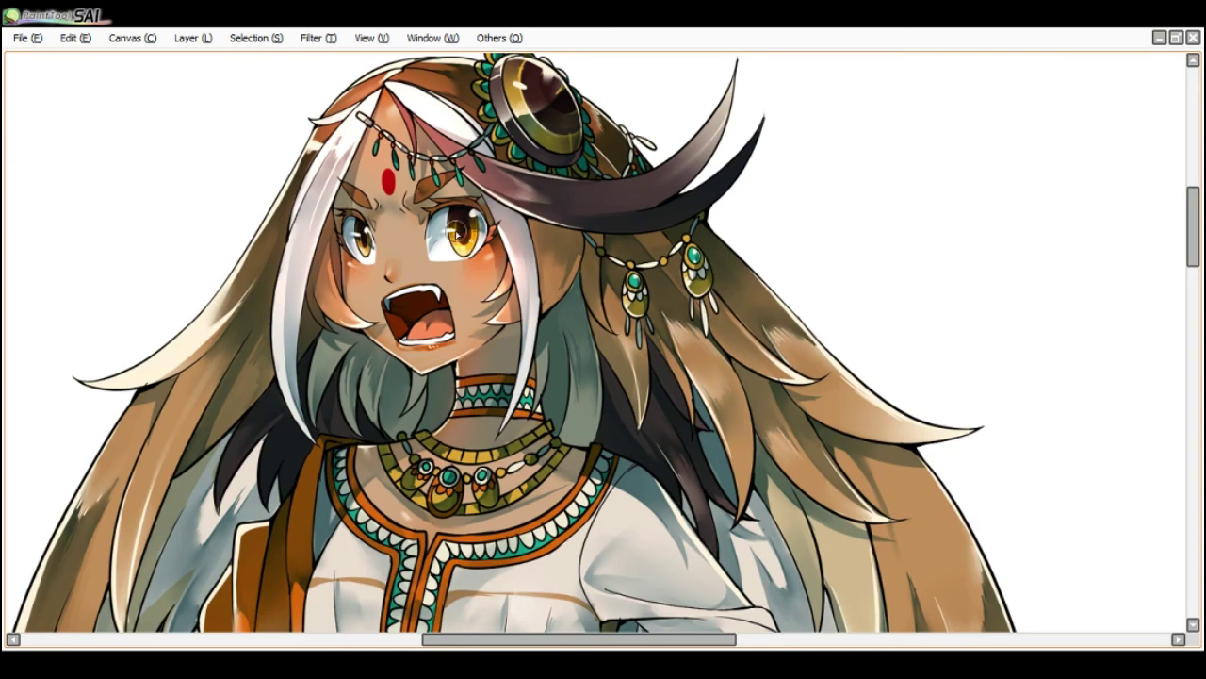
pyautogui.press('Tab')
pyautogui.press('Tab')
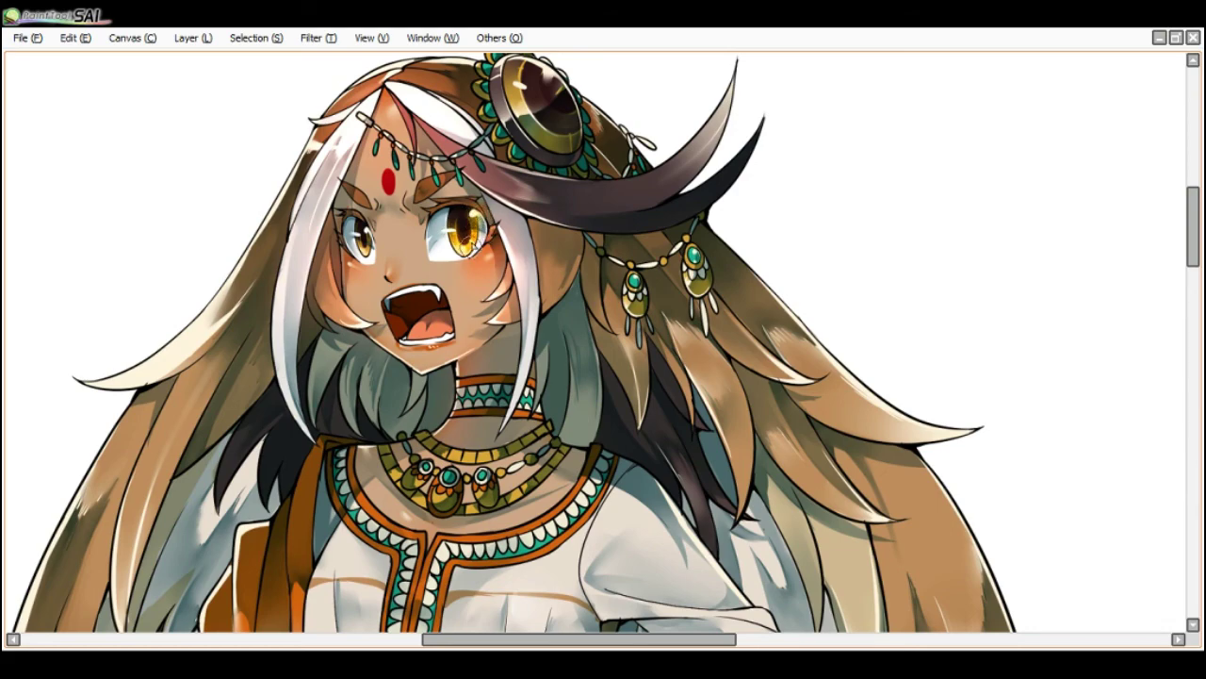
pyautogui.scroll(-2, 448, 209)
pyautogui.scroll(2, 377, 228)
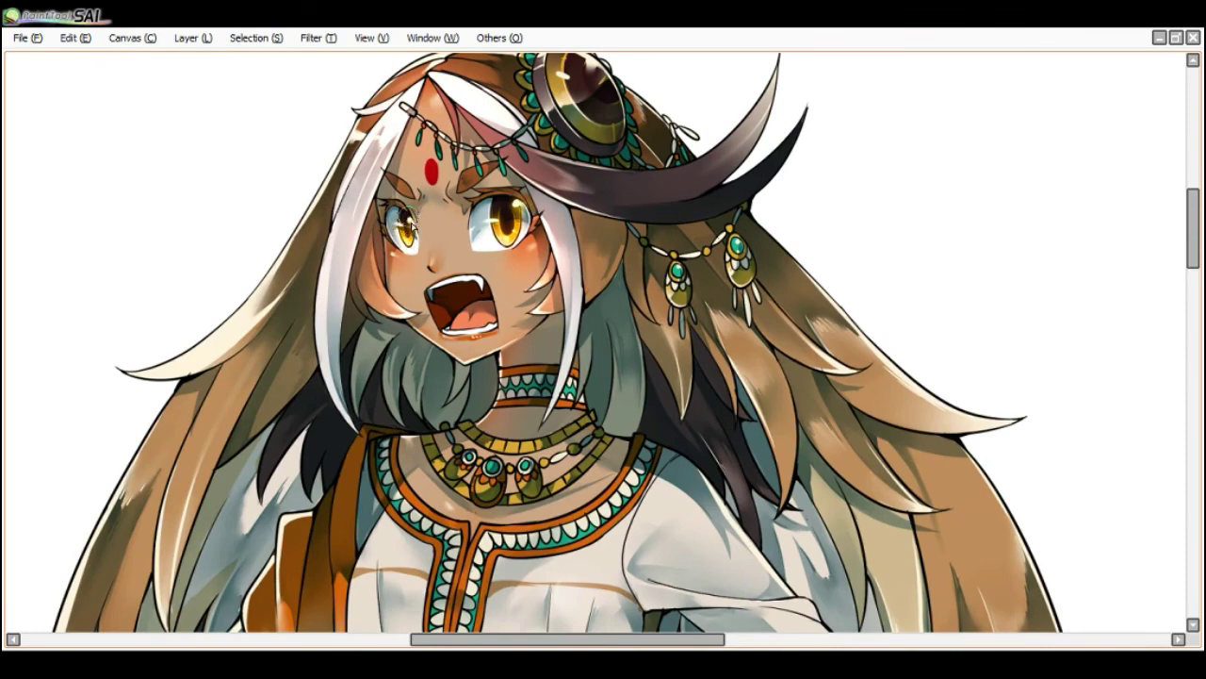
pyautogui.scroll(-3, 415, 192)
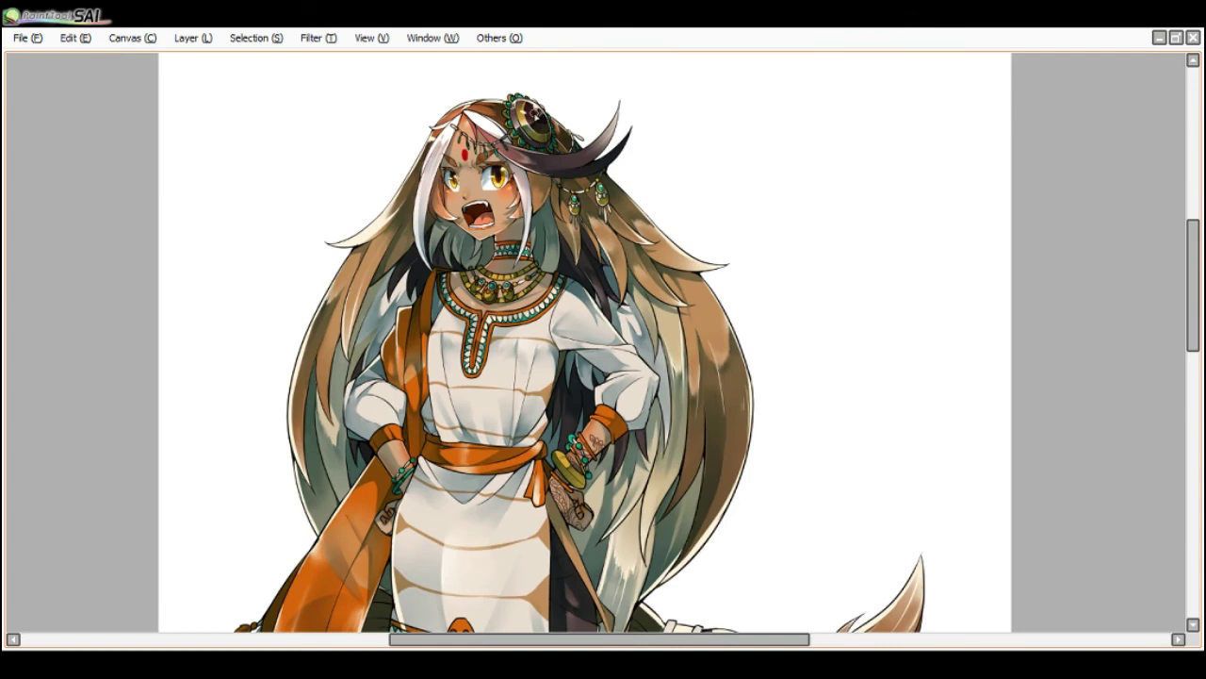
# - Airbrush a yellow glow onto the dark gem of the round hair ornament
pyautogui.scroll(2, 531, 79)
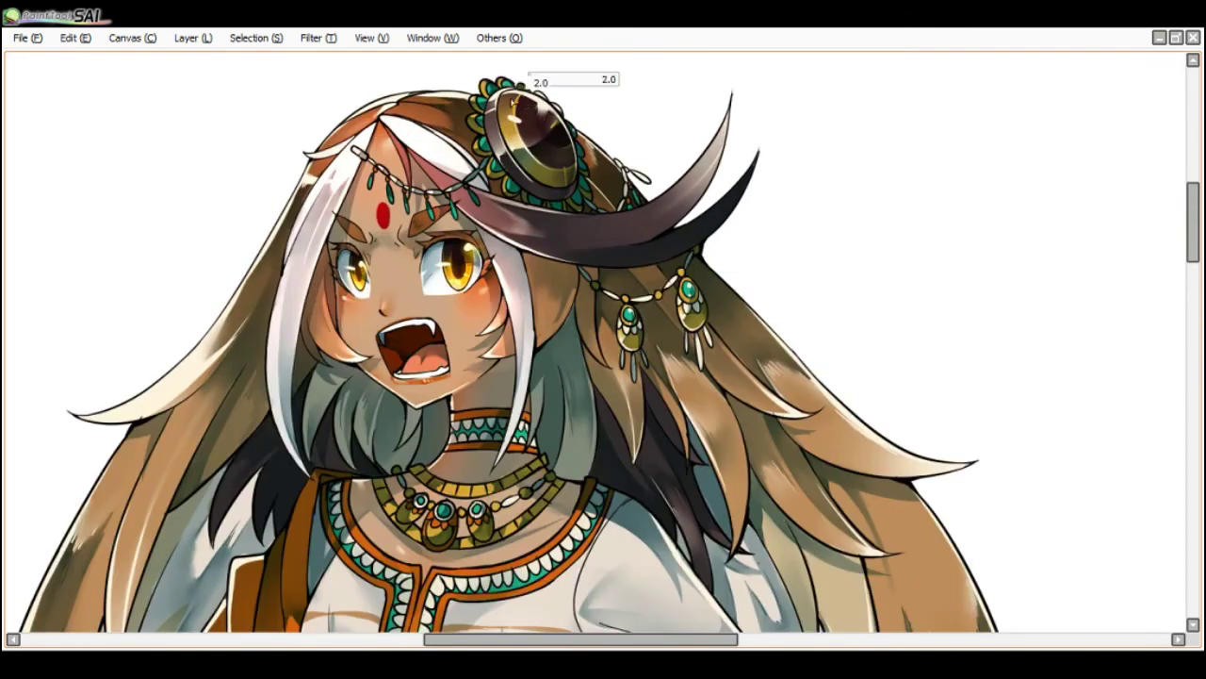
pyautogui.moveTo(530, 94); pyautogui.dragTo(556, 119)
pyautogui.hotkey('ctrl', 'z')
pyautogui.scroll(-2, 556, 120)
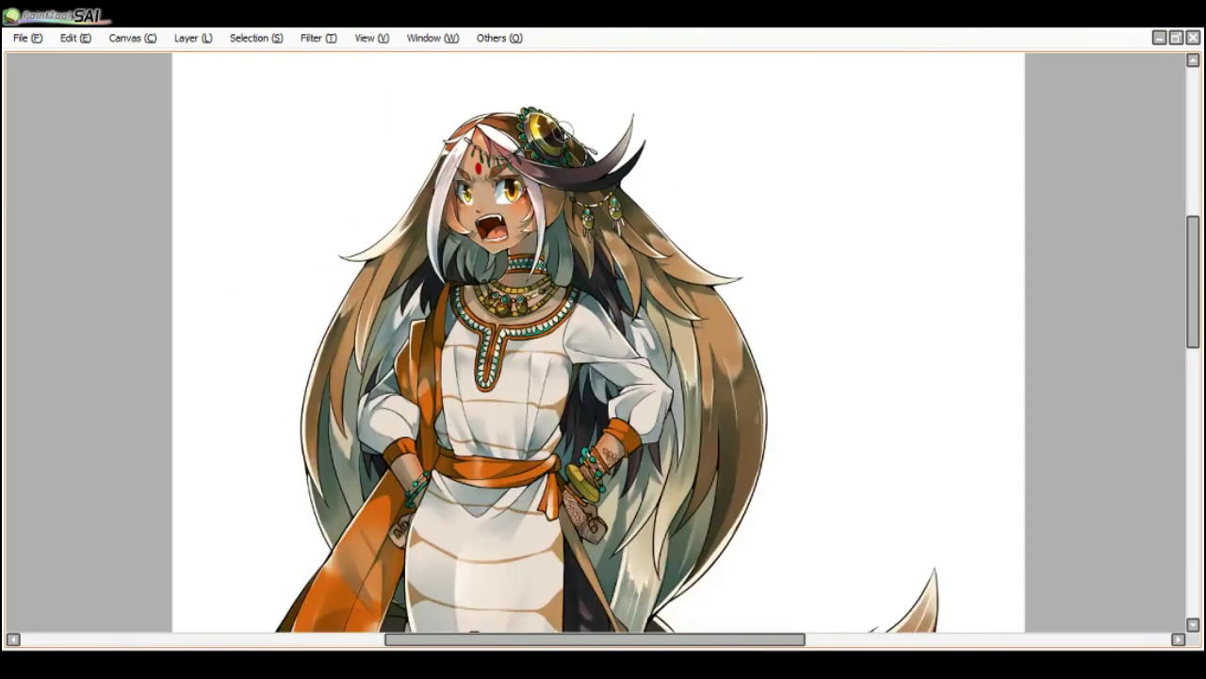
pyautogui.scroll(1, 565, 137)
pyautogui.press('Tab')
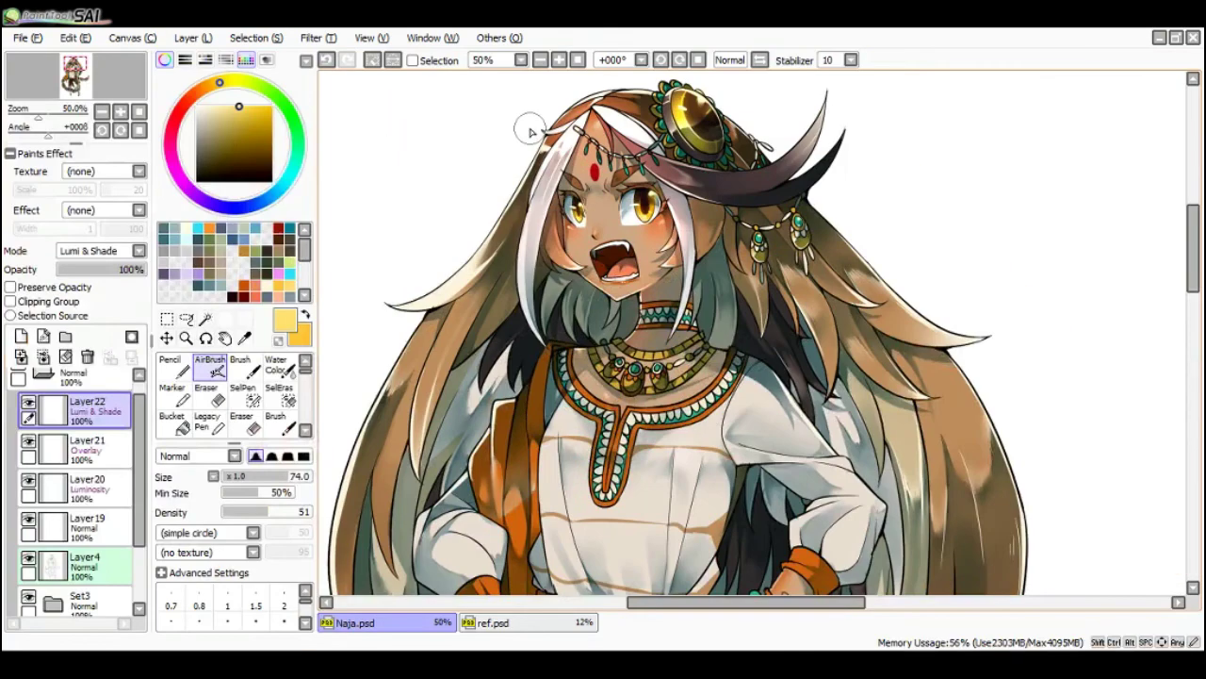
# - Deepen the golden glow on the hair ornament and airbrush it over the hanging hair jewellery in an orange-yellow
pyautogui.press('Tab')
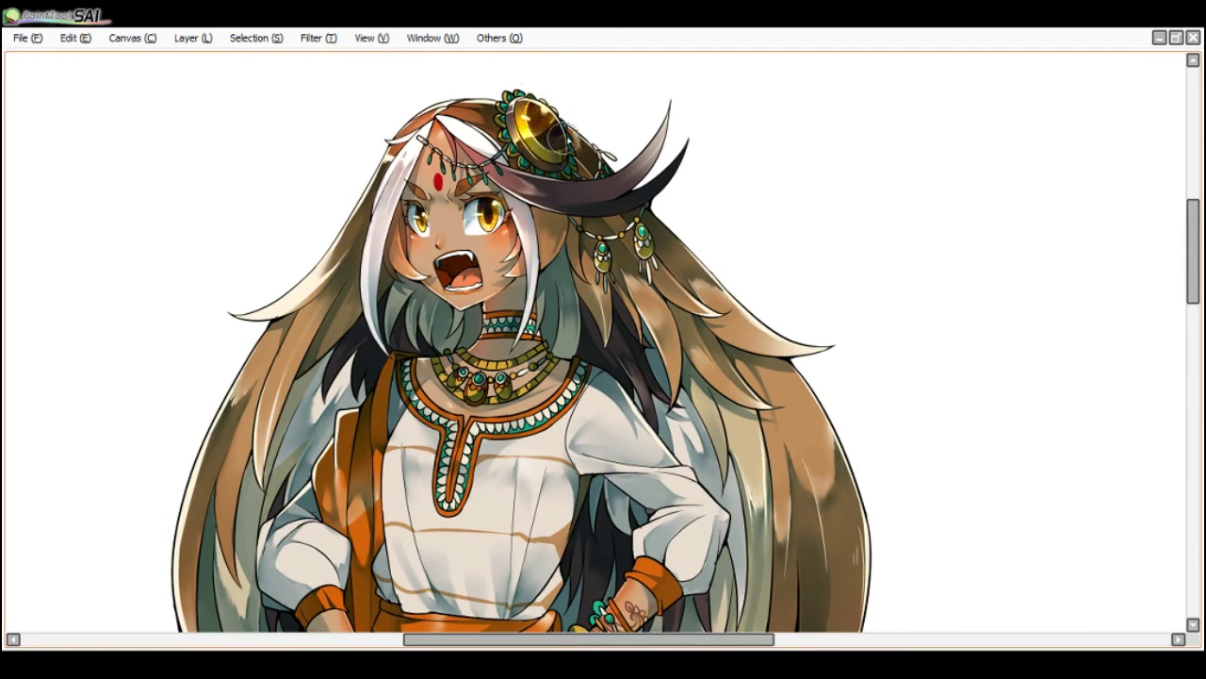
pyautogui.scroll(-1, 570, 141)
pyautogui.scroll(1, 636, 212)
pyautogui.scroll(-1, 592, 237)
pyautogui.scroll(1, 537, 300)
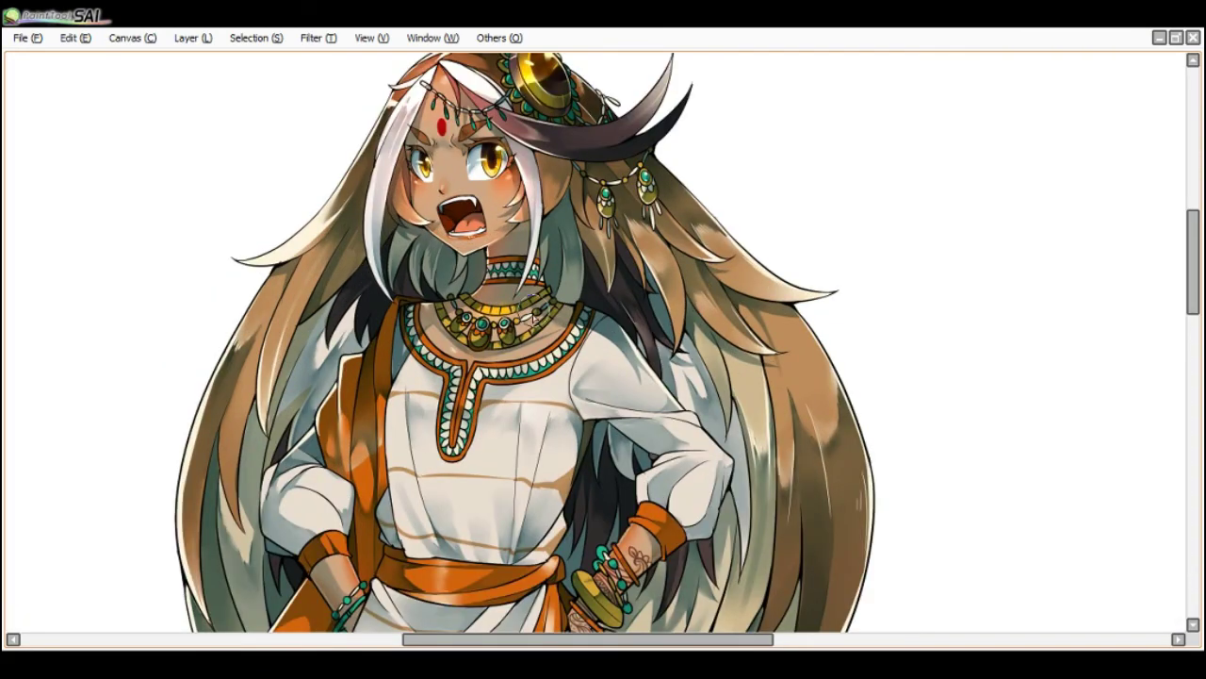
pyautogui.press('Tab')
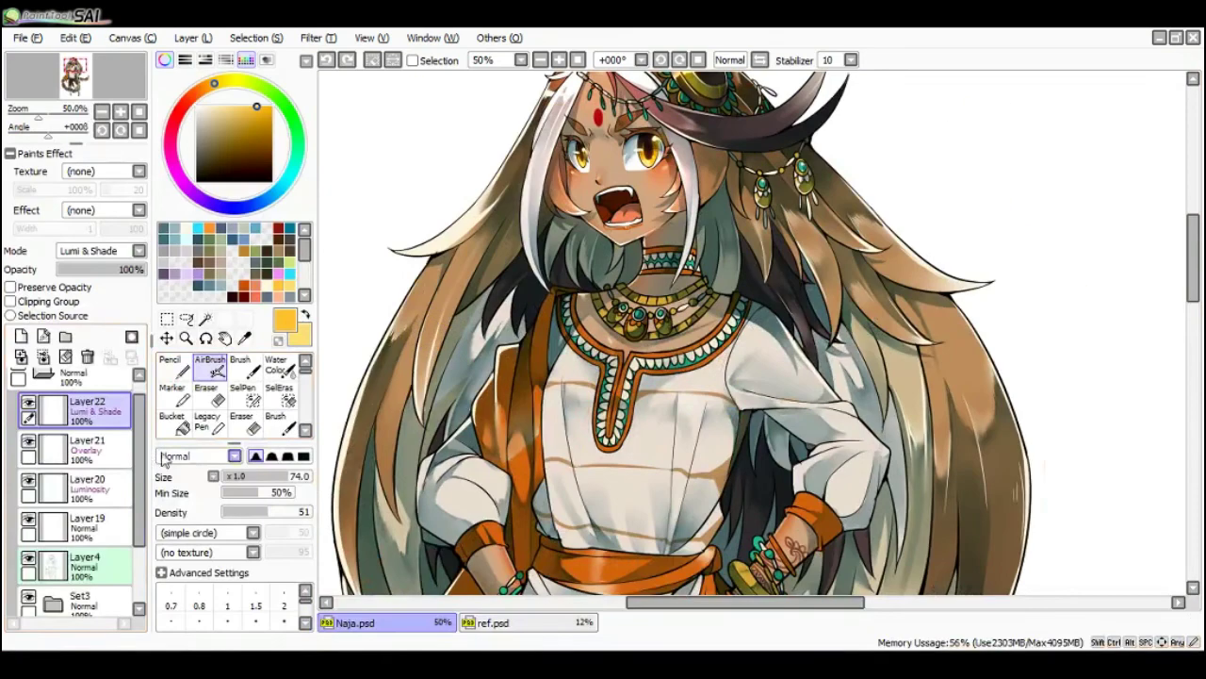
# - Set up the Pencil in pale cream on Layer18 inside the Set3 folder, with the canvas rotated for the necklace
pyautogui.click(84, 498)
pyautogui.click(270, 287)
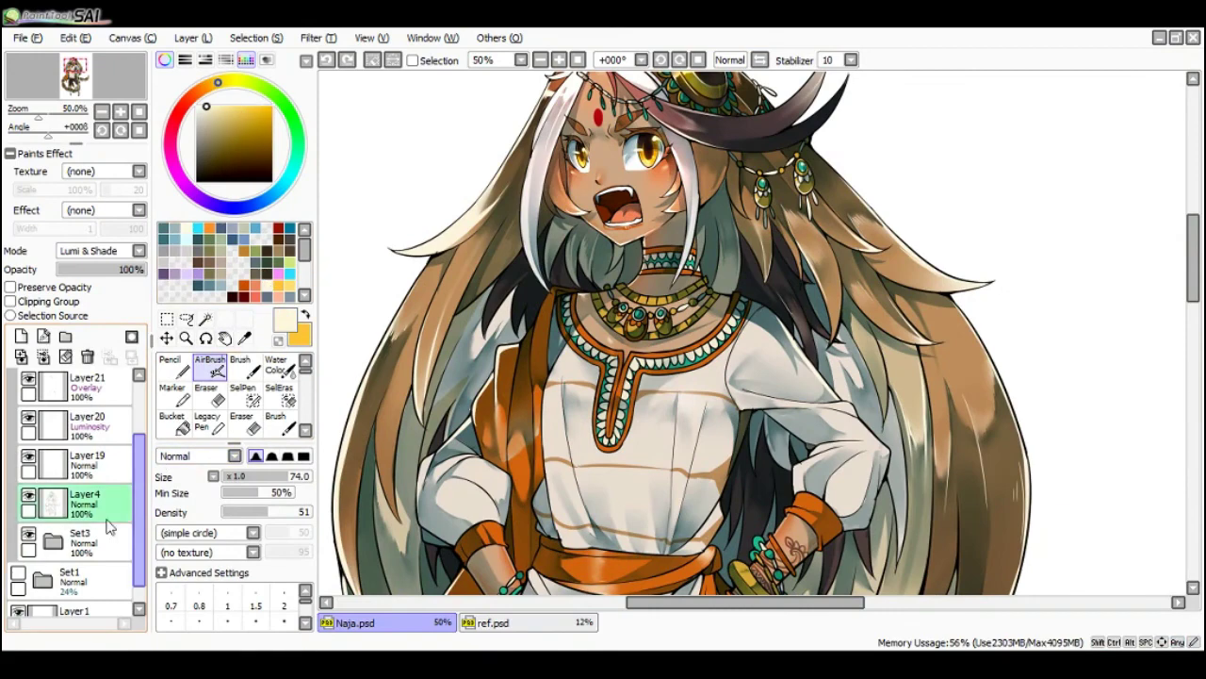
pyautogui.click(54, 541)
pyautogui.click(105, 575)
pyautogui.press('n')
pyautogui.press('Delete')
pyautogui.press('Delete')
pyautogui.press('Delete')
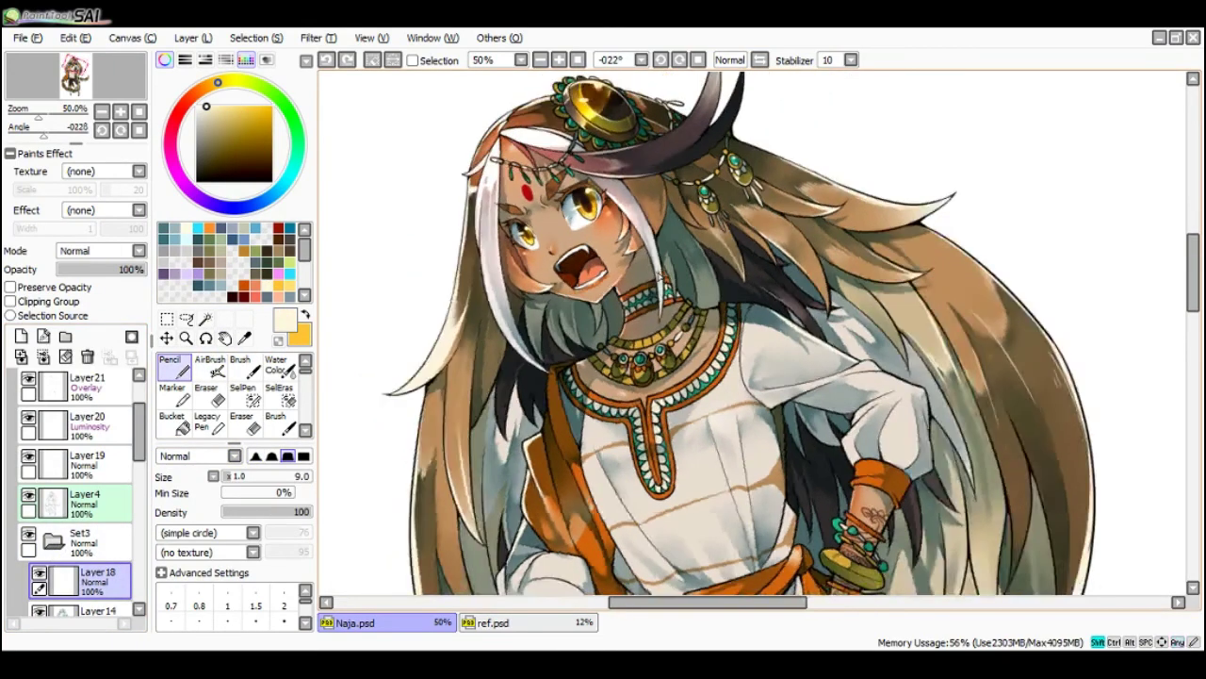
pyautogui.press('pageup')
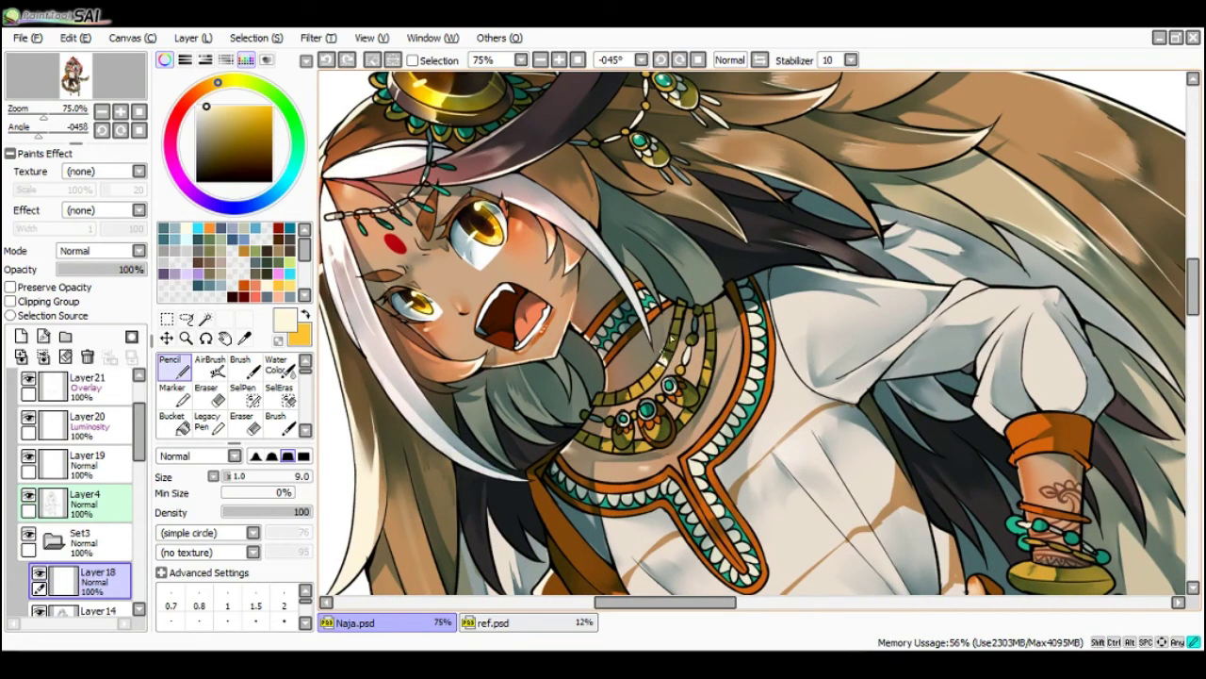
# - Pencil cream highlights onto the gold strands of the necklace, softening them with Water Color and undoing the unwanted strokes
pyautogui.press('c')
pyautogui.press('n')
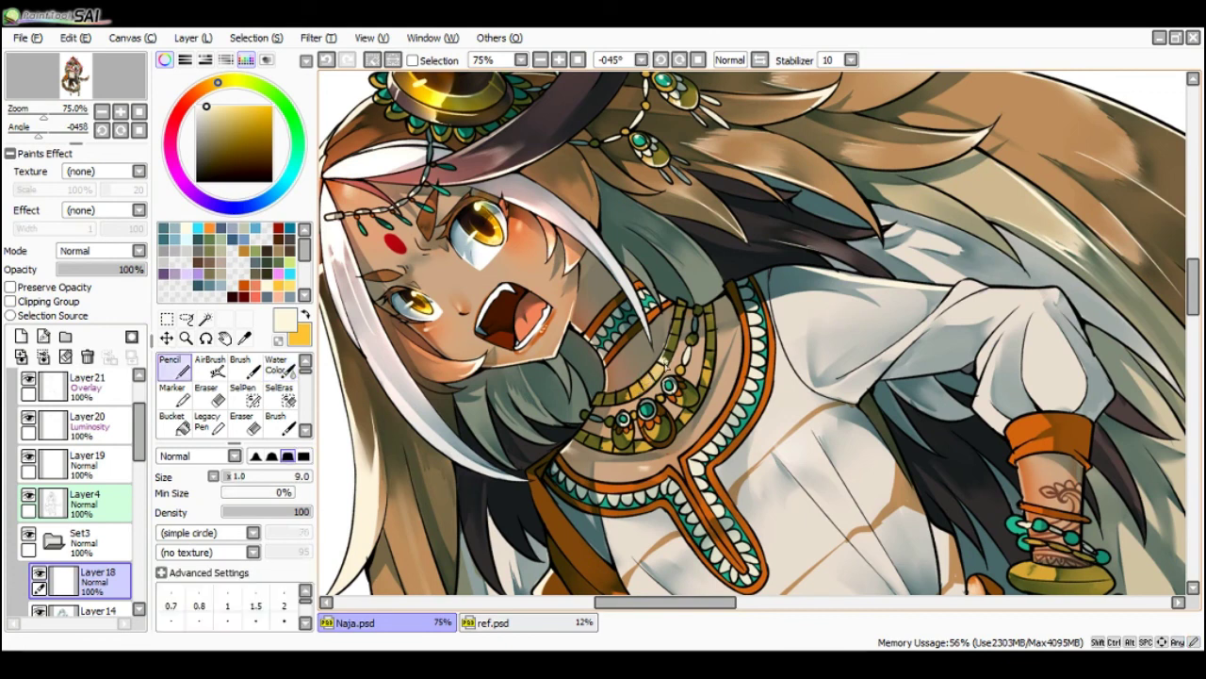
pyautogui.hotkey('ctrl', 'z')
pyautogui.press('c')
pyautogui.press('n')
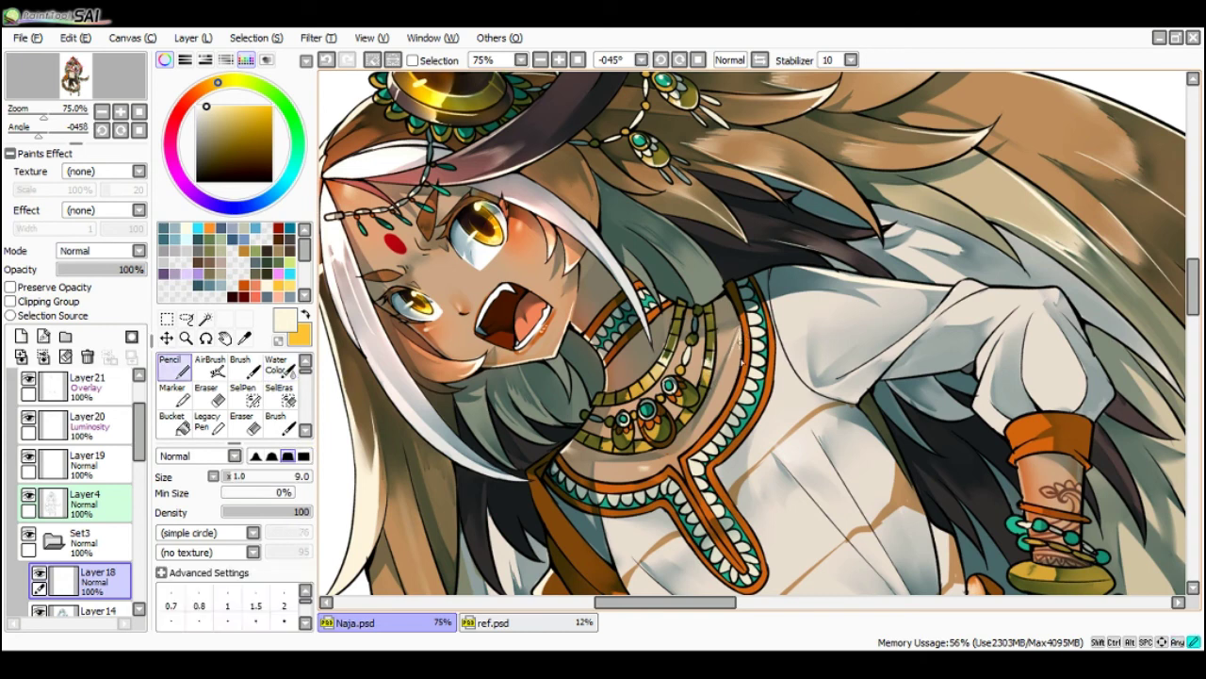
pyautogui.press('c')
pyautogui.press('n')
pyautogui.press('c')
pyautogui.press('n')
pyautogui.hotkey('ctrl', 'z')
pyautogui.hotkey('ctrl', 'z')
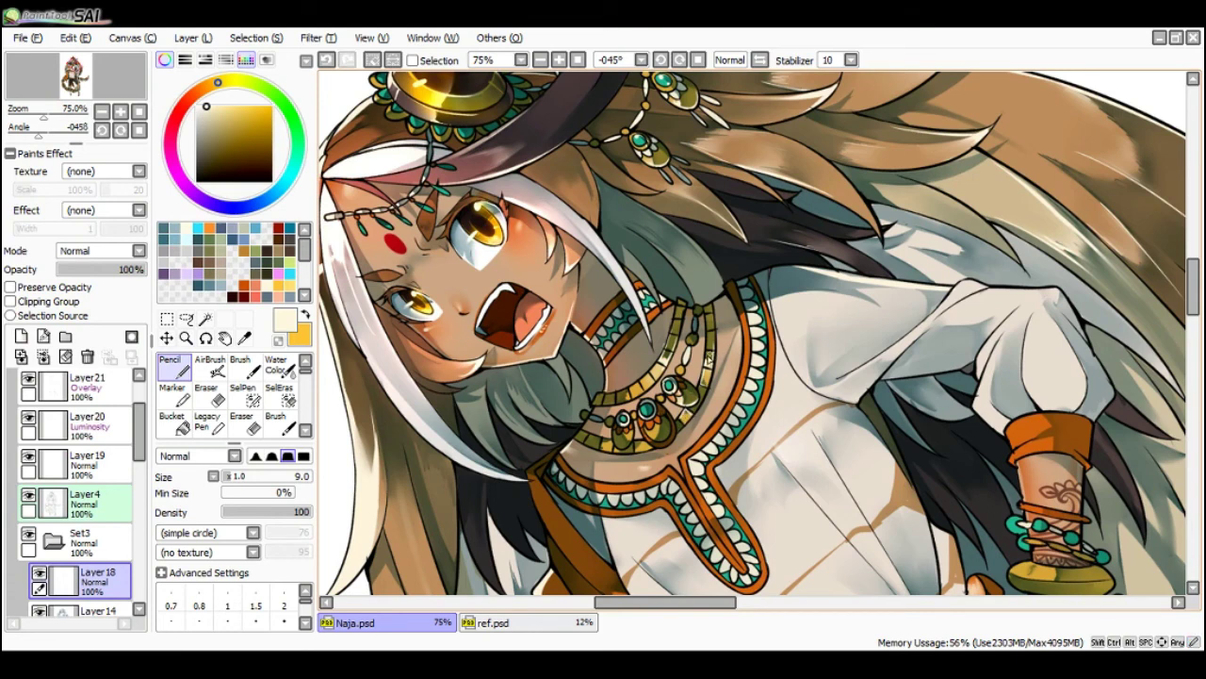
# - Continue the cream glints along the necklace's gold segments beneath the choker, blending with Water Color
pyautogui.press('c')
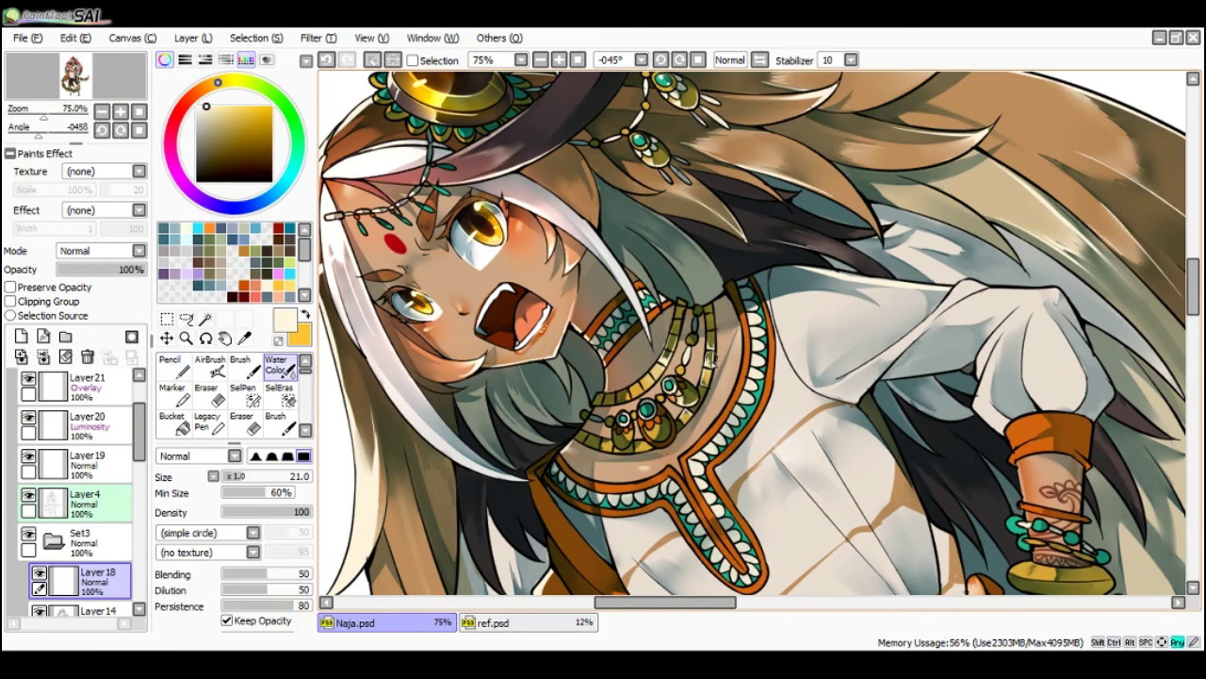
pyautogui.press('n')
pyautogui.scroll(-1, 640, 345)
pyautogui.scroll(1, 654, 362)
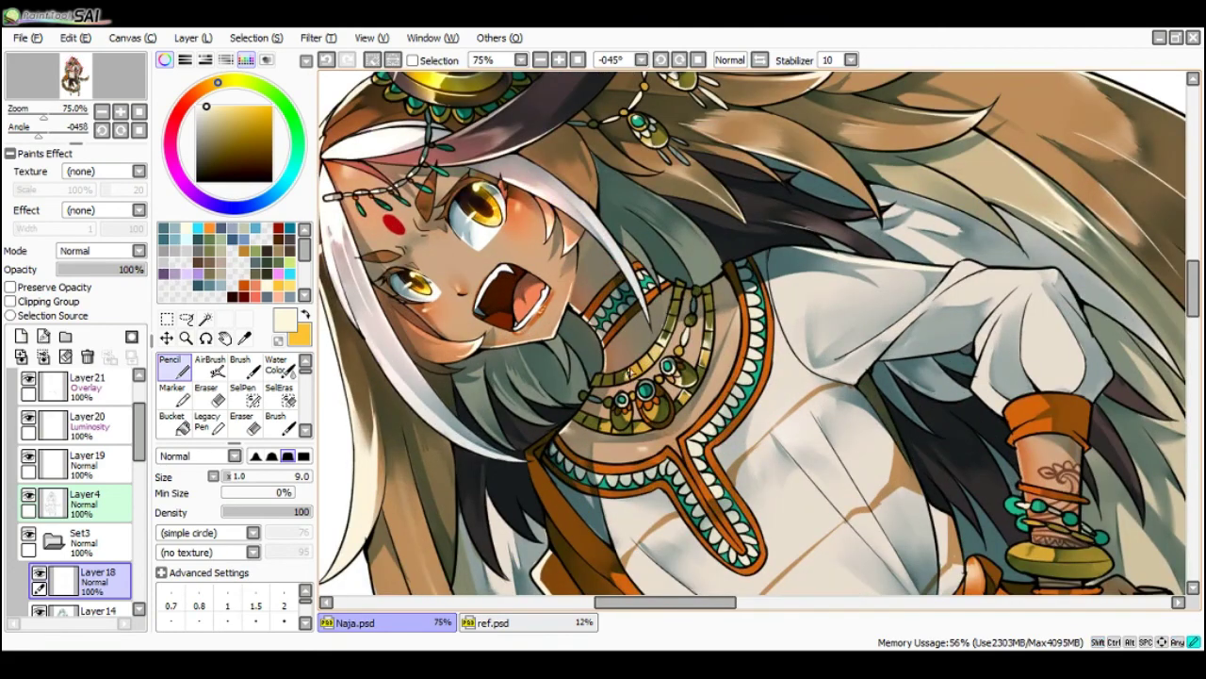
pyautogui.press('c')
pyautogui.press('n')
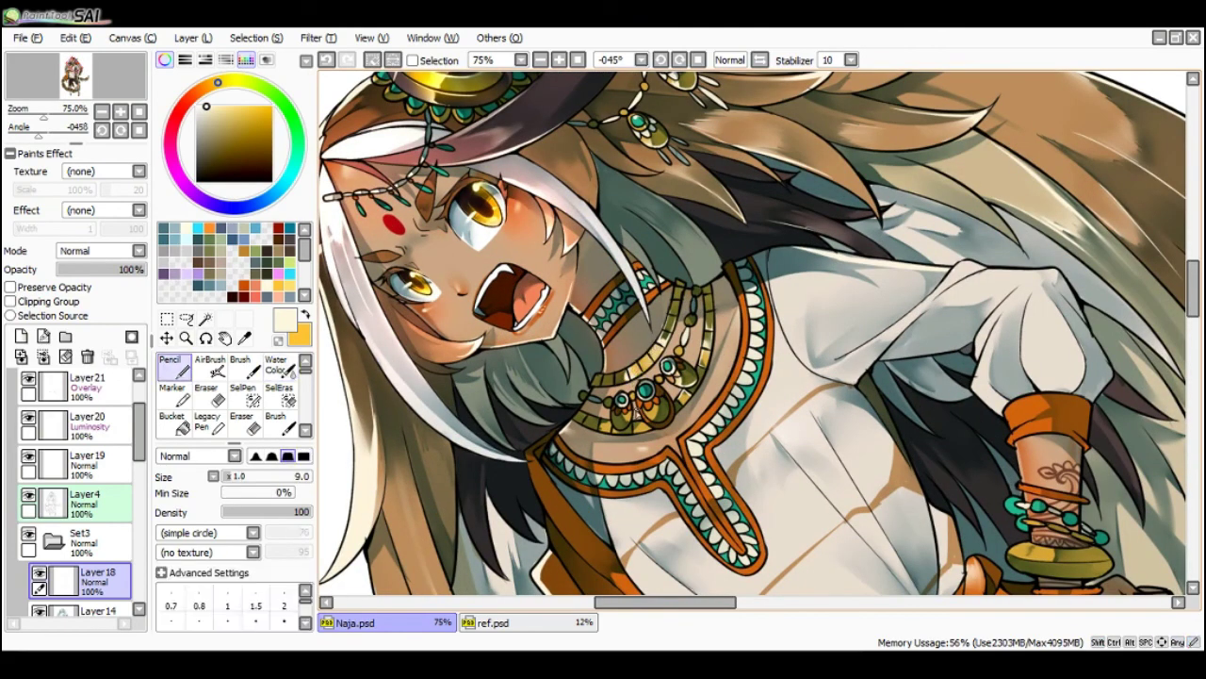
# - Add cream highlights to the necklace's lower strand and to the turquoise stones of its pendants
pyautogui.press('c')
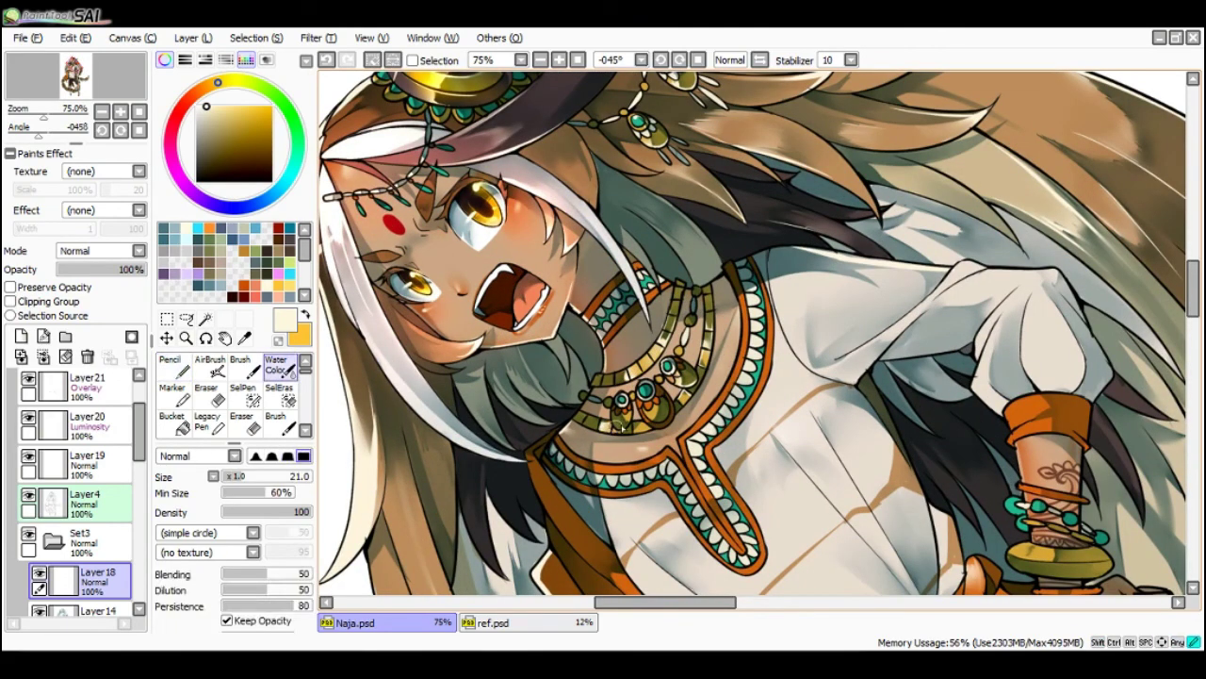
pyautogui.press('n')
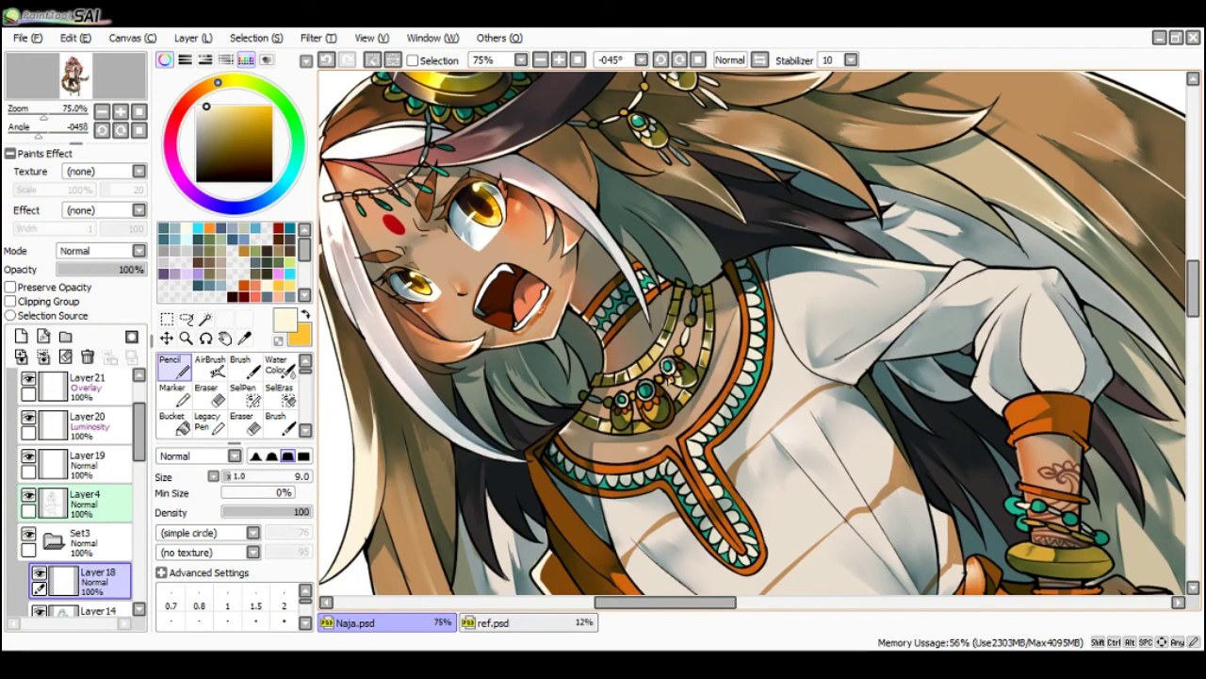
pyautogui.press('c')
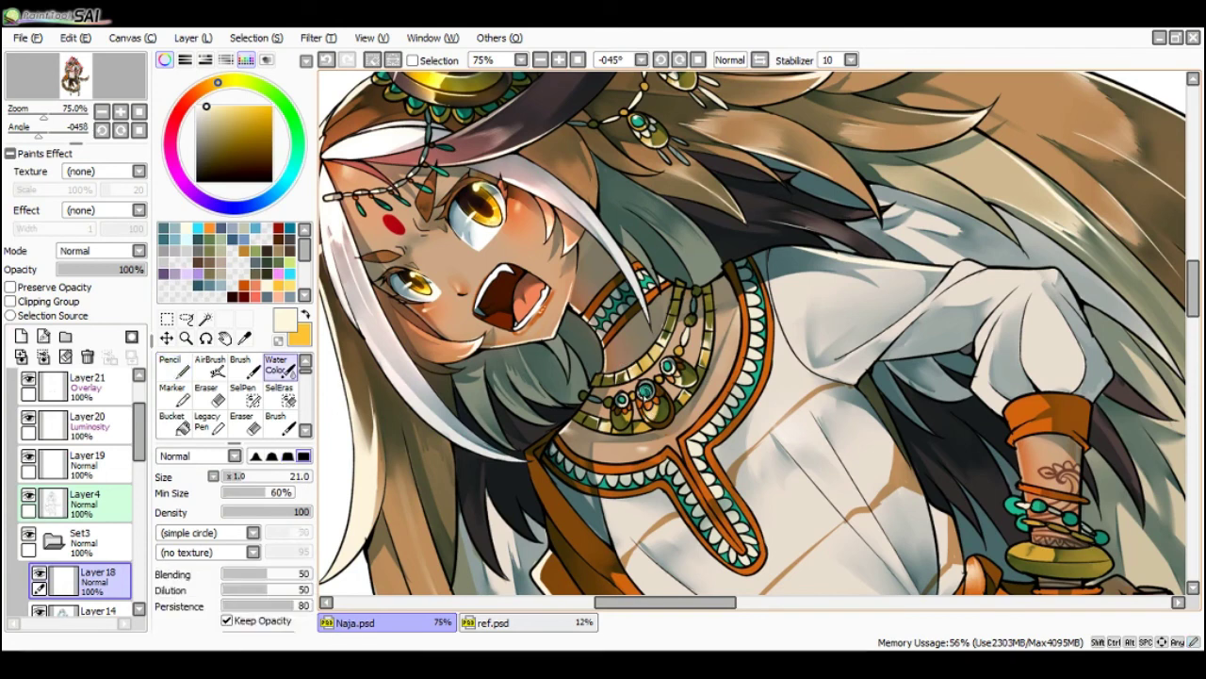
pyautogui.press('n')
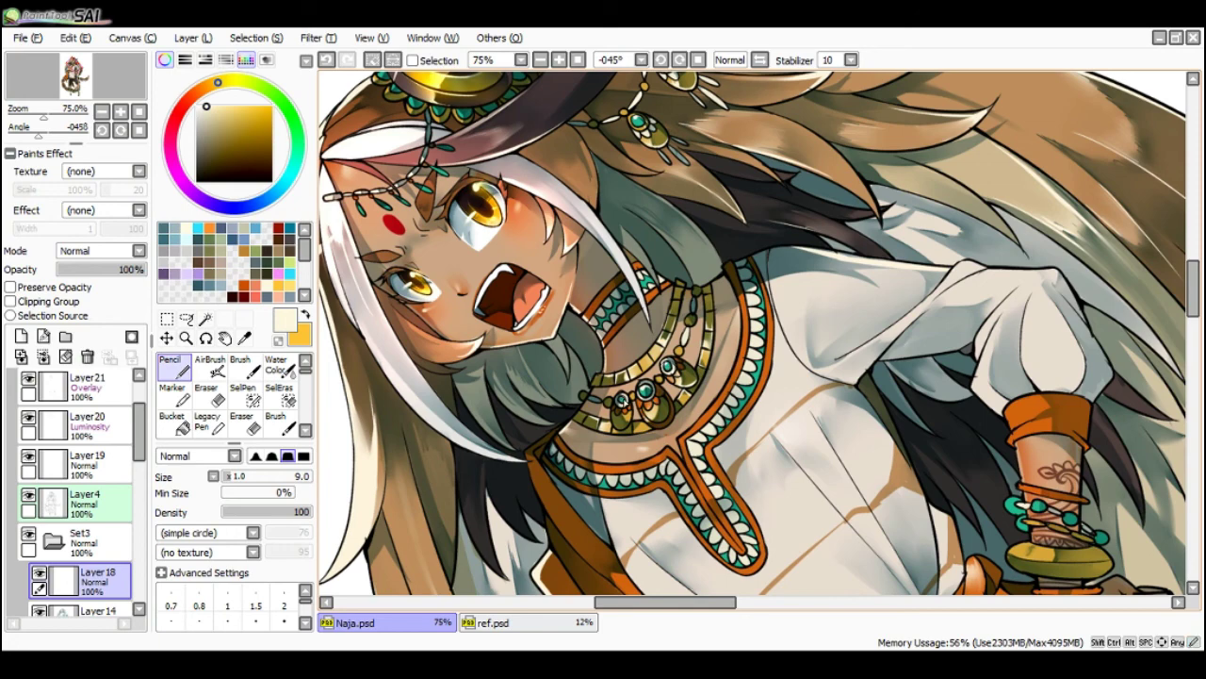
pyautogui.press('c')
pyautogui.press('n')
# - Touch up the highlights along the lower edge of the necklace pendants
pyautogui.press('pagedown')
pyautogui.press('pageup')
pyautogui.press('pagedown')
pyautogui.press('pagedown')
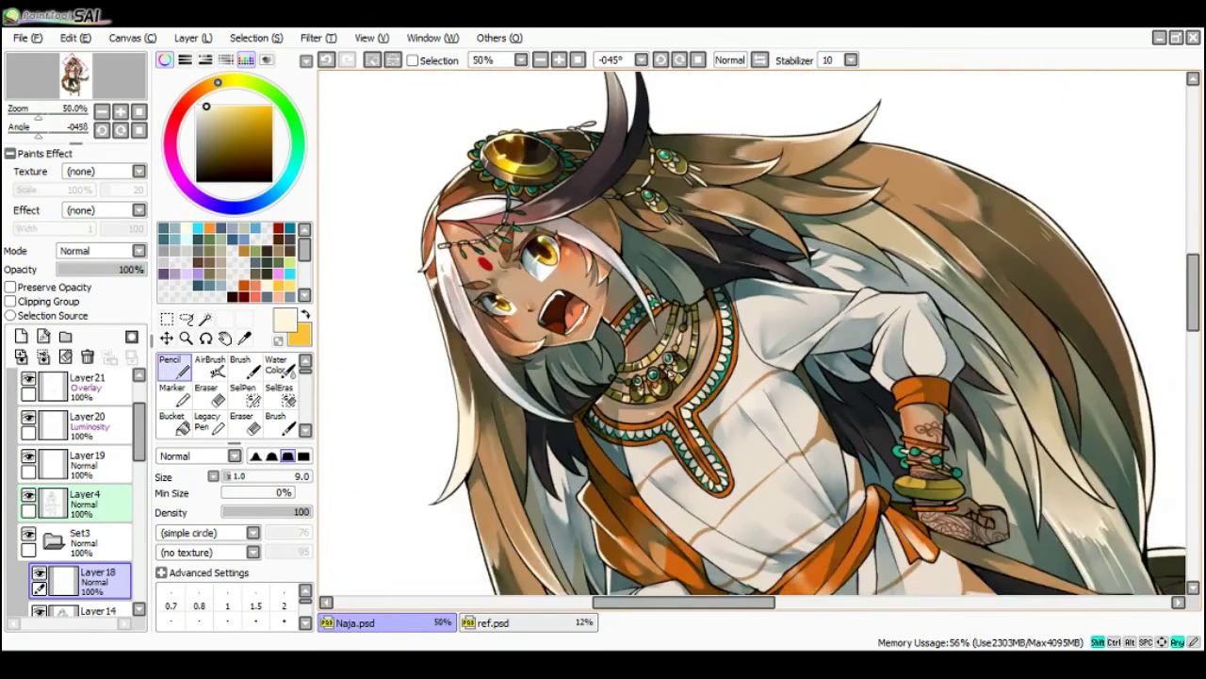
pyautogui.press('End')
pyautogui.press('End')
pyautogui.scroll(3, 665, 351)
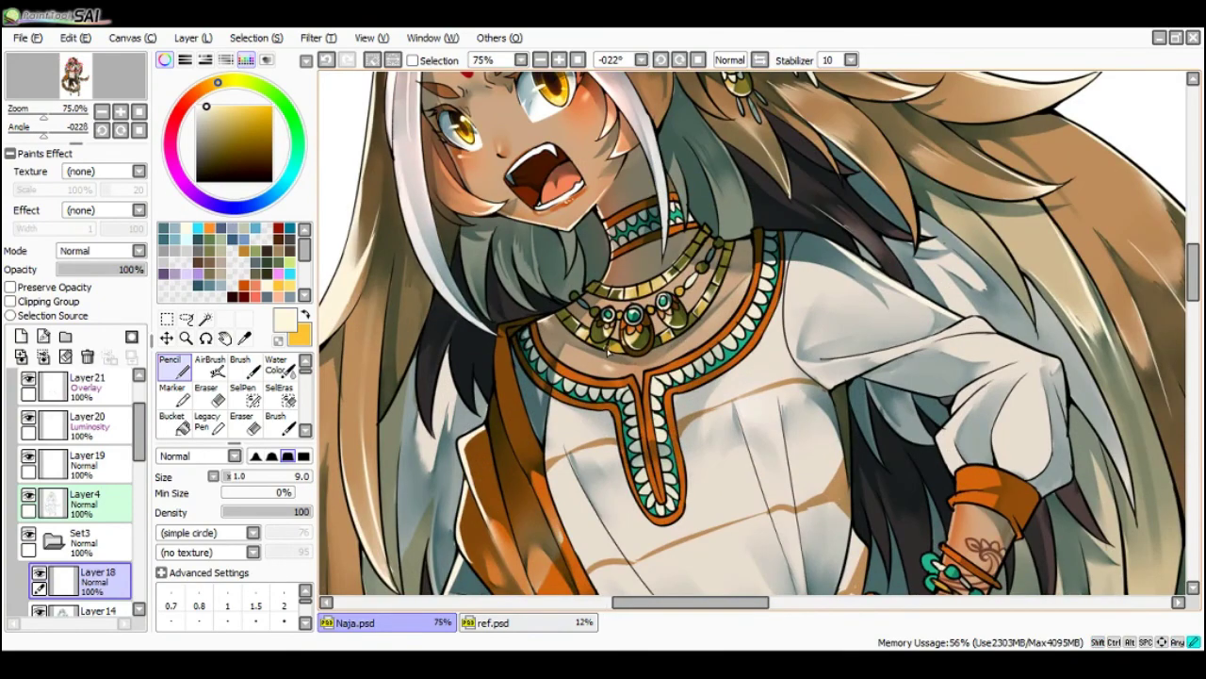
pyautogui.scroll(-3, 659, 359)
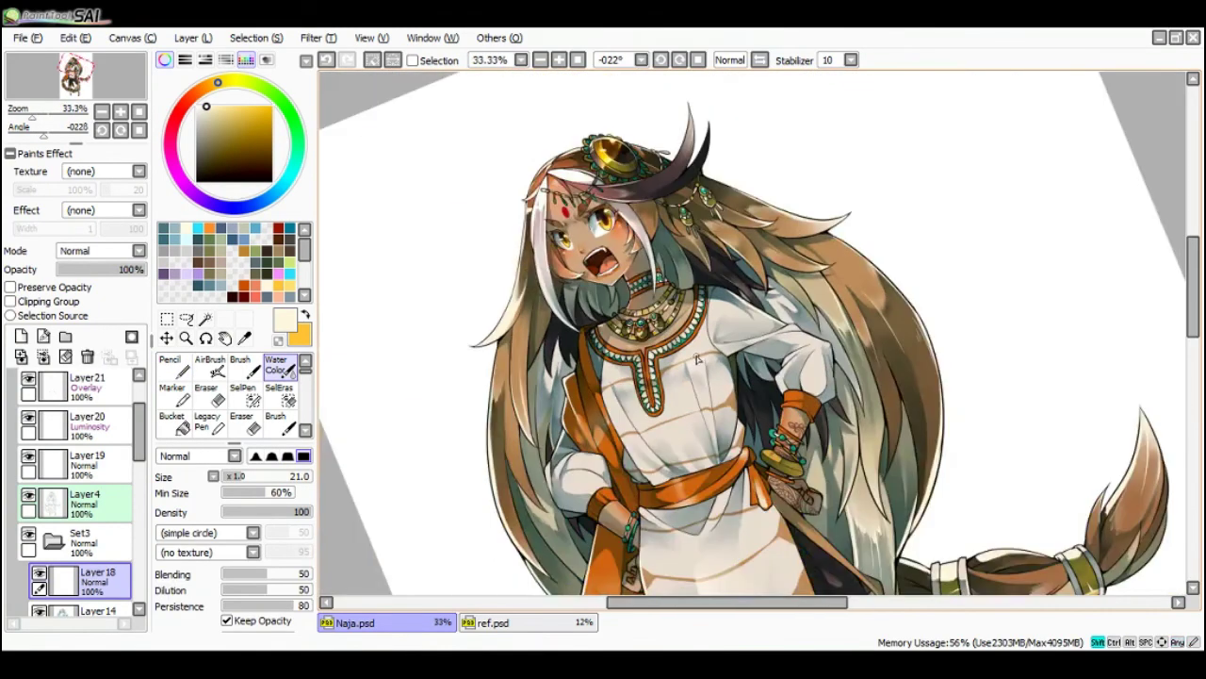
# - Pencil a cream highlight onto the wide gold bangle on the wrist and blend it with Water Color
pyautogui.scroll(1, 775, 447)
pyautogui.scroll(1, 779, 462)
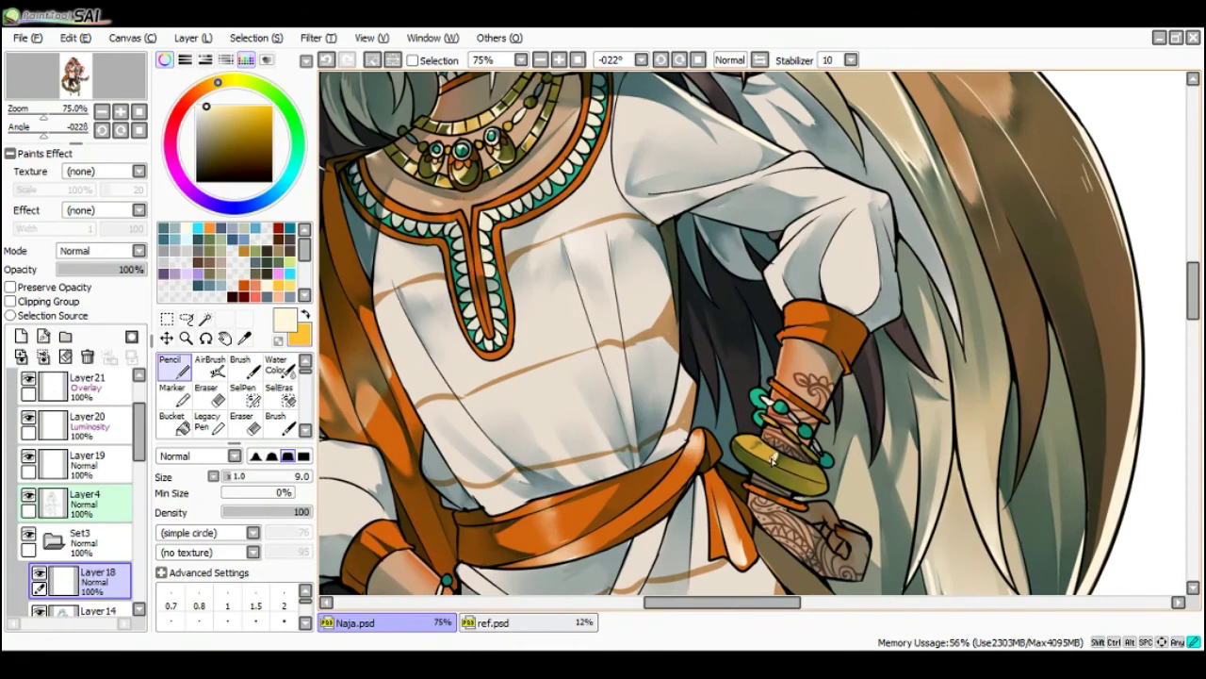
pyautogui.press('c')
pyautogui.moveTo(771, 455); pyautogui.dragTo(752, 443)
pyautogui.press('n')
pyautogui.scroll(-1, 787, 336)
pyautogui.scroll(1, 788, 337)
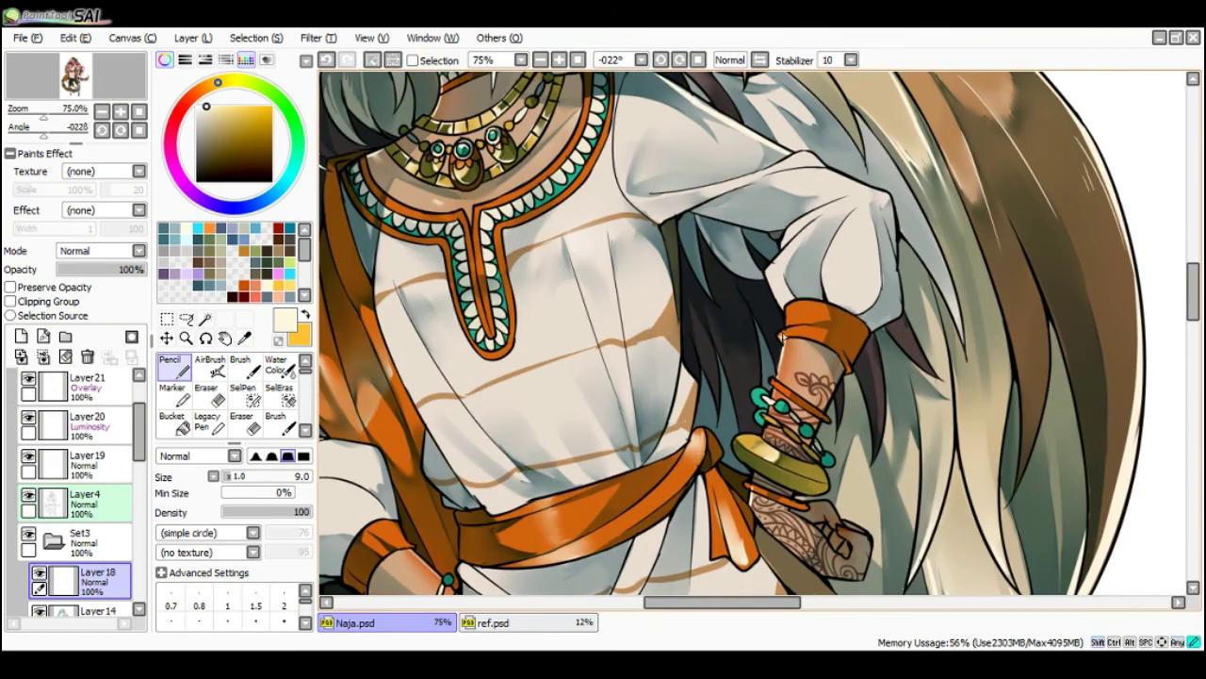
# - Highlight the edge of the orange sleeve cuff above the bangle and the turquoise beads on the other wrist
pyautogui.press('c')
pyautogui.press('n')
pyautogui.scroll(-3, 790, 331)
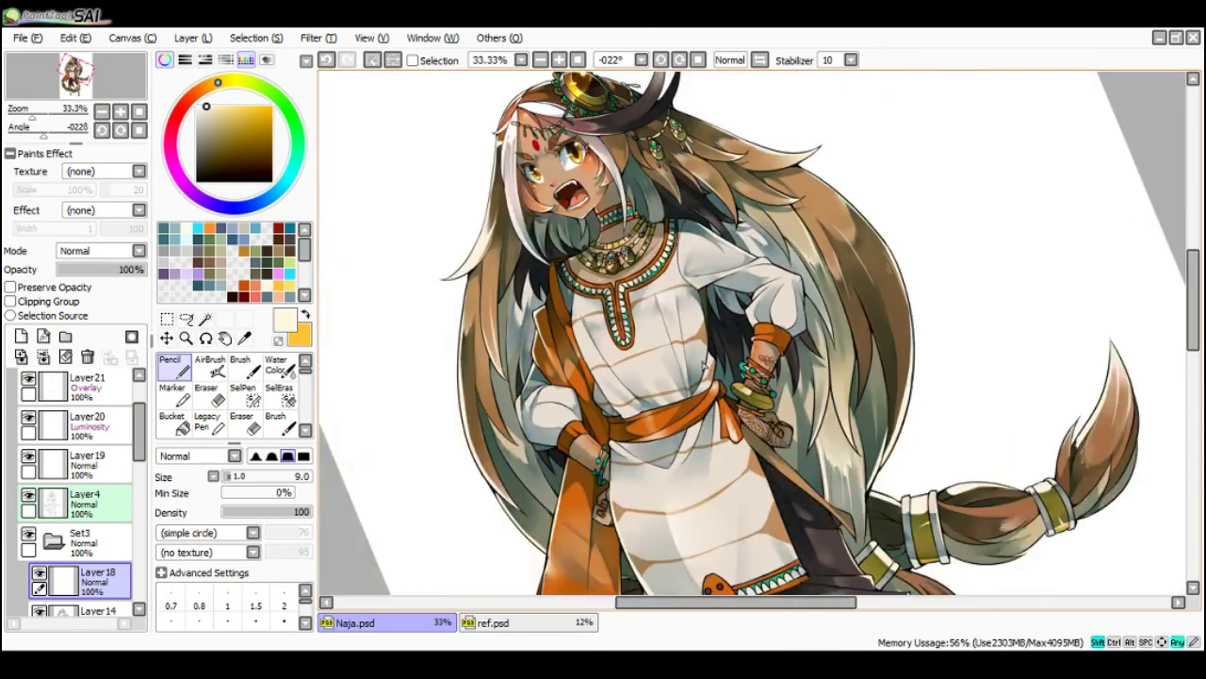
pyautogui.scroll(2, 589, 438)
pyautogui.scroll(1, 589, 438)
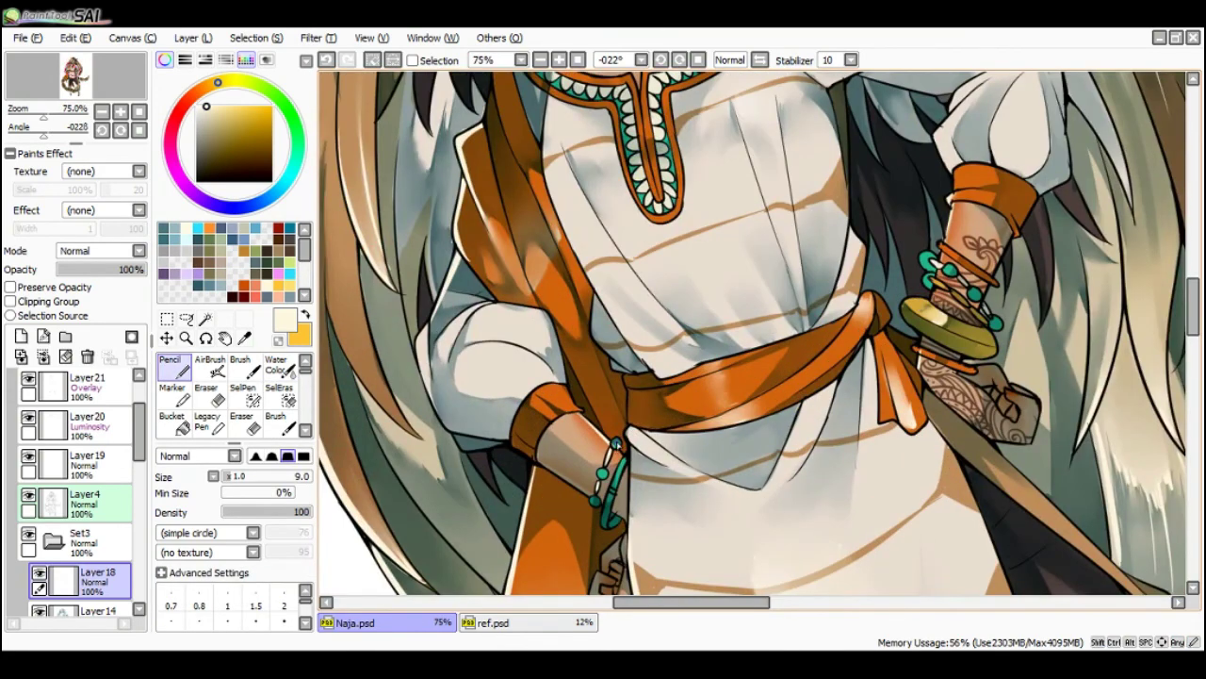
pyautogui.scroll(-3, 673, 430)
pyautogui.scroll(3, 912, 285)
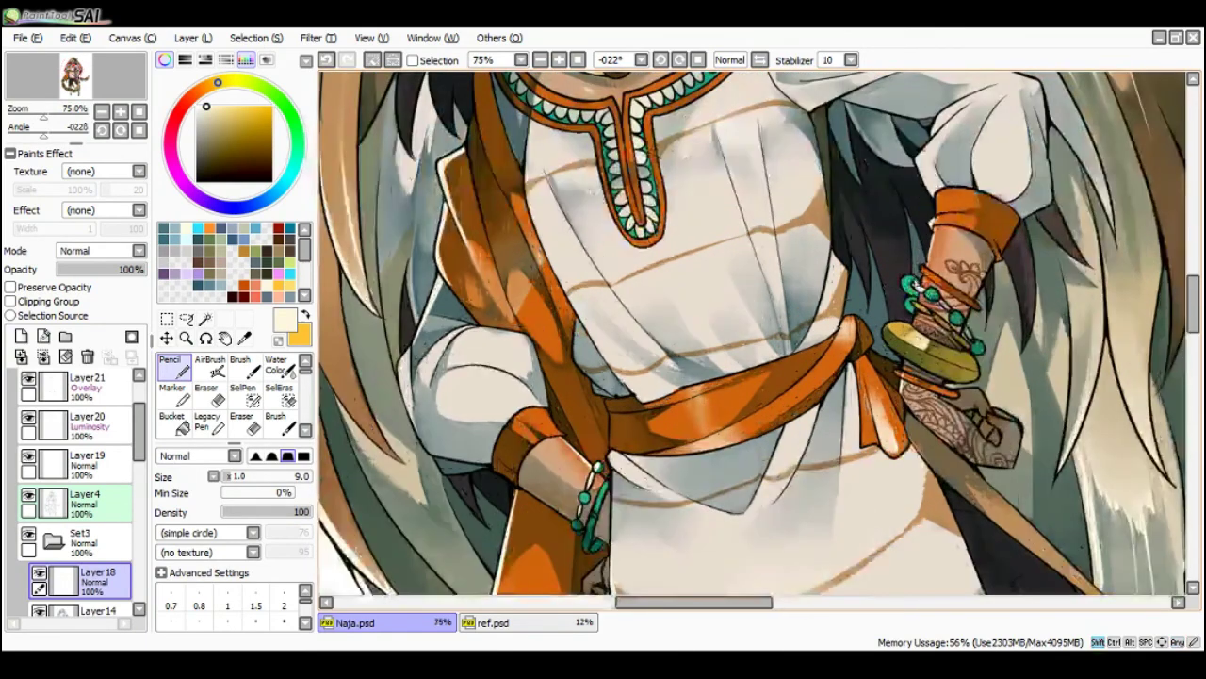
# - Dot cream highlights onto the turquoise bracelet beads above the bangle and along the bangle's rim
pyautogui.moveTo(910, 279); pyautogui.dragTo(913, 282)
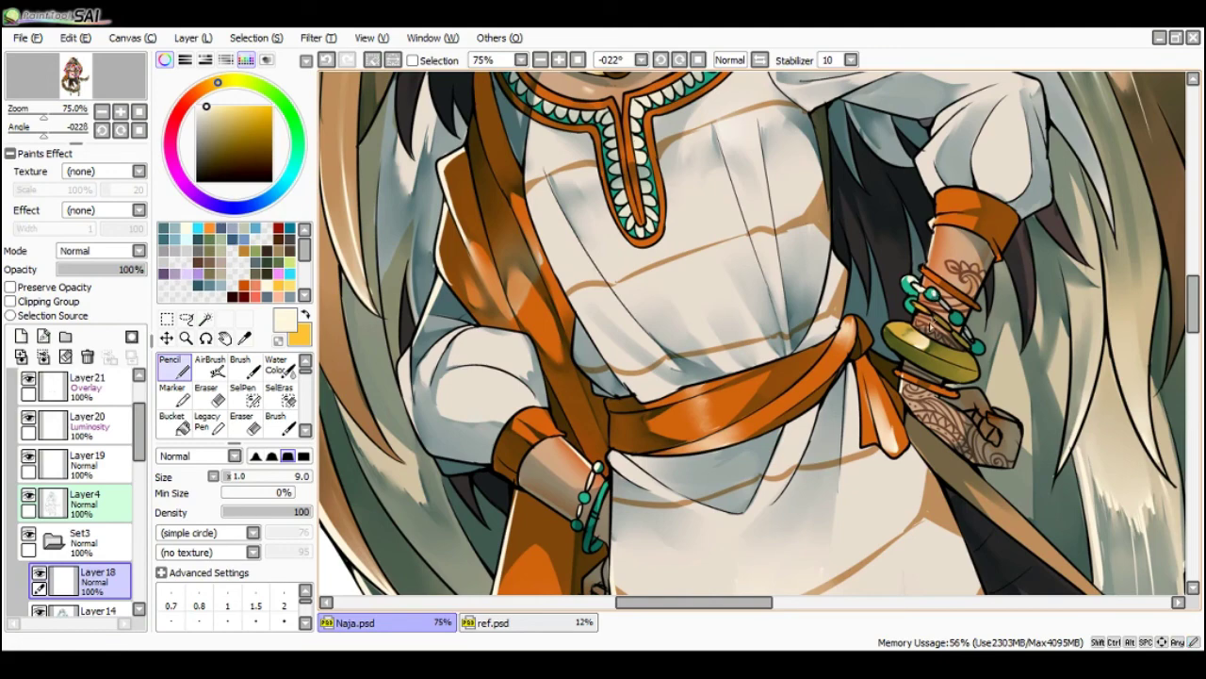
pyautogui.moveTo(896, 334); pyautogui.dragTo(914, 345)
pyautogui.scroll(-3, 929, 358)
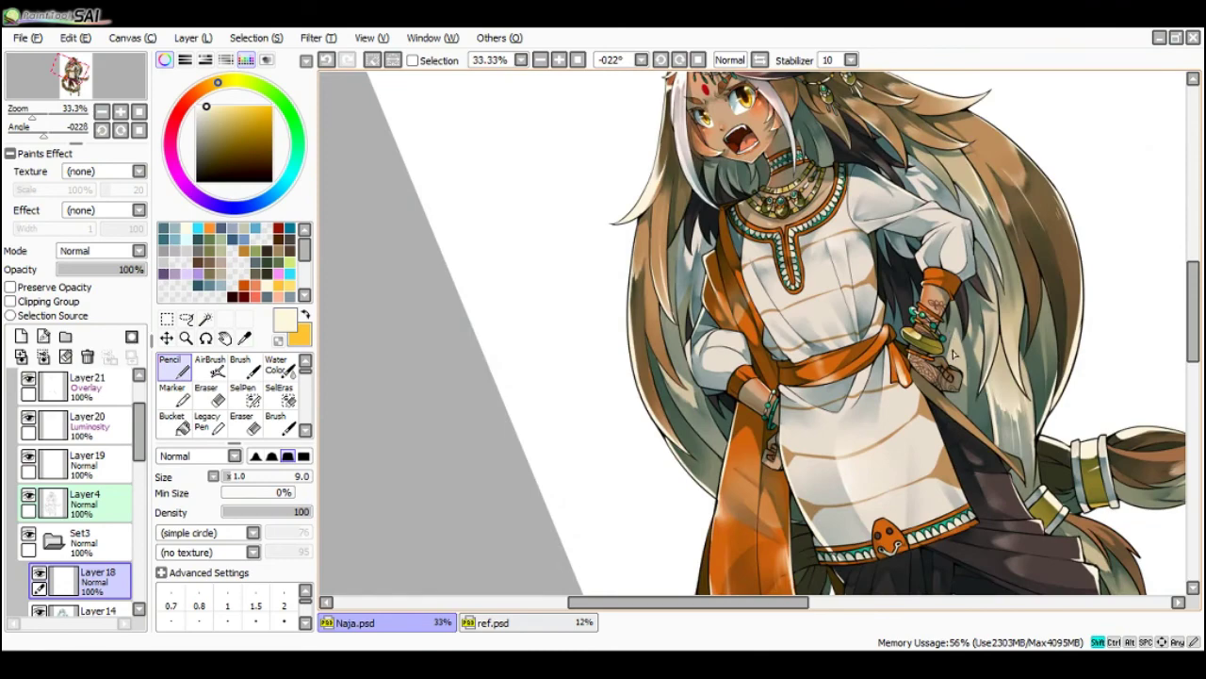
pyautogui.scroll(-1, 854, 243)
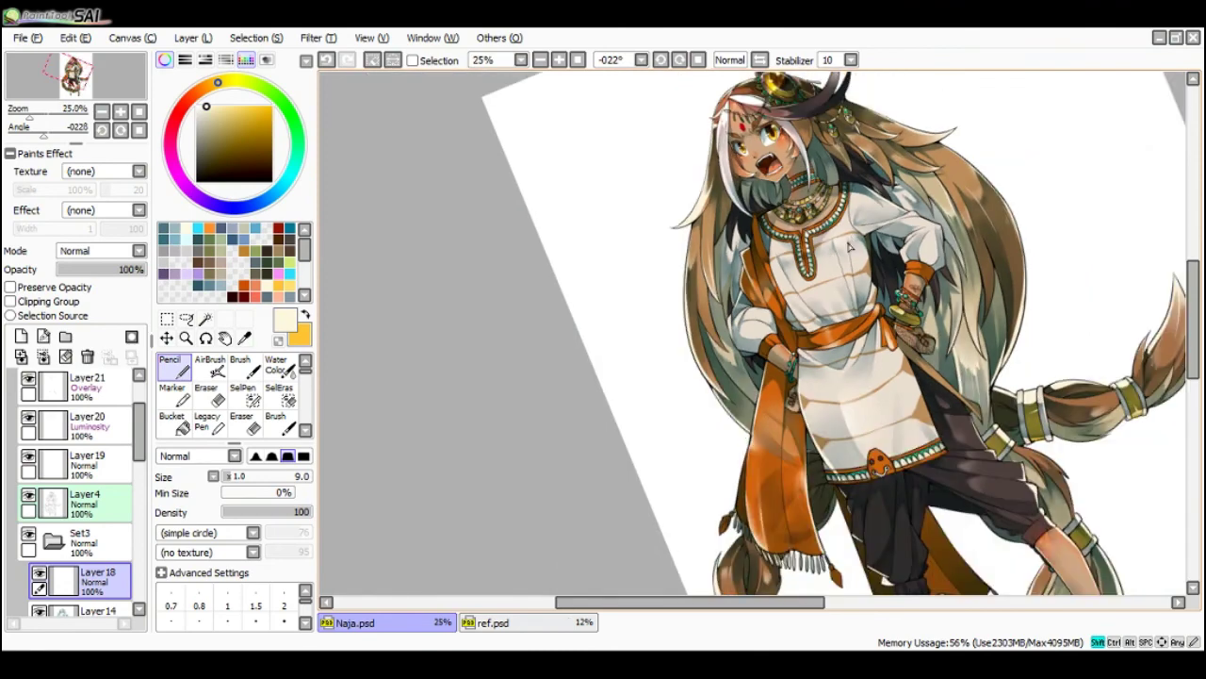
# - Pencil a thin cream rim highlight along the tunic's side edge below the armpit, against the dark hair
pyautogui.scroll(2, 850, 247)
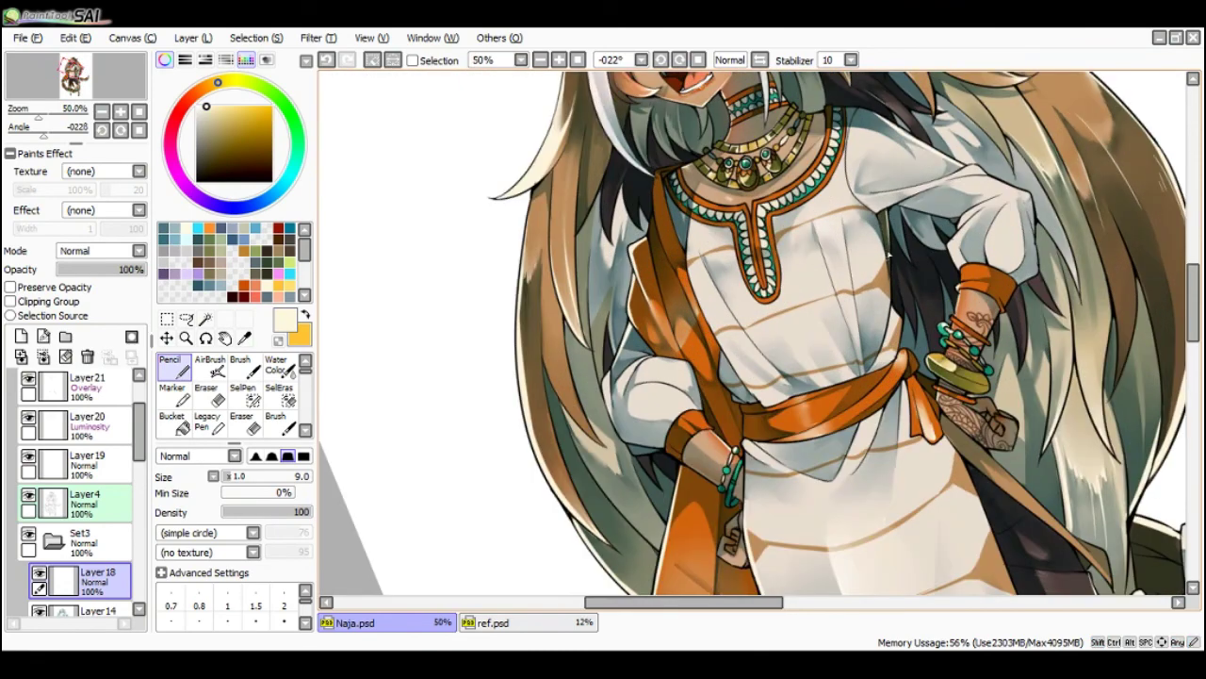
pyautogui.moveTo(888, 284); pyautogui.dragTo(889, 288)
pyautogui.hotkey('ctrl', 'z')
pyautogui.moveTo(887, 239); pyautogui.dragTo(889, 300)
pyautogui.hotkey('ctrl', 'z')
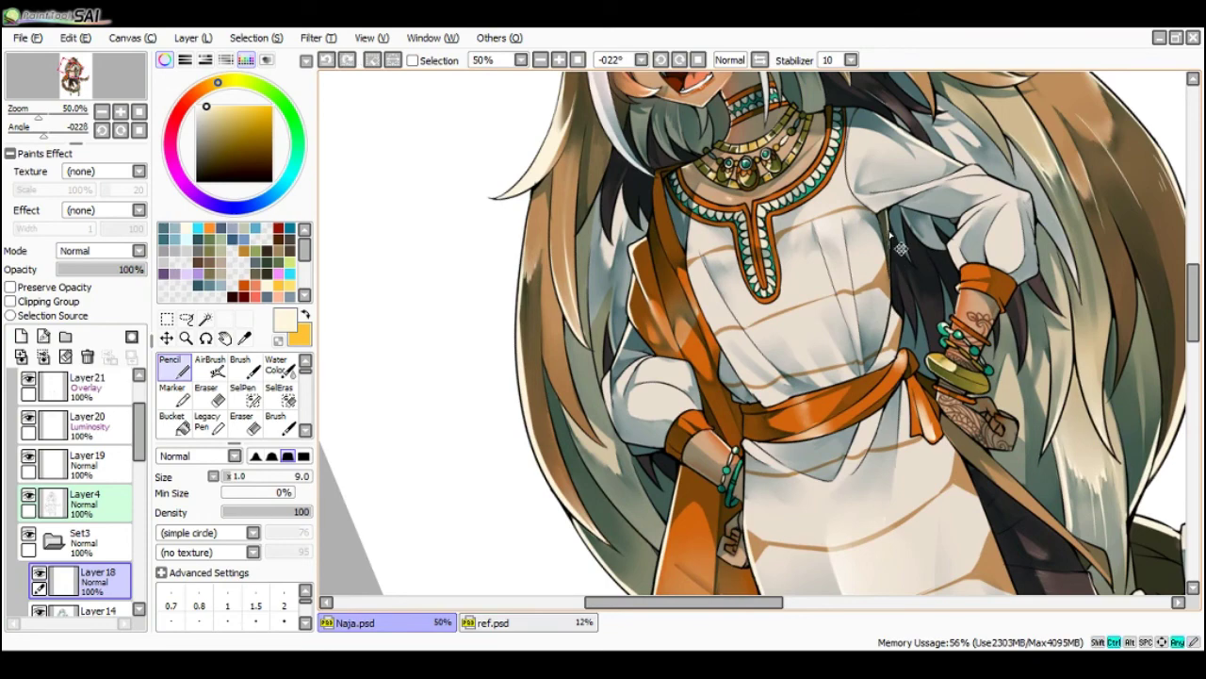
pyautogui.moveTo(888, 241); pyautogui.dragTo(888, 294)
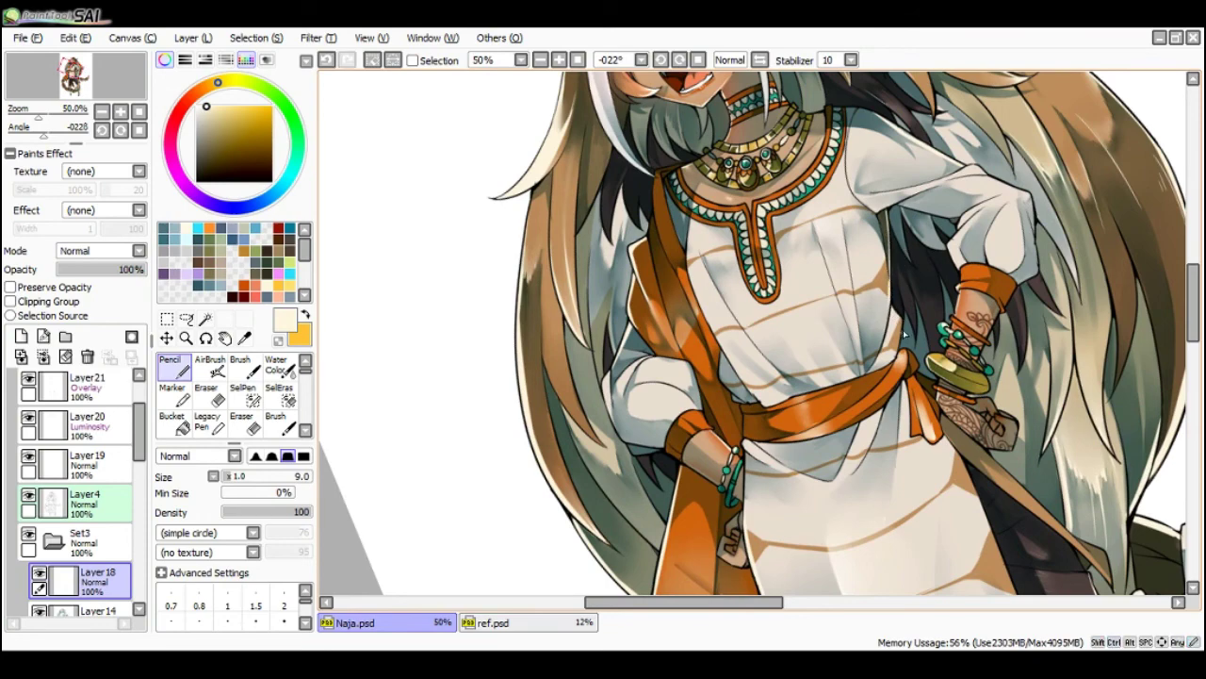
# - Examine the highlights on the whole unrotated figure and up close around the face and torso
pyautogui.scroll(-2, 903, 335)
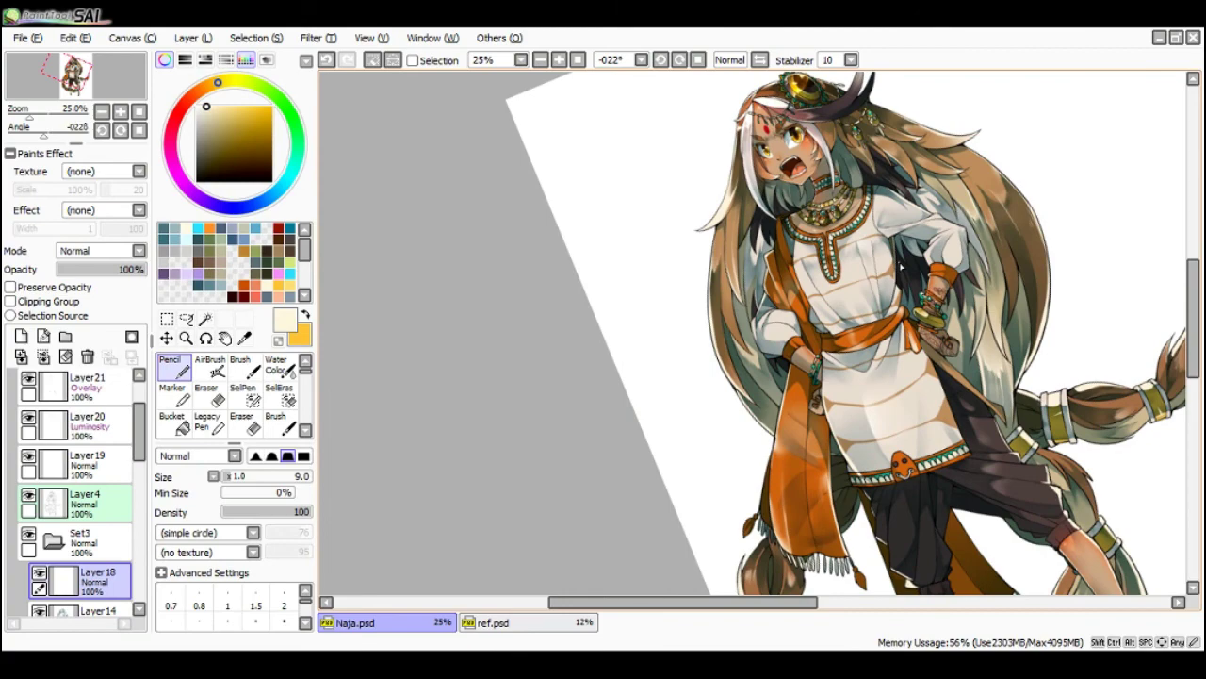
pyautogui.press('Home')
pyautogui.scroll(-1, 907, 273)
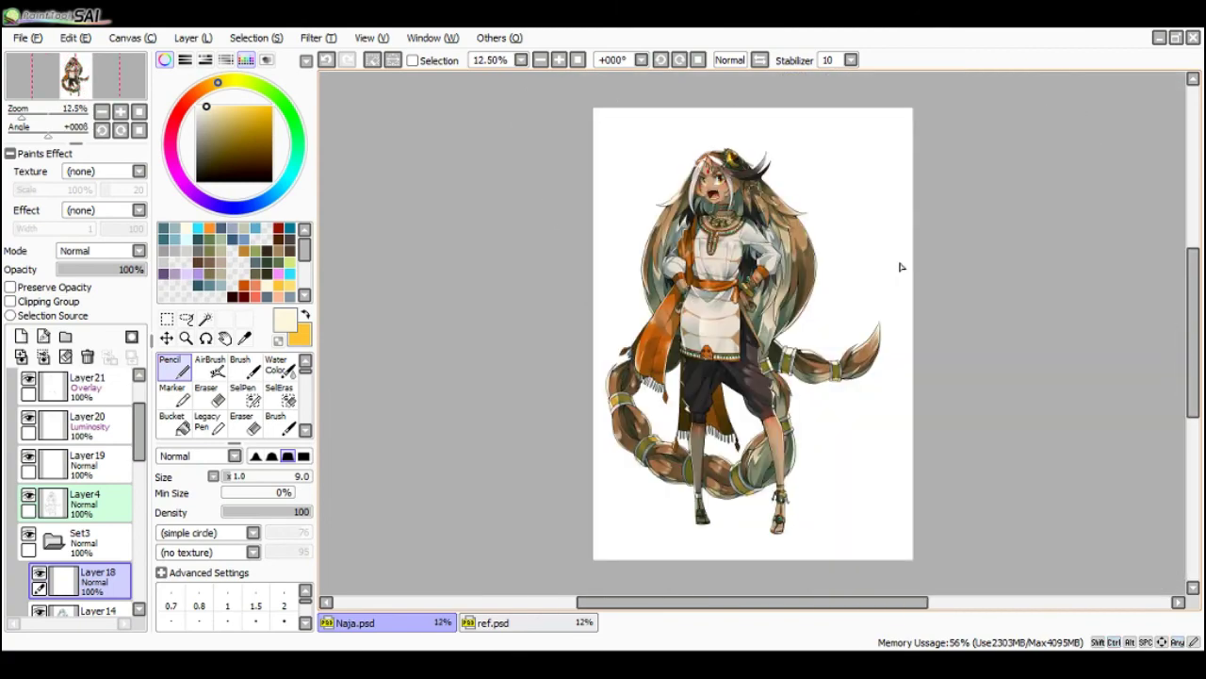
pyautogui.scroll(4, 743, 193)
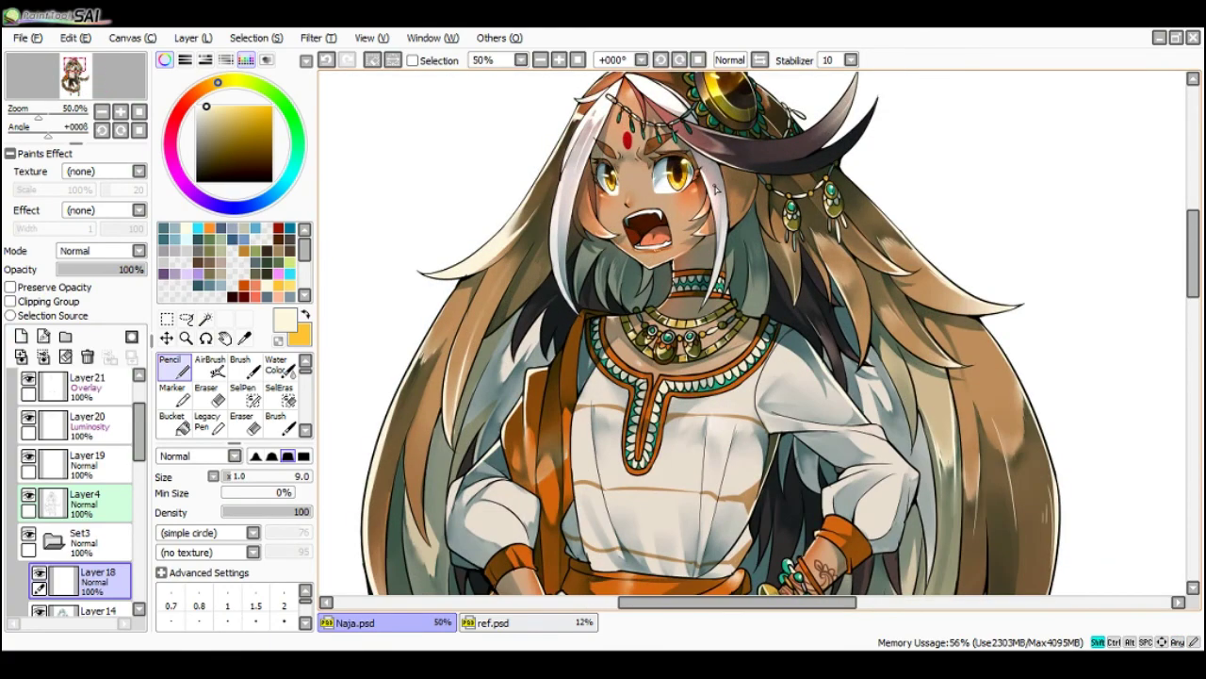
pyautogui.scroll(1, 714, 193)
pyautogui.scroll(-2, 712, 193)
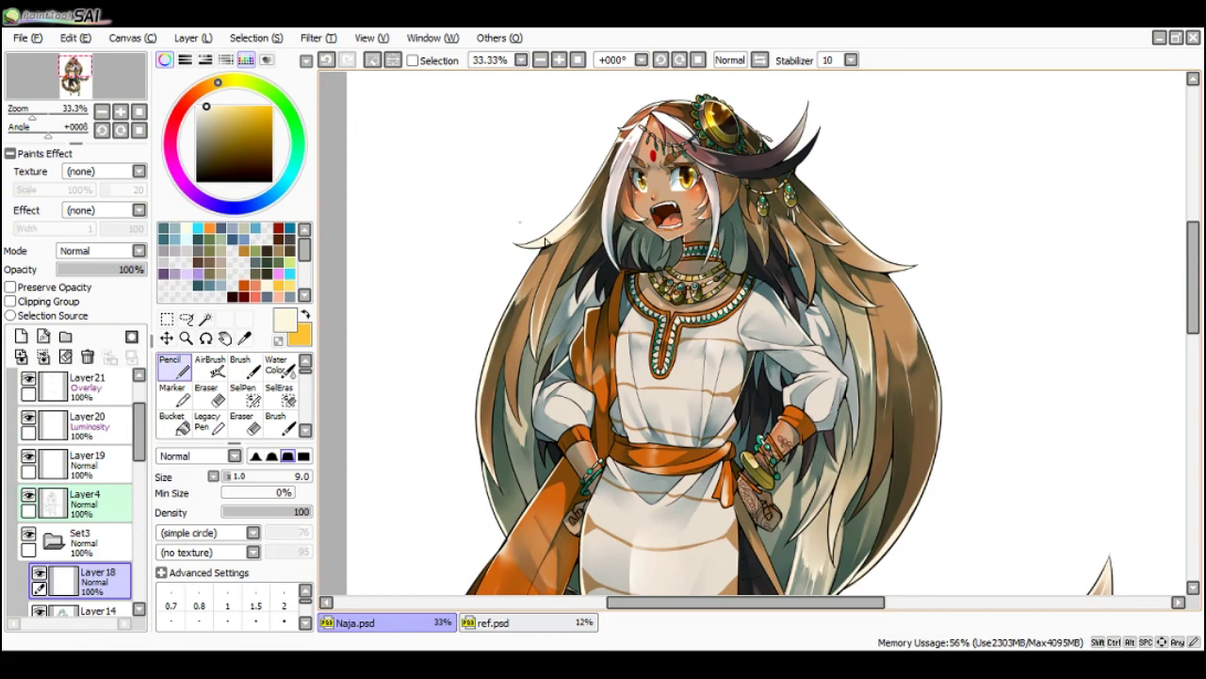
pyautogui.scroll(-2, 547, 242)
pyautogui.scroll(1, 697, 329)
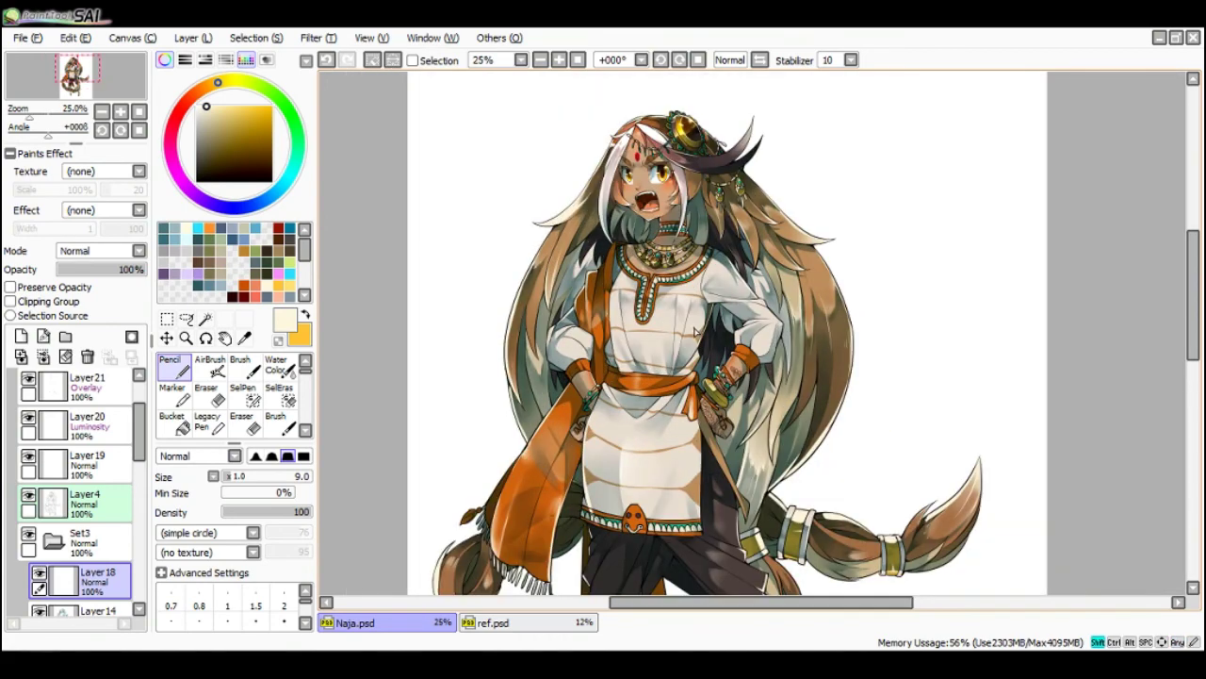
# - Airbrush a golden glow onto the wrist bangle on Layer22, with the brush size set to 83
pyautogui.scroll(2, 144, 434)
pyautogui.click(116, 429)
pyautogui.press('x')
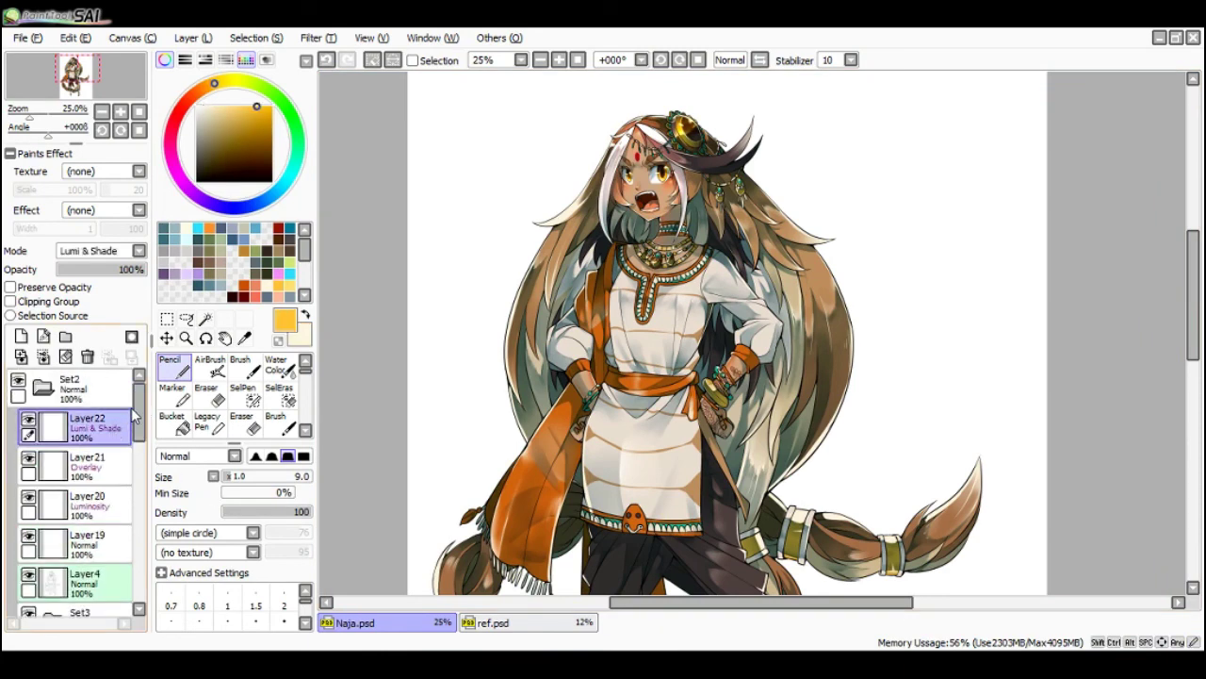
pyautogui.click(210, 368)
pyautogui.scroll(1, 712, 389)
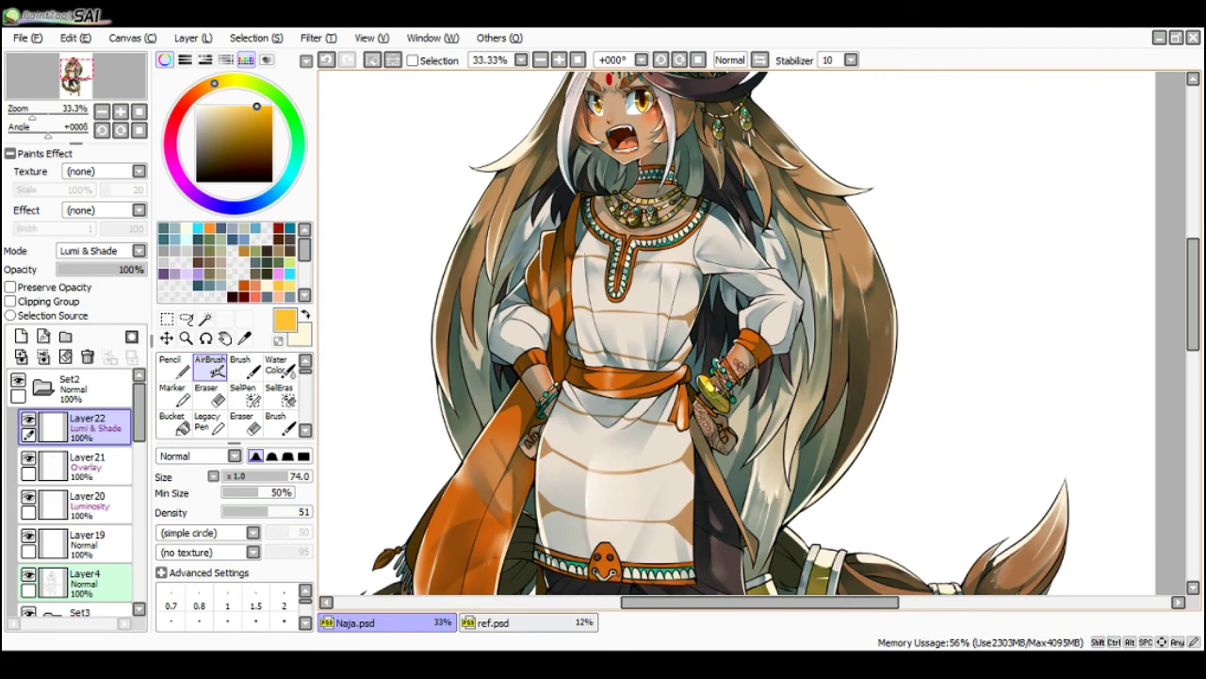
pyautogui.keyDown('ctrl'); pyautogui.keyDown('alt'); pyautogui.moveTo(713, 389); pyautogui.dragTo(721, 388); pyautogui.keyUp('alt'); pyautogui.keyUp('ctrl')
pyautogui.press('Tab')
pyautogui.press('Tab')
# - Sample the bracelet's turquoise and airbrush a matching glow over the turquoise beads around both wrists
pyautogui.press('x')
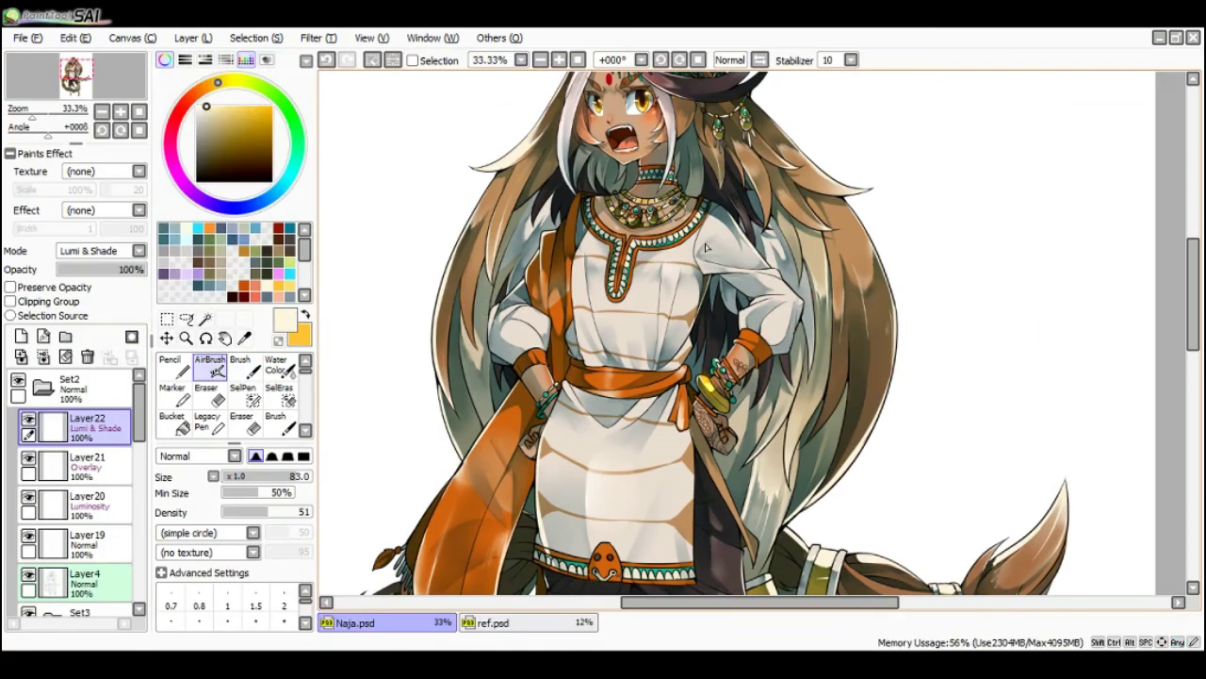
pyautogui.scroll(1, 716, 371)
pyautogui.keyDown('alt'); pyautogui.click(721, 366); pyautogui.keyUp('alt')
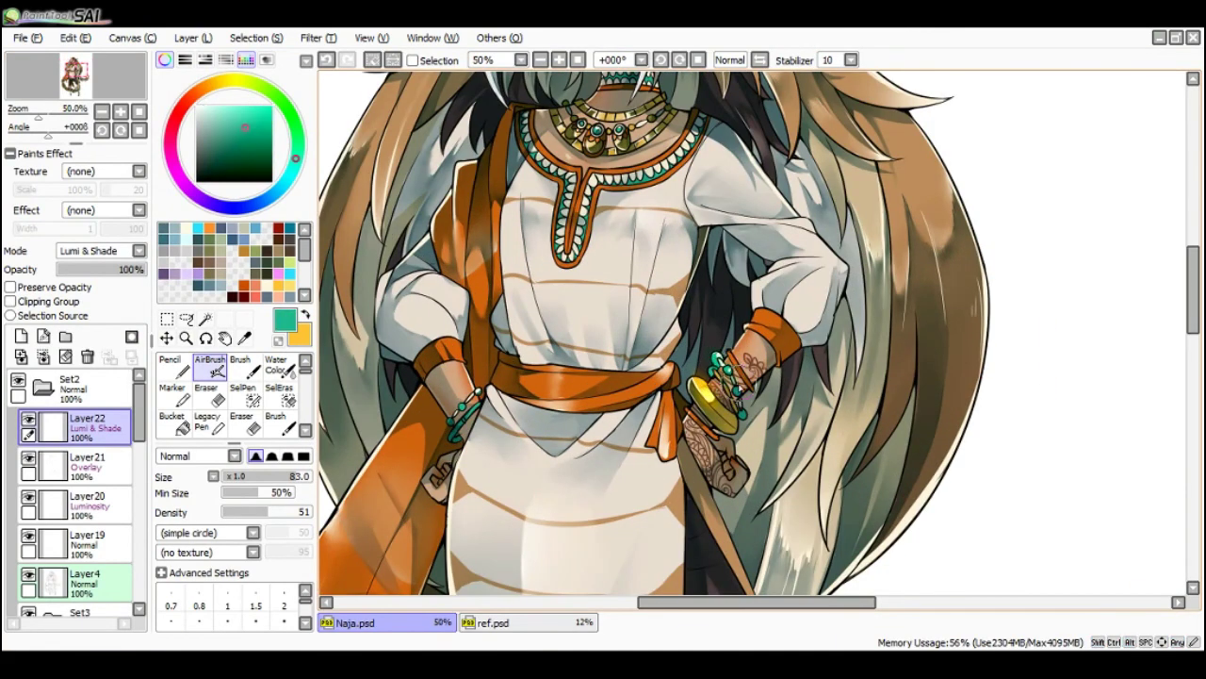
pyautogui.scroll(-2, 735, 381)
pyautogui.scroll(2, 652, 136)
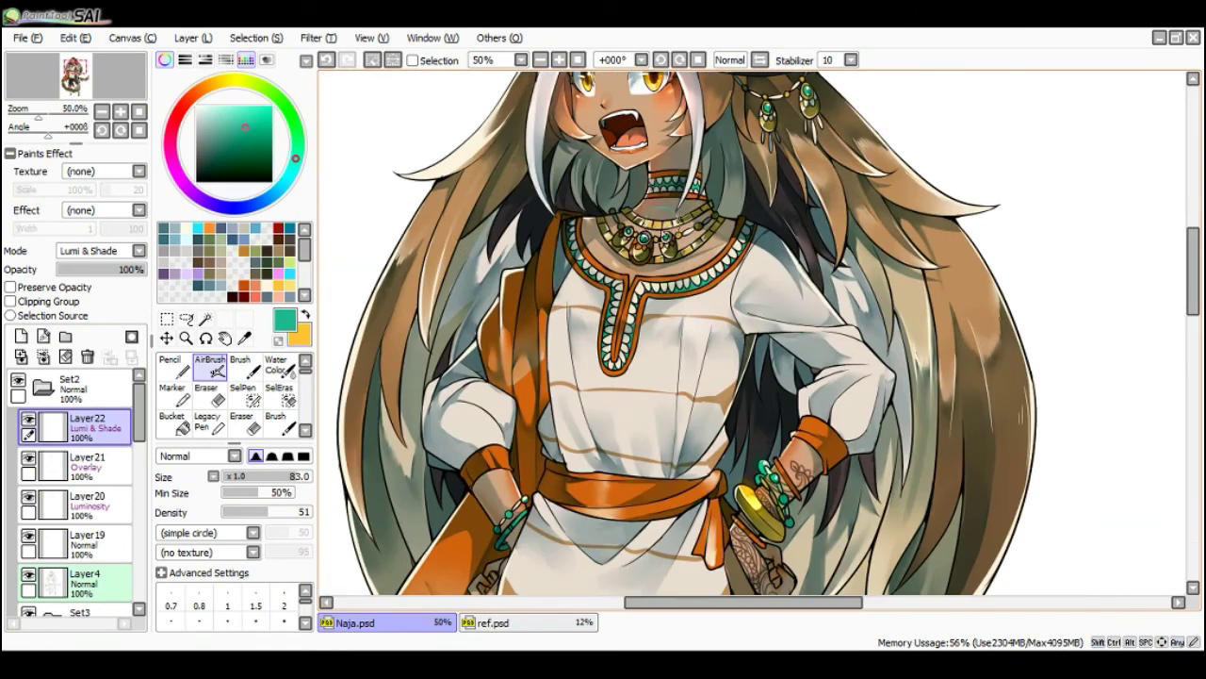
# - Airbrush a golden glow over the necklace and its pendants and the hanging ornaments beside the ear
pyautogui.press('x')
pyautogui.moveTo(680, 247)
pyautogui.mouseDown()
pyautogui.moveTo(646, 247)
pyautogui.moveTo(658, 253)
pyautogui.mouseUp()
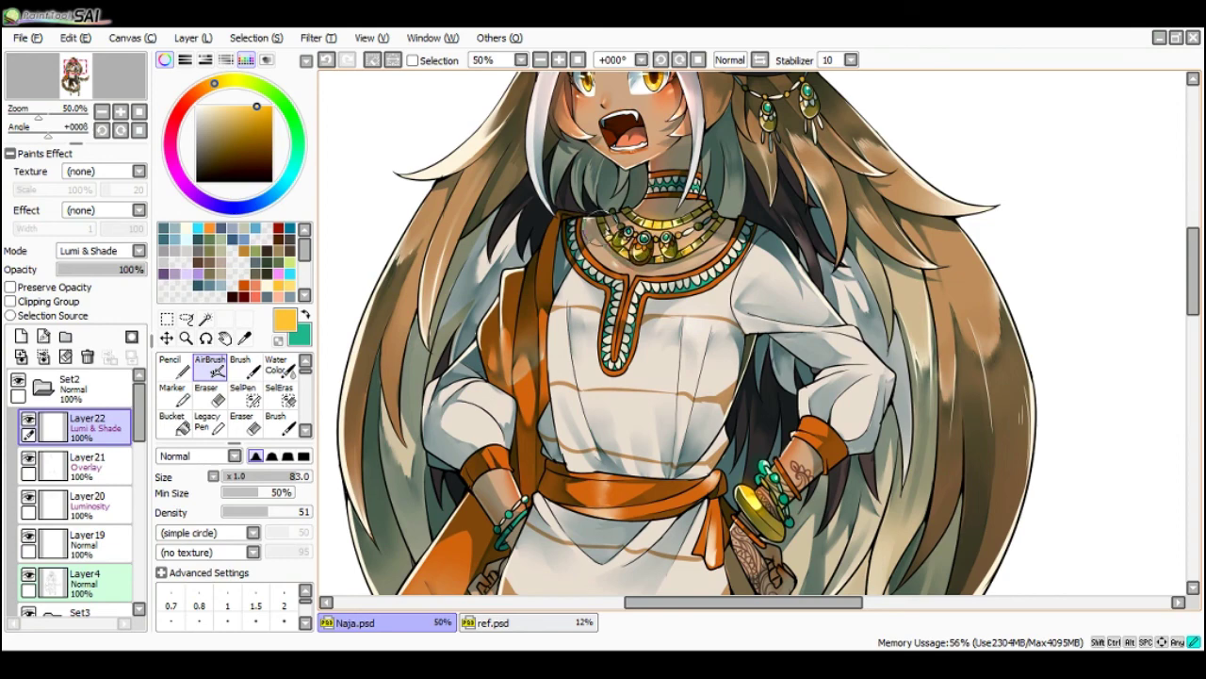
pyautogui.scroll(-2, 665, 165)
pyautogui.scroll(2, 716, 122)
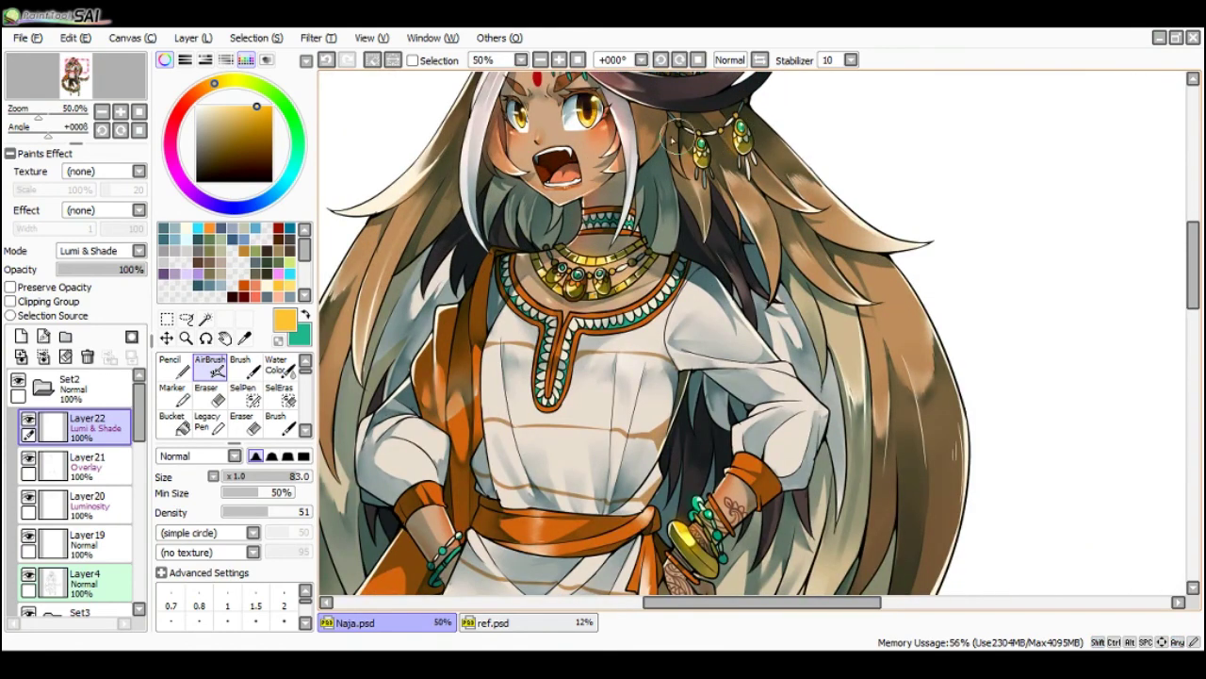
pyautogui.moveTo(679, 136); pyautogui.dragTo(768, 300)
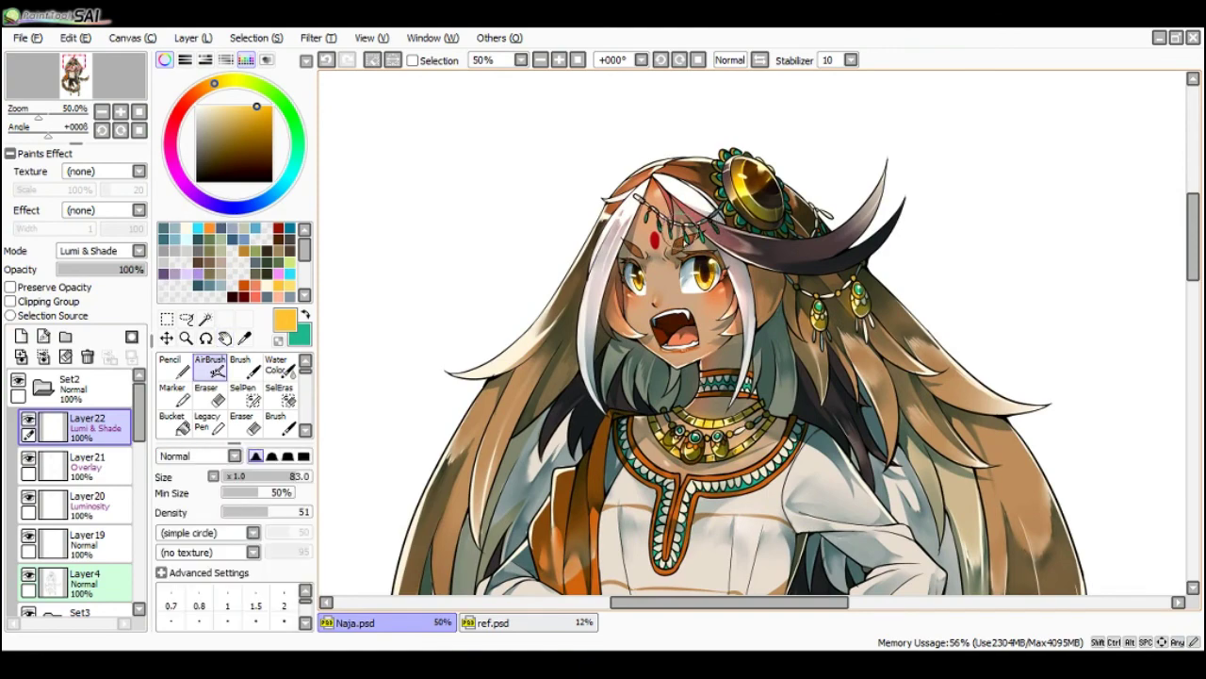
pyautogui.scroll(-1, 791, 198)
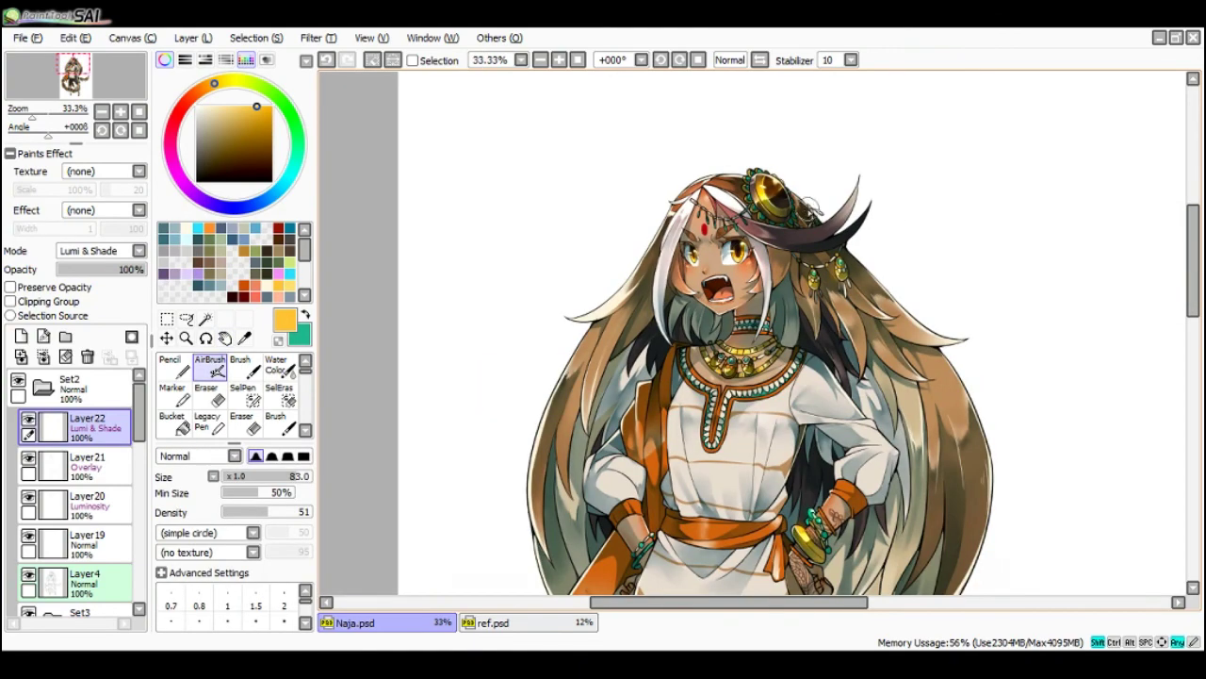
pyautogui.scroll(1, 809, 204)
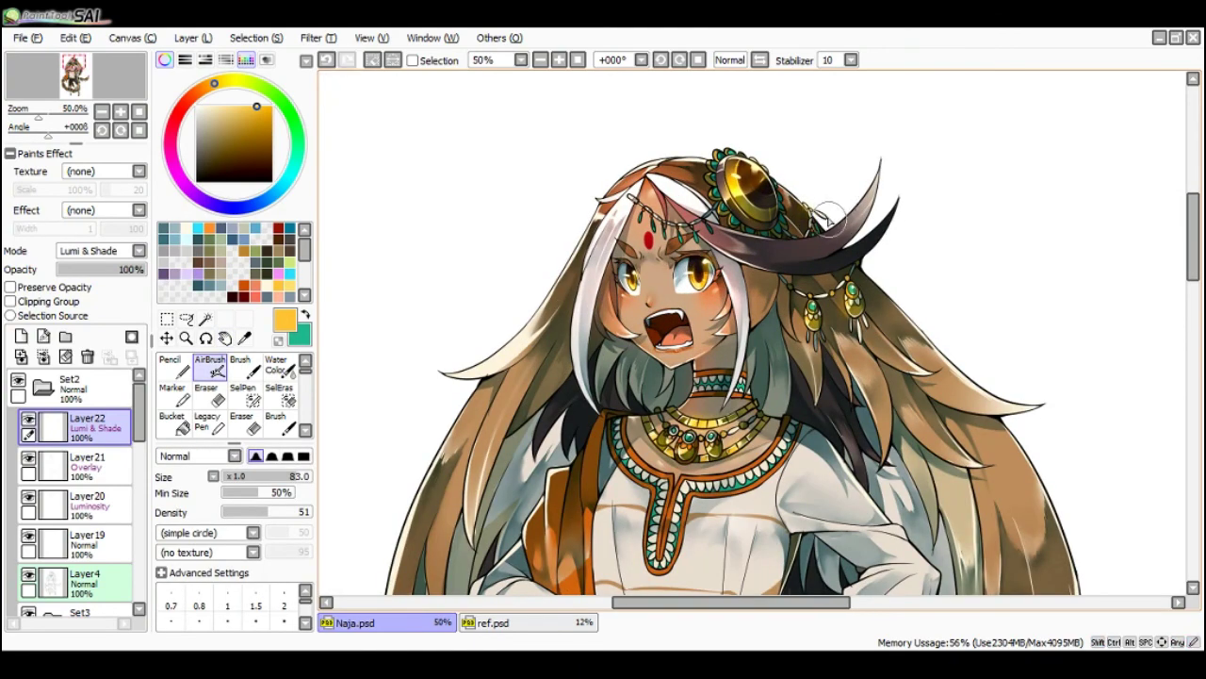
# - Airbrush a golden glow on the braid bands near its tip and on the beaded anklet, with brush size 89
pyautogui.scroll(-2, 825, 213)
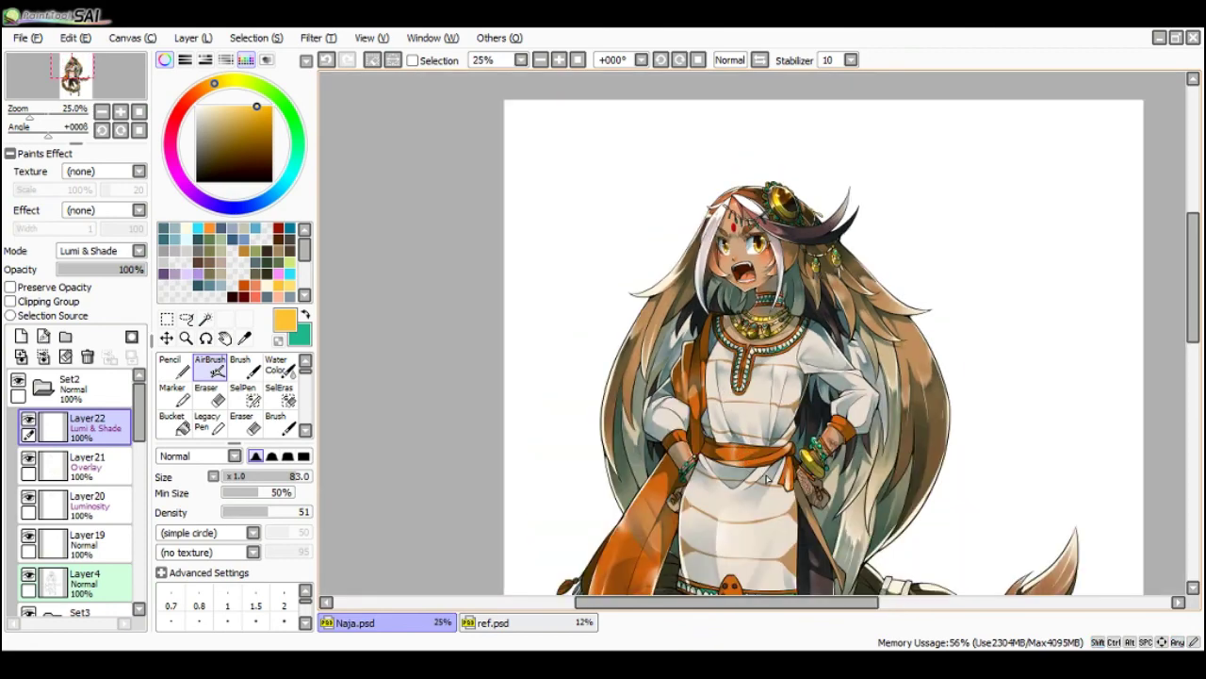
pyautogui.moveTo(766, 478); pyautogui.dragTo(766, 252)
pyautogui.scroll(1, 835, 560)
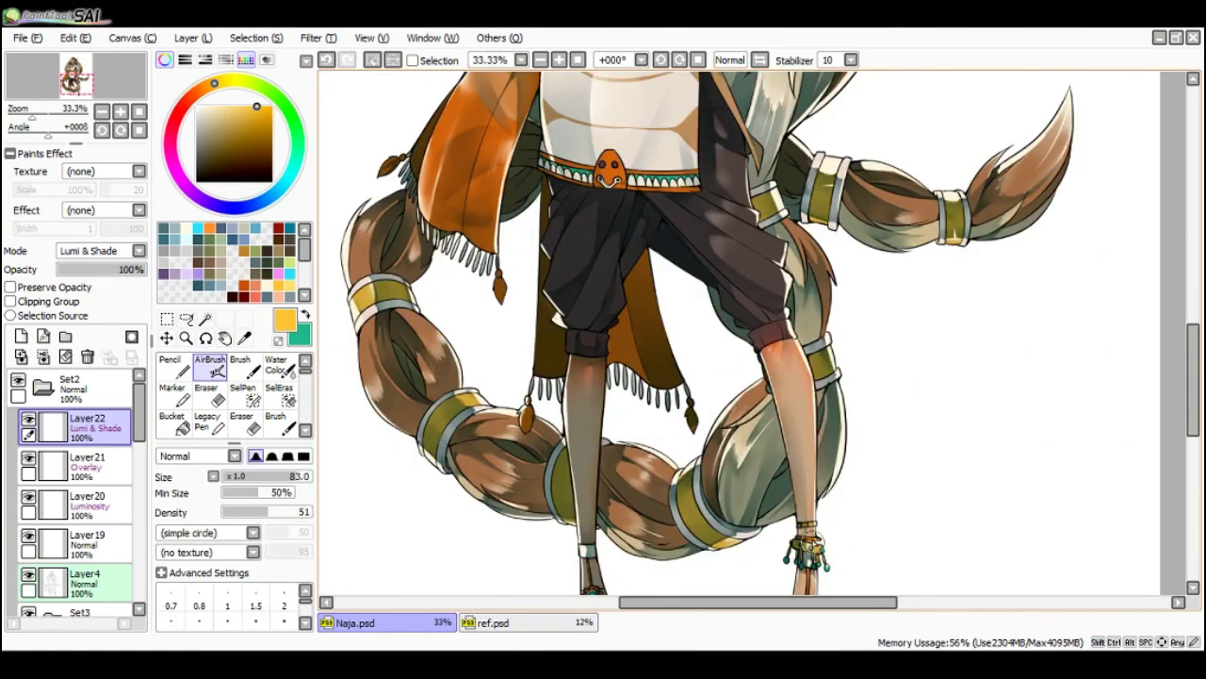
pyautogui.moveTo(930, 210)
pyautogui.keyDown('ctrl'); pyautogui.keyDown('alt'); pyautogui.mouseDown()
pyautogui.moveTo(898, 160)
pyautogui.moveTo(832, 162)
pyautogui.moveTo(818, 174)
pyautogui.moveTo(858, 185)
pyautogui.moveTo(876, 175)
pyautogui.mouseUp(); pyautogui.keyUp('alt'); pyautogui.keyUp('ctrl')
pyautogui.hotkey('ctrl', 'z')
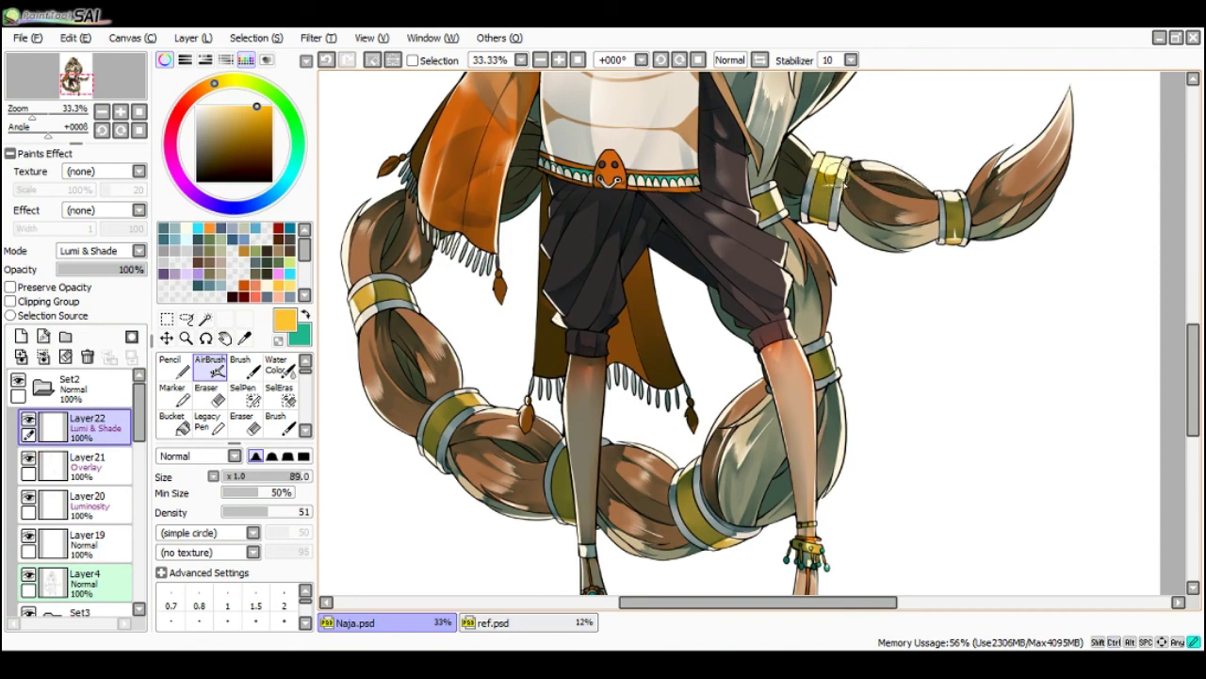
# - Airbrush golden glows along the outer edges of the remaining lower braid bands, with the brush size set to 165
pyautogui.scroll(-1, 796, 185)
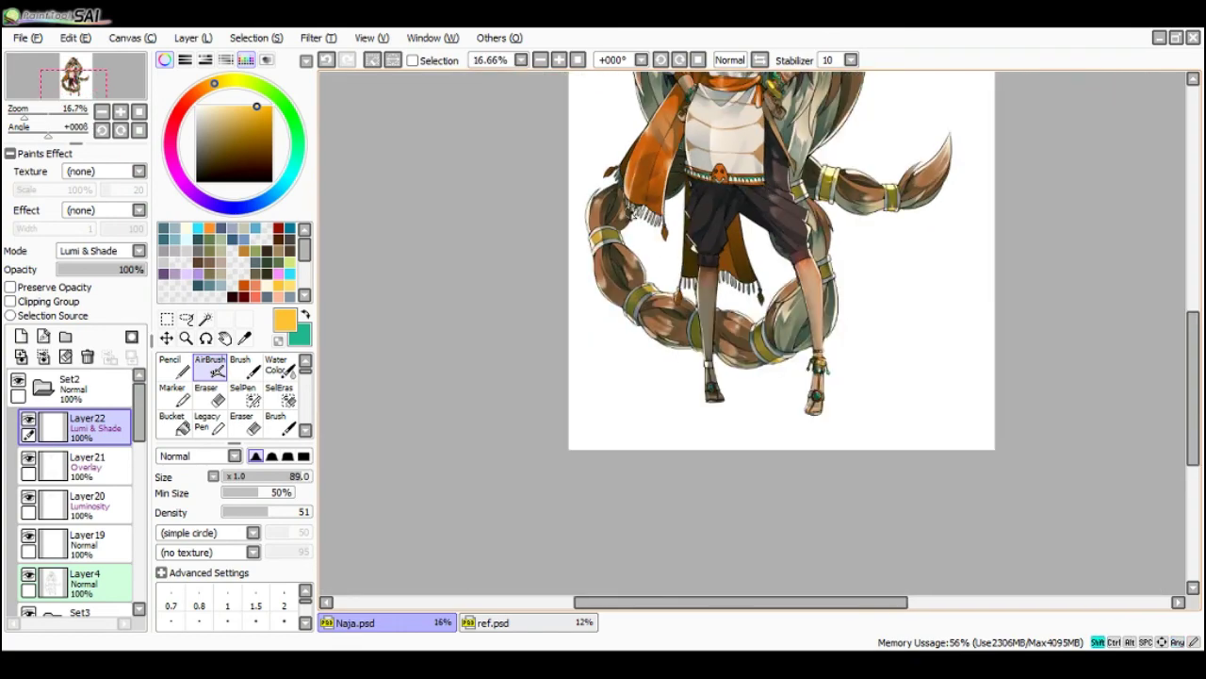
pyautogui.scroll(1, 614, 194)
pyautogui.moveTo(592, 283); pyautogui.dragTo(586, 311)
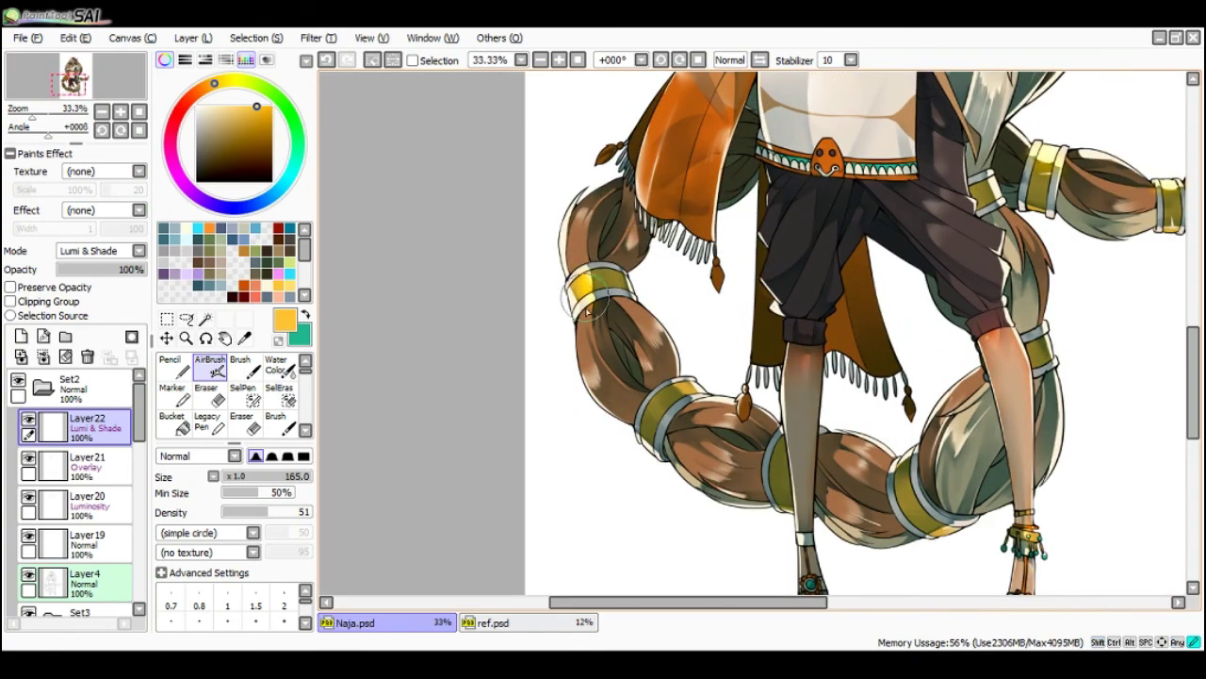
pyautogui.moveTo(641, 442); pyautogui.dragTo(695, 500)
pyautogui.hotkey('ctrl', 'z')
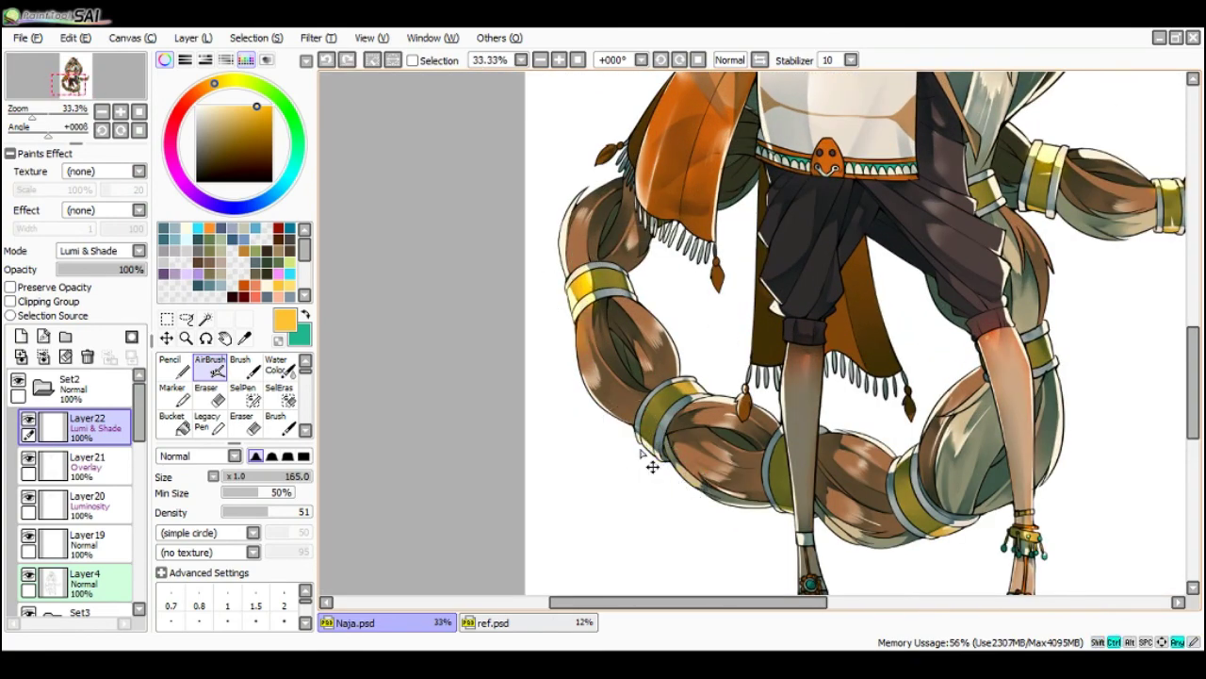
pyautogui.moveTo(631, 436); pyautogui.dragTo(676, 478)
pyautogui.moveTo(764, 512); pyautogui.dragTo(812, 521)
pyautogui.moveTo(897, 554)
pyautogui.mouseDown()
pyautogui.moveTo(935, 551)
pyautogui.moveTo(982, 514)
pyautogui.mouseUp()
pyautogui.scroll(-1, 982, 515)
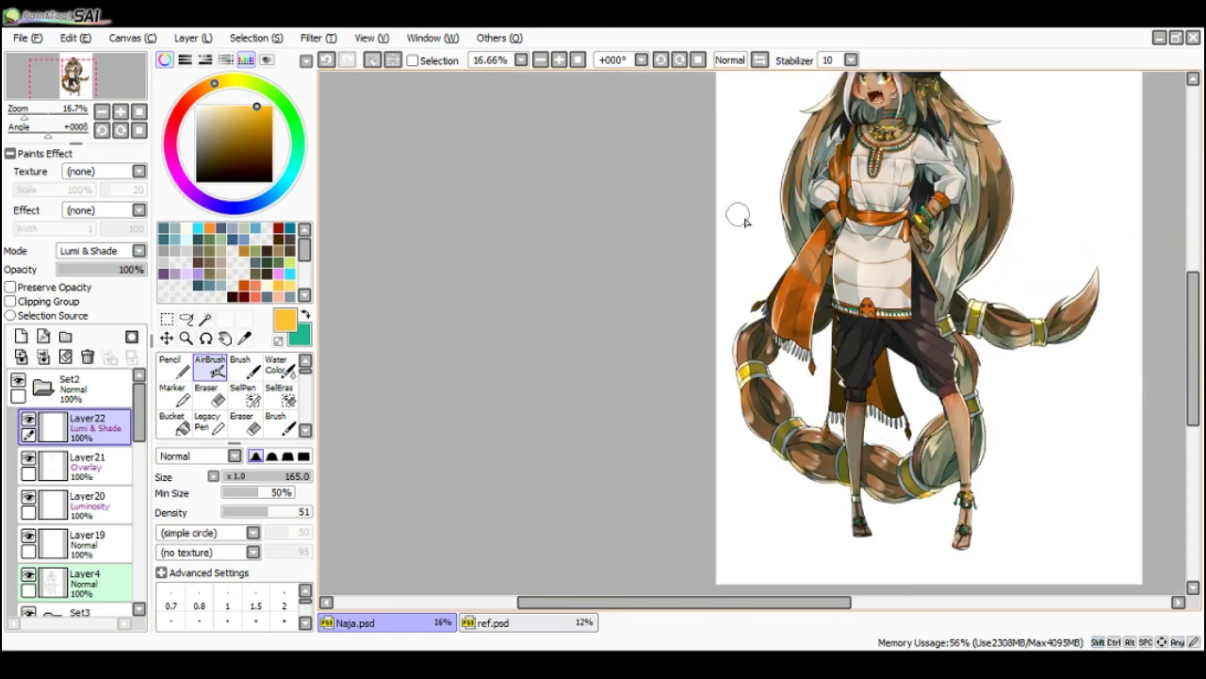
pyautogui.scroll(-1, 759, 216)
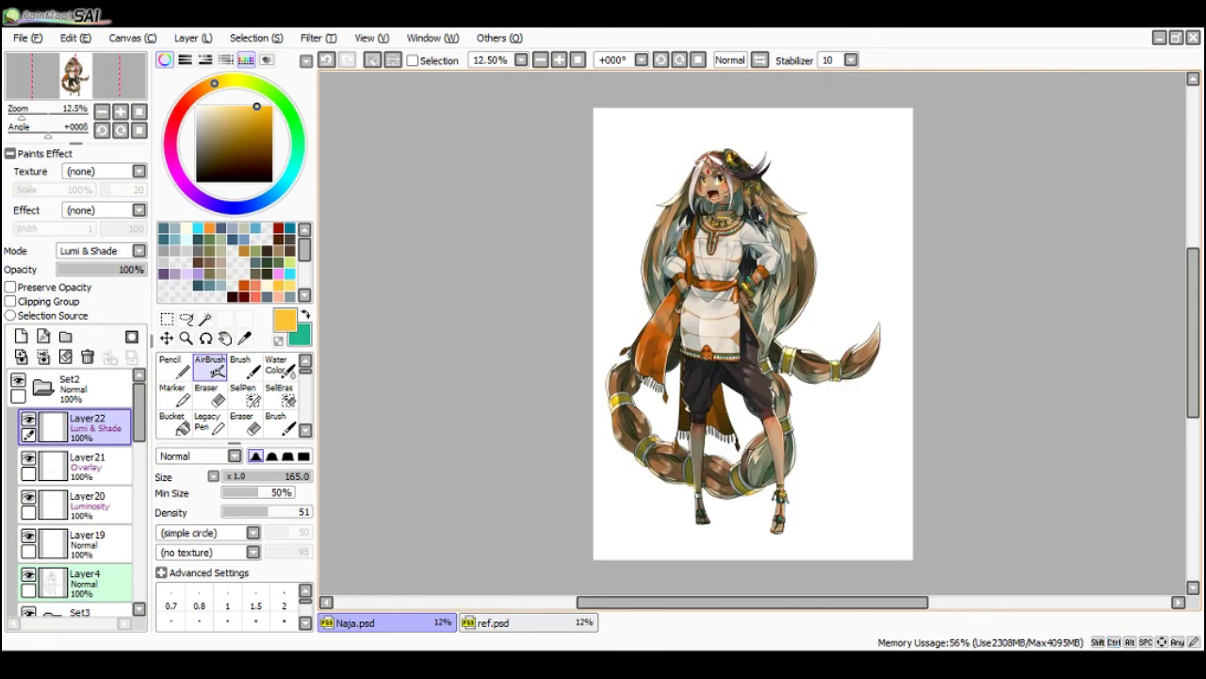
pyautogui.scroll(2, 807, 183)
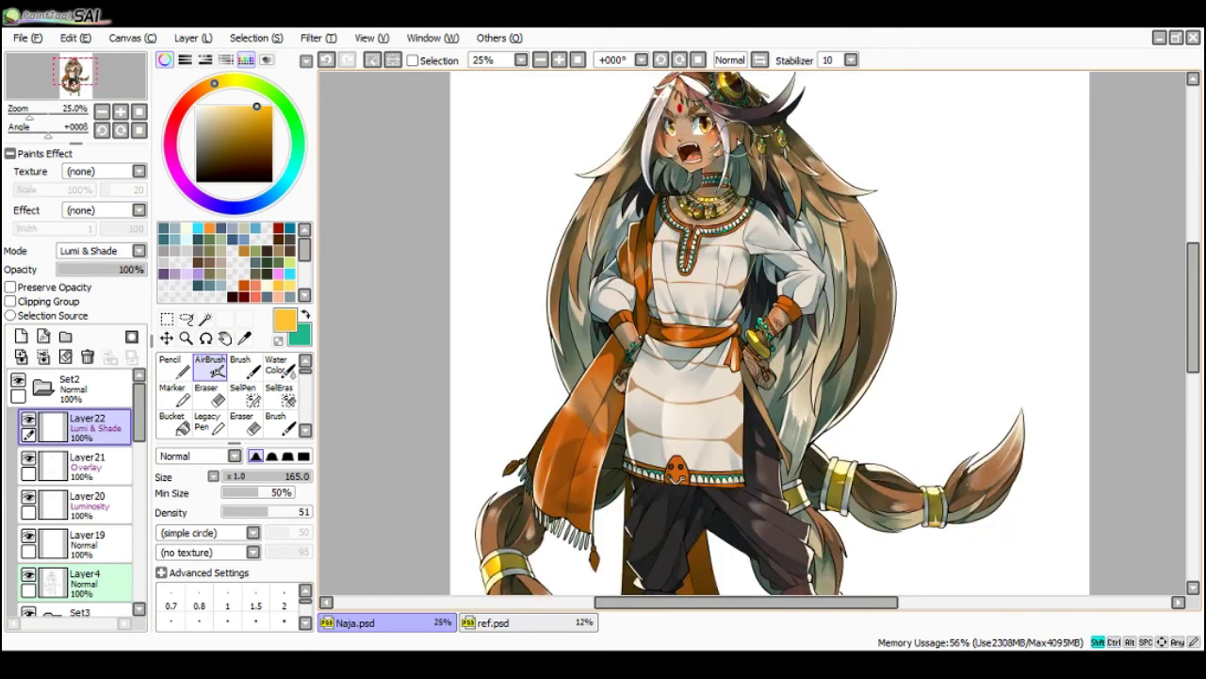
pyautogui.scroll(-1, 738, 141)
pyautogui.scroll(-1, 335, 257)
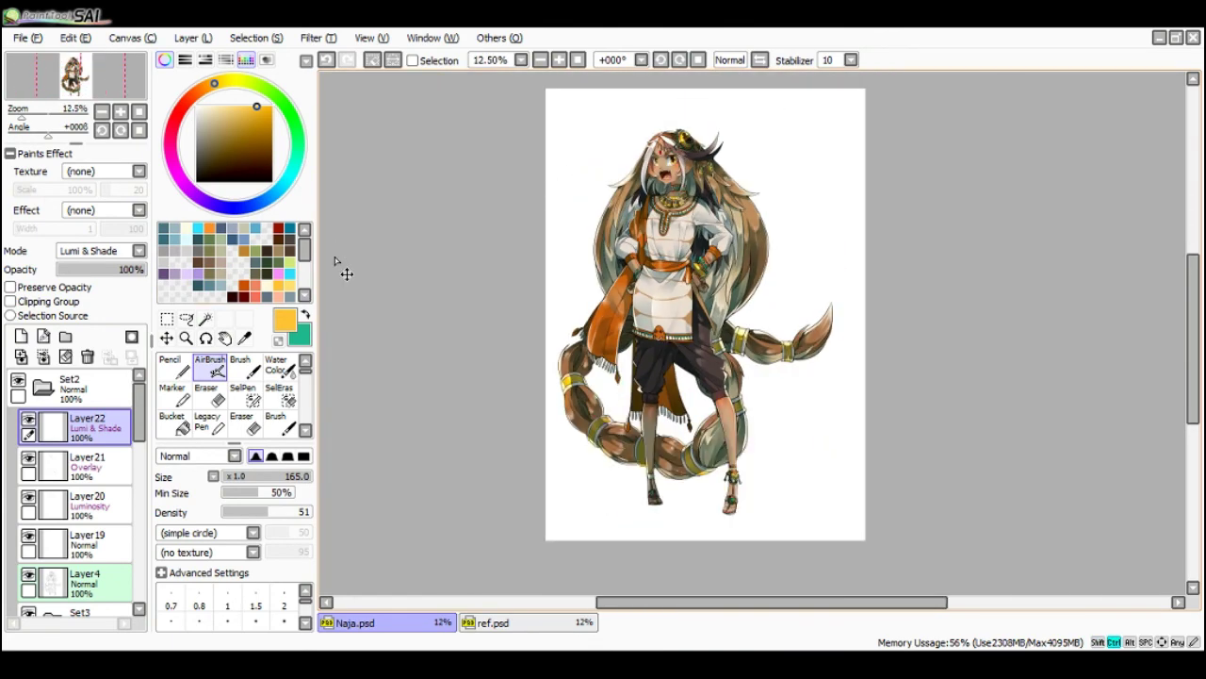
# - Redraw the smaller eye's pupil in black on Layer12 with the Pencil at size 7
pyautogui.scroll(6, 593, 194)
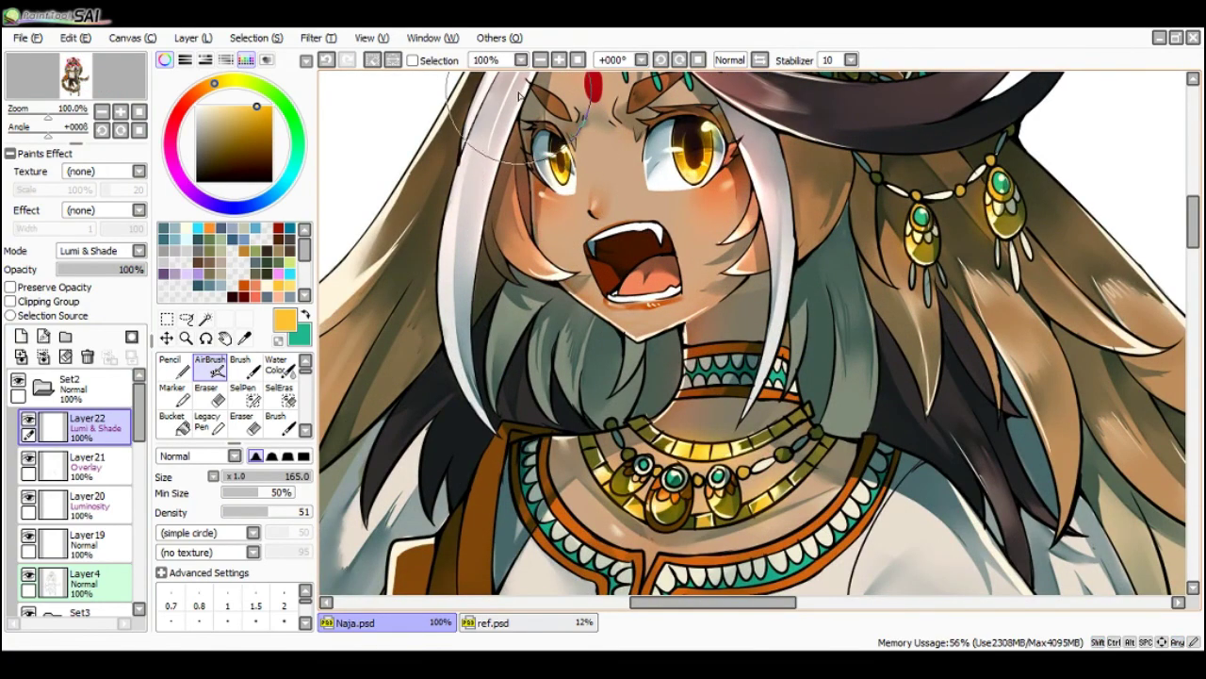
pyautogui.scroll(-5, 75, 500)
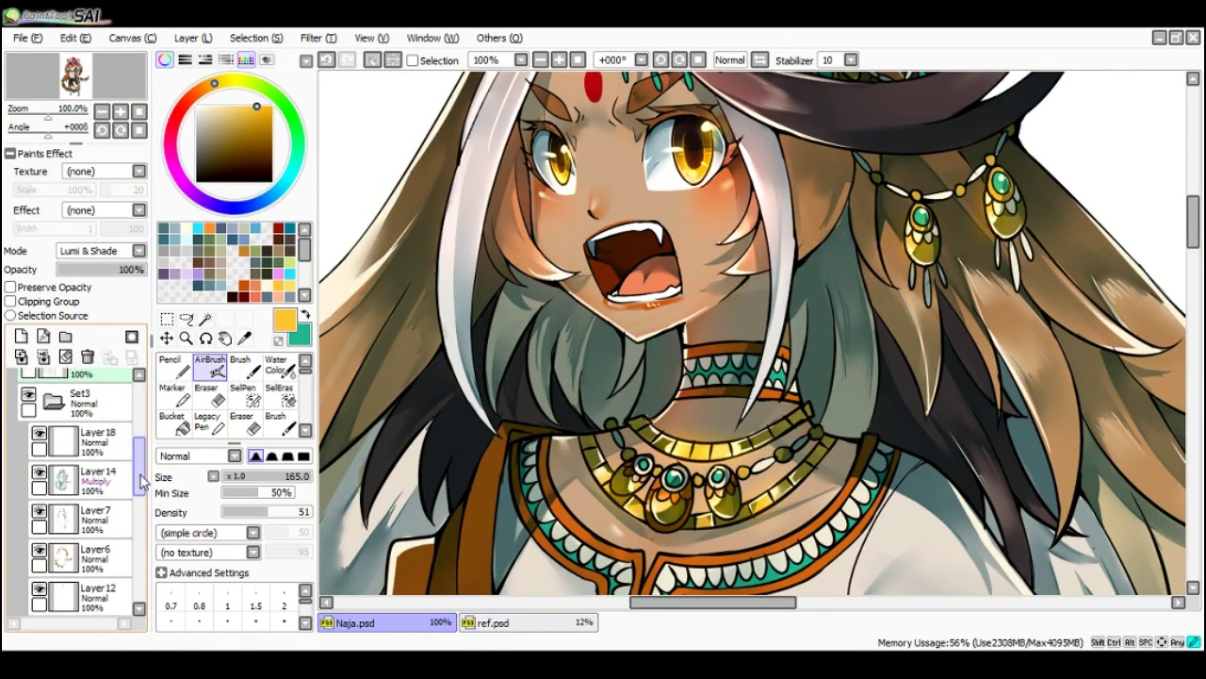
pyautogui.click(39, 590)
pyautogui.click(39, 590)
pyautogui.click(94, 596)
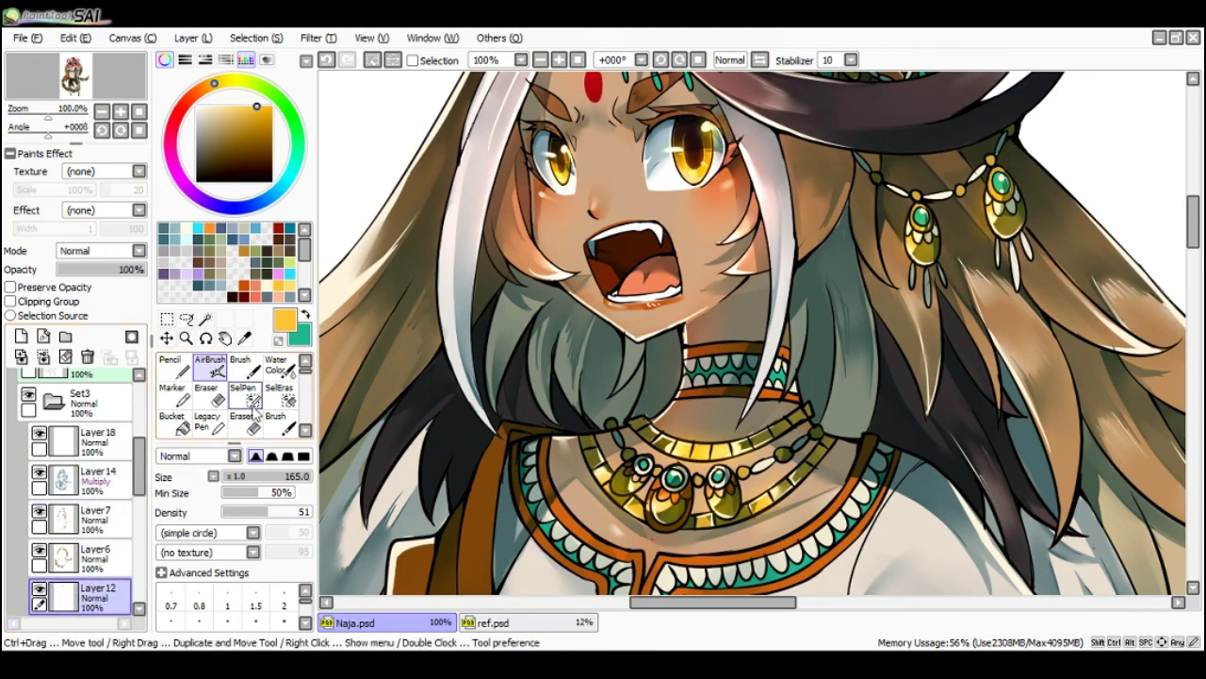
pyautogui.press('n')
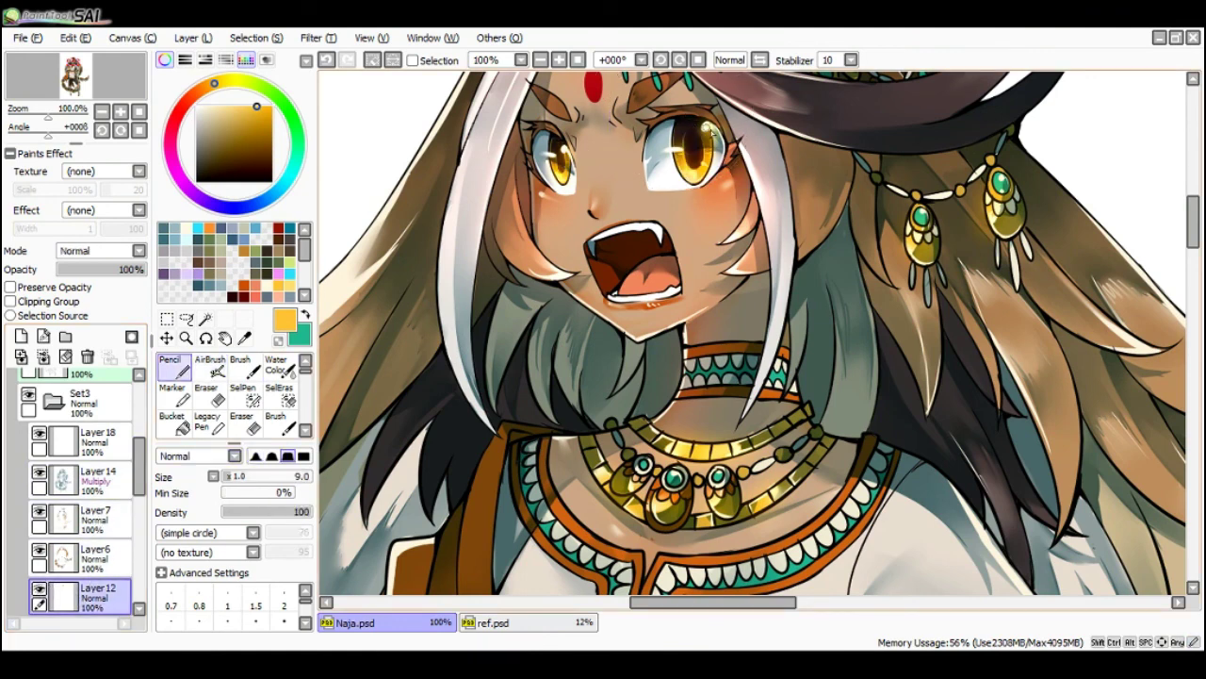
pyautogui.press('x')
pyautogui.keyDown('alt'); pyautogui.click(693, 136); pyautogui.keyUp('alt')
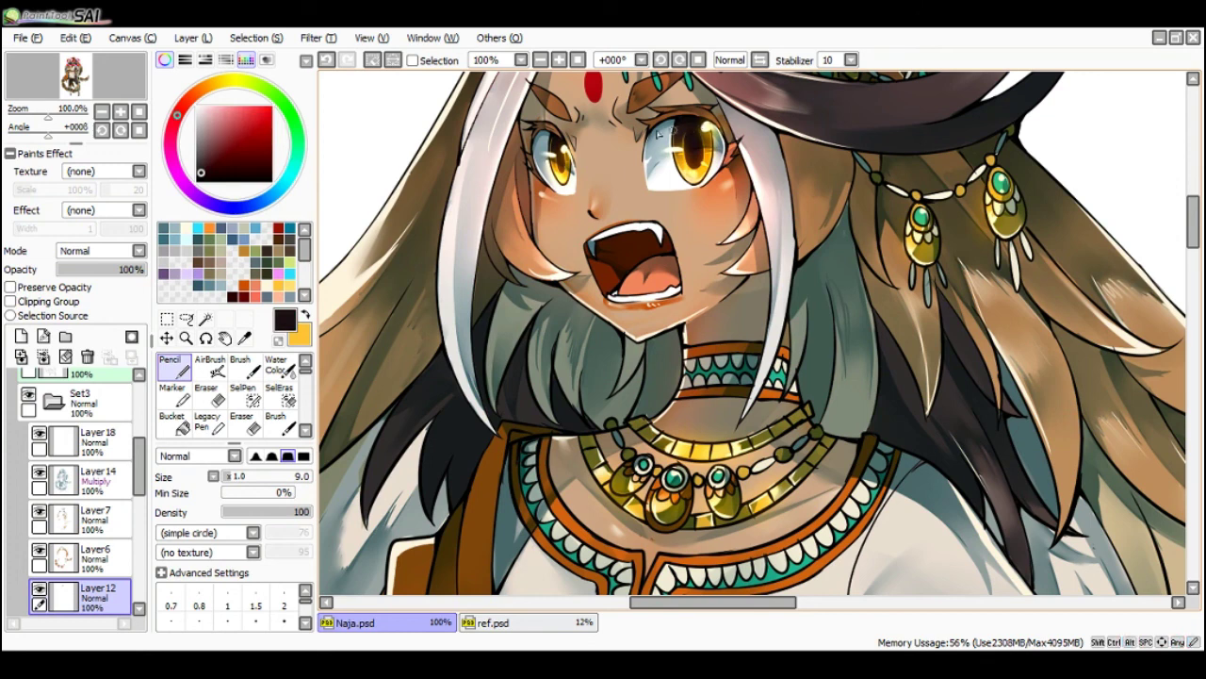
pyautogui.moveTo(561, 160); pyautogui.dragTo(554, 161)
pyautogui.moveTo(215, 176); pyautogui.dragTo(197, 187)
pyautogui.hotkey('ctrl', 'd')
pyautogui.moveTo(559, 148); pyautogui.dragTo(562, 168)
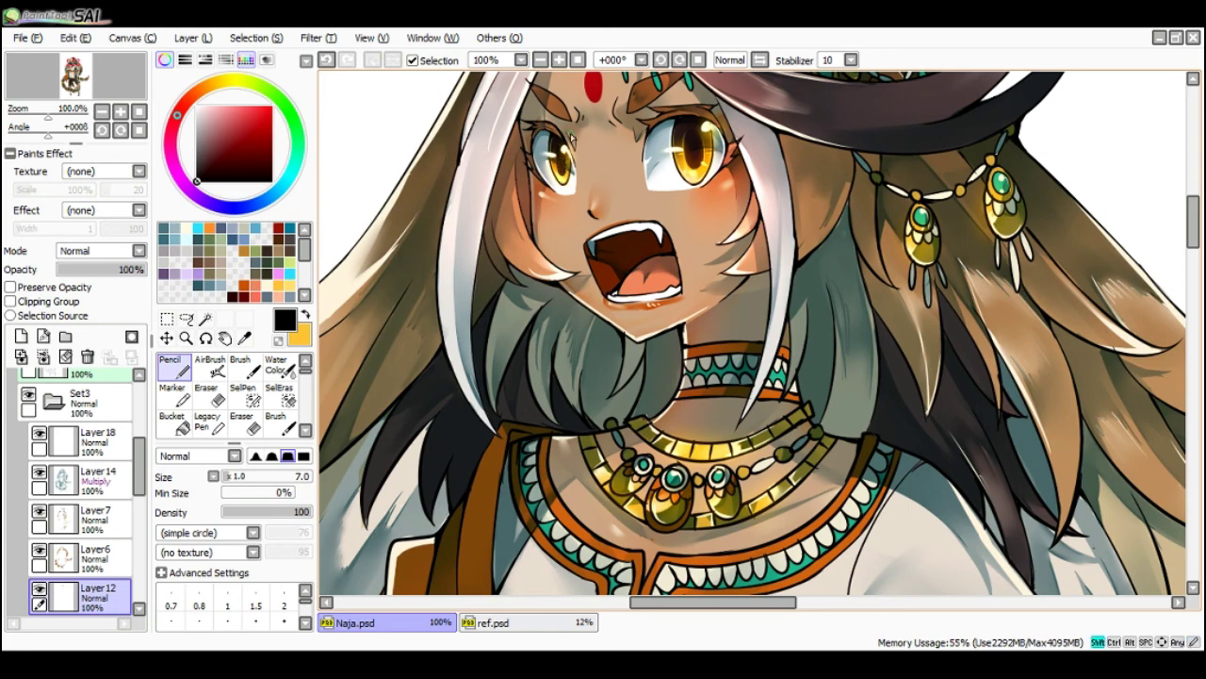
pyautogui.press('pagedown')
pyautogui.press('pagedown')
pyautogui.press('pagedown')
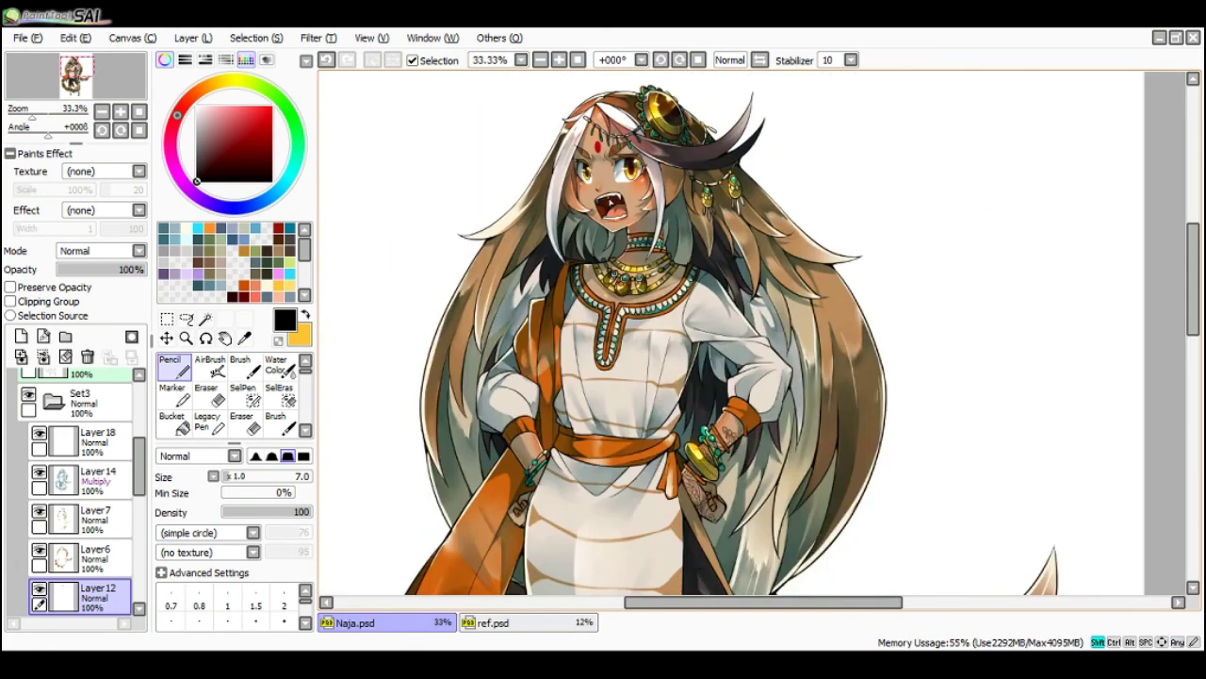
# - Load the whole character's silhouette from the Set3 layers as a selection
pyautogui.press('pageup')
pyautogui.press('pageup')
pyautogui.press('pageup')
pyautogui.press('pagedown')
pyautogui.press('pagedown')
pyautogui.press('pagedown')
pyautogui.press('pagedown')
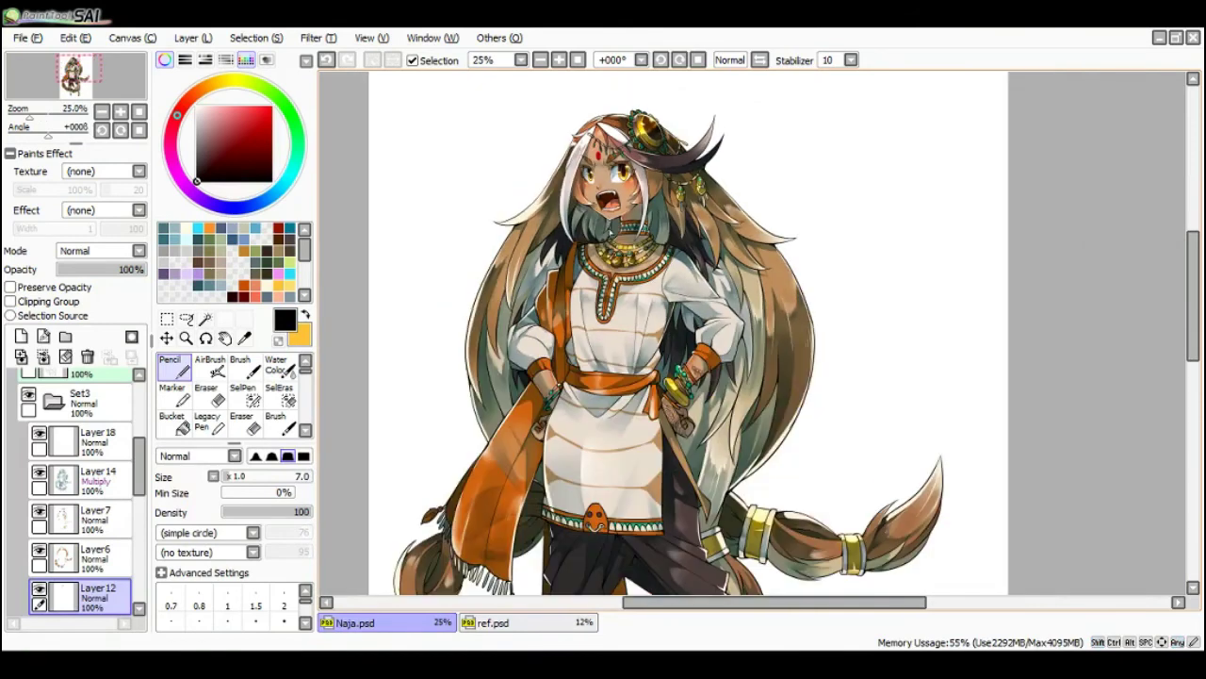
pyautogui.scroll(-2, 94, 443)
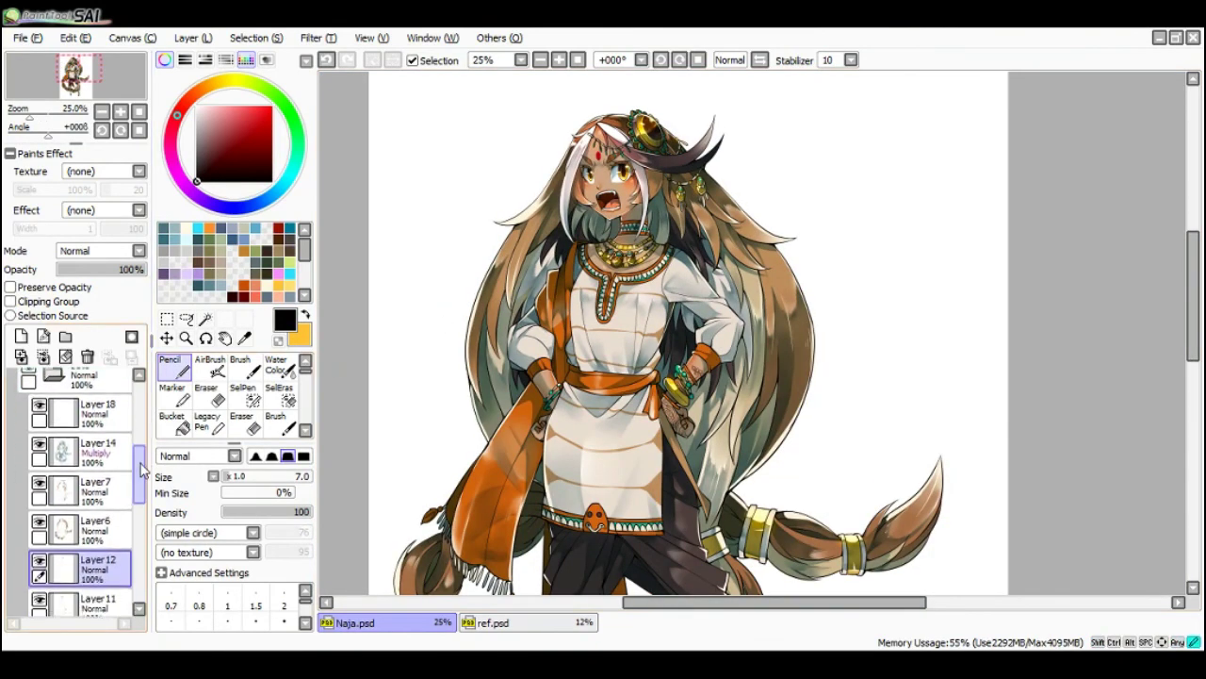
pyautogui.moveTo(137, 460); pyautogui.dragTo(135, 438)
pyautogui.click(58, 445)
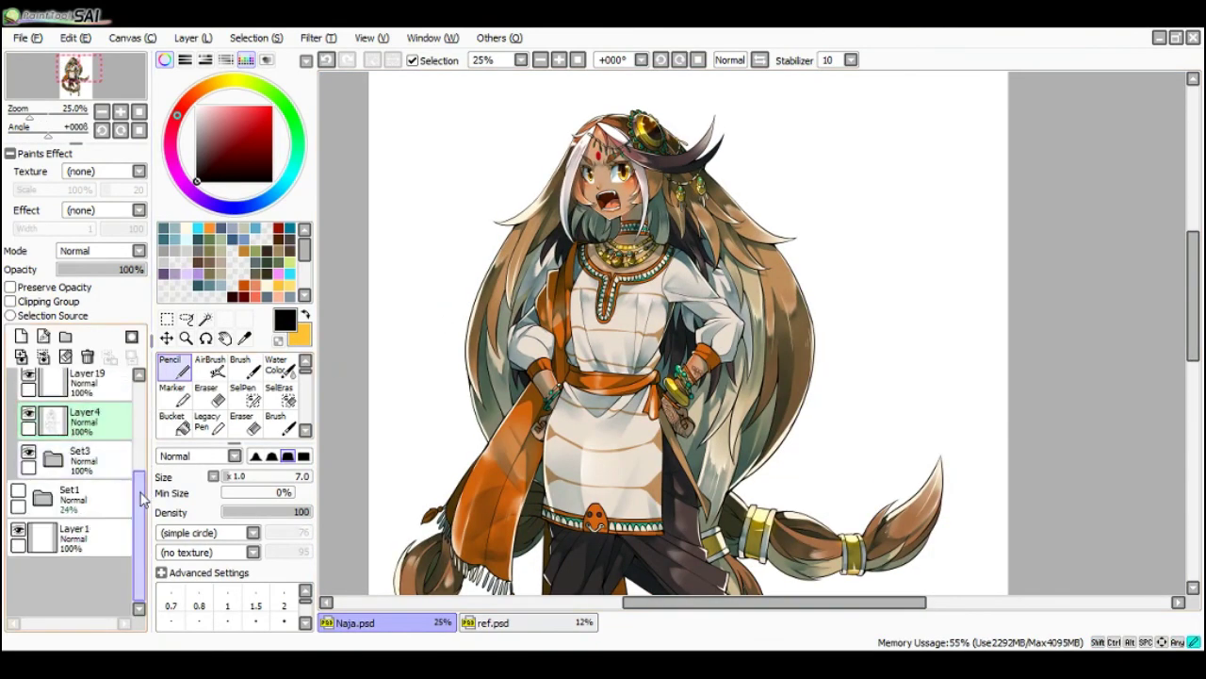
pyautogui.hotkey('ctrl', 'h')
pyautogui.moveTo(139, 496)
pyautogui.mouseDown()
pyautogui.moveTo(138, 473)
pyautogui.moveTo(140, 507)
pyautogui.mouseUp()
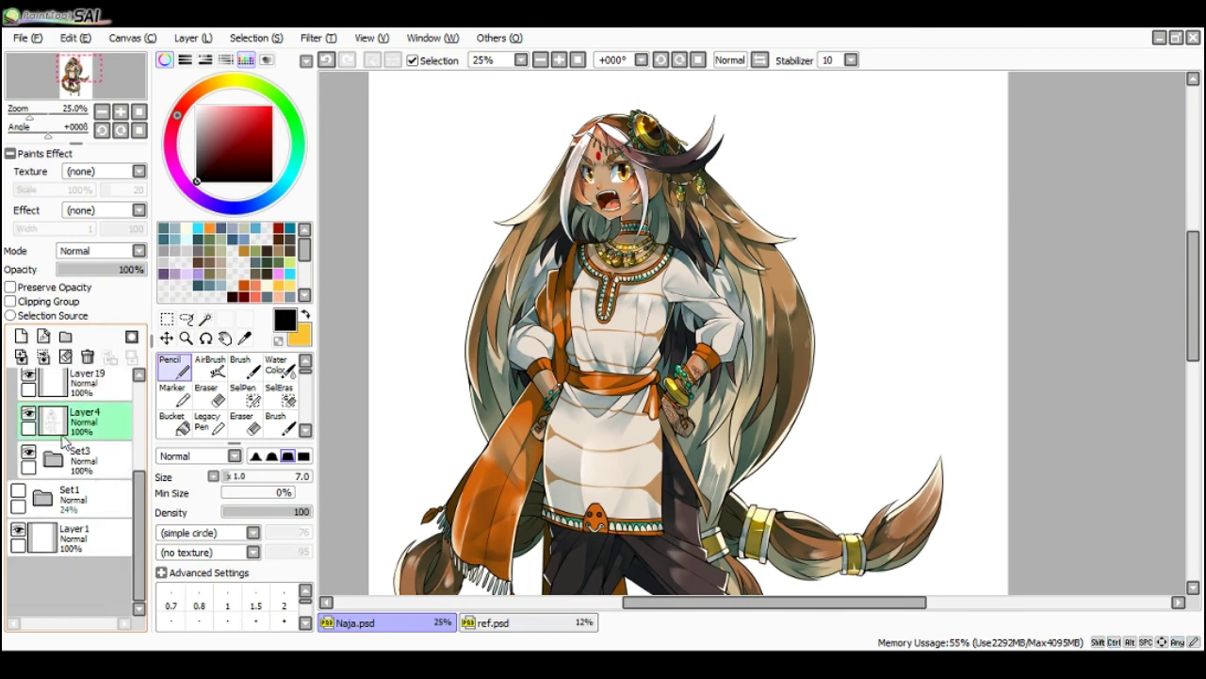
pyautogui.click(55, 456)
pyautogui.moveTo(140, 456)
pyautogui.mouseDown()
pyautogui.moveTo(146, 567)
pyautogui.moveTo(128, 461)
pyautogui.mouseUp()
pyautogui.keyDown('ctrl'); pyautogui.click(59, 552); pyautogui.keyUp('ctrl')
pyautogui.scroll(5, 130, 469)
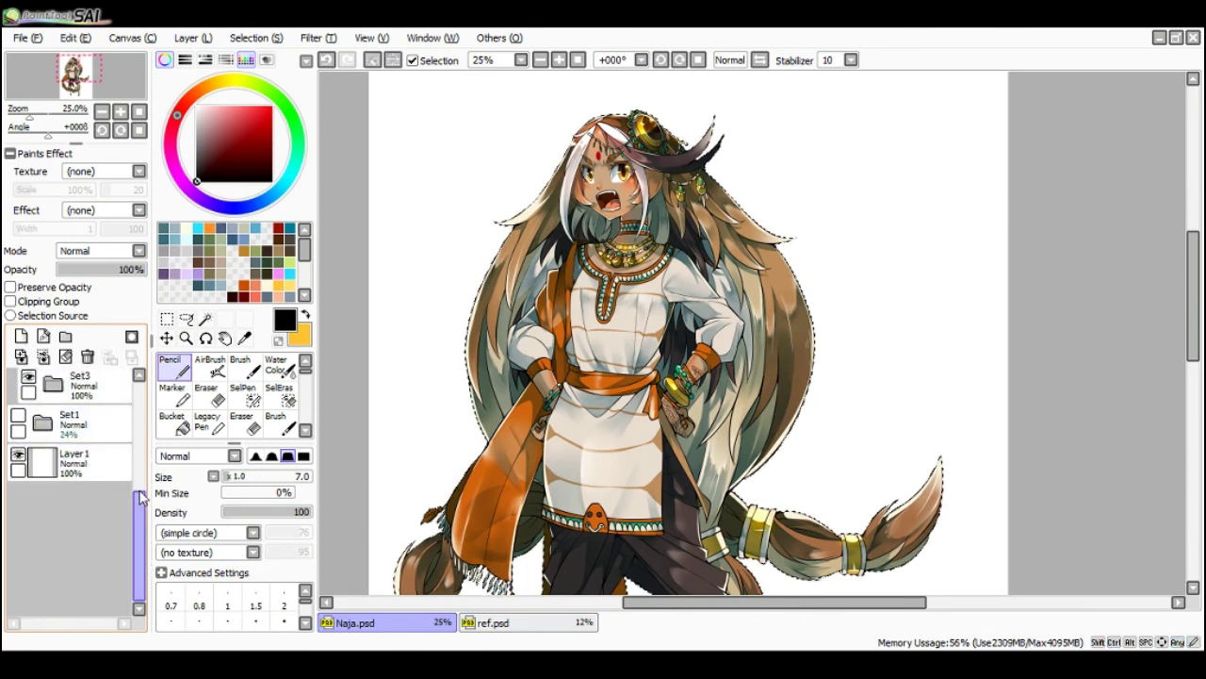
# - Add a new layer at the top of Set2, set it to Screen mode and choose a reddish-orange swatch
pyautogui.click(94, 426)
pyautogui.click(21, 337)
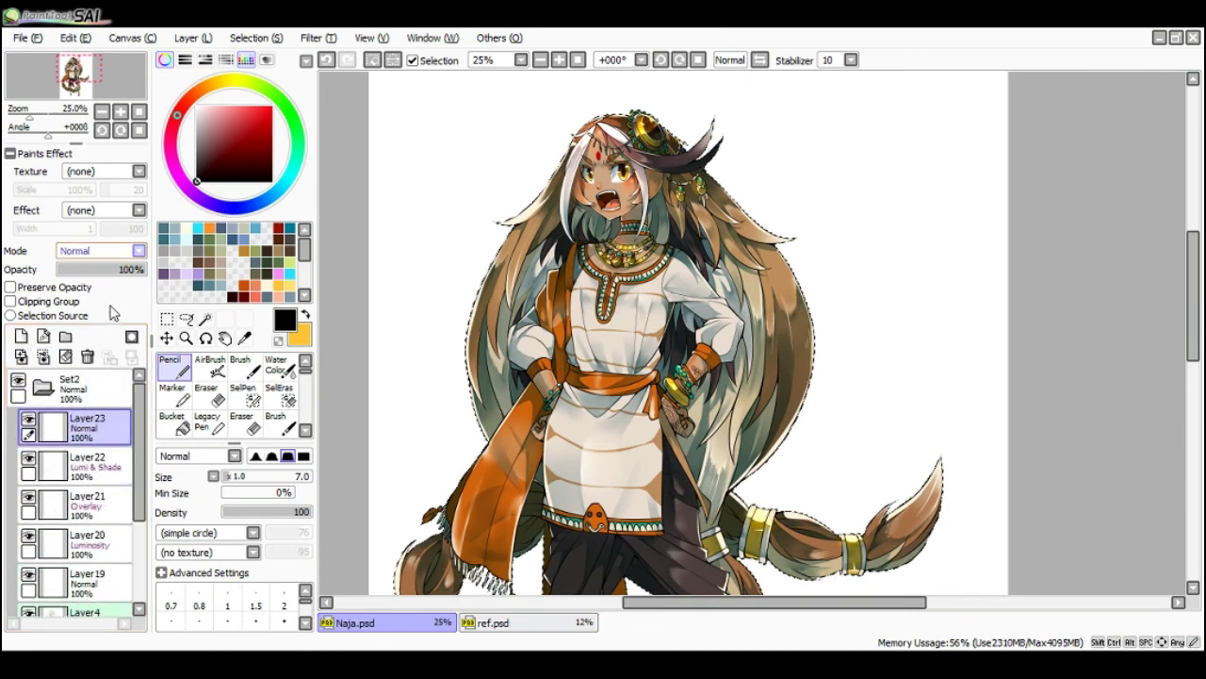
pyautogui.click(140, 249)
pyautogui.click(94, 288)
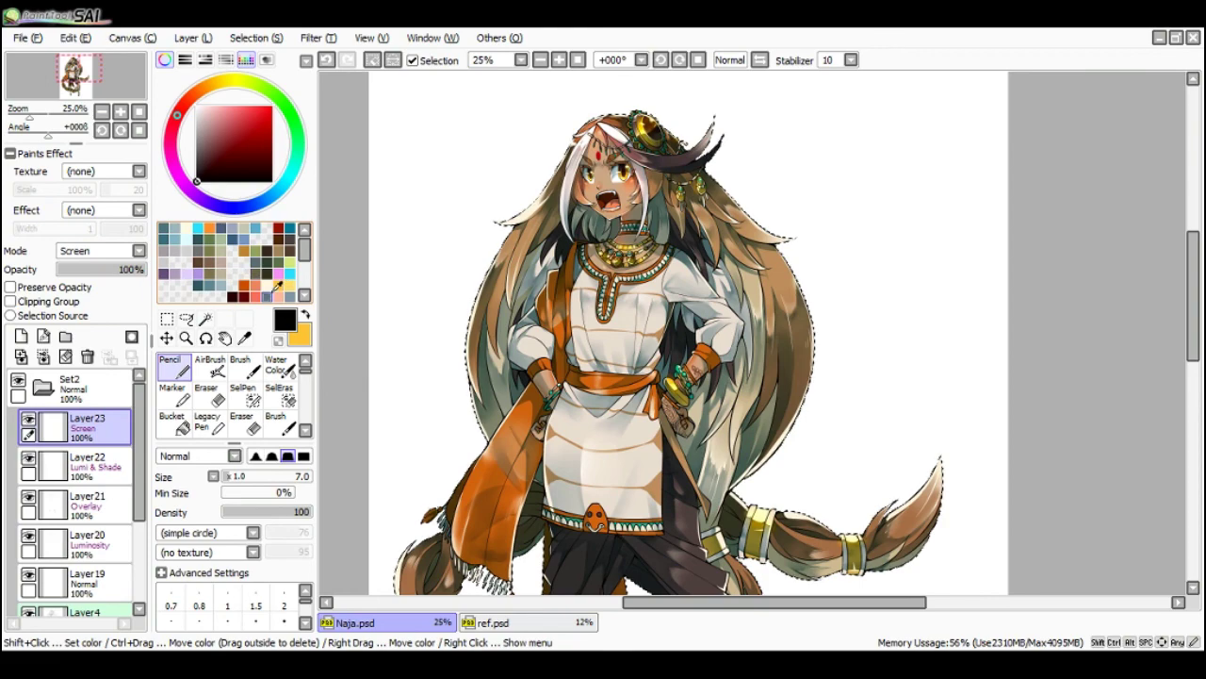
pyautogui.click(256, 281)
pyautogui.press('Tab')
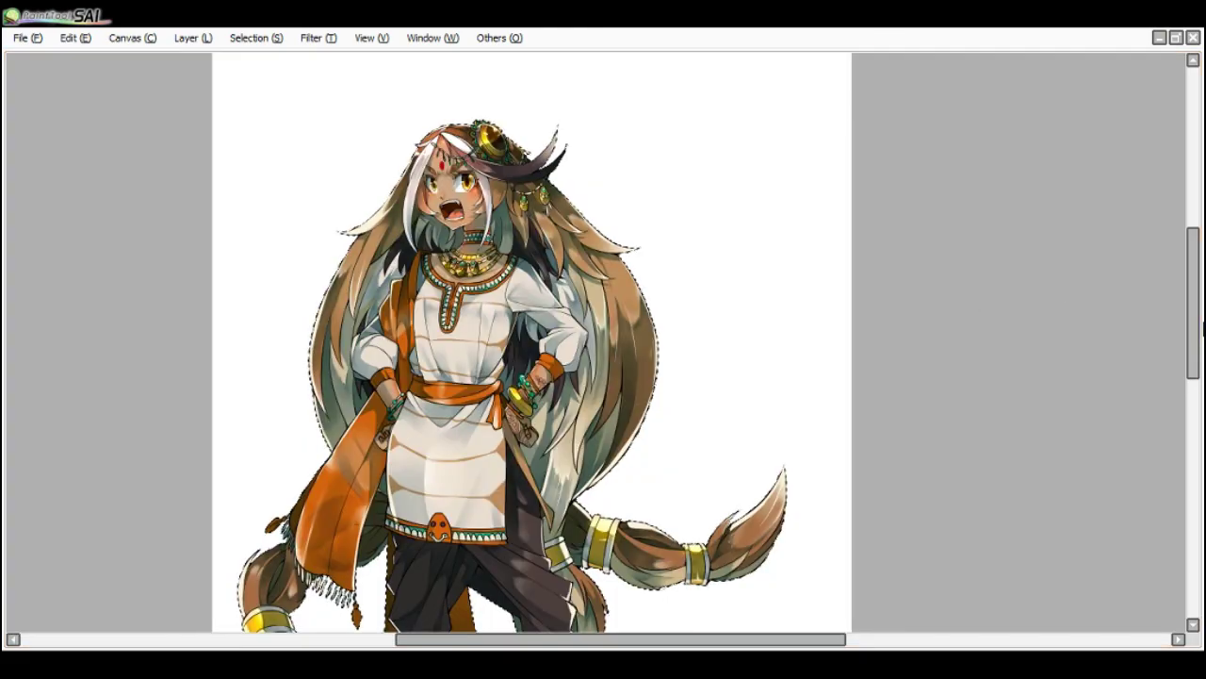
# - Paint a reddish-orange glow over the base of the loose braid end, from the hair to its first gold band
pyautogui.moveTo(1194, 350); pyautogui.dragTo(1193, 418)
pyautogui.scroll(2, 575, 248)
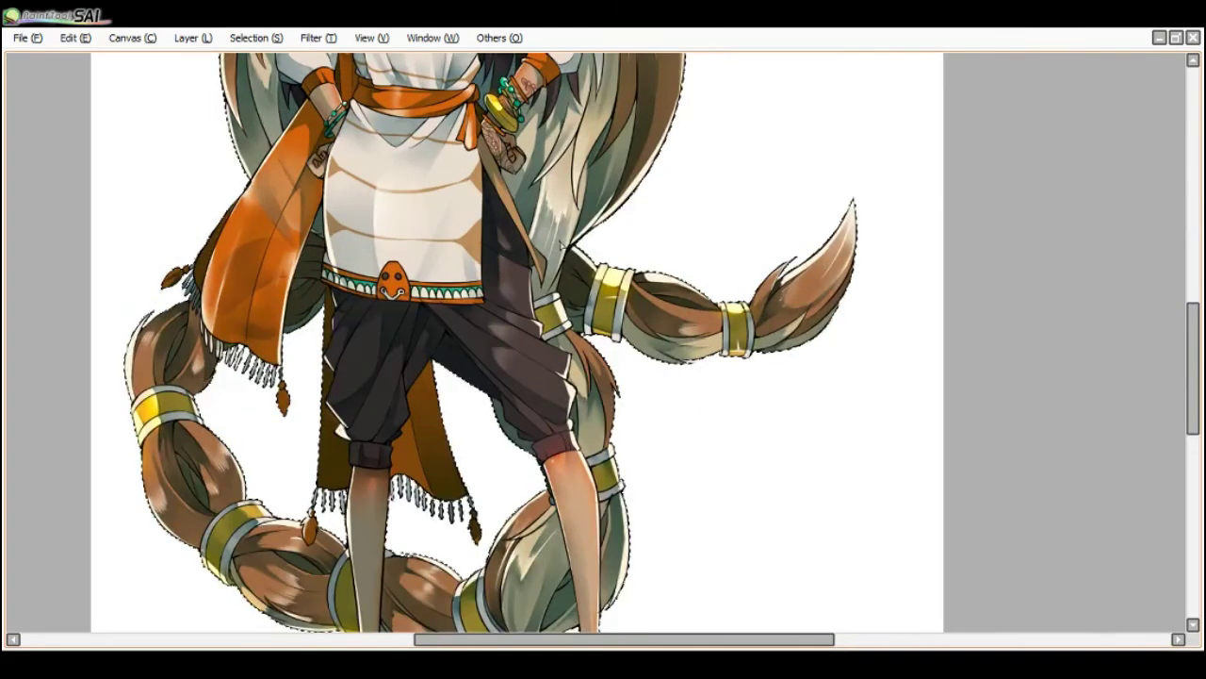
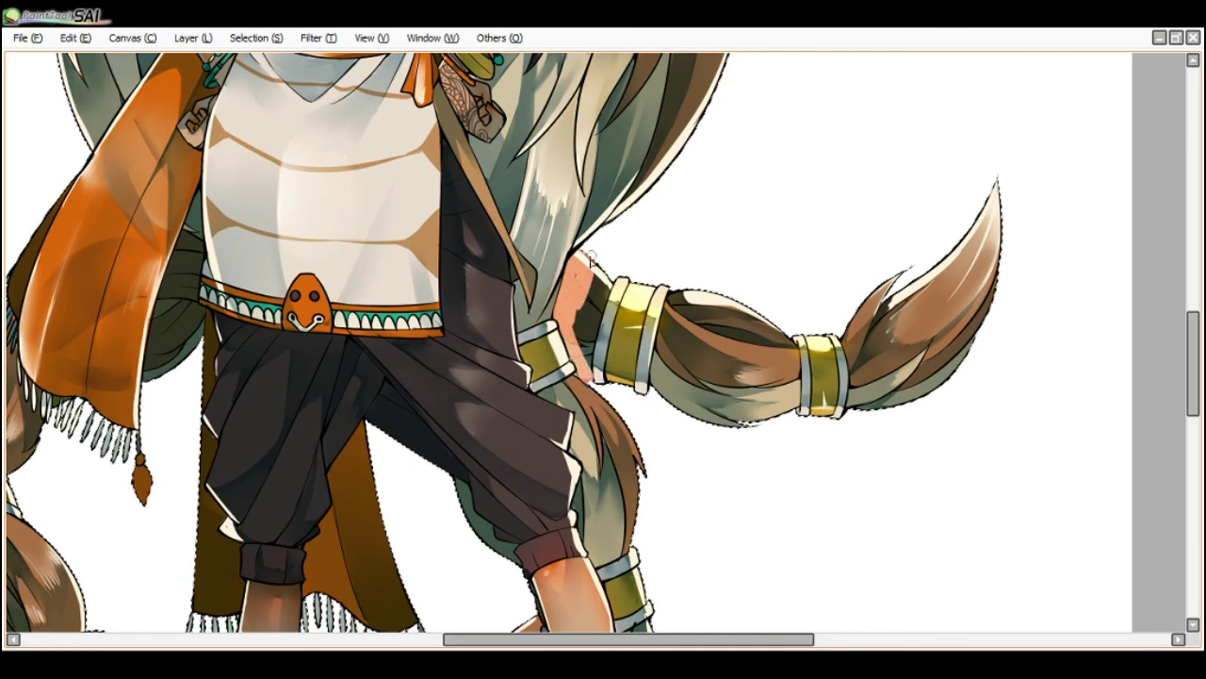
pyautogui.moveTo(589, 293); pyautogui.dragTo(600, 365)
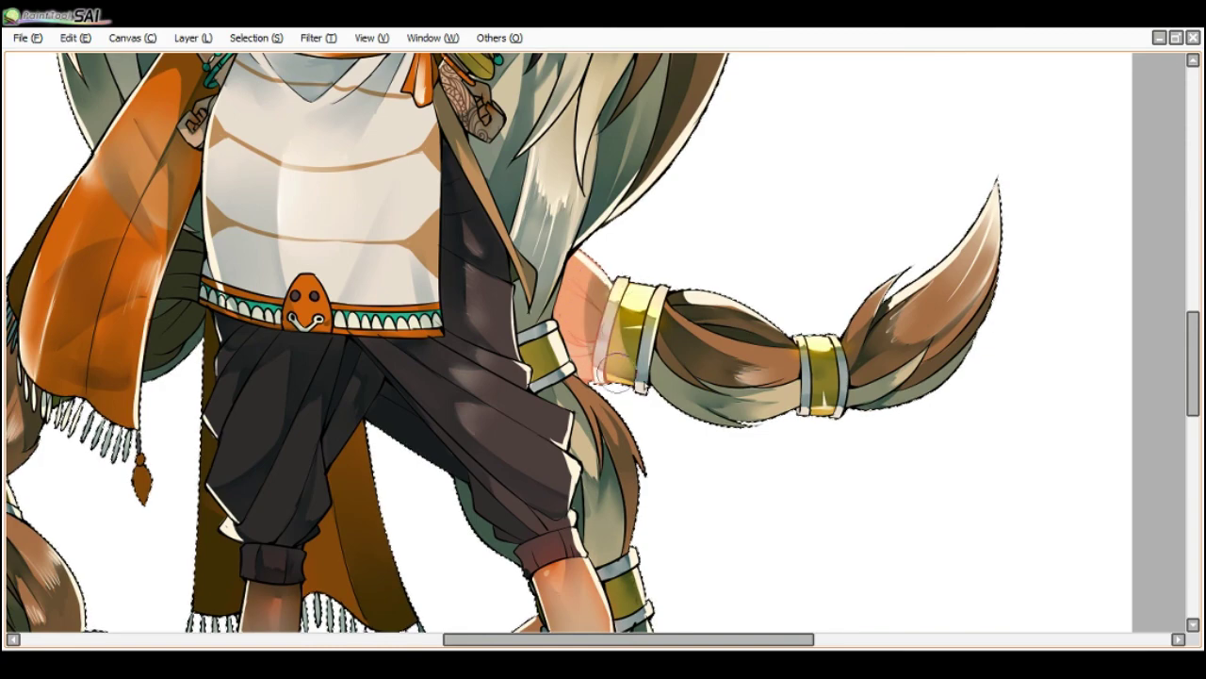
# - Extend the glow along the loose braid end over both gold bands to the tip, and clear the selection
pyautogui.scroll(-1, 598, 263)
pyautogui.press('End')
pyautogui.press('End')
pyautogui.press('End')
pyautogui.press('End')
pyautogui.press('End')
pyautogui.press('End')
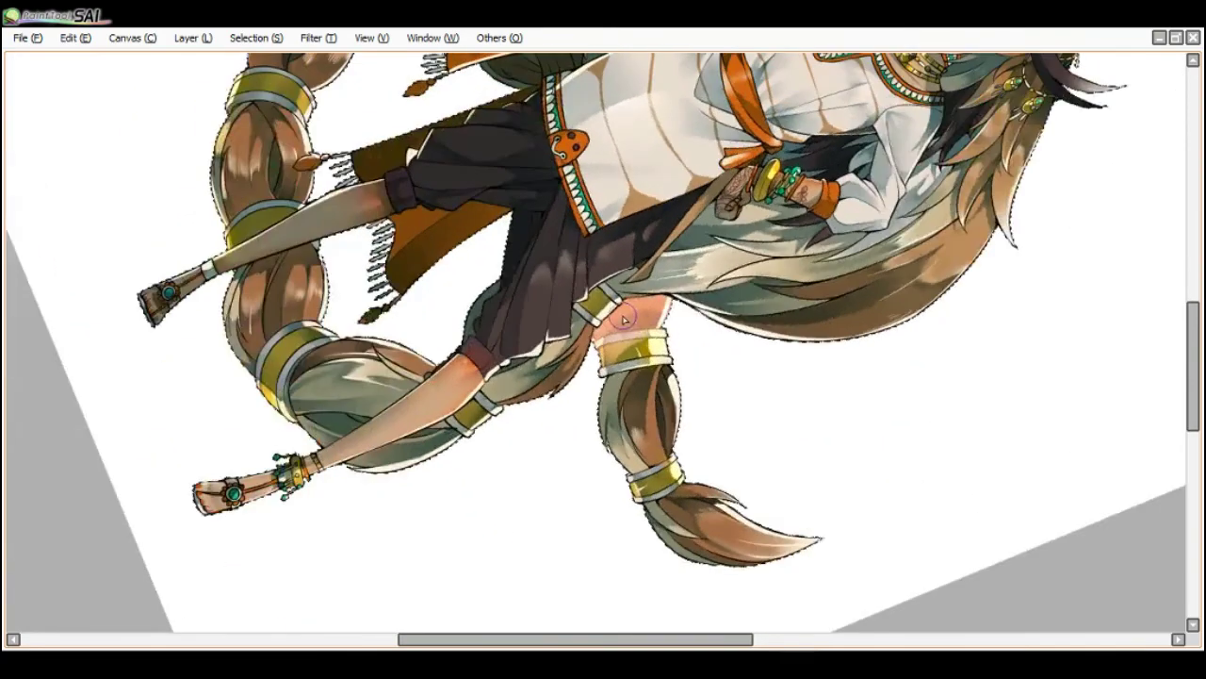
pyautogui.scroll(-1, 624, 317)
pyautogui.scroll(1, 633, 307)
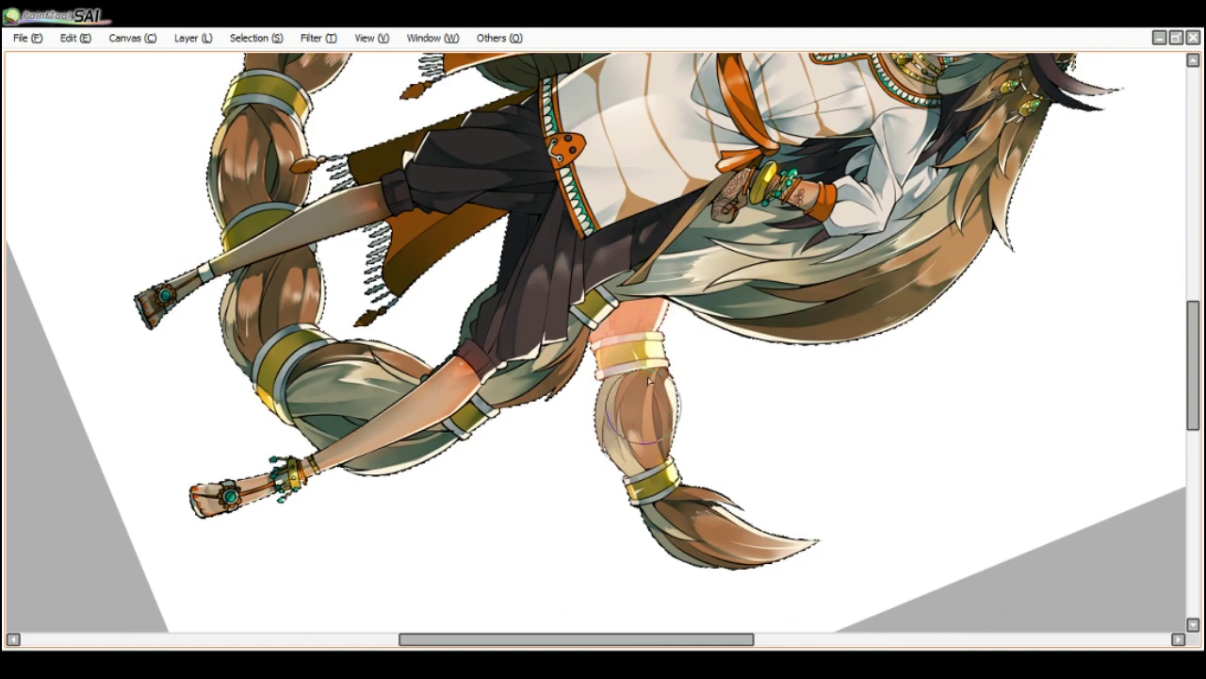
pyautogui.scroll(-1, 662, 370)
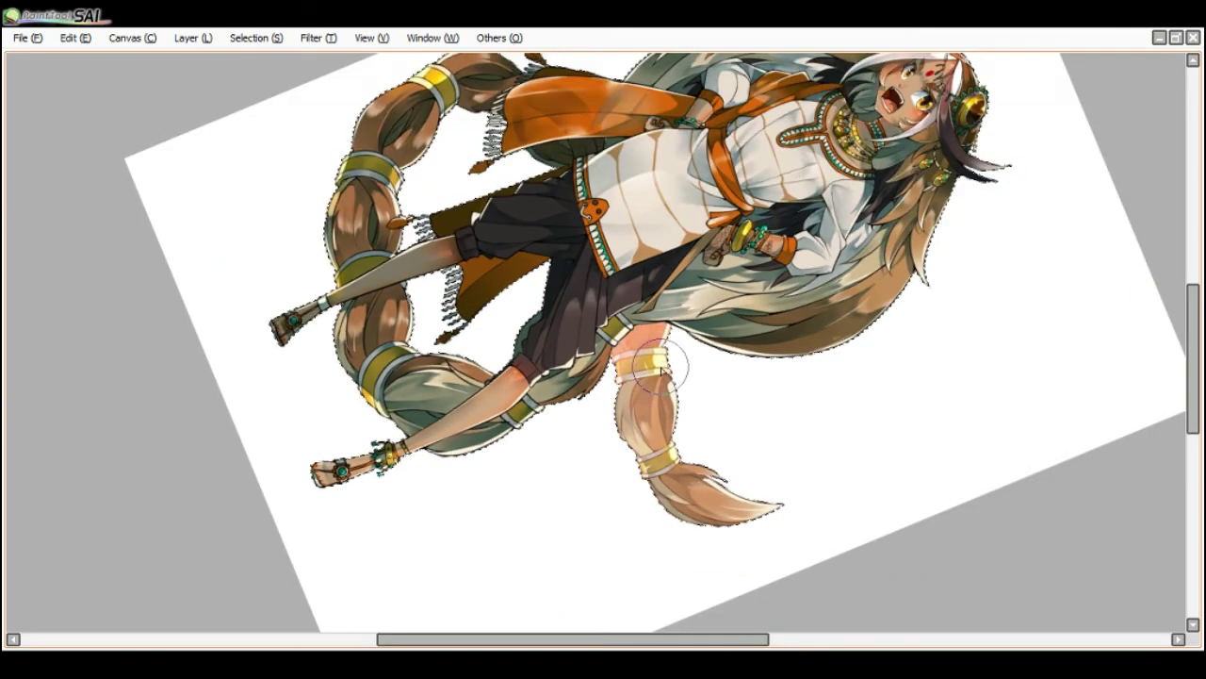
pyautogui.scroll(-2, 661, 368)
pyautogui.press('Delete')
pyautogui.press('Delete')
pyautogui.press('Delete')
pyautogui.press('Delete')
pyautogui.press('Delete')
pyautogui.press('Delete')
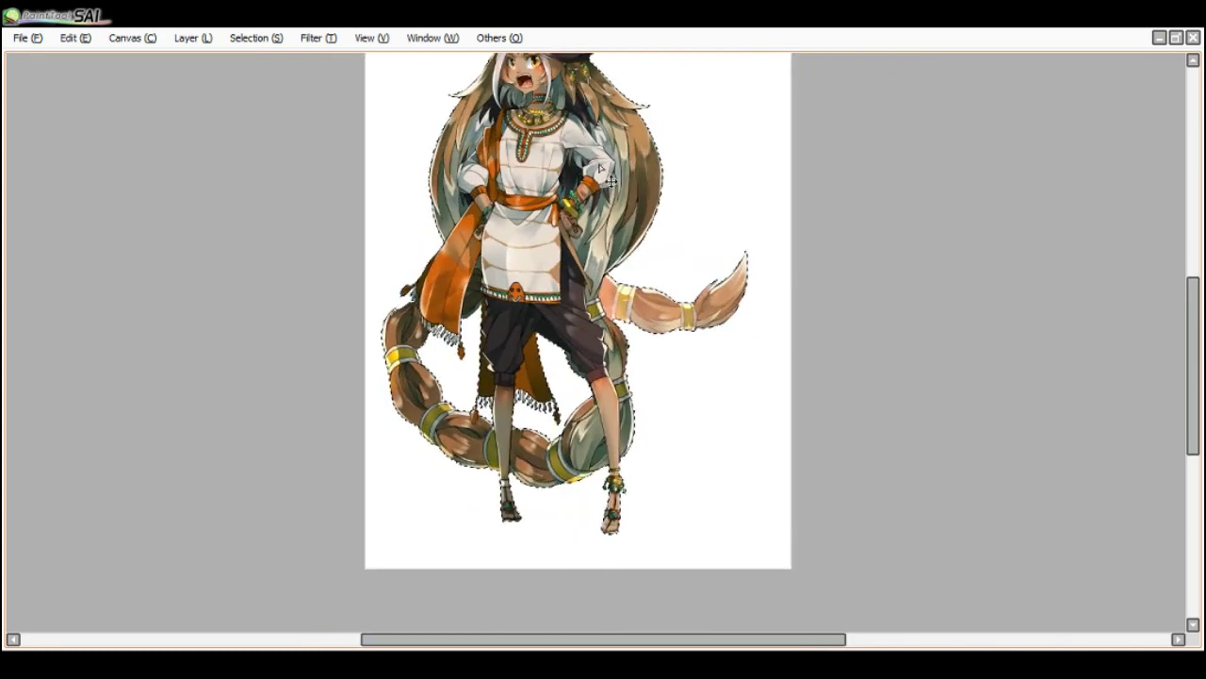
pyautogui.hotkey('ctrl', 'd')
# - Paint the reddish-orange glow over the dark braid section visible between the orange scarf and the tunic, redoing the first stroke
pyautogui.scroll(3, 499, 217)
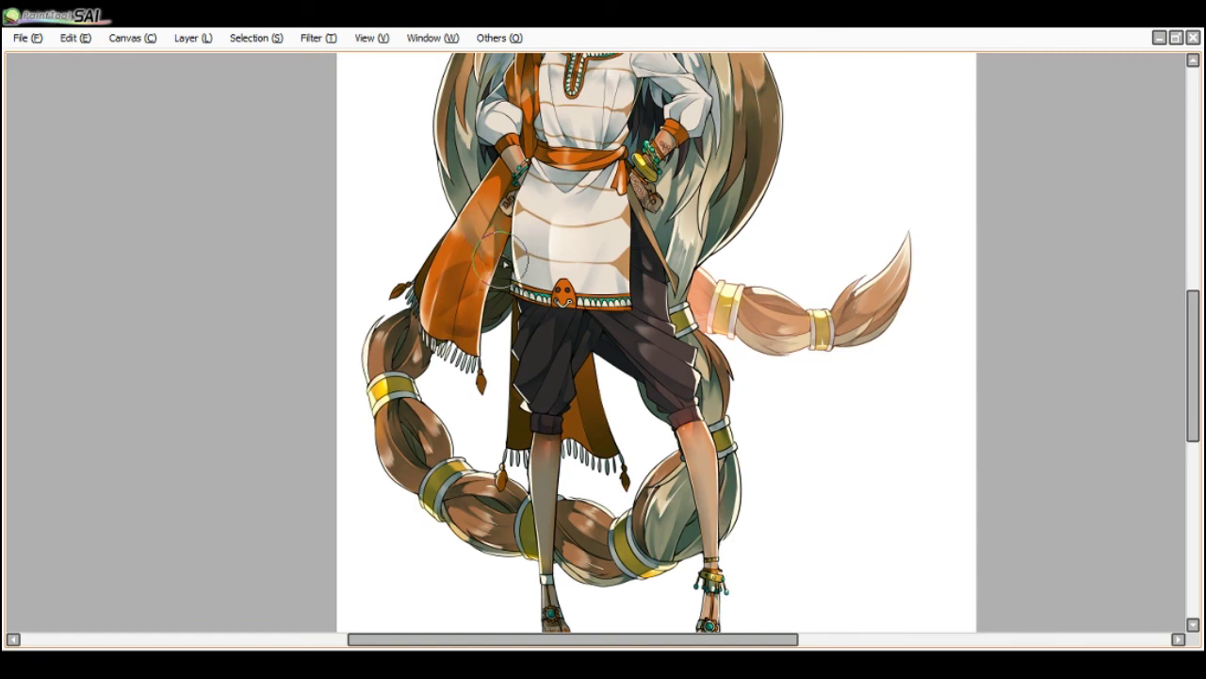
pyautogui.scroll(2, 506, 264)
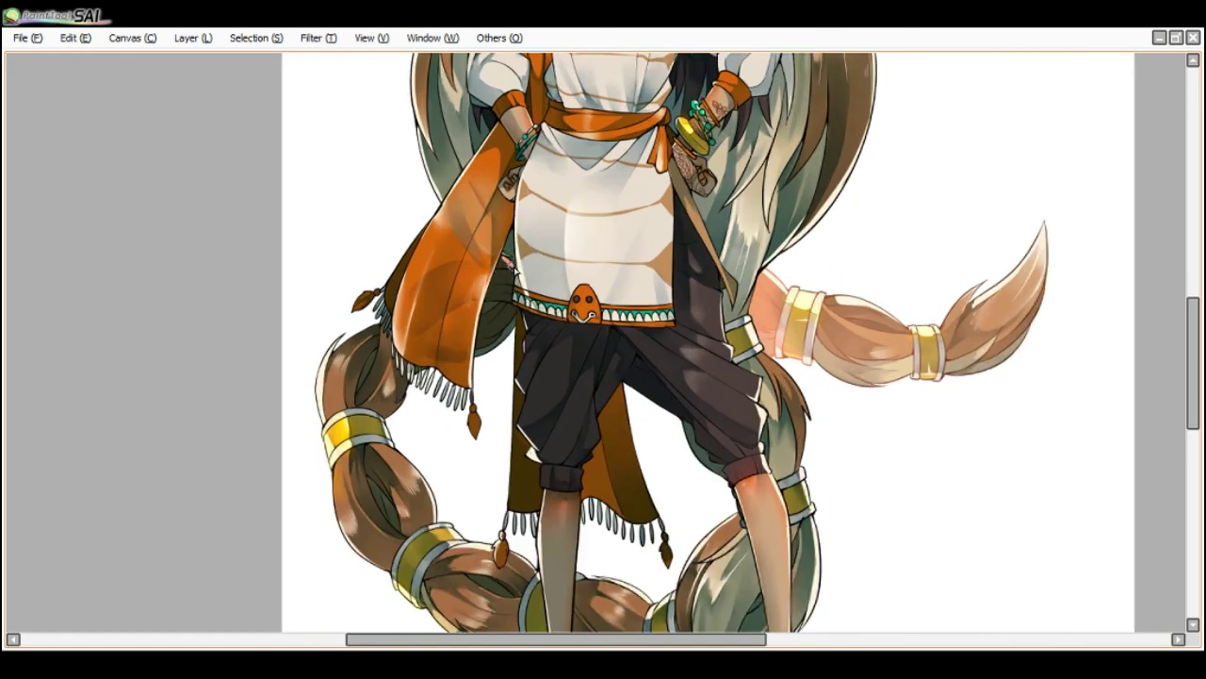
pyautogui.scroll(1, 506, 263)
pyautogui.moveTo(491, 280); pyautogui.dragTo(477, 322)
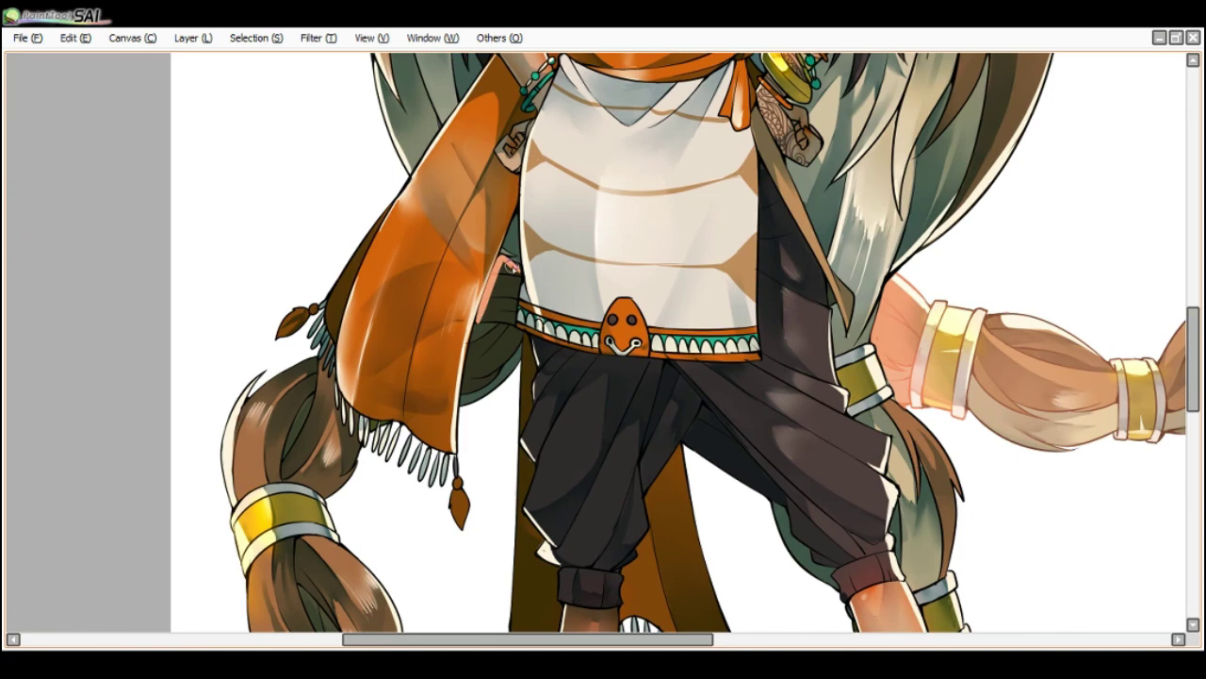
pyautogui.hotkey('ctrl', 'z')
pyautogui.moveTo(501, 260); pyautogui.dragTo(479, 327)
pyautogui.moveTo(493, 280); pyautogui.dragTo(472, 365)
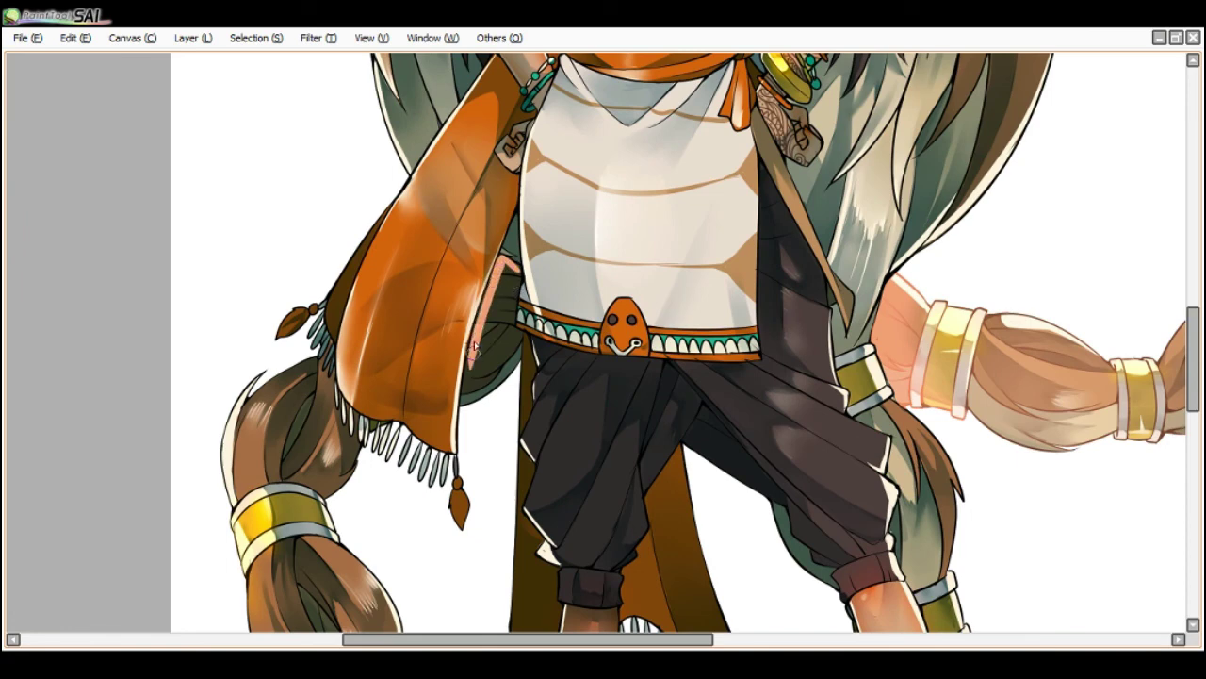
pyautogui.moveTo(501, 264); pyautogui.dragTo(463, 403)
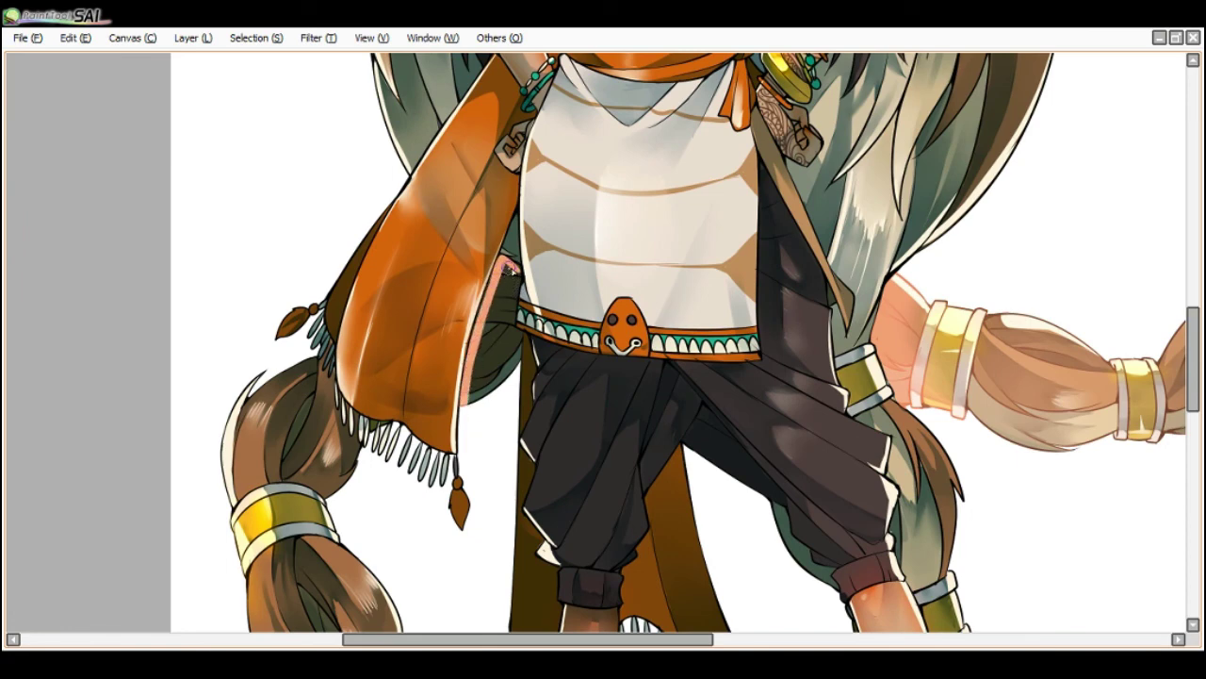
pyautogui.moveTo(507, 268)
pyautogui.mouseDown()
pyautogui.moveTo(505, 311)
pyautogui.moveTo(512, 290)
pyautogui.mouseUp()
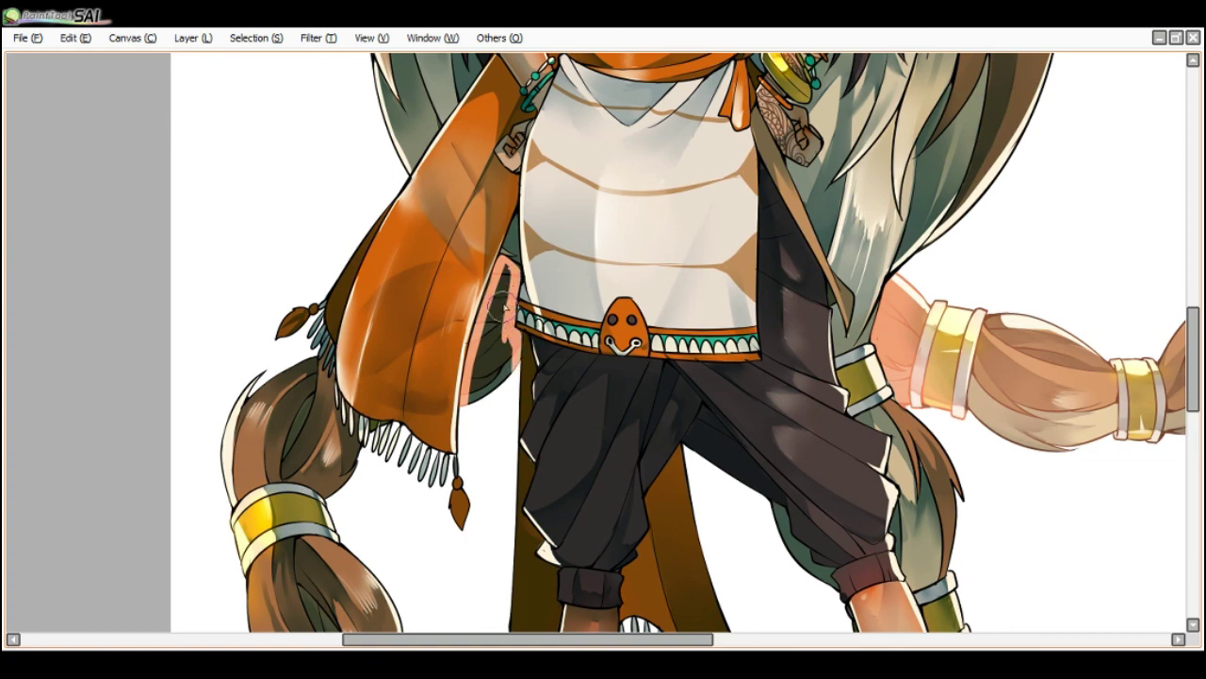
pyautogui.moveTo(504, 283)
pyautogui.mouseDown()
pyautogui.moveTo(475, 406)
pyautogui.moveTo(499, 307)
pyautogui.moveTo(506, 389)
pyautogui.moveTo(493, 354)
pyautogui.mouseUp()
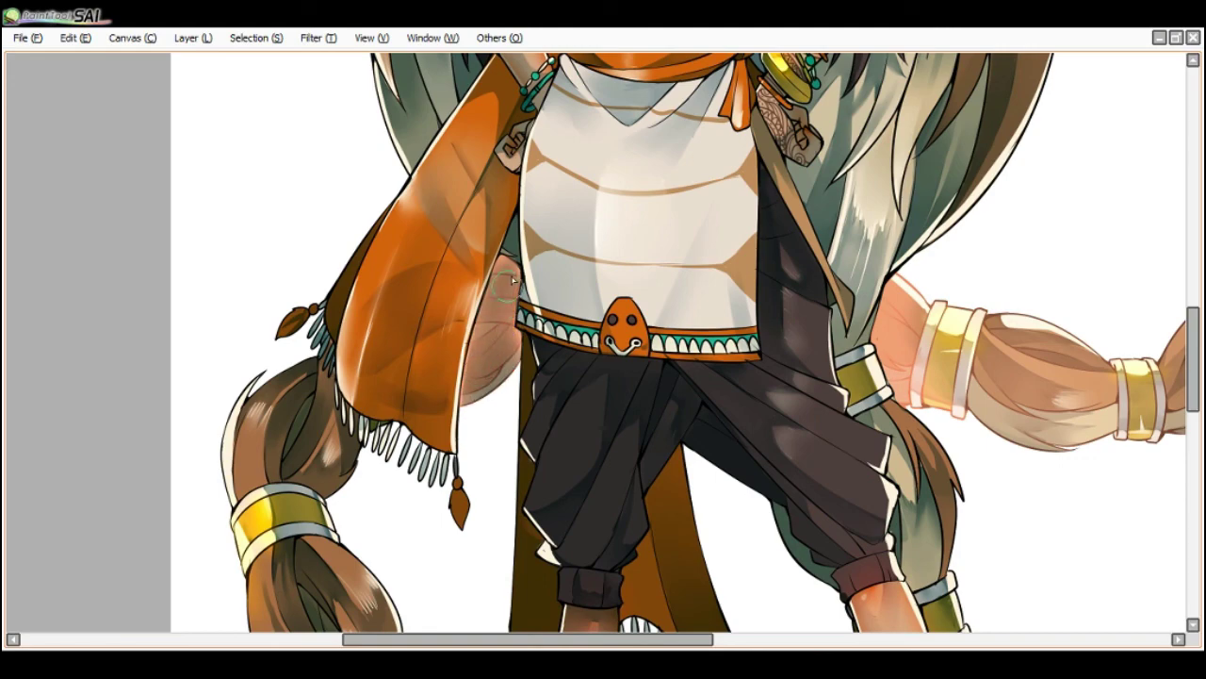
# - Paint the glow over the braid segment beneath the scarf's fringe, continuing inward from the fringe edge with brush size 73
pyautogui.scroll(-2, 505, 275)
pyautogui.press('Delete')
pyautogui.press('Delete')
pyautogui.scroll(-1, 415, 209)
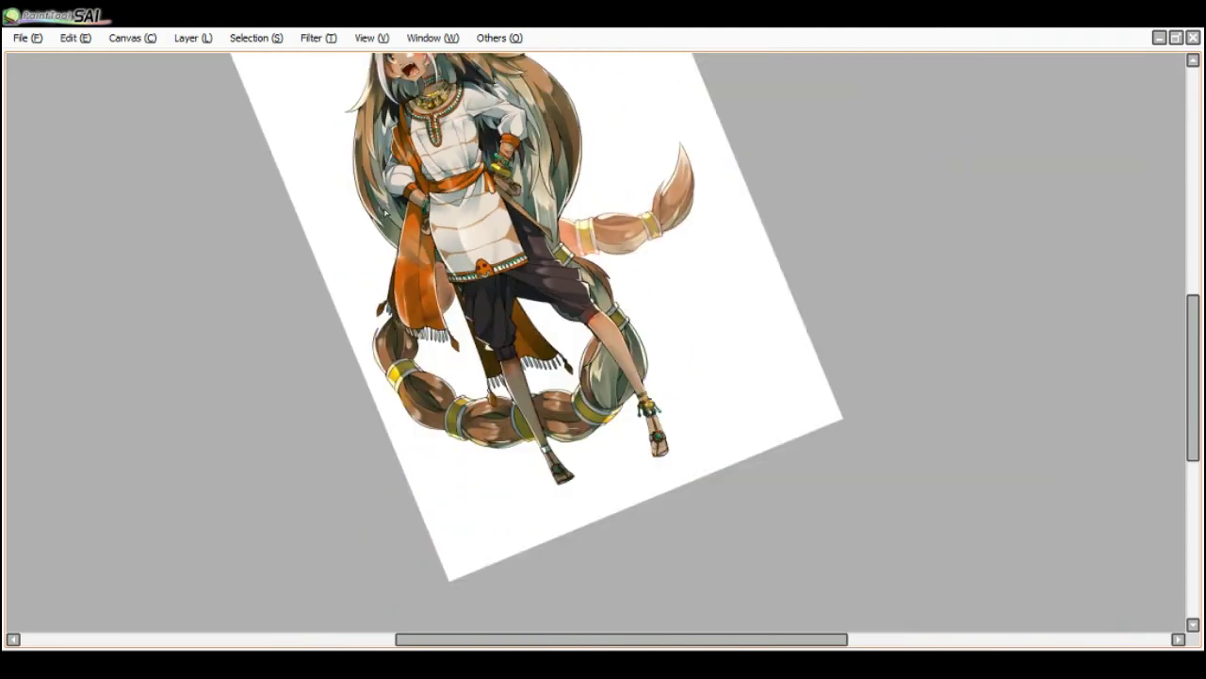
pyautogui.press('End')
pyautogui.press('End')
pyautogui.scroll(2, 415, 209)
pyautogui.scroll(1, 416, 273)
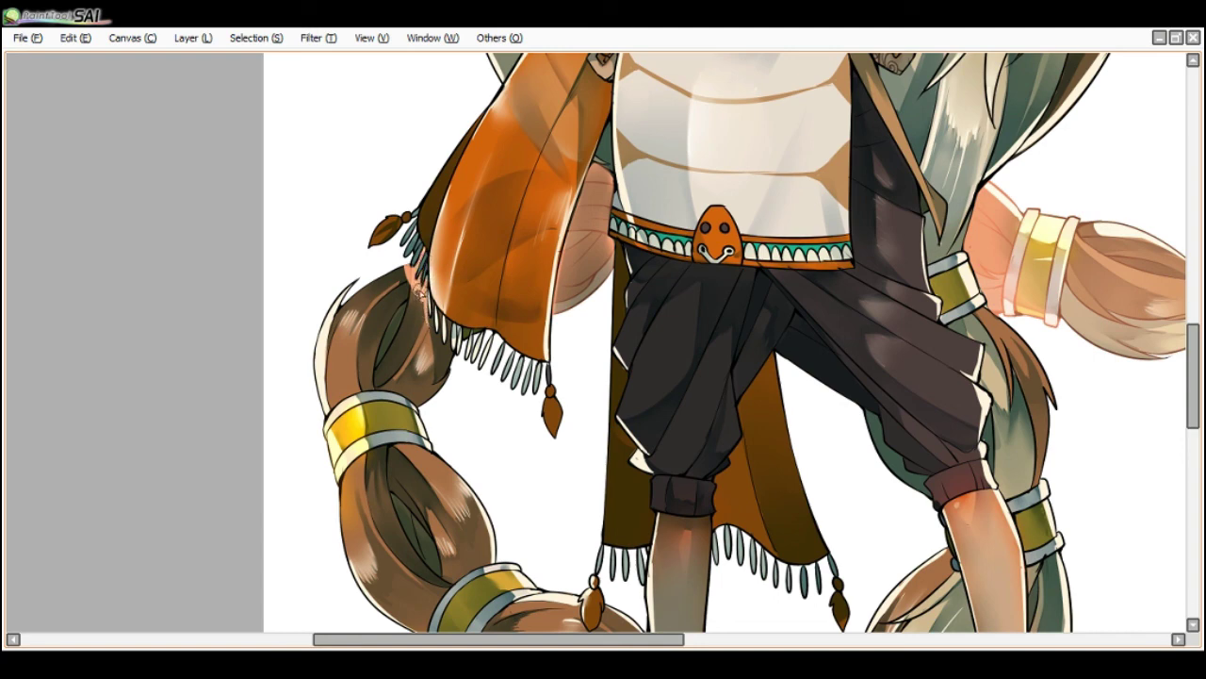
pyautogui.moveTo(398, 260); pyautogui.dragTo(437, 349)
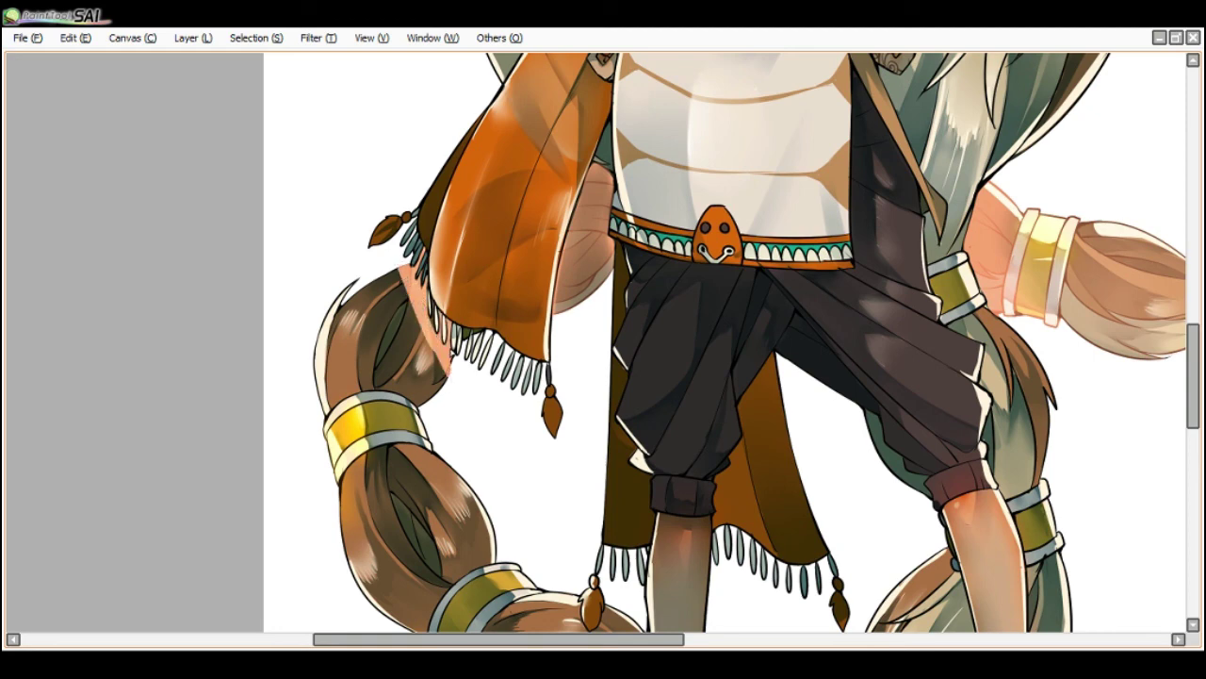
pyautogui.press(']')
pyautogui.press(']')
pyautogui.press(']')
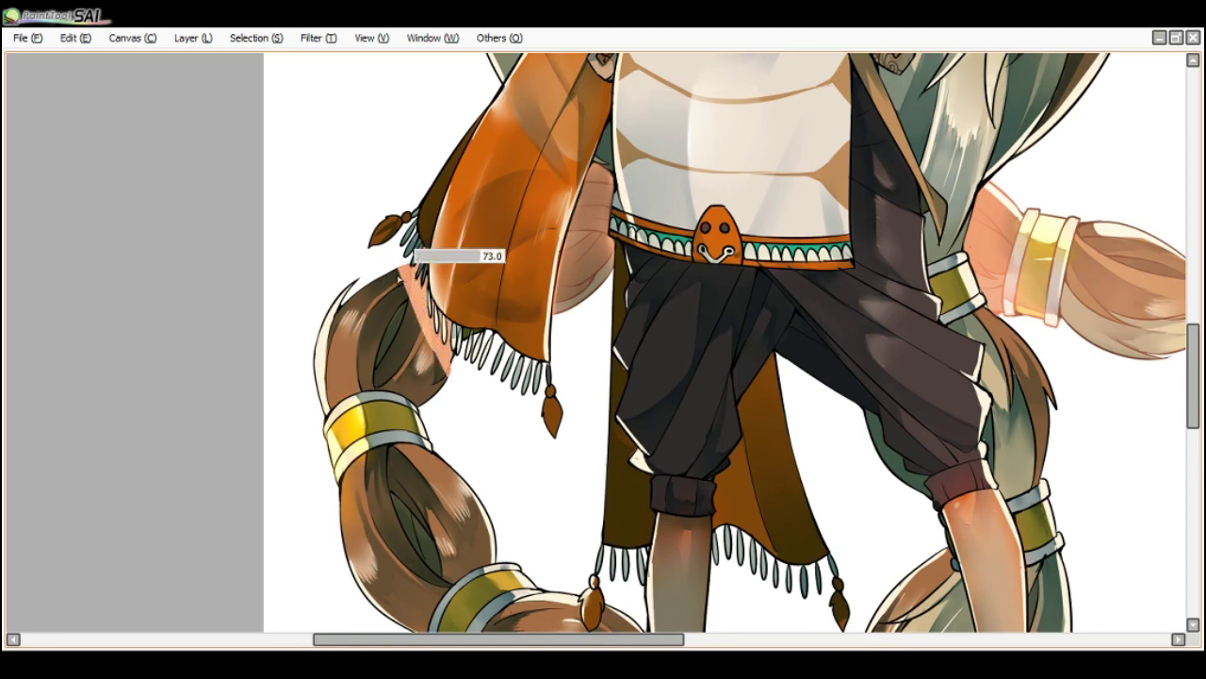
pyautogui.moveTo(395, 270); pyautogui.dragTo(457, 417)
pyautogui.moveTo(390, 298); pyautogui.dragTo(421, 335)
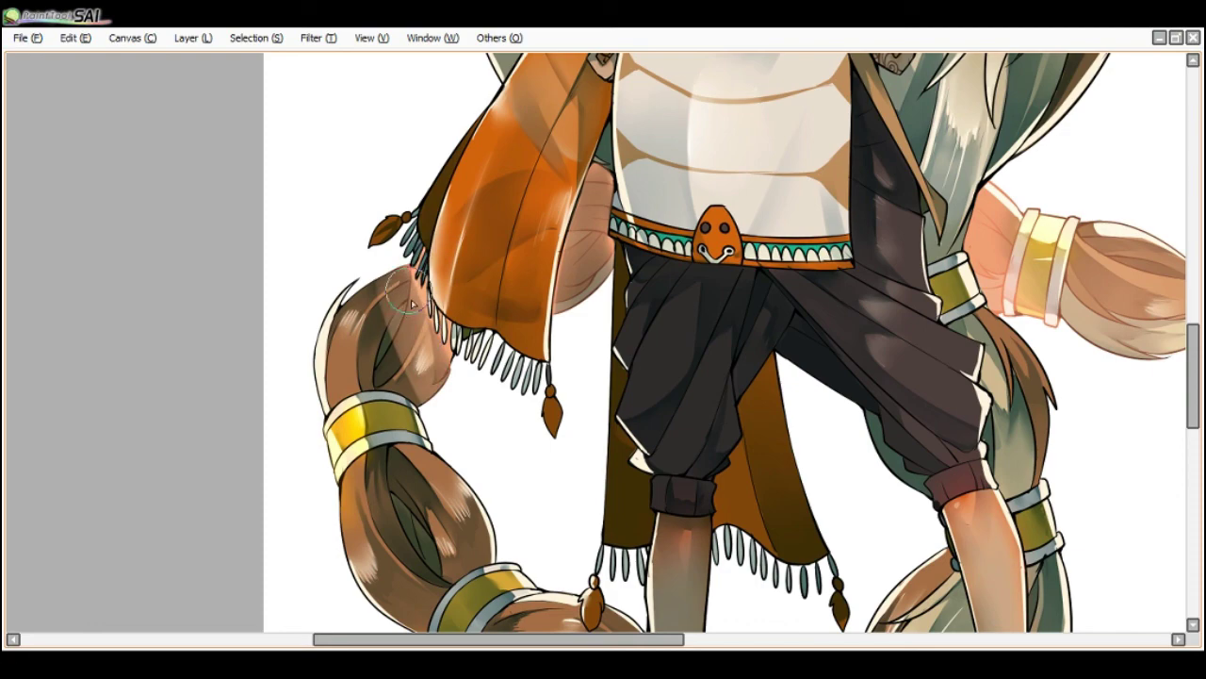
pyautogui.moveTo(403, 294)
pyautogui.mouseDown()
pyautogui.moveTo(397, 342)
pyautogui.moveTo(380, 332)
pyautogui.moveTo(406, 313)
pyautogui.moveTo(411, 331)
pyautogui.moveTo(372, 356)
pyautogui.moveTo(353, 348)
pyautogui.moveTo(367, 385)
pyautogui.mouseUp()
# - Extend the glow from the segment below the scarf down over its gold band and onto the next braid segment
pyautogui.scroll(-3, 375, 294)
pyautogui.press('Delete')
pyautogui.press('Delete')
pyautogui.press('Delete')
pyautogui.scroll(1, 385, 294)
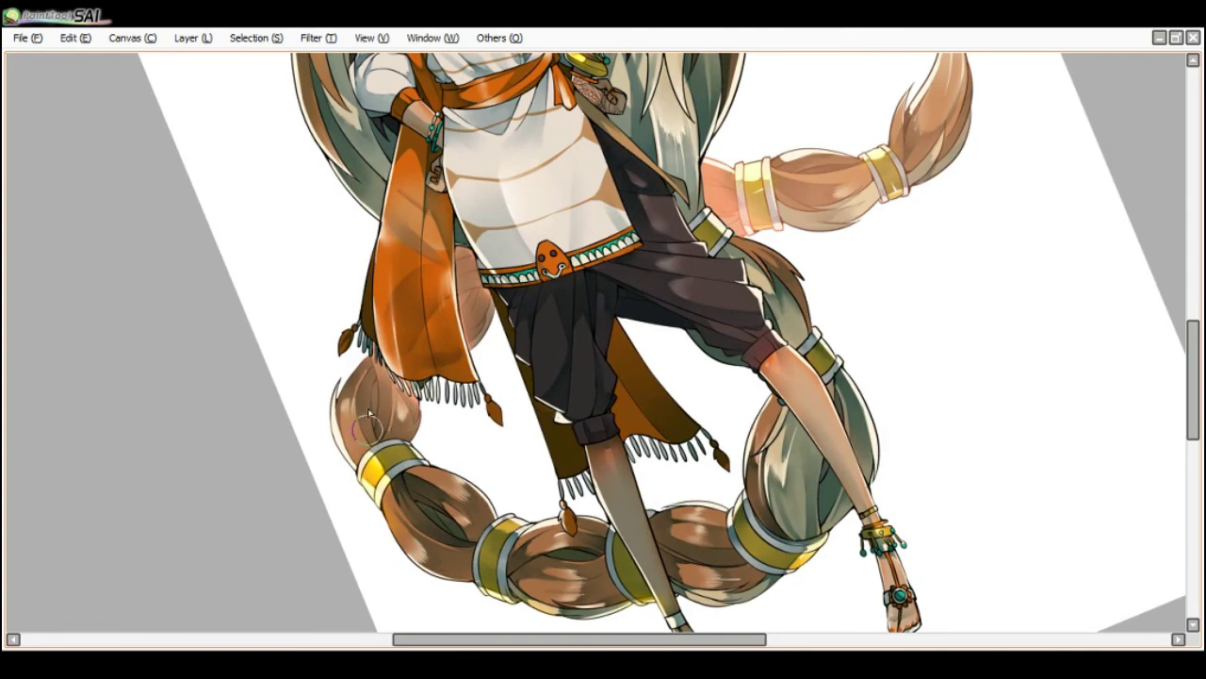
pyautogui.scroll(-2, 368, 396)
pyautogui.press('End')
pyautogui.press('End')
pyautogui.press('Delete')
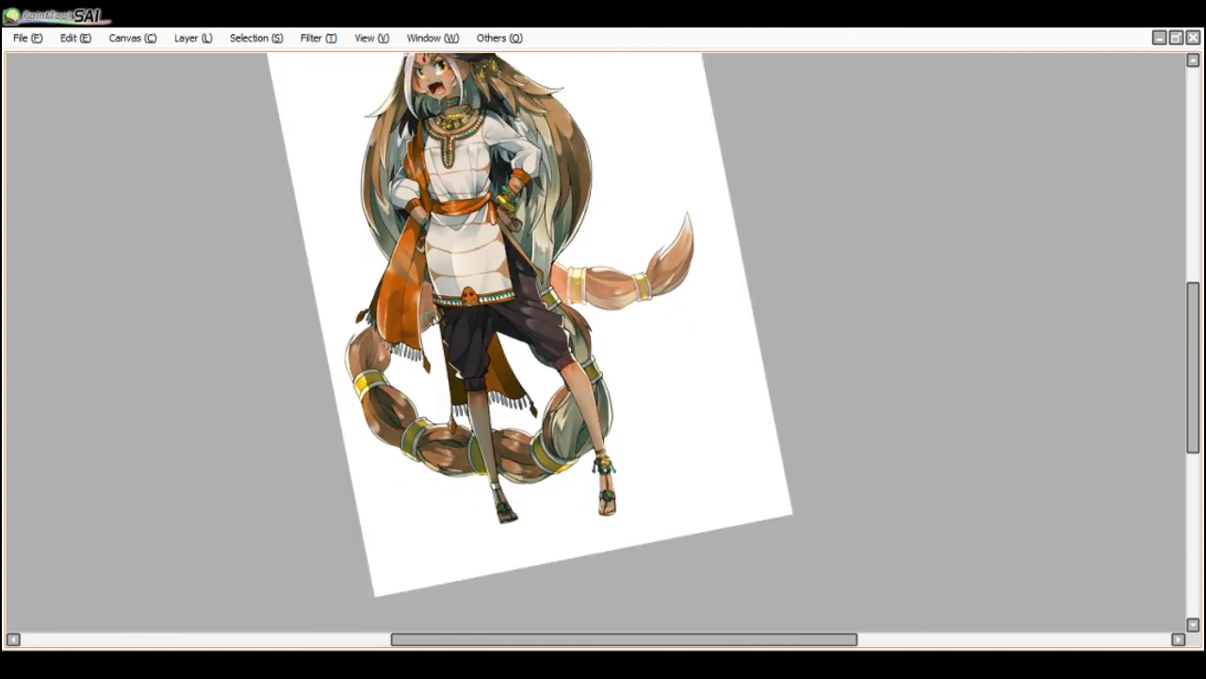
pyautogui.scroll(2, 431, 317)
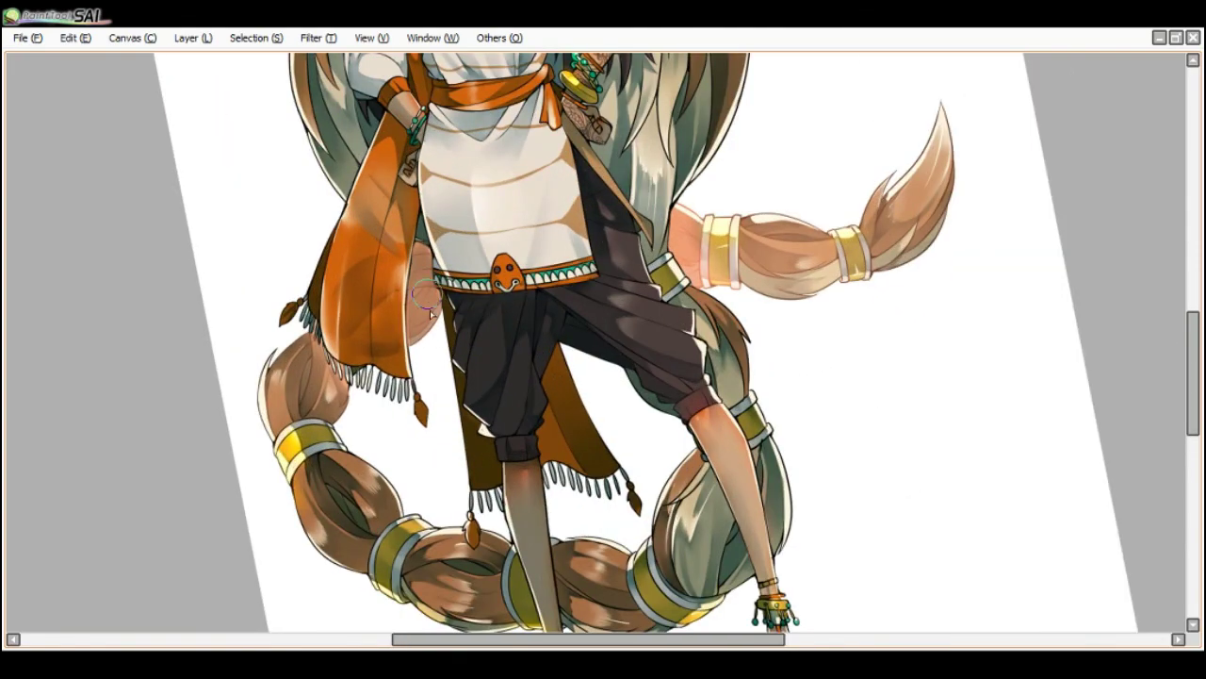
pyautogui.scroll(-1, 430, 314)
pyautogui.scroll(1, 419, 246)
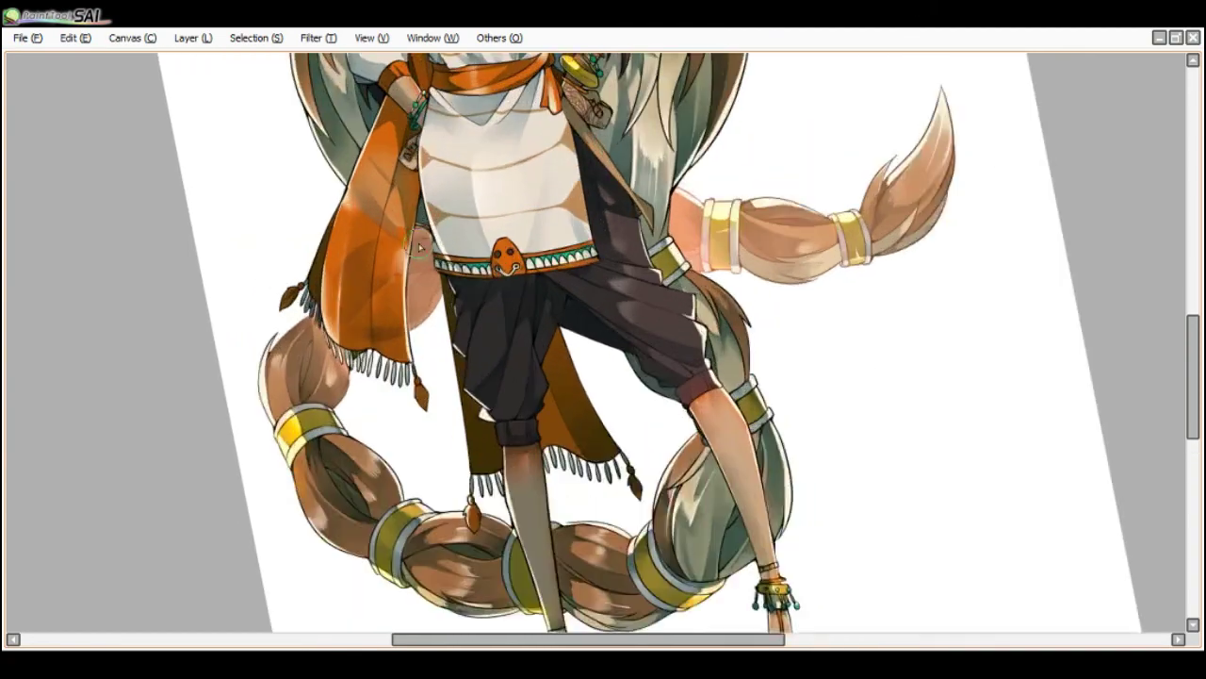
pyautogui.scroll(1, 418, 247)
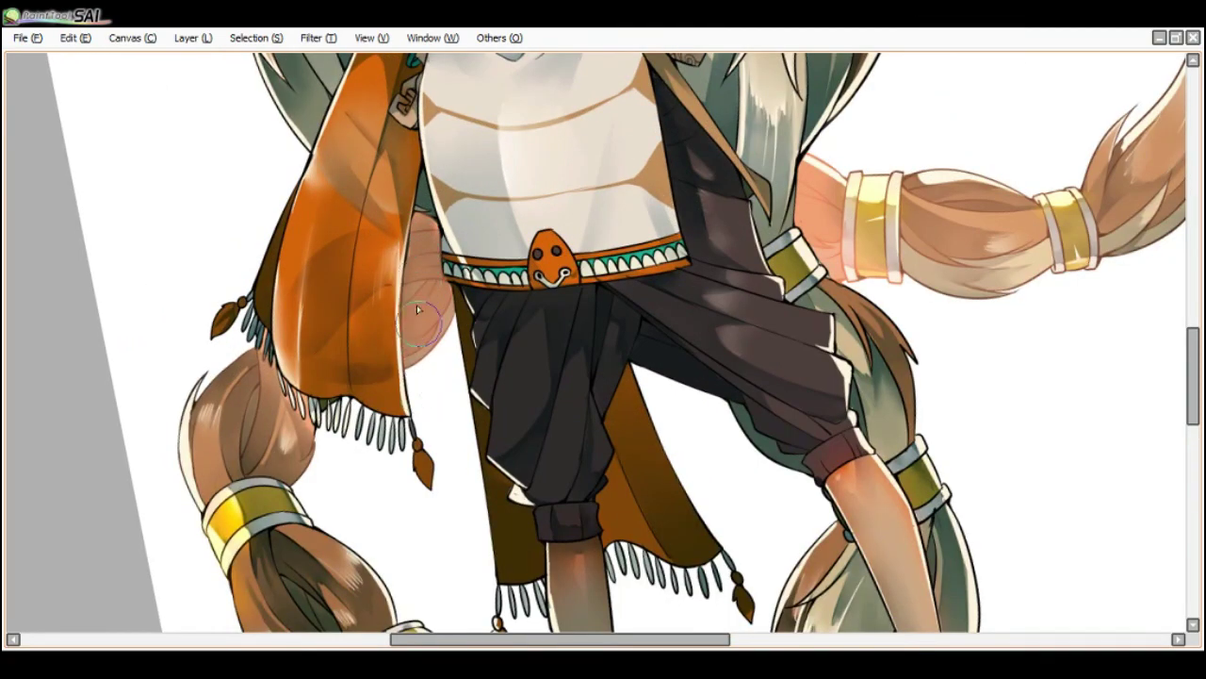
pyautogui.scroll(-2, 417, 310)
pyautogui.scroll(-1, 362, 352)
pyautogui.scroll(1, 358, 351)
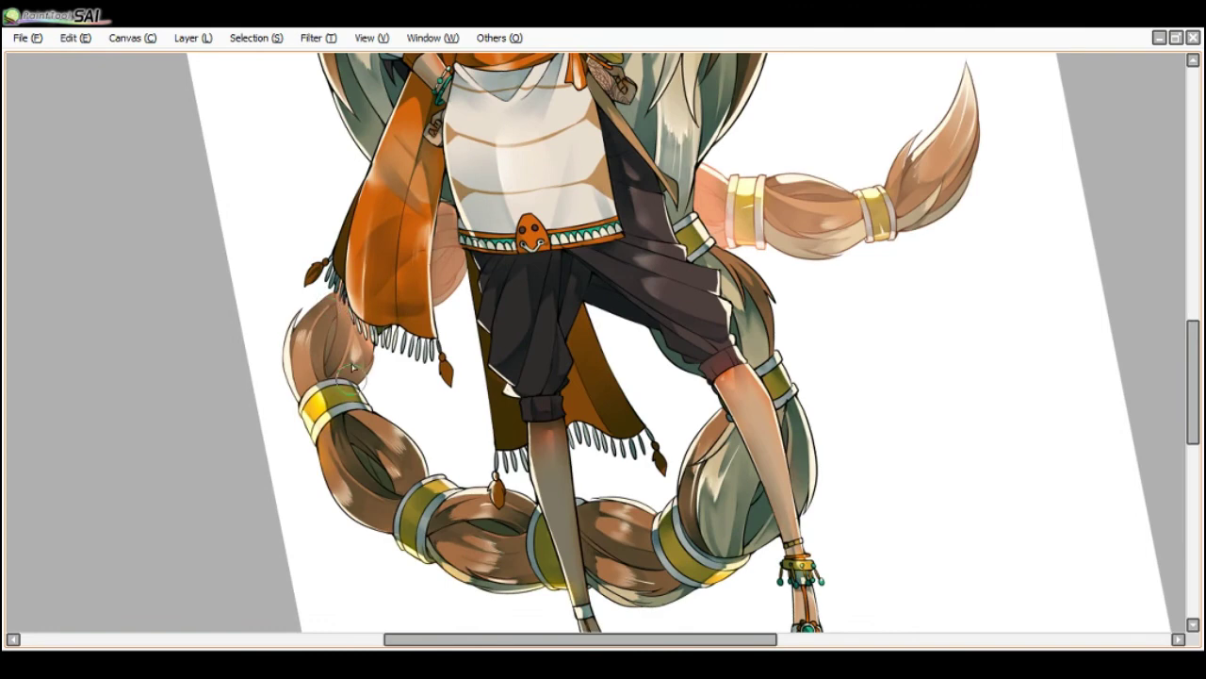
pyautogui.moveTo(341, 395); pyautogui.dragTo(329, 446)
pyautogui.moveTo(314, 331); pyautogui.dragTo(385, 464)
pyautogui.scroll(-2, 383, 377)
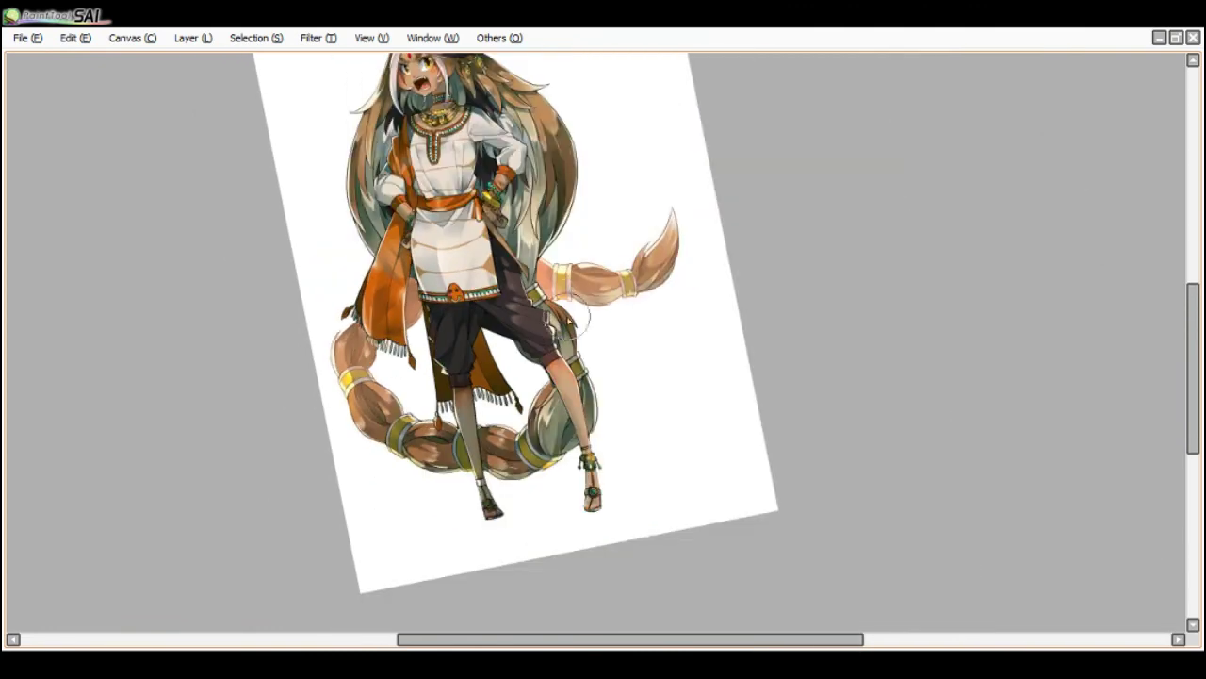
pyautogui.scroll(1, 619, 229)
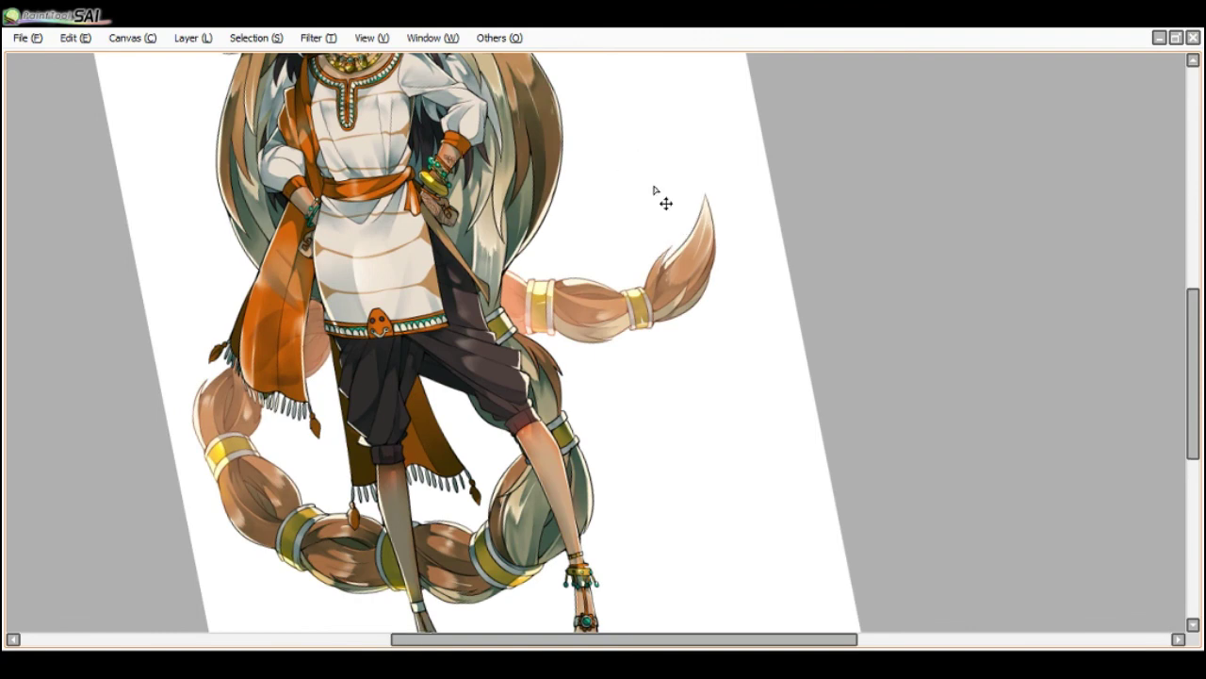
# - Shift the hue of the glow painted over the long braid to a light blue
pyautogui.scroll(-2, 665, 199)
pyautogui.scroll(1, 662, 350)
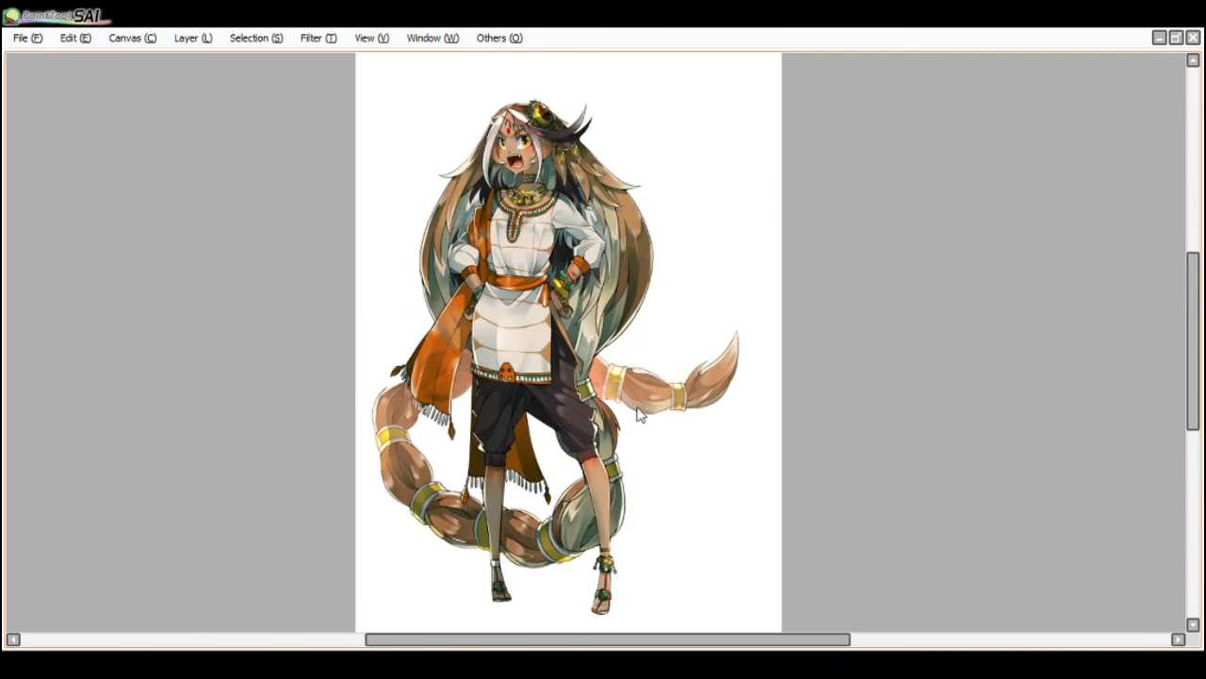
pyautogui.moveTo(847, 239); pyautogui.dragTo(740, 253)
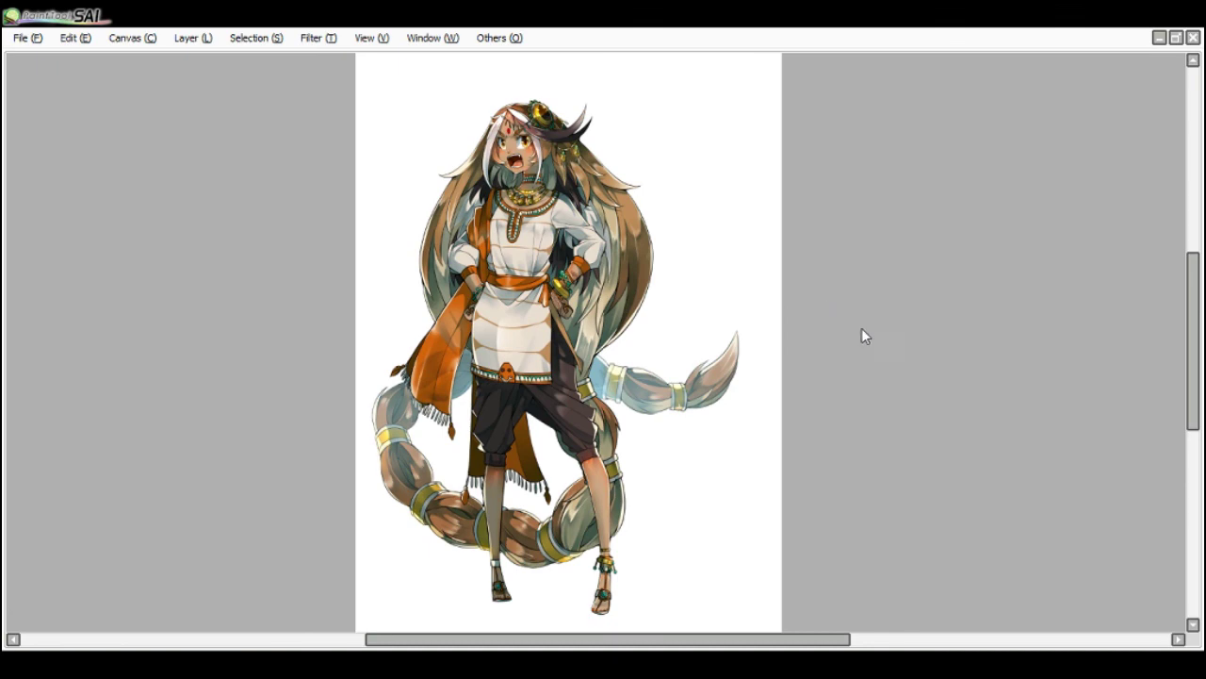
# - Examine the whole figure from rotated angles and at different sizes to judge the balance of the blue braid glow
pyautogui.scroll(-1, 726, 381)
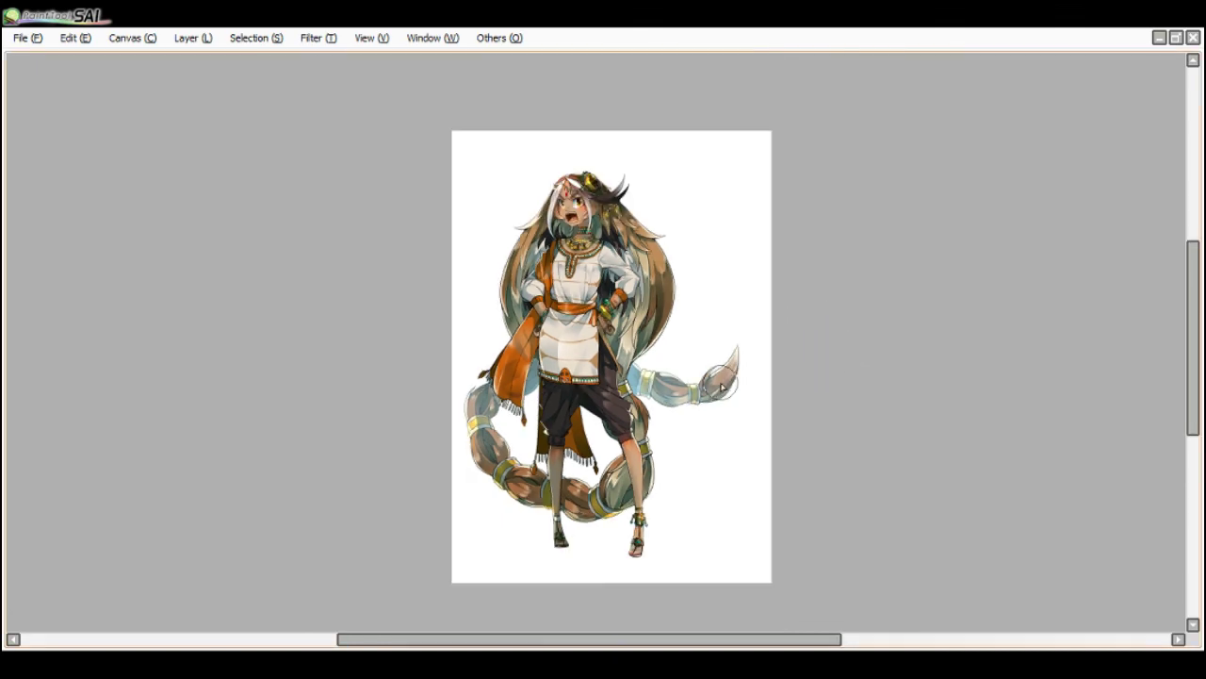
pyautogui.press('Delete')
pyautogui.press('Delete')
pyautogui.press('Delete')
pyautogui.press('Delete')
pyautogui.press('Delete')
pyautogui.press('Delete')
pyautogui.press('Delete')
pyautogui.press('Delete')
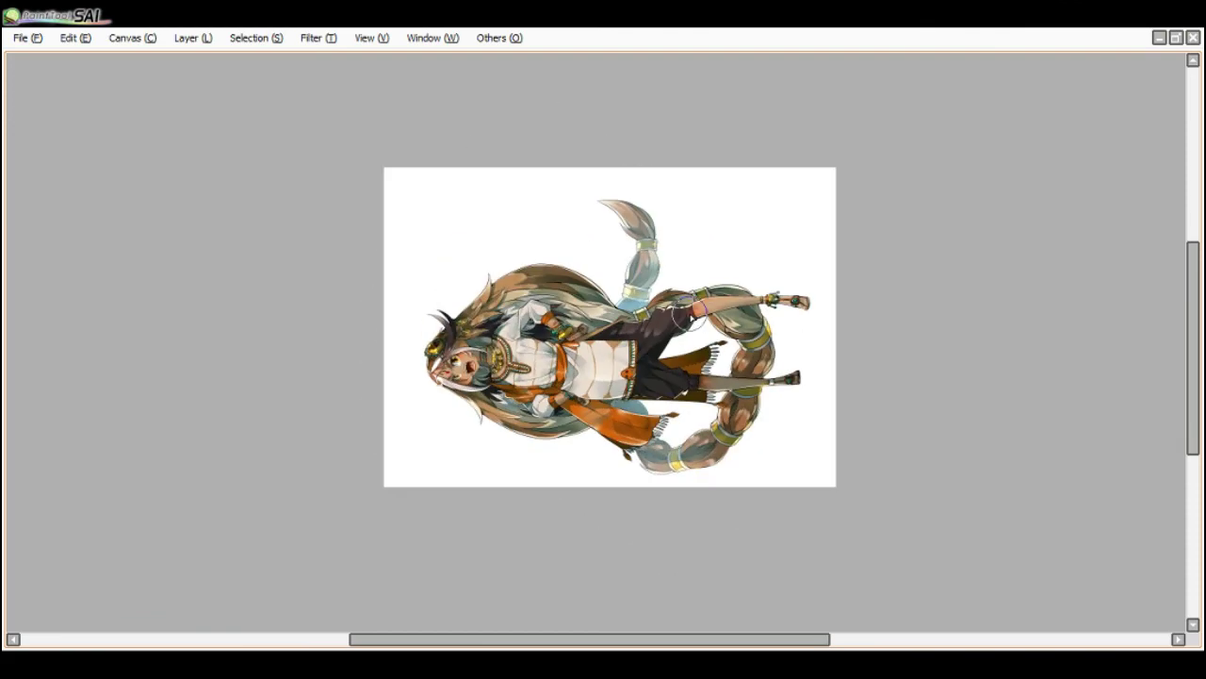
pyautogui.press('Delete')
pyautogui.press('Delete')
pyautogui.press('Delete')
pyautogui.press('Delete')
pyautogui.press('Delete')
pyautogui.press('Delete')
pyautogui.press('Delete')
pyautogui.press('Delete')
pyautogui.press('Delete')
pyautogui.press('Delete')
pyautogui.press('Delete')
pyautogui.press('Delete')
pyautogui.press('Delete')
pyautogui.press('Delete')
pyautogui.press('Delete')
pyautogui.press('Delete')
pyautogui.press('Delete')
pyautogui.press('Delete')
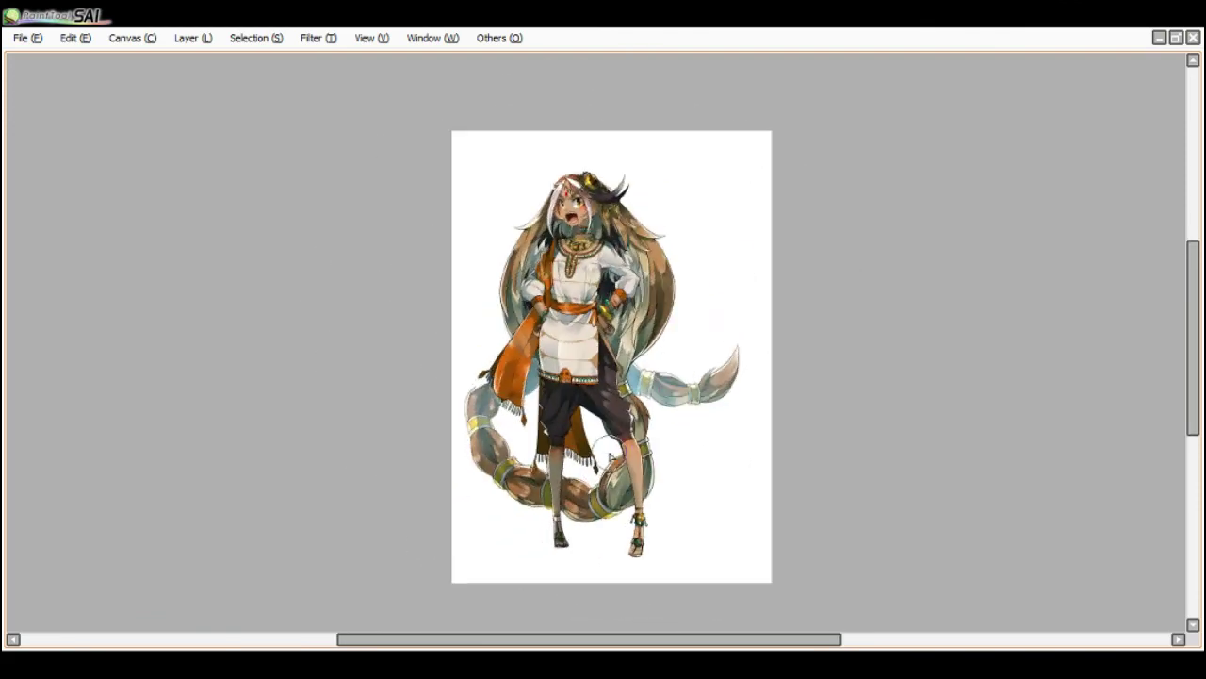
pyautogui.scroll(2, 558, 457)
pyautogui.scroll(-2, 509, 412)
pyautogui.press('Delete')
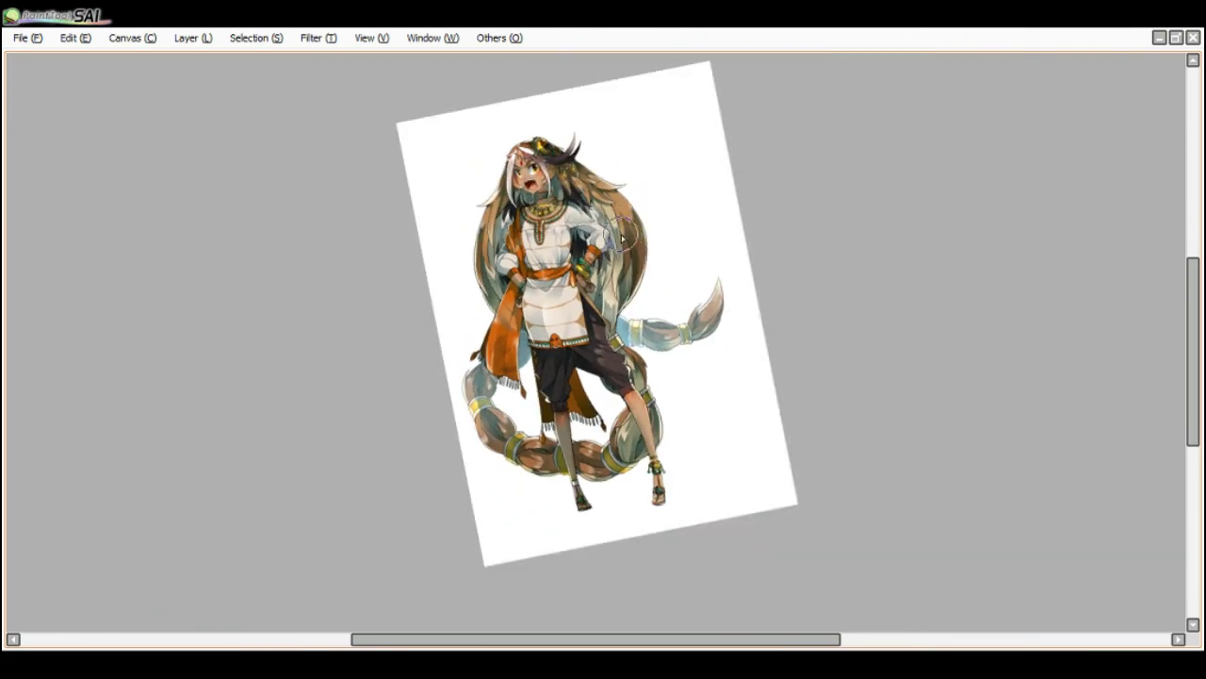
pyautogui.scroll(1, 622, 238)
pyautogui.press('End')
pyautogui.scroll(1, 596, 214)
pyautogui.scroll(-1, 595, 214)
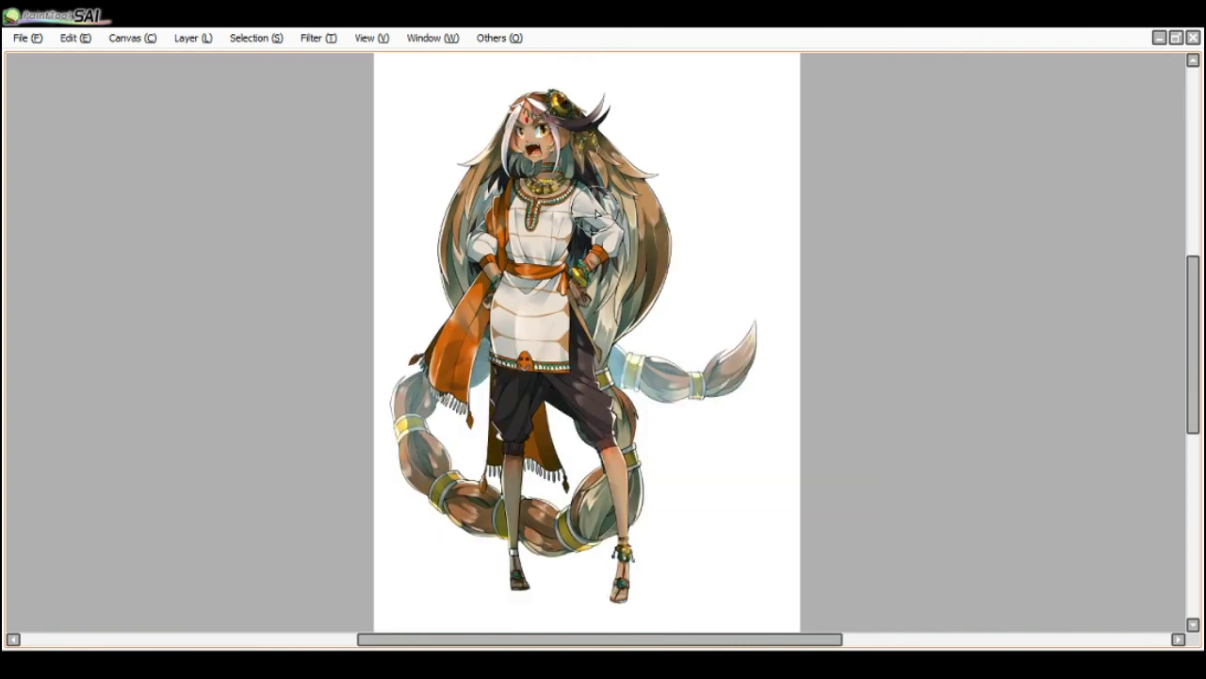
# - Drop the selection around the figure, add a layer in Lumi & Shade mode above the Screen glow layer, and switch to the yellow-orange colour
pyautogui.click(379, 352)
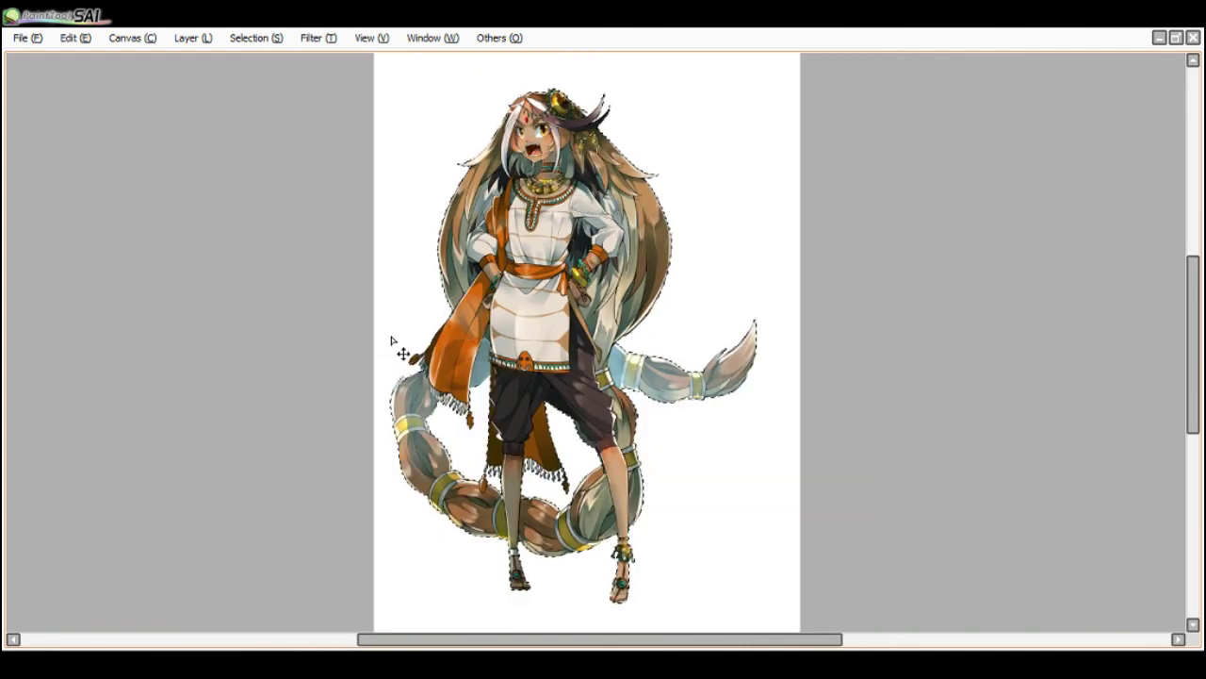
pyautogui.click(392, 341)
pyautogui.press('Tab')
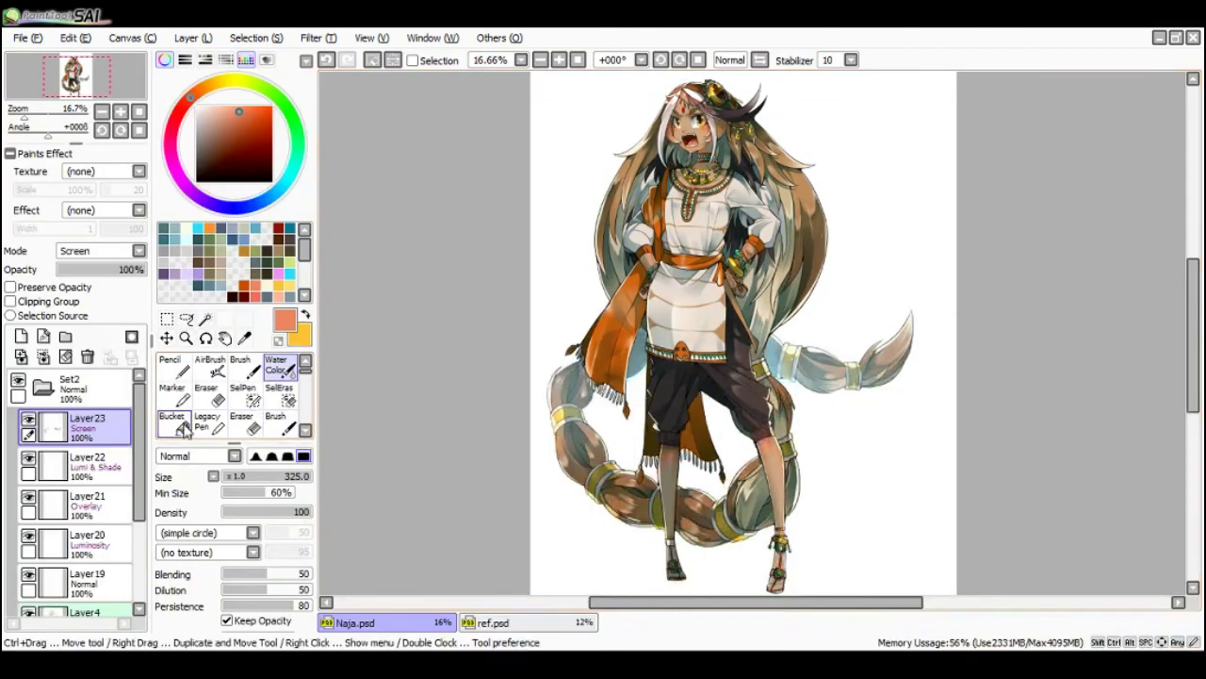
pyautogui.click(20, 336)
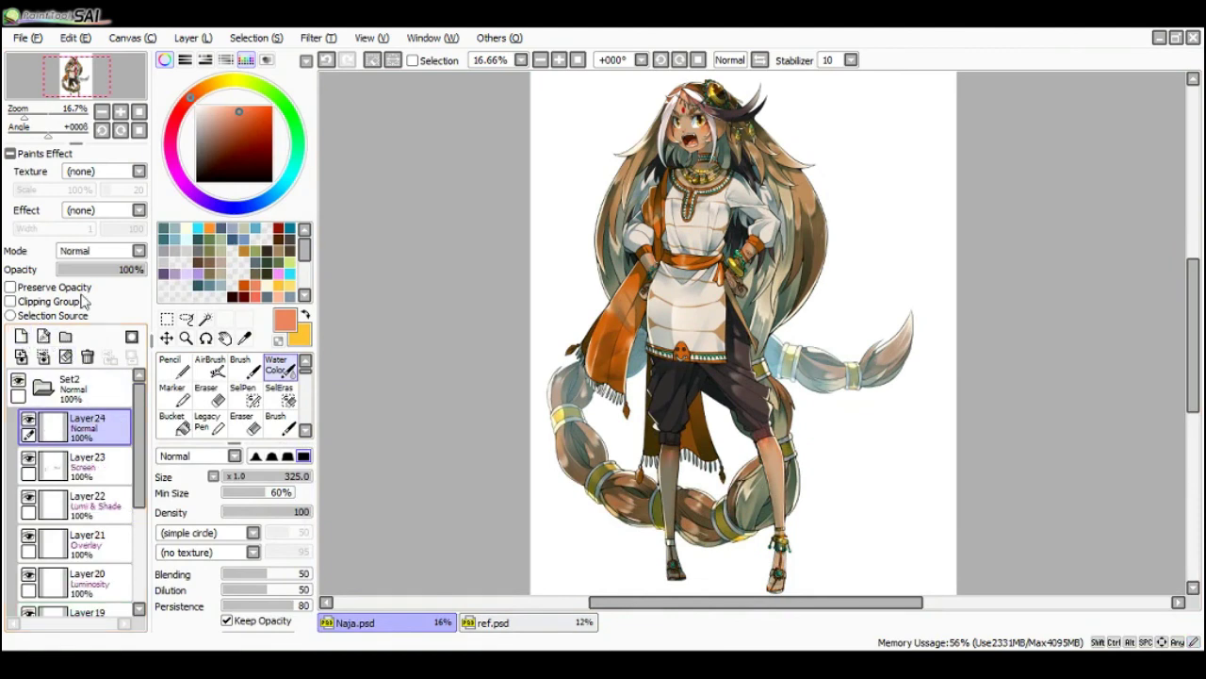
pyautogui.click(110, 351)
pyautogui.press('x')
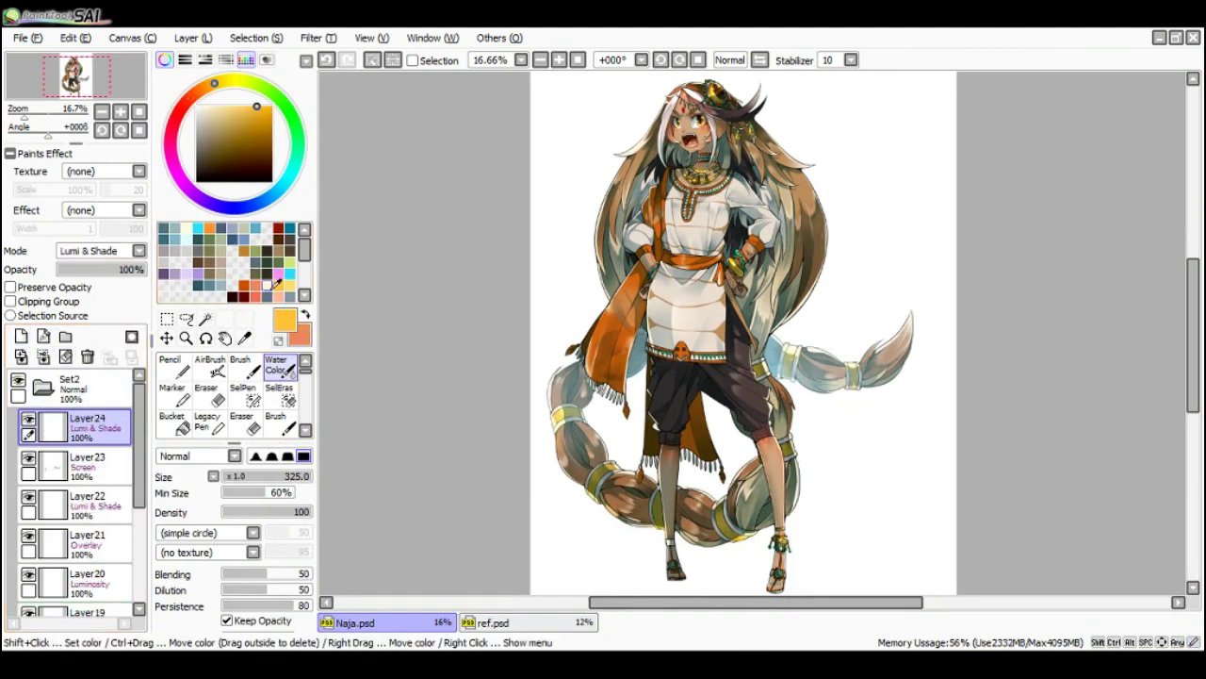
pyautogui.press('Tab')
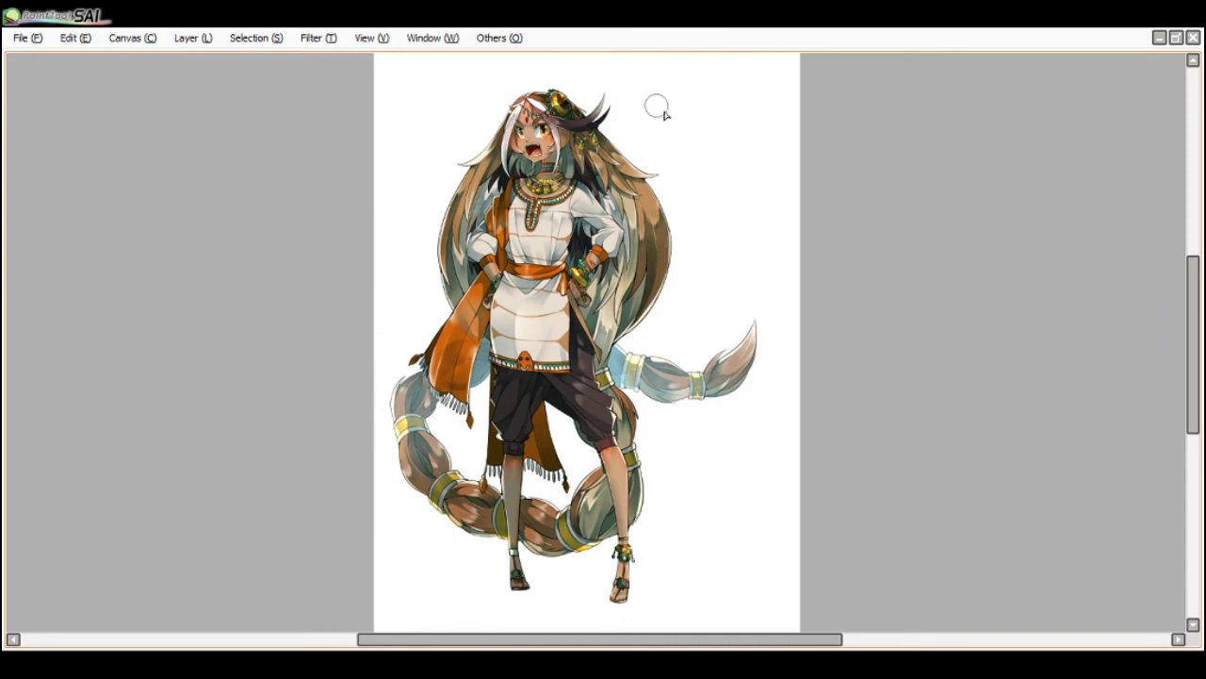
# - Airbrush a soft yellow-orange light at size 325 over the hair, face and upper body, fading towards the legs and braid
pyautogui.press('[')
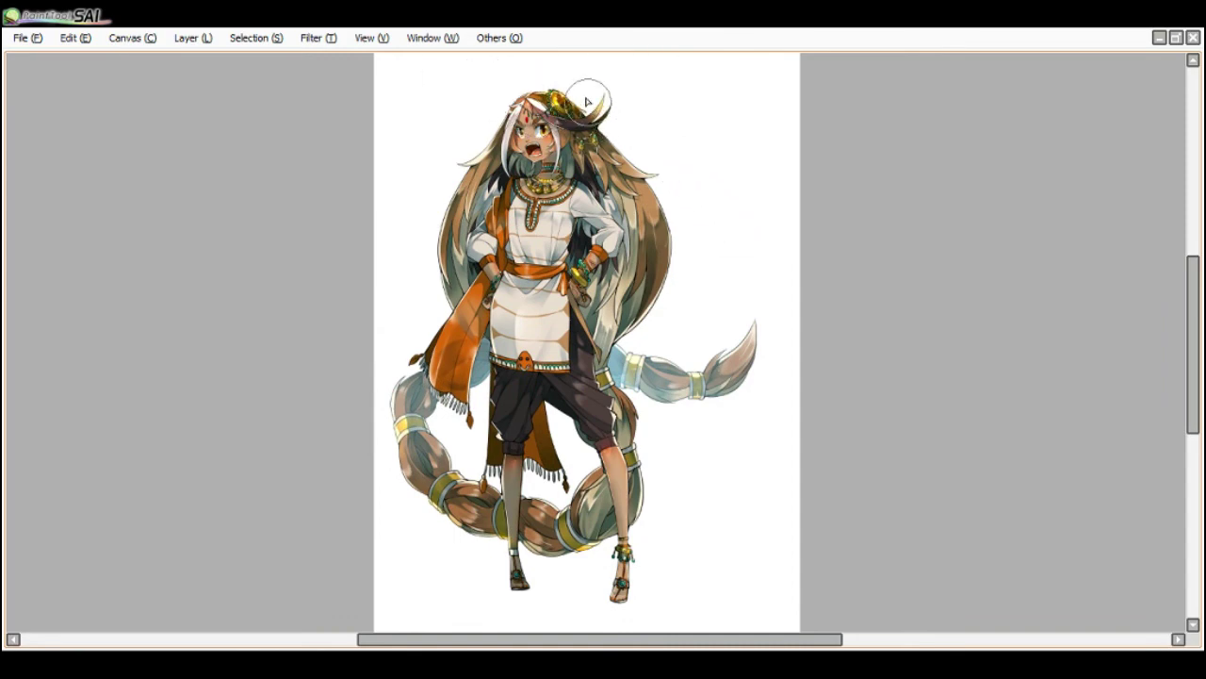
pyautogui.press(']')
pyautogui.moveTo(594, 115)
pyautogui.mouseDown()
pyautogui.moveTo(553, 181)
pyautogui.moveTo(538, 54)
pyautogui.moveTo(493, 100)
pyautogui.moveTo(583, 138)
pyautogui.moveTo(646, 135)
pyautogui.moveTo(695, 183)
pyautogui.moveTo(660, 283)
pyautogui.moveTo(636, 162)
pyautogui.moveTo(485, 350)
pyautogui.moveTo(540, 260)
pyautogui.moveTo(625, 306)
pyautogui.moveTo(657, 369)
pyautogui.moveTo(594, 330)
pyautogui.moveTo(659, 354)
pyautogui.moveTo(647, 546)
pyautogui.moveTo(631, 591)
pyautogui.moveTo(658, 385)
pyautogui.moveTo(586, 517)
pyautogui.moveTo(622, 443)
pyautogui.moveTo(529, 515)
pyautogui.mouseUp()
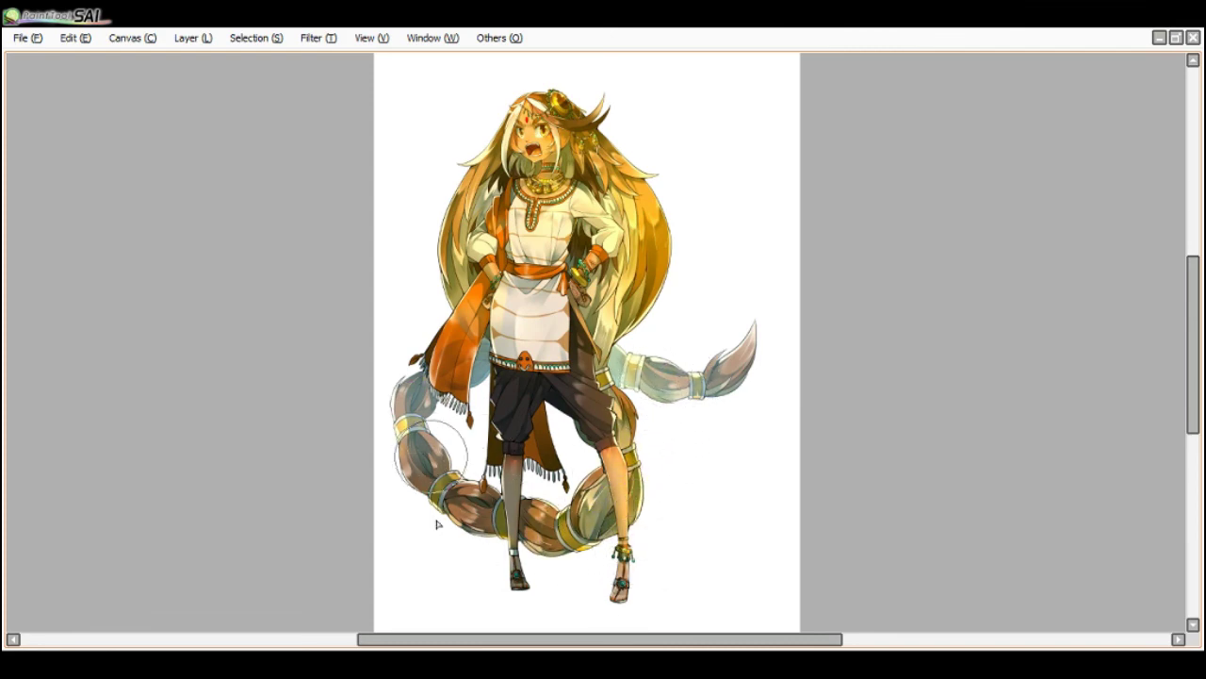
pyautogui.moveTo(691, 382); pyautogui.dragTo(738, 407)
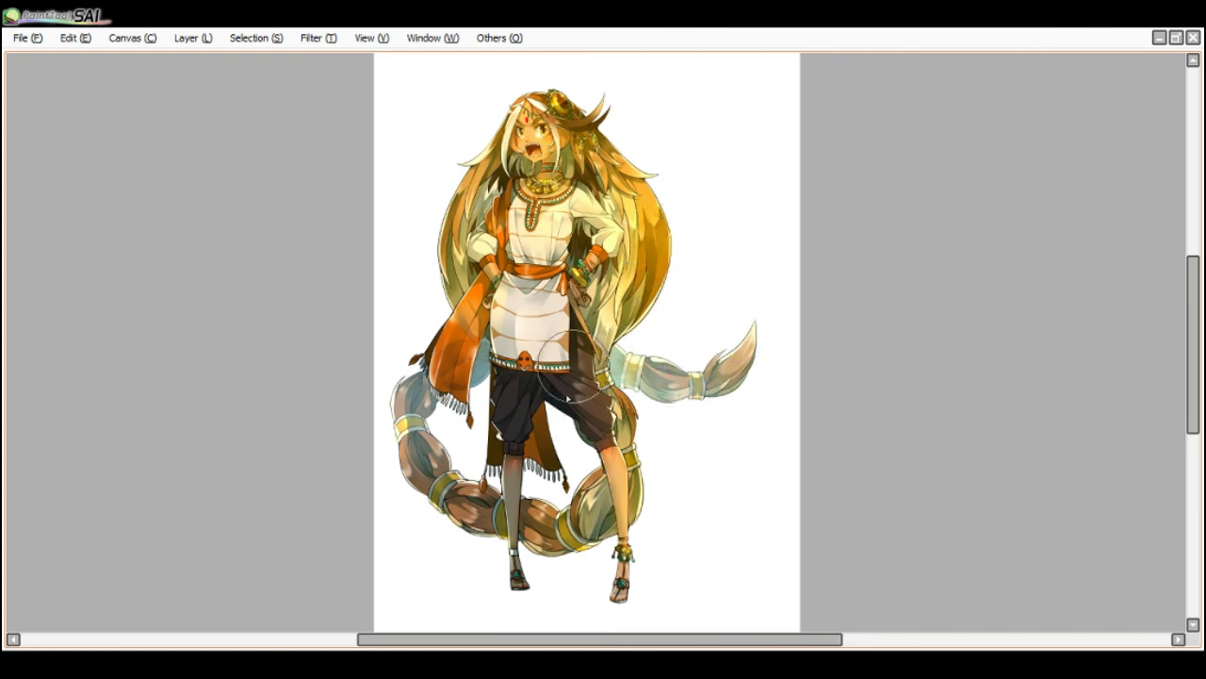
pyautogui.moveTo(537, 302)
pyautogui.mouseDown()
pyautogui.moveTo(547, 272)
pyautogui.moveTo(537, 344)
pyautogui.mouseUp()
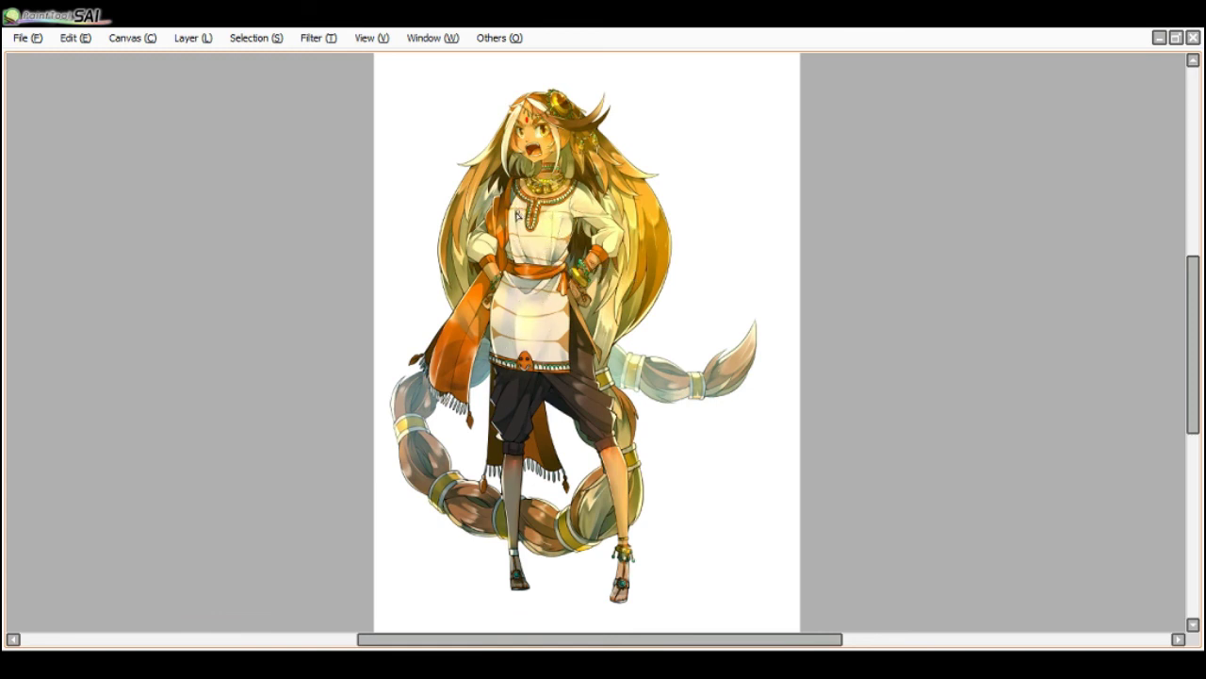
# - Lower the opacity of the yellow-orange Lumi & Shade layer to 68%
pyautogui.press('Tab')
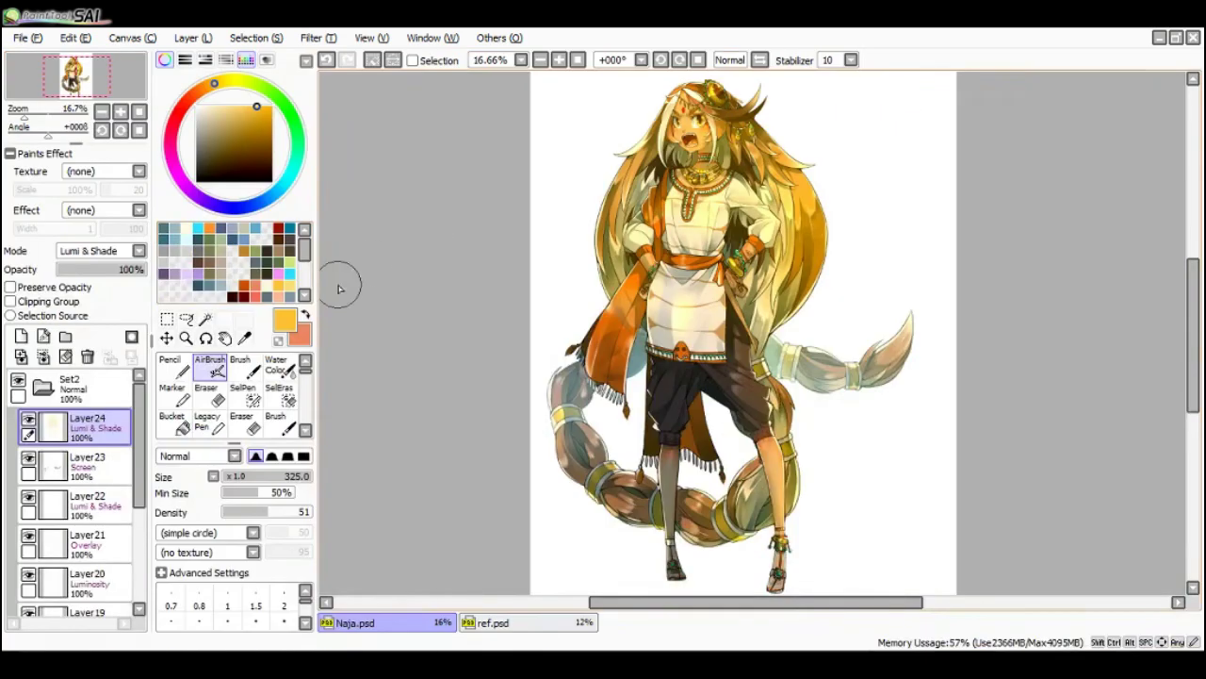
pyautogui.moveTo(144, 271); pyautogui.dragTo(120, 272)
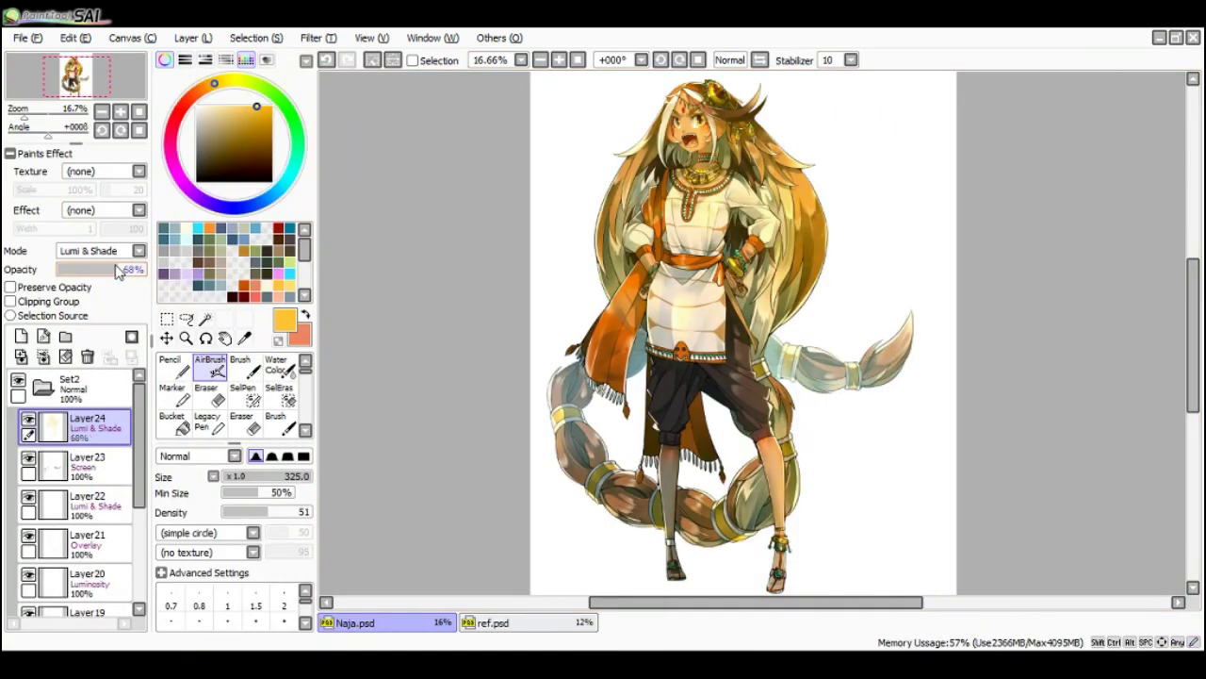
pyautogui.press('Tab')
pyautogui.scroll(-1, 126, 267)
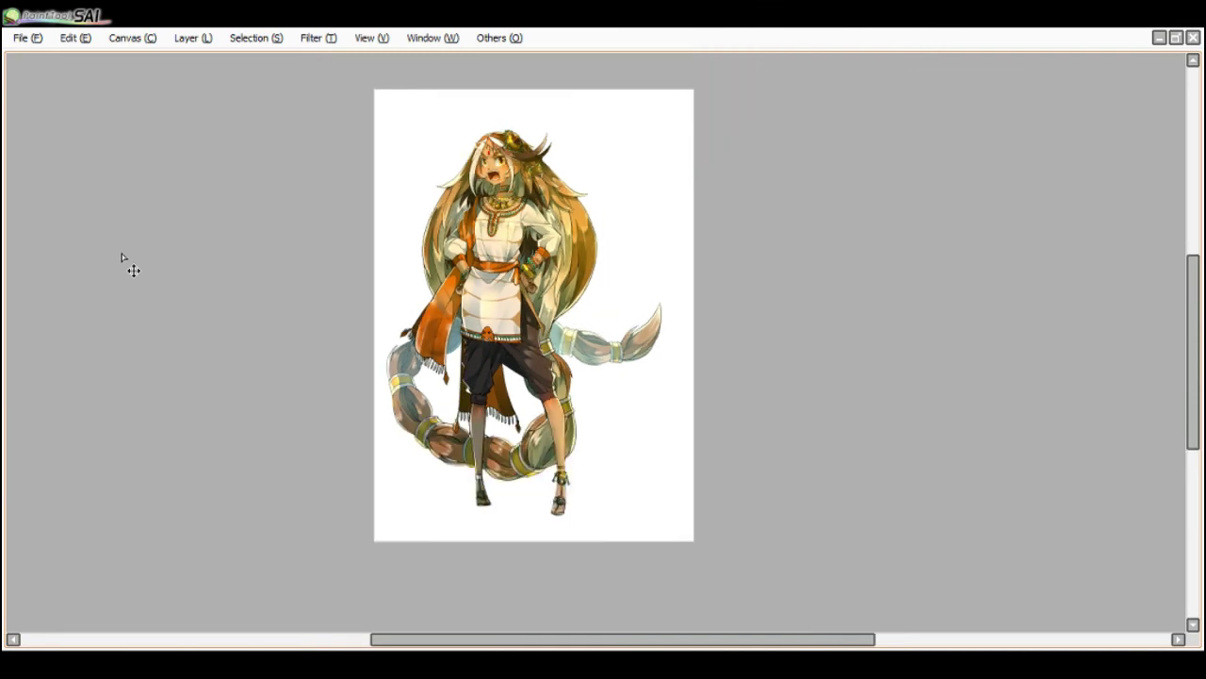
# - Try a warmer orange hue for the Lumi & Shade light on the upper body
pyautogui.scroll(2, 647, 175)
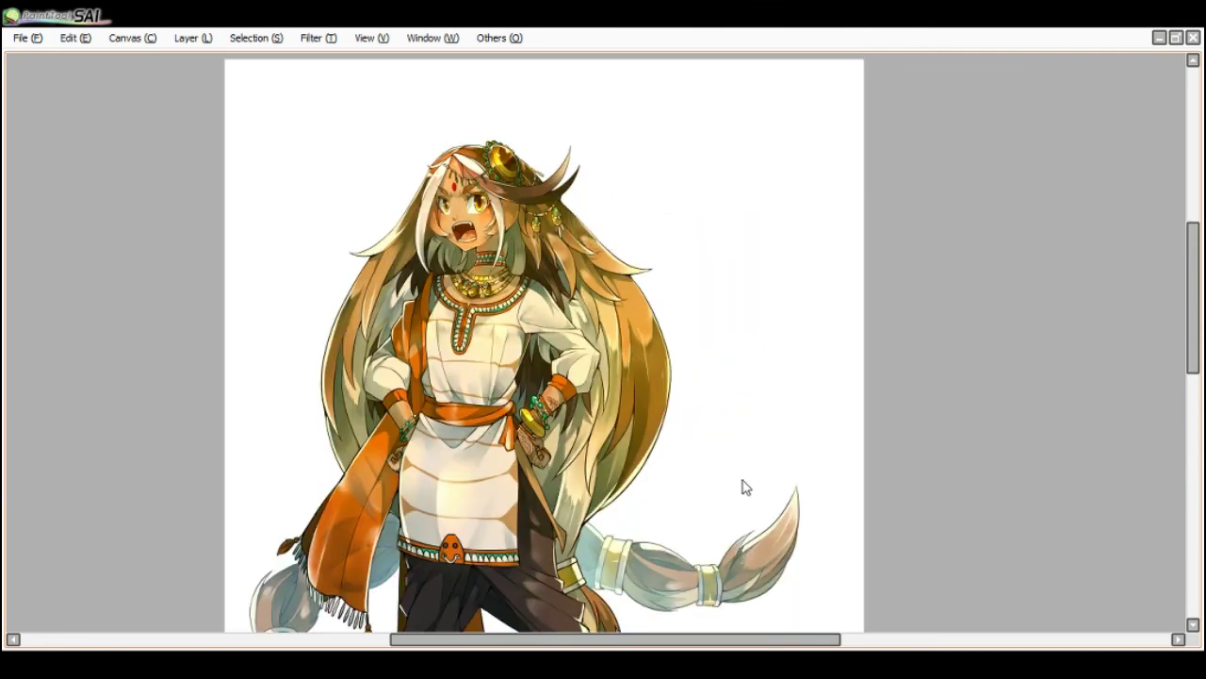
pyautogui.hotkey('ctrl', 'z')
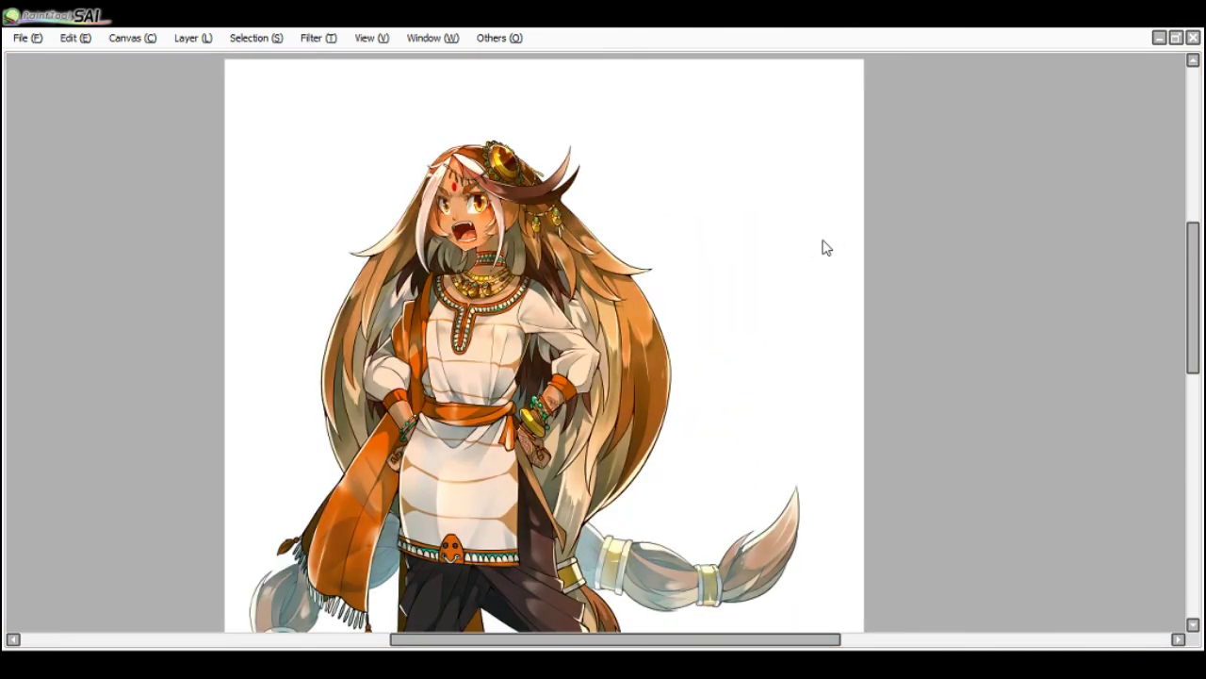
pyautogui.scroll(-1, 818, 248)
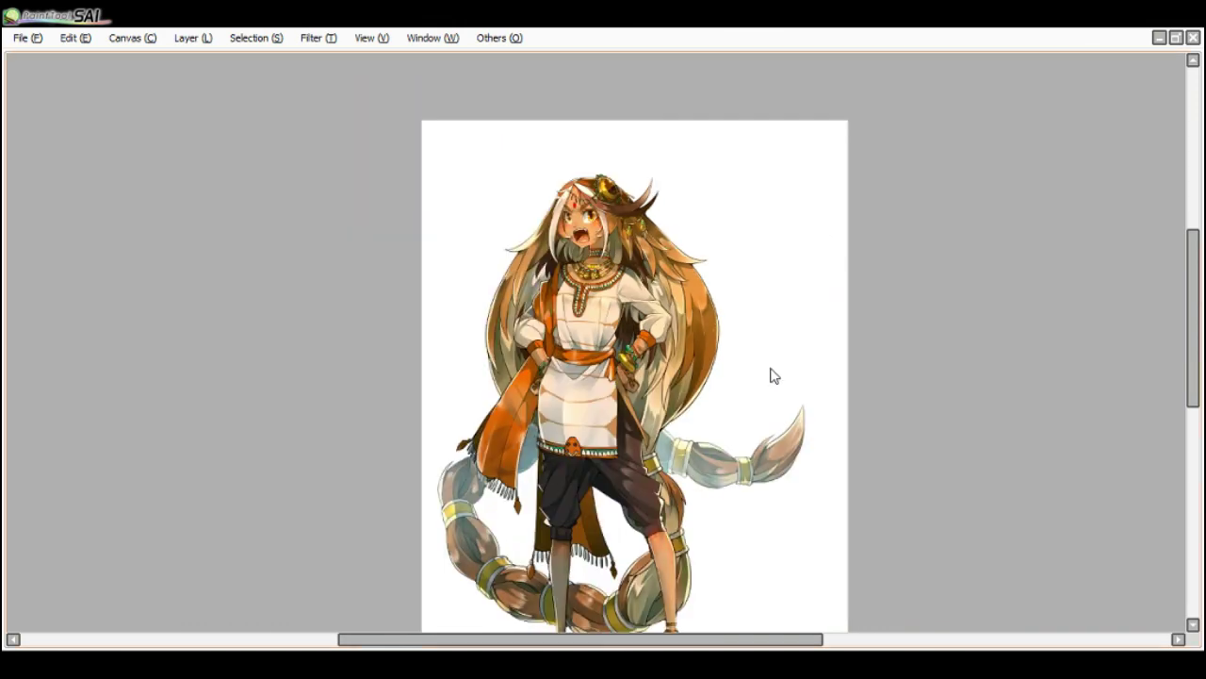
pyautogui.moveTo(744, 639); pyautogui.dragTo(800, 640)
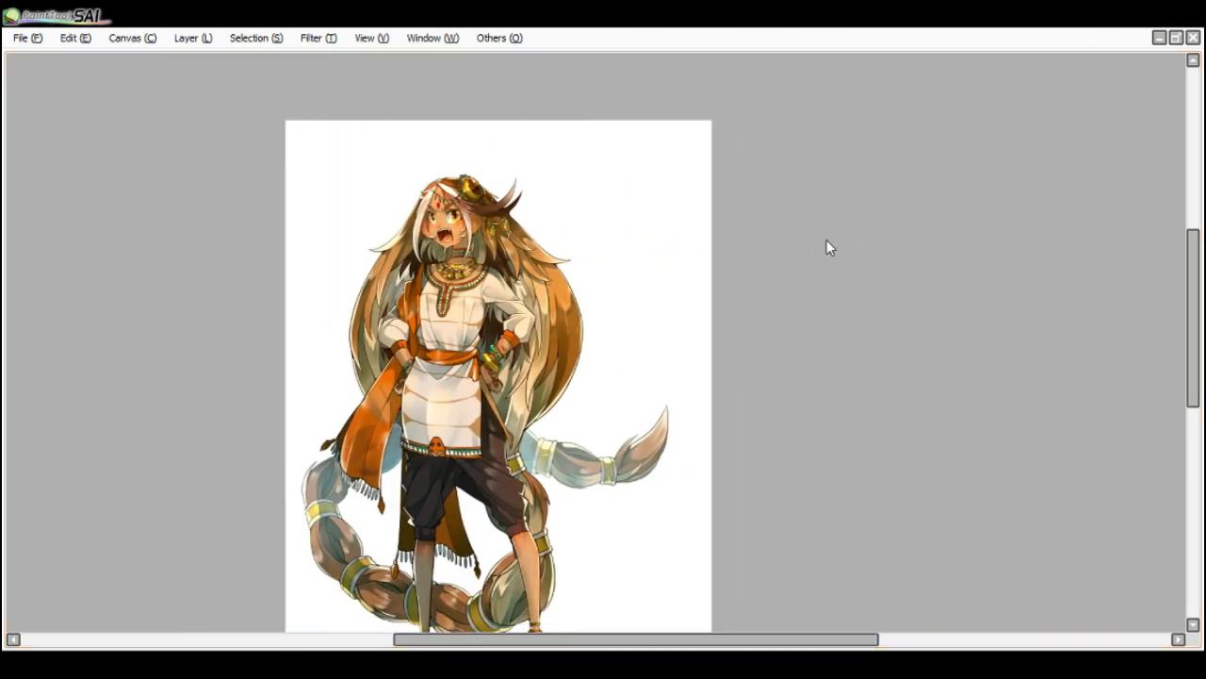
# - Try cool blue and indigo hues for the Lumi & Shade light and compare them on the whole figure
pyautogui.hotkey('ctrl', 'y')
pyautogui.hotkey('ctrl', 'y')
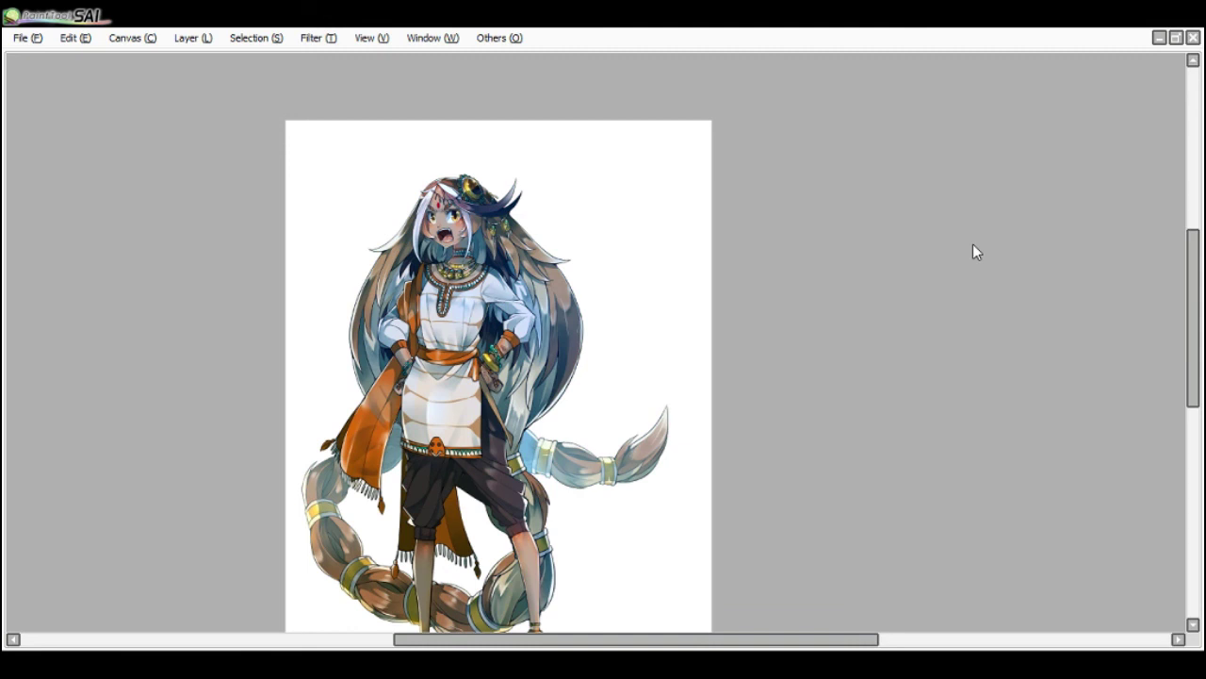
pyautogui.hotkey('ctrl', 'z')
pyautogui.hotkey('ctrl', 'z')
pyautogui.hotkey('ctrl', 'z')
pyautogui.hotkey('ctrl', 'z')
pyautogui.scroll(-2, 641, 301)
pyautogui.scroll(3, 678, 283)
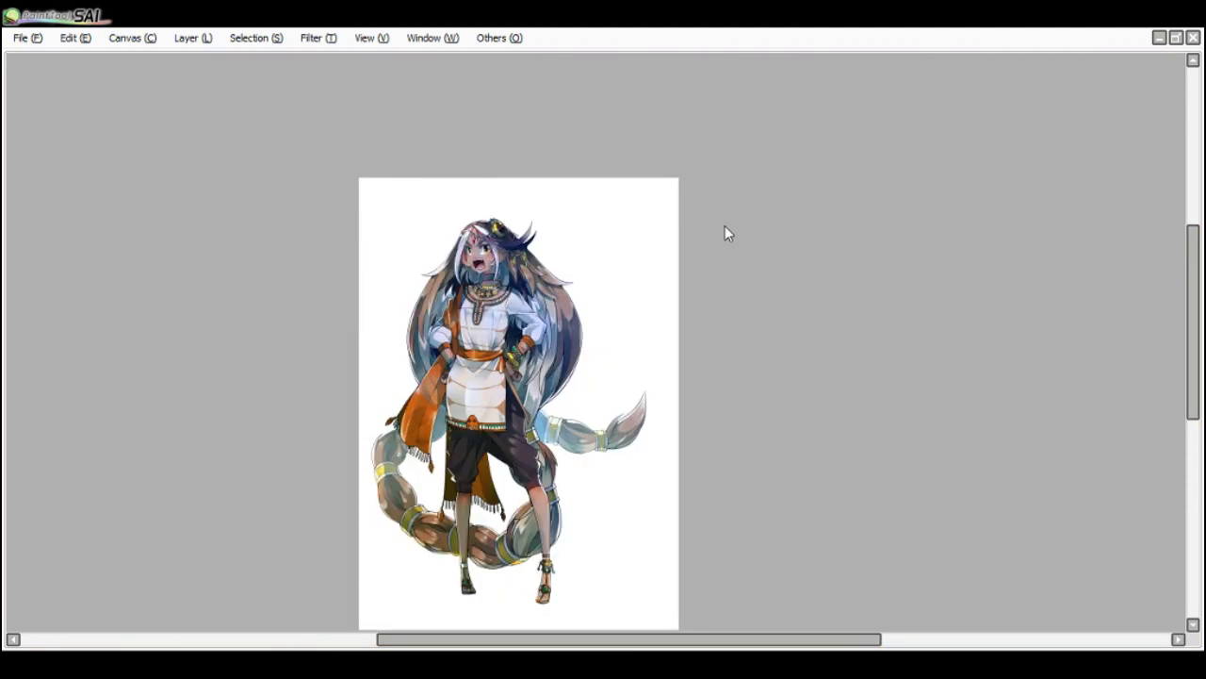
# - Try violet, magenta and reddish-orange hues for the light on the hair and clothes
pyautogui.hotkey('ctrl', 'z')
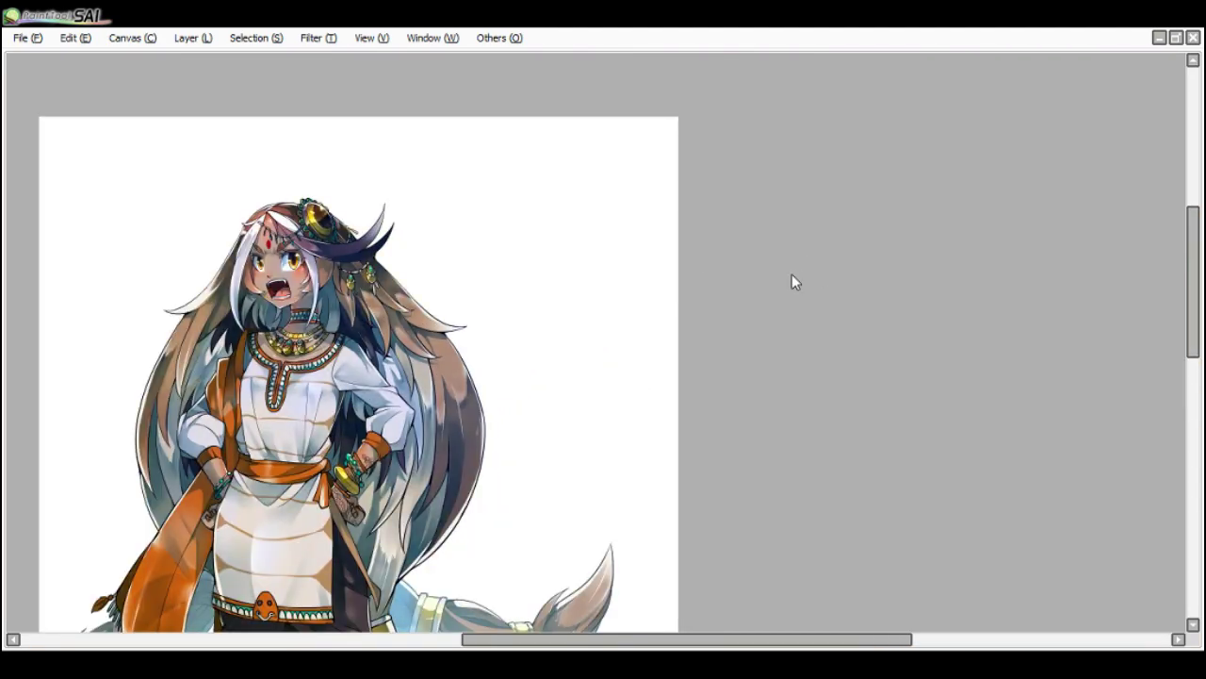
pyautogui.hotkey('ctrl', 'z')
pyautogui.hotkey('ctrl', 'z')
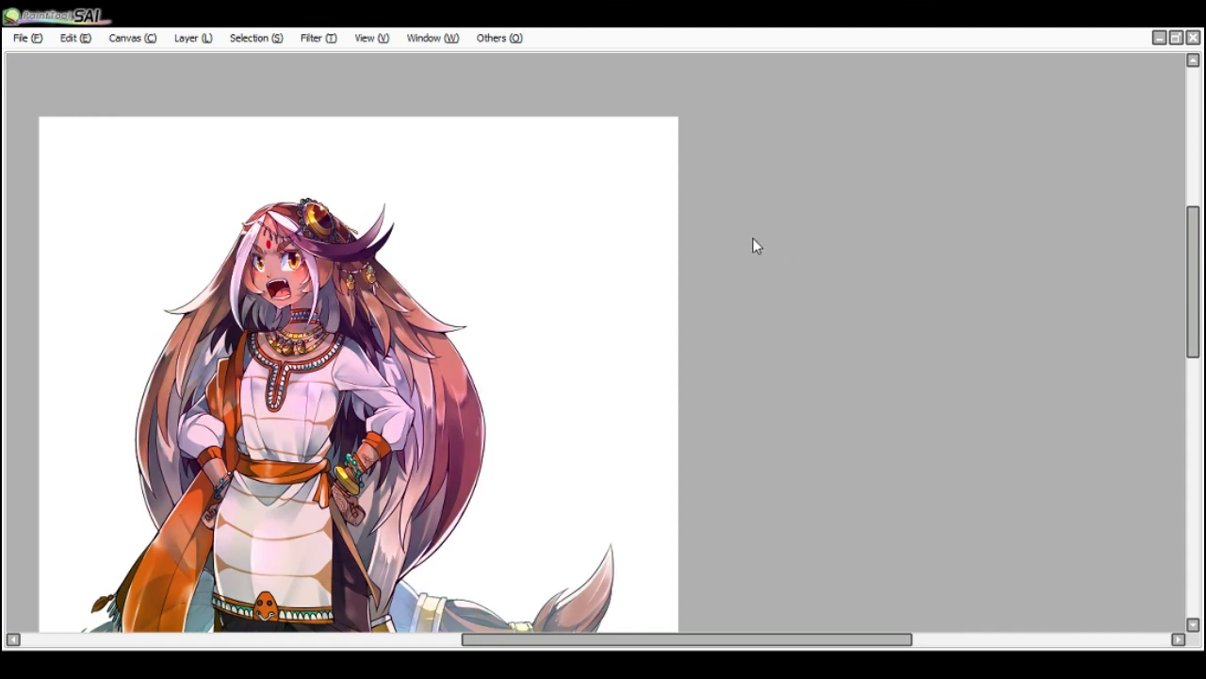
pyautogui.hotkey('ctrl', 'z')
pyautogui.hotkey('ctrl', 'z')
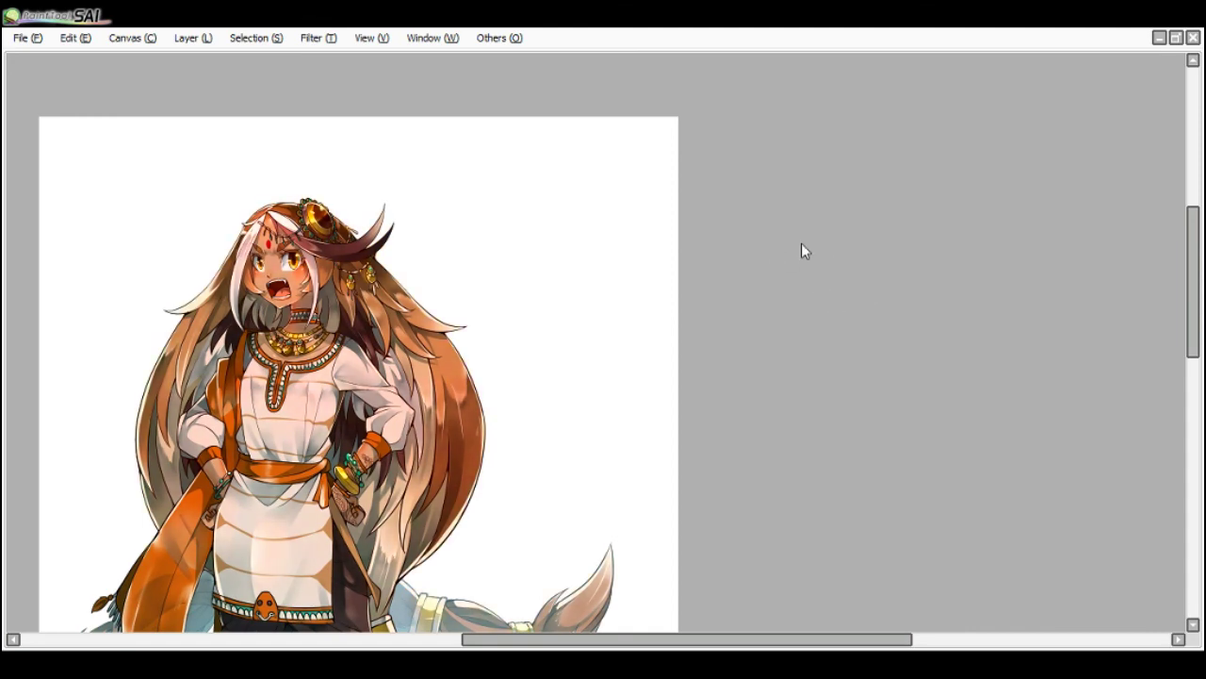
# - Try teal and blue-green hues for the light on the upper body
pyautogui.hotkey('ctrl', 'z')
pyautogui.hotkey('ctrl', 'z')
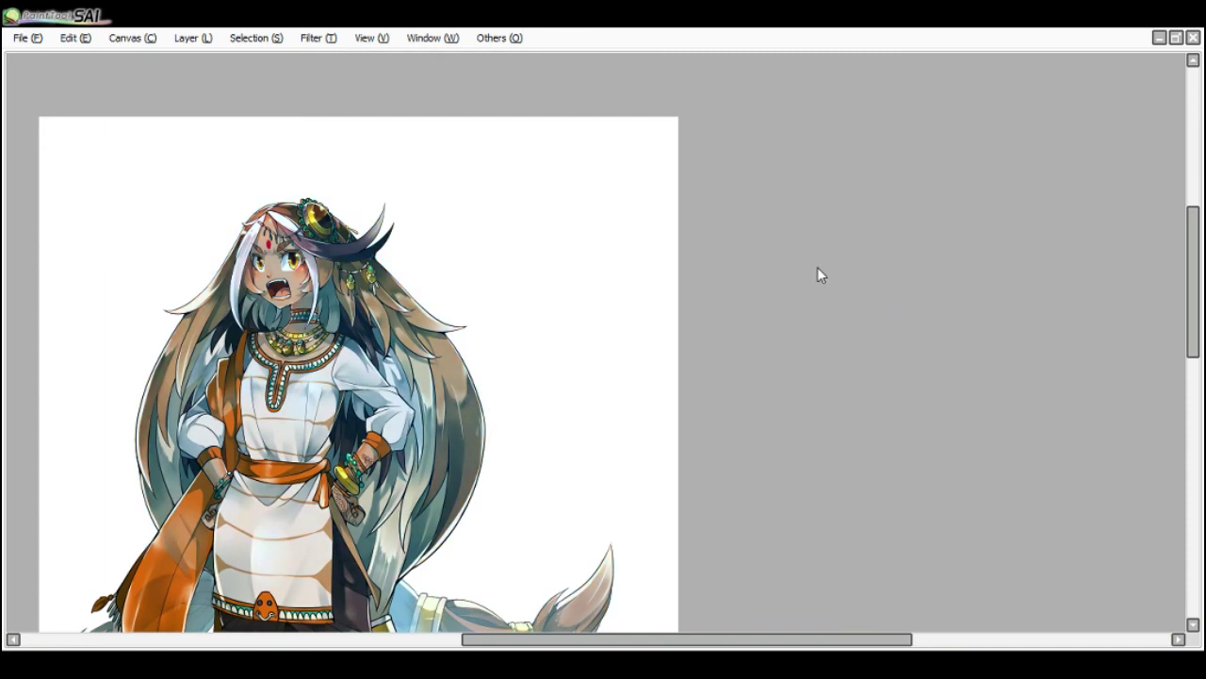
pyautogui.scroll(-2, 722, 344)
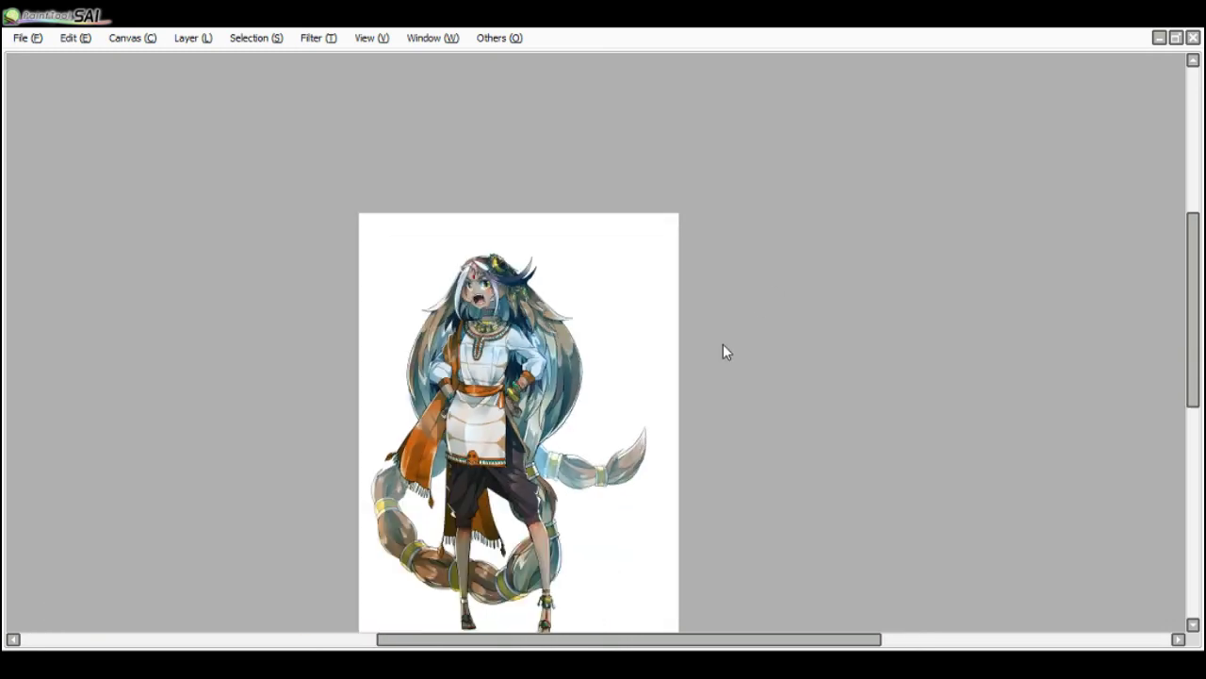
pyautogui.scroll(3, 707, 387)
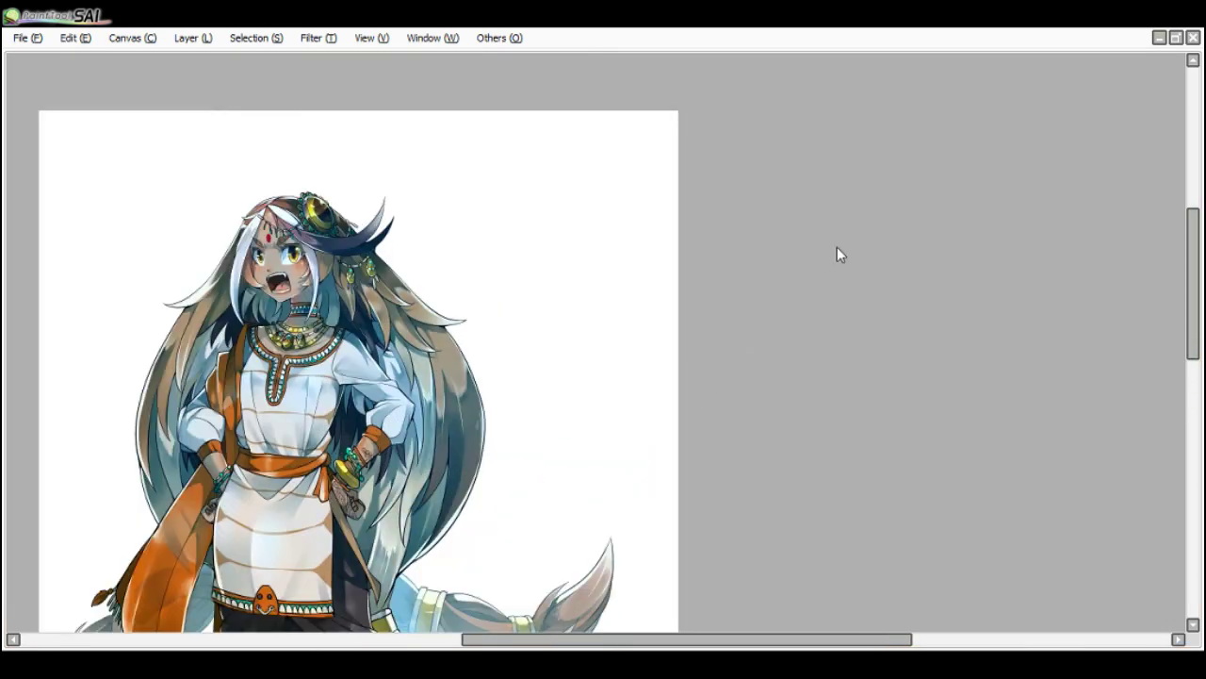
# - Settle the Lumi & Shade light on a warm orange hue after trying a yellow-green one
pyautogui.hotkey('ctrl', 'z')
pyautogui.moveTo(832, 241); pyautogui.dragTo(972, 242)
pyautogui.hotkey('ctrl', 'z')
pyautogui.hotkey('ctrl', 'z')
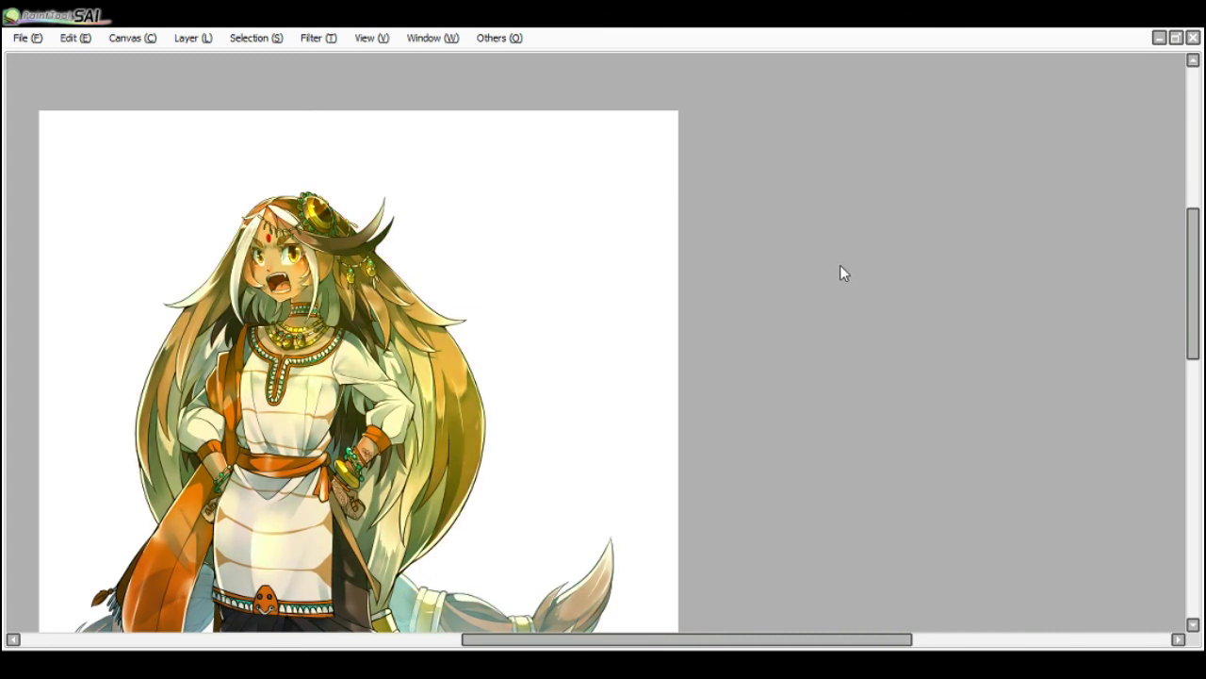
pyautogui.hotkey('ctrl', 'z')
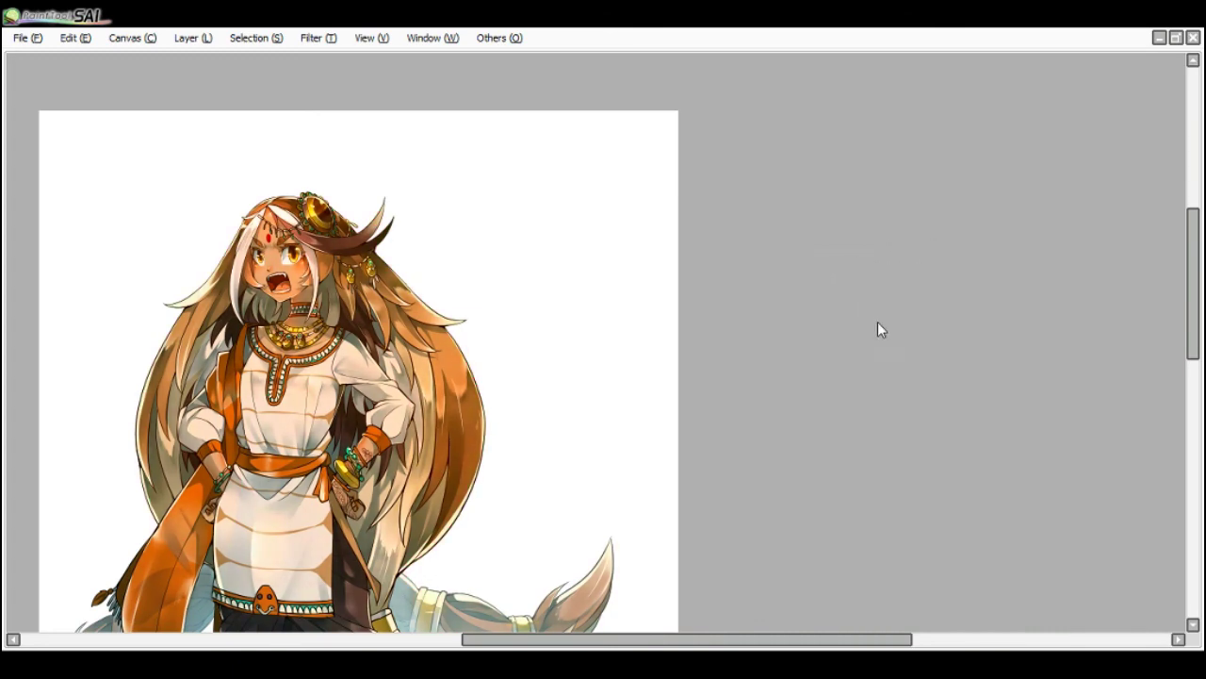
# - Set the opacity of the orange Lumi & Shade layer to 57% and check the whole figure
pyautogui.press('Tab')
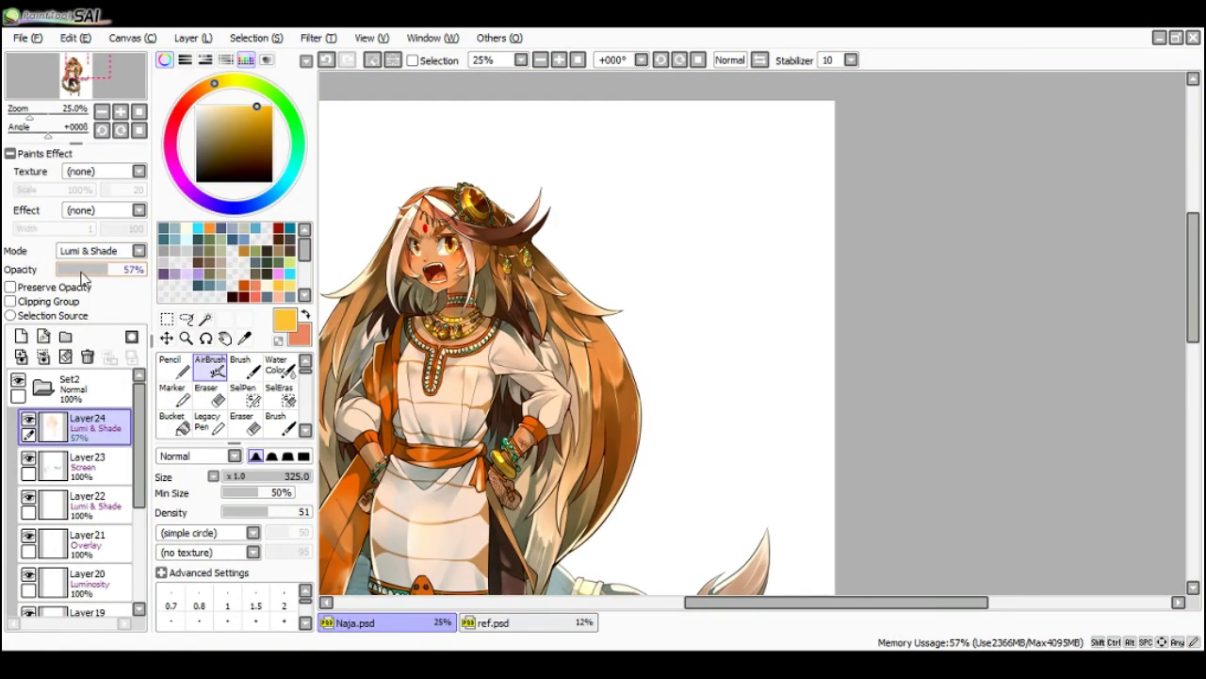
pyautogui.press('Tab')
pyautogui.scroll(-2, 116, 326)
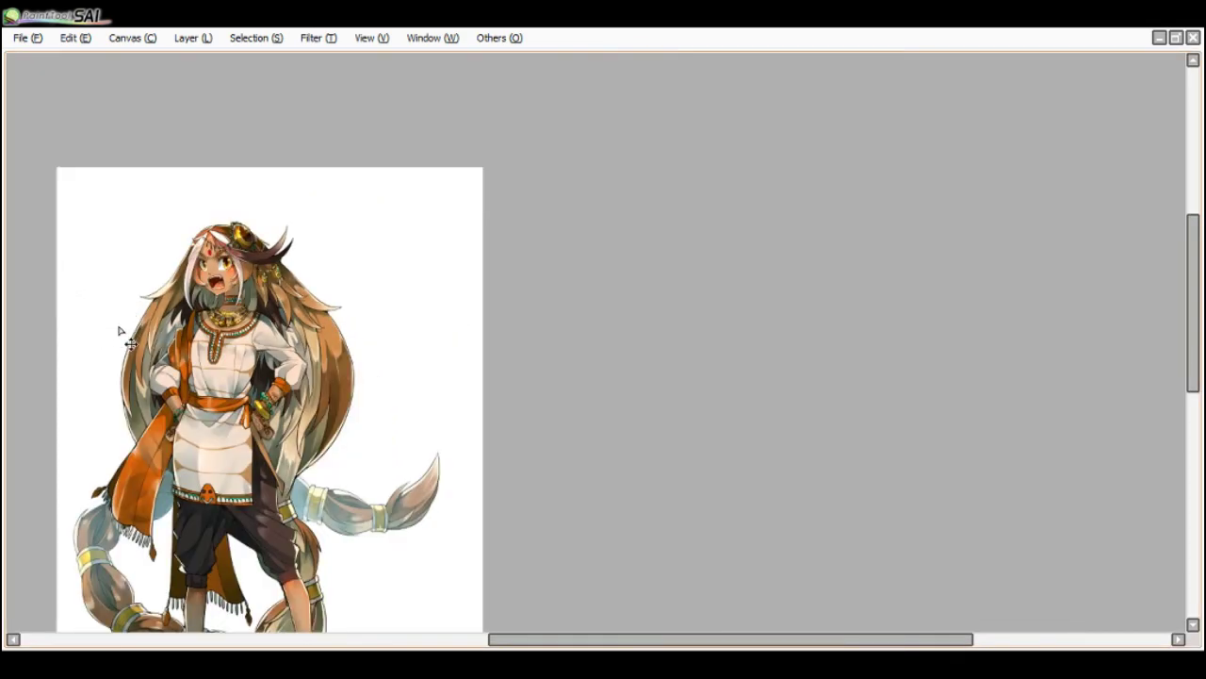
# - Examine the warm light on the face, clothes, legs and braid, both close up and across the whole figure
pyautogui.scroll(-1, 119, 330)
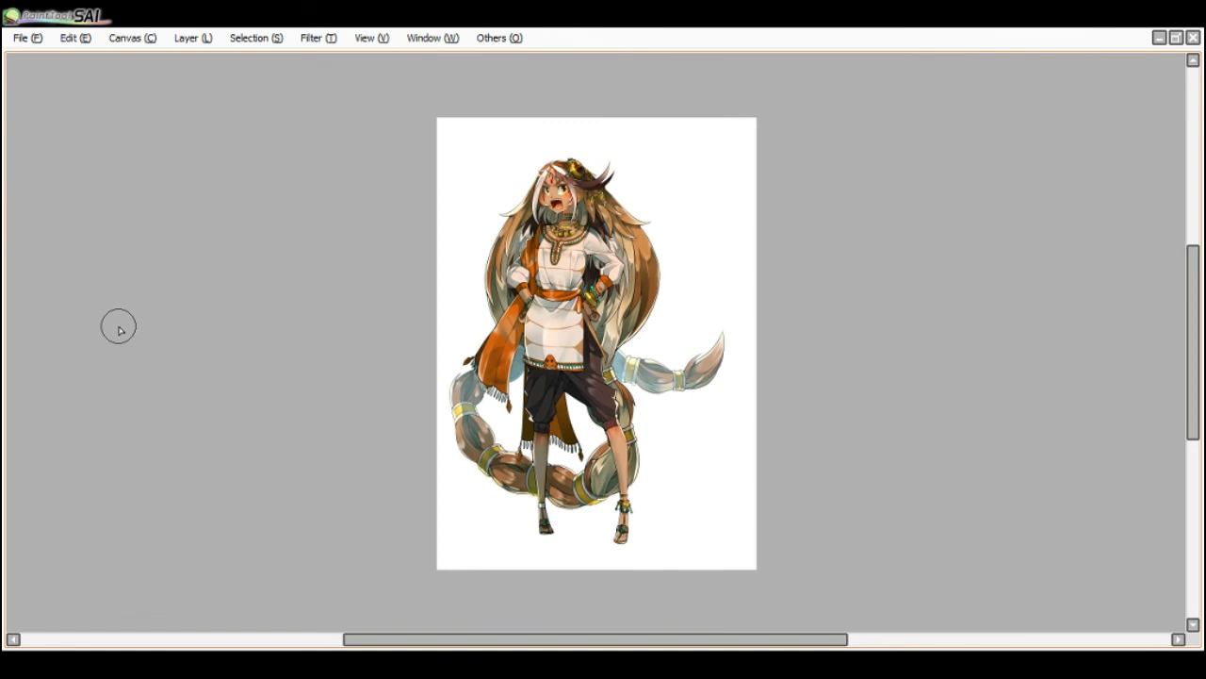
pyautogui.scroll(3, 607, 203)
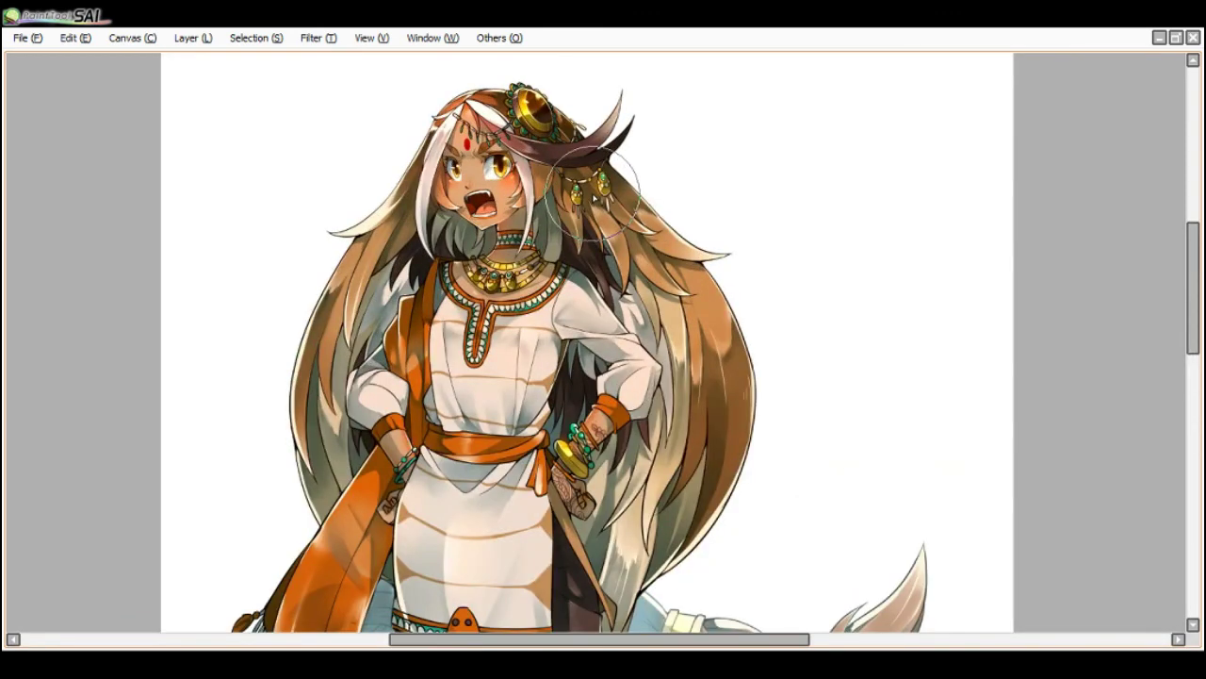
pyautogui.scroll(-2, 595, 196)
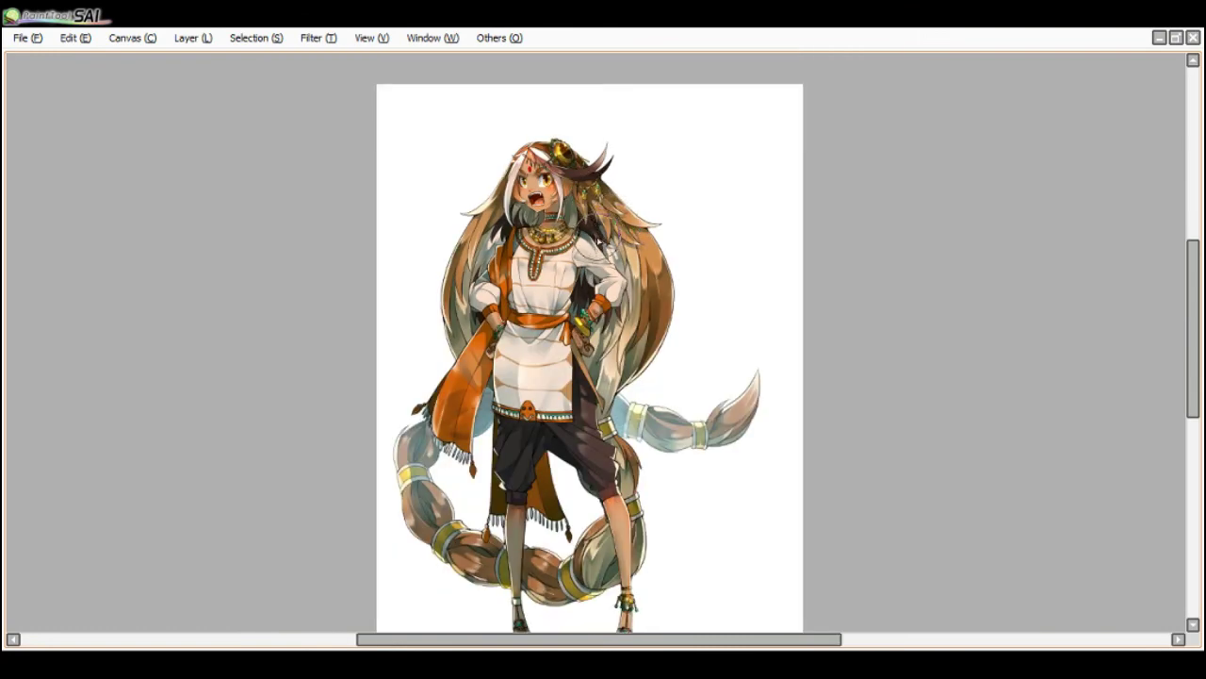
pyautogui.scroll(1, 618, 212)
pyautogui.scroll(-2, 617, 212)
pyautogui.scroll(2, 624, 374)
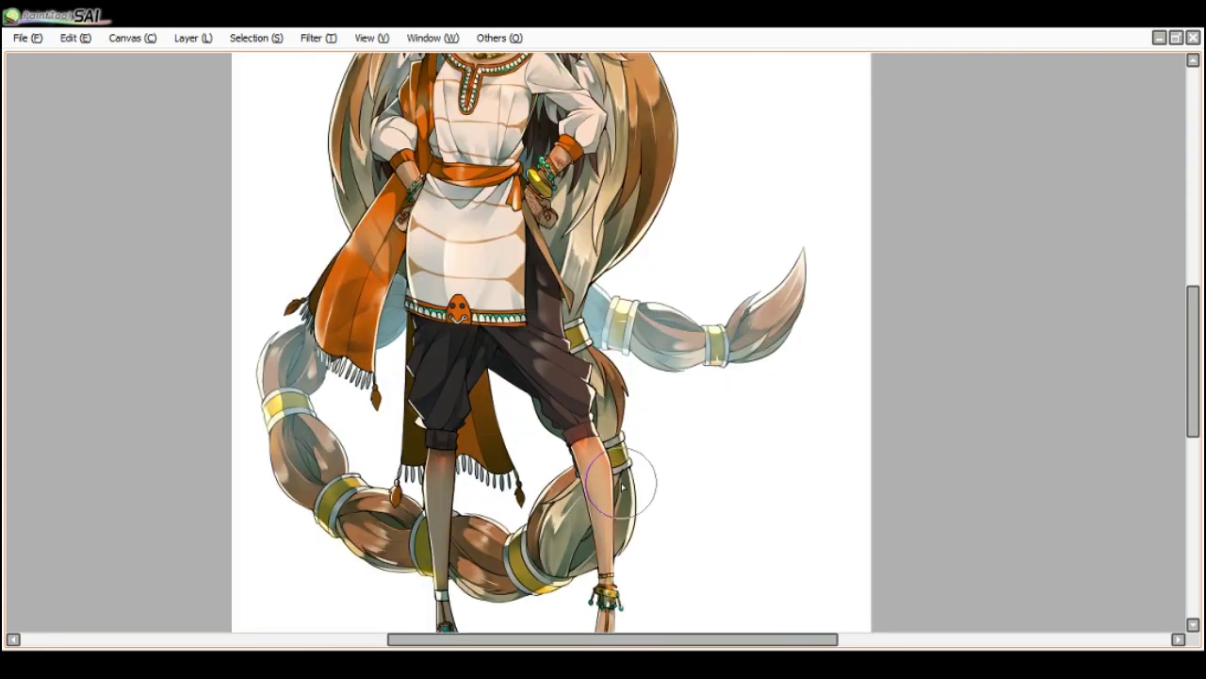
pyautogui.scroll(-2, 622, 471)
pyautogui.scroll(3, 556, 210)
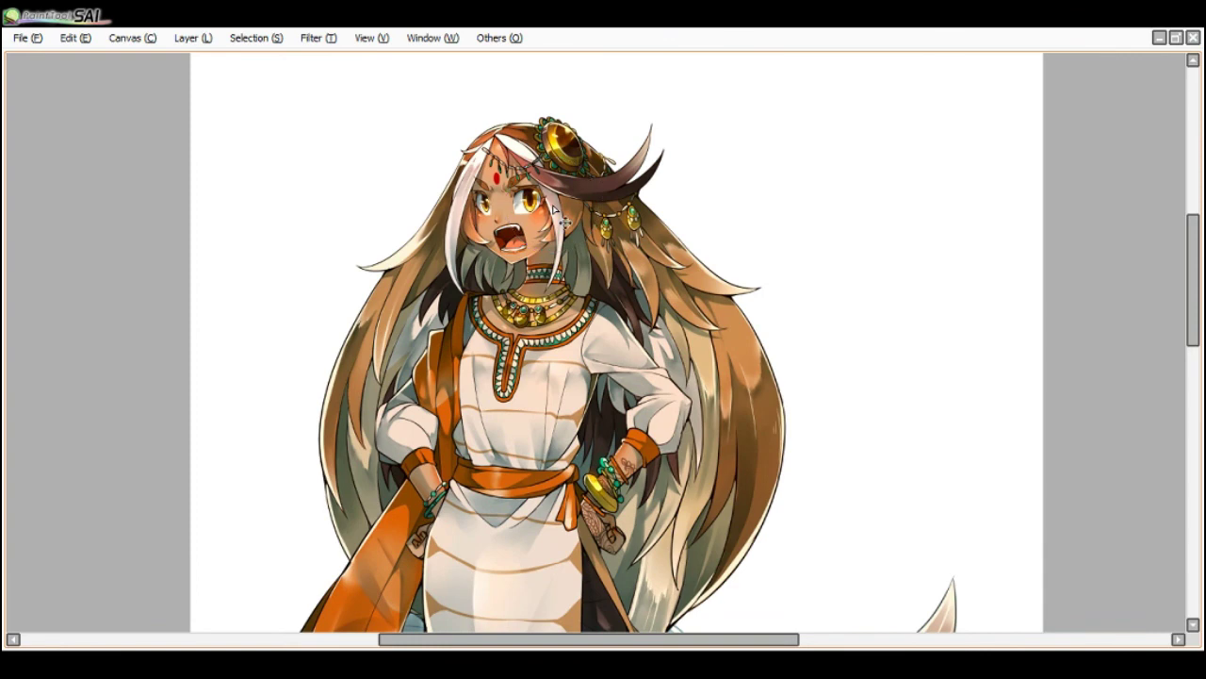
pyautogui.scroll(-3, 554, 209)
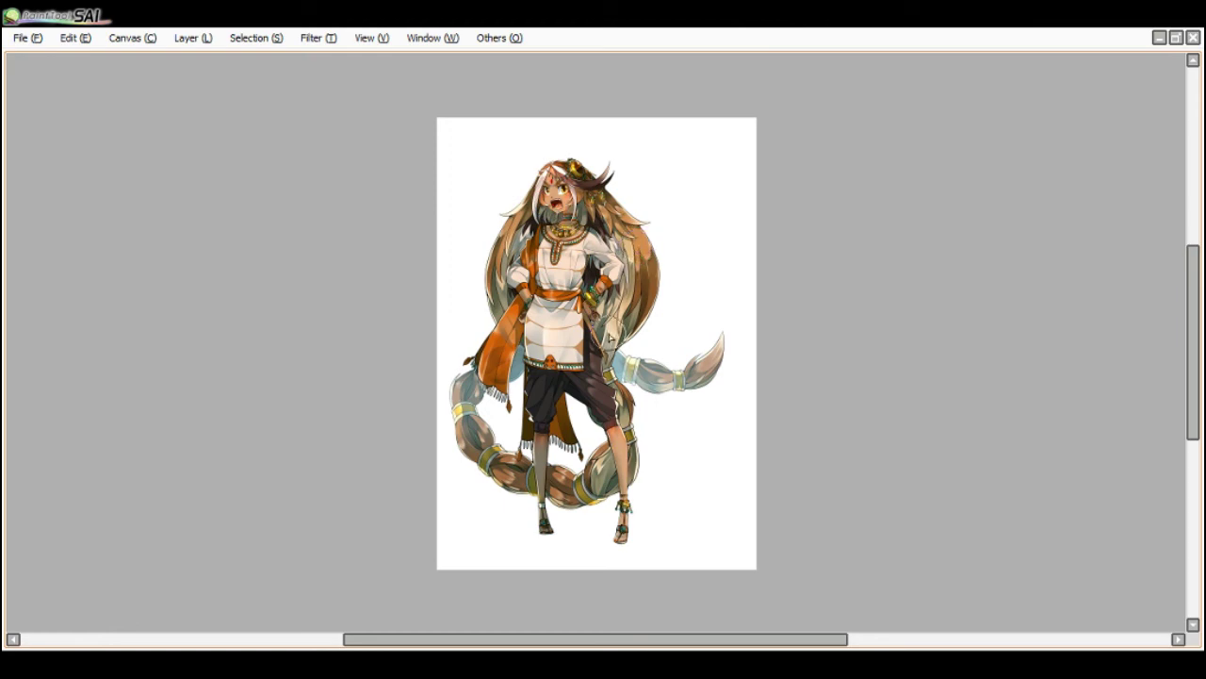
pyautogui.scroll(2, 594, 509)
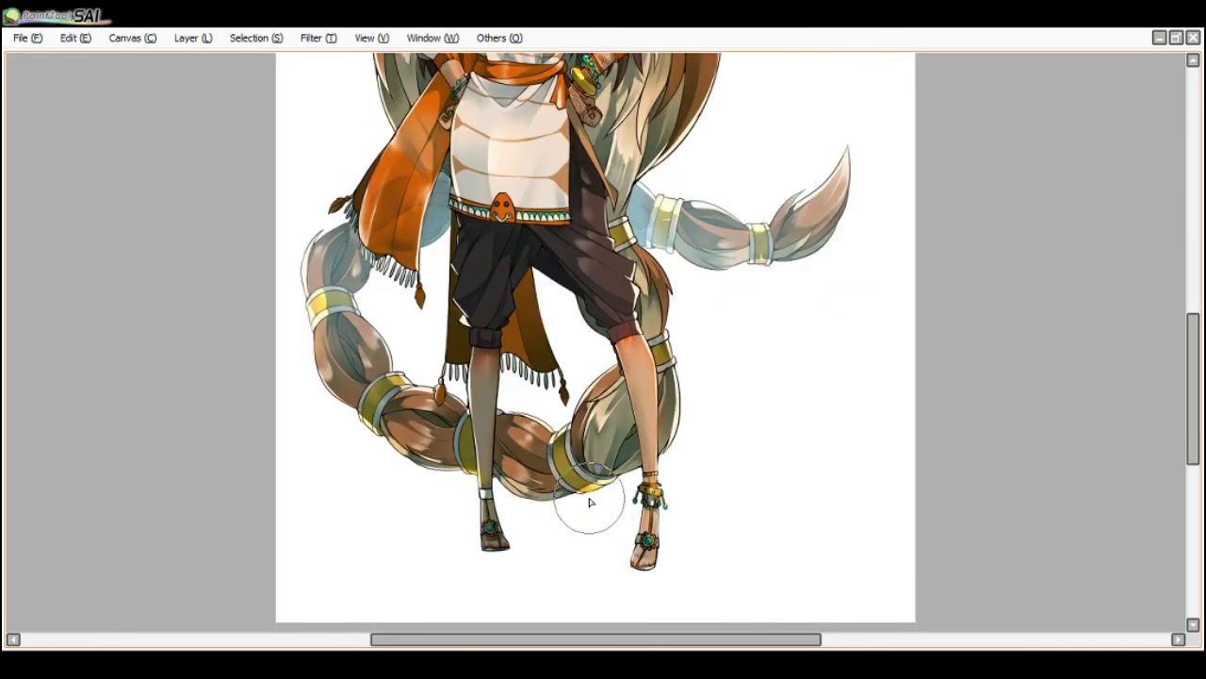
# - Add a new layer above the Lumi & Shade light layer and set its blending mode to Overlay
pyautogui.press('Tab')
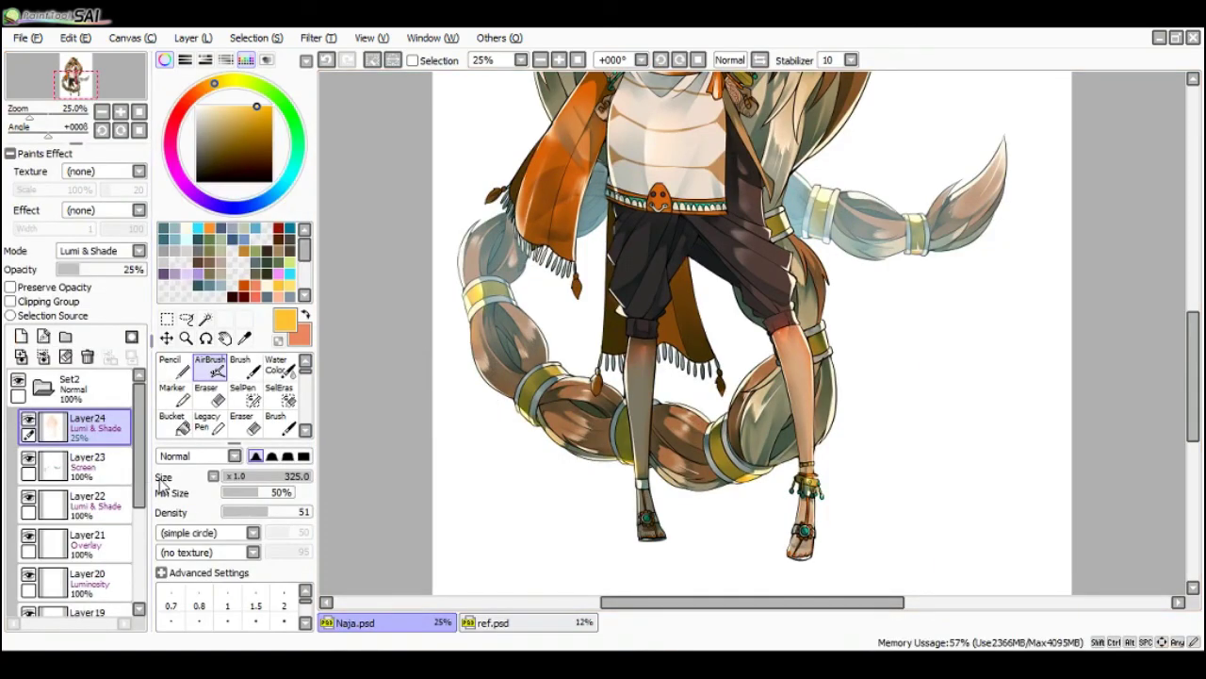
pyautogui.hotkey('ctrl', '-')
pyautogui.hotkey('ctrl', '-')
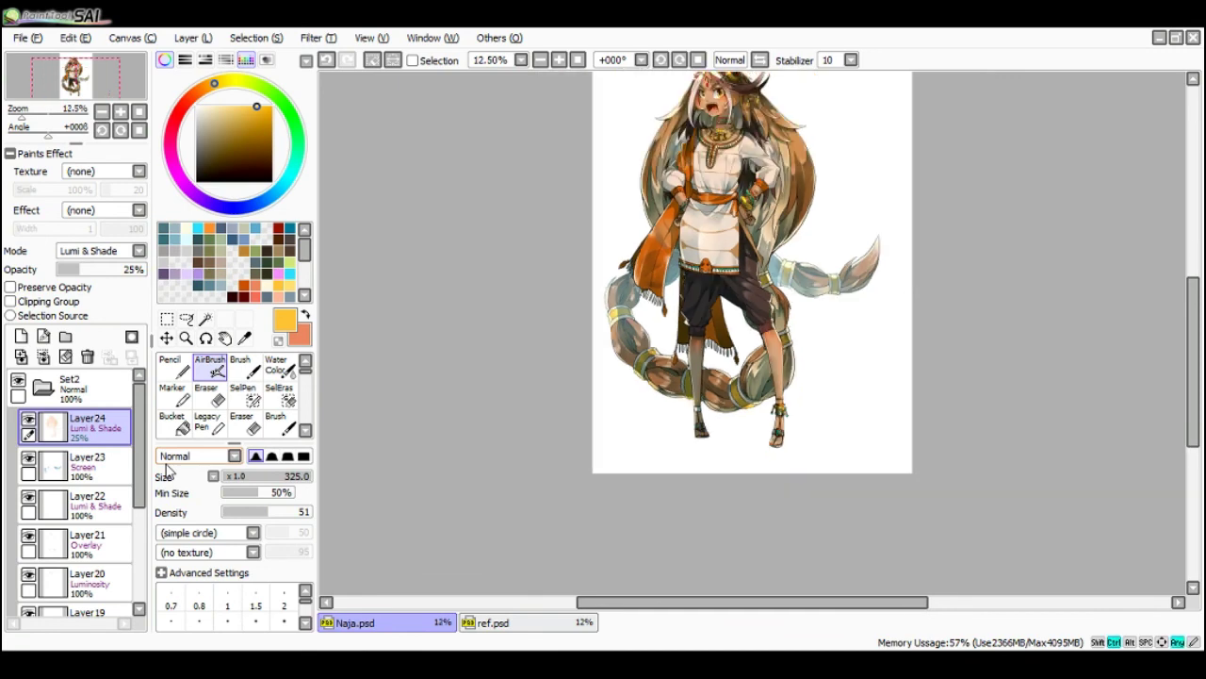
pyautogui.hotkey('ctrl', '0')
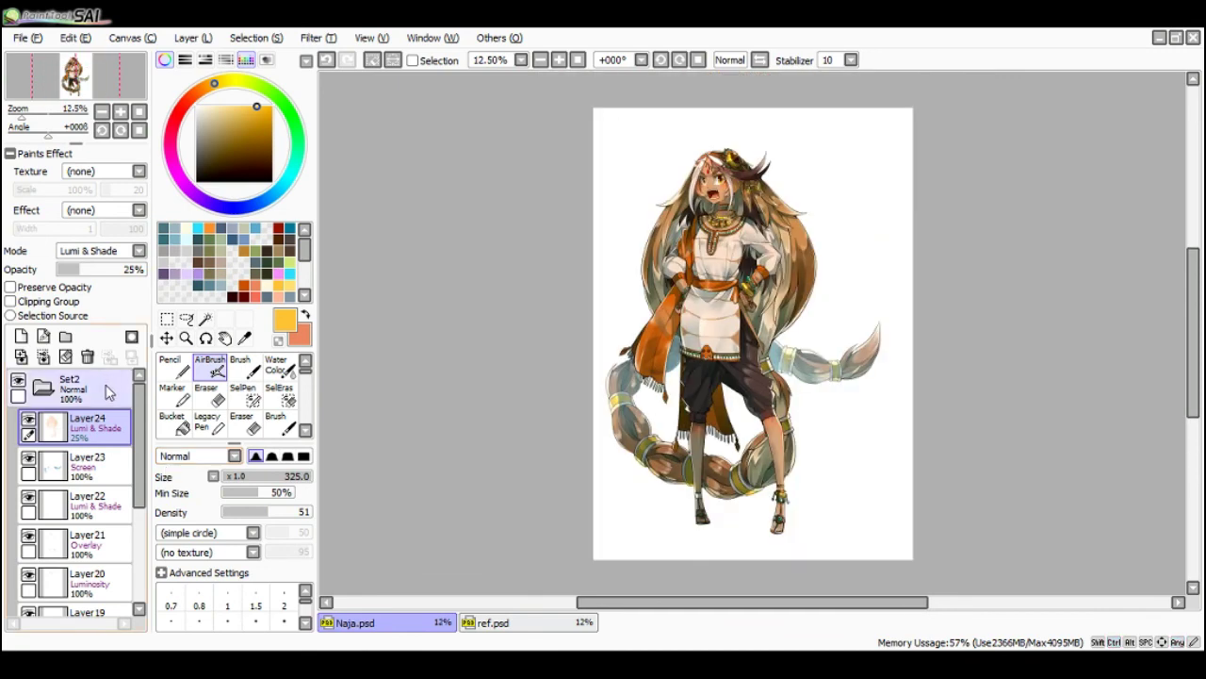
pyautogui.click(23, 336)
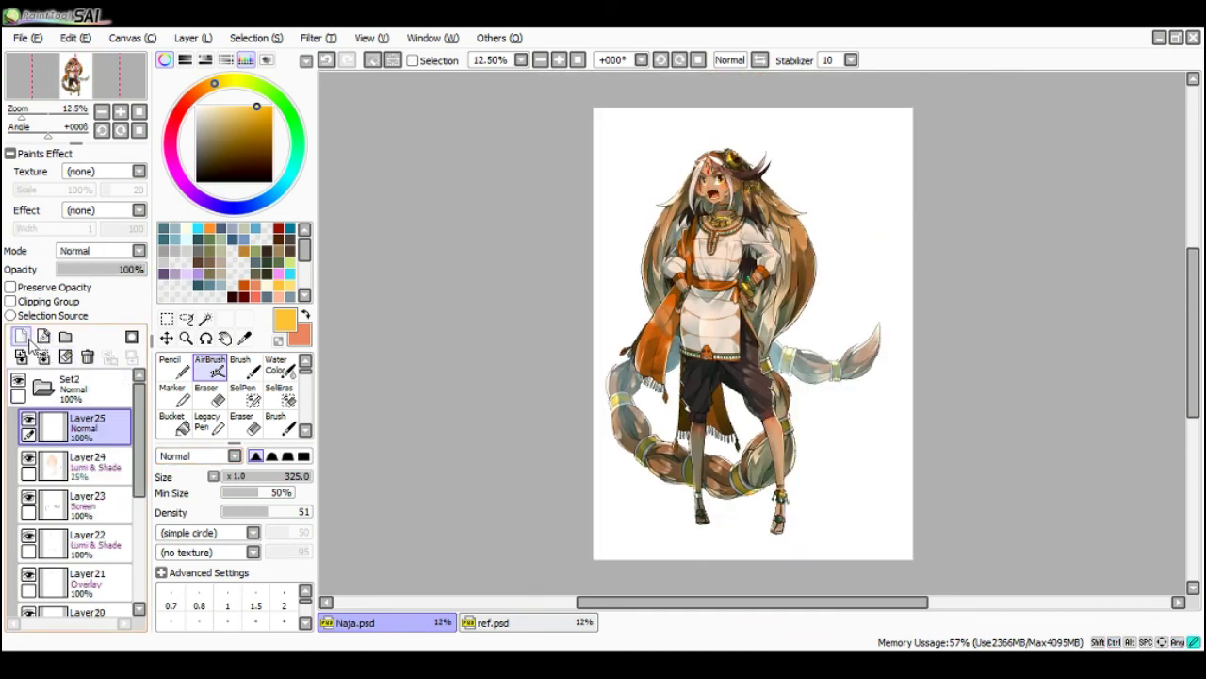
pyautogui.click(120, 251)
pyautogui.click(105, 309)
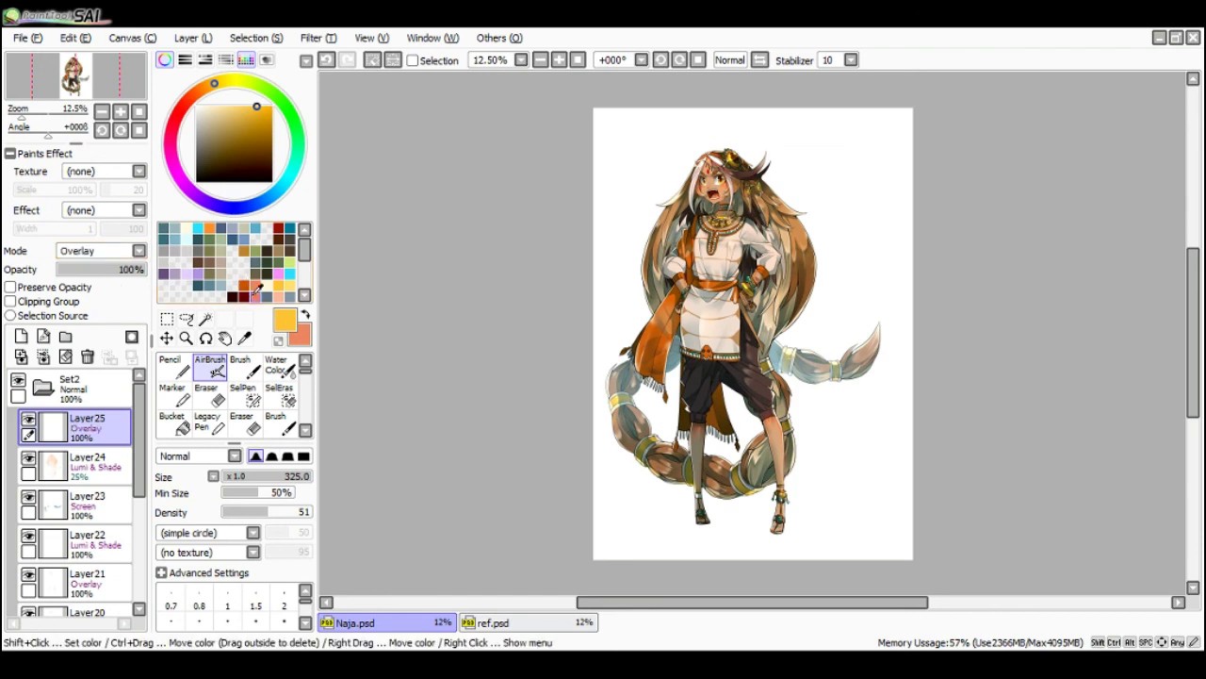
# - Airbrush a salmon-orange glow at size 500 over the hair on the Overlay layer, comparing it with a yellow hue
pyautogui.press('Tab')
pyautogui.scroll(1, 443, 193)
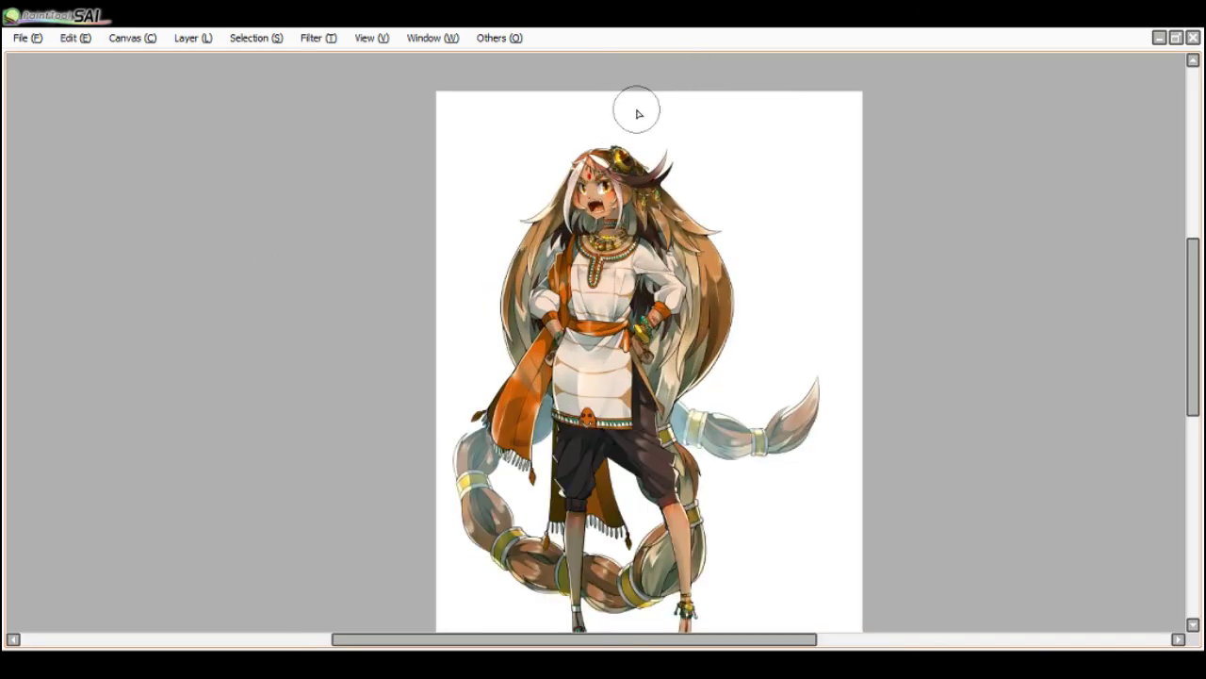
pyautogui.moveTo(624, 122)
pyautogui.keyDown('ctrl'); pyautogui.keyDown('alt'); pyautogui.mouseDown()
pyautogui.moveTo(764, 264)
pyautogui.moveTo(757, 307)
pyautogui.mouseUp(); pyautogui.keyUp('alt'); pyautogui.keyUp('ctrl')
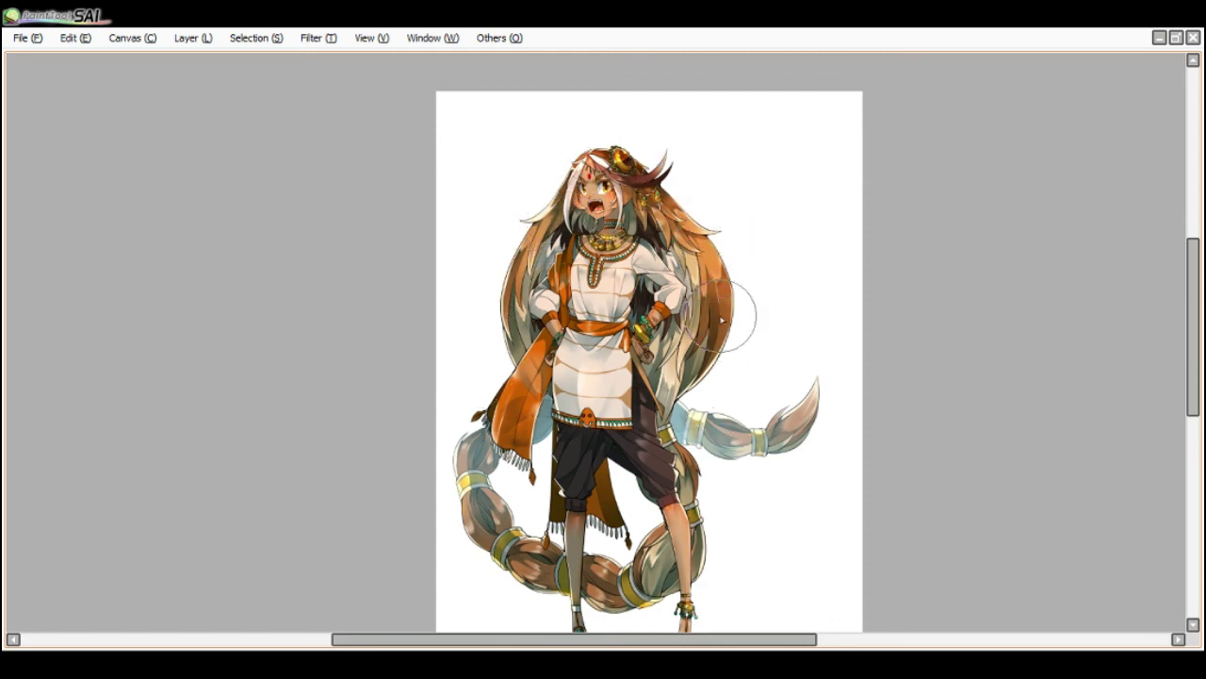
pyautogui.scroll(1, 718, 323)
pyautogui.scroll(-1, 718, 323)
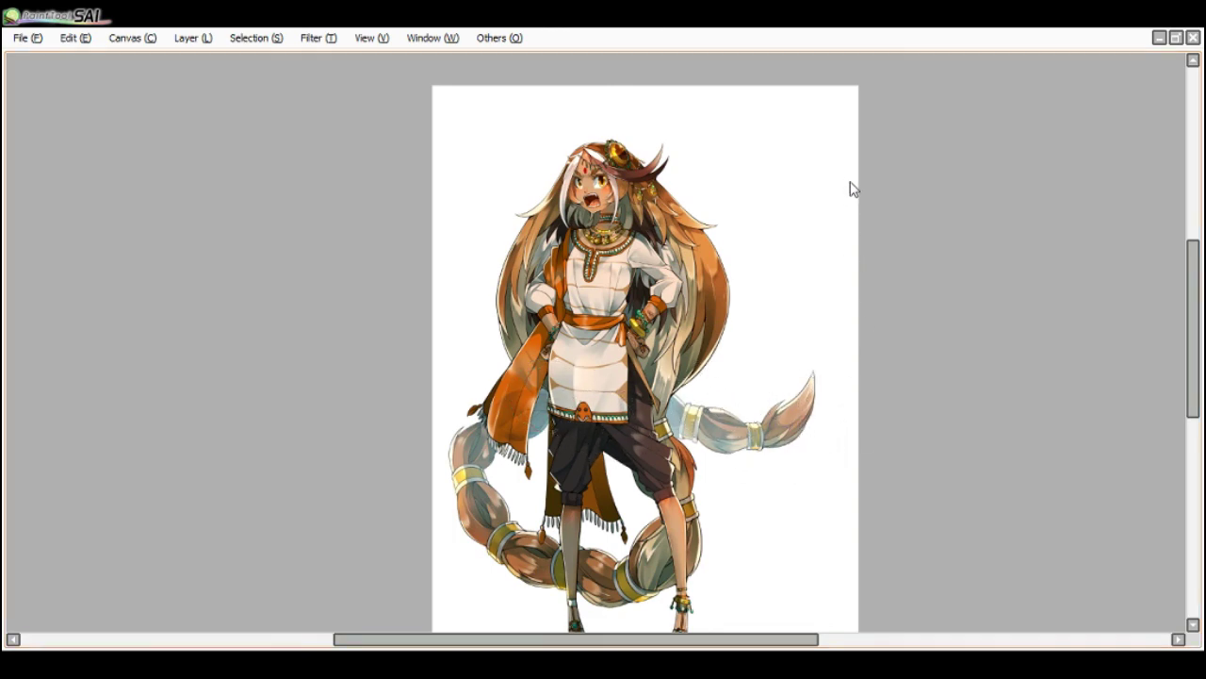
pyautogui.hotkey('ctrl', 'z')
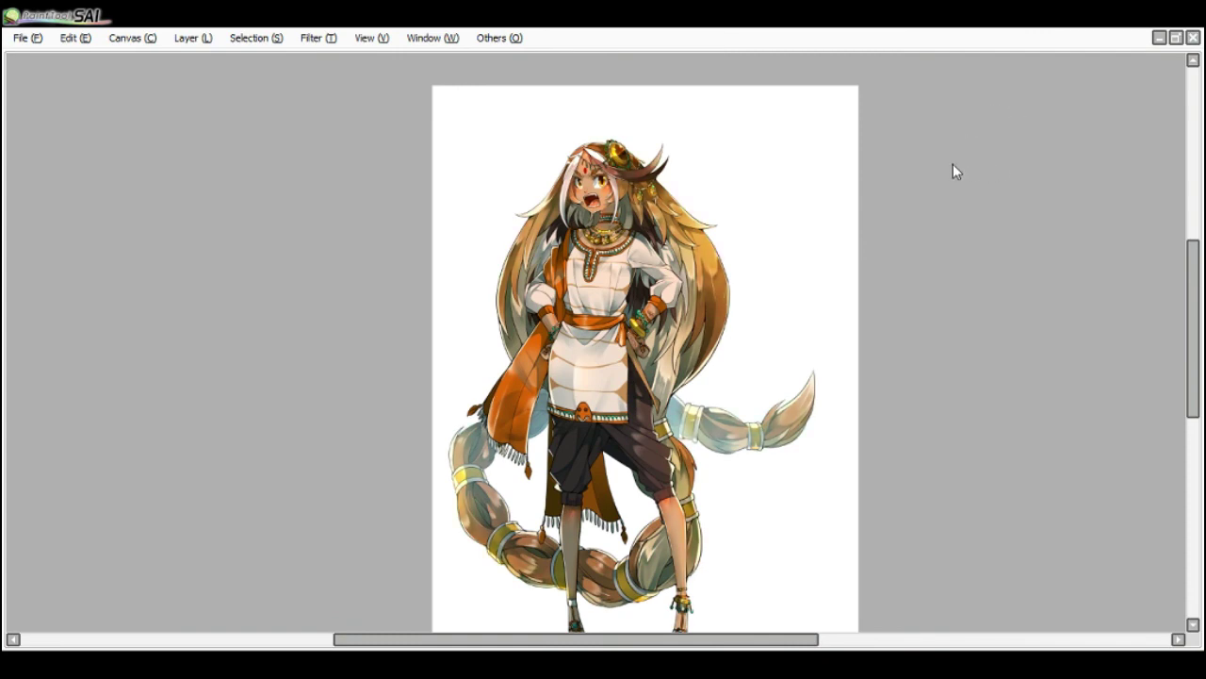
pyautogui.hotkey('ctrl', 'z')
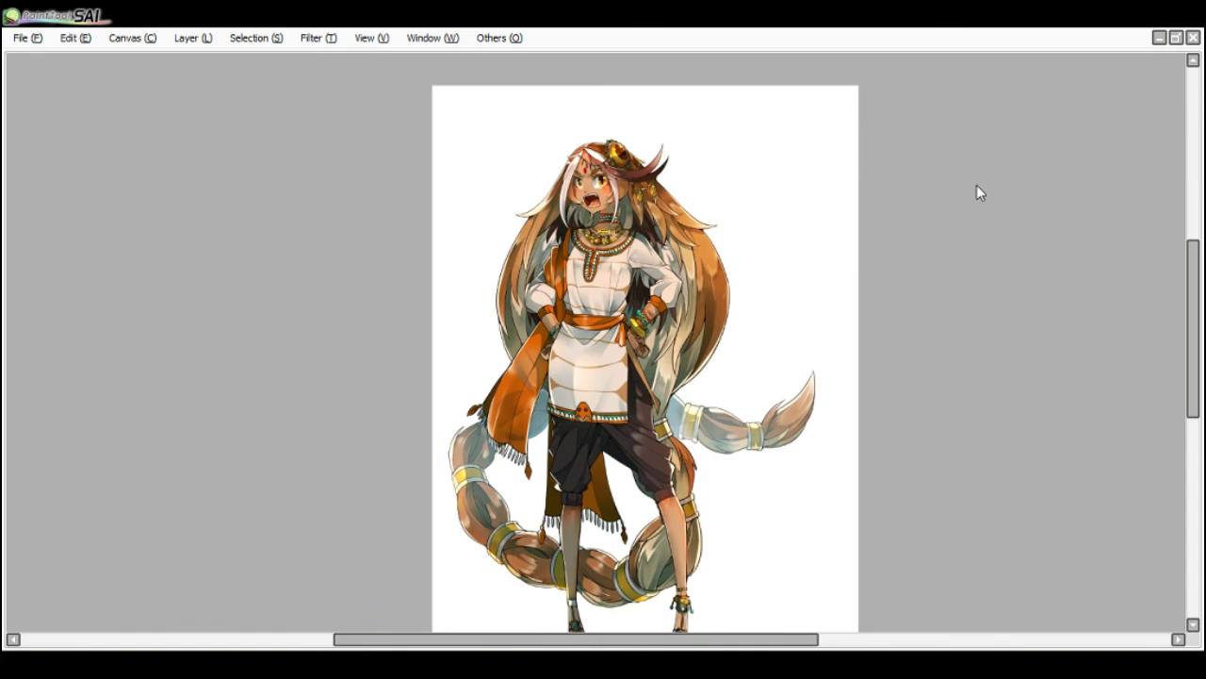
# - Try bluish-violet and teal hues for the Lumi & Shade light on the upper body
pyautogui.press('Tab')
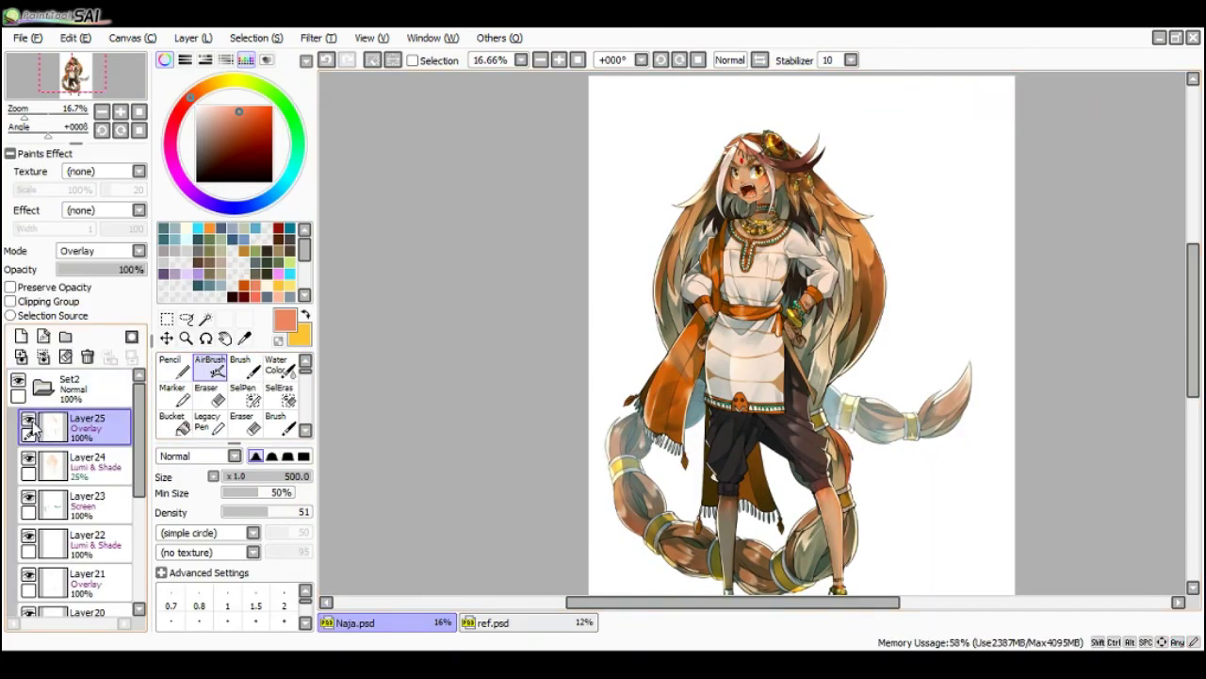
pyautogui.click(88, 469)
pyautogui.press('Tab')
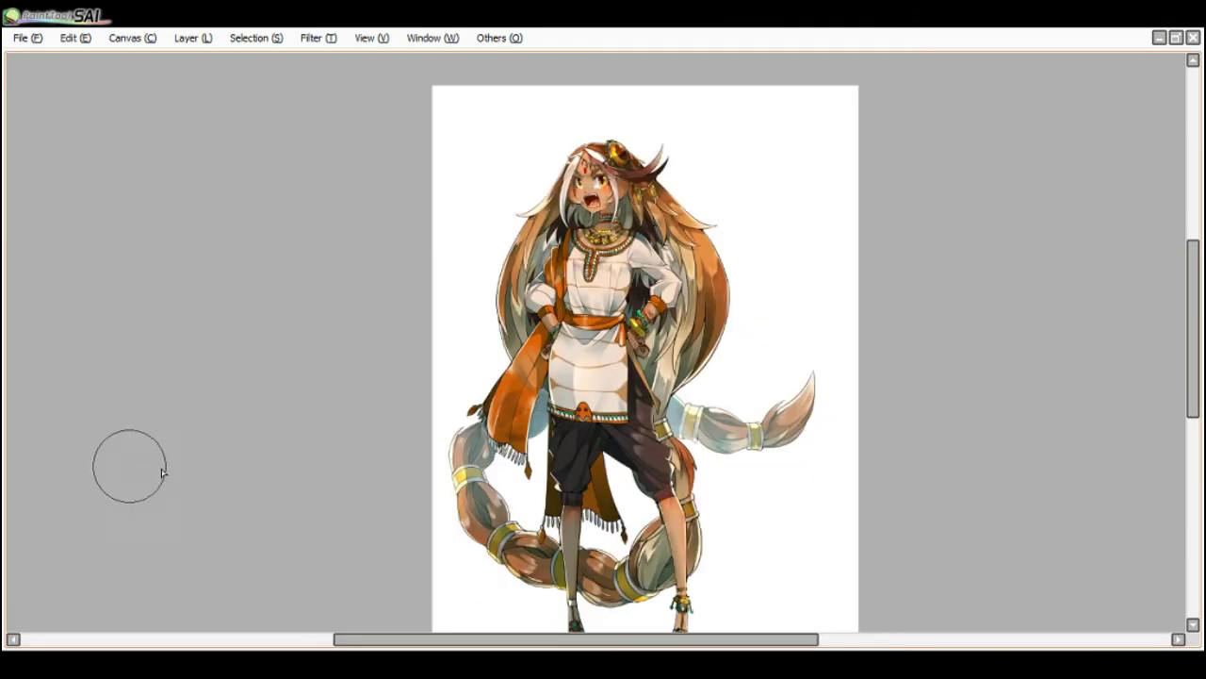
pyautogui.hotkey('ctrl', 'z')
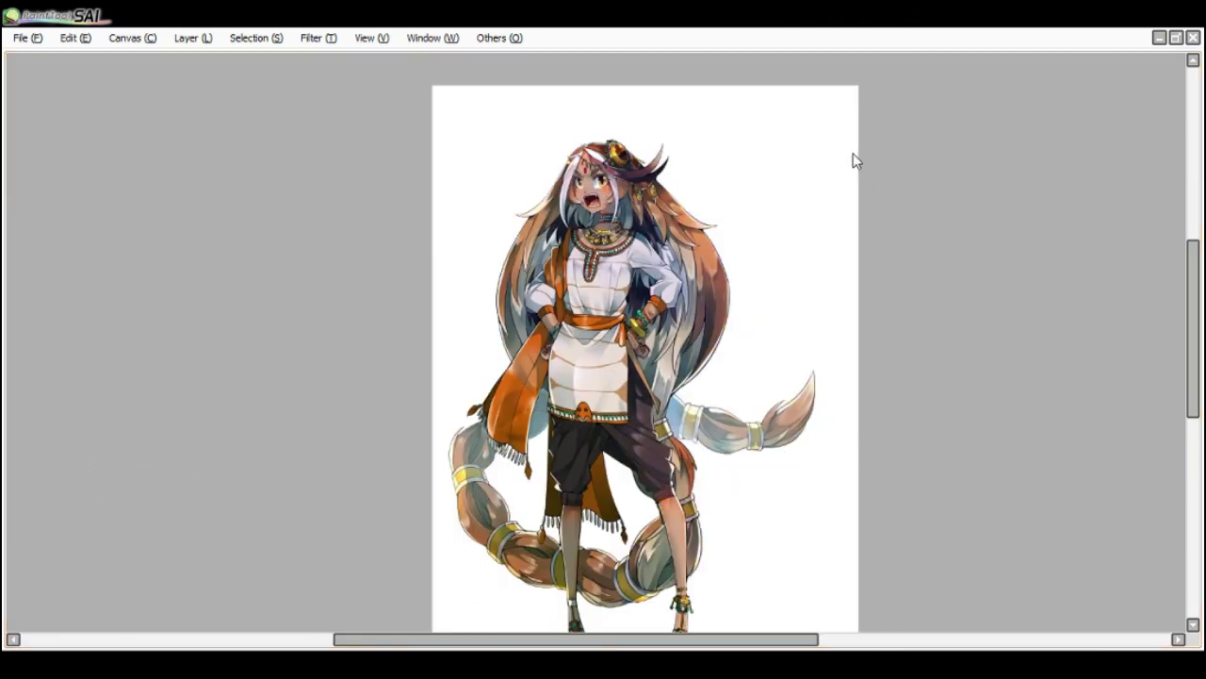
pyautogui.hotkey('ctrl', 'y')
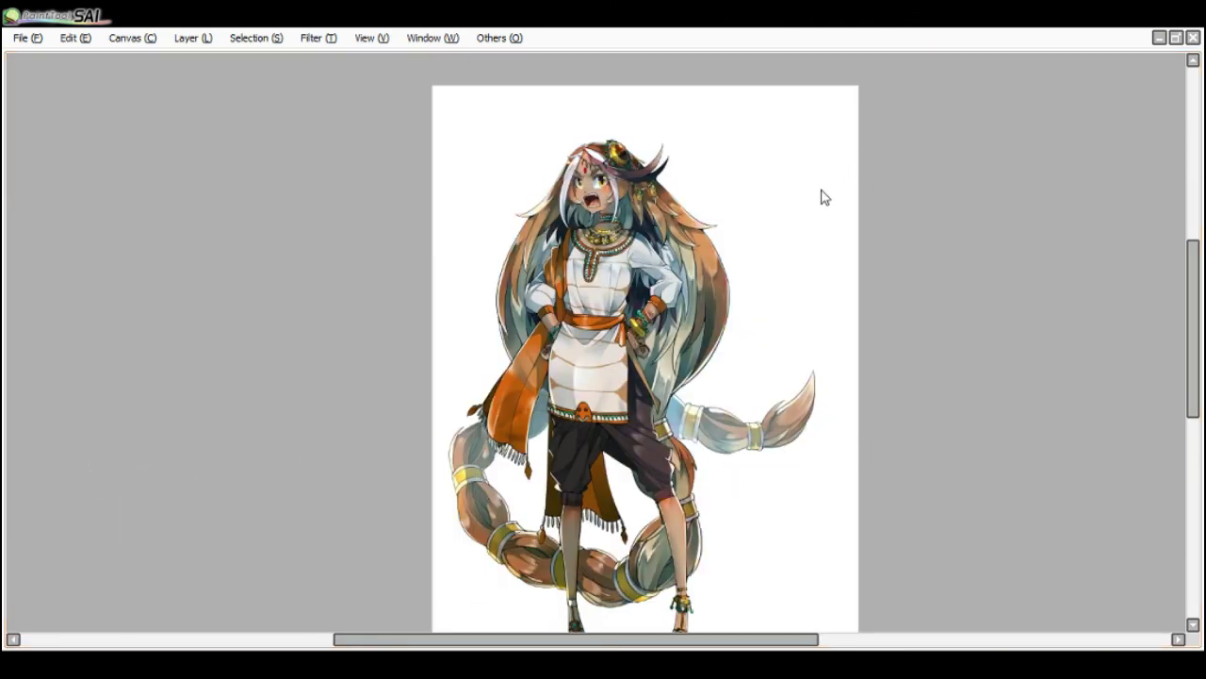
pyautogui.scroll(-2, 812, 279)
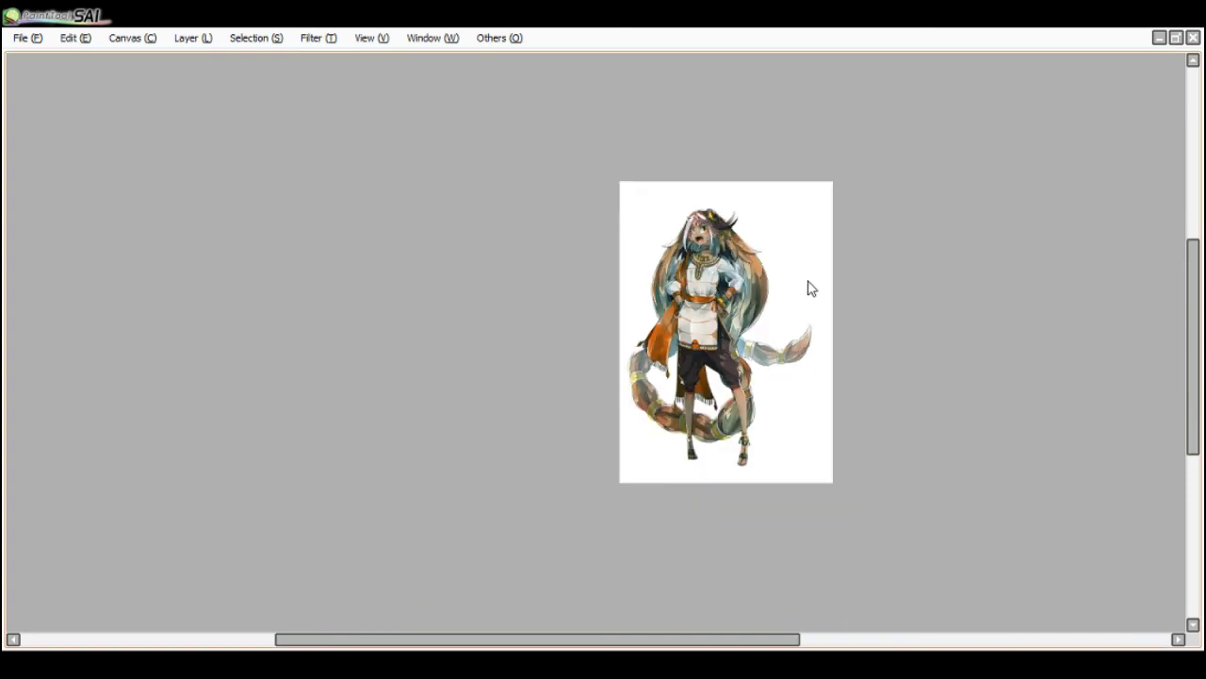
pyautogui.scroll(2, 813, 289)
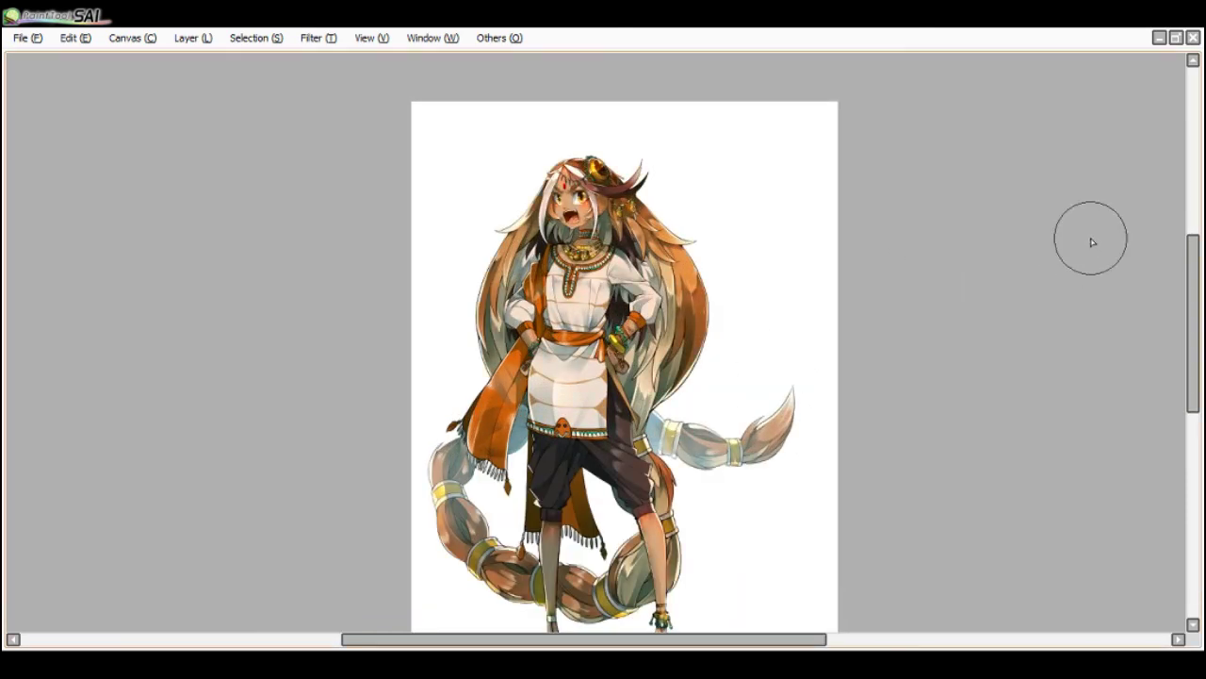
# - Set the opacity of the Lumi & Shade light layer to 20% and check the balance across the whole figure
pyautogui.scroll(-1, 1058, 216)
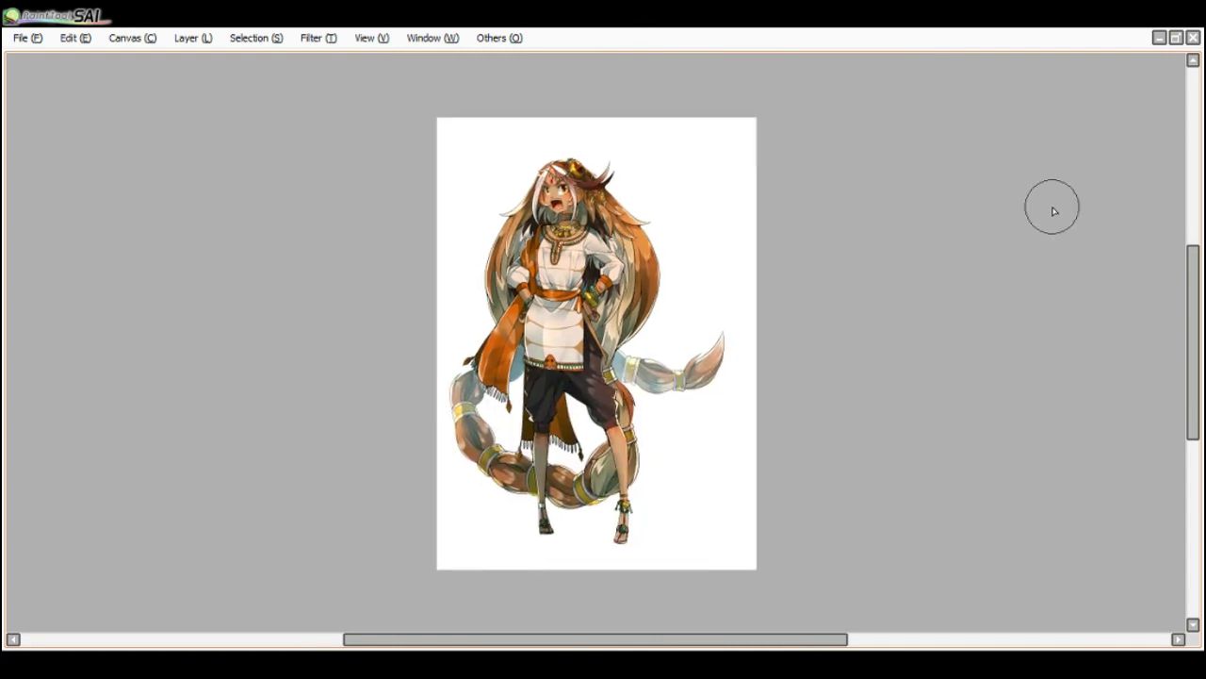
pyautogui.scroll(2, 622, 219)
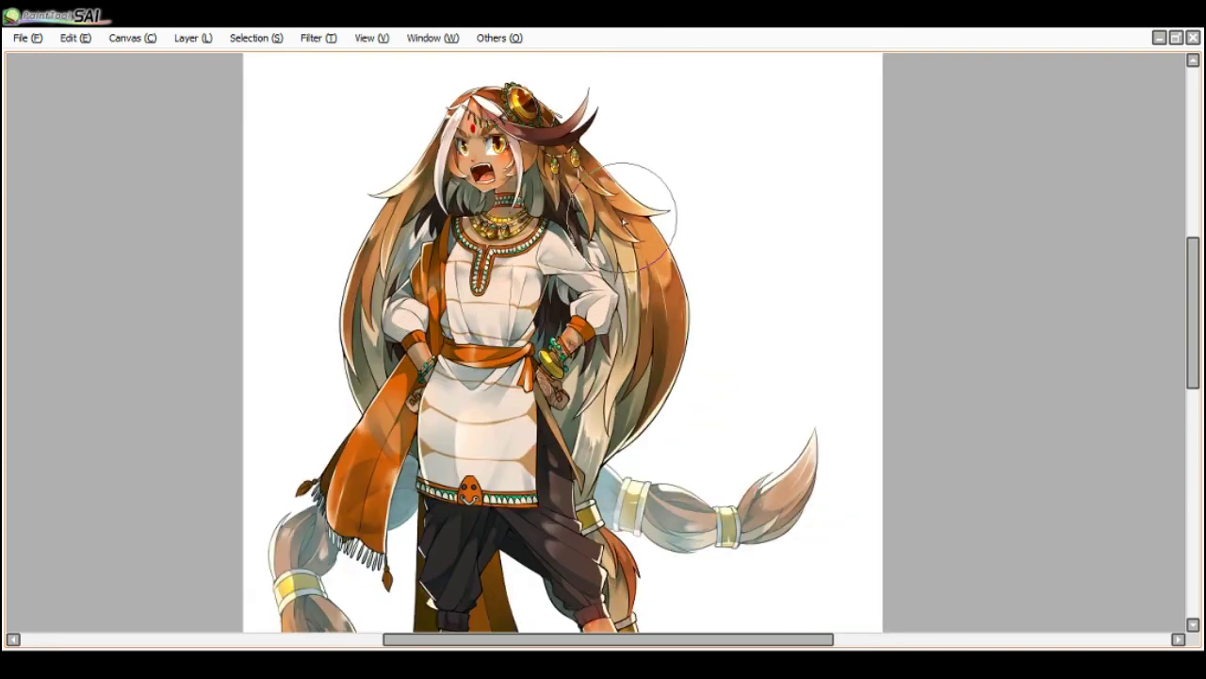
pyautogui.scroll(-2, 622, 219)
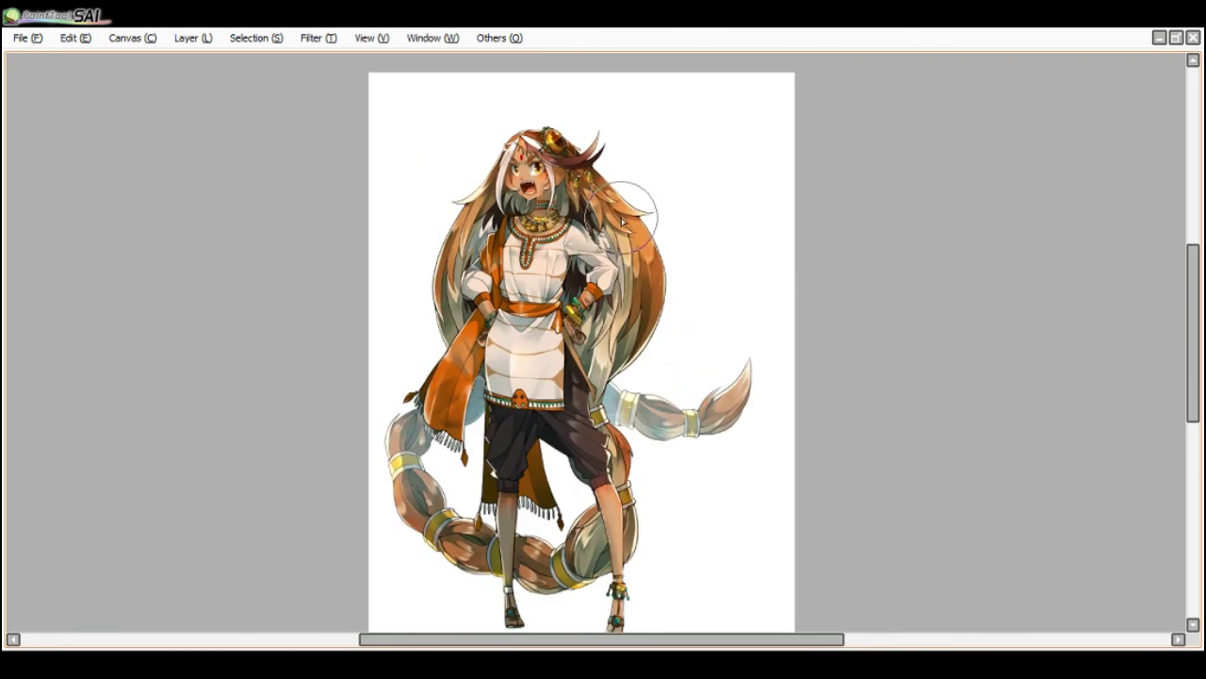
pyautogui.press('Tab')
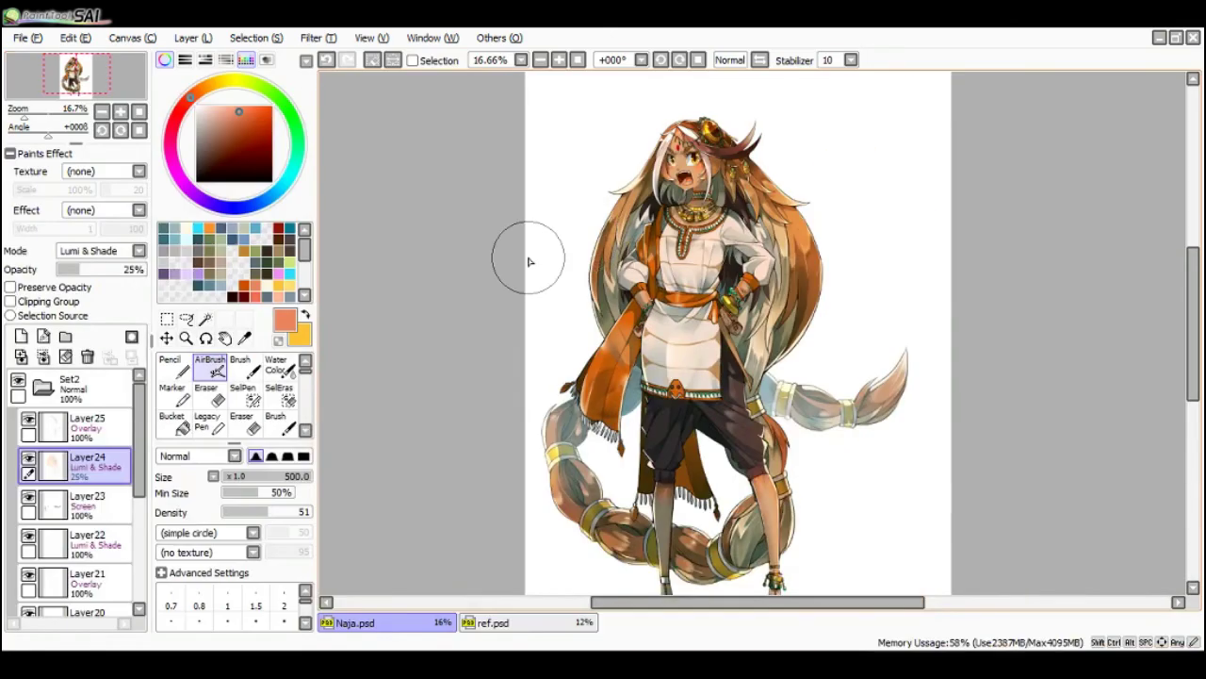
pyautogui.click(73, 271)
pyautogui.click(73, 273)
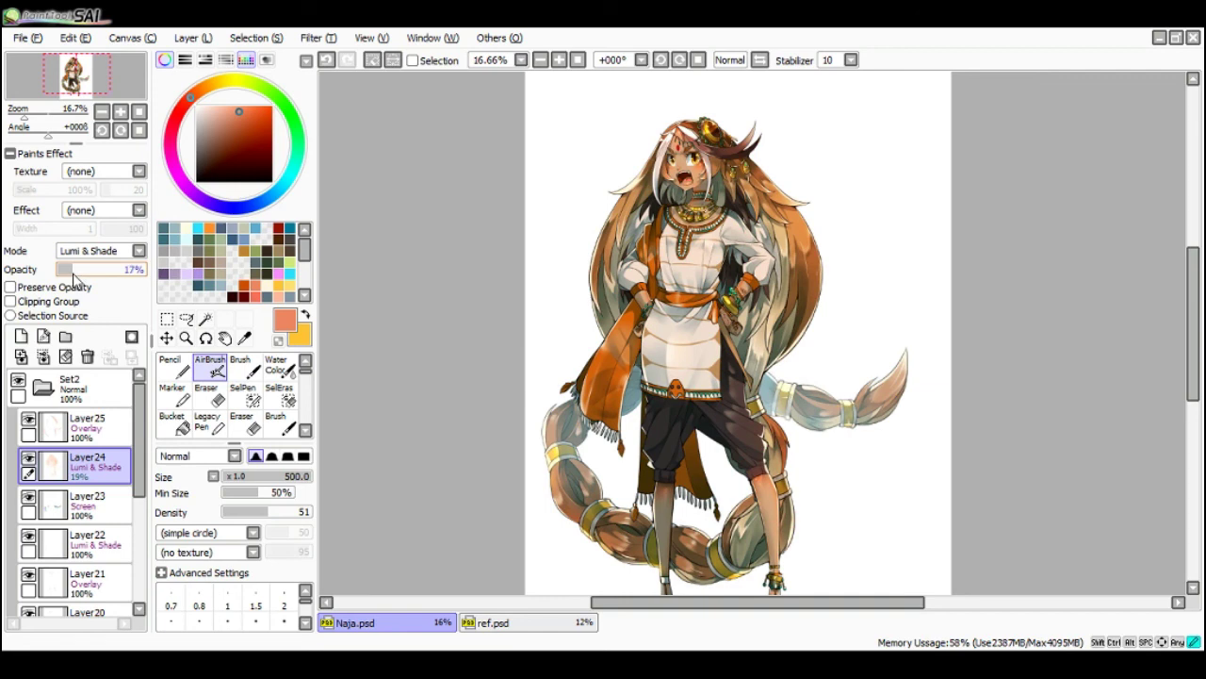
pyautogui.press('Tab')
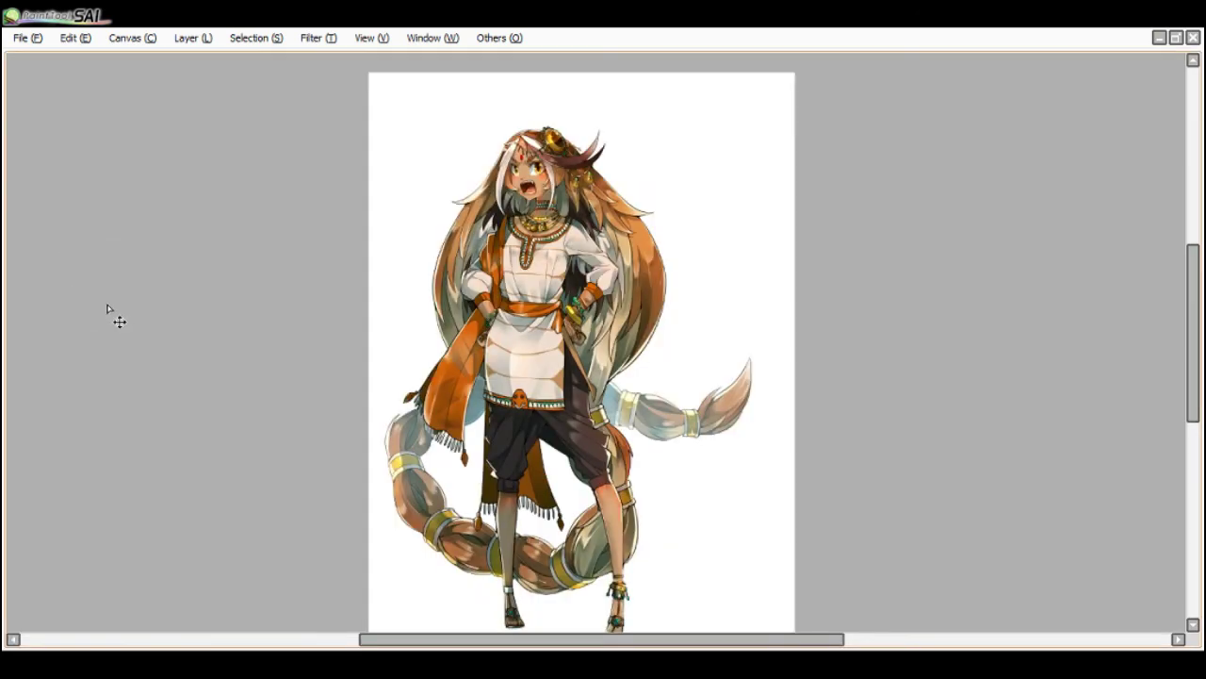
pyautogui.scroll(-1, 108, 308)
pyautogui.hotkey('ctrl', '0')
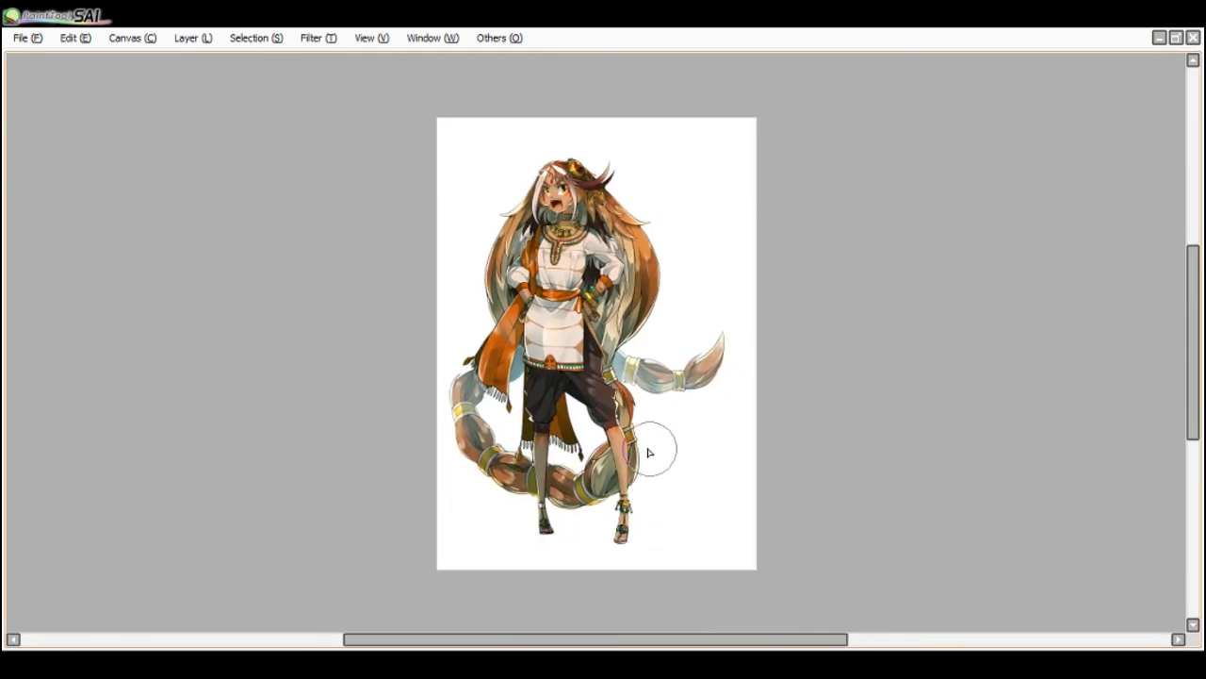
# - Collapse the Set2 layer folder, add a new Normal layer above it, and sample a dark brown from the trousers
pyautogui.press('Tab')
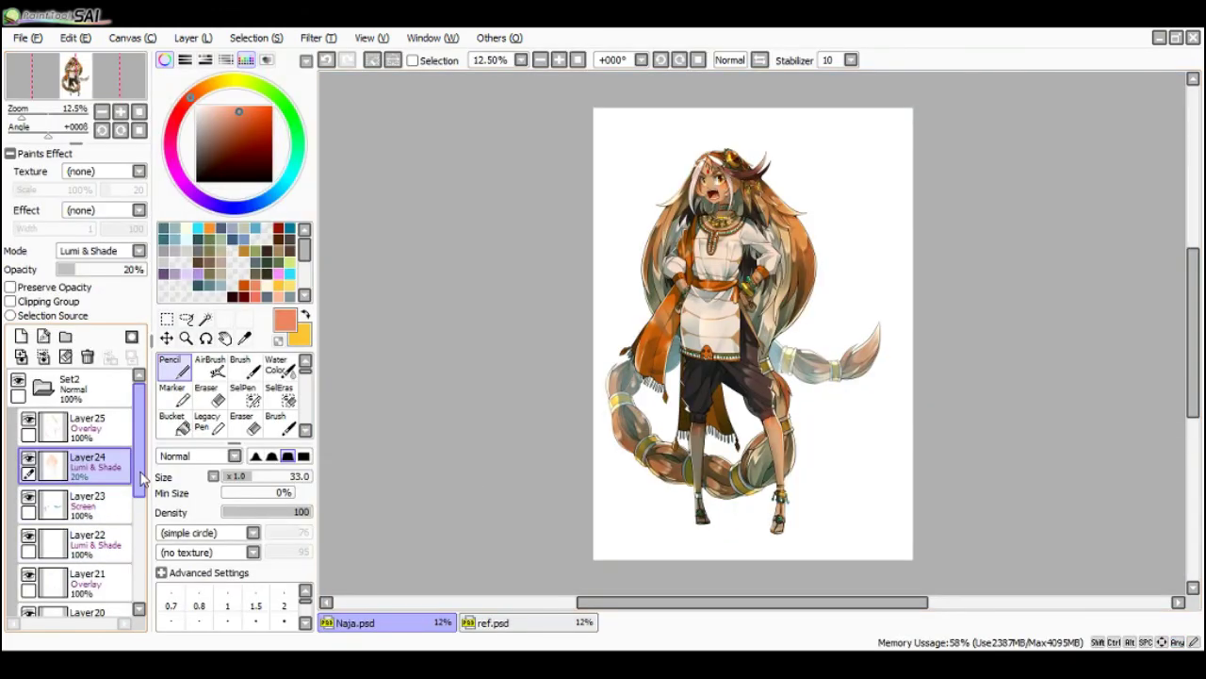
pyautogui.click(44, 391)
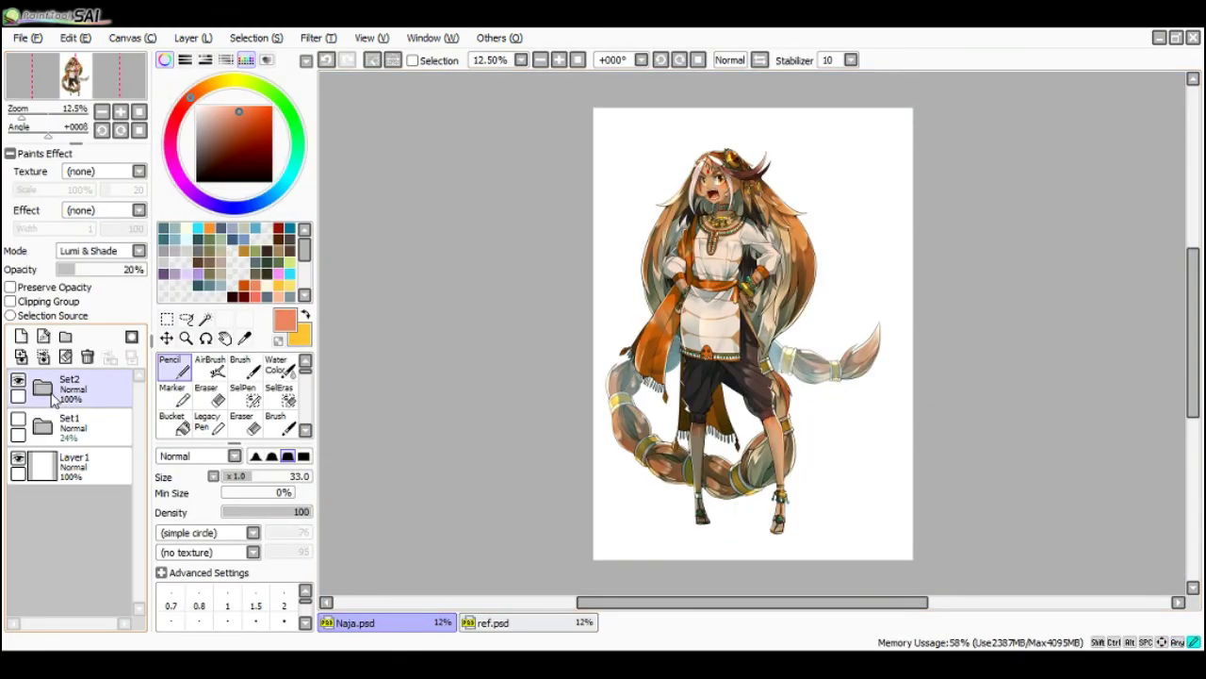
pyautogui.click(20, 336)
pyautogui.click(278, 230)
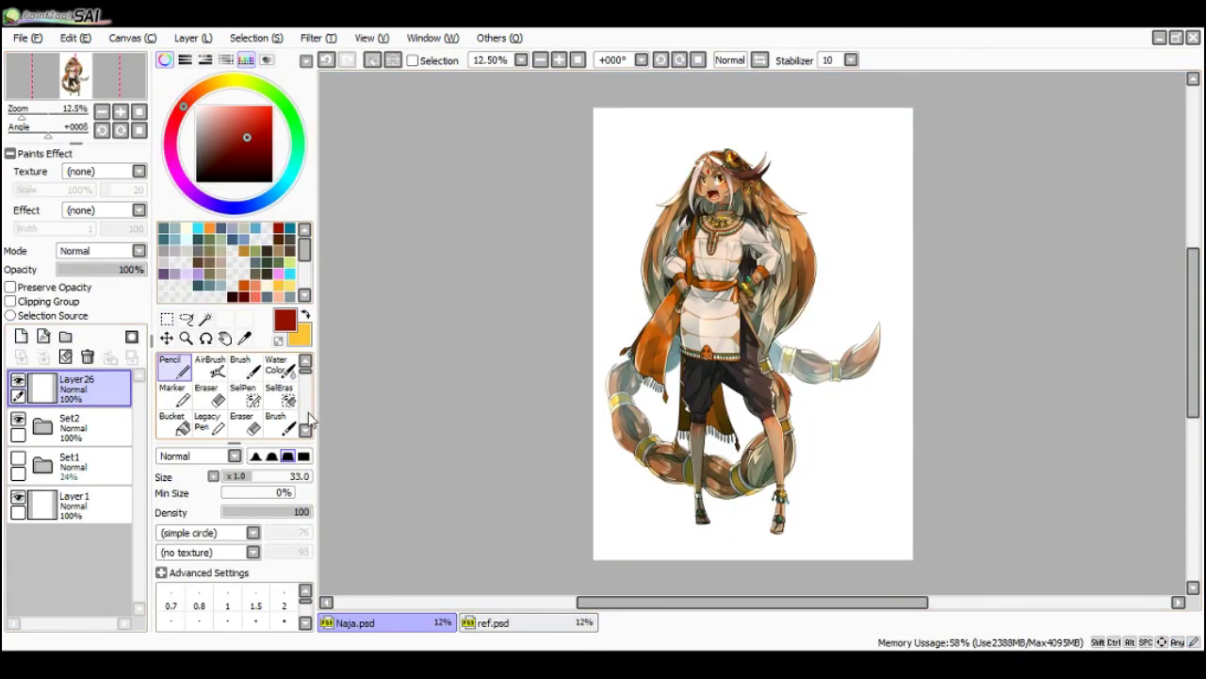
pyautogui.keyDown('alt'); pyautogui.click(771, 391); pyautogui.keyUp('alt')
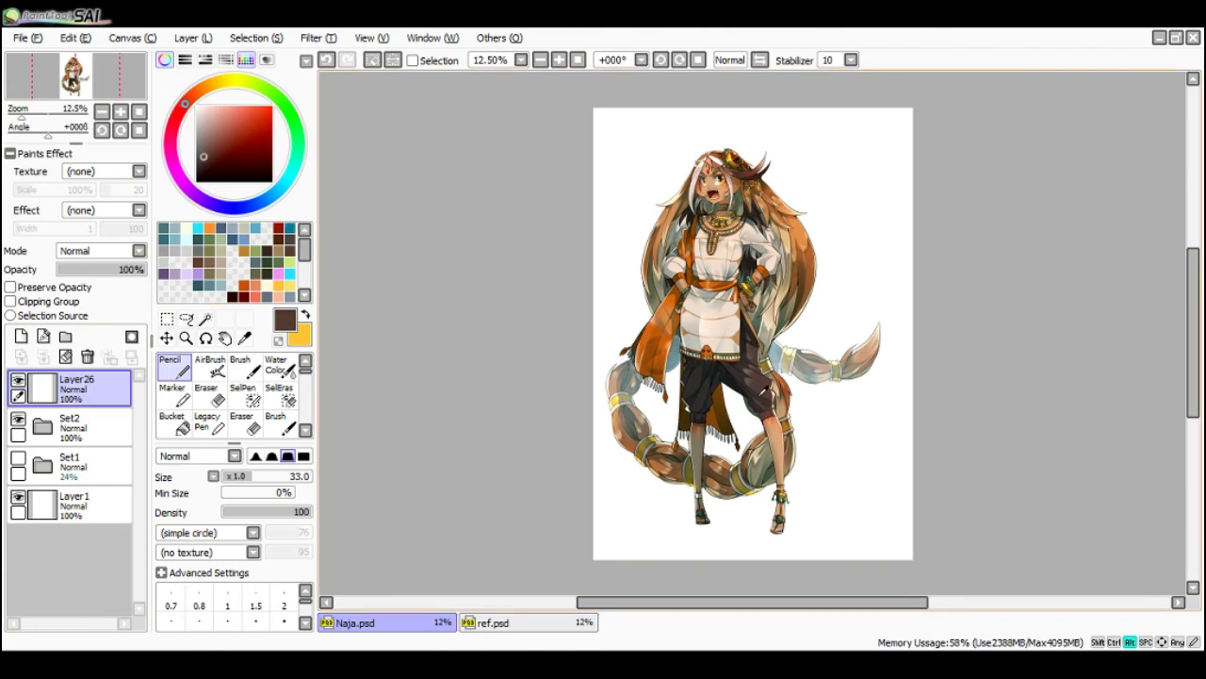
# - Sign the illustration in dark brown with the Pencil at size 11, between the braid and the anklet
pyautogui.scroll(4, 759, 507)
pyautogui.moveTo(784, 476); pyautogui.dragTo(778, 480)
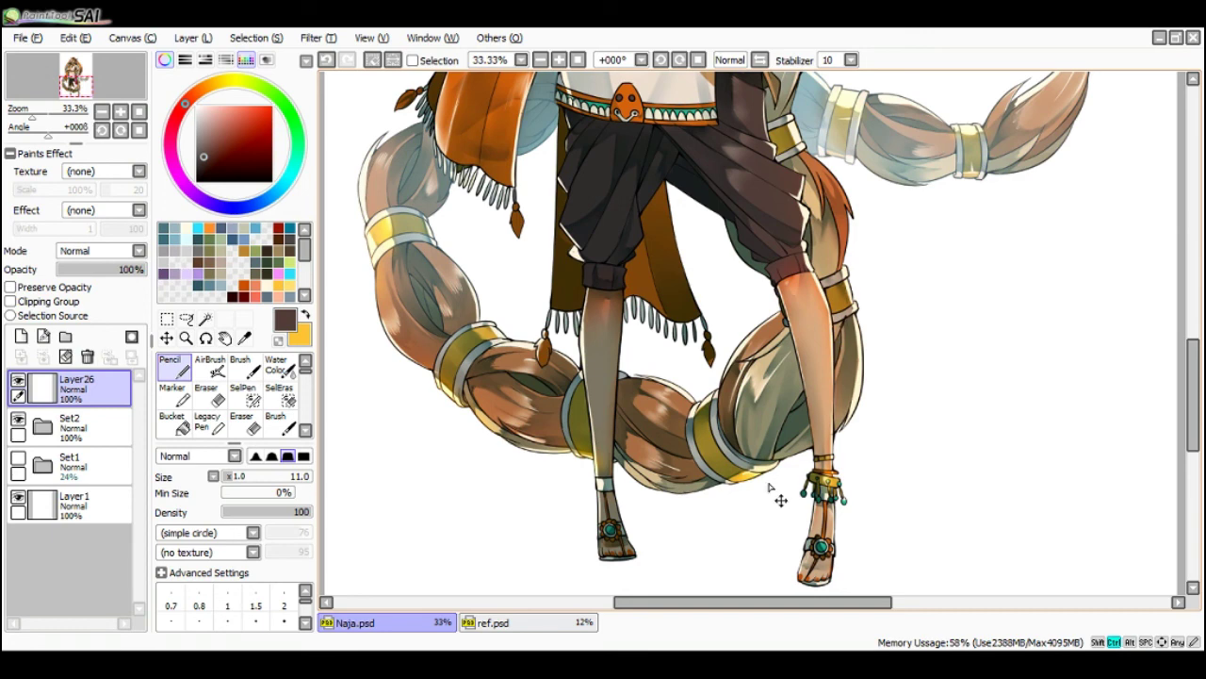
pyautogui.hotkey('ctrl', 'd')
pyautogui.moveTo(762, 494); pyautogui.dragTo(781, 468)
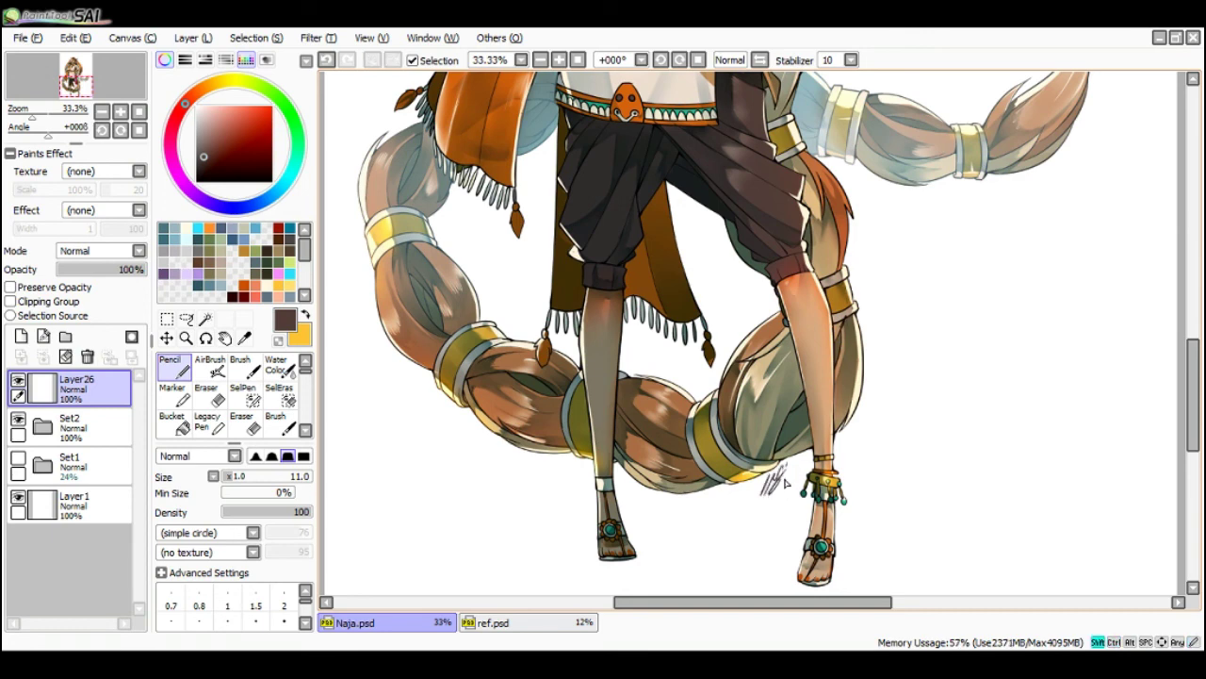
pyautogui.moveTo(790, 477); pyautogui.dragTo(792, 484)
pyautogui.moveTo(791, 479); pyautogui.dragTo(794, 482)
# - Undo the stray strokes under the signature and write the date 04042017 there in small digits
pyautogui.moveTo(775, 495); pyautogui.dragTo(780, 496)
pyautogui.hotkey('ctrl', 'z')
pyautogui.hotkey('ctrl', 'z')
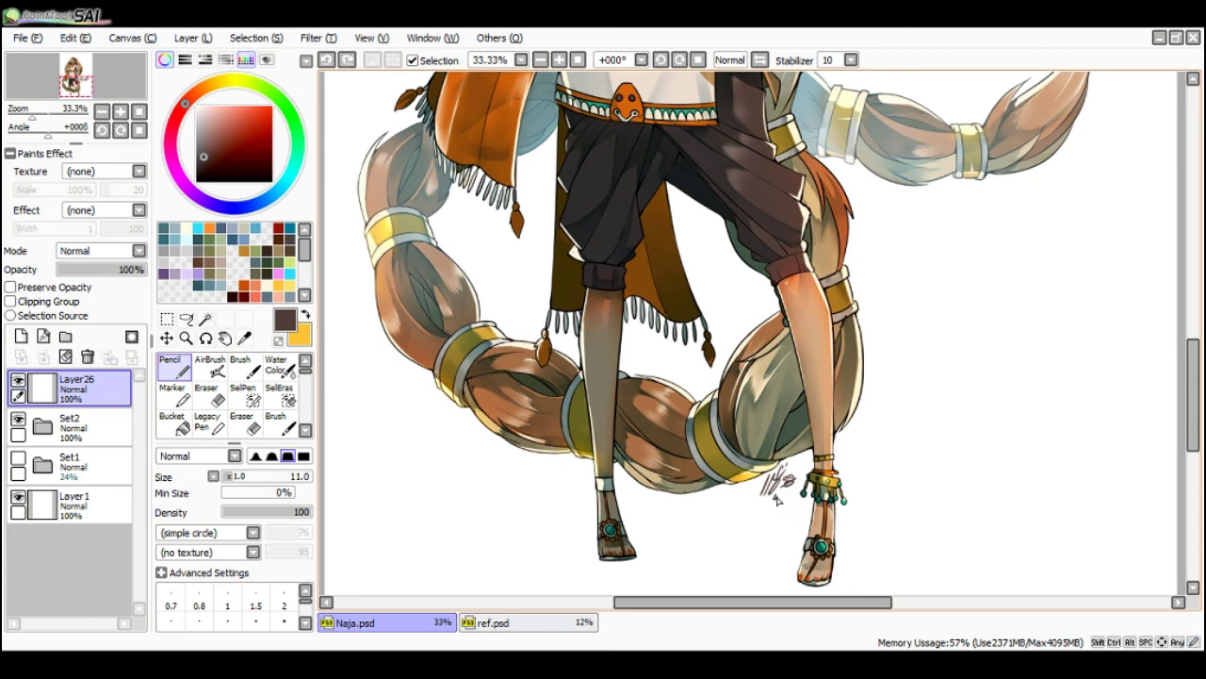
pyautogui.moveTo(775, 496); pyautogui.dragTo(777, 500)
pyautogui.moveTo(779, 495); pyautogui.dragTo(781, 499)
pyautogui.moveTo(782, 494); pyautogui.dragTo(782, 501)
pyautogui.moveTo(786, 495); pyautogui.dragTo(800, 495)
pyautogui.press('pageup')
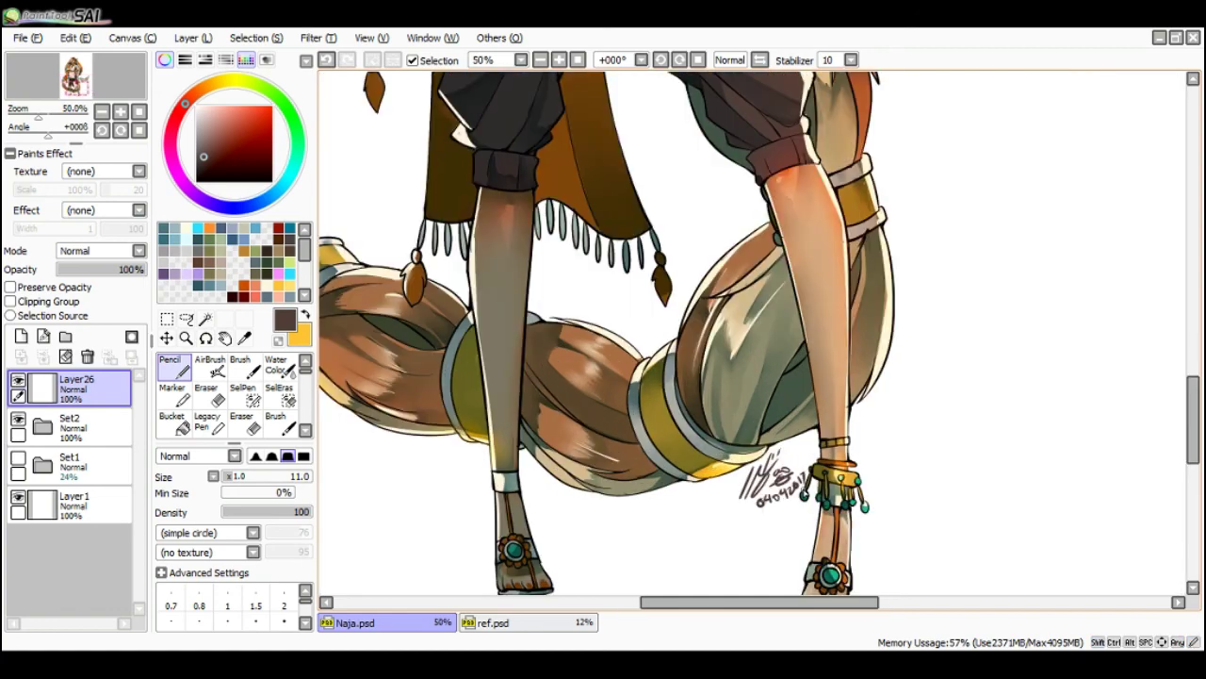
# - Shift the signature and date slightly away from the anklet and check their placement against the whole figure
pyautogui.press('pagedown')
pyautogui.press('pagedown')
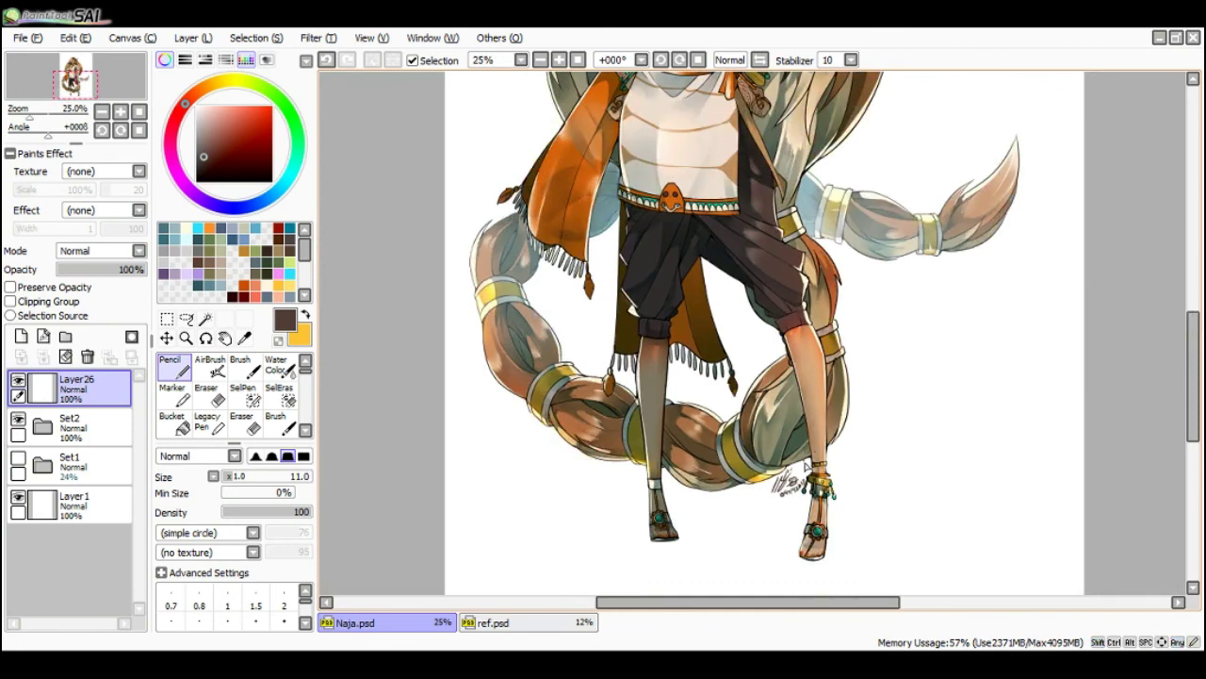
pyautogui.moveTo(813, 499)
pyautogui.keyDown('ctrl'); pyautogui.mouseDown()
pyautogui.moveTo(795, 519)
pyautogui.moveTo(807, 503)
pyautogui.mouseUp(); pyautogui.keyUp('ctrl')
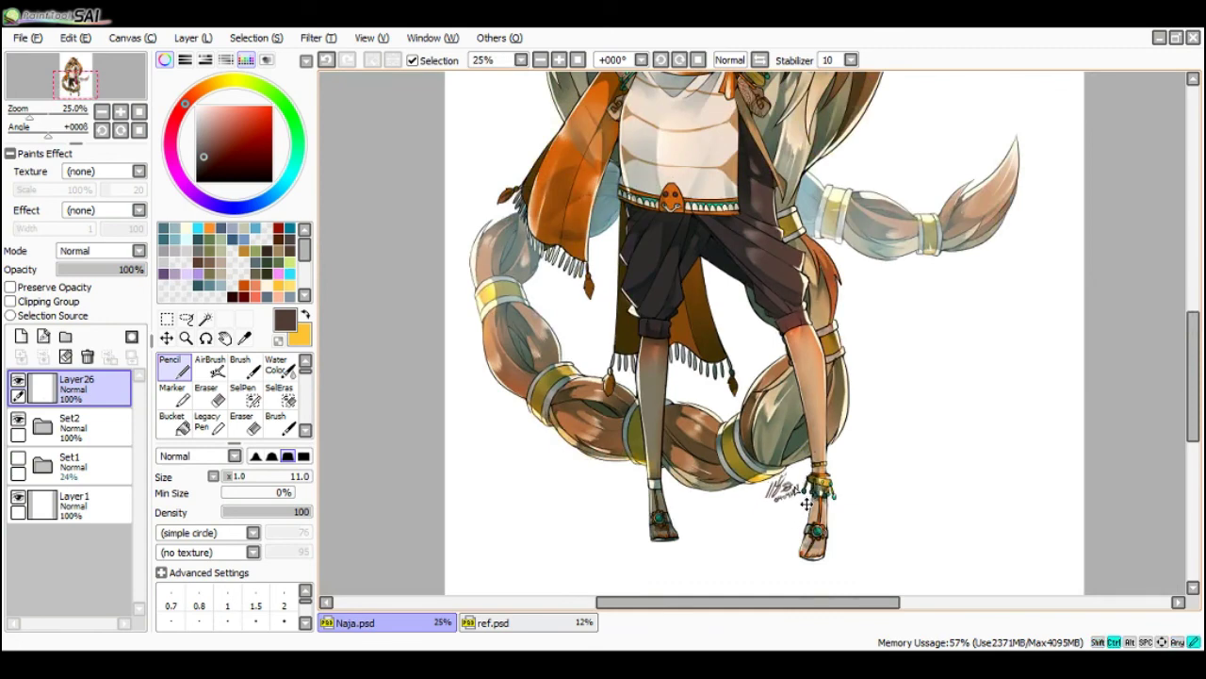
pyautogui.scroll(-2, 827, 421)
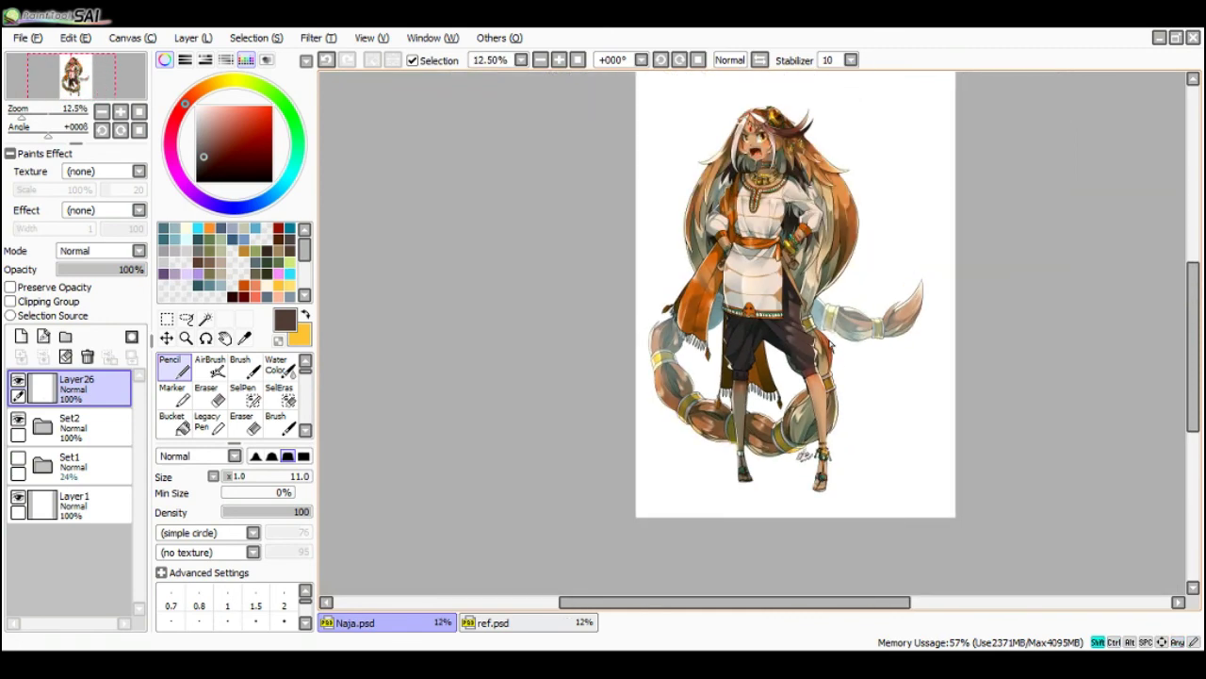
pyautogui.scroll(1, 831, 345)
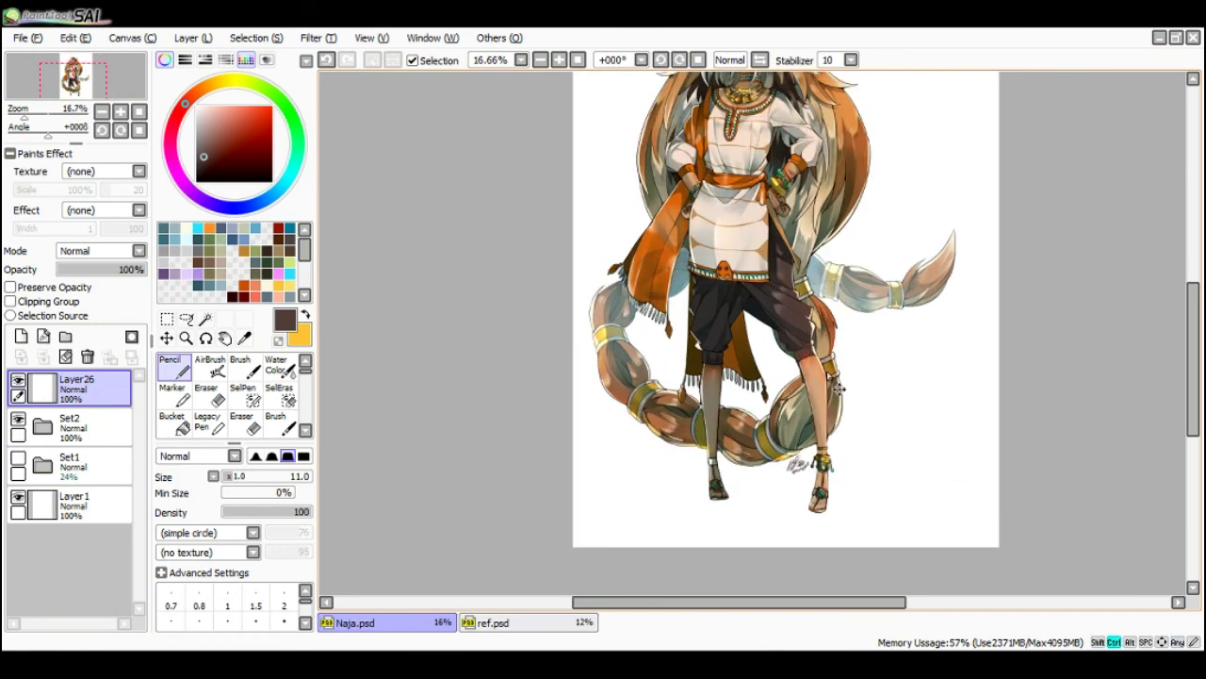
pyautogui.scroll(1, 837, 386)
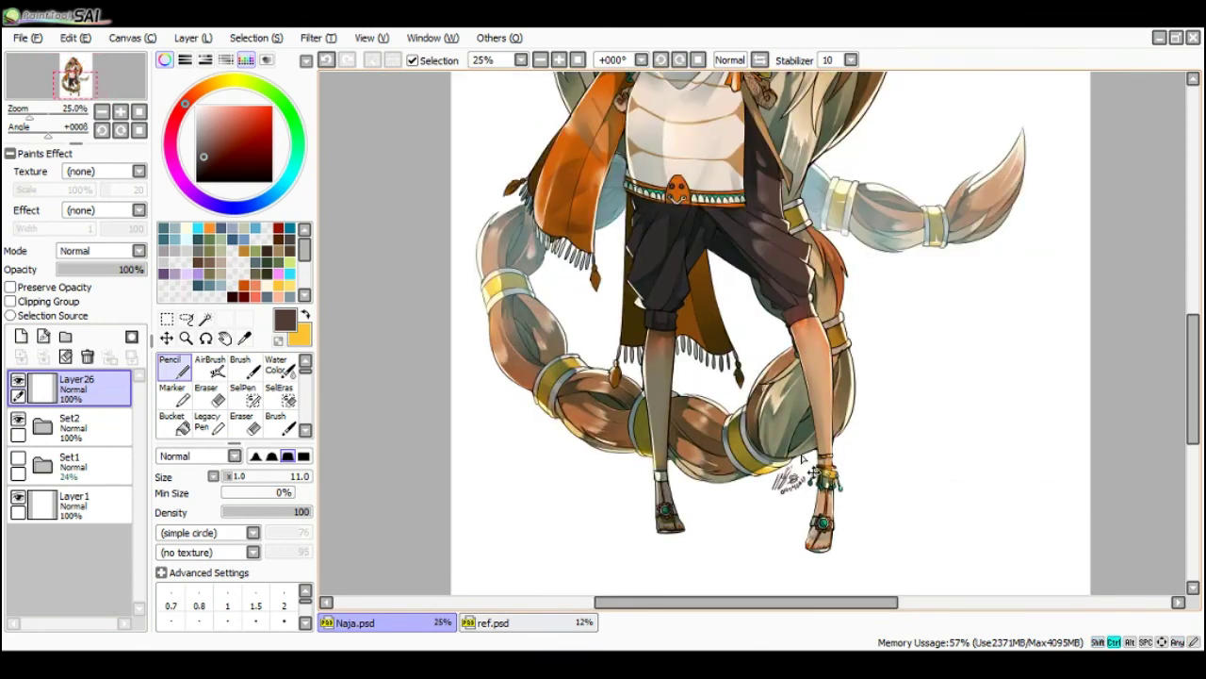
pyautogui.scroll(-1, 803, 459)
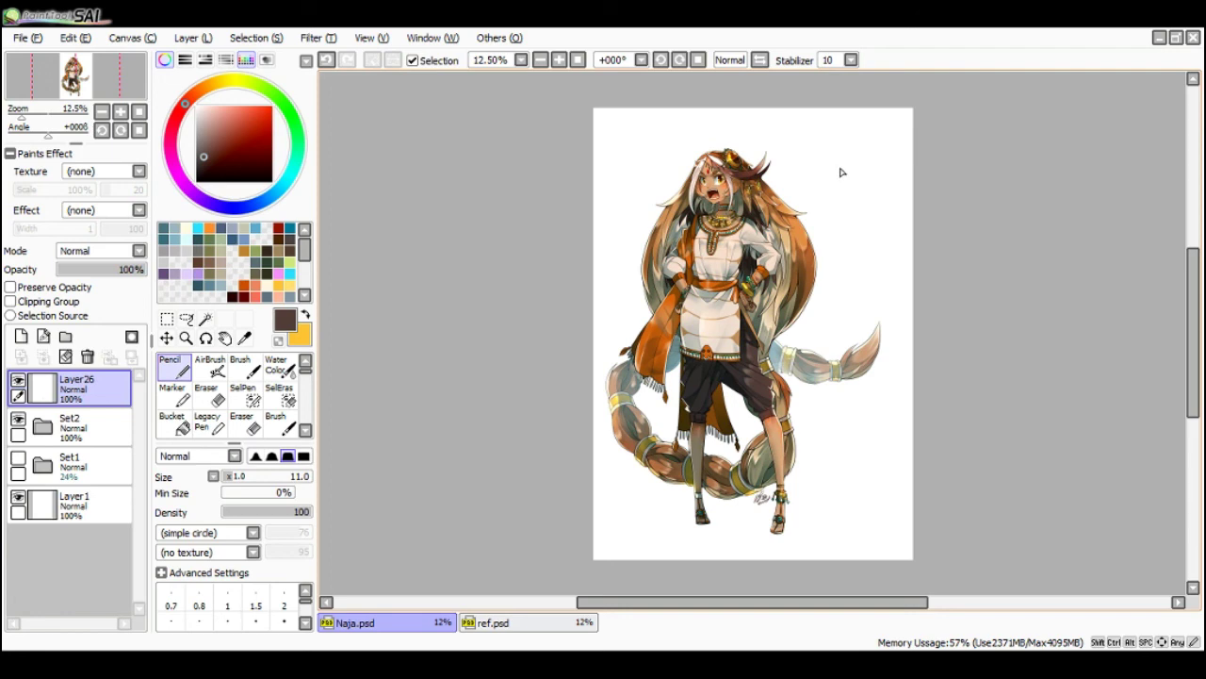
# - Compare the artwork with and without the top Overlay layer in Set2, and set that layer's opacity to 42%
pyautogui.doubleClick(64, 435)
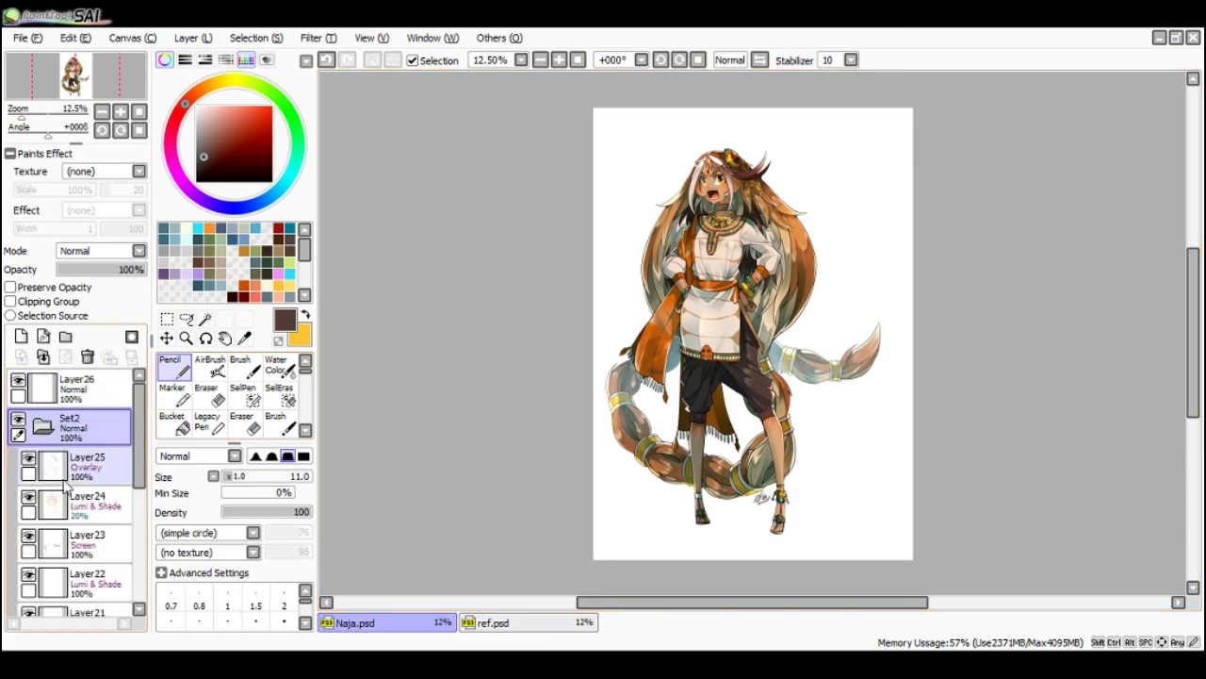
pyautogui.click(32, 460)
pyautogui.click(31, 459)
pyautogui.click(75, 471)
pyautogui.moveTo(85, 270); pyautogui.dragTo(97, 272)
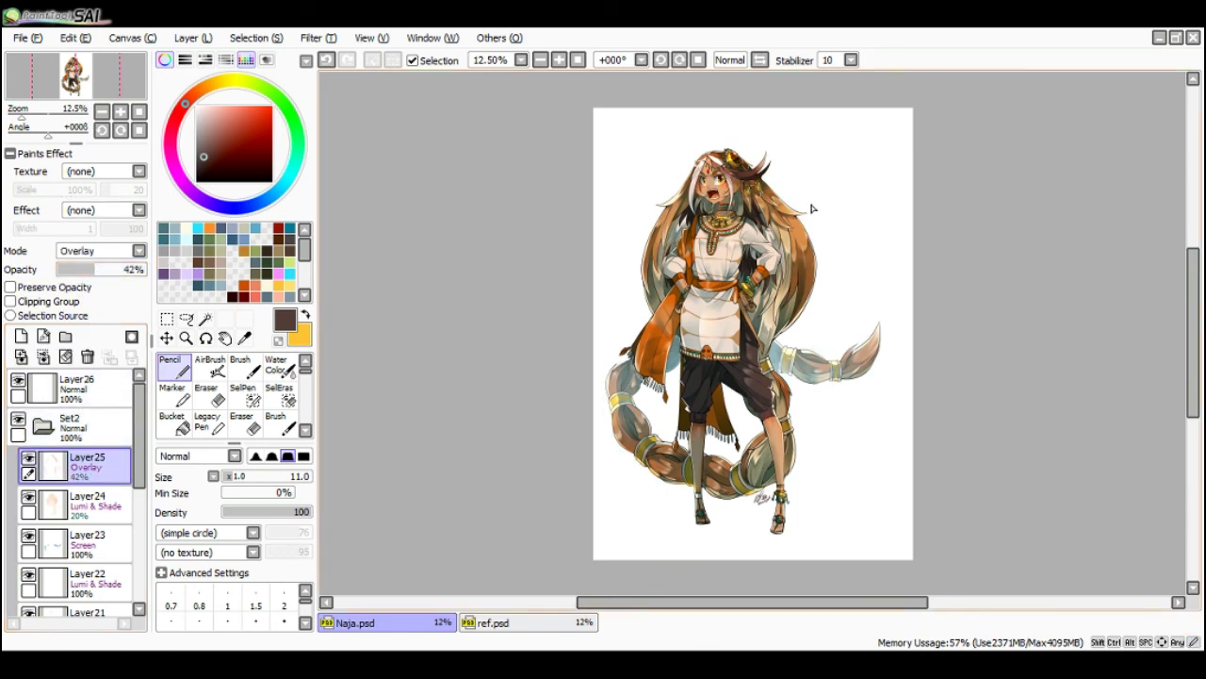
# - Save Naja.psd and show the finished full figure with the interface panels hidden
pyautogui.hotkey('ctrl', 's')
pyautogui.press('Tab')
pyautogui.scroll(1, 727, 403)
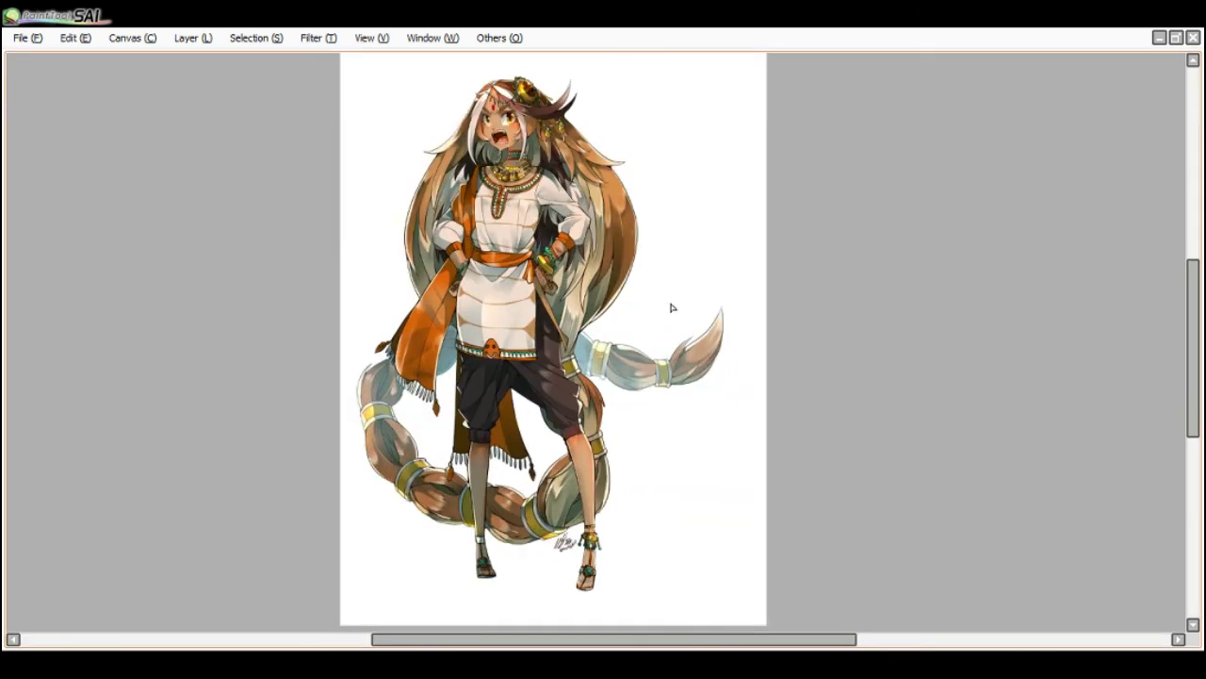